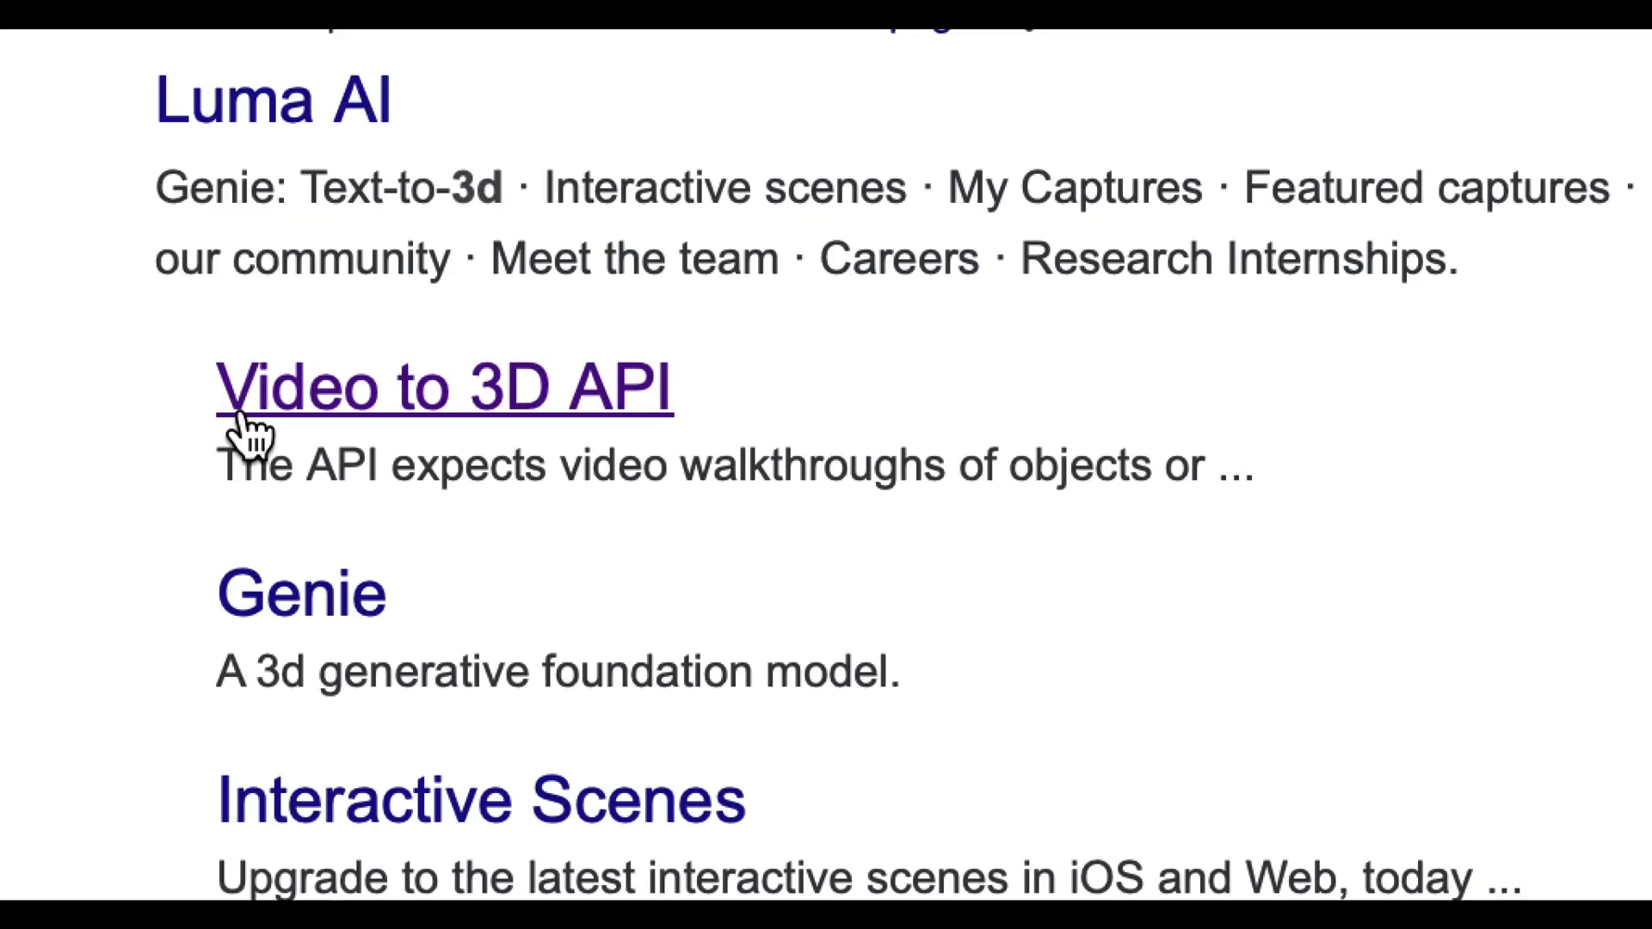
Open the Luma AI "Imagine 3D" search result in a new tab and switch to that tab.
scroll(245, 434, down, 5)
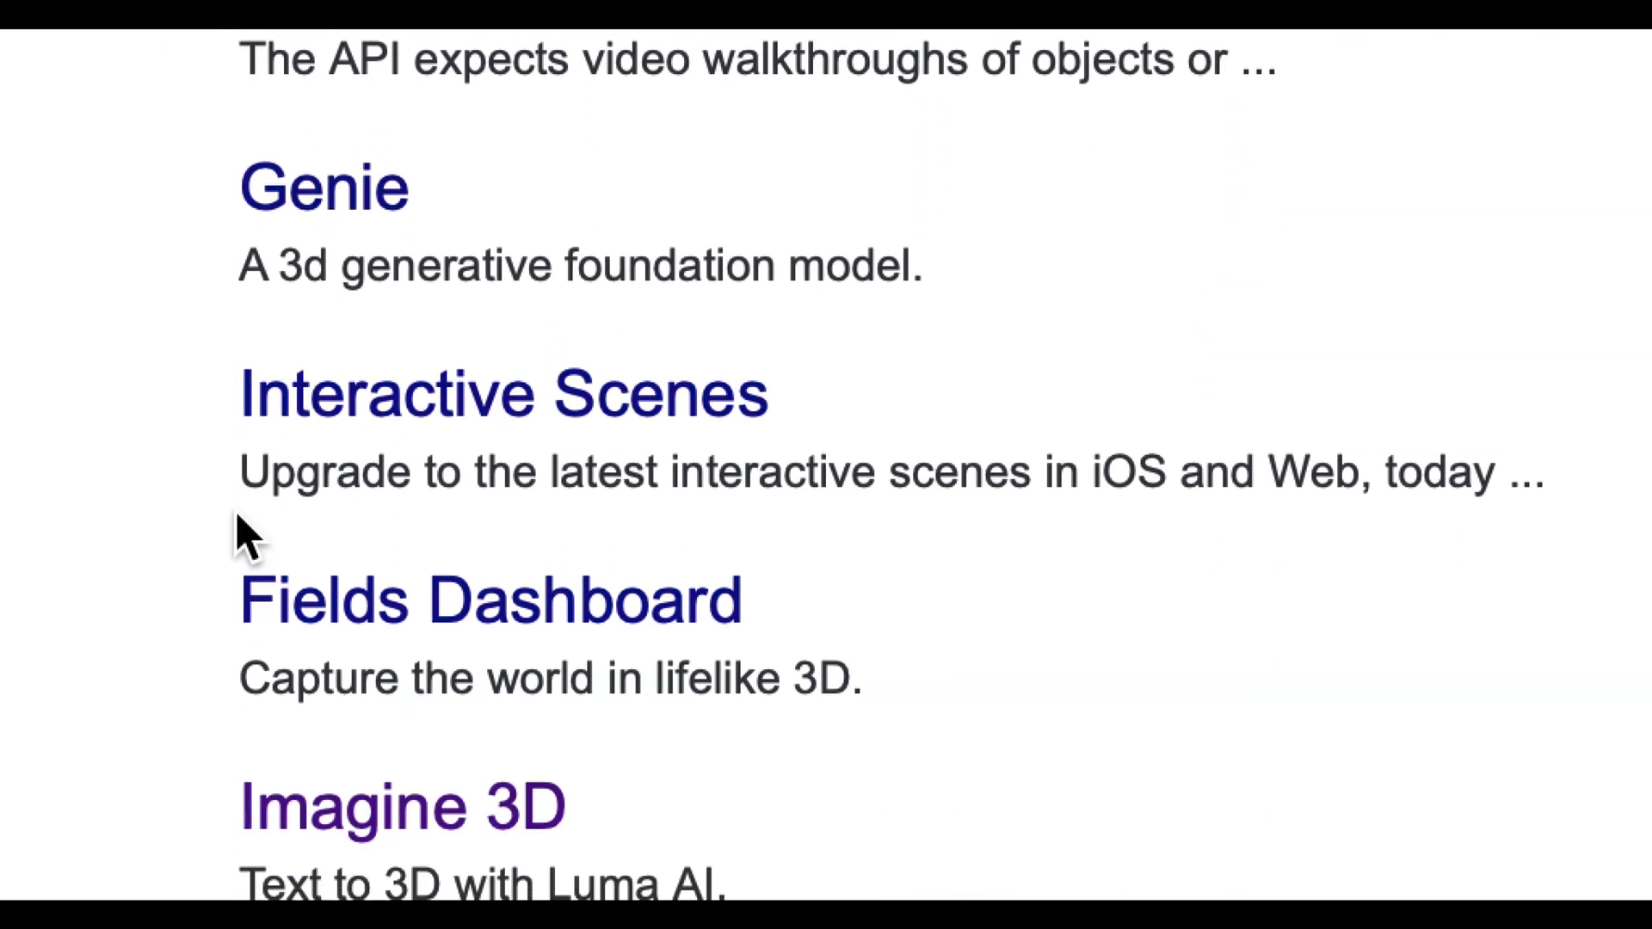
scroll(238, 551, down, 3)
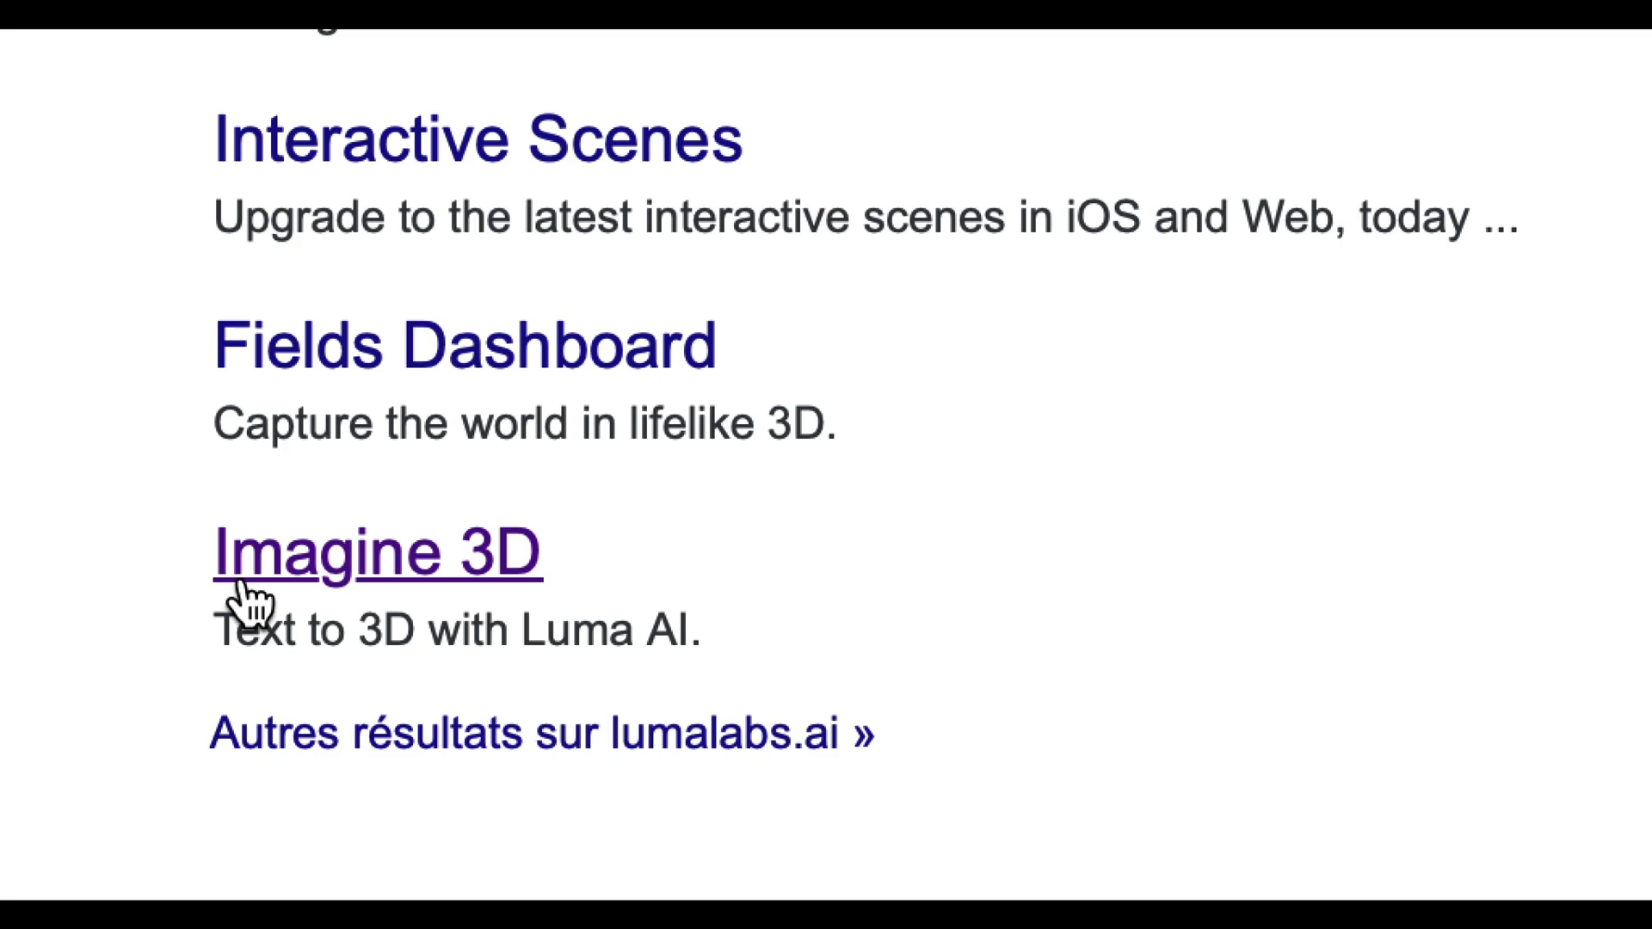
super+click(245, 585)
click(1011, 121)
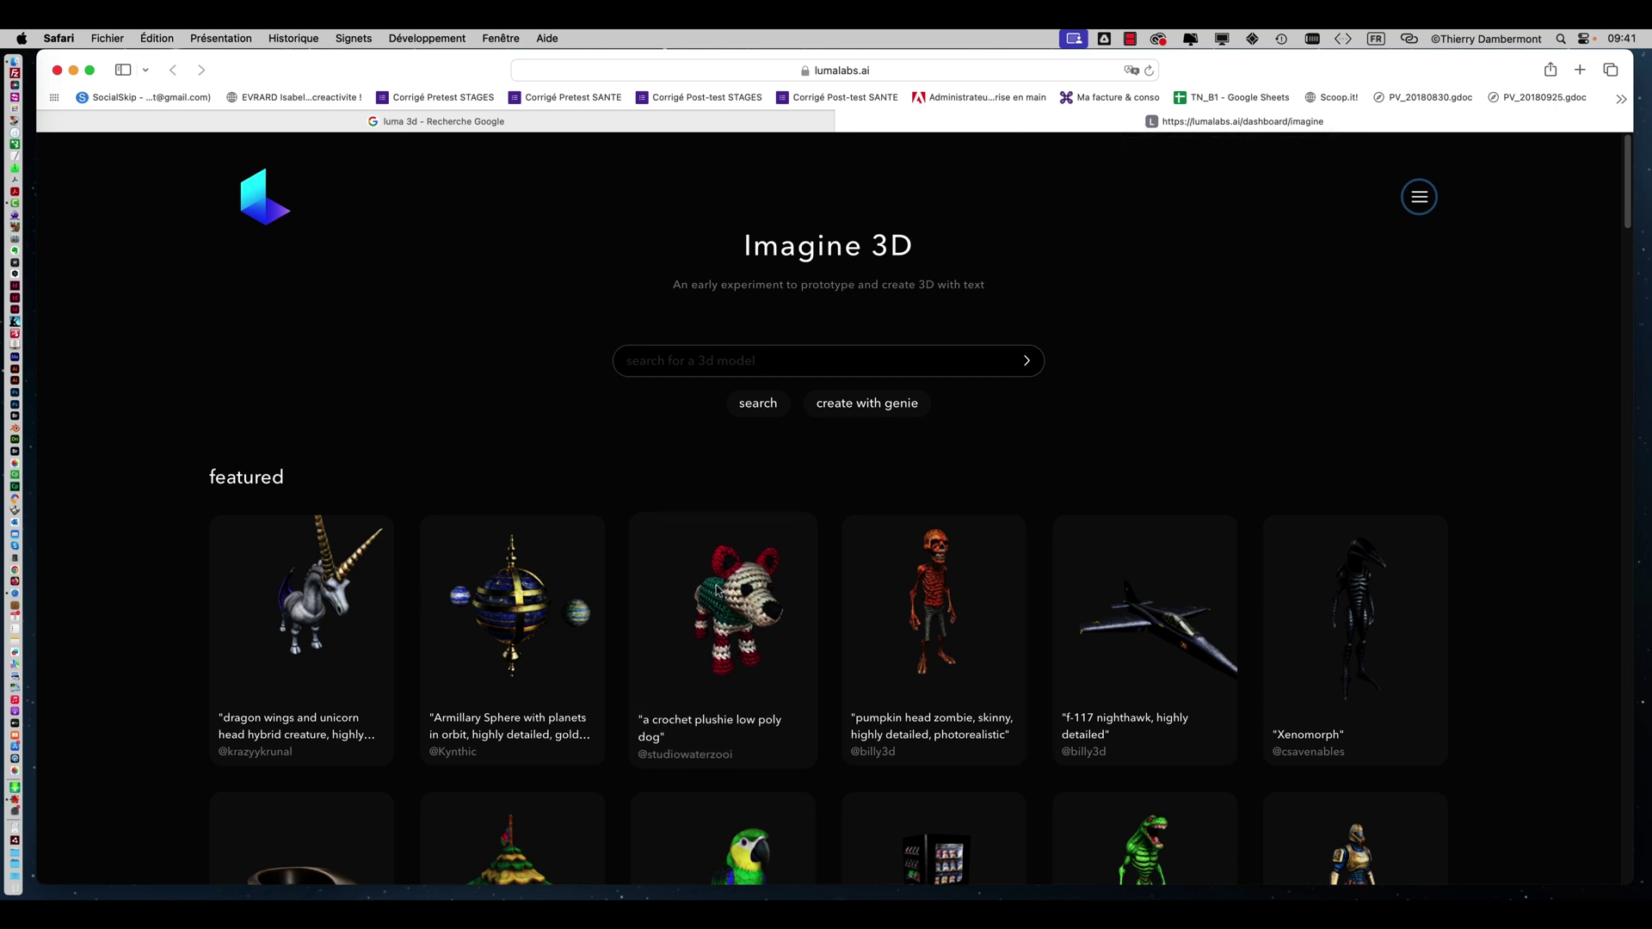
View the featured crochet plushie low poly dog model from several sides and close its viewer.
click(810, 523)
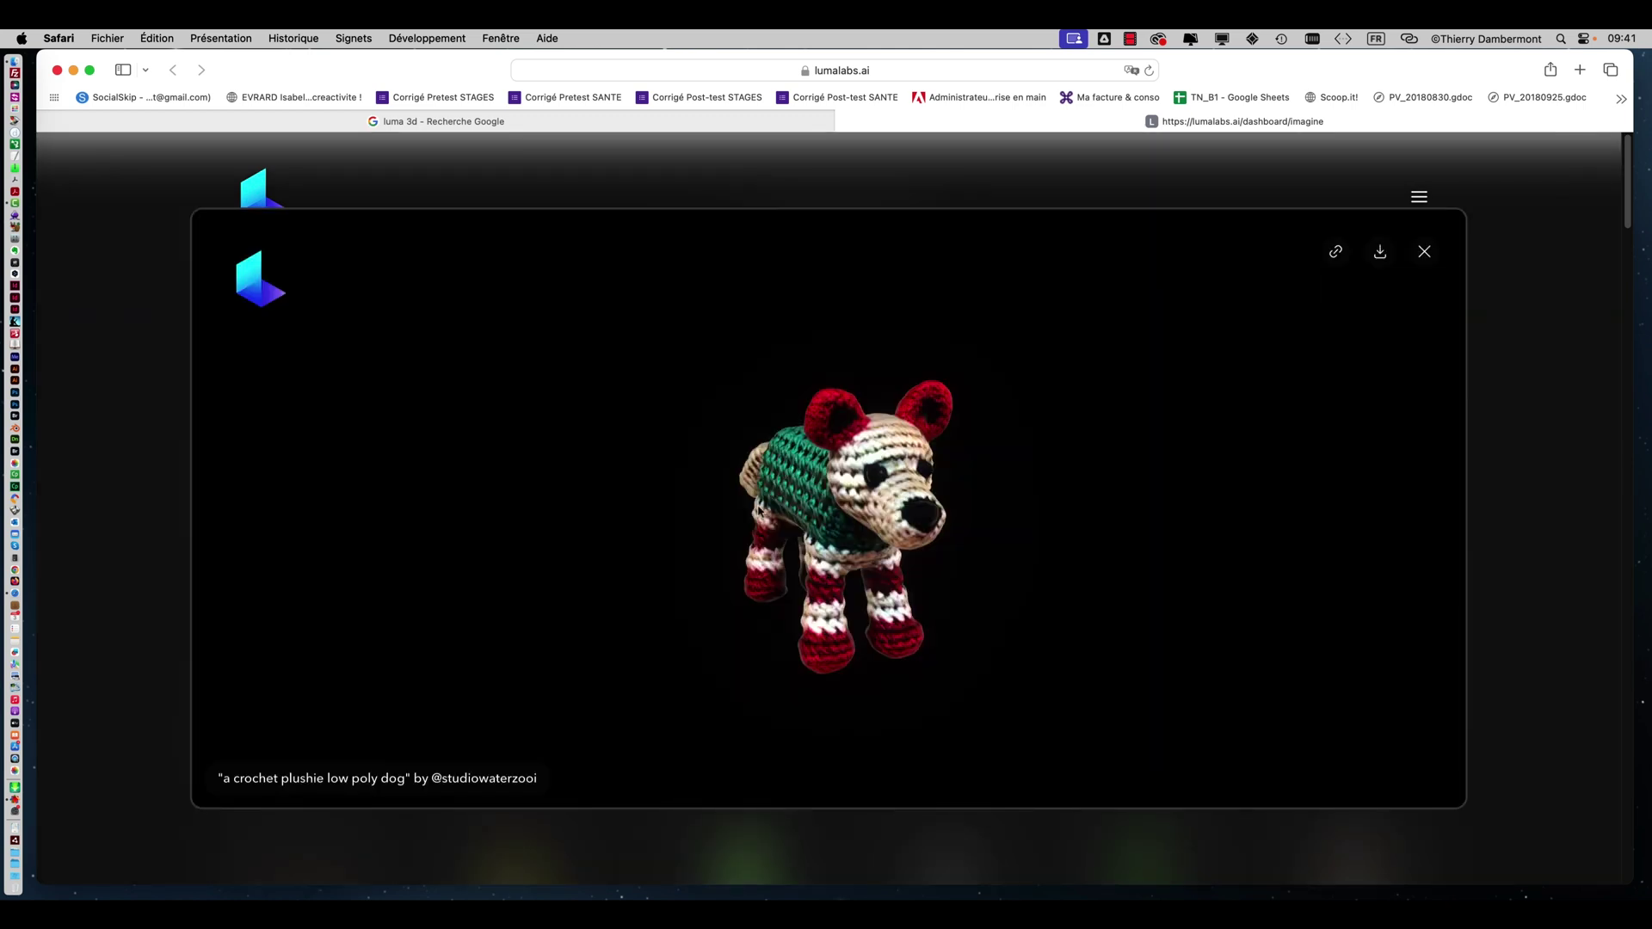
drag(744, 517, 568, 535)
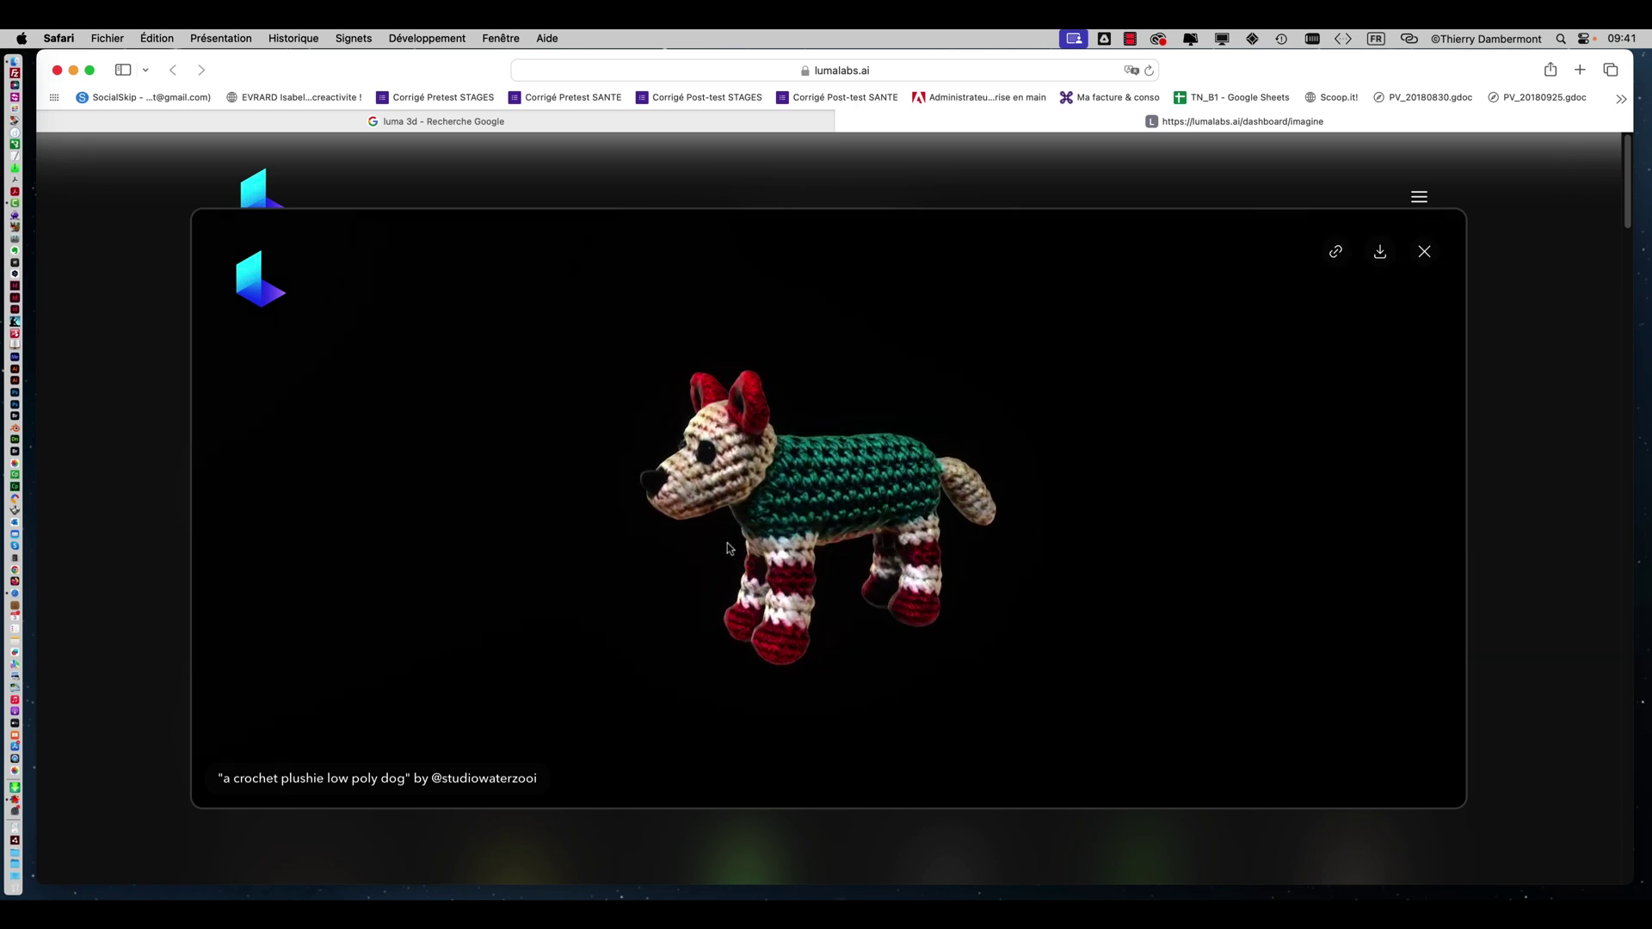
drag(907, 486, 976, 508)
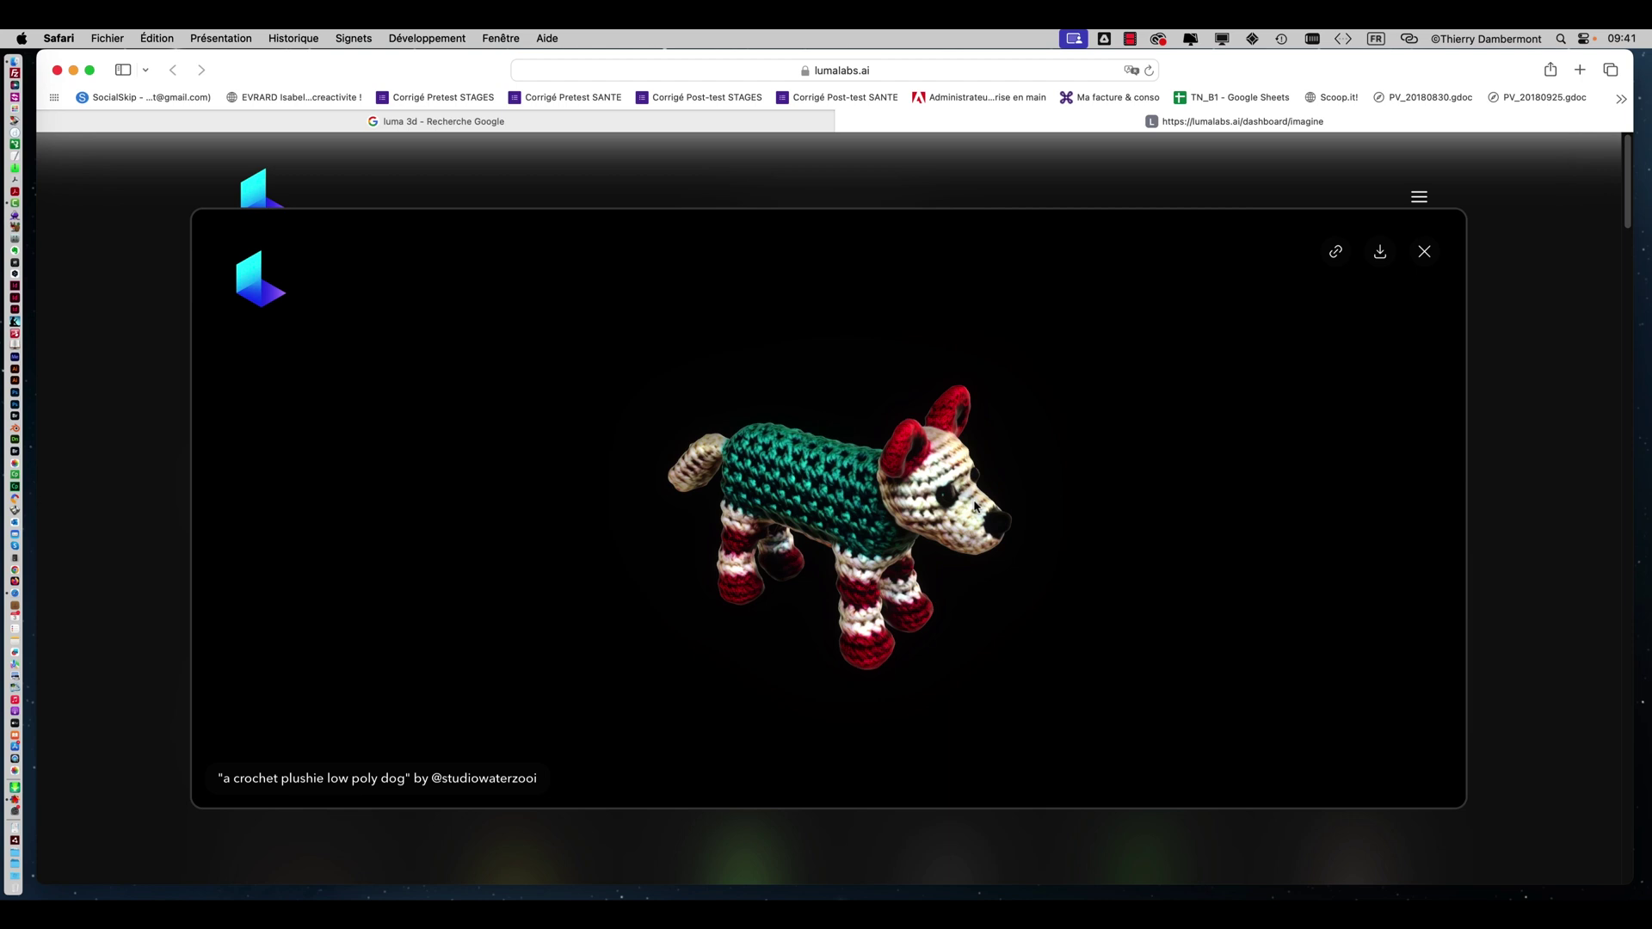
mouse_move(962, 497)
mouse_down()
mouse_move(776, 430)
mouse_move(913, 527)
mouse_move(973, 518)
mouse_move(985, 497)
mouse_up()
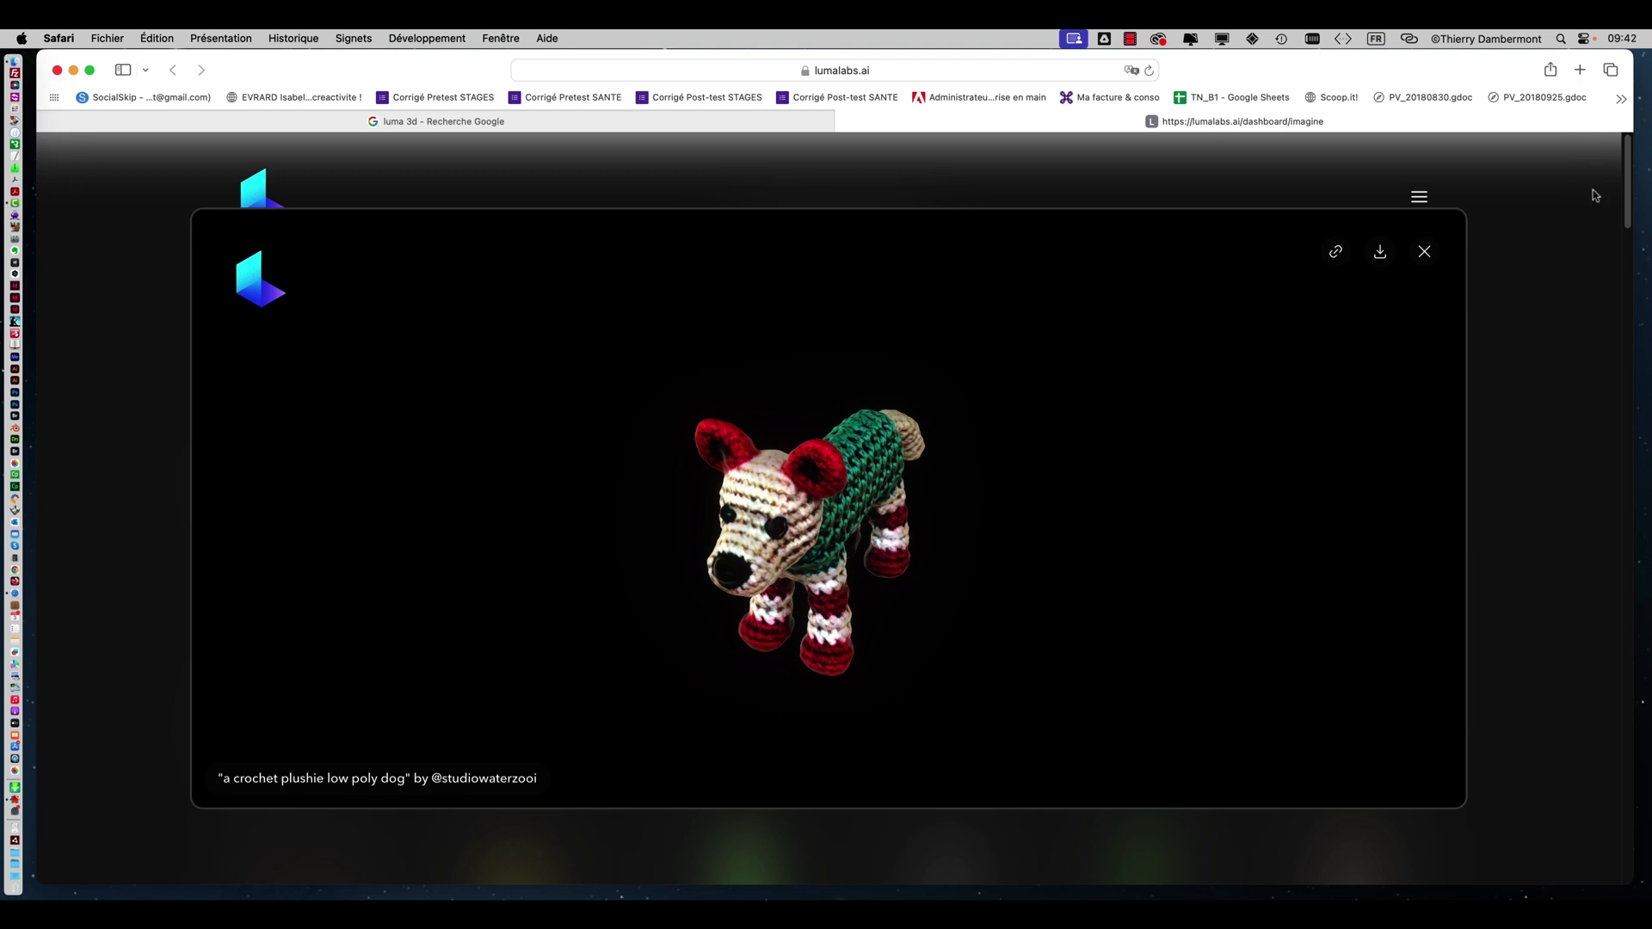
click(1425, 255)
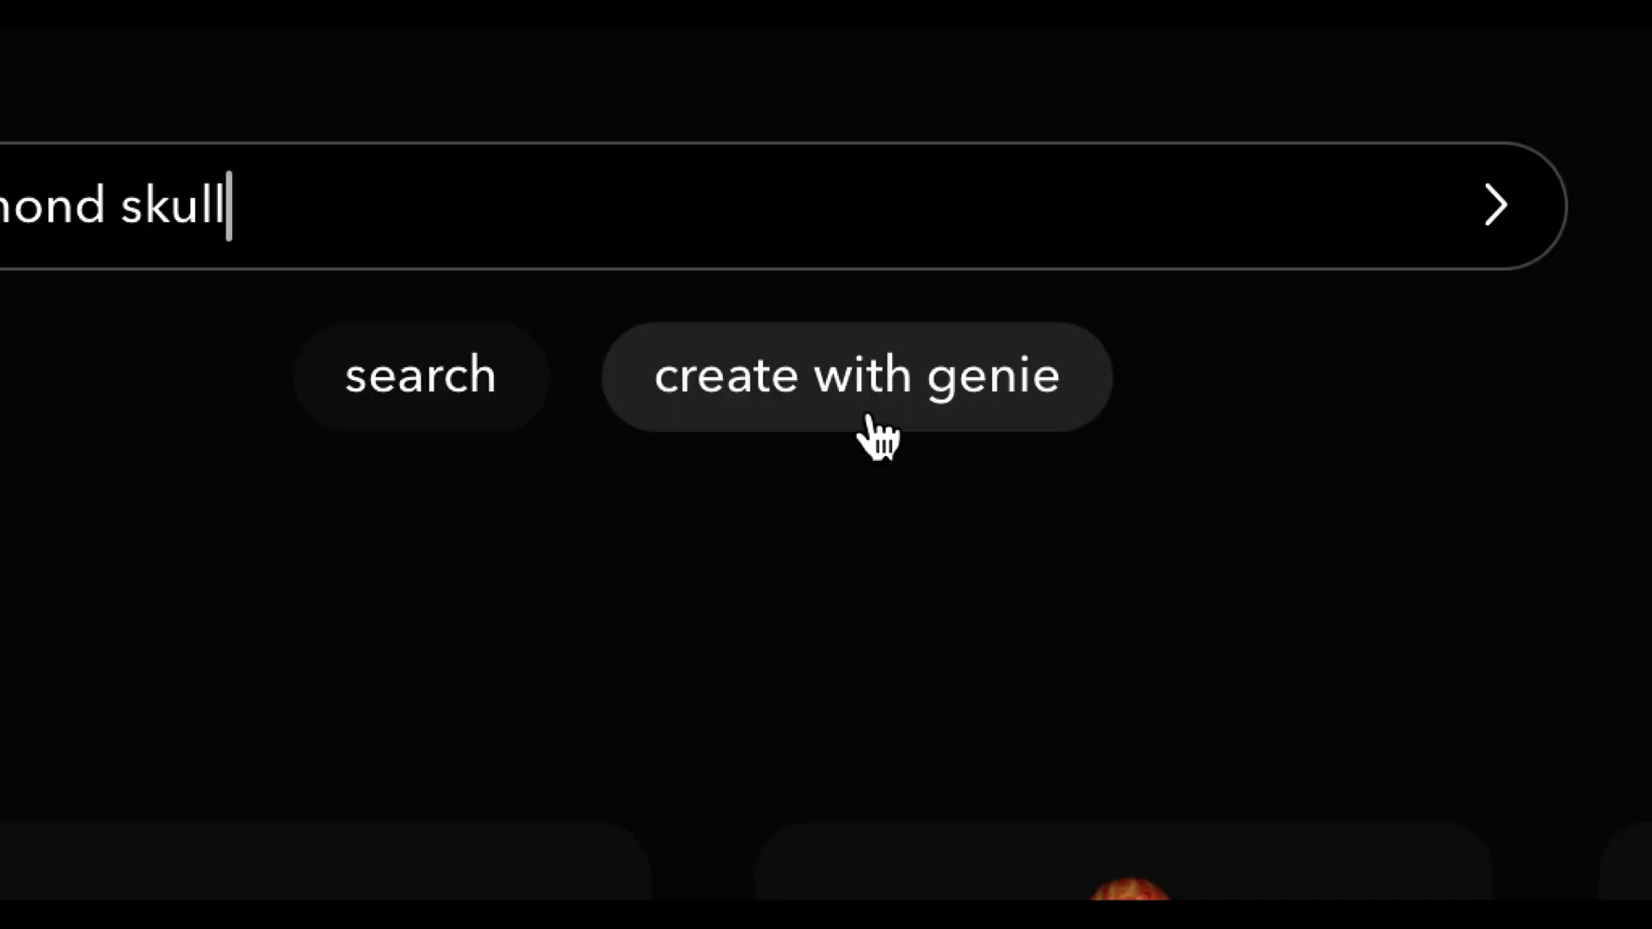
Switch to creating with Genie and generate 3D models from the prompt "yellow miniature motorcycle toy".
click(871, 421)
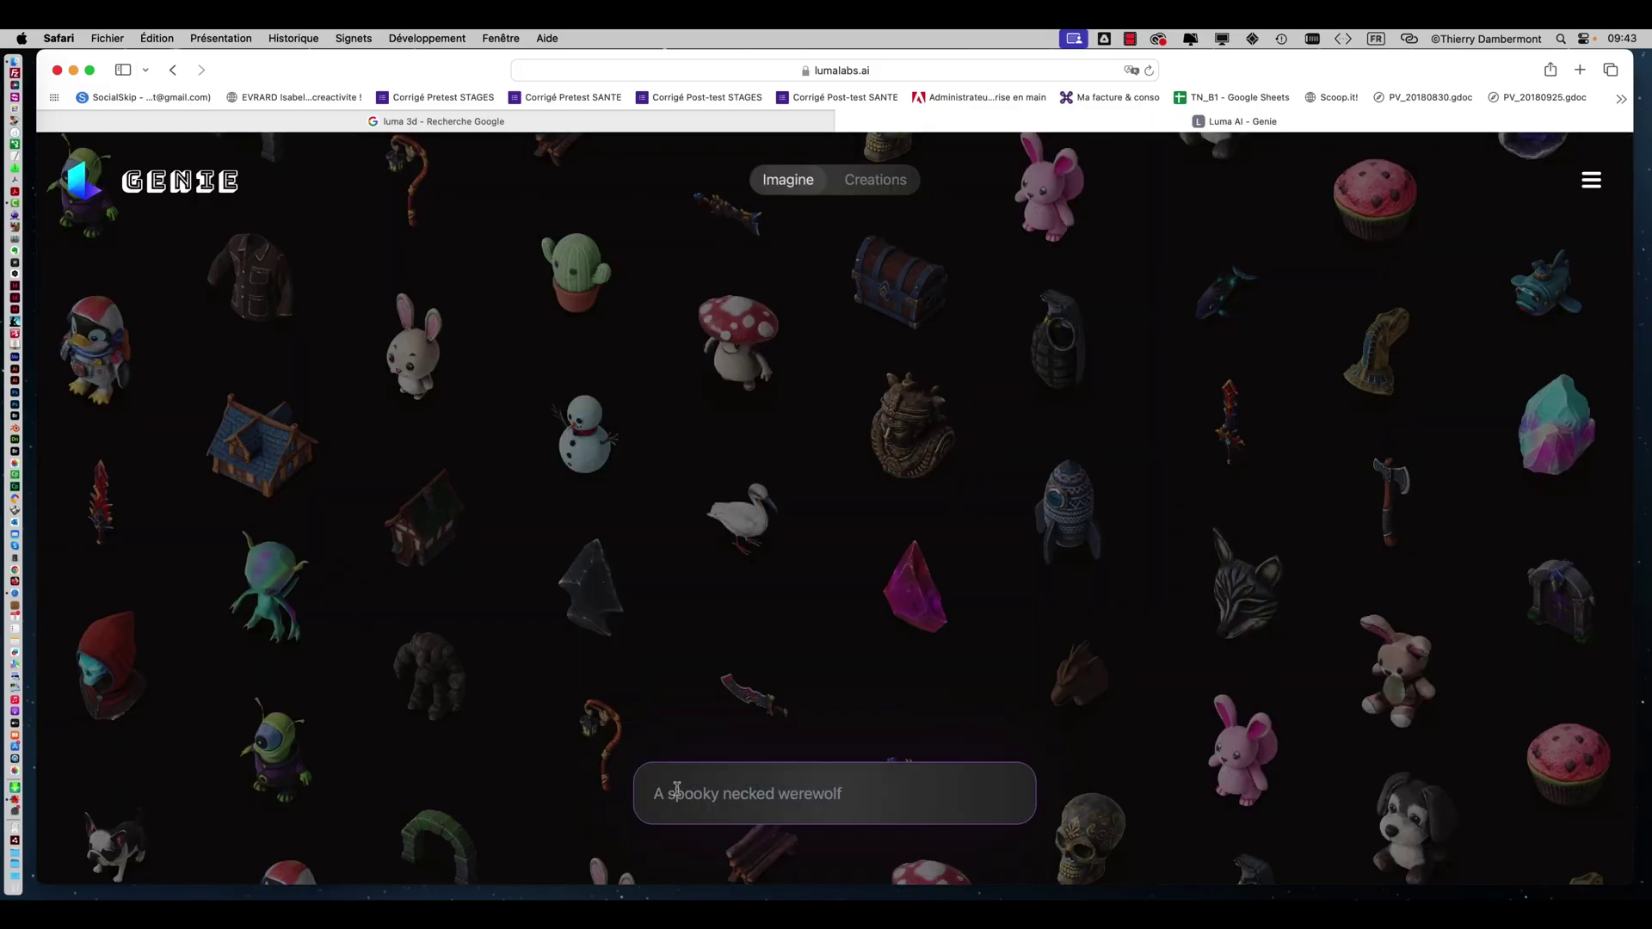
text(yellowm)
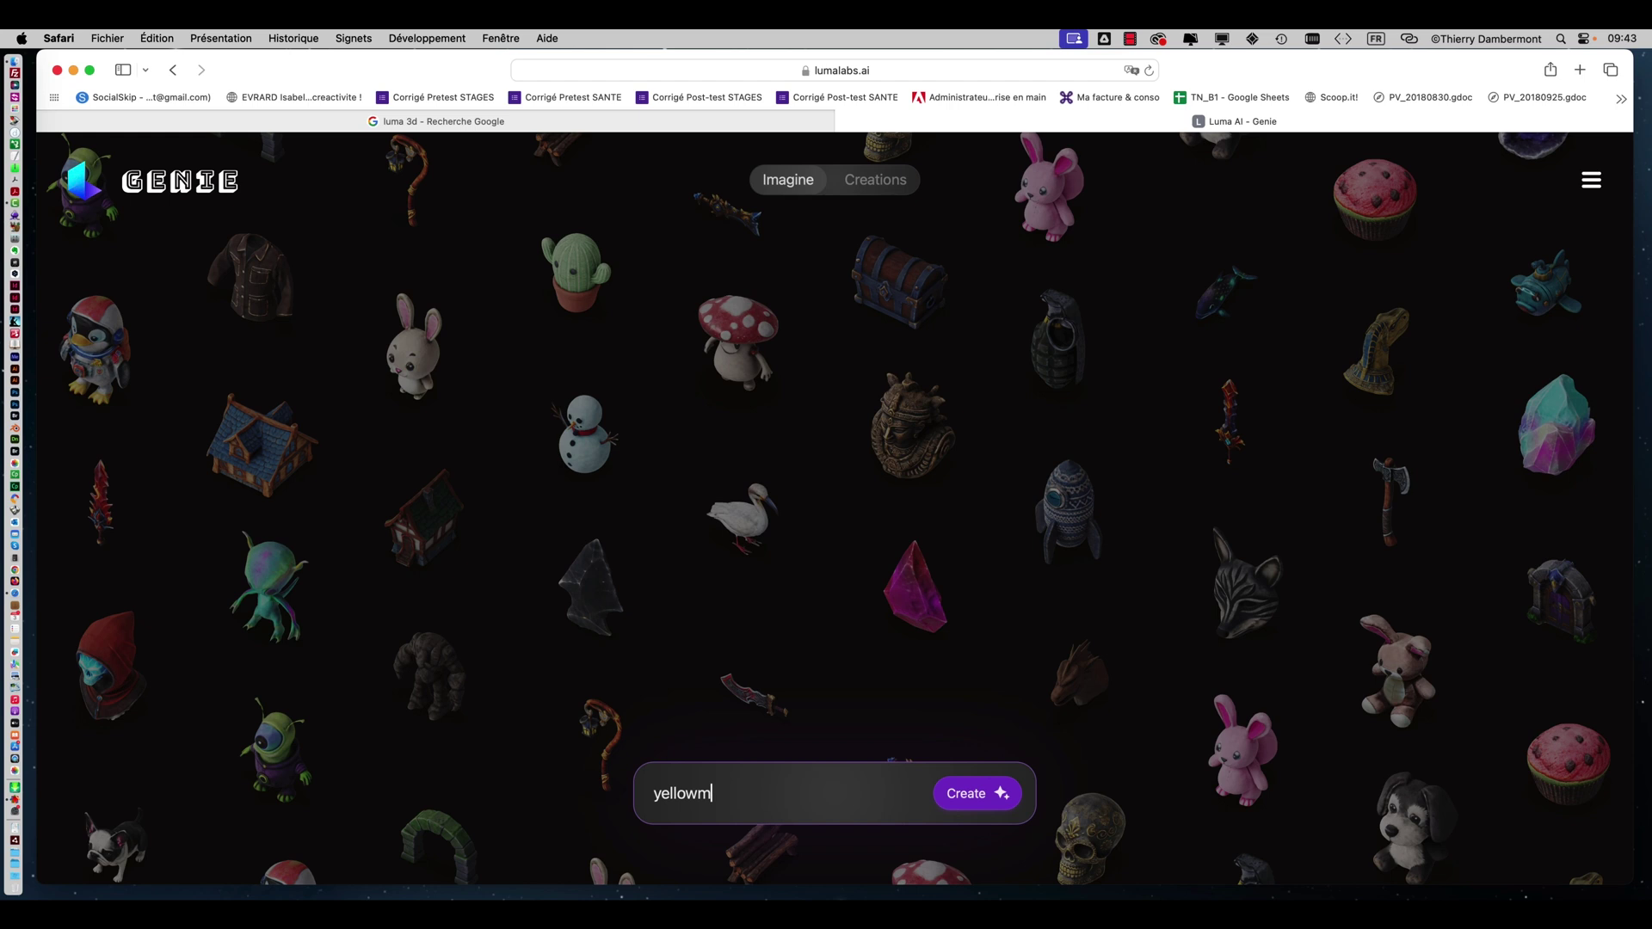
key(BackSpace)
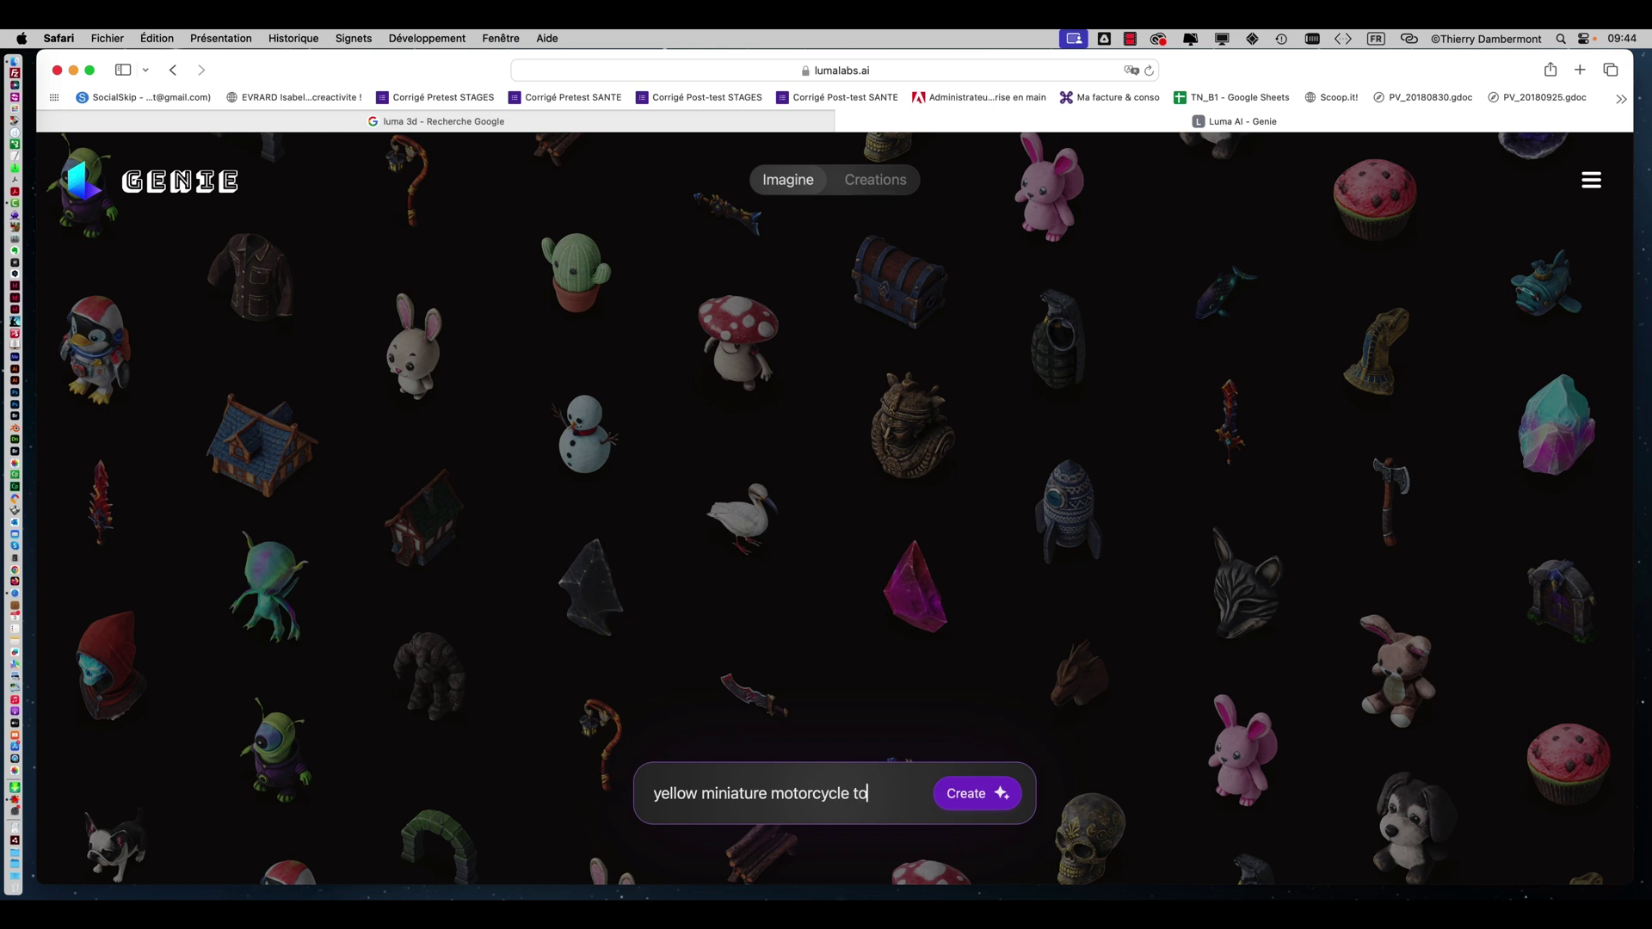
key(Return)
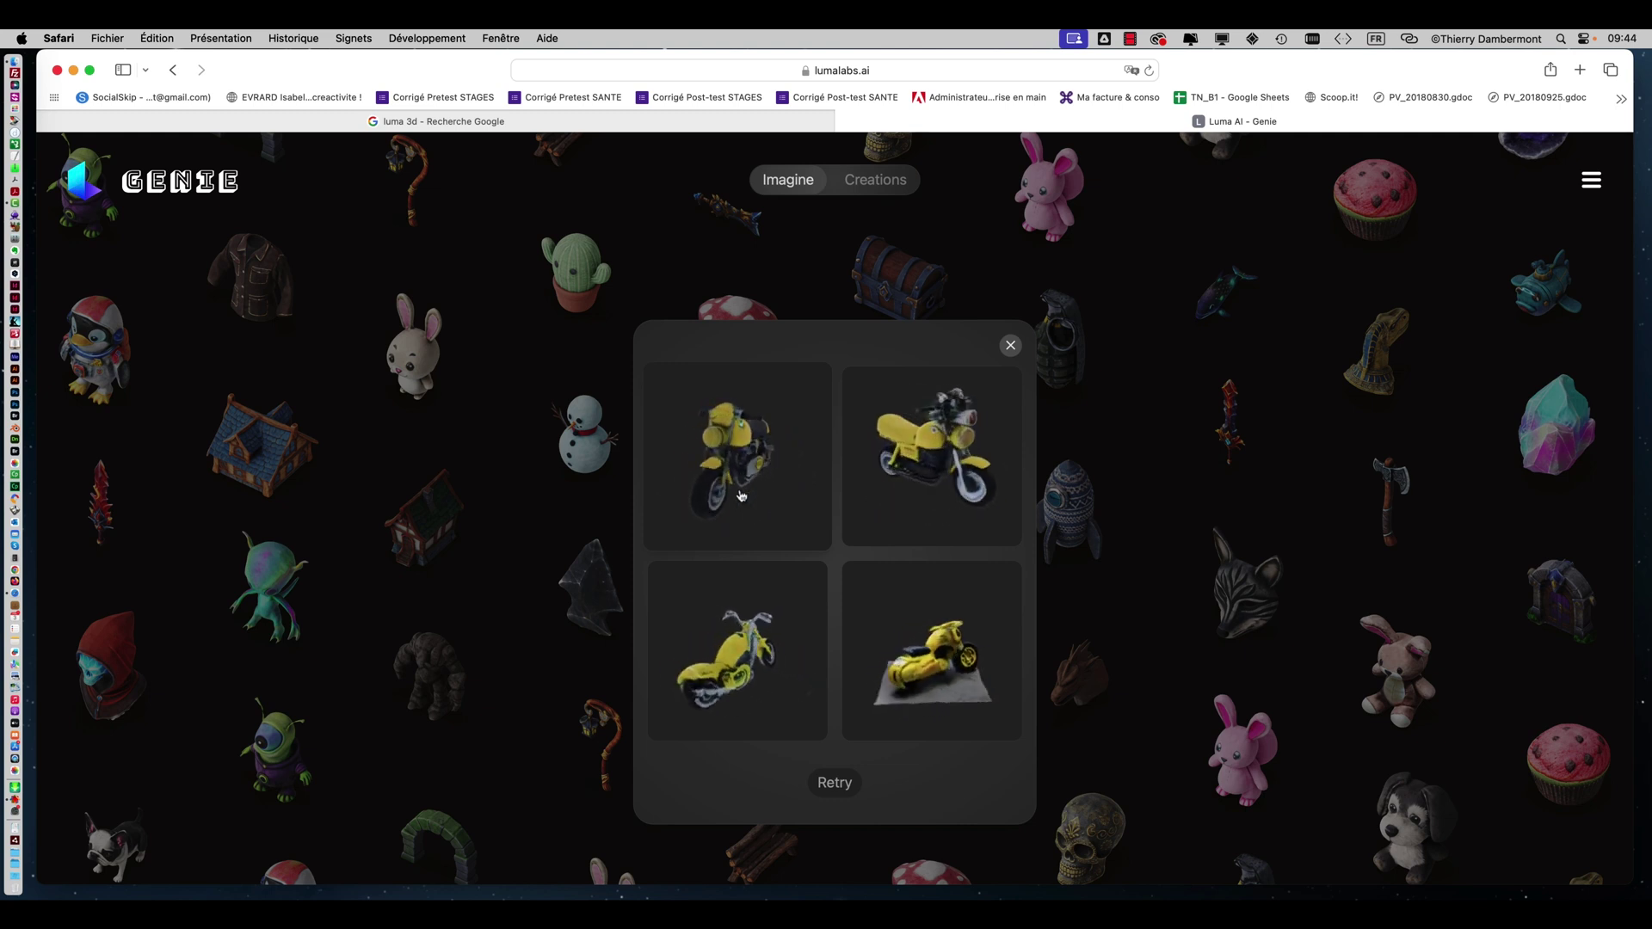
Open the second motorcycle in the first row of generated variants and inspect it close up from the front, rear and sides.
click(950, 443)
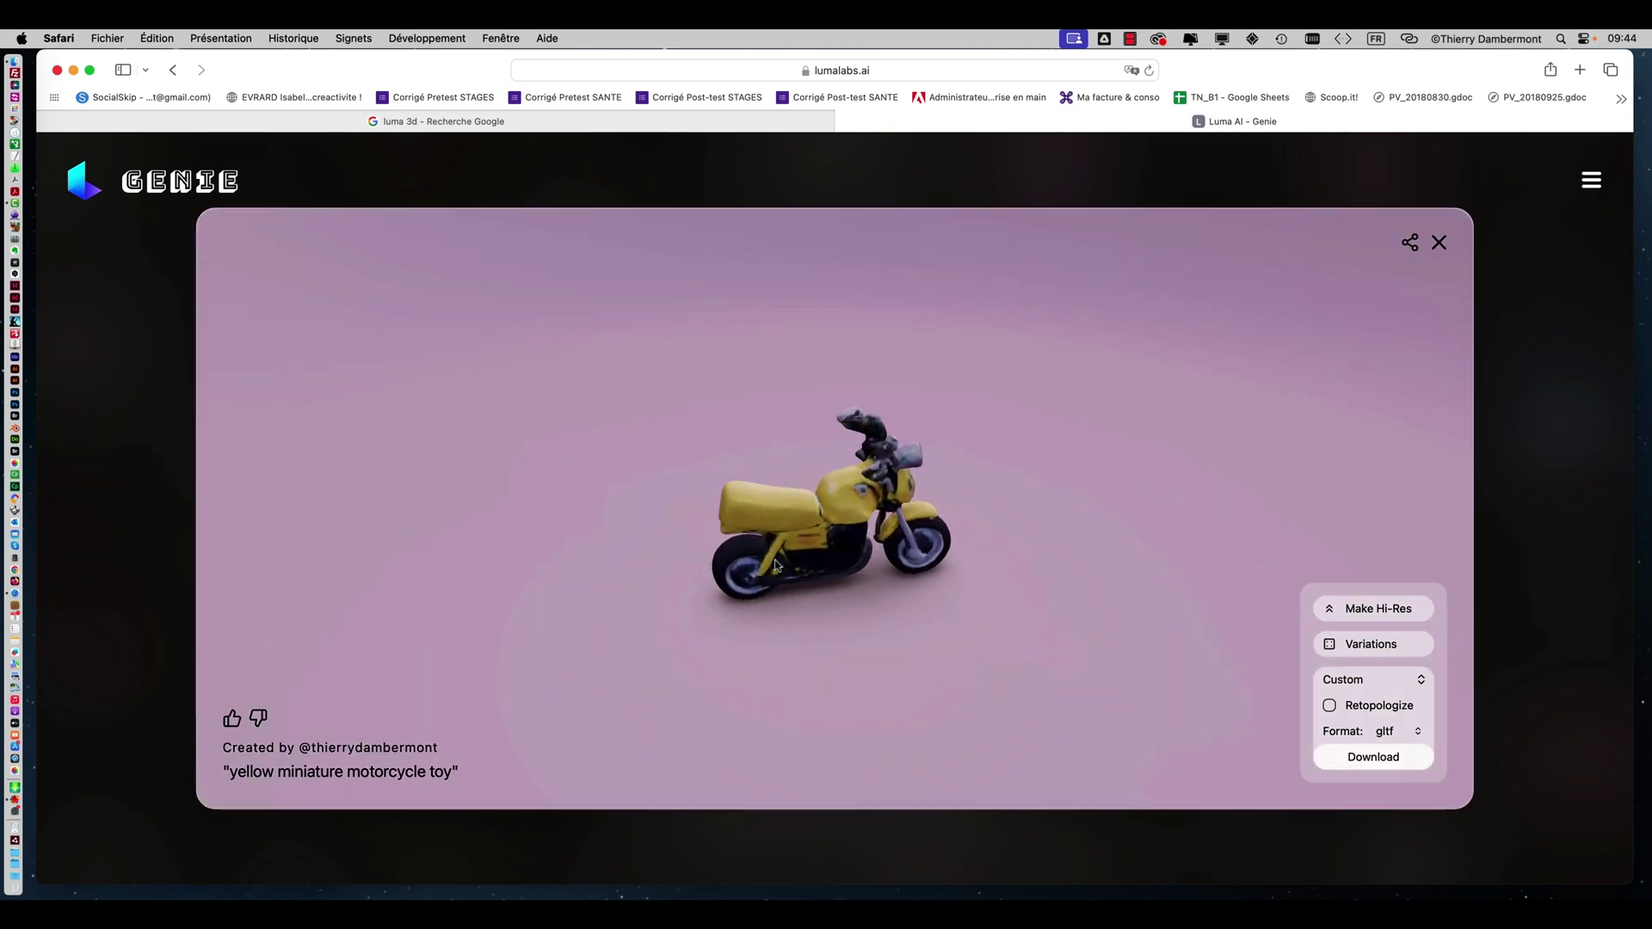
scroll(776, 565, up, 10)
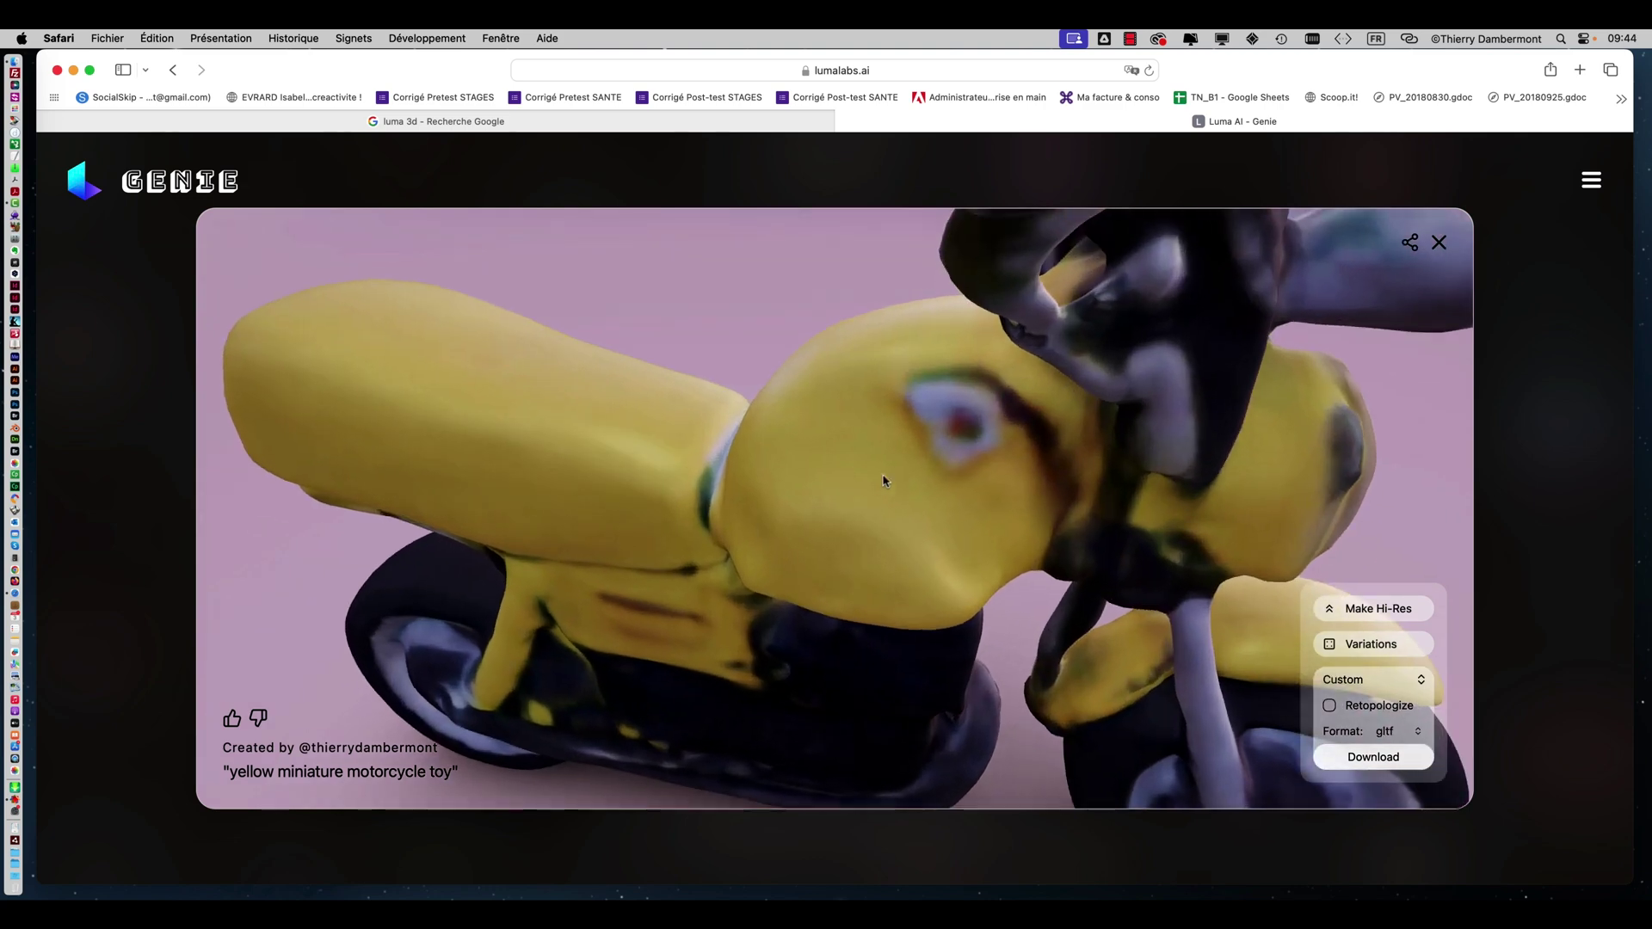
scroll(950, 474, down, 5)
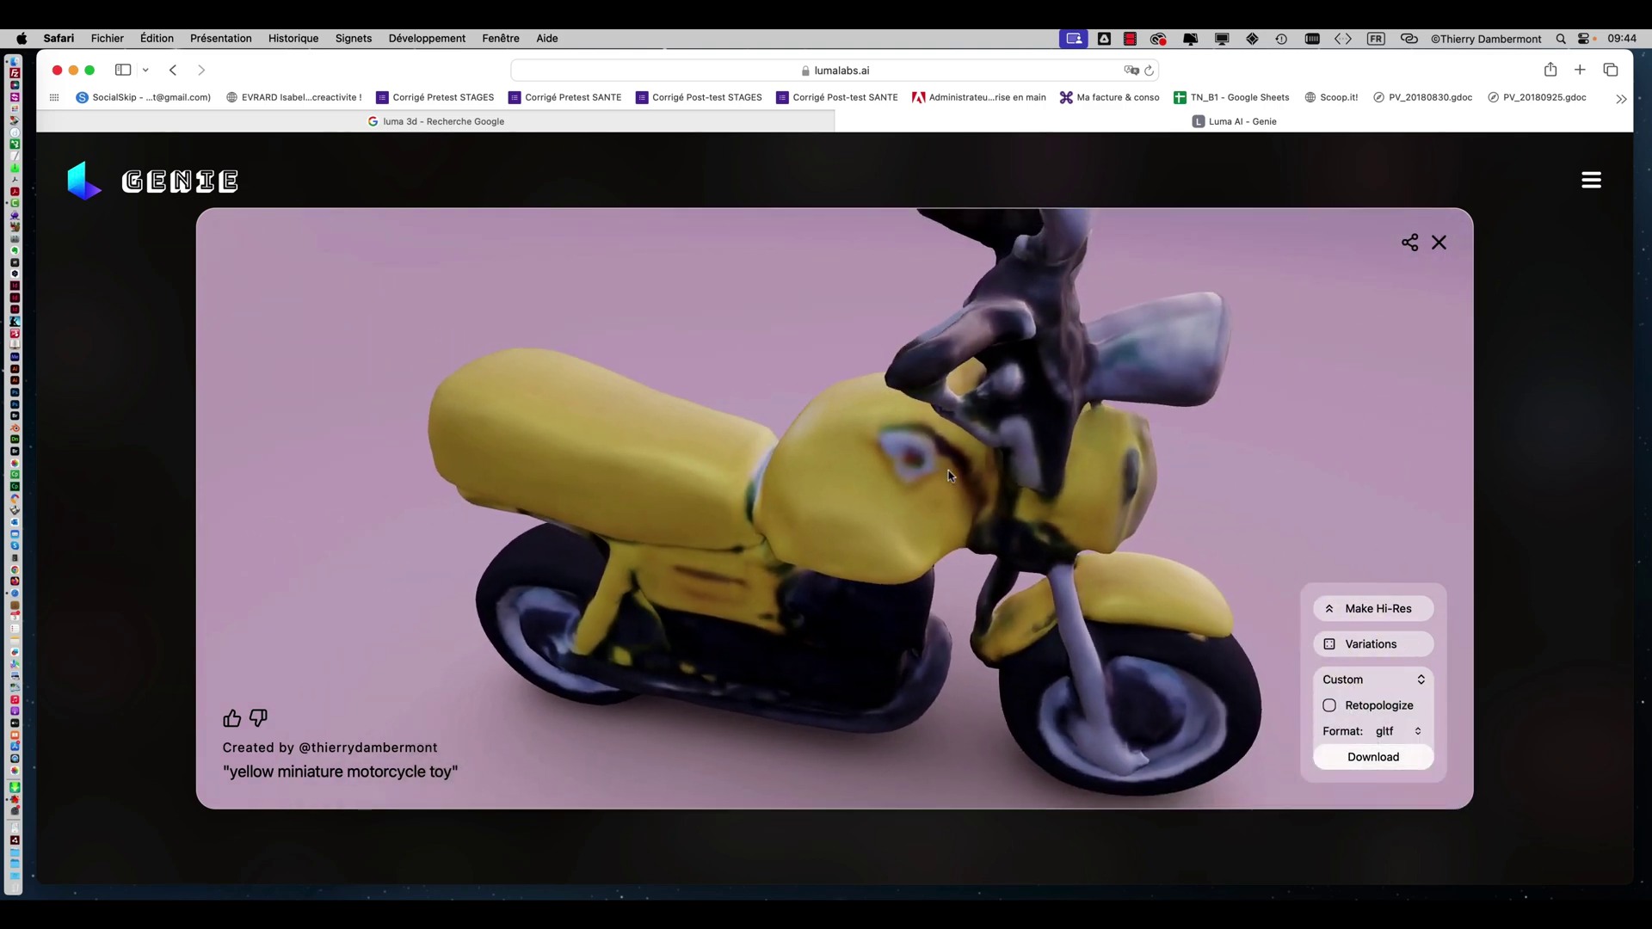
drag(950, 474, 955, 563)
scroll(790, 468, down, 5)
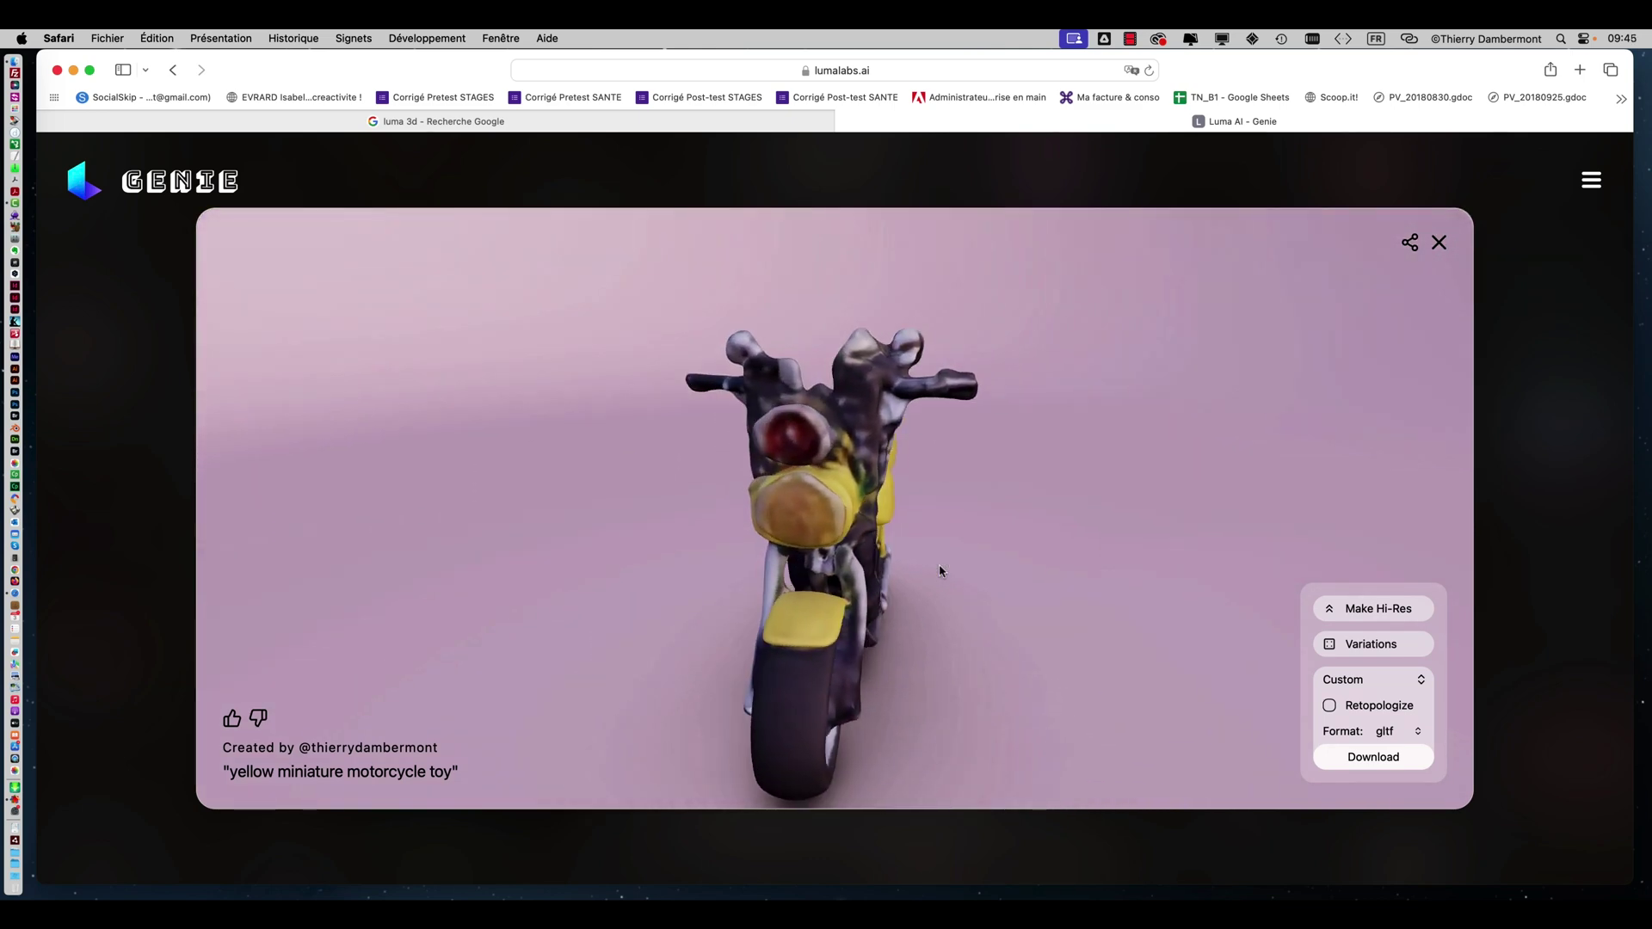
drag(945, 565, 939, 602)
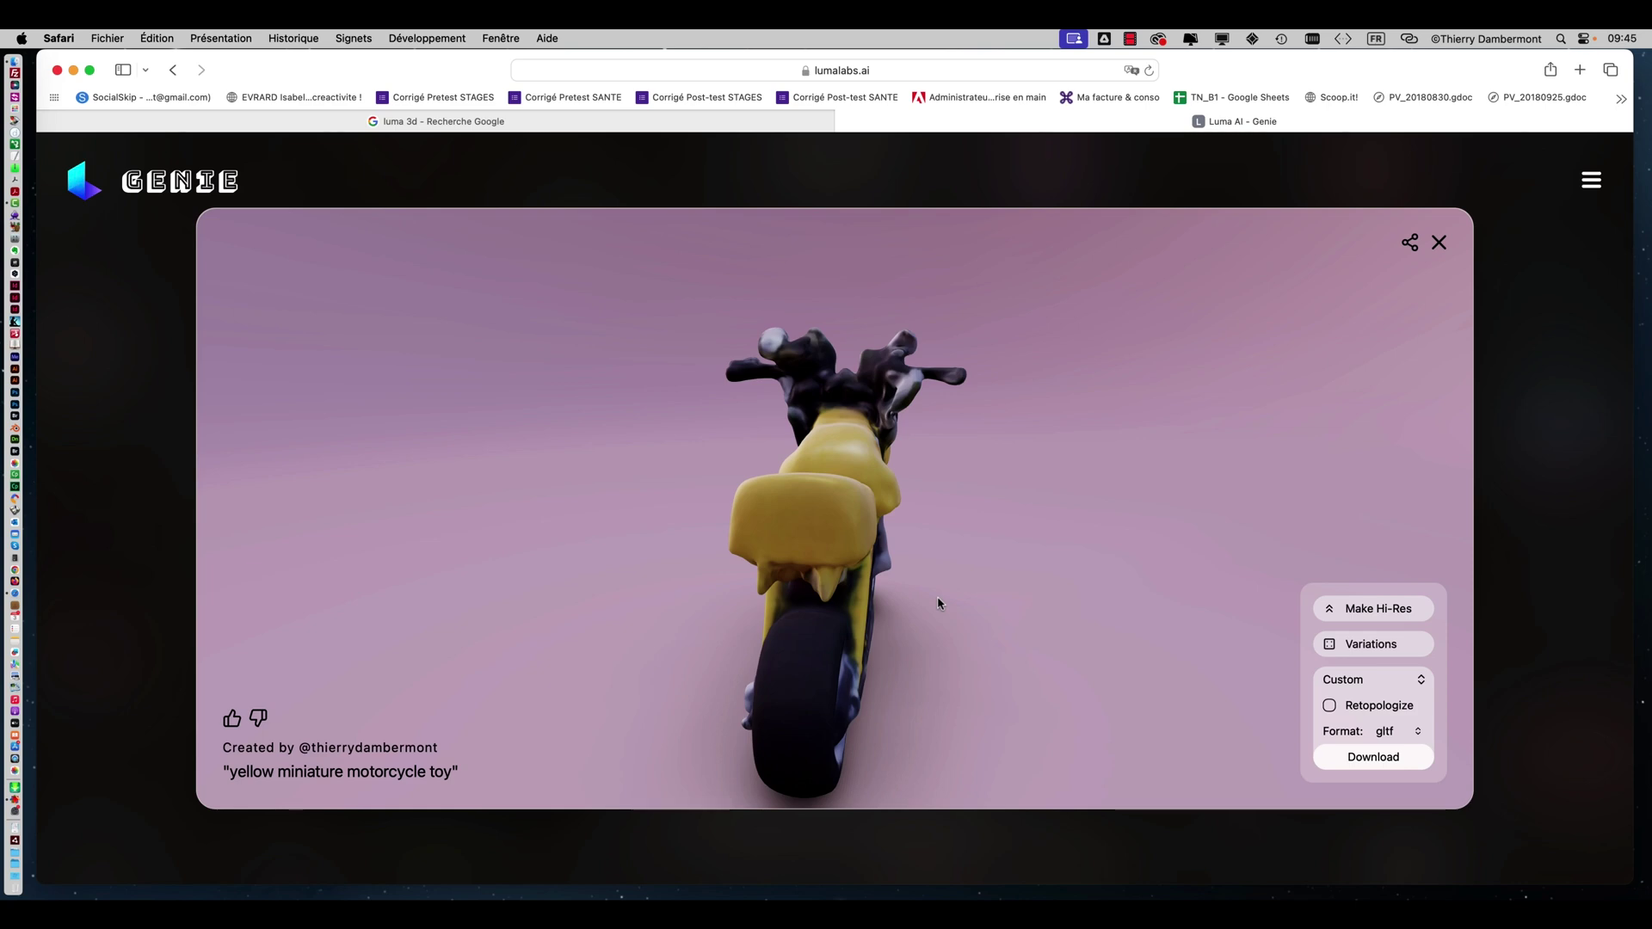
mouse_move(939, 602)
mouse_down()
mouse_move(955, 565)
mouse_move(1016, 551)
mouse_move(847, 619)
mouse_move(708, 634)
mouse_move(800, 588)
mouse_move(921, 609)
mouse_move(852, 576)
mouse_move(911, 592)
mouse_up()
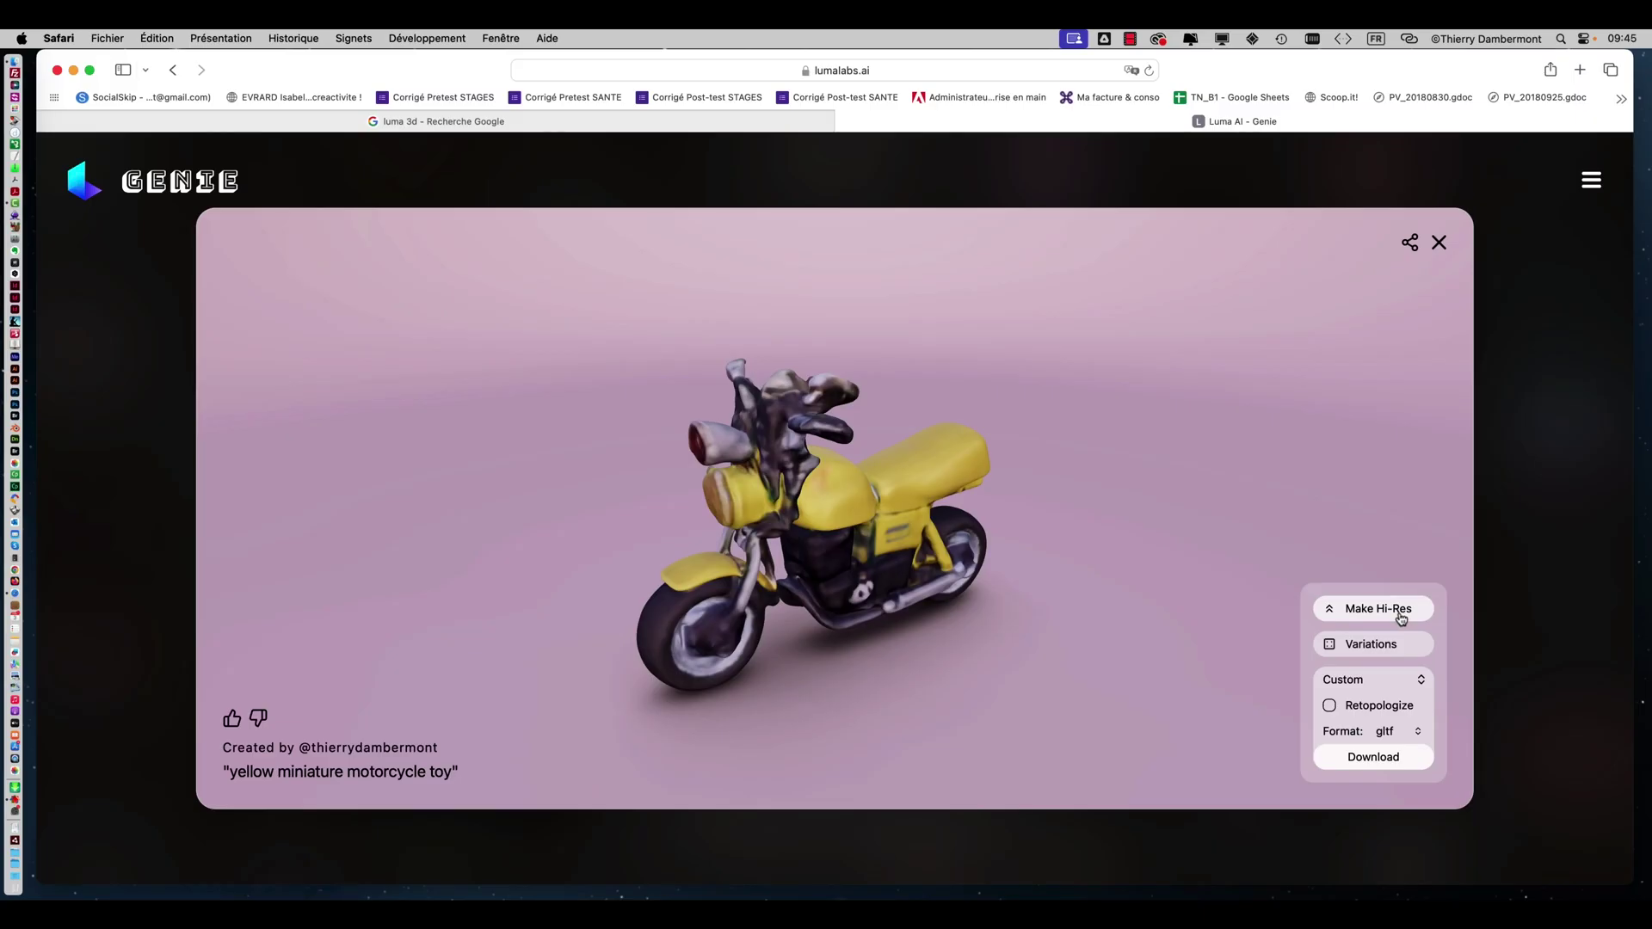
Generate a hi-res version of the yellow motorcycle model.
click(1401, 618)
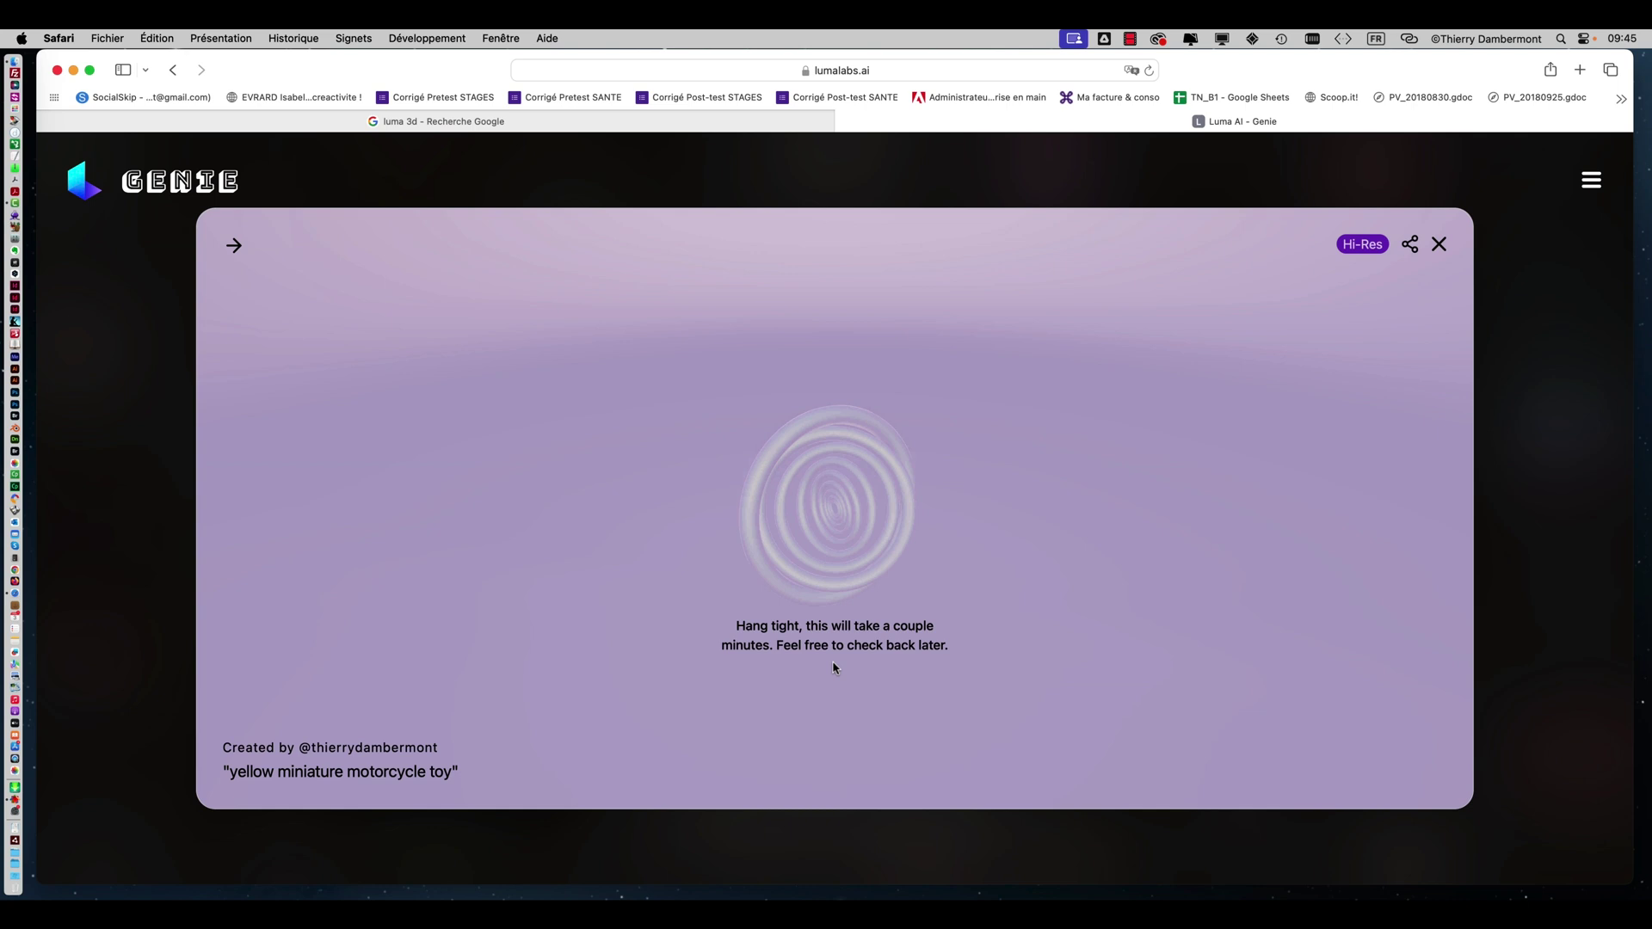
click(172, 394)
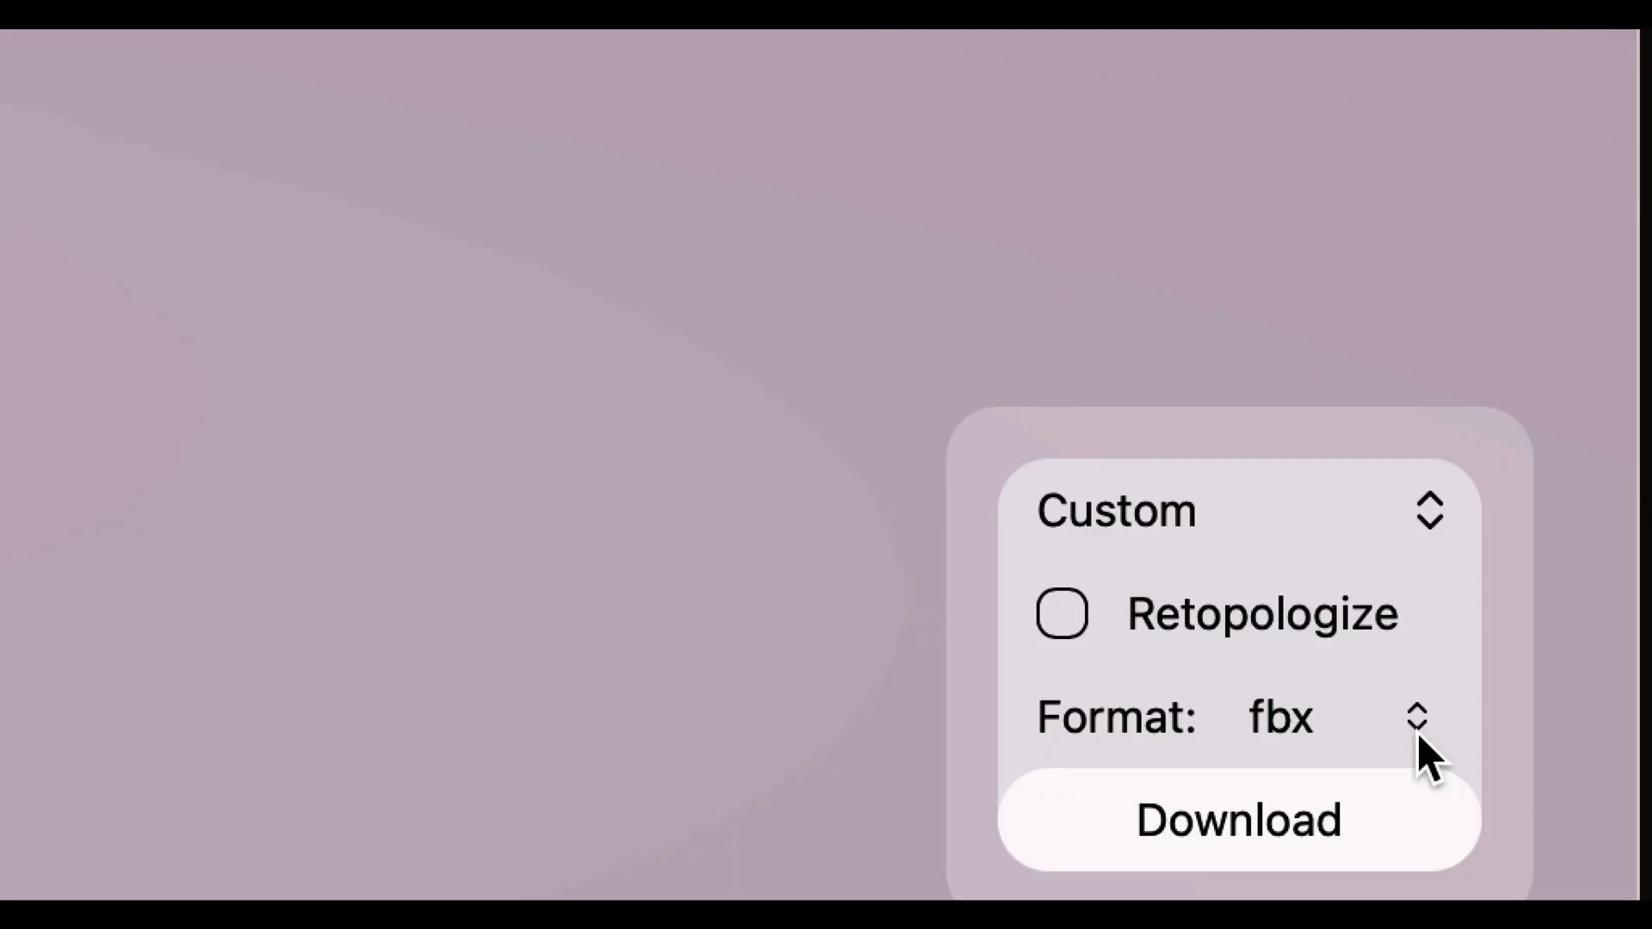
Check the available download formats for the hi-res motorcycle and examine the model from the front and rear.
click(1341, 721)
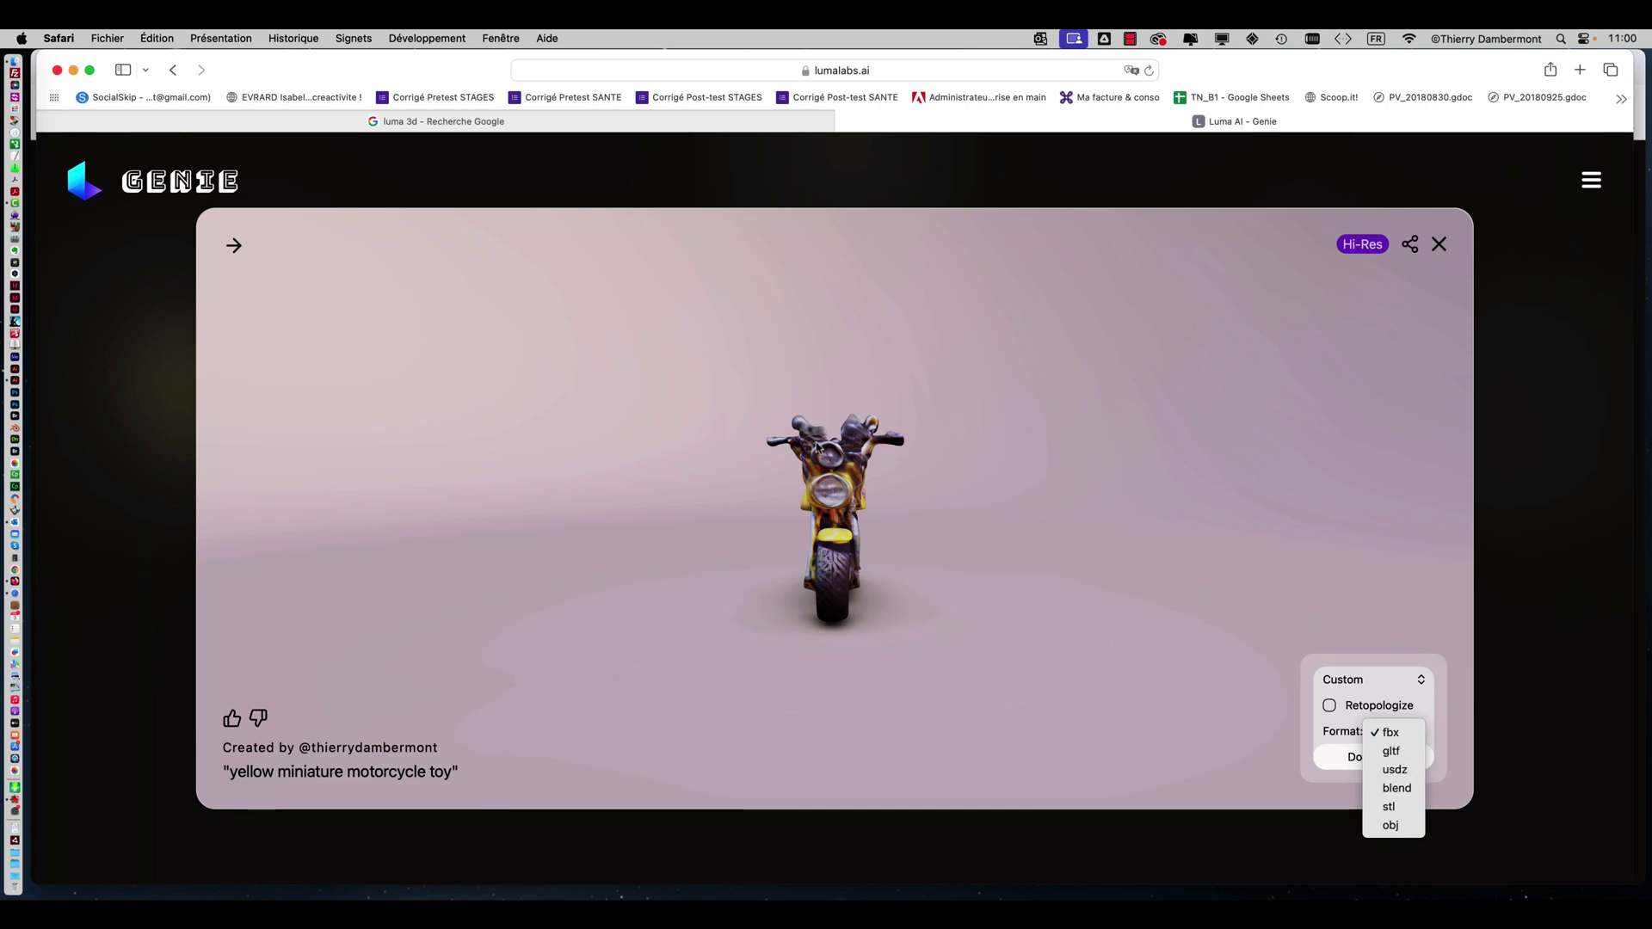
click(856, 521)
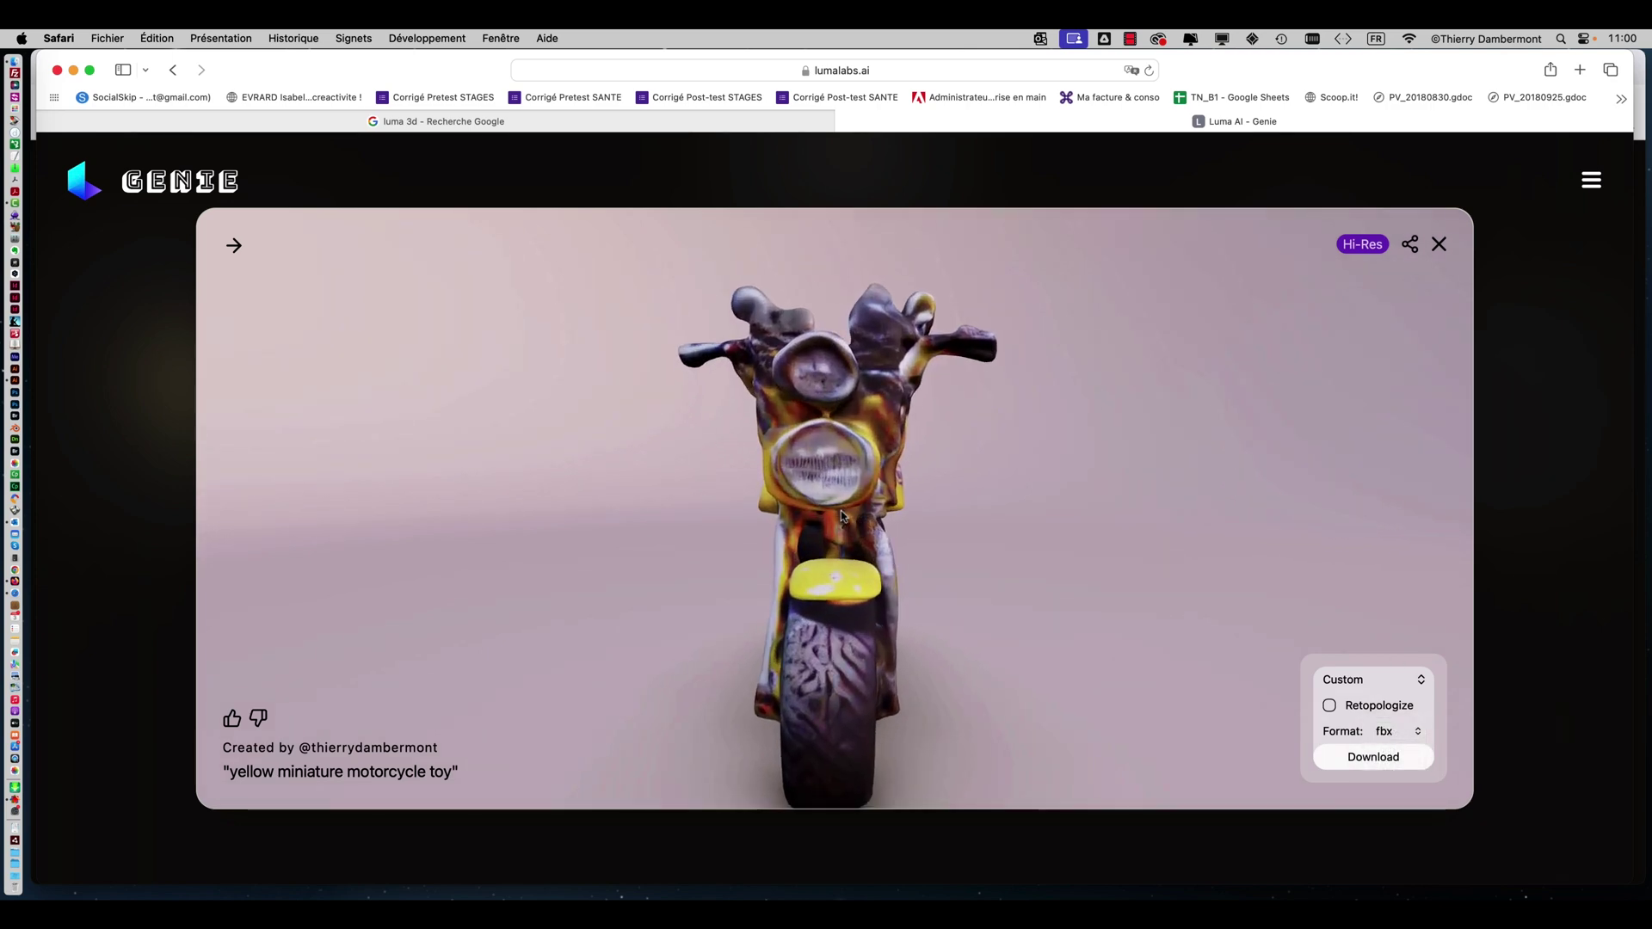
drag(874, 534, 1087, 540)
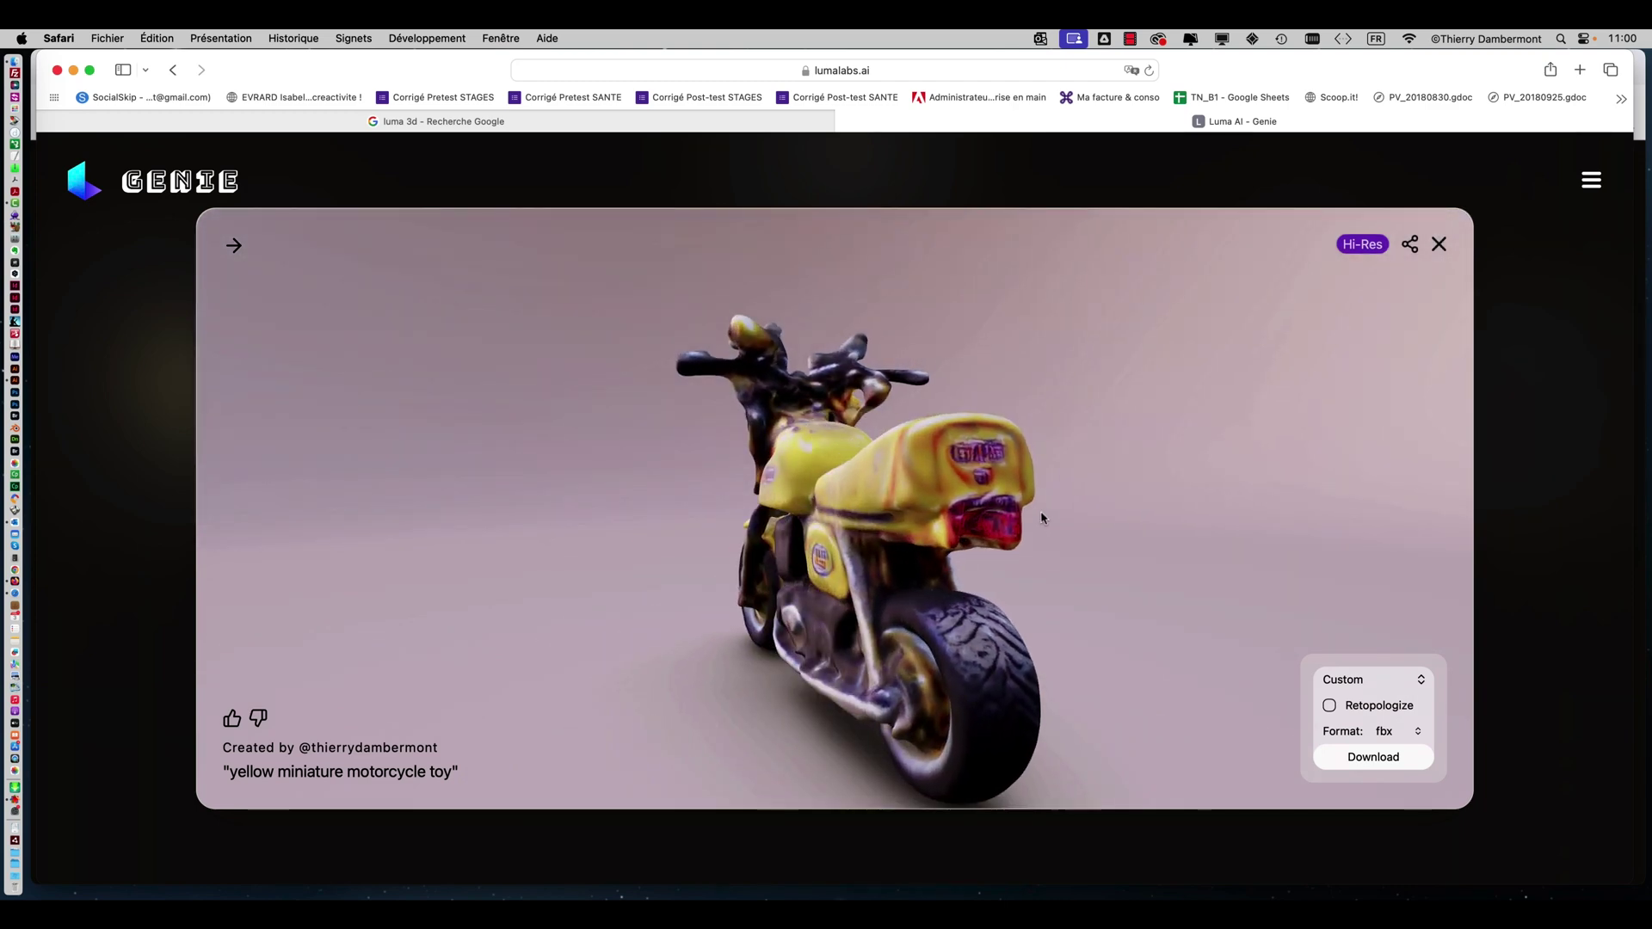
Switch to the Finder window of the MOTO JAUNE folder, show it as a list and select the model file in the glb folder.
key(super+Tab)
drag(1043, 136, 325, 89)
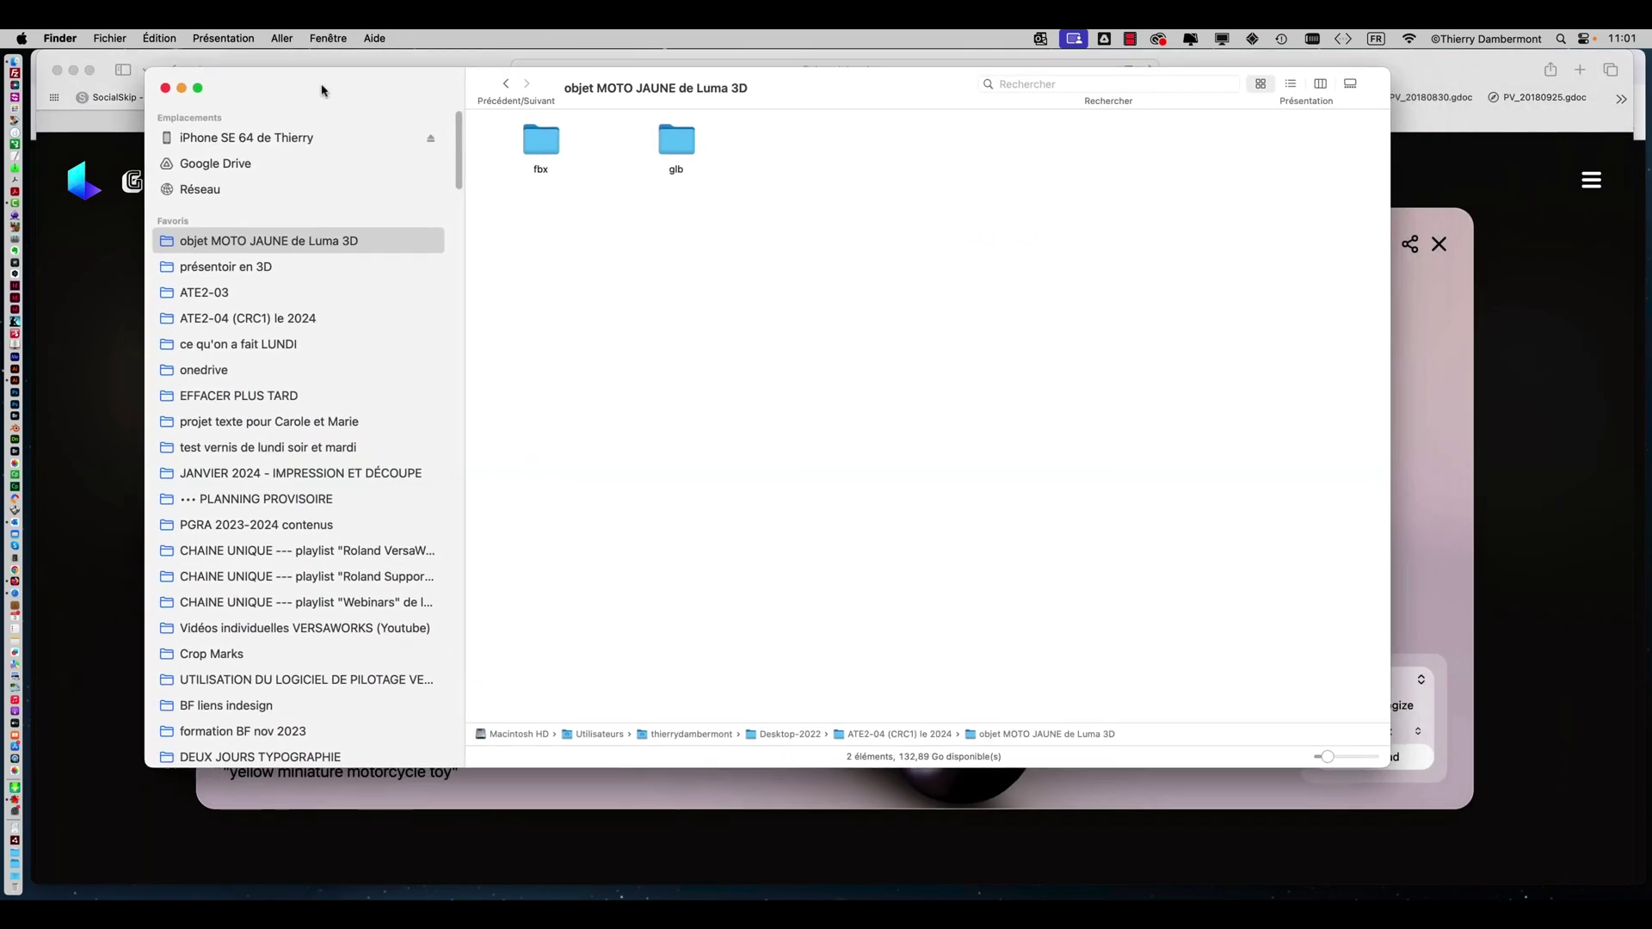
click(1285, 83)
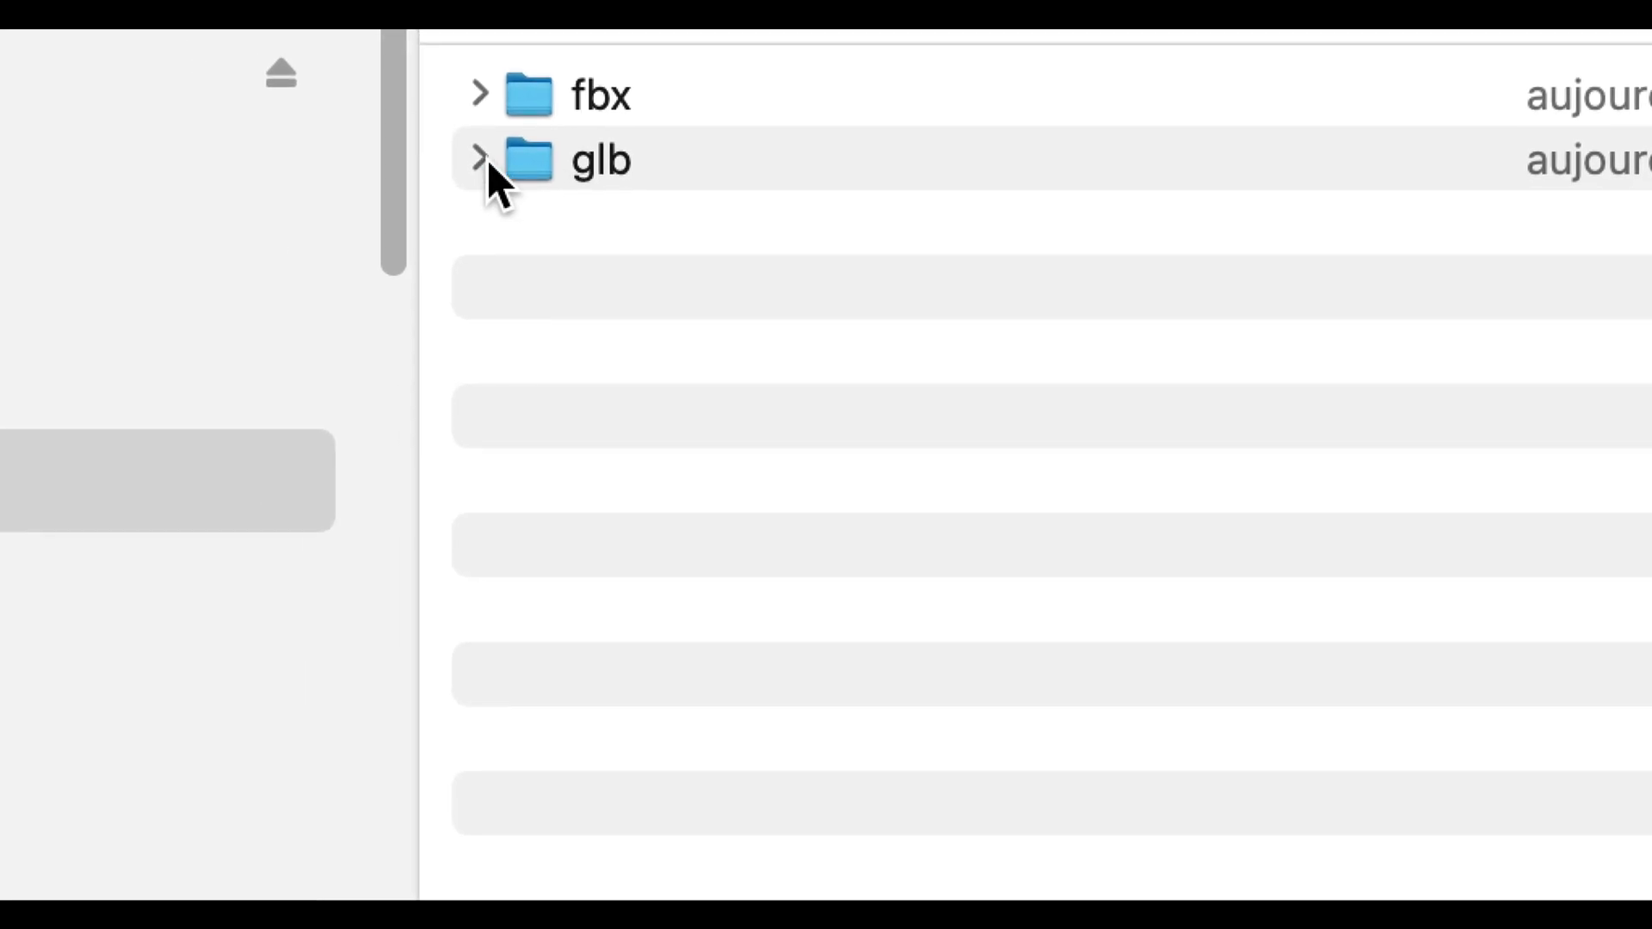
click(478, 159)
click(519, 181)
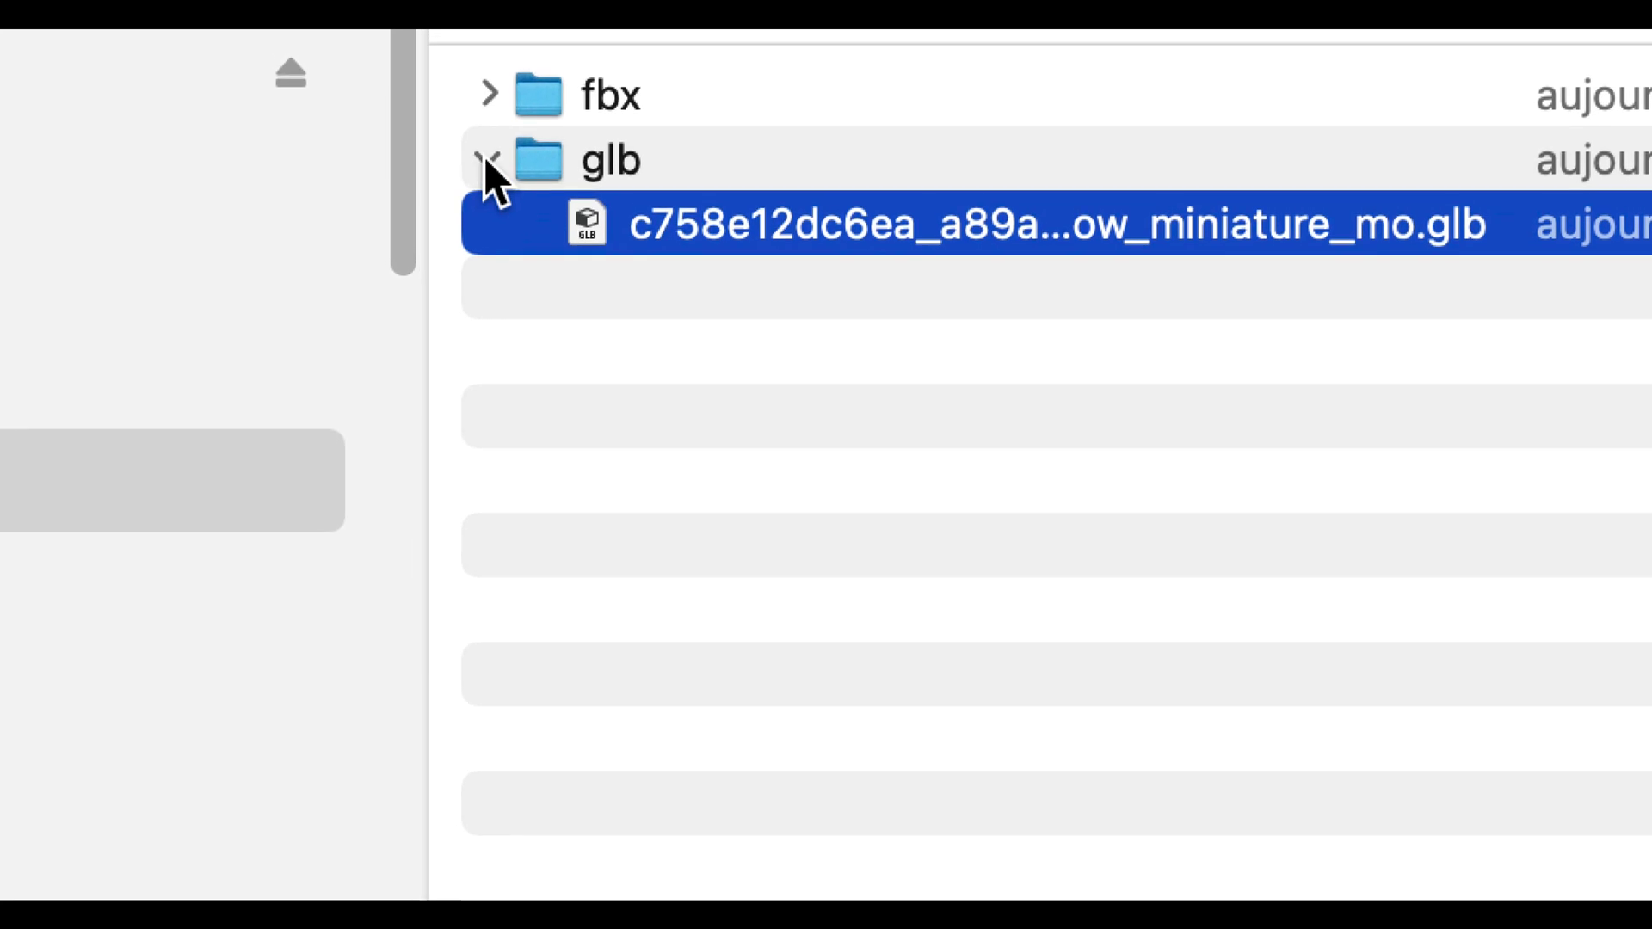
Collapse the glb folder, expand the fbx folder and its unzipped subfolder, and select the motorcycle's .fbx file.
click(484, 156)
click(490, 94)
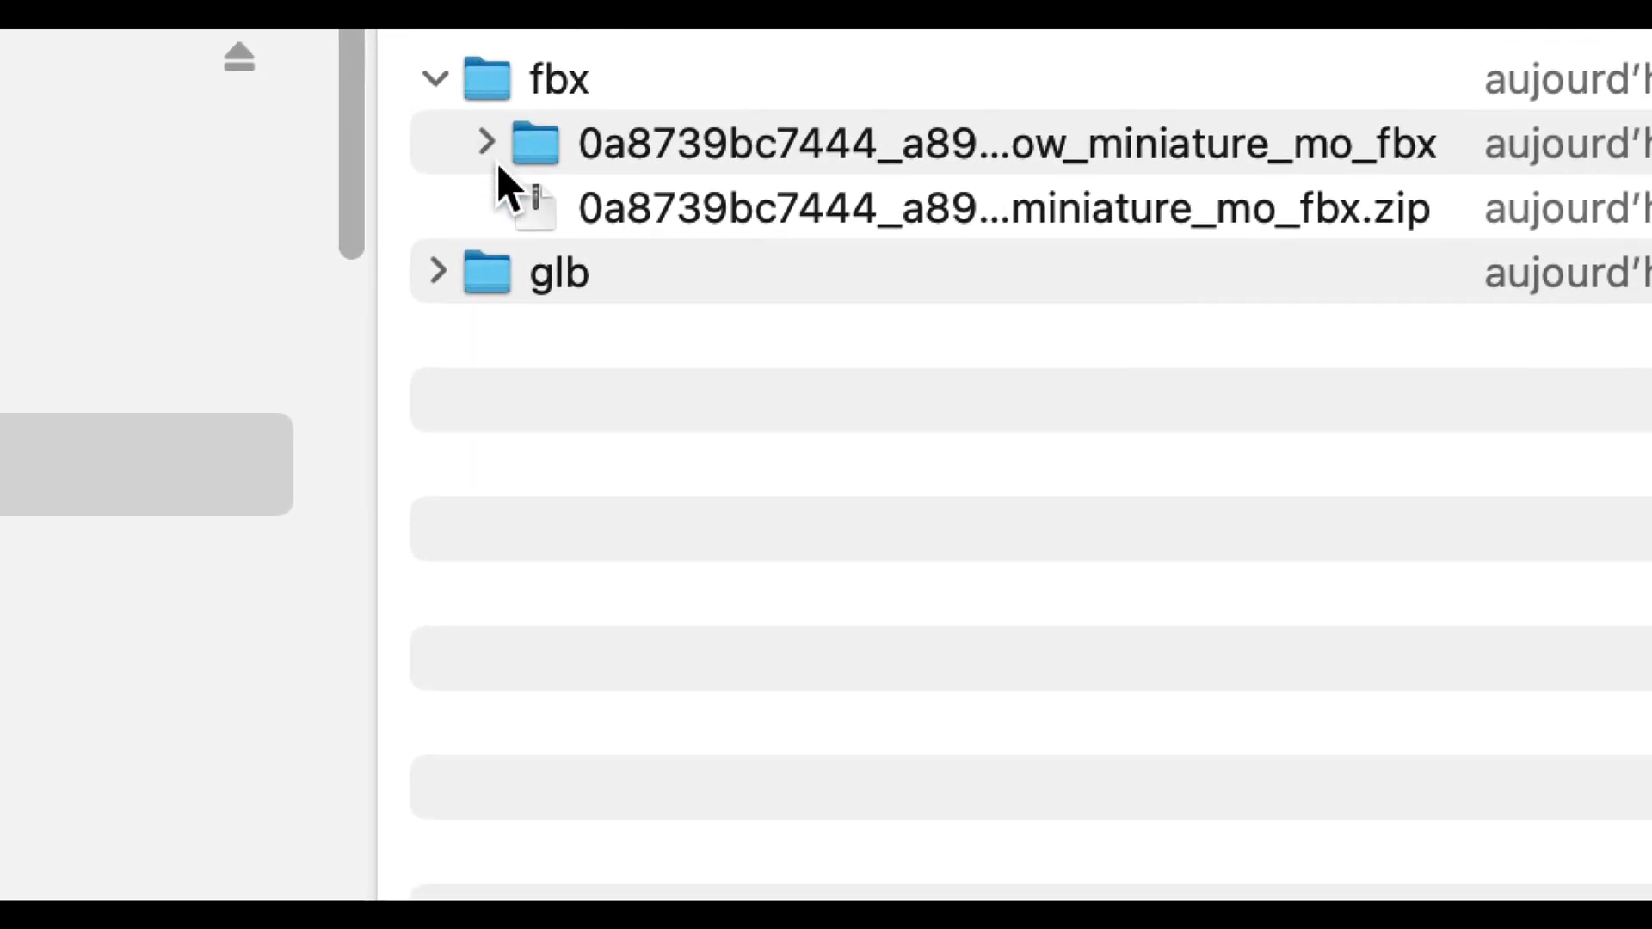
click(581, 210)
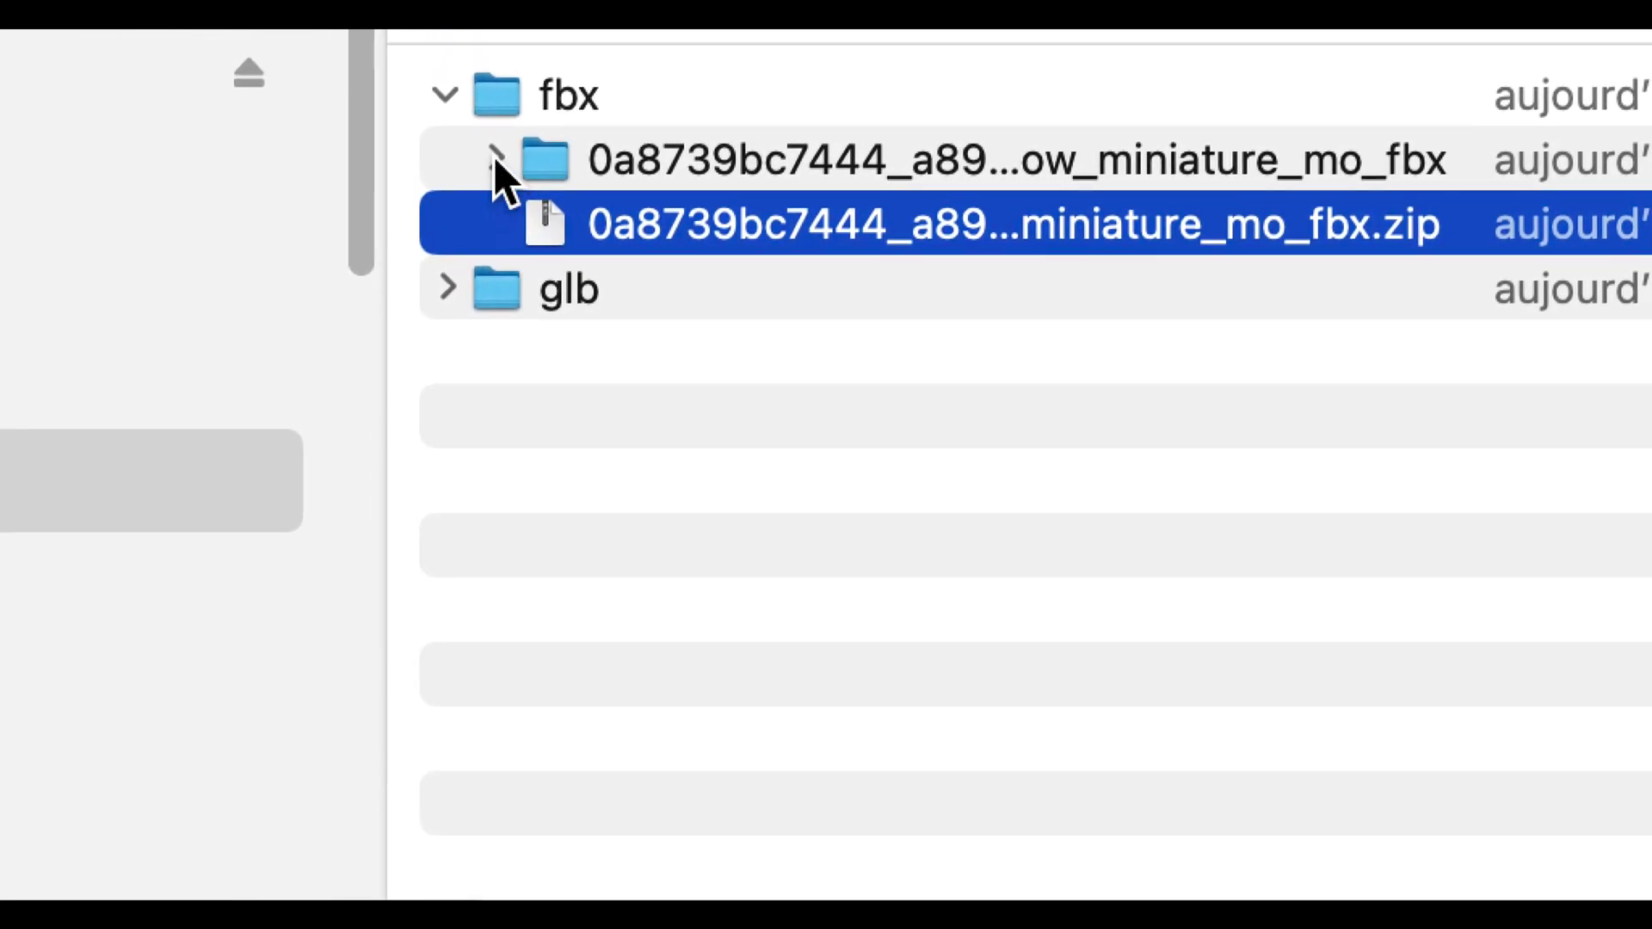
click(493, 157)
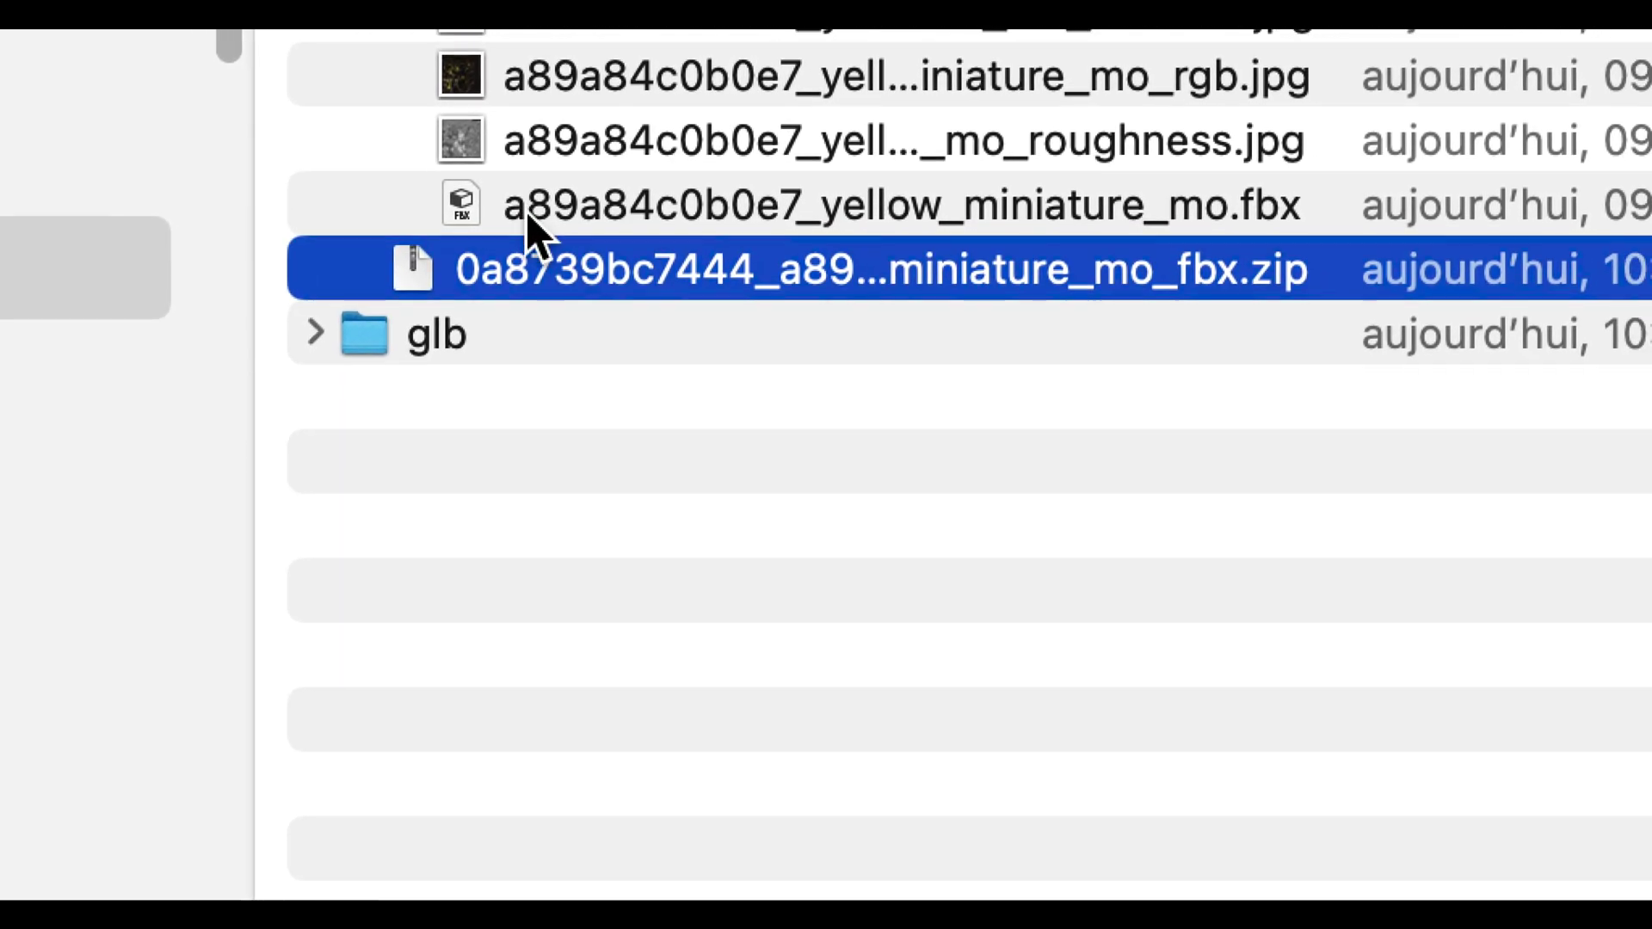
click(524, 212)
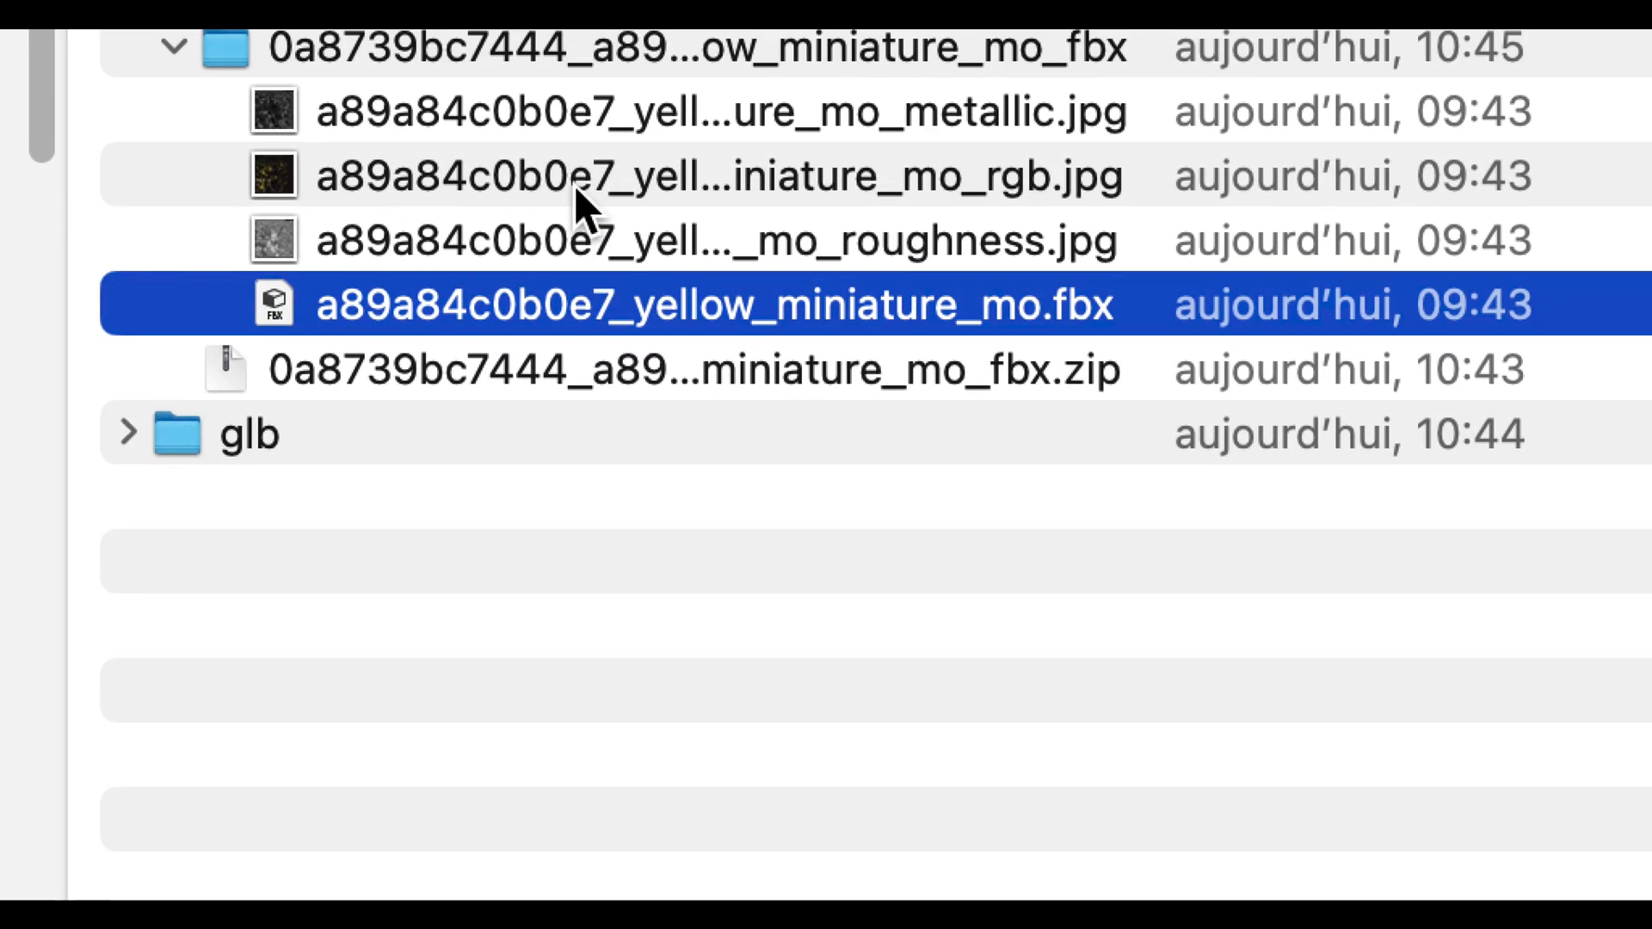
Look over the JPEG textures supplied with the FBX model and preview the rgb.jpg colour texture.
click(684, 130)
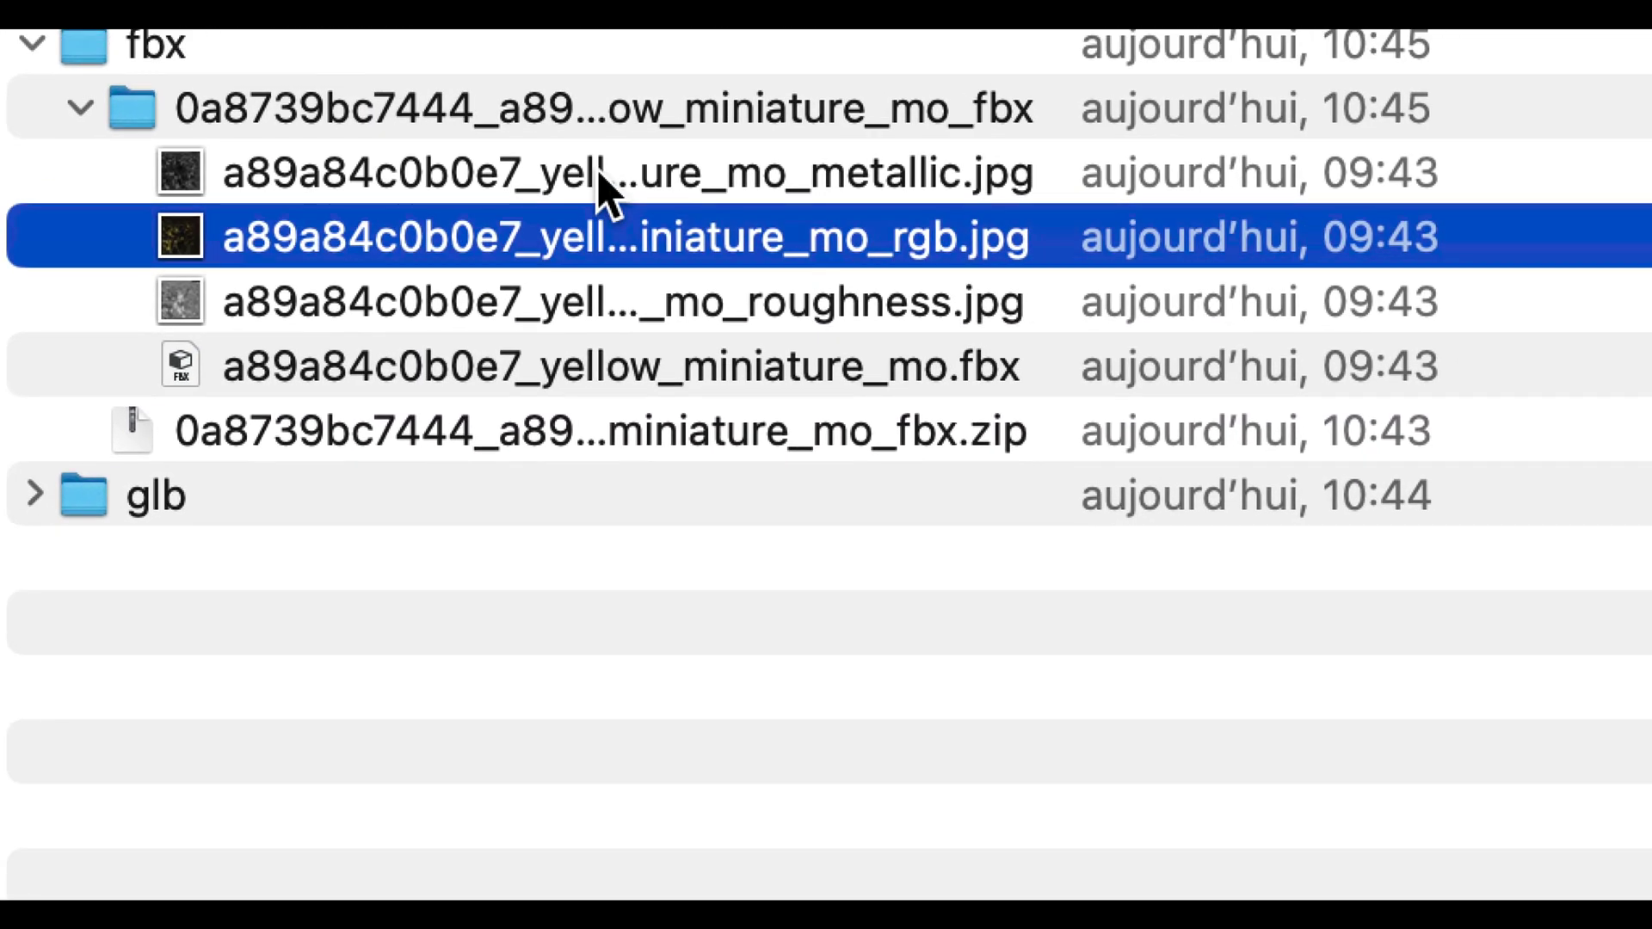
click(761, 68)
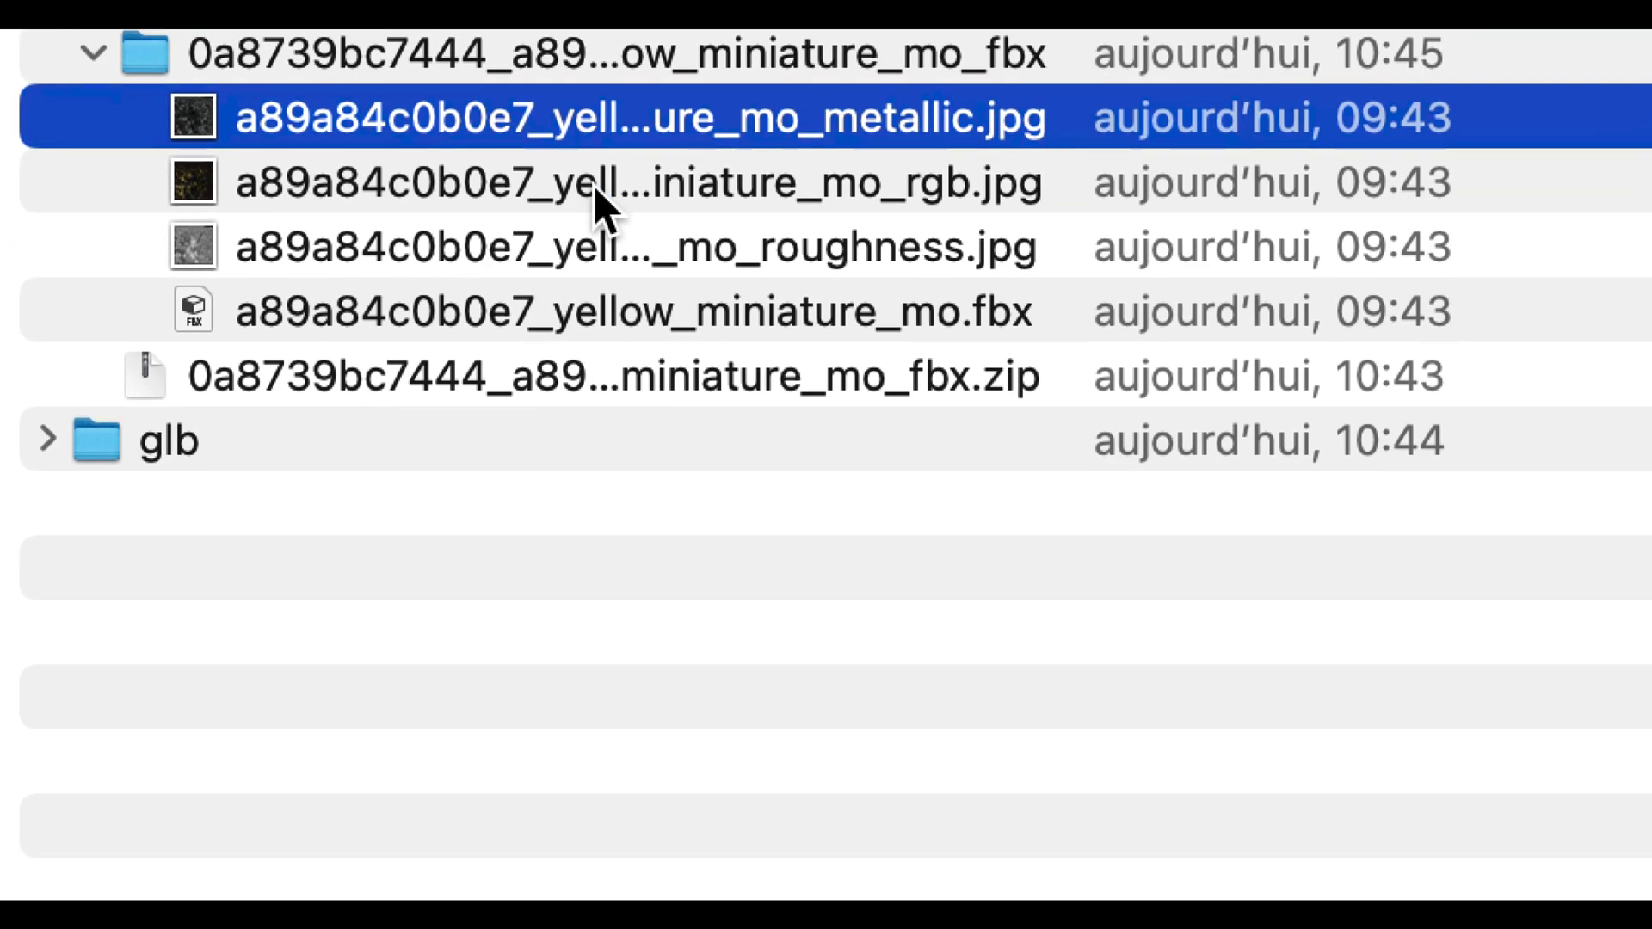
click(601, 241)
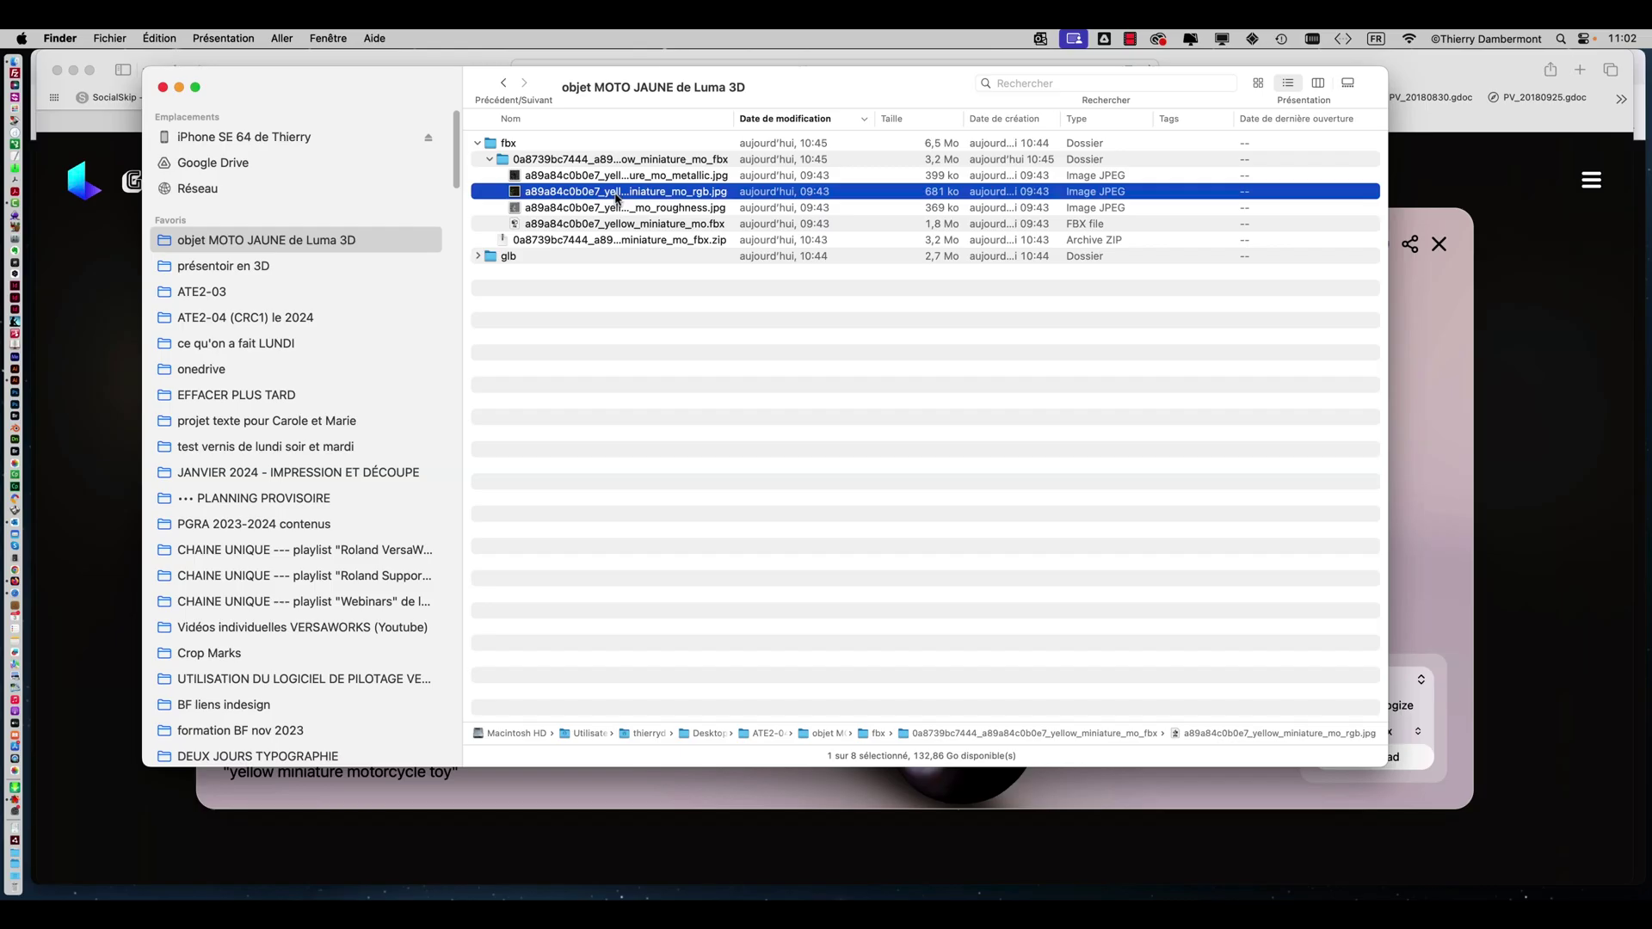
key(space)
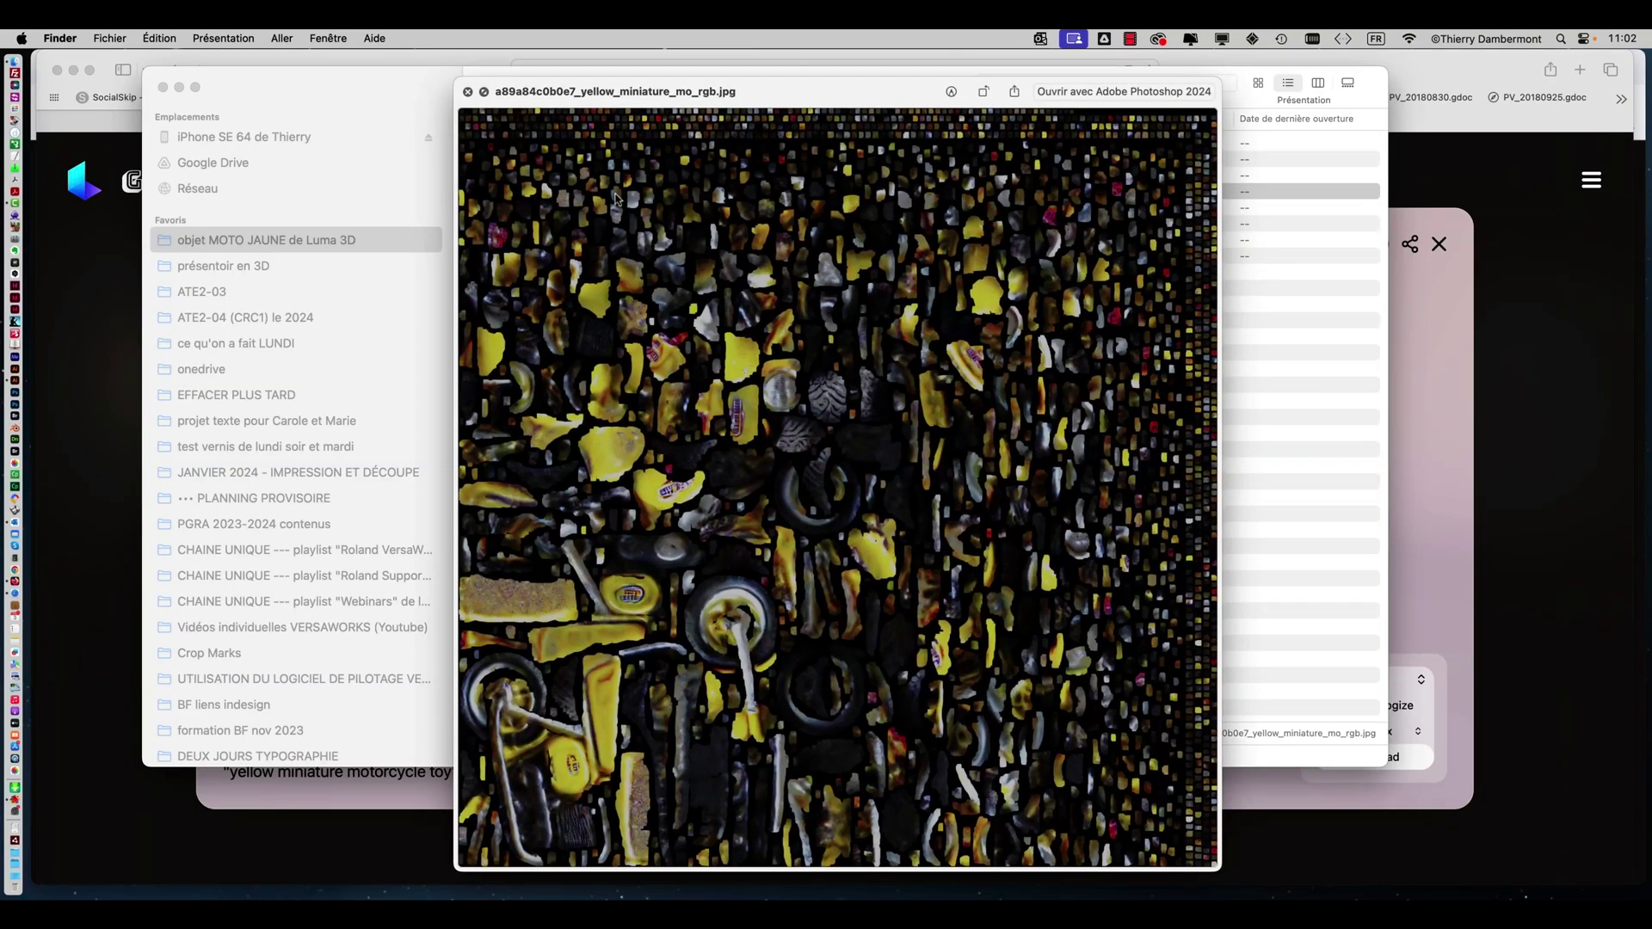
key(space)
key(space)
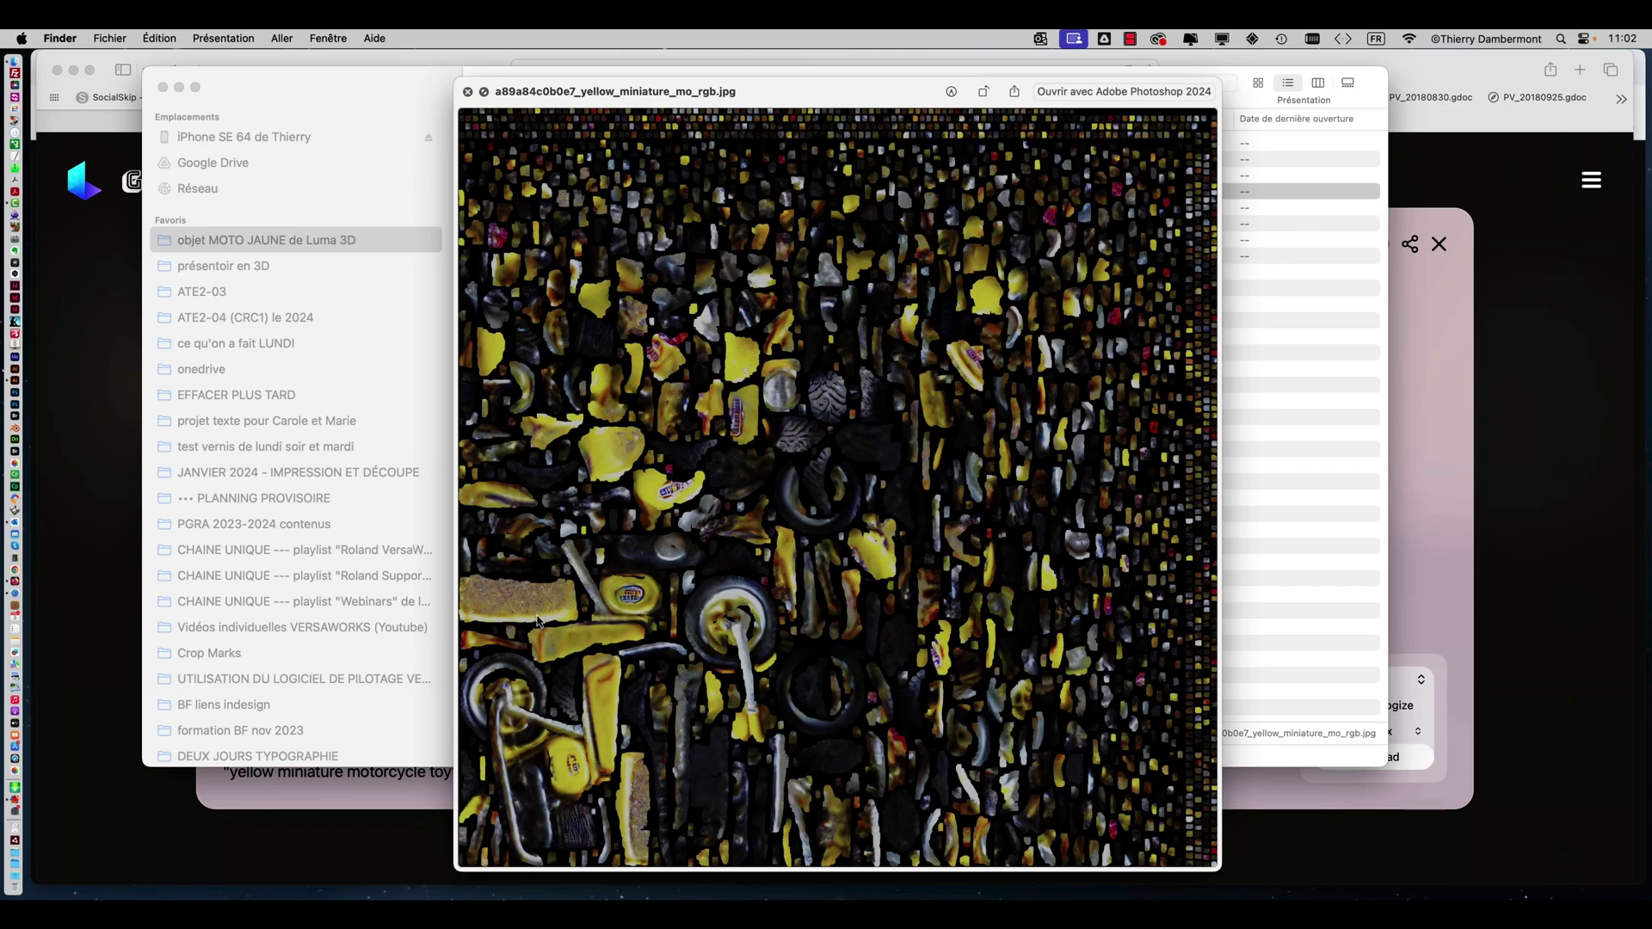
Close the rgb.jpg preview and preview the roughness.jpg texture supplied with the FBX model.
key(space)
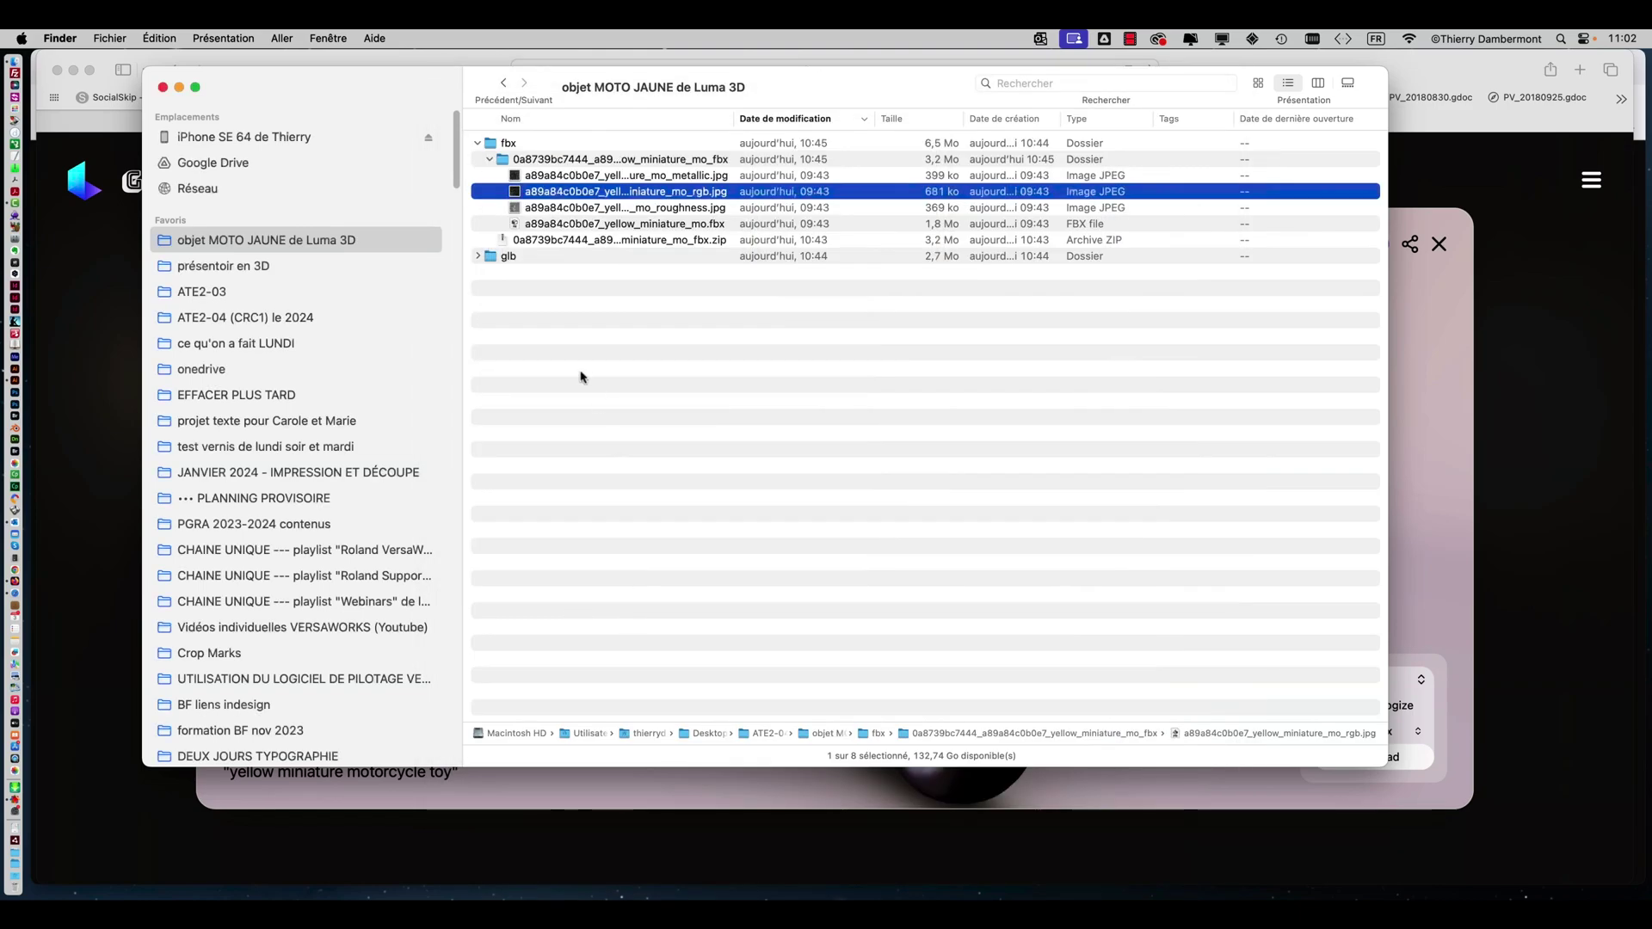
click(613, 209)
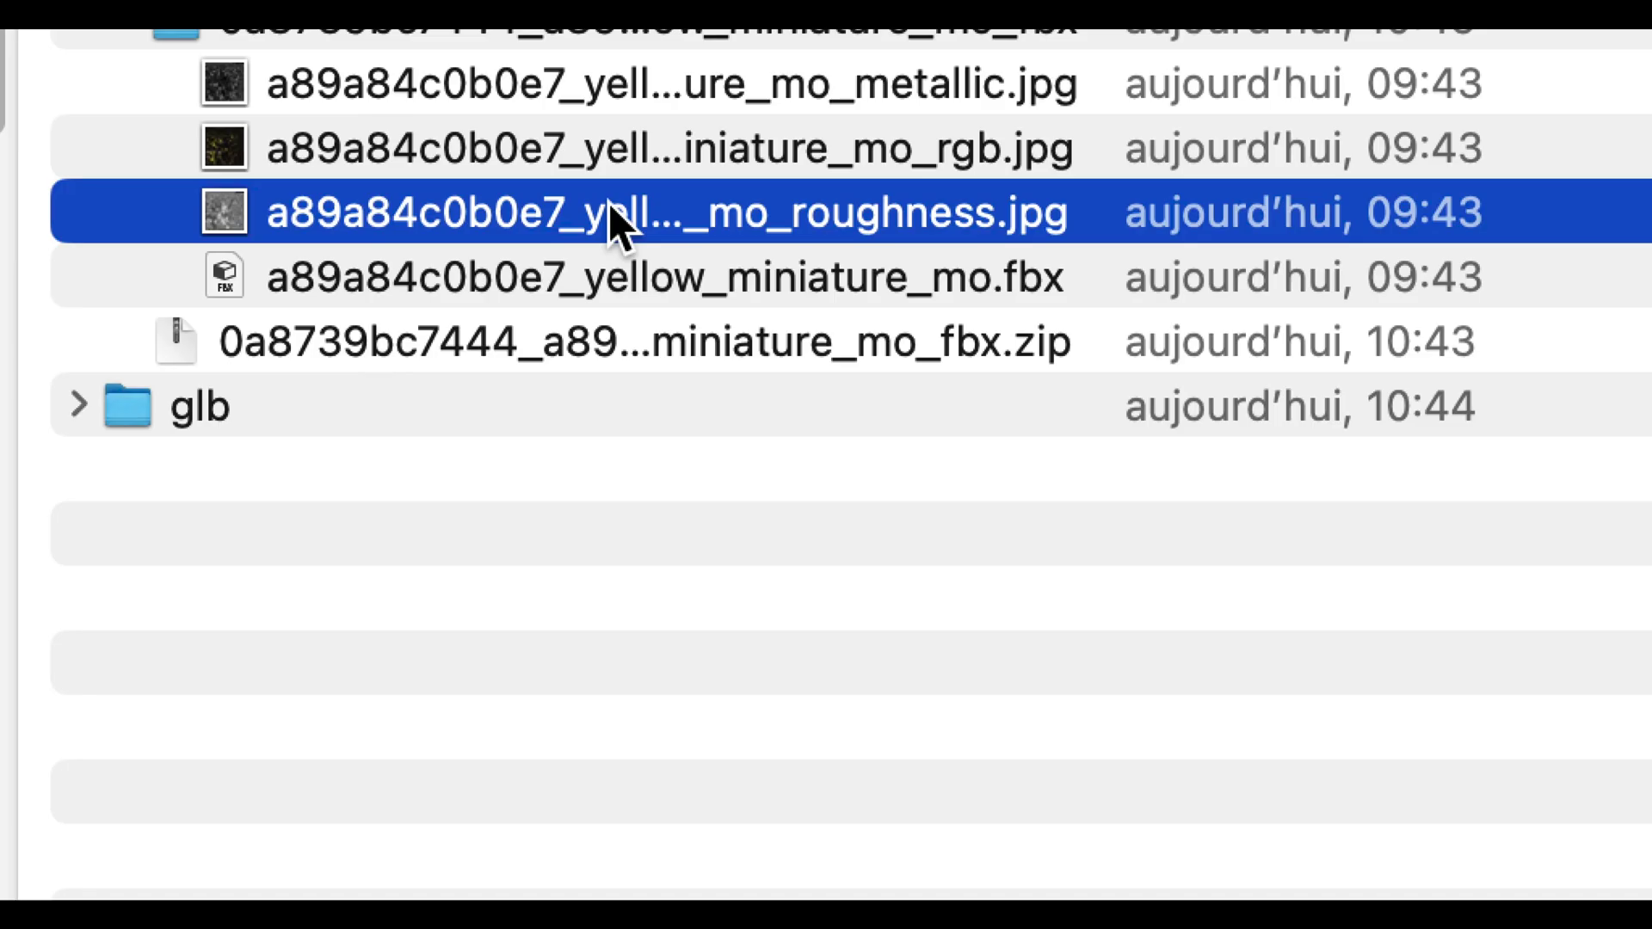
click(613, 212)
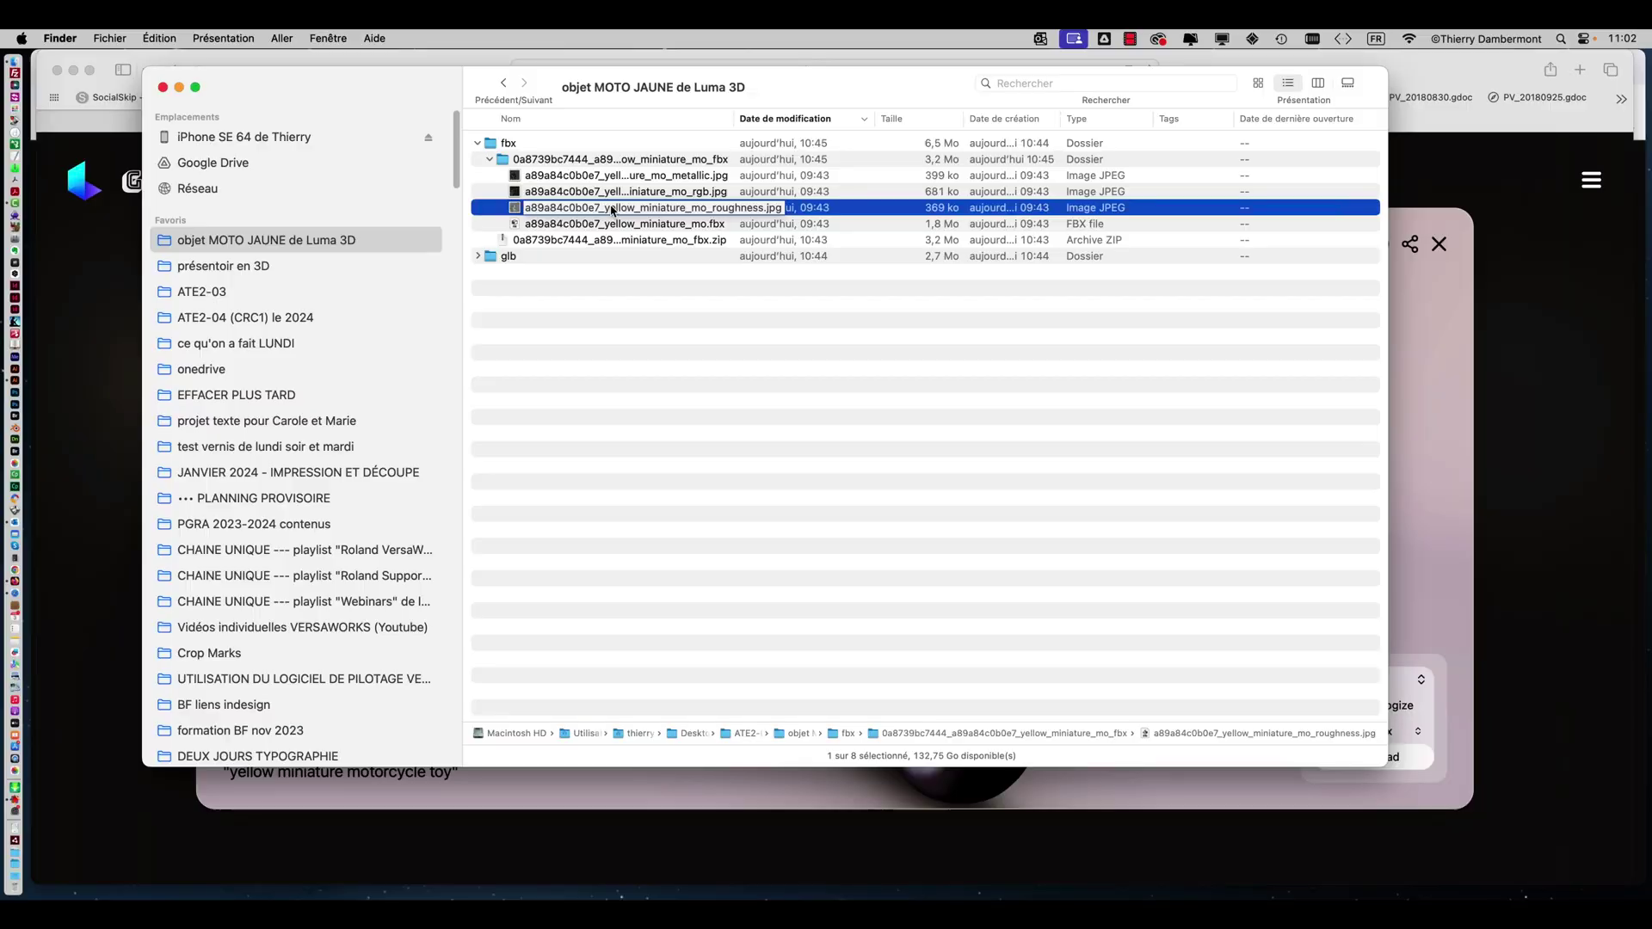
key(Escape)
key(space)
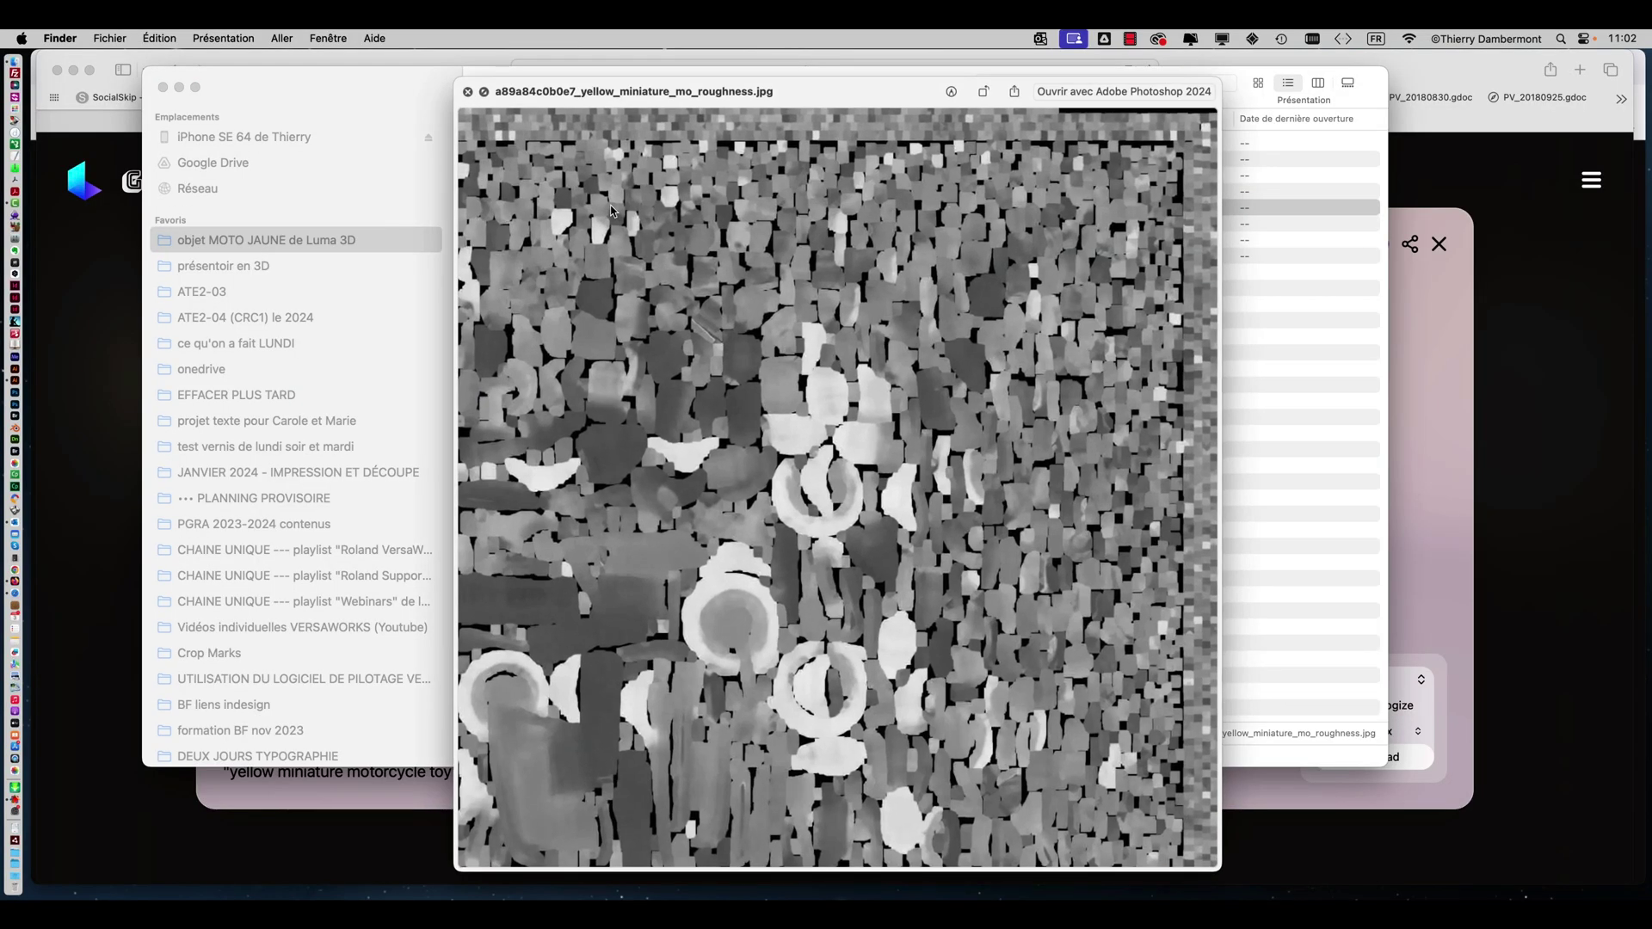
key(space)
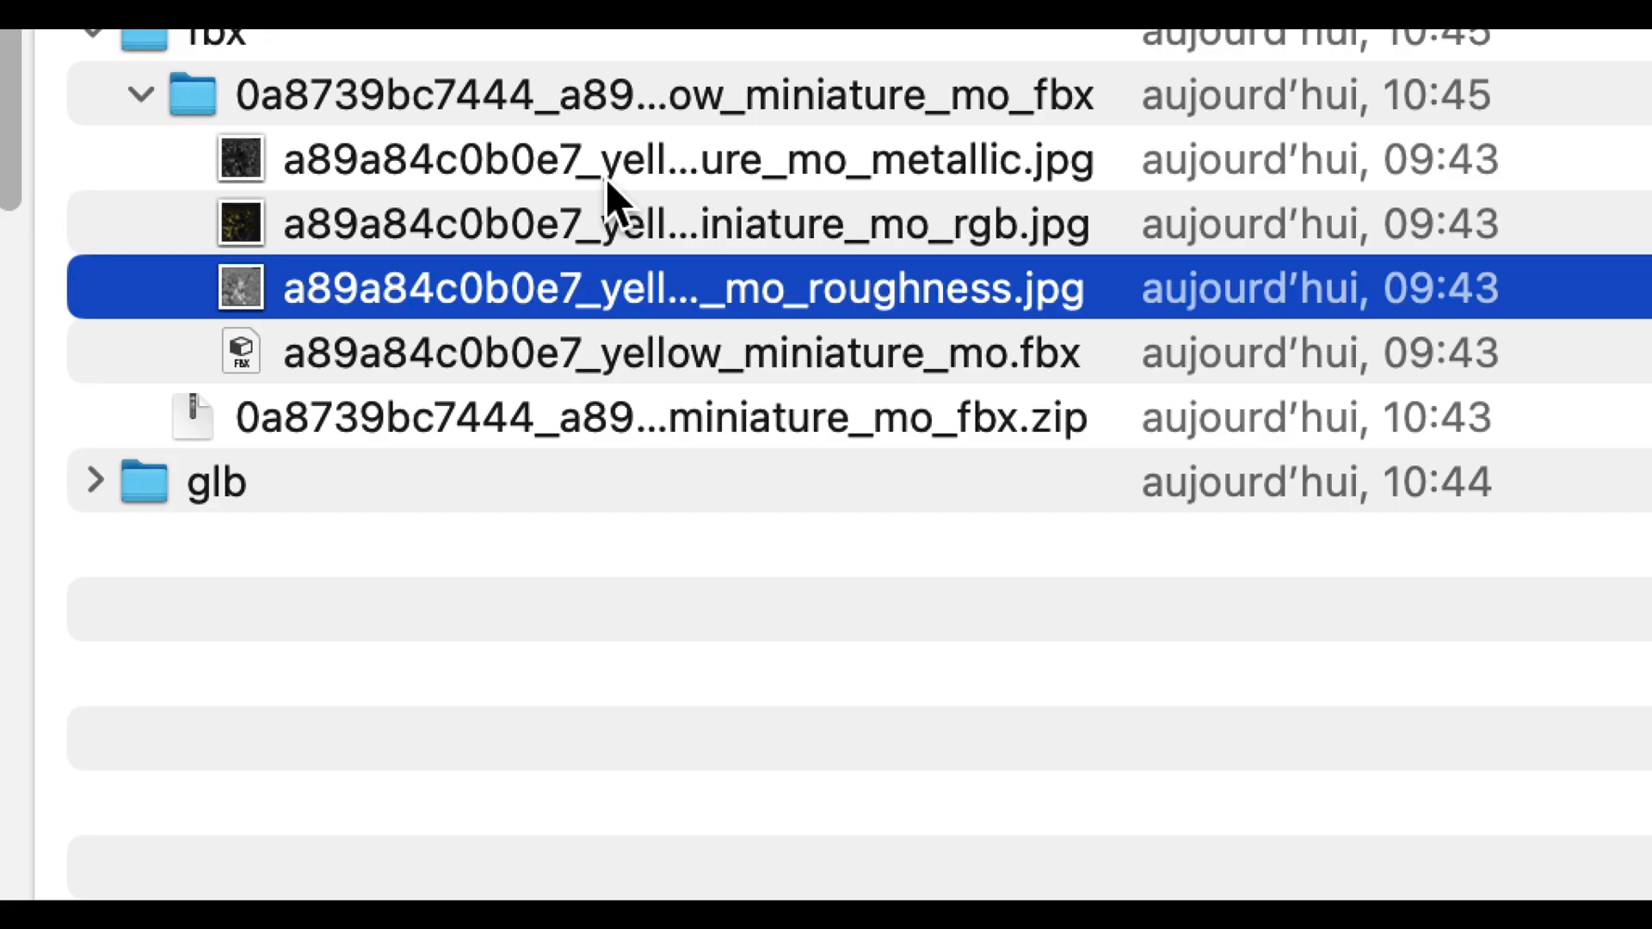
Preview the metallic.jpg texture in the unzipped fbx subfolder.
click(607, 168)
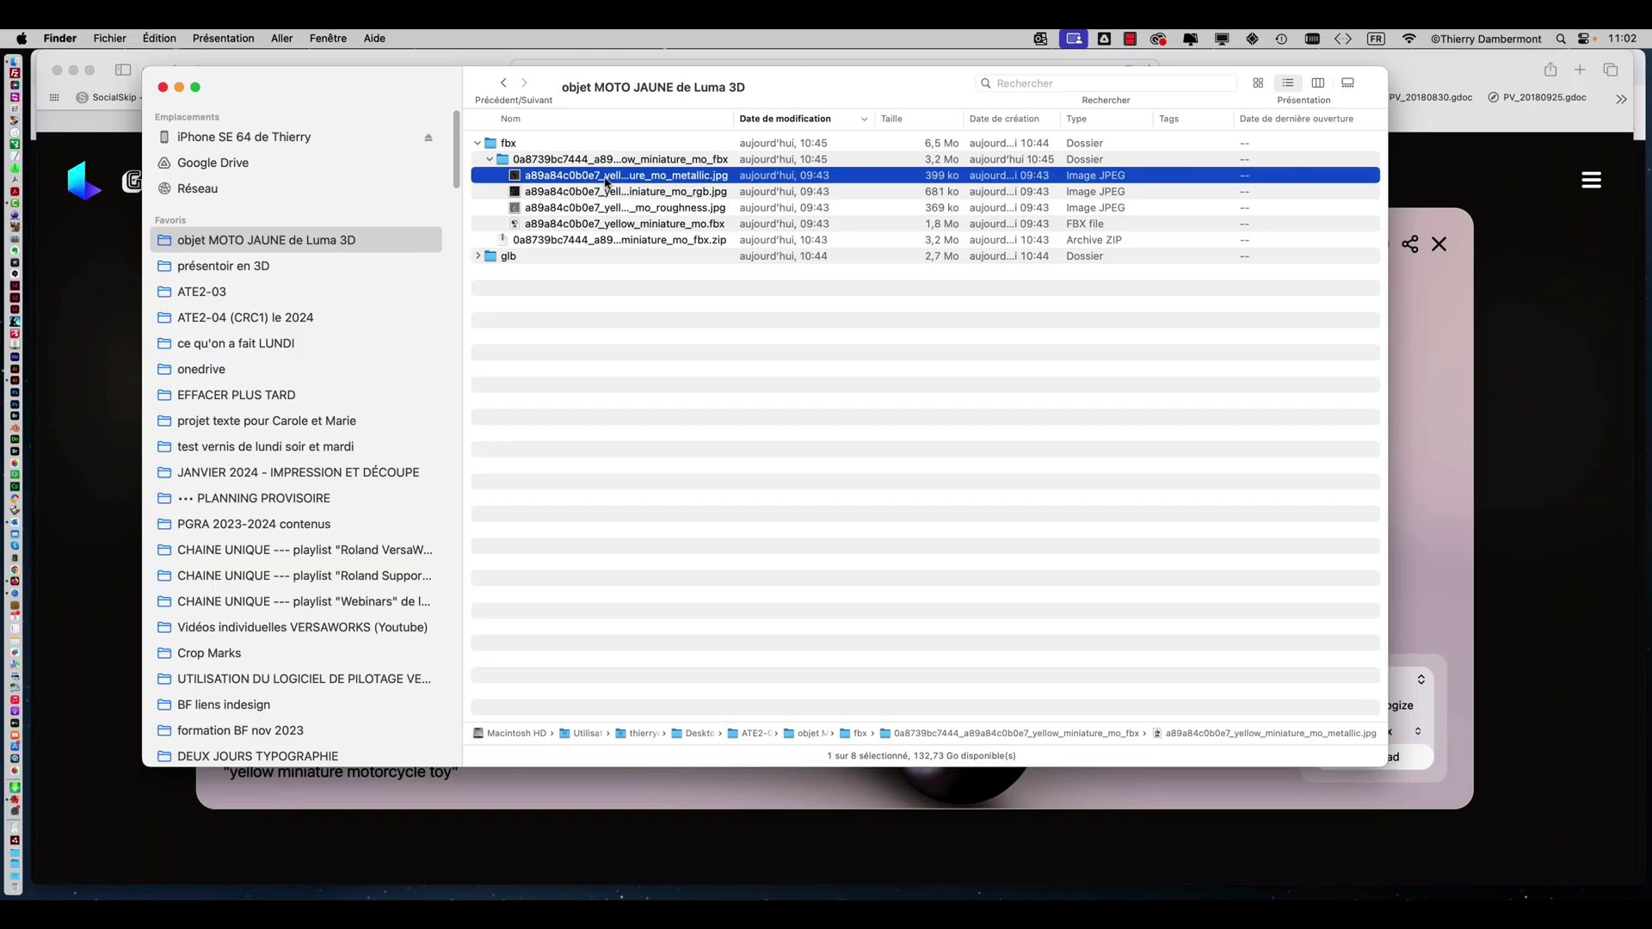
key(space)
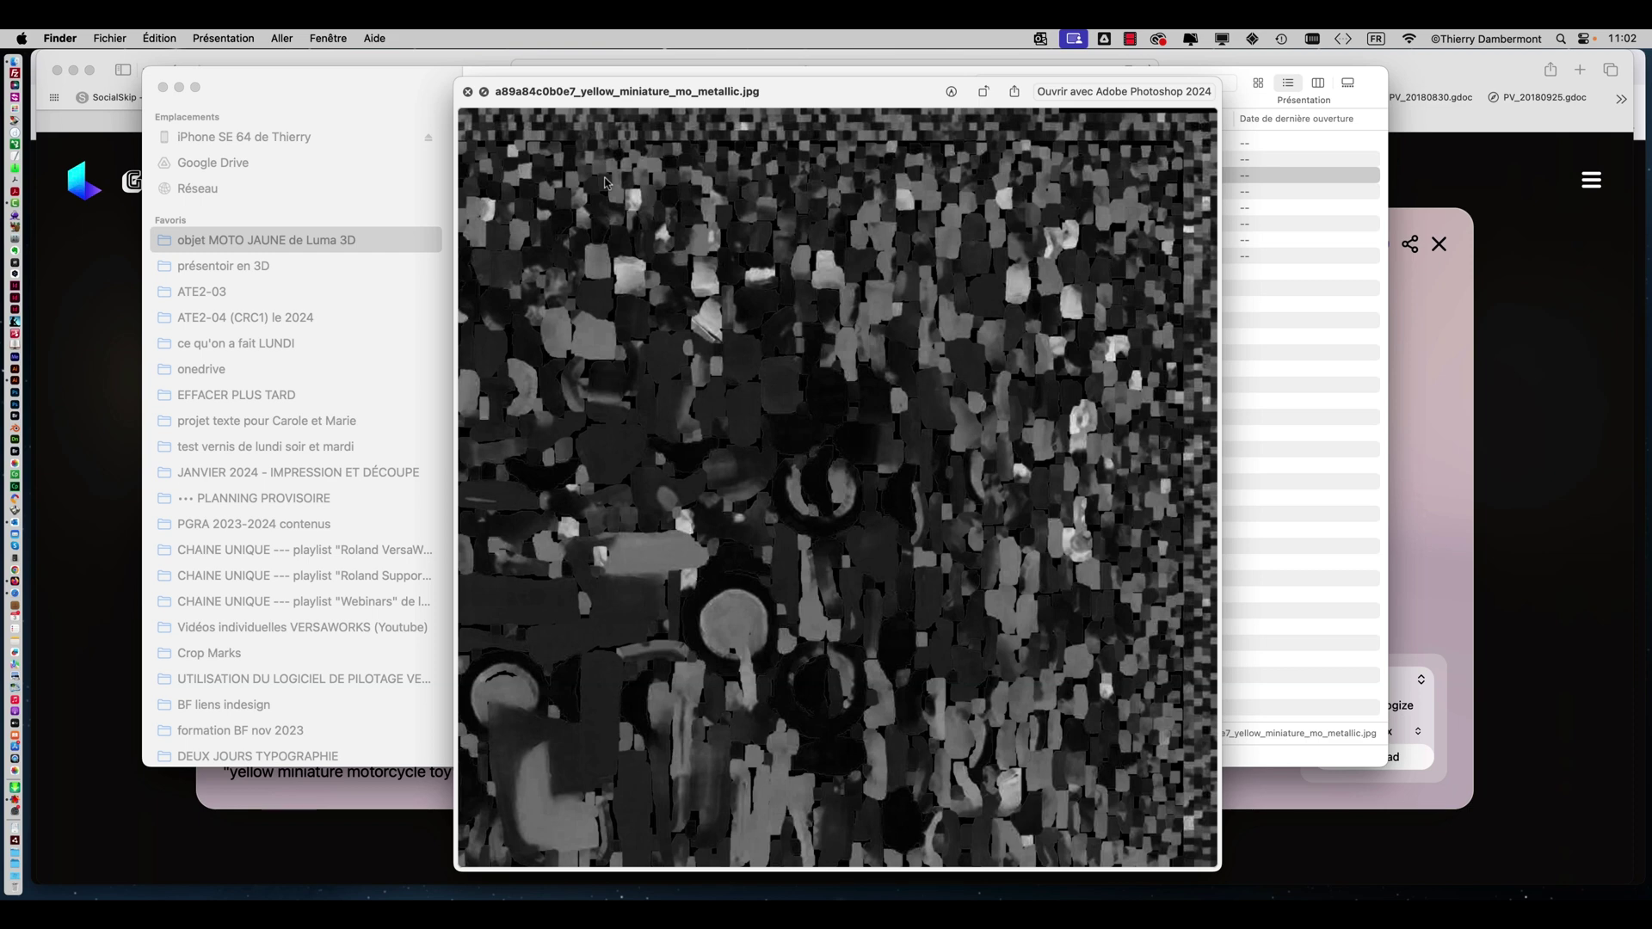
key(space)
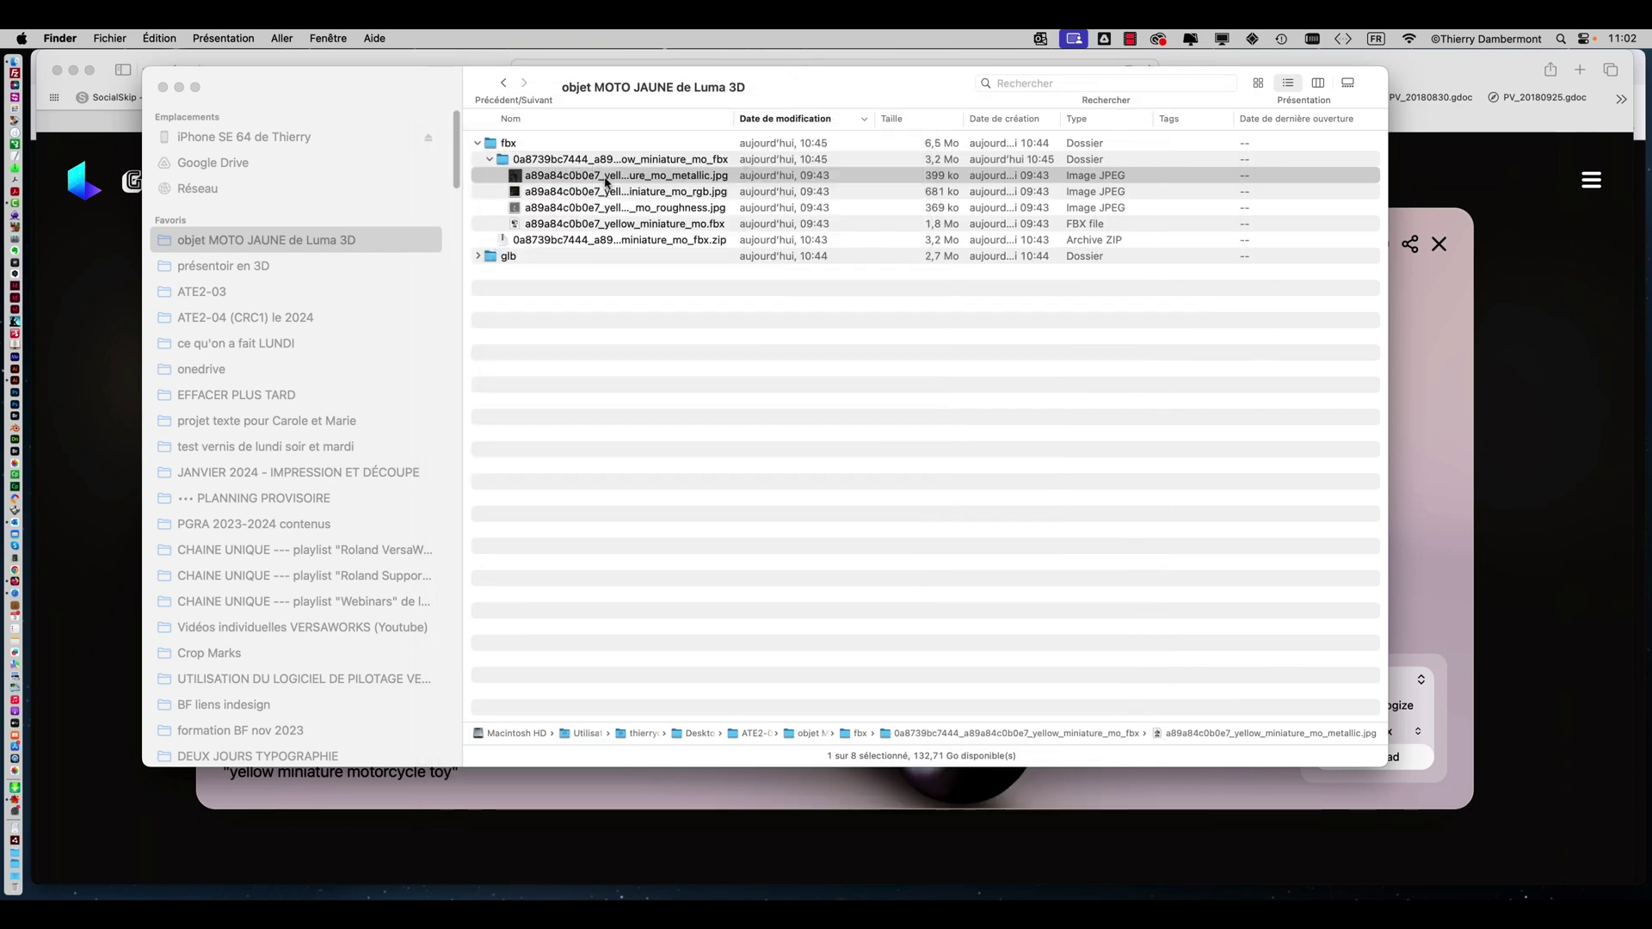
Compare the rgb.jpg colour texture with the roughness.jpg texture by previewing each again.
click(611, 191)
key(space)
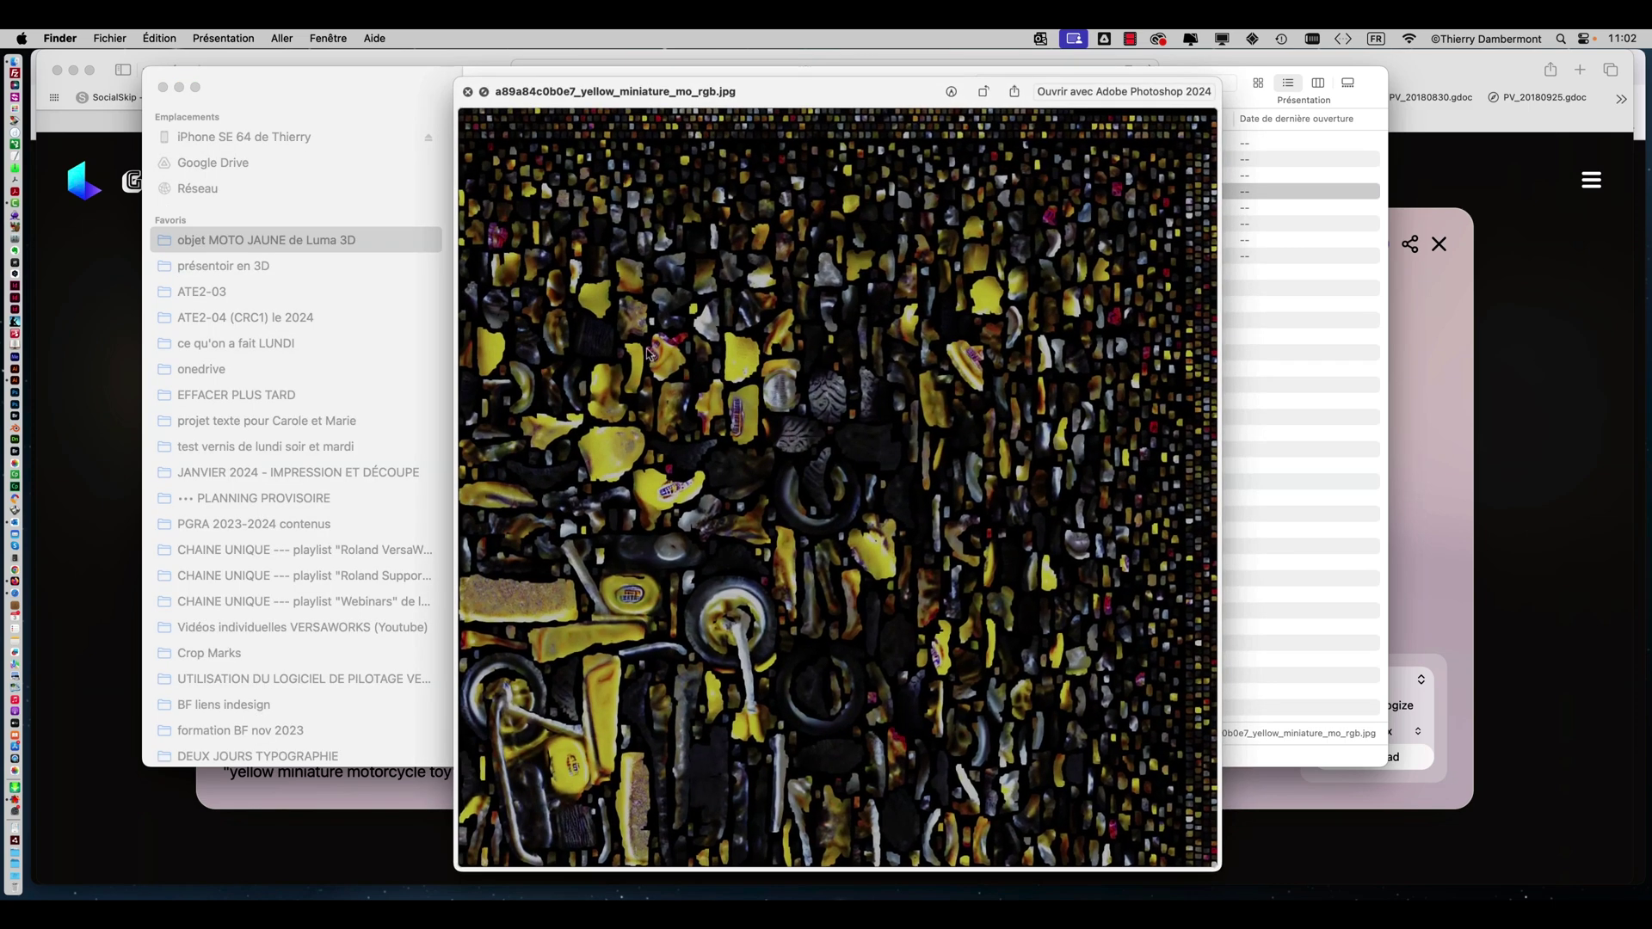
key(space)
click(581, 210)
key(space)
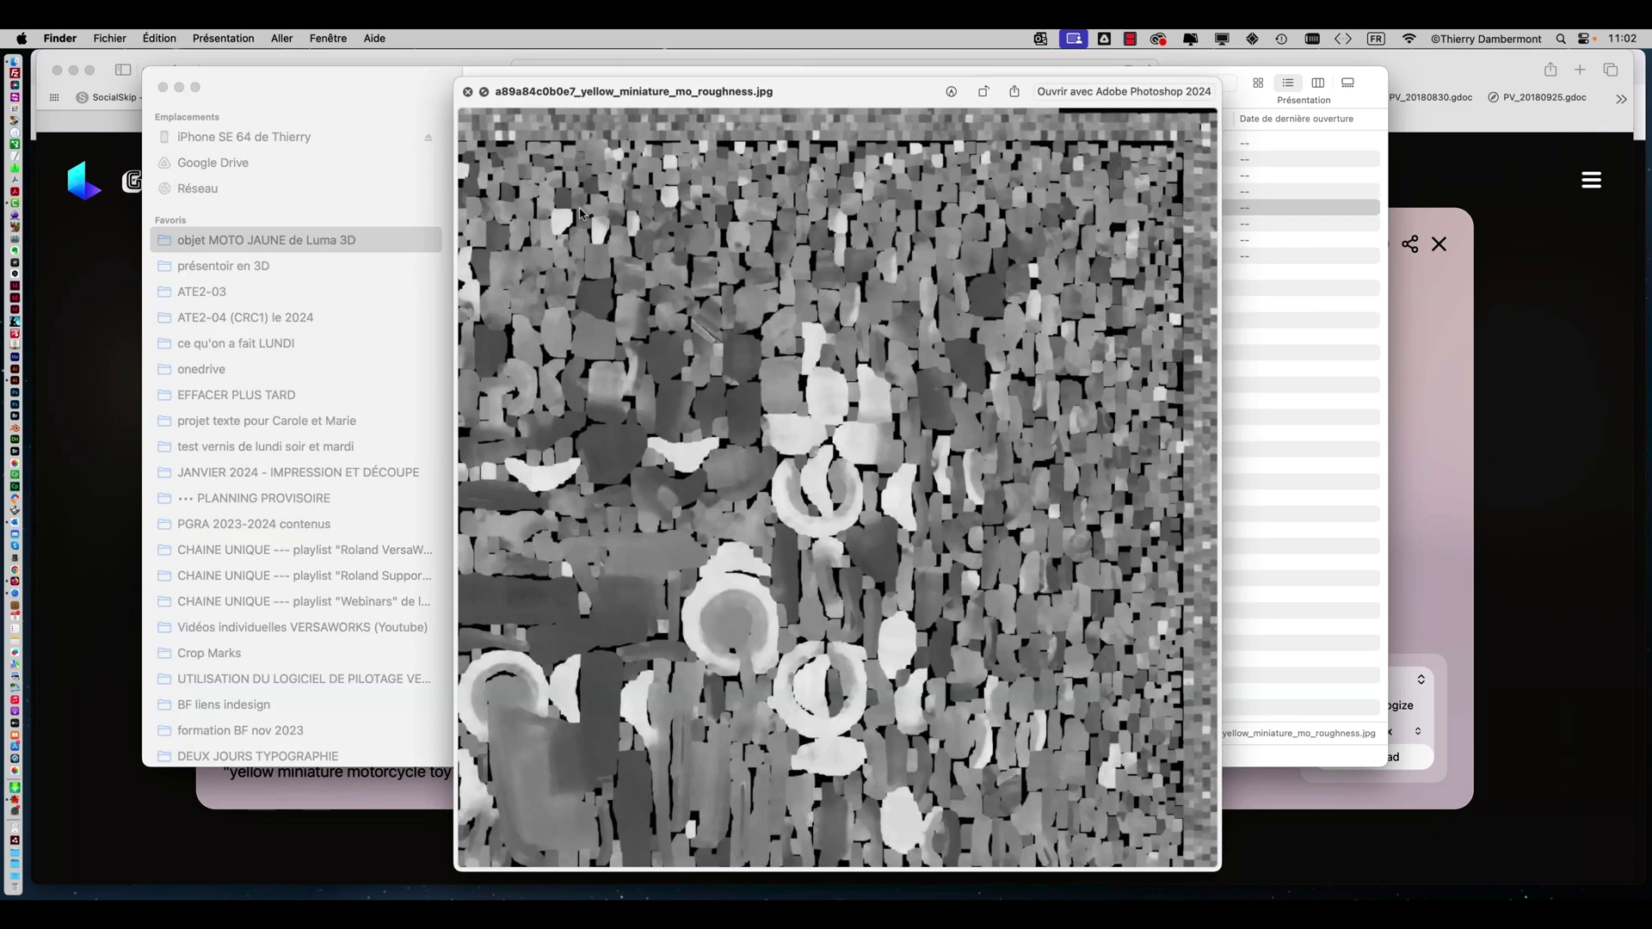
key(space)
Widen the name column to fit the full file names, select the .fbx file, and collapse the fbx subfolder and fbx folder.
double_click(732, 118)
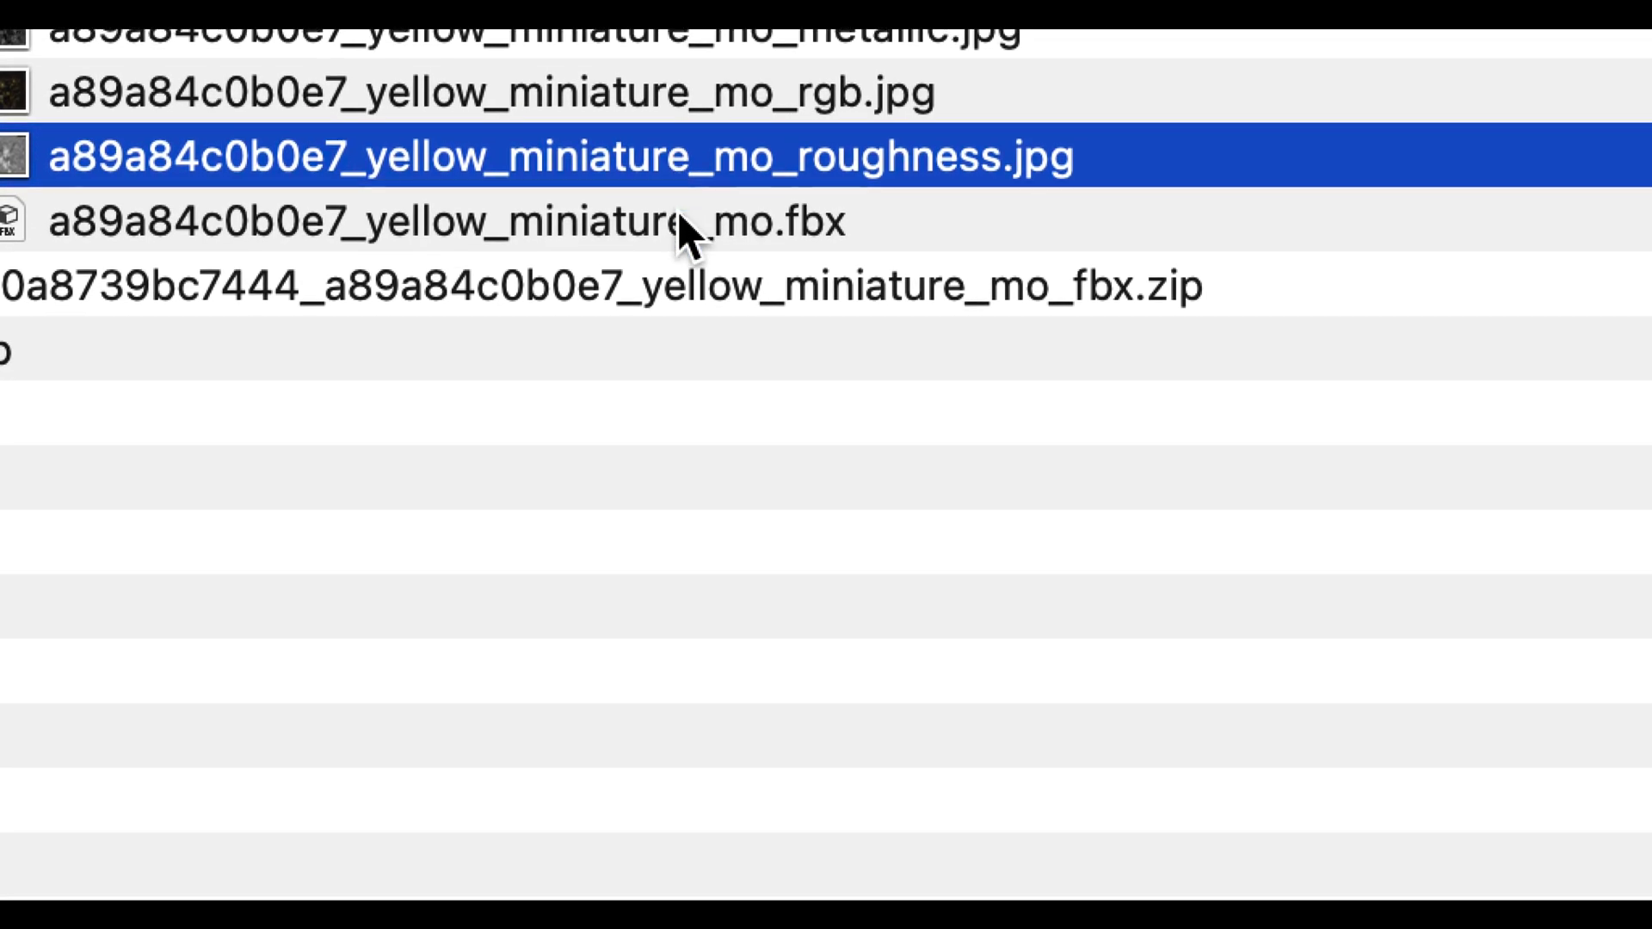
click(684, 225)
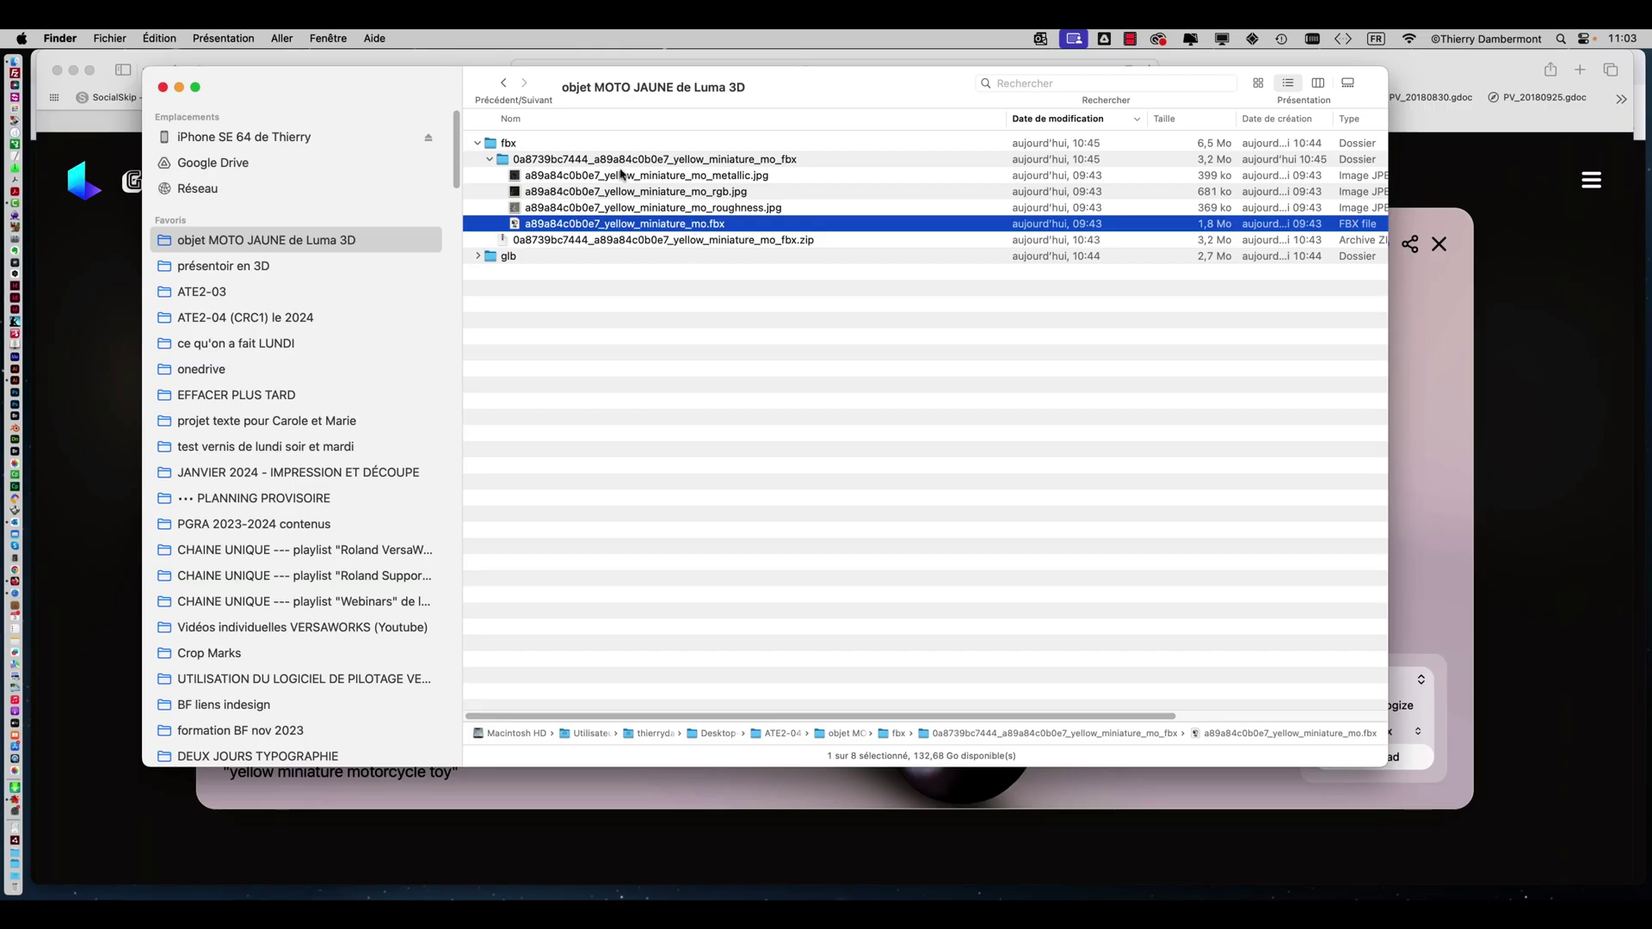
click(490, 159)
click(478, 143)
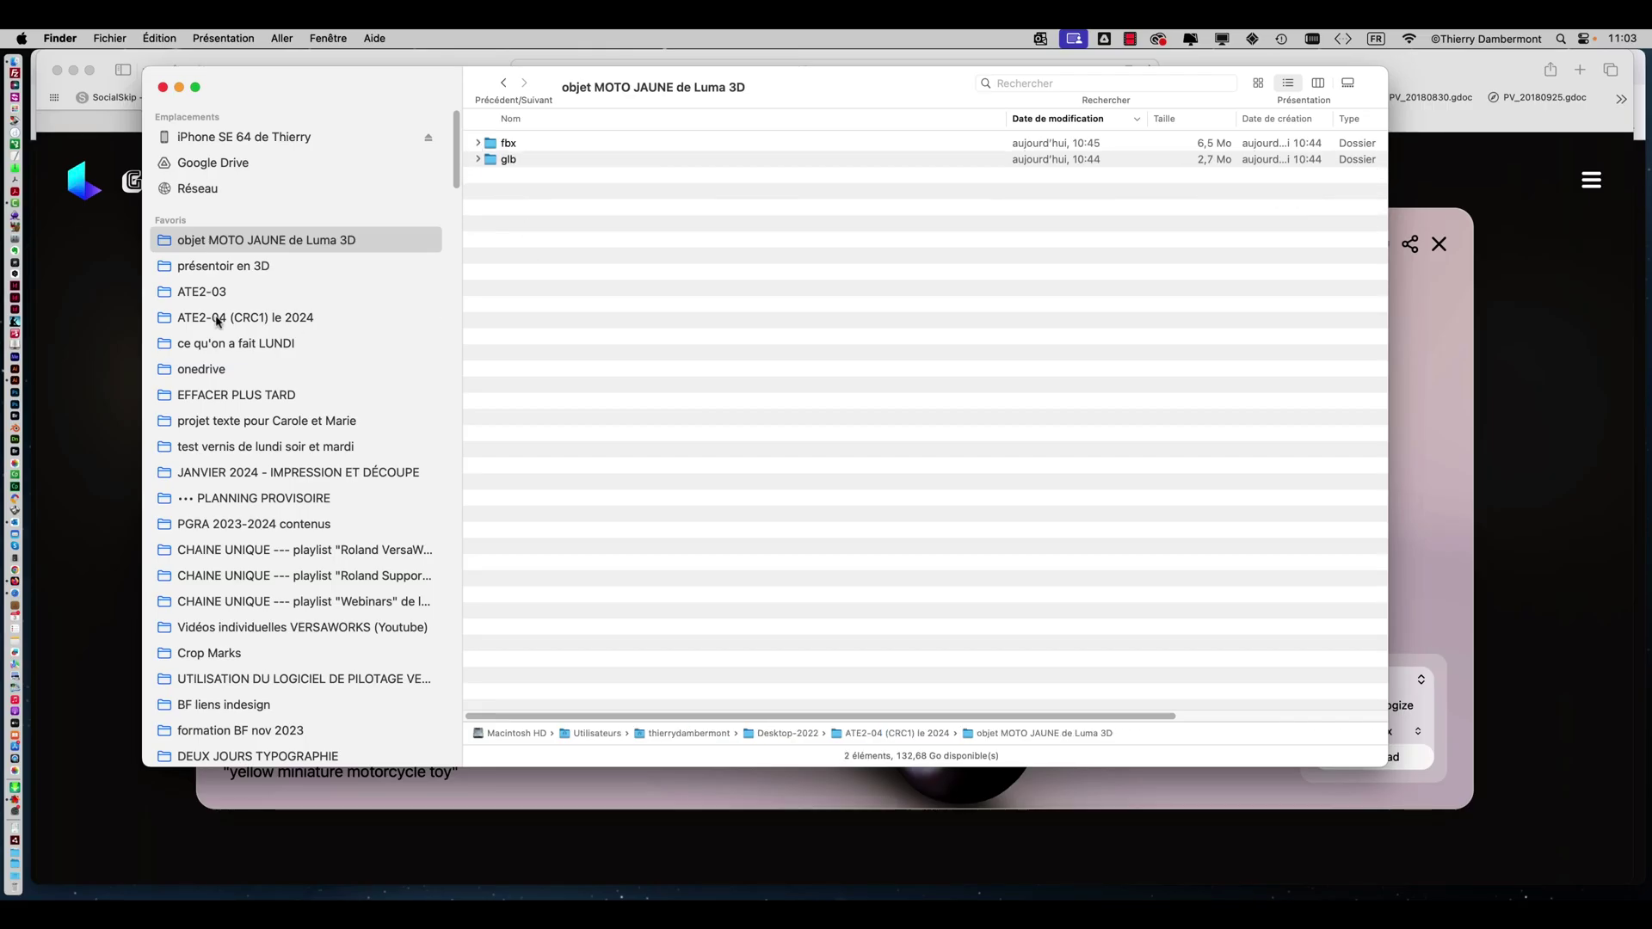
Return to the Genie page in Safari and close the motorcycle's detail view to show all creations.
click(114, 249)
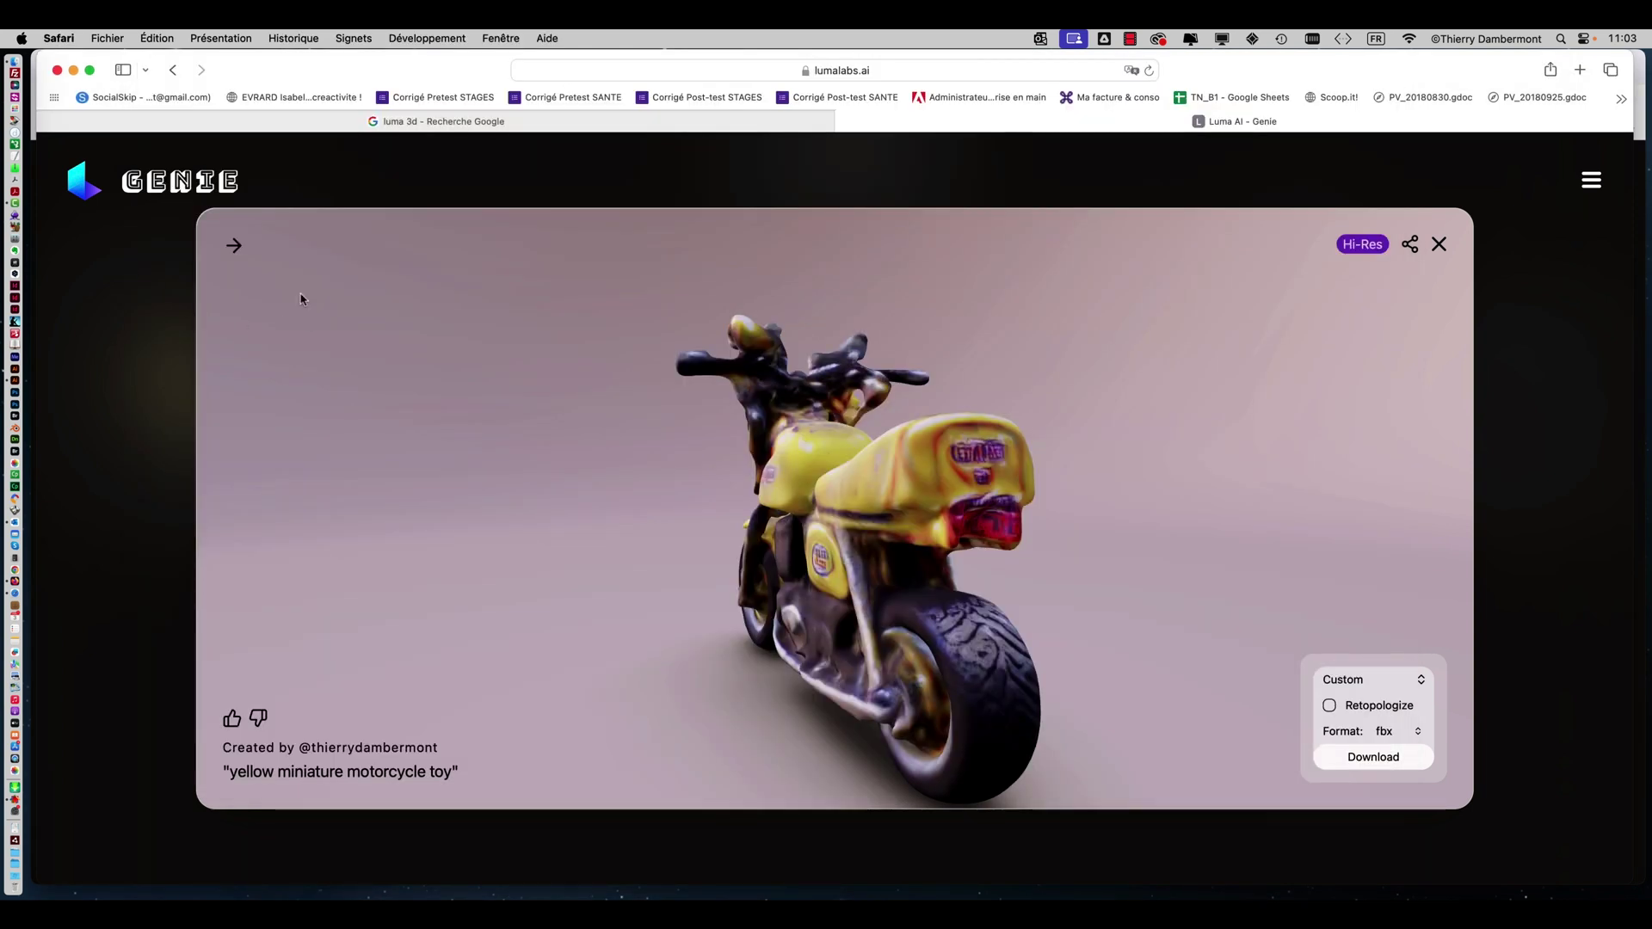
click(1439, 246)
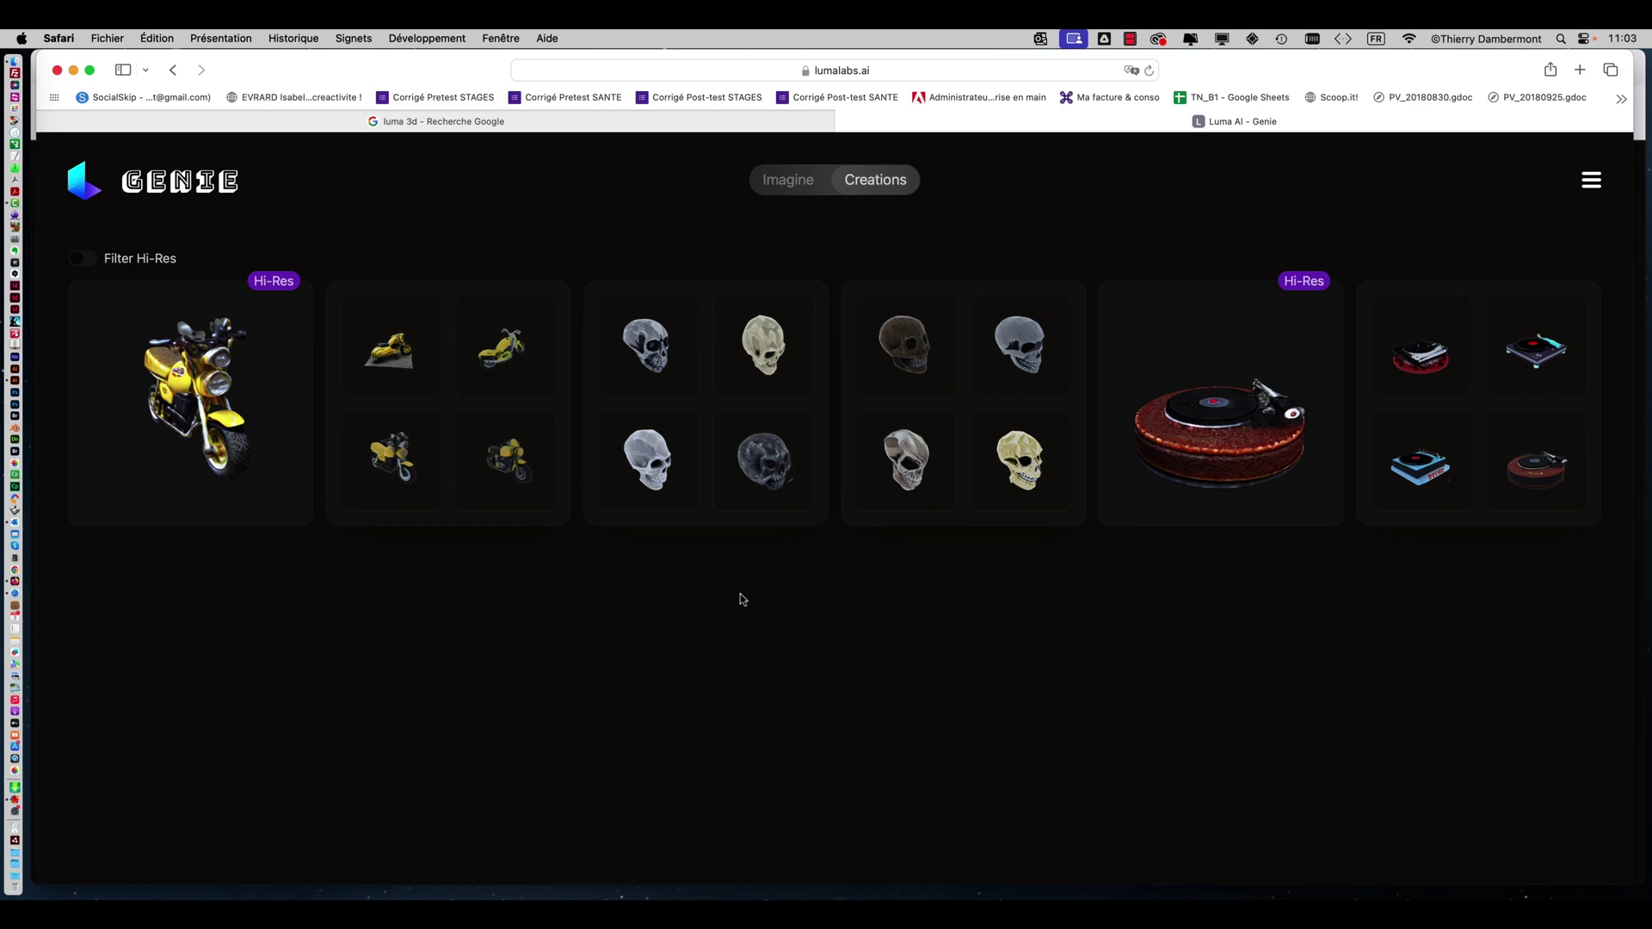
Switch to Adobe Dimension and create a new document.
key(super+Tab)
key(super+shift+Tab)
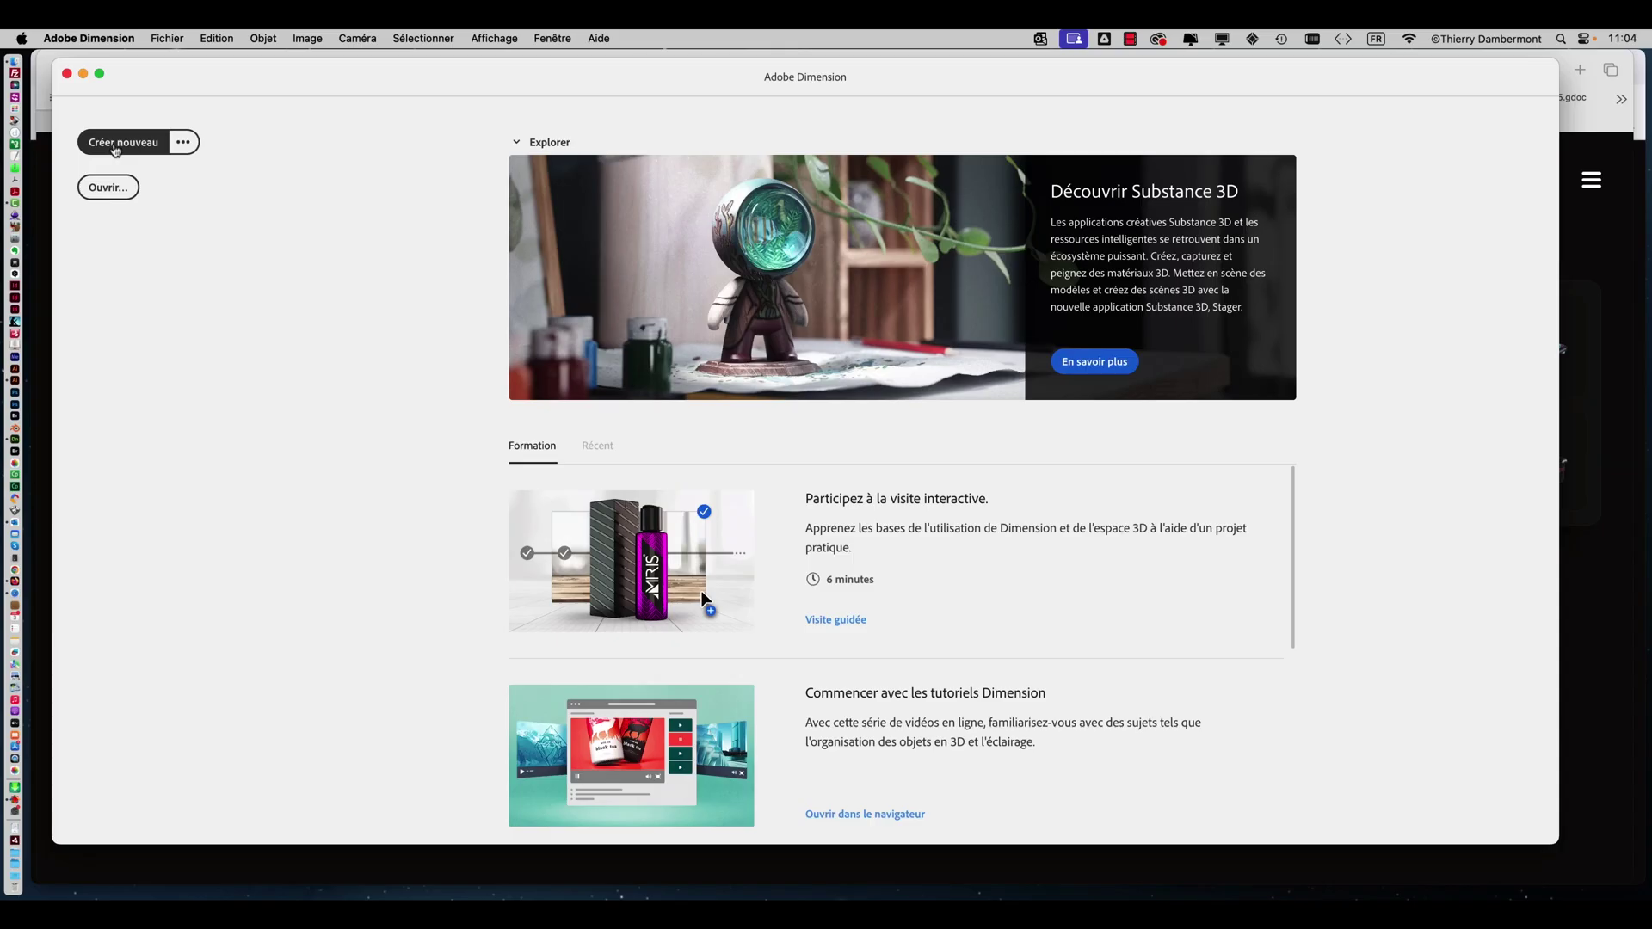
click(116, 147)
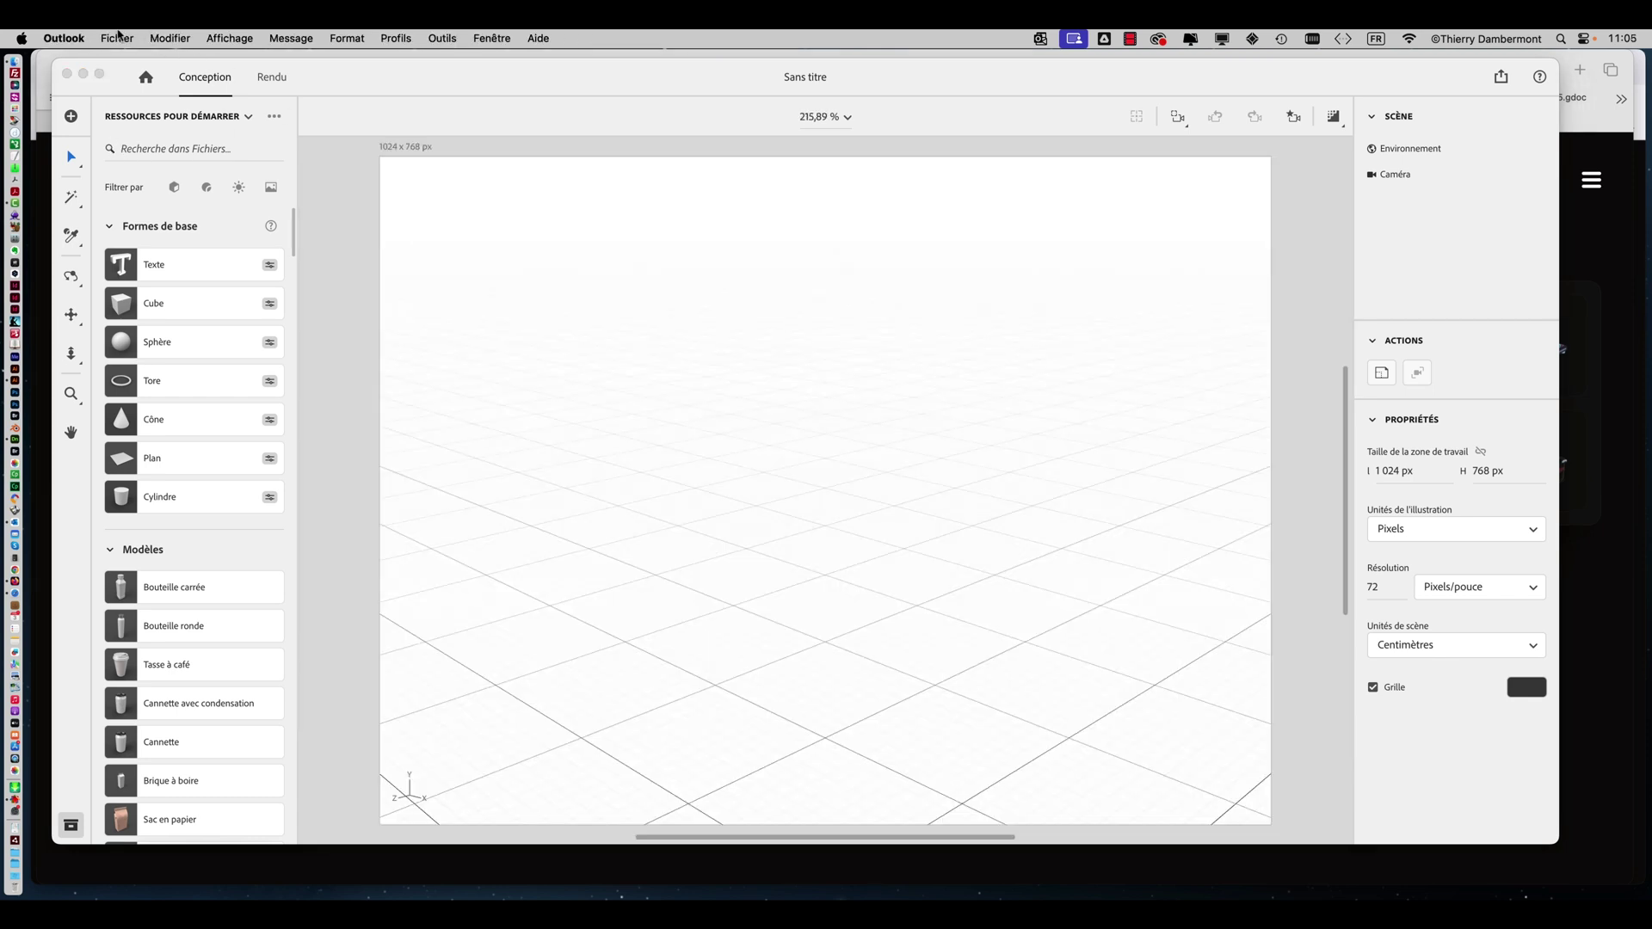
Import the yellow_miniature_mo.glb 3D model from the glb folder of "objet MOTO JAUNE de Luma 3D" into the scene.
click(118, 37)
click(401, 222)
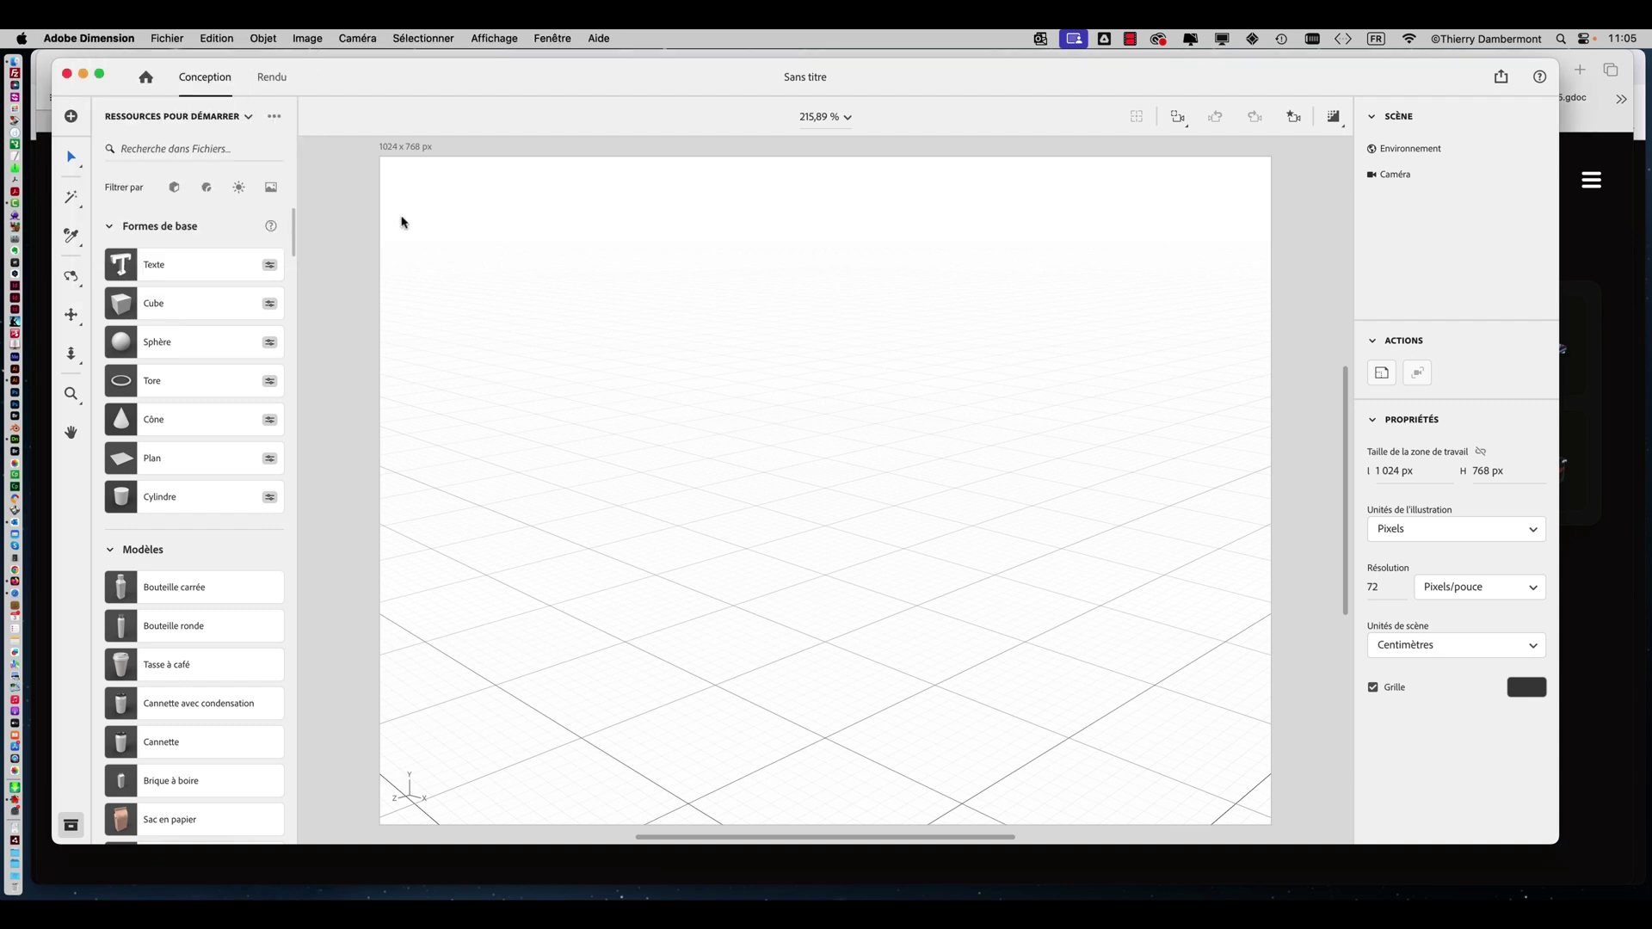
click(152, 38)
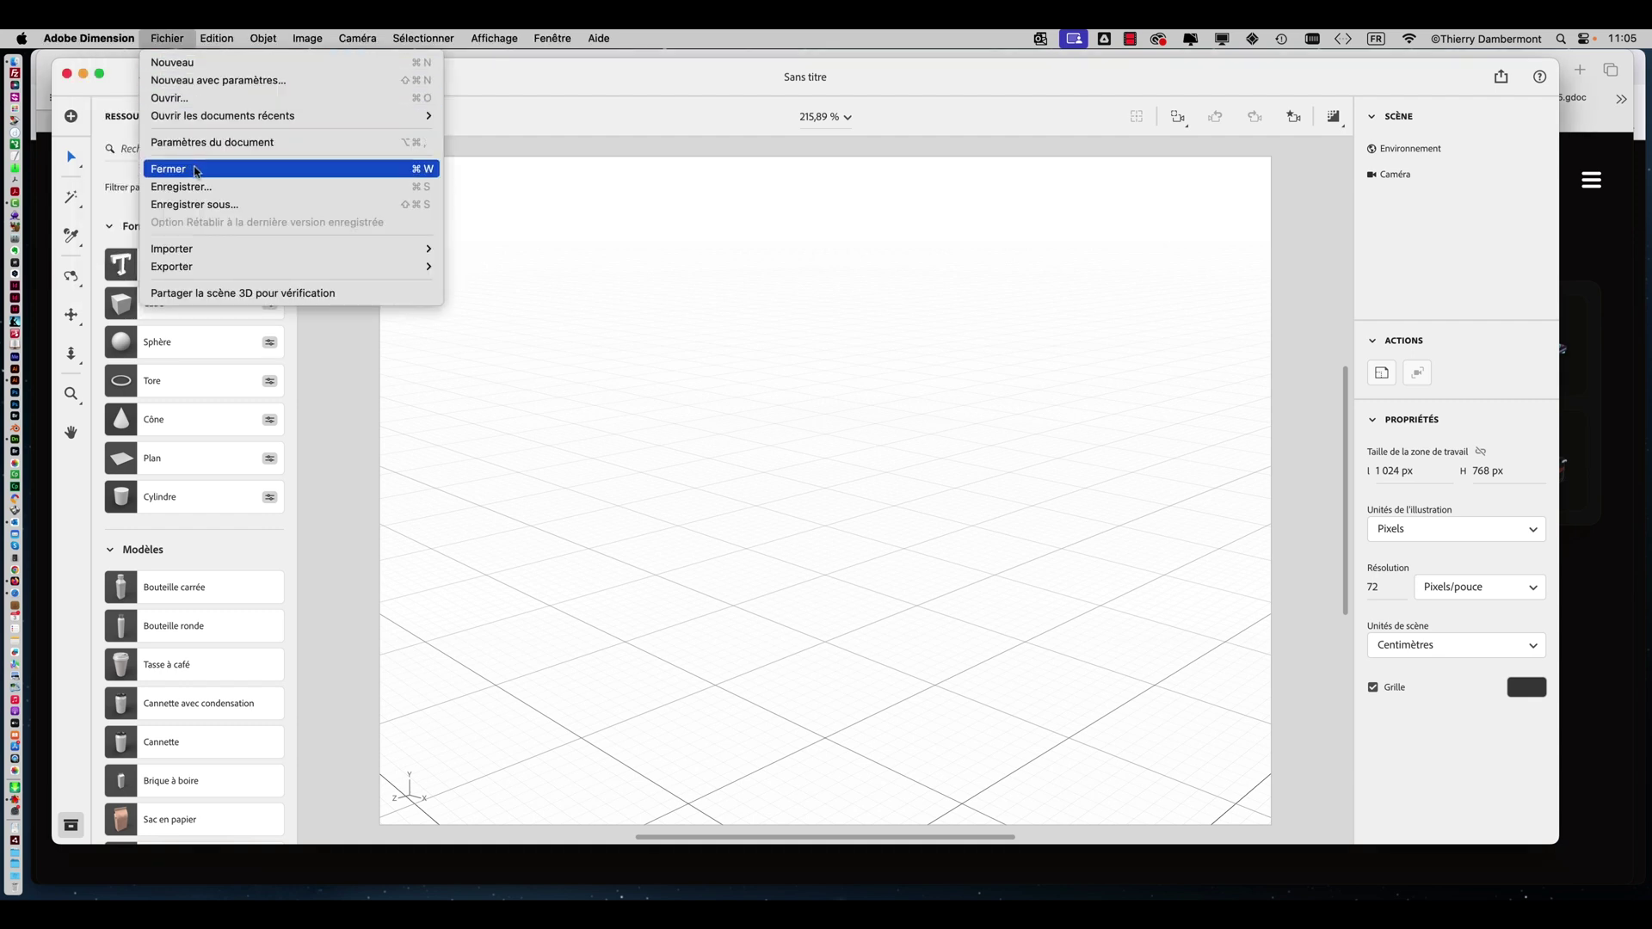
mouse_move(186, 257)
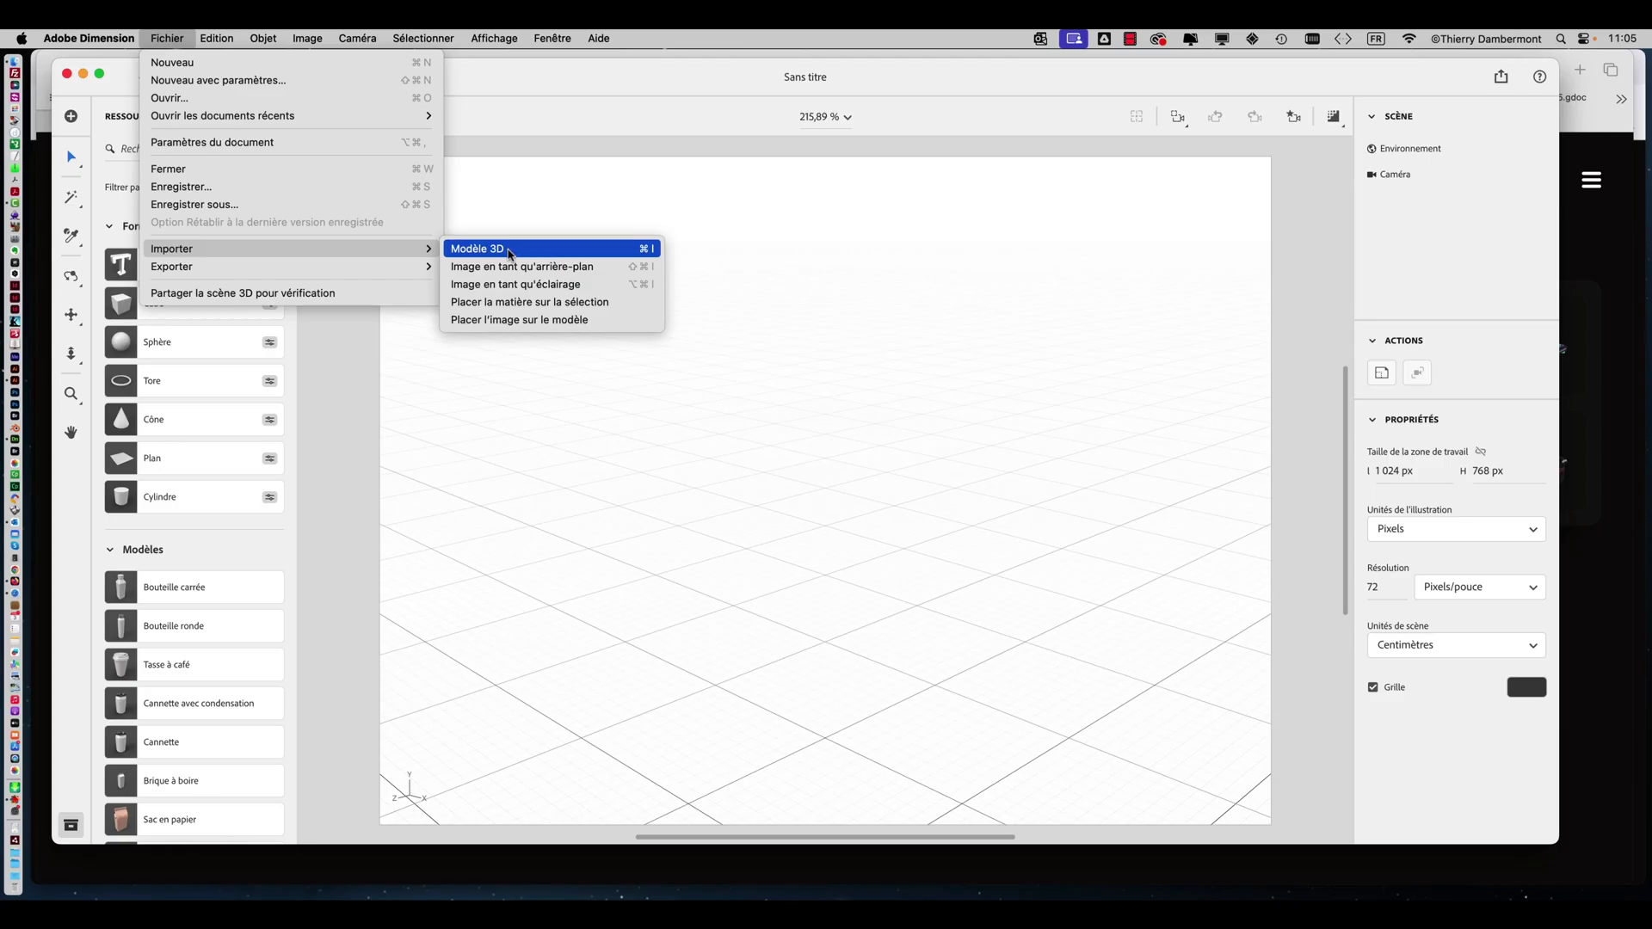
click(510, 249)
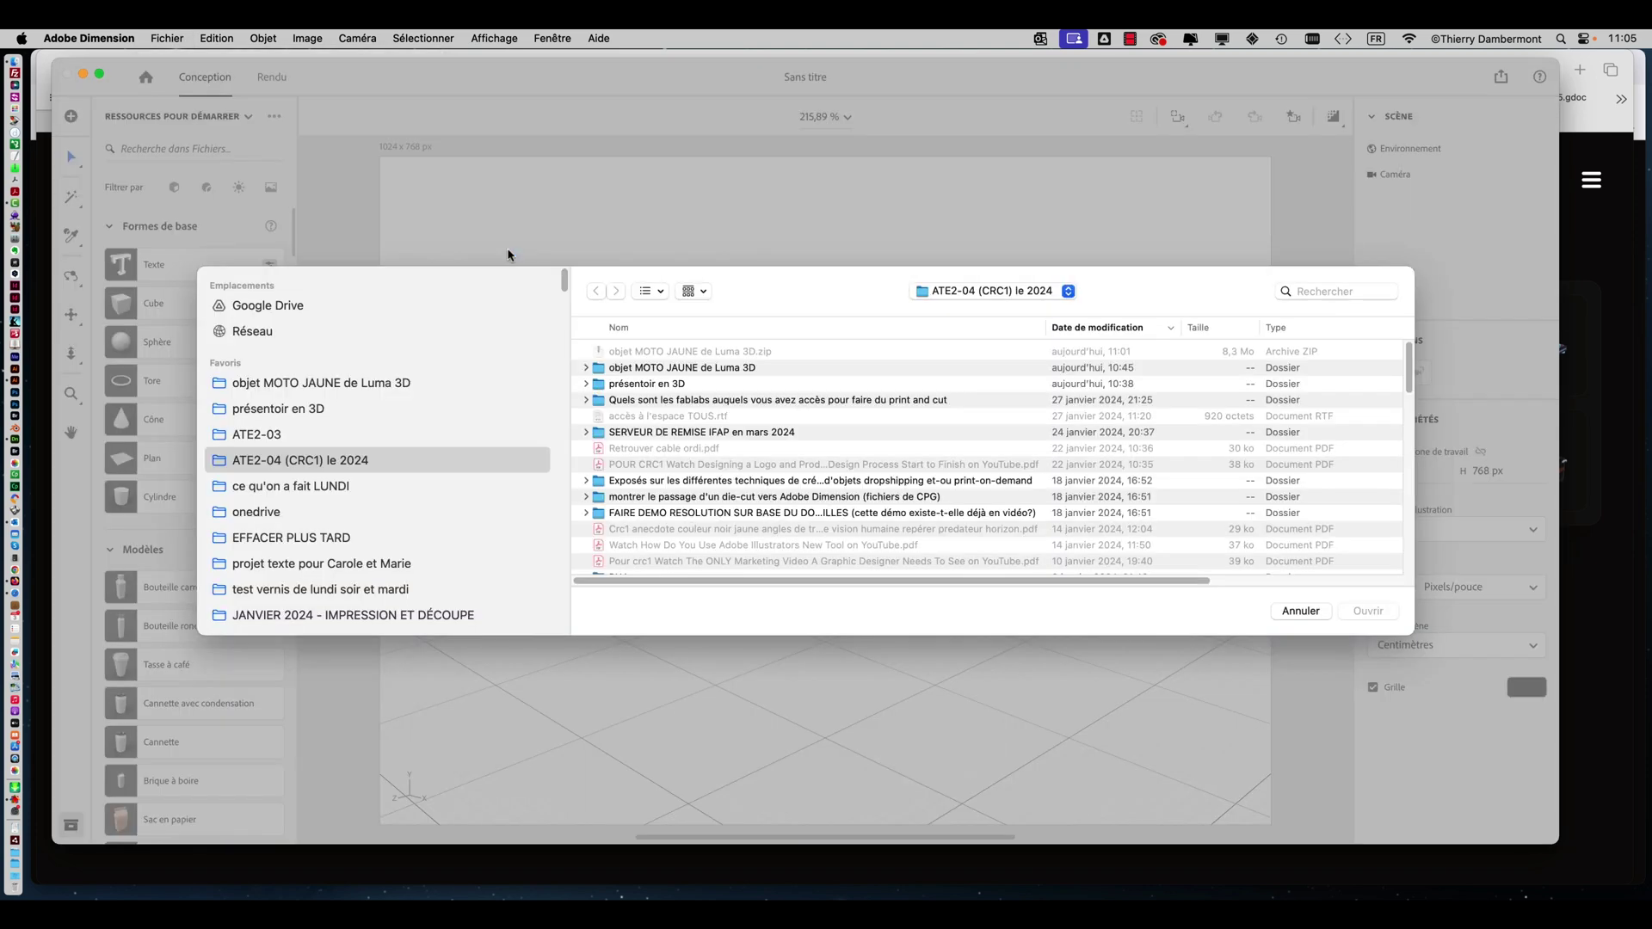
click(662, 370)
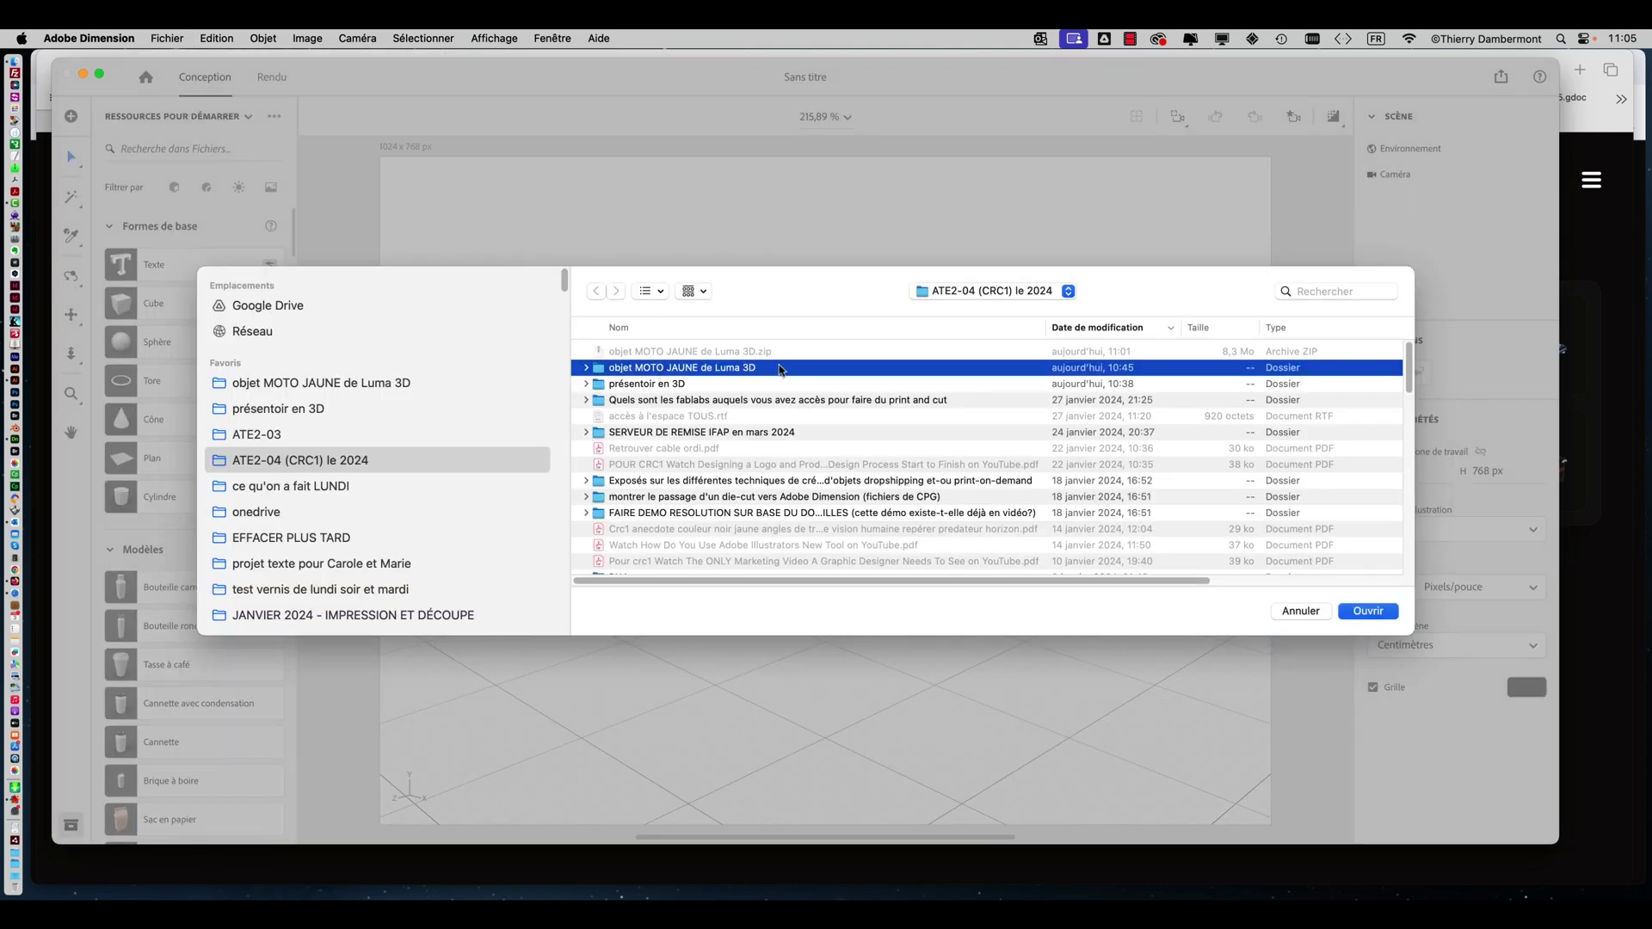
double_click(781, 370)
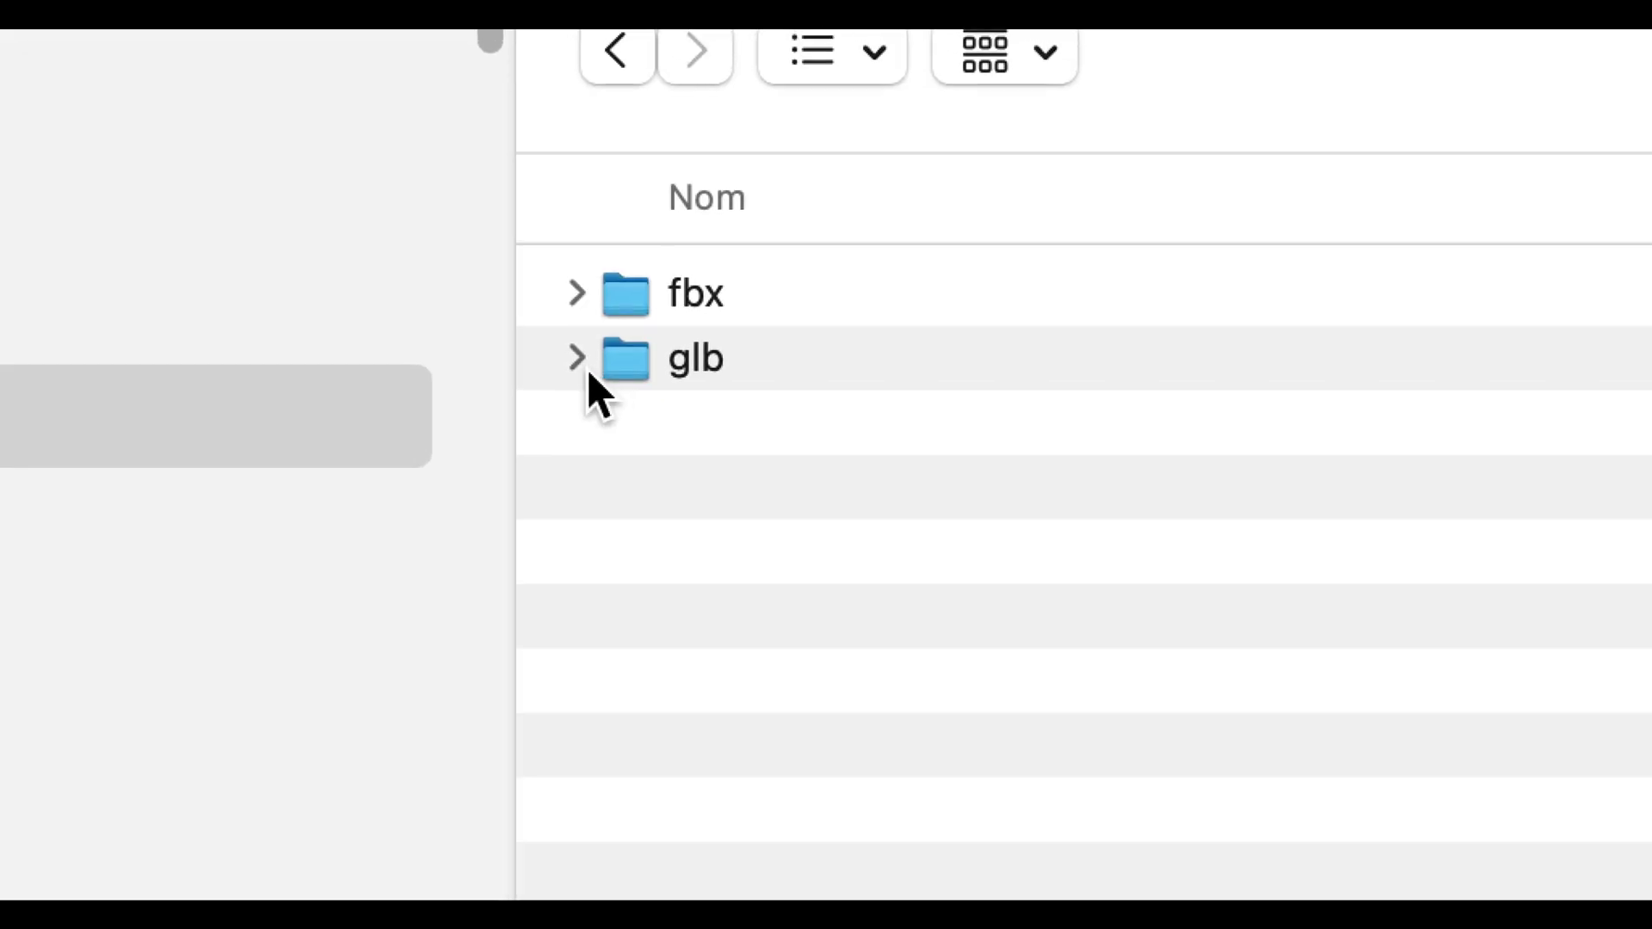
click(586, 368)
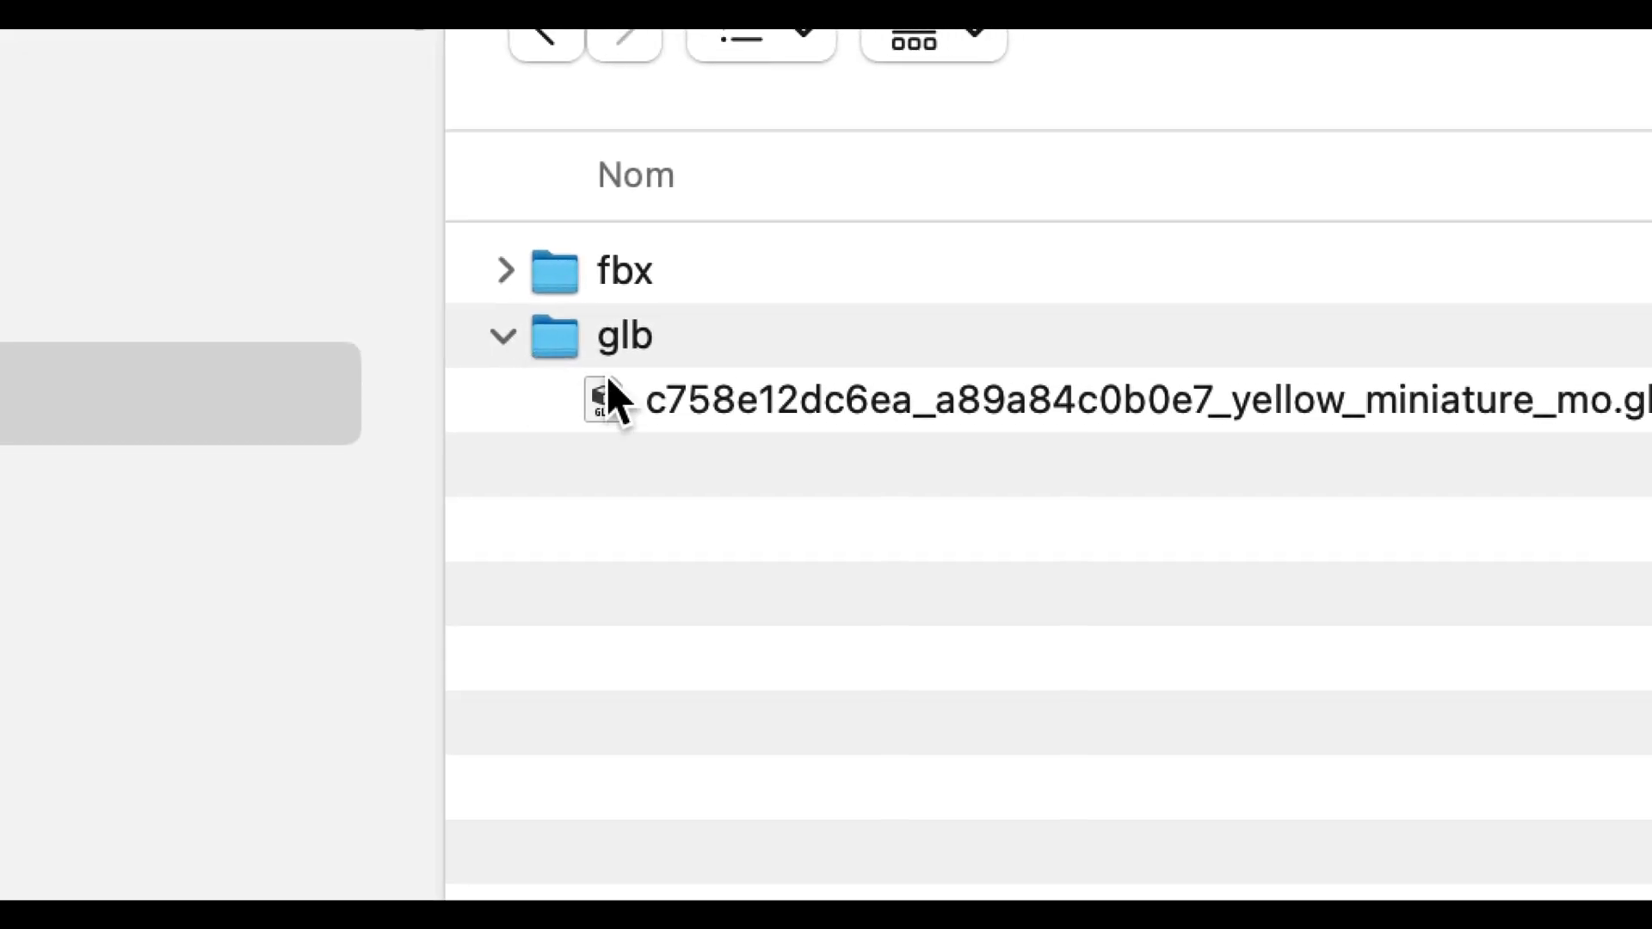
click(616, 401)
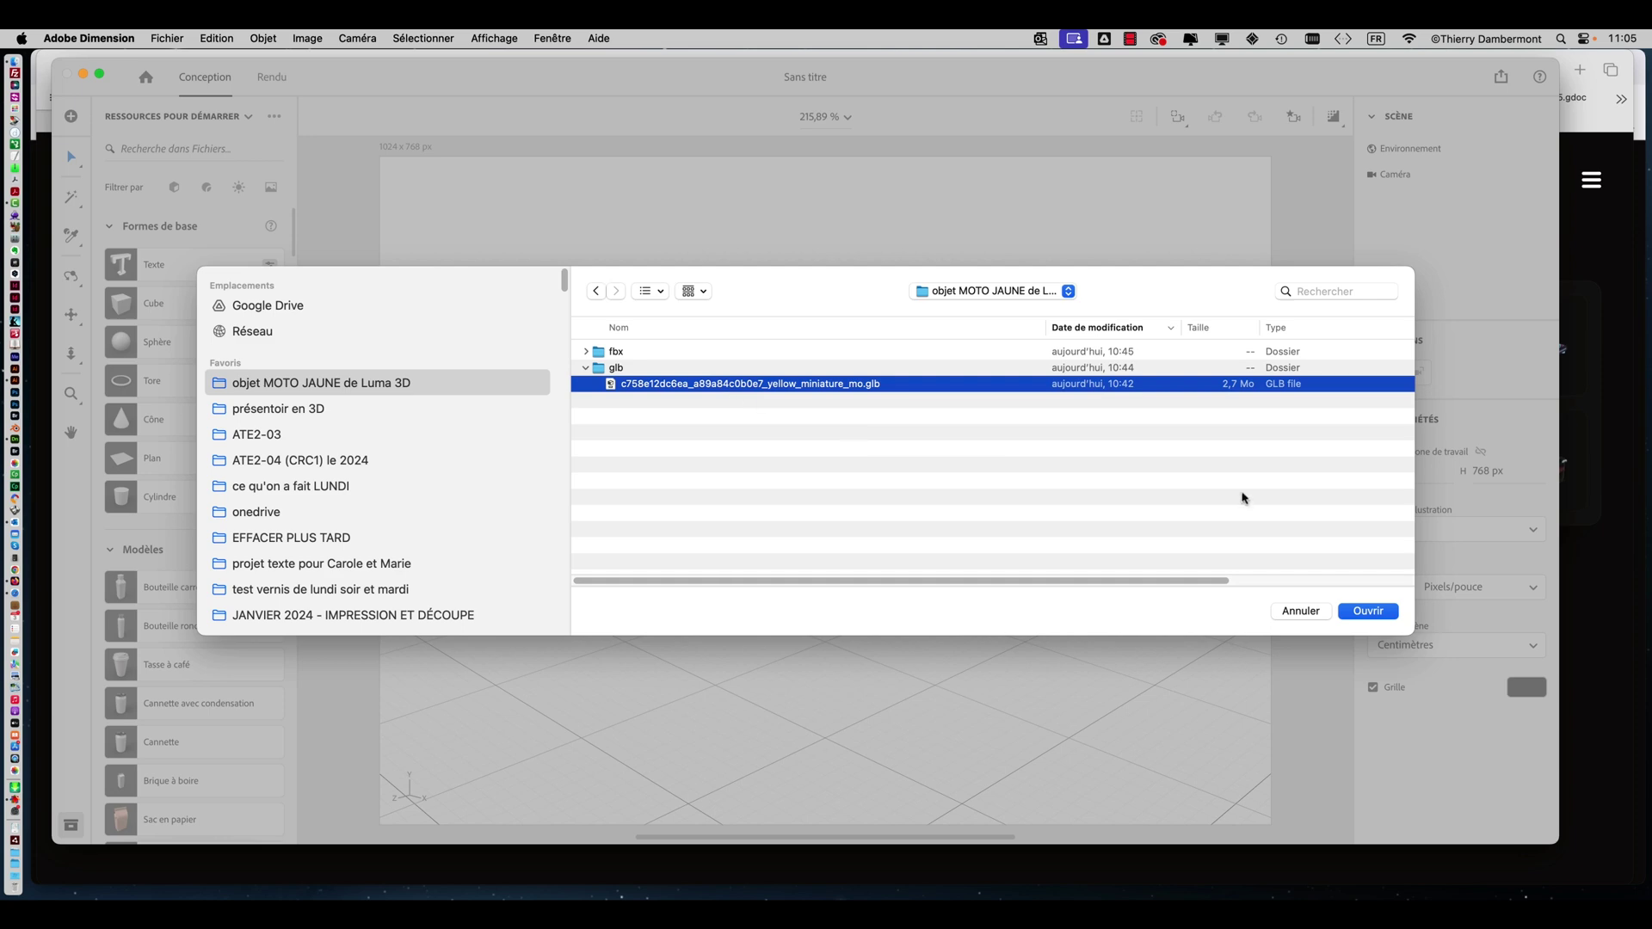
click(1368, 612)
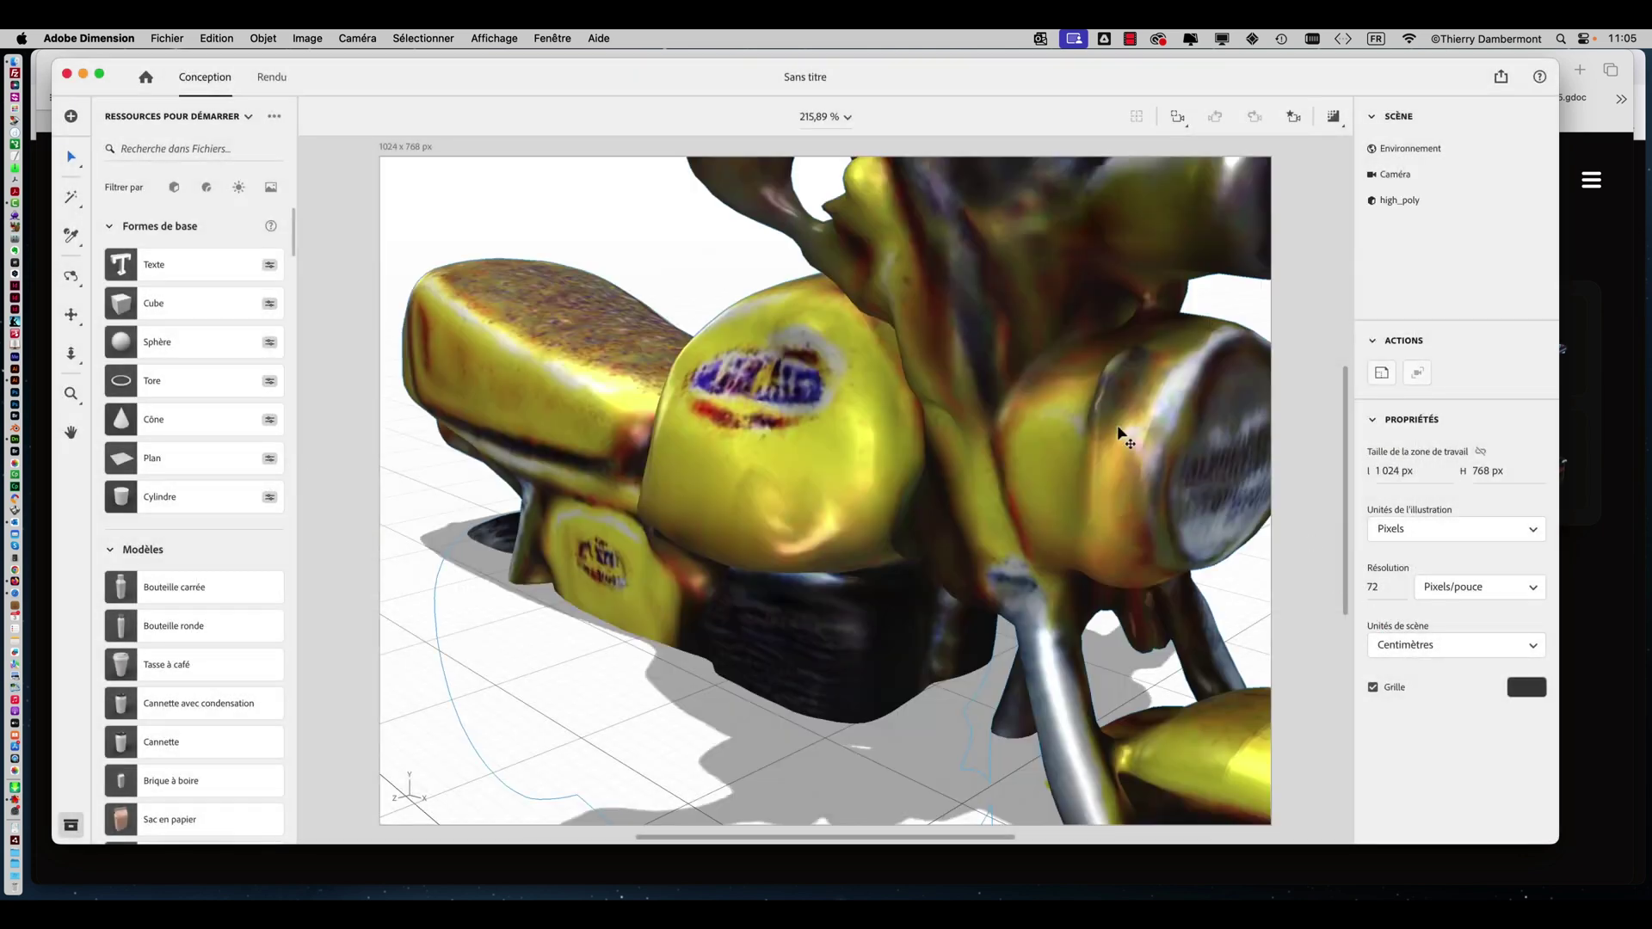
Select the imported motorcycle and move it with surface alignment onto the ground, at about X 32.8, Y 0, Z 32.1 cm.
click(1119, 434)
key(f)
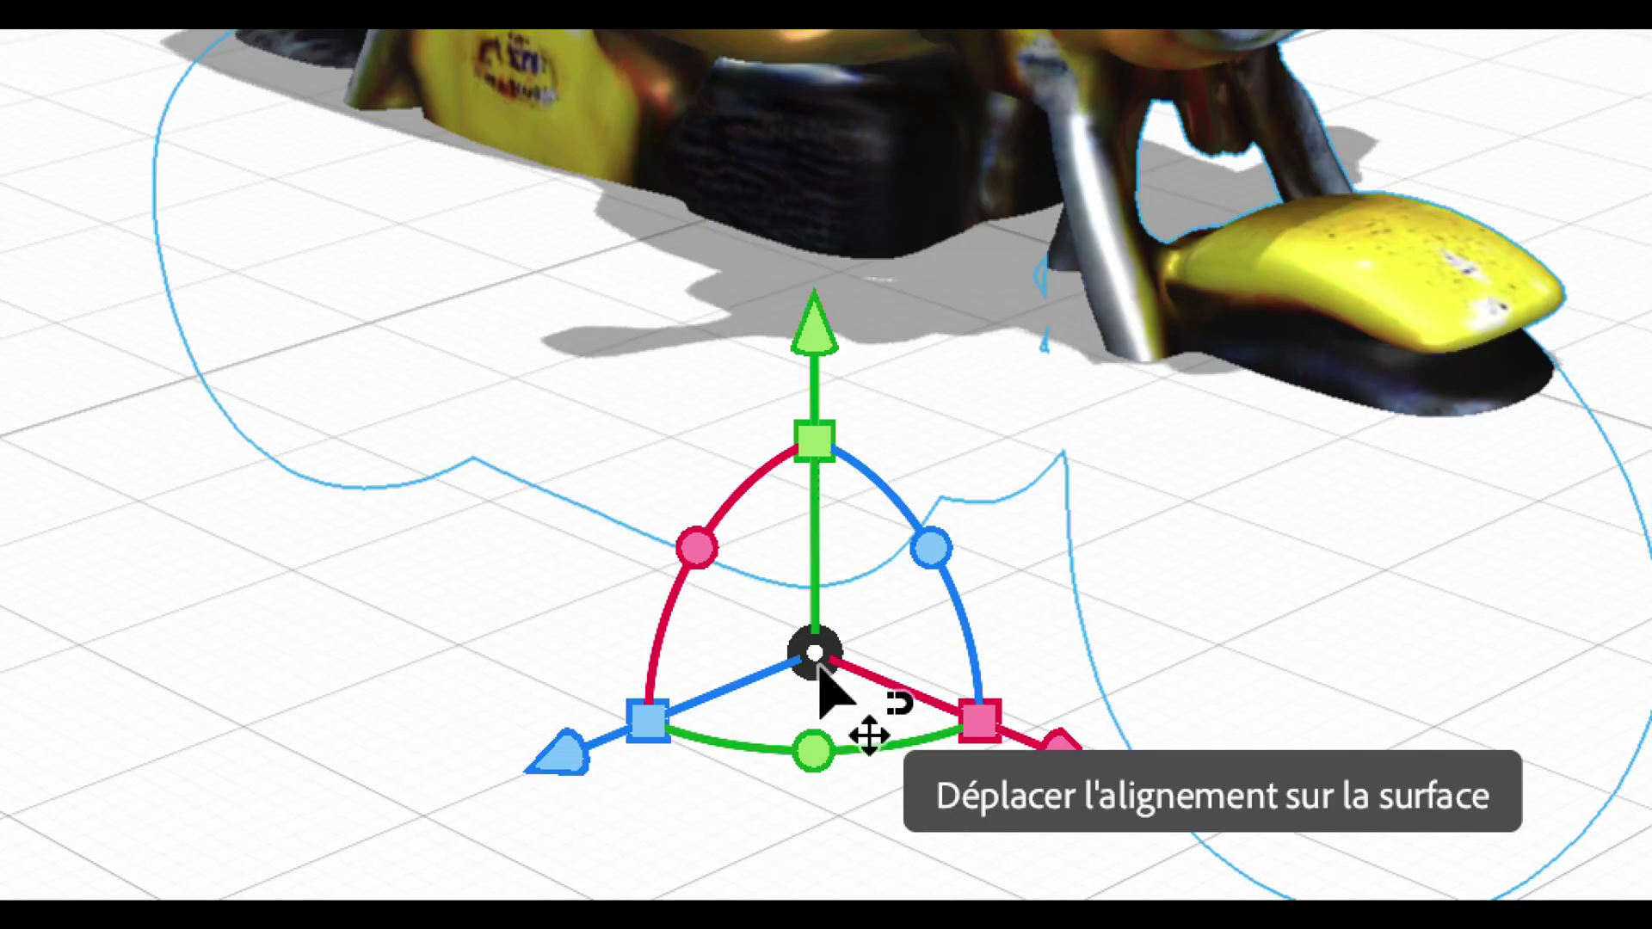
drag(822, 667, 837, 650)
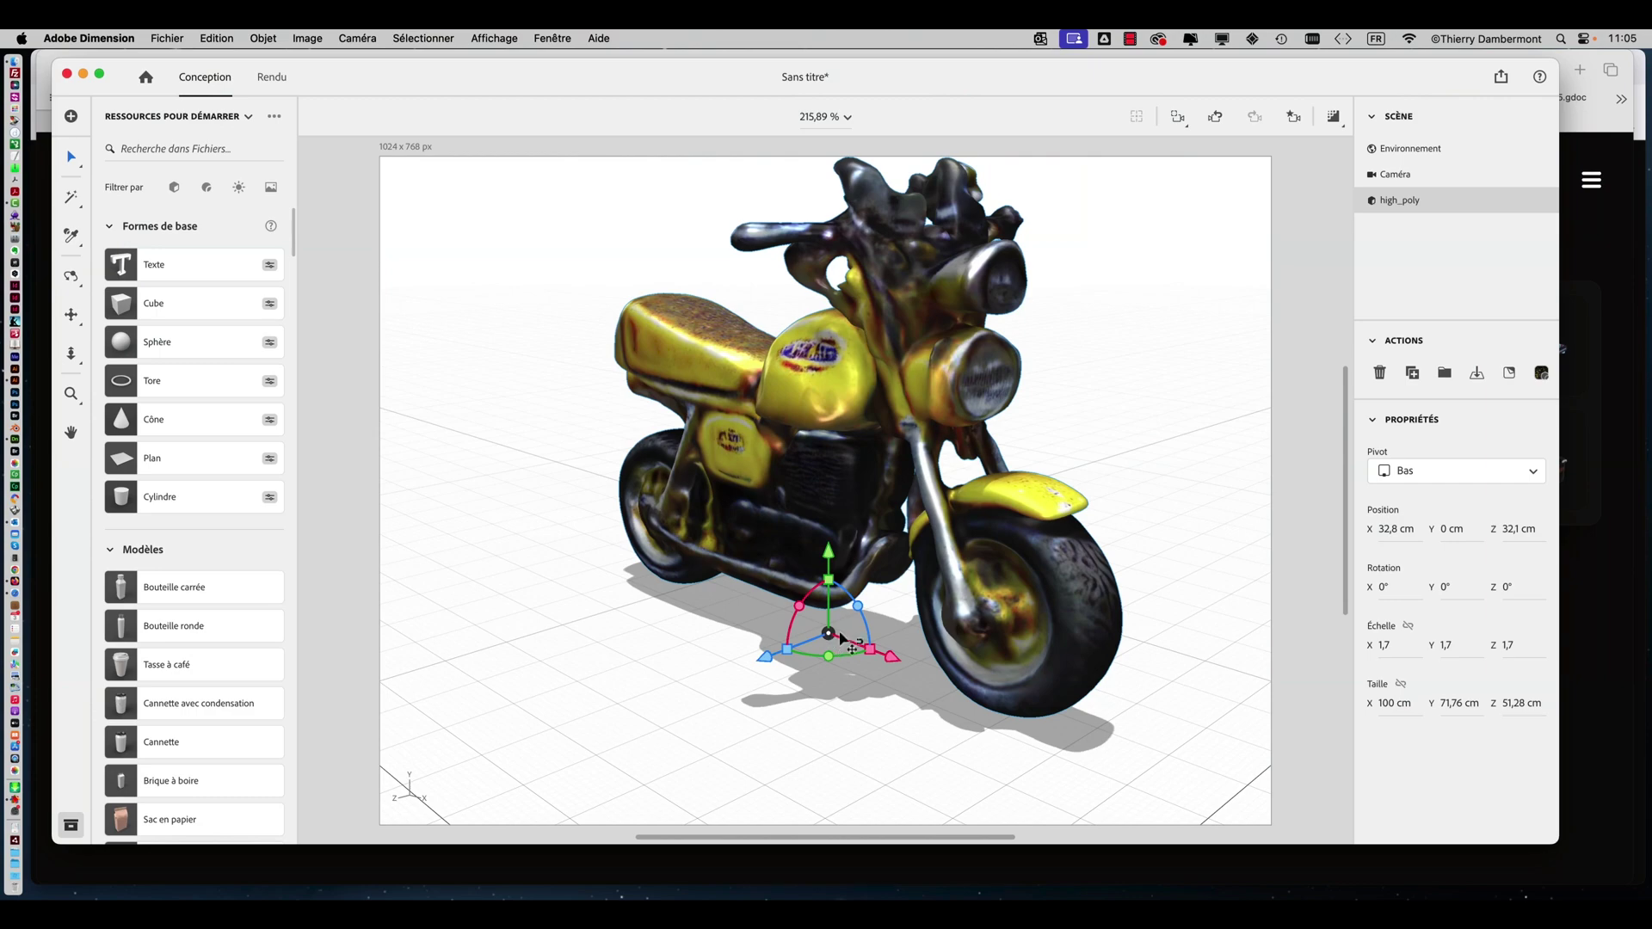
Examine the motorcycle from several angles and up close, including its side and fuel tank.
drag(1036, 468, 1139, 479)
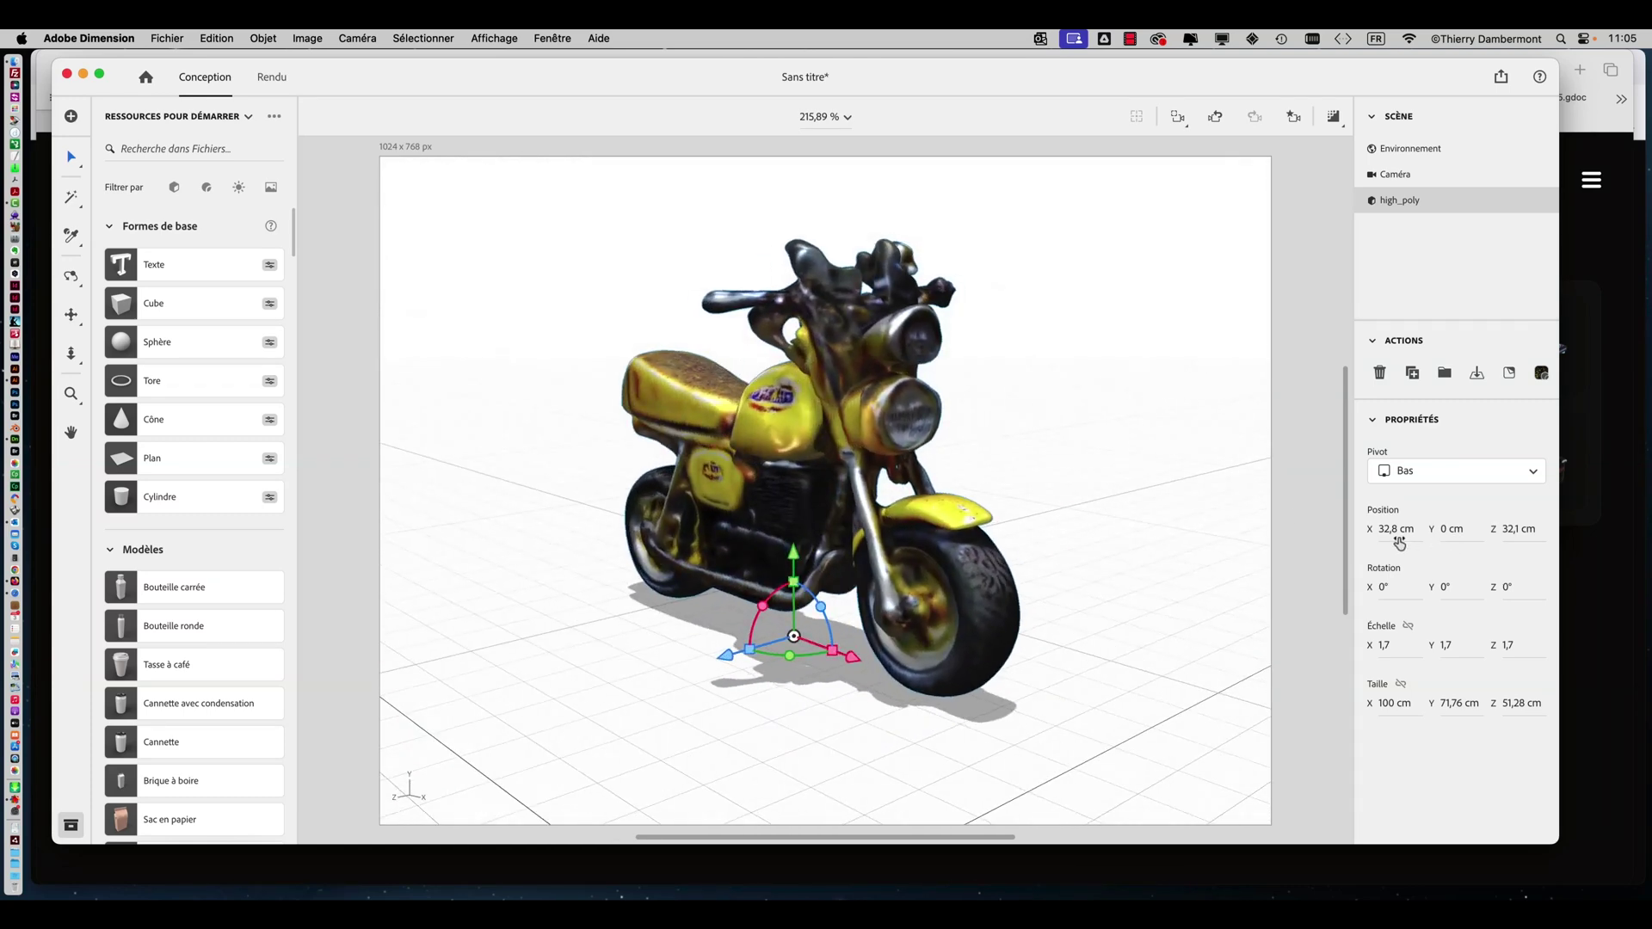
click(1157, 508)
click(848, 538)
drag(1059, 623, 1033, 705)
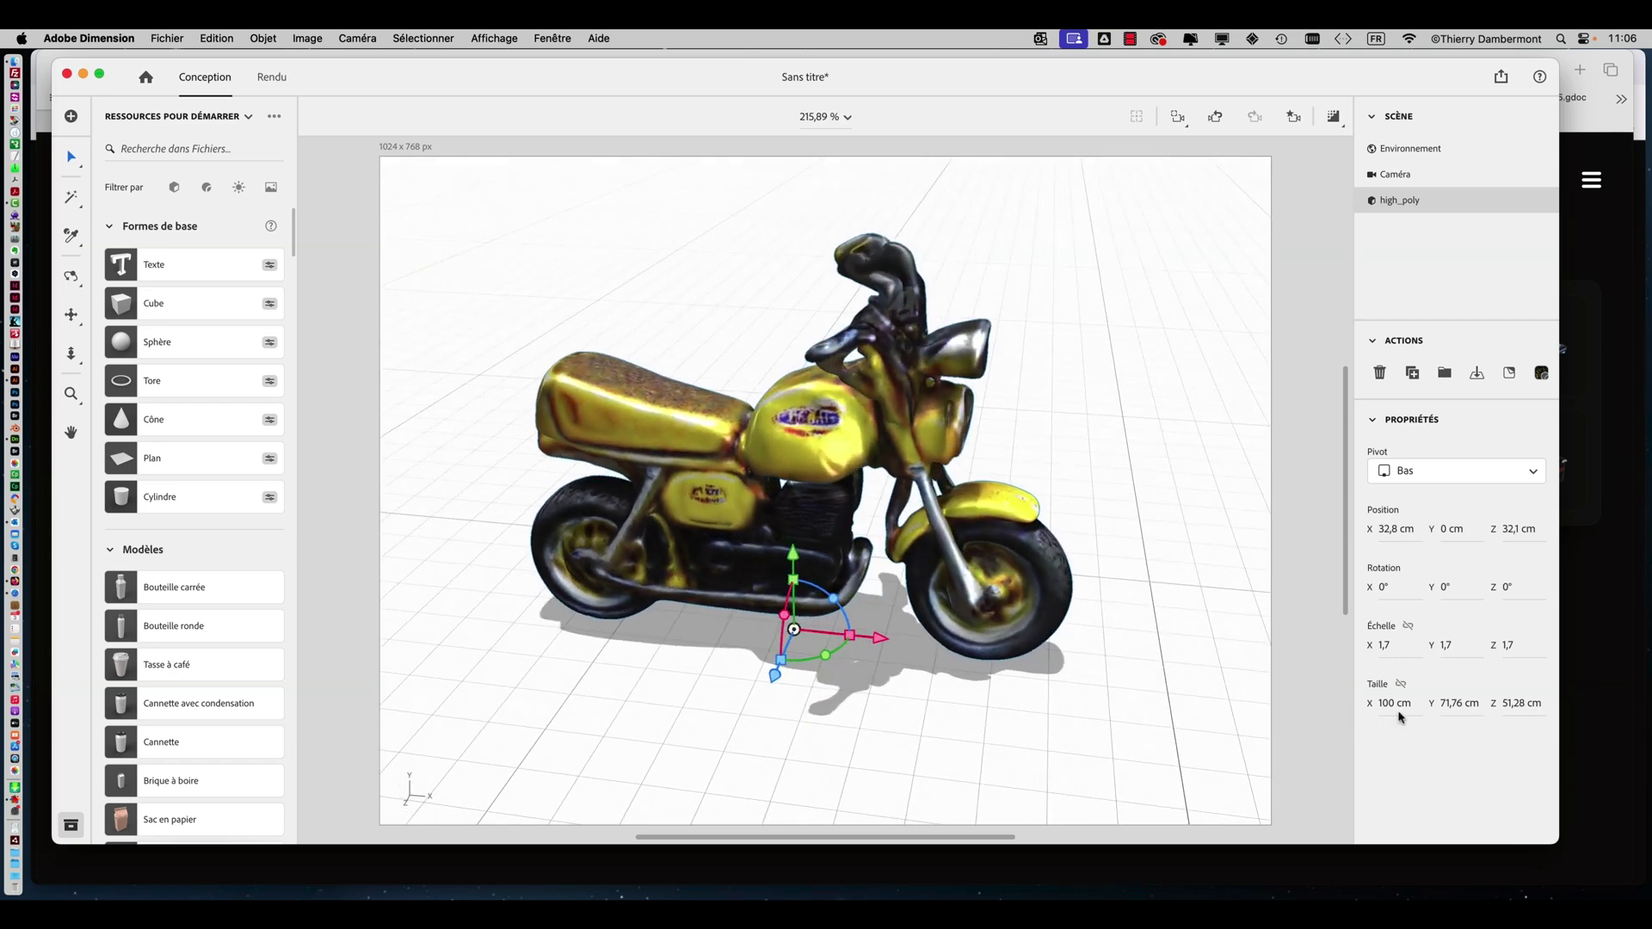
drag(1257, 689, 658, 650)
drag(866, 632, 959, 537)
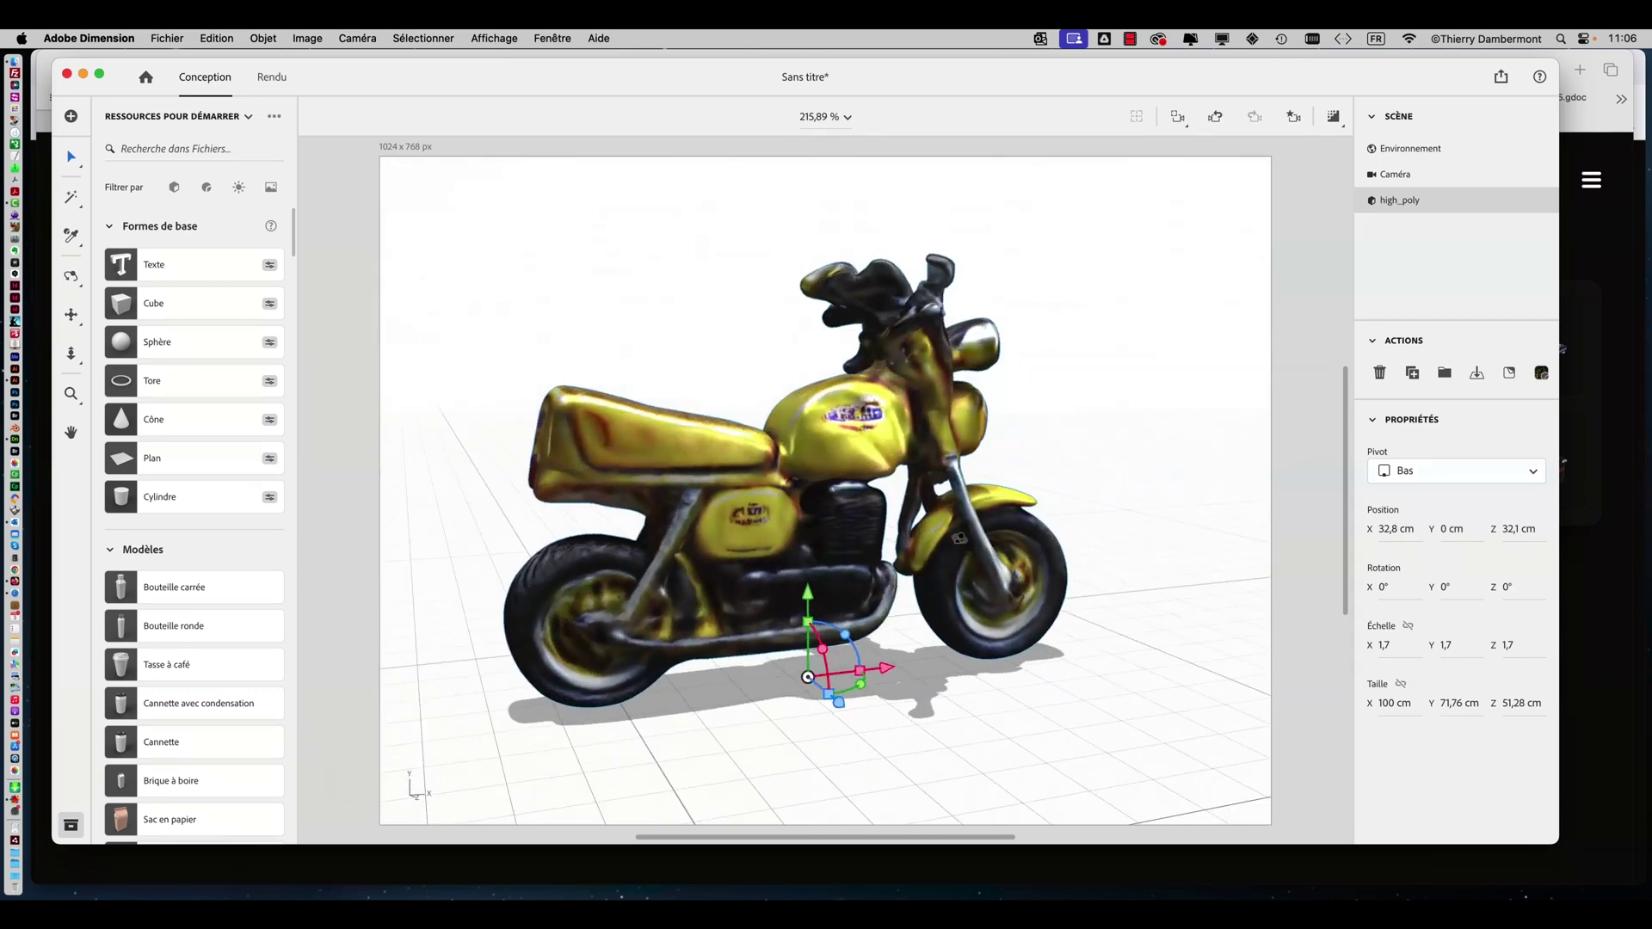
scroll(849, 422, up, 10)
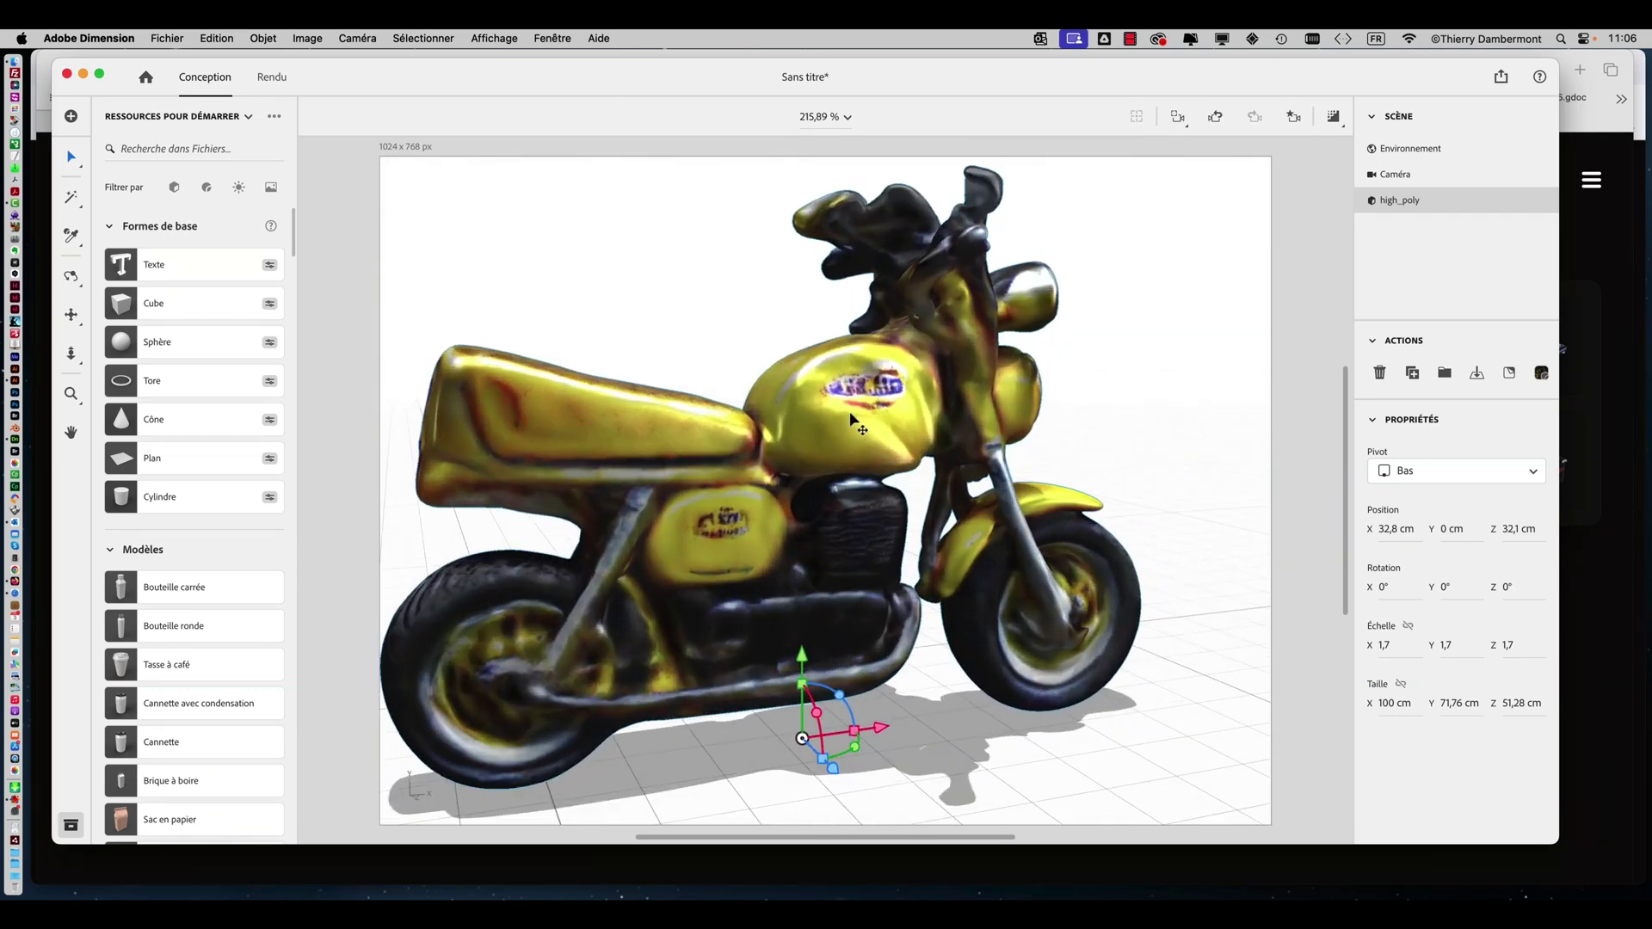
drag(1098, 455, 1135, 403)
Filter the starter assets to lights and add the 3-point lighting (Éclairage à 3 points) to the motorcycle scene.
scroll(1133, 406, down, 3)
scroll(1134, 408, down, 2)
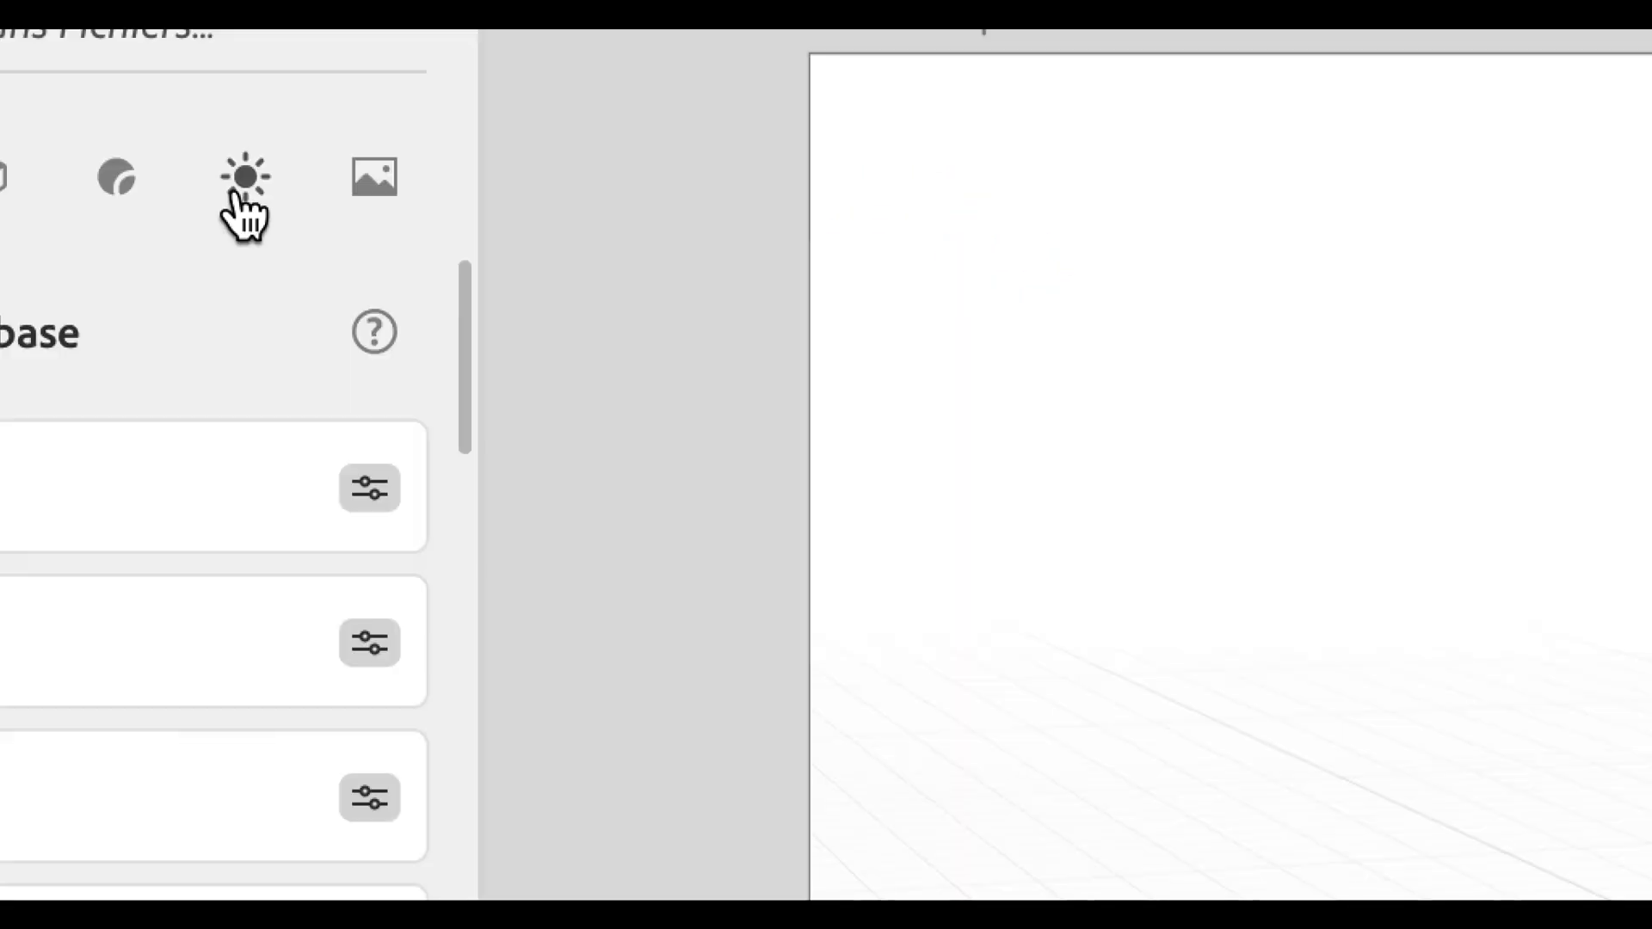
click(239, 189)
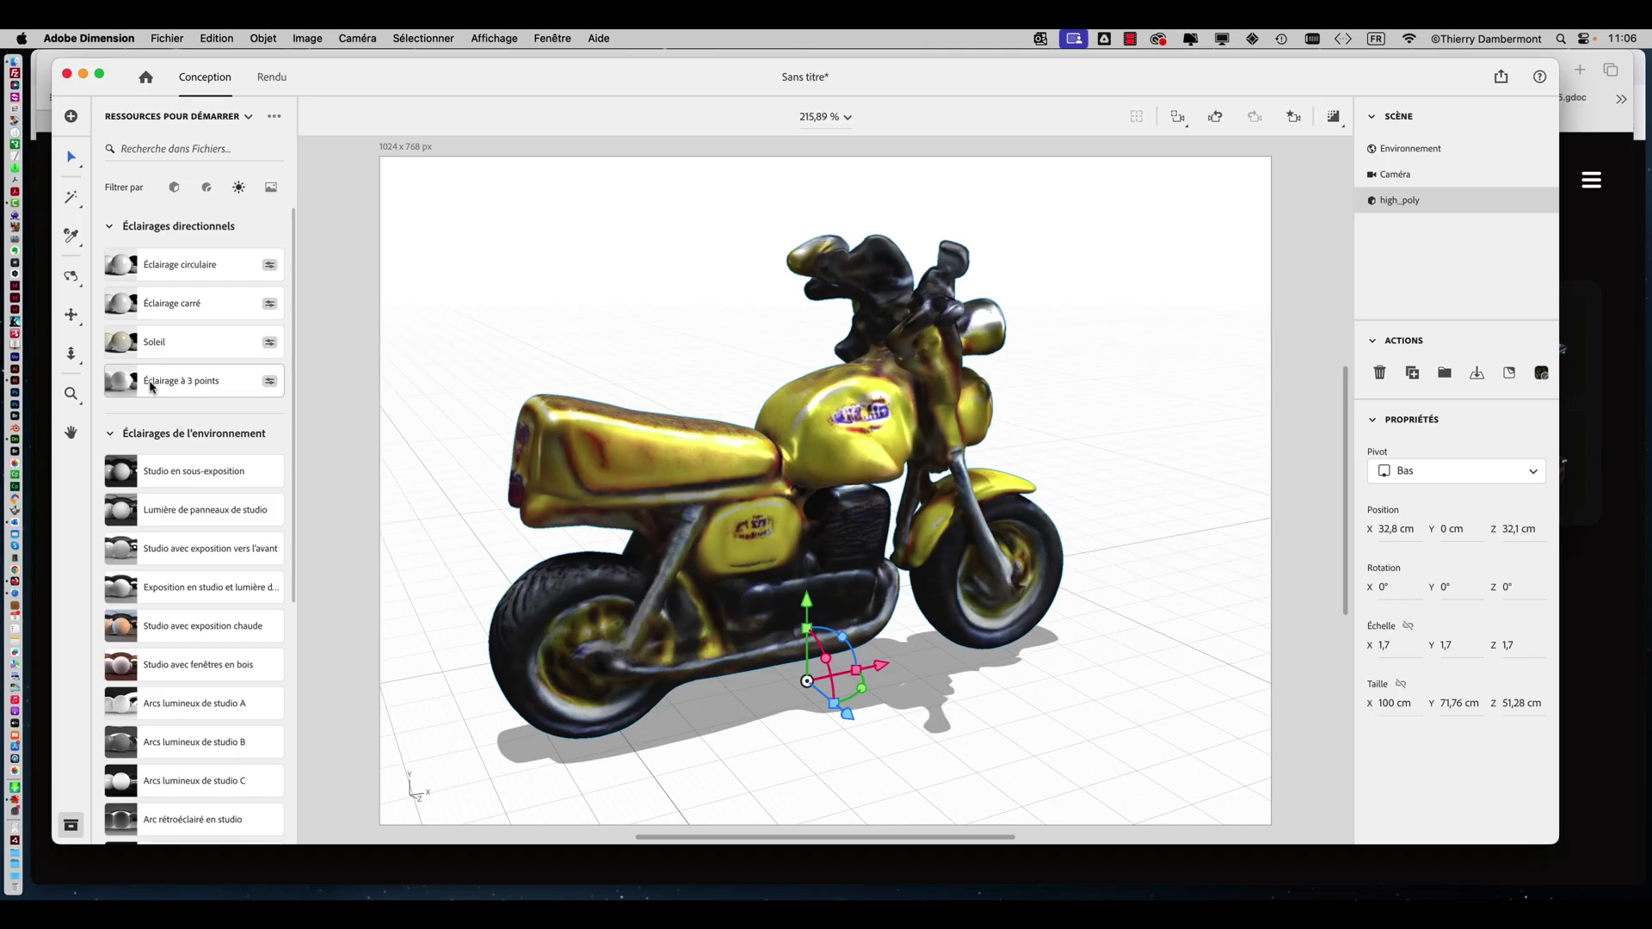
click(151, 385)
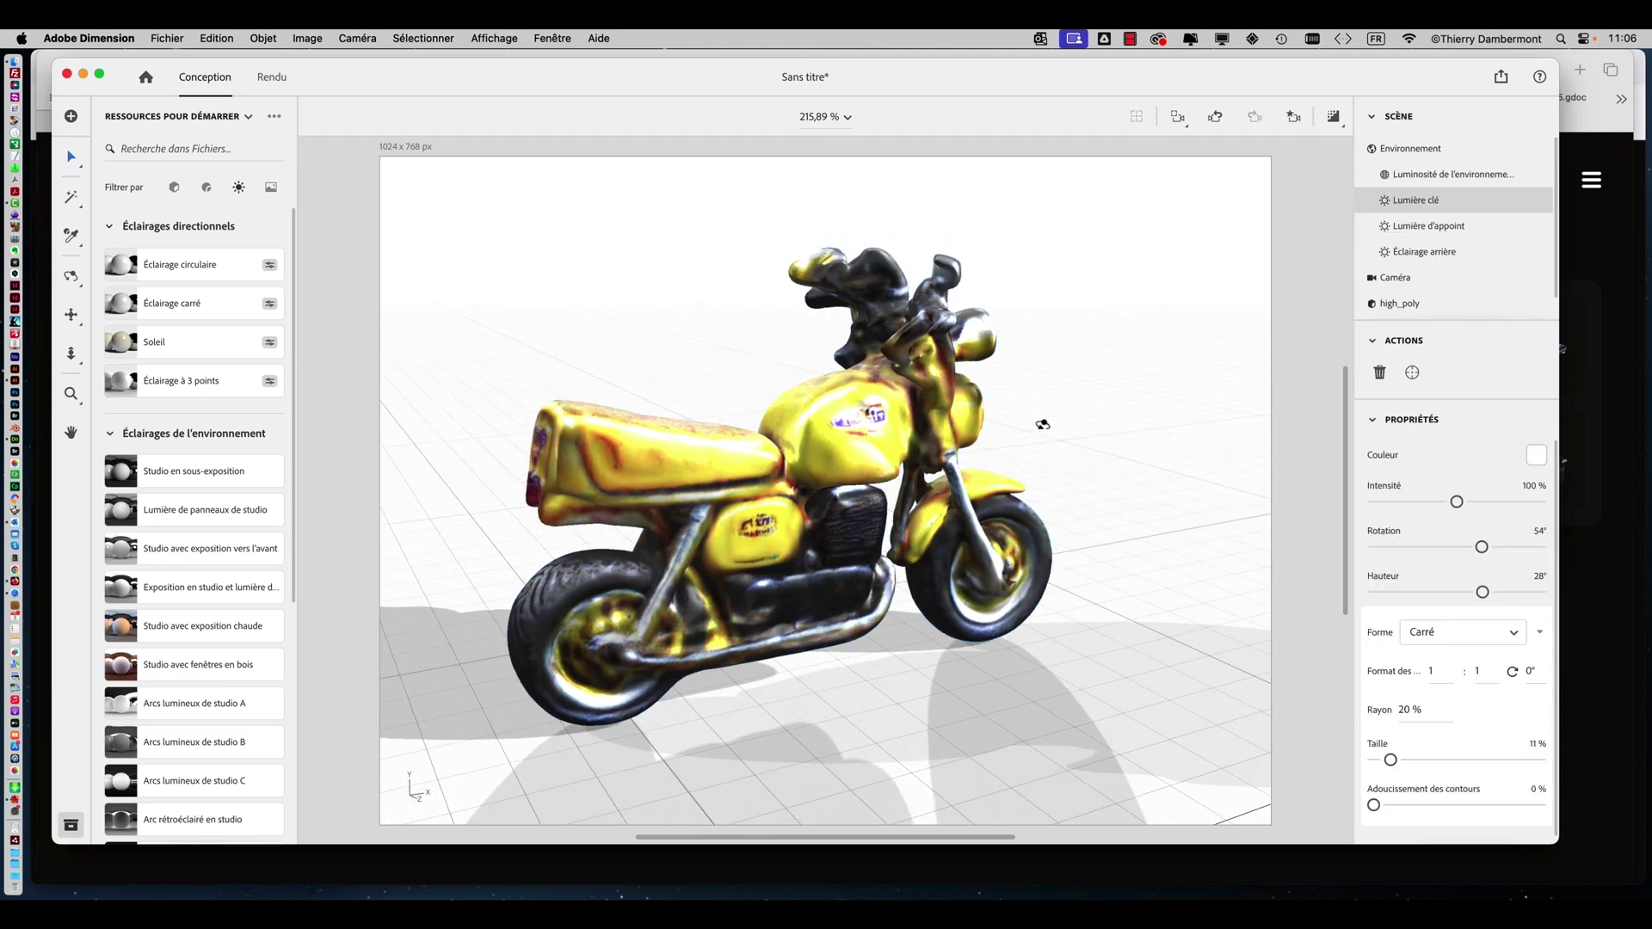
Lower the intensity of the 3-point lights: key light to 55 %, back light to 32 %, and the fill light likewise.
drag(1041, 424, 912, 423)
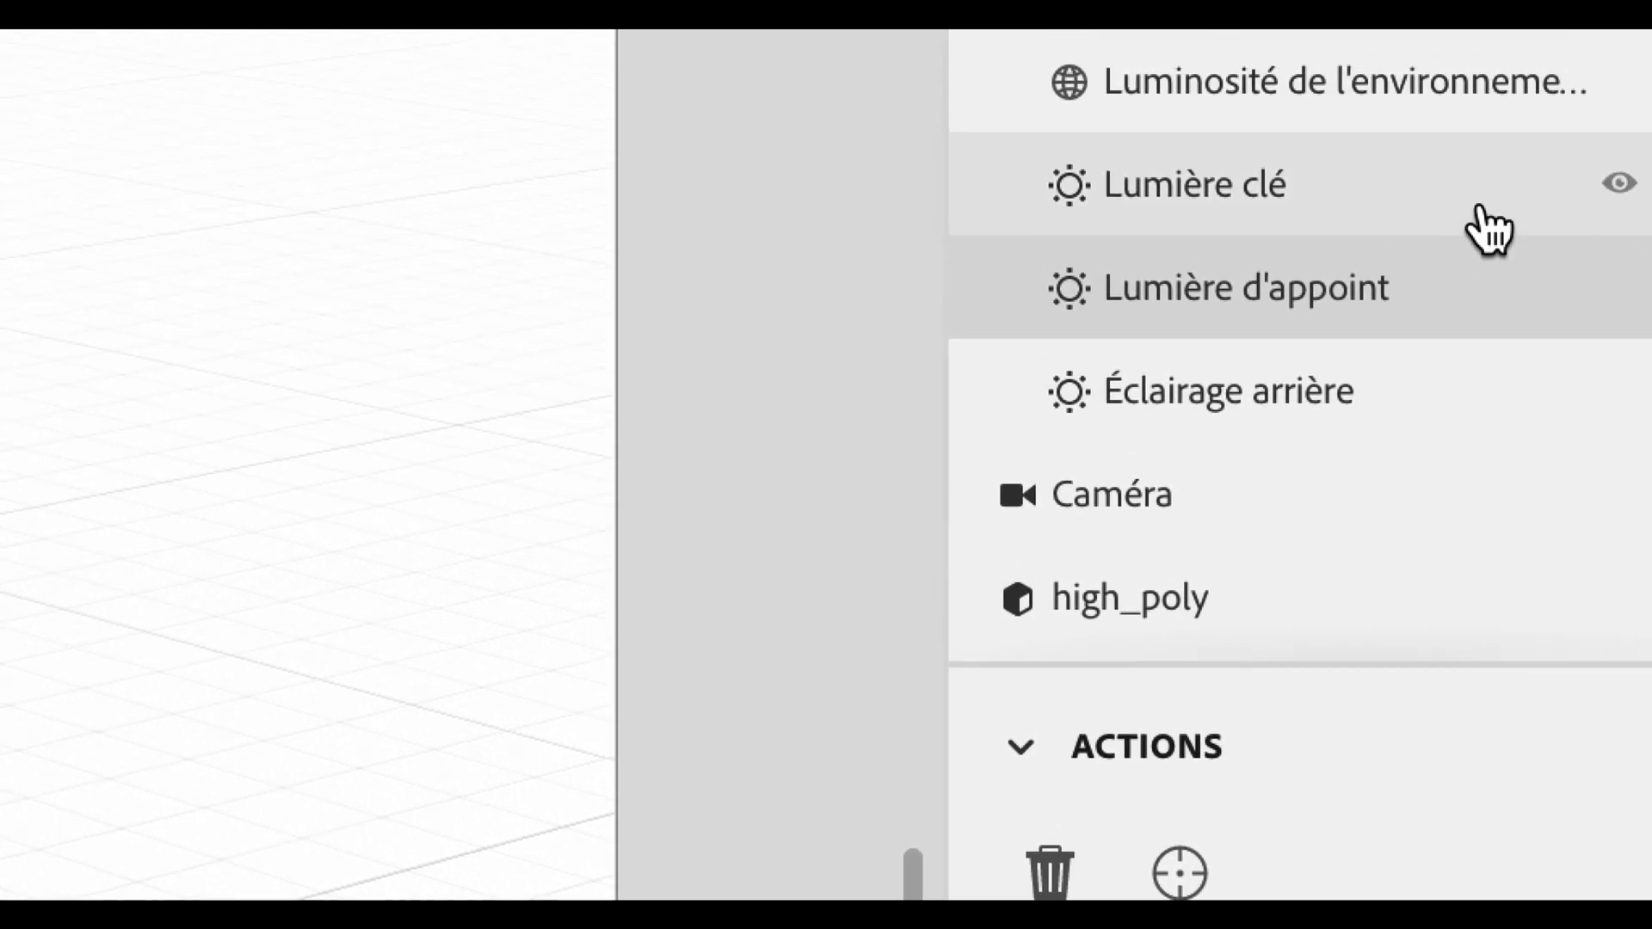
click(1482, 208)
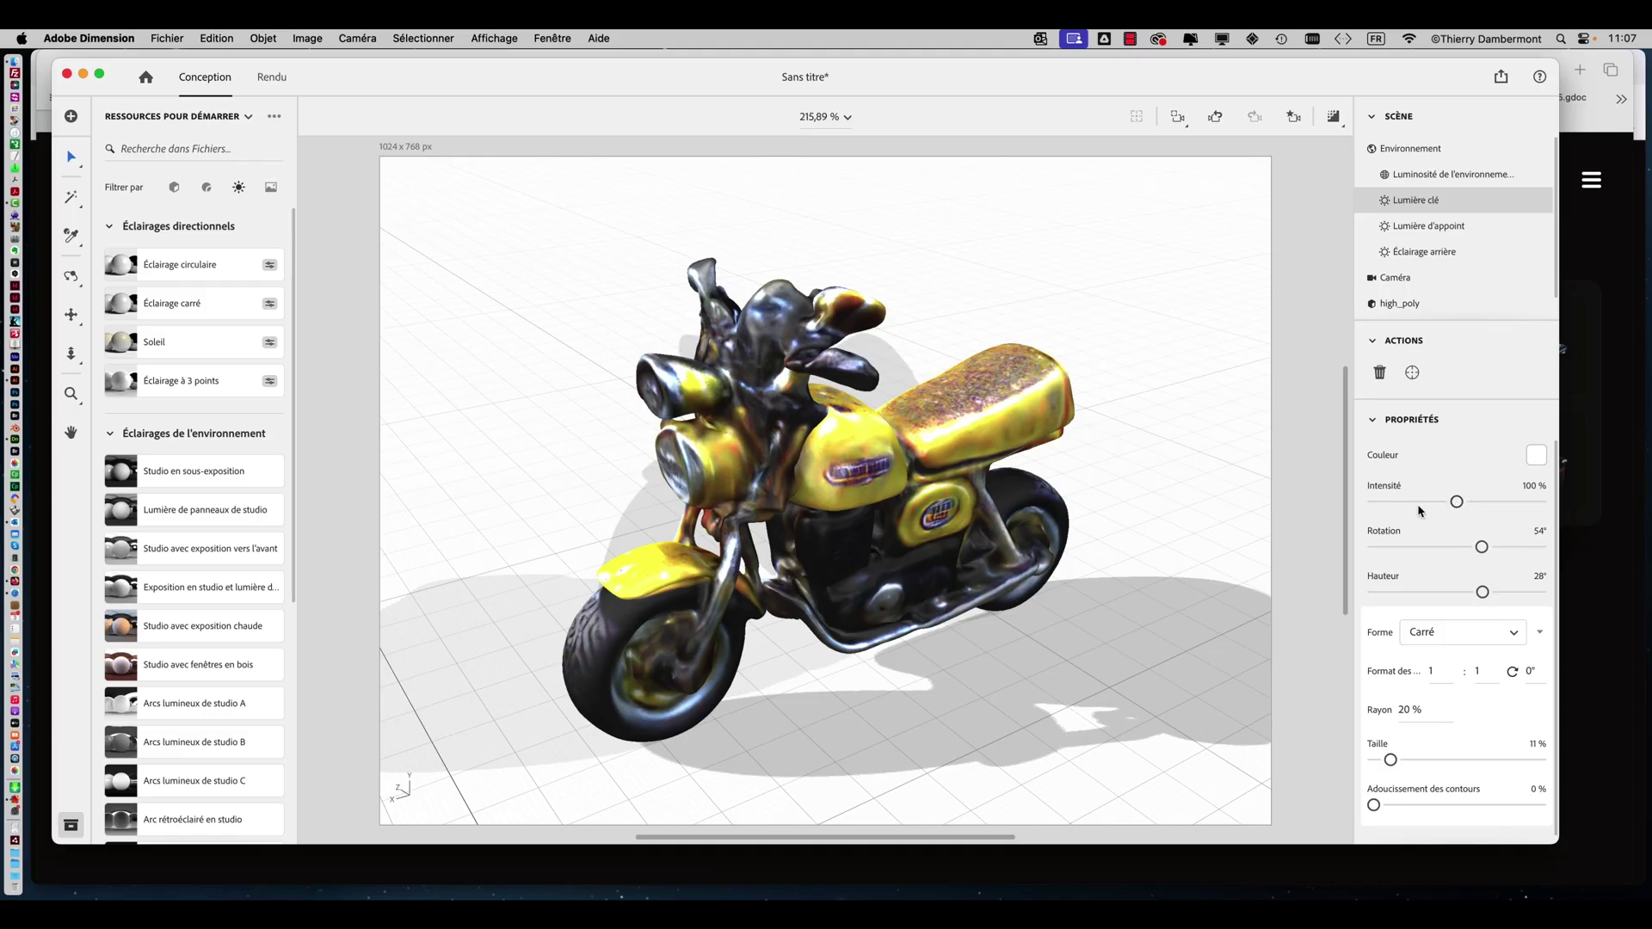
click(1420, 505)
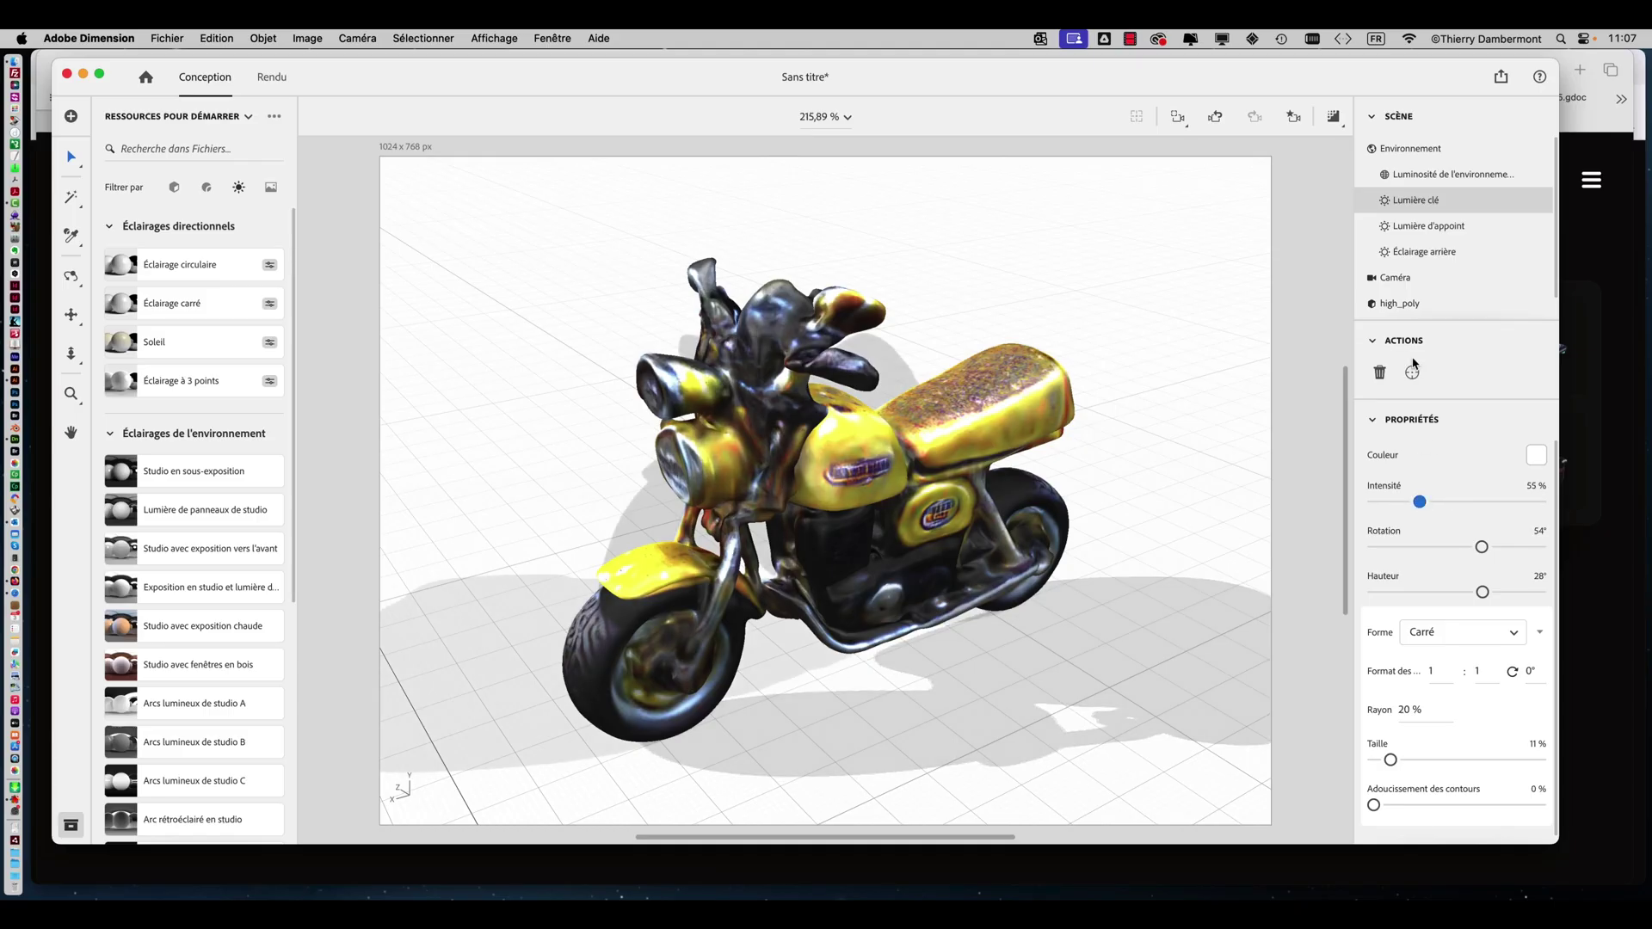
click(1377, 225)
drag(1403, 503, 1402, 504)
click(1433, 251)
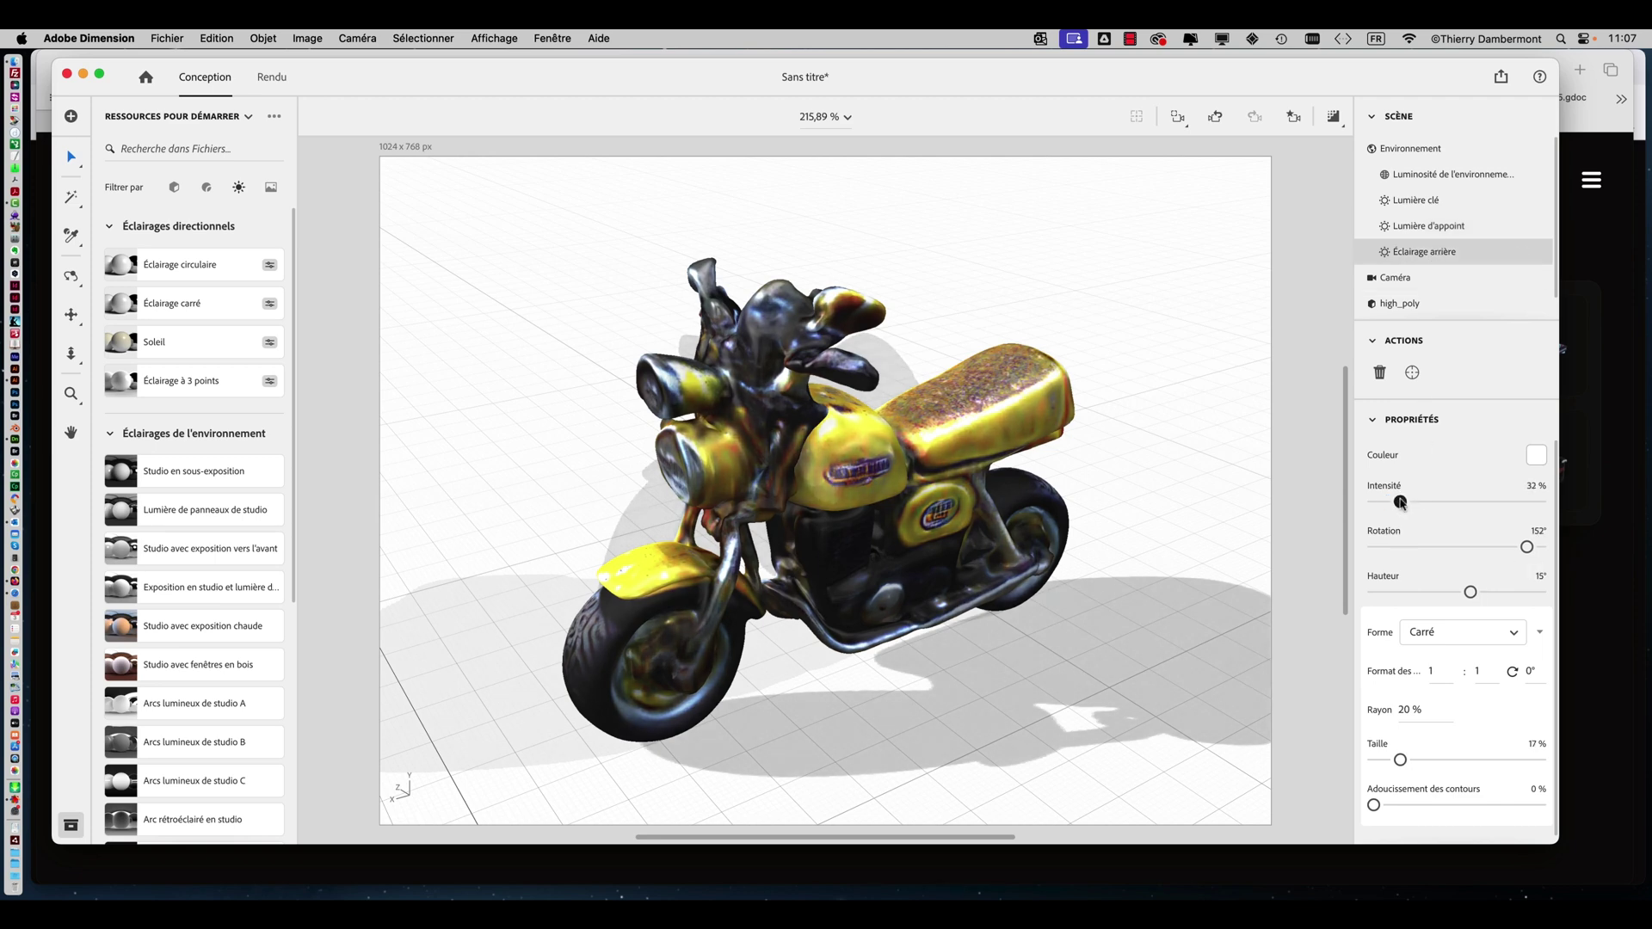
Set the render preview resolution to 1/4, keeping noise reduction enabled.
drag(1179, 539, 1233, 372)
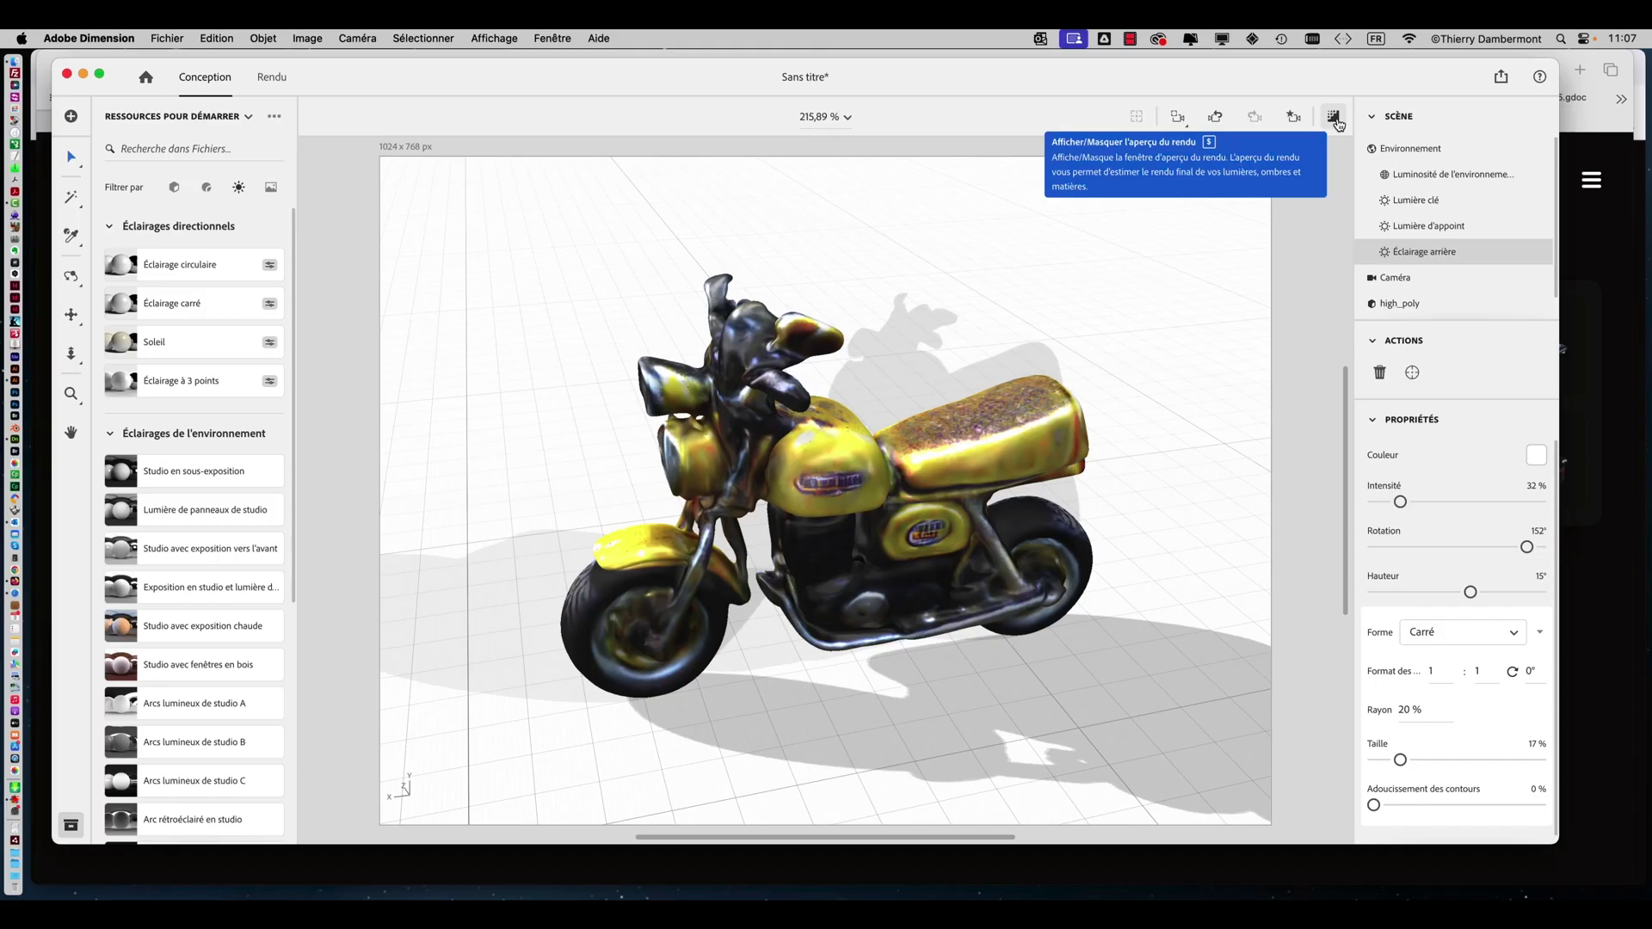
click(1335, 118)
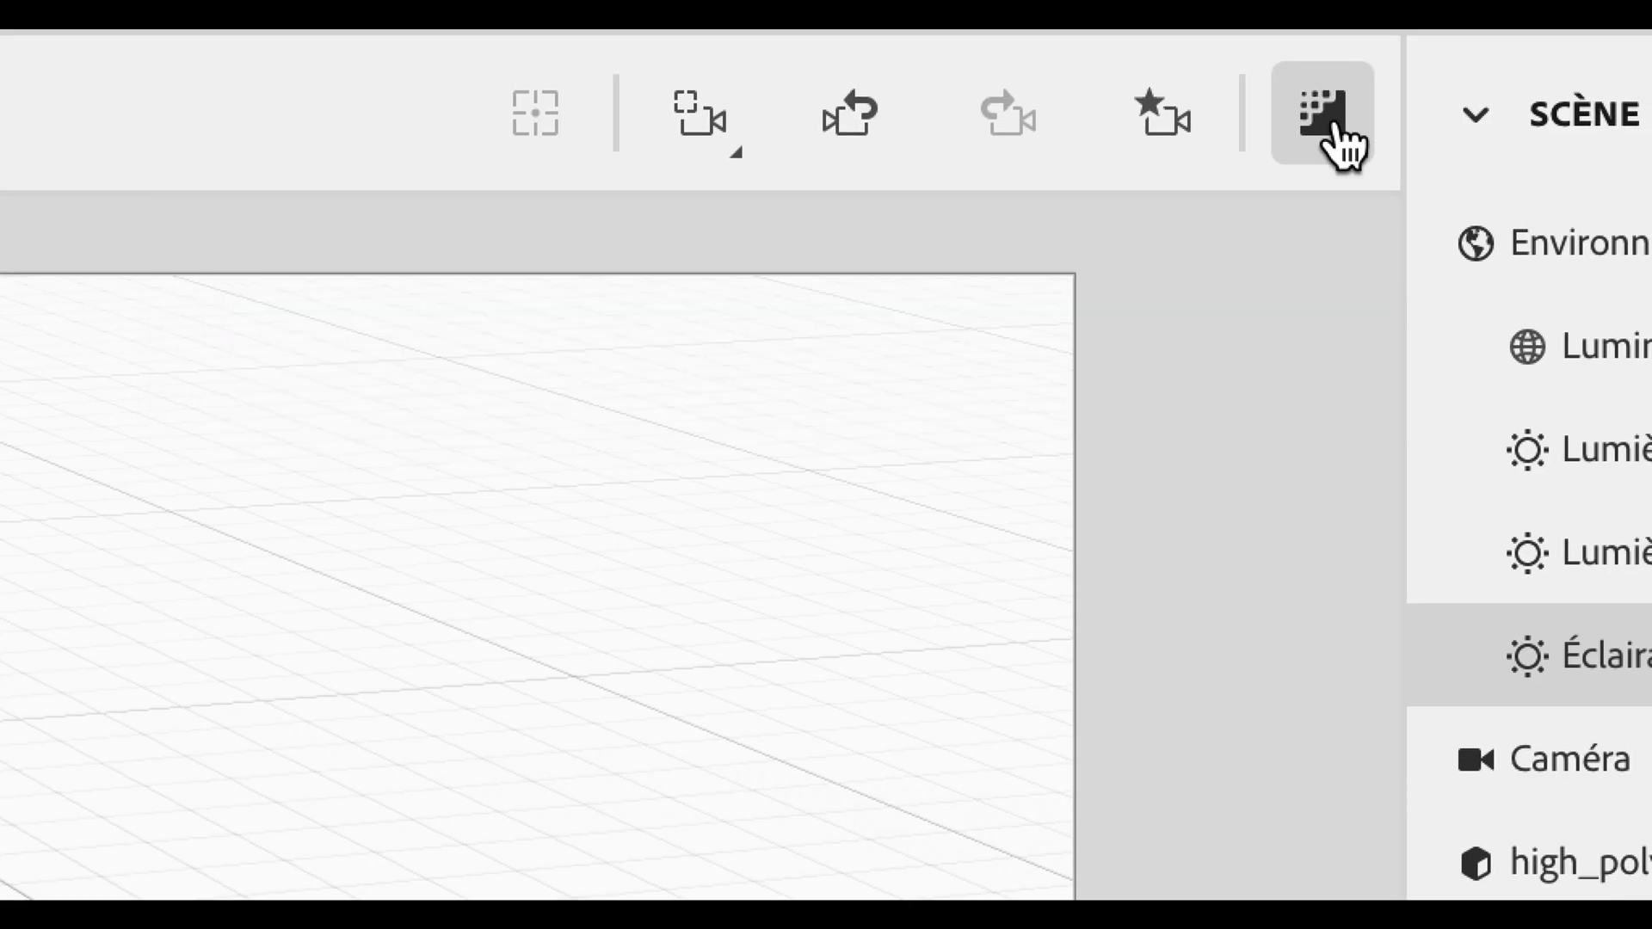
click(1337, 125)
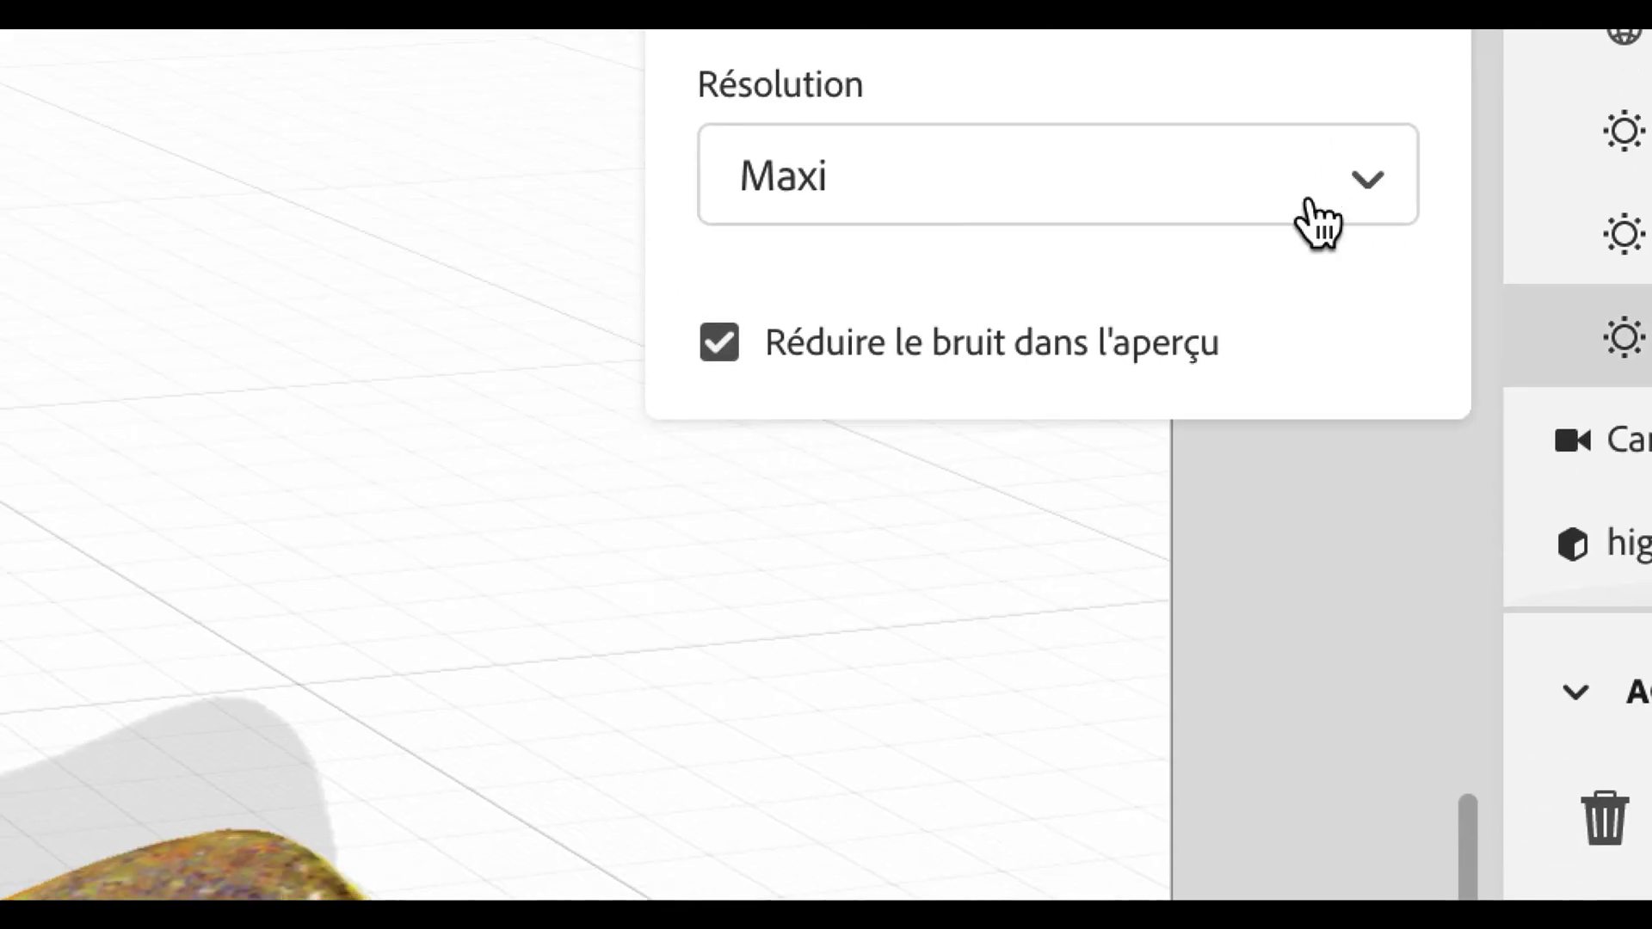
click(1192, 495)
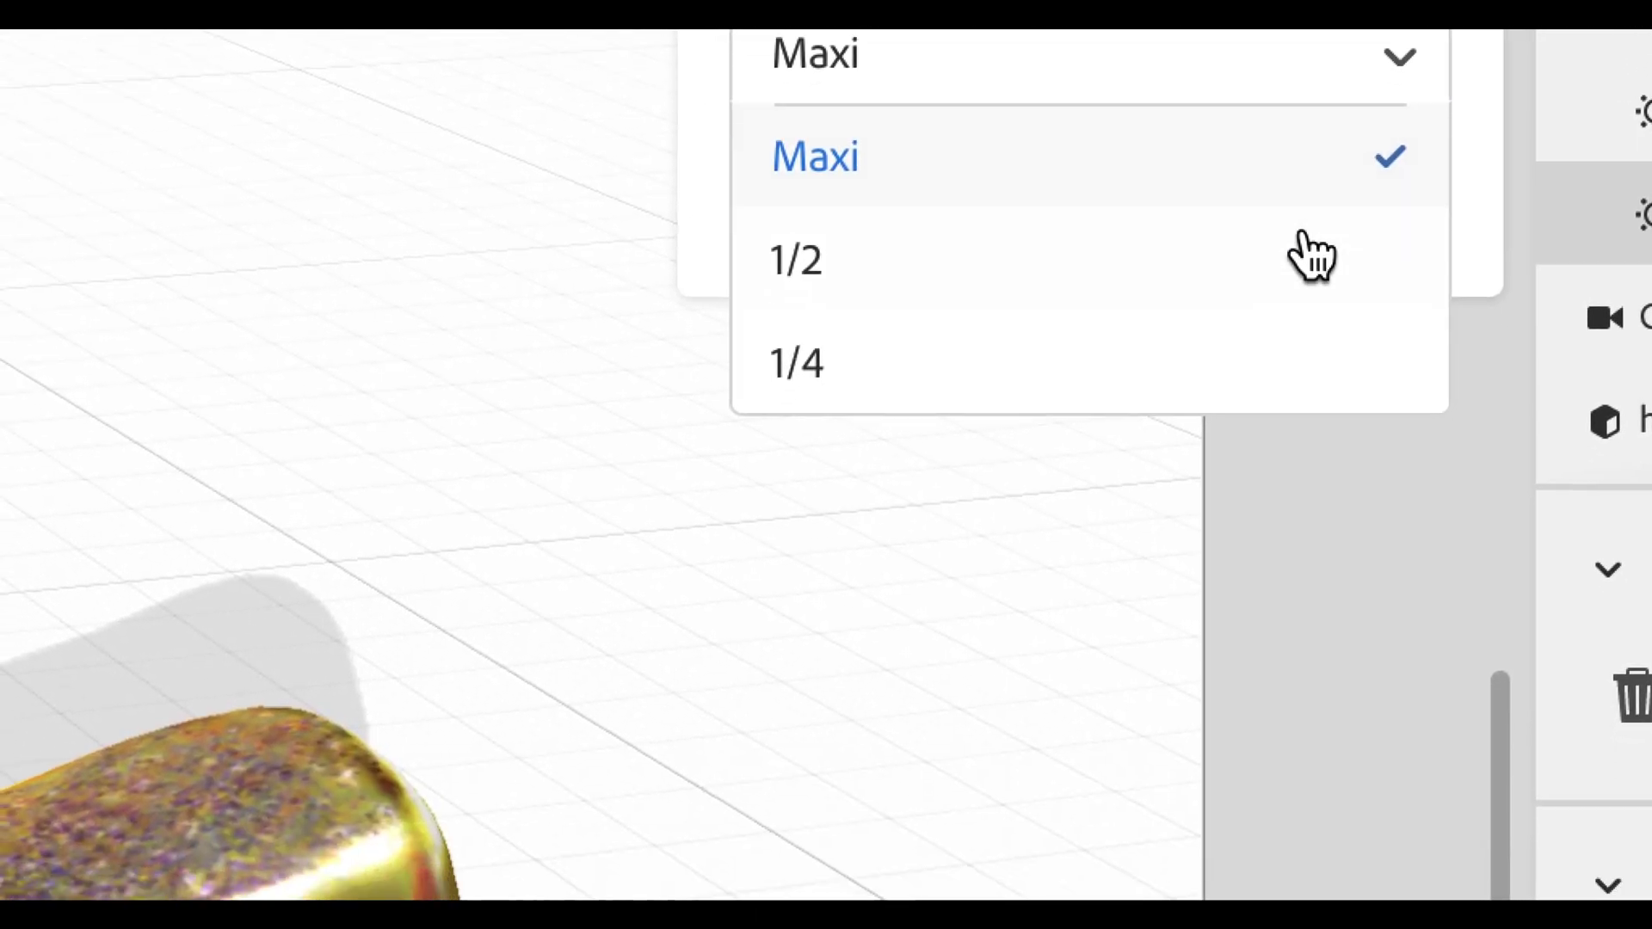
click(1304, 279)
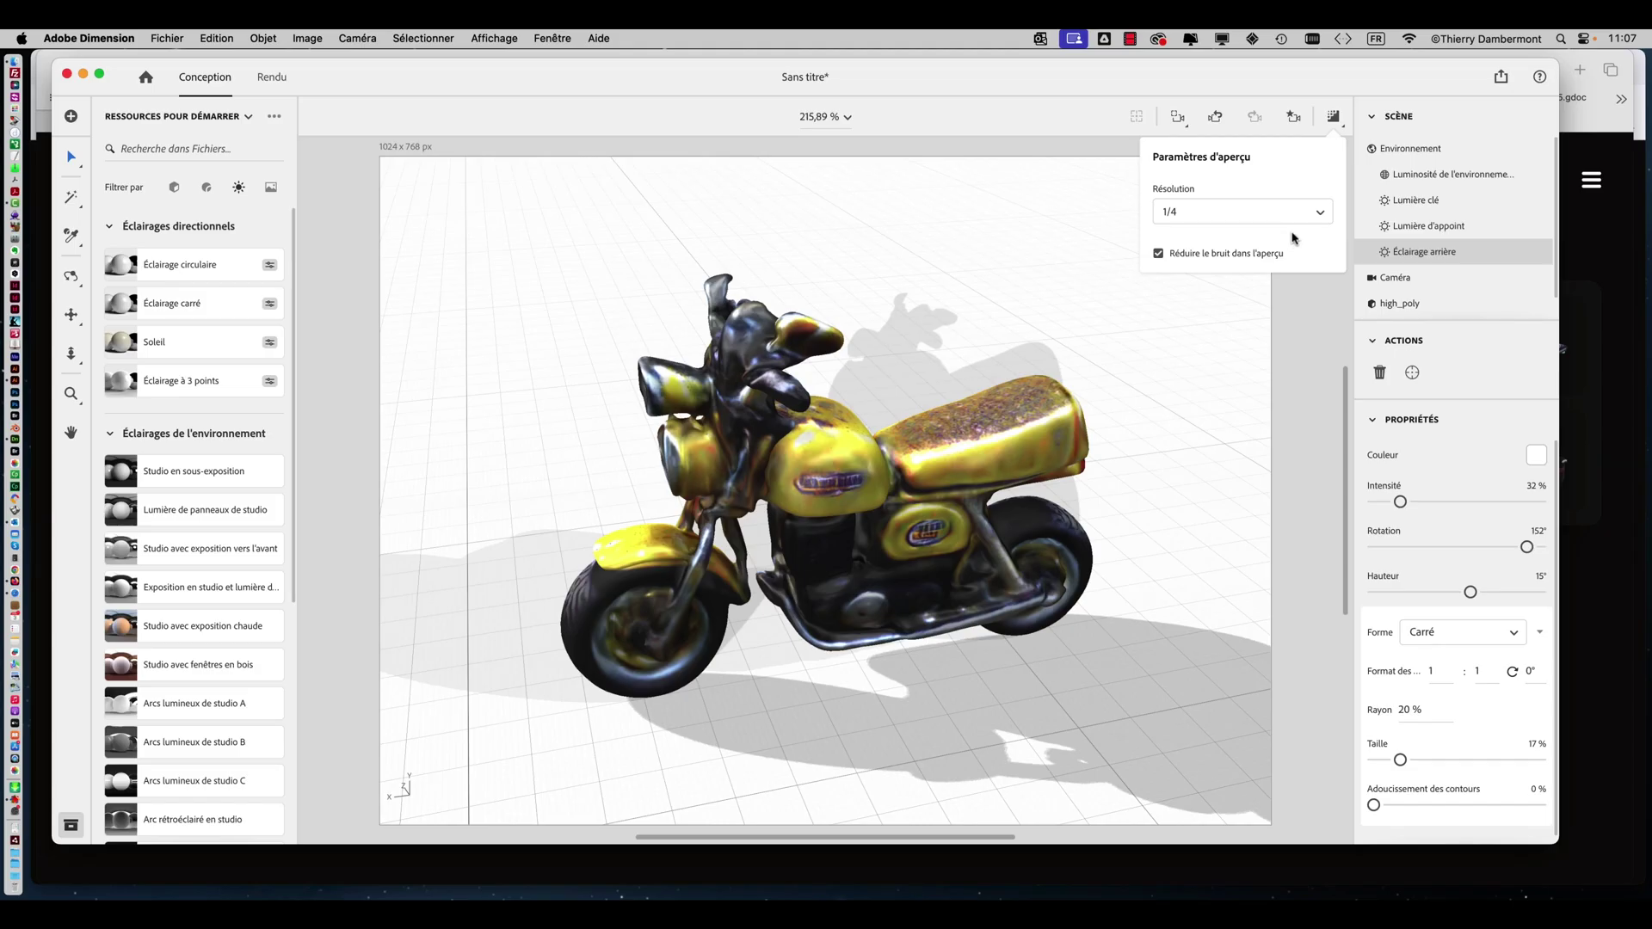
Show the render preview, check the lit motorcycle from another side, and hide the preview.
click(1338, 125)
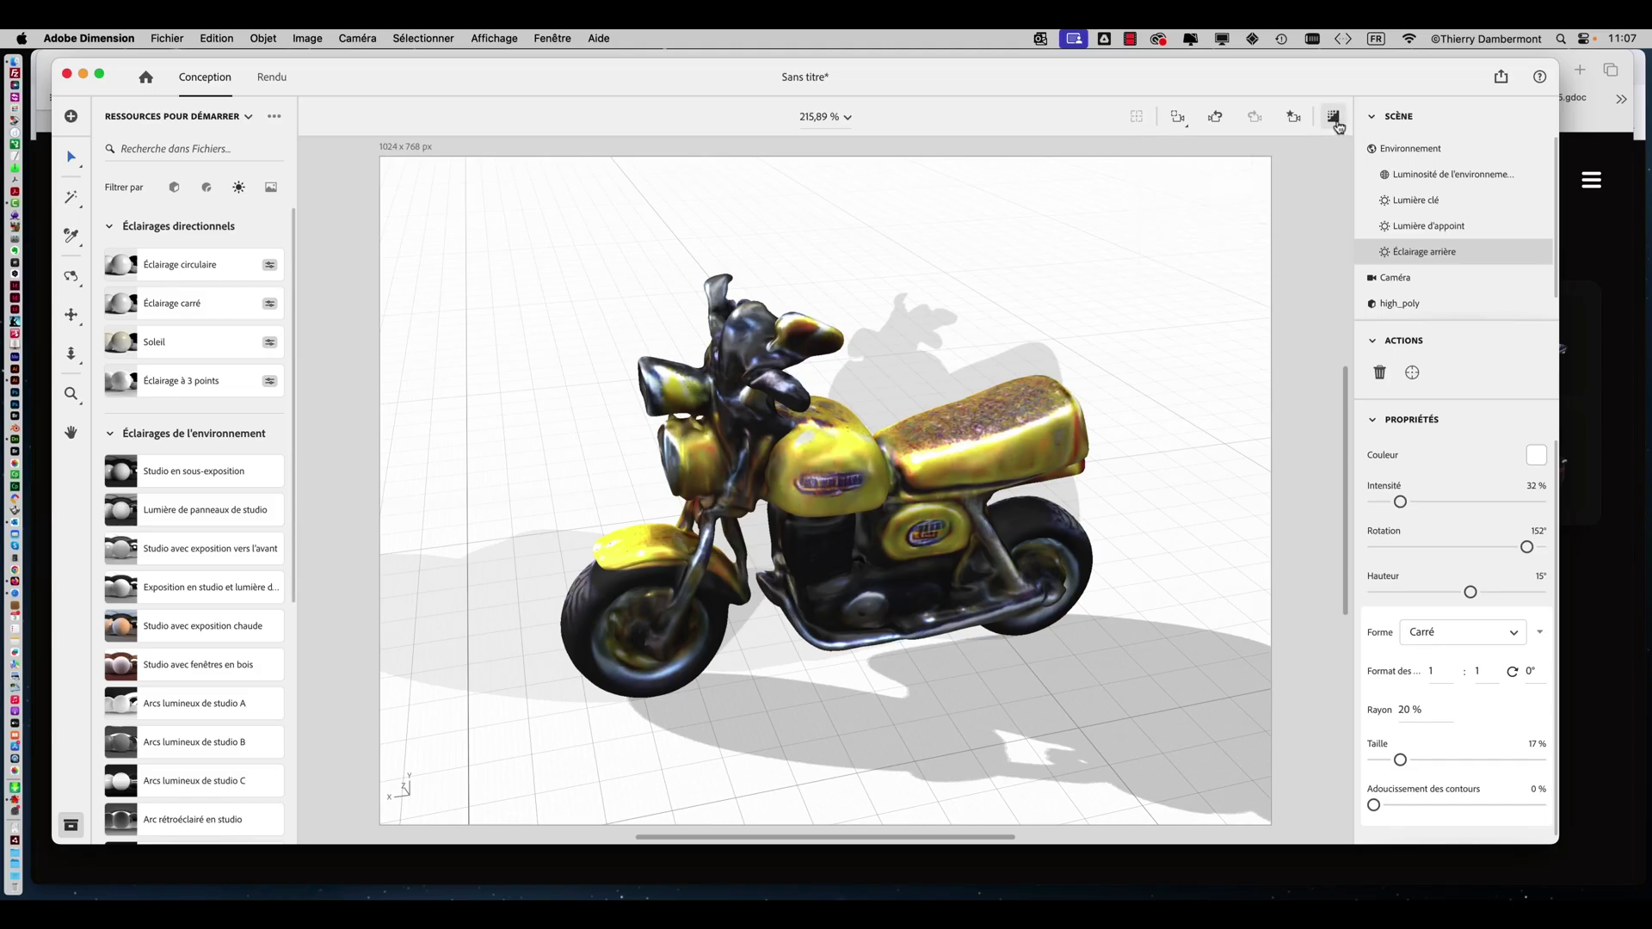
click(1338, 125)
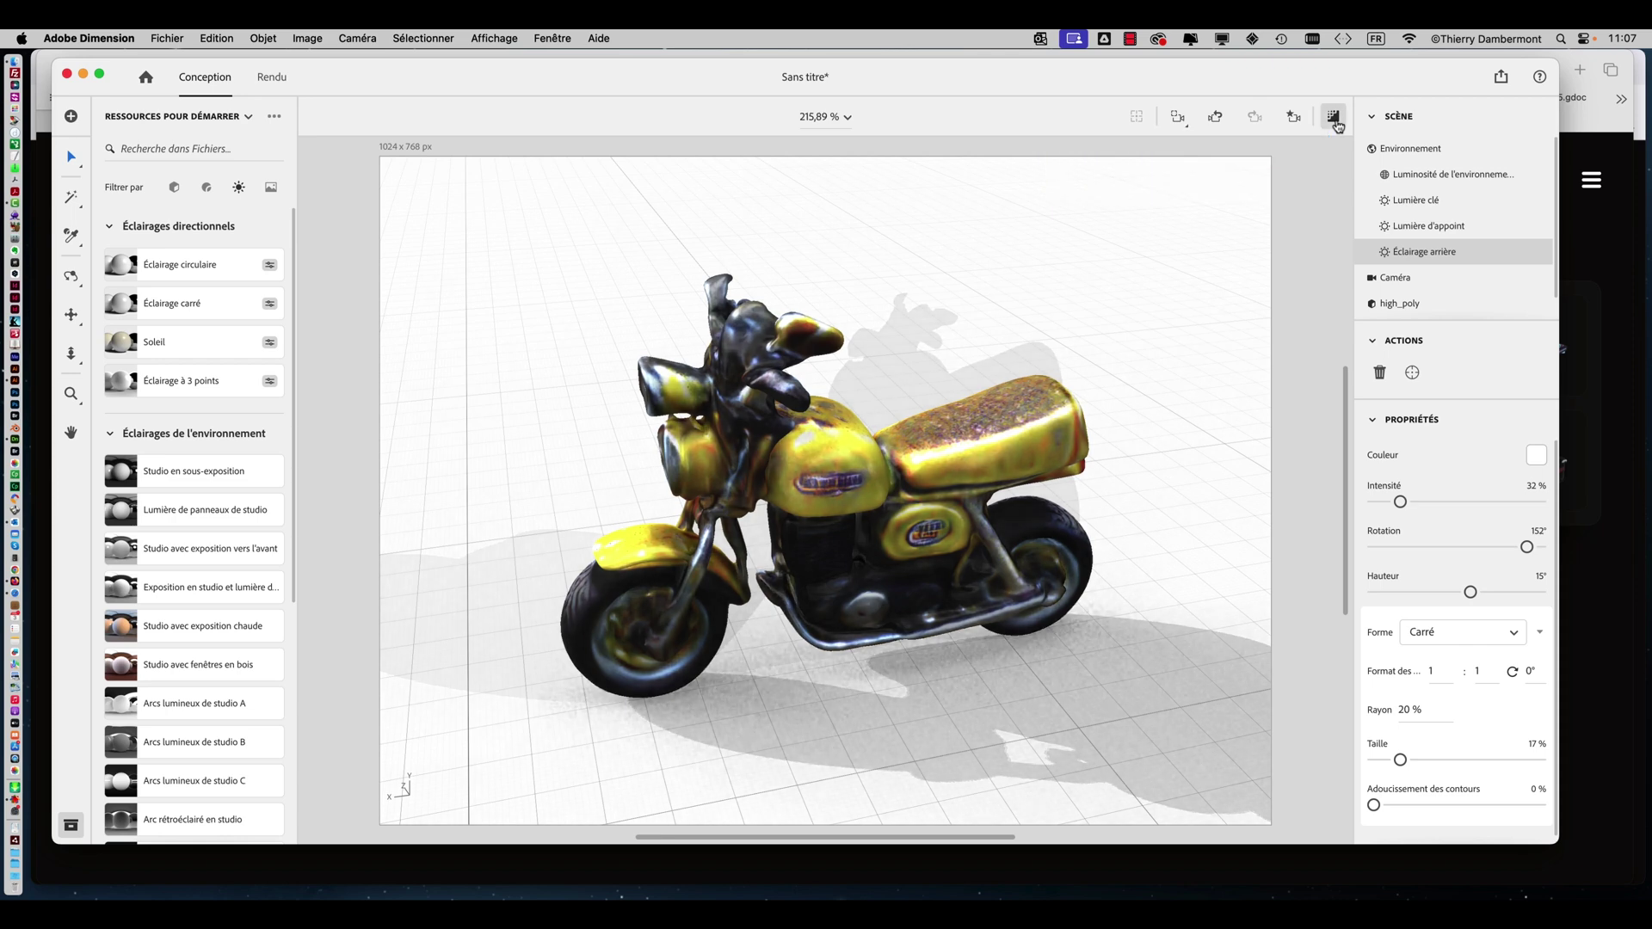
drag(1092, 321, 1133, 450)
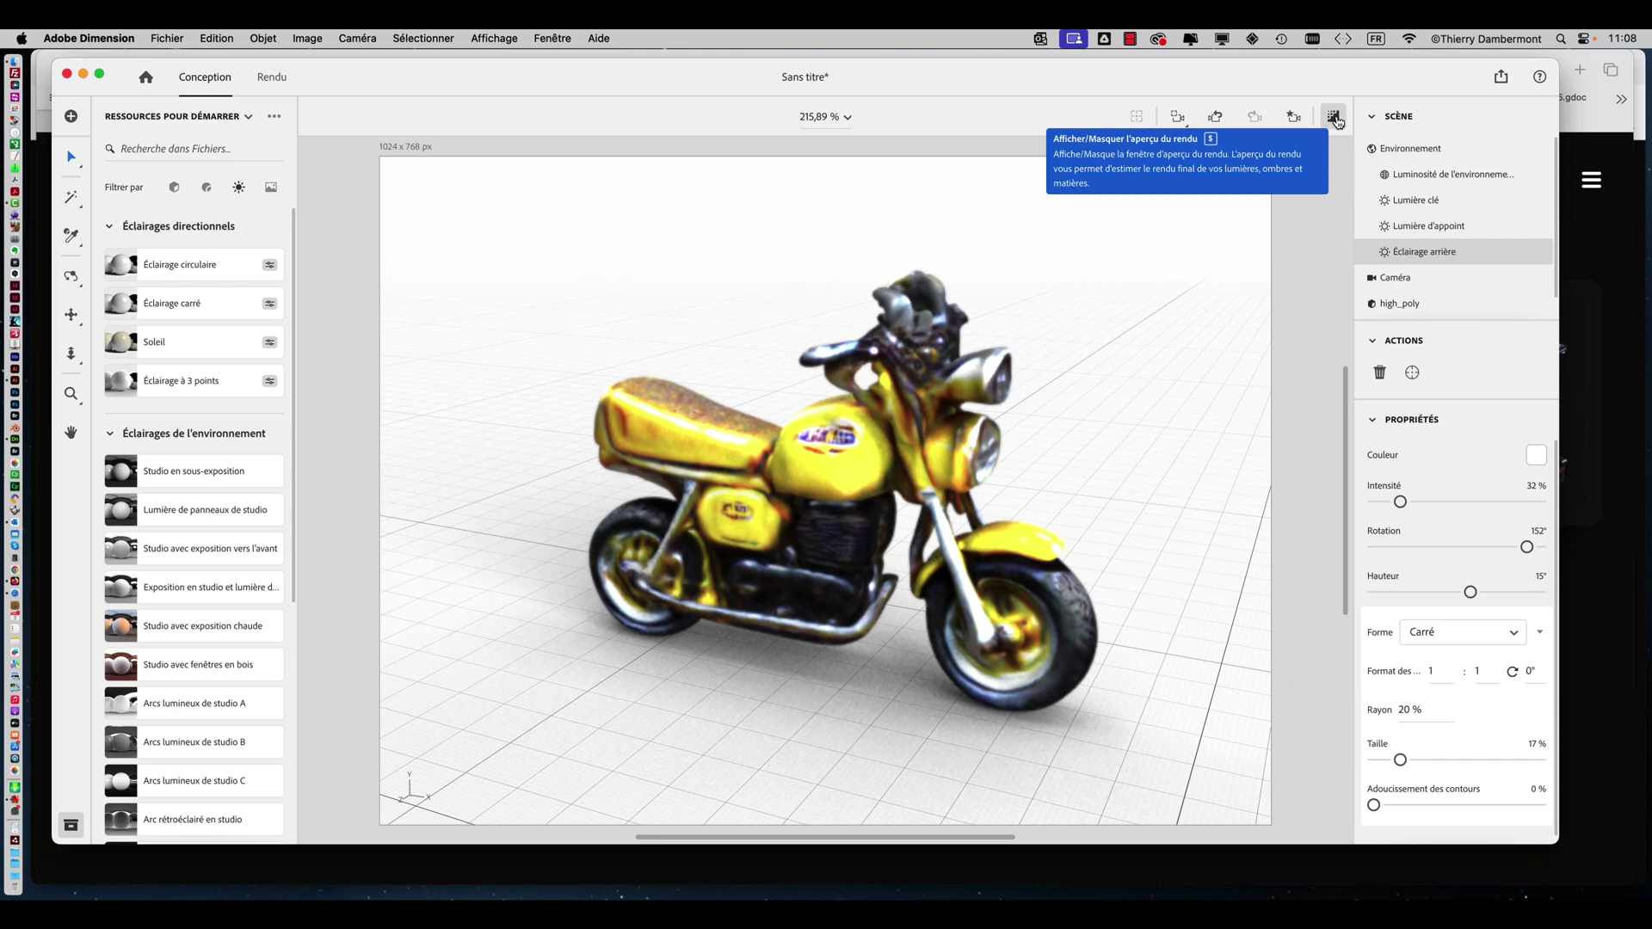
click(1326, 120)
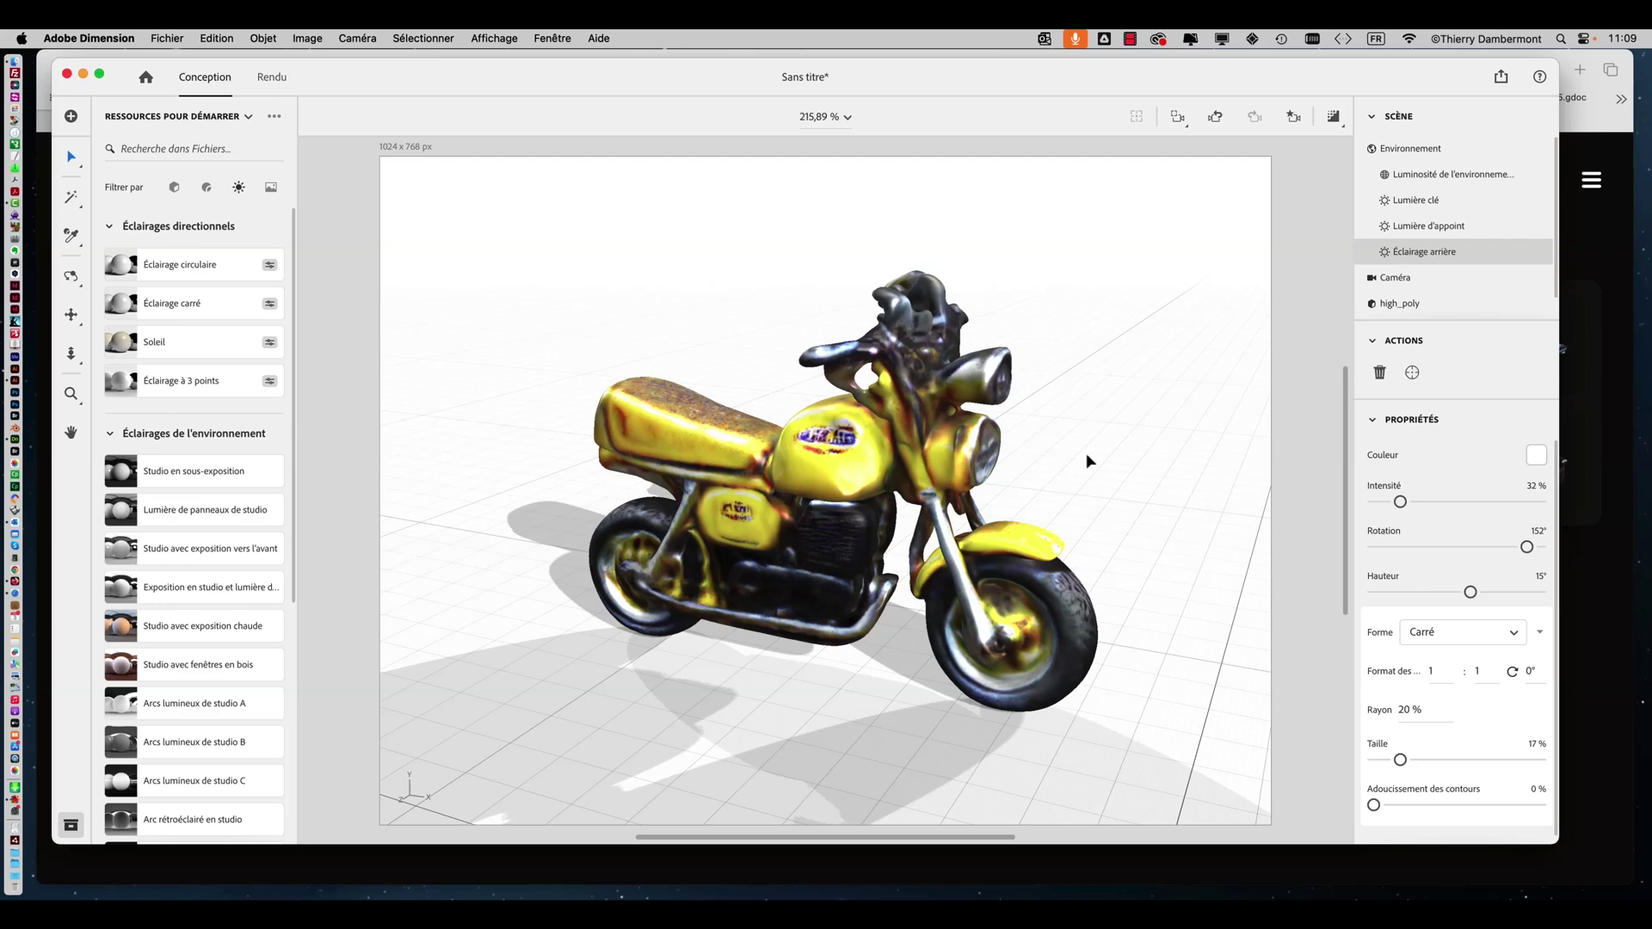
Move the yellow motorcycle farther back on the ground to about X 35, Y 0, Z -49.7 cm and deselect it.
scroll(1086, 453, down, 5)
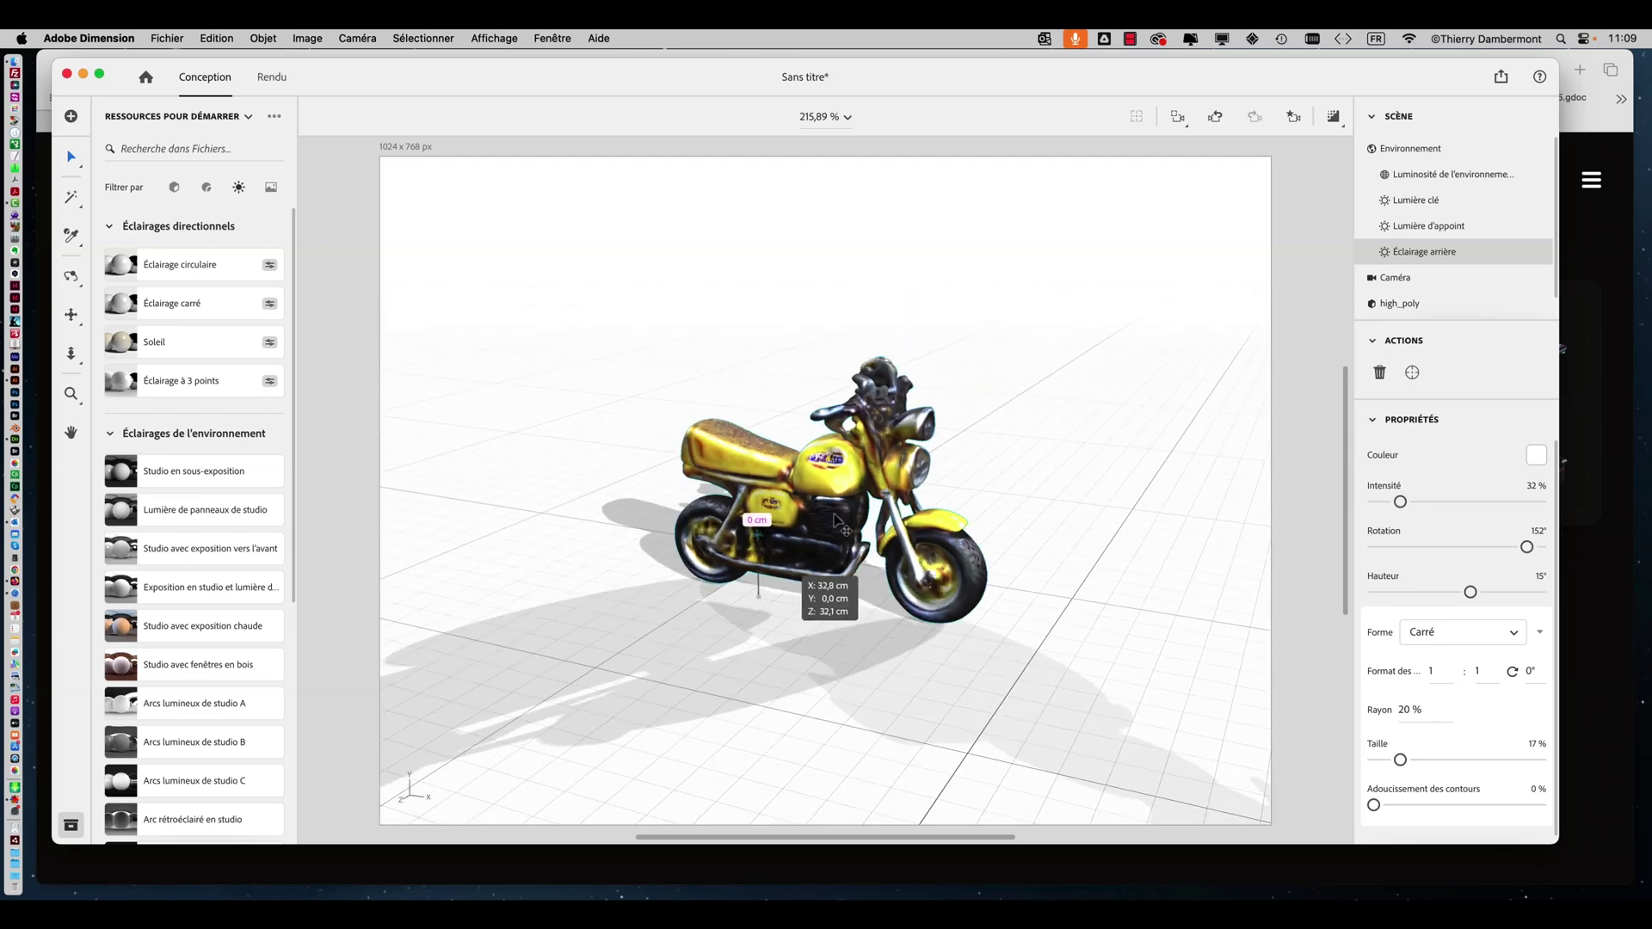
drag(788, 561, 928, 525)
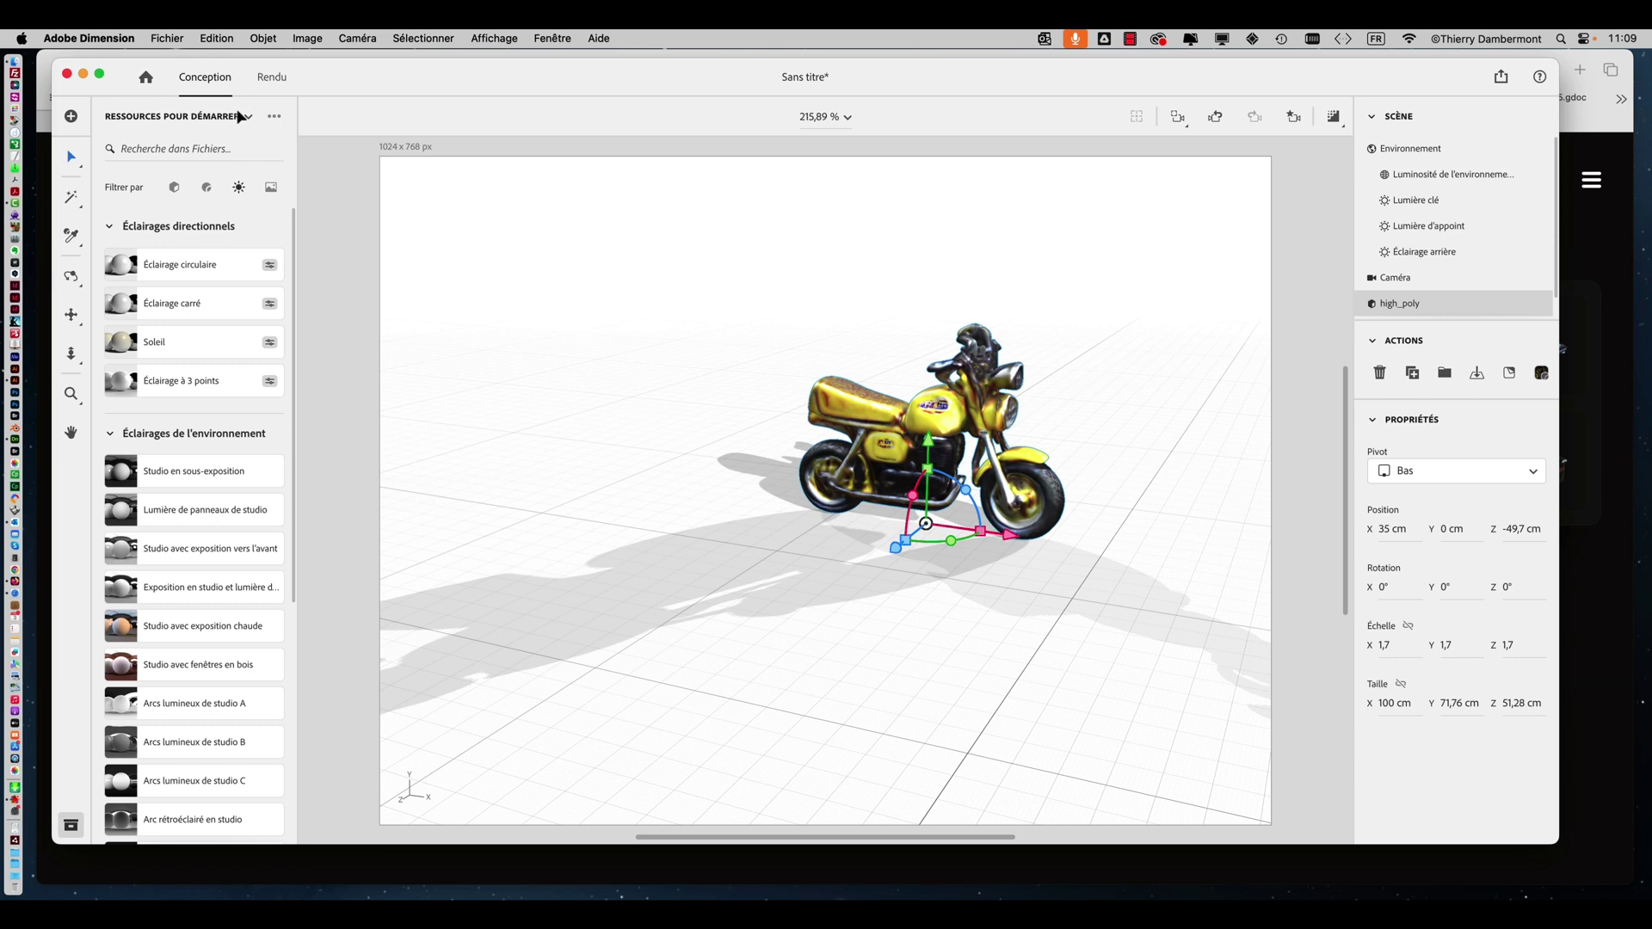
key(Escape)
Import the yellow_miniature_mo.fbx 3D model from the fbx folder of "objet MOTO JAUNE de Luma 3D" into the scene.
click(167, 37)
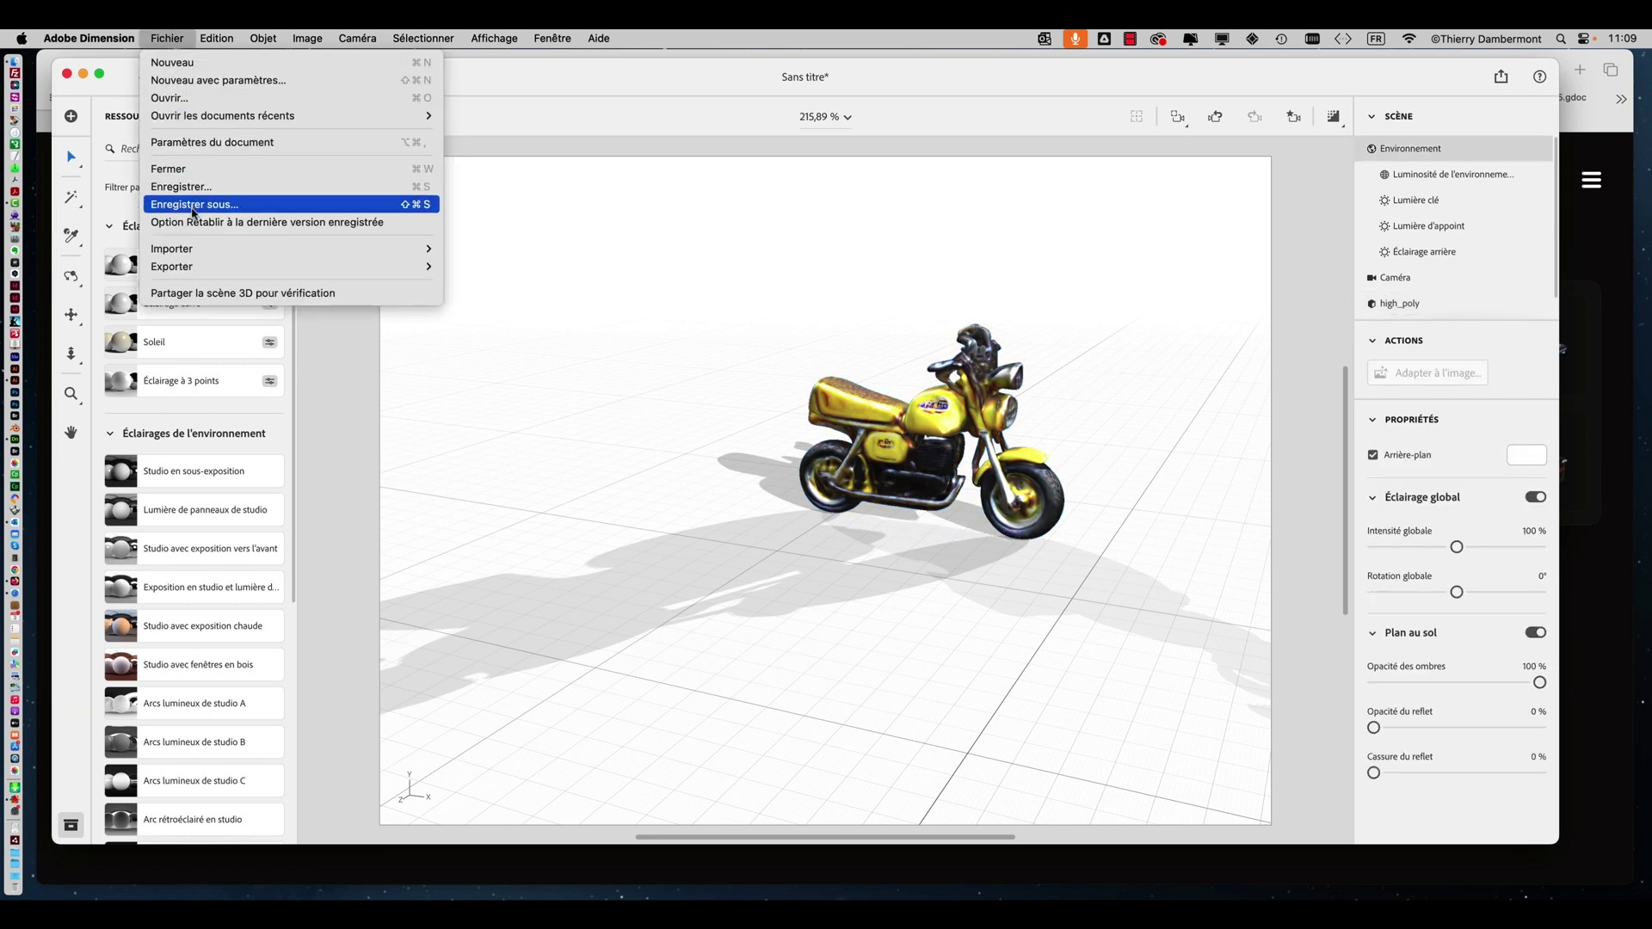
mouse_move(366, 248)
click(508, 249)
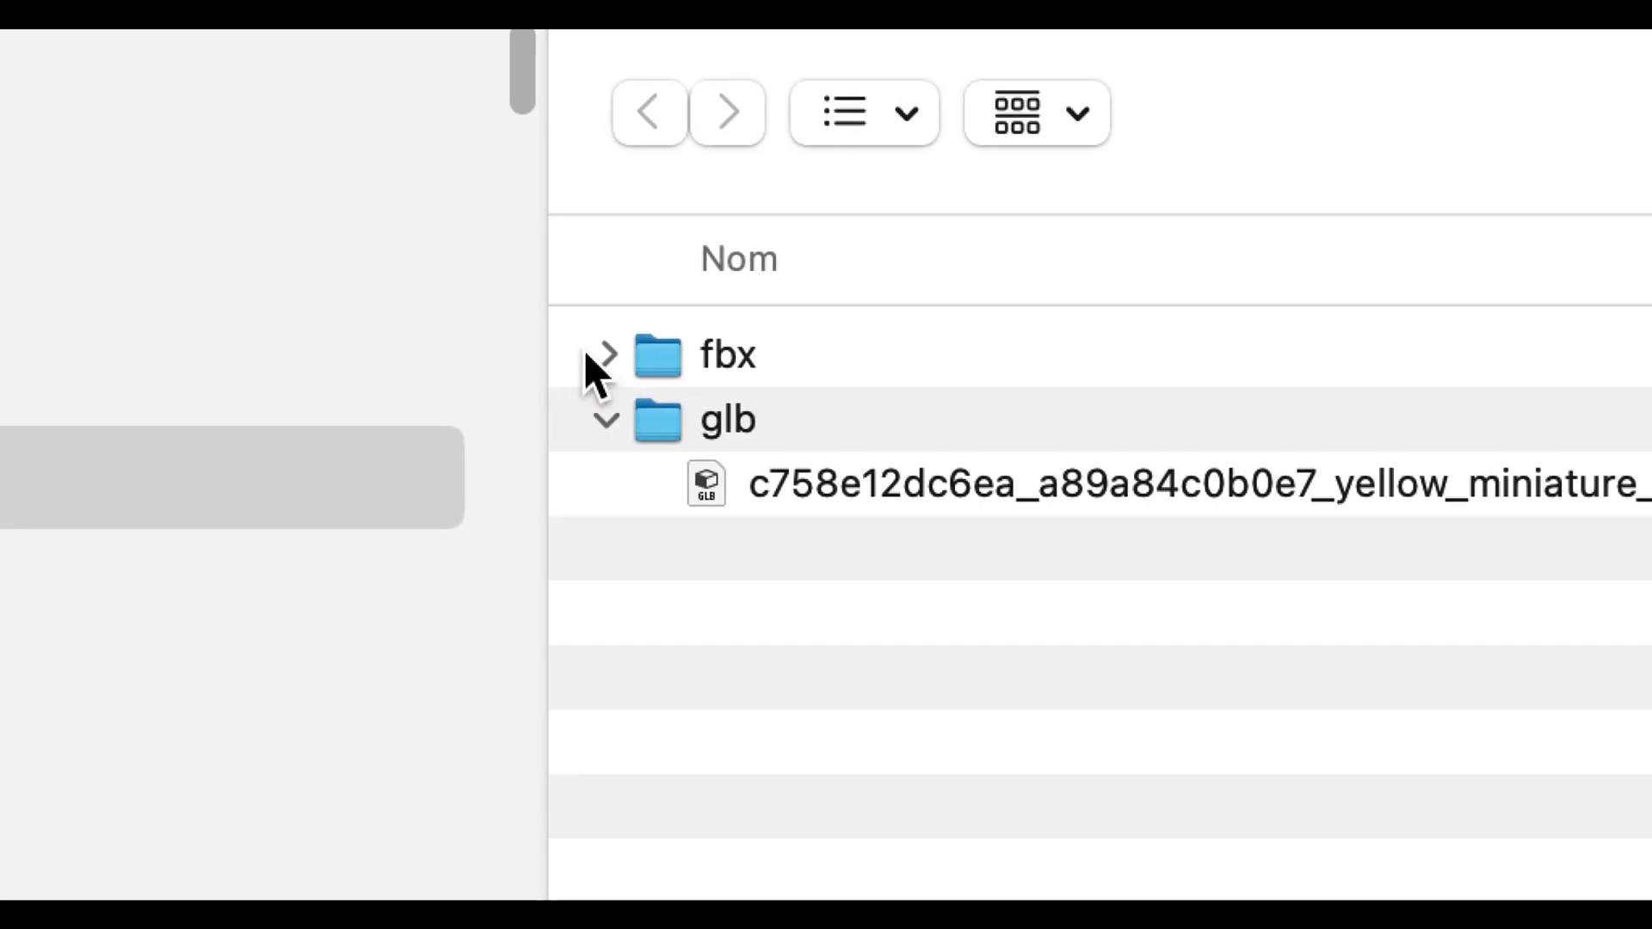
click(586, 351)
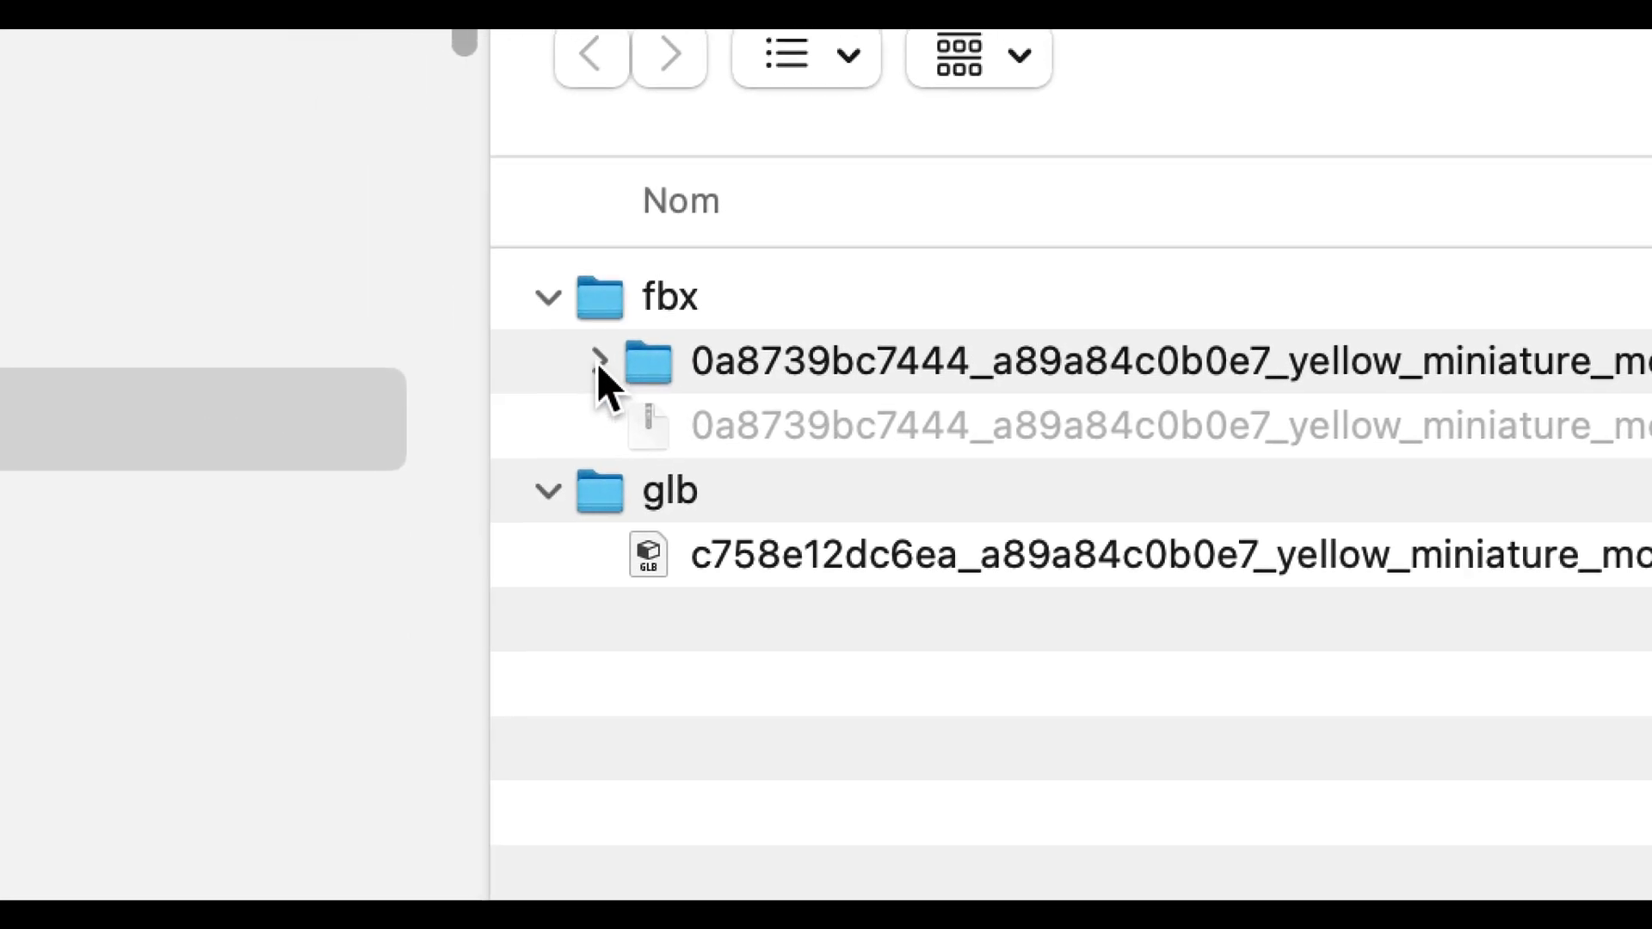
click(405, 305)
click(761, 569)
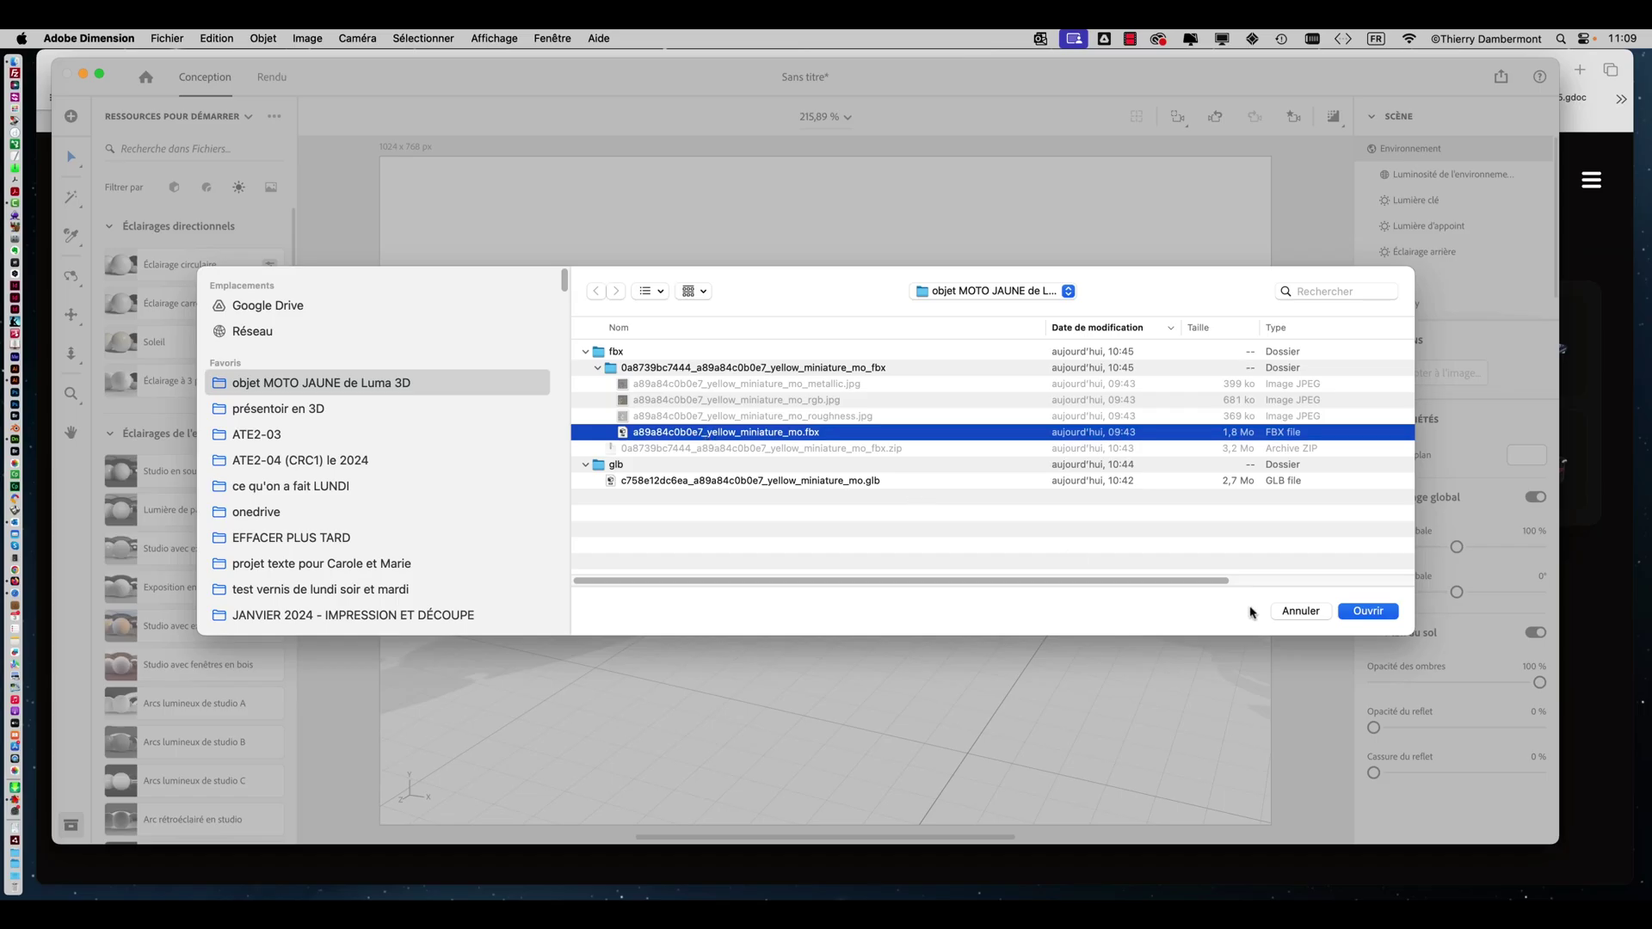
click(1368, 611)
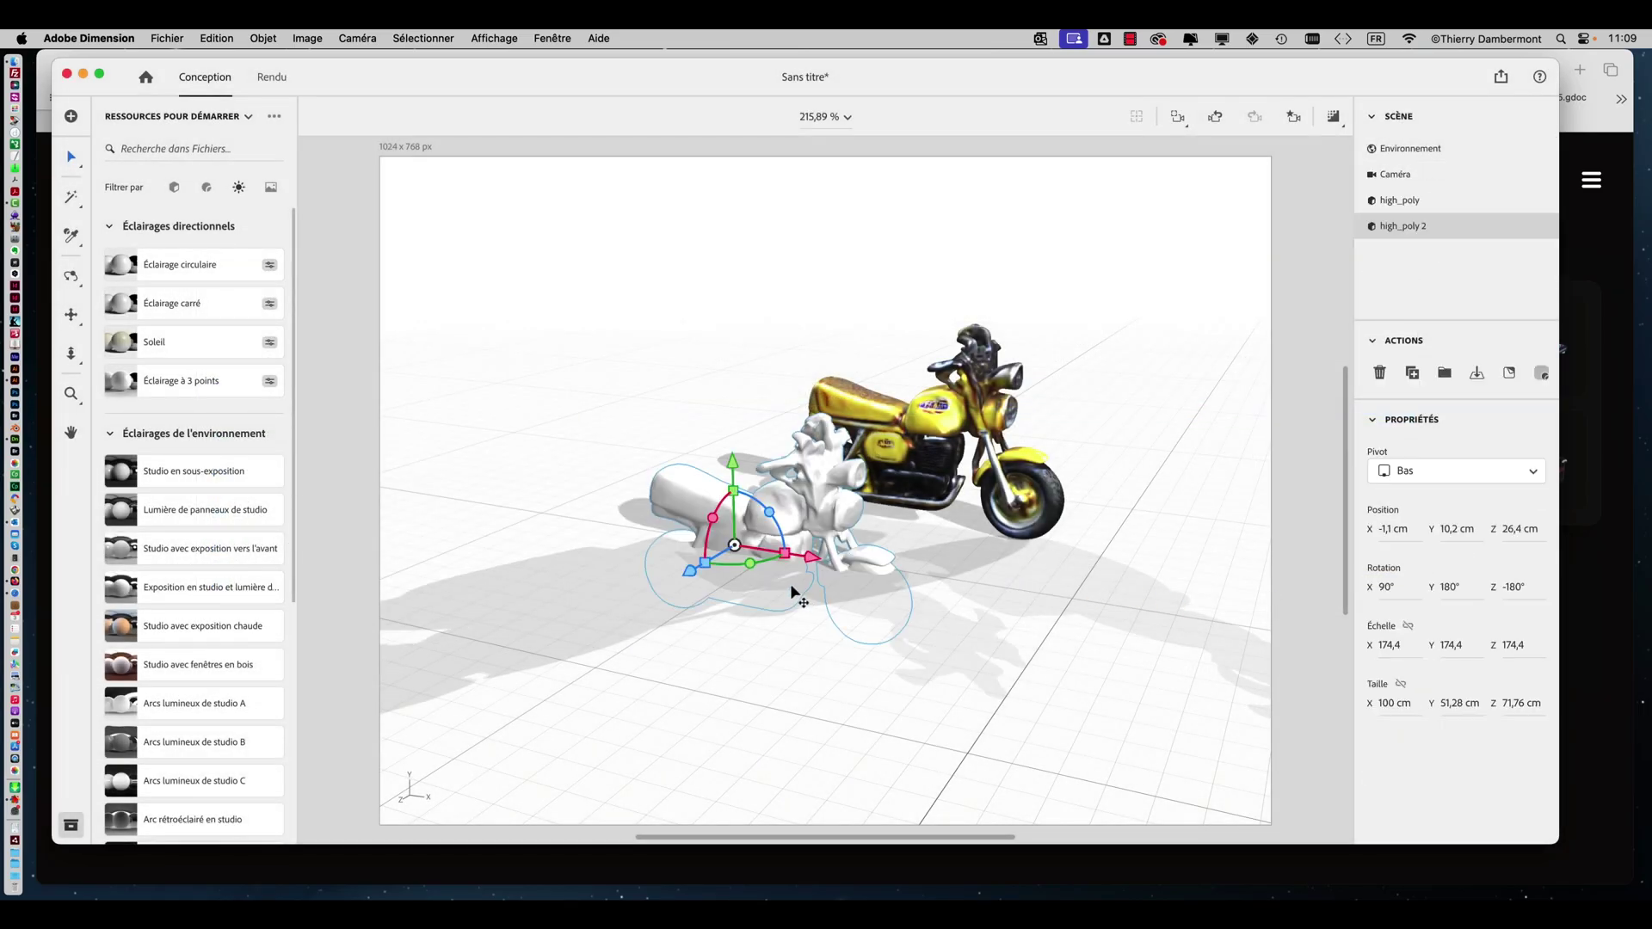
Try moving the white fbx motorcycle to about X -97, Y 0, Z -26.1 cm and placing it on the ground.
drag(740, 551, 591, 496)
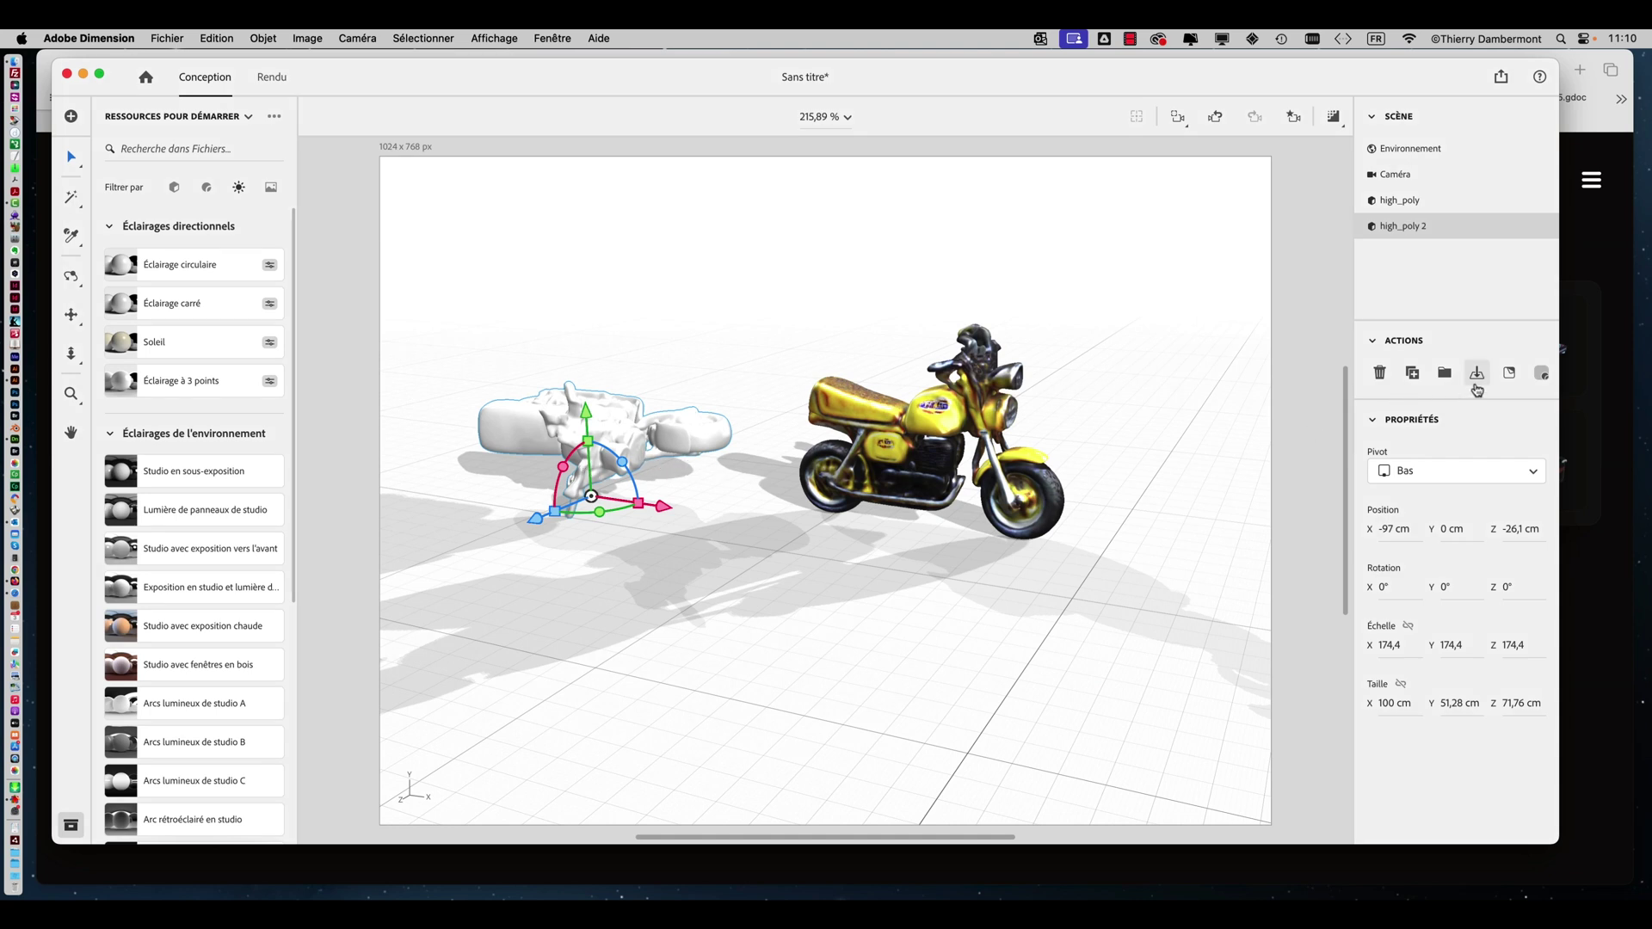
click(1474, 385)
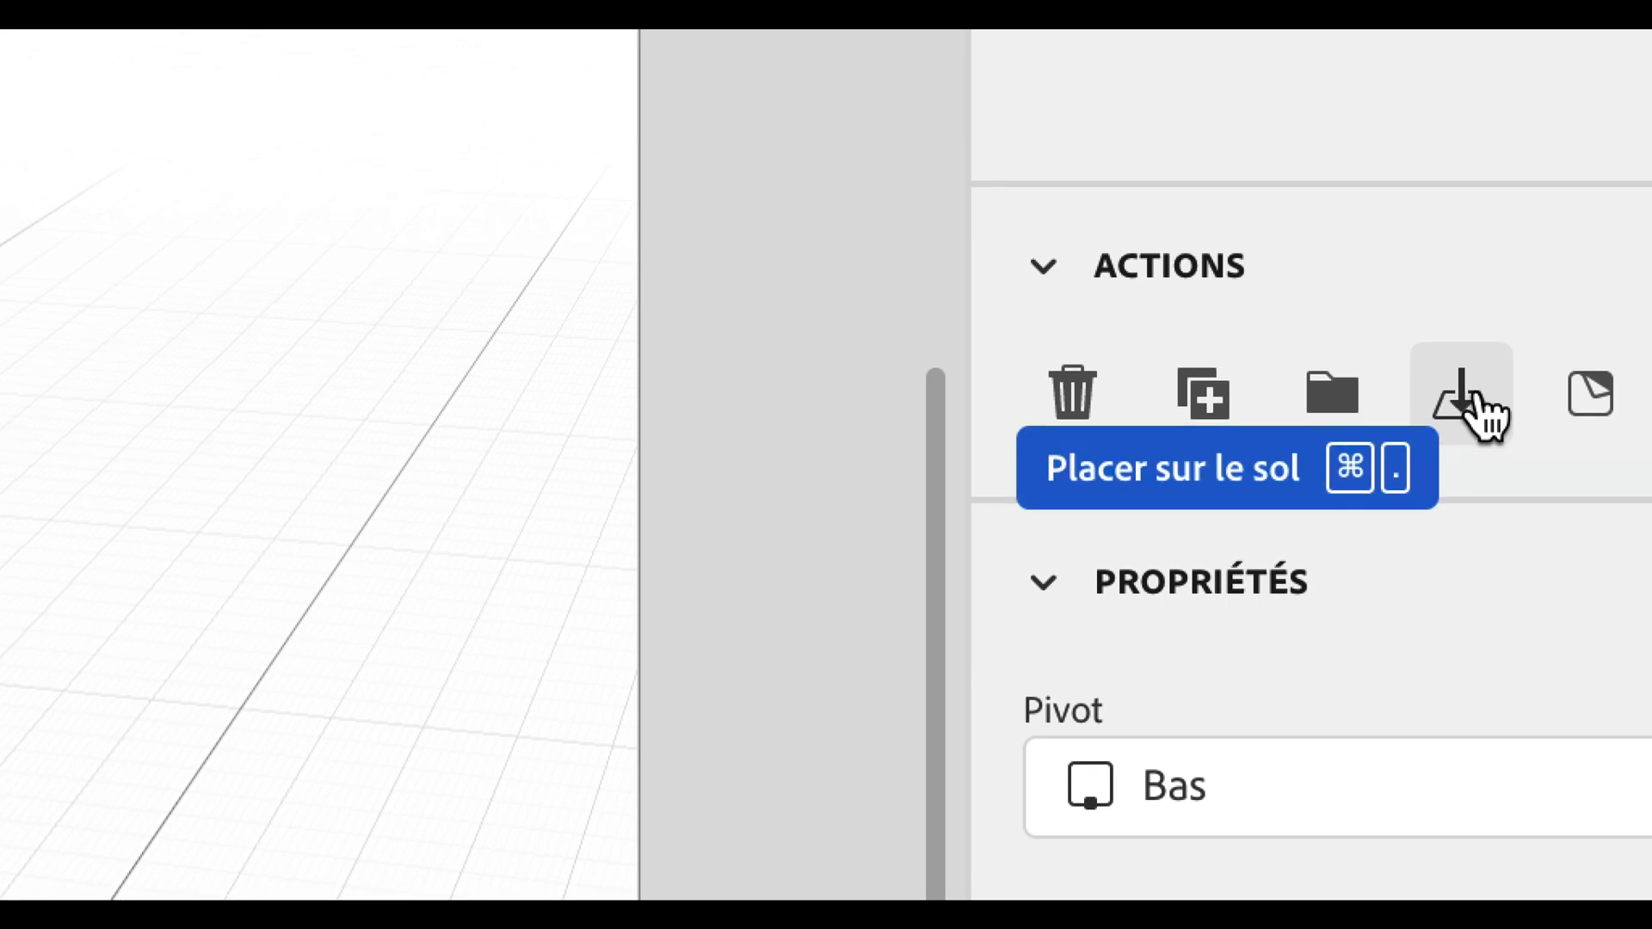
click(1477, 396)
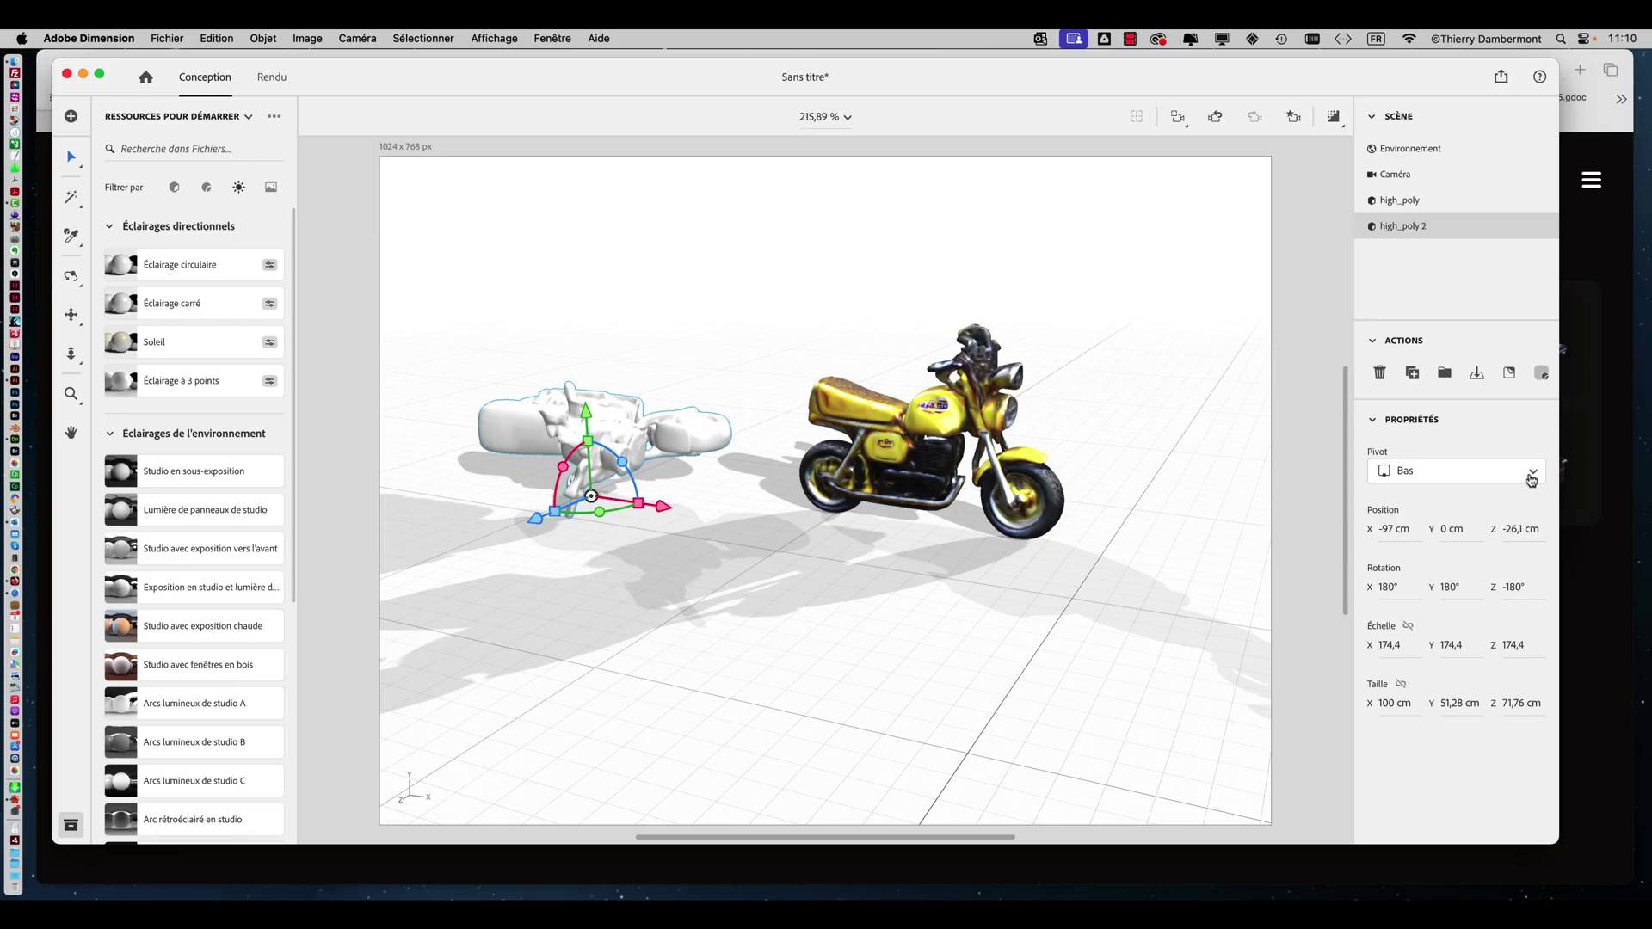
Try the Centre and Haut pivots on the white motorcycle and move it to about X -308.7, Y 0, Z -358.6 cm.
click(1531, 476)
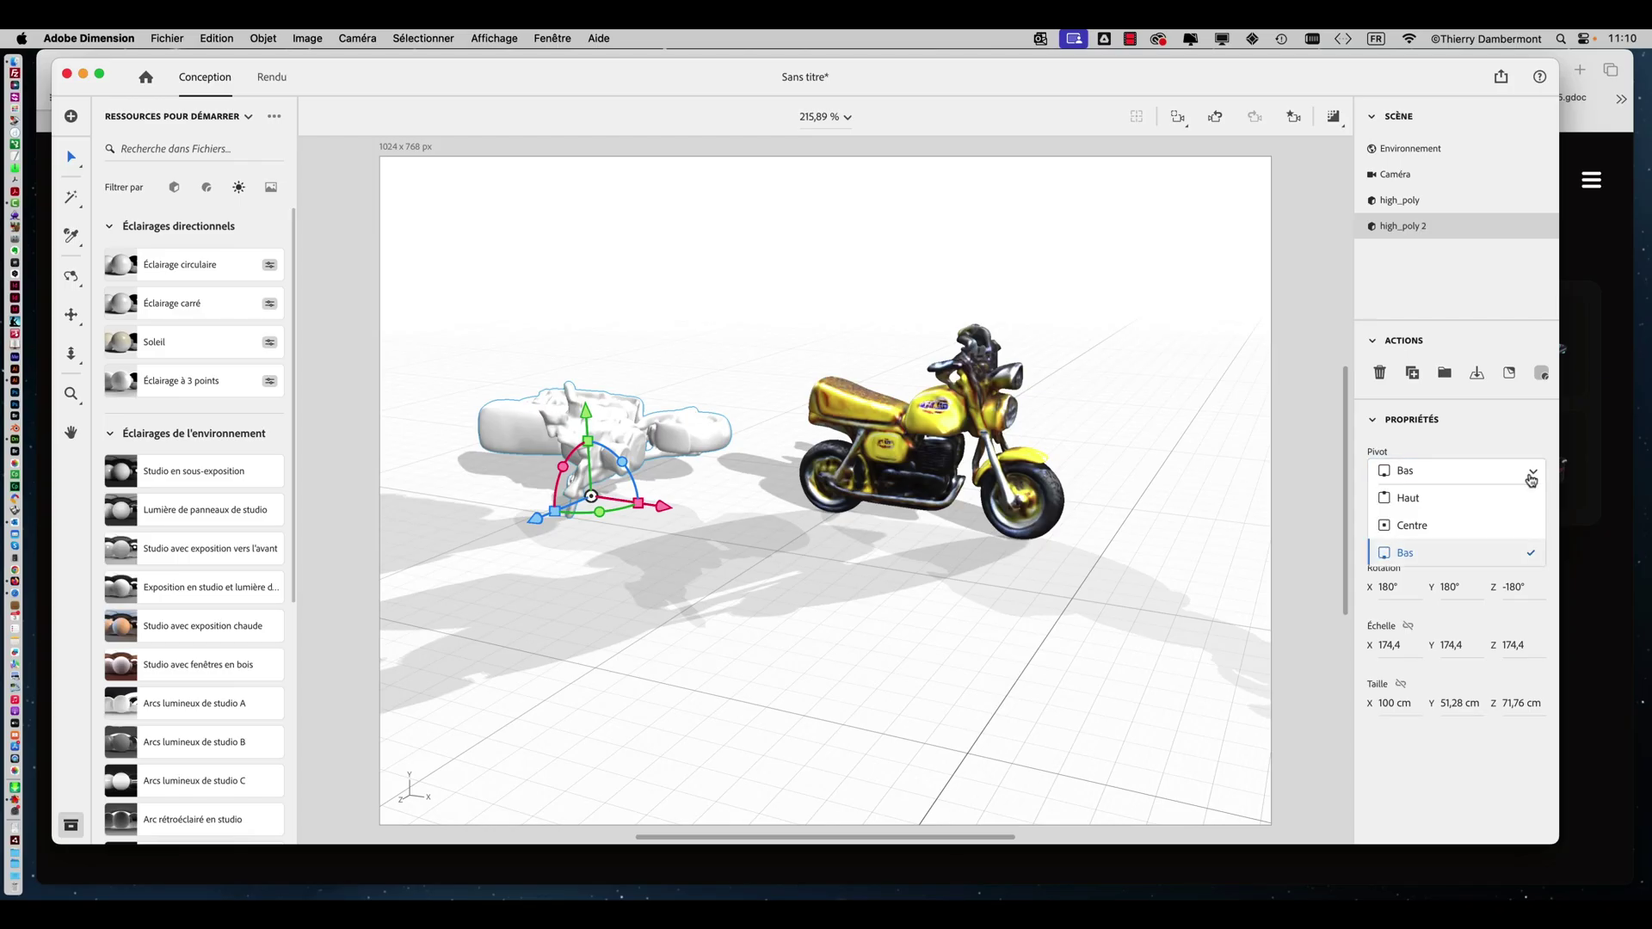
click(1512, 525)
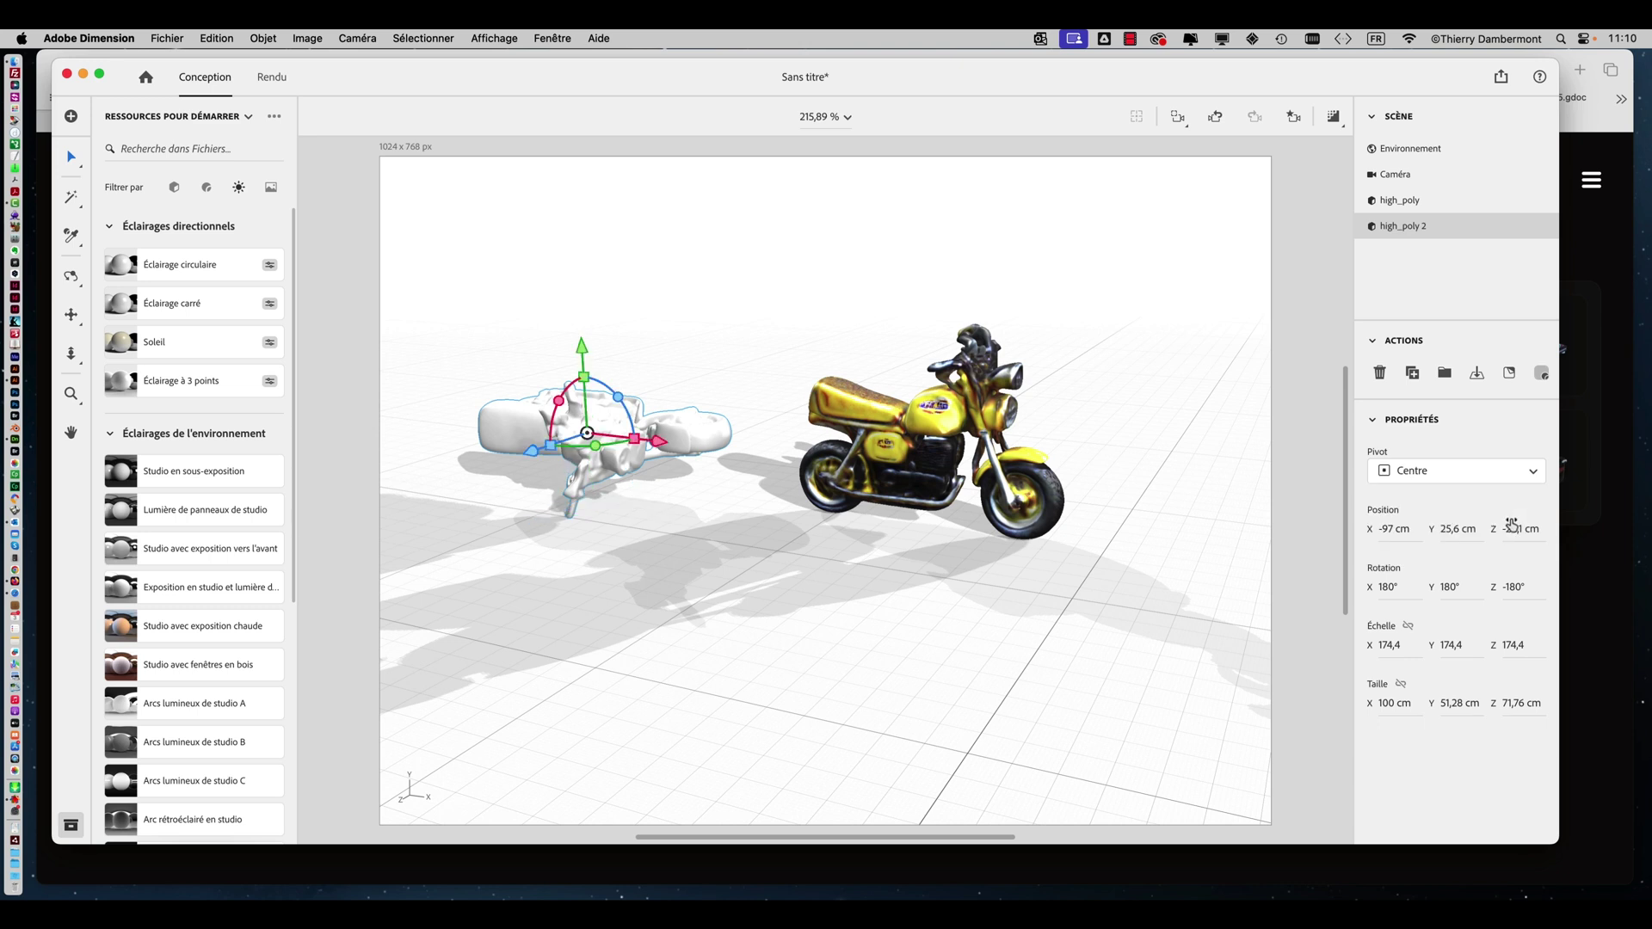
click(1507, 479)
click(1505, 497)
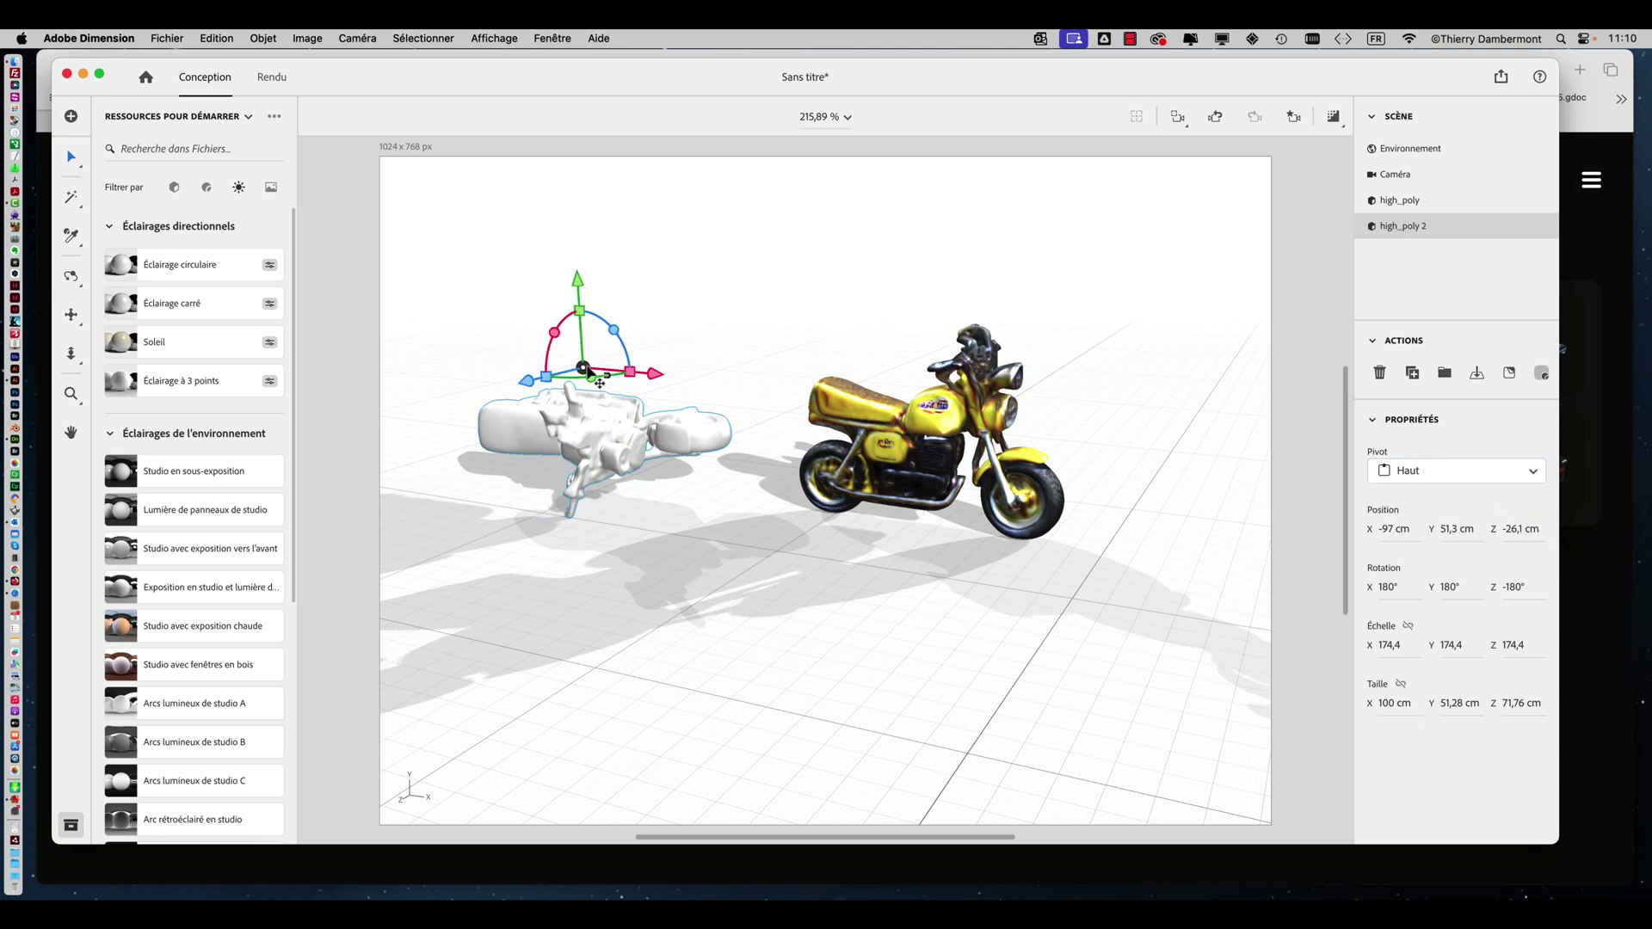
drag(600, 382, 652, 361)
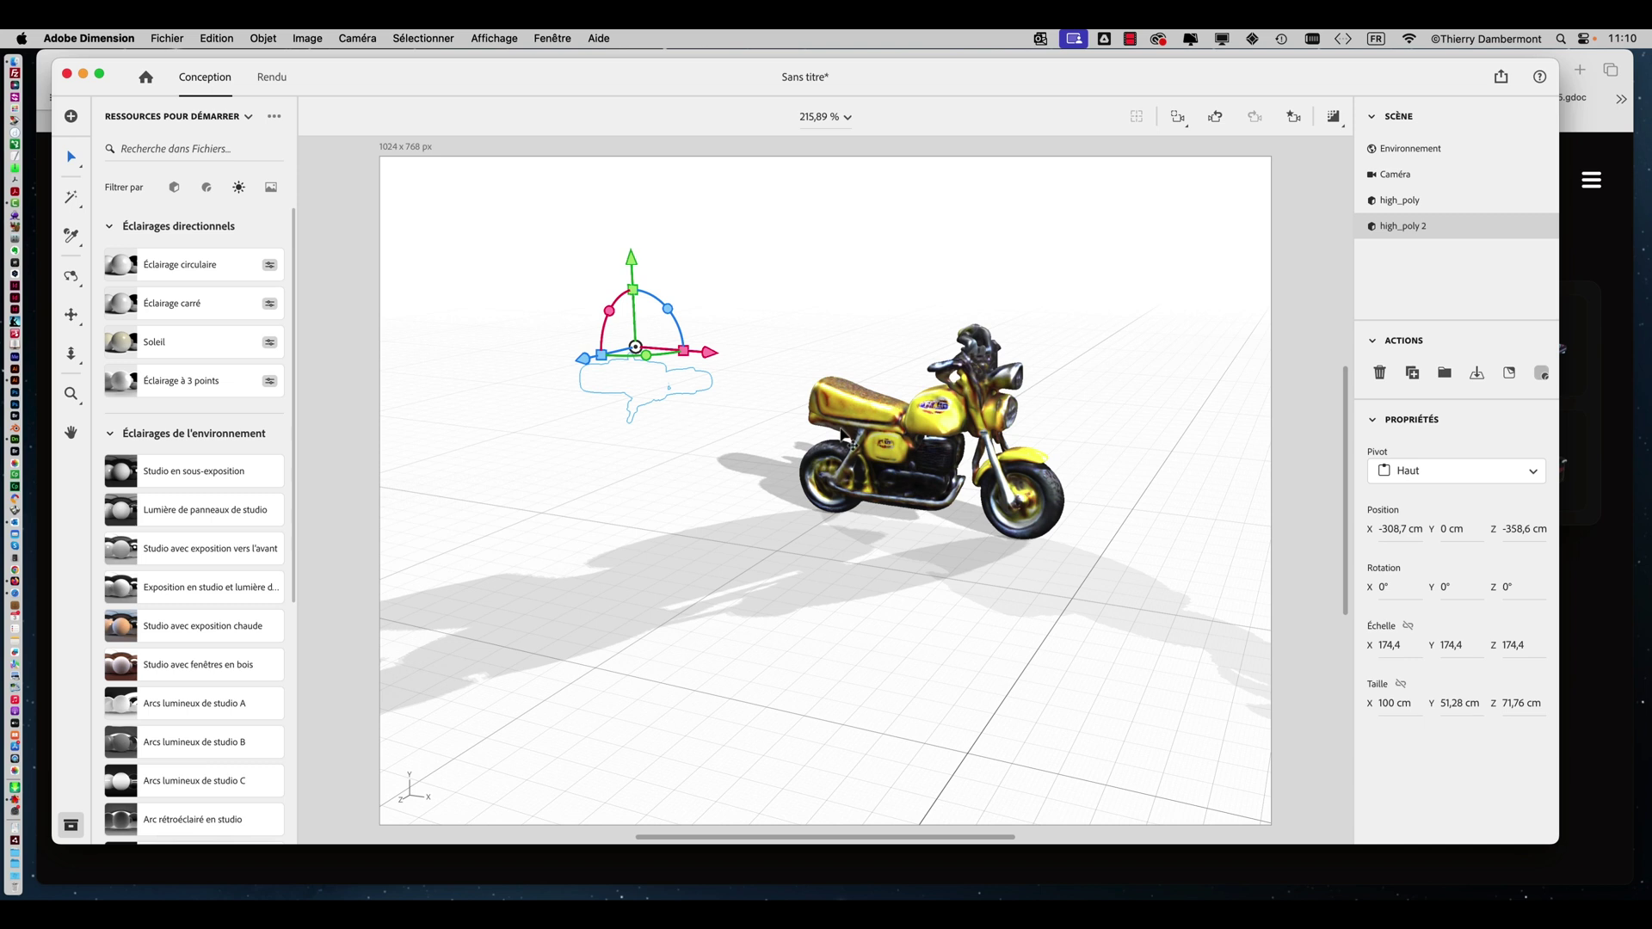
Set the white motorcycle's pivot to Bas and reposition it upright at about X -12.2, Y 35.9, Z 70.9 cm.
click(1502, 479)
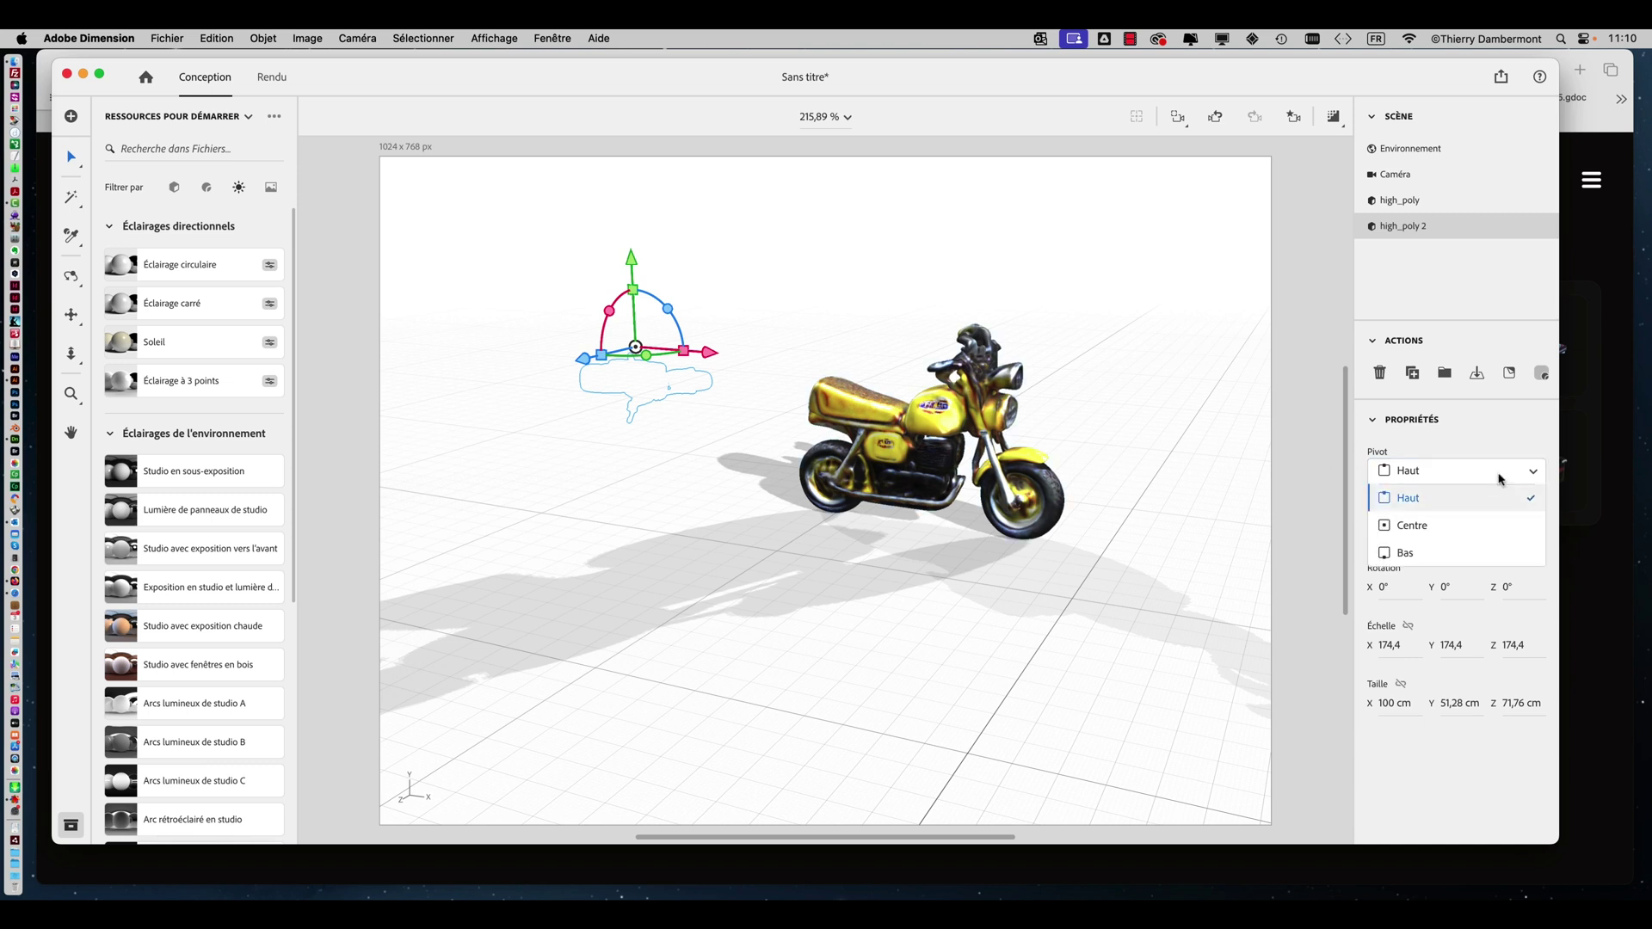
click(1474, 556)
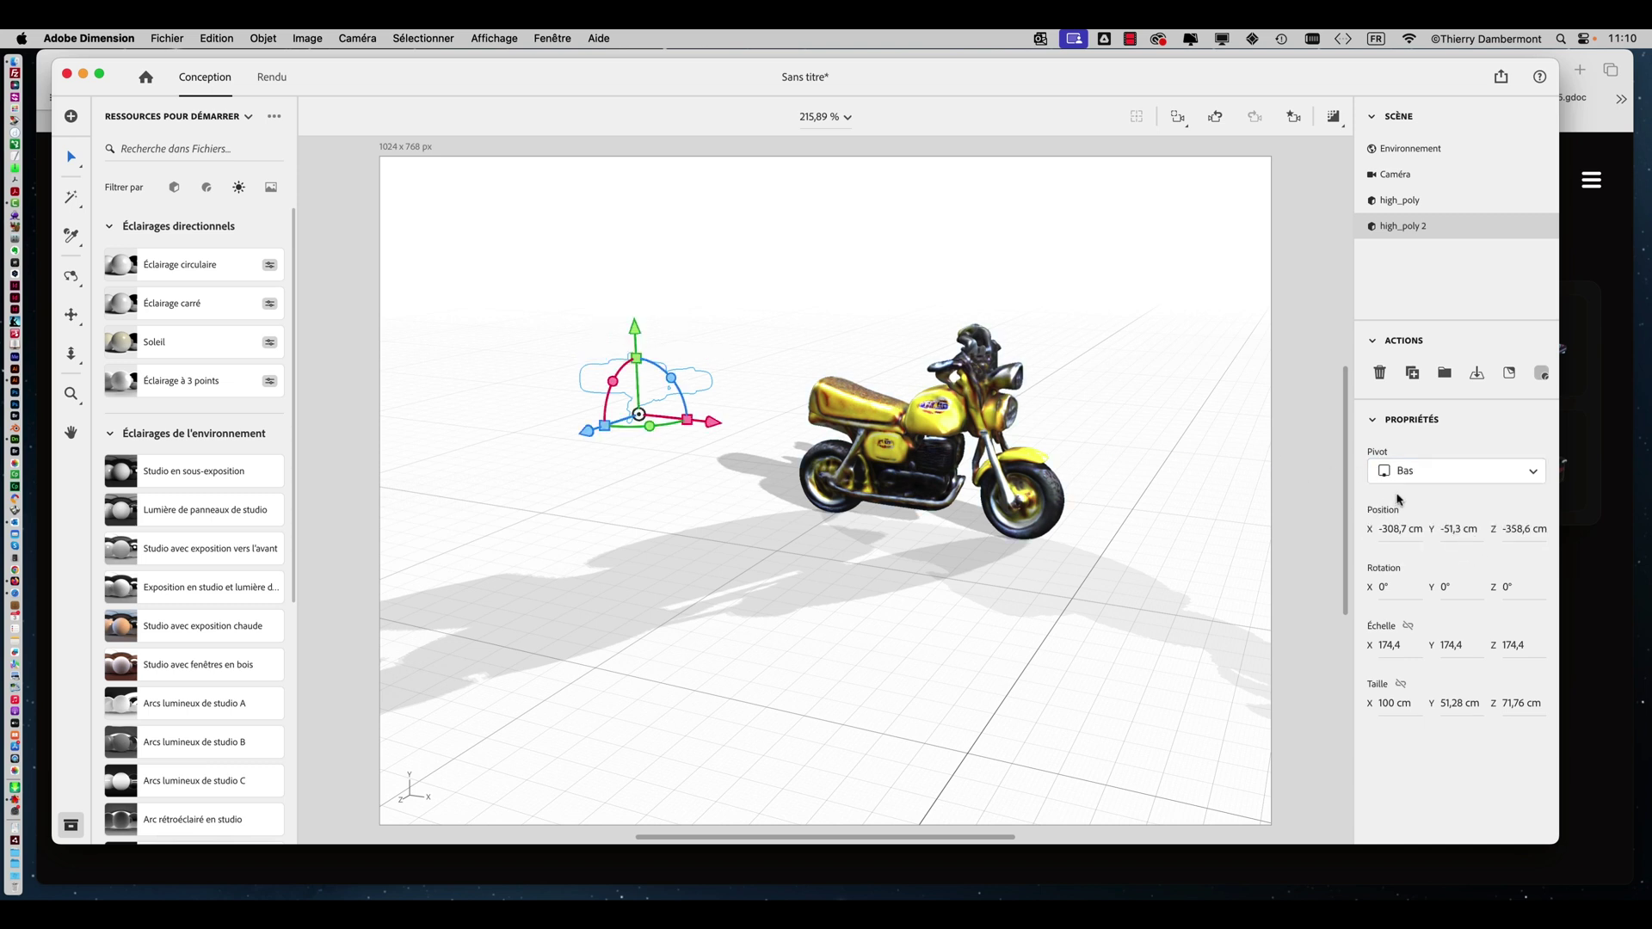
mouse_move(641, 418)
mouse_down()
mouse_move(602, 412)
mouse_move(620, 551)
mouse_move(609, 637)
mouse_move(637, 624)
mouse_move(600, 555)
mouse_move(720, 564)
mouse_move(645, 509)
mouse_move(656, 407)
mouse_up()
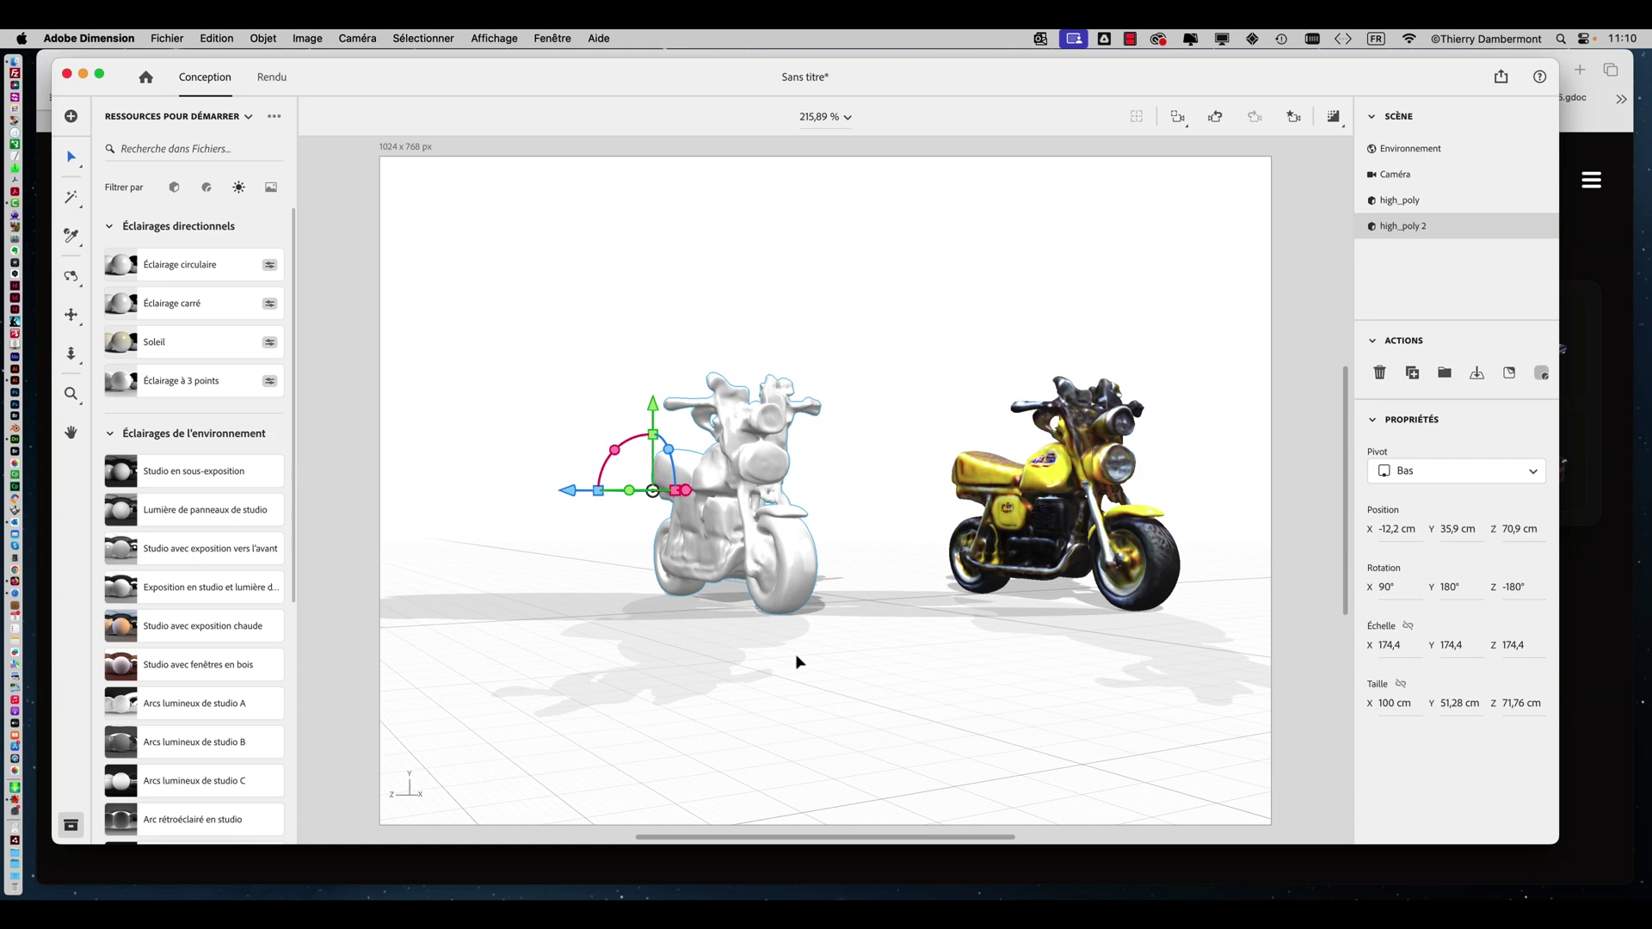
Examine the white motorcycle beside the yellow one from several angles, inspect its Material_0 properties, and reselect the white model.
drag(797, 661, 1015, 703)
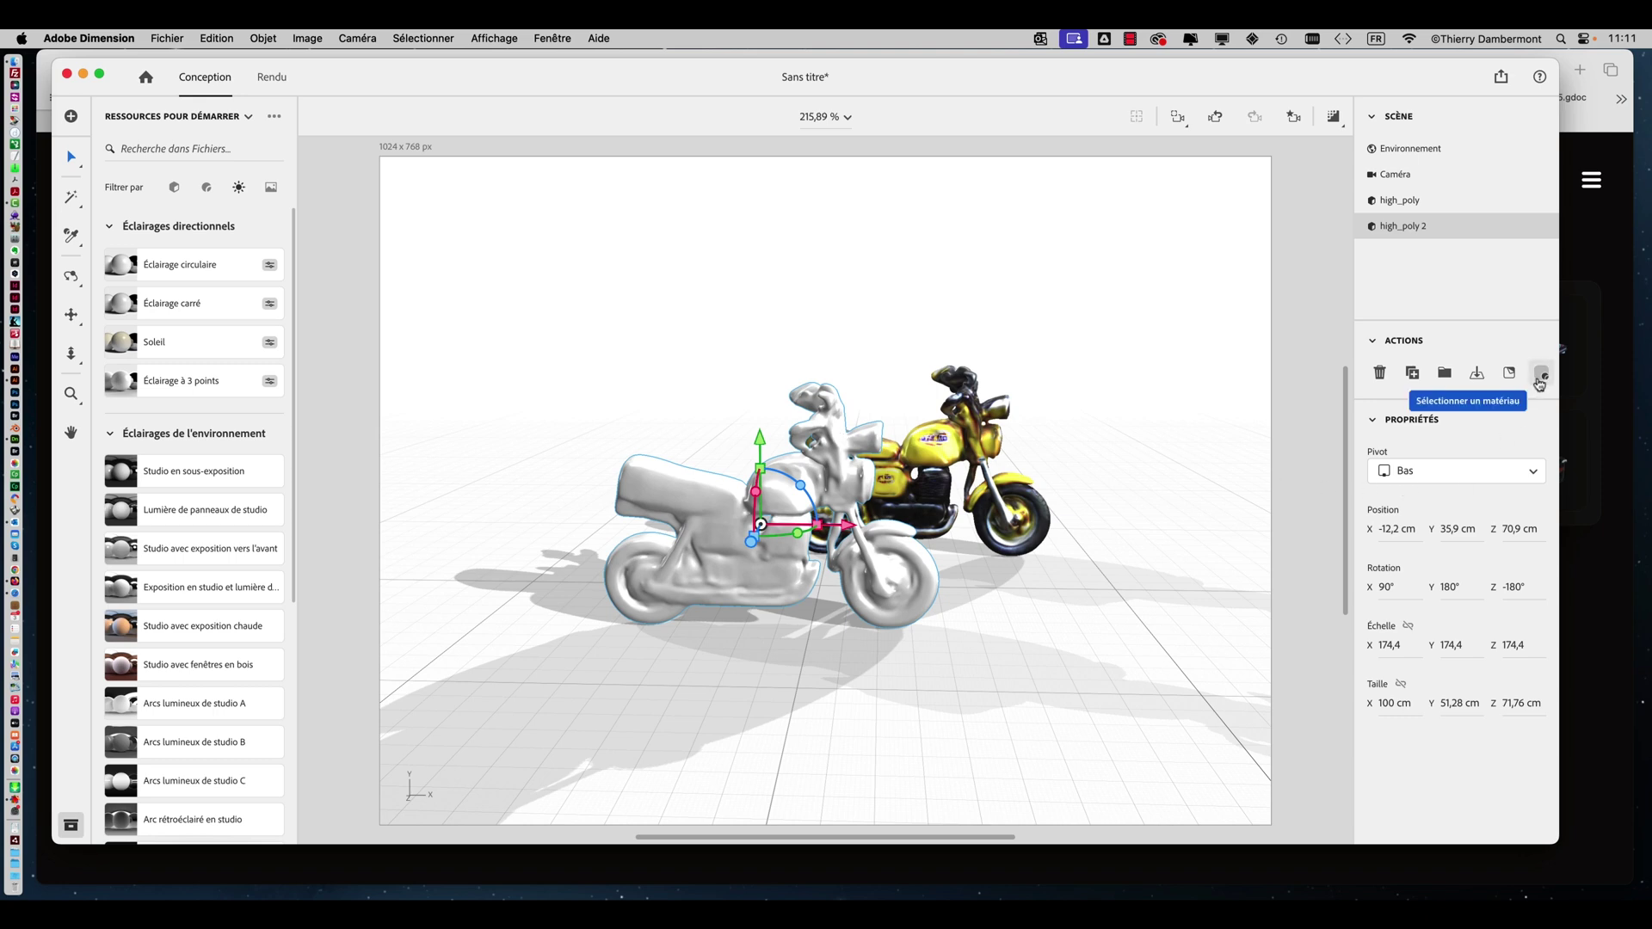
drag(1253, 461, 973, 514)
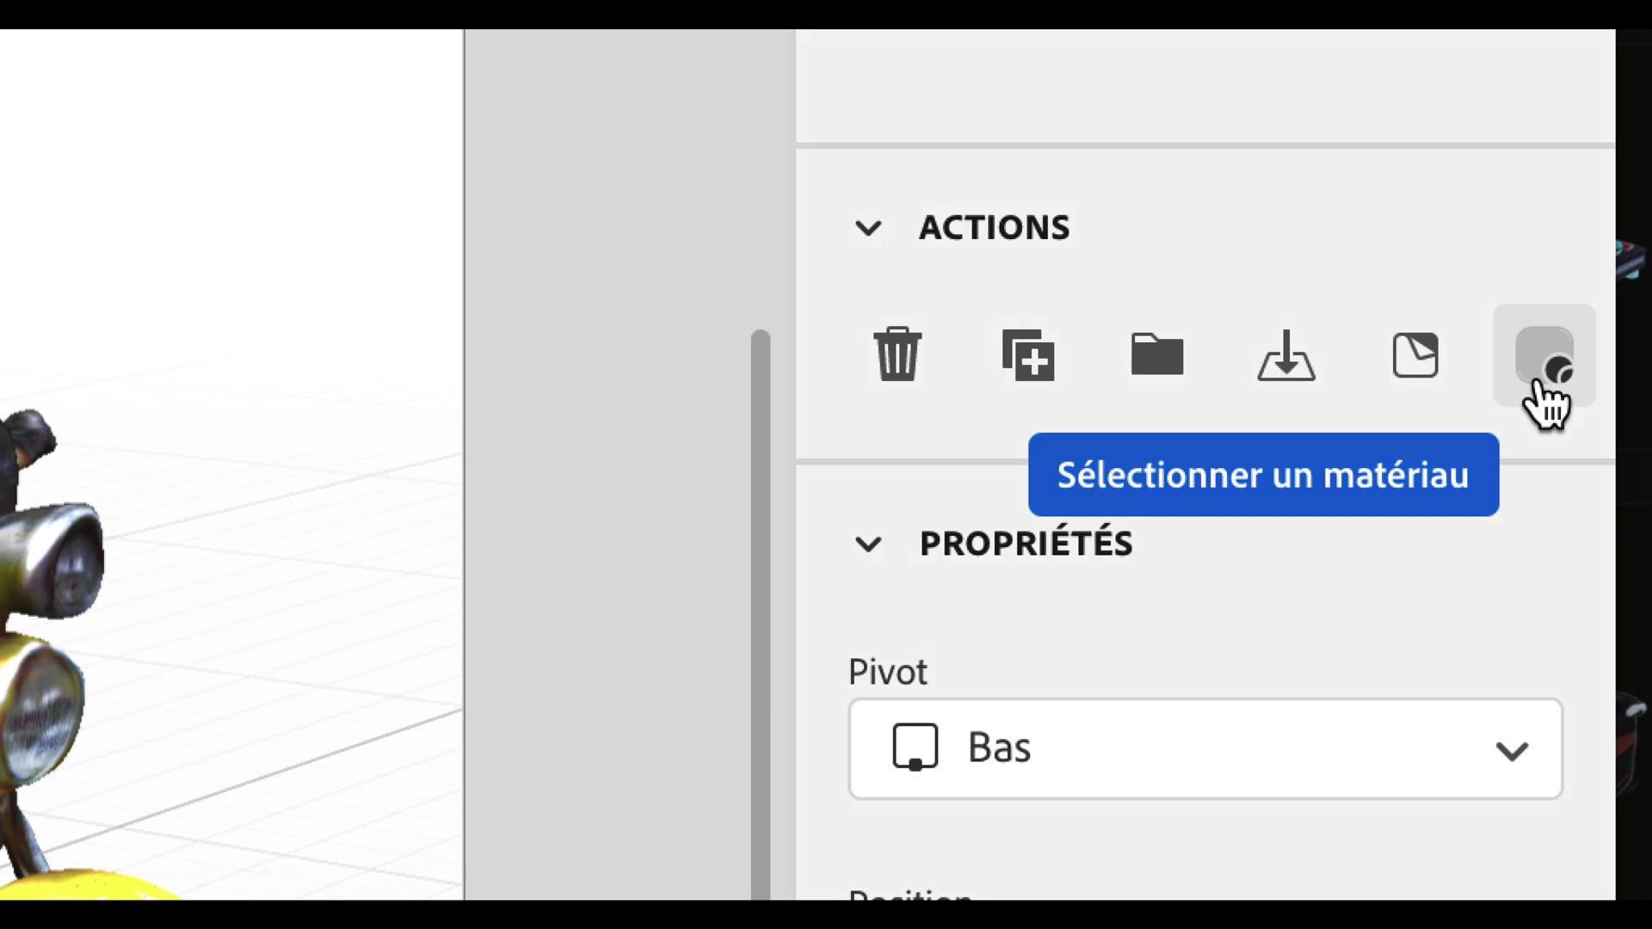
click(1537, 385)
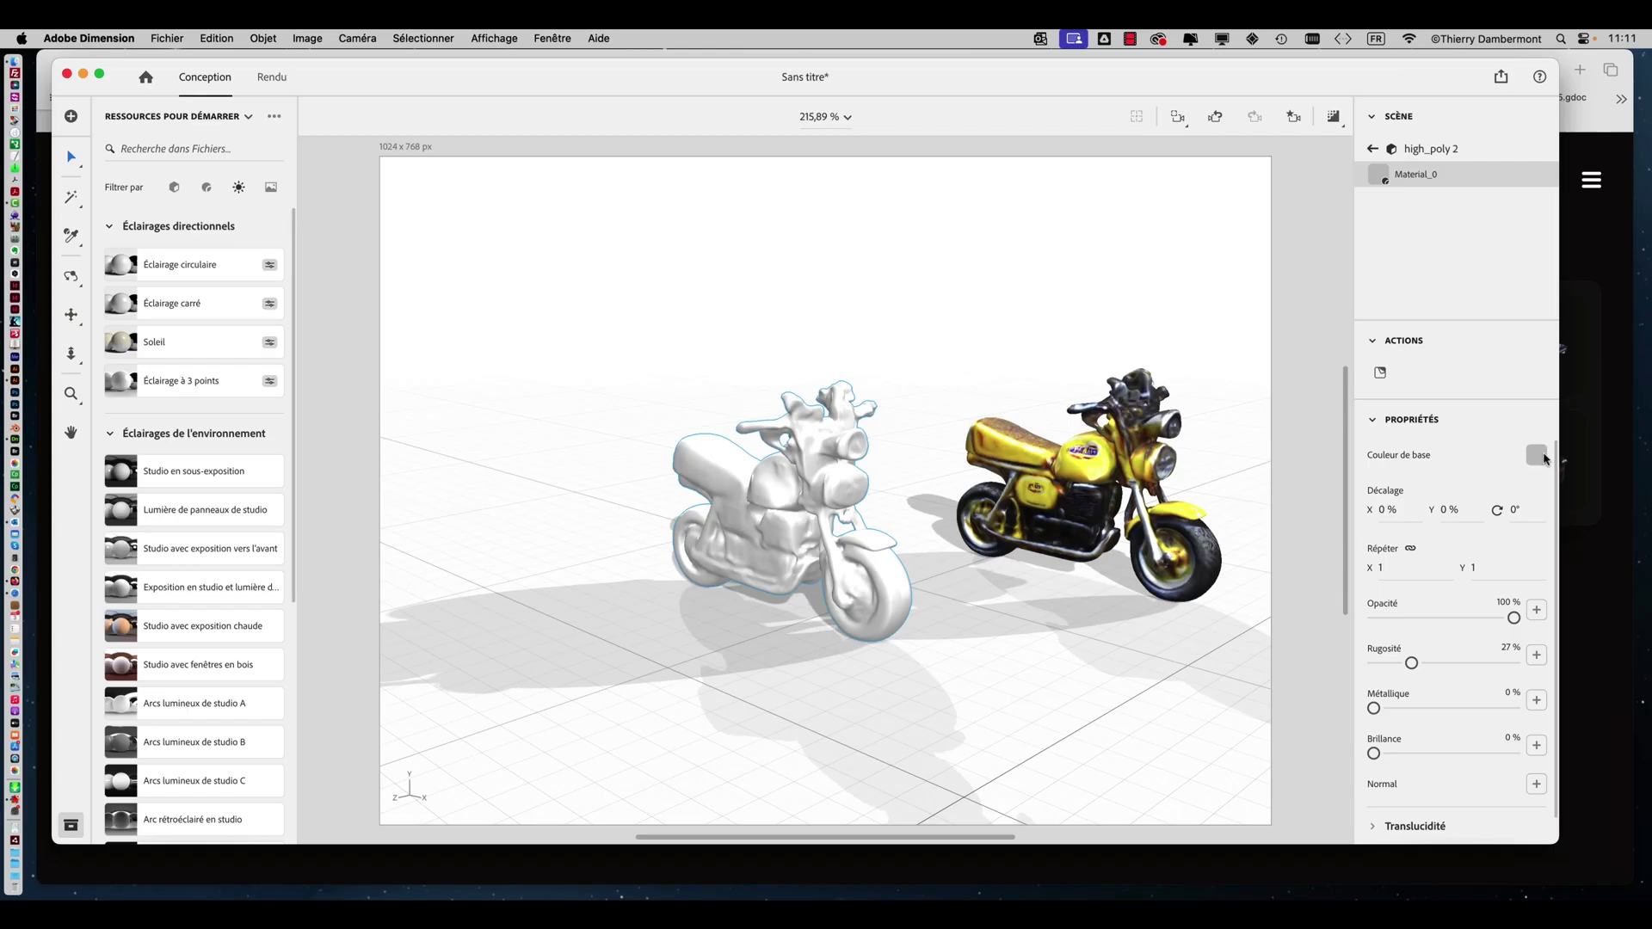
click(994, 368)
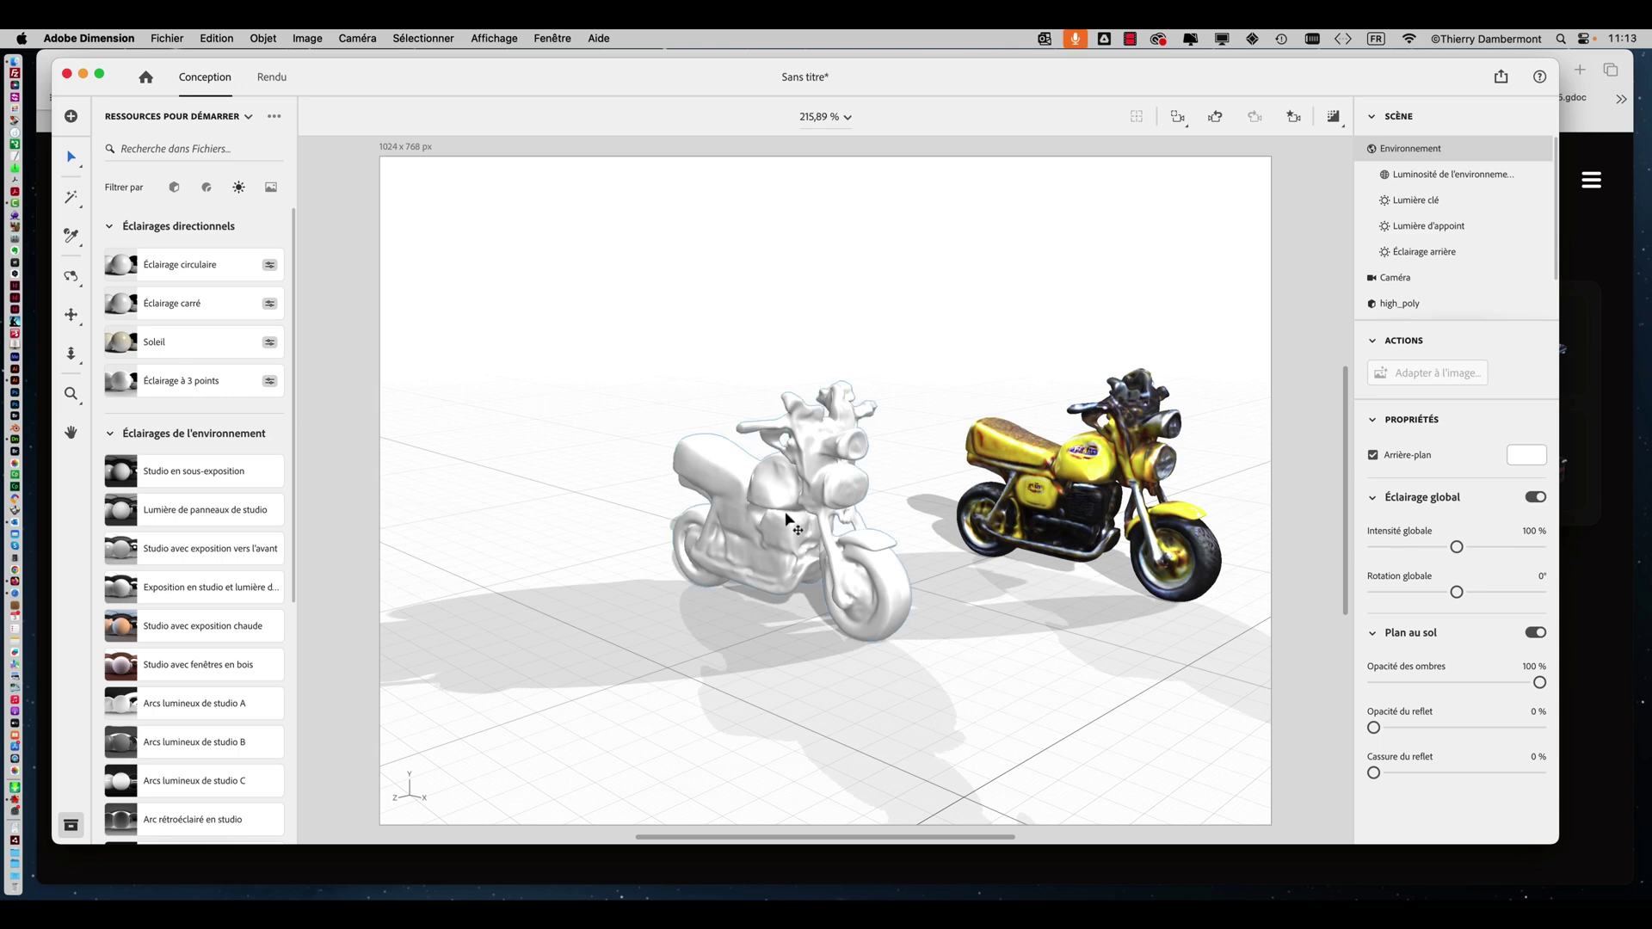
click(764, 563)
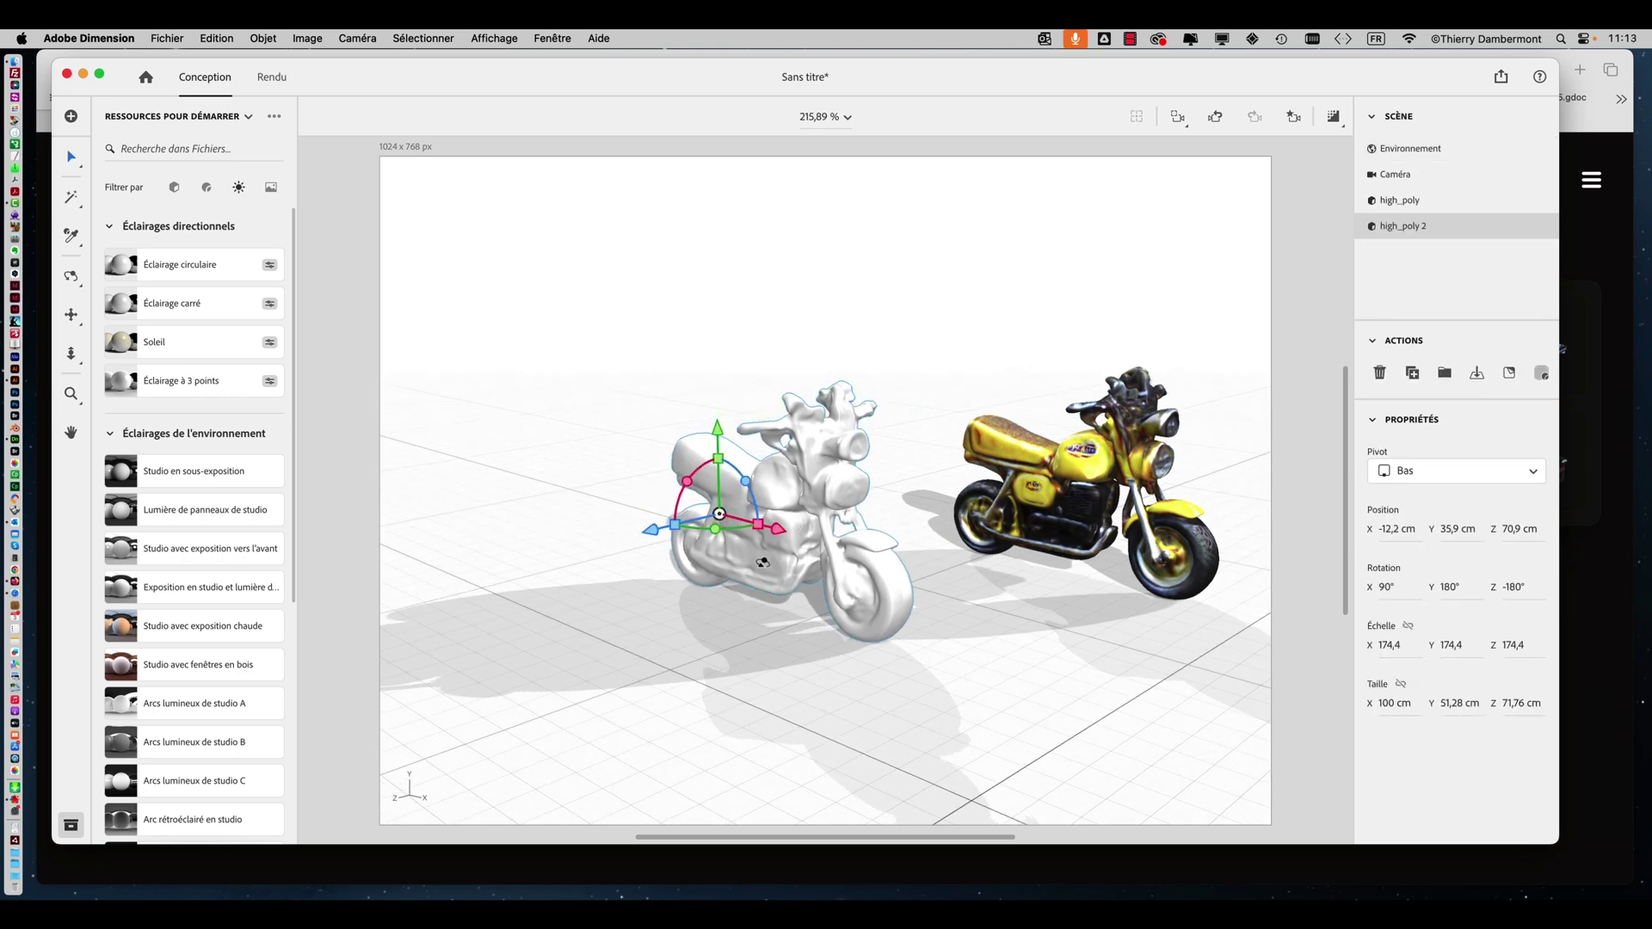
Enlarge the Dimension window and select the Material_0 material of the white fbx motorcycle.
drag(763, 563, 940, 572)
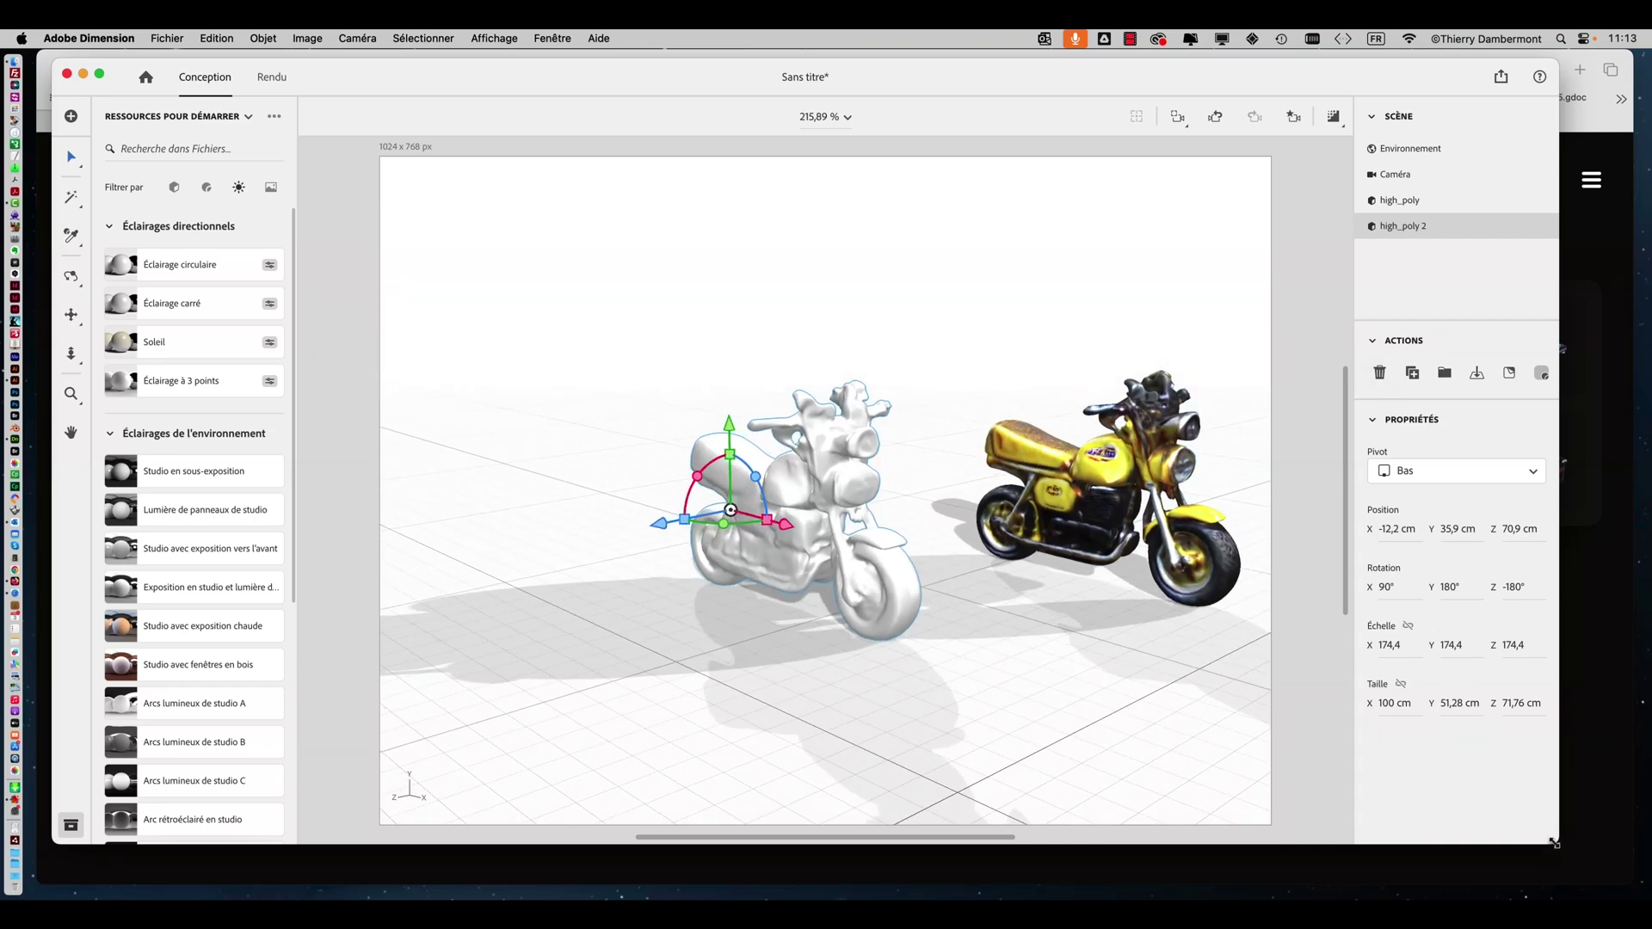
drag(1554, 843, 1635, 871)
drag(826, 609, 700, 575)
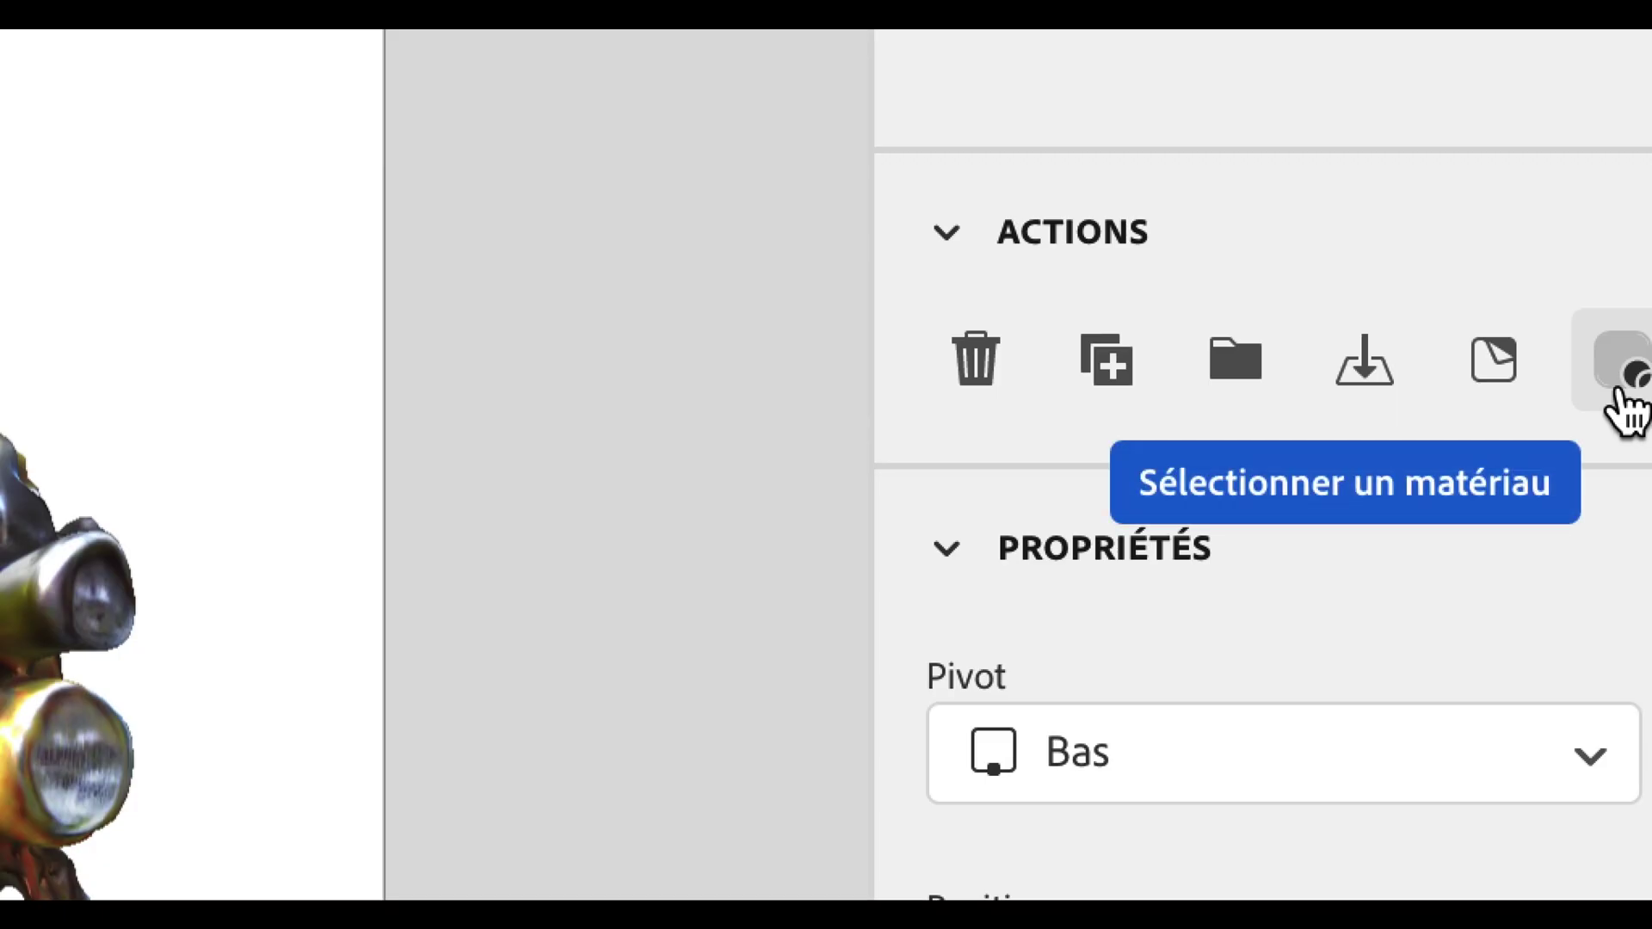
click(1618, 392)
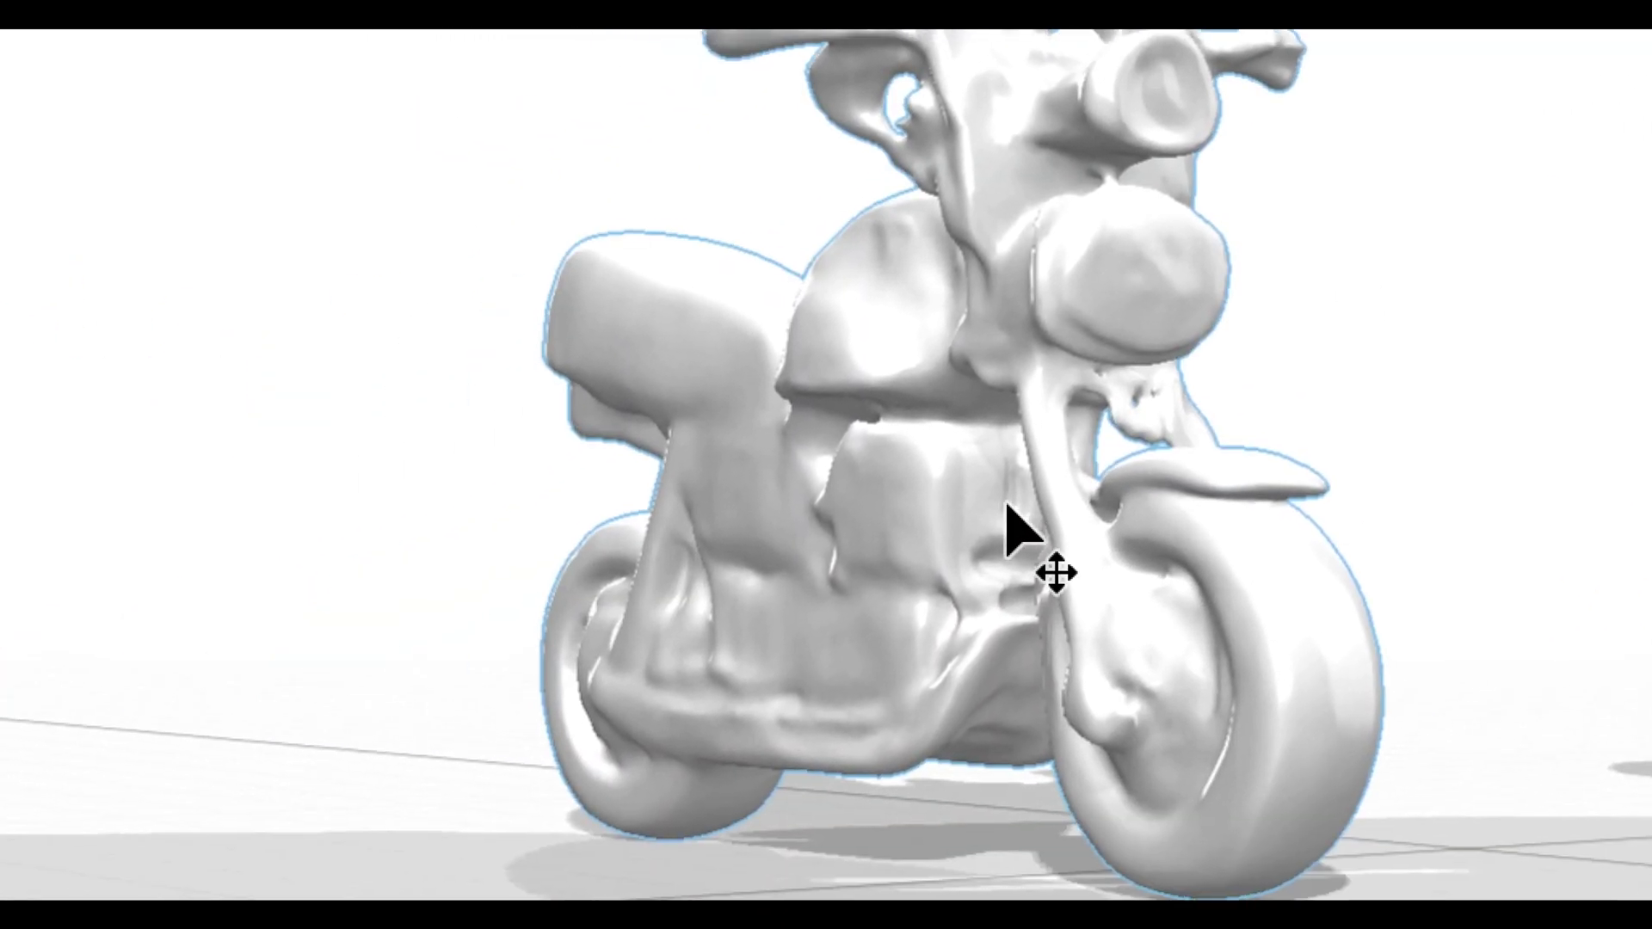
click(708, 601)
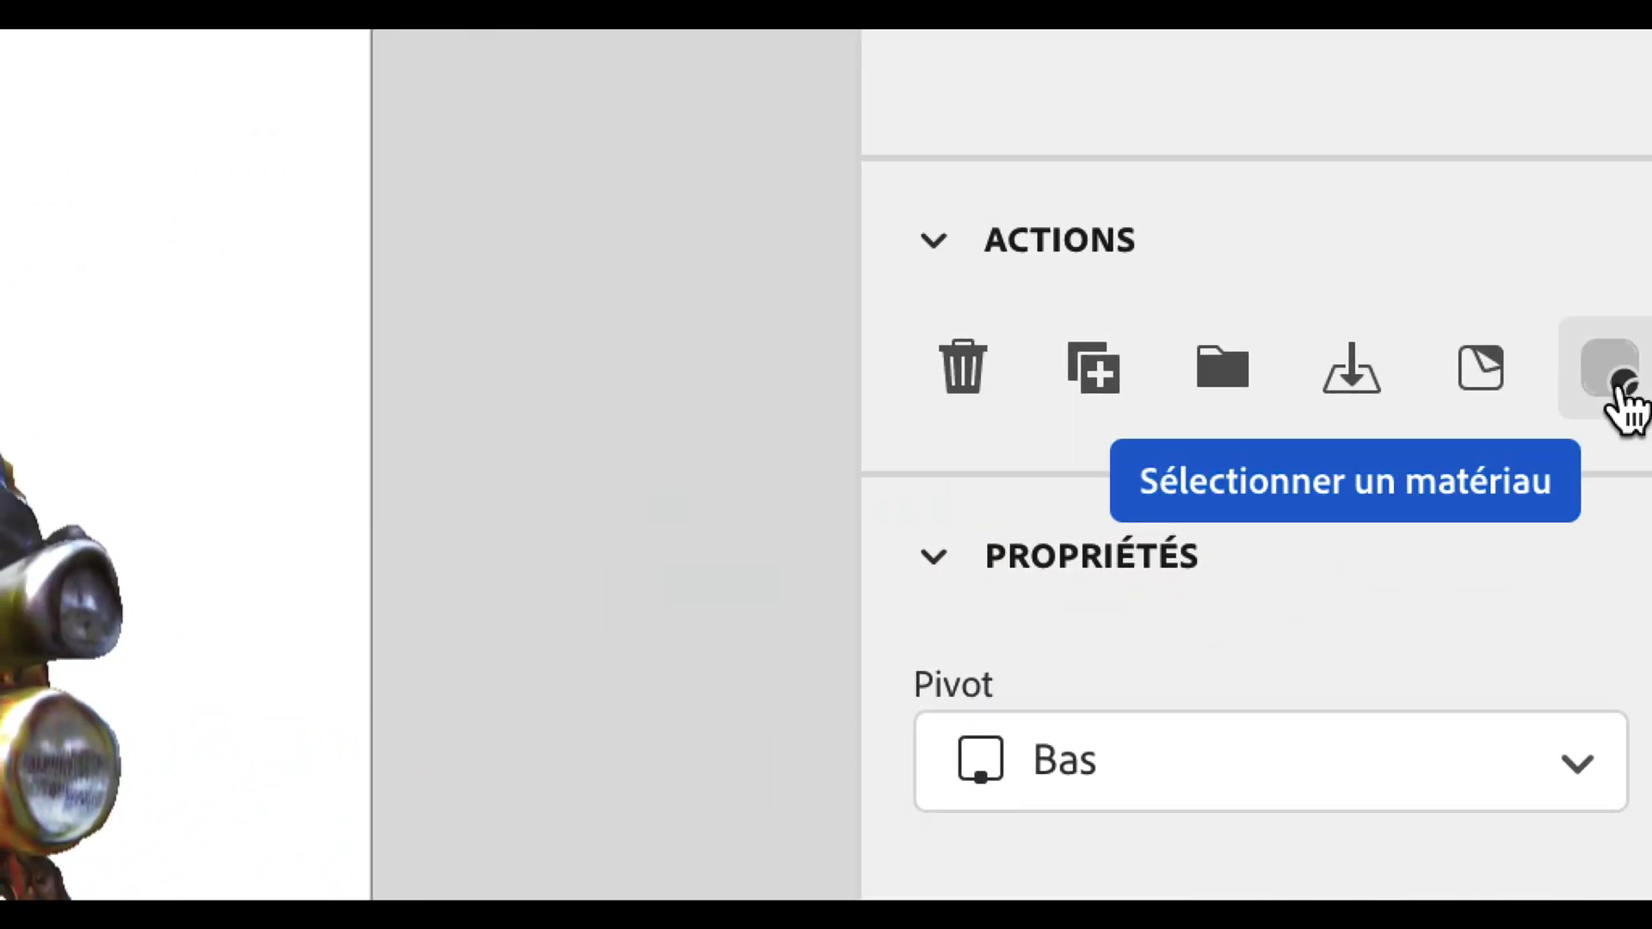
click(1618, 391)
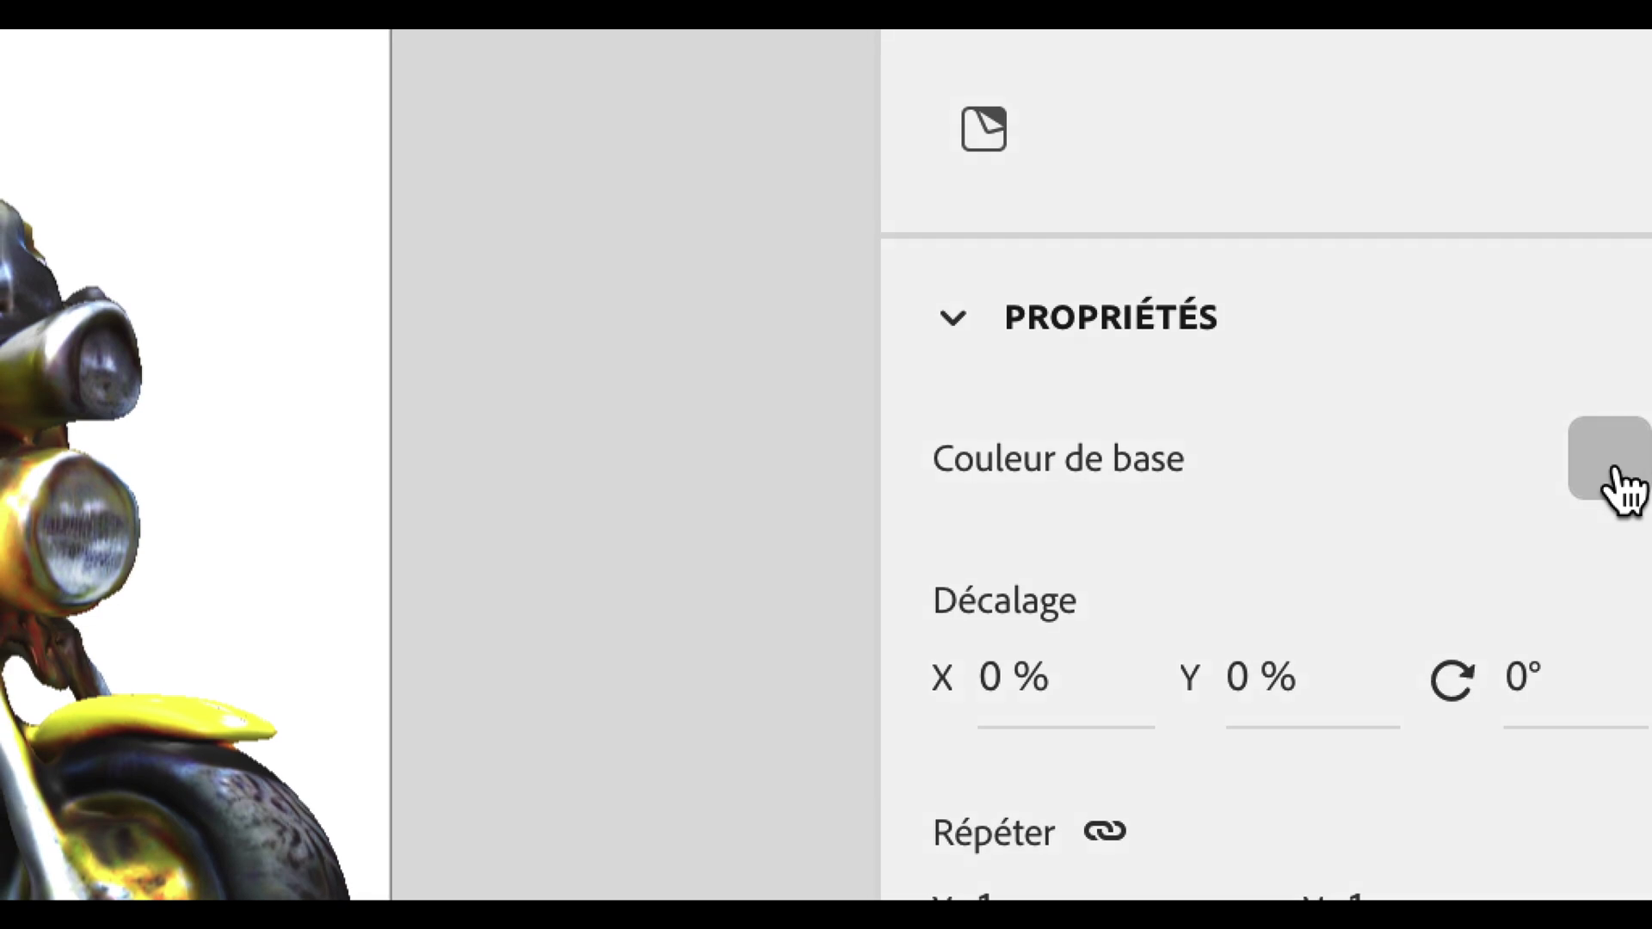
Apply a89a84c0b0e7_yellow_miniature_mo_rgb.jpg from the objet MOTO JAUNE de Luma 3D folder as the material's base colour image.
click(1611, 460)
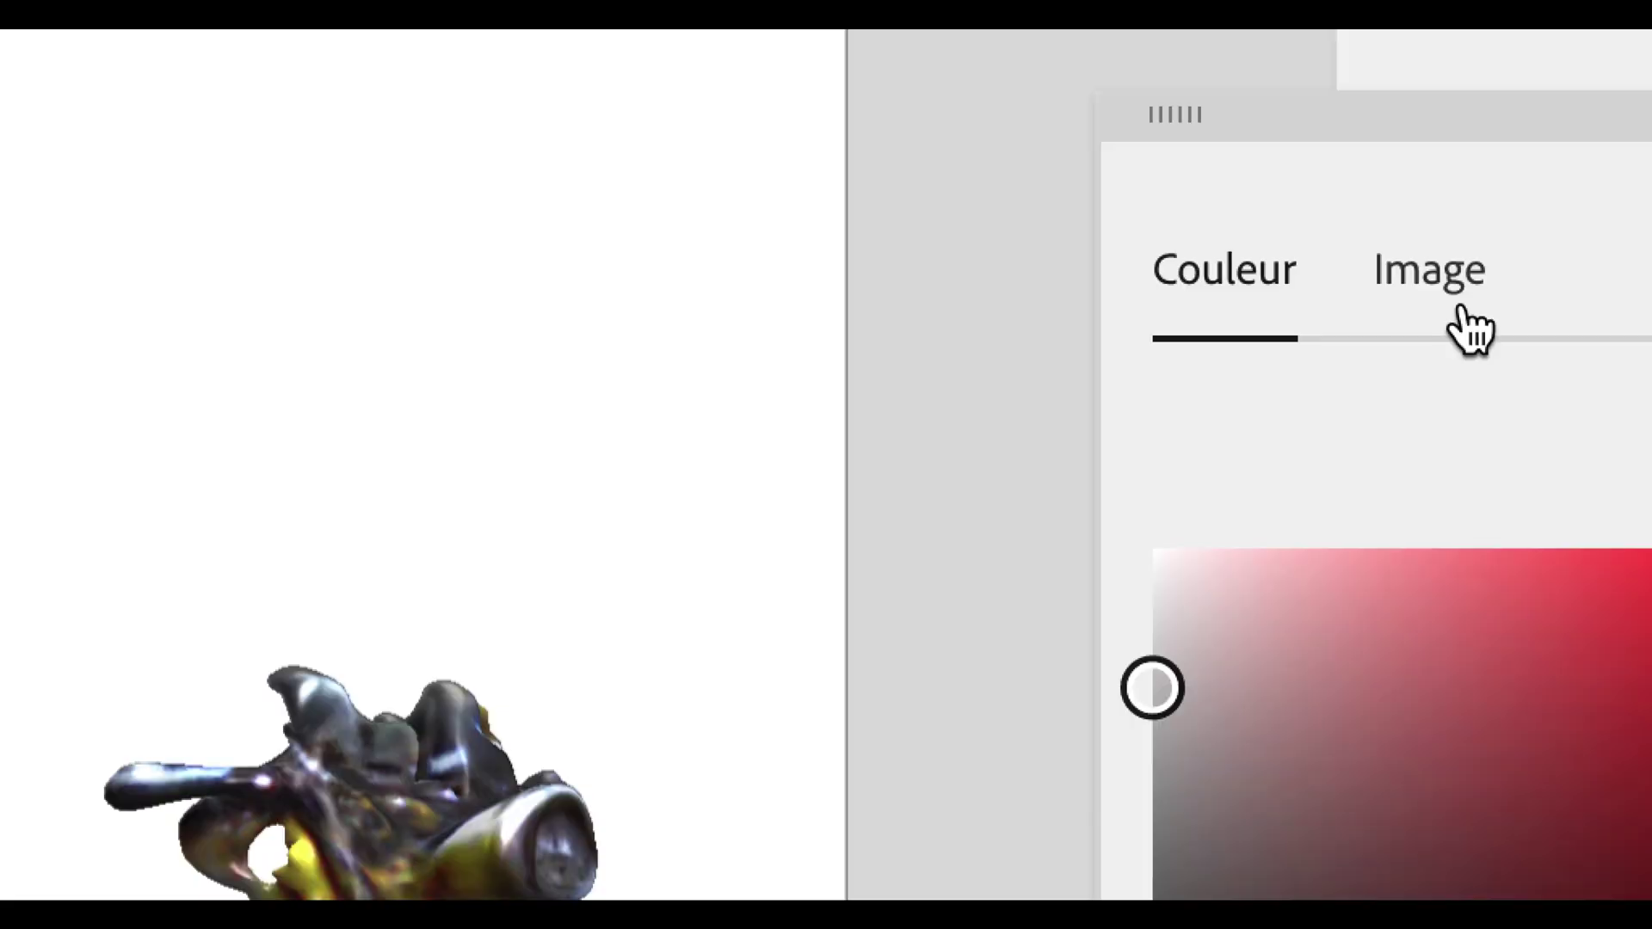
click(1463, 319)
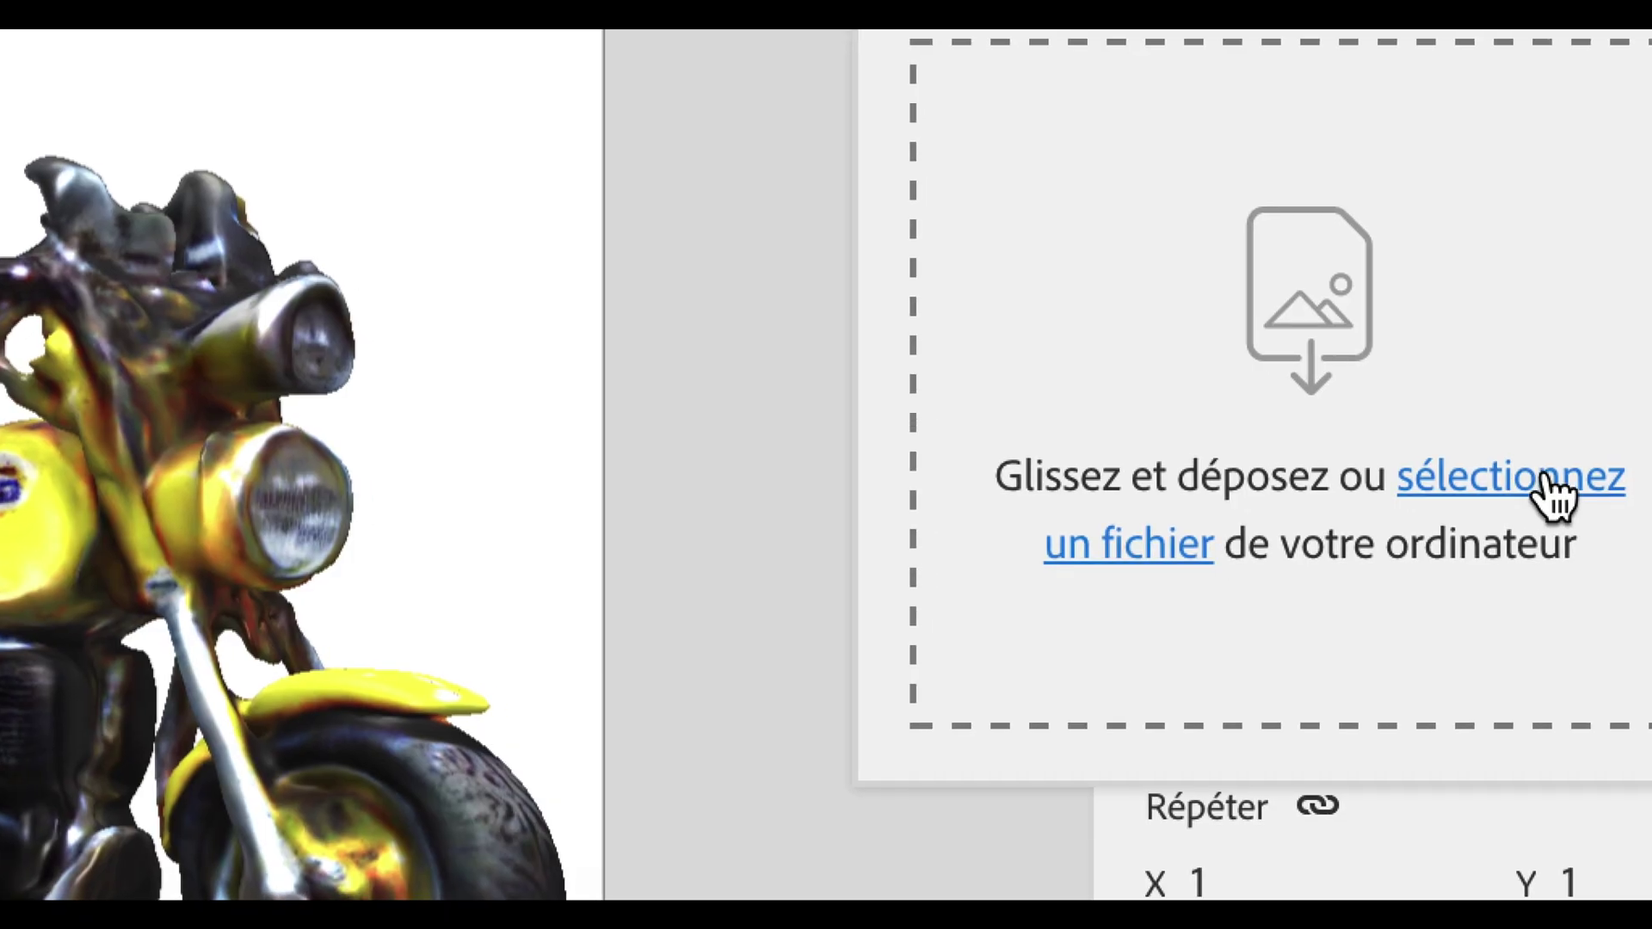
click(1549, 480)
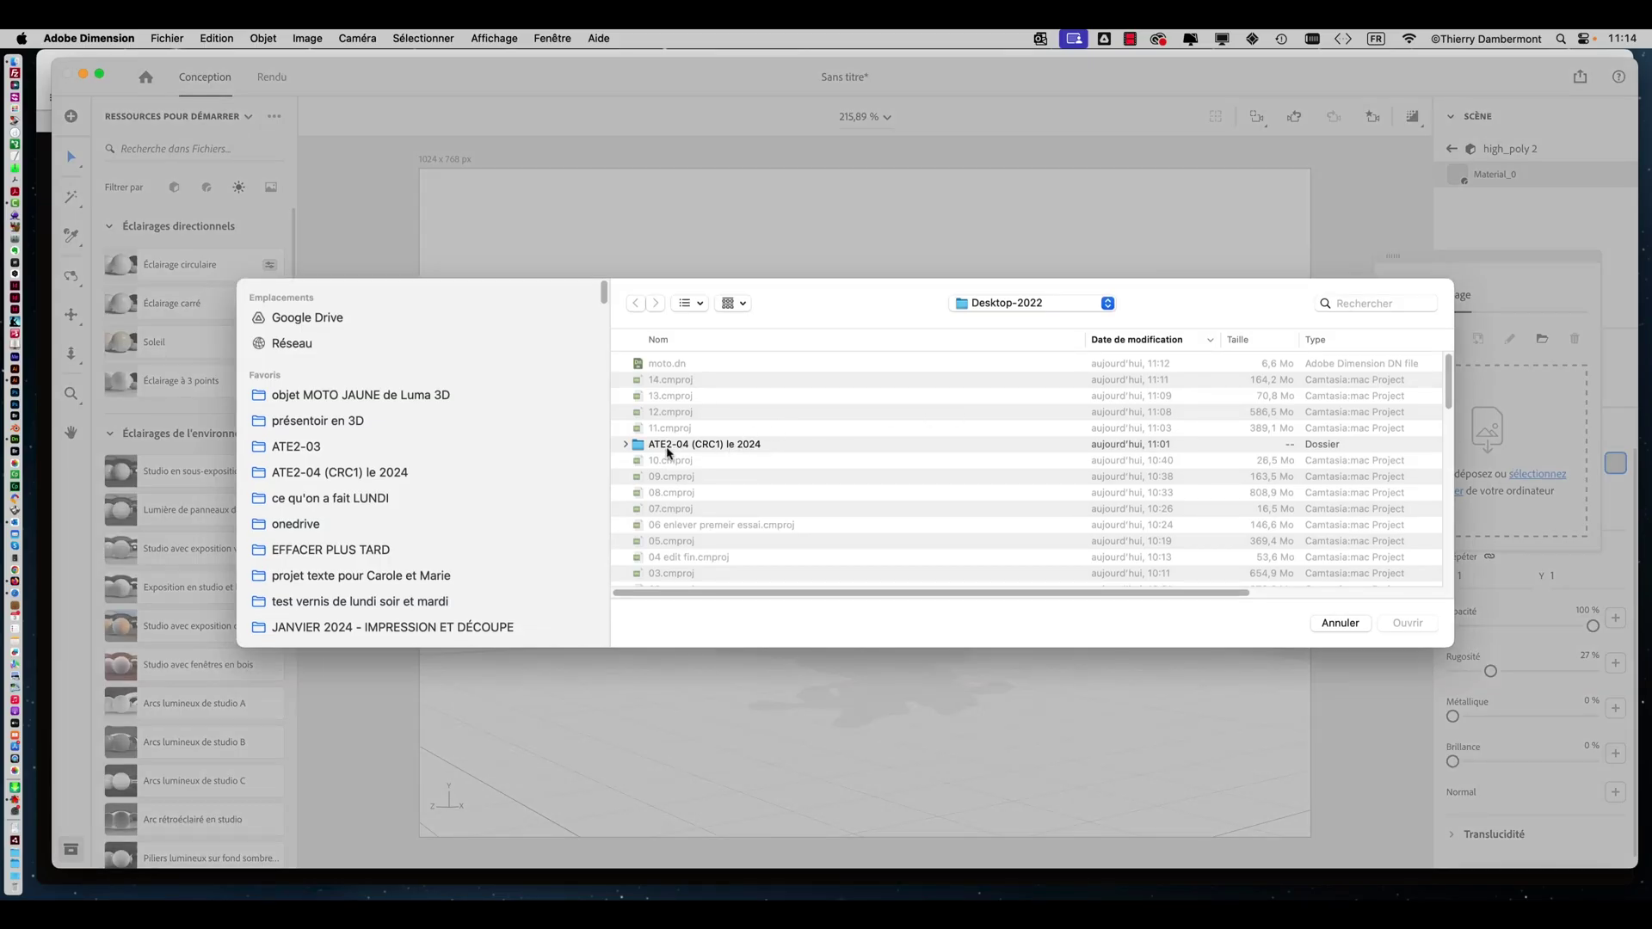
click(363, 472)
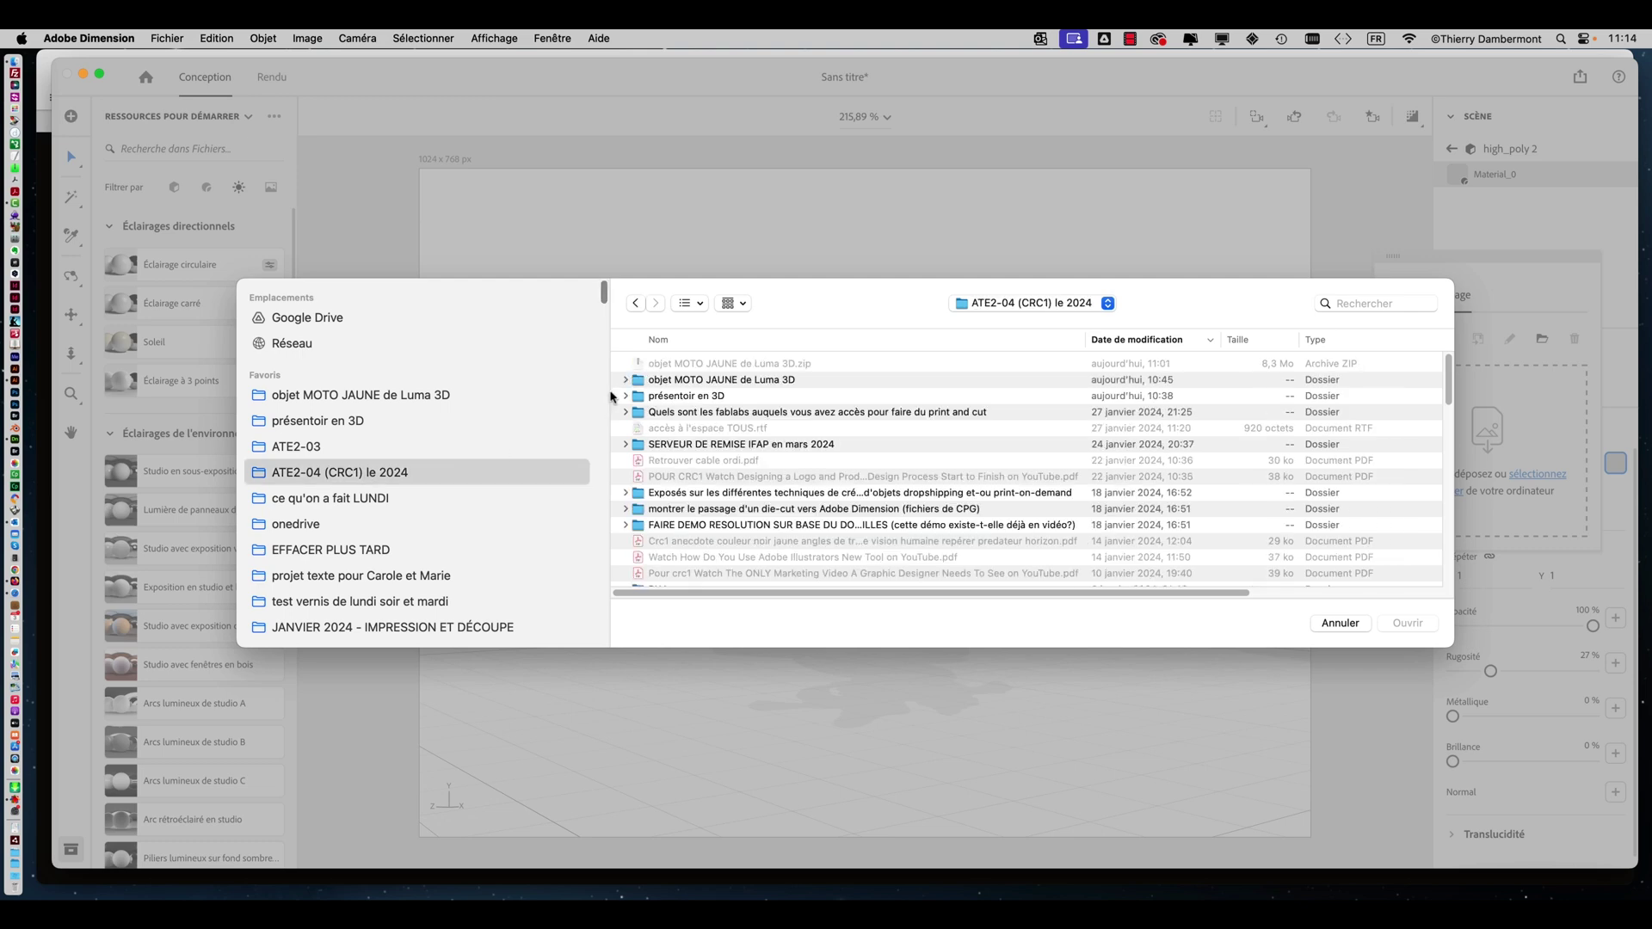
click(397, 397)
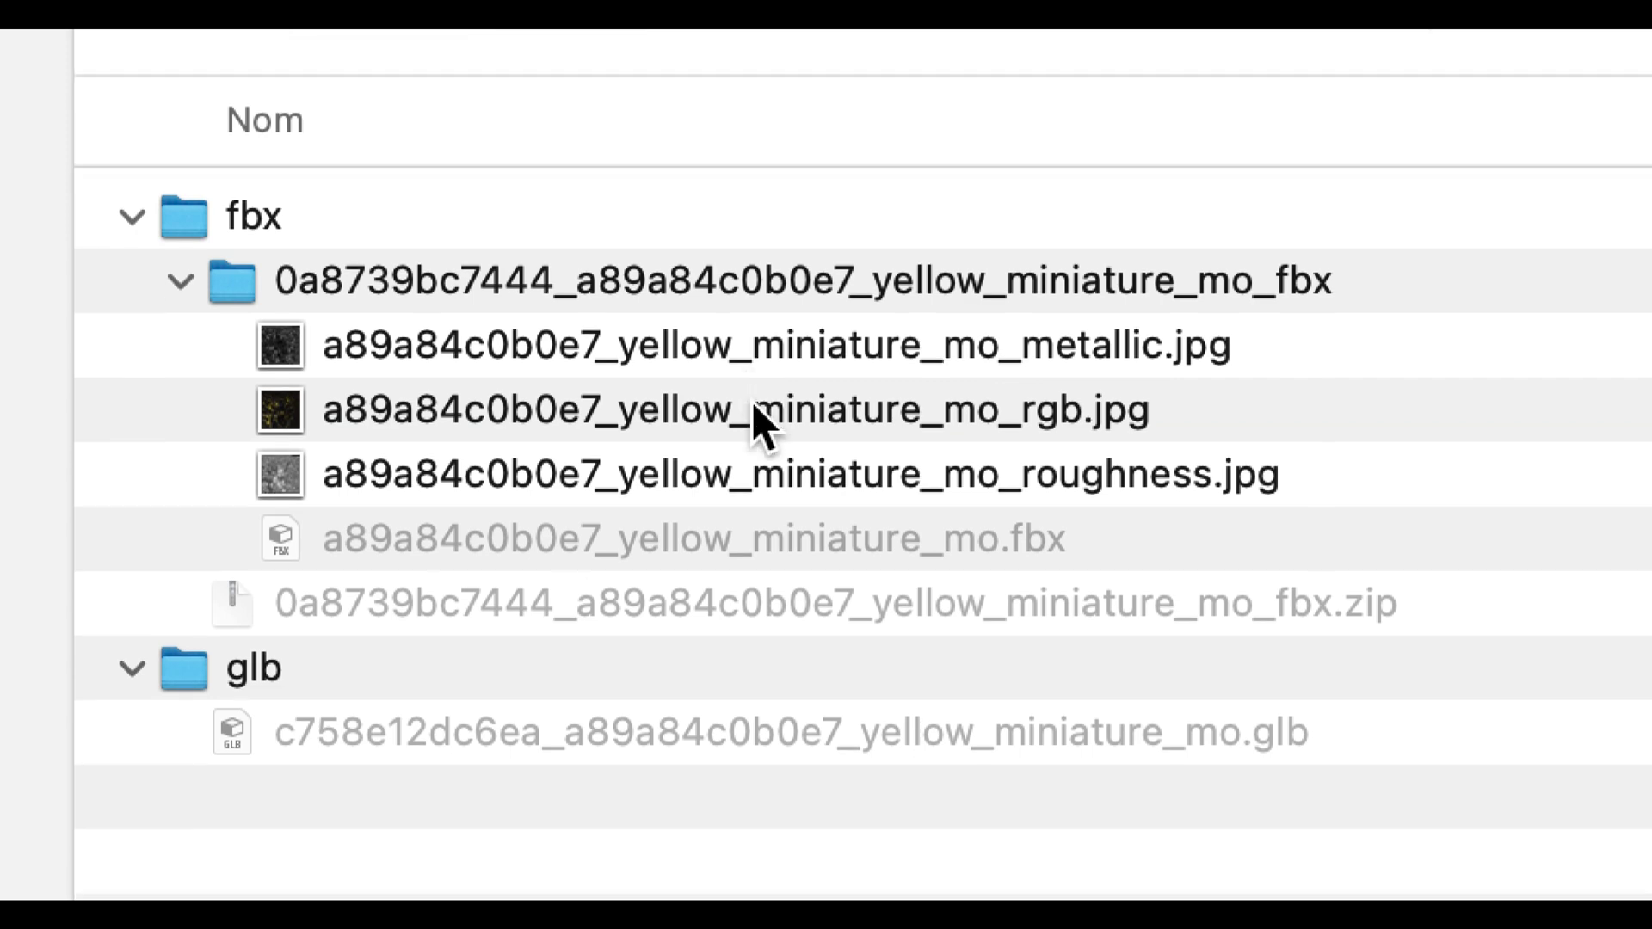
click(753, 407)
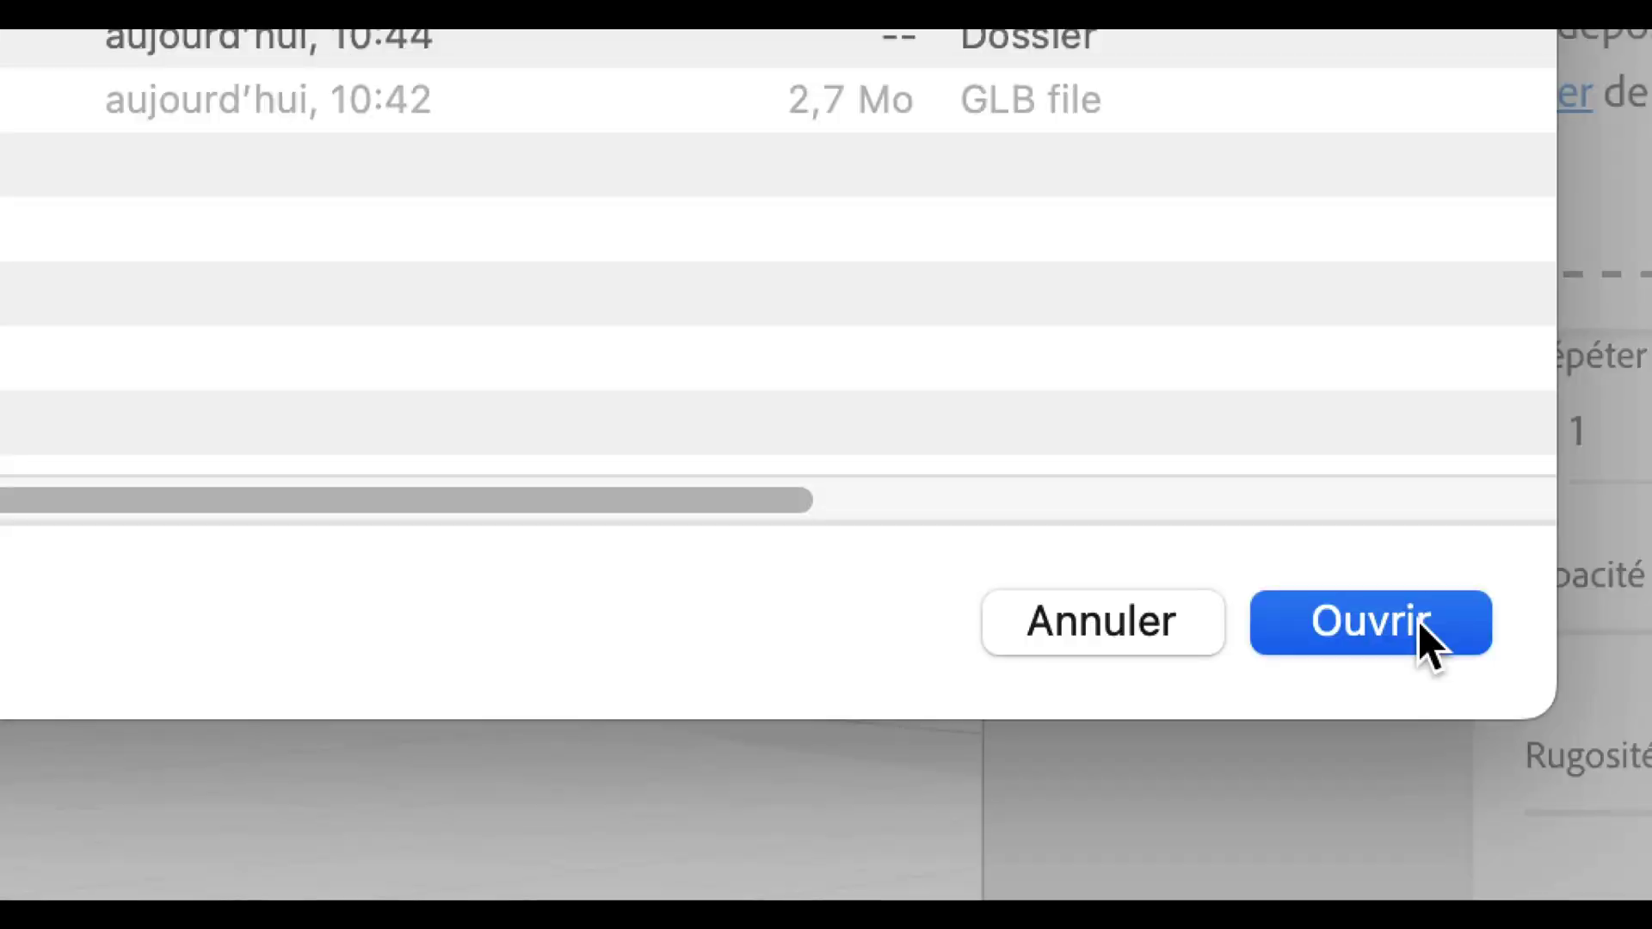
click(1418, 622)
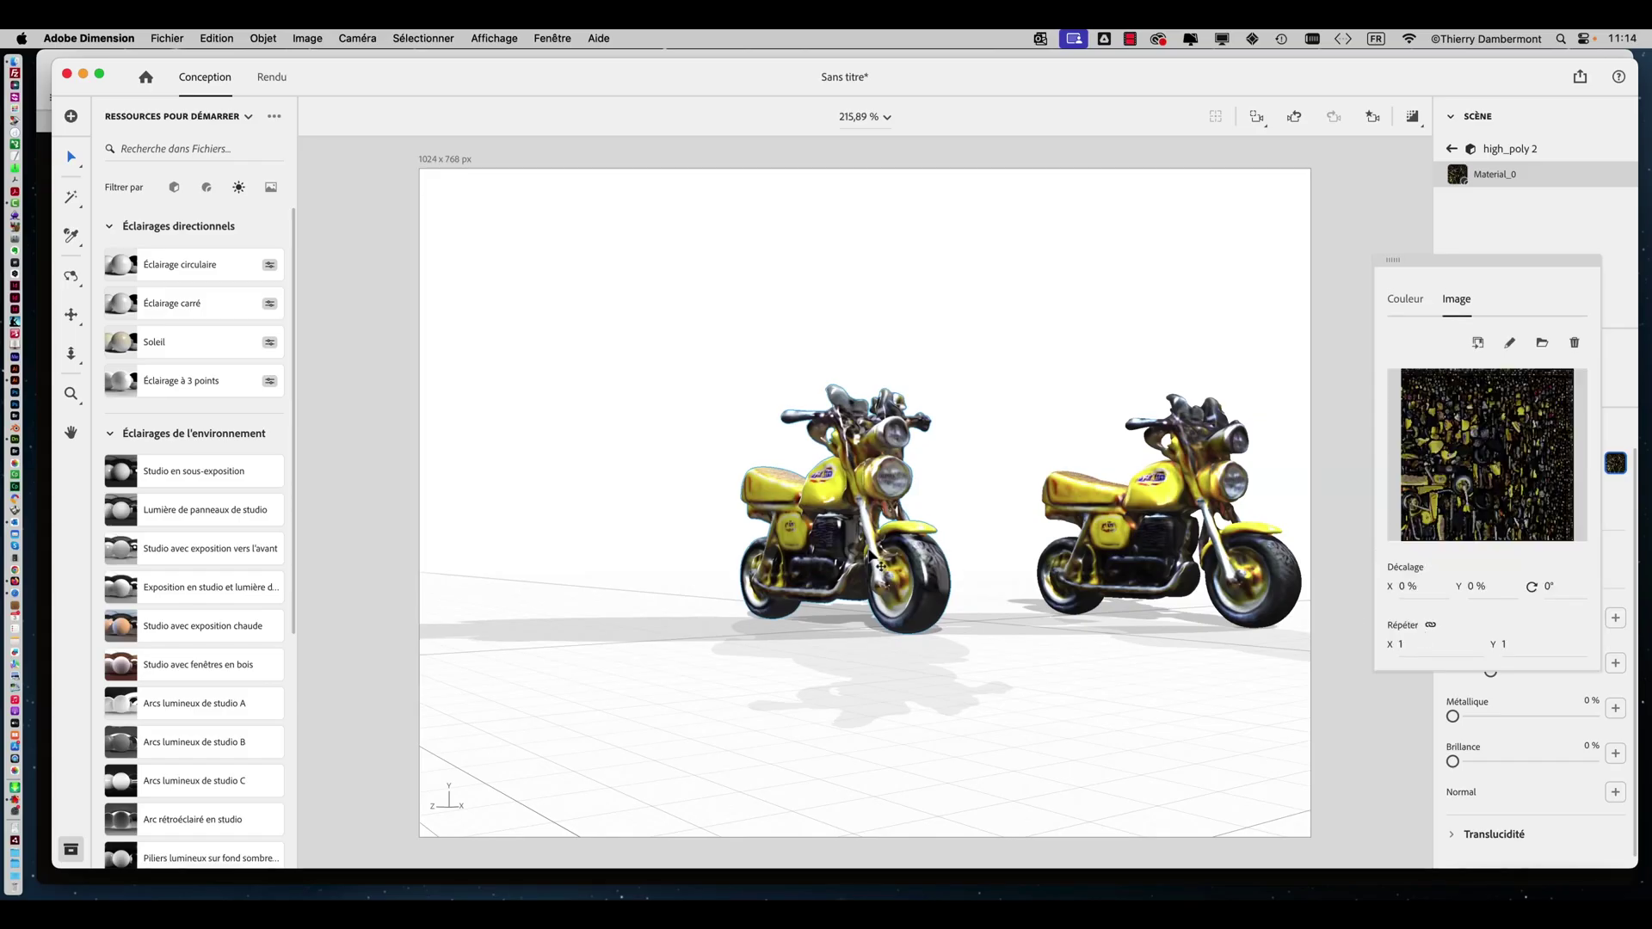
drag(880, 565, 1037, 616)
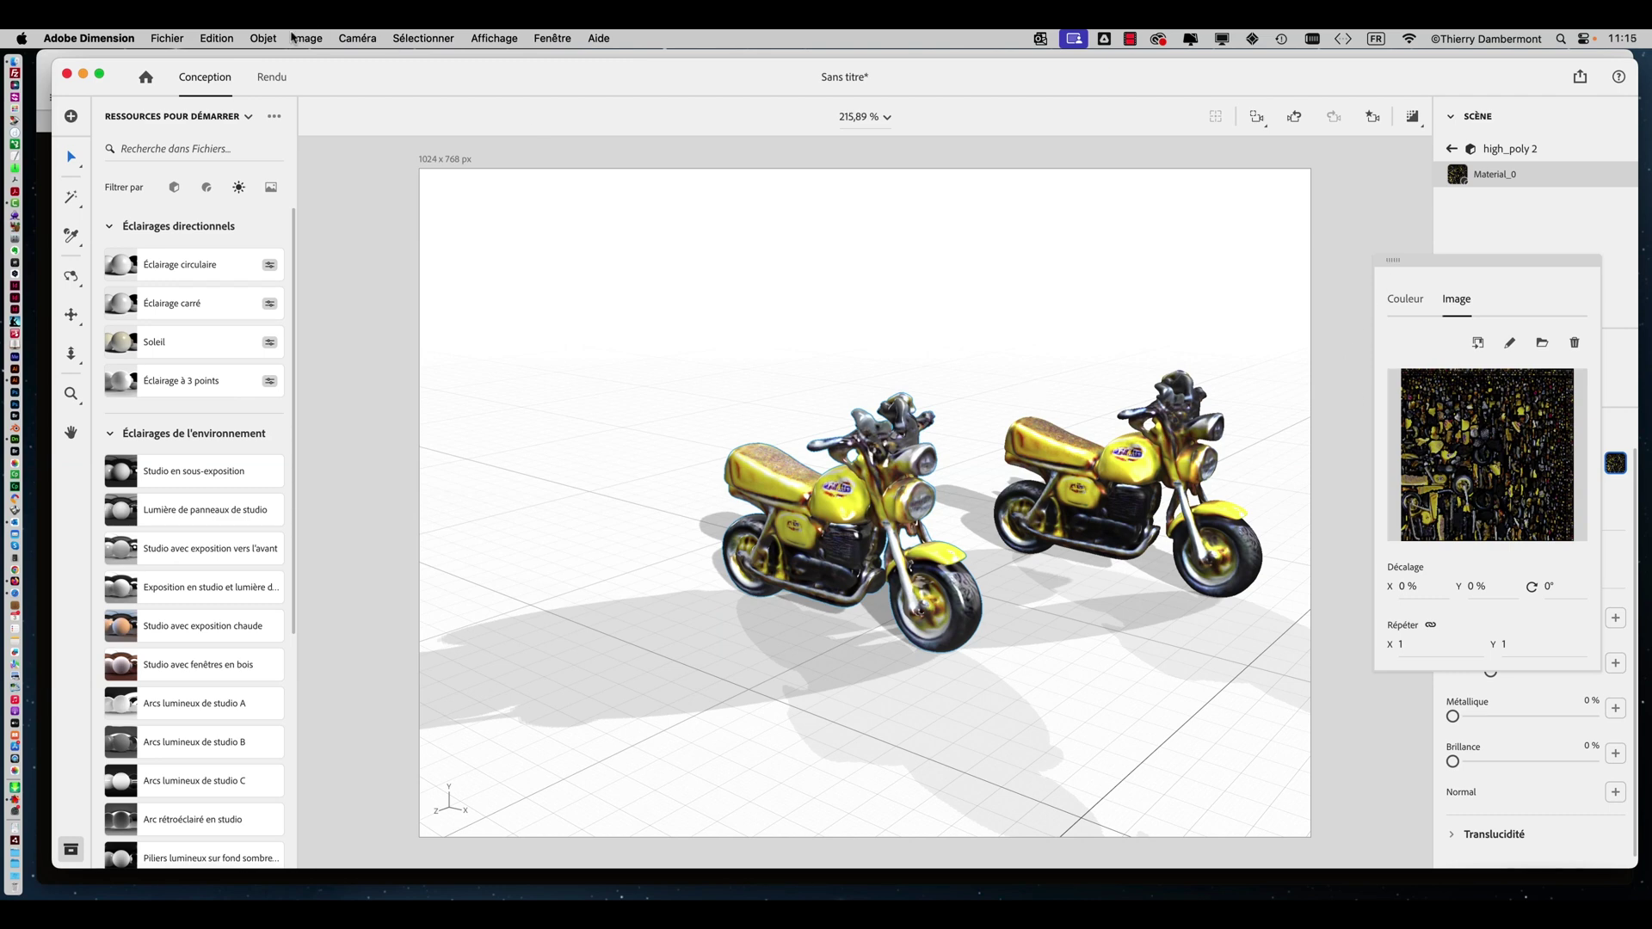
Save the scene as "imports de motos - 01.dn" in the objet MOTO JAUNE de Luma 3D folder.
click(167, 38)
click(207, 205)
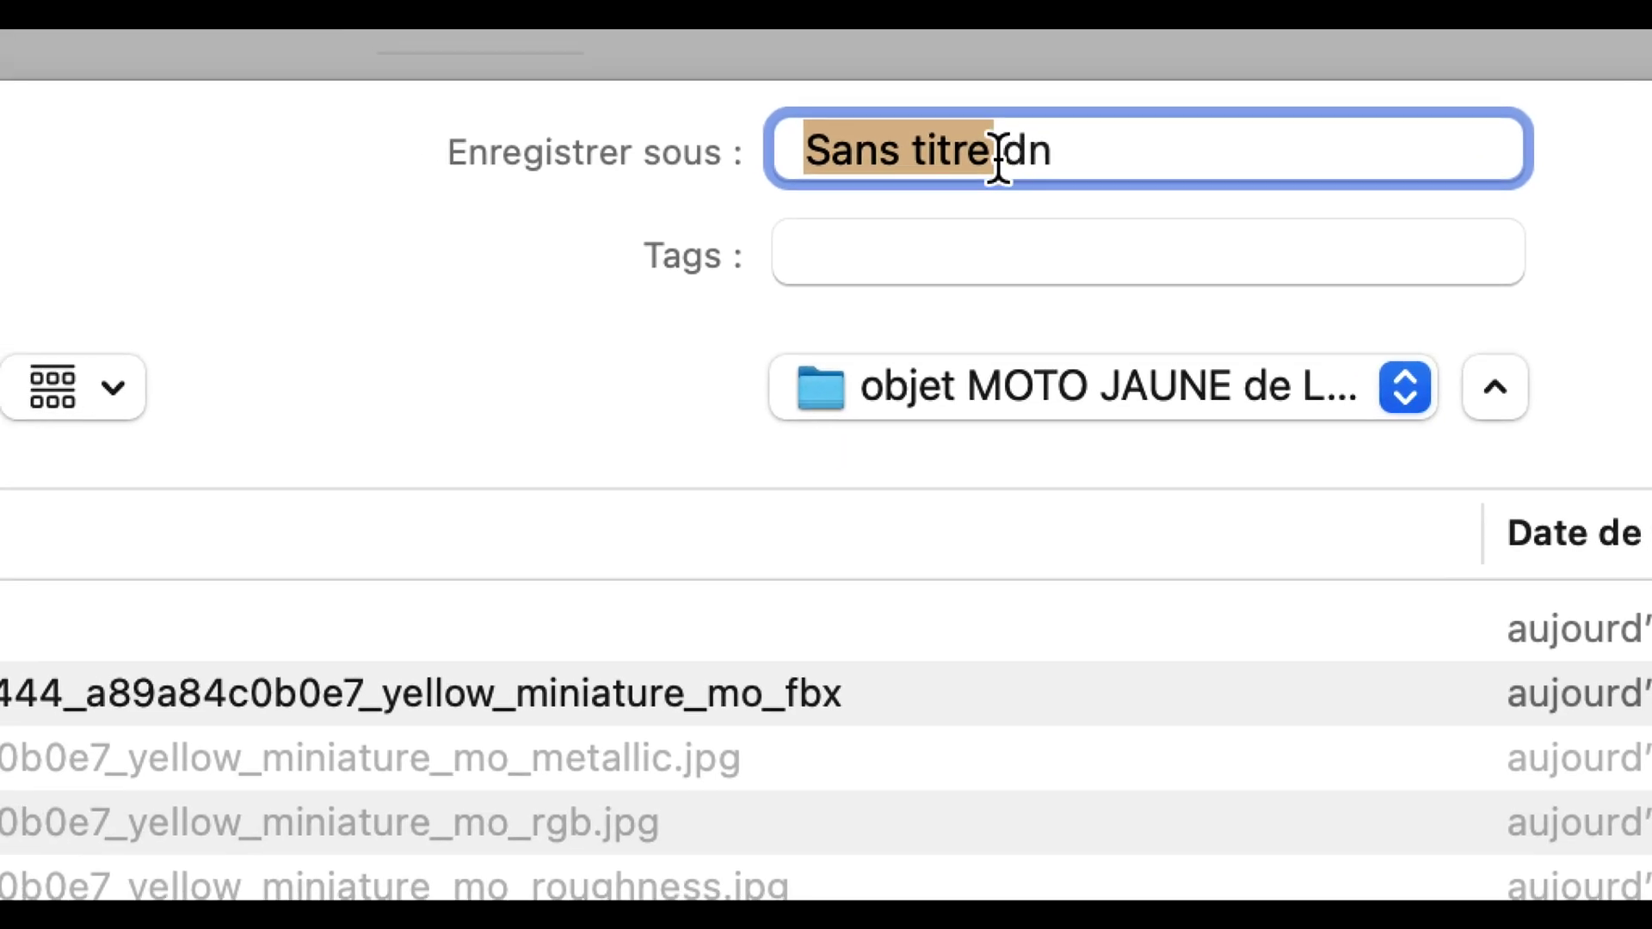
click(992, 153)
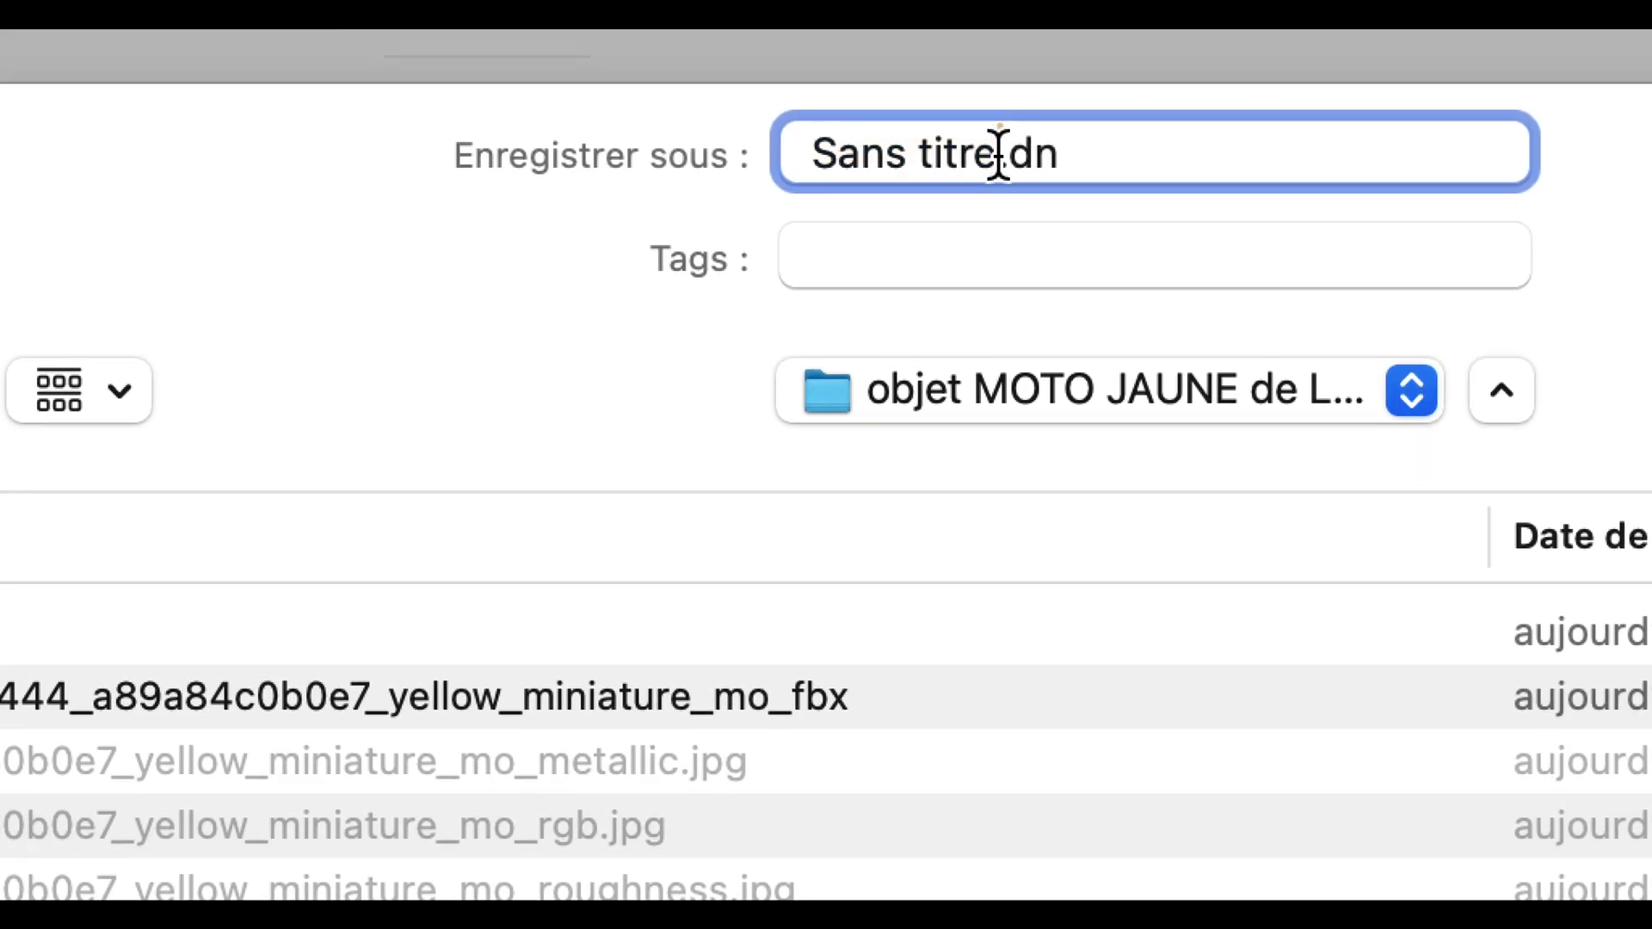
drag(998, 155, 901, 86)
text(imùpo)
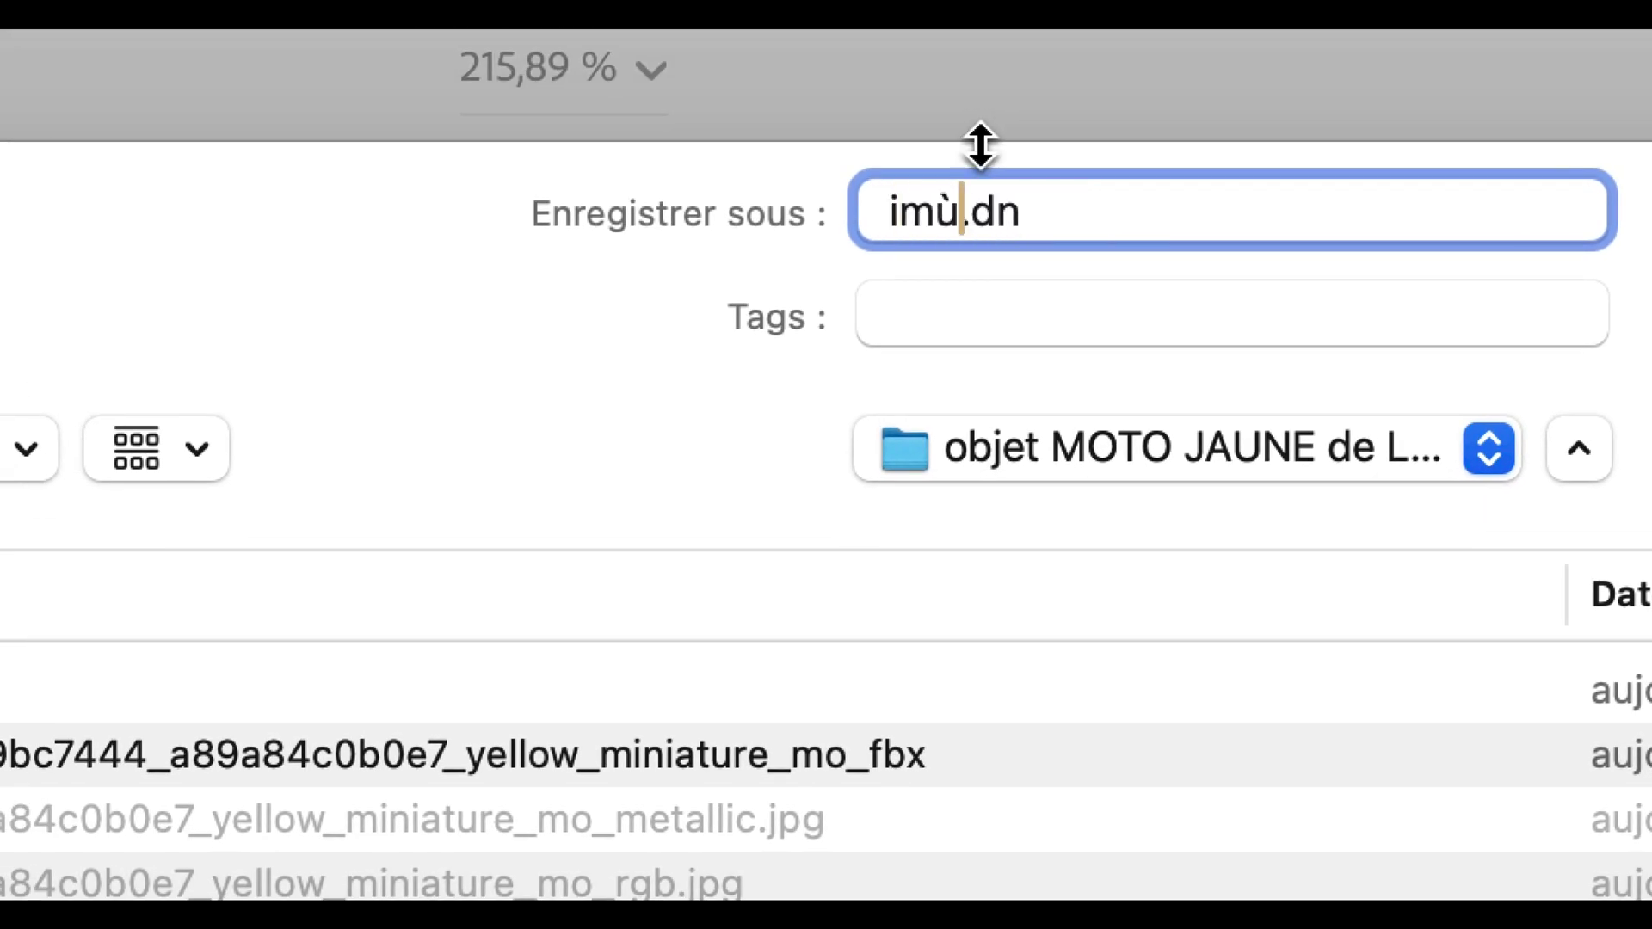
key(BackSpace)
key(BackSpace)
key(BackSpace)
text(ports )
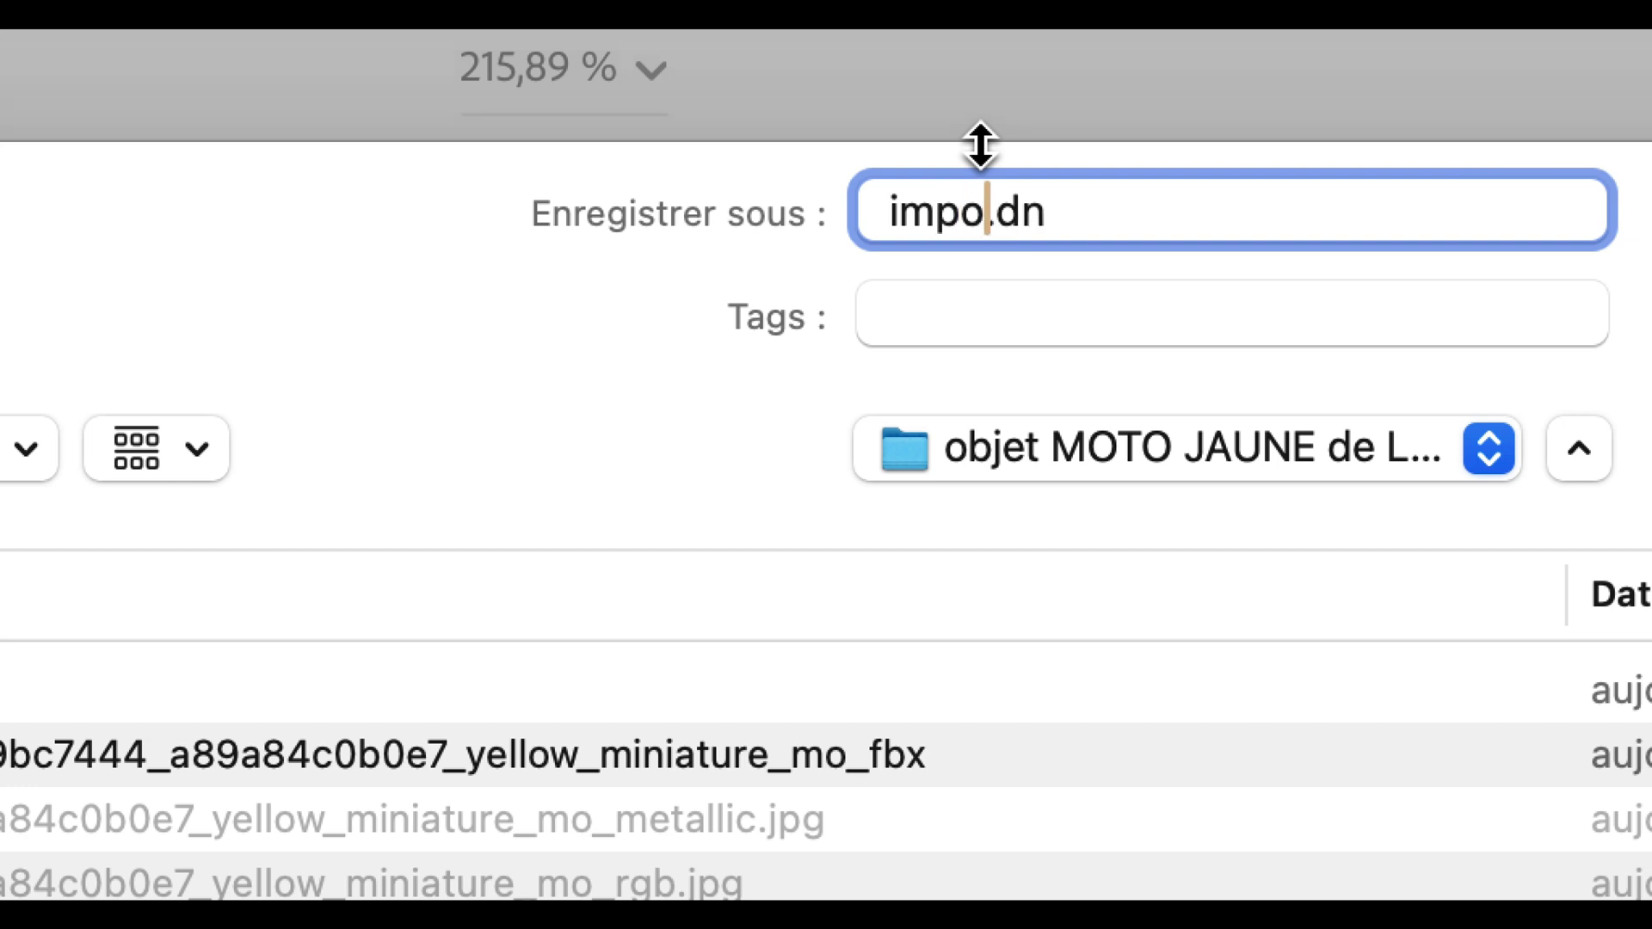
text(de motos )
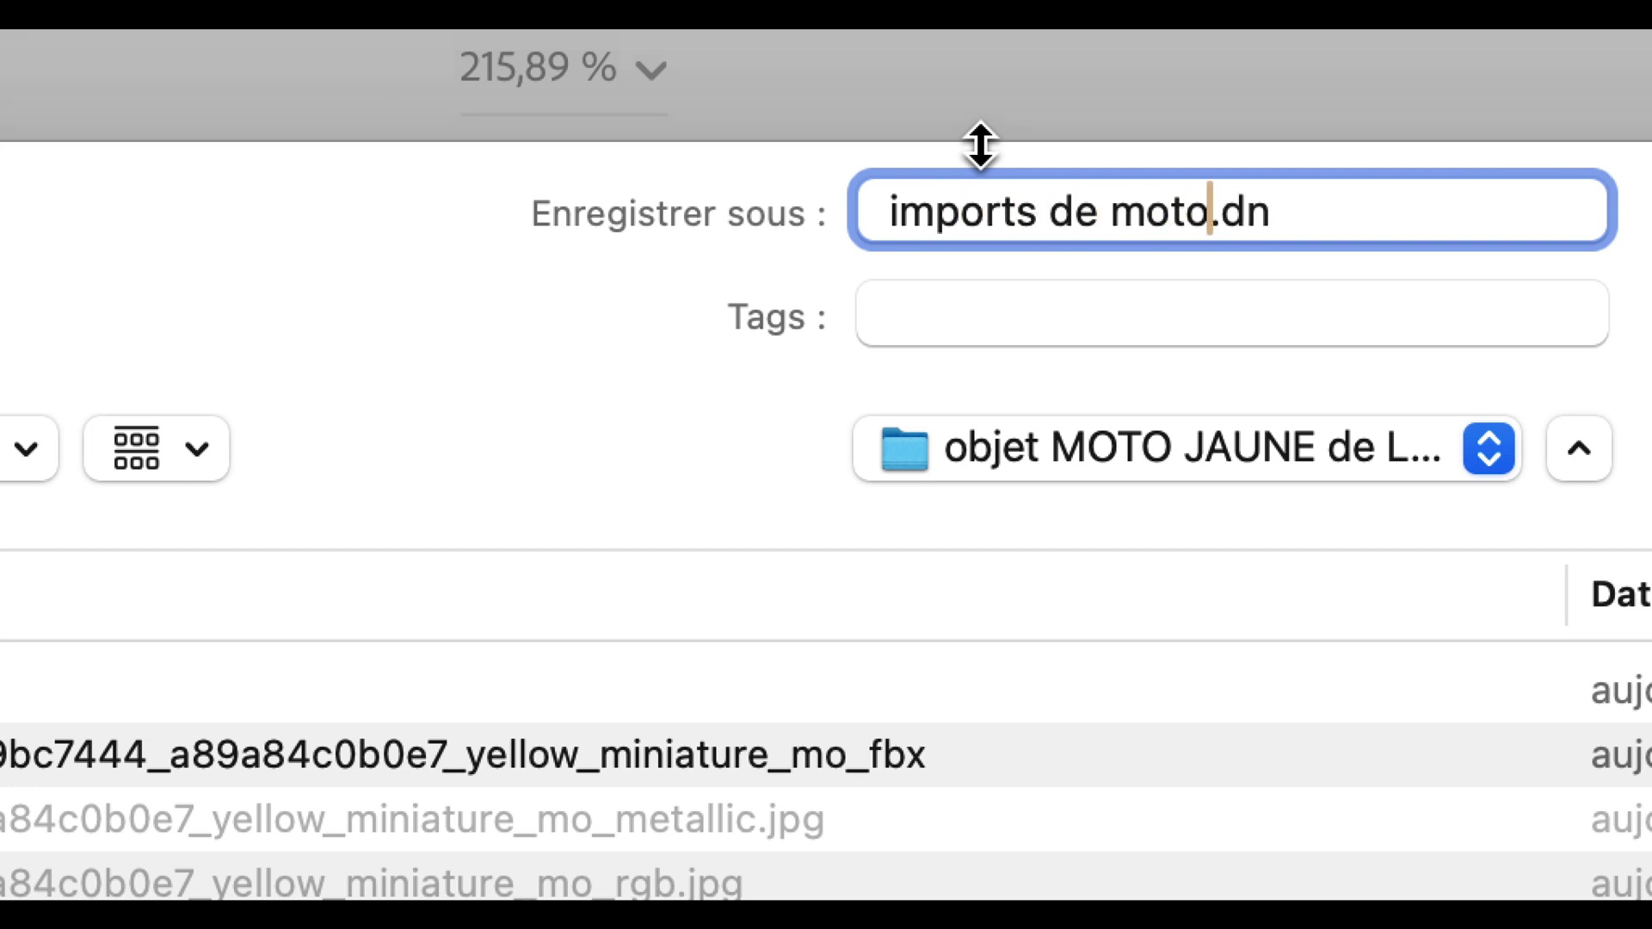
text(- 01)
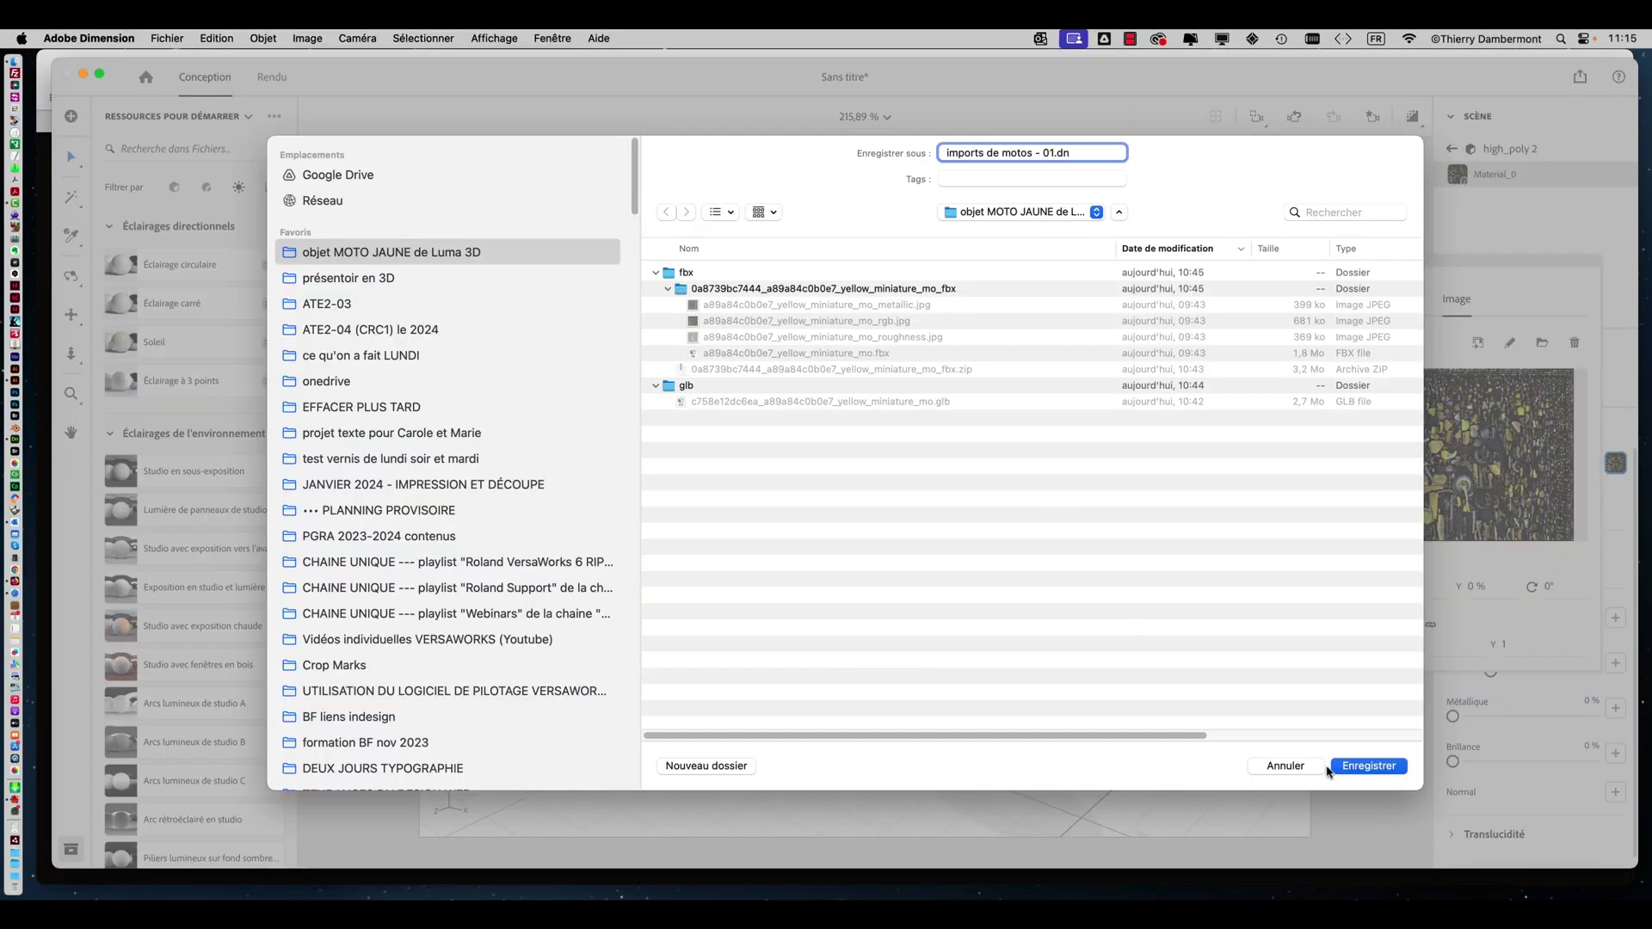
click(1362, 770)
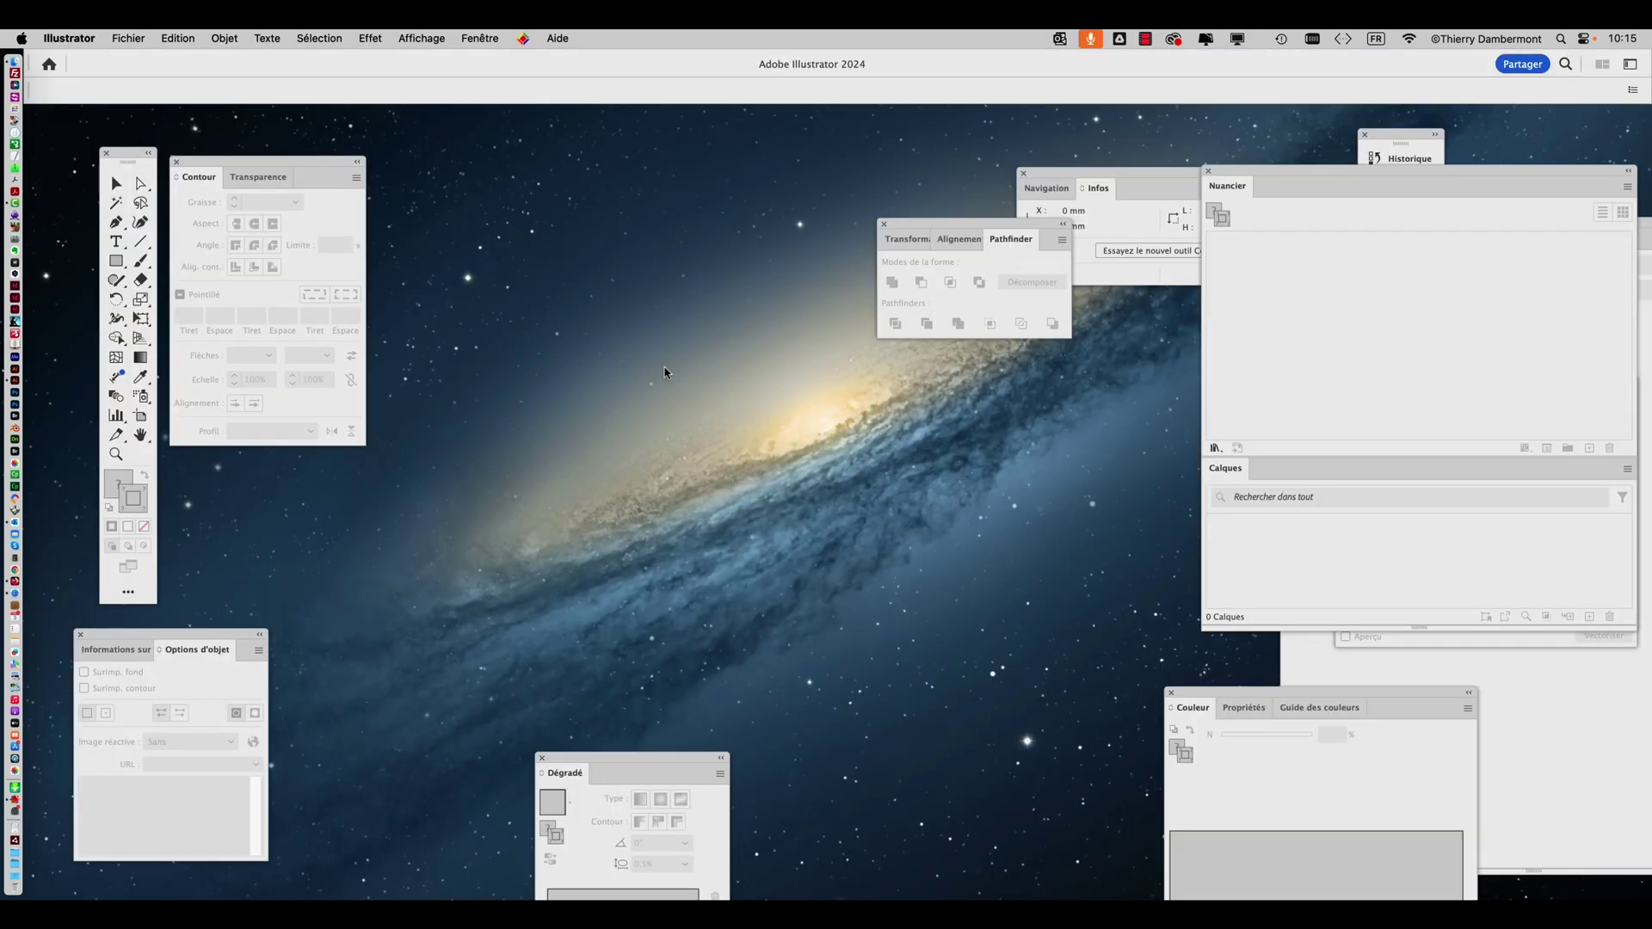
Switch to Finder and show the "présentoir en 3D" folder in a new window.
key(super+Tab)
key(super+Tab)
key(super+Tab)
key(super+Tab)
key(super+Tab)
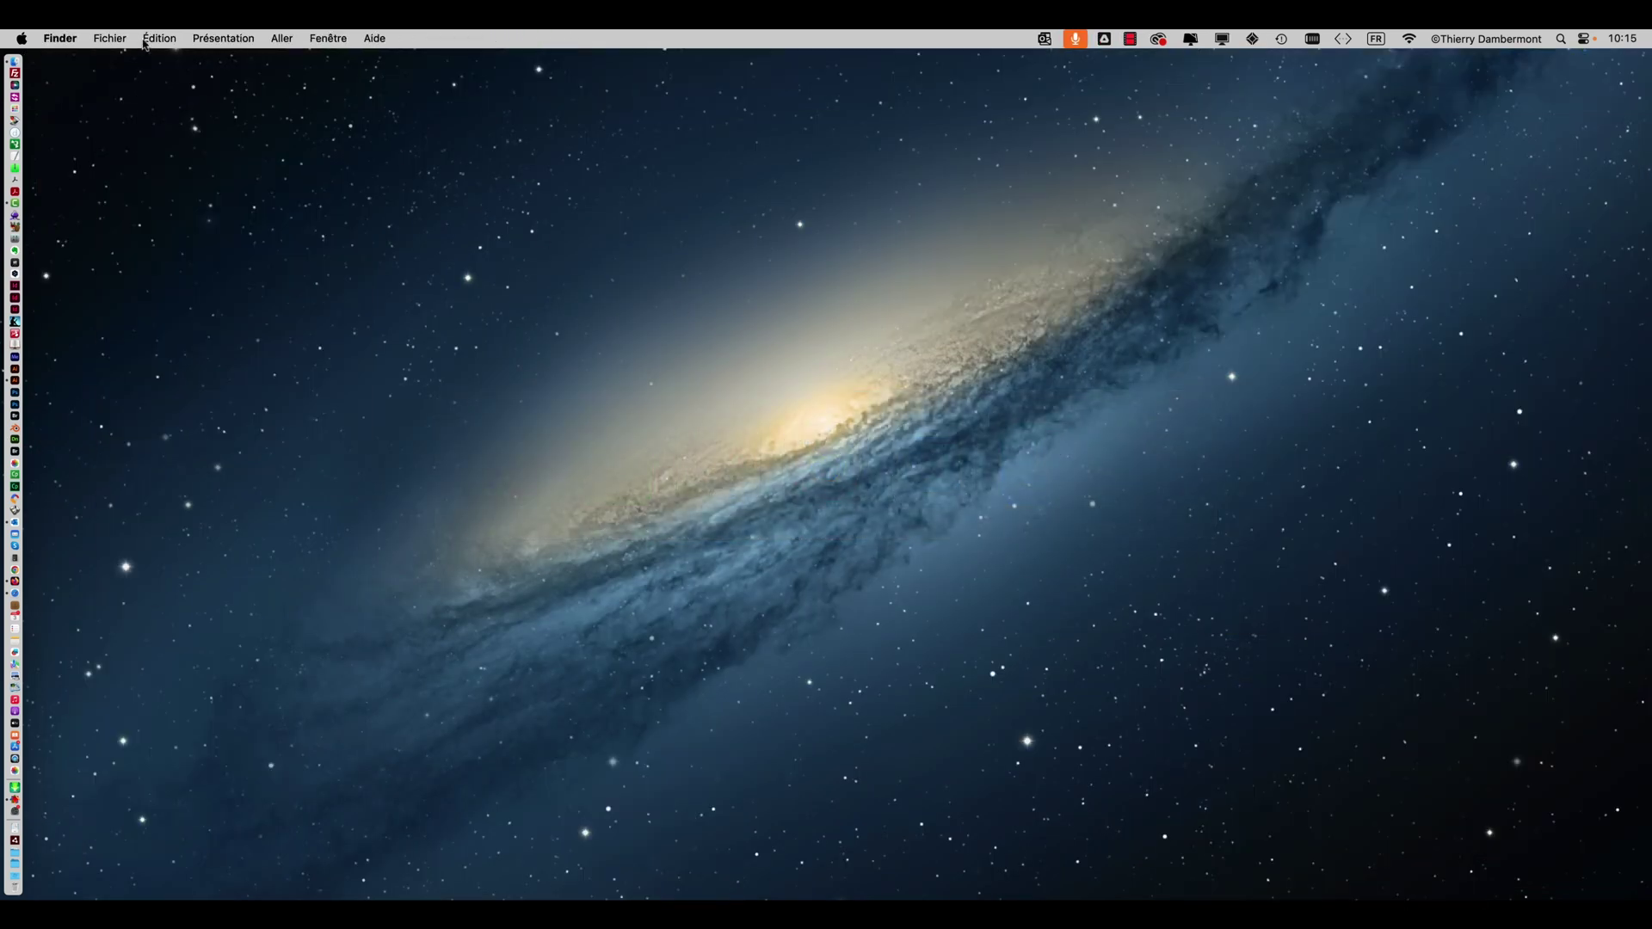
click(120, 39)
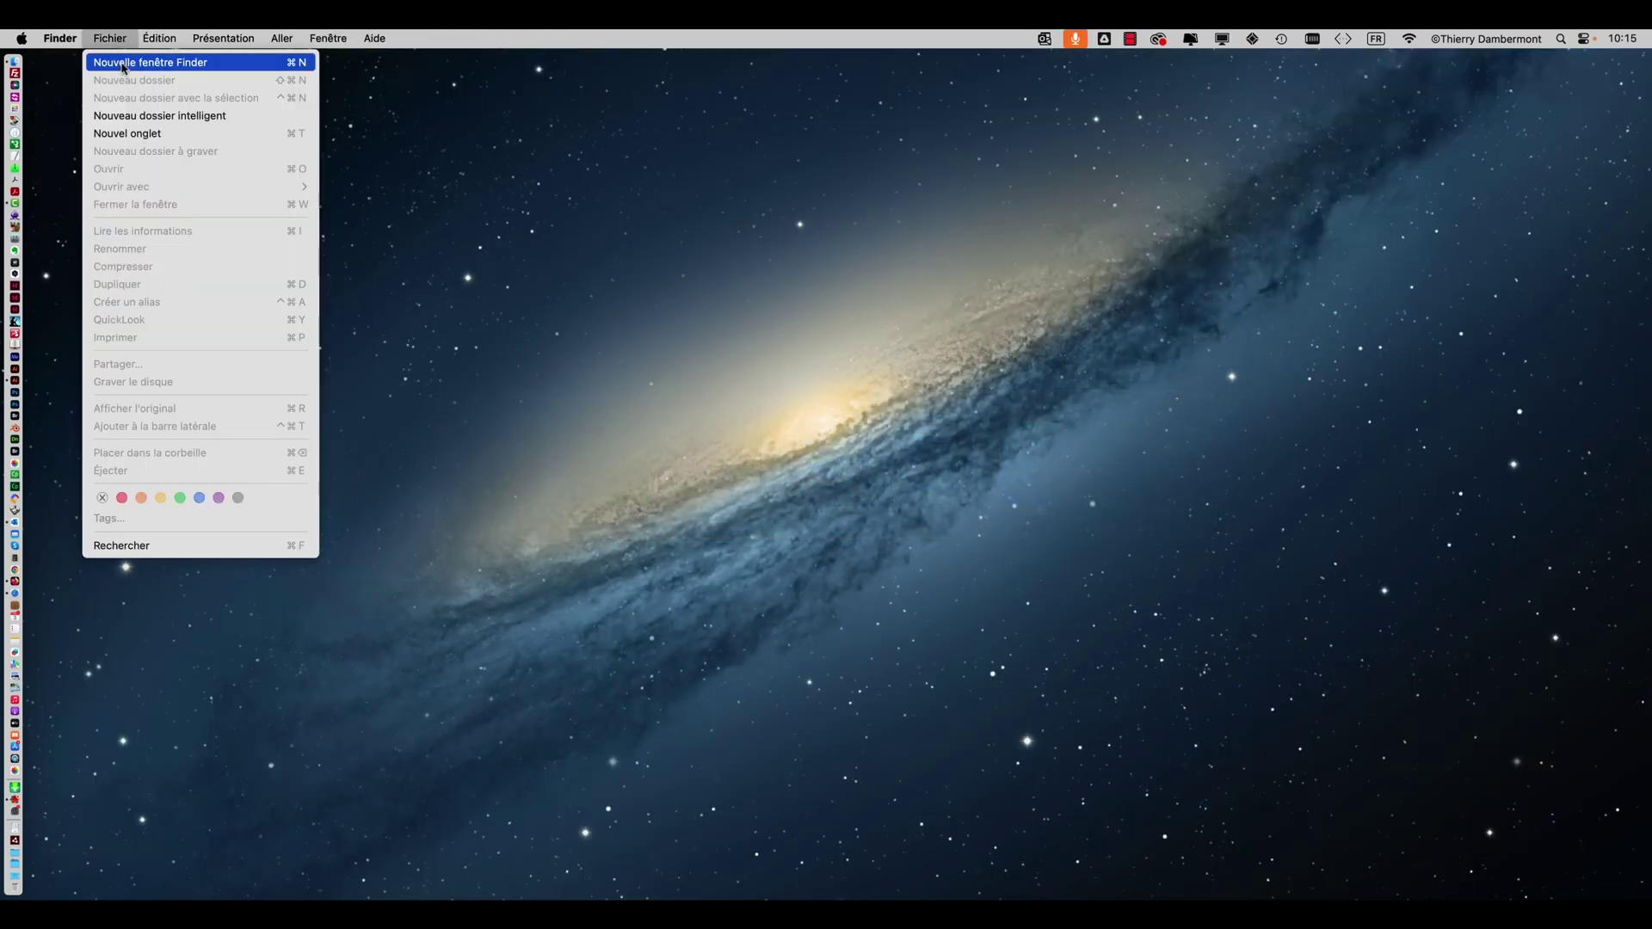
click(129, 63)
drag(390, 125, 279, 102)
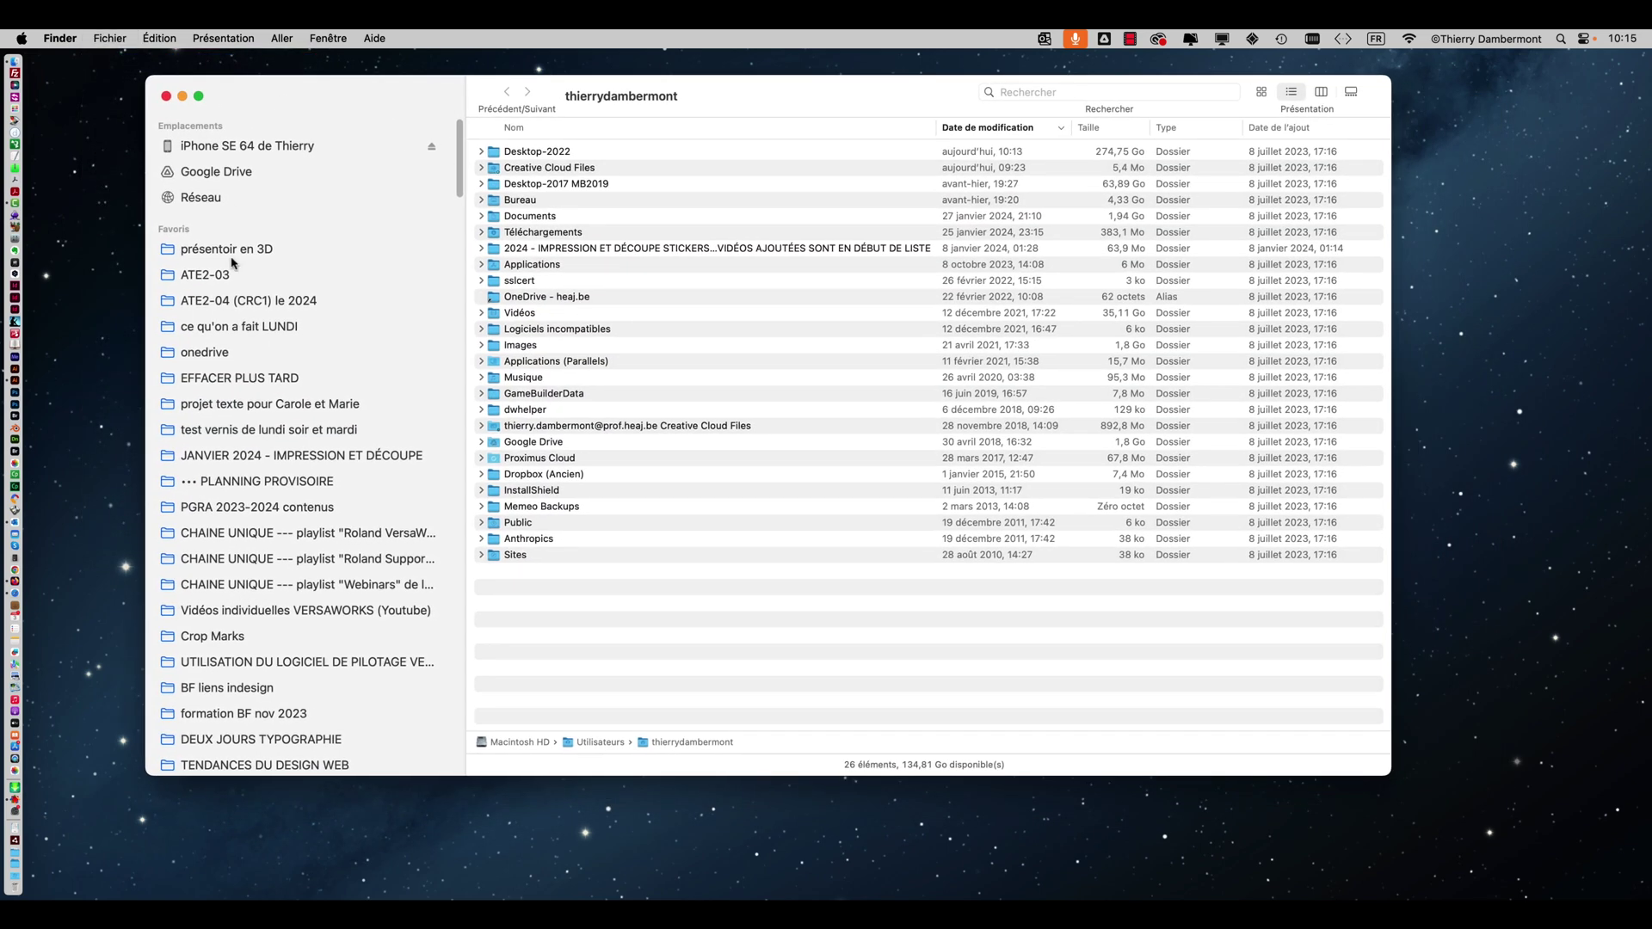
click(241, 252)
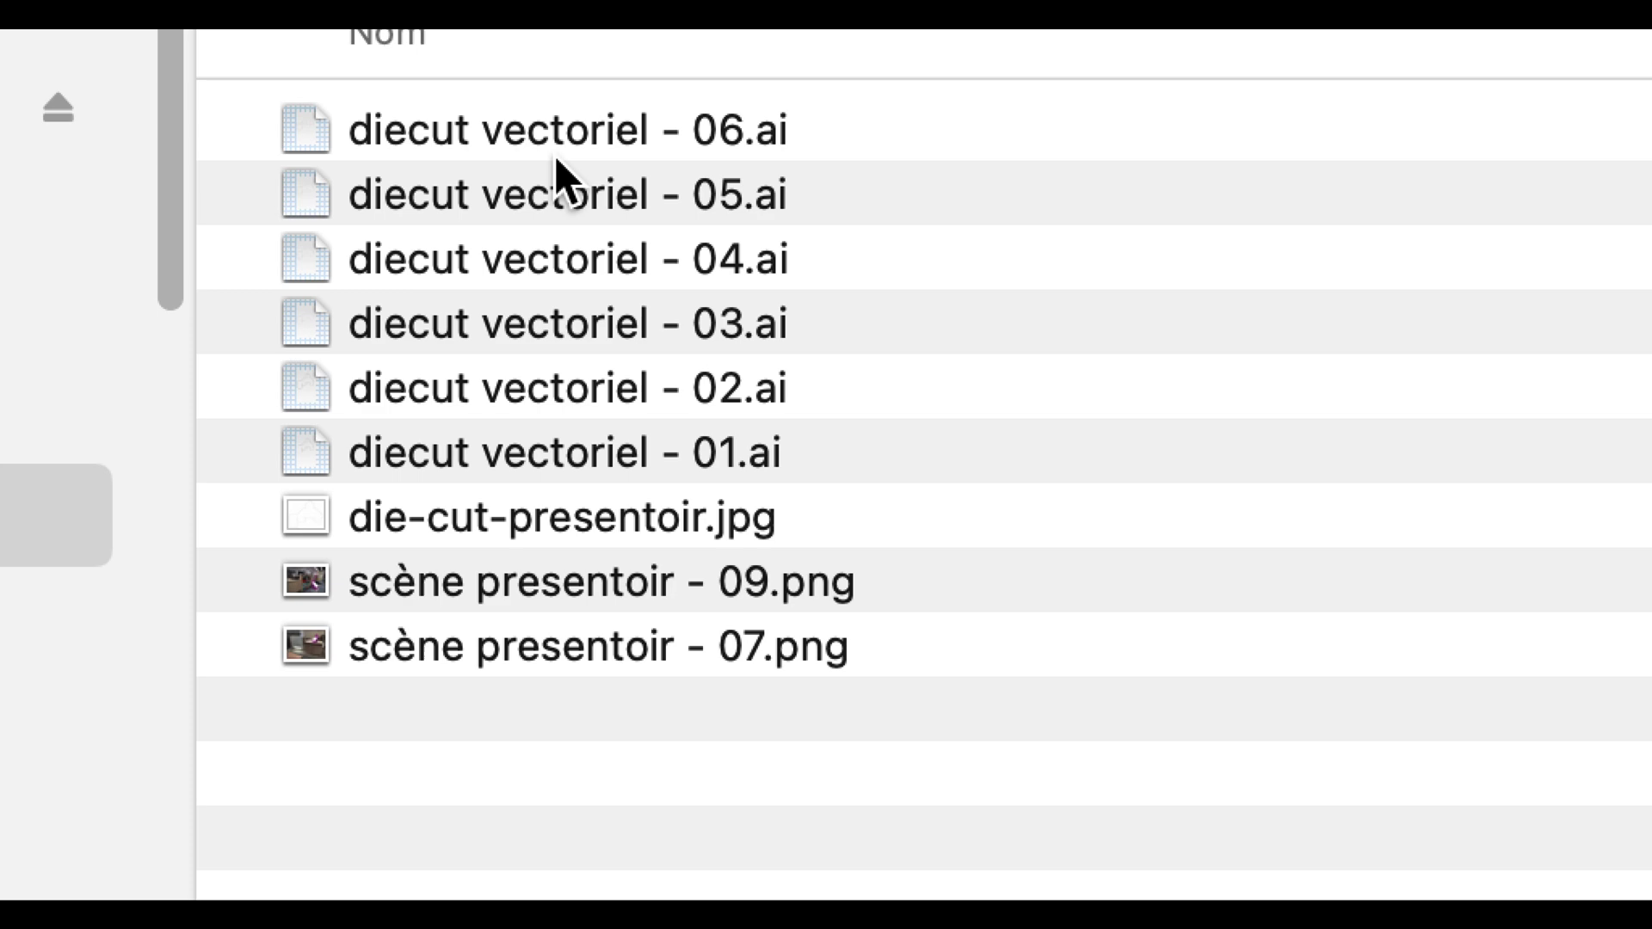
Open "diecut vectoriel - 06.ai" in Illustrator, hide the floating panels except the tools, and frame the die-cut at 150 %.
click(556, 157)
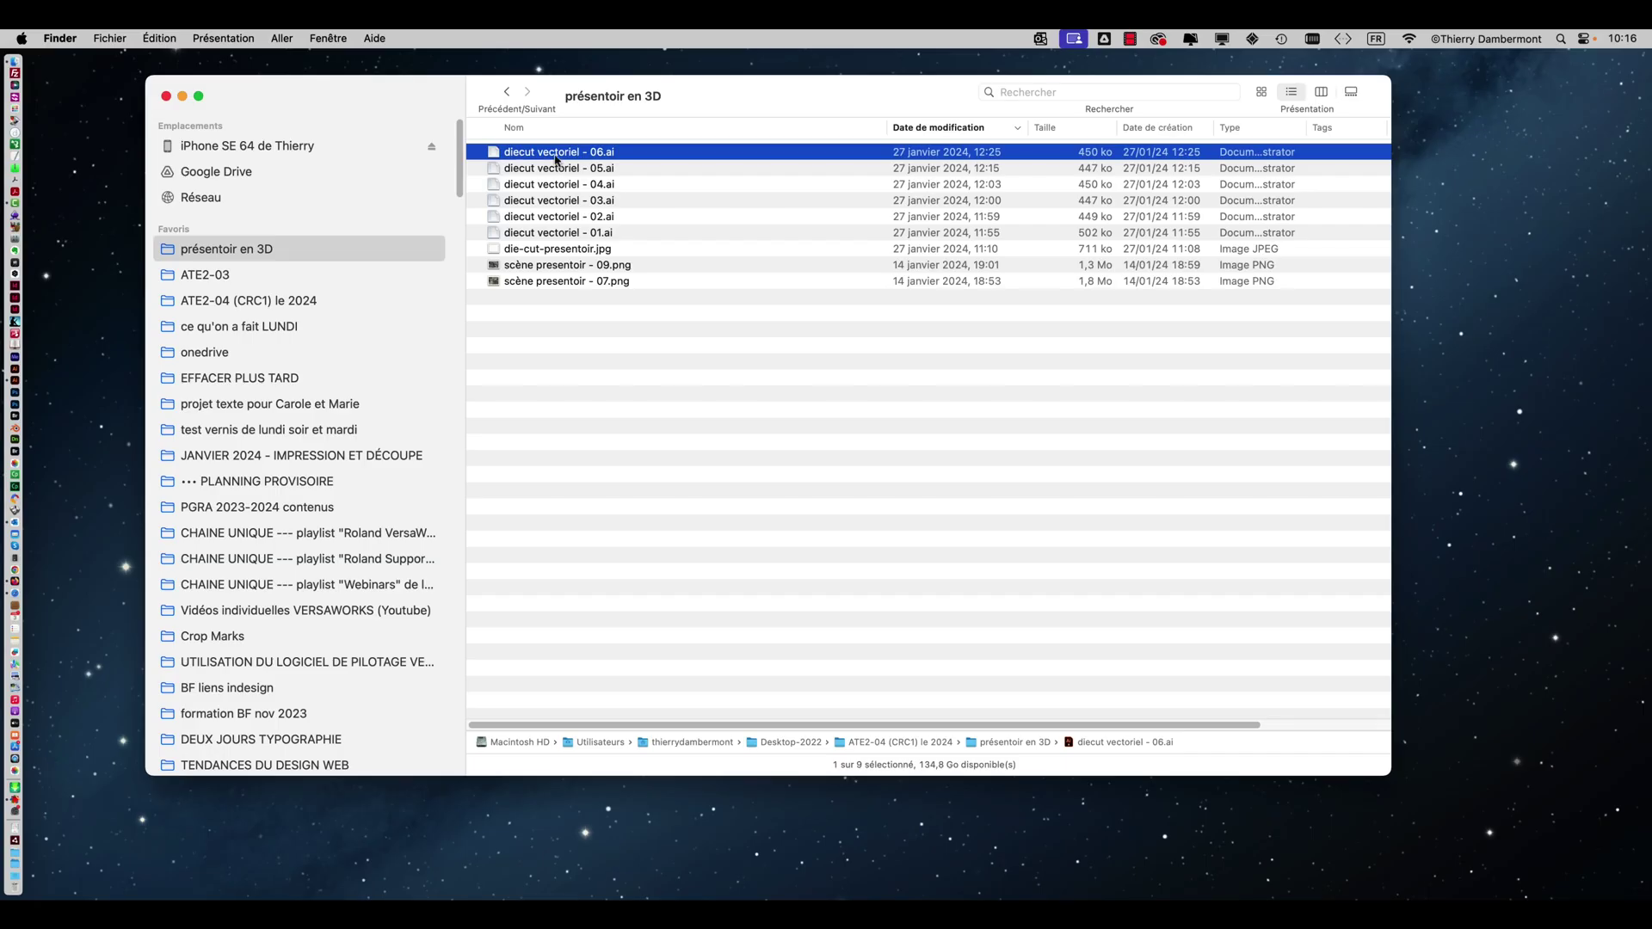
drag(556, 160, 38, 365)
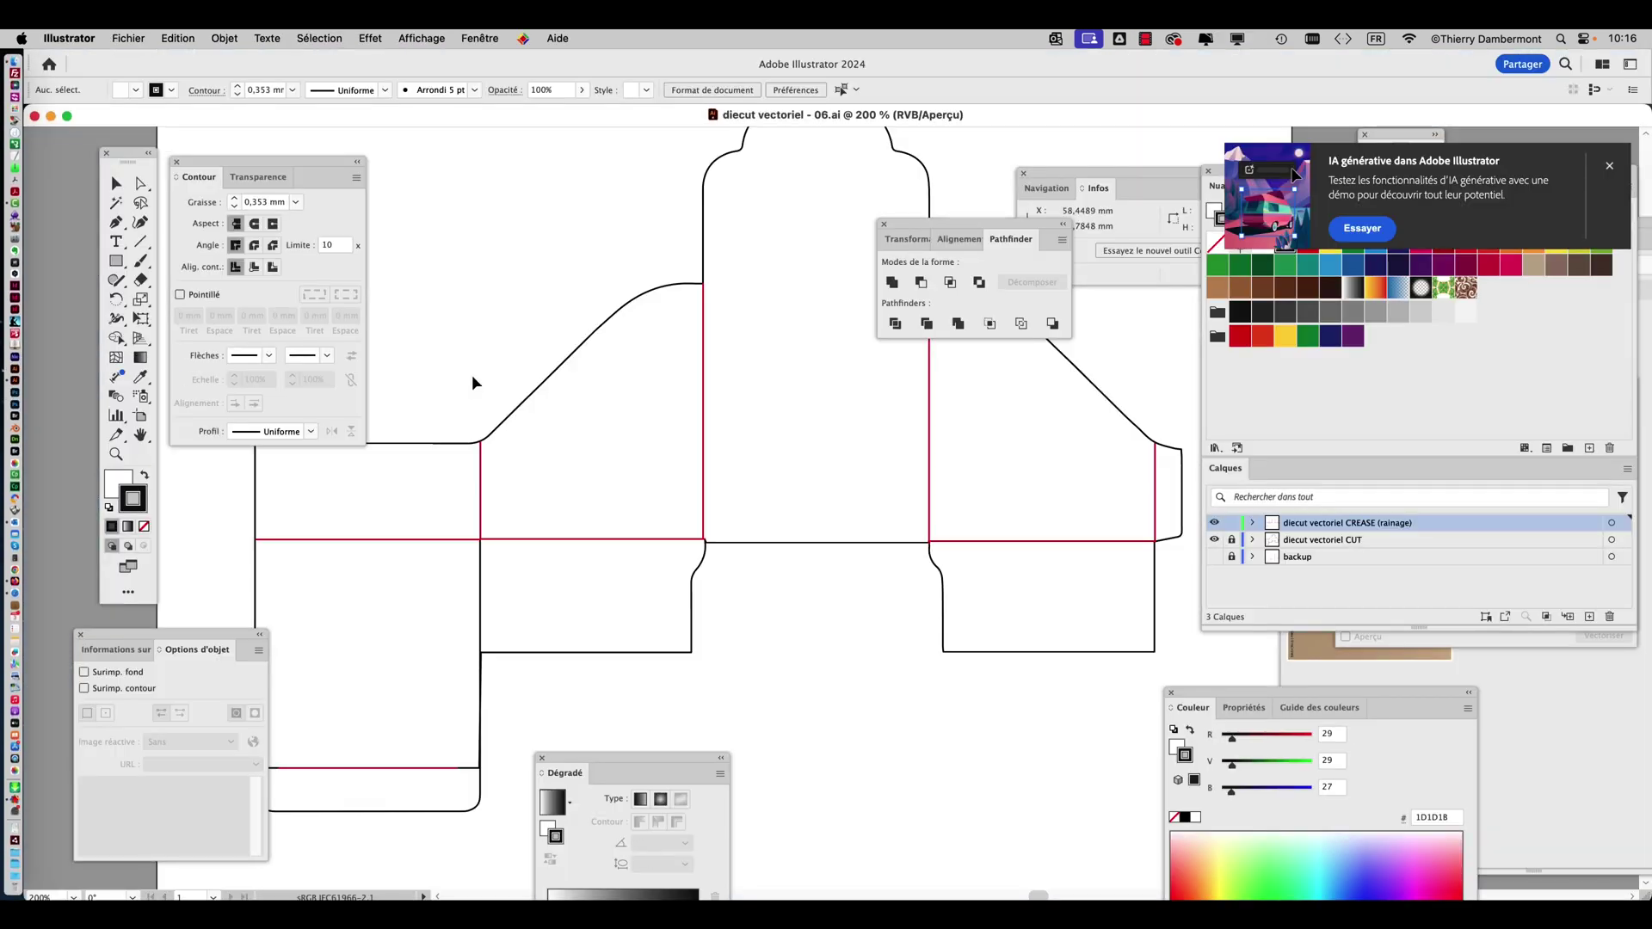
key(Tab)
key(super+1)
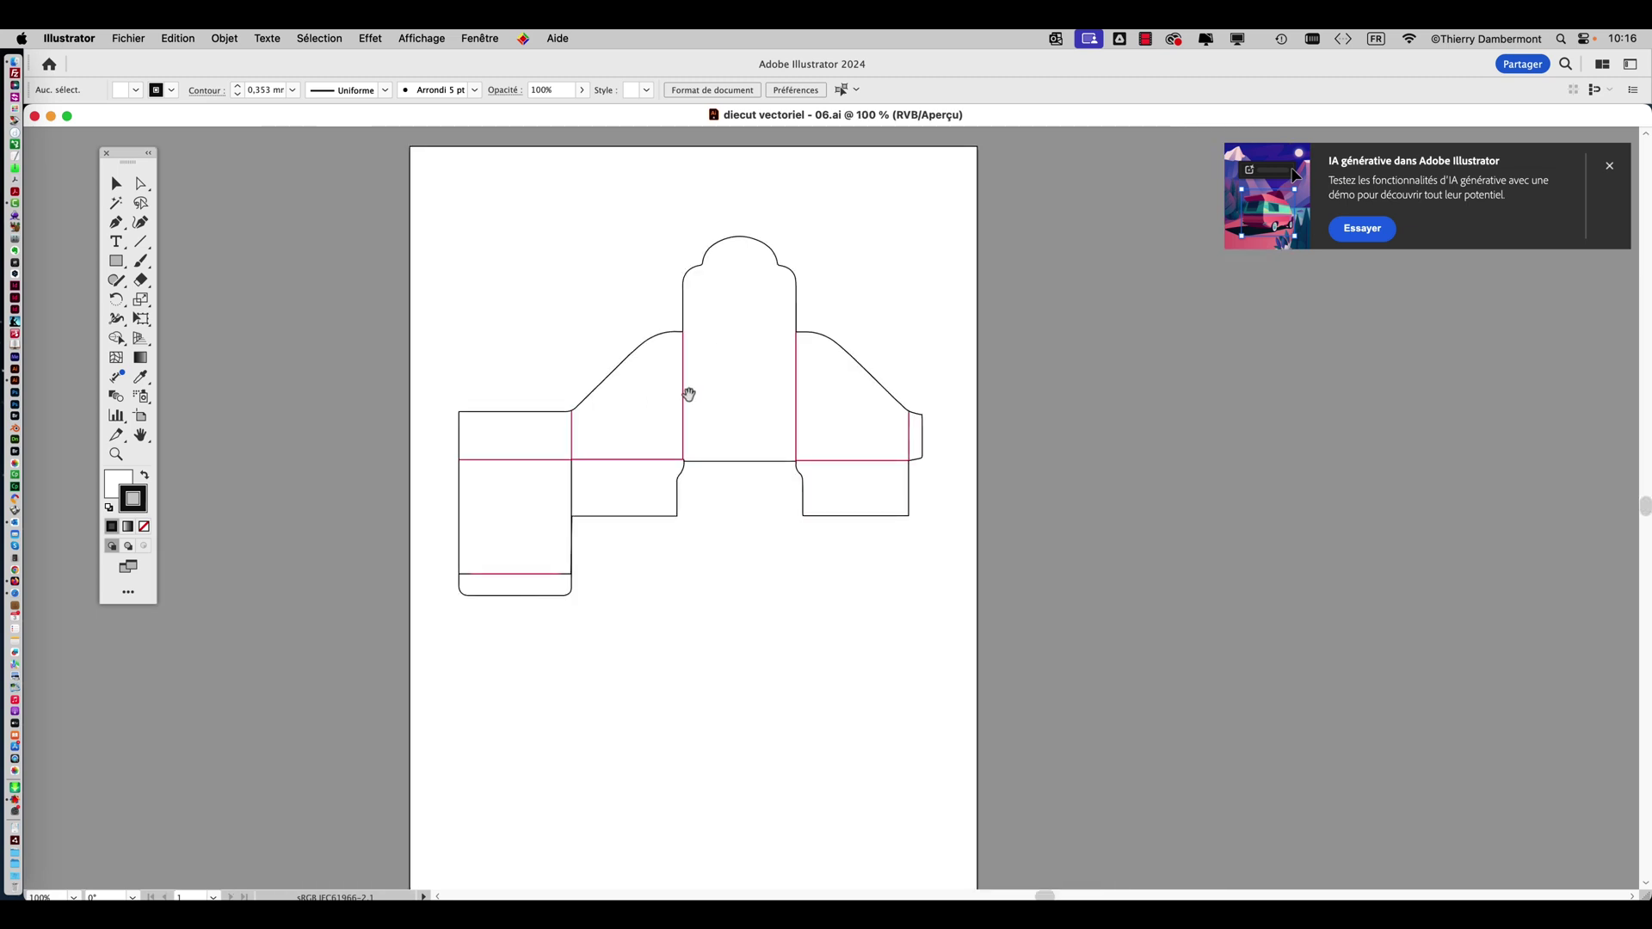
drag(688, 394, 564, 422)
super+click(565, 420)
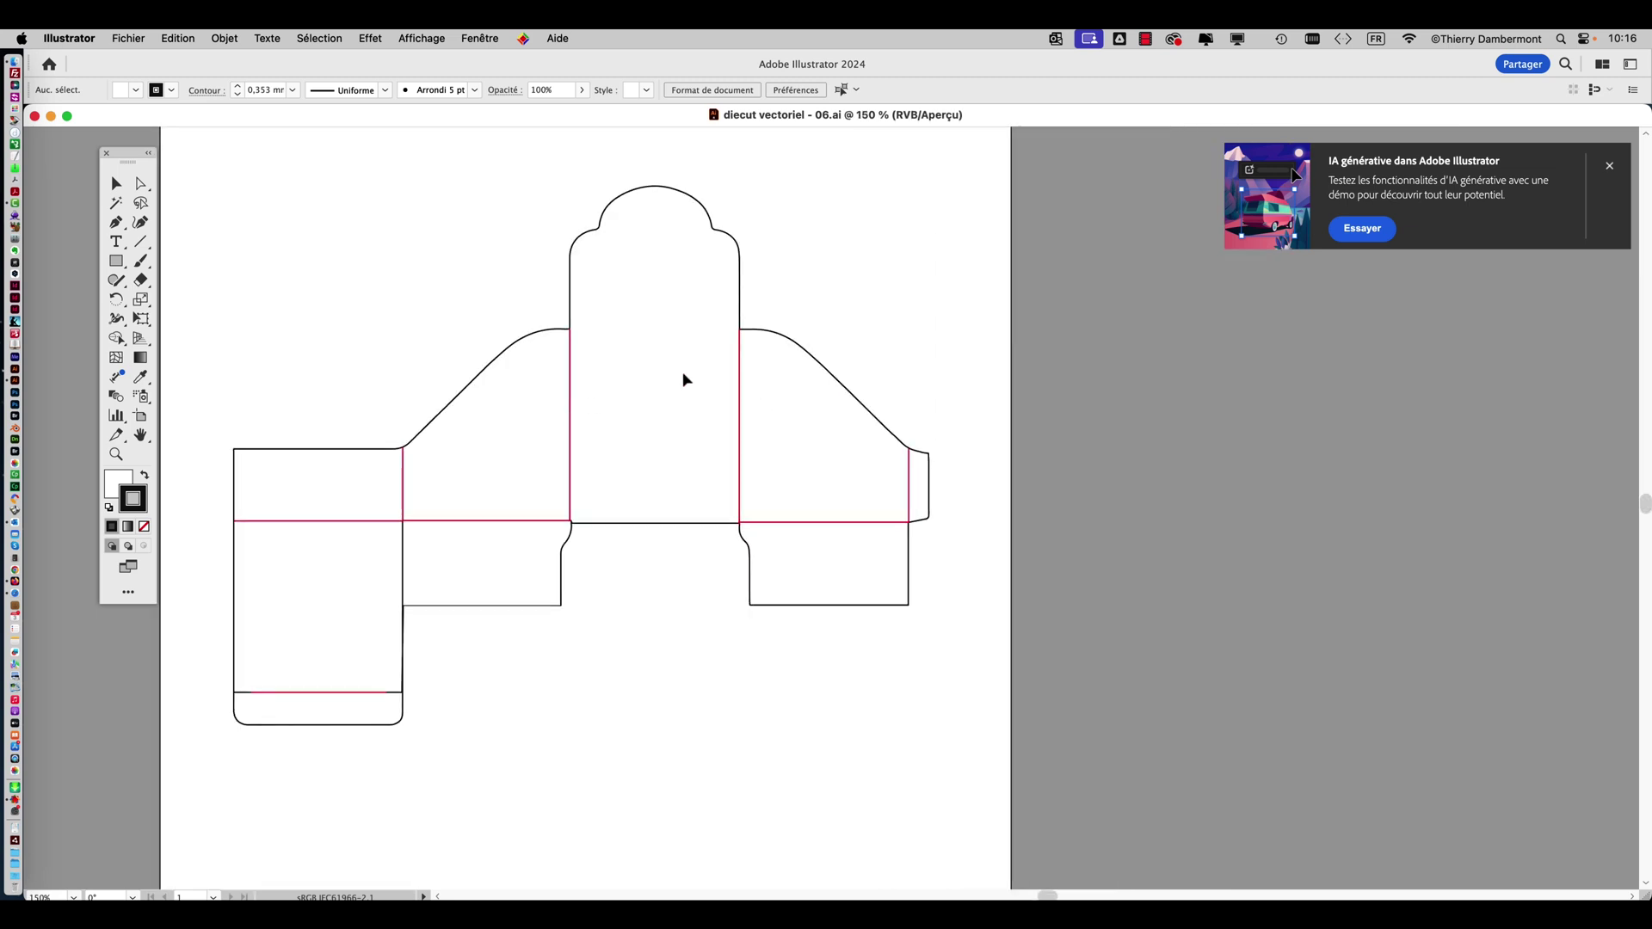
Examine the display stand's black cut lines and red crease lines up close across the whole die-cut.
super+click(528, 346)
super+click(529, 344)
super+click(528, 344)
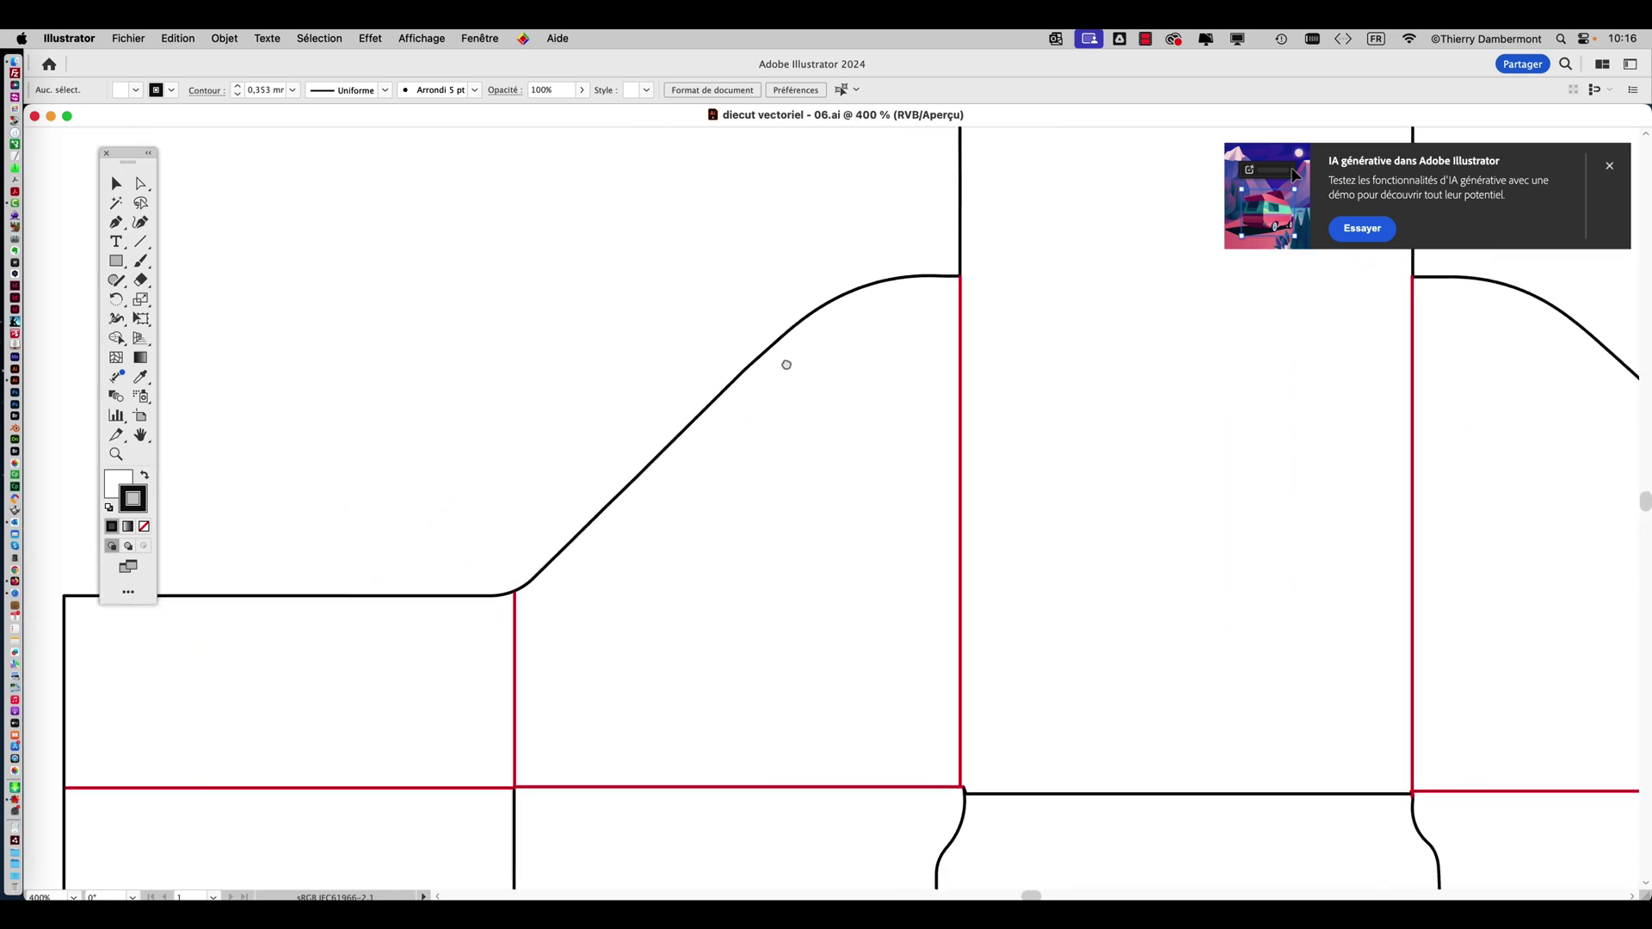
scroll(786, 365, left, 2)
scroll(785, 365, down, 5)
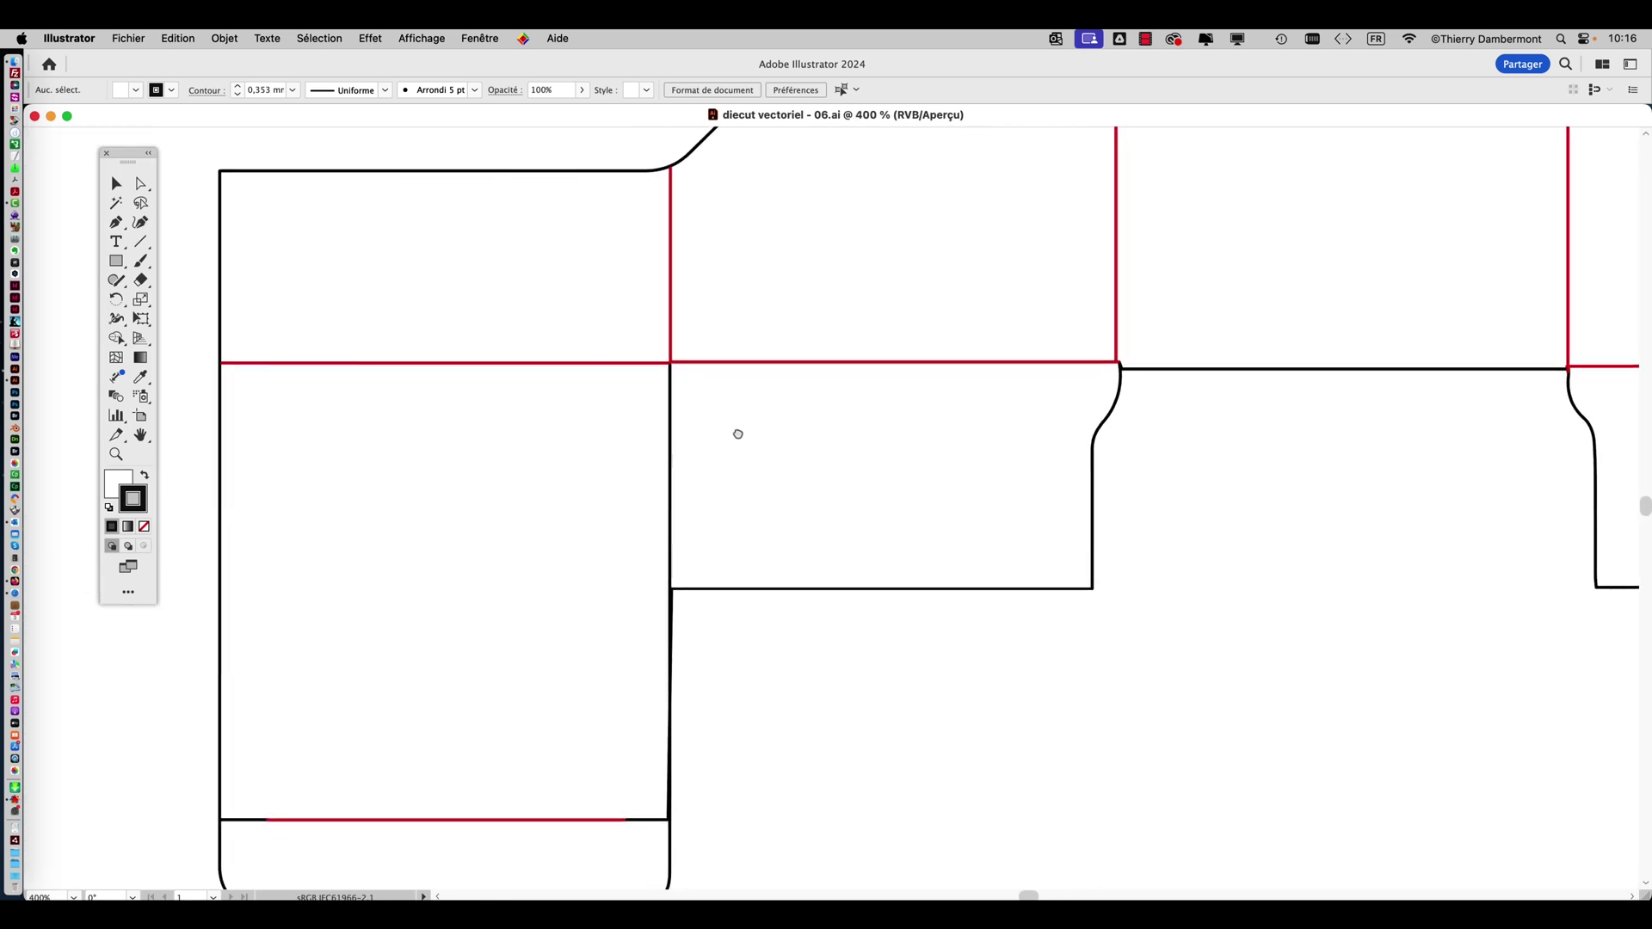
scroll(774, 426, down, 4)
scroll(808, 417, right, 8)
scroll(524, 513, up, 3)
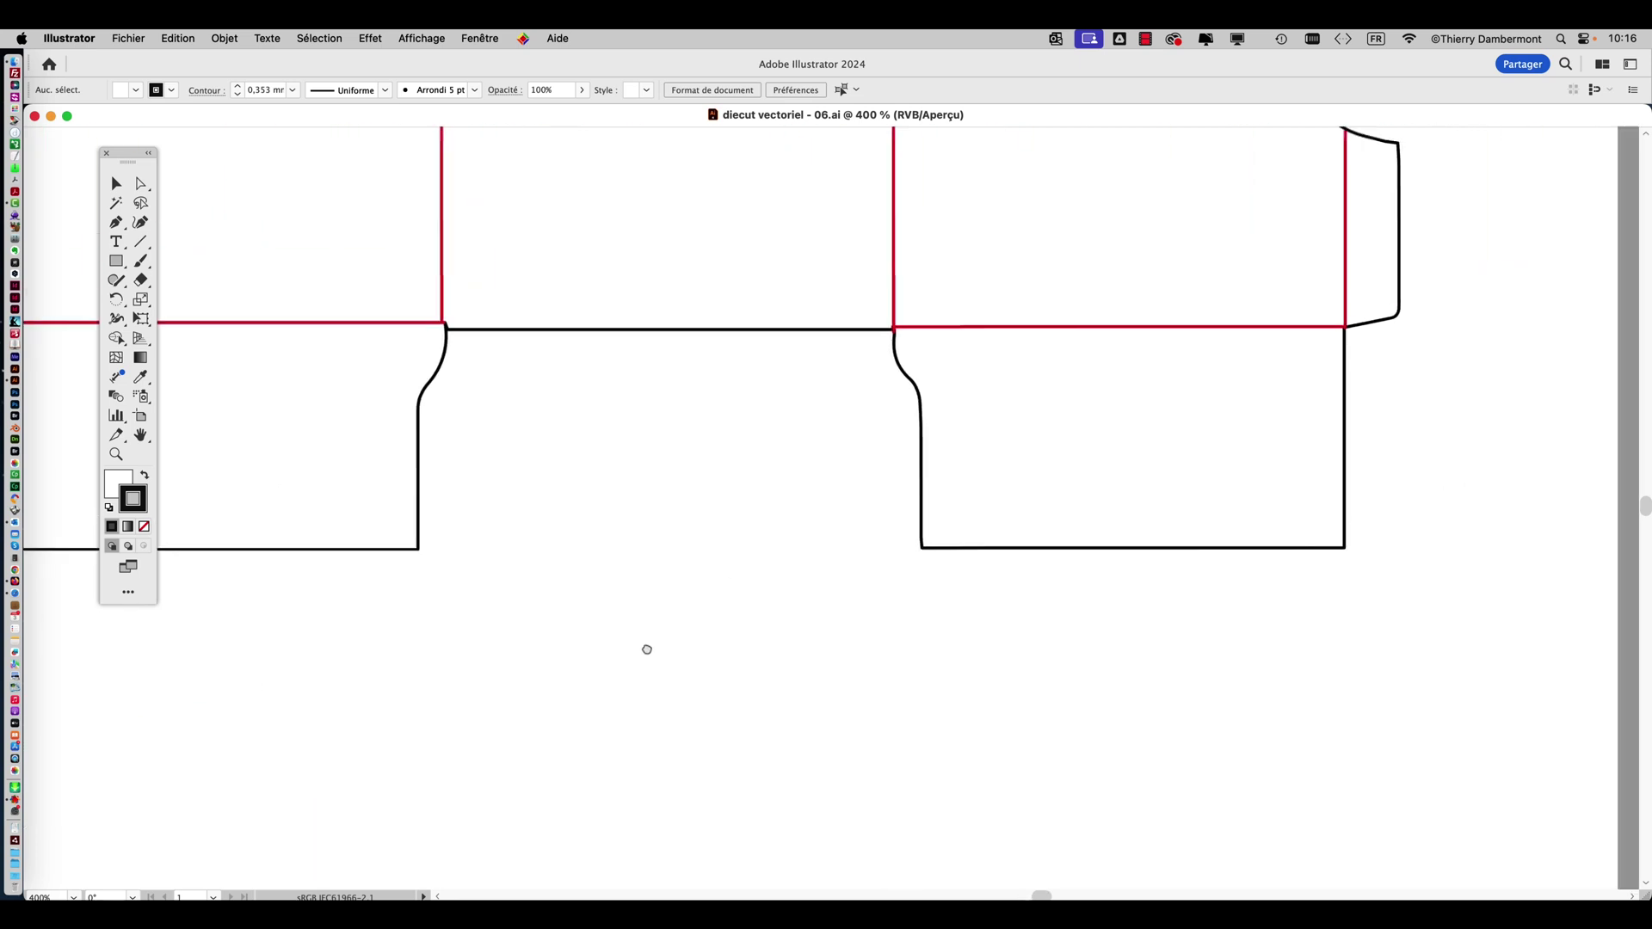
scroll(647, 649, up, 10)
scroll(648, 649, right, 3)
scroll(656, 602, left, 4)
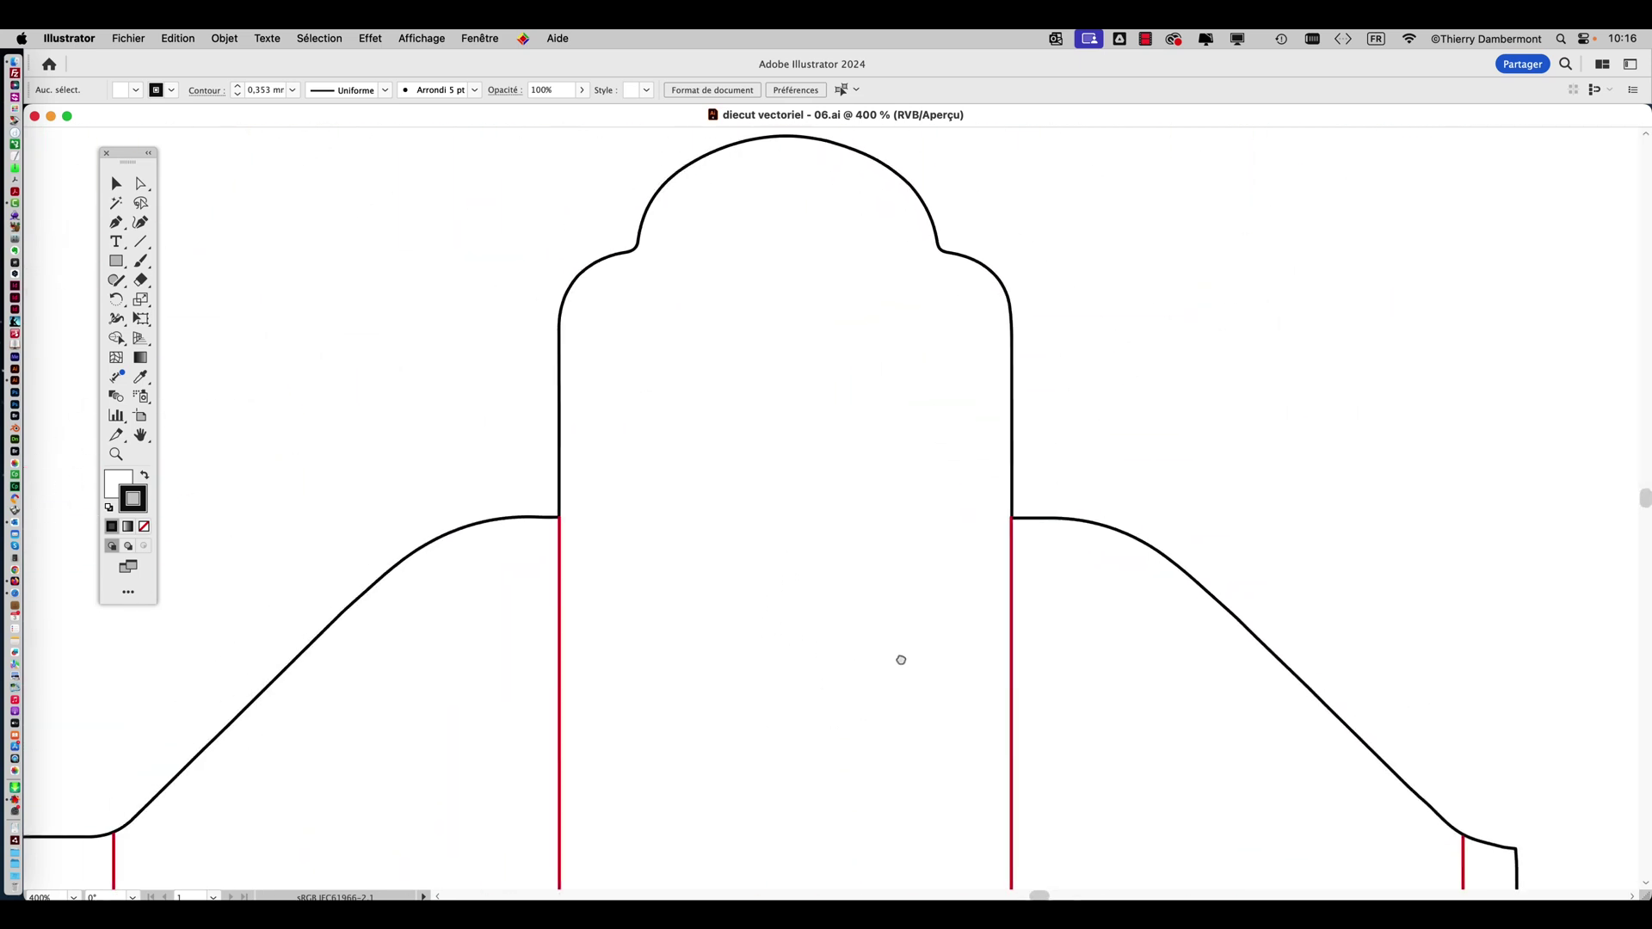
scroll(775, 572, down, 2)
scroll(660, 546, down, 3)
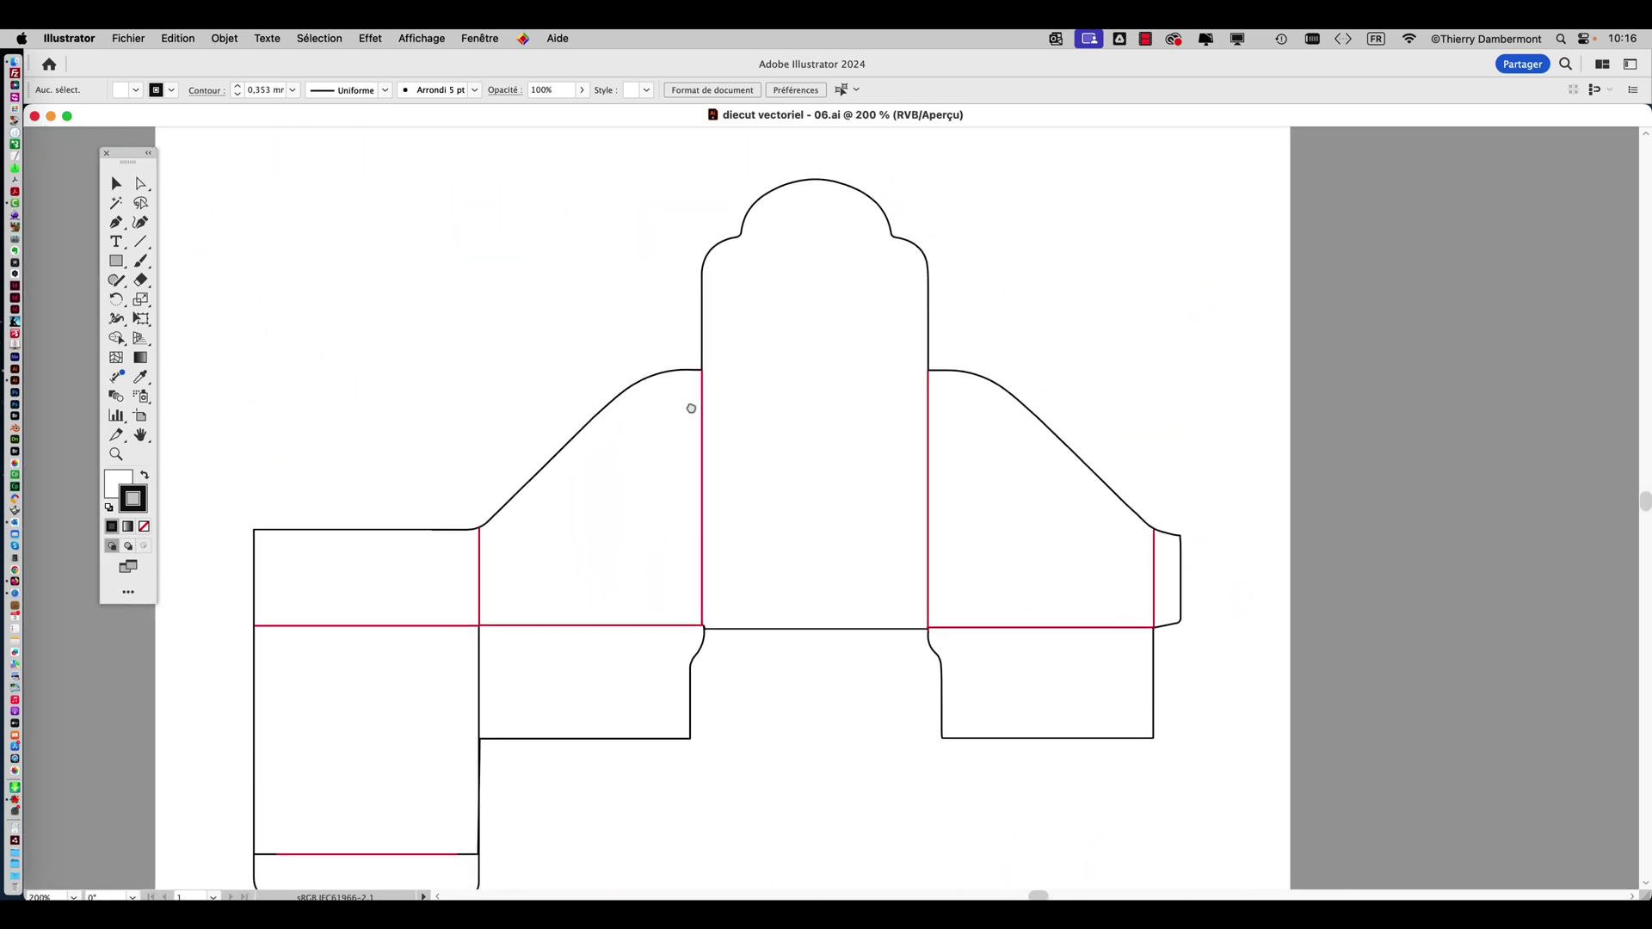
scroll(691, 408, left, 2)
scroll(755, 367, down, 1)
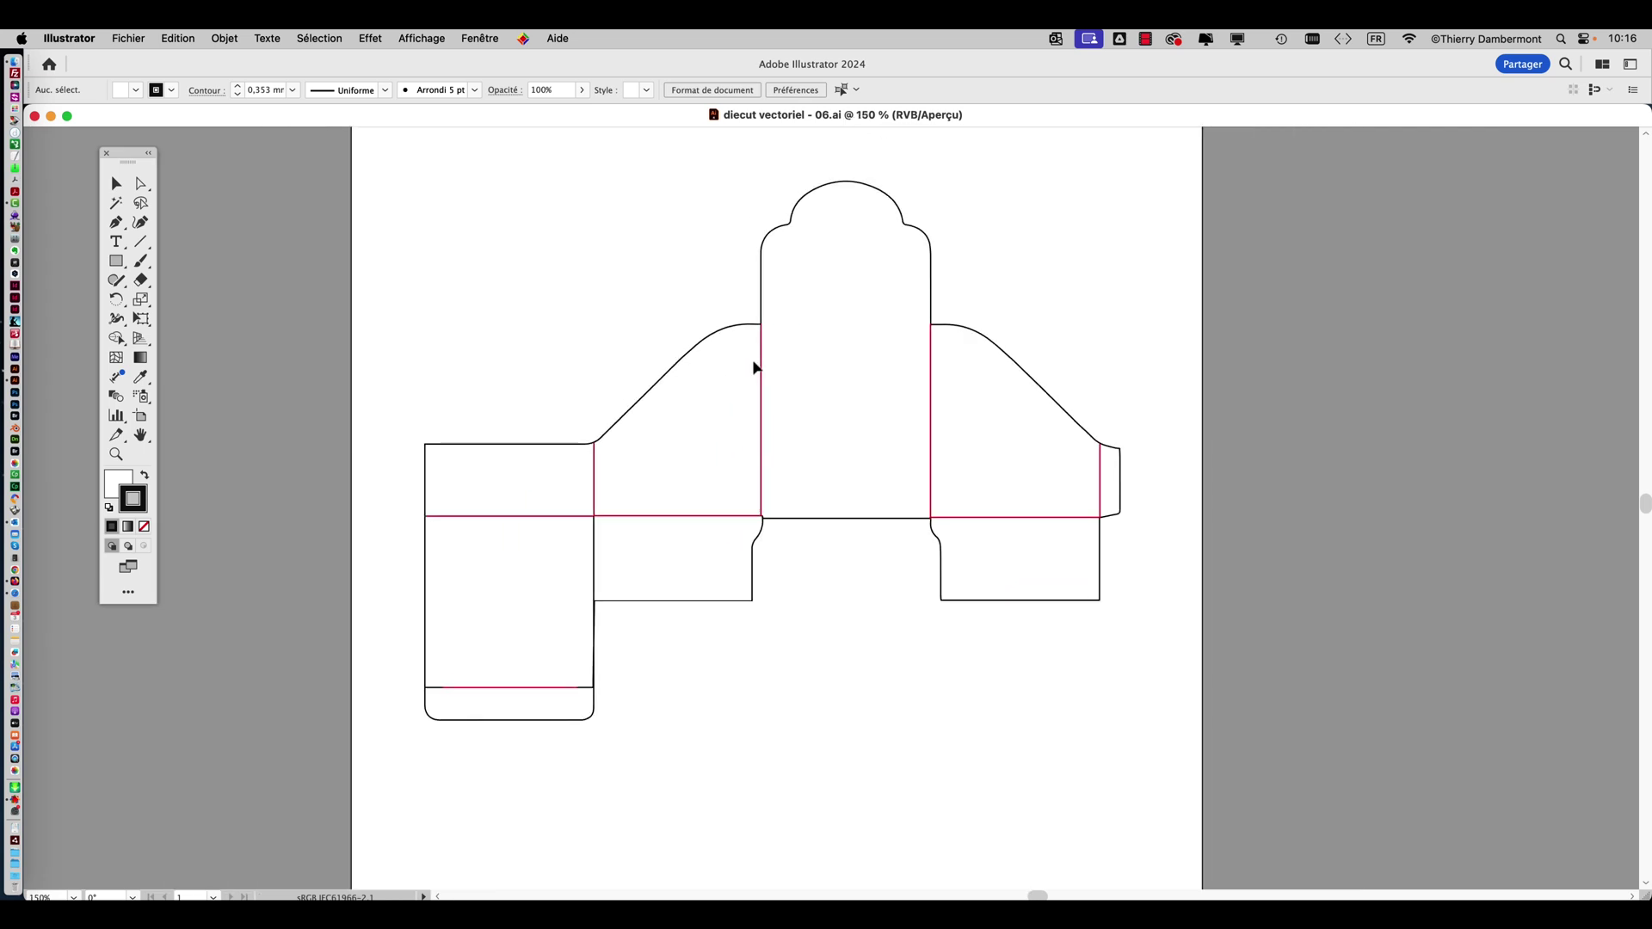
Switch to Firefox to view the Google Images results for "packaging".
key(super+Tab)
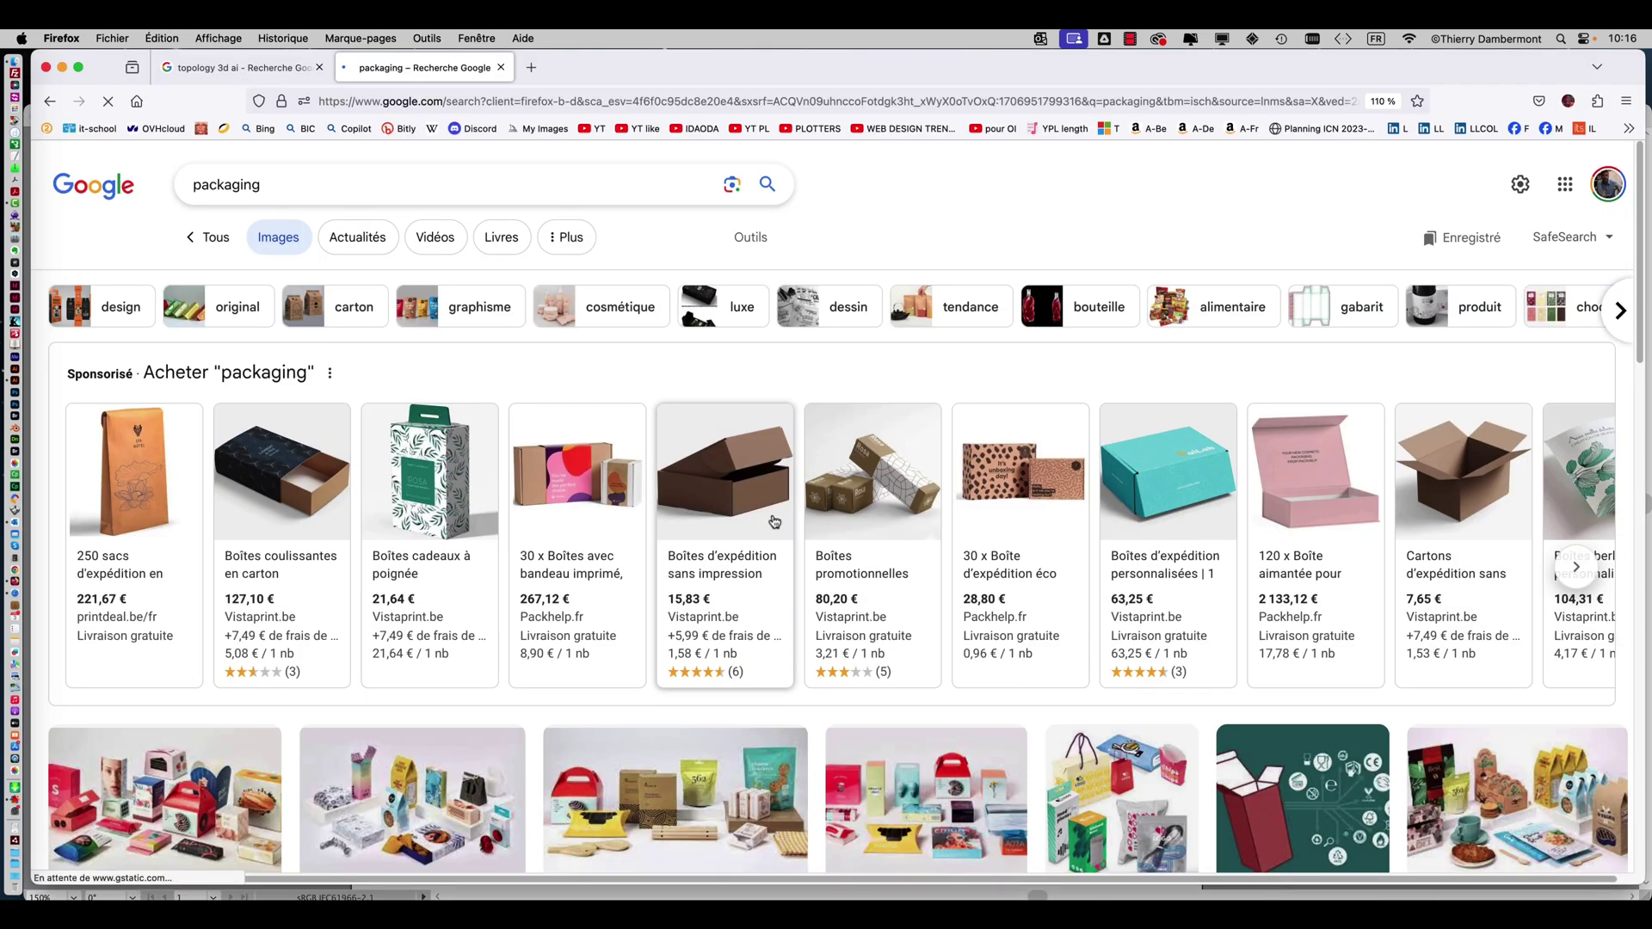
Browse the packaging image results and preview GraphicStyle's floral drawer boxes.
scroll(773, 522, down, 3)
scroll(773, 522, down, 5)
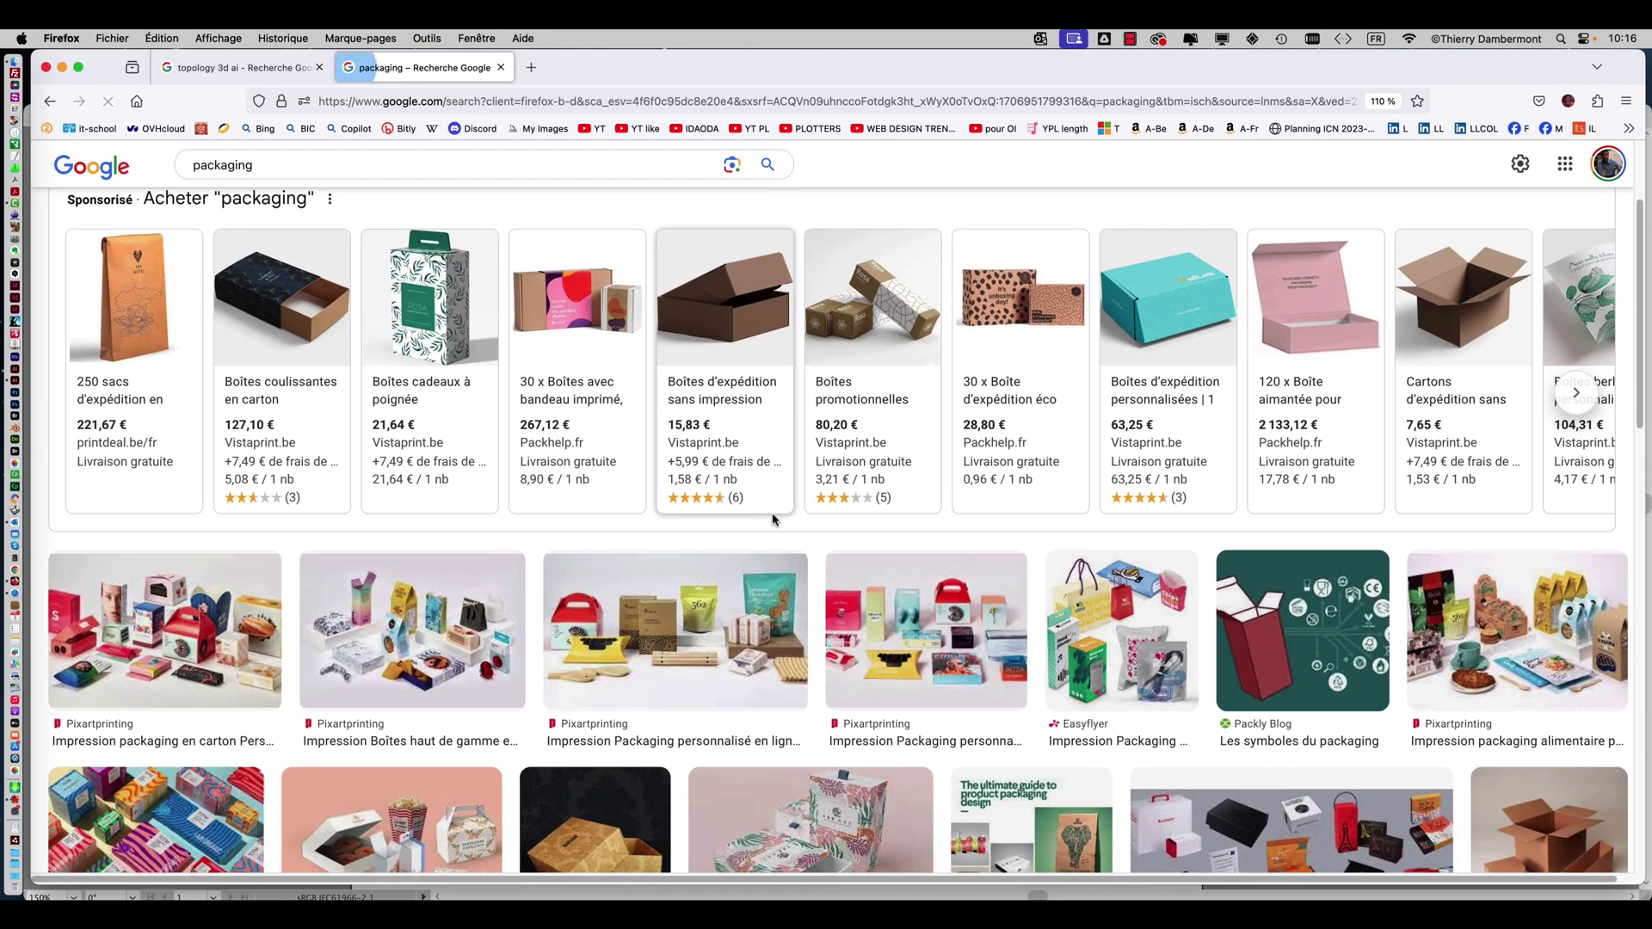
scroll(774, 521, down, 1)
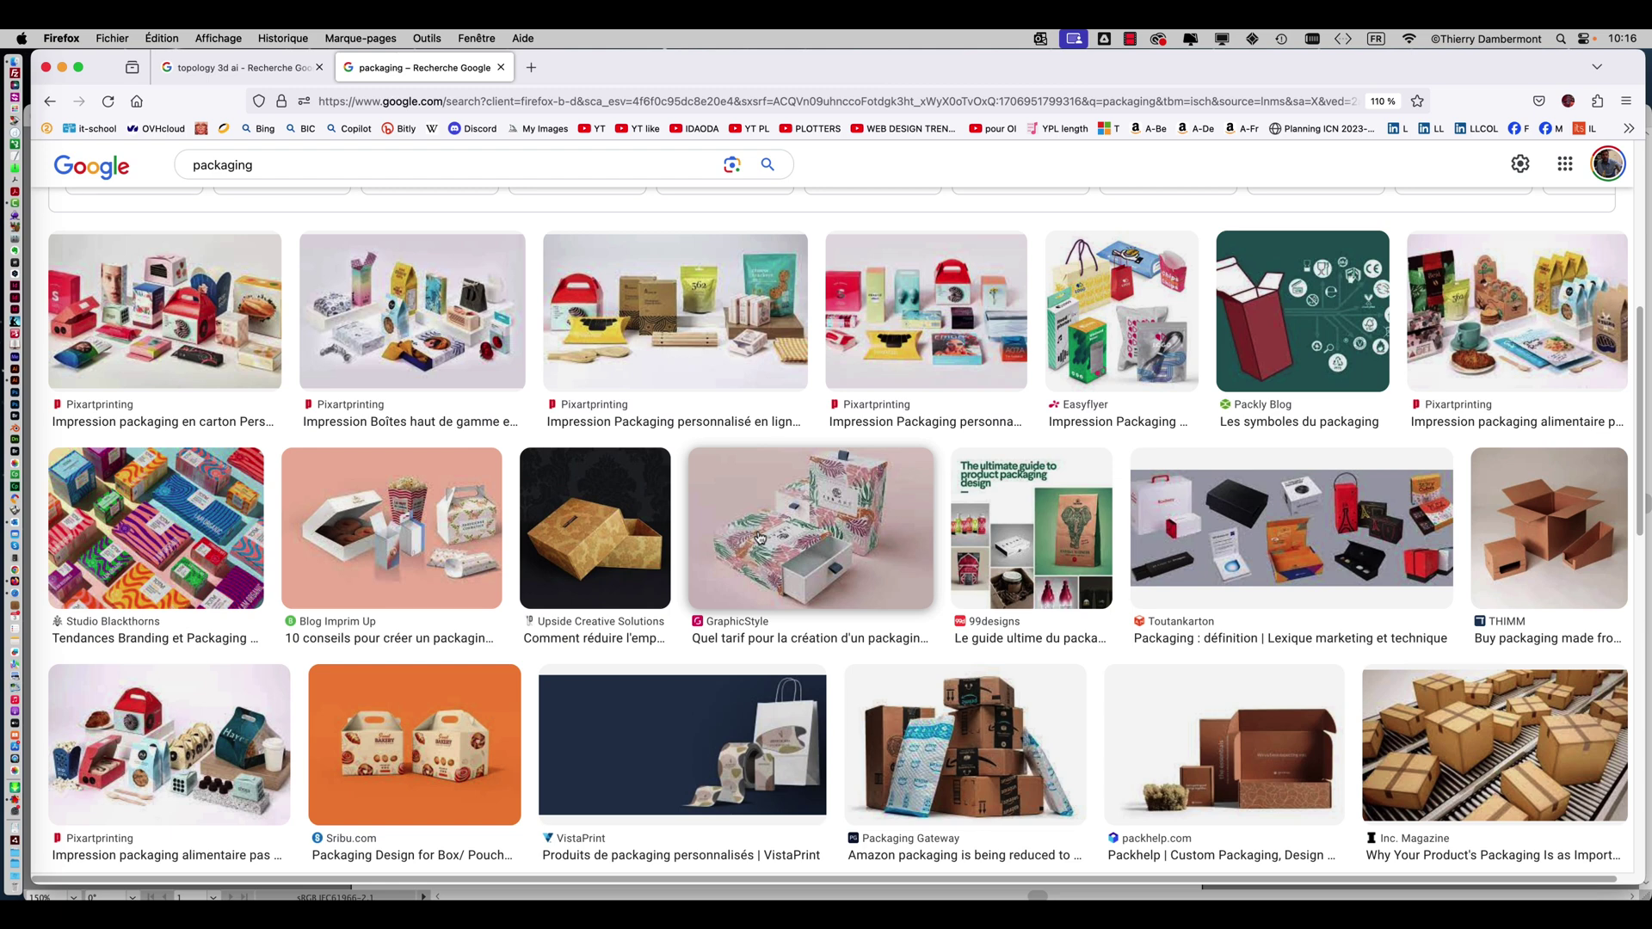
click(759, 537)
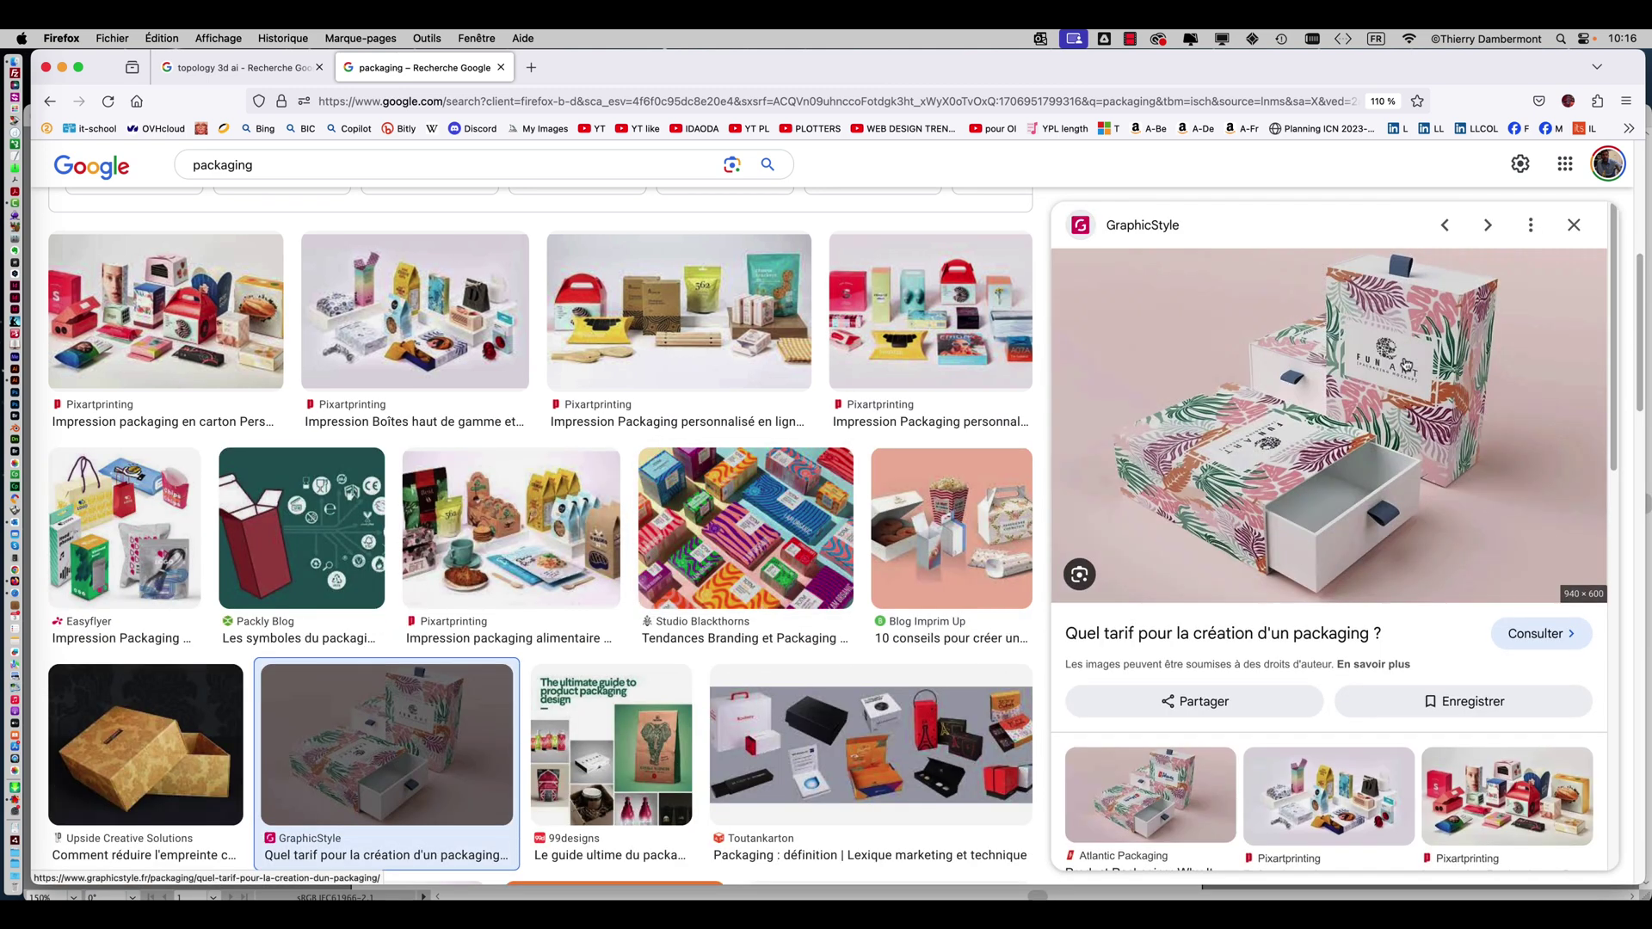
Look through more packaging images and preview Sribu.com's Sweet Bakery carrying boxes on the orange background.
scroll(861, 497, down, 3)
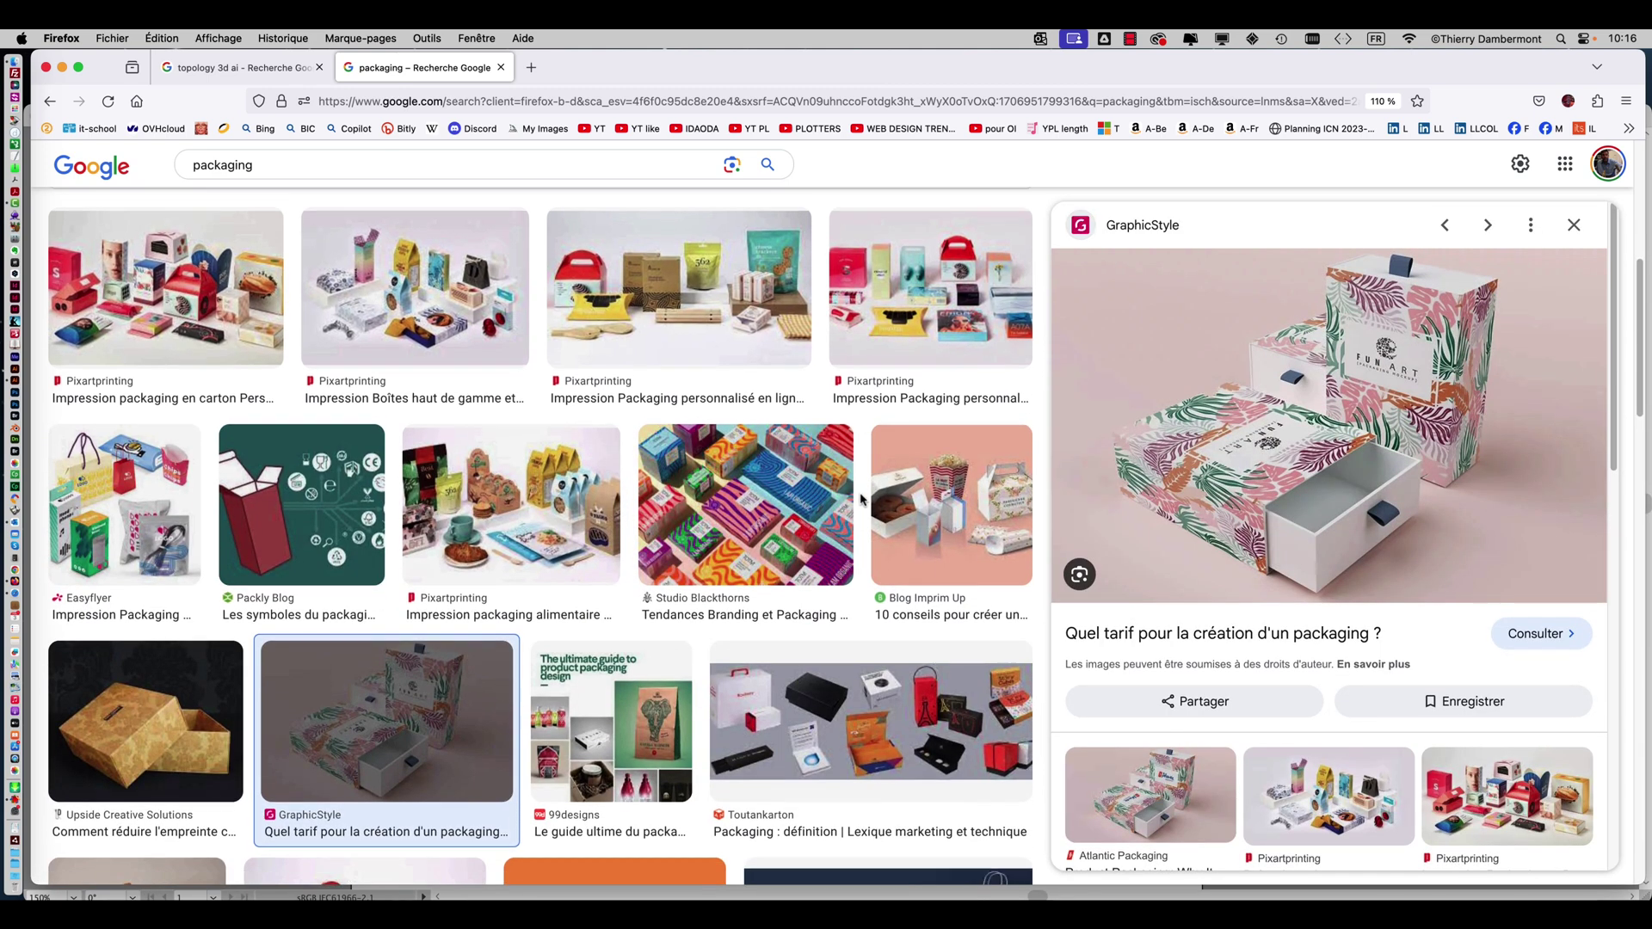
scroll(861, 498, down, 8)
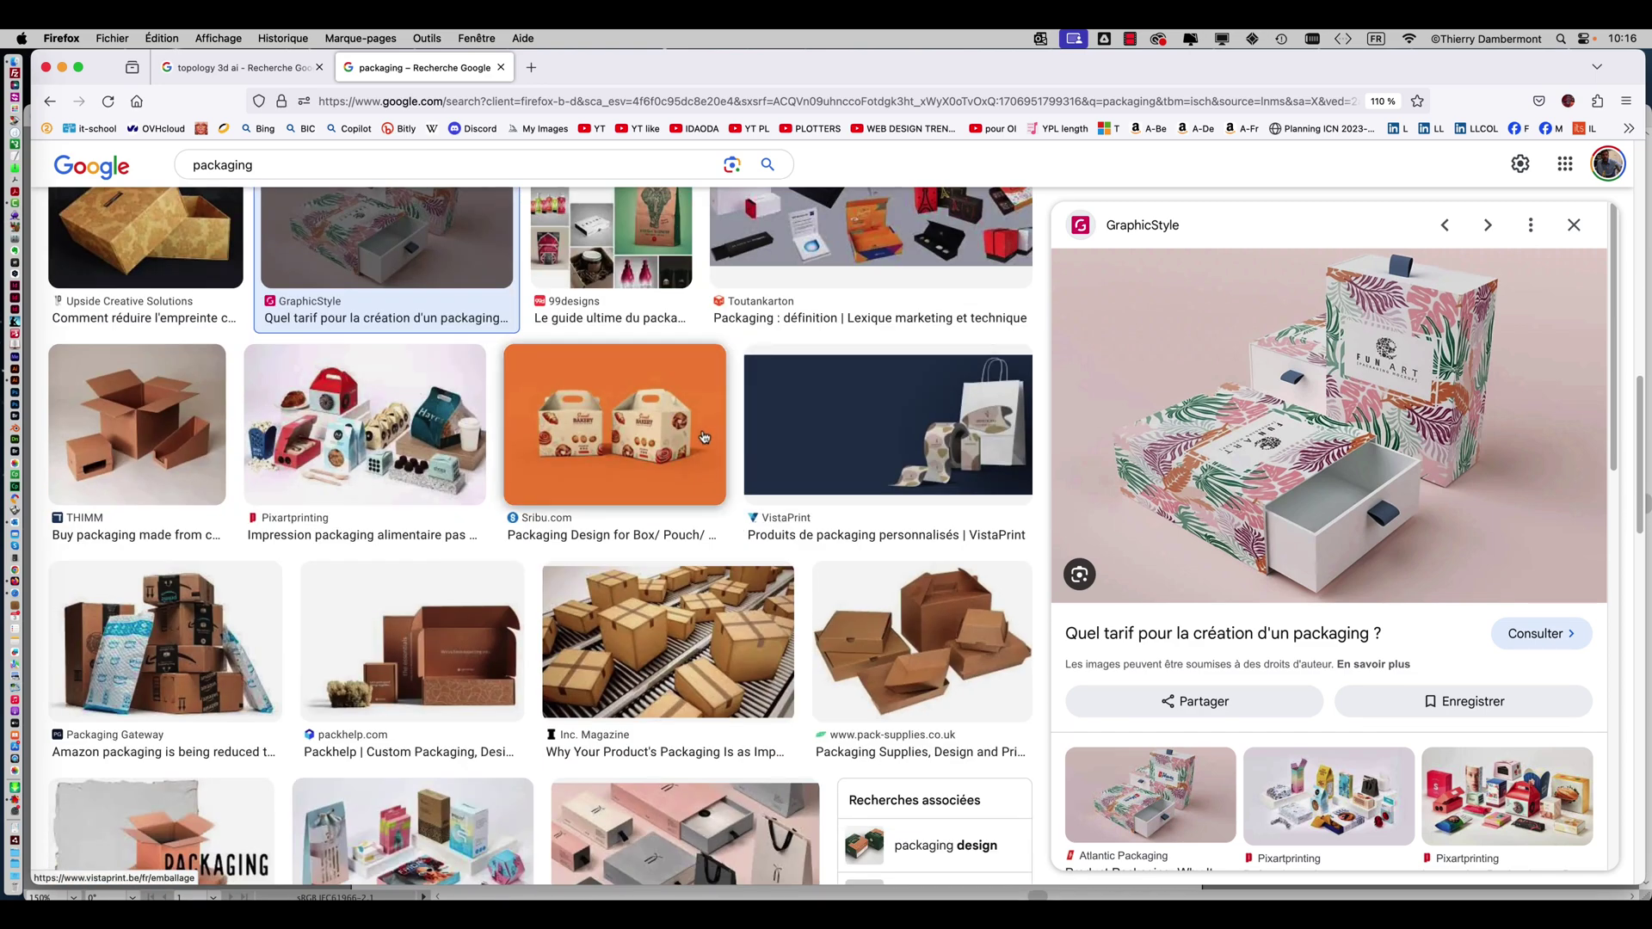
click(698, 417)
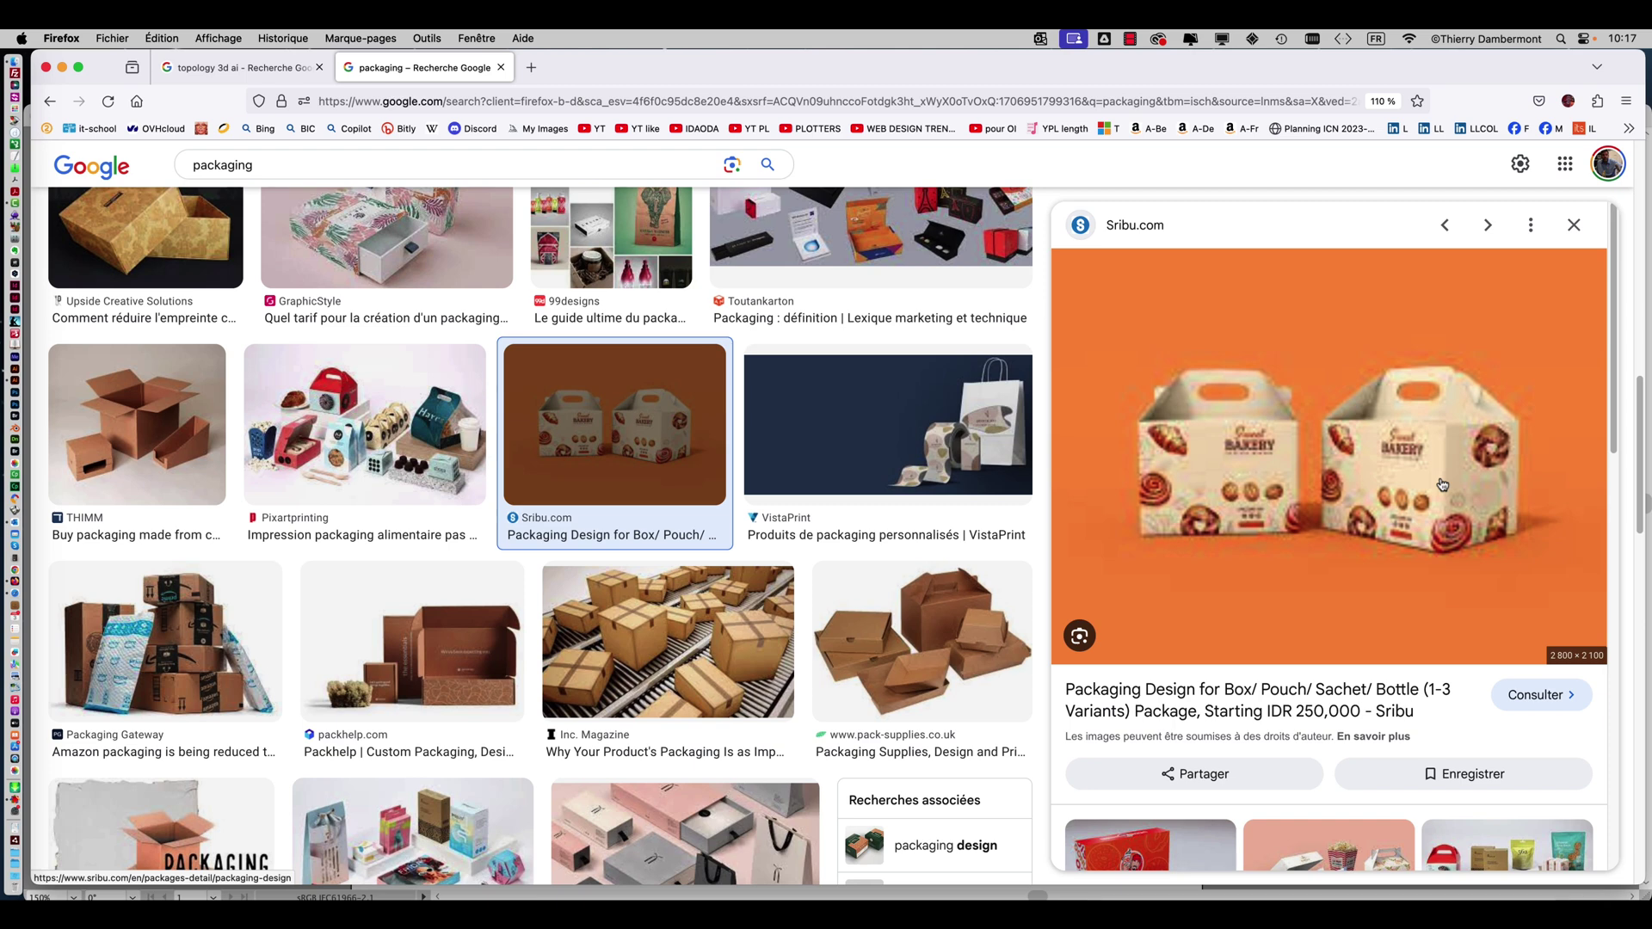
scroll(861, 517, down, 1)
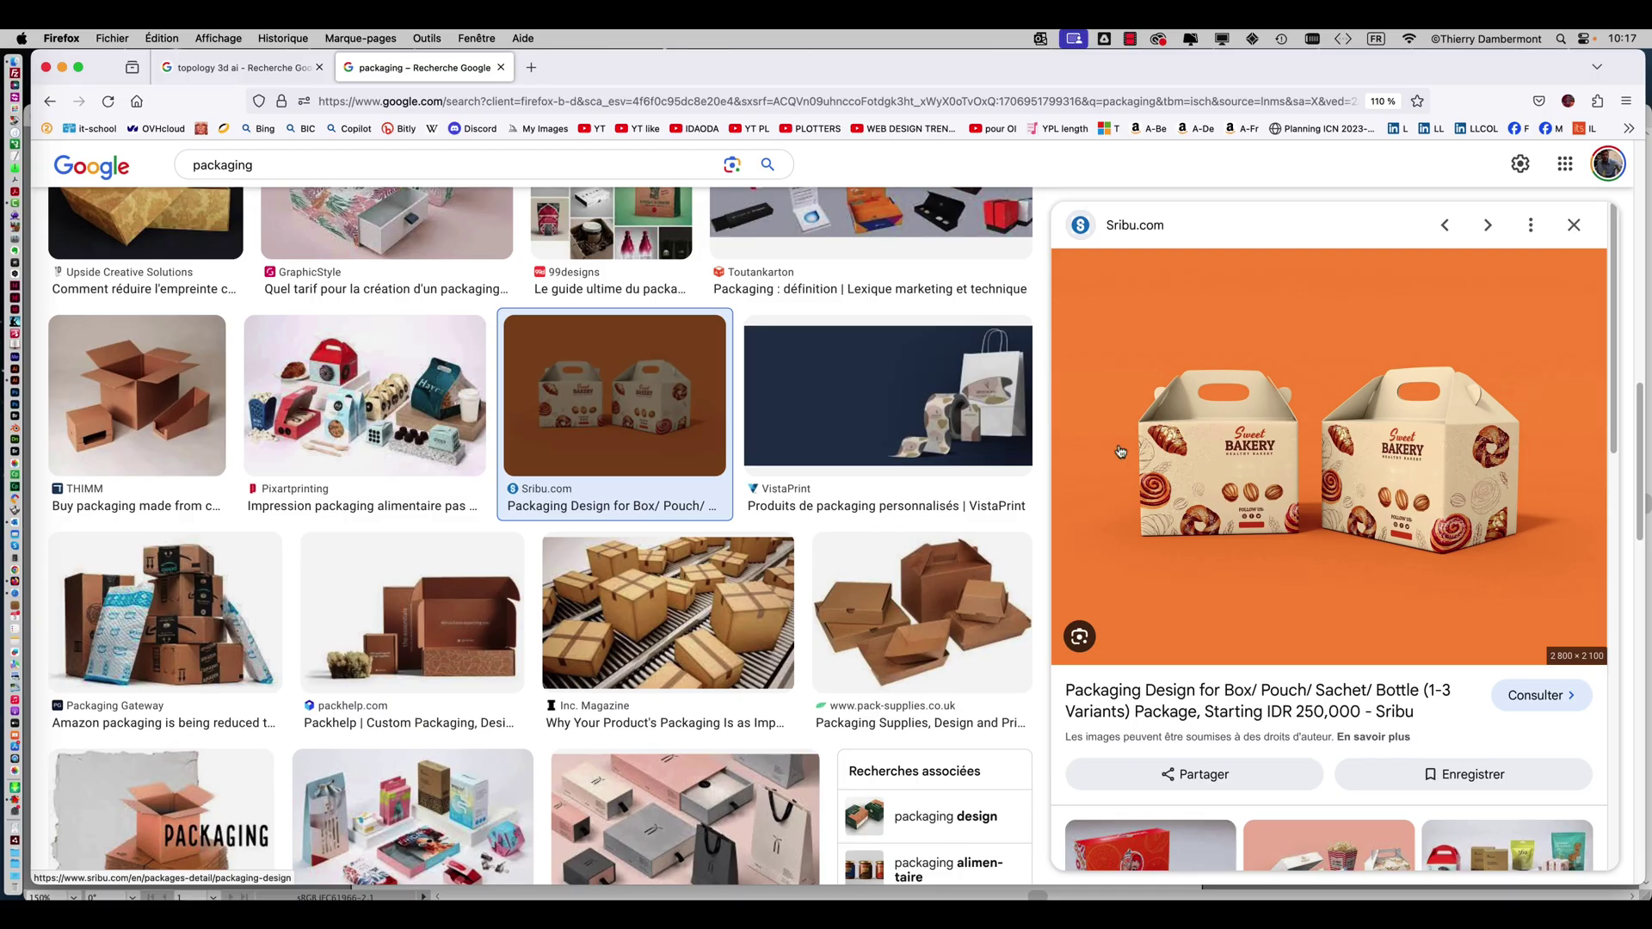
scroll(744, 527, down, 3)
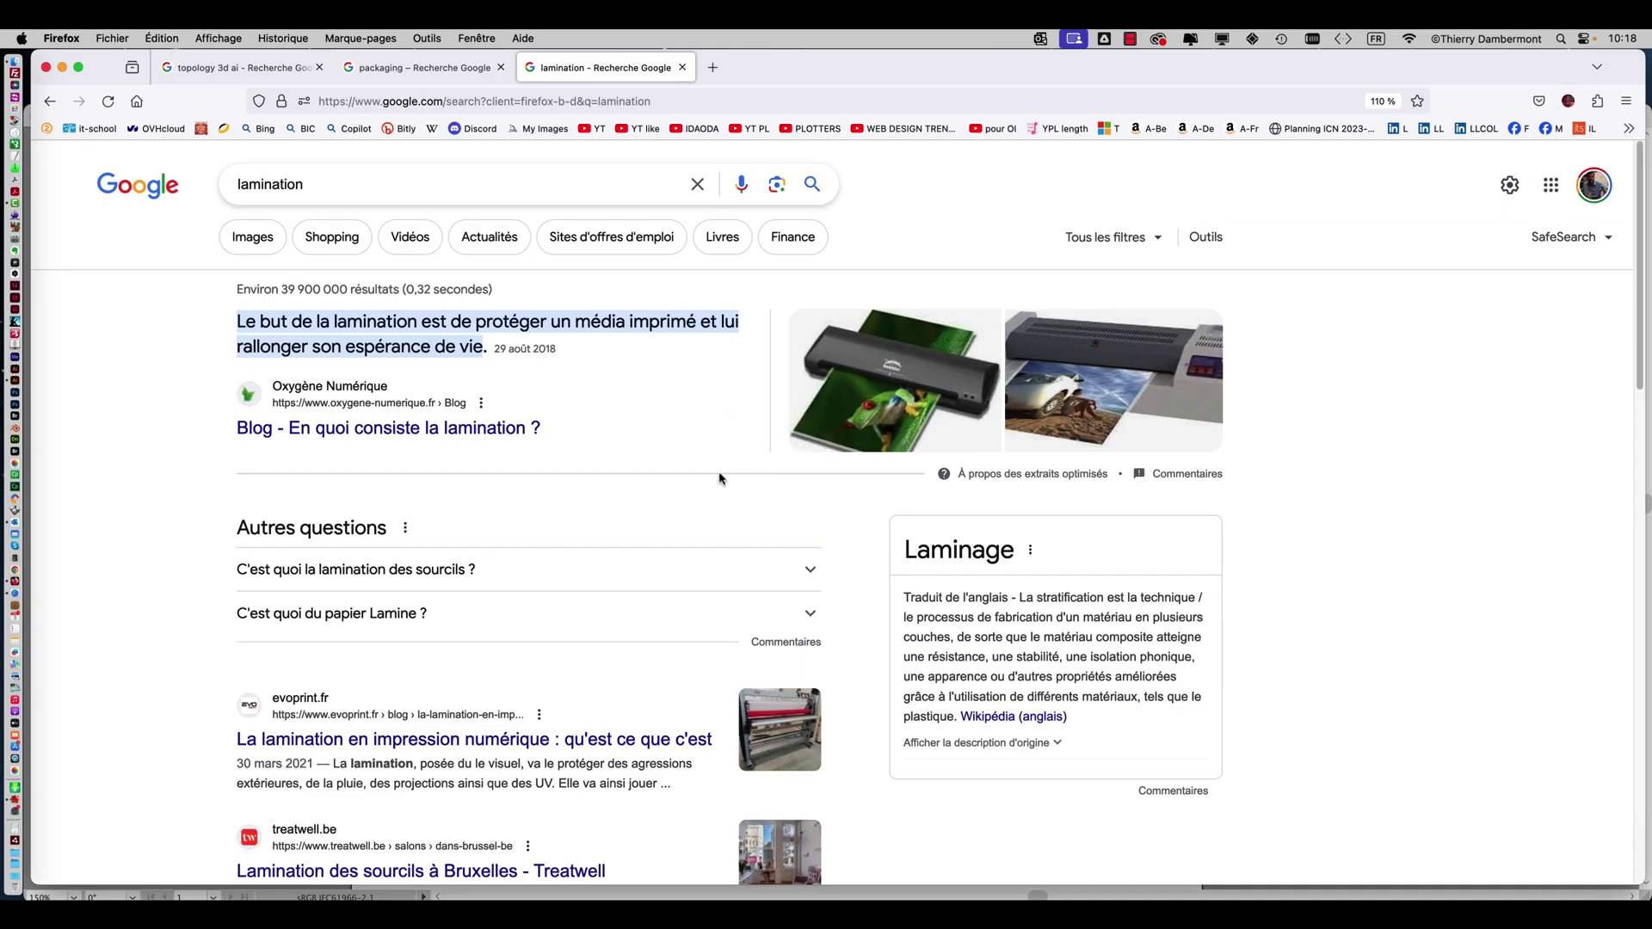
Look over the web results for "lamination" and browse the matching image results.
scroll(719, 479, down, 10)
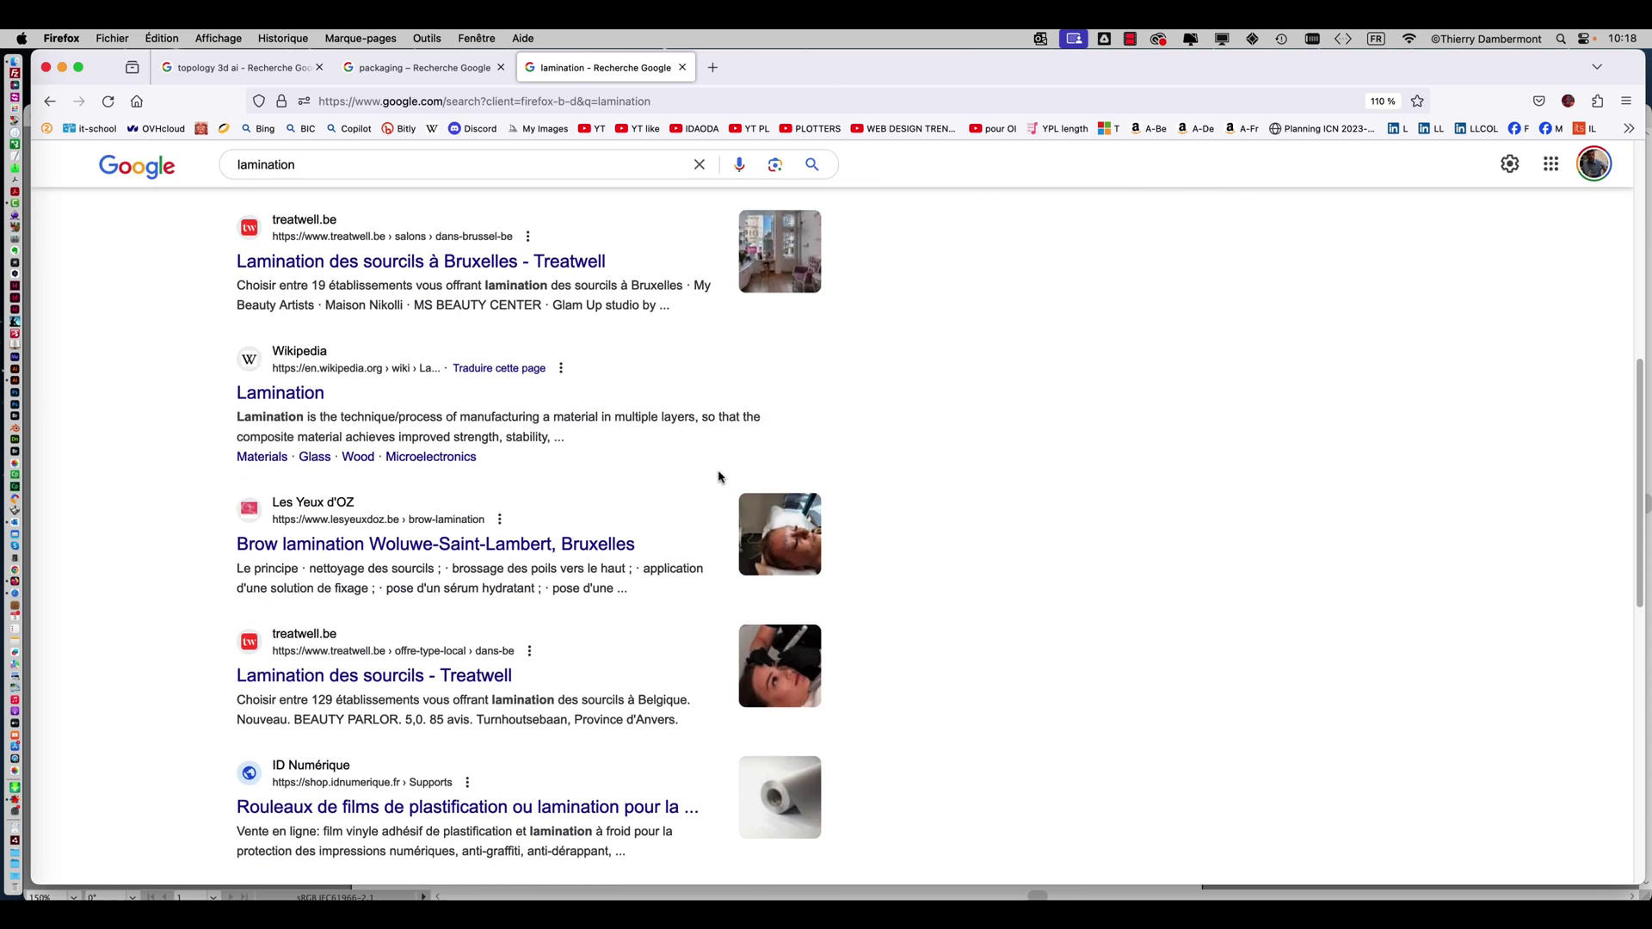
scroll(720, 479, up, 15)
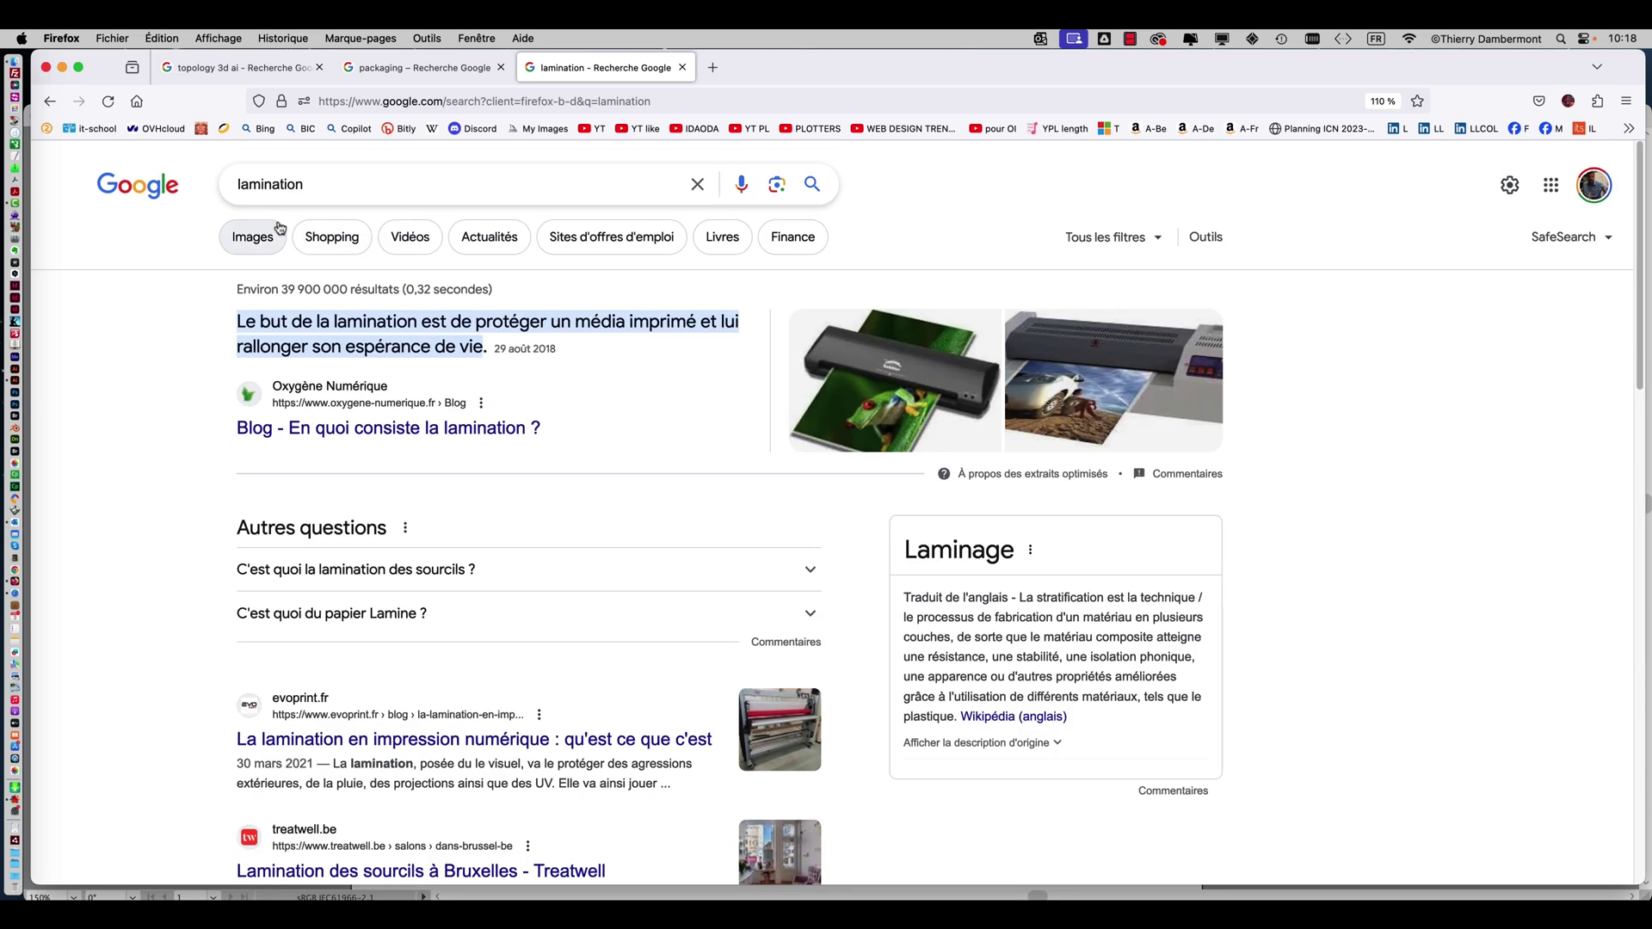
click(277, 231)
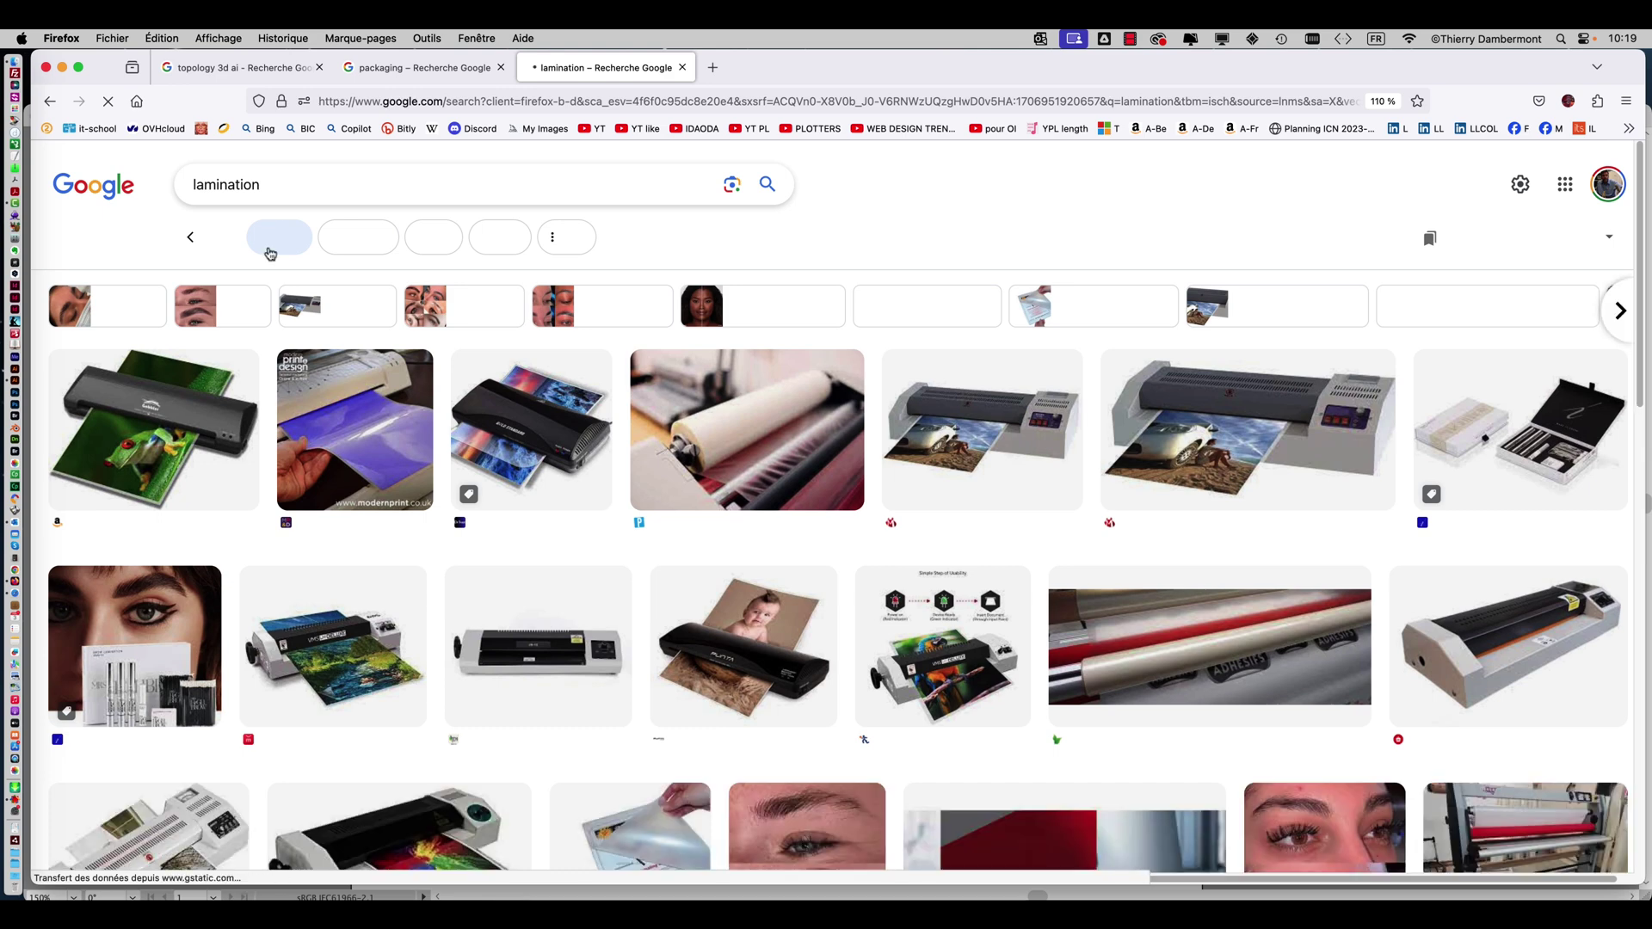
scroll(418, 404, down, 10)
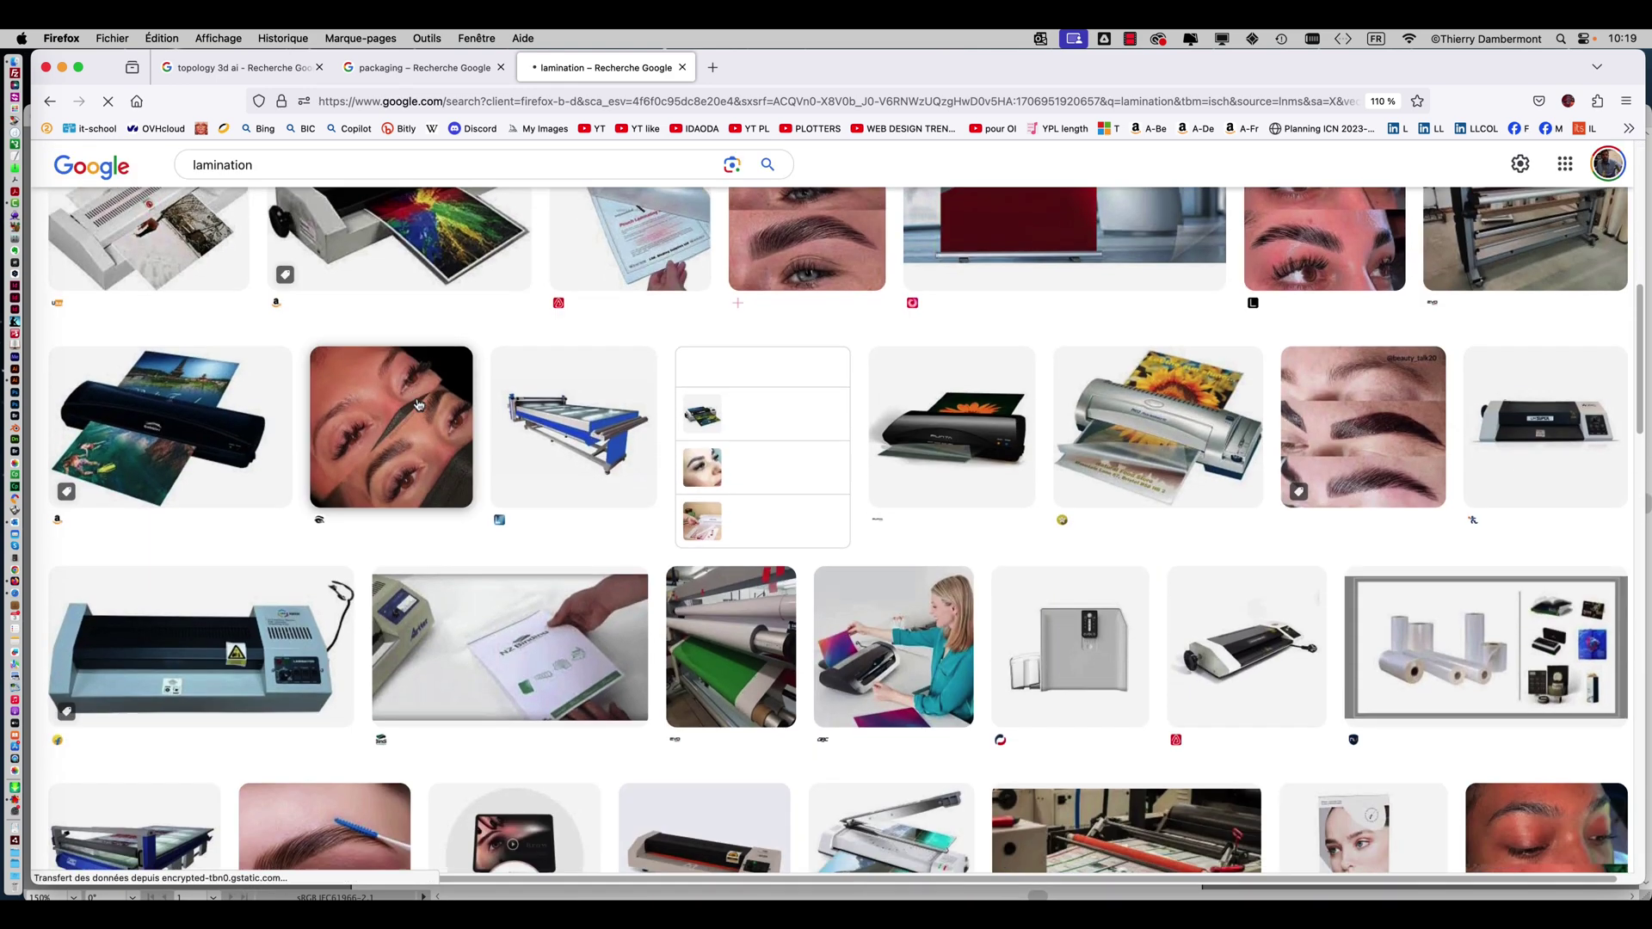
Switch to Illustrator, display the document's layers and lock the "diecut vectoriel CREASE (rainage)" layer.
key(super+Tab)
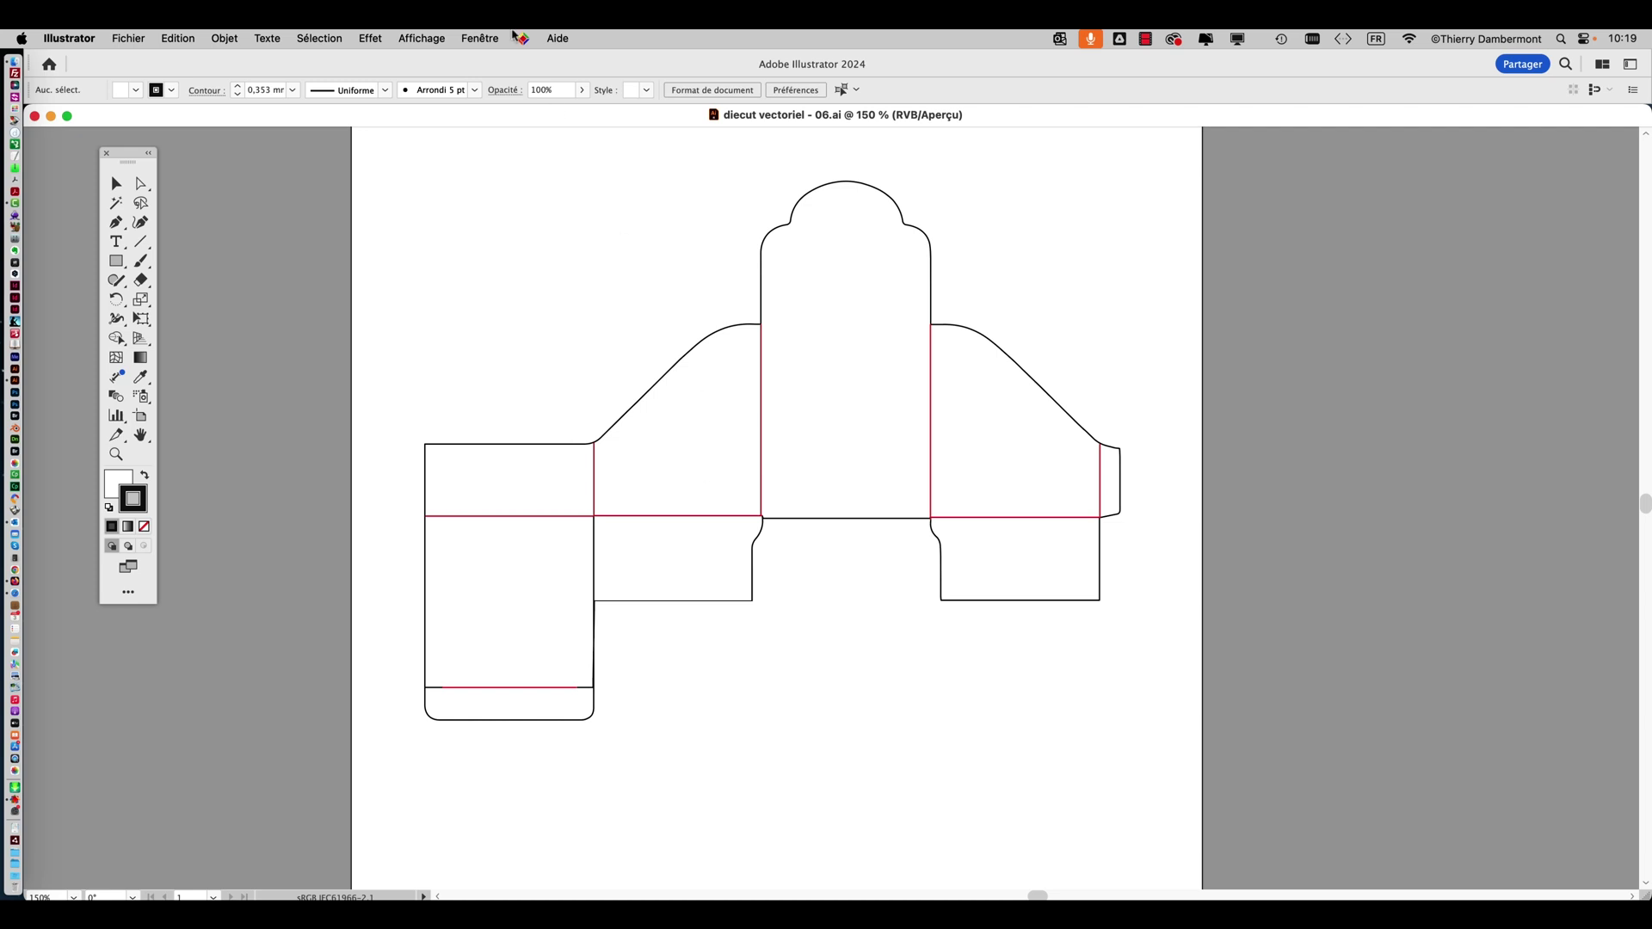
click(480, 39)
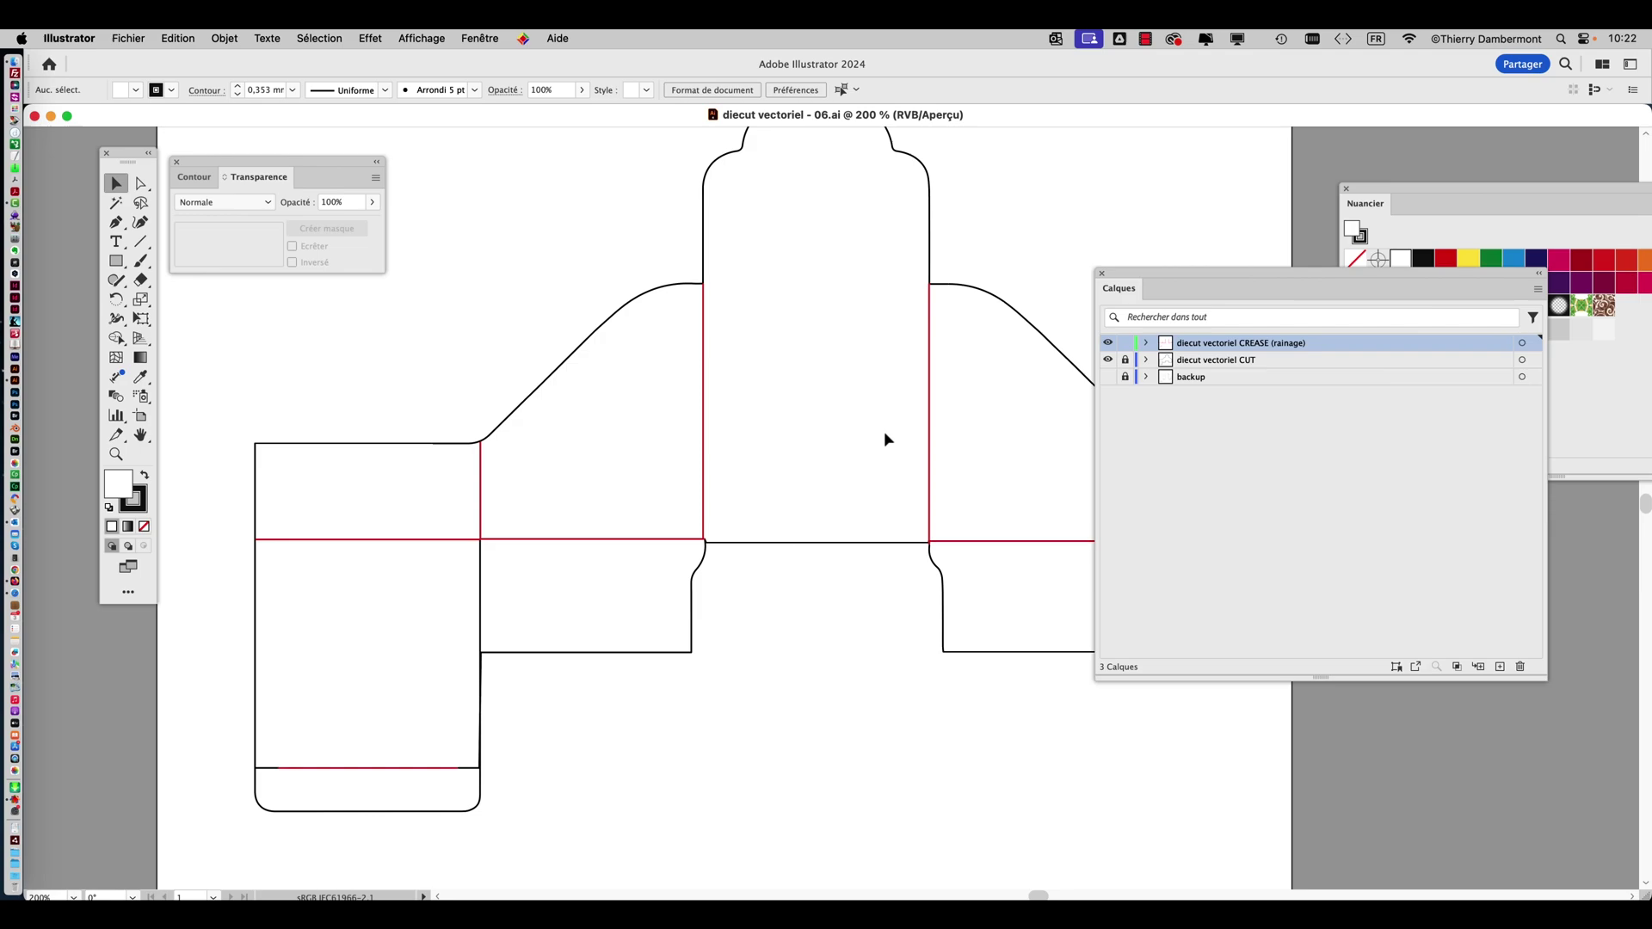
key(super+0)
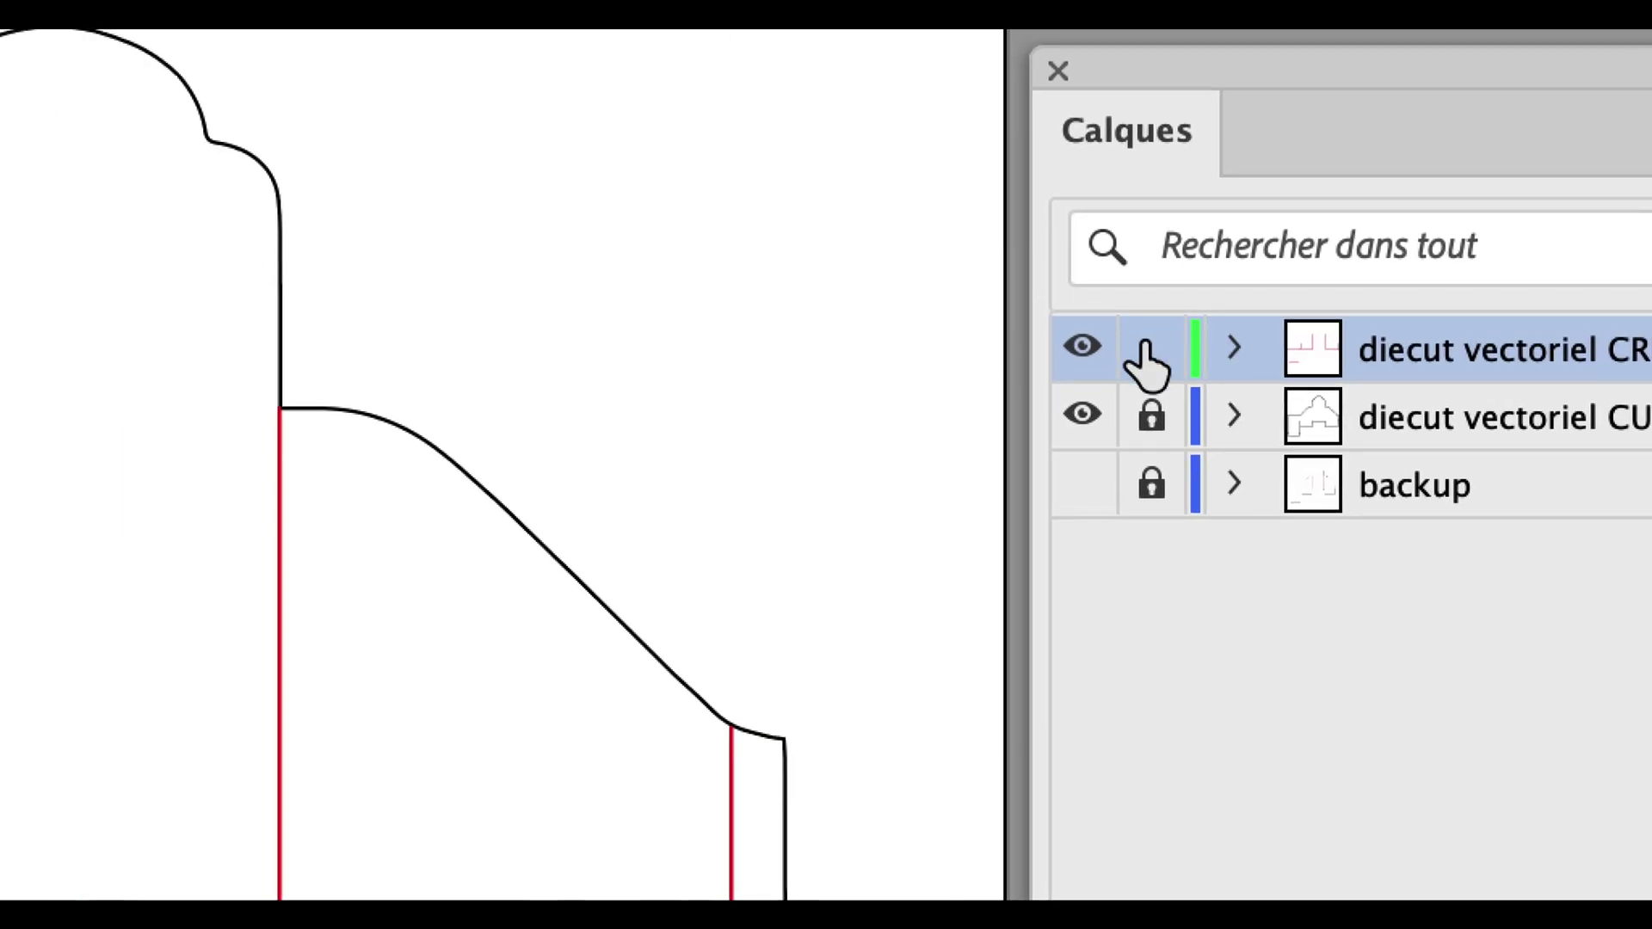
click(835, 341)
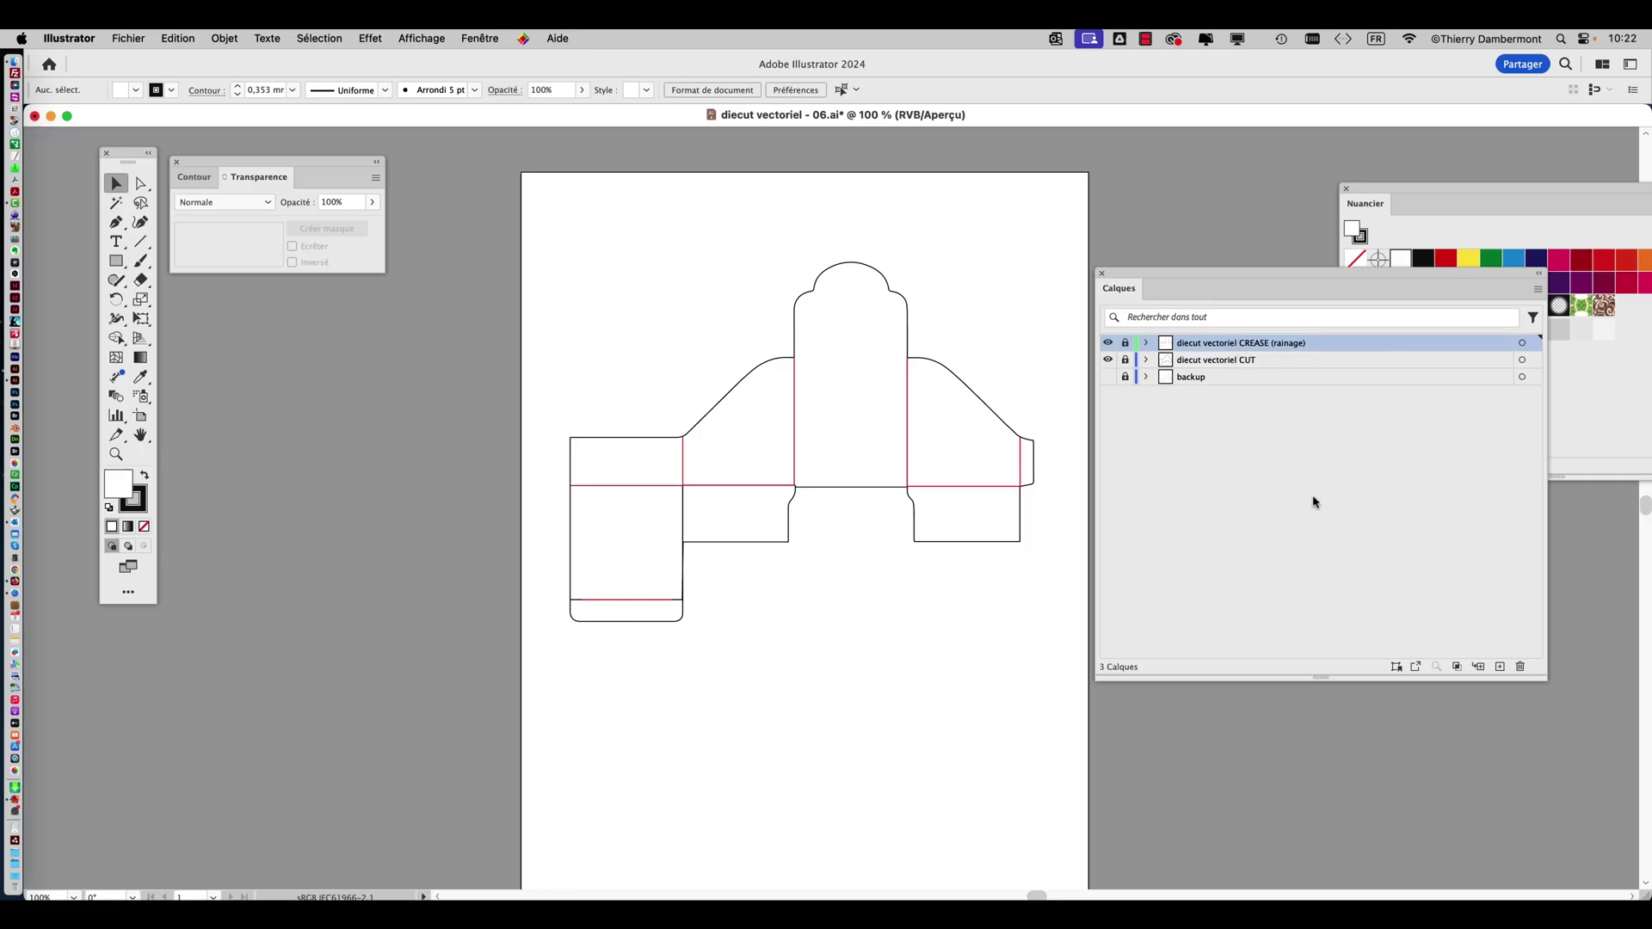
Create a new layer above the crease layer and name it "objet affadissant".
click(1500, 667)
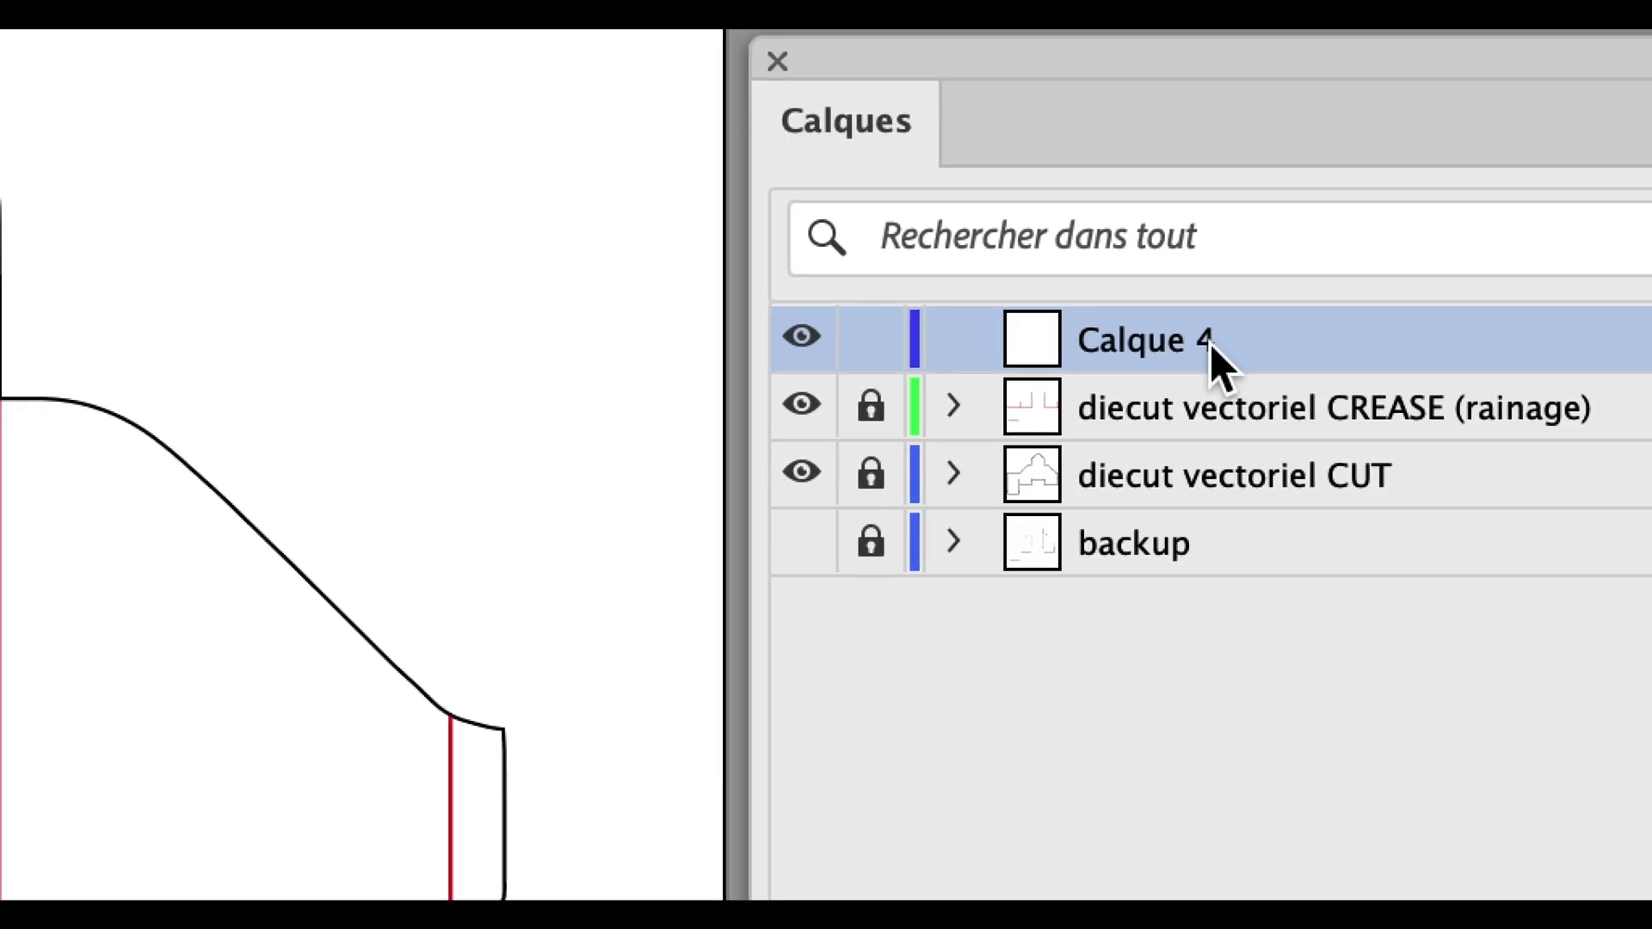
double_click(1210, 343)
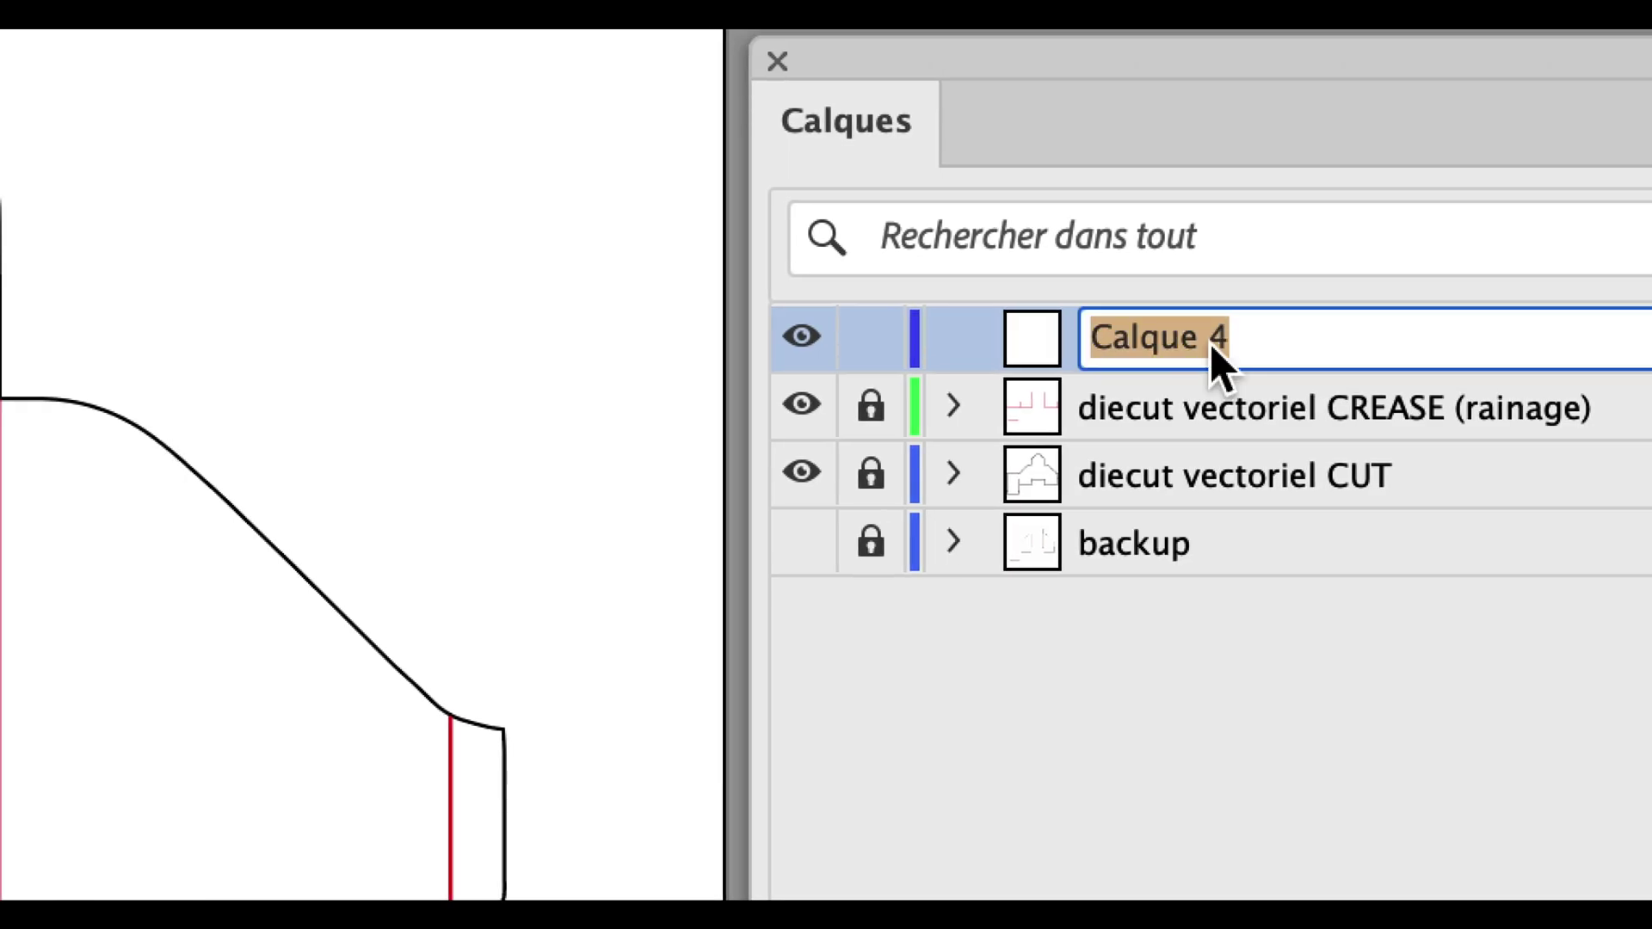
text(objet a)
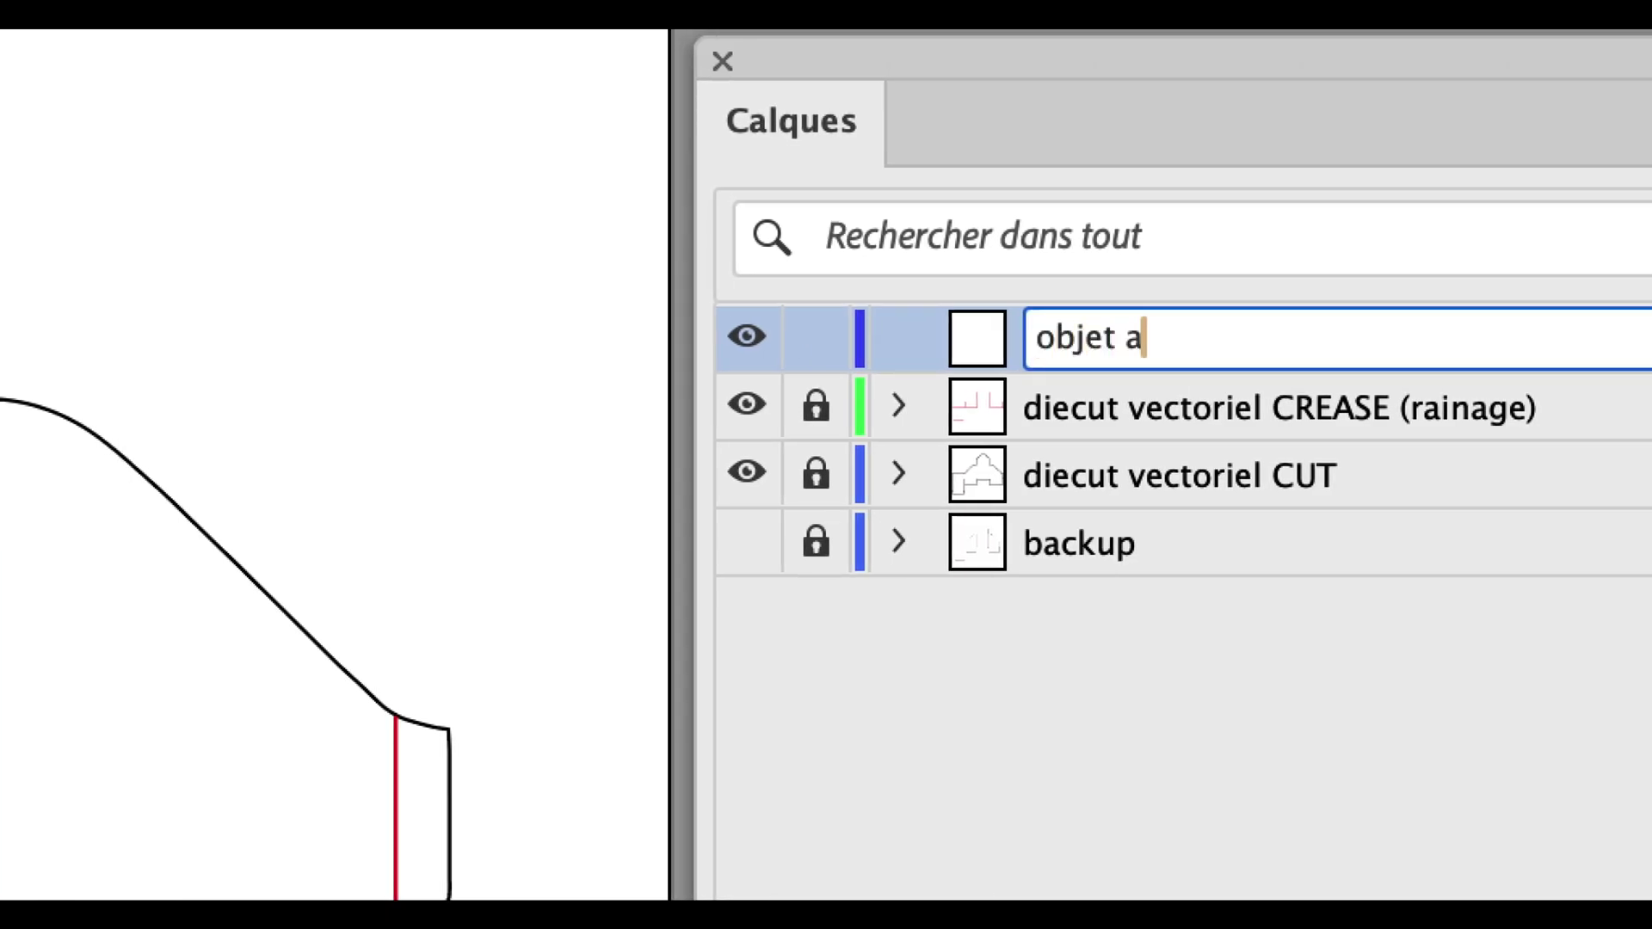
text(ffadissant)
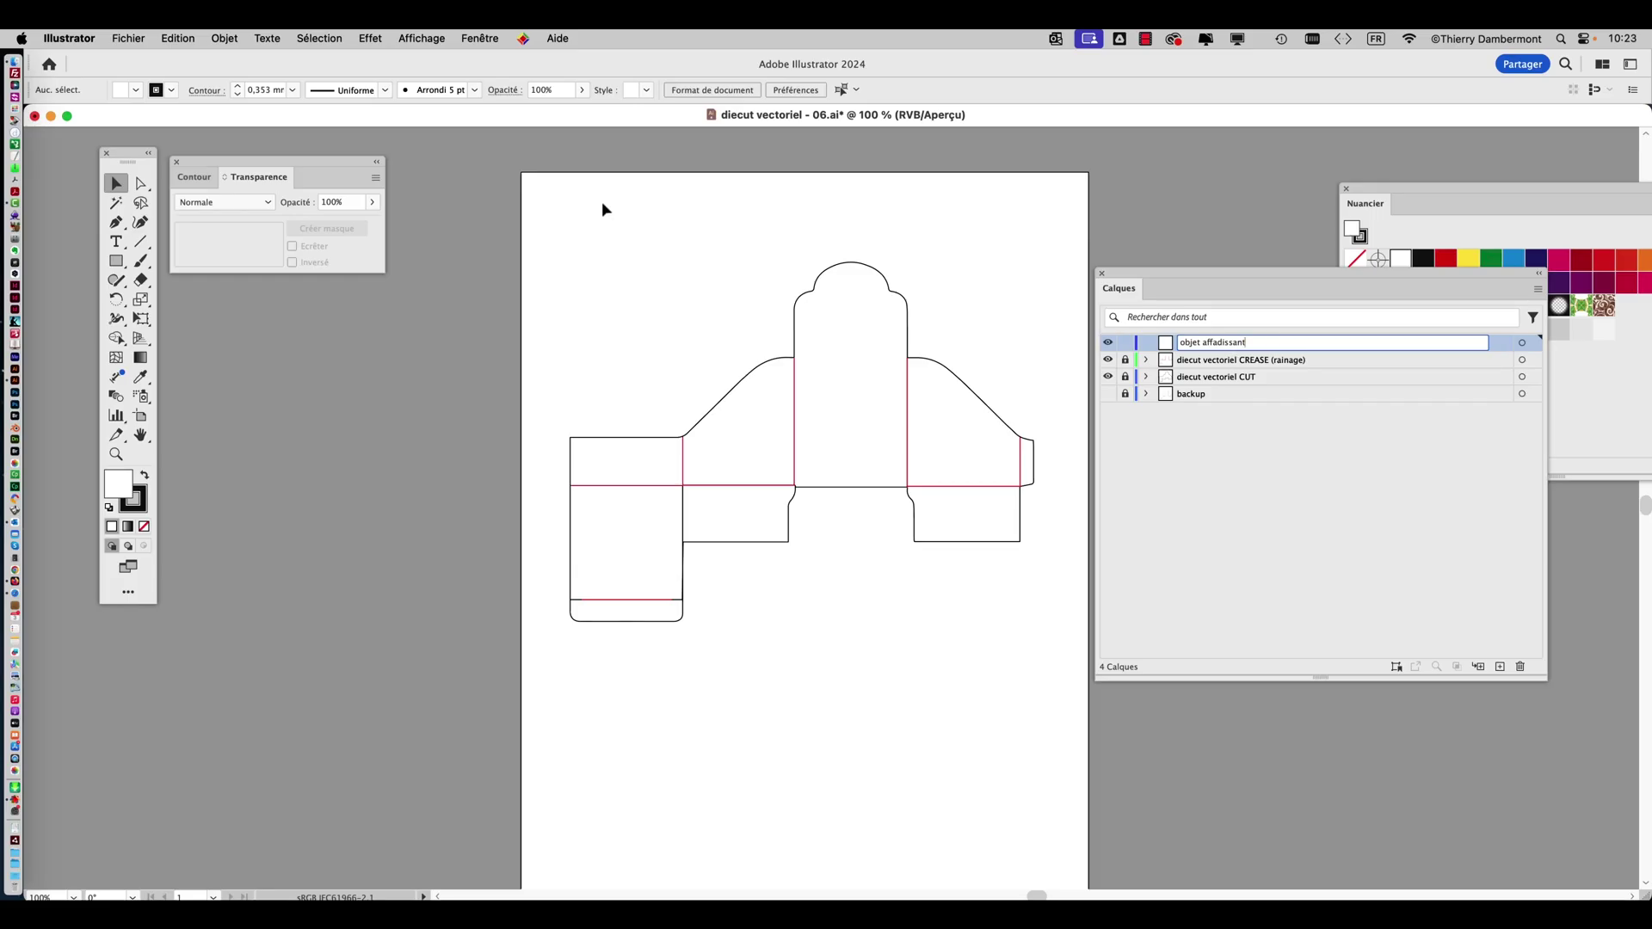
Draw a white rectangle about 302 × 233 mm over the whole die-cut and remove its stroke.
click(128, 265)
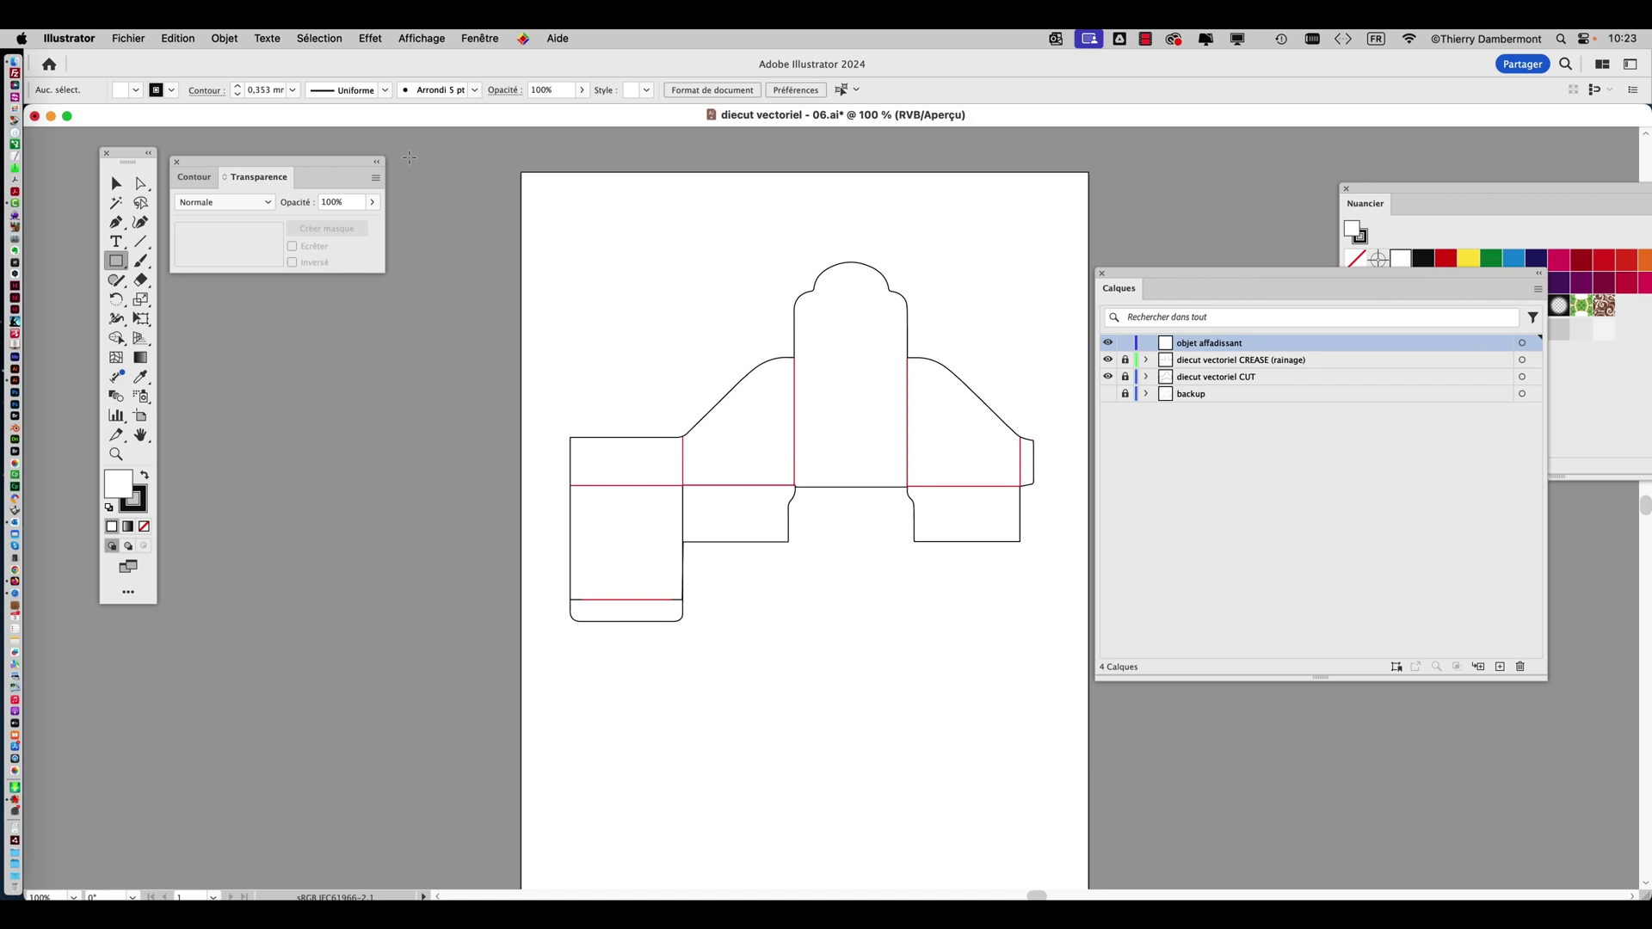
drag(409, 153, 1226, 780)
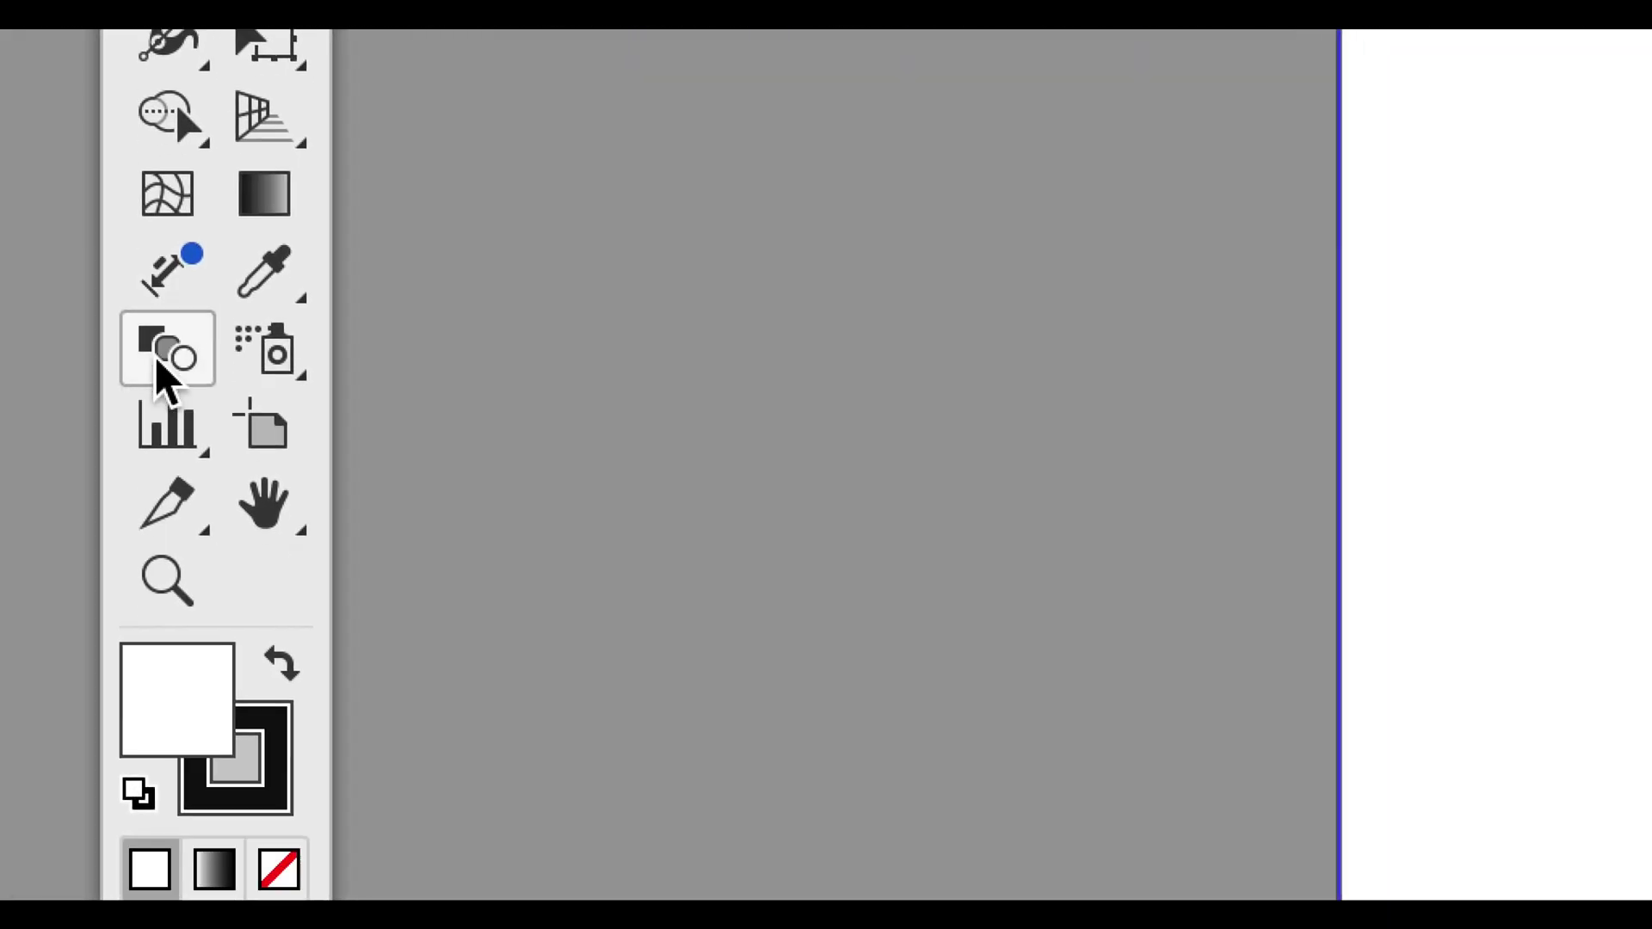
click(199, 808)
click(277, 862)
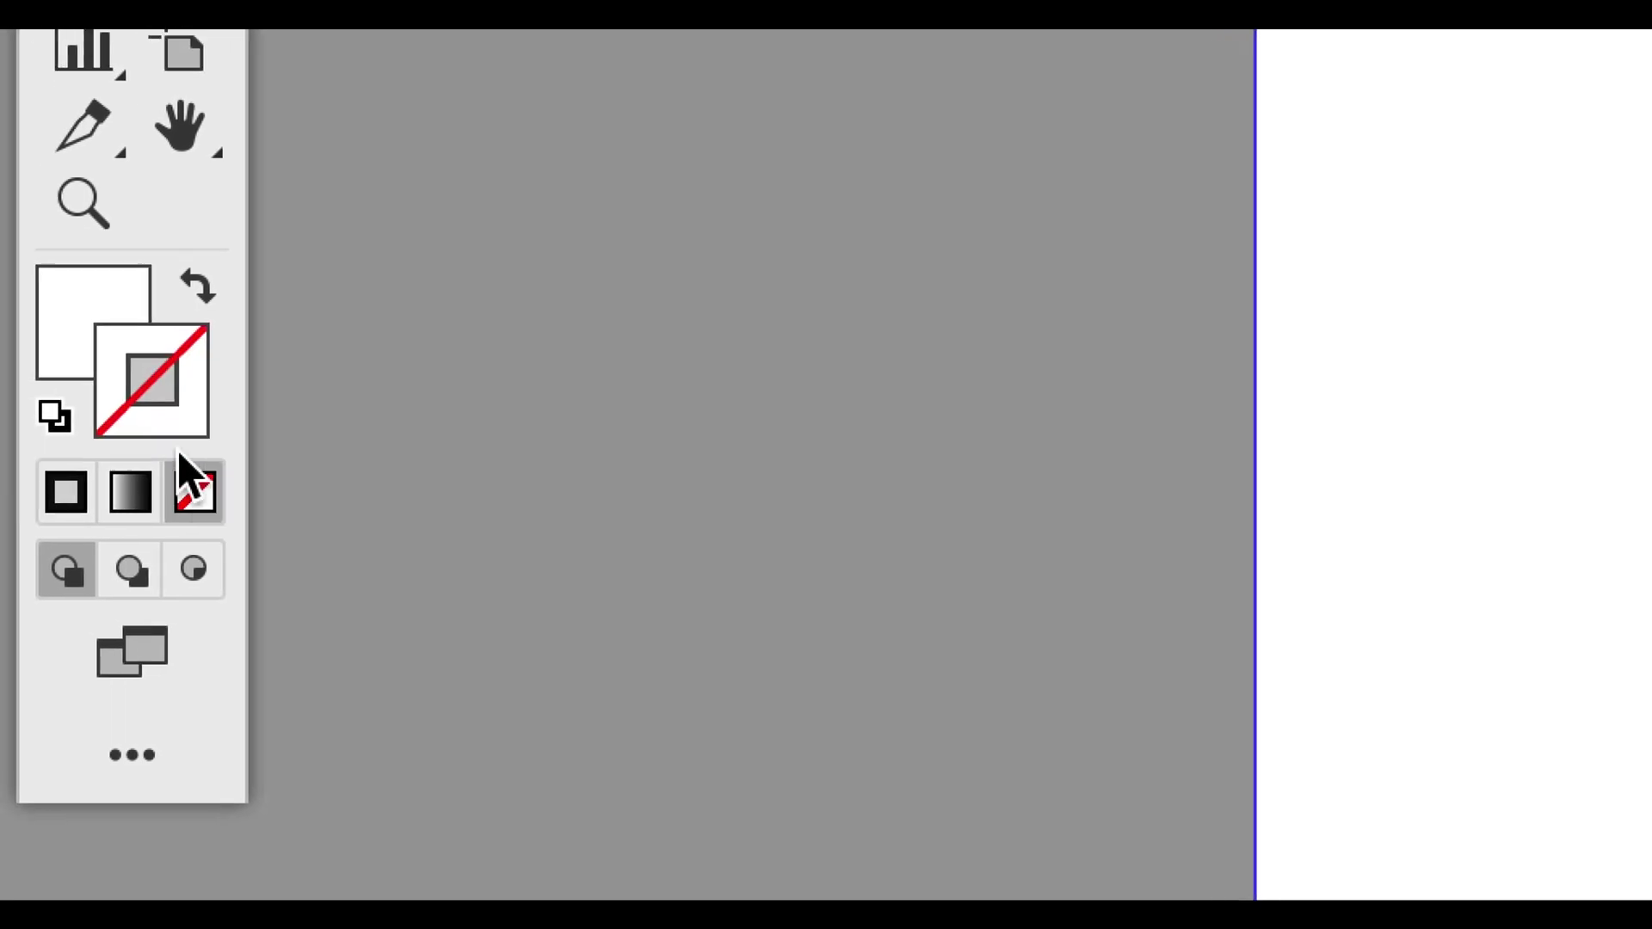
click(82, 357)
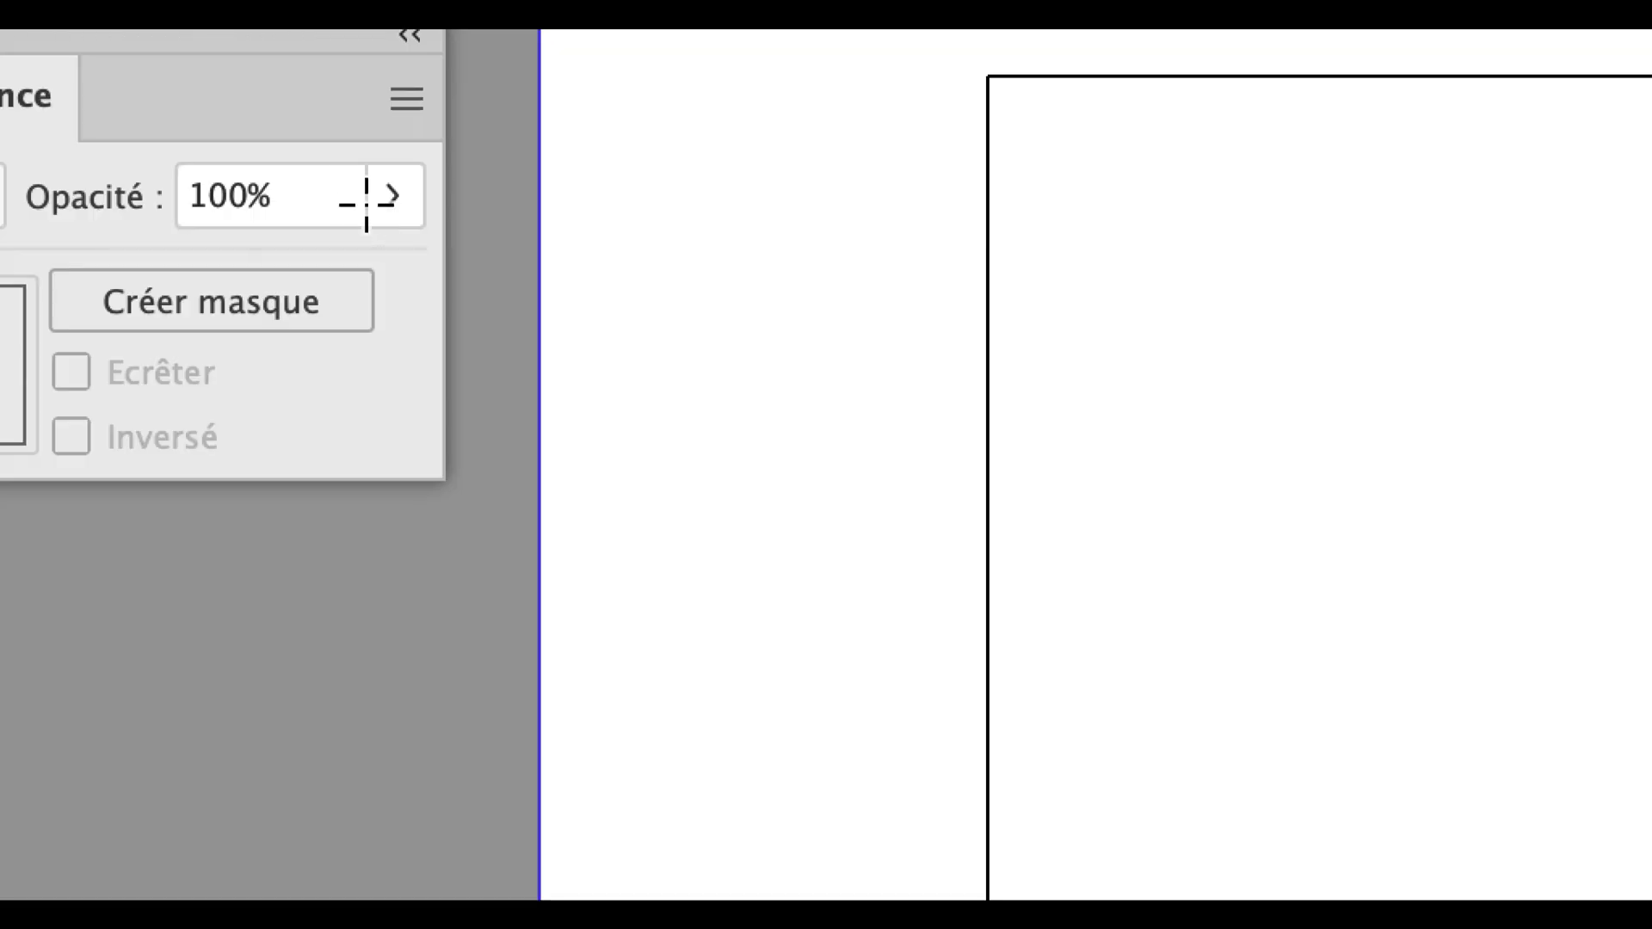
Set the white rectangle's opacity to 92% to fade the die-cut lines beneath it.
click(372, 201)
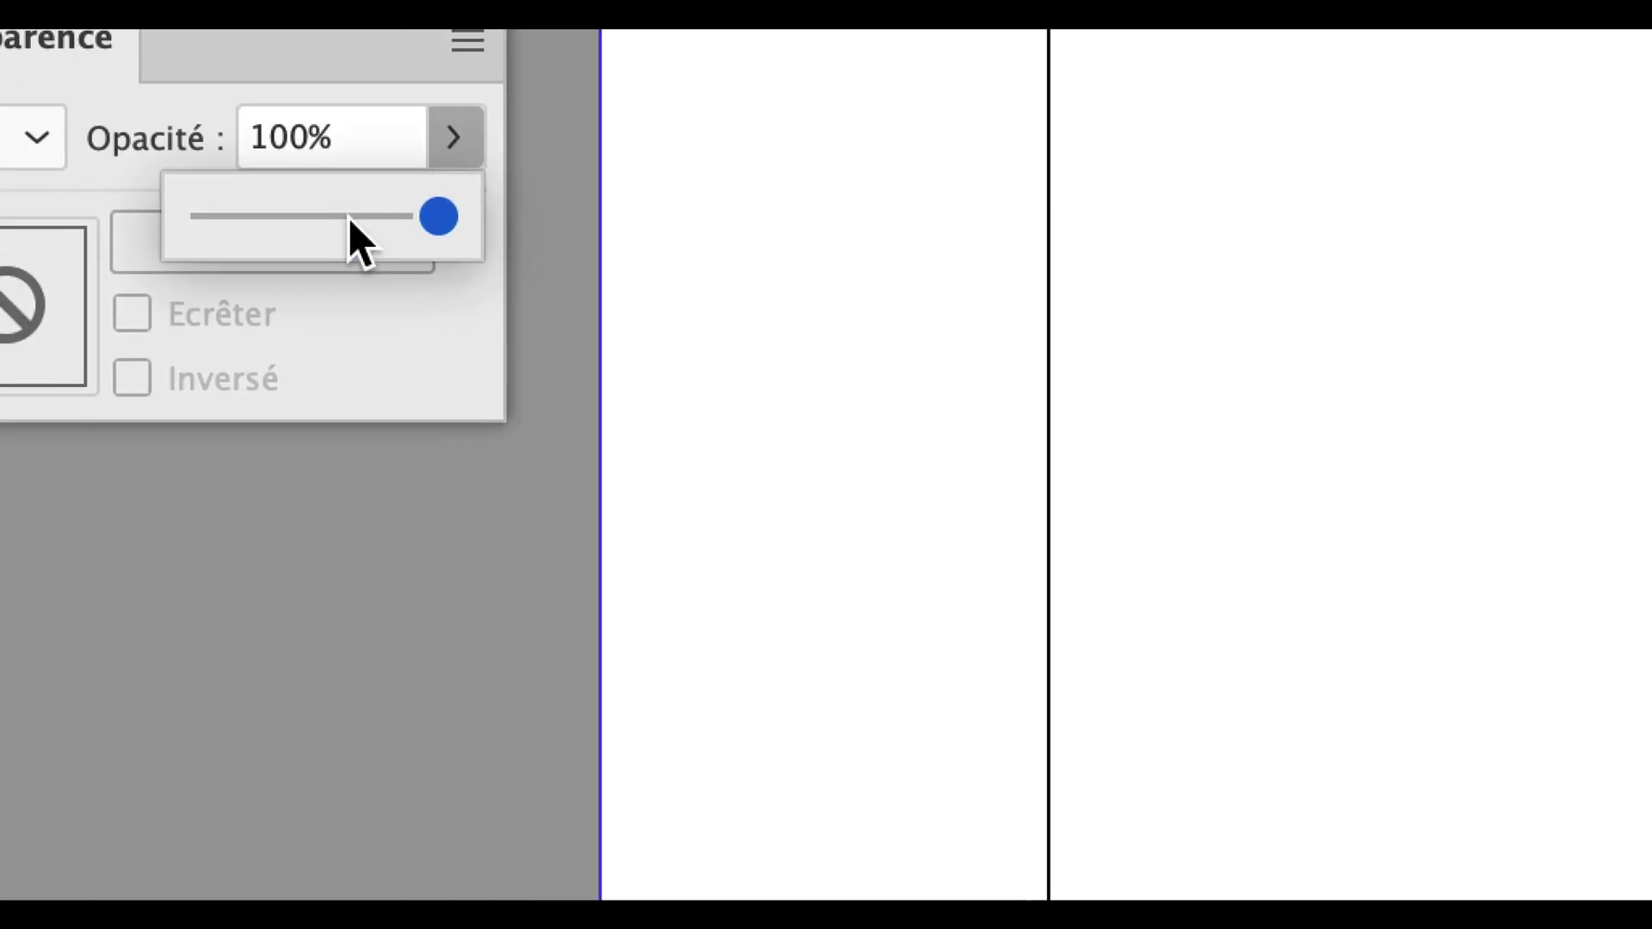
click(350, 219)
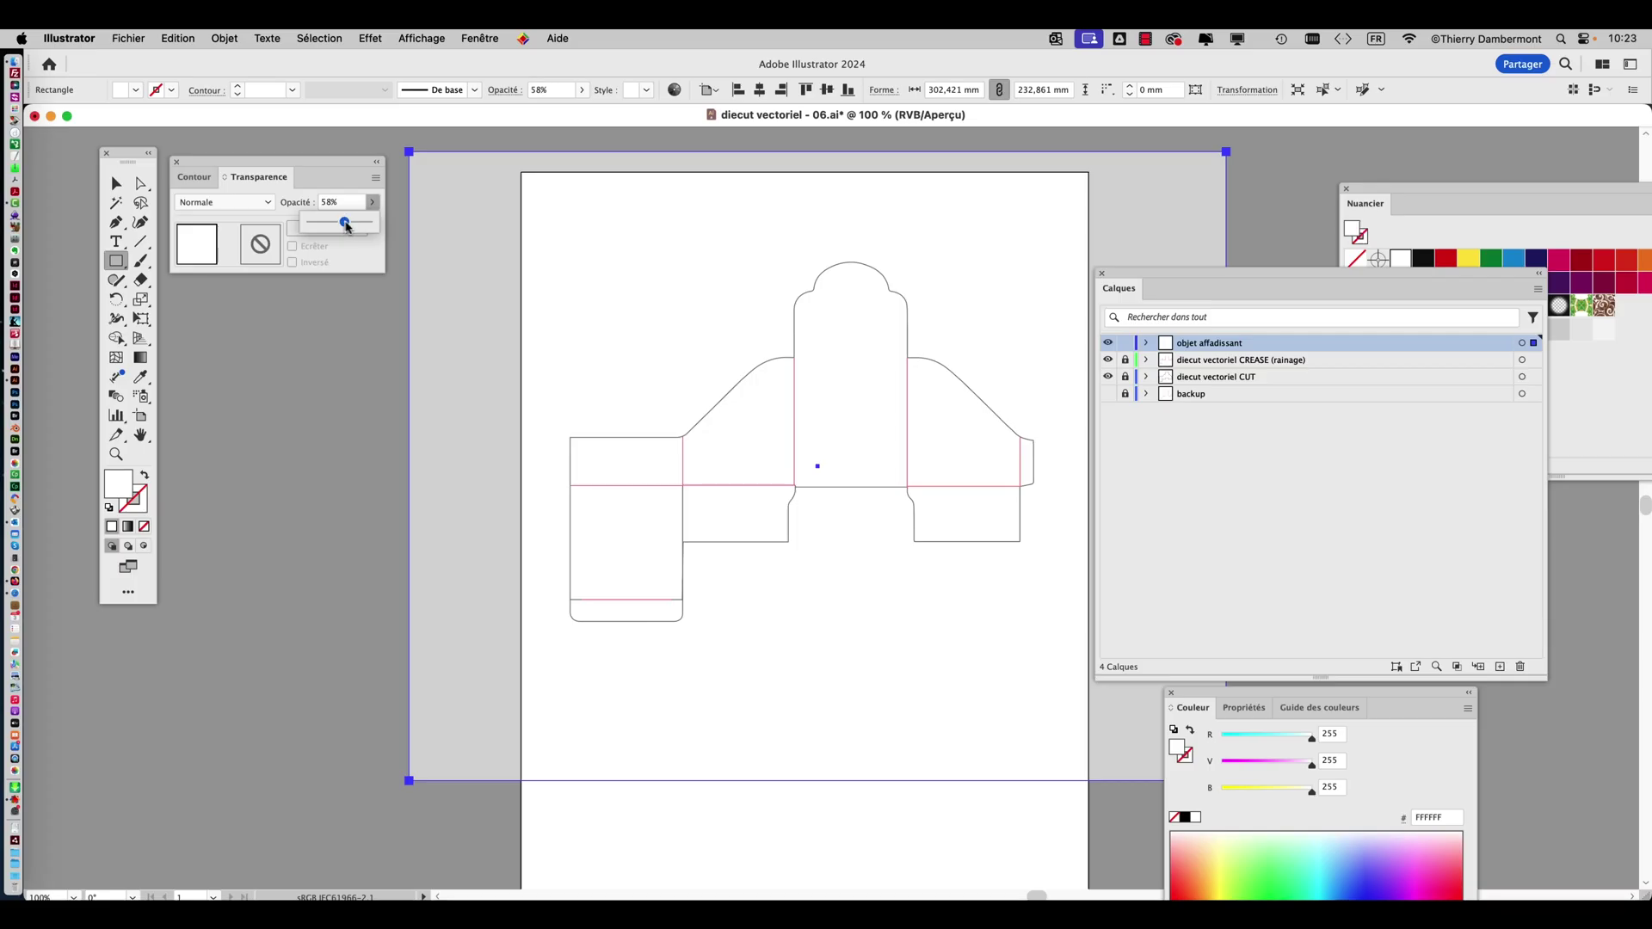
drag(347, 226, 364, 227)
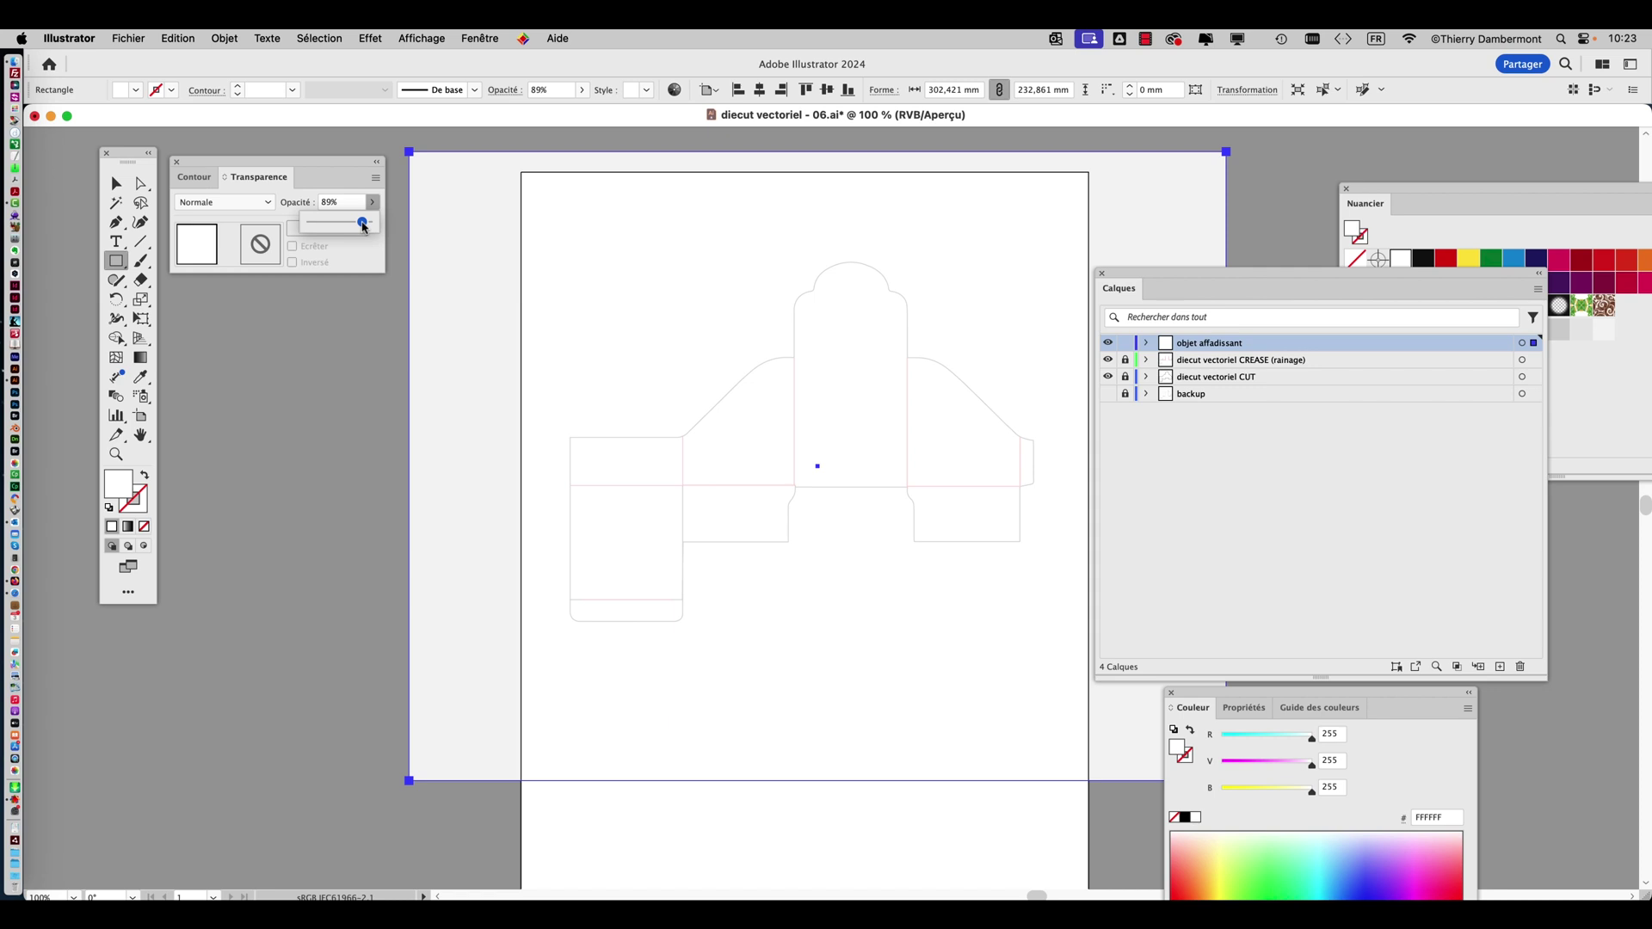
scroll(834, 377, up, 3)
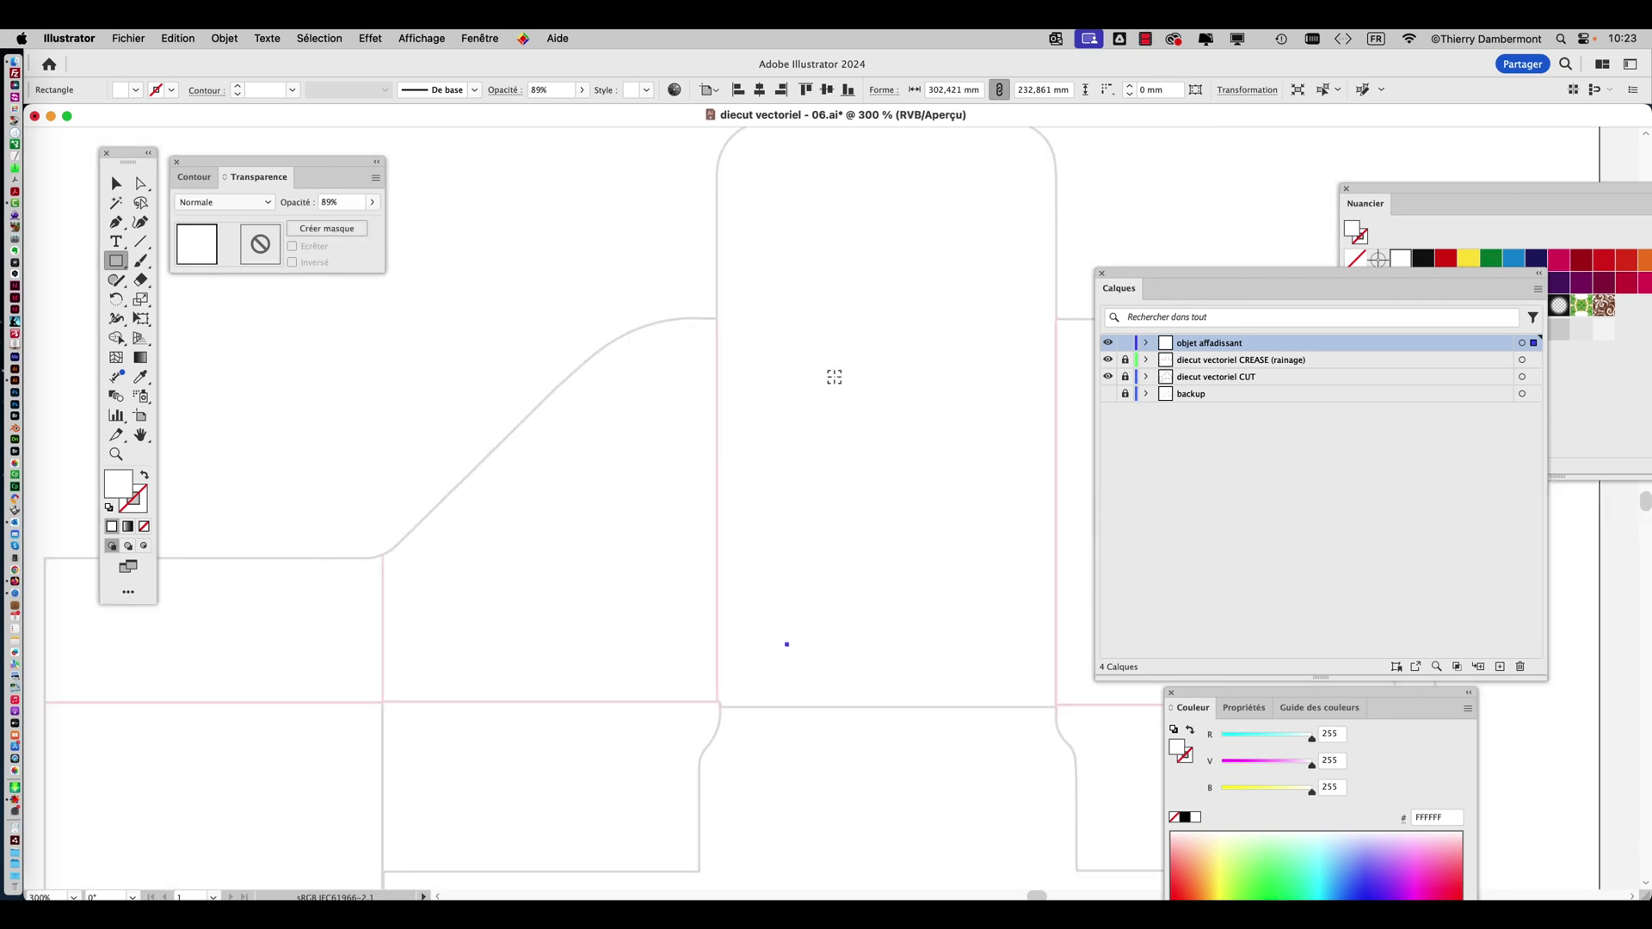
click(372, 203)
drag(364, 225, 366, 225)
scroll(613, 339, down, 2)
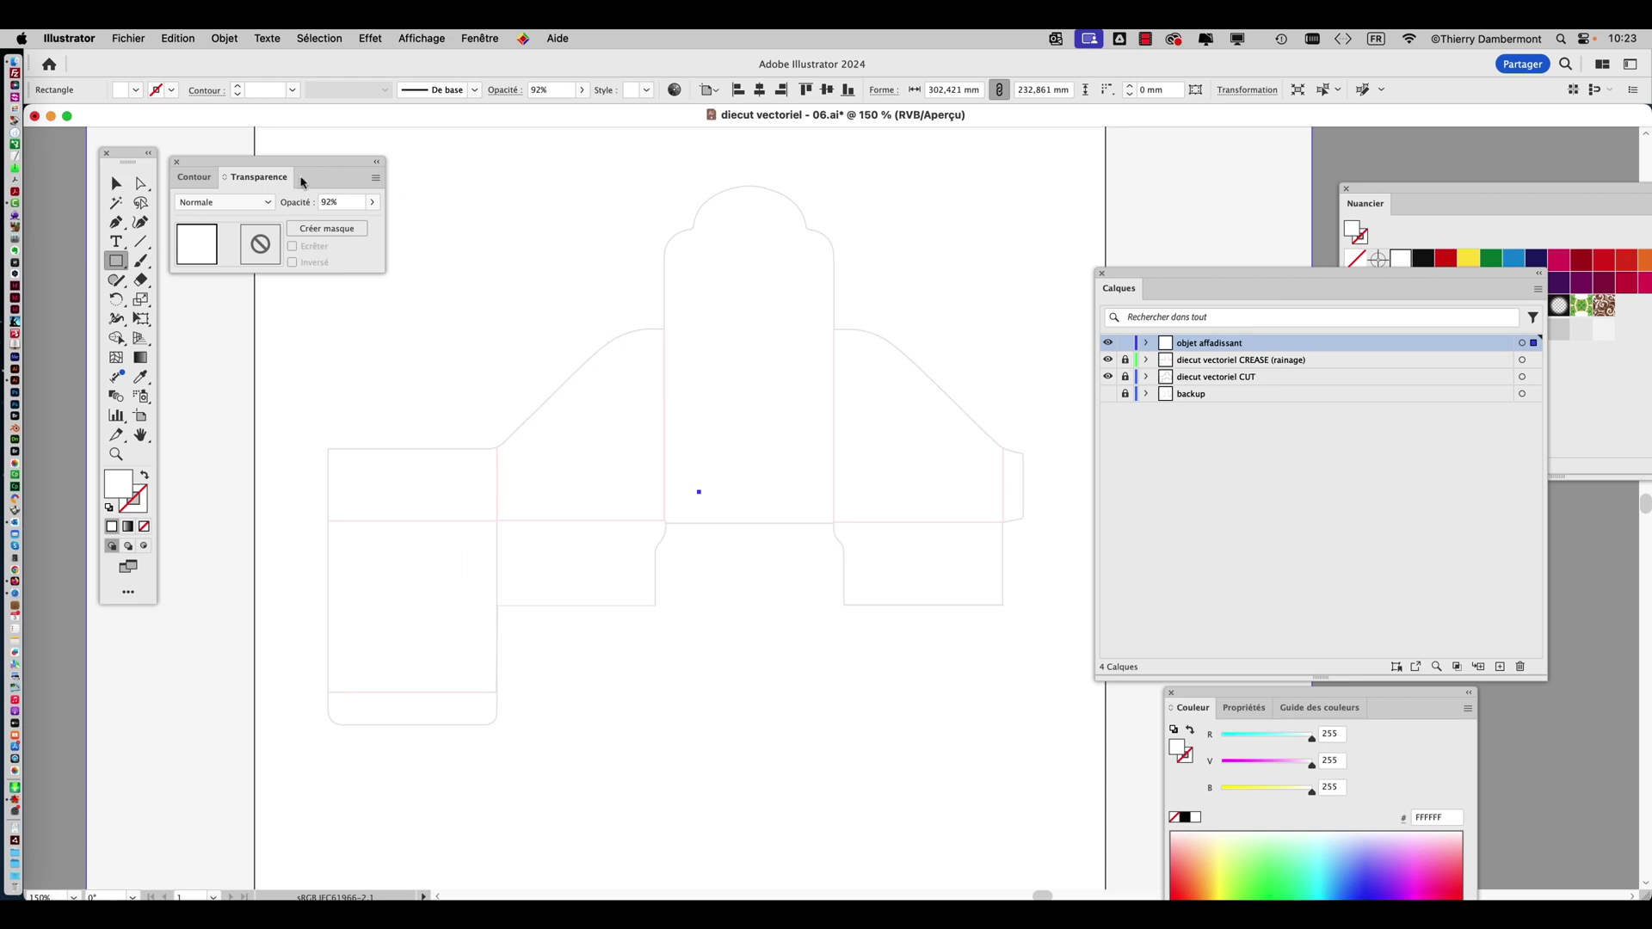
Examine the faded cut and crease lines up close and expand the "objet affadissant" layer's contents.
key(v)
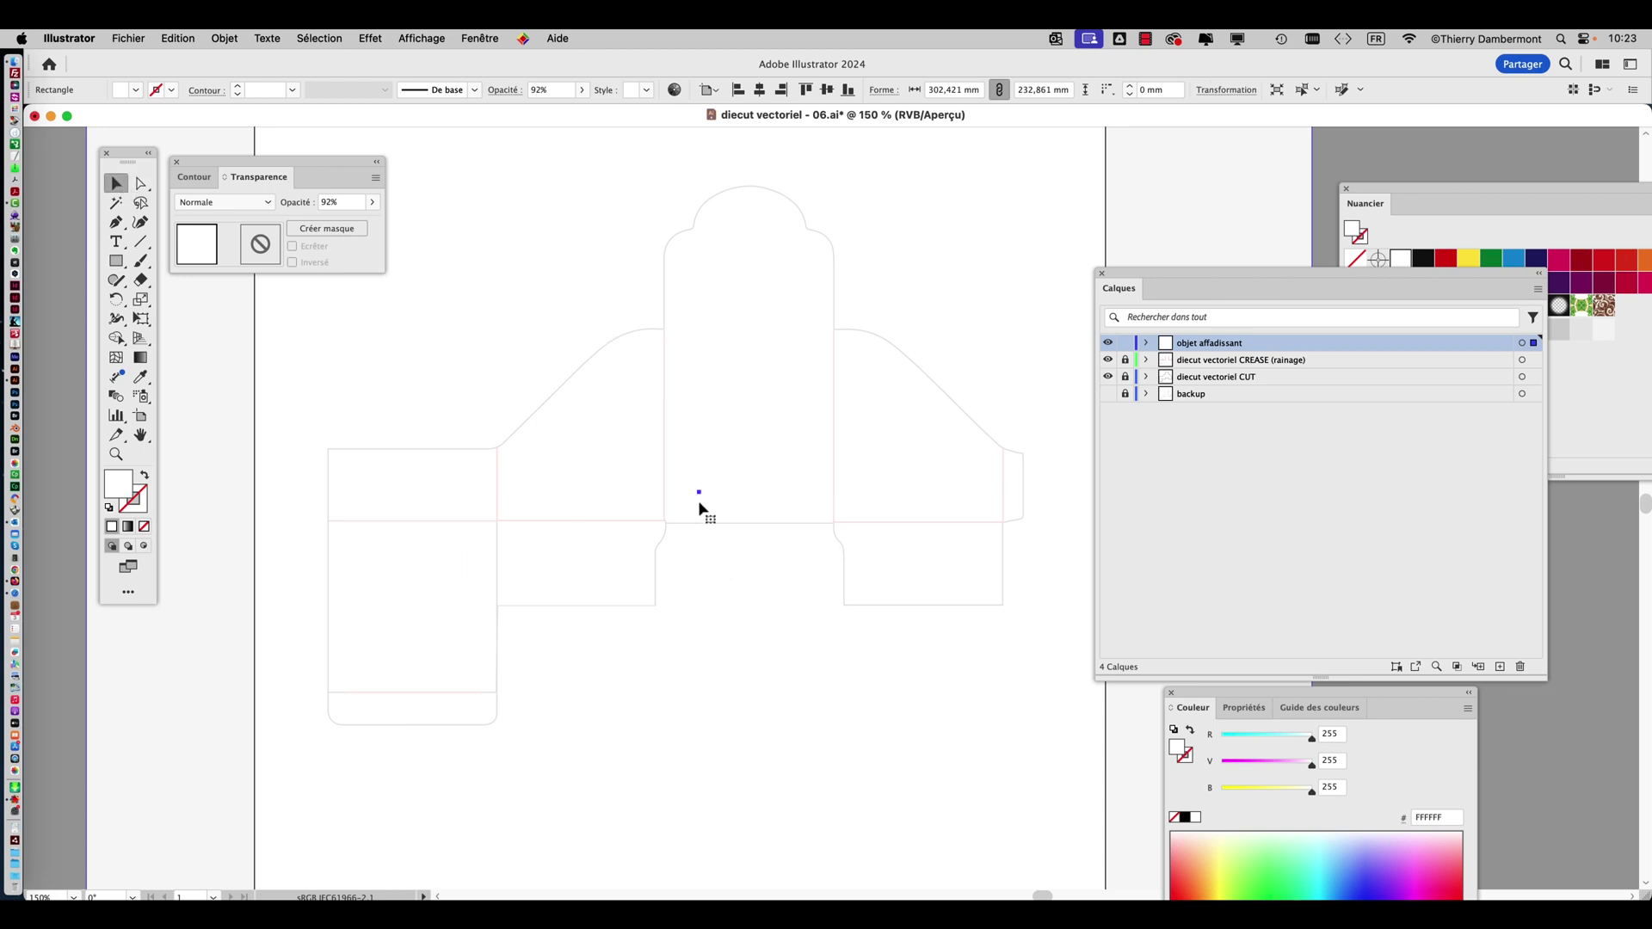
scroll(700, 500, up, 2)
scroll(701, 501, up, 4)
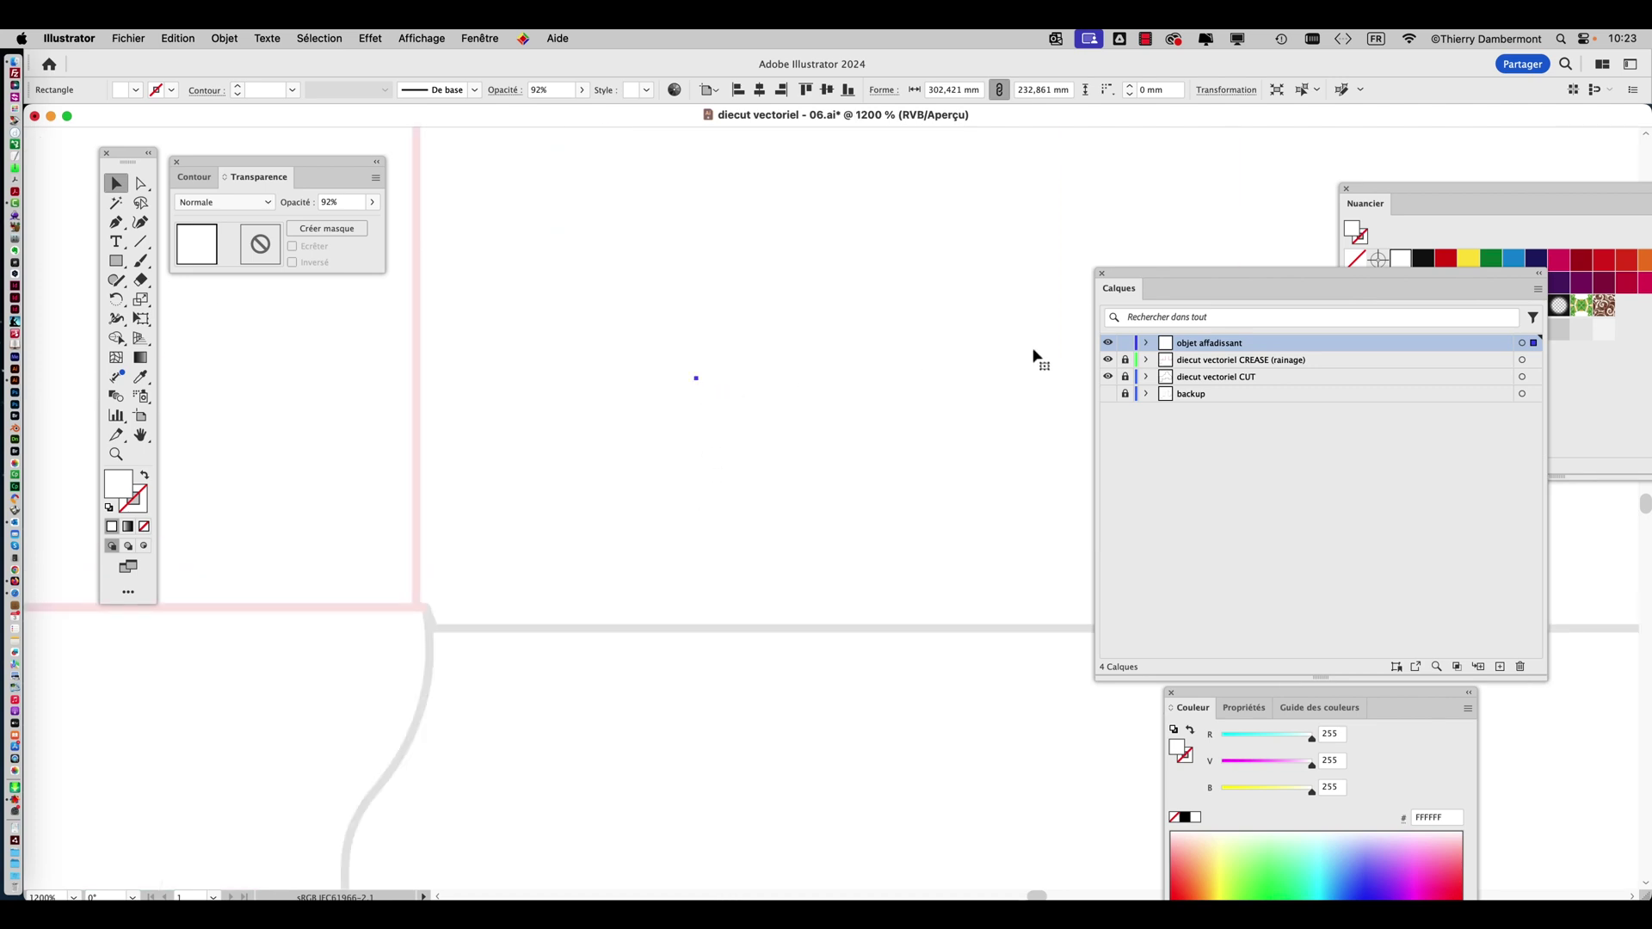
click(1146, 343)
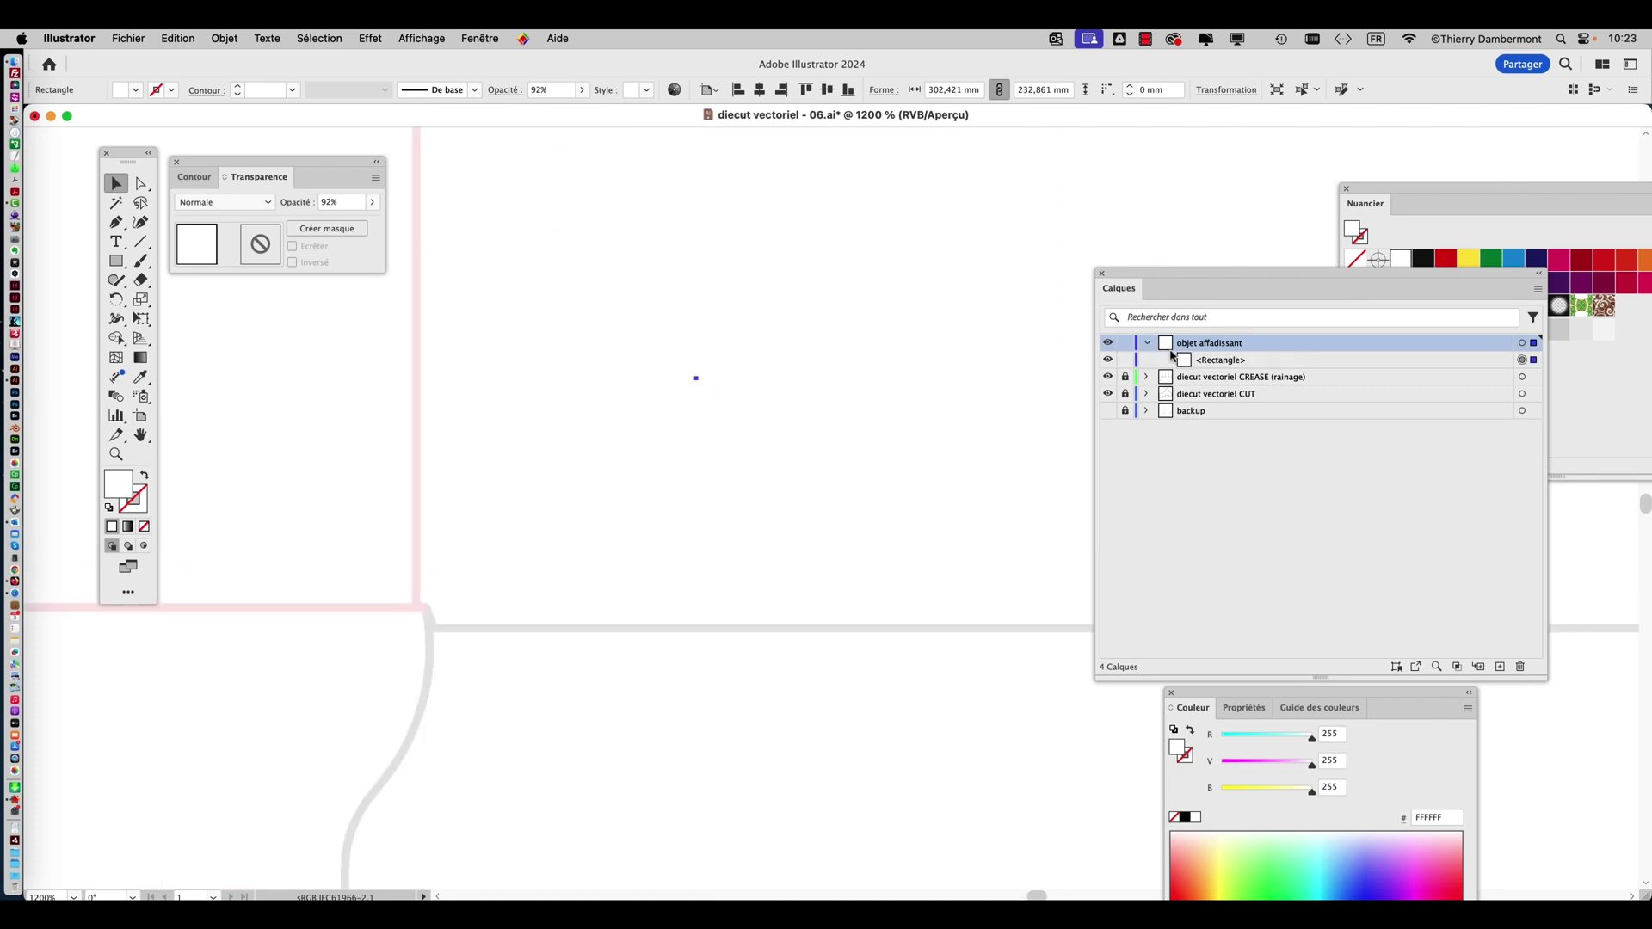
scroll(738, 419, down, 1)
scroll(737, 419, down, 4)
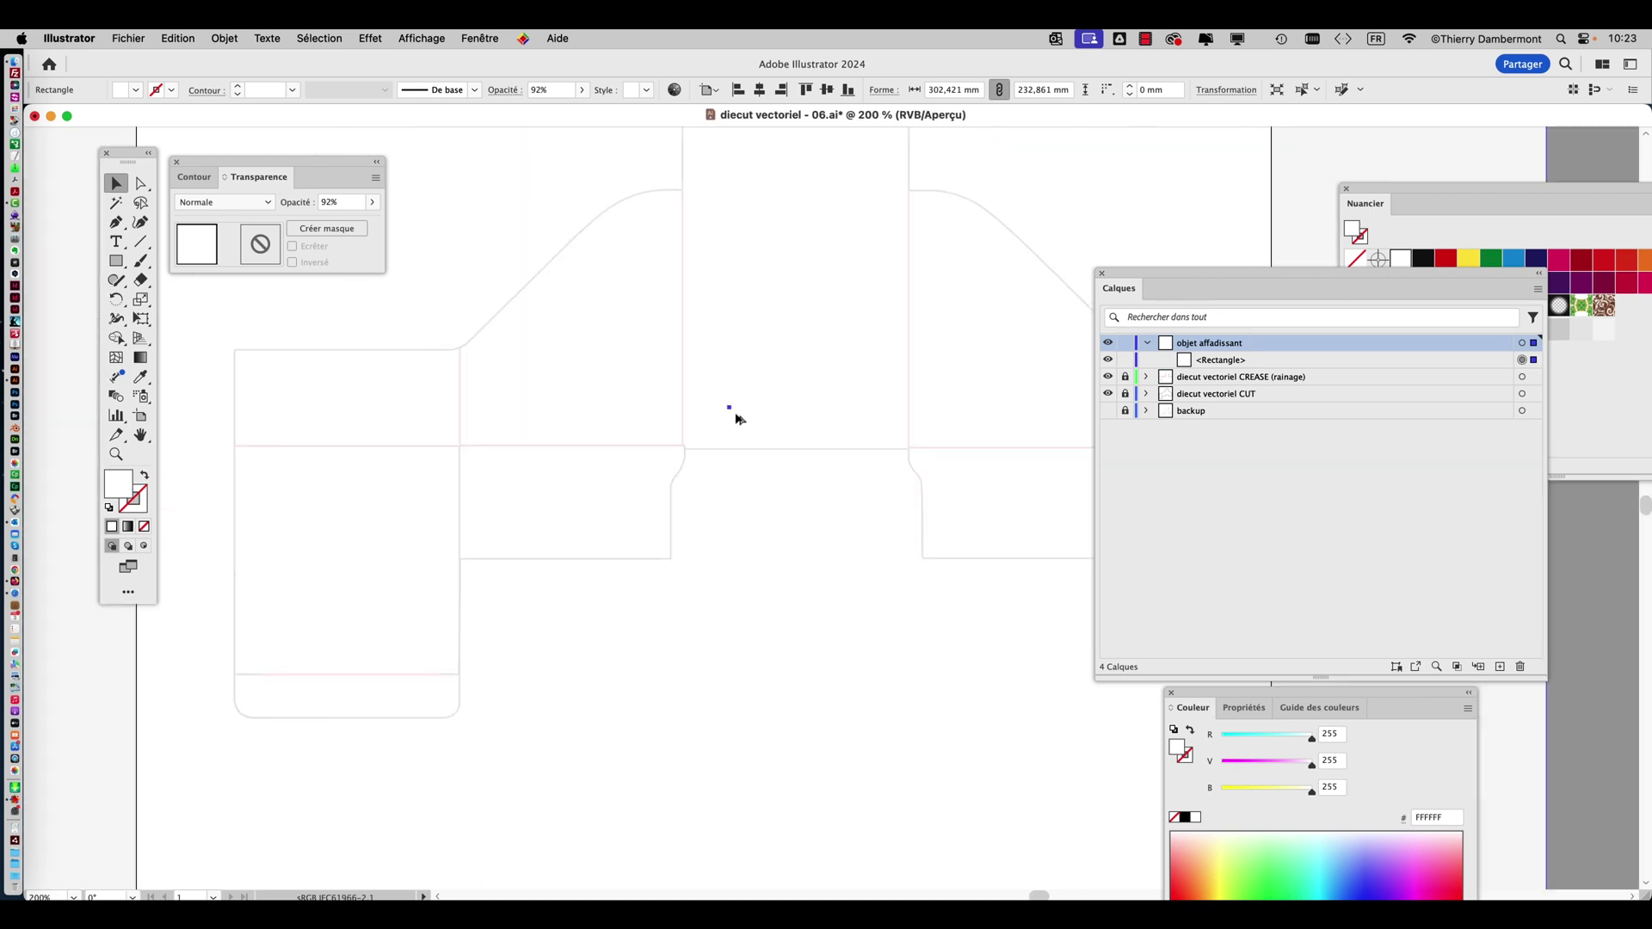
scroll(737, 419, down, 1)
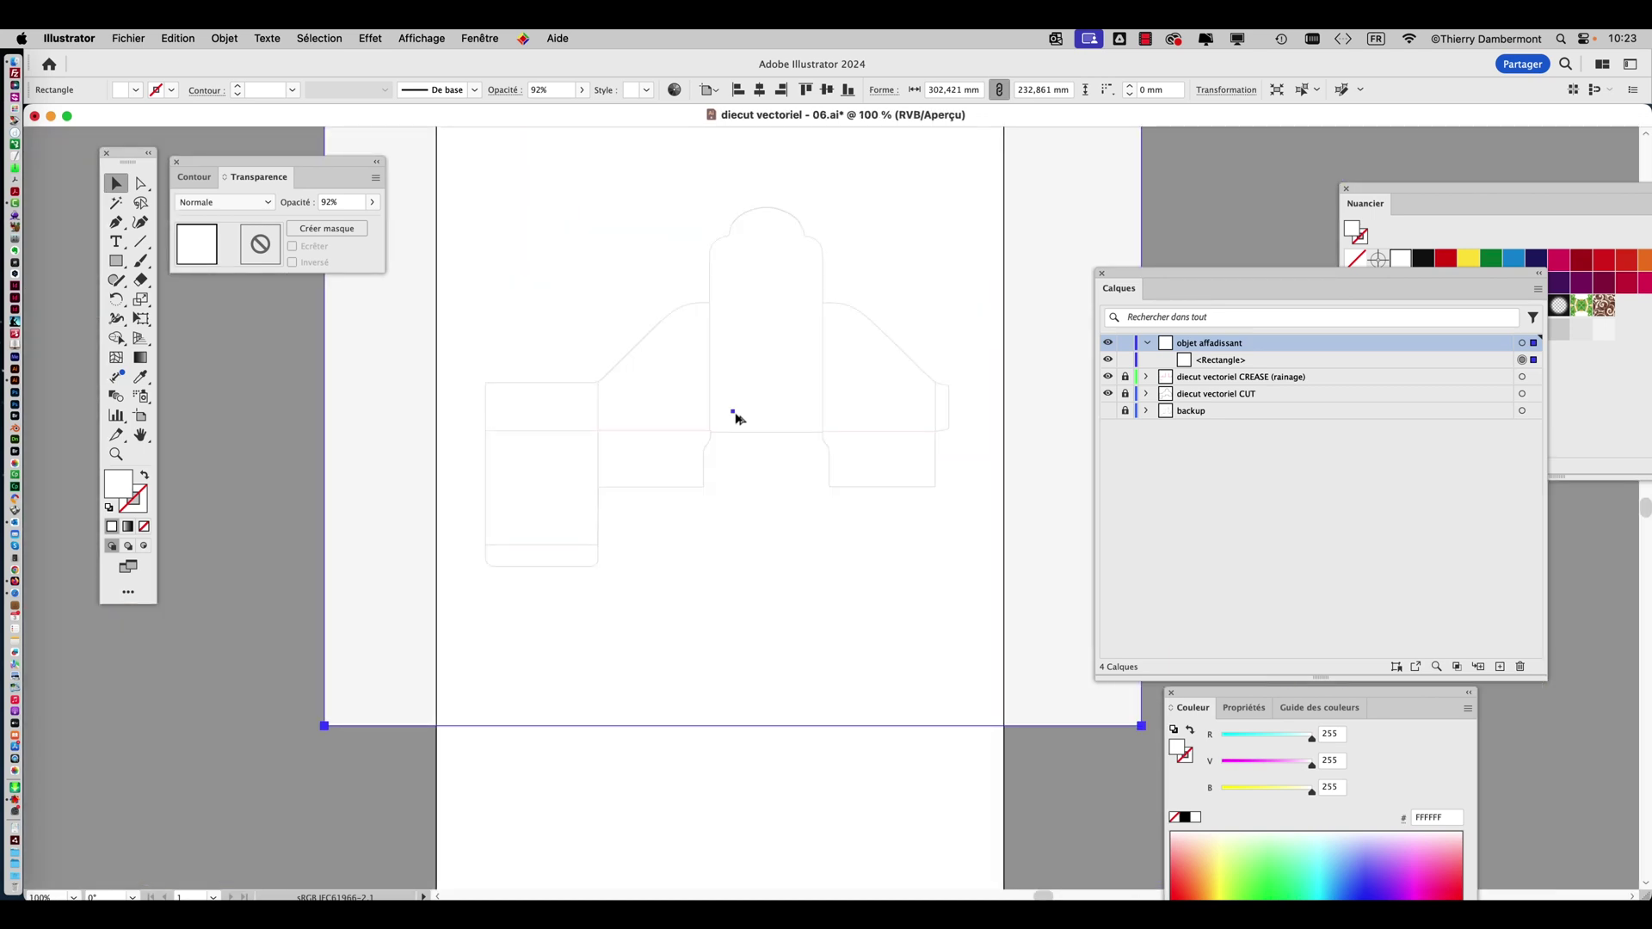
Hide the centre point of the white overlay rectangle through its object attributes.
click(475, 39)
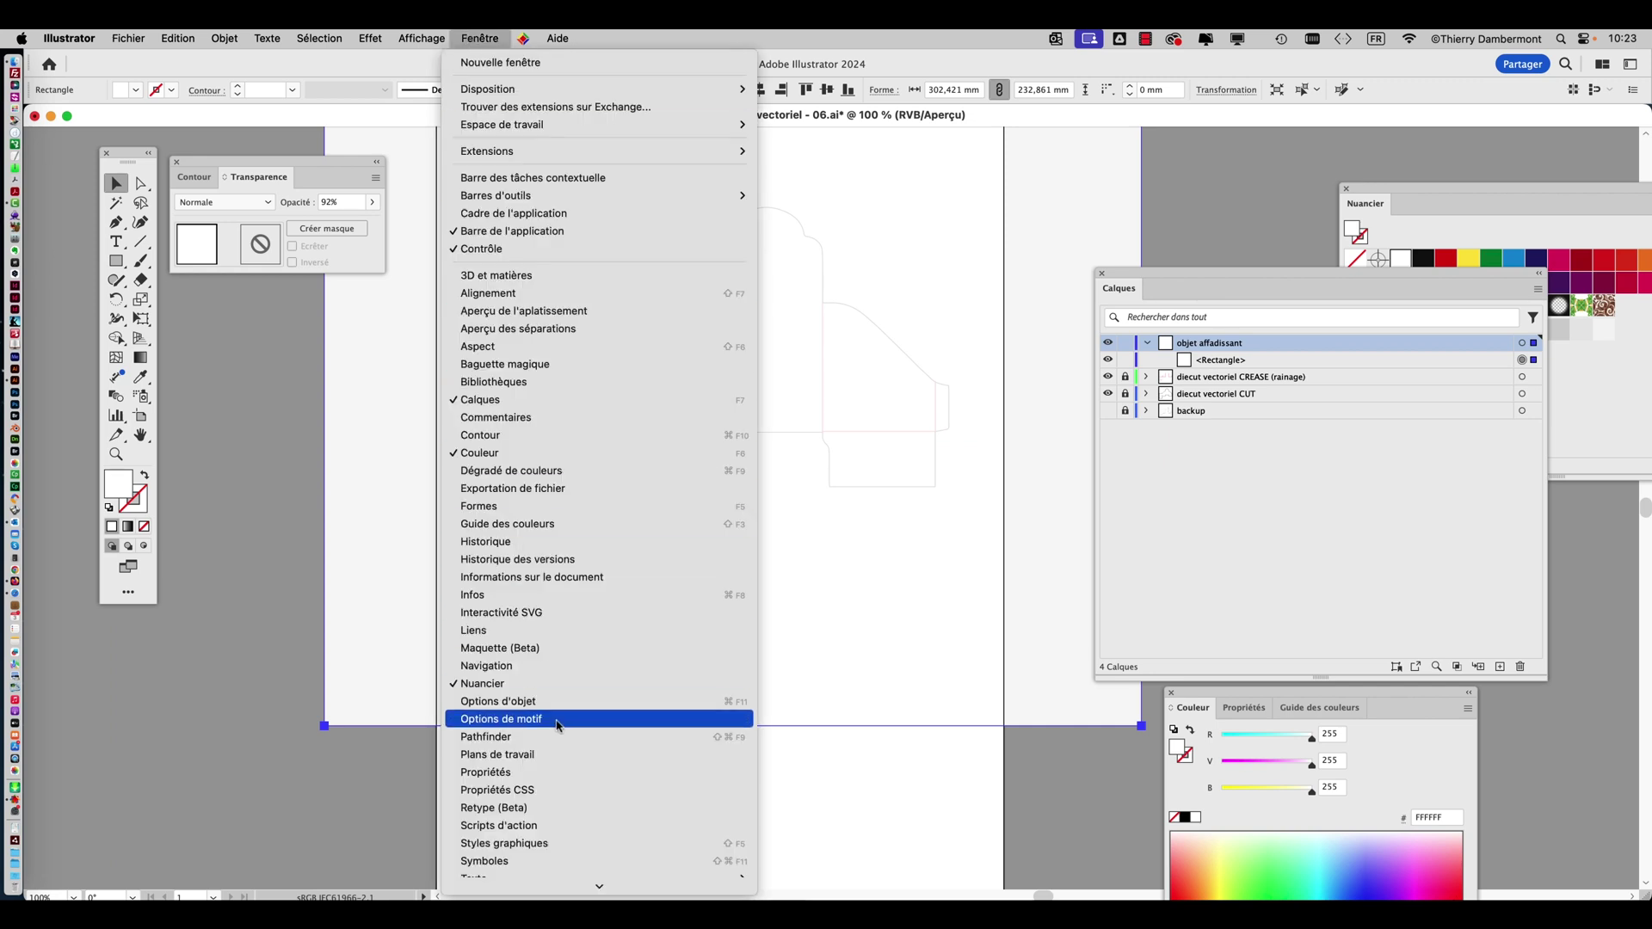
click(558, 704)
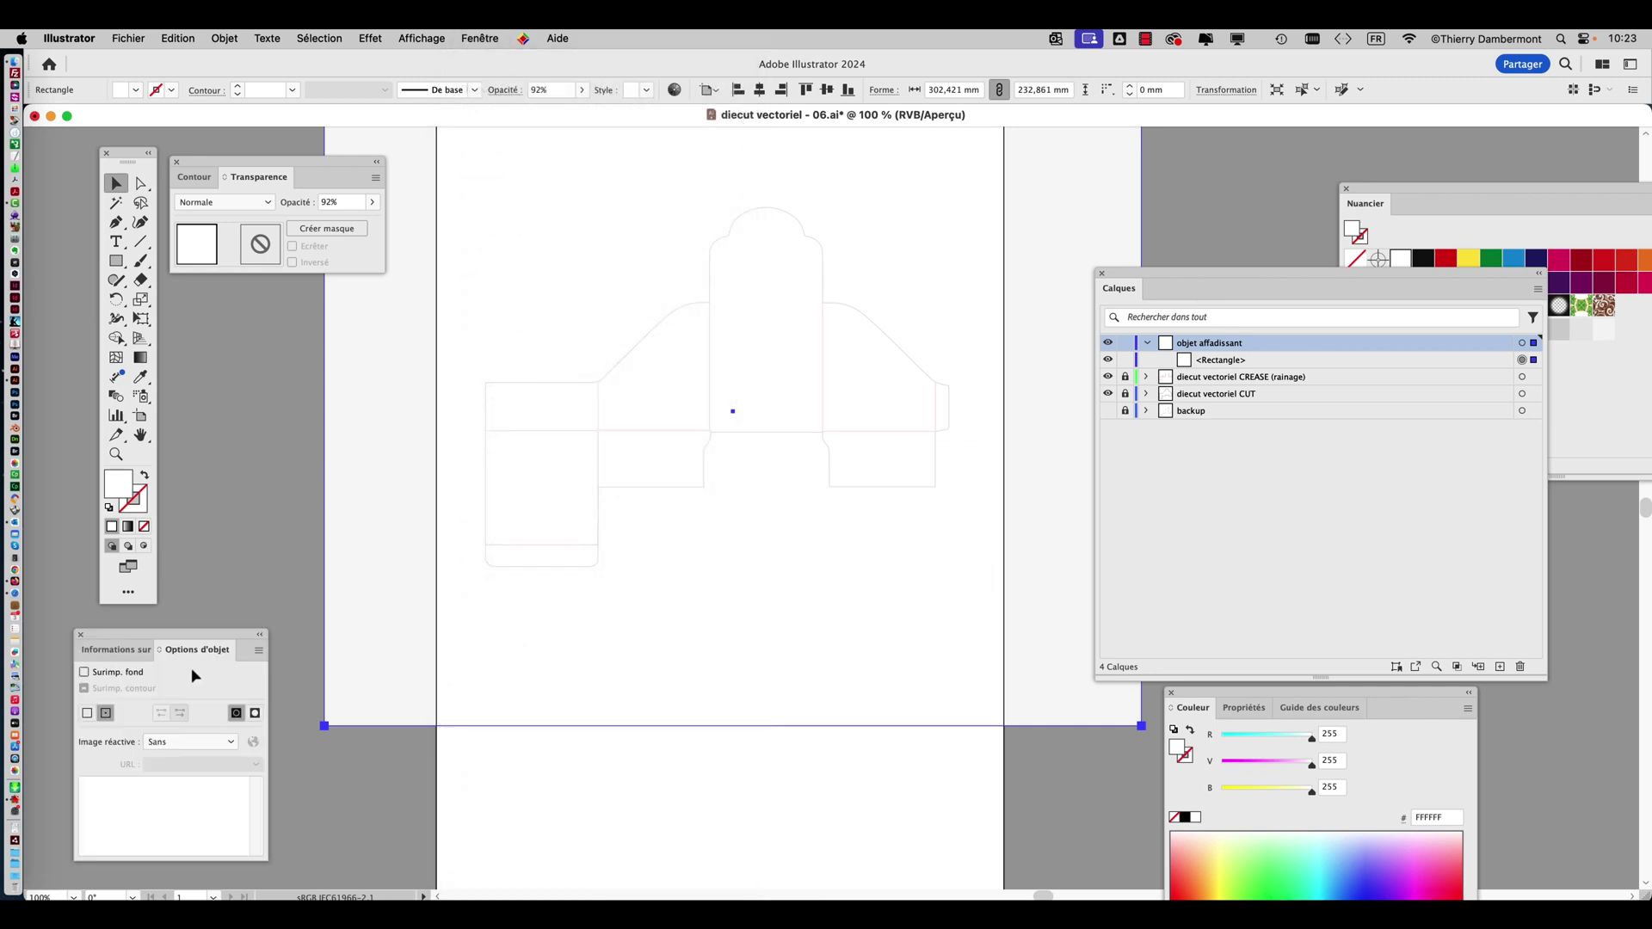
drag(194, 635, 490, 449)
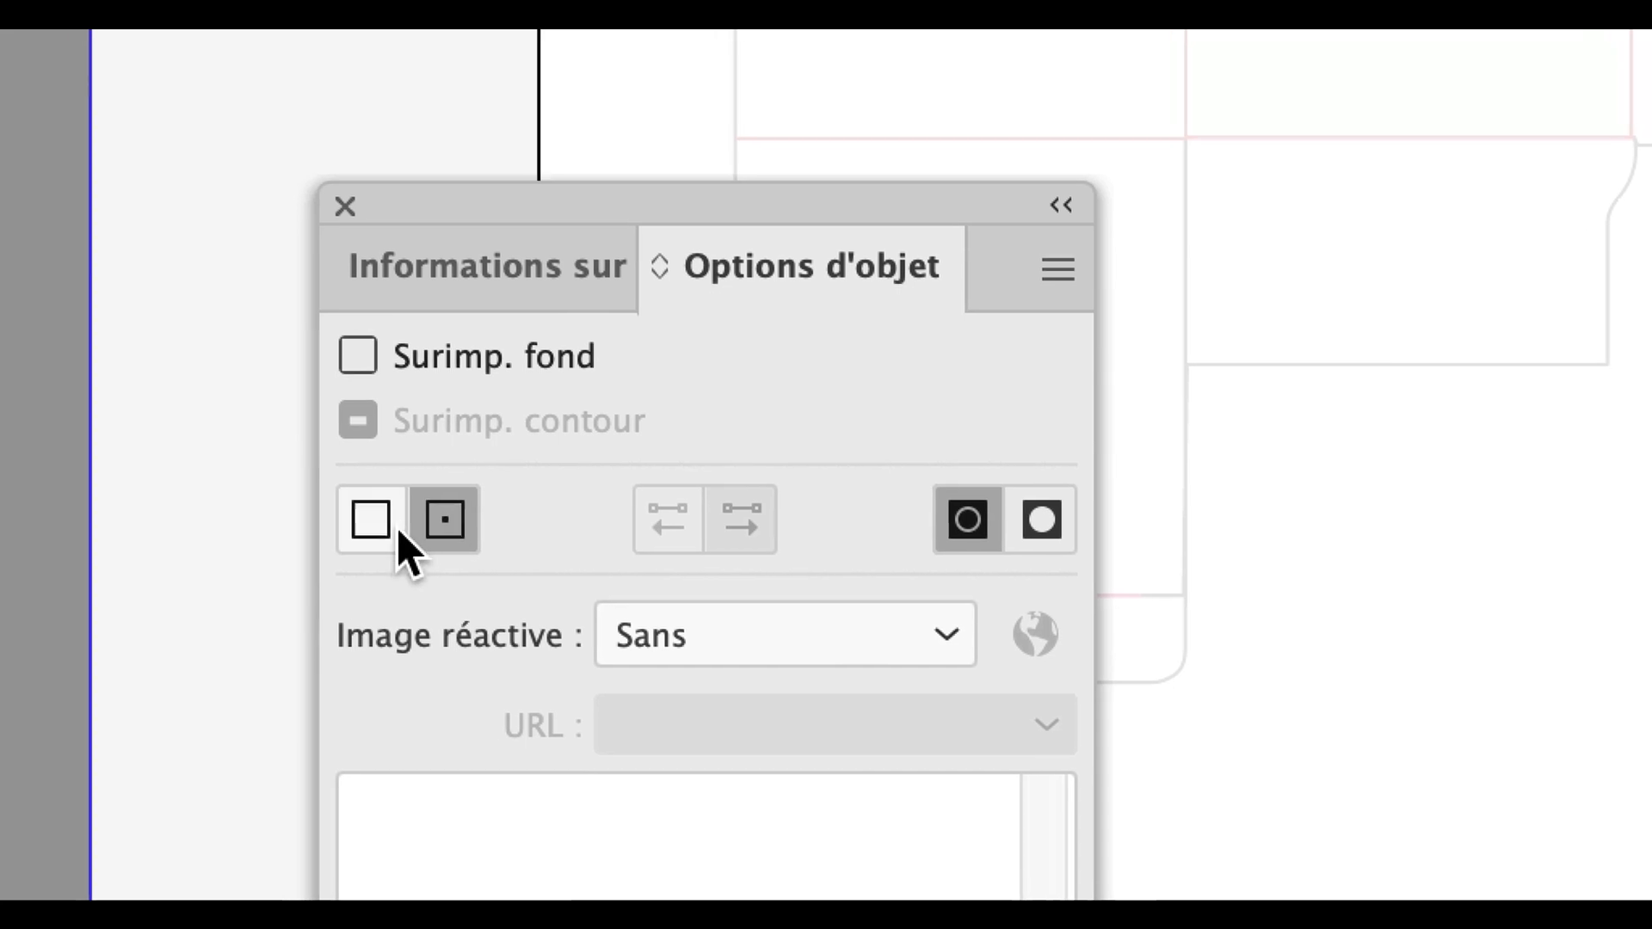
click(373, 534)
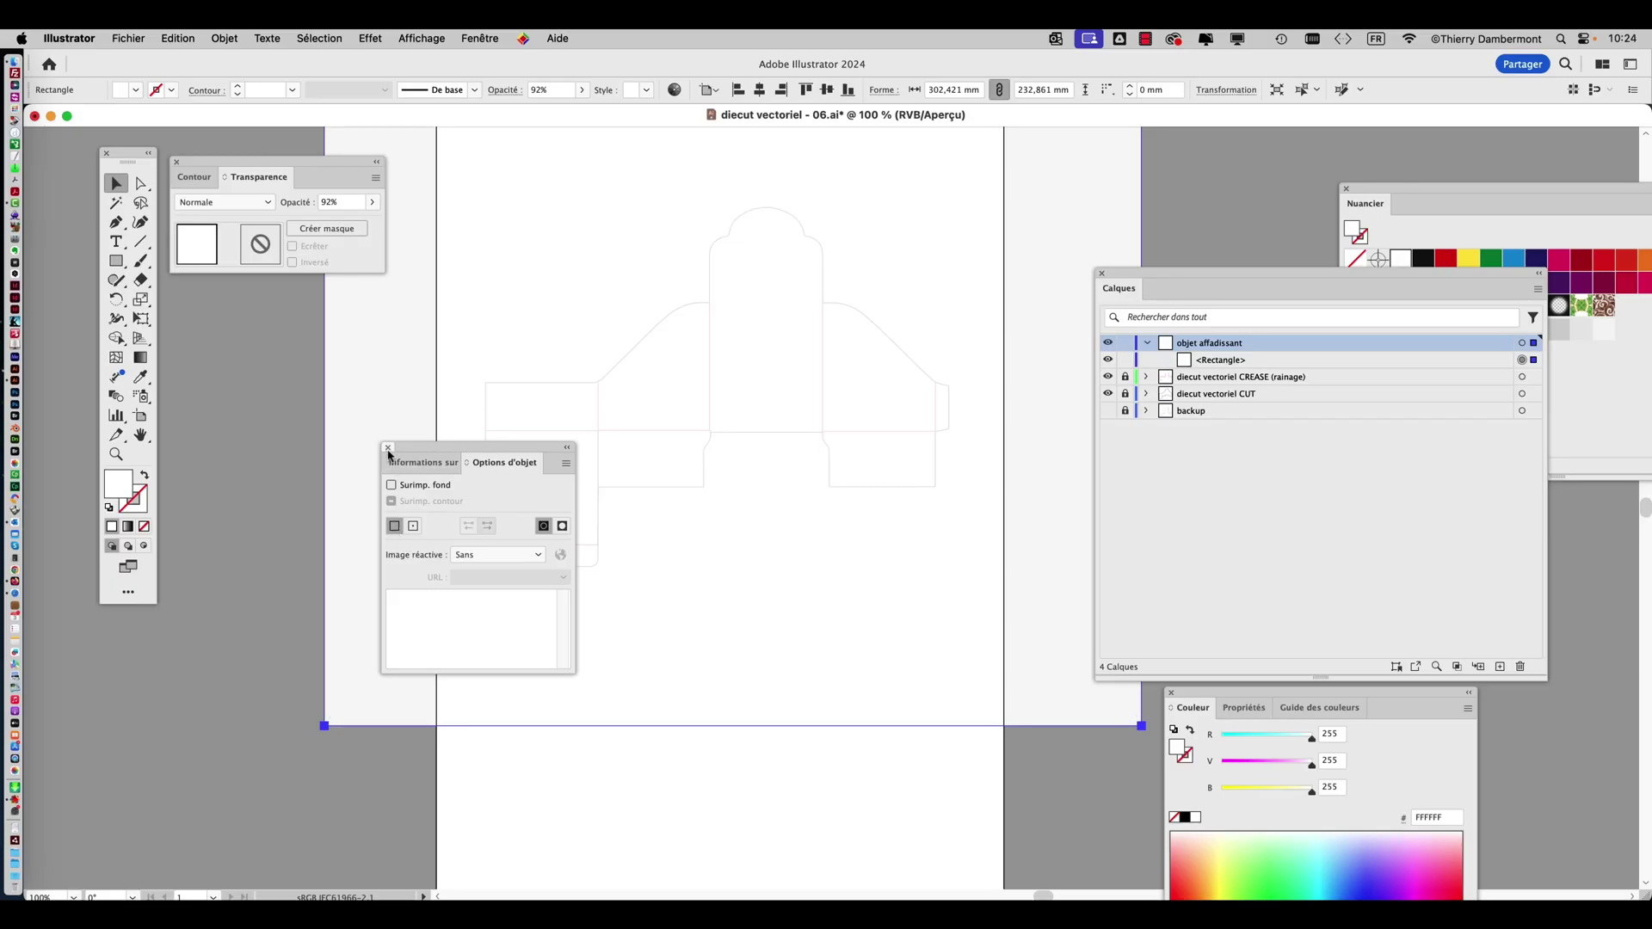
click(388, 449)
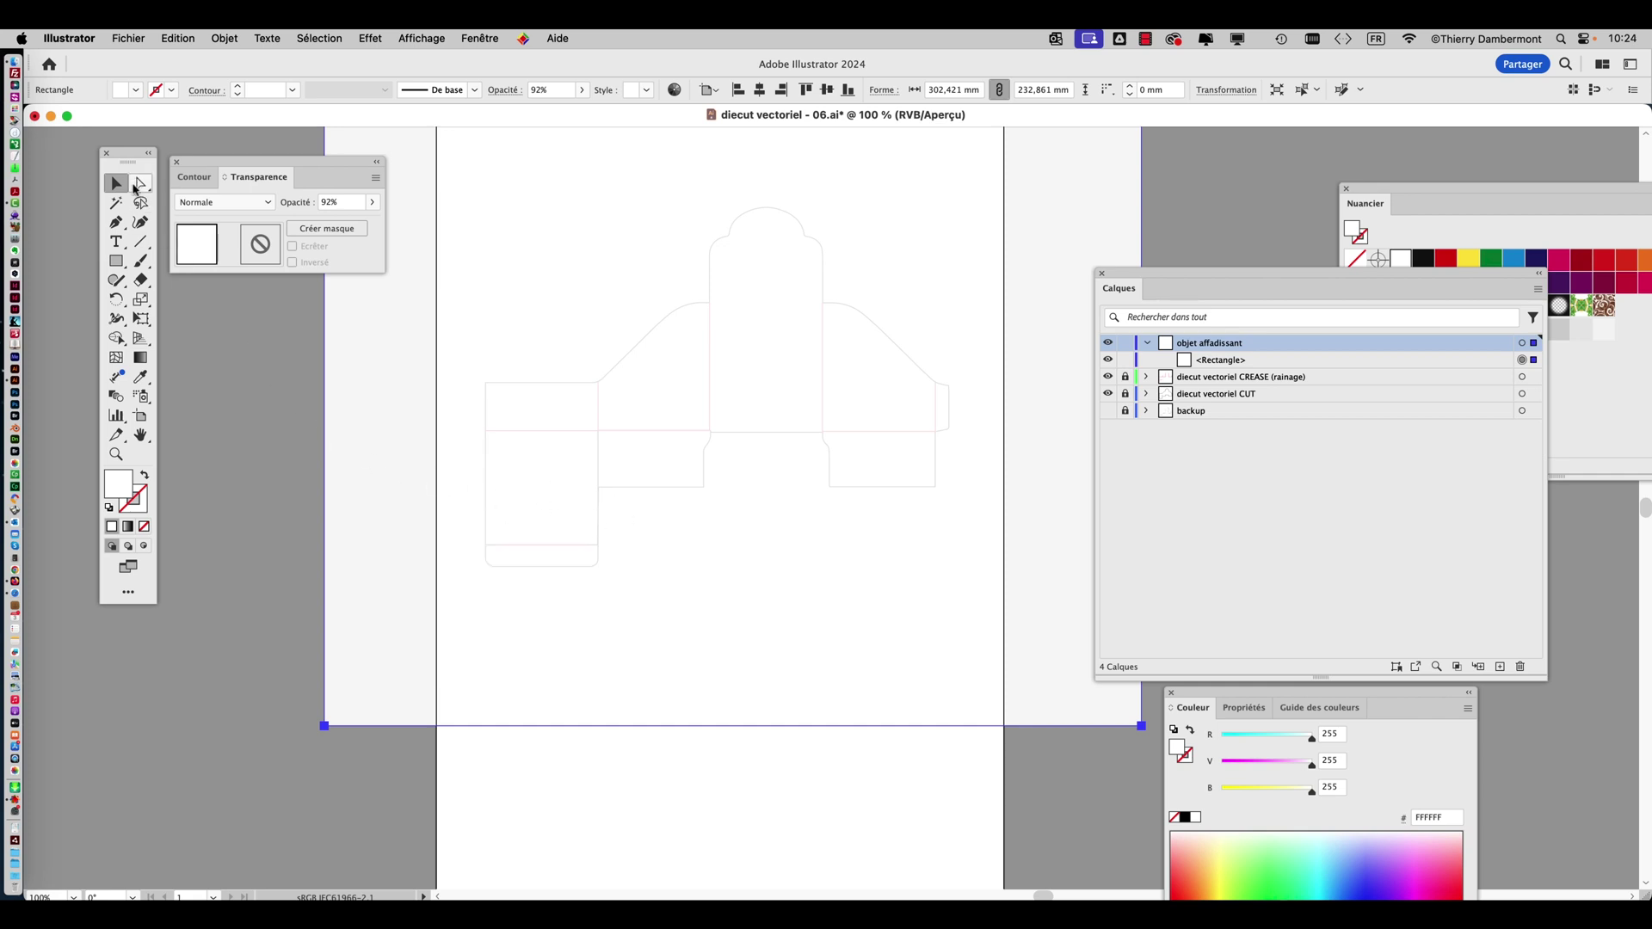
Collapse the "objet affadissant" layer and lock it so the overlay rectangle cannot be selected.
click(243, 372)
scroll(536, 481, down, 1)
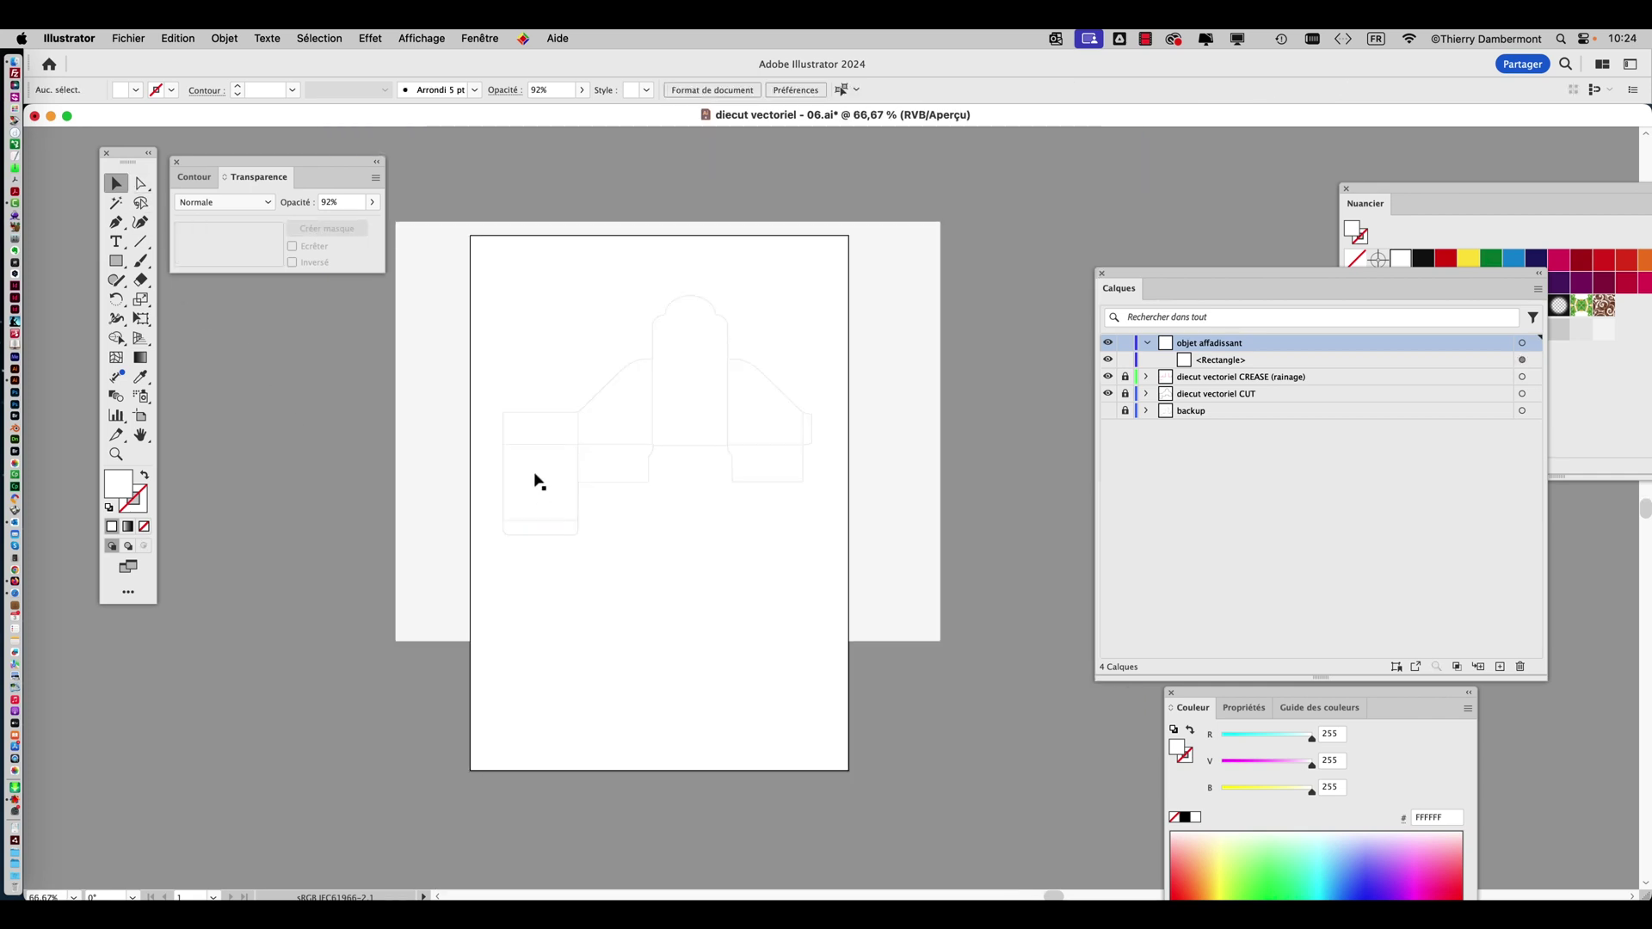
click(446, 483)
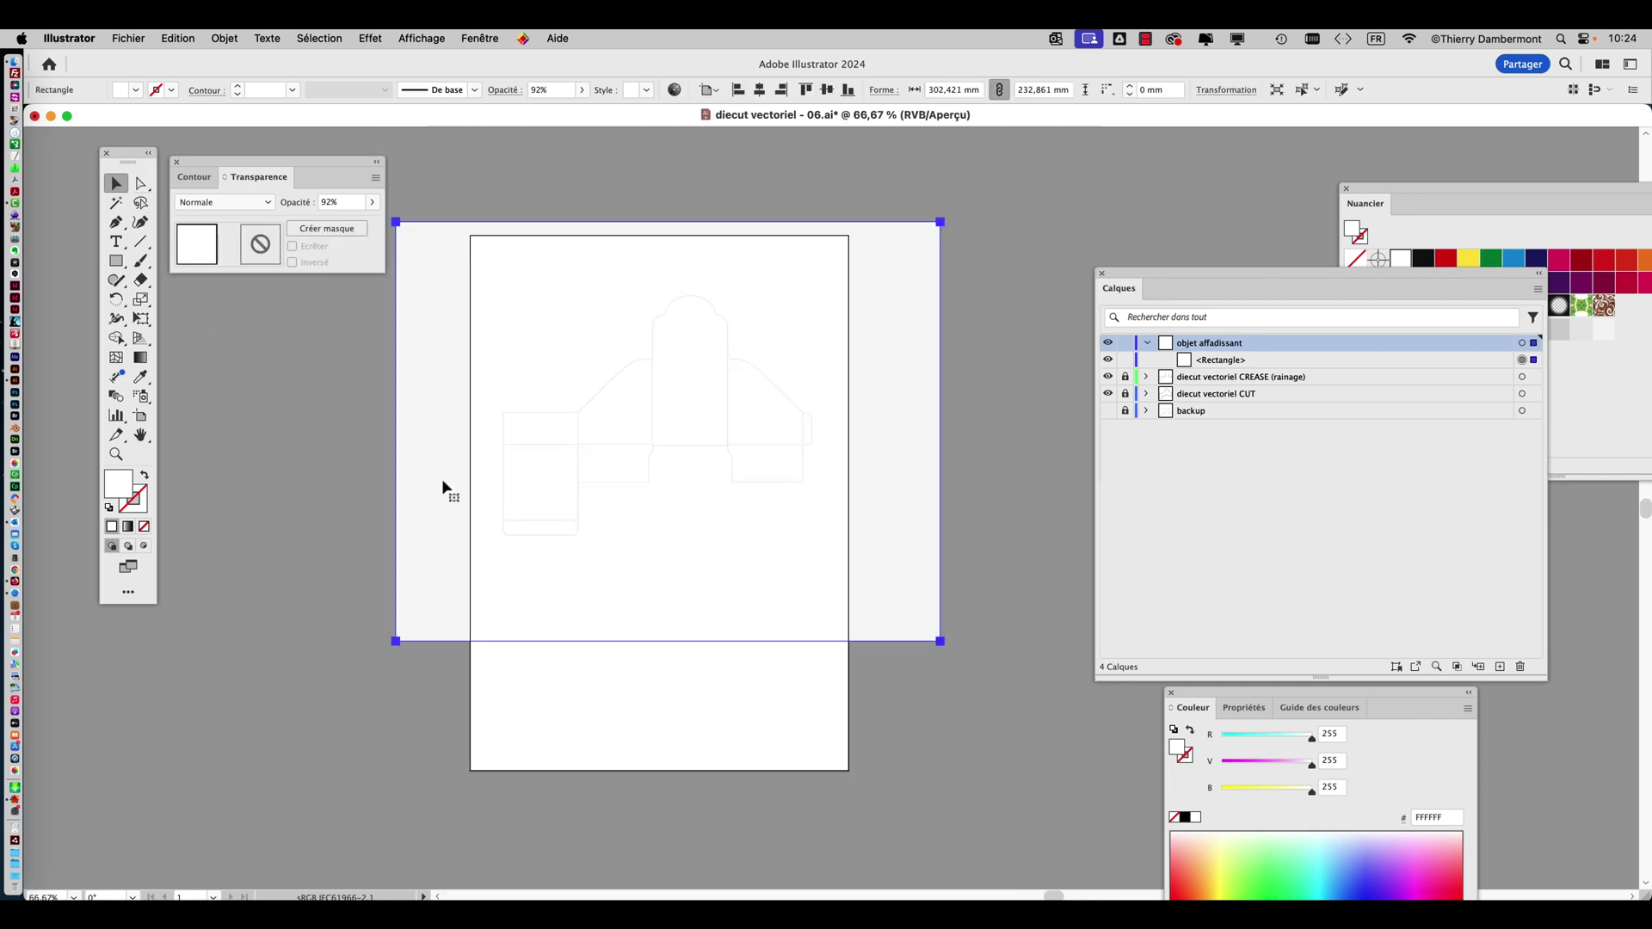
click(1147, 344)
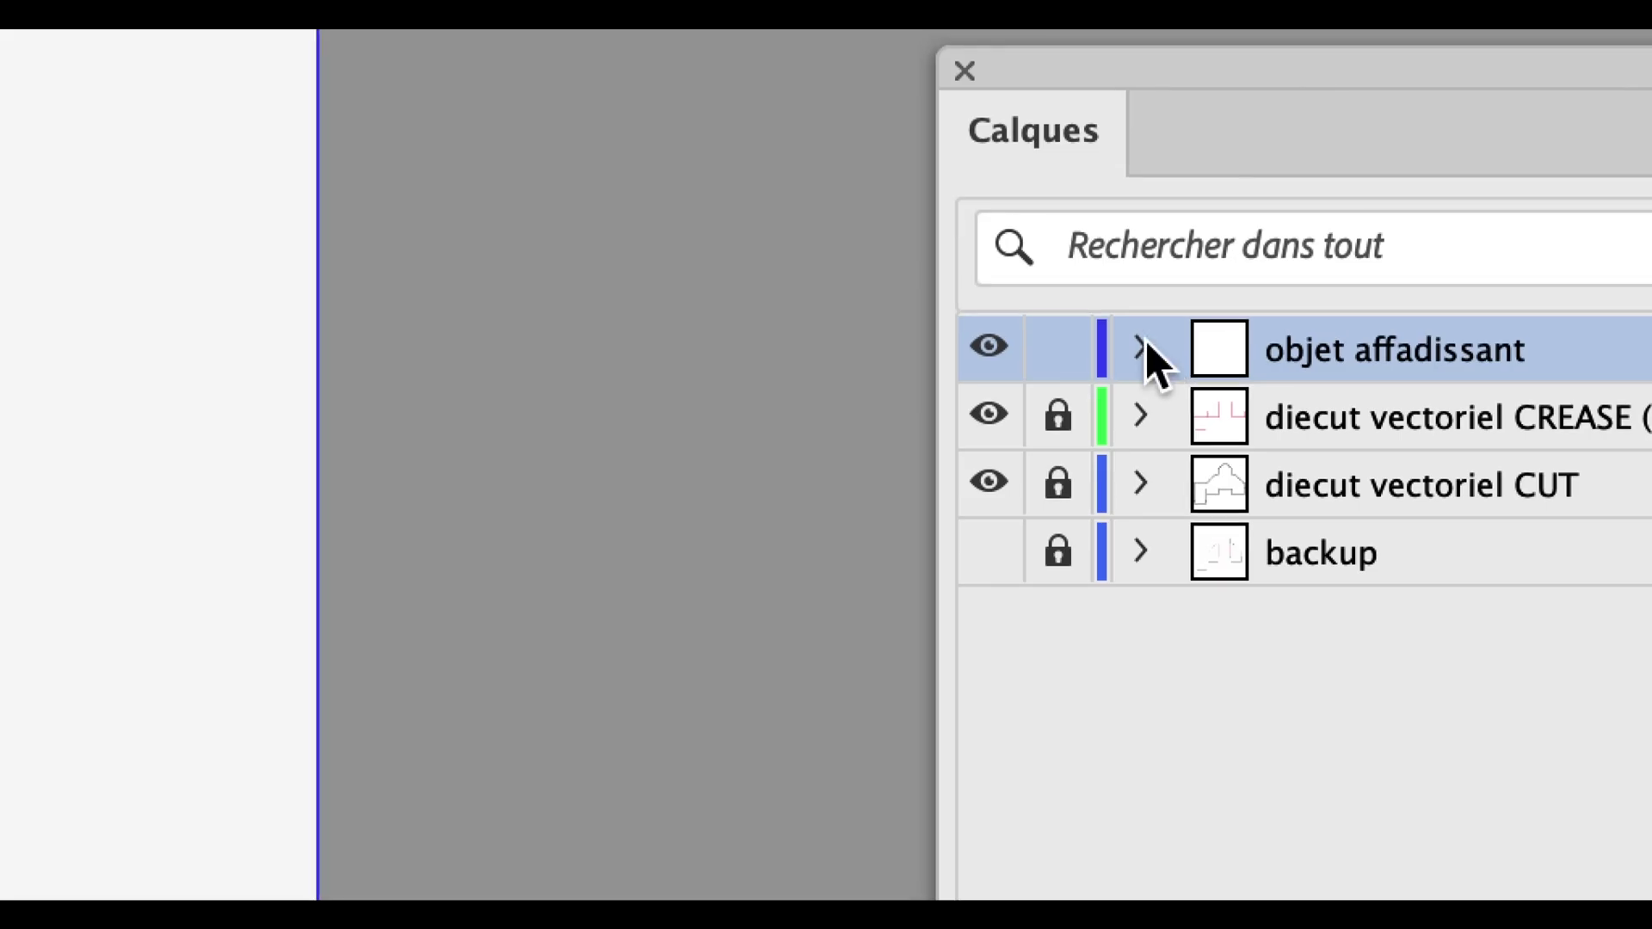
click(1130, 348)
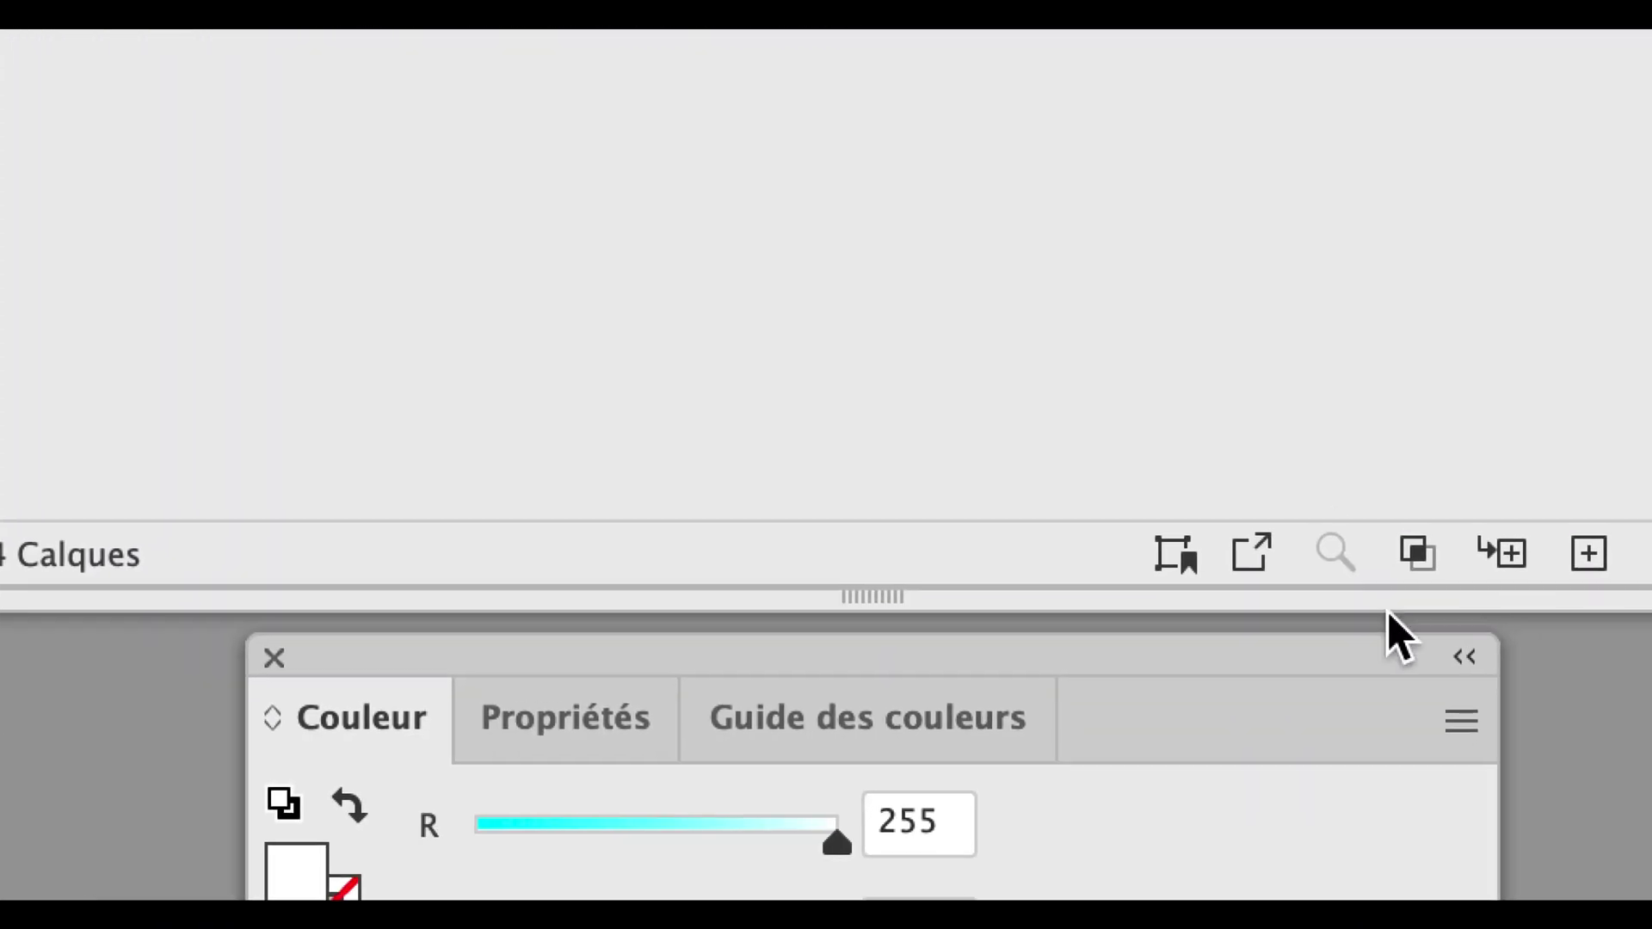
Create a new layer above "objet affadissant" and name it "panneaux 3D".
click(1434, 605)
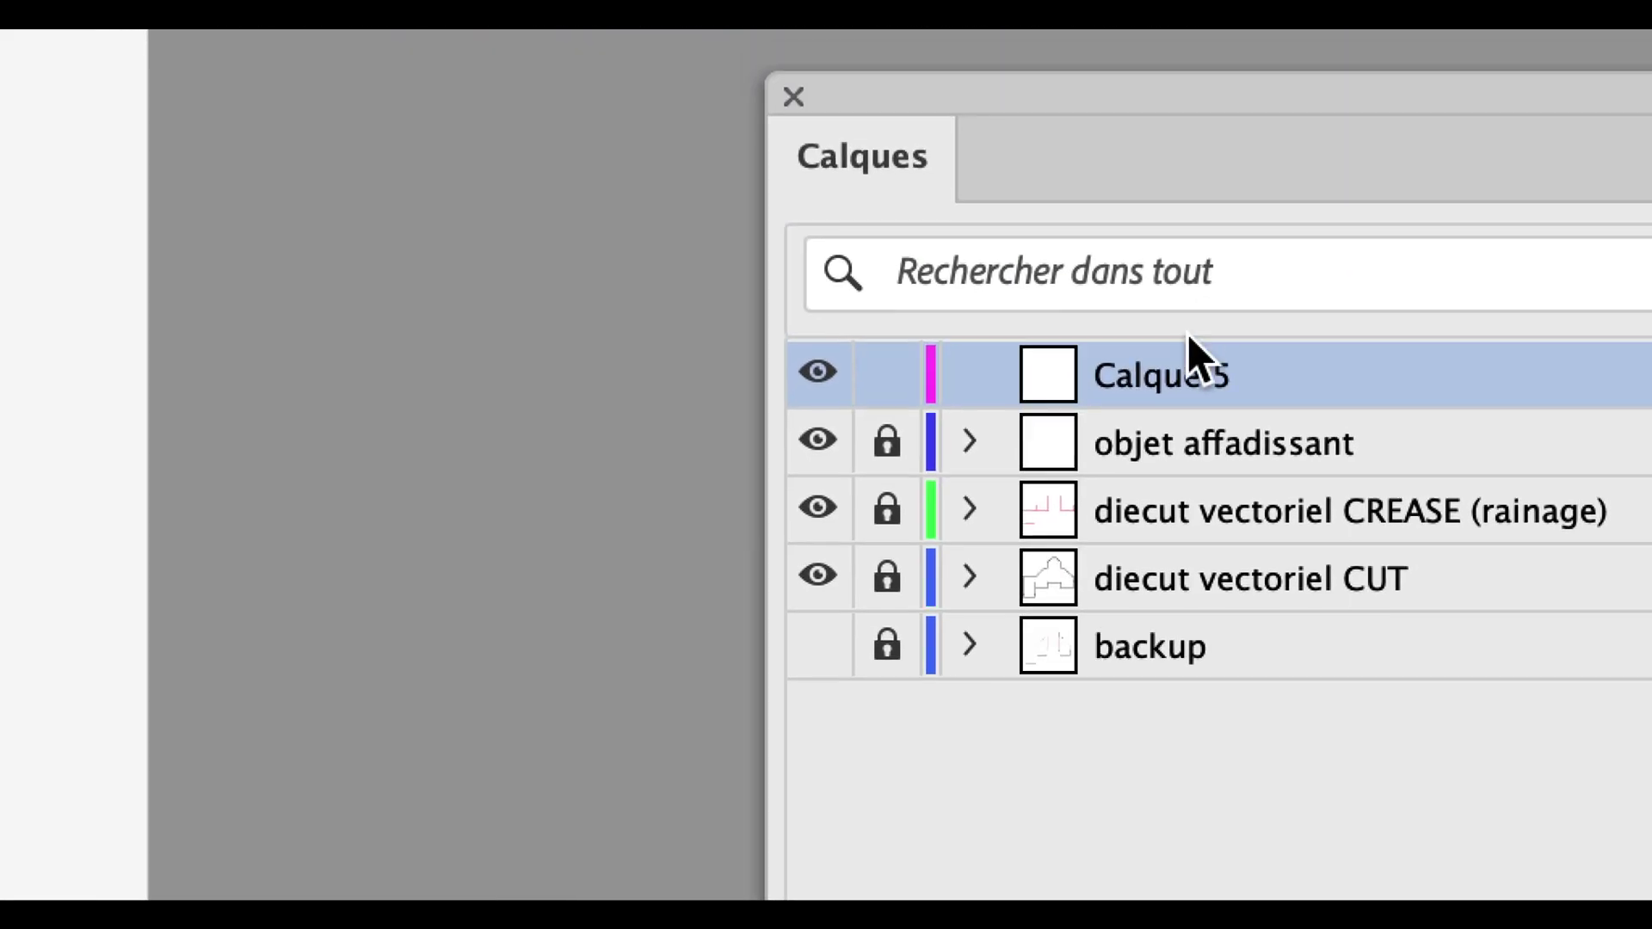
double_click(1190, 363)
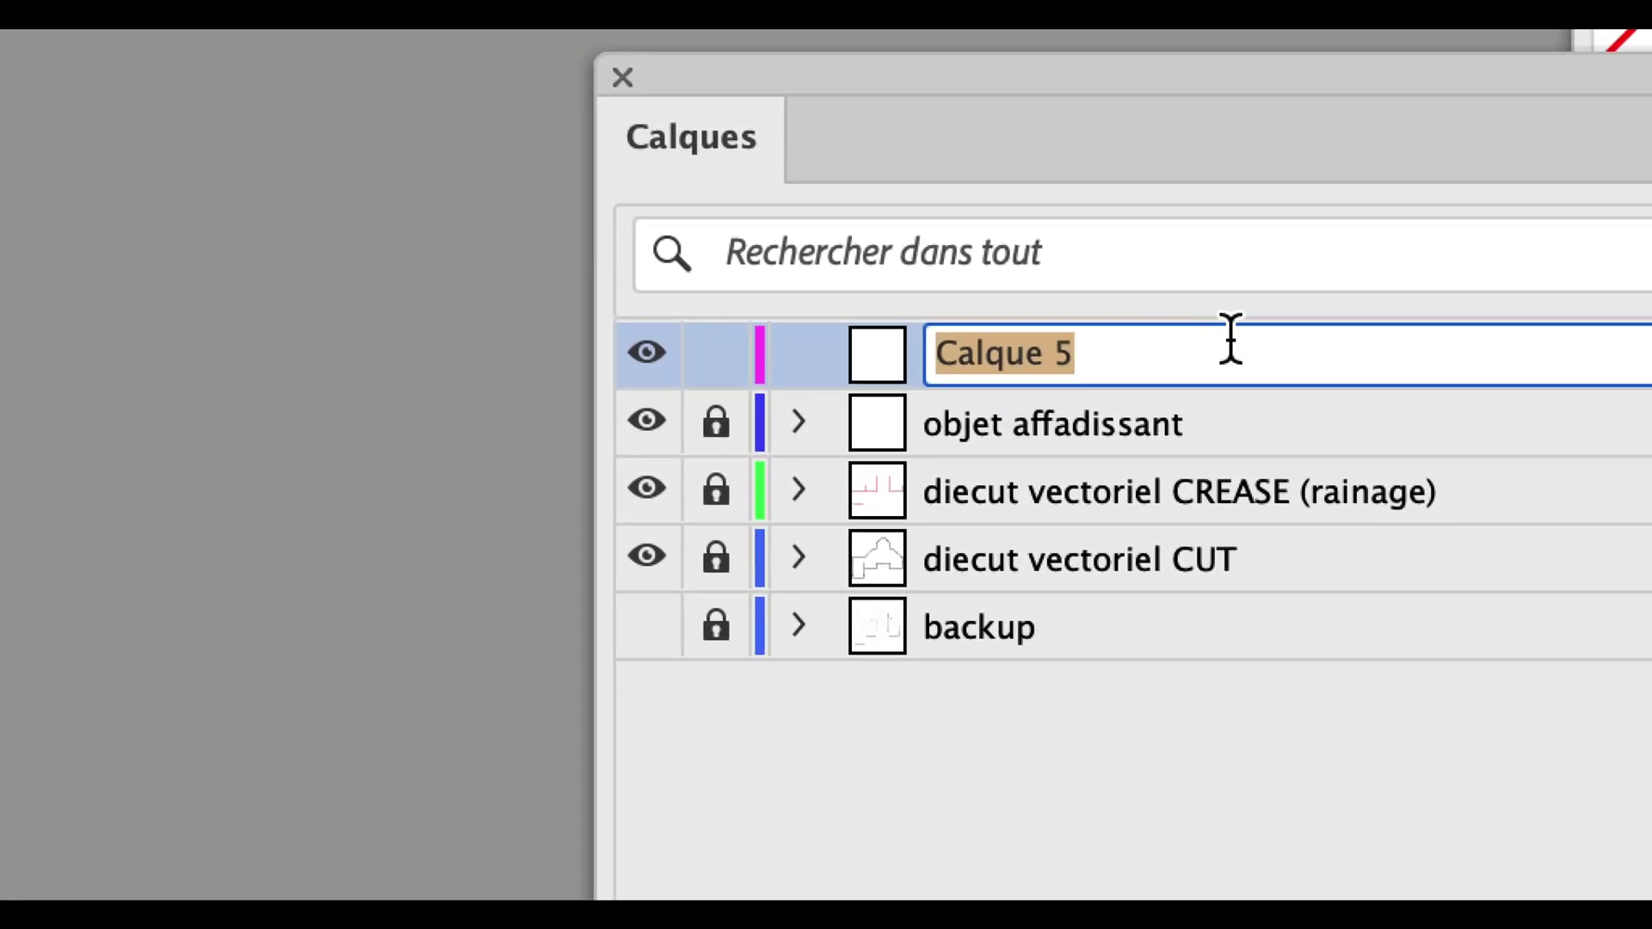
text(objets)
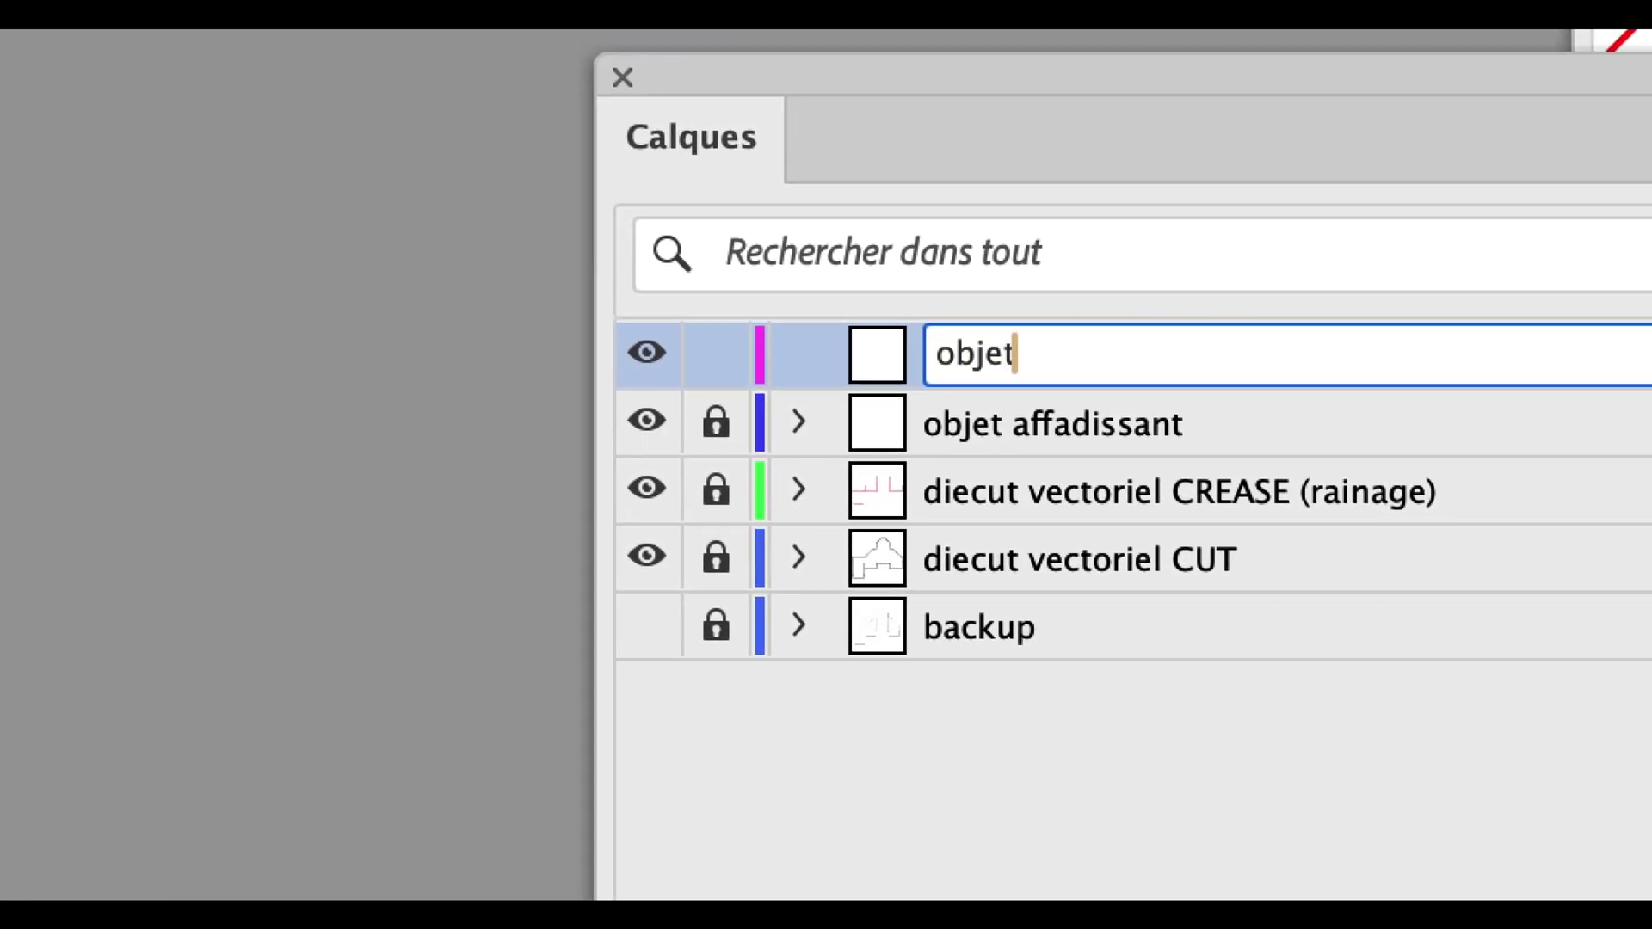
key(BackSpace)
key(BackSpace)
key(BackSpace)
key(BackSpace)
key(BackSpace)
key(BackSpace)
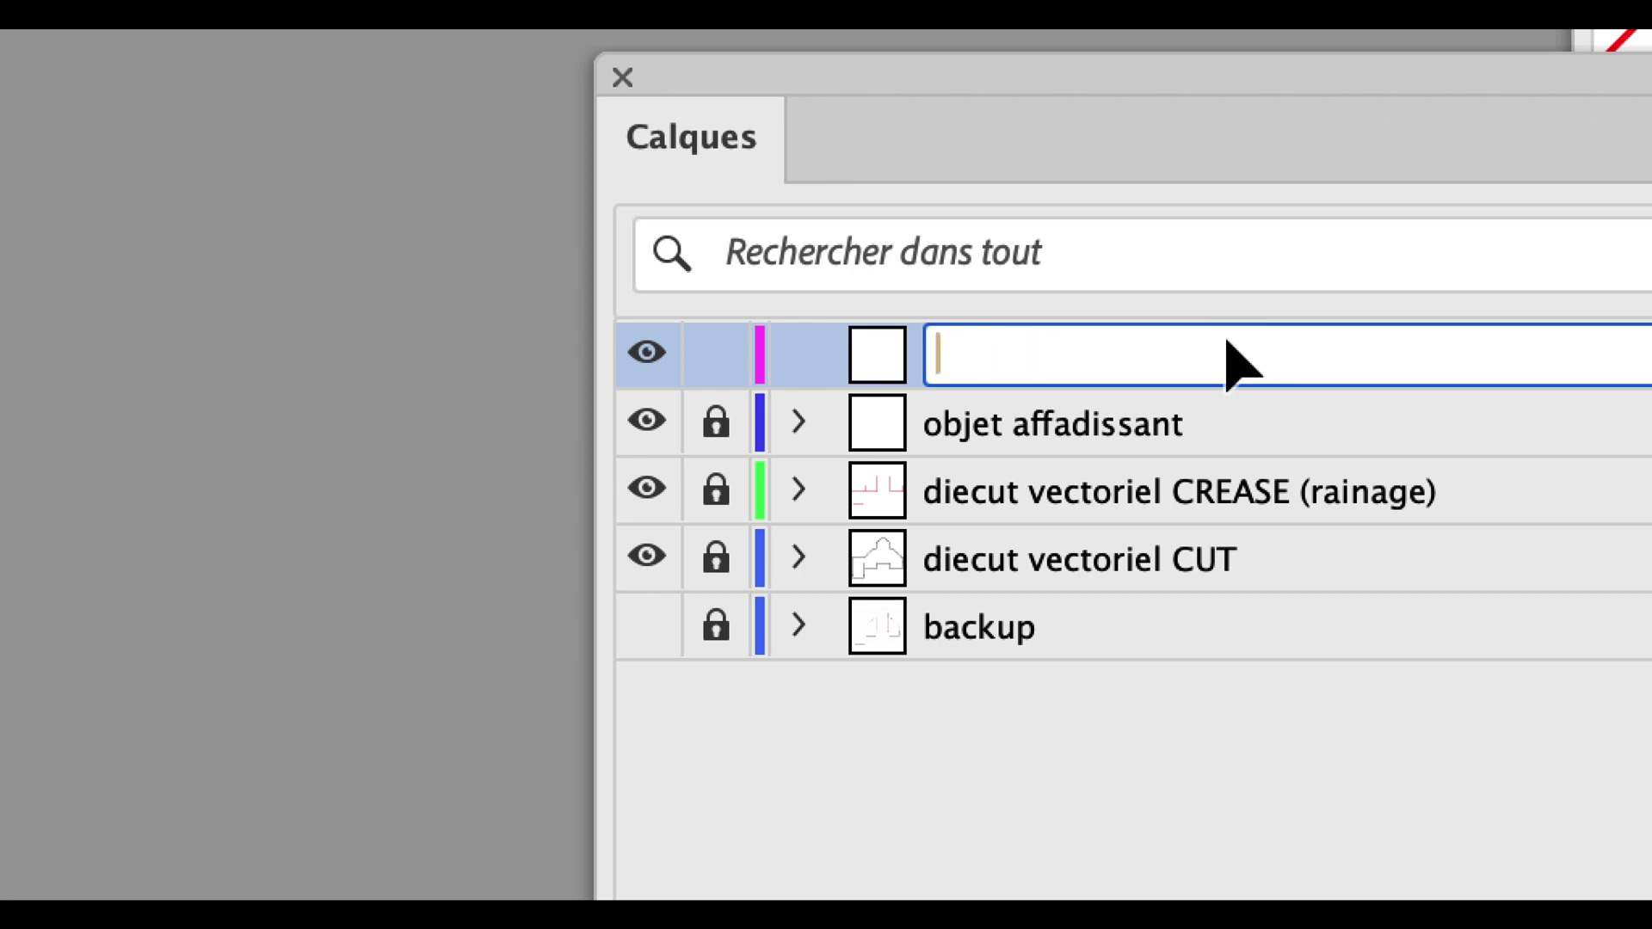
text(panneaux 3D)
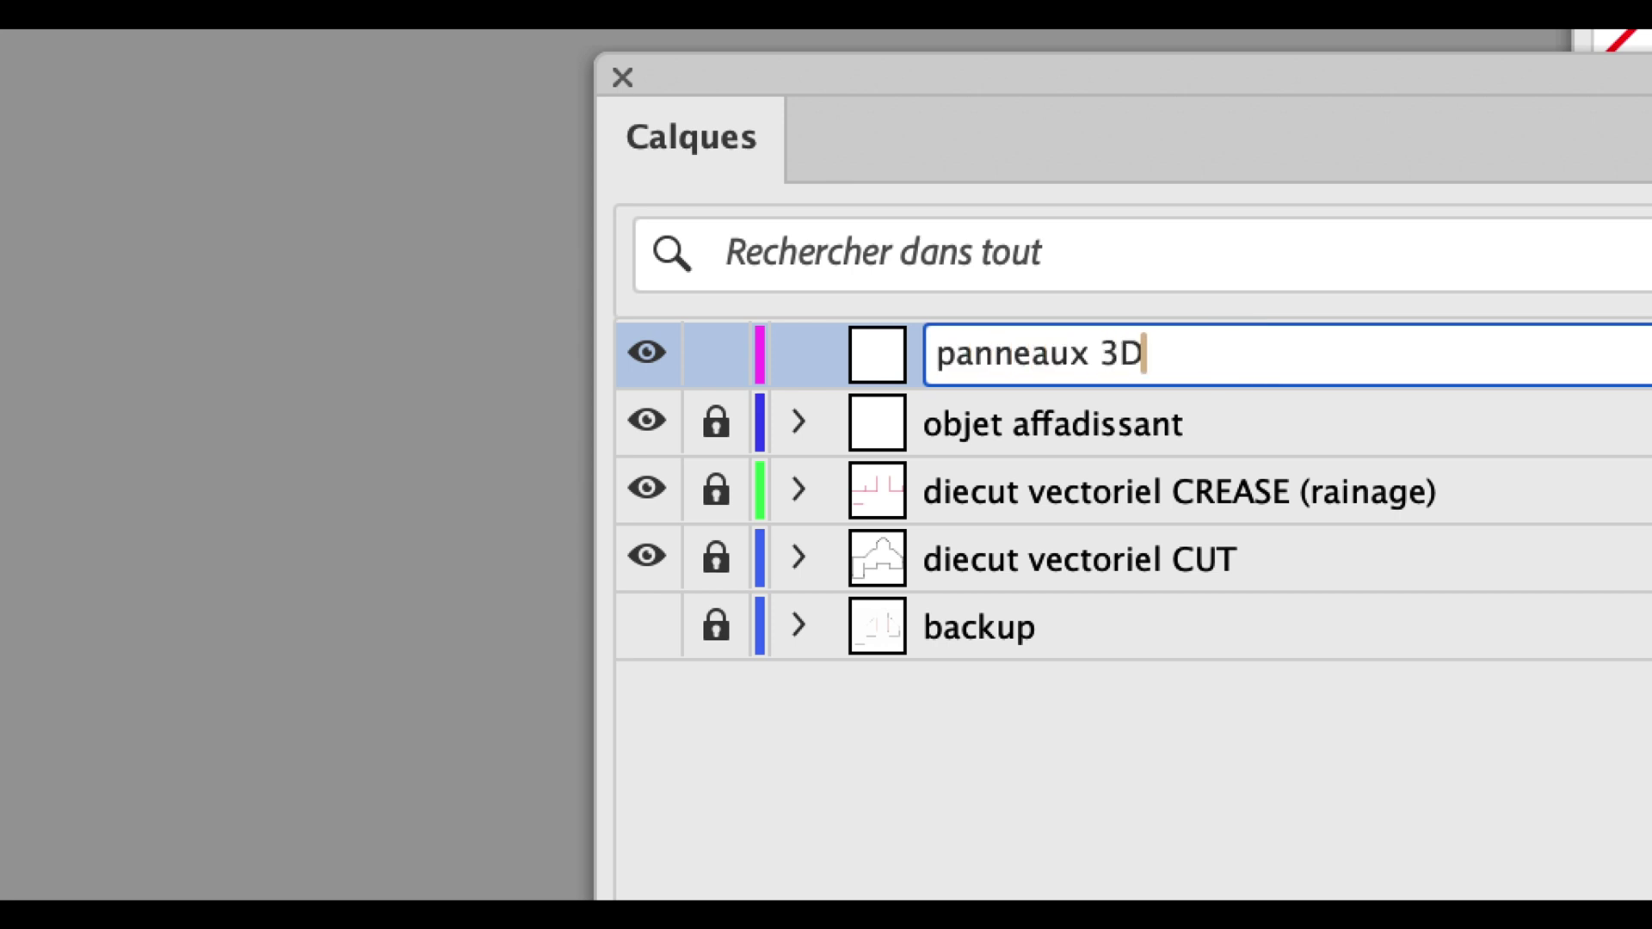
click(1344, 731)
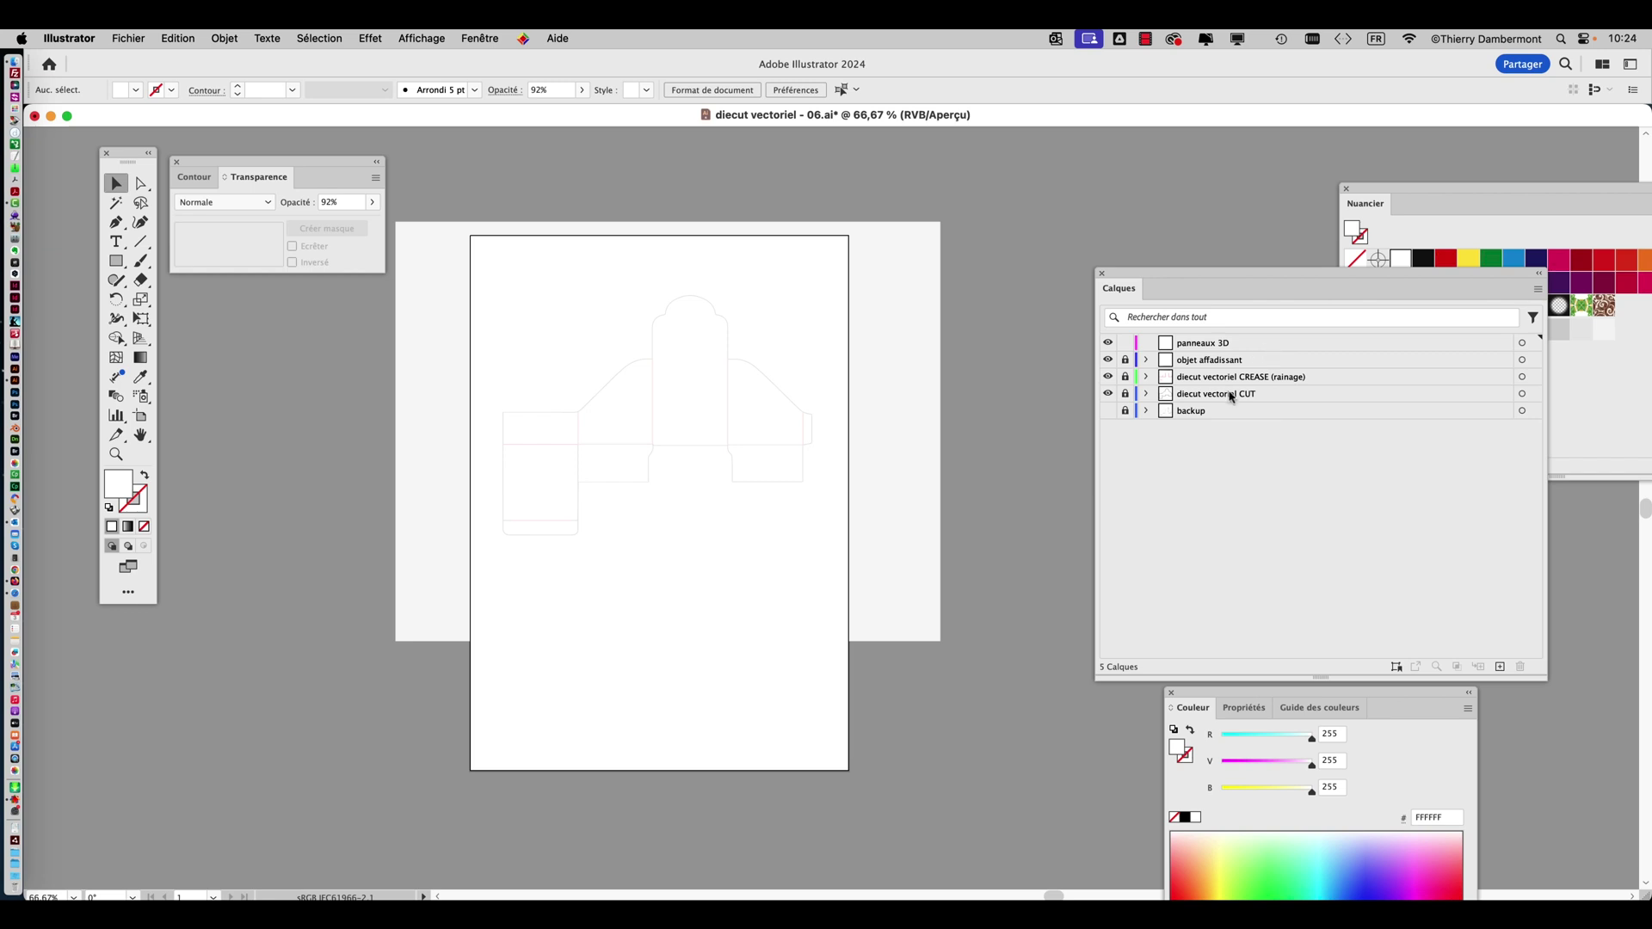
Enlarge the die-cut drawing and move the layer list clear of it.
drag(1178, 277, 1071, 177)
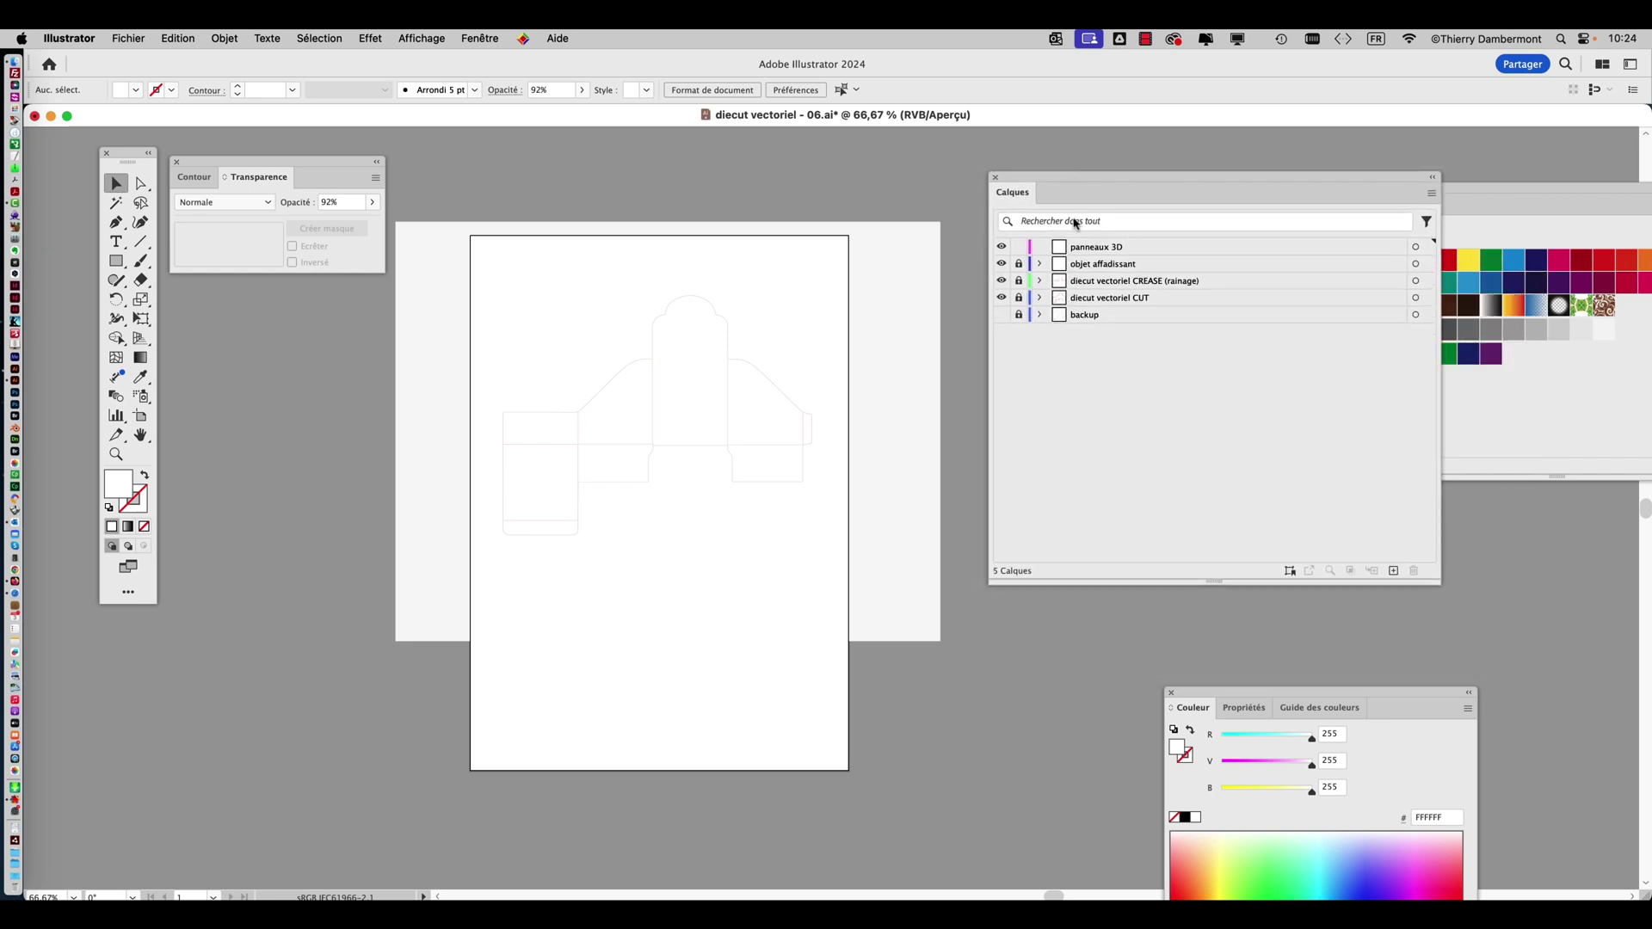
scroll(649, 399, up, 2)
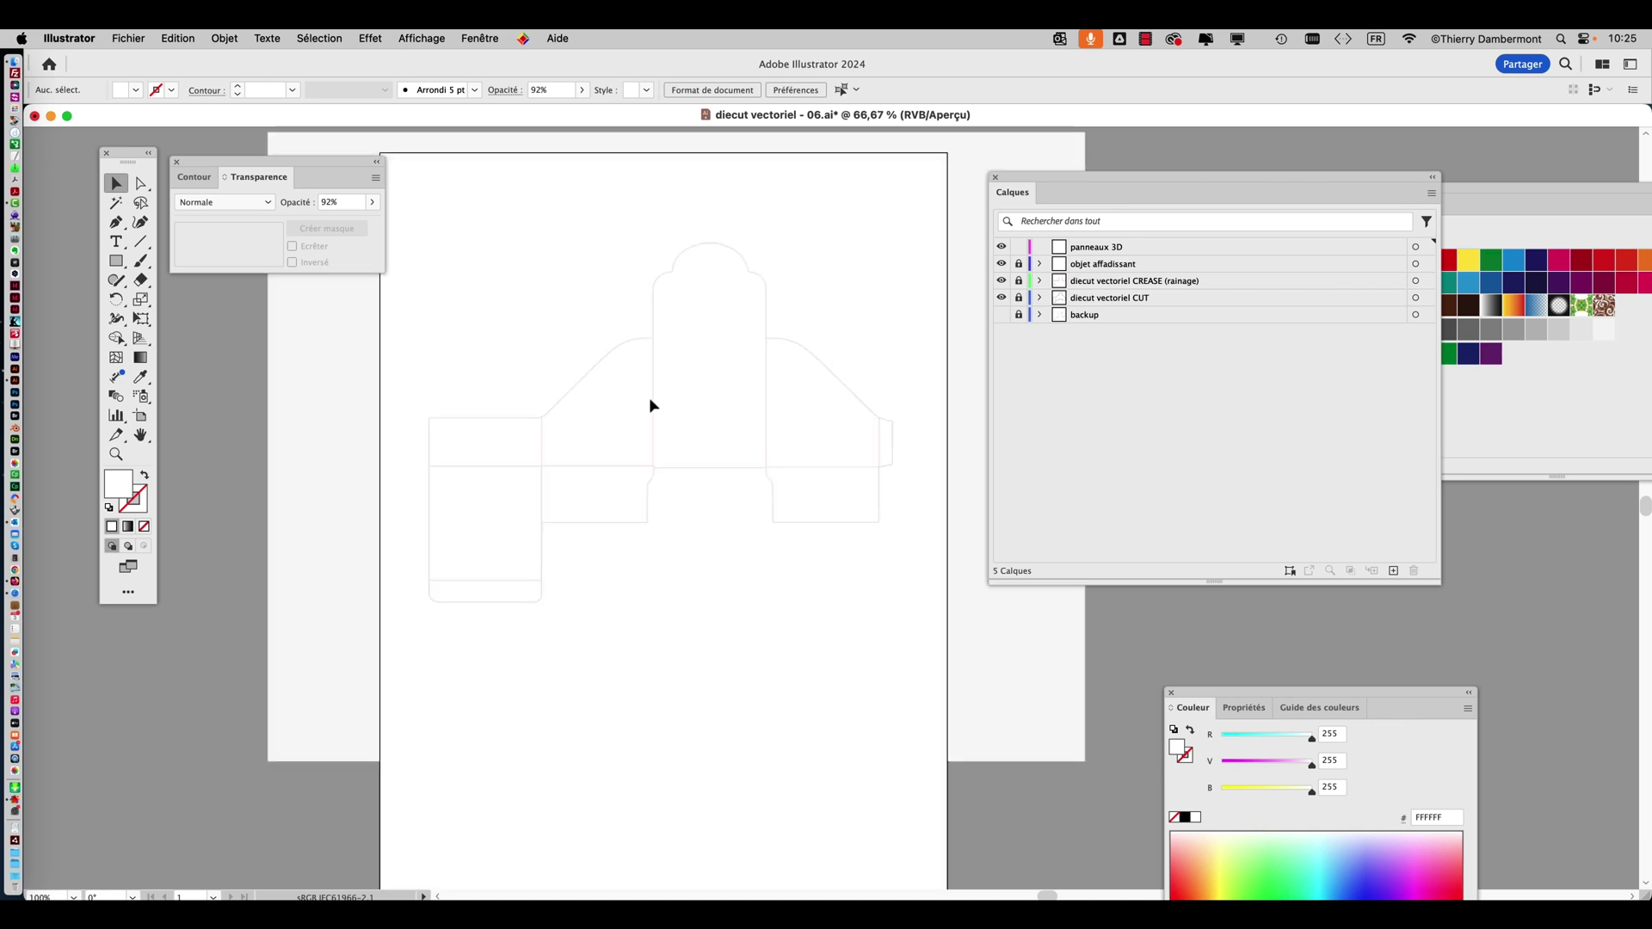
drag(1039, 179, 1134, 179)
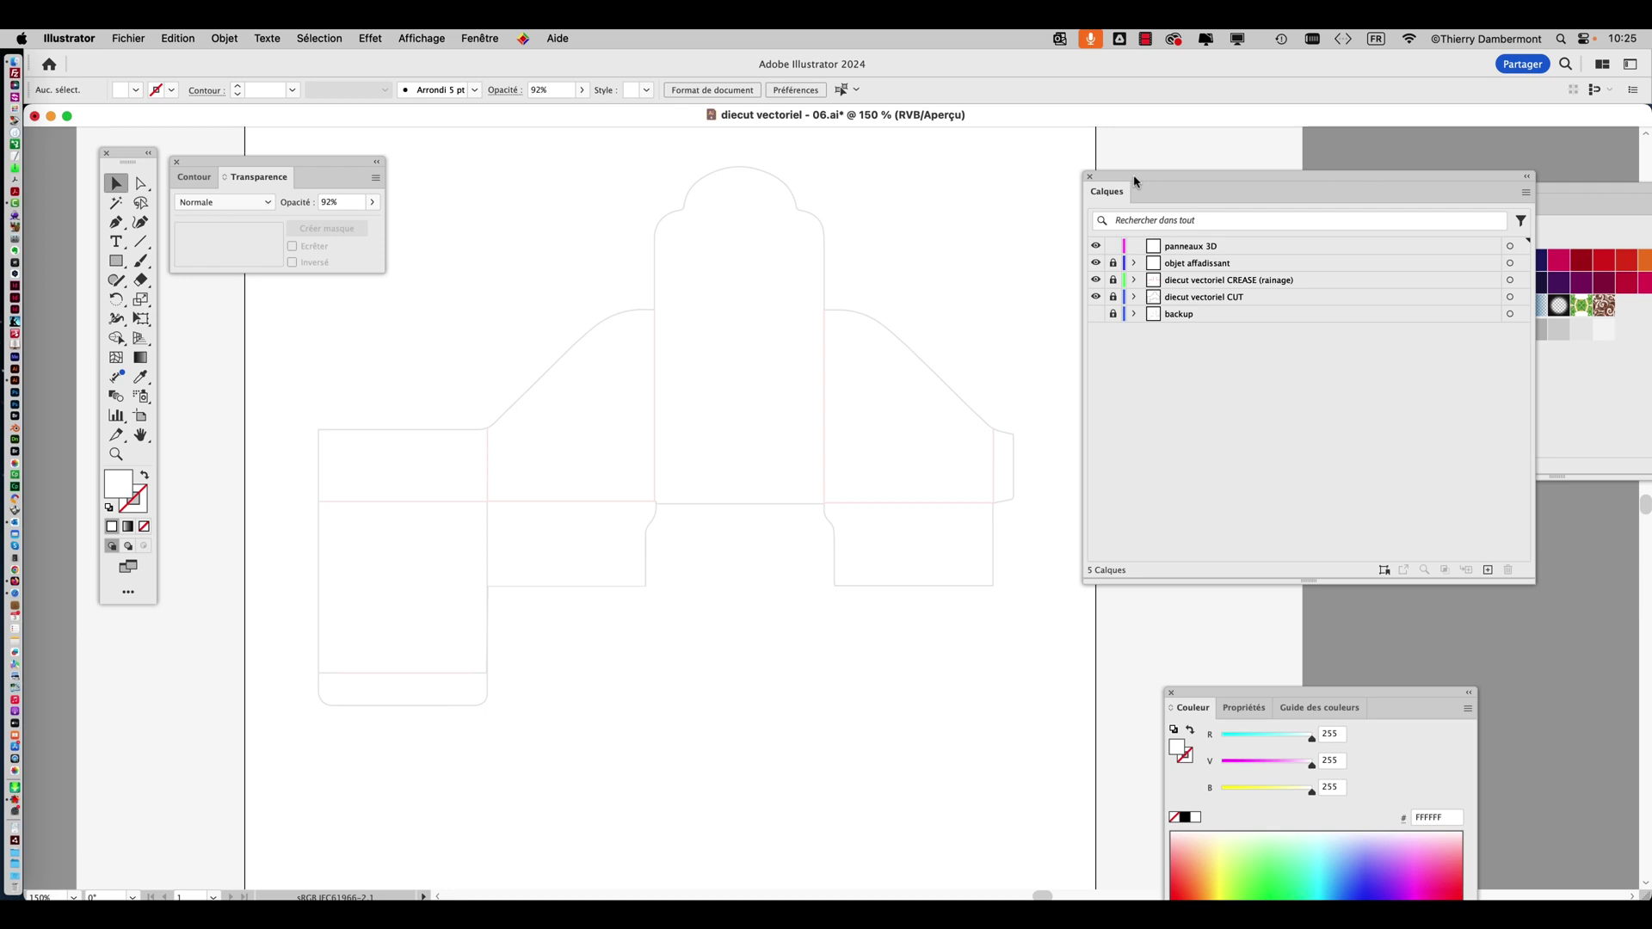
Save the document as "diecut vectoriel - 07.ai" in the "présentoir en 3D" folder with the default Illustrator options.
click(129, 38)
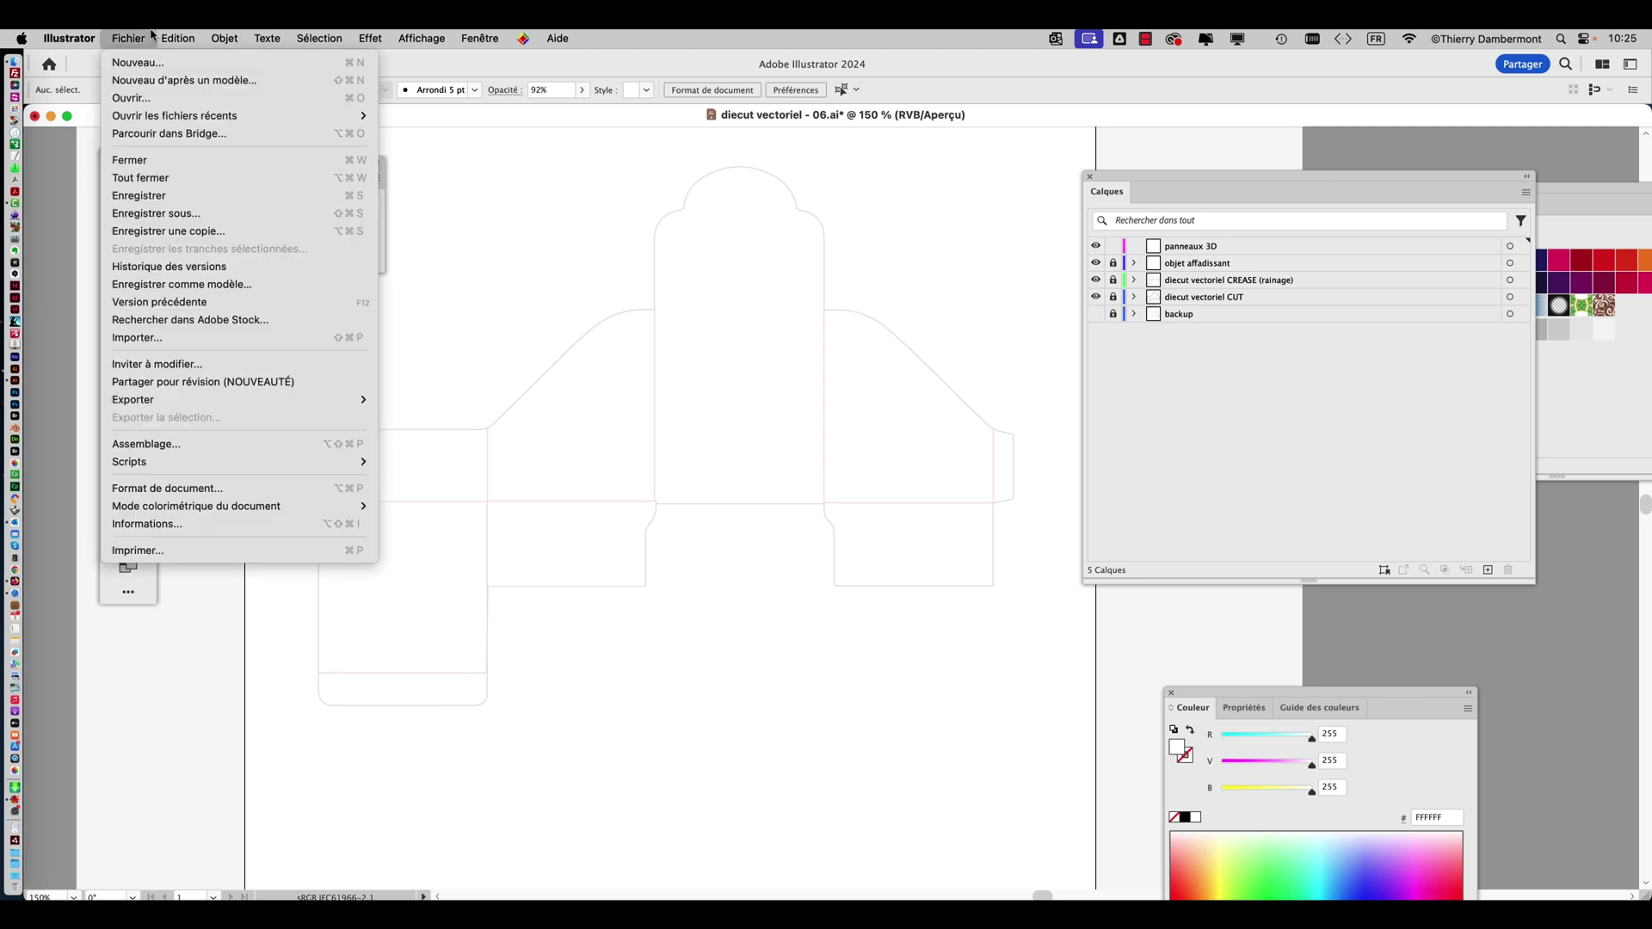
click(197, 222)
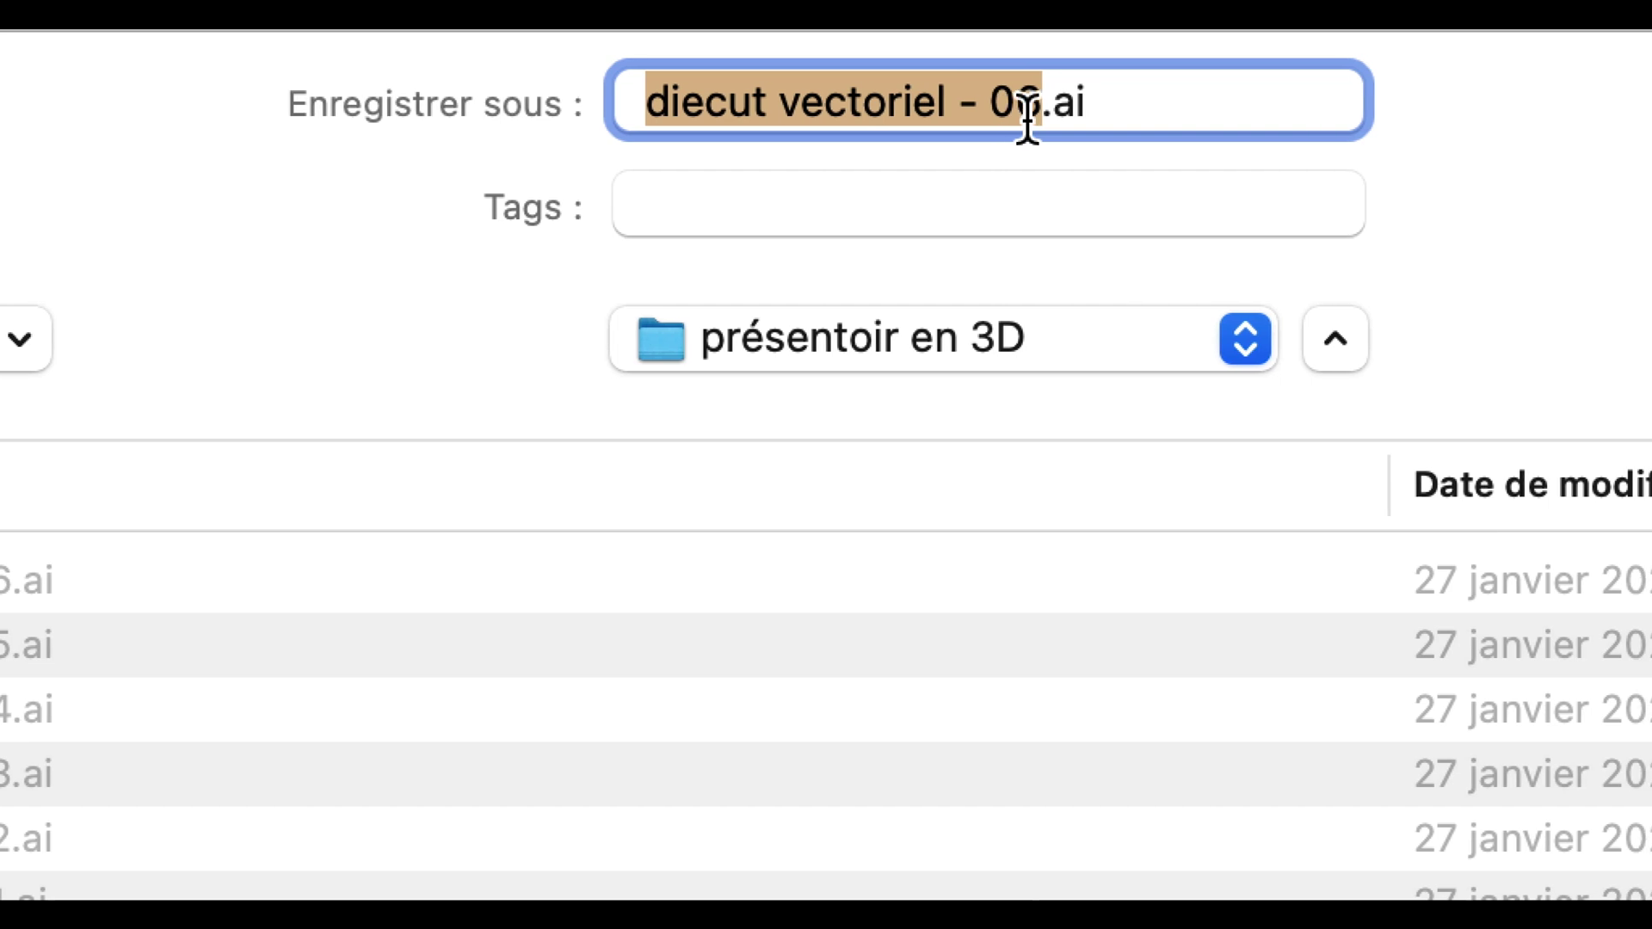
click(1027, 125)
key(shift+Left)
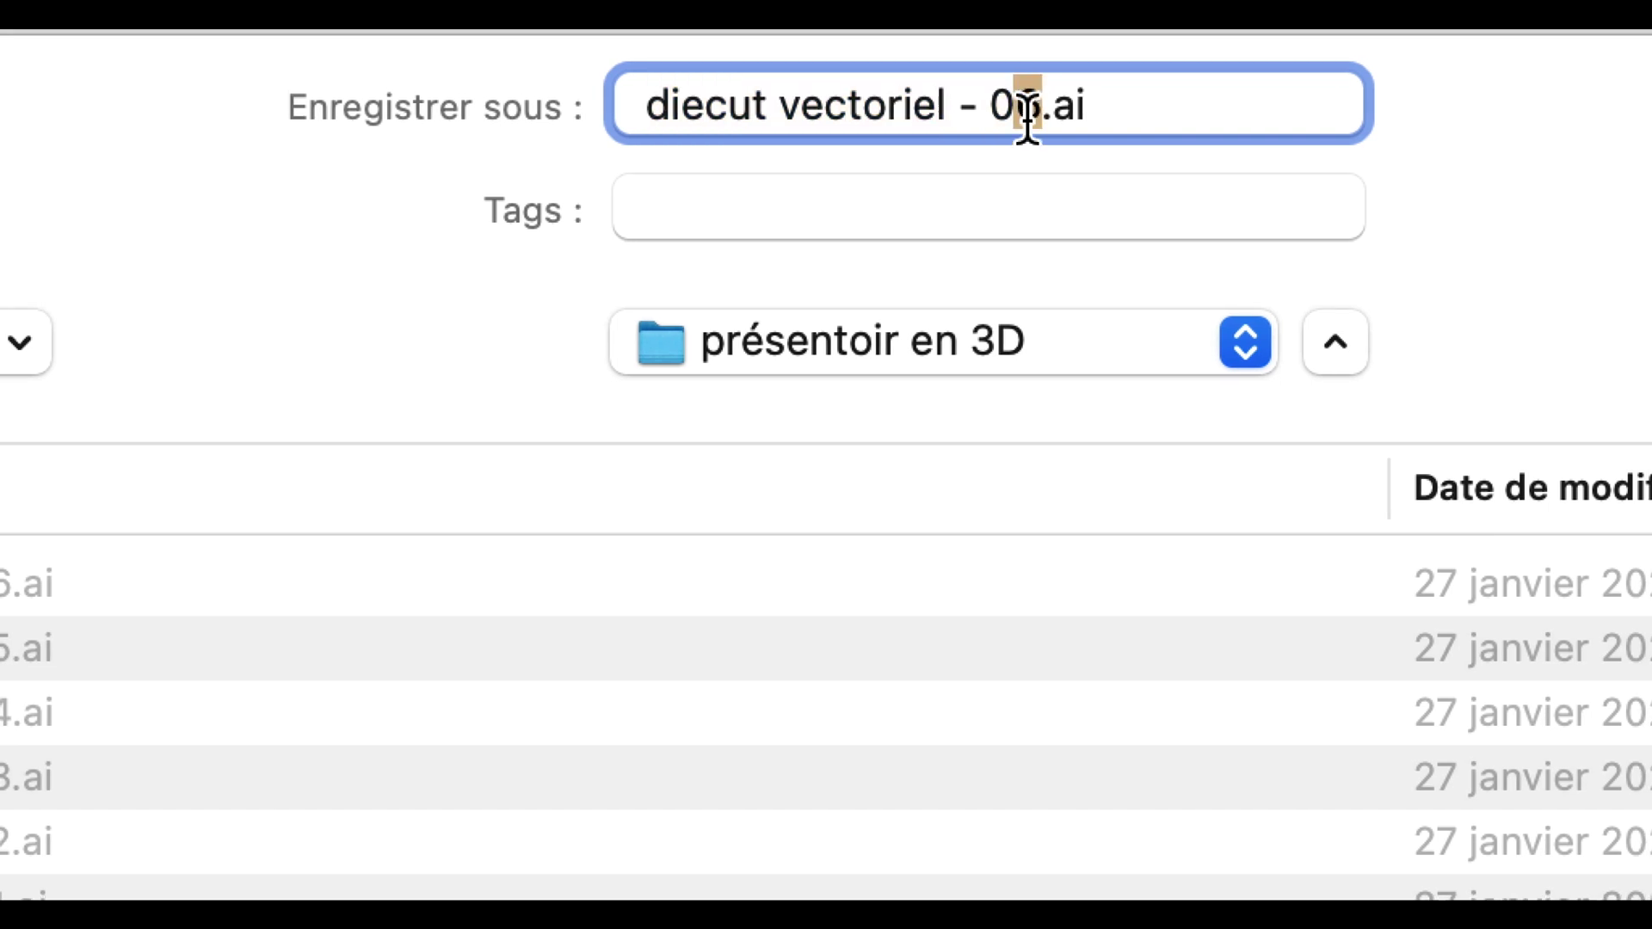
text(7)
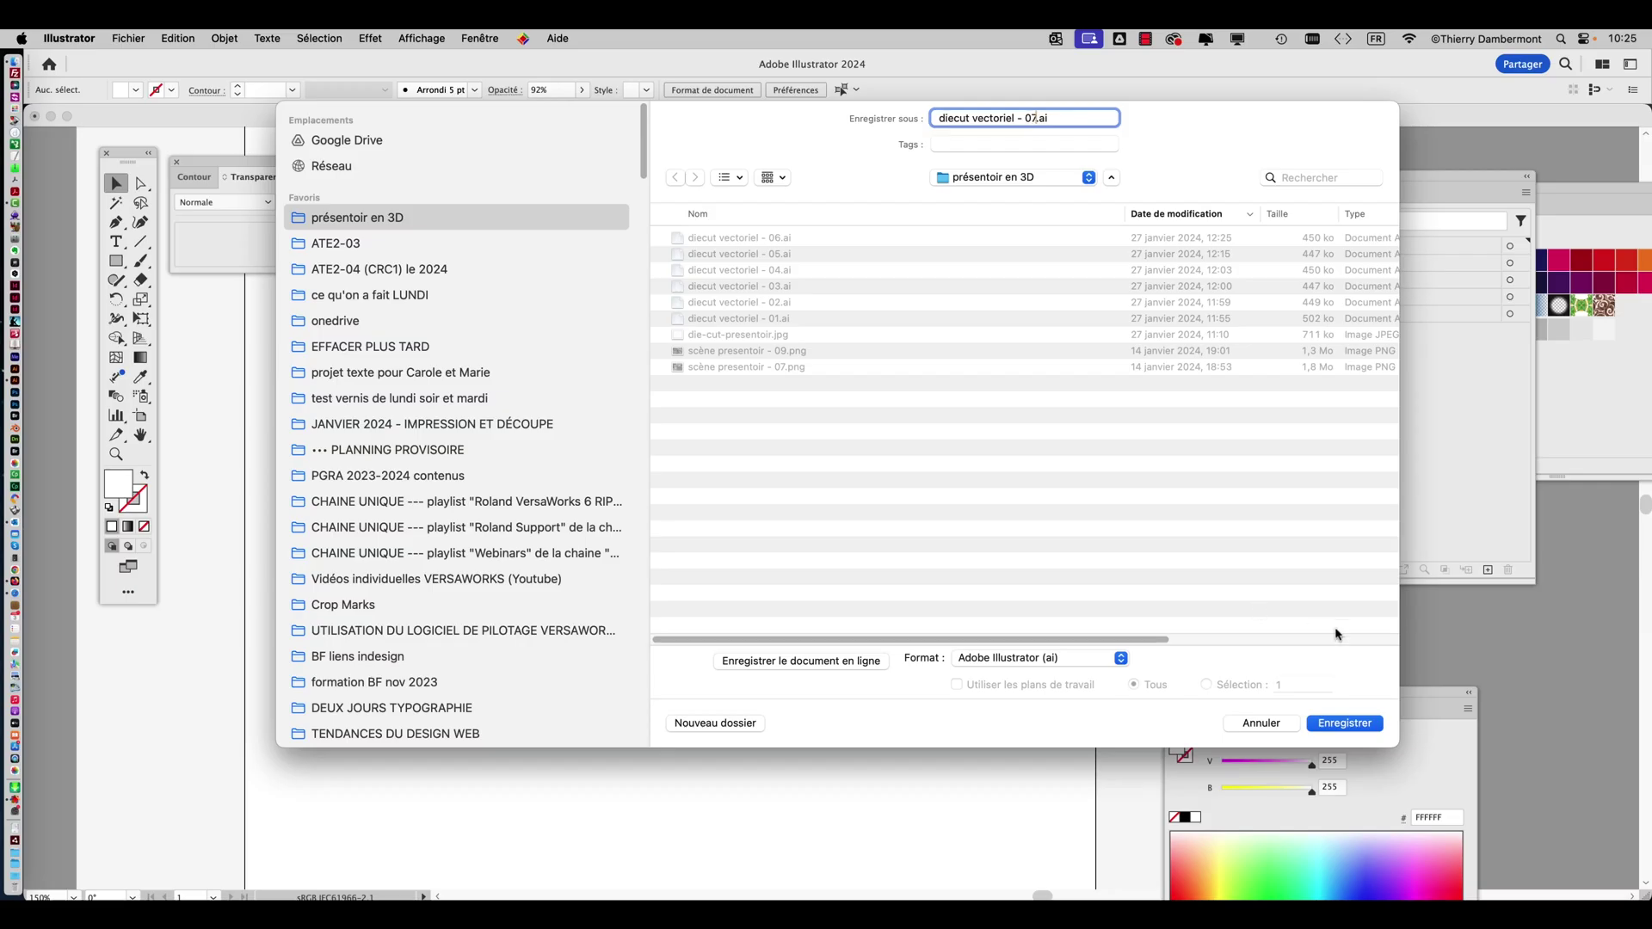
click(1334, 732)
click(1205, 671)
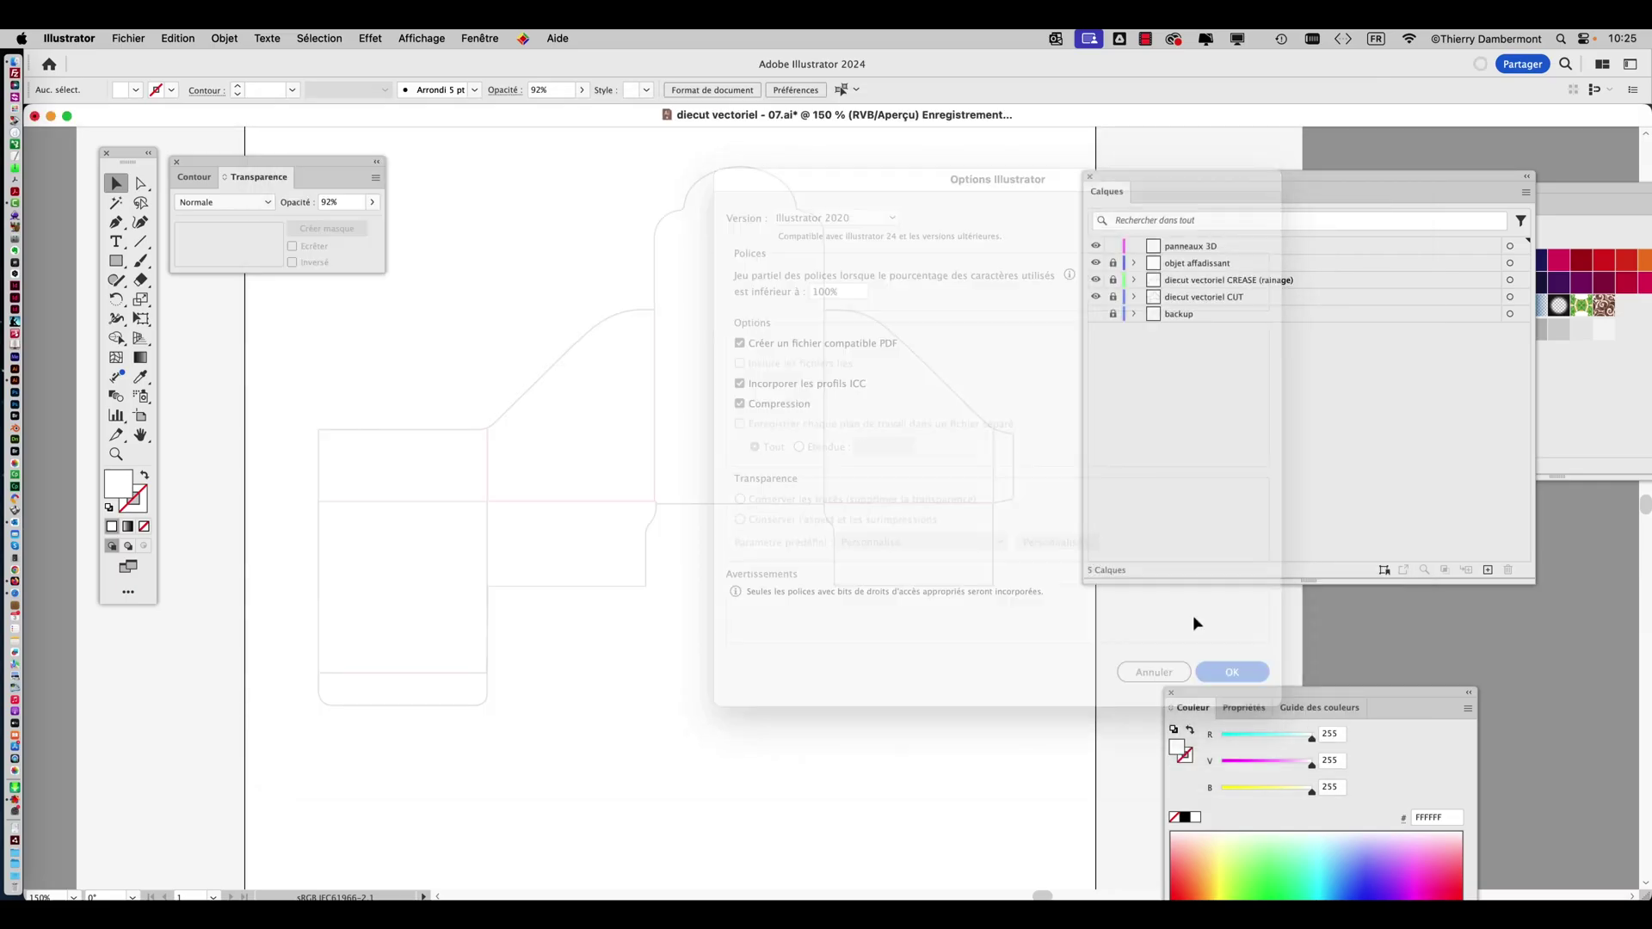
Switch to Finder and preview "scène presentoir - 07.png" to examine the display stand's assembled panels.
key(super+Tab)
key(super+Tab)
key(super+Tab)
click(839, 473)
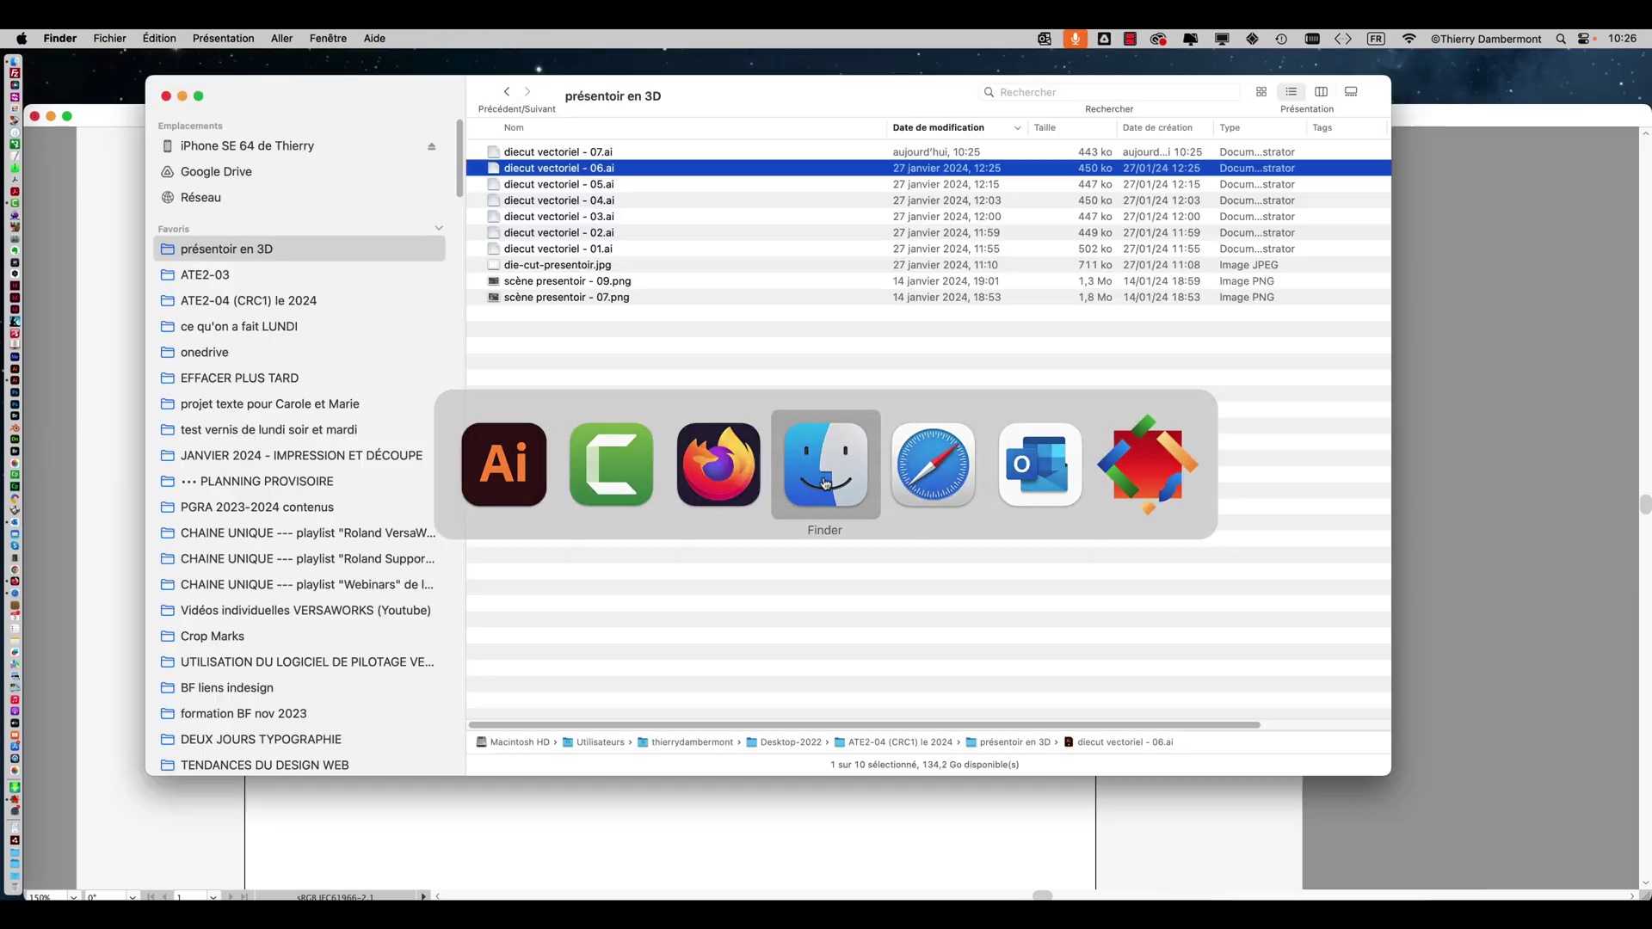
click(626, 297)
key(space)
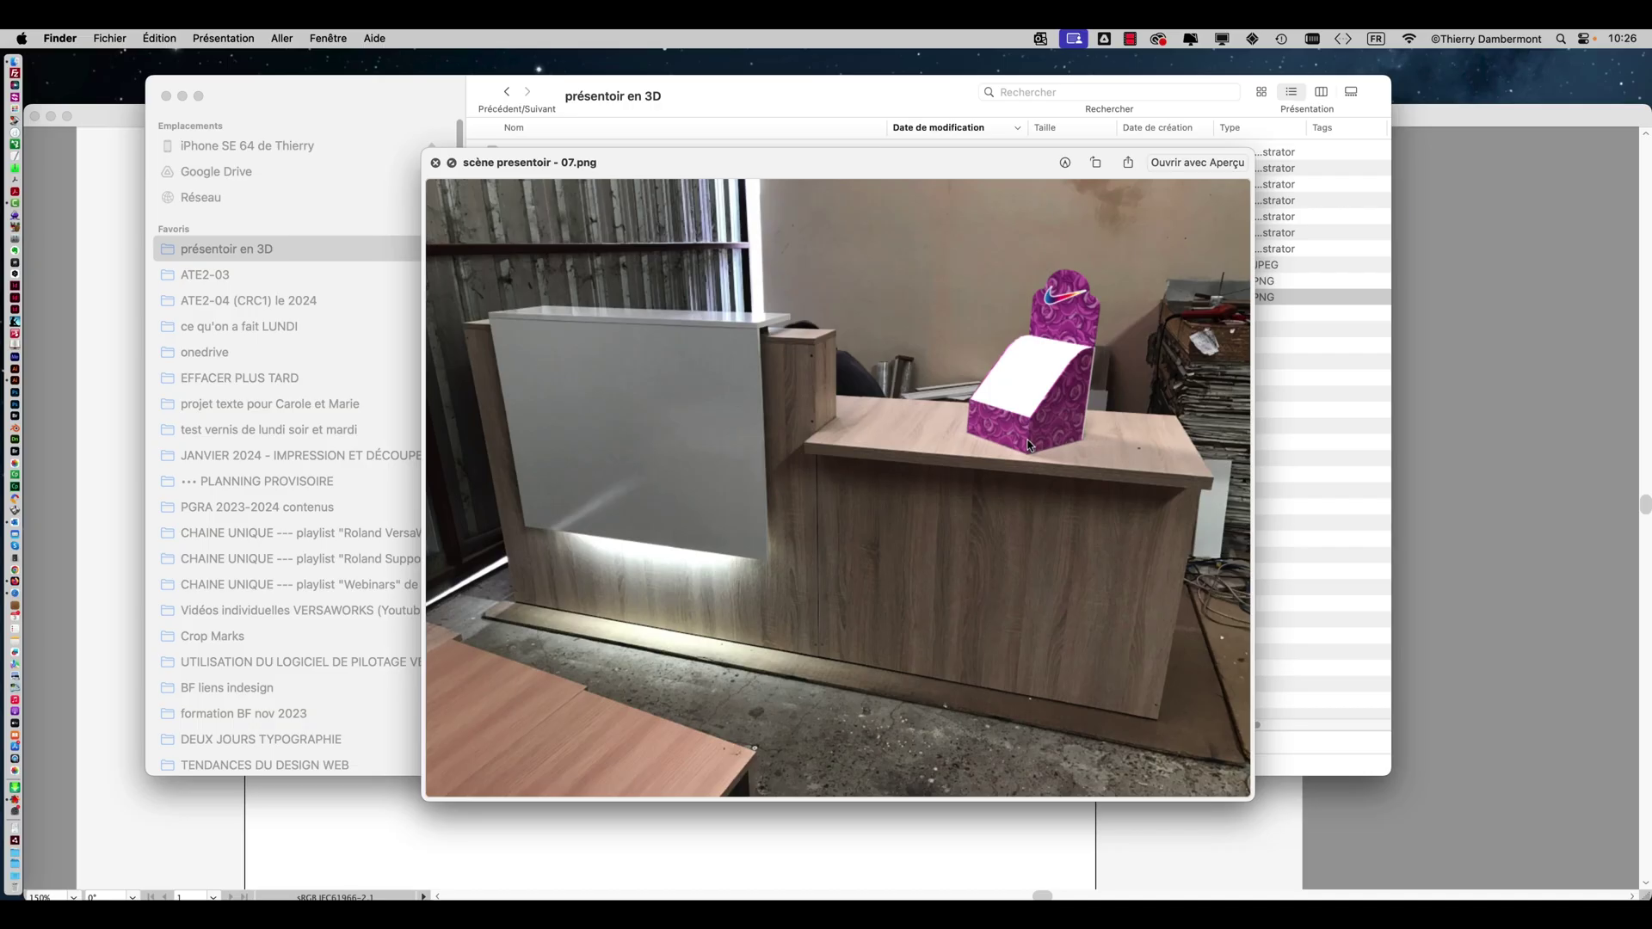
Return to Illustrator and draw a Pen path from the back panel's lower-left corner up its straight left edge to the shoulder curve.
key(super+Tab)
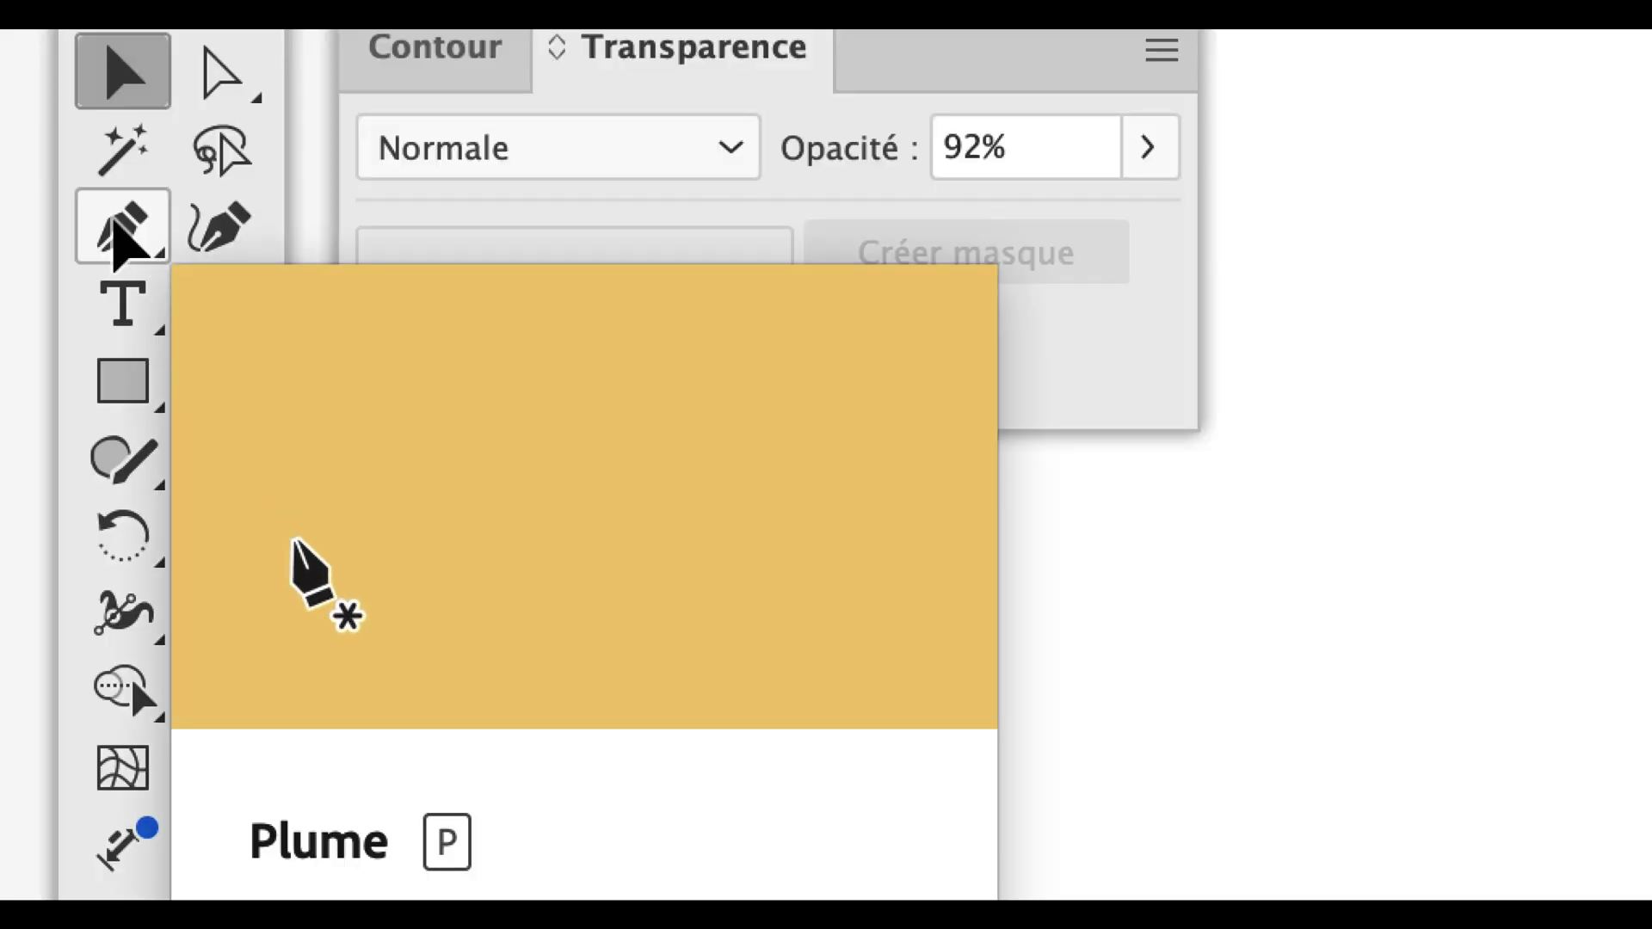
click(116, 223)
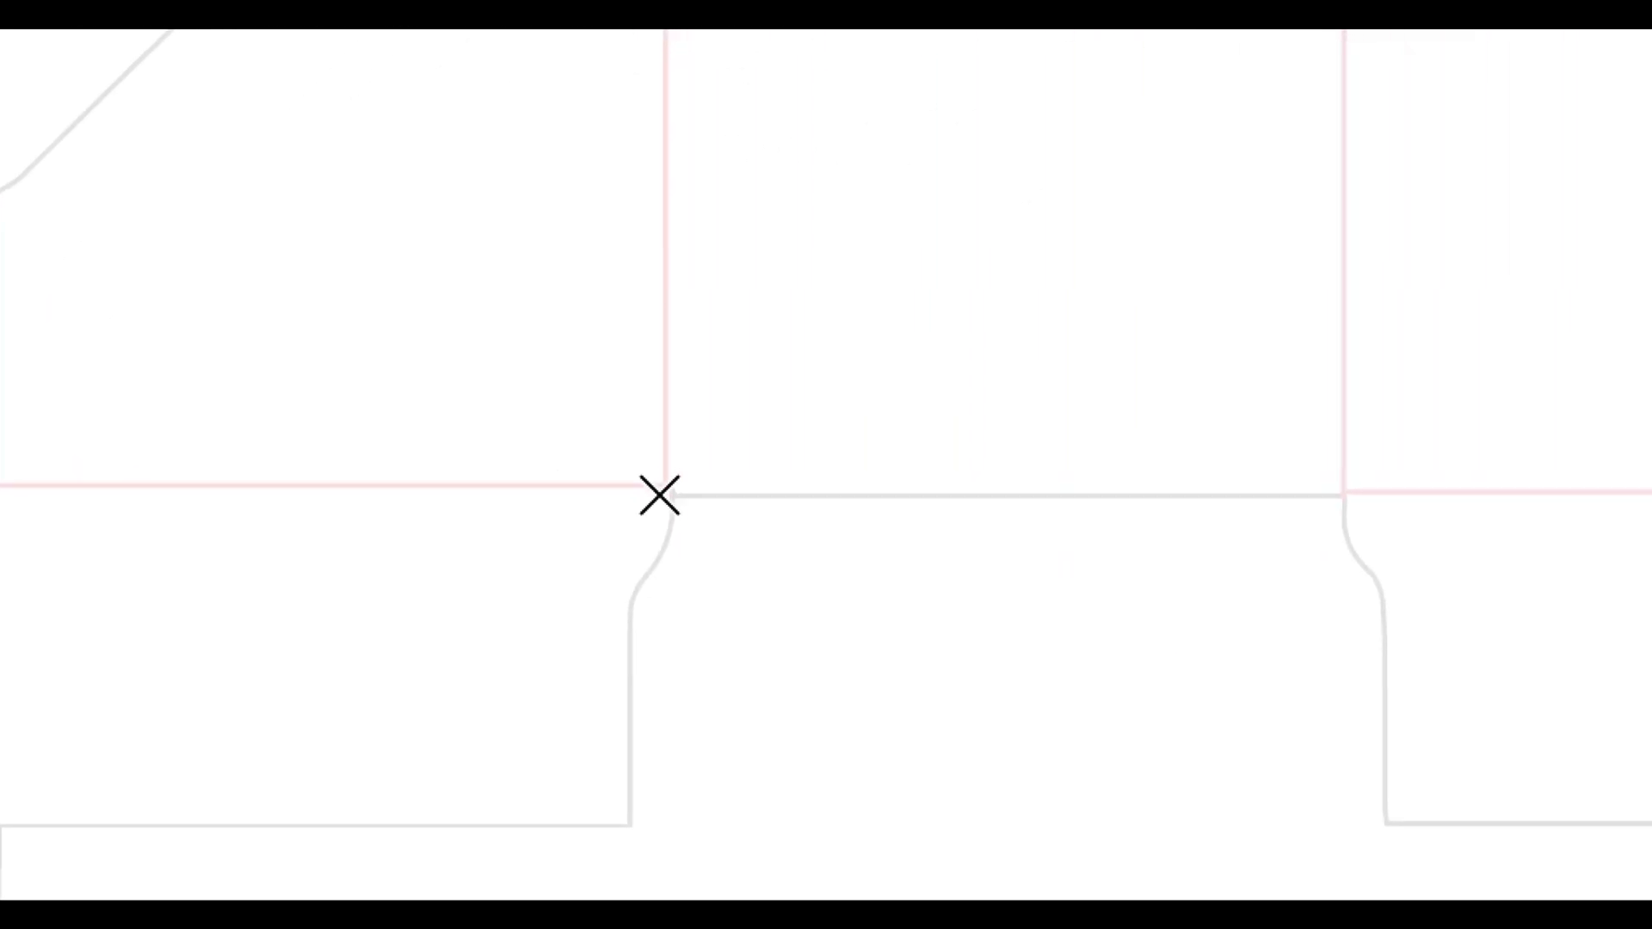
click(660, 495)
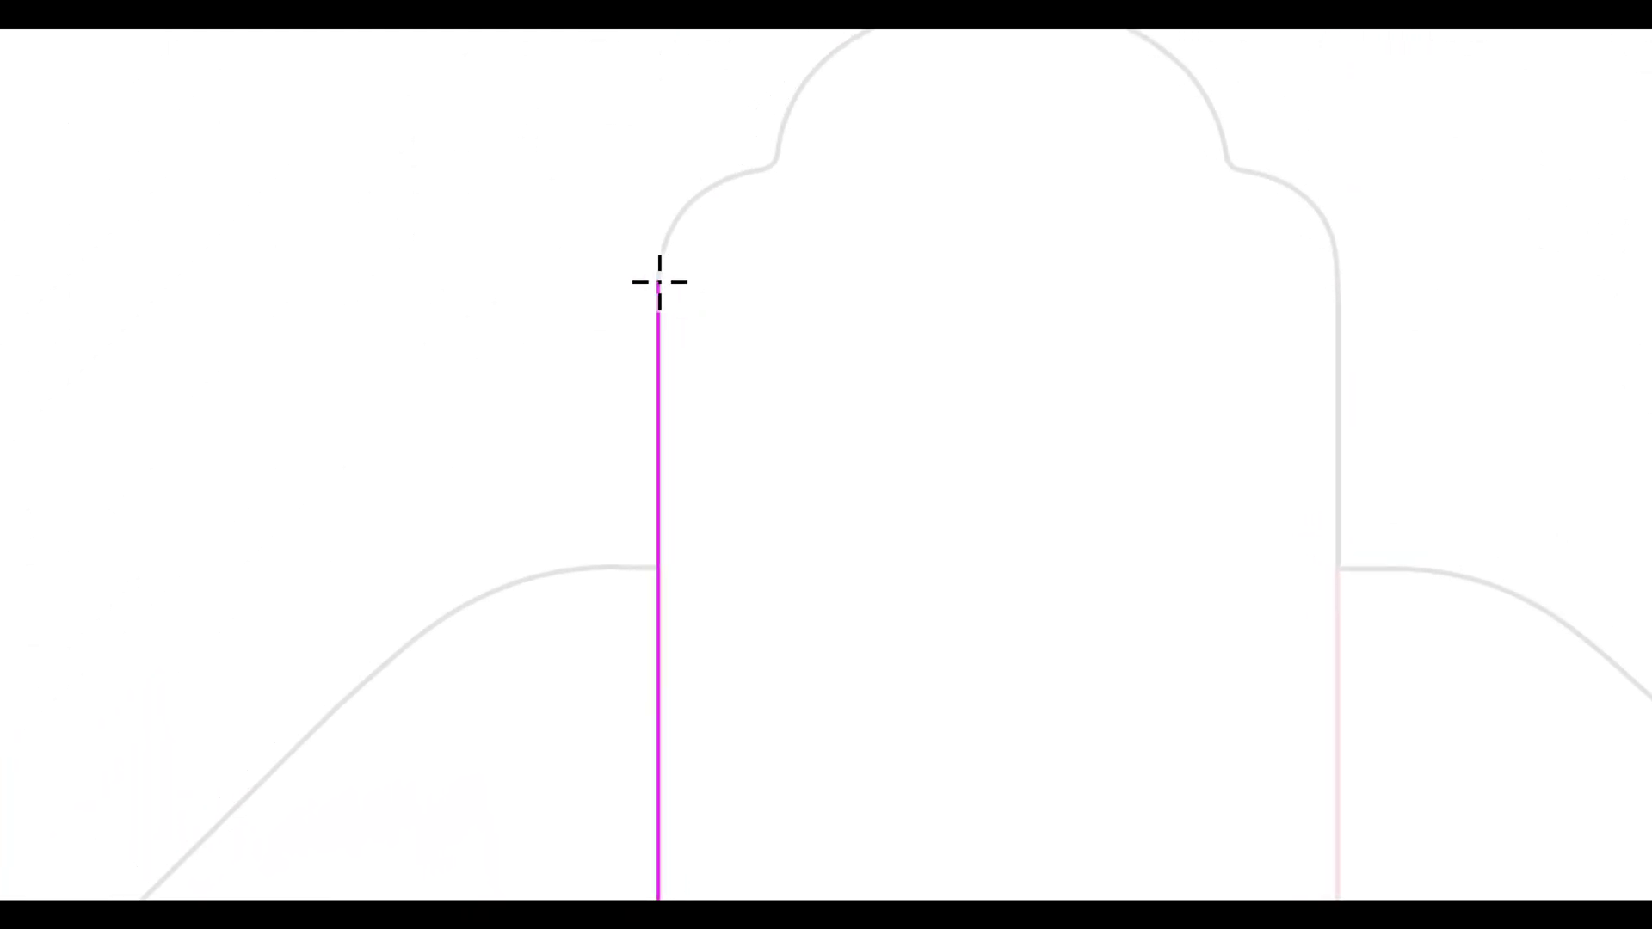
click(659, 282)
drag(659, 284, 658, 273)
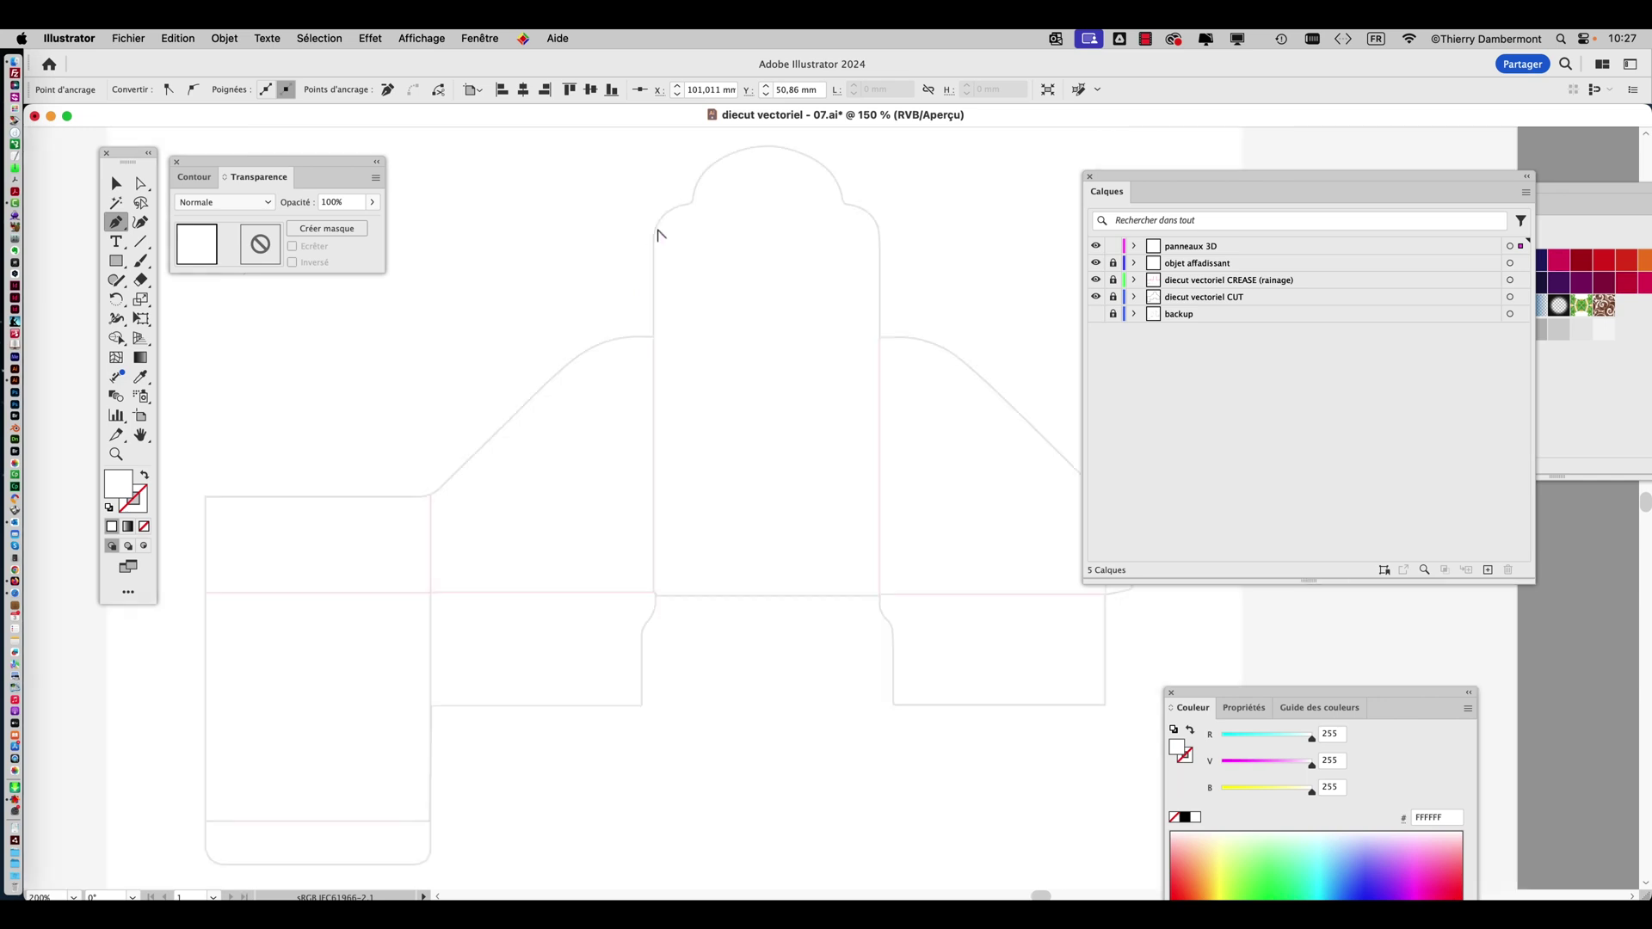
Continue the Pen path around the back panel's left shoulder curve, extending the new anchor's incoming handle to match the outline.
key(super+plus)
key(super+plus)
key(super+plus)
key(super+plus)
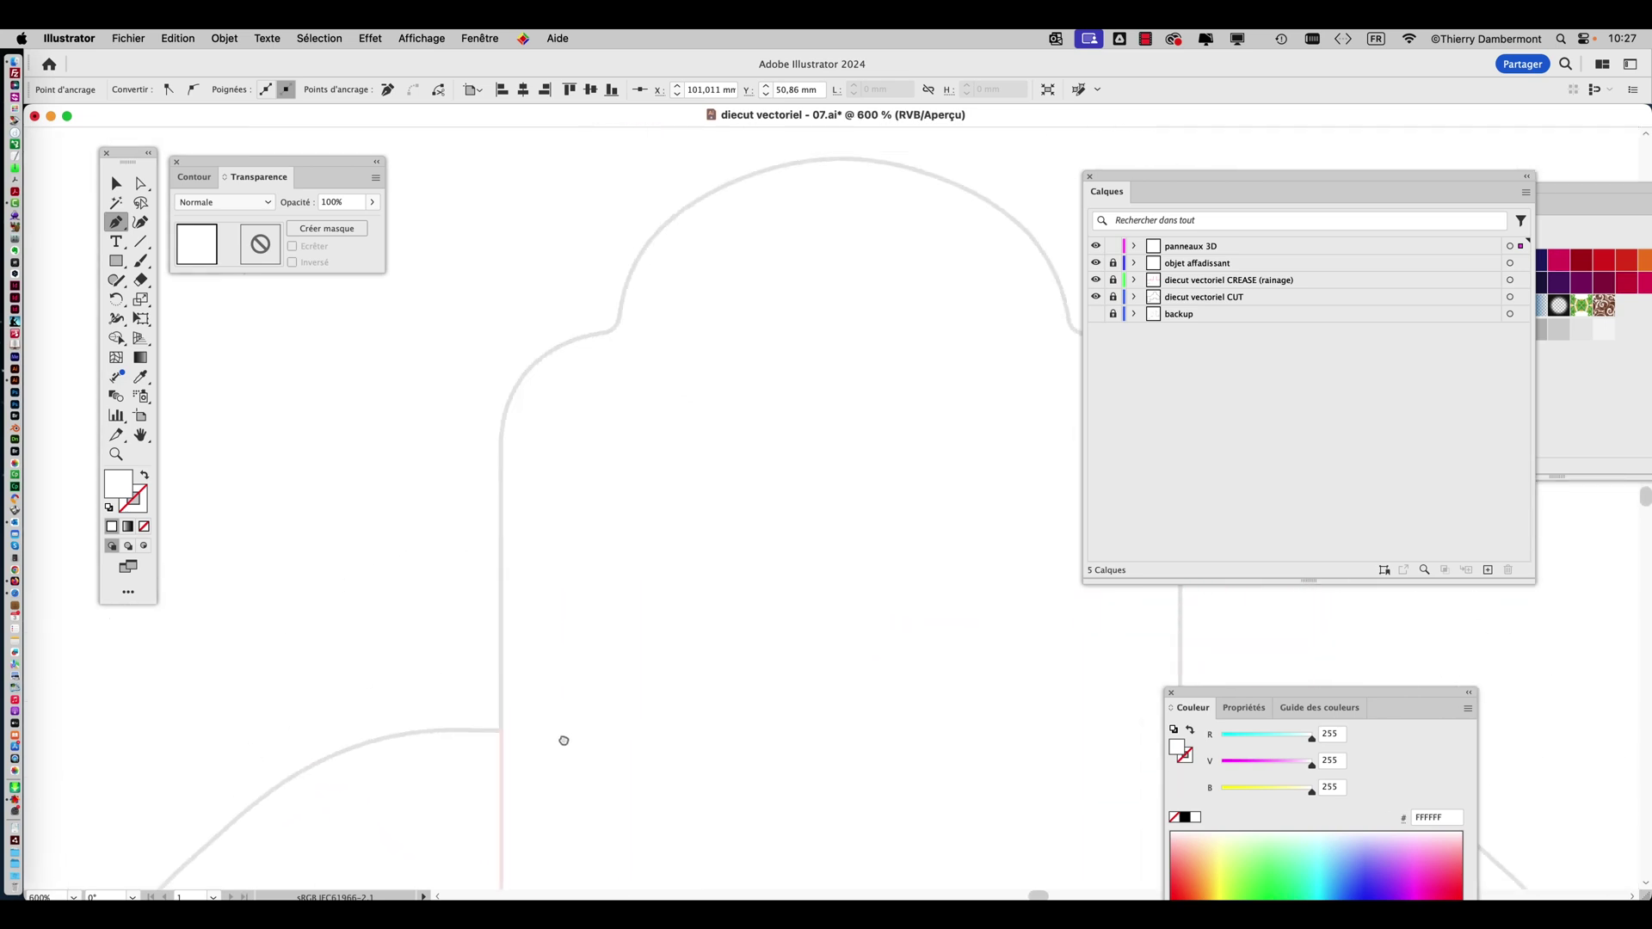
scroll(563, 740, up, 2)
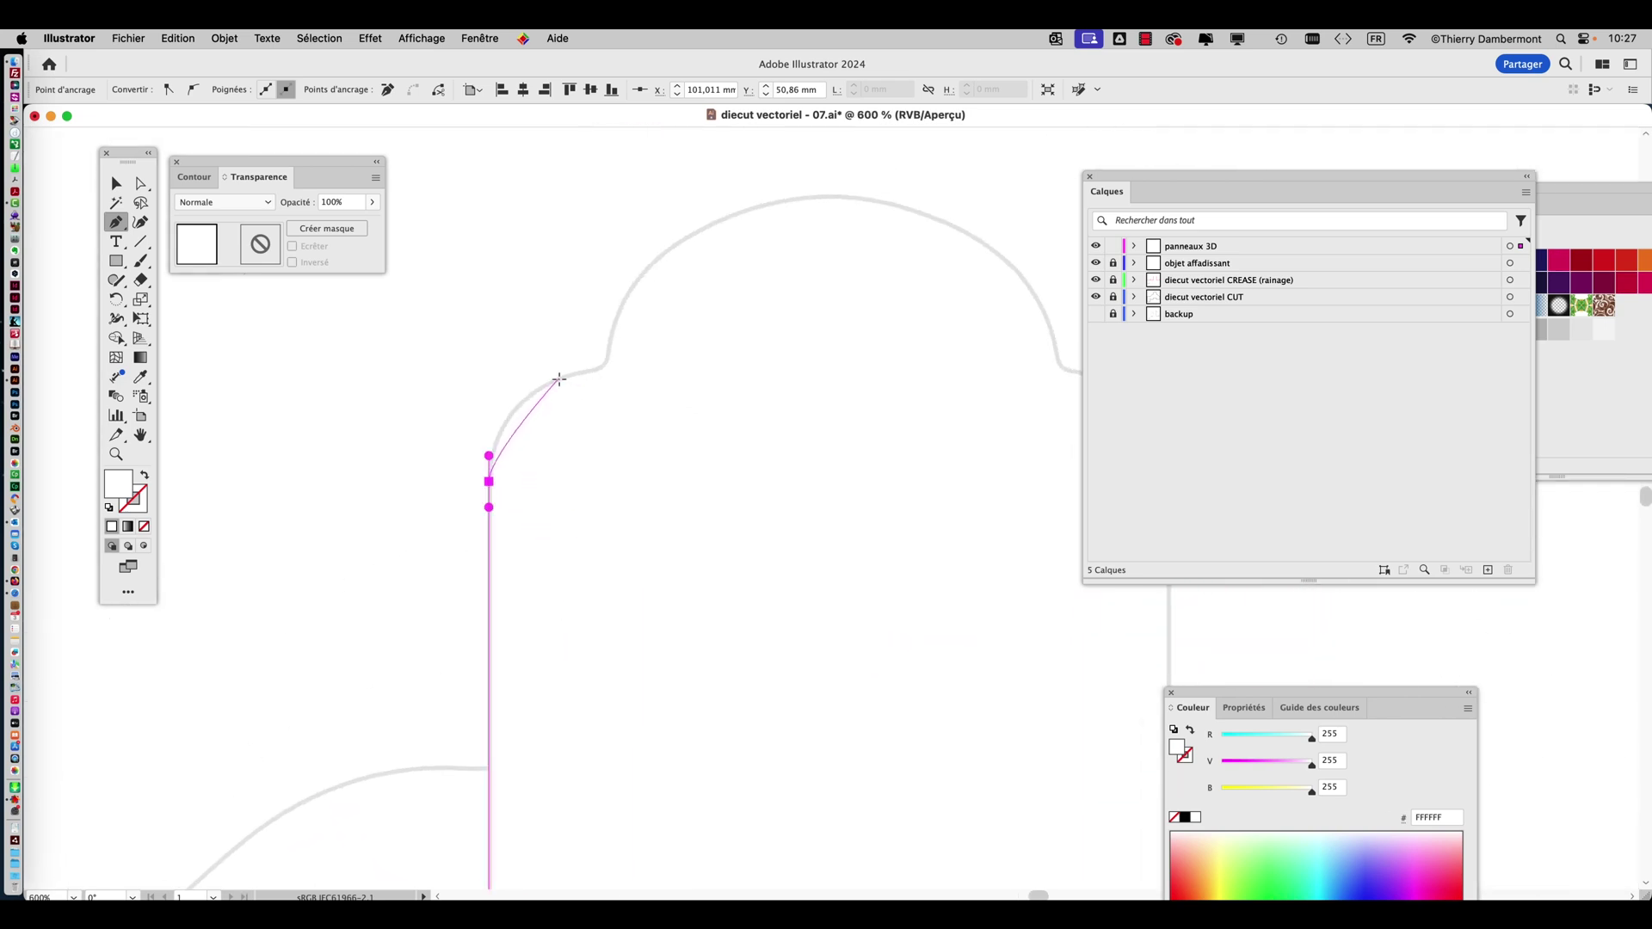
drag(560, 379, 574, 373)
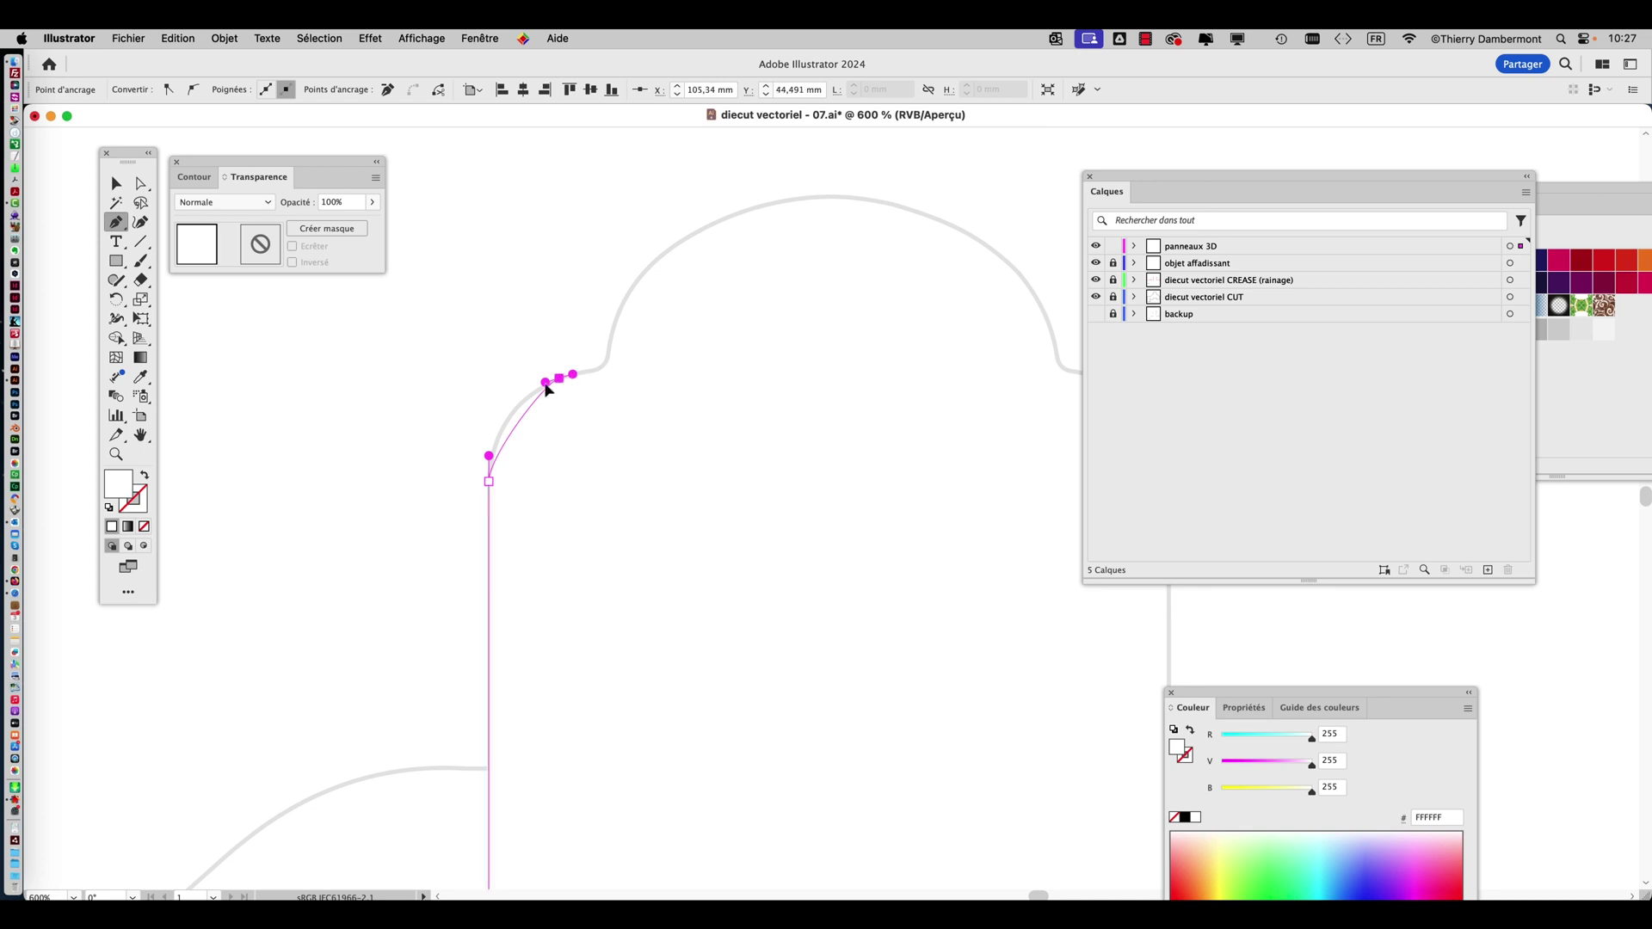
drag(547, 385, 491, 404)
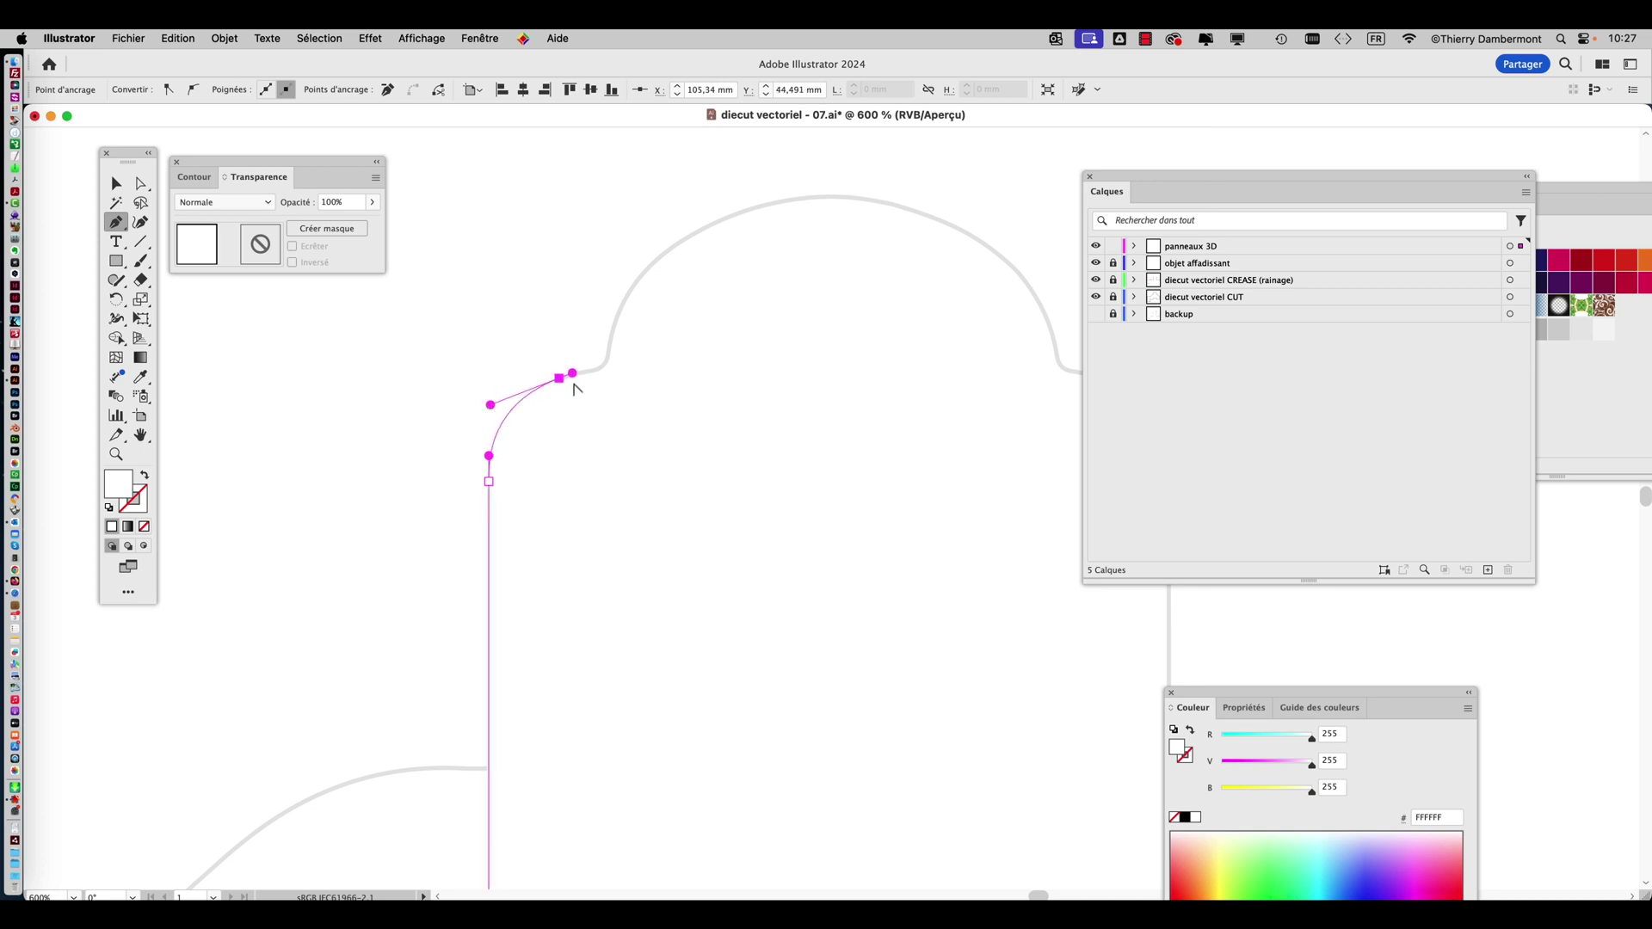
Extend the path around the small left notch and up the left side of the top arch, fitting the handles to the outline.
scroll(574, 384, up, 2)
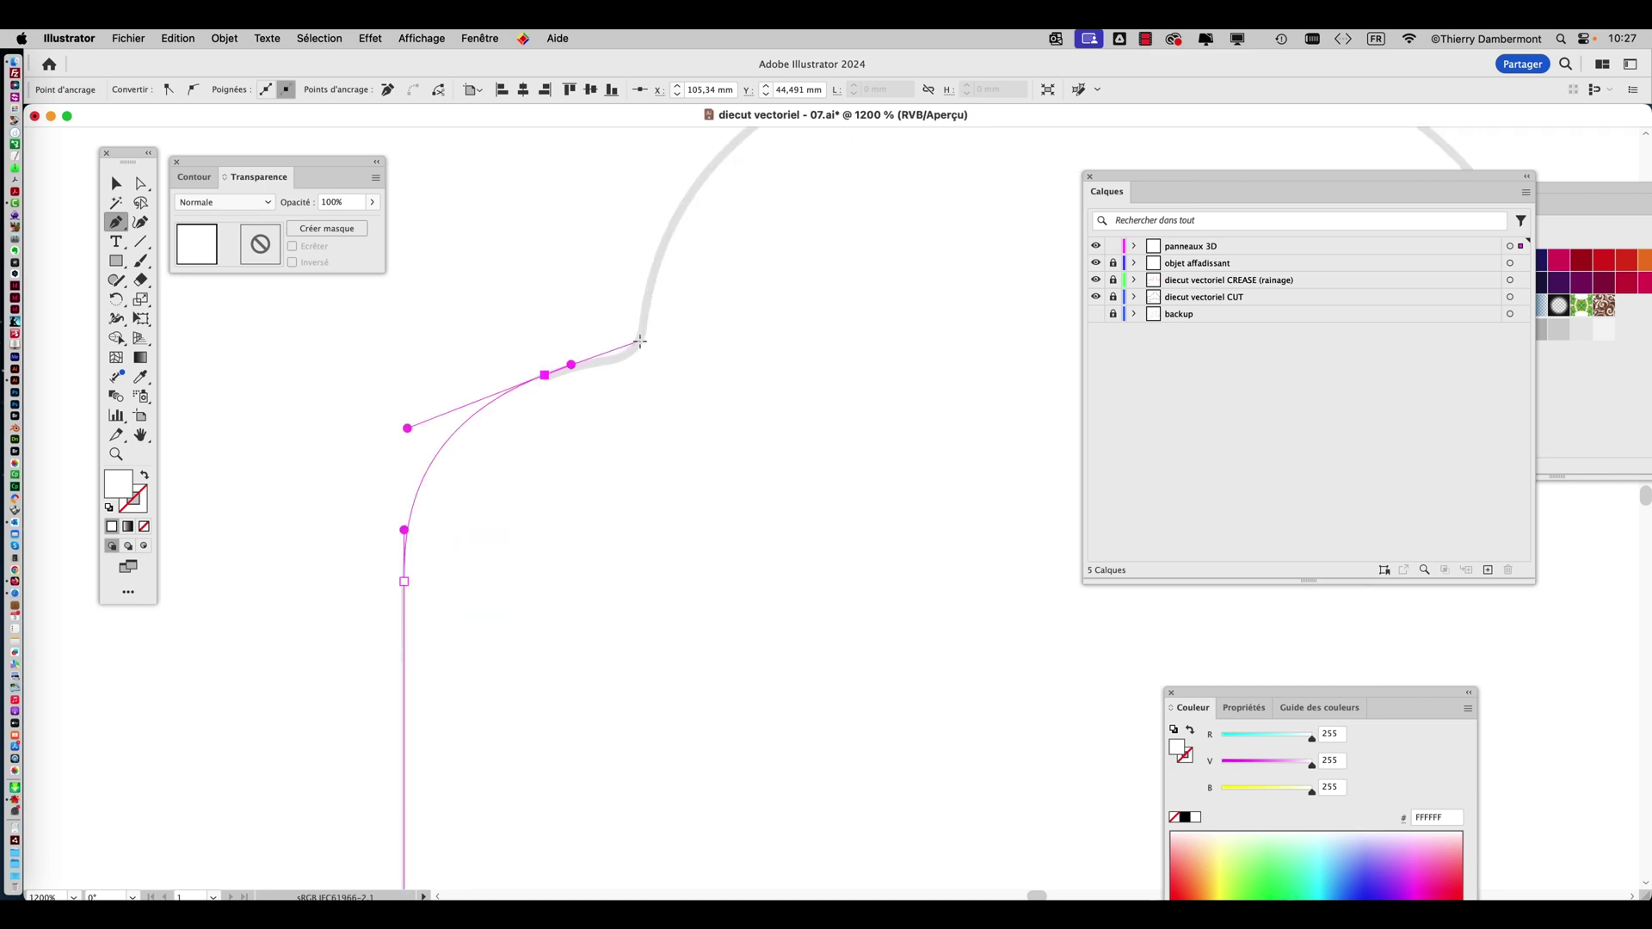
super+click(640, 339)
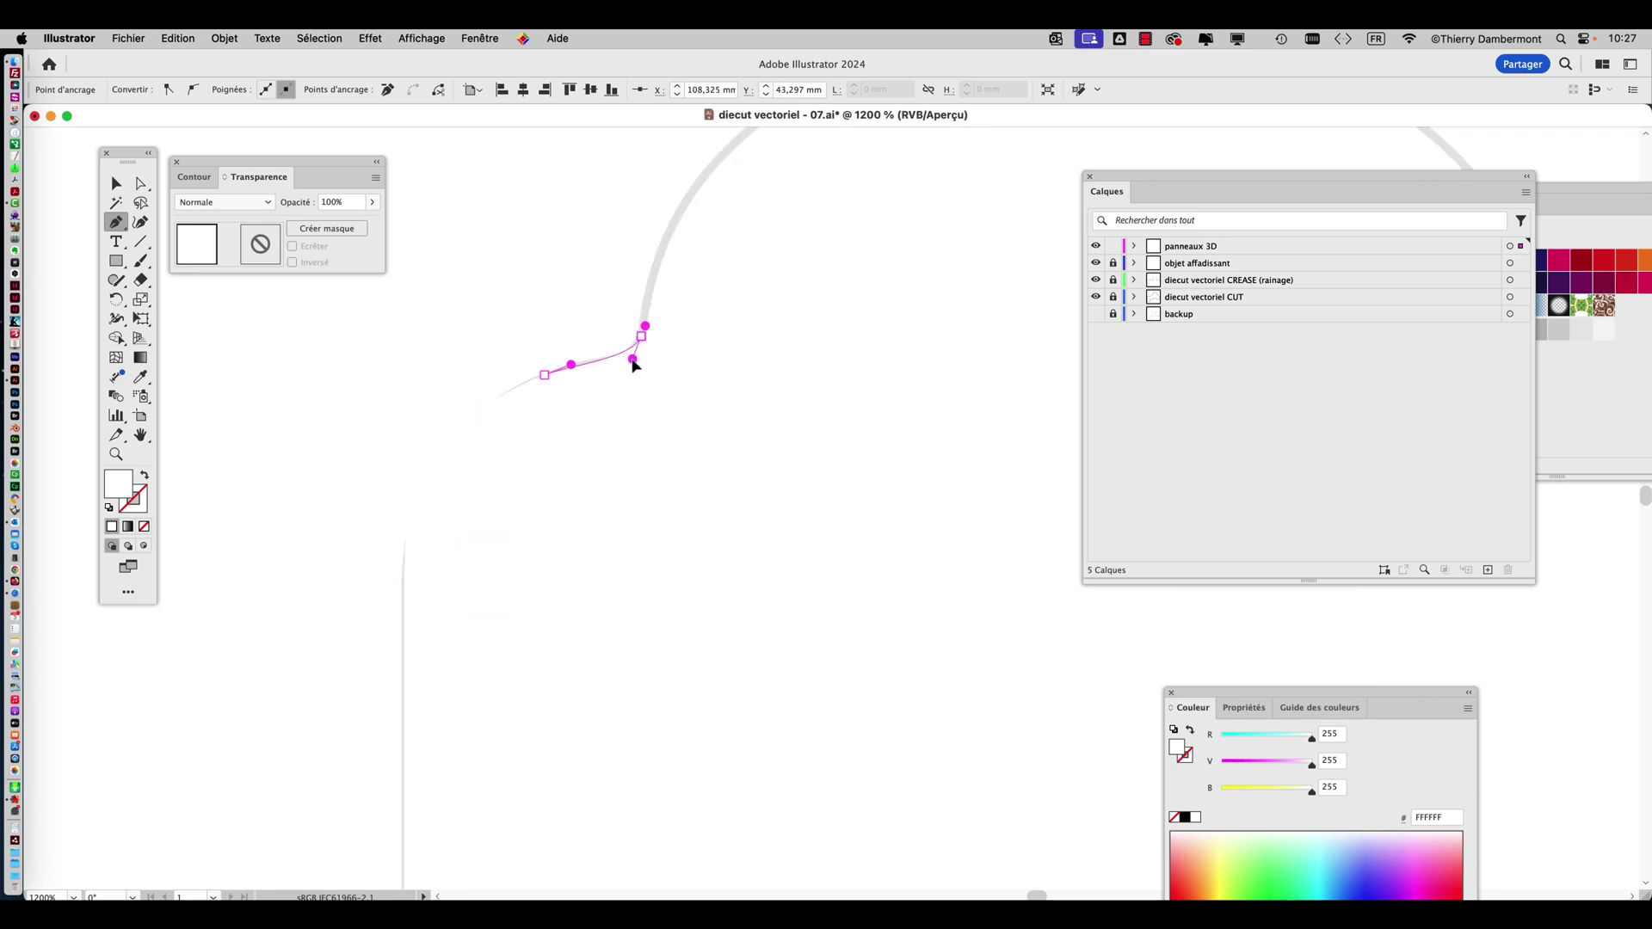
super+click(633, 363)
scroll(683, 332, up, 5)
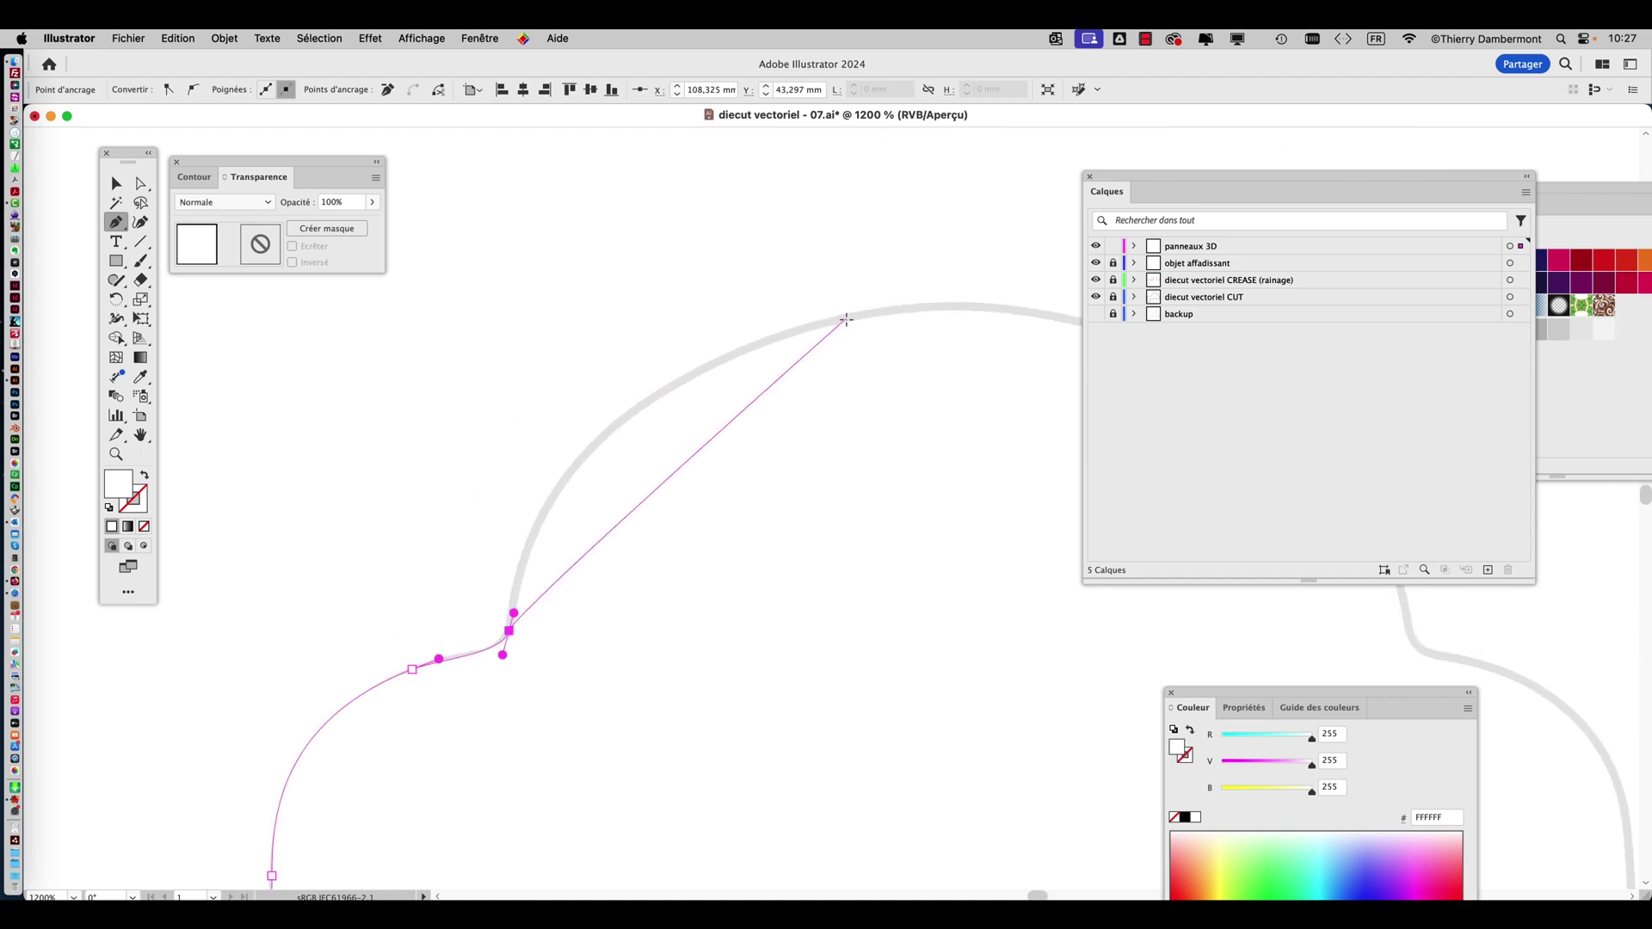
click(947, 305)
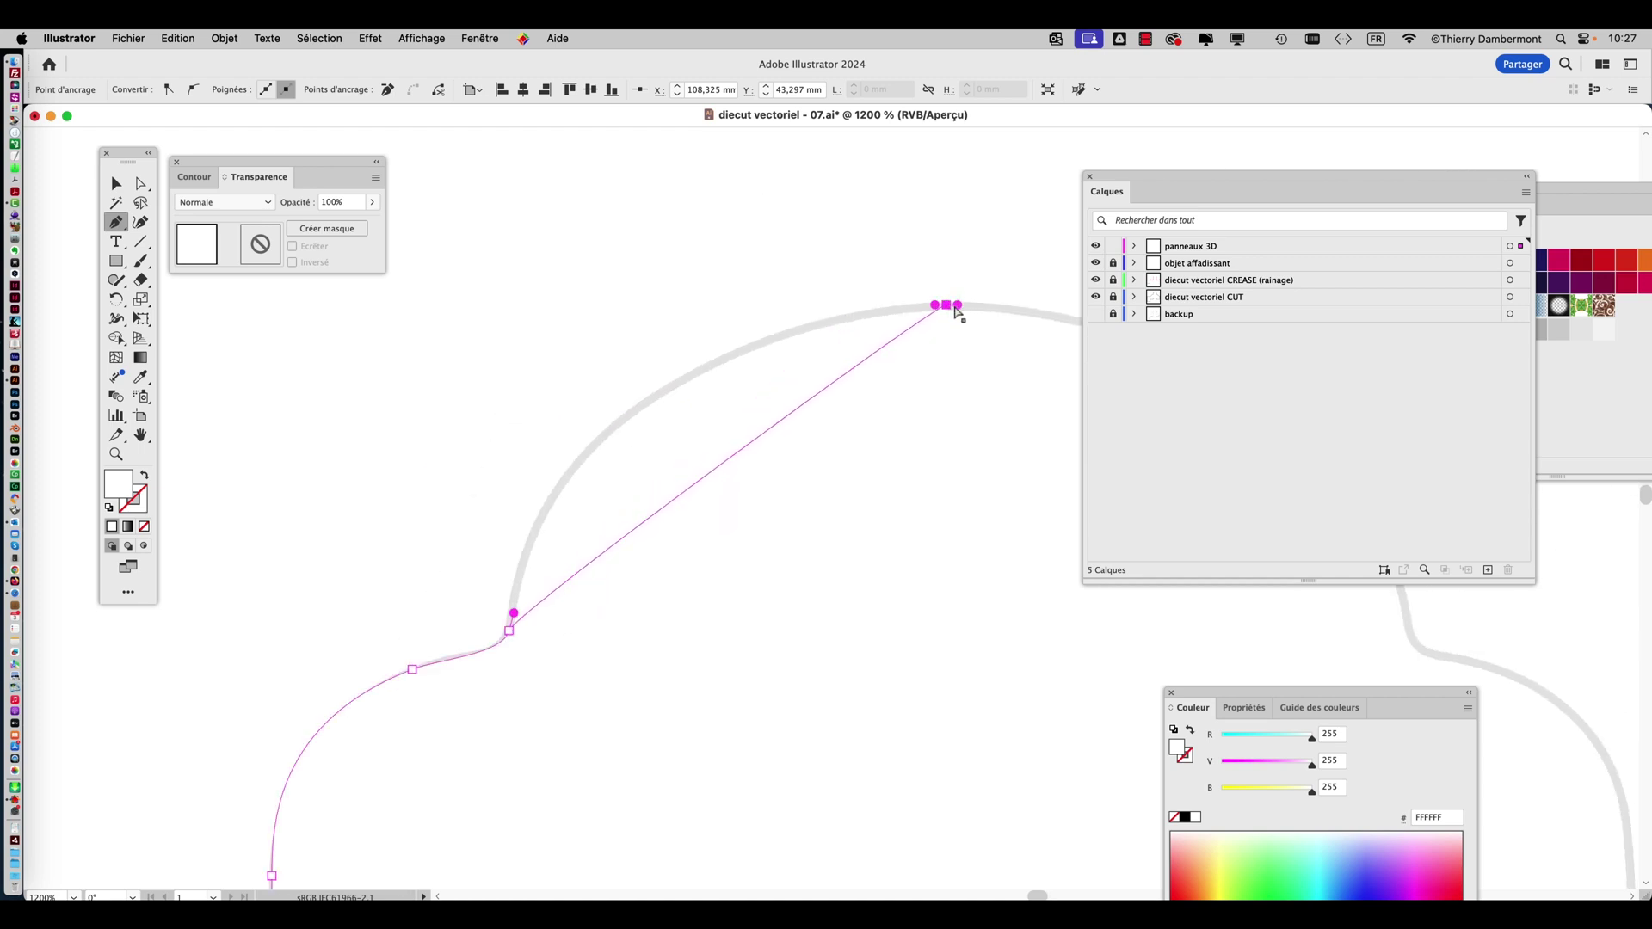
drag(950, 307, 674, 388)
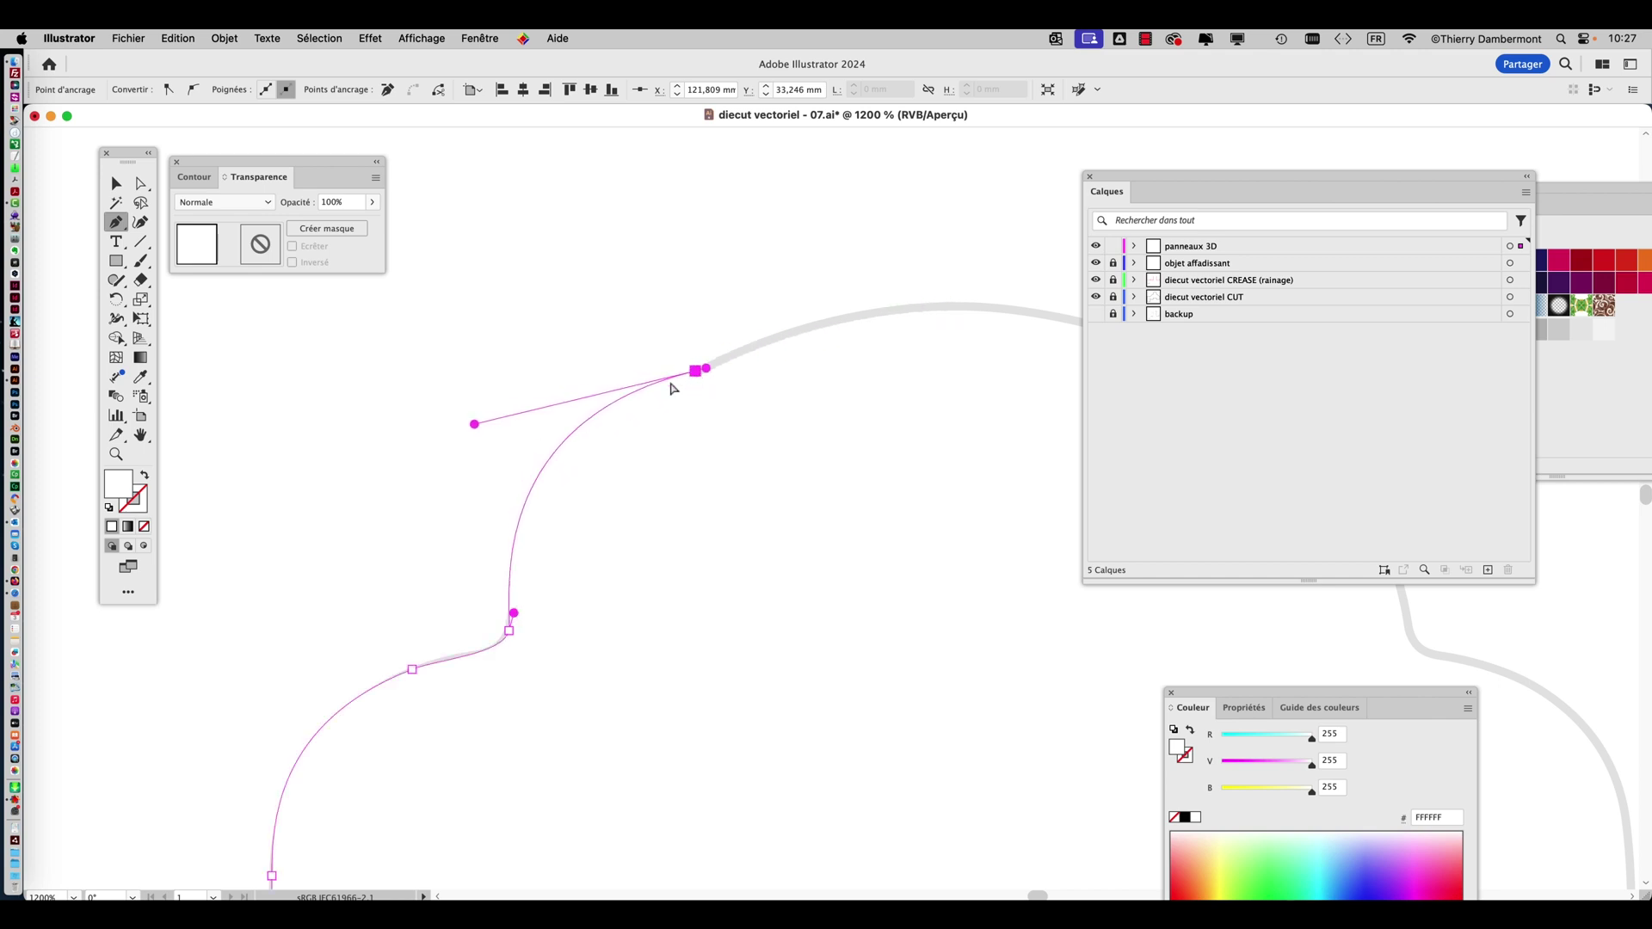
drag(474, 425, 503, 483)
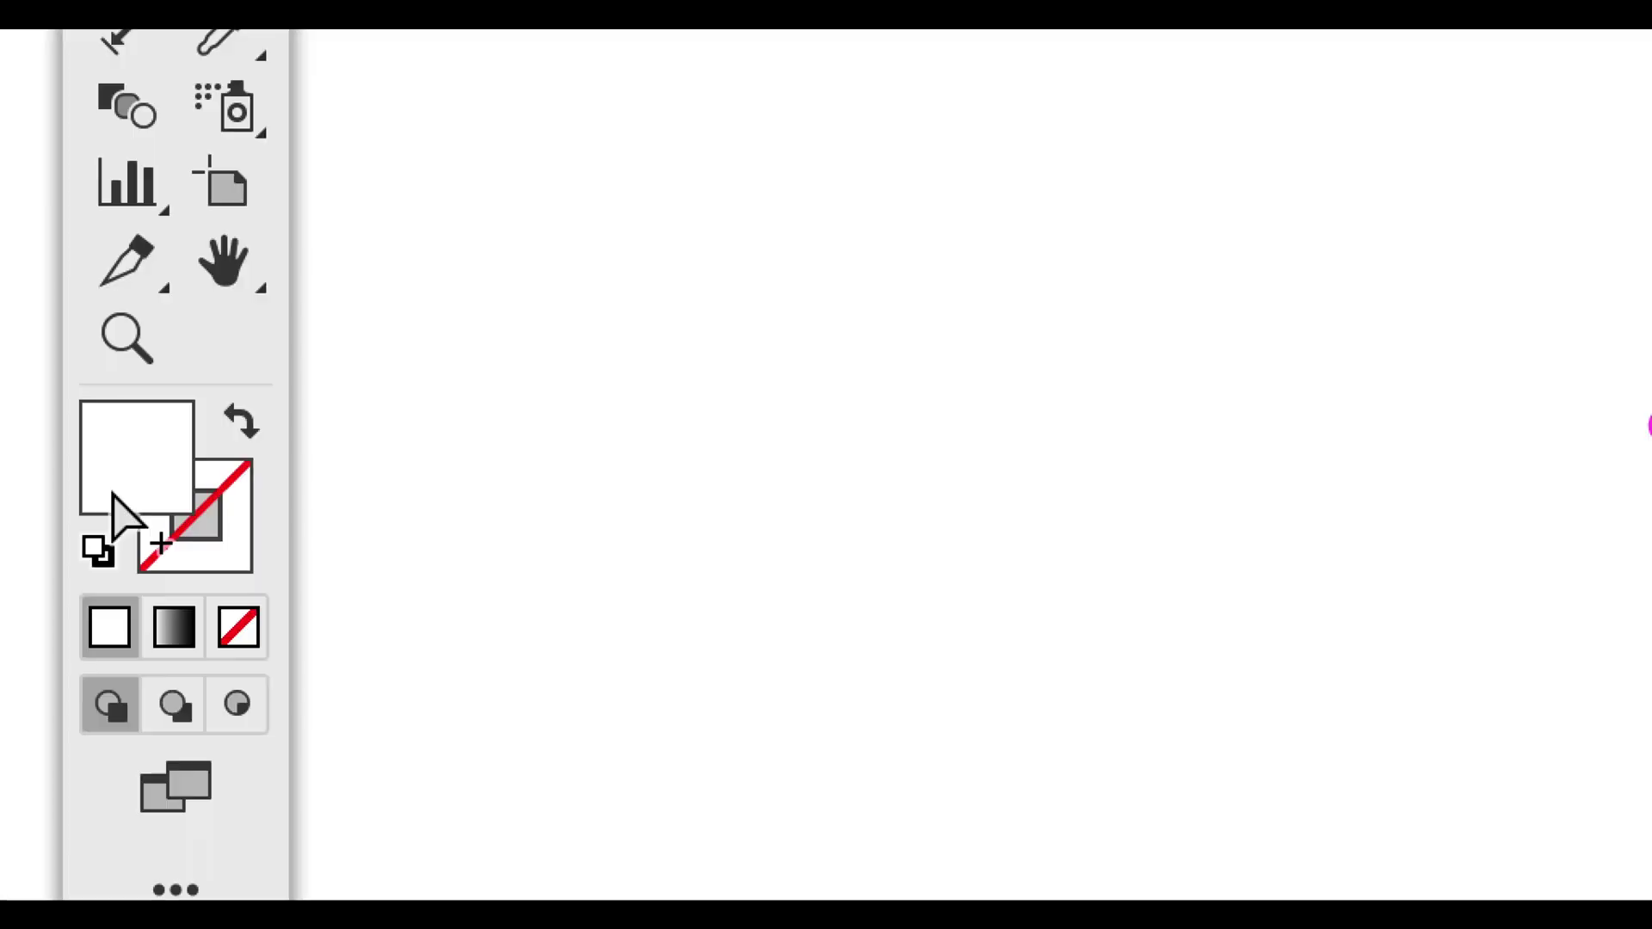
Set the path's fill to none and trace across the crest of the top arch with one curved segment.
click(134, 516)
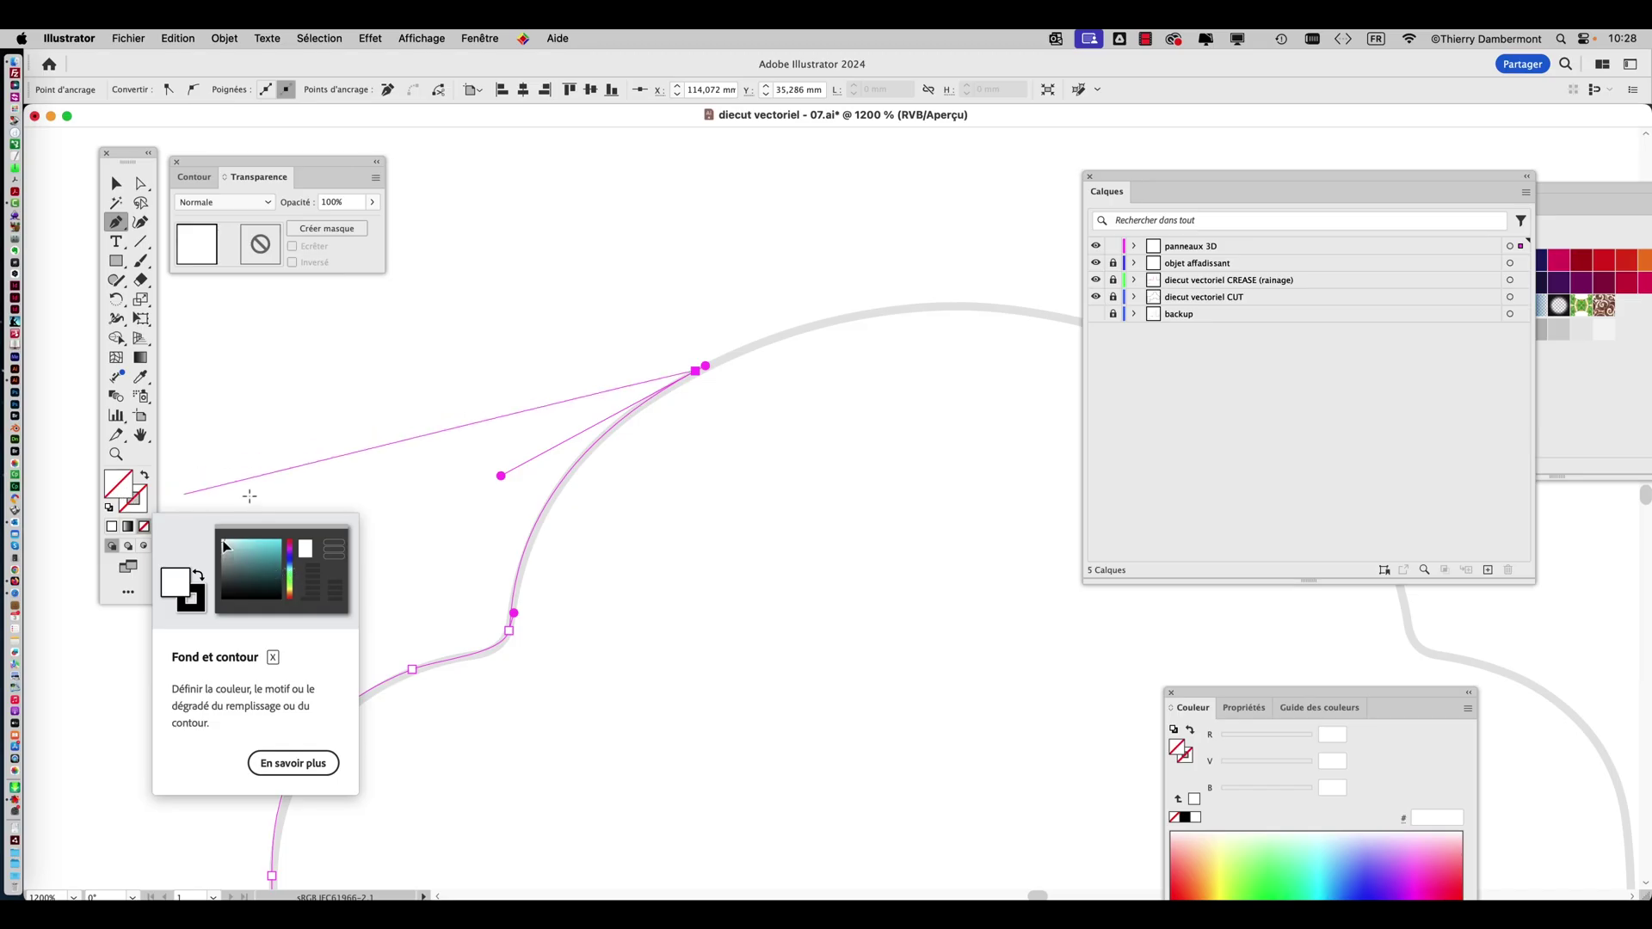
scroll(634, 498, right, 8)
scroll(634, 499, up, 2)
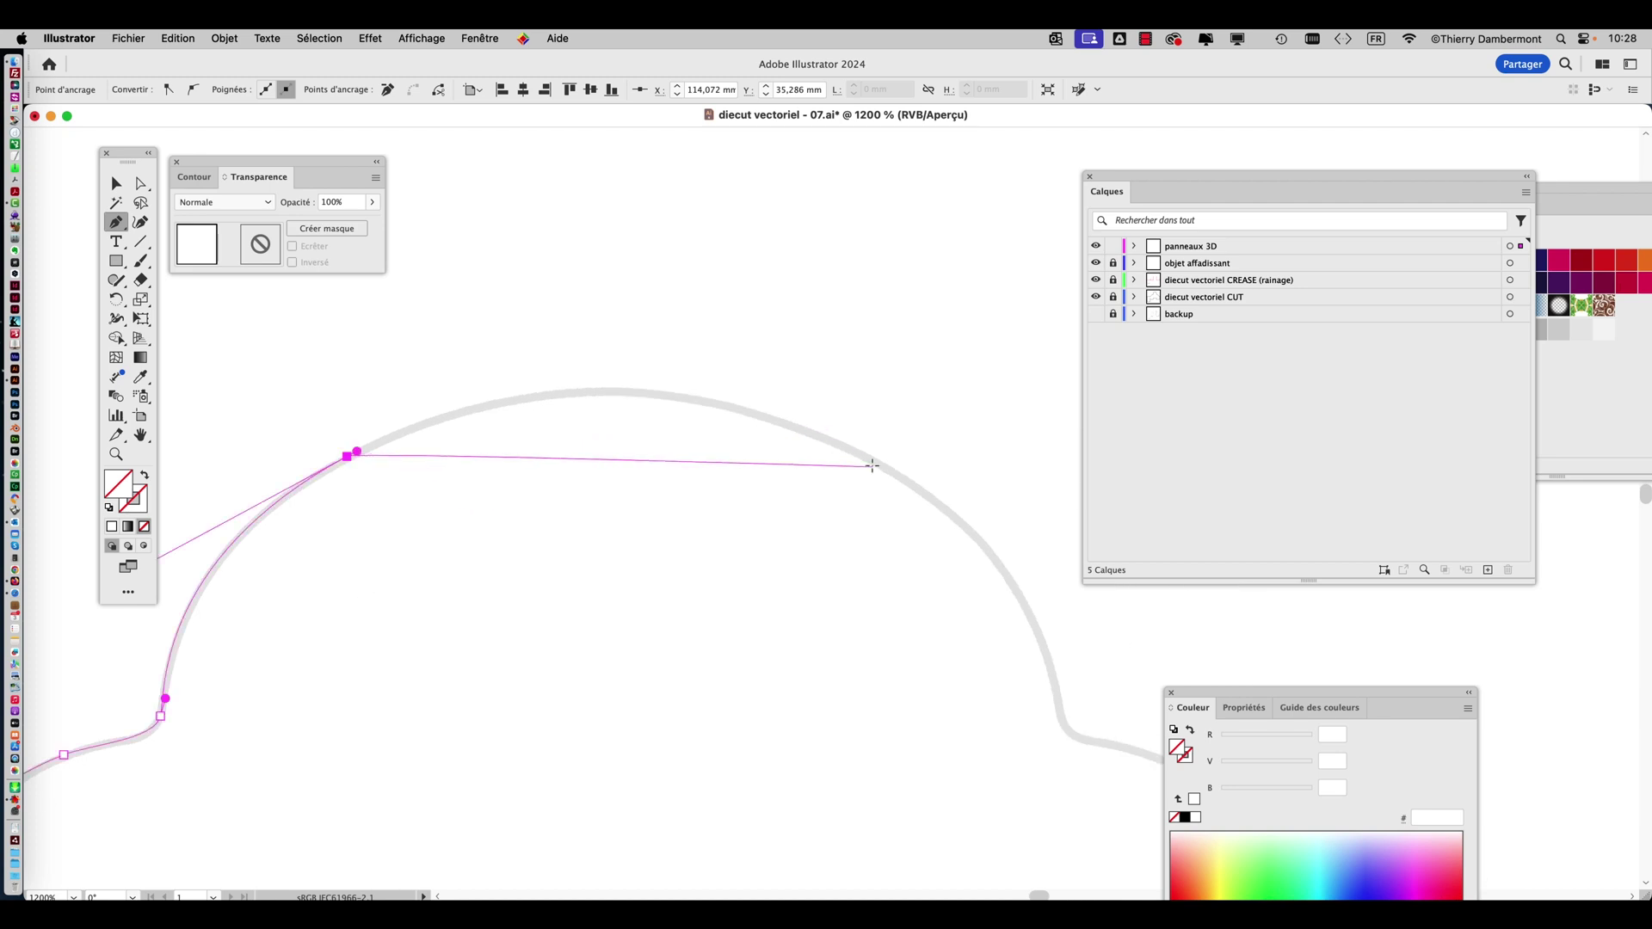
drag(870, 459, 573, 316)
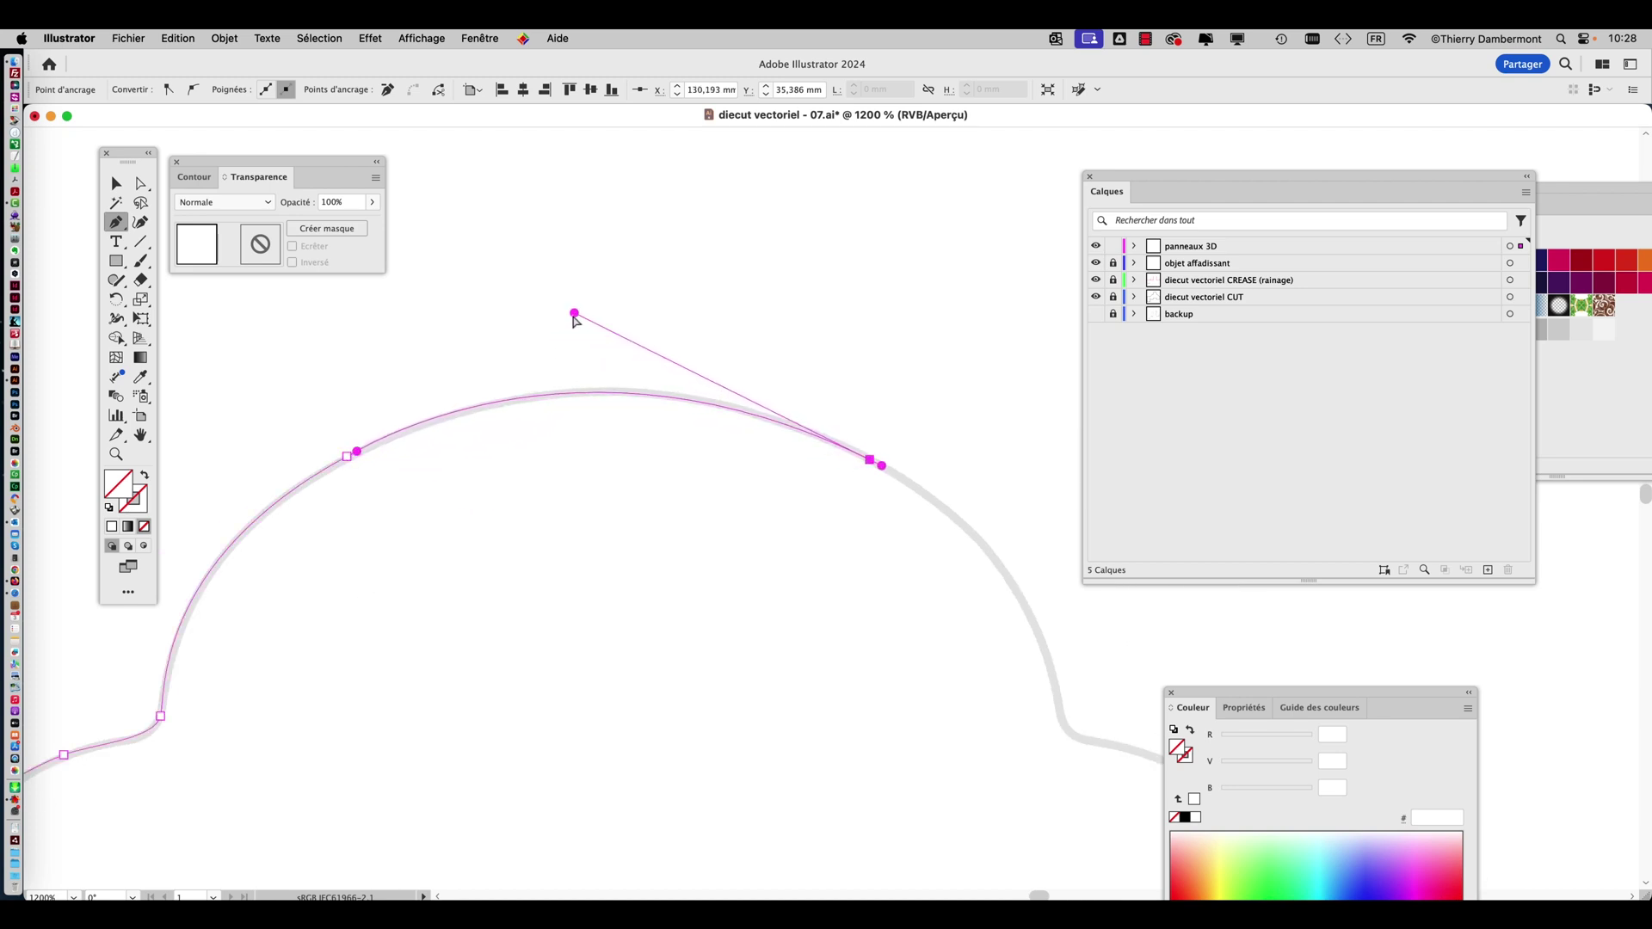
Trace down the right side of the top arch and around the small right notch, fitting the curve handles to the outline.
scroll(513, 395, down, 3)
scroll(513, 395, right, 5)
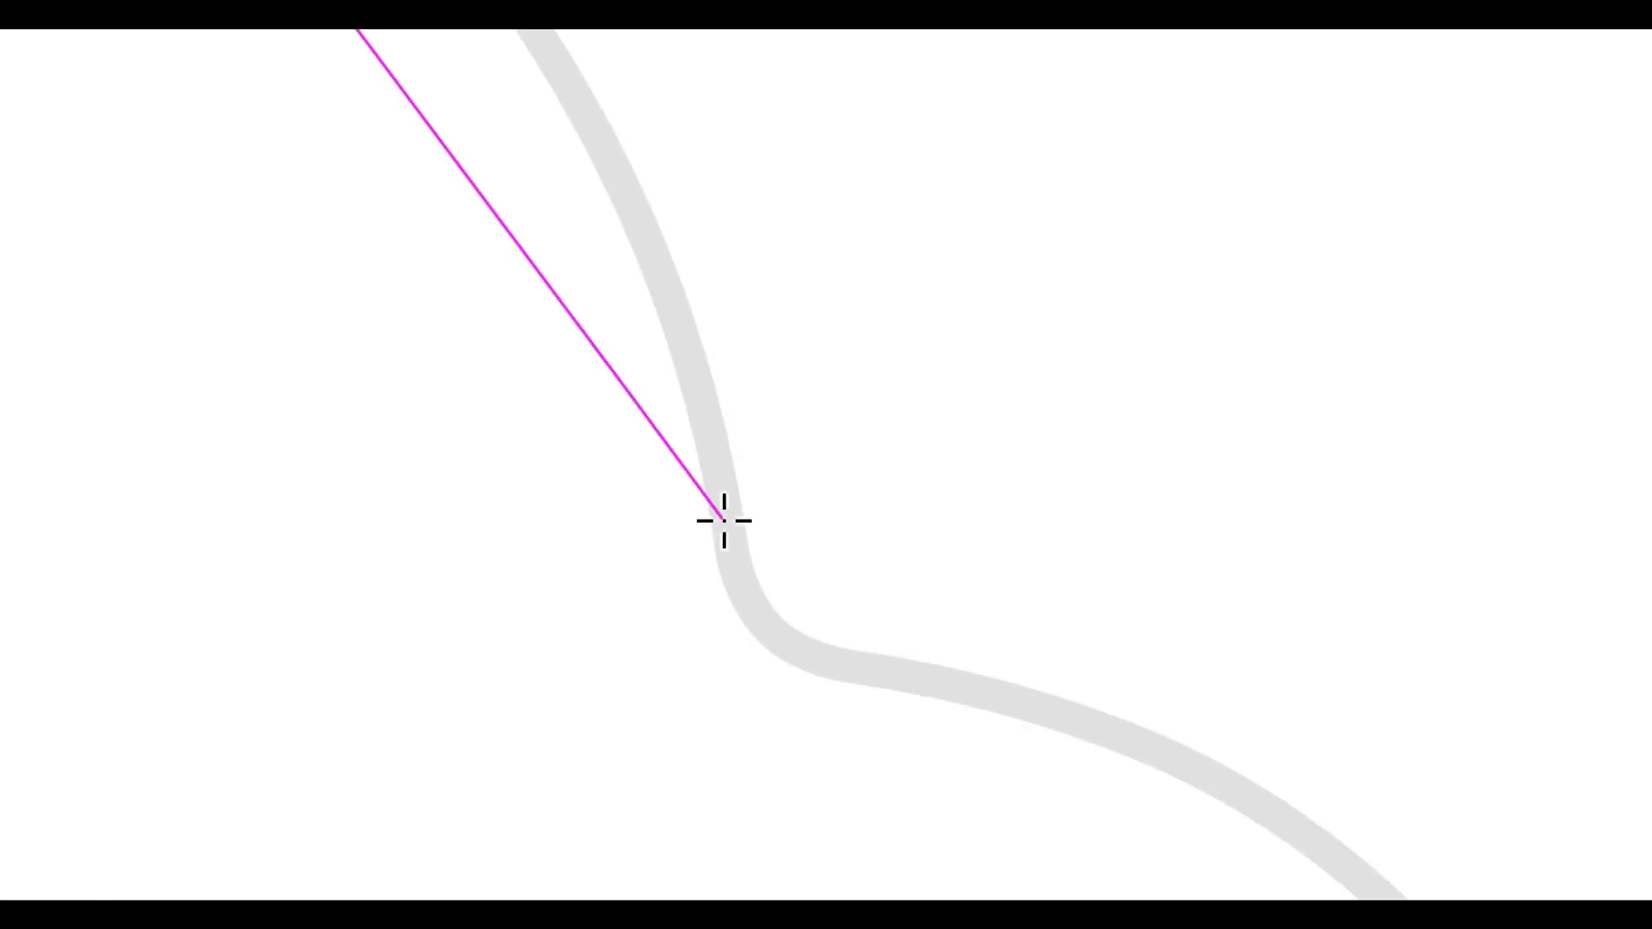
click(721, 518)
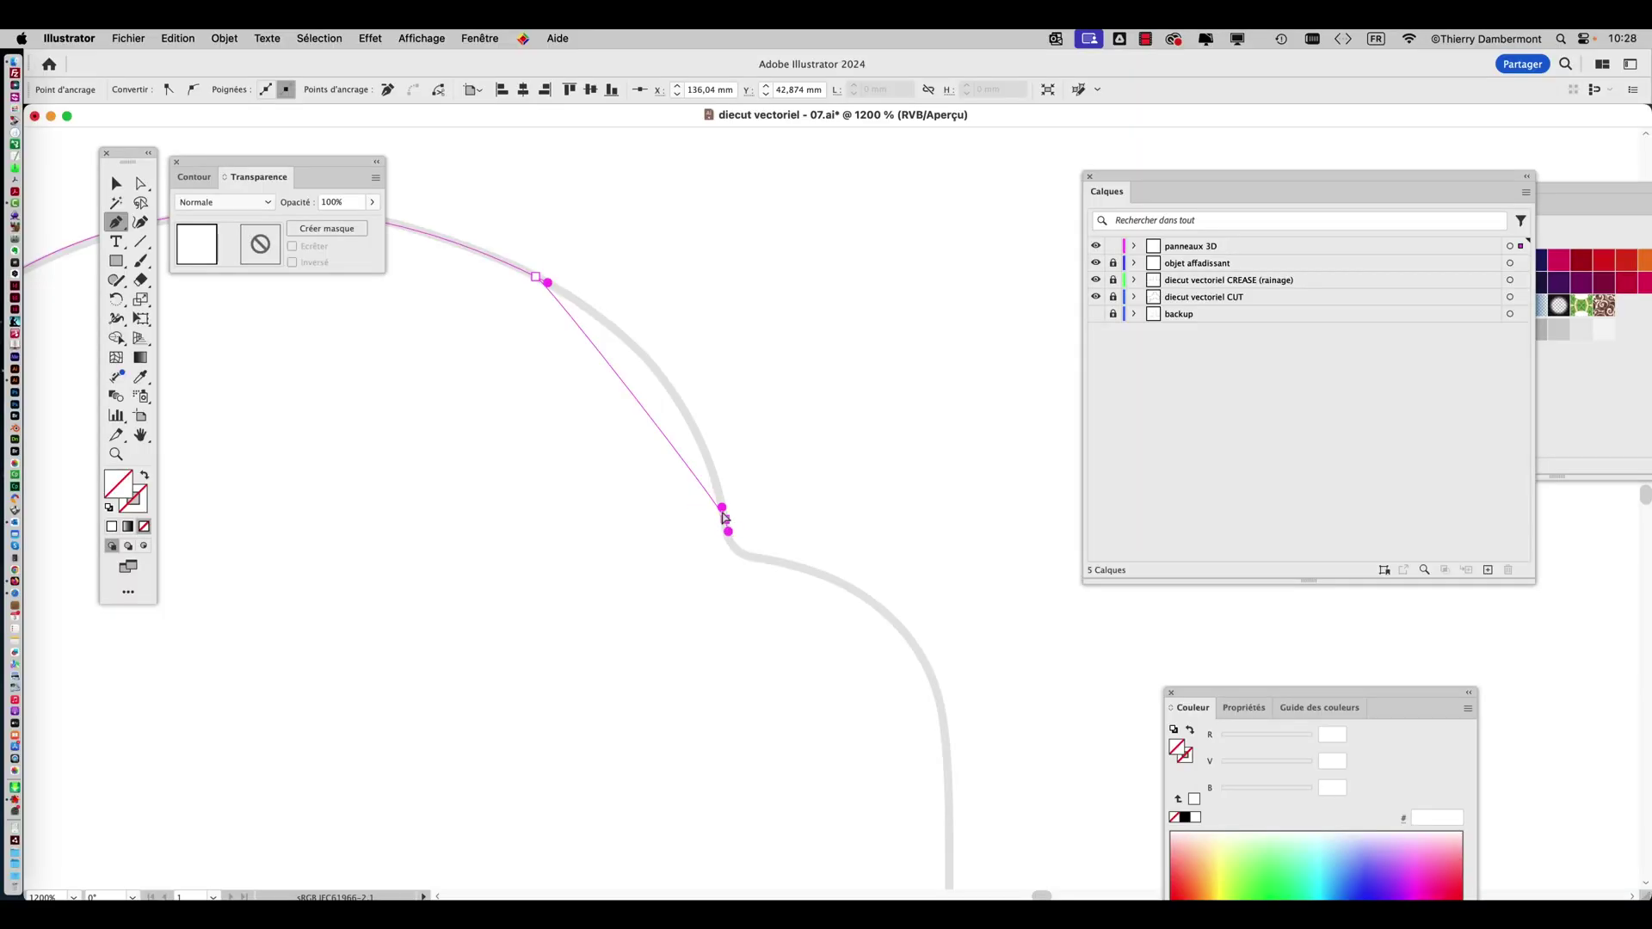
drag(723, 516, 685, 343)
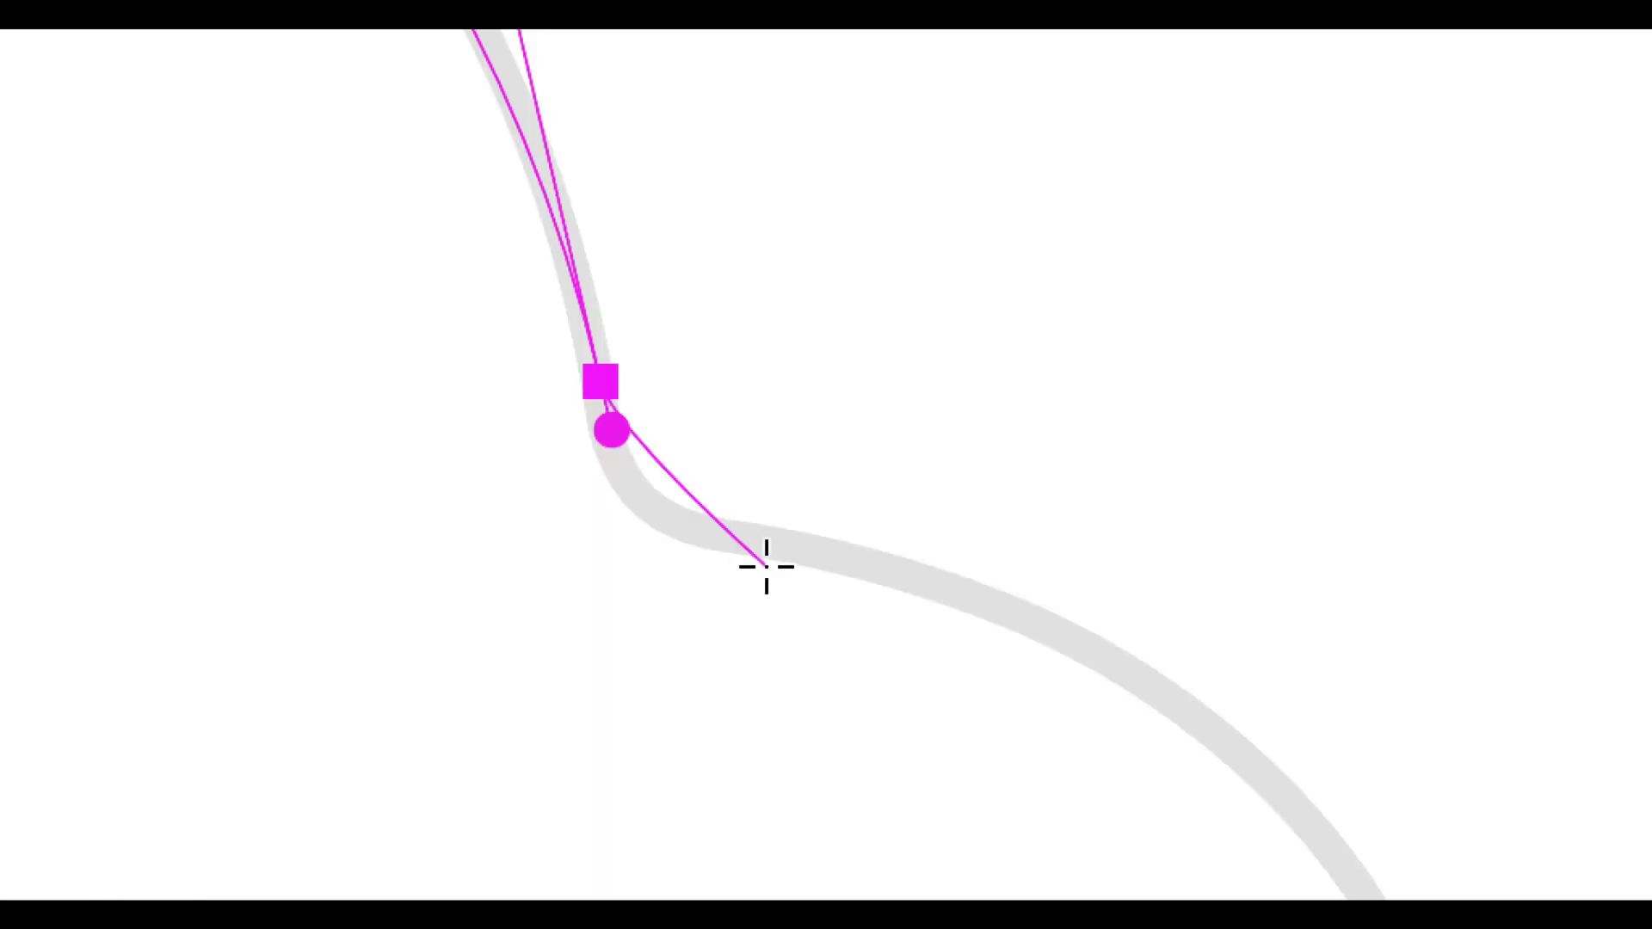
drag(766, 556, 733, 555)
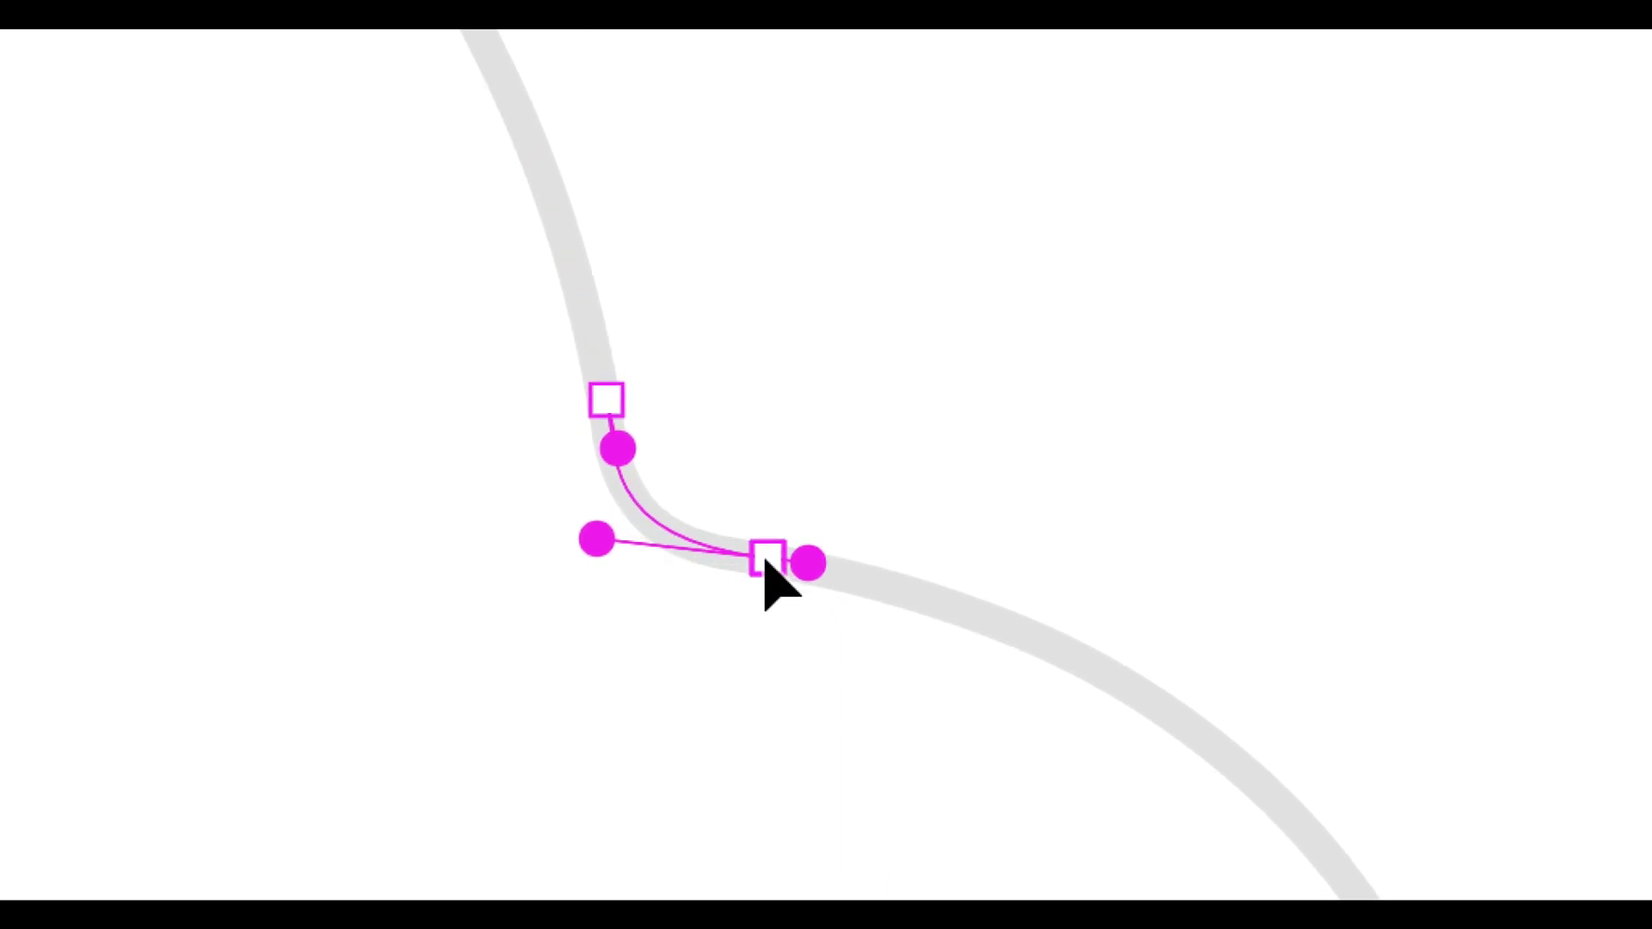
ctrl+click(767, 564)
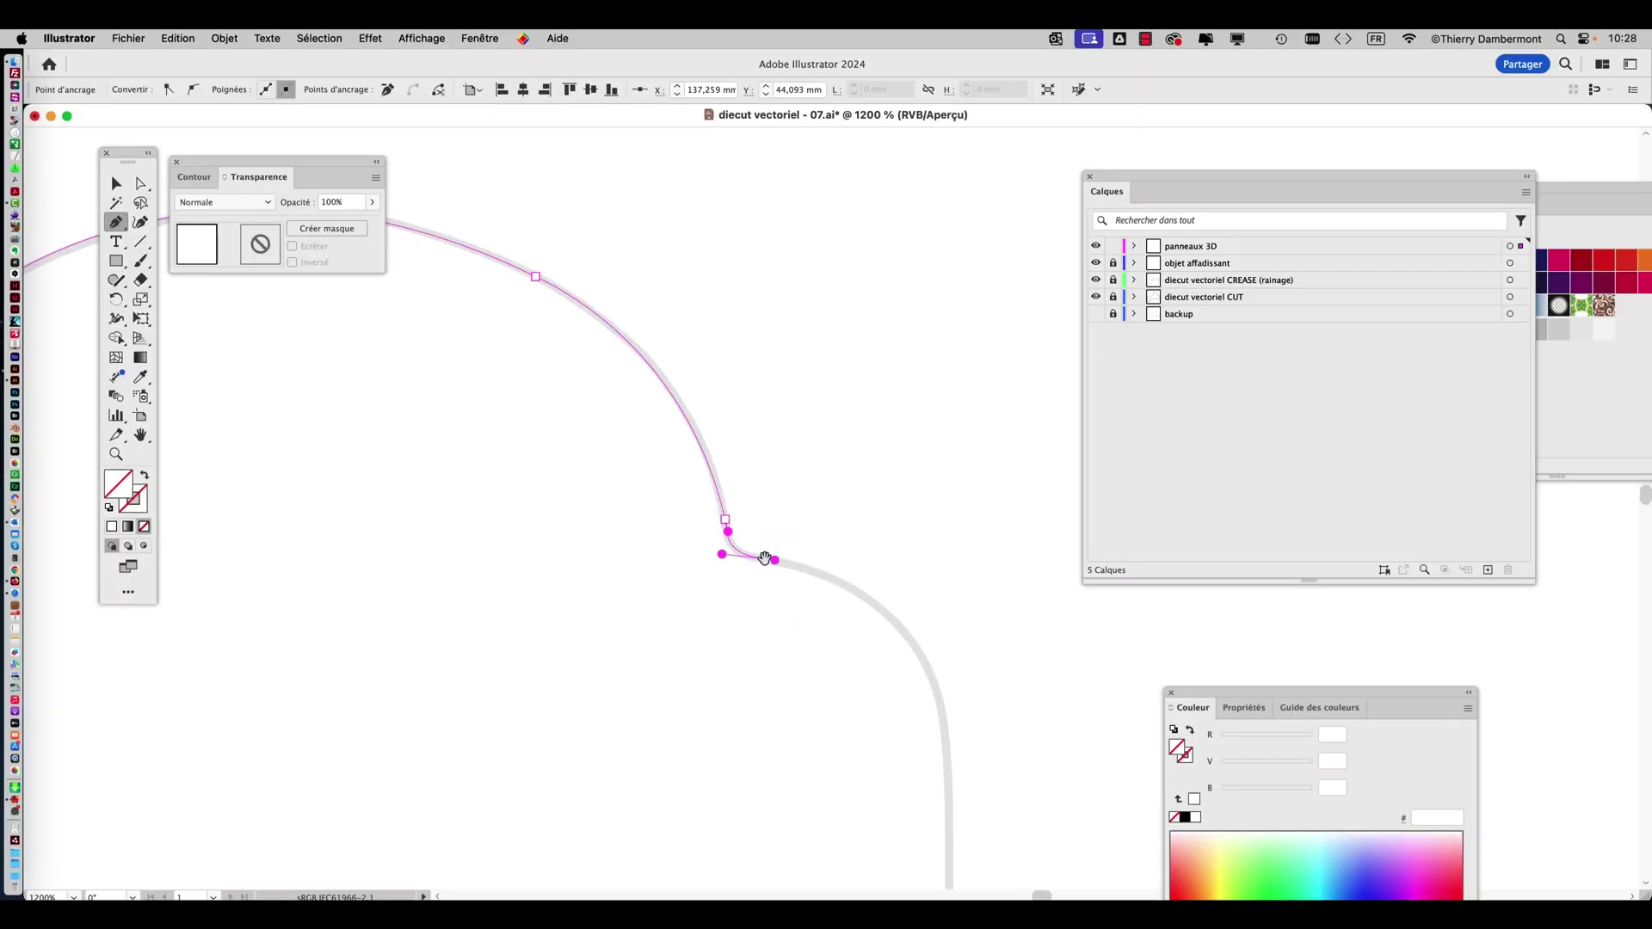
Trace the back panel's right shoulder curve to the beginning of its straight right edge.
scroll(828, 712, down, 5)
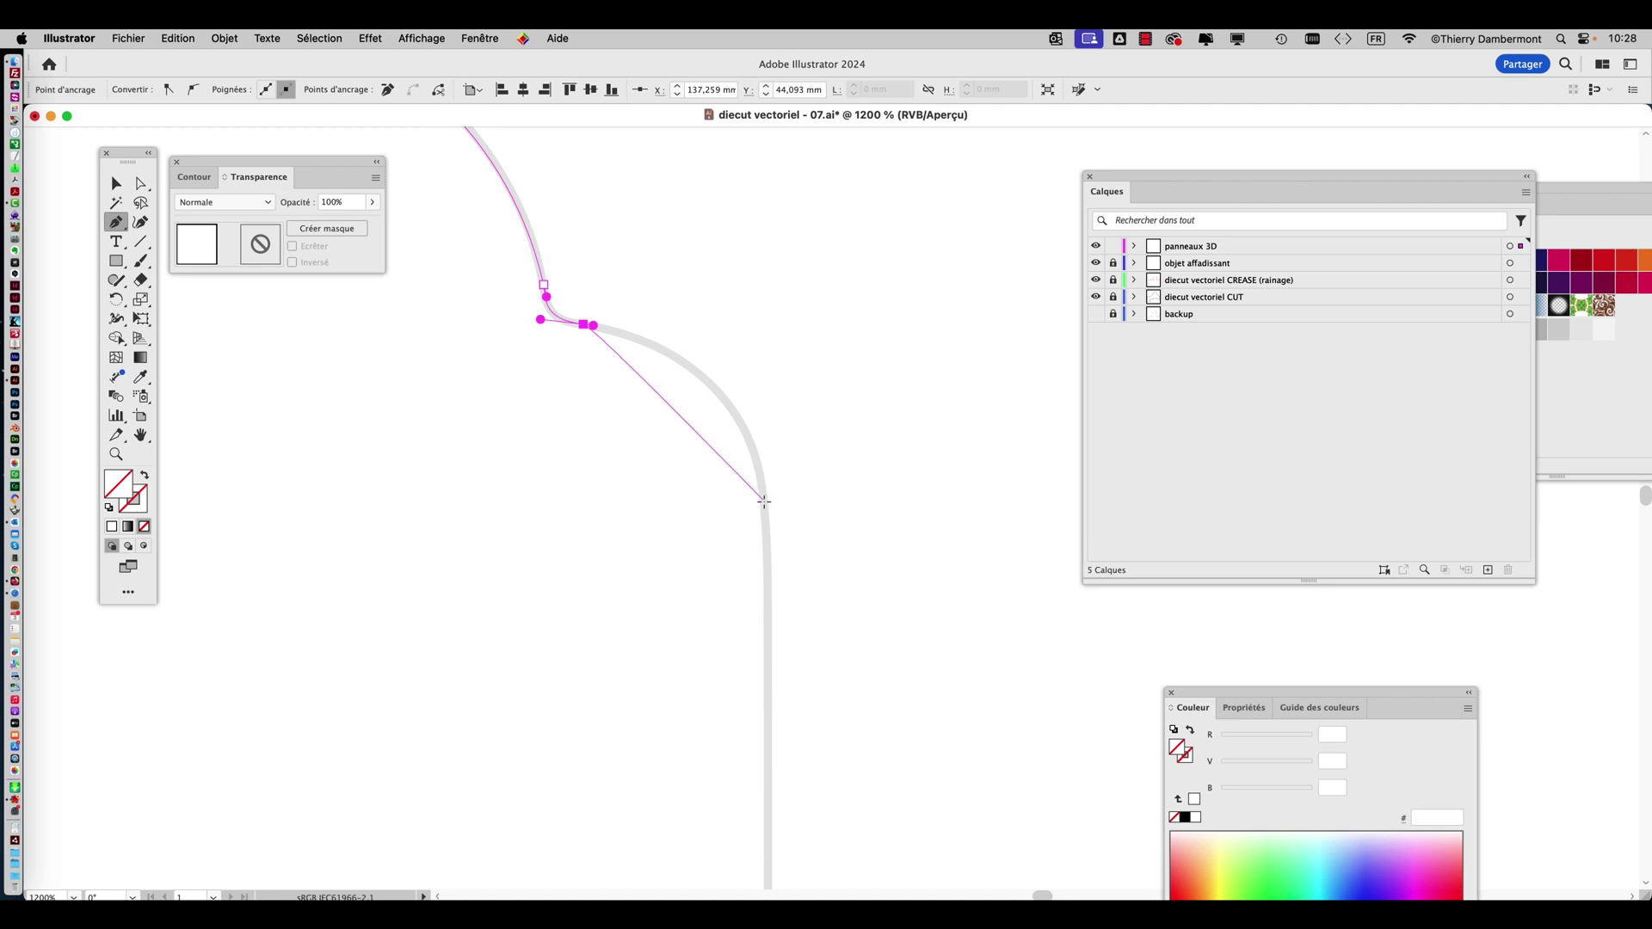
mouse_move(763, 499)
mouse_down()
mouse_move(766, 515)
mouse_move(737, 341)
mouse_move(781, 519)
mouse_move(805, 389)
mouse_move(792, 440)
mouse_up()
drag(777, 284, 797, 222)
drag(842, 482, 842, 591)
drag(801, 529, 737, 247)
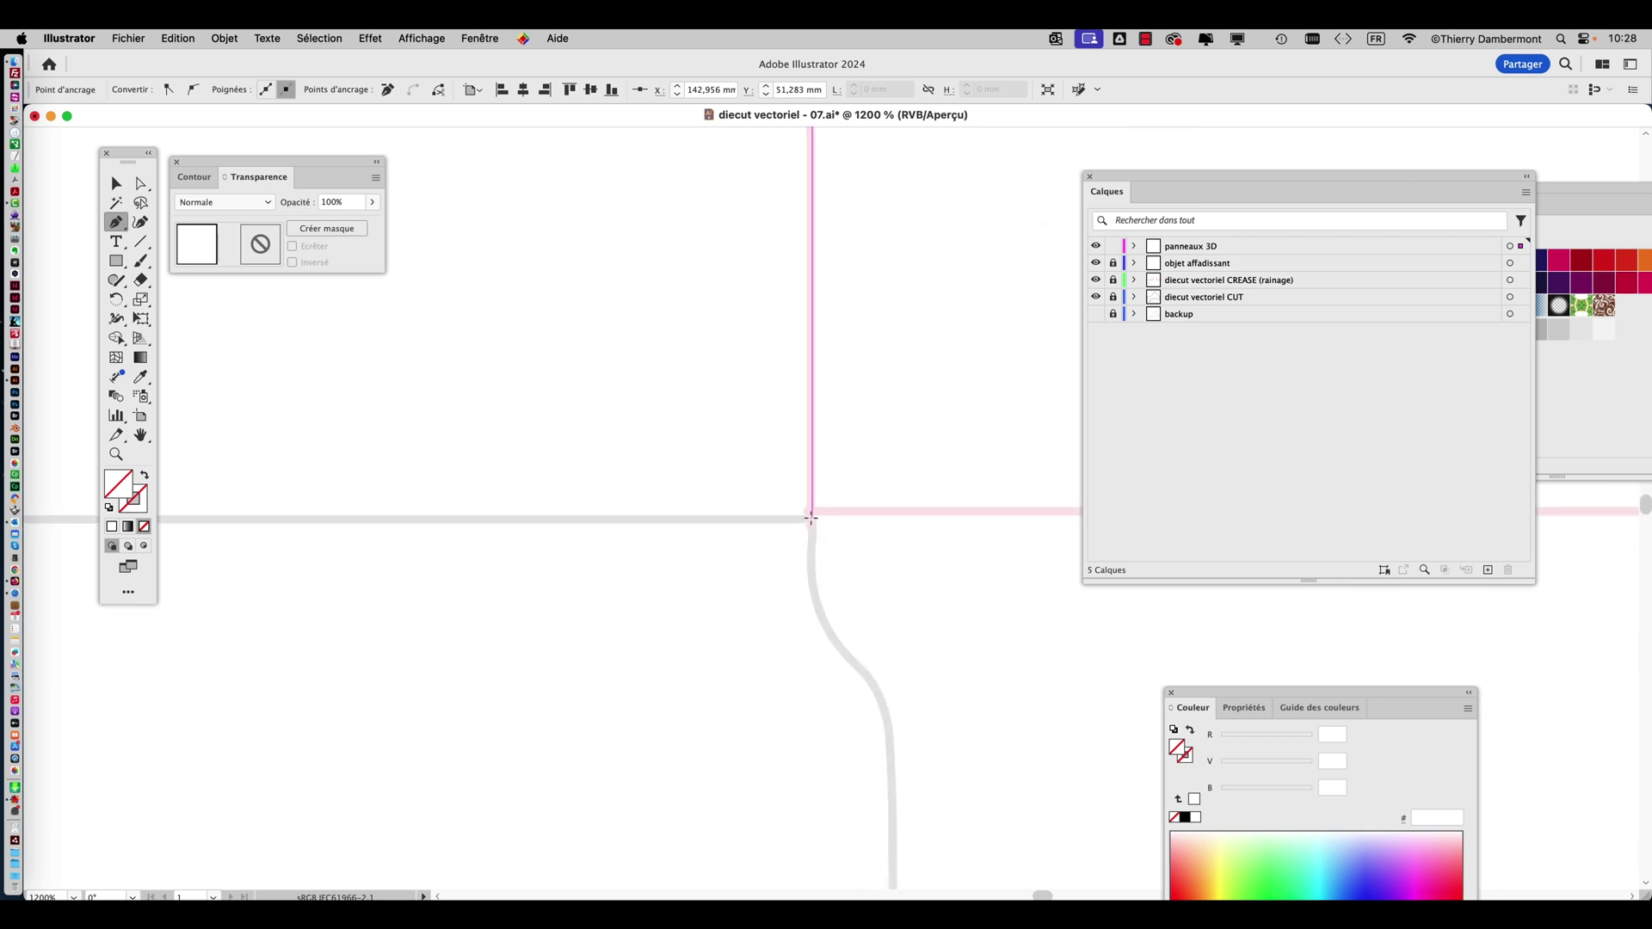
Place the back panel's lower-right corner point and close the path at its lower-left starting point.
click(815, 523)
scroll(1020, 614, left, 5)
scroll(1020, 614, left, 10)
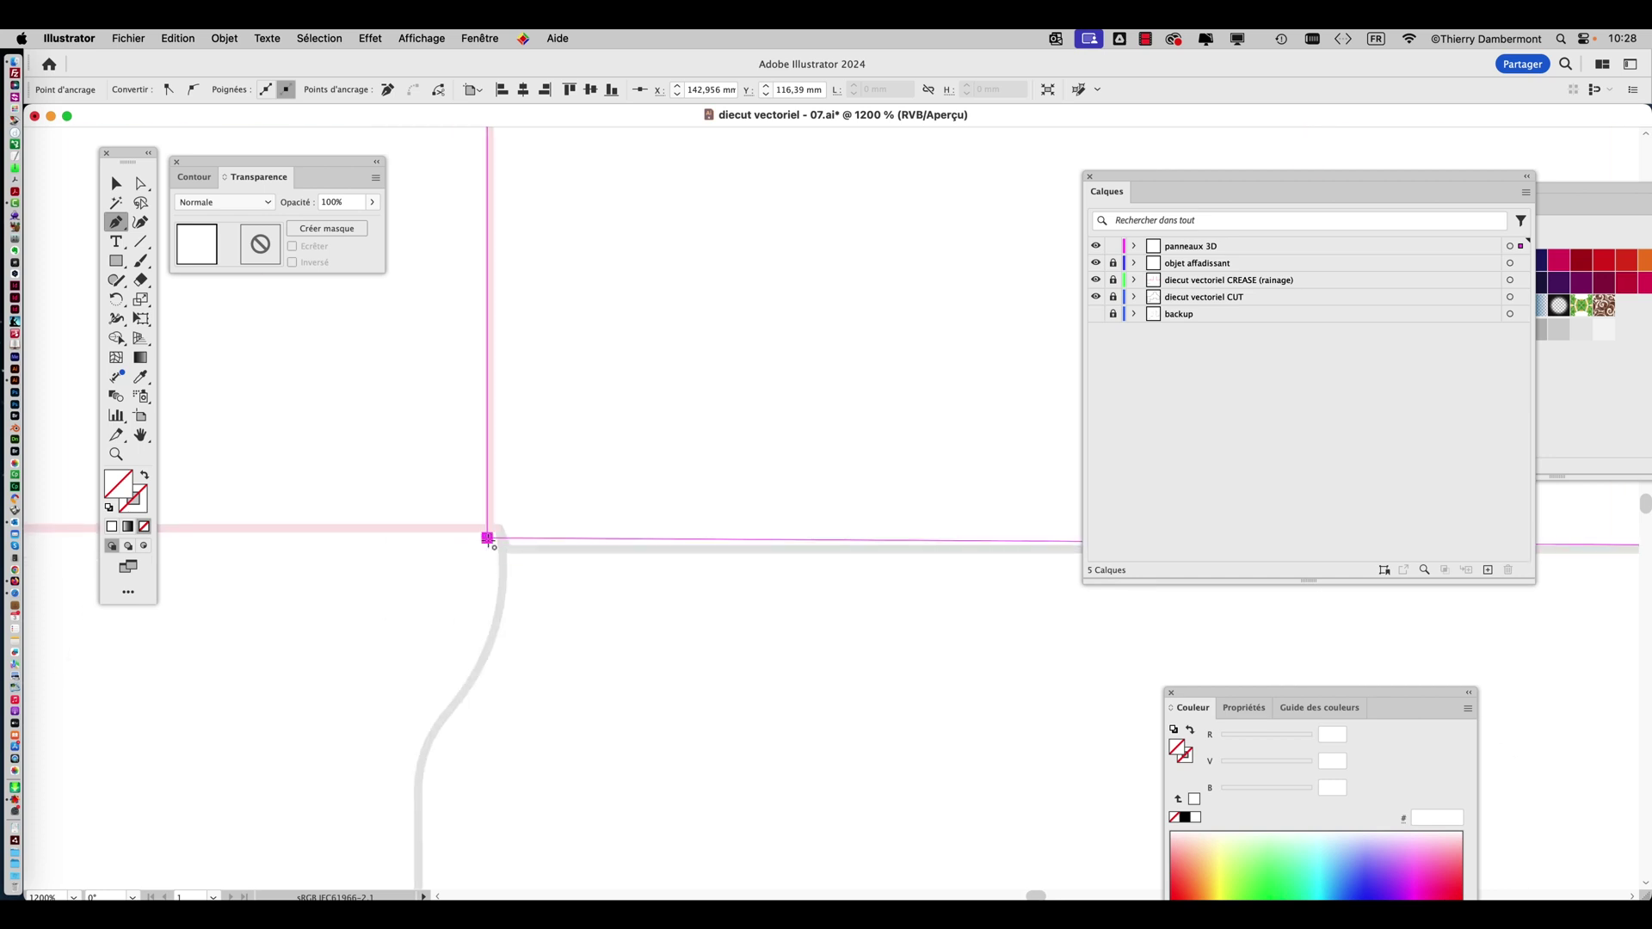
scroll(487, 538, down, 3)
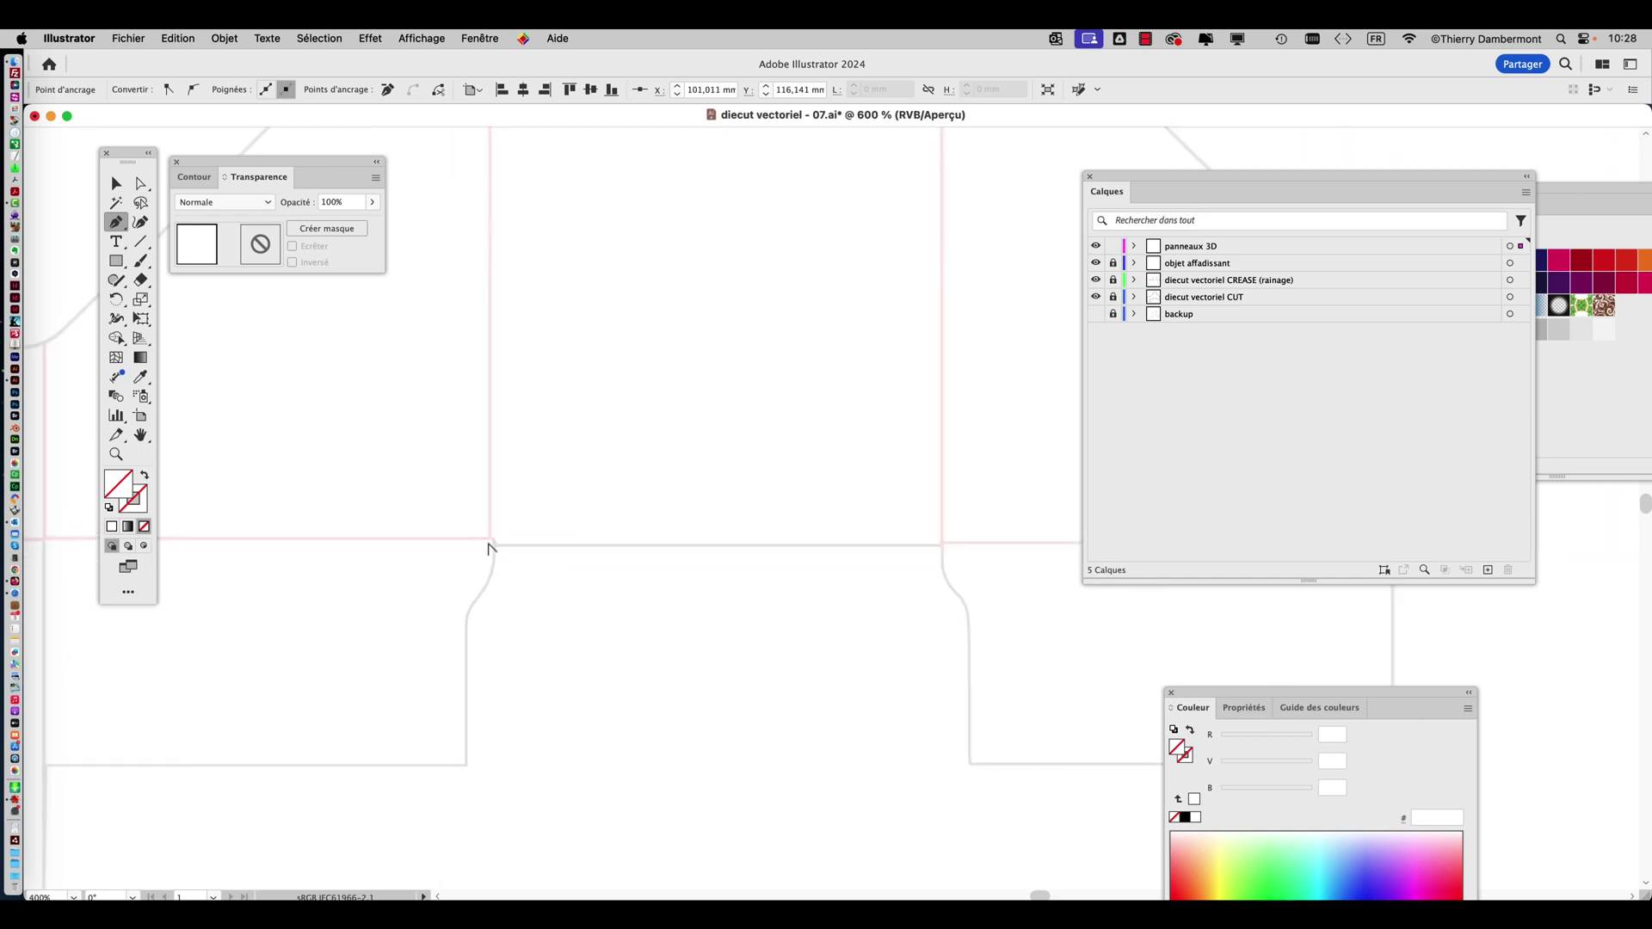
click(489, 542)
Select the back panel's two lower corner points and average them along the horizontal axis to level the base.
click(141, 183)
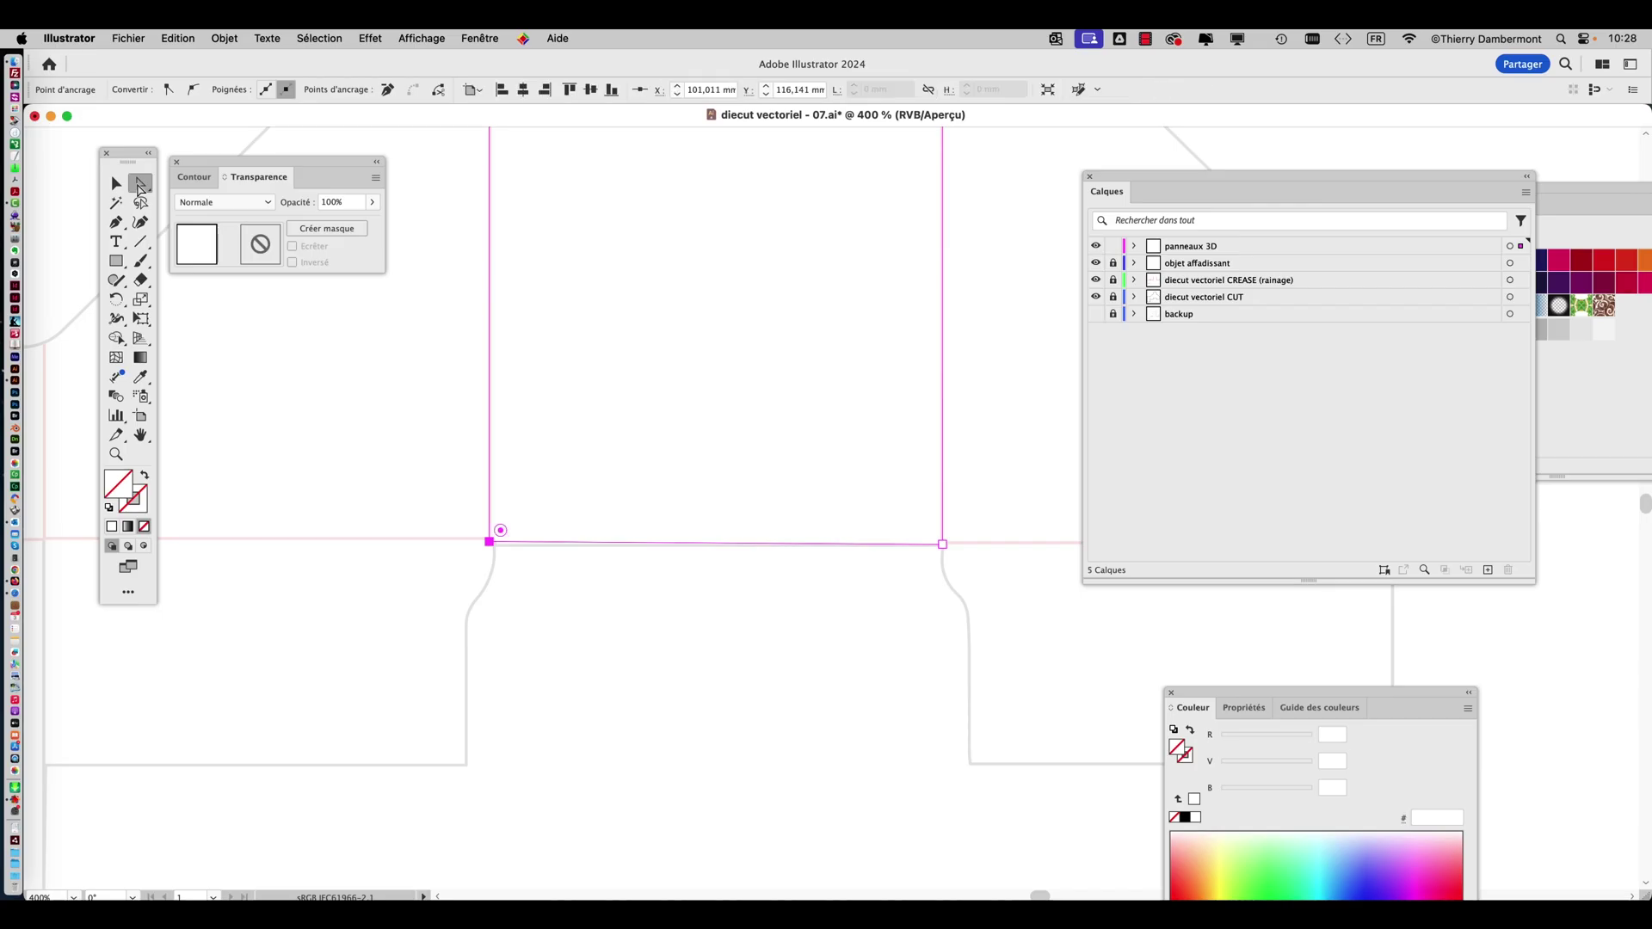
drag(460, 523, 971, 580)
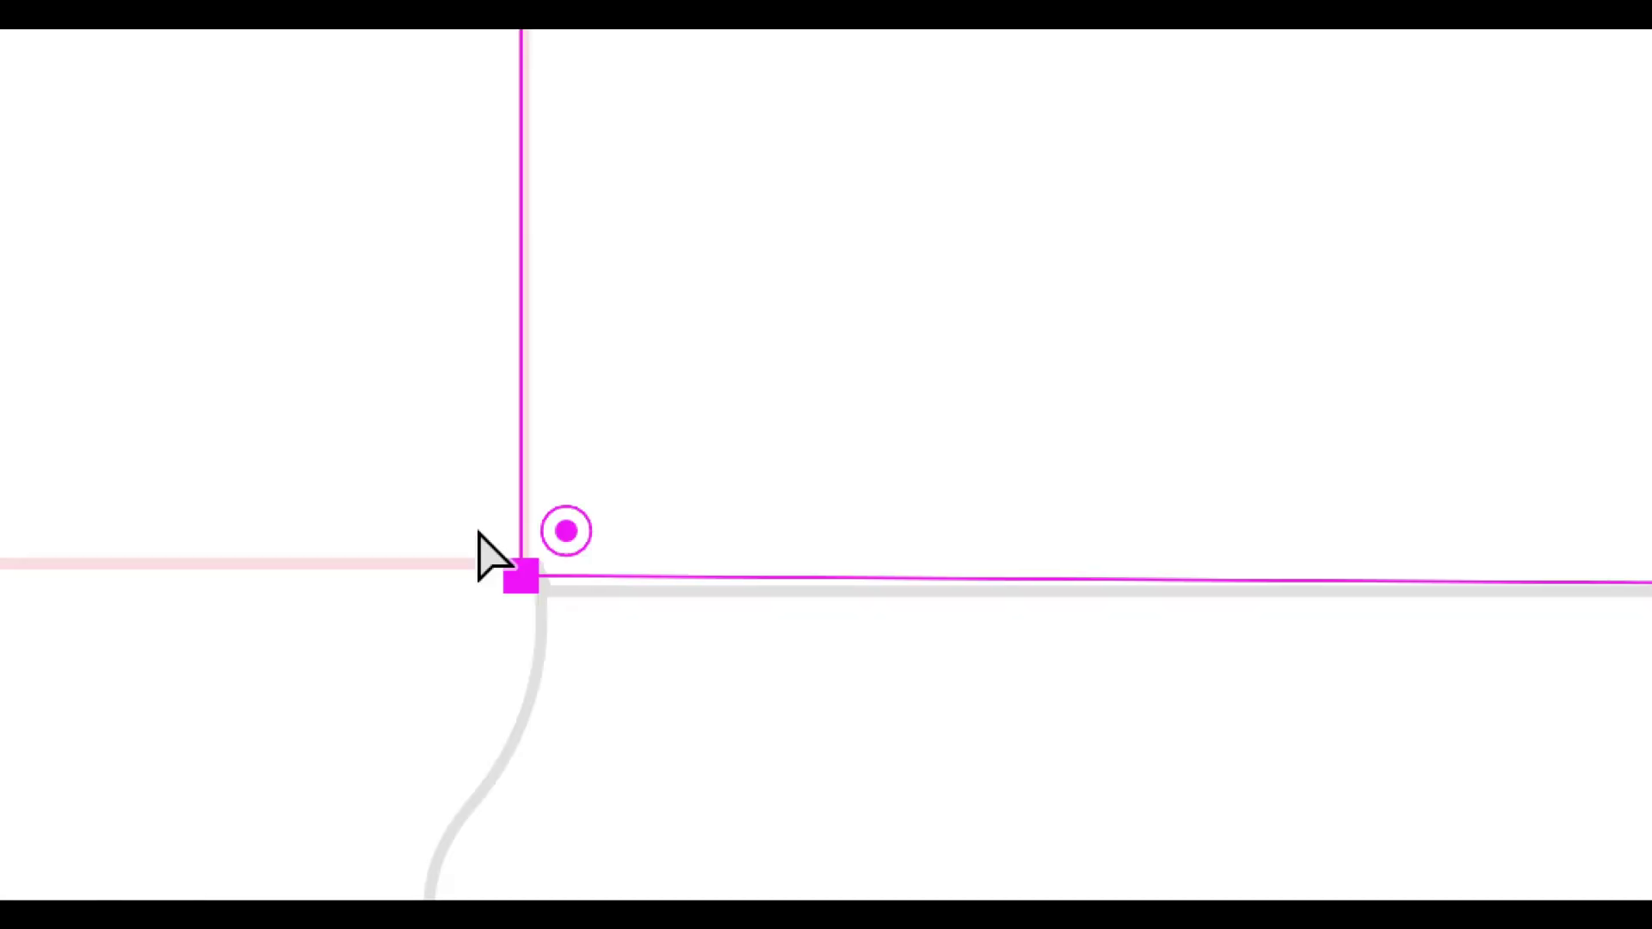
drag(469, 542, 875, 559)
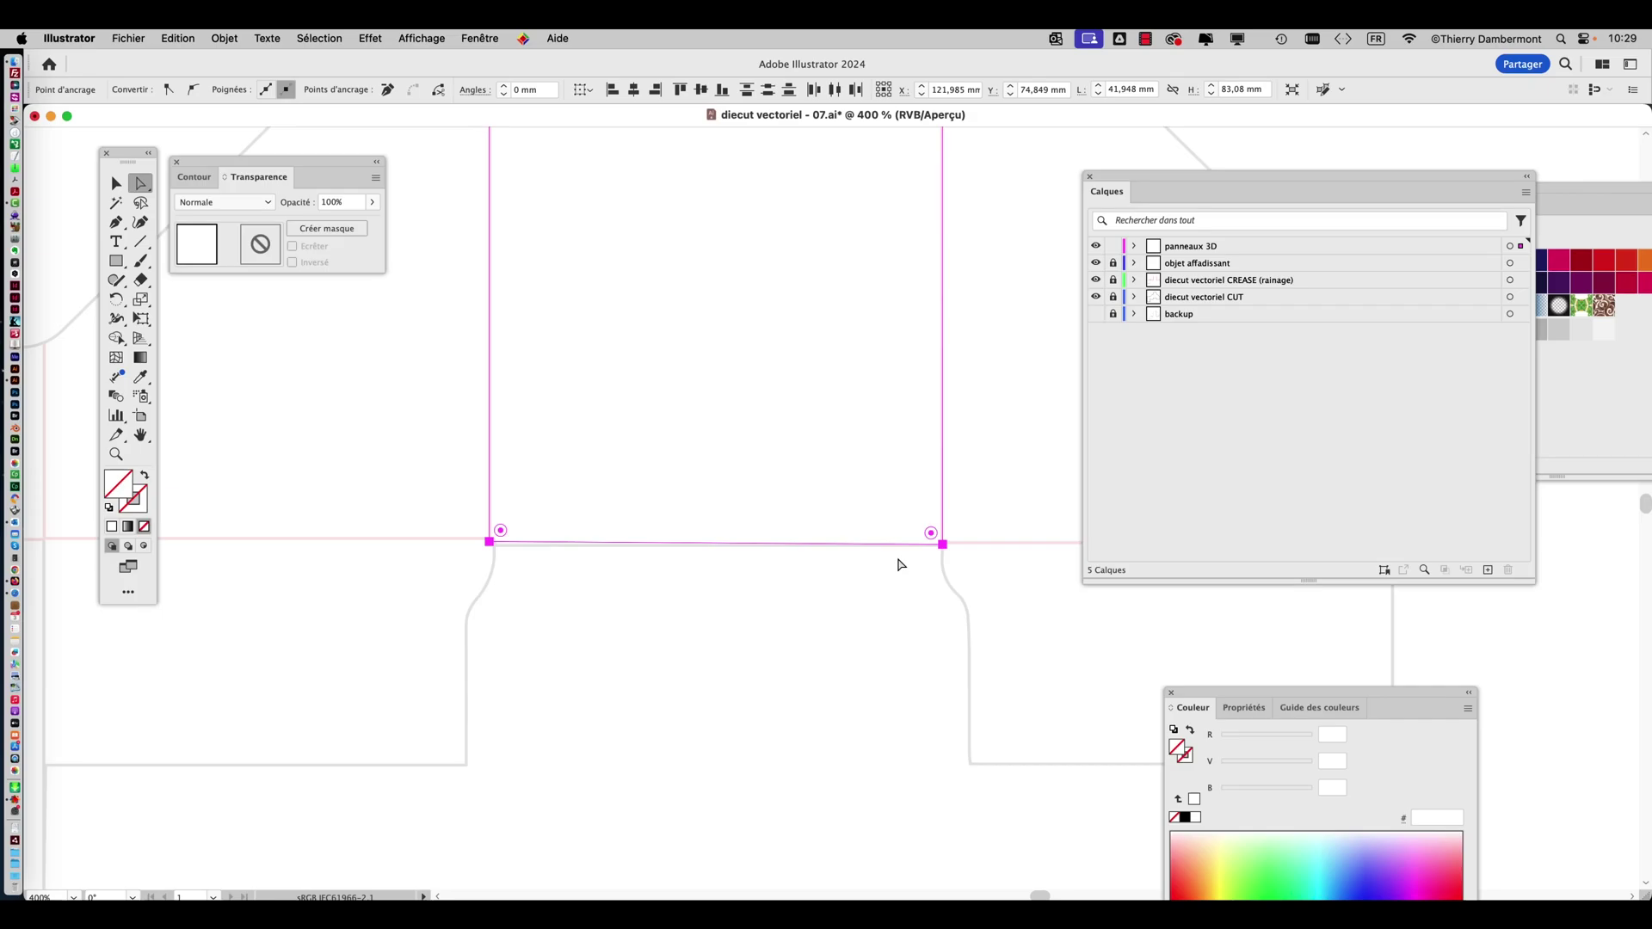
click(222, 38)
mouse_move(275, 470)
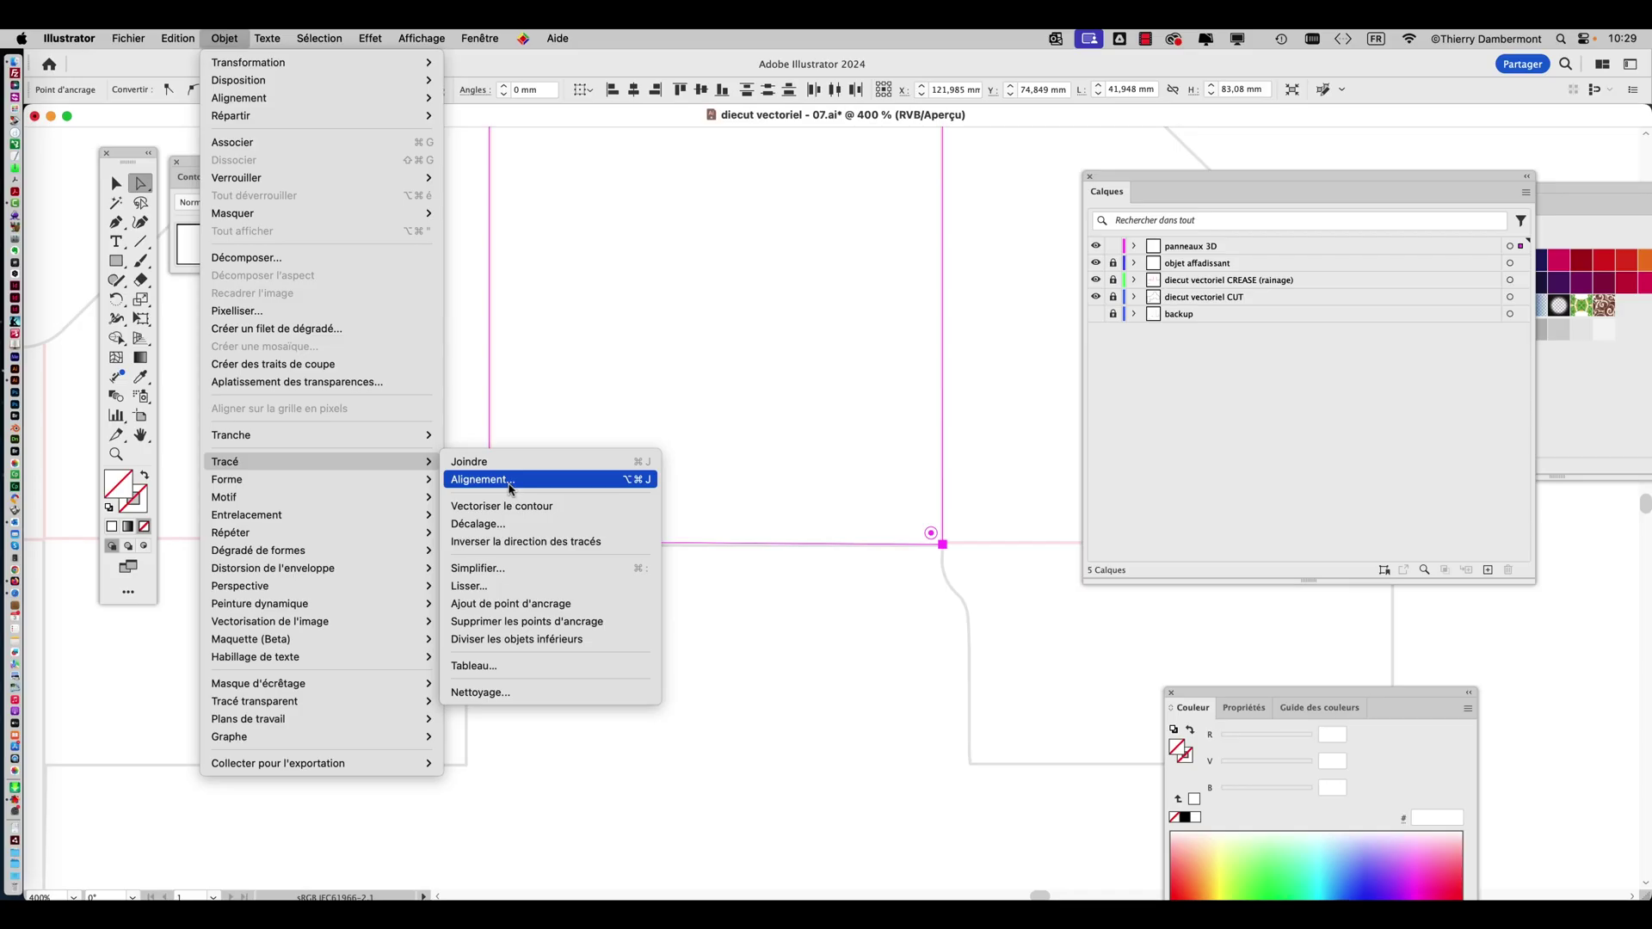
click(510, 480)
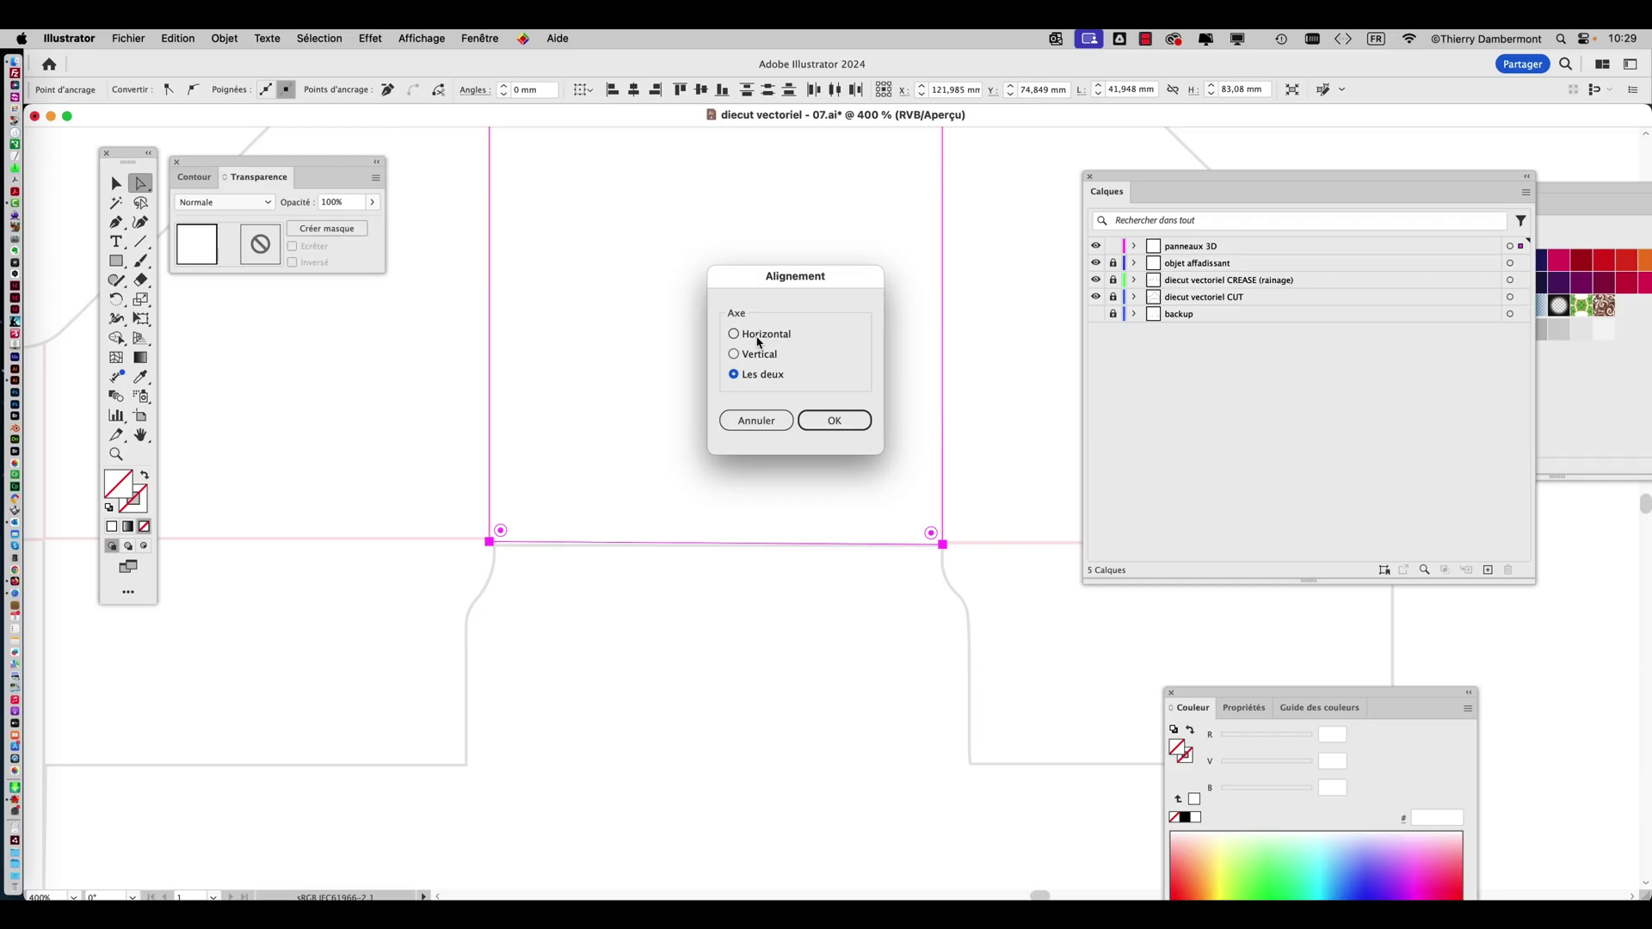
click(842, 418)
Check the traced back panel outline by selecting it as a whole path and by its left edge segment.
key(super+minus)
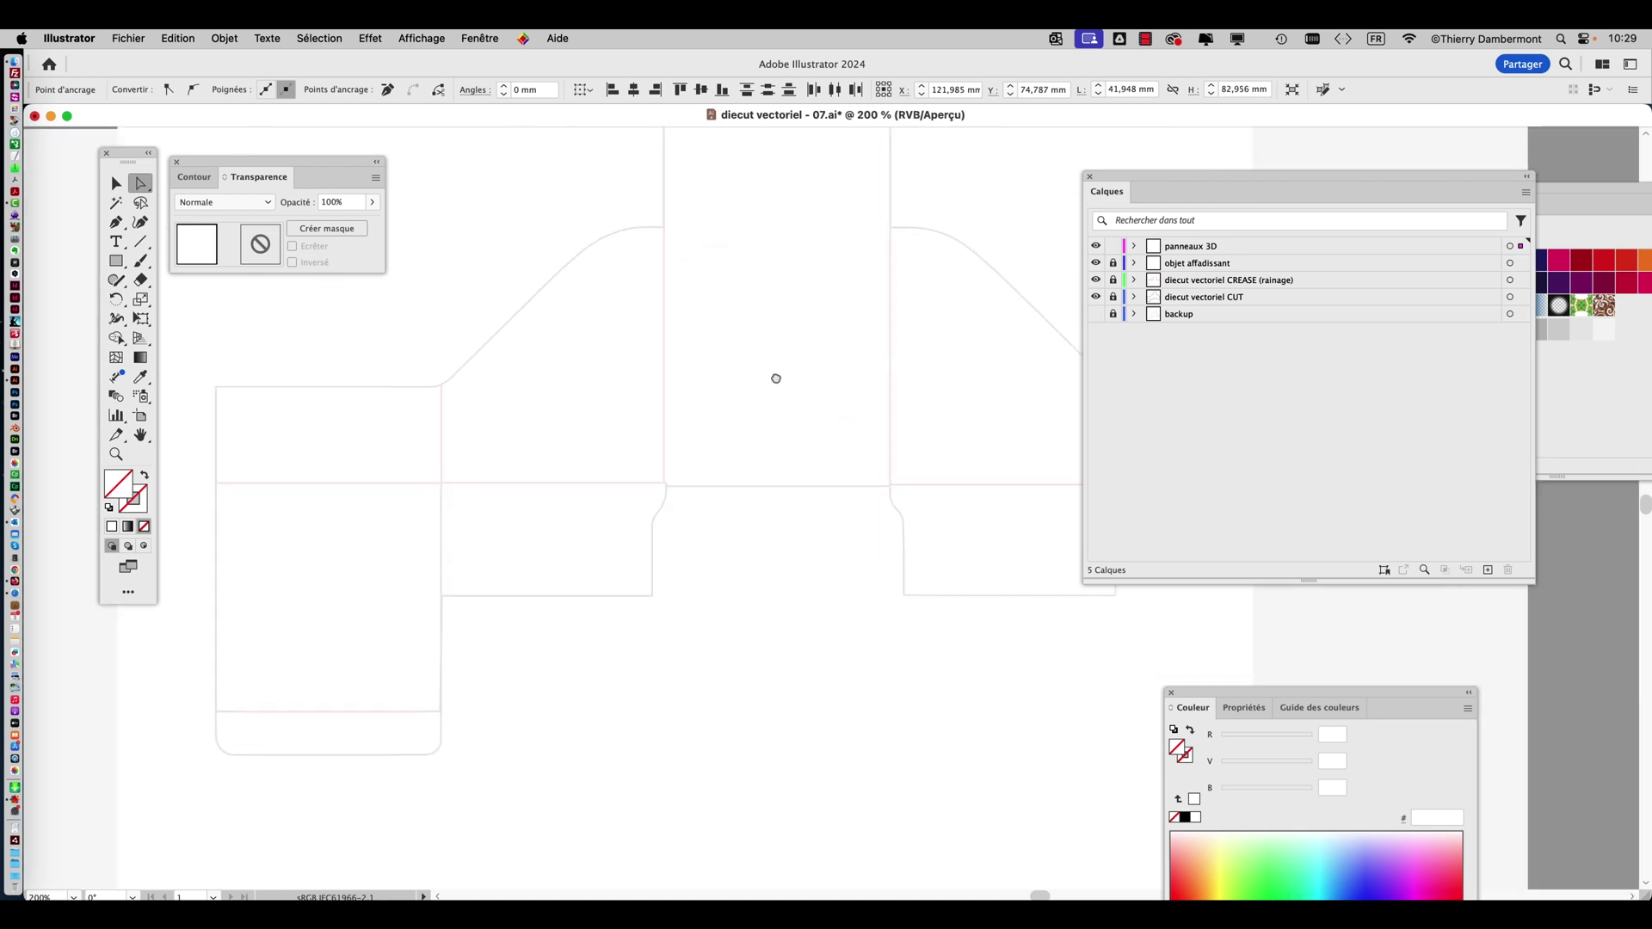
key(super+minus)
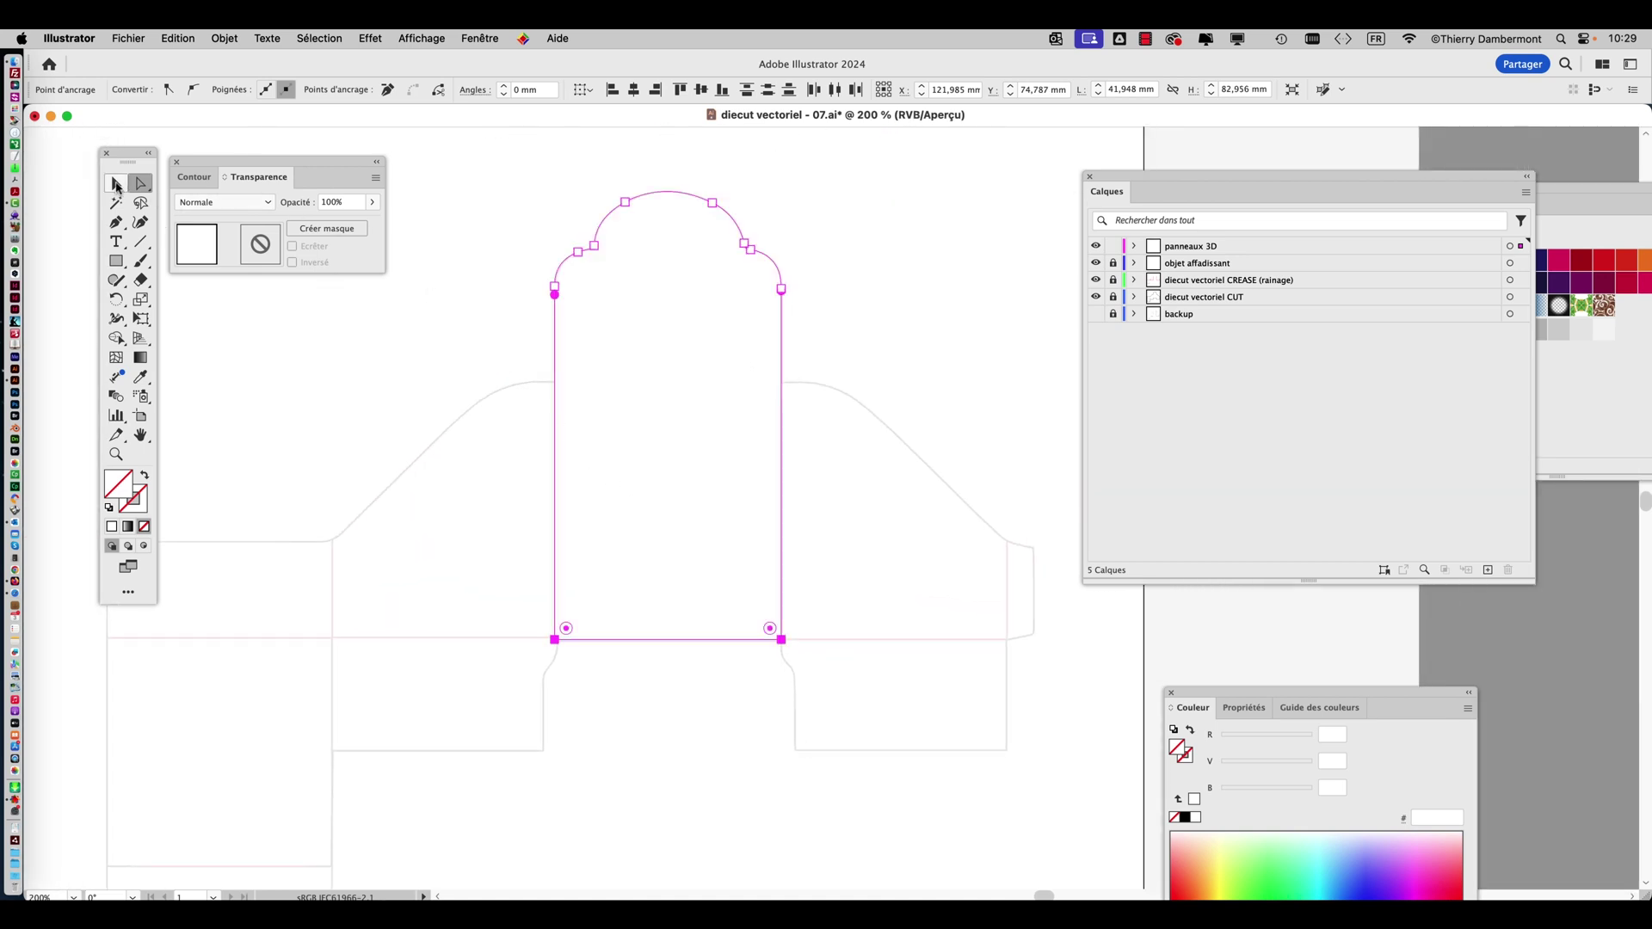
key(v)
click(680, 192)
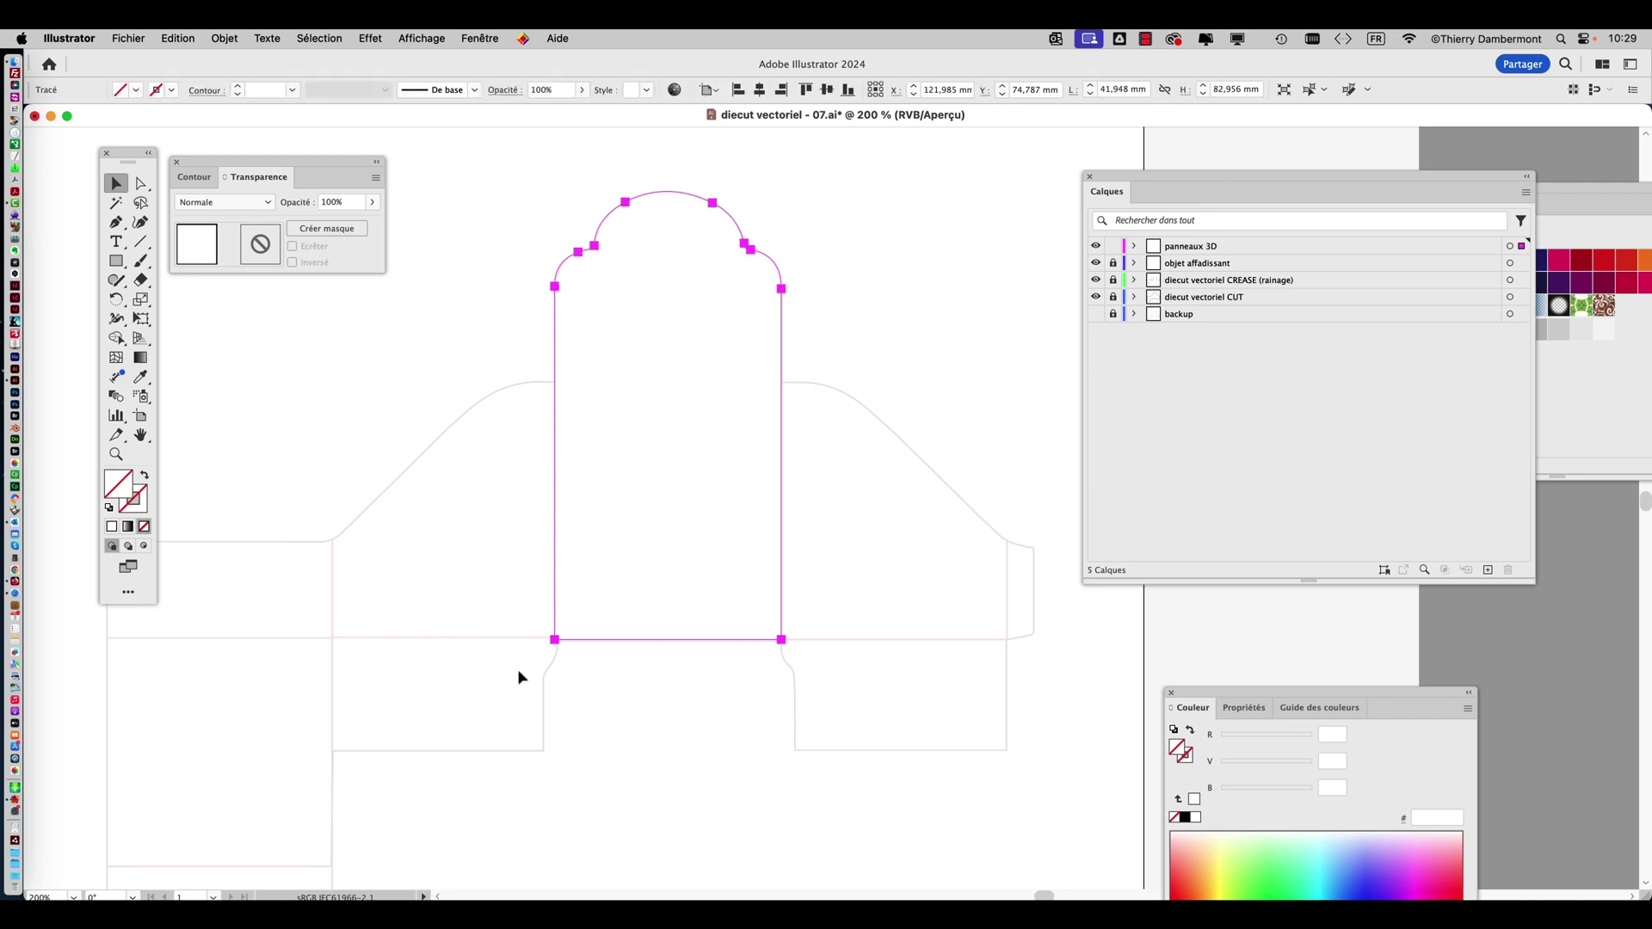
click(566, 669)
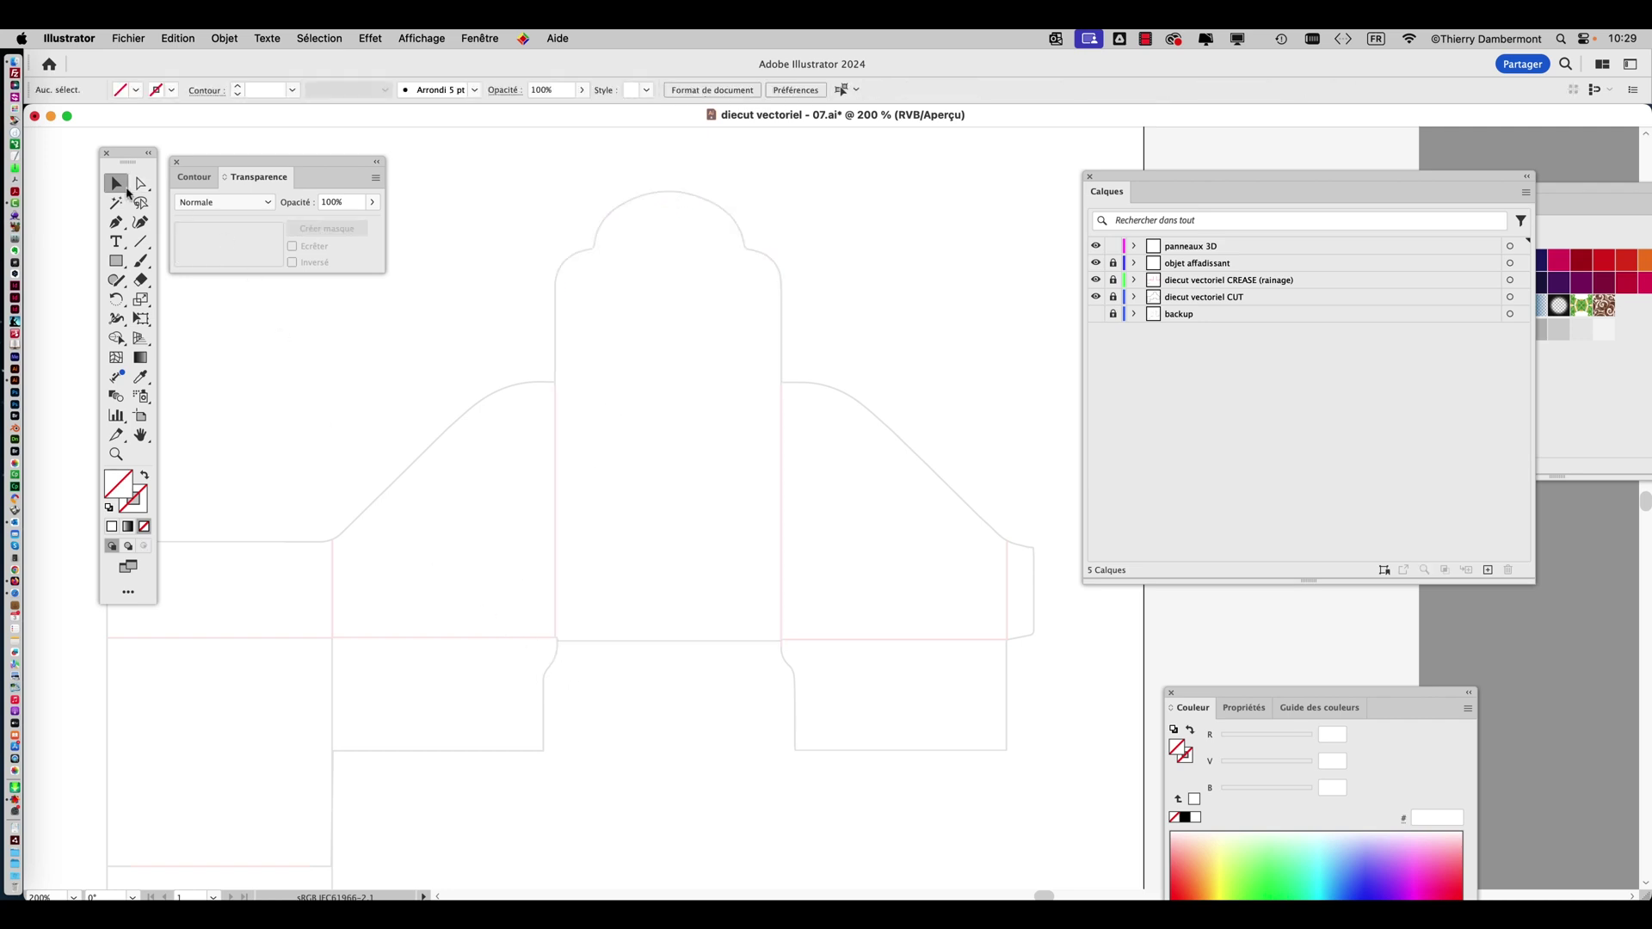
key(a)
click(555, 483)
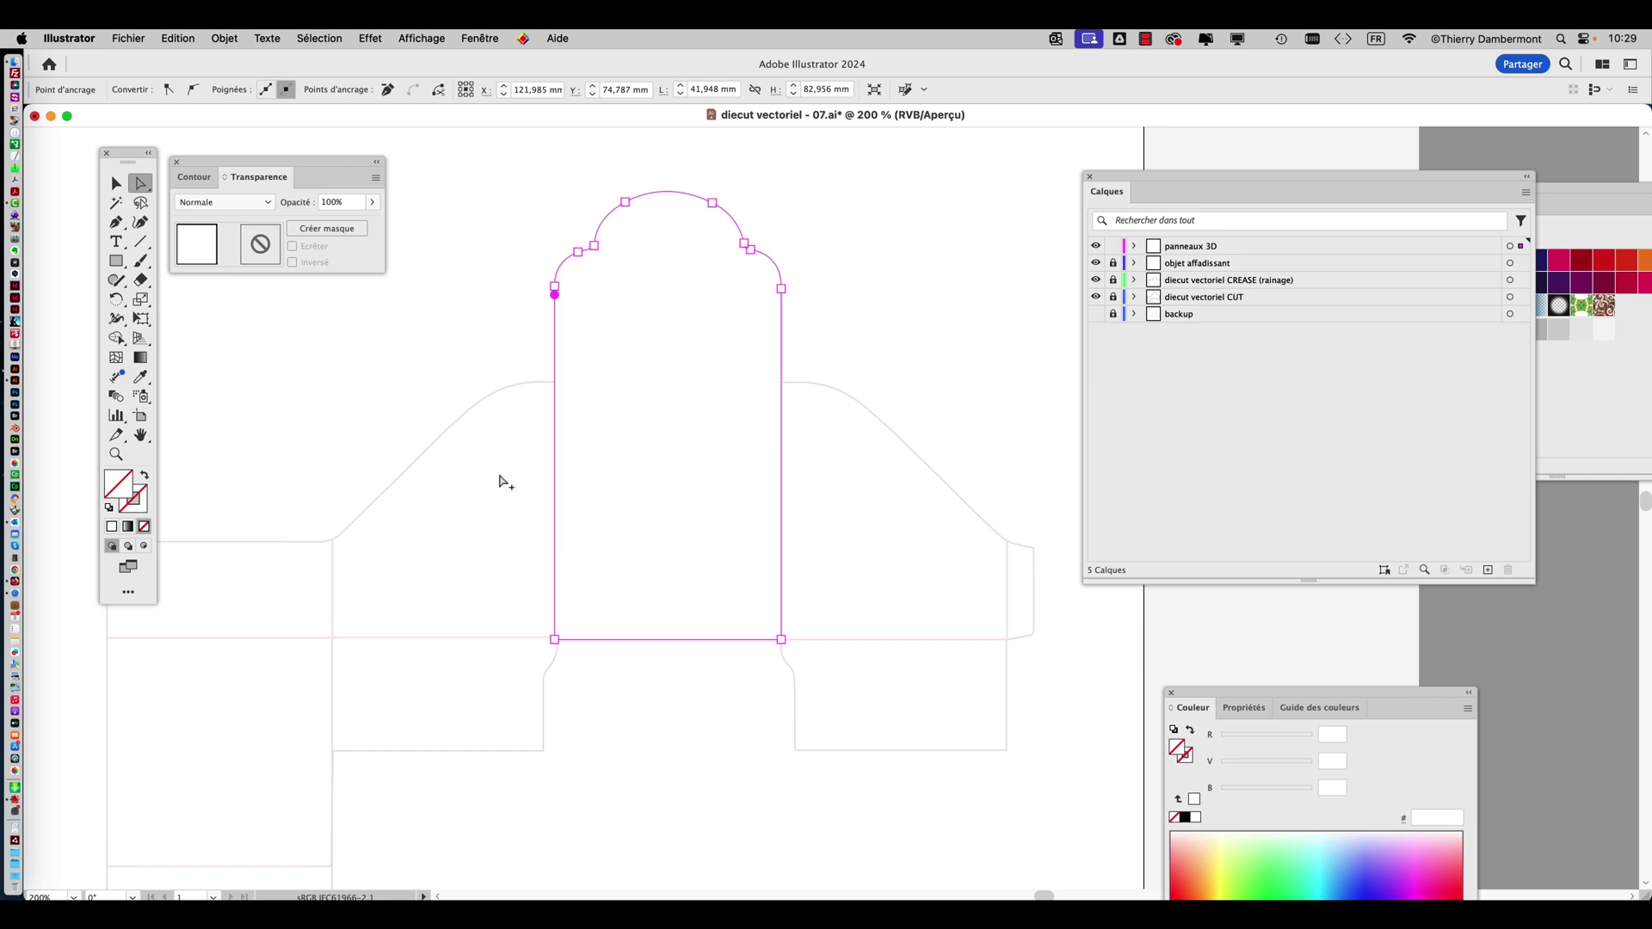
scroll(500, 482, down, 1)
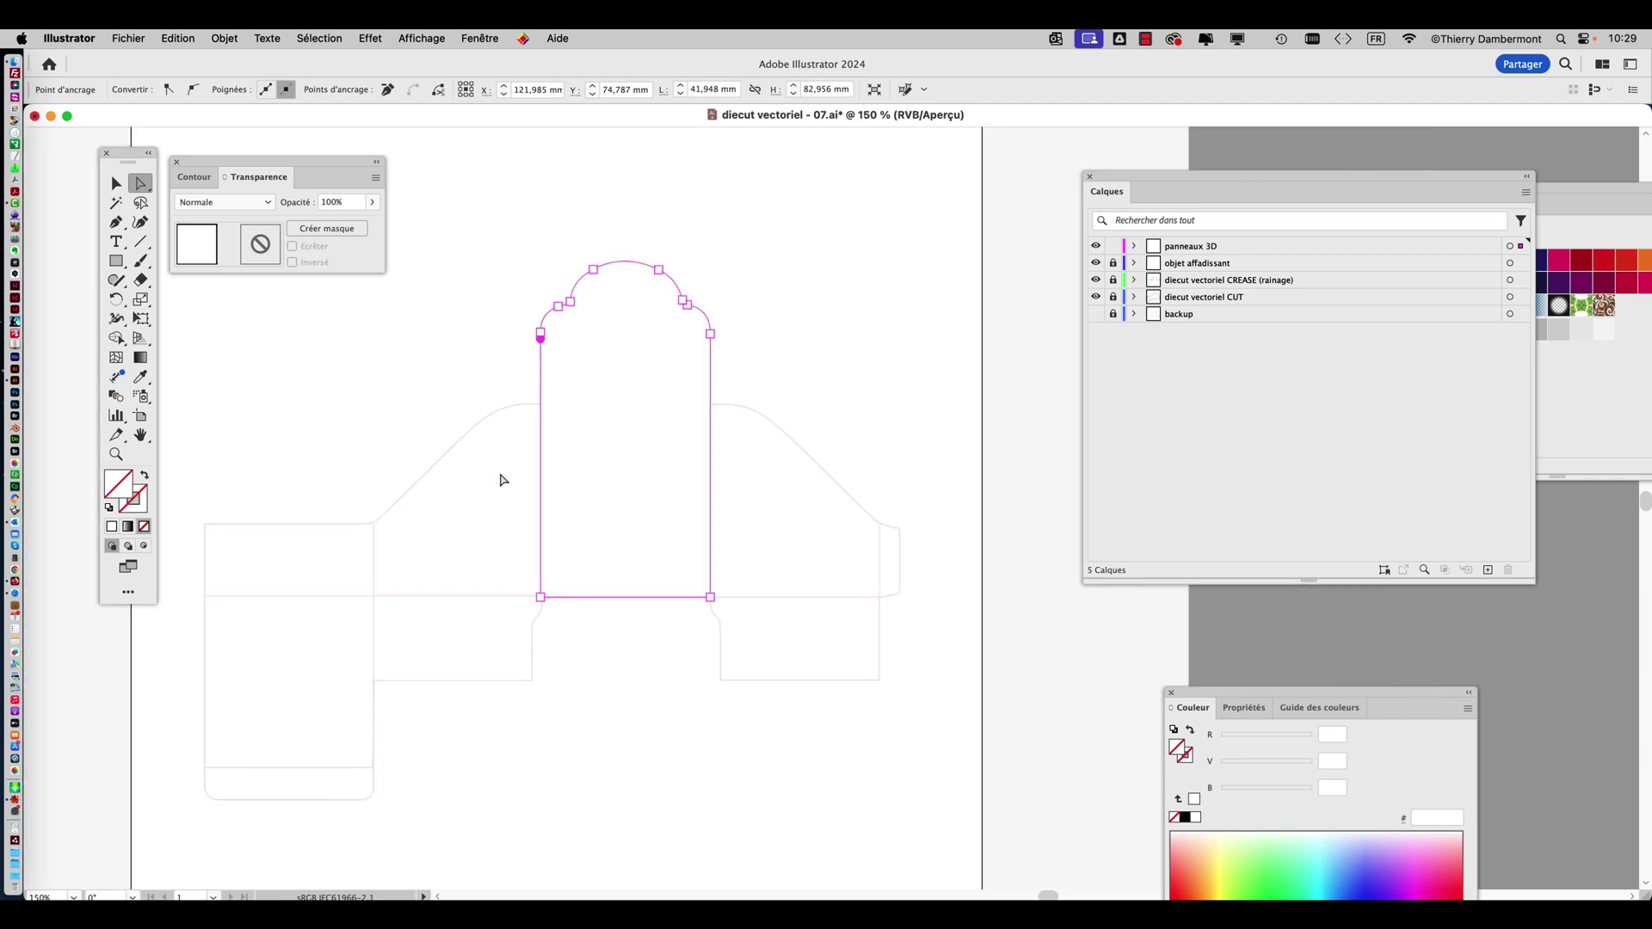
Select the entire back panel path as one object and bring the full die-cut into view.
click(116, 184)
click(369, 413)
click(543, 421)
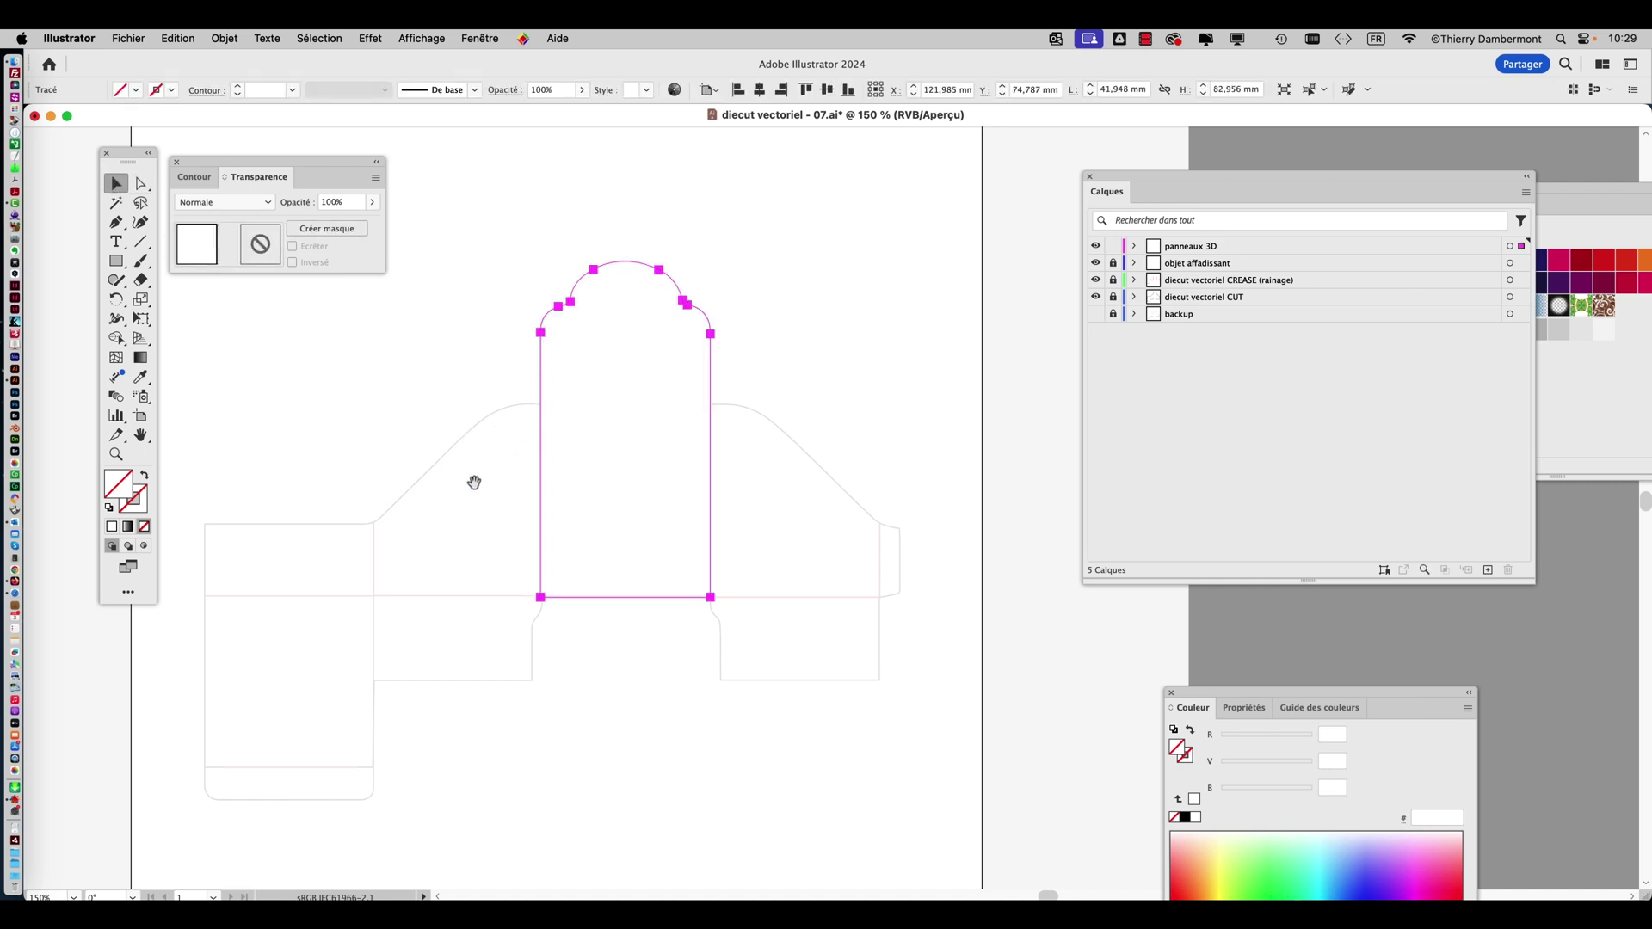
drag(472, 479, 653, 395)
drag(602, 504, 558, 628)
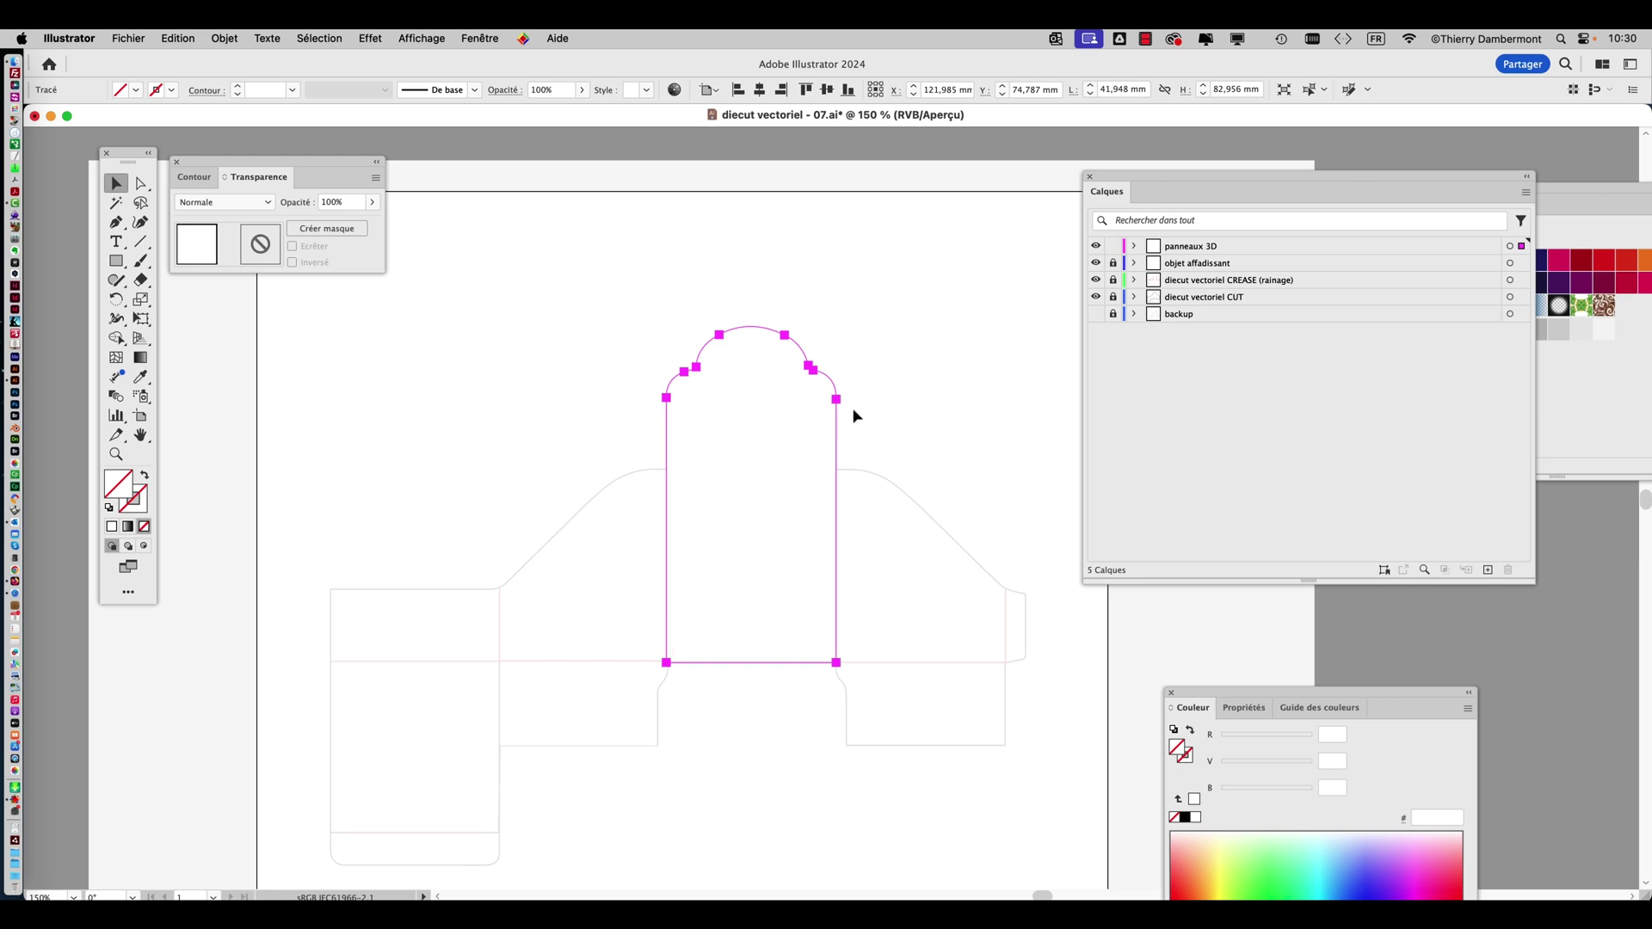
click(1154, 424)
click(840, 396)
drag(741, 464, 652, 347)
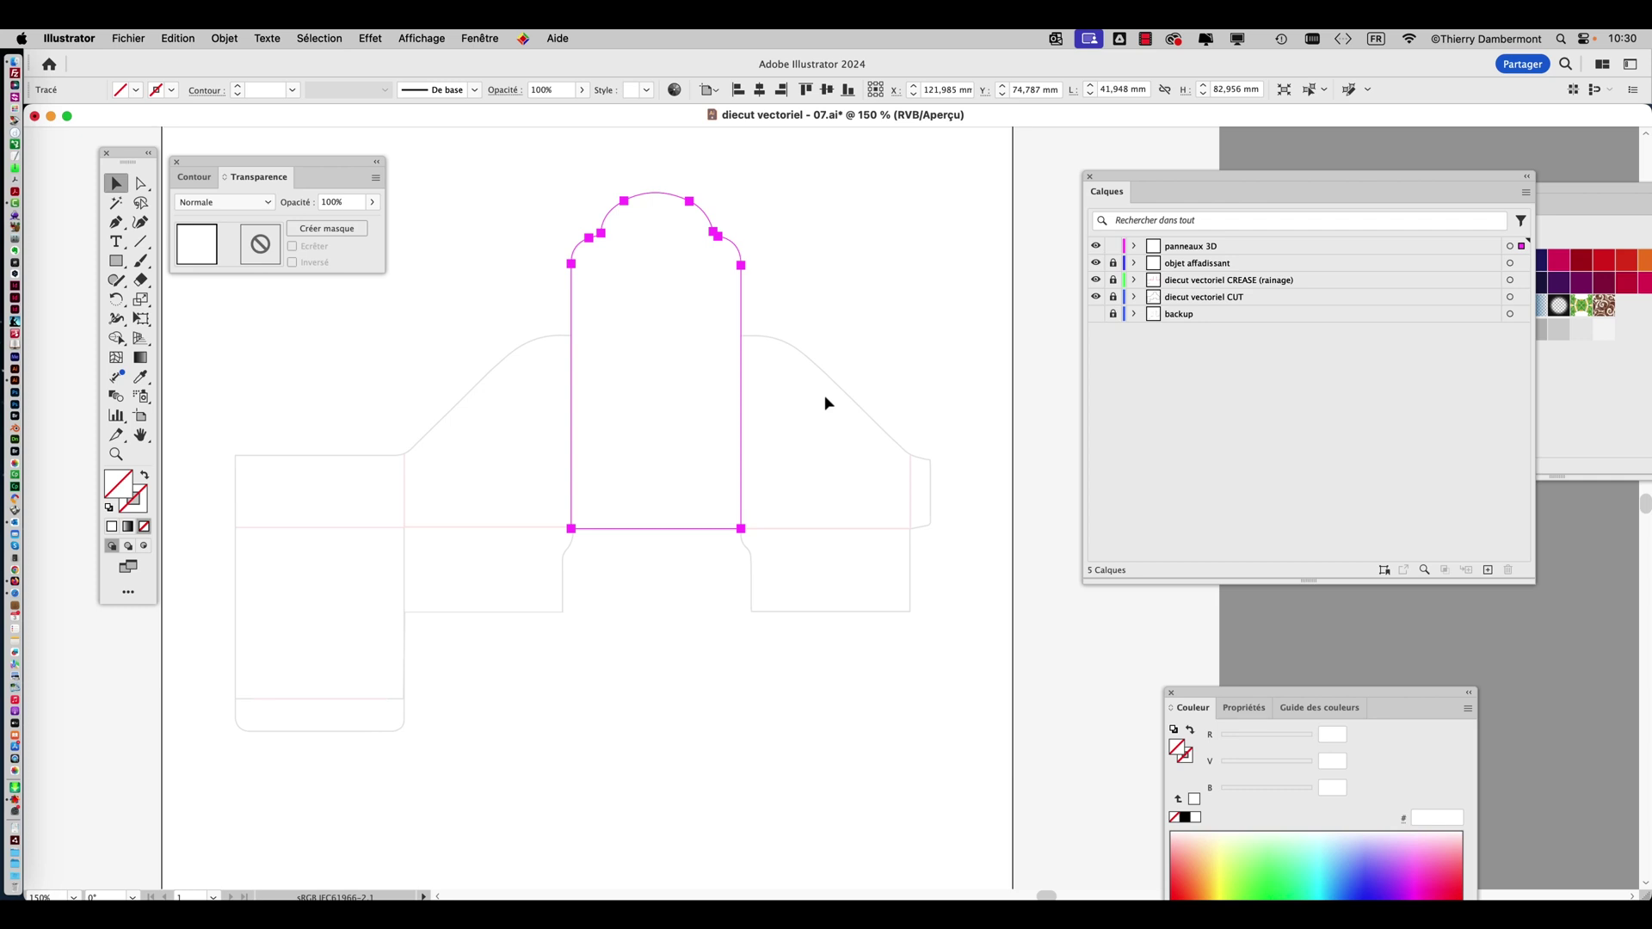
Switch to Firefox, open Roland DG's page on packaging printing and prototypes, and look through its digital print solutions.
key(super+Tab)
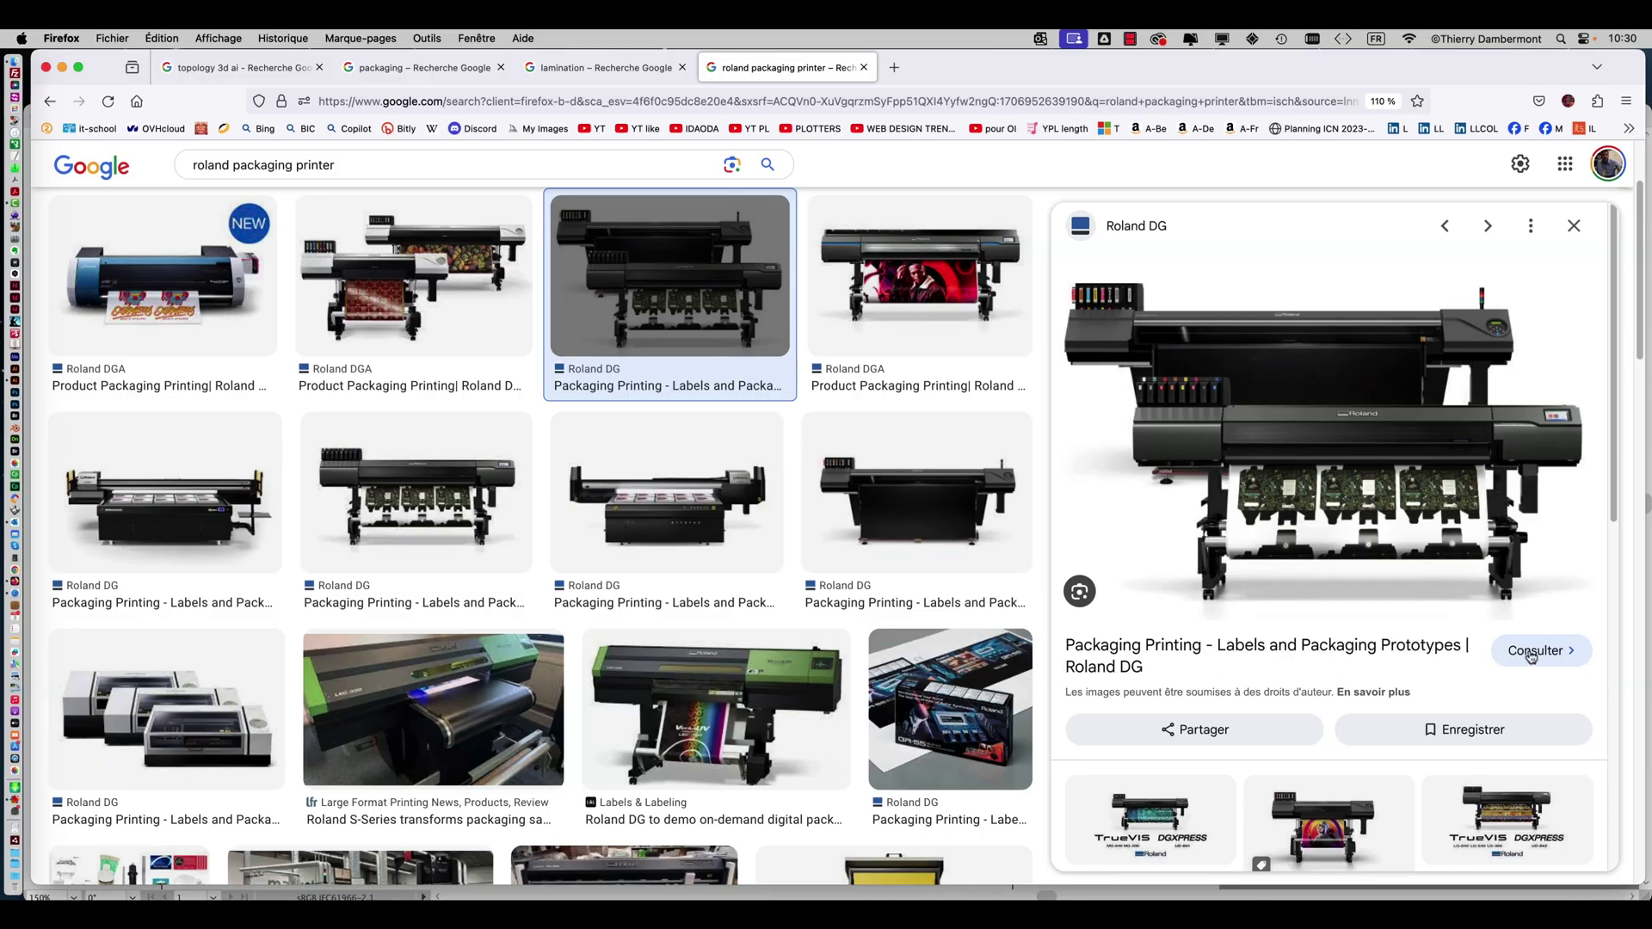
click(1533, 653)
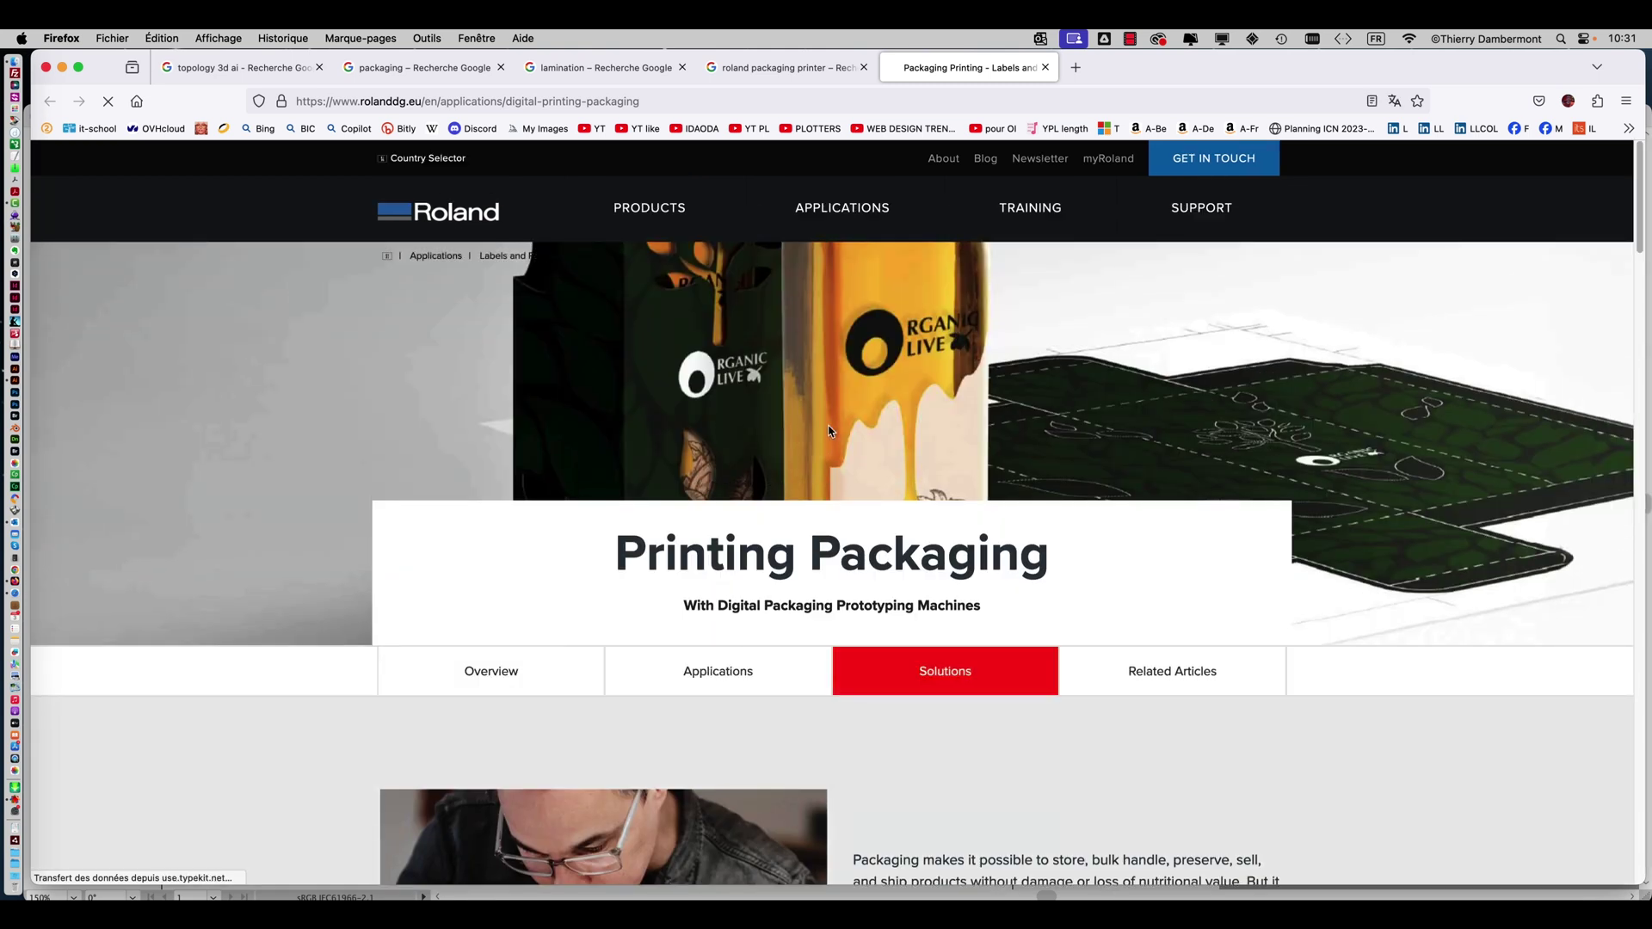
scroll(829, 432, down, 10)
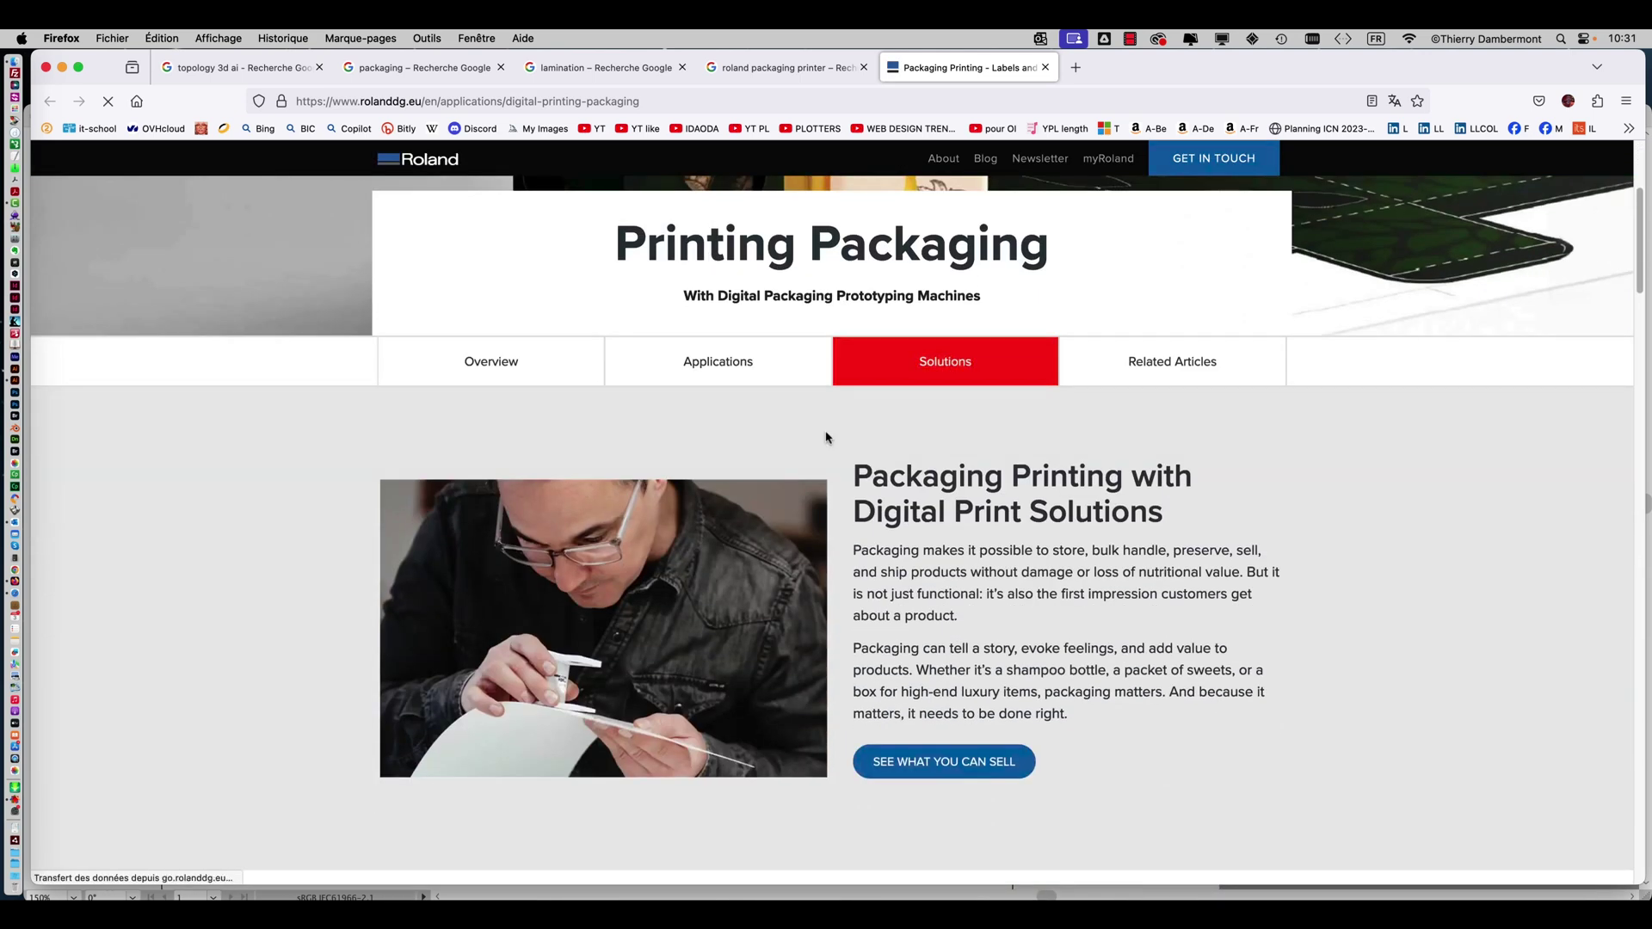
scroll(825, 439, up, 2)
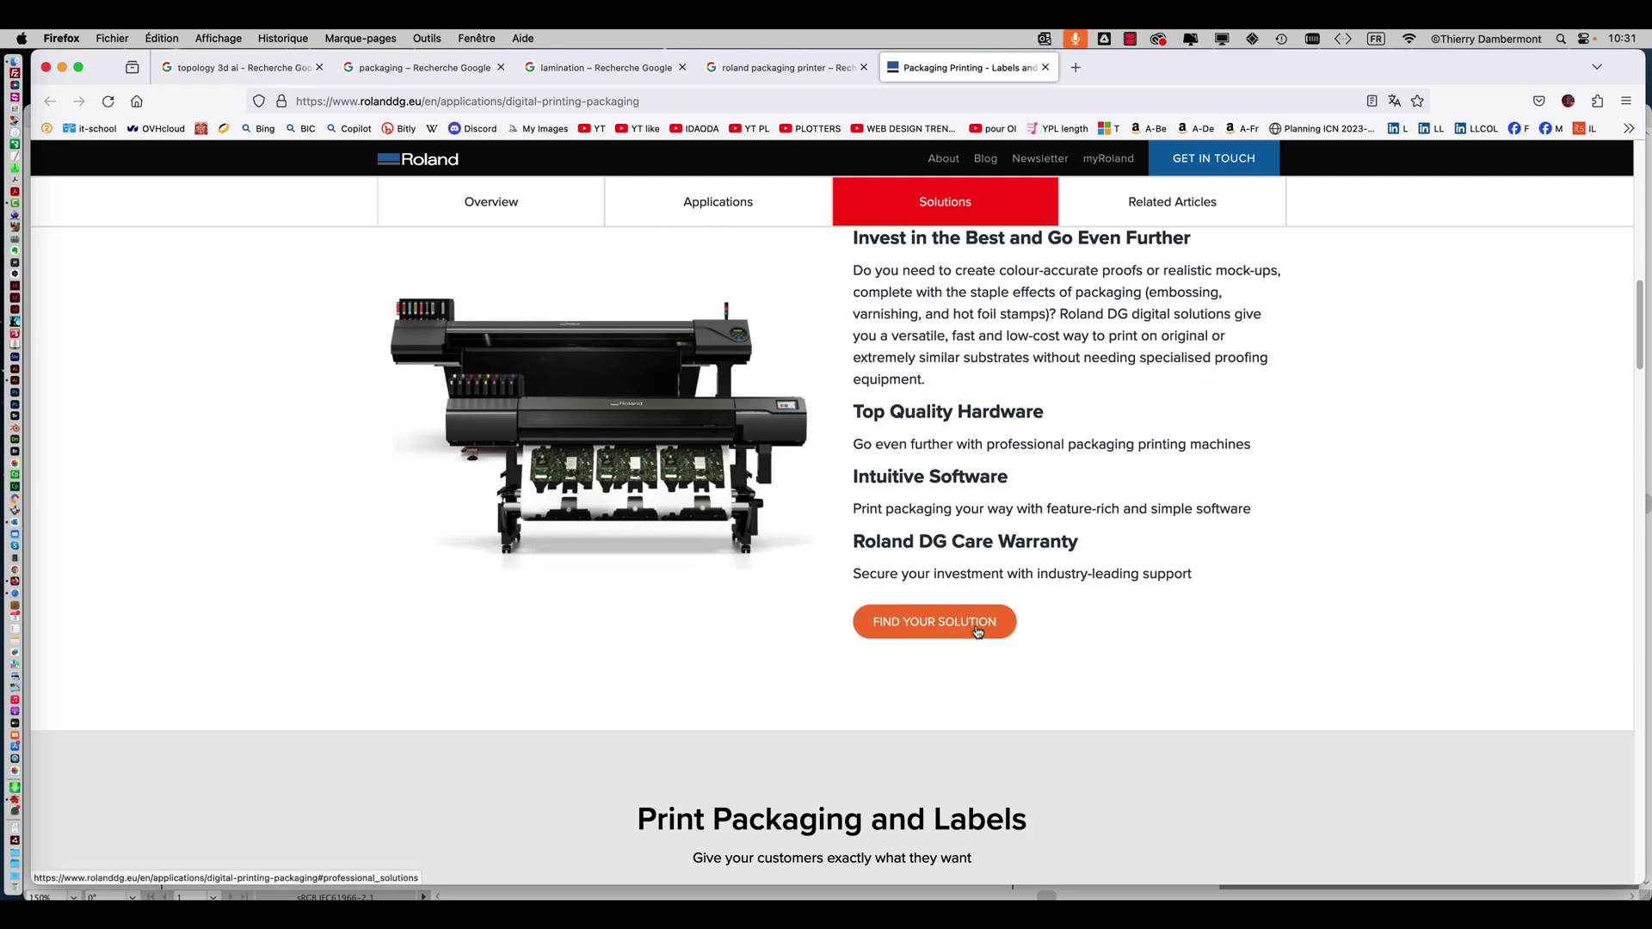
Return to the "roland packaging printer" image results and preview the Roland S-Series packaging samples image.
click(783, 67)
scroll(603, 516, down, 1)
click(433, 665)
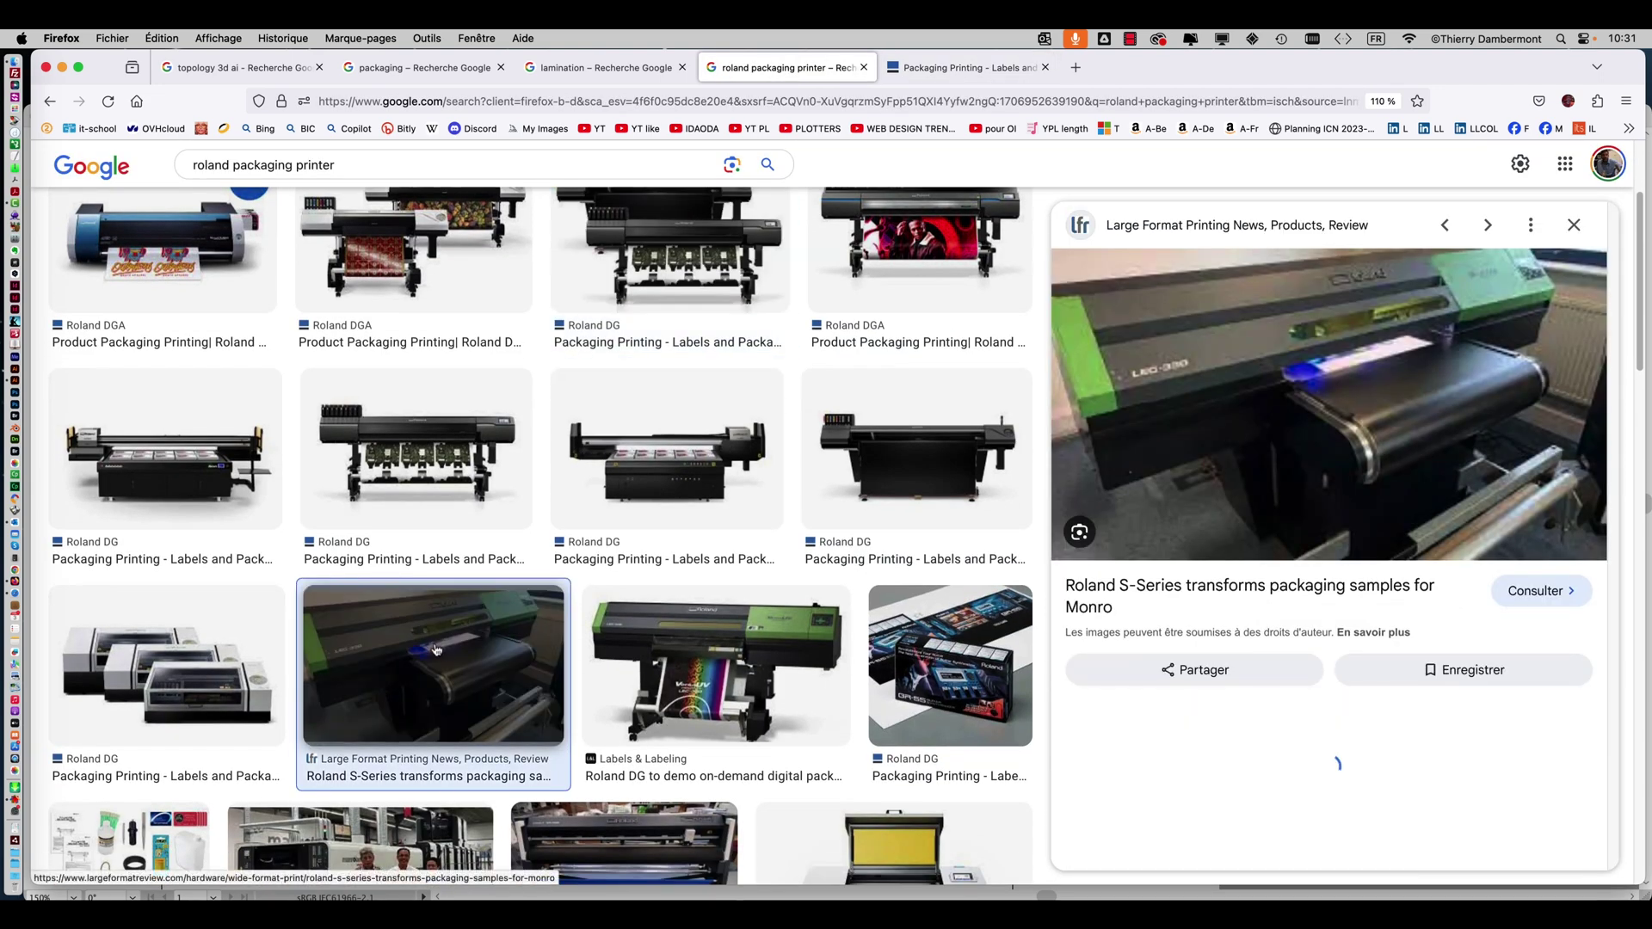
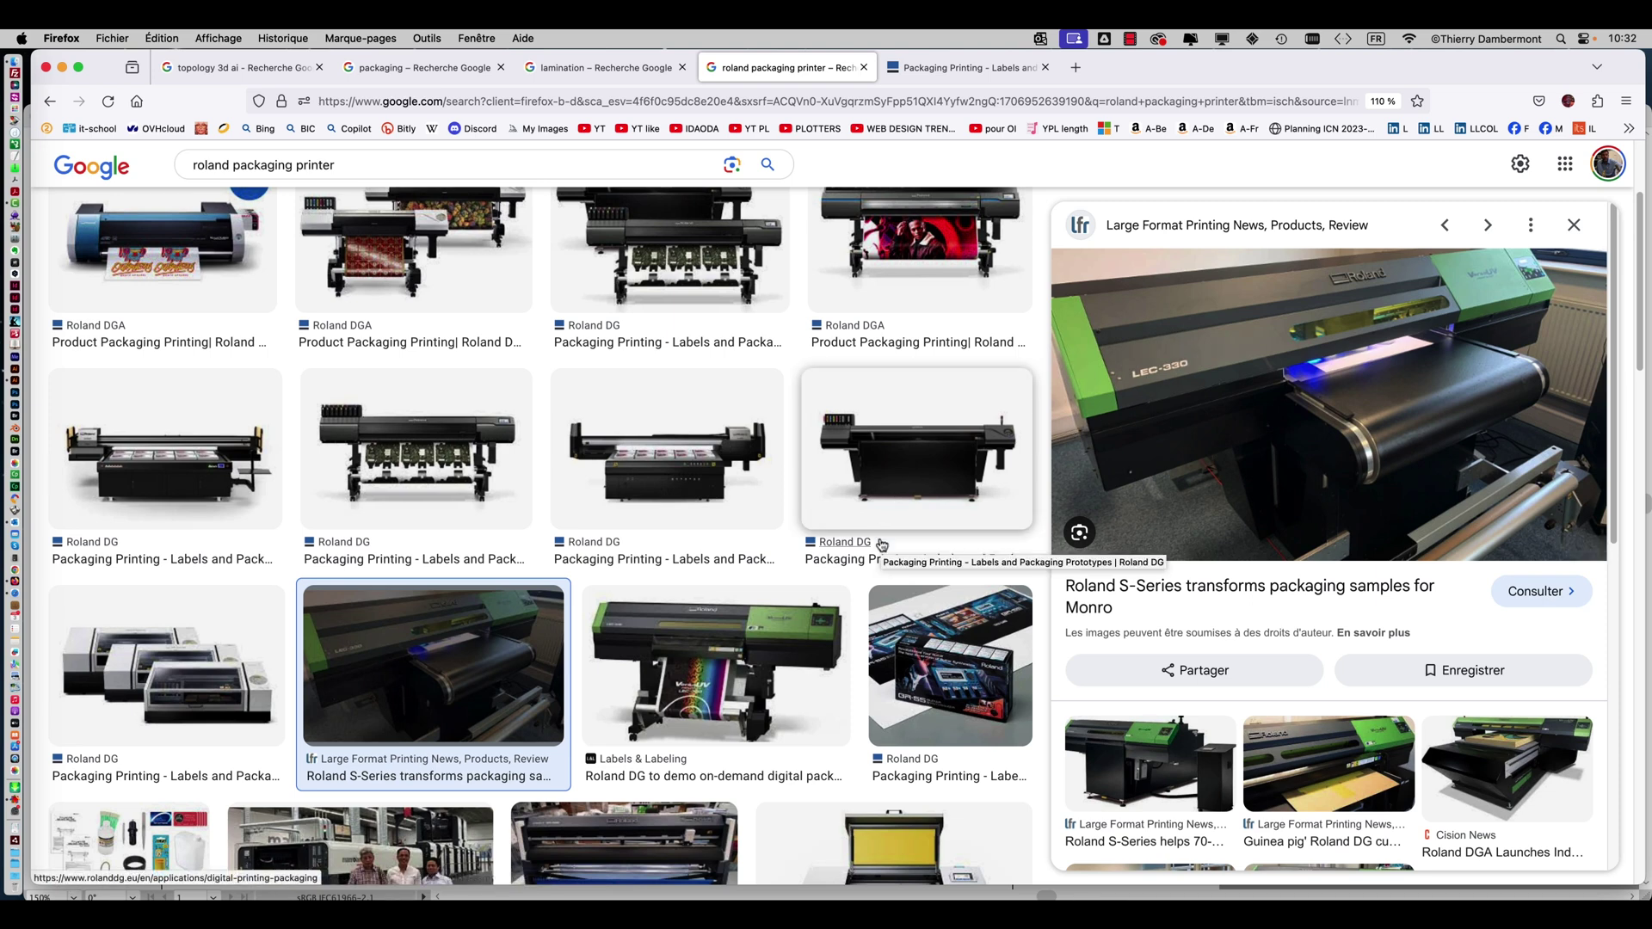
Browse the image results for examples of Roland packaging printers, print-and-cut machines and printed boxes.
scroll(881, 543, down, 3)
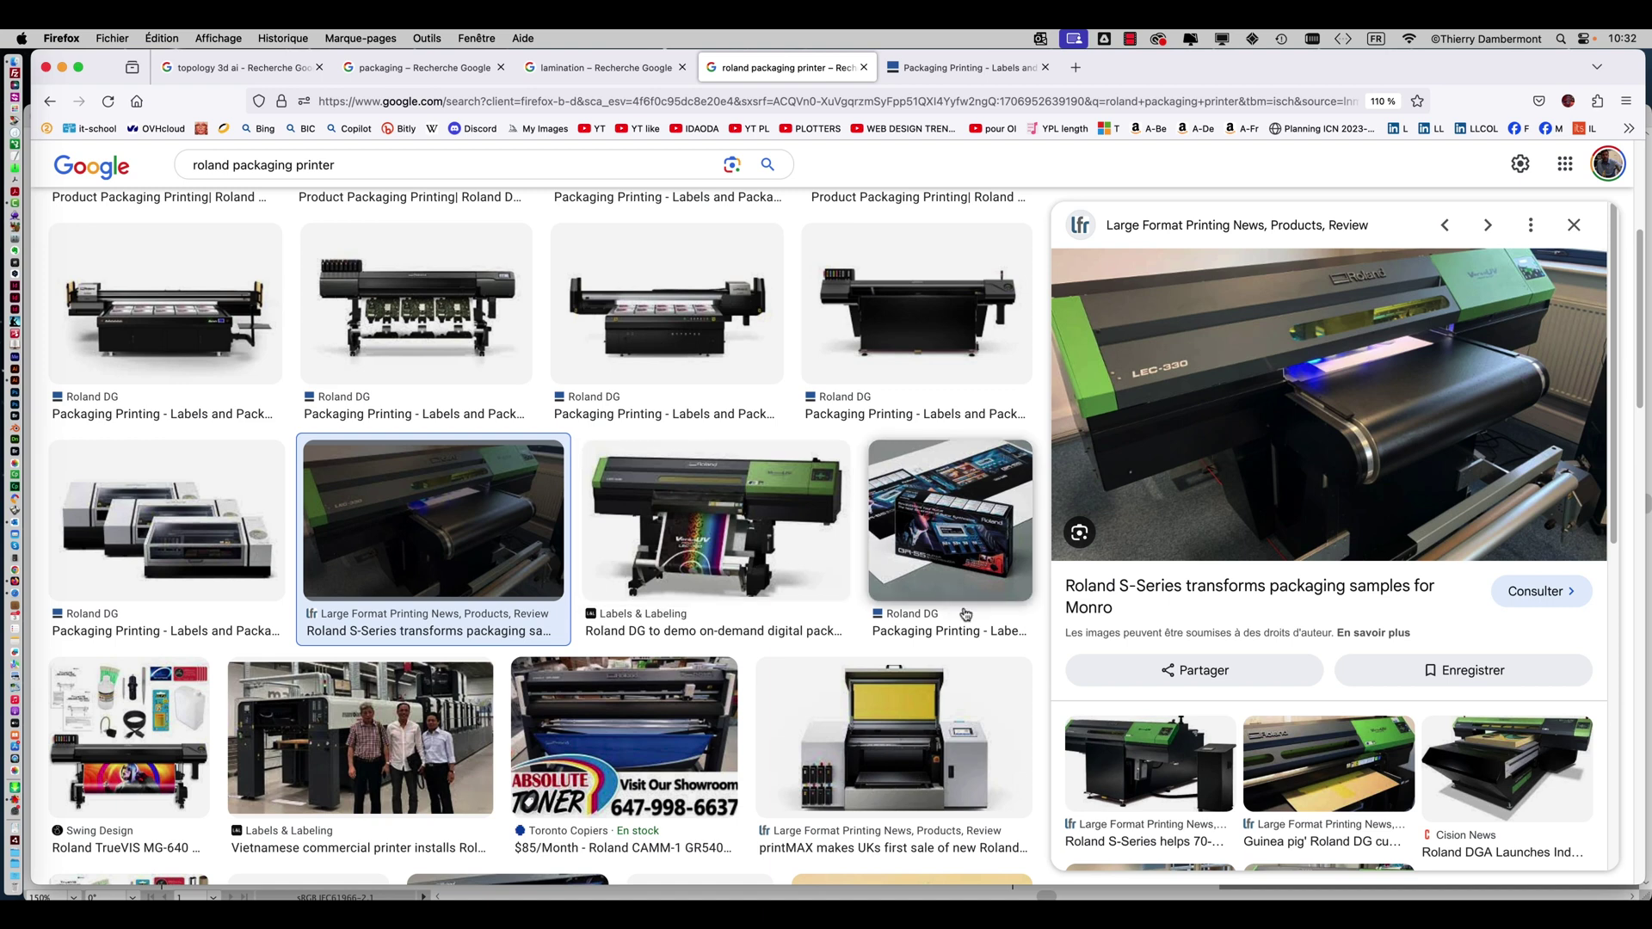
scroll(989, 578, down, 2)
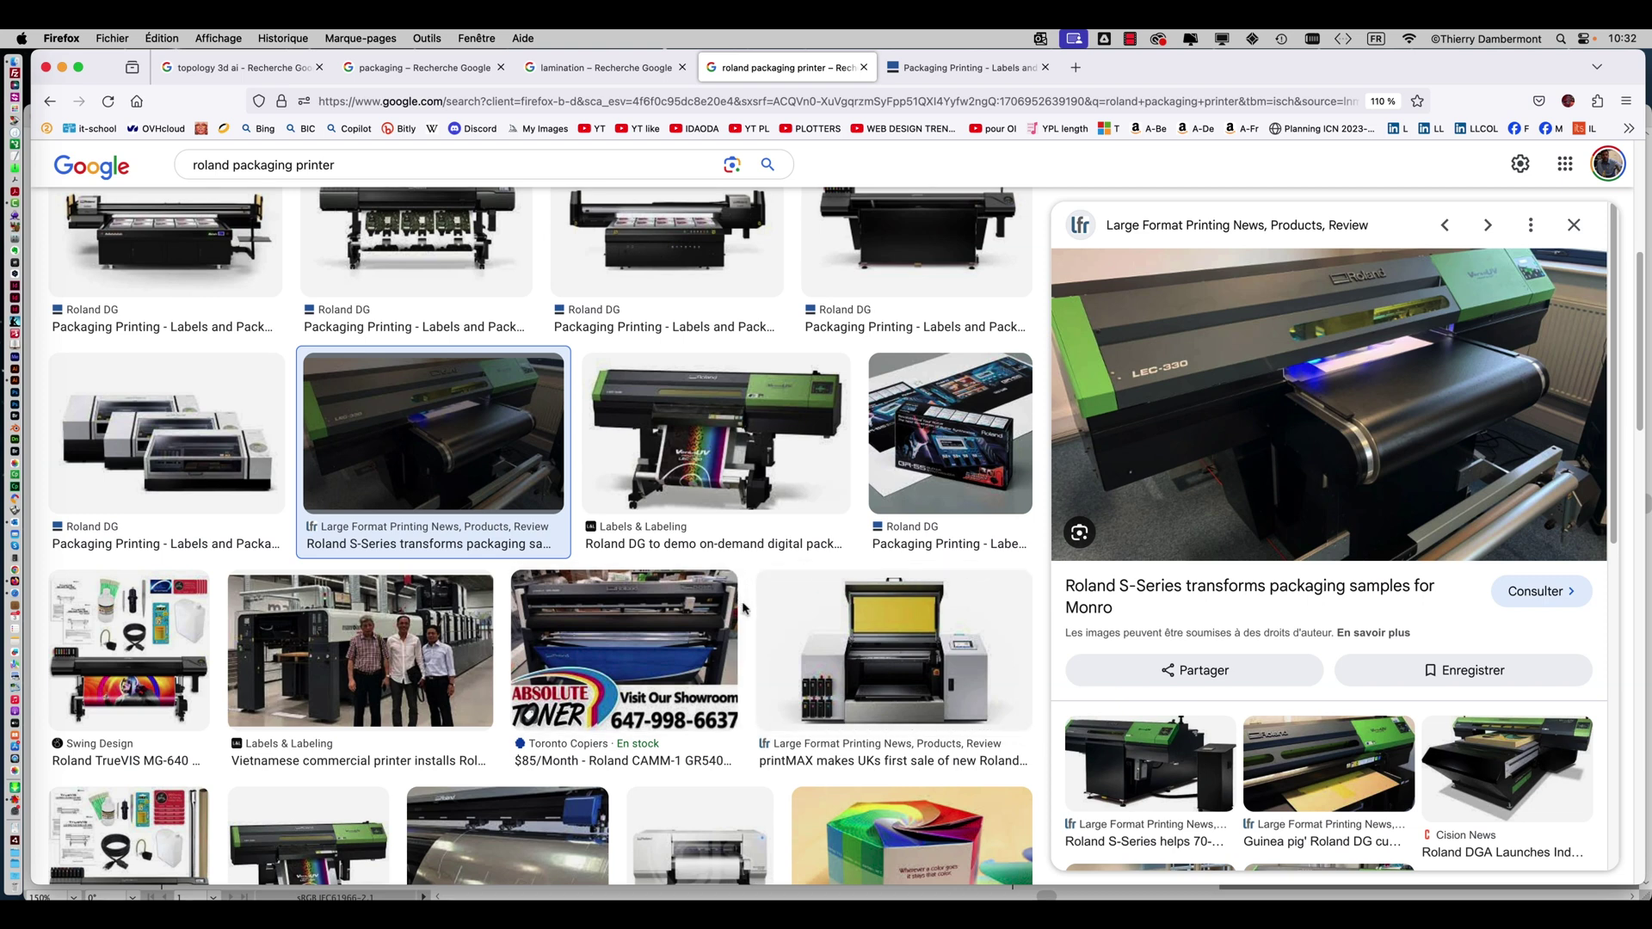
scroll(743, 609, down, 2)
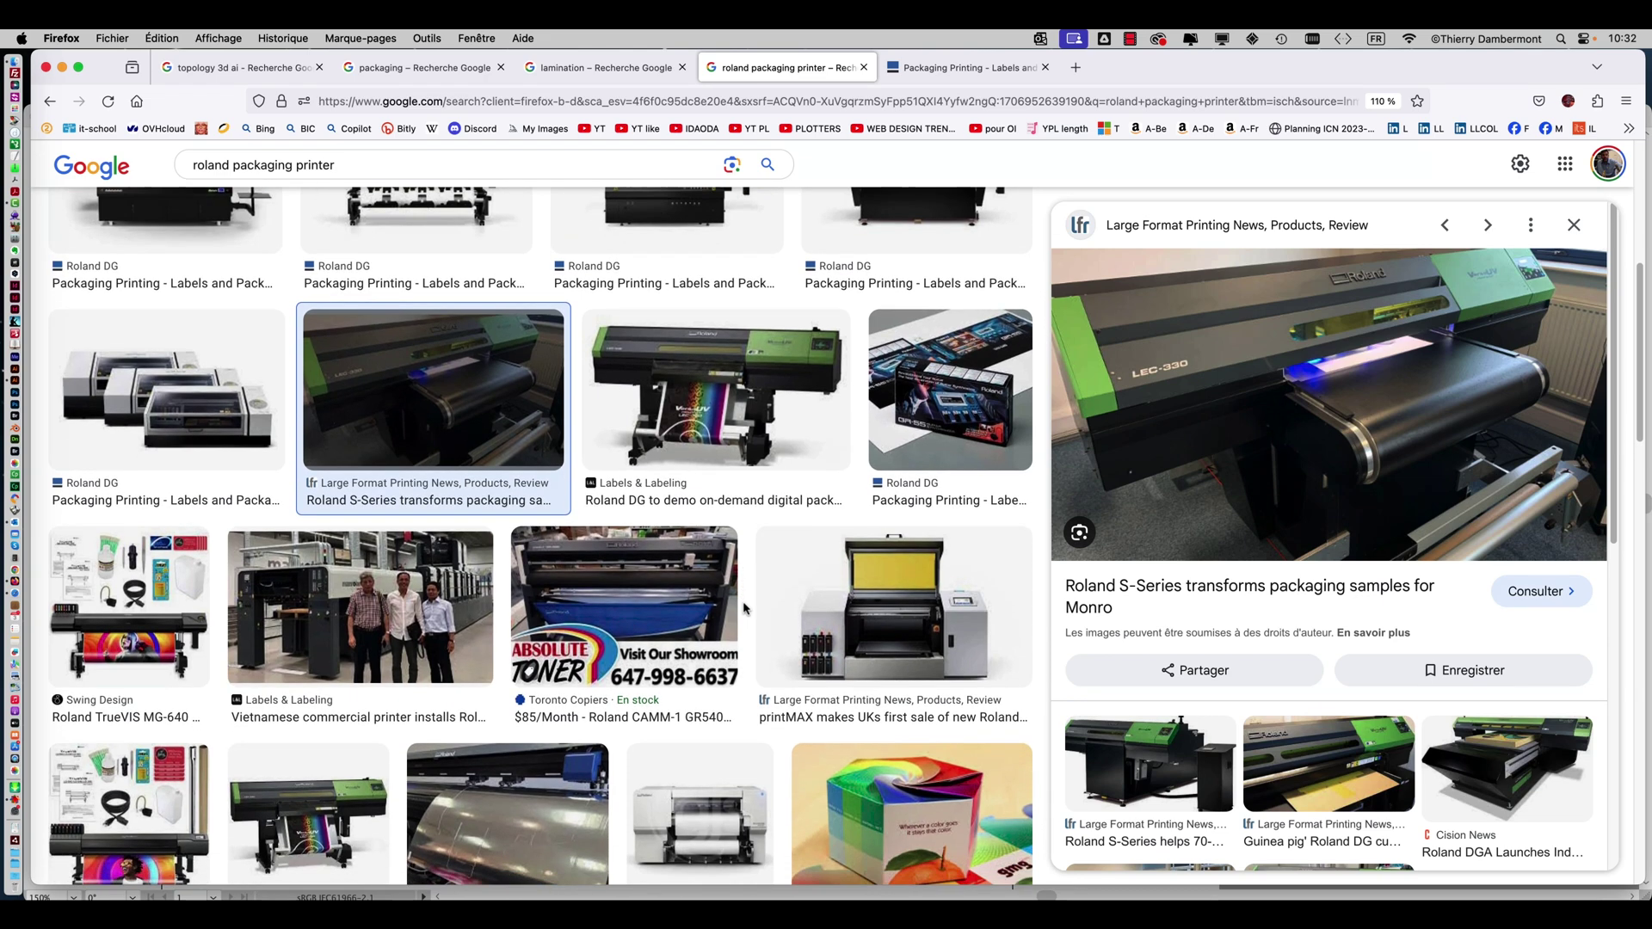
scroll(744, 609, down, 5)
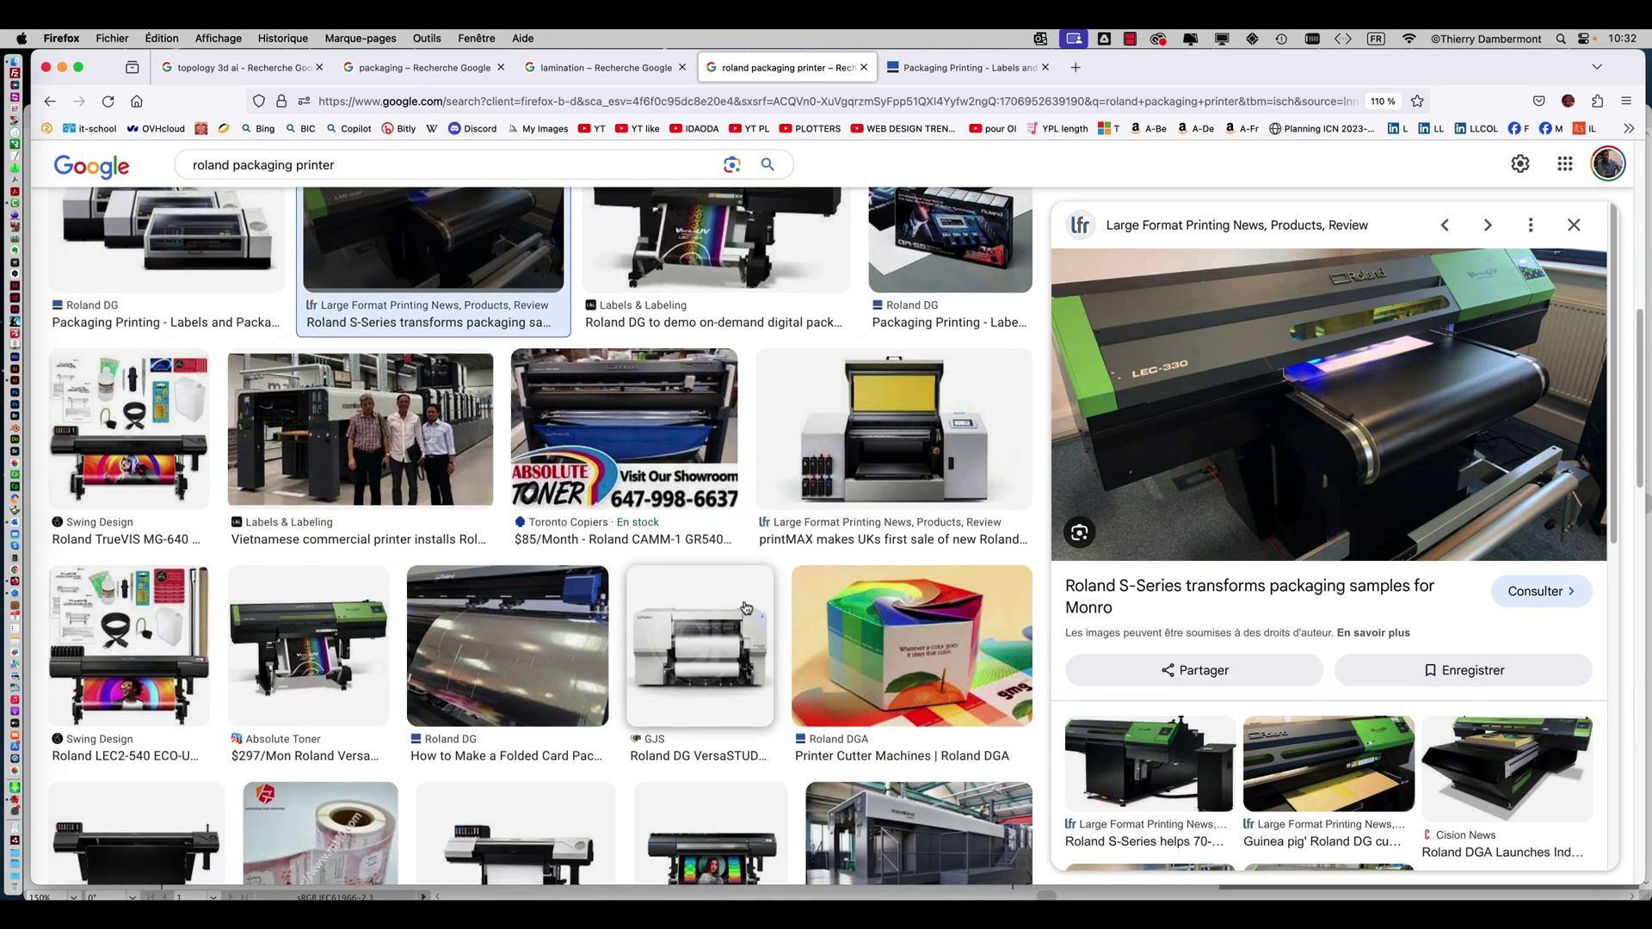
scroll(745, 607, down, 2)
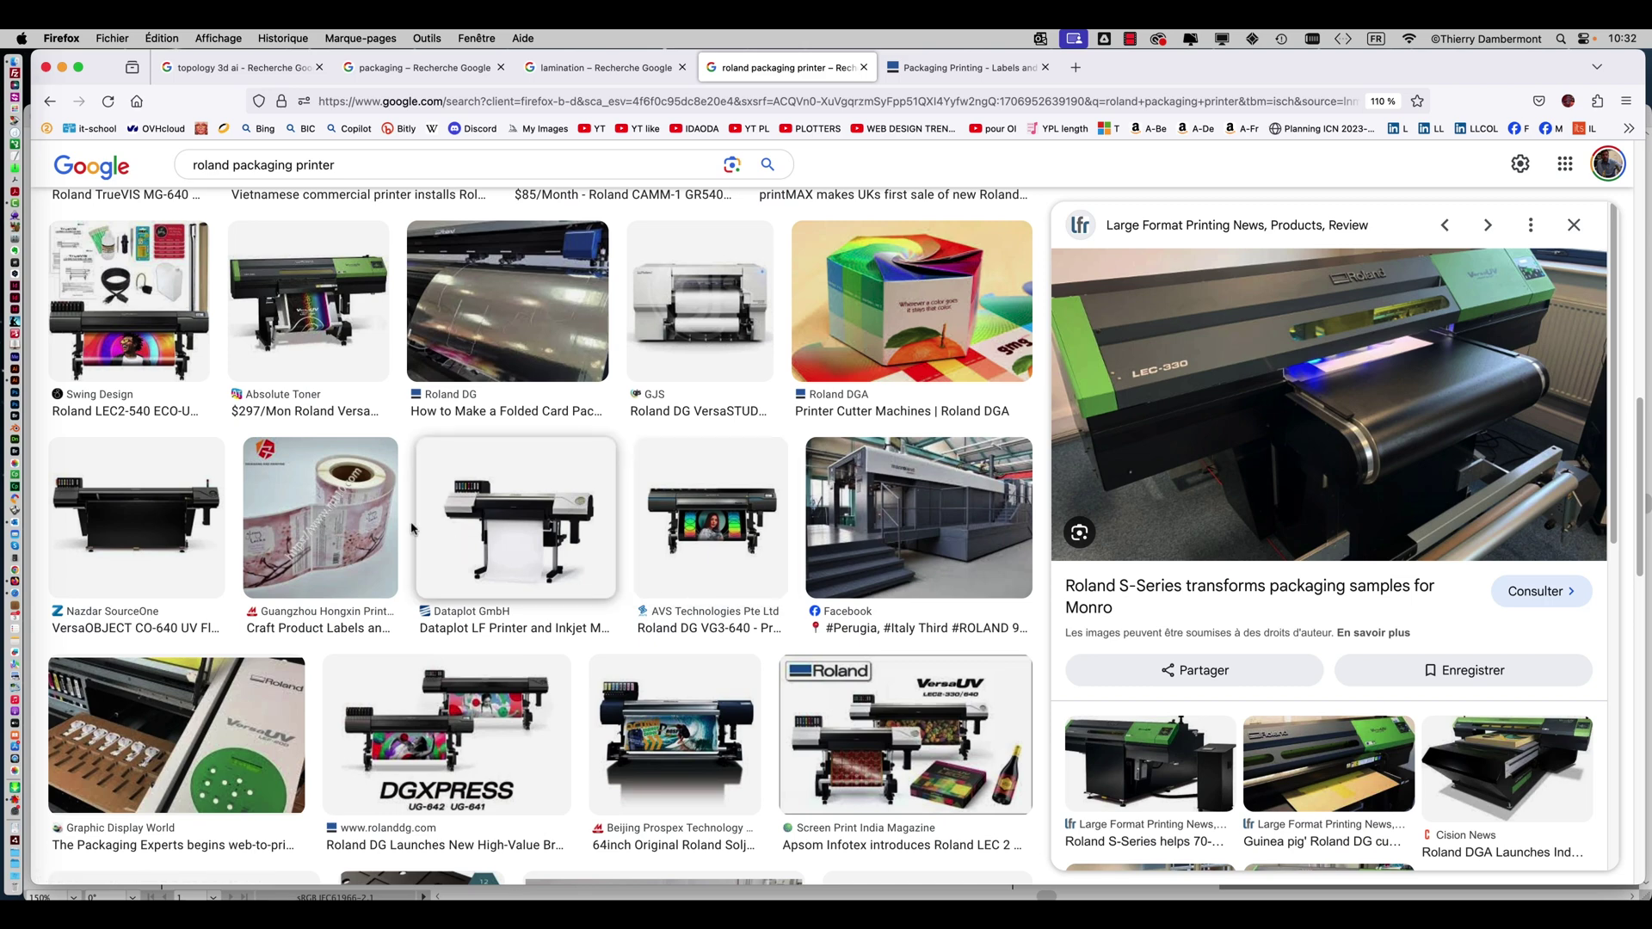
scroll(411, 527, up, 7)
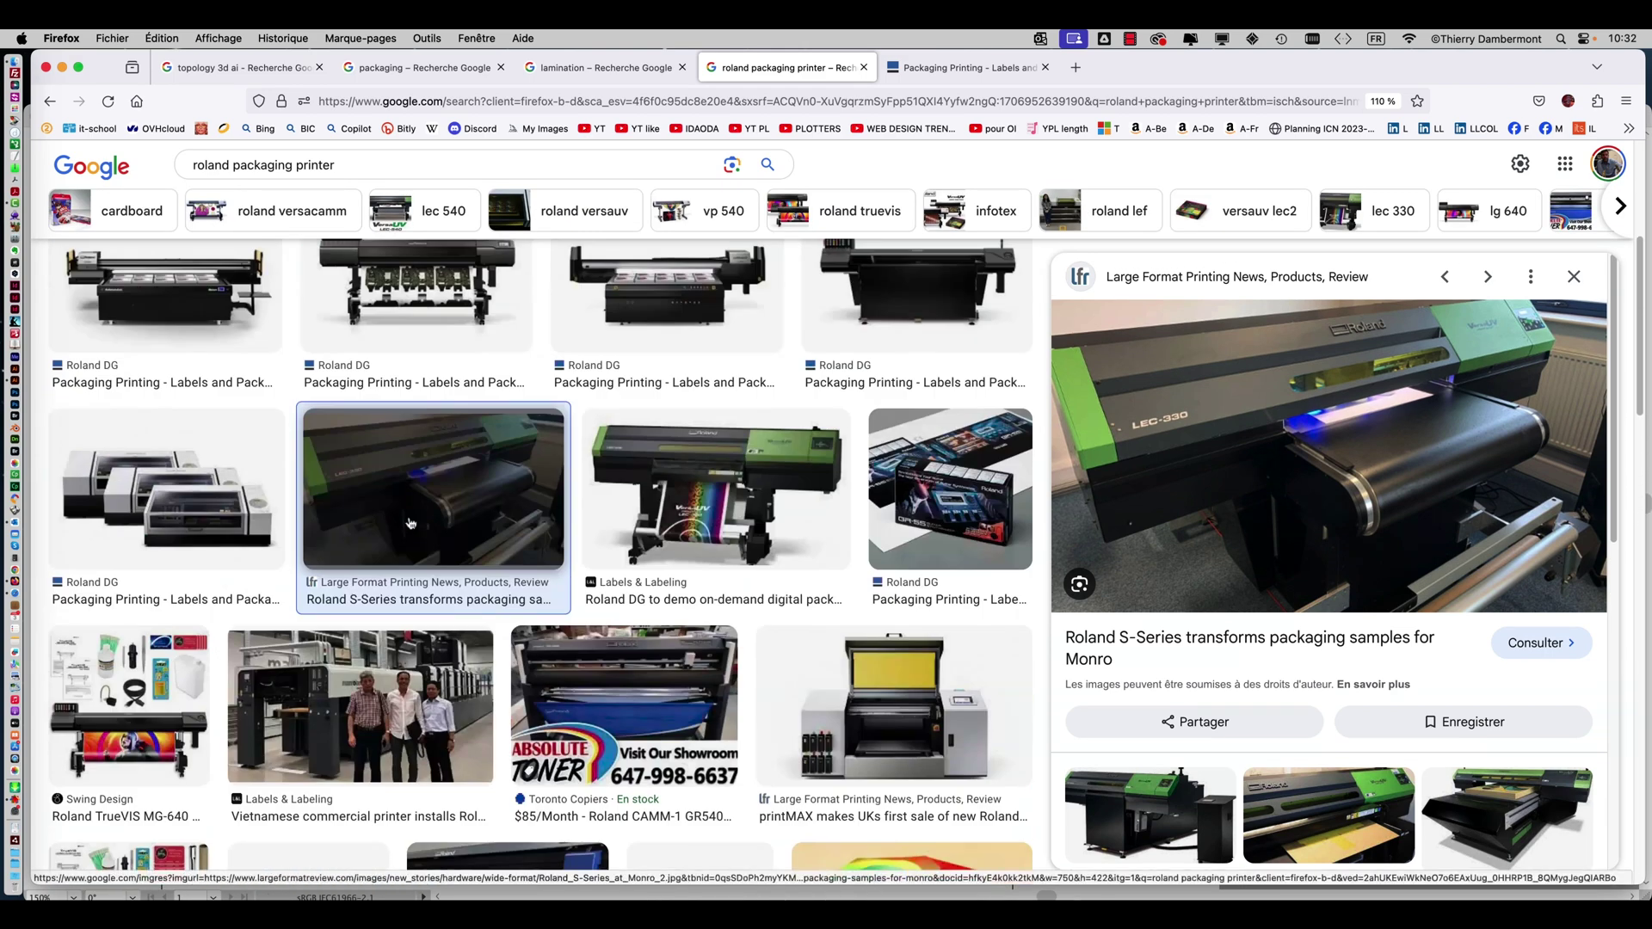
scroll(412, 523, up, 4)
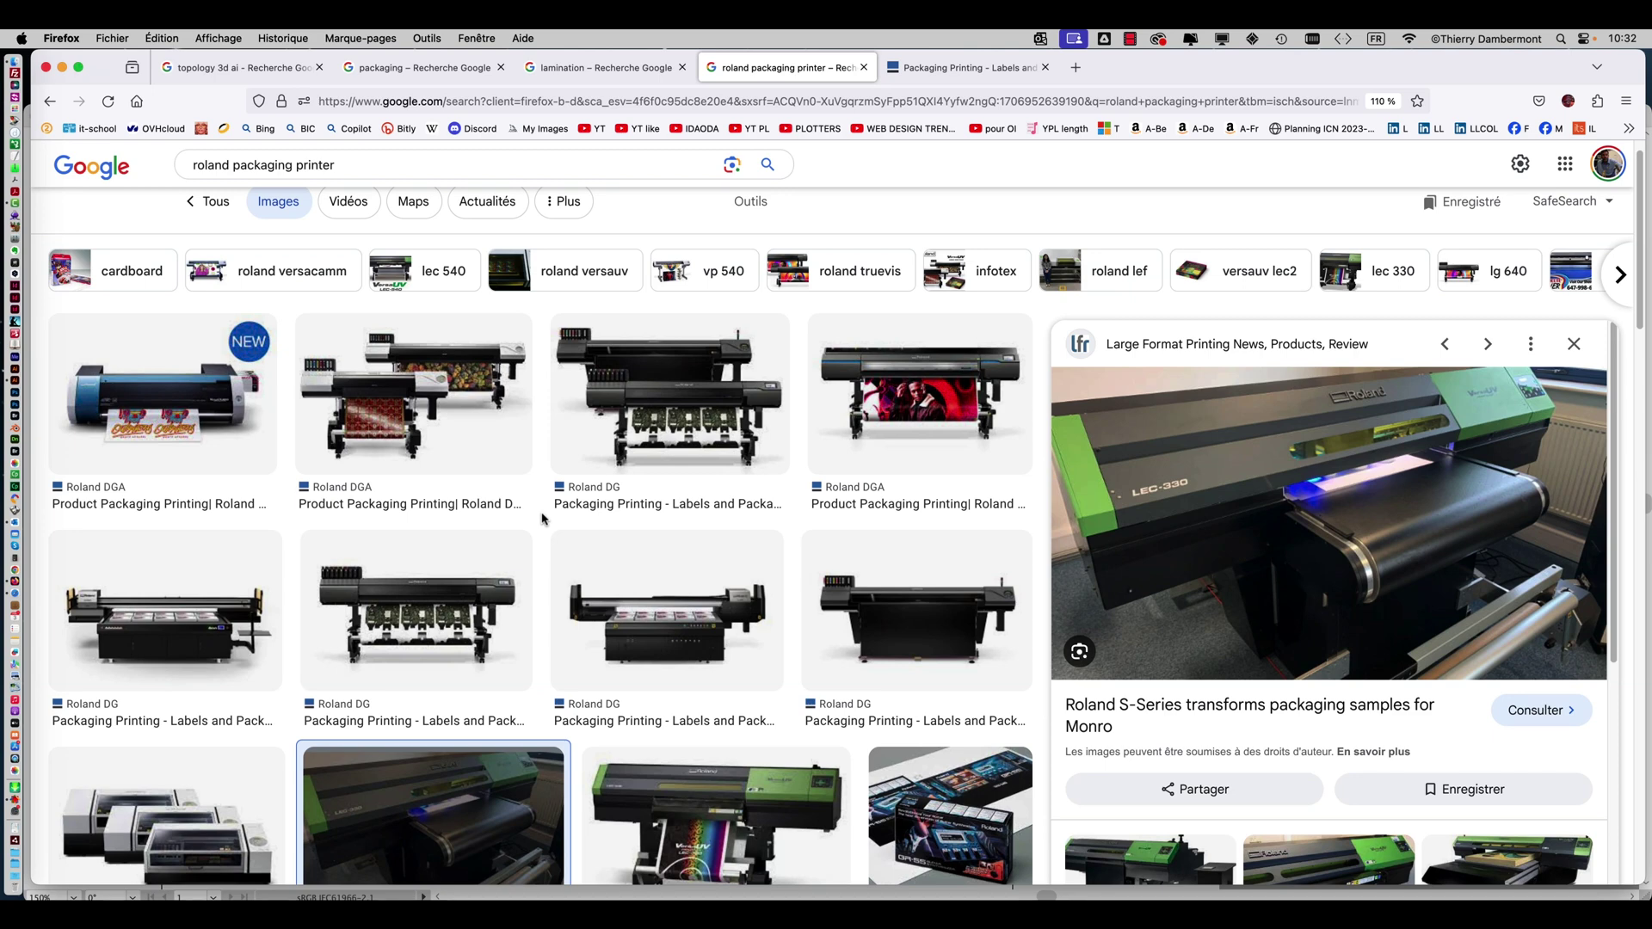
scroll(543, 517, down, 1)
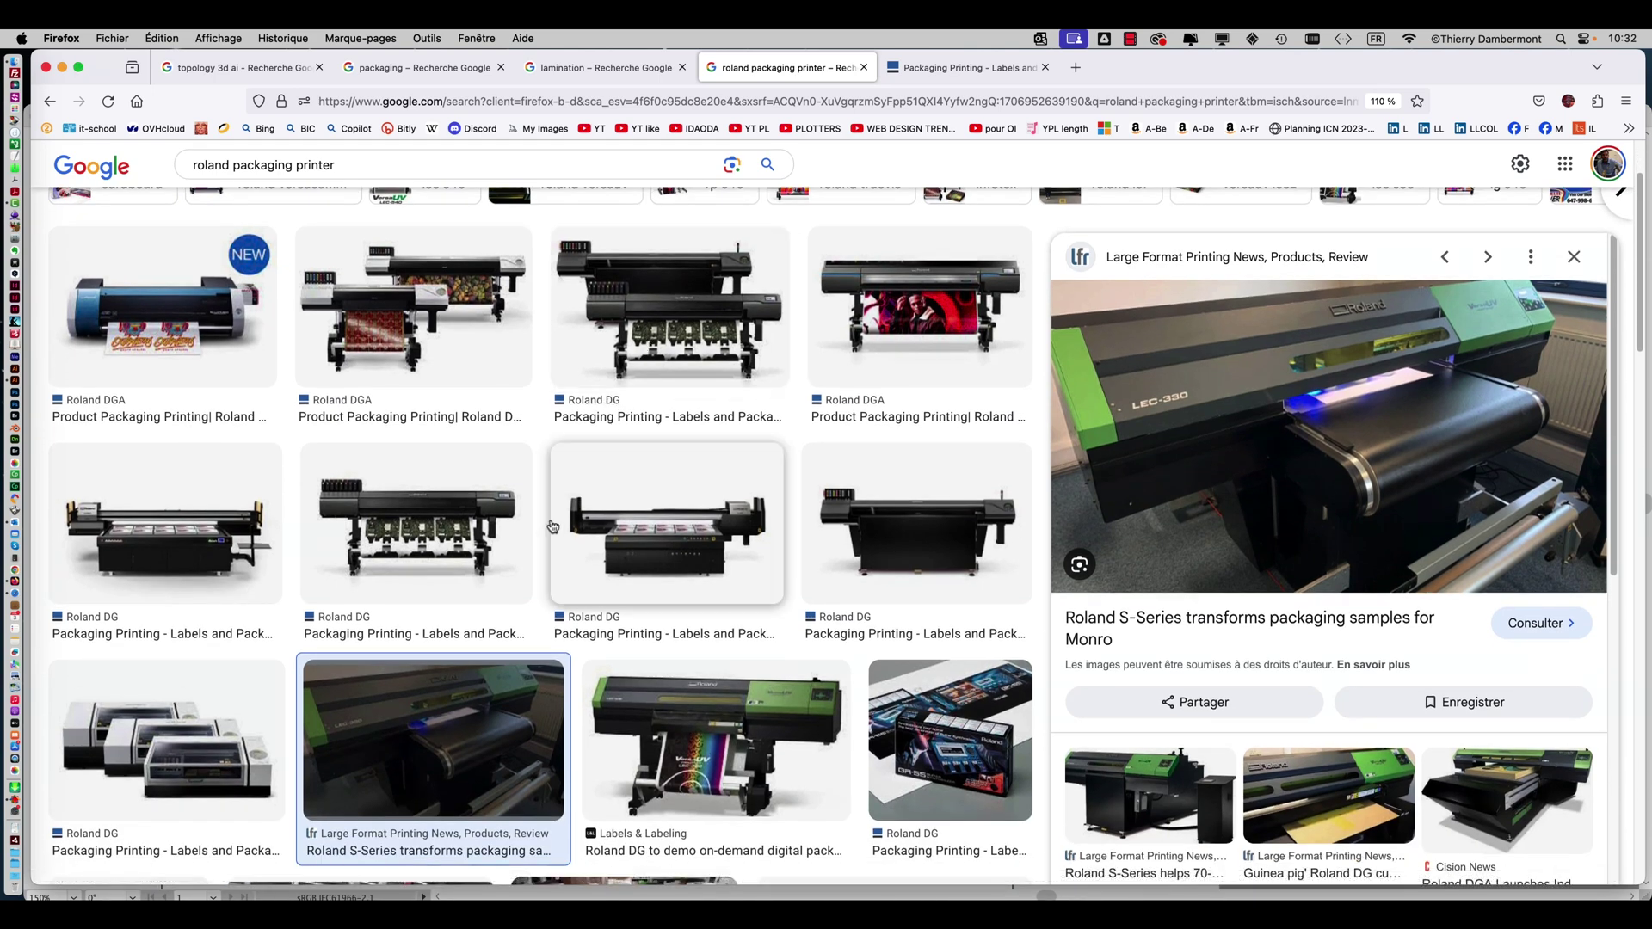
scroll(549, 546, down, 2)
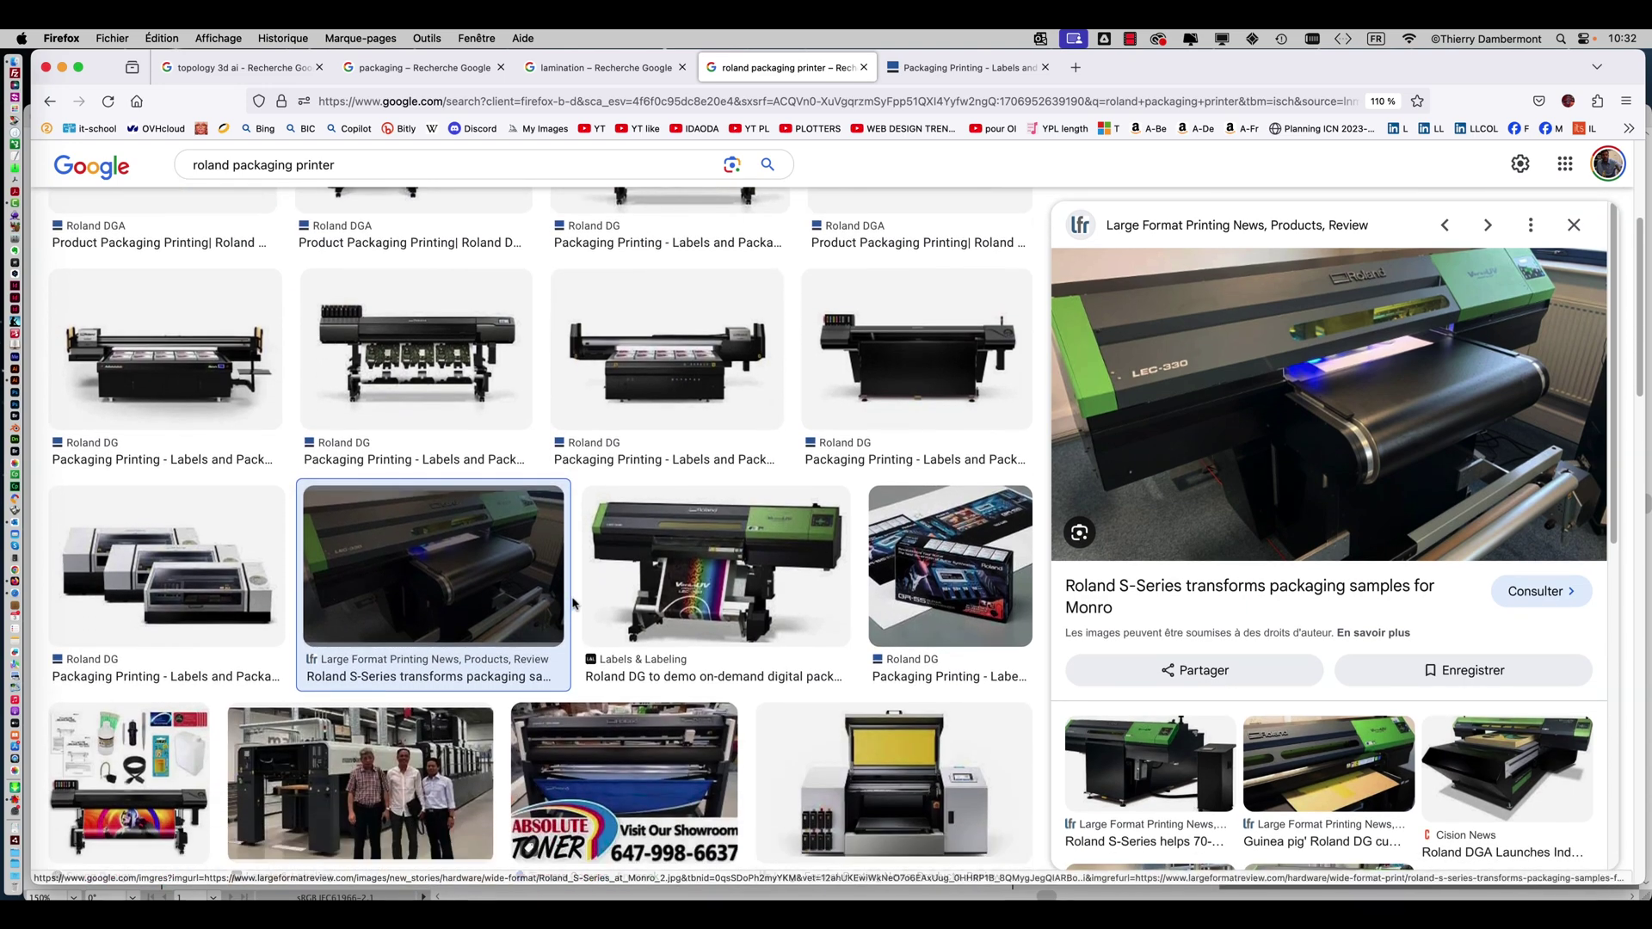
scroll(561, 591, down, 2)
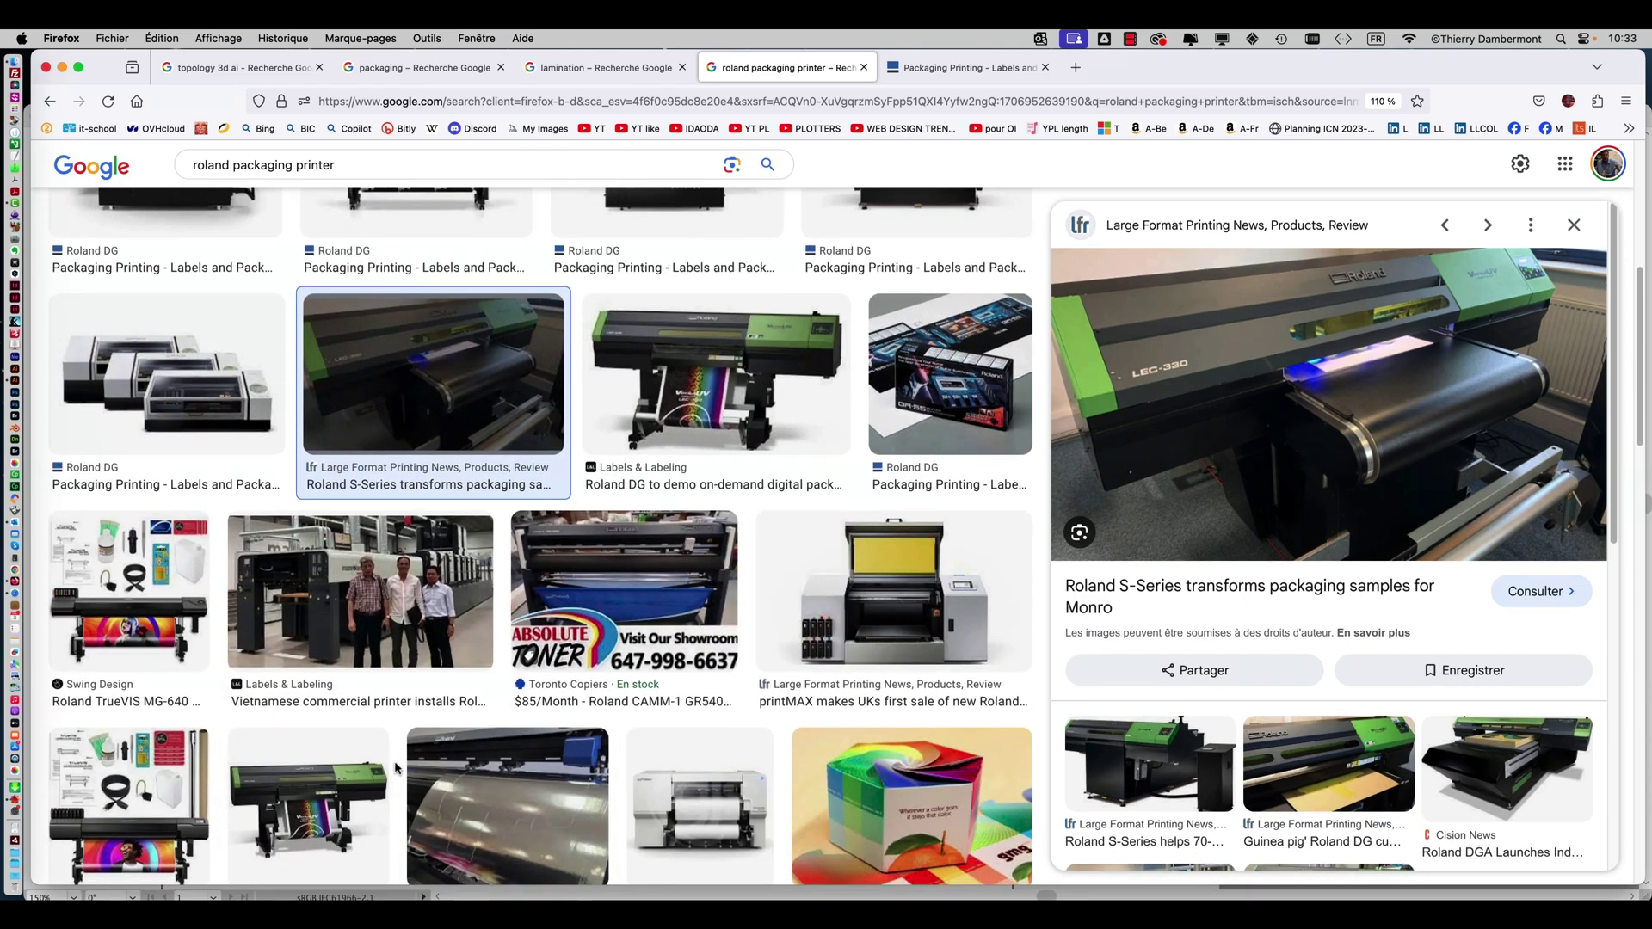
scroll(392, 763, down, 6)
scroll(395, 763, down, 5)
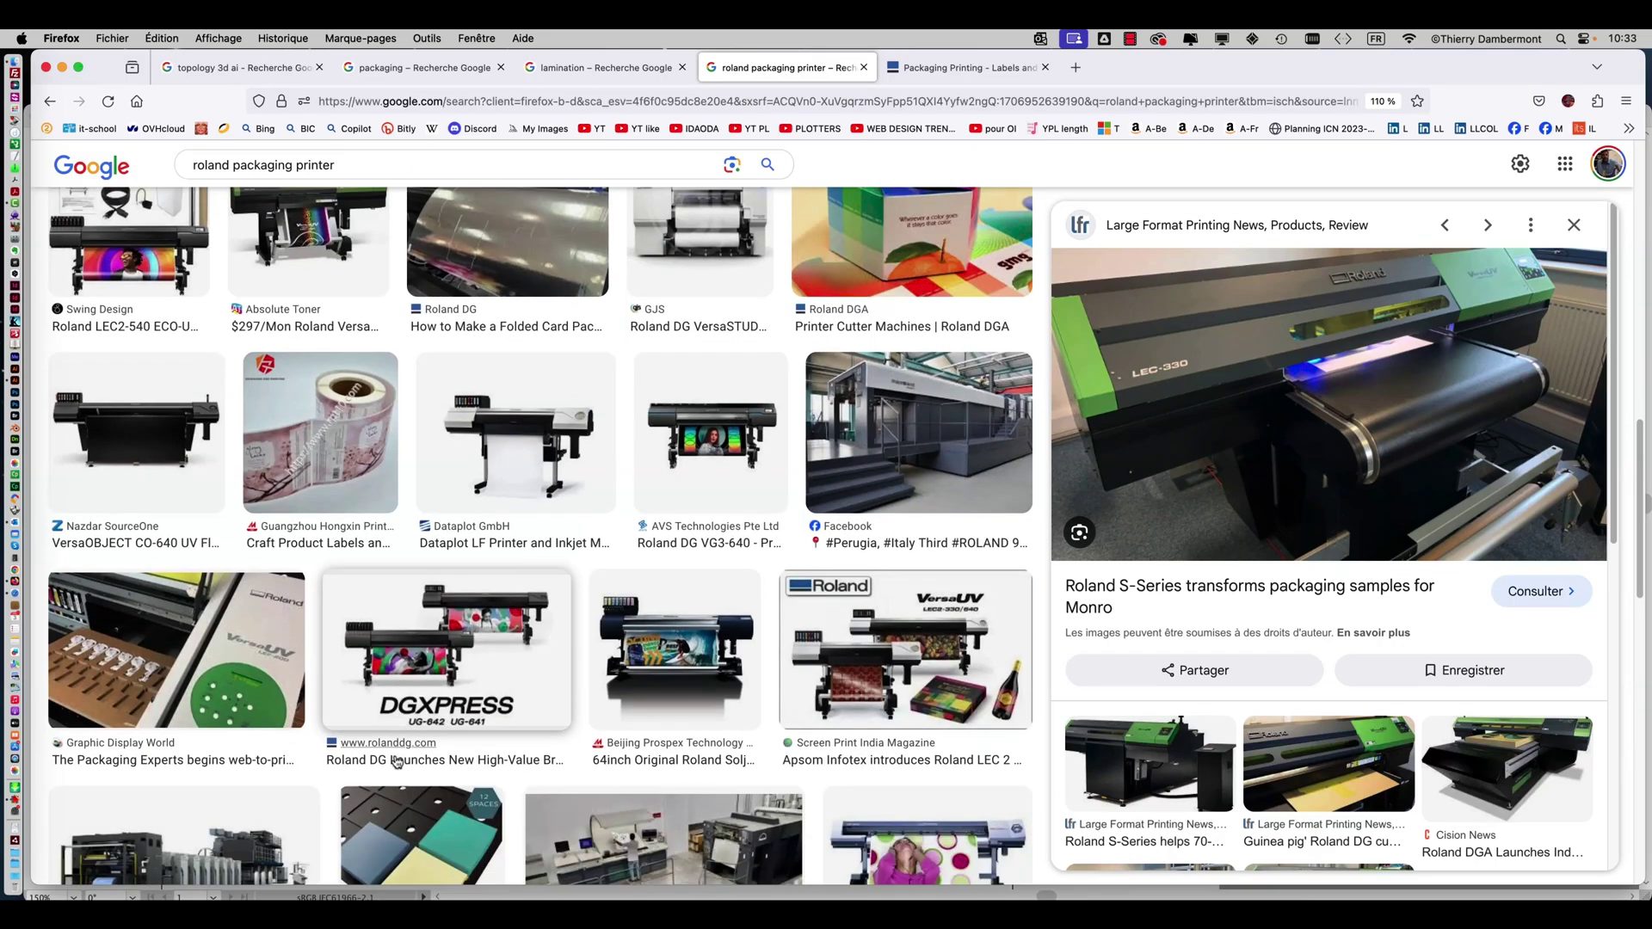
scroll(396, 757, down, 5)
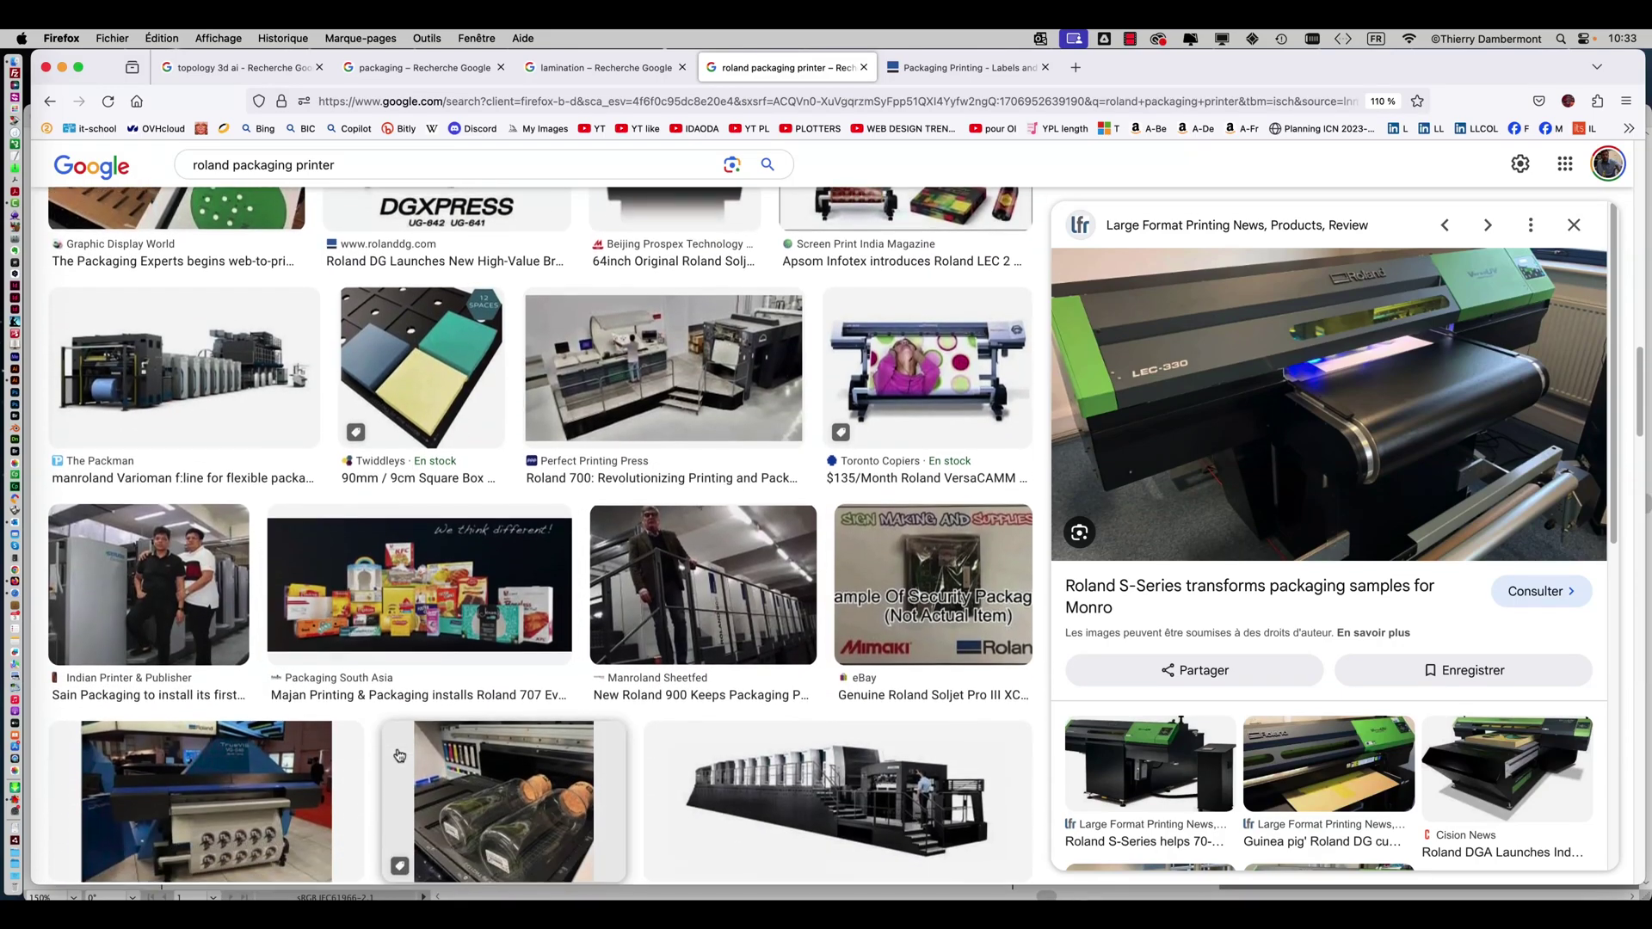
scroll(397, 747, down, 3)
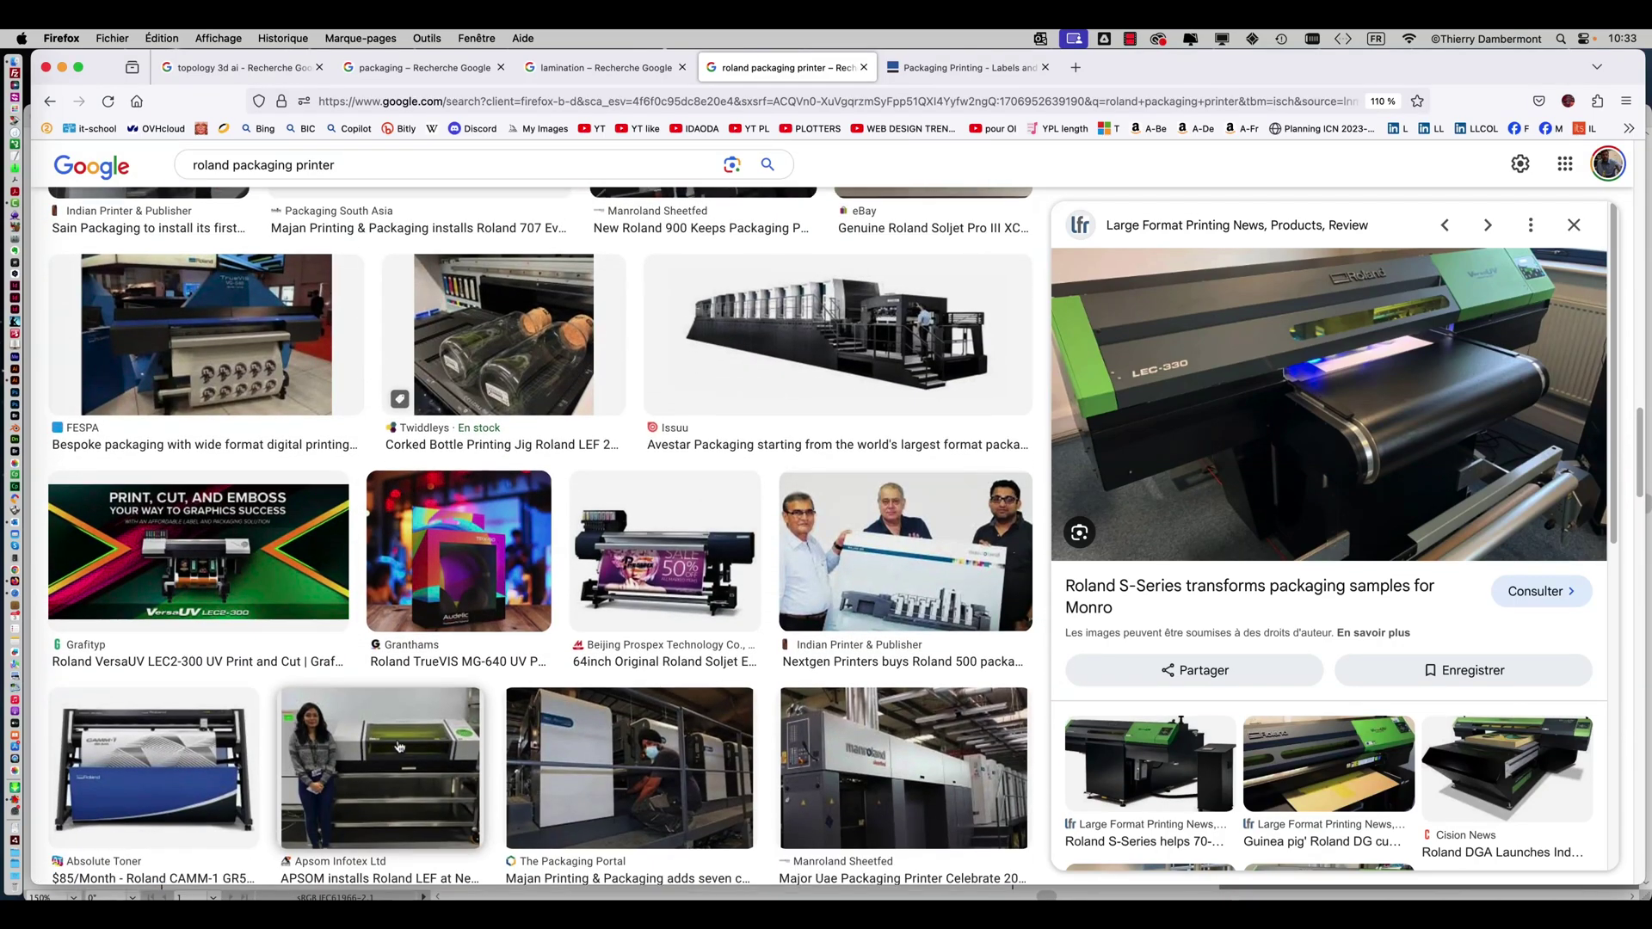
scroll(534, 734, down, 3)
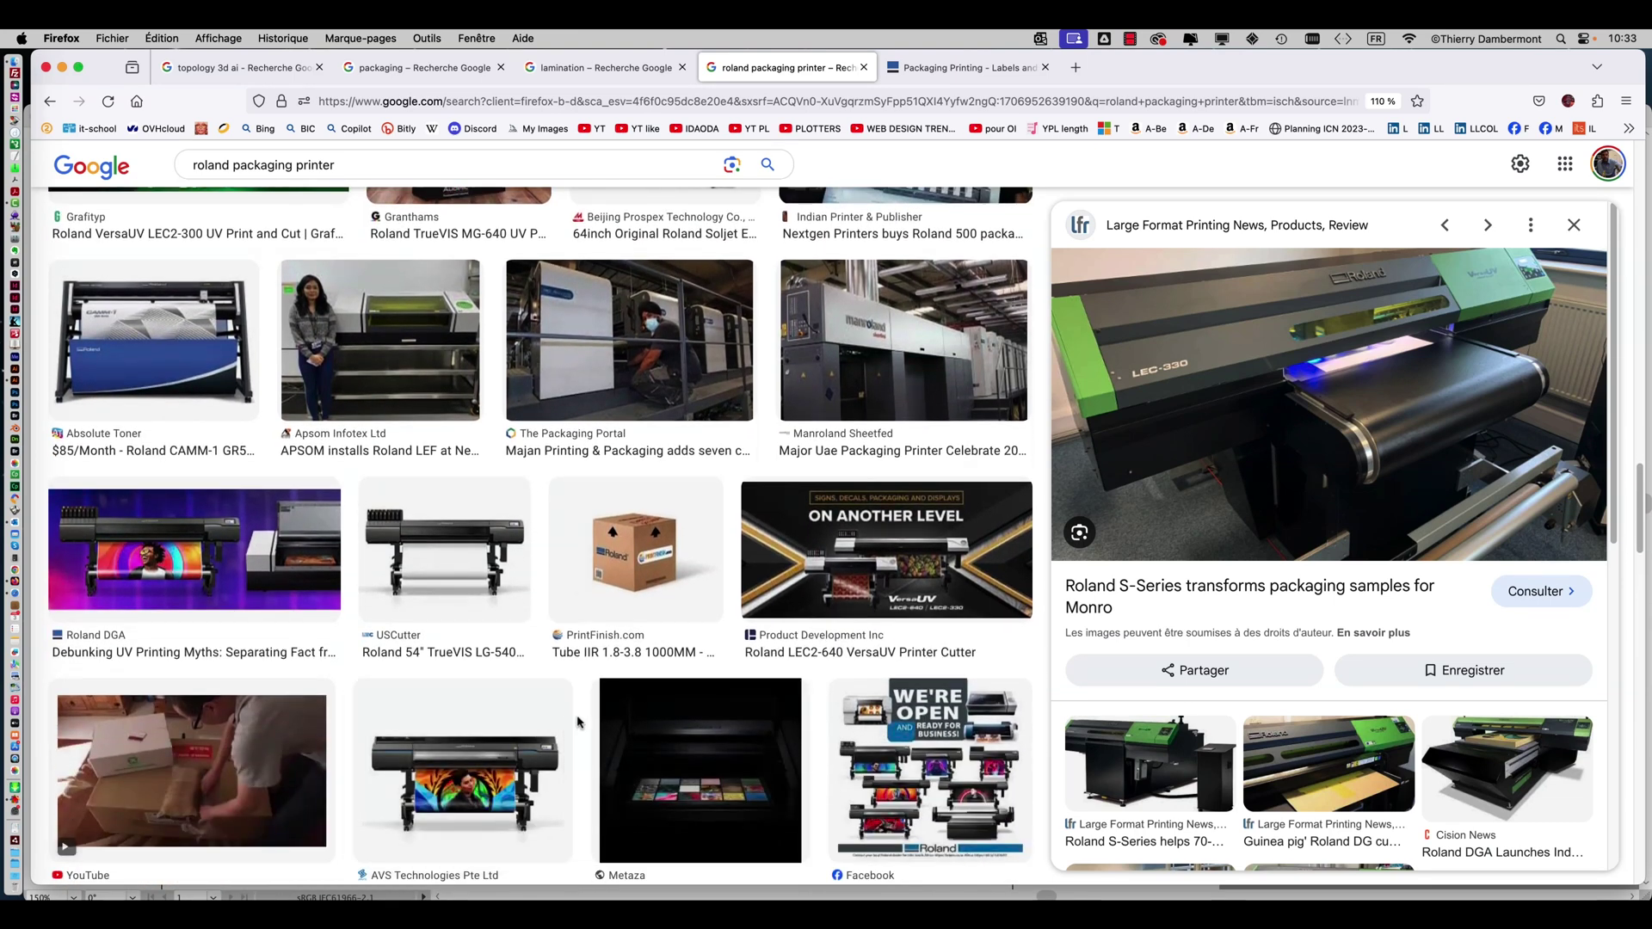
scroll(578, 721, down, 1)
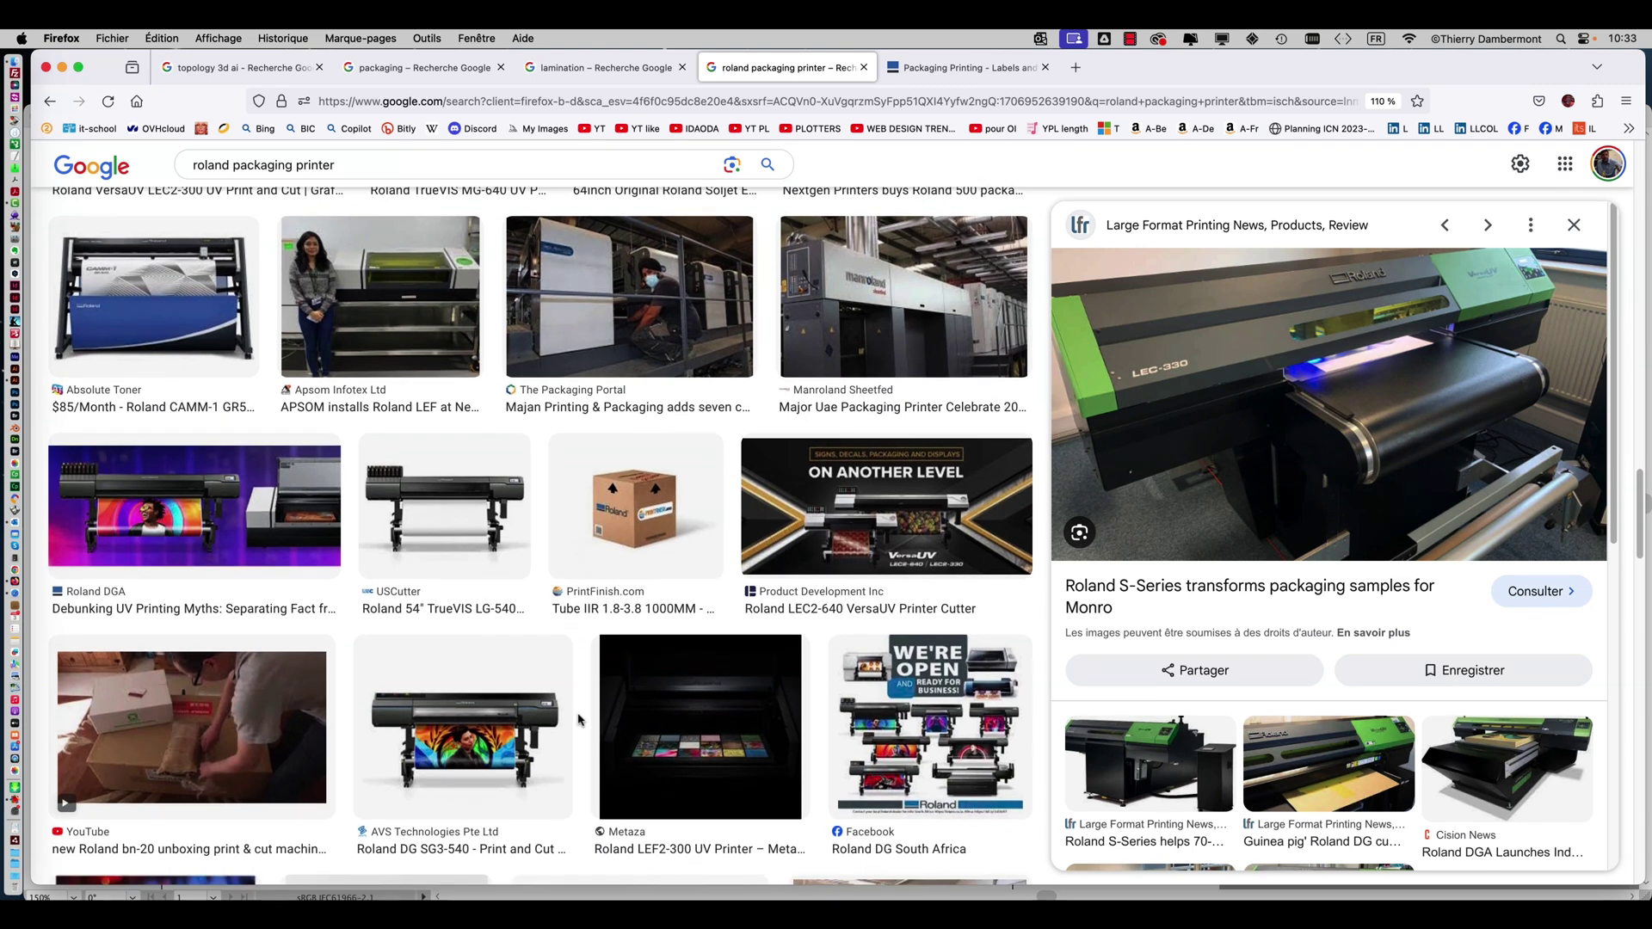
scroll(579, 720, down, 1)
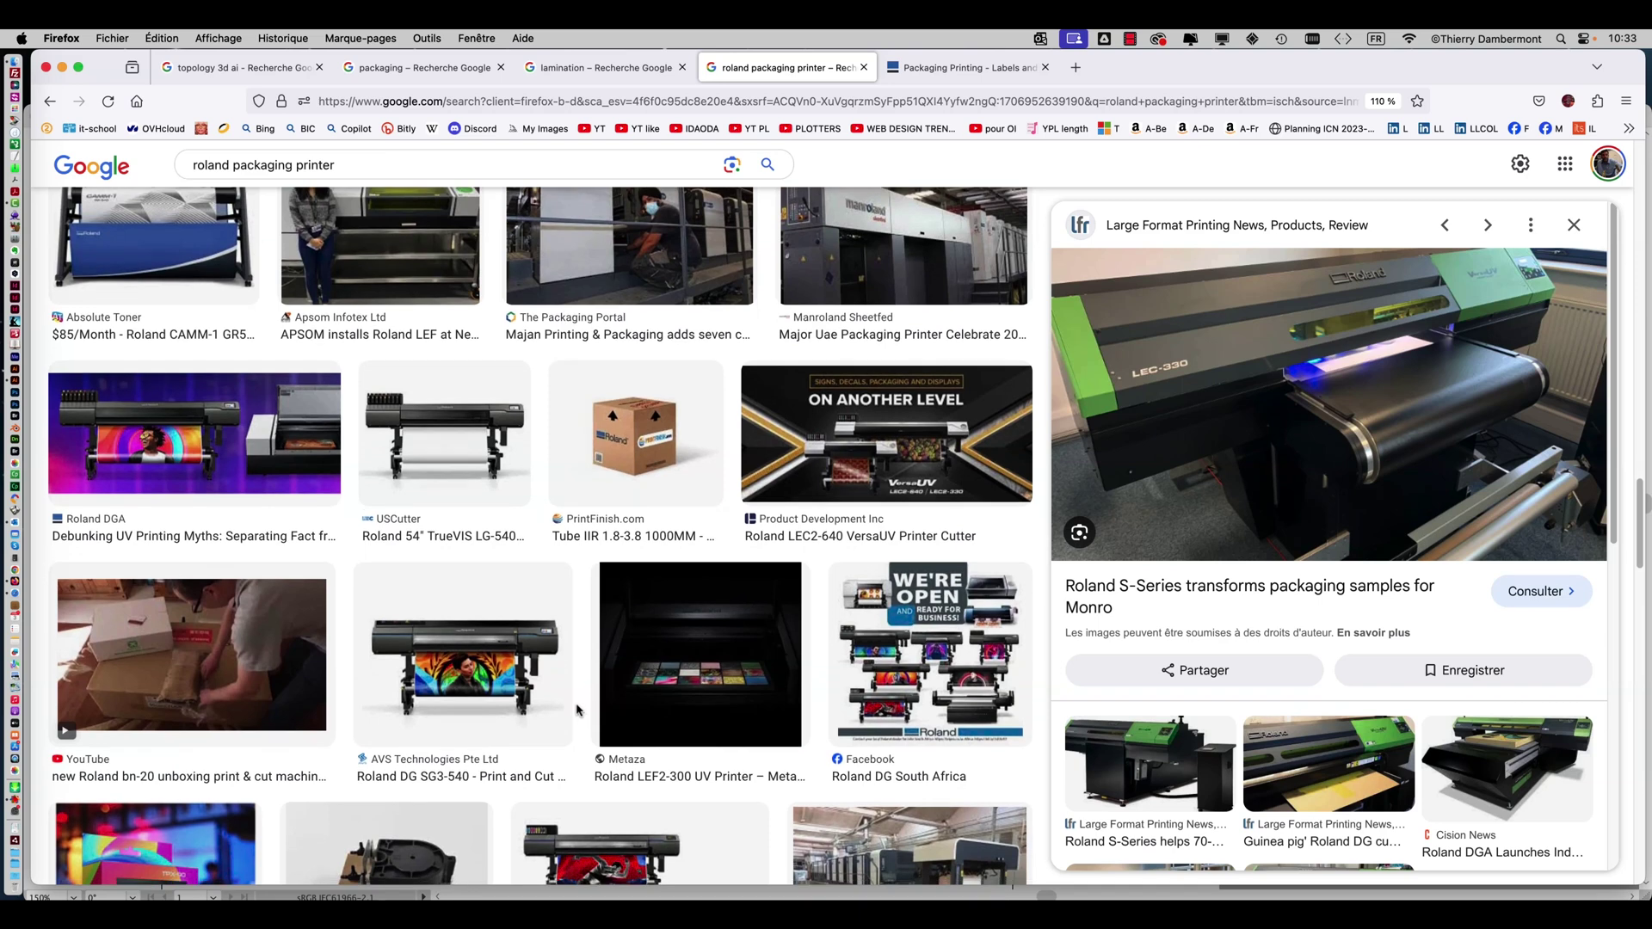
scroll(578, 710, down, 1)
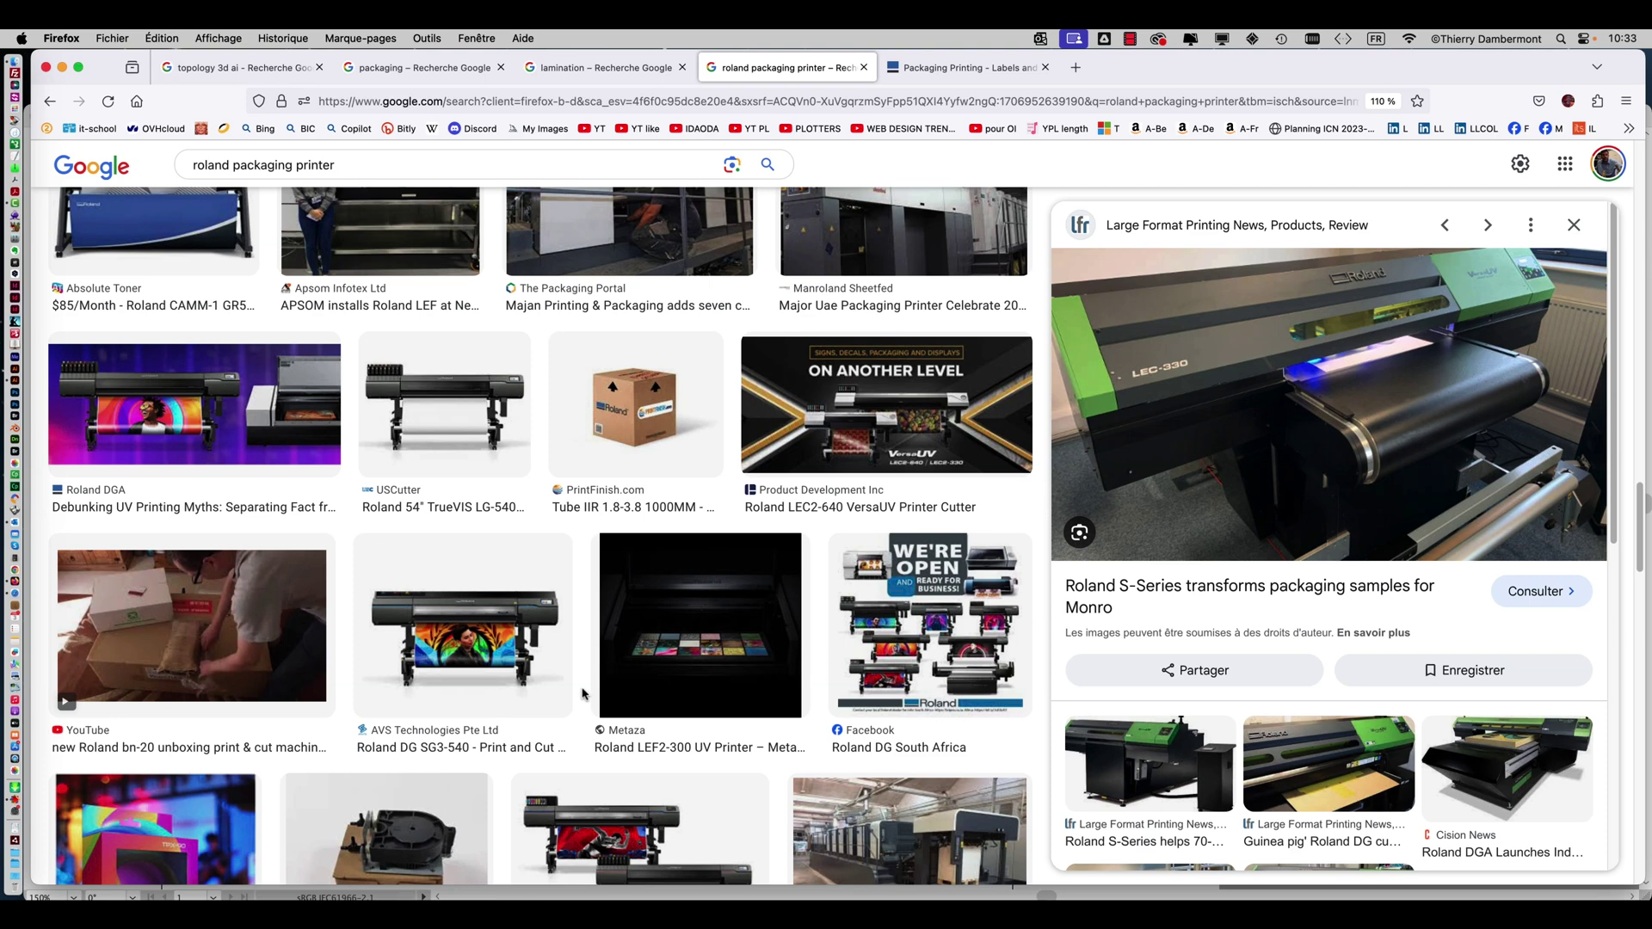
scroll(582, 694, down, 5)
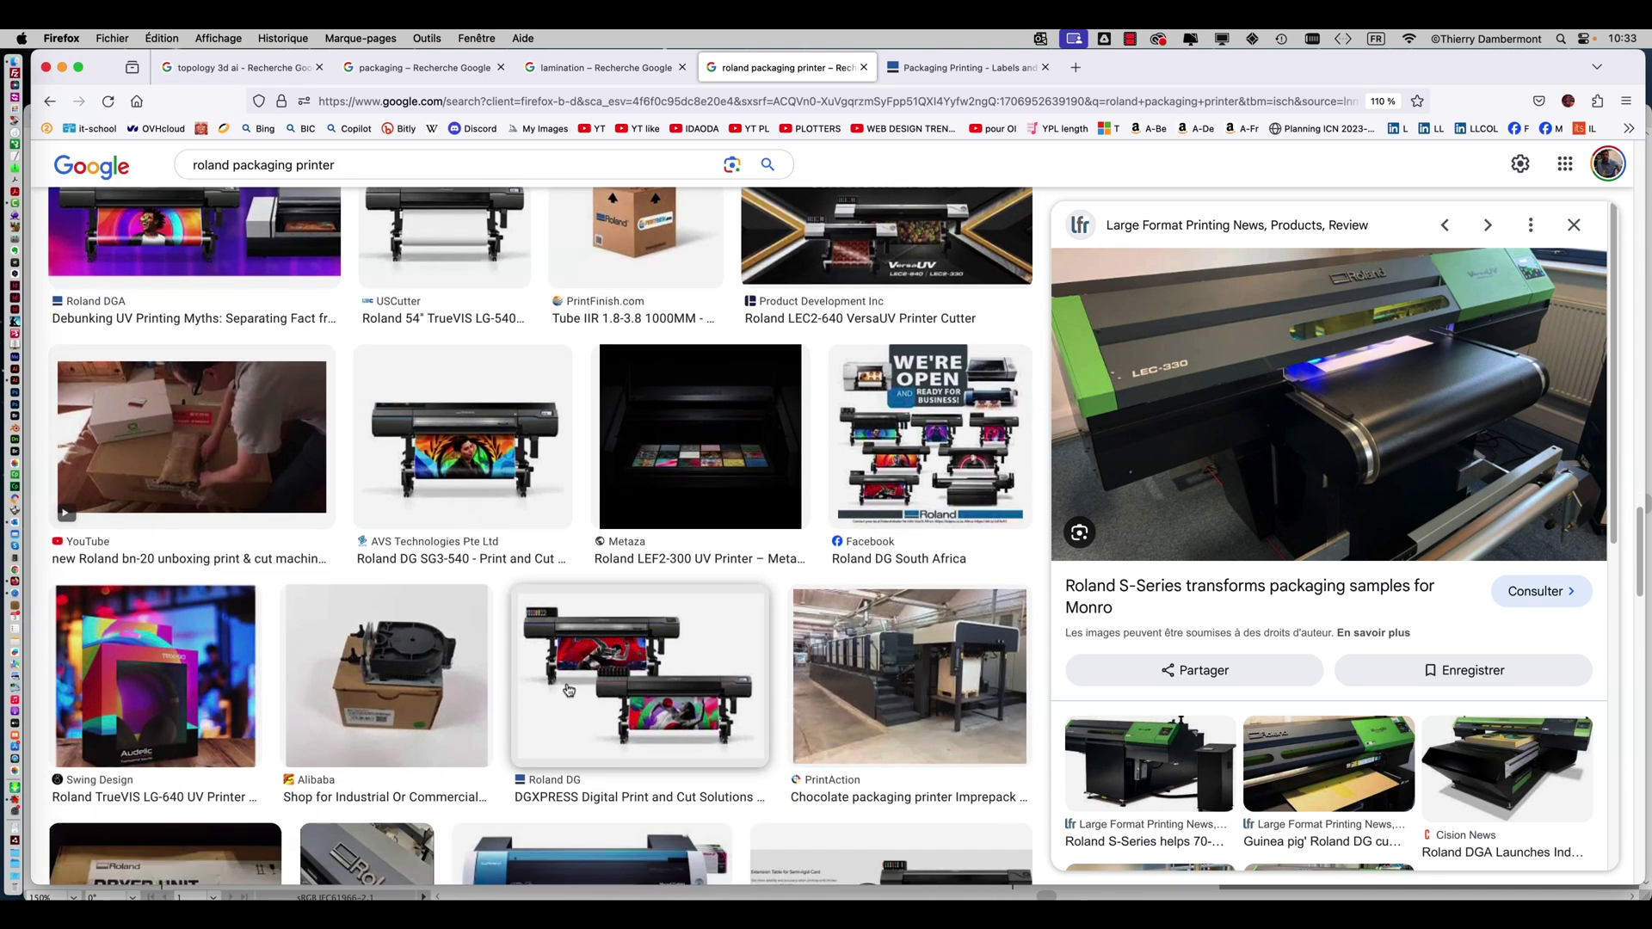
scroll(568, 690, down, 1)
scroll(568, 689, down, 9)
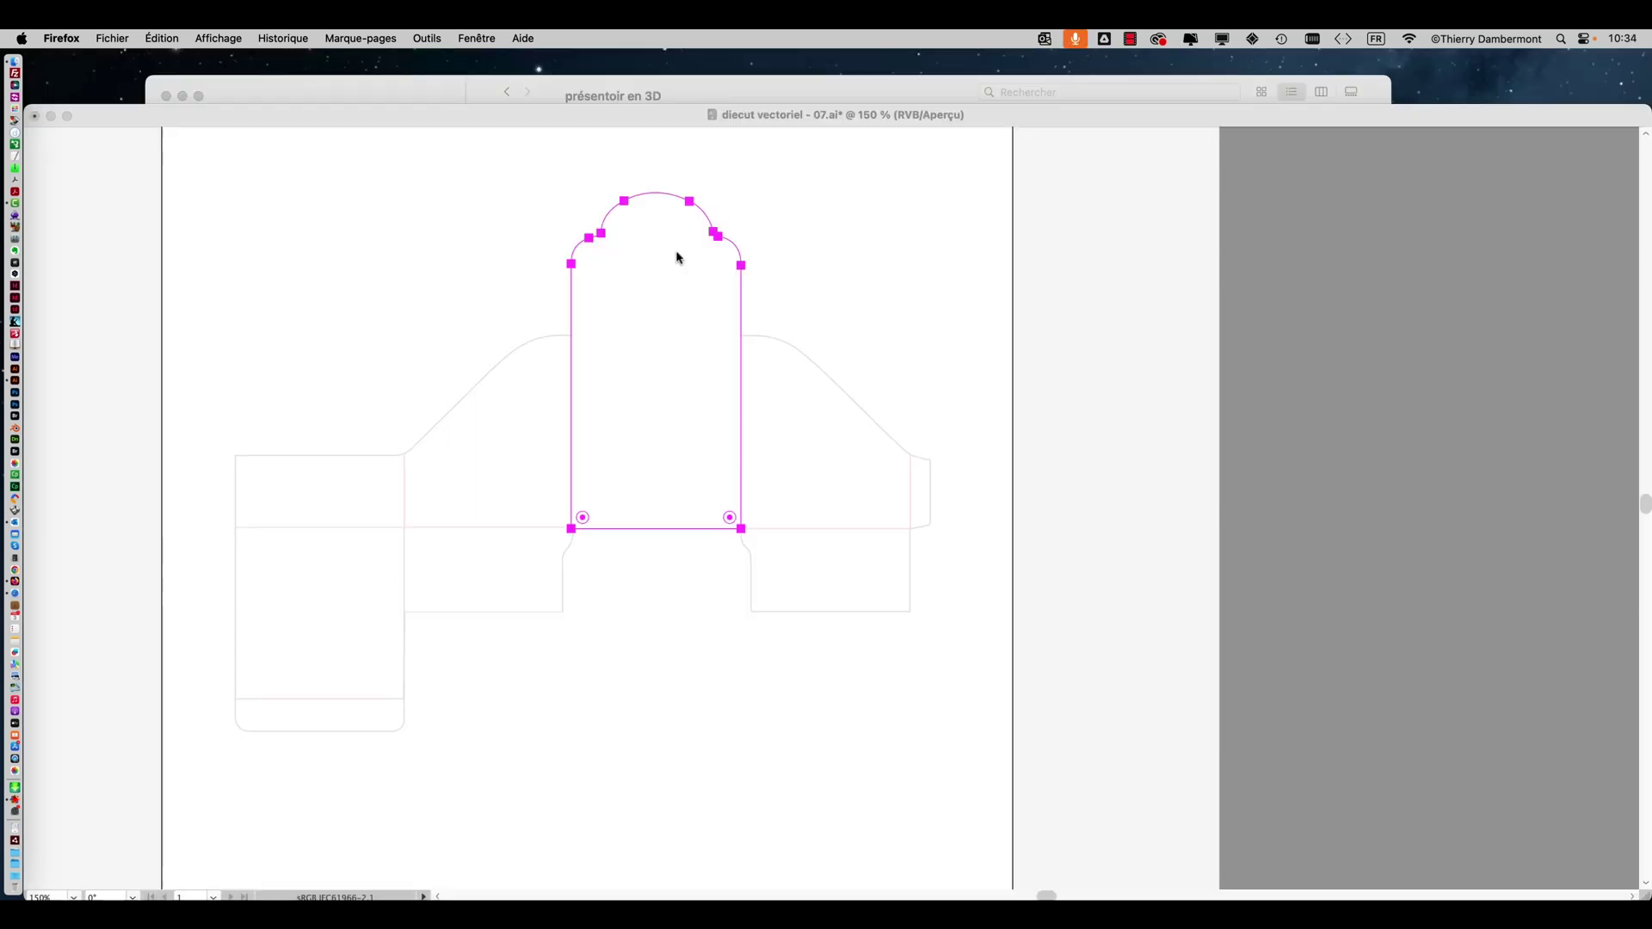
Switch back to Illustrator and reselect the entire back panel path at 200% zoom.
scroll(676, 255, up, 1)
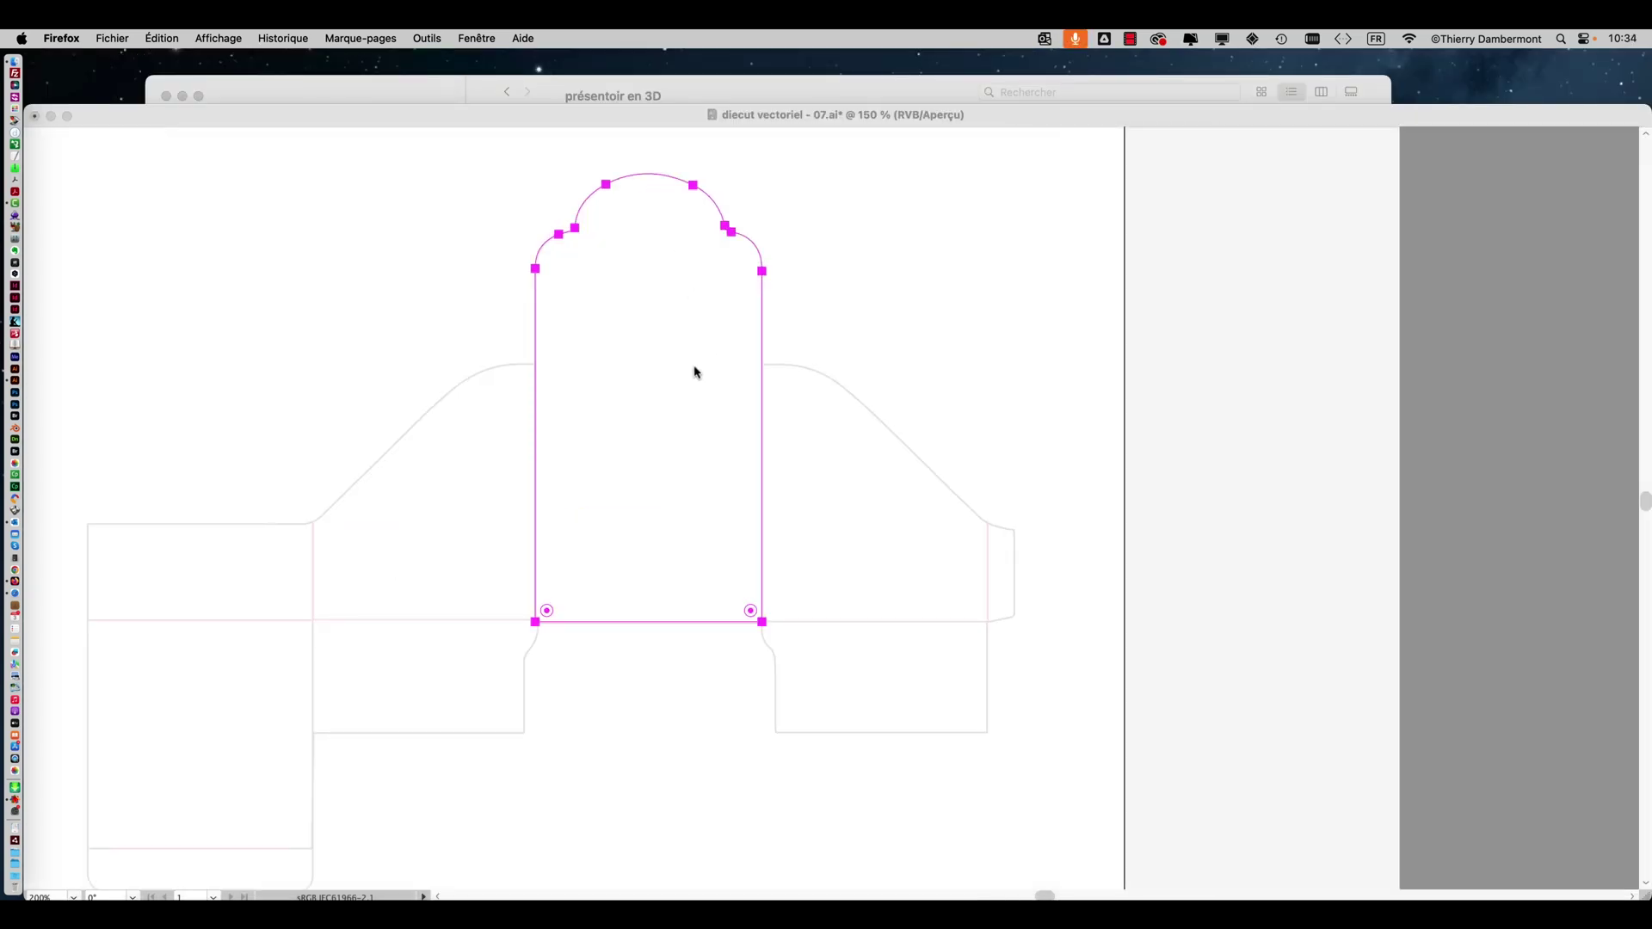
scroll(689, 365, up, 1)
click(647, 420)
drag(647, 421, 648, 463)
scroll(649, 463, down, 1)
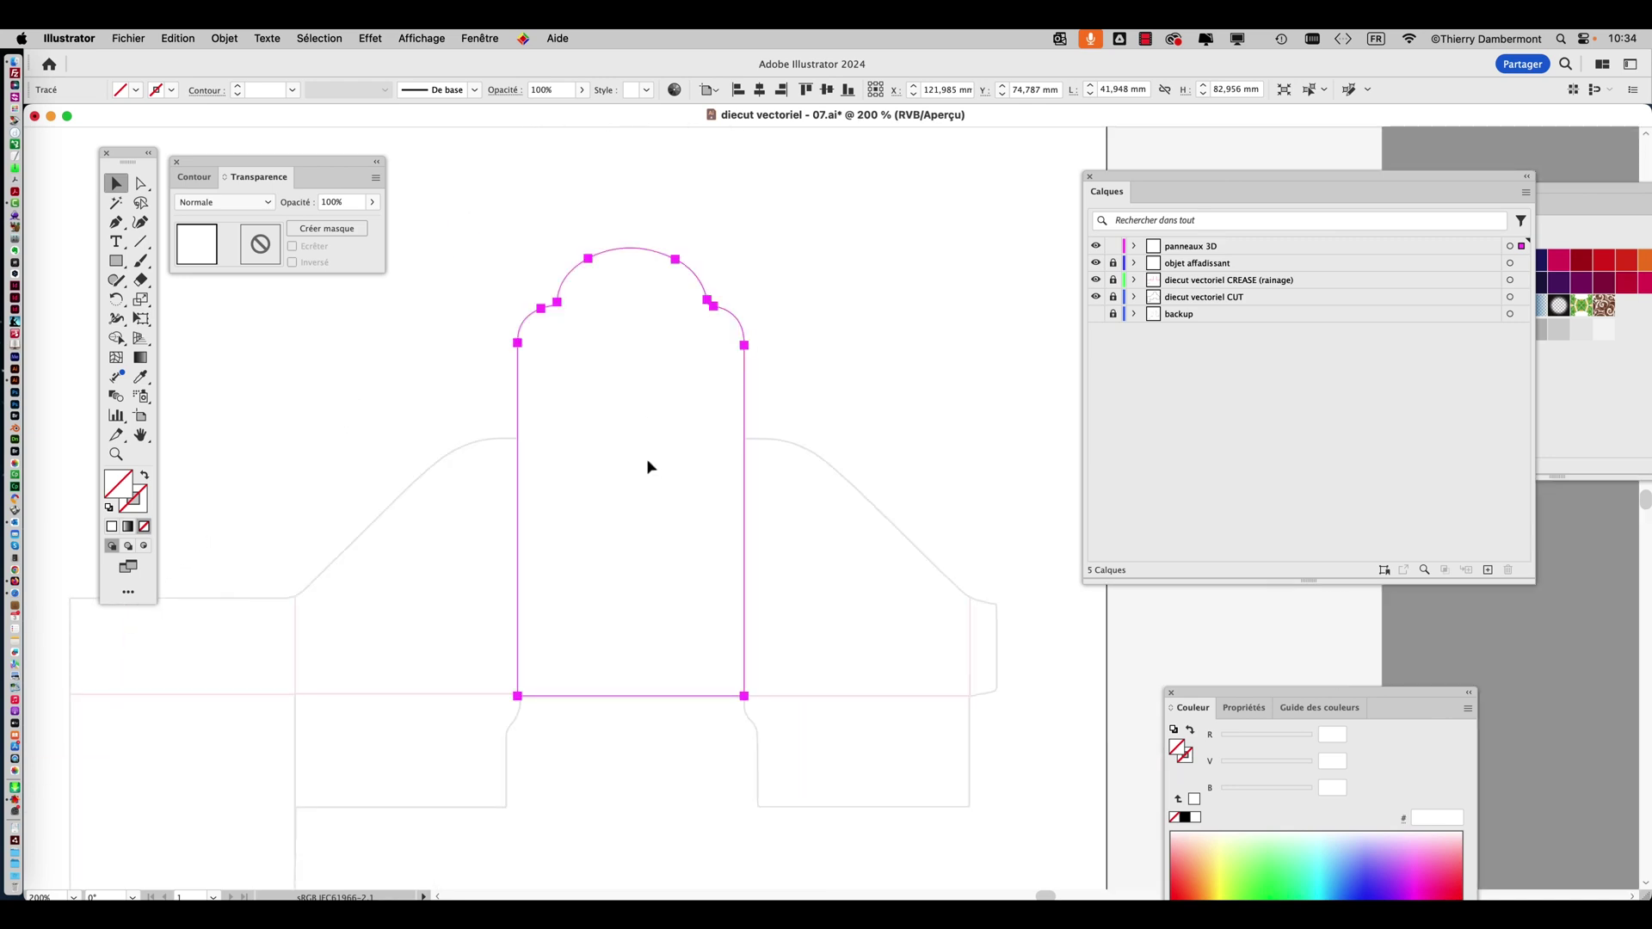
click(750, 344)
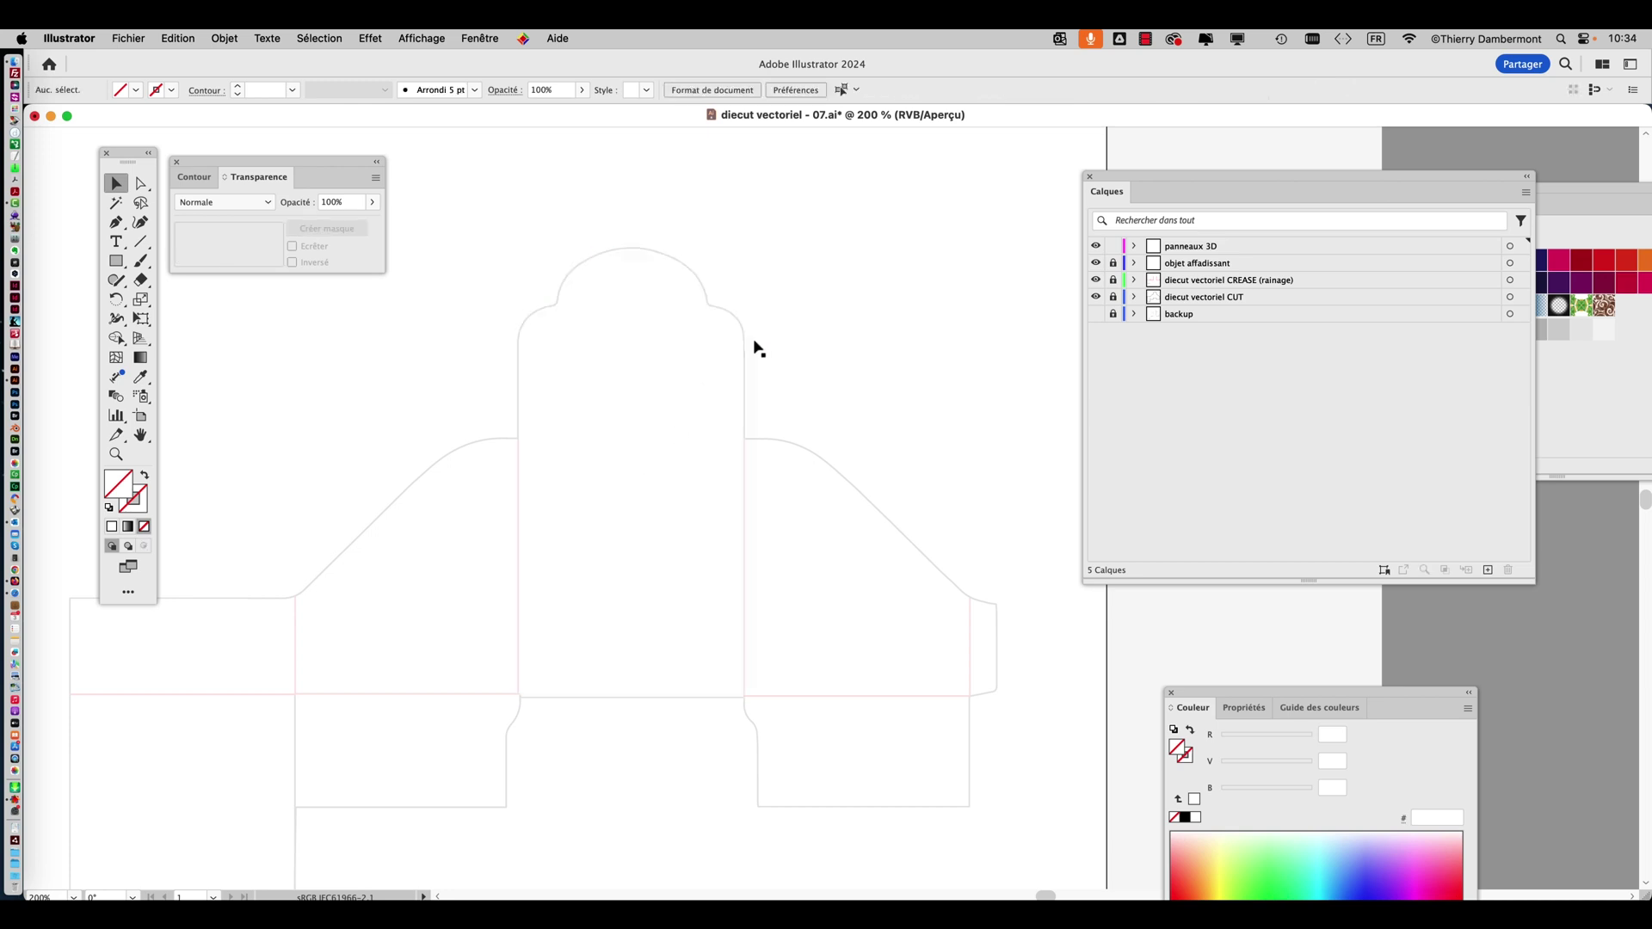
click(740, 334)
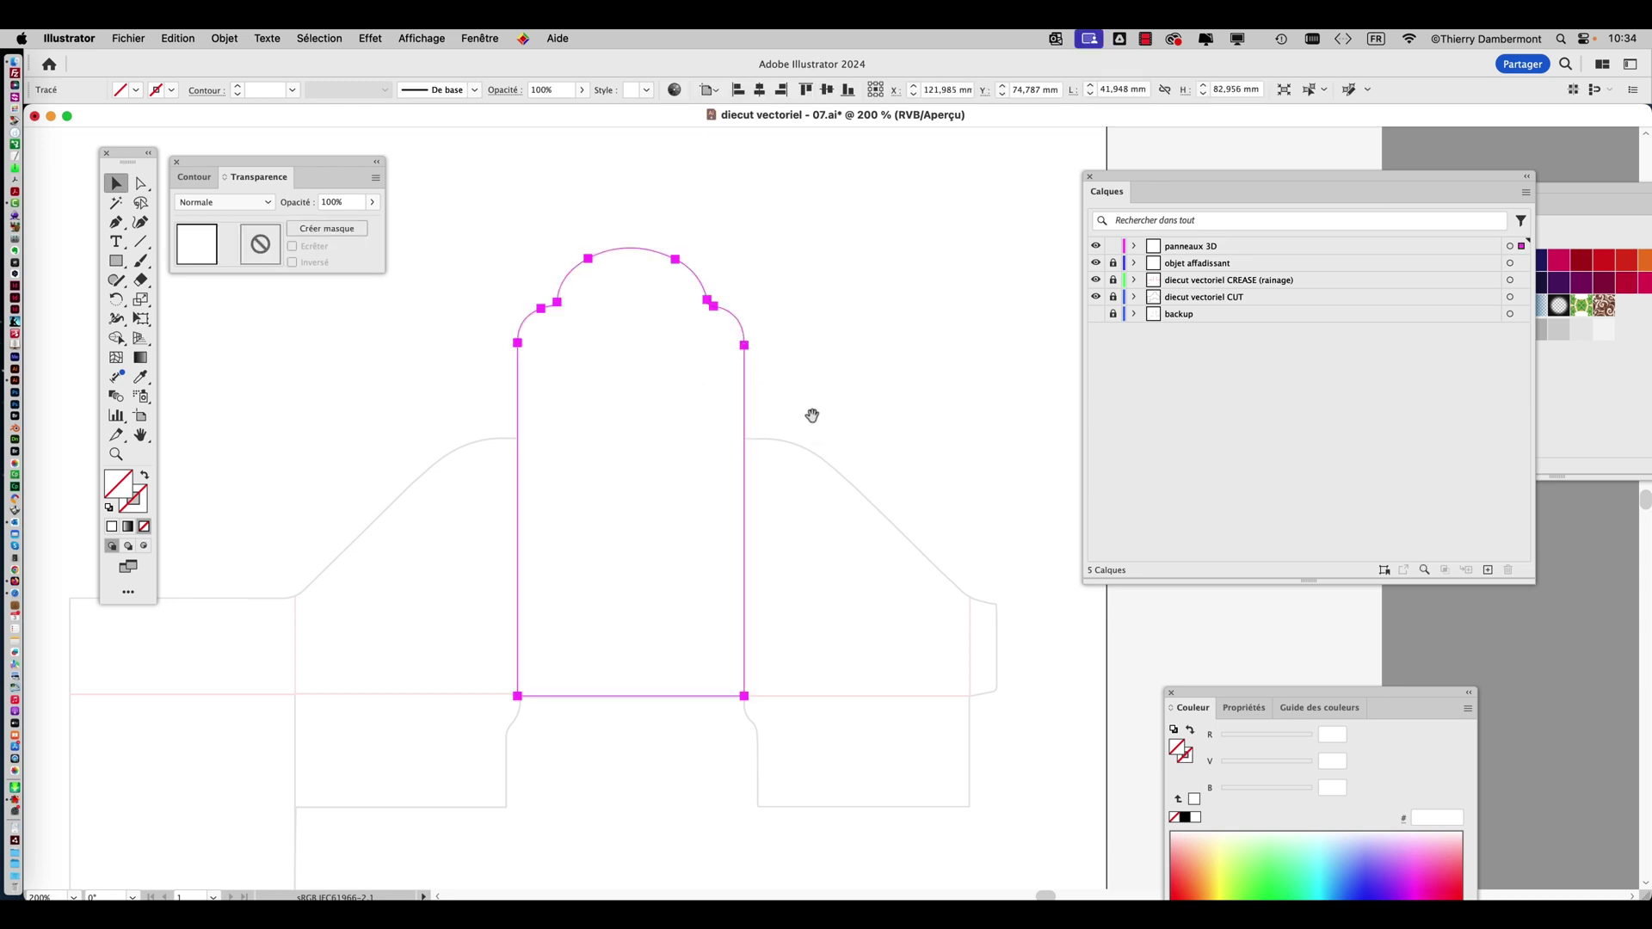
drag(821, 442, 762, 368)
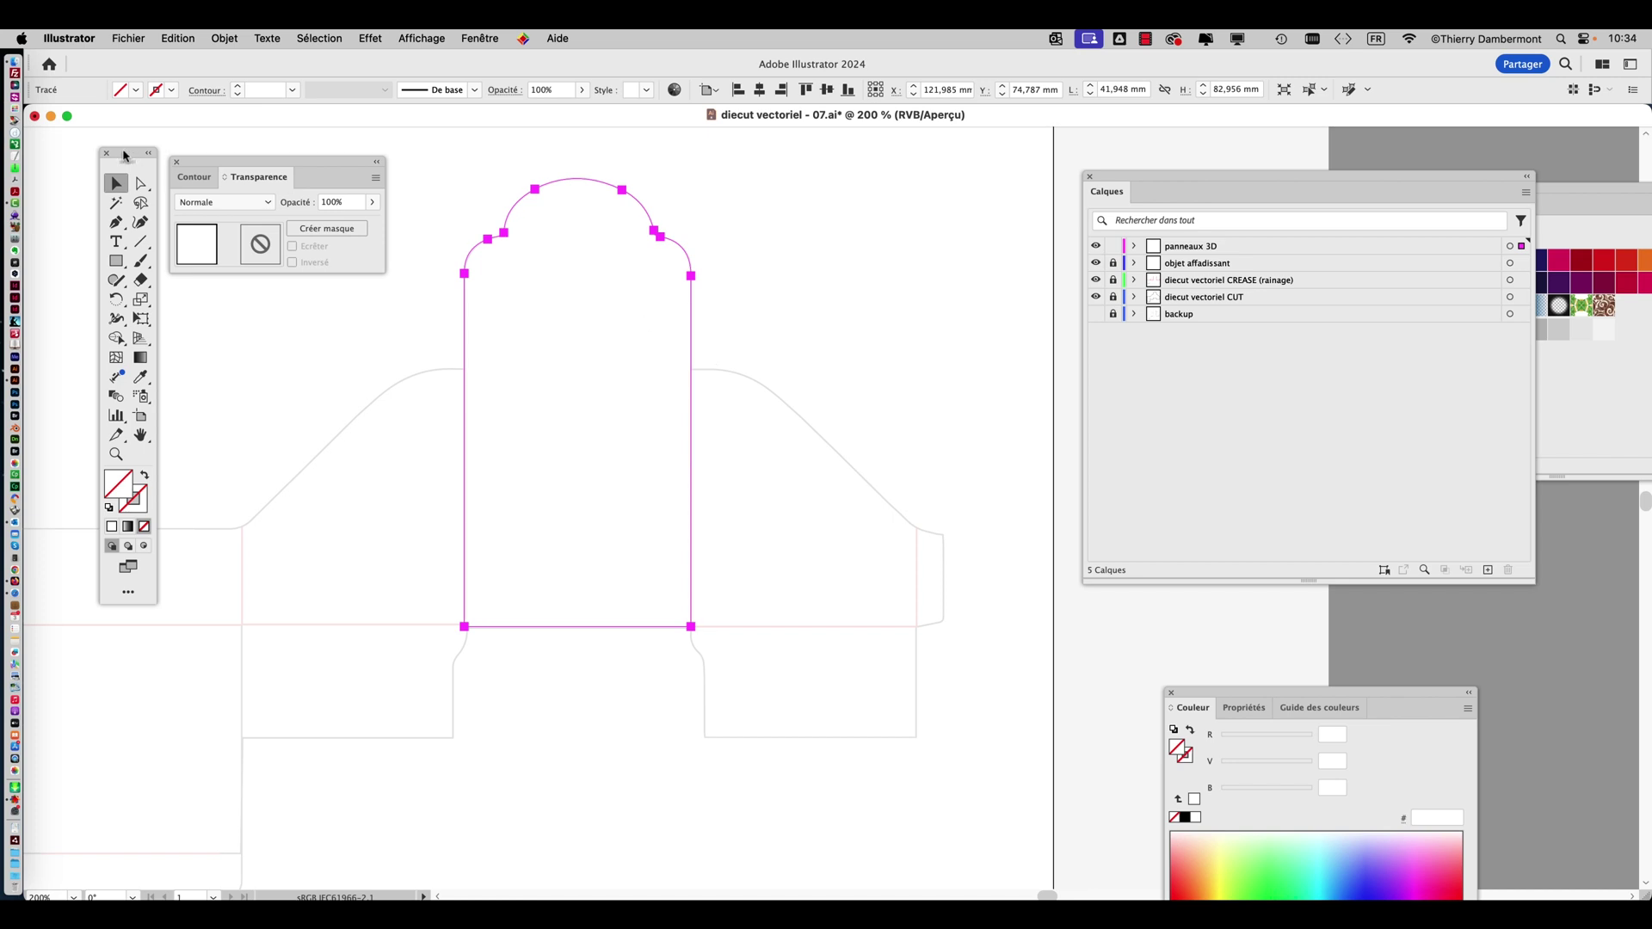
Move the tools and Transparence panels clear of the back panel and open the 3D et matières panel beside it.
drag(127, 161, 89, 161)
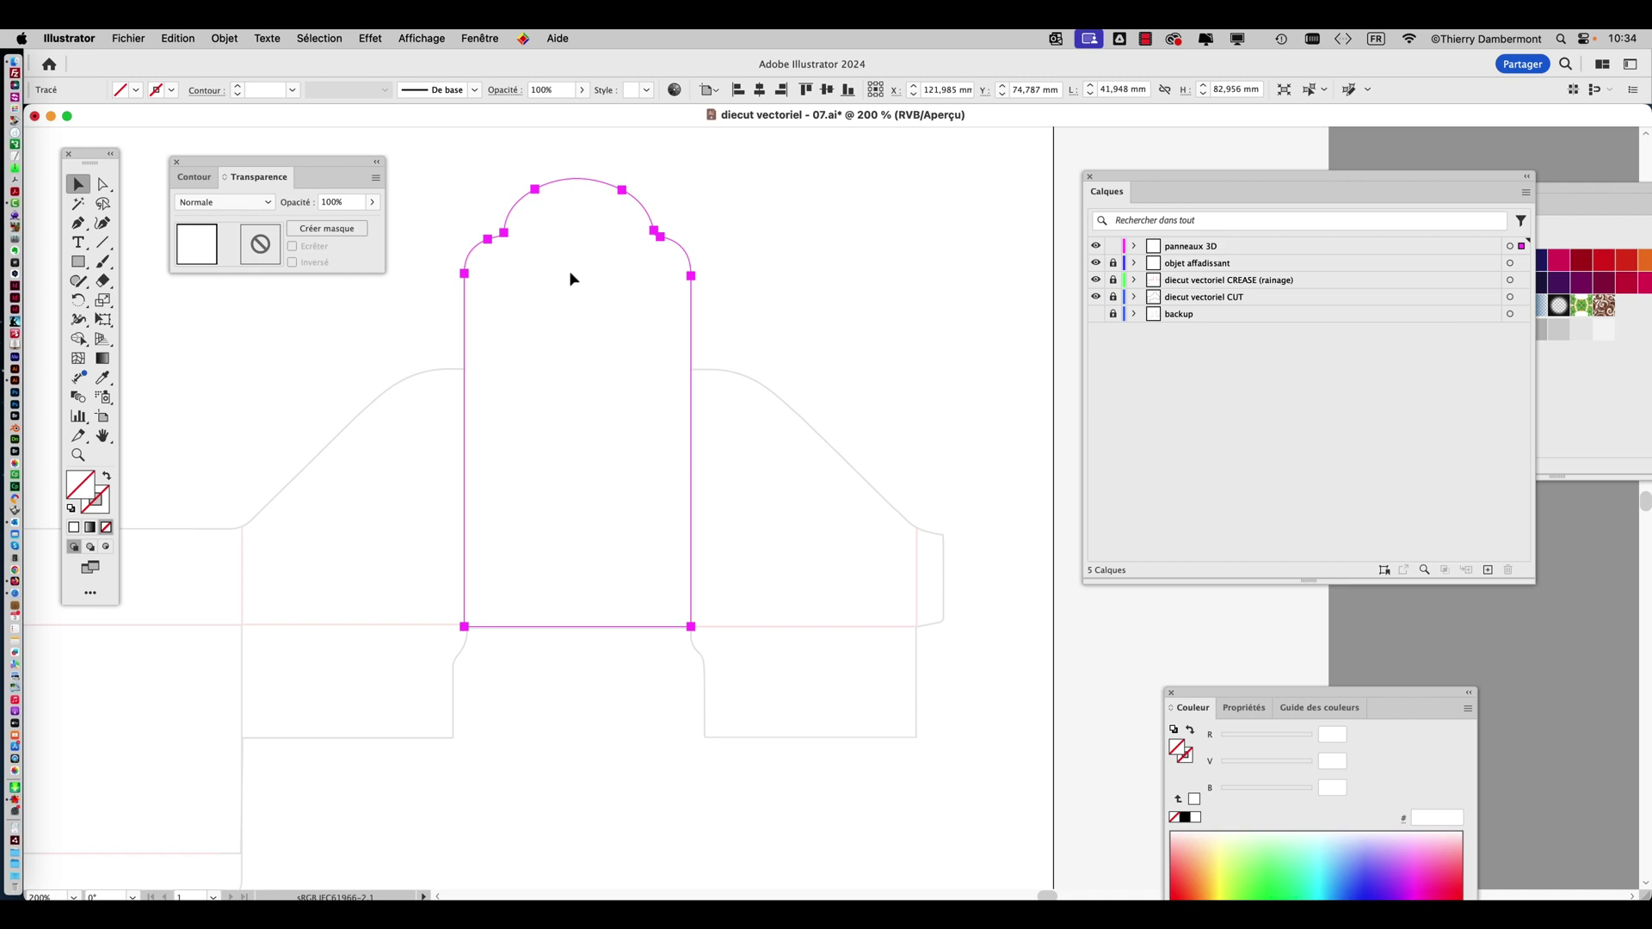
drag(332, 167, 304, 159)
click(480, 38)
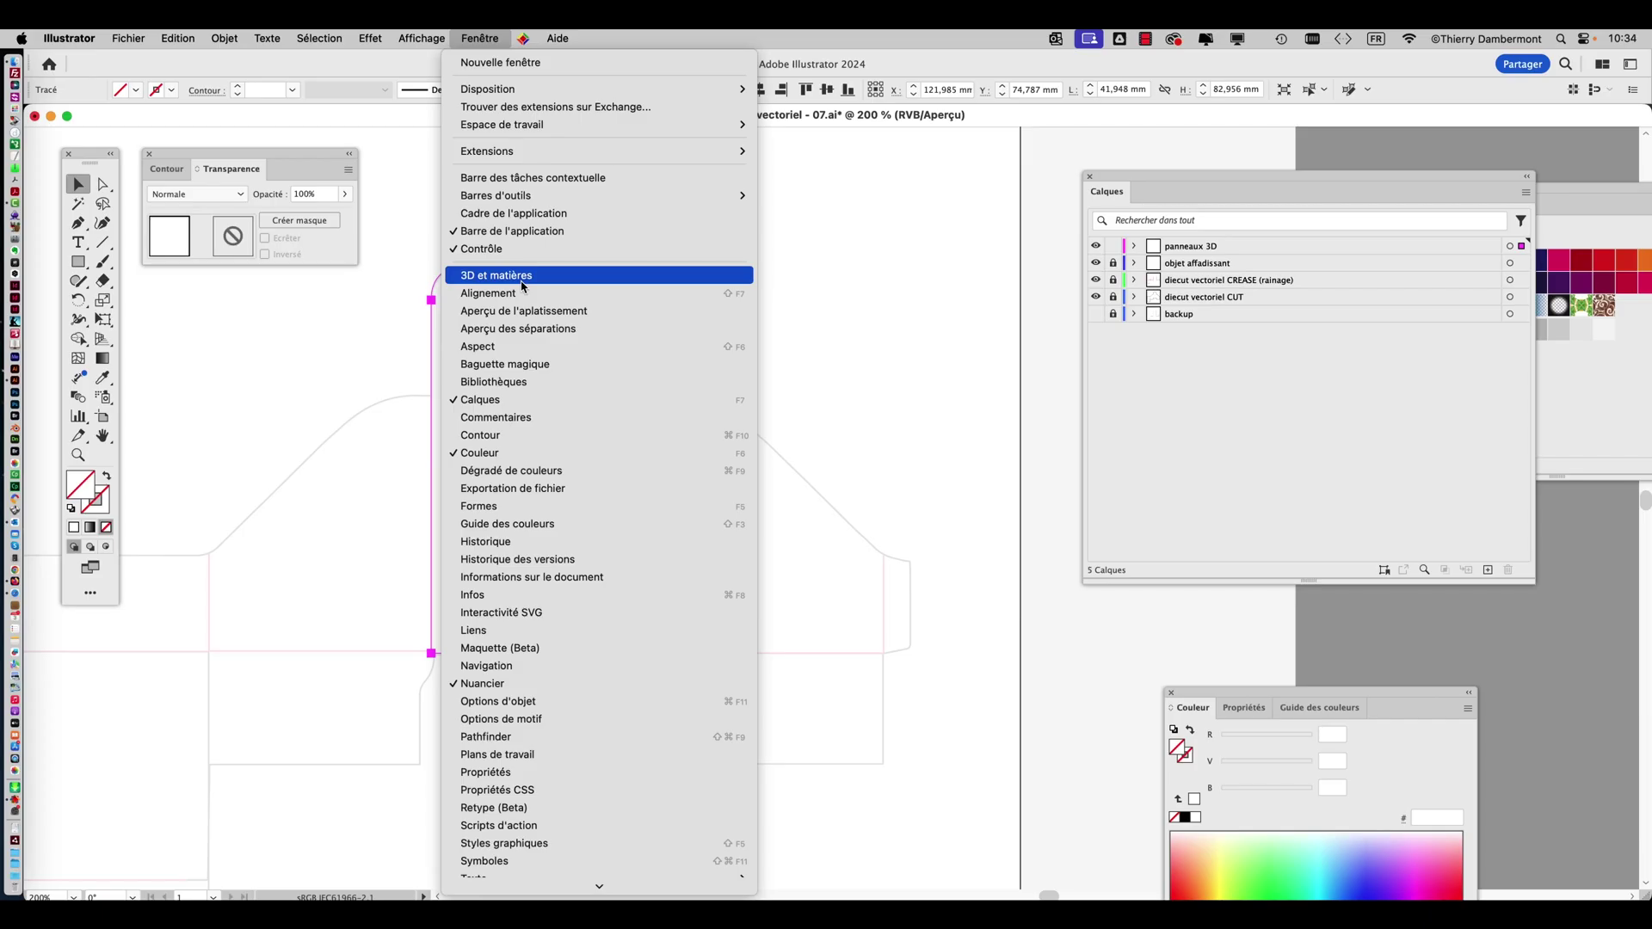
click(523, 286)
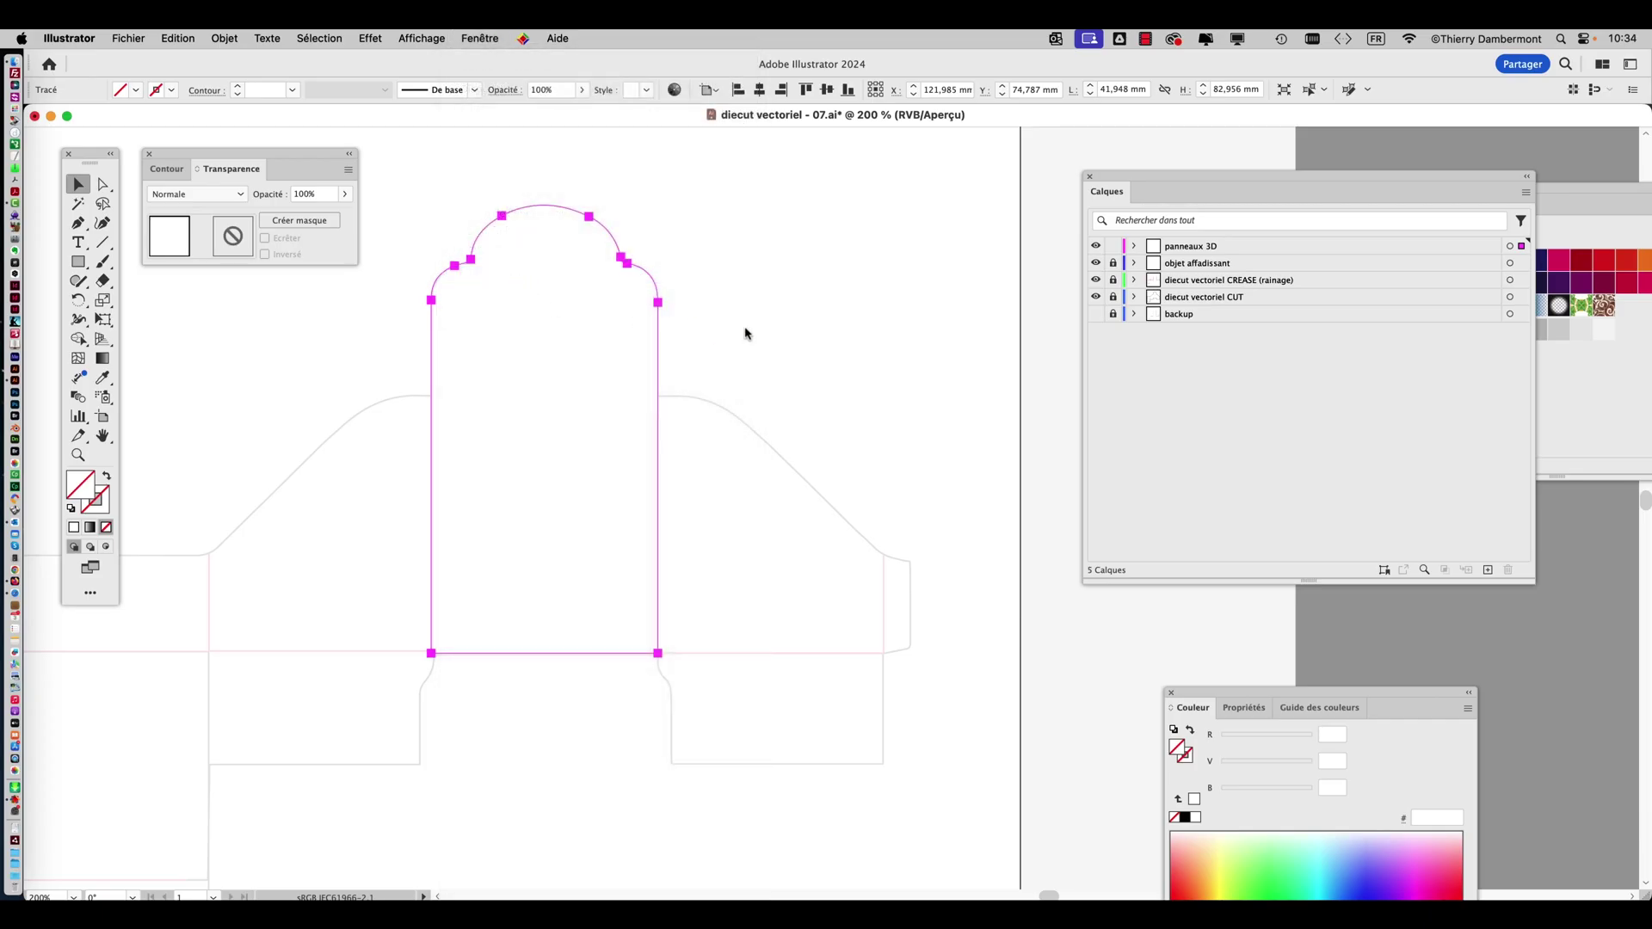
drag(796, 247, 765, 188)
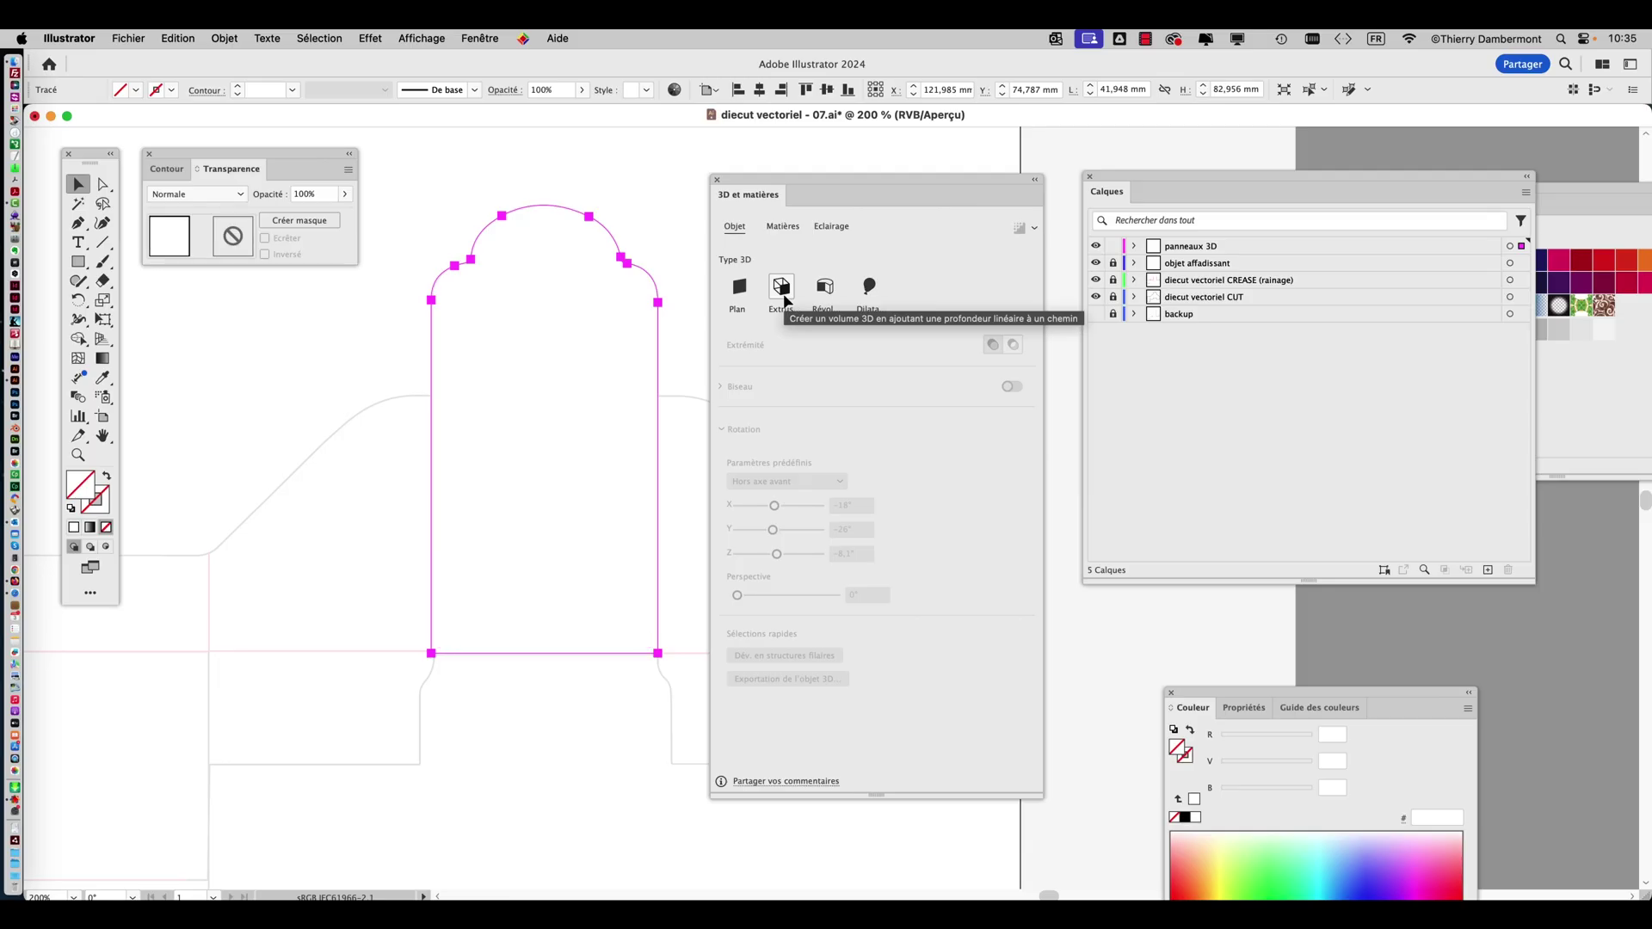
Apply a 3D extrusion to the back panel path and fill it with the beige swatch (R 203, V 187, B 160).
click(782, 289)
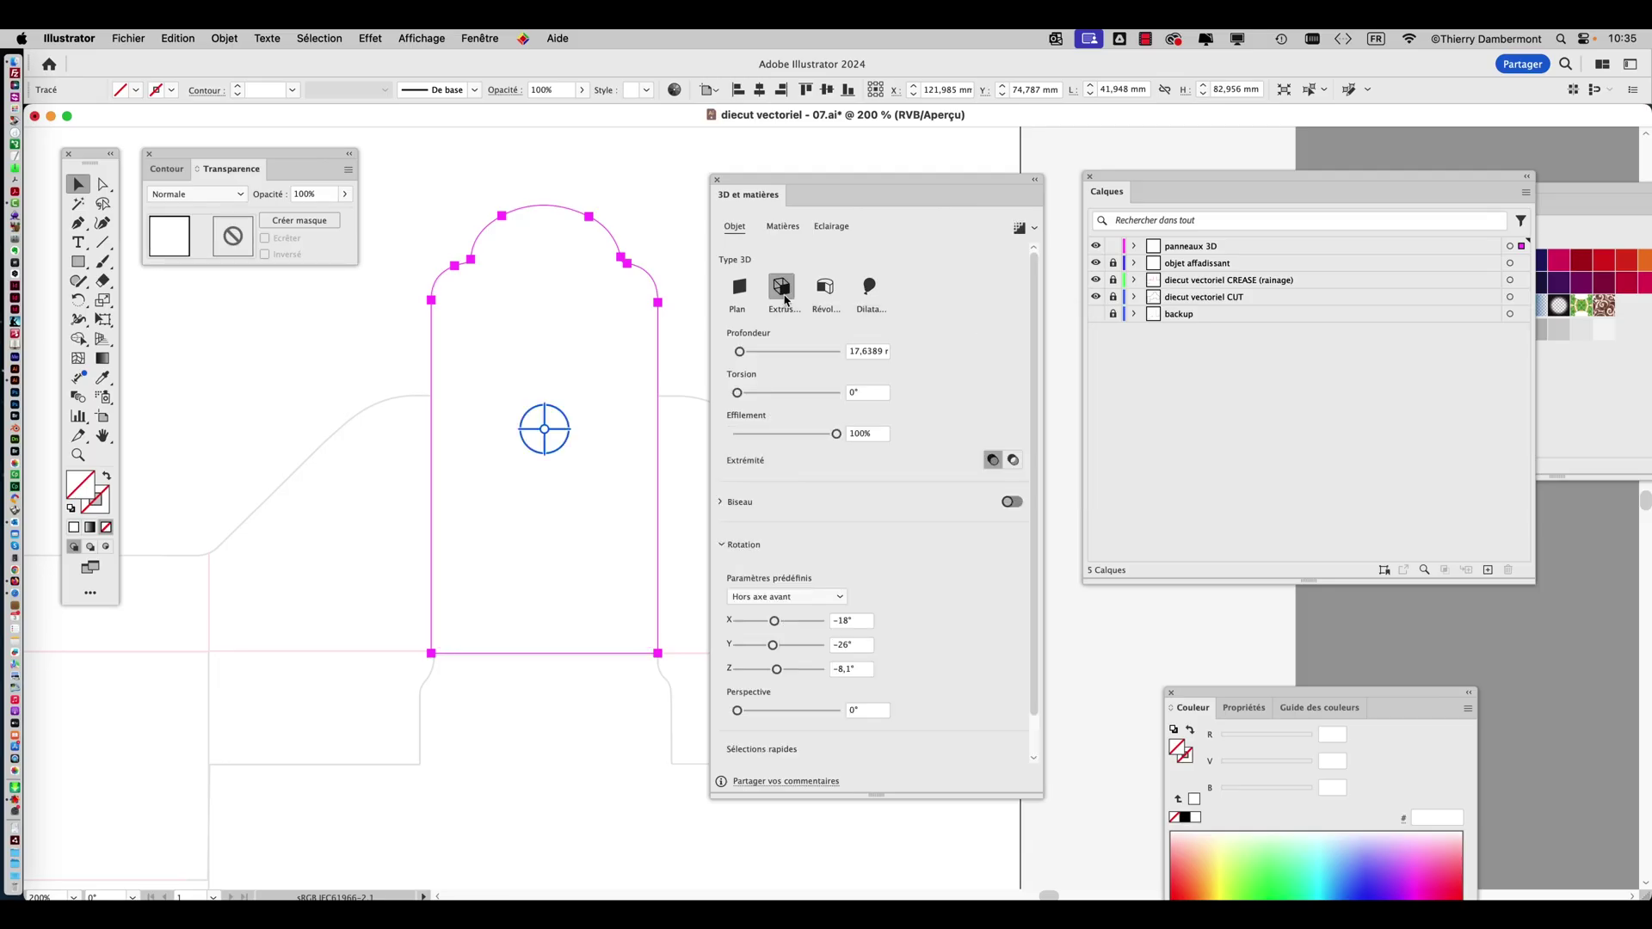
drag(782, 178, 873, 164)
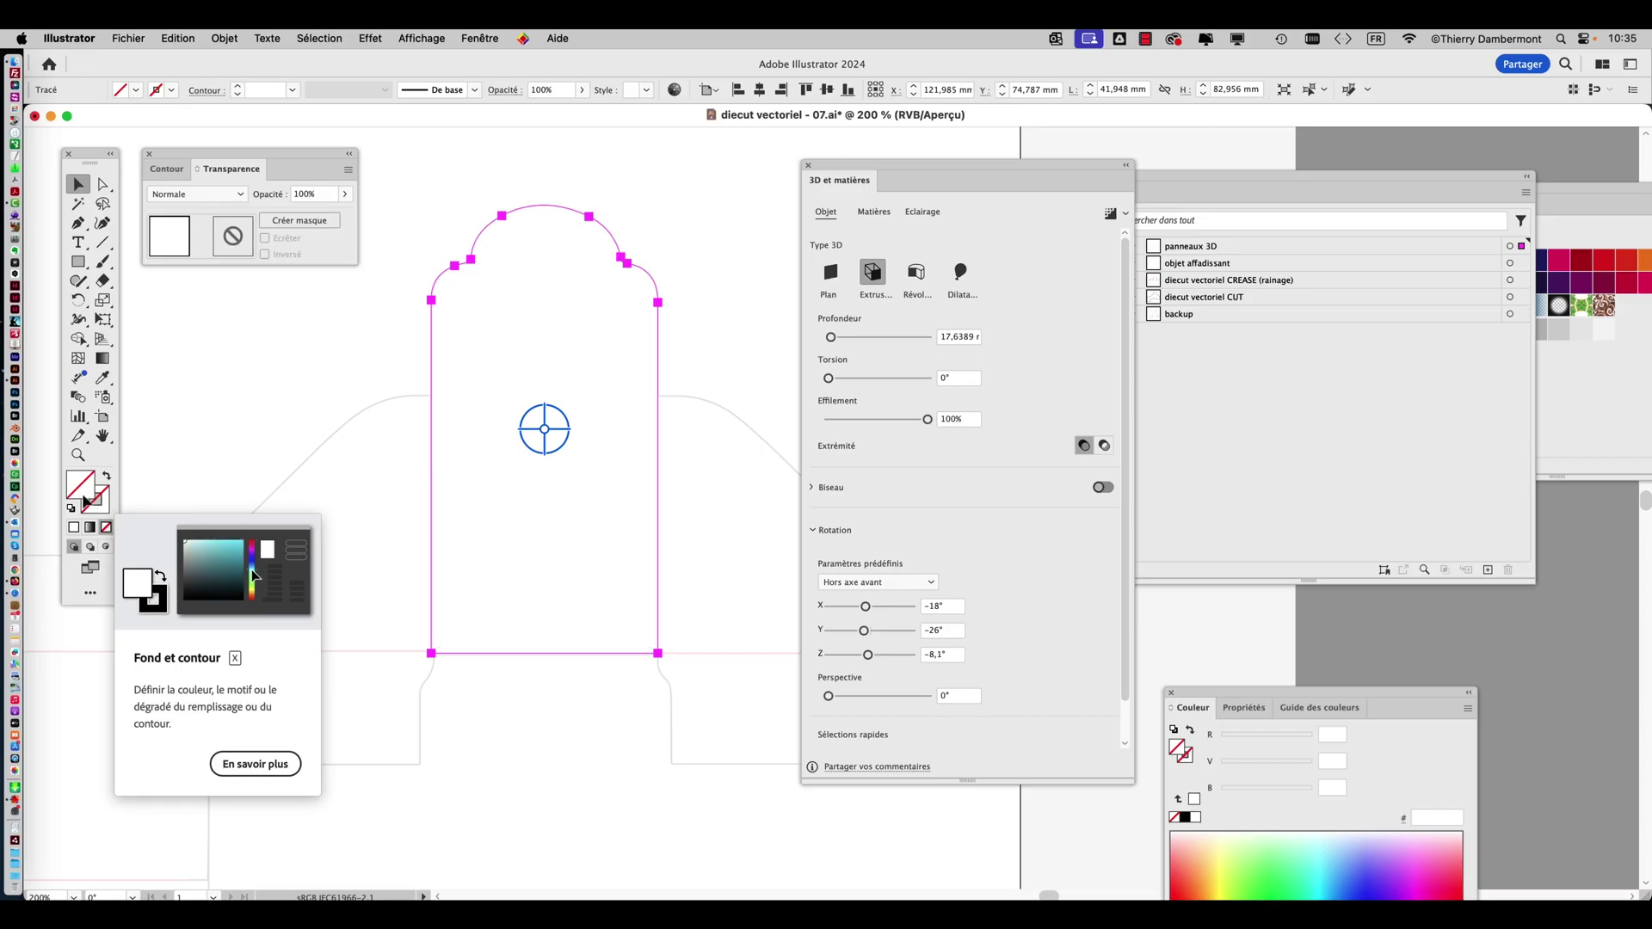
click(484, 38)
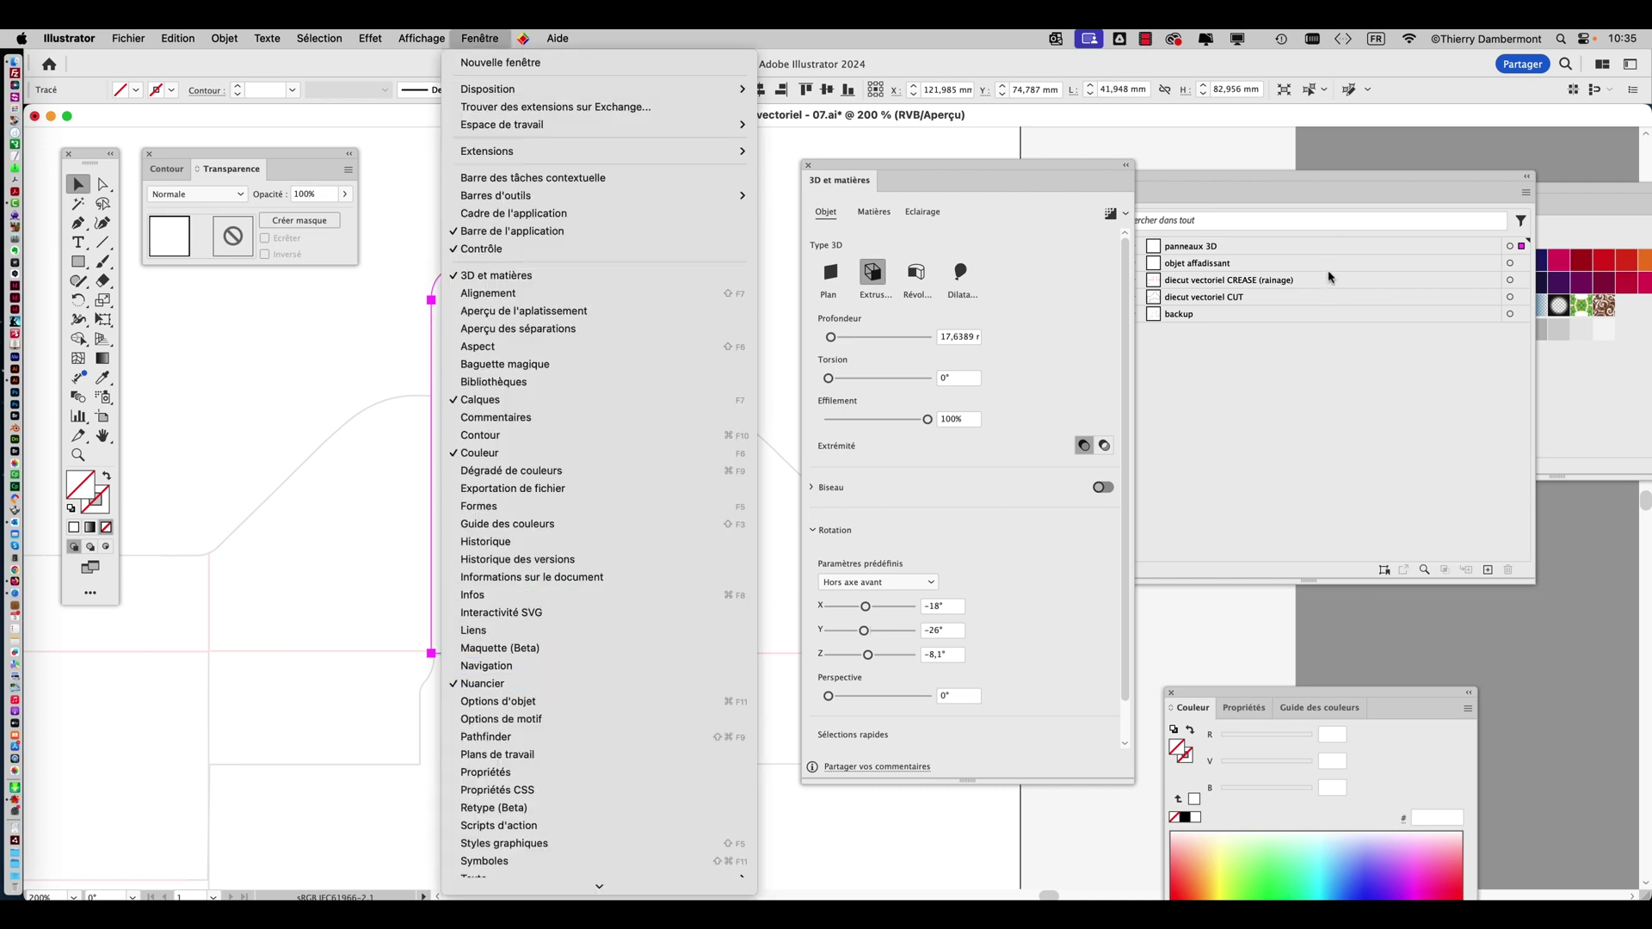
click(1576, 395)
drag(1513, 189, 987, 113)
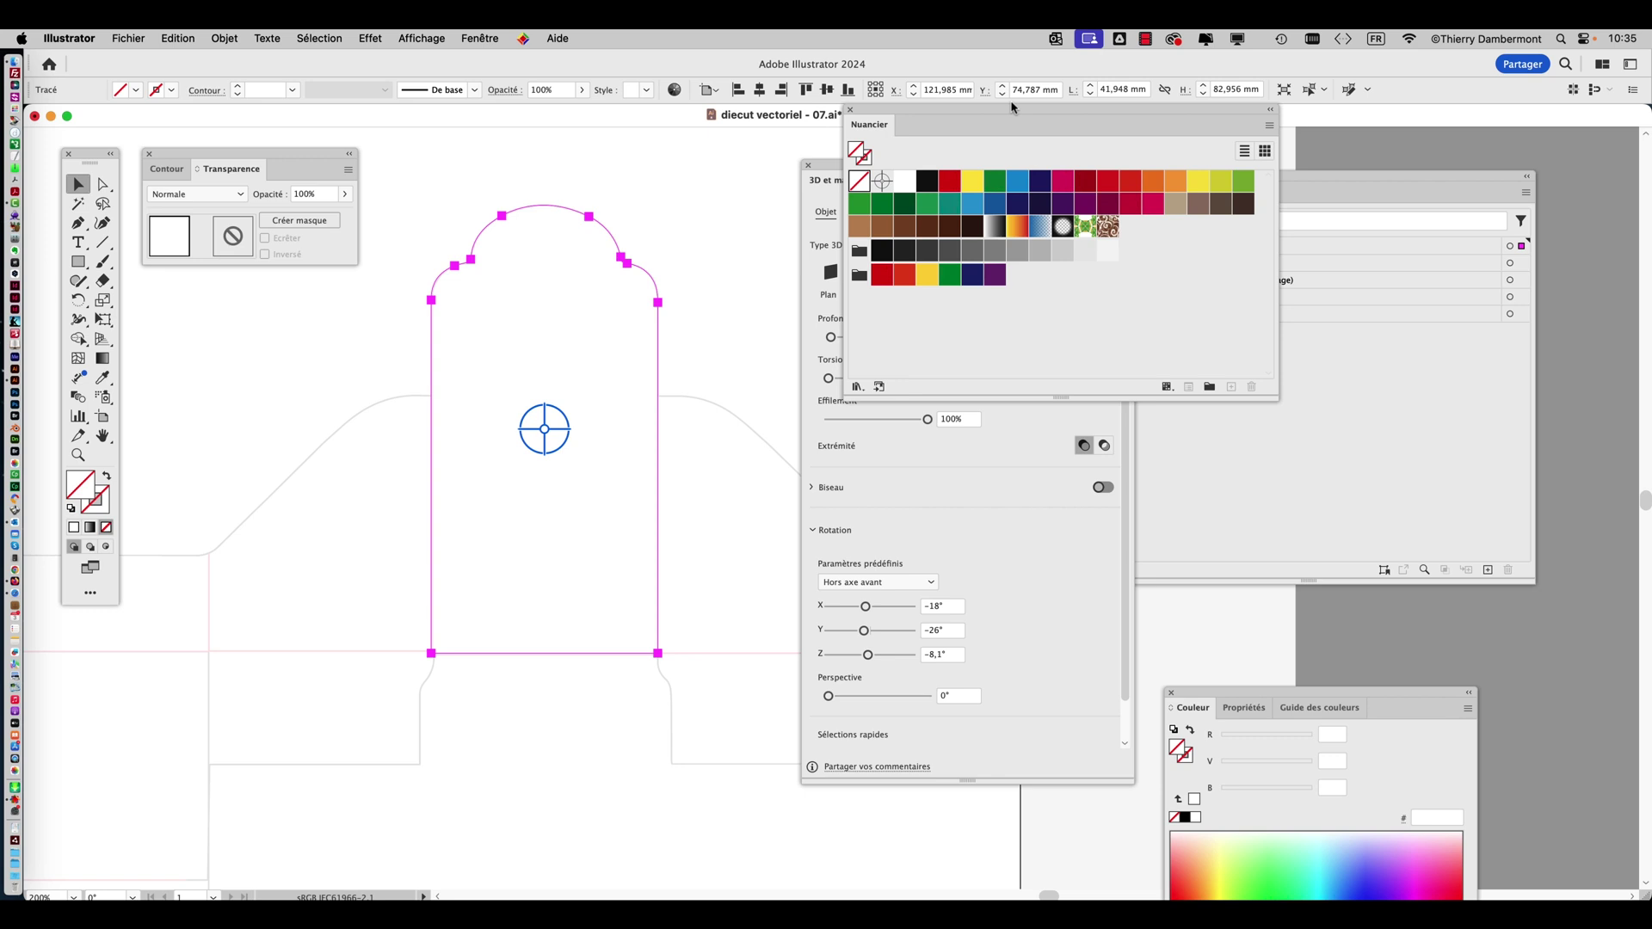
click(1087, 251)
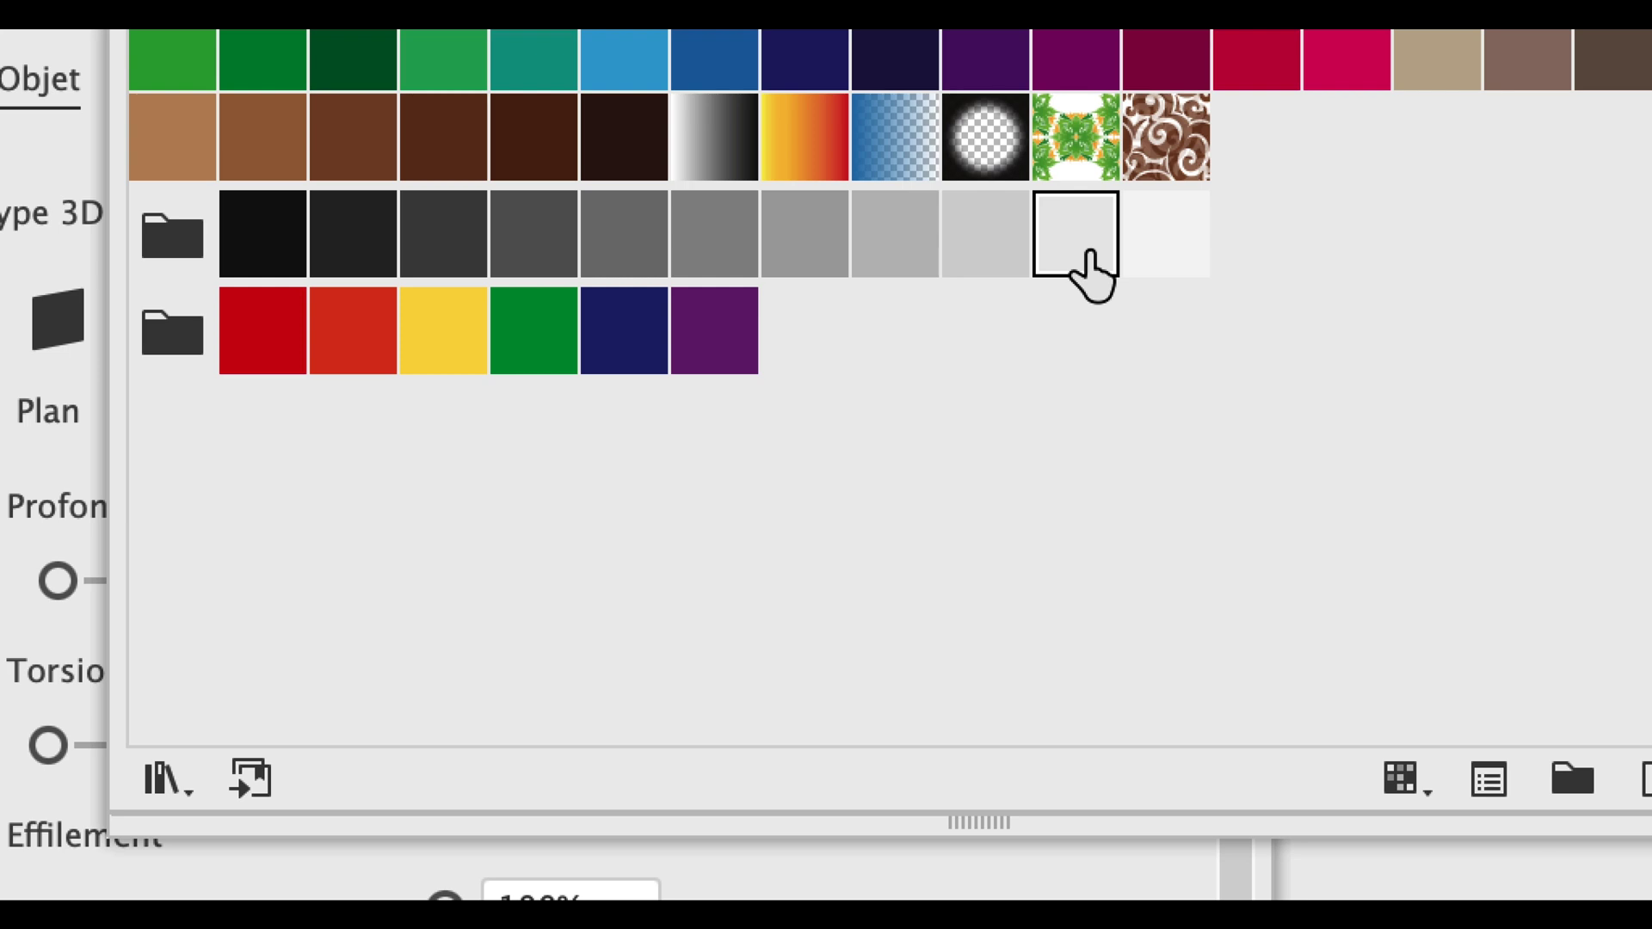
drag(1090, 253, 1095, 270)
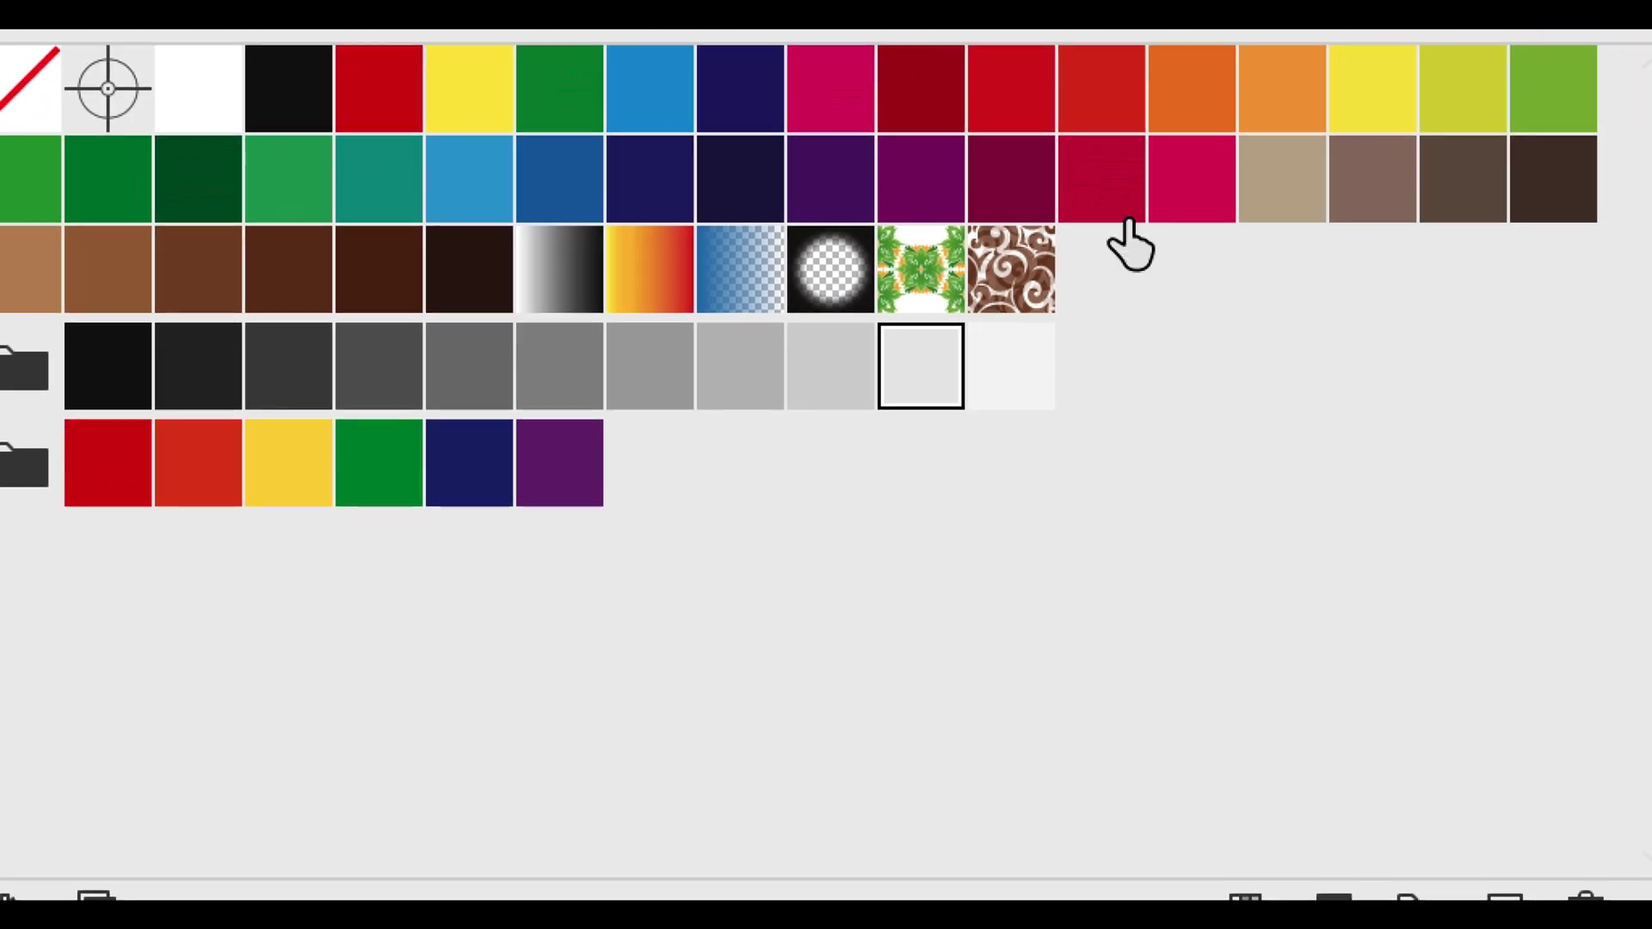
click(1424, 69)
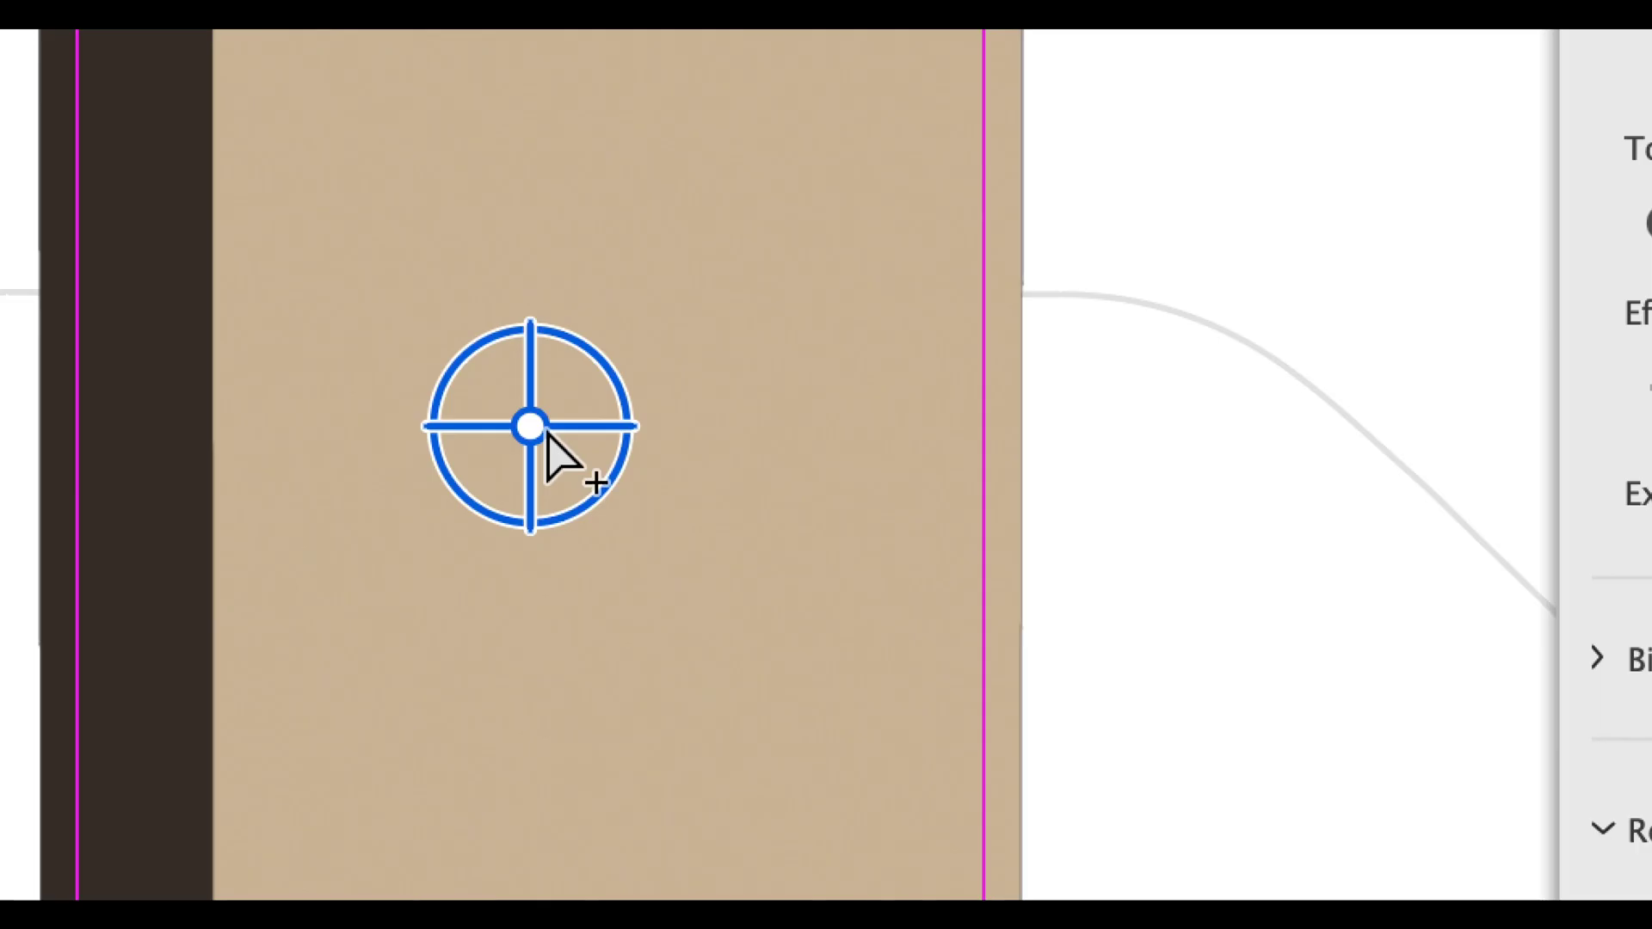
Rotate the extruded back panel freely in several directions to show its thickness.
drag(547, 431, 479, 531)
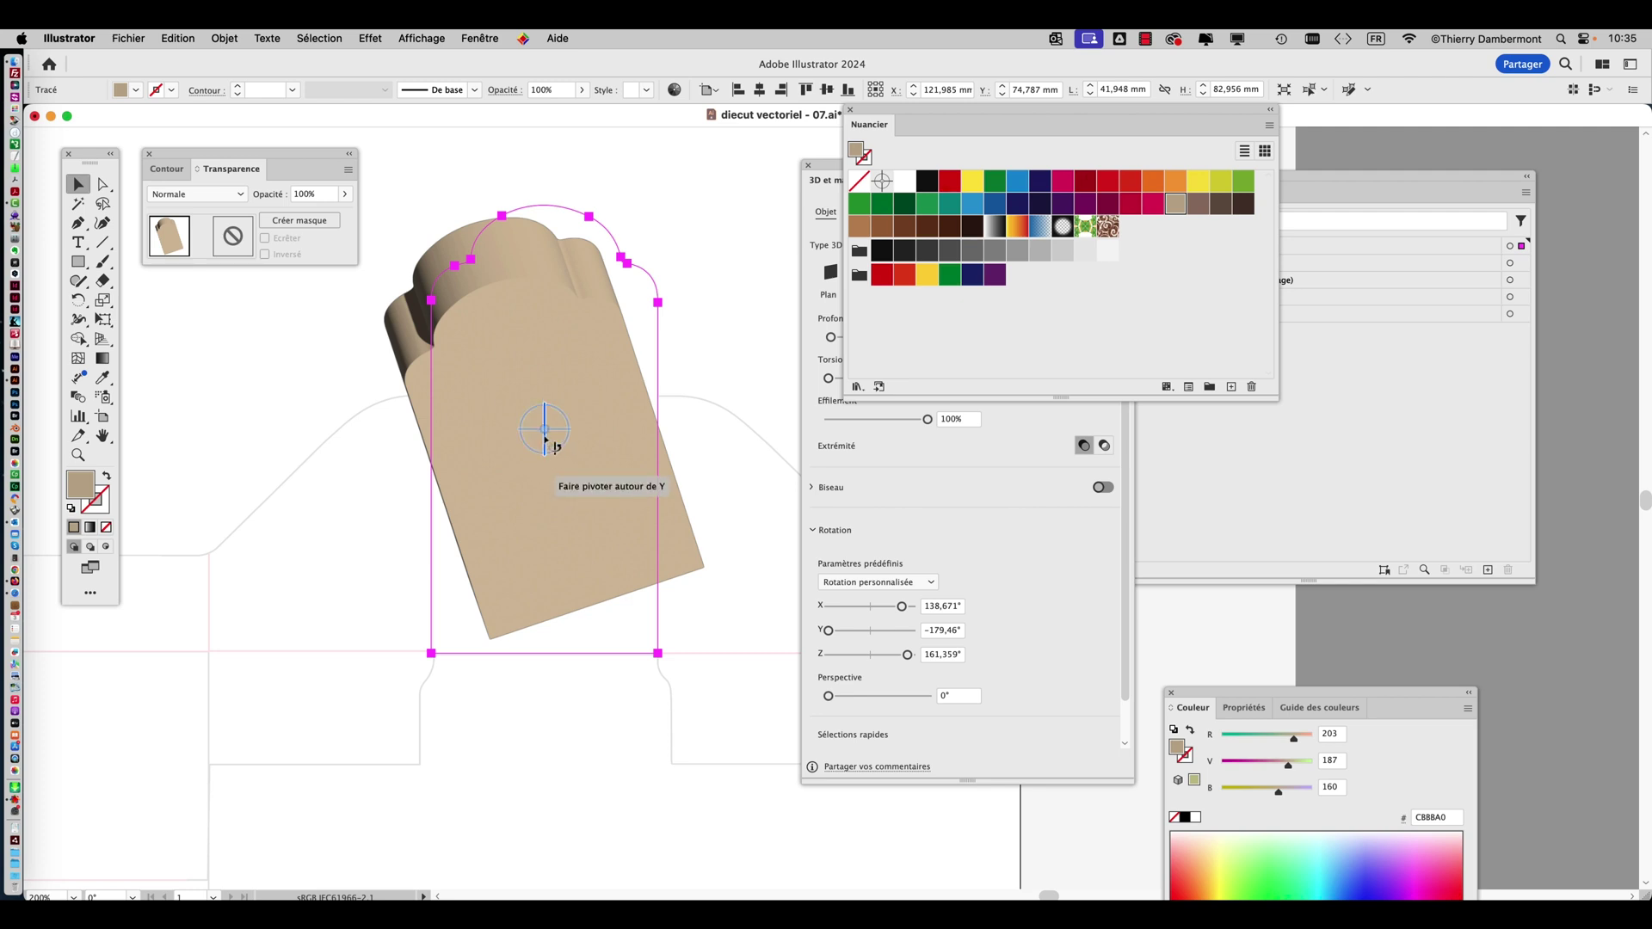
drag(561, 445, 627, 395)
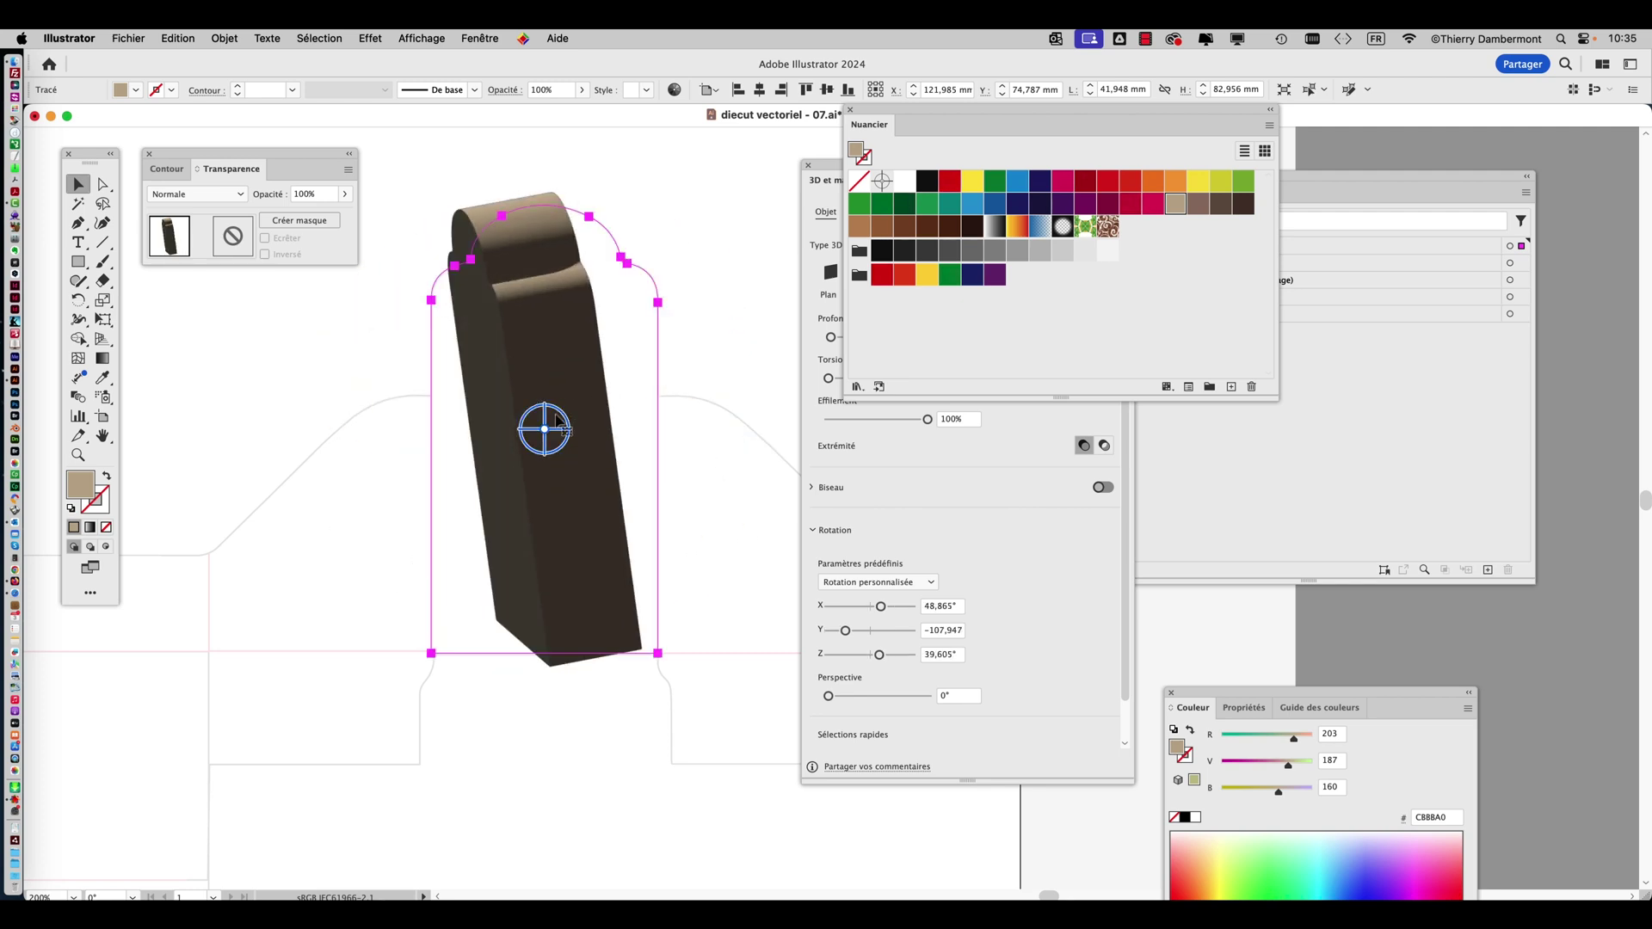
drag(545, 430, 609, 439)
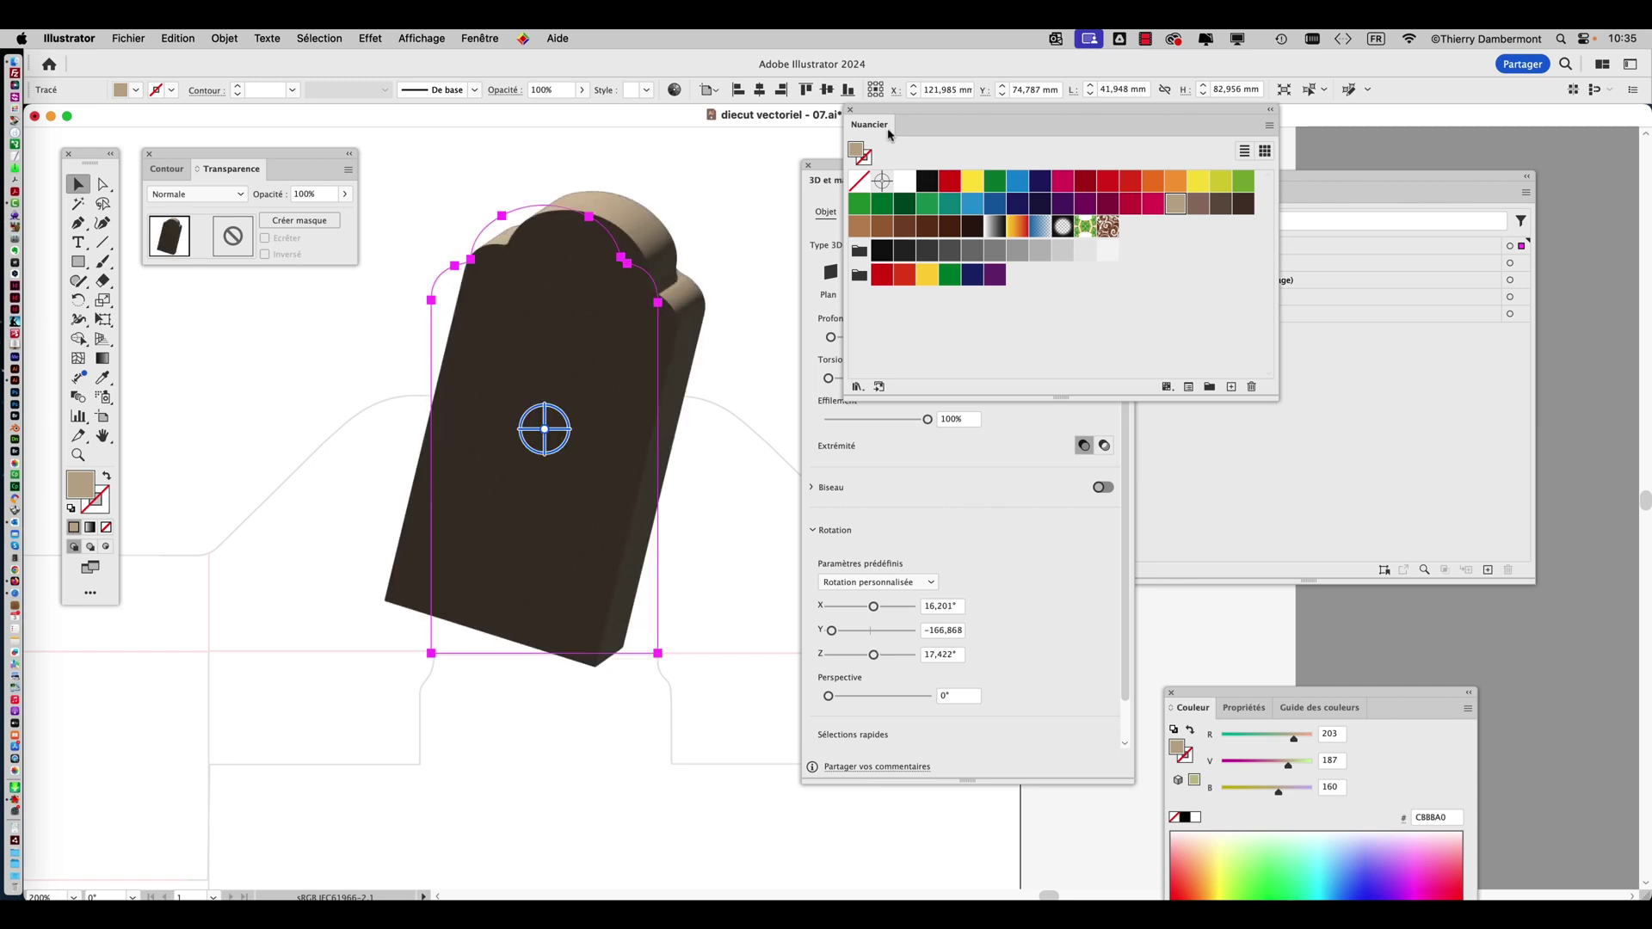
Move the Nuancier and 3D et matières panels aside and set the back panel's X, Y and Z rotations to 0°.
drag(889, 114, 1198, 116)
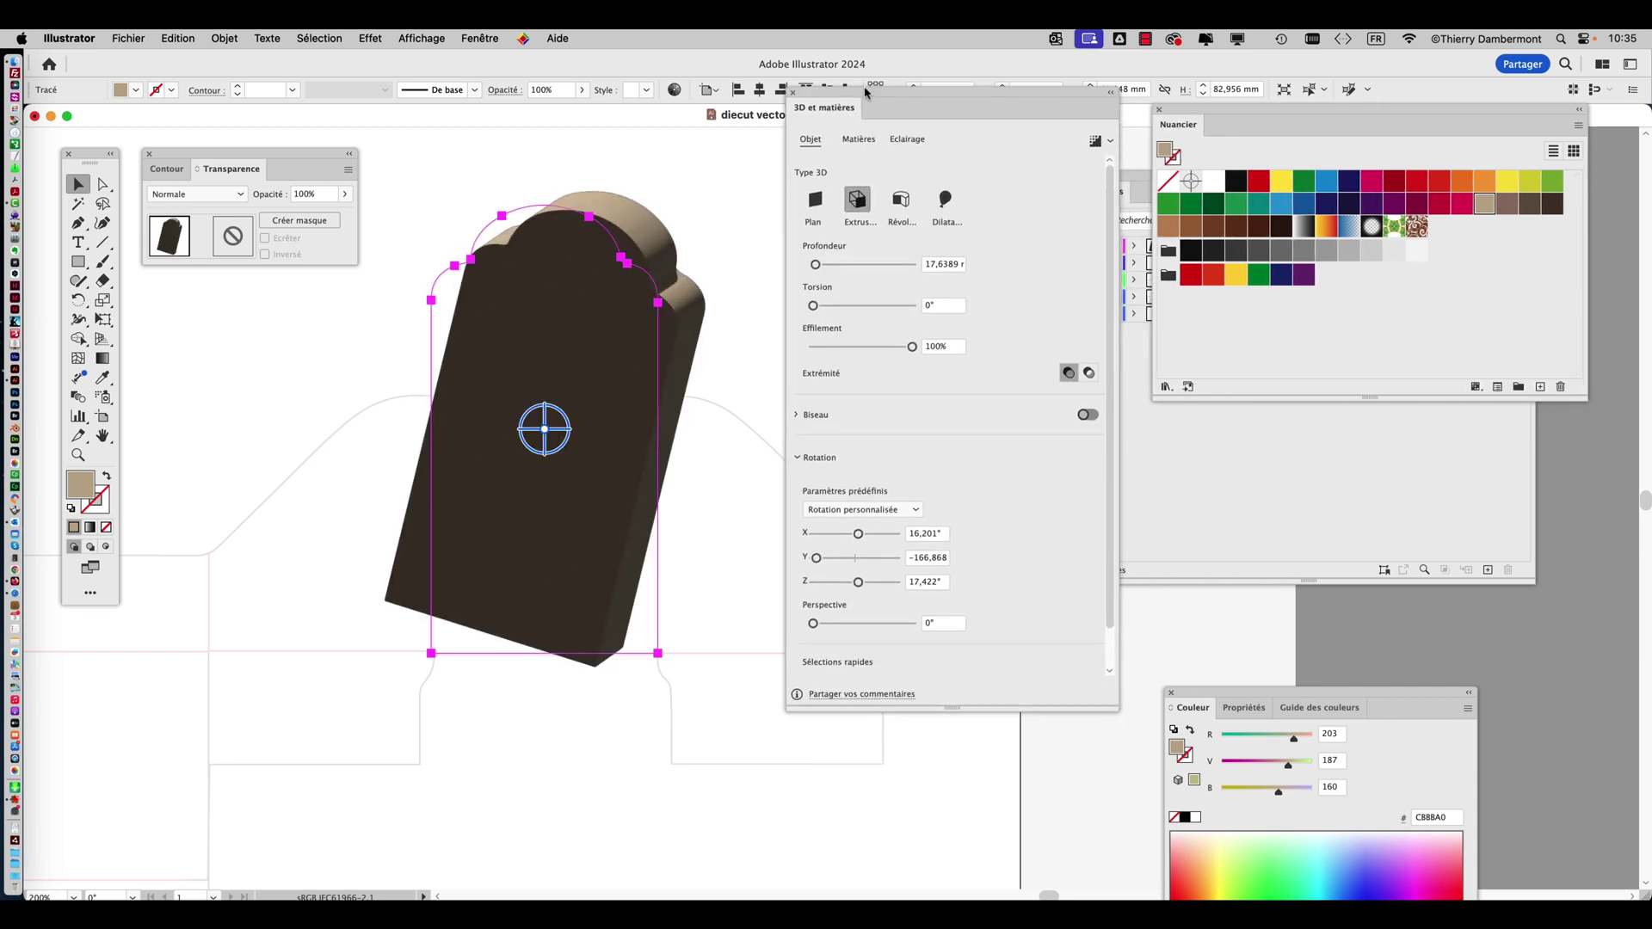
drag(881, 172, 864, 90)
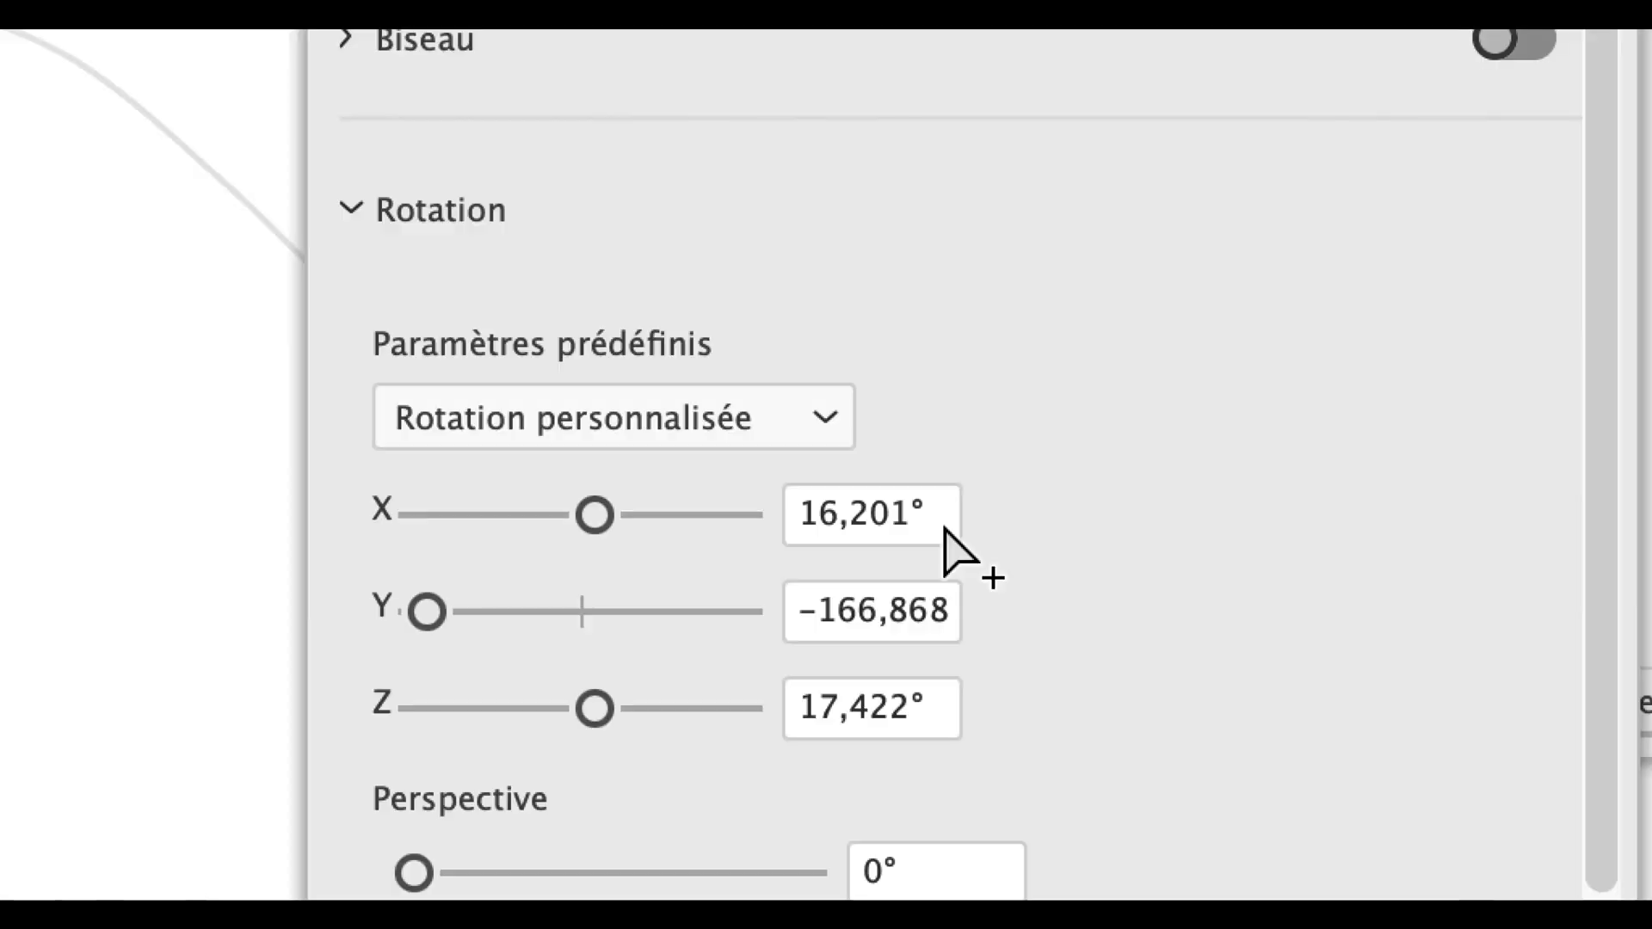
click(946, 527)
drag(947, 527, 751, 522)
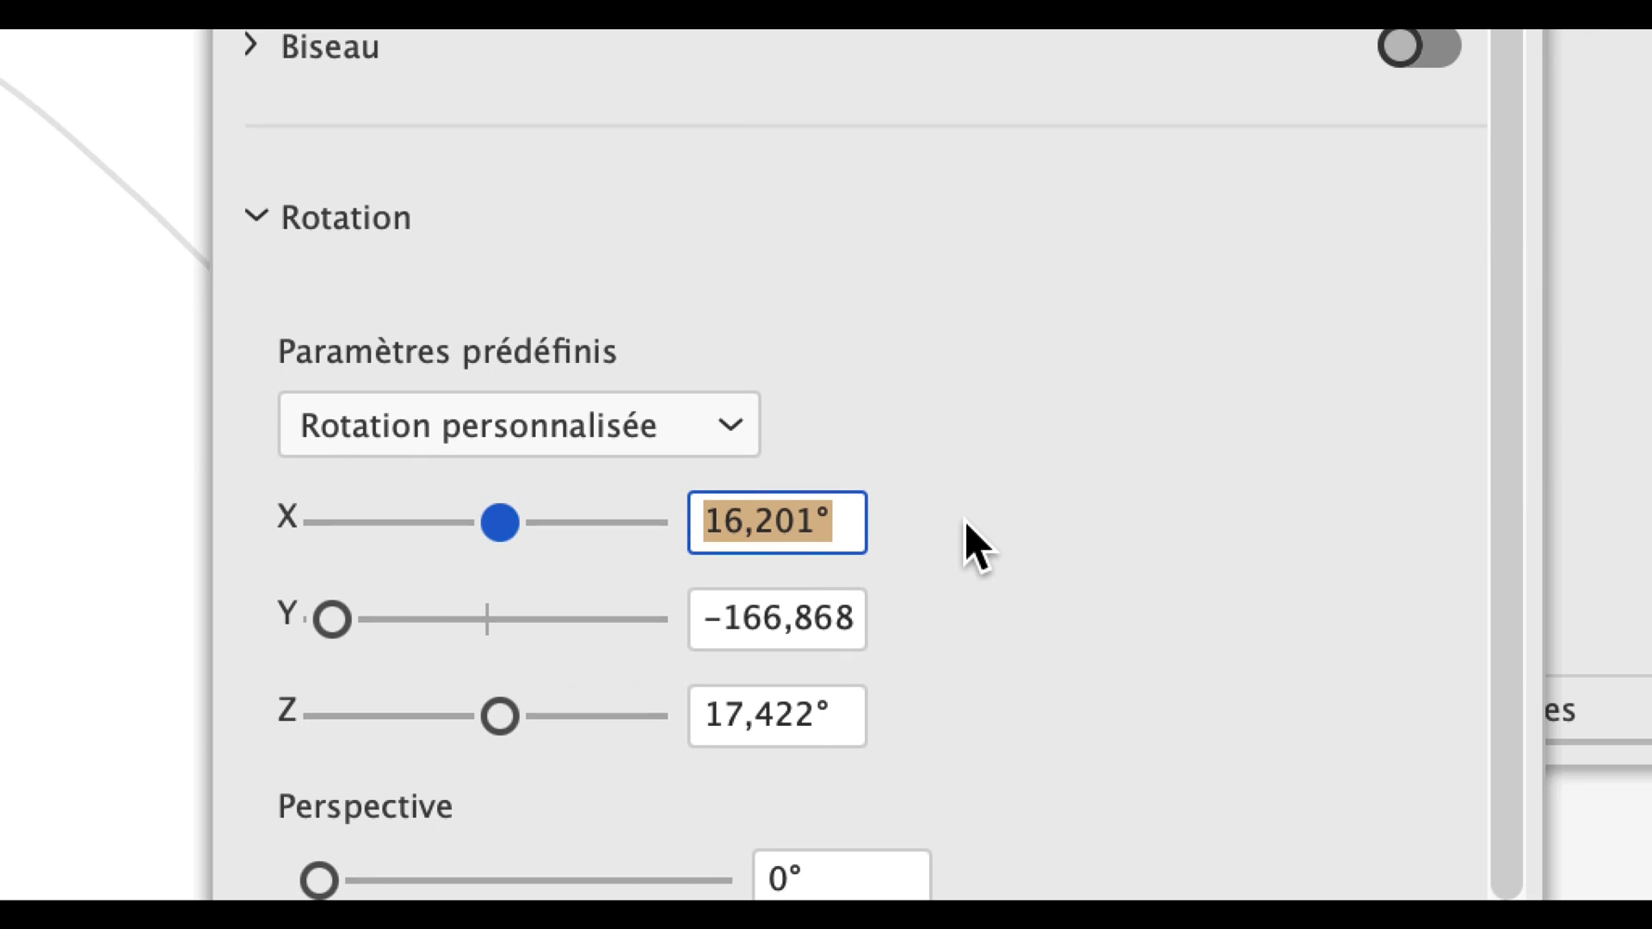
text(0)
key(Tab)
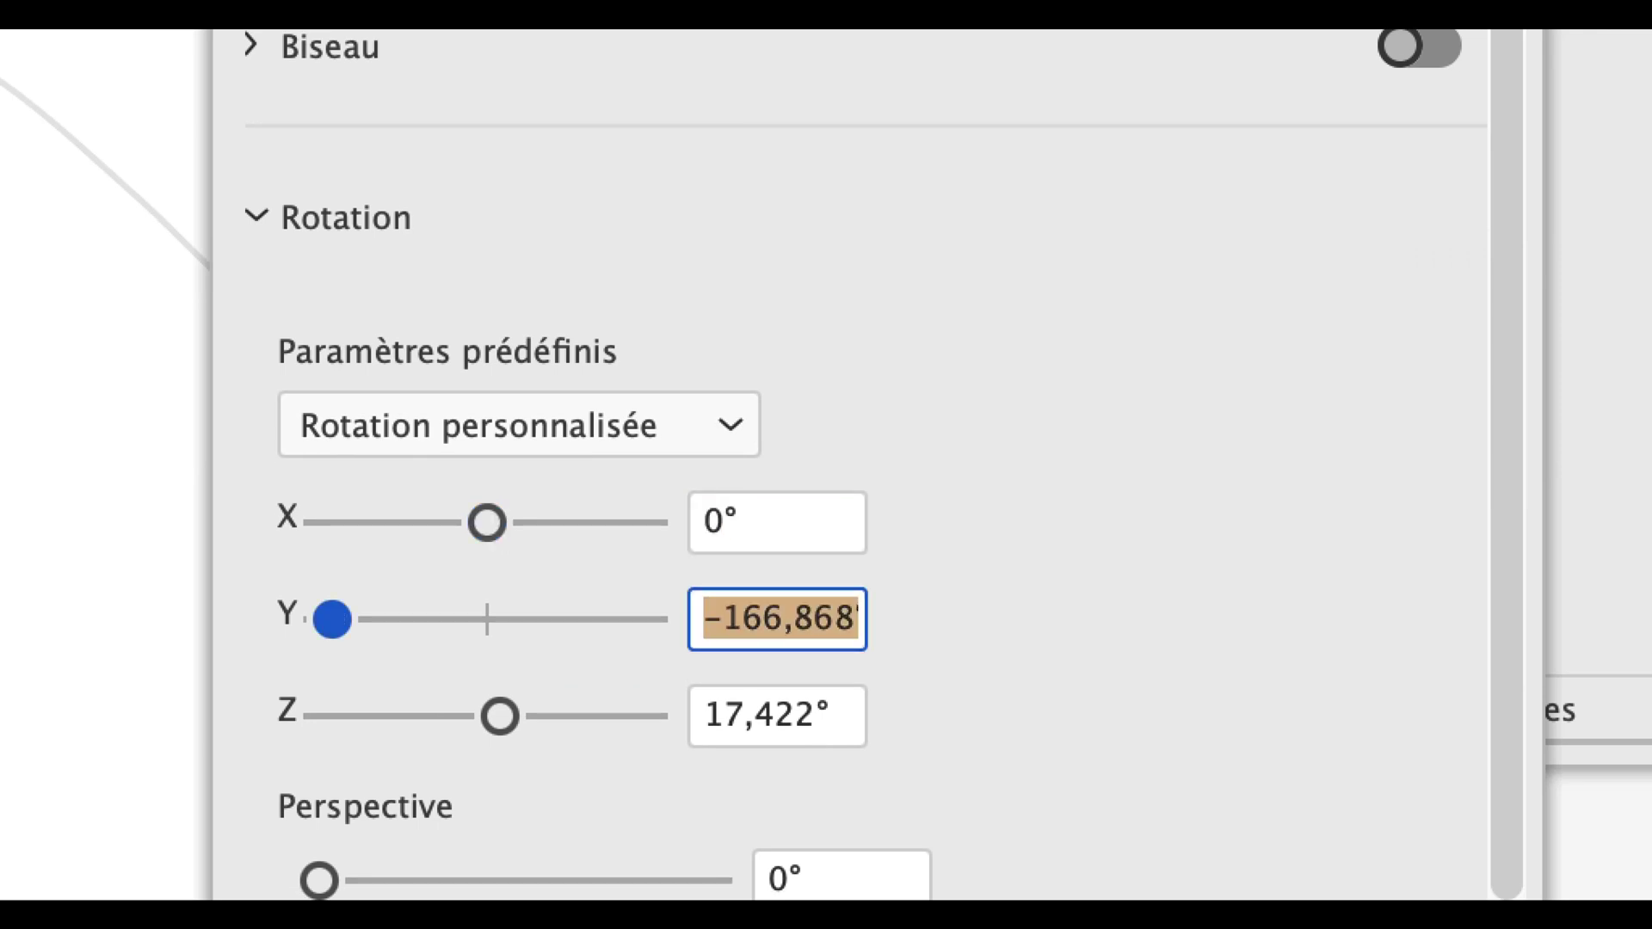
text(0)
key(Tab)
text(0)
key(Tab)
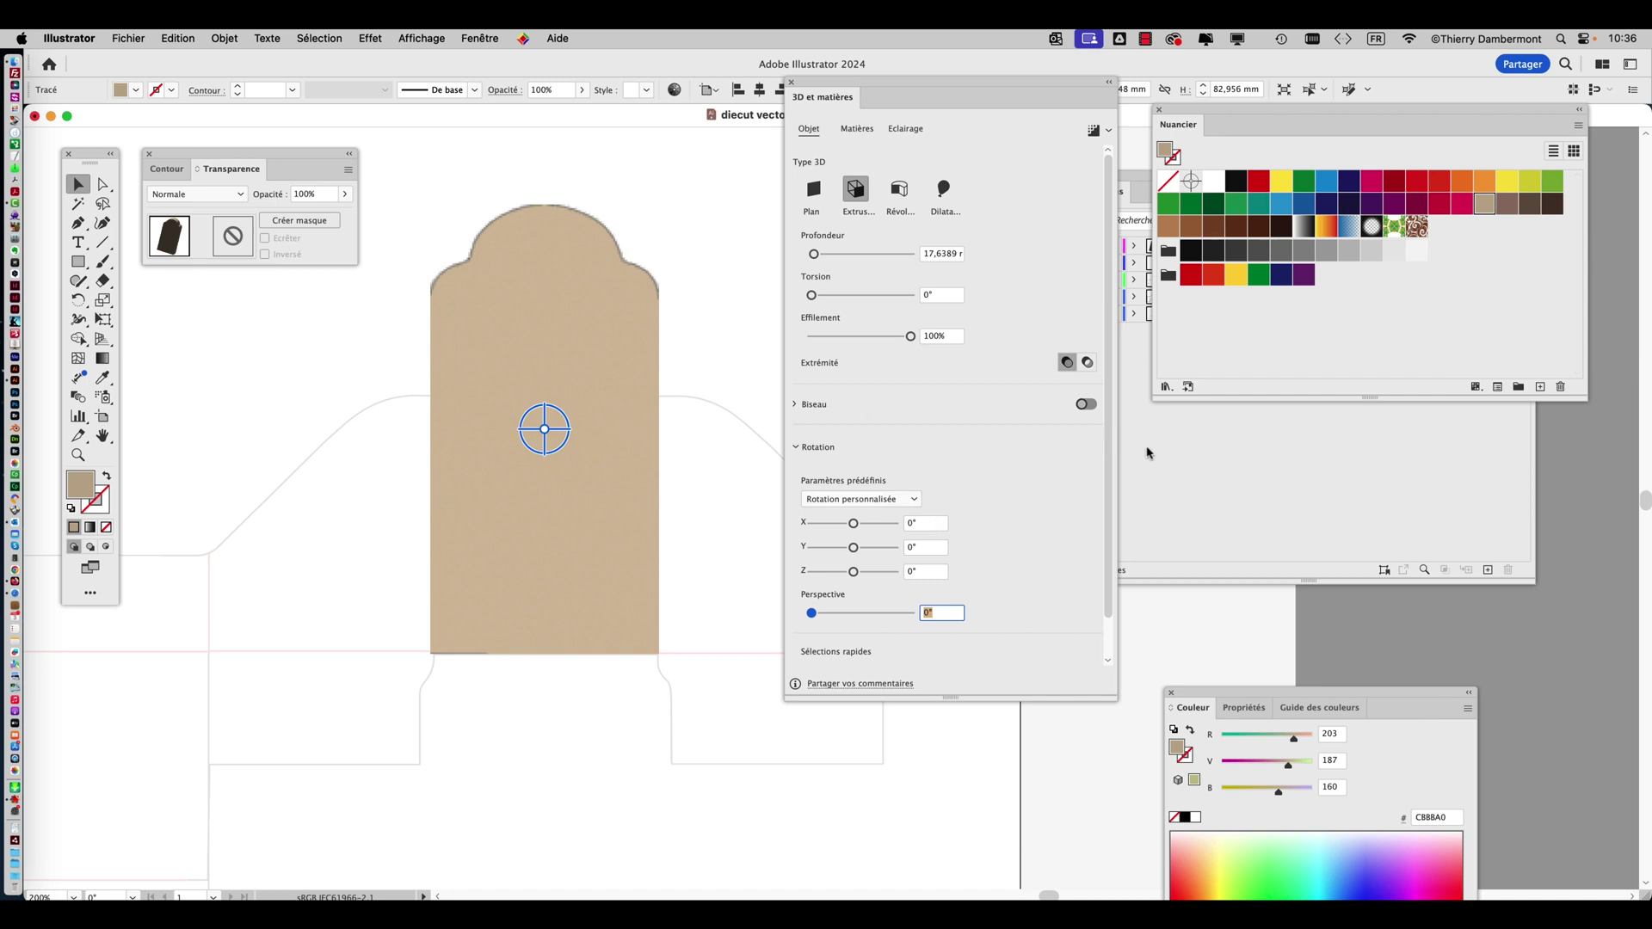
Clear the 3D et matières panel from the artwork and open the Aspect panel beside the back panel.
drag(977, 97, 220, 672)
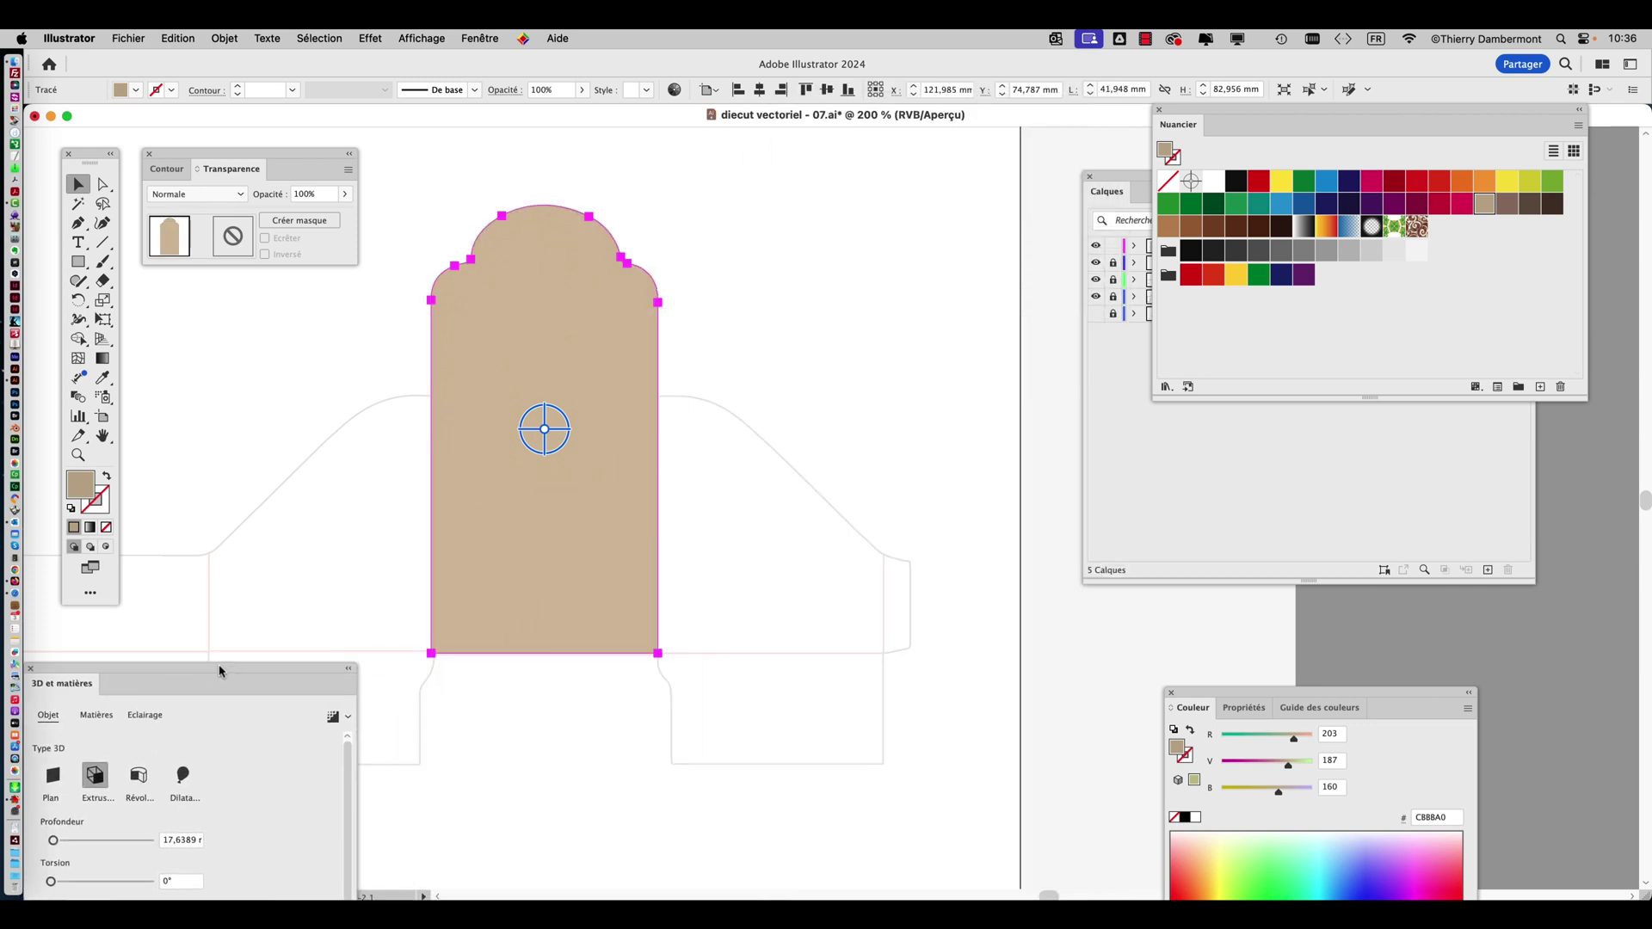
click(480, 39)
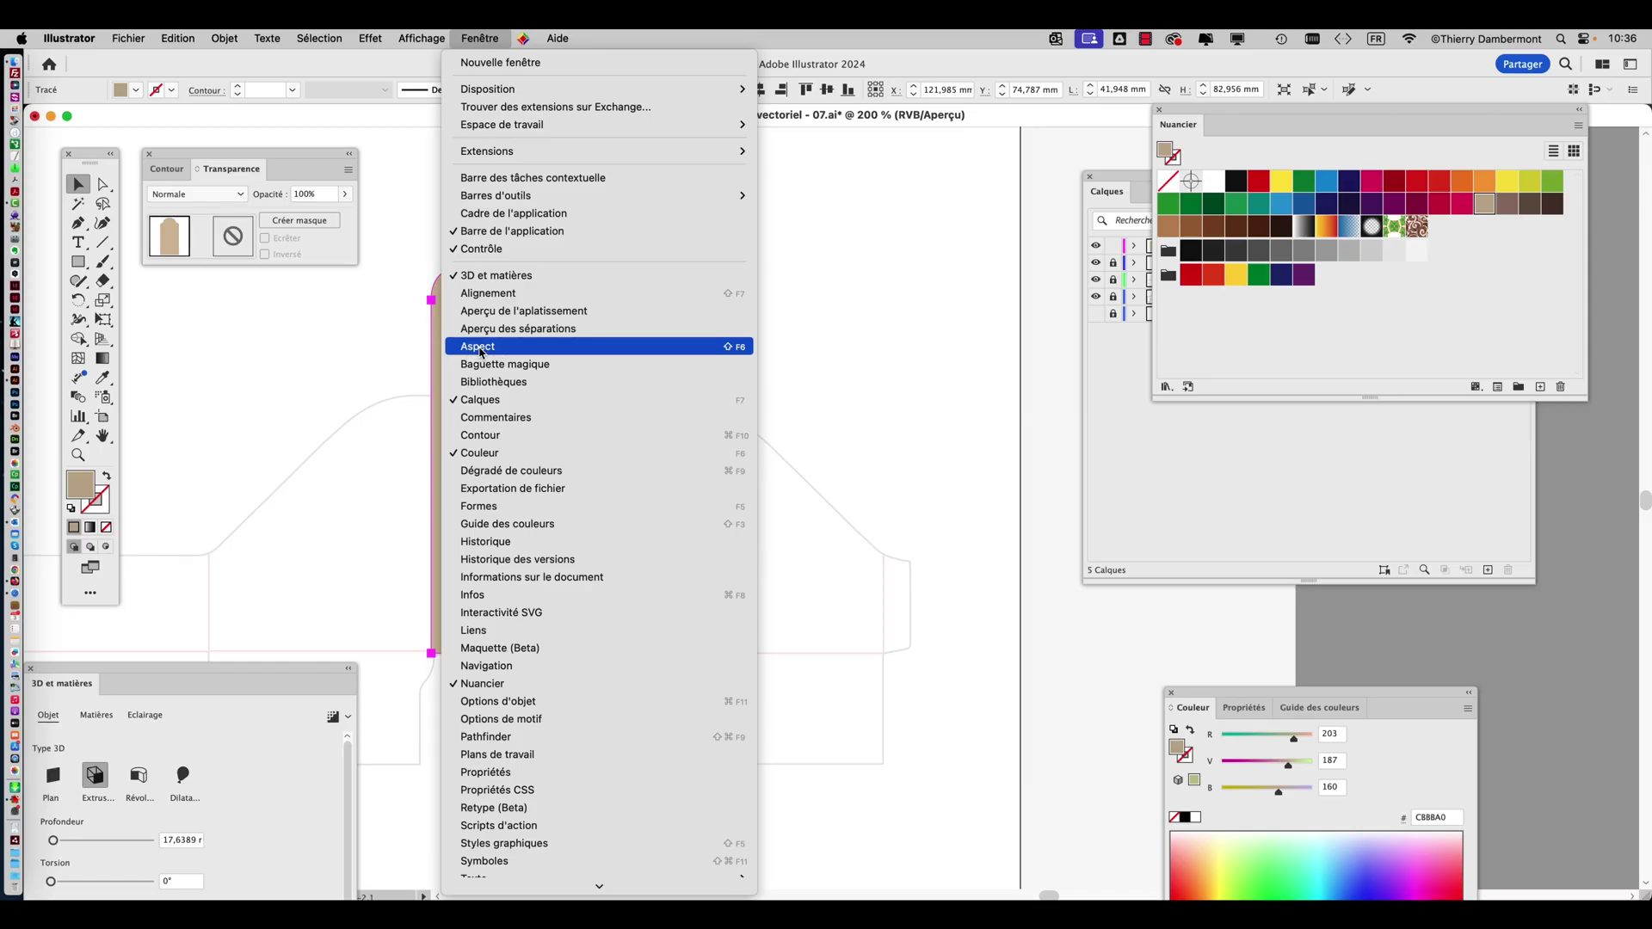
click(481, 348)
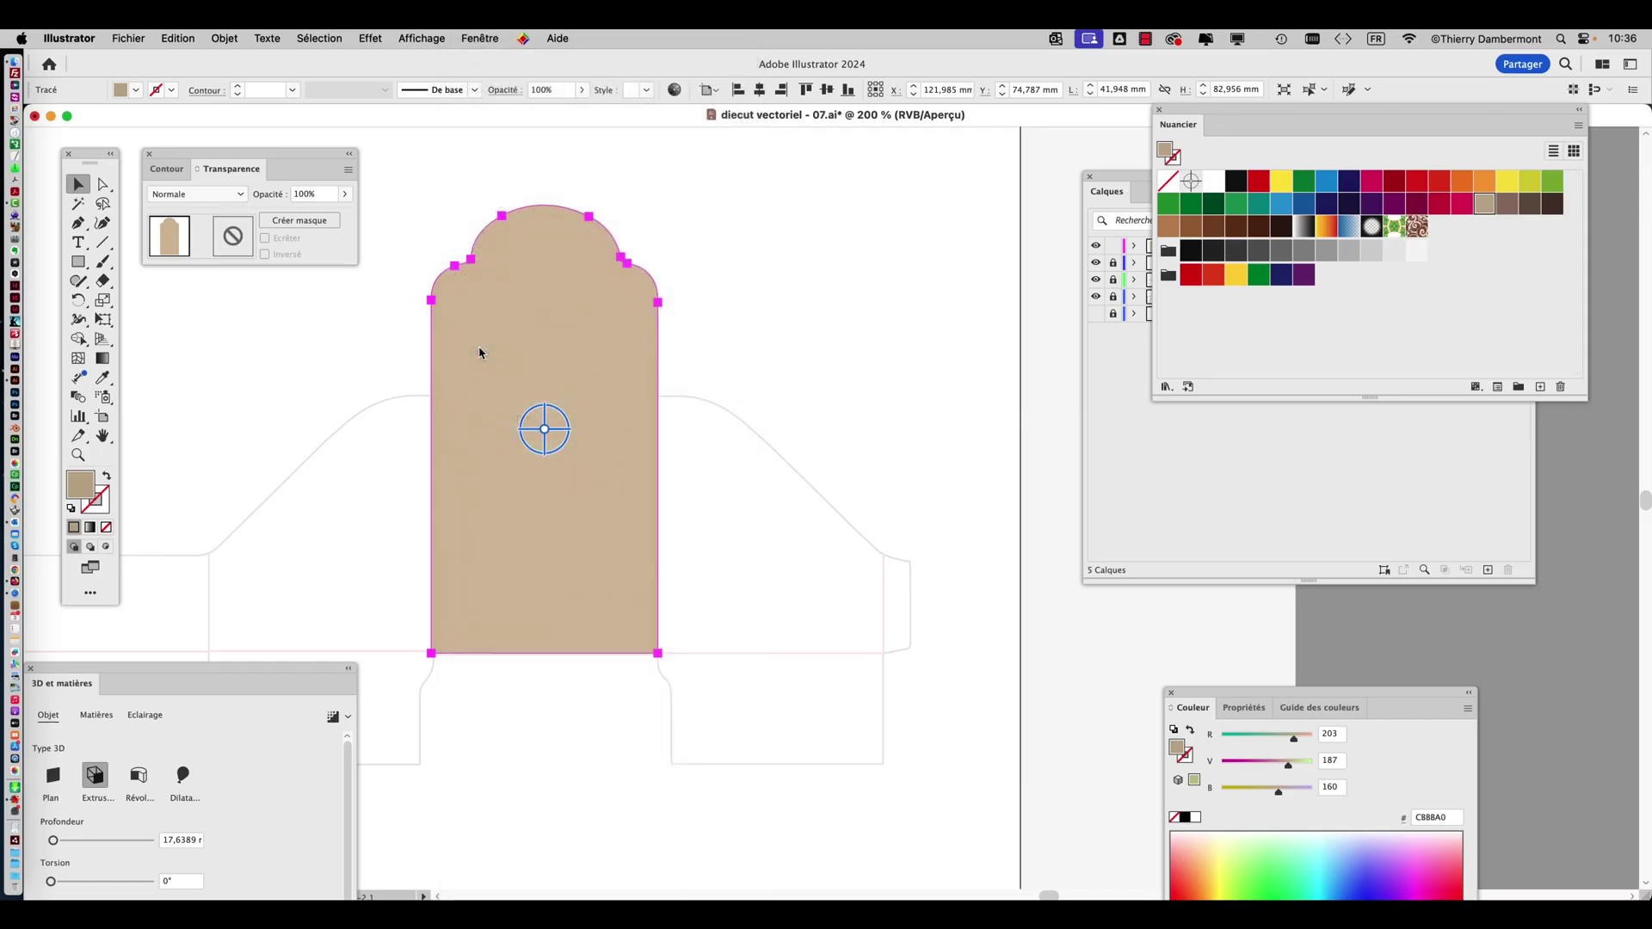
drag(665, 154, 970, 210)
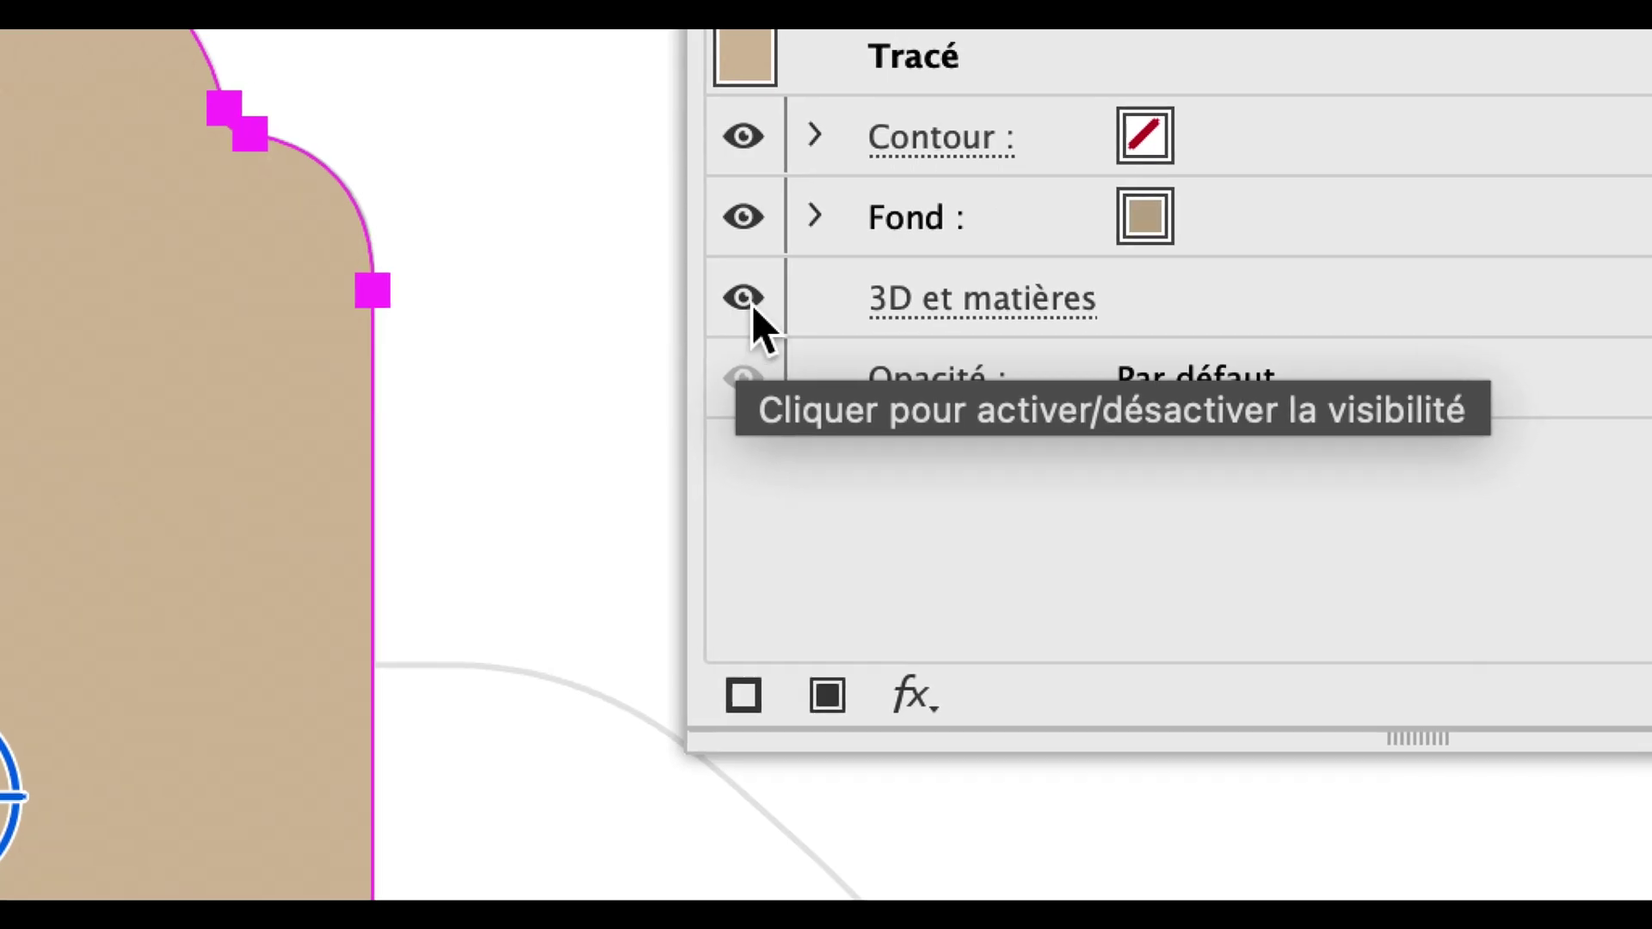
Switch the 3D et matières effect off and on, and rotate the back panel freely to about X 151°, Y -116°, Z -180°.
click(752, 305)
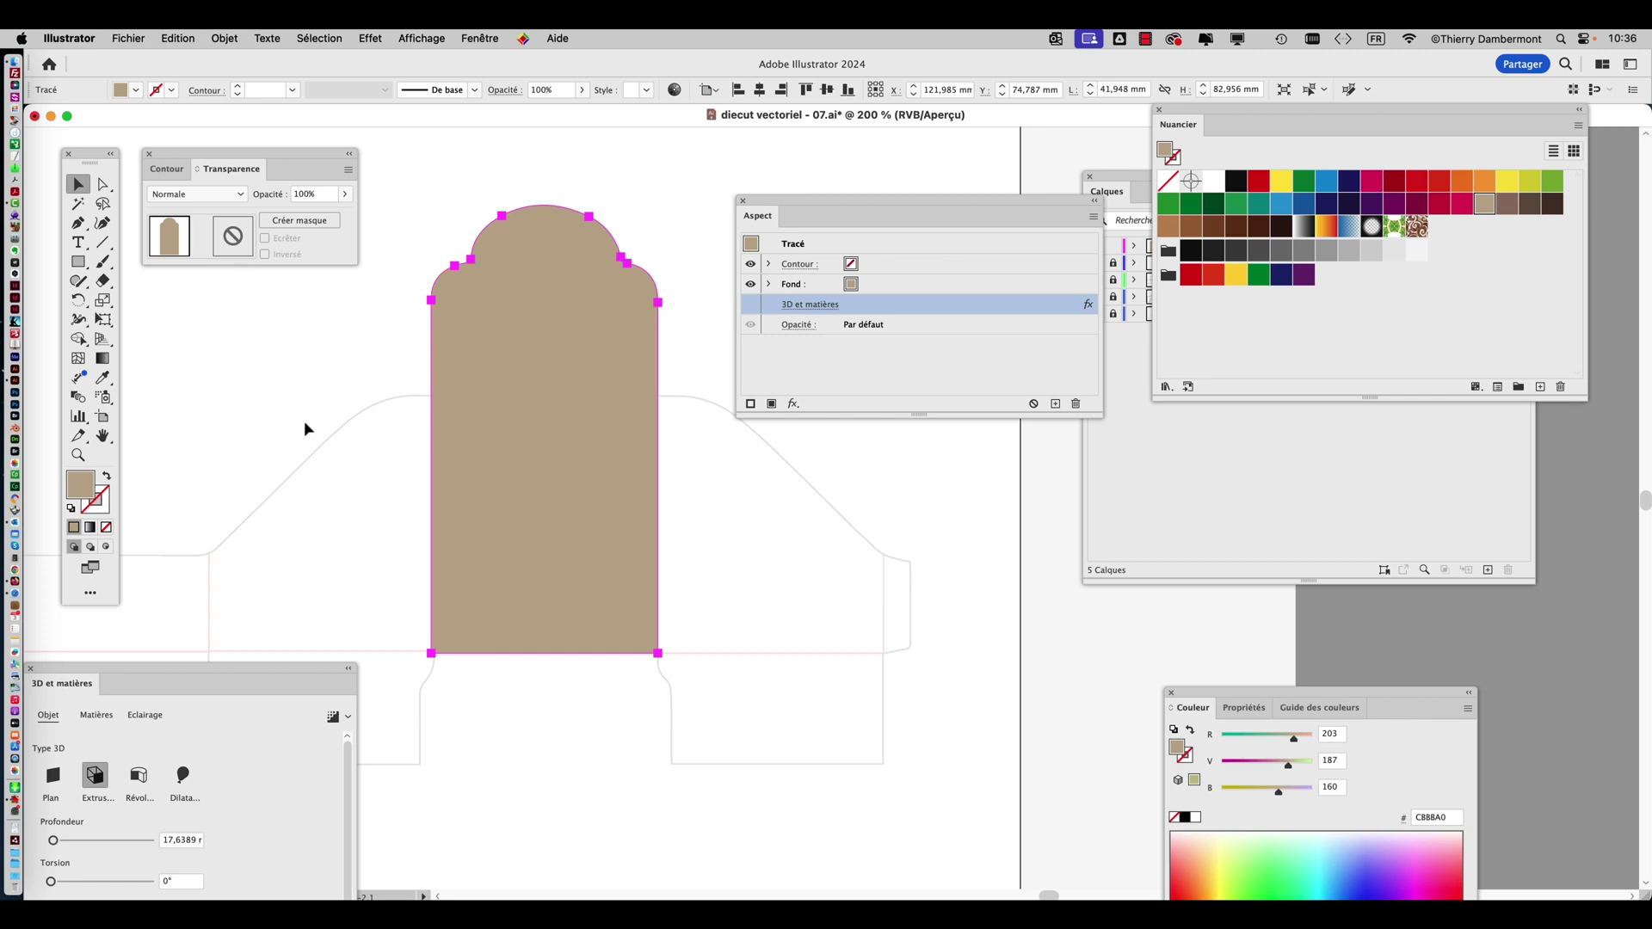
click(750, 305)
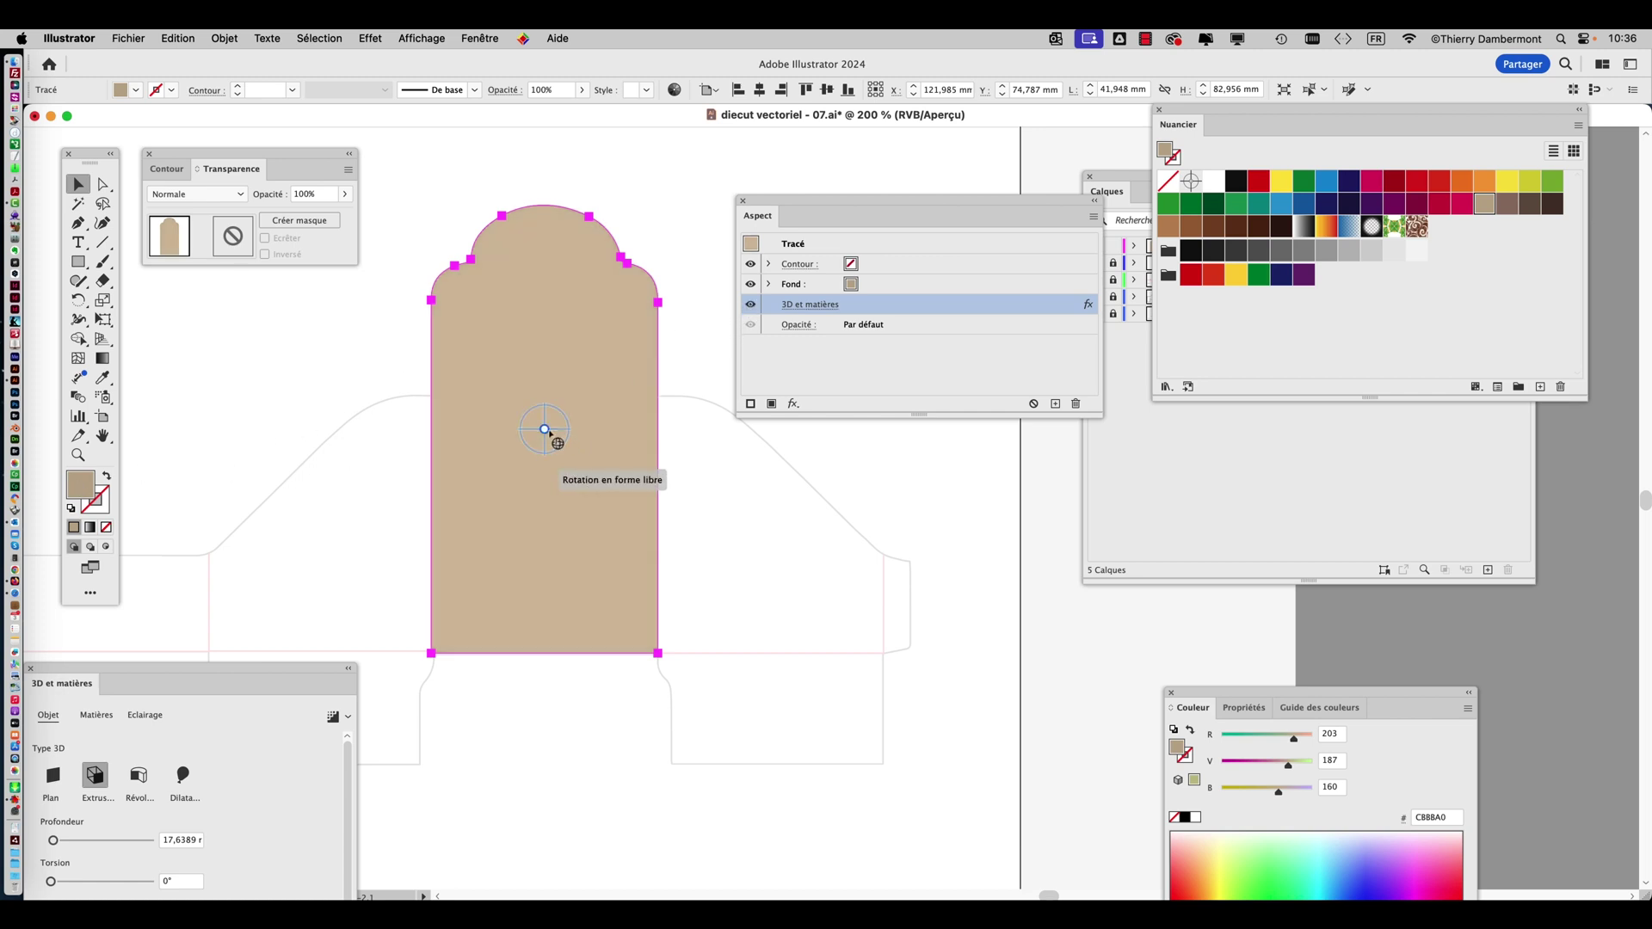
click(750, 305)
click(751, 305)
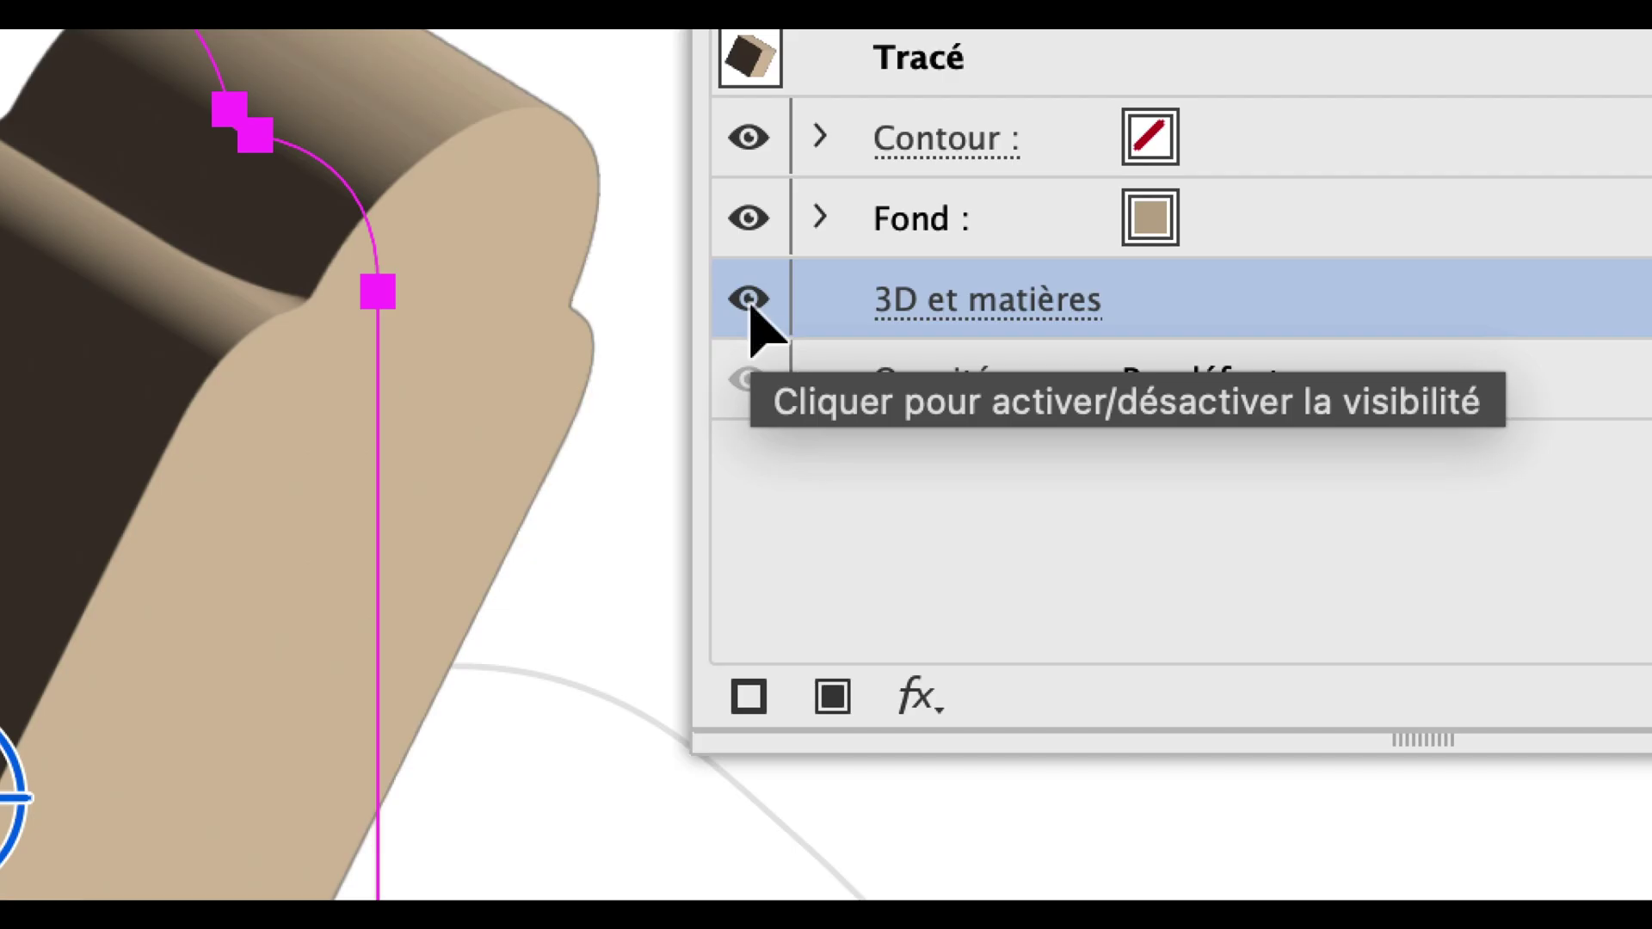
Toggle the 3D et matières effect's visibility repeatedly to compare the flat path with its rotated extrusion.
click(750, 303)
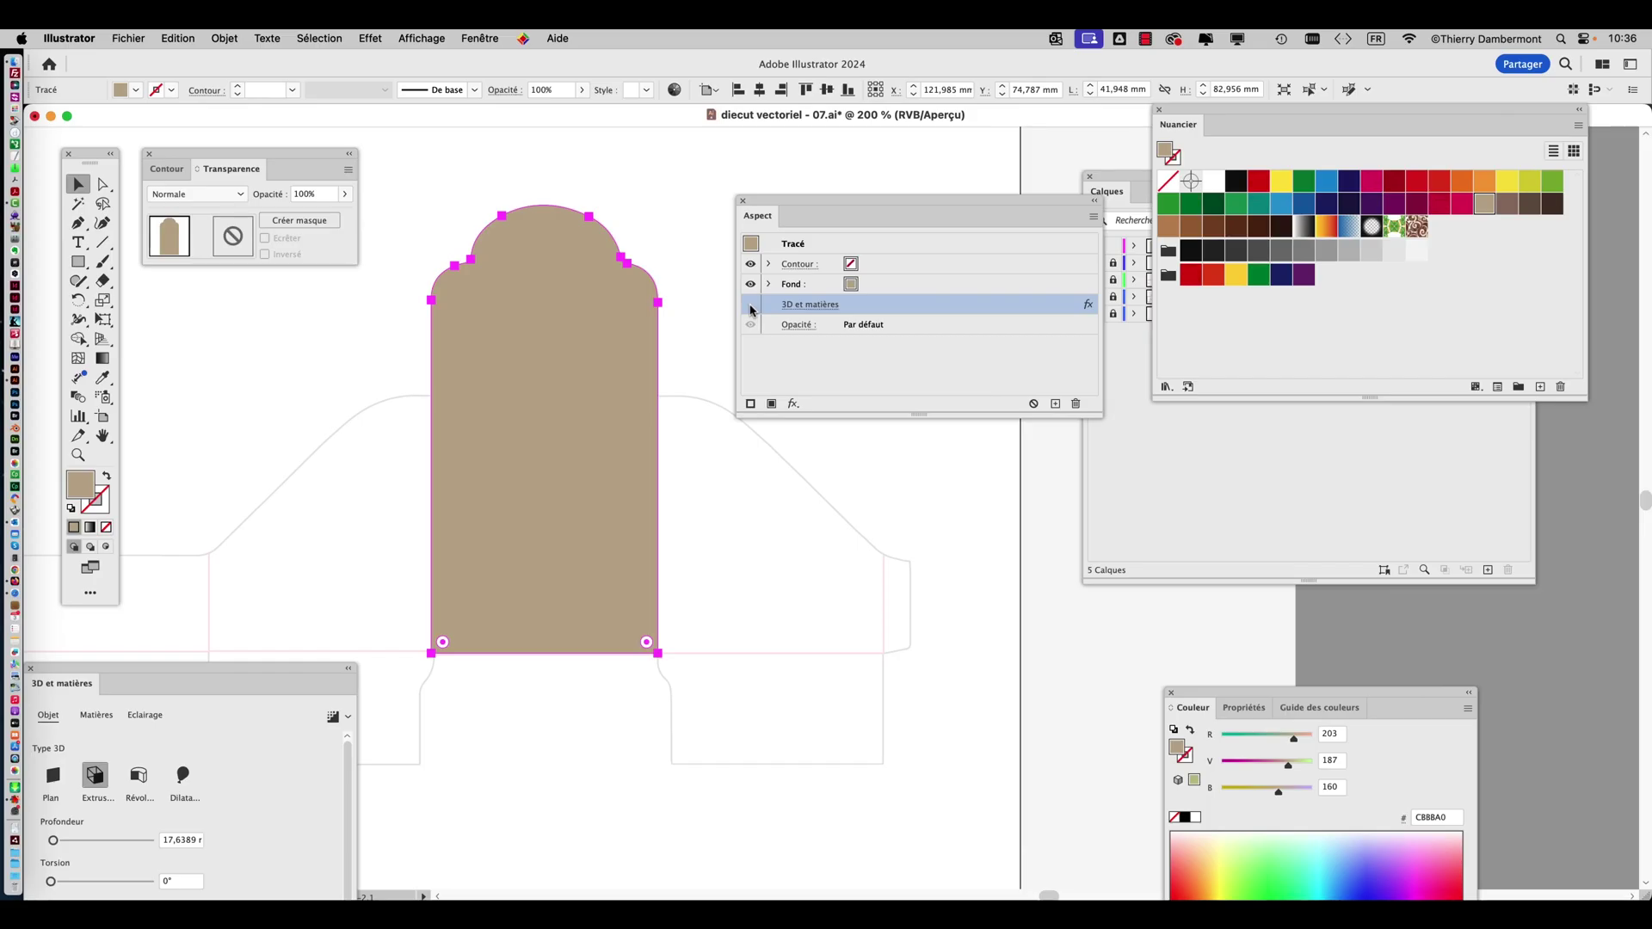
click(750, 303)
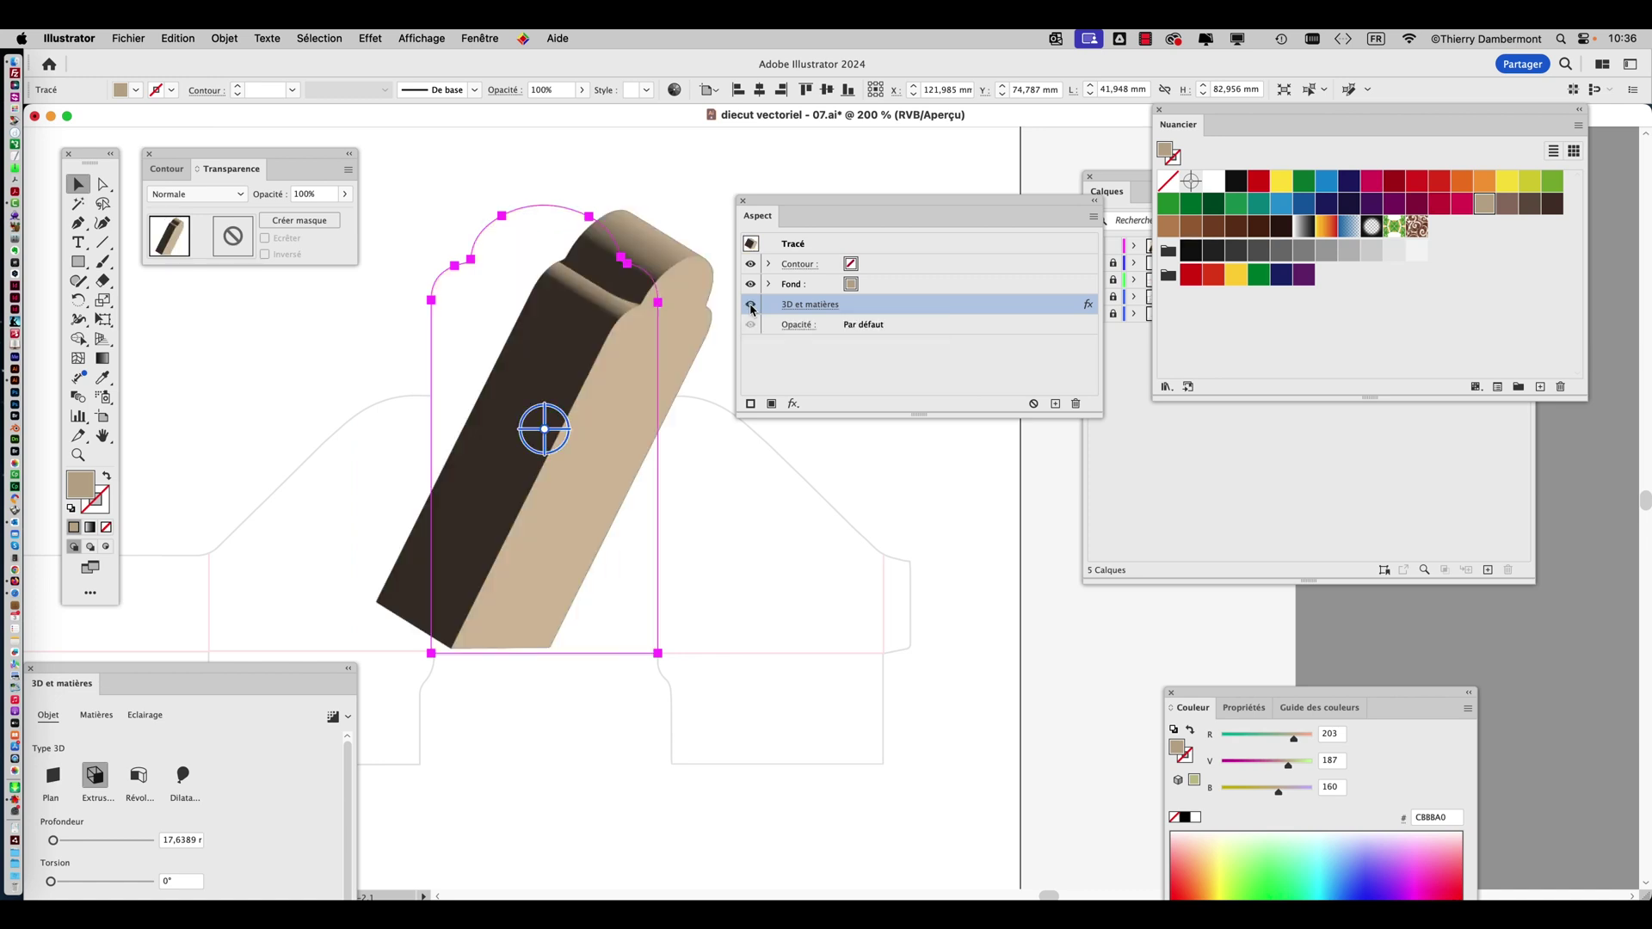
click(750, 306)
click(750, 305)
click(750, 306)
click(751, 306)
click(751, 305)
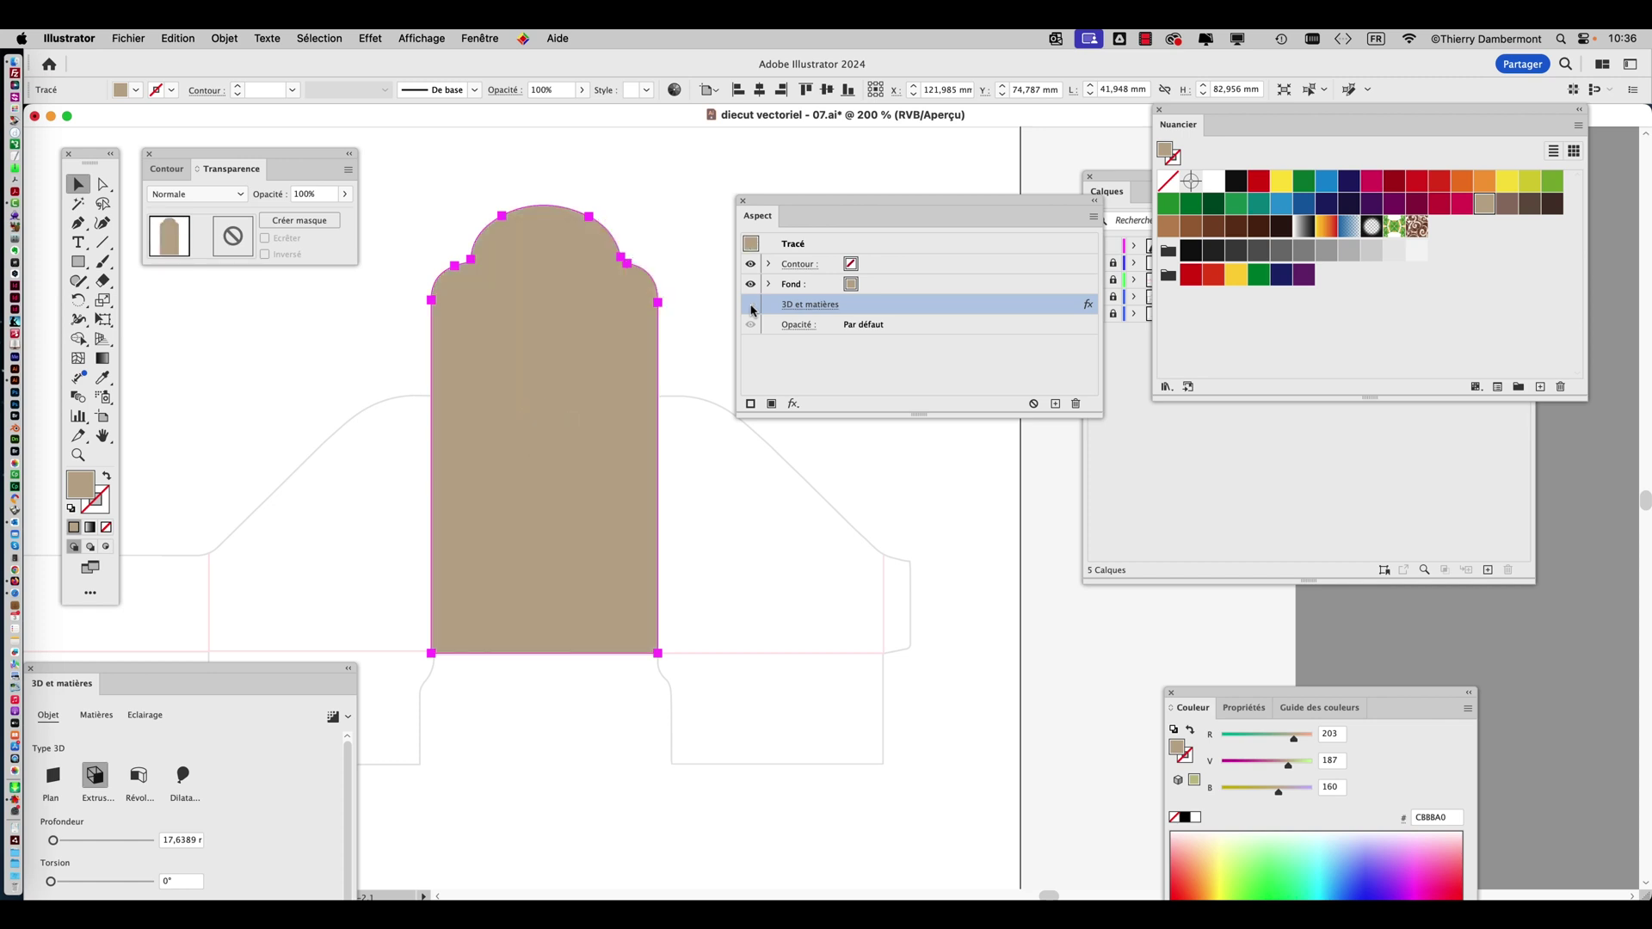
click(750, 305)
click(751, 306)
click(750, 306)
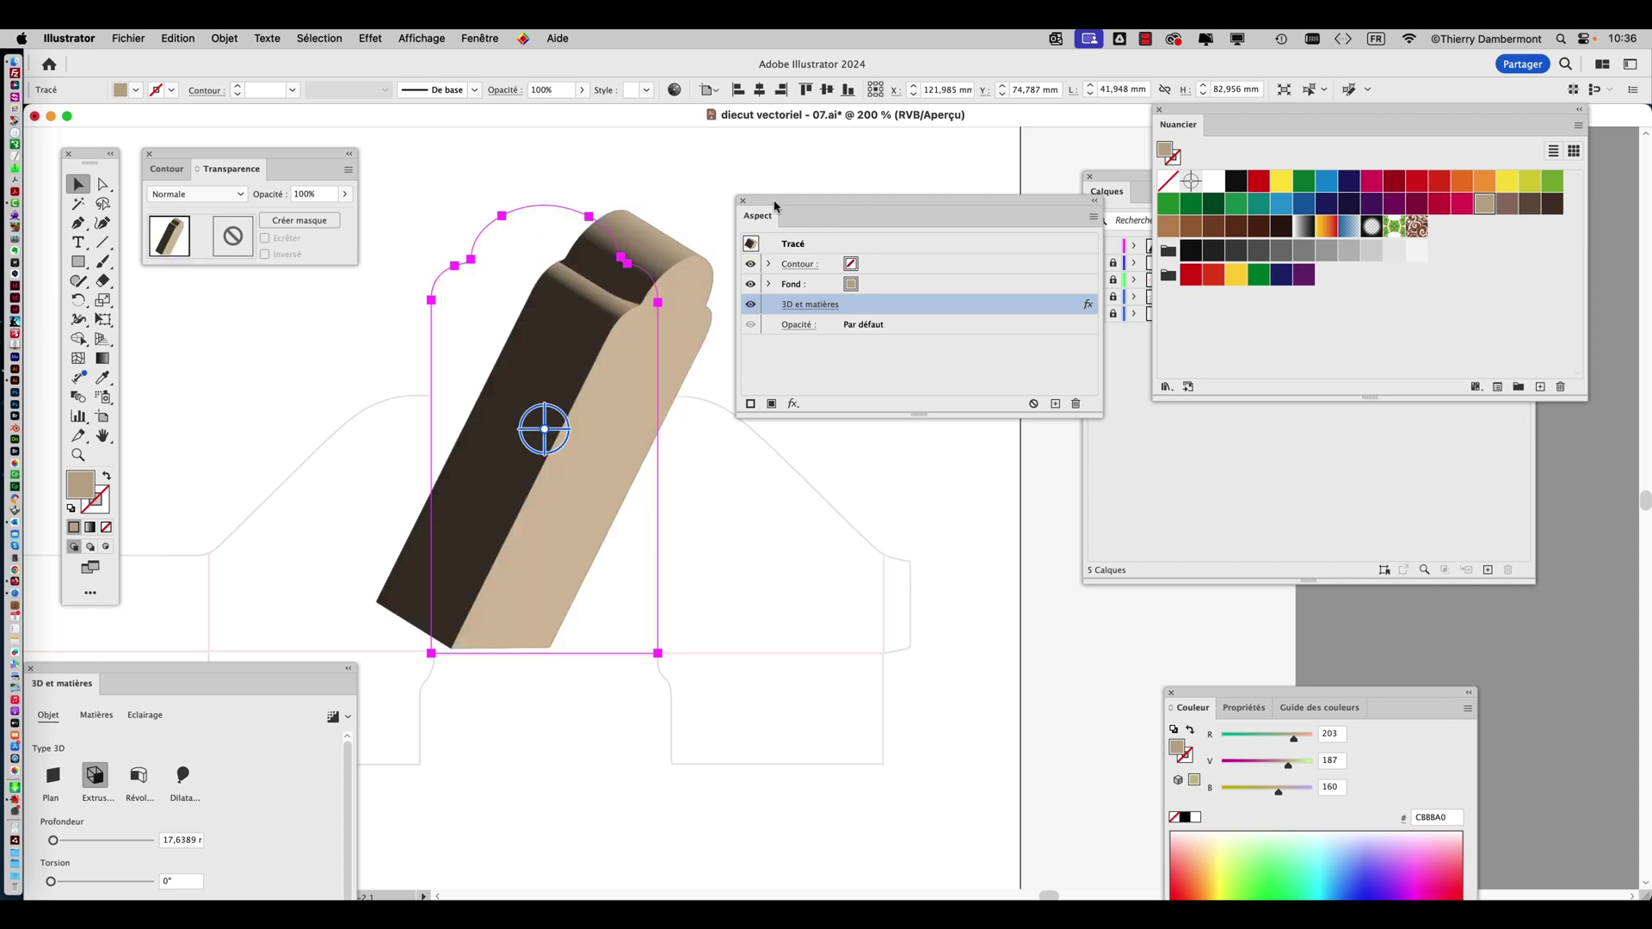
Move the Aspect panel away from the artwork and bring the 3D et matières panel back beside the back panel.
drag(775, 206, 930, 165)
drag(167, 674, 581, 129)
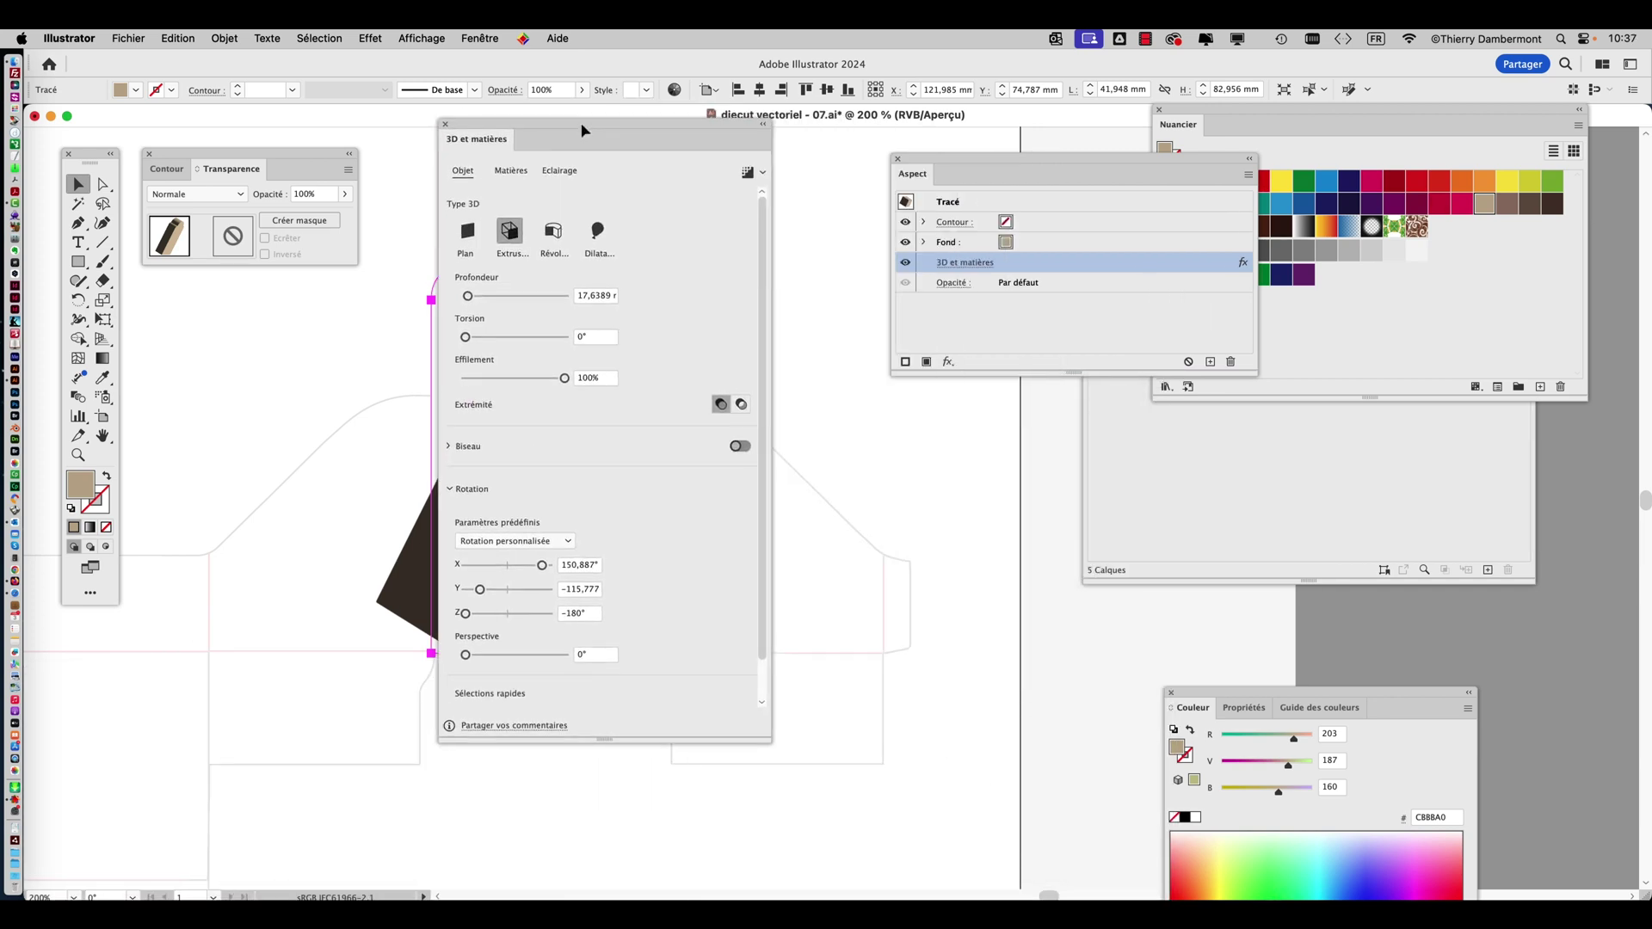
drag(906, 157, 1287, 451)
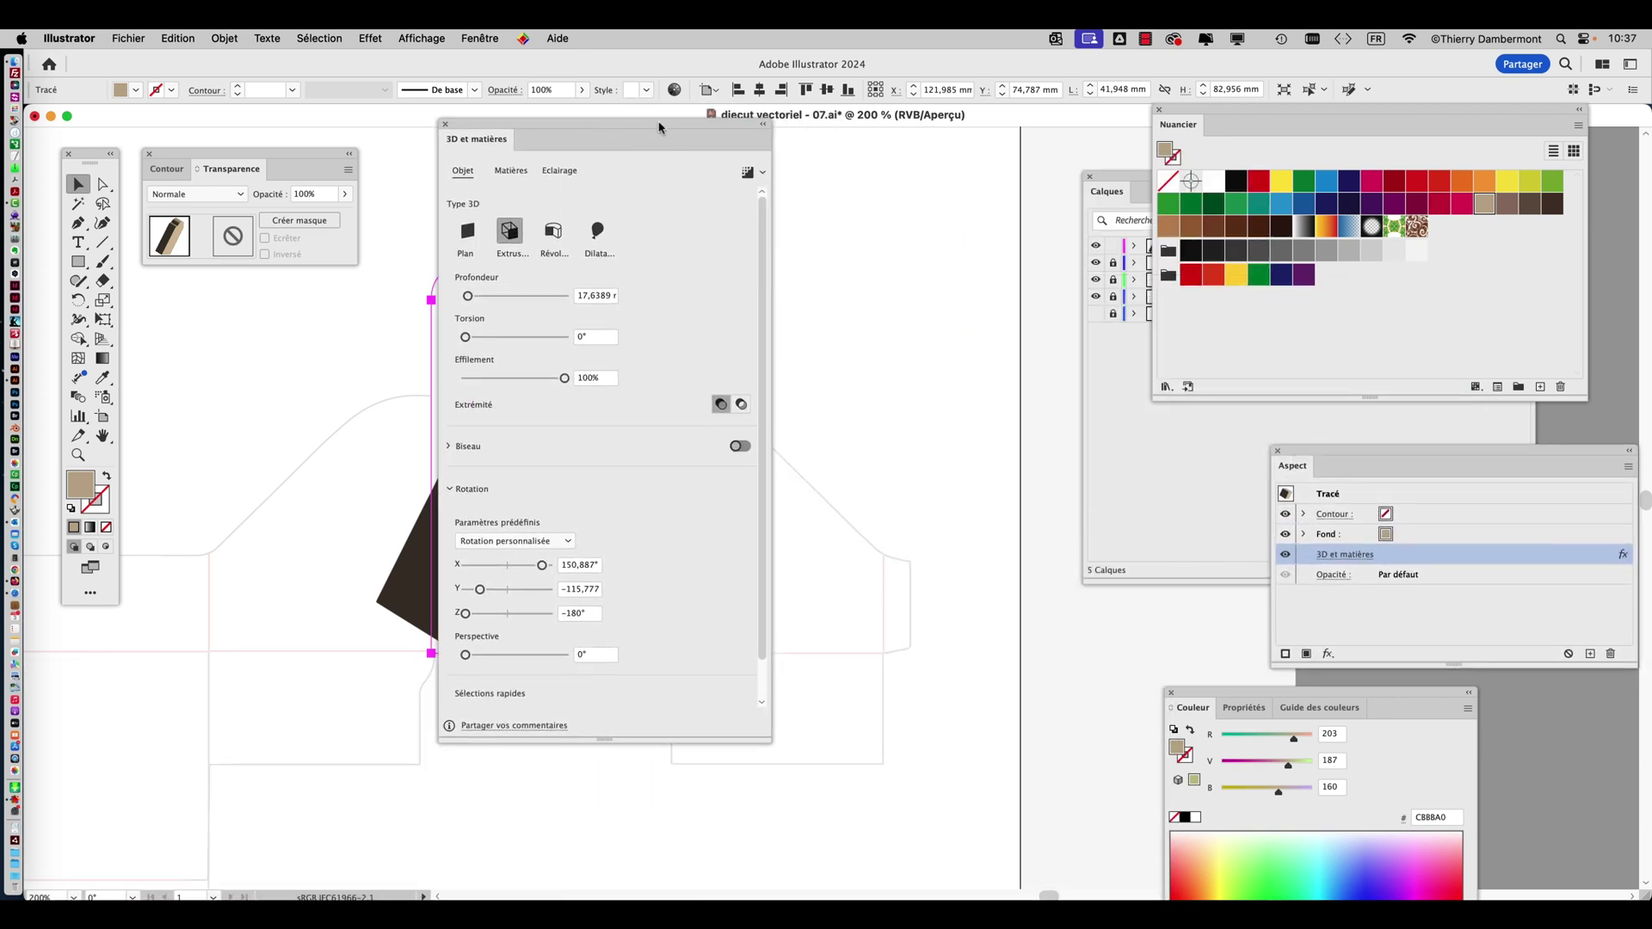
drag(660, 127, 988, 148)
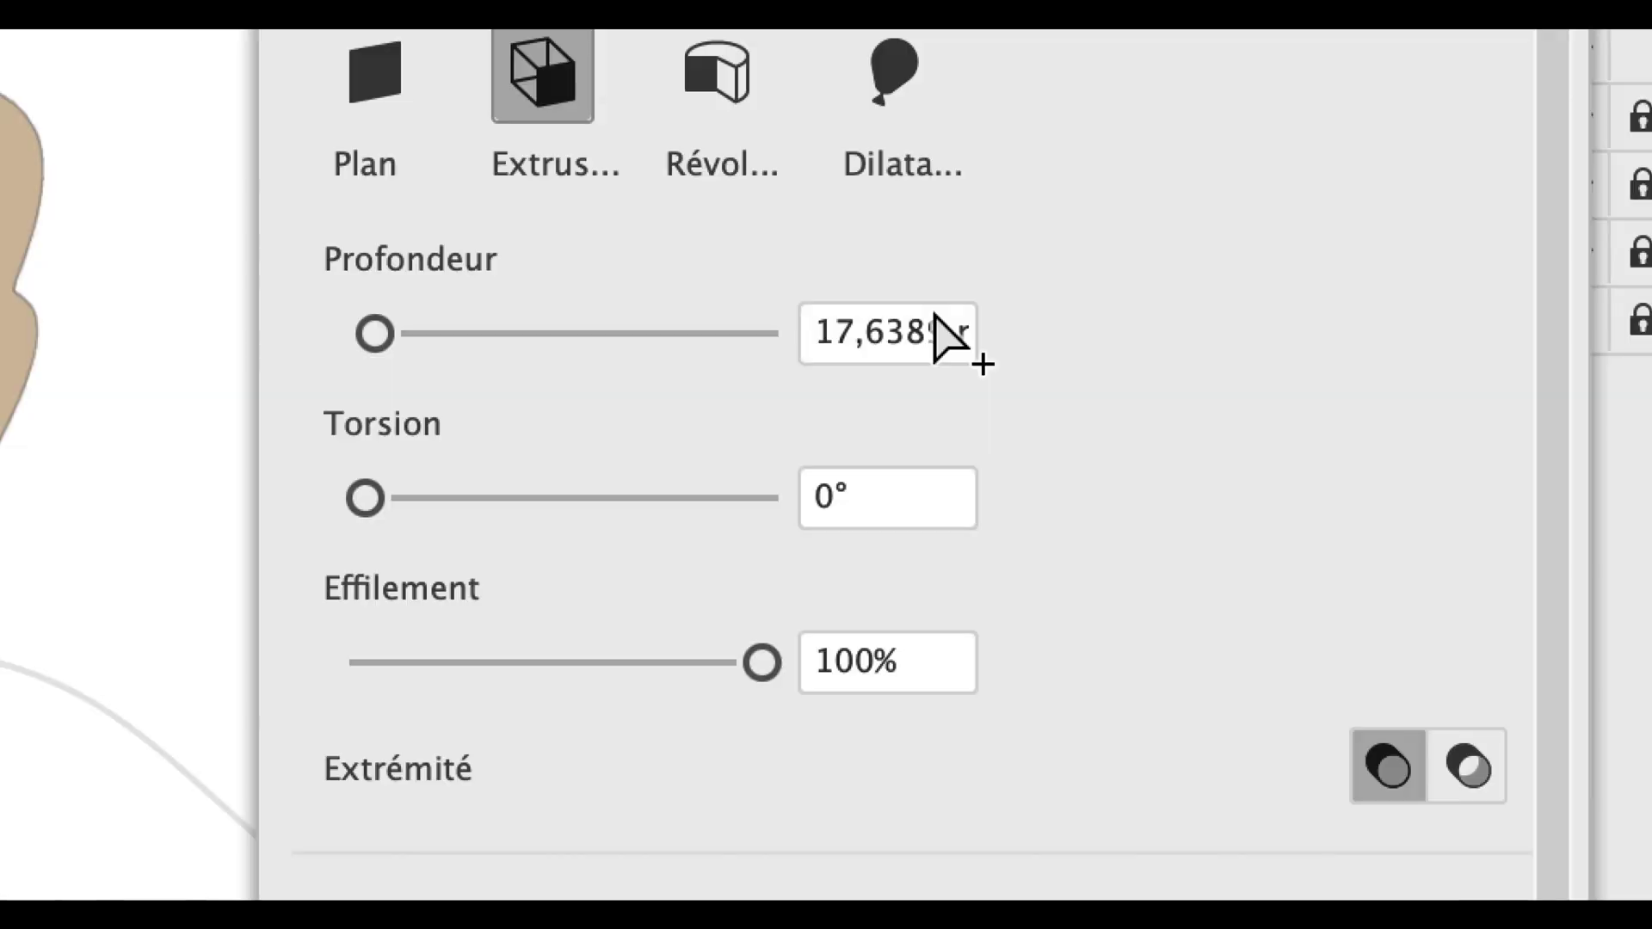
Set the back panel's extrusion depth to 1 mm.
click(889, 333)
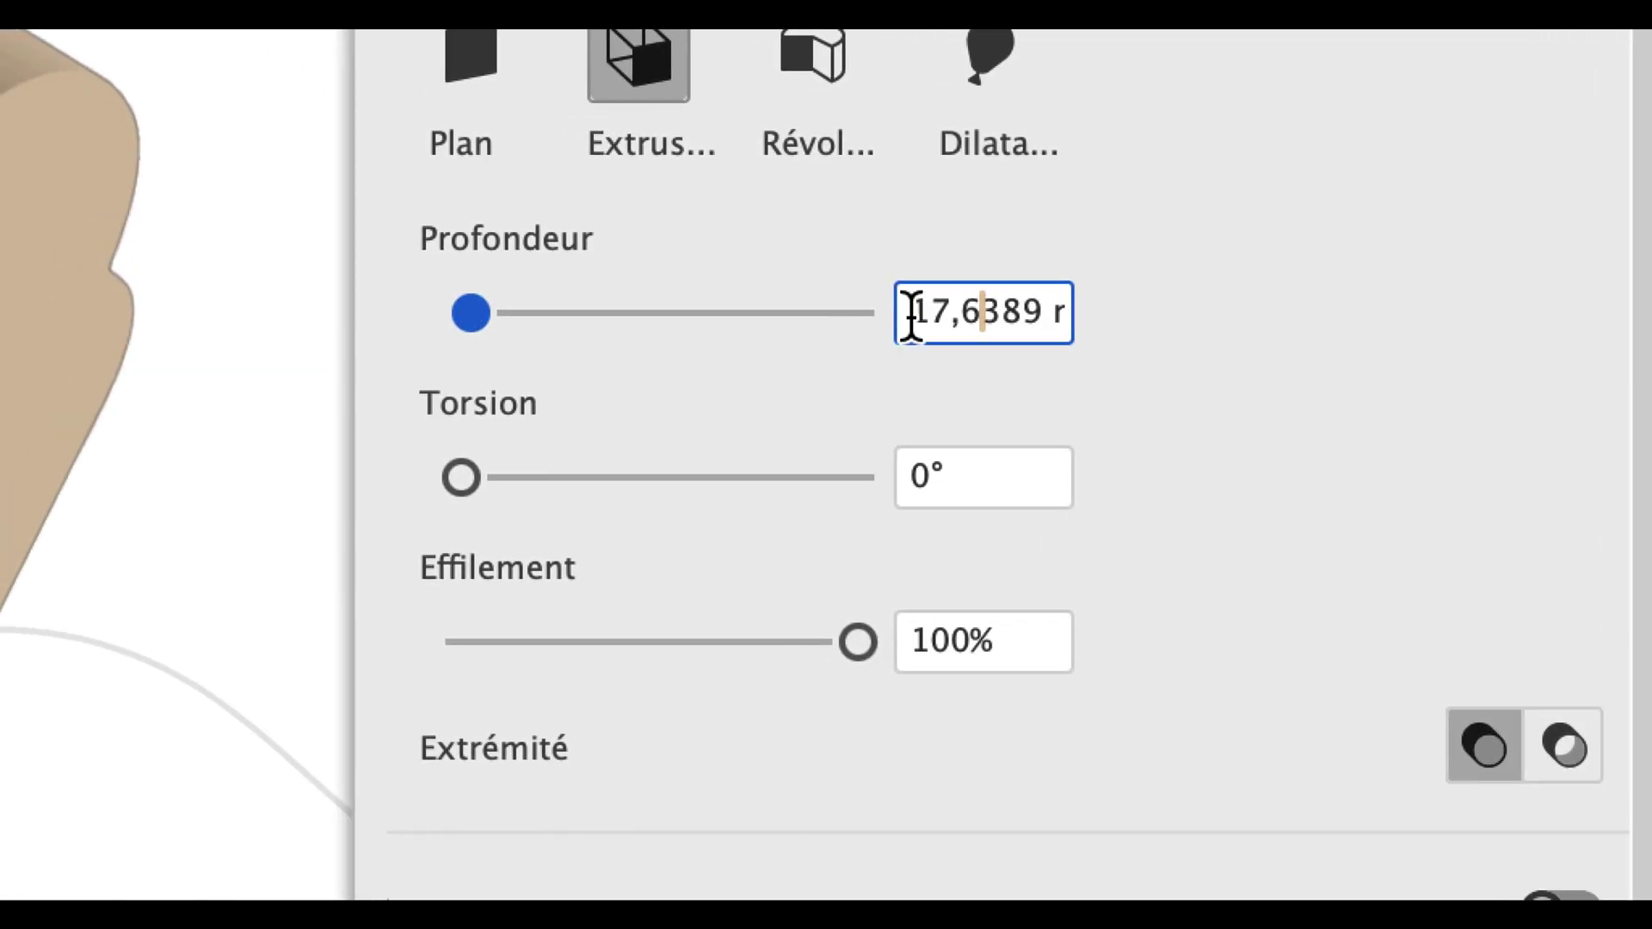
triple_click(912, 323)
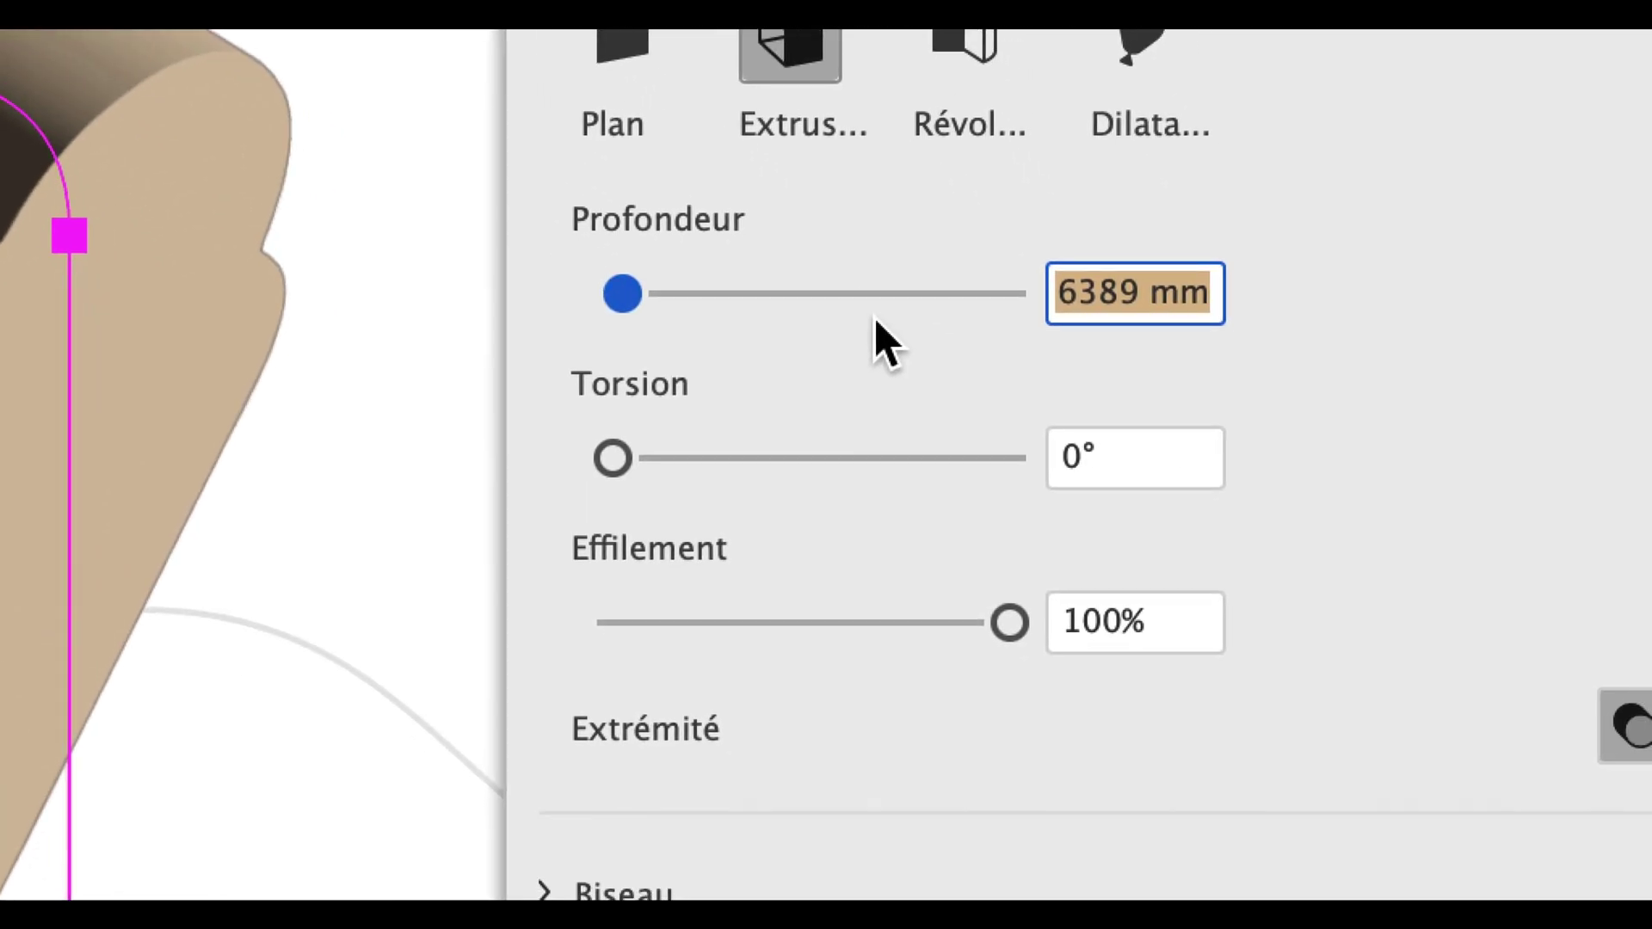
text(1mm)
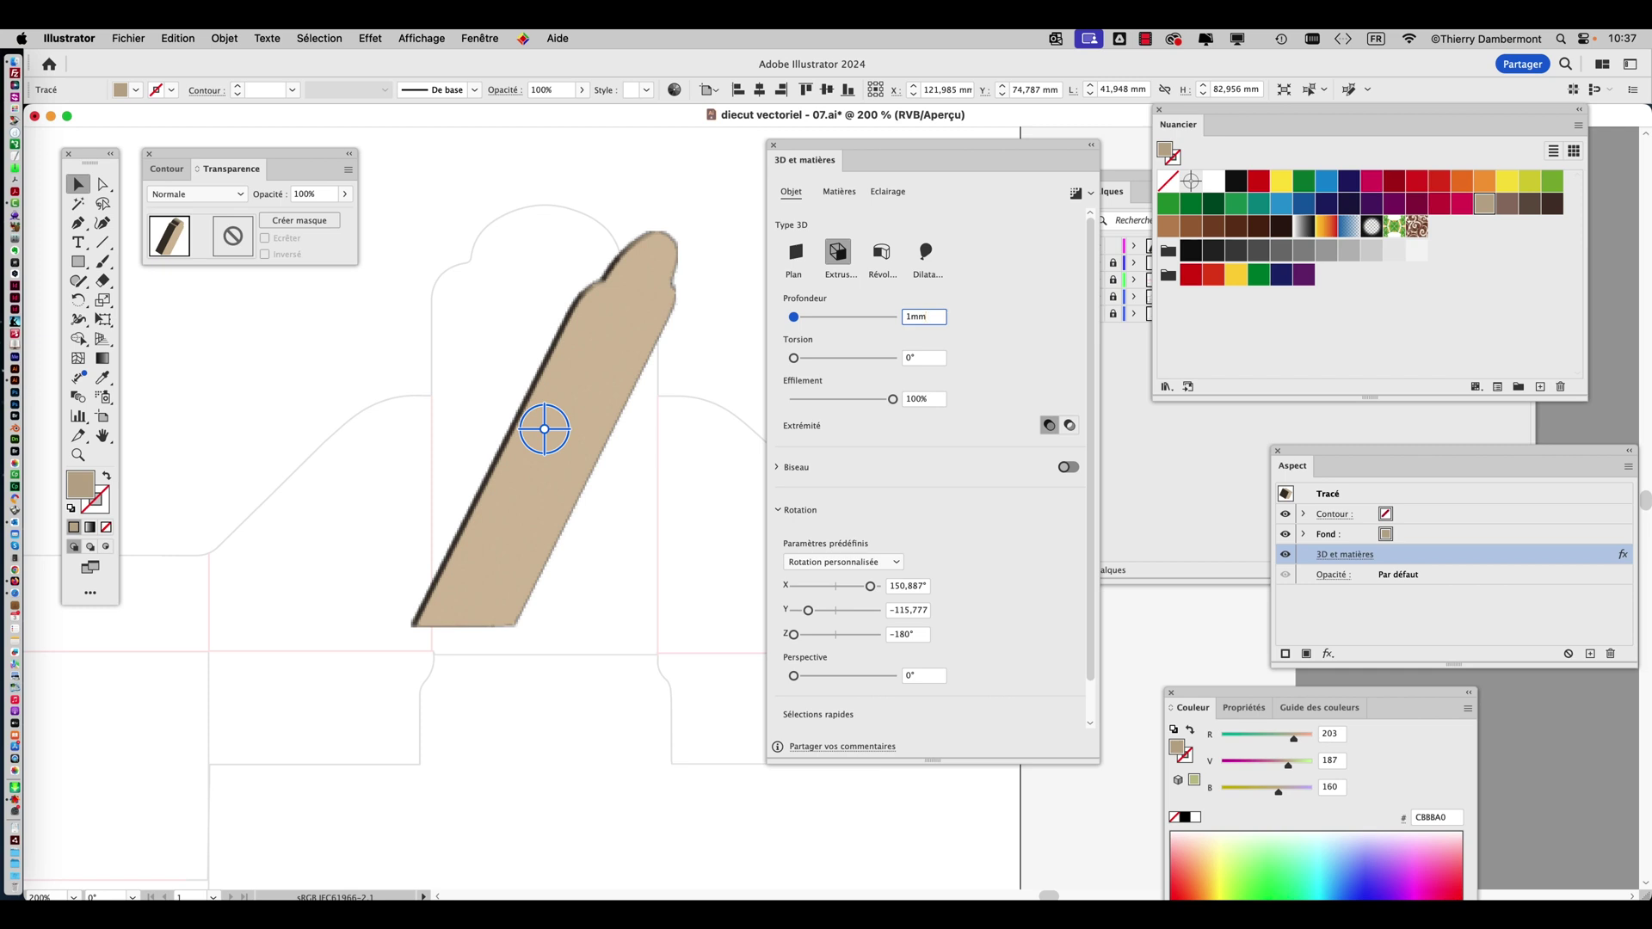
key(super+equal)
key(super+equal)
key(super+minus)
key(super+minus)
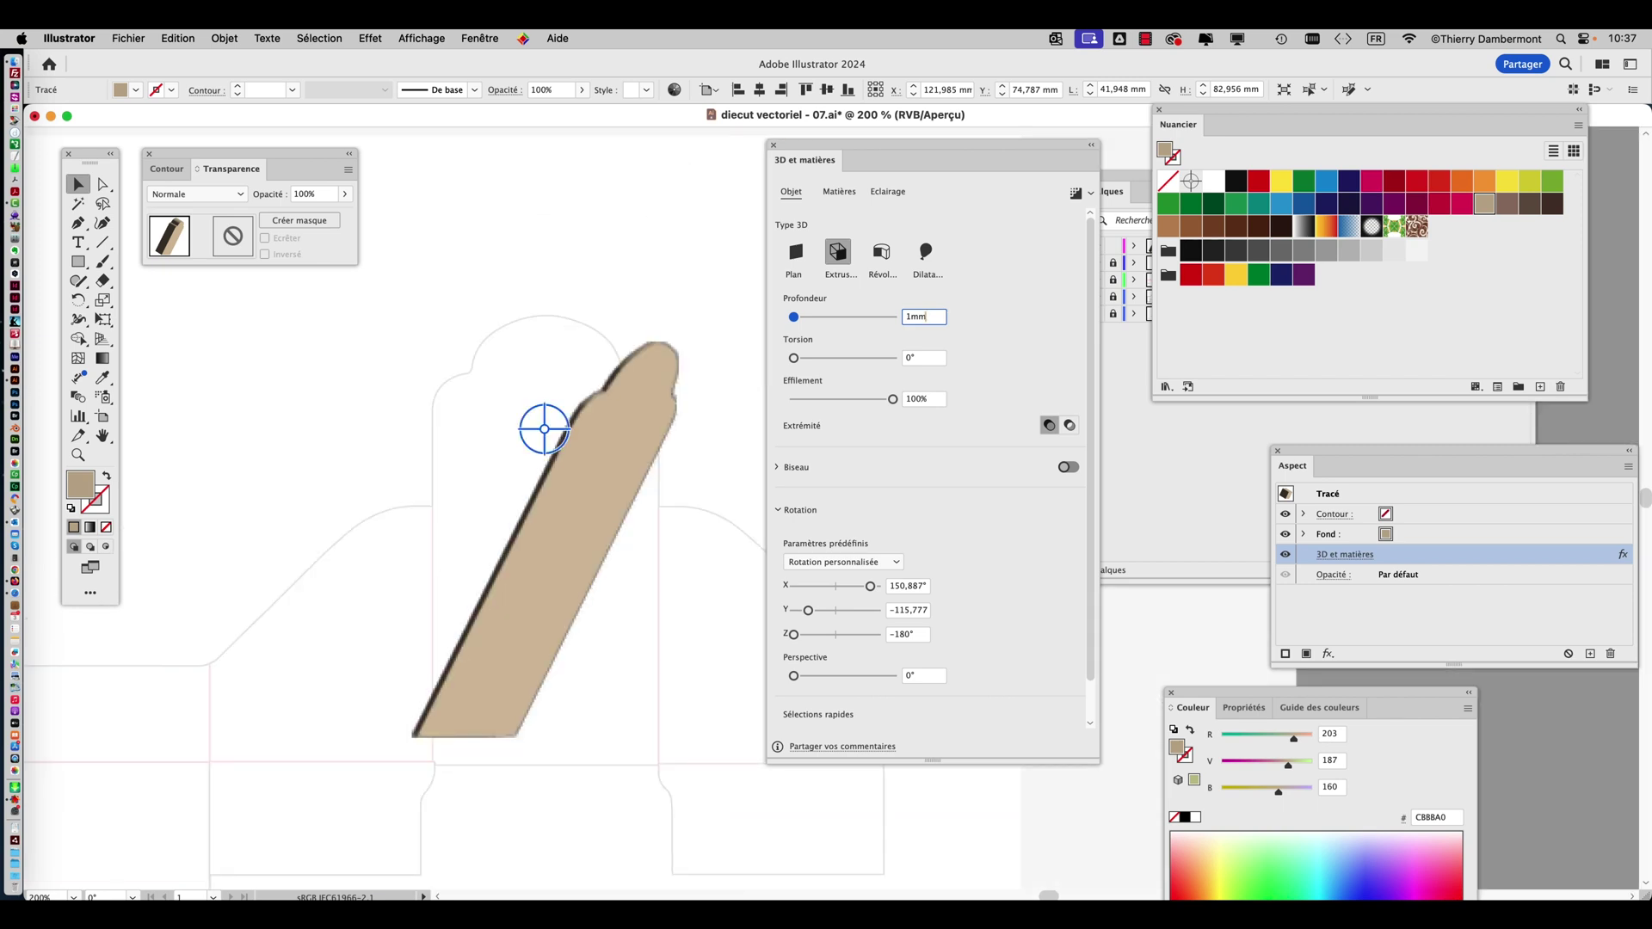
key(super+equal)
key(super+equal)
key(super+minus)
key(super+minus)
key(Return)
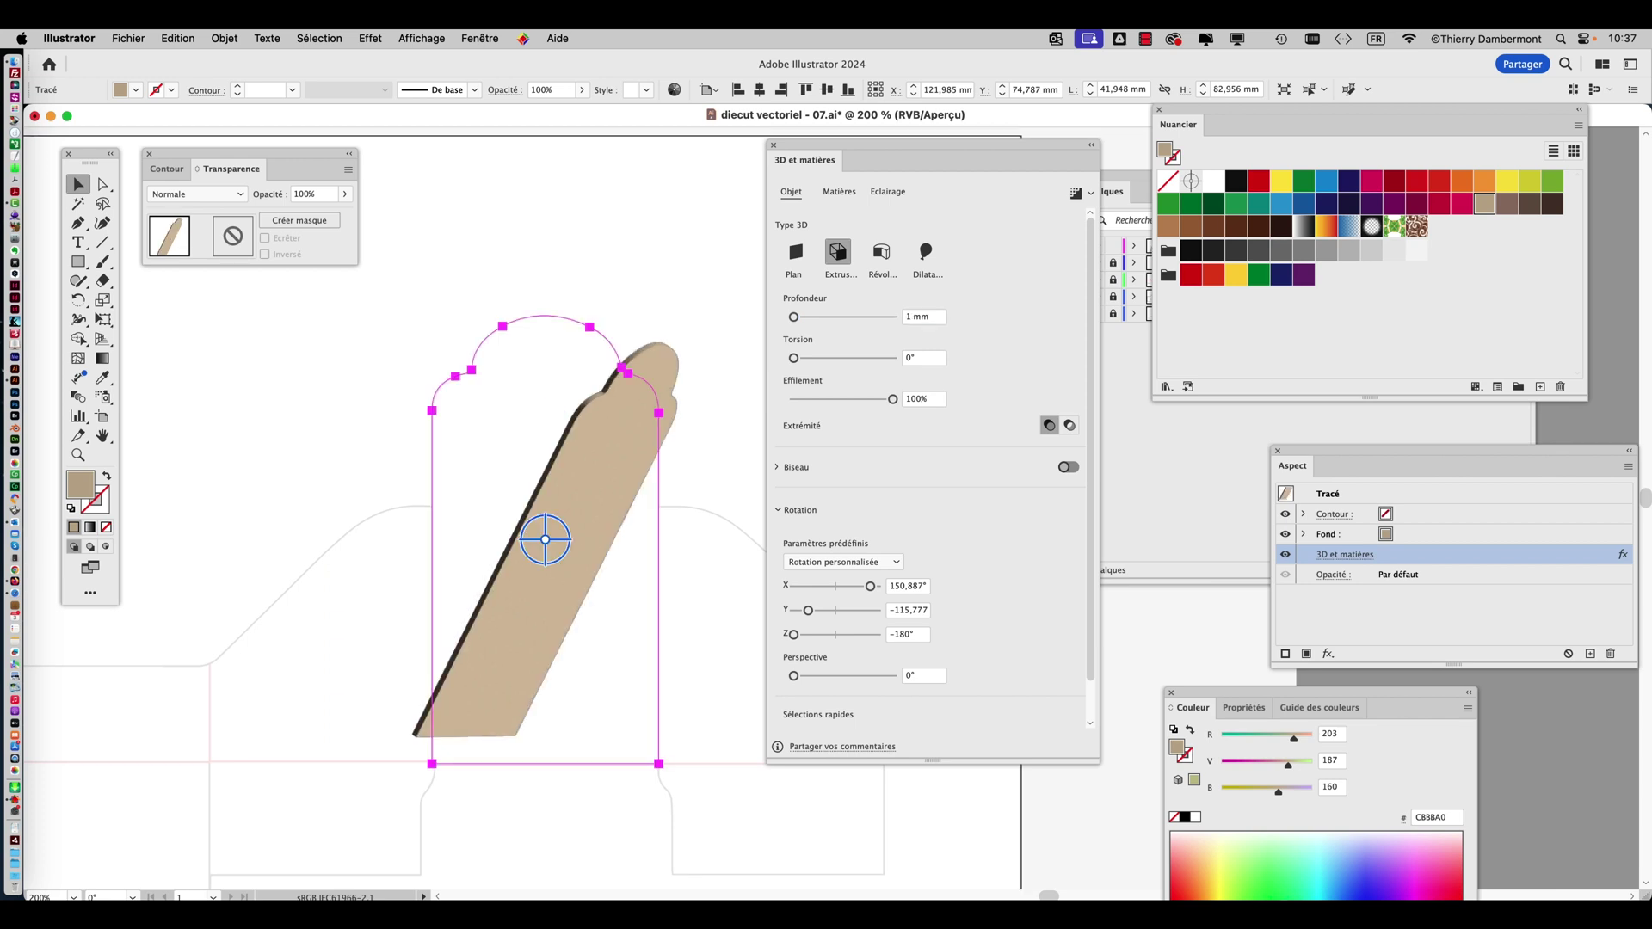
scroll(517, 534, right, 4)
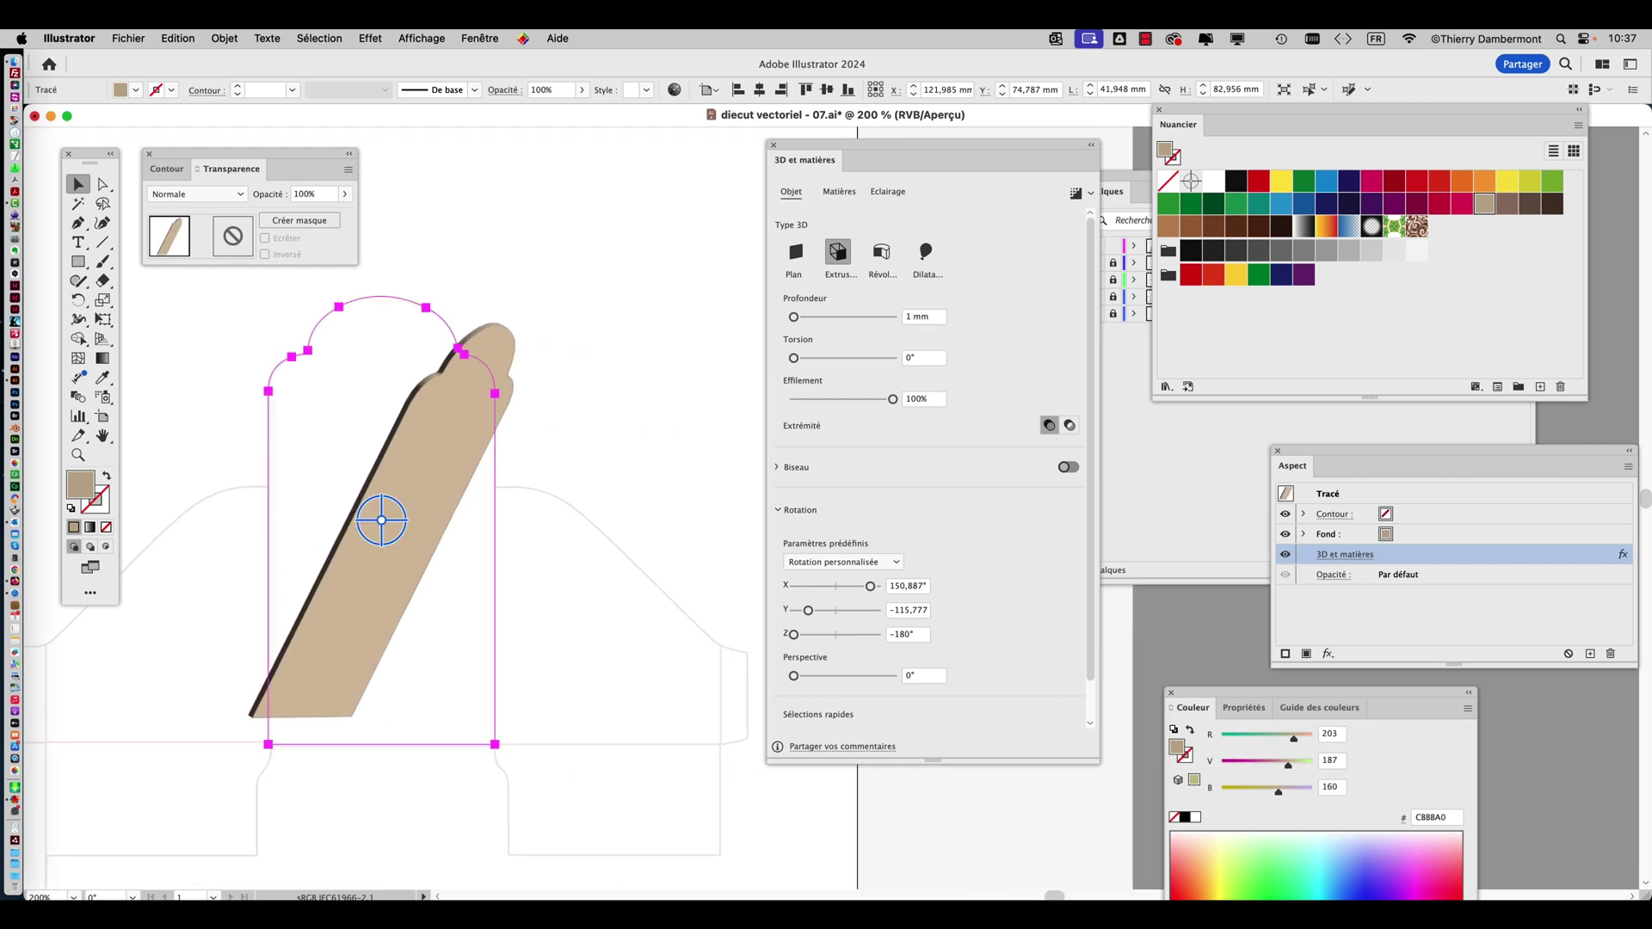
Show the Propriétés panel and place it beside the back panel.
click(480, 38)
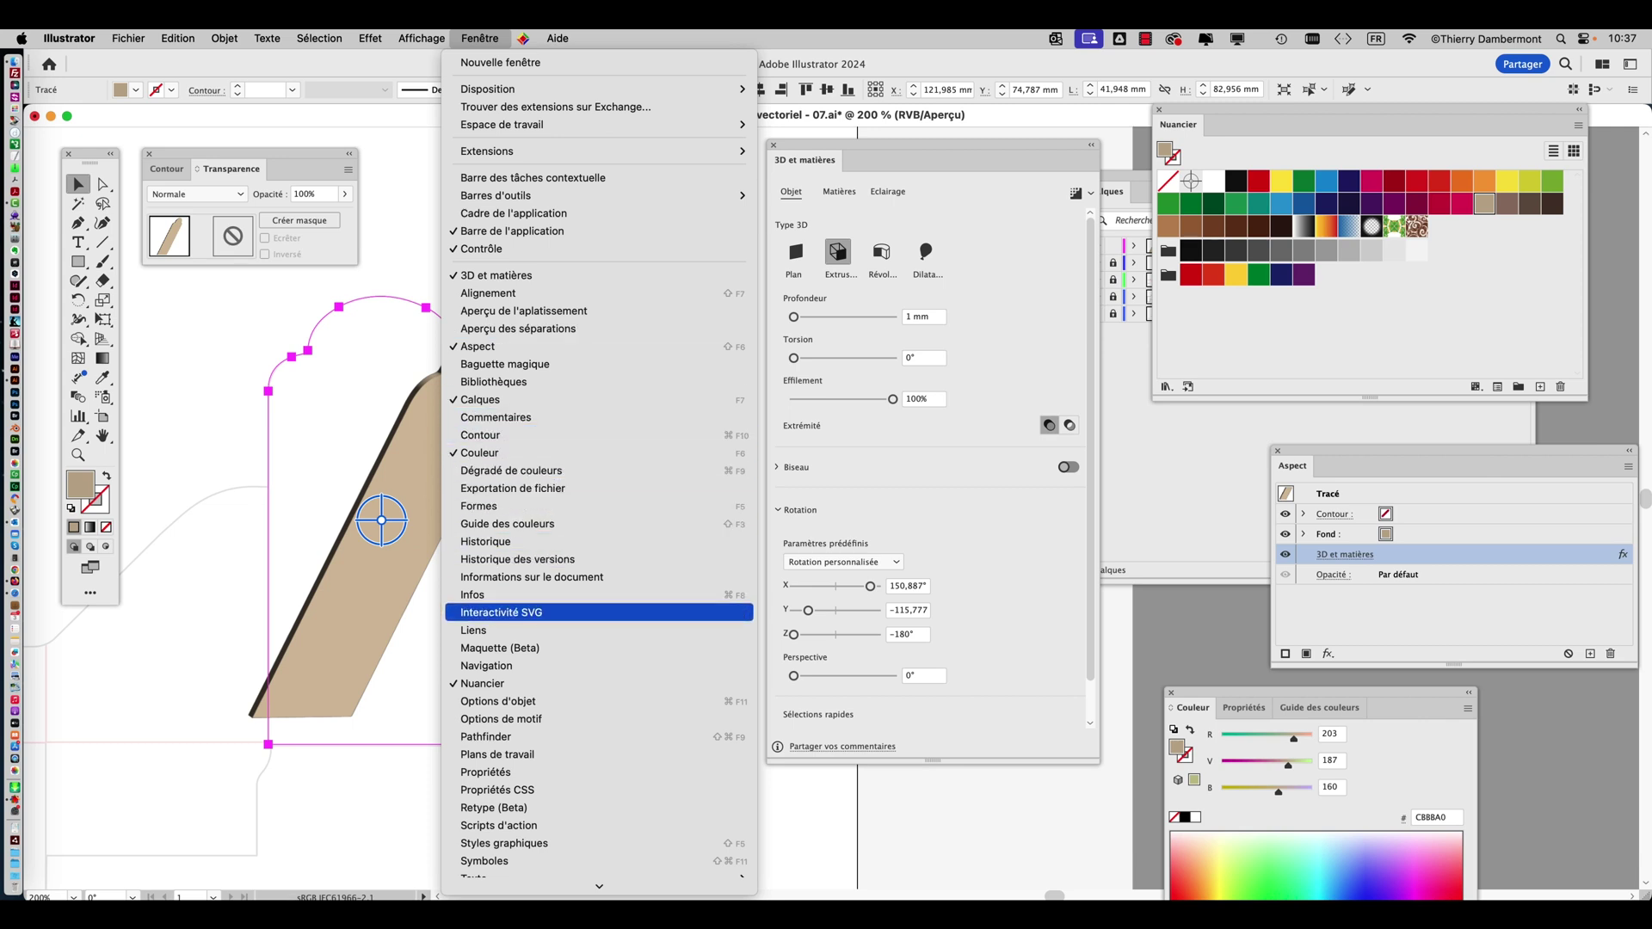
scroll(600, 612, down, 5)
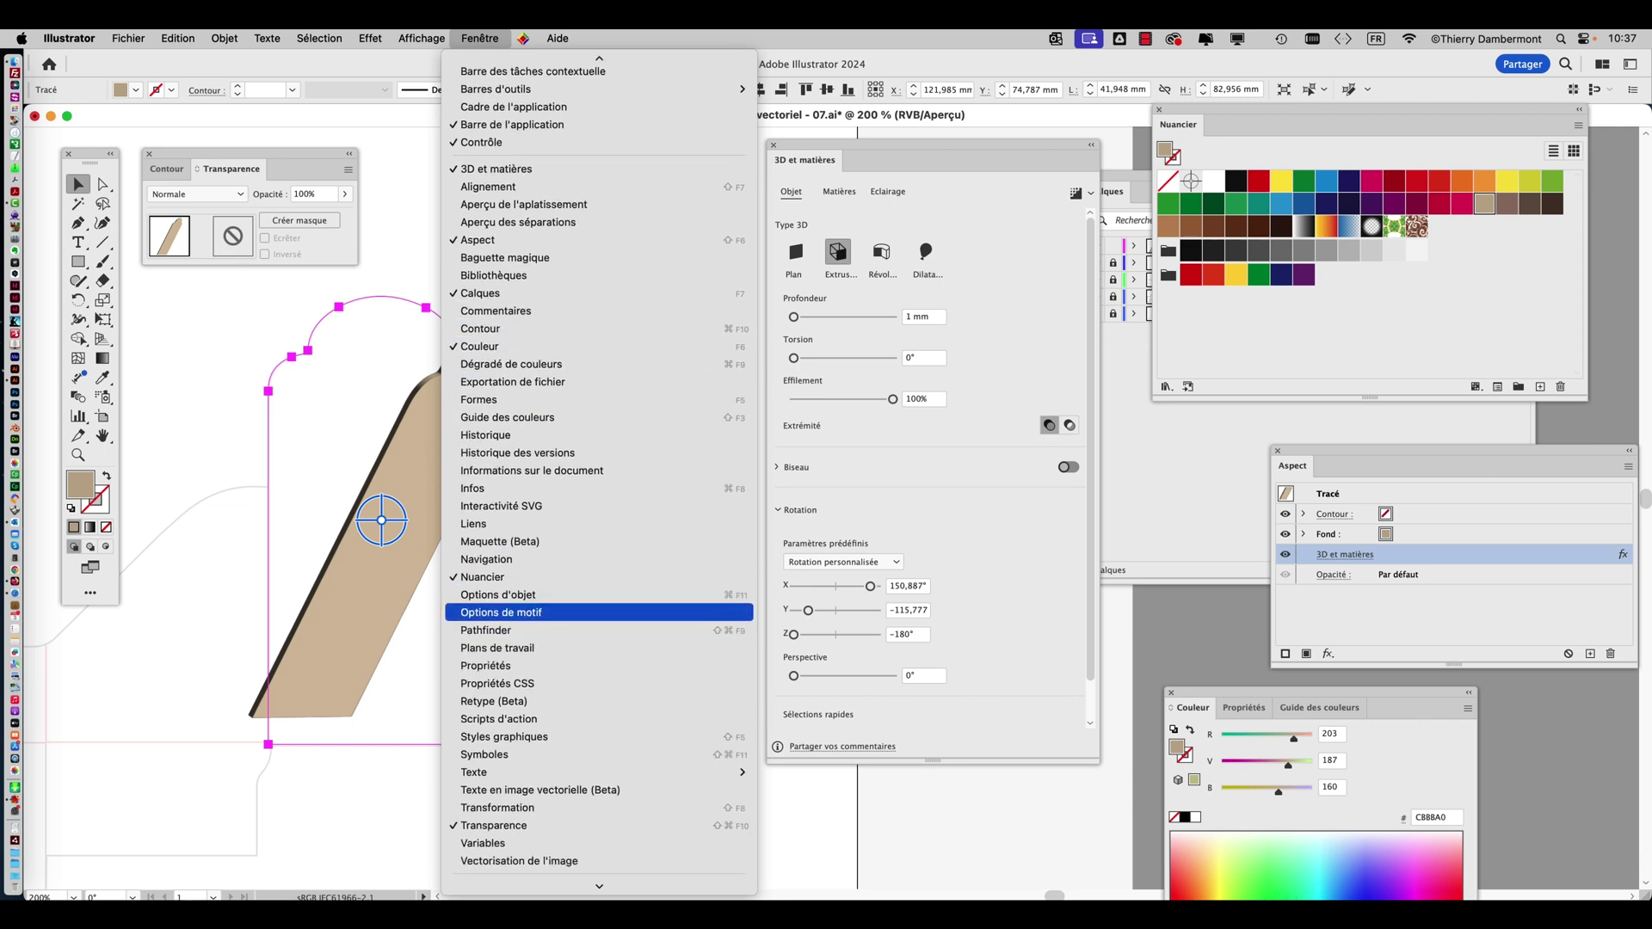
click(517, 665)
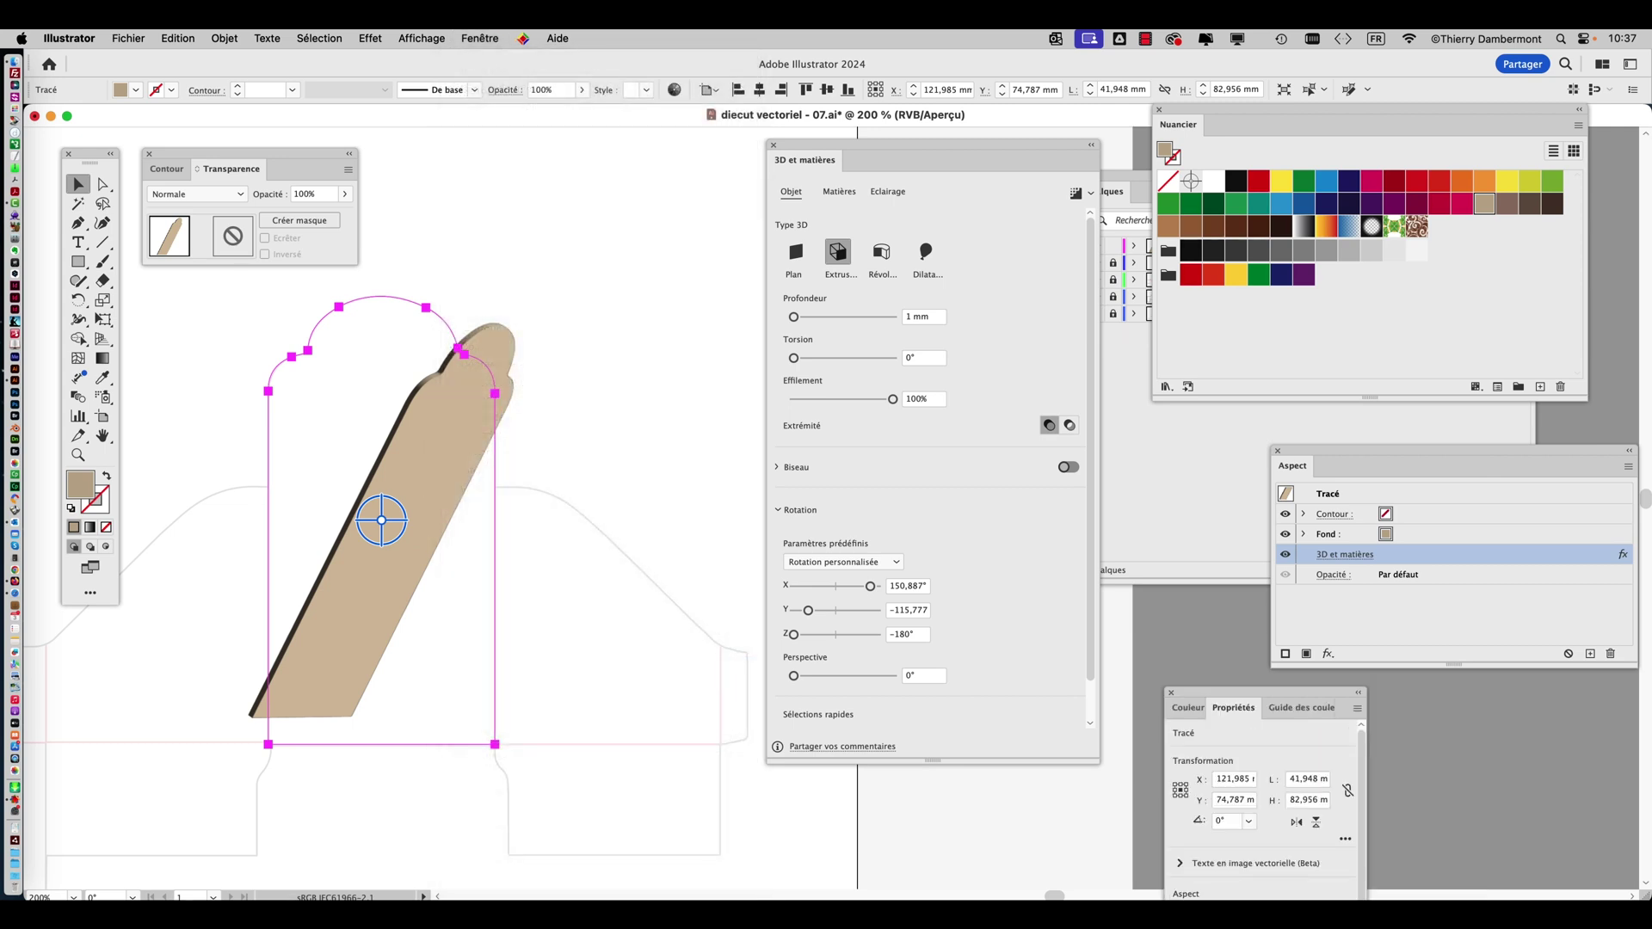
drag(1265, 692, 664, 233)
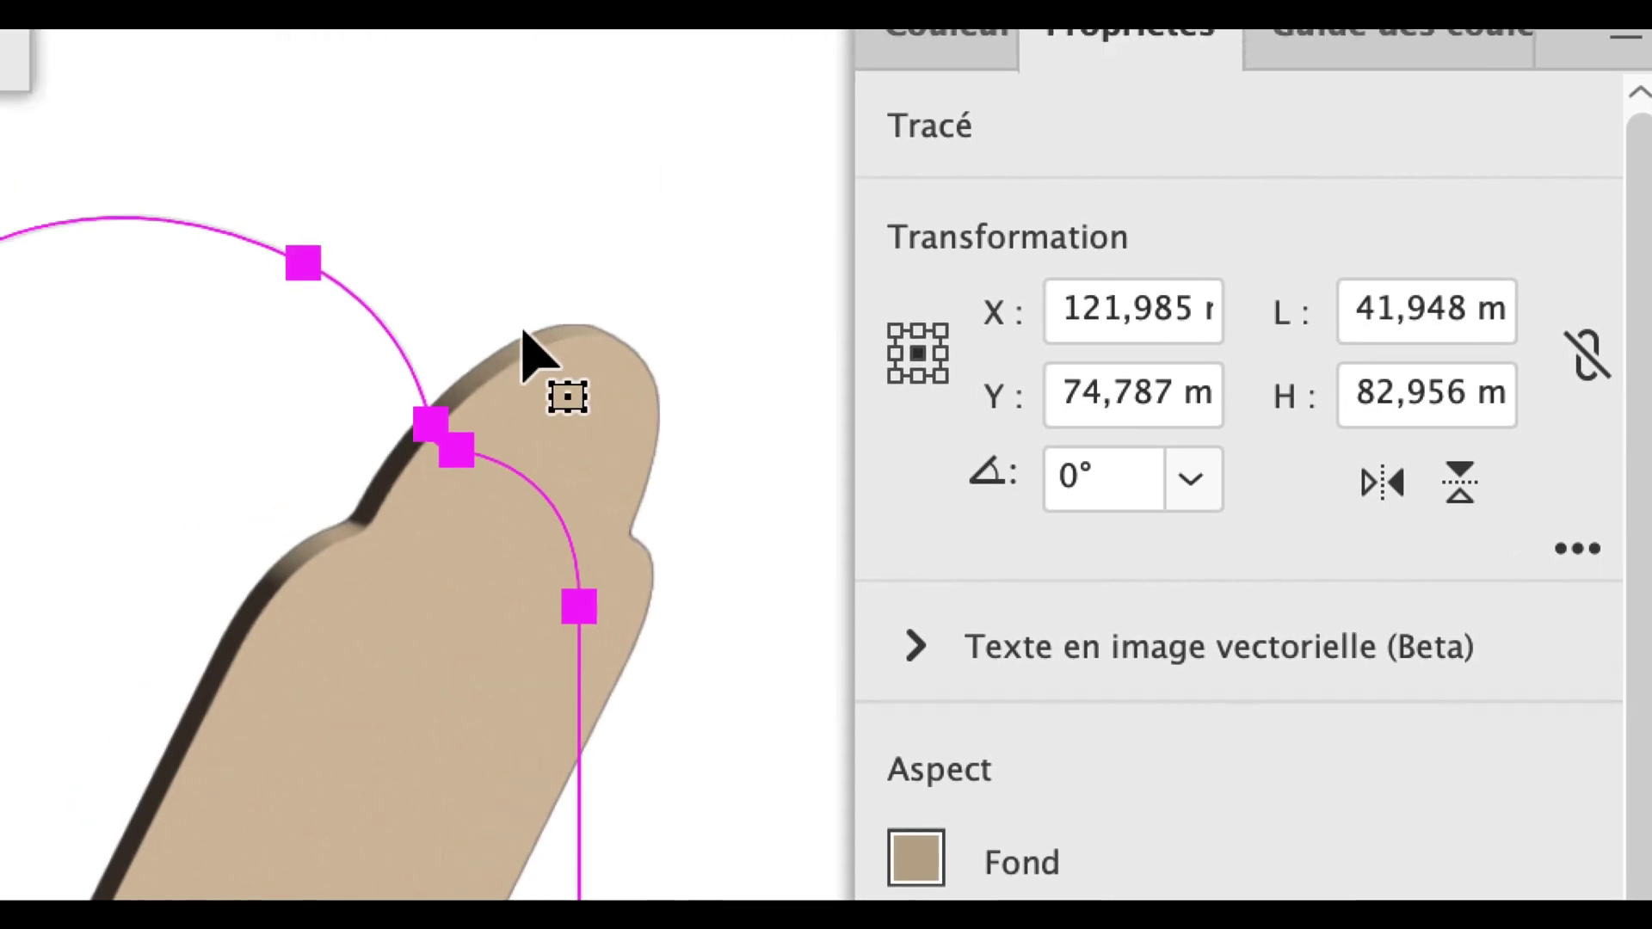
Examine the back panel's full width value in its Transformation properties.
click(499, 321)
click(476, 317)
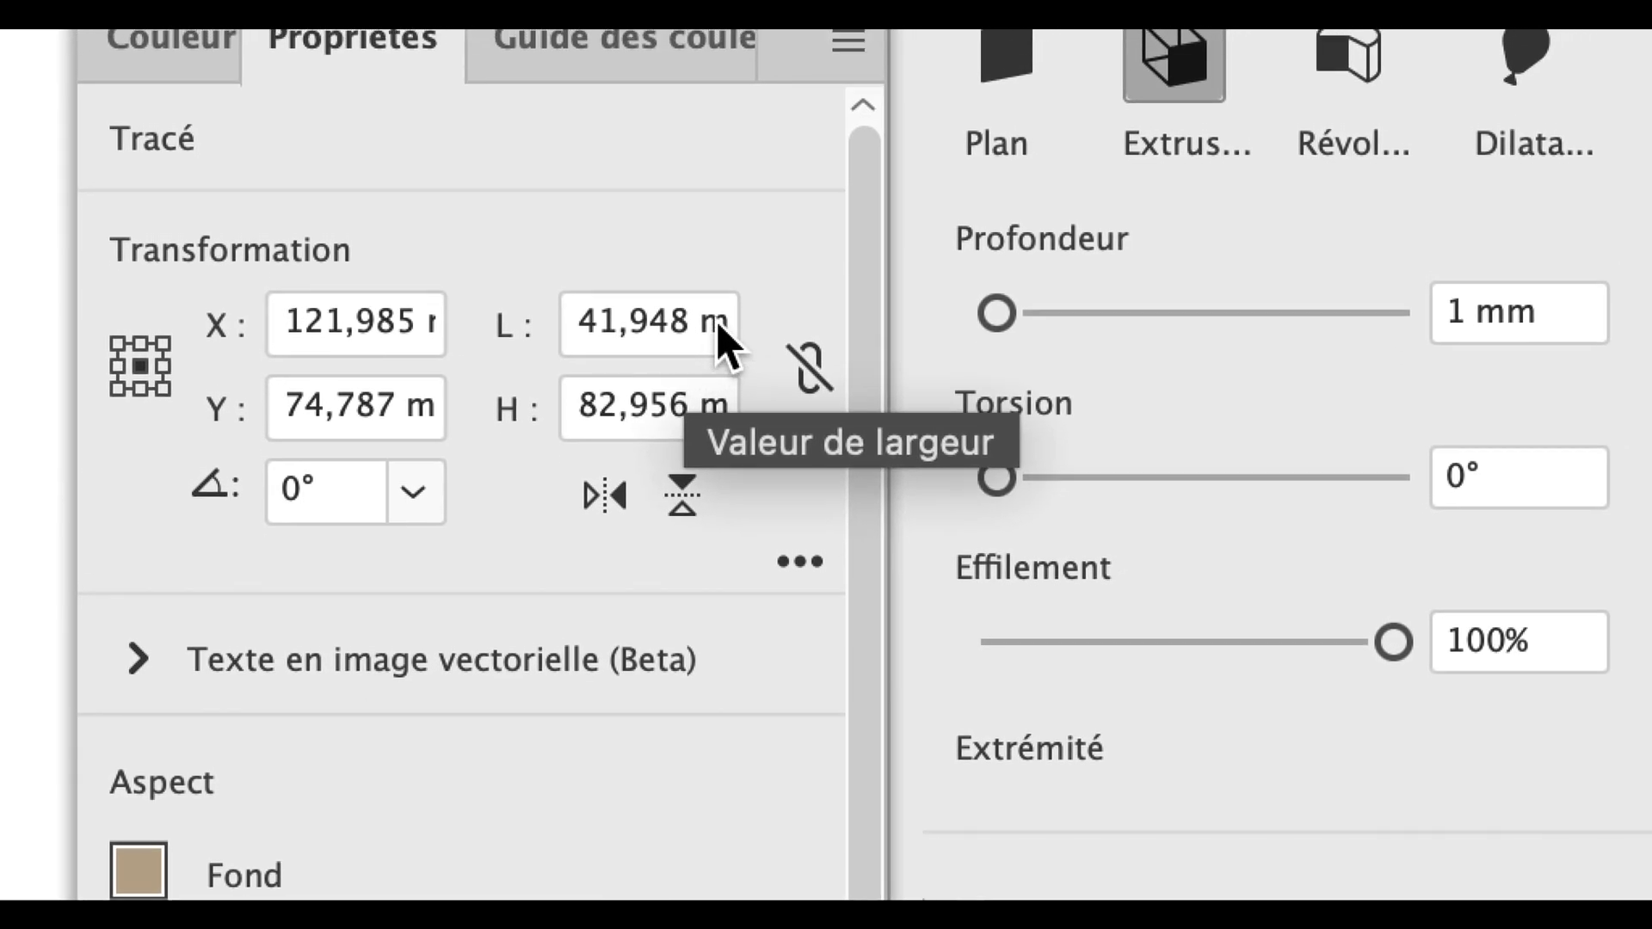
click(716, 331)
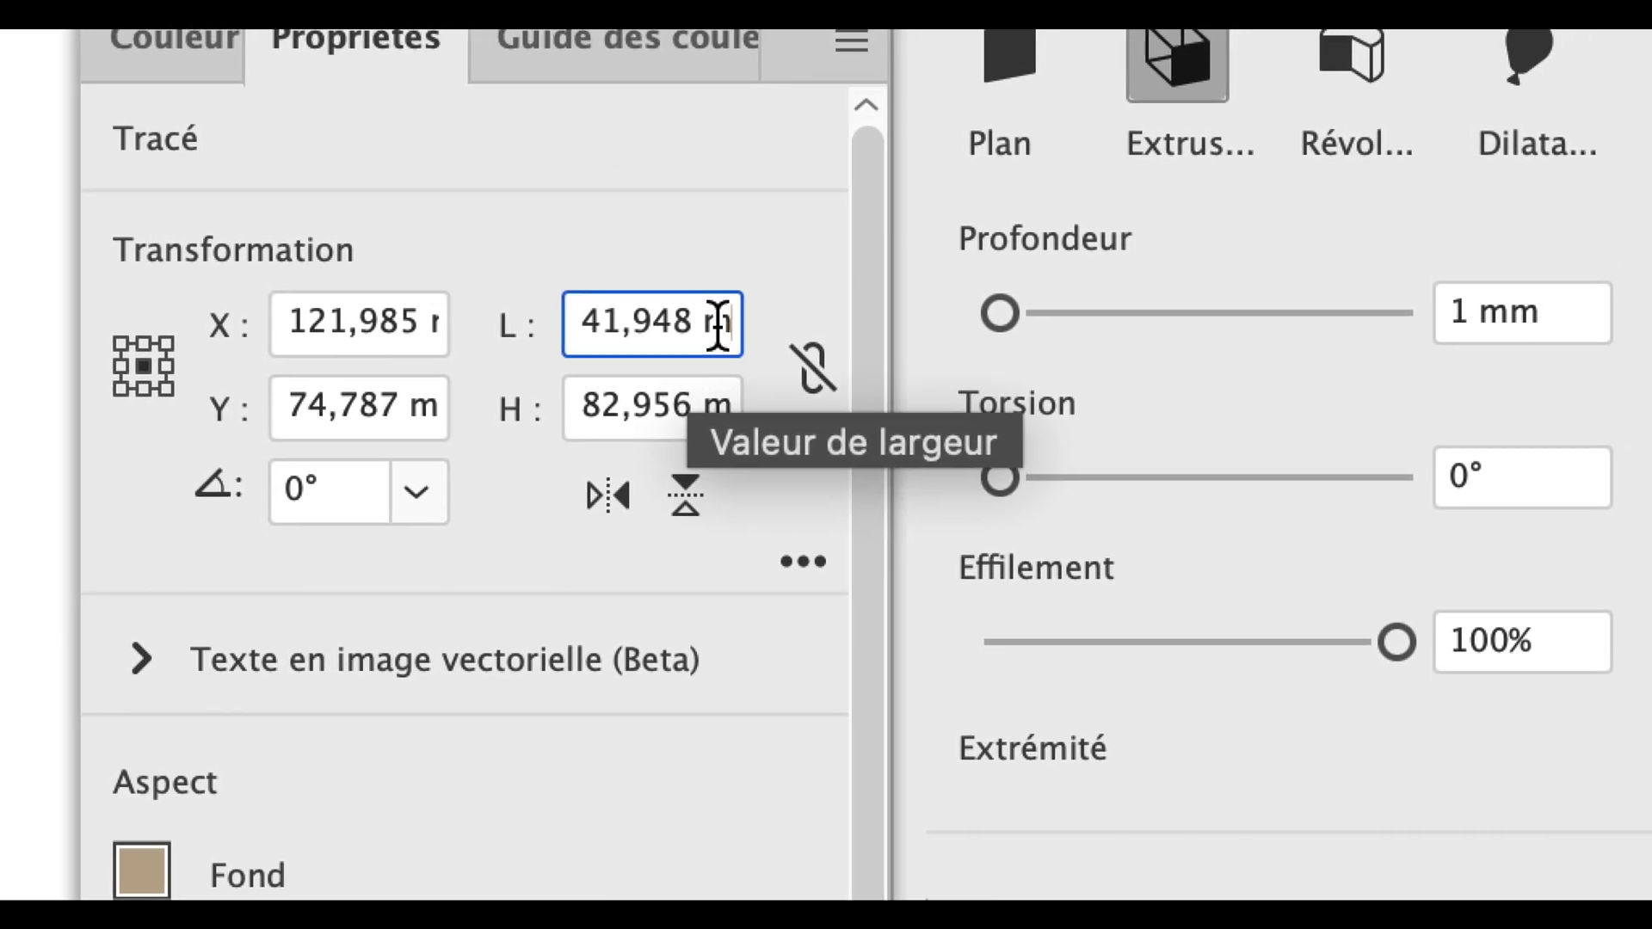
key(Right)
key(Left)
key(Left)
key(Left)
key(Left)
key(Left)
key(Left)
key(Left)
key(Left)
key(Left)
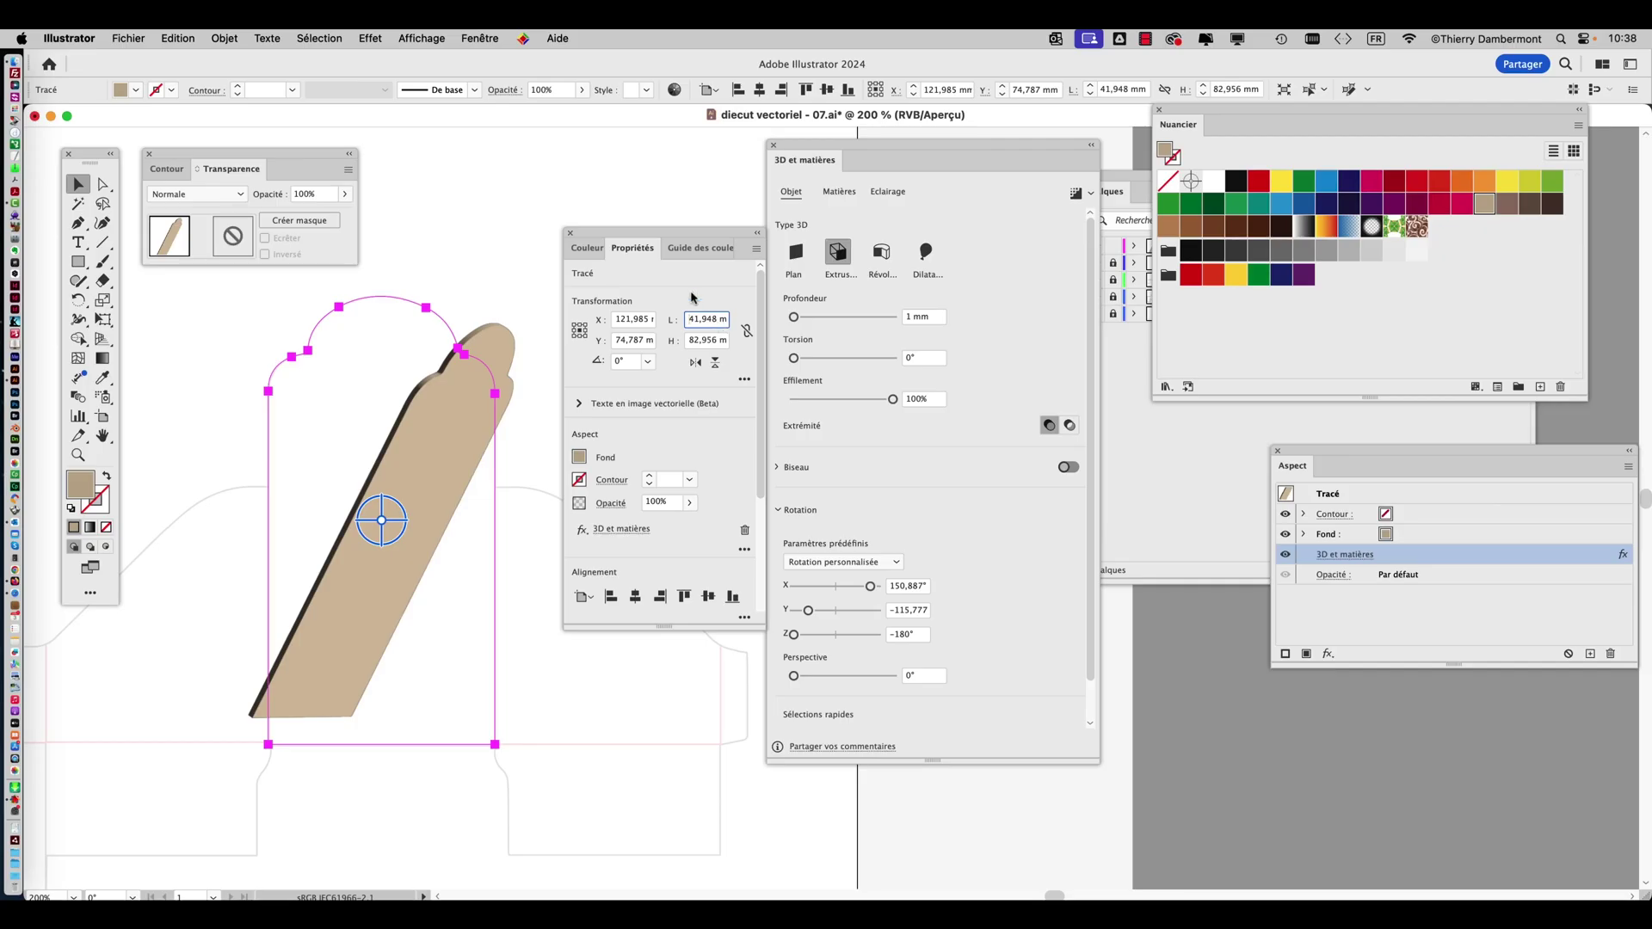
Move the 3D et matières and Propriétés panels farther away from the back panel.
drag(798, 149, 962, 140)
drag(719, 230, 868, 199)
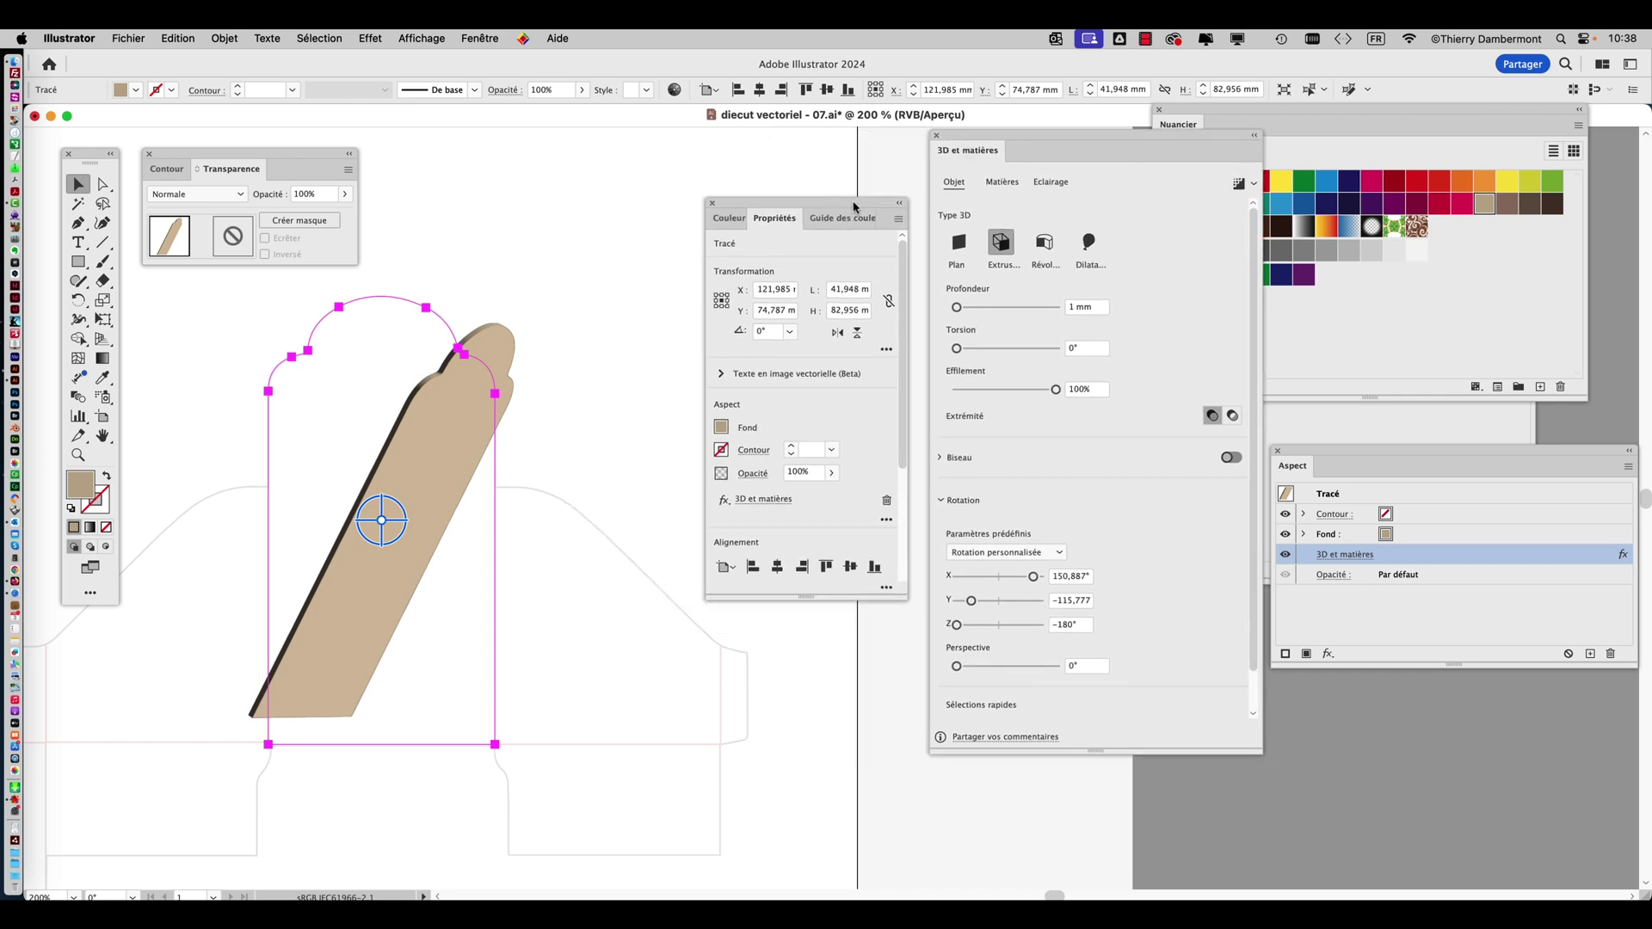
key(super+minus)
key(super+minus)
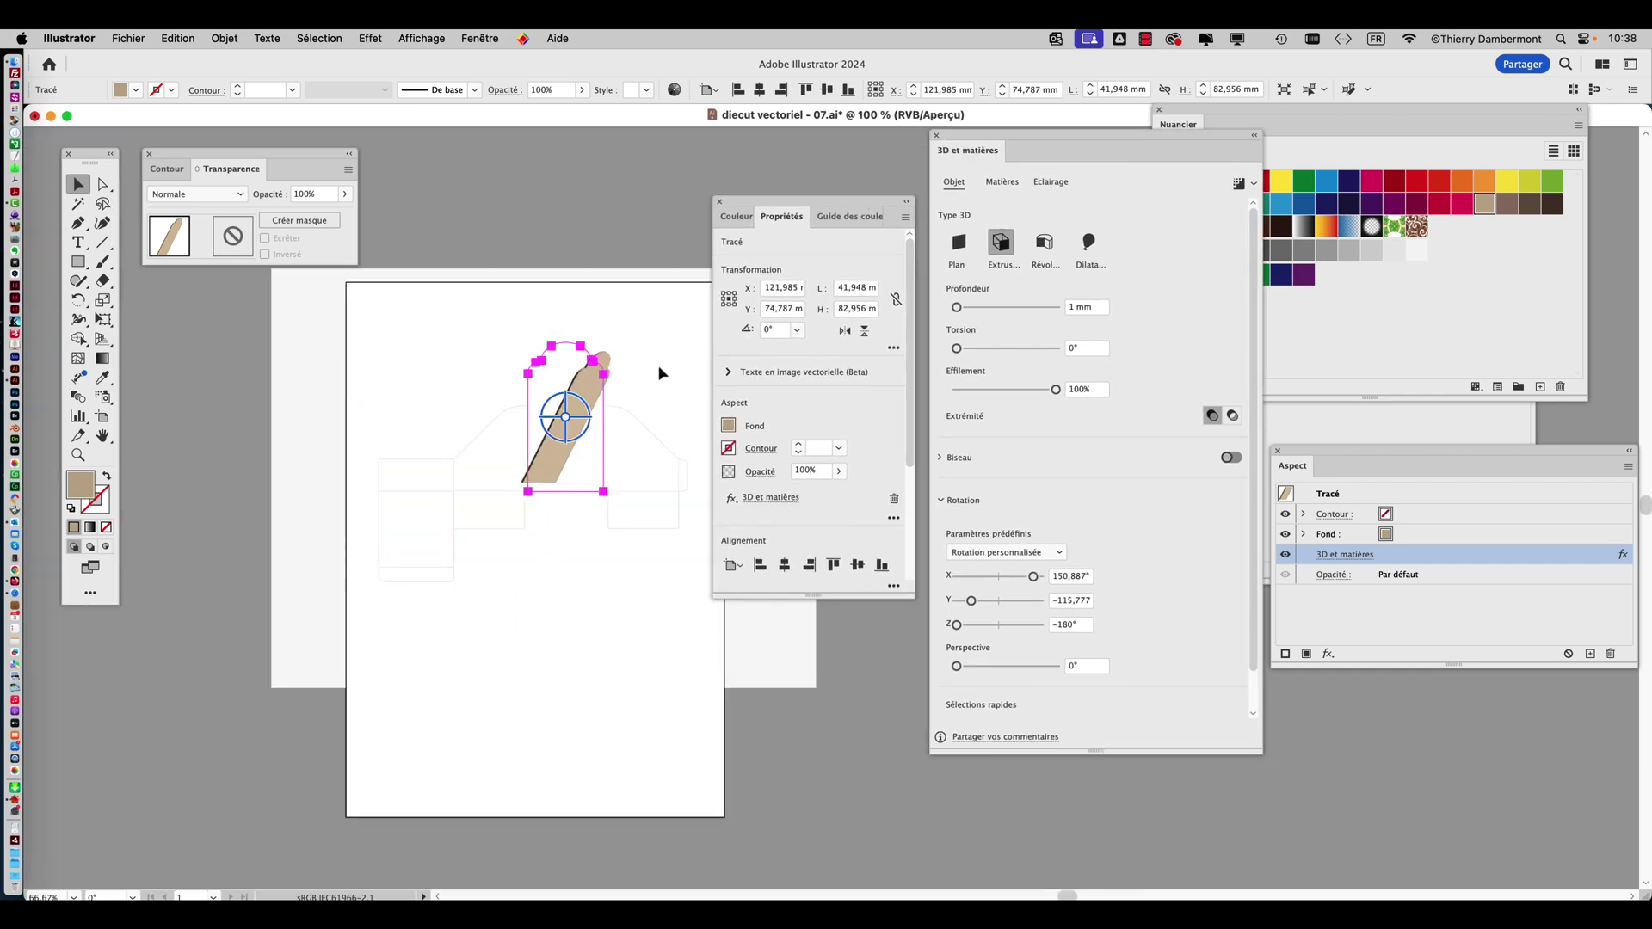
Save the document as diecut vectoriel - 08.ai in the présentoir en 3D folder, in Illustrator 2020 format.
click(137, 37)
click(211, 215)
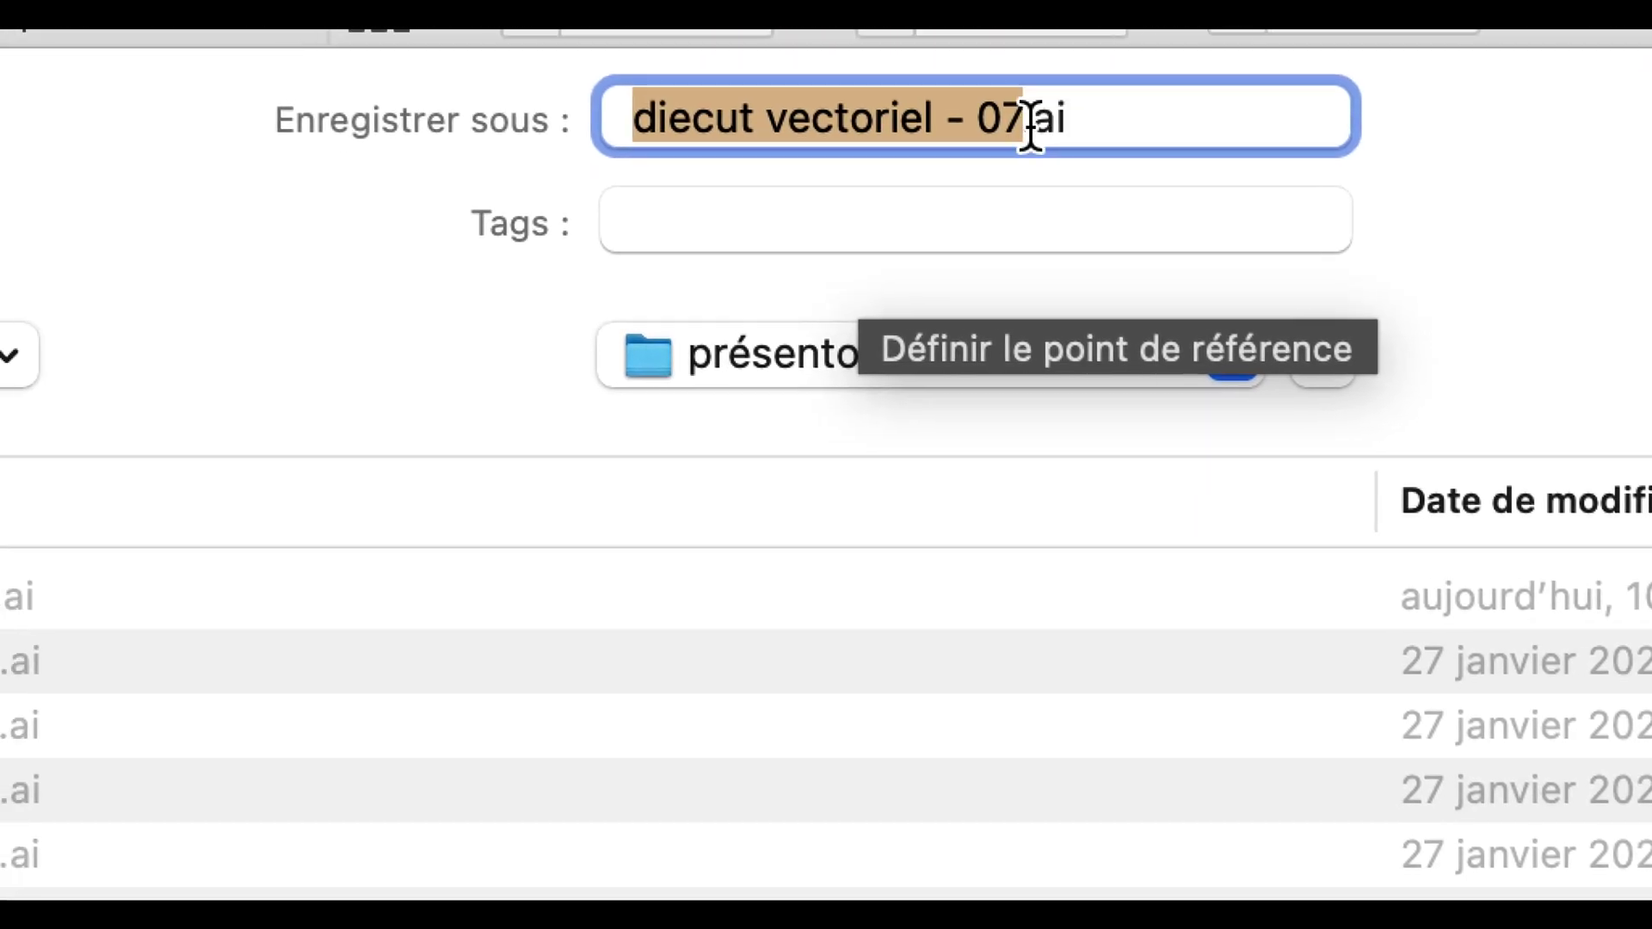
click(1035, 121)
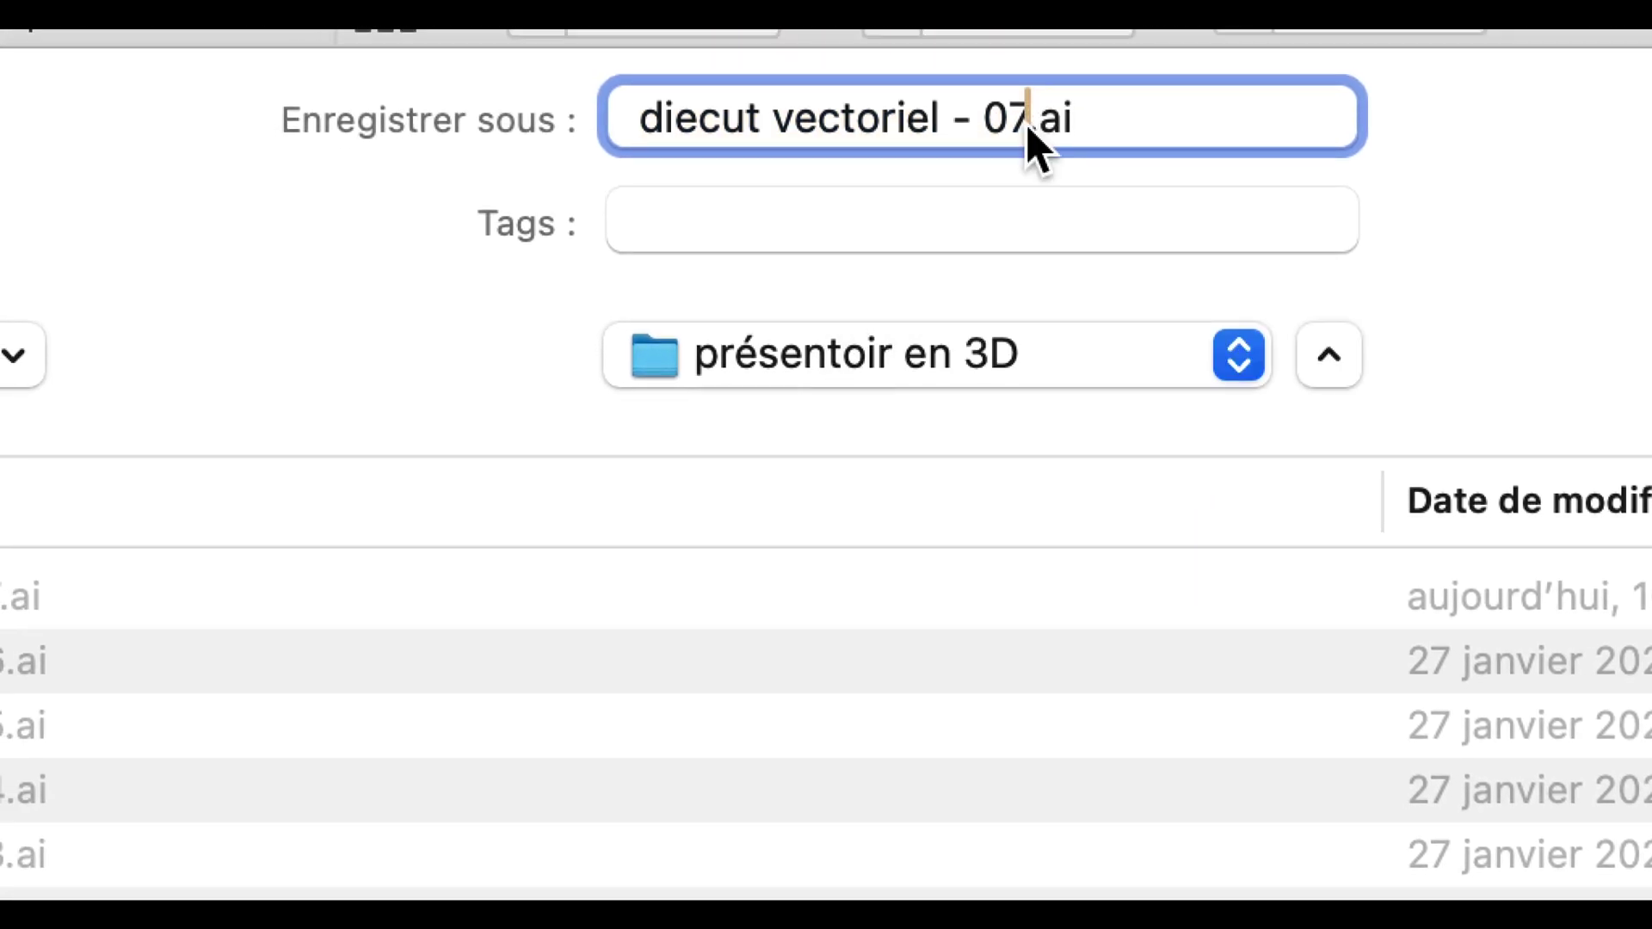
key(BackSpace)
text(8)
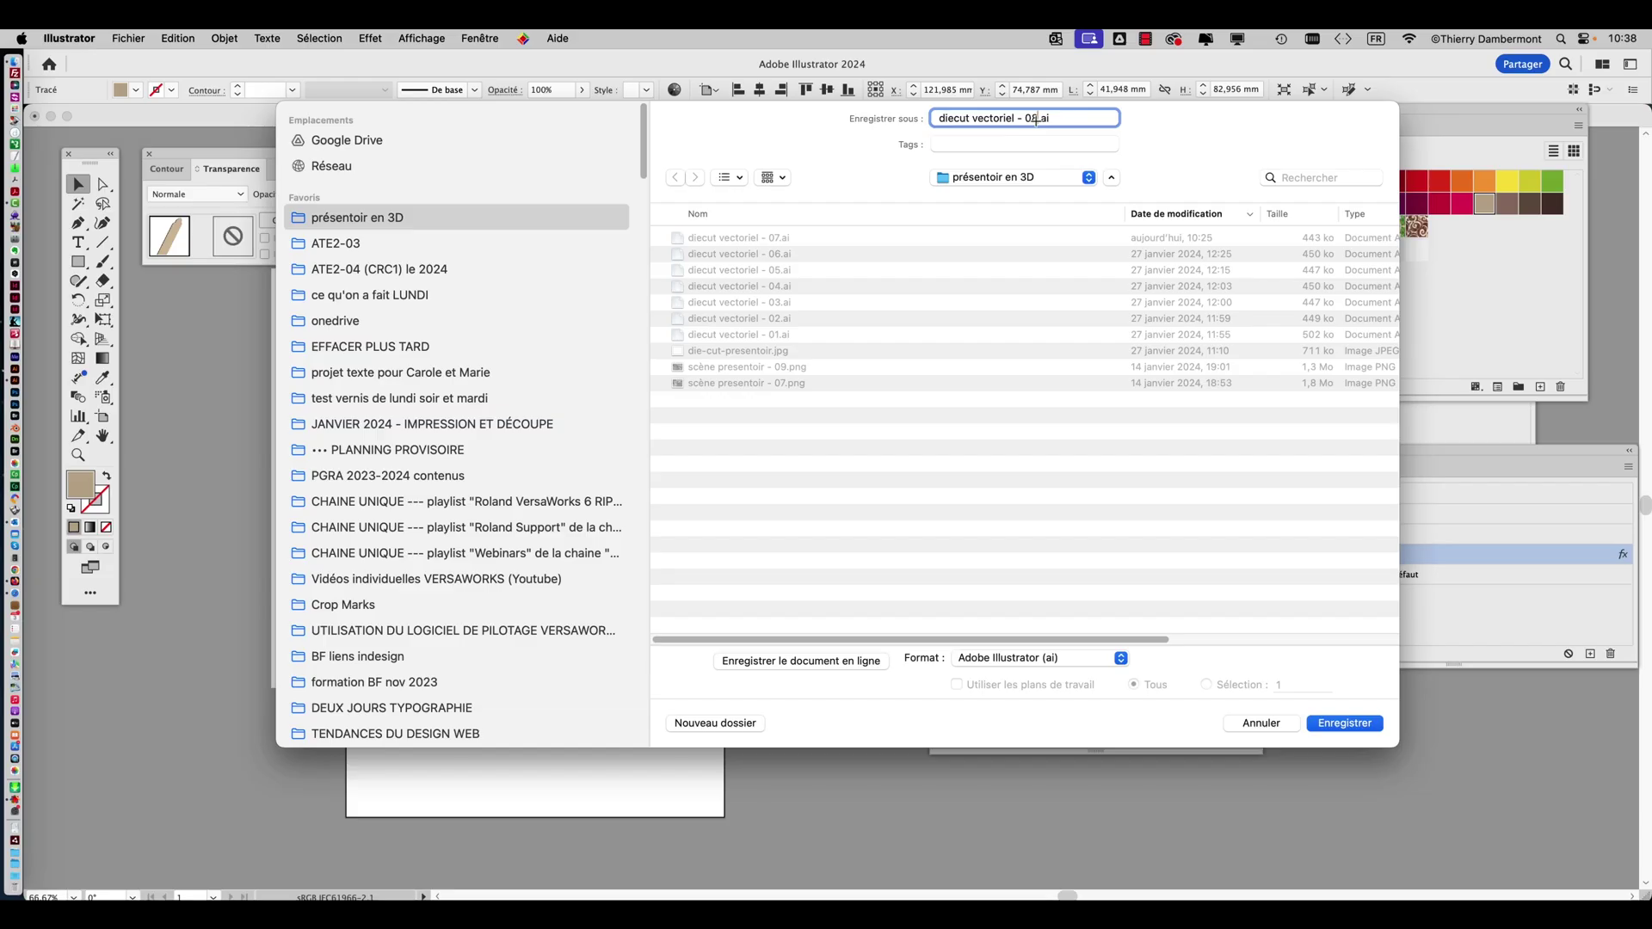
click(1344, 723)
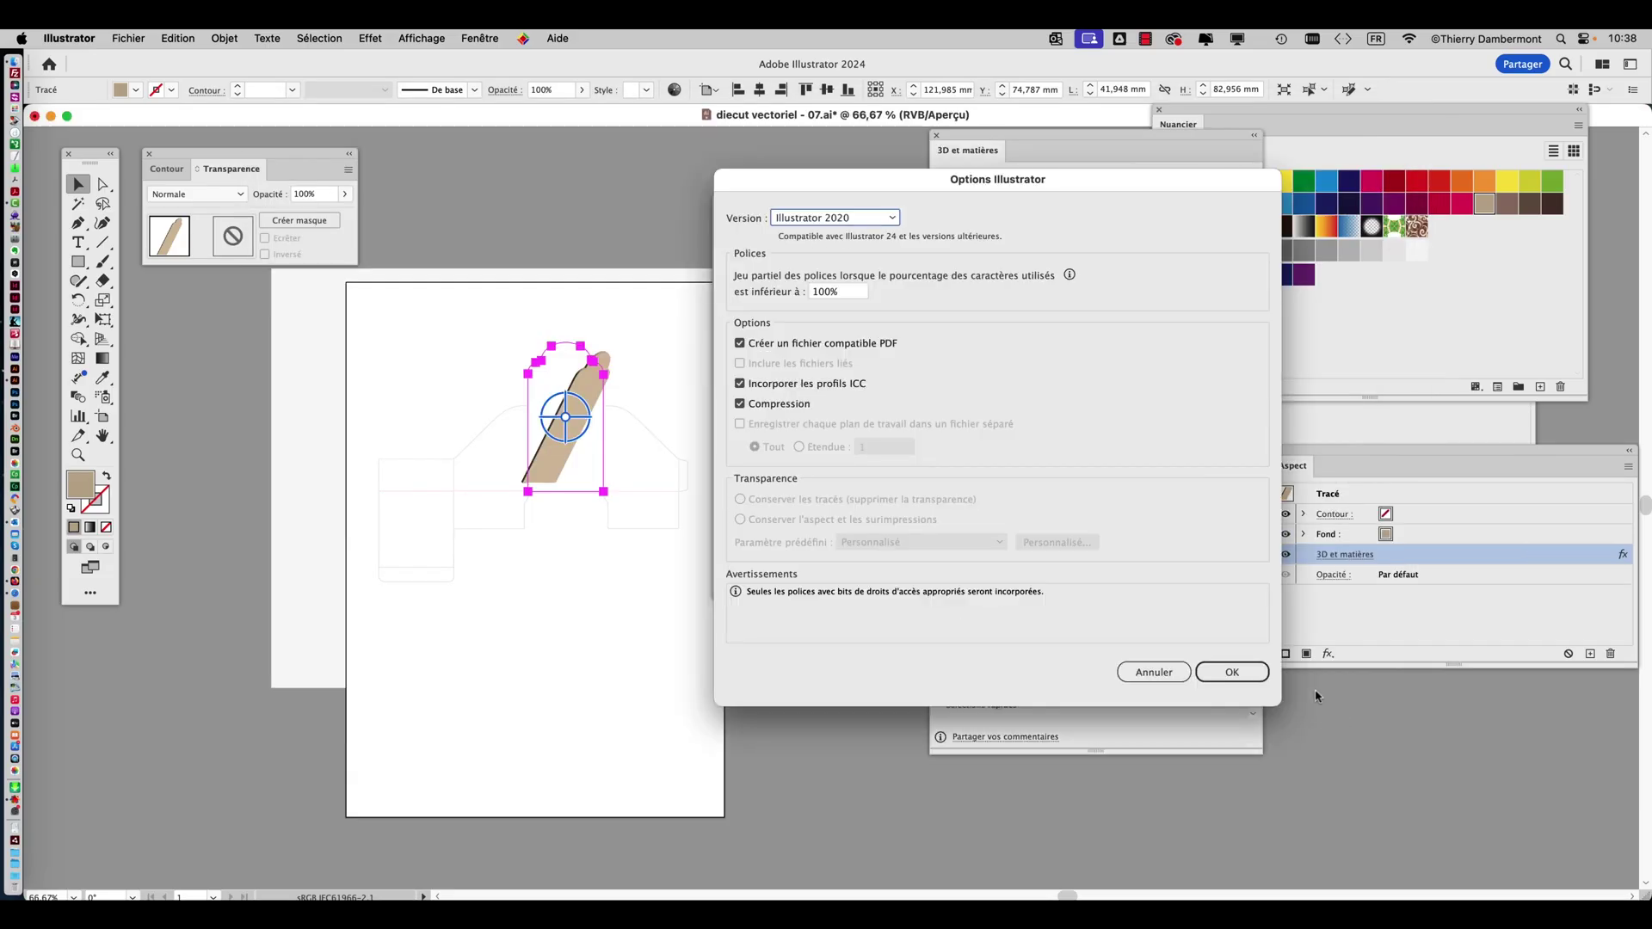
click(1232, 671)
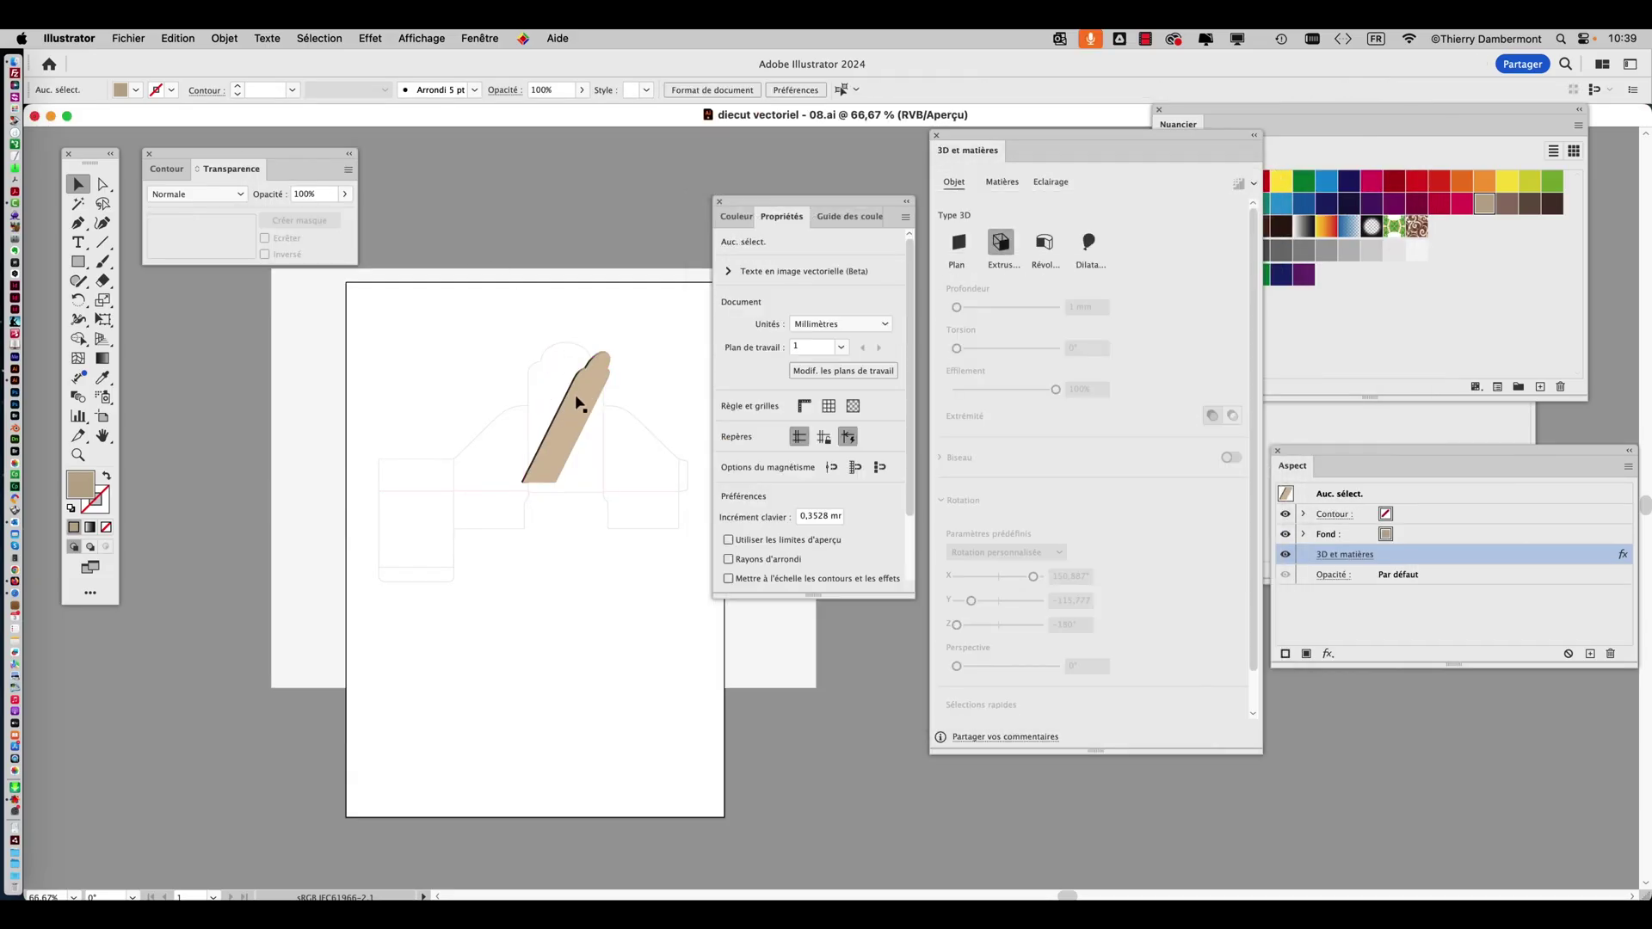
Close the 3D et matières panel and display it again with the back panel selected.
scroll(577, 393, up, 2)
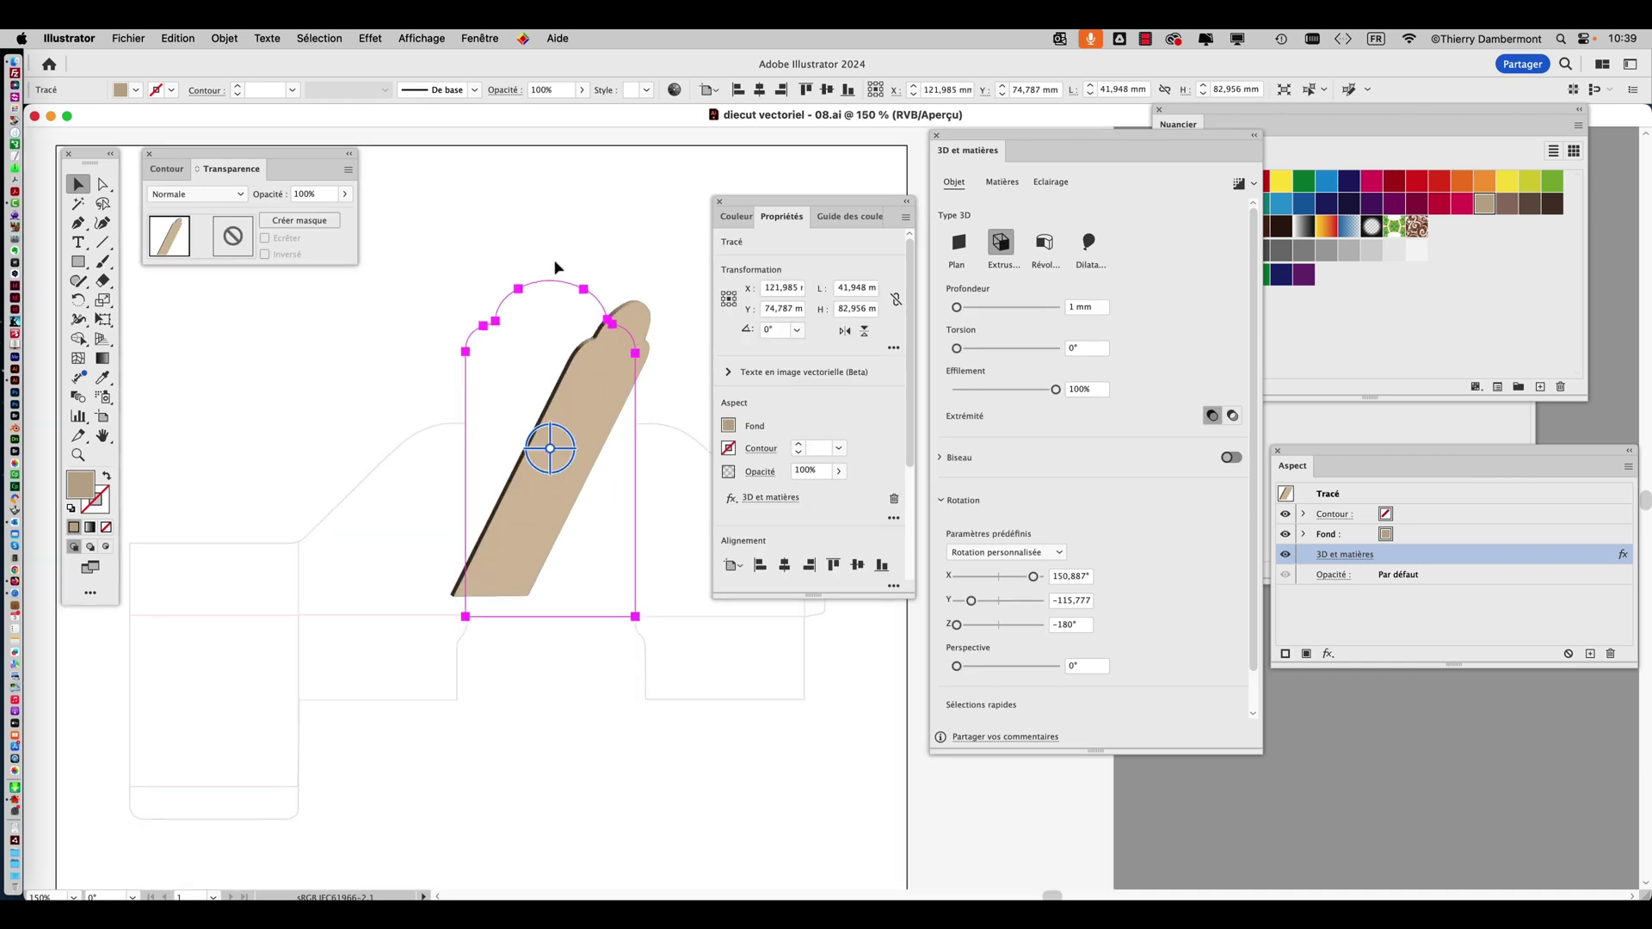
click(939, 136)
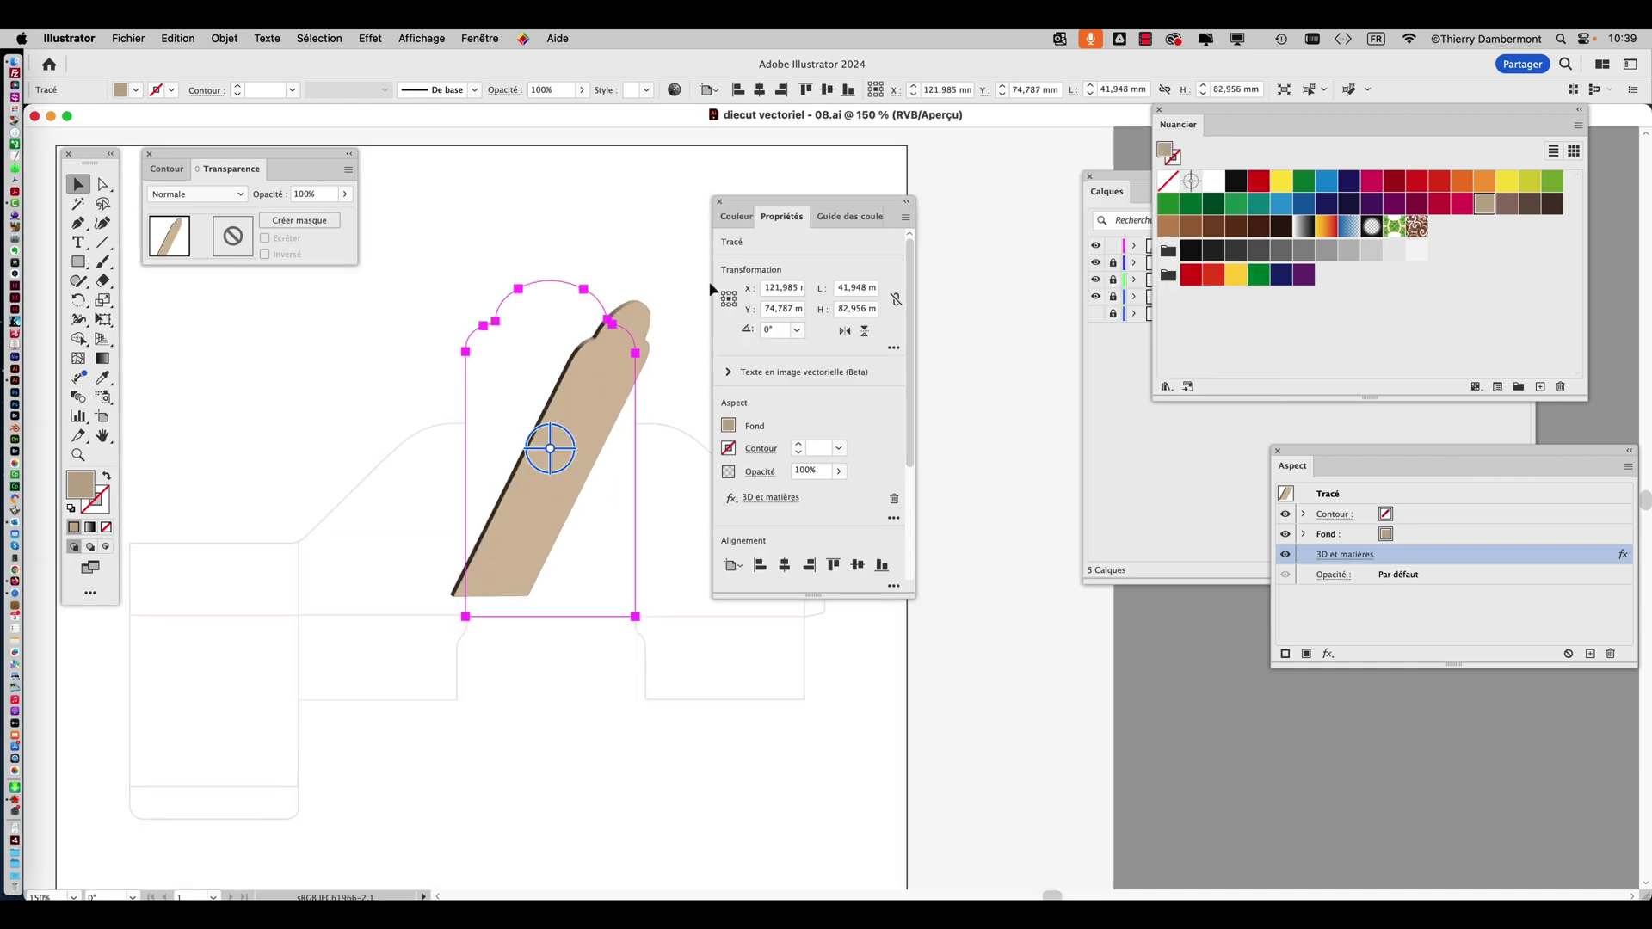
scroll(611, 325, up, 2)
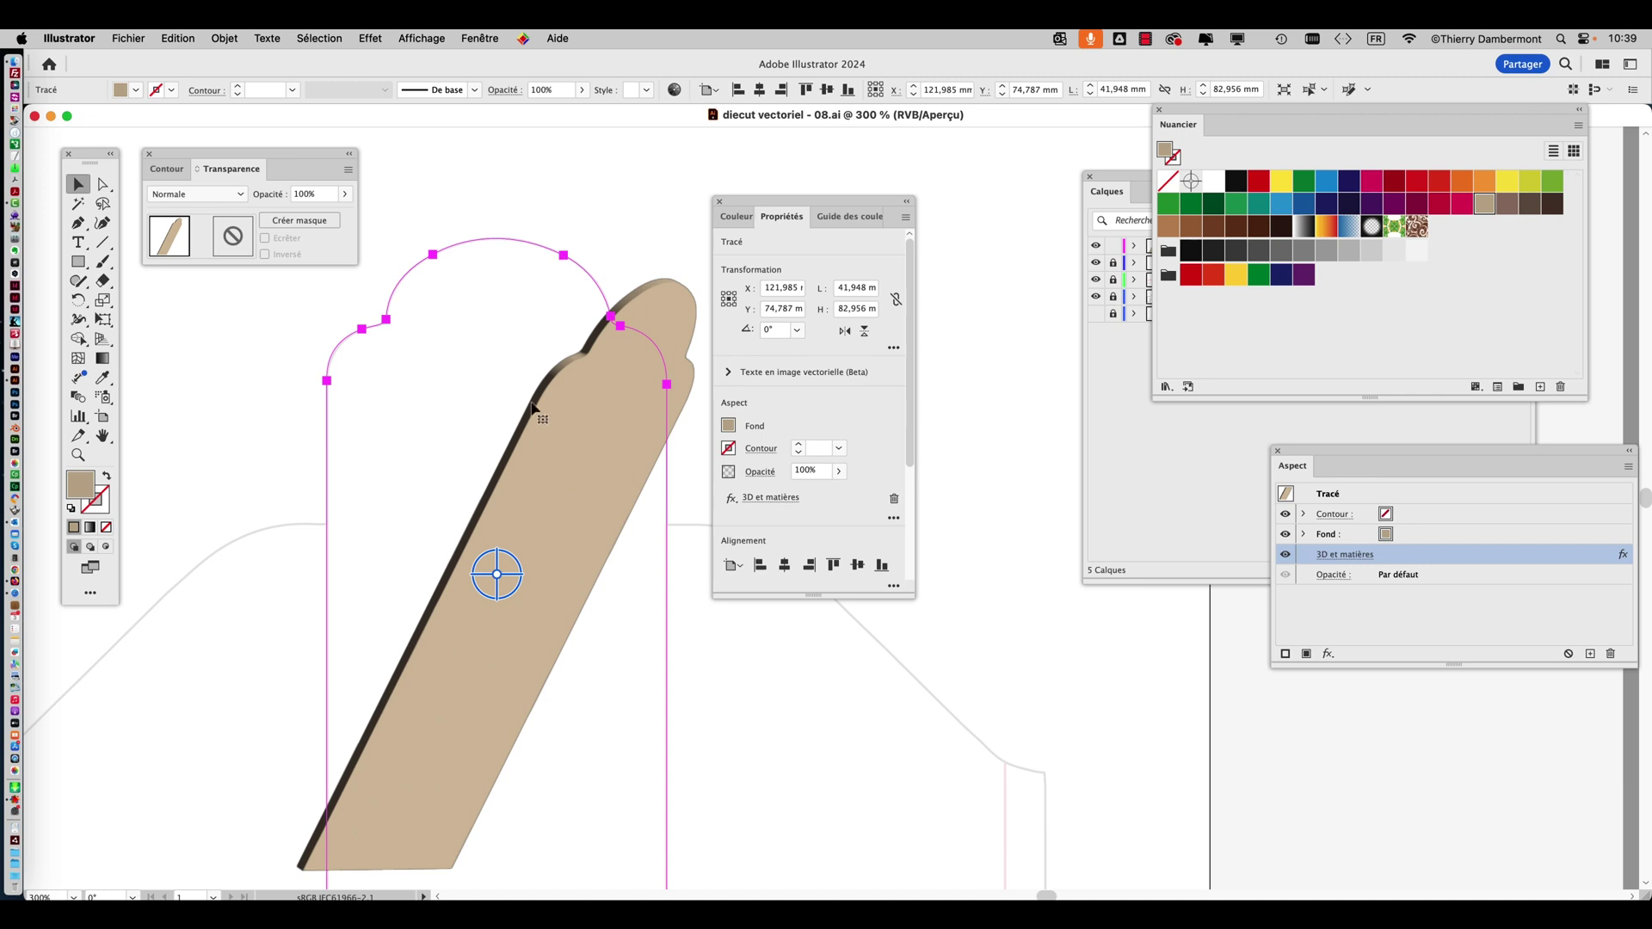
click(480, 37)
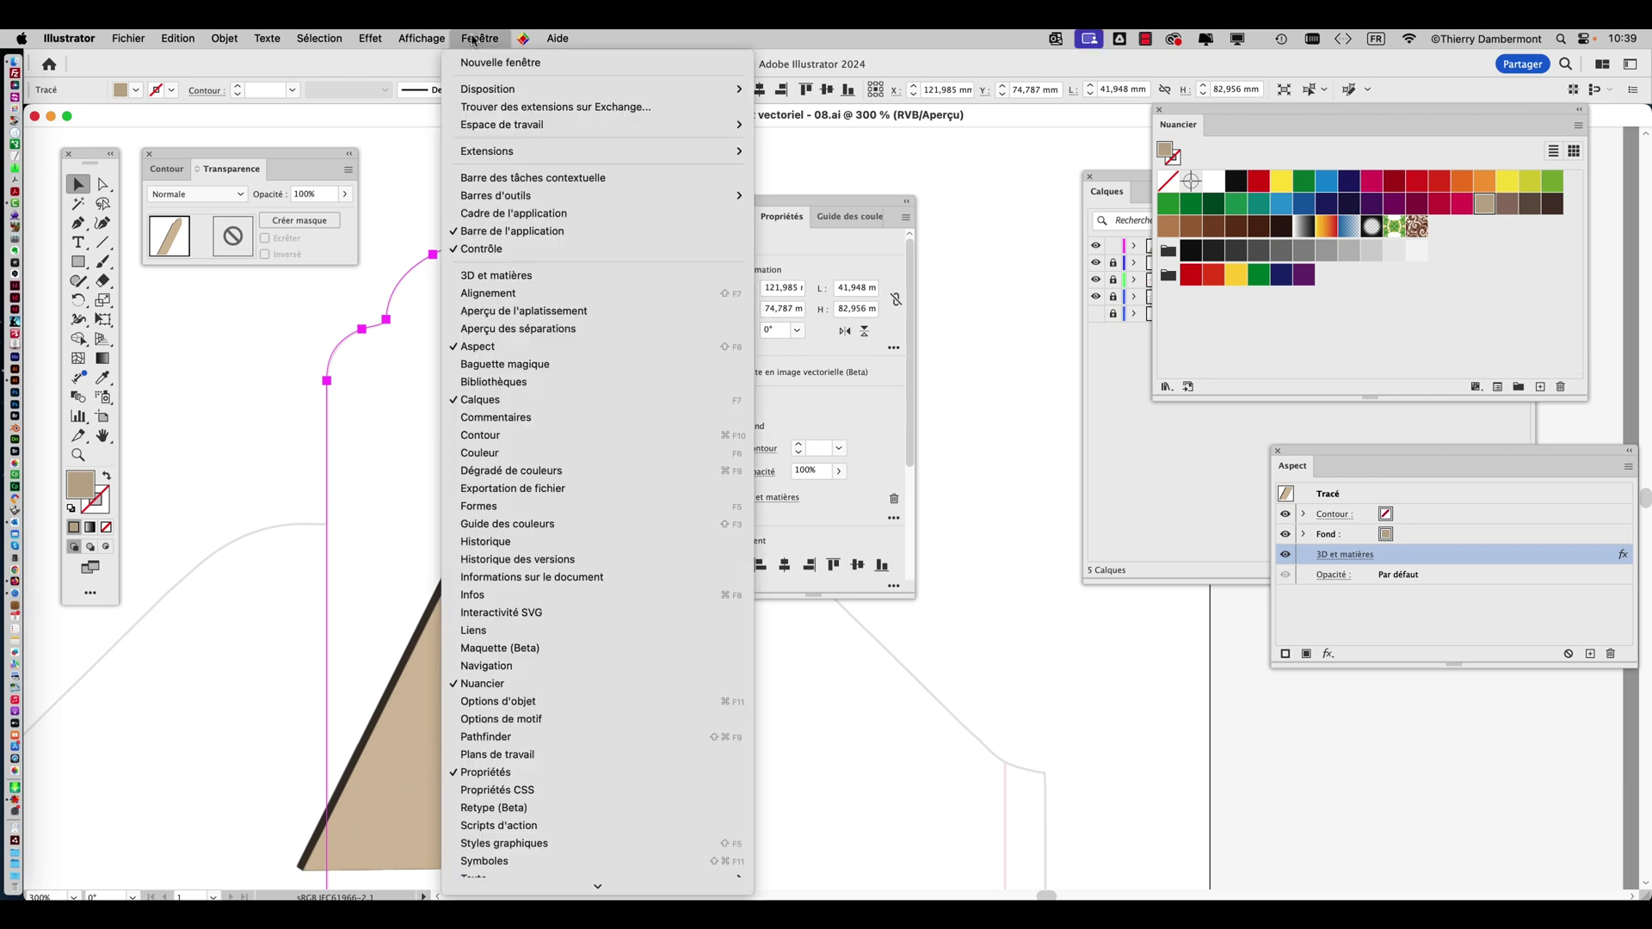
click(504, 279)
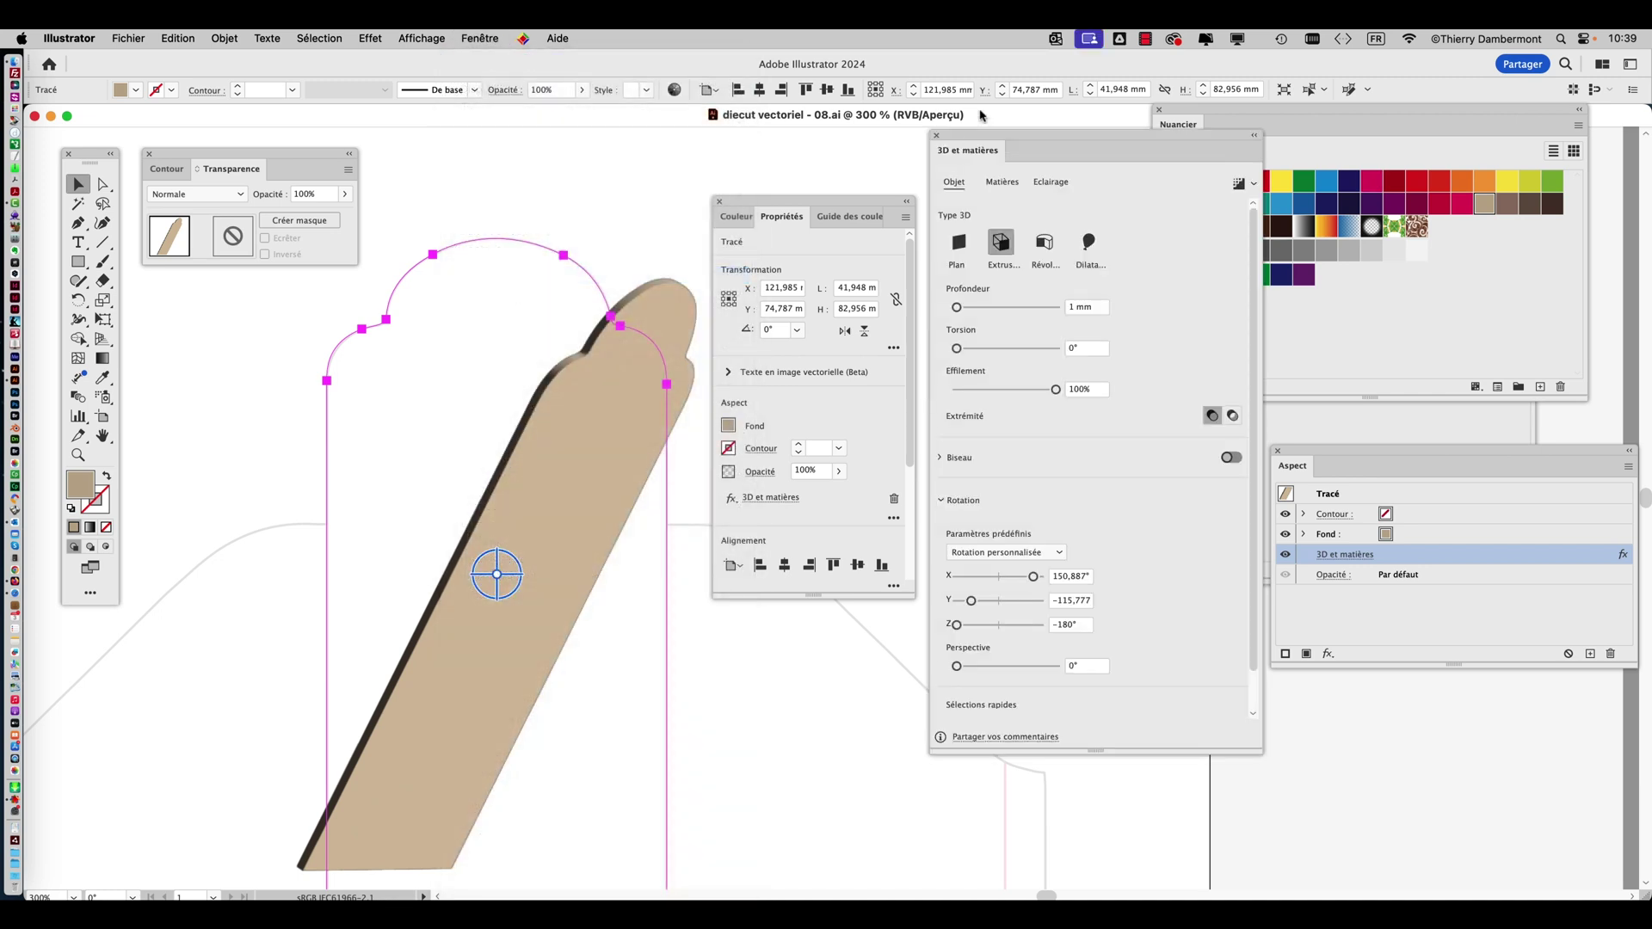
Set the Propriétés panel aside, bring the 3D et matières panel nearer the artwork and close the Aspect panel.
drag(770, 198, 1450, 428)
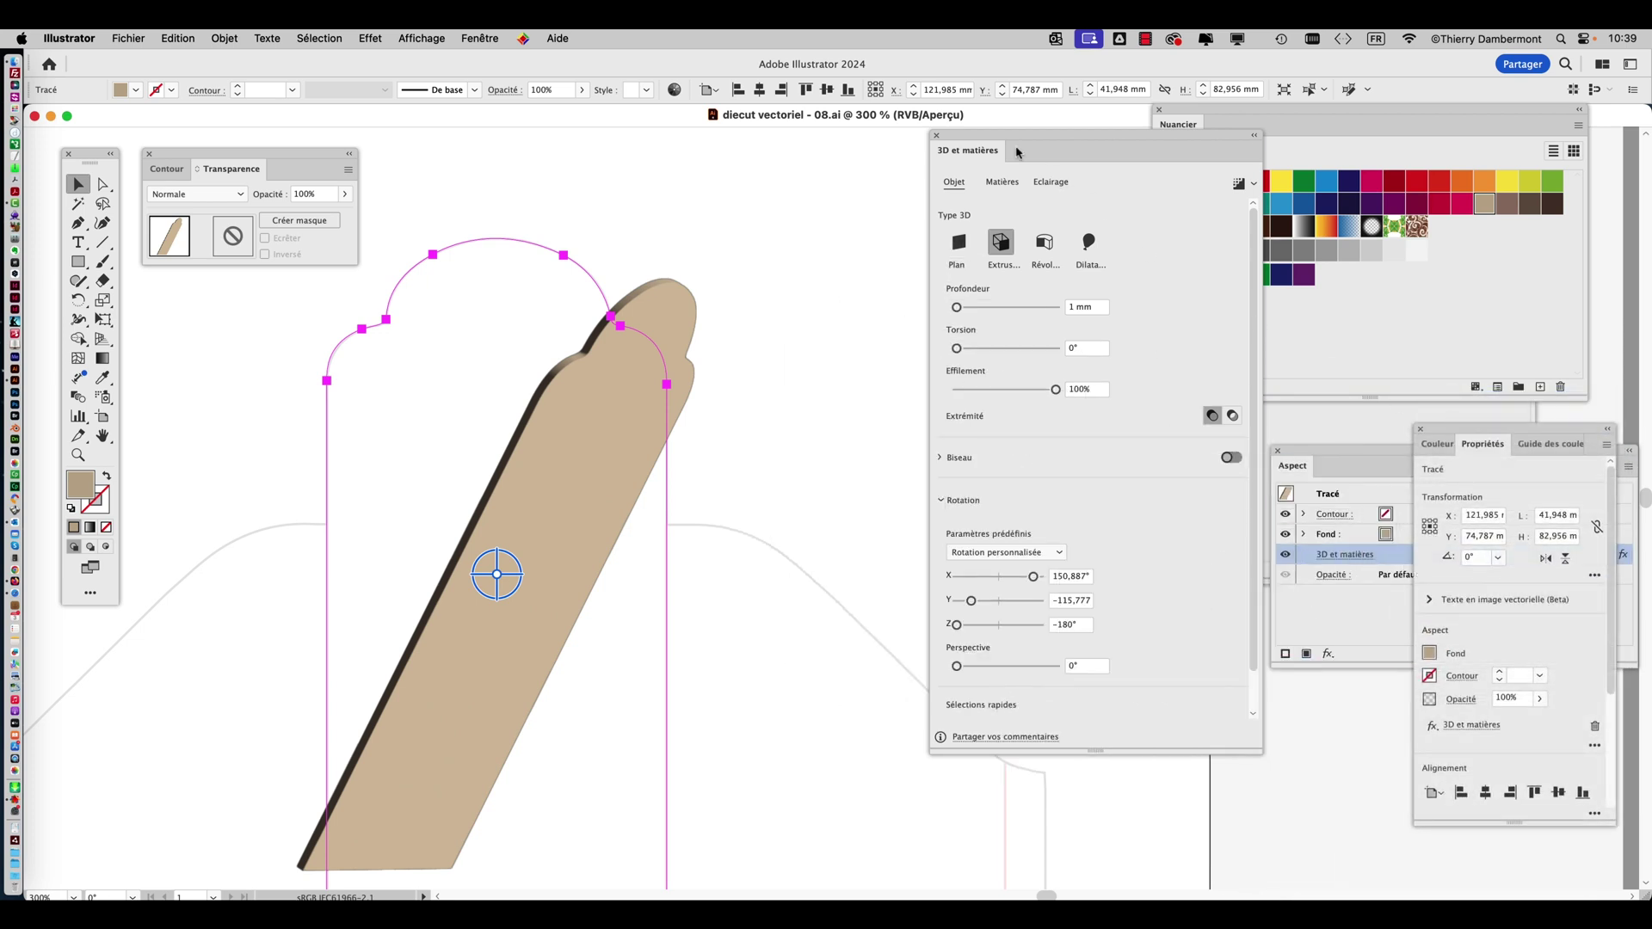
drag(988, 137, 844, 149)
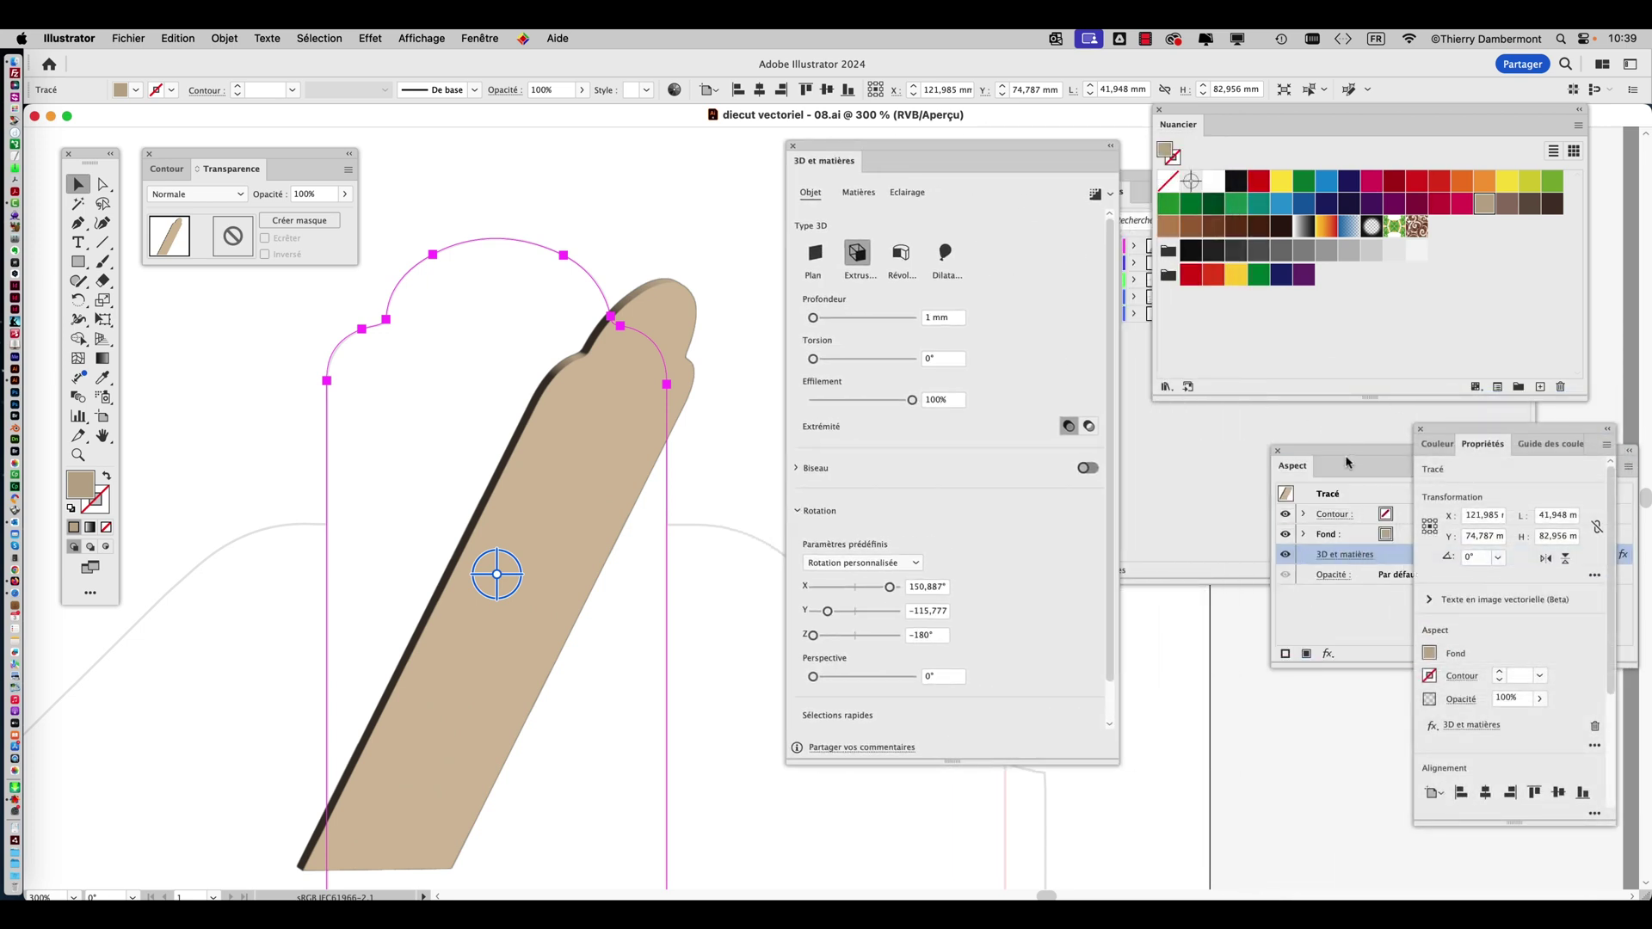
drag(1319, 453, 460, 172)
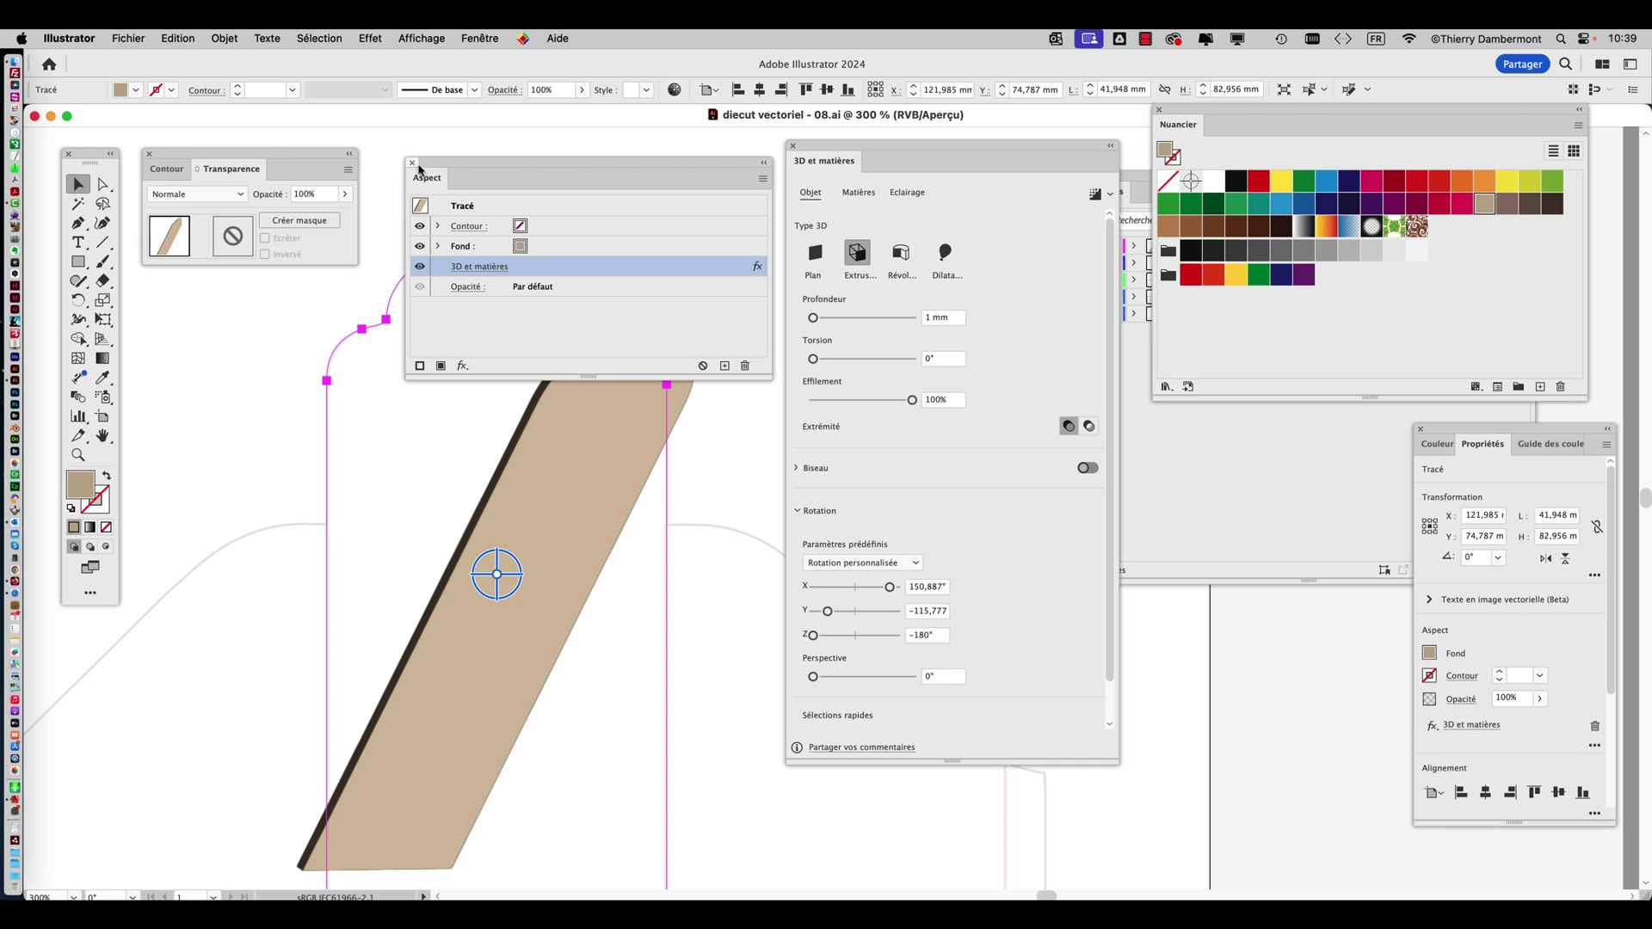
click(413, 163)
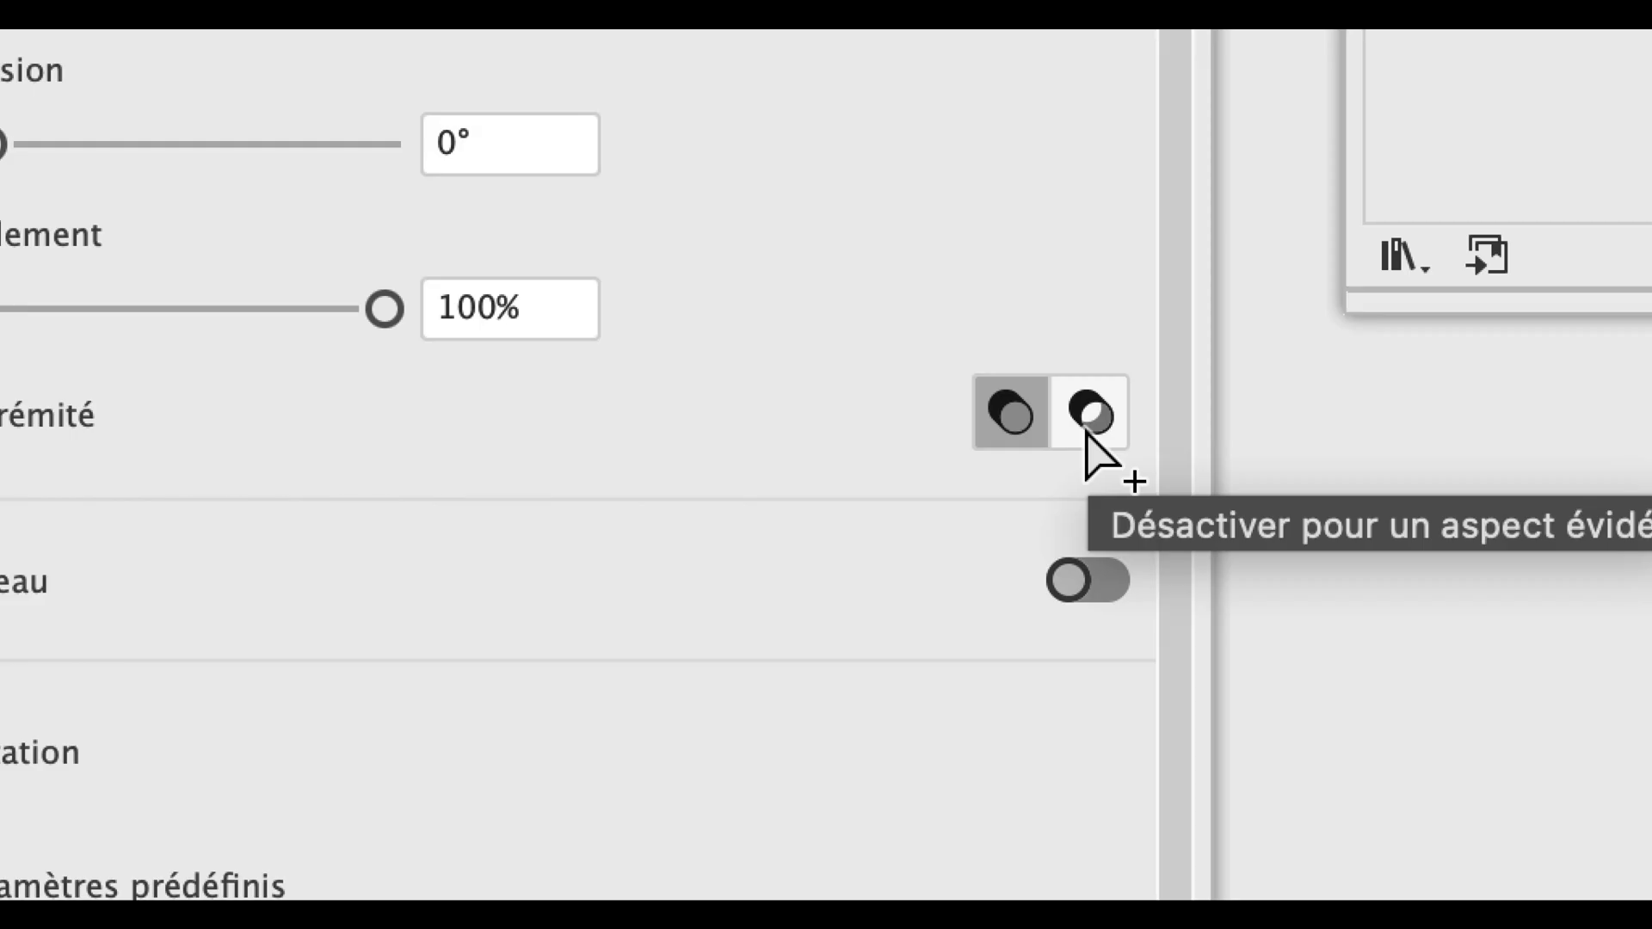
Switch the back panel's extrusion cap to hollow and back to solid to compare both looks.
click(1089, 428)
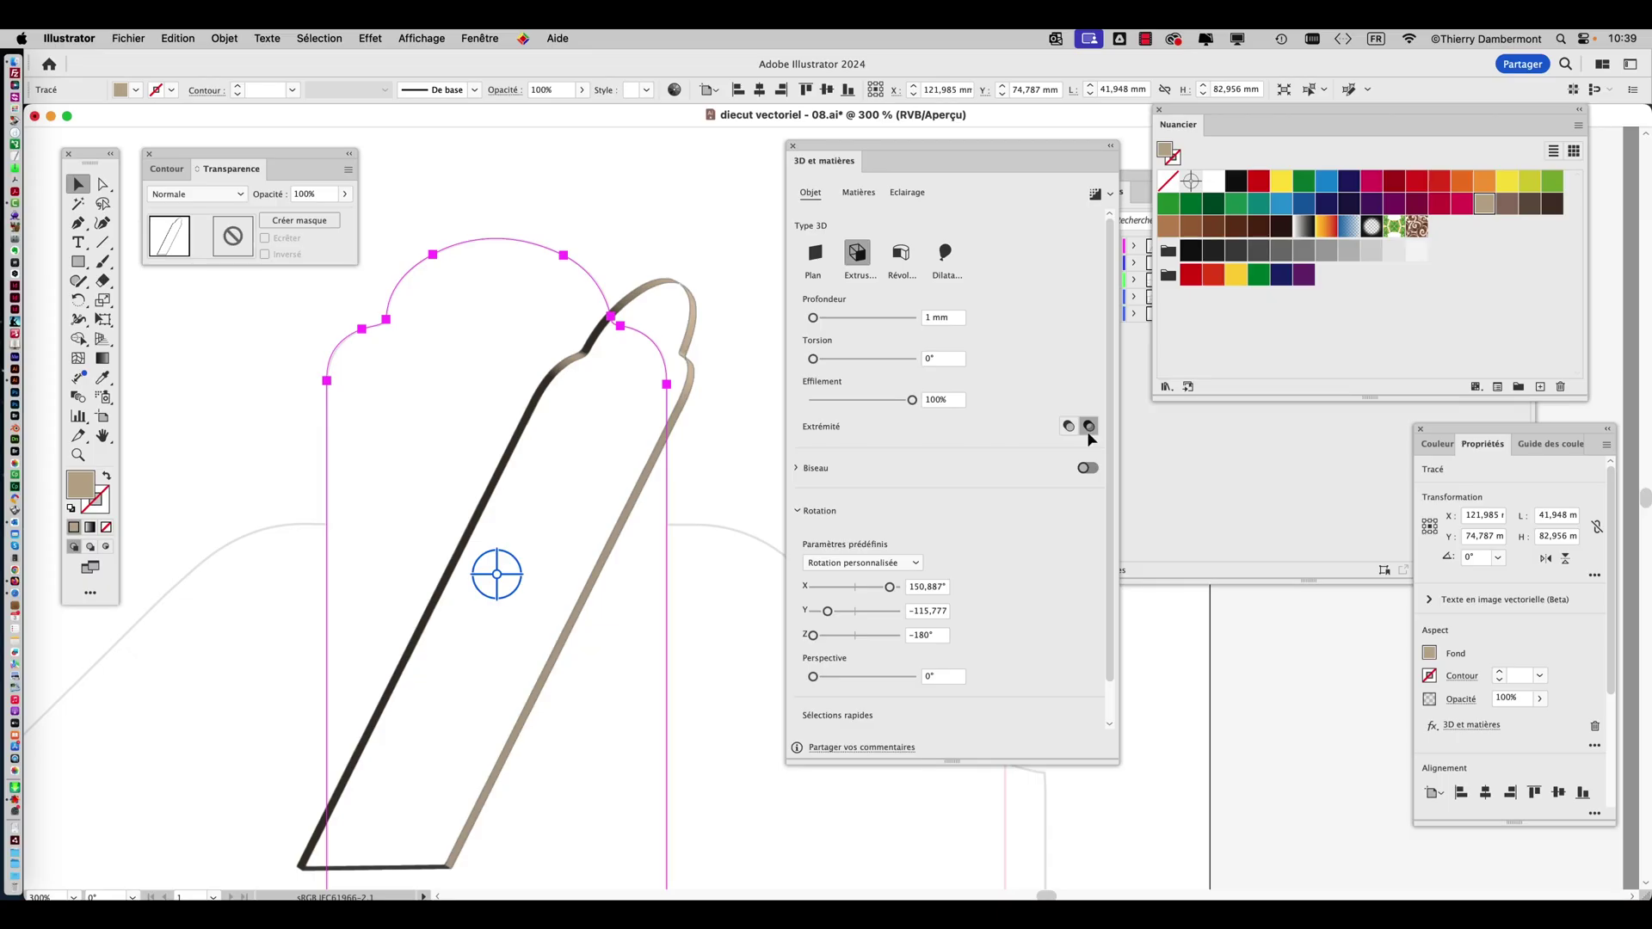
scroll(691, 297, up, 2)
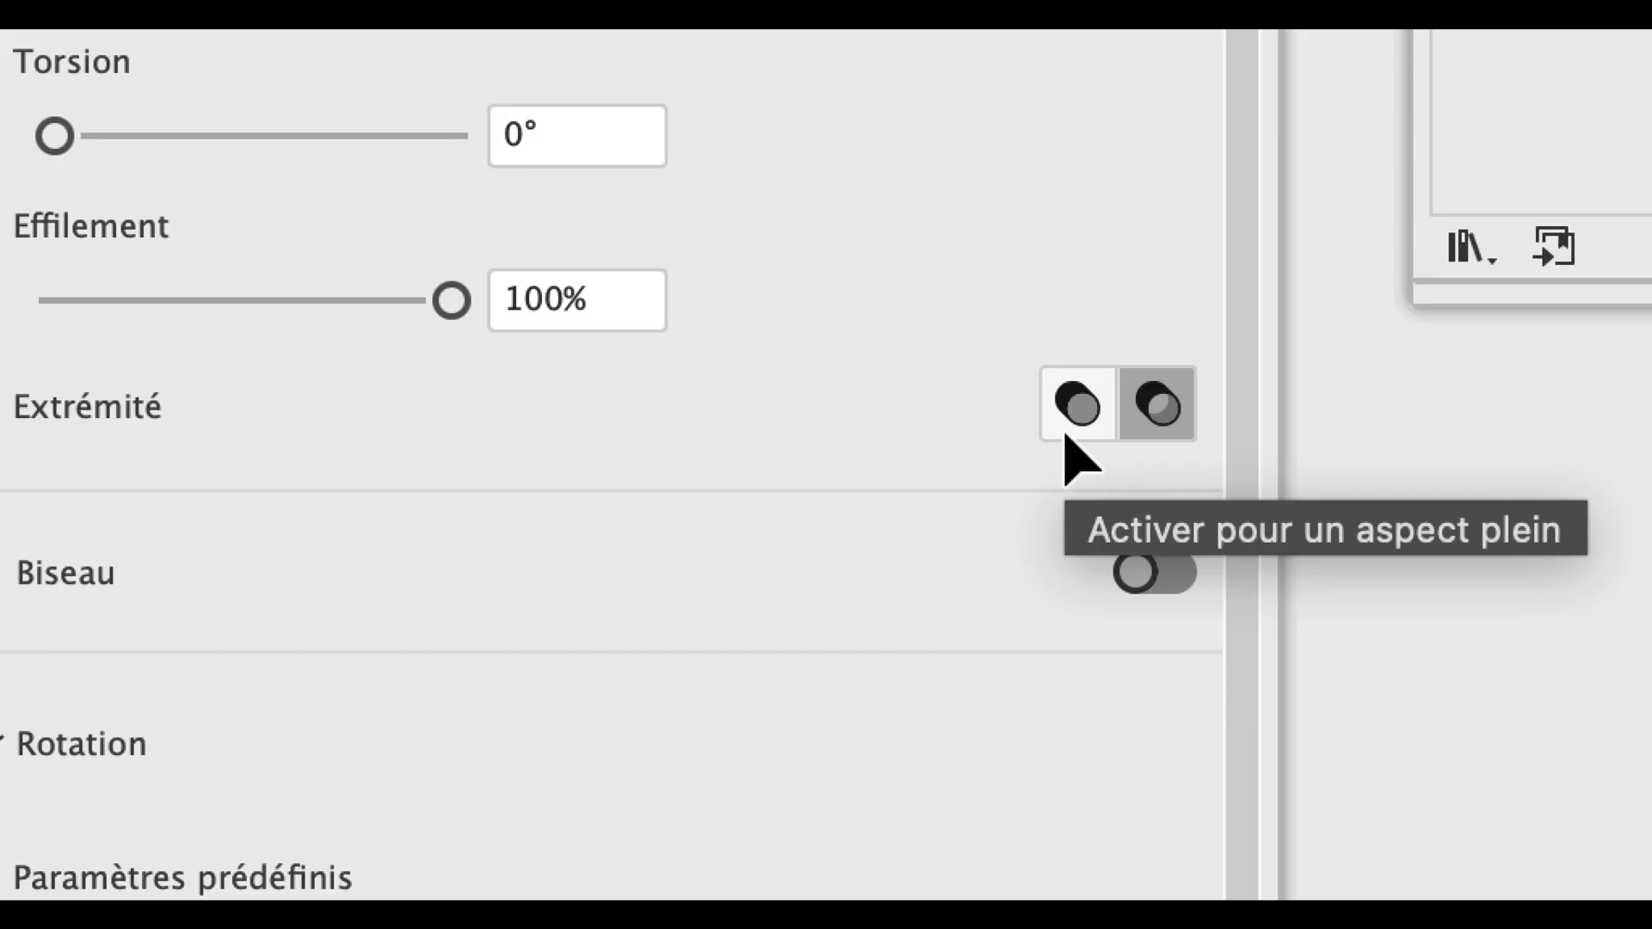
click(1070, 437)
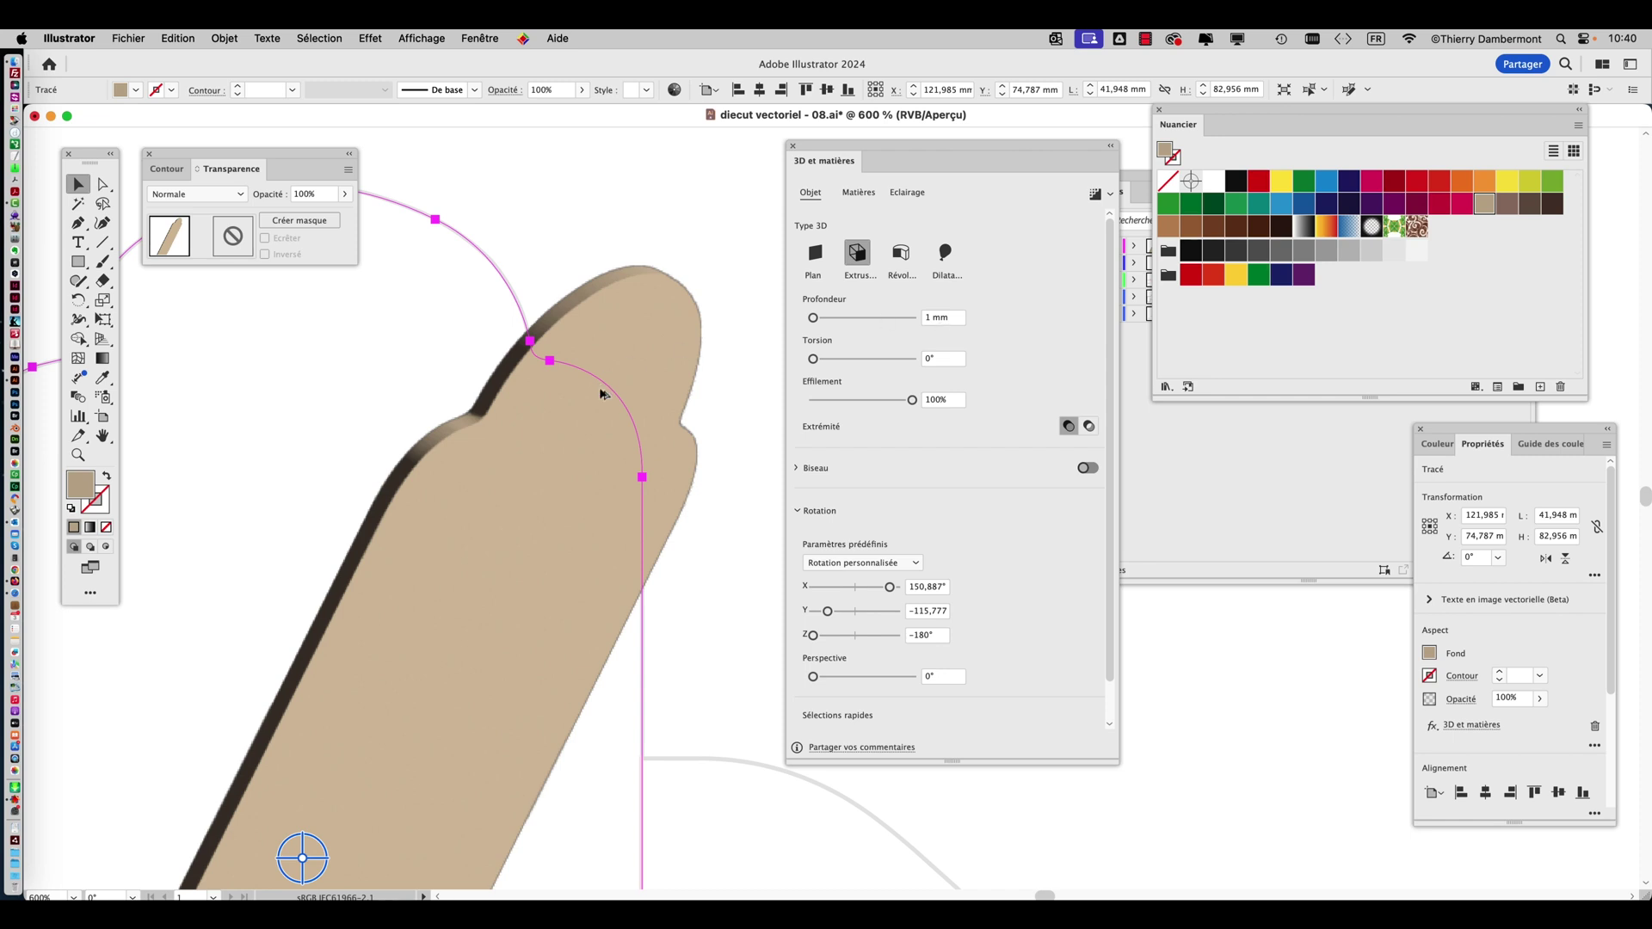
Reset the back panel's 3D rotation to X 0°, Y 0° and Z 0°.
scroll(602, 394, down, 5)
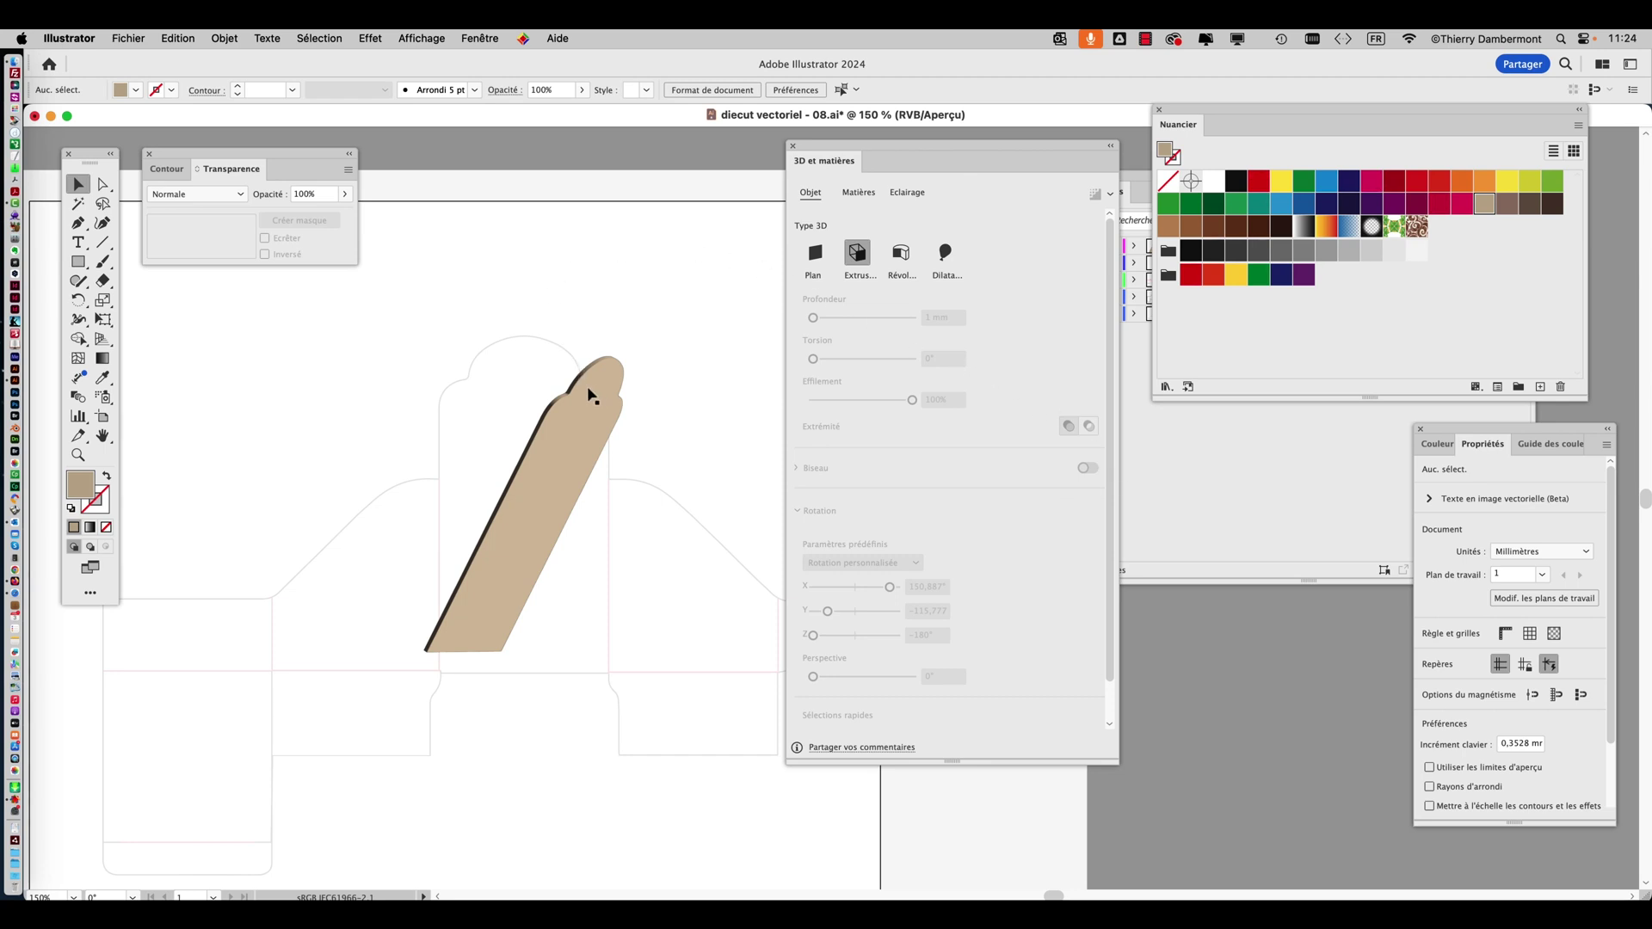
click(548, 453)
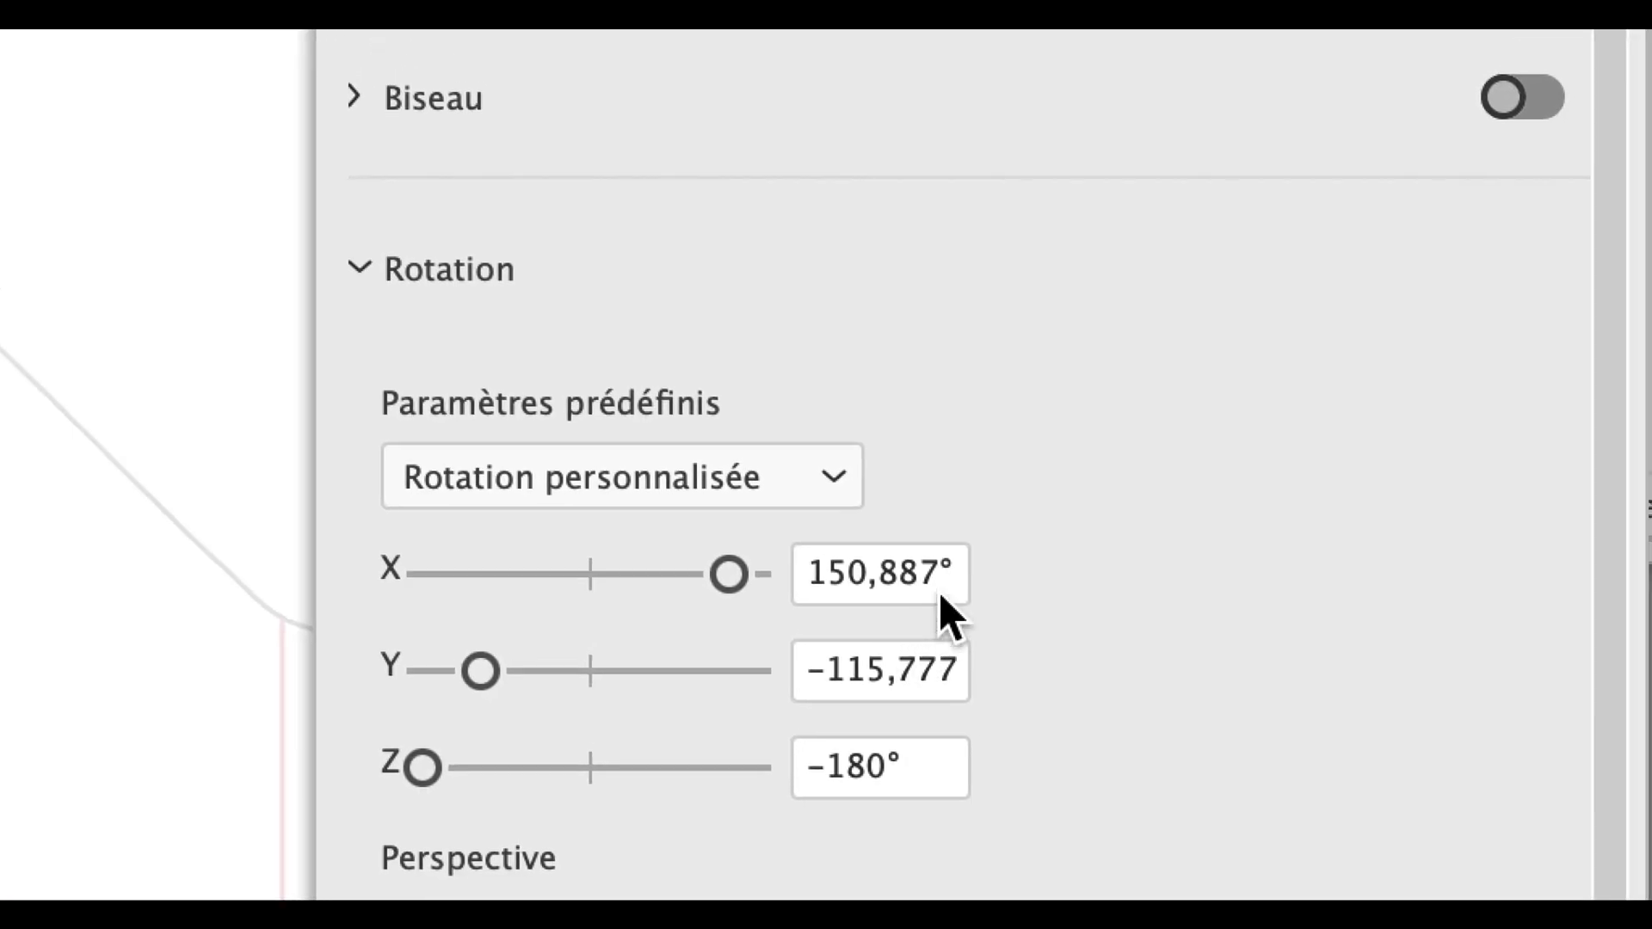
click(941, 594)
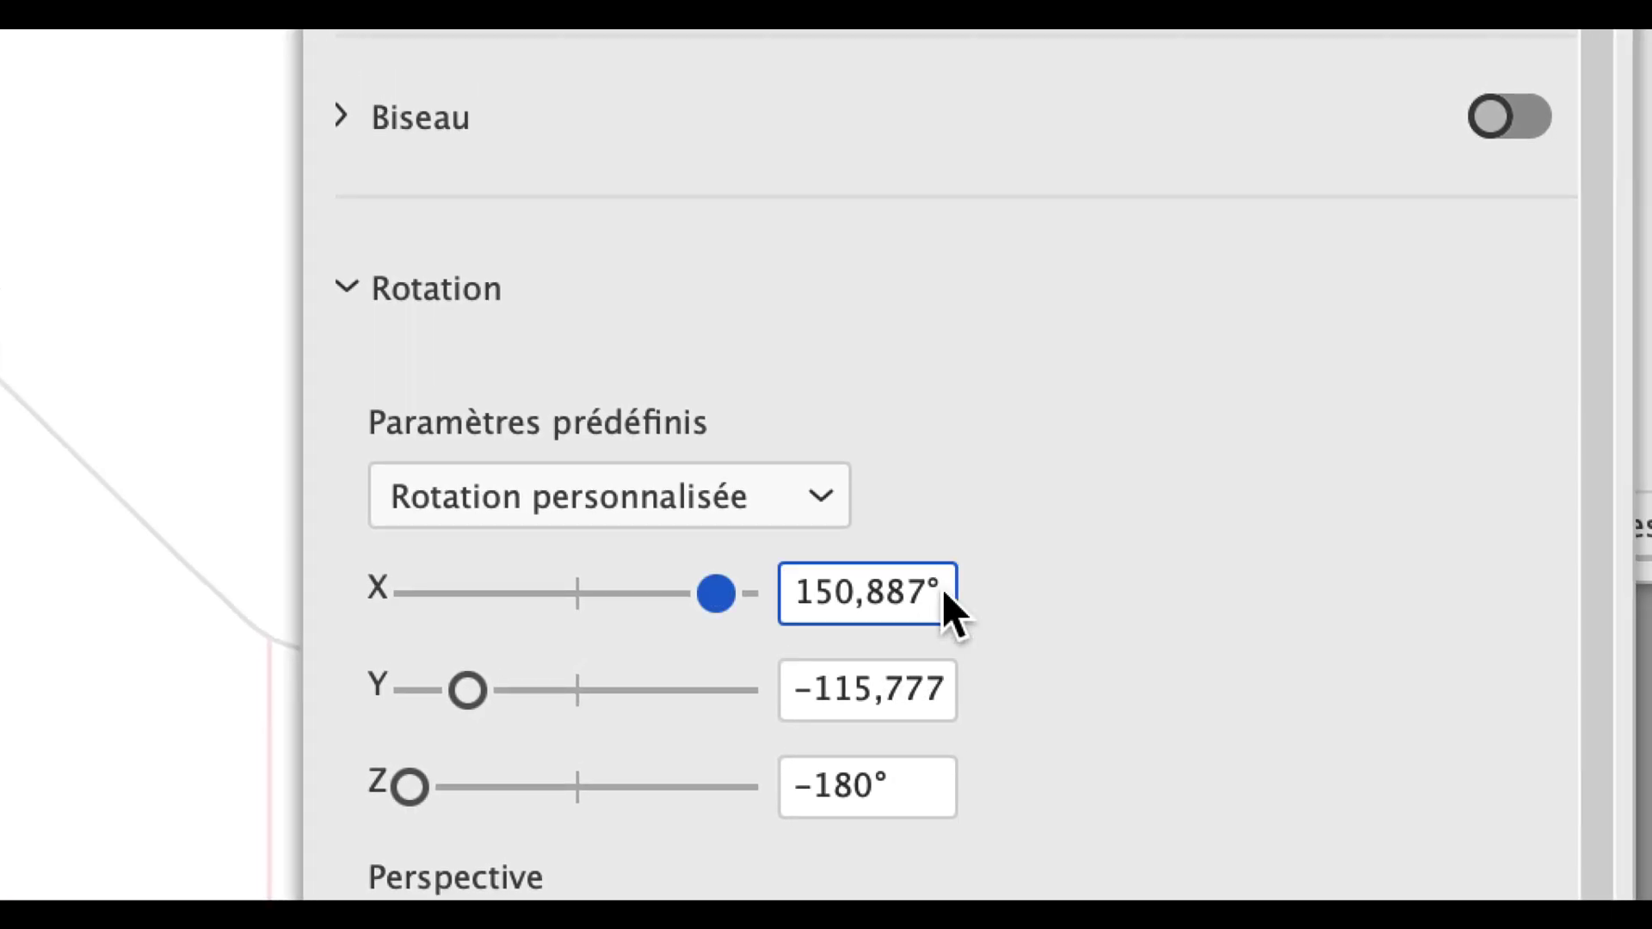
double_click(944, 583)
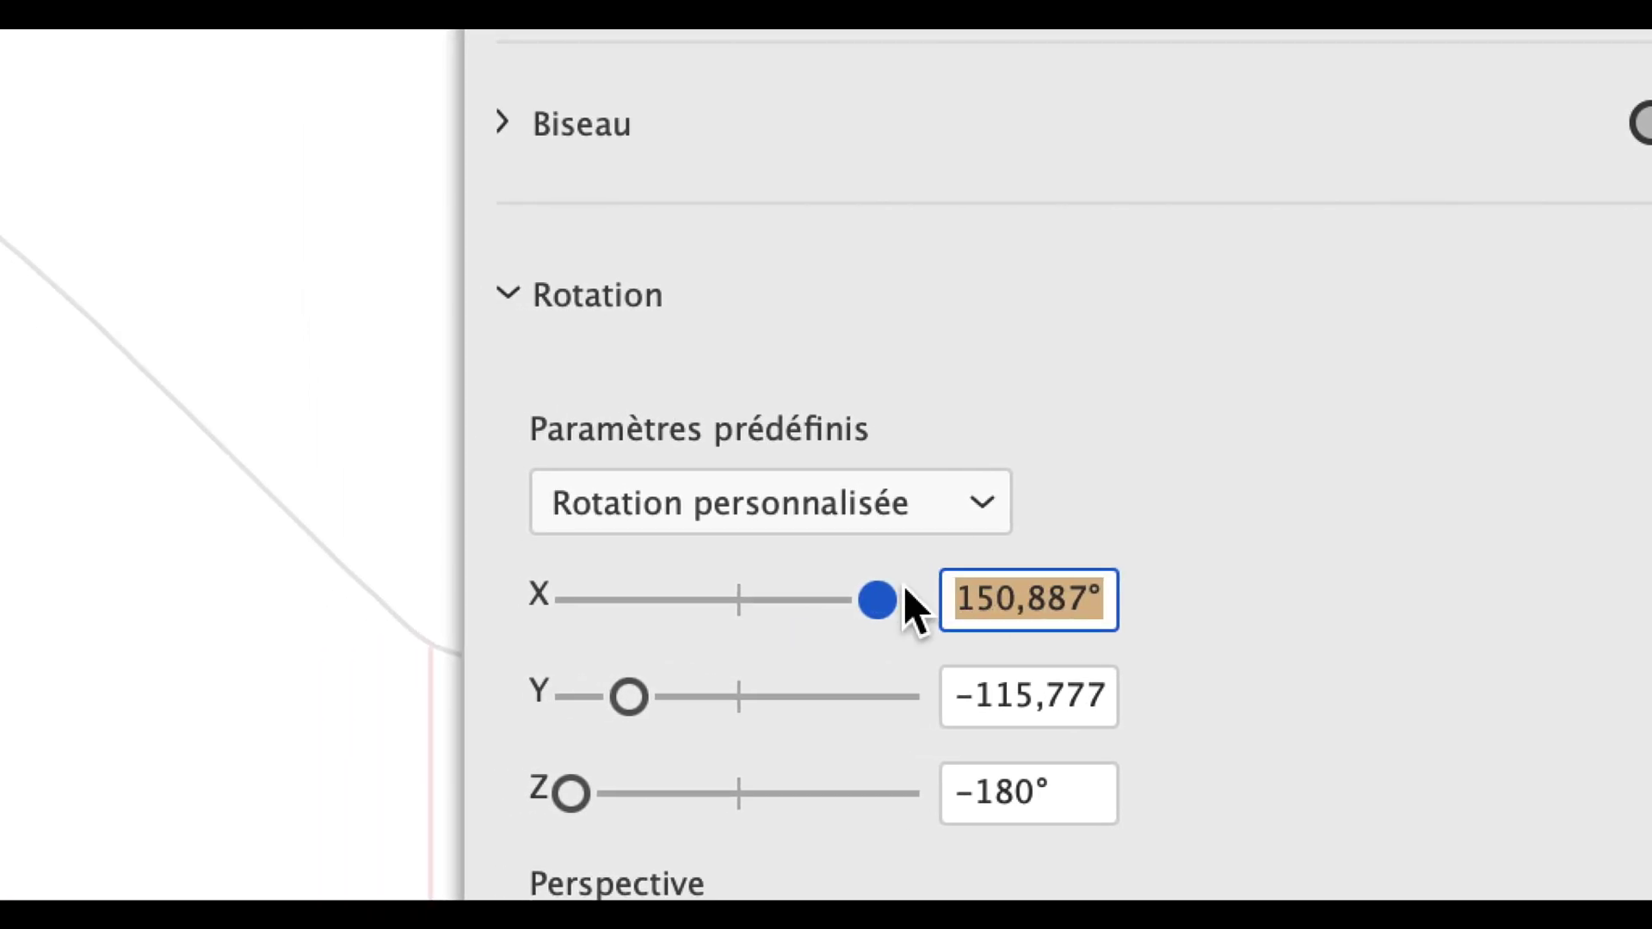
text(0)
key(Tab)
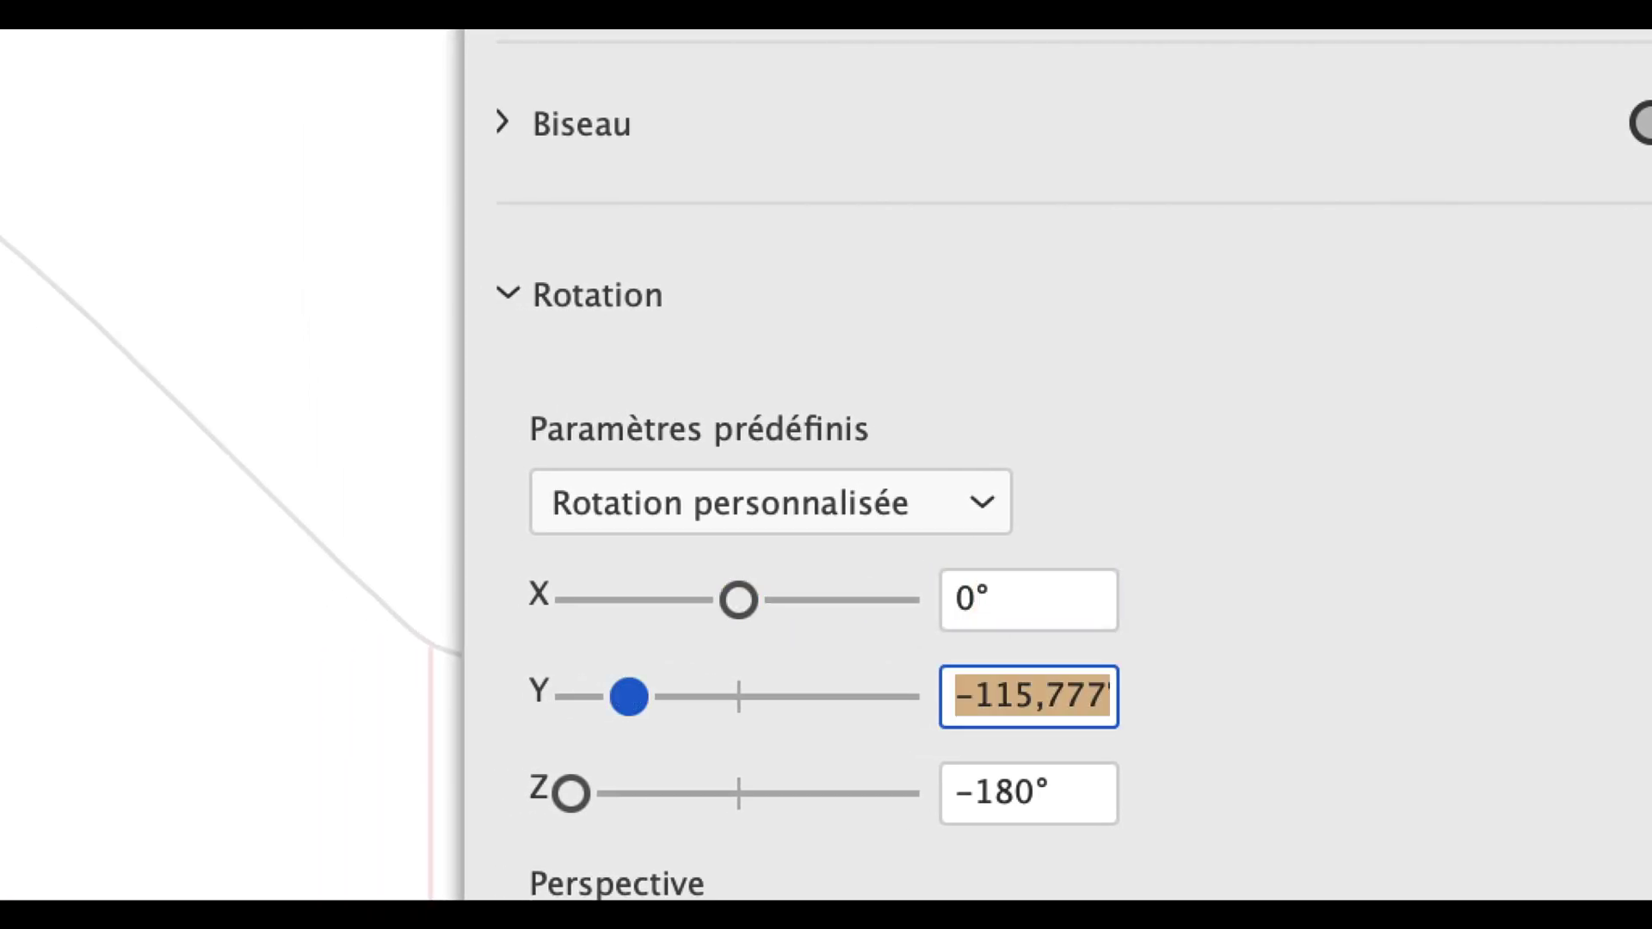
text(0)
key(Tab)
text(0)
key(Return)
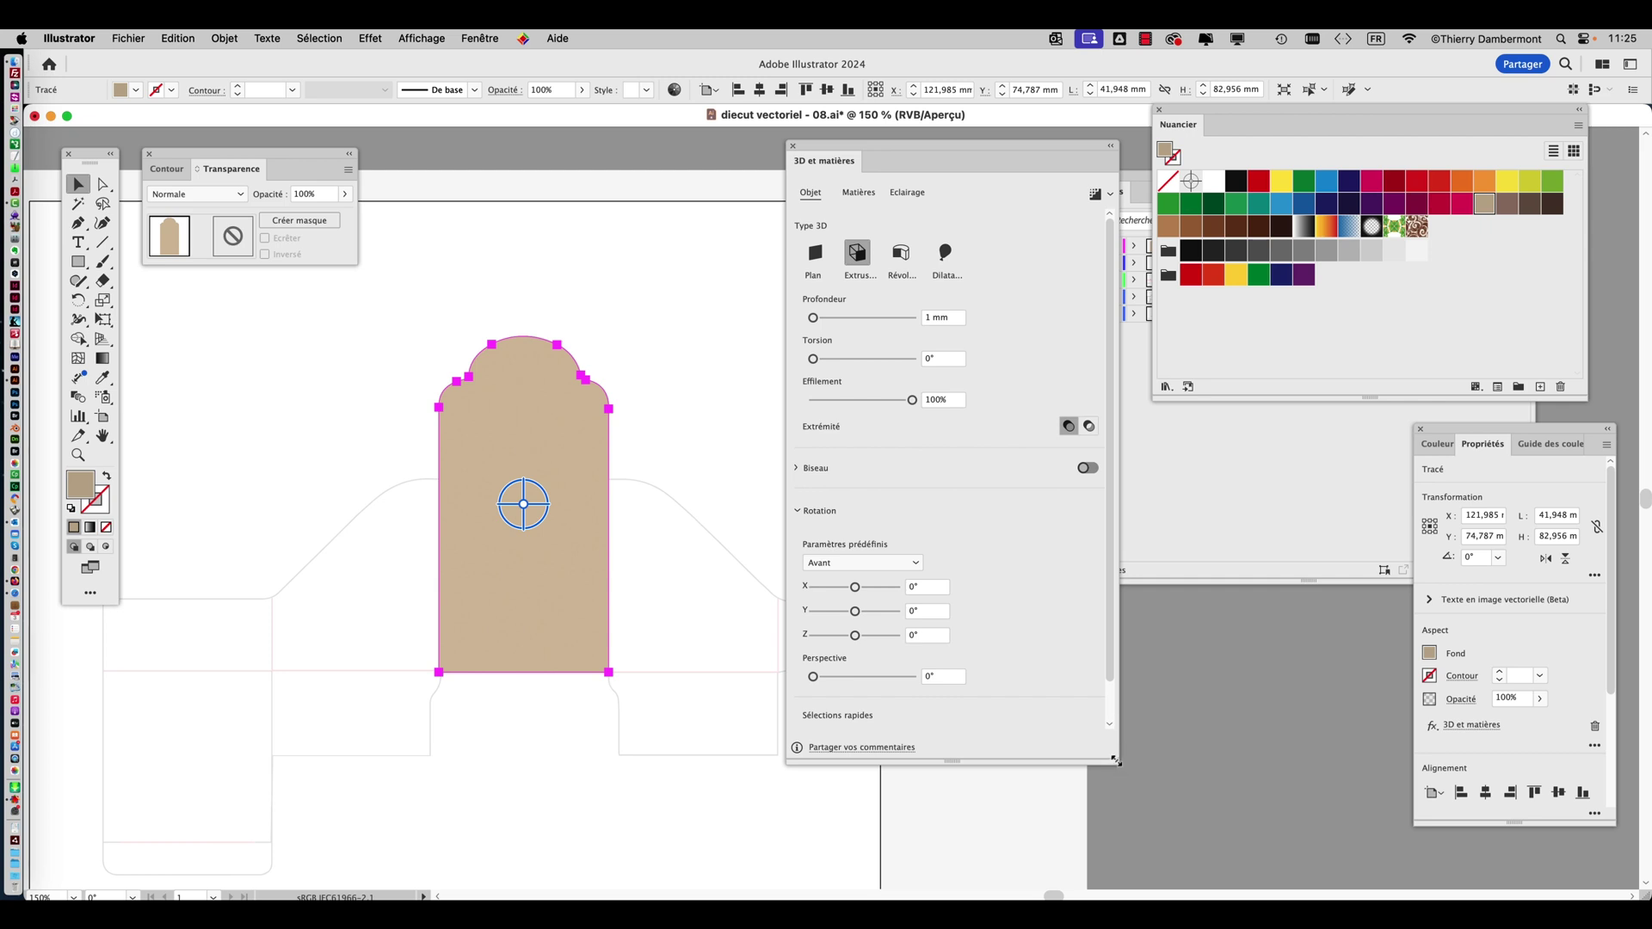
Shrink the 3D et matières panel and move it clear of the die-cut.
drag(1116, 761, 1115, 547)
drag(862, 149, 990, 155)
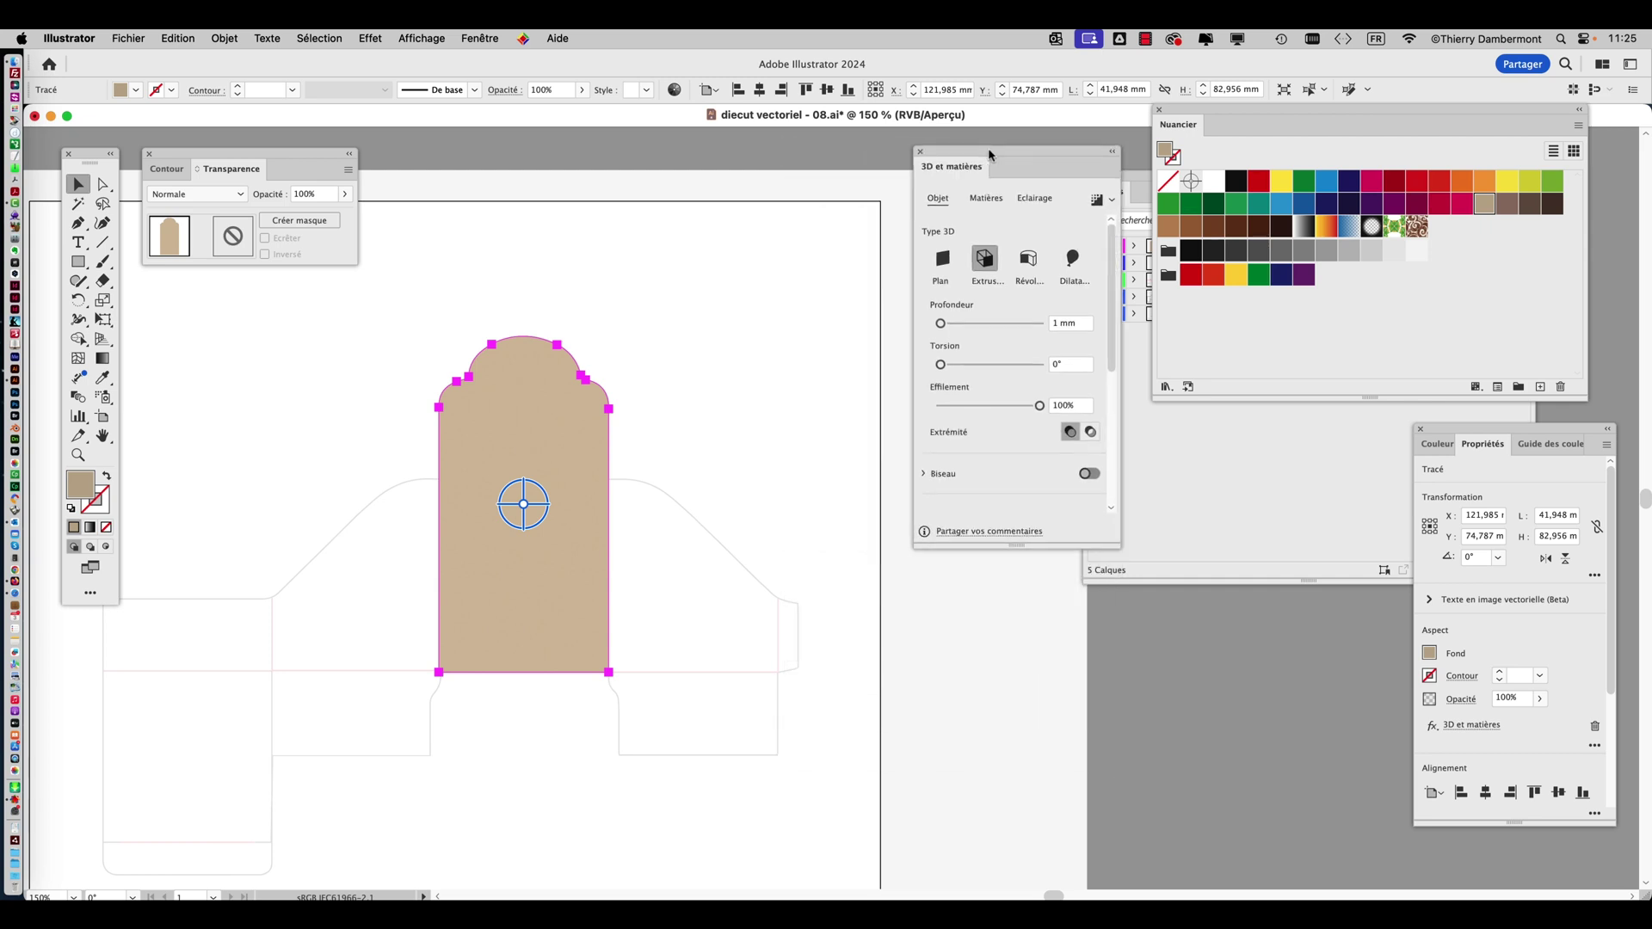
scroll(738, 399, down, 3)
scroll(737, 399, left, 4)
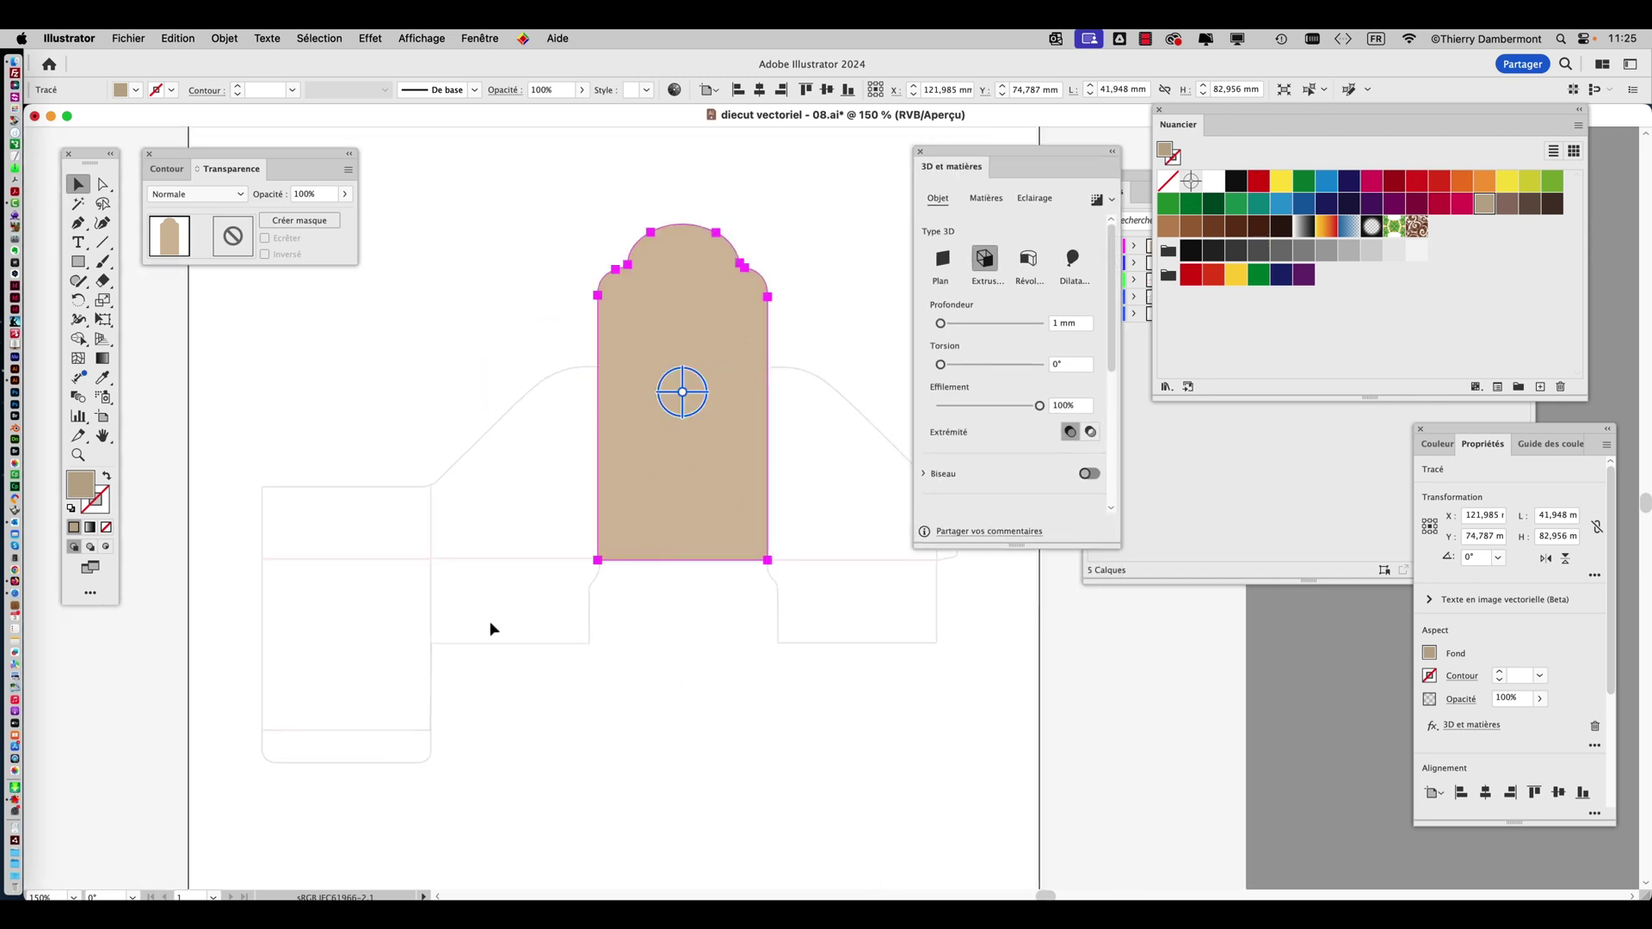
drag(756, 561, 589, 579)
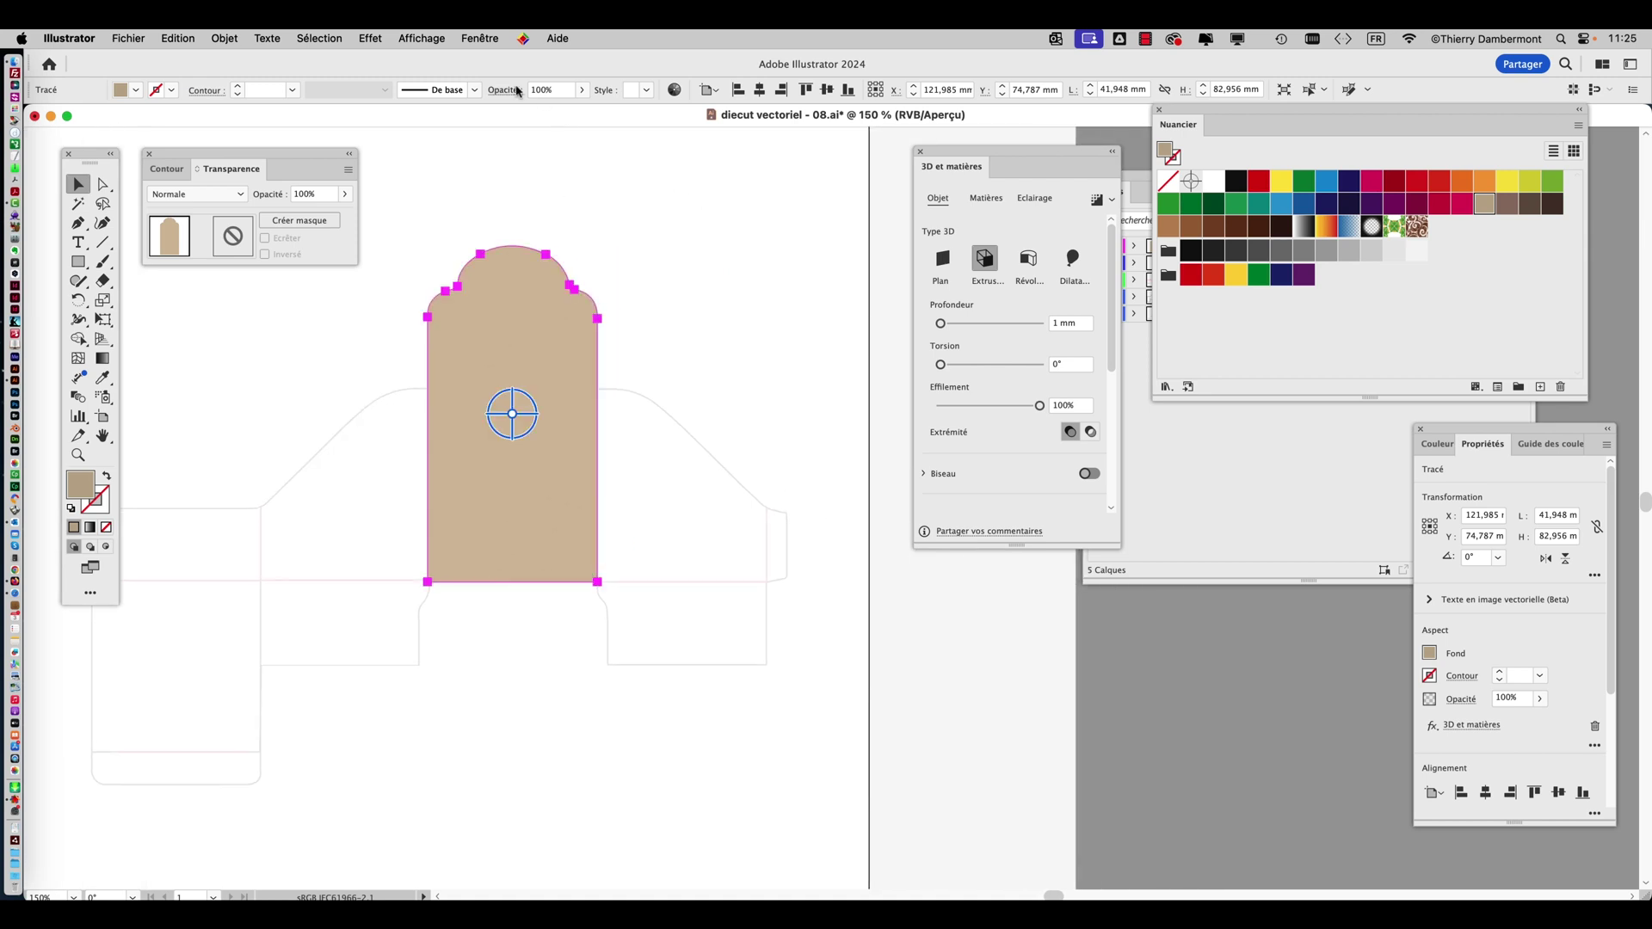
Move the 3D et matières panel beside the back panel and enlarge it to show all its rotation settings.
click(506, 213)
click(514, 279)
drag(958, 165, 785, 161)
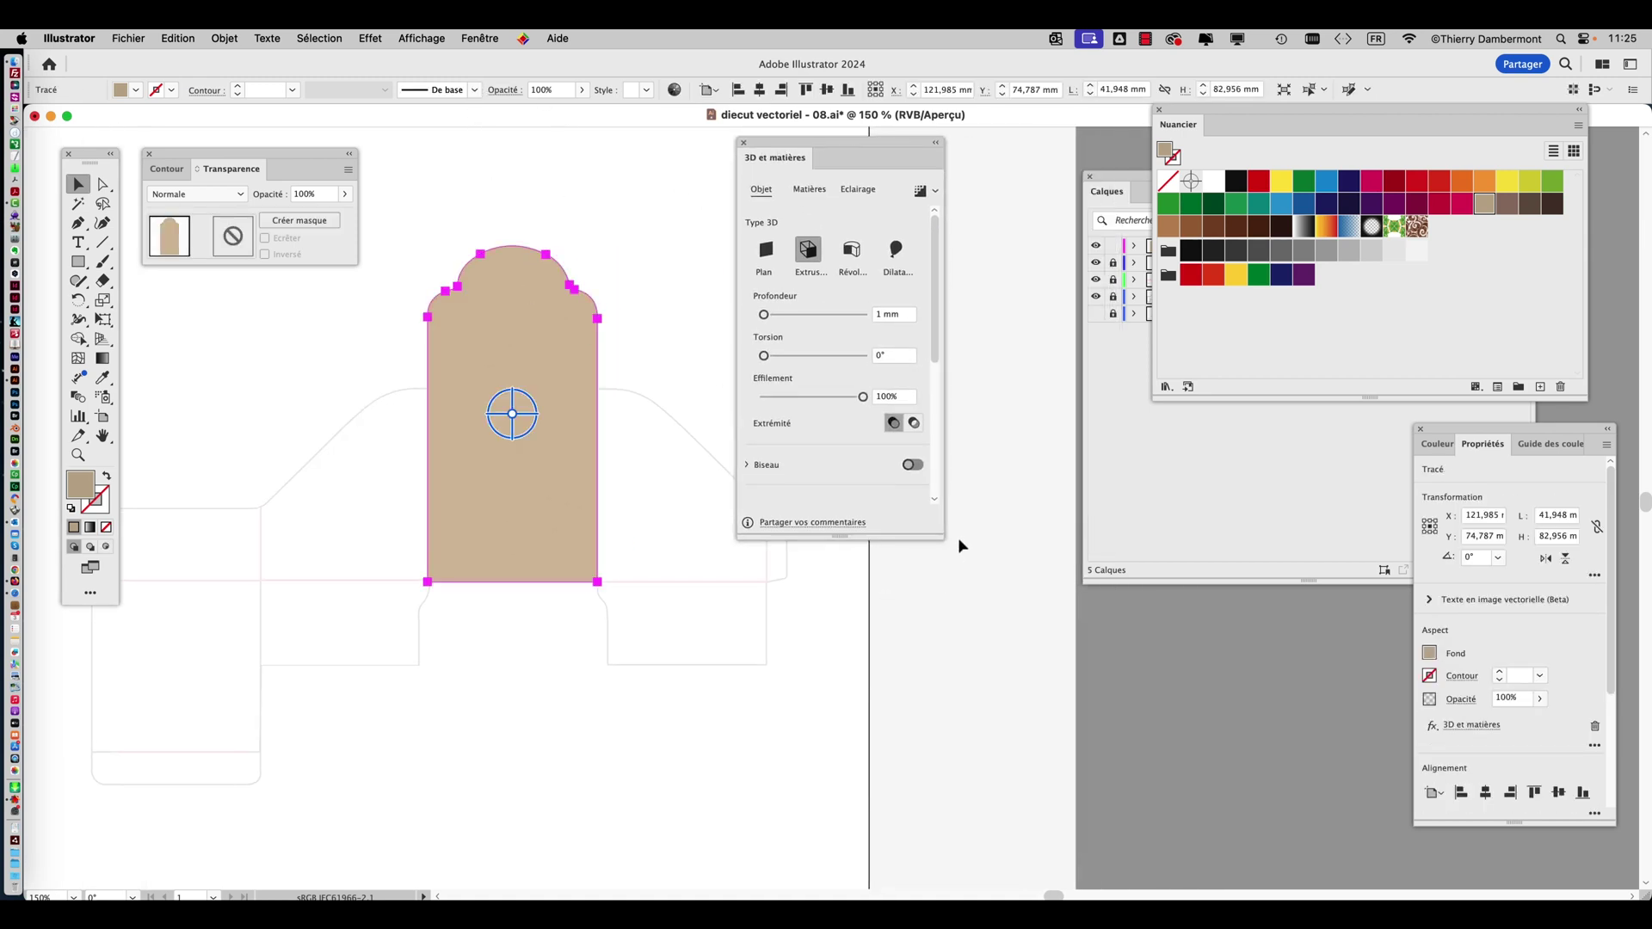
drag(942, 538, 1162, 801)
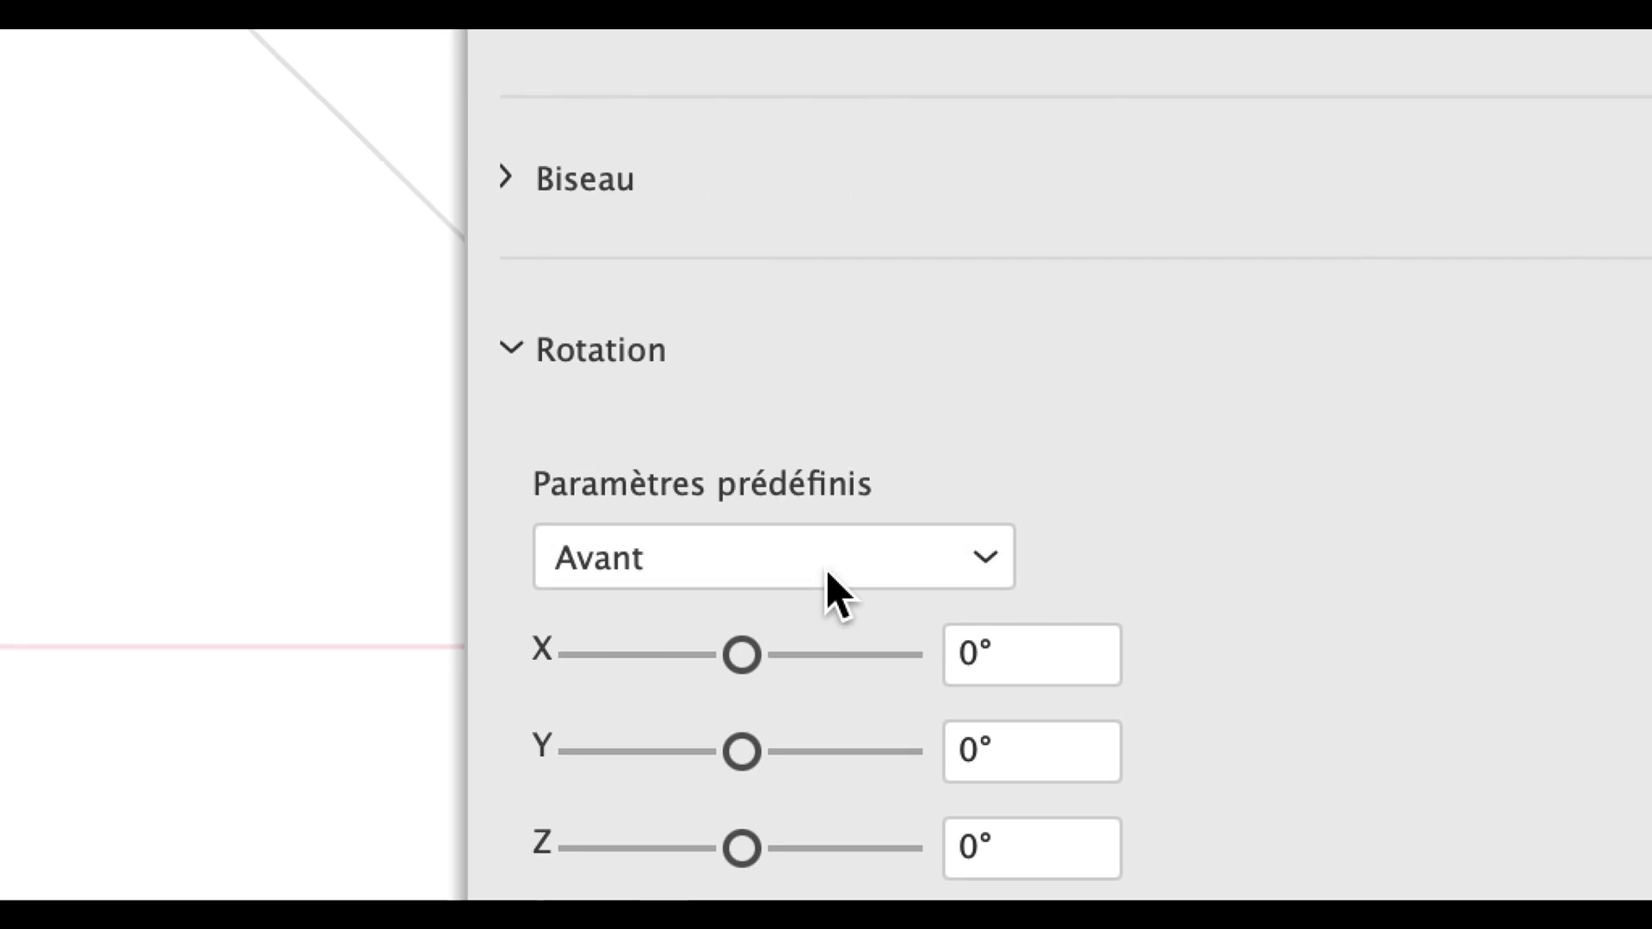
Set the back panel's rotation preset to Avant and close the 3D et matières panel.
click(784, 502)
click(844, 732)
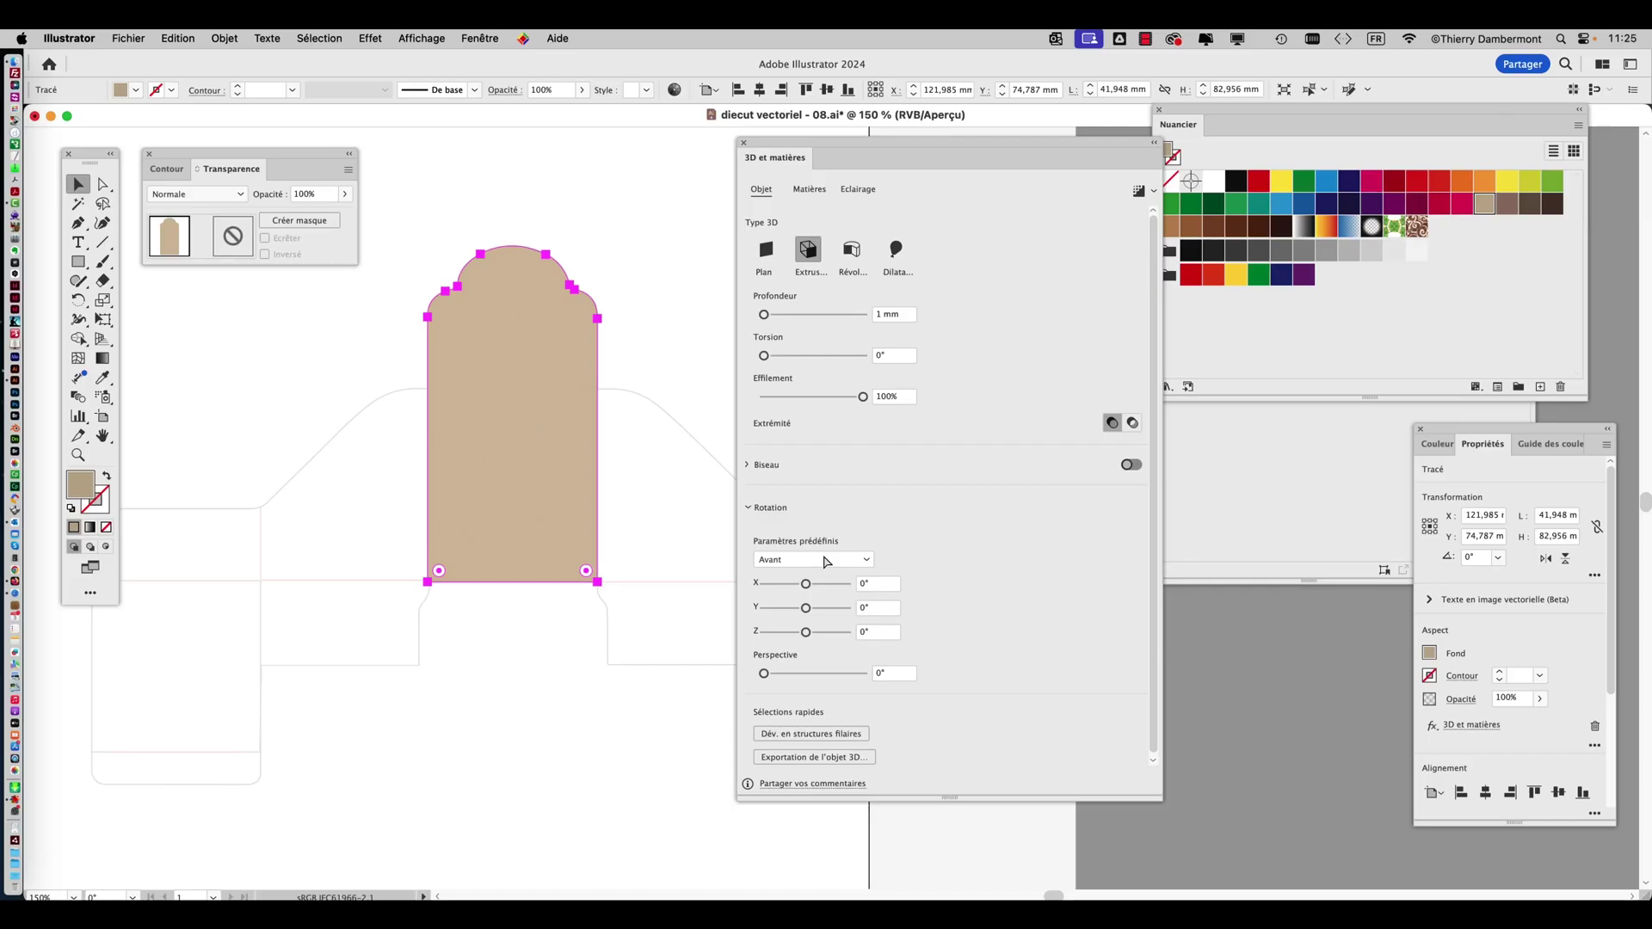
click(826, 560)
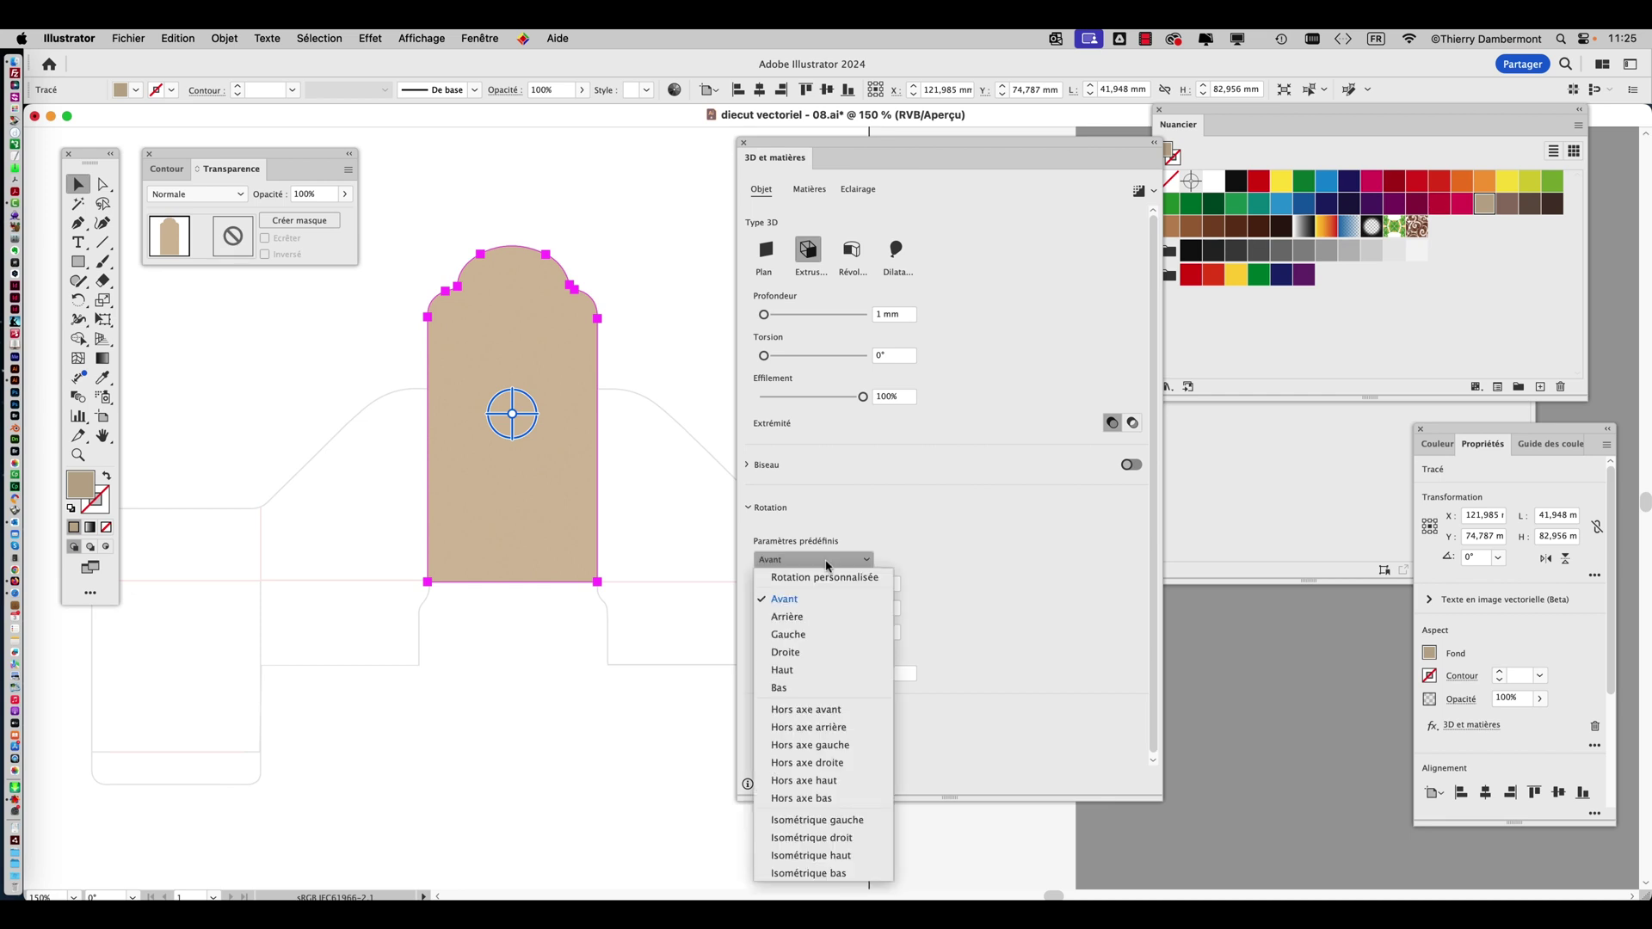
click(829, 603)
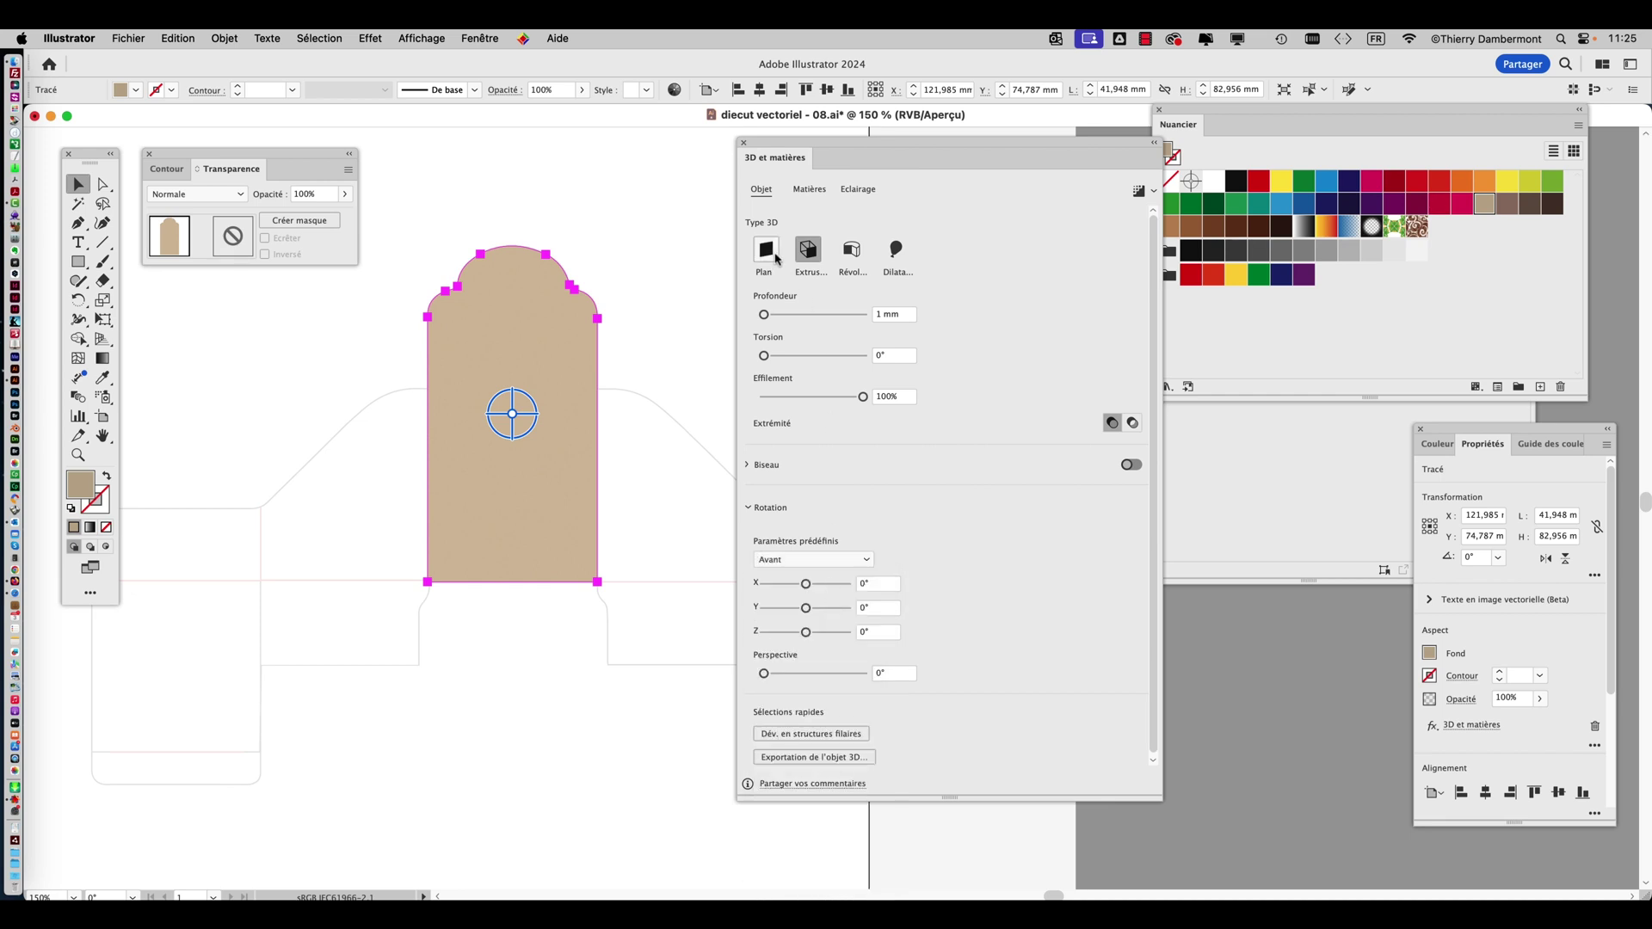
click(747, 144)
Open the Styles graphiques panel near the artwork and start a new named graphic style from the back panel's appearance.
click(479, 38)
scroll(472, 727, down, 1)
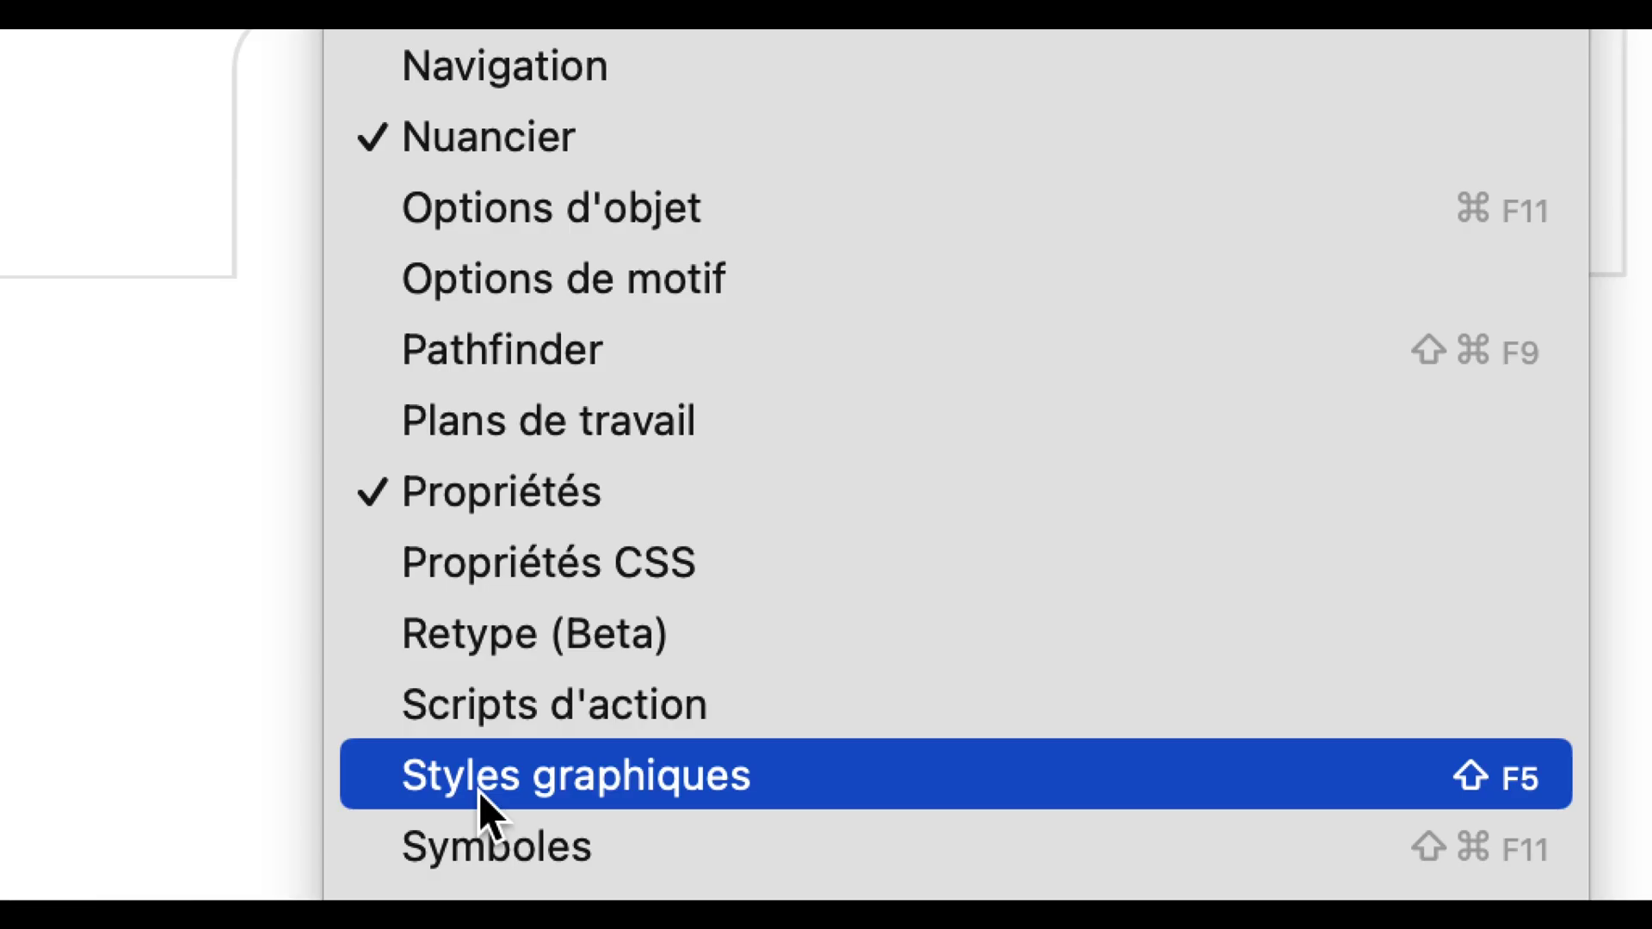
click(480, 799)
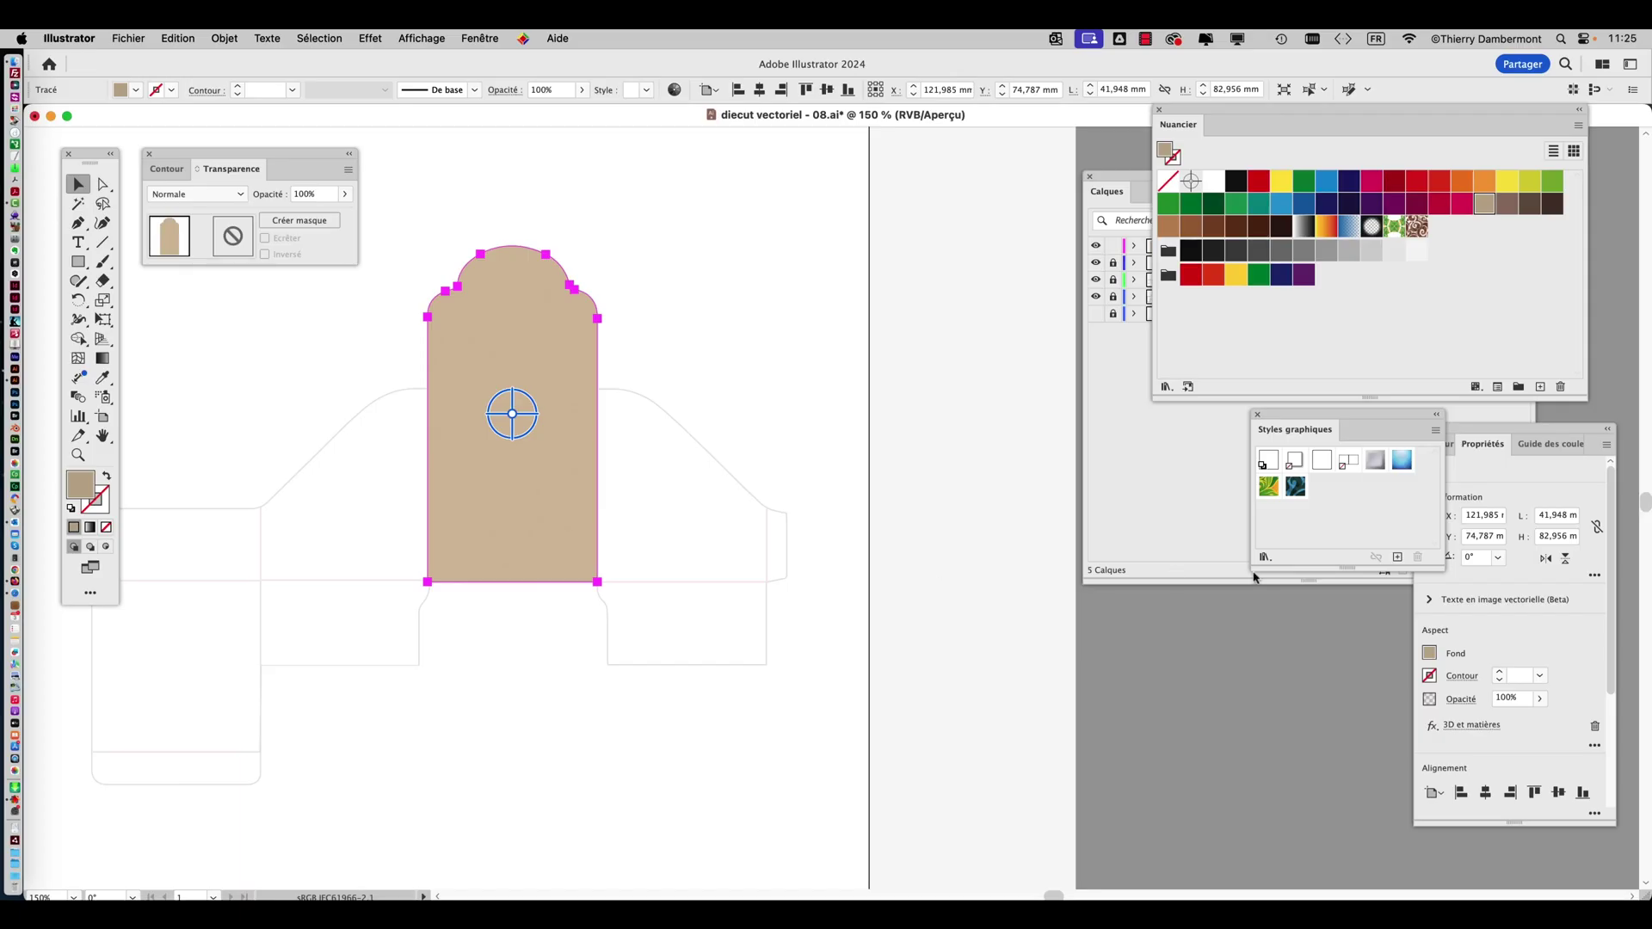
drag(1284, 422, 866, 284)
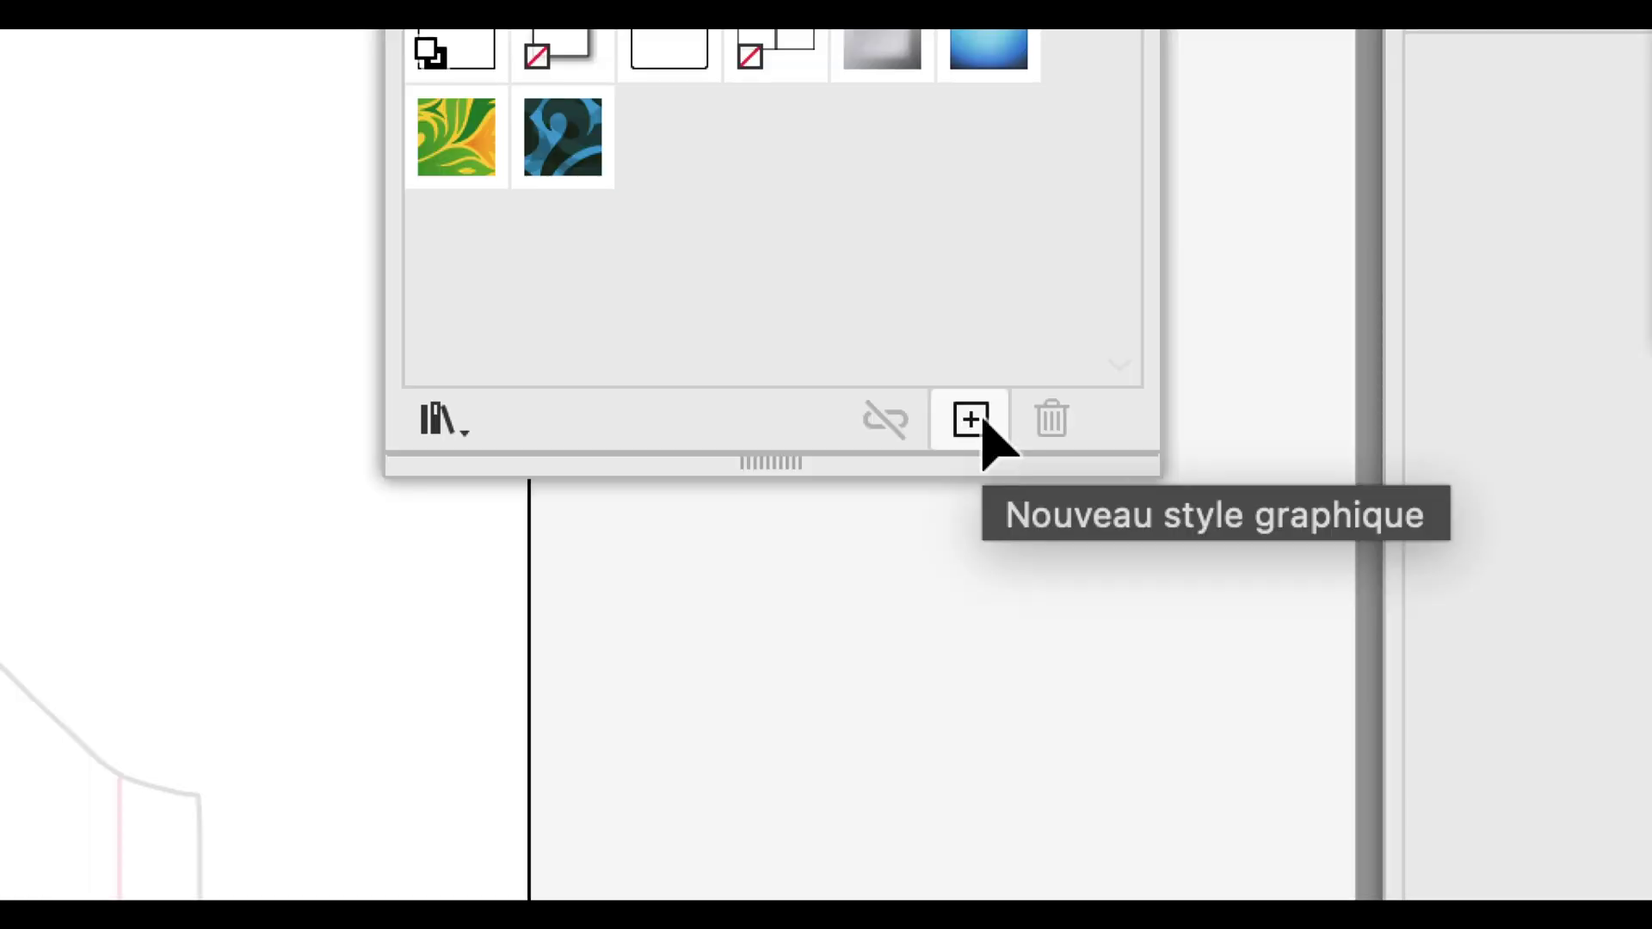
alt+click(984, 420)
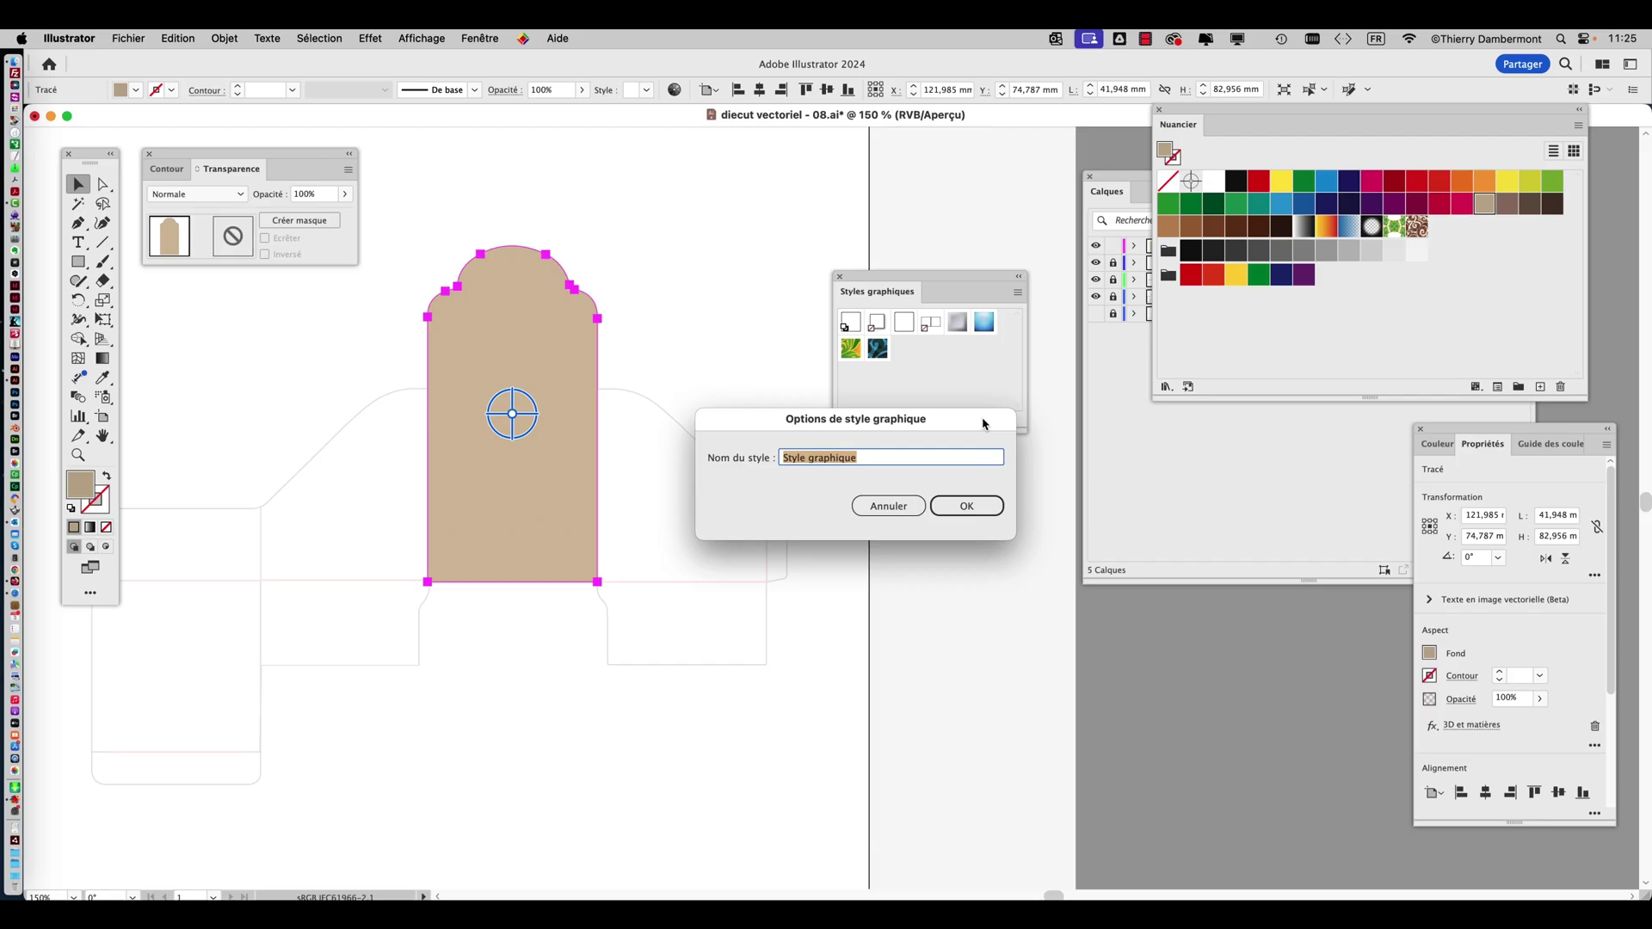
Save the tan panel's appearance as a new graphic style named "extrusion 3D 1mm".
drag(984, 424, 1005, 482)
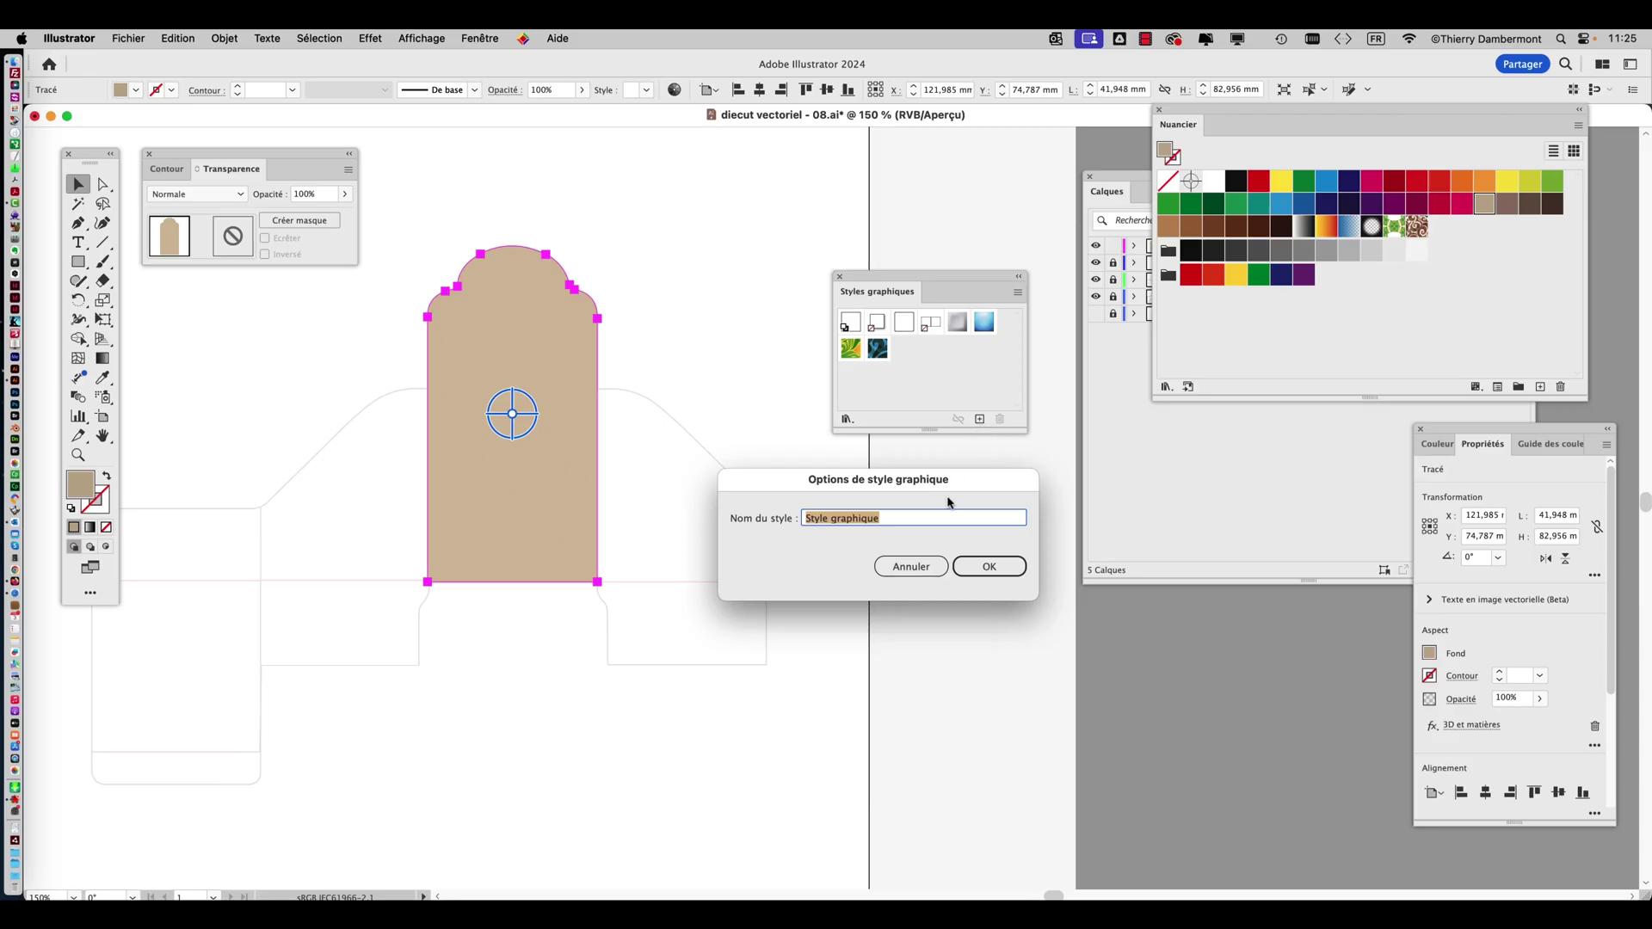
drag(771, 690, 561, 619)
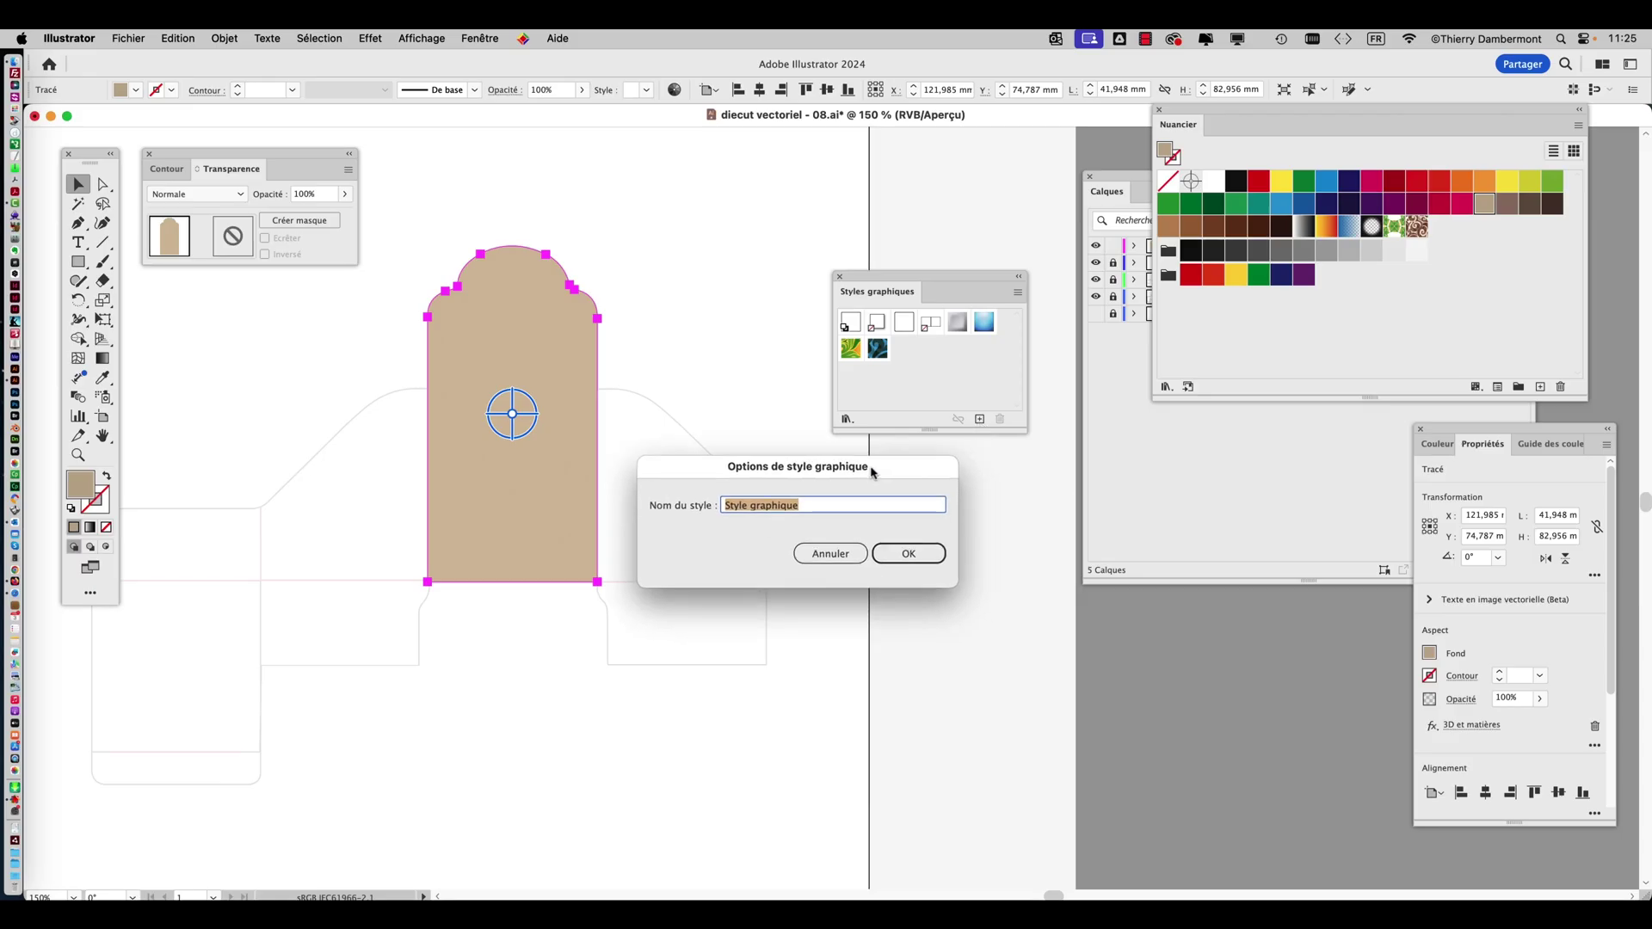
drag(872, 472, 945, 471)
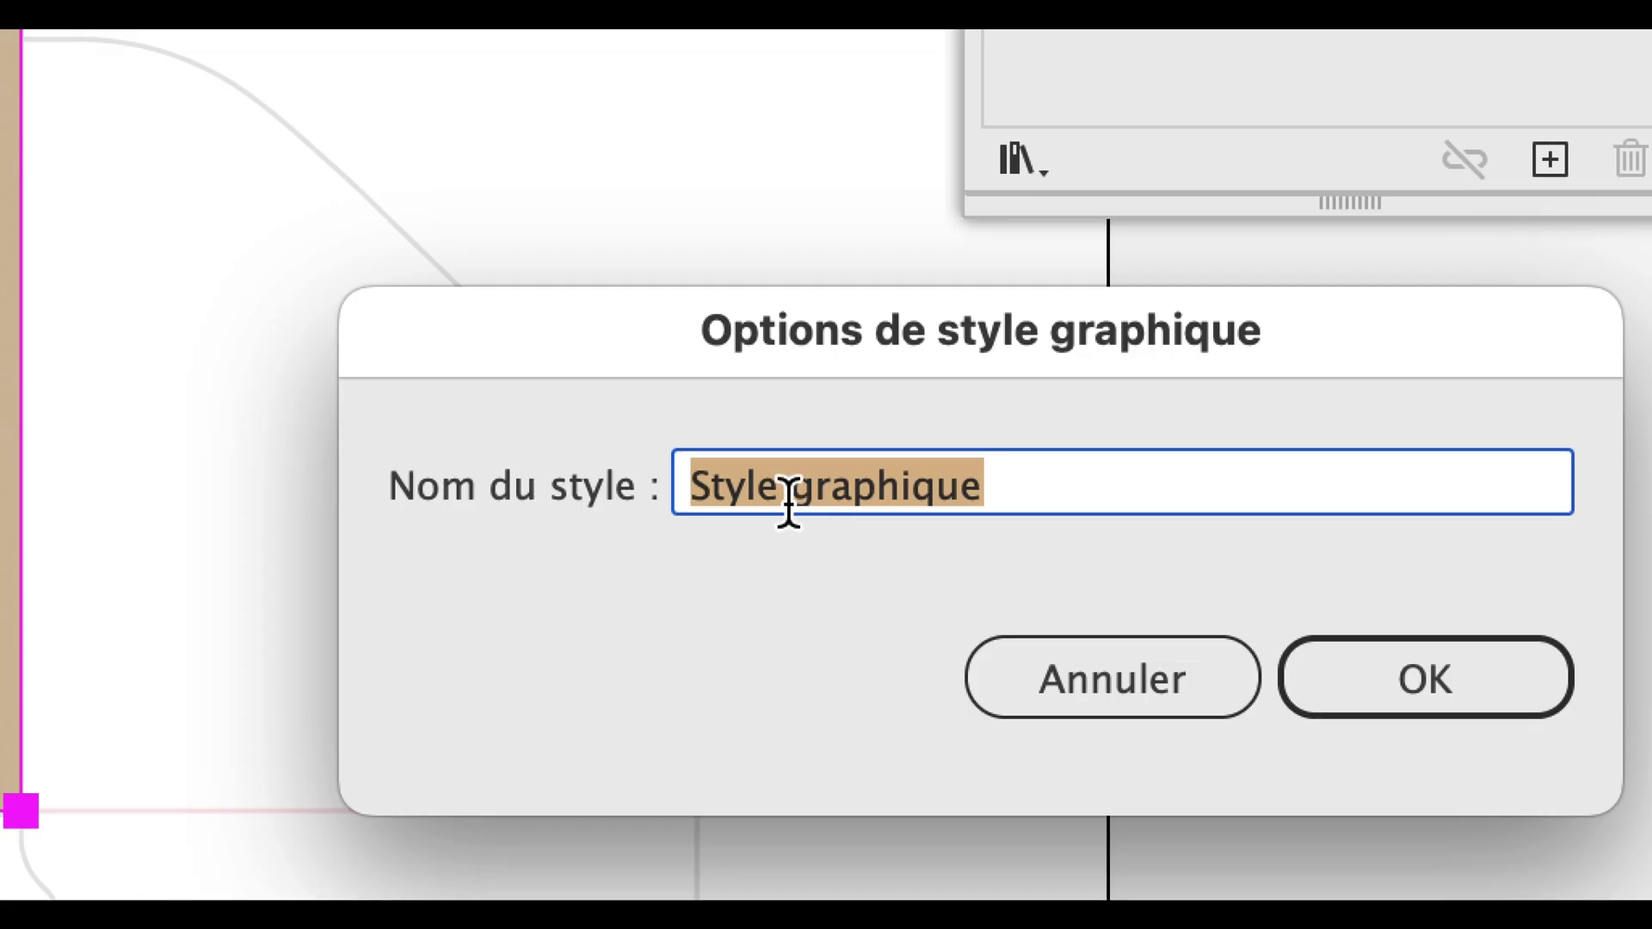
text(extru)
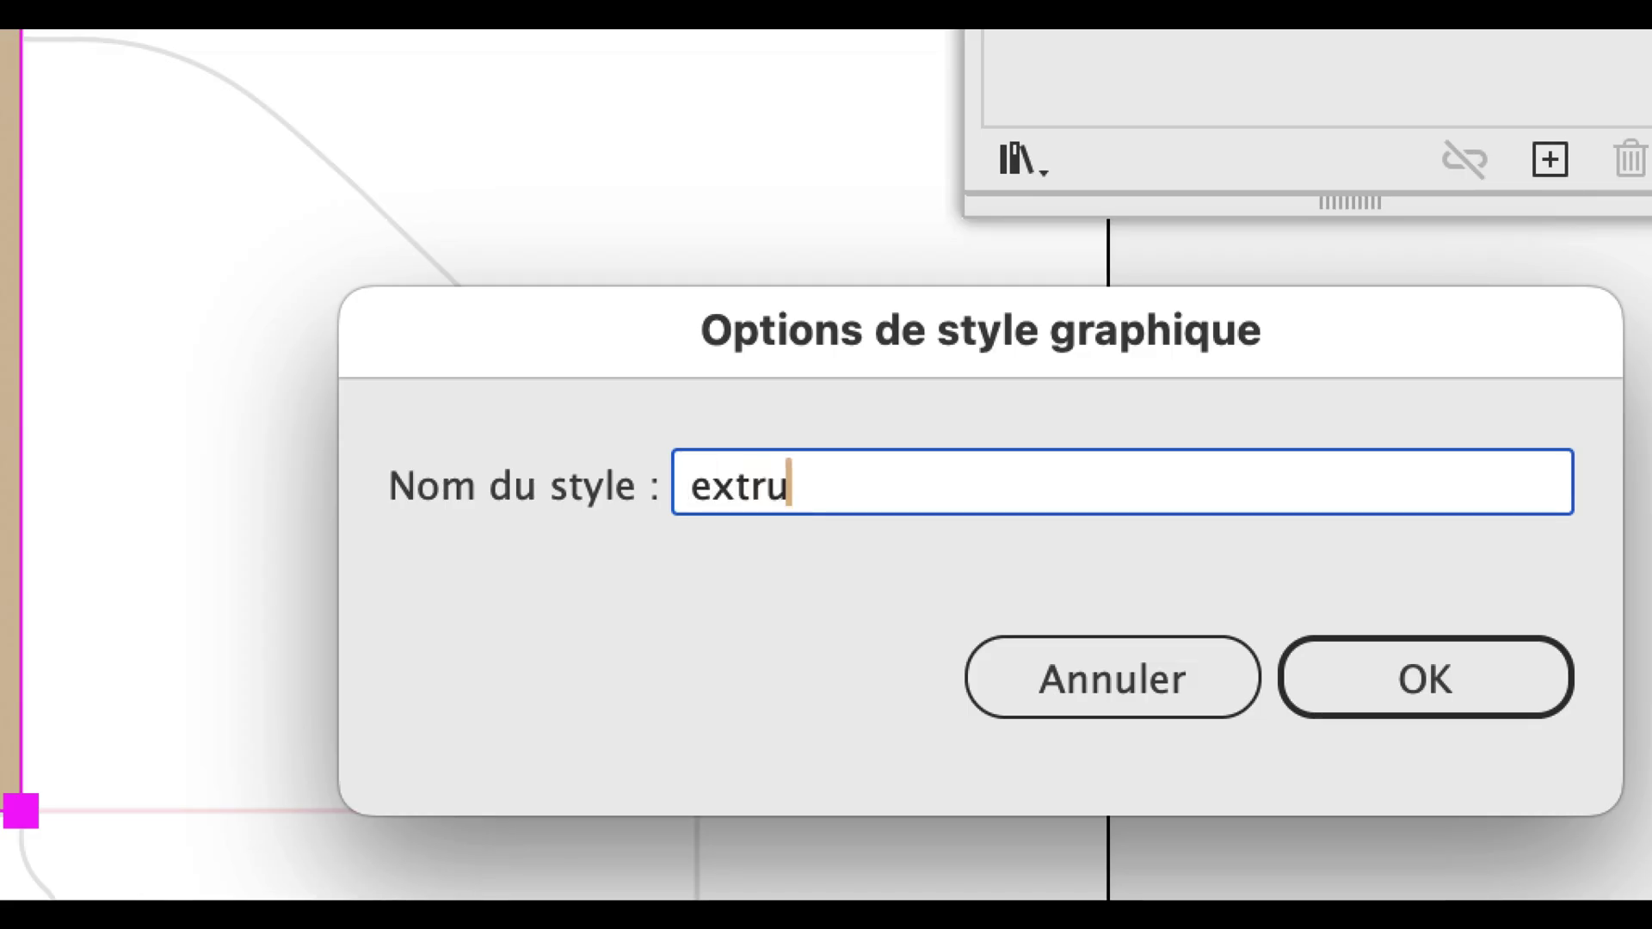
text(sion 3)
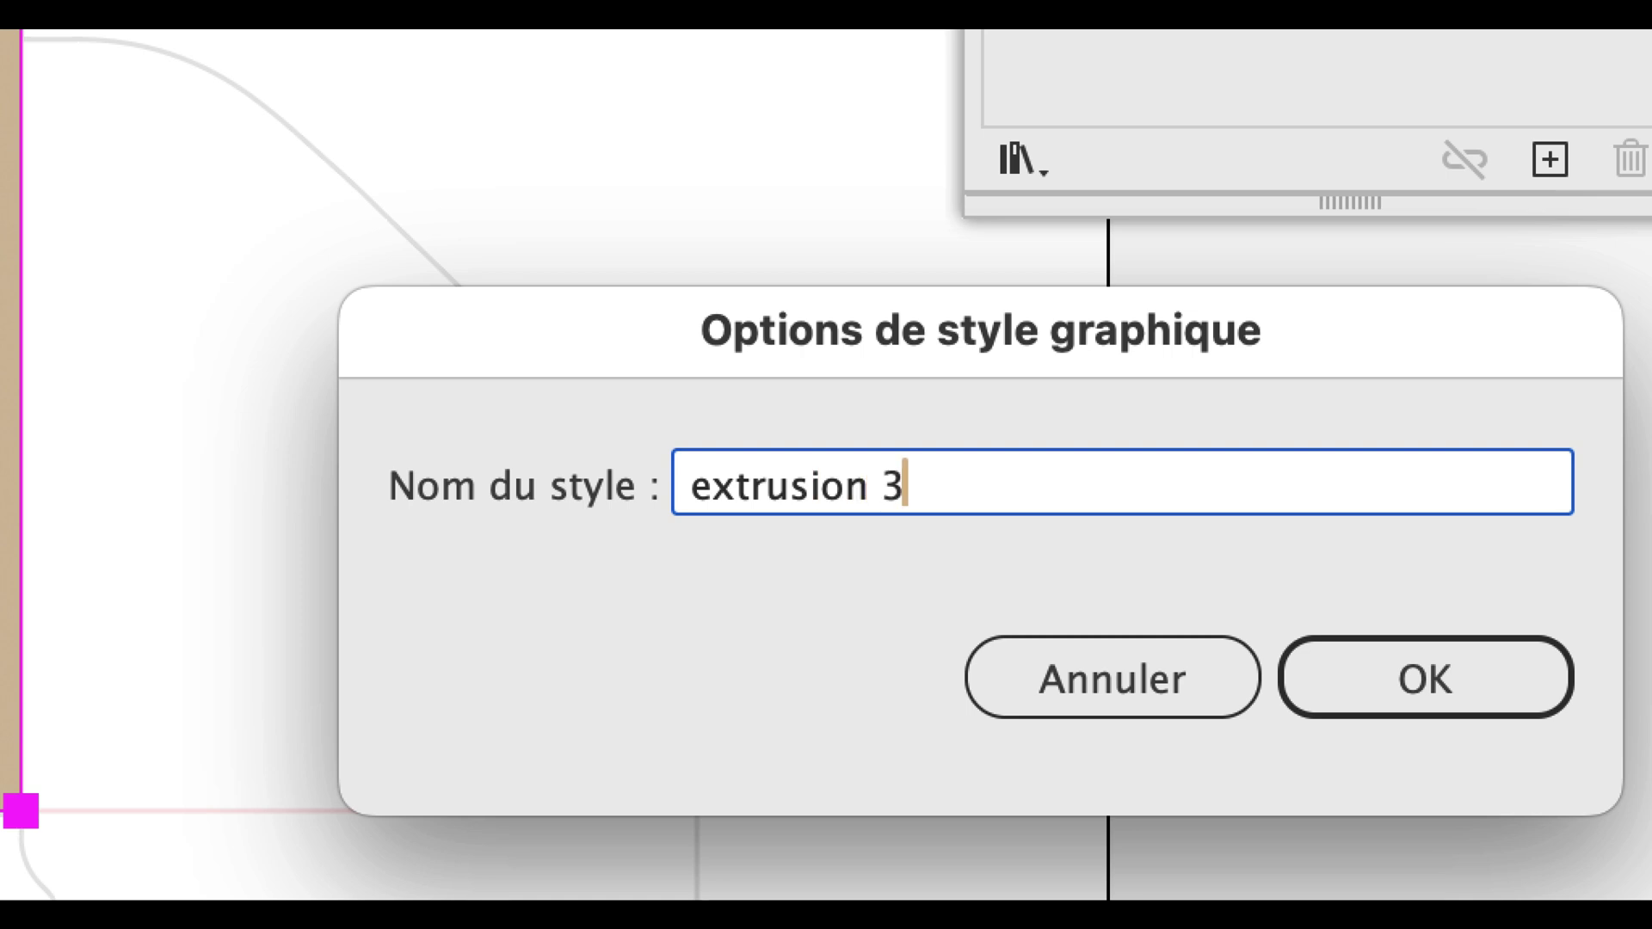
text(D 1mm)
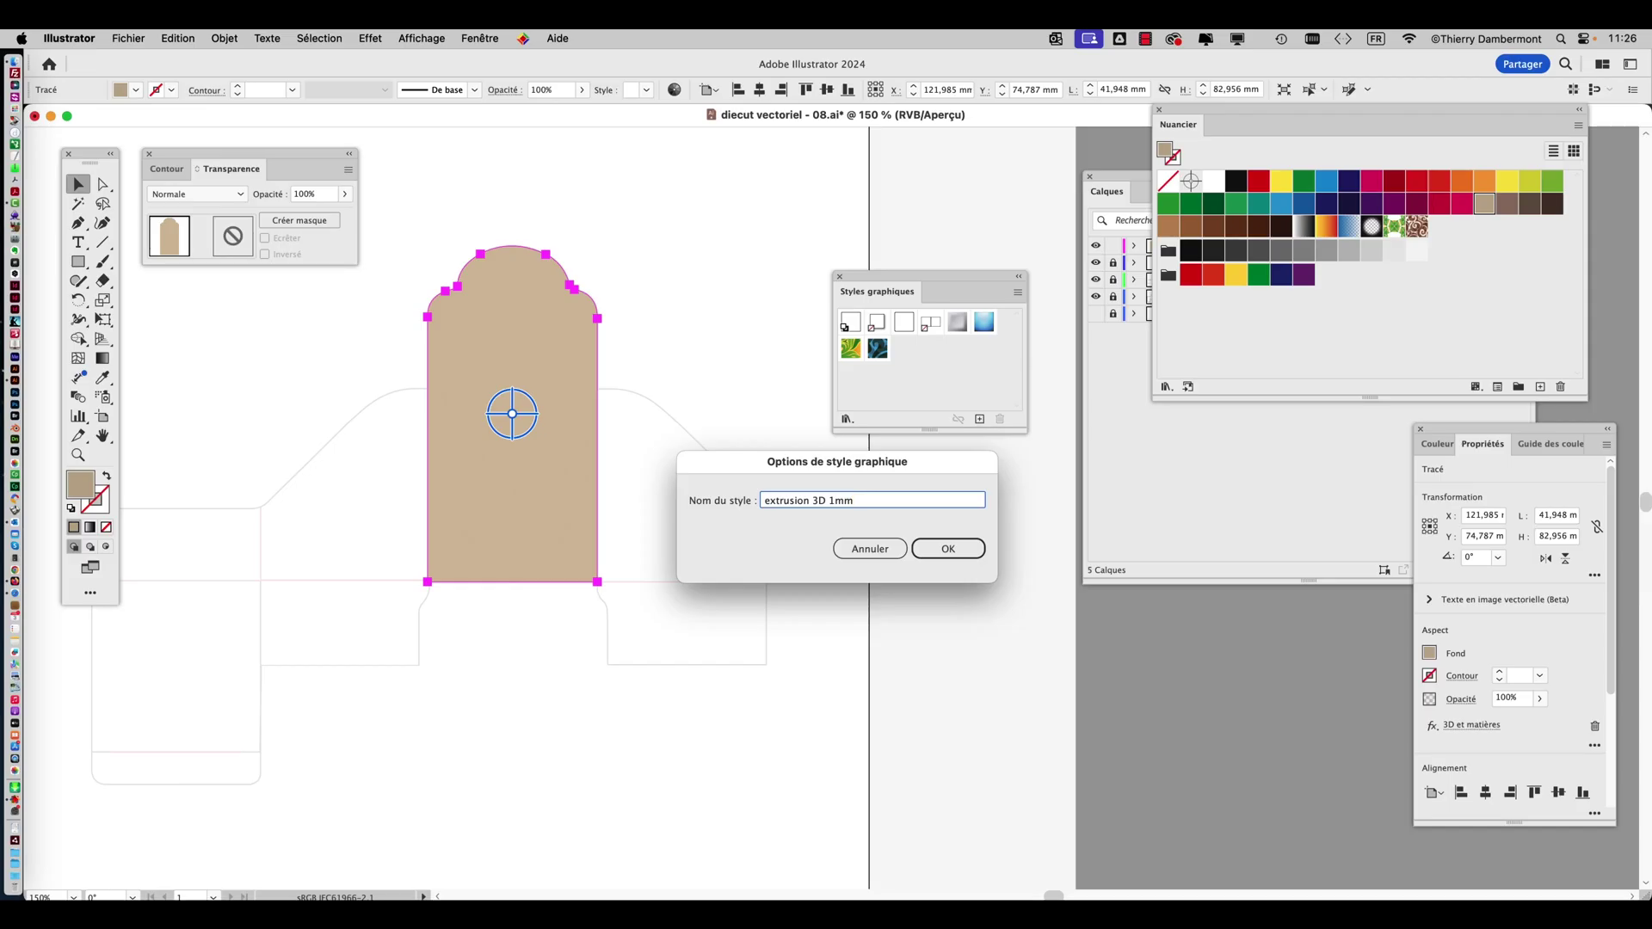
click(948, 548)
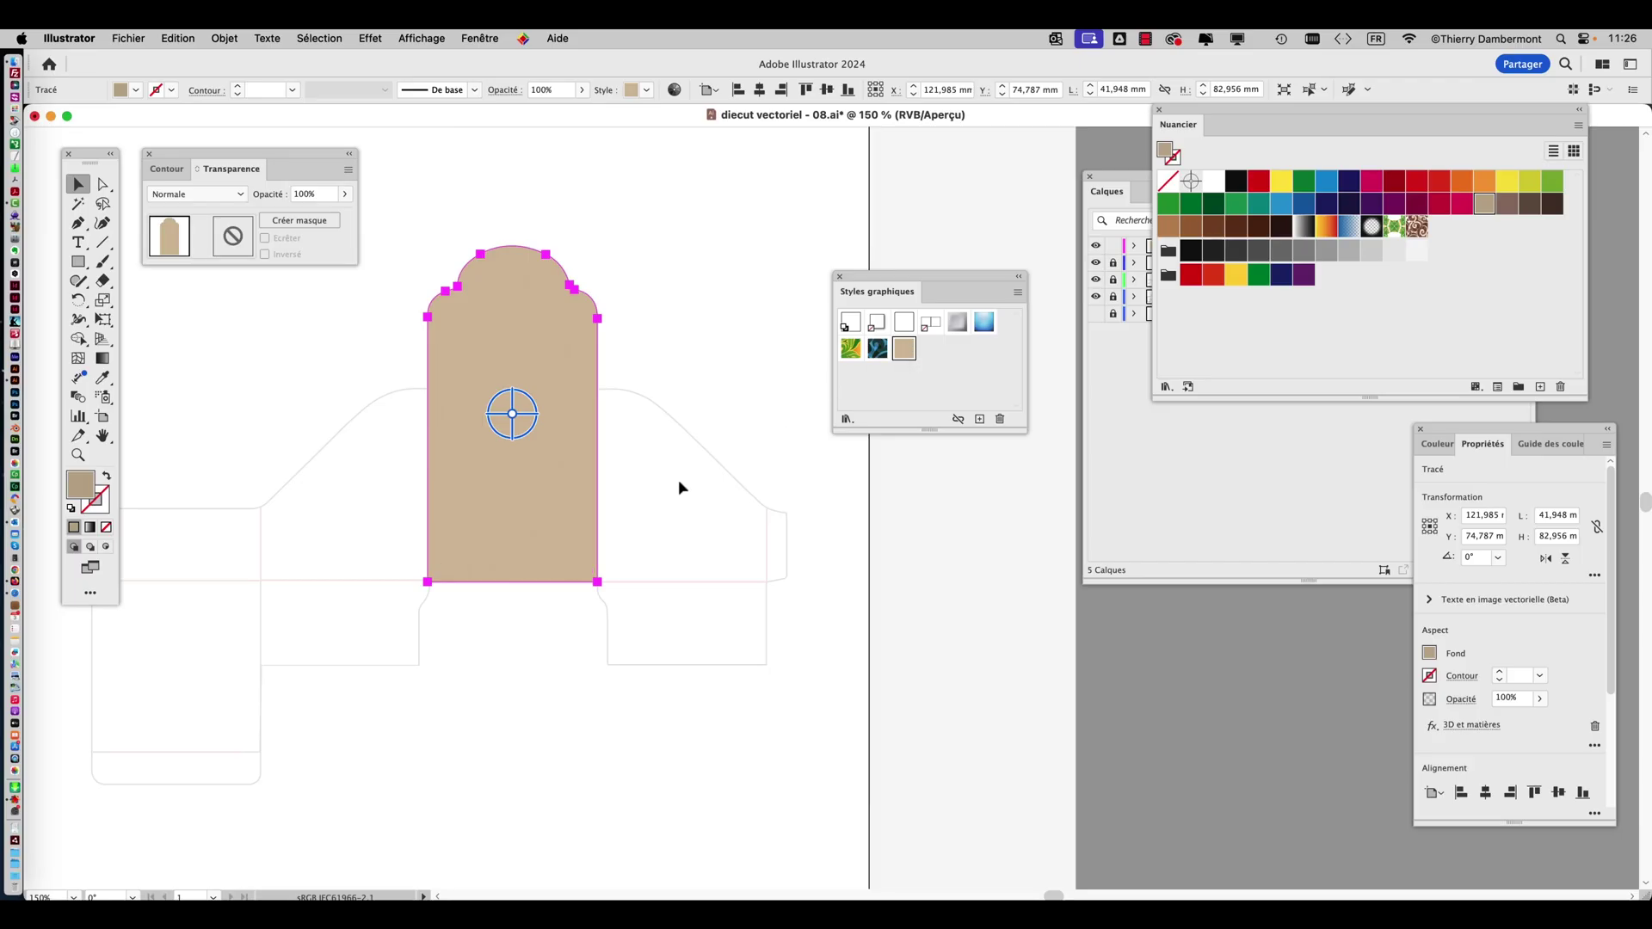
Expand the "panneaux 3D" layer and lock the tan panel's path inside it.
scroll(682, 489, down, 1)
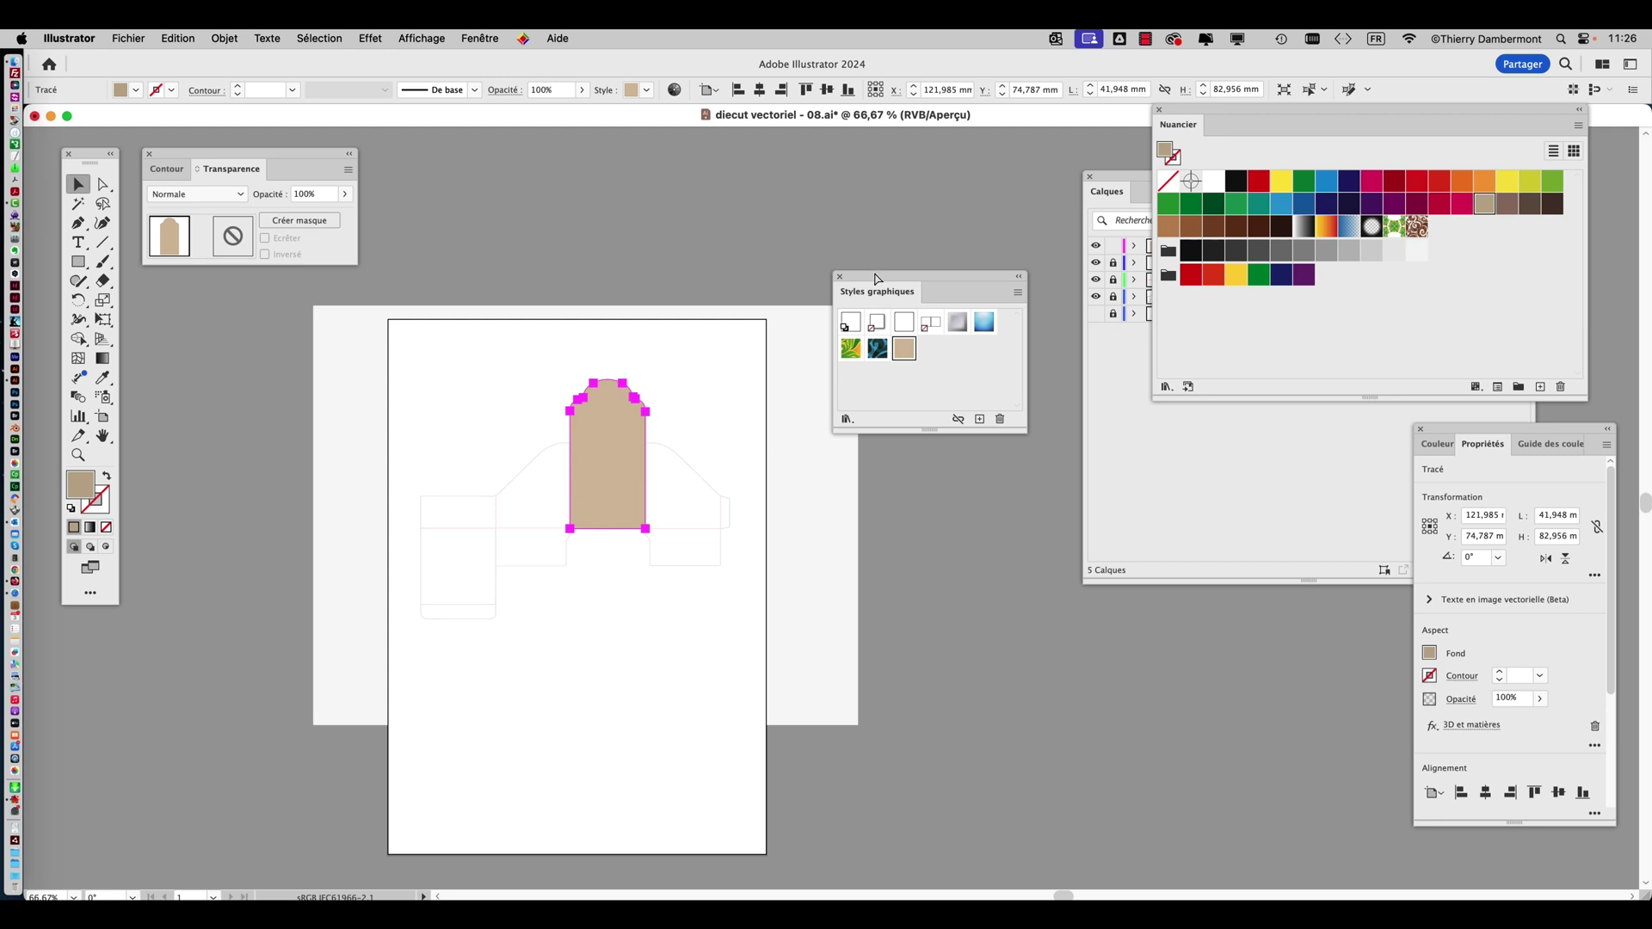
scroll(627, 539, up, 2)
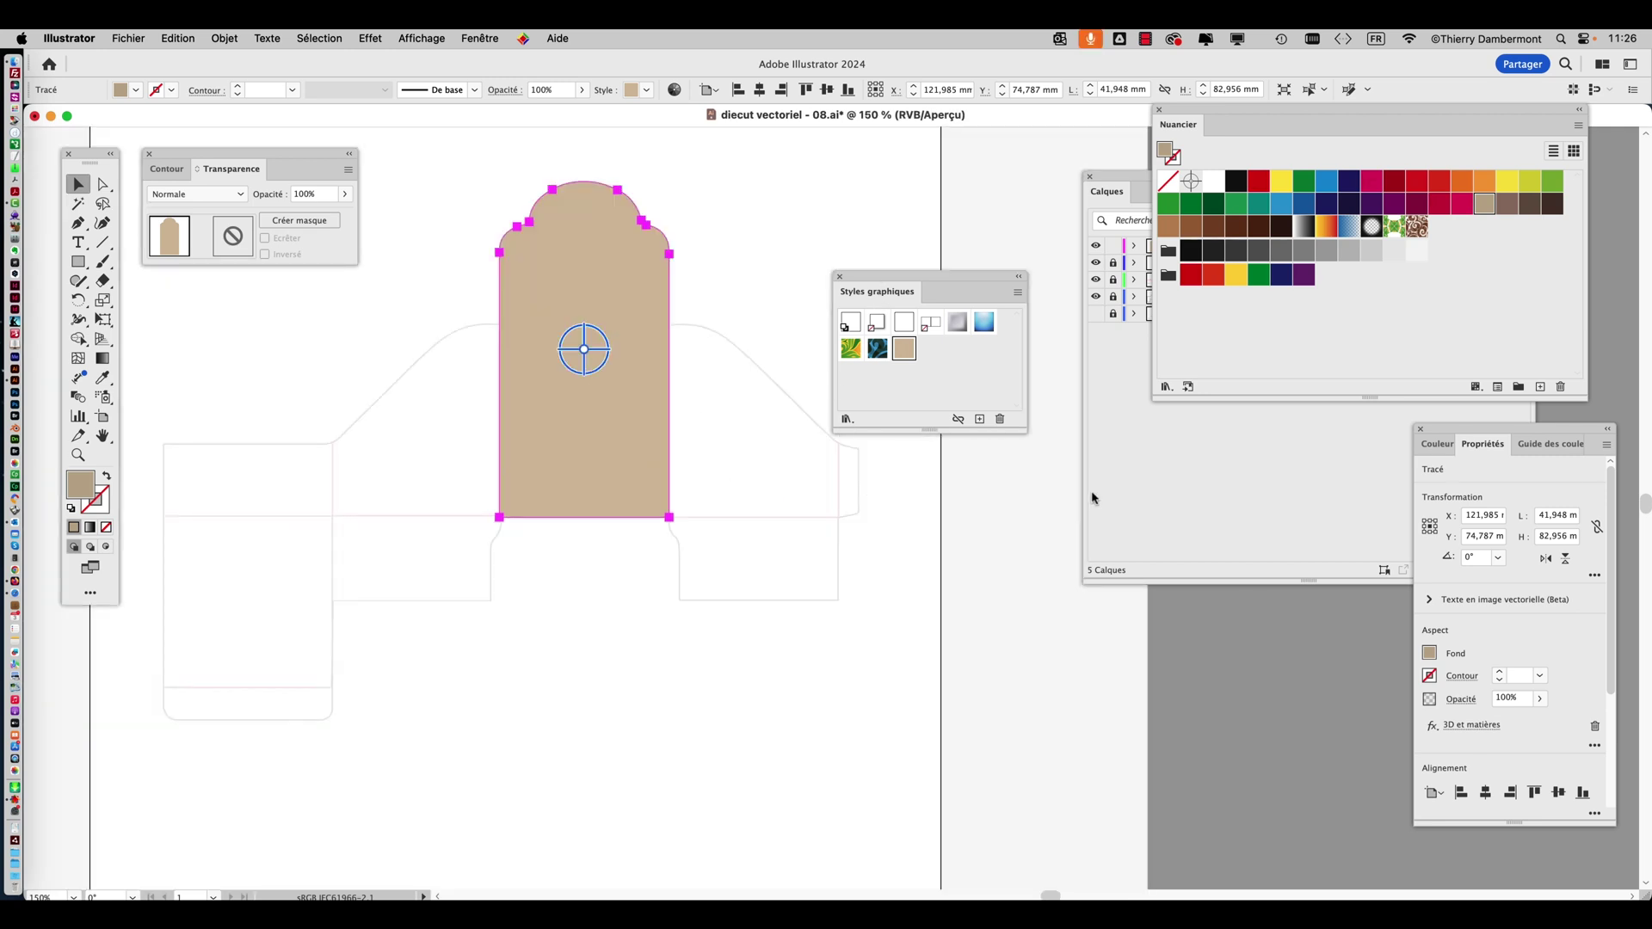
click(1180, 447)
click(1134, 247)
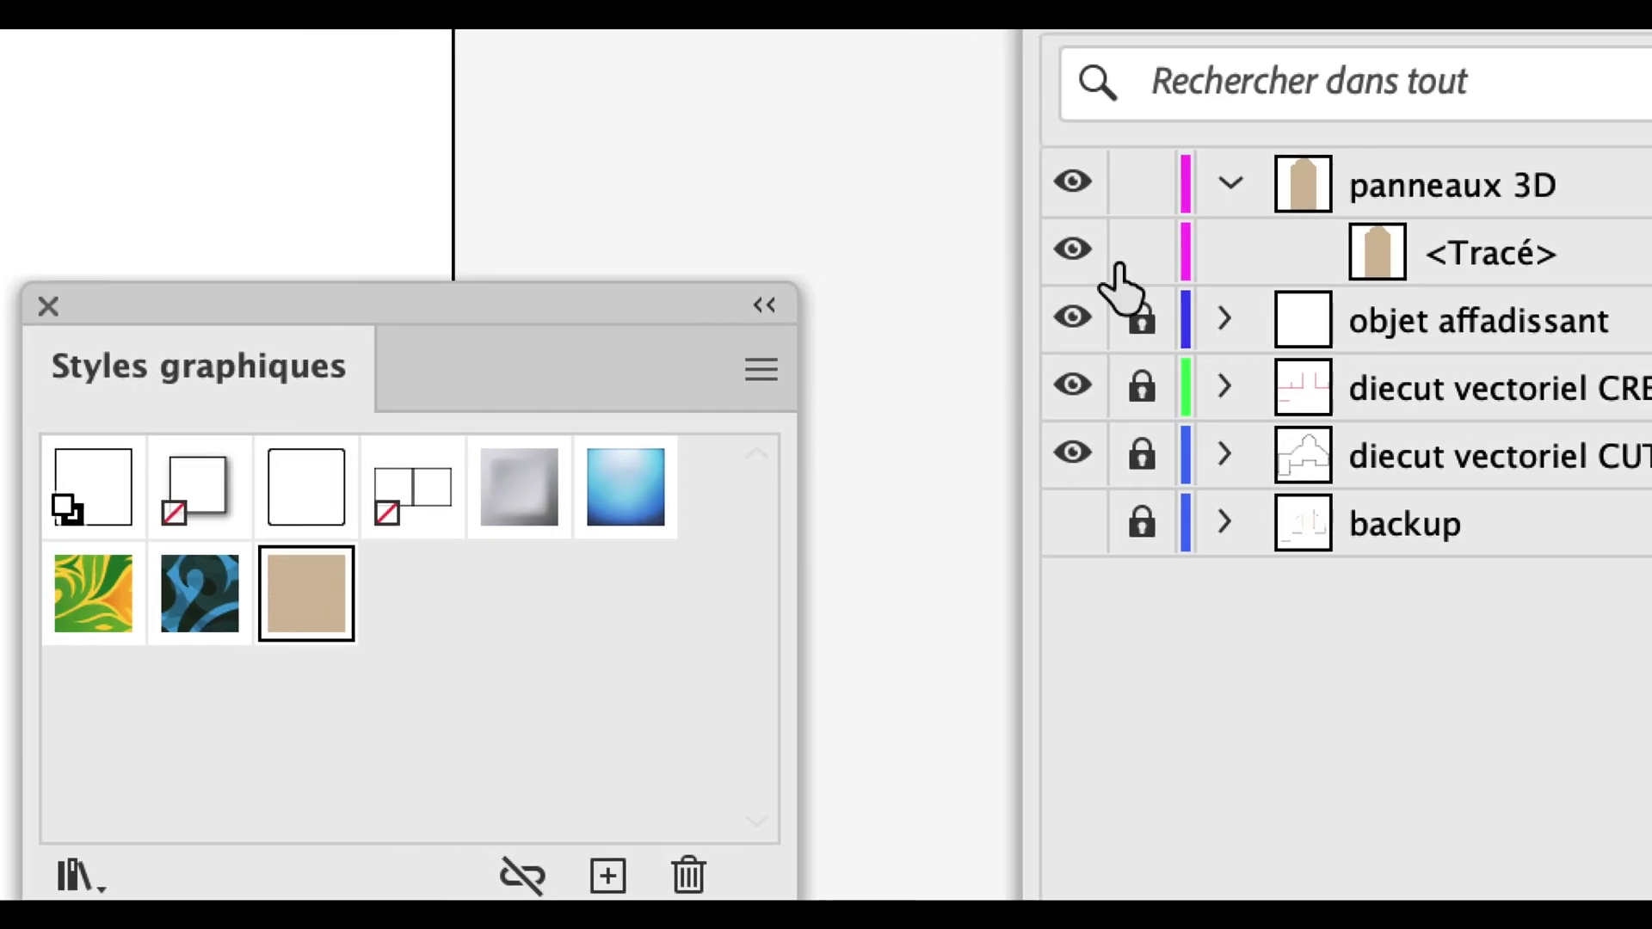
click(1113, 263)
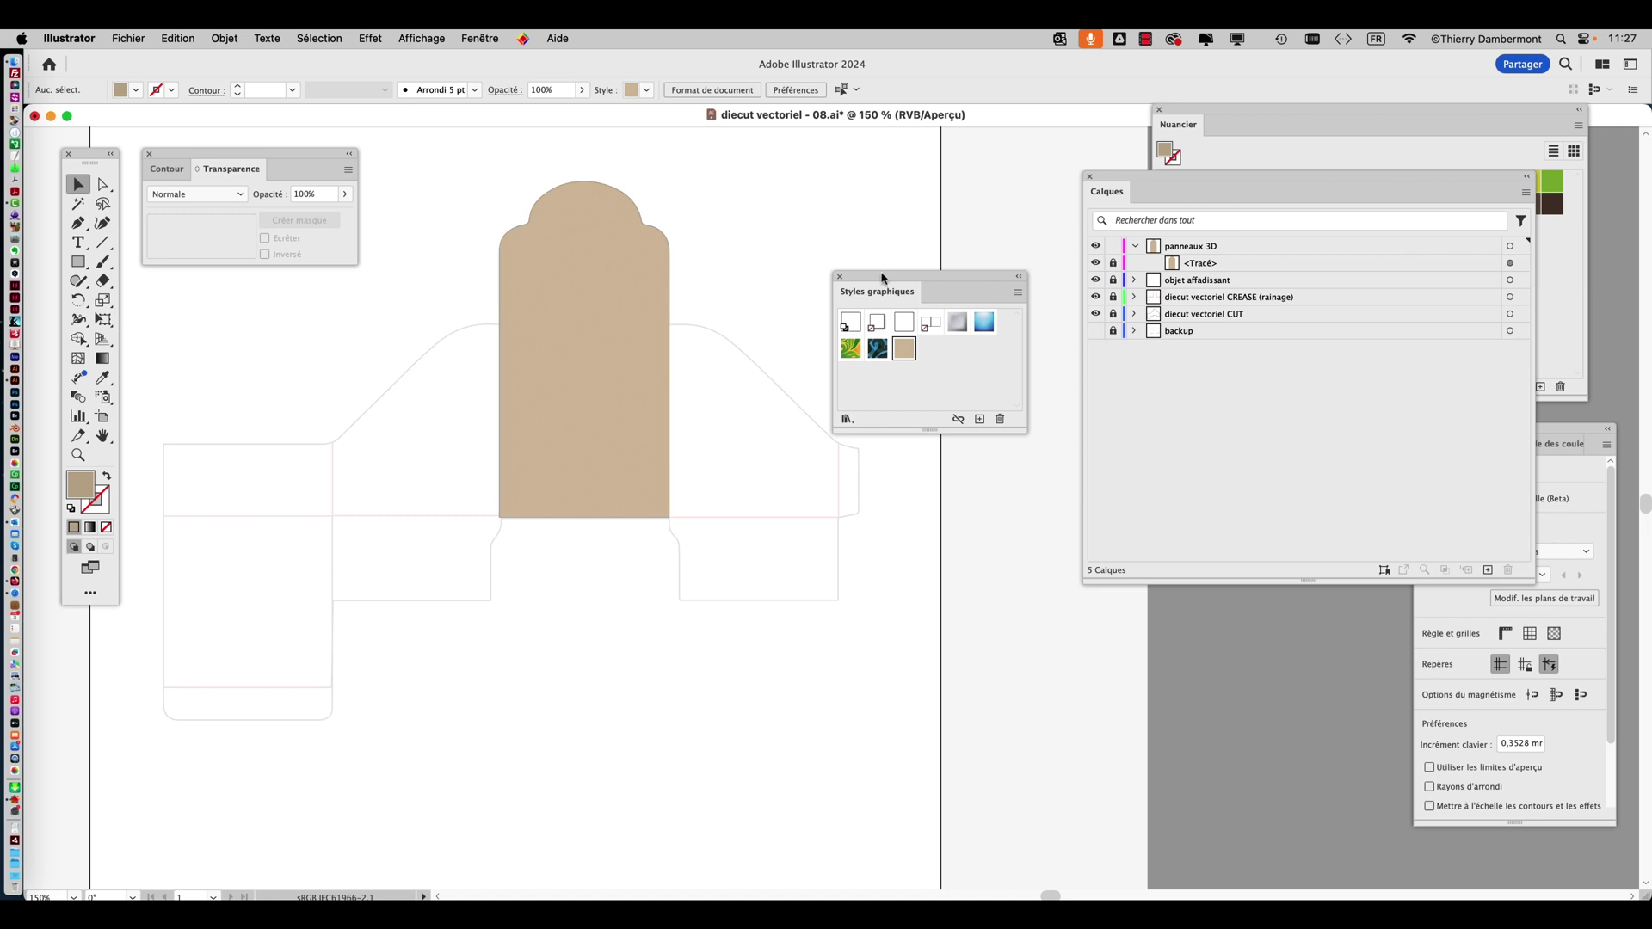
Start a Pen path at the side panel's upper-left corner, add an anchor on its diagonal cut edge, and set the fill to none.
drag(882, 278, 963, 290)
scroll(327, 416, up, 2)
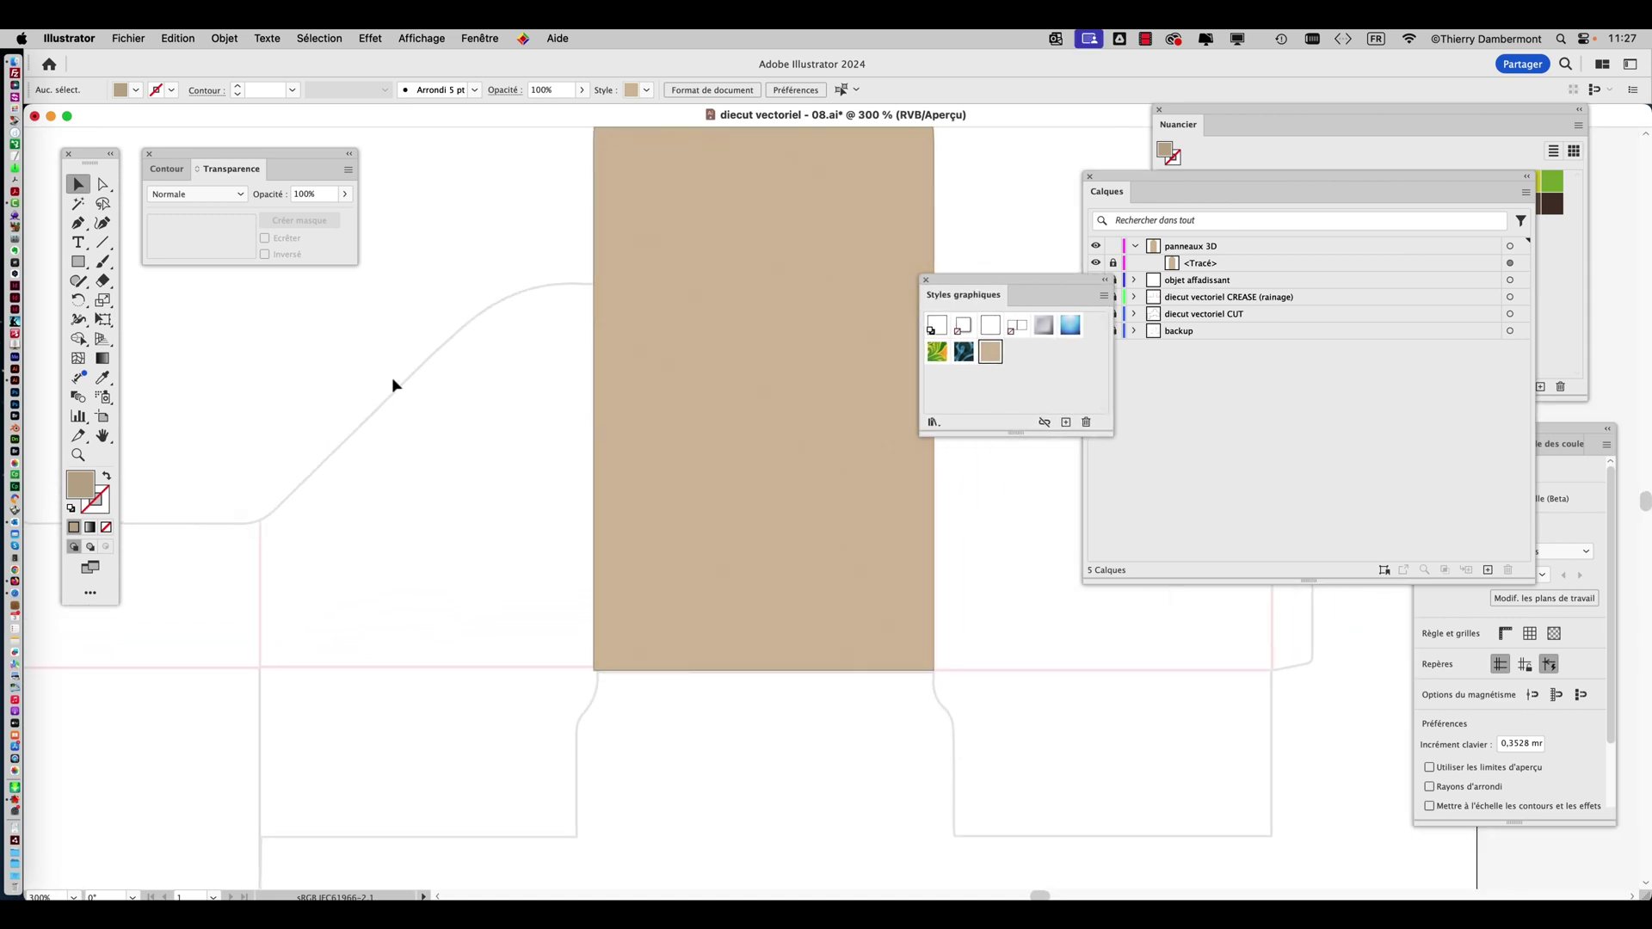
click(78, 222)
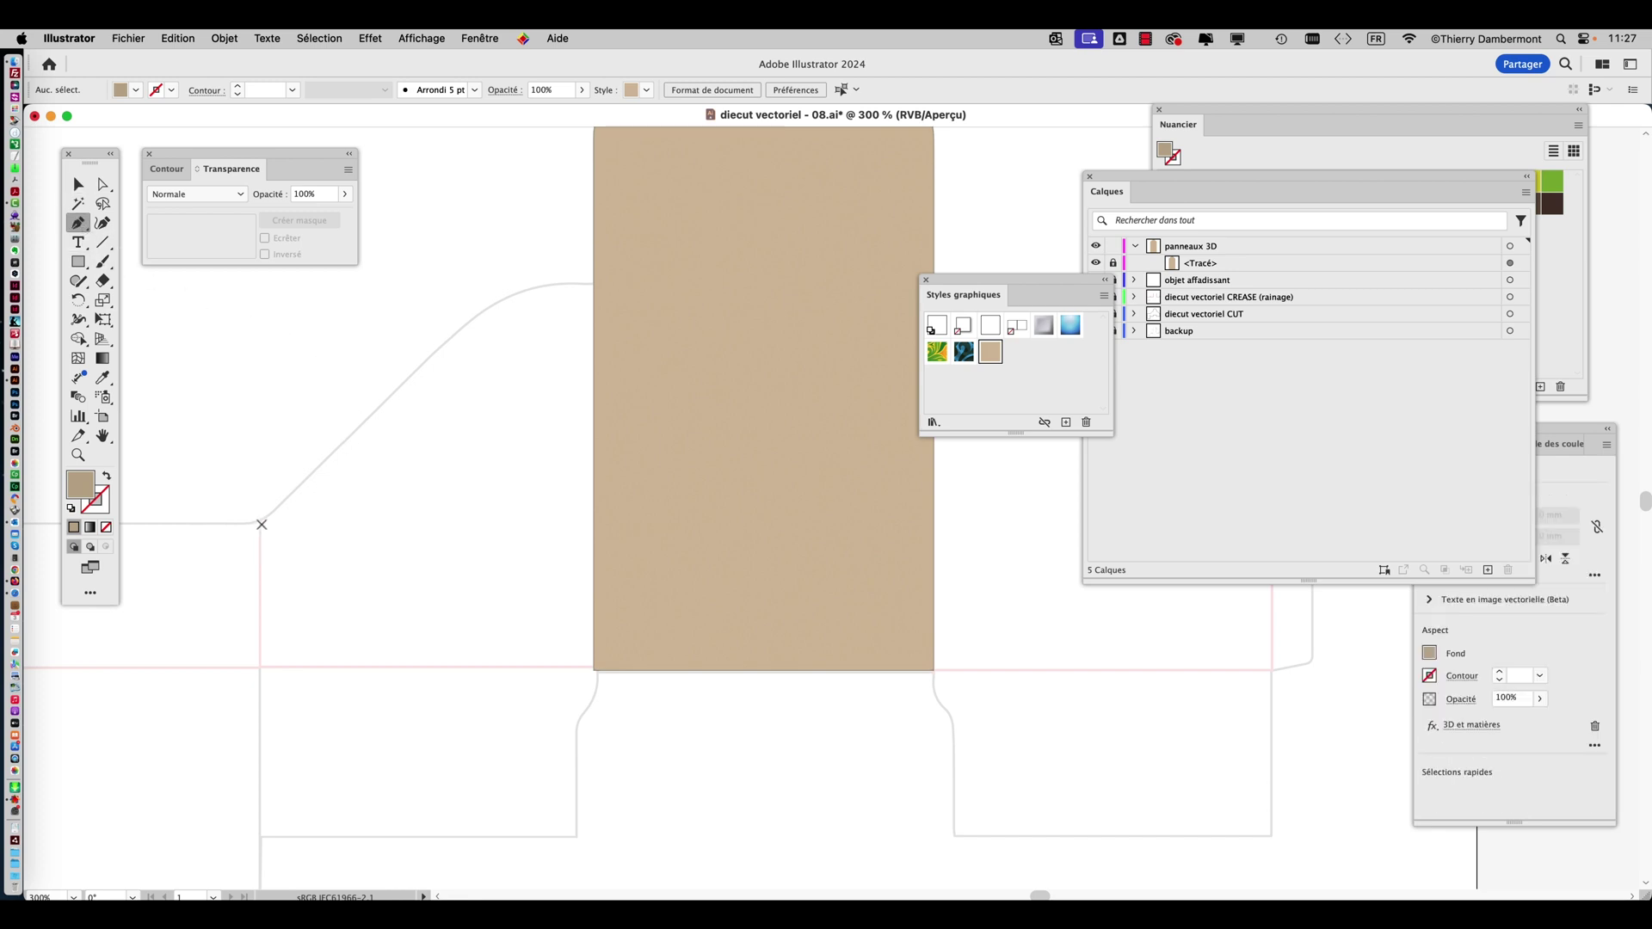
scroll(262, 528, up, 1)
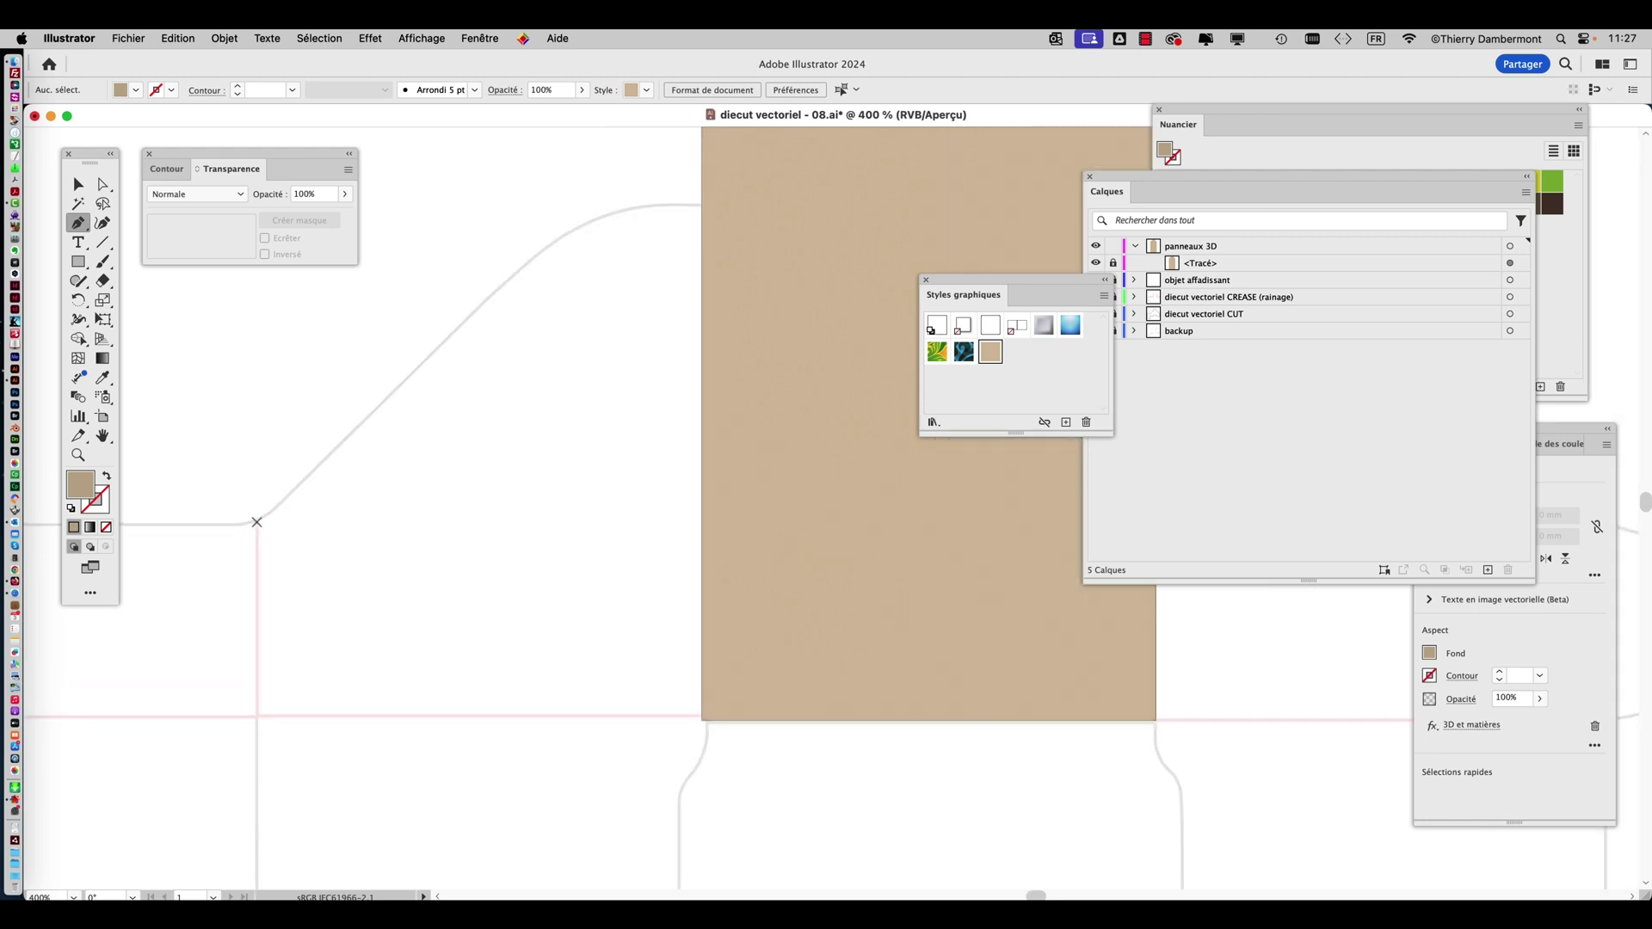
click(258, 520)
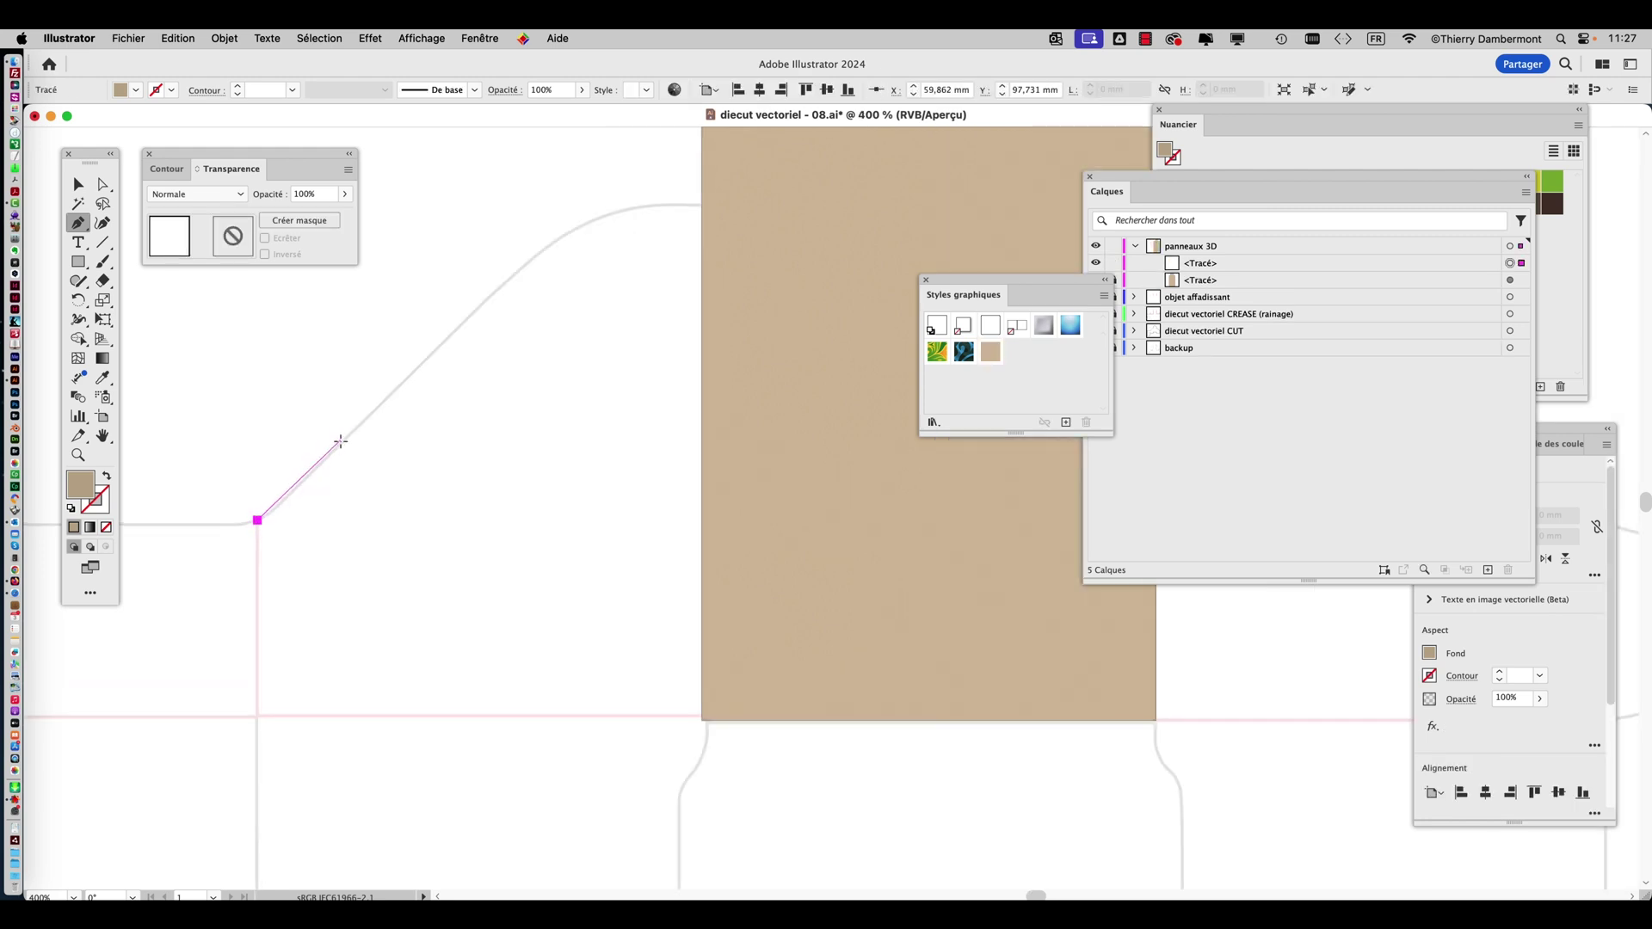
click(343, 439)
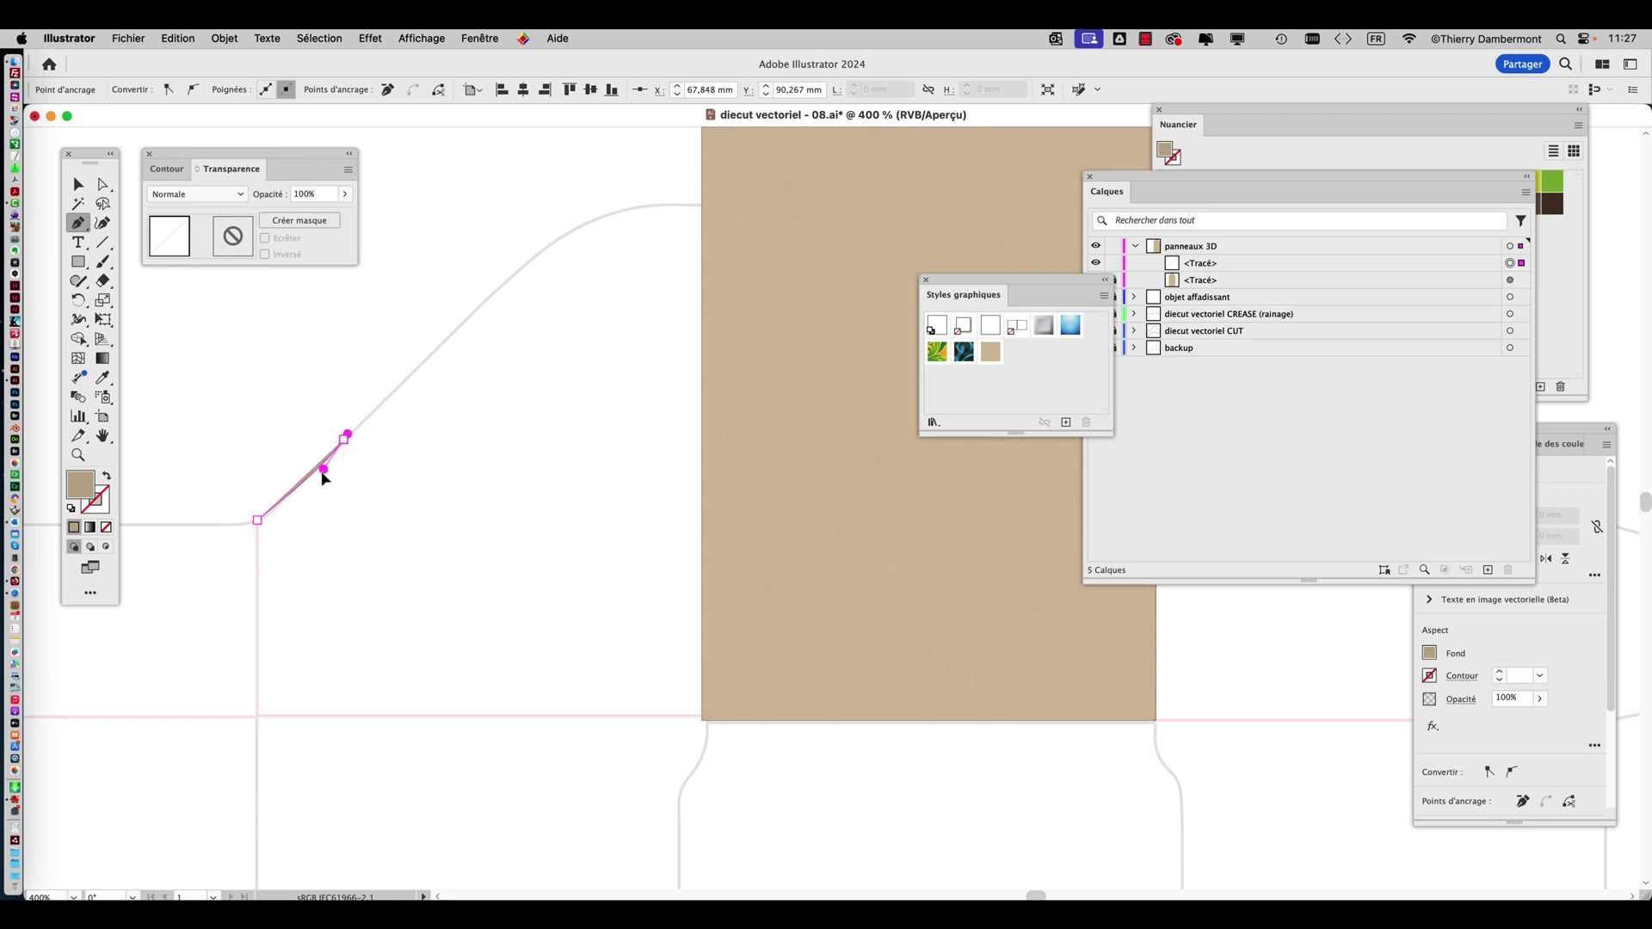
scroll(344, 439, up, 1)
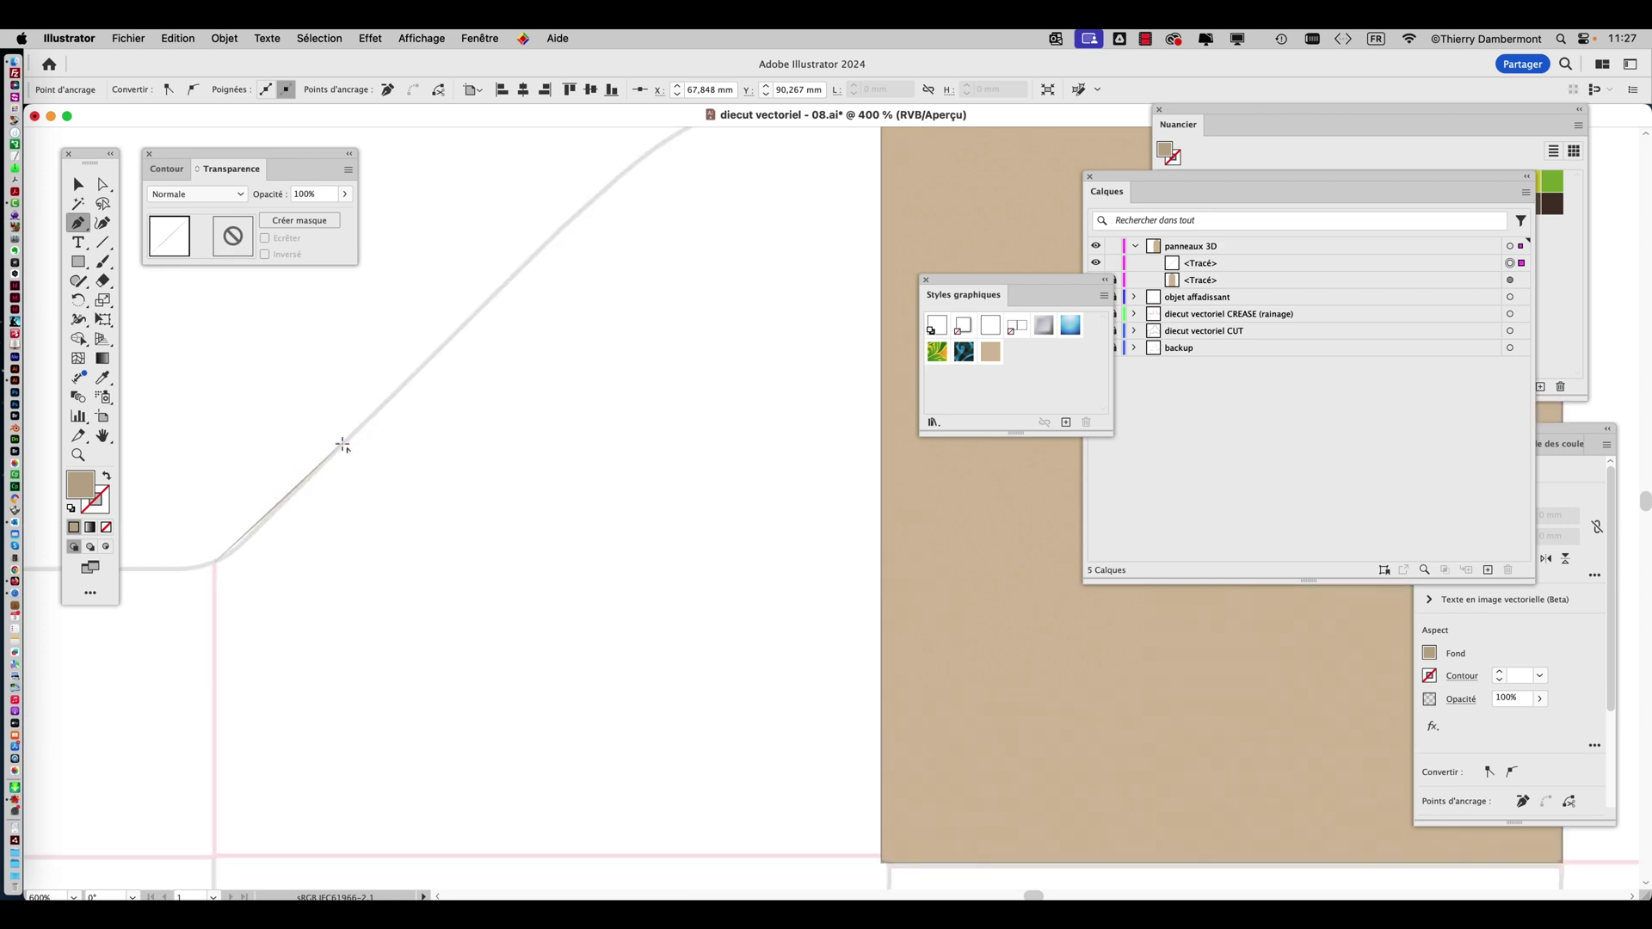
drag(353, 498, 472, 440)
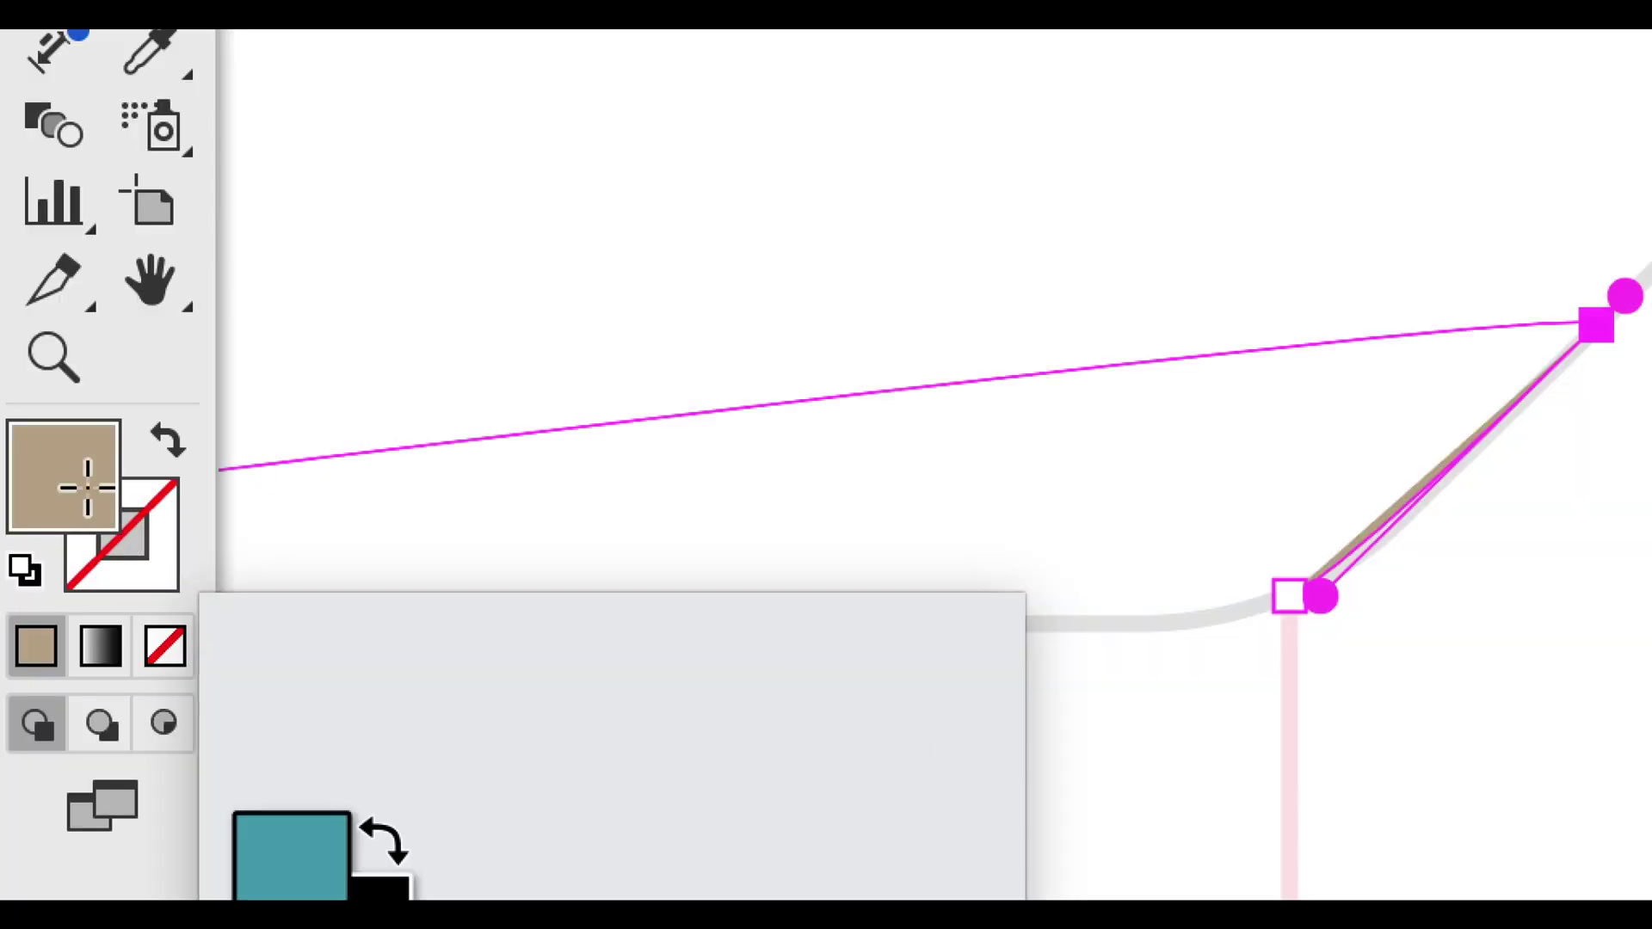
click(102, 518)
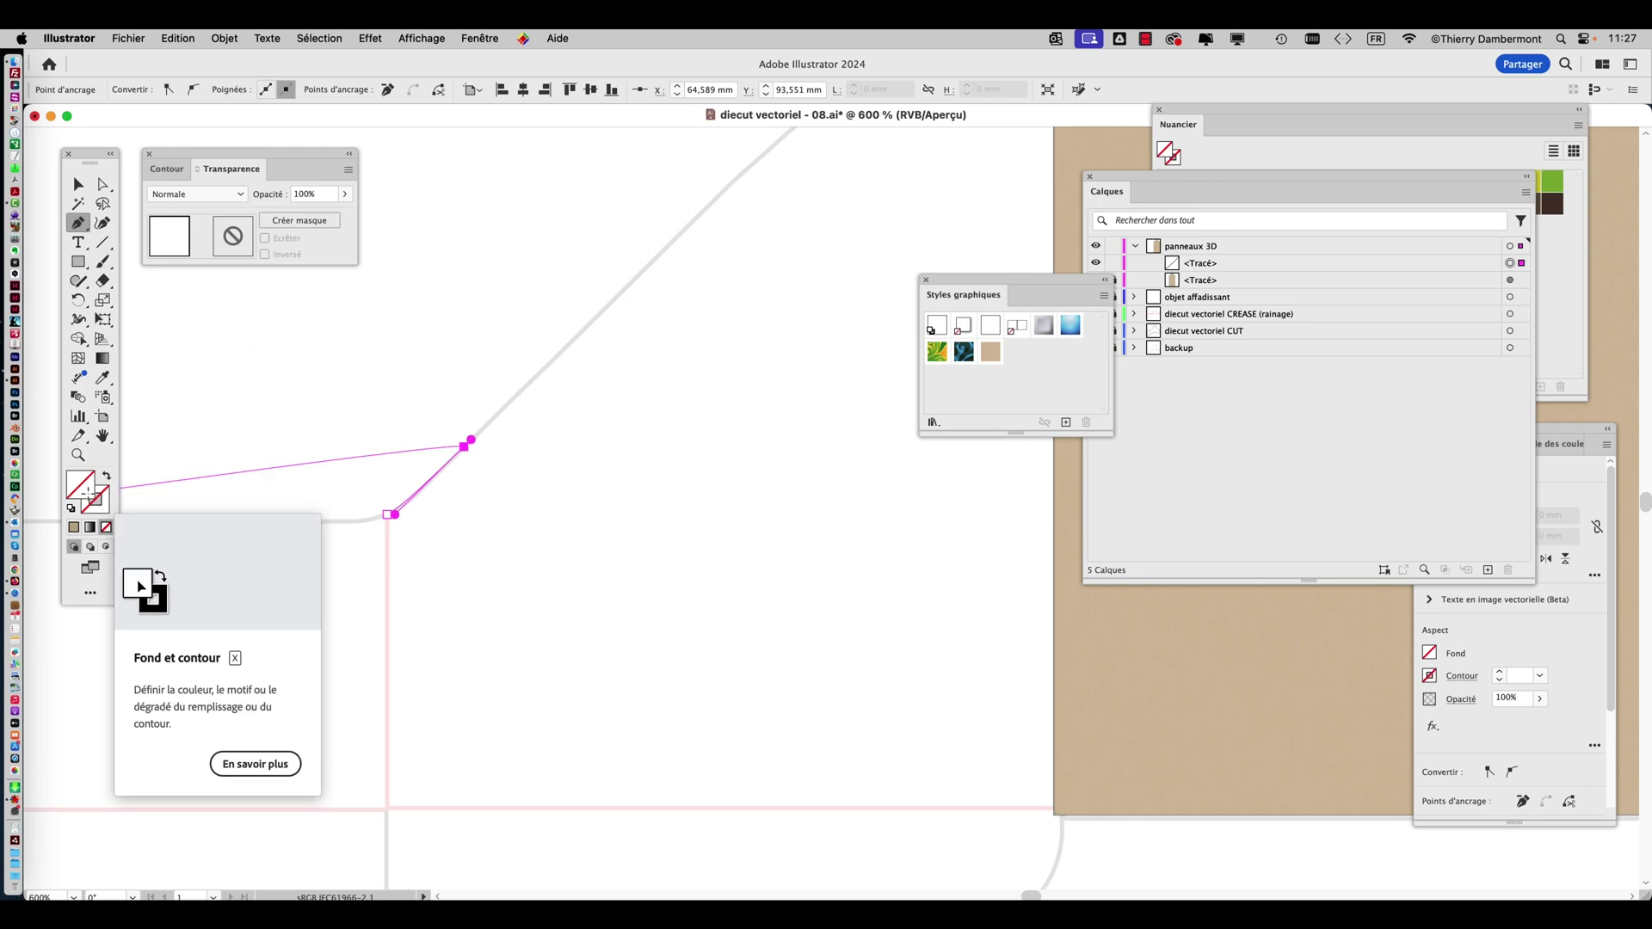
Continue the Pen path up the diagonal and around the upper curve to the tan panel, fitting the handles to the cut line.
drag(664, 365, 439, 620)
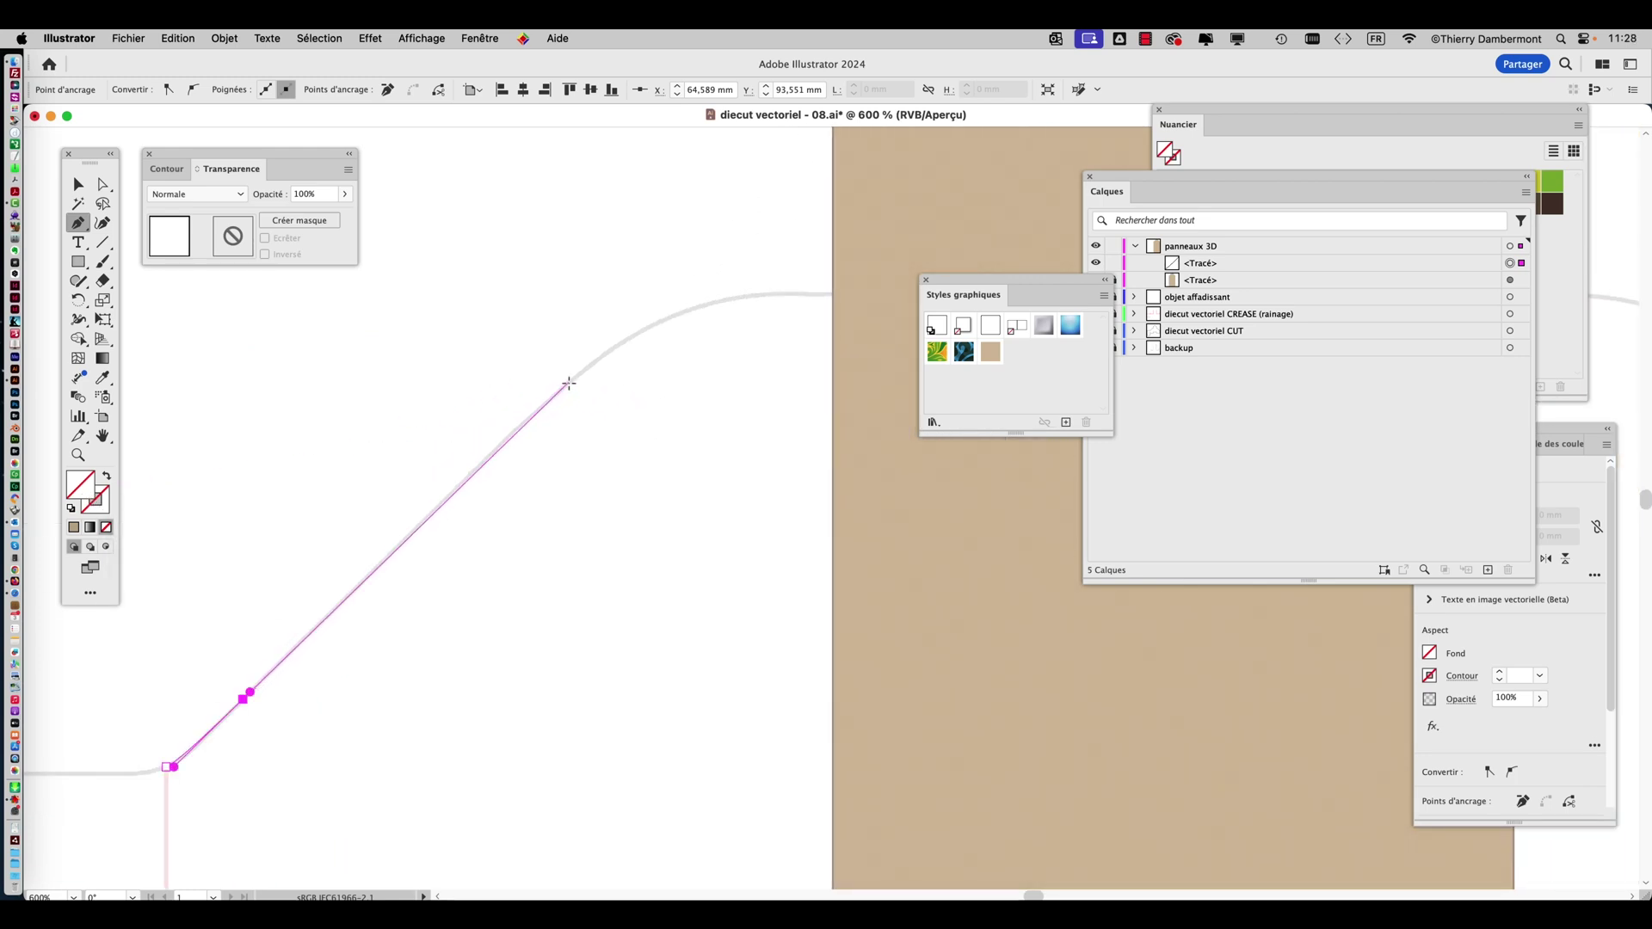
click(568, 383)
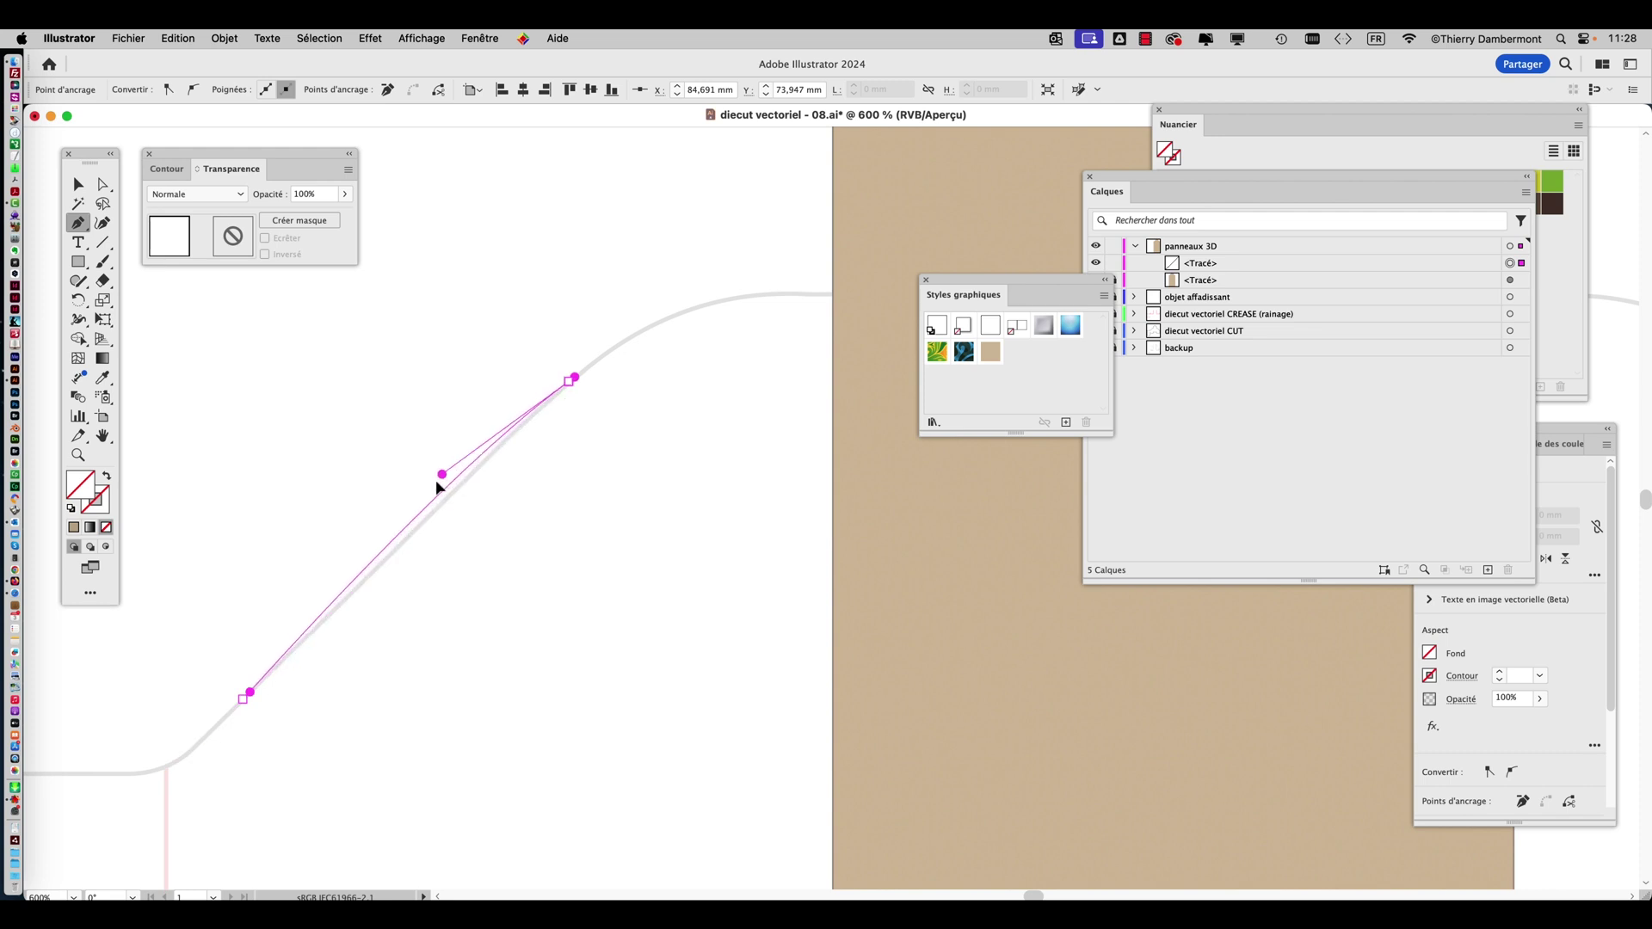
click(397, 546)
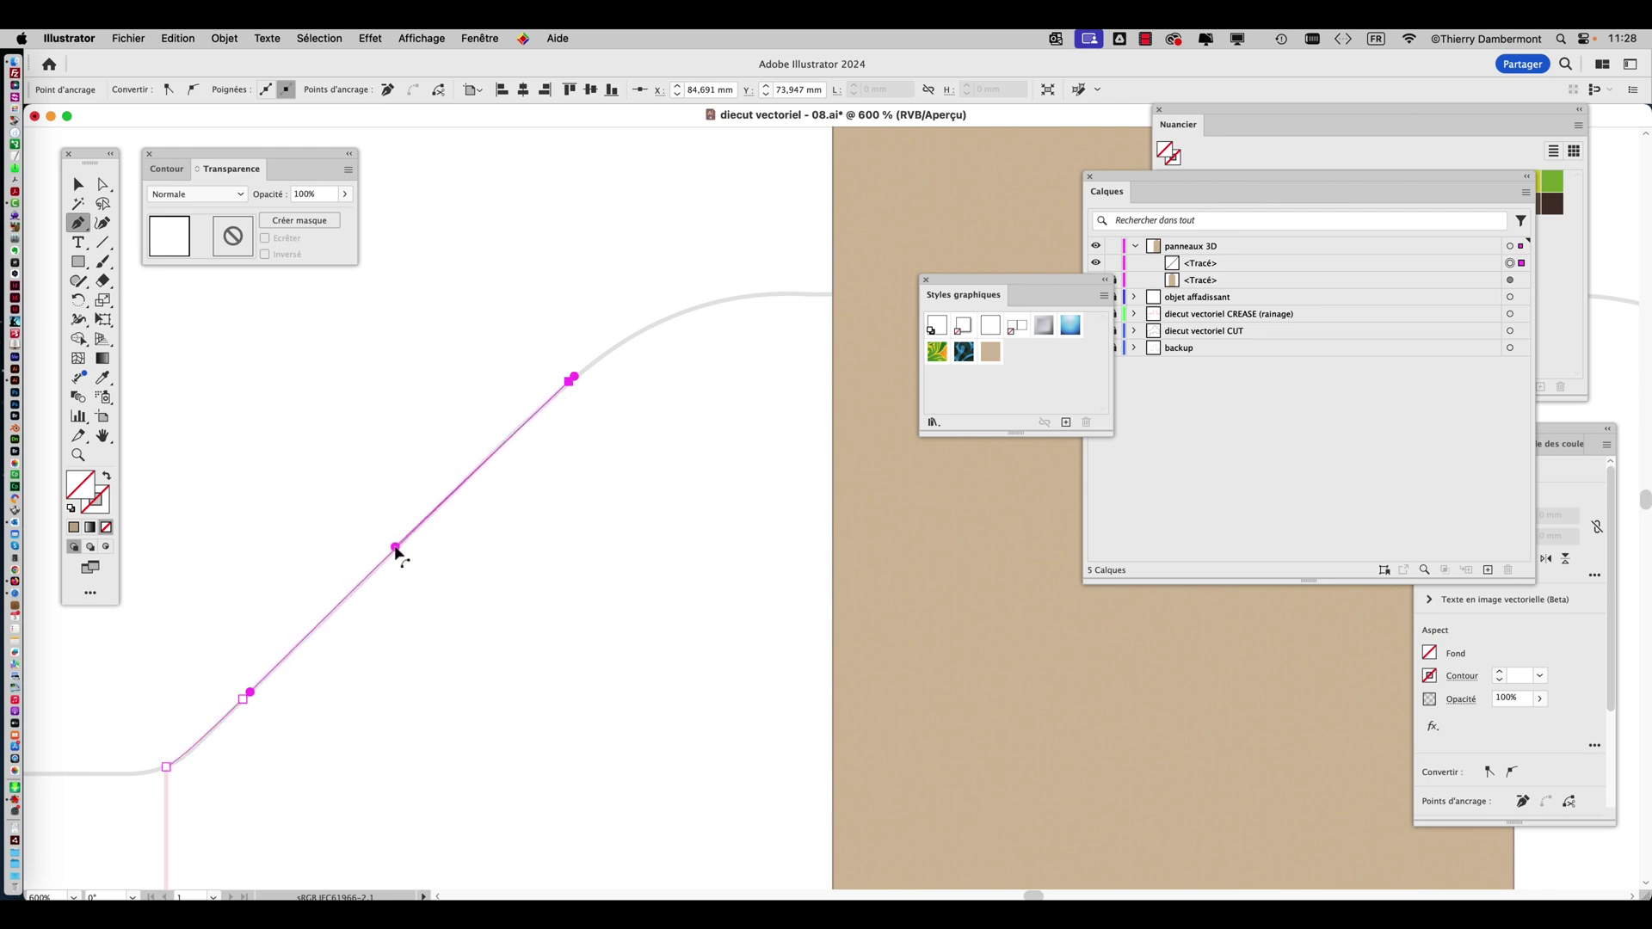
click(569, 381)
click(732, 297)
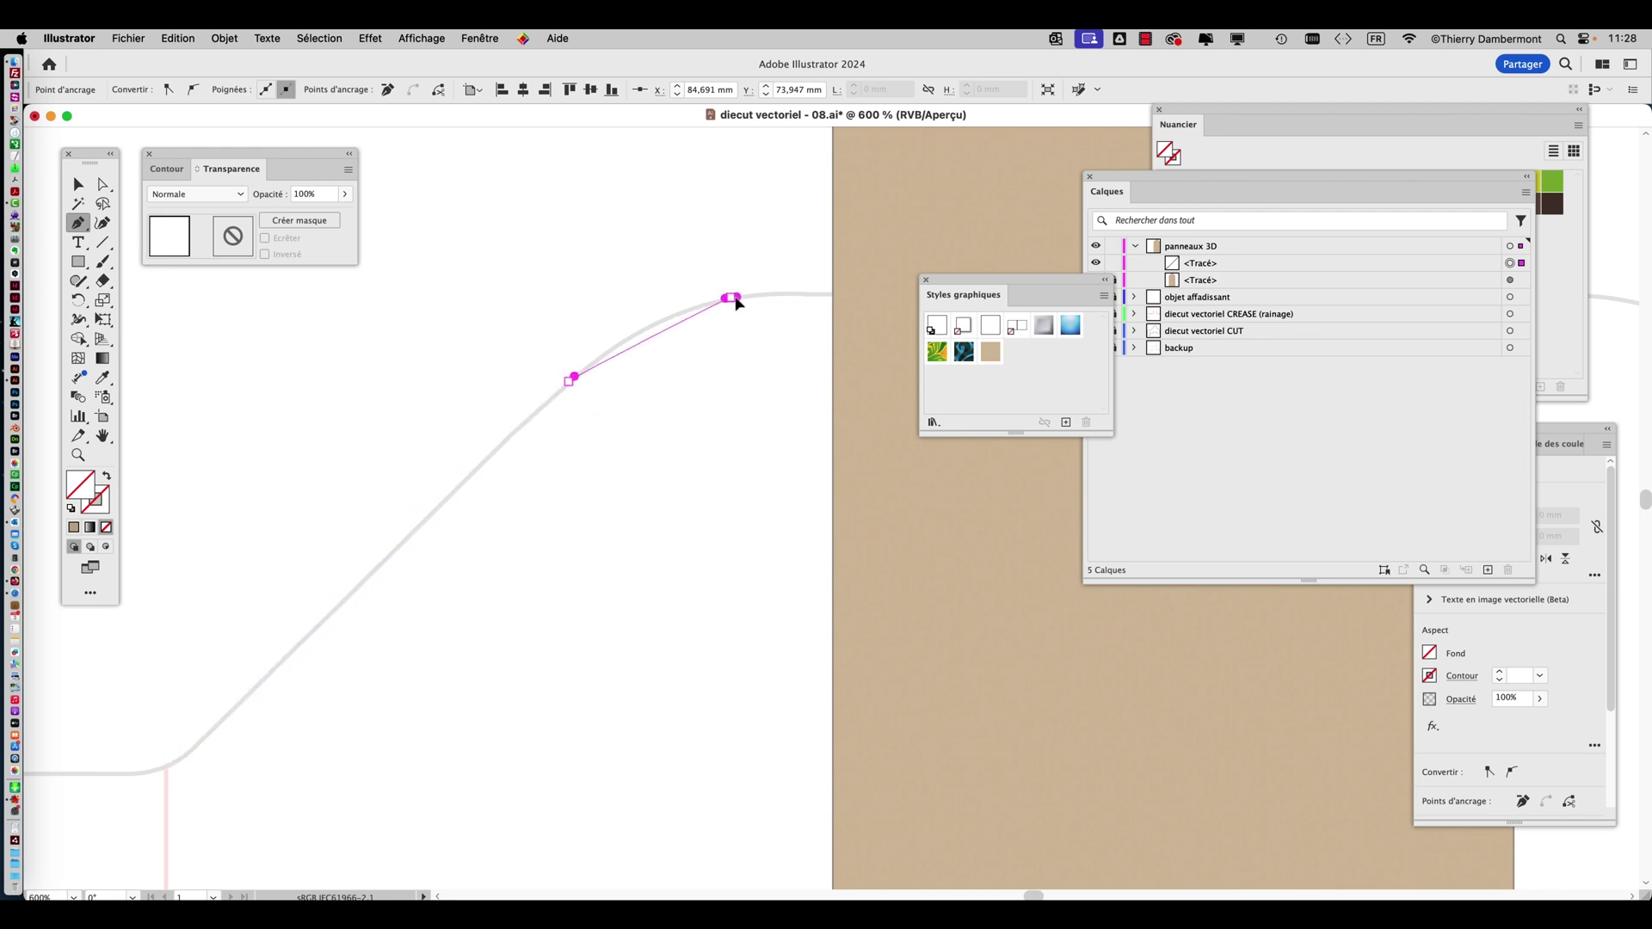
drag(719, 301, 658, 304)
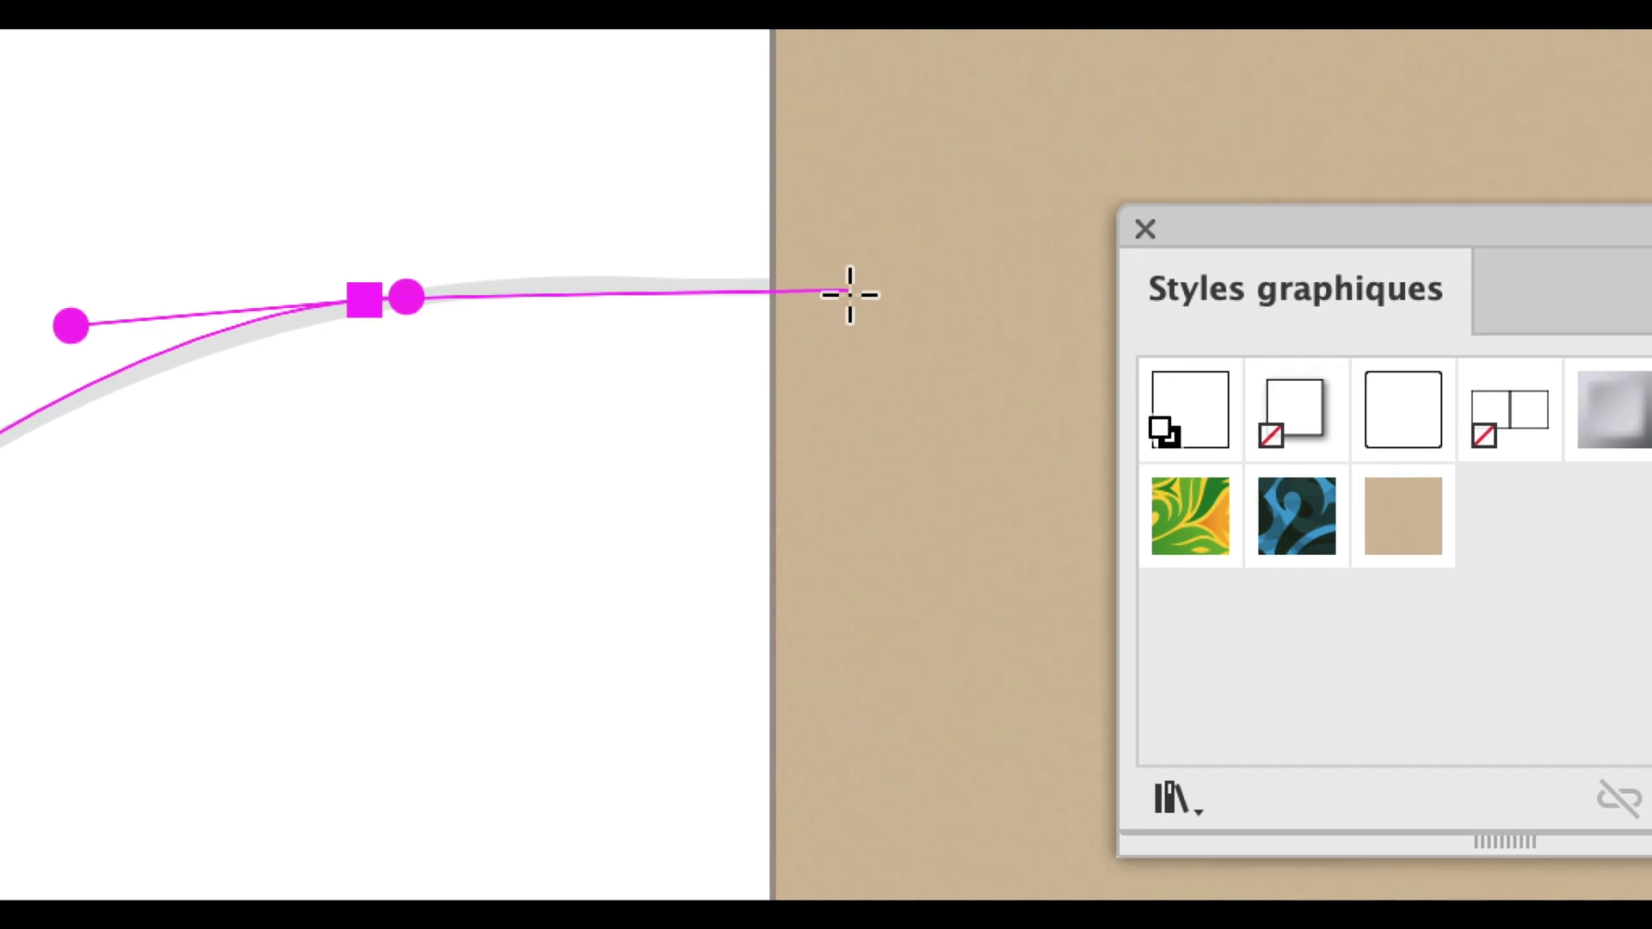
click(872, 295)
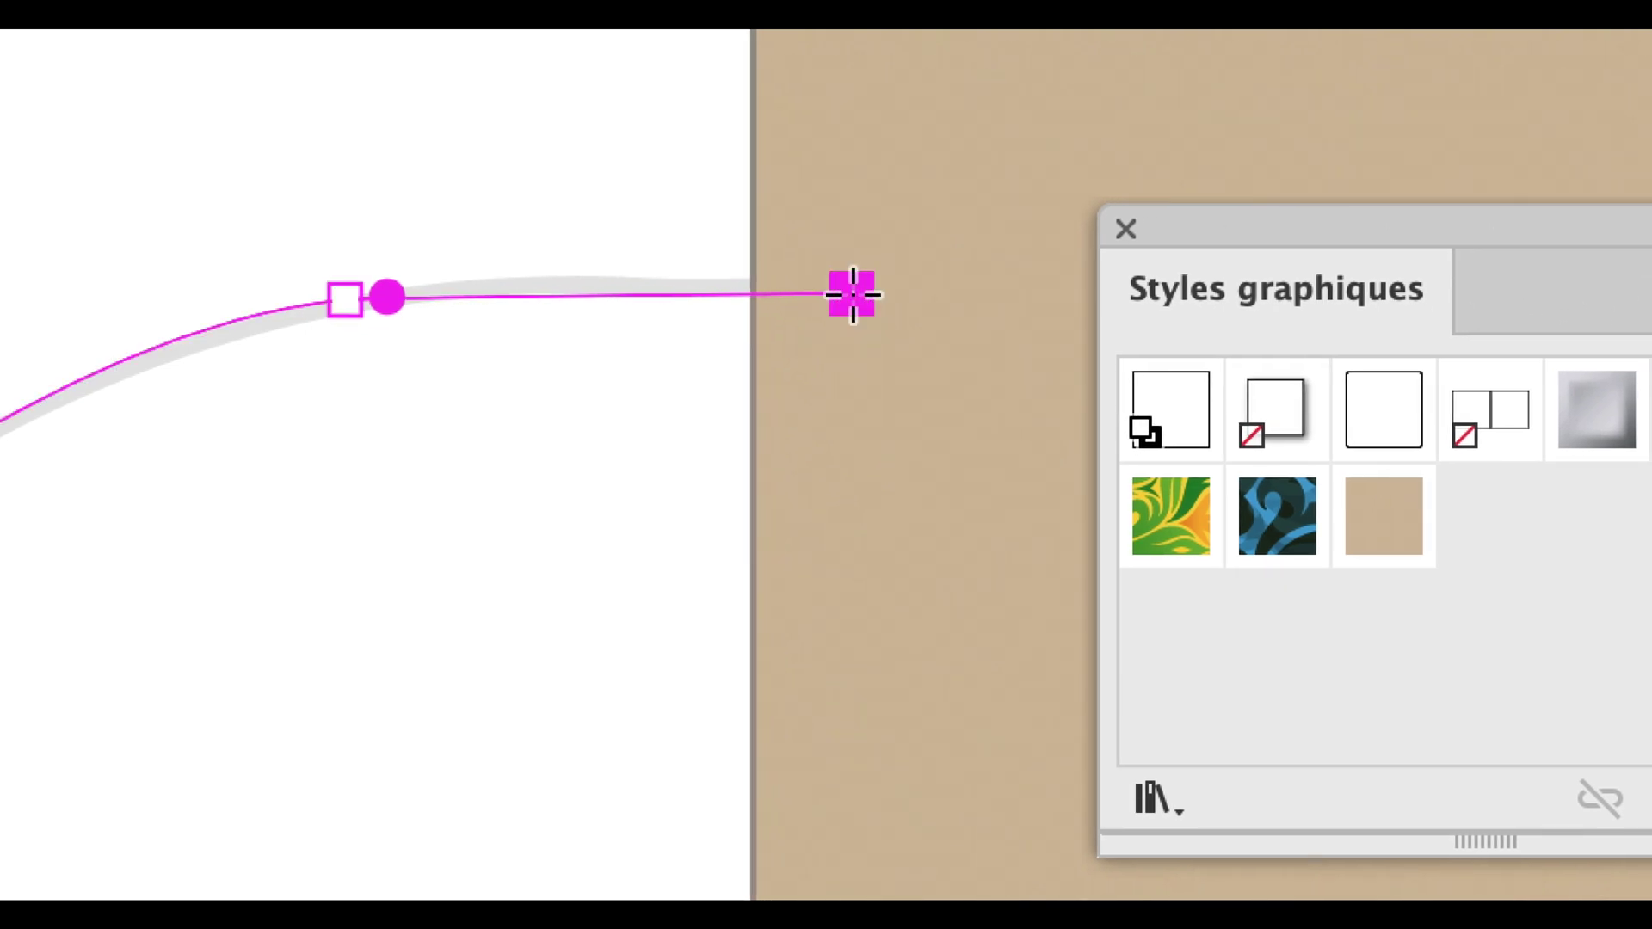
Move the path's end anchor onto the tan panel's left edge and adjust the upper curve's handle to match the cut line.
key(a)
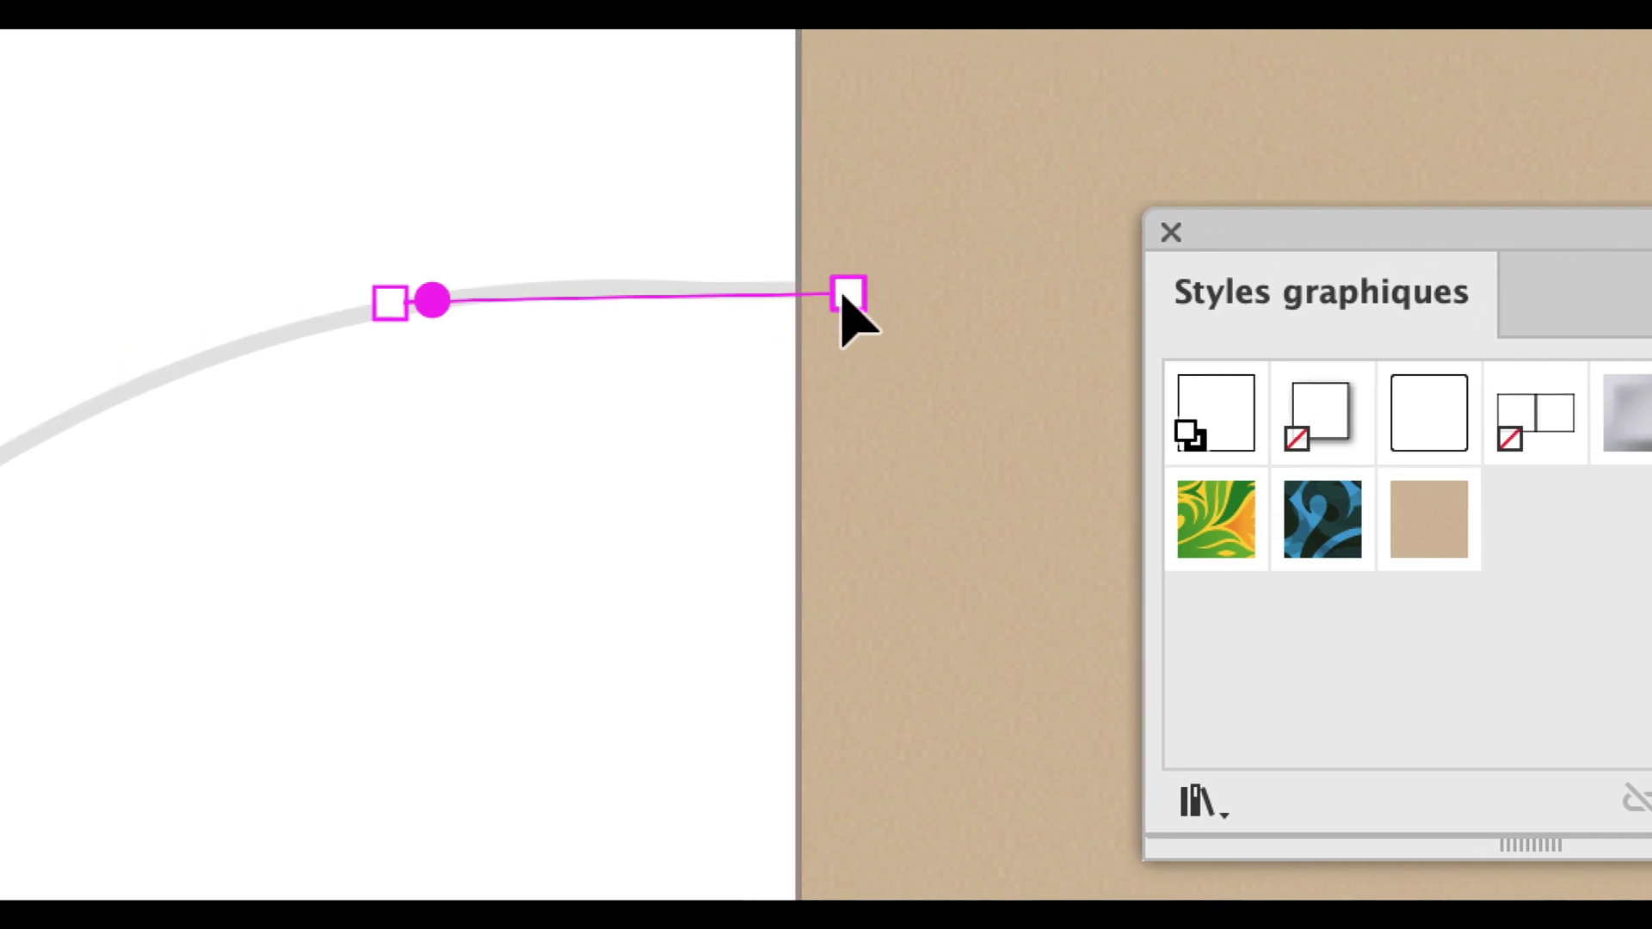
drag(841, 295, 790, 294)
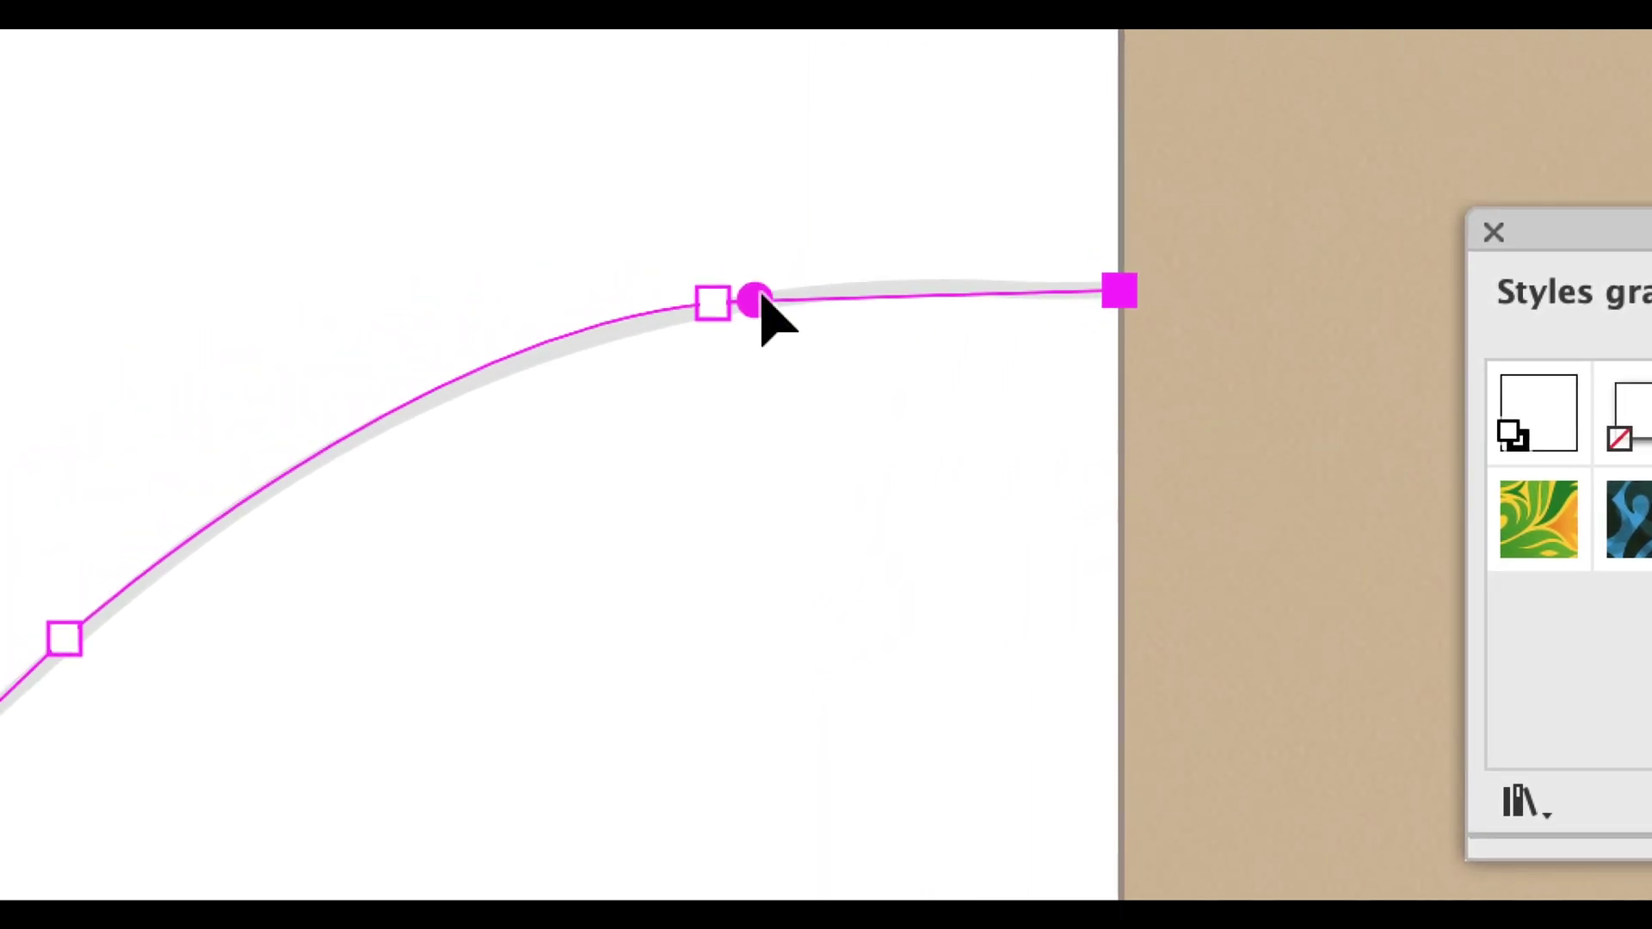
drag(474, 303, 530, 295)
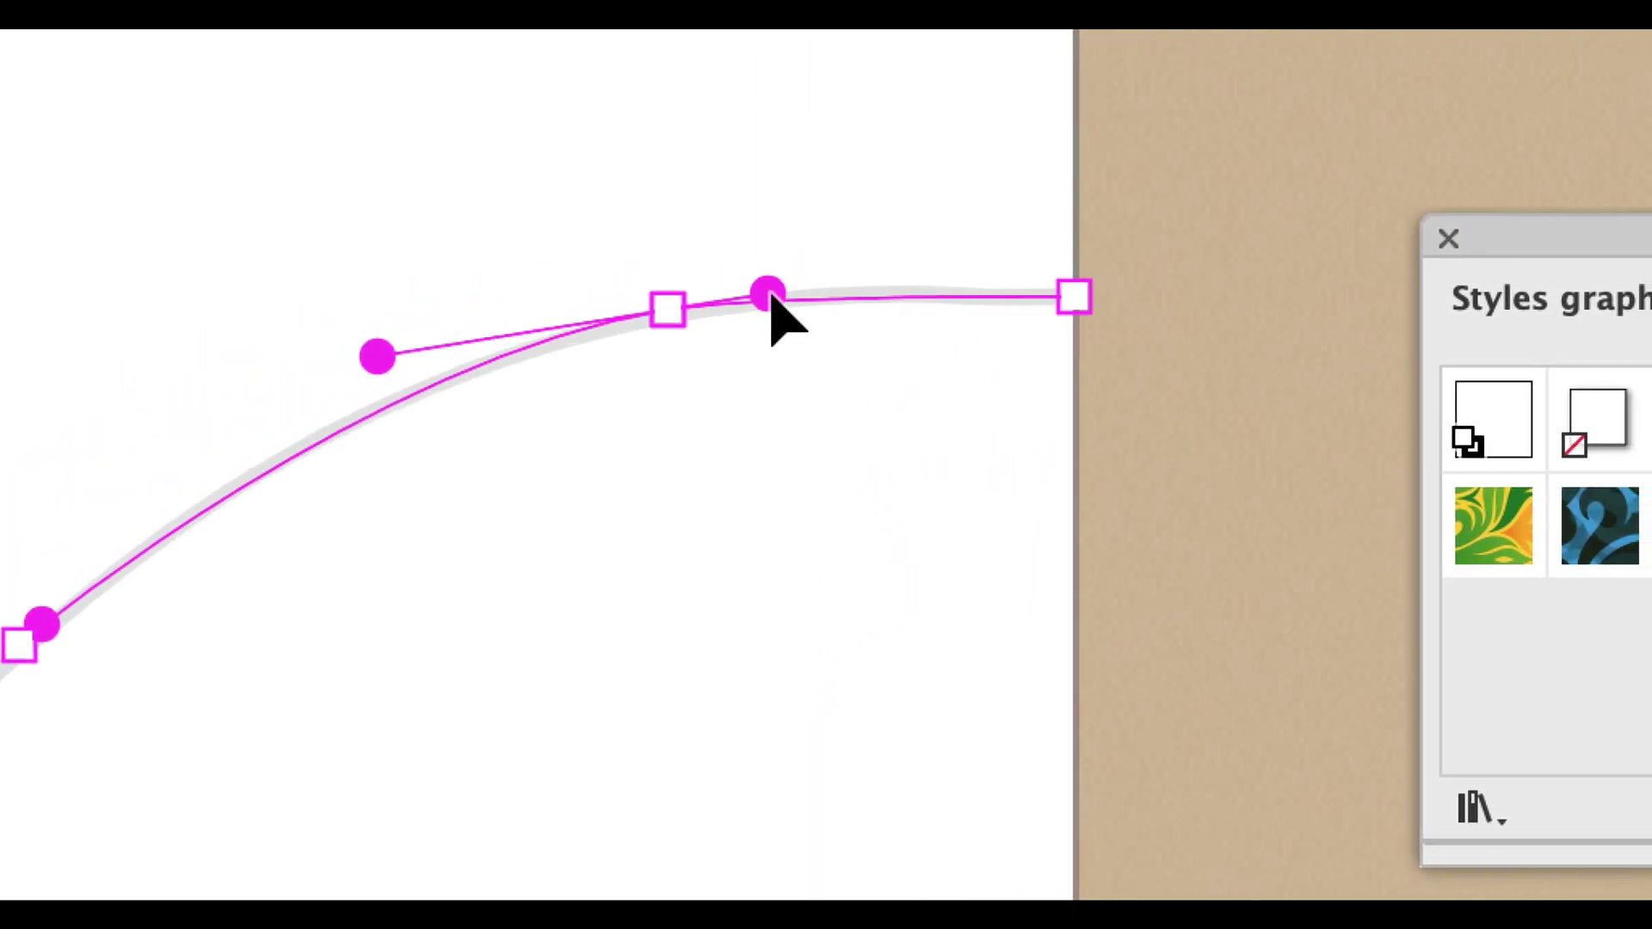
mouse_move(772, 297)
mouse_down()
mouse_move(802, 298)
mouse_move(778, 296)
mouse_up()
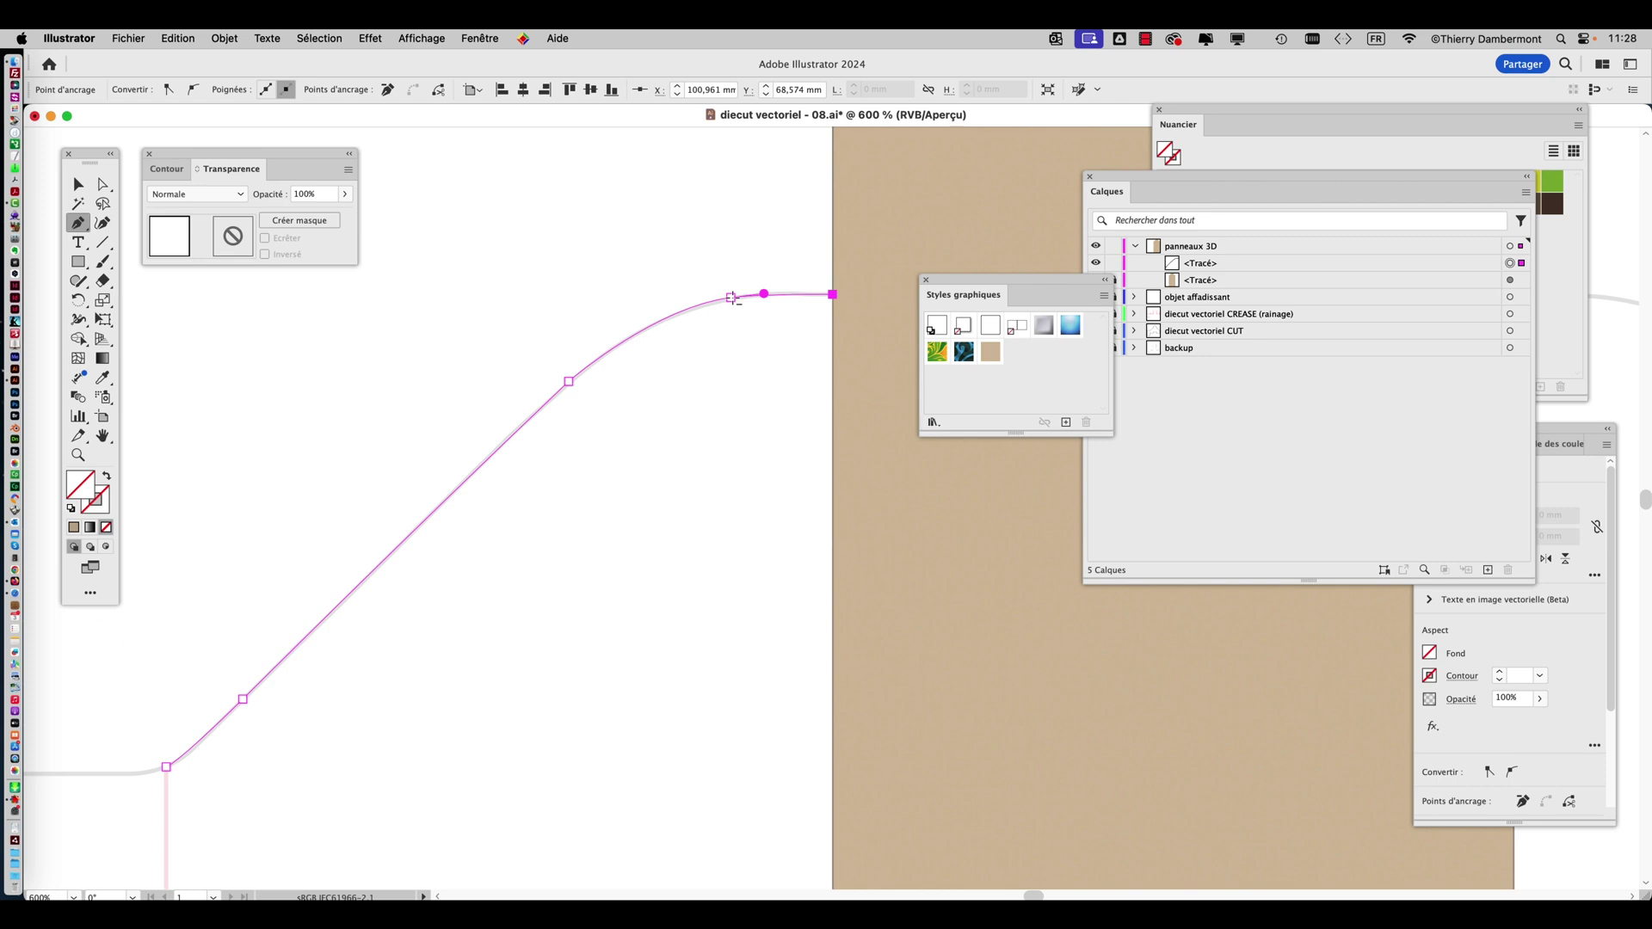
Complete the side panel outline down the tan panel's edge and along the bottom crease, closing it at the starting anchor.
super+click(752, 373)
scroll(771, 339, down, 5)
scroll(765, 458, down, 4)
super+click(842, 465)
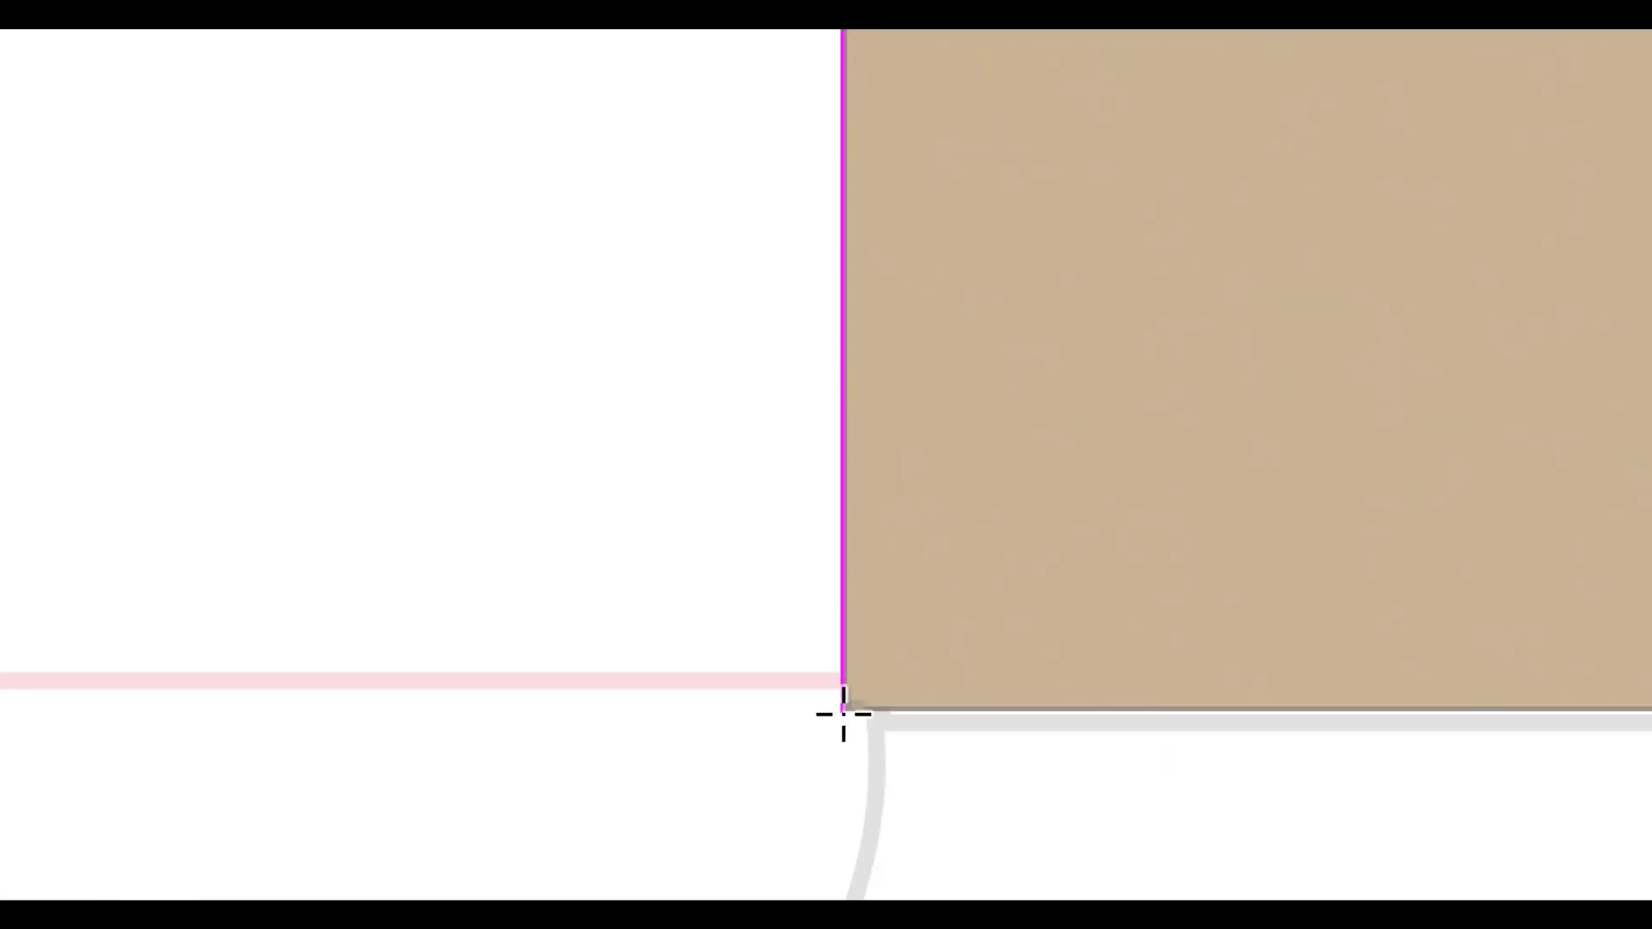
click(844, 713)
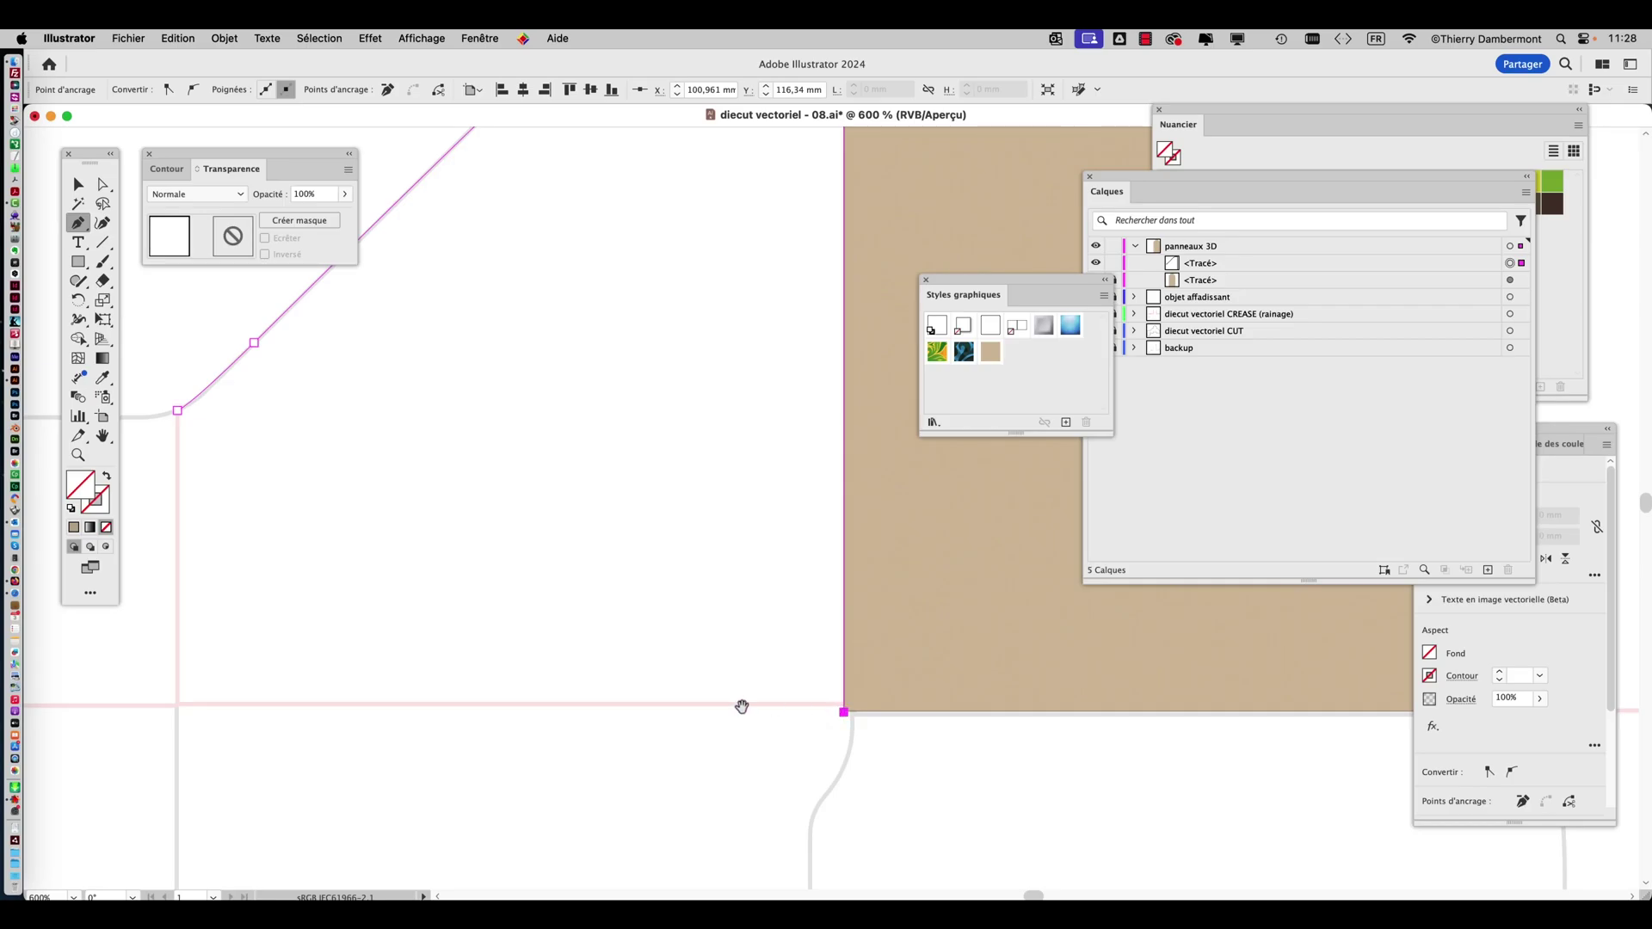
drag(741, 706, 953, 699)
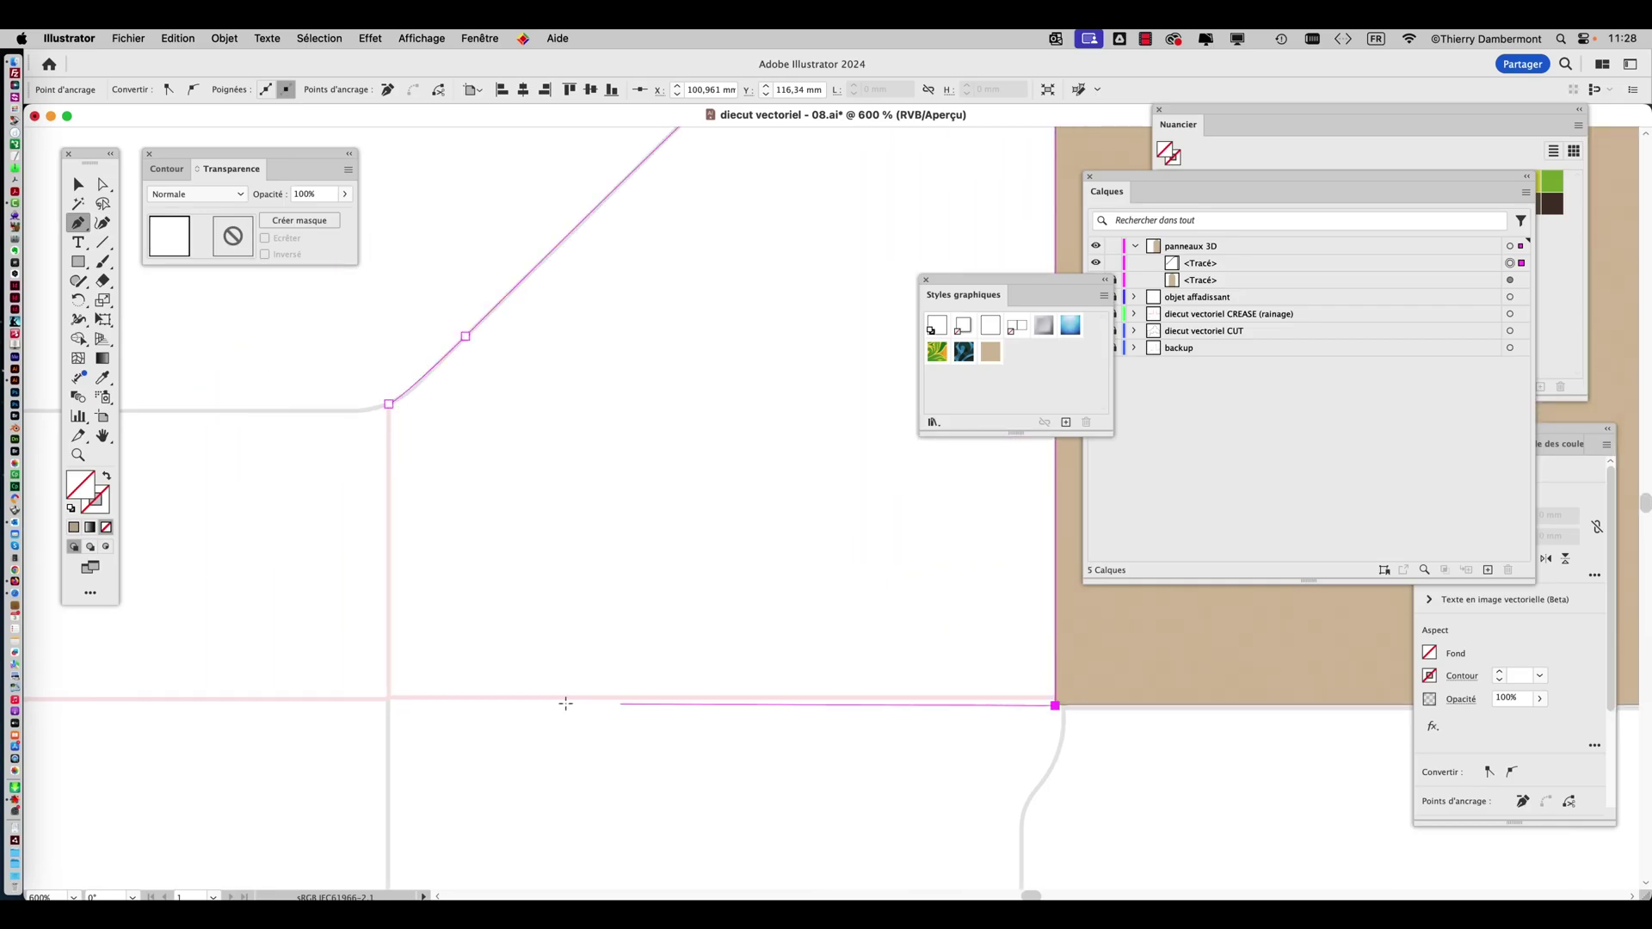
click(389, 704)
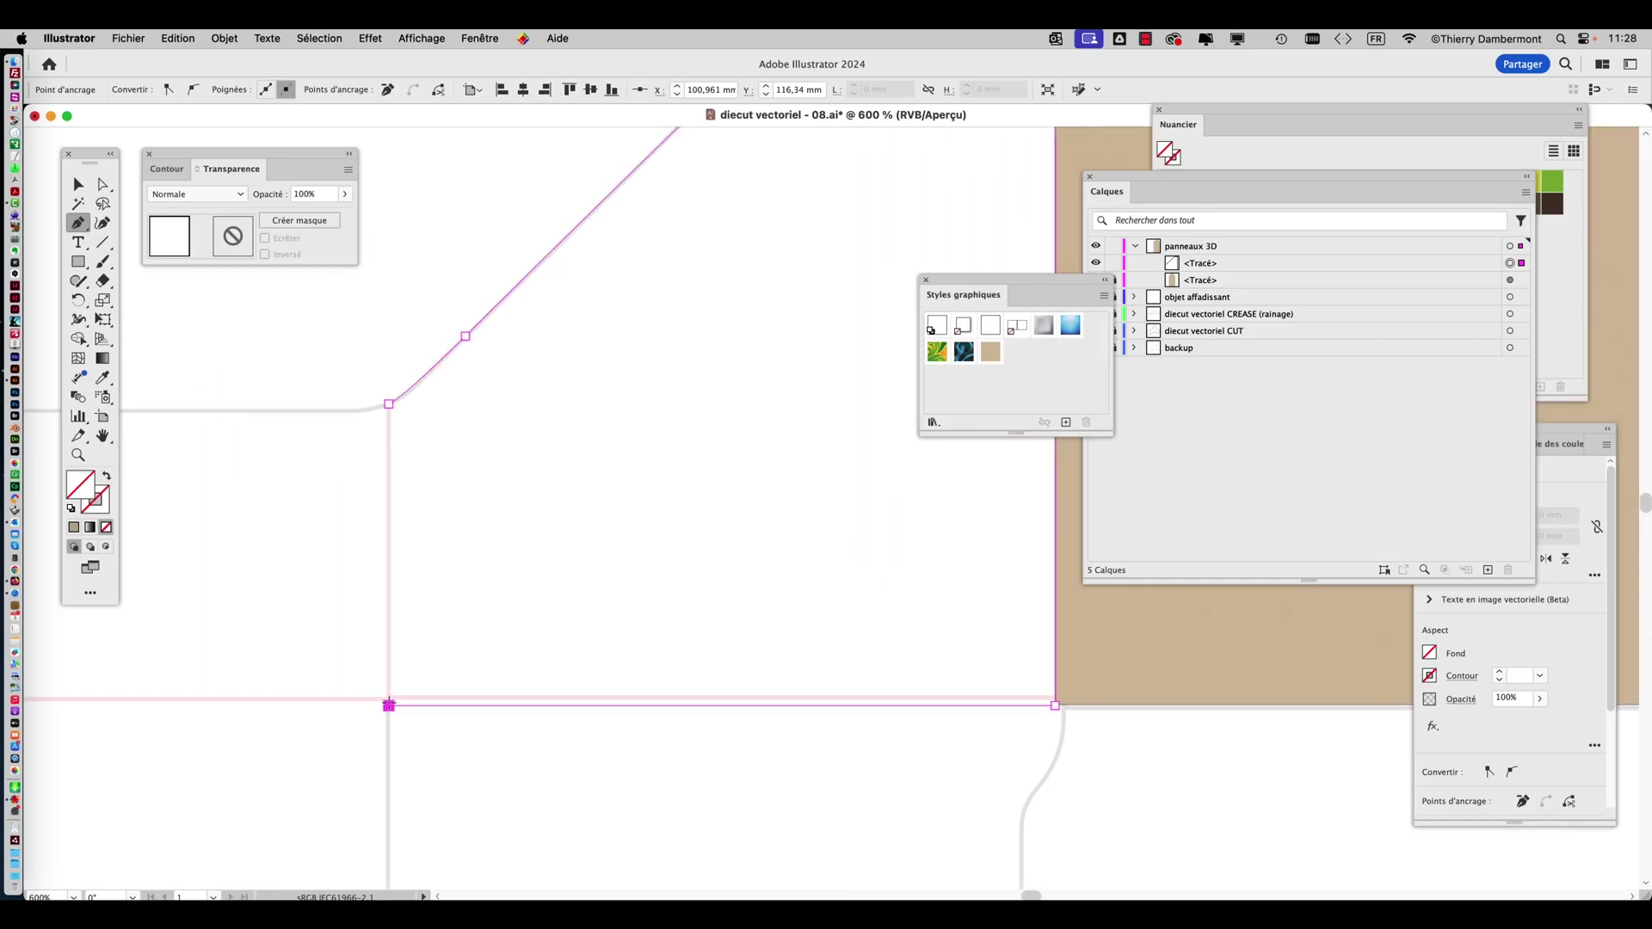
click(390, 404)
scroll(527, 582, down, 2)
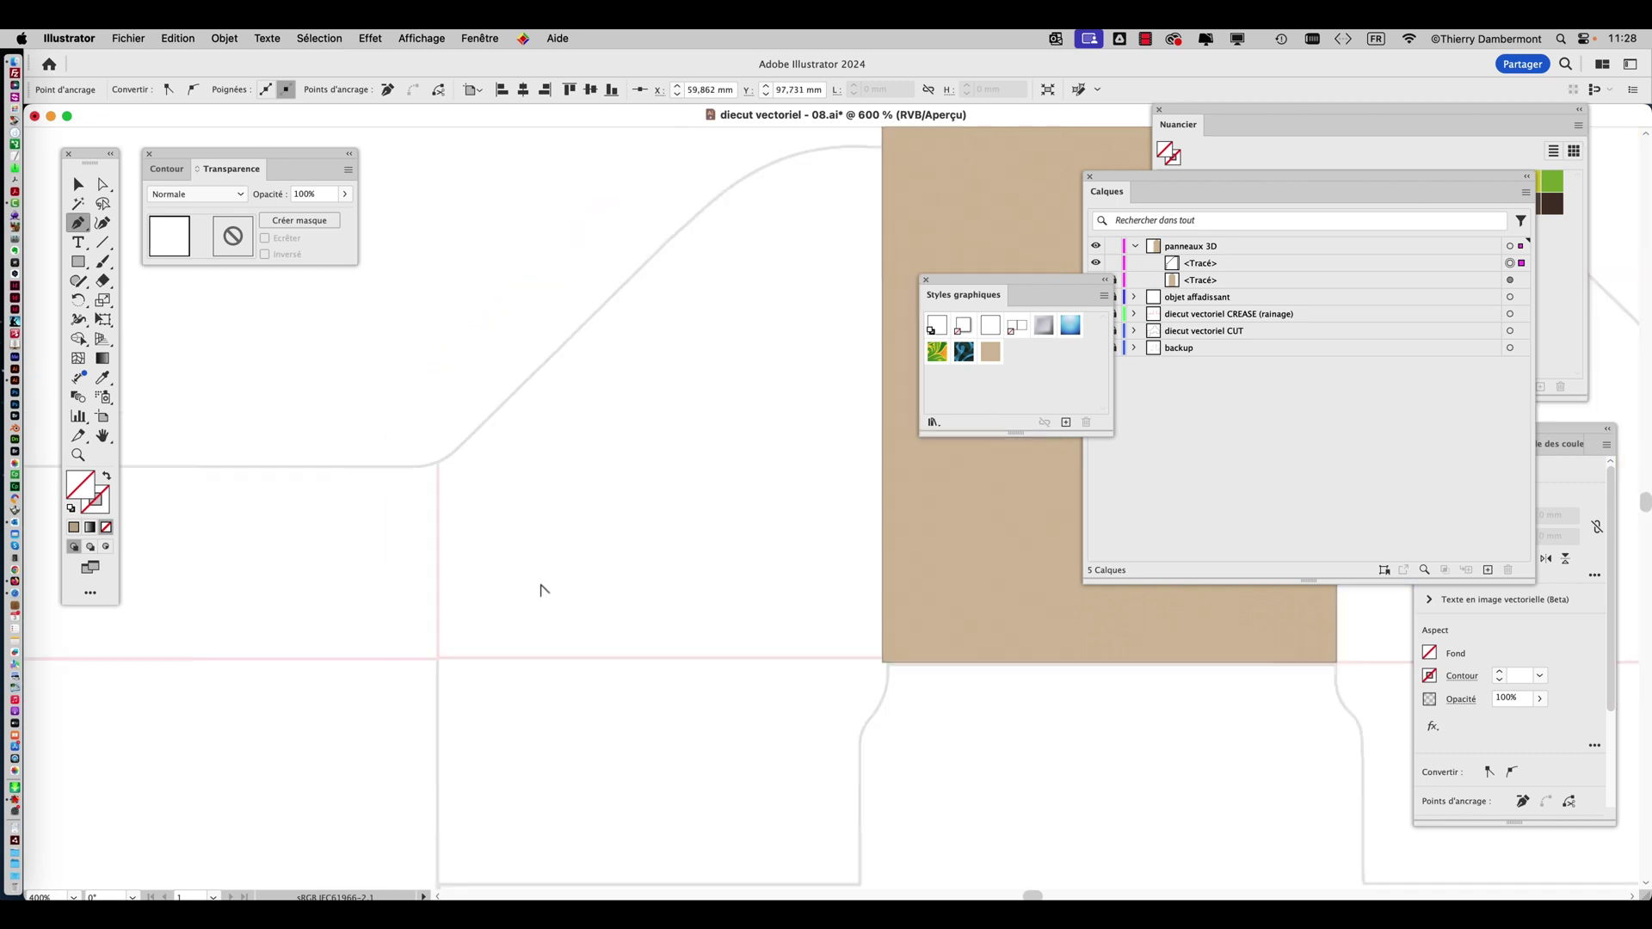
click(81, 182)
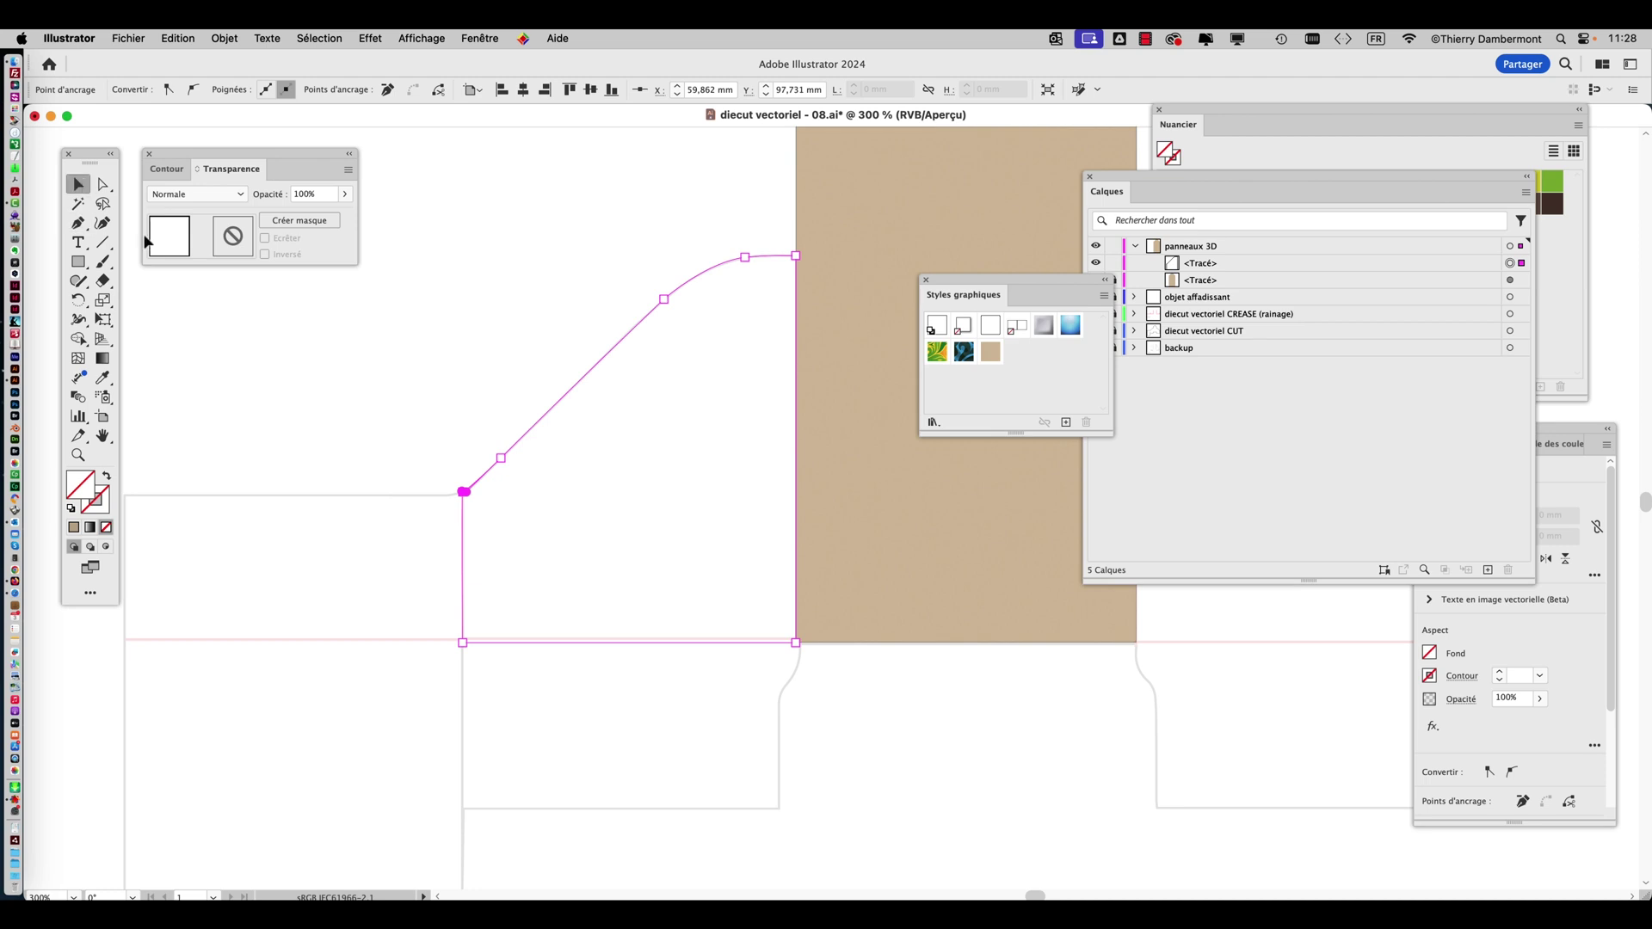
Select the whole closed side panel path and apply the "extrusion 3D 1mm" graphic style to it.
click(486, 409)
click(545, 419)
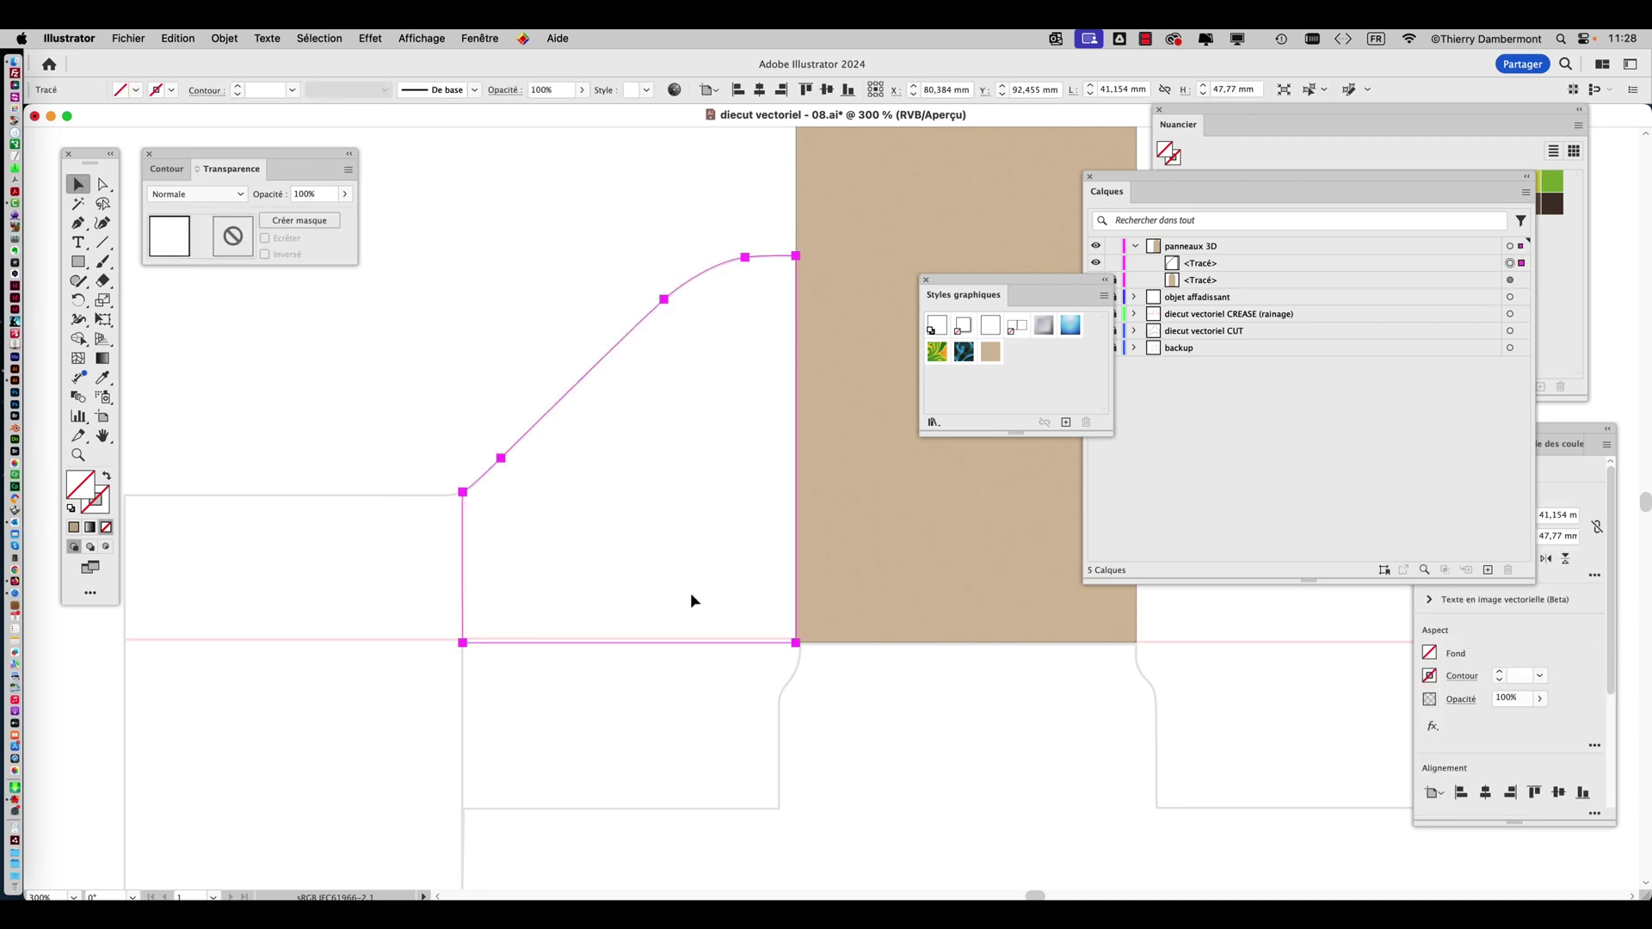
drag(753, 557, 583, 564)
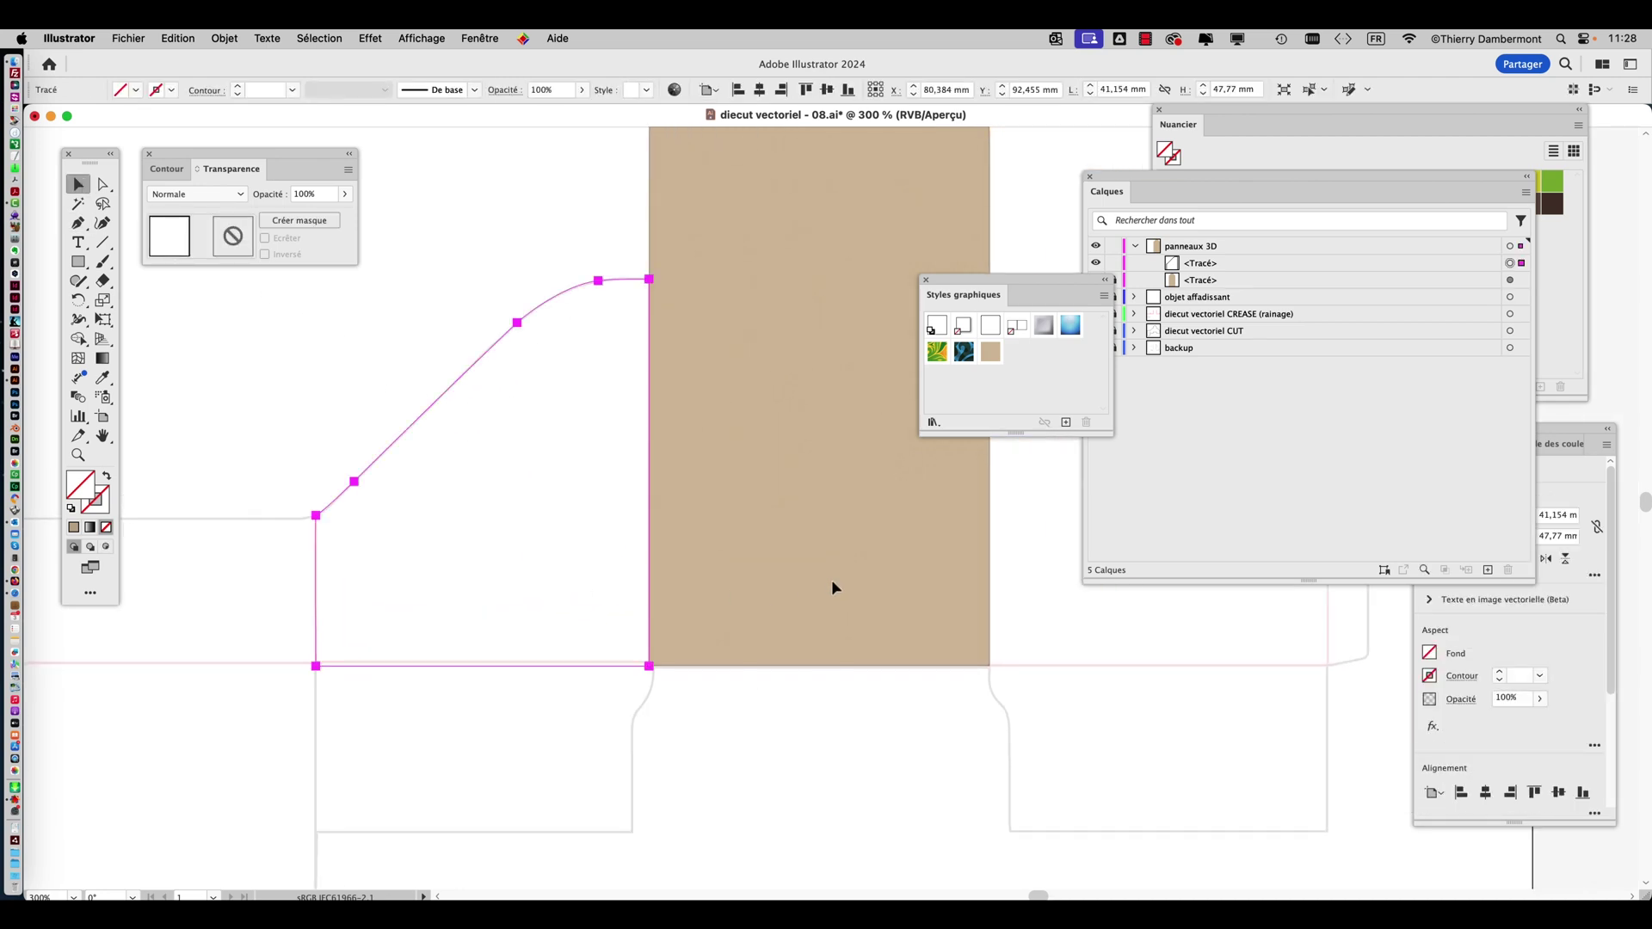
scroll(818, 570, down, 1)
drag(844, 575, 614, 589)
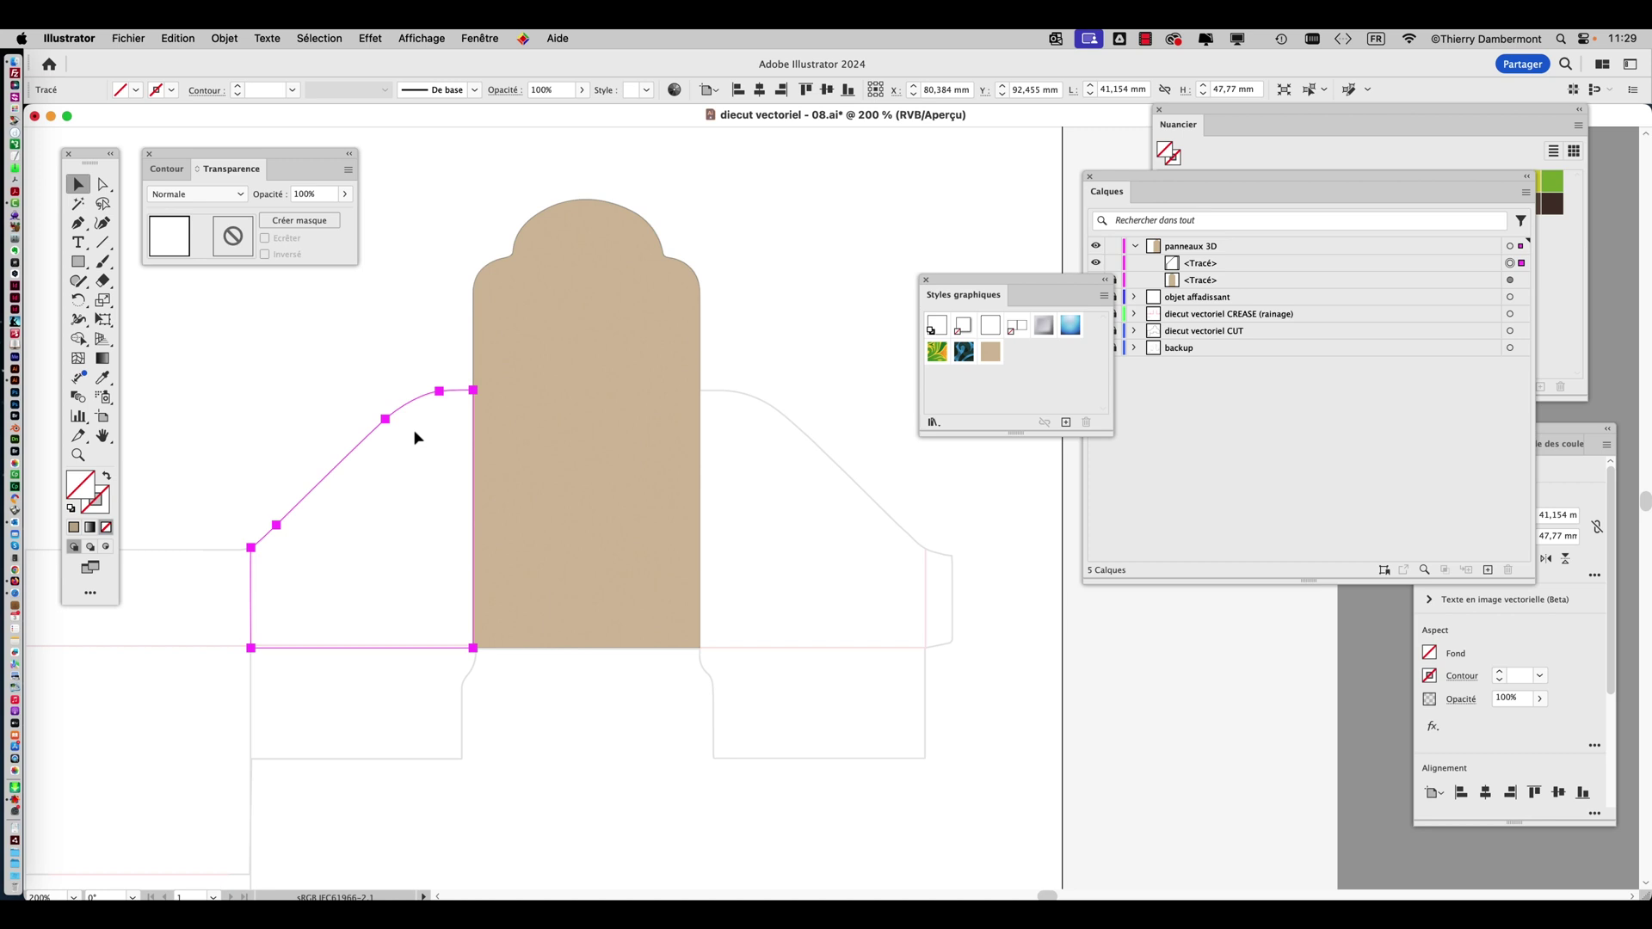
drag(414, 433, 528, 413)
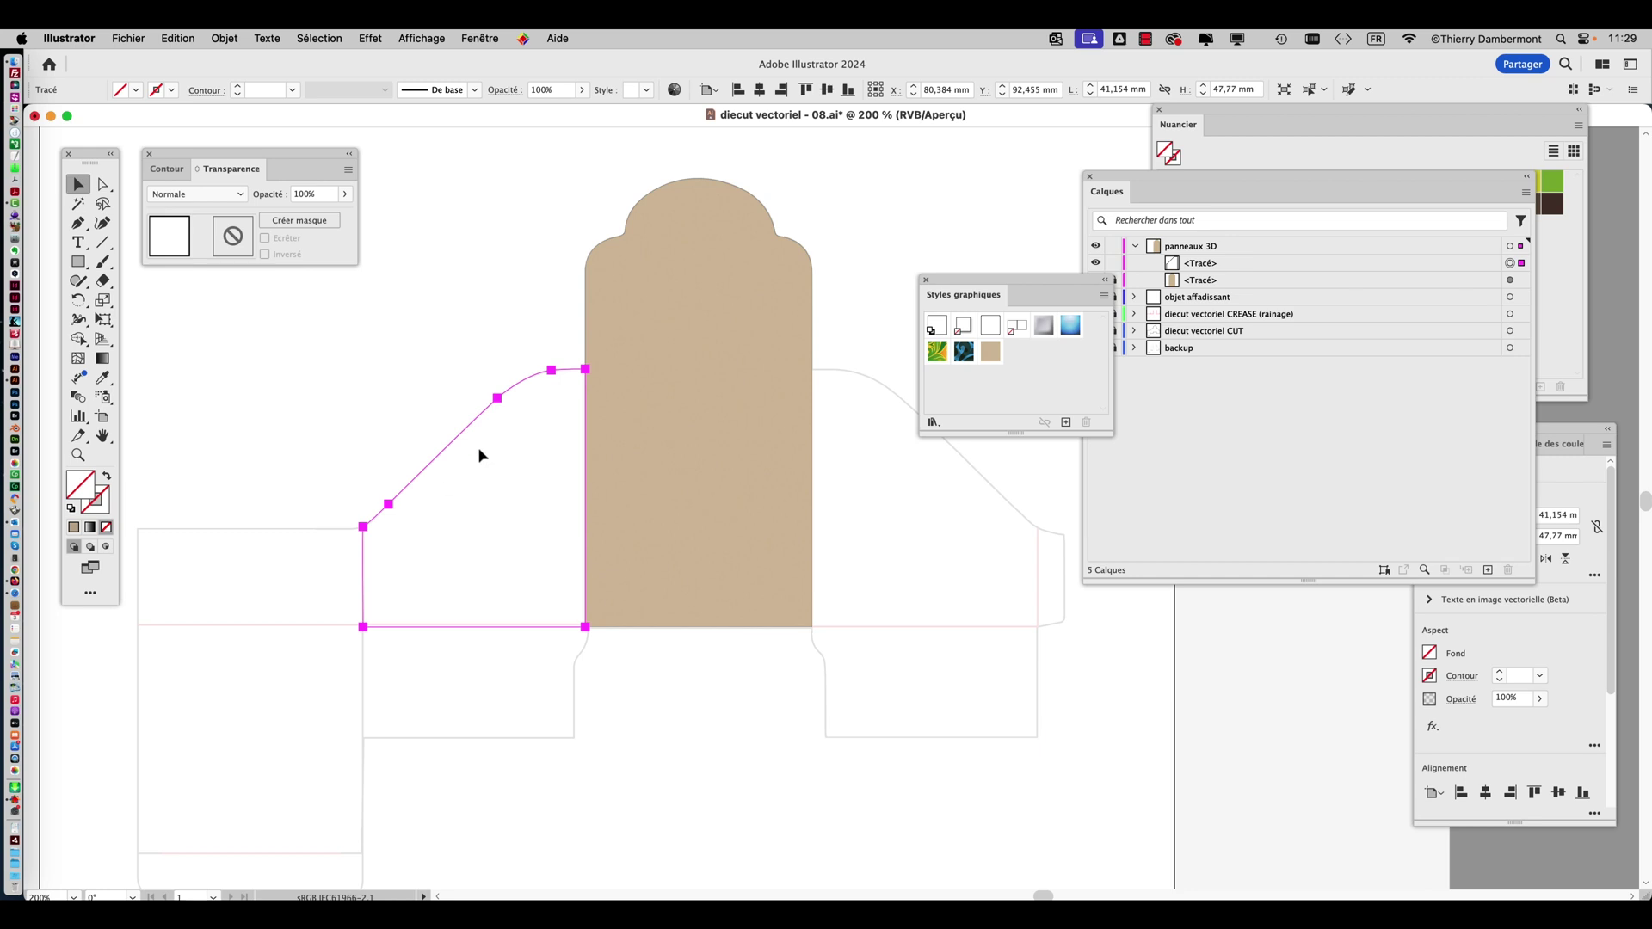
drag(1009, 284, 727, 333)
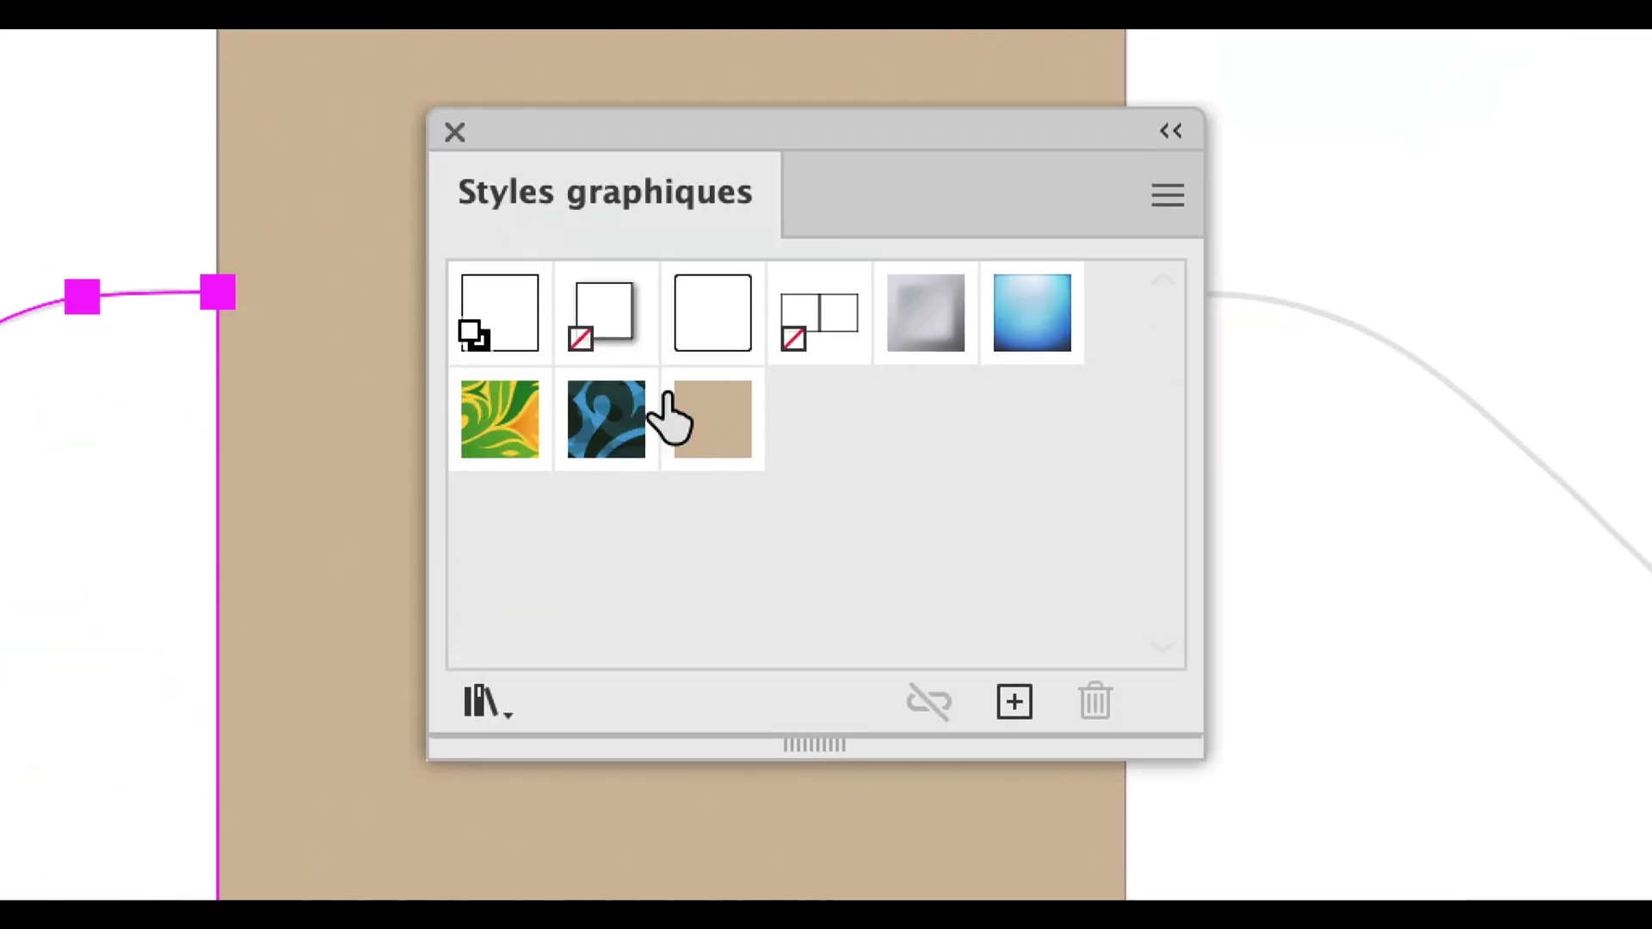
click(1336, 414)
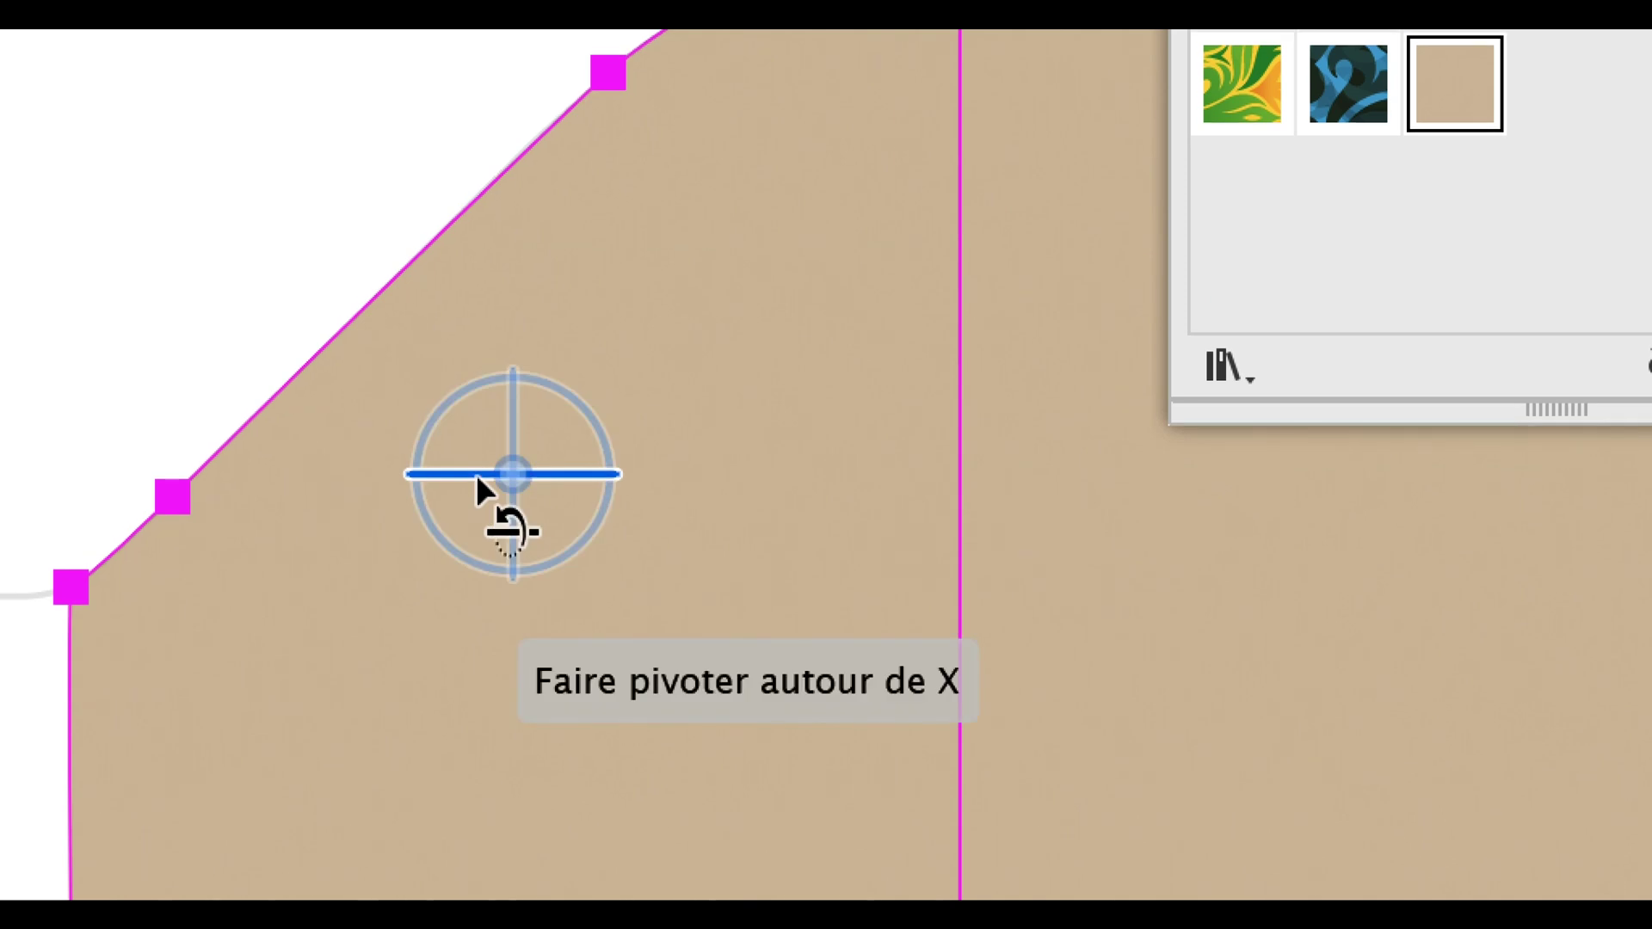
Try rotating the side panel's extrusion around its 3D axes, and reapply the "extrusion 3D 1mm" style to reset it.
drag(273, 738, 290, 751)
drag(484, 480, 550, 583)
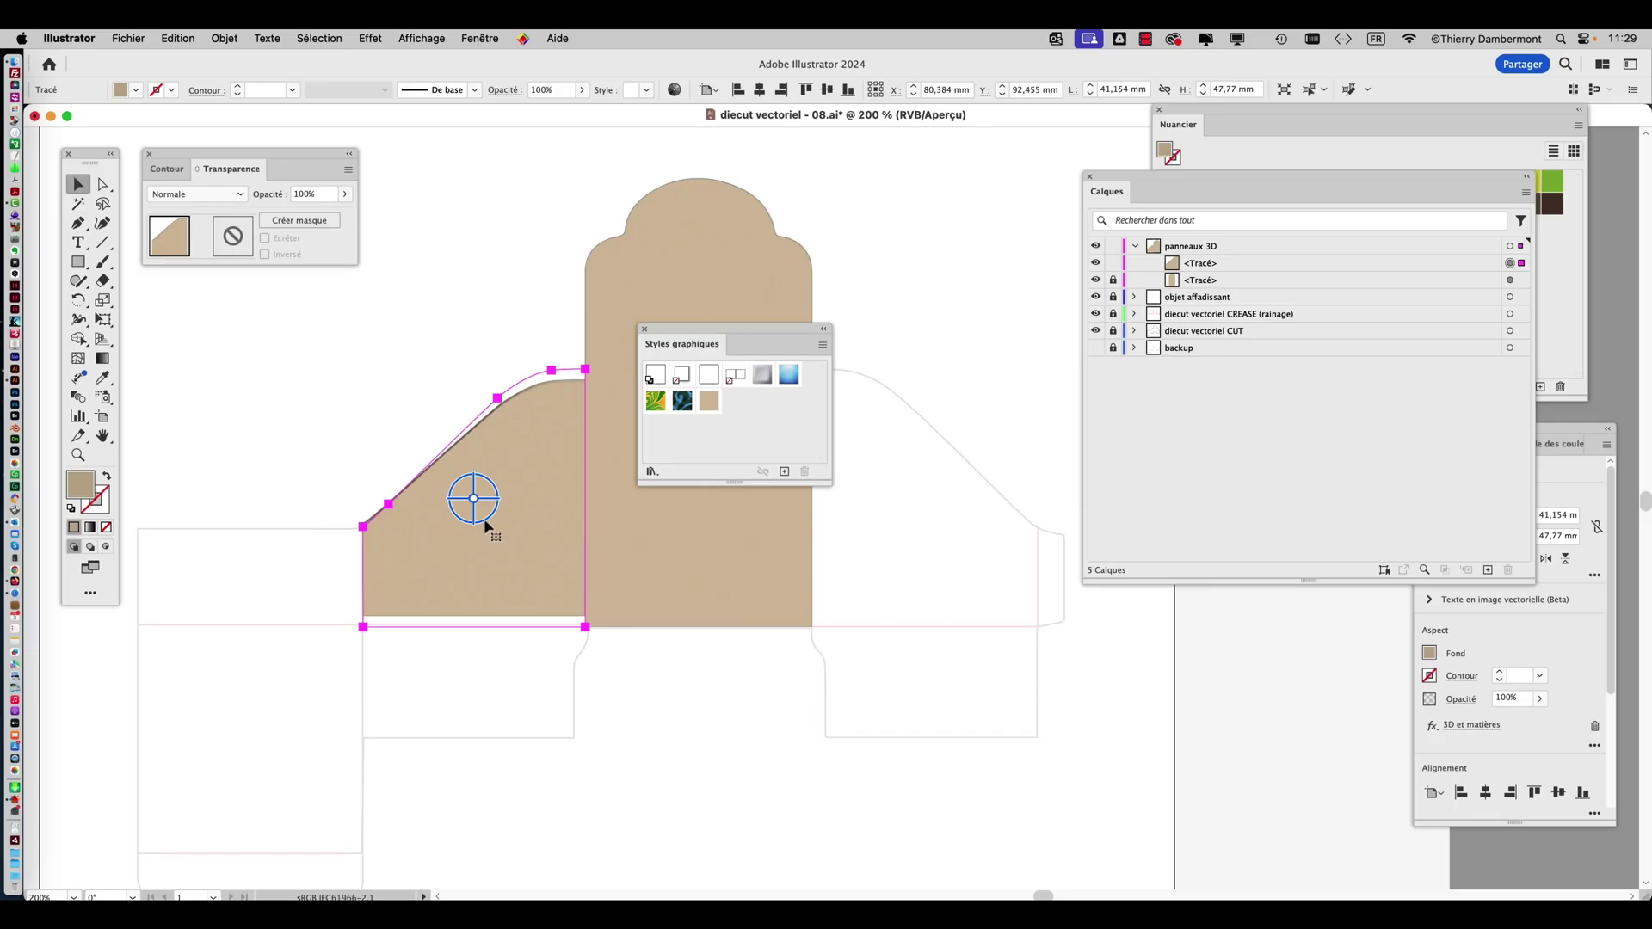
drag(487, 526, 430, 372)
scroll(451, 486, up, 1)
click(710, 403)
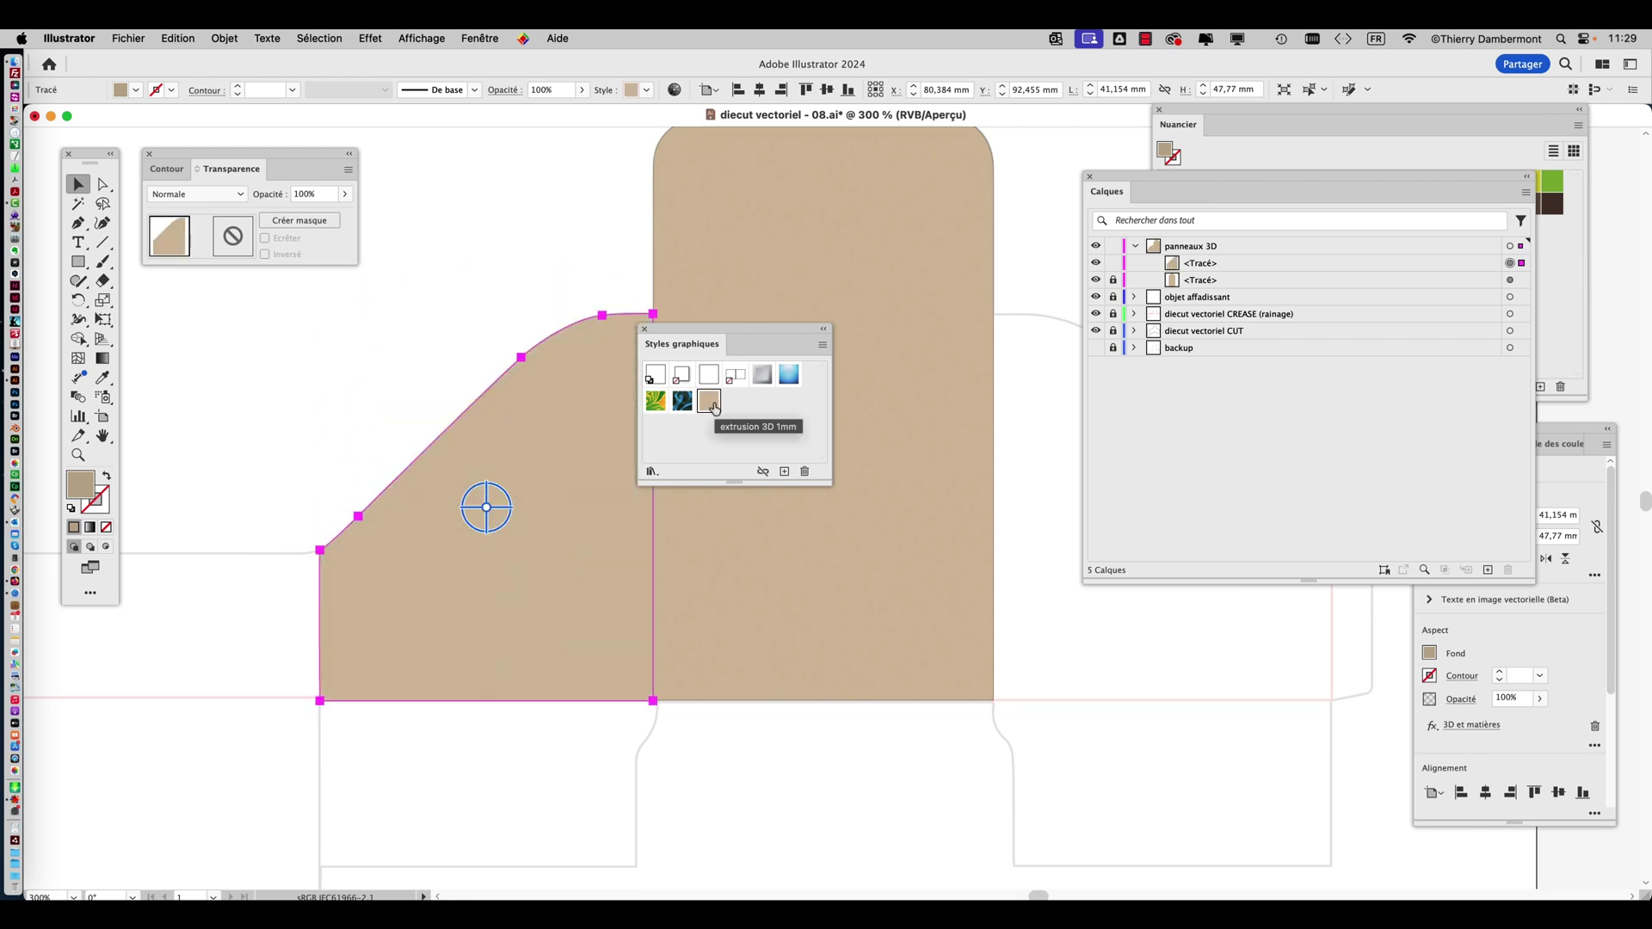
Lock the side panel's path in the "panneaux 3D" layer and move the graphic styles panel clear of the drawing.
drag(721, 336, 962, 283)
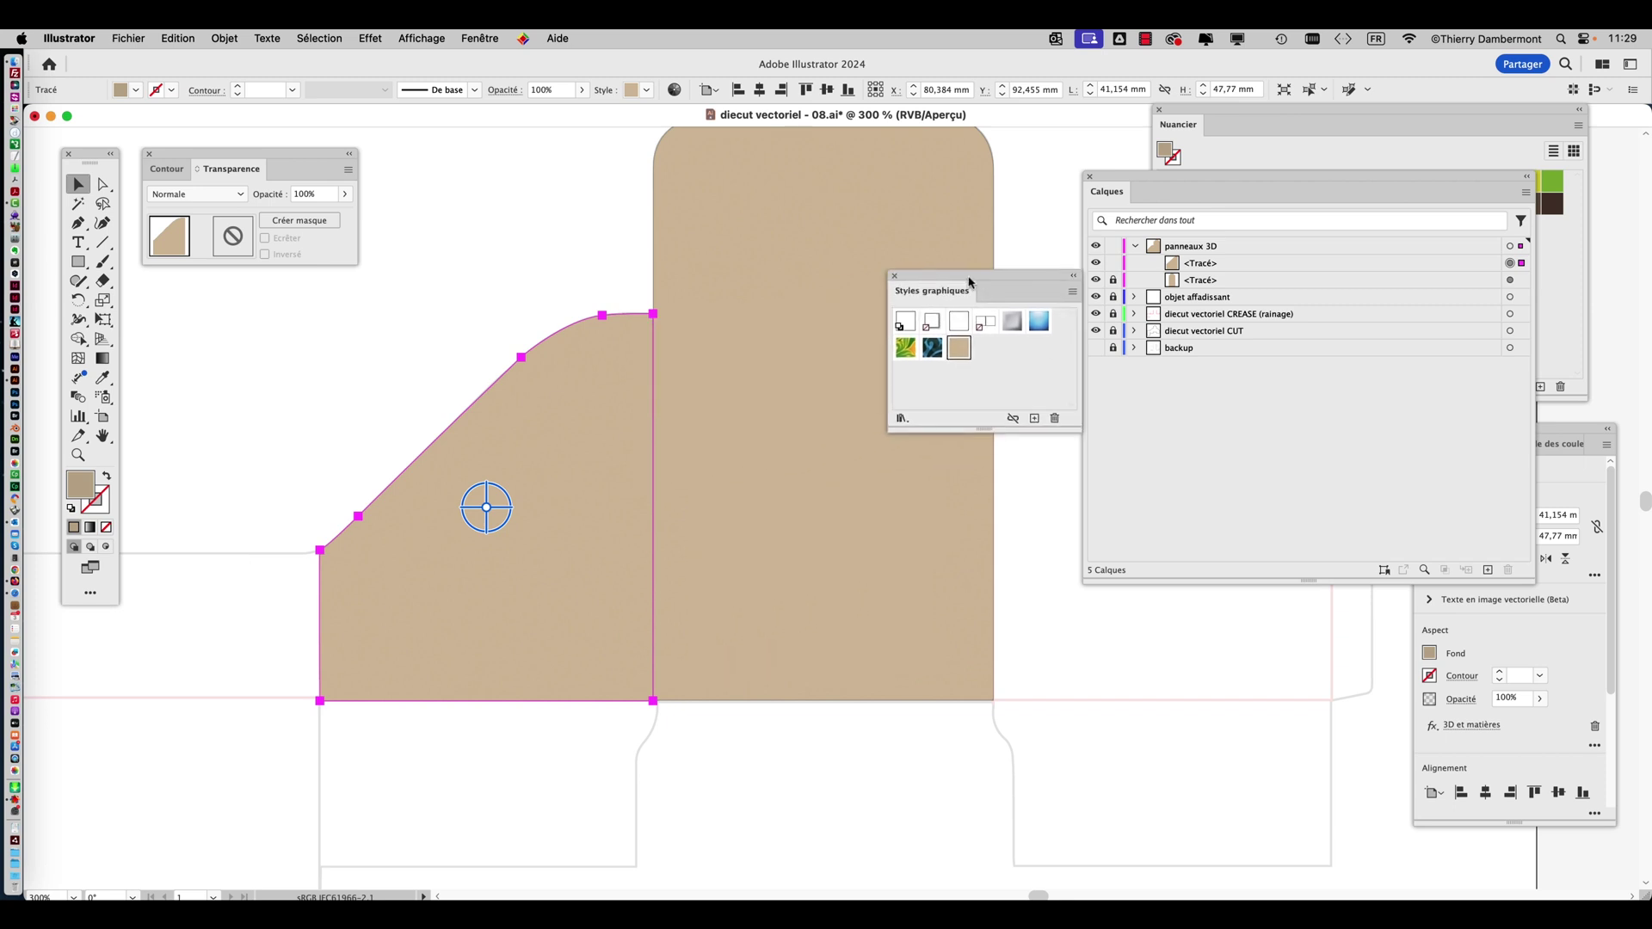
scroll(714, 447, down, 1)
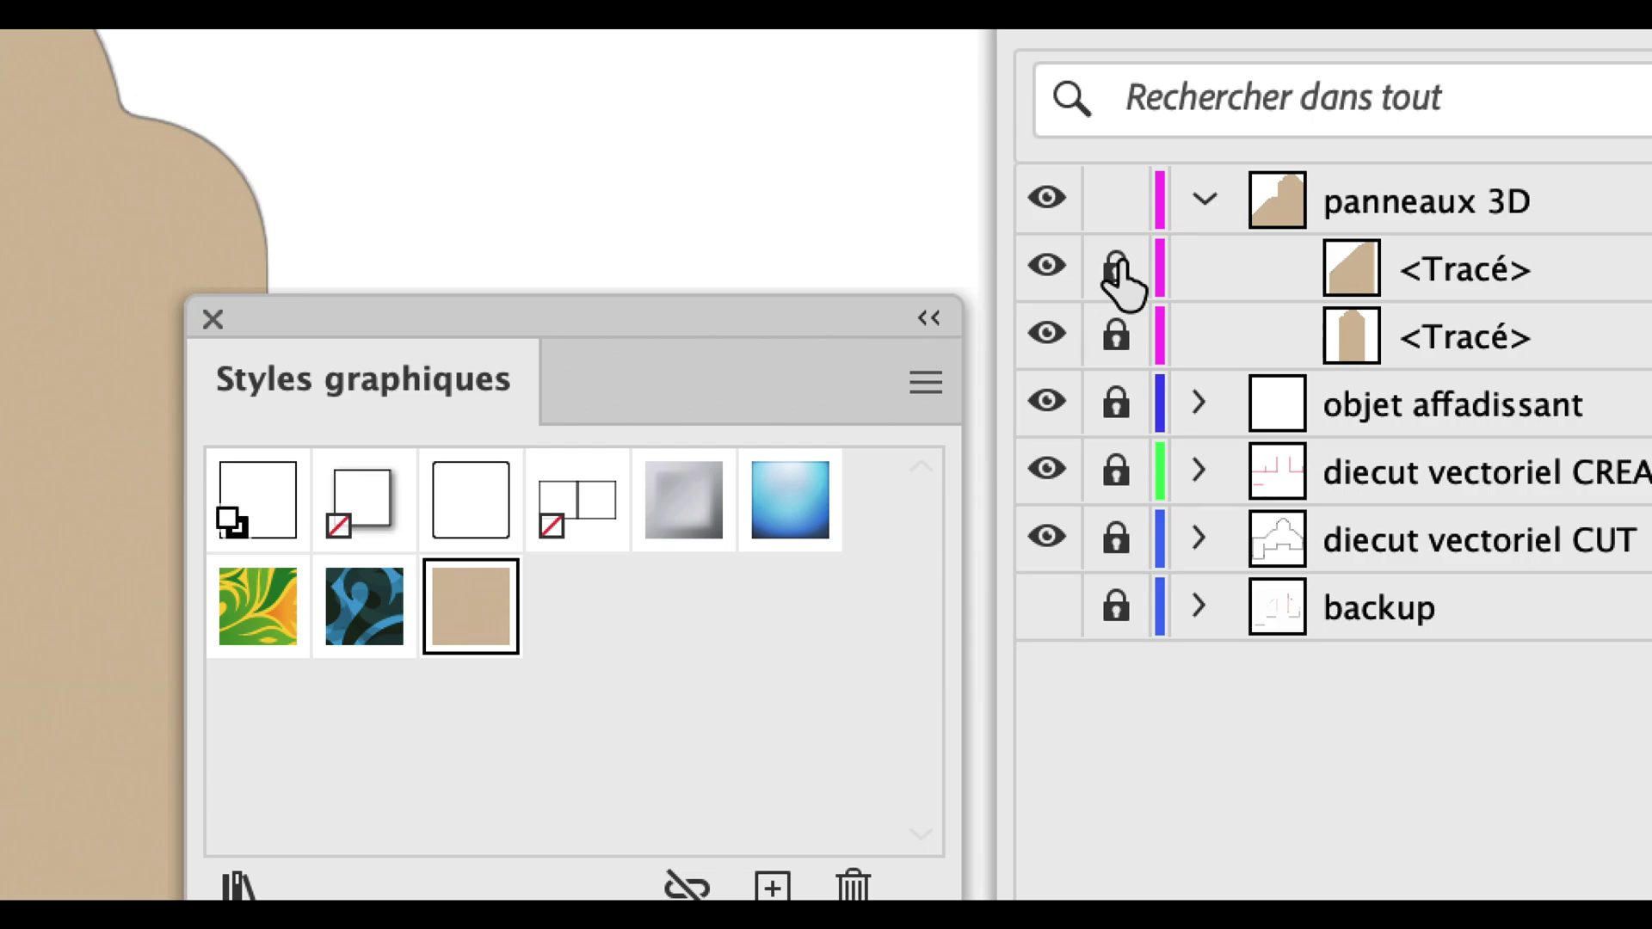
click(1118, 270)
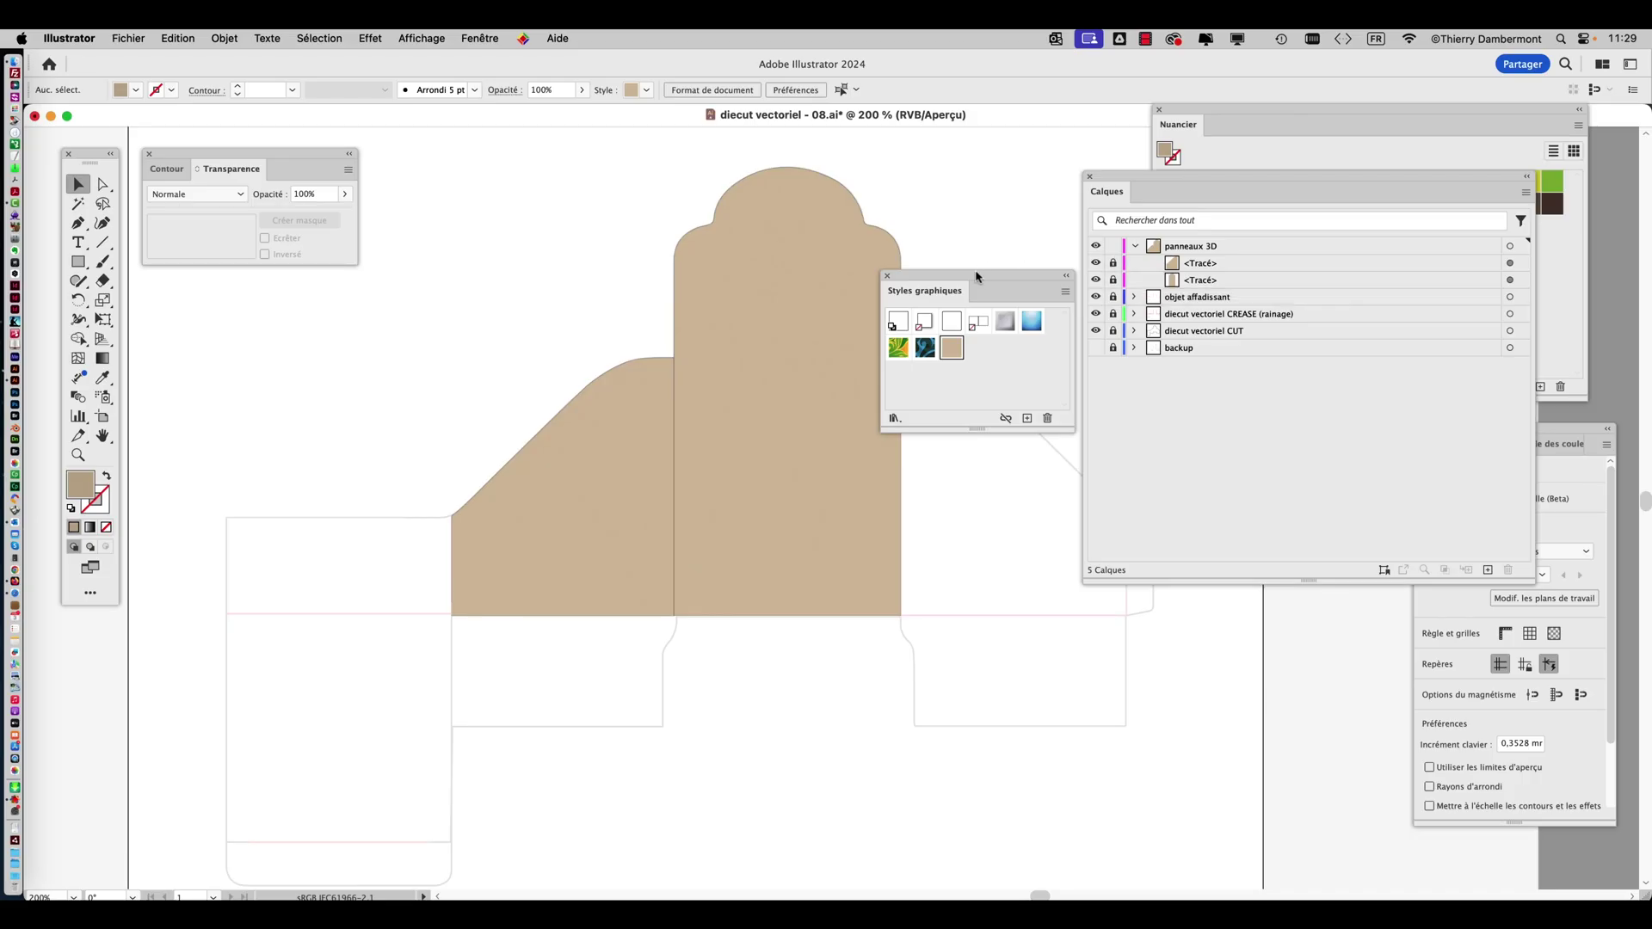
drag(978, 278, 1050, 178)
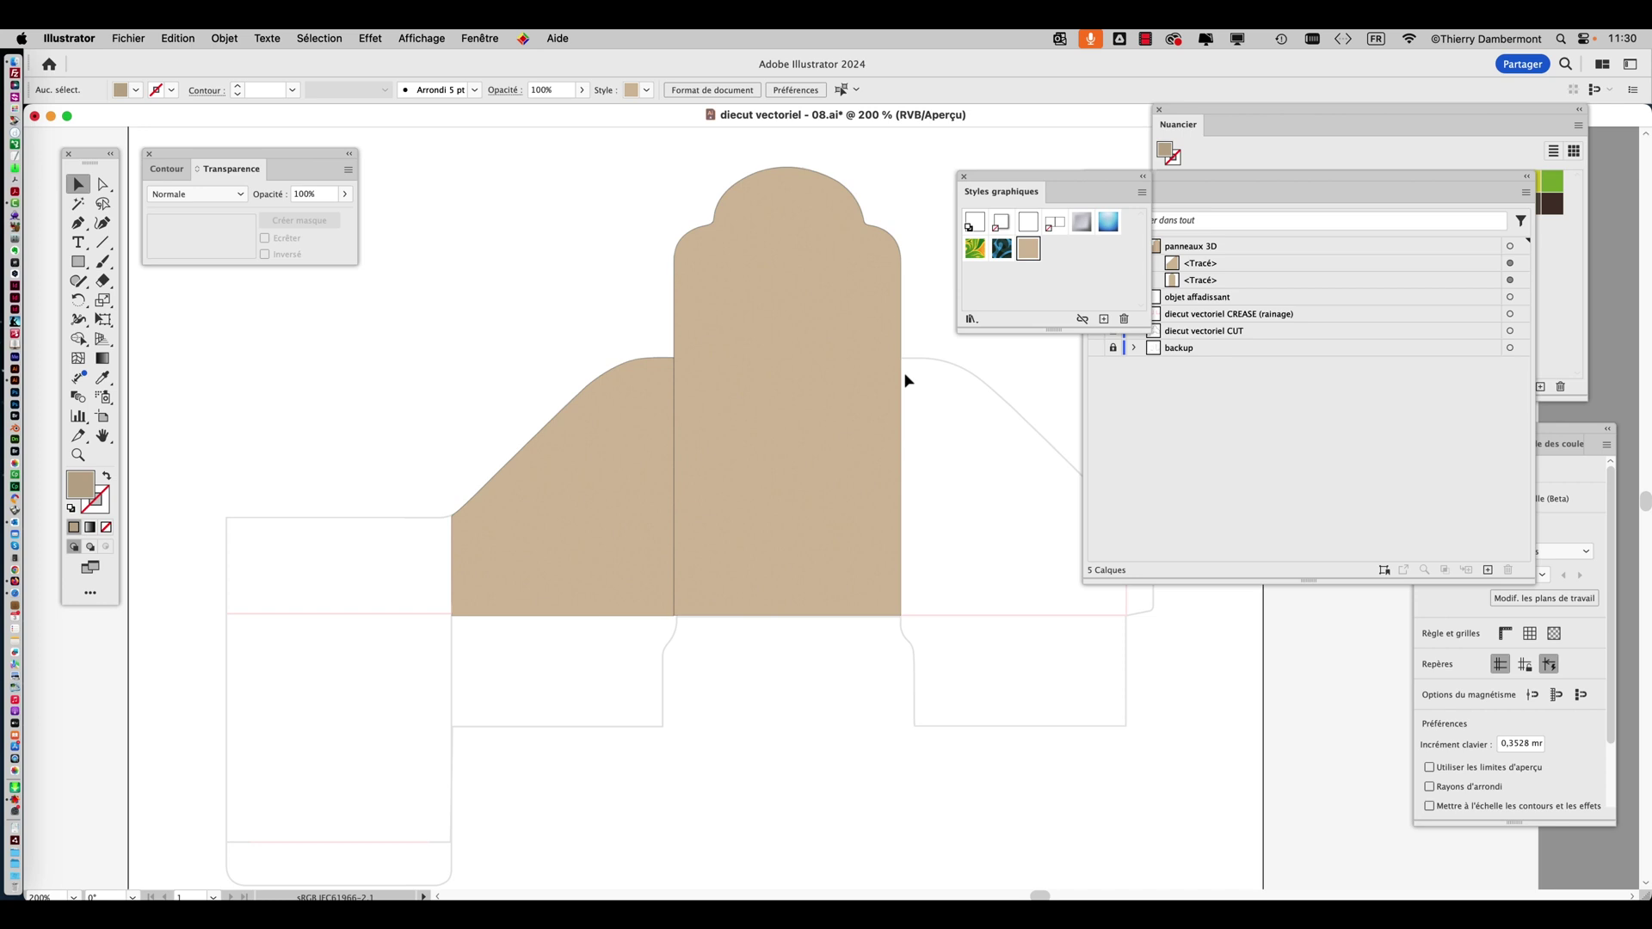
Draw a rectangle about 41.8 × 17.6 mm over the flap beside the side panel, down to its crease, and set its fill to none.
drag(521, 631, 631, 452)
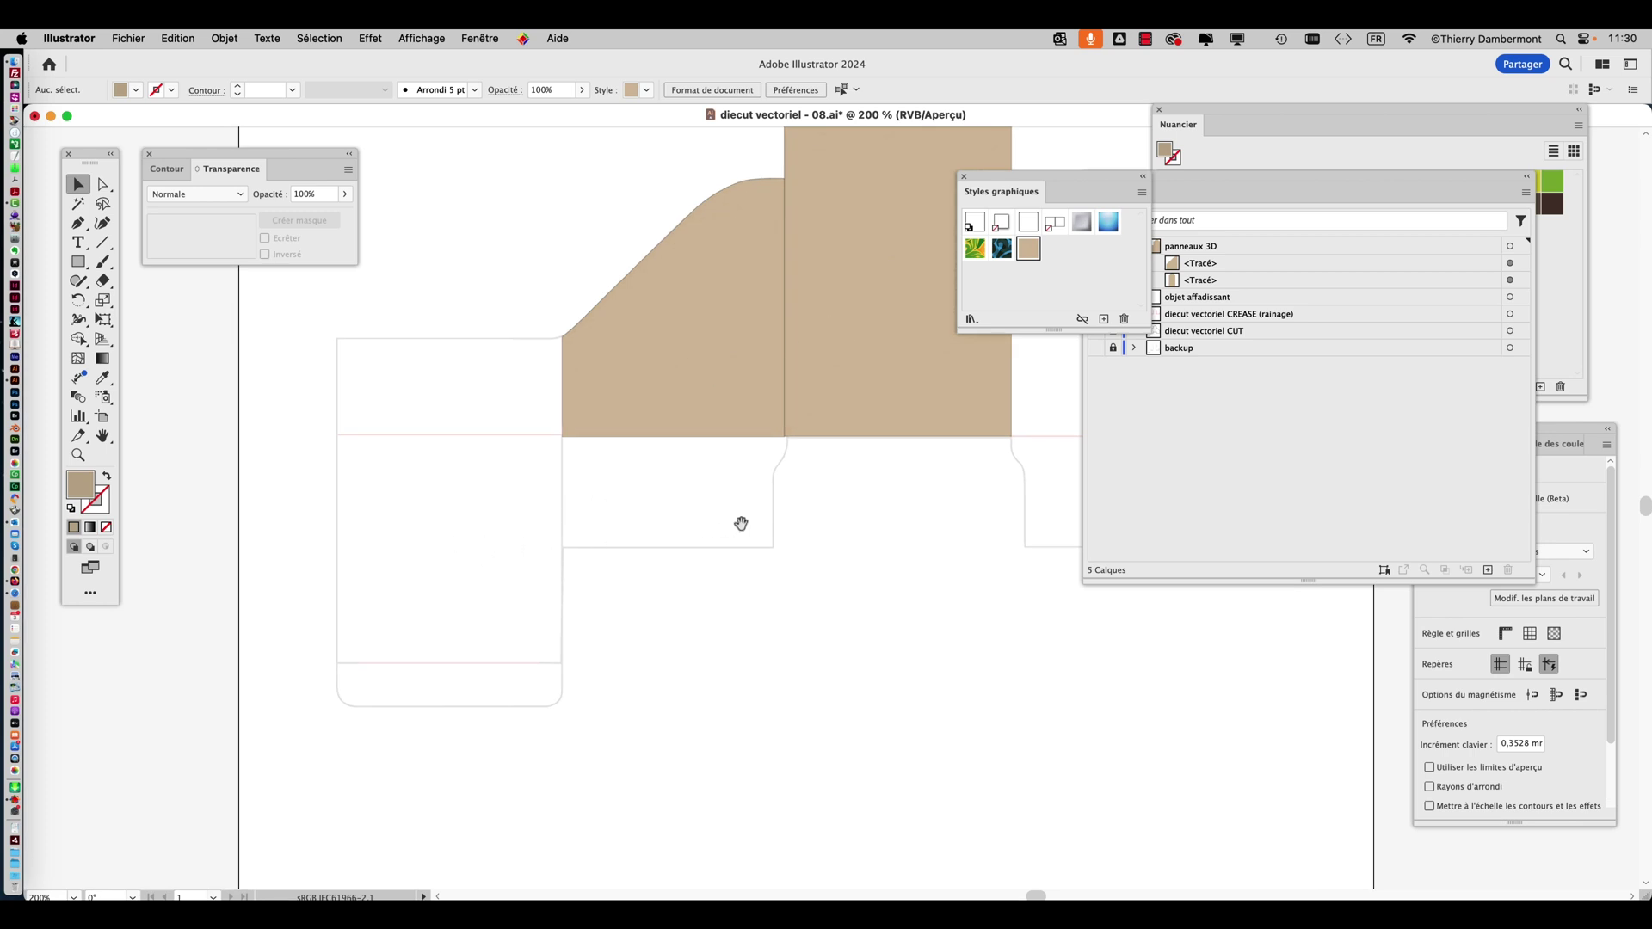
drag(741, 523, 751, 579)
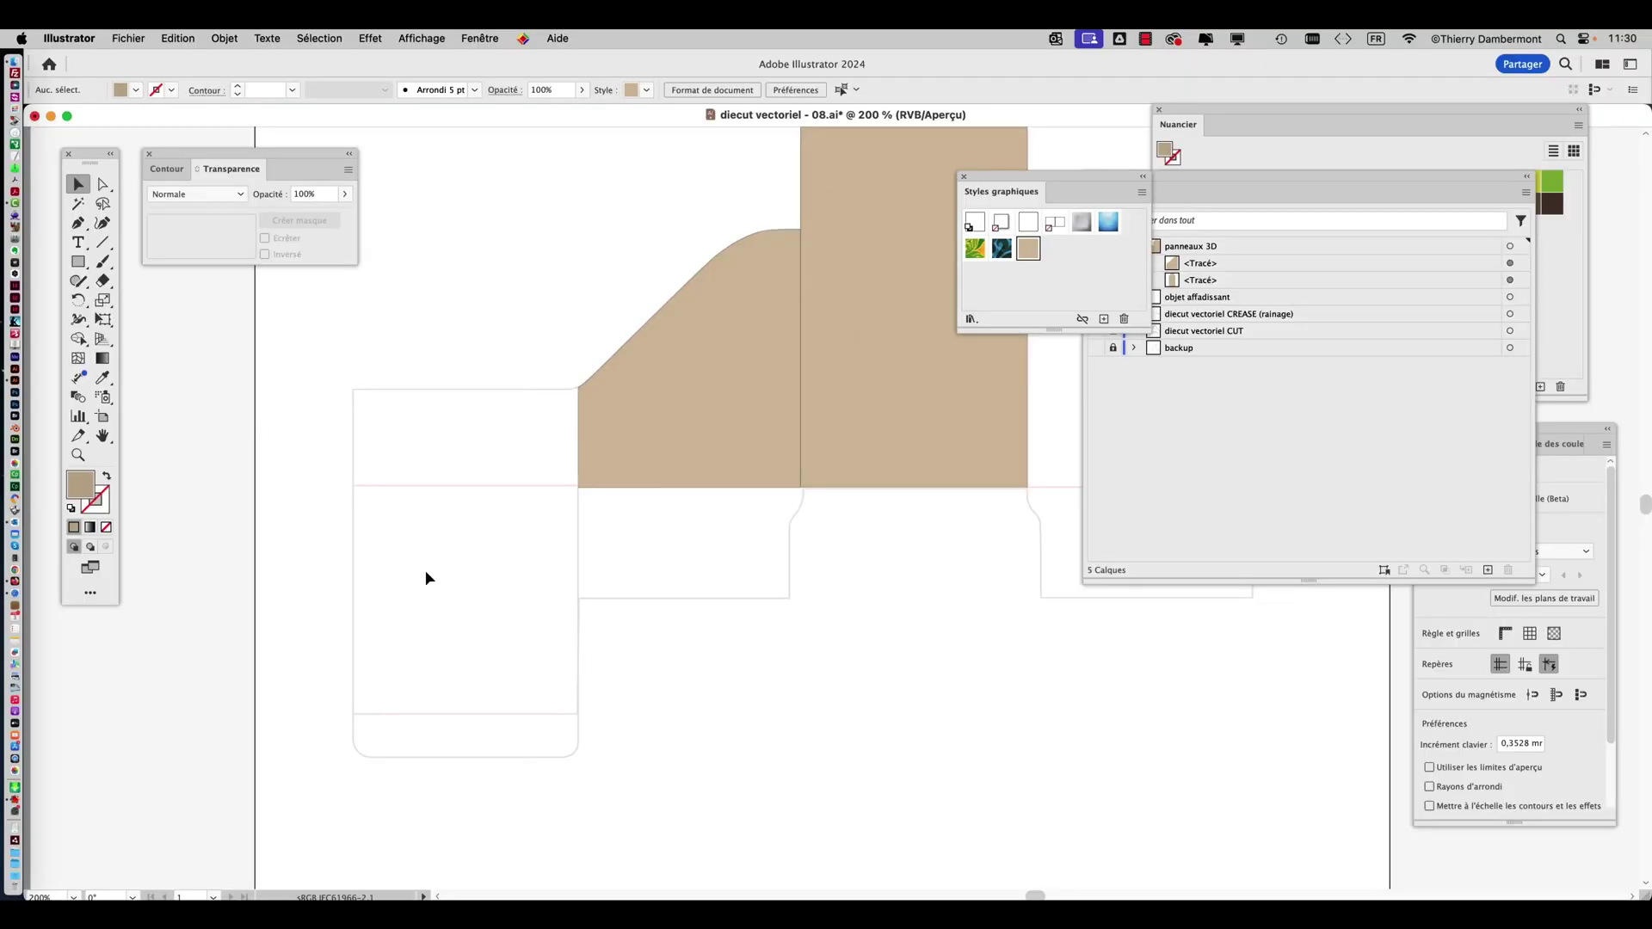
key(super+minus)
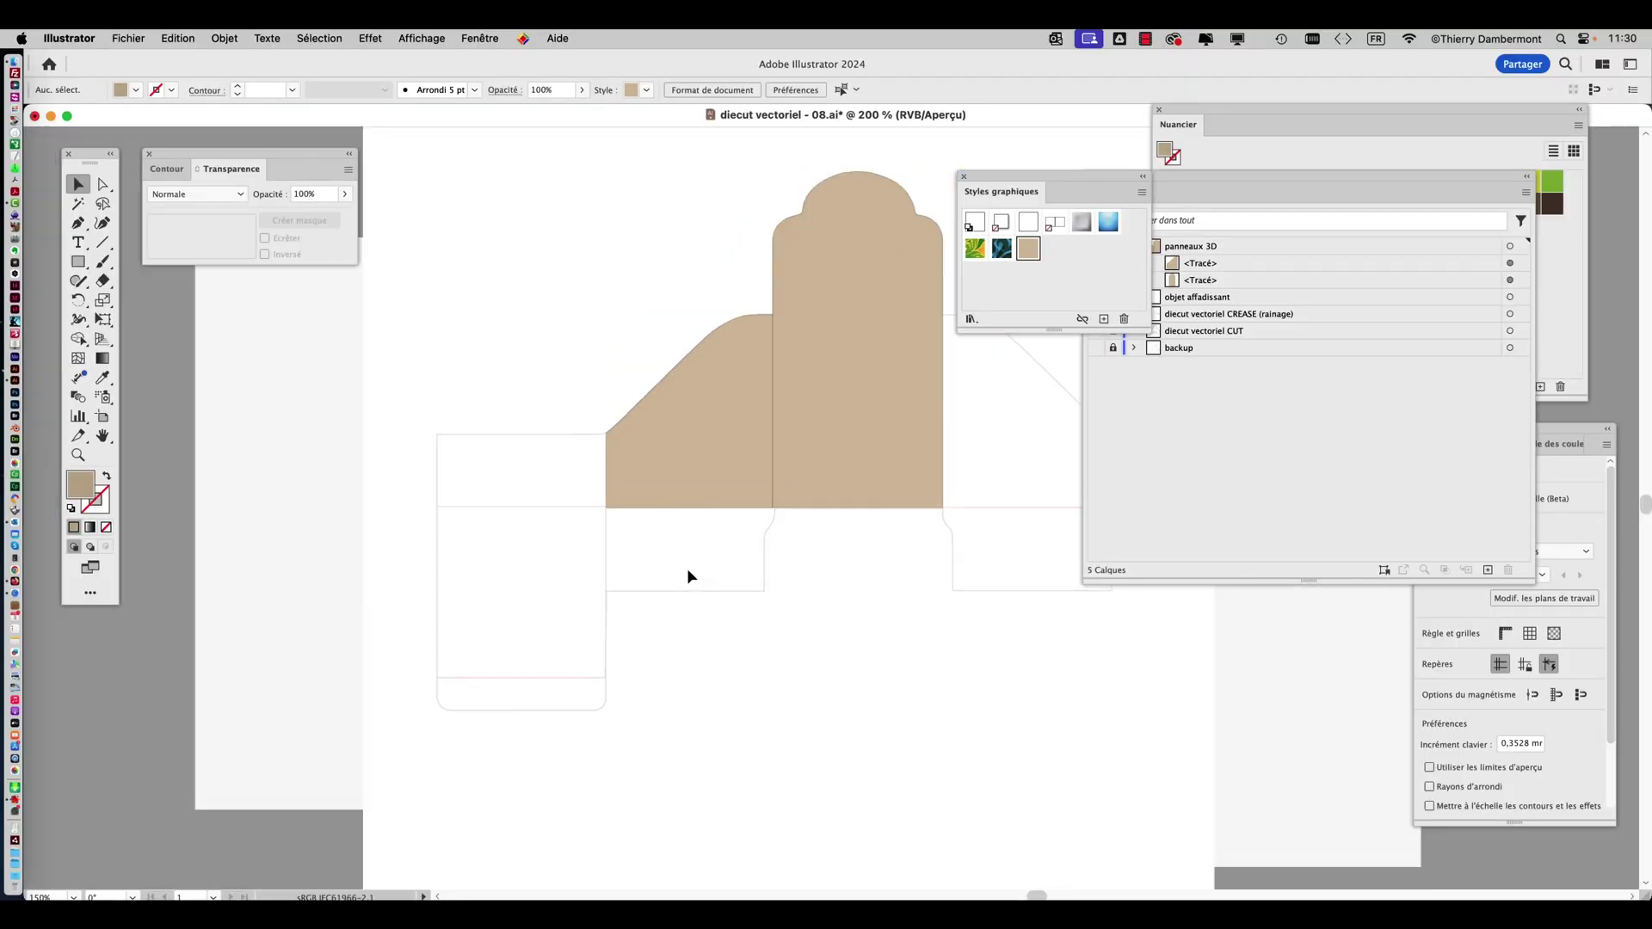
key(super+minus)
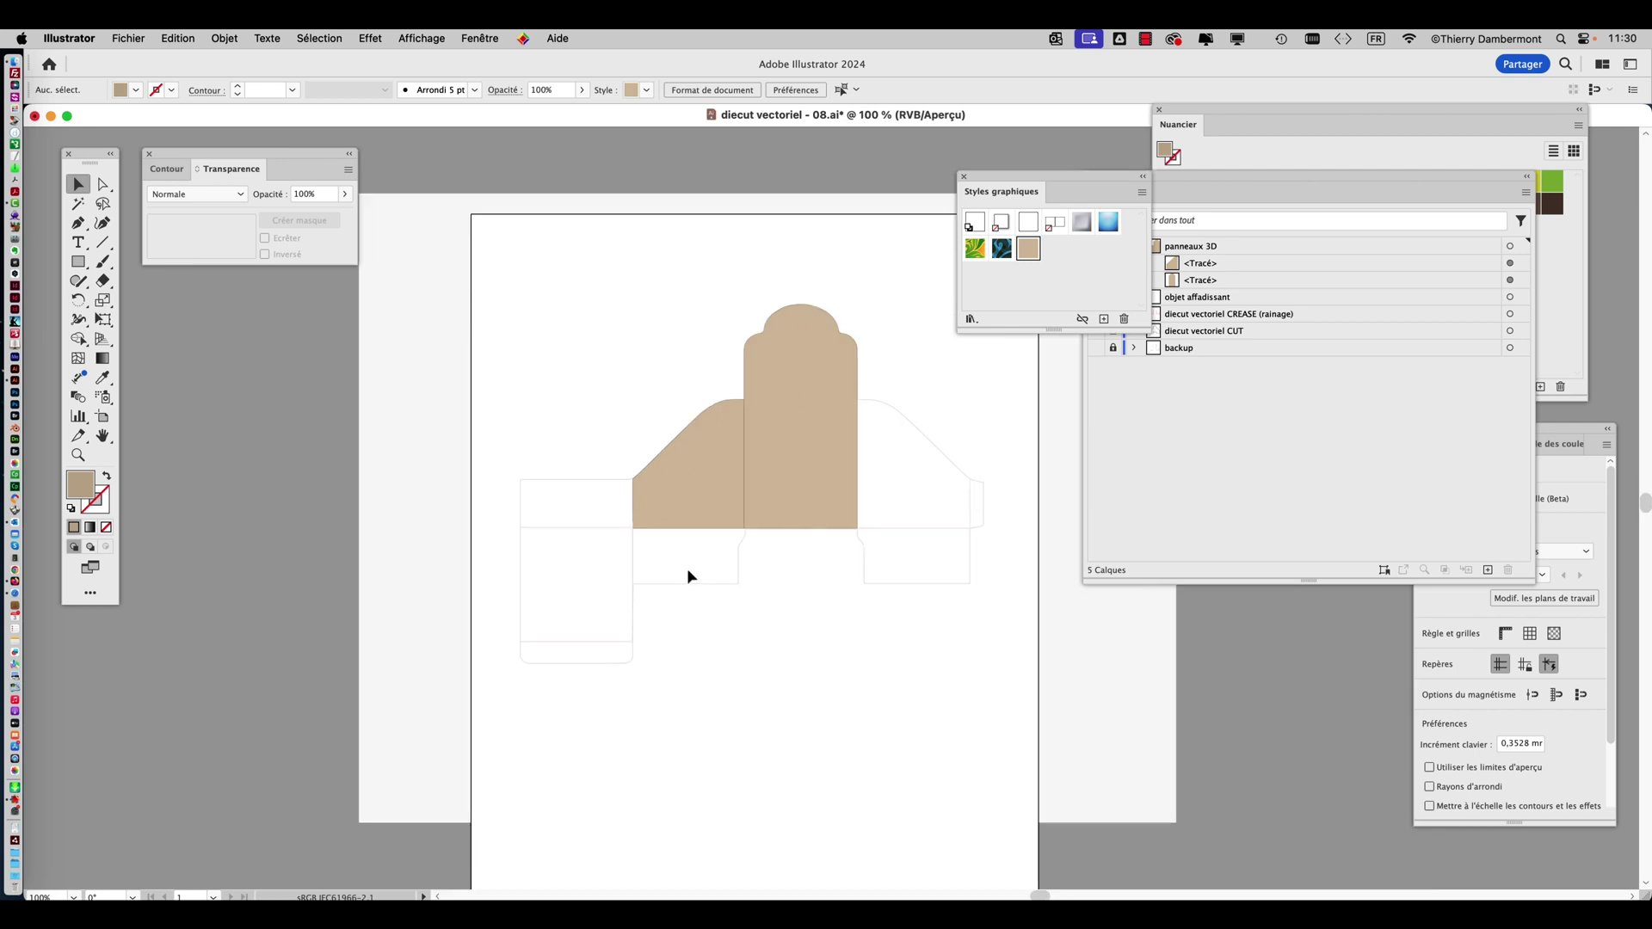
key(super+plus)
key(super+plus)
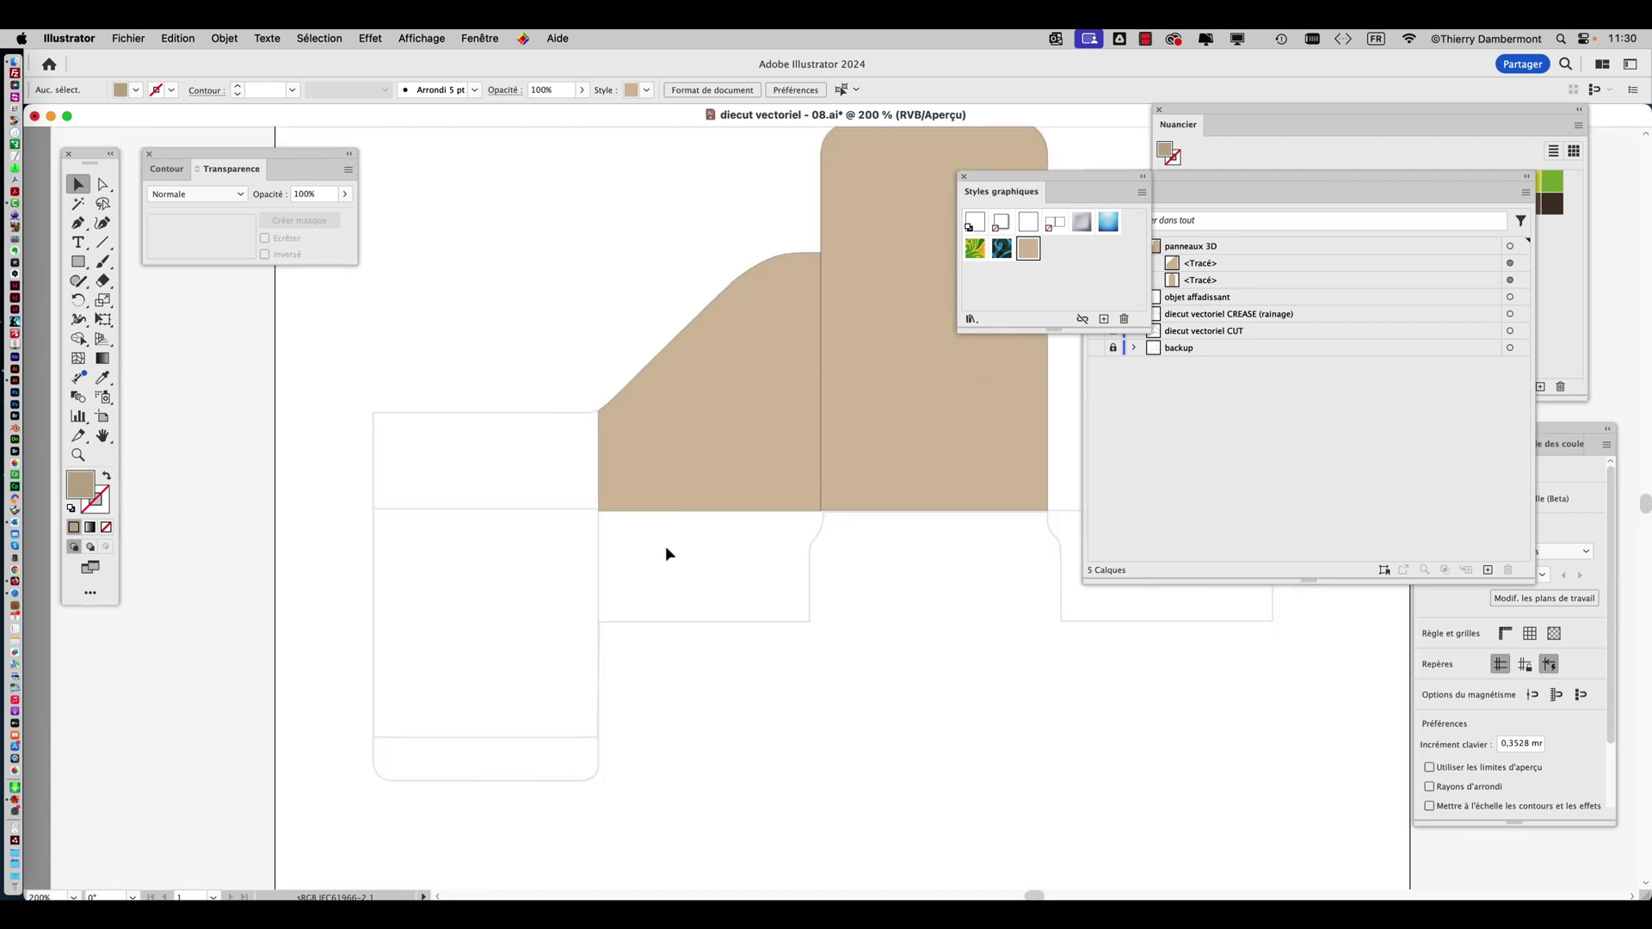
key(super+plus)
drag(662, 548, 898, 479)
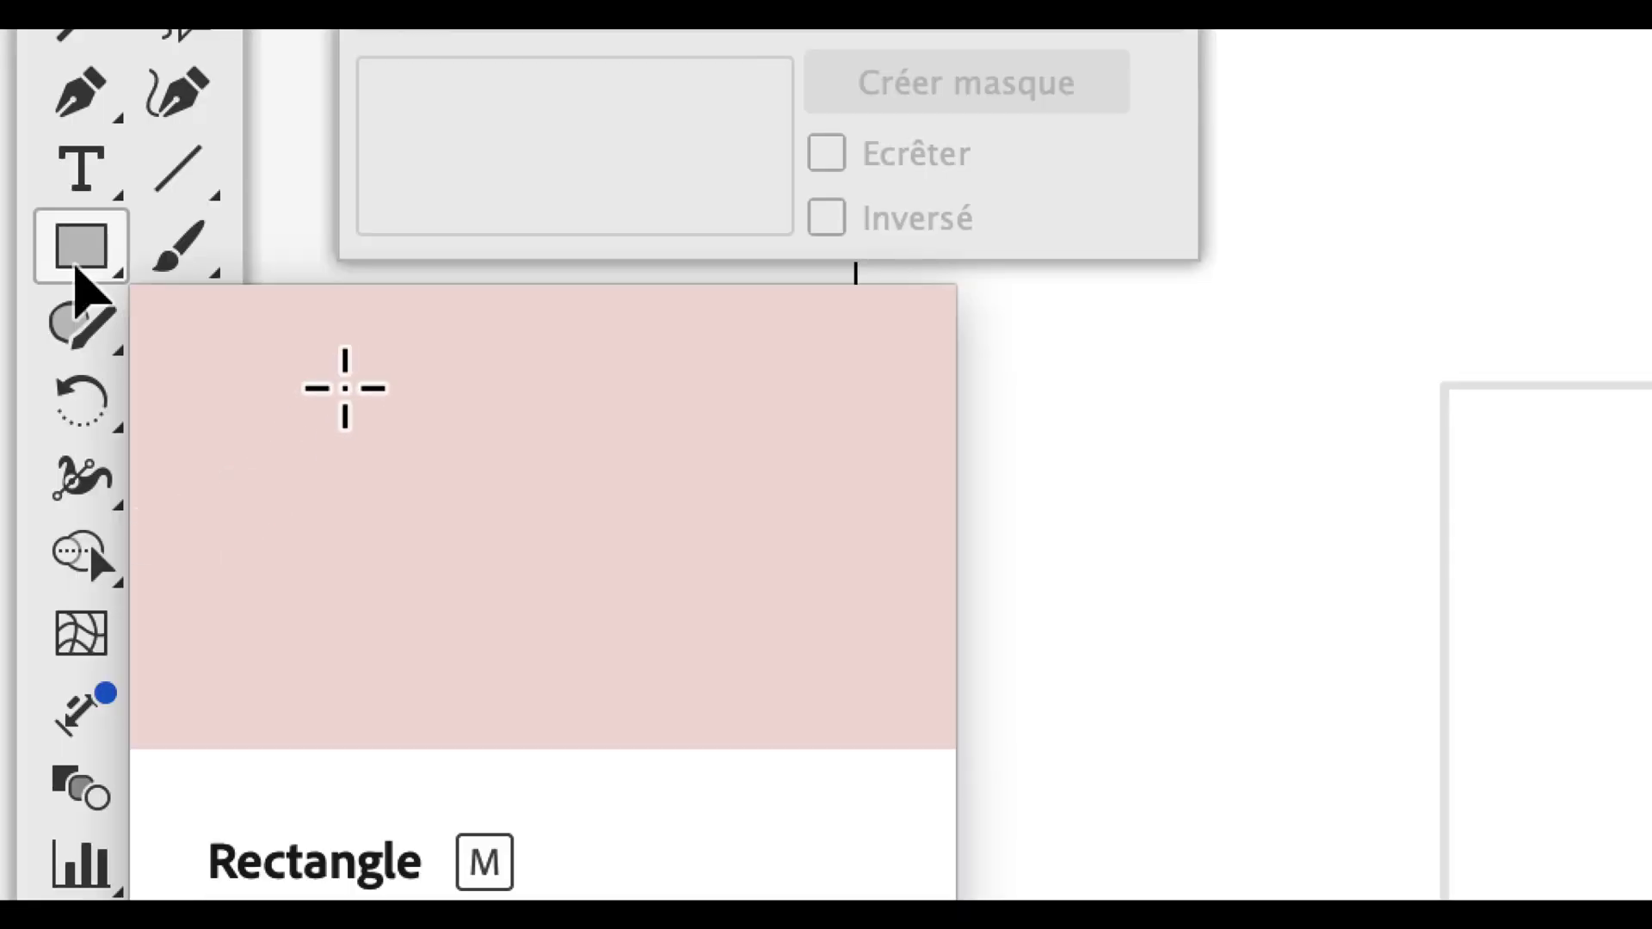
click(79, 269)
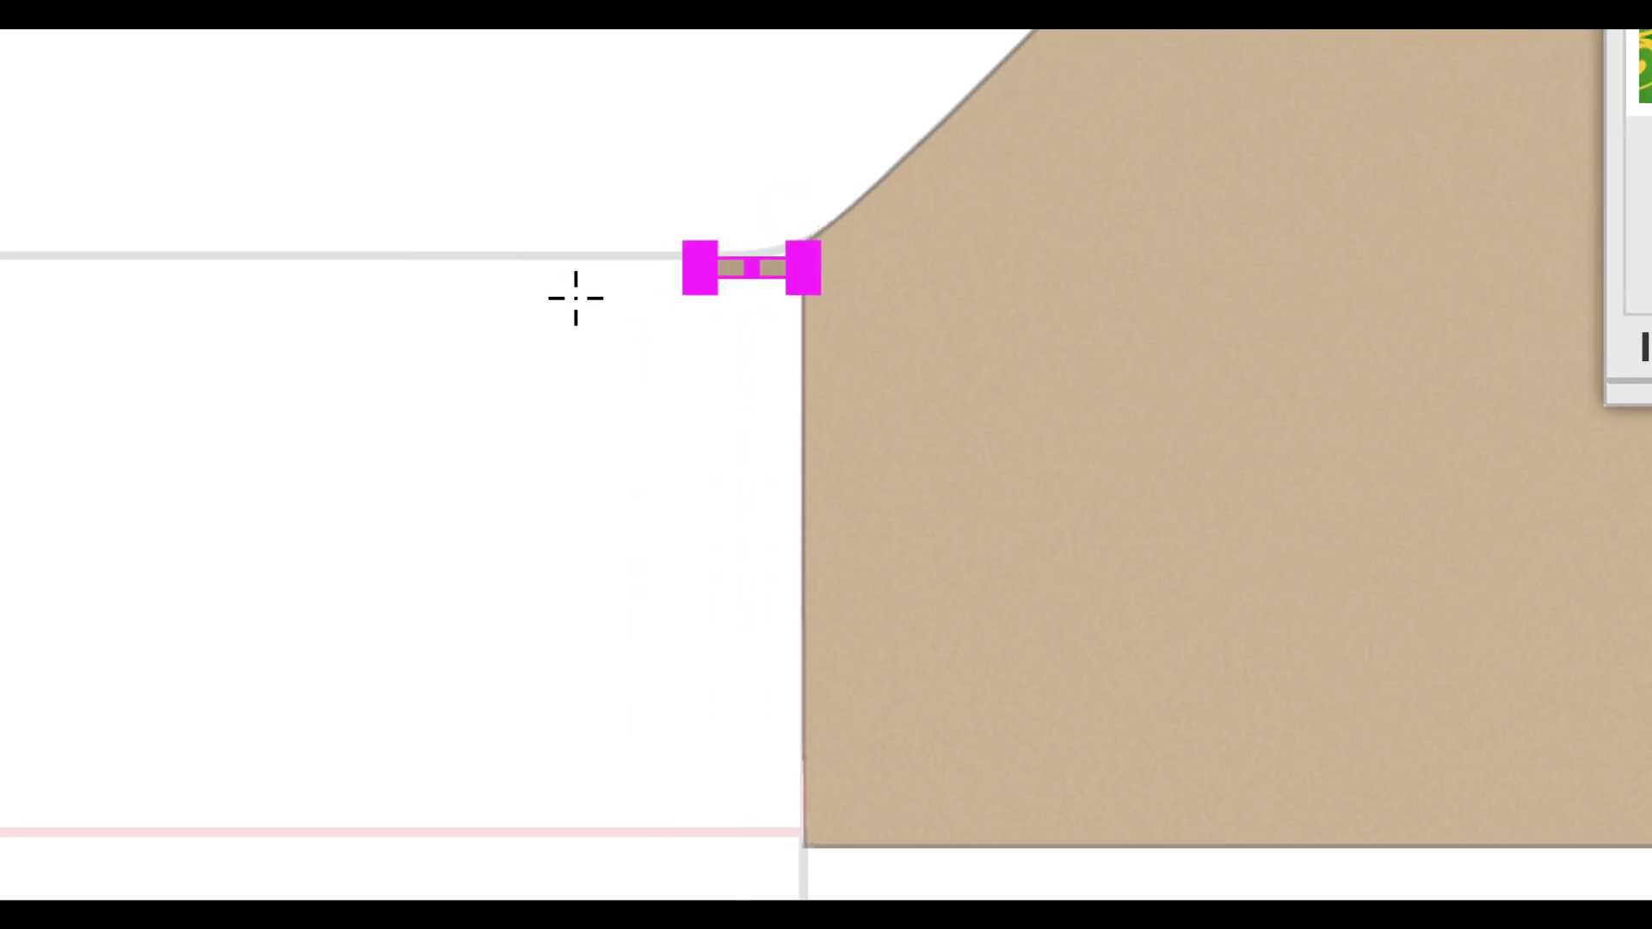
drag(575, 299, 350, 402)
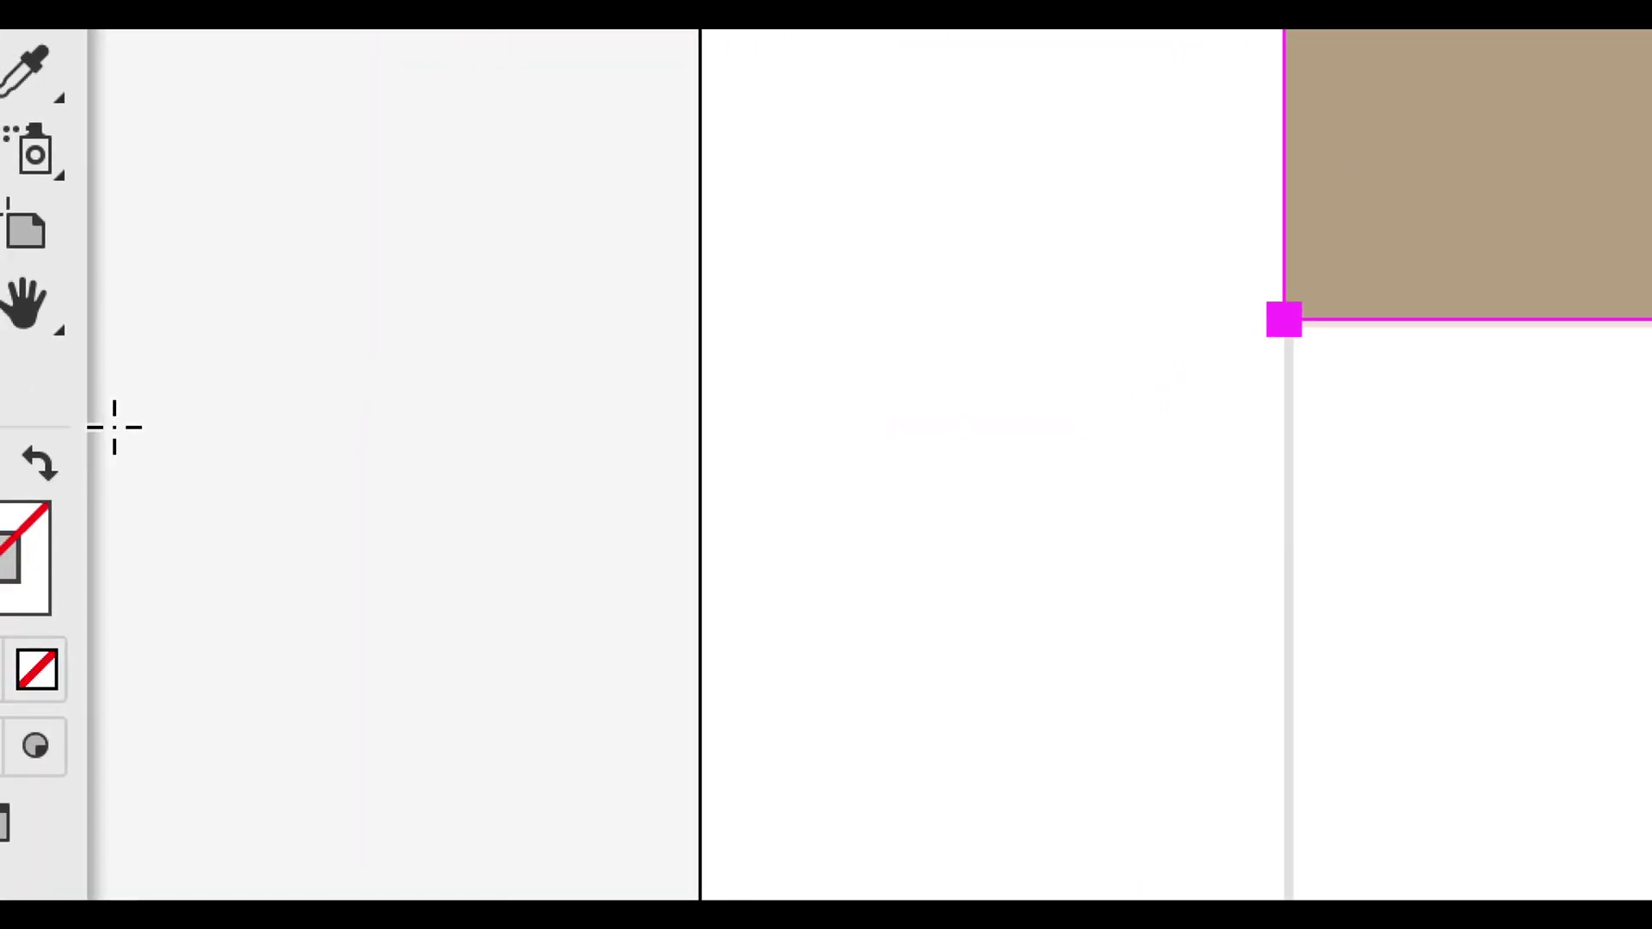
click(36, 669)
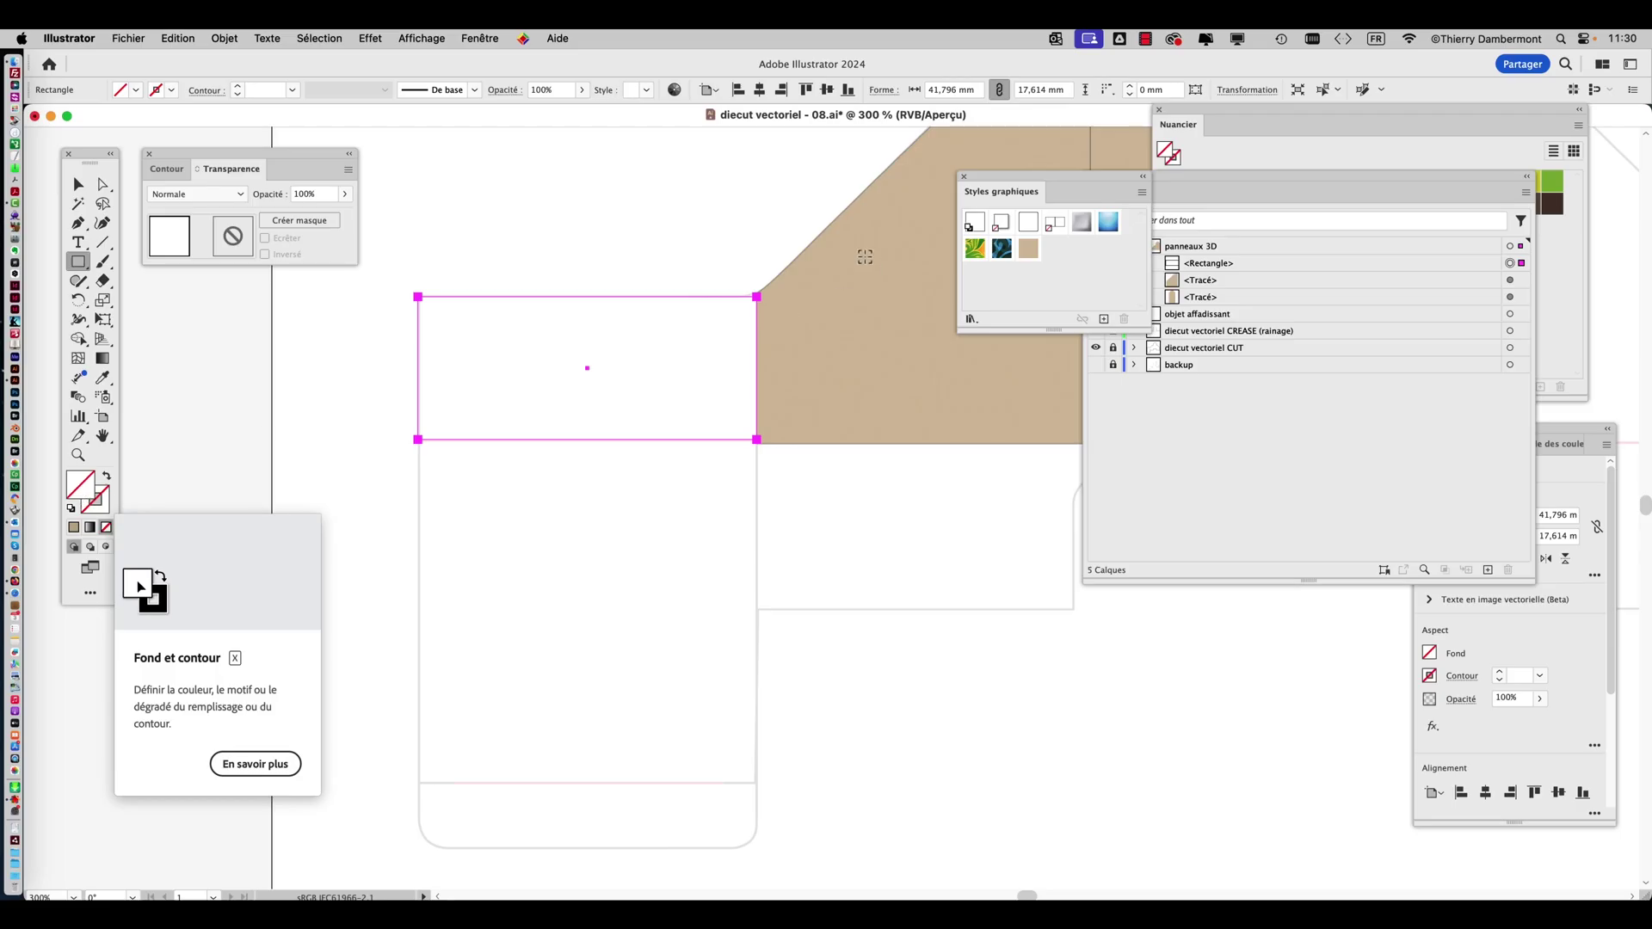
Add an anchor on the rectangle's top edge where the cut line starts curving, and move the upper-right corner onto the side panel's corner.
scroll(757, 284, up, 5)
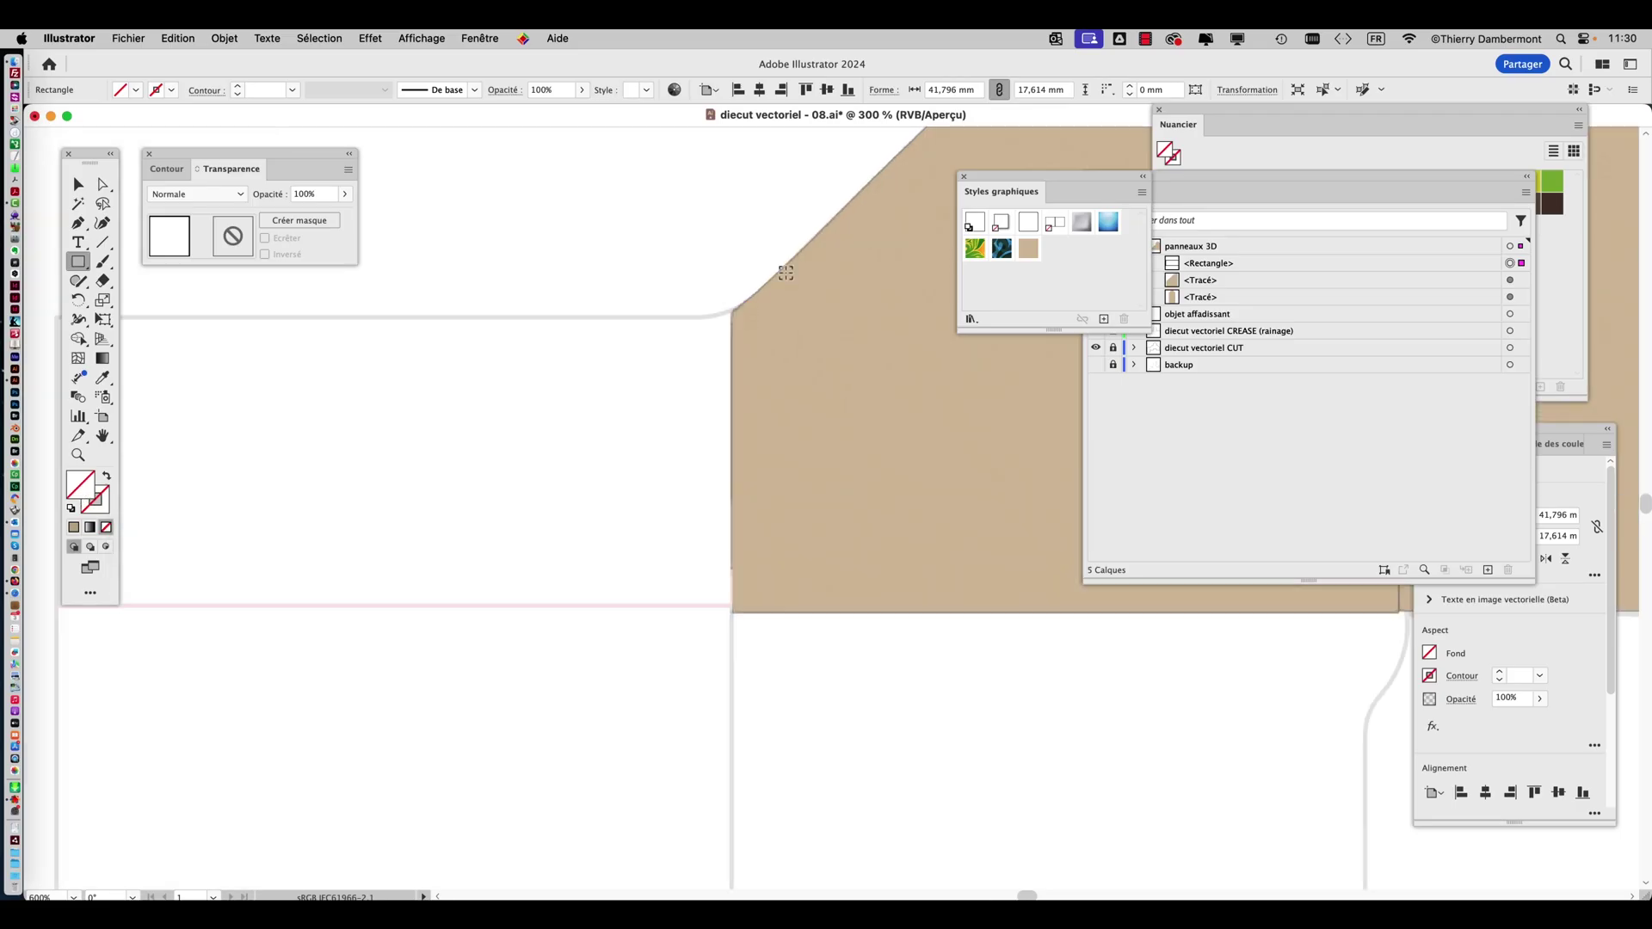
scroll(689, 296, up, 1)
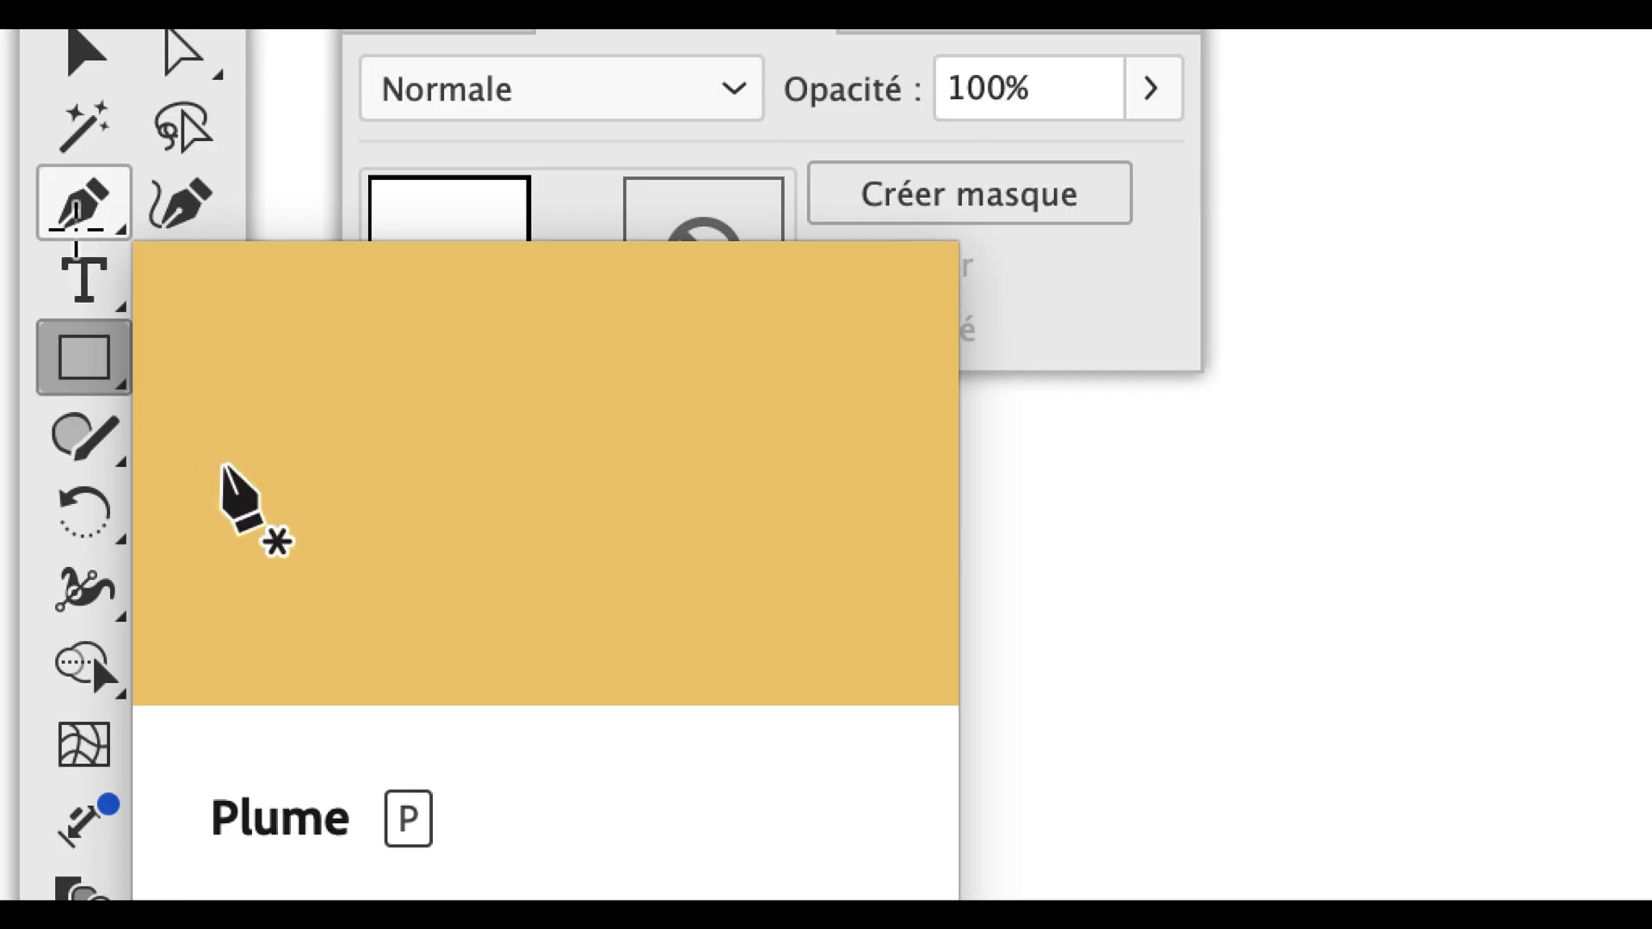
click(78, 226)
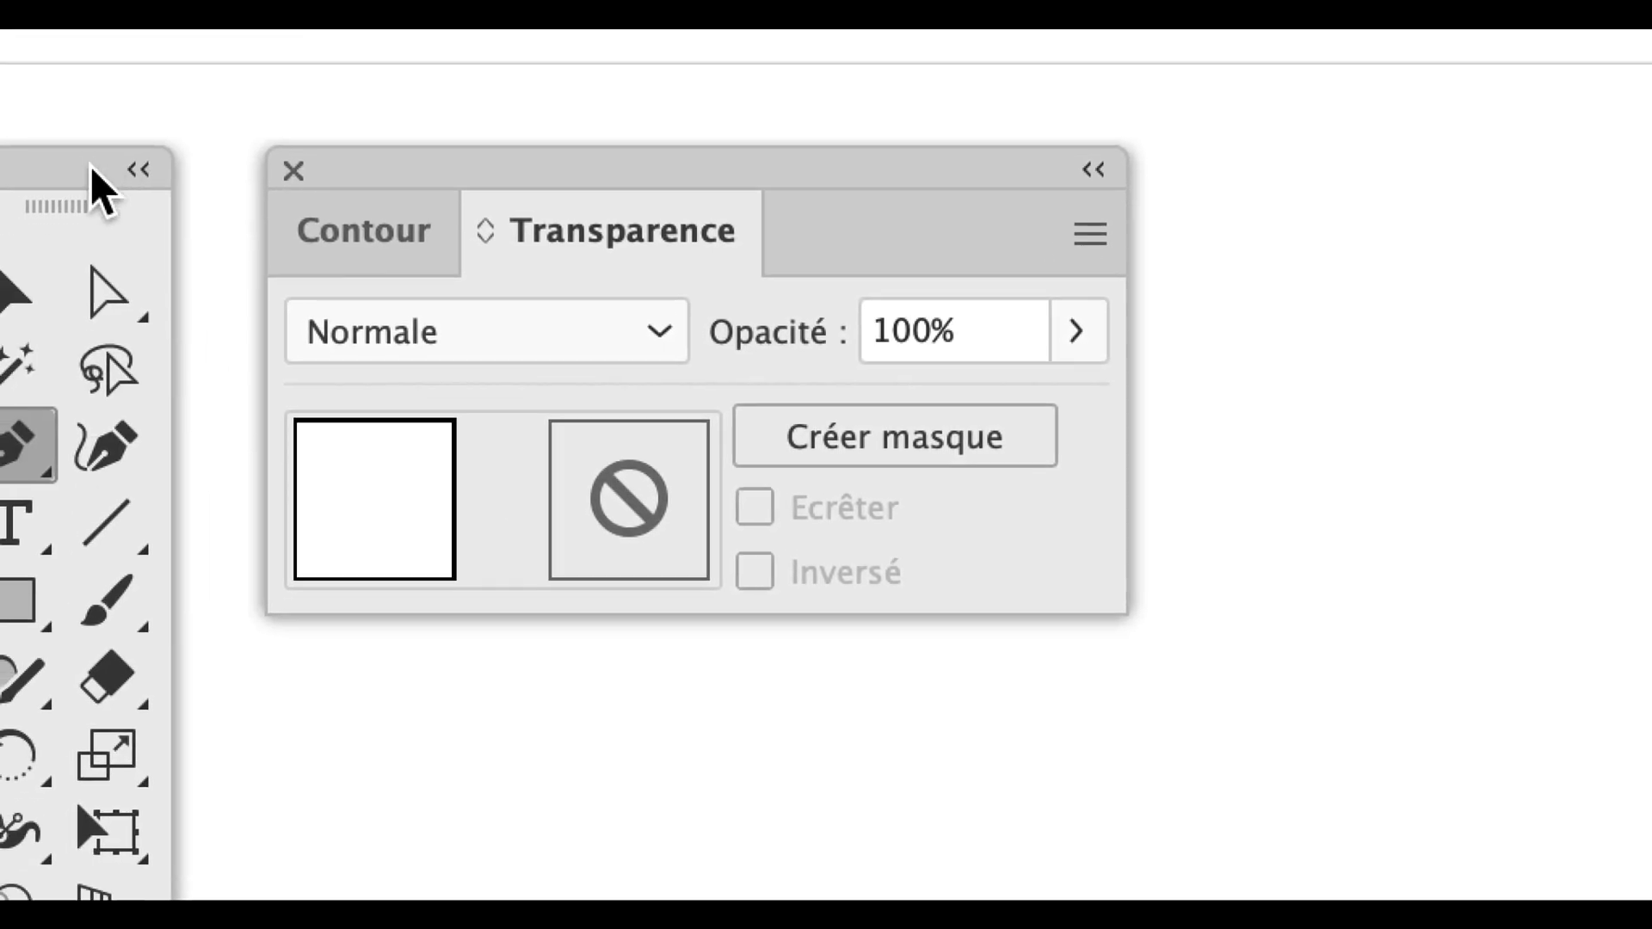
click(107, 293)
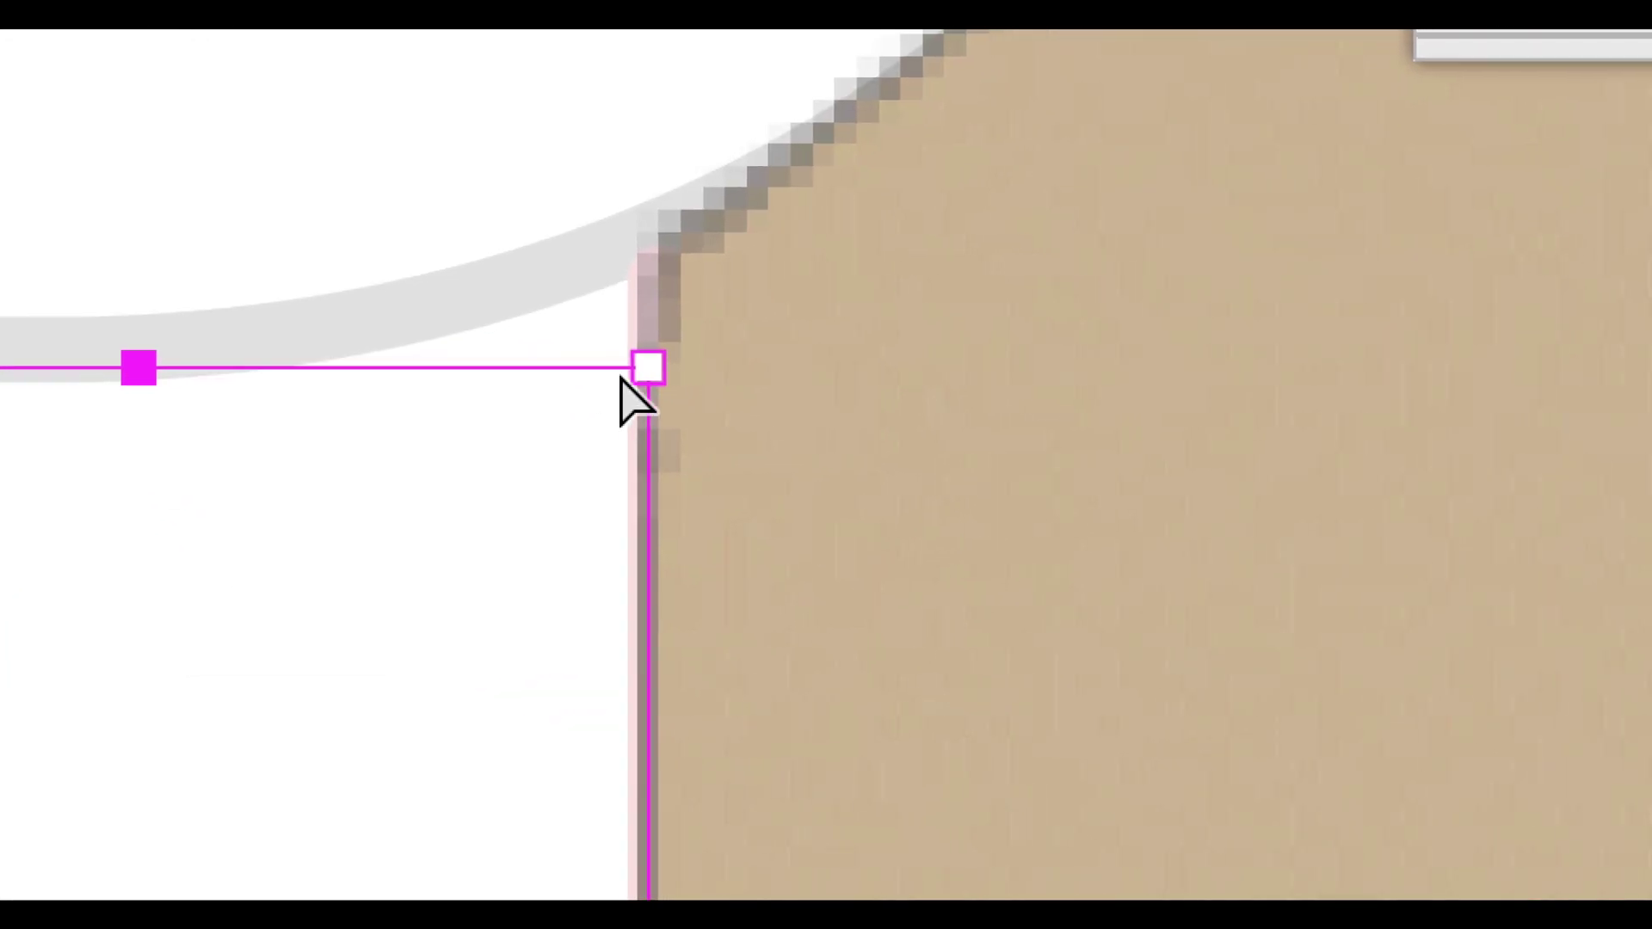
mouse_move(648, 368)
mouse_down()
mouse_move(652, 221)
mouse_move(626, 346)
mouse_up()
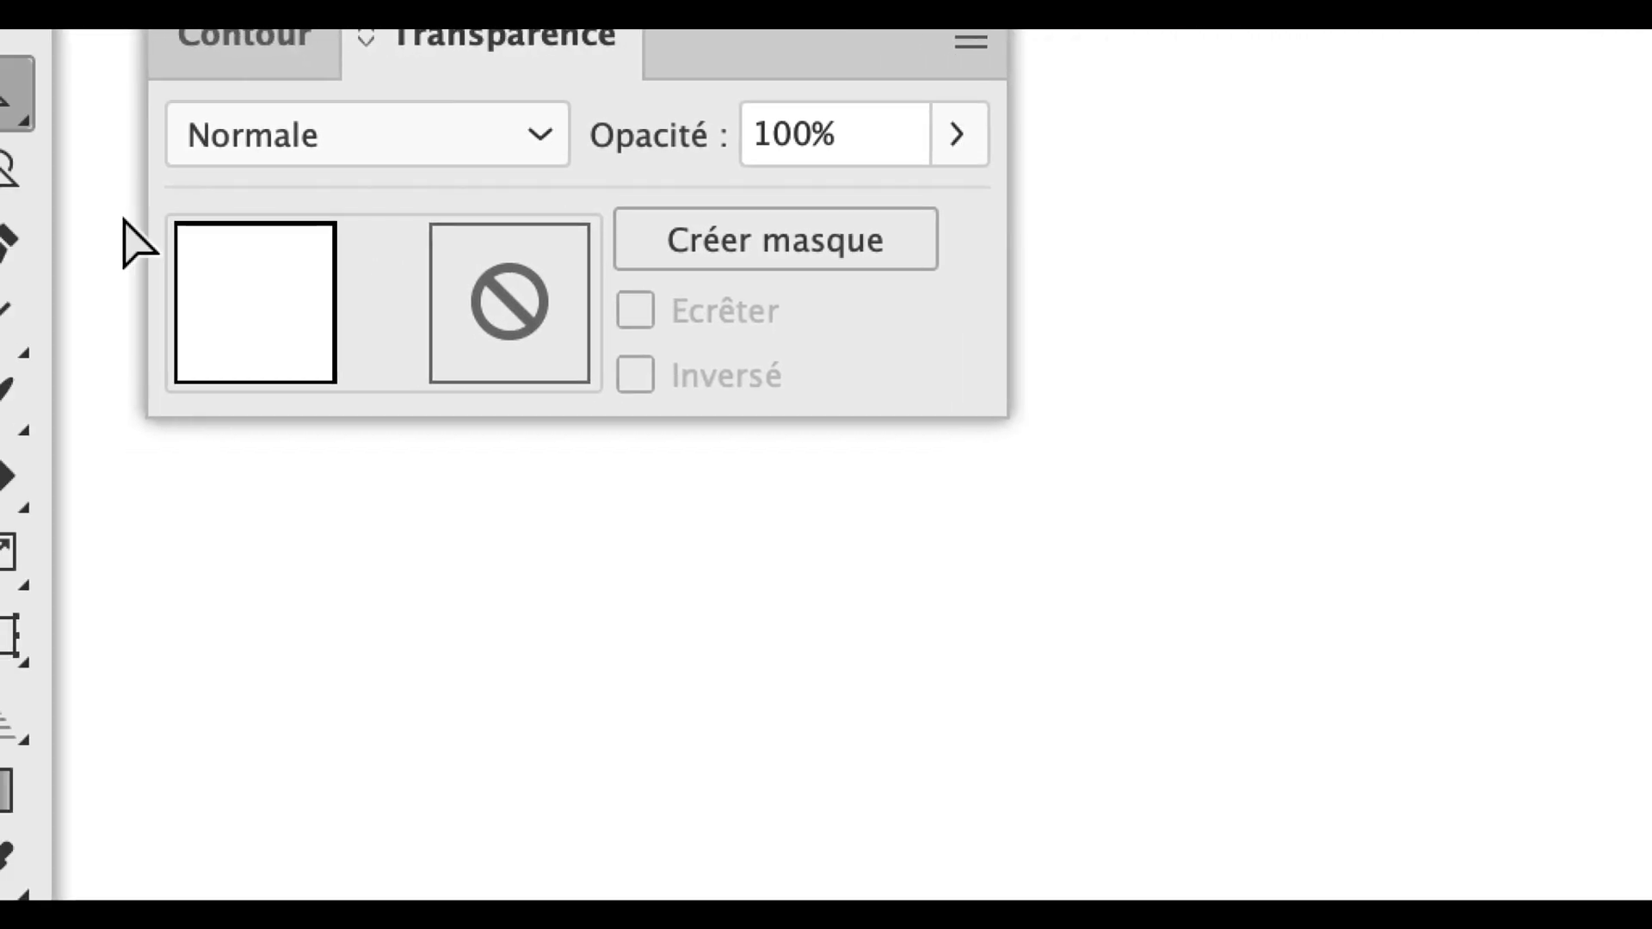
Convert the added anchor to a smooth point with handles along the top edge, and adjust the corner anchor to fit the curved cut line.
drag(17, 239, 192, 435)
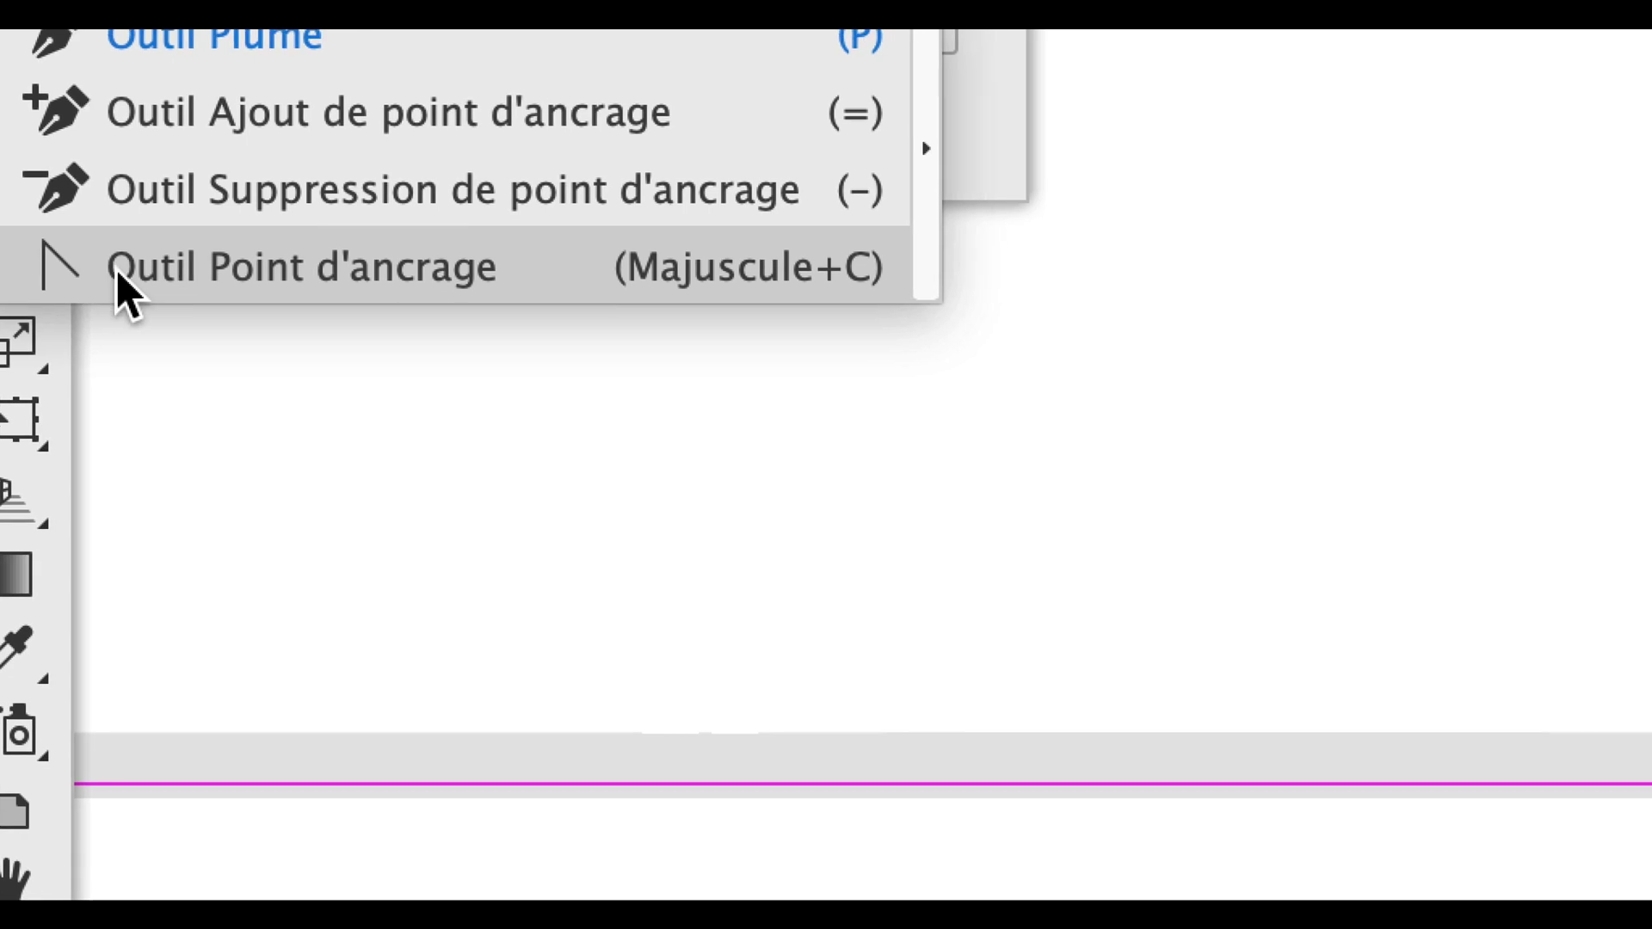
drag(116, 270, 116, 271)
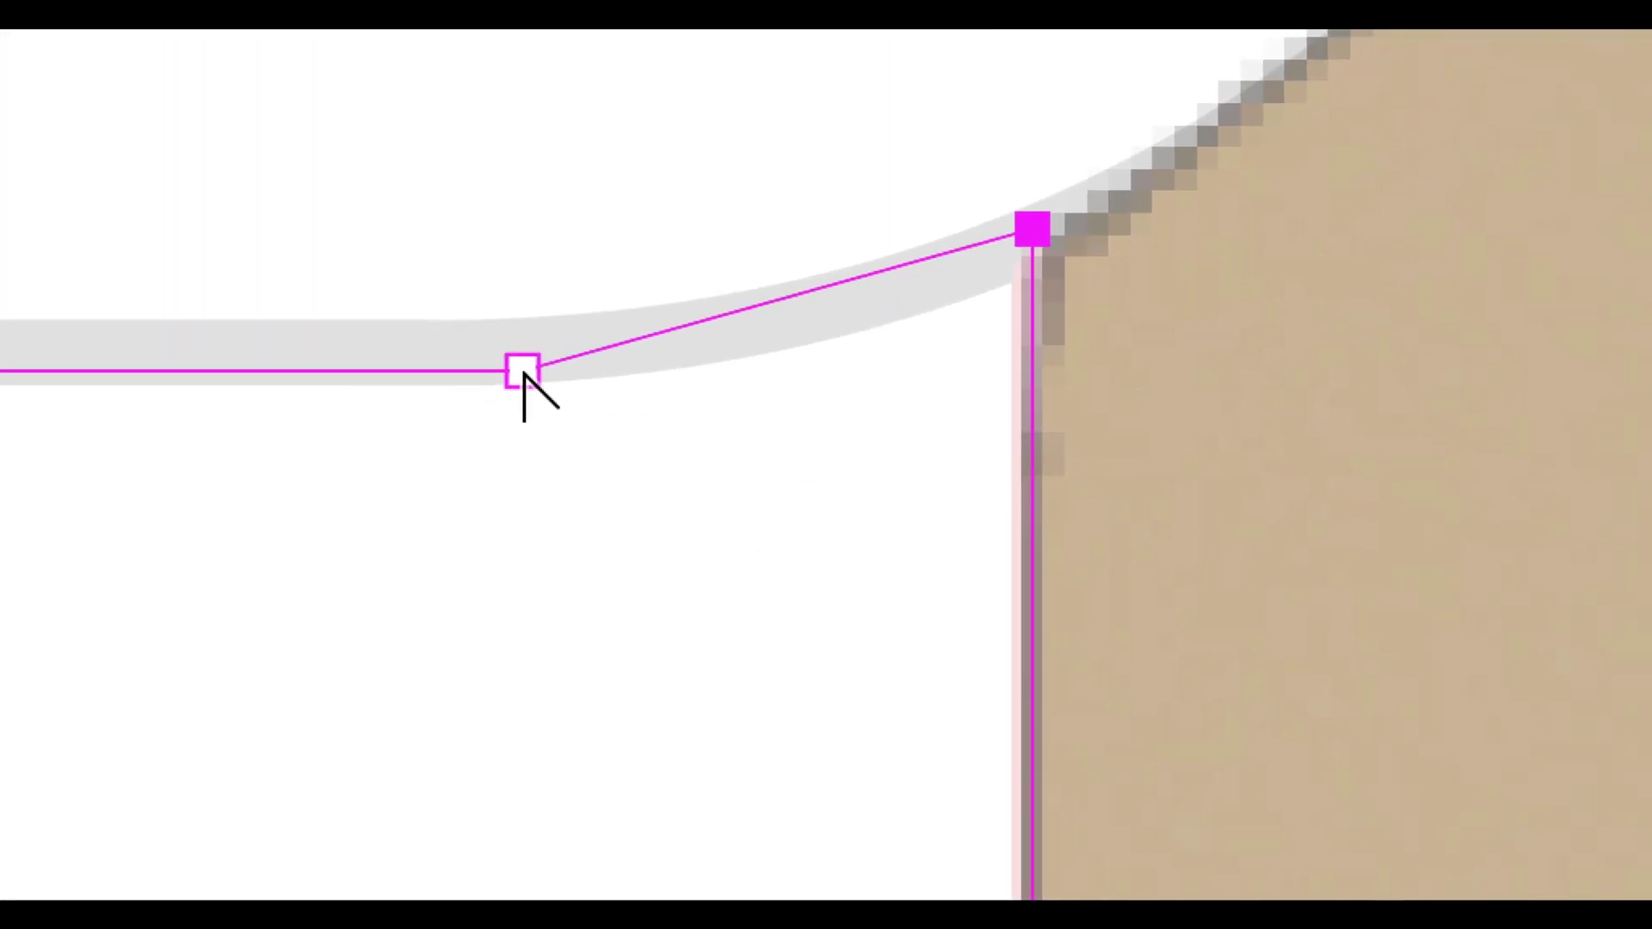
mouse_move(523, 371)
mouse_down()
mouse_move(538, 369)
mouse_move(483, 369)
mouse_move(492, 378)
mouse_up()
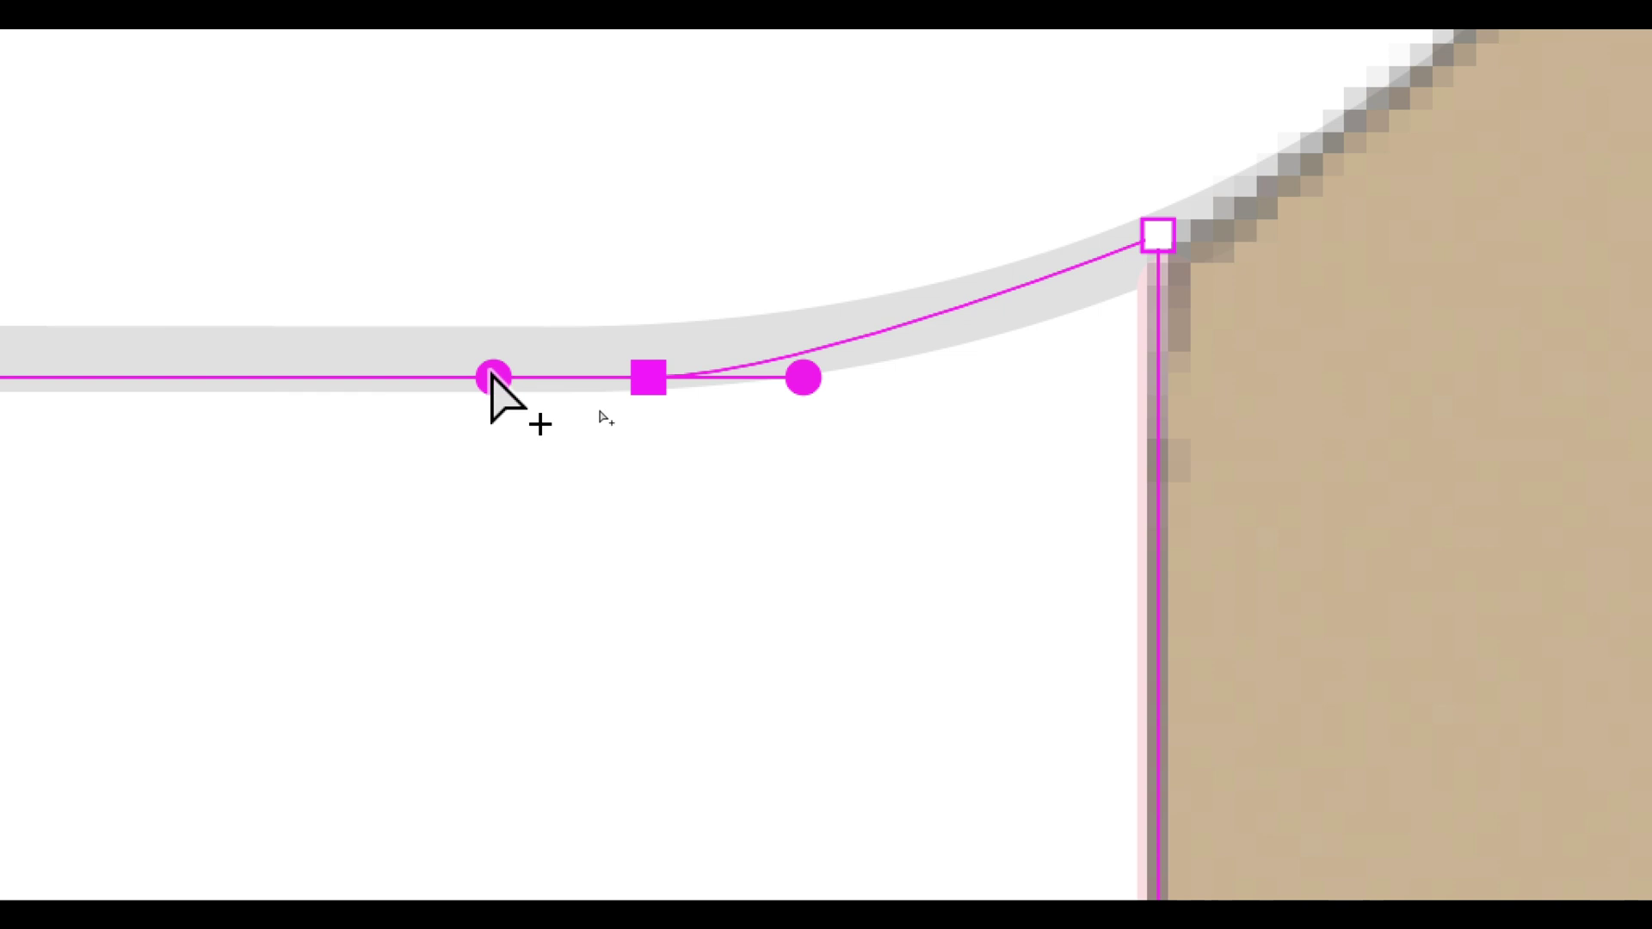
scroll(492, 377, down, 3)
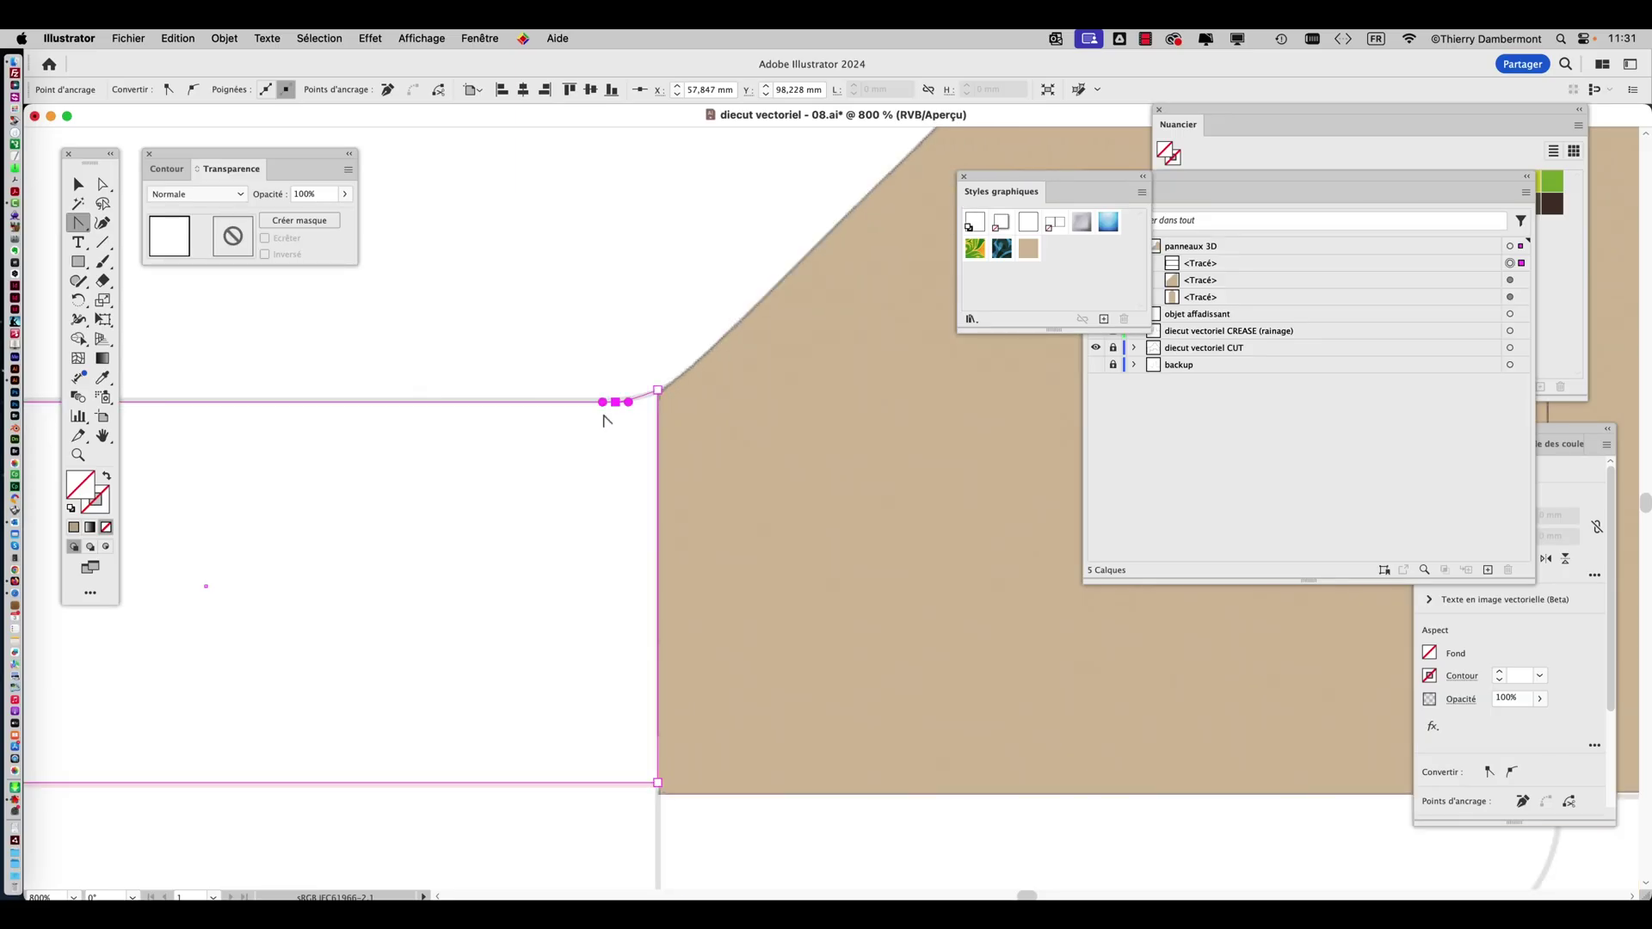
scroll(648, 412, up, 3)
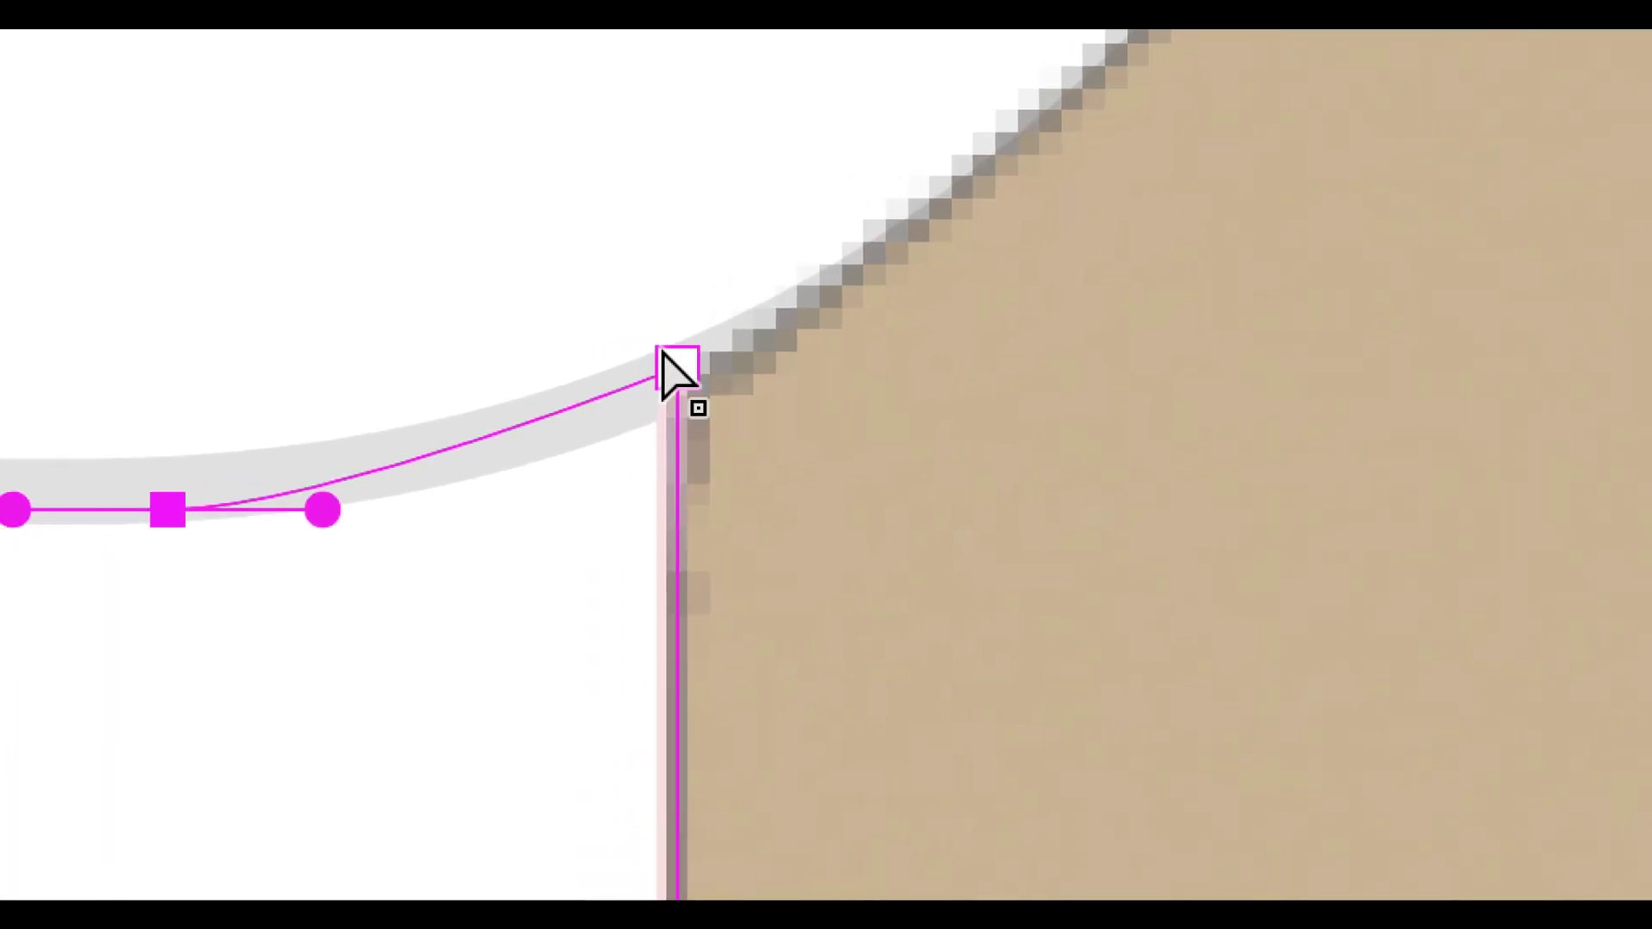
drag(671, 362, 678, 382)
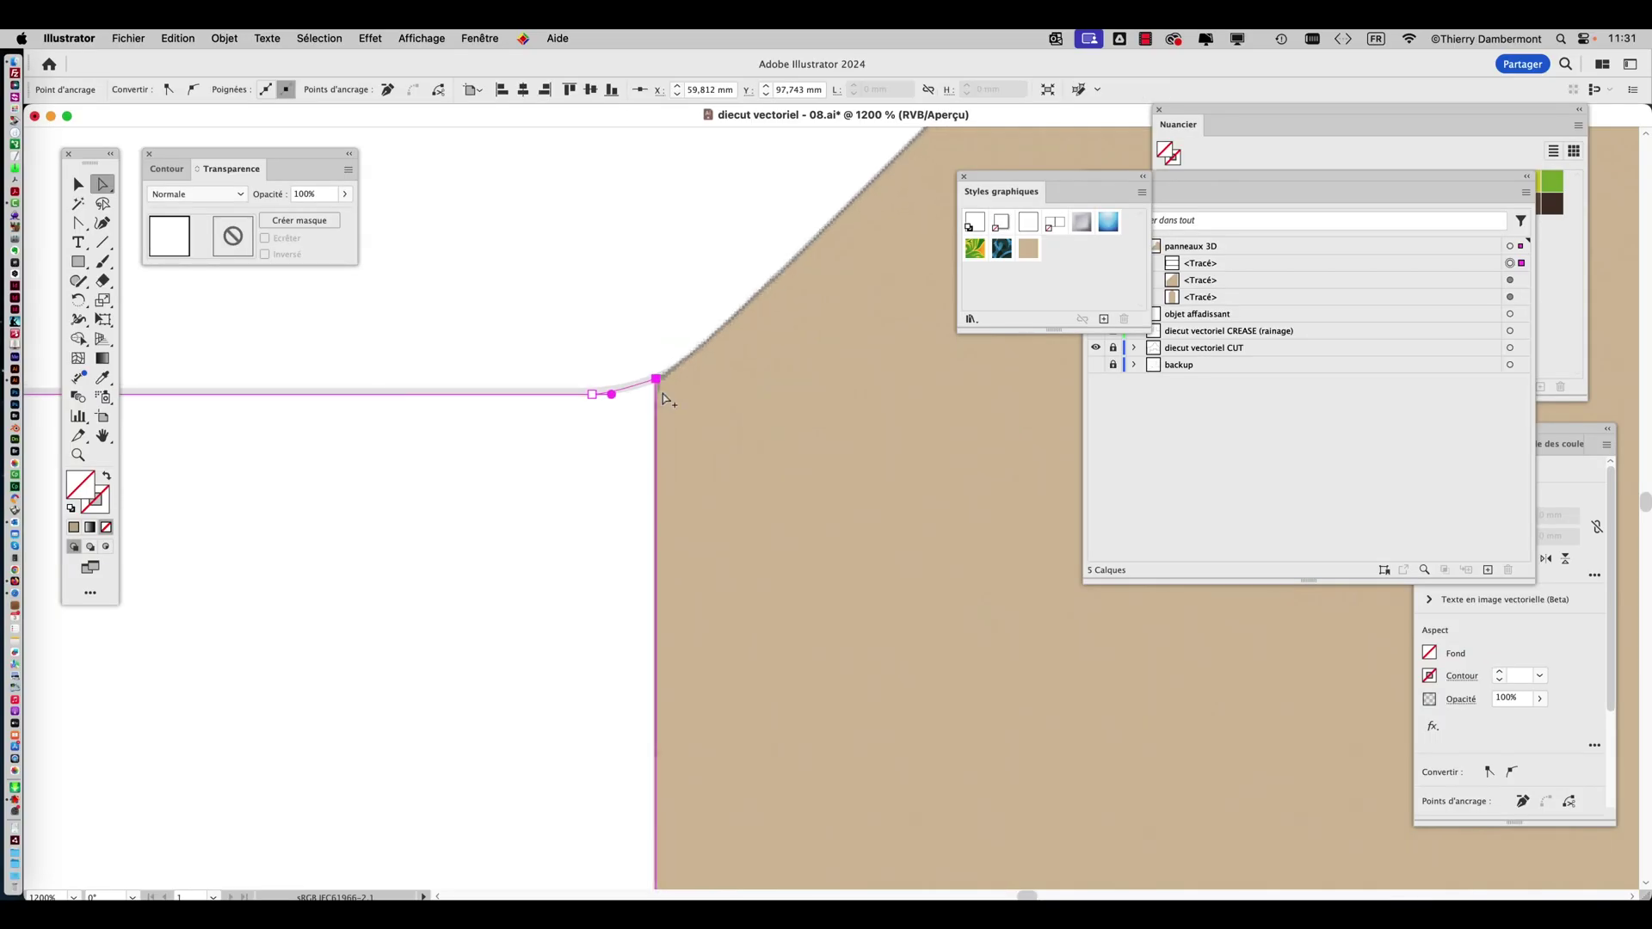
Apply the "extrusion 3D 1mm" graphic style to the rectangular flap panel.
key(super+minus)
key(super+minus)
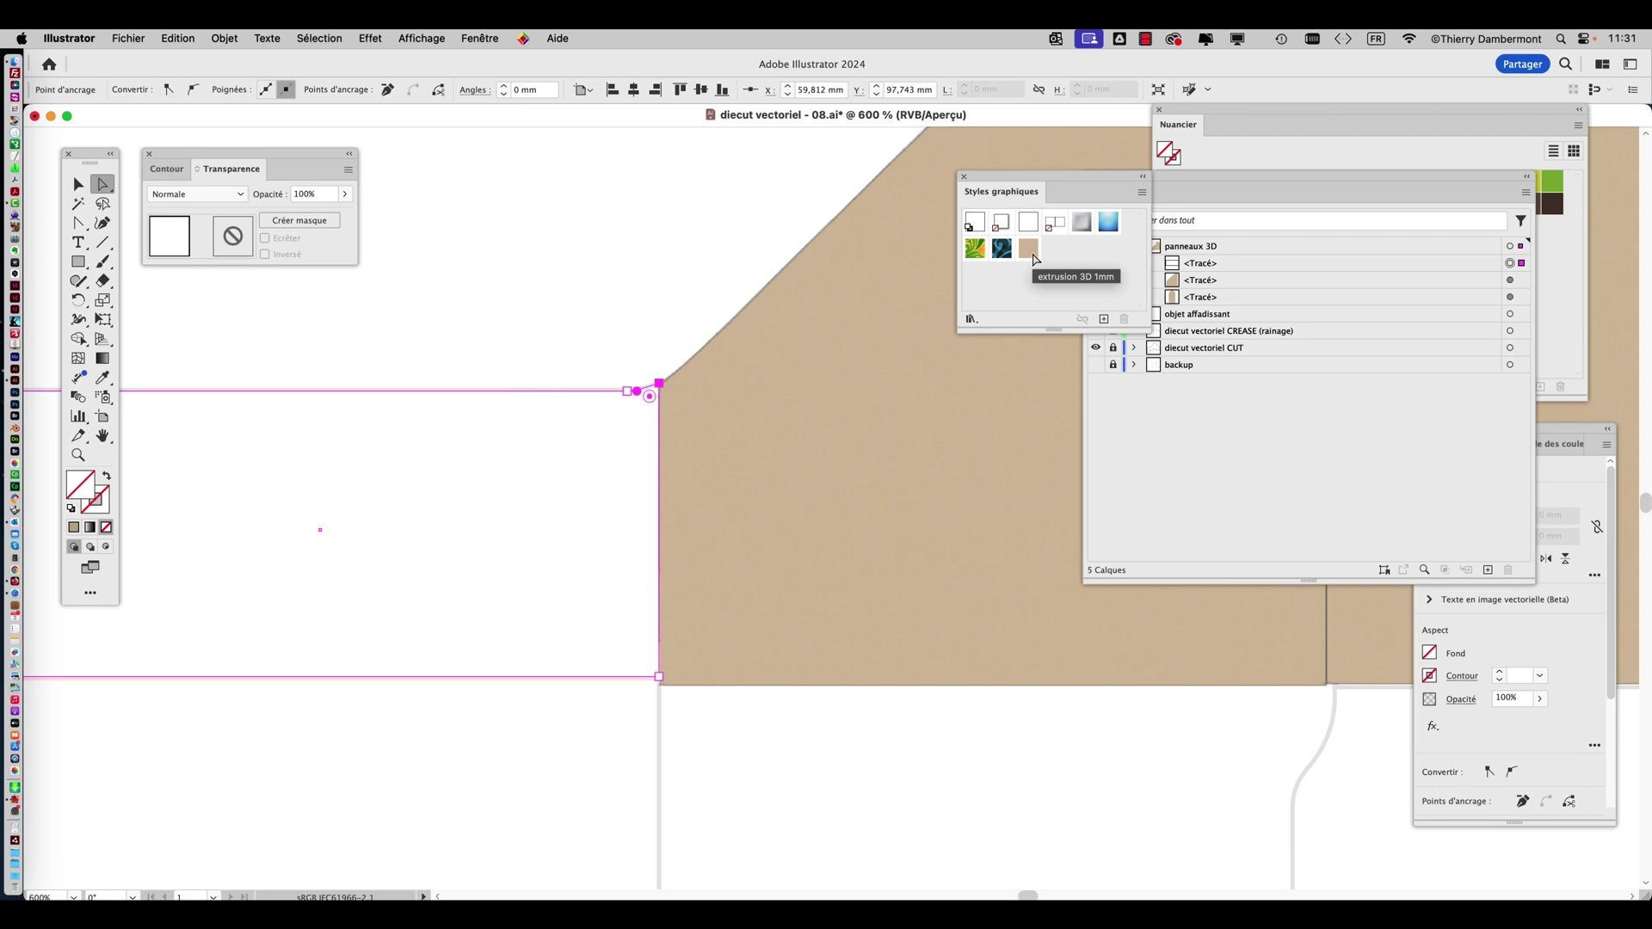
click(1032, 256)
scroll(781, 372, down, 1)
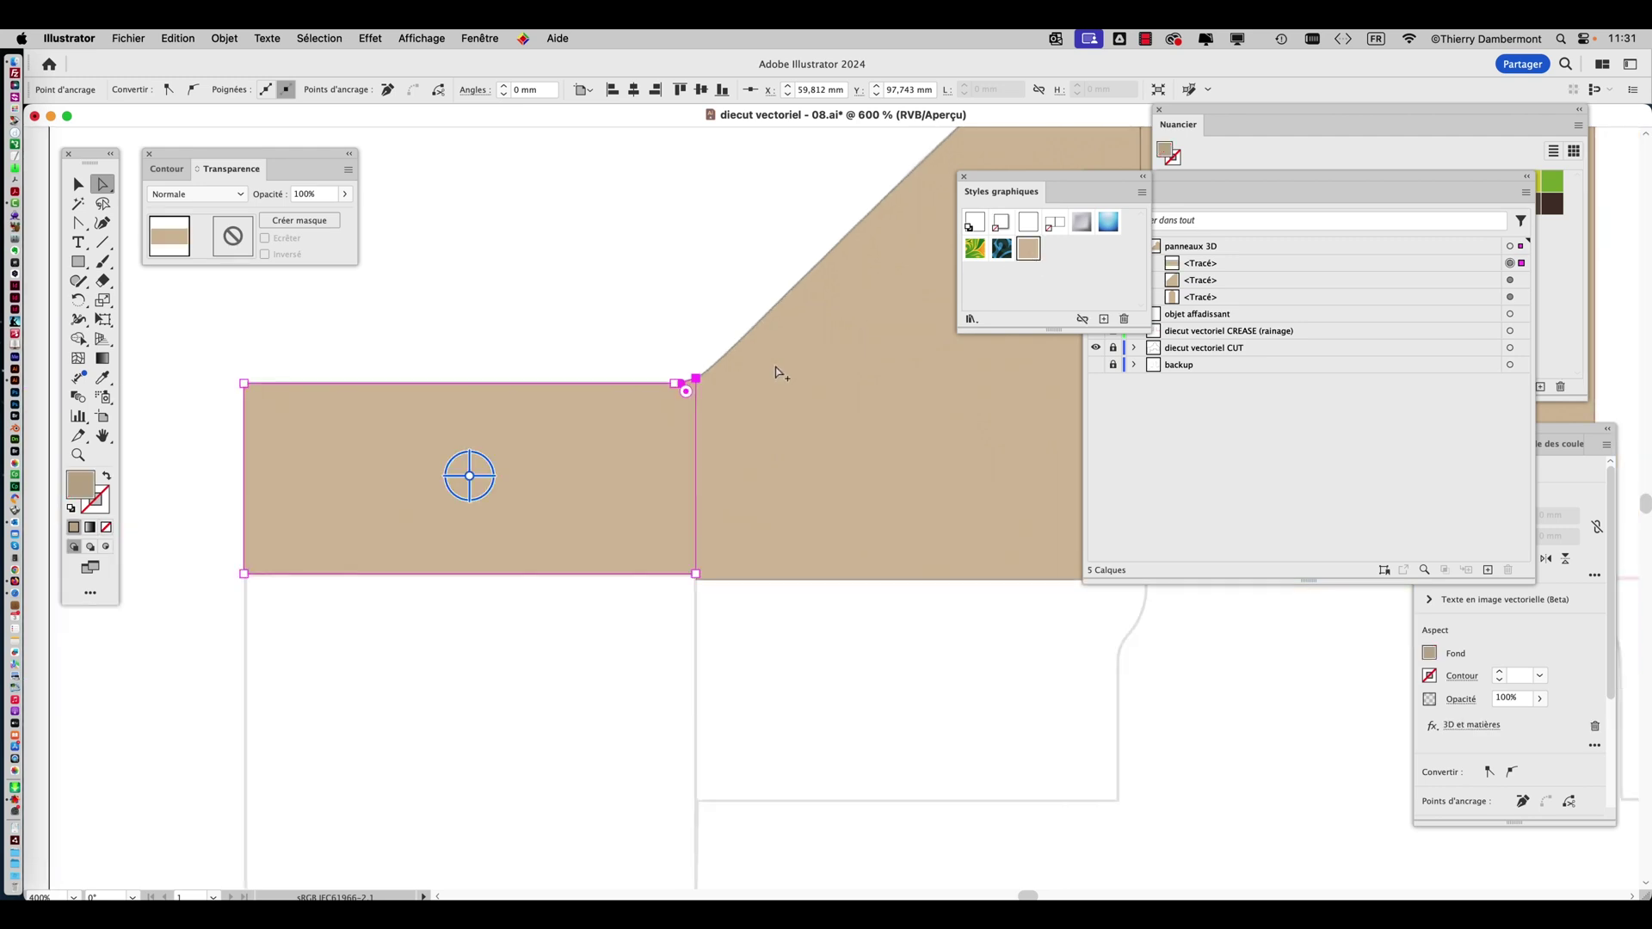
scroll(694, 386, down, 5)
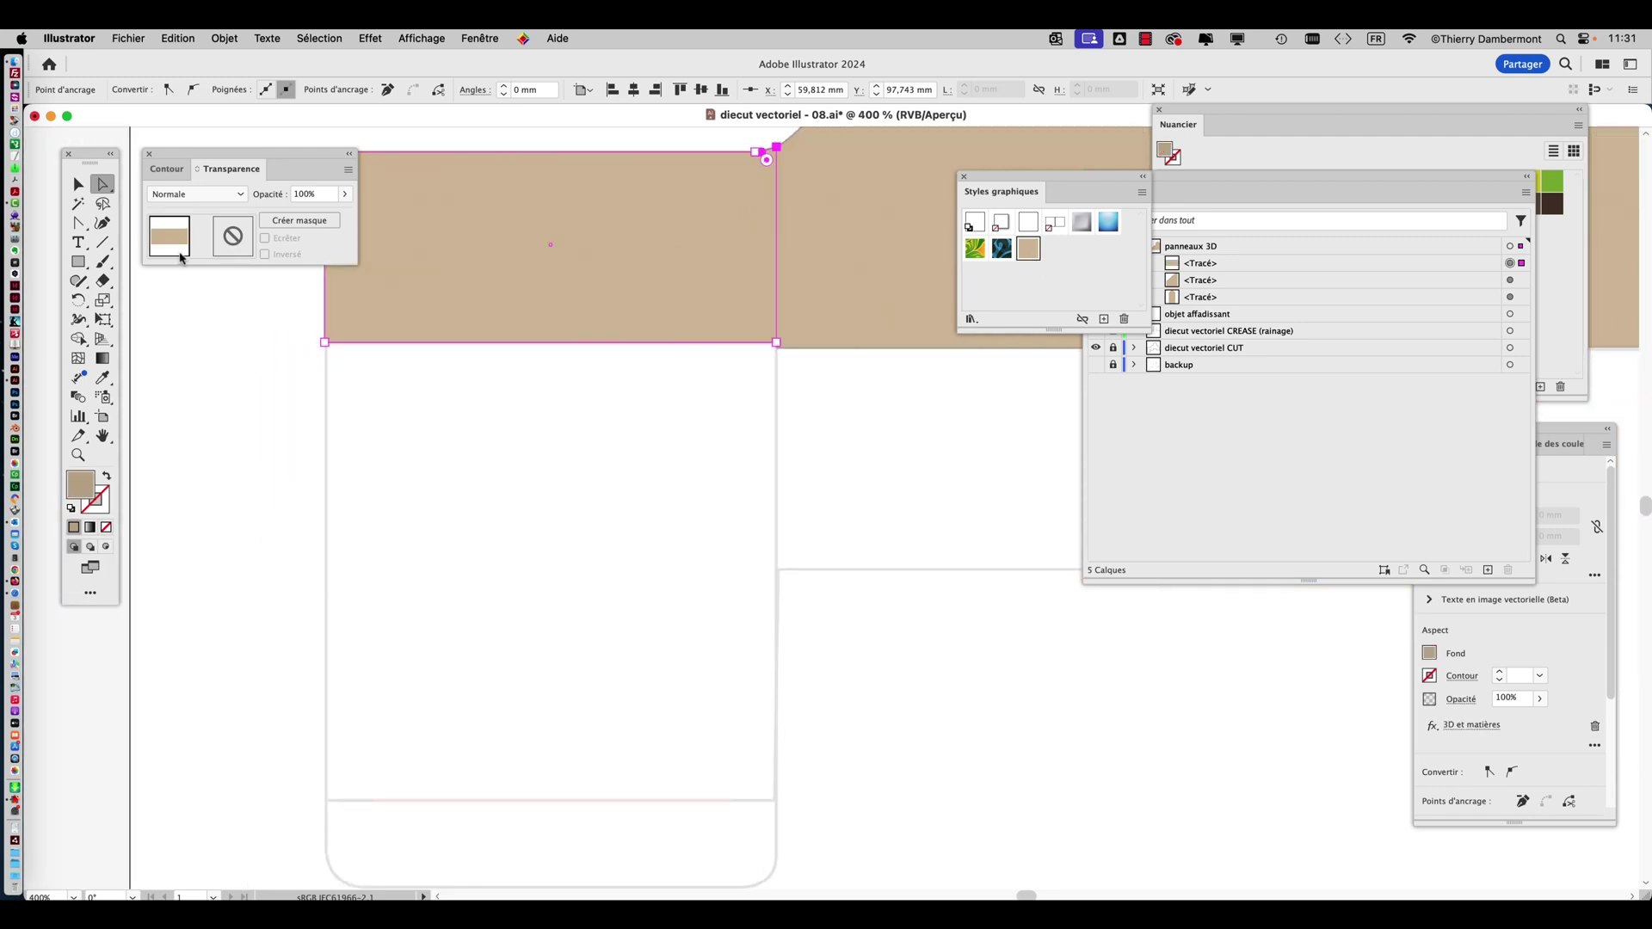
Lock the flap path, draw a rectangle over the square panel beneath it, and align the rectangle's right edge with the cut line.
click(83, 263)
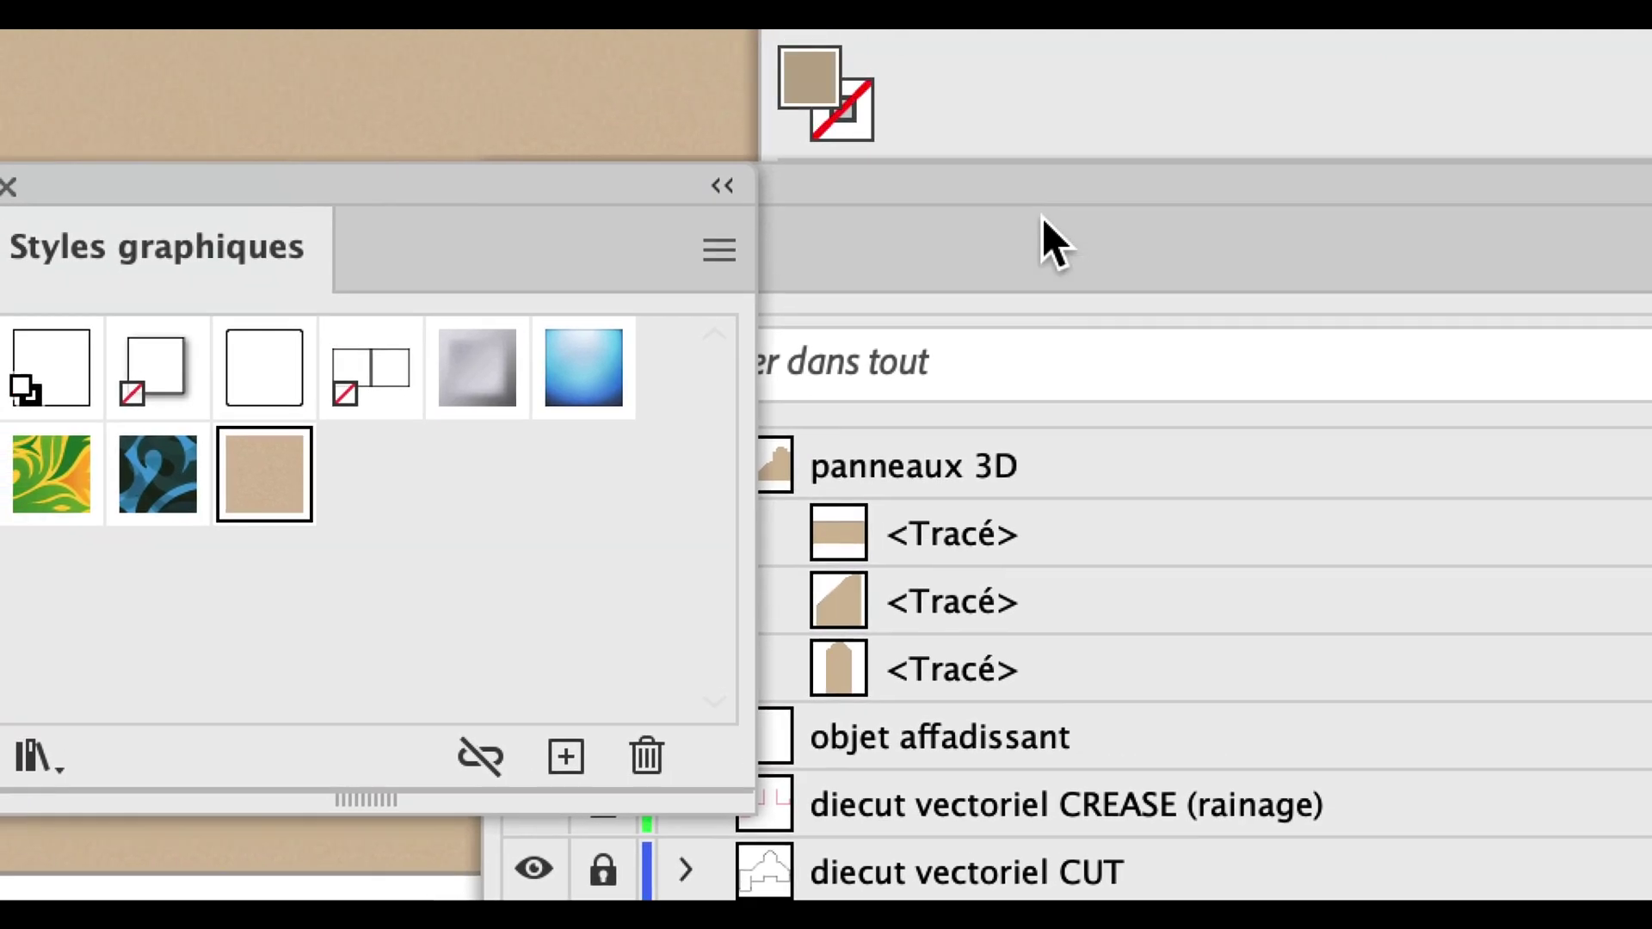
click(1041, 219)
click(603, 535)
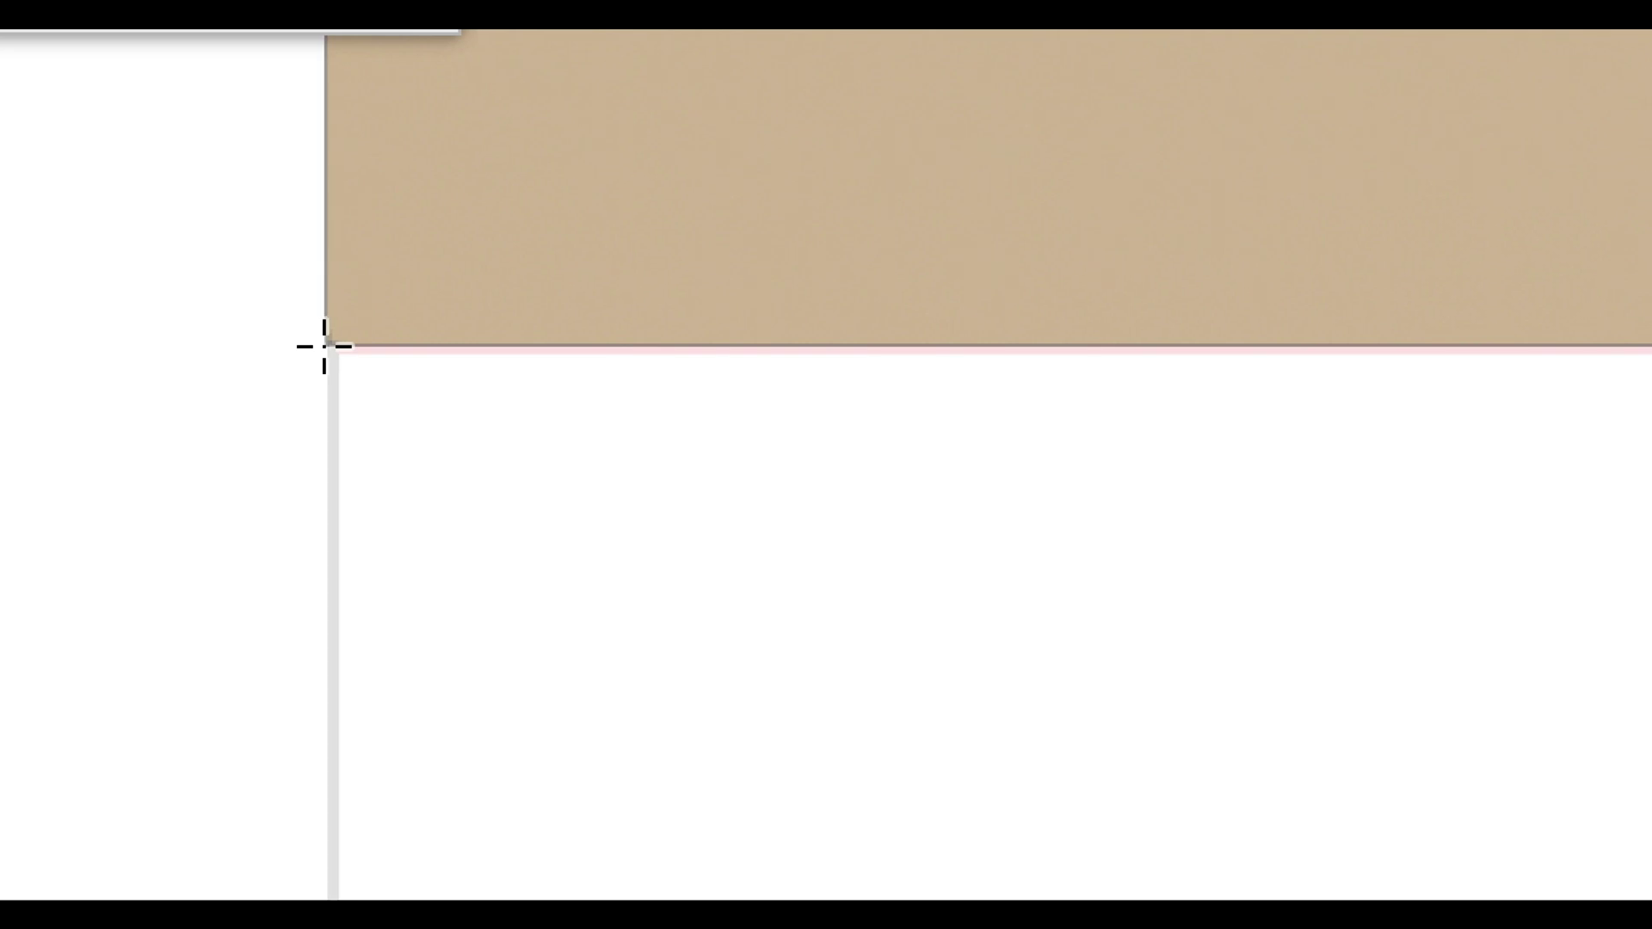
drag(676, 679, 685, 713)
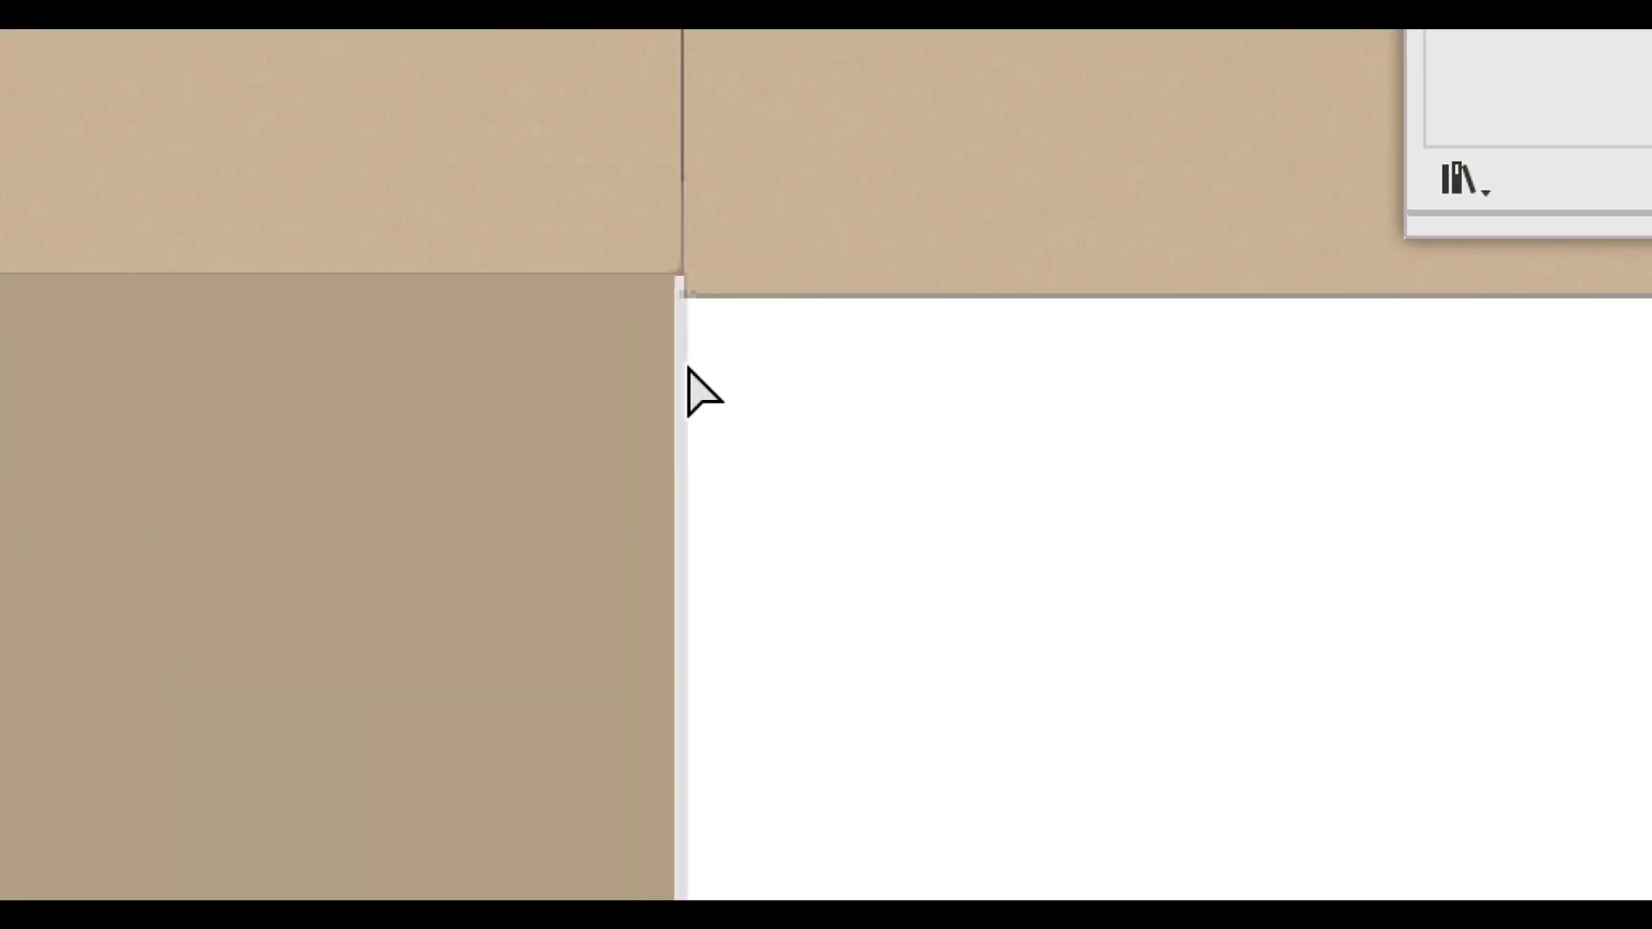
drag(684, 365, 697, 365)
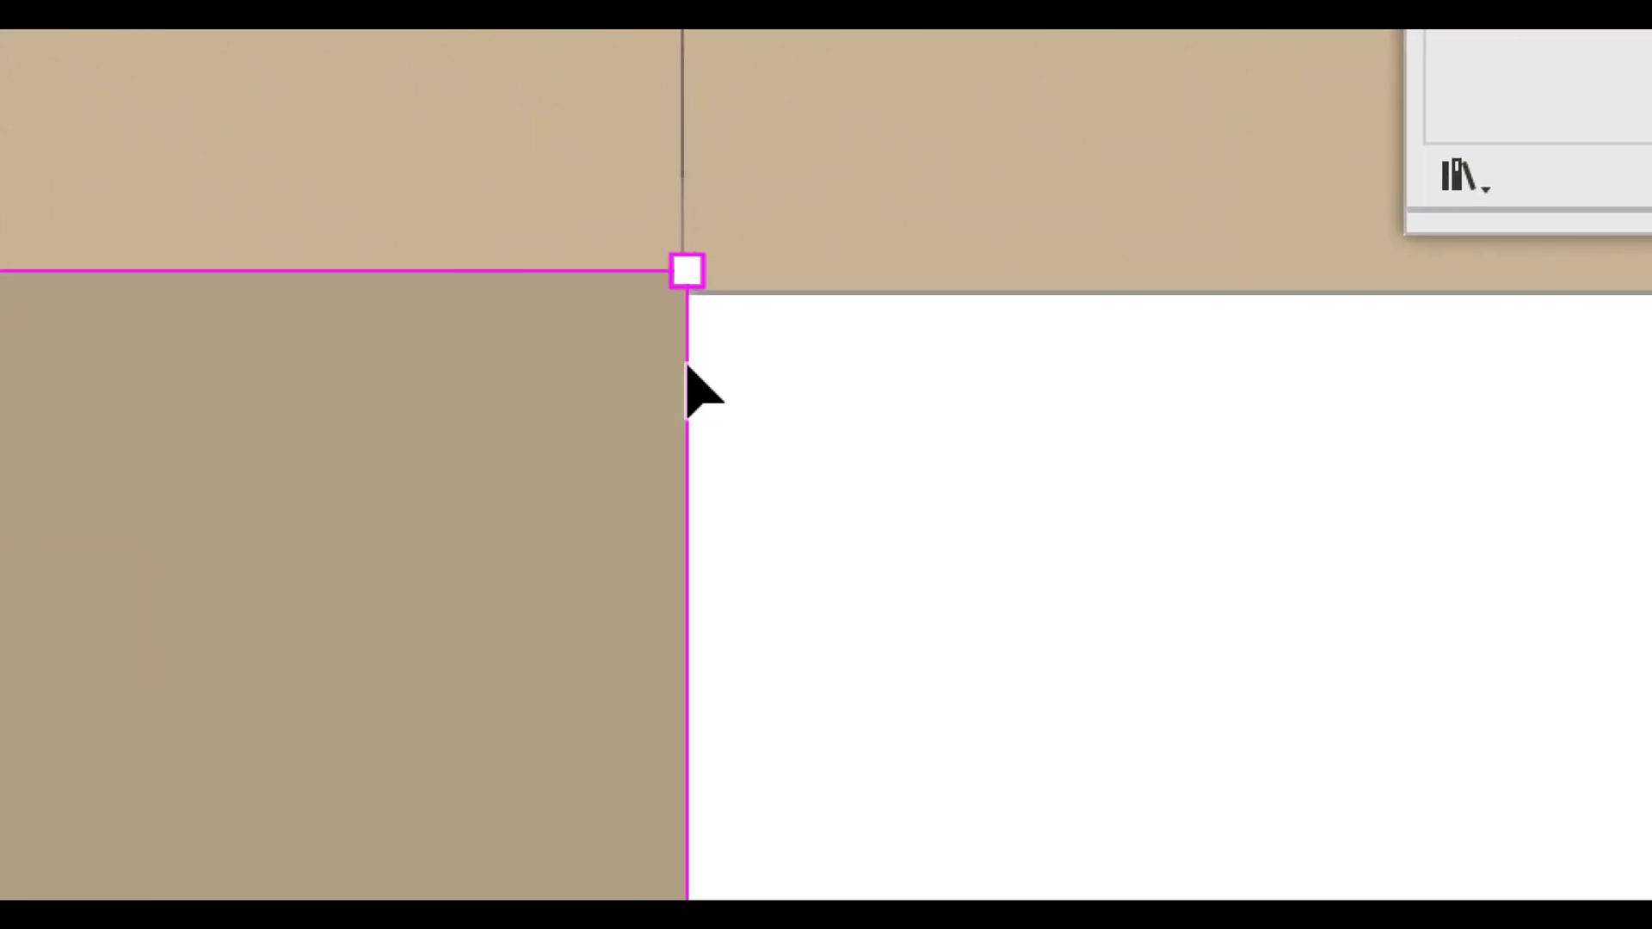
click(712, 395)
Apply the "extrusion 3D 1mm" graphic style to the square panel's rectangle and deselect it.
key(ctrl+minus)
key(ctrl+minus)
key(ctrl+minus)
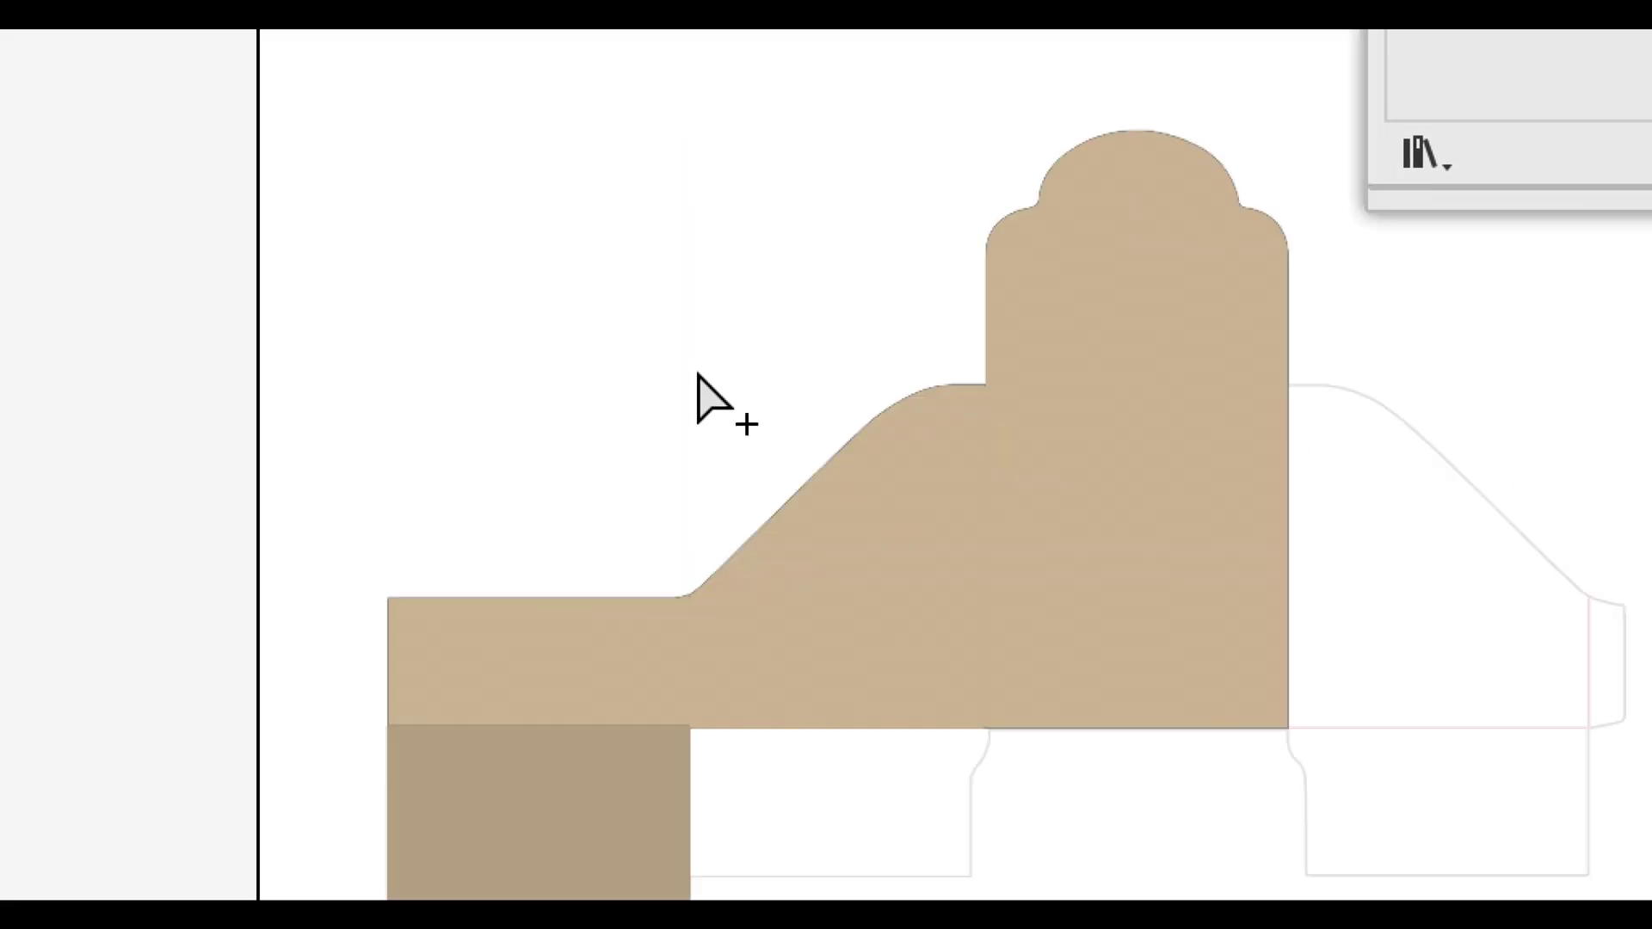
scroll(698, 396, down, 8)
click(621, 400)
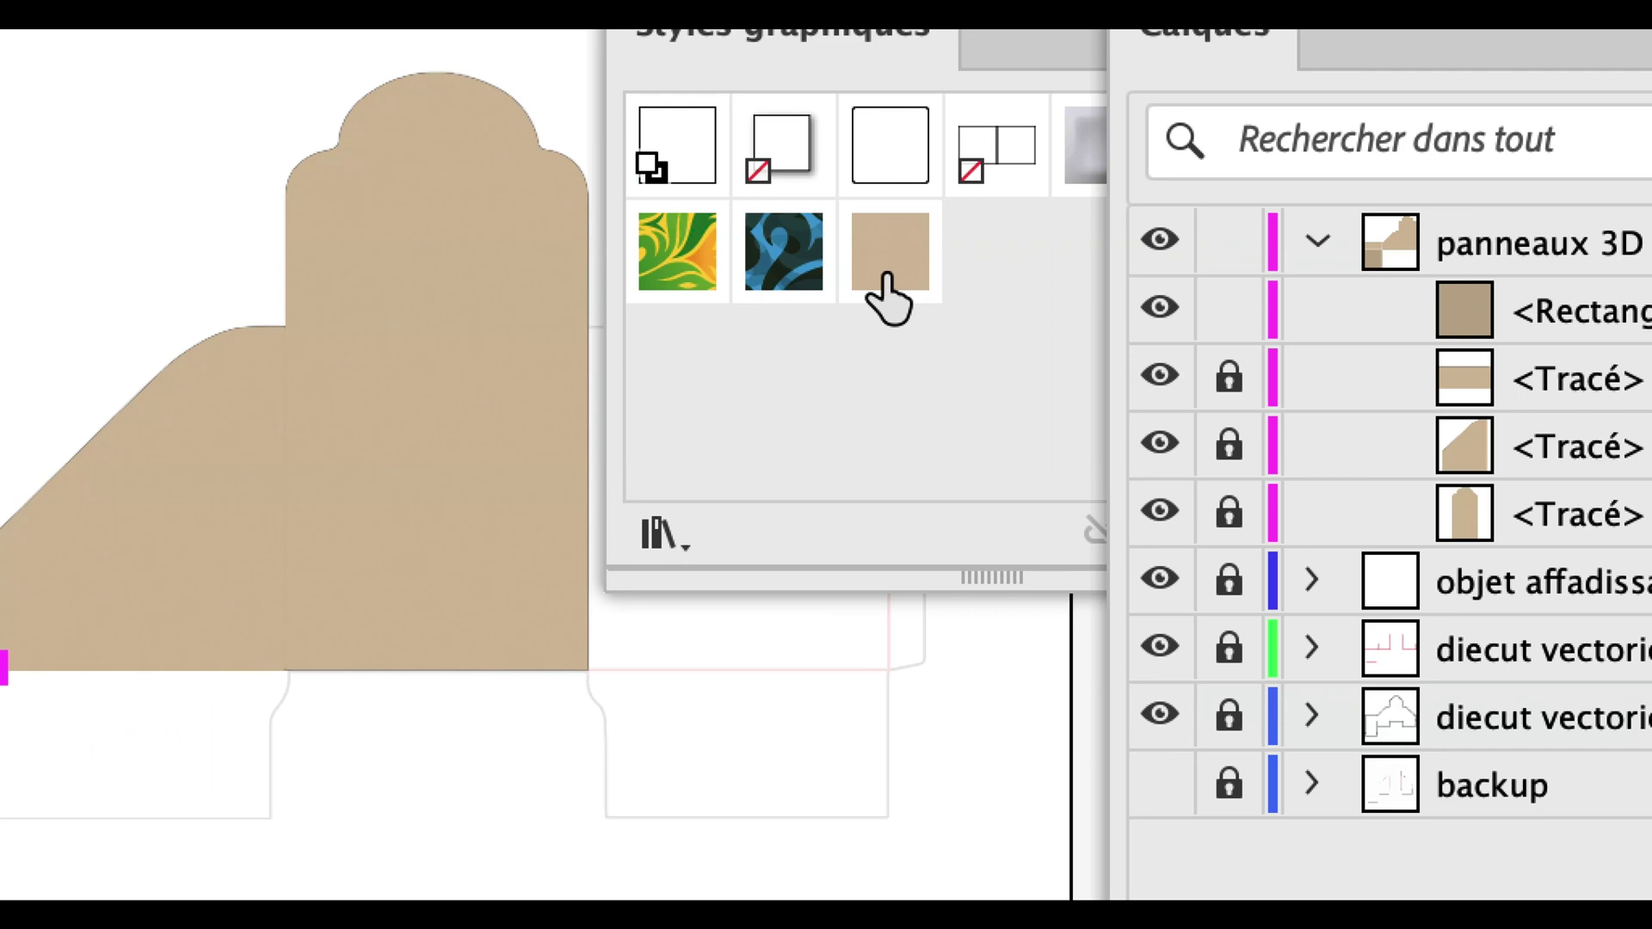
click(889, 258)
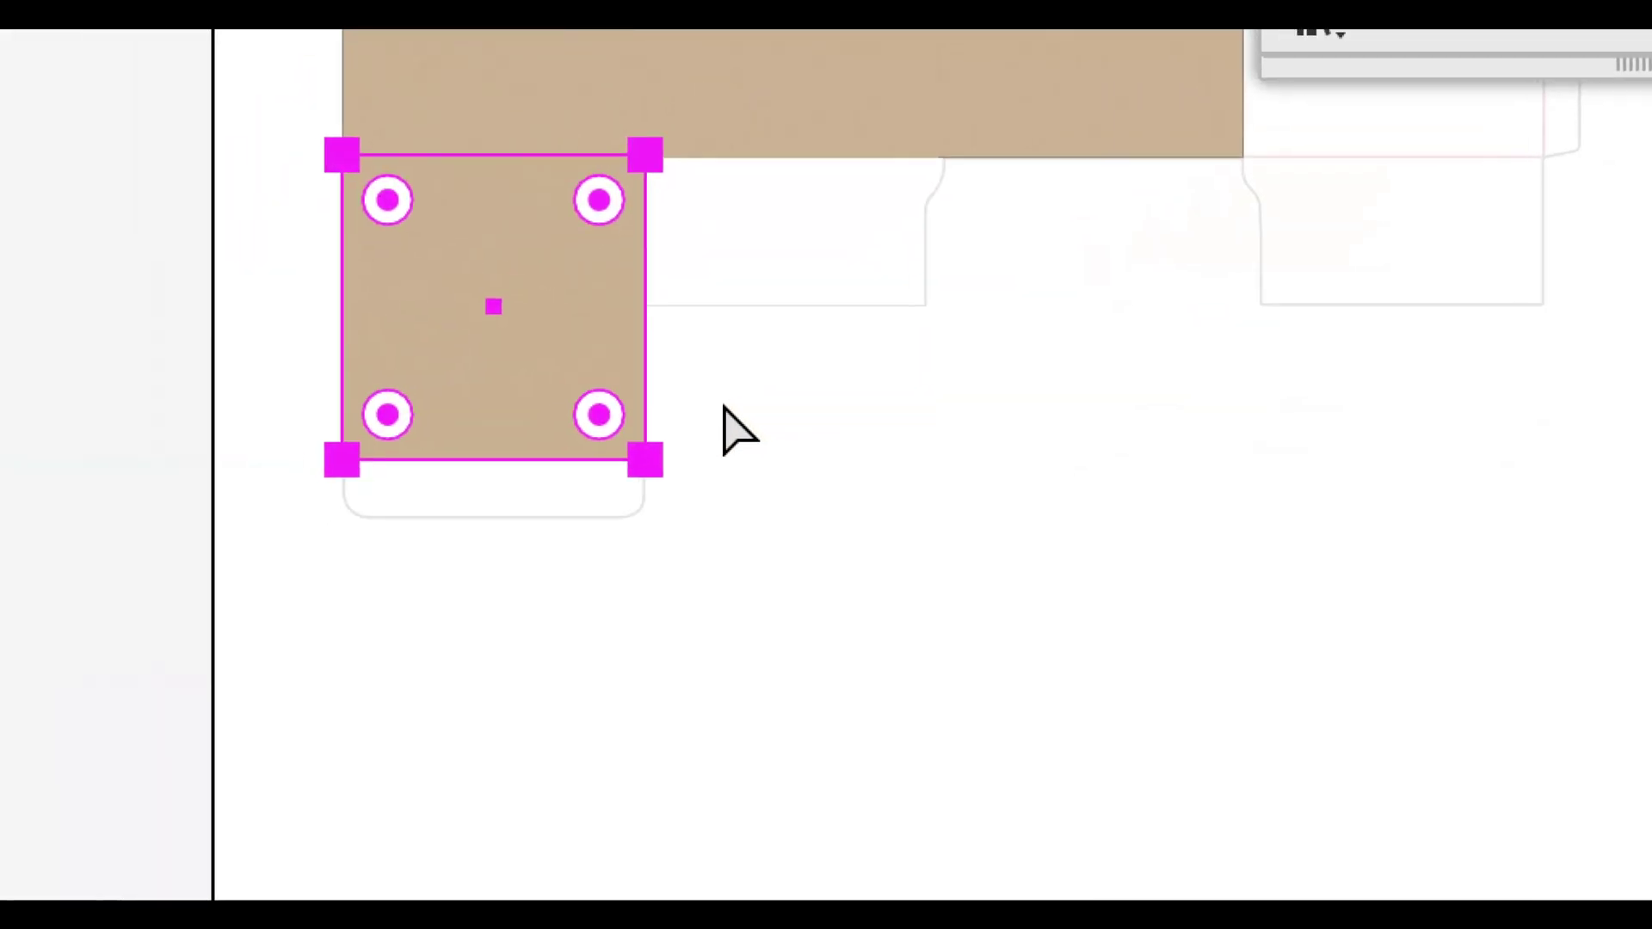
click(394, 713)
key(ctrl+minus)
key(ctrl+minus)
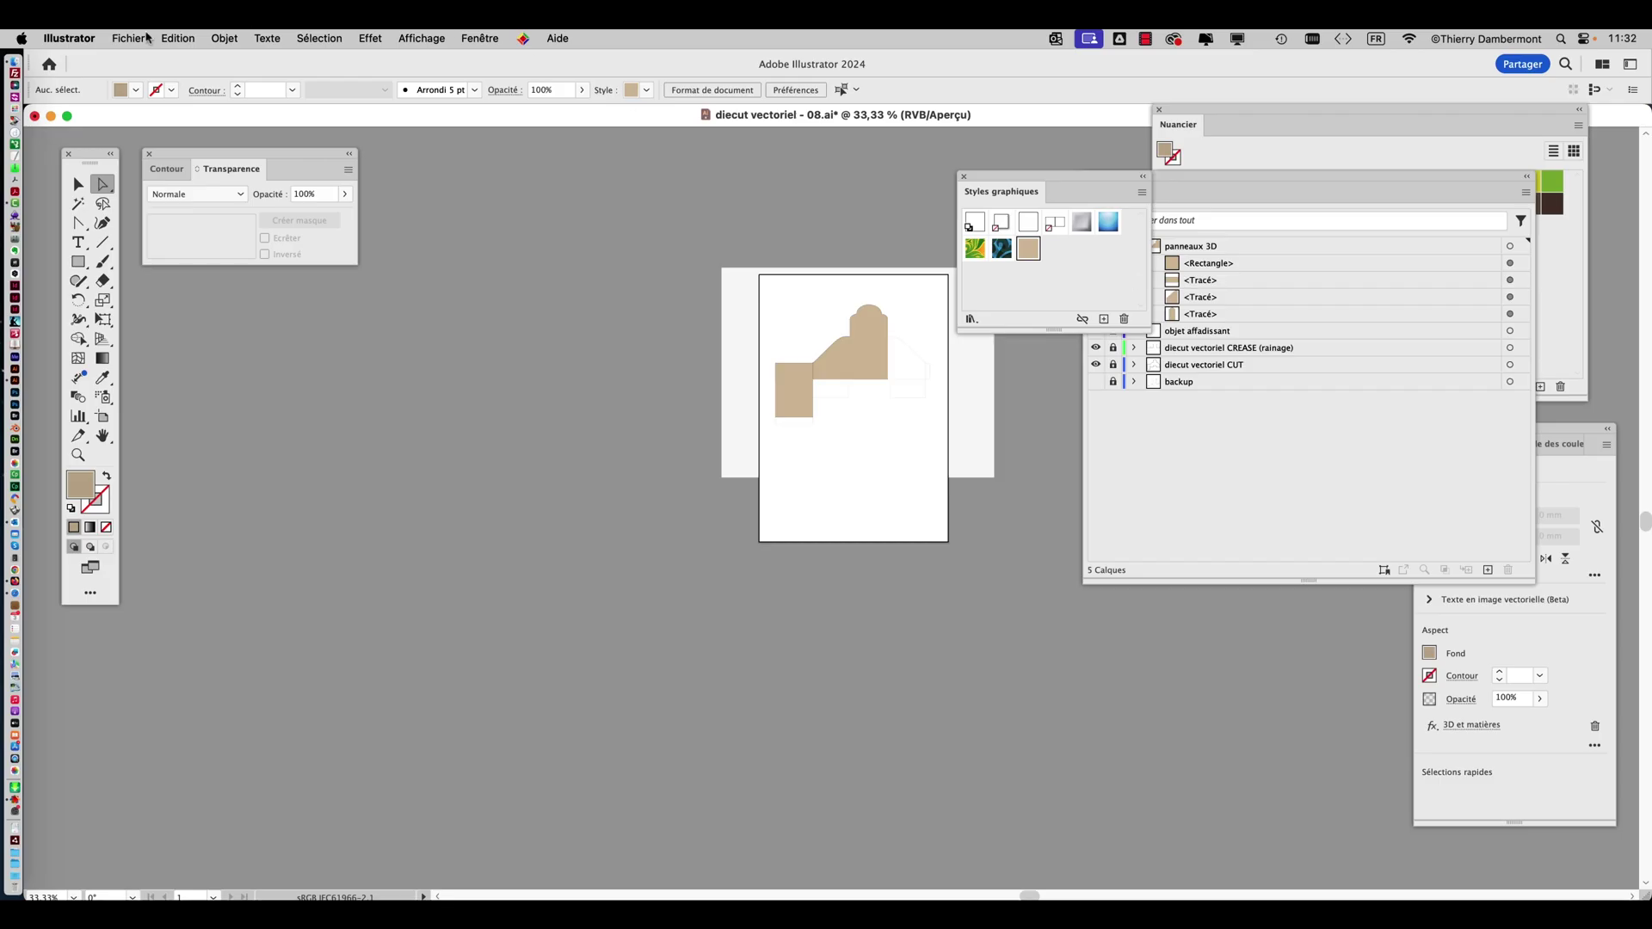
Save the document as "diecut vectoriel - 09.ai" in the "présentoir en 3D" folder, in Illustrator 2020 format.
click(147, 38)
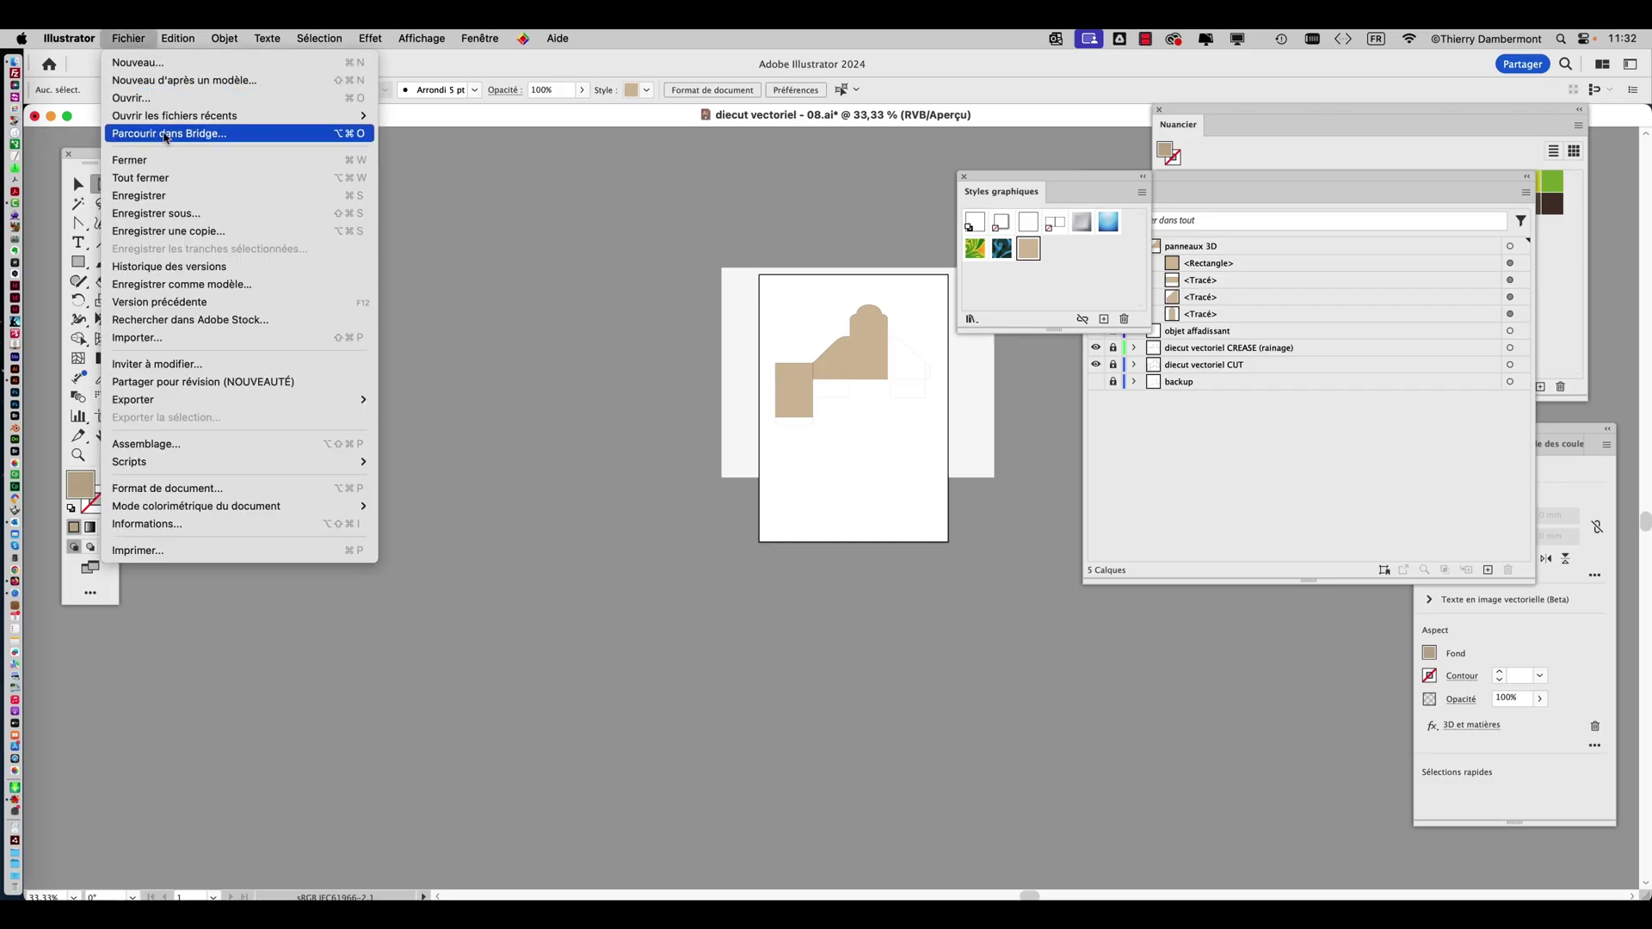
click(151, 213)
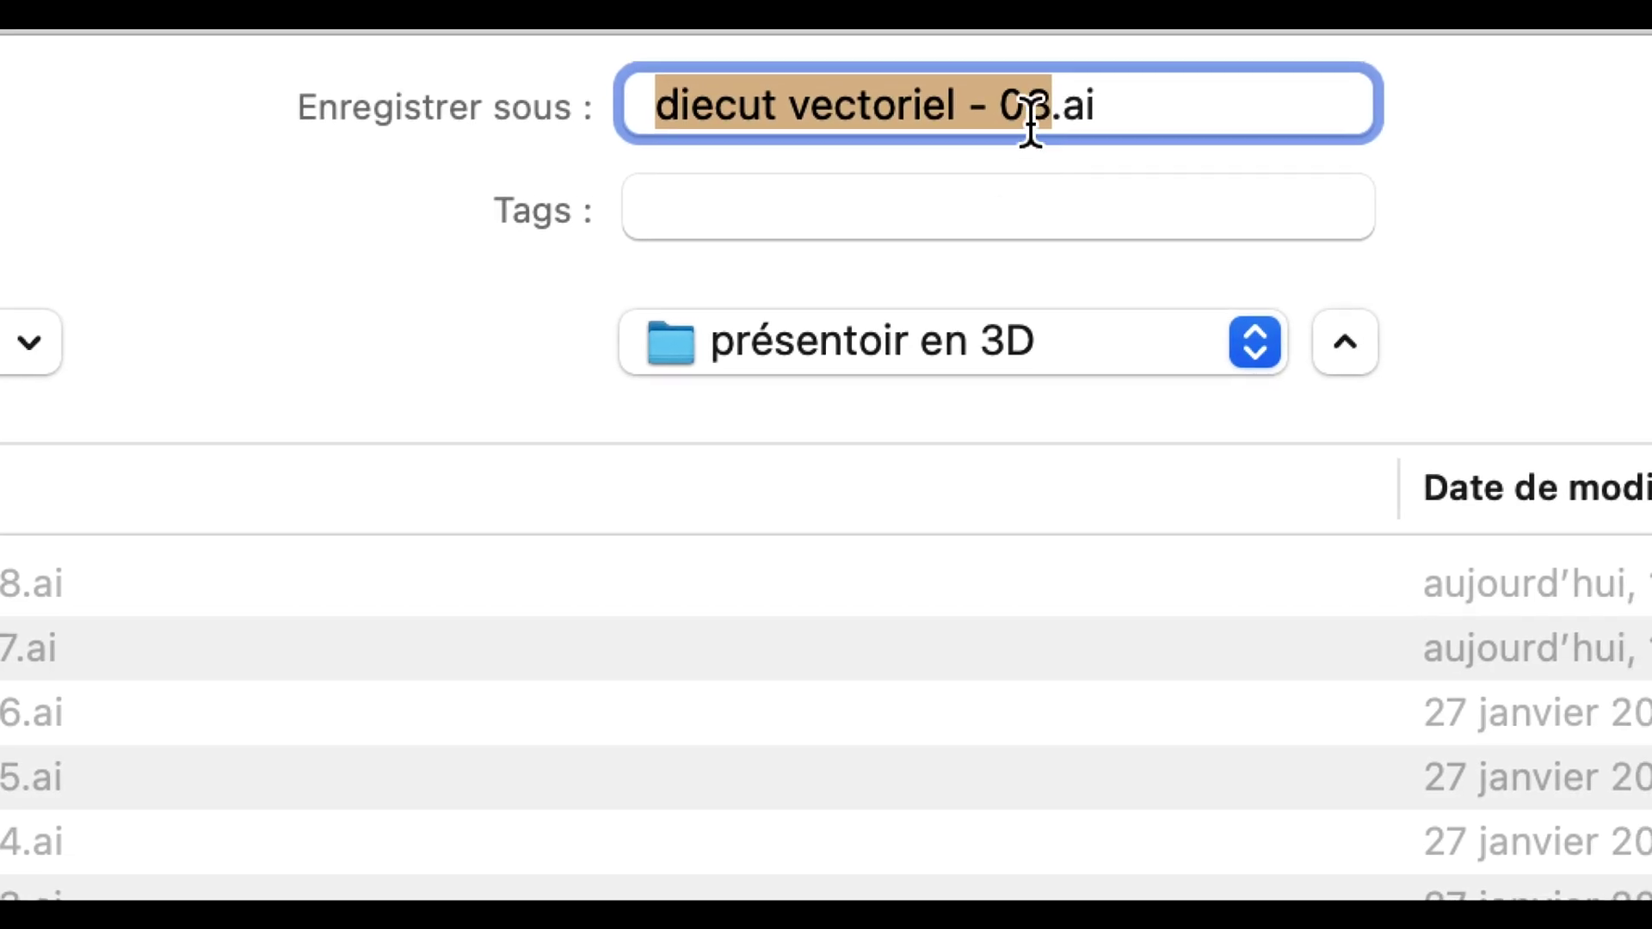
click(1067, 80)
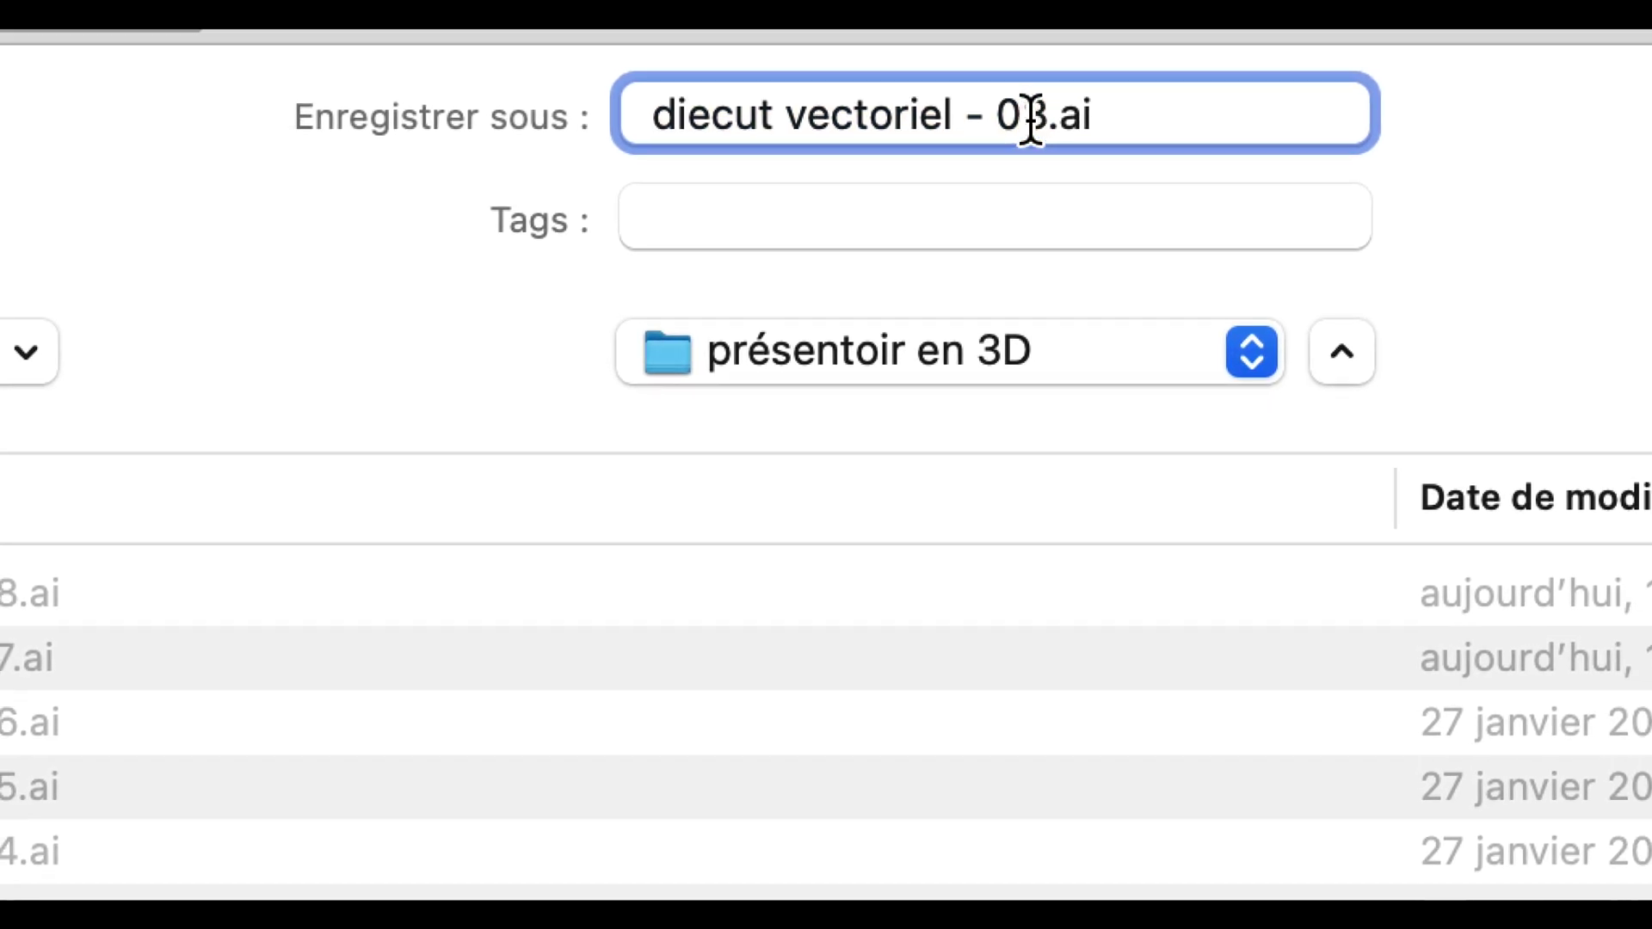
key(shift+Right)
text(9)
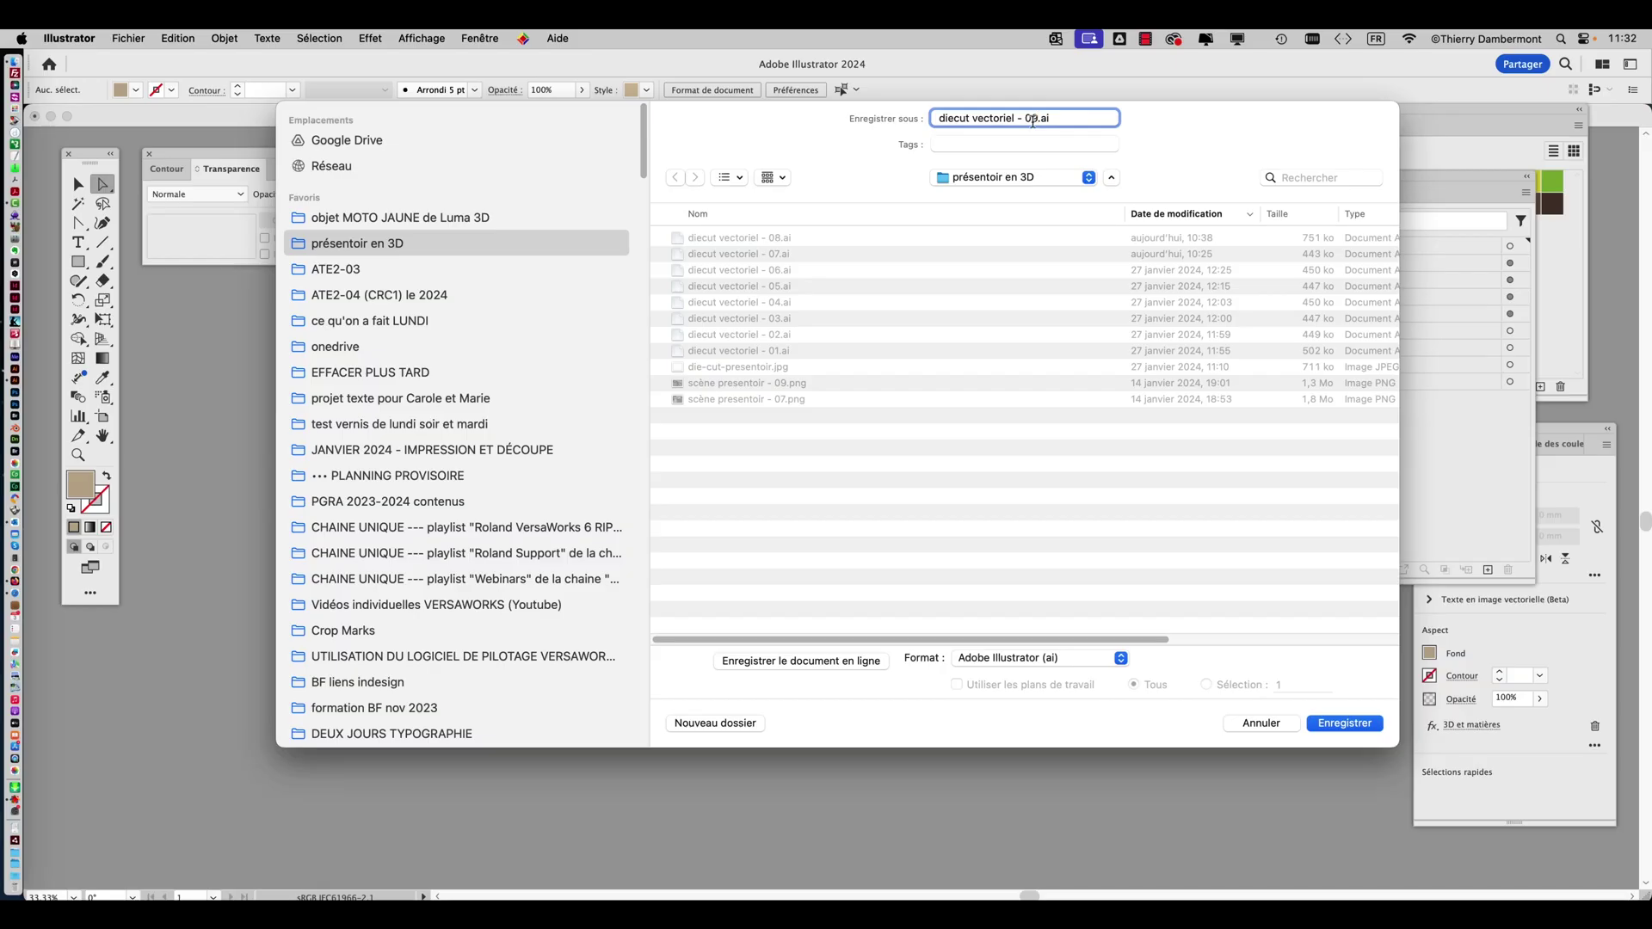
click(1345, 723)
click(1235, 677)
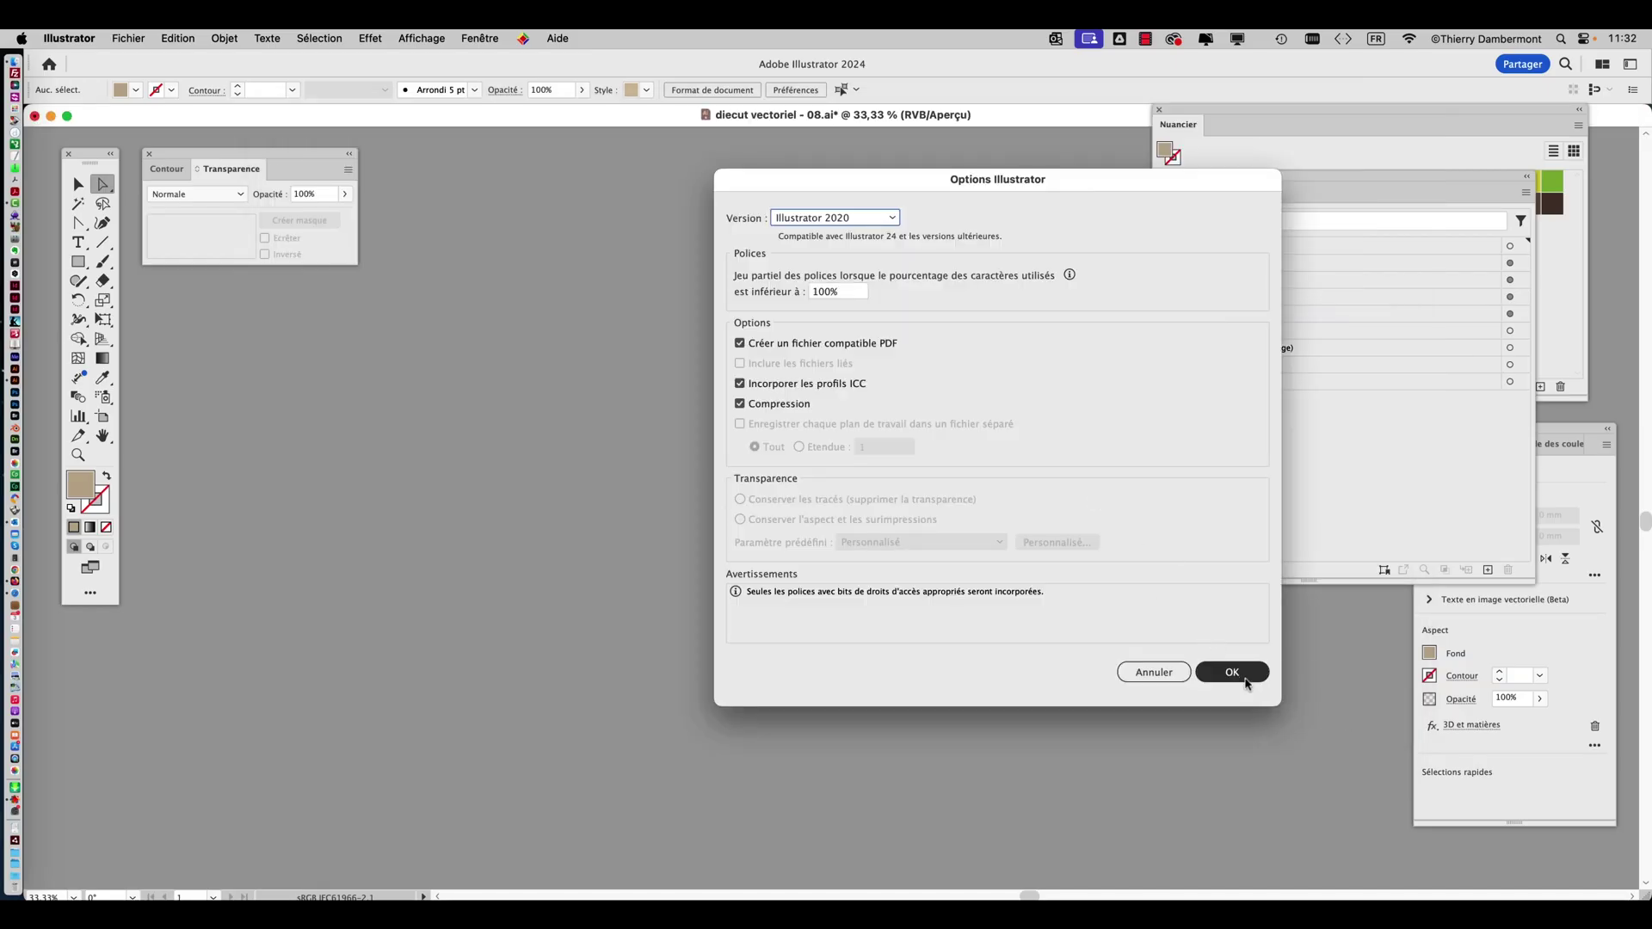
Save another version of the document as "diecut vectoriel - 10.ai" in the same folder, in Illustrator 2020 format.
click(127, 38)
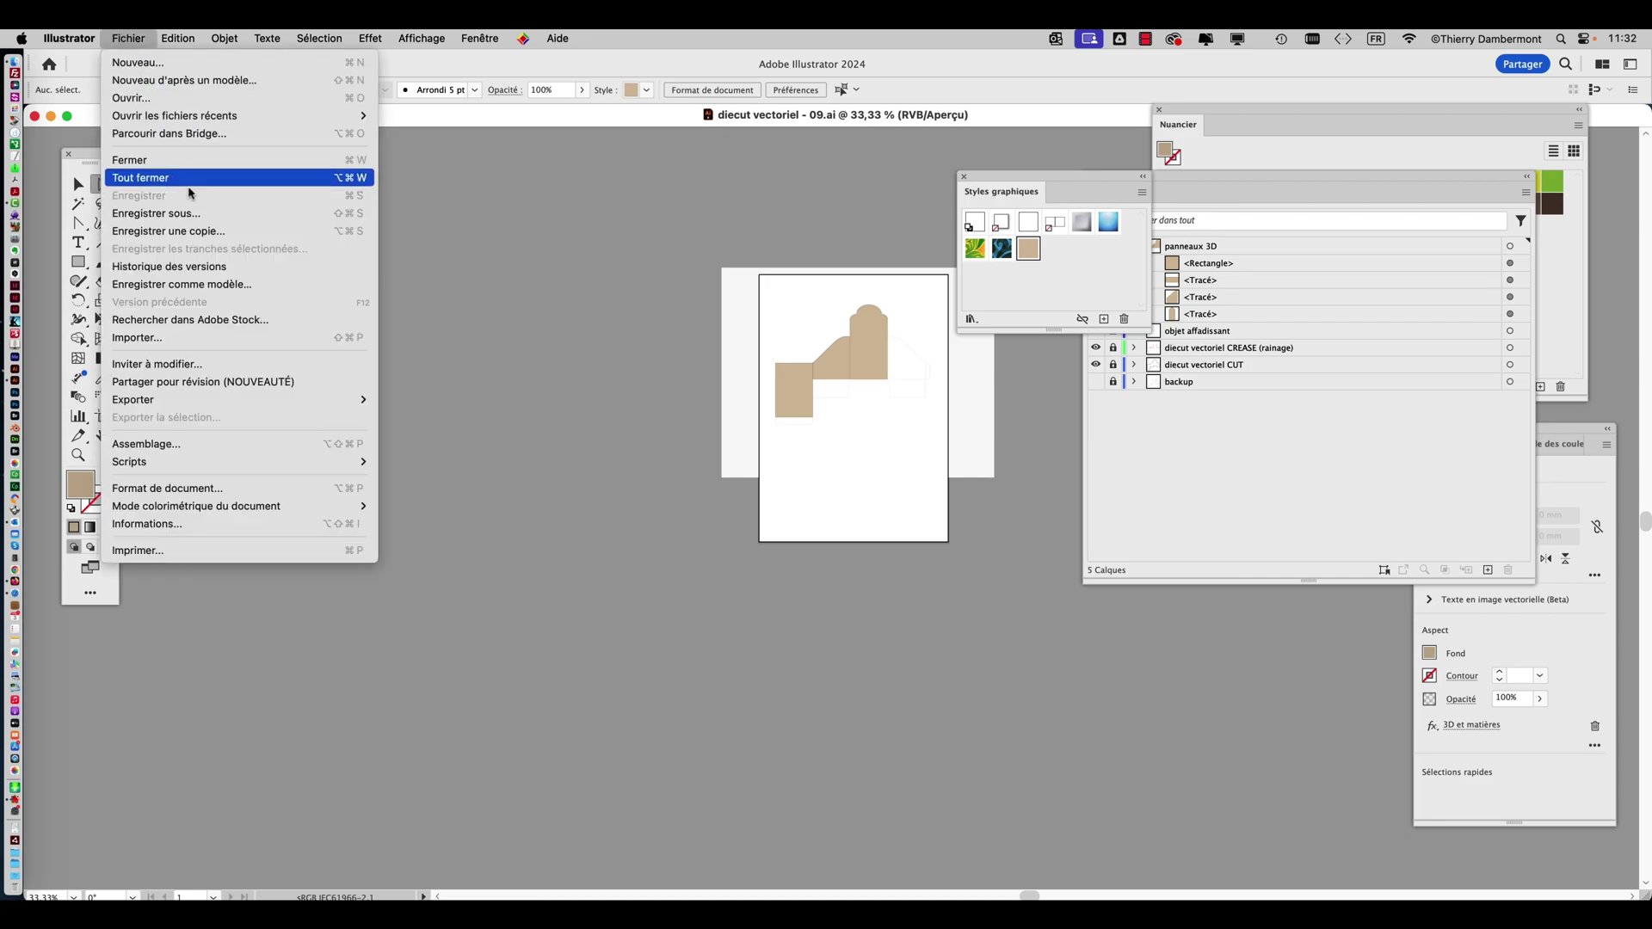
click(196, 214)
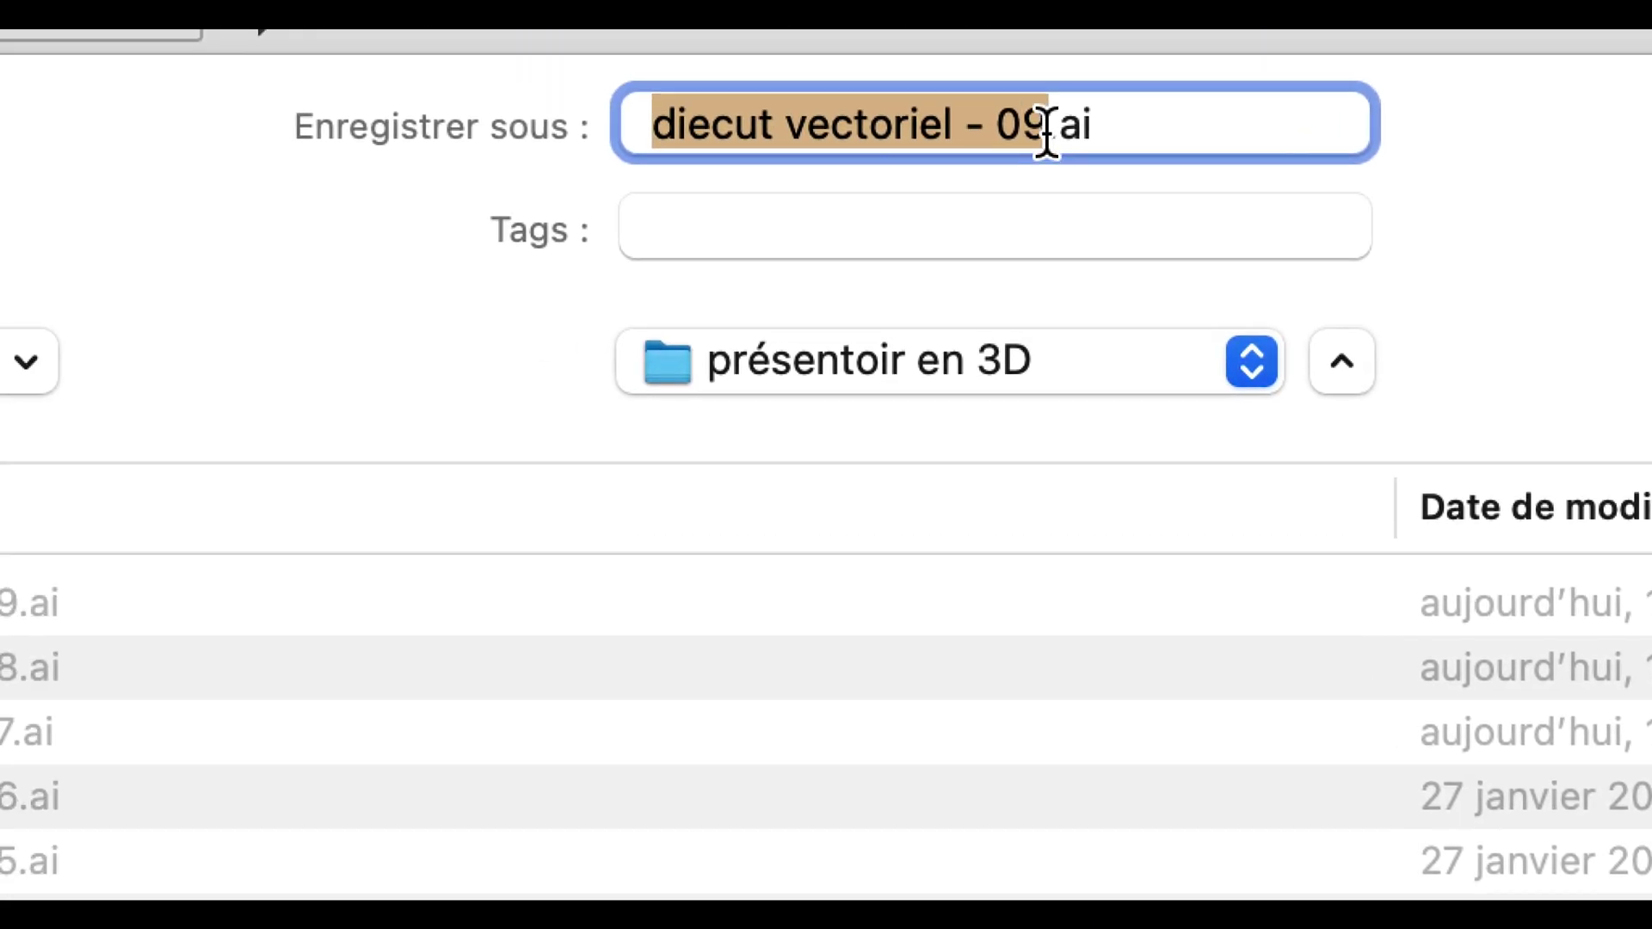
click(1046, 136)
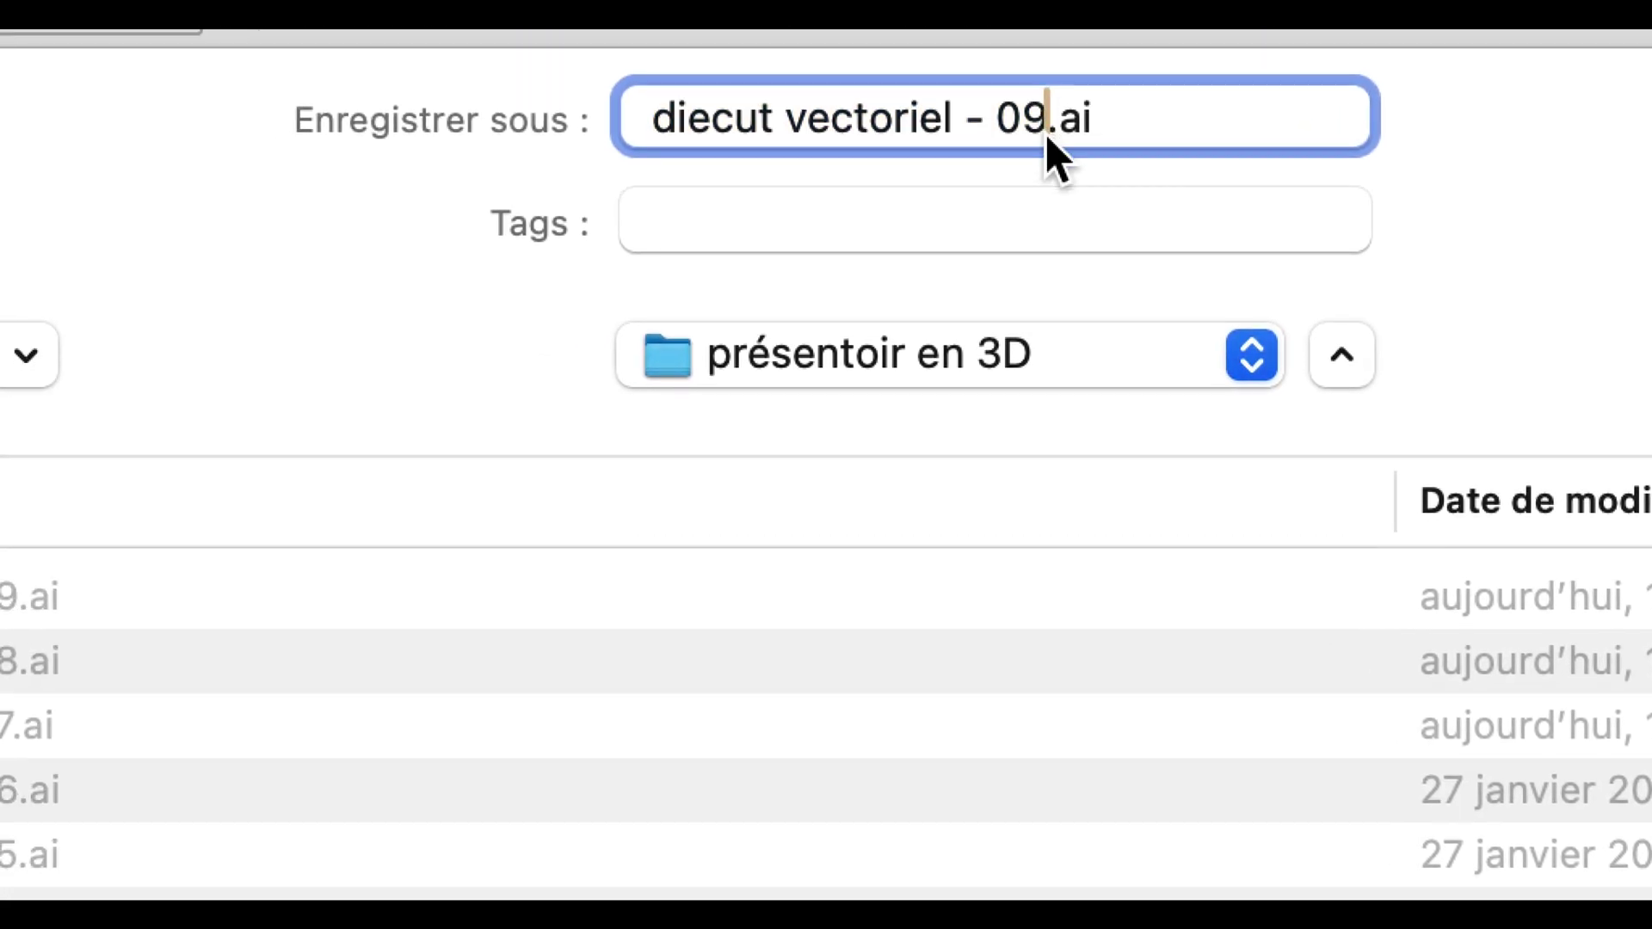
key(BackSpace)
key(BackSpace)
text(10)
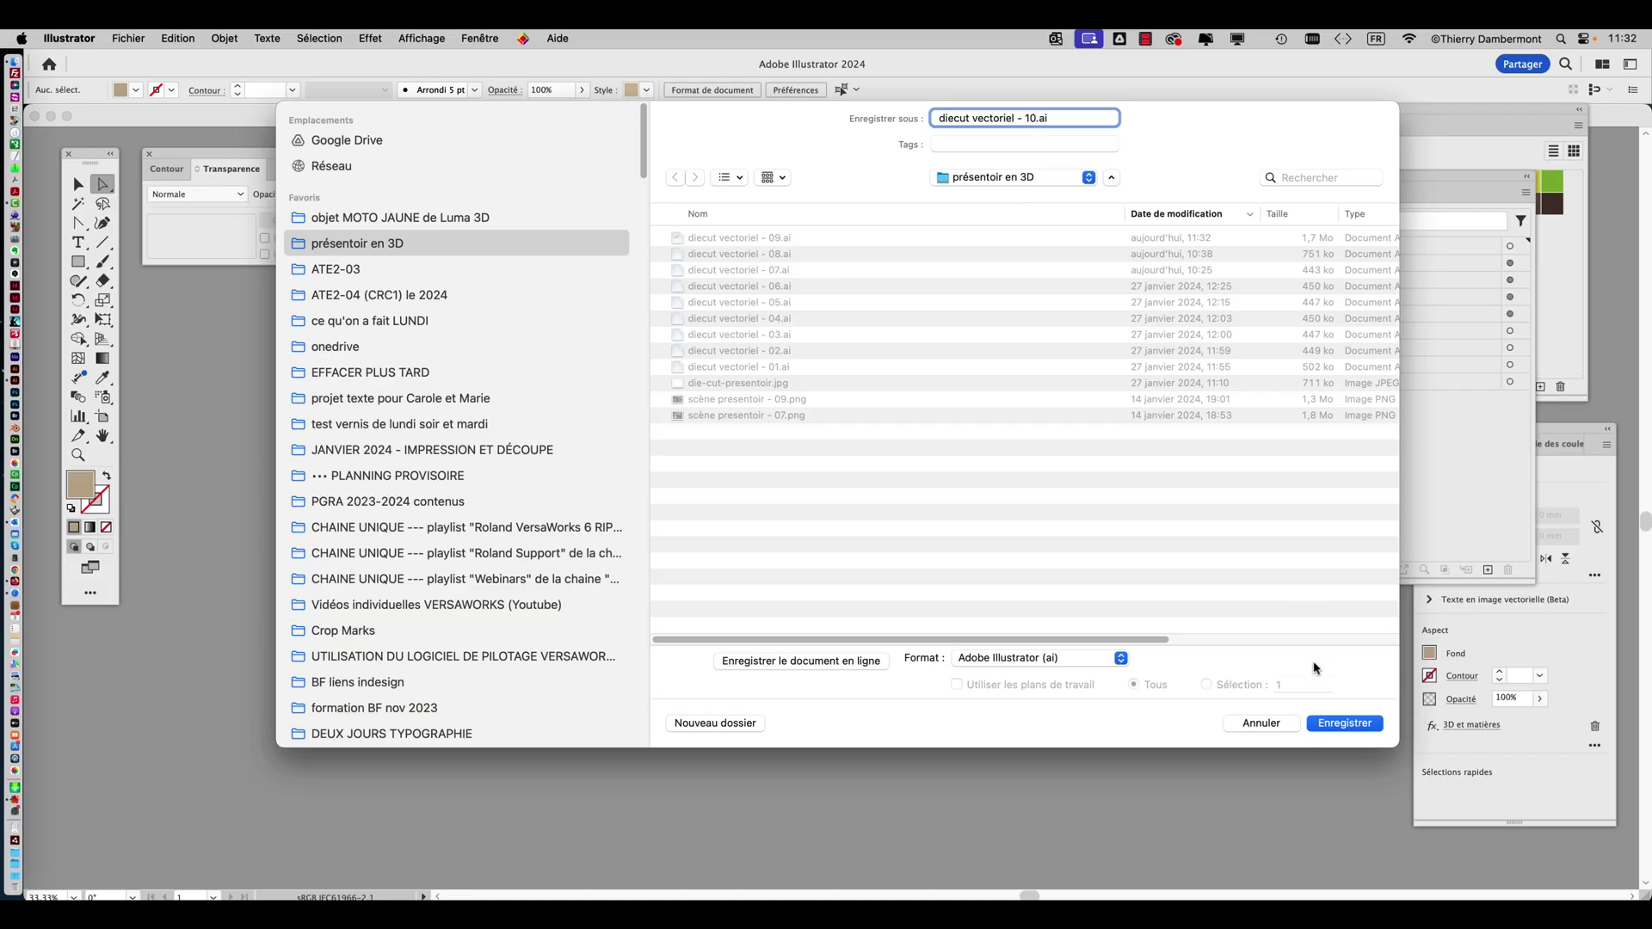
click(1351, 725)
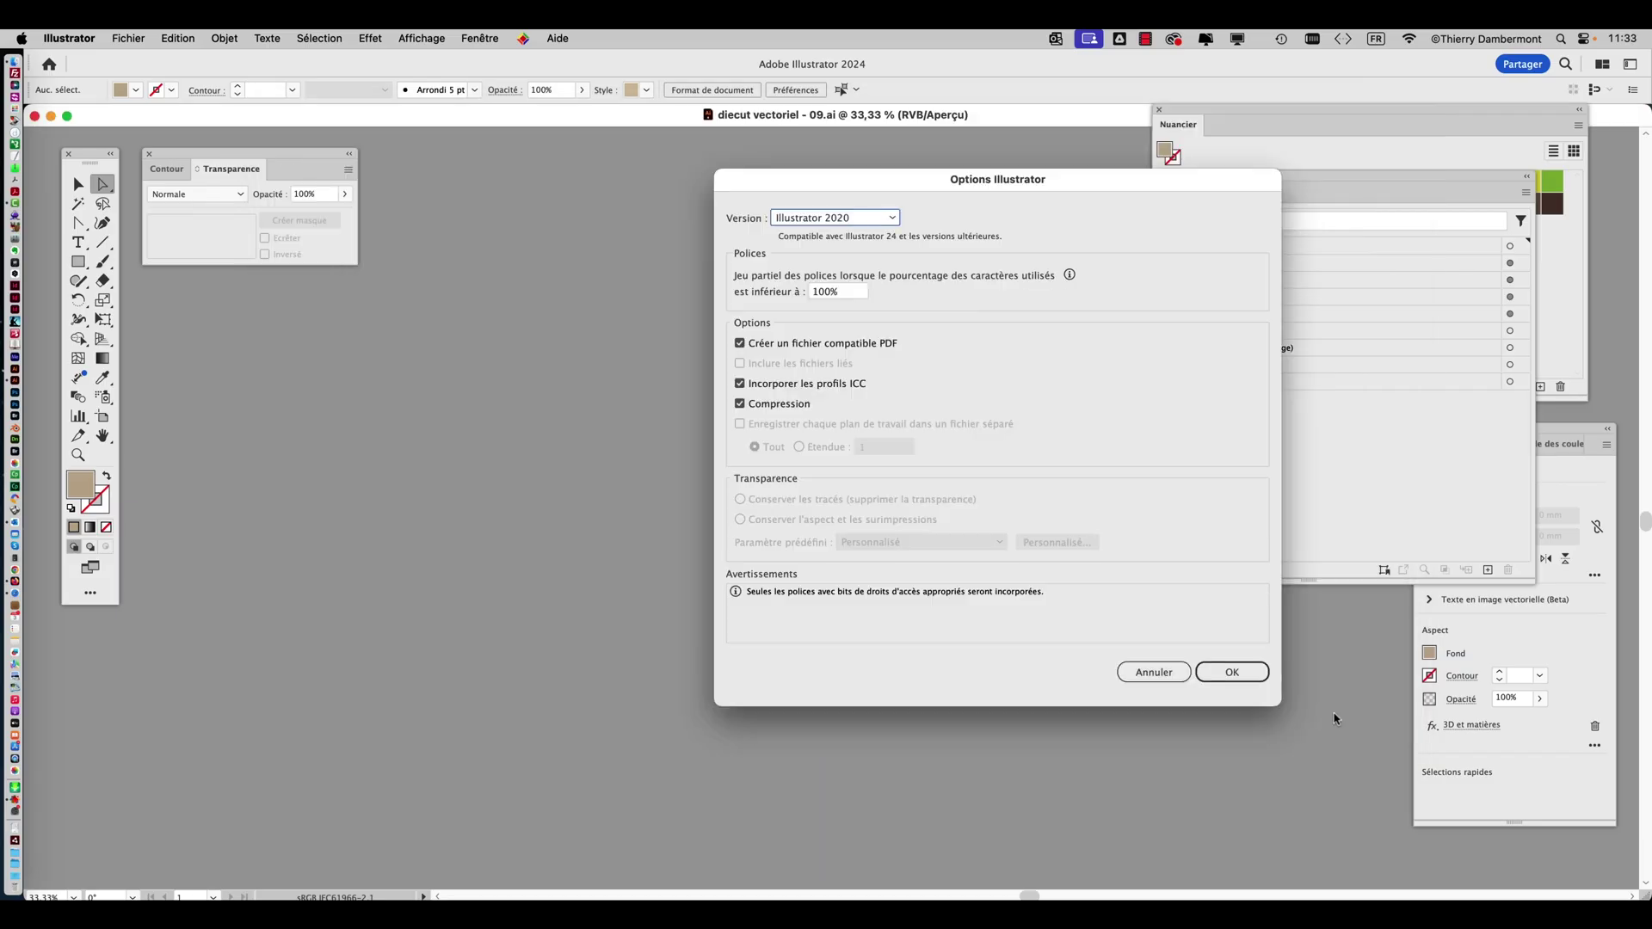
click(1230, 676)
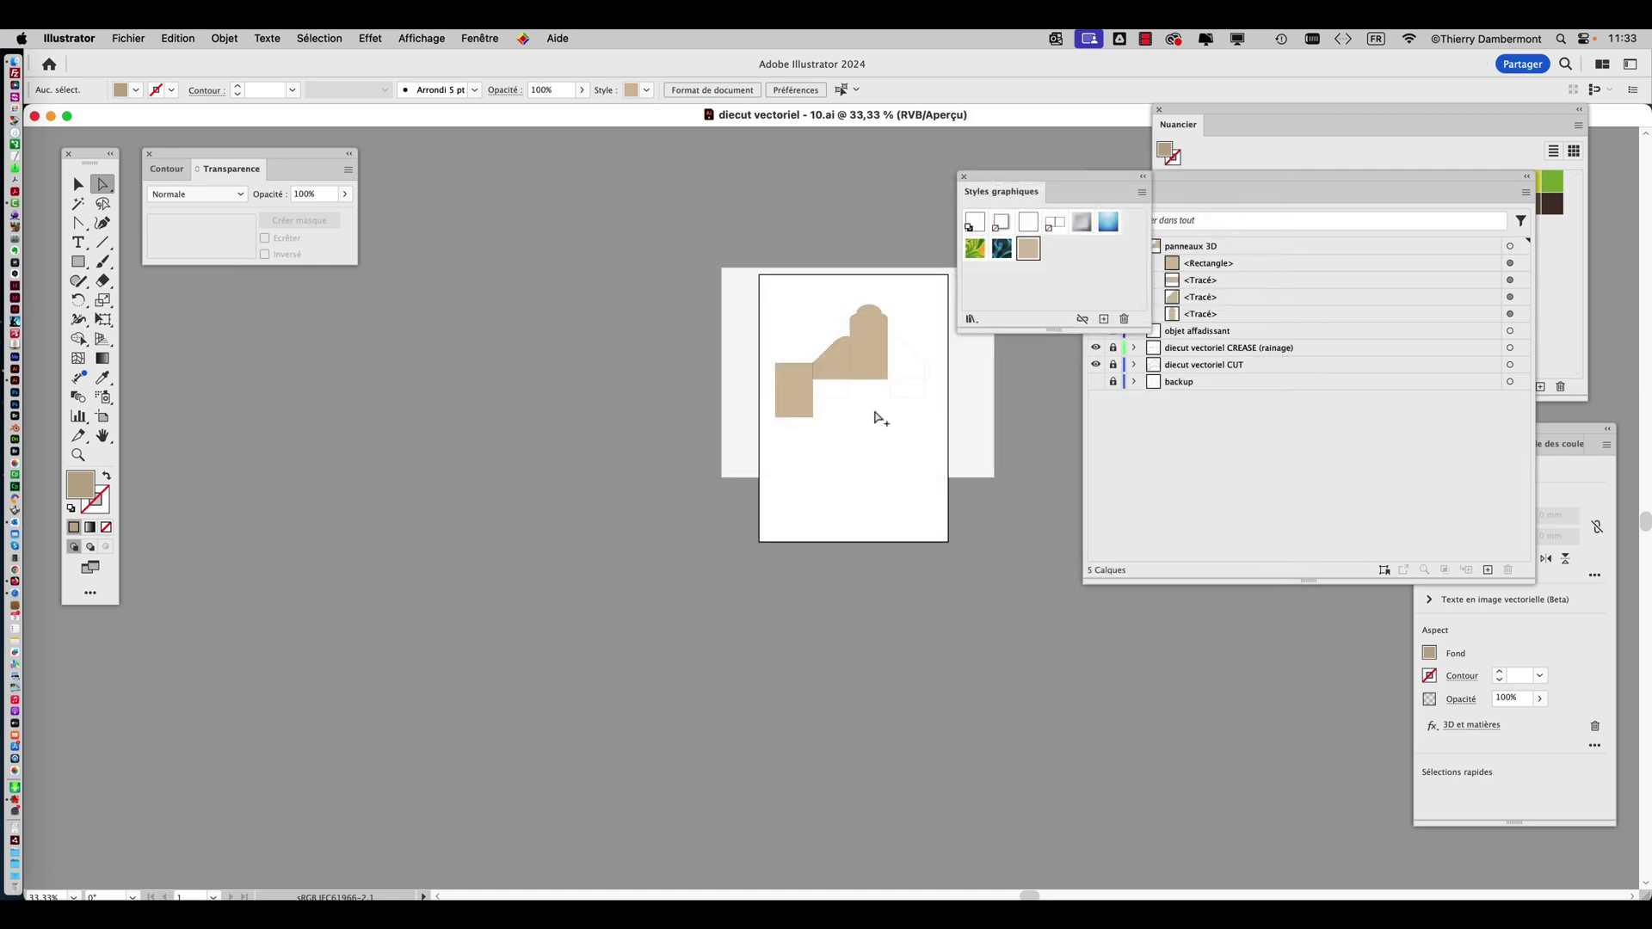
Close the graphic styles palette and unlock the three locked paths on the "panneaux 3D" layer.
key(super+plus)
key(super+plus)
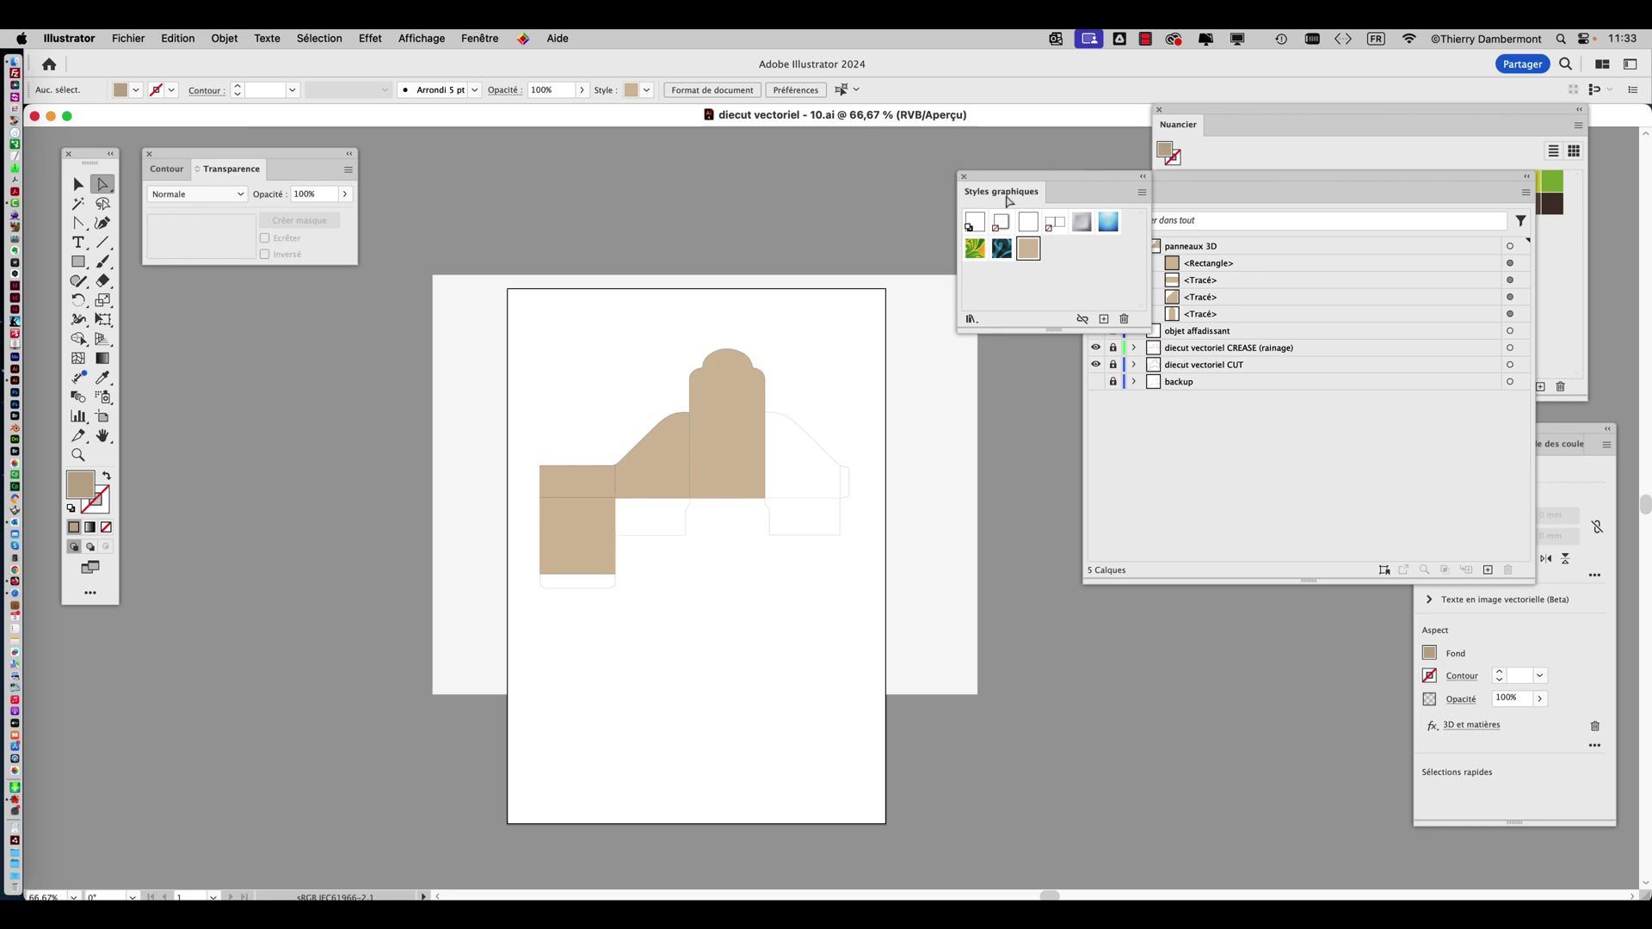
click(964, 176)
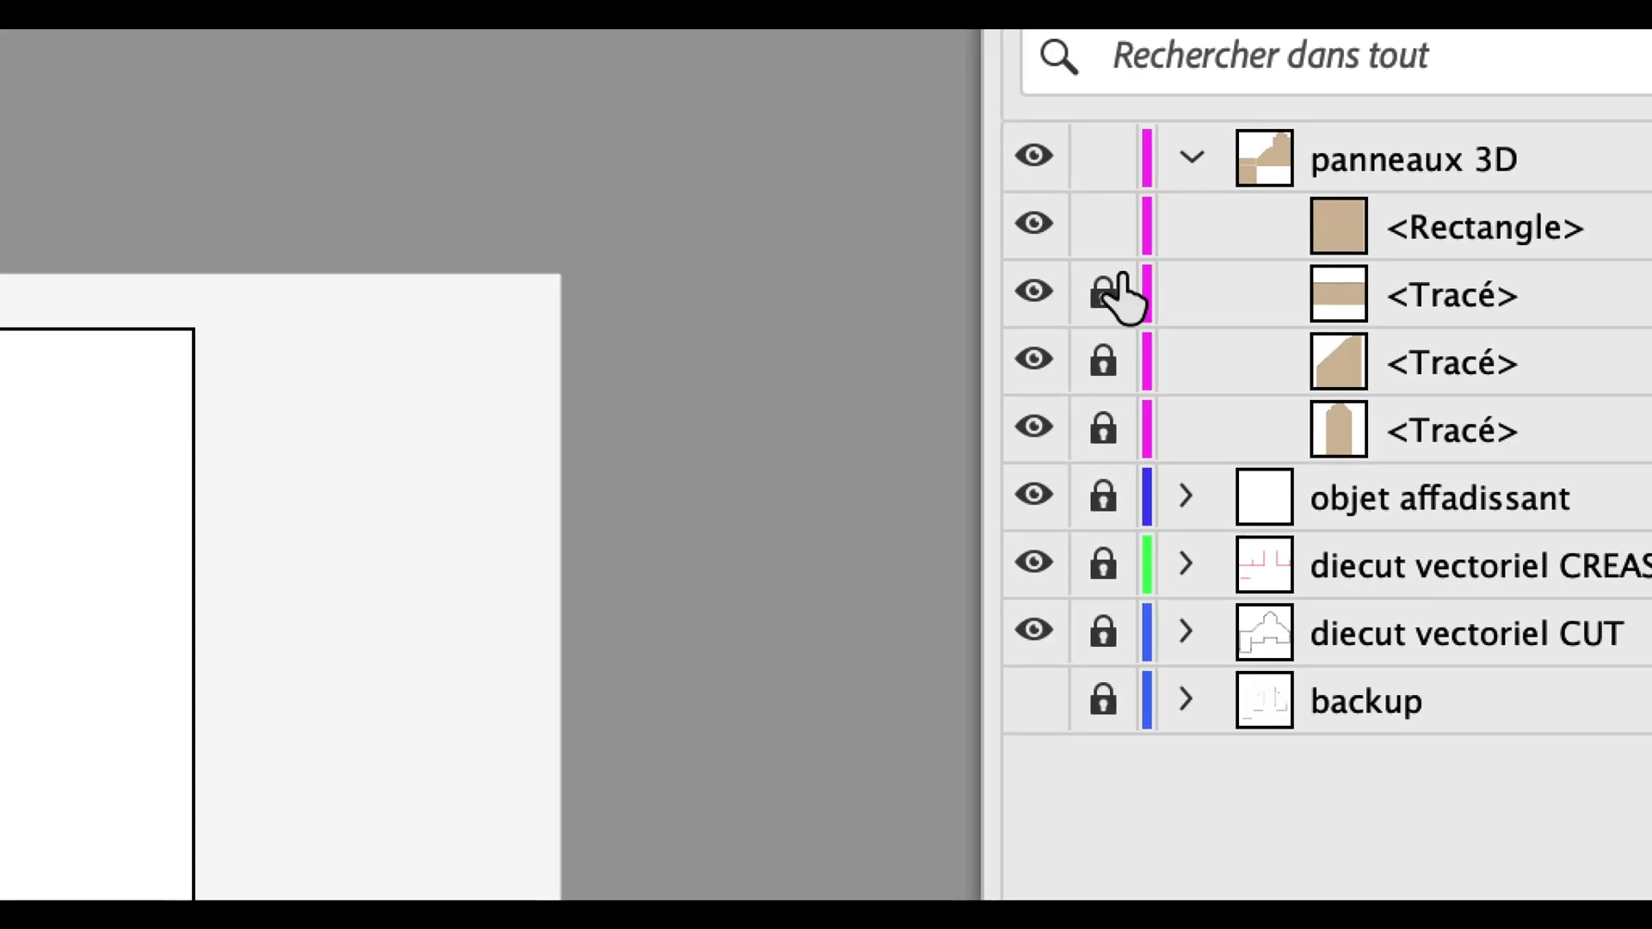
click(1115, 280)
drag(1116, 297, 1115, 314)
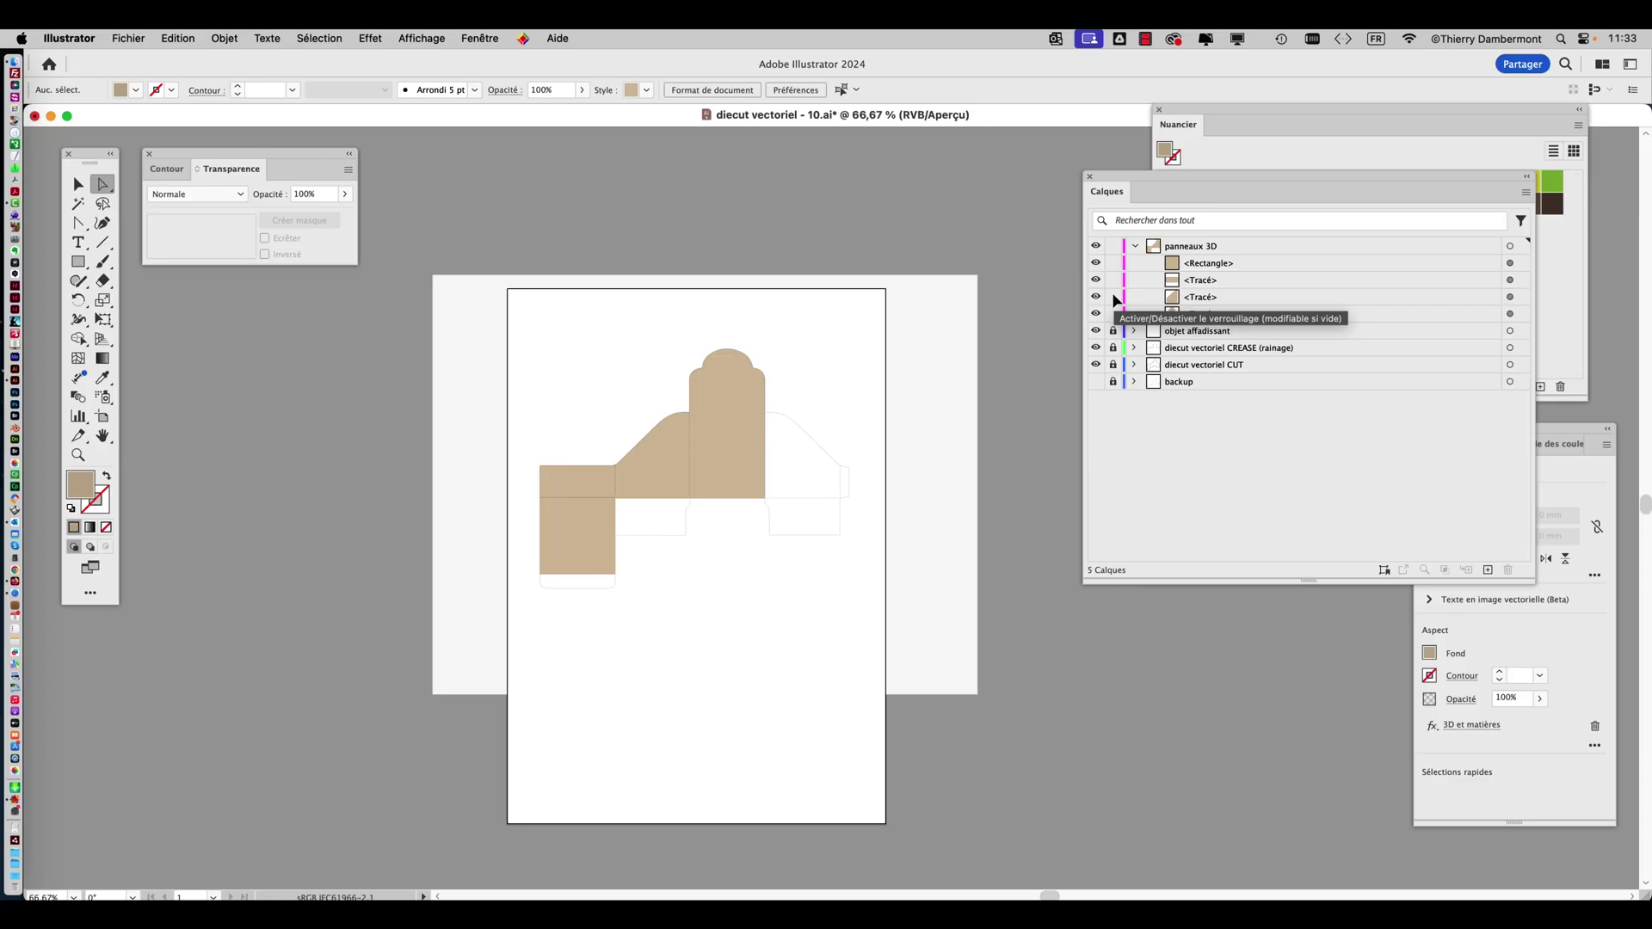
Select all four 3D panels and place the Properties palette beside the layers list.
key(super+a)
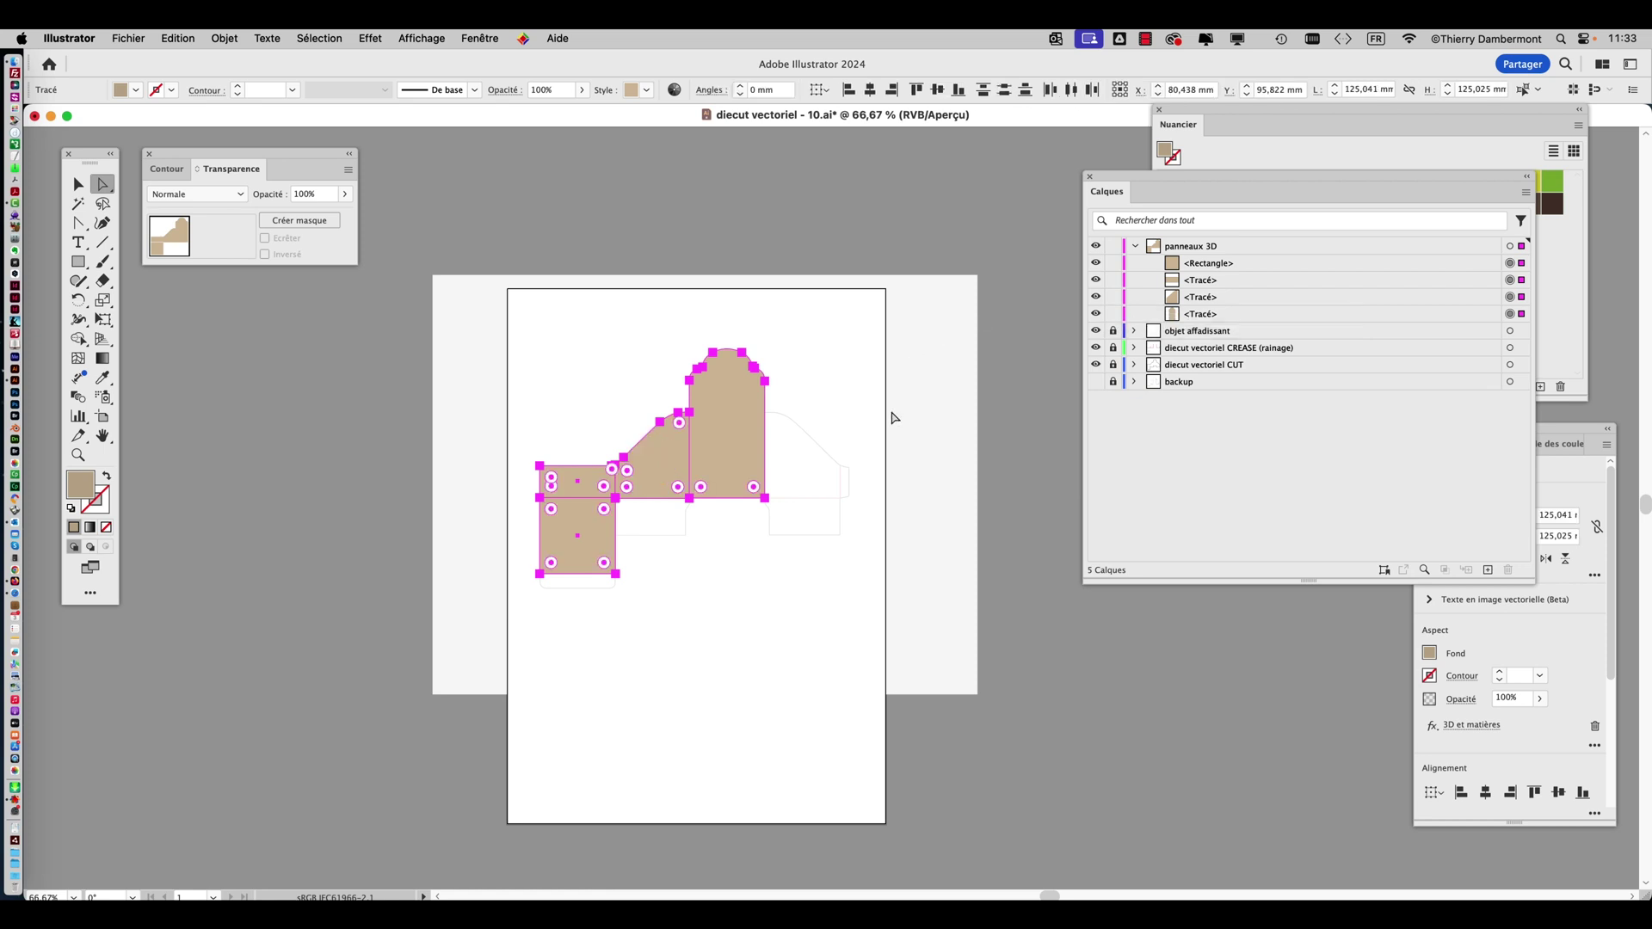
scroll(898, 420, right, 5)
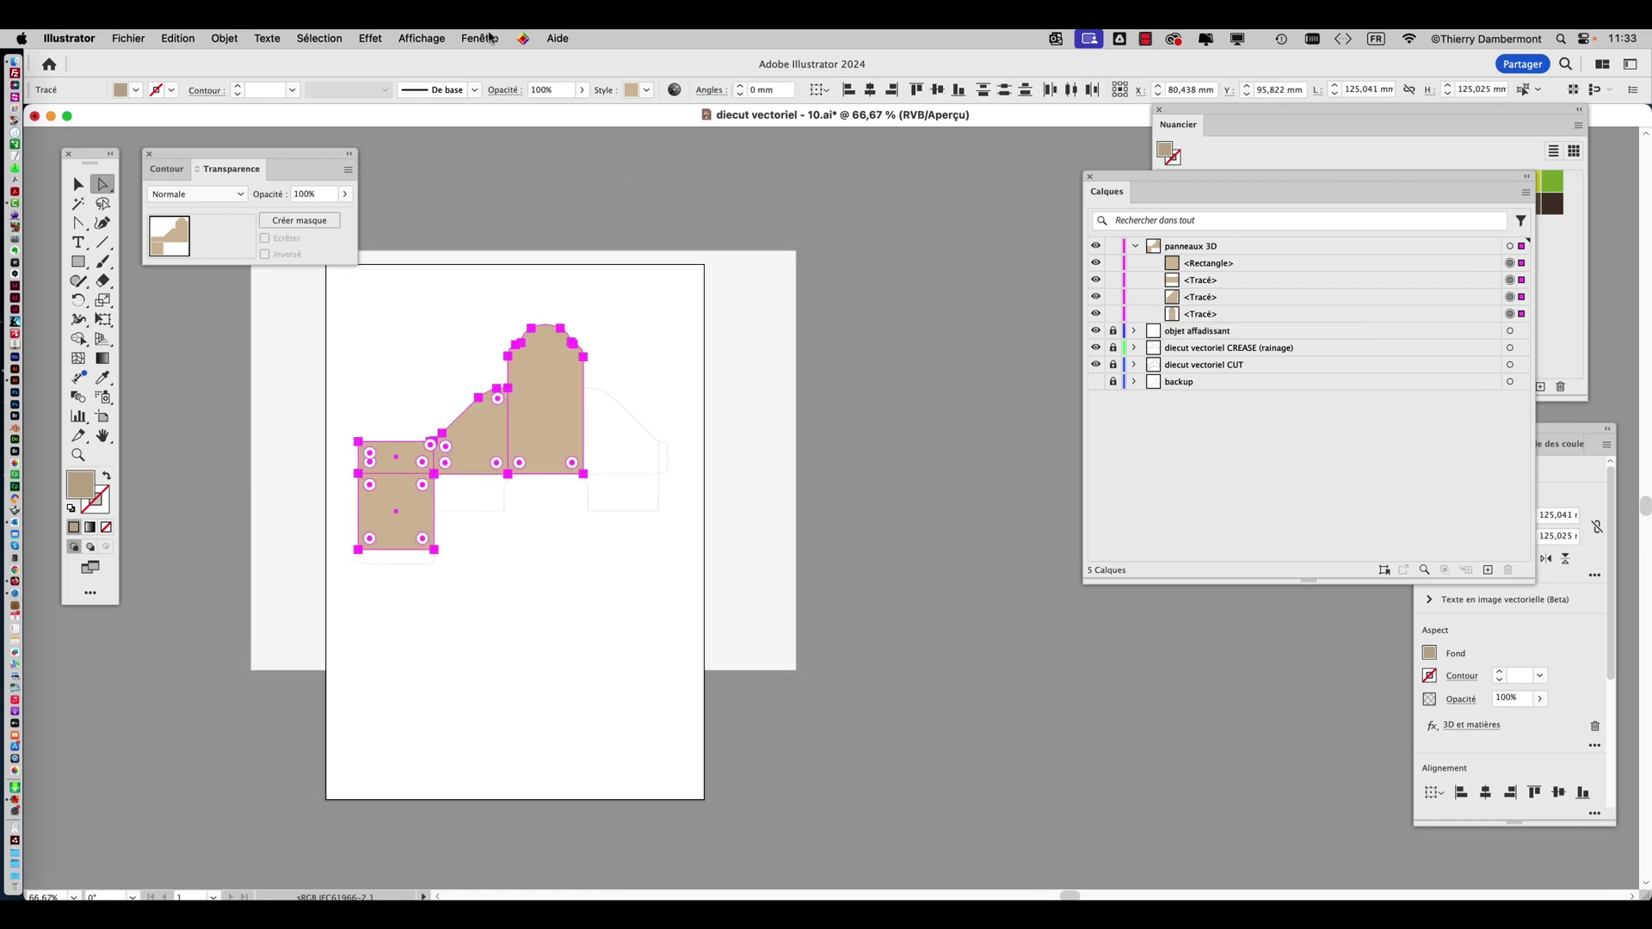
drag(1574, 425, 929, 189)
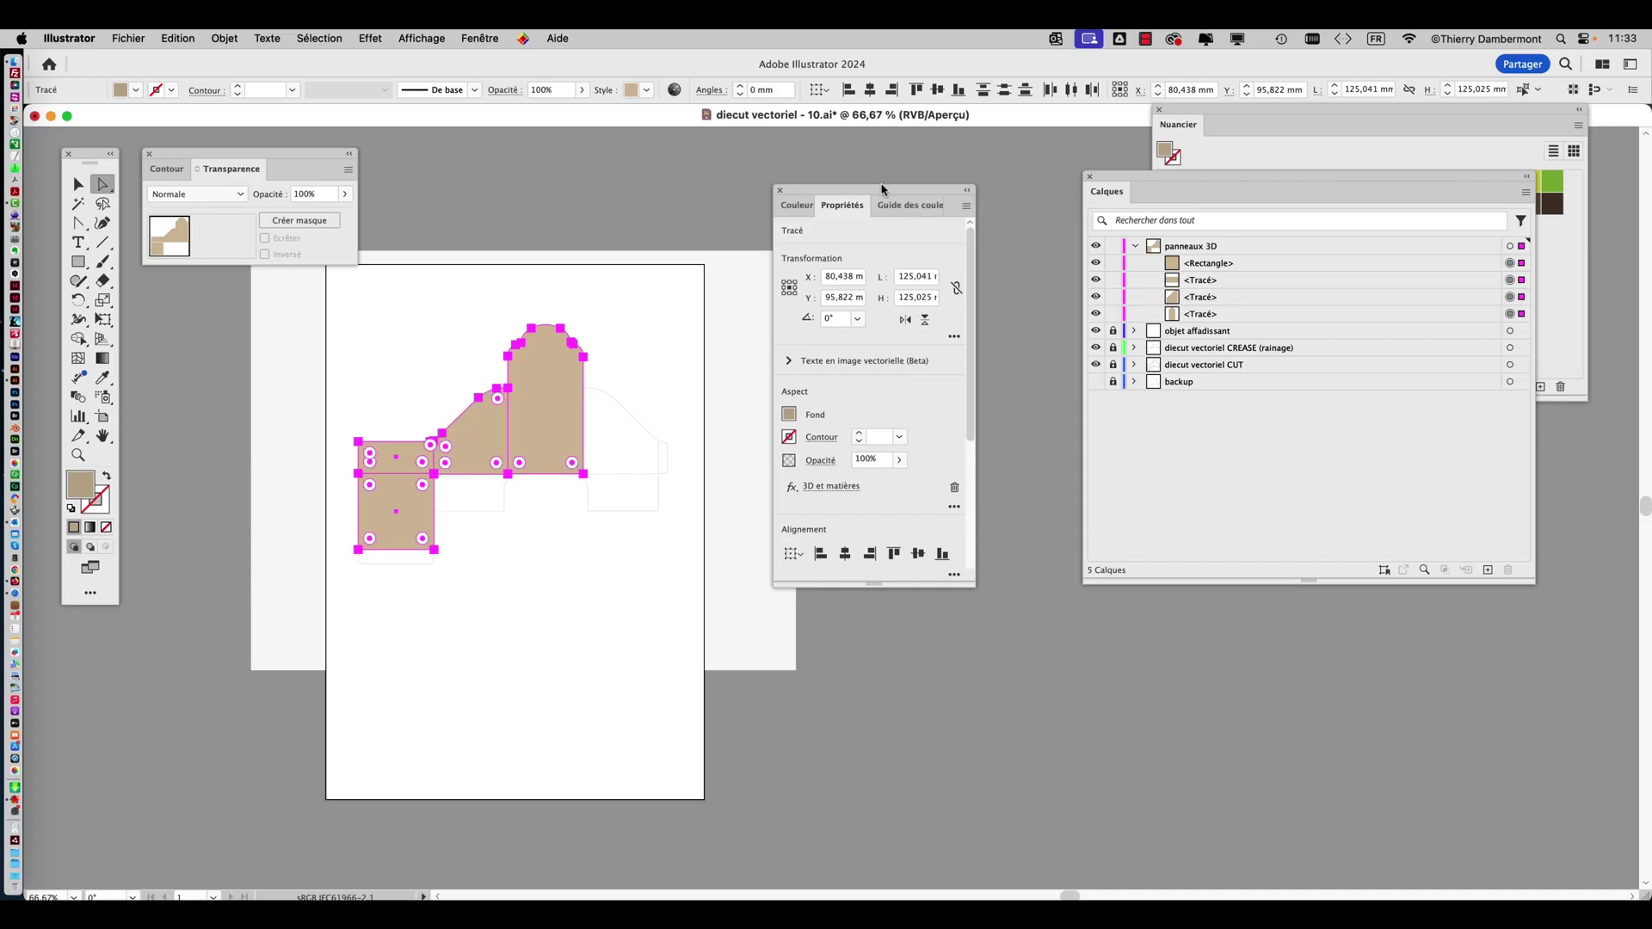
drag(921, 191, 1026, 186)
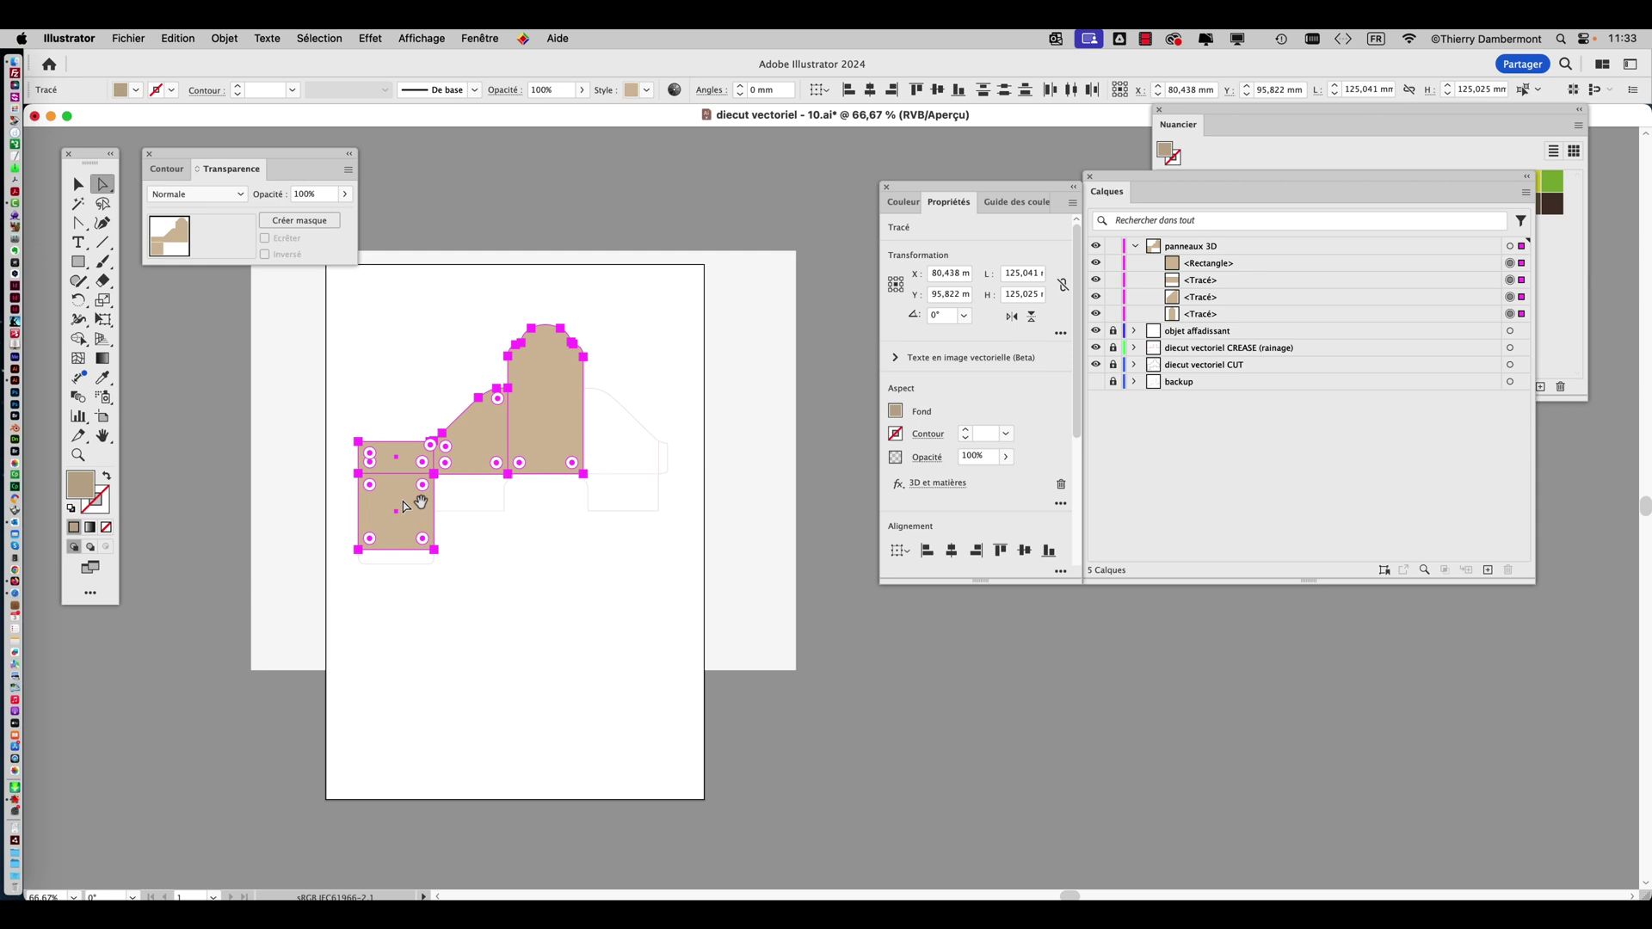
click(1050, 840)
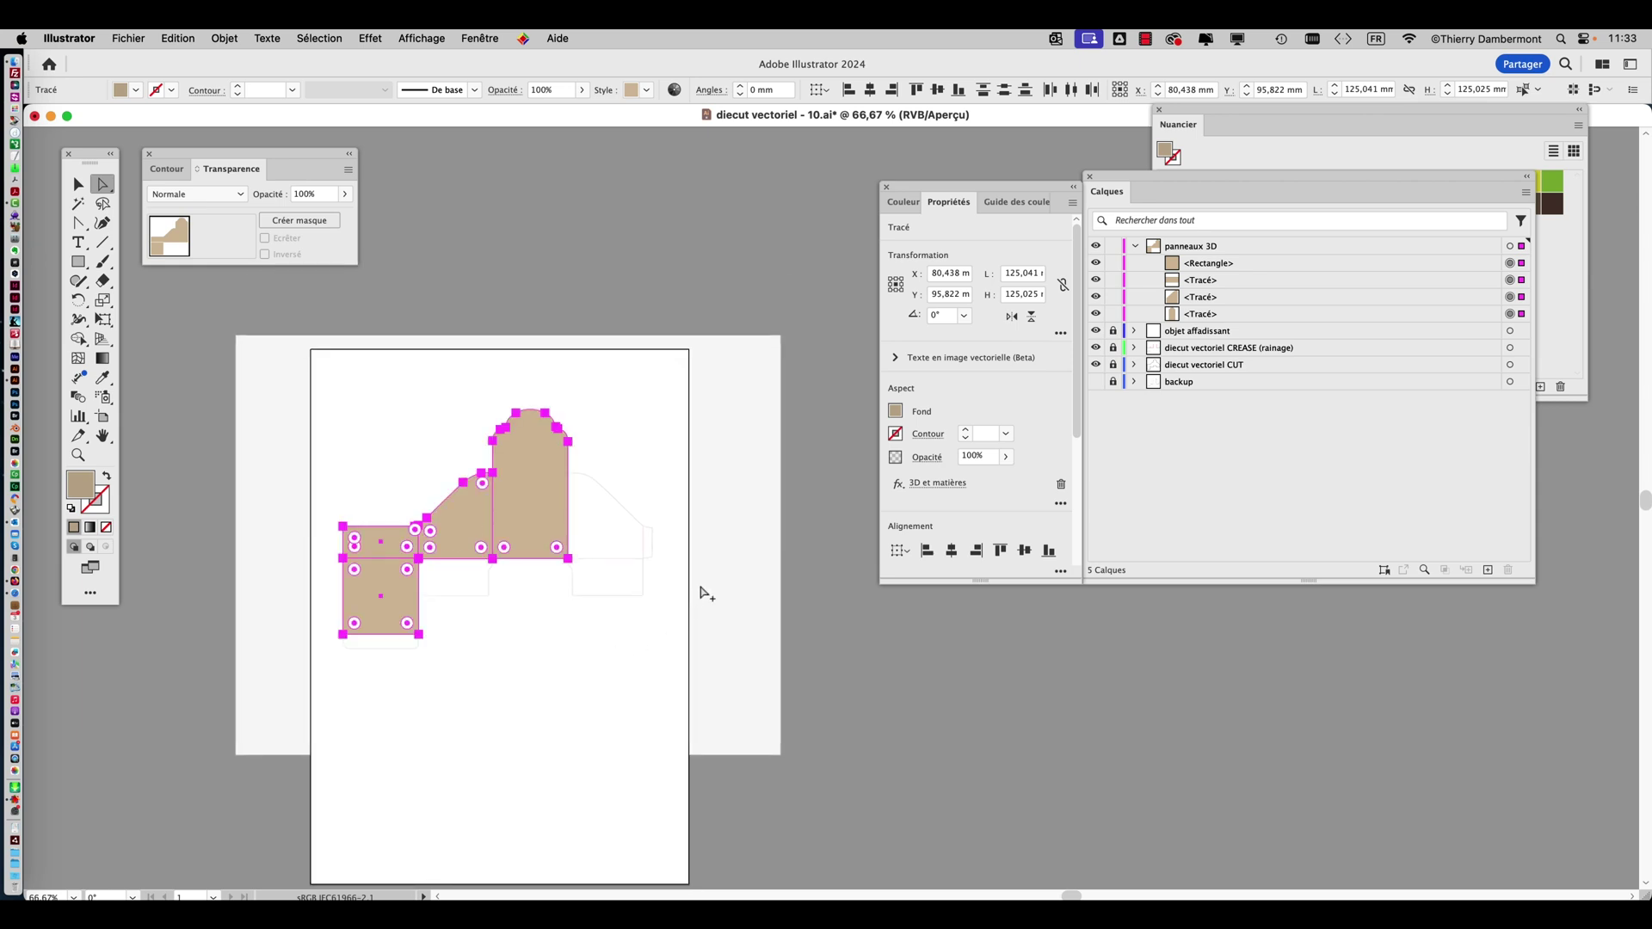
scroll(706, 594, down, 1)
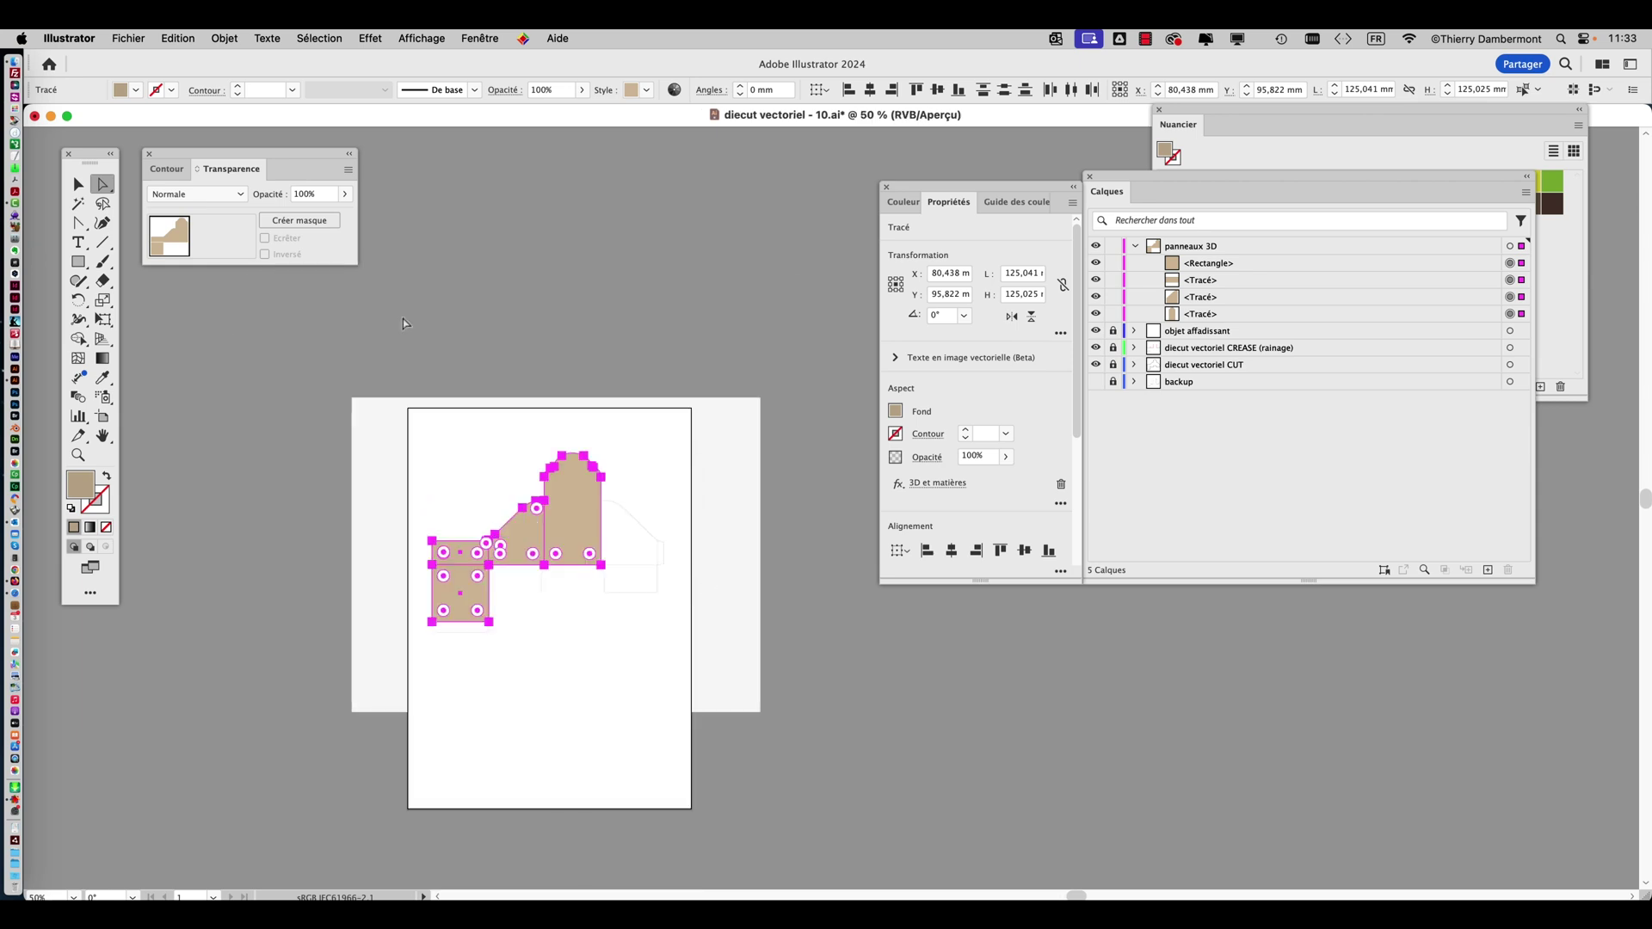
Draw a rectangle about 46 × 177 mm rising from the die-cut's right-hand glue tab and fill it with blue.
click(78, 262)
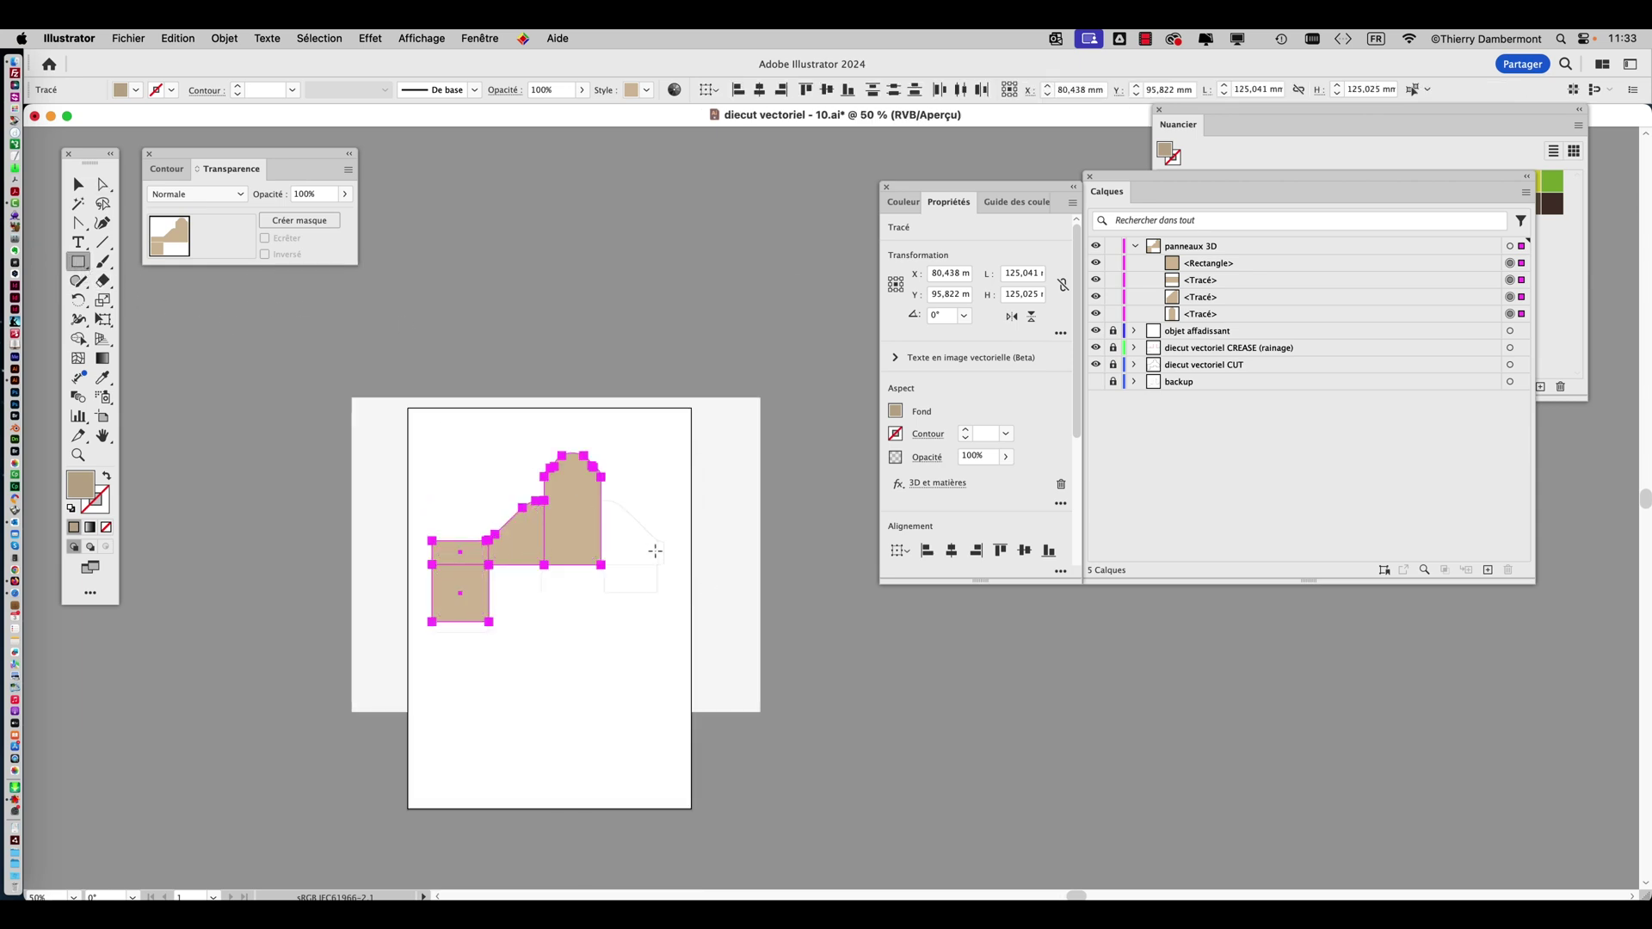
mouse_move(657, 561)
mouse_down()
mouse_move(741, 333)
mouse_move(719, 322)
mouse_up()
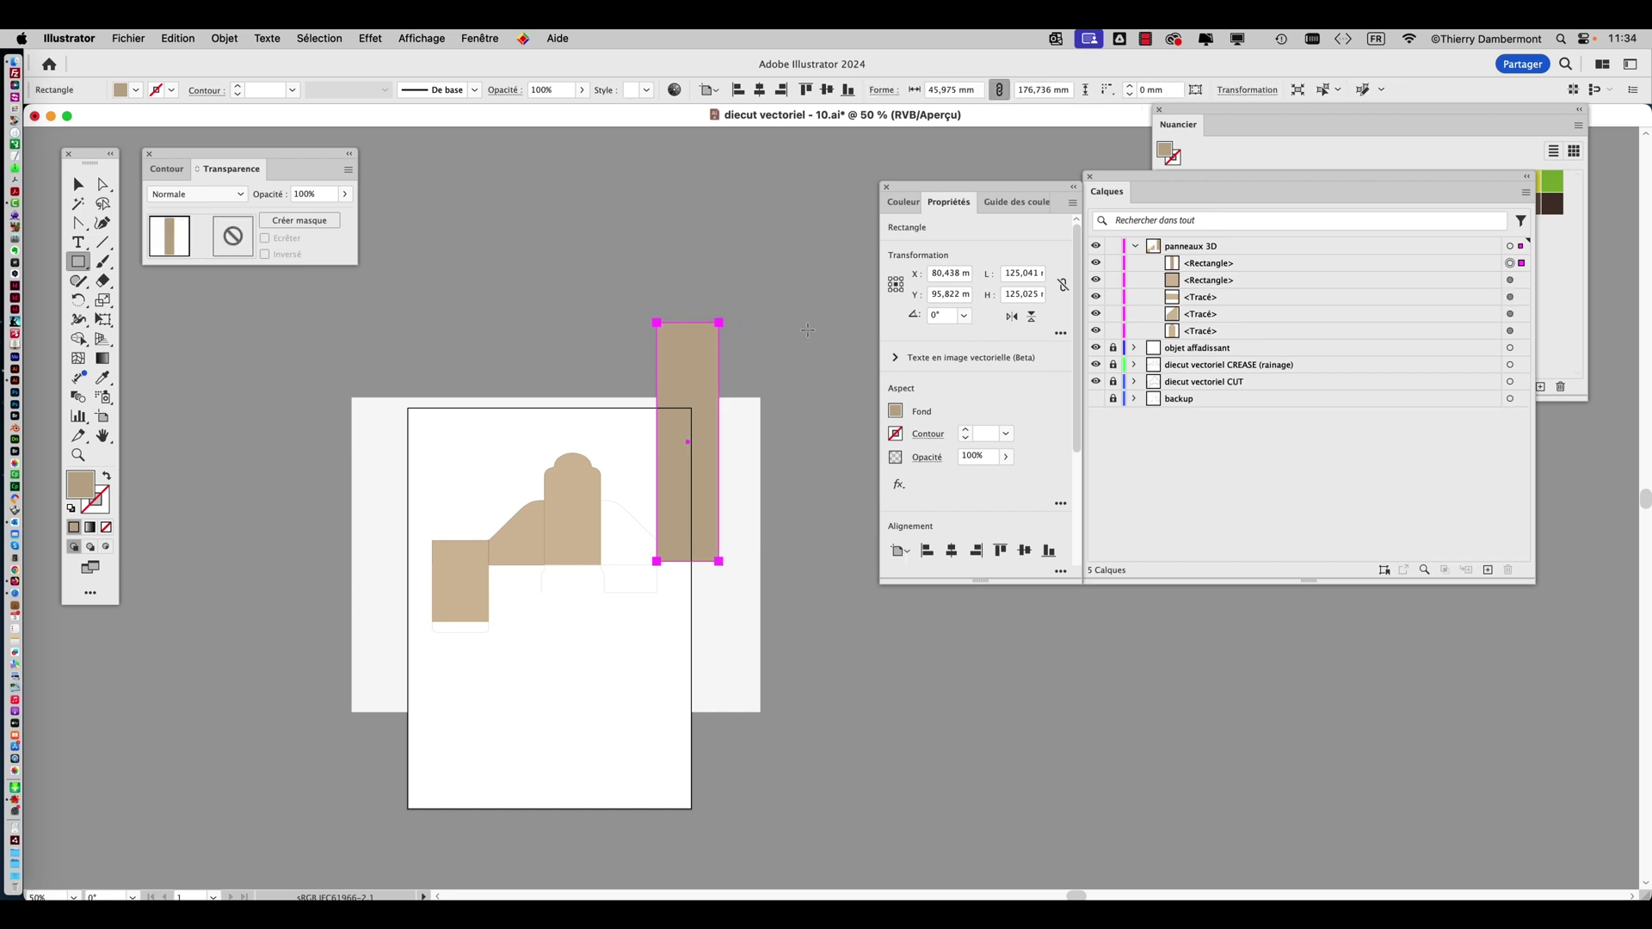
click(1563, 253)
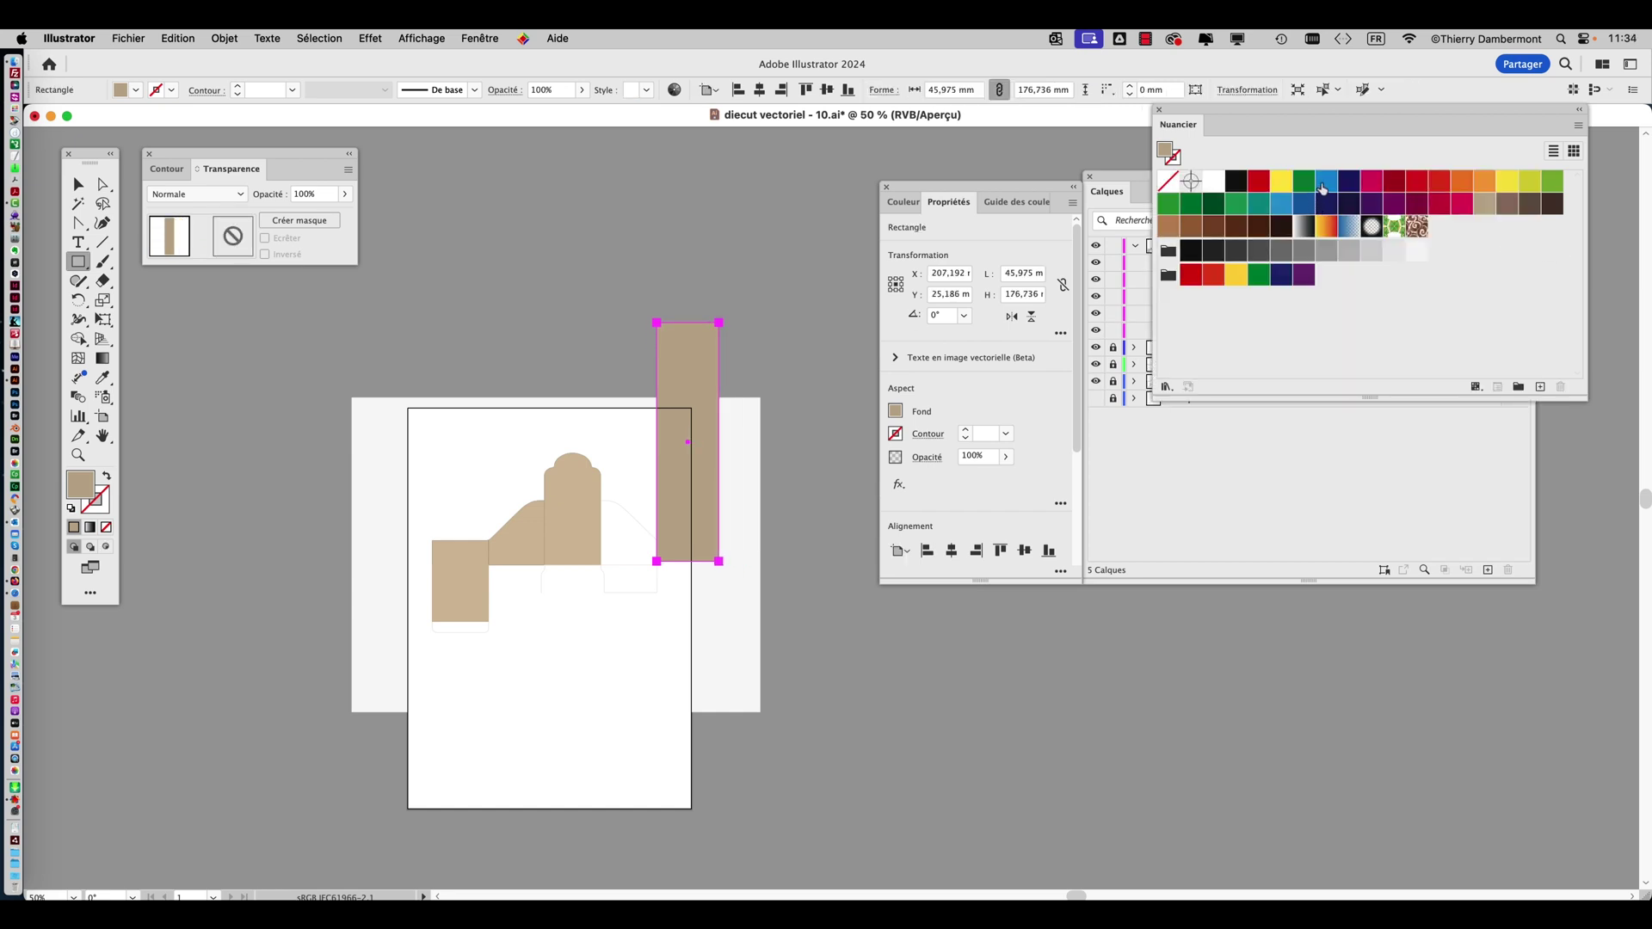
click(1325, 183)
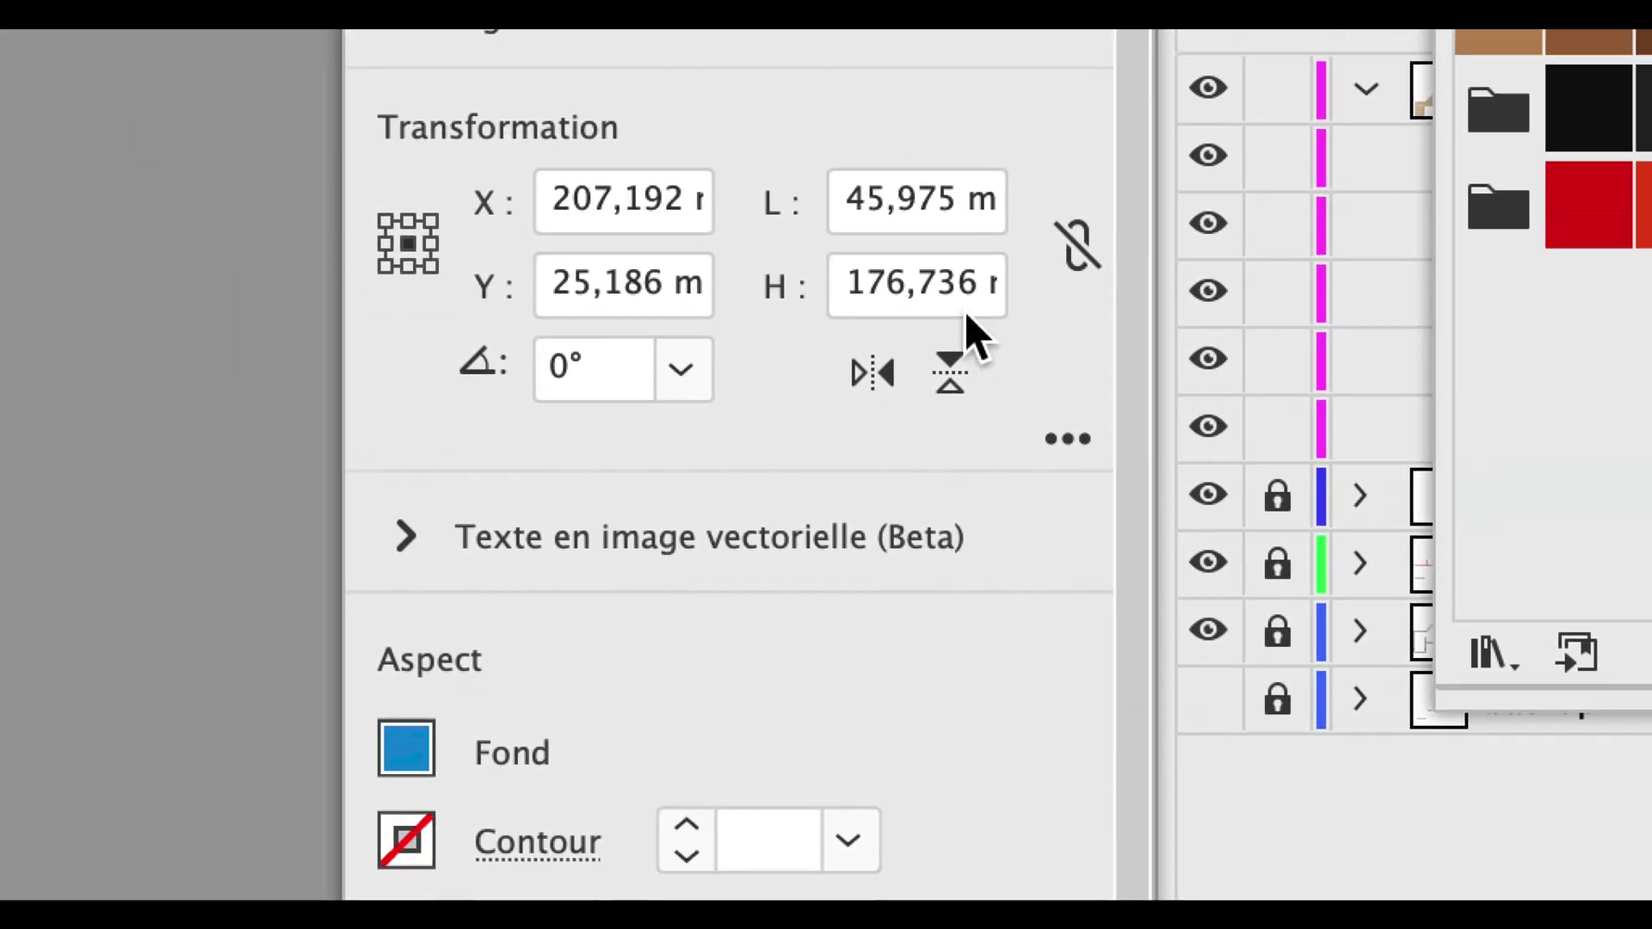
Set the blue rectangle's height to 38,5 cm.
click(944, 303)
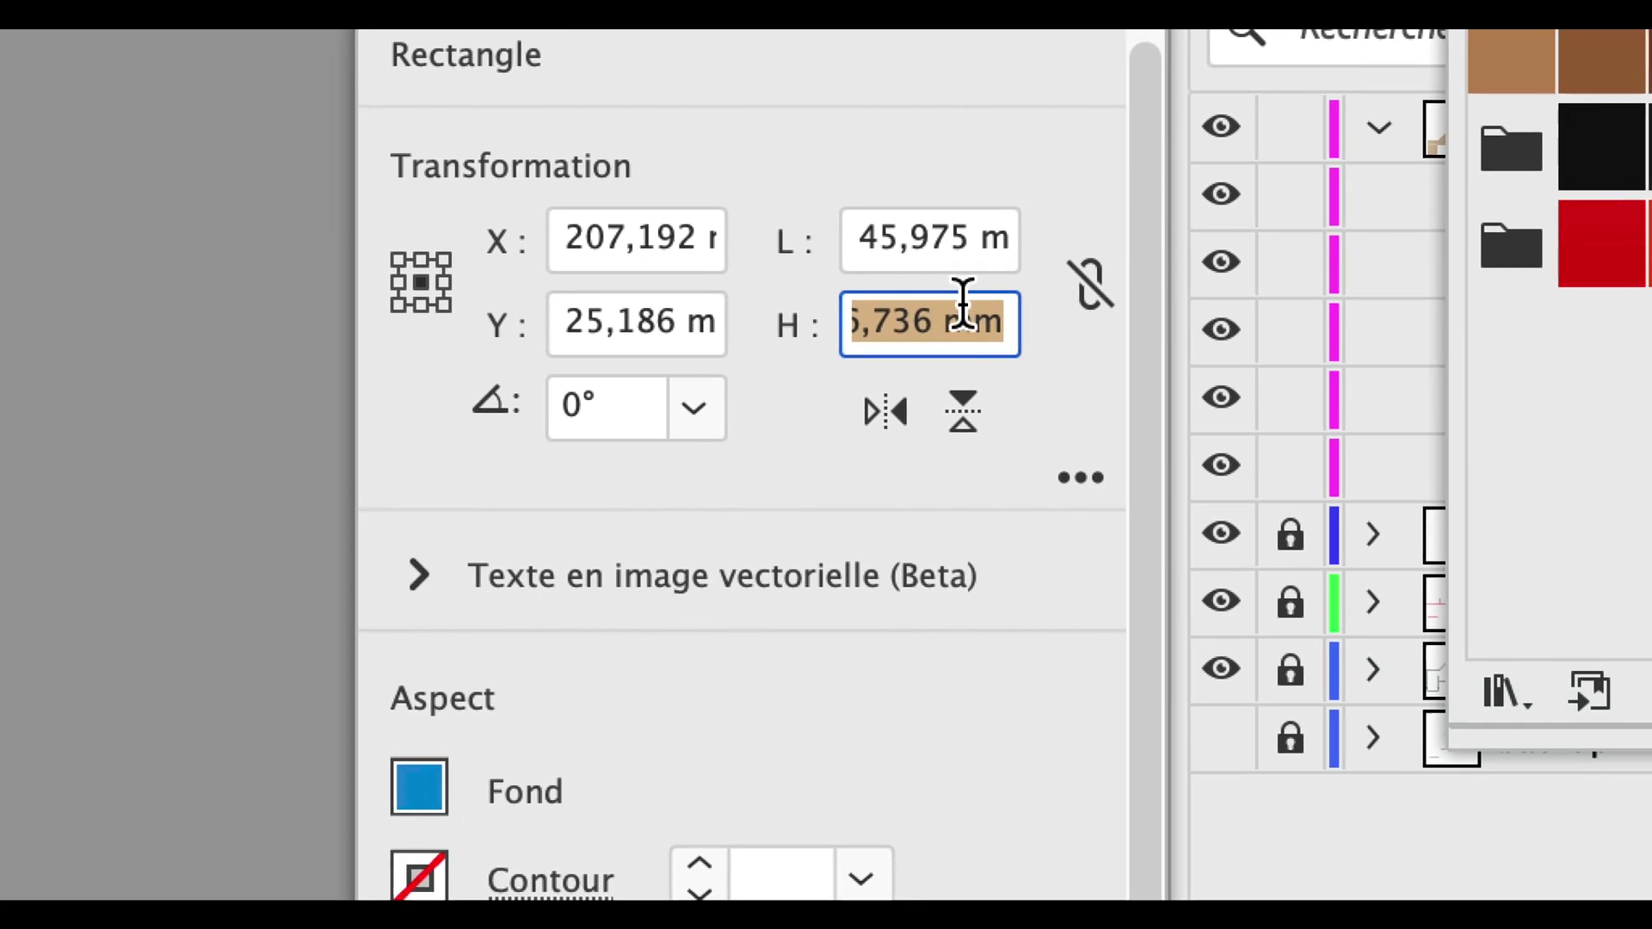
text(38,5cm)
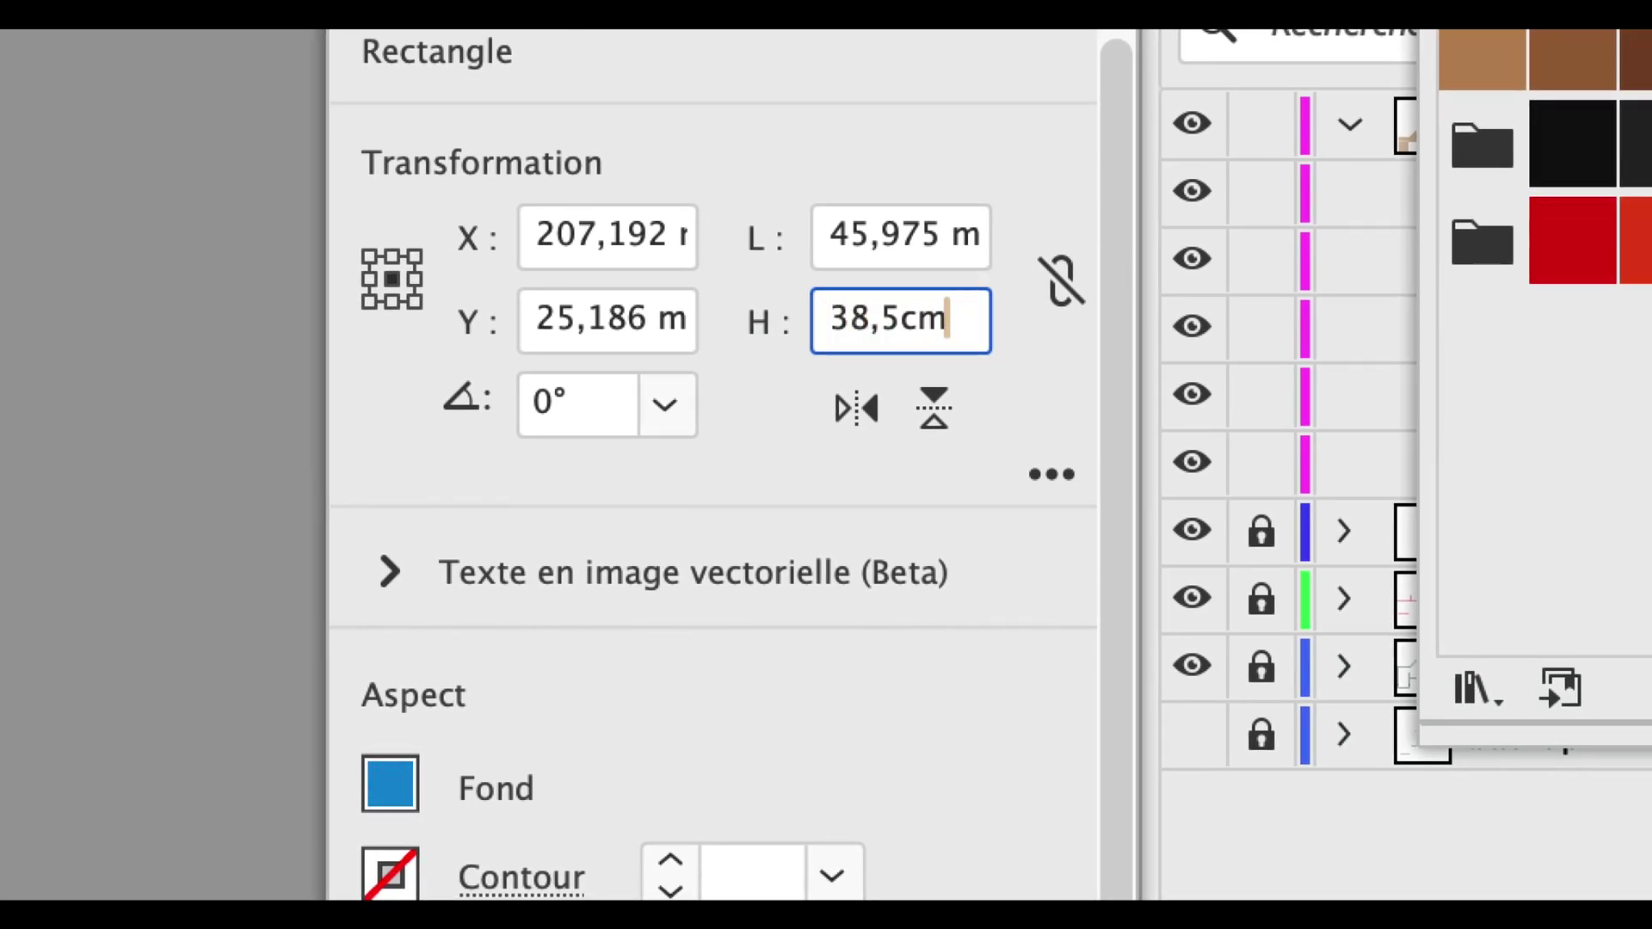
key(Return)
key(Tab)
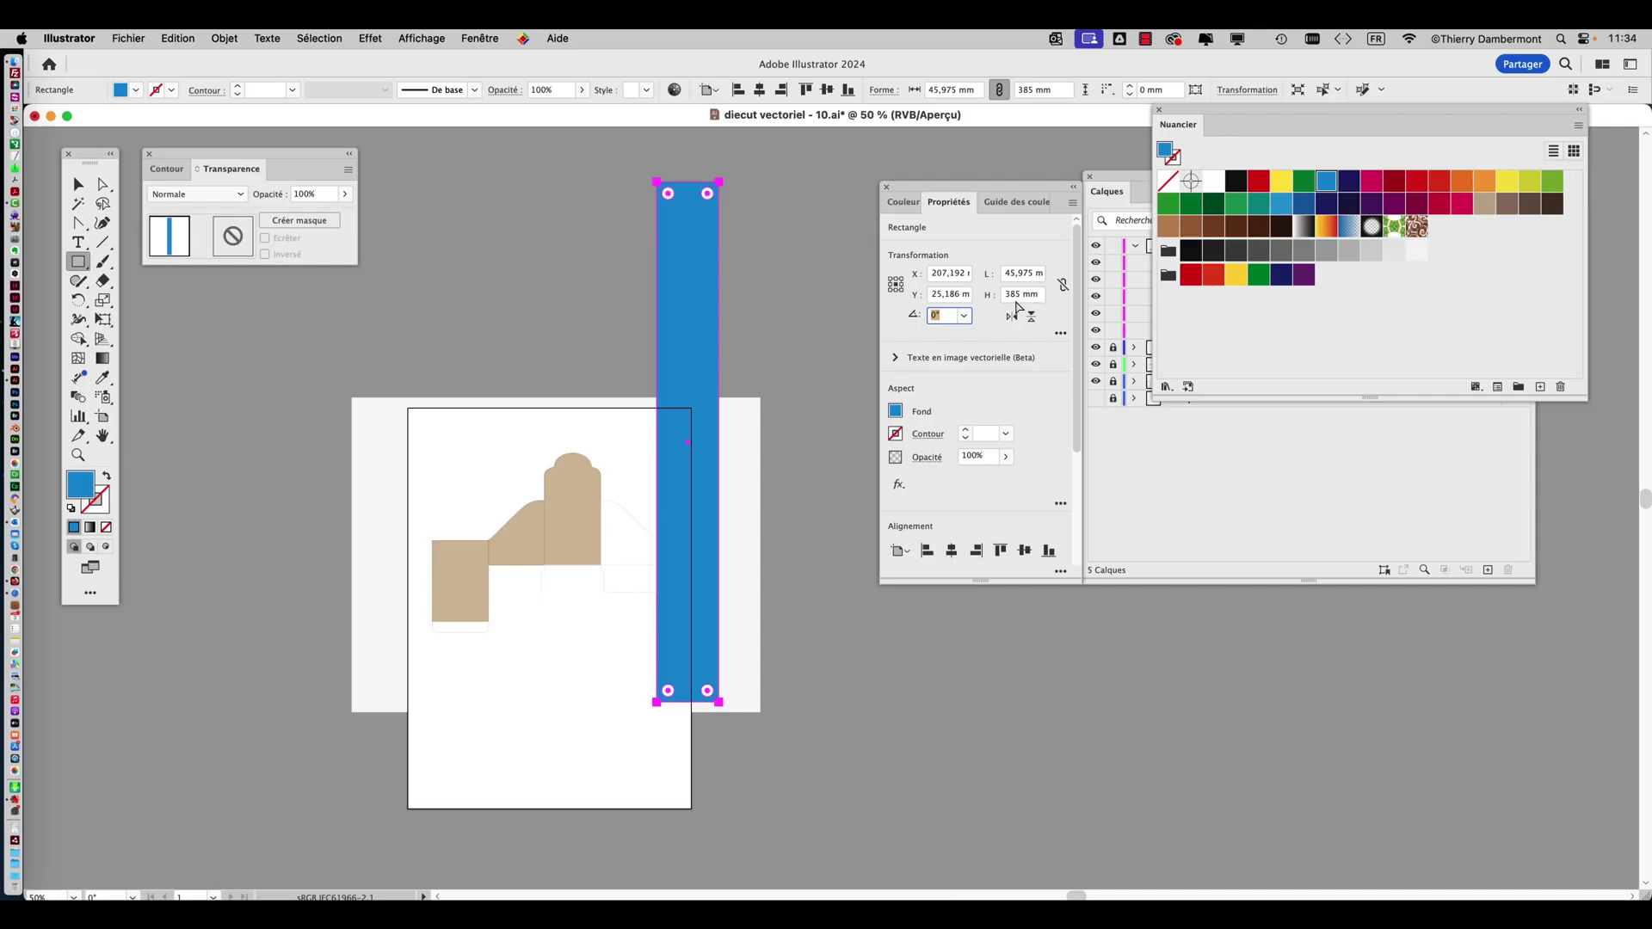
Lock the blue rectangle on the "panneaux 3D" layer and select the four brown 3D panels.
click(1129, 273)
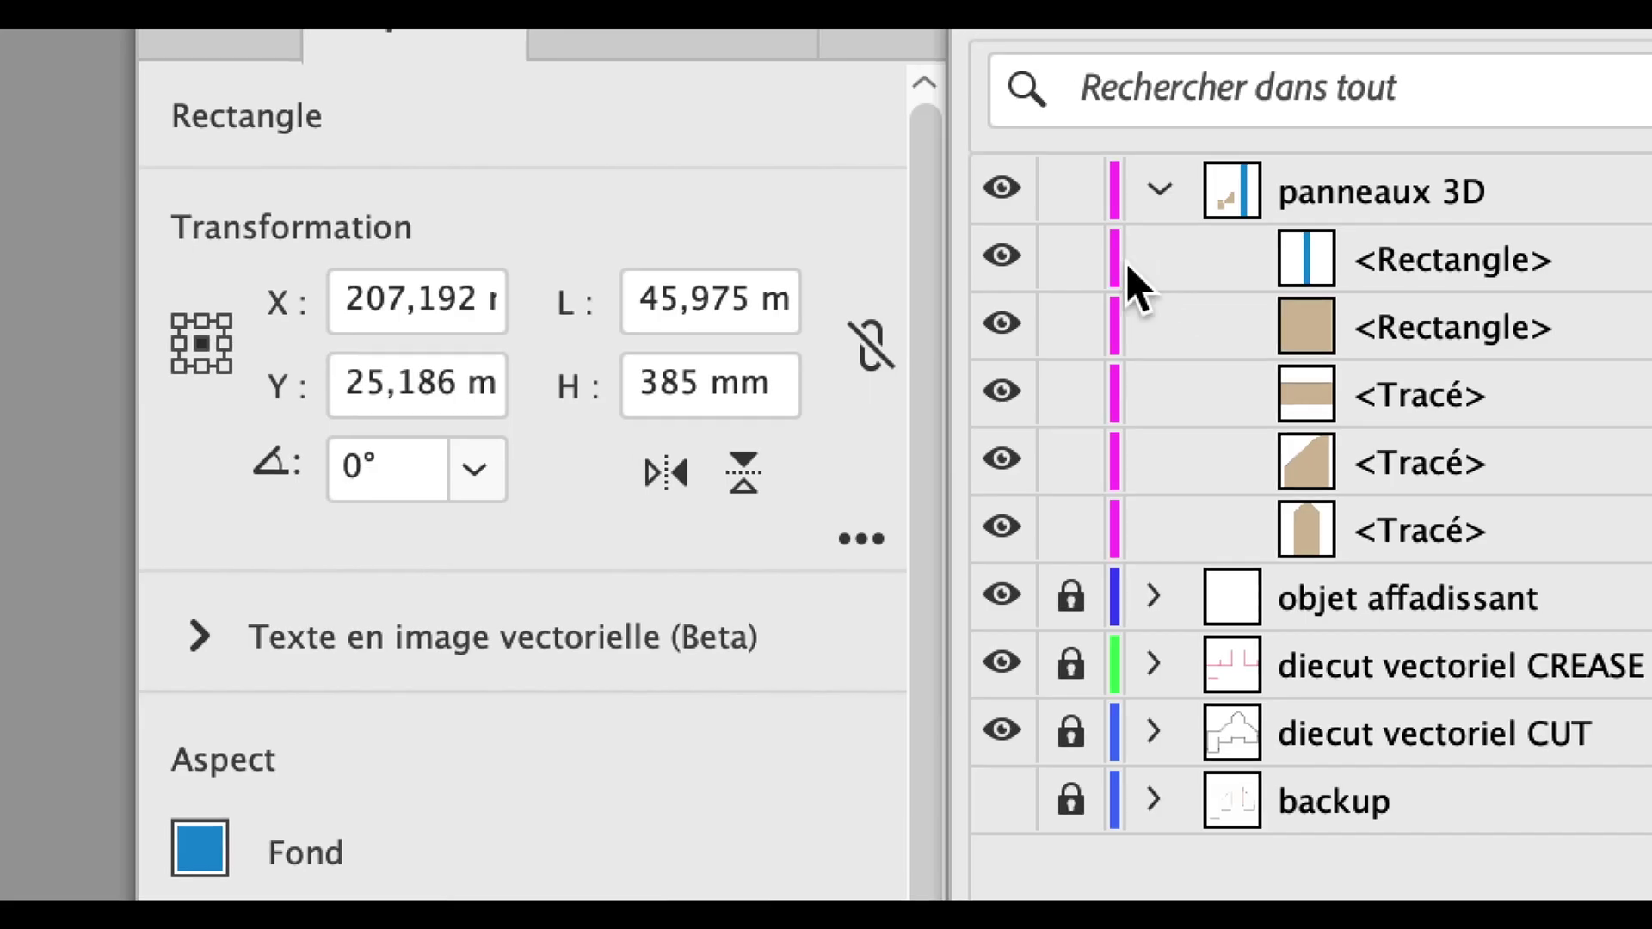
click(1065, 253)
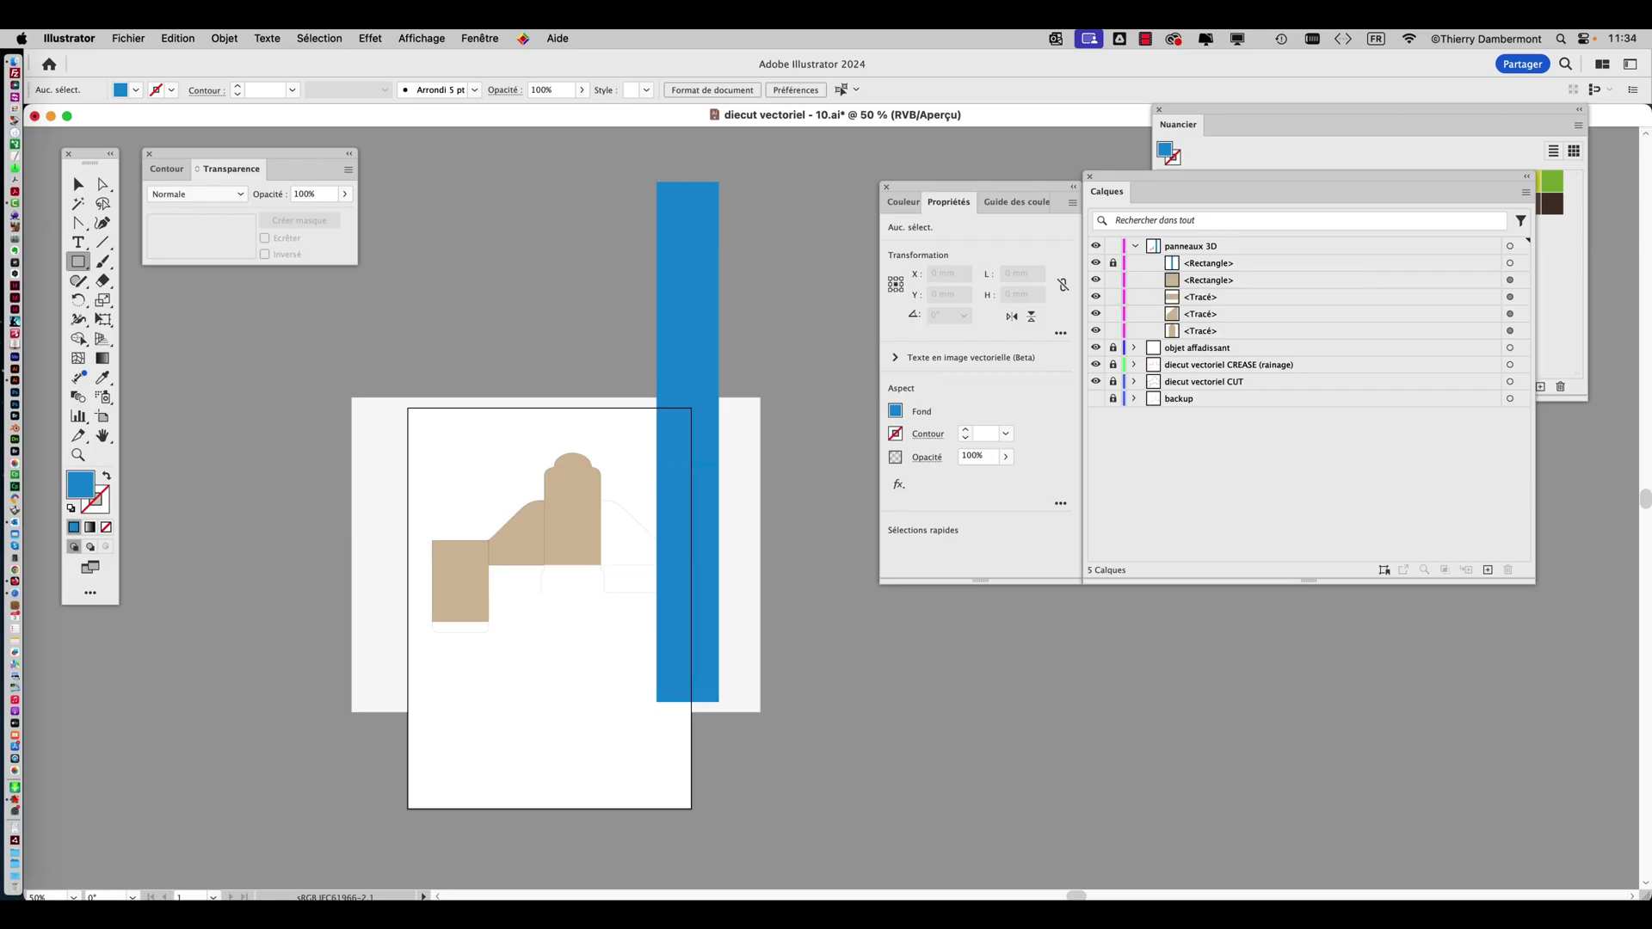
key(v)
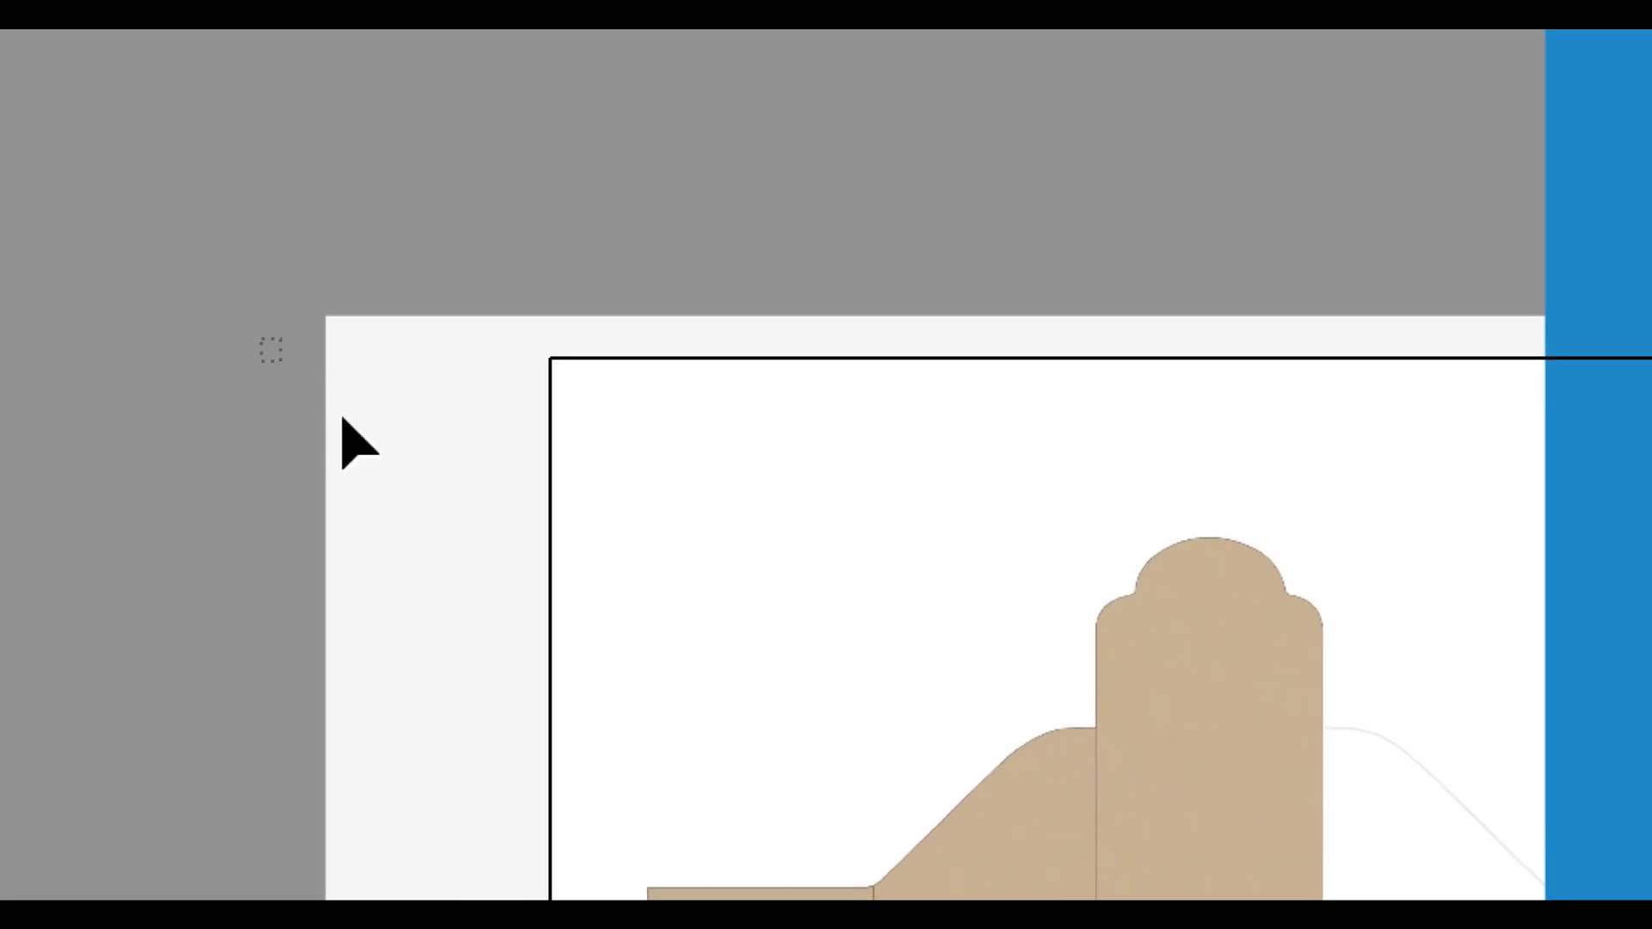
drag(356, 429, 598, 667)
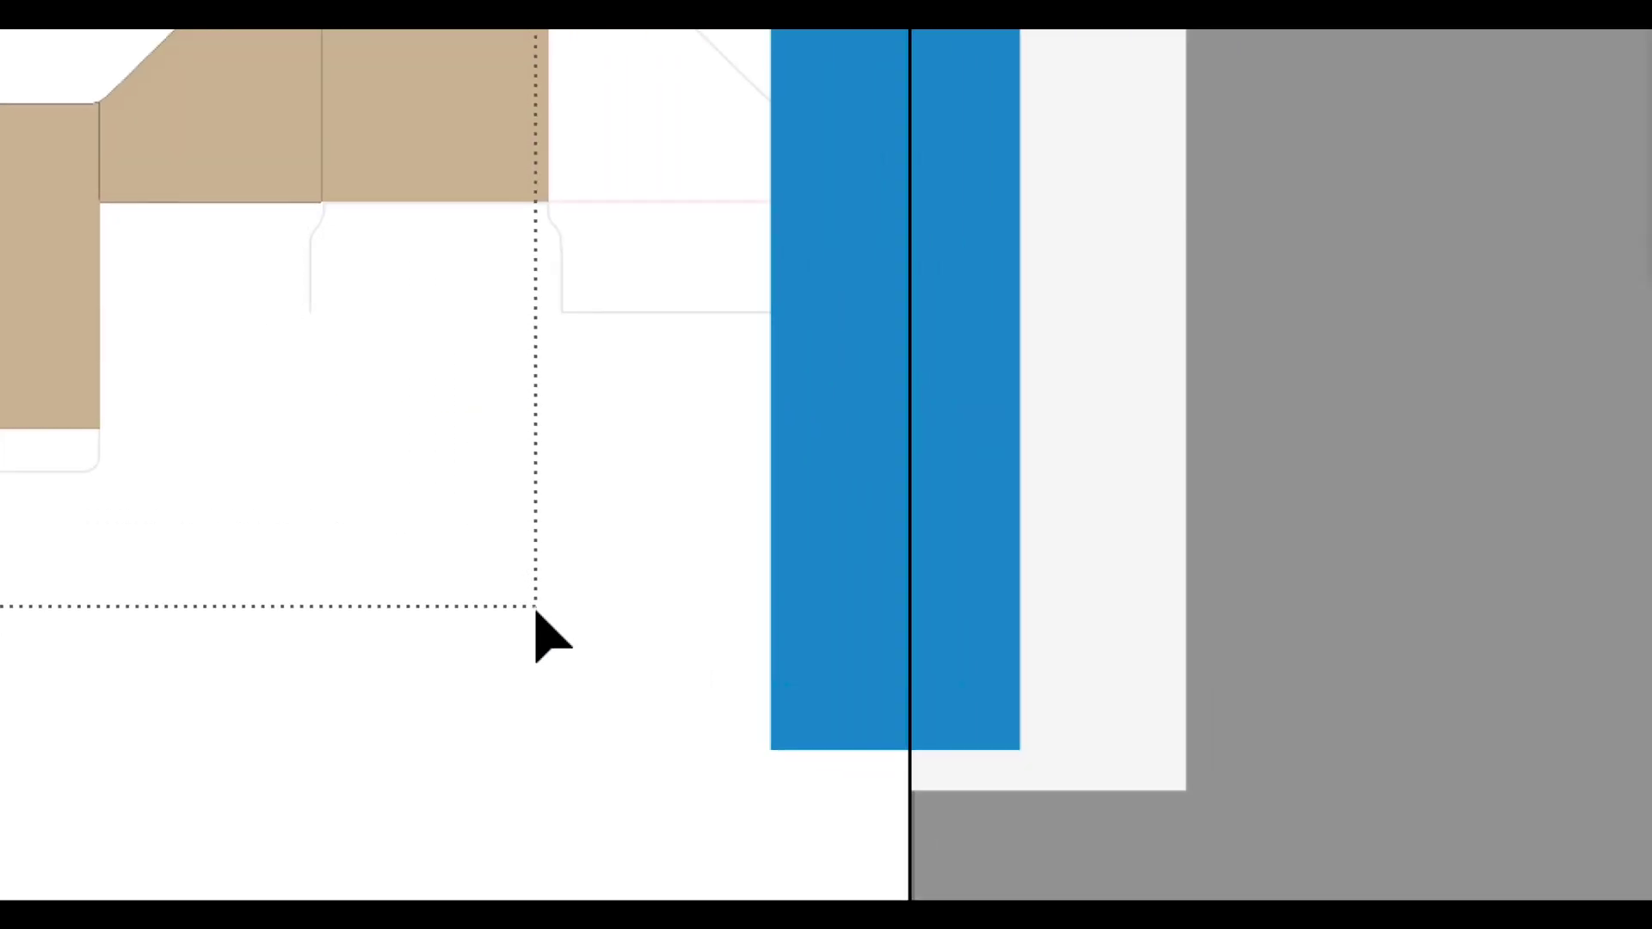
drag(536, 613, 537, 614)
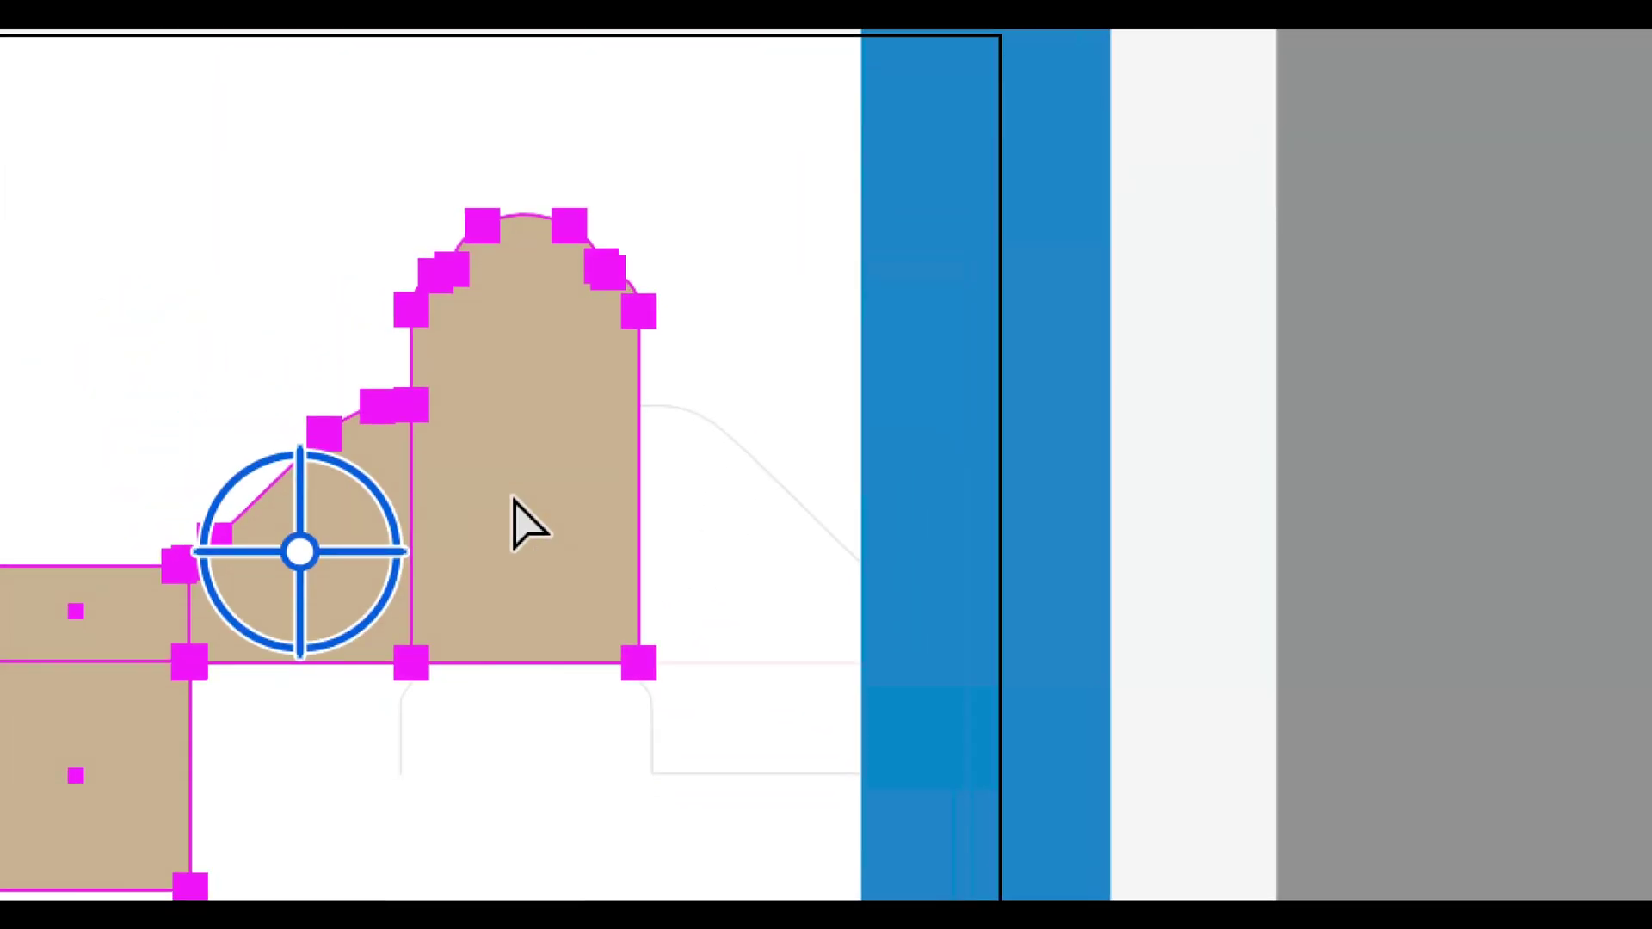
key(a)
key(v)
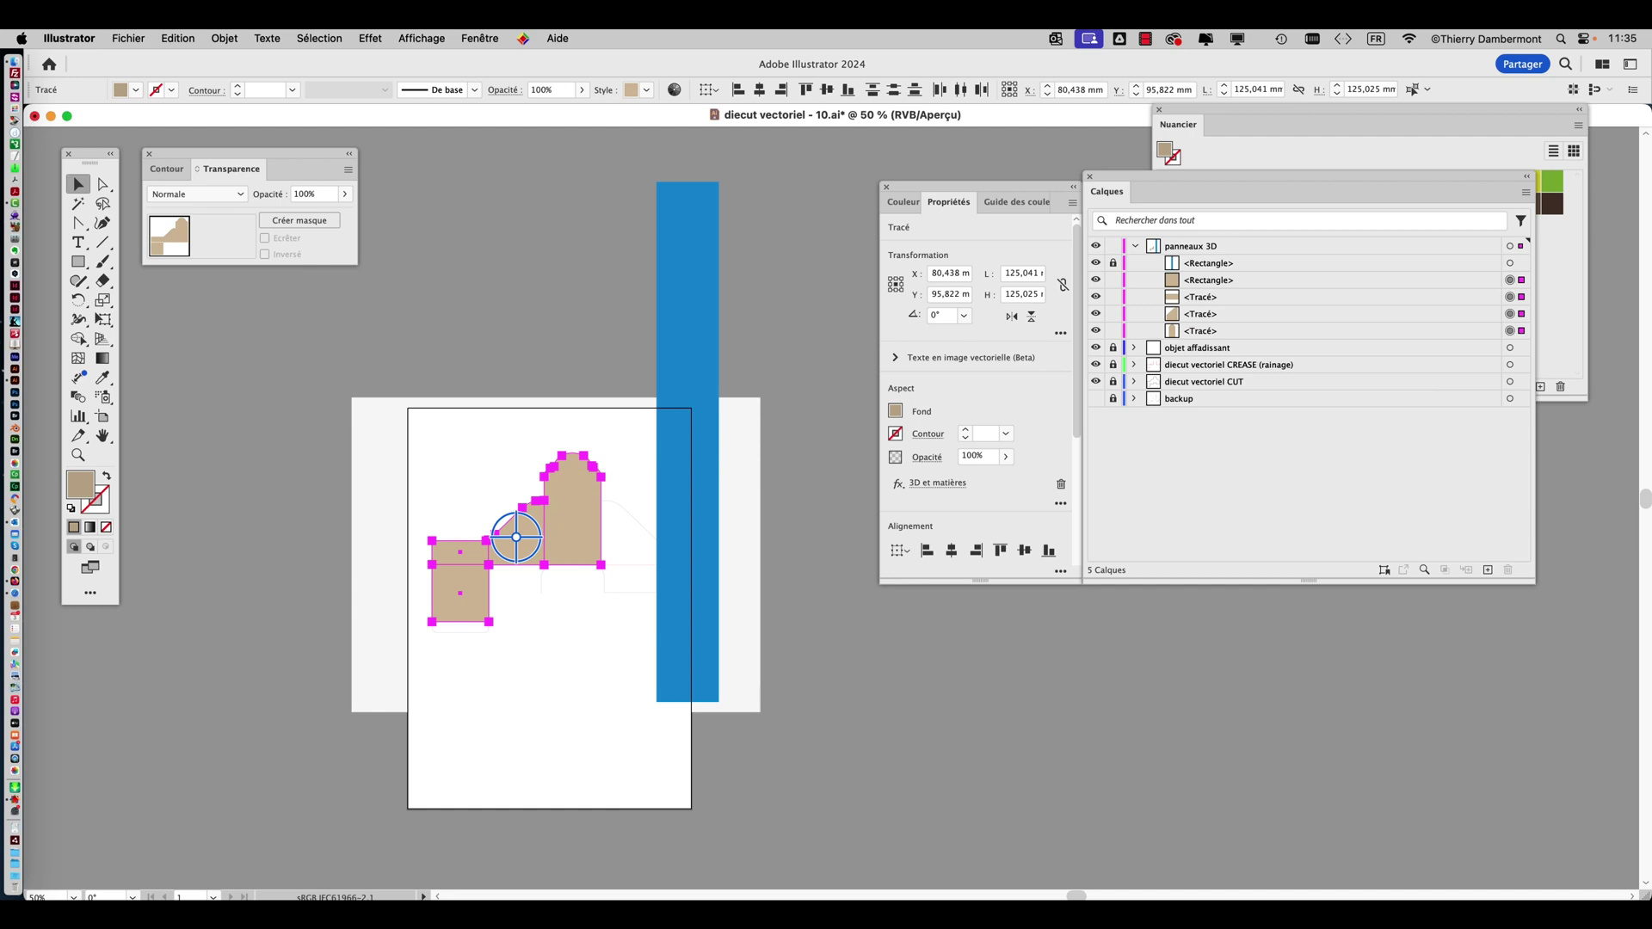
Enlarge the four selected panels proportionally with the Free Transform tool to about 553 mm wide.
scroll(570, 531, down, 1)
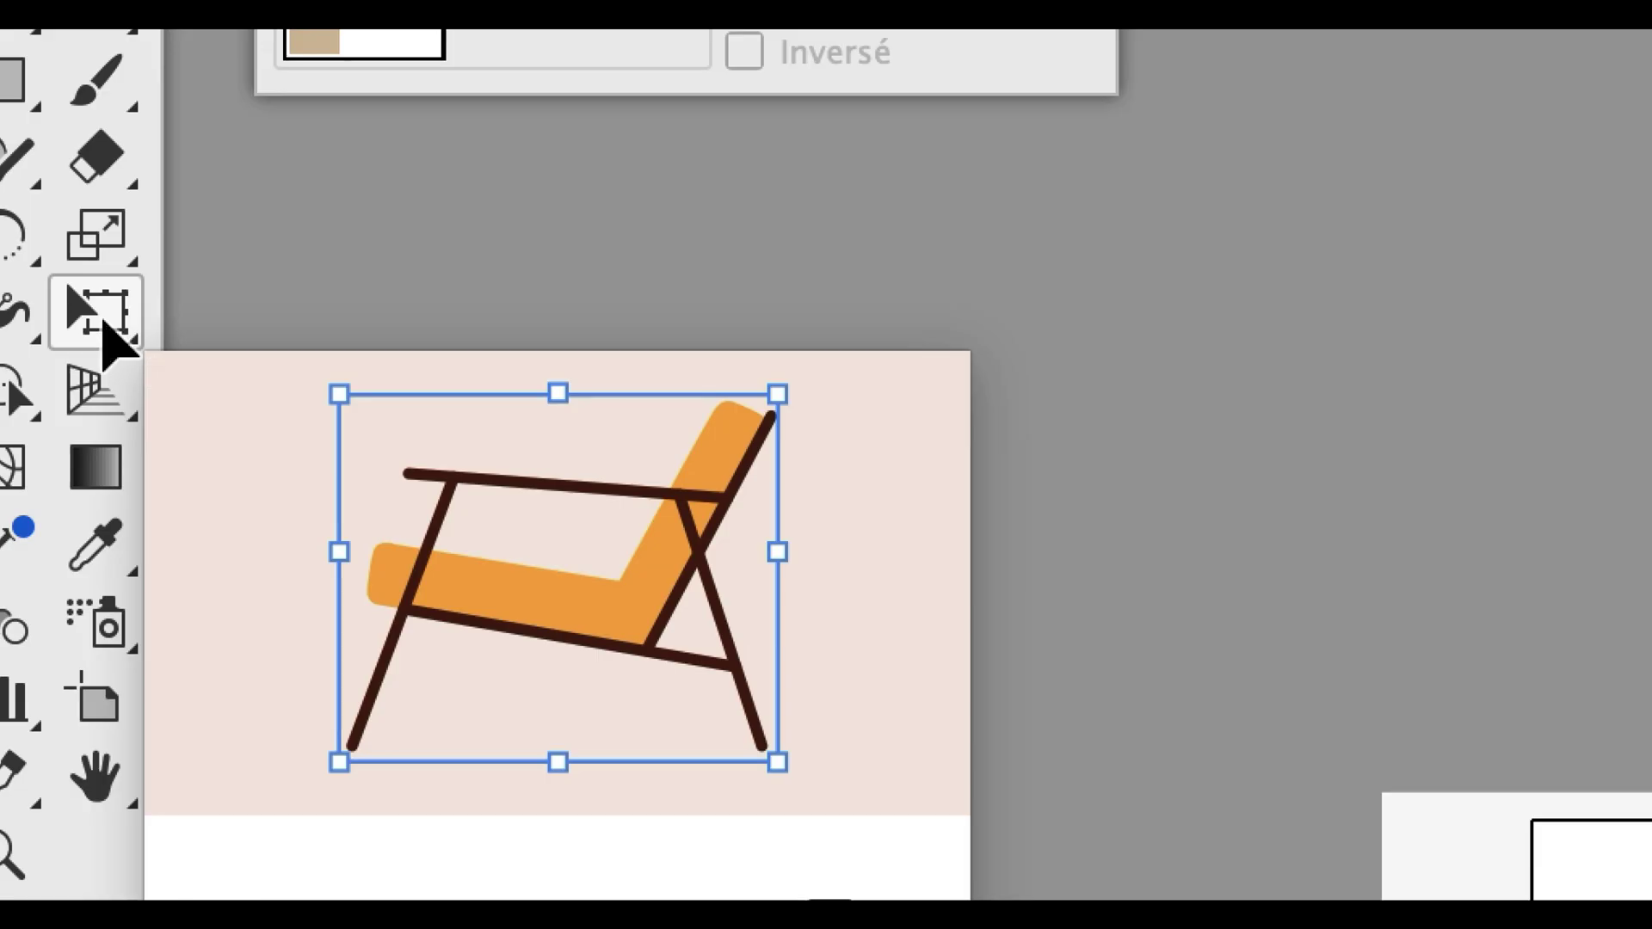
click(104, 326)
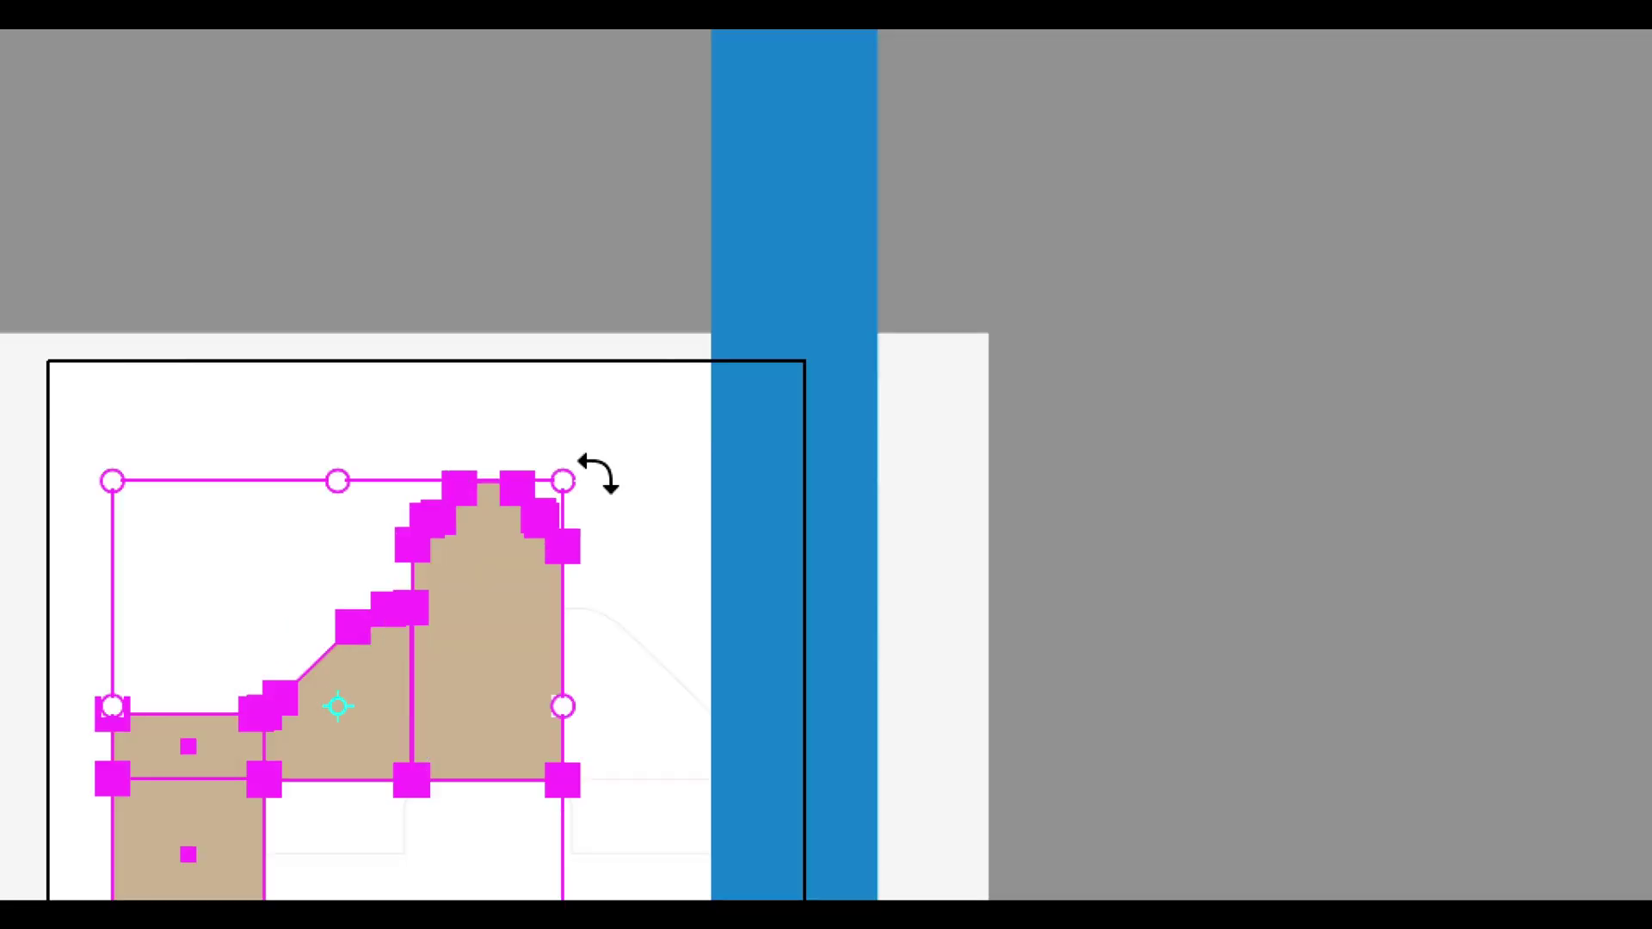
drag(596, 468, 1066, 64)
drag(680, 397, 683, 395)
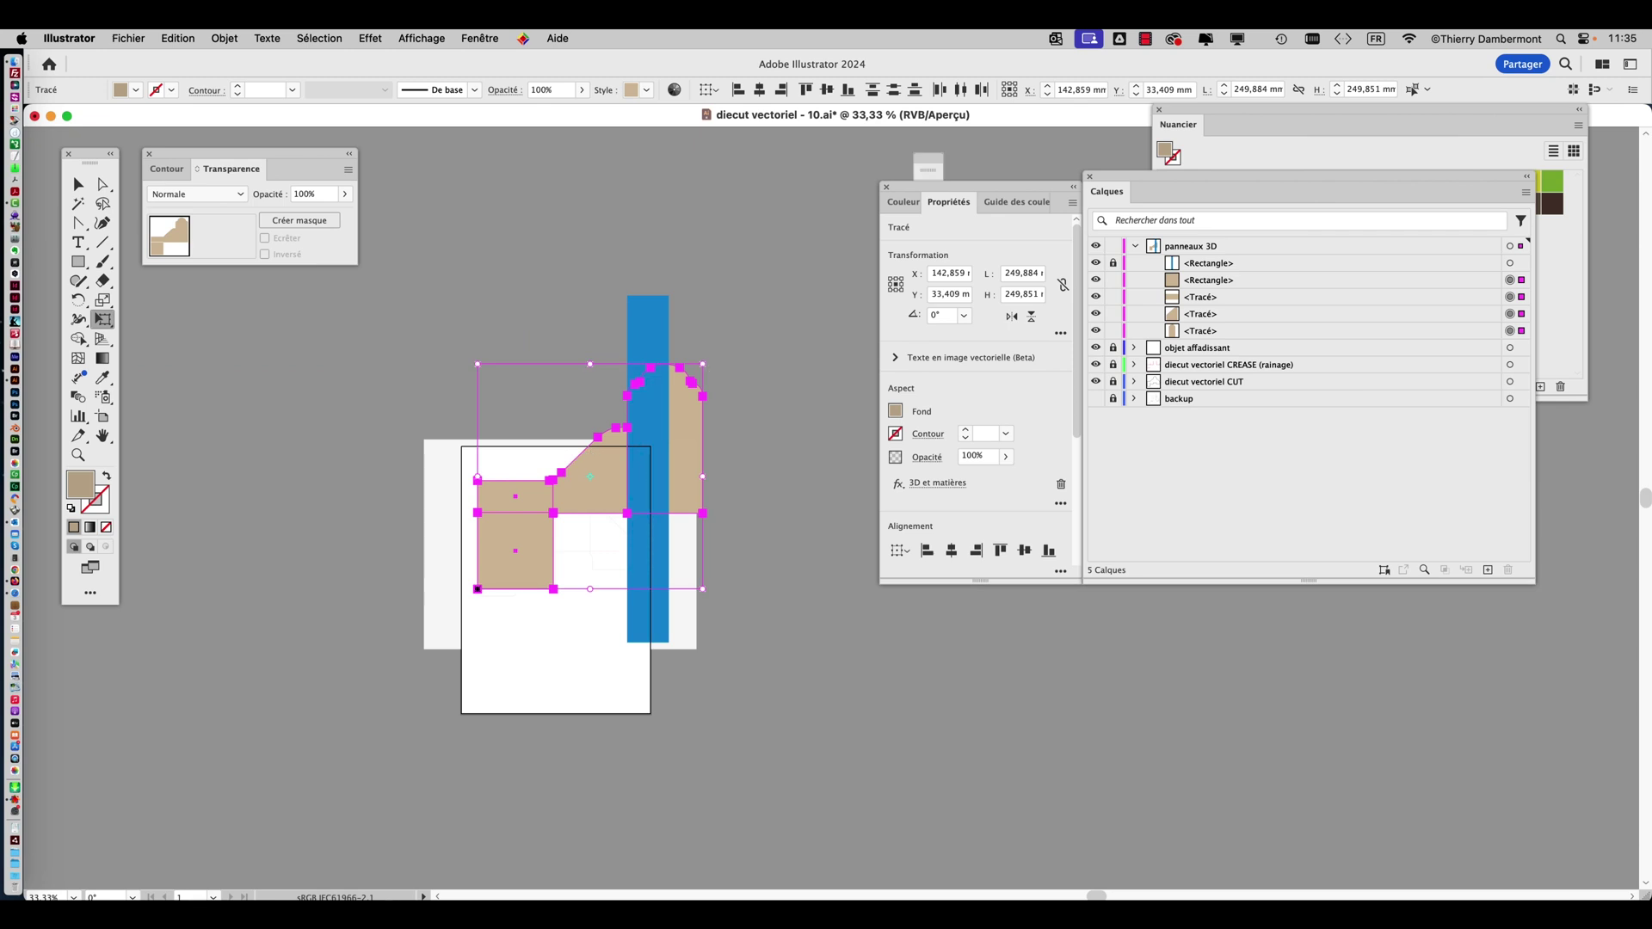
drag(478, 589, 296, 770)
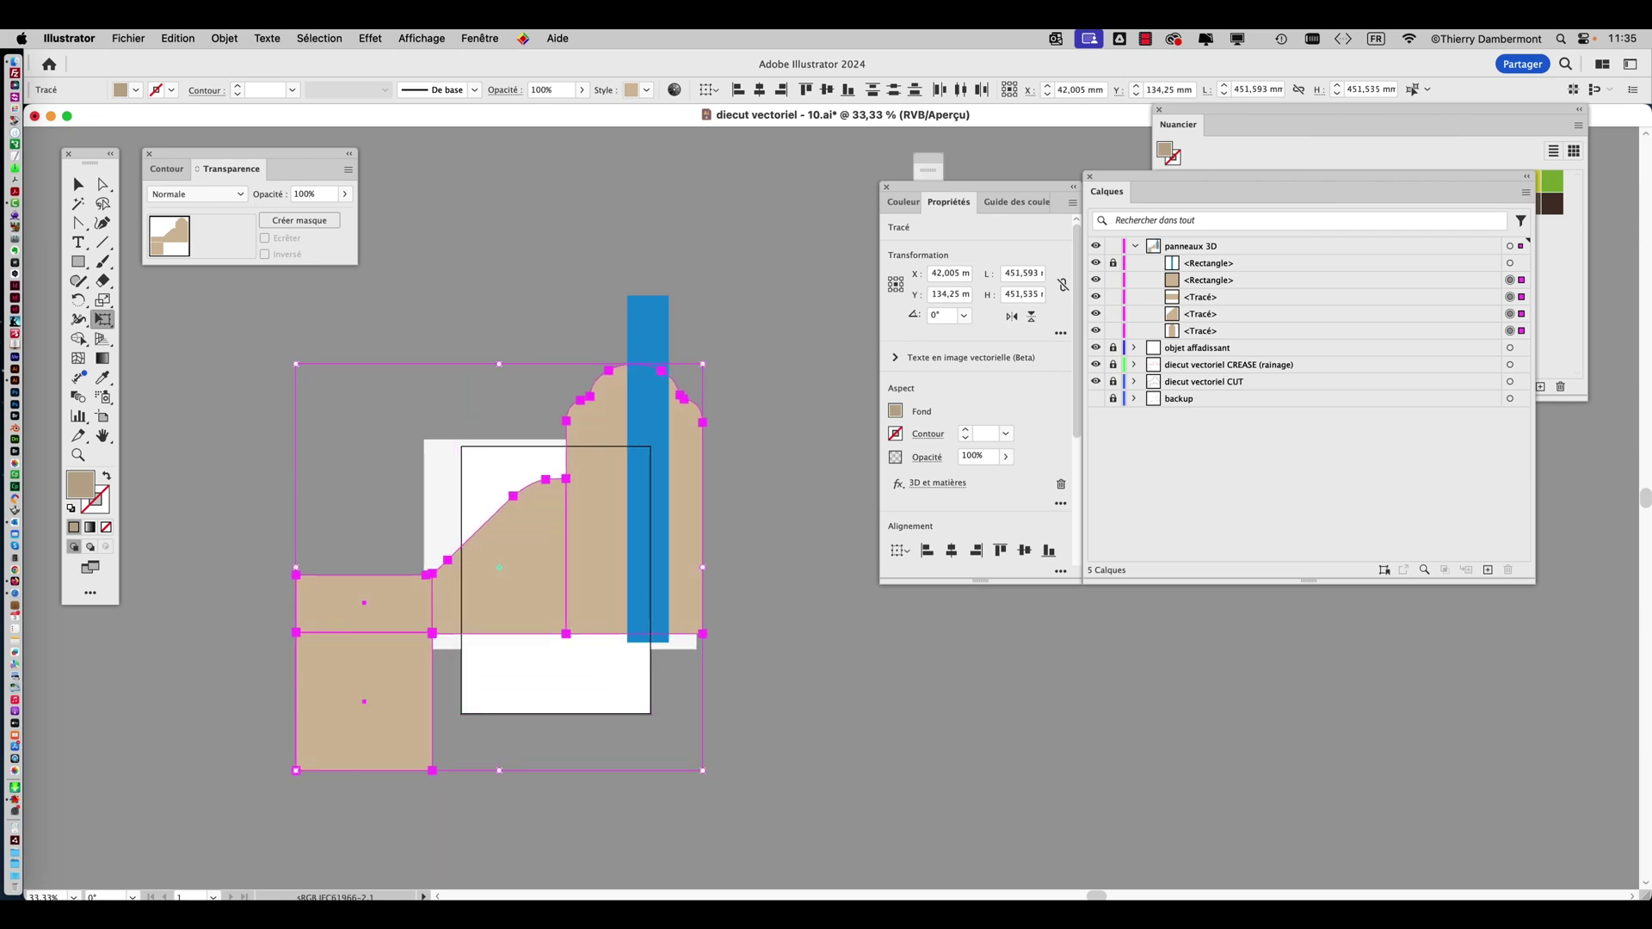
drag(703, 364, 794, 274)
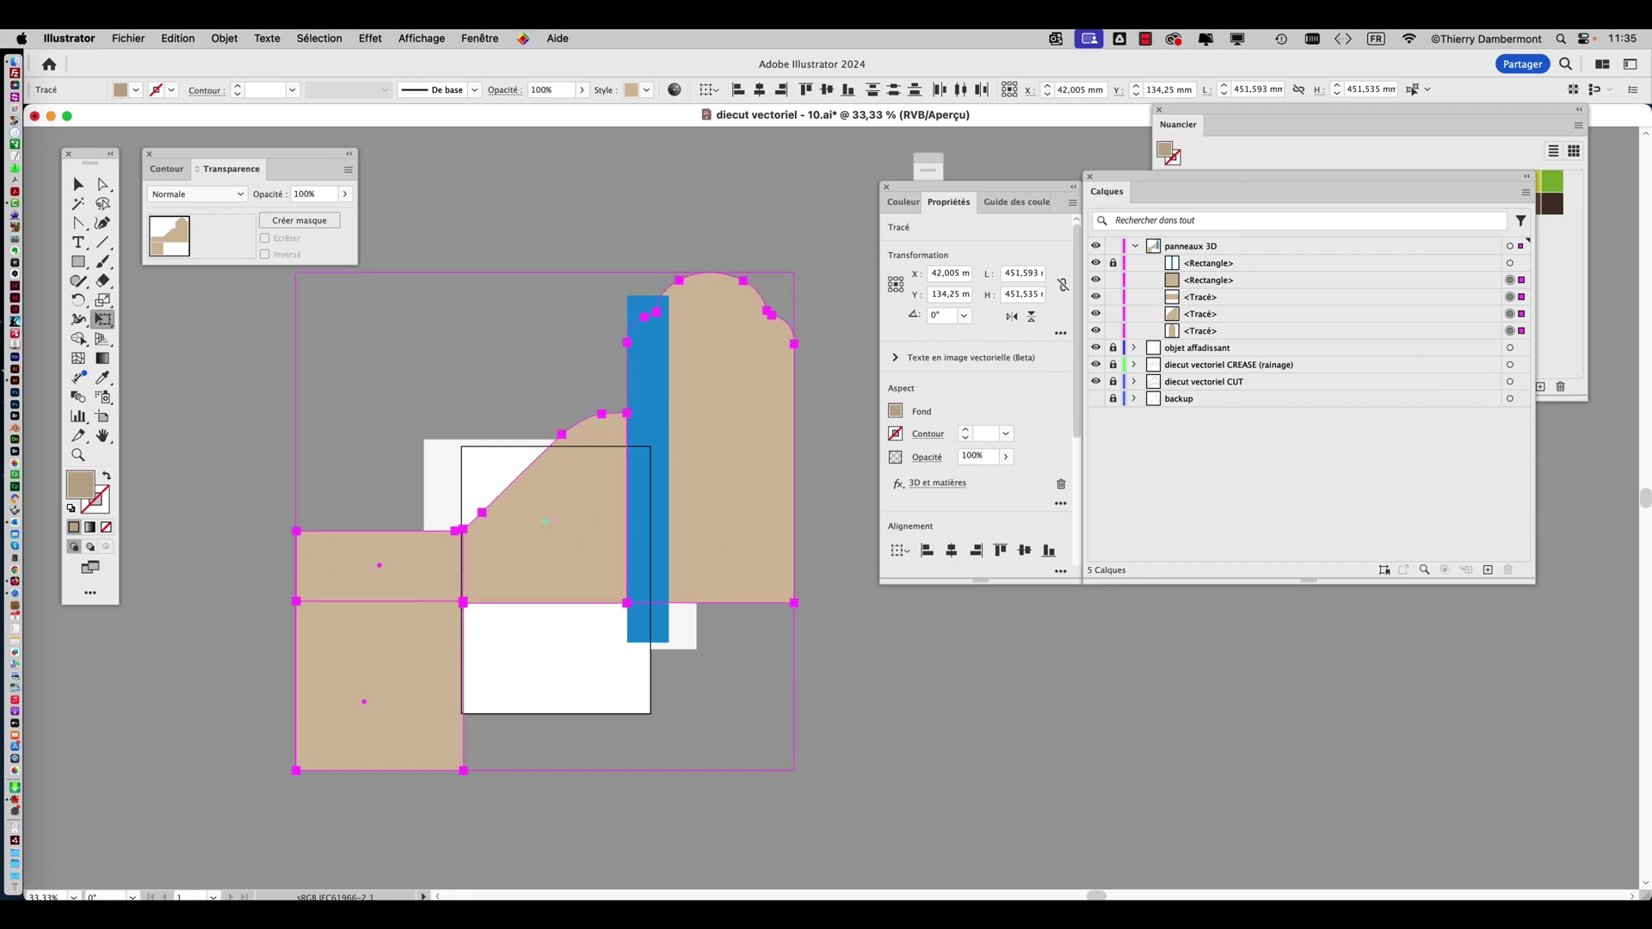
Place the panels against the blue rectangle's left edge and scale them to about 575 mm wide, matching the tallest panel to the rectangle's height.
drag(545, 521, 376, 563)
drag(626, 315, 645, 297)
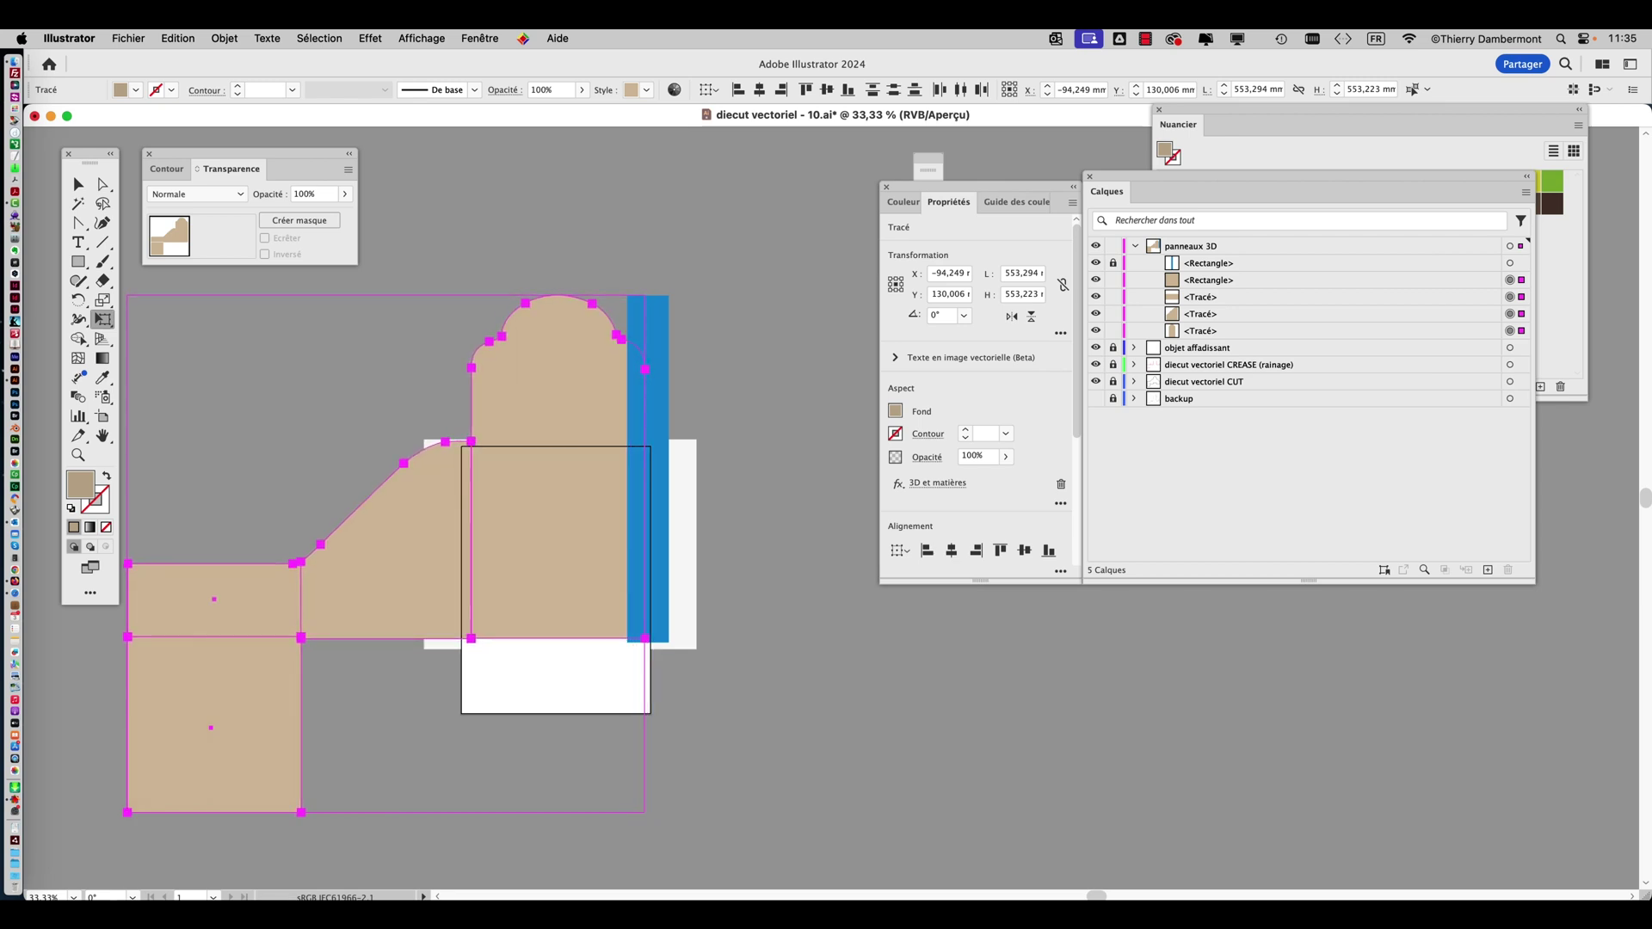
key(shift+Left)
key(shift+Left)
key(shift+Left)
key(shift+Left)
key(shift+Left)
key(shift+Left)
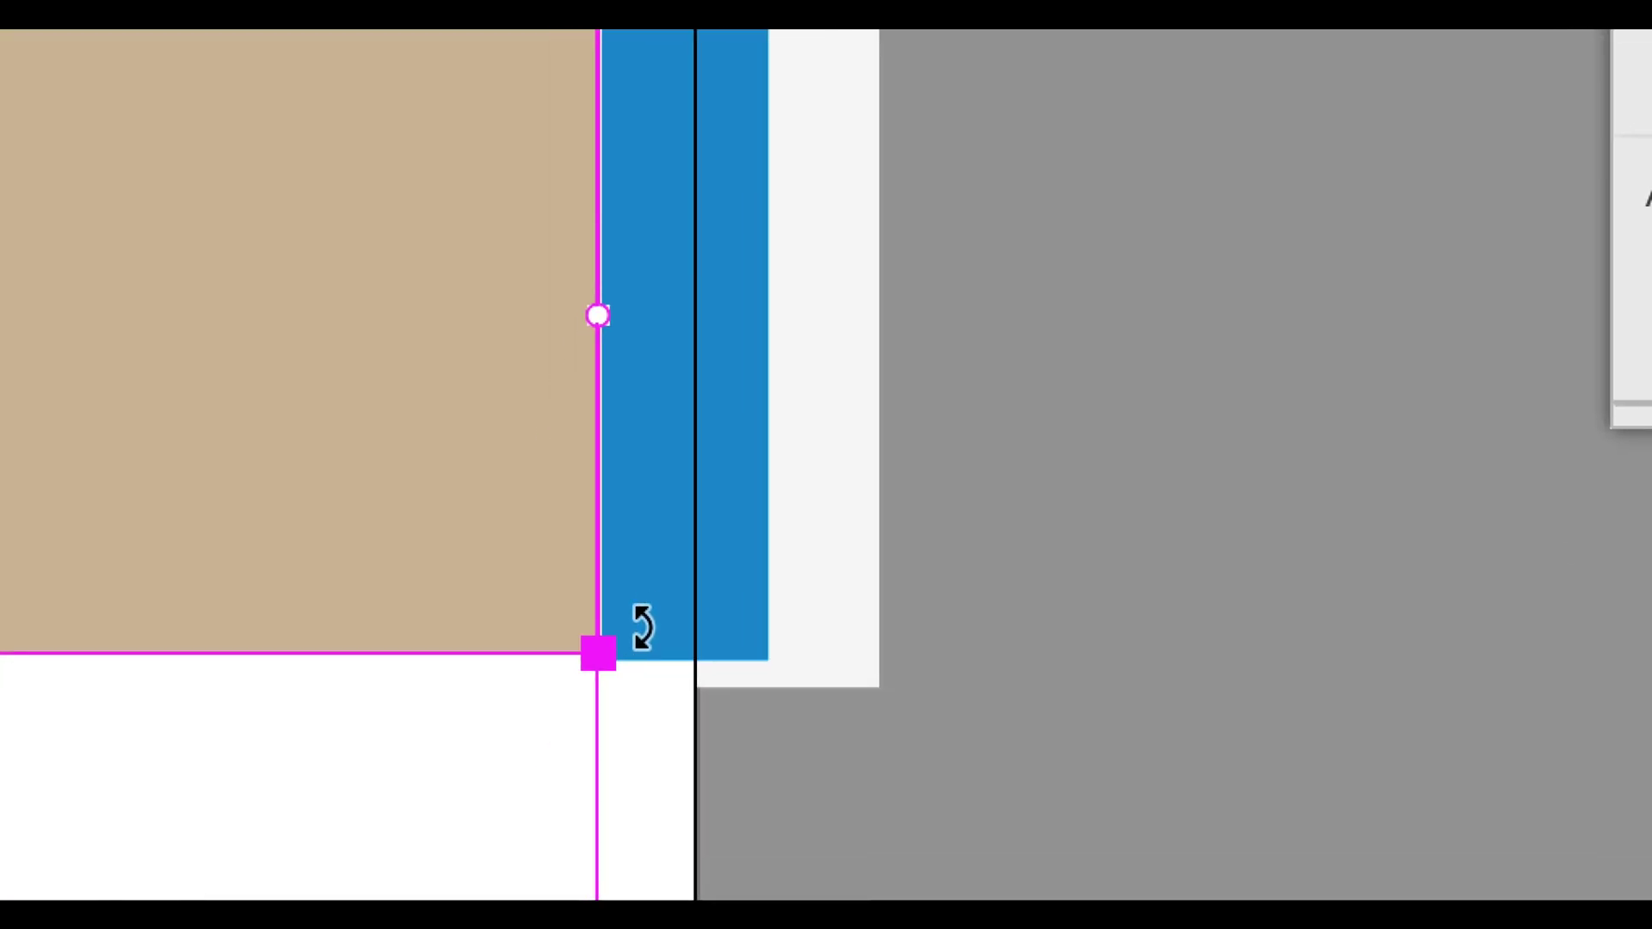
drag(598, 654, 623, 630)
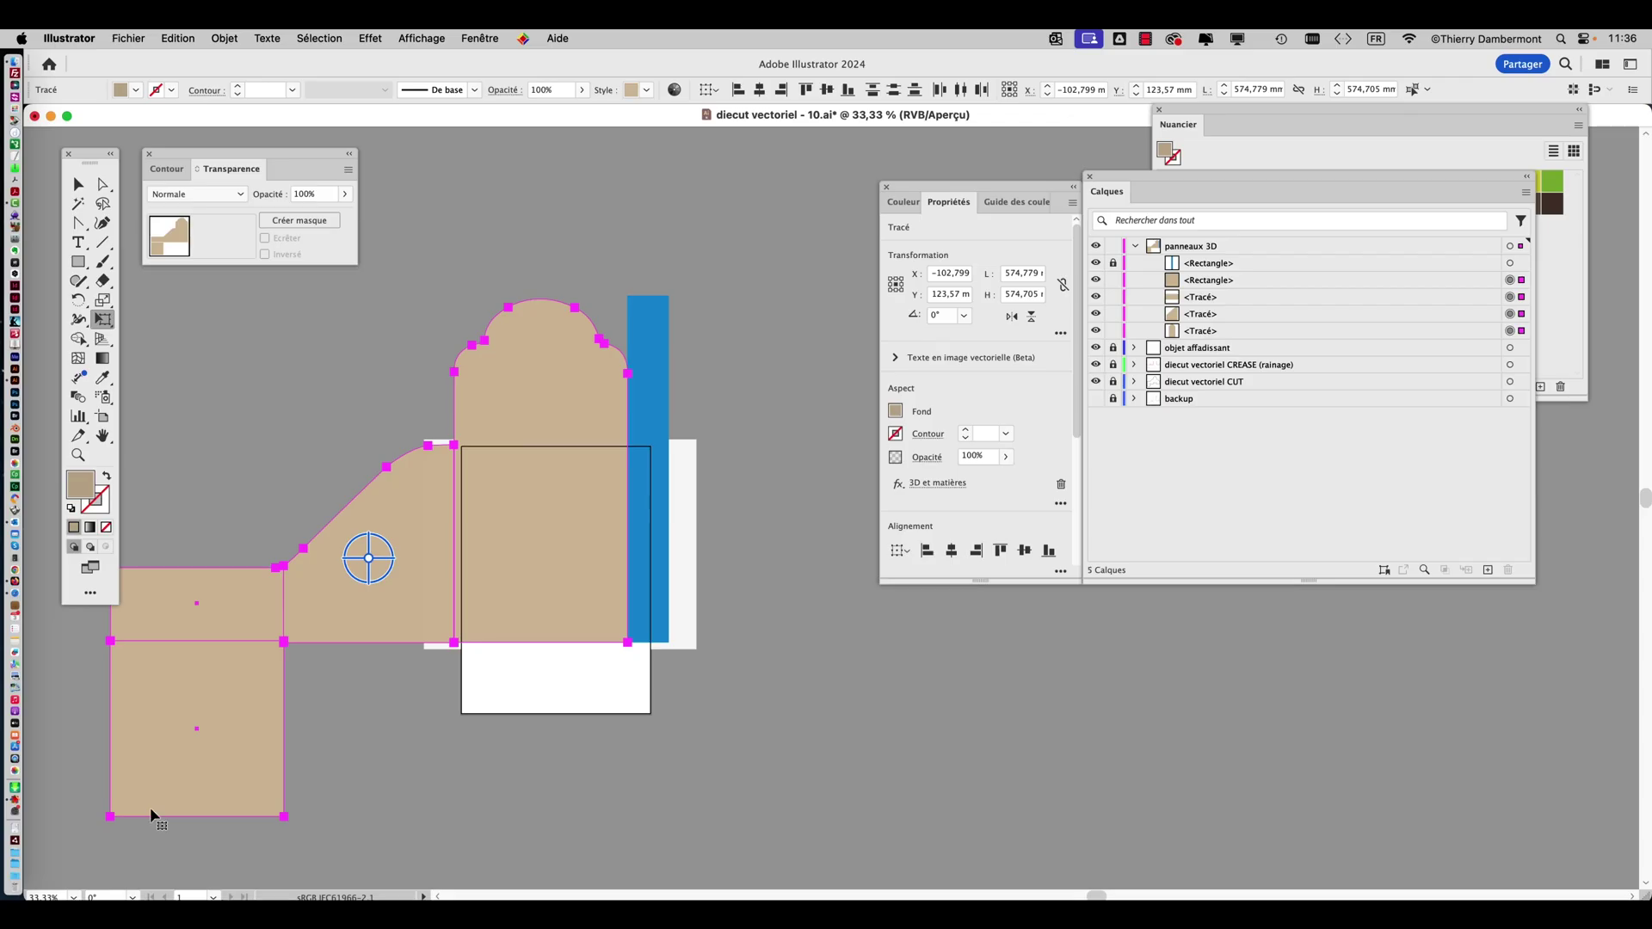
Deselect everything and save the document as "diecut vectoriel - 11.ai" with the Illustrator 2020 version options.
key(super+a)
key(v)
key(super+shift+a)
scroll(465, 534, left, 5)
scroll(465, 534, down, 2)
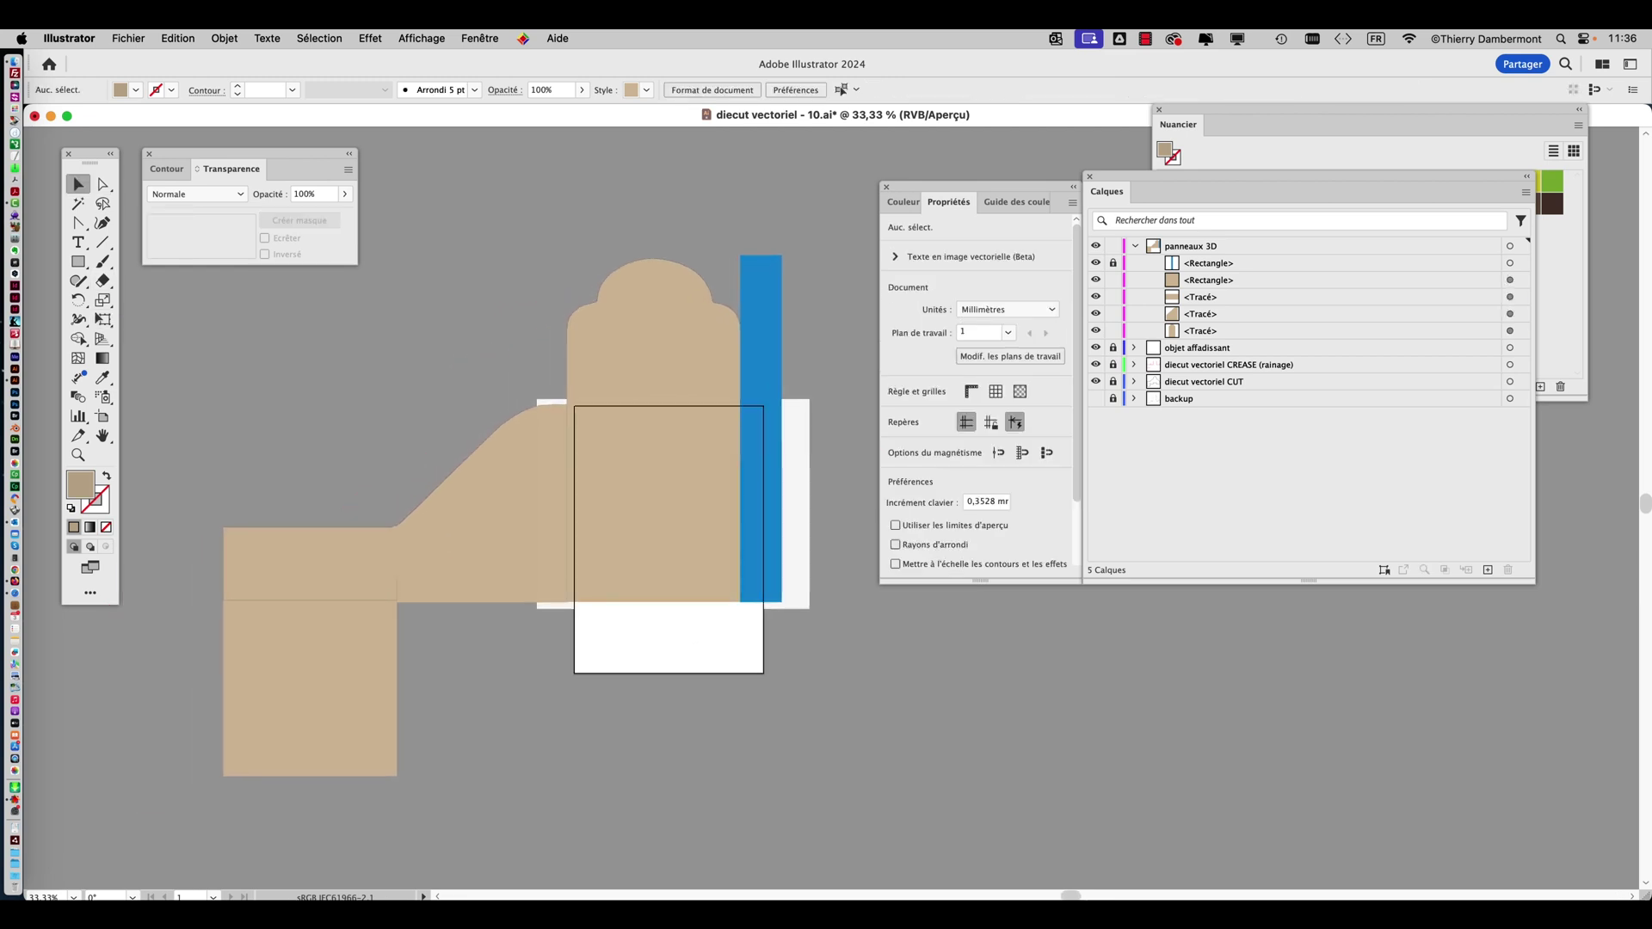
click(129, 38)
click(163, 212)
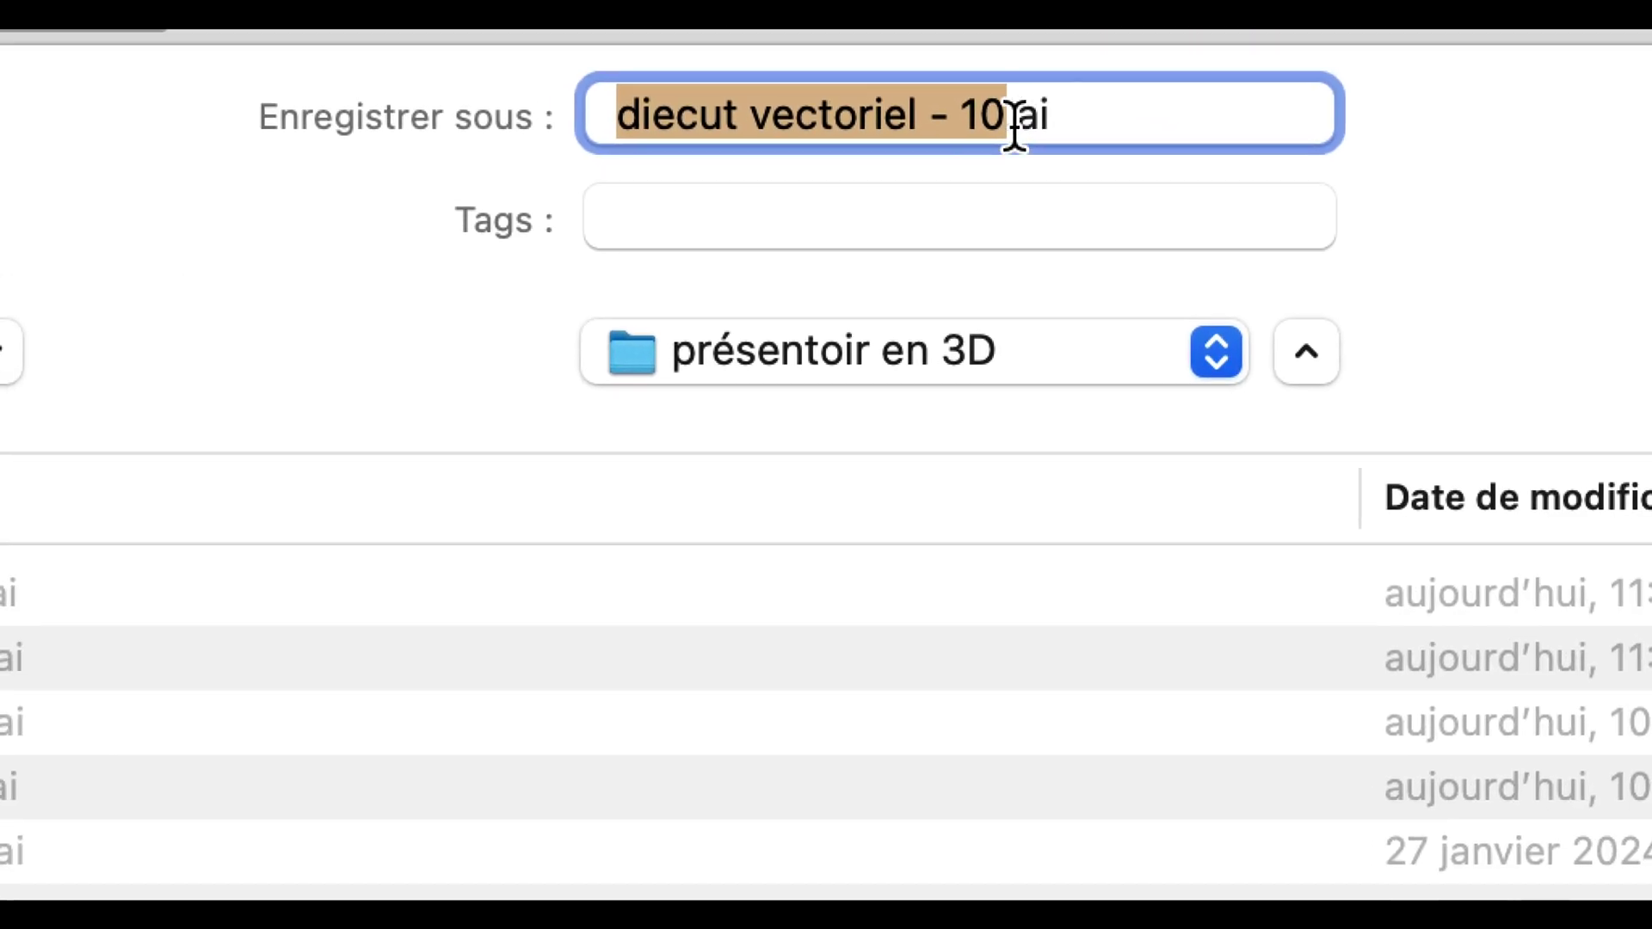
click(1069, 108)
key(BackSpace)
text(1)
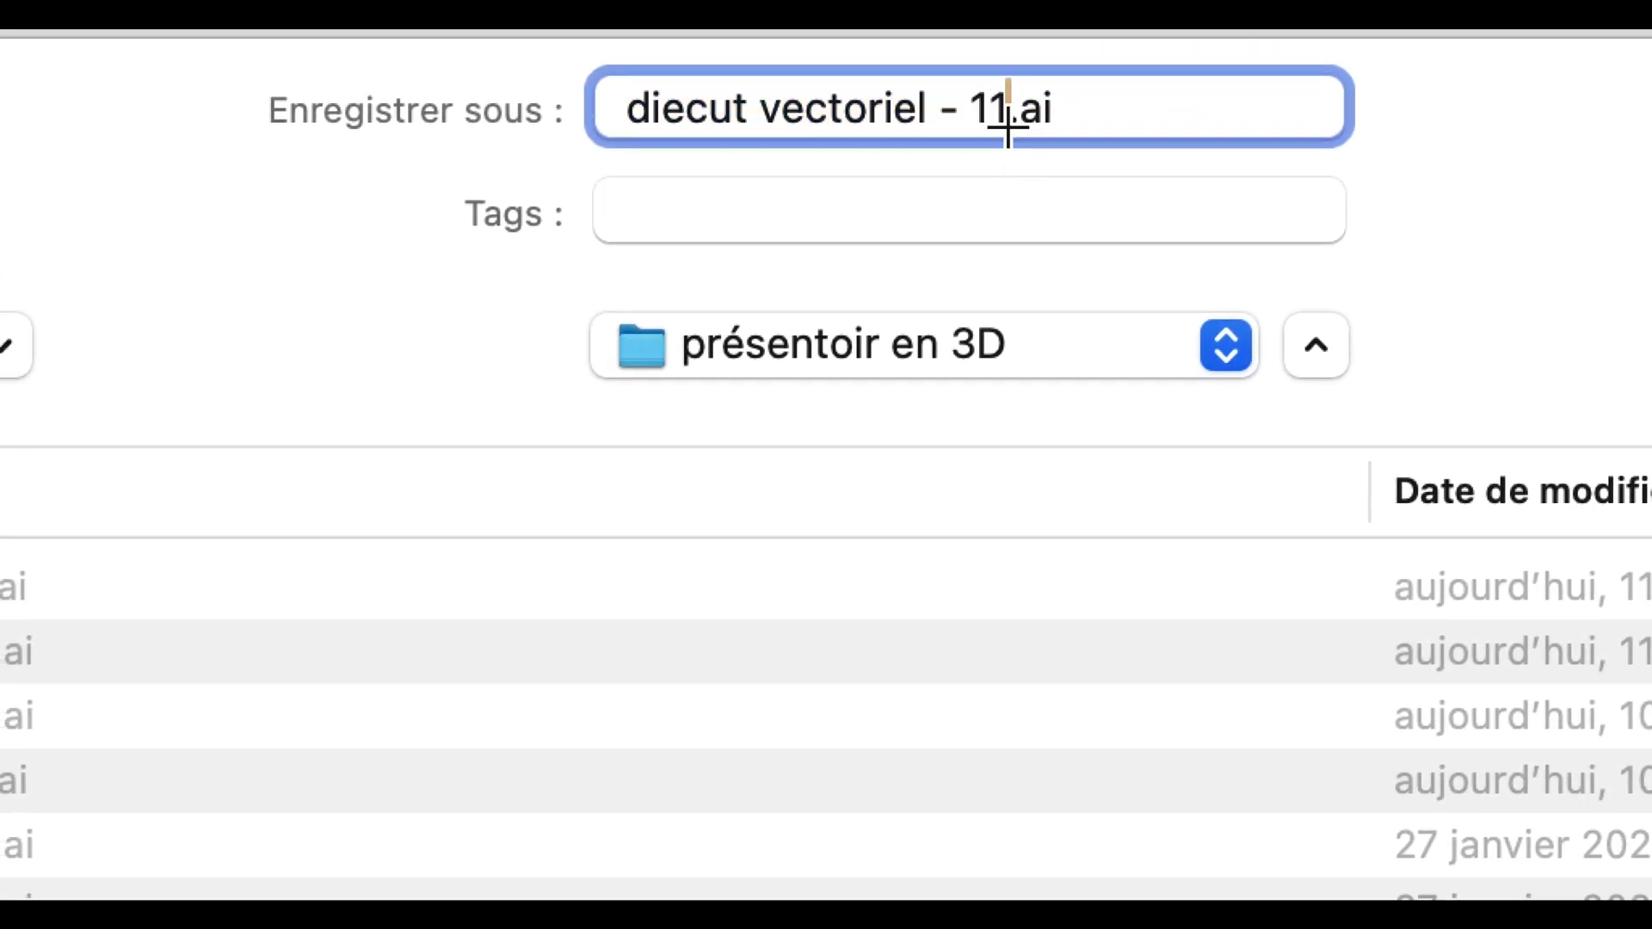
click(1345, 725)
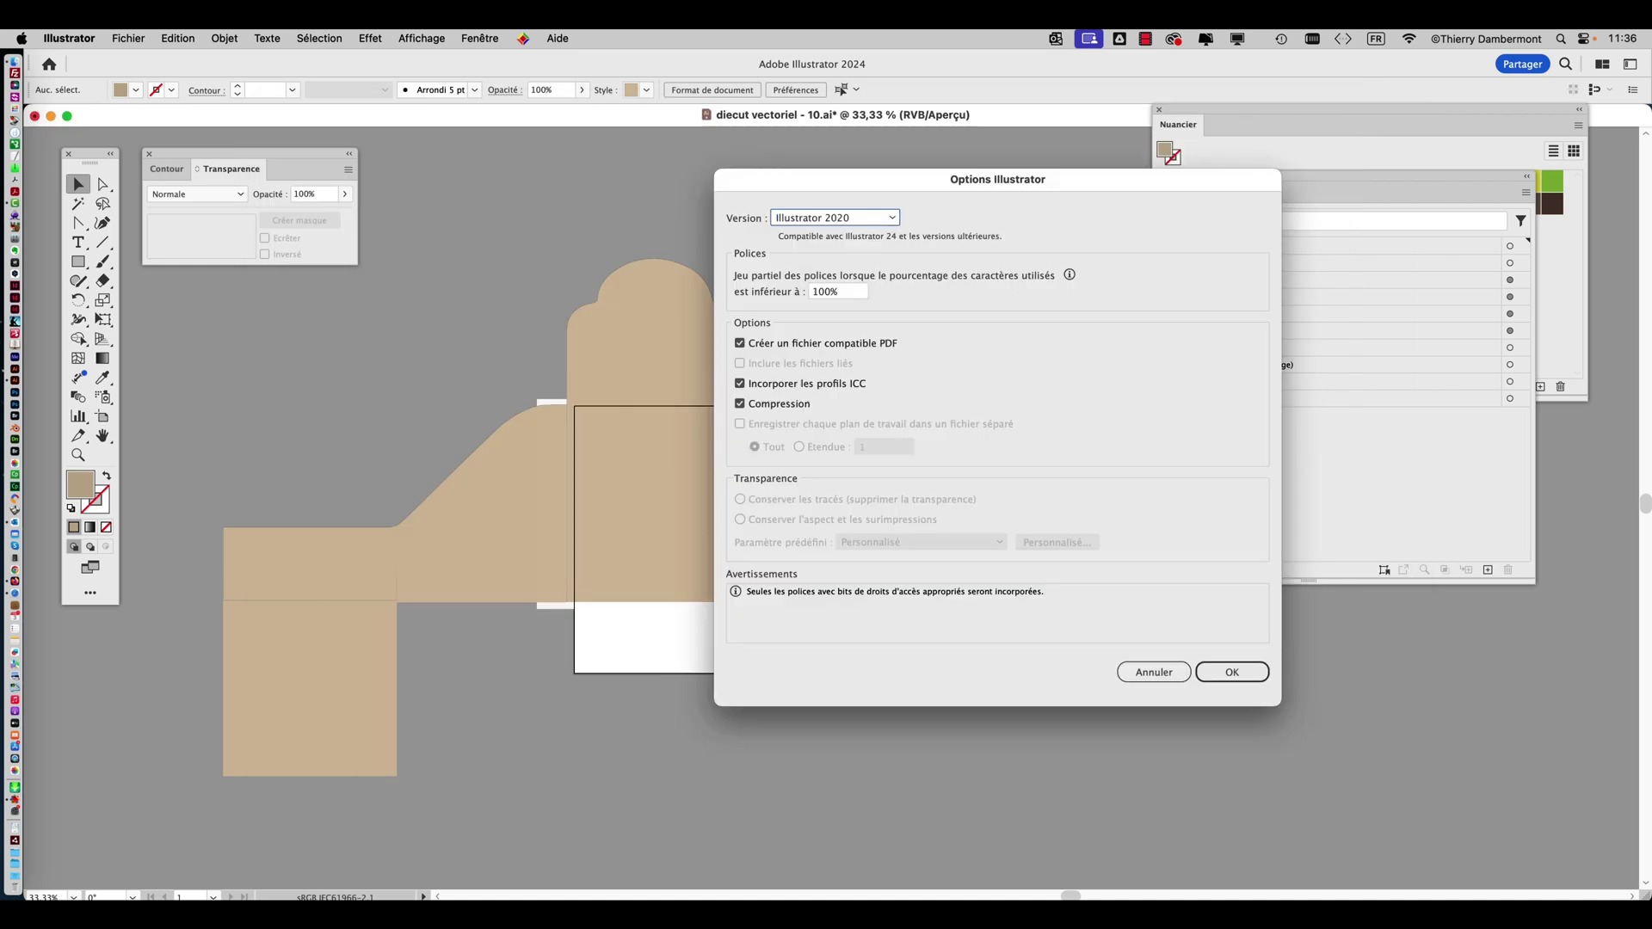
key(Return)
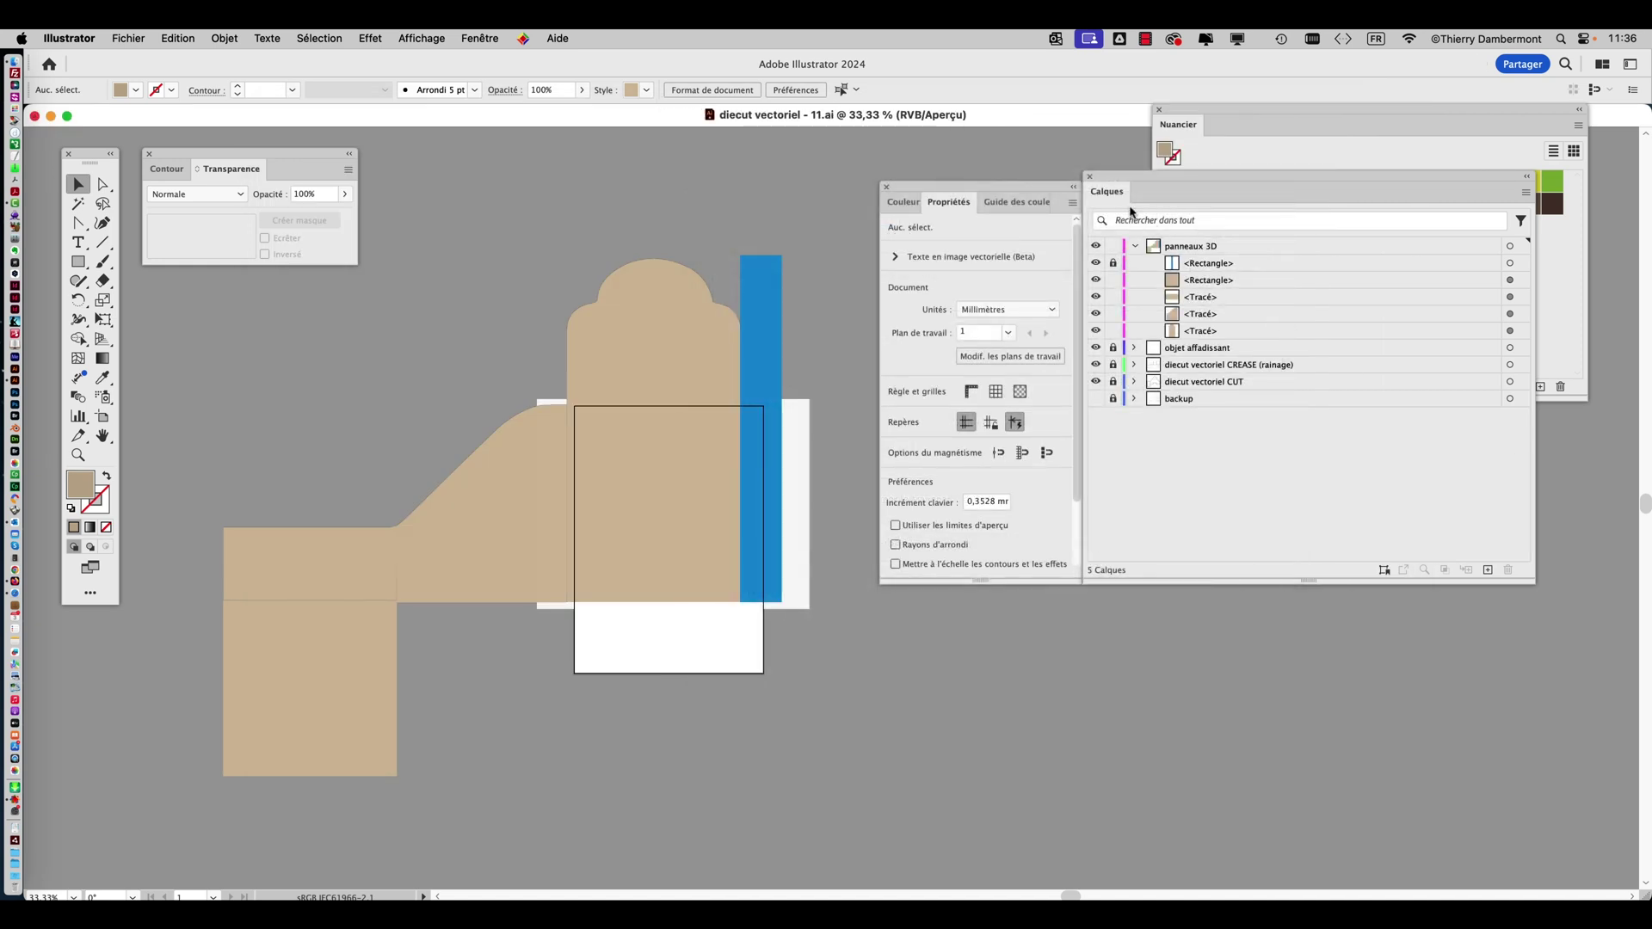
Close the layers, properties and swatches palettes.
click(1089, 176)
click(886, 186)
click(1158, 111)
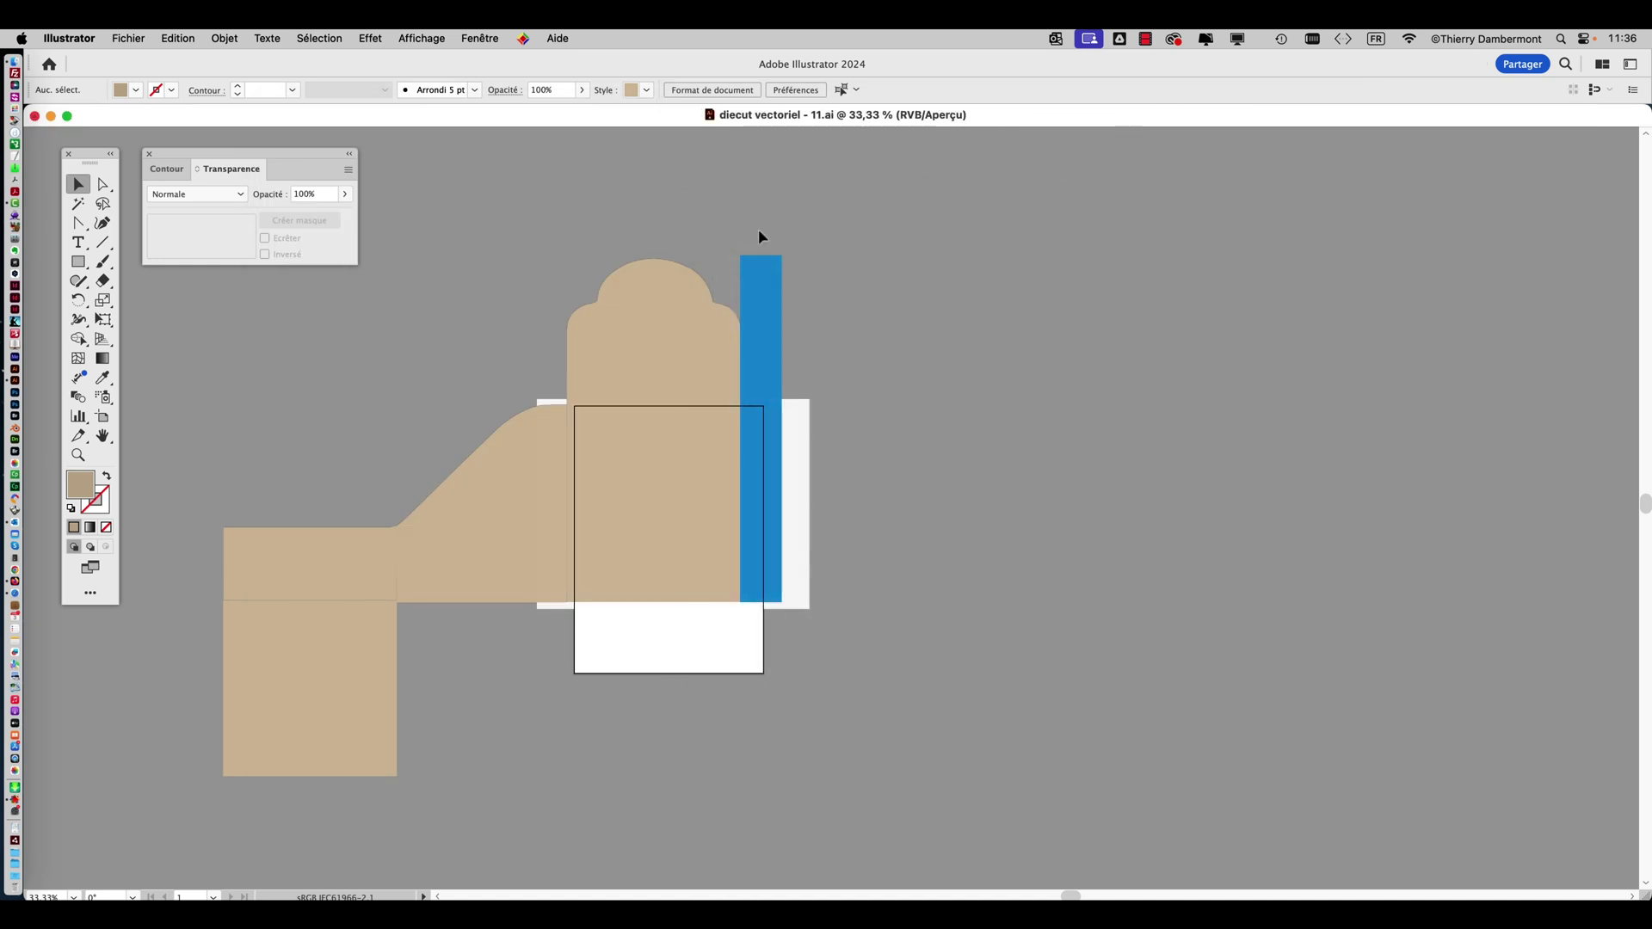
Select the four brown panels and add them as separate assets in the asset export palette.
click(561, 568)
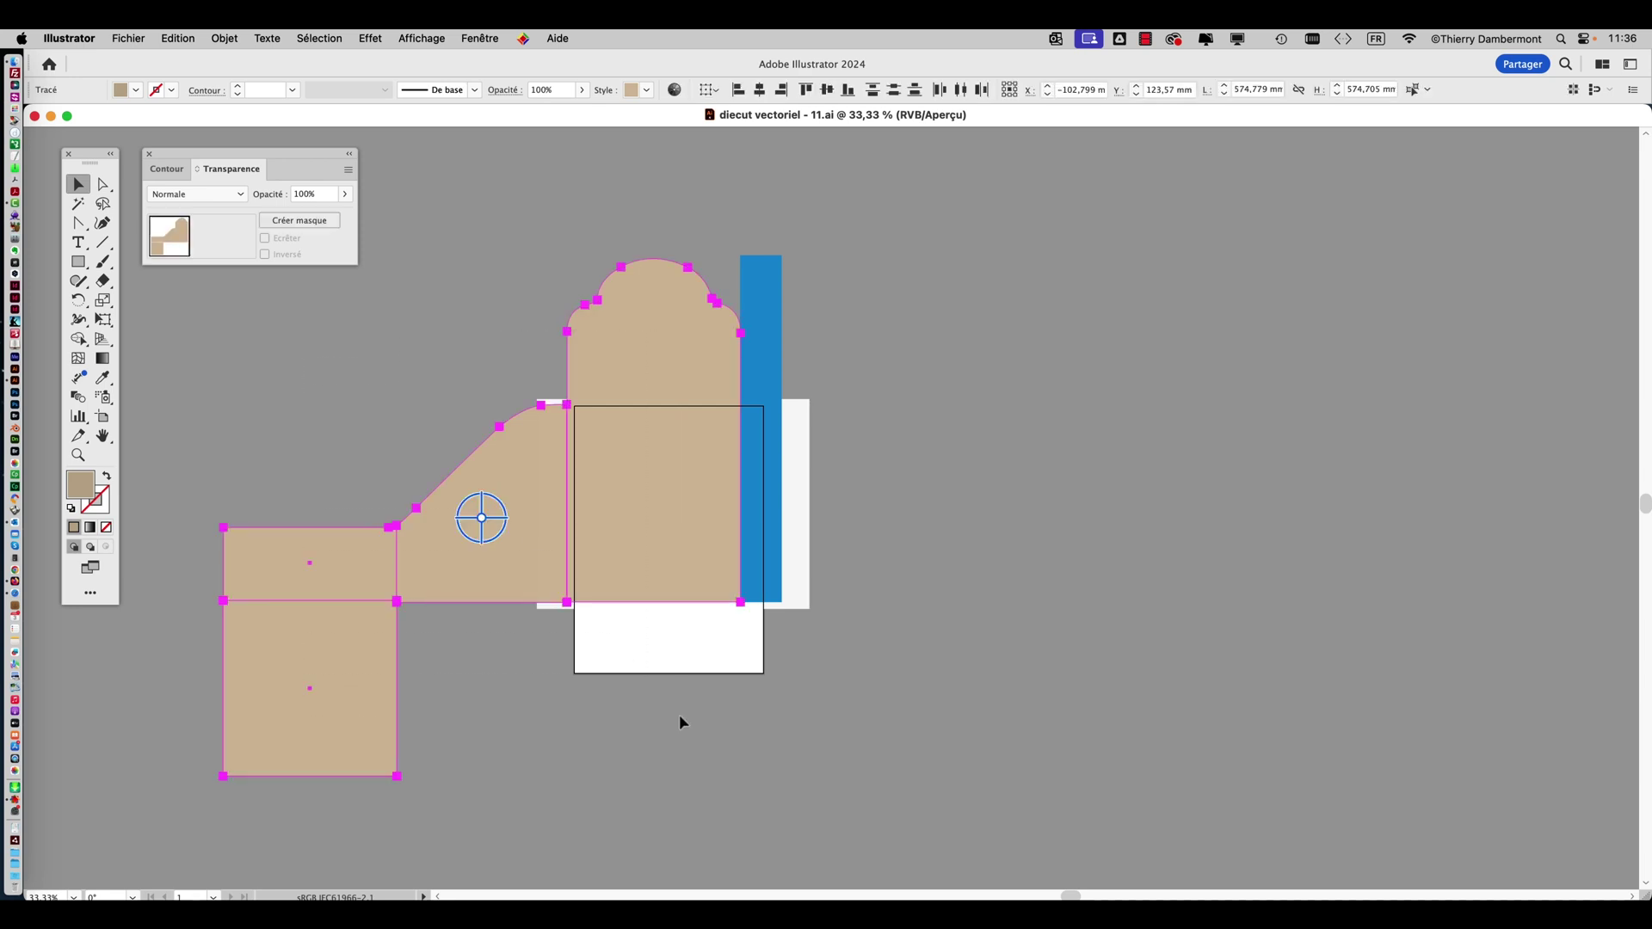
scroll(669, 703, down, 1)
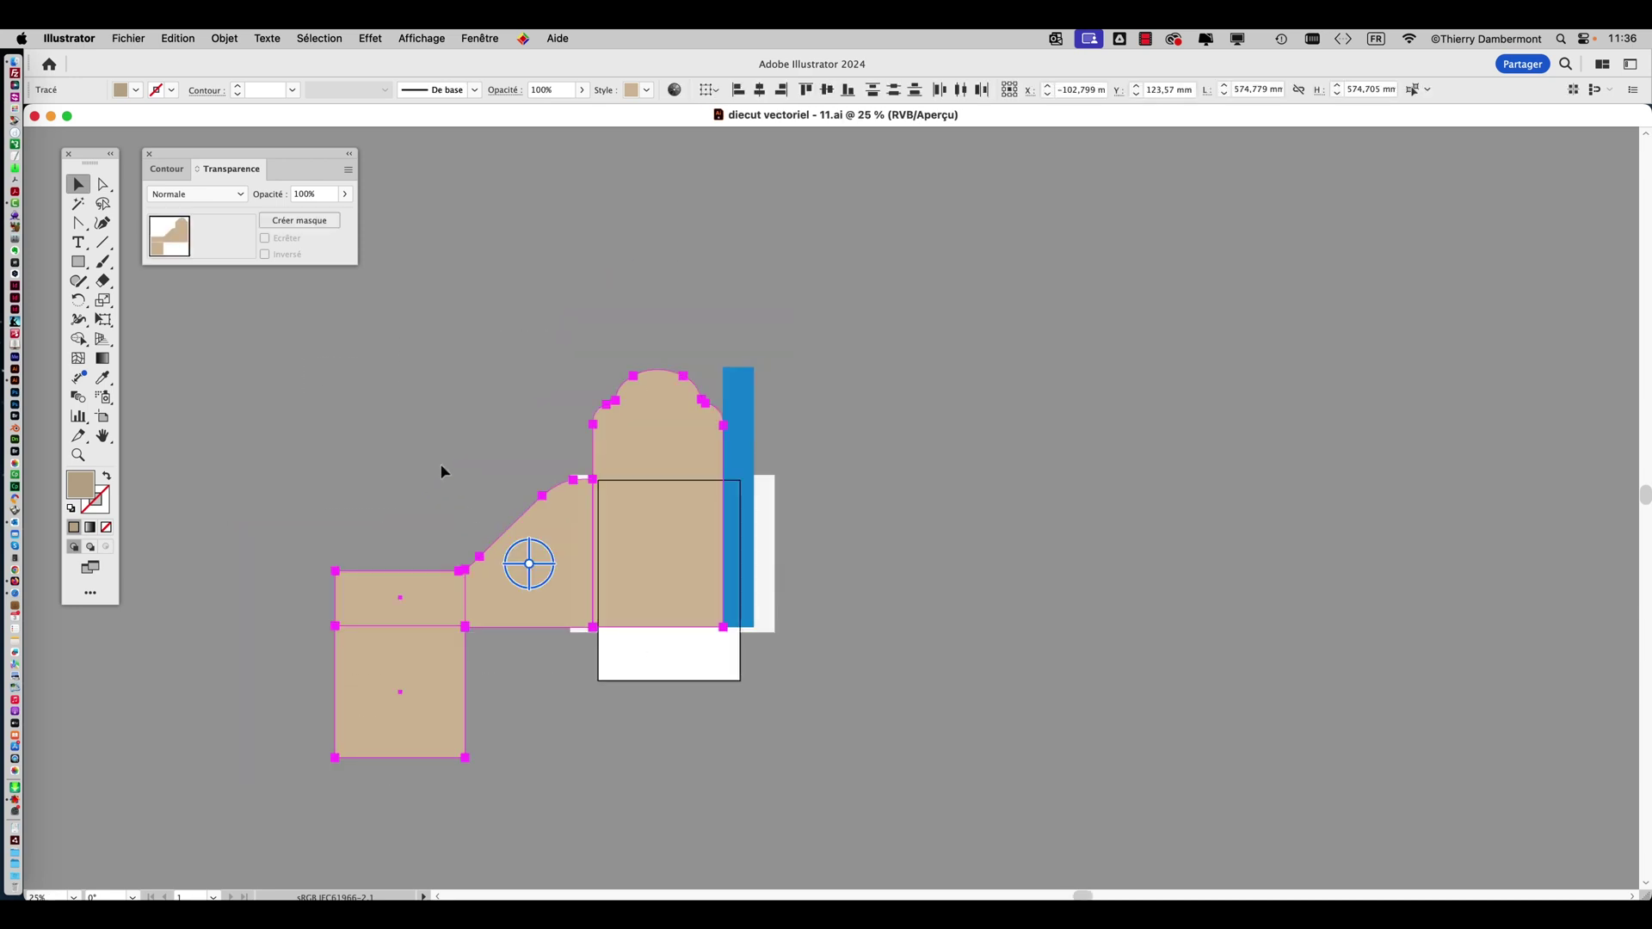
click(480, 38)
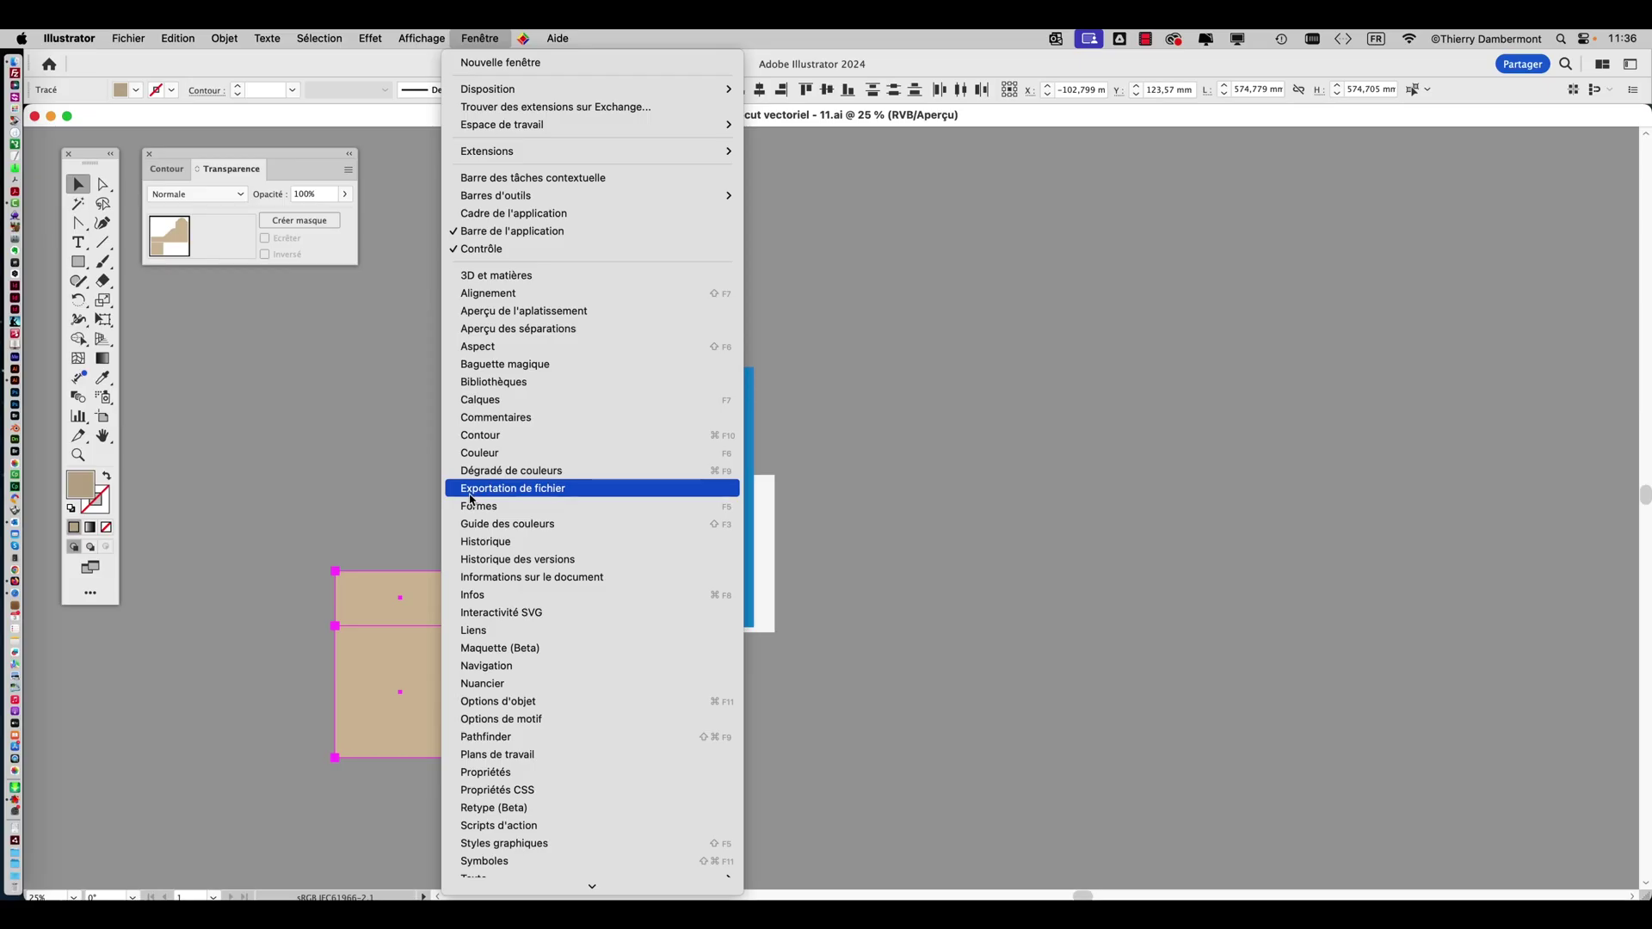
click(469, 491)
drag(1099, 324, 891, 222)
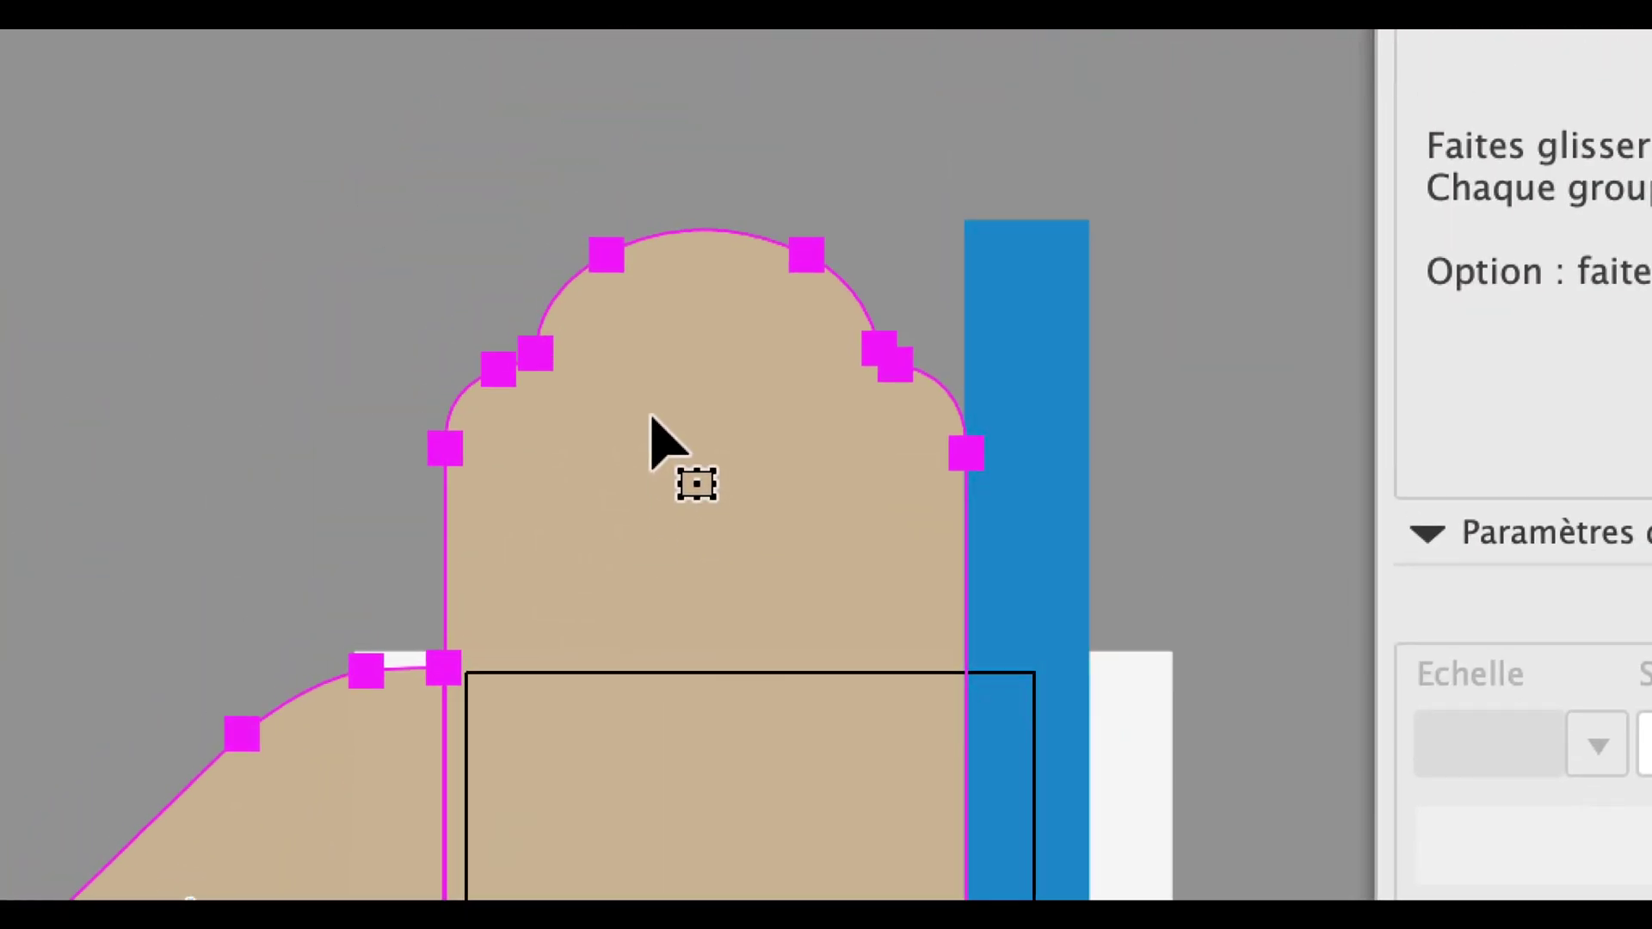
drag(652, 426, 1034, 302)
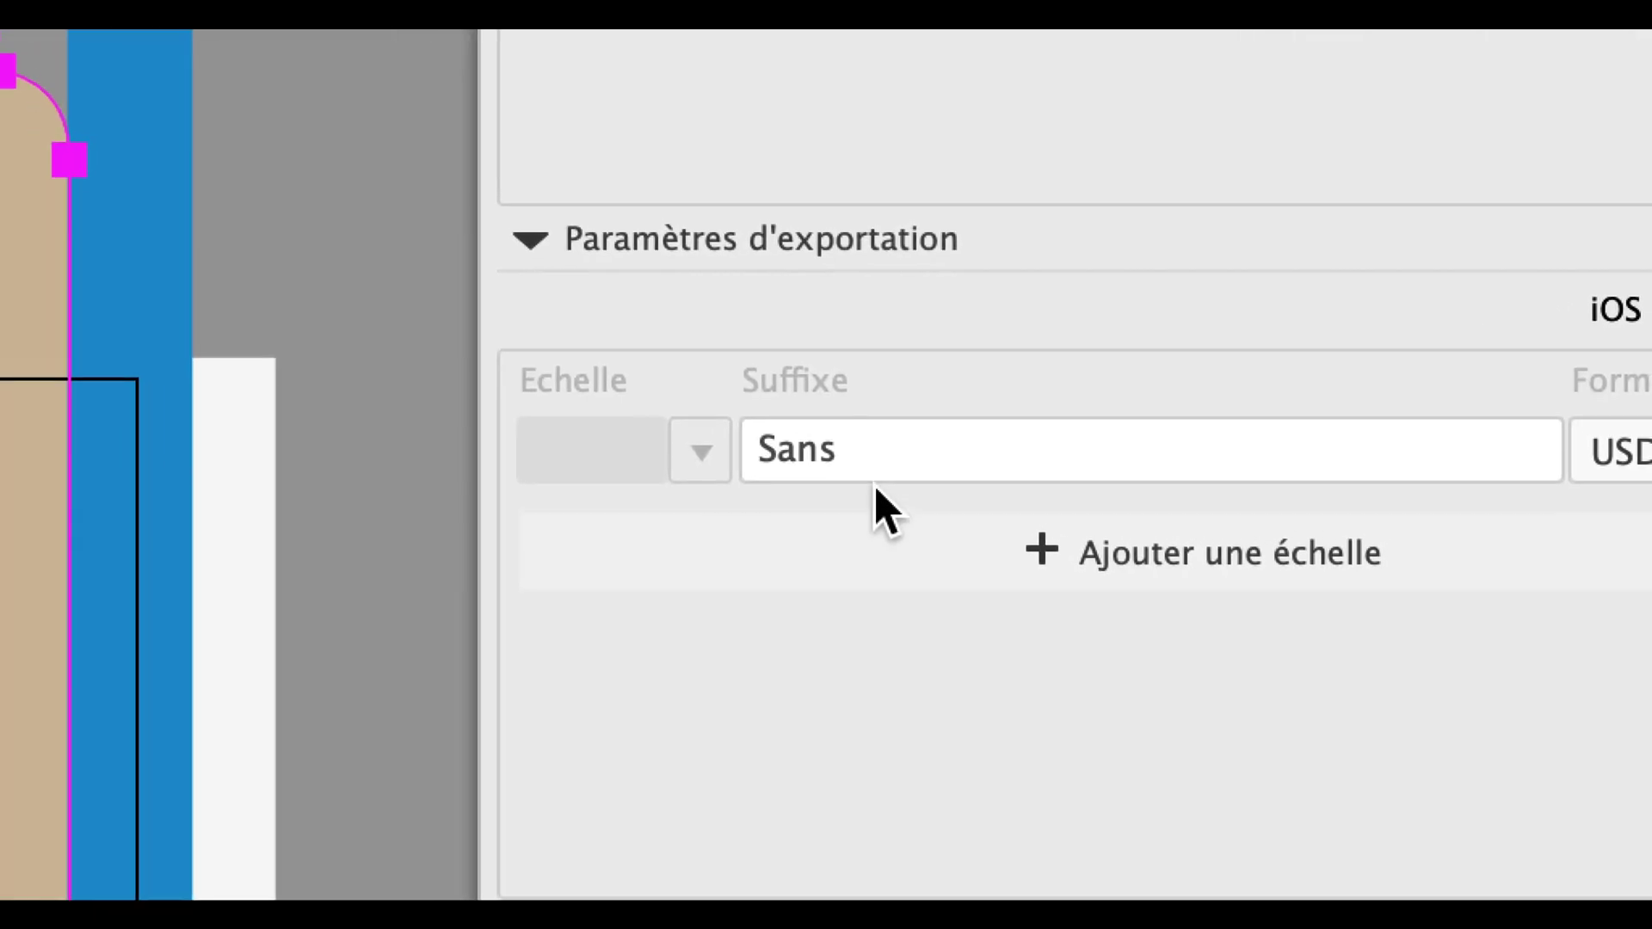
click(1024, 538)
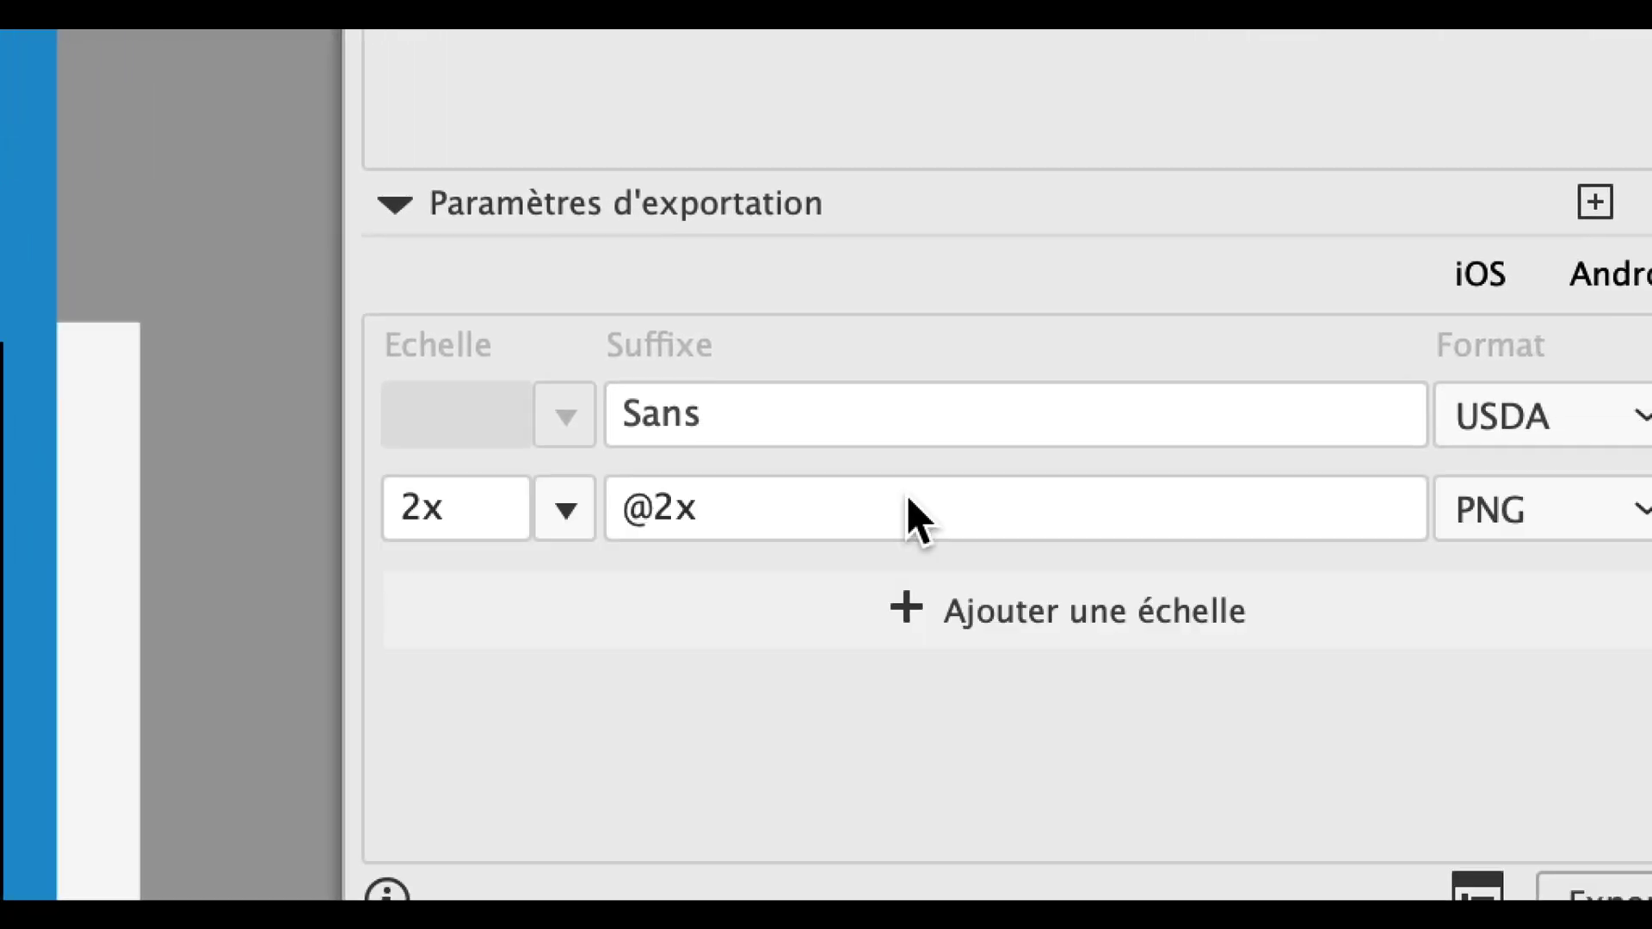
click(1065, 517)
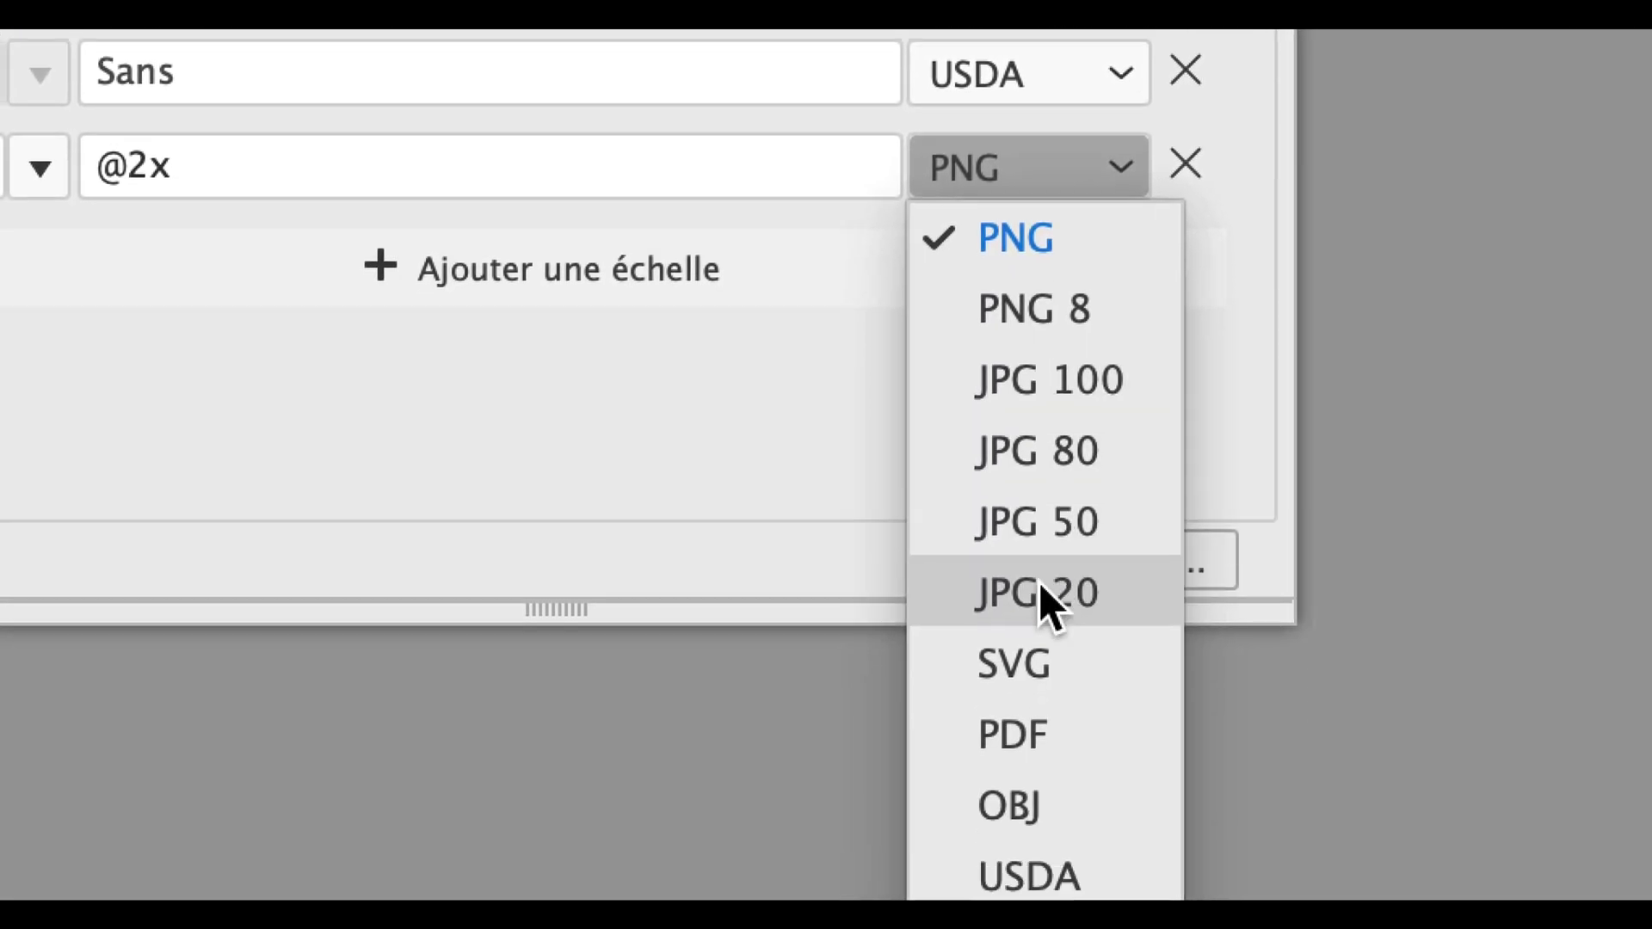
click(1040, 628)
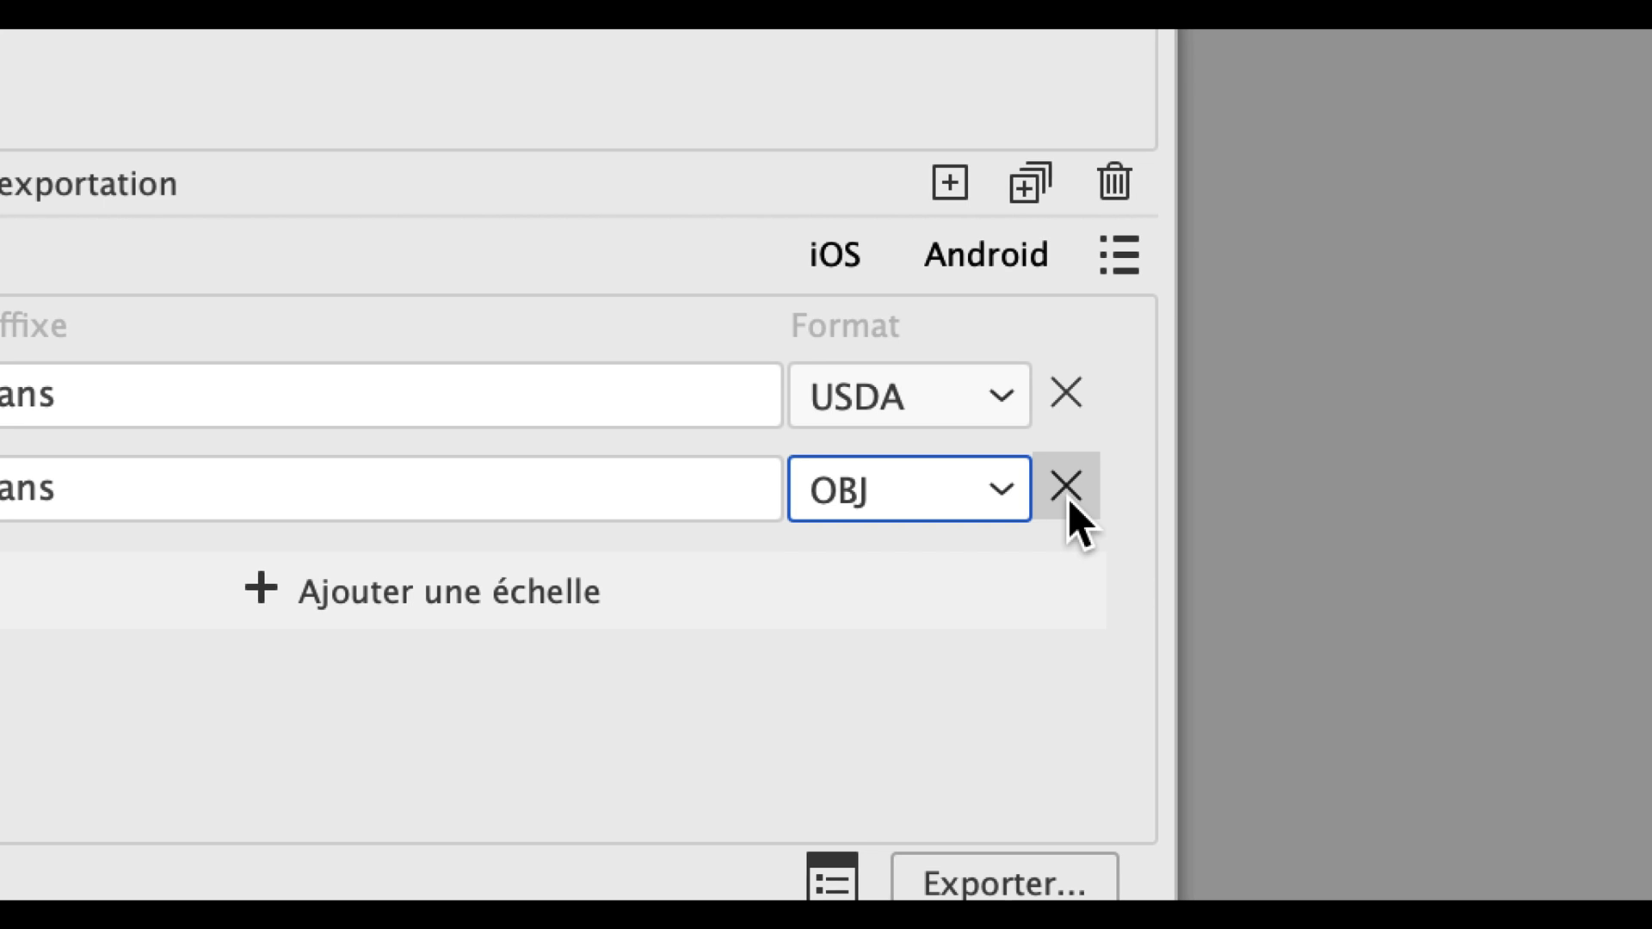
click(1069, 488)
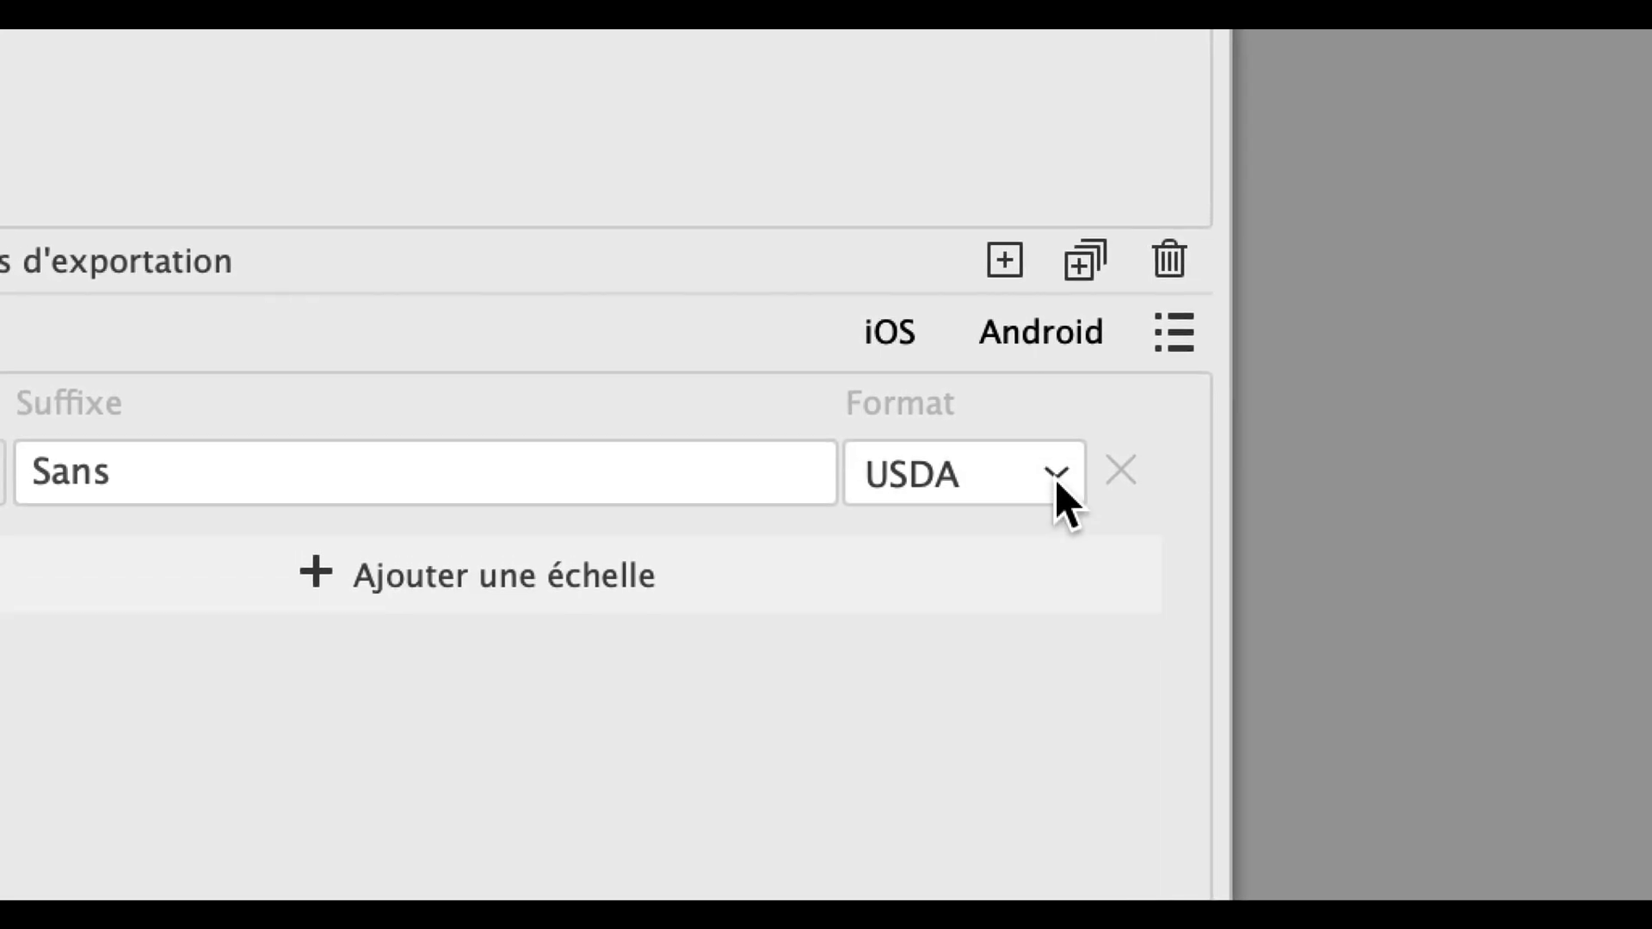
Export the four panel assets in USDA format into a new folder named "panneaux 3D venant de illustrator" inside "présentoir en 3D".
click(1055, 479)
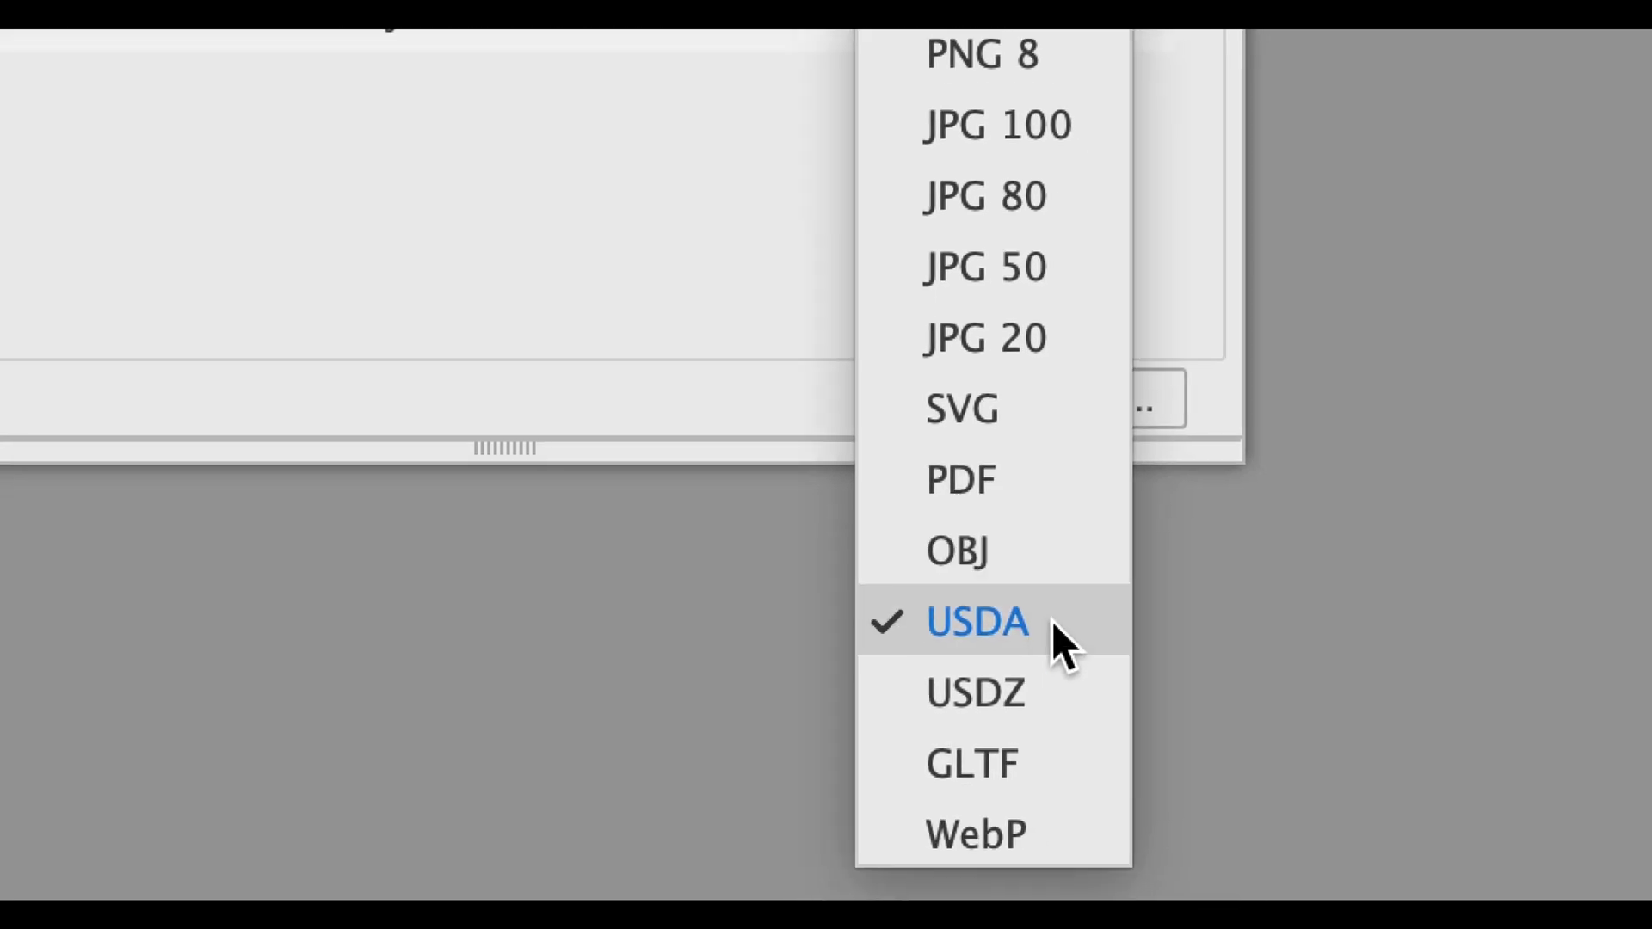
click(1052, 621)
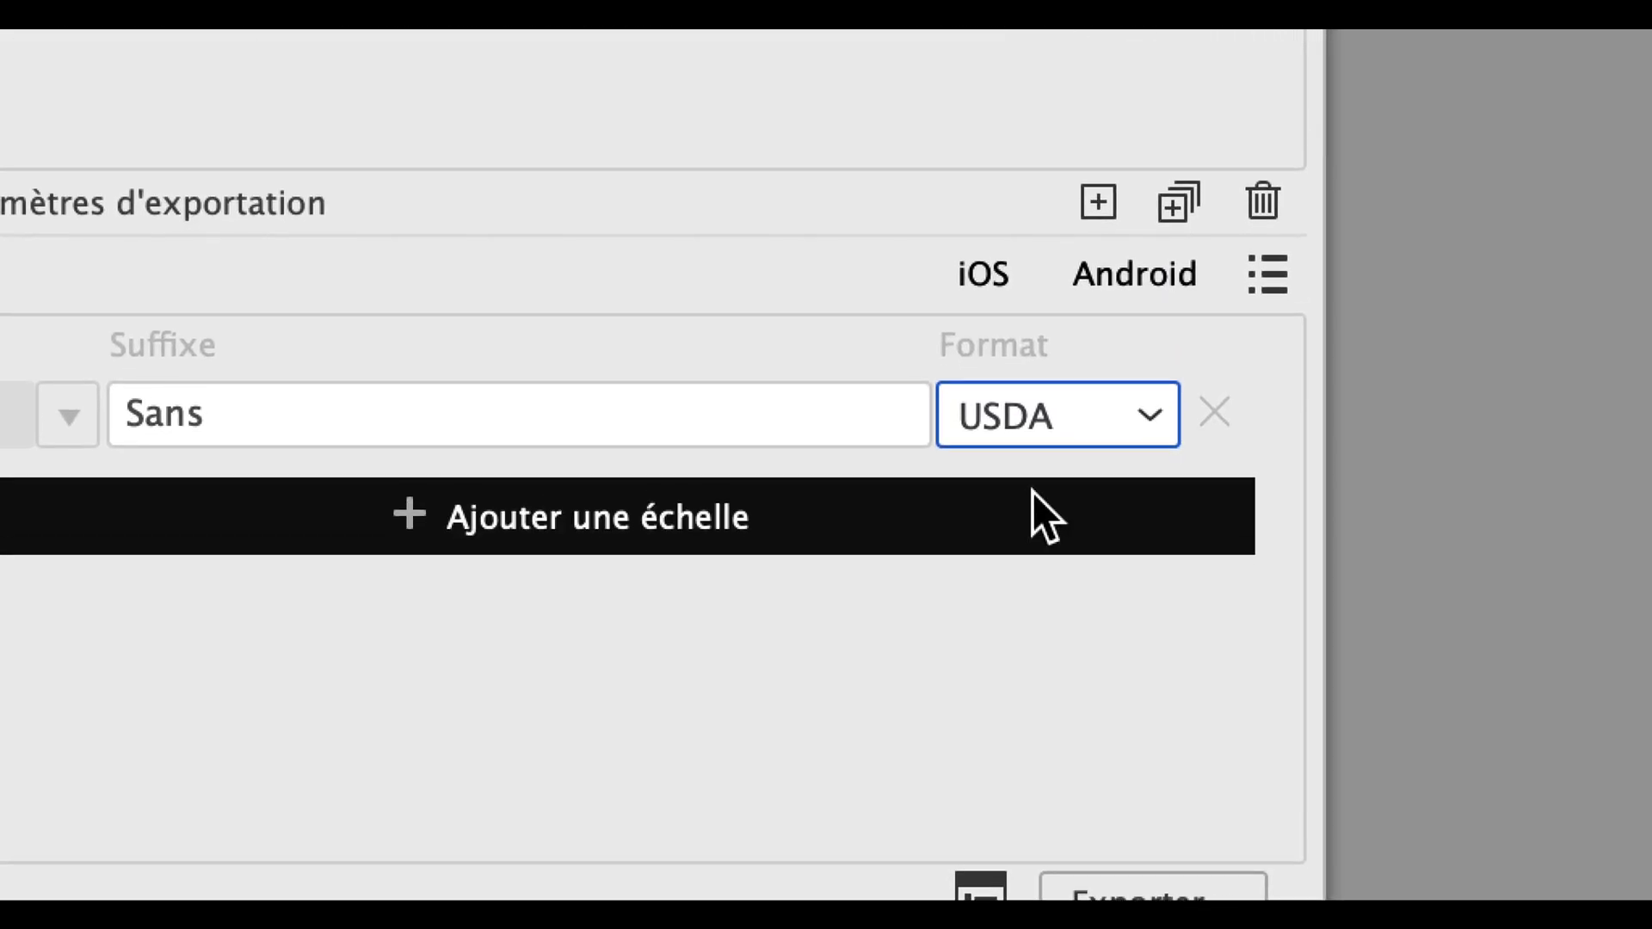
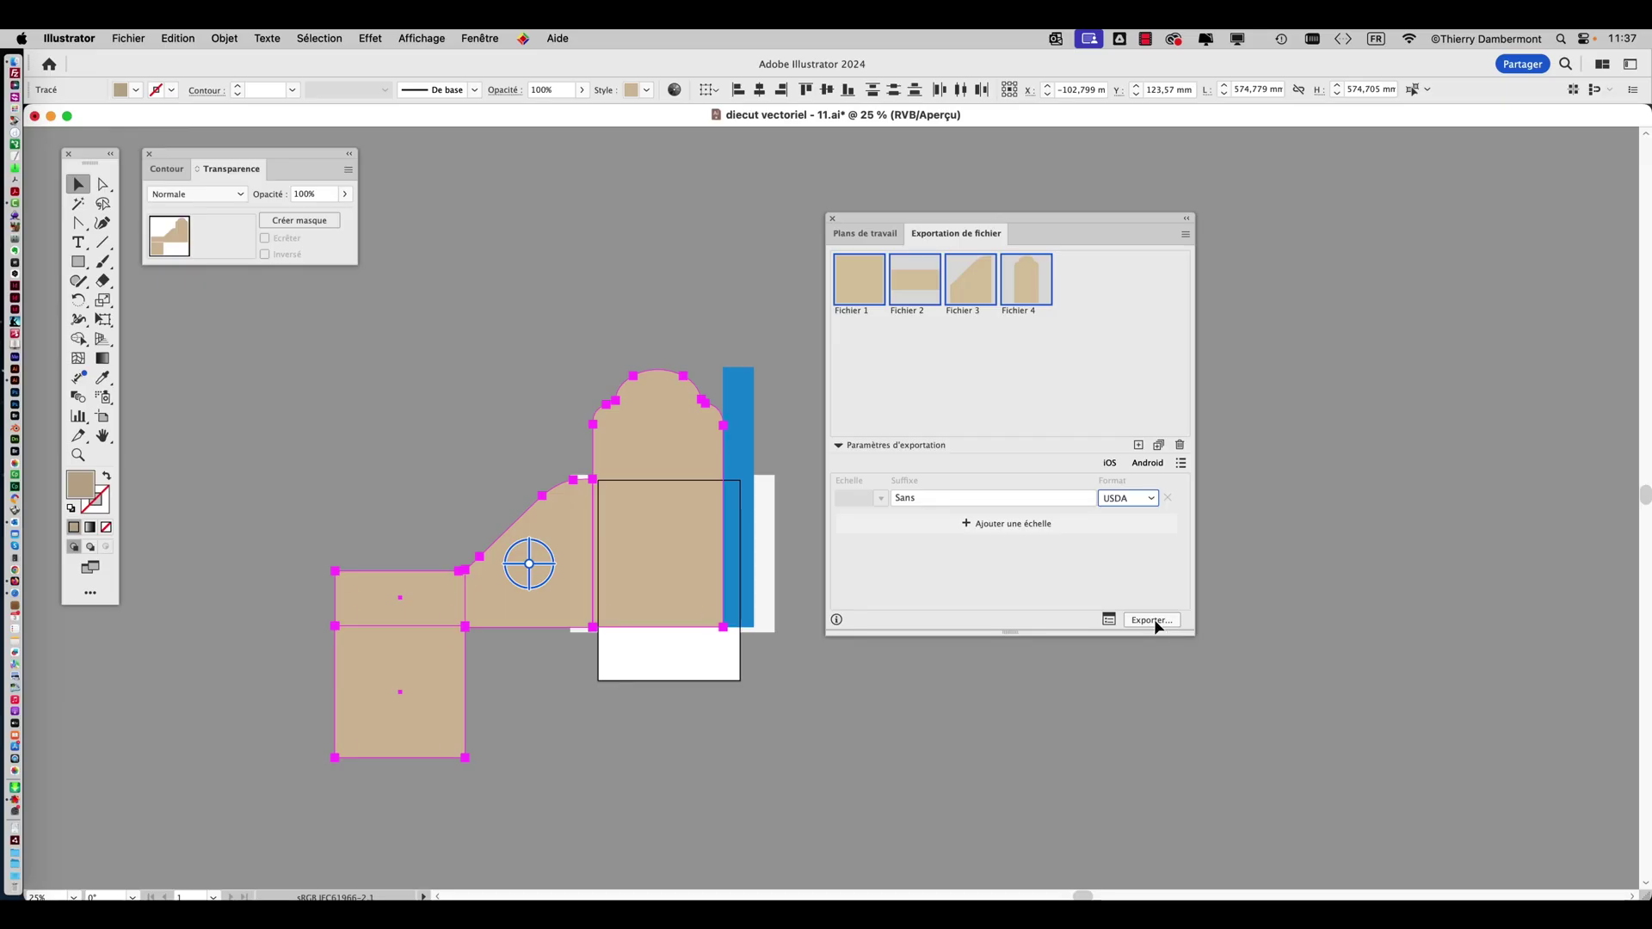
click(1157, 626)
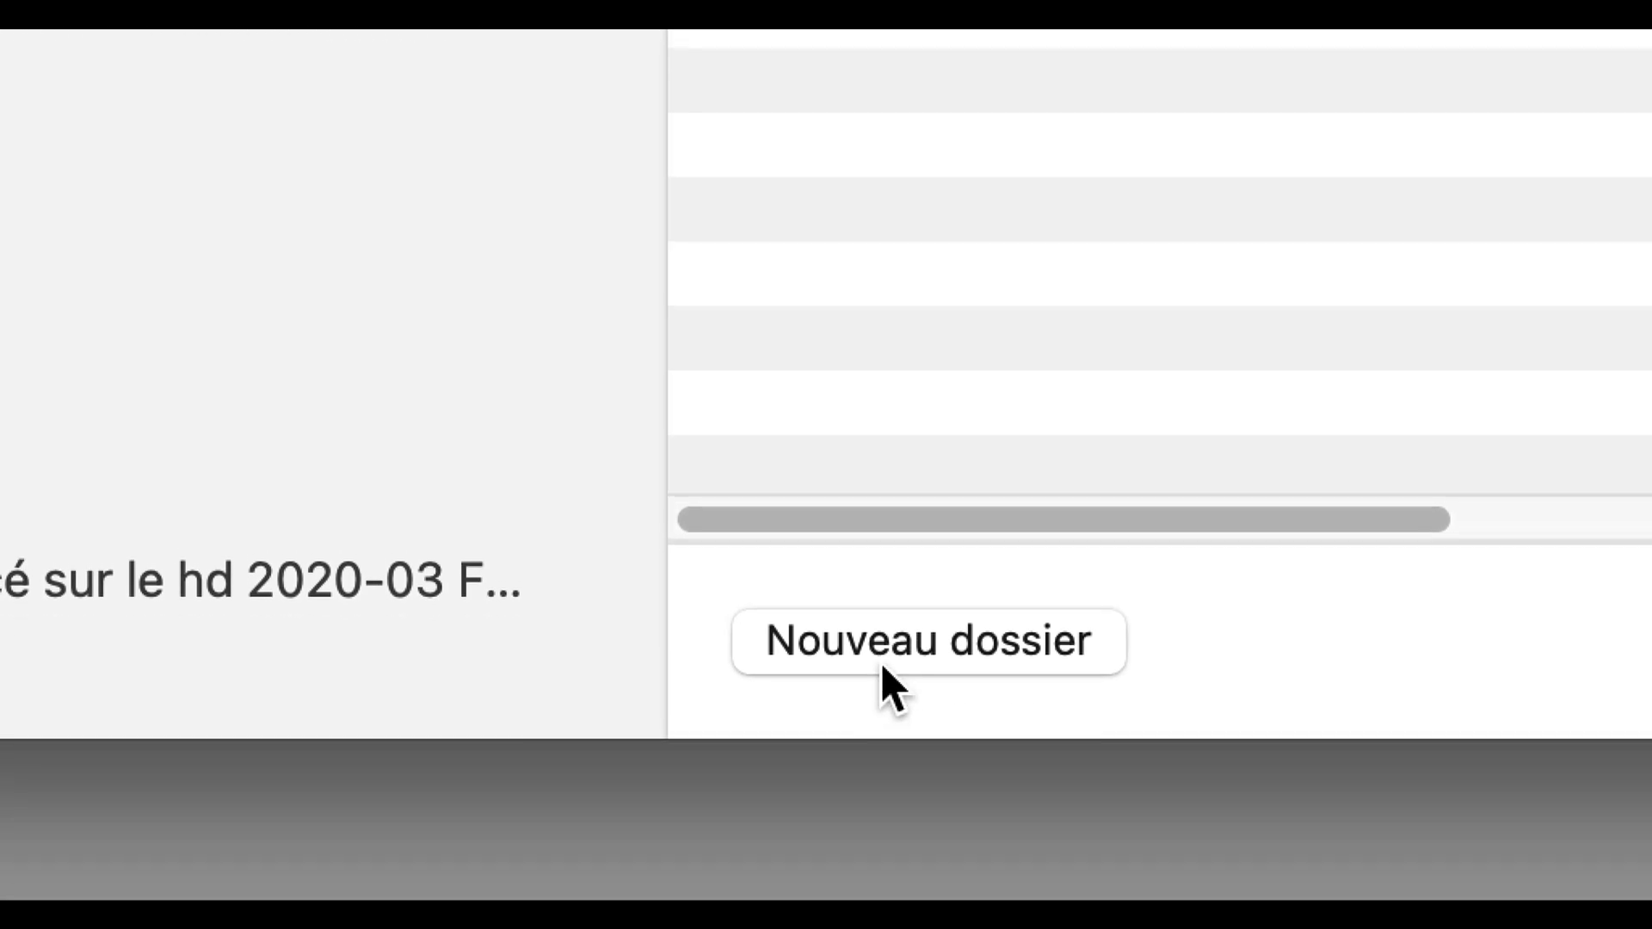
click(885, 660)
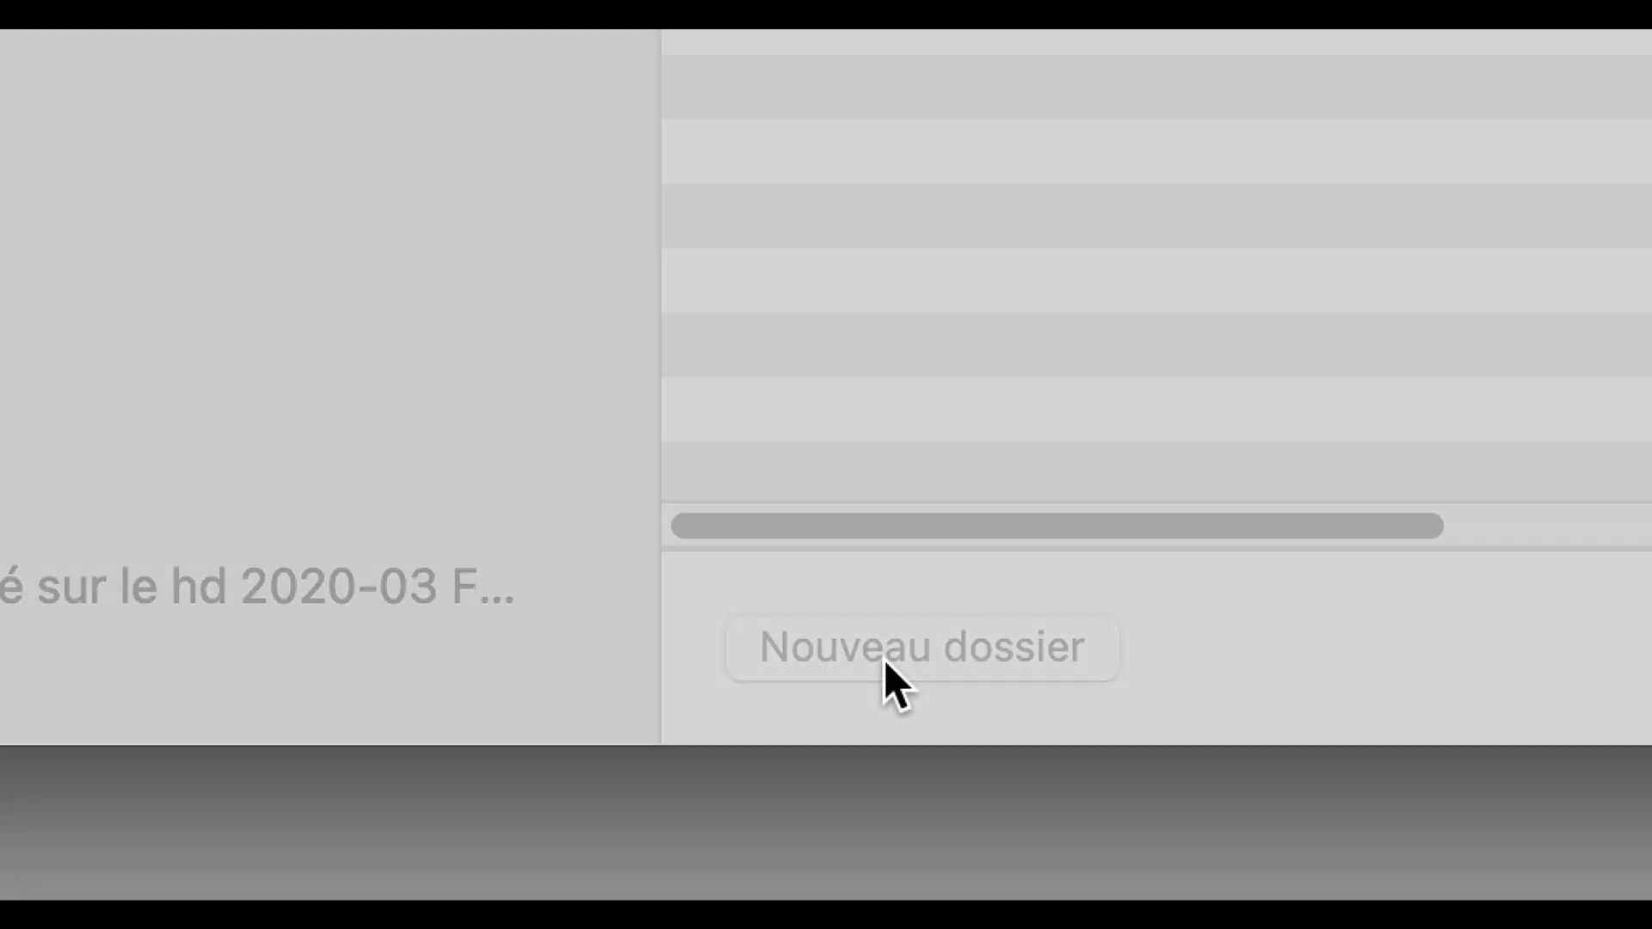
text(pa)
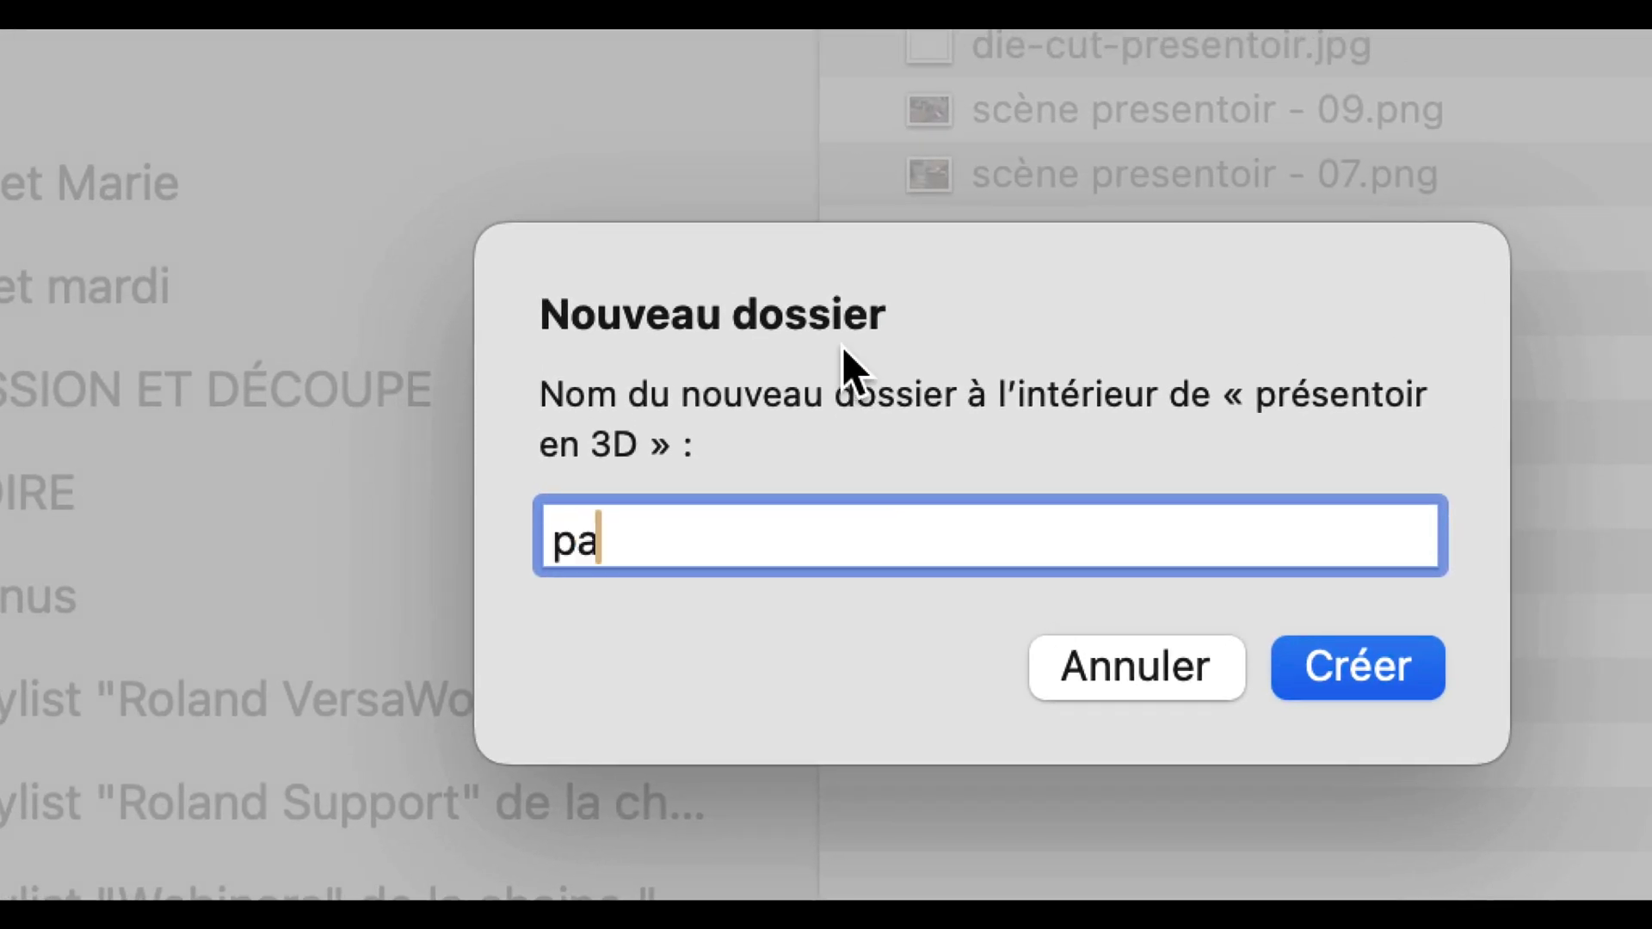
text(nneaux 3D)
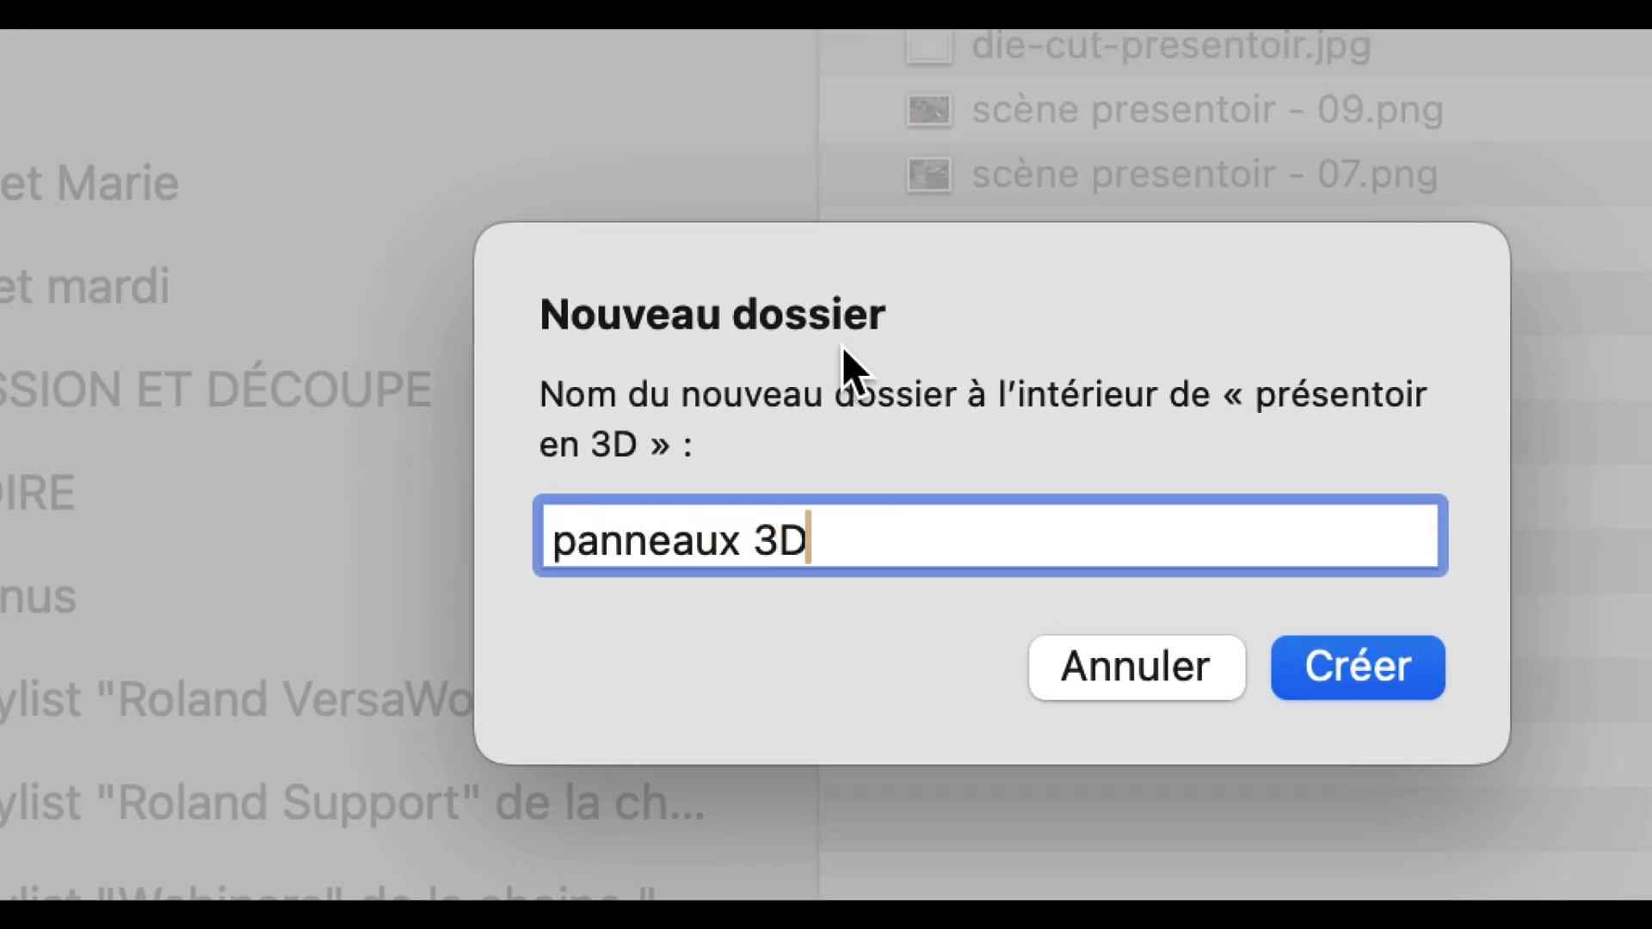
text( venant de illustrat)
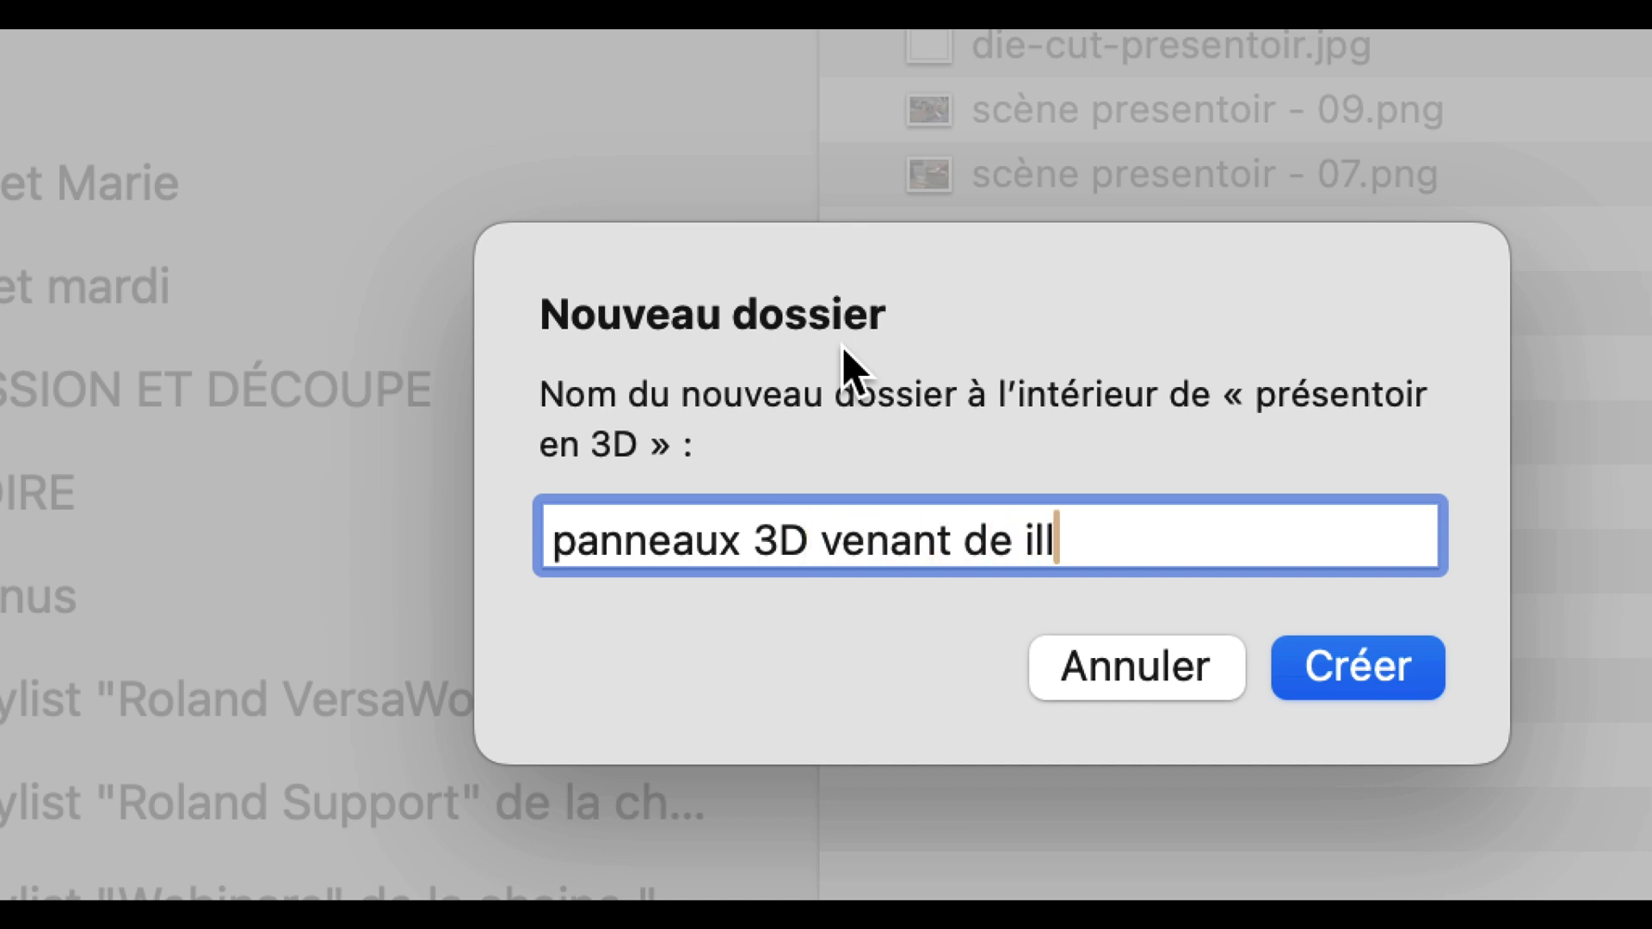
text(or)
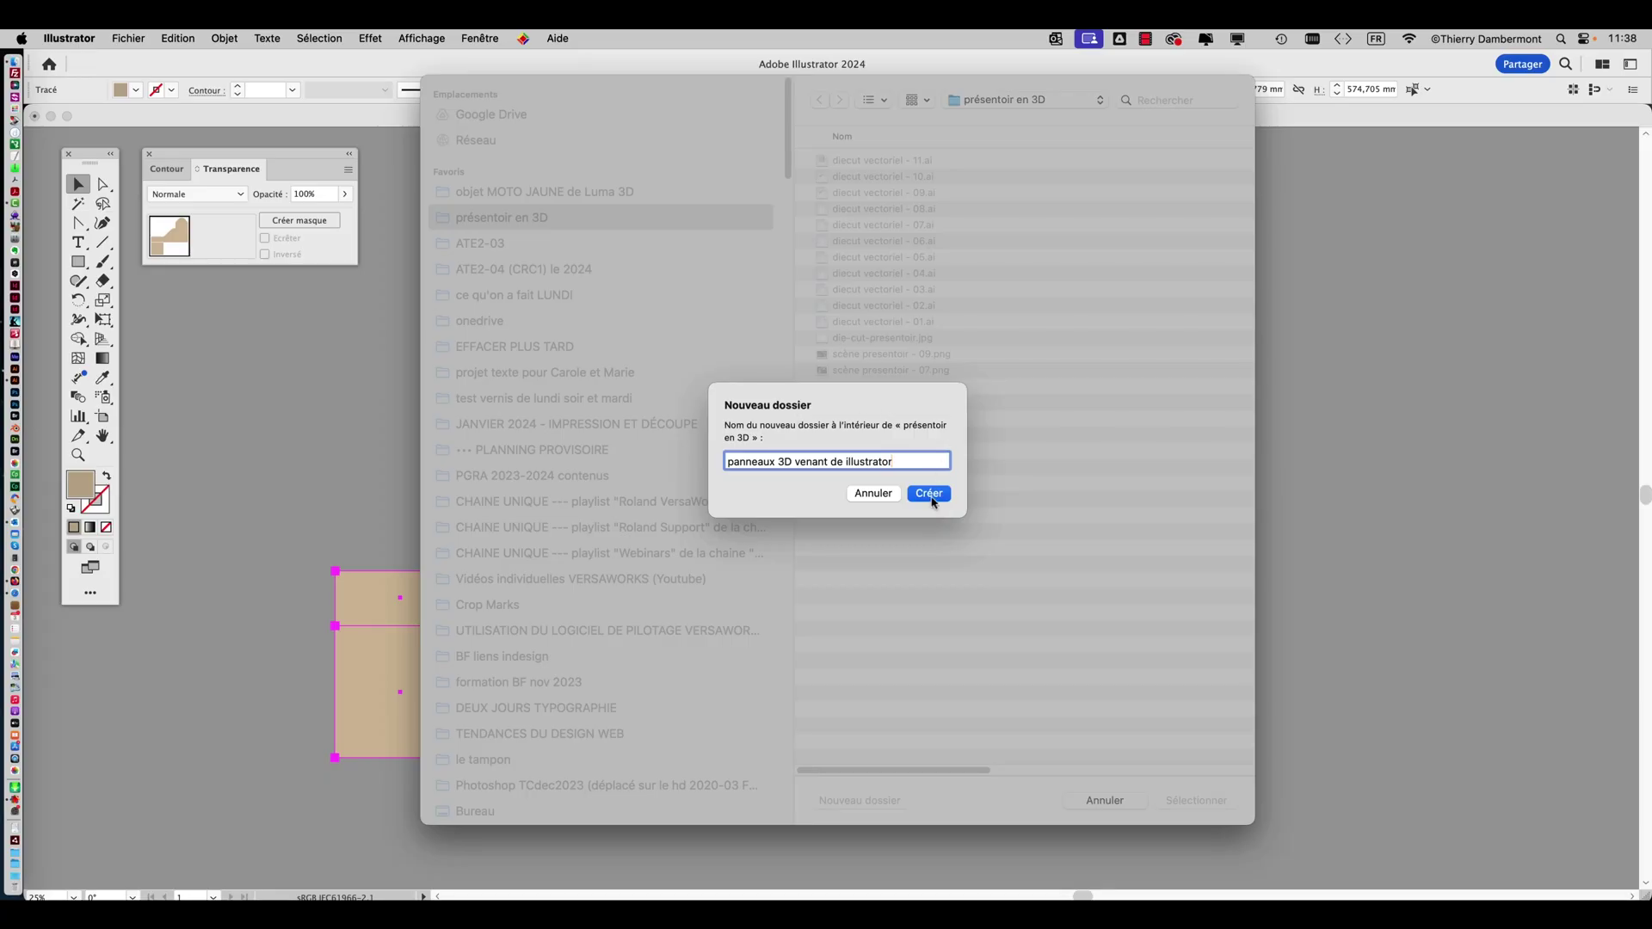
click(931, 494)
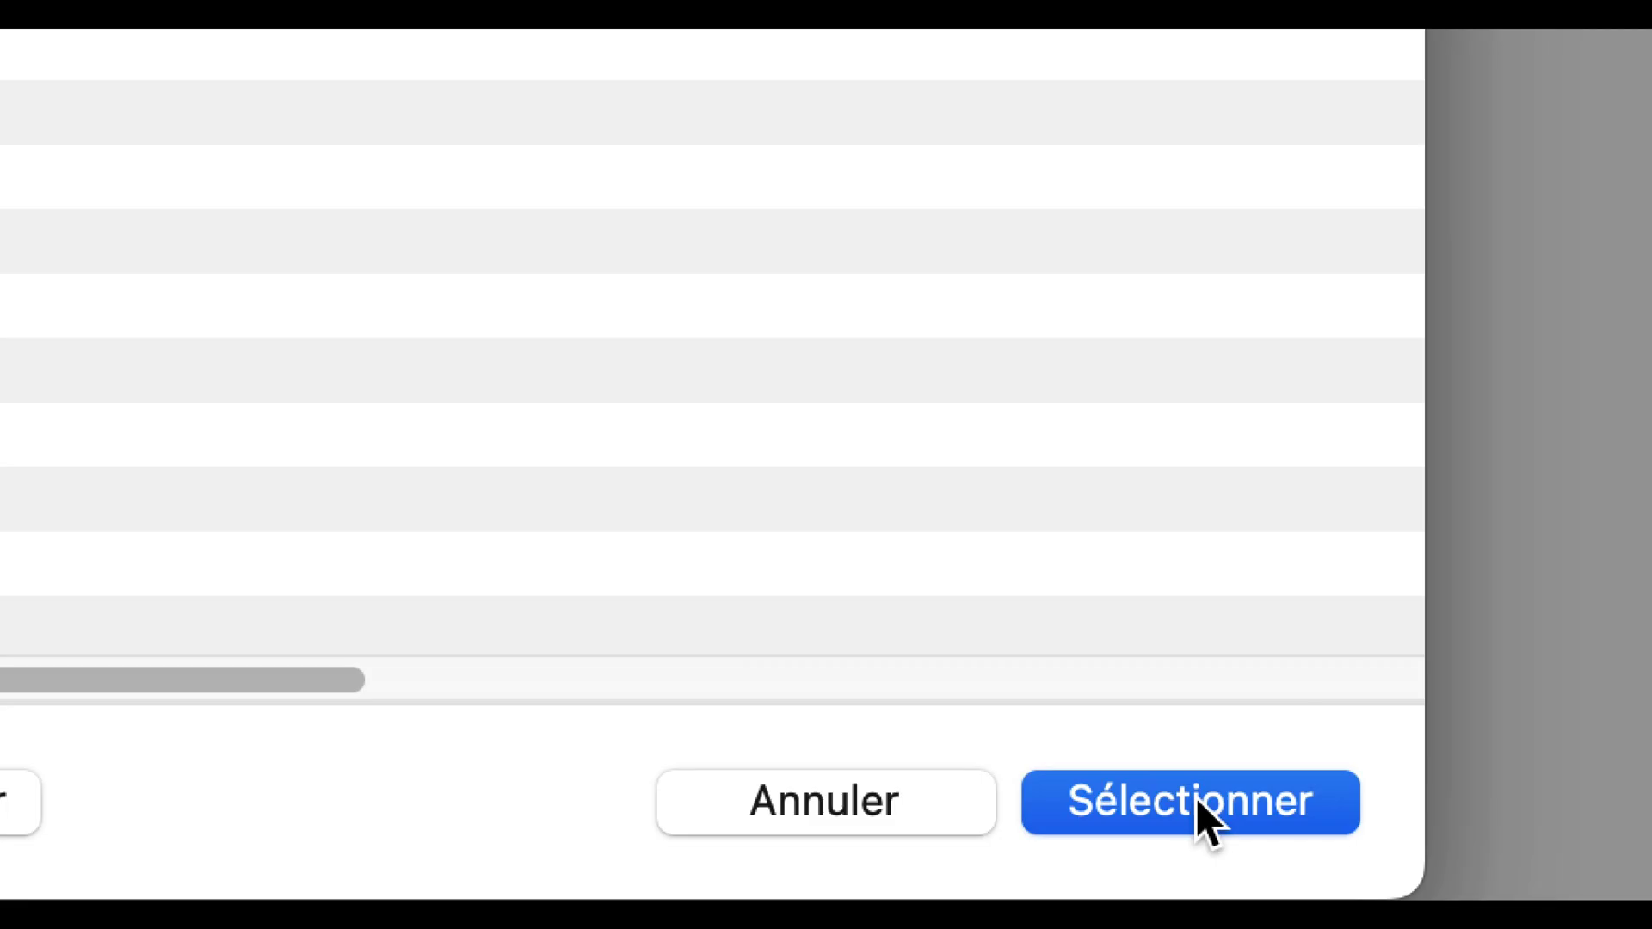
click(1198, 801)
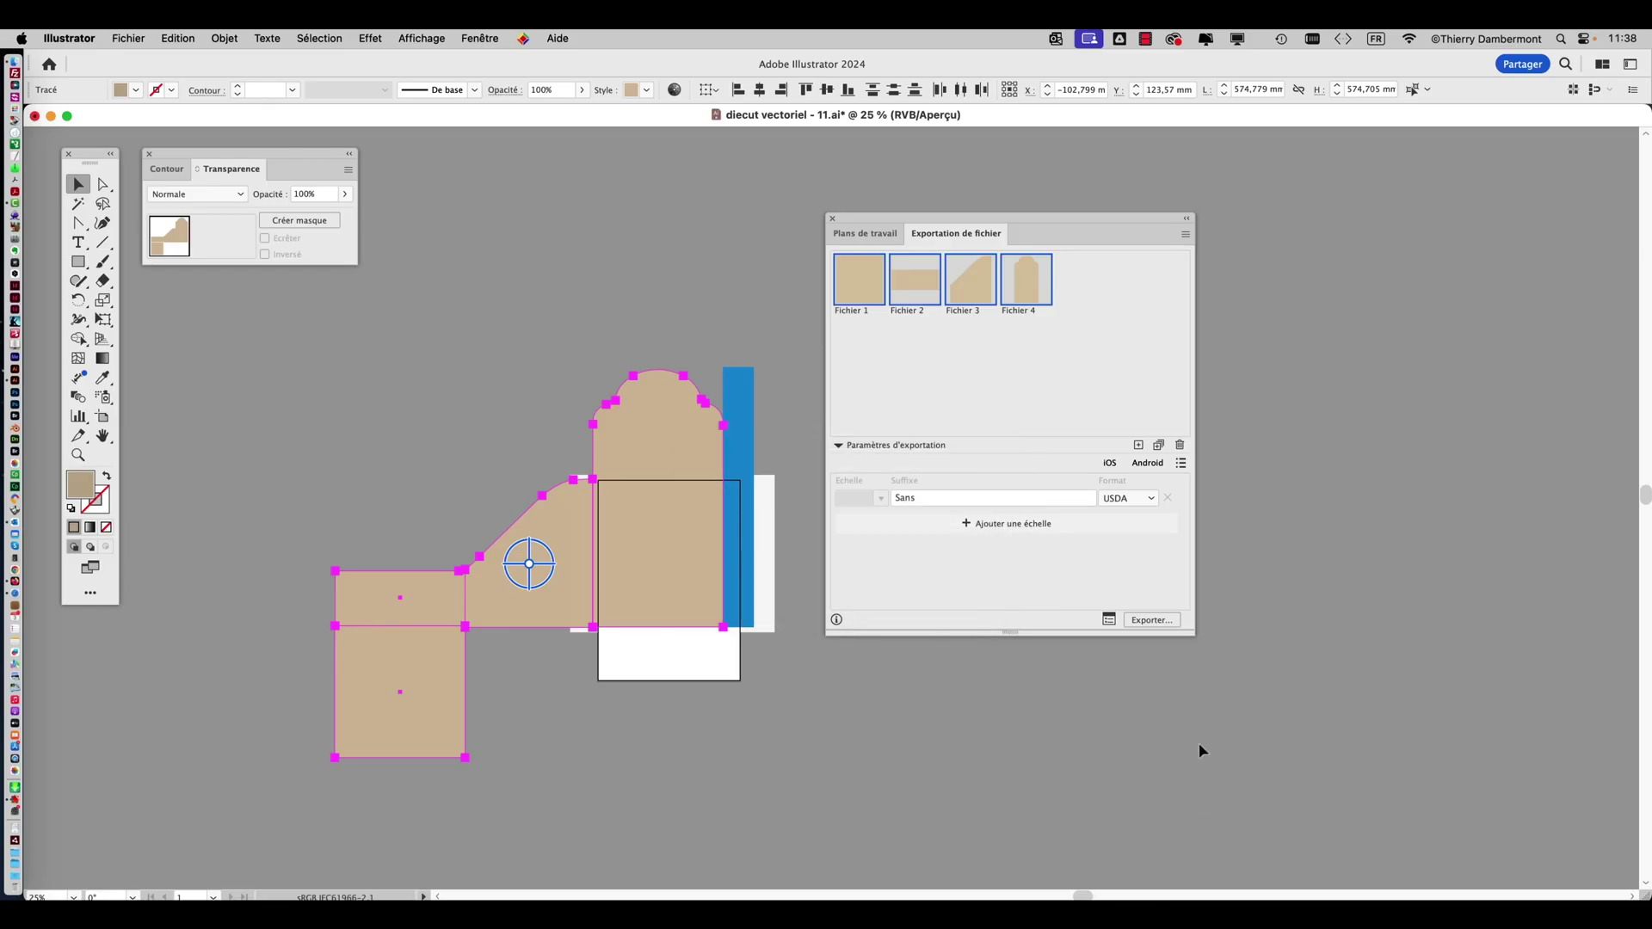
click(1151, 620)
In the Finder, check the exported files in the USDA subfolder of "panneaux 3D venant de illustrator", and close the window.
key(super+Tab)
key(super+Tab)
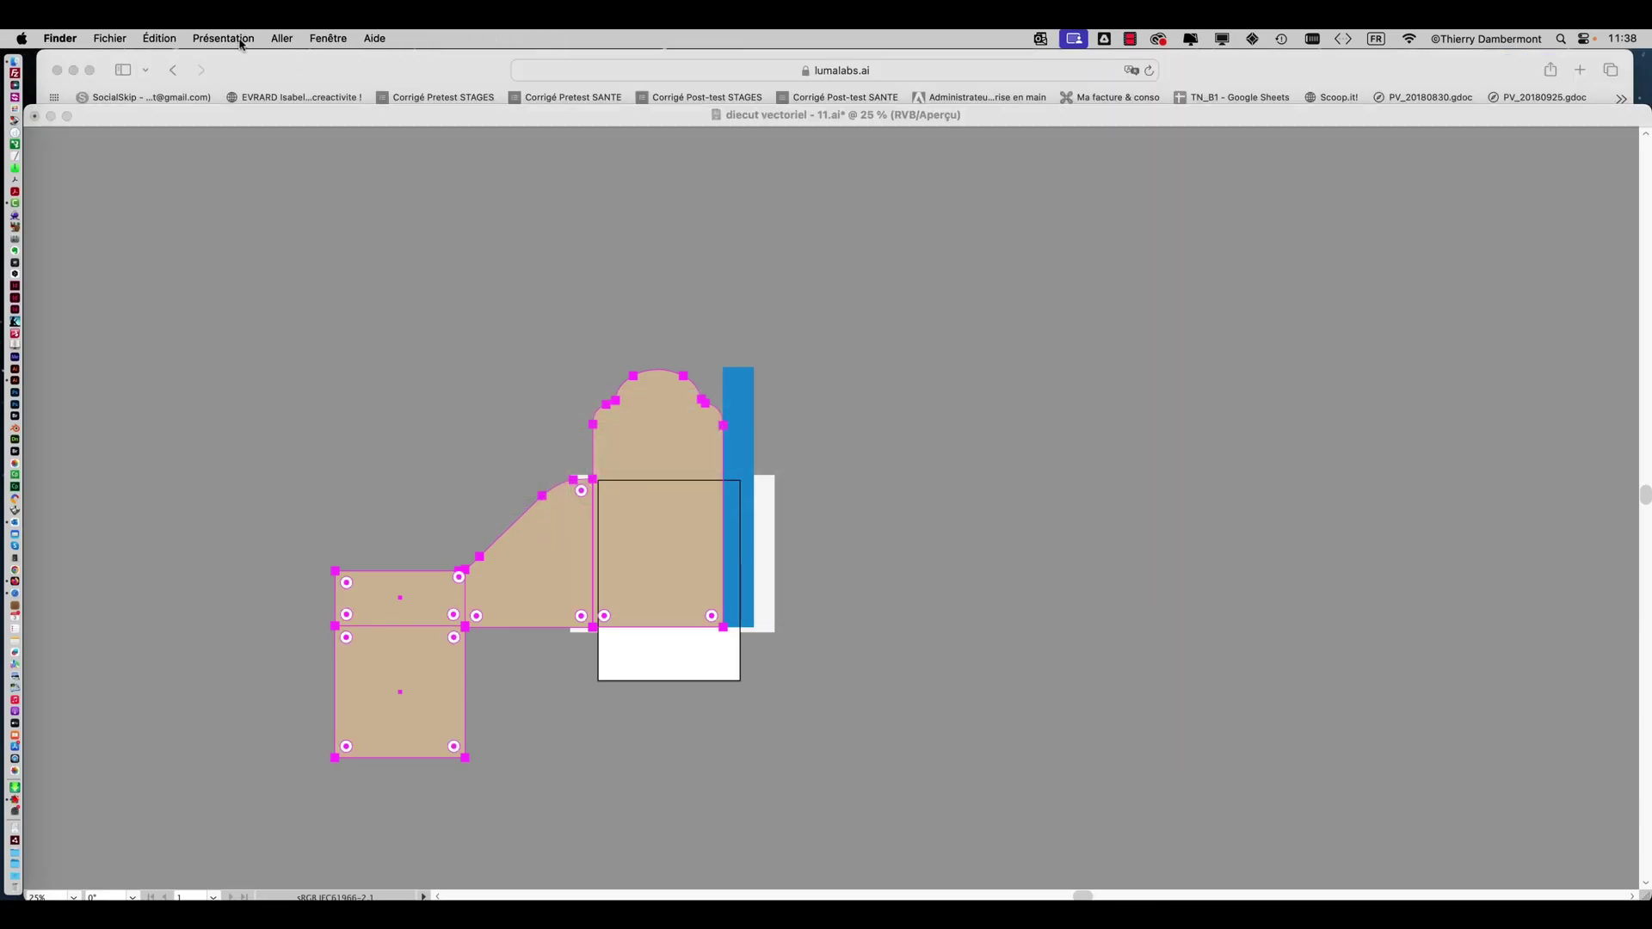
click(110, 38)
click(107, 61)
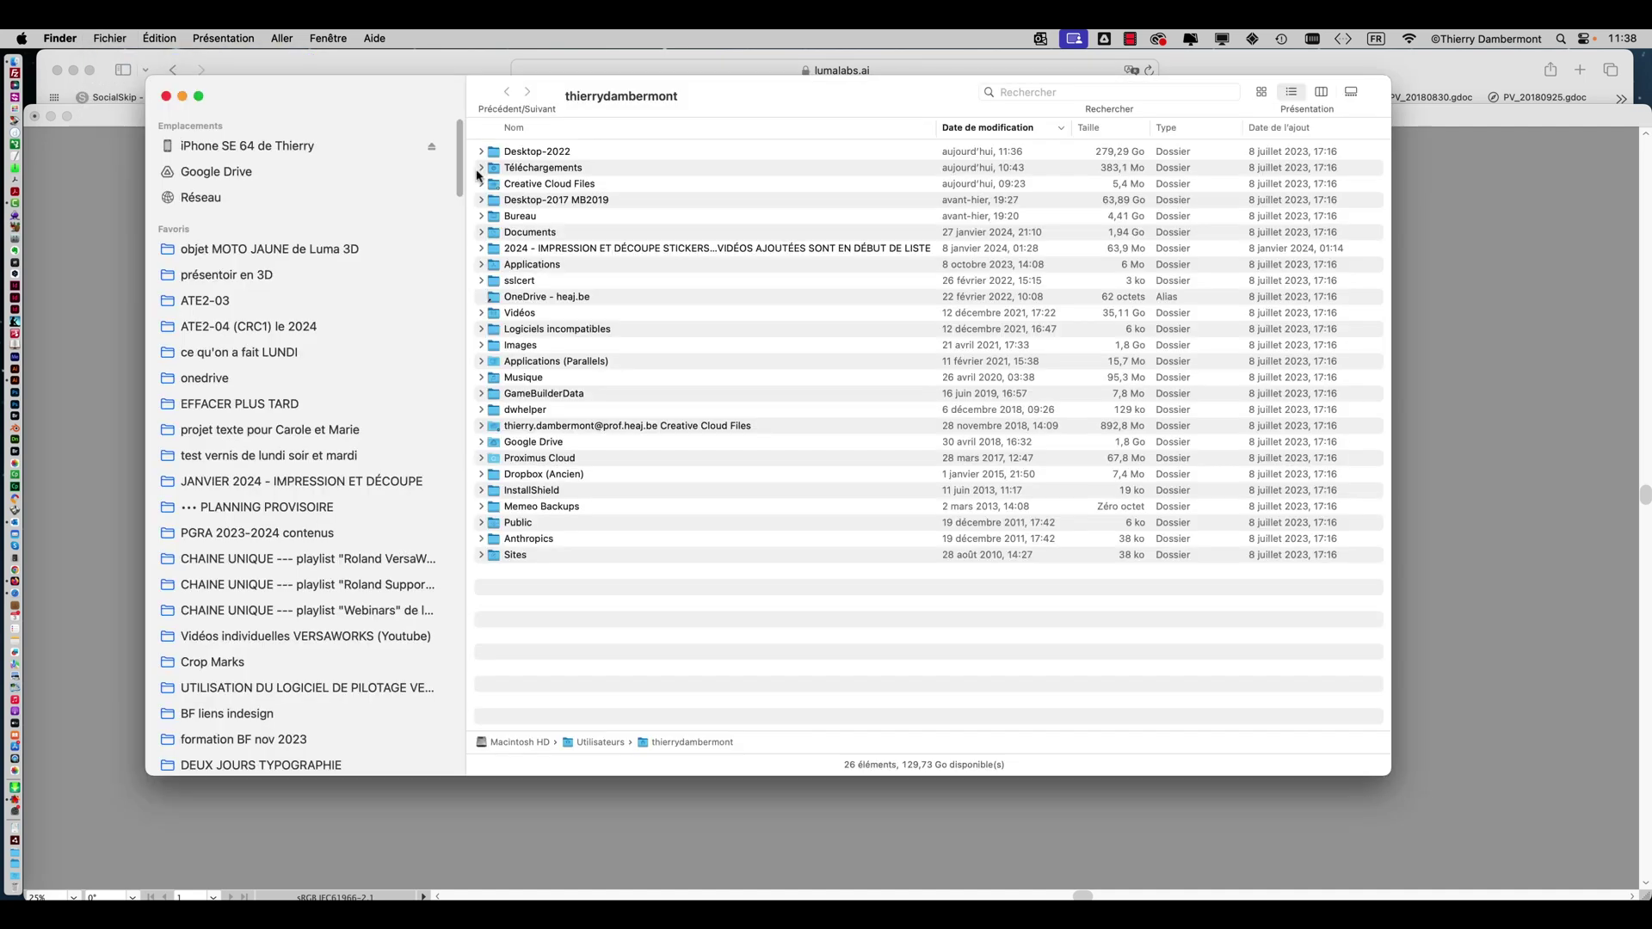
click(242, 257)
click(243, 272)
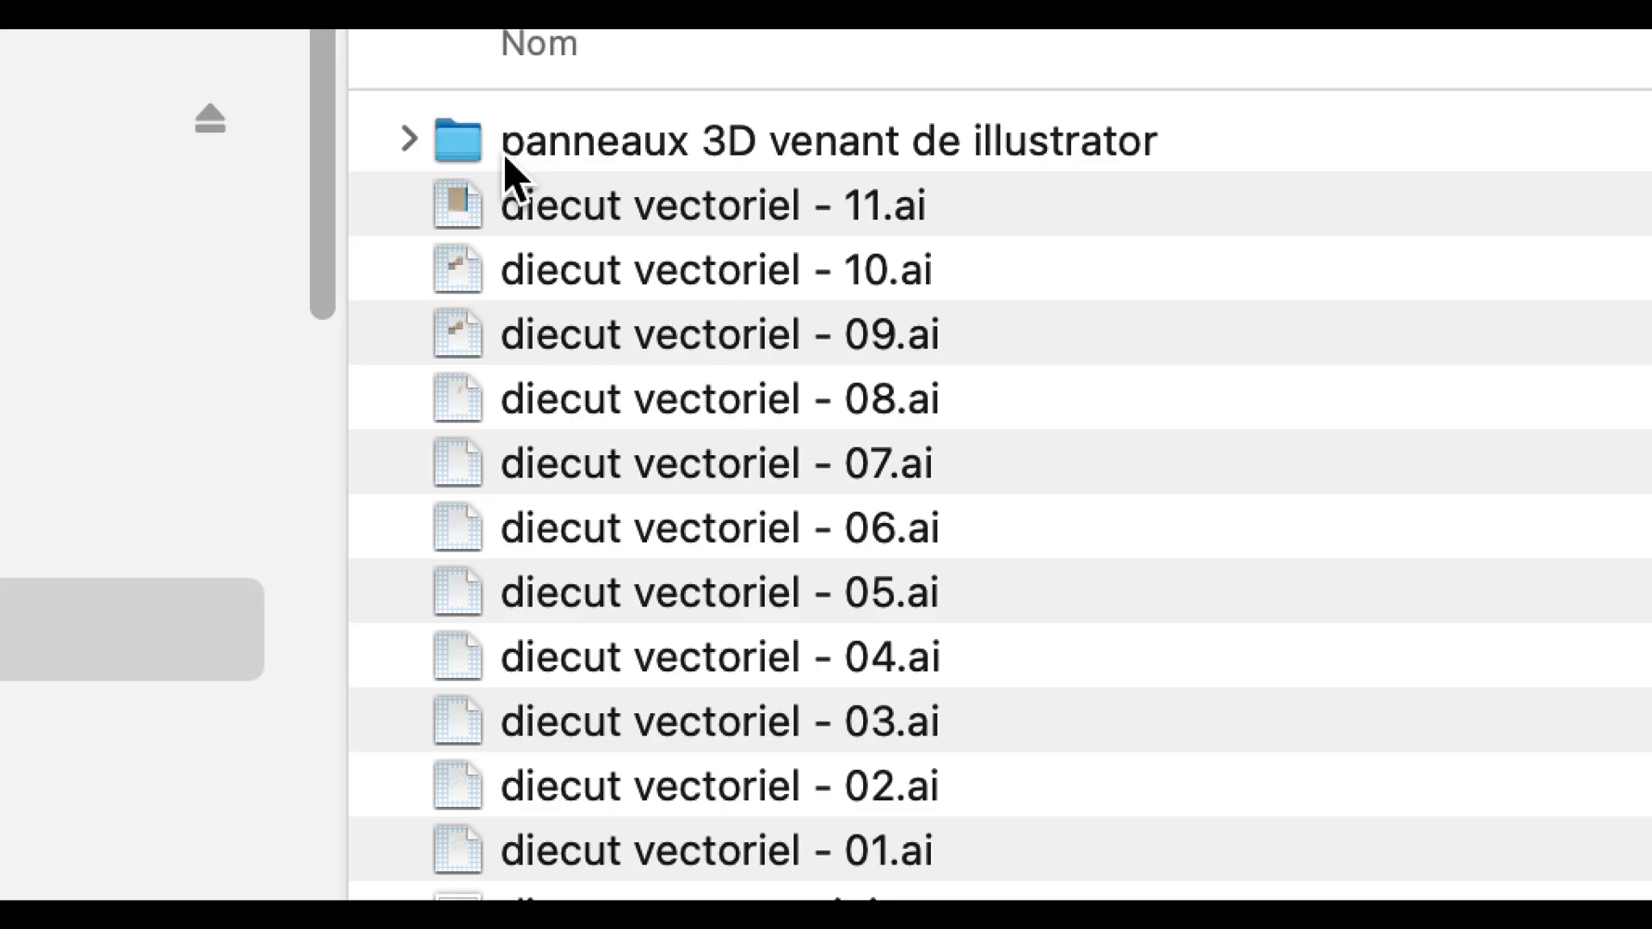
click(505, 156)
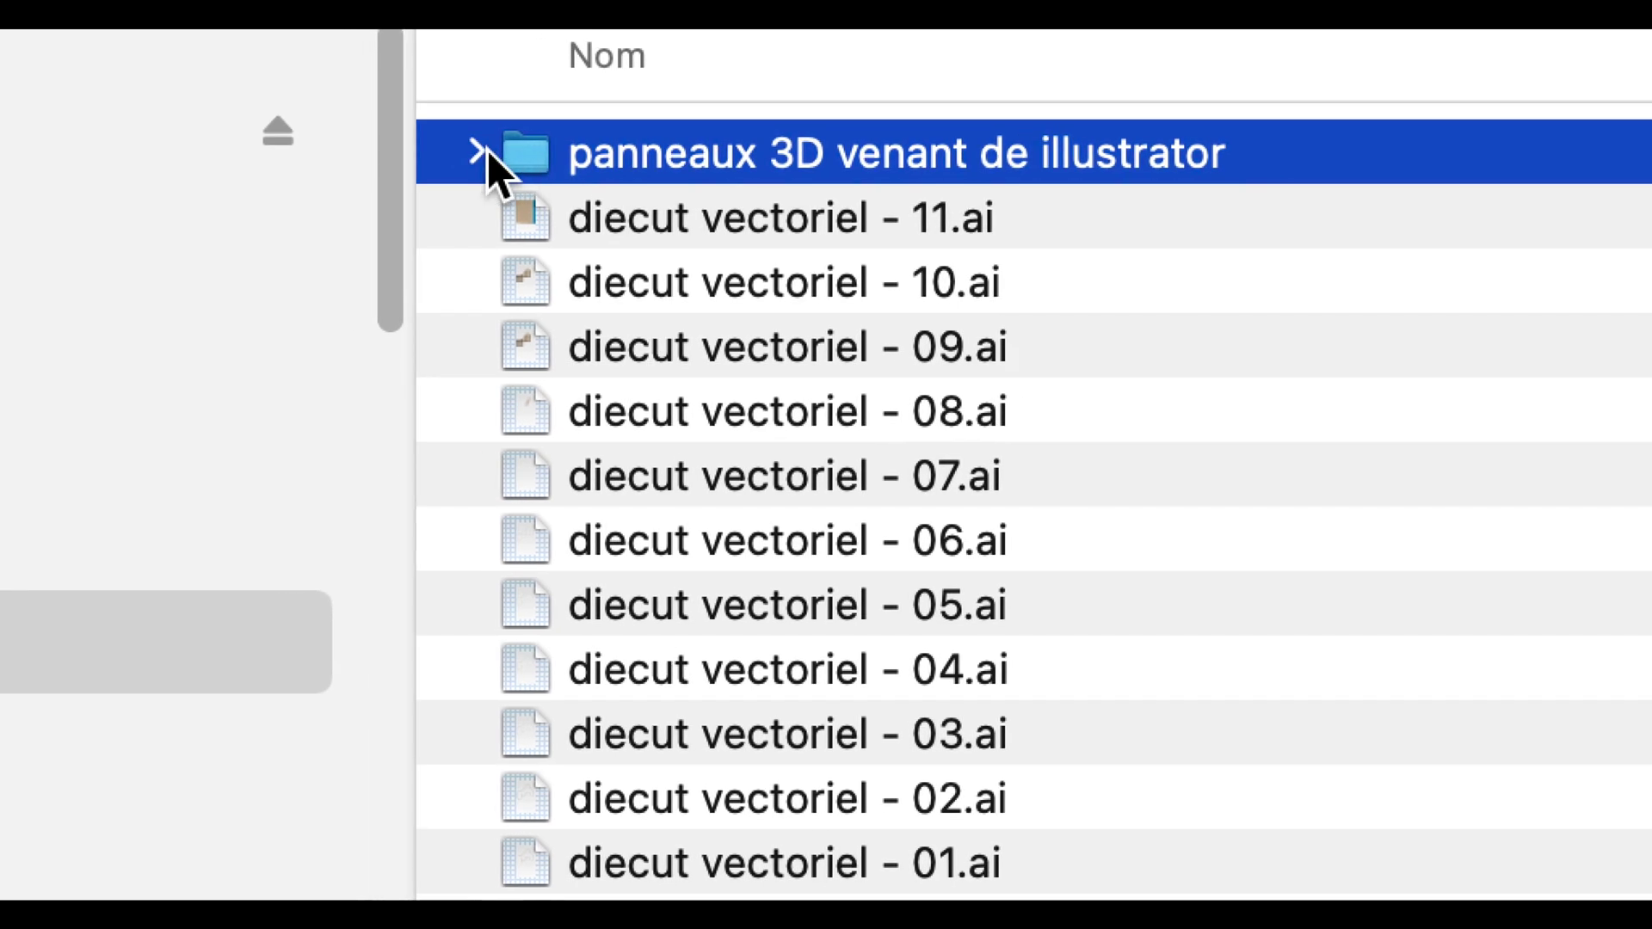
click(482, 152)
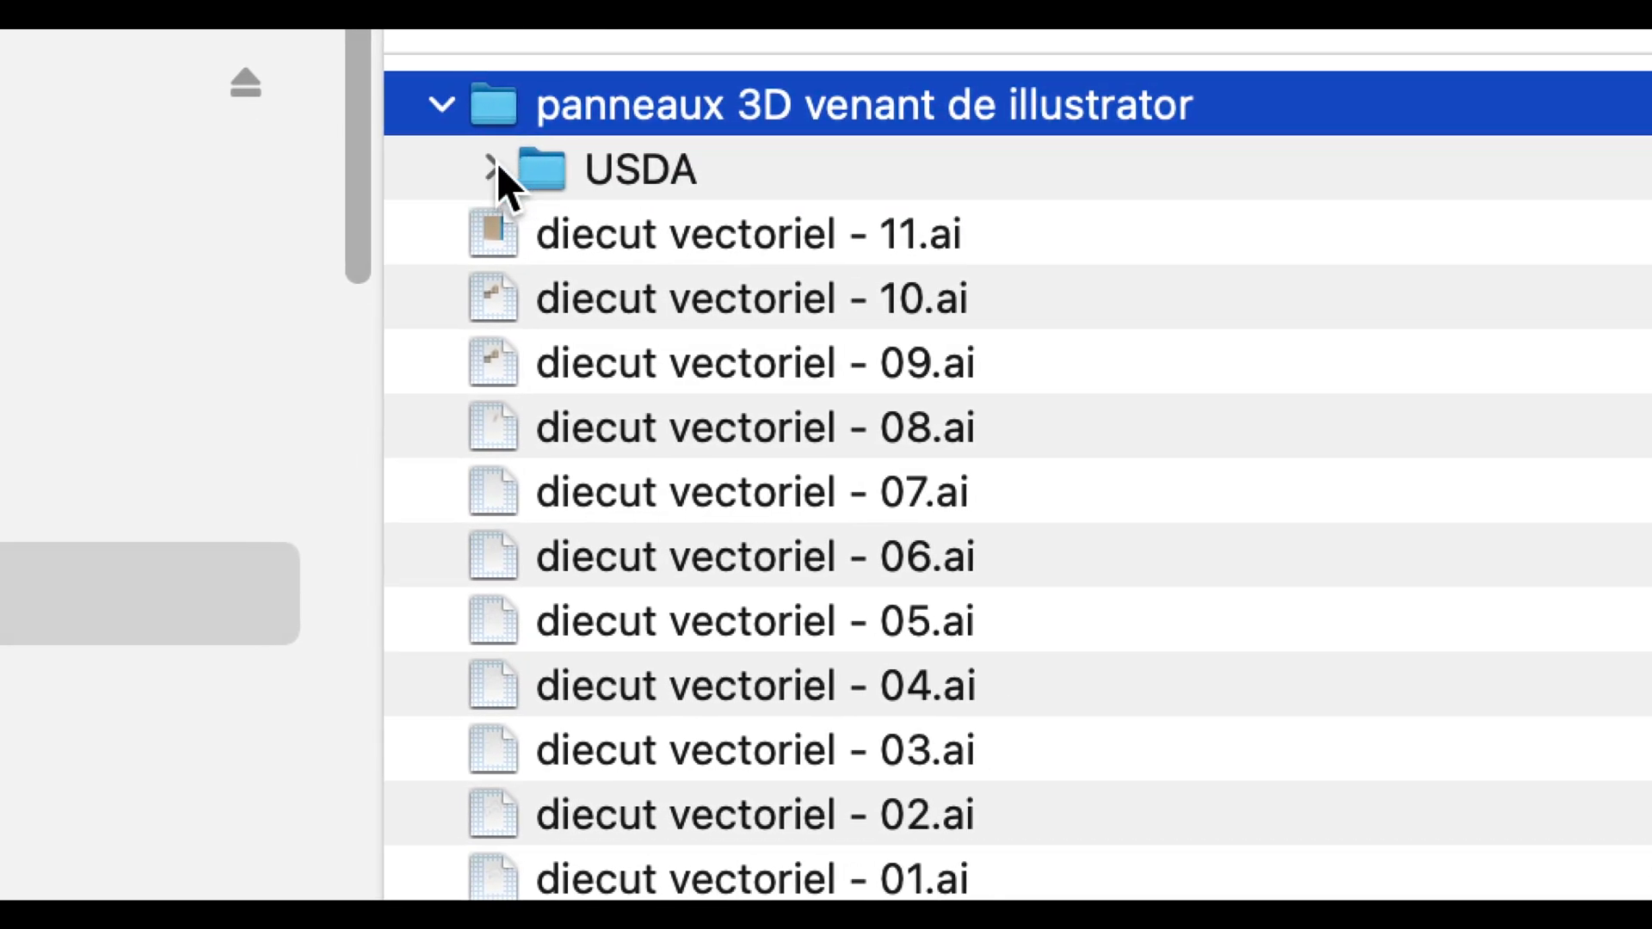
click(495, 170)
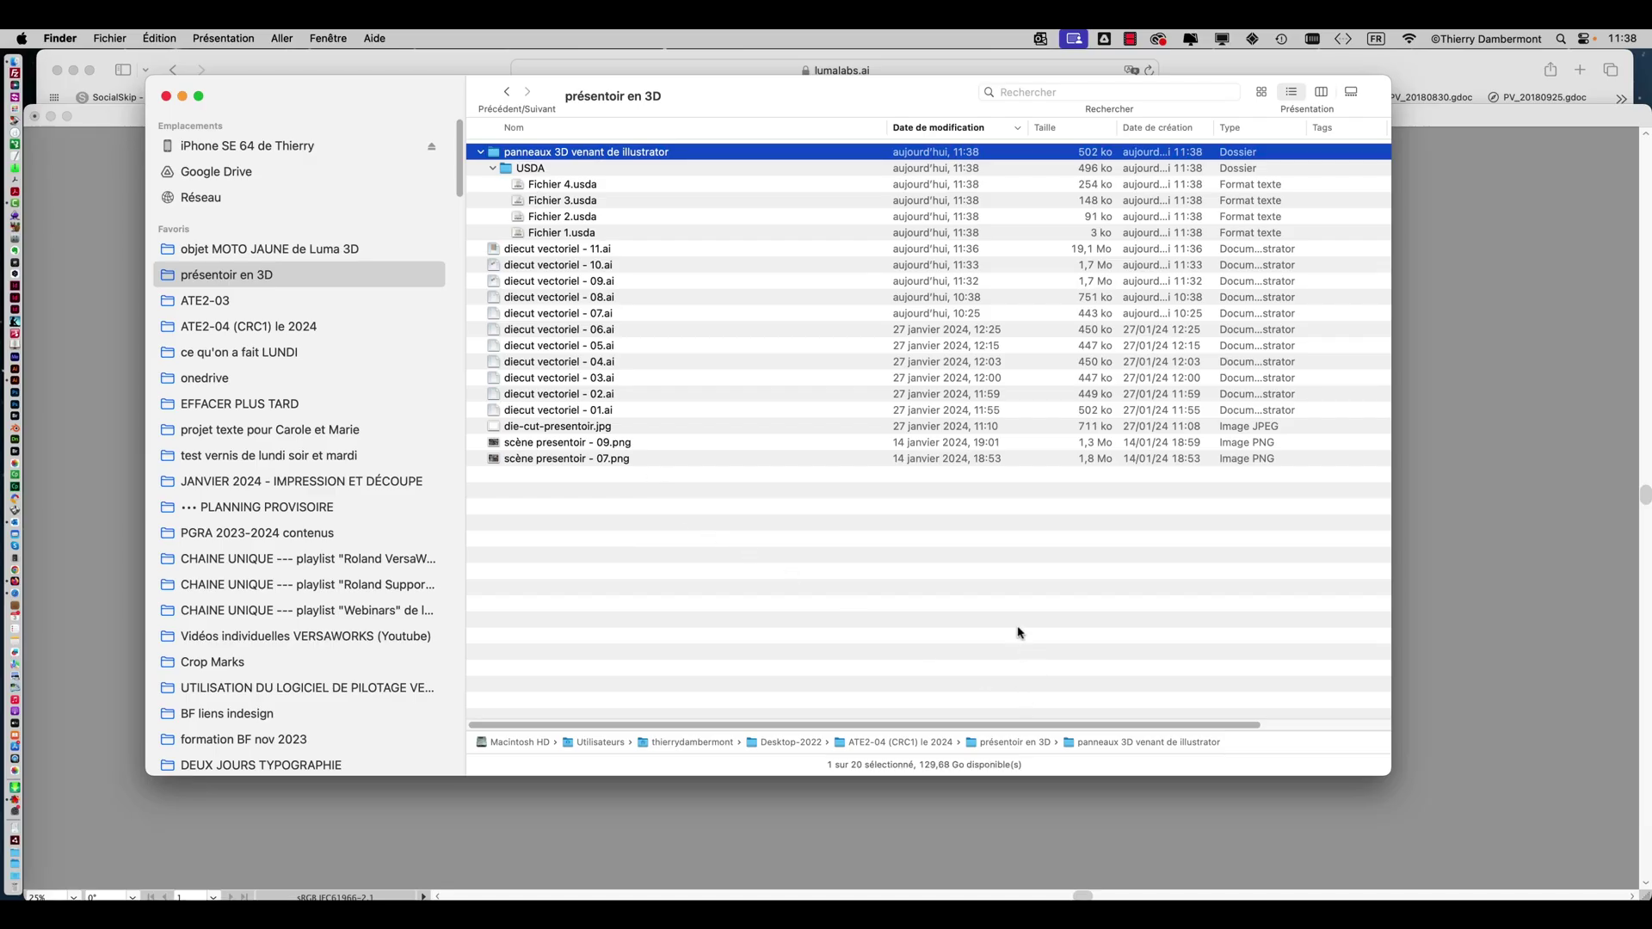
key(super+w)
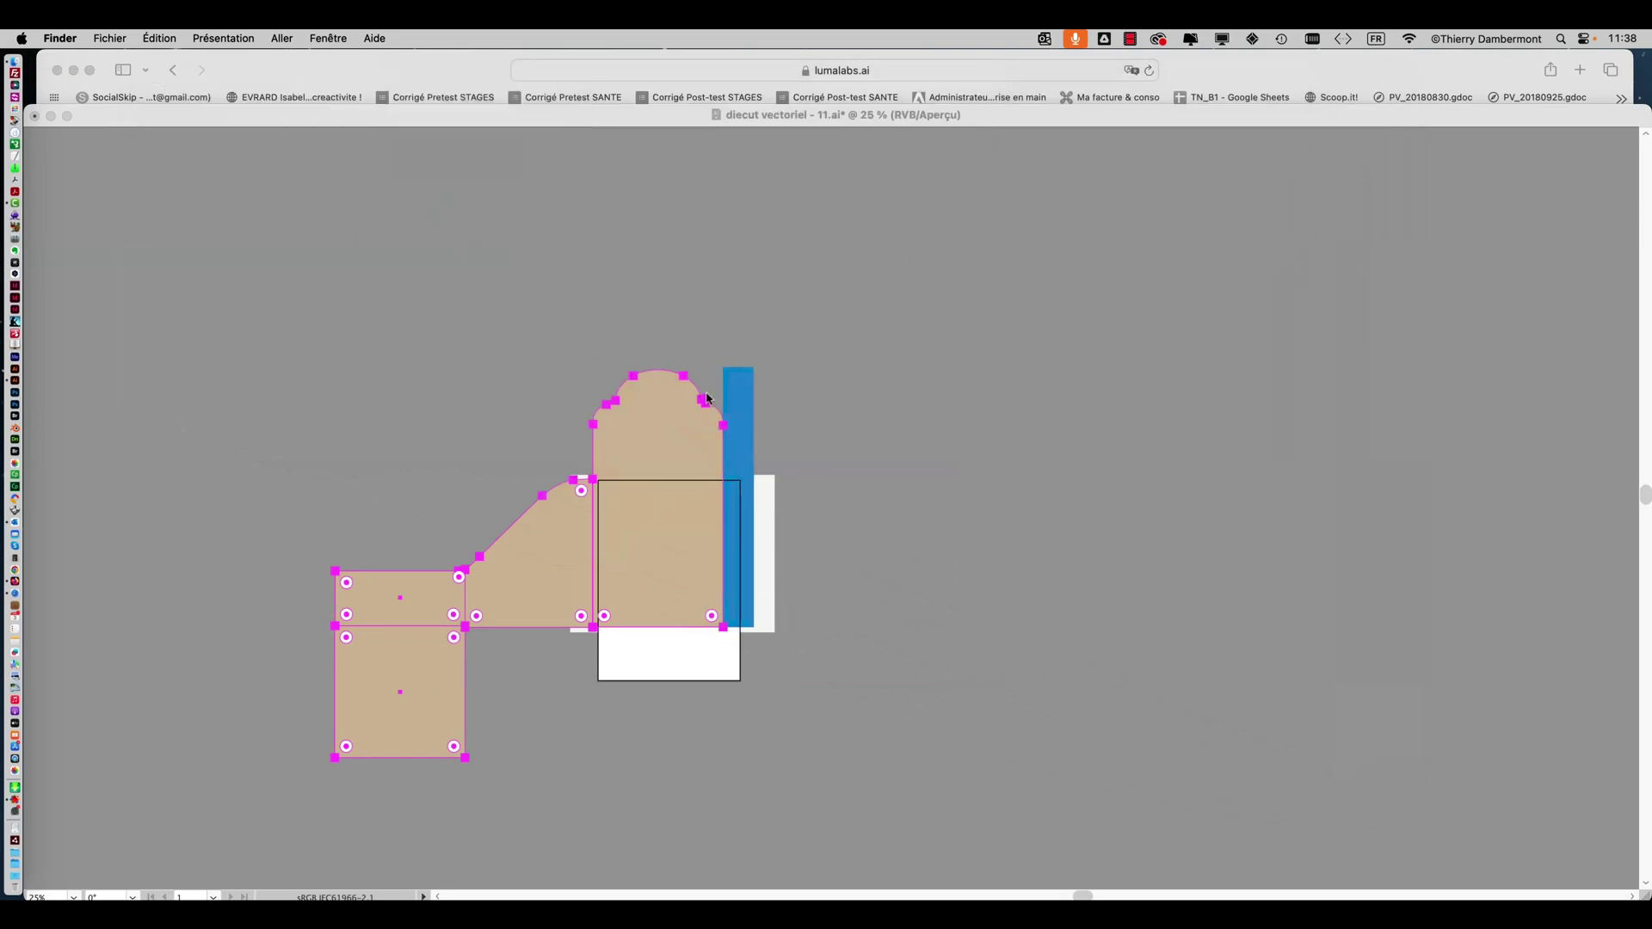
Deselect the panels in Illustrator, launch Adobe Dimension from the recent applications and create a new document.
click(704, 334)
click(704, 336)
key(super+Tab)
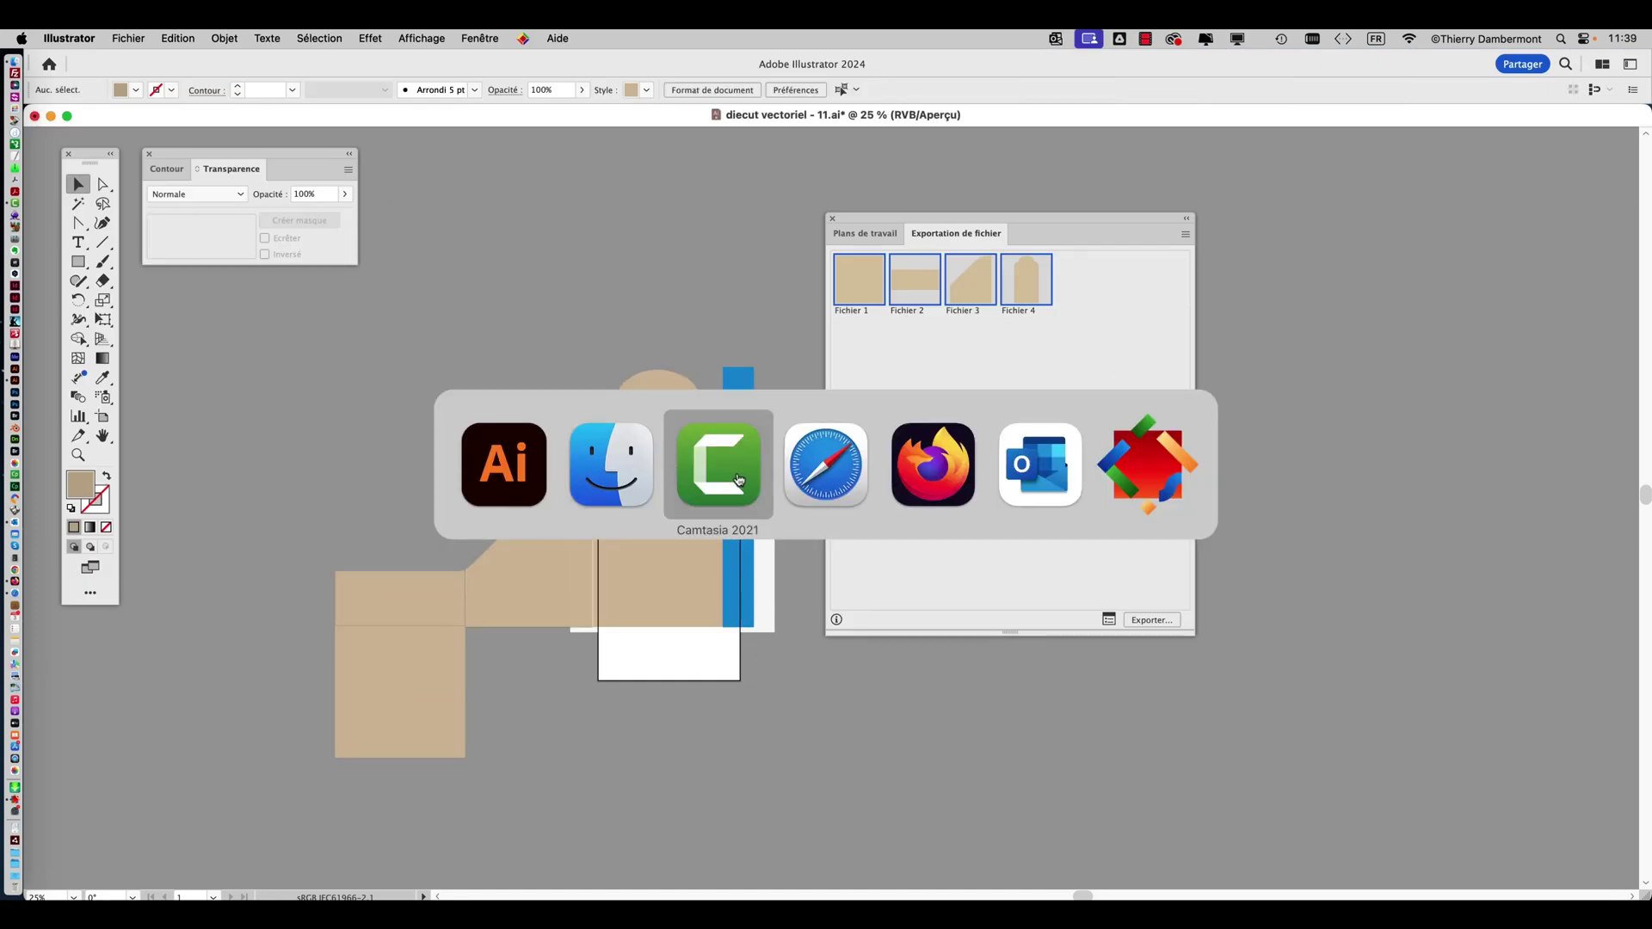
mouse_move(17, 399)
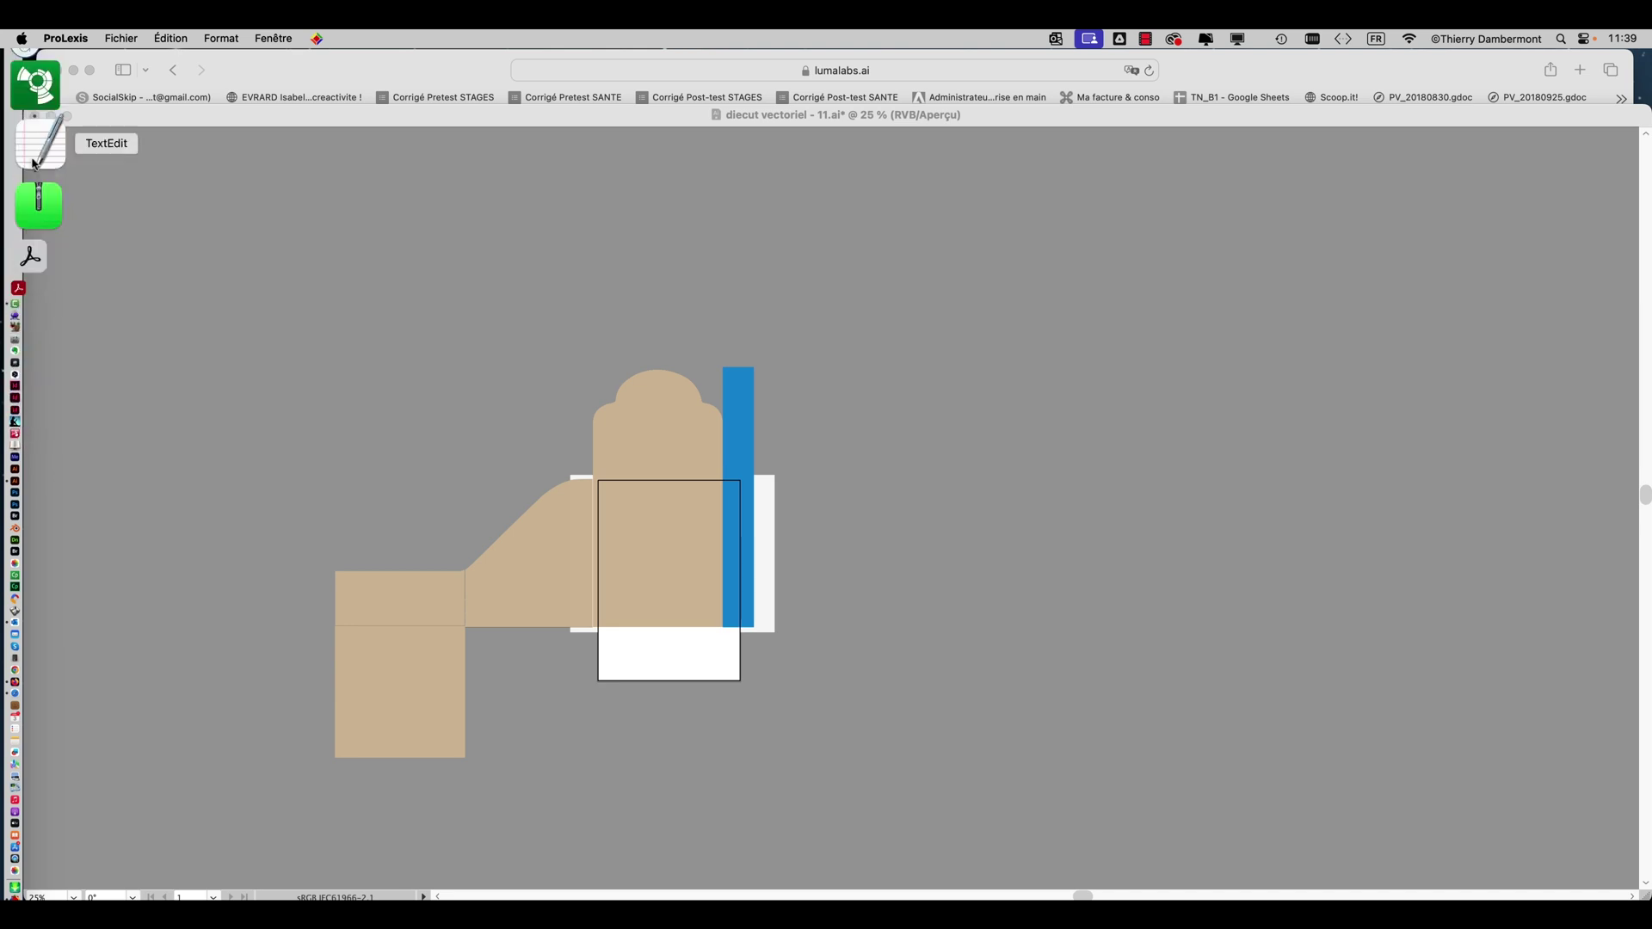
click(21, 38)
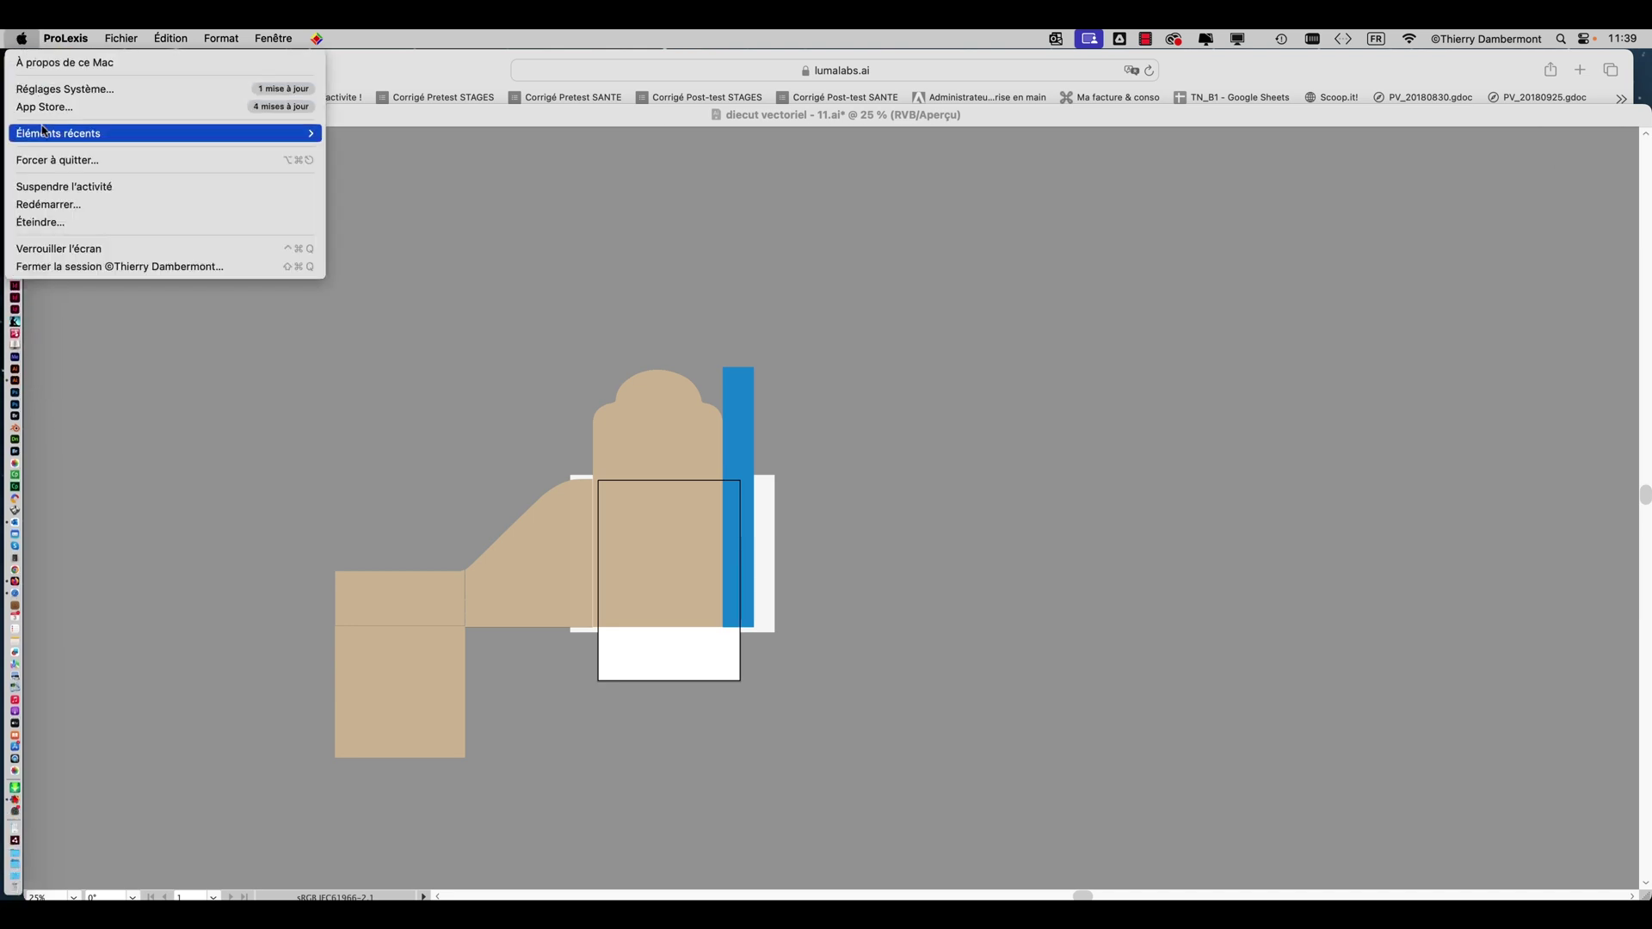
mouse_move(284, 131)
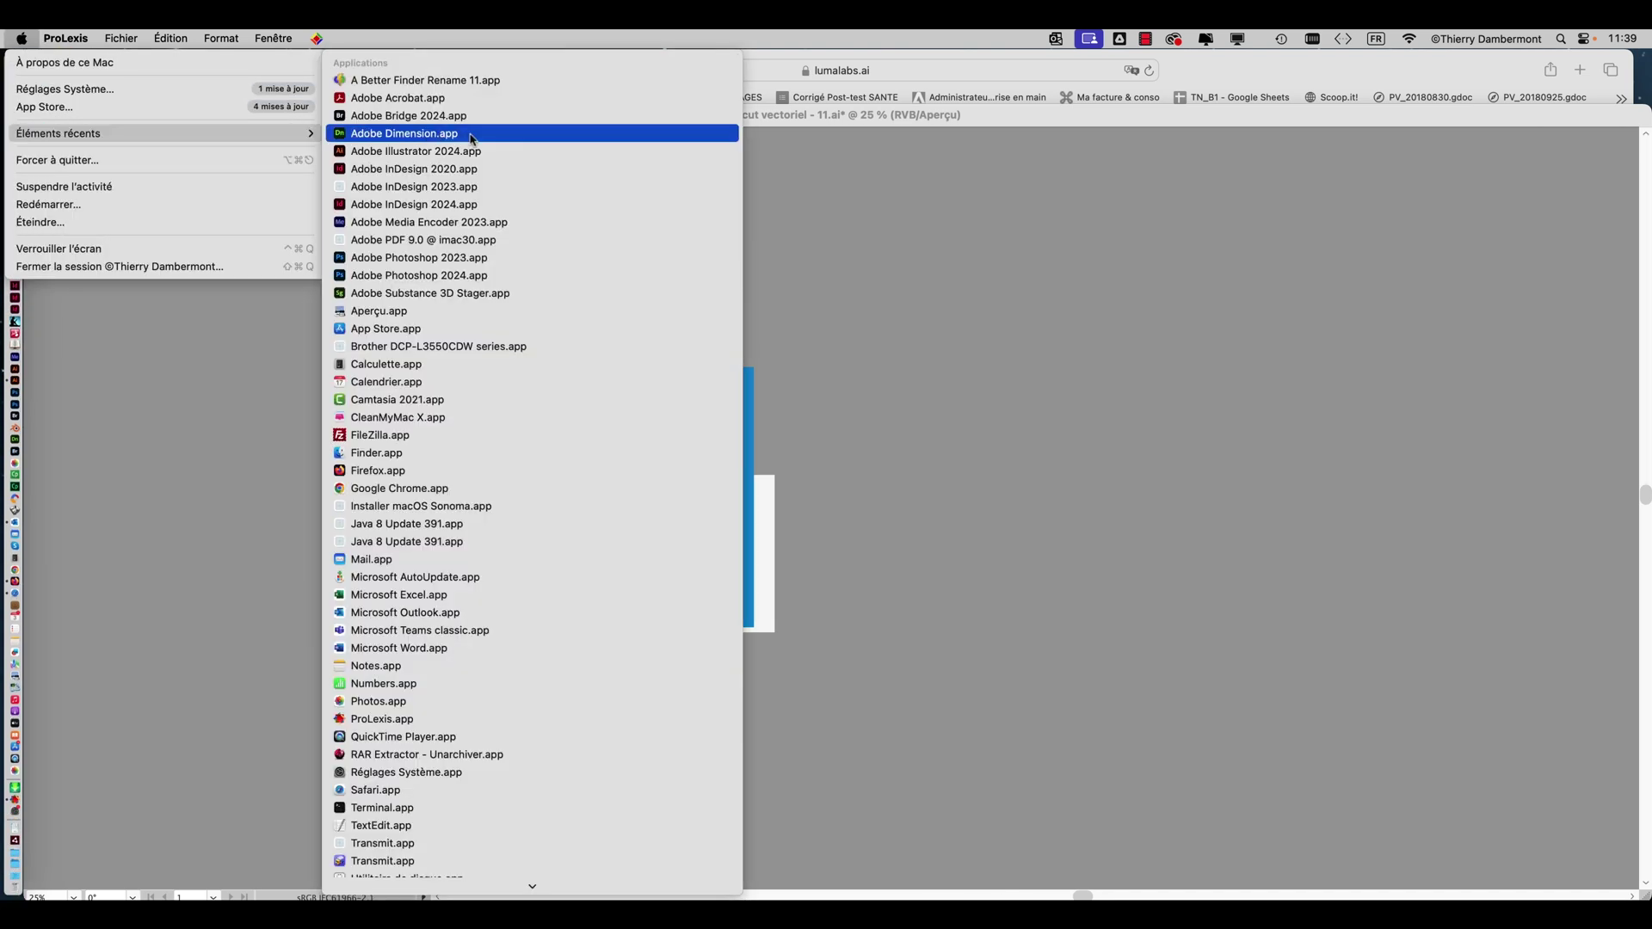
click(472, 136)
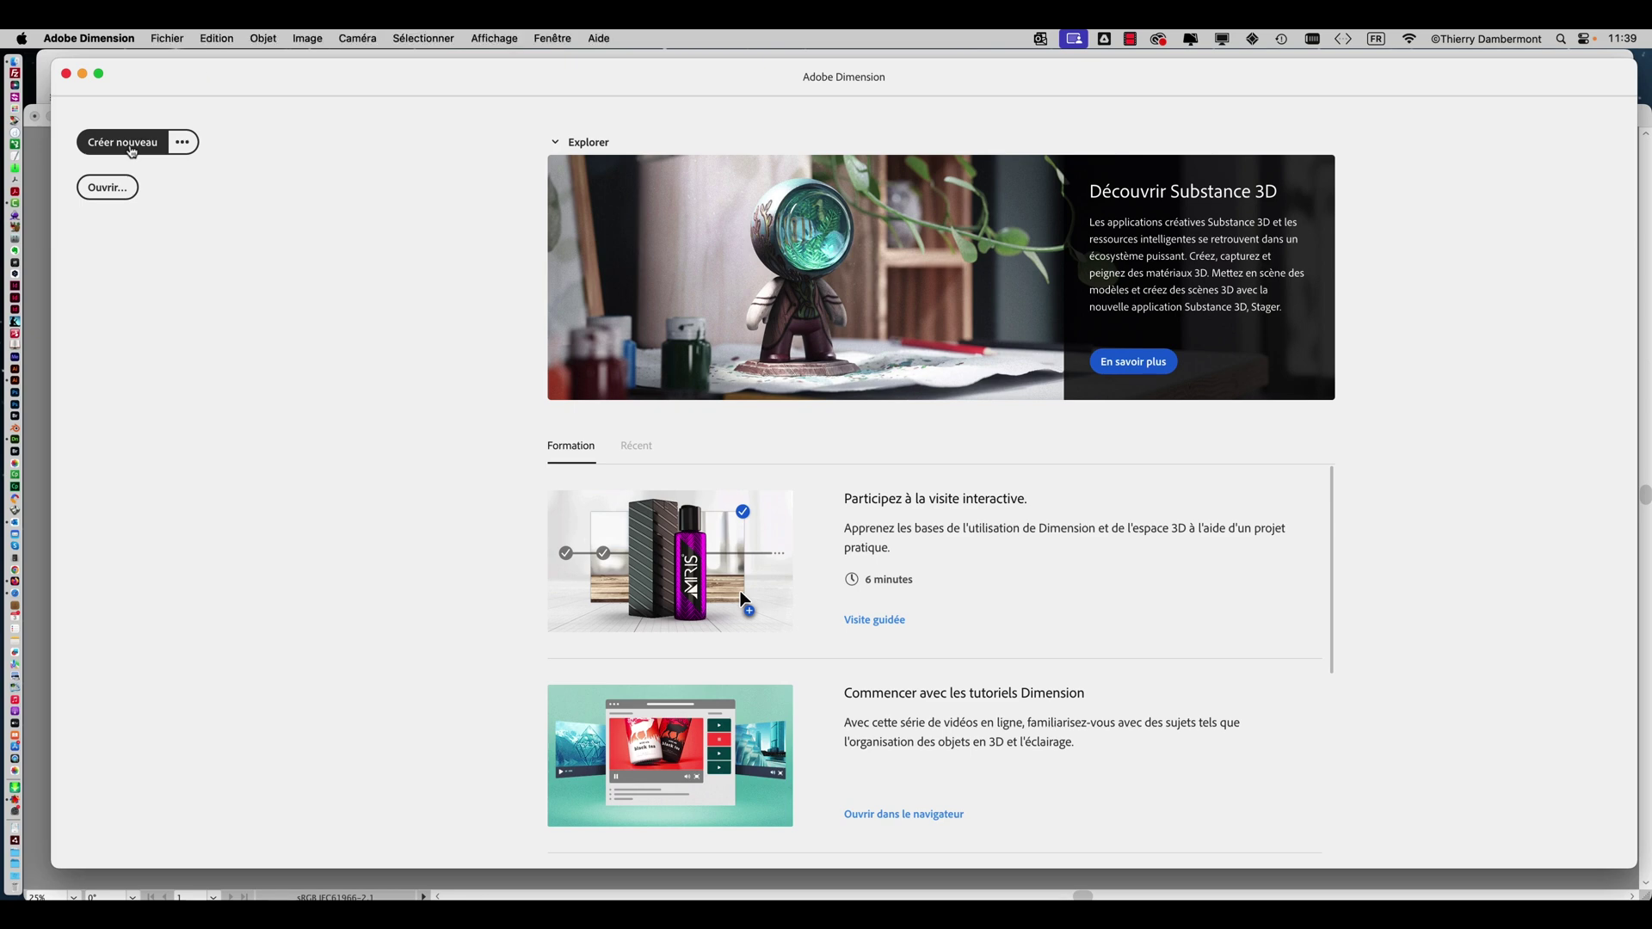
click(123, 143)
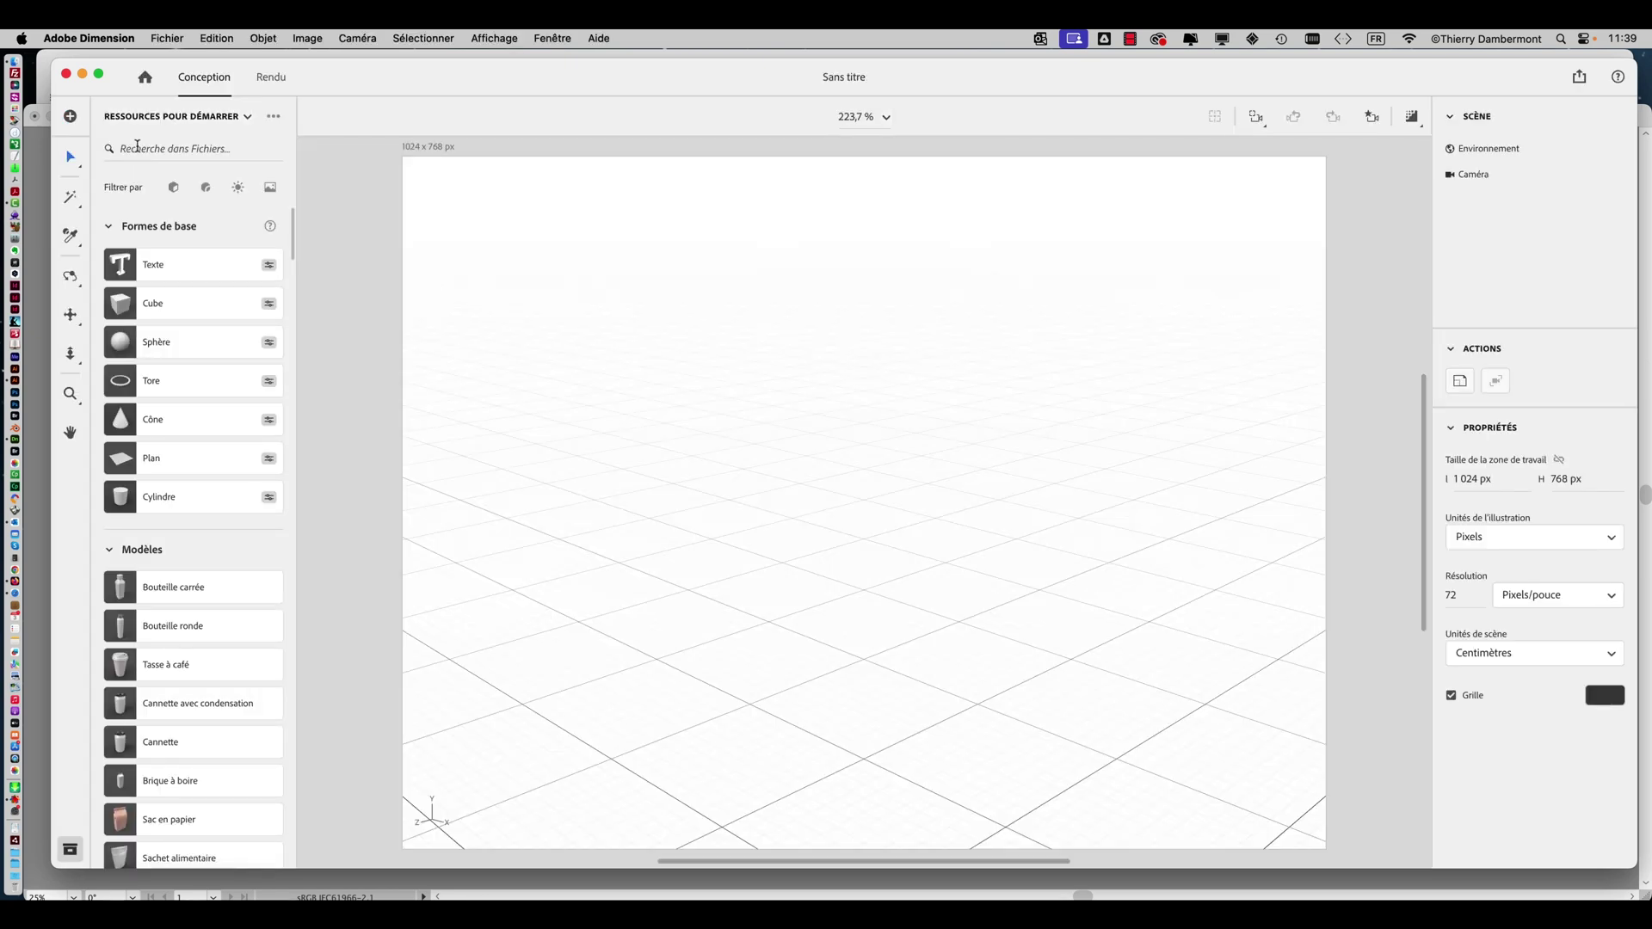
click(165, 37)
mouse_move(212, 249)
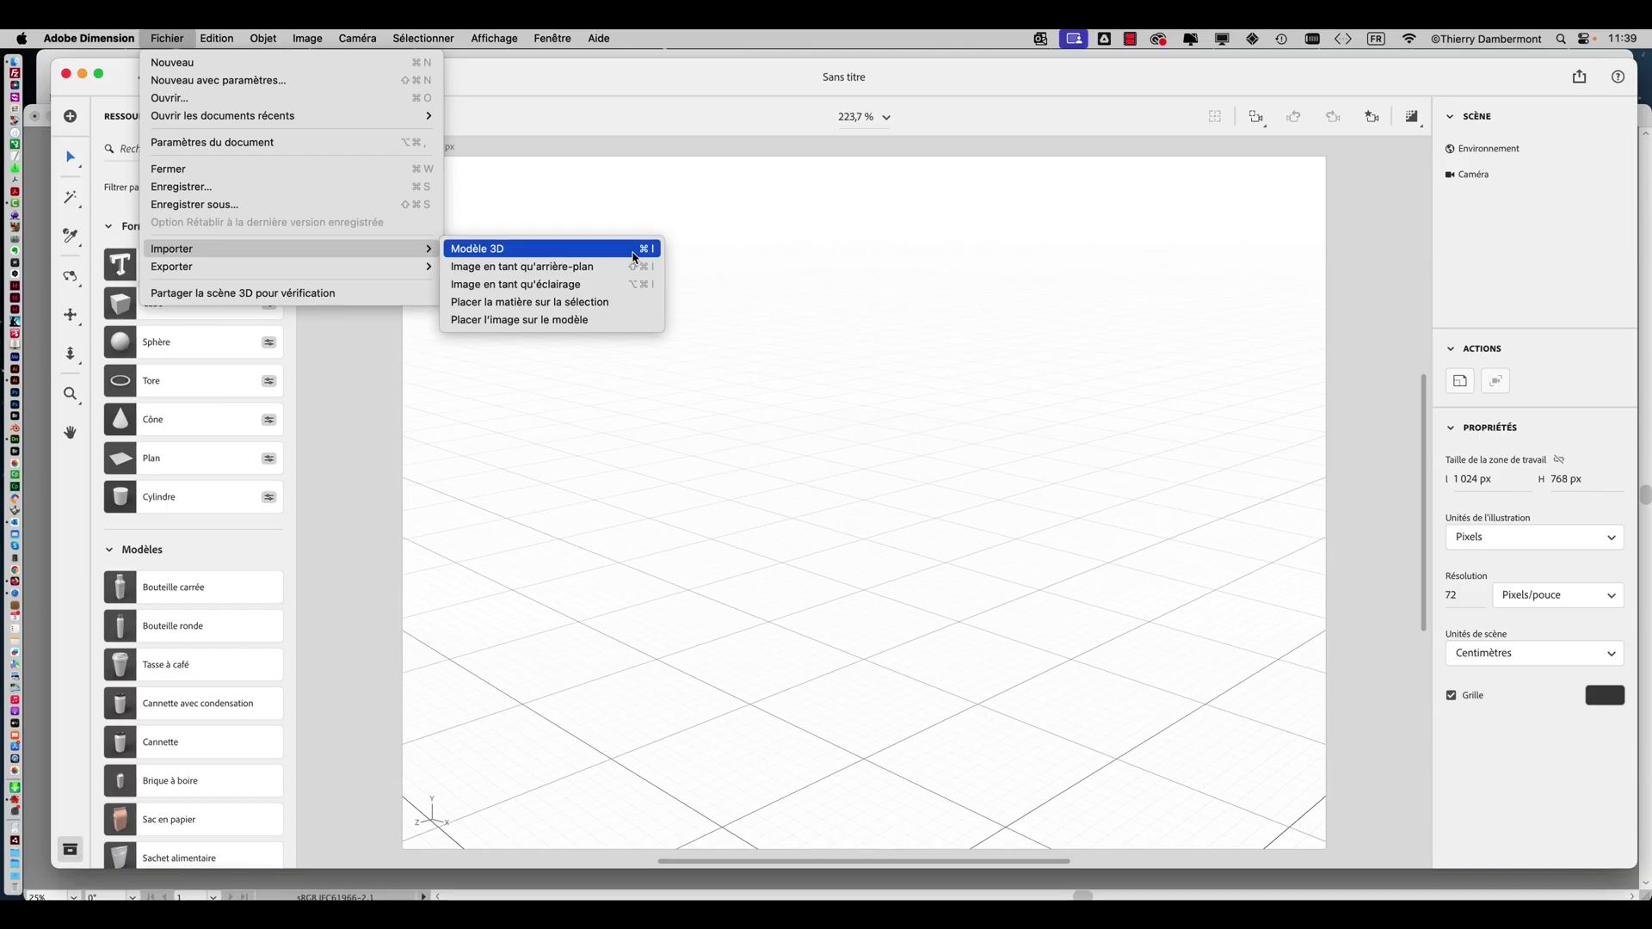
click(641, 218)
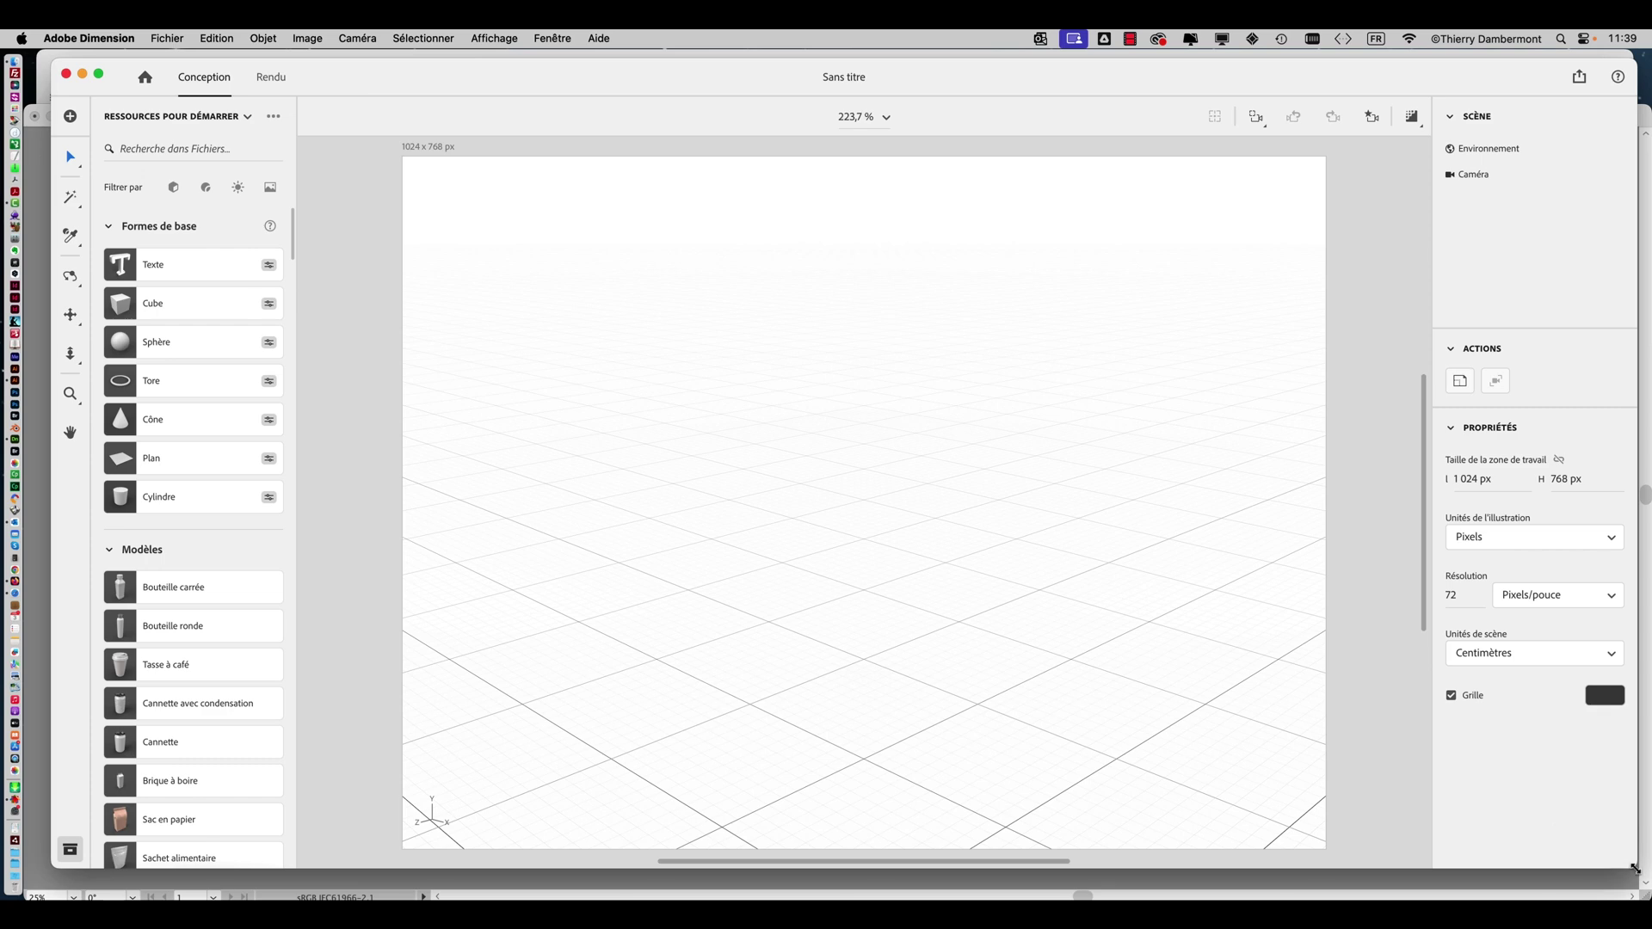
Narrow the Dimension window and place a new Finder window beside it showing the "présentoir en 3D" folder.
drag(1633, 869, 1001, 869)
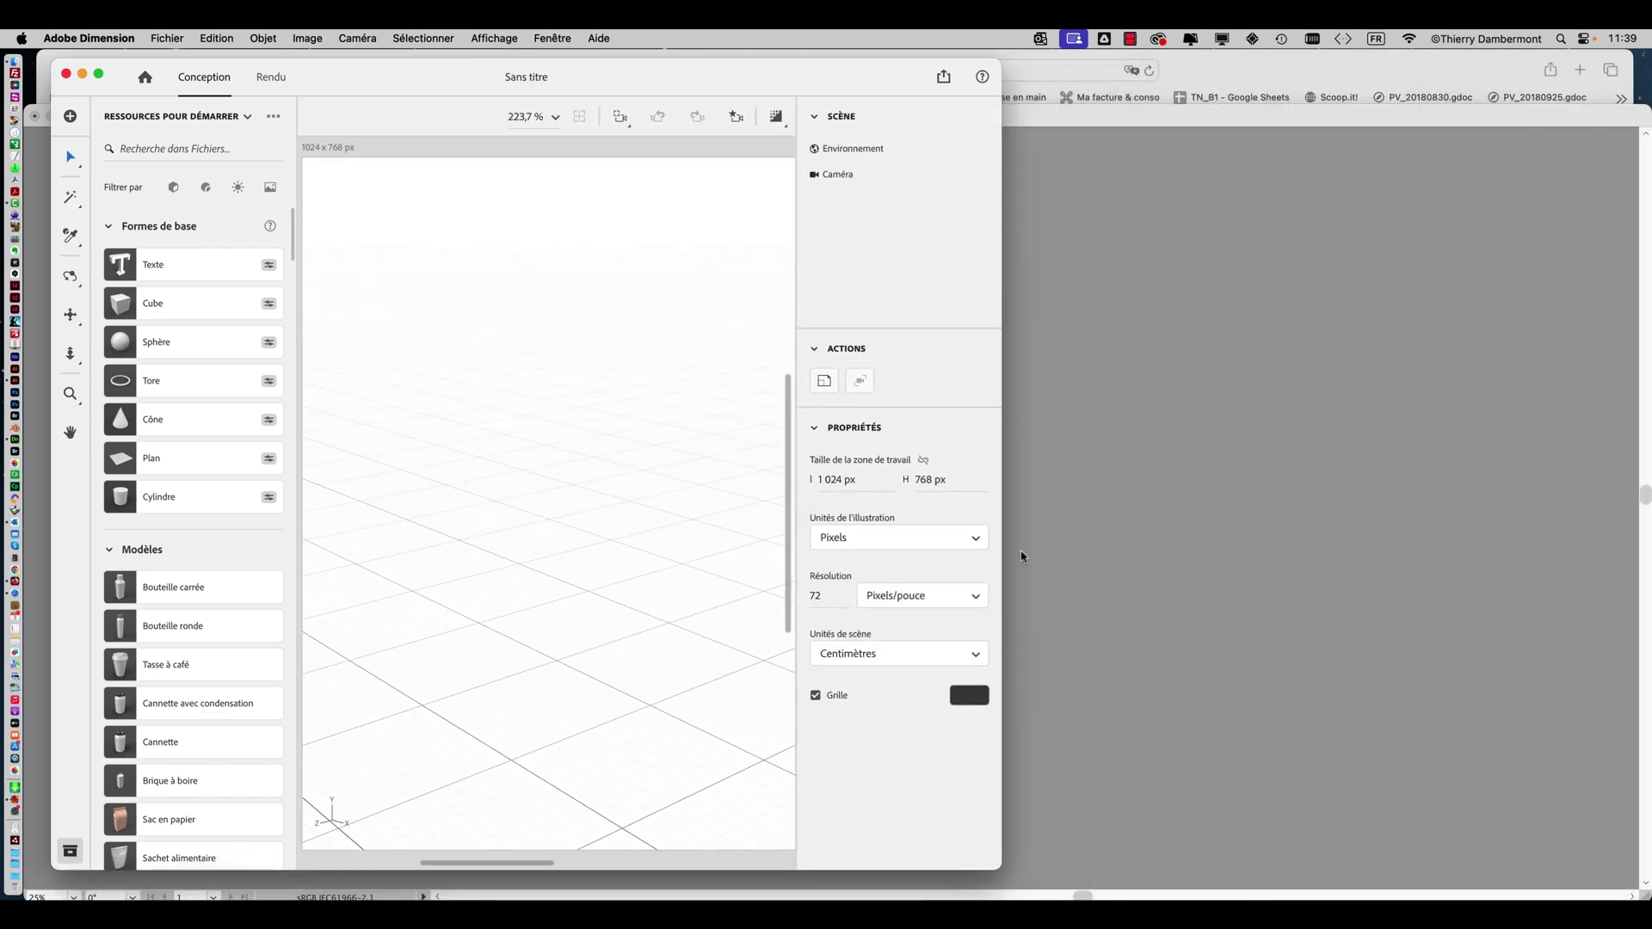
key(super+Tab)
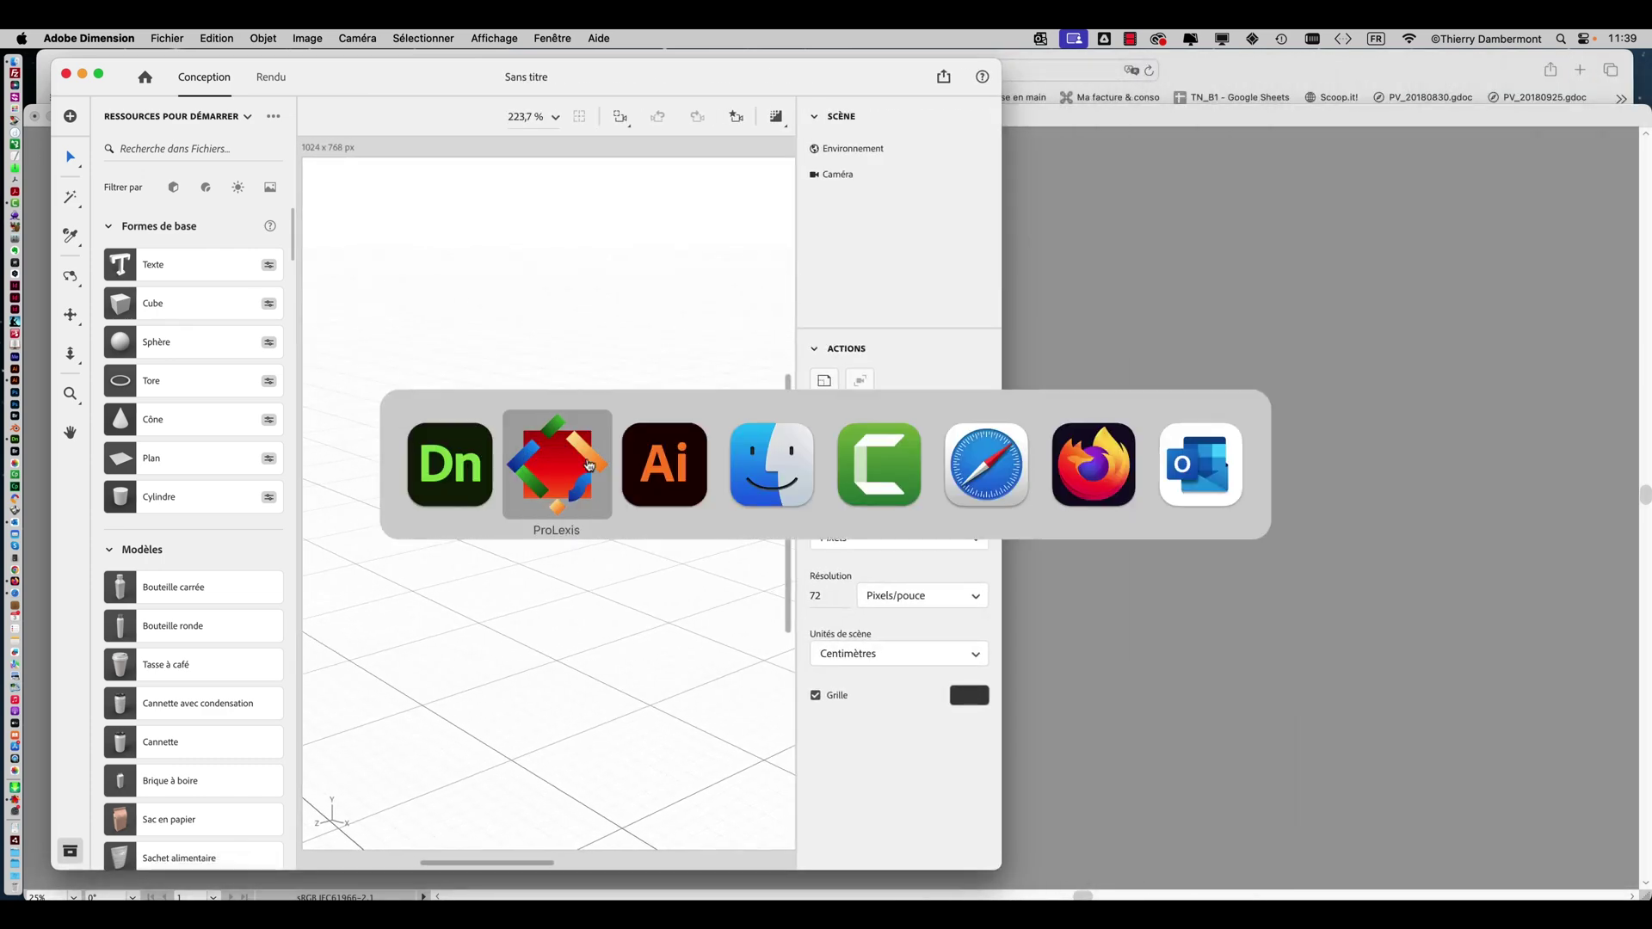
key(super+Tab)
key(super+Tab)
click(112, 39)
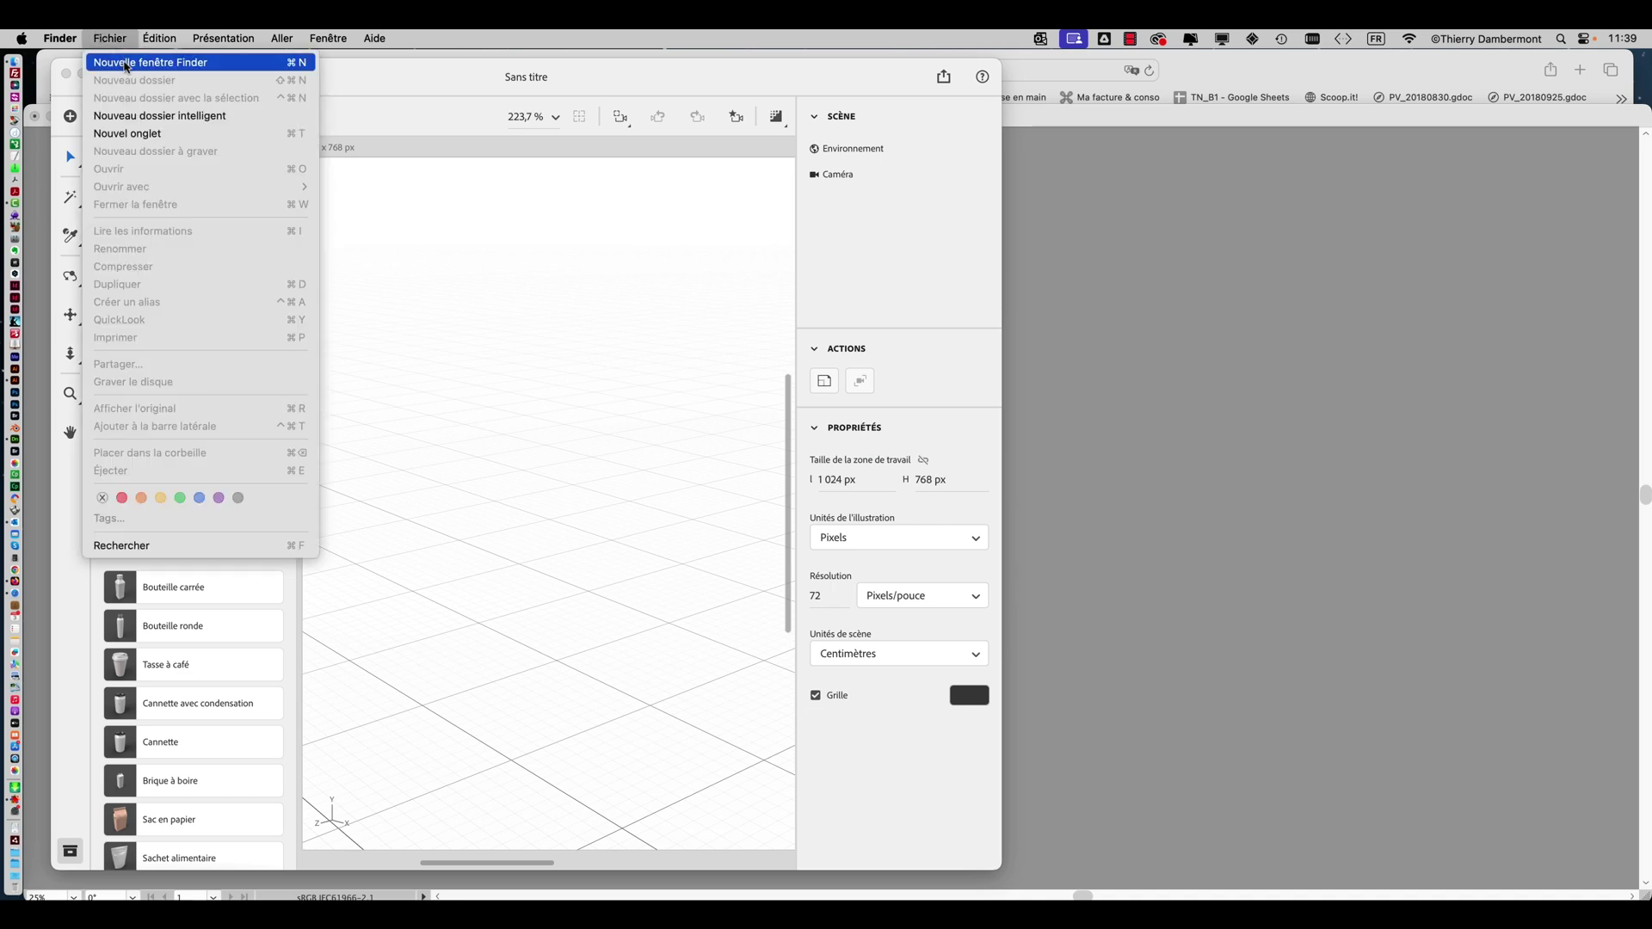
click(125, 63)
drag(370, 87, 1162, 103)
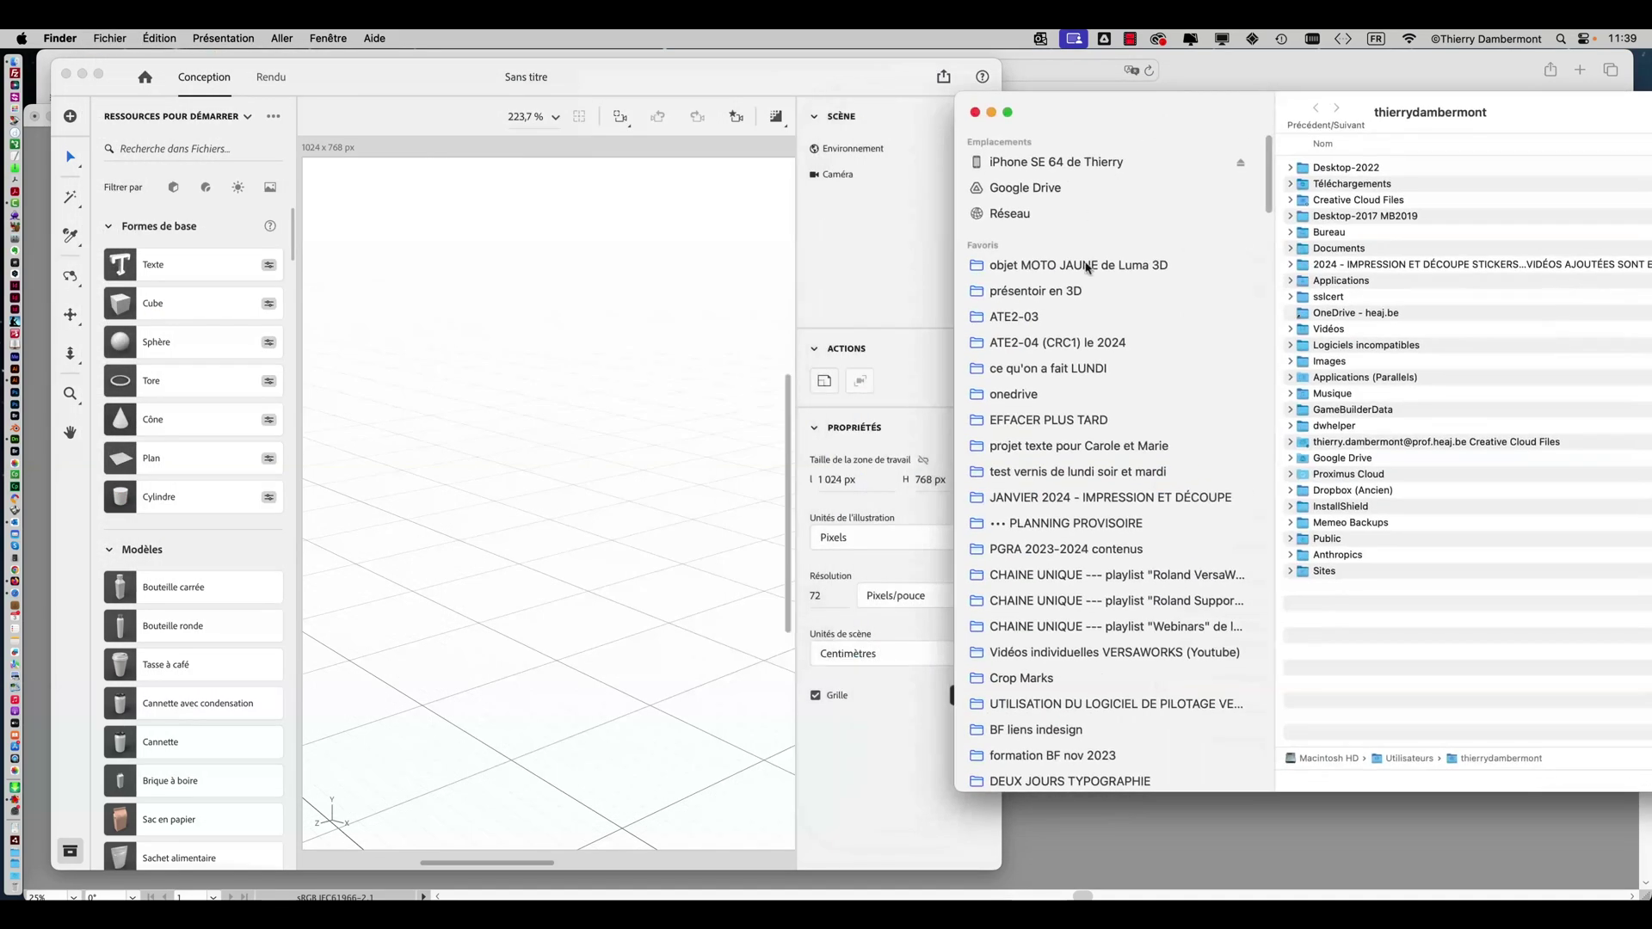
click(1098, 297)
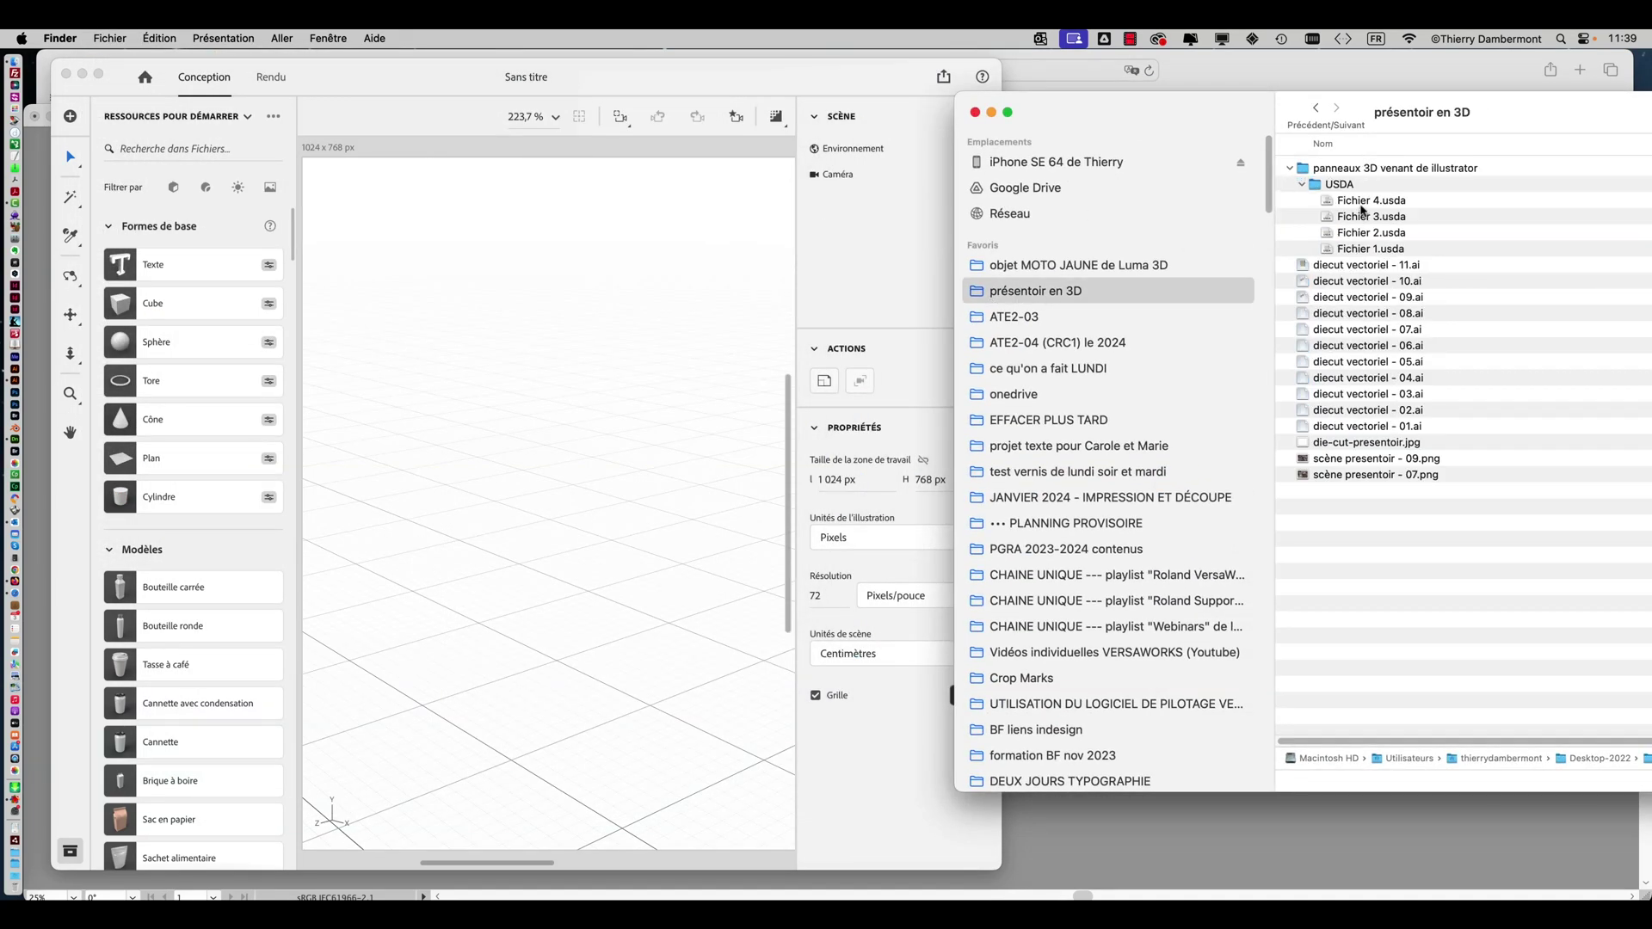
Select Fichier 1.usda to Fichier 4.usda together and import them from the Finder into the Dimension scene.
click(1362, 205)
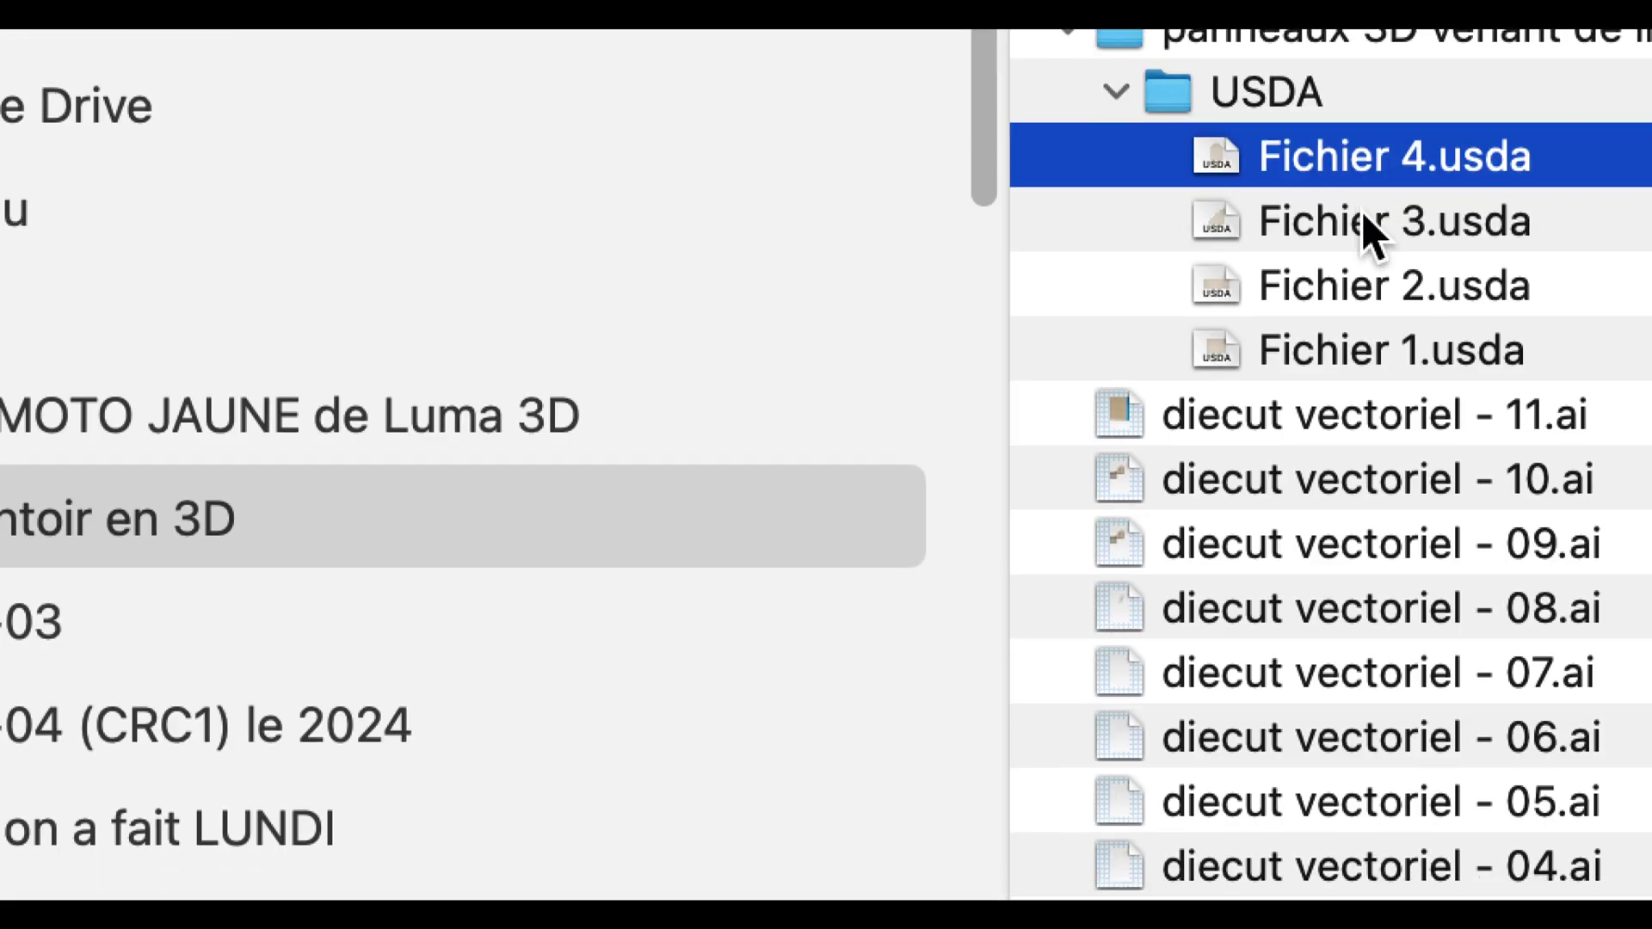
shift+click(1370, 248)
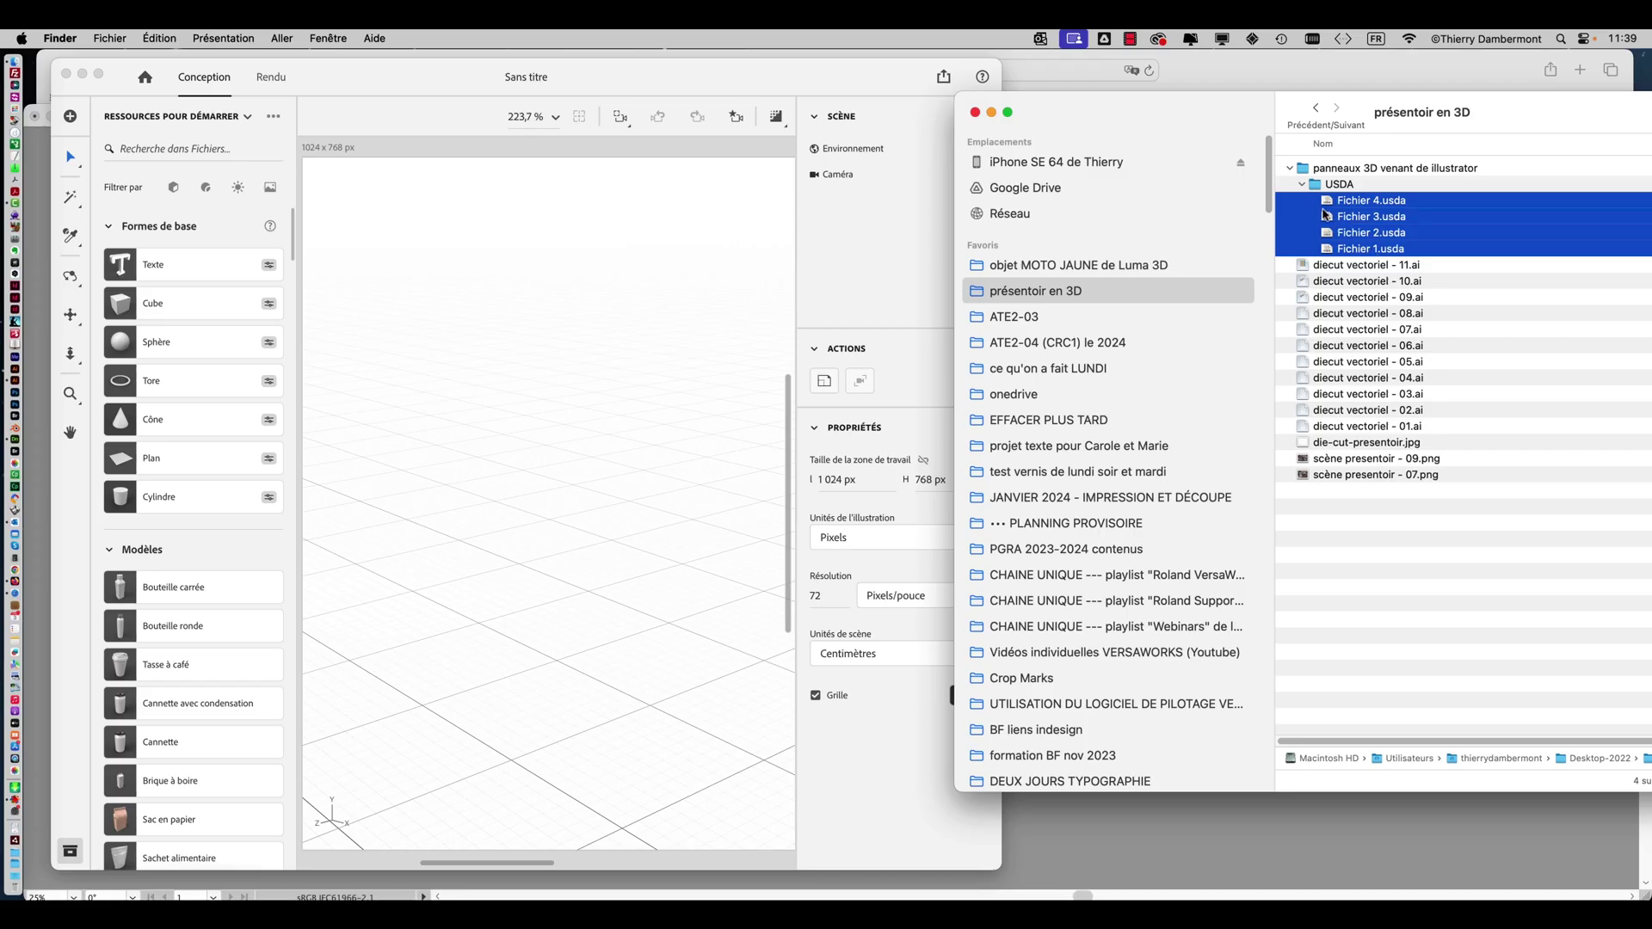
drag(1326, 215, 497, 396)
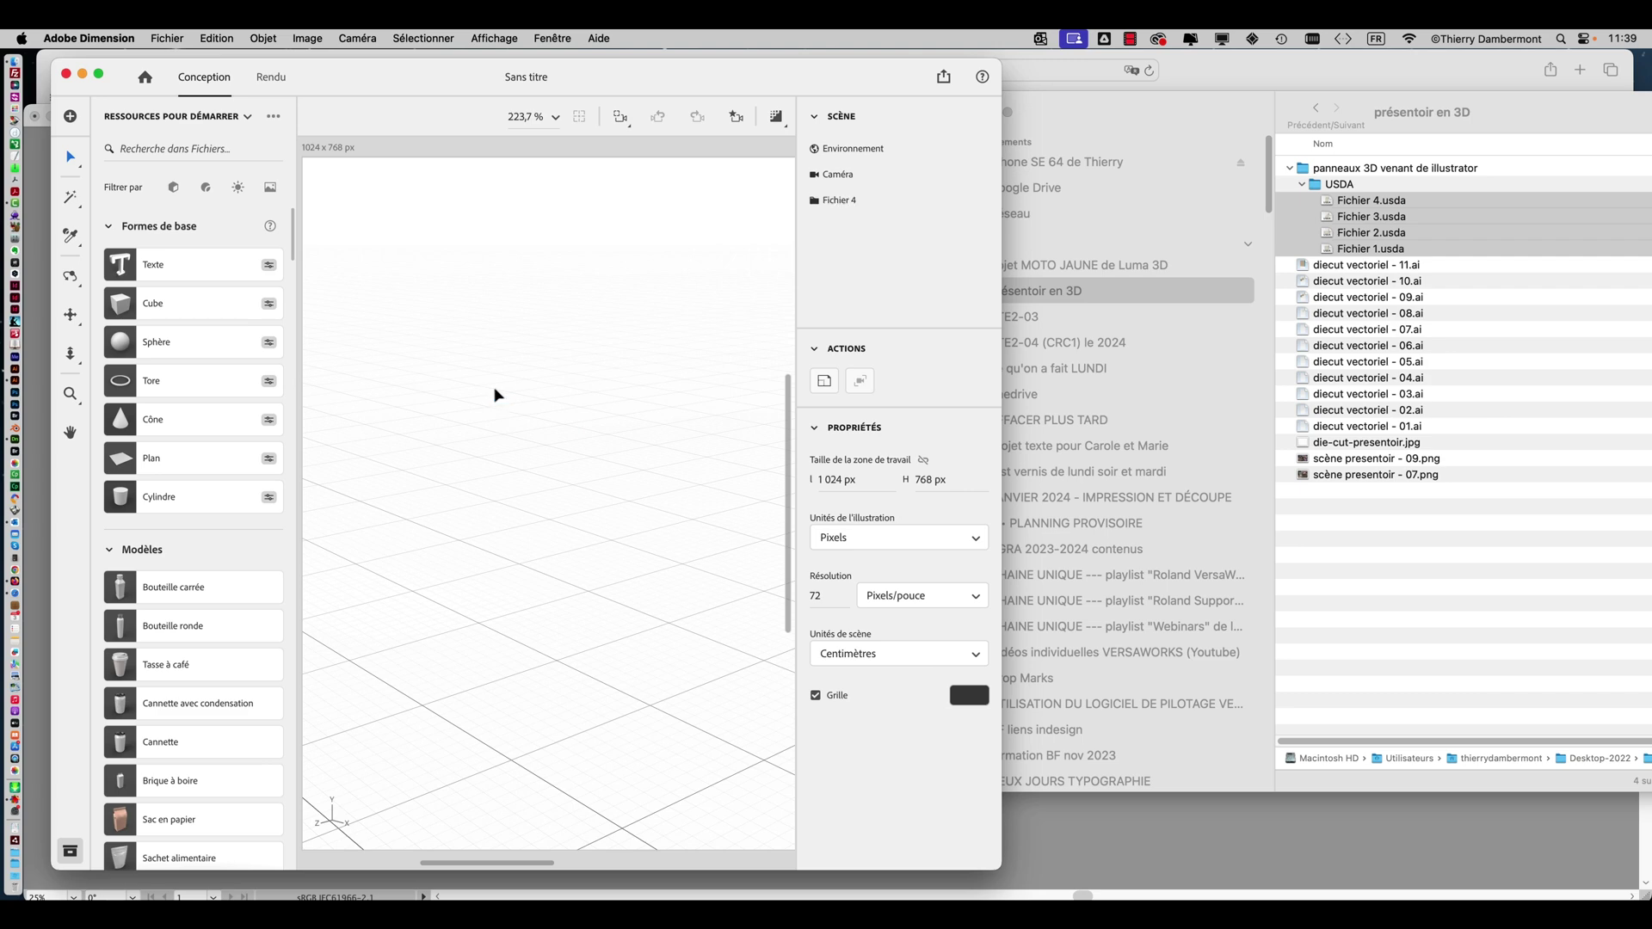
click(600, 441)
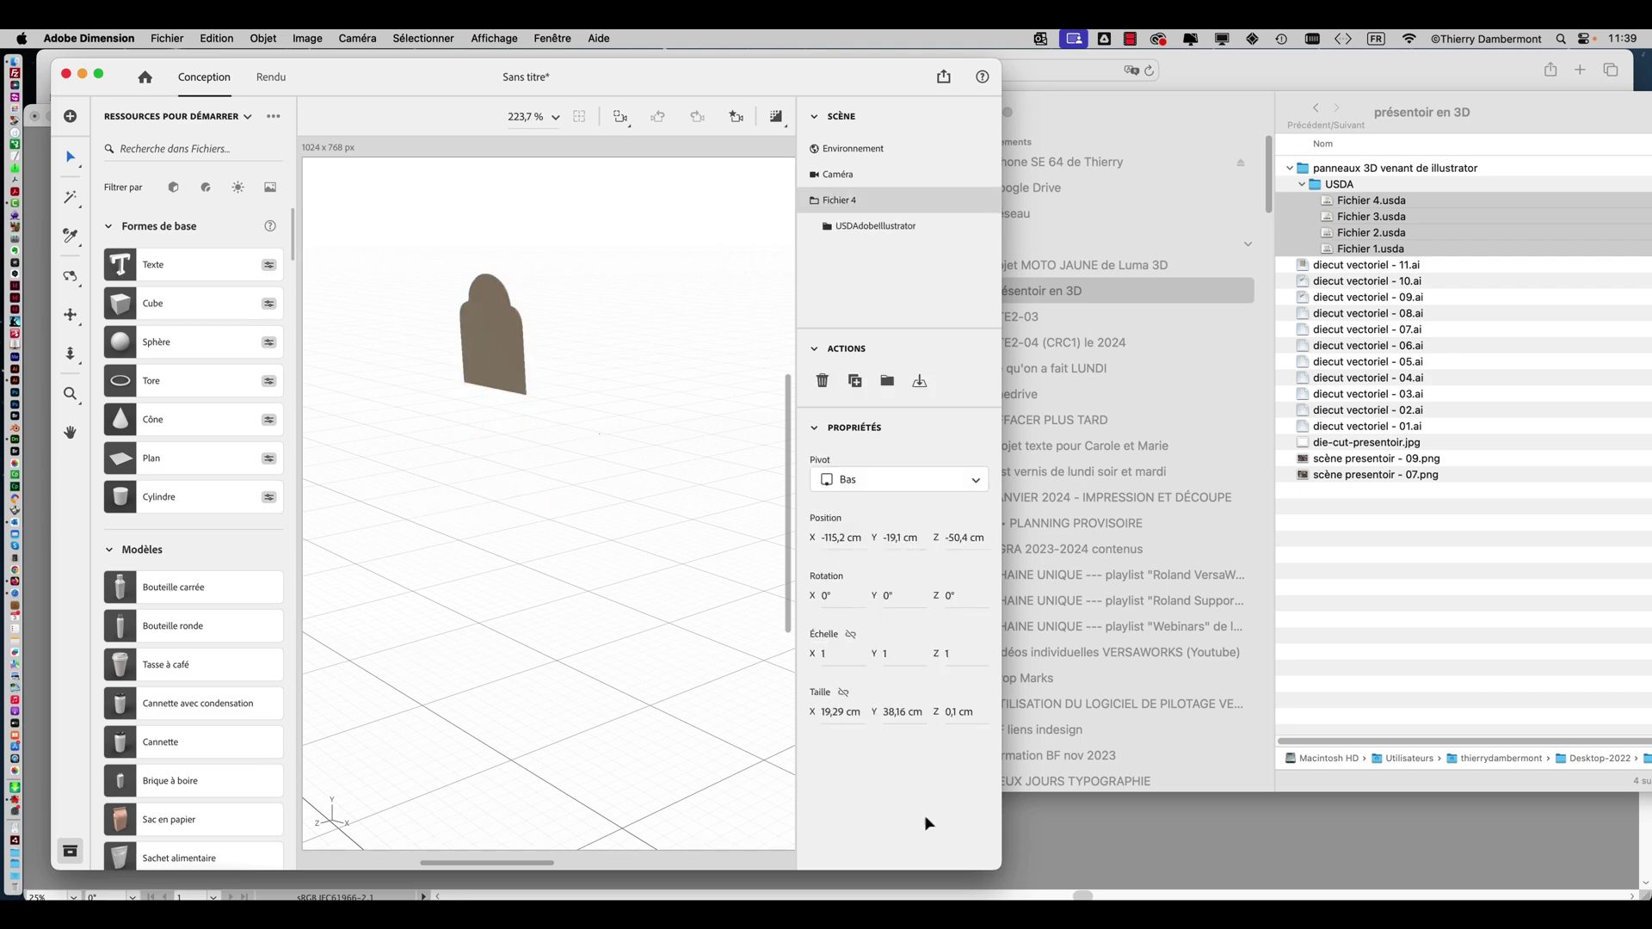
Widen the Dimension window and move the Fichier 4 panel up and nearer so its base rests on the ground plane.
drag(998, 870, 1400, 870)
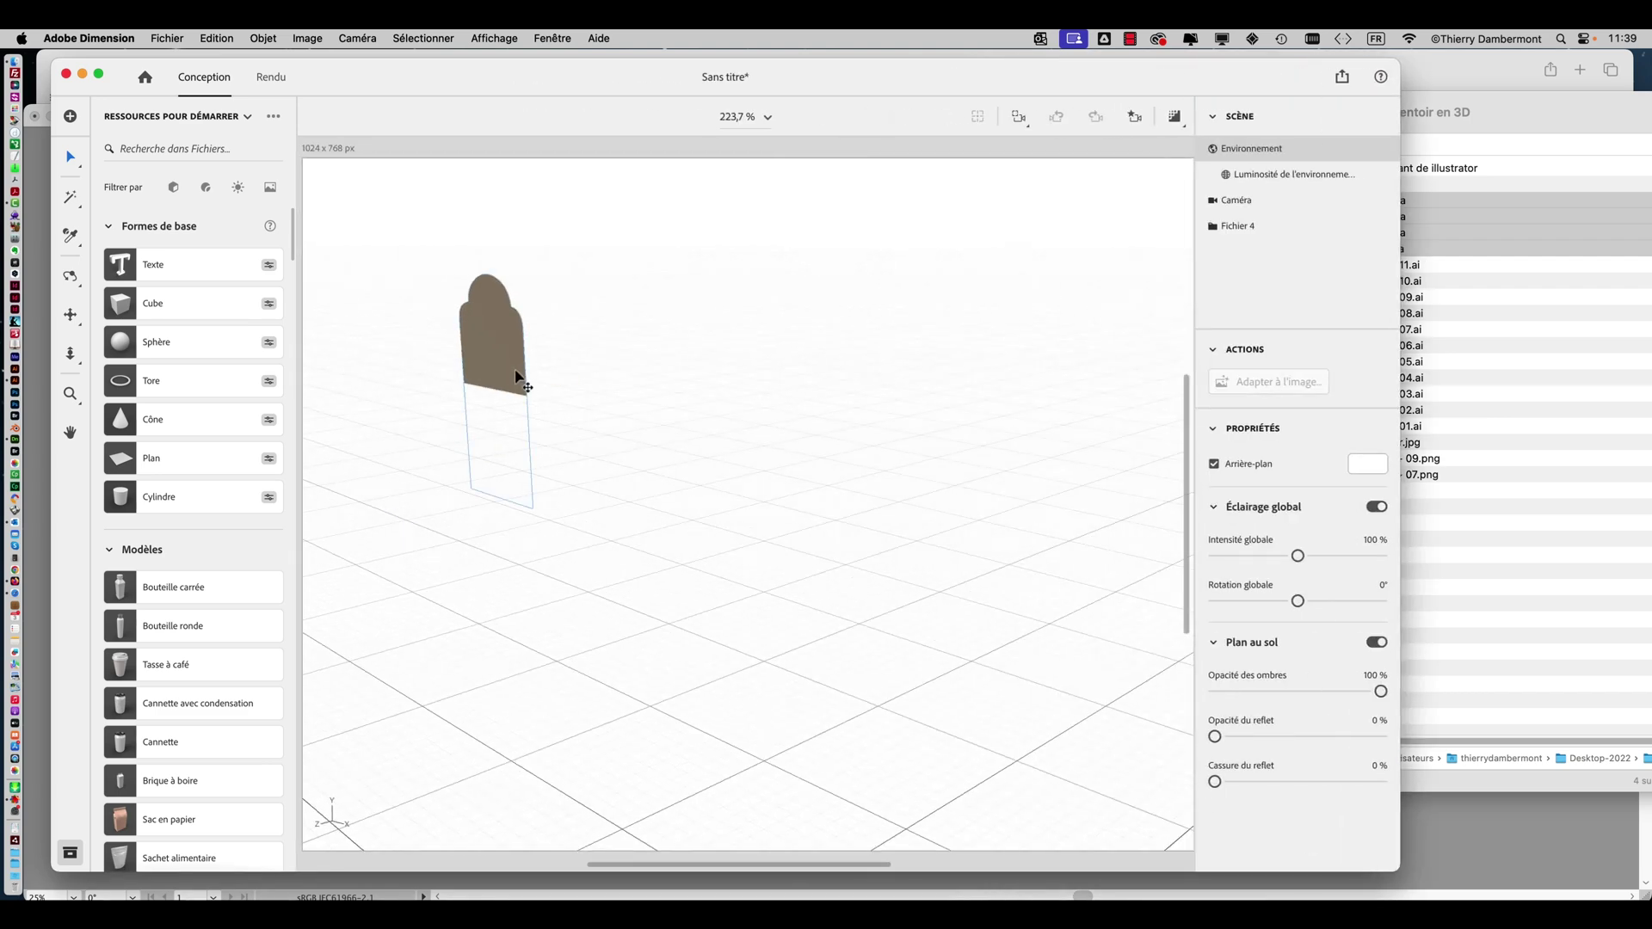
click(494, 509)
drag(494, 509, 533, 438)
Preview Fichier 4.usda in the Finder, close the preview and return to the Dimension scene.
click(1420, 251)
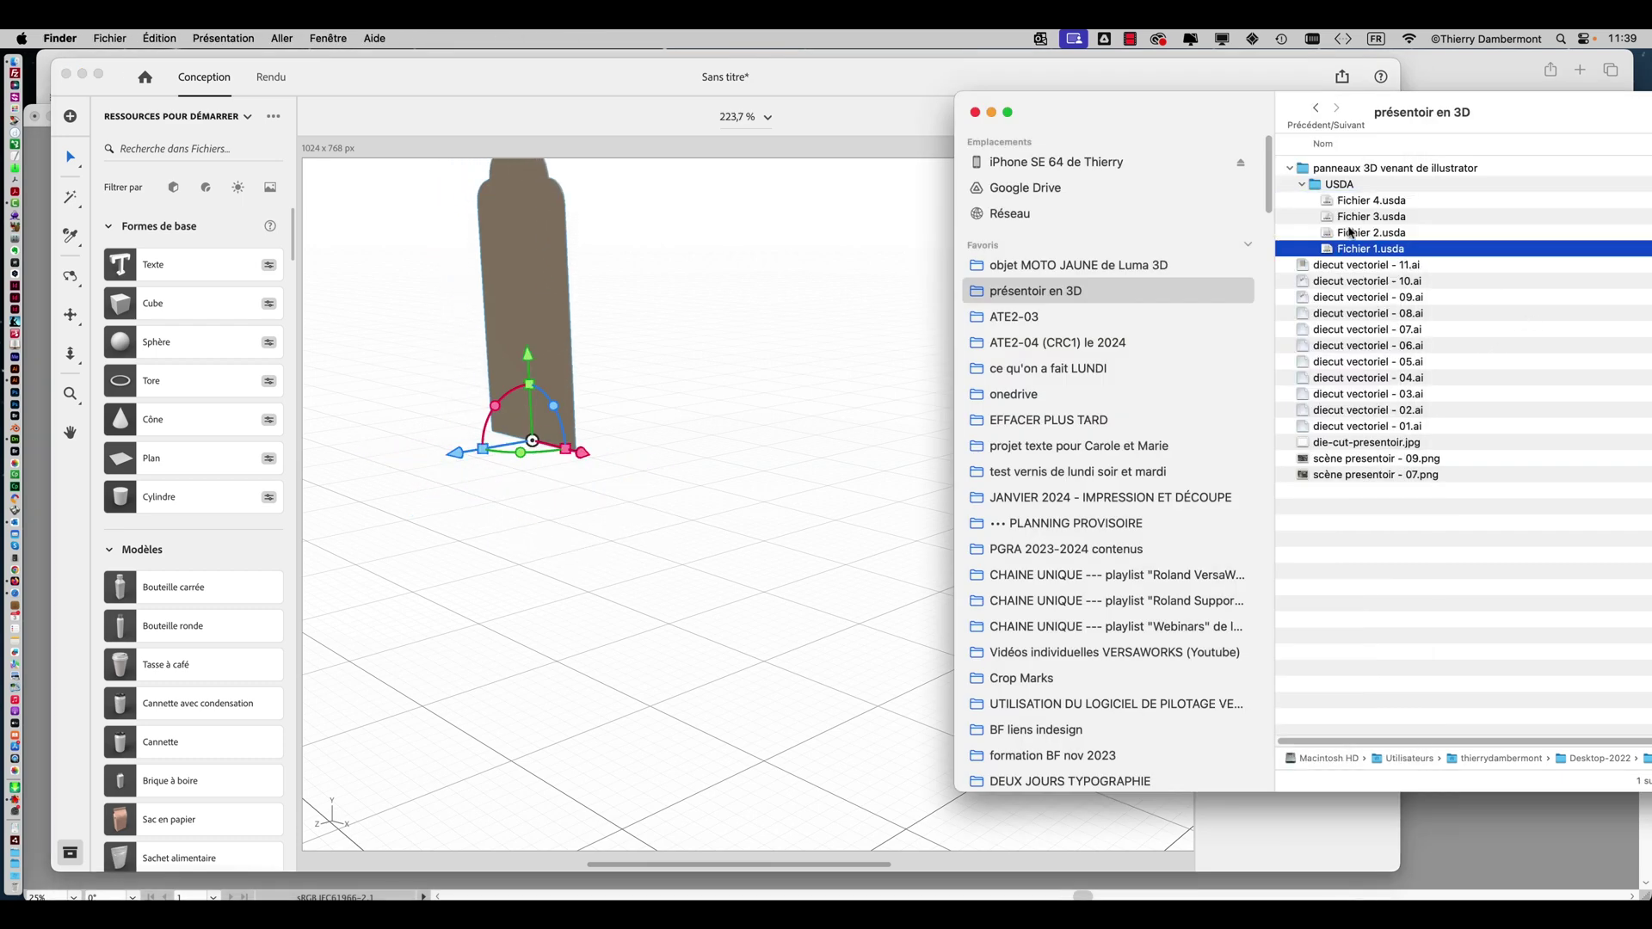
click(1347, 203)
key(space)
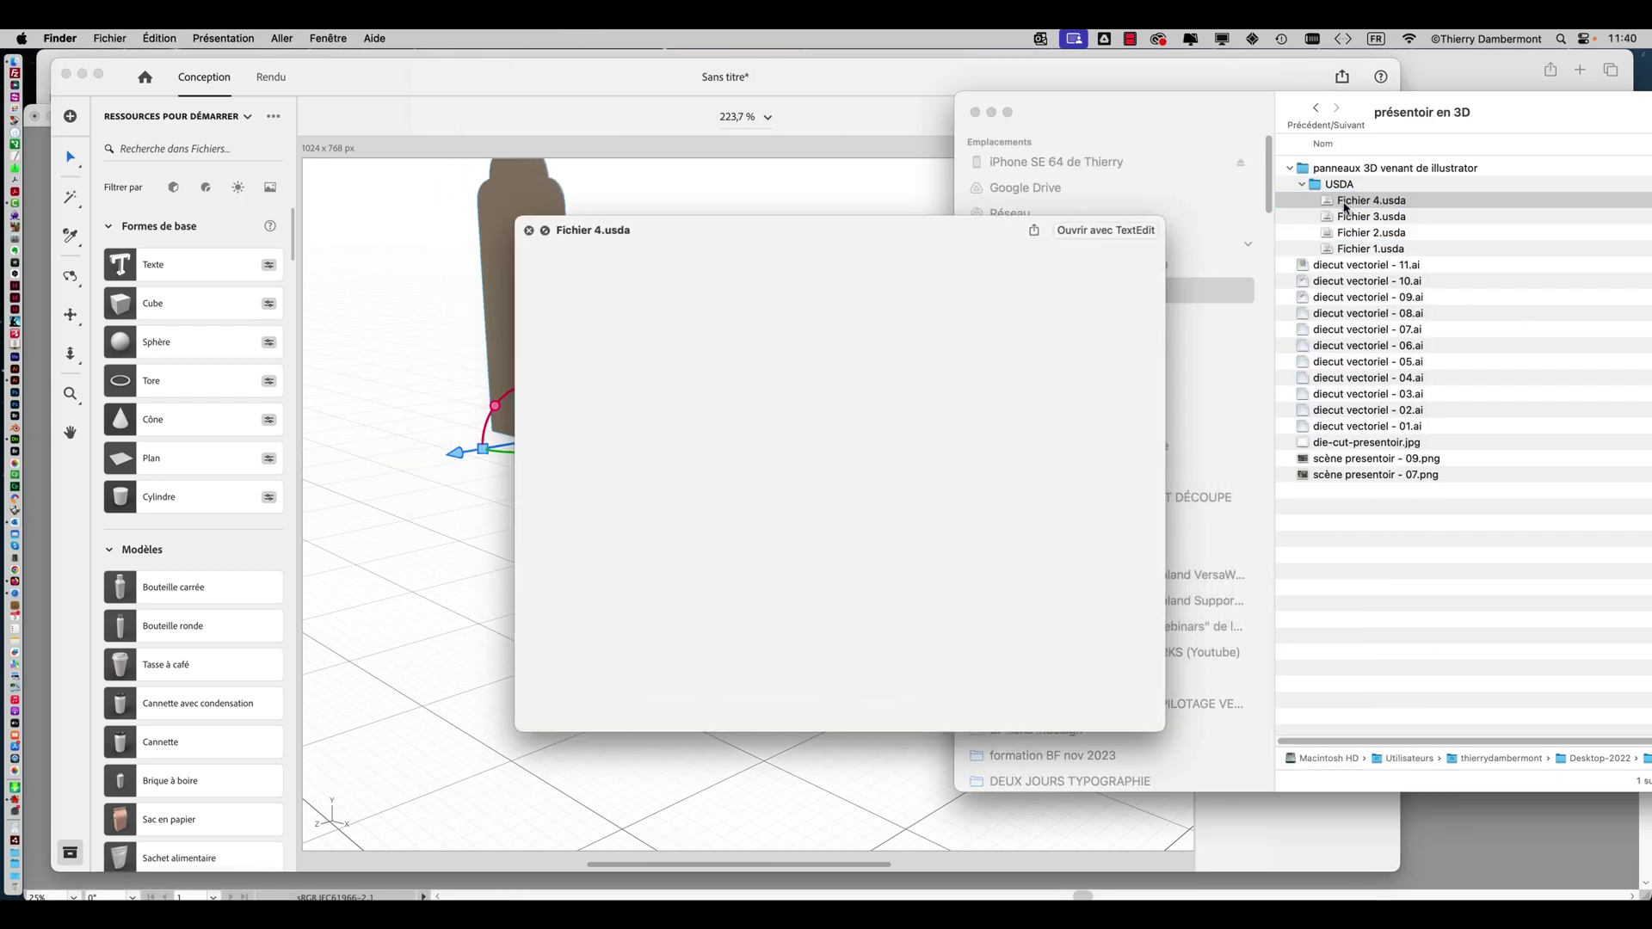
key(space)
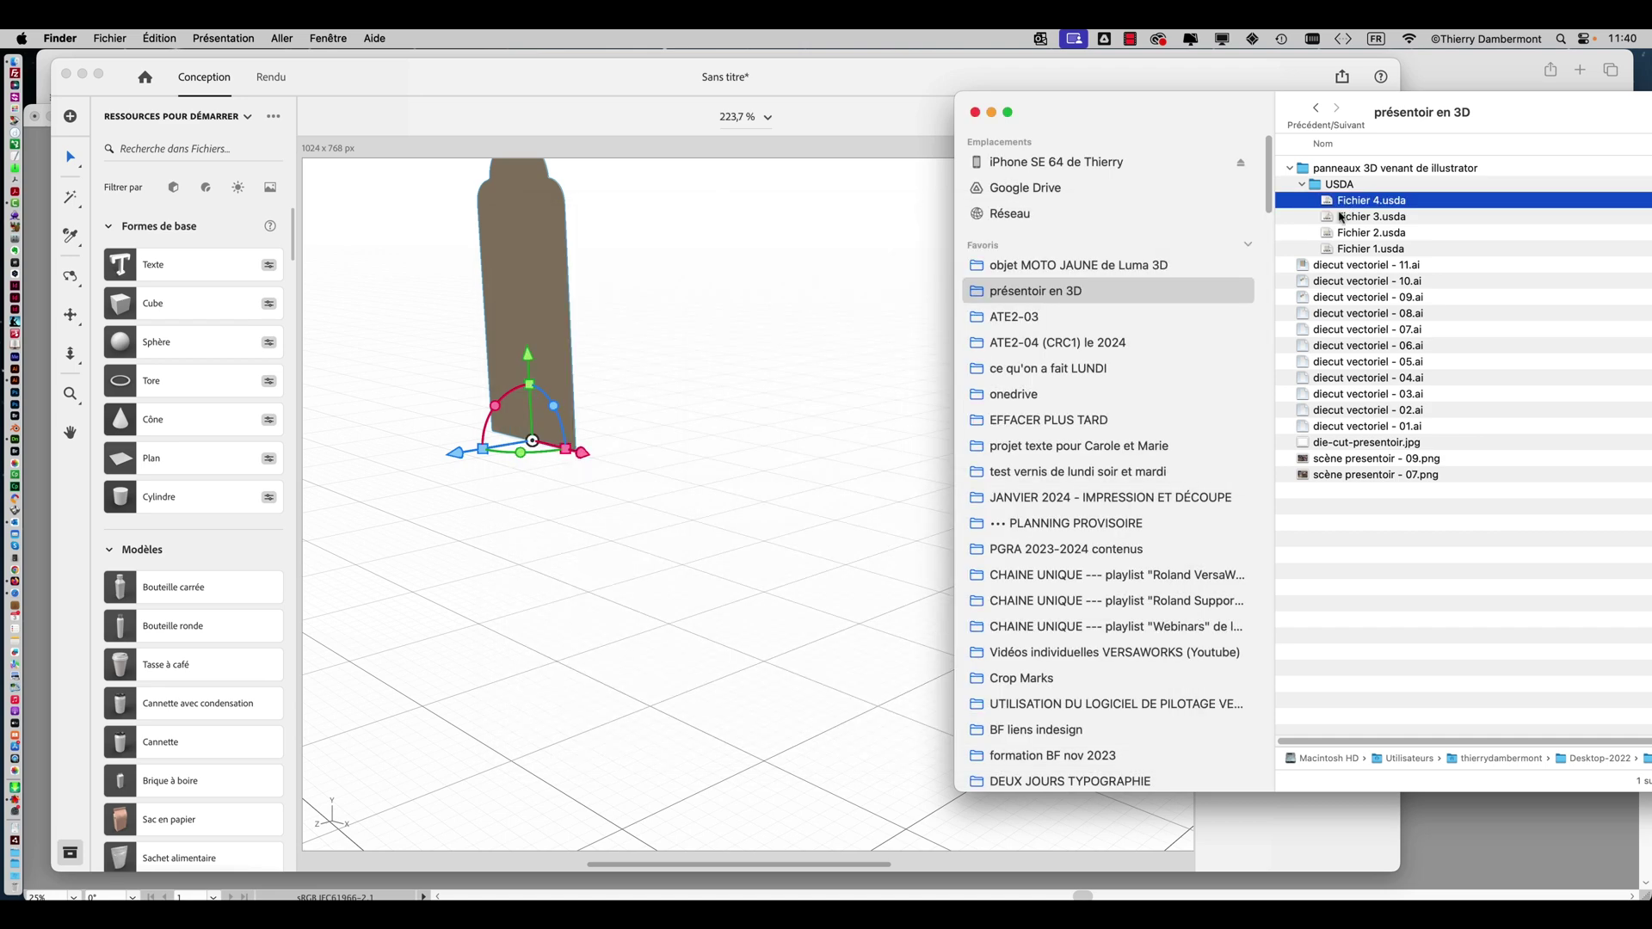
click(925, 317)
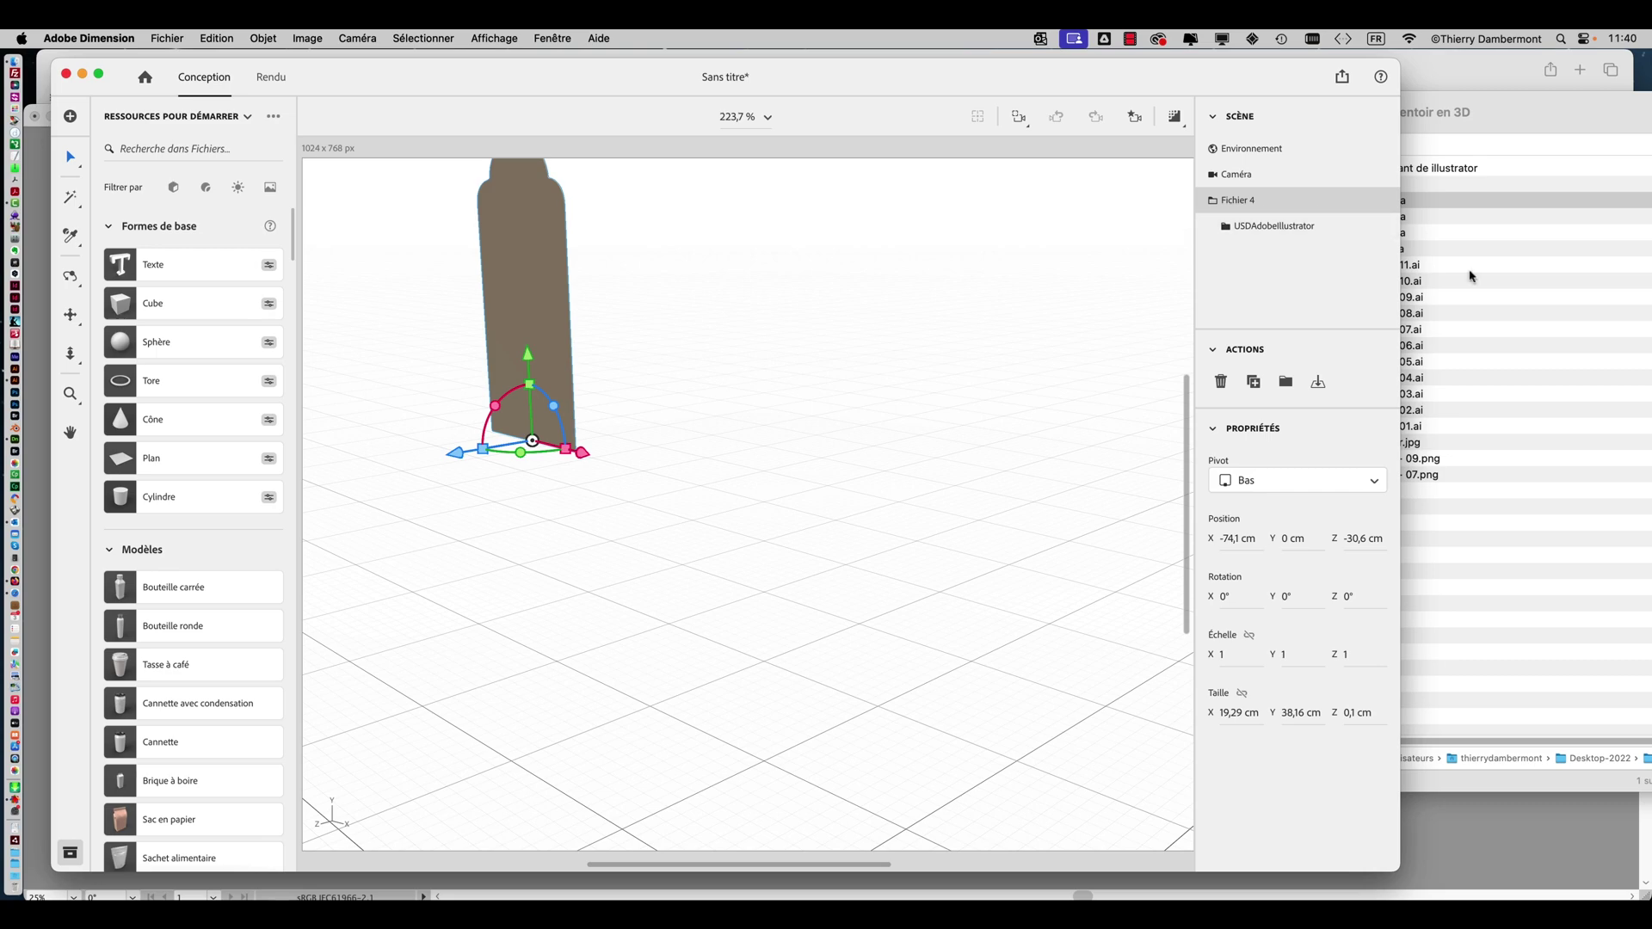
Import Fichier 3.usda, Fichier 2.usda and Fichier 1.usda one at a time from the Finder into separate spots of the Dimension scene.
click(1412, 217)
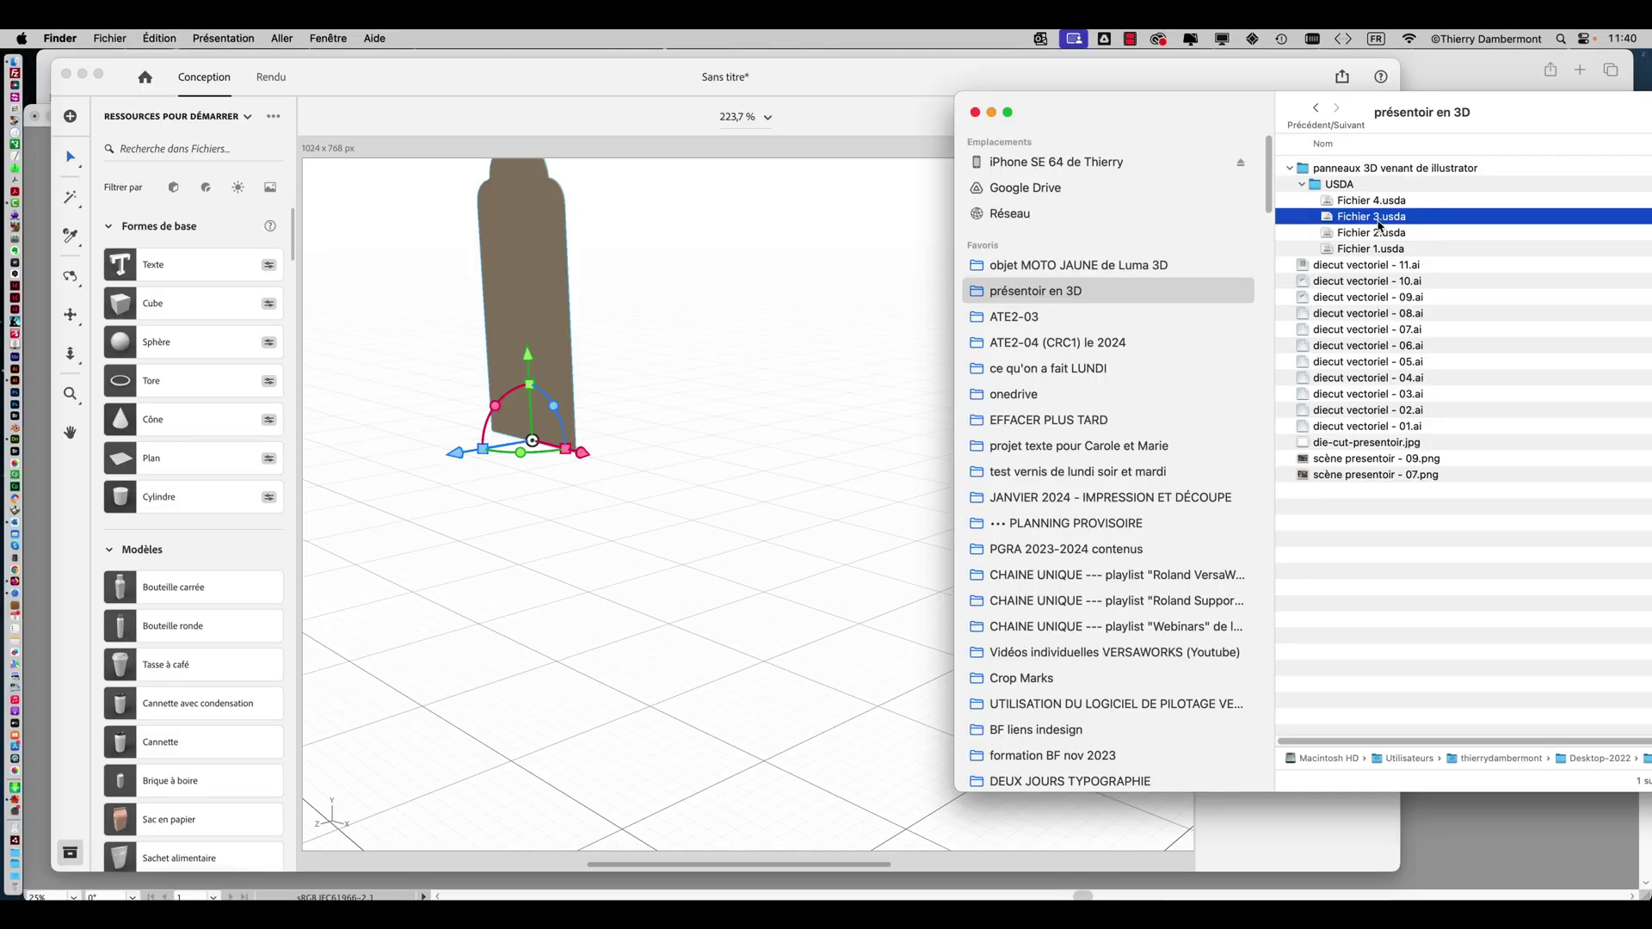
drag(1378, 226, 786, 411)
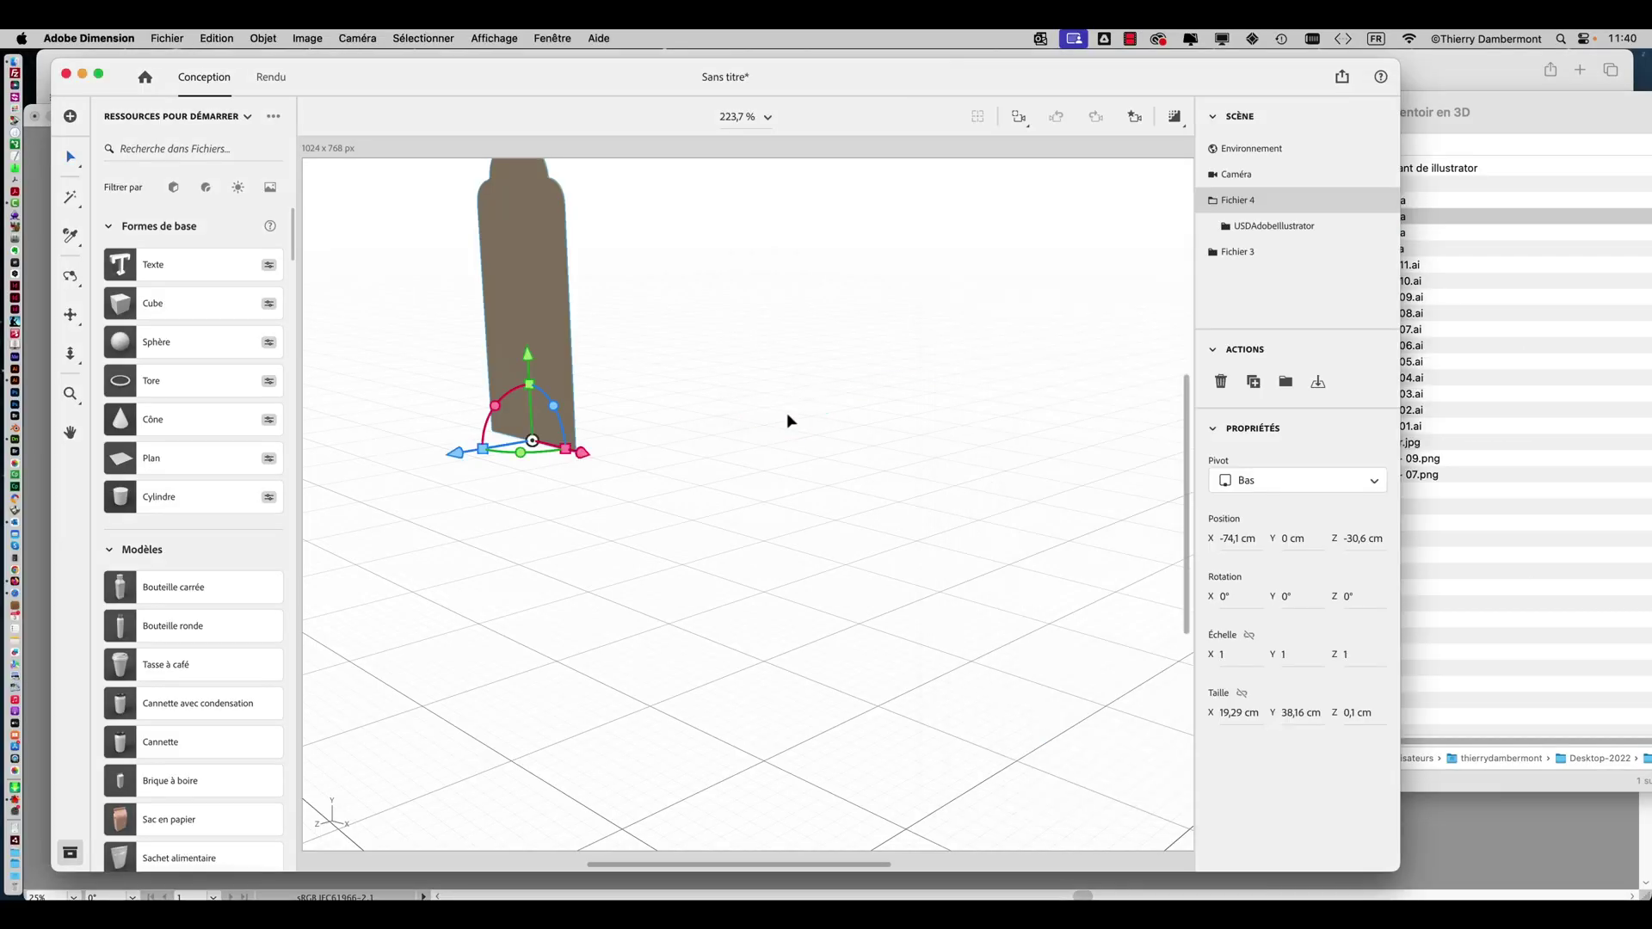
click(1381, 218)
click(1383, 232)
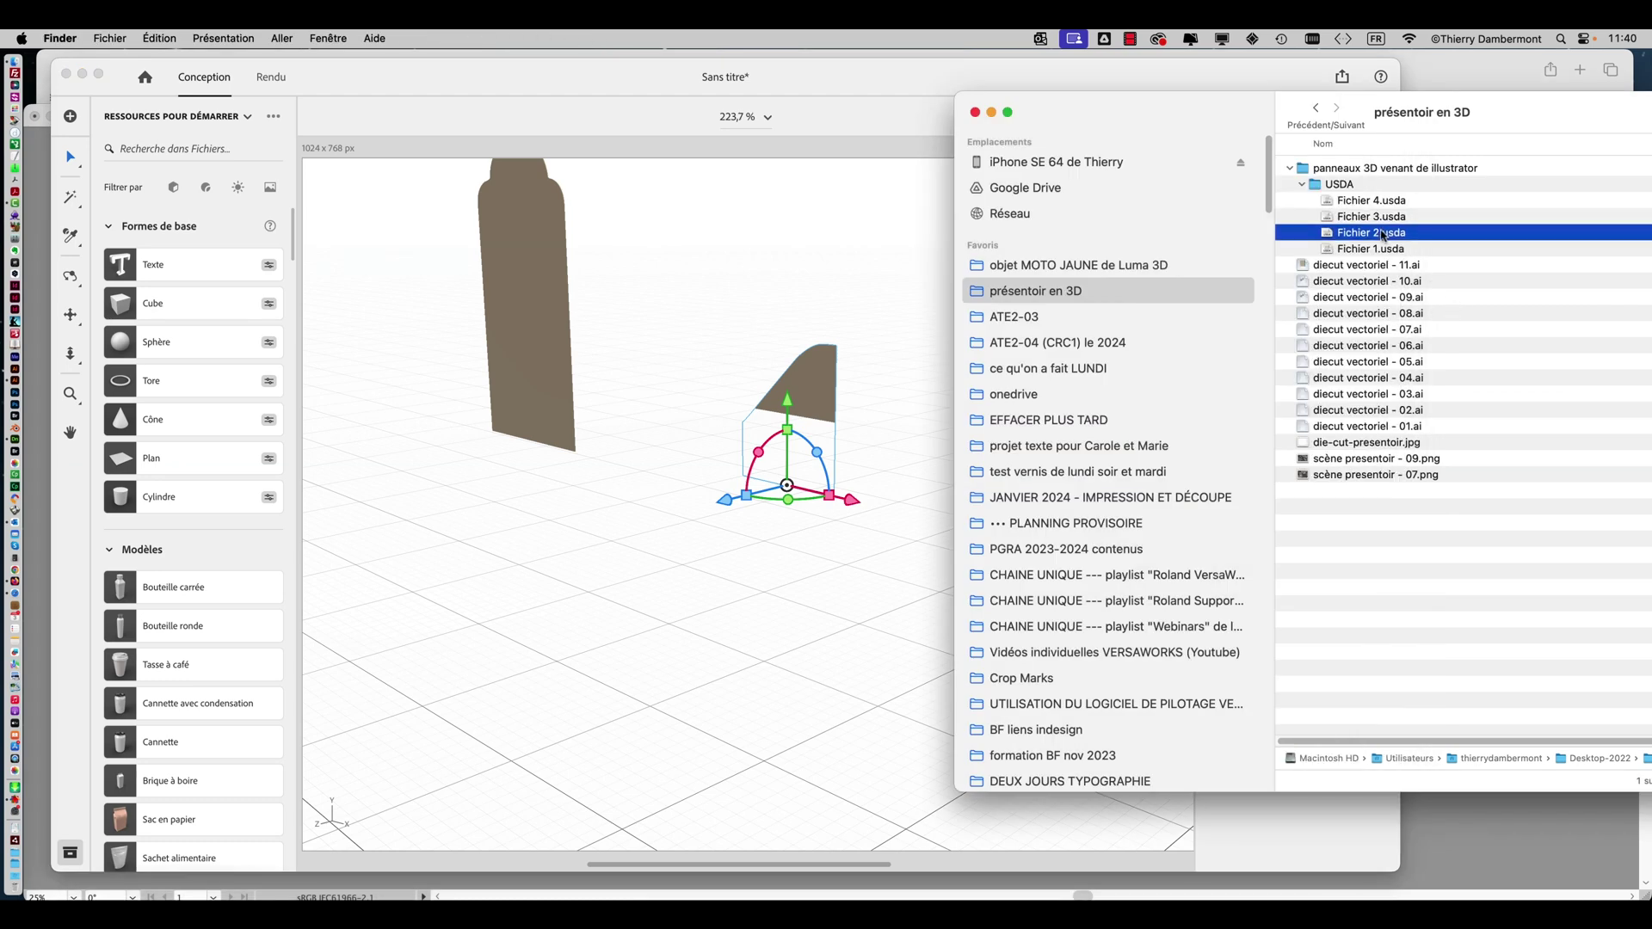
drag(806, 558, 807, 559)
click(1536, 241)
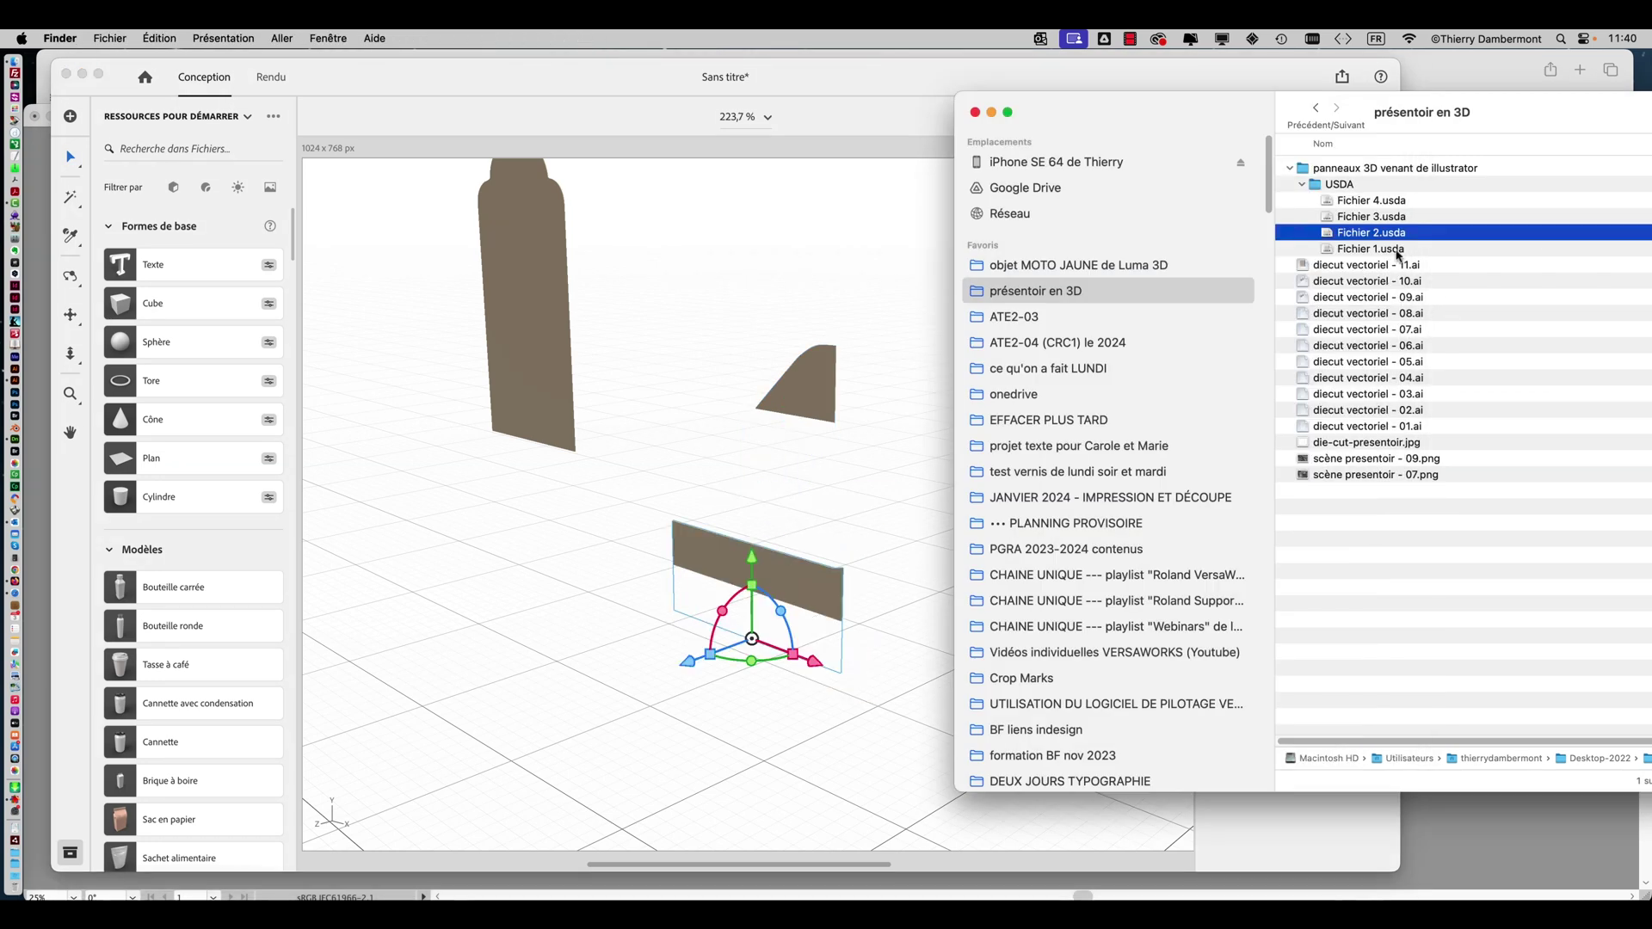
click(1370, 249)
drag(1370, 249, 481, 558)
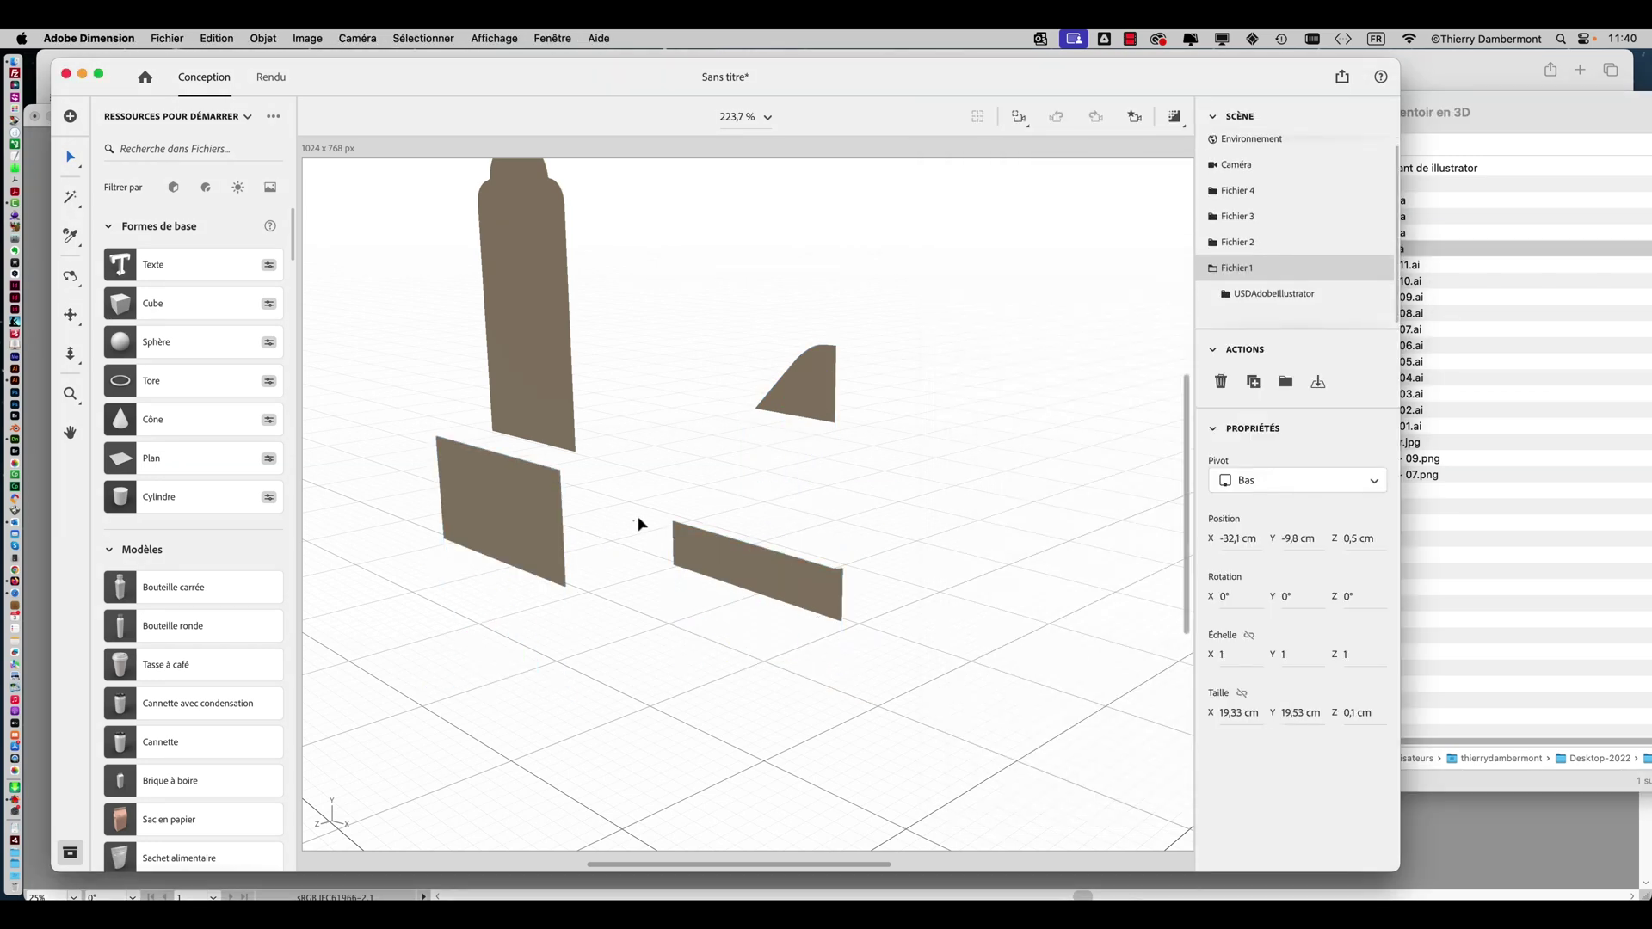
Enlarge the Dimension window and reposition the Fichier 3, Fichier 4 and Fichier 1 panels so they stand on the ground plane.
drag(646, 528, 1099, 675)
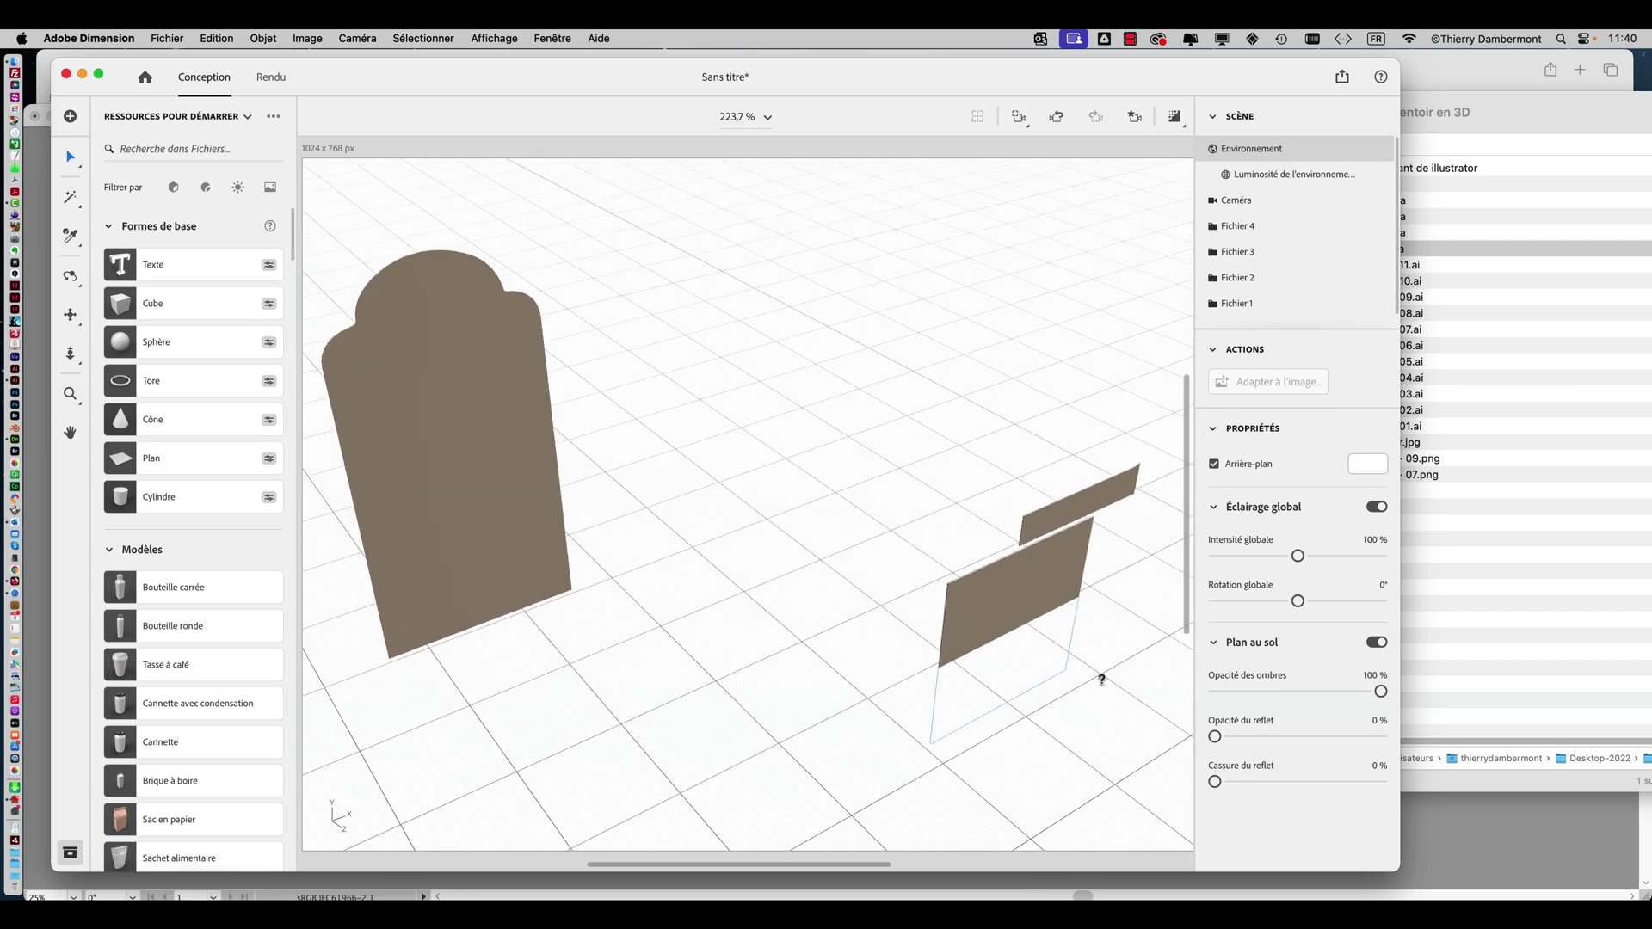
drag(1409, 884, 1648, 900)
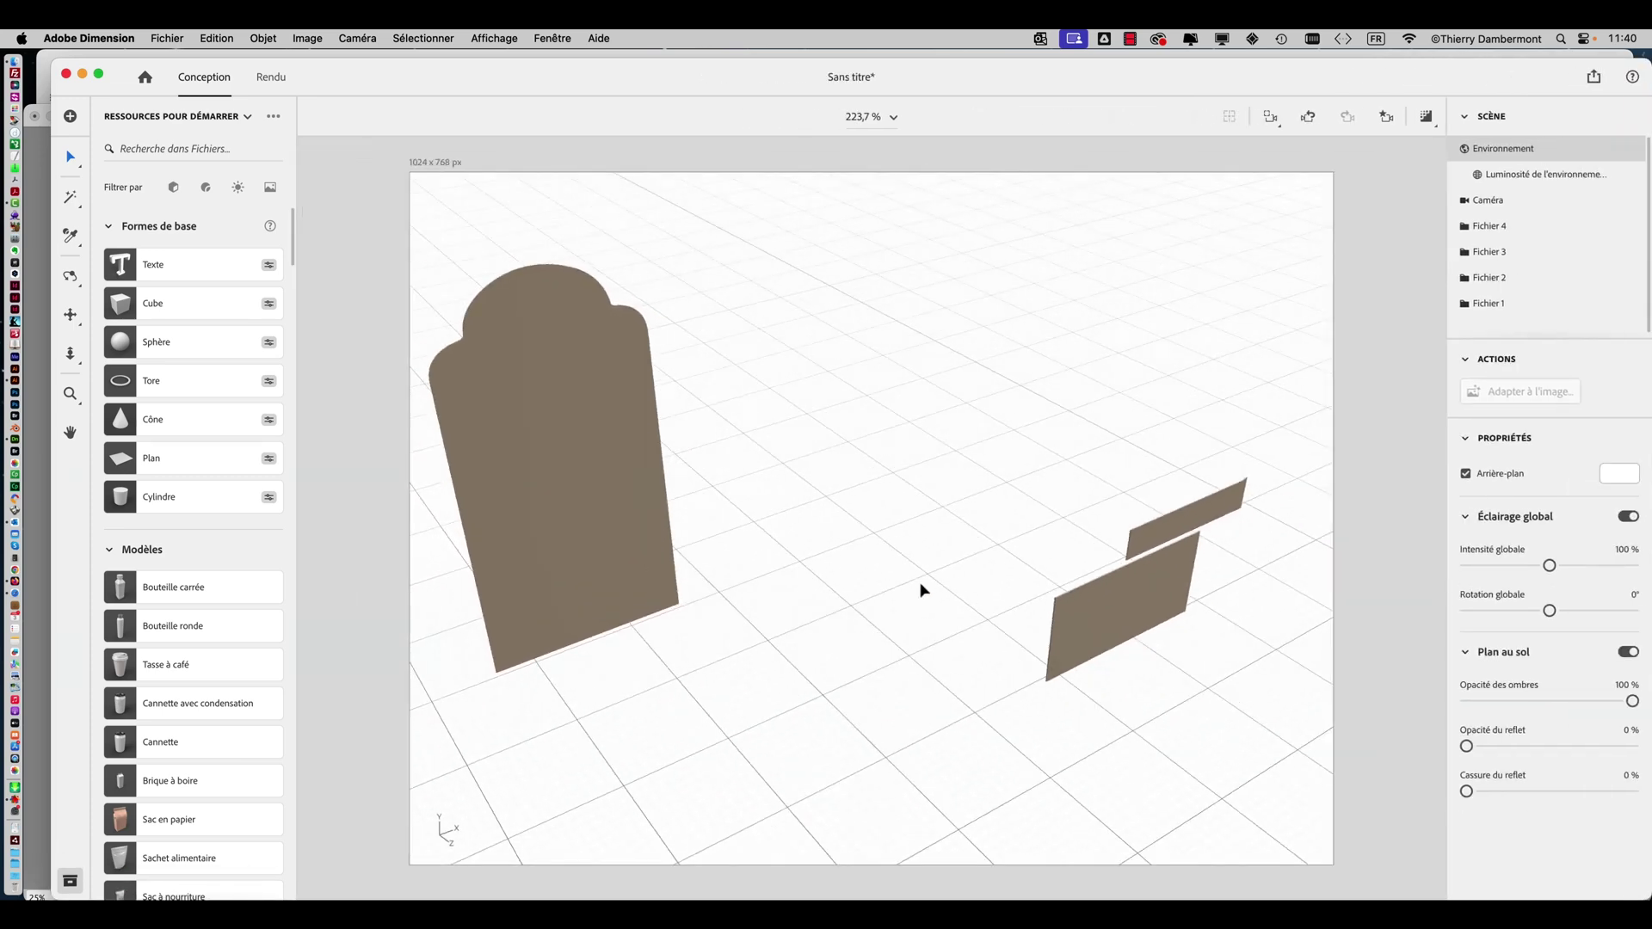
drag(921, 590, 698, 584)
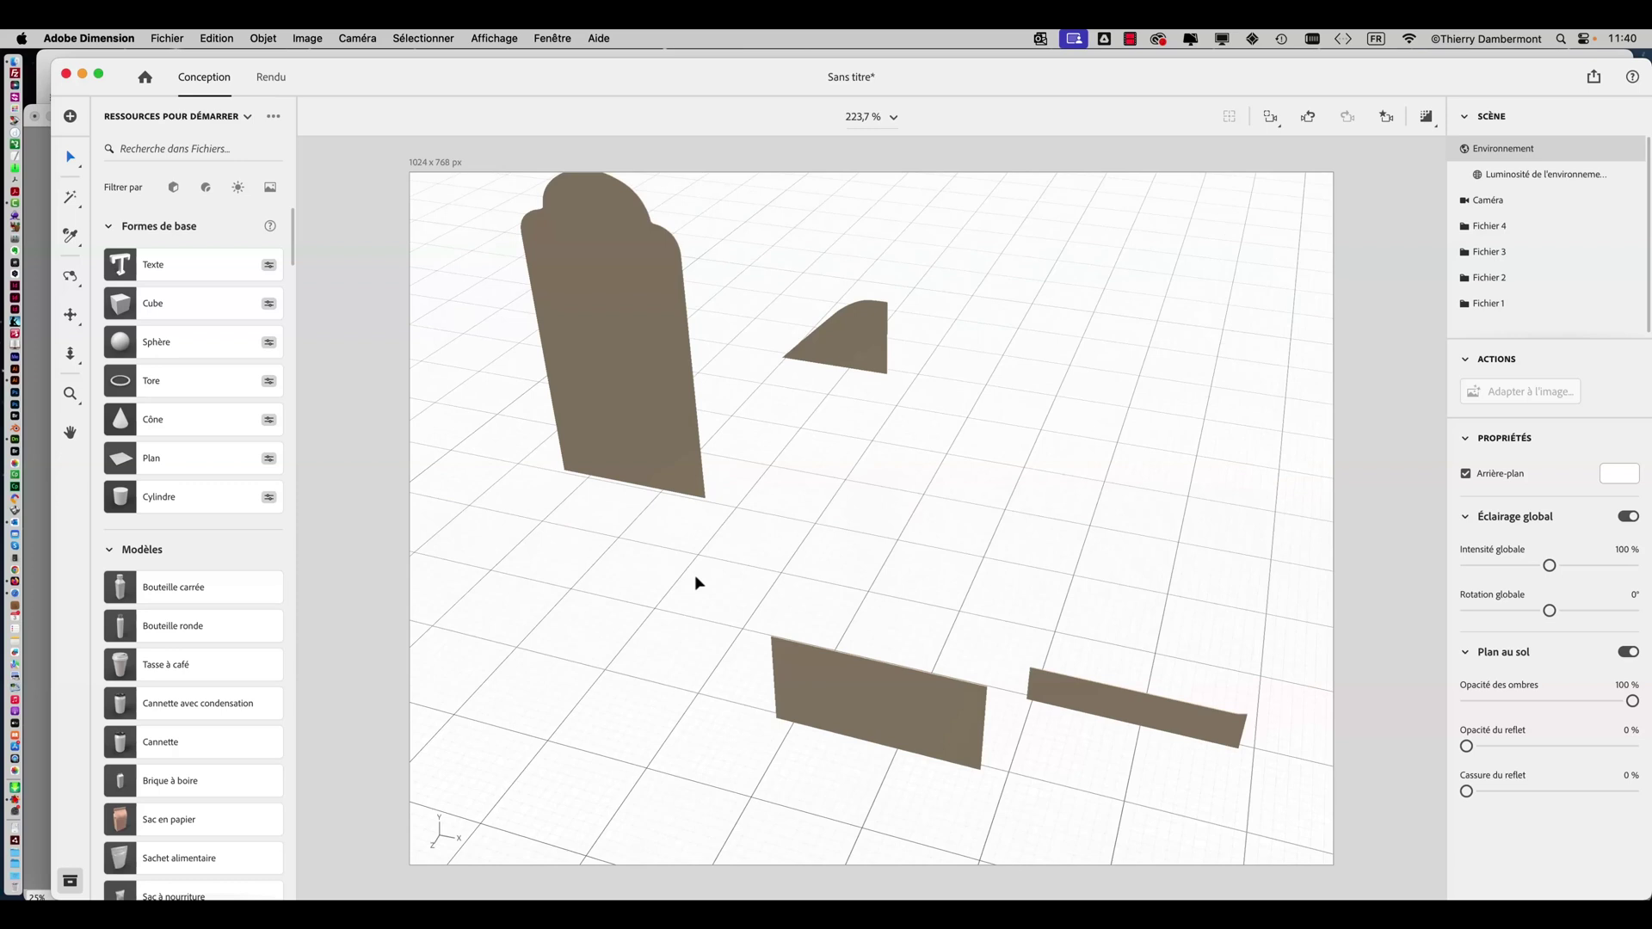
click(816, 366)
drag(827, 430, 827, 410)
click(654, 475)
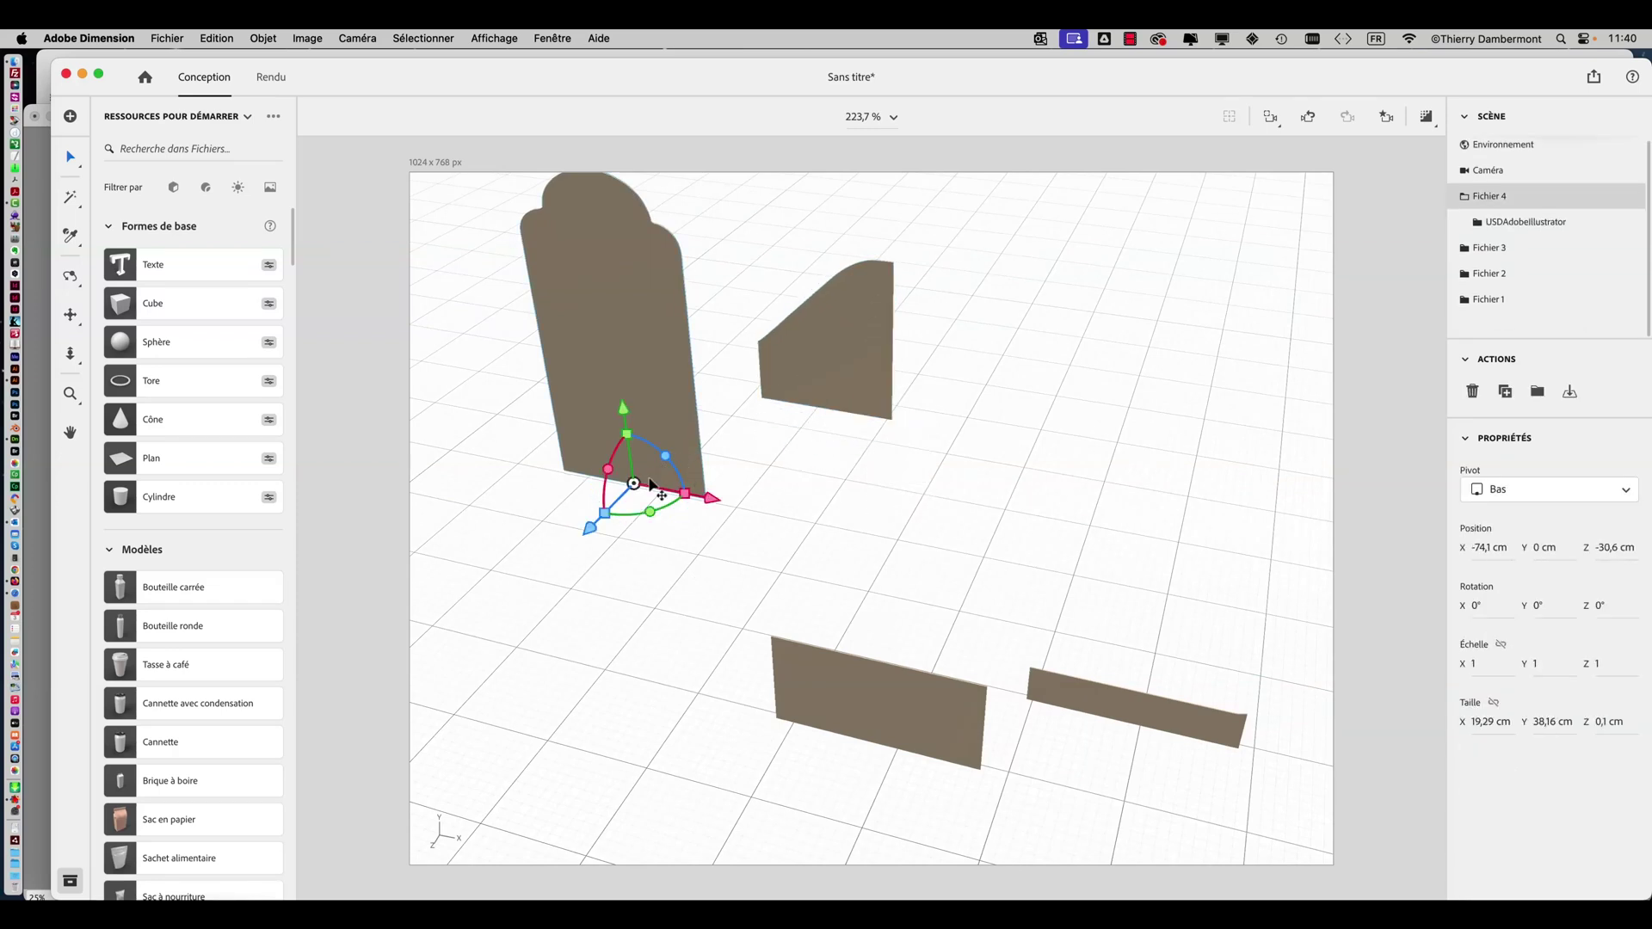
drag(638, 487, 631, 482)
click(860, 674)
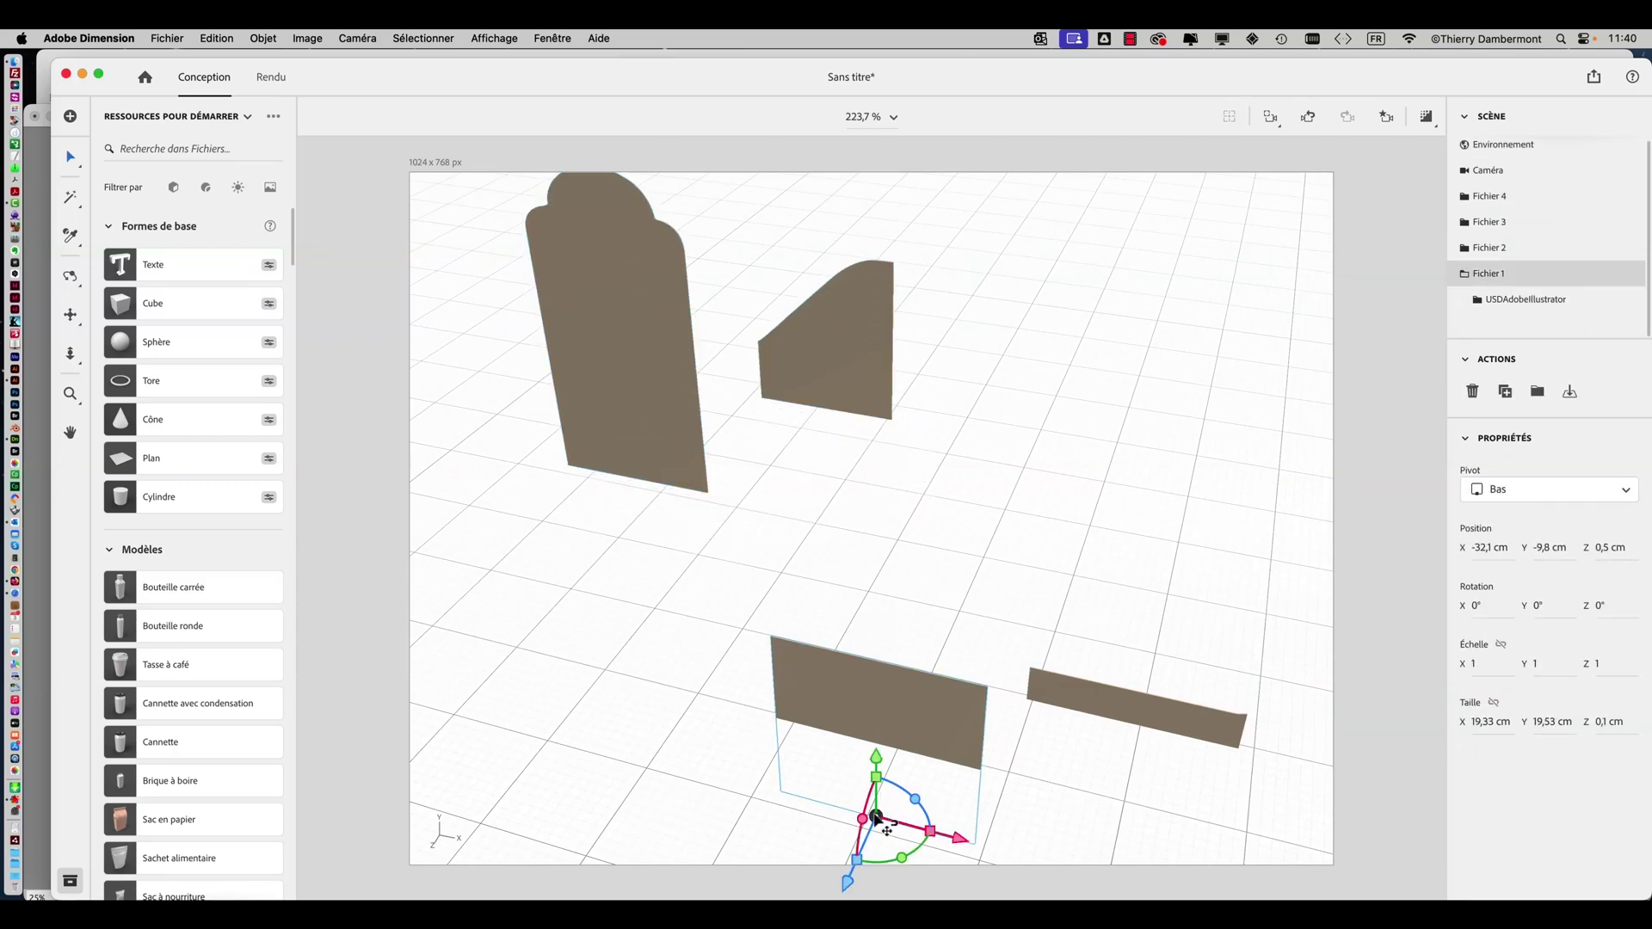
drag(884, 807, 863, 645)
Undo the accidental rotation of the small Fichier 2 panel, move it onto the ground plane near the Fichier 1 panel, and deselect it.
click(1114, 719)
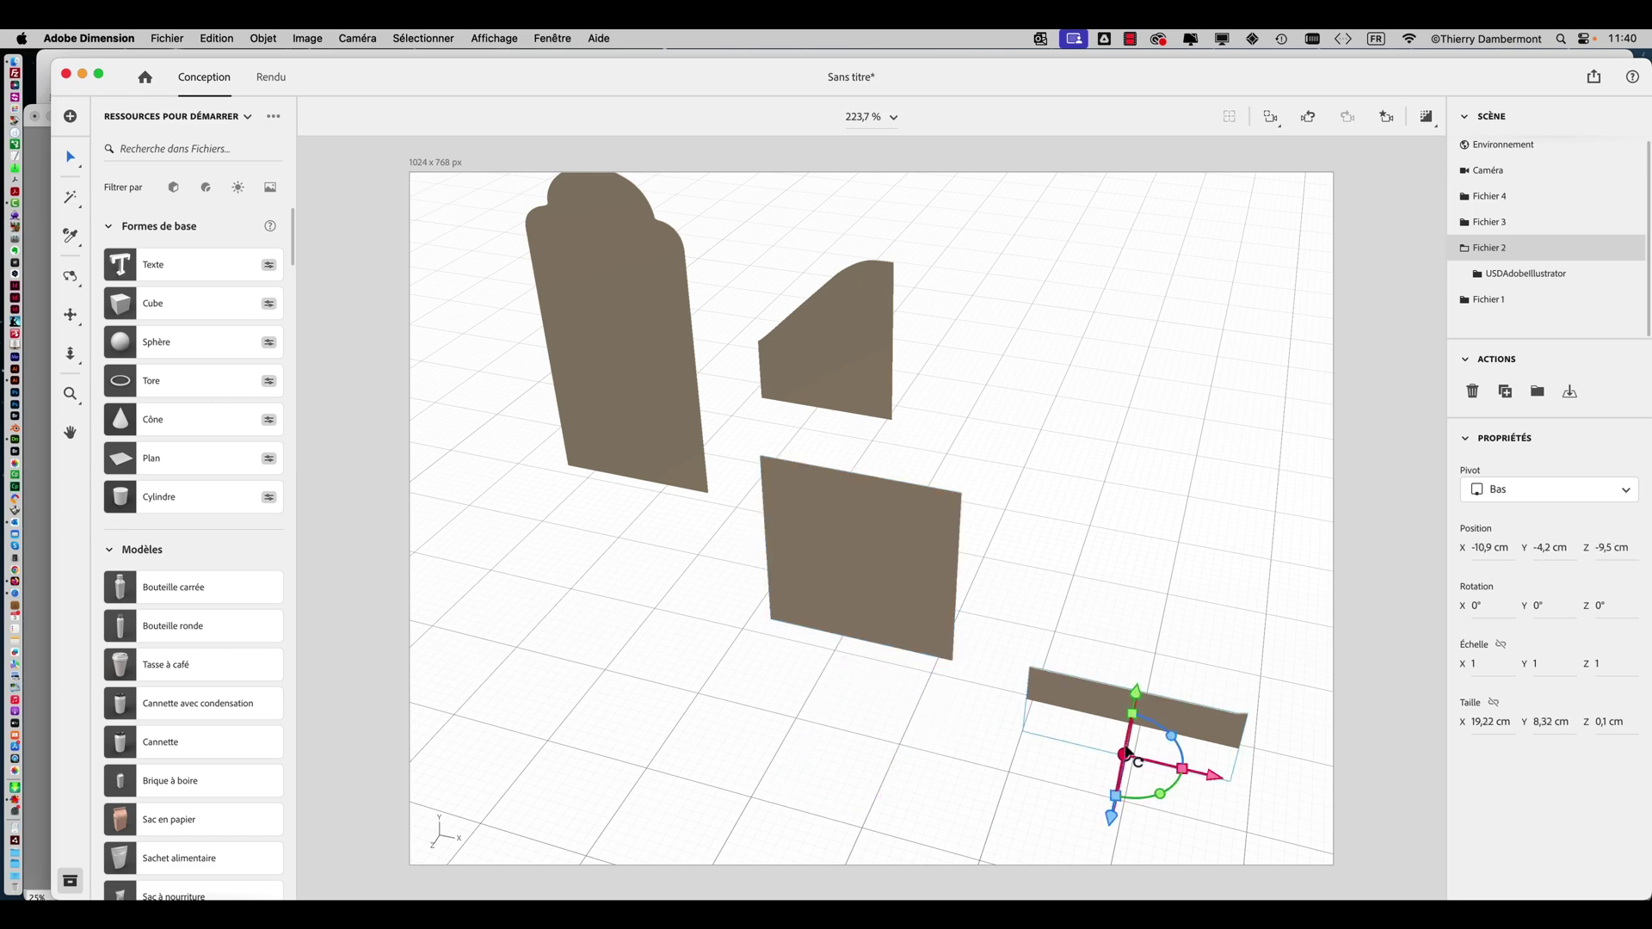
drag(1117, 730, 1111, 680)
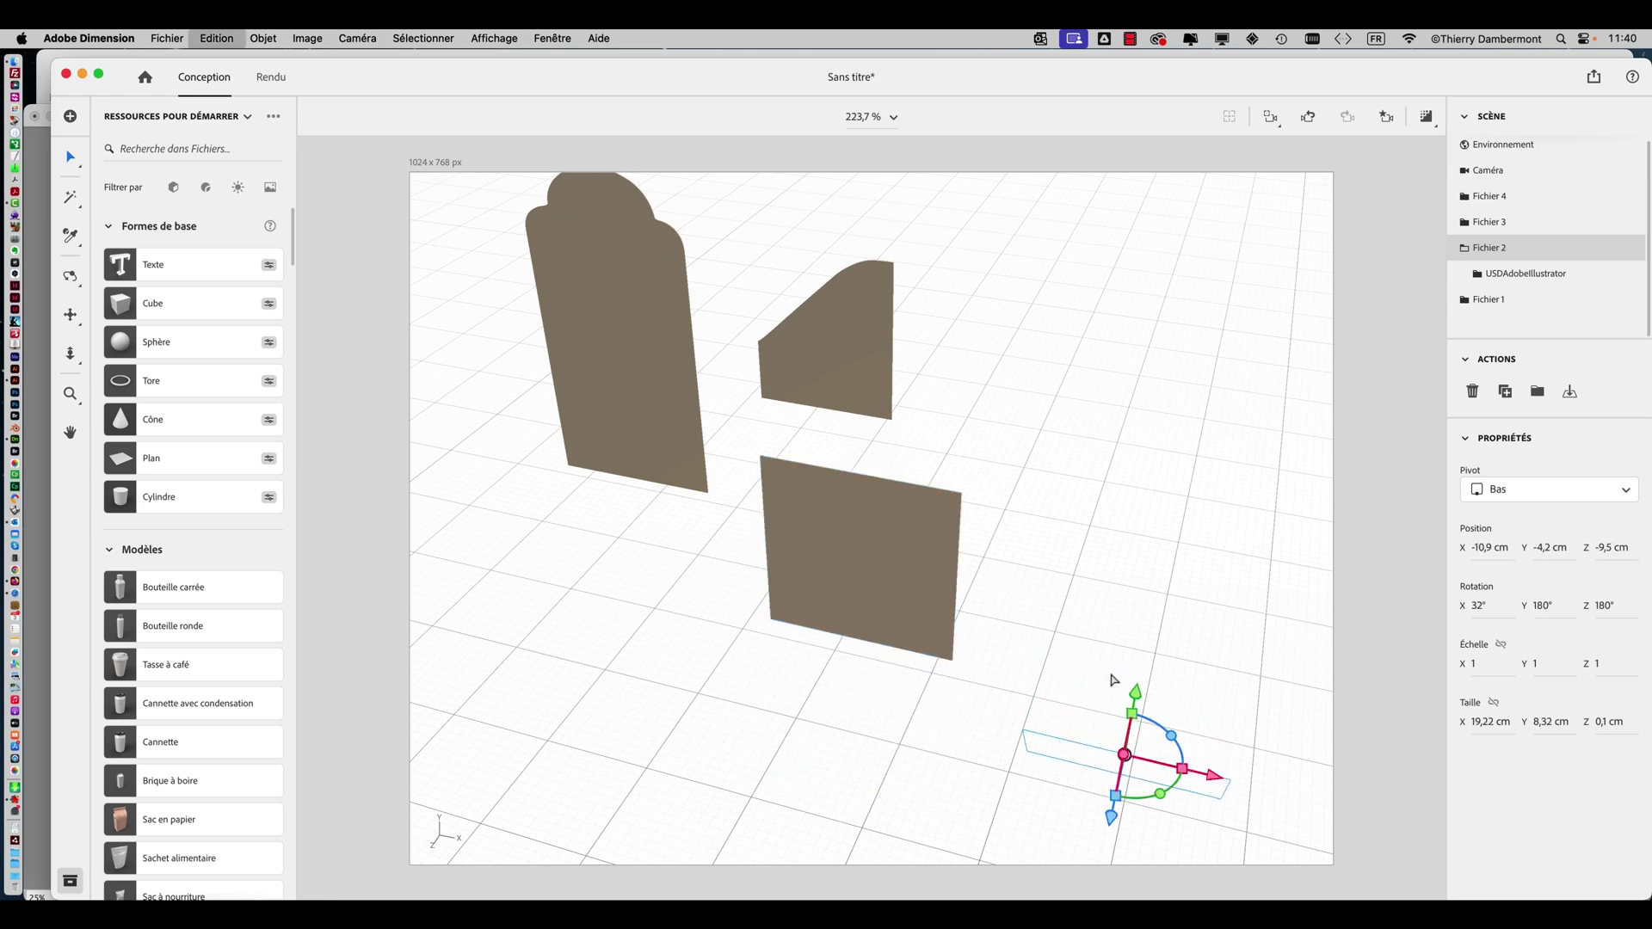
key(super+z)
drag(1236, 671, 892, 531)
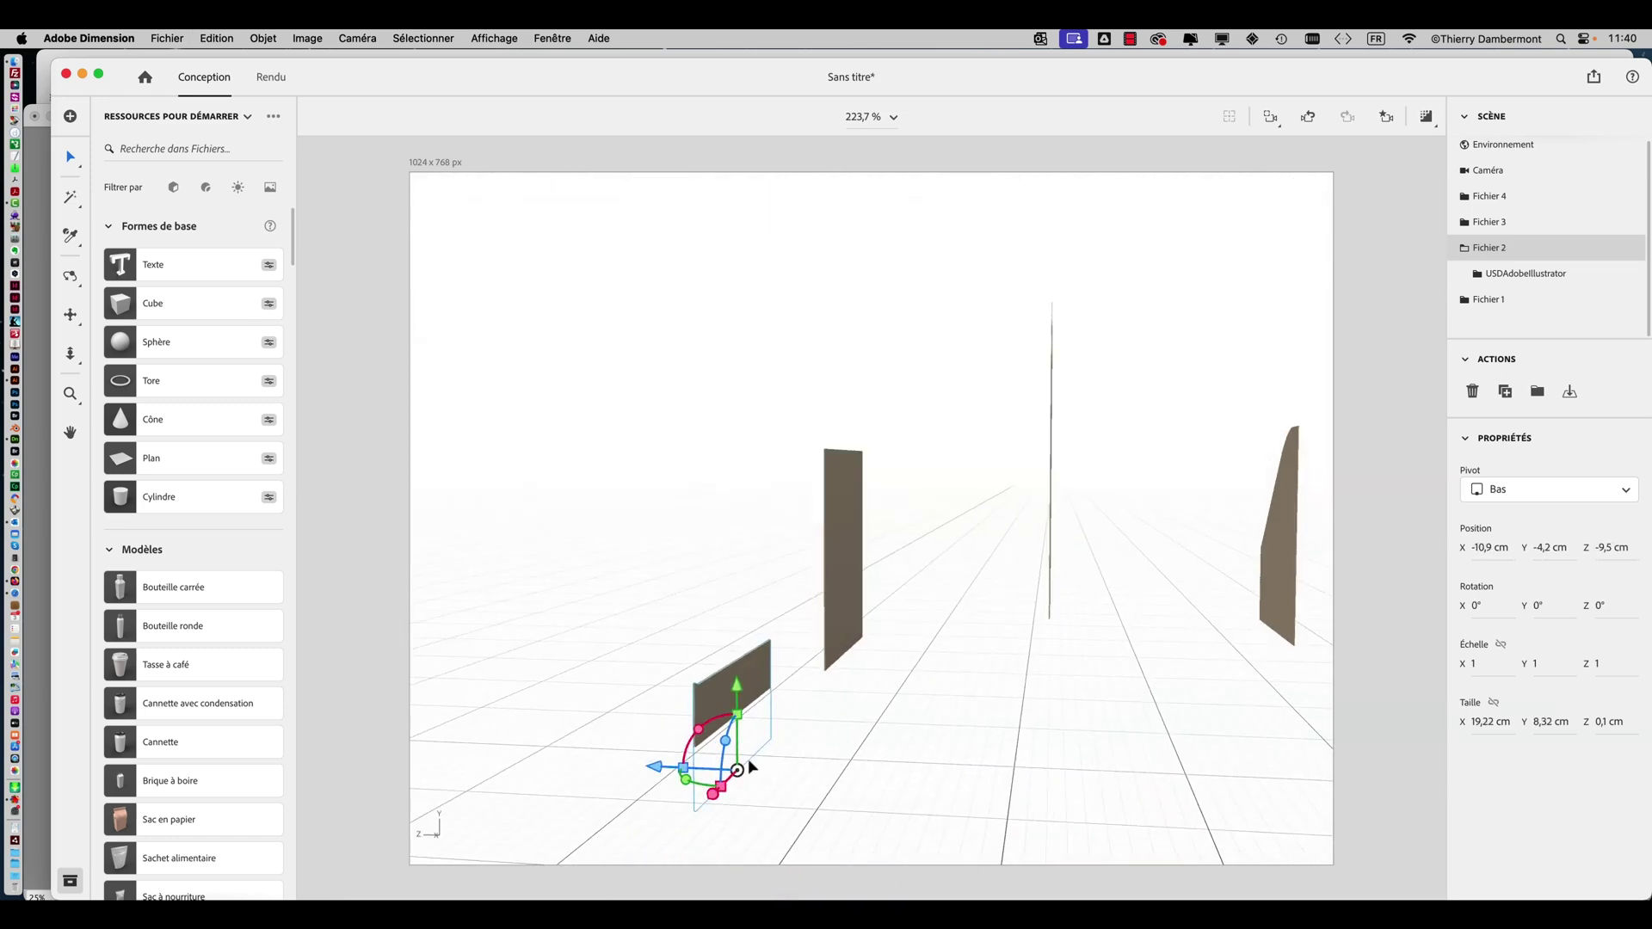
drag(737, 771, 944, 645)
click(938, 711)
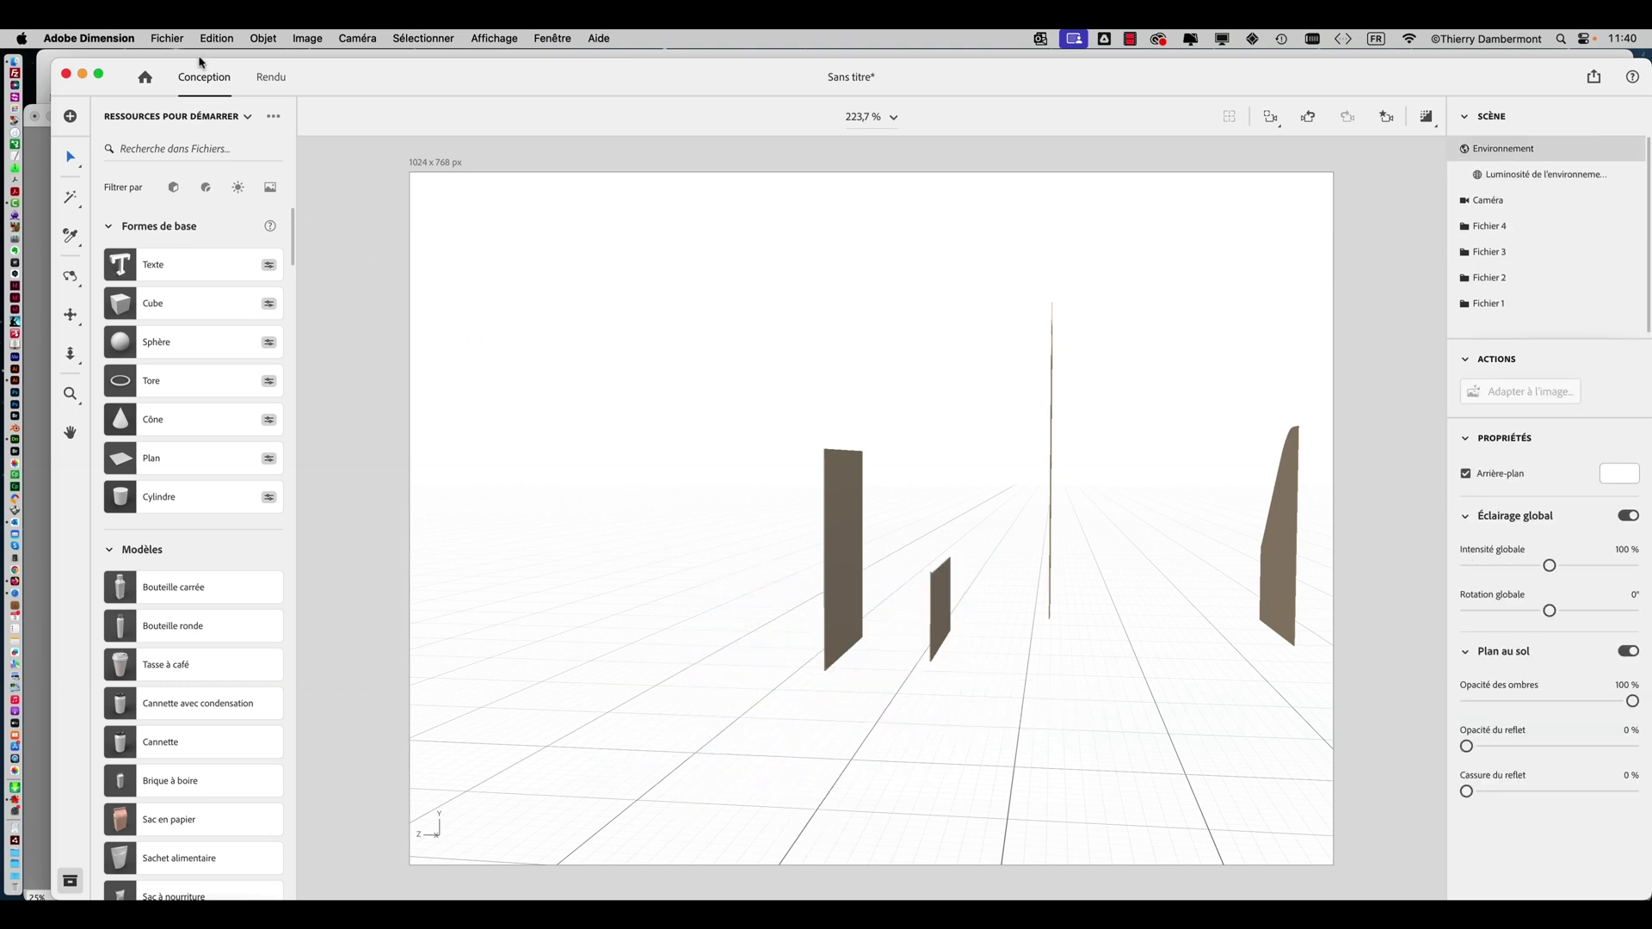
Save the scene as "assemblage dans dimension - 01" in the "panneaux 3D venant de illustrator" folder inside "présentoir en 3D".
click(168, 39)
click(204, 204)
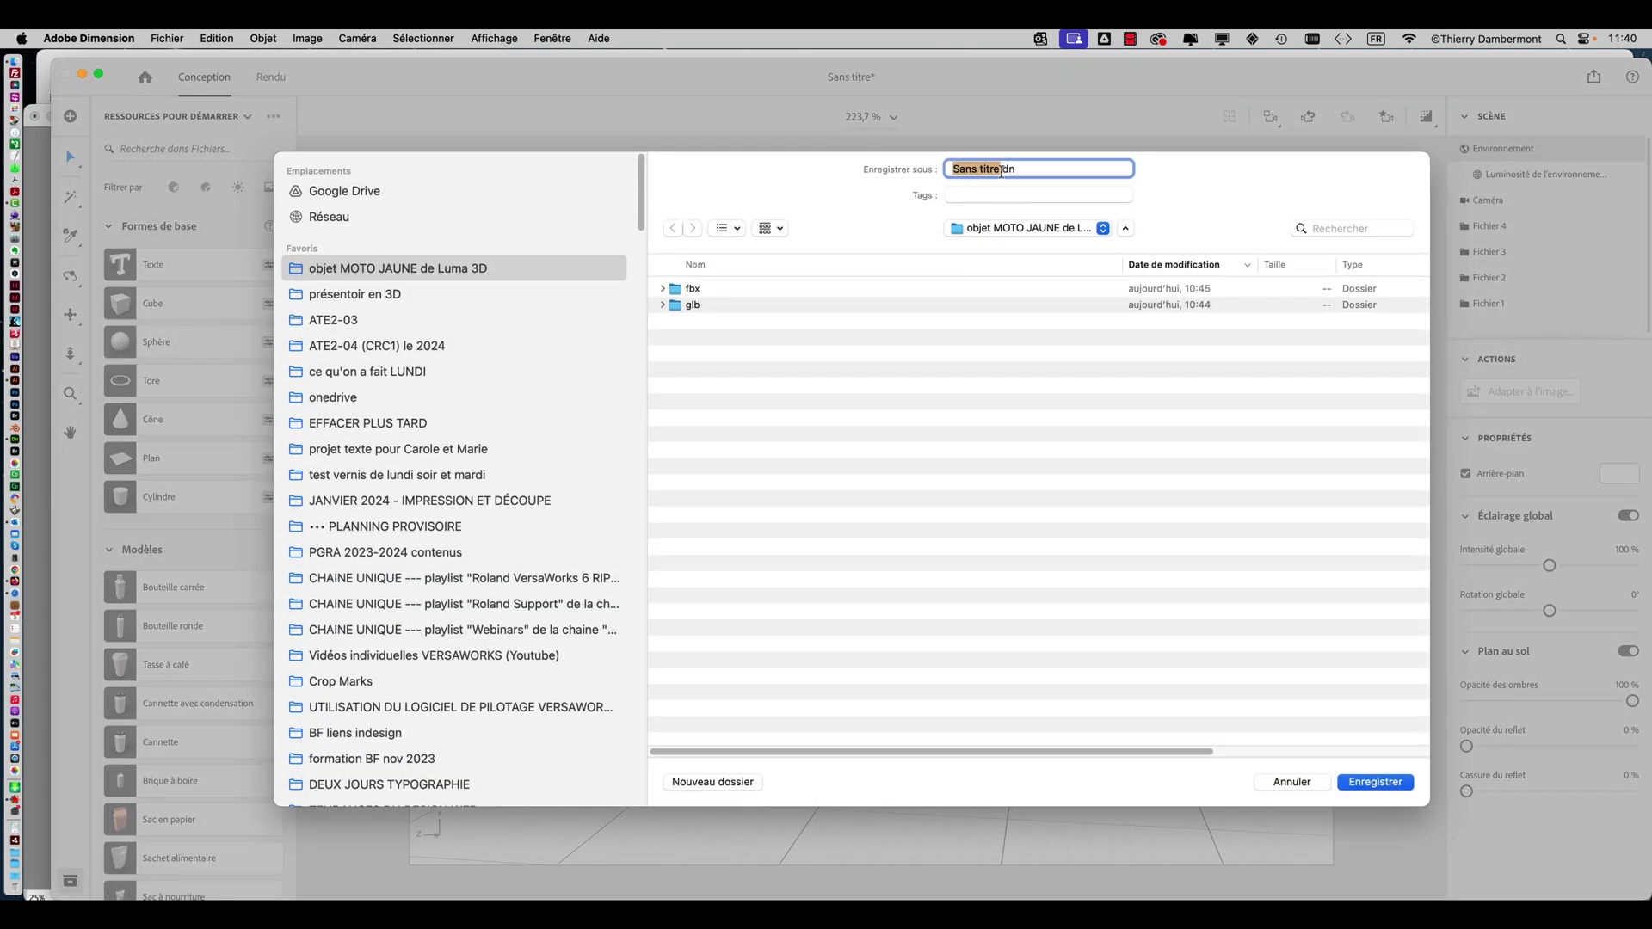
click(403, 296)
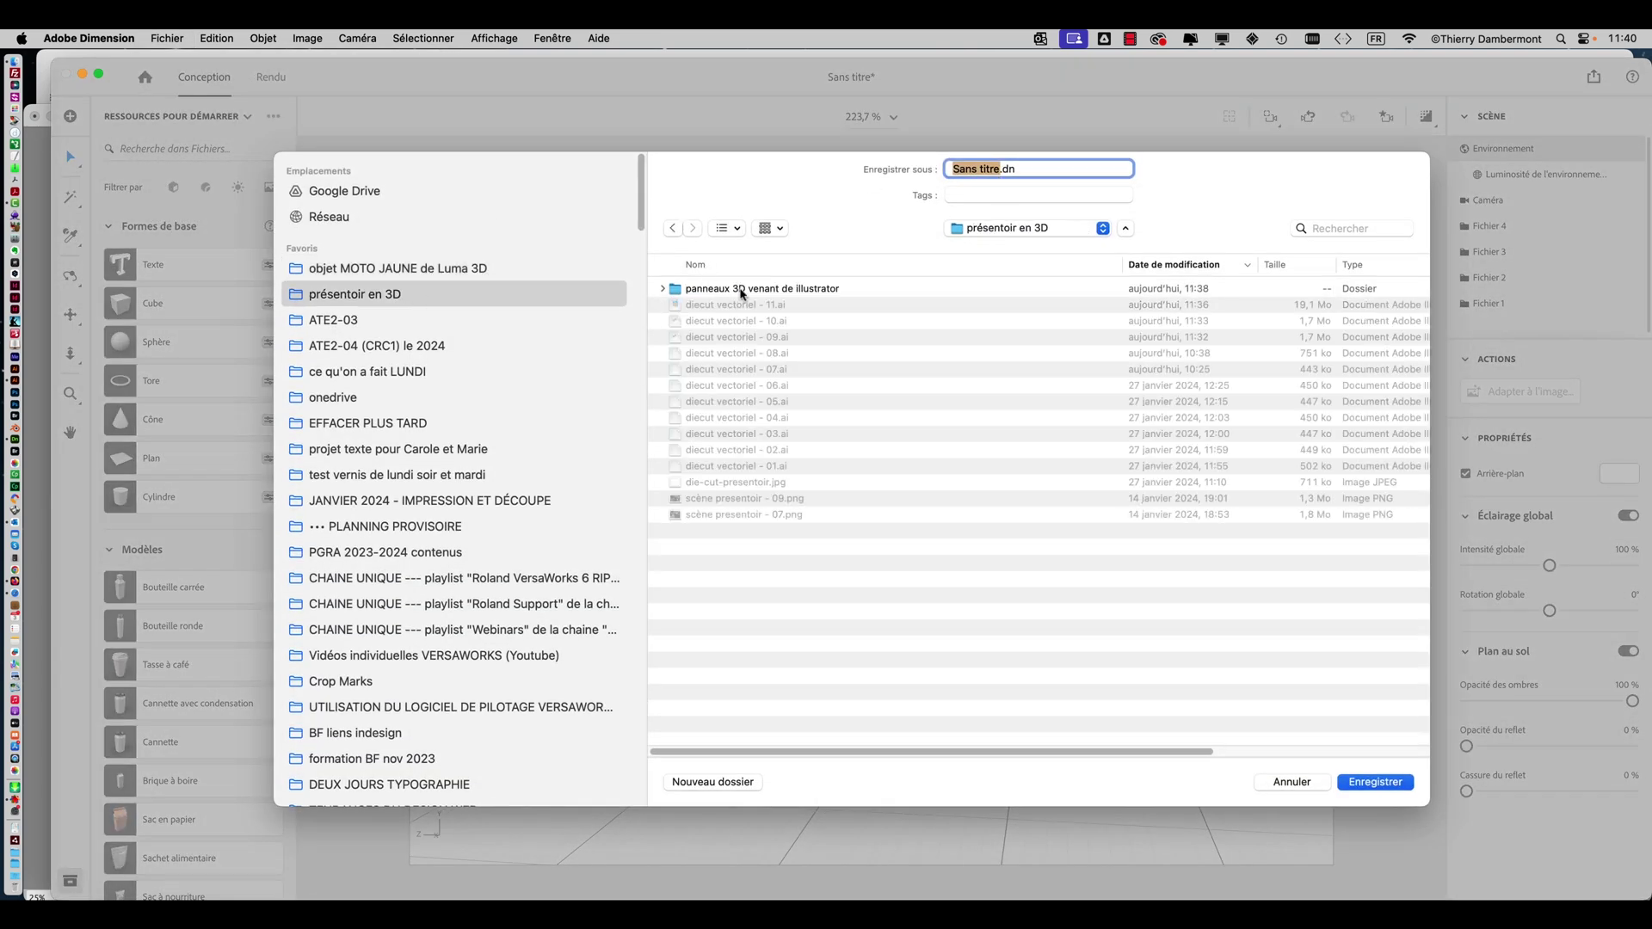
double_click(742, 290)
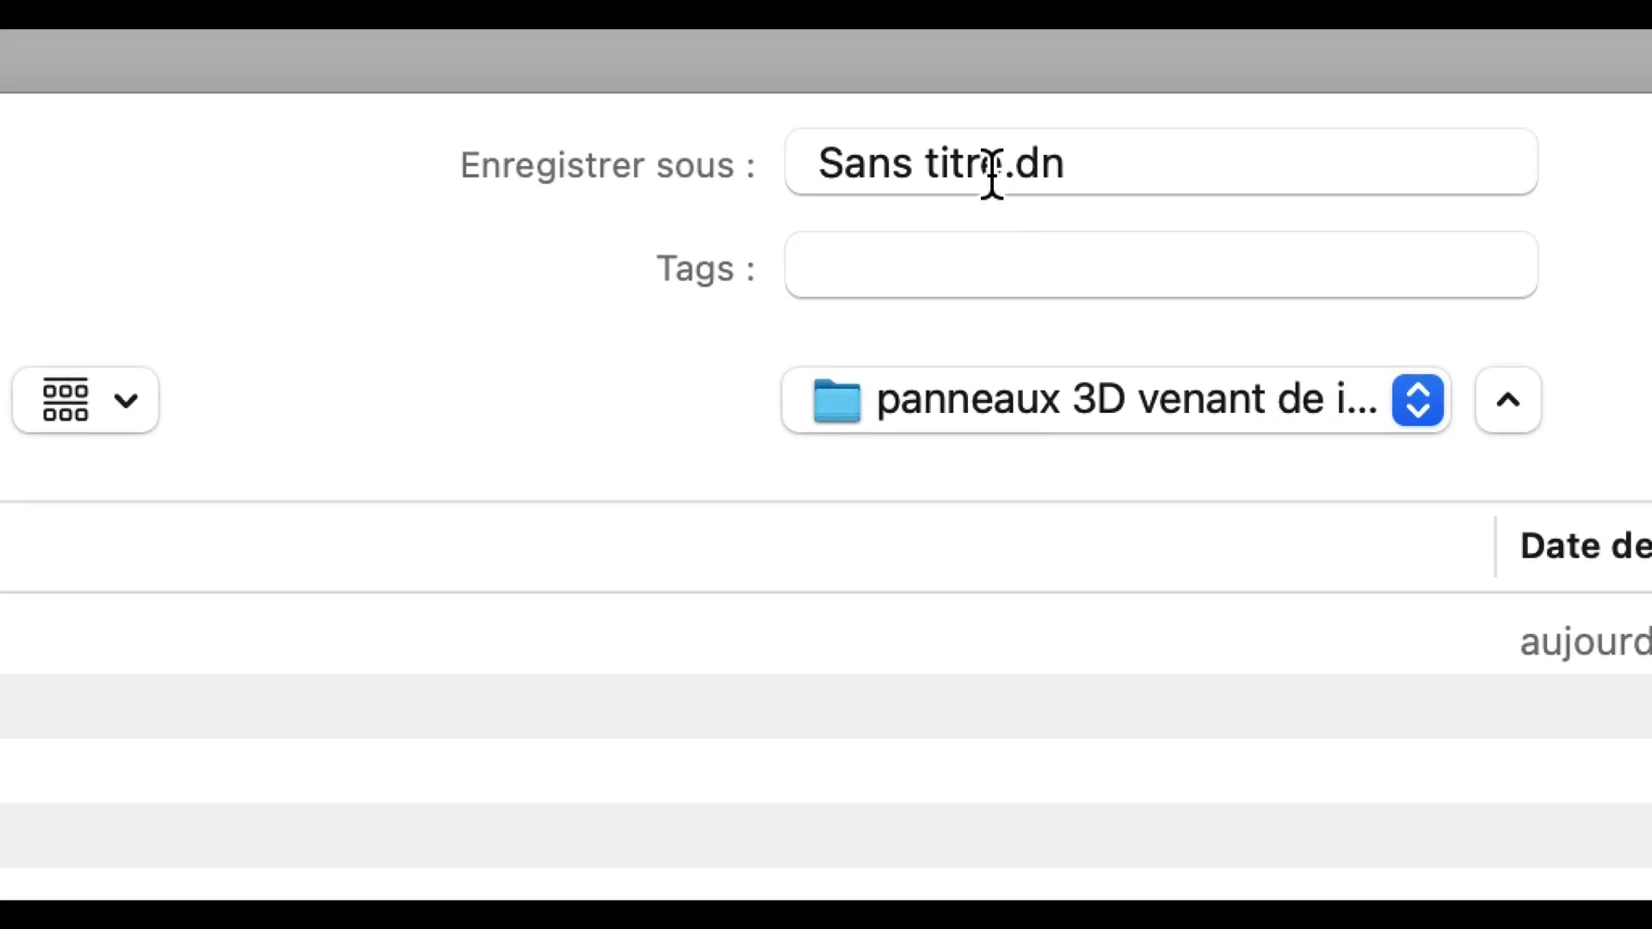
click(997, 170)
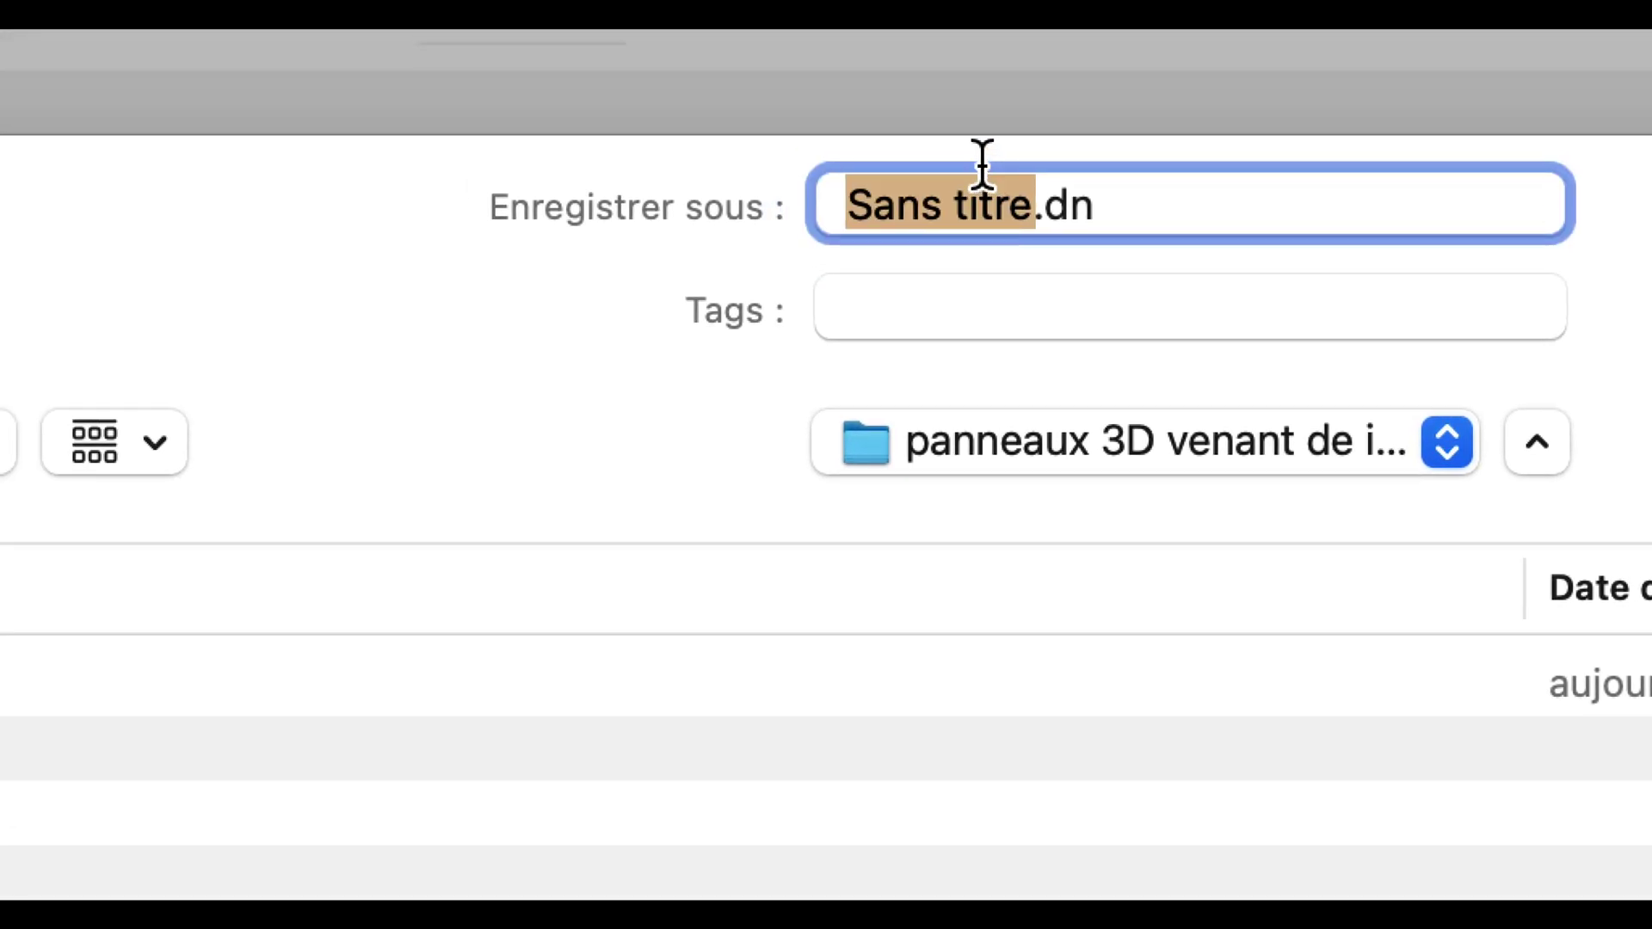
text(assemblage d)
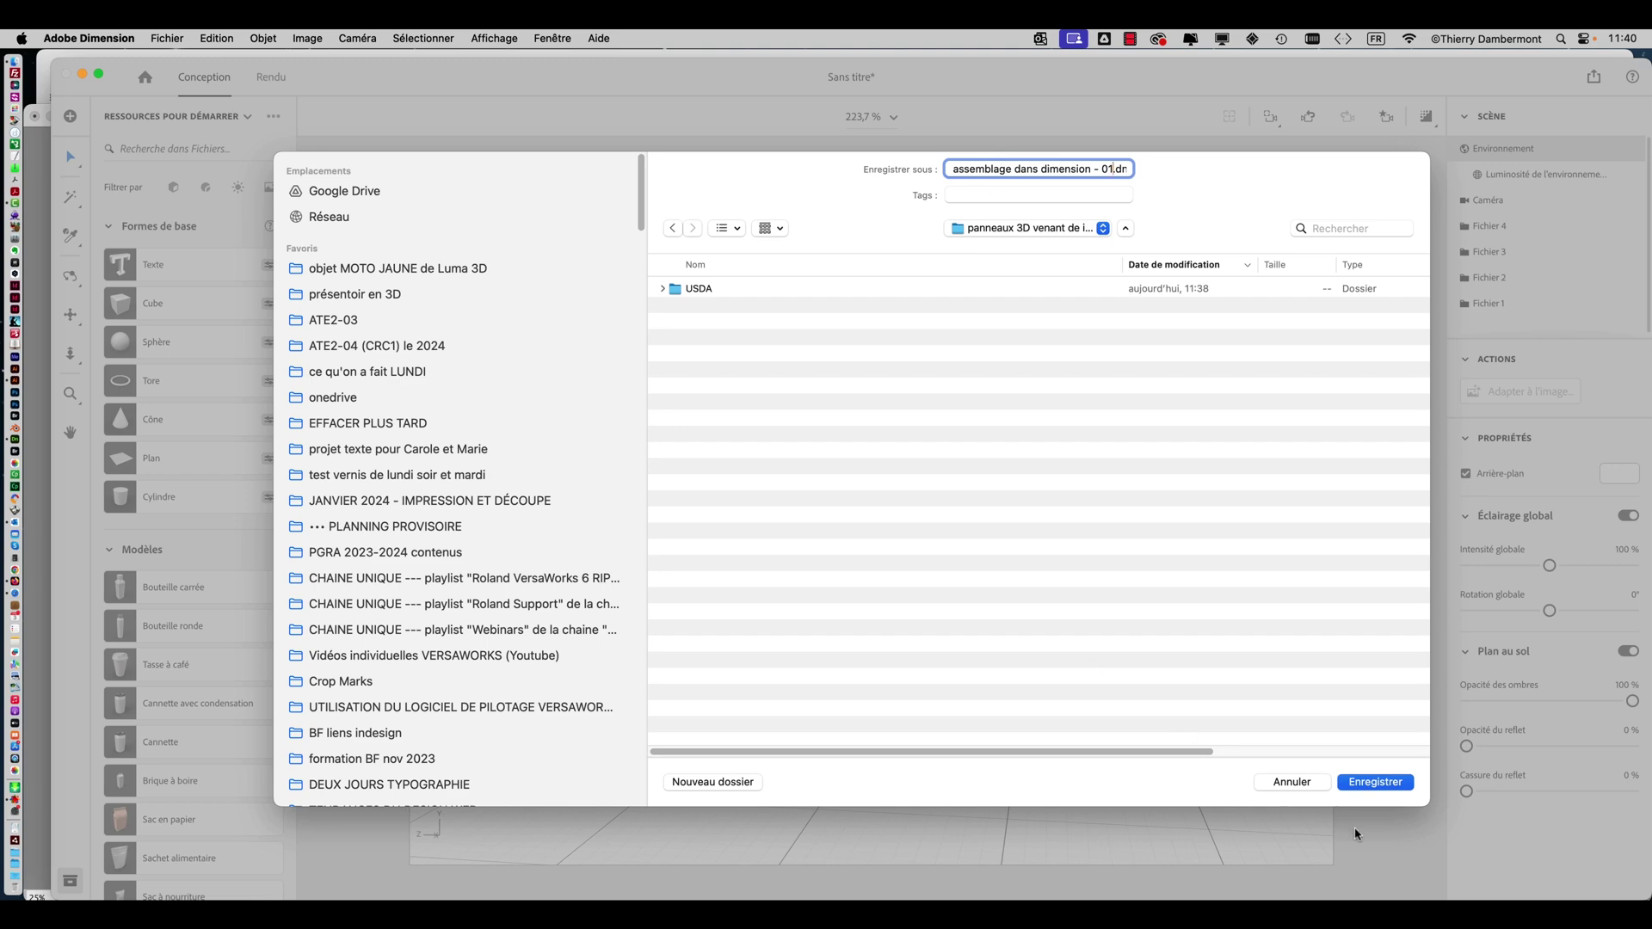
click(1376, 783)
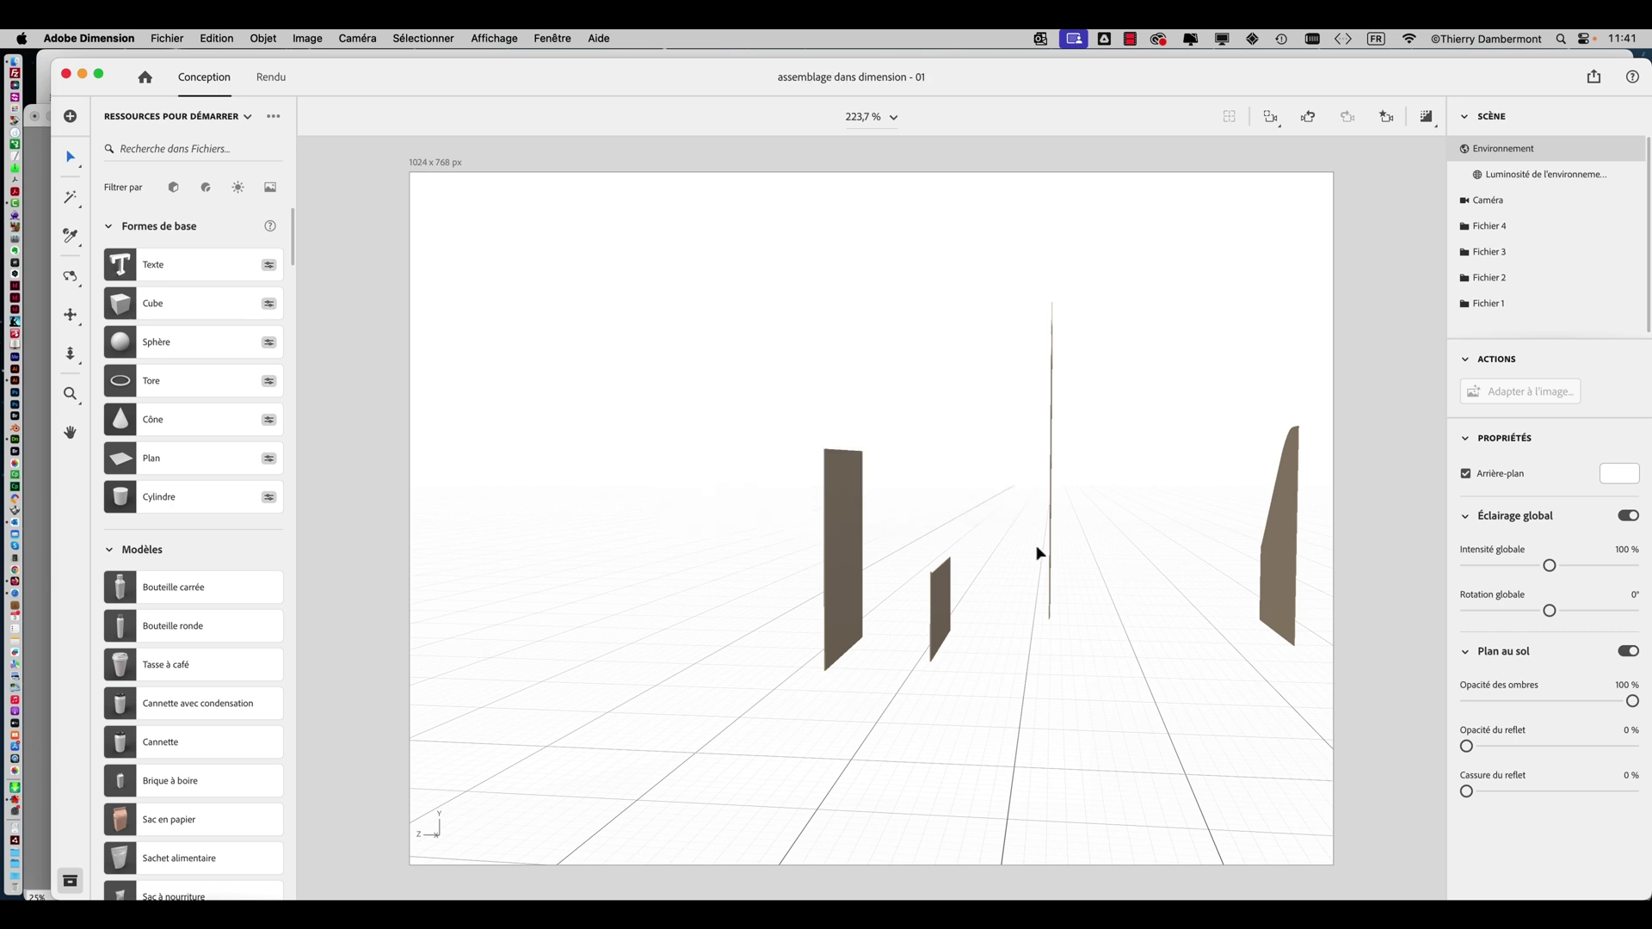
Examine the four panels from several angles to identify the back, side, shelf and small front pieces.
drag(845, 499, 1055, 514)
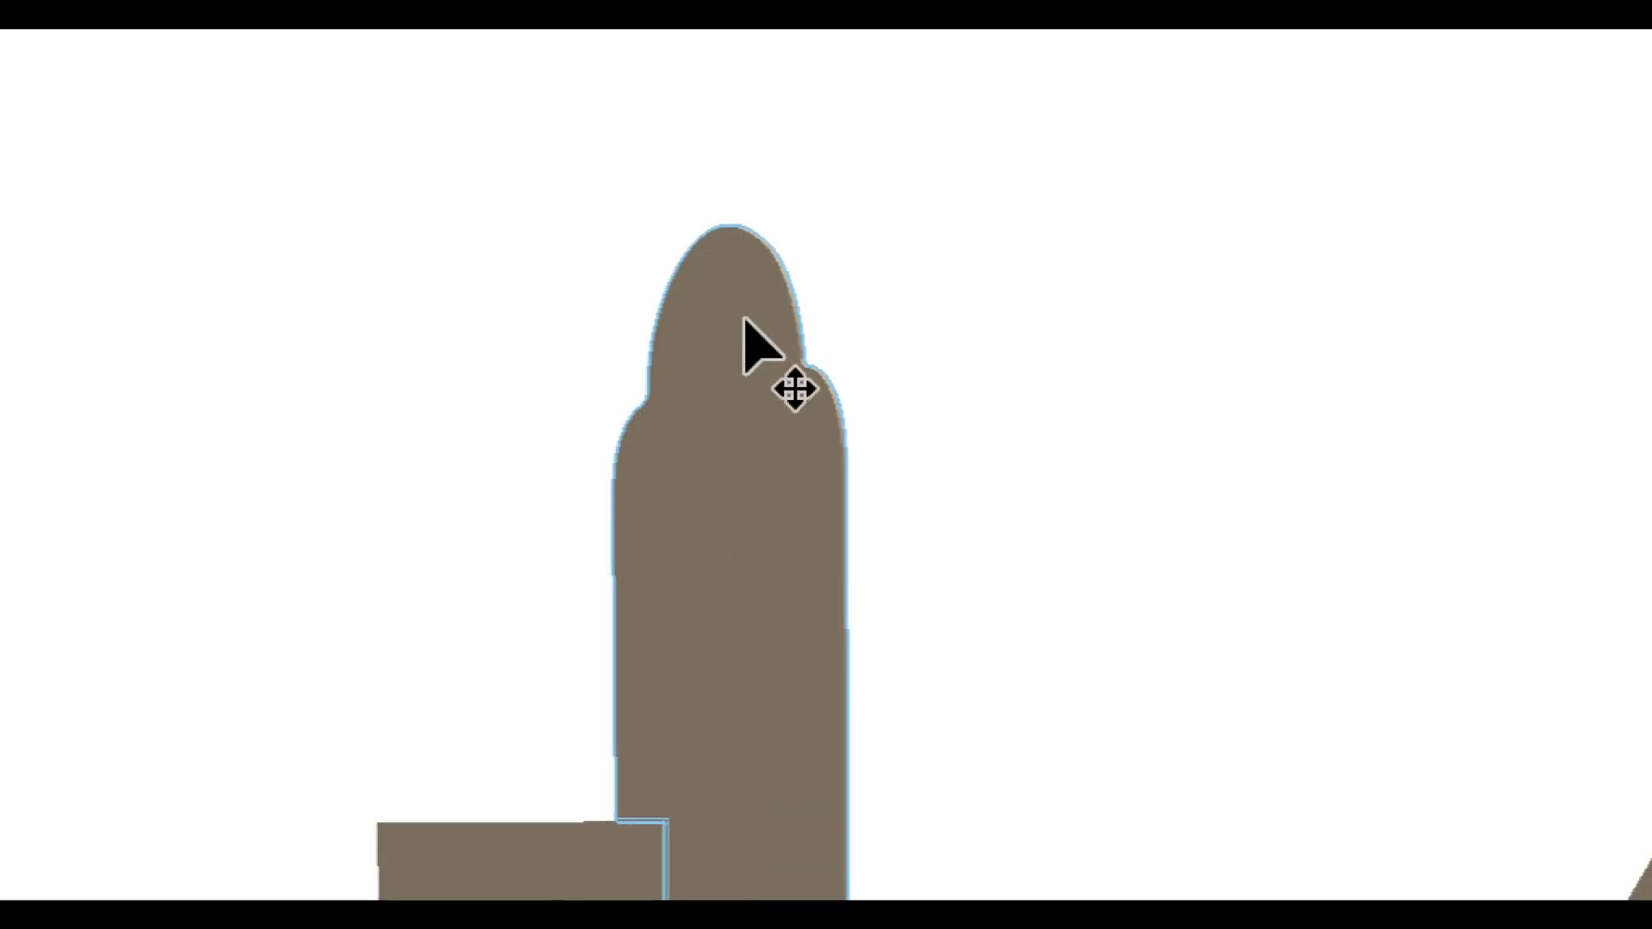
drag(746, 325, 742, 328)
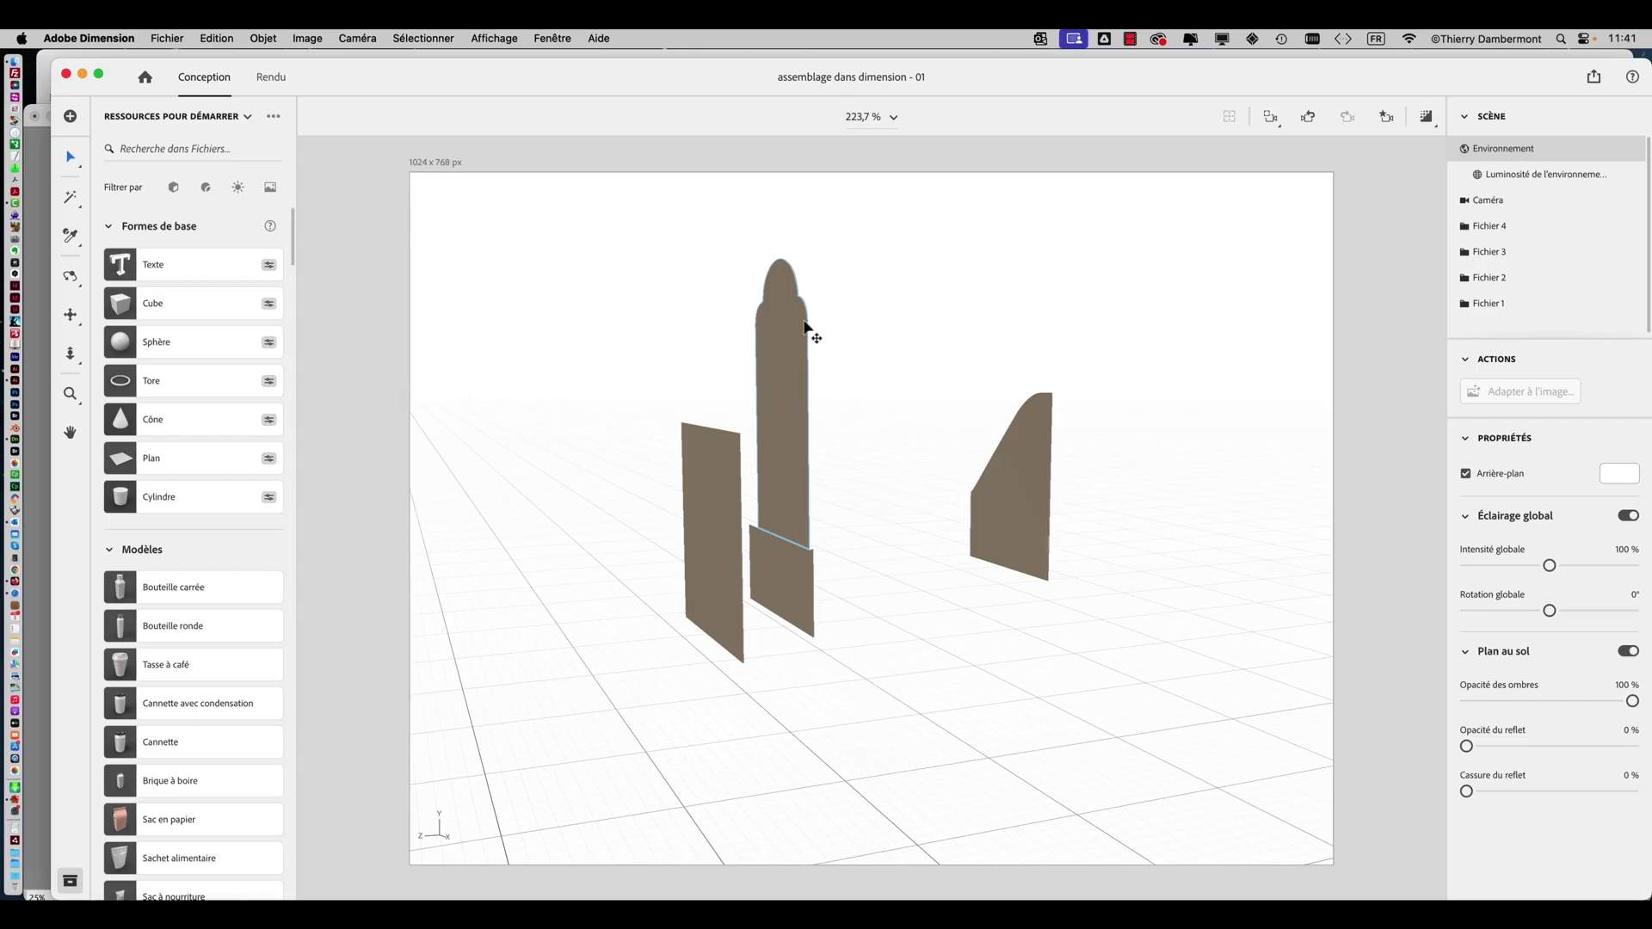
drag(886, 380, 761, 336)
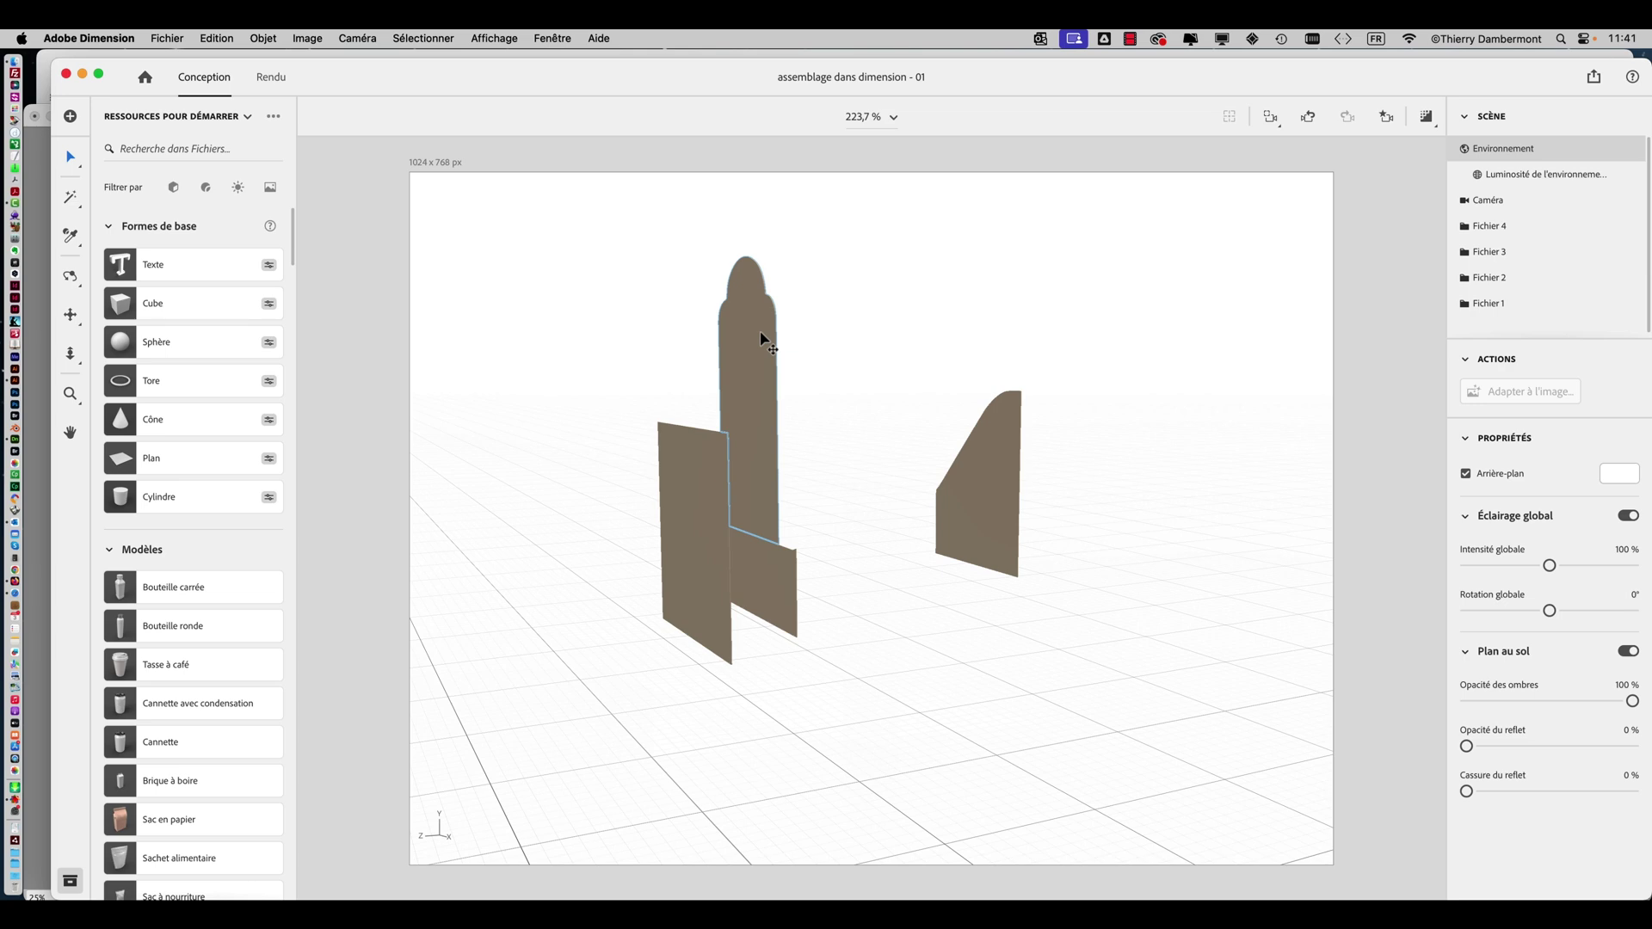
drag(774, 353, 878, 449)
drag(987, 489, 1033, 503)
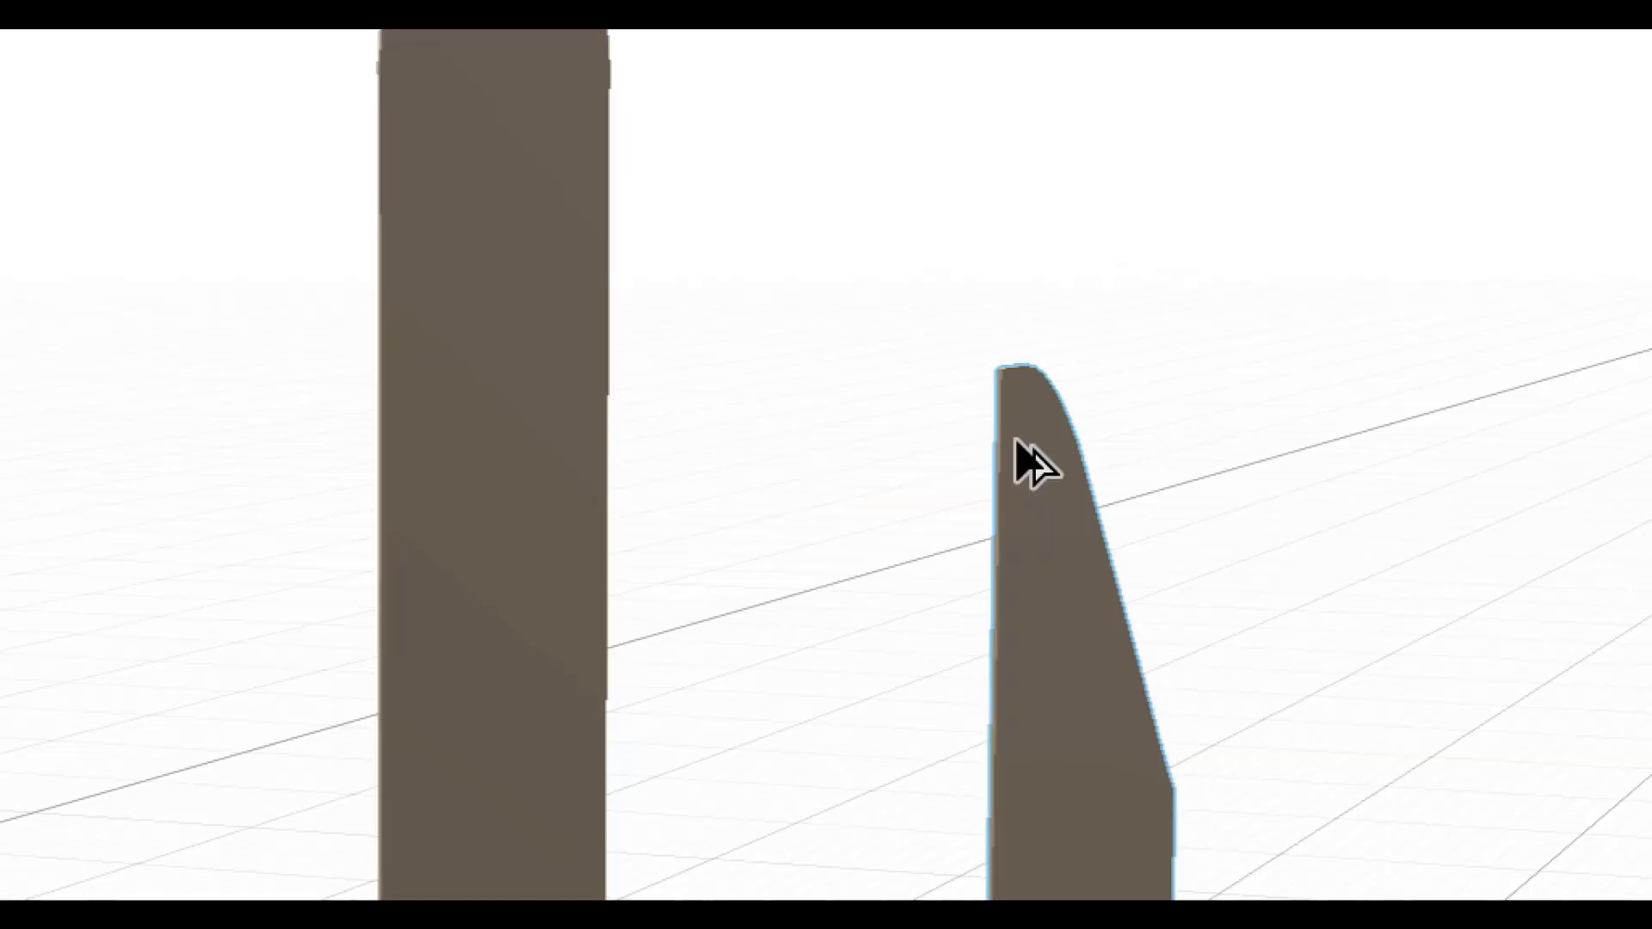
drag(1019, 448, 895, 288)
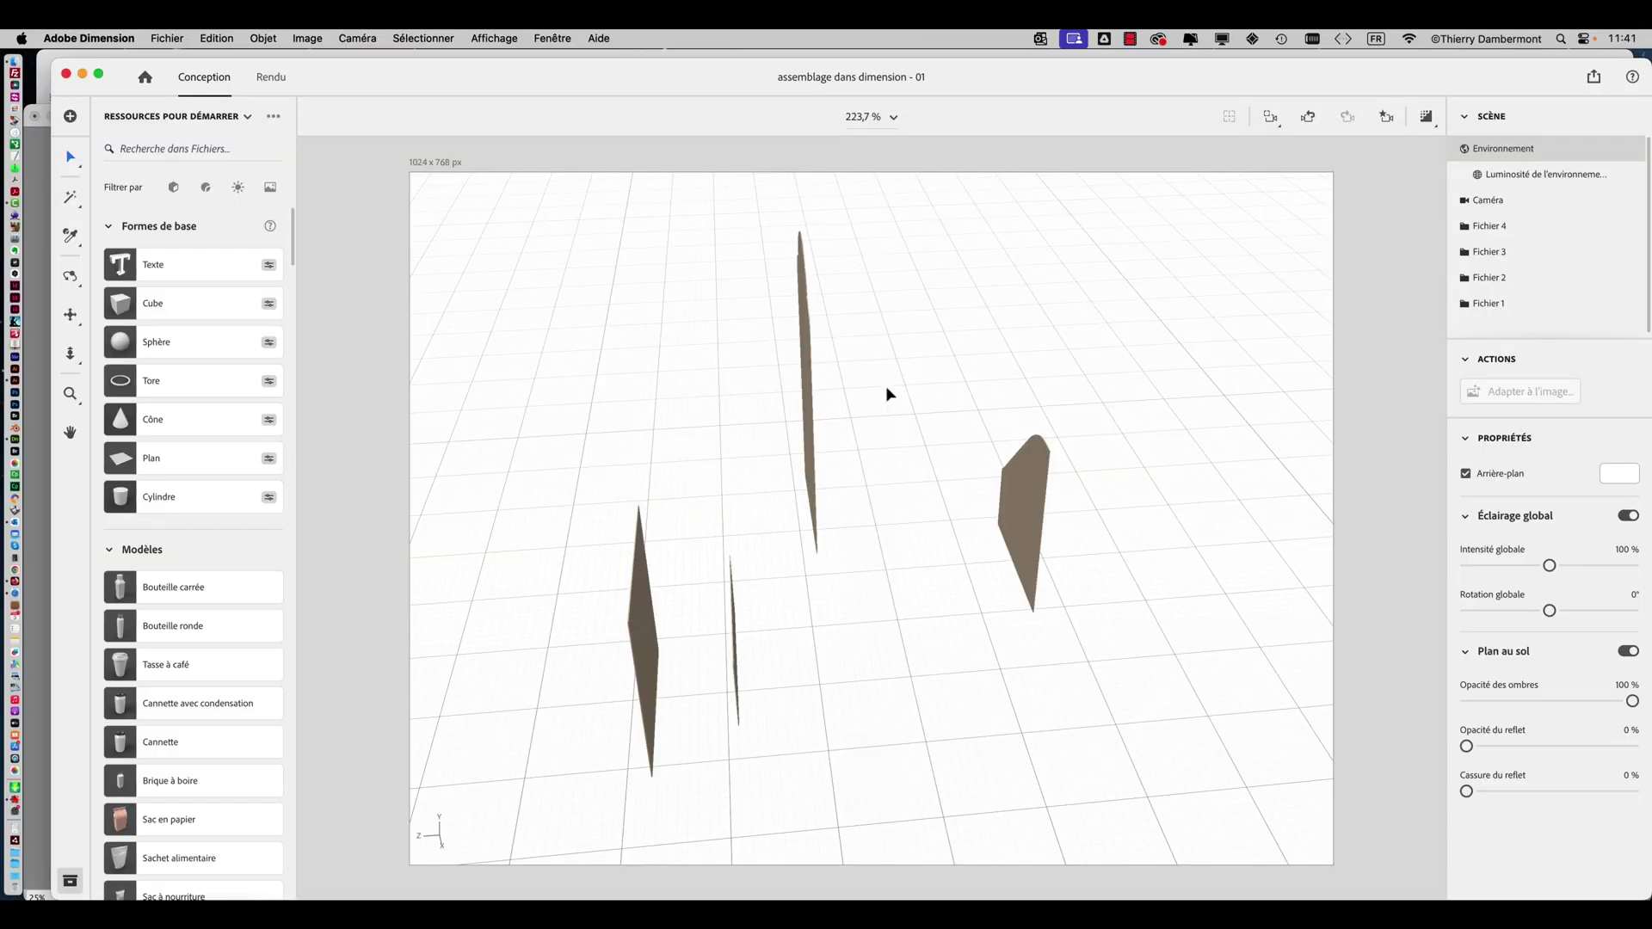
drag(886, 387, 959, 301)
drag(825, 391, 775, 364)
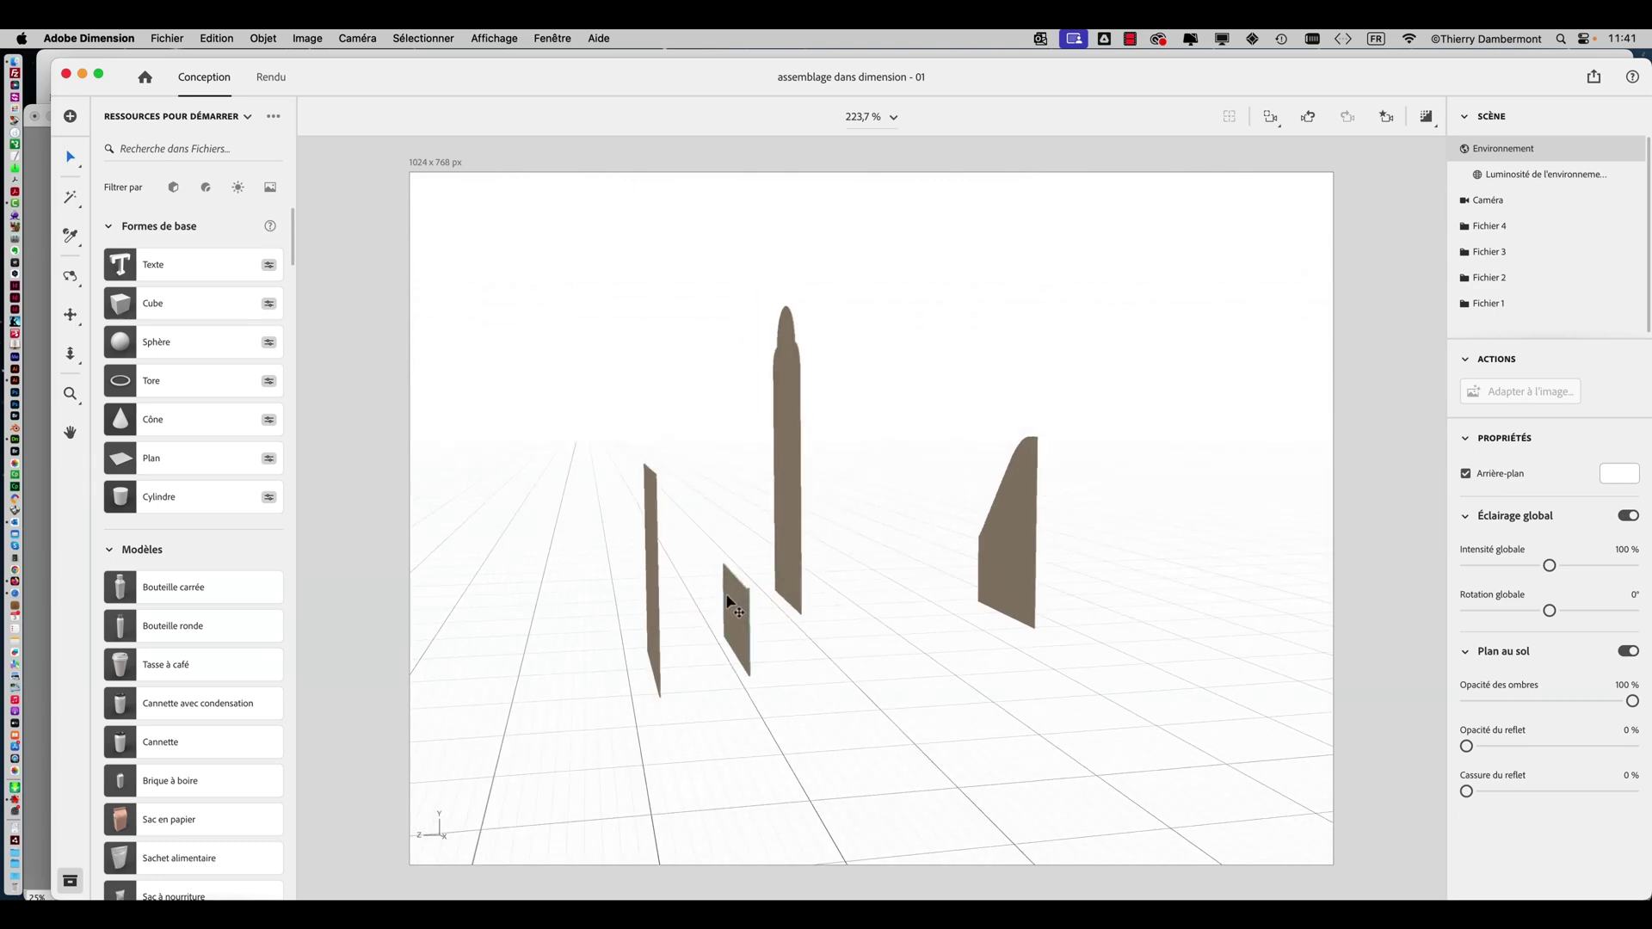
drag(757, 610, 714, 665)
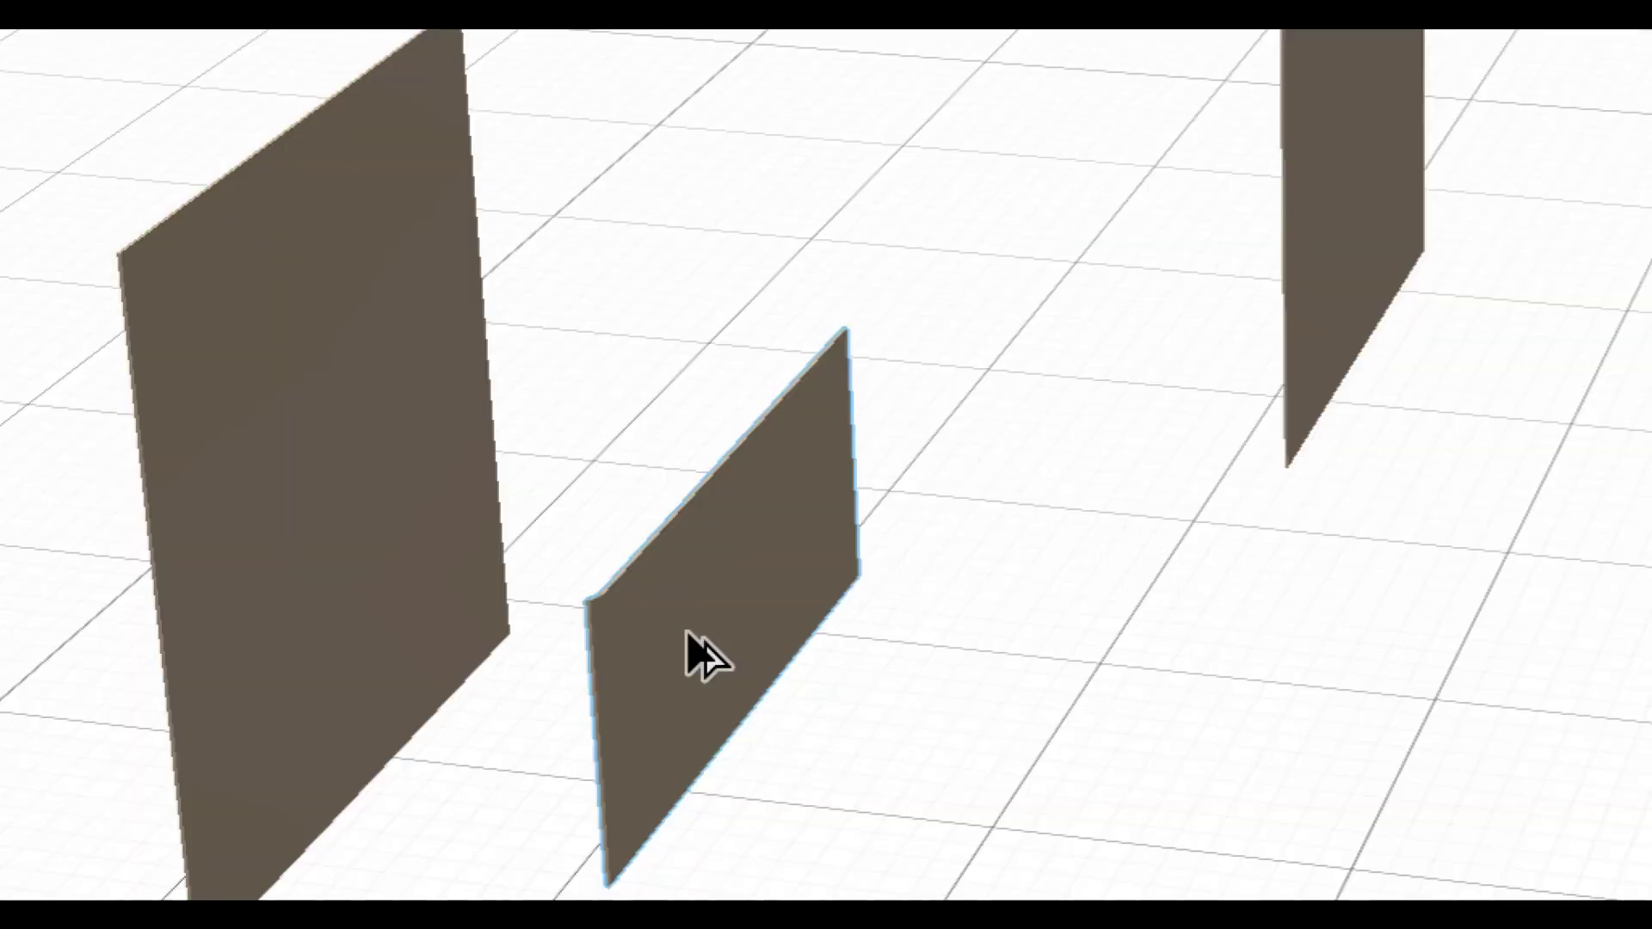
Rotate the square Fichier 1 shelf panel 90° about the X axis so it lies horizontally.
click(689, 641)
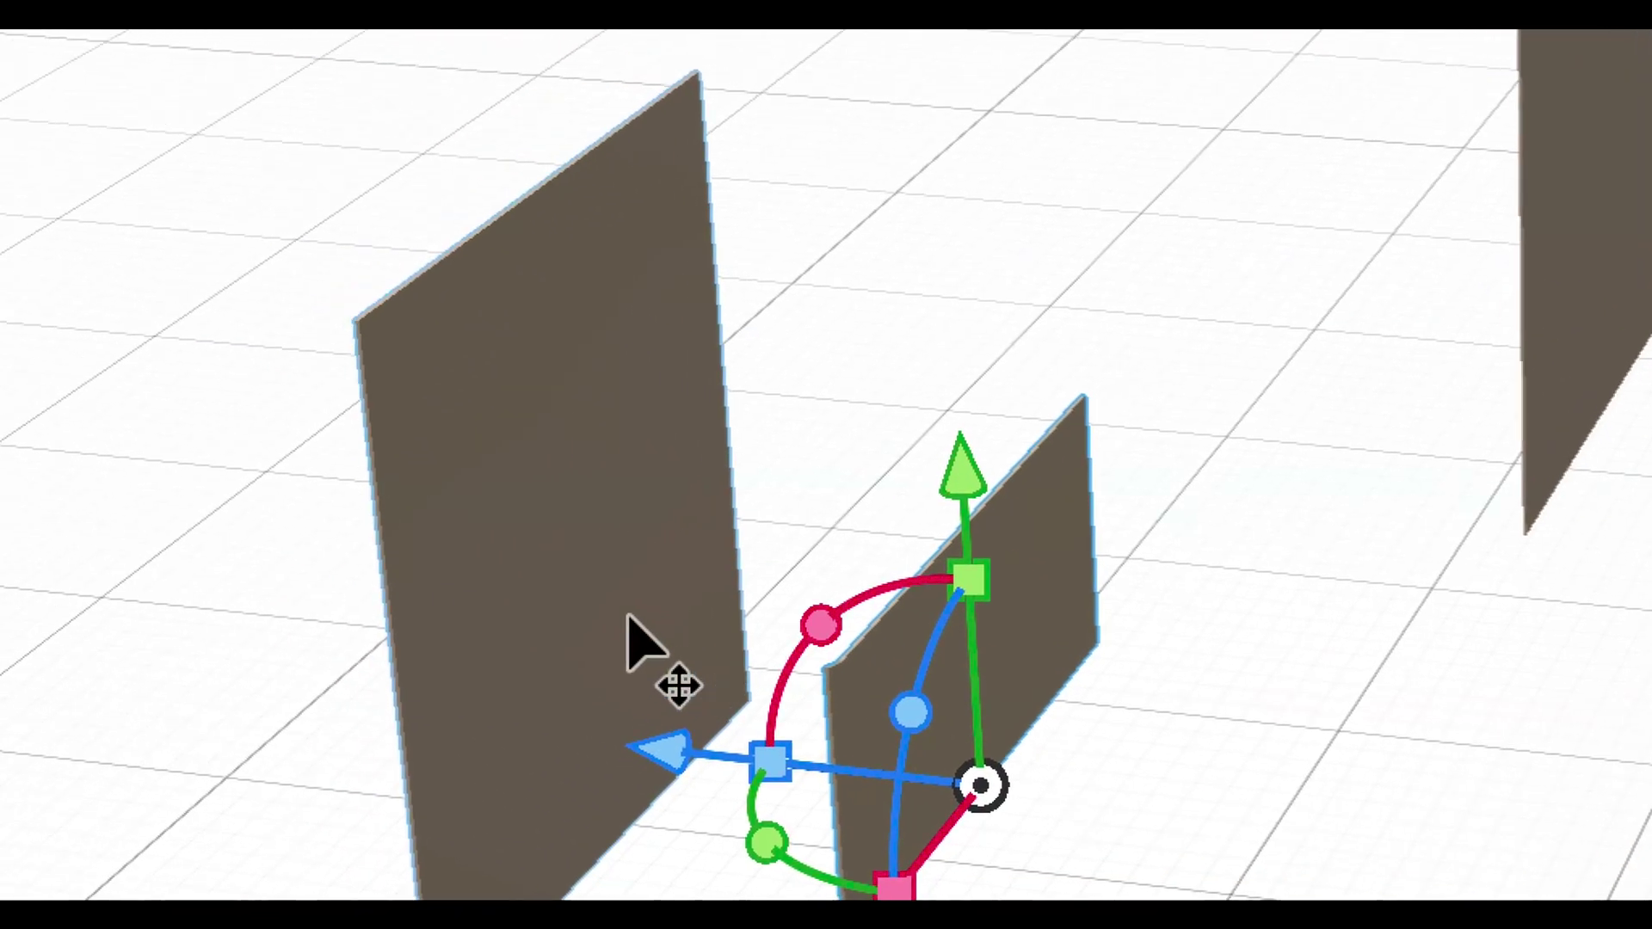
click(389, 550)
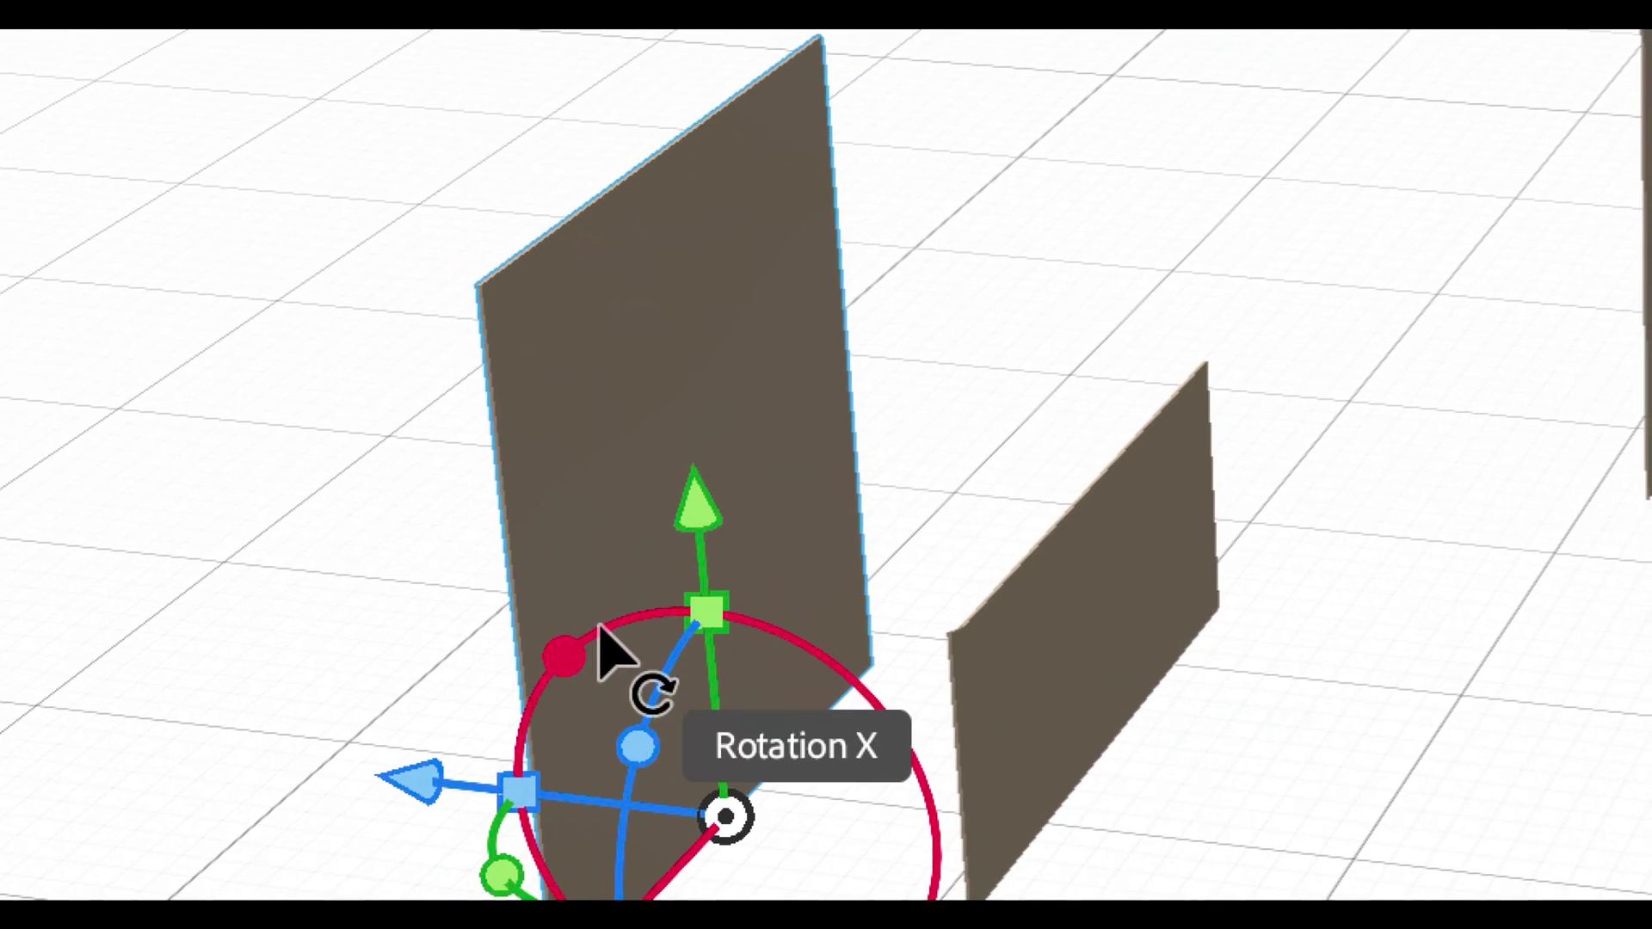
drag(599, 628, 377, 723)
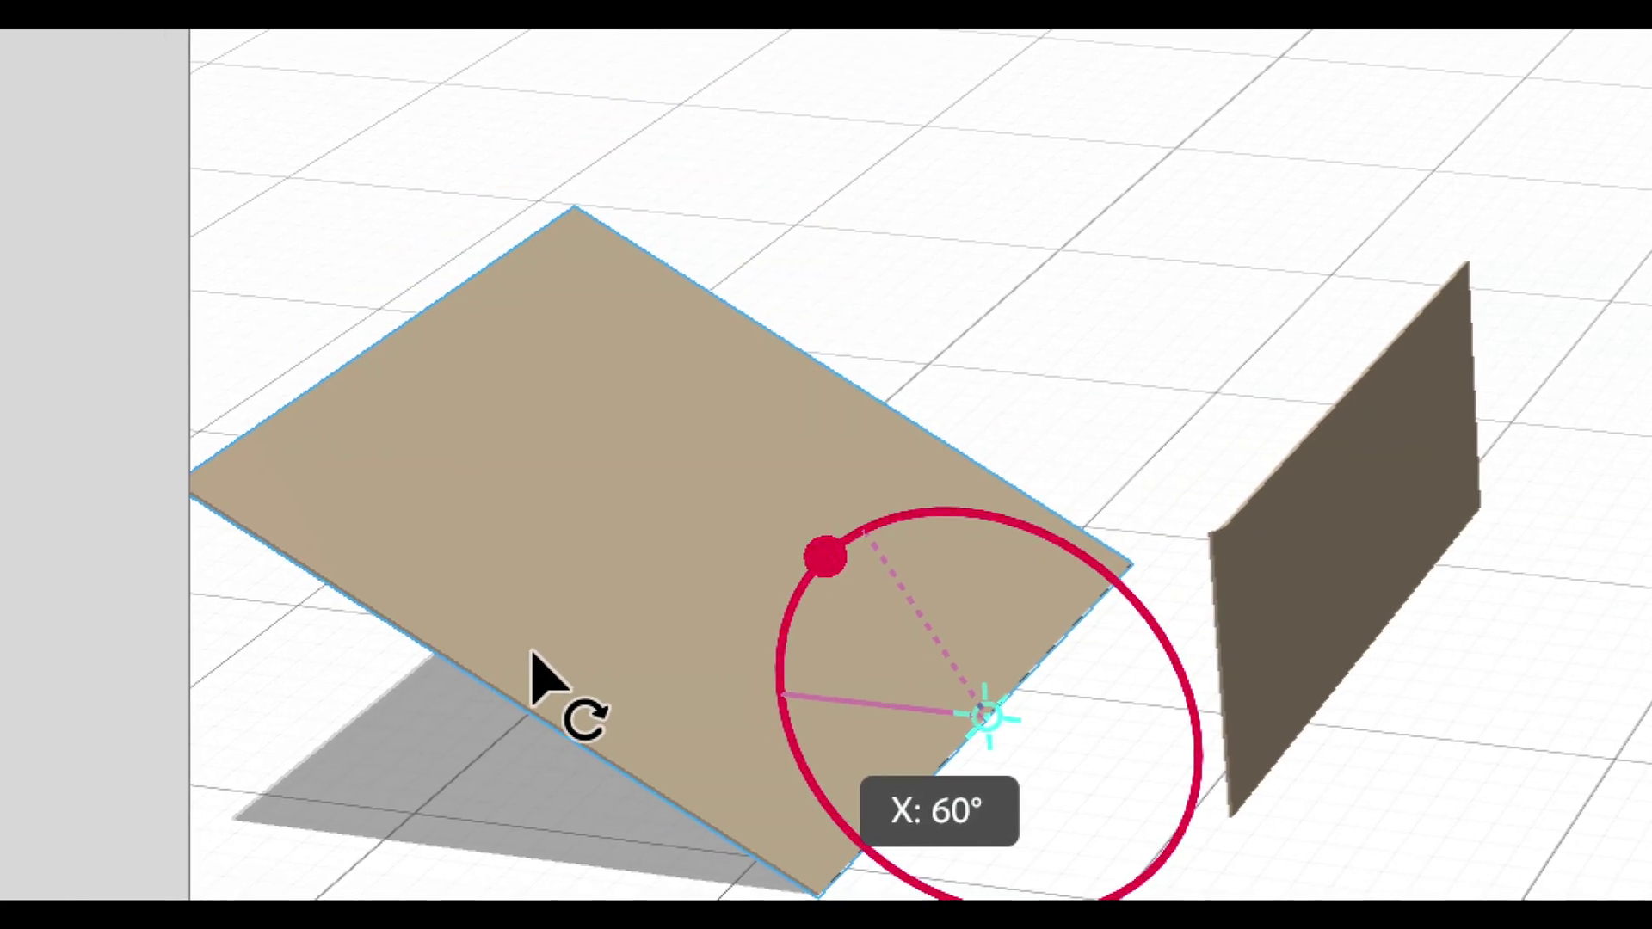
drag(531, 654, 370, 815)
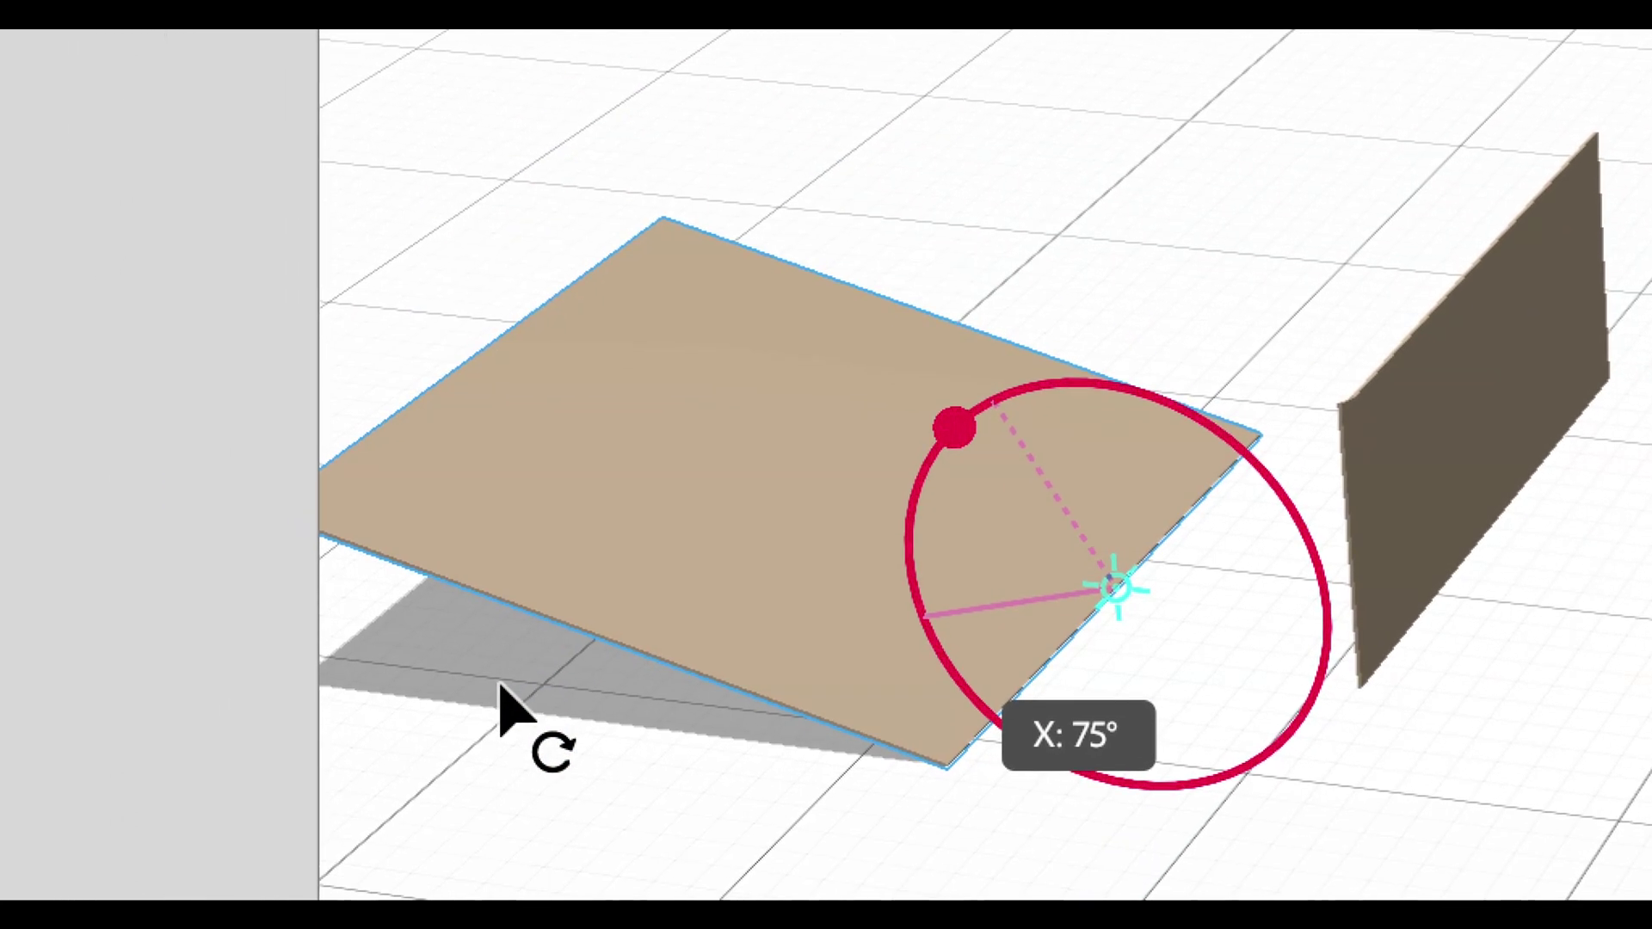
drag(500, 688, 505, 727)
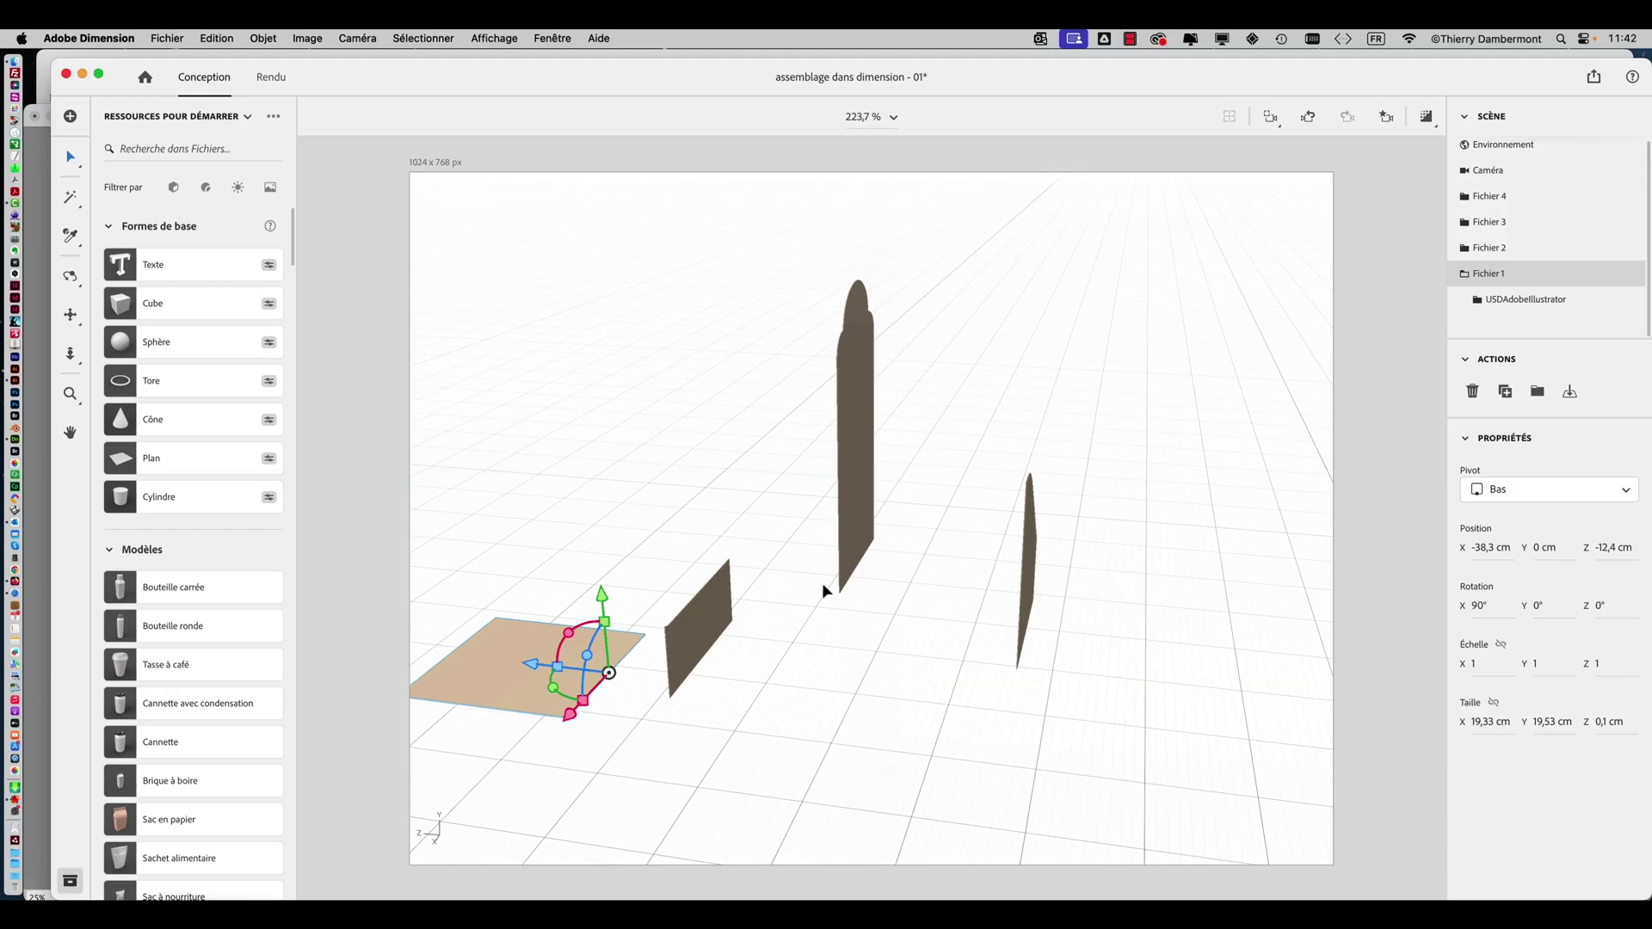
Rotate the Fichier 3 side panel -90° about the Y axis so it stands perpendicular to the back panel.
drag(1009, 595, 895, 628)
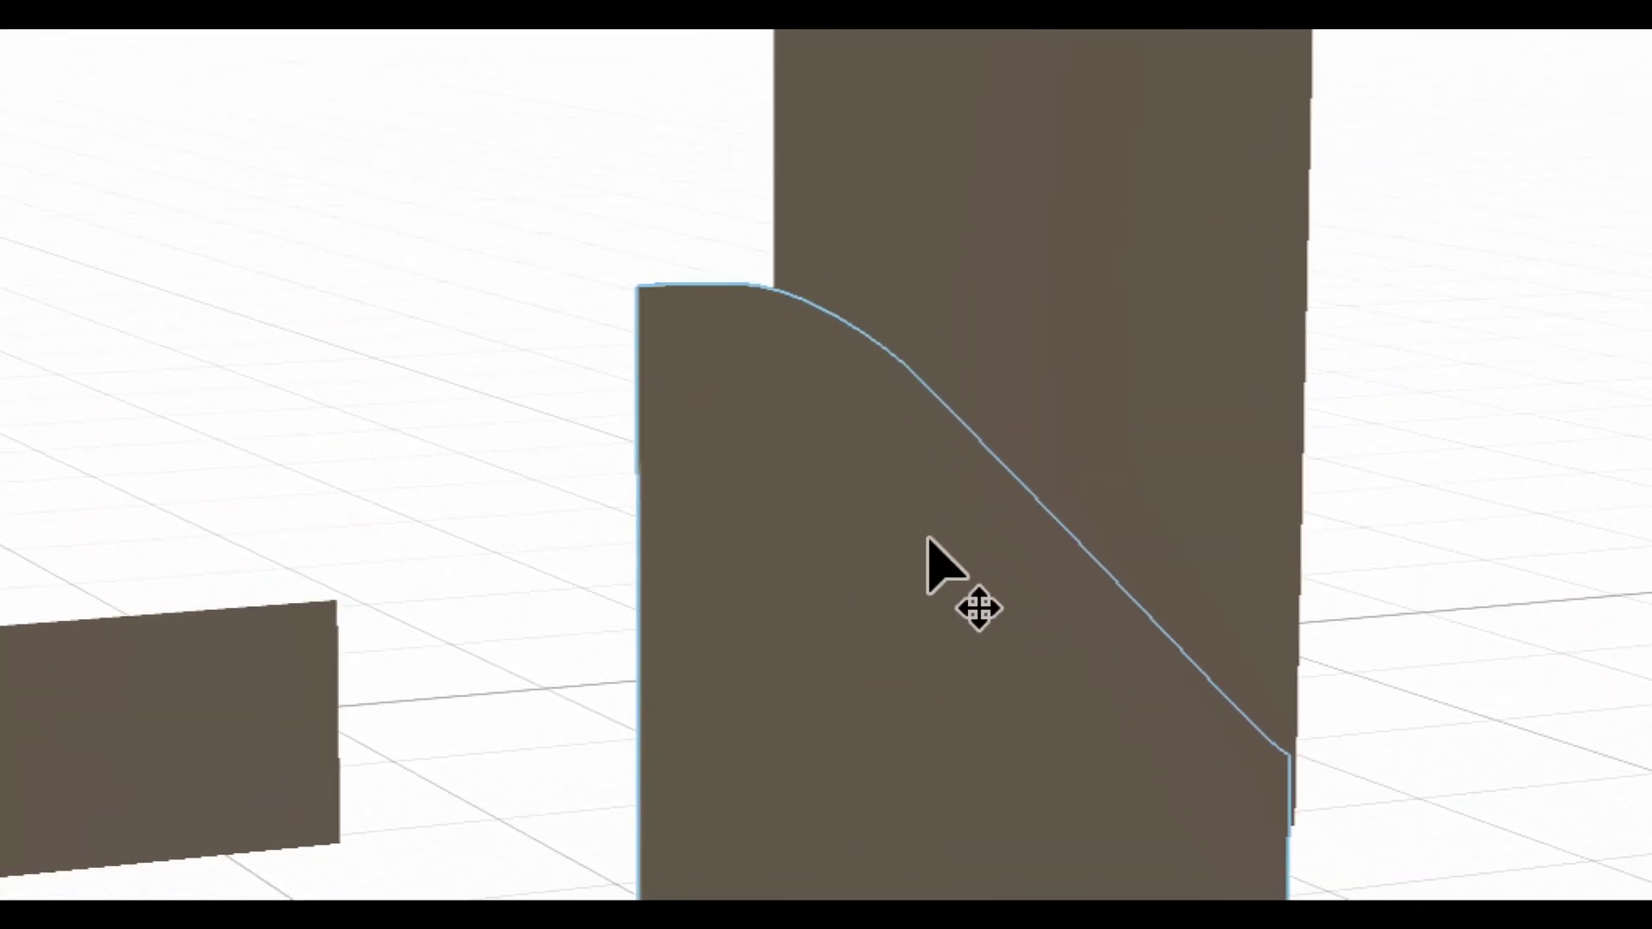
drag(967, 444, 876, 529)
scroll(874, 594, down, 8)
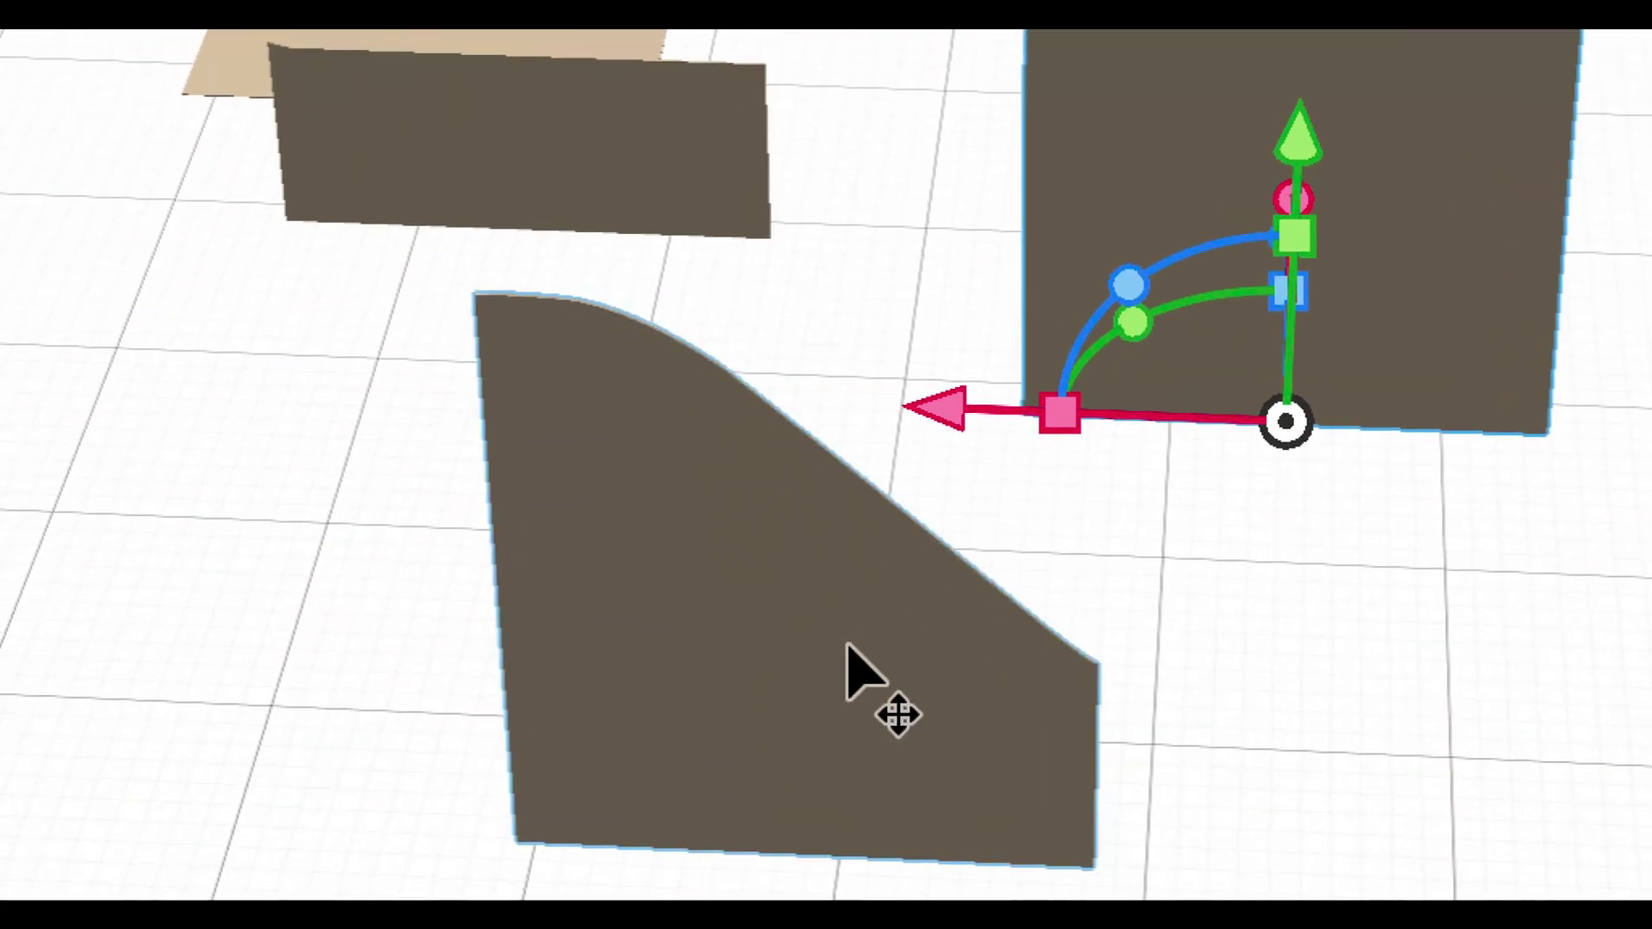
click(849, 650)
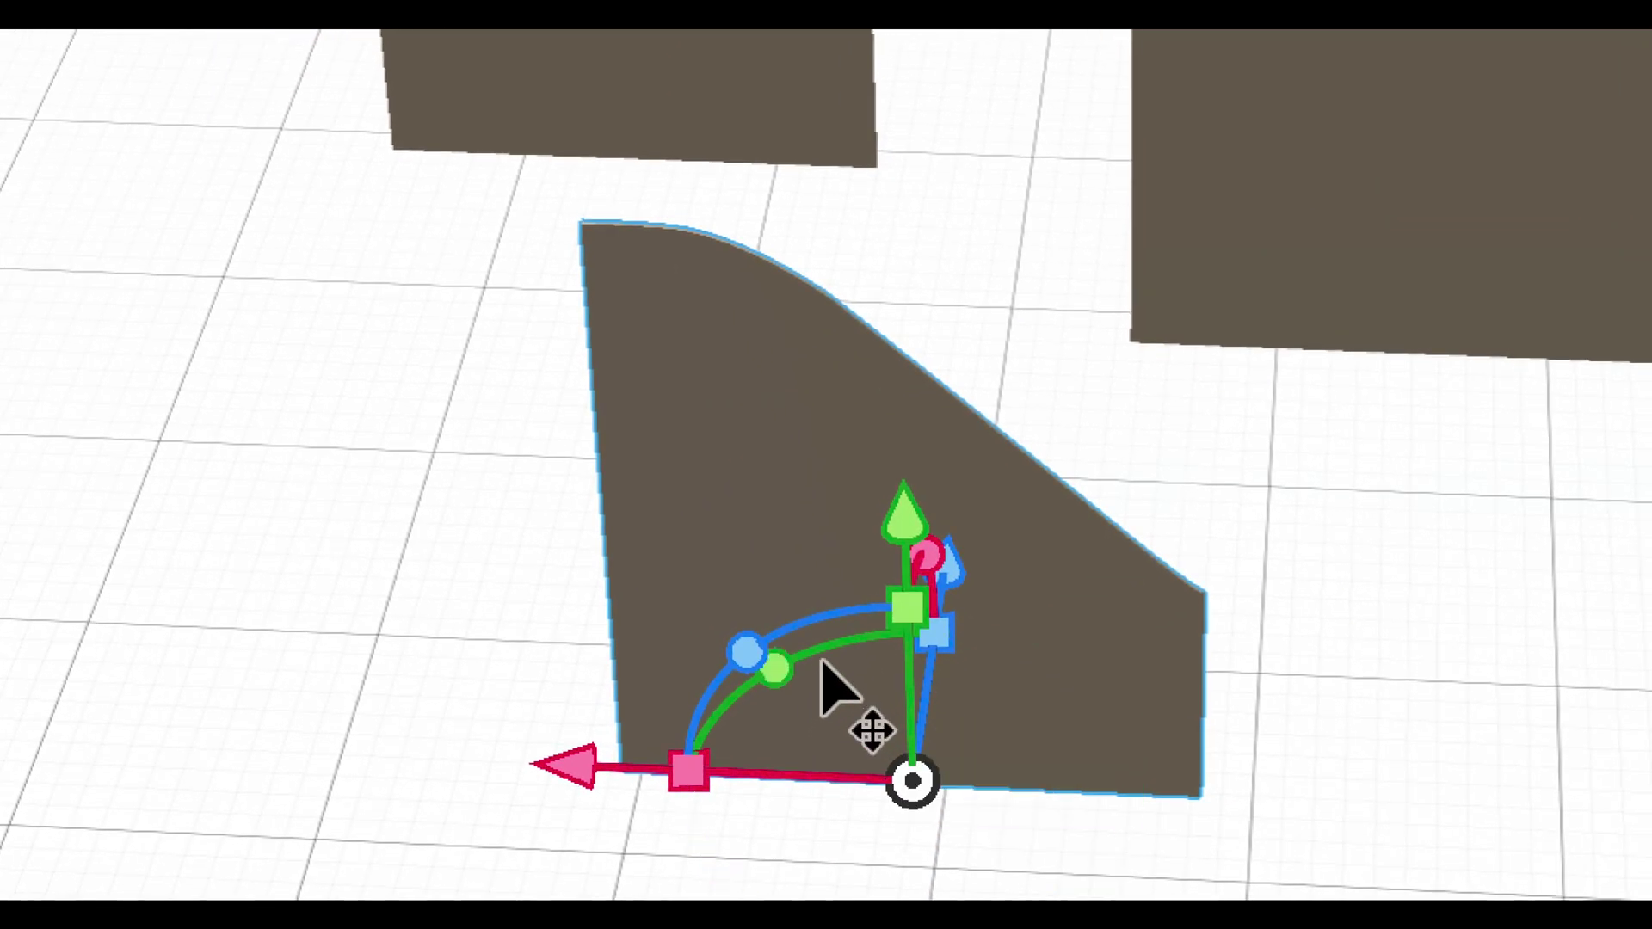
drag(822, 664, 1137, 690)
drag(886, 668, 896, 690)
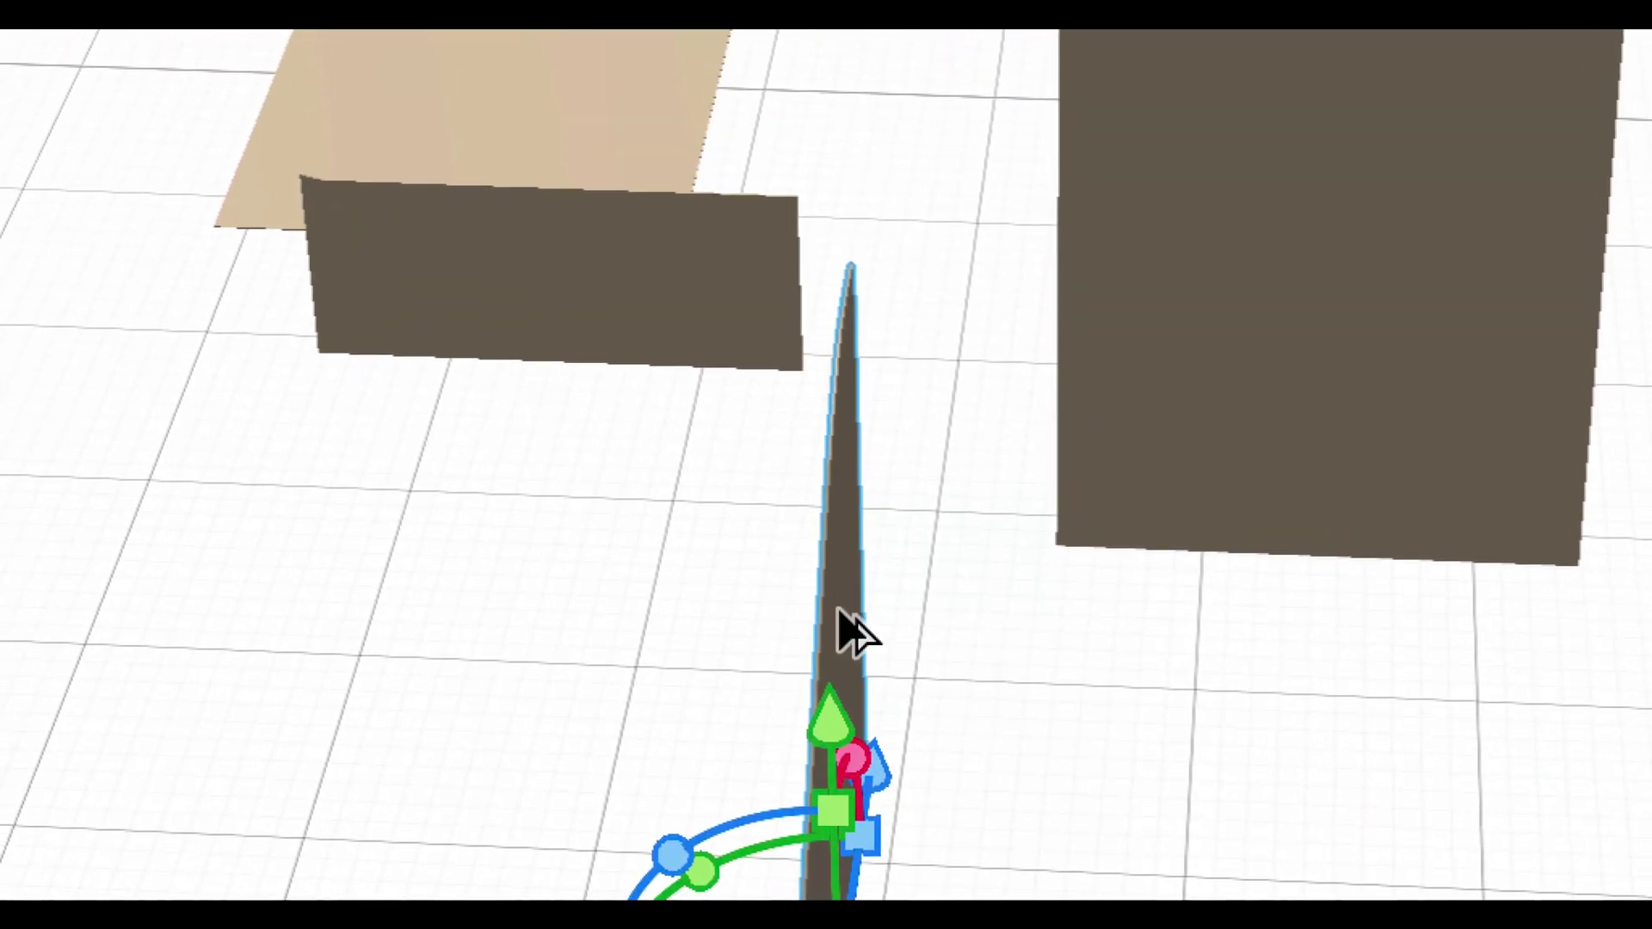
Duplicate the rotated side panel with the copy spaced across the back panel's width, and deselect everything.
drag(839, 612, 1651, 670)
drag(1036, 623, 1036, 623)
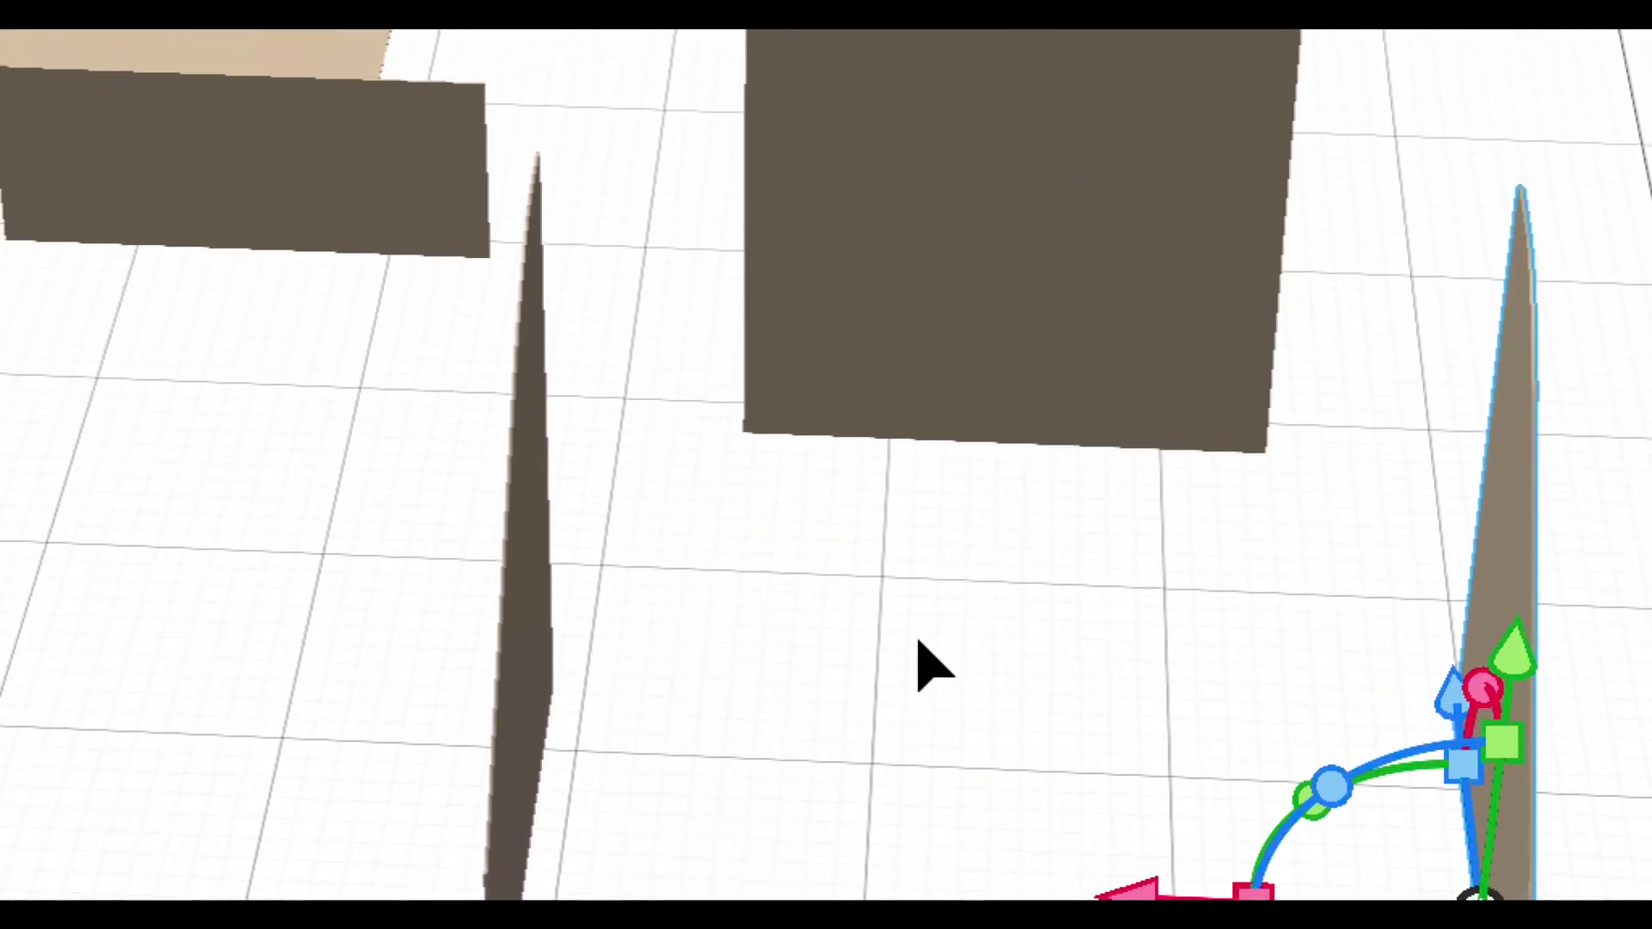
click(440, 709)
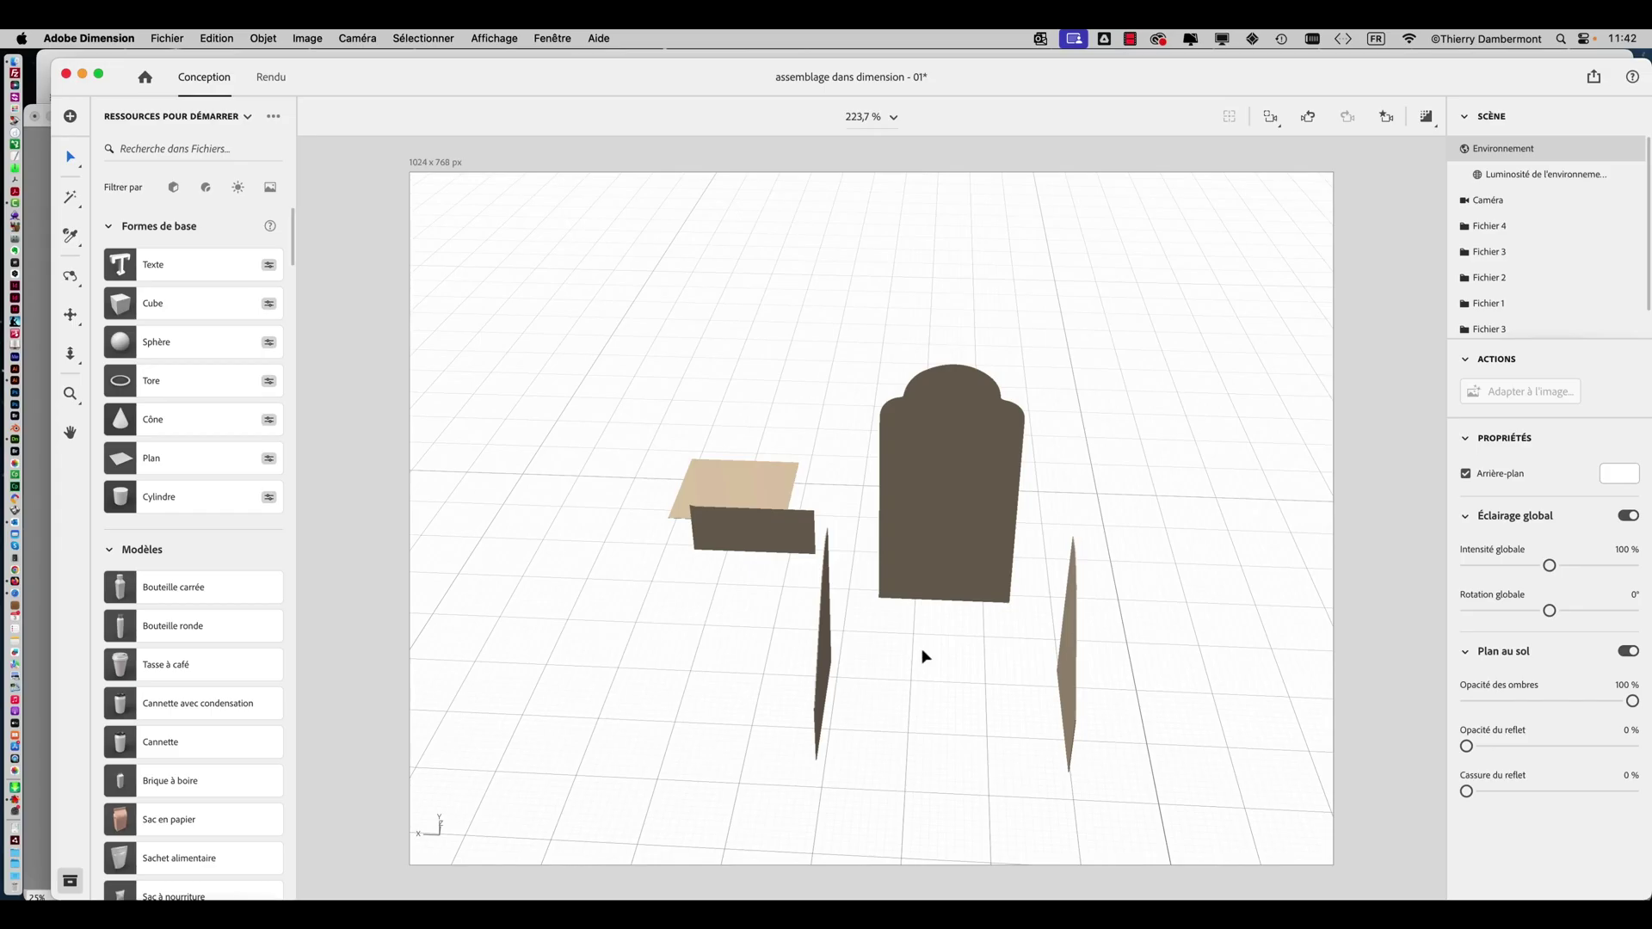
drag(924, 656, 1154, 572)
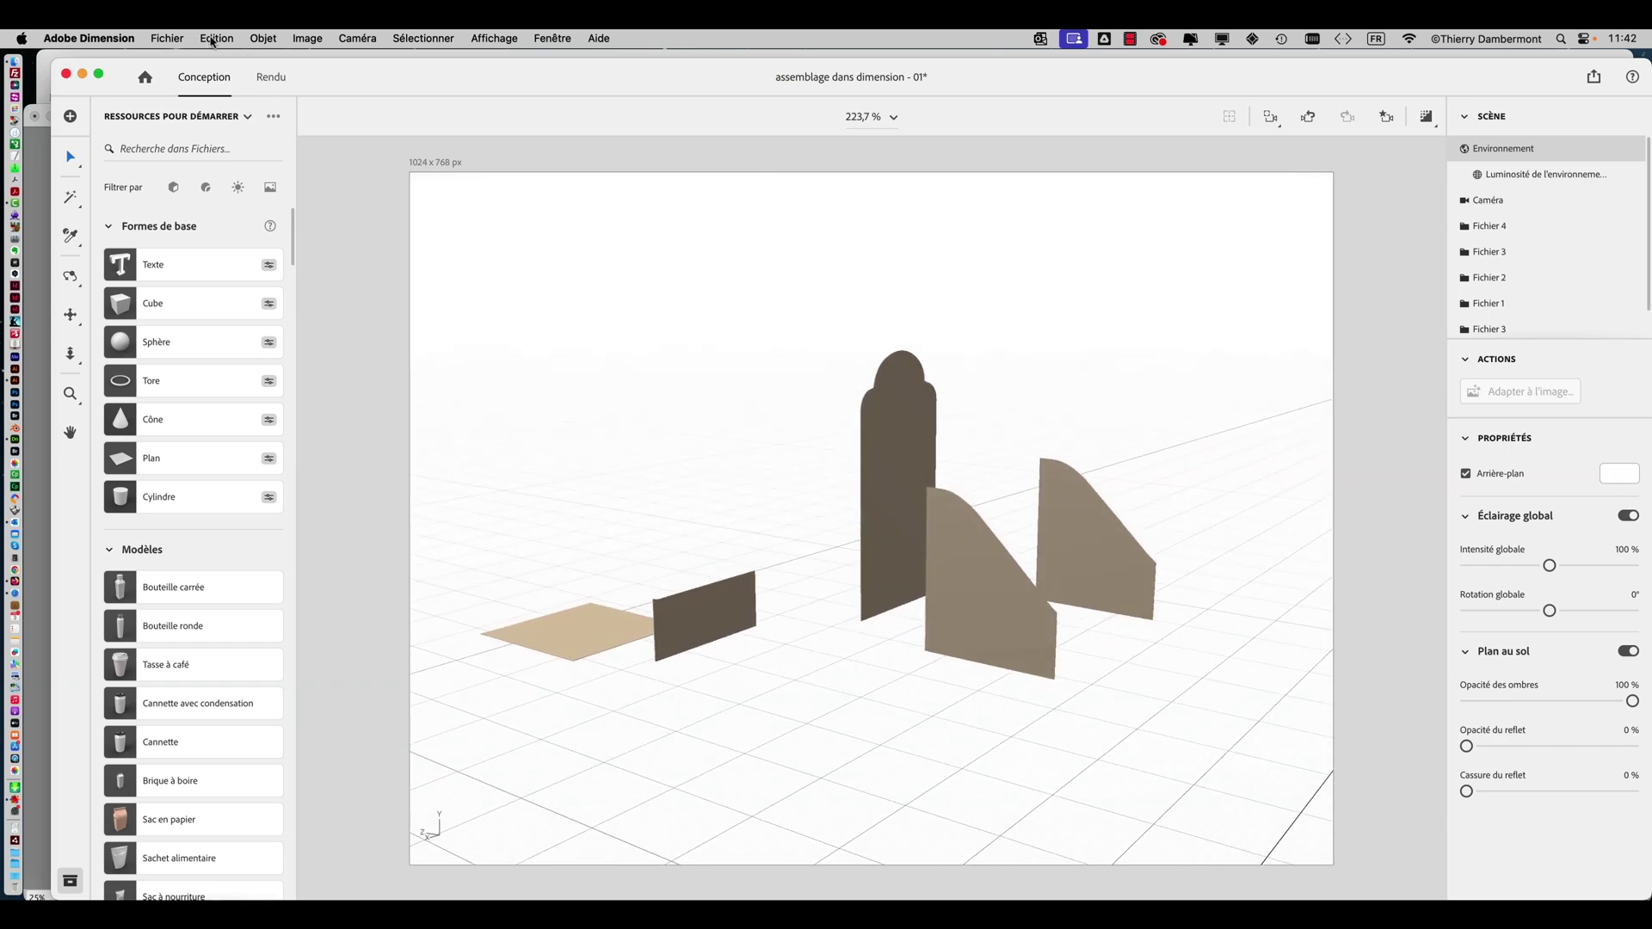
Save the scene as a new version named "assemblage dans dimension - 02" in the same folder.
click(183, 38)
click(229, 203)
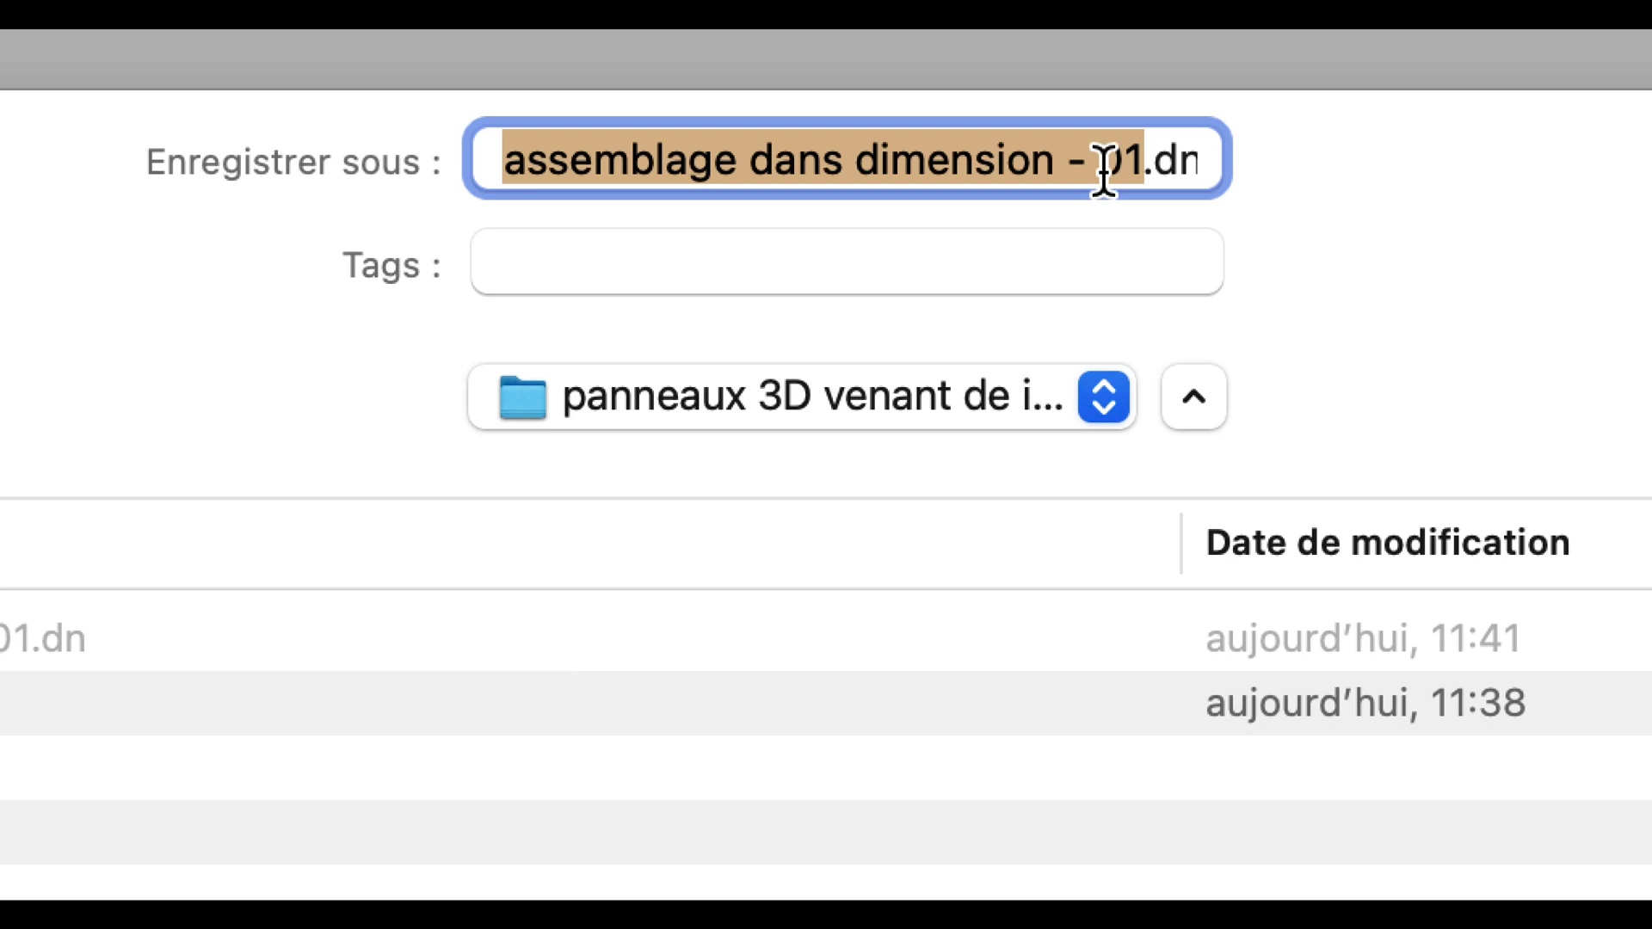
click(1121, 164)
drag(1121, 163, 1136, 203)
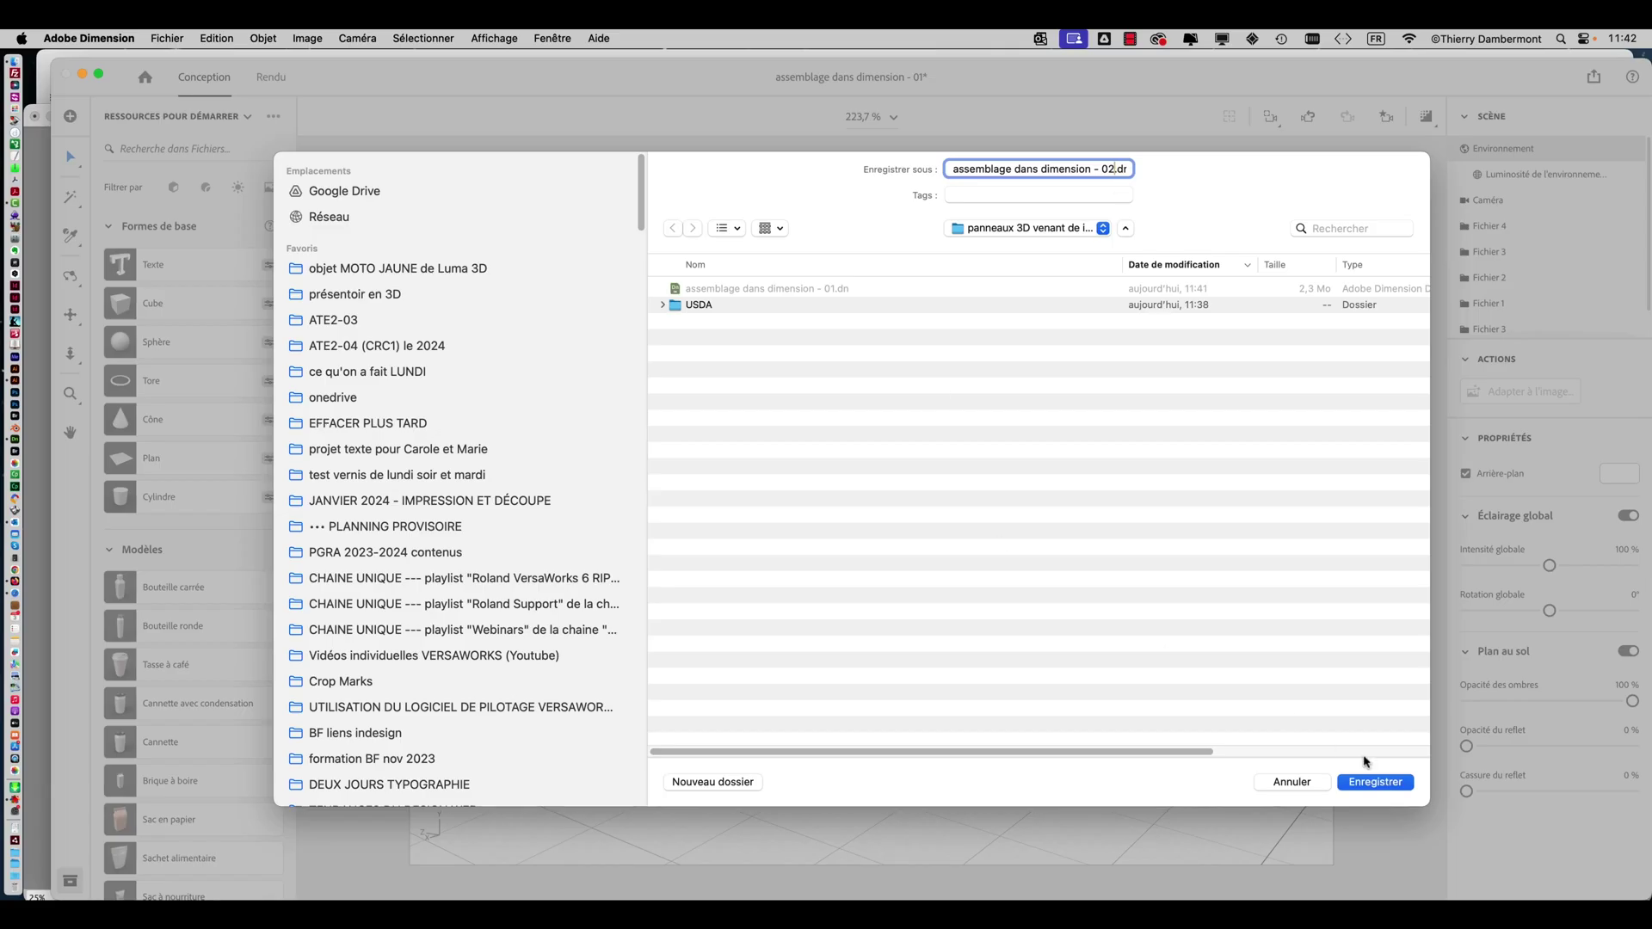
click(1378, 783)
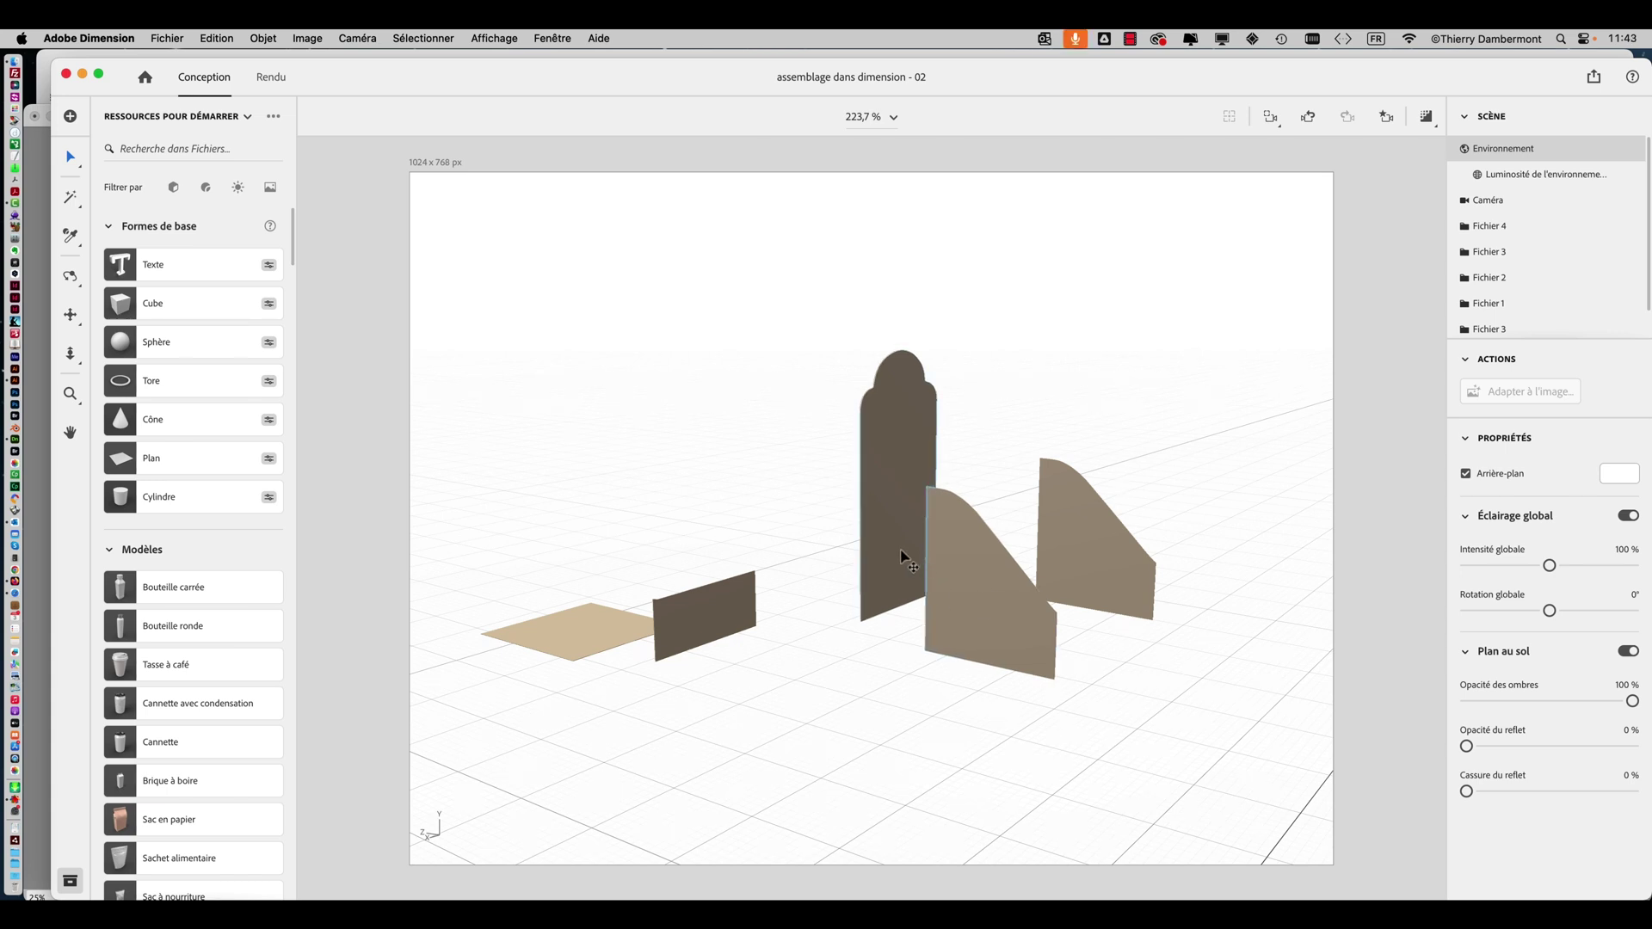
Move the side panel nearest the small front panel along Z to about -41.3 cm, aligning its rear edge with the back panel.
scroll(910, 560, up, 10)
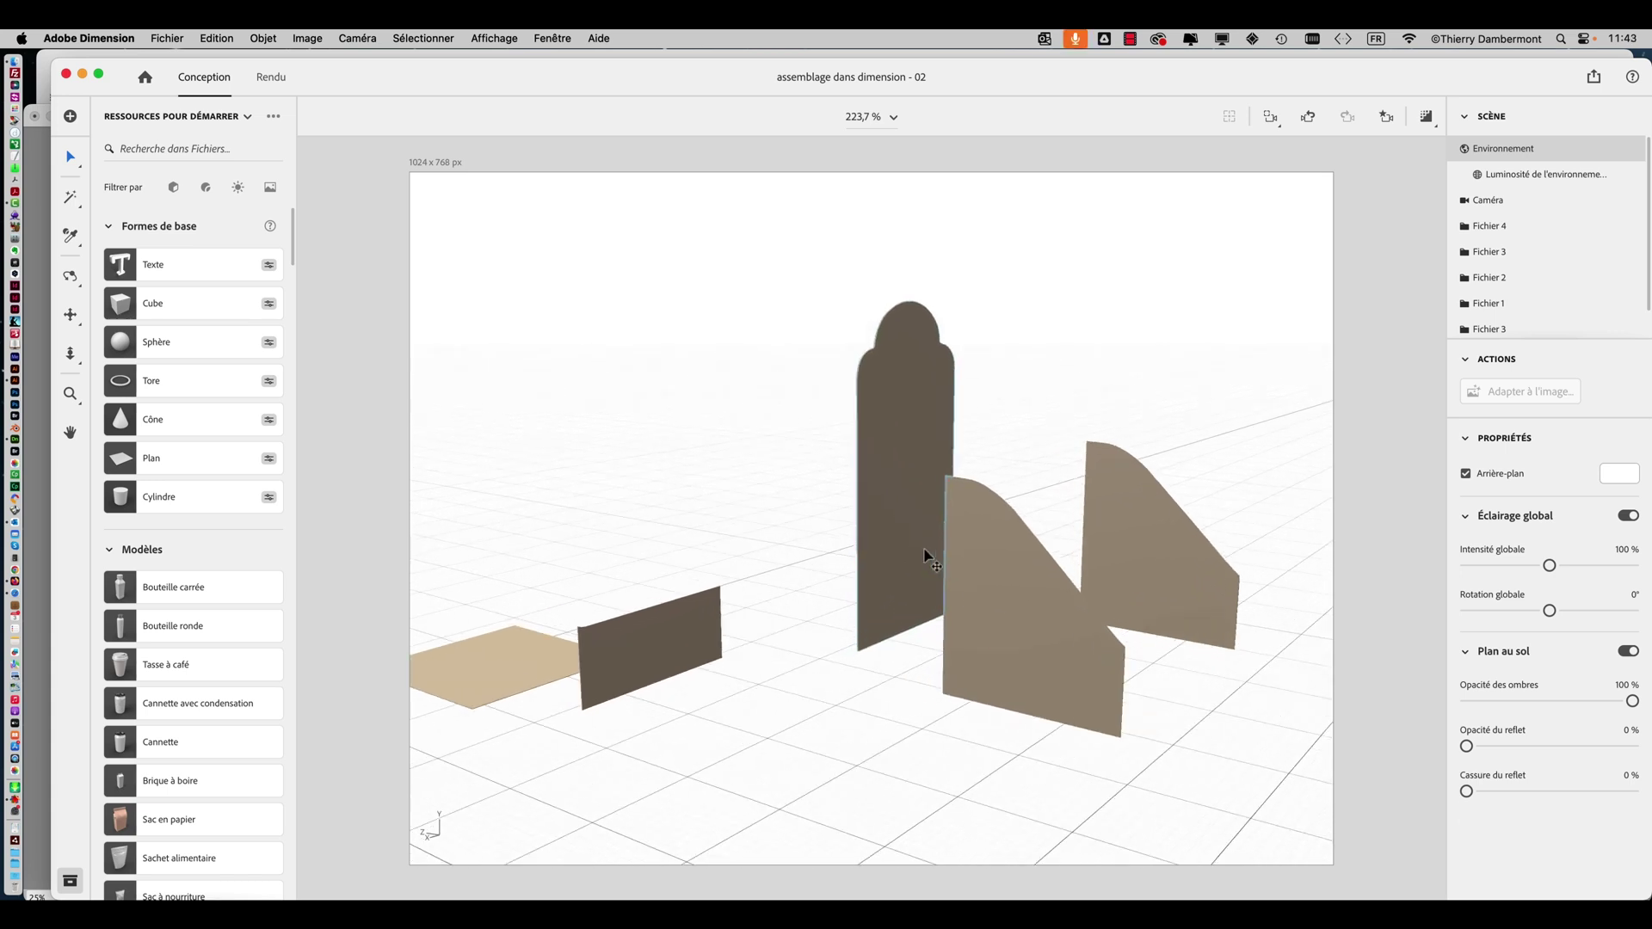
scroll(928, 555, up, 5)
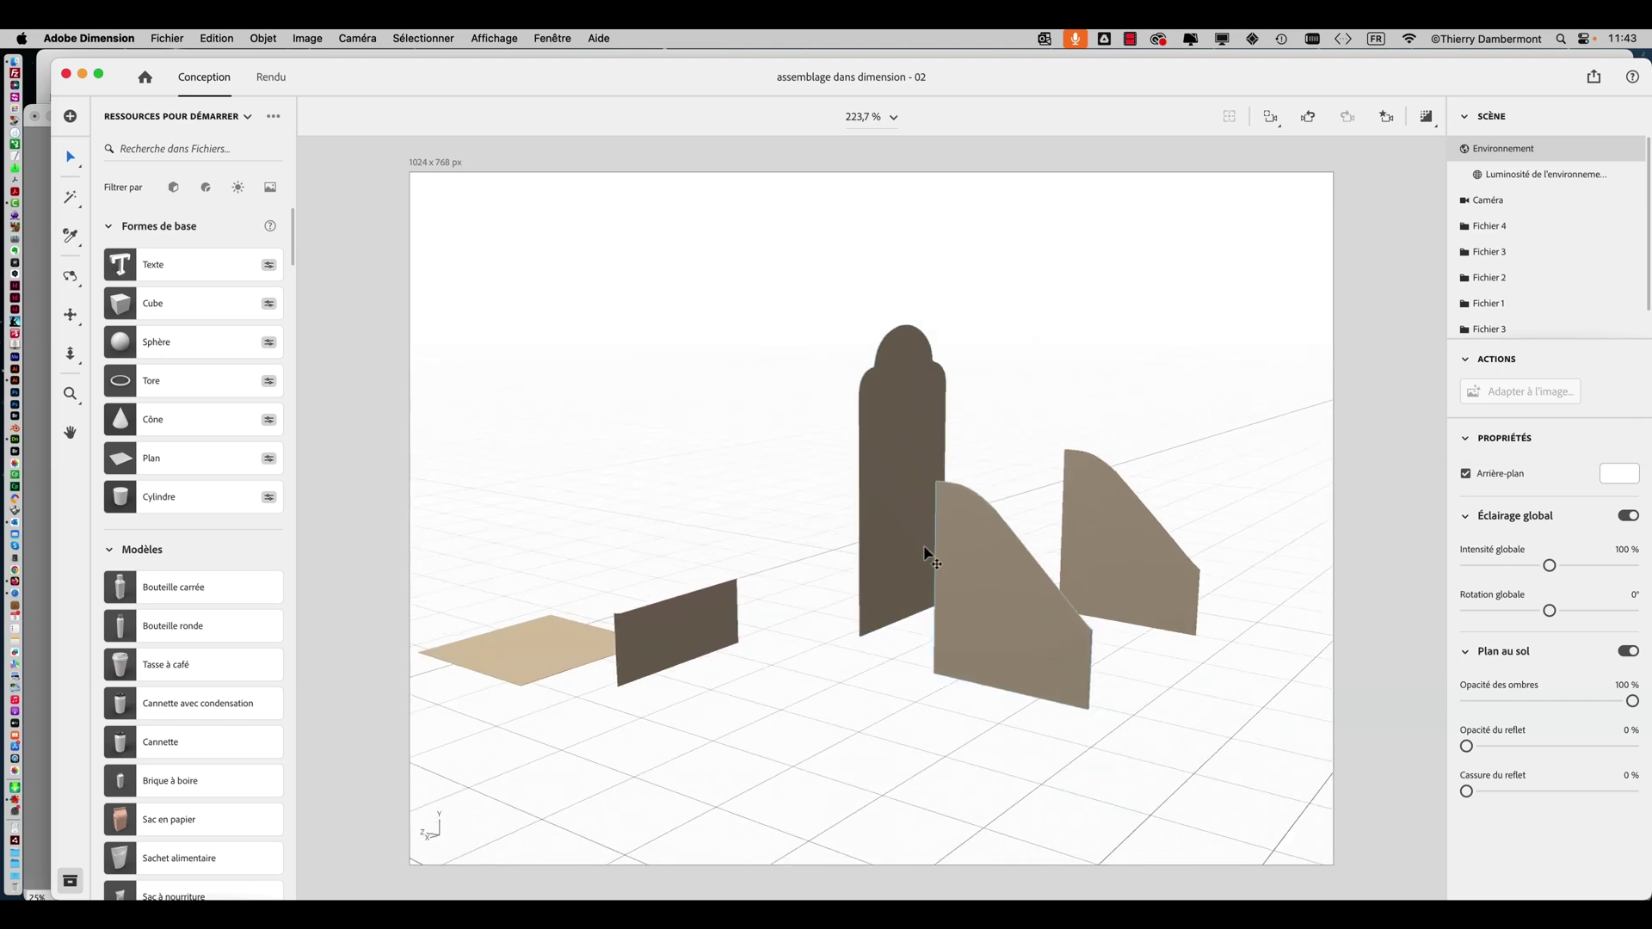
scroll(990, 439, up, 2)
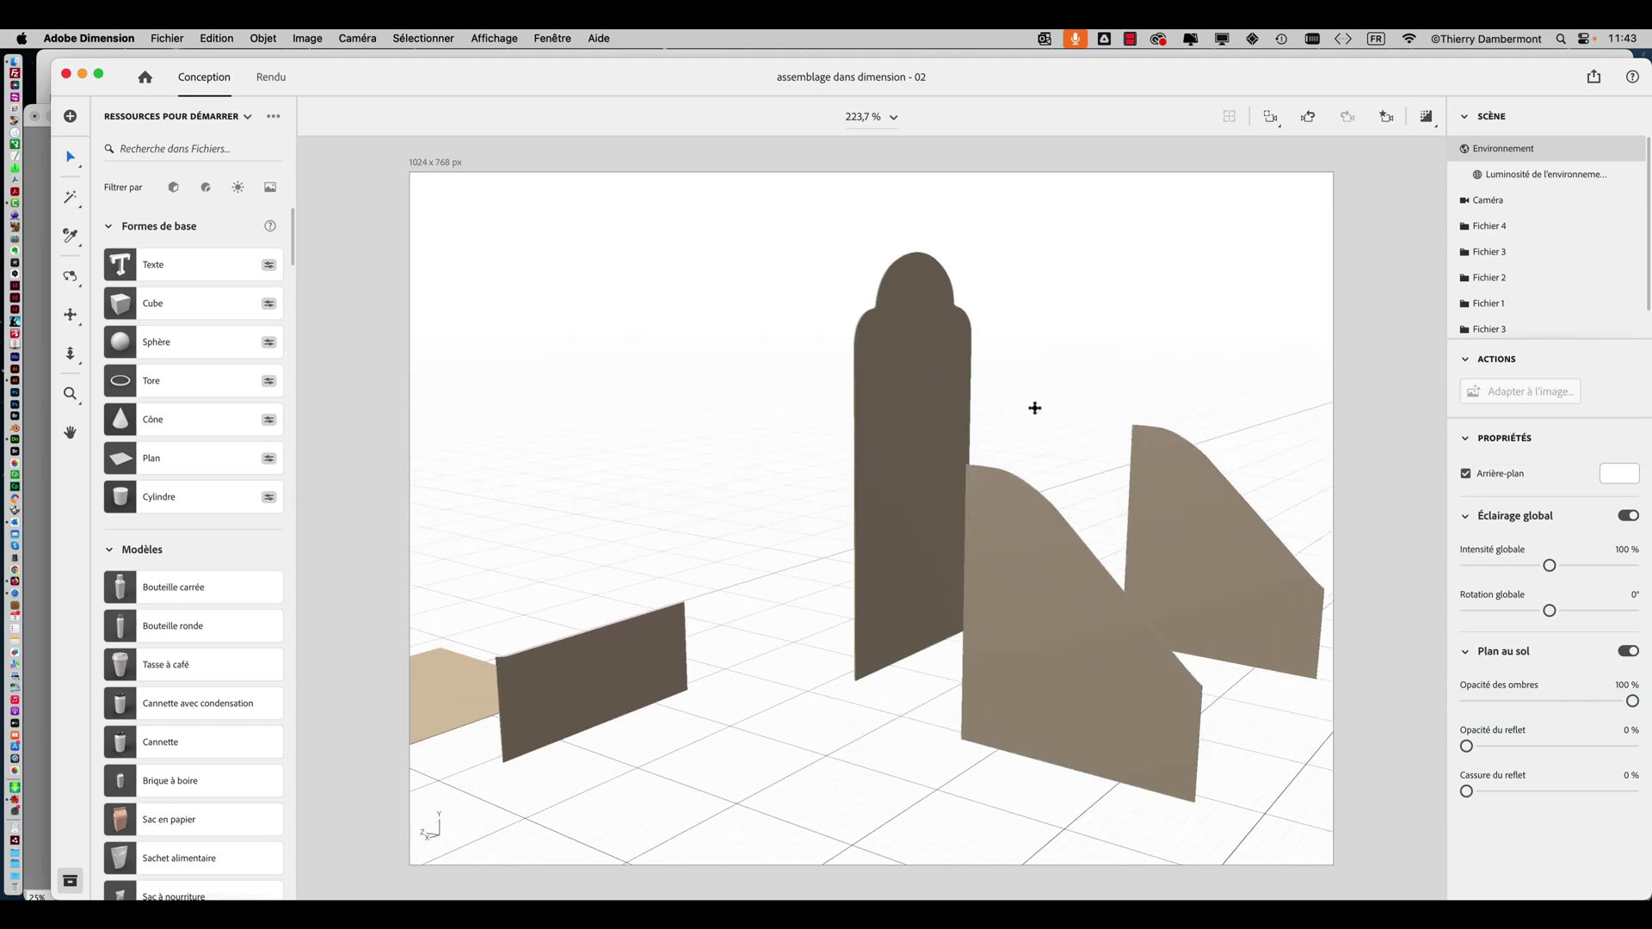
drag(1034, 408, 792, 431)
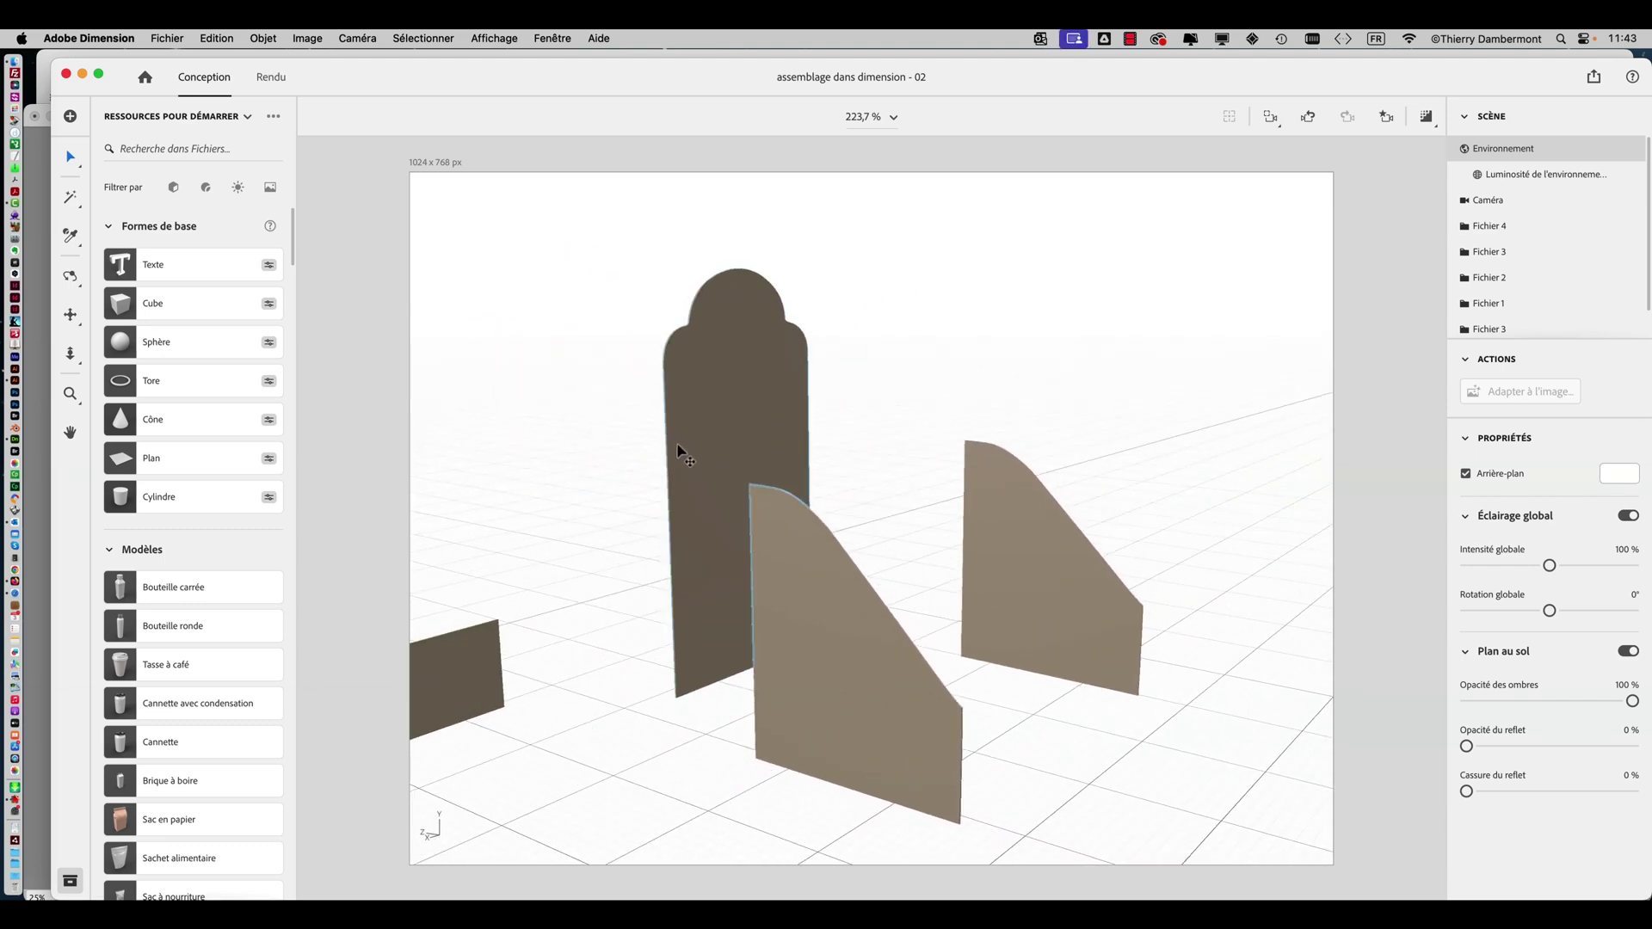
drag(680, 451, 811, 399)
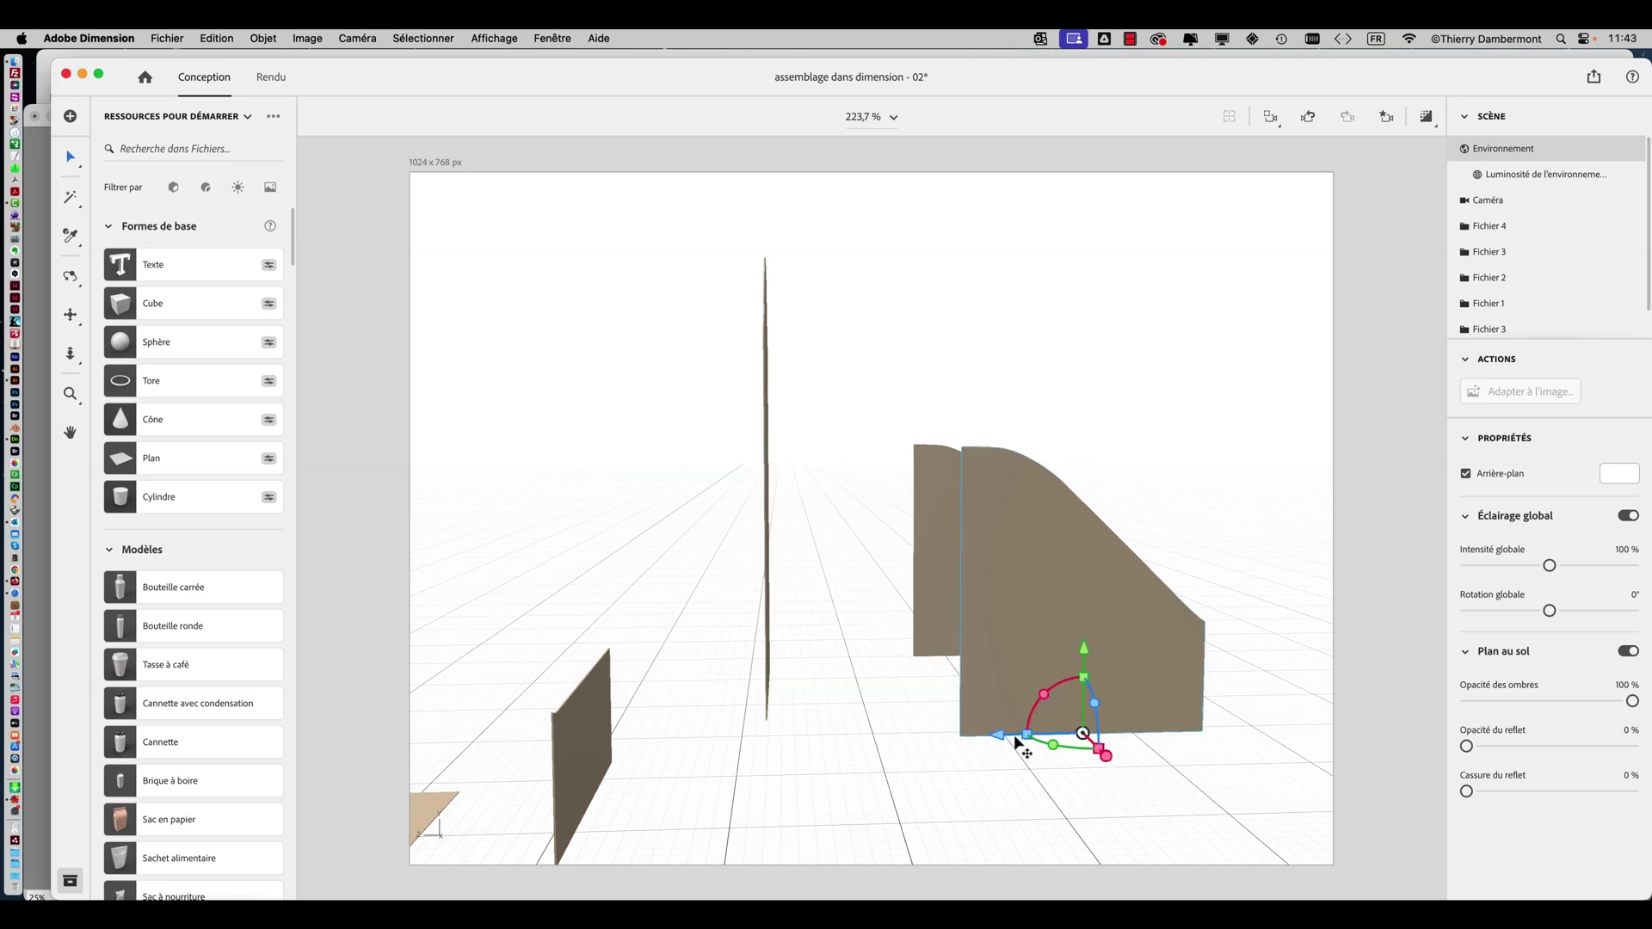
click(1014, 741)
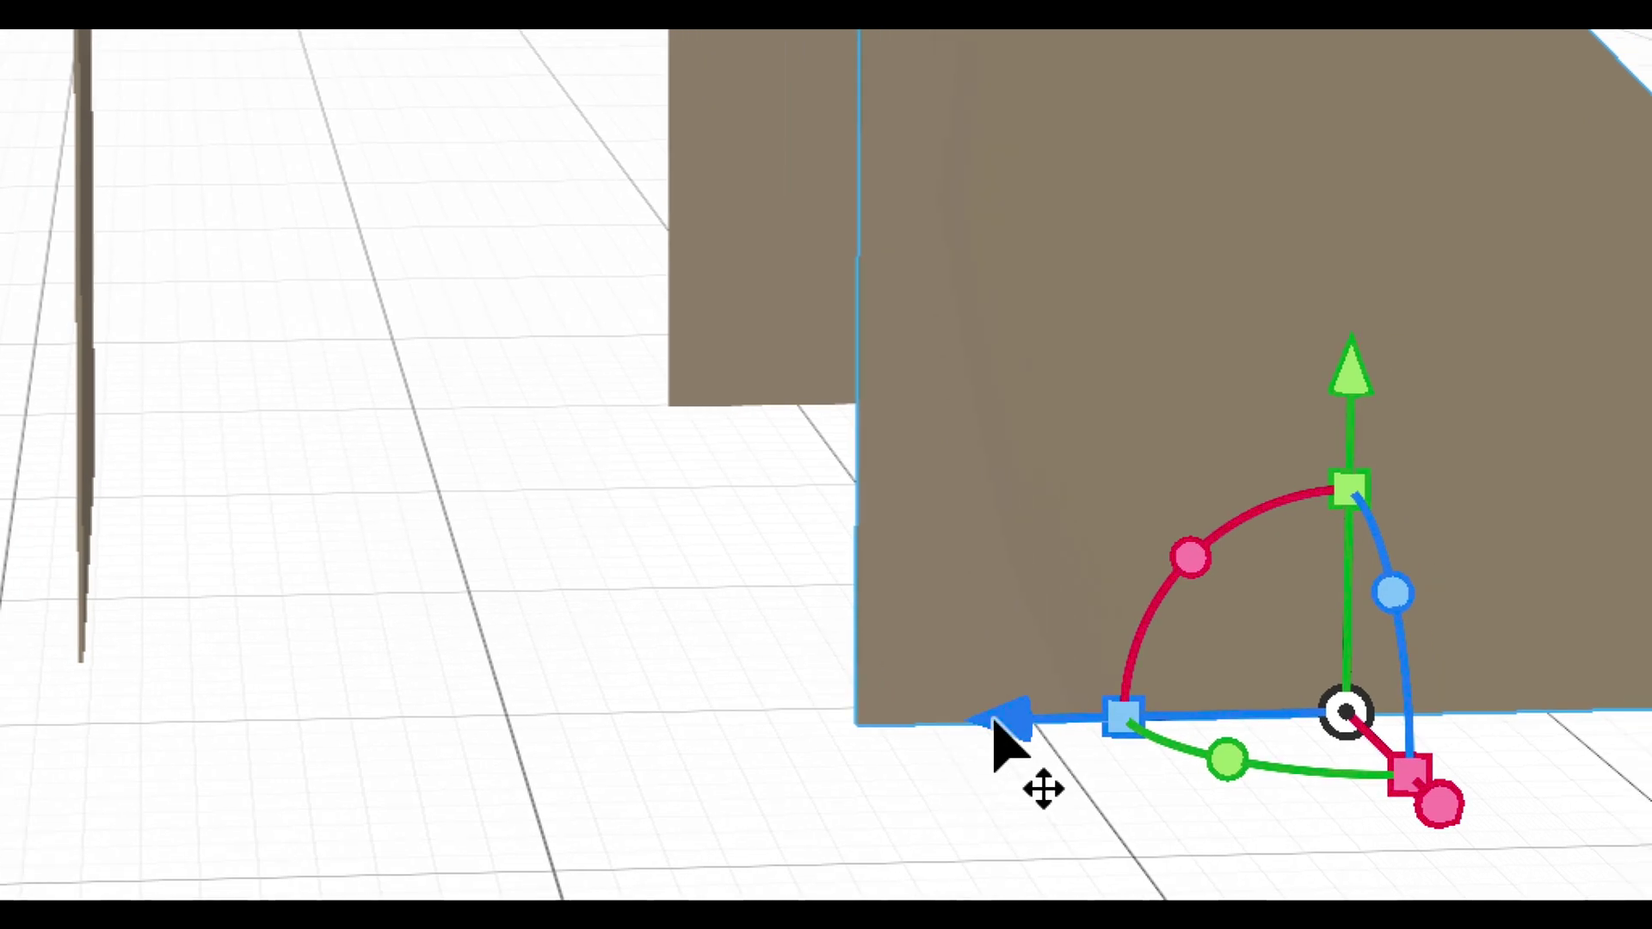
drag(996, 737, 850, 737)
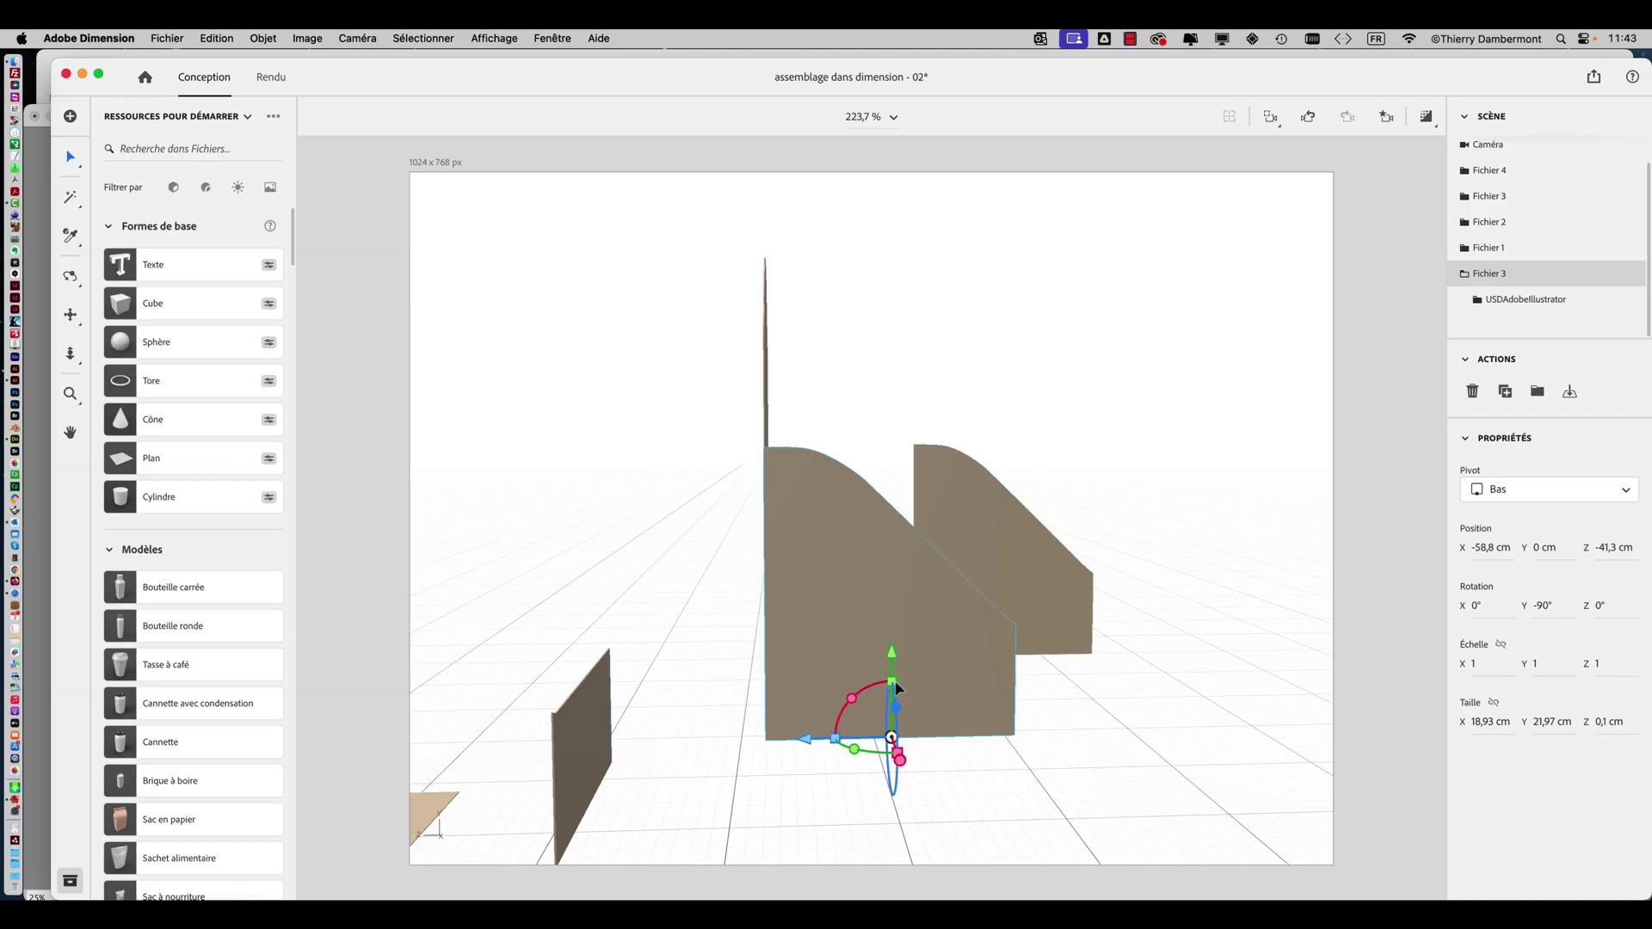
Move the same side panel along X to about -64.6 cm, against the back panel's side edge.
drag(895, 686, 563, 656)
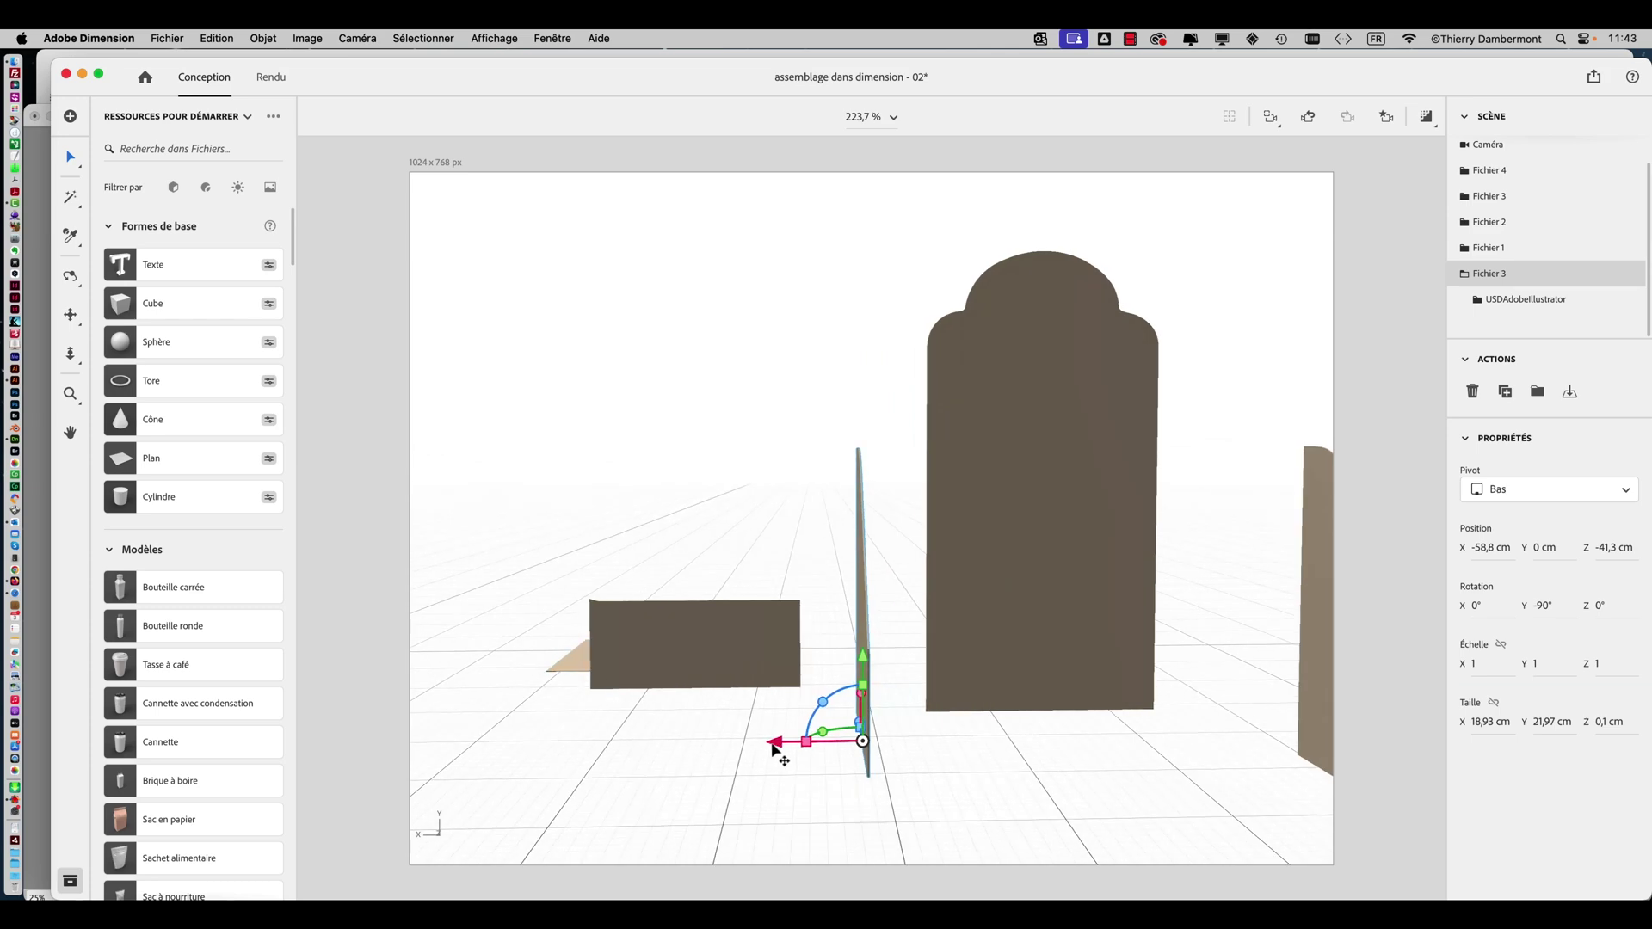
drag(773, 748, 850, 751)
drag(989, 524, 923, 621)
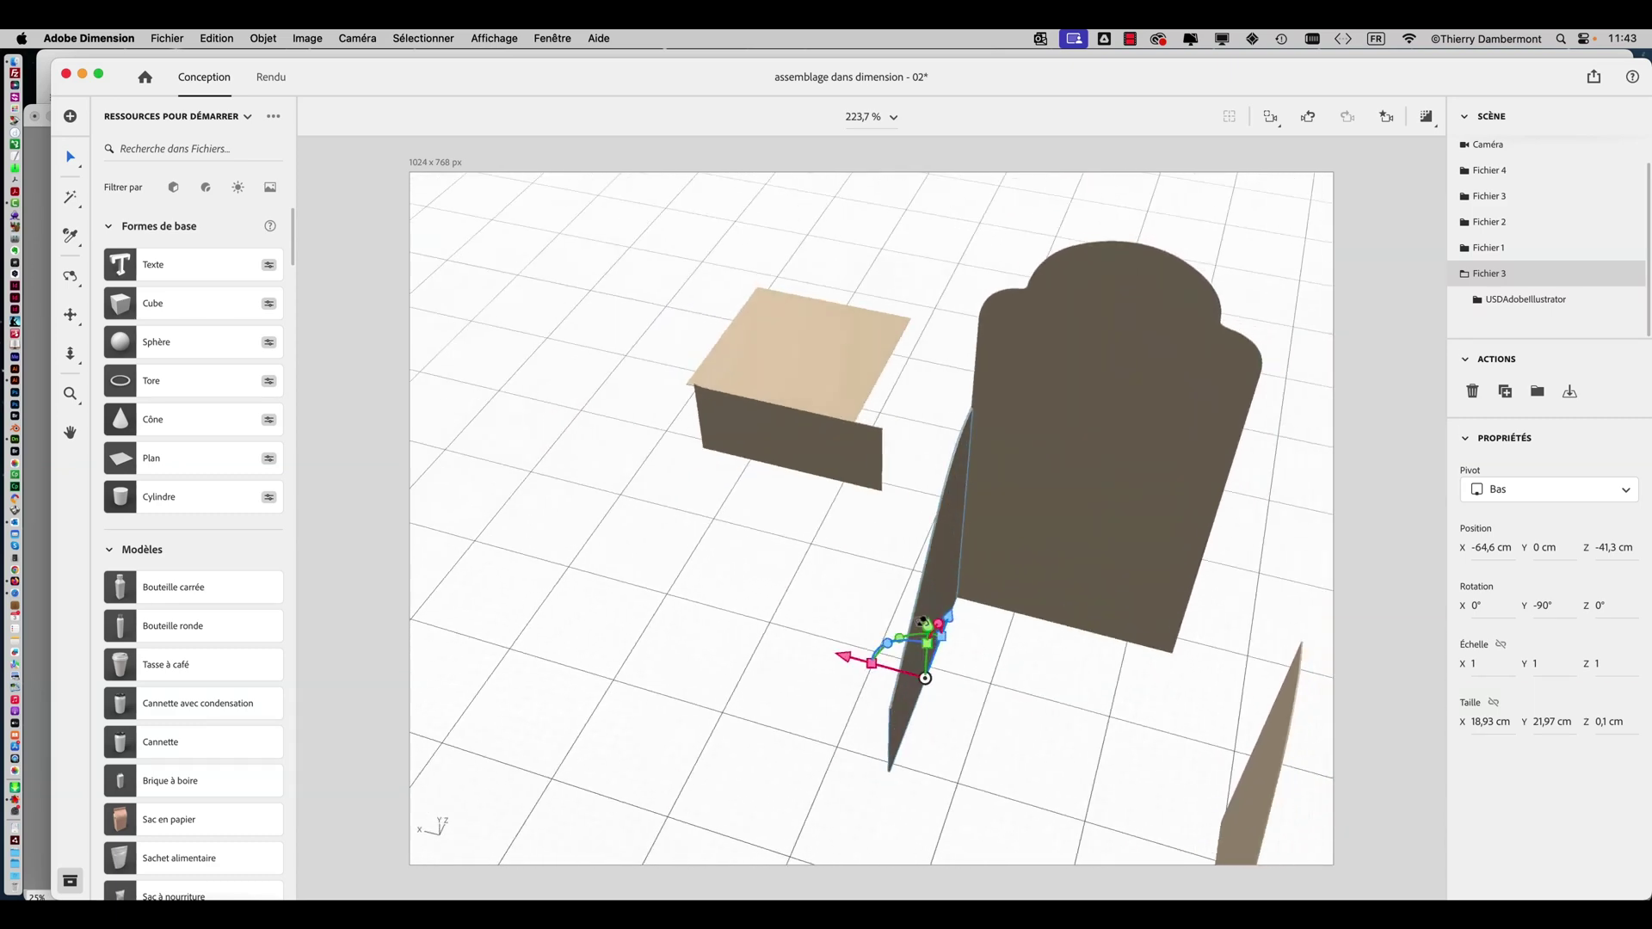
Bring the other side panel toward the back panel's opposite edge, at about X -85.5 cm and Z -40.5 cm.
drag(1028, 611, 801, 452)
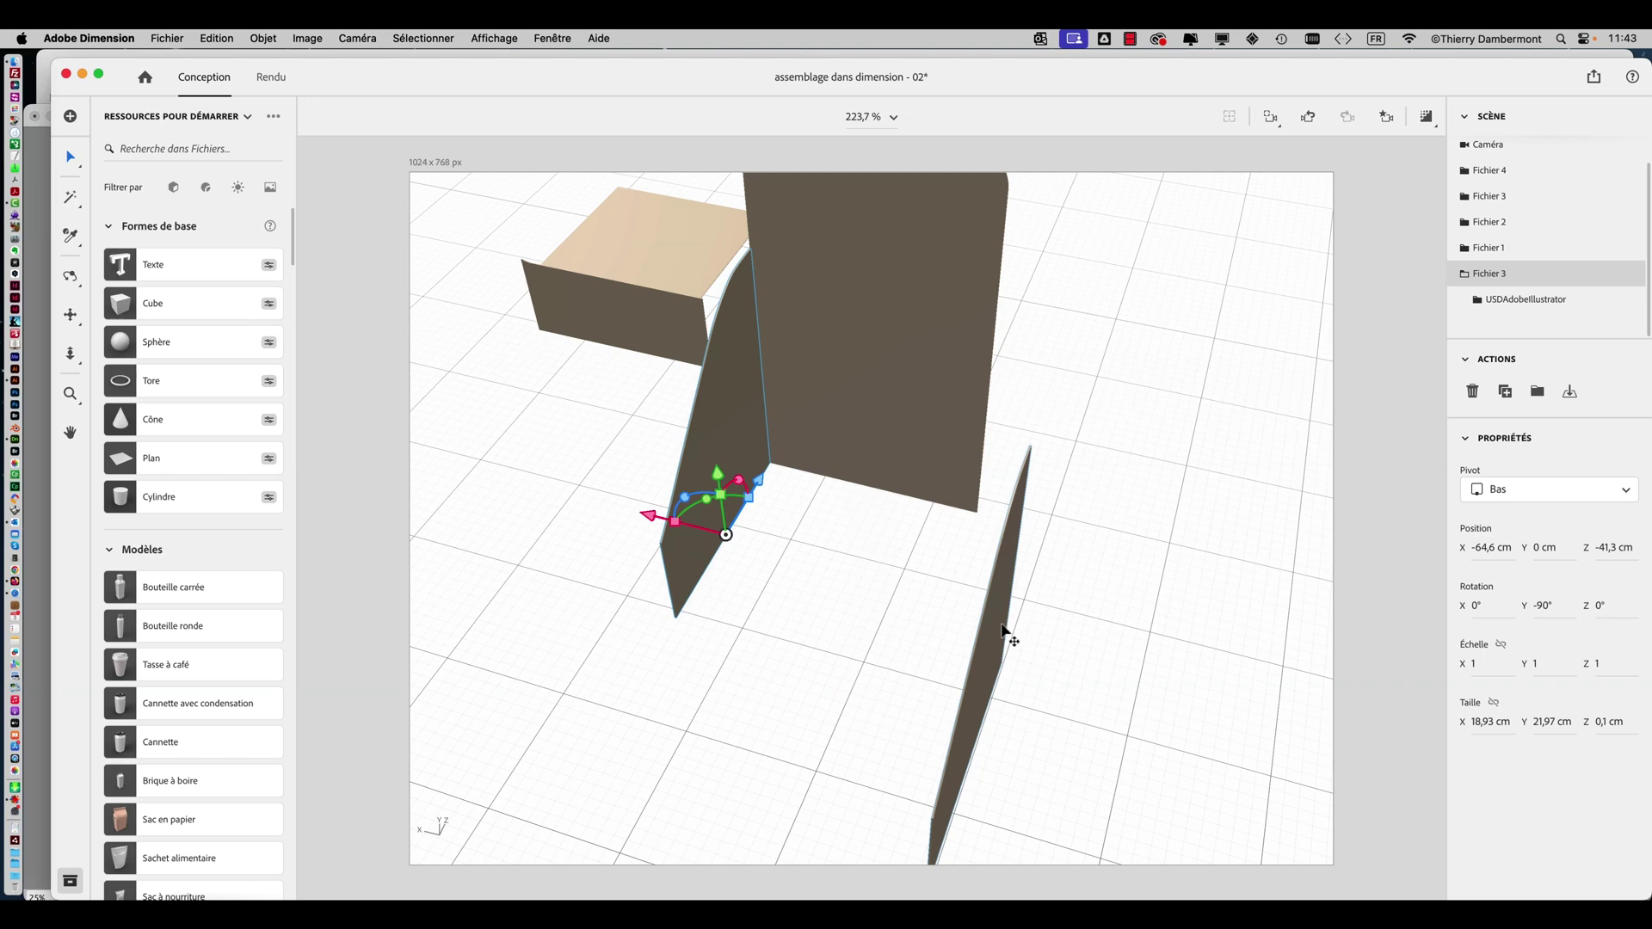
click(1005, 632)
drag(889, 751, 833, 731)
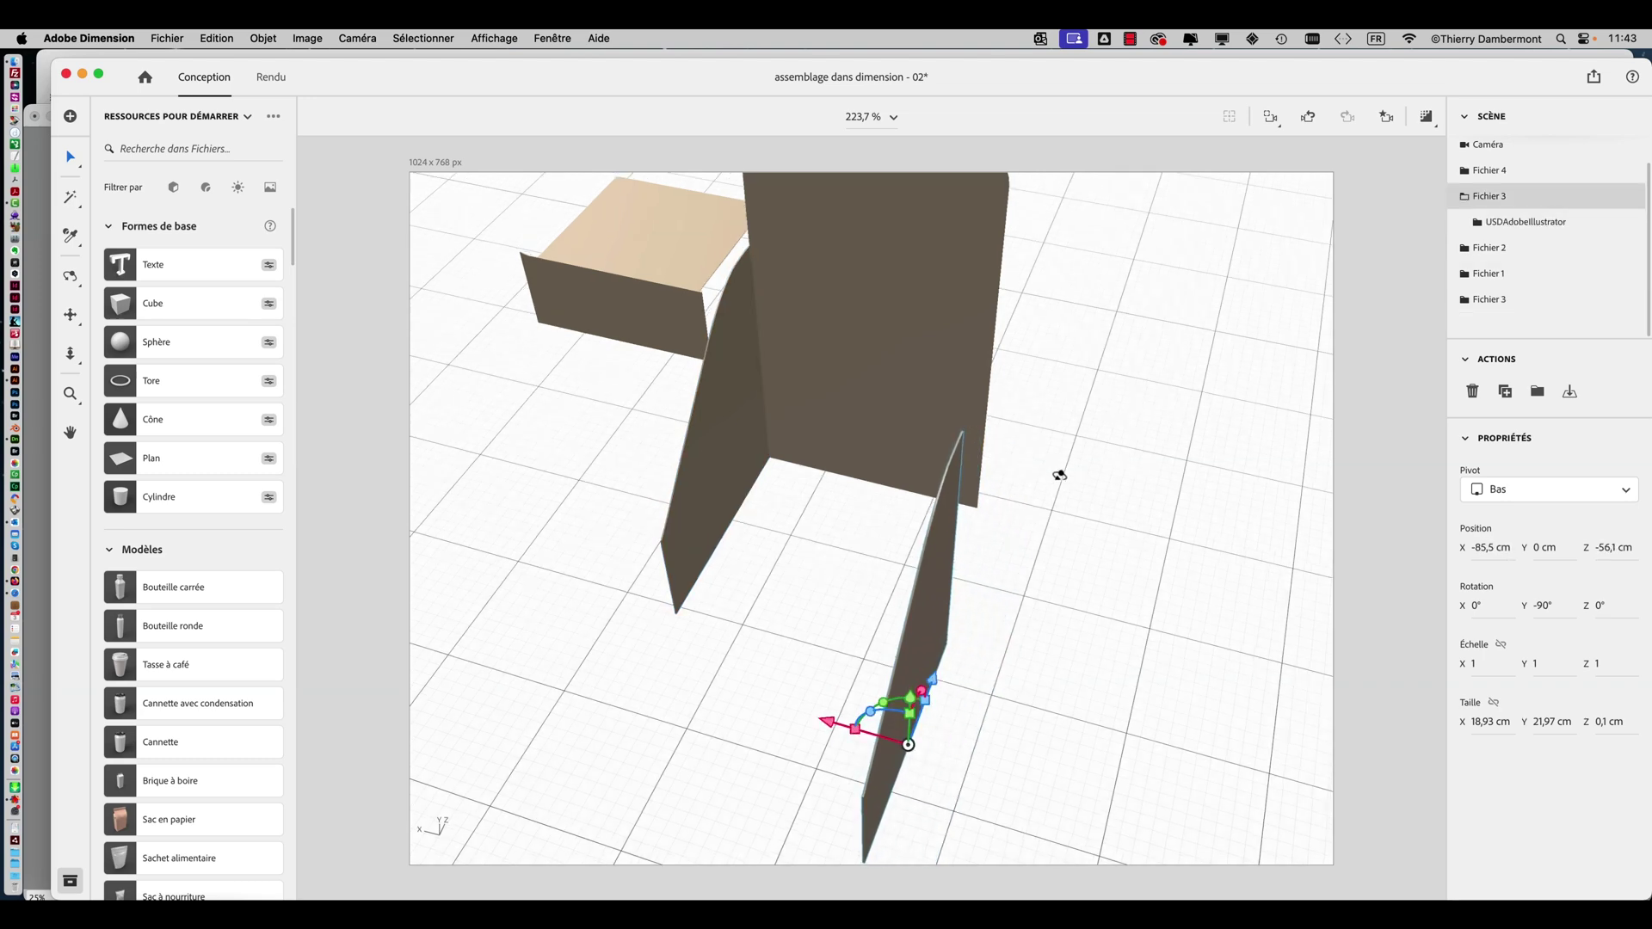
drag(1059, 473, 887, 630)
drag(933, 514, 982, 327)
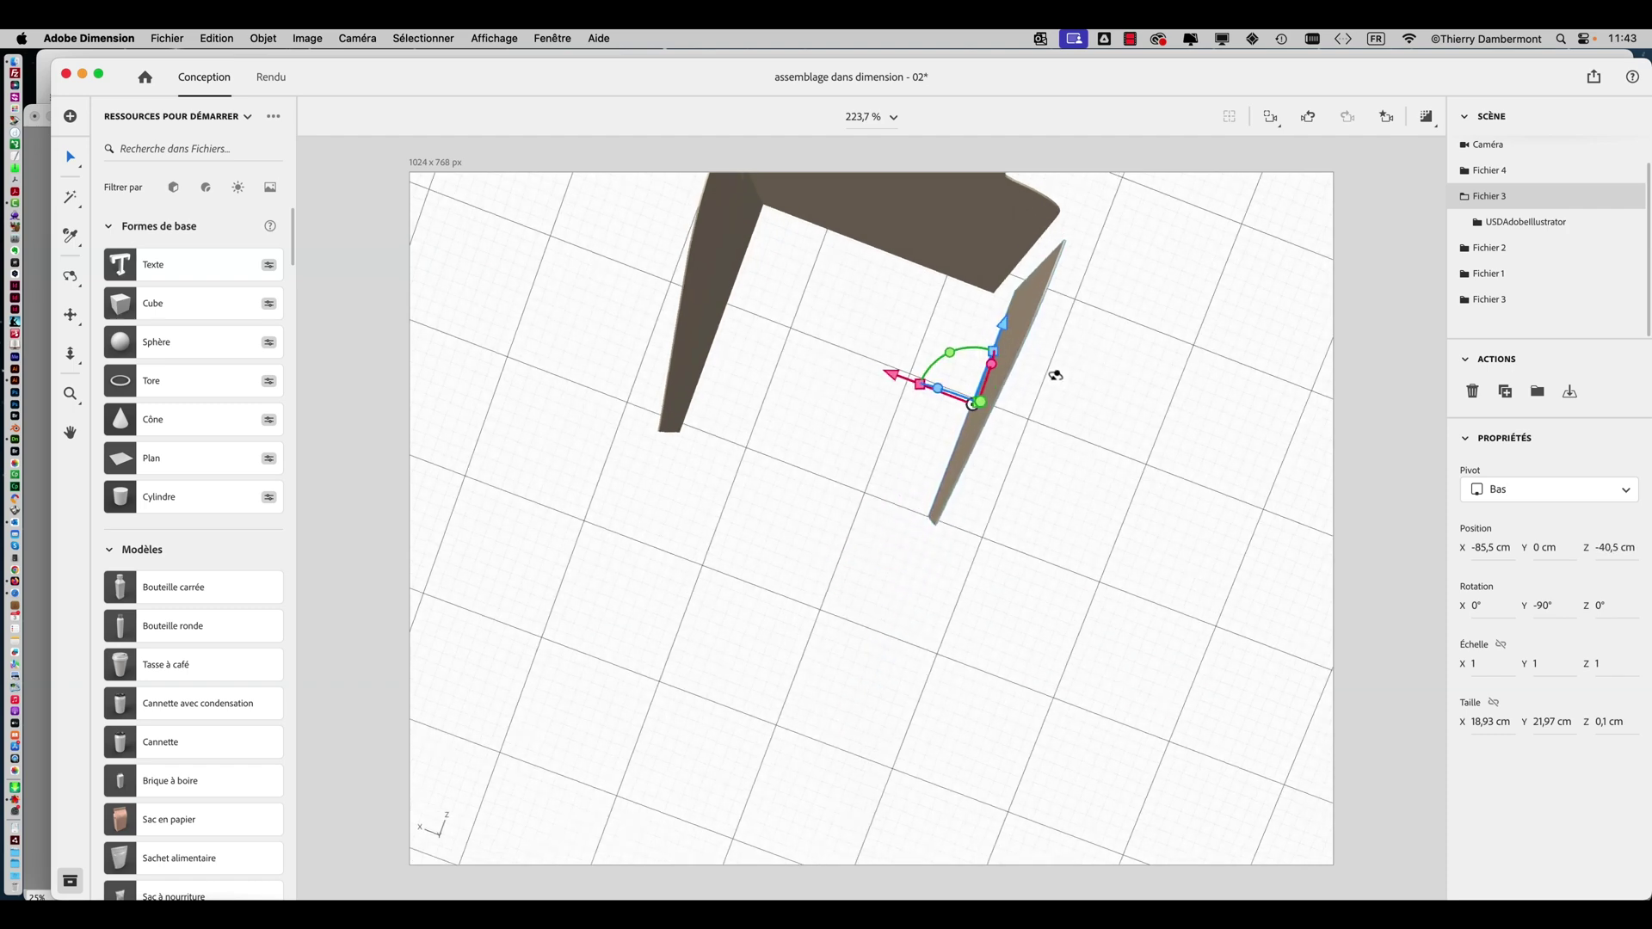
Fine-tune that side panel to about X -83.8 cm and Z -41.1 cm, and inspect its corner with the back panel.
drag(1051, 372, 1212, 415)
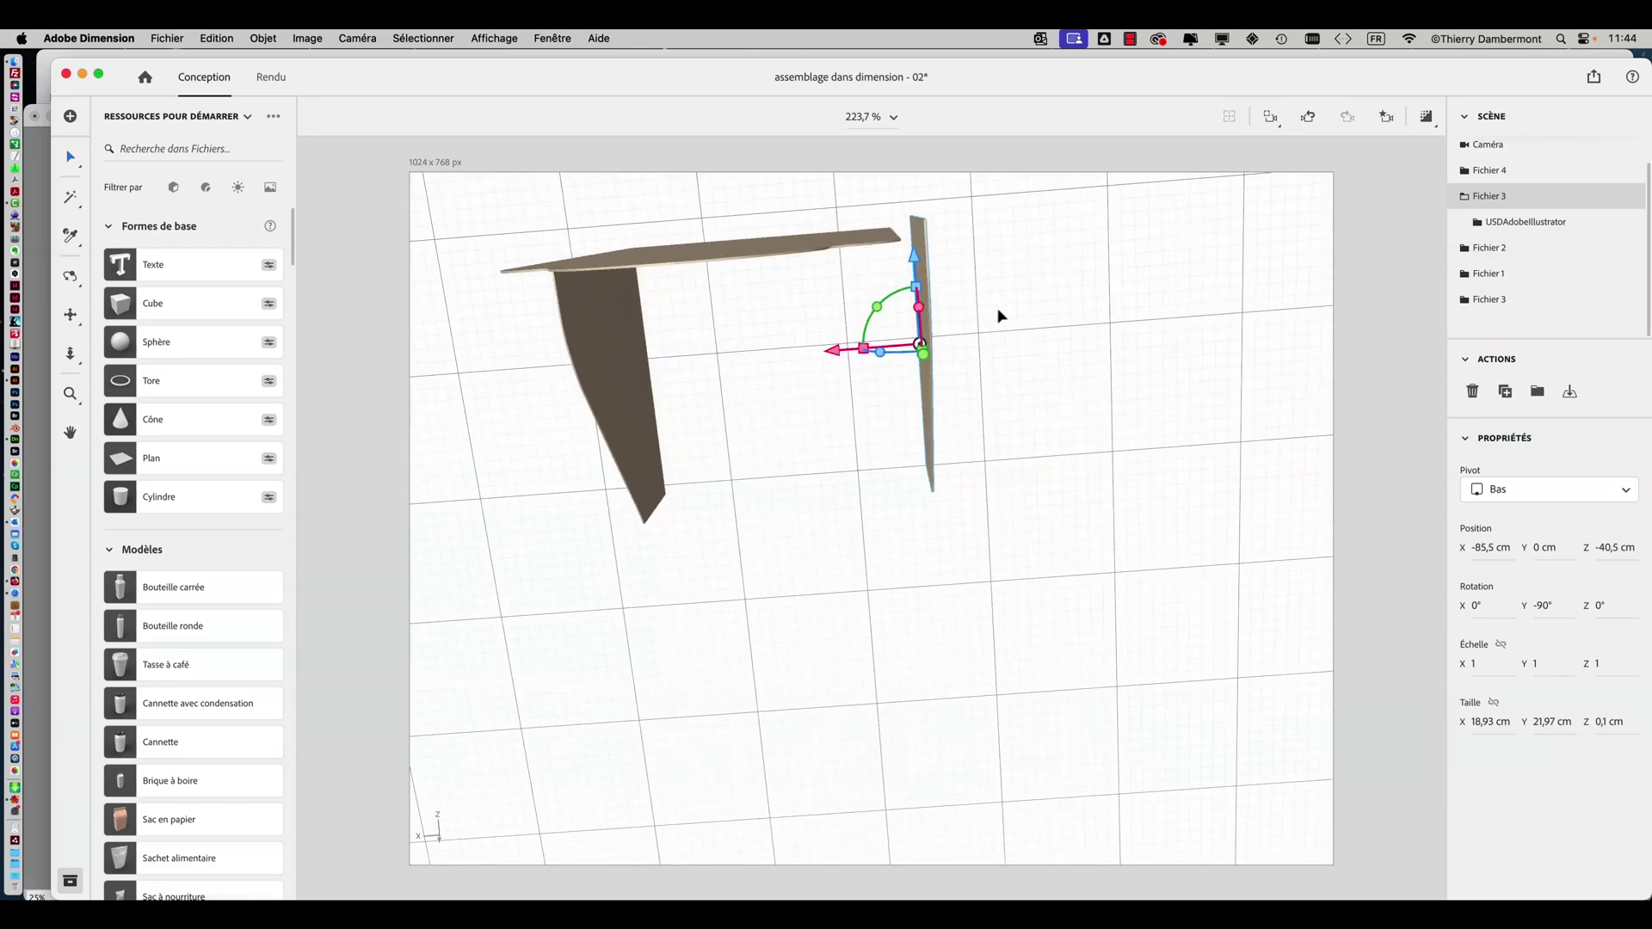
drag(920, 260, 918, 281)
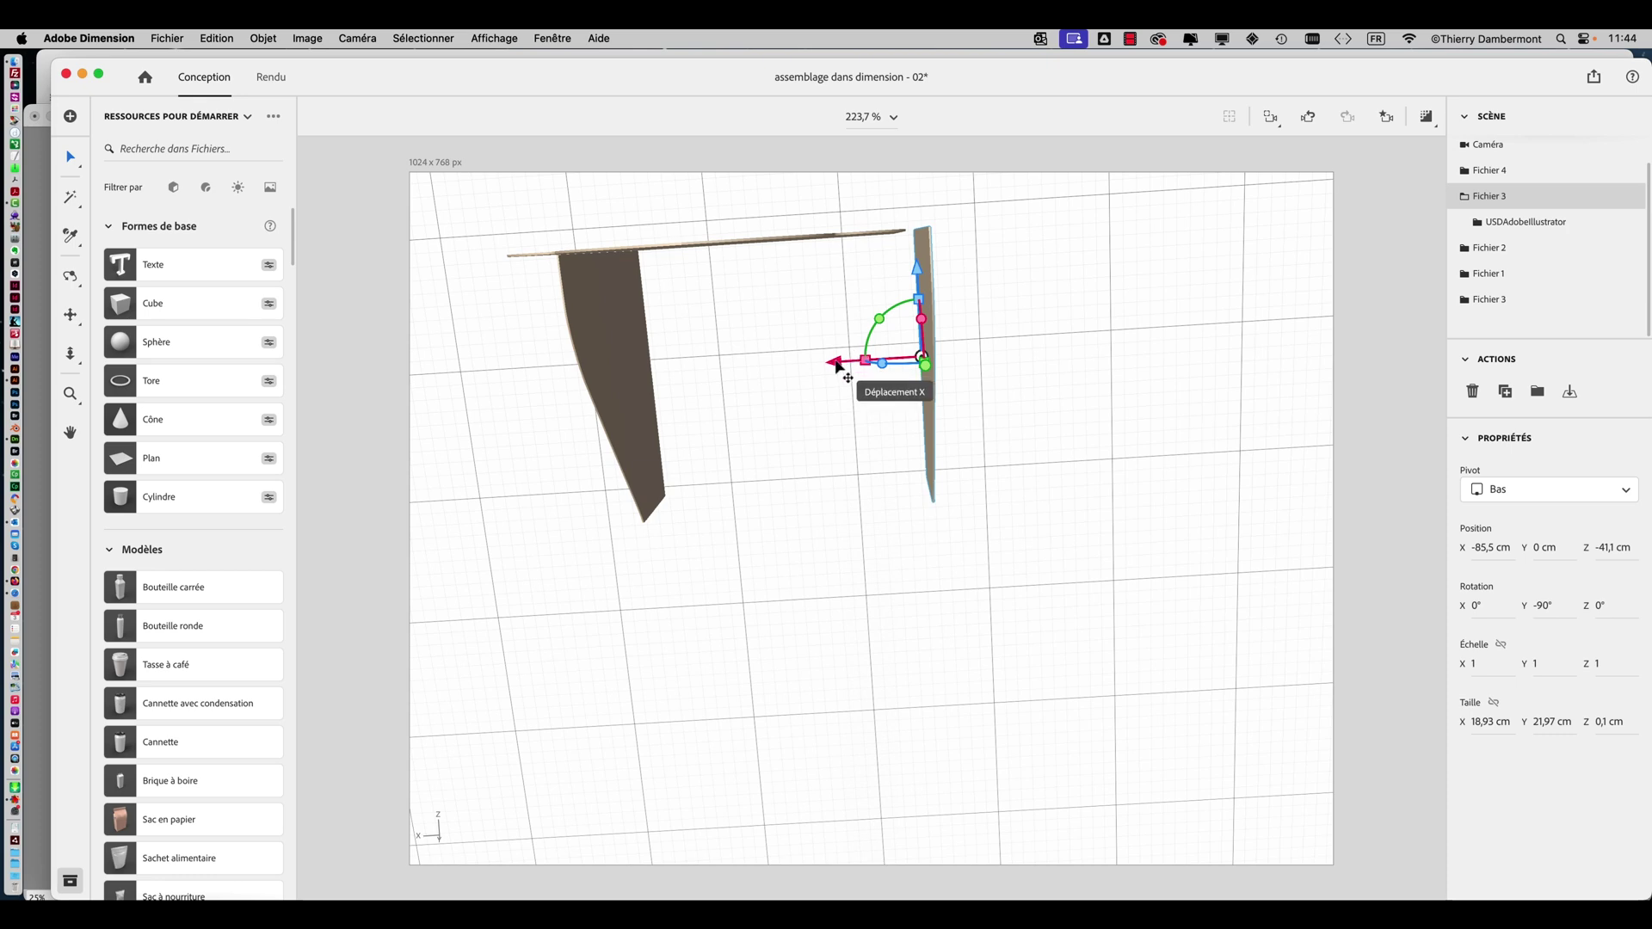
drag(837, 365, 827, 365)
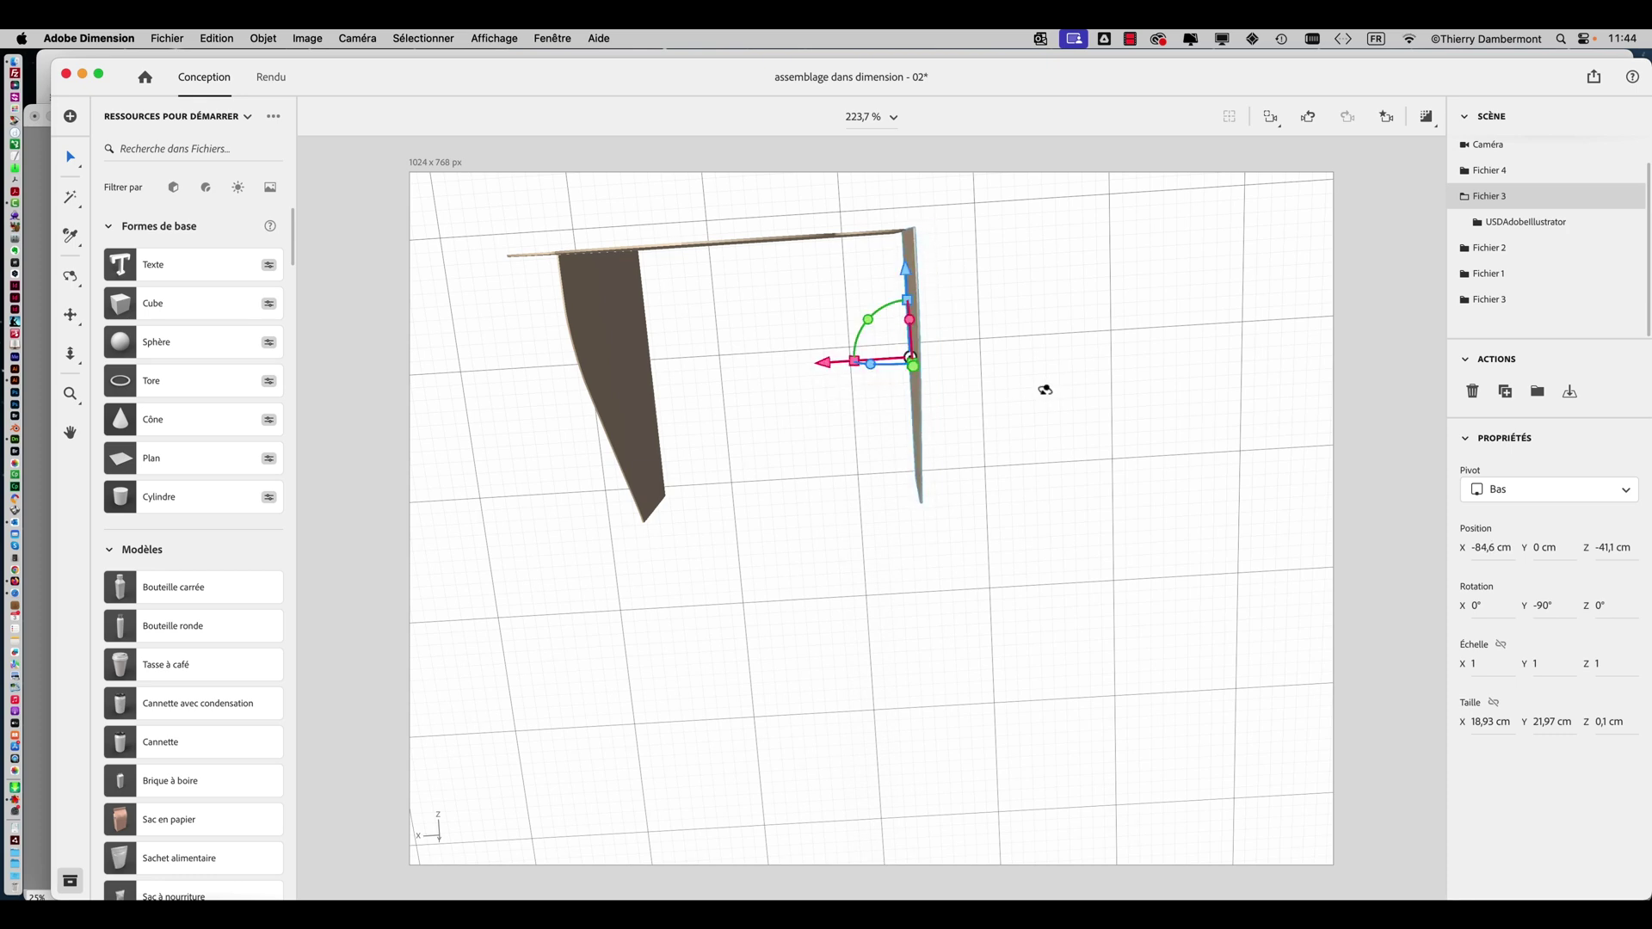
drag(1046, 390, 801, 319)
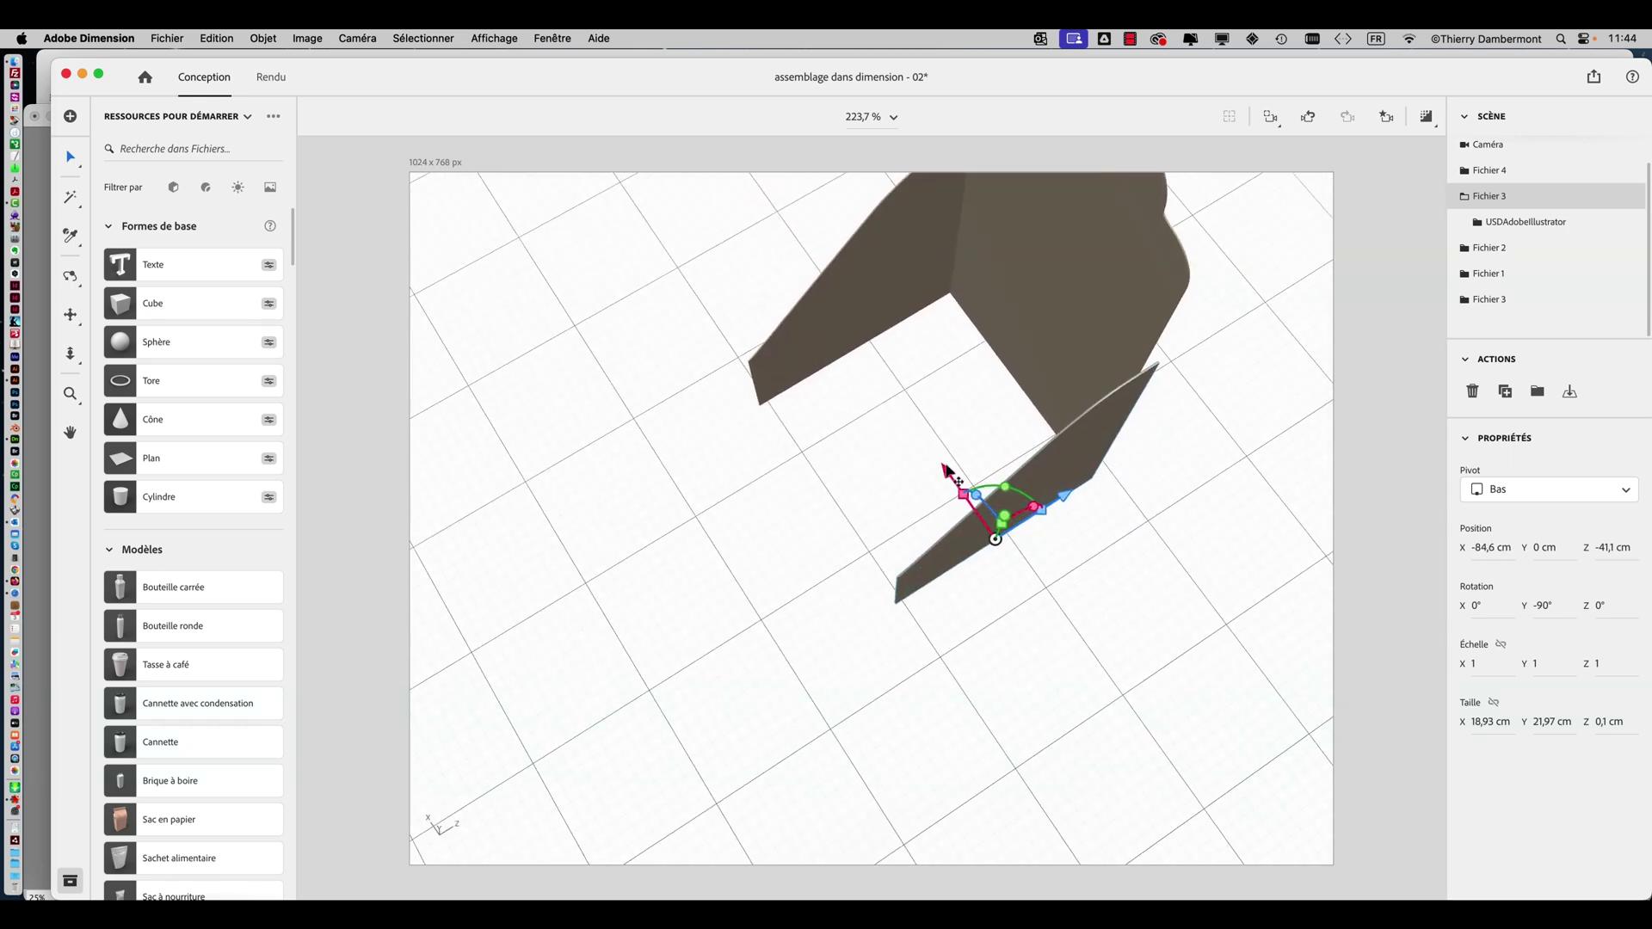
drag(946, 473, 945, 471)
drag(1064, 618, 977, 560)
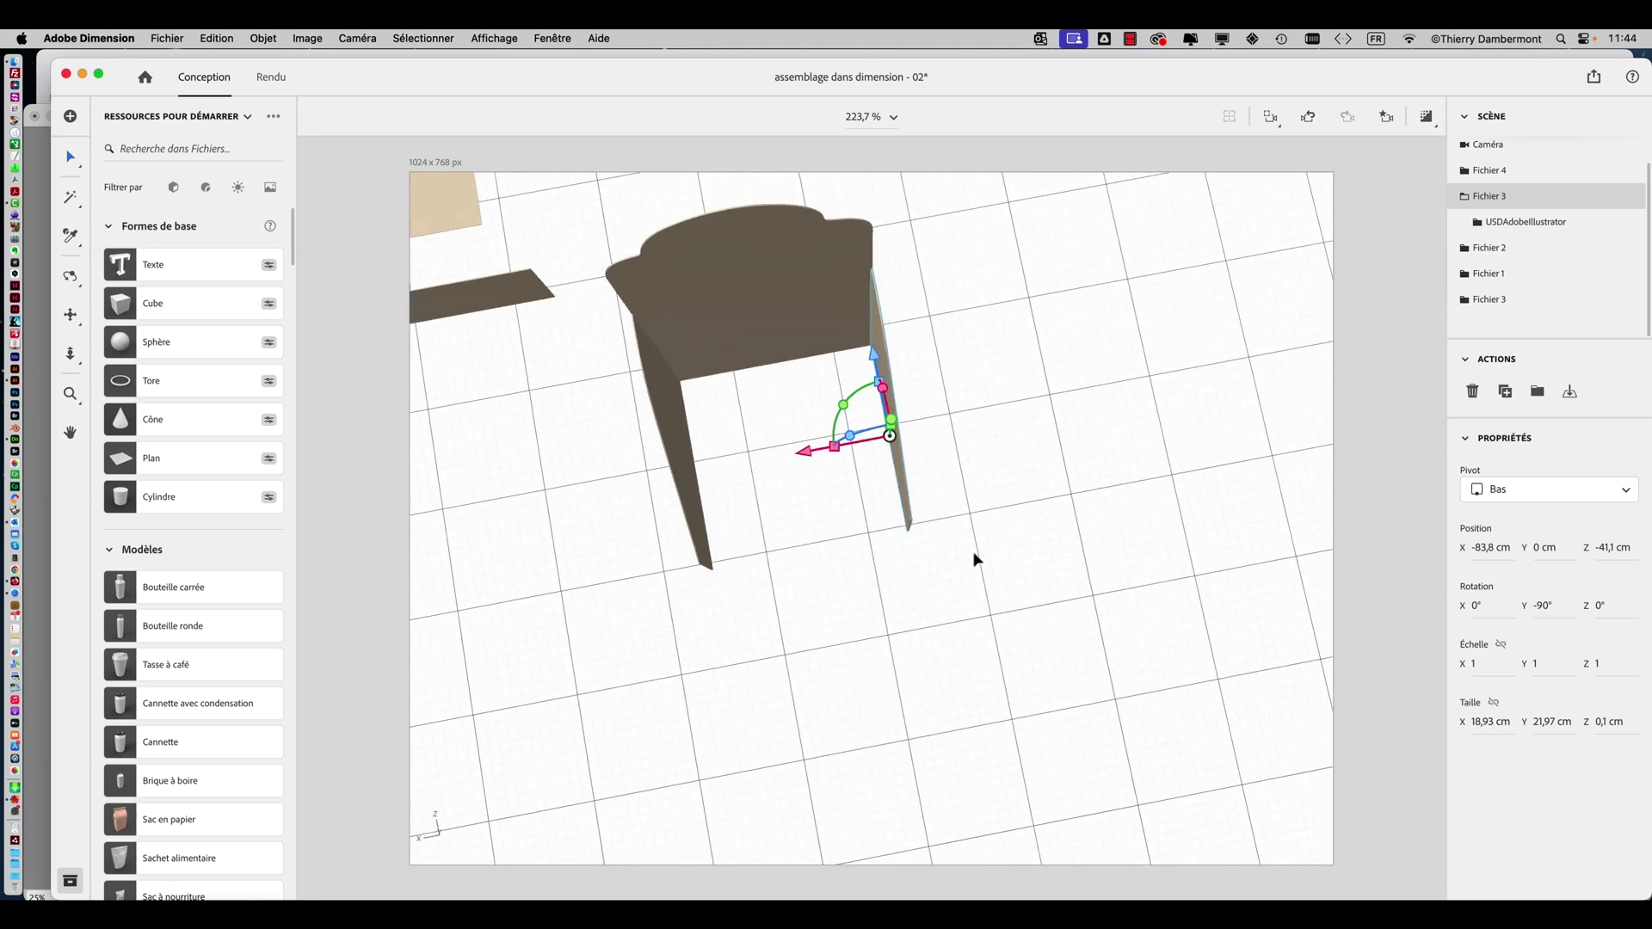
drag(863, 596, 968, 456)
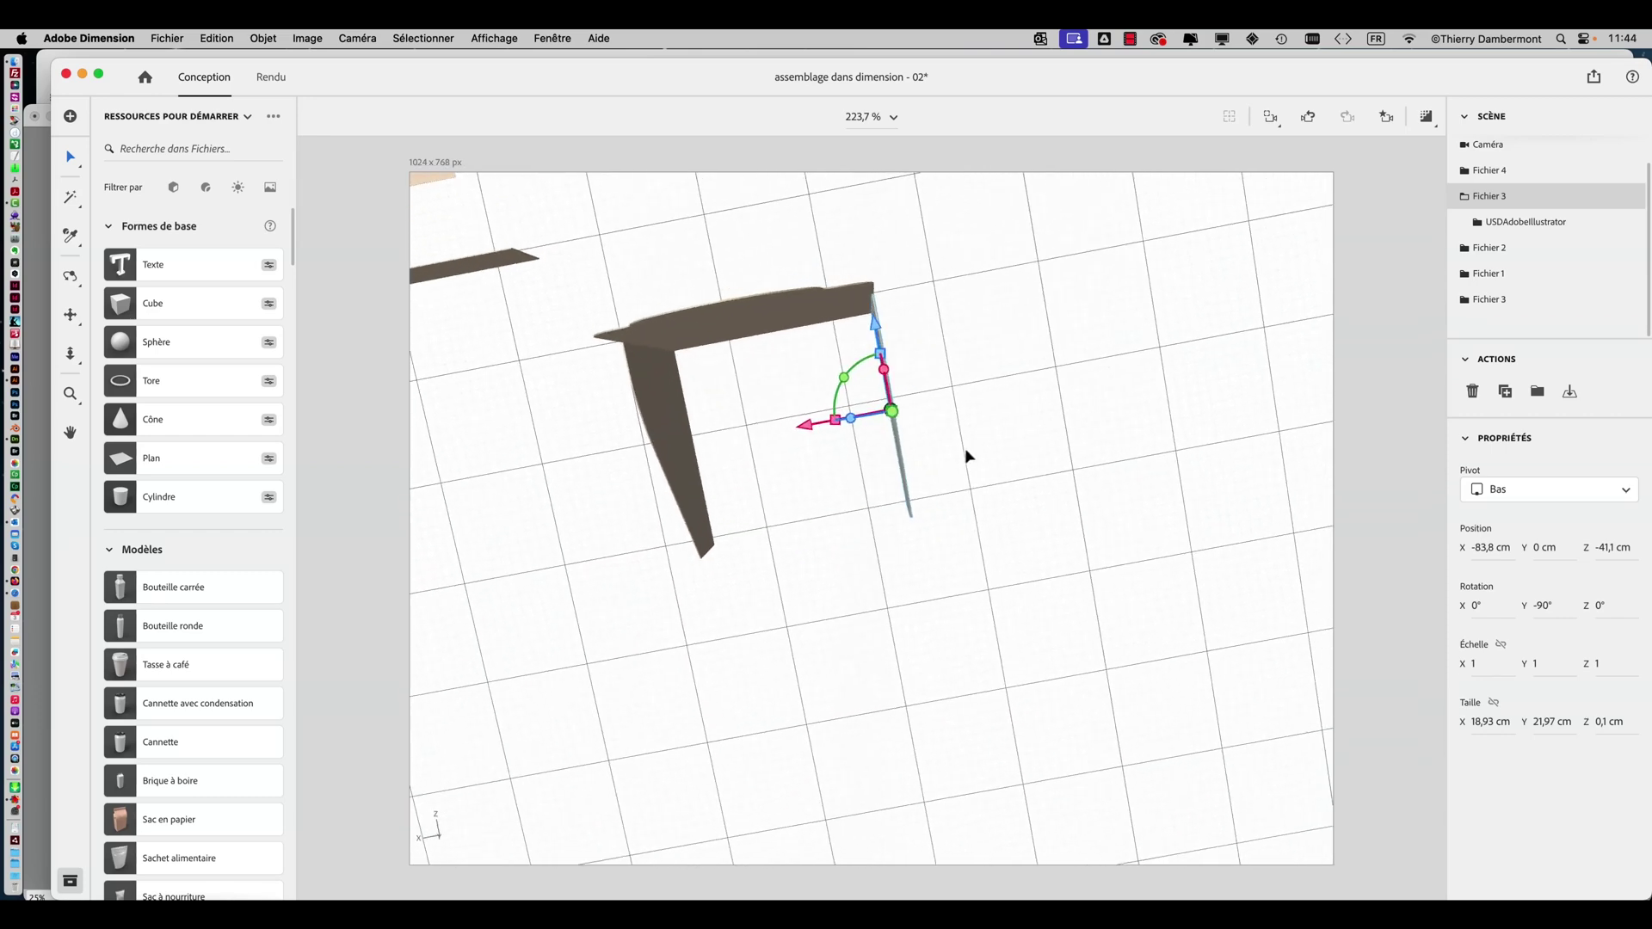
scroll(877, 285, up, 3)
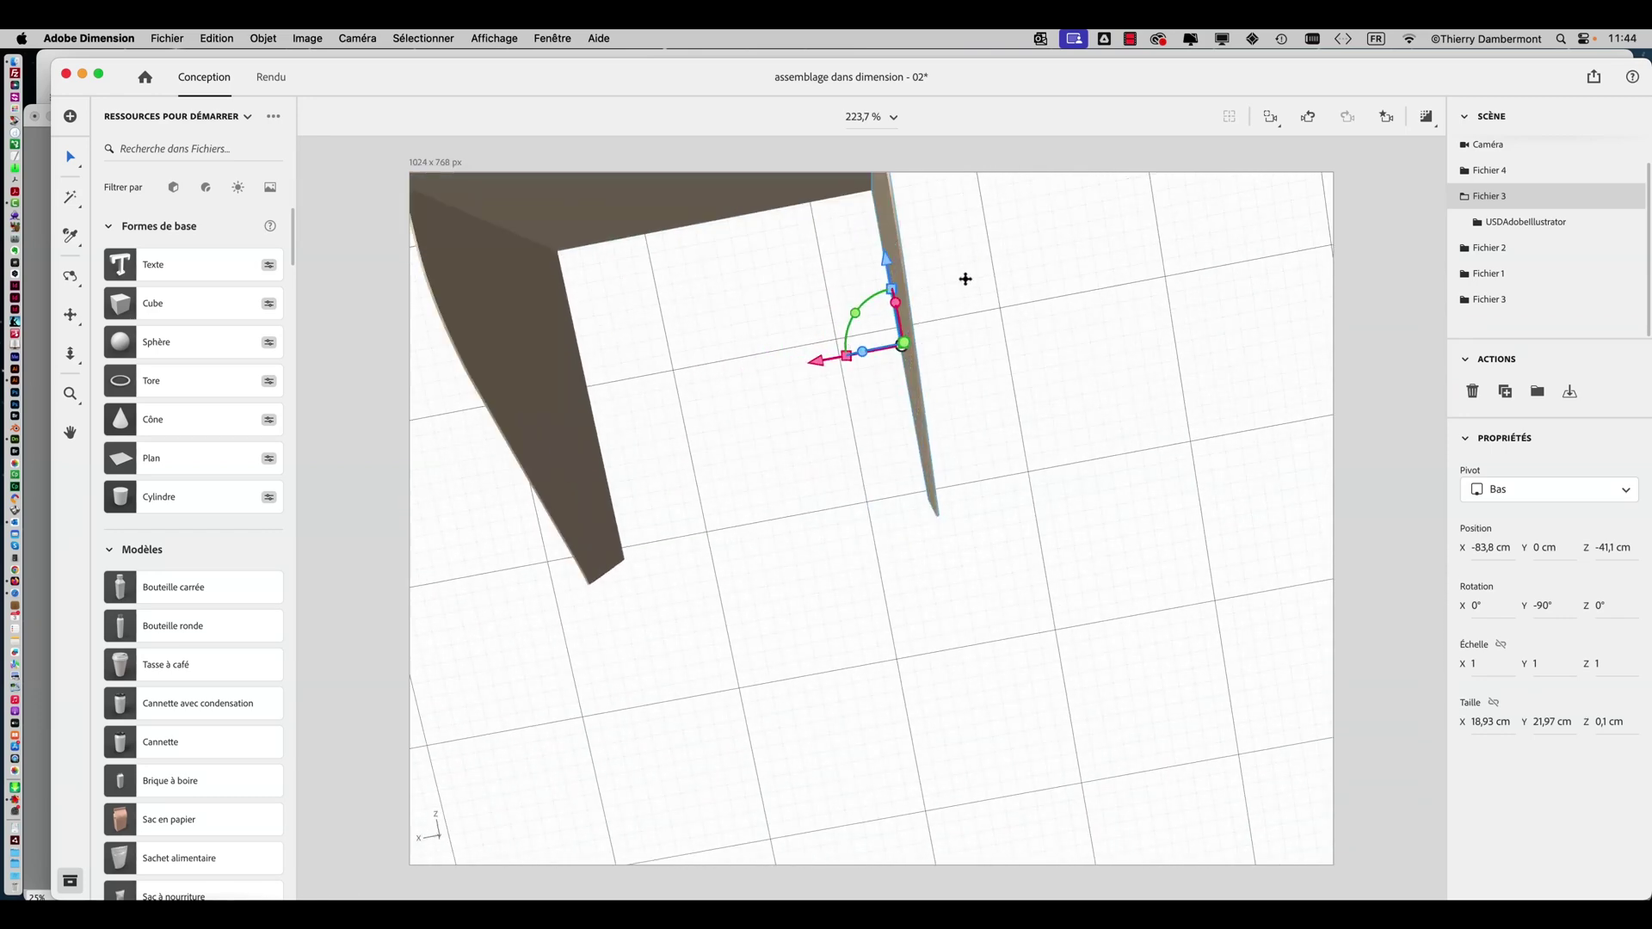
drag(966, 279, 970, 470)
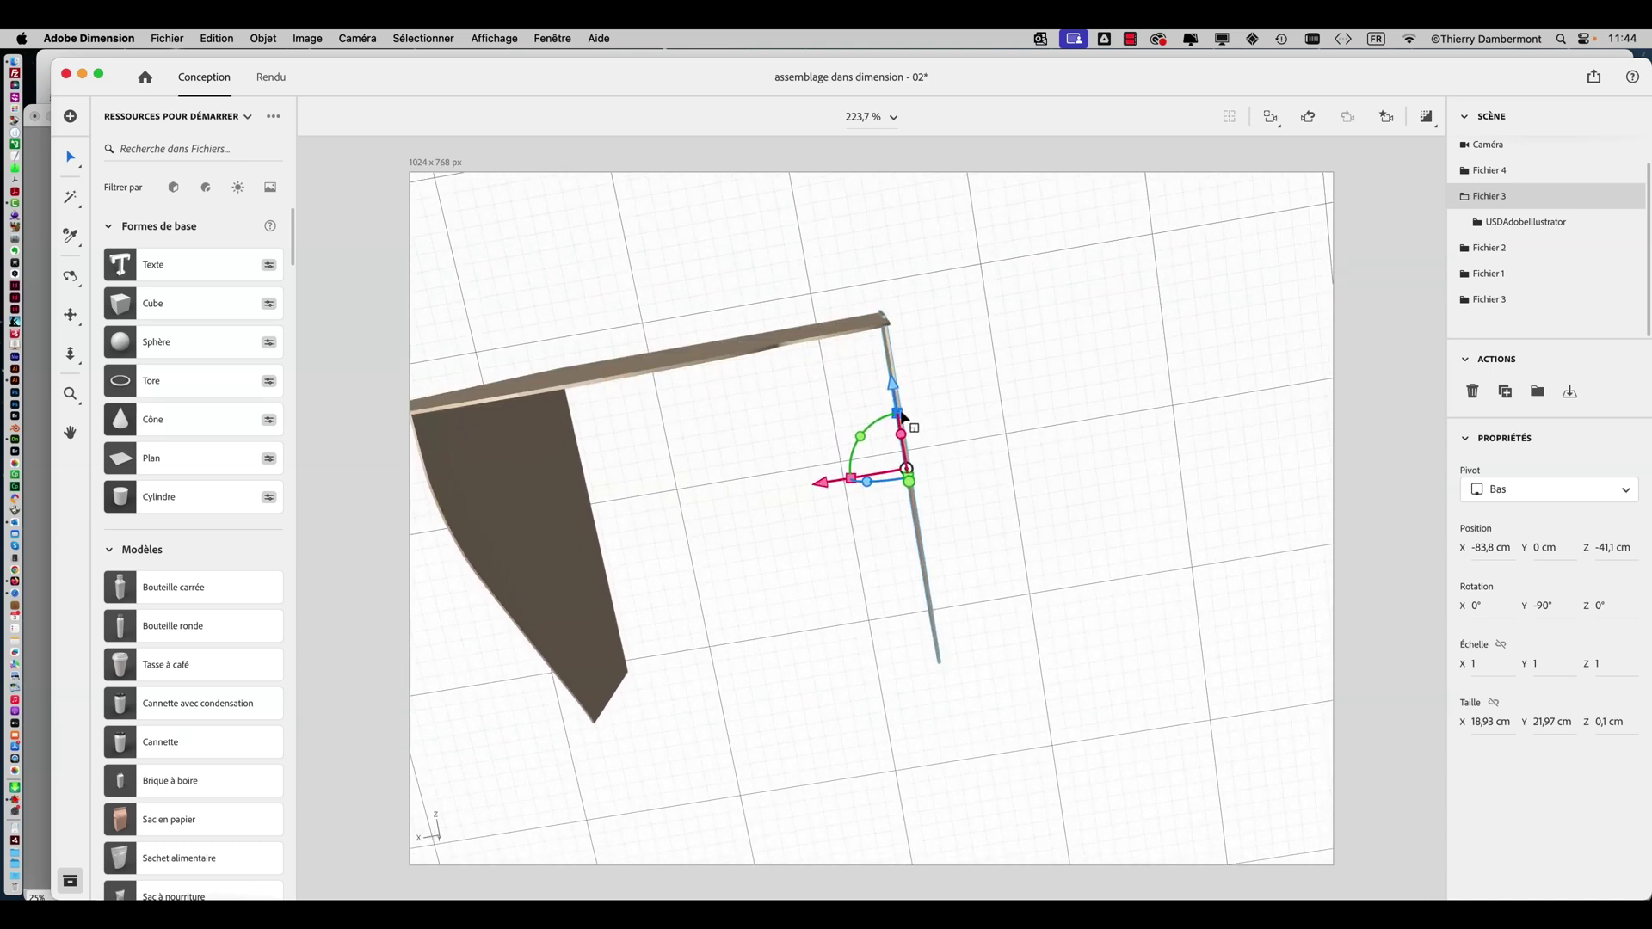
Move the selected side panel along Z to about -41.3 cm and check its alignment with the back panel.
drag(898, 392, 898, 394)
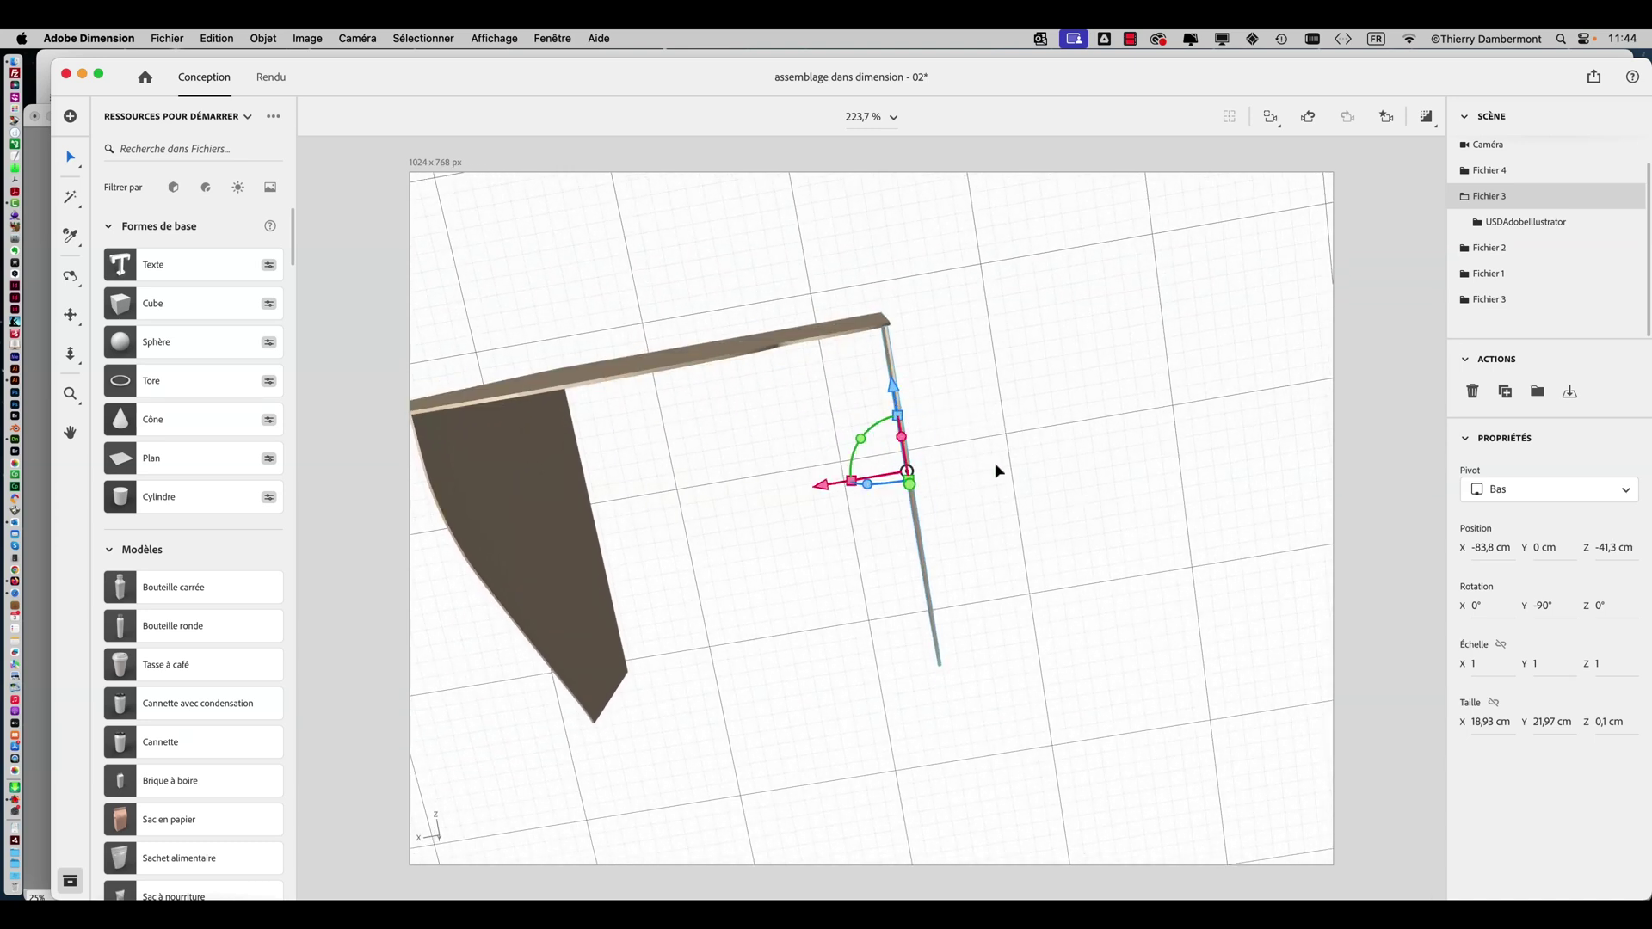
drag(963, 463, 924, 462)
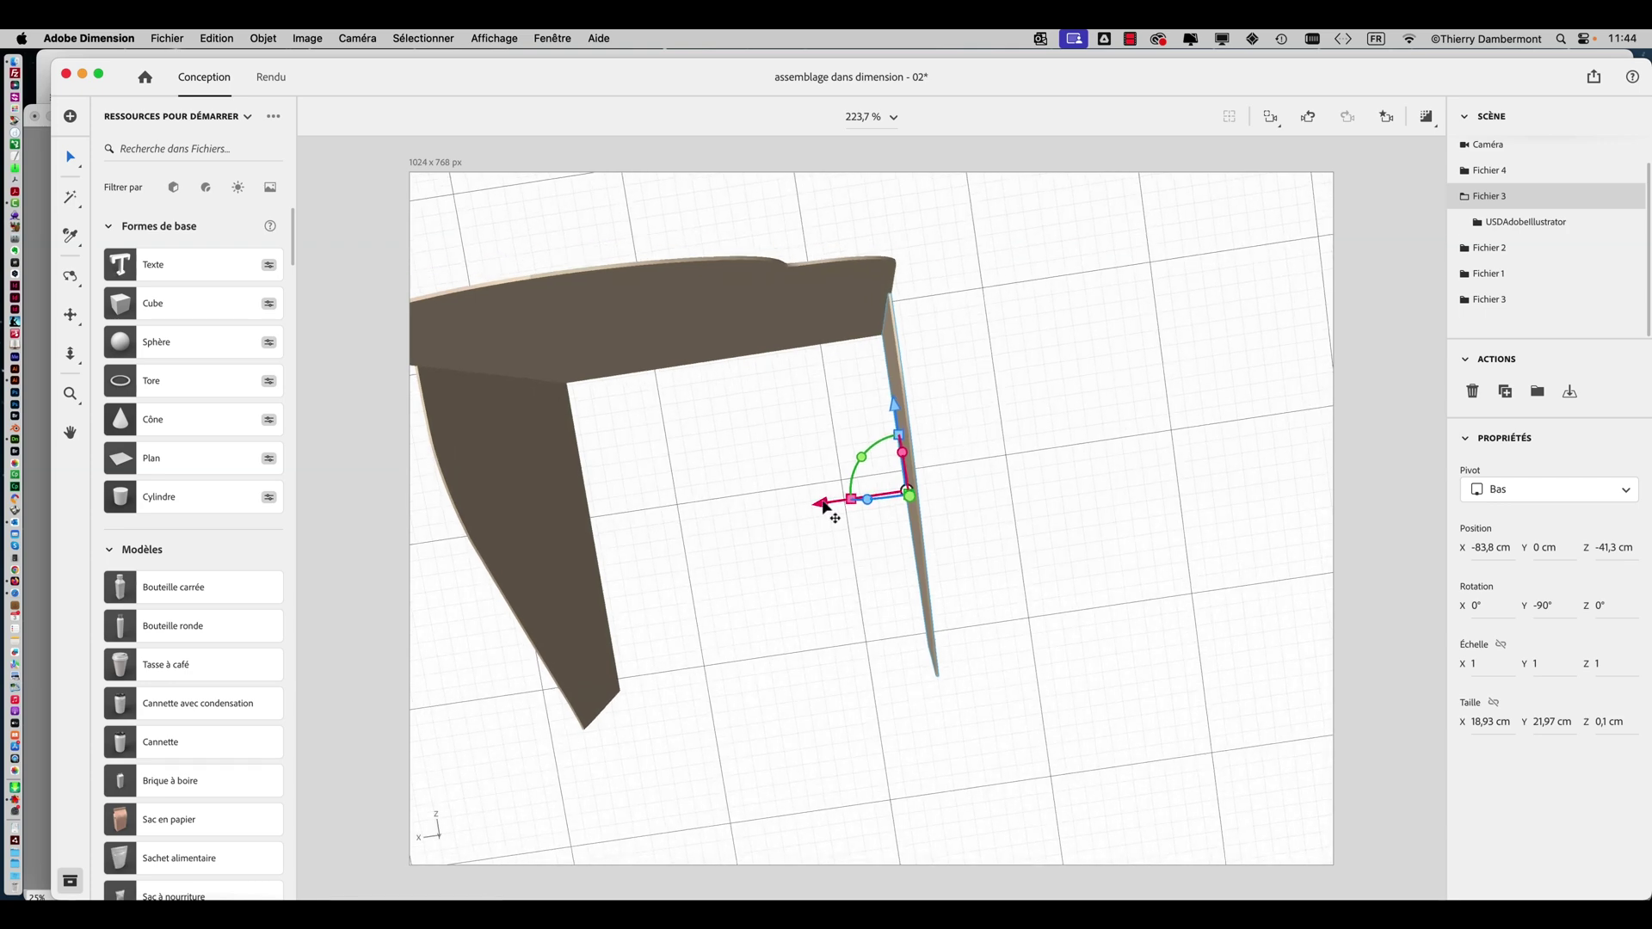
drag(824, 506, 817, 365)
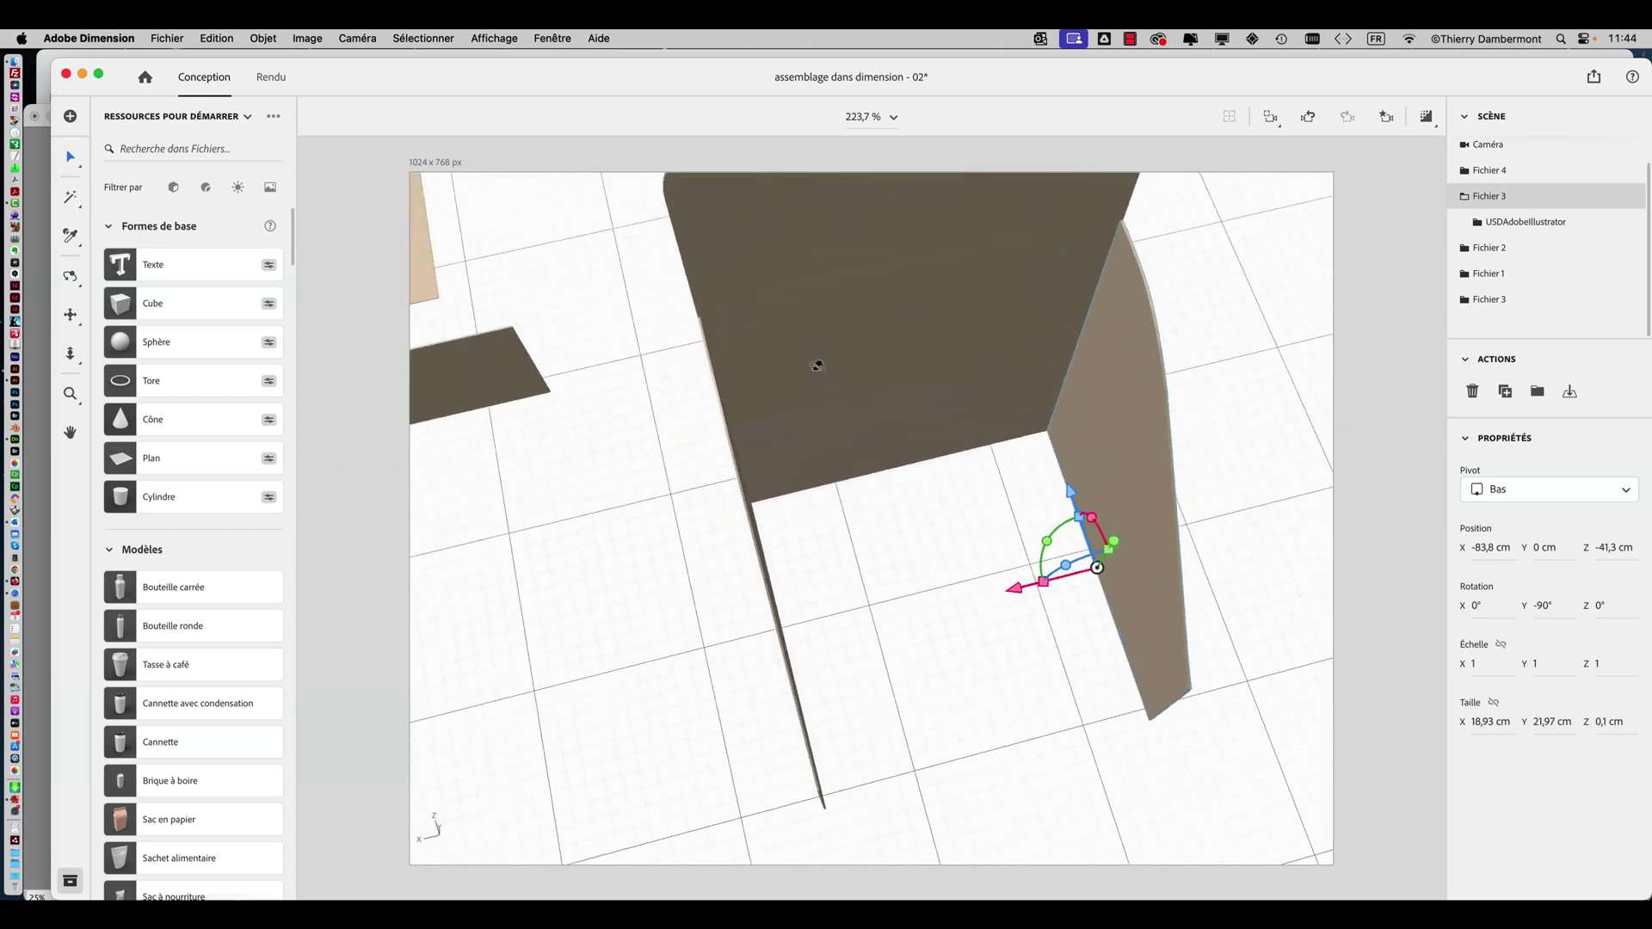
scroll(870, 420, down, 6)
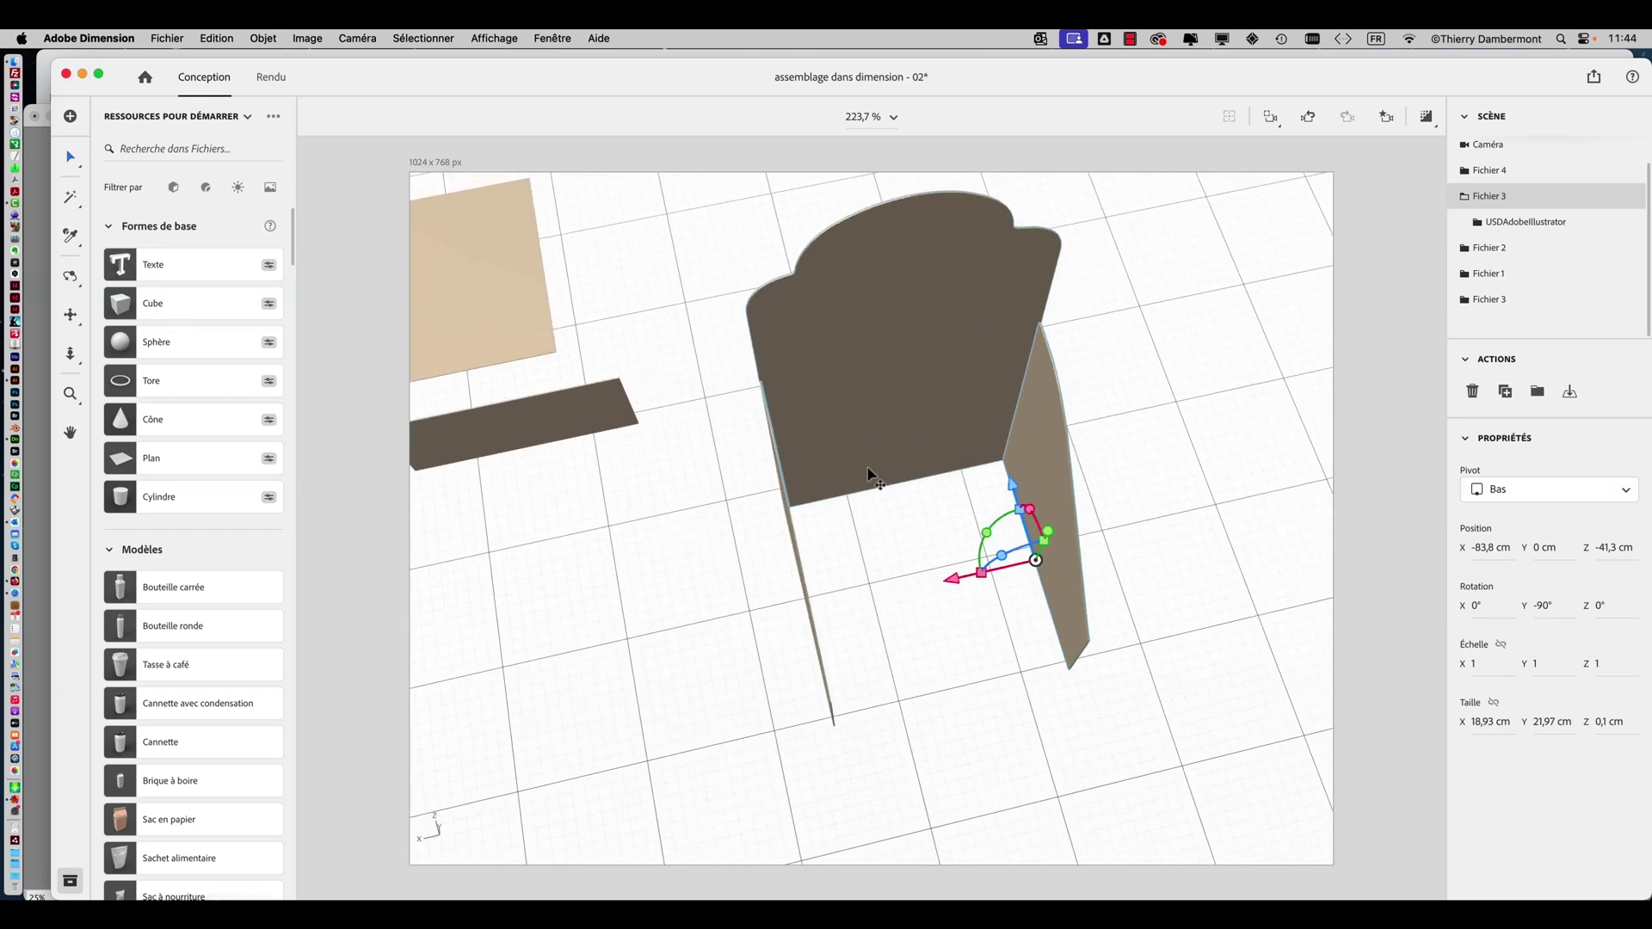
drag(869, 475, 863, 395)
scroll(860, 401, down, 3)
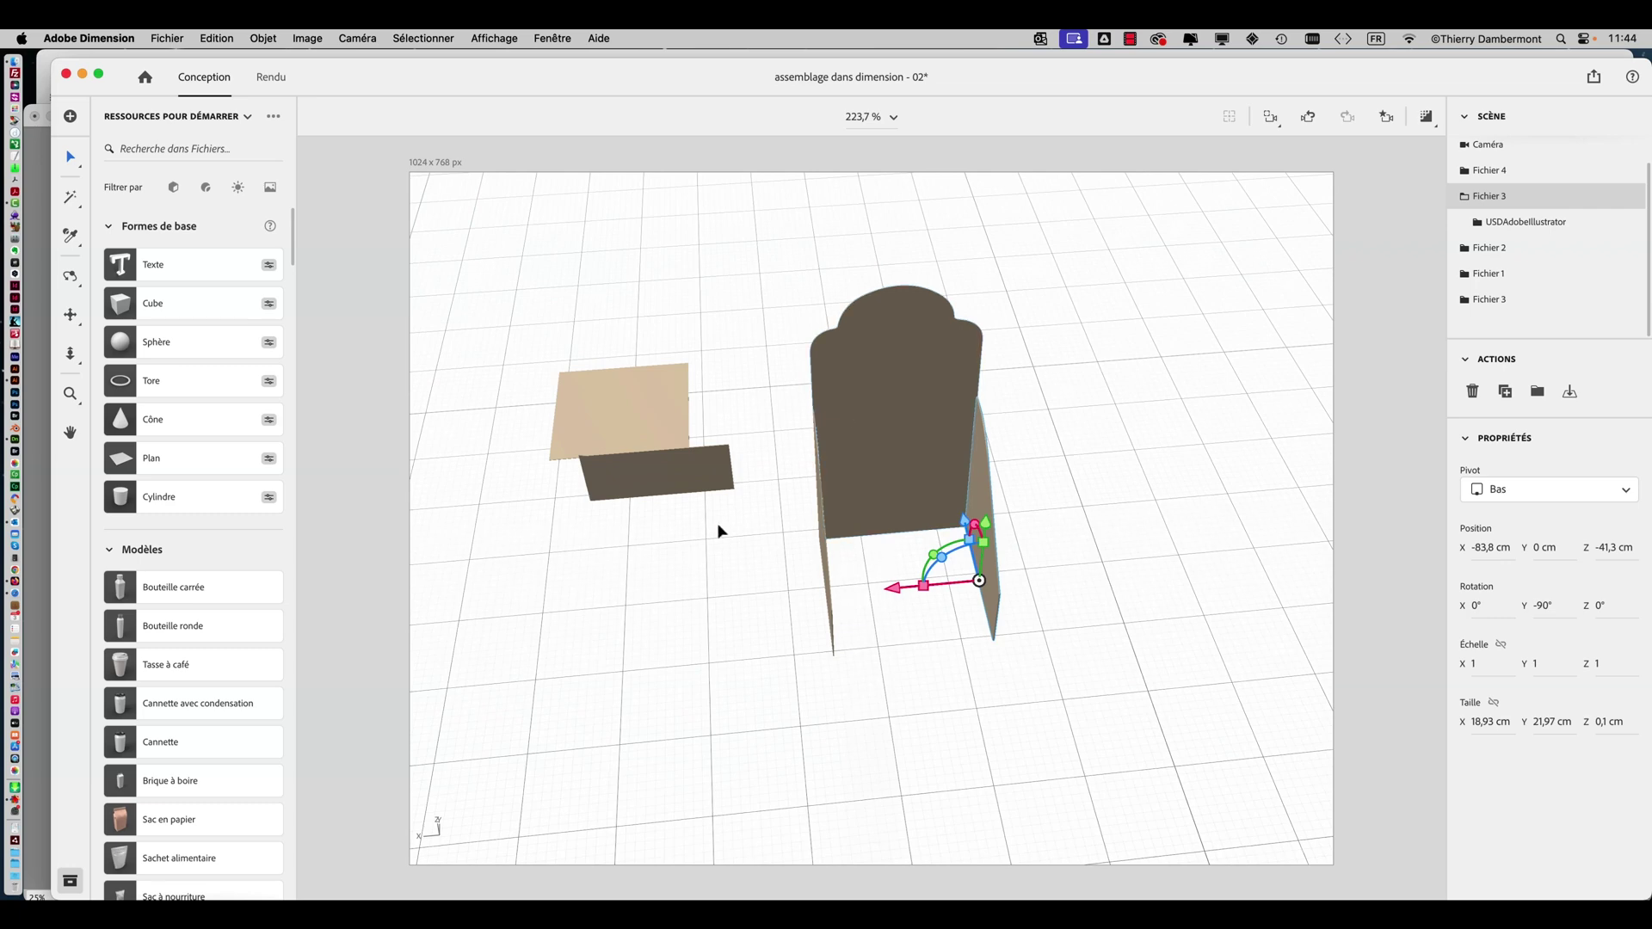
Bring the small front panel to the open front of the stand, at about X -71.1 cm and Z -51.4 cm.
drag(719, 523, 695, 609)
click(679, 524)
drag(703, 665, 912, 766)
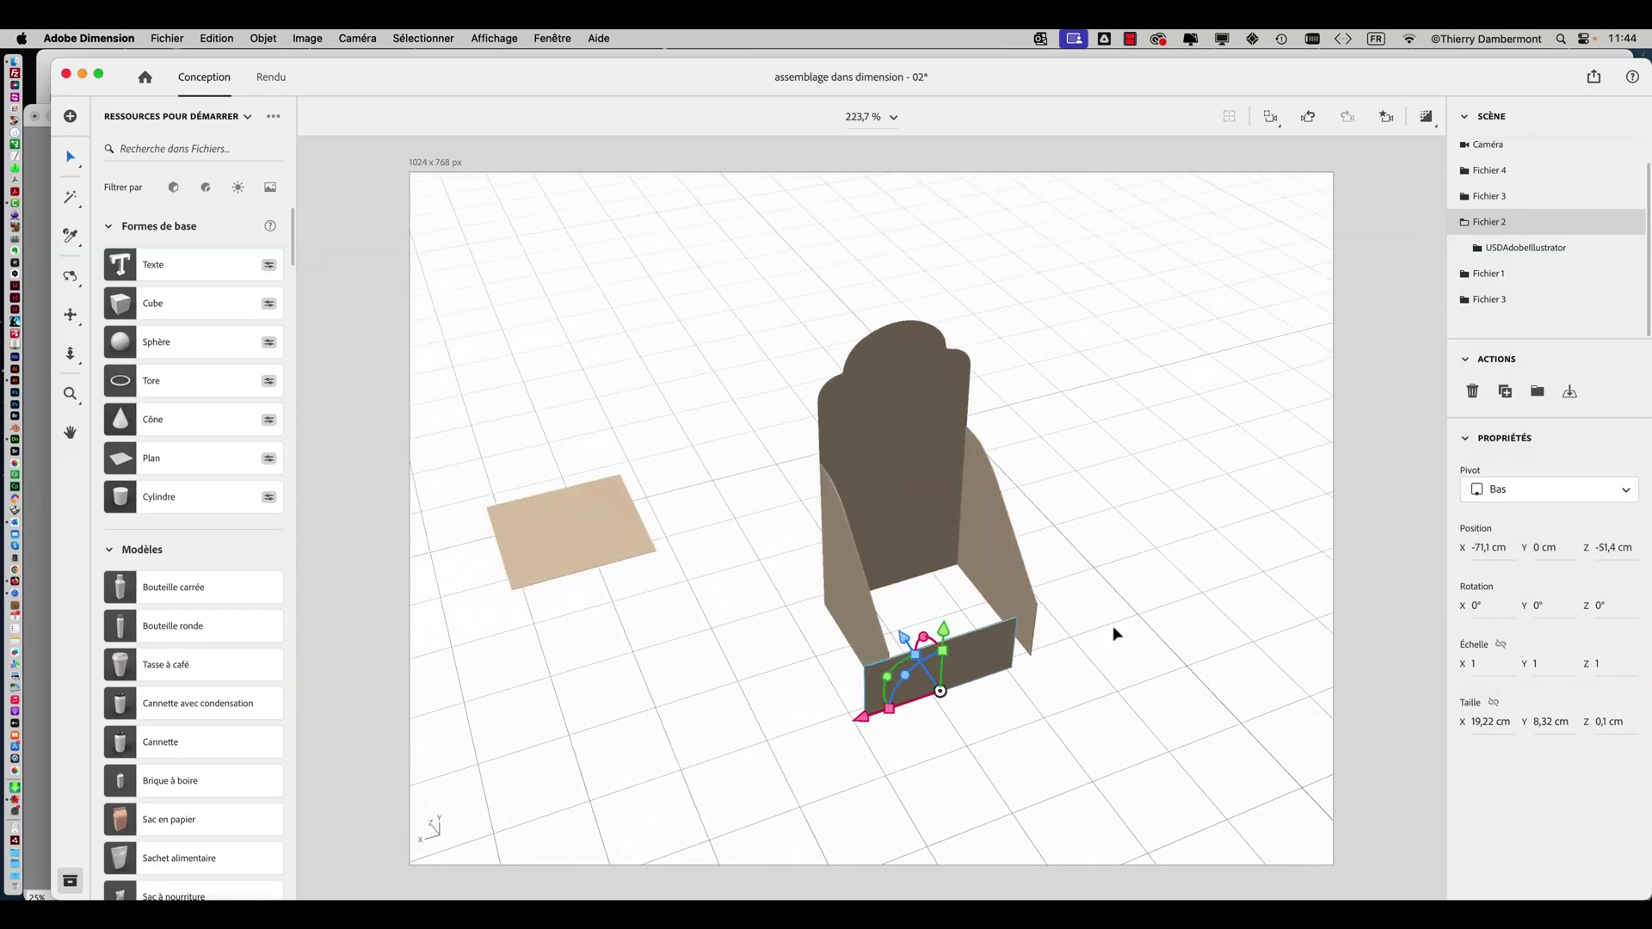
Move the front panel along Z to about -50.8 cm and along X so it spans the front edges of both side panels.
drag(1114, 630, 1077, 741)
scroll(981, 715, up, 5)
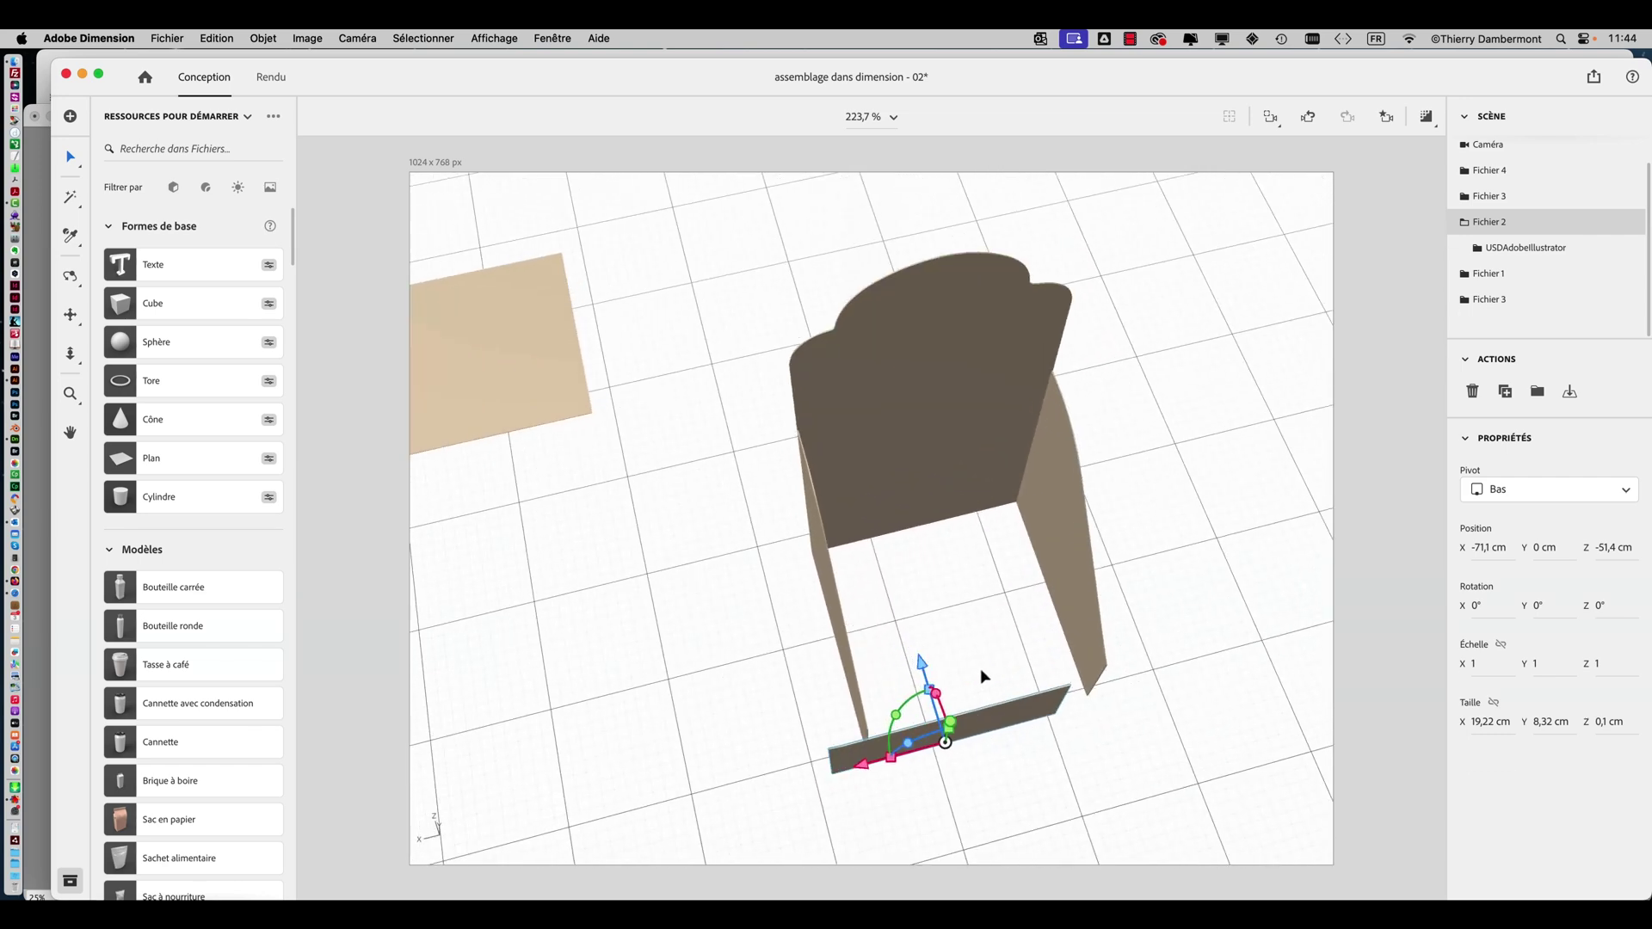
drag(981, 675, 921, 647)
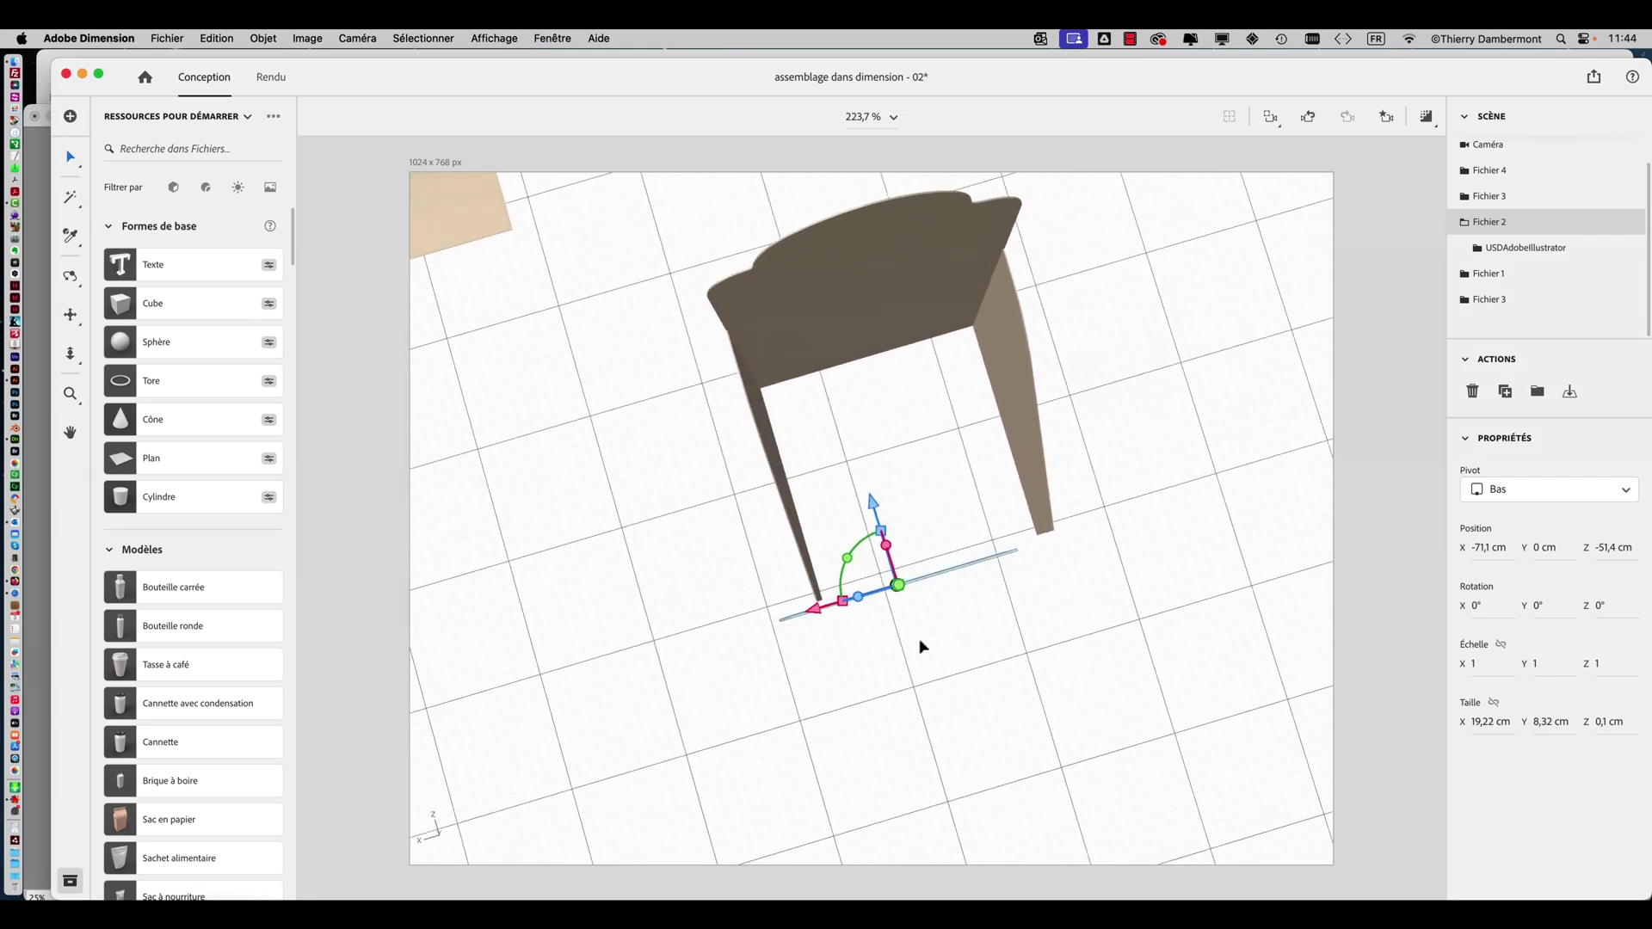
drag(878, 515, 876, 506)
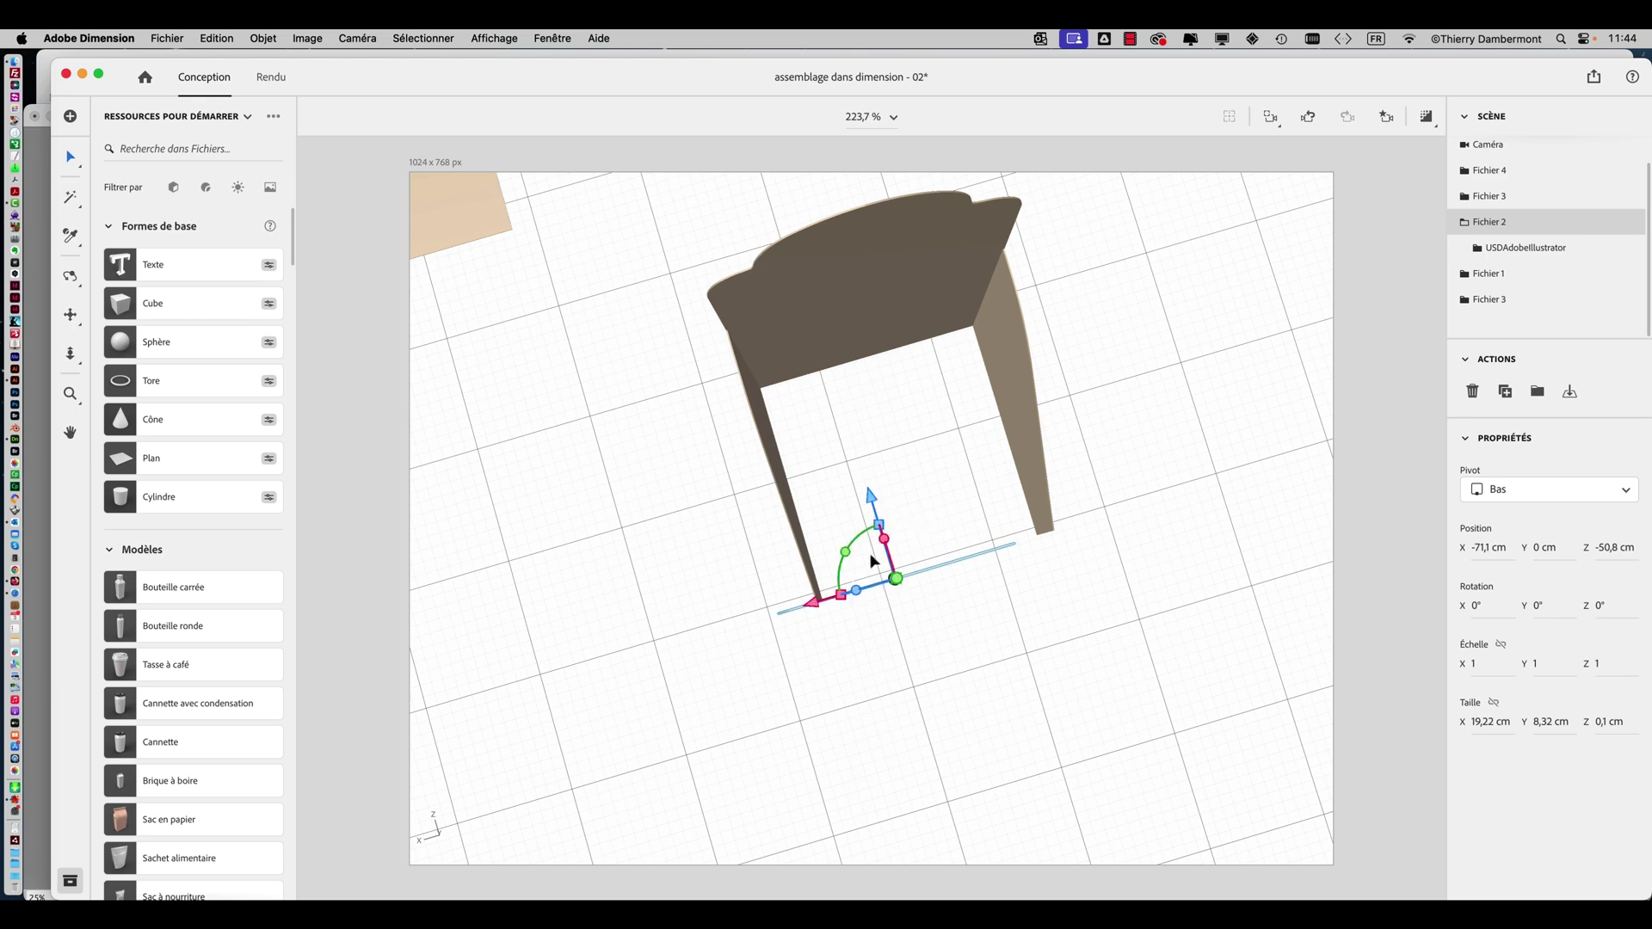
drag(817, 610, 857, 602)
drag(1018, 689, 824, 594)
drag(808, 679, 982, 746)
Place the beige base panel inside the stand between the four upright panels, at about X -74.1 cm and Z -50.7 cm.
click(435, 333)
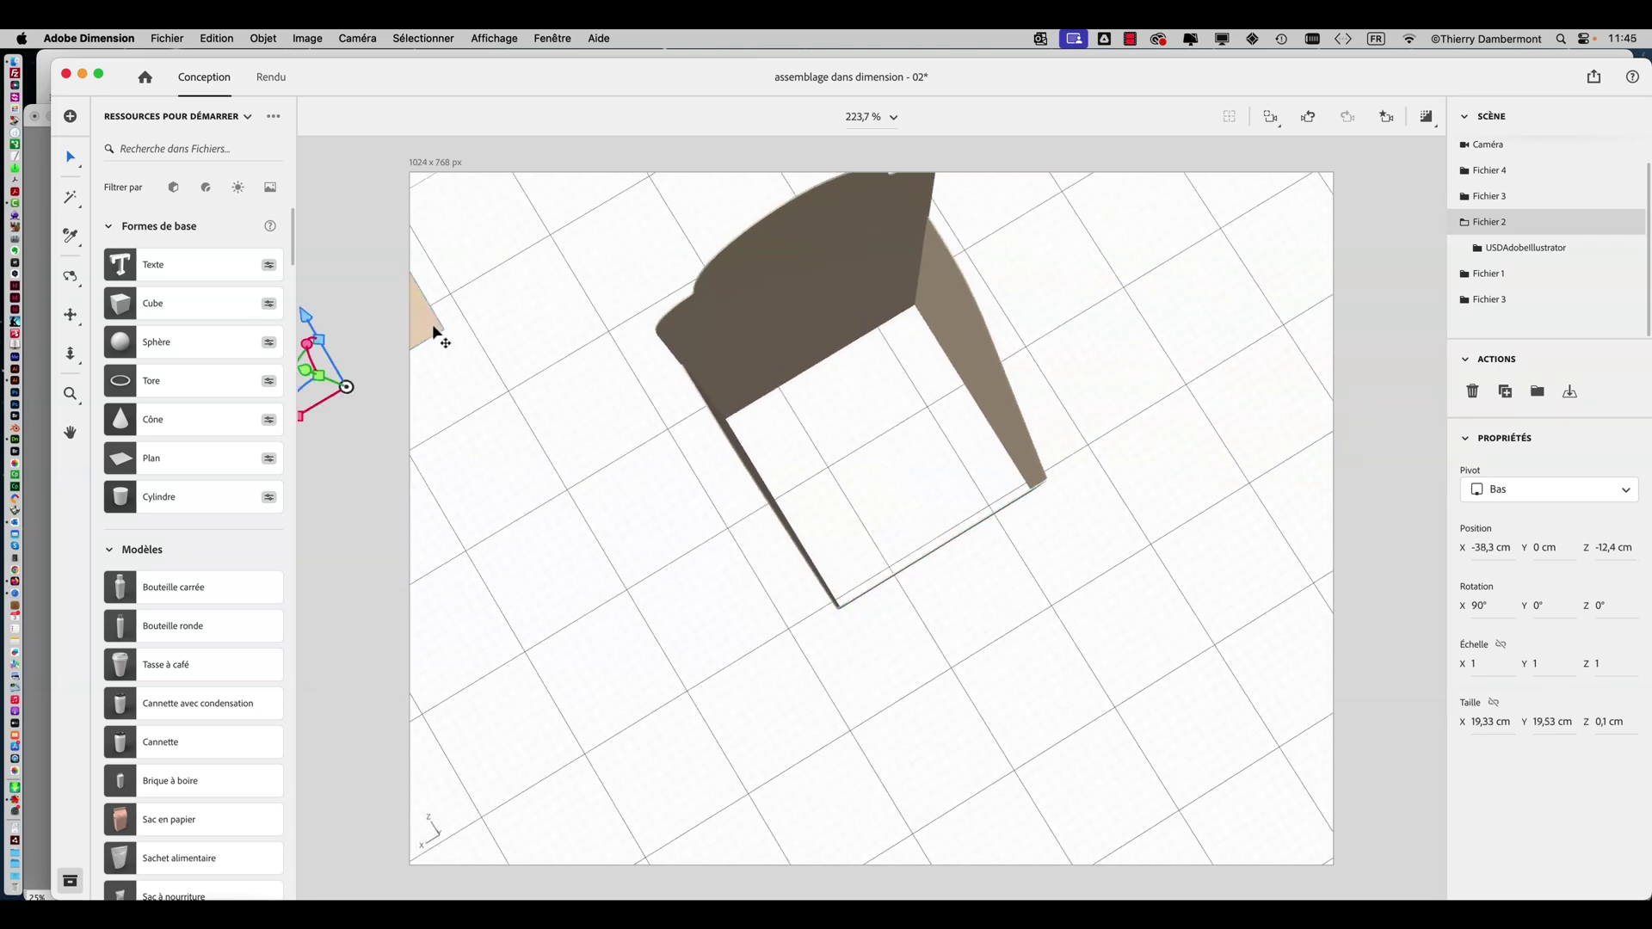
drag(435, 334, 1030, 438)
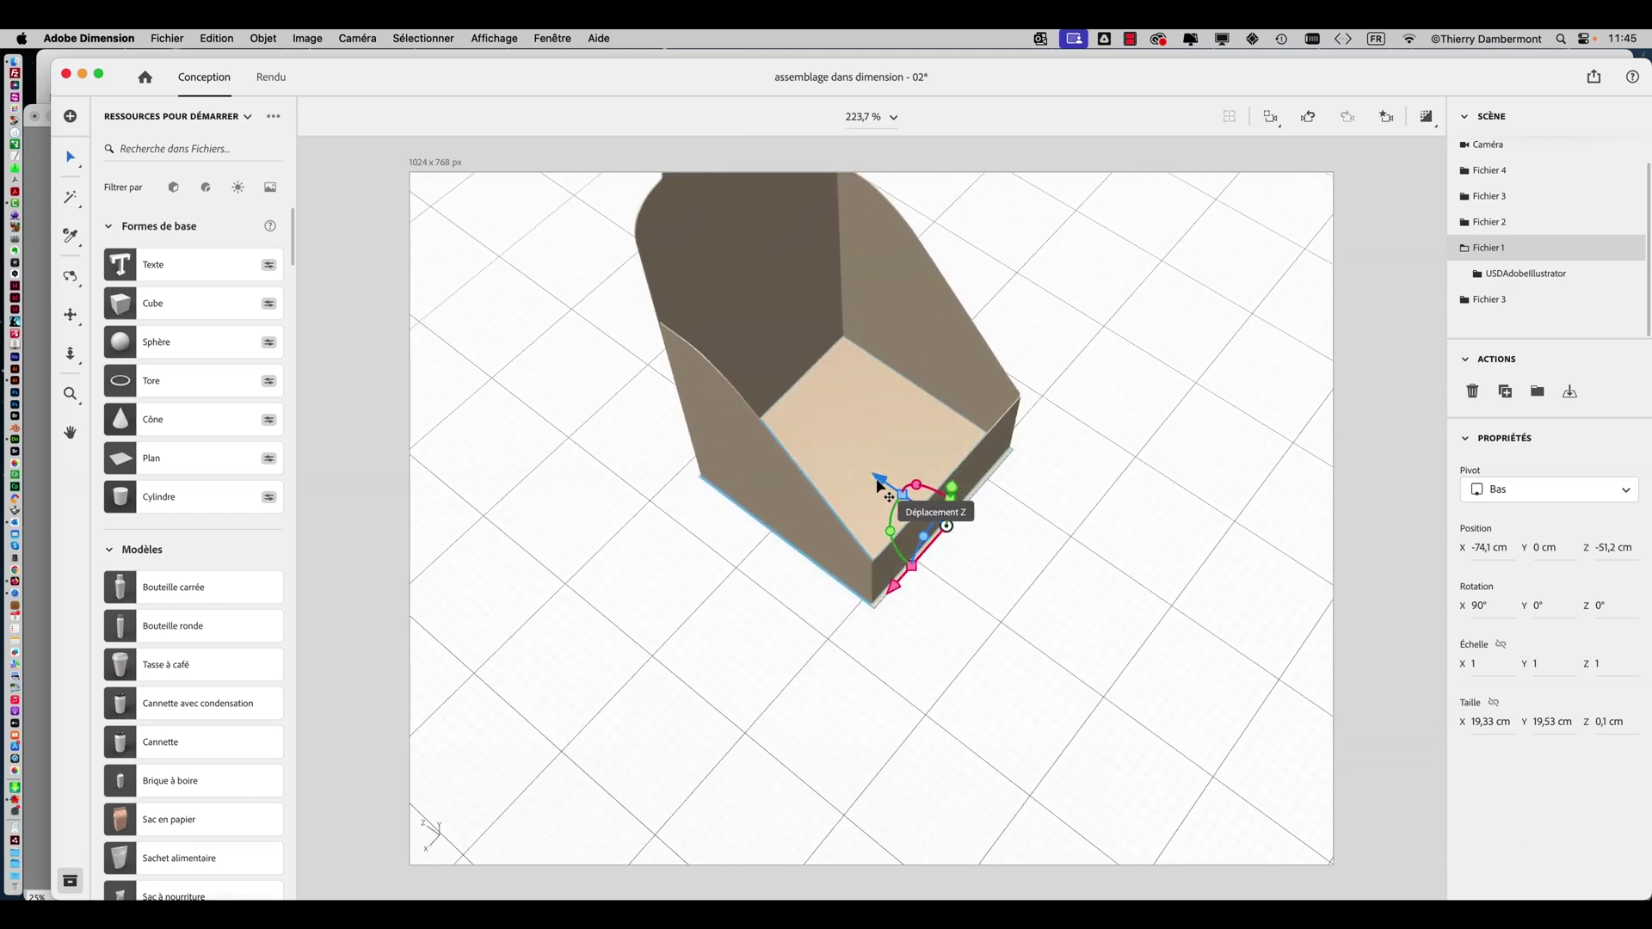
drag(880, 486, 878, 483)
drag(711, 590, 915, 593)
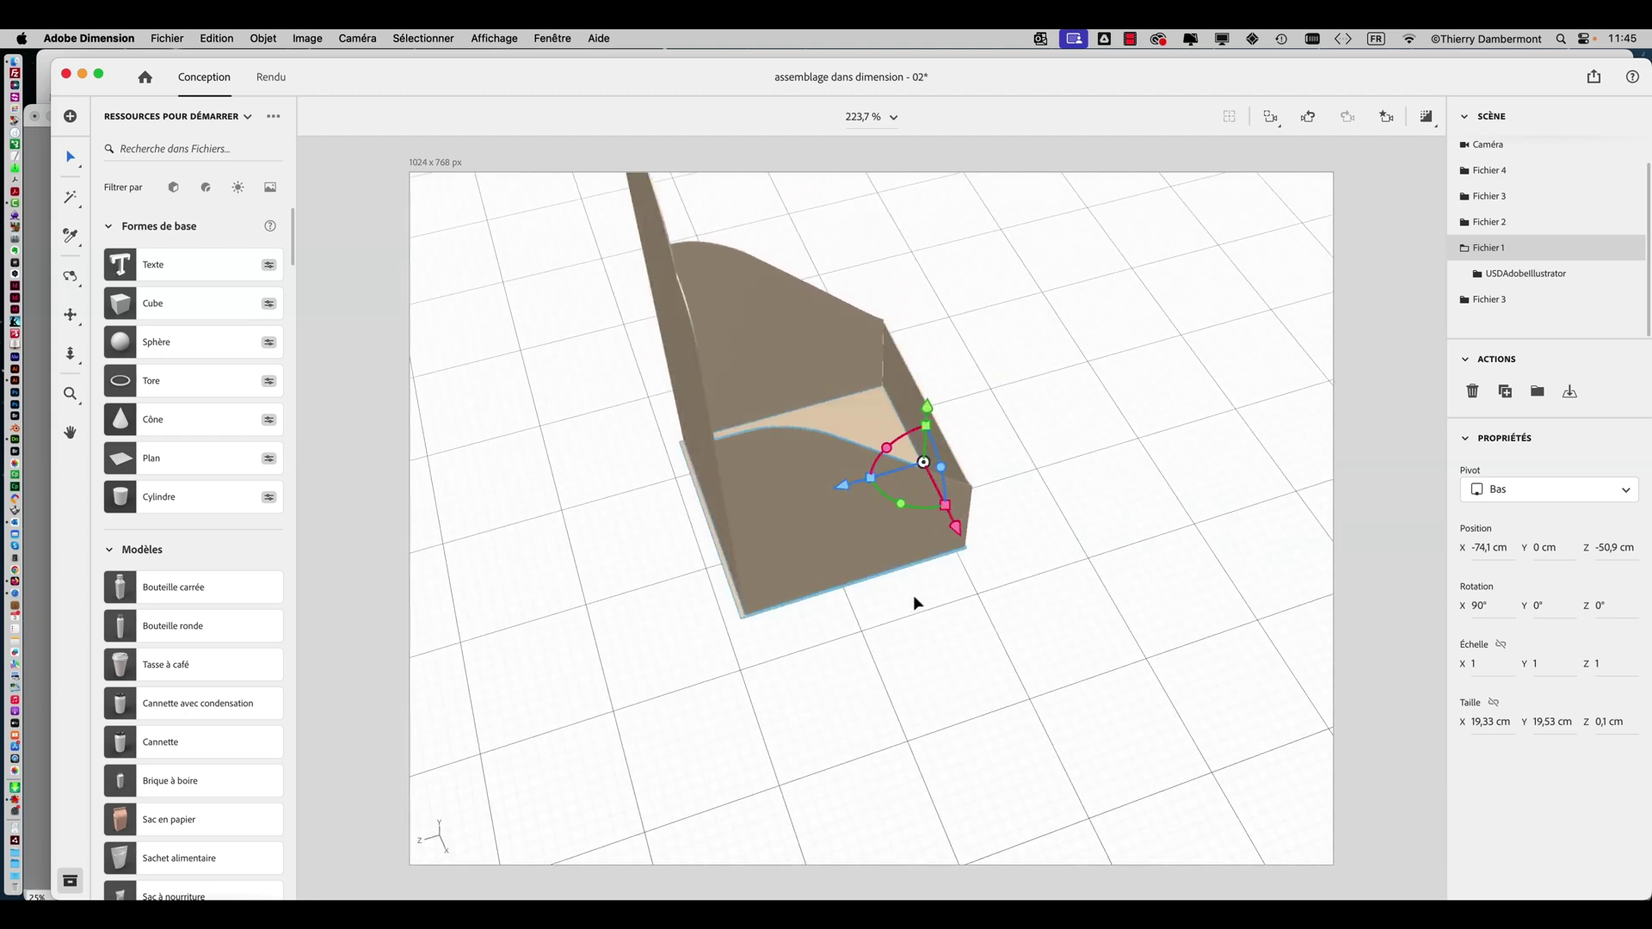
scroll(915, 548, up, 5)
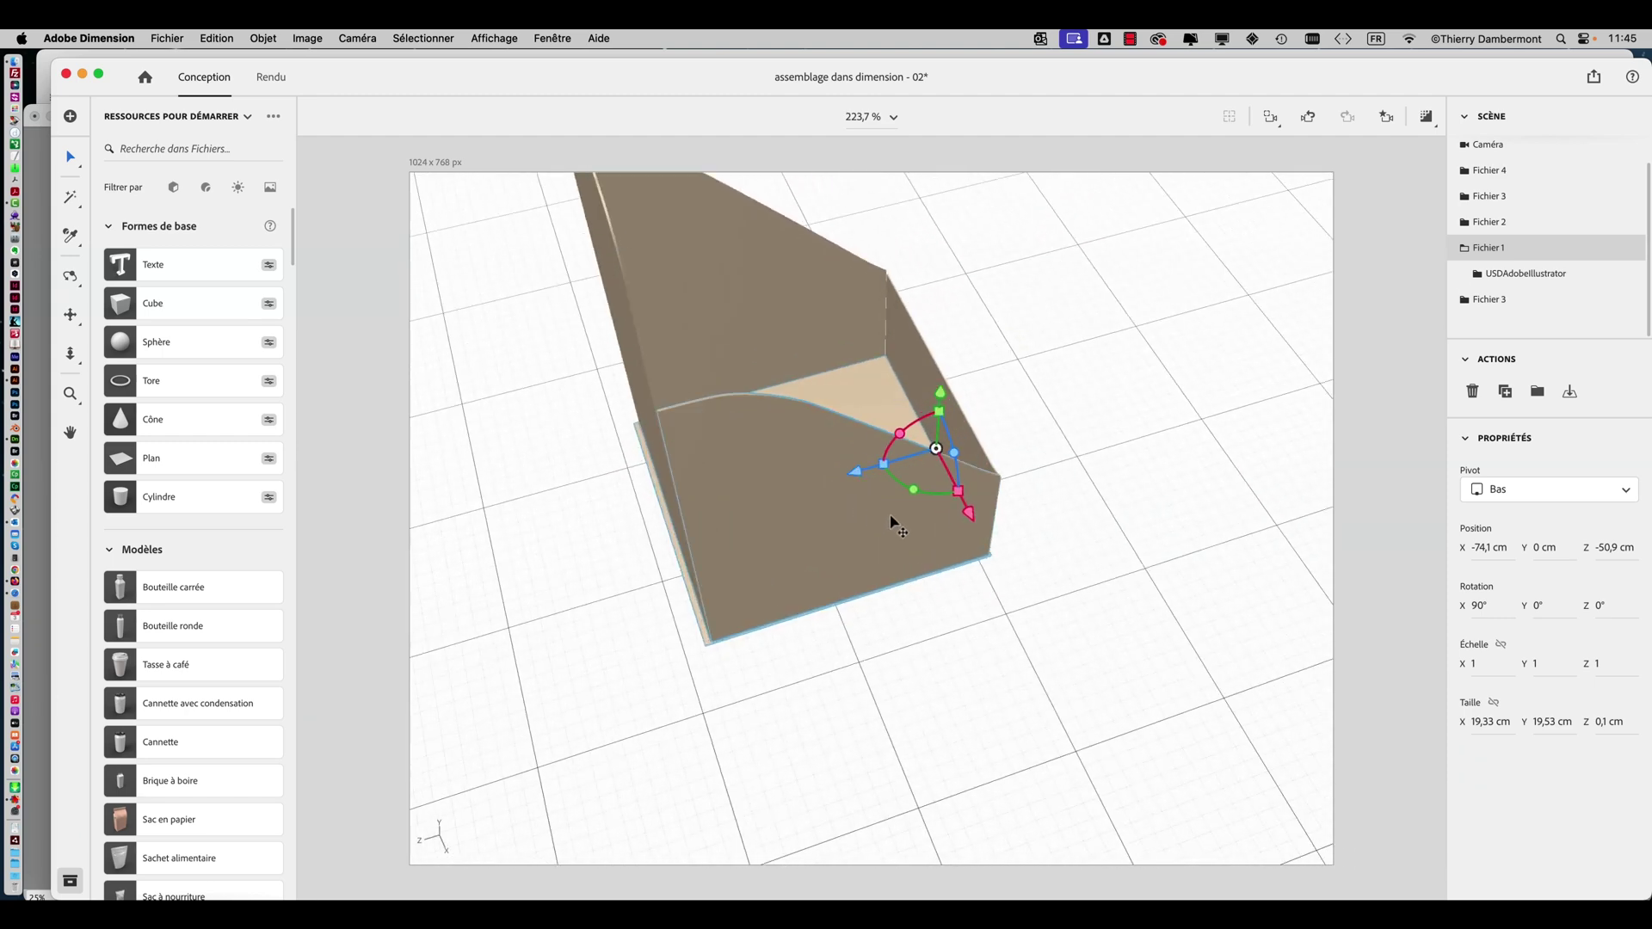
drag(865, 462, 876, 575)
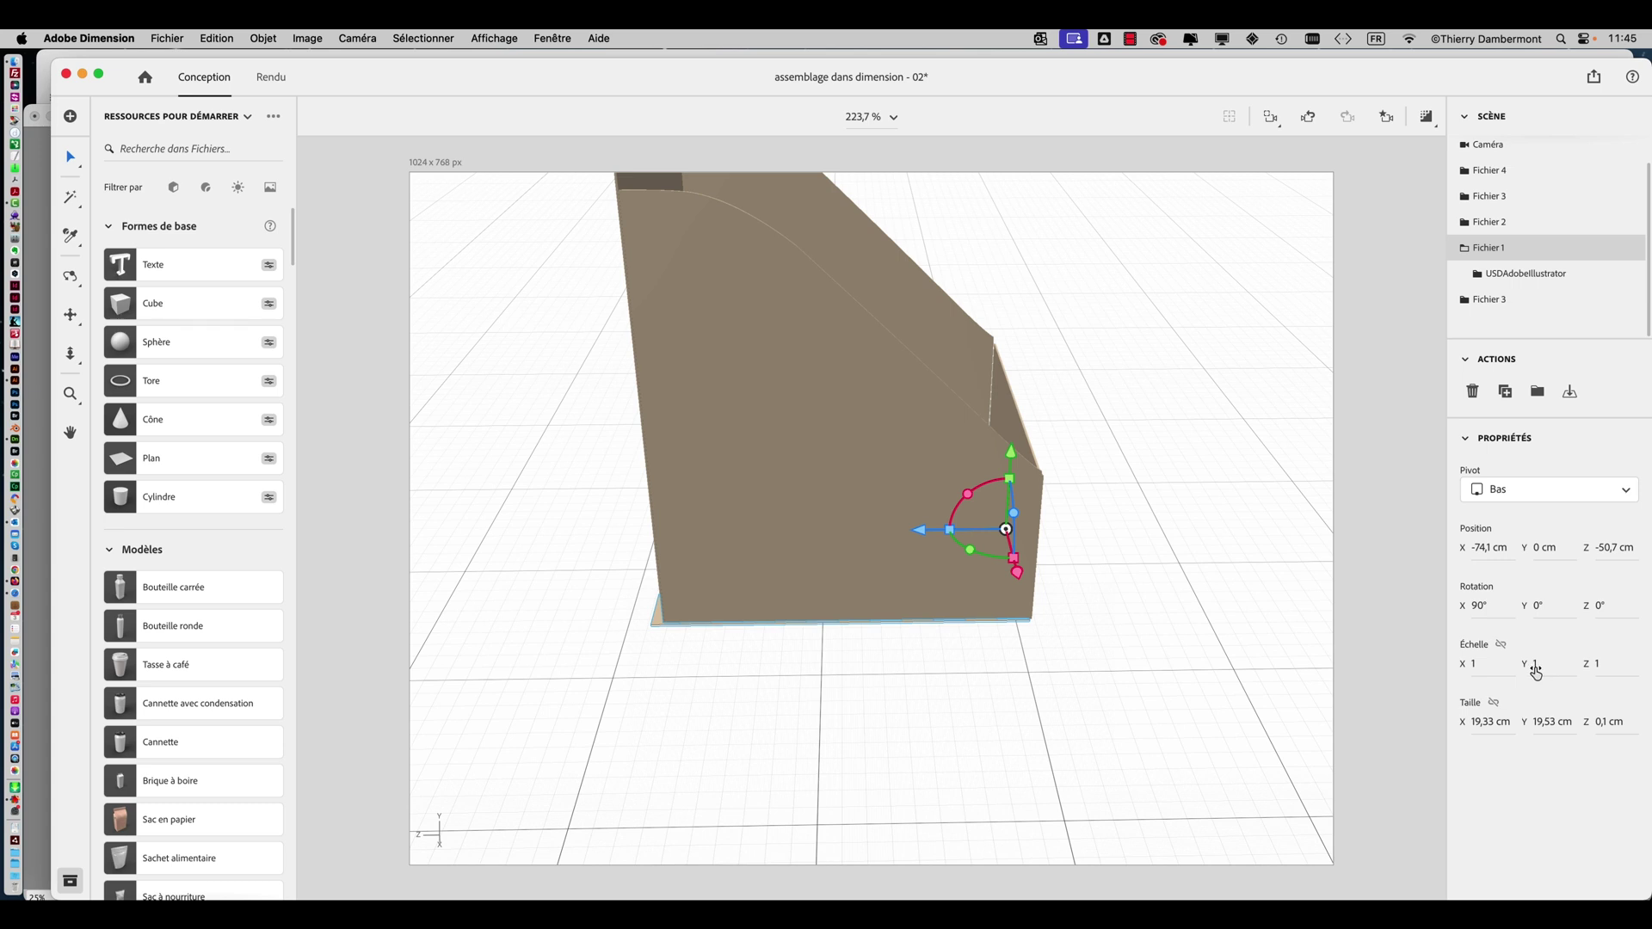
Try scaling the base panel along Y by factors of 1.1 and 0.98 to fit its depth.
drag(1536, 672, 1515, 672)
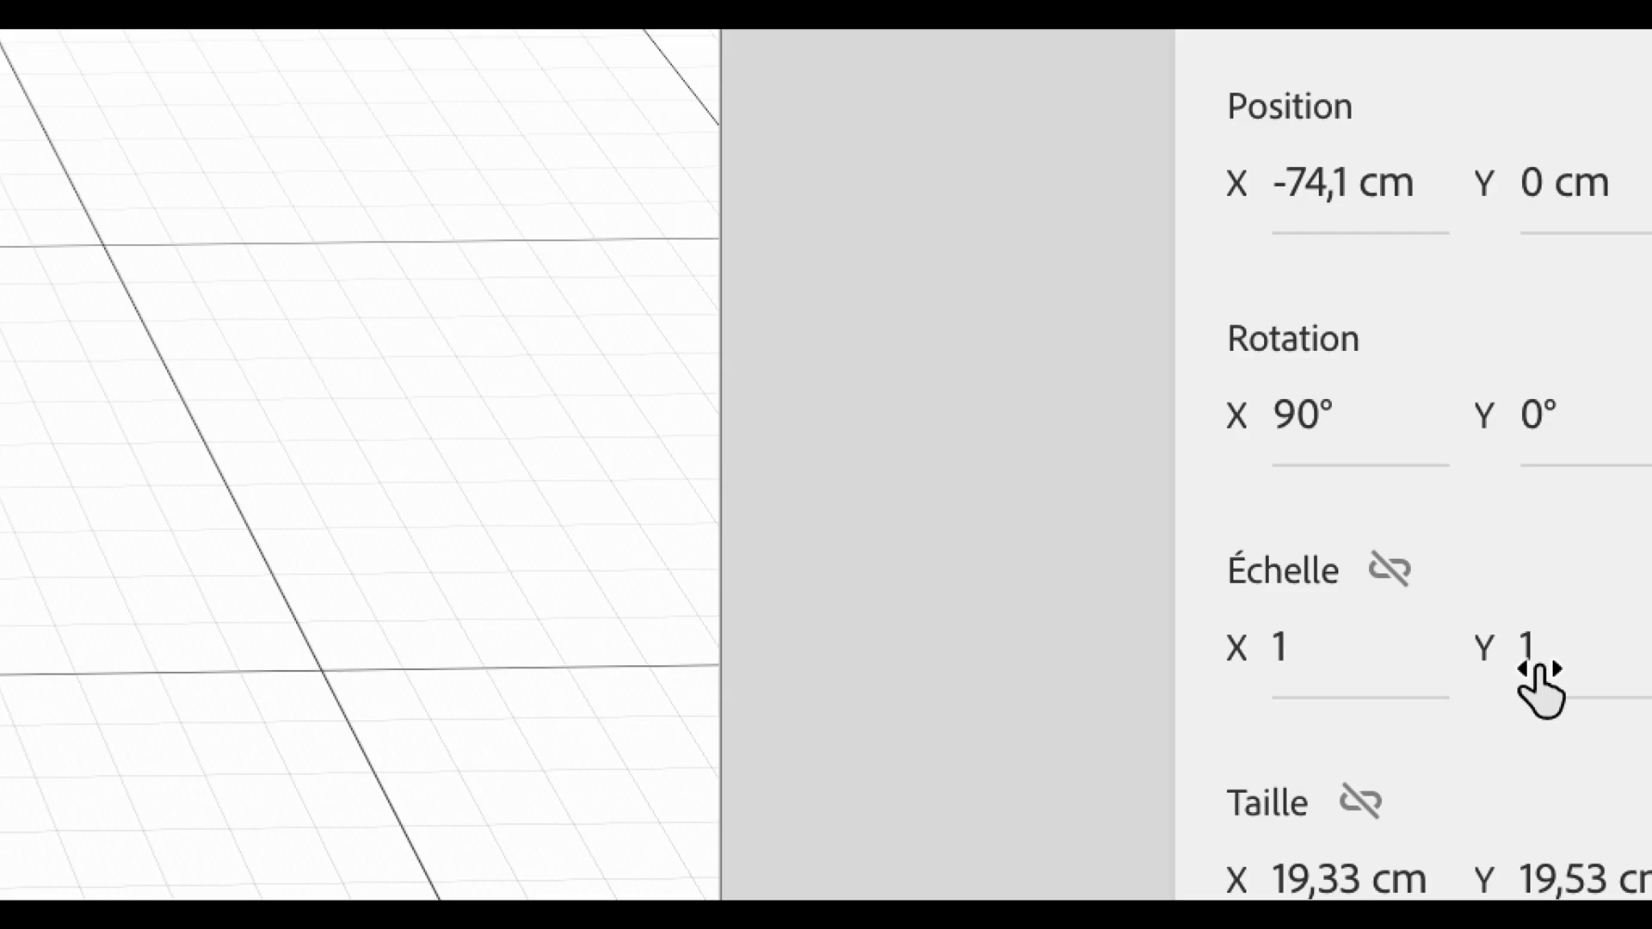
click(1539, 670)
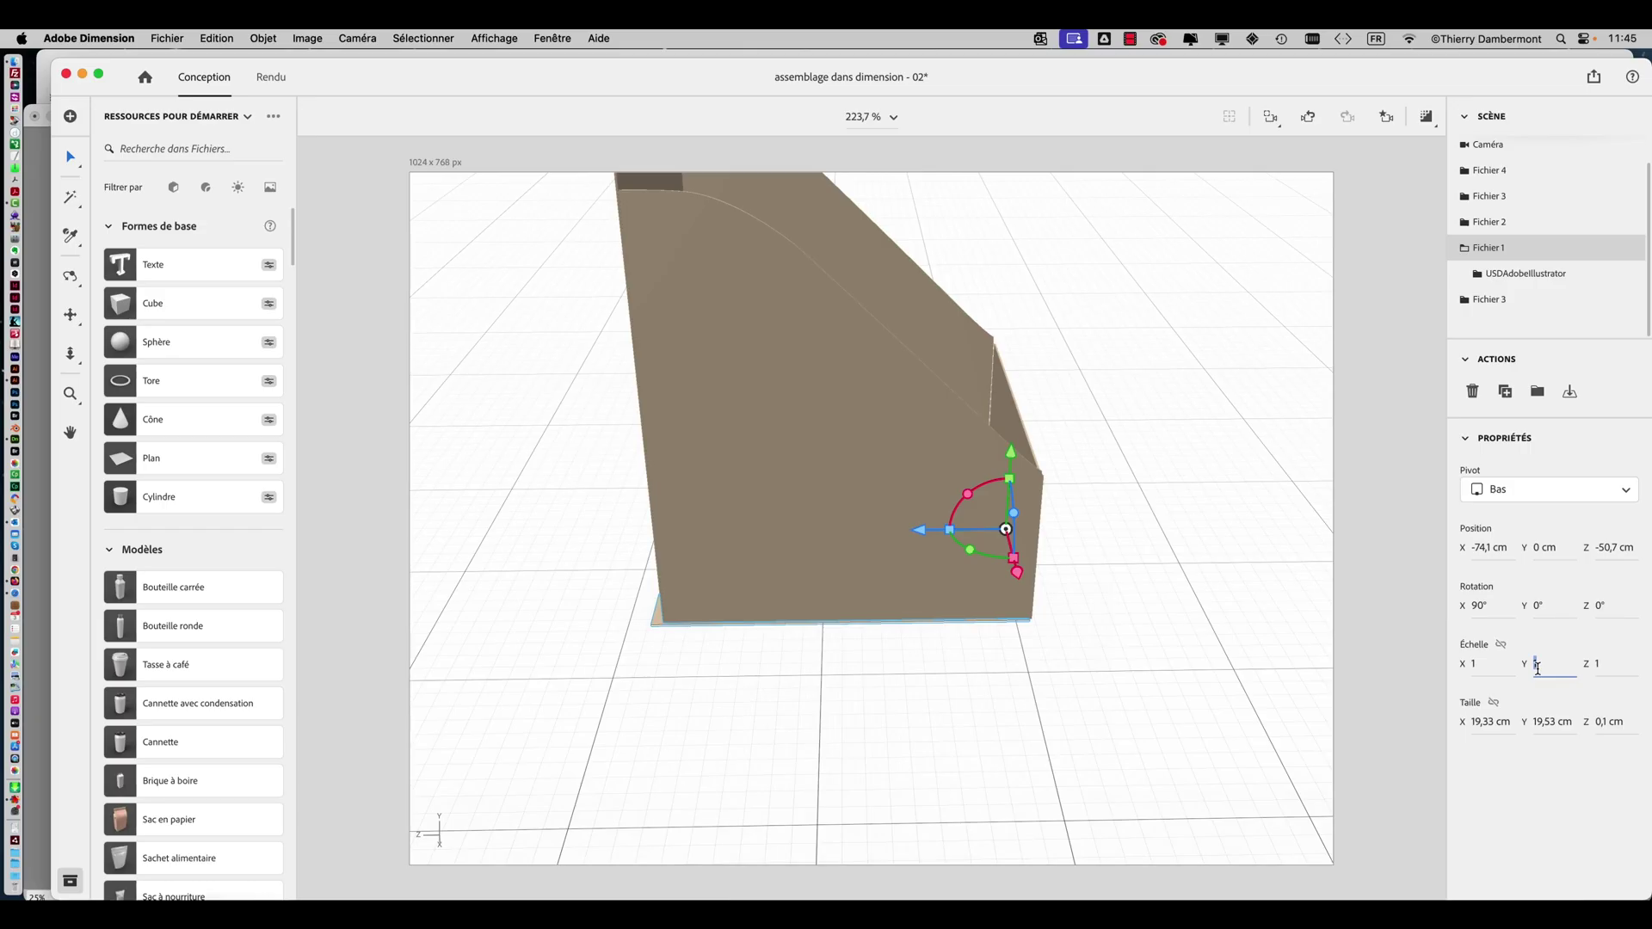
text(1,1)
key(Tab)
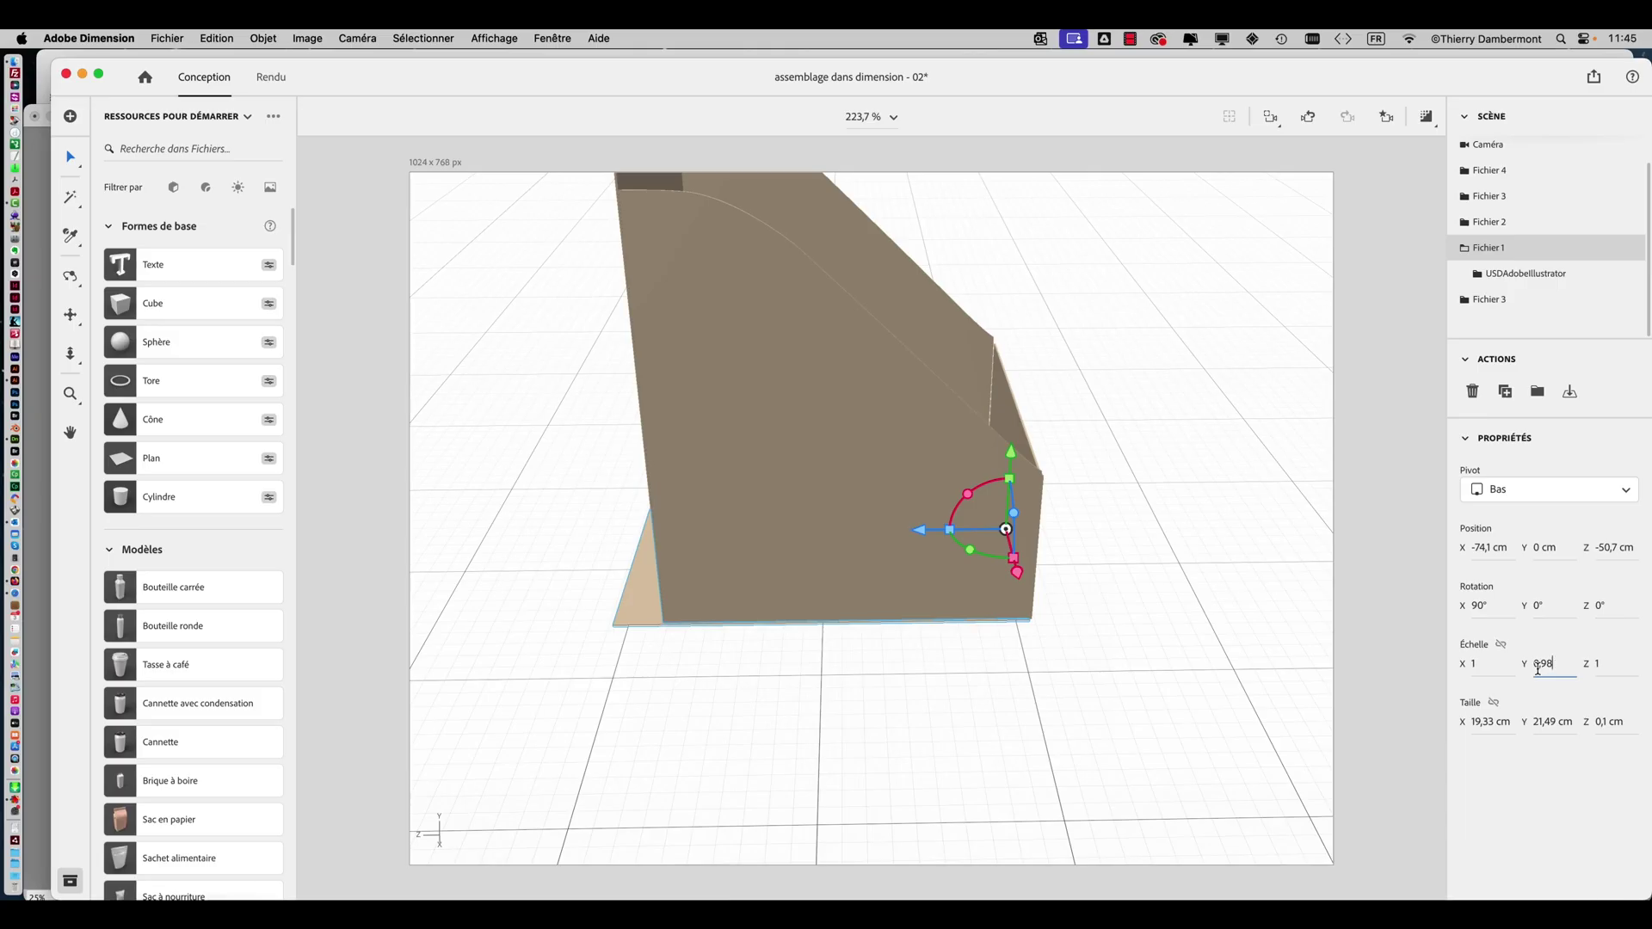
key(Tab)
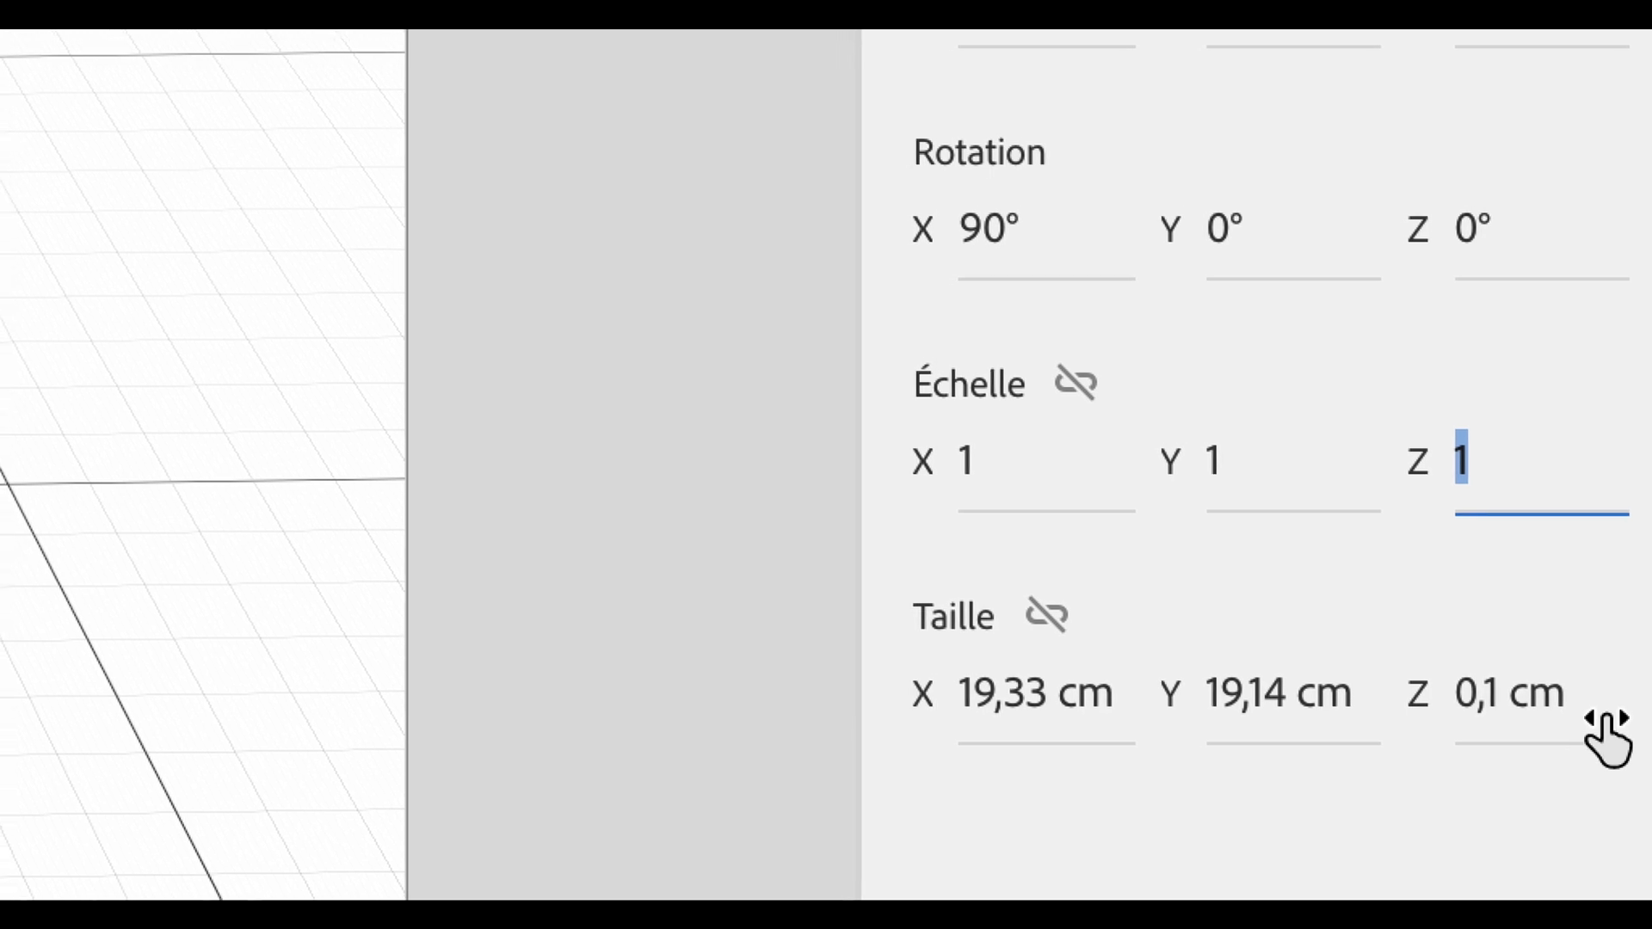
Set the base panel's Y size to 18.8 cm so it stays within the back panel.
click(1539, 704)
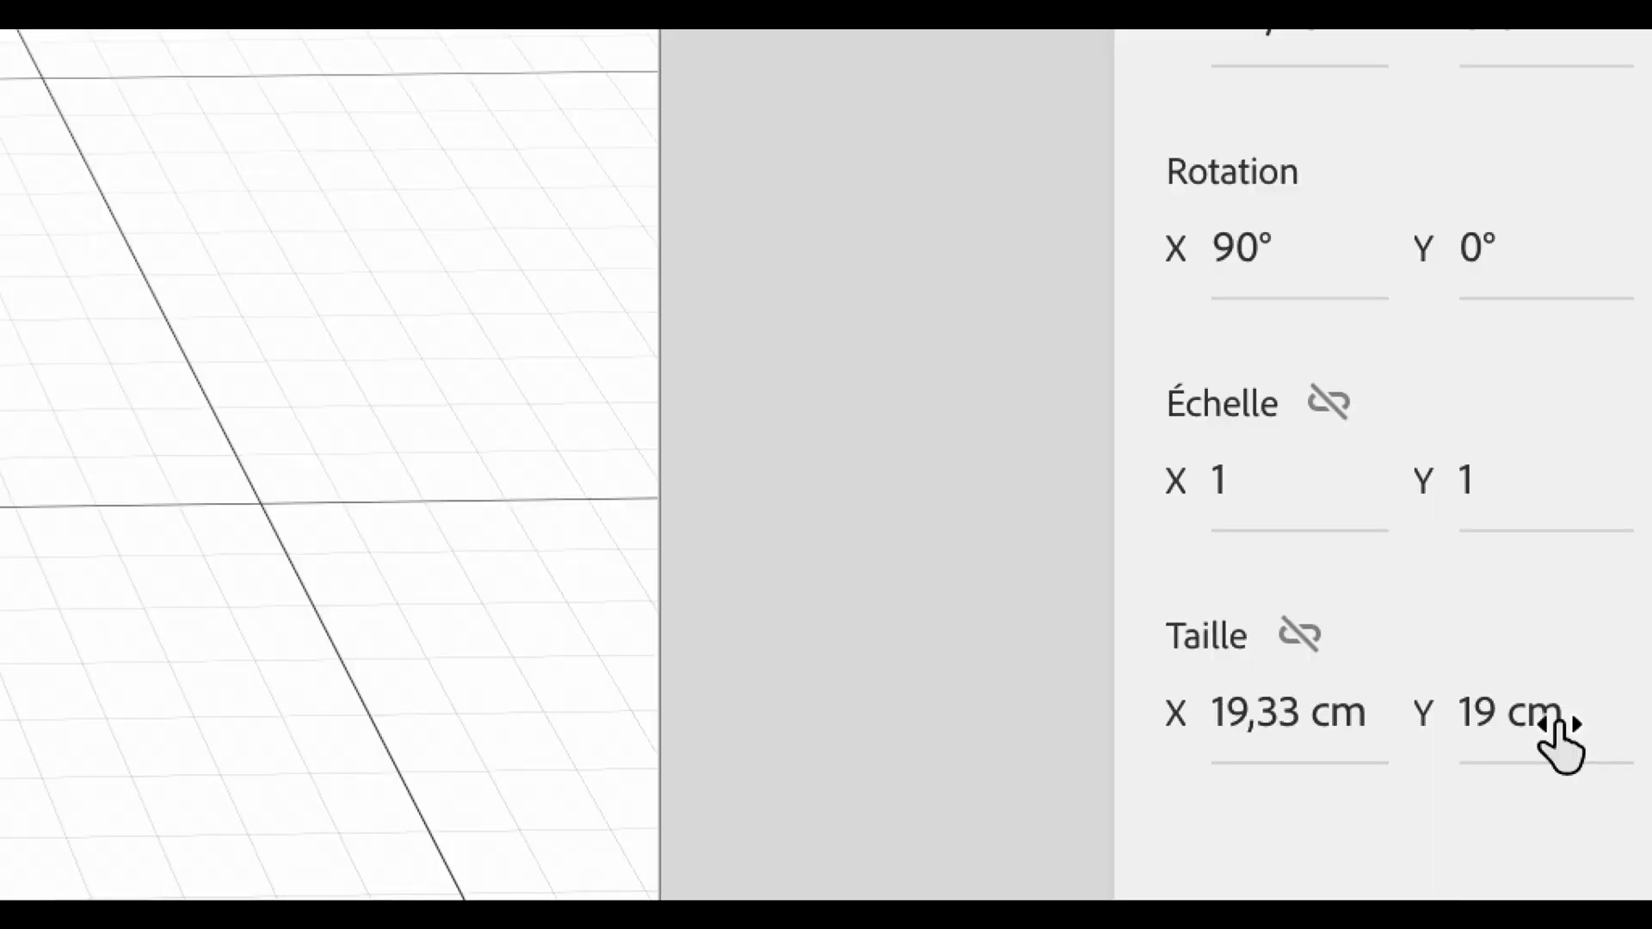
click(1560, 723)
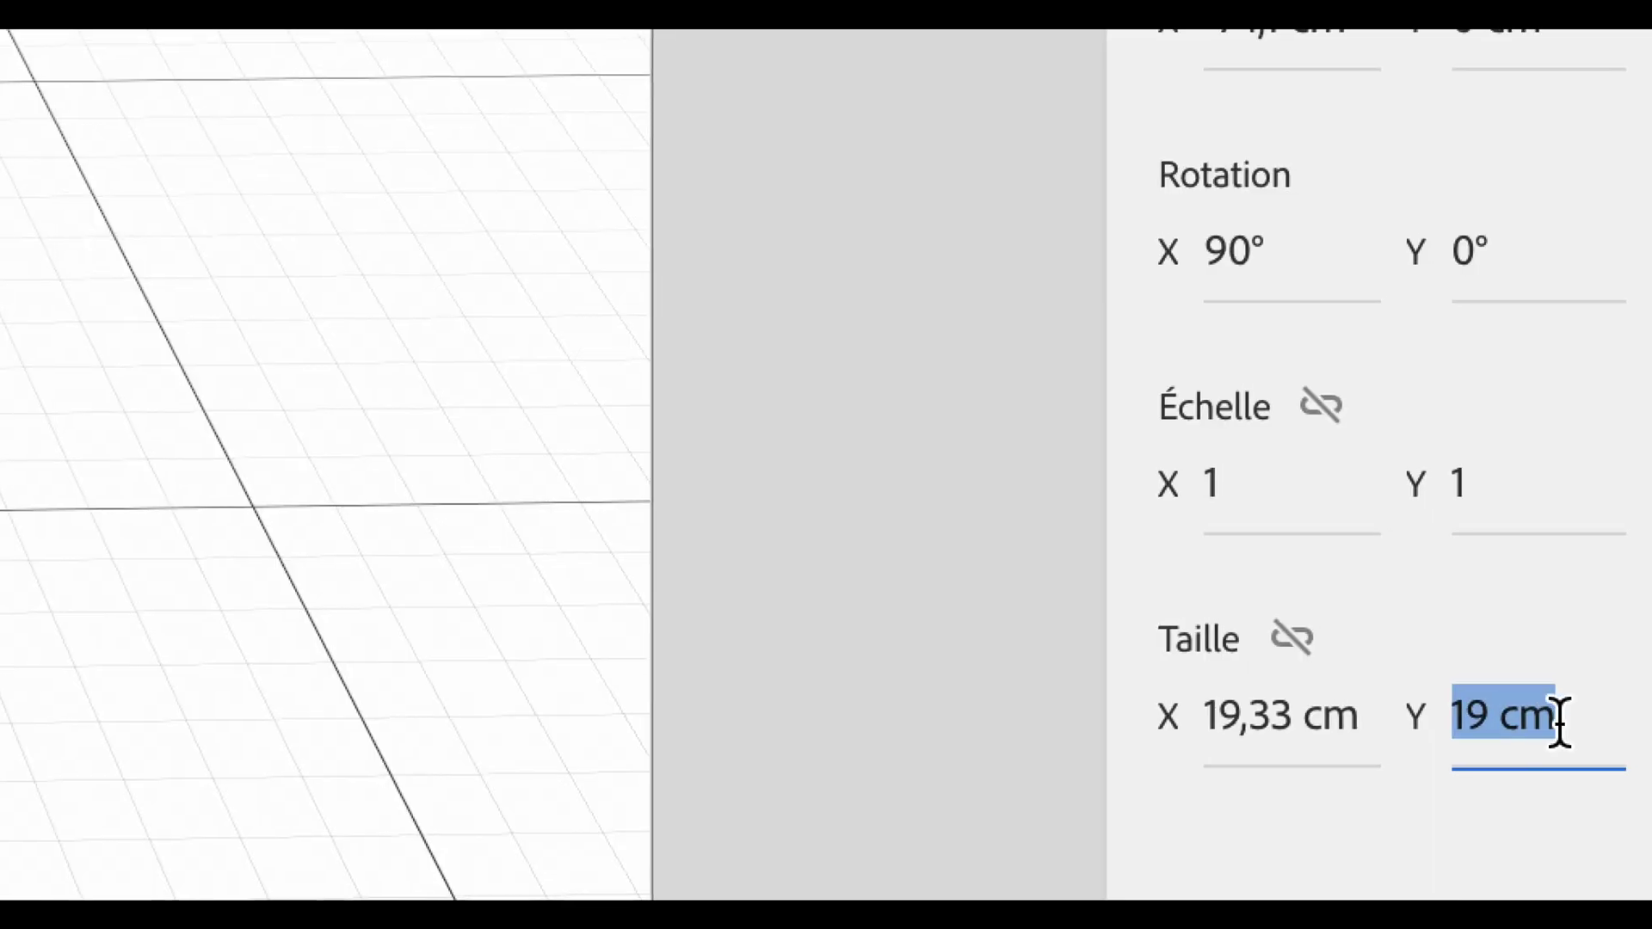
text(18,)
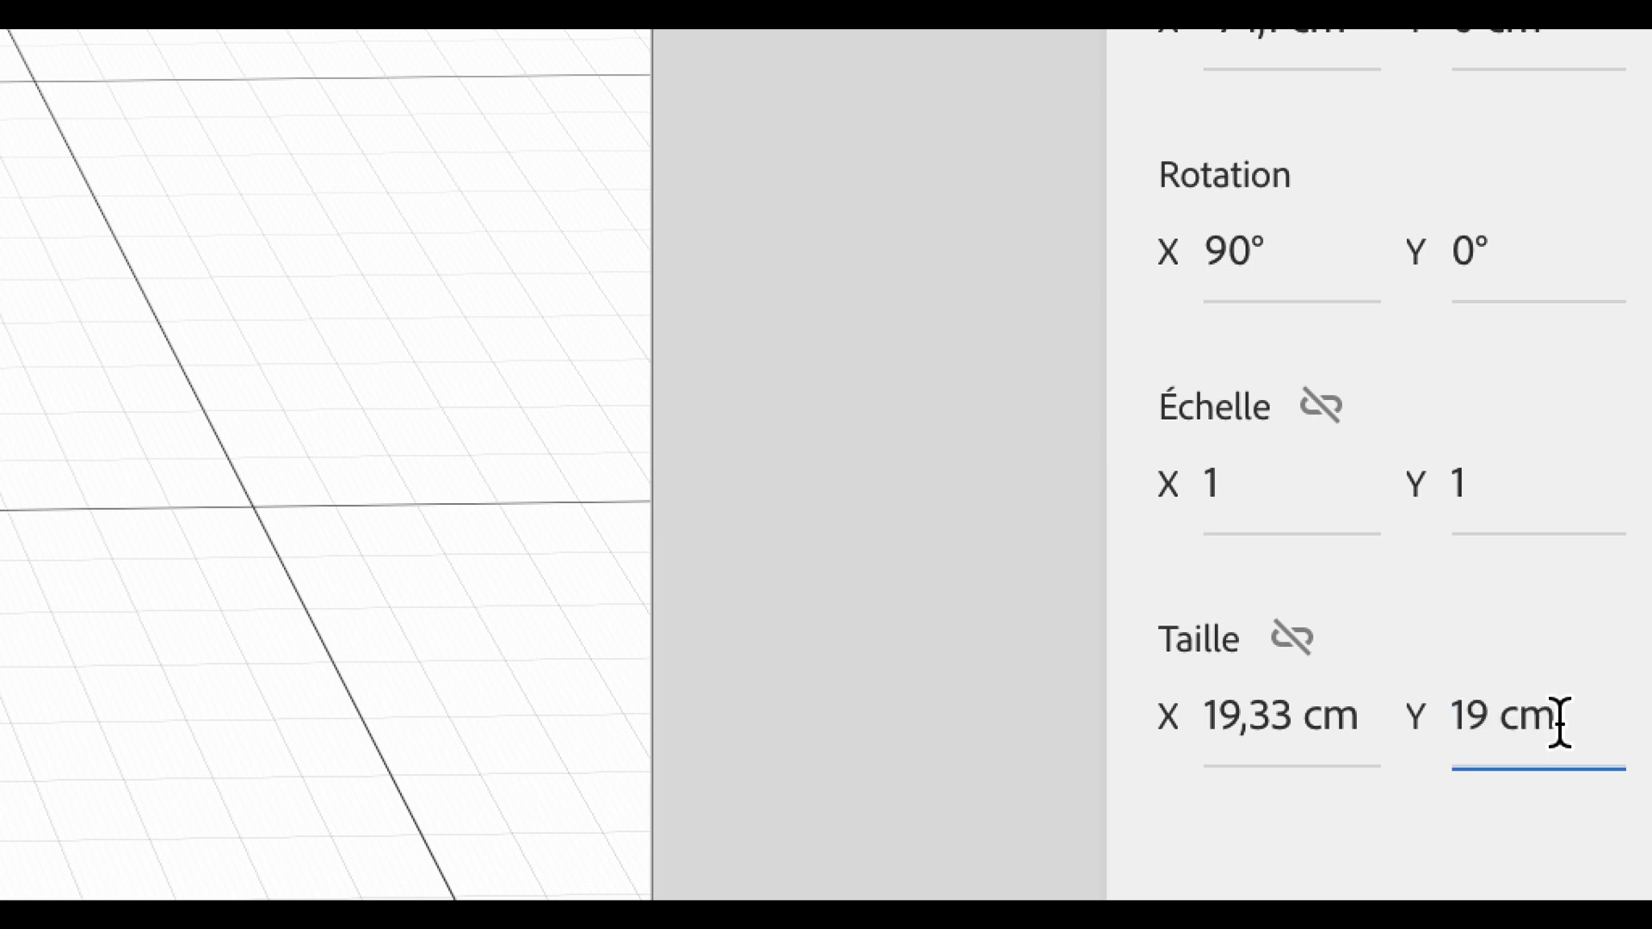
text(8)
key(Tab)
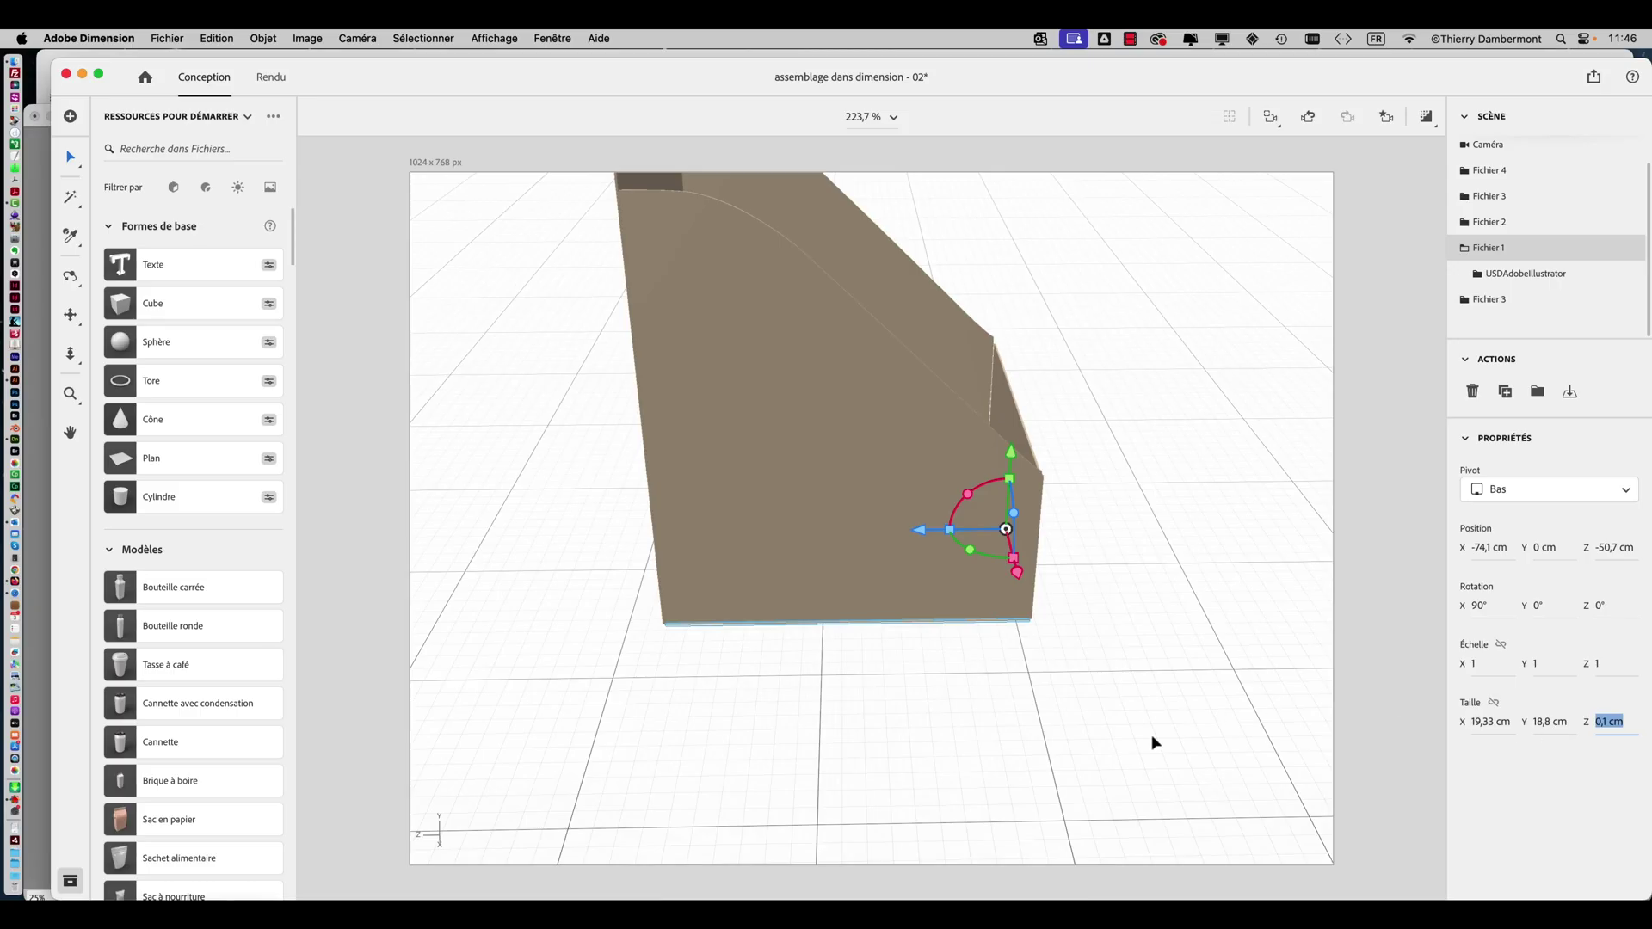
Set the base panel's X size to 19 cm and inspect the assembled stand from the front and sides.
drag(1154, 741, 1136, 637)
drag(953, 509, 951, 509)
drag(930, 568, 911, 513)
drag(912, 516, 796, 731)
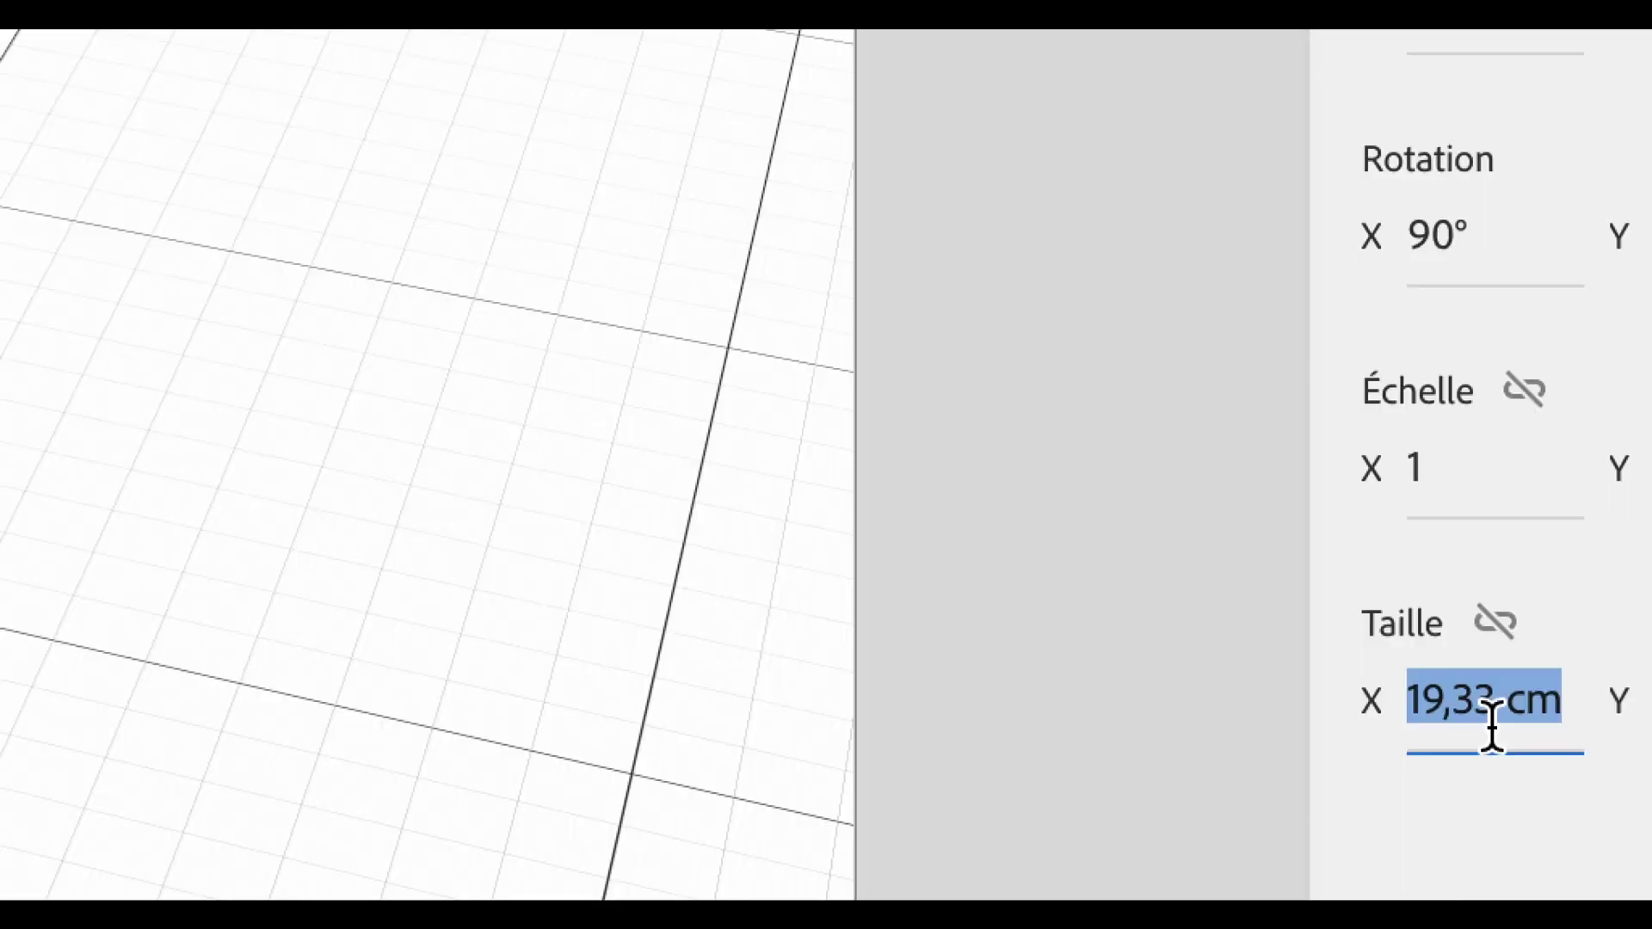
text(19)
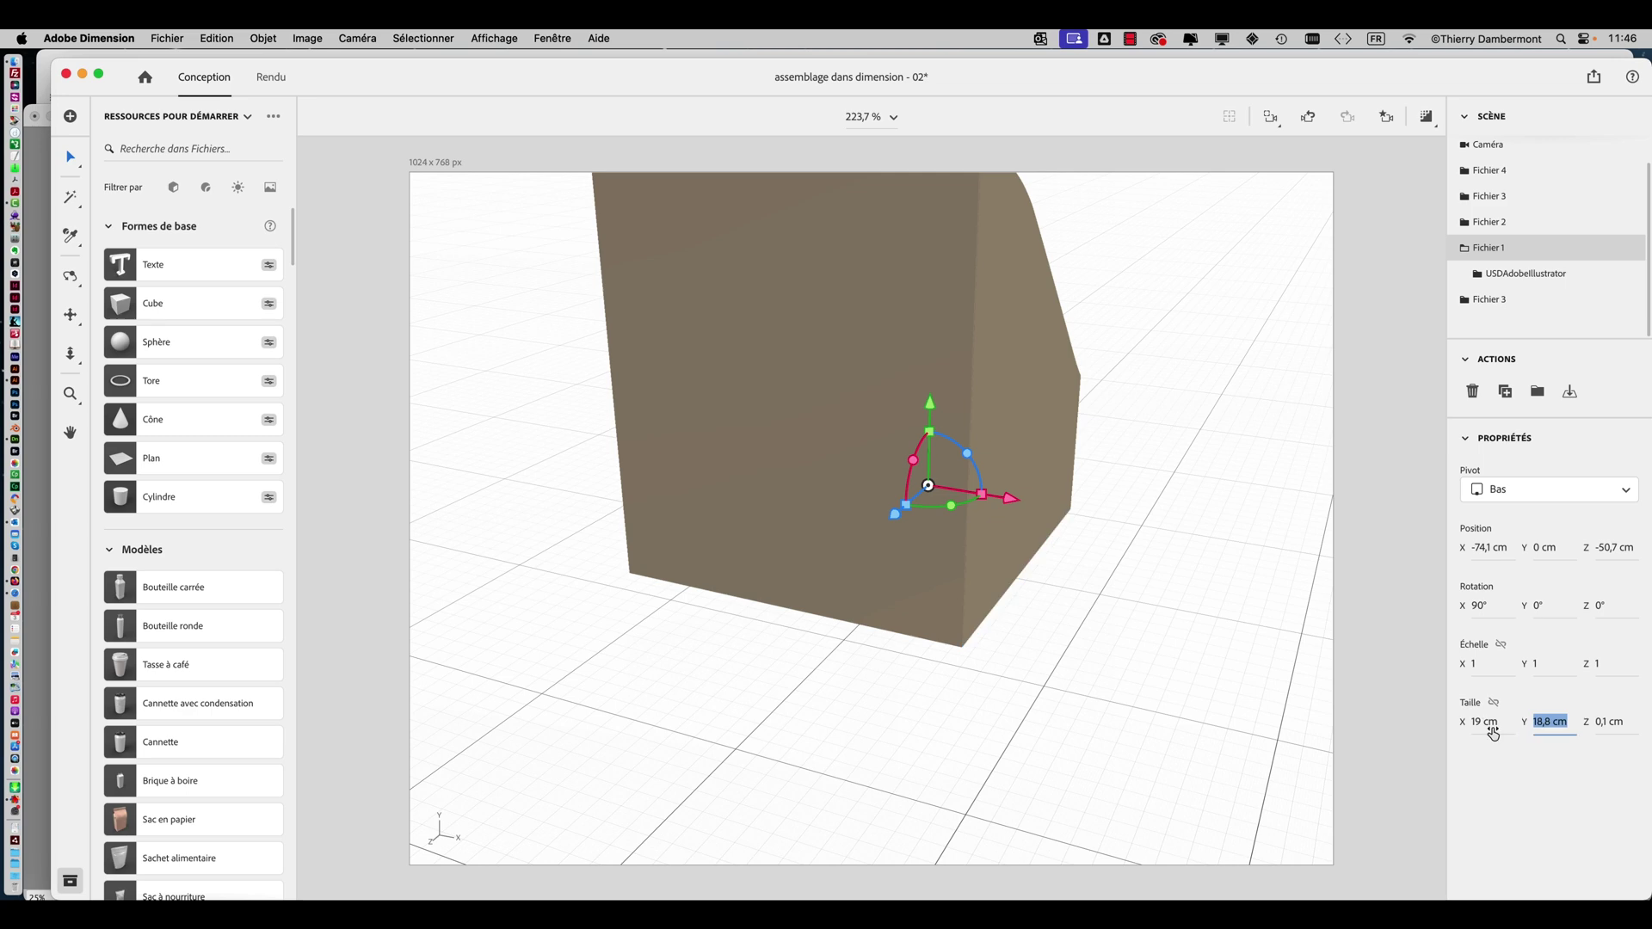
drag(1139, 828, 947, 598)
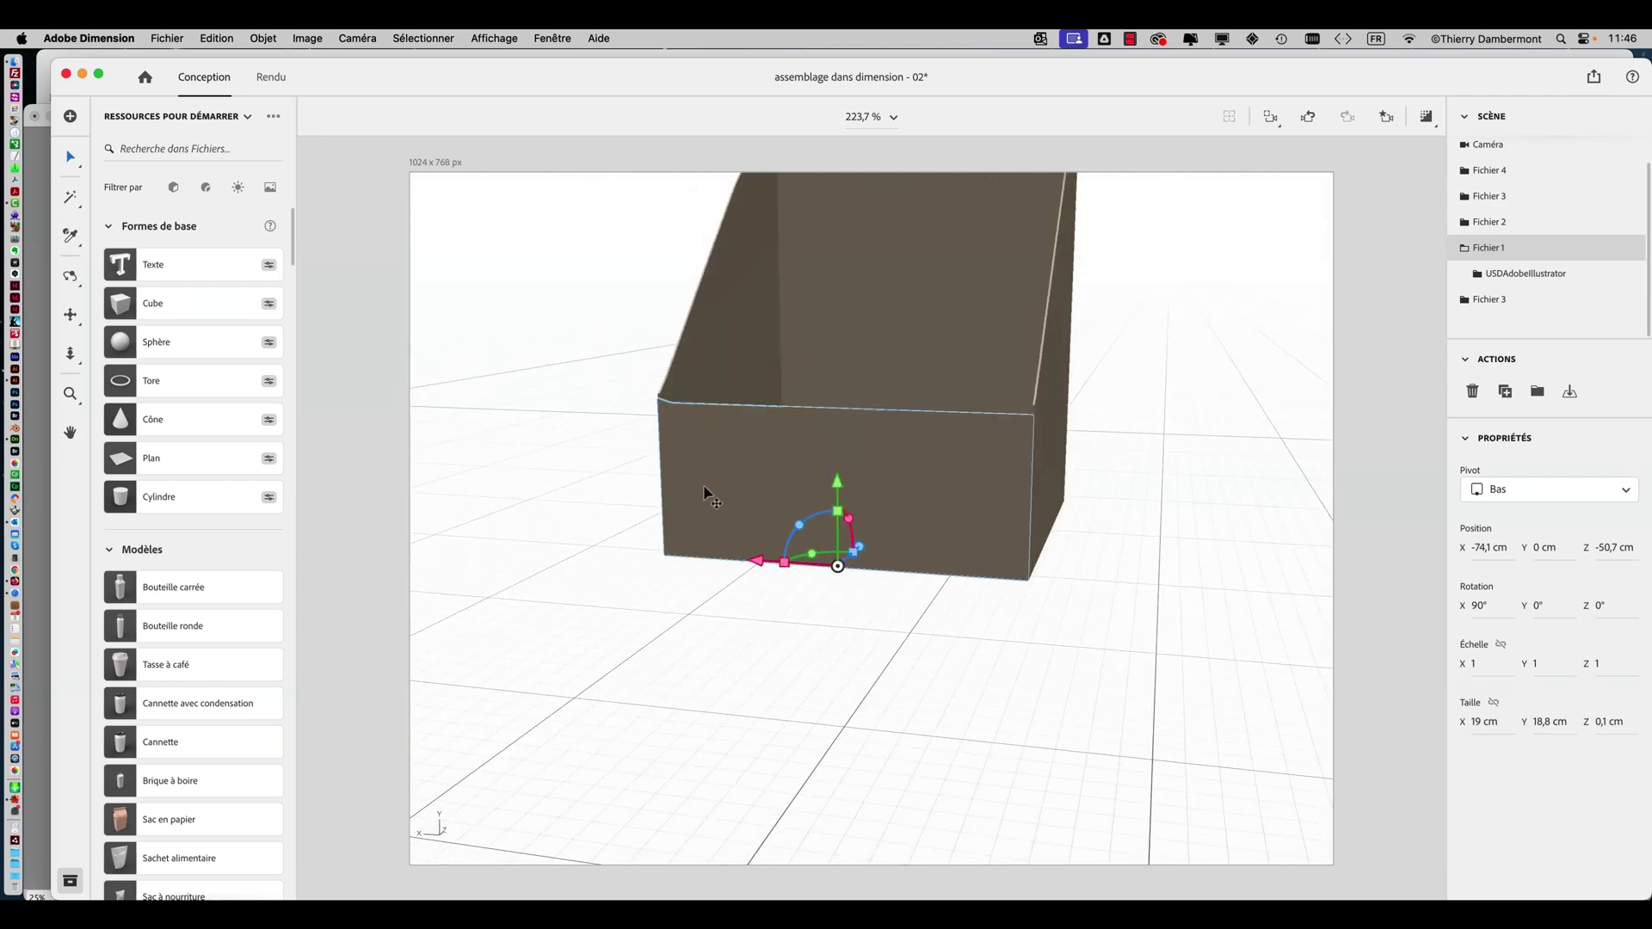
drag(887, 648, 938, 692)
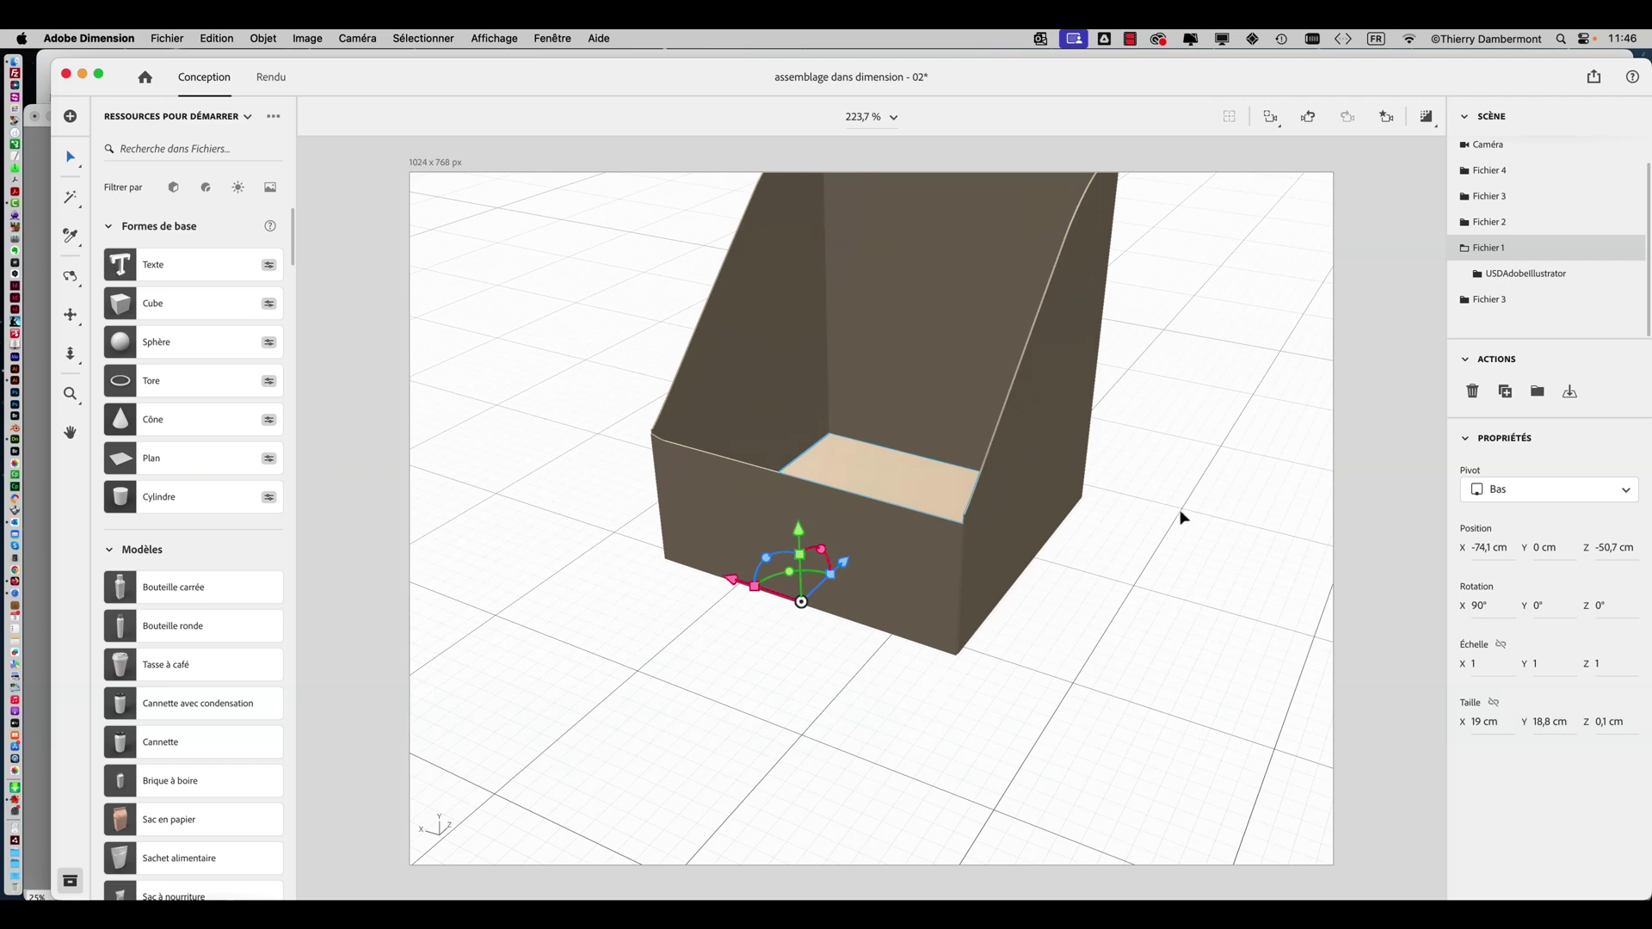
drag(1181, 516, 1222, 527)
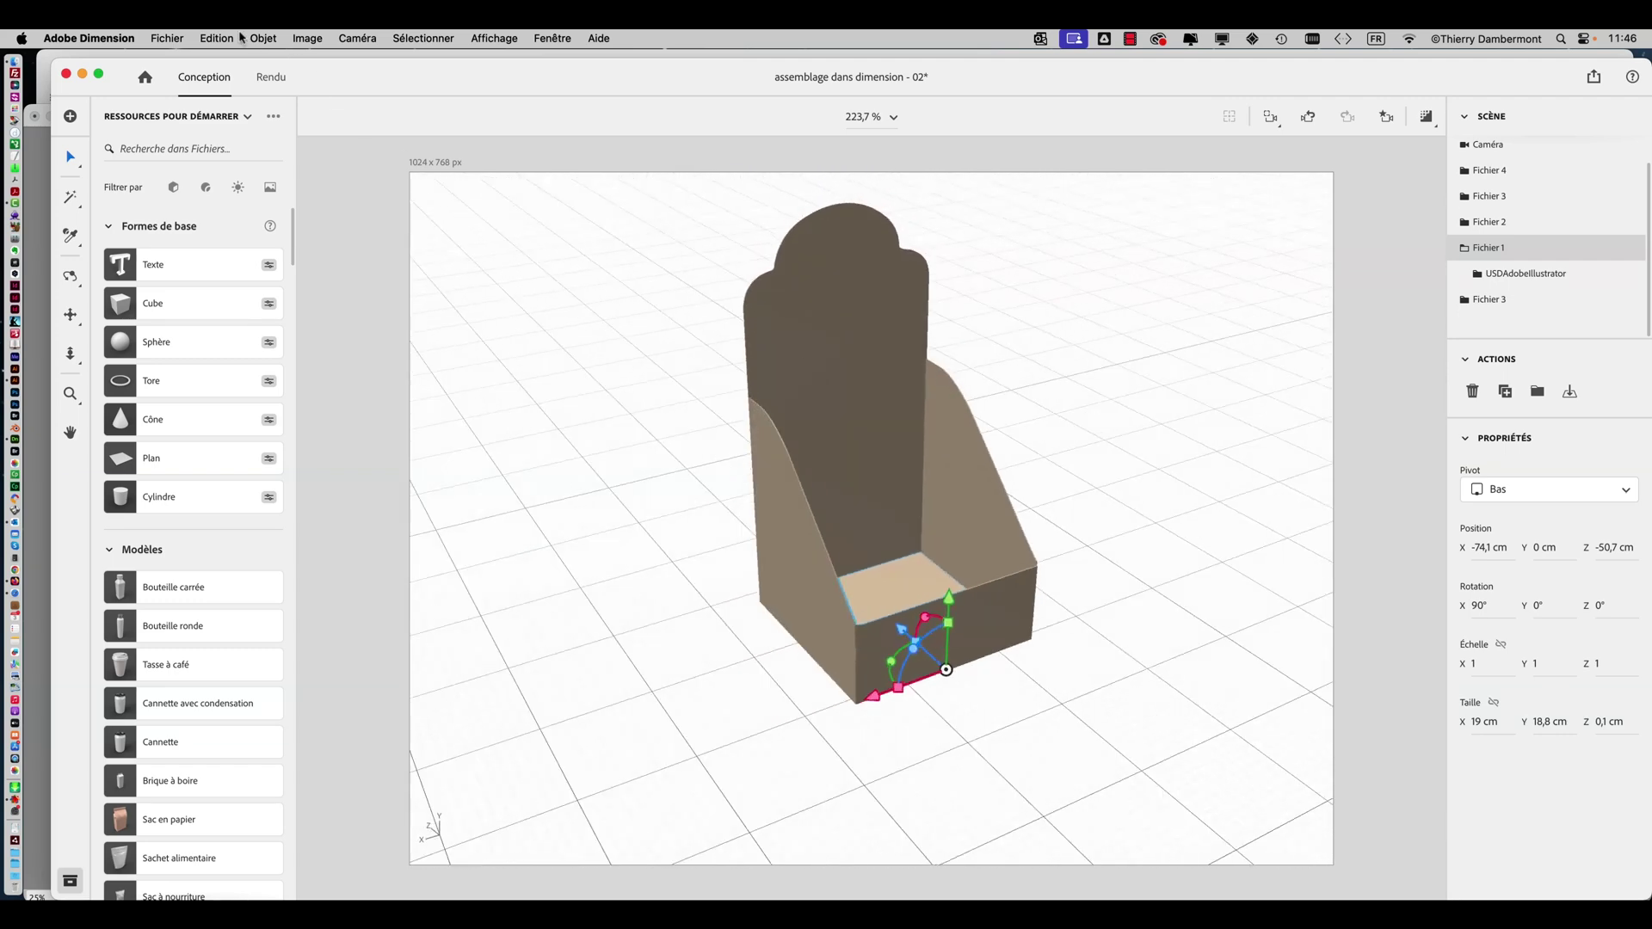
Save the scene as a new version named "assemblage dans dimension - 03".
click(169, 38)
click(211, 203)
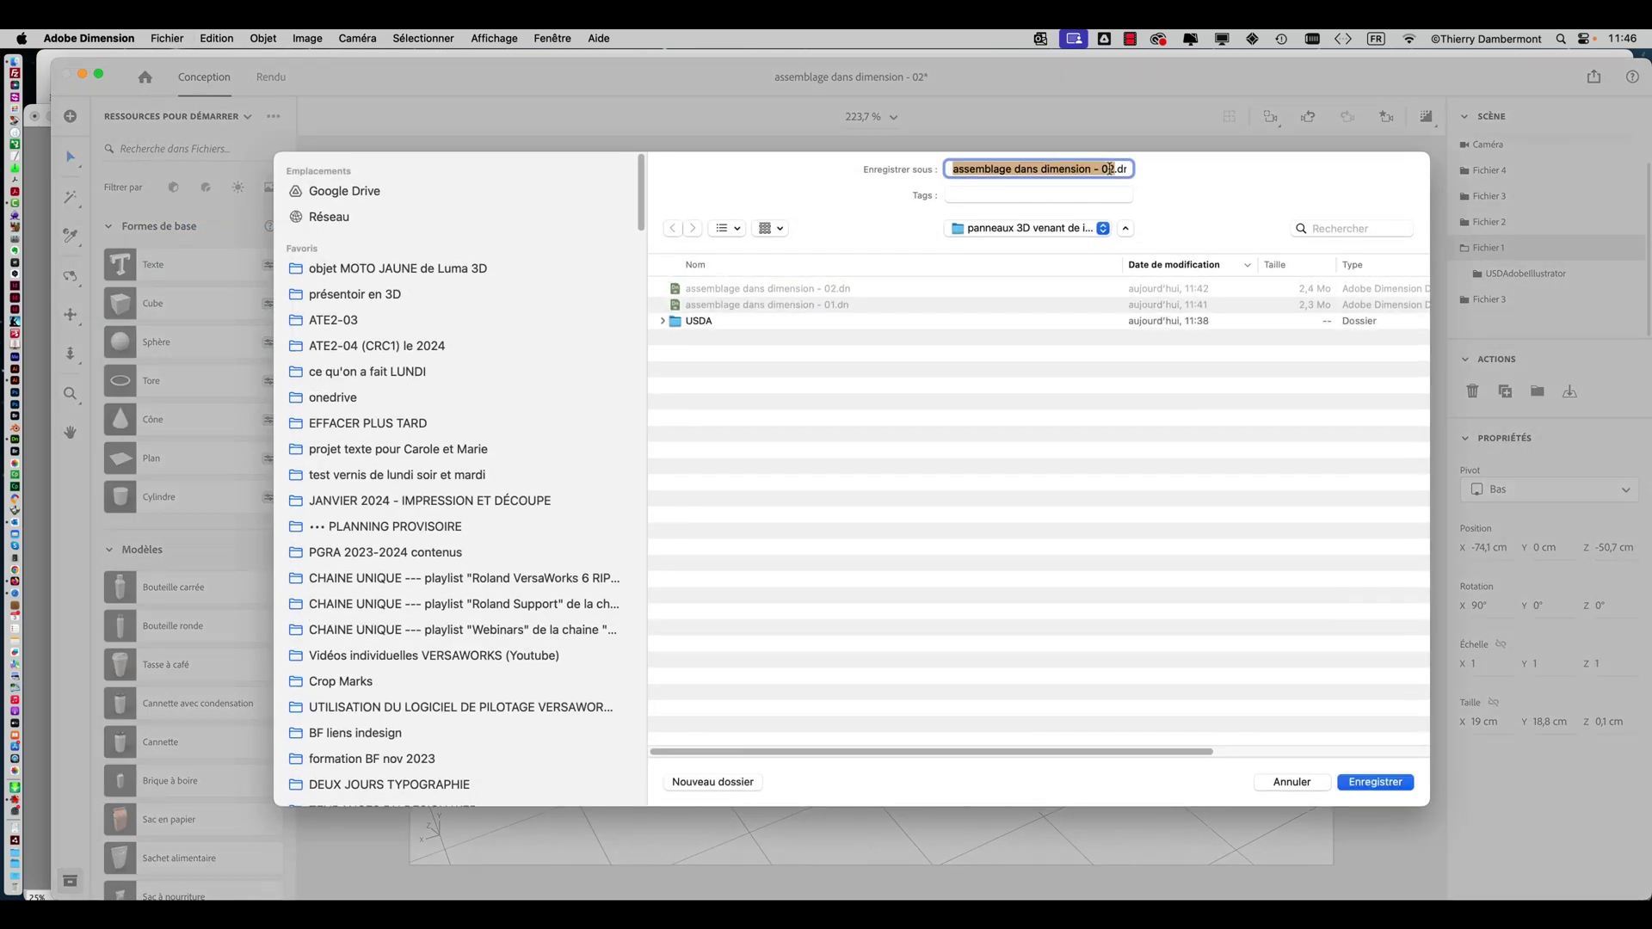
click(1111, 170)
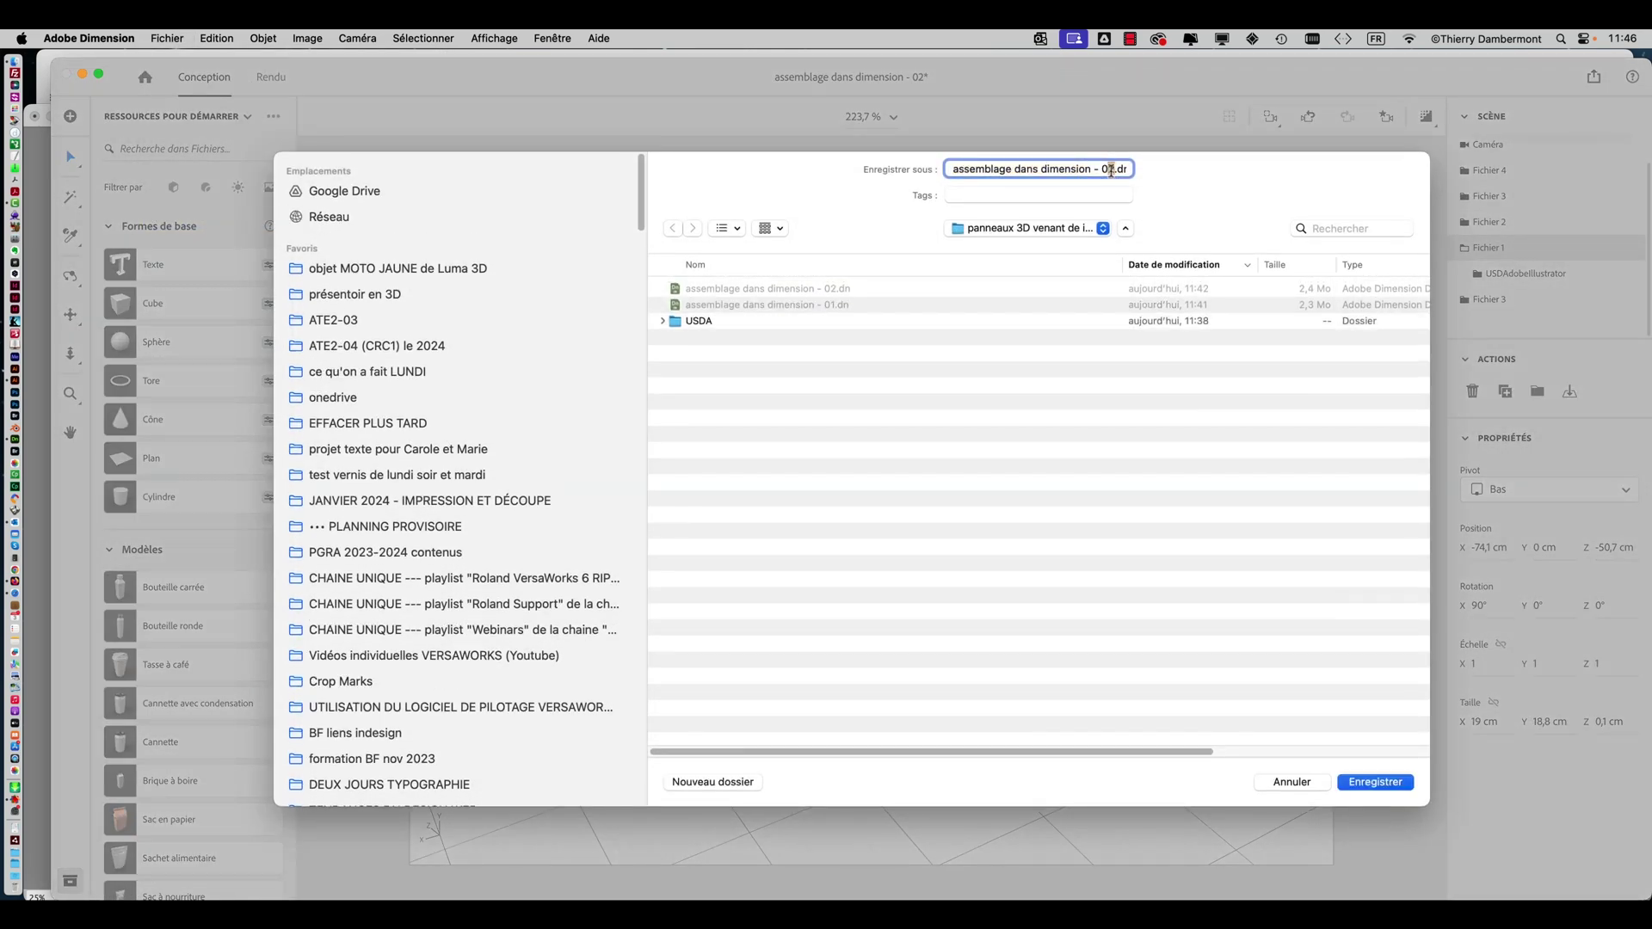
key(Return)
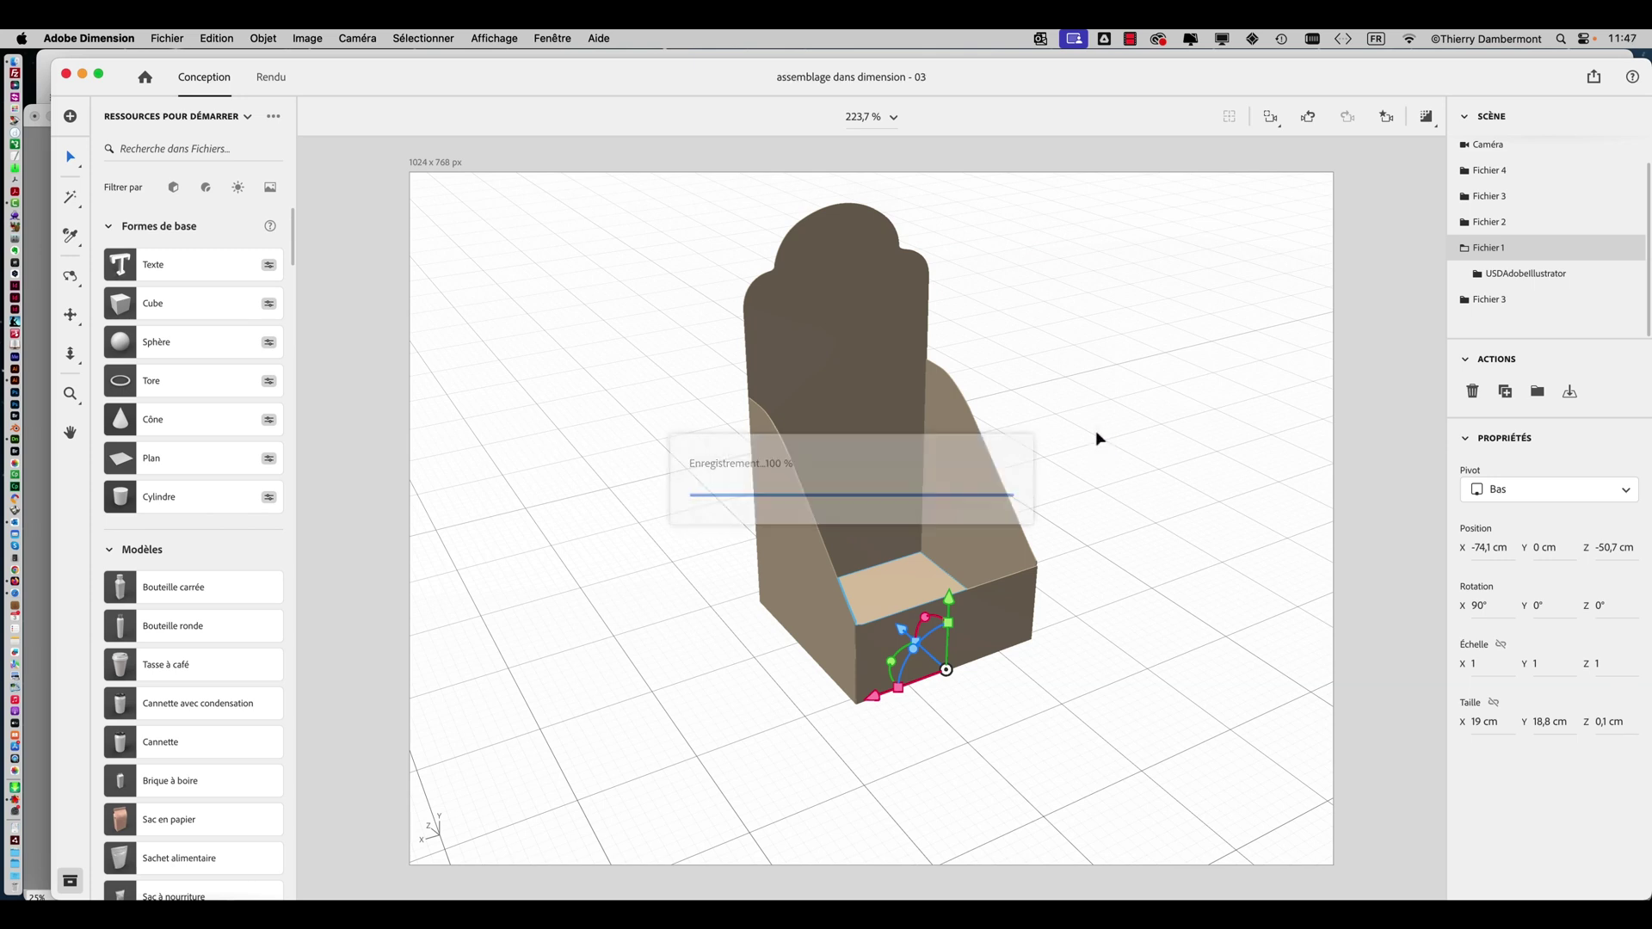
Select all the panels of the stand and ungroup them from their file groups.
drag(1145, 447, 1115, 482)
drag(1116, 481, 1121, 488)
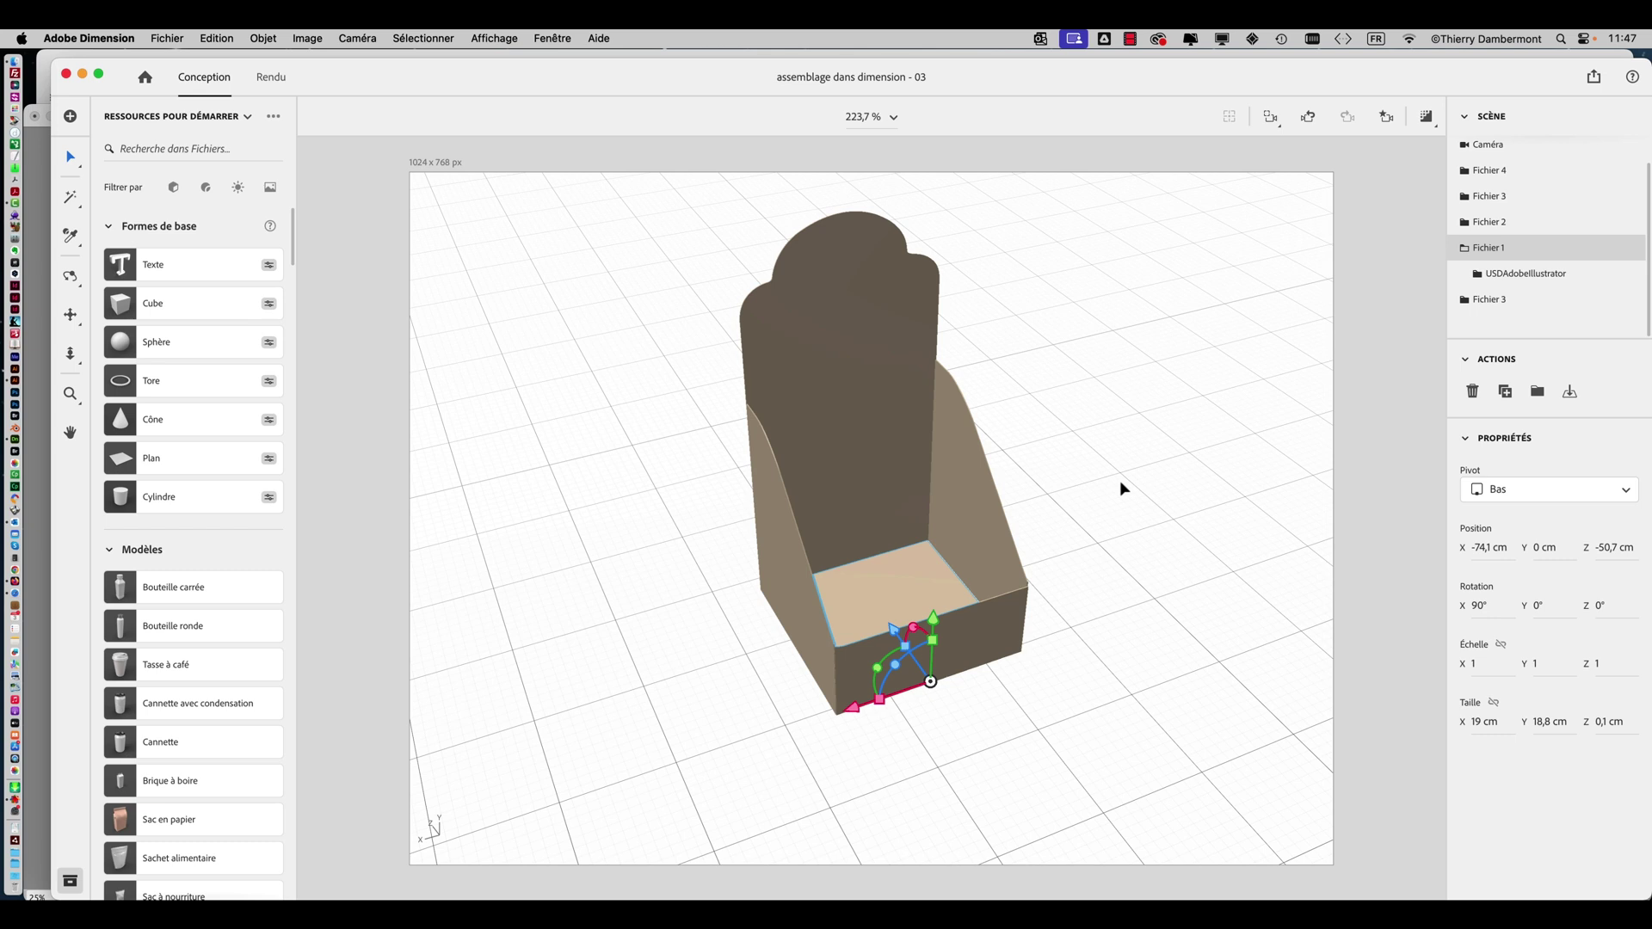
drag(1092, 487, 641, 319)
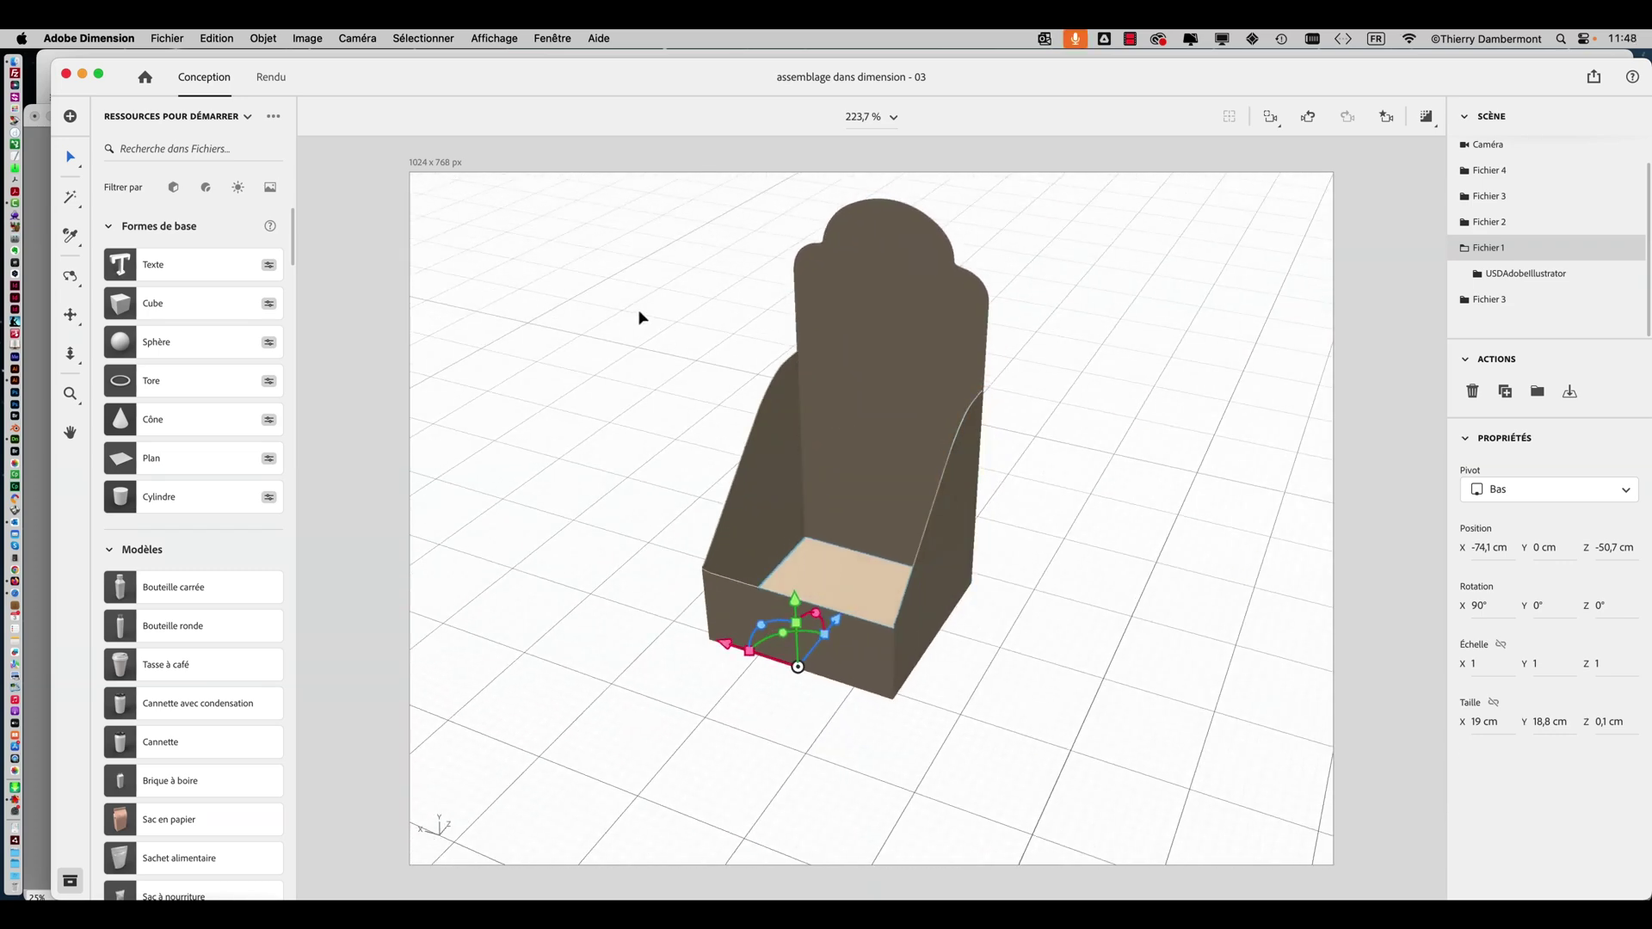
key(super+a)
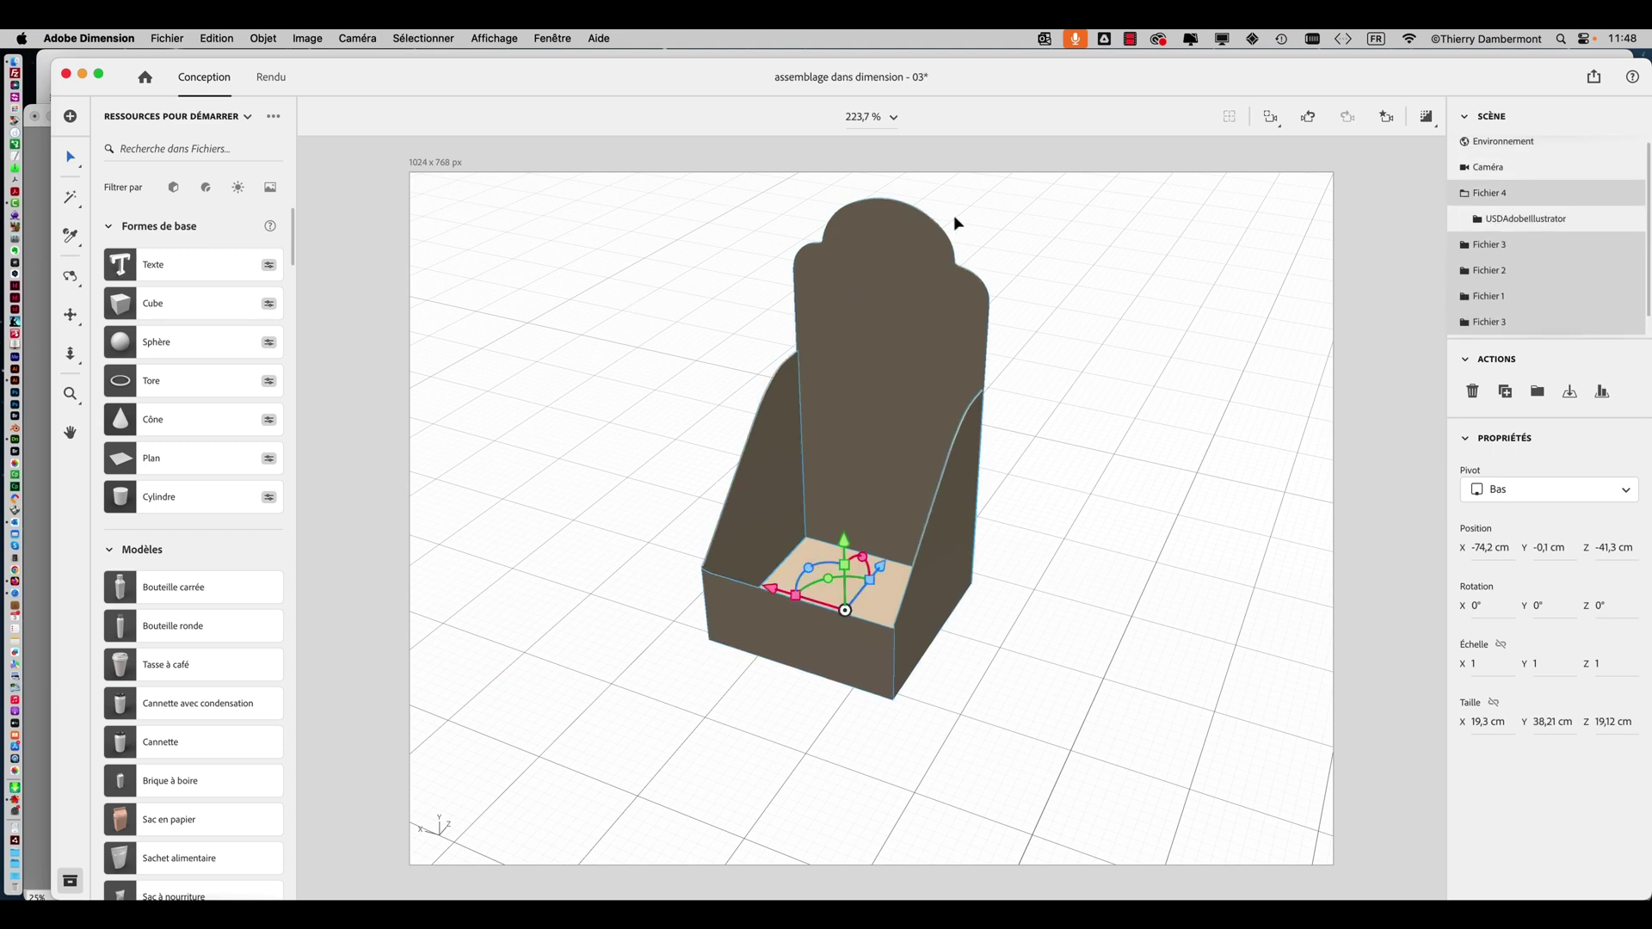
click(262, 39)
click(261, 39)
click(265, 38)
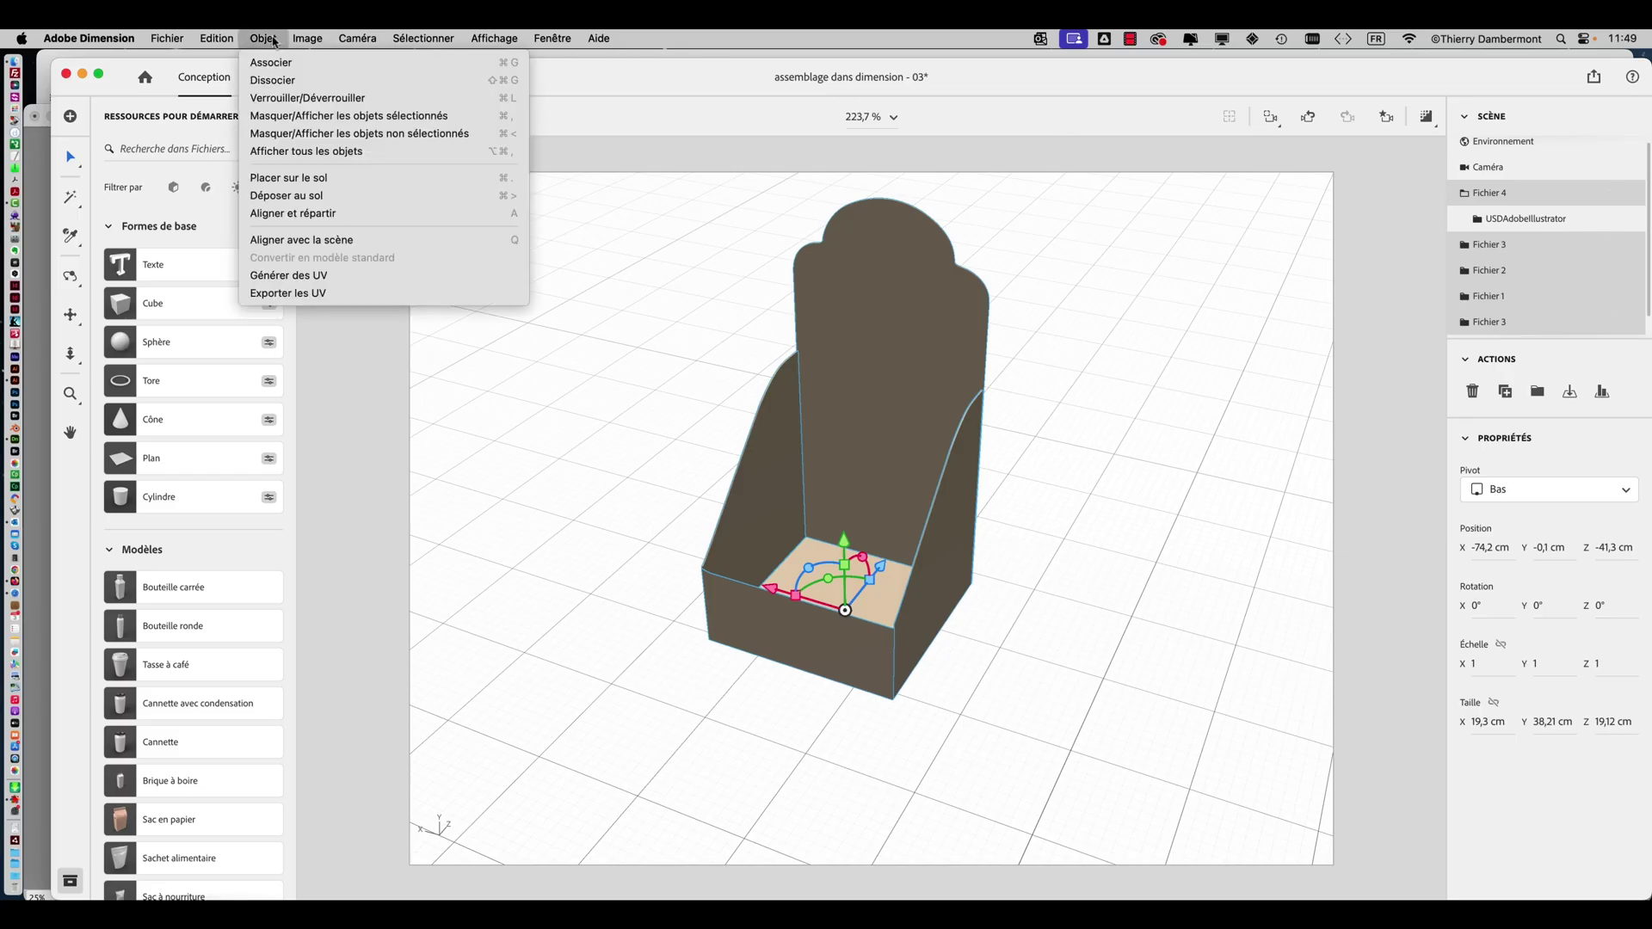
click(283, 86)
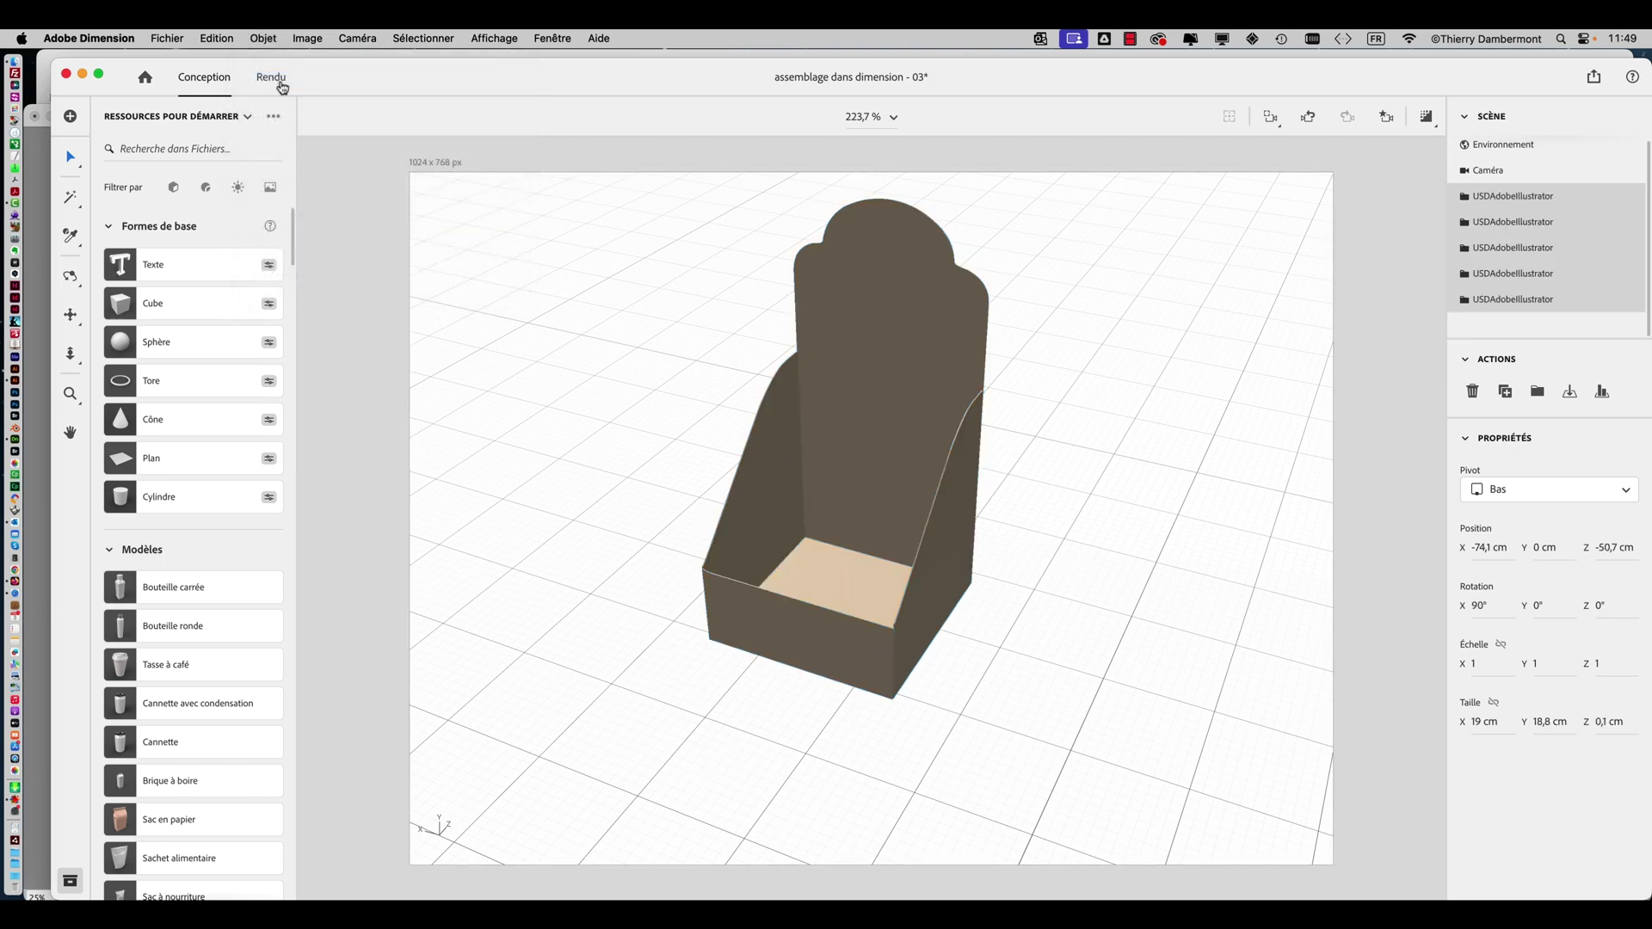
Dissolve the five USDAdobeIllustrator groups so the stand's panel meshes sit directly in the scene.
click(554, 140)
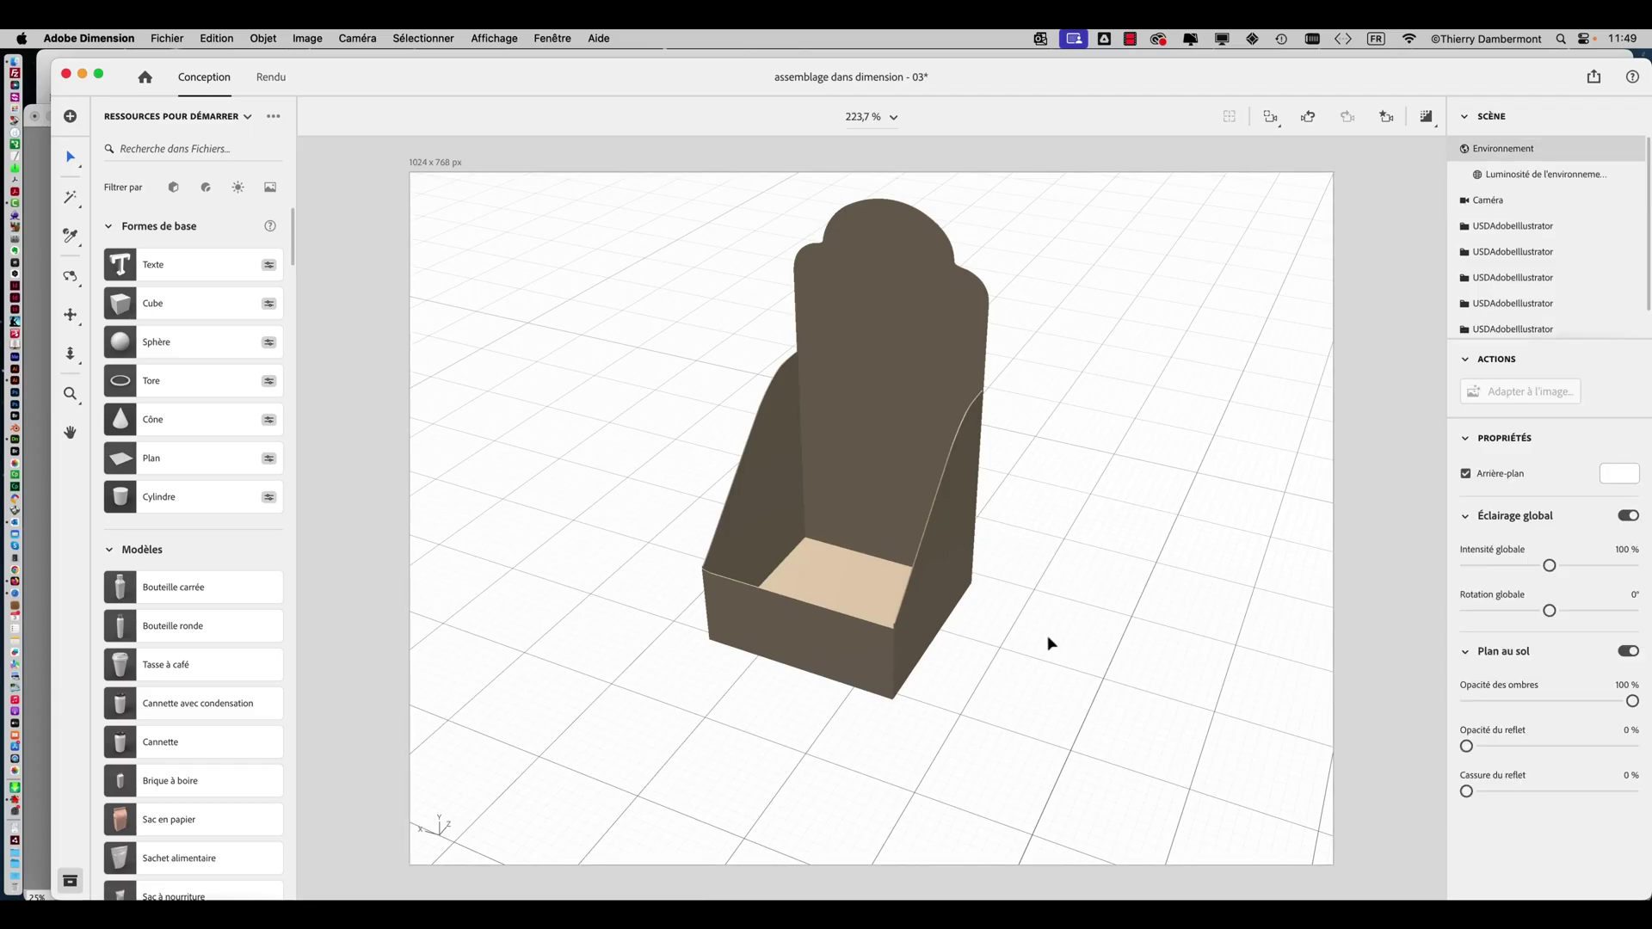
click(892, 476)
click(907, 427)
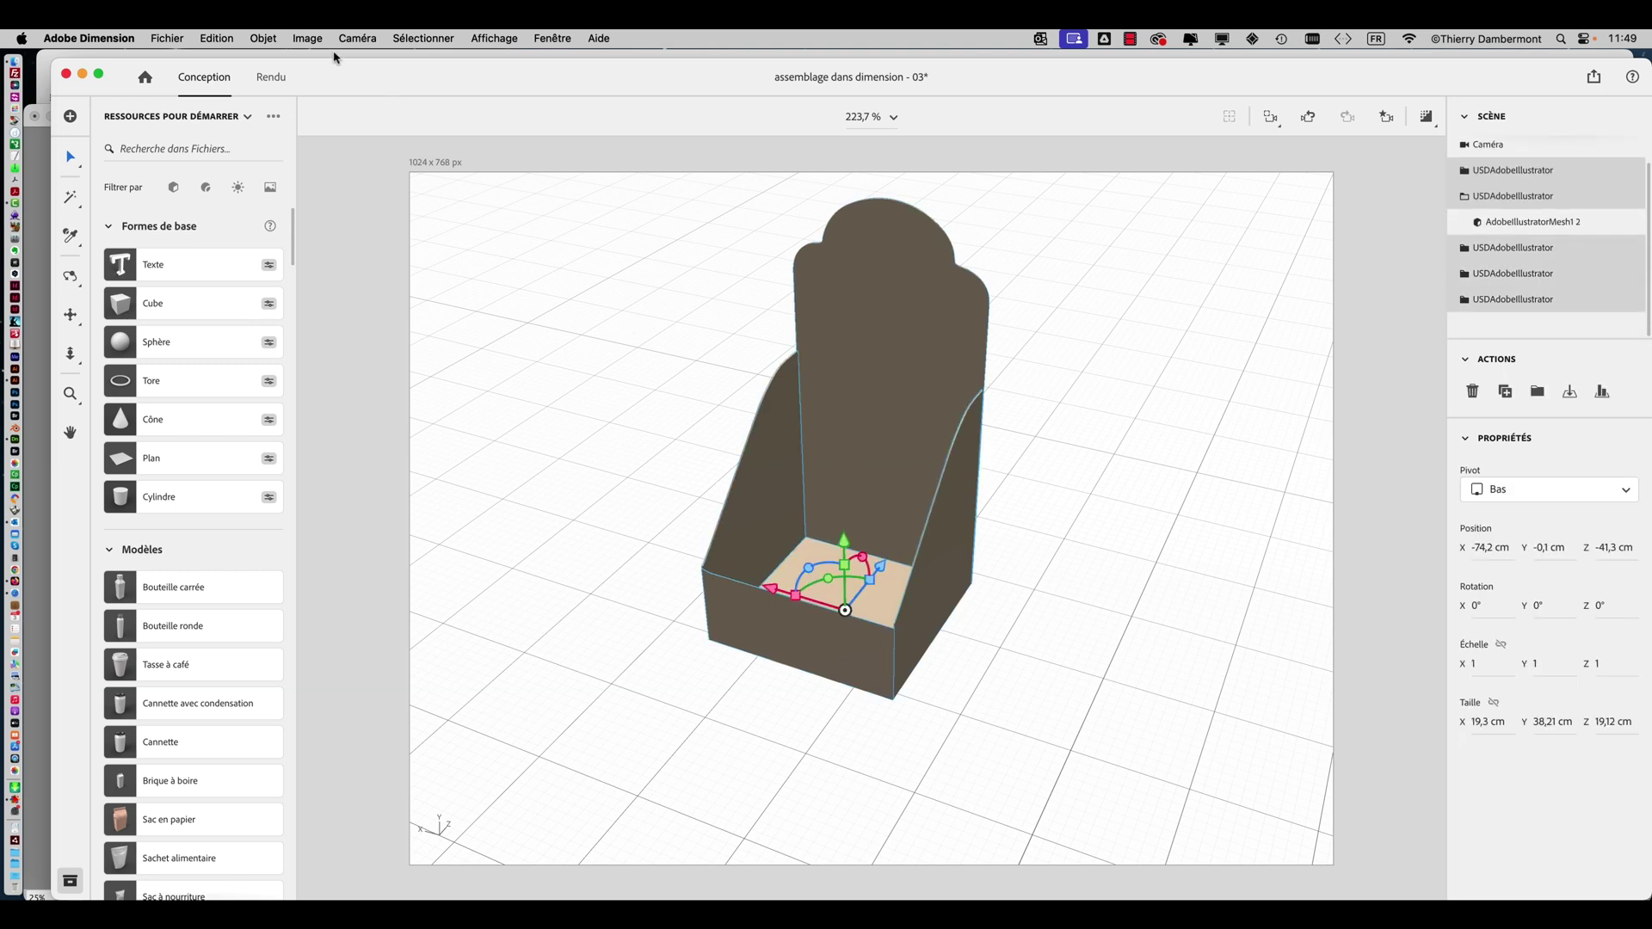
click(263, 39)
click(288, 81)
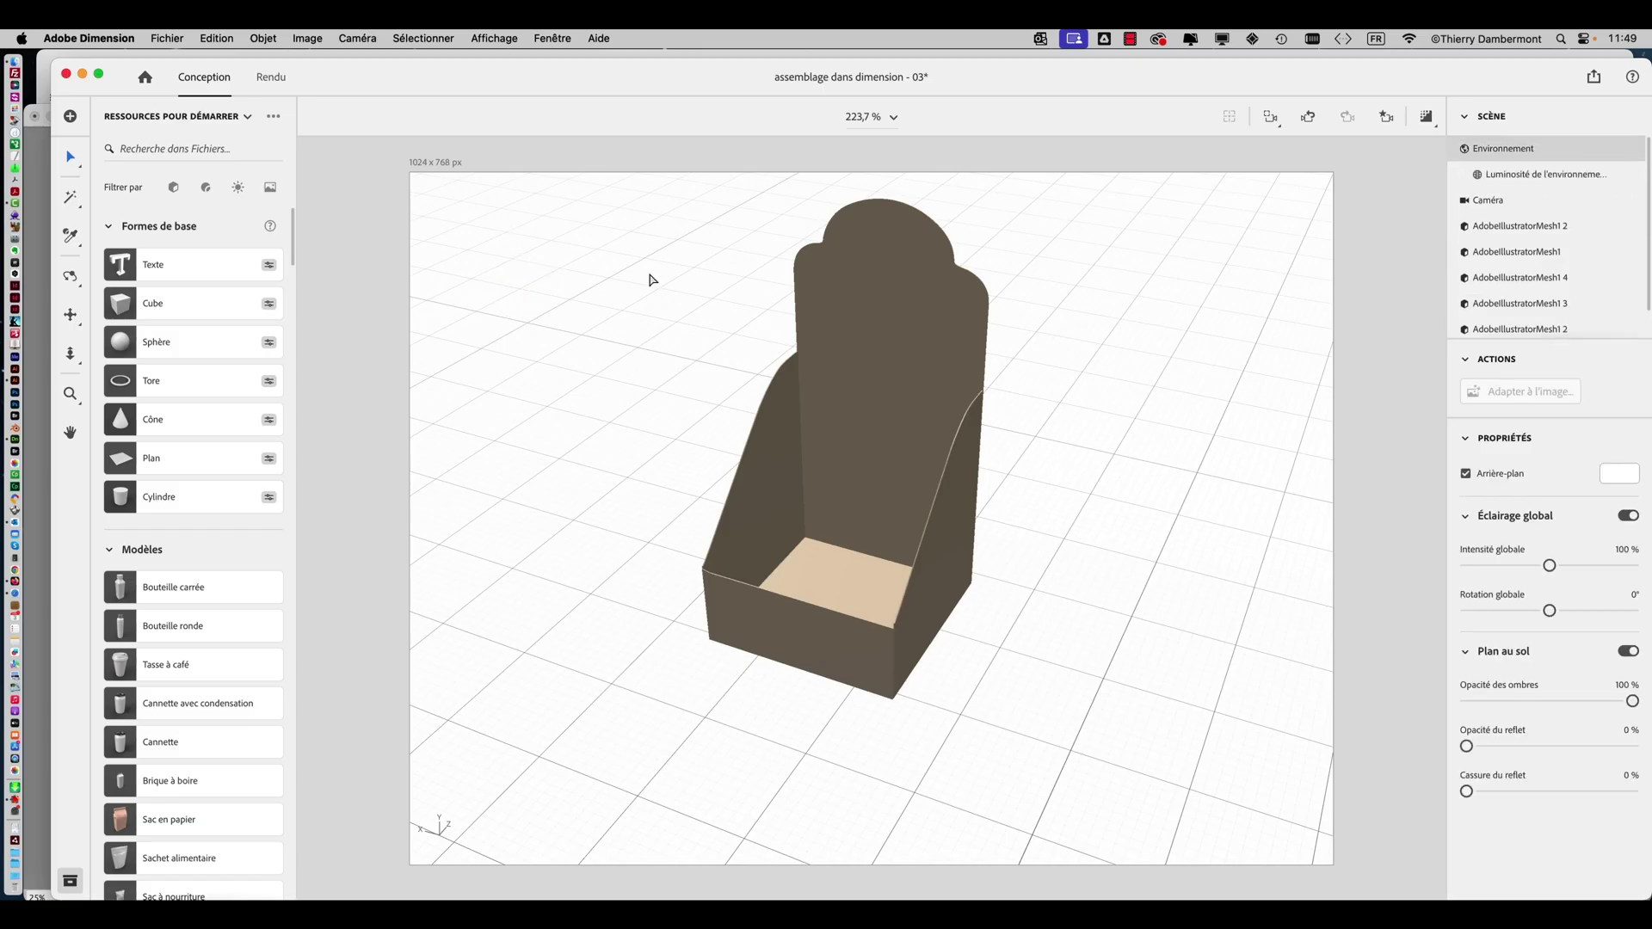
Select all five panel meshes of the stand, combine them into a single group, and deselect it.
key(super+a)
click(281, 38)
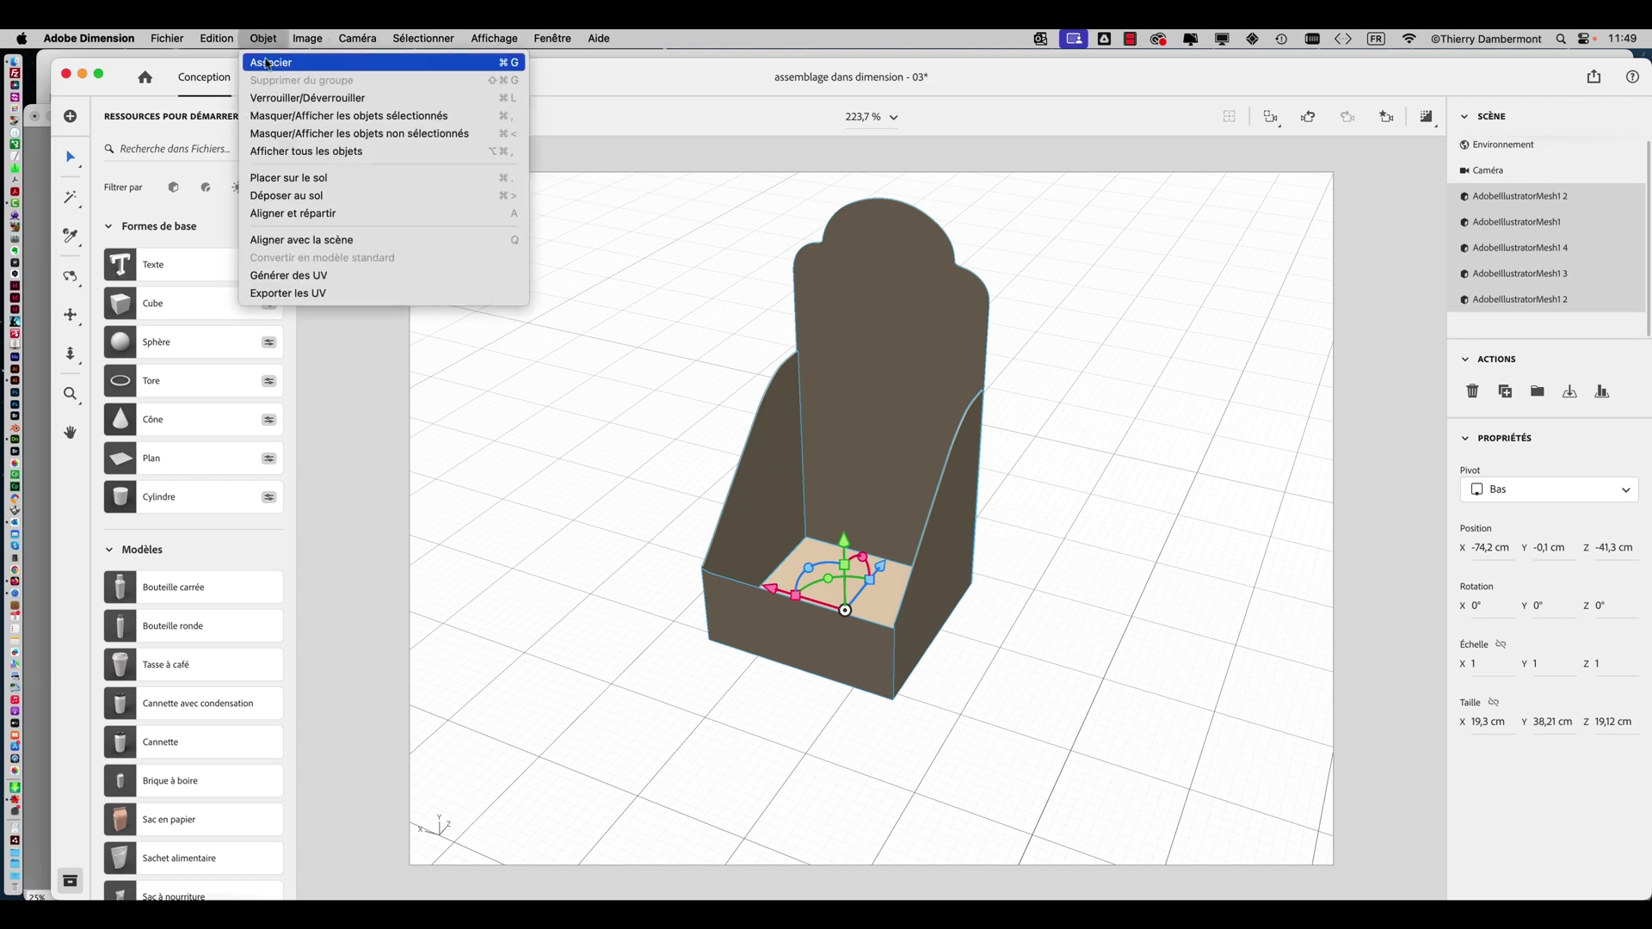
click(268, 61)
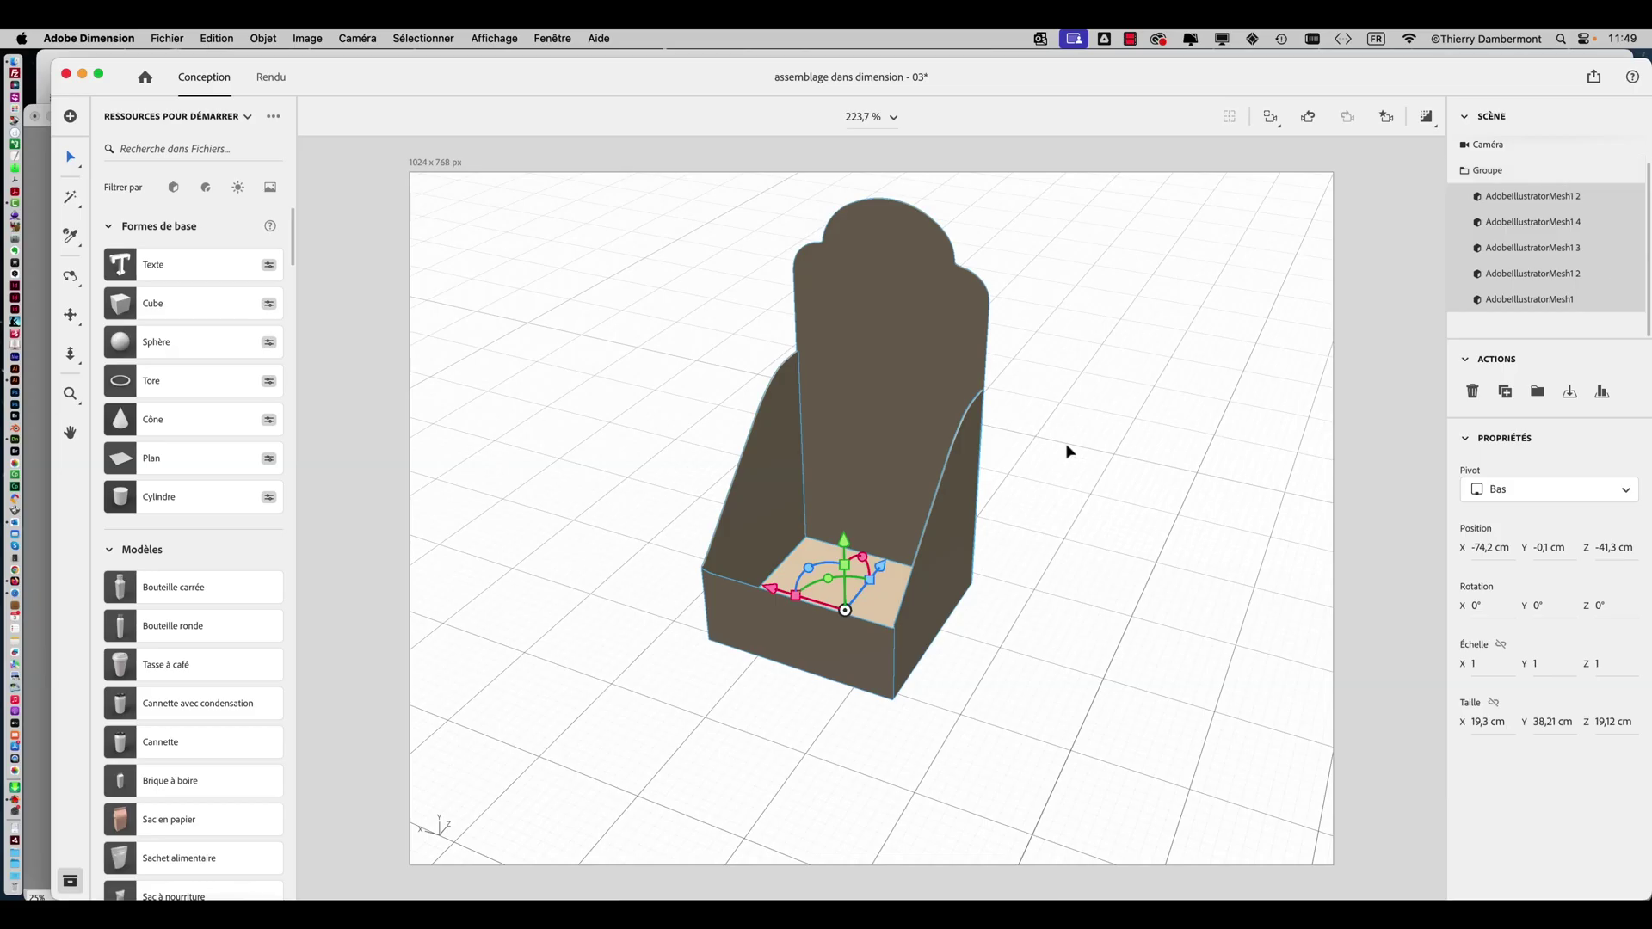
click(1067, 446)
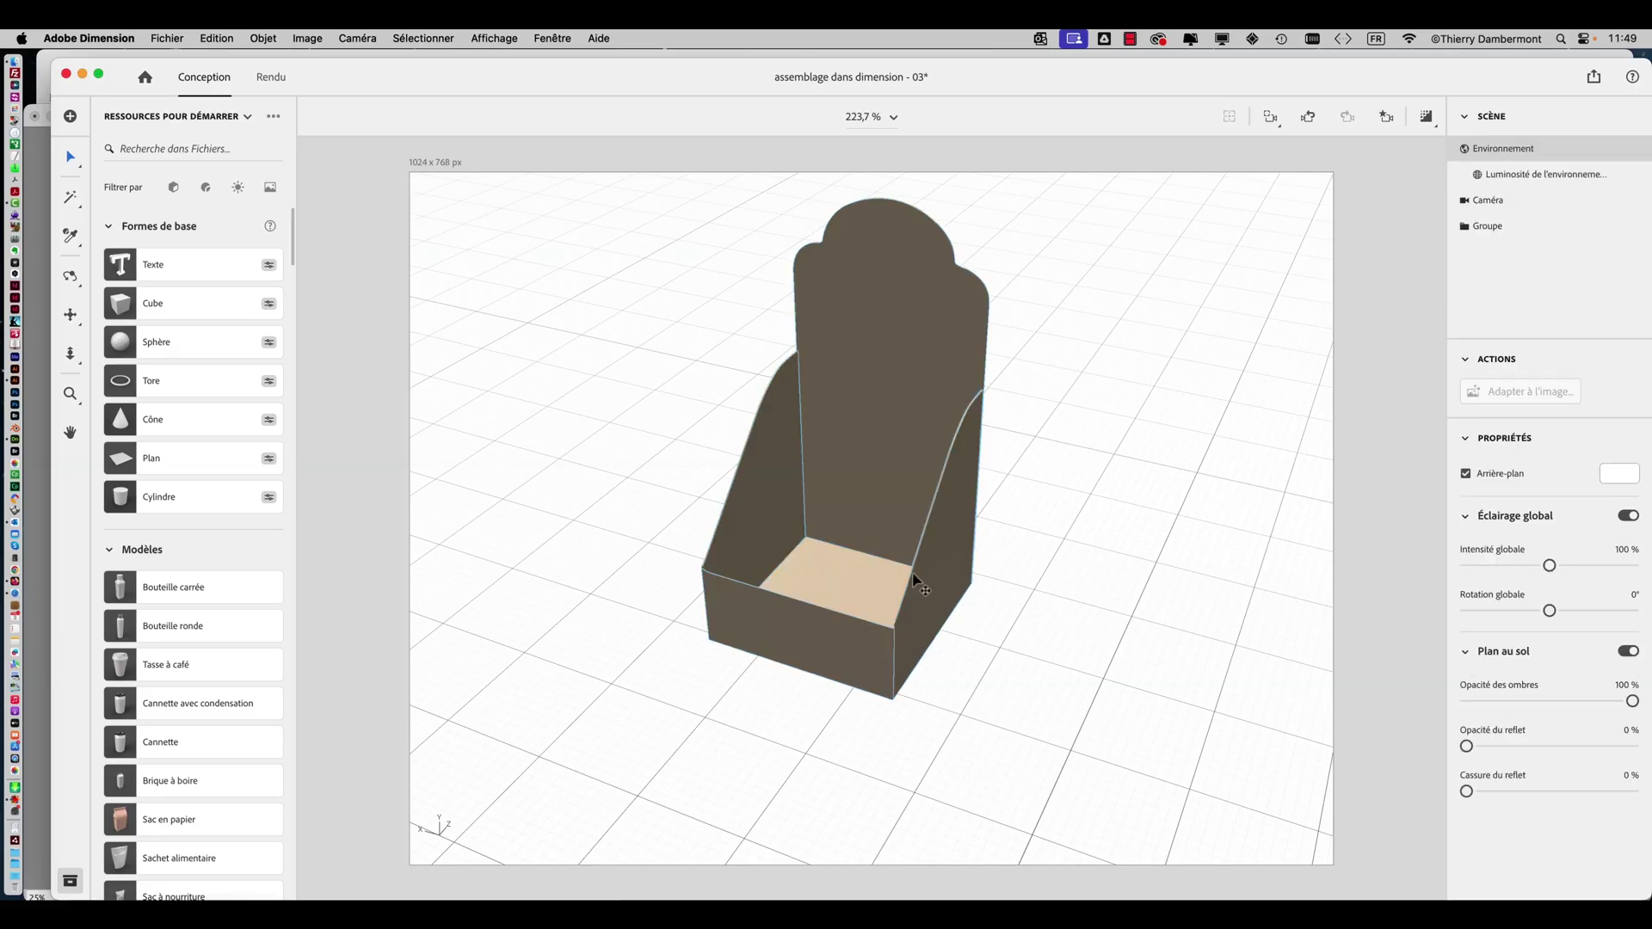
Move the grouped stand across the ground plane to about X -74.7 cm and Z -14.8 cm.
drag(870, 568, 919, 506)
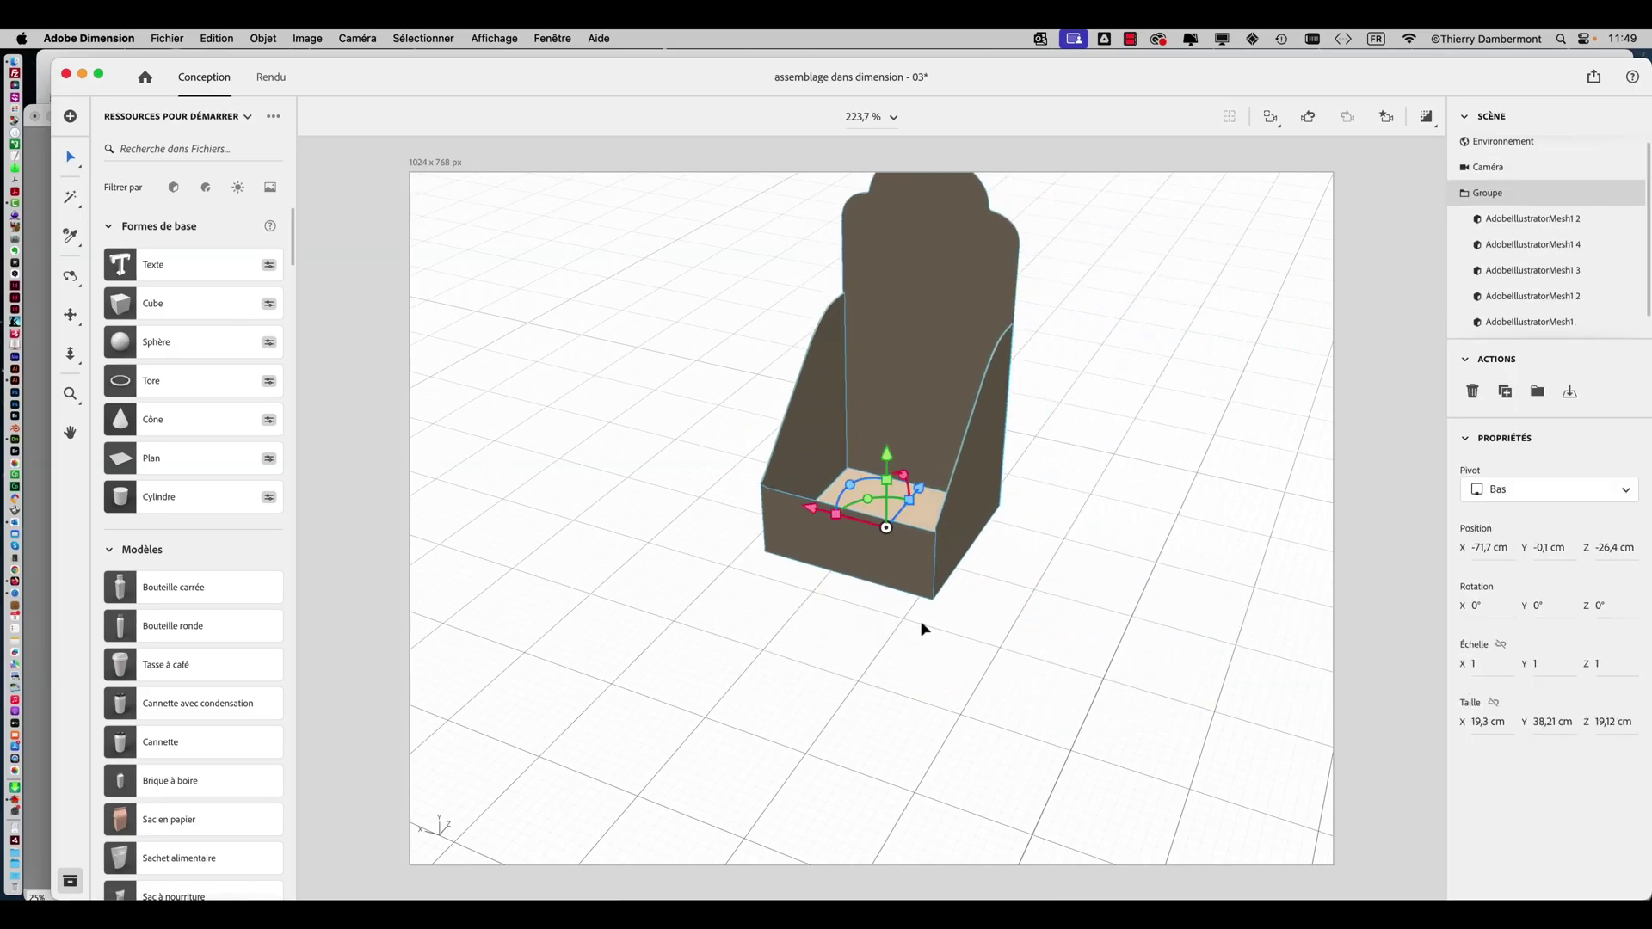
drag(922, 628, 1179, 565)
drag(895, 593, 824, 602)
drag(733, 568, 822, 575)
drag(826, 585, 793, 680)
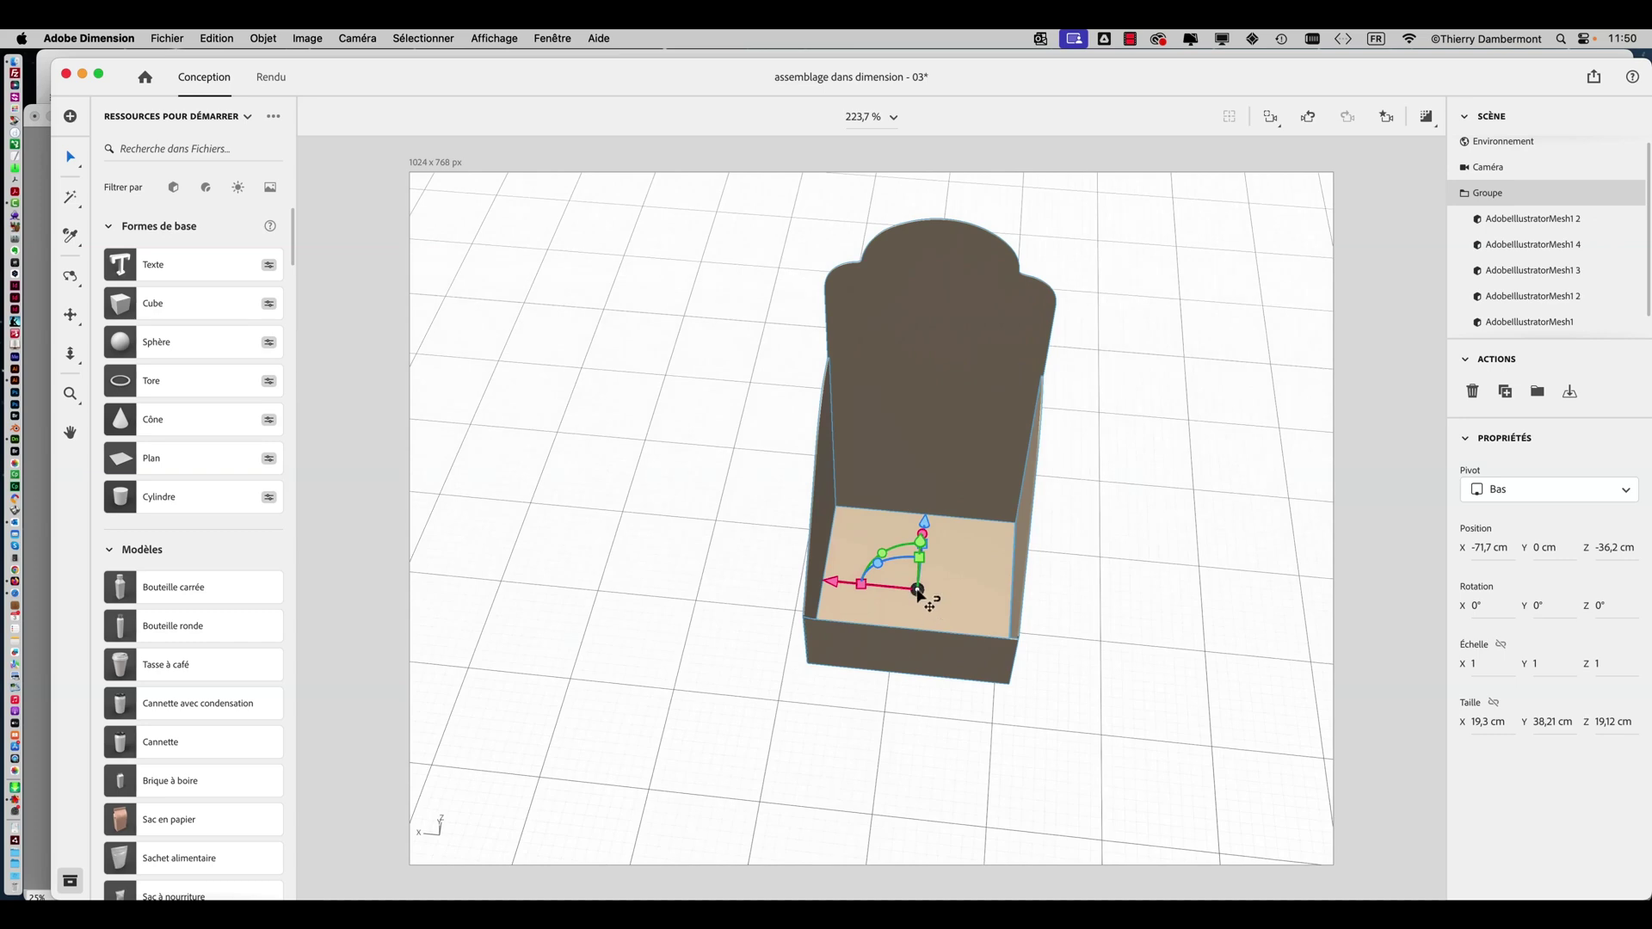
drag(925, 602, 760, 679)
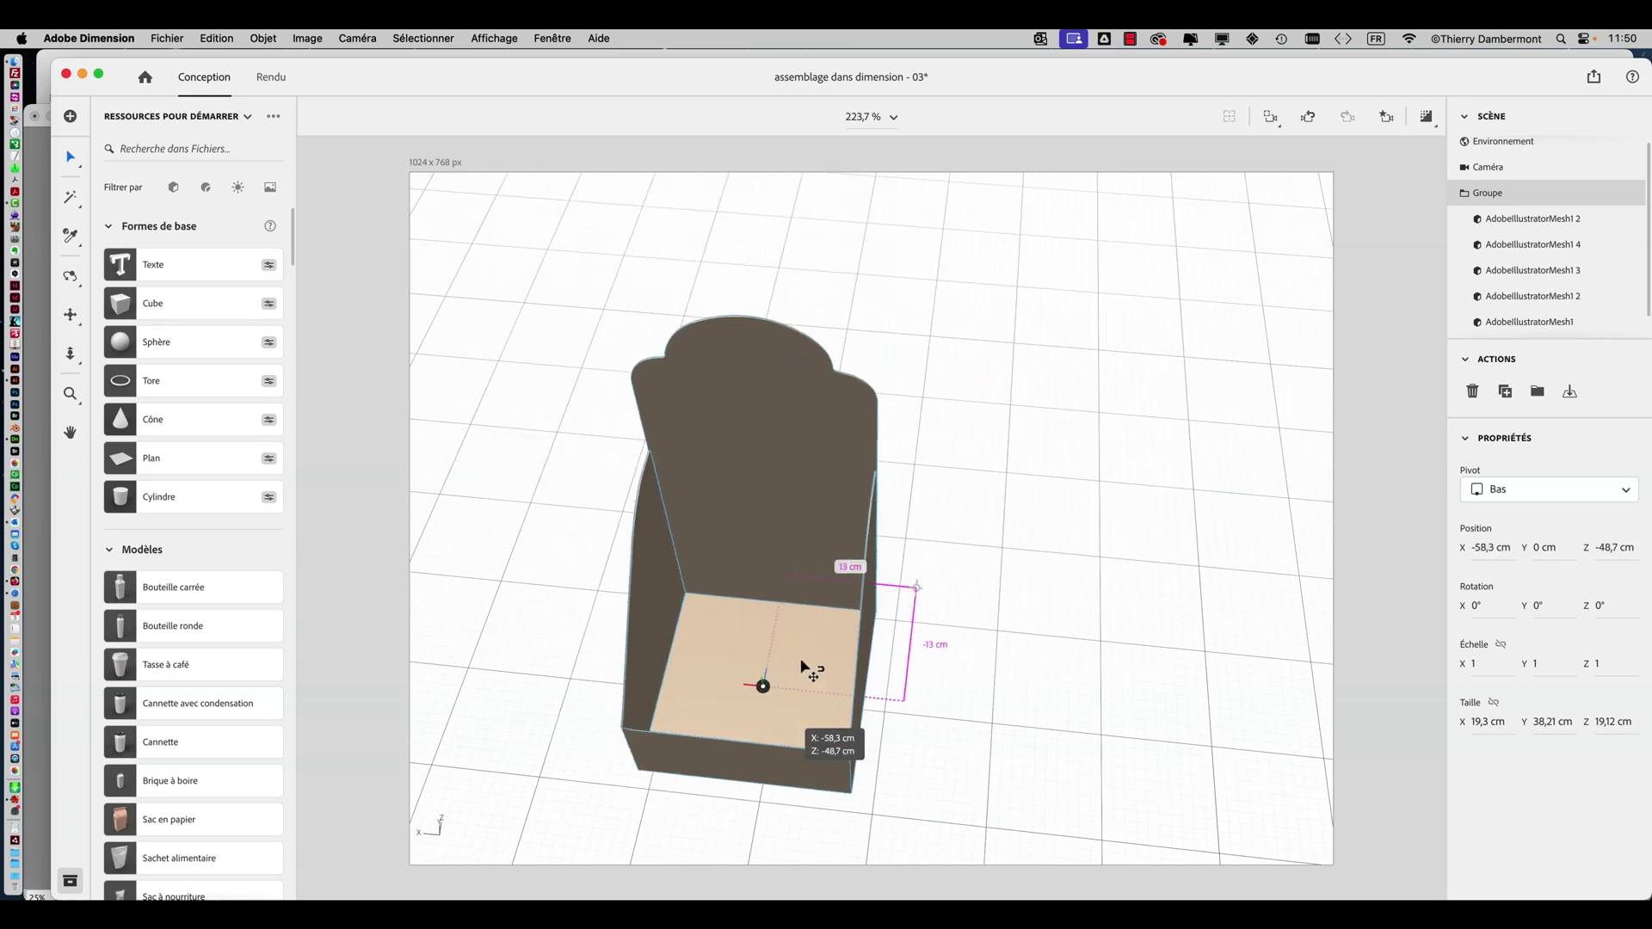
drag(861, 637, 948, 712)
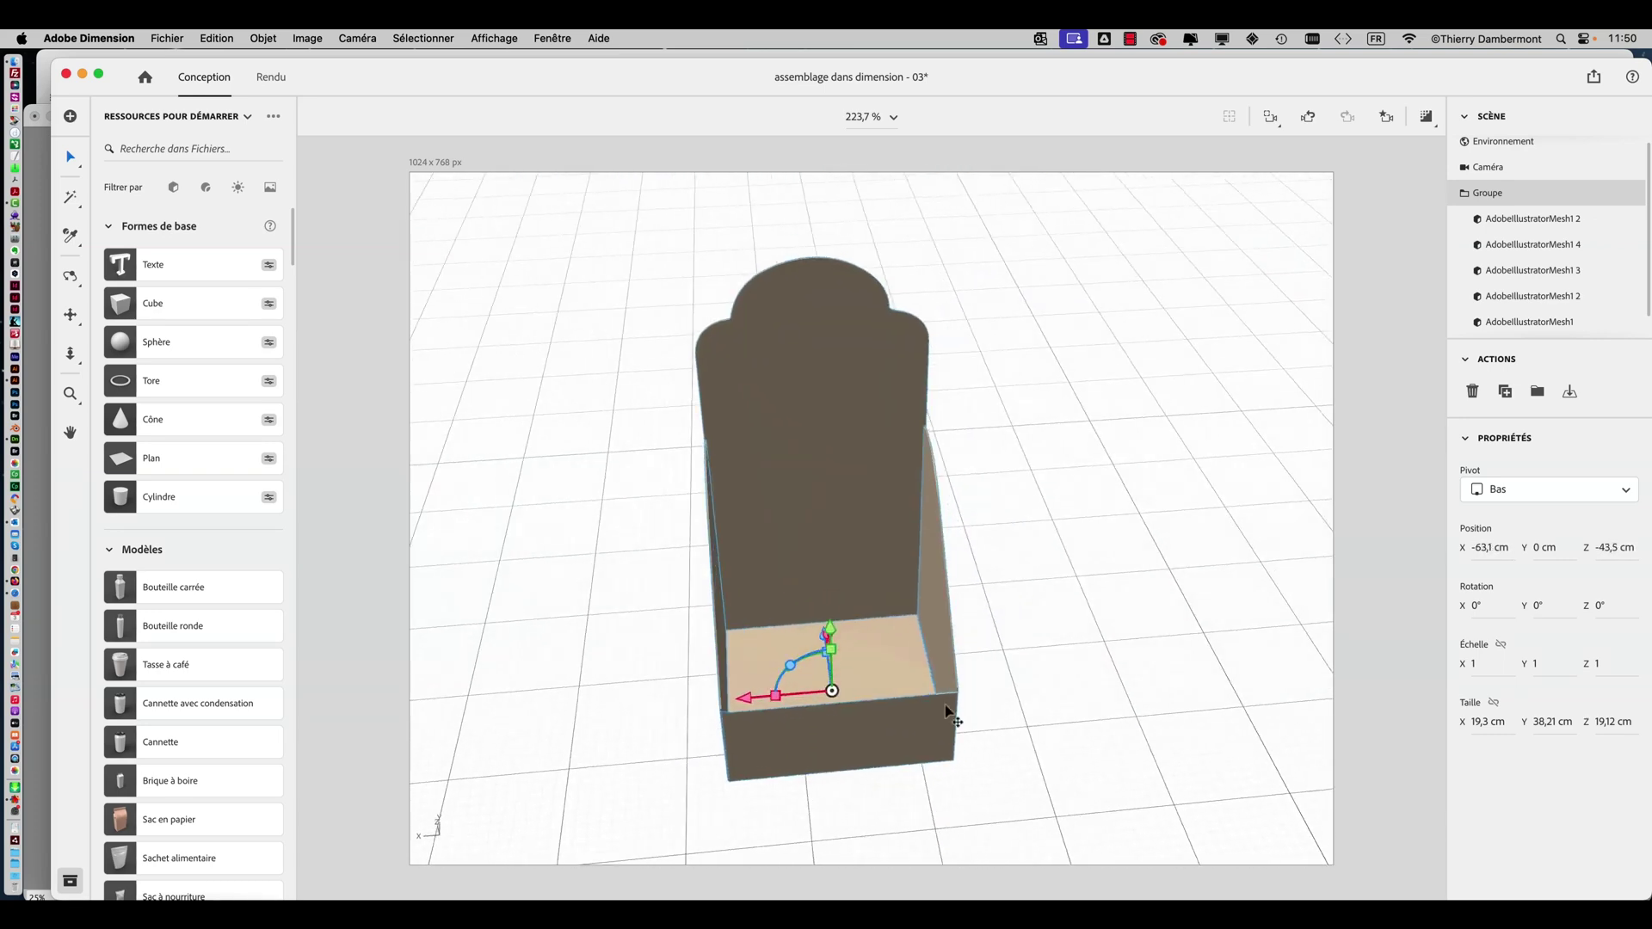
drag(829, 689, 697, 555)
drag(938, 590, 989, 585)
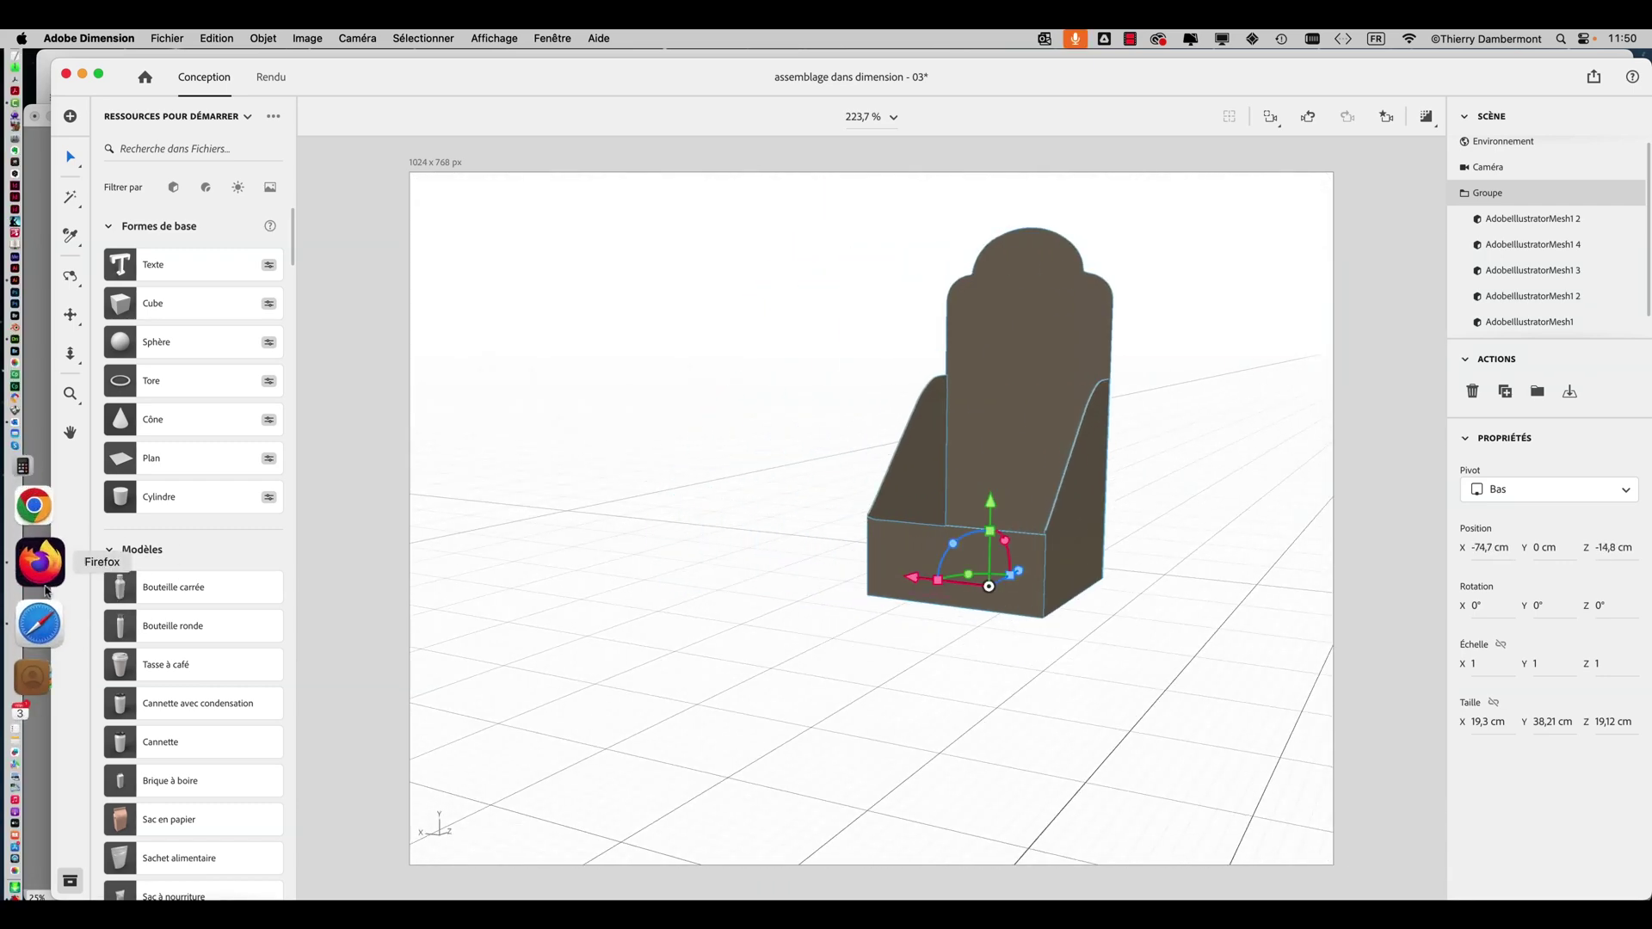
Switch to Firefox and open Bing Image Creator in a new tab, ready for entering a prompt.
click(43, 583)
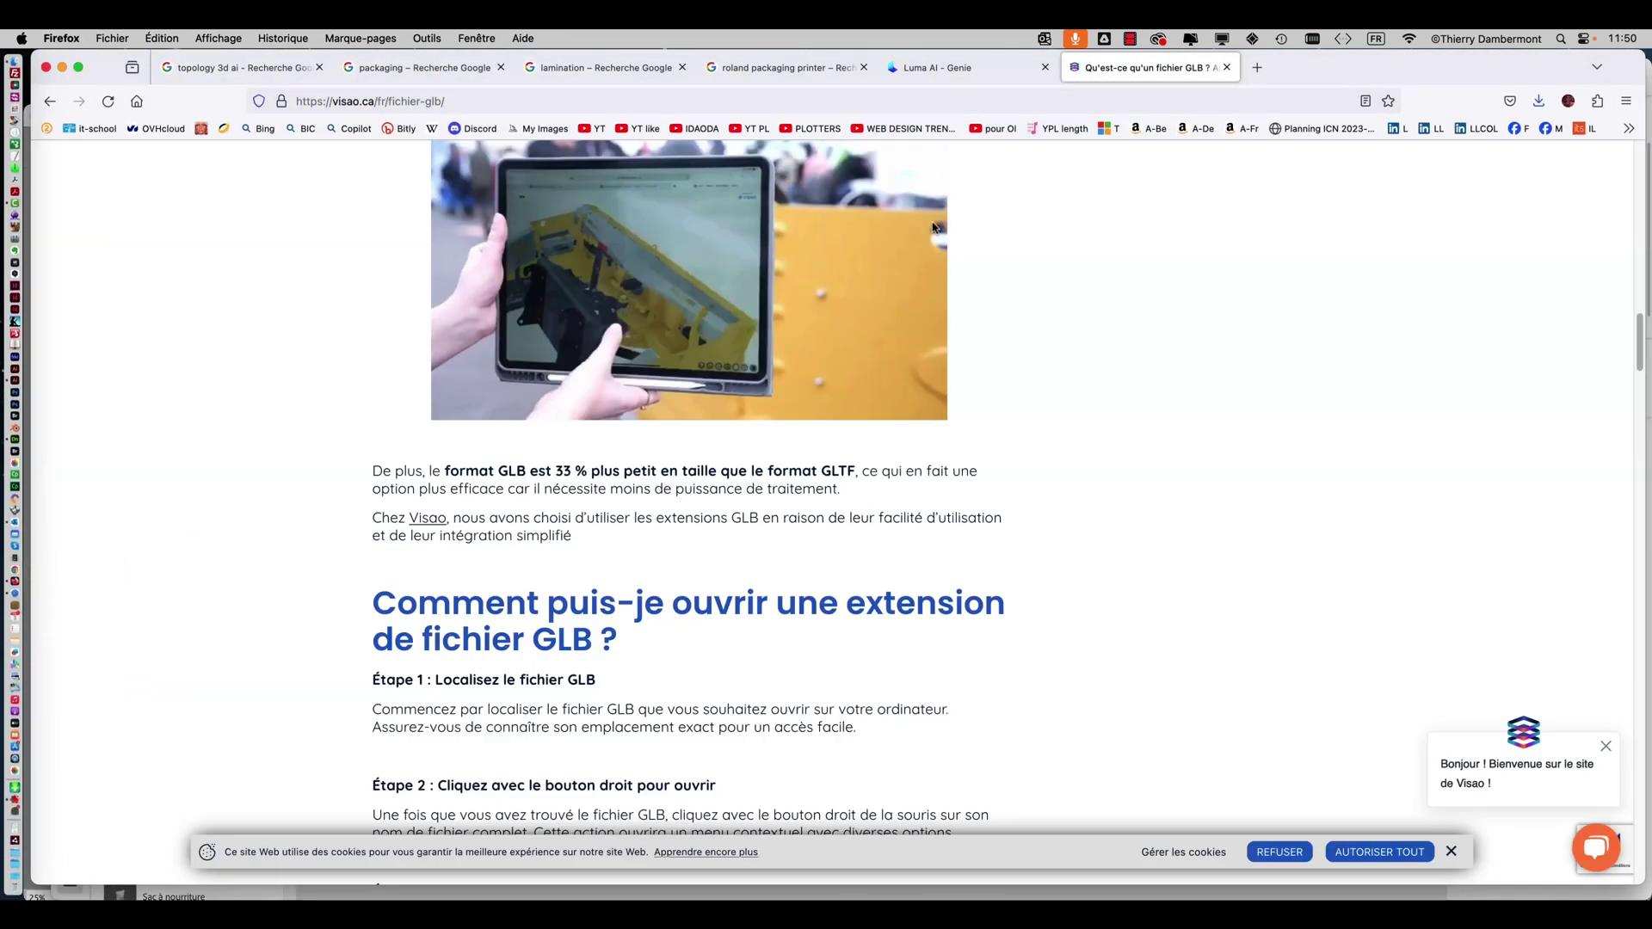
click(1256, 68)
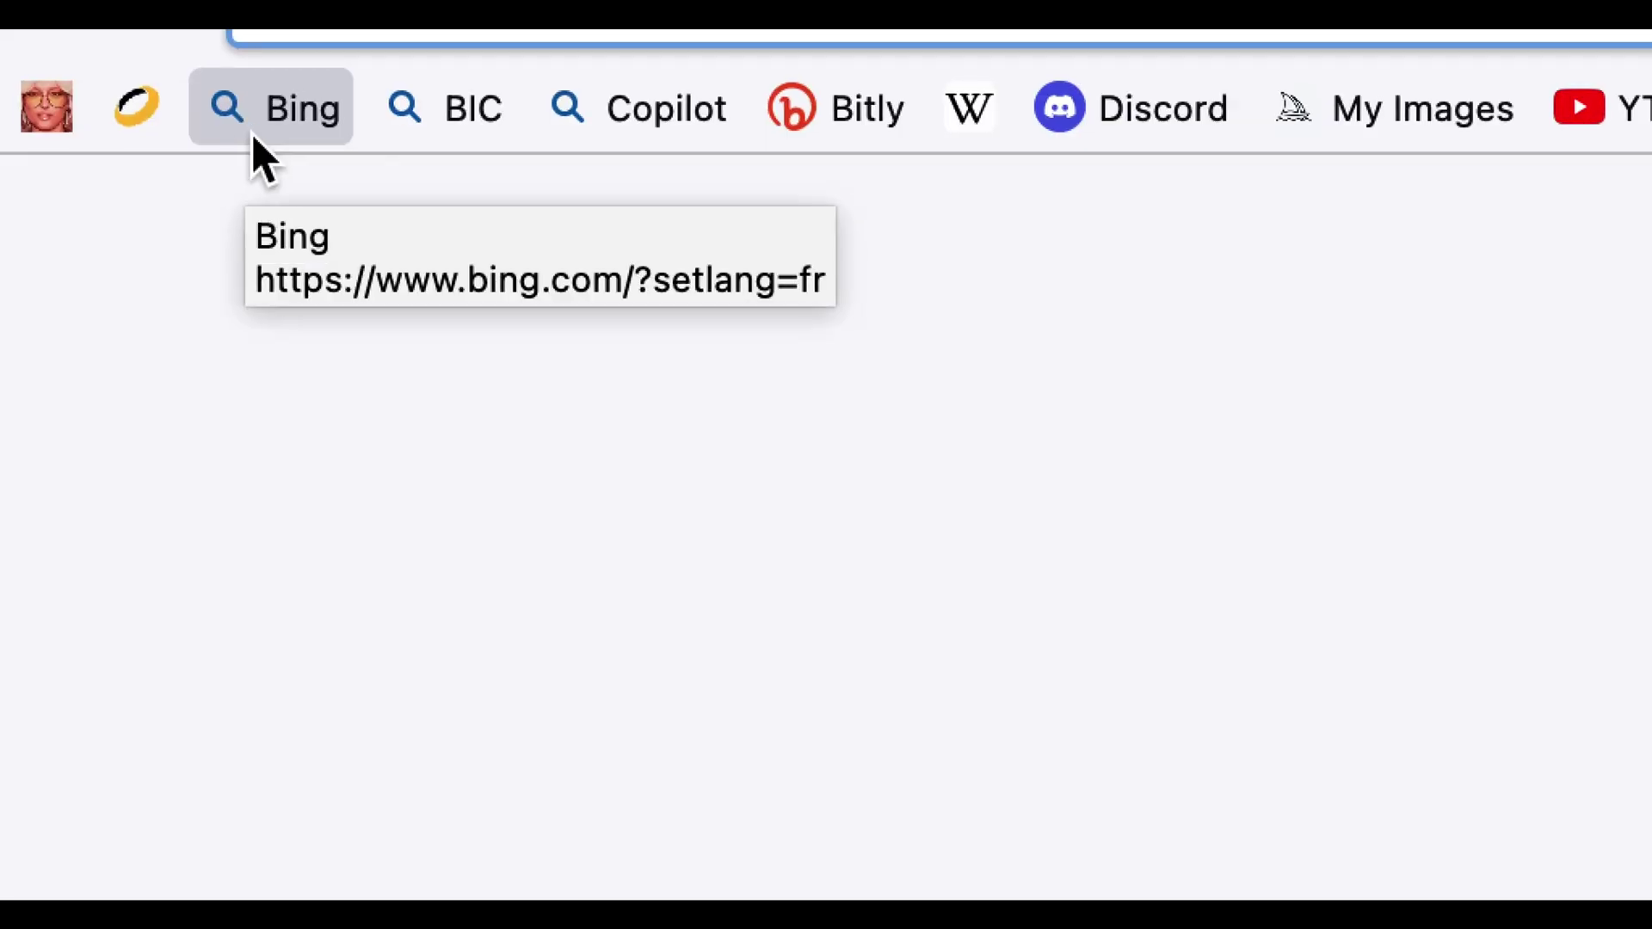
click(253, 135)
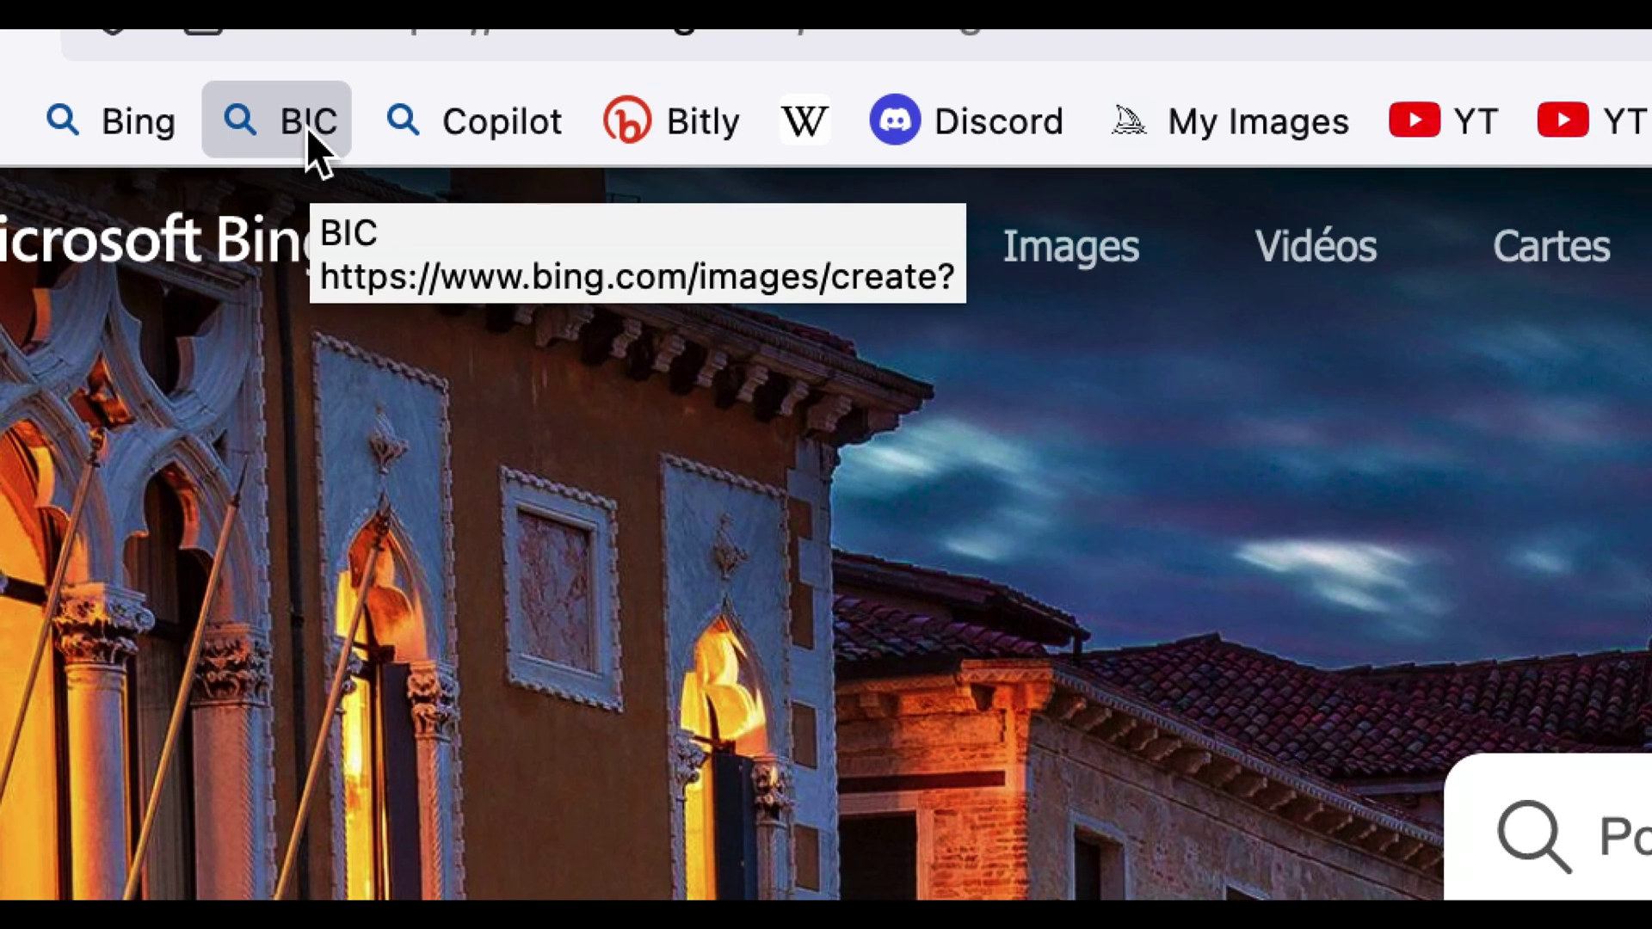
click(306, 128)
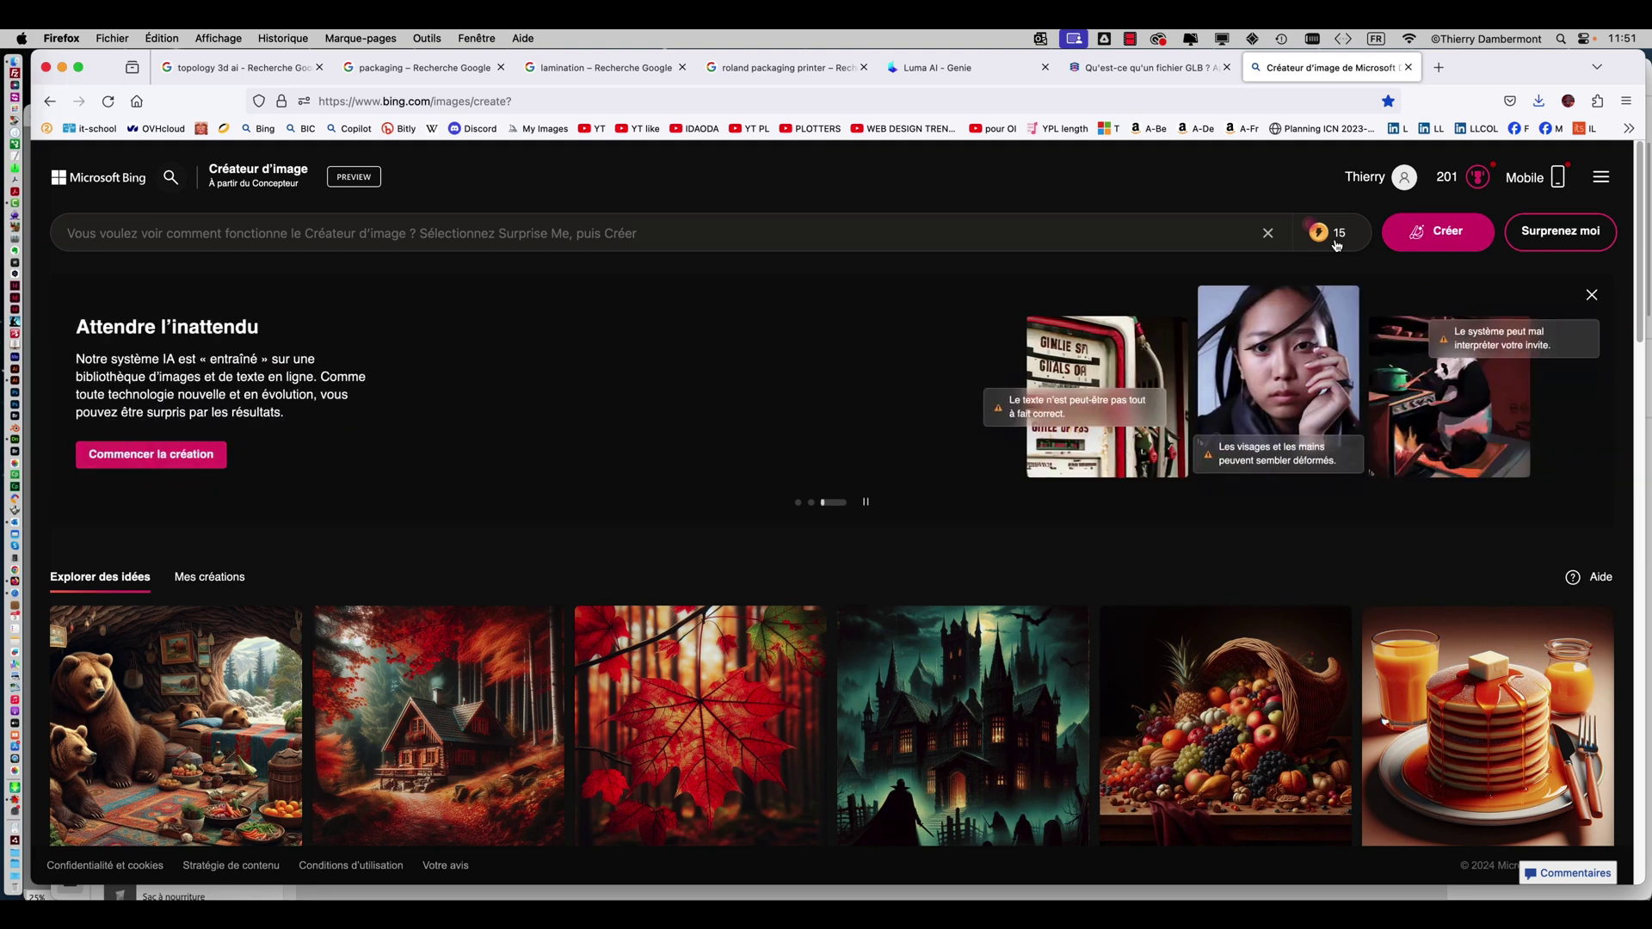
click(112, 232)
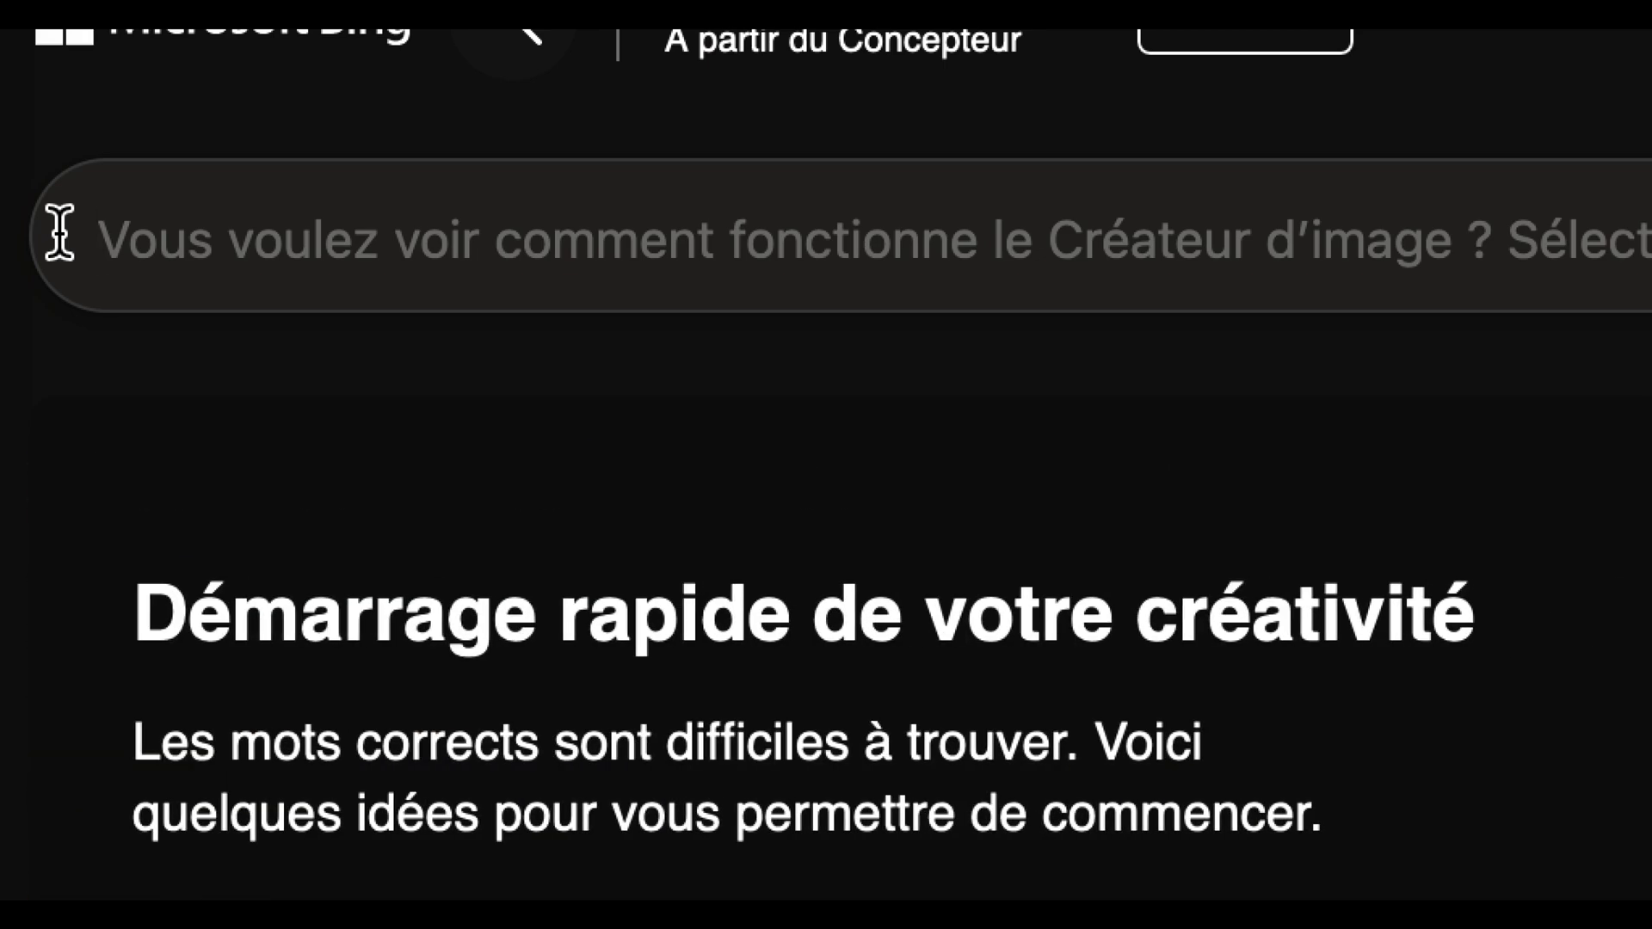
text(inside)
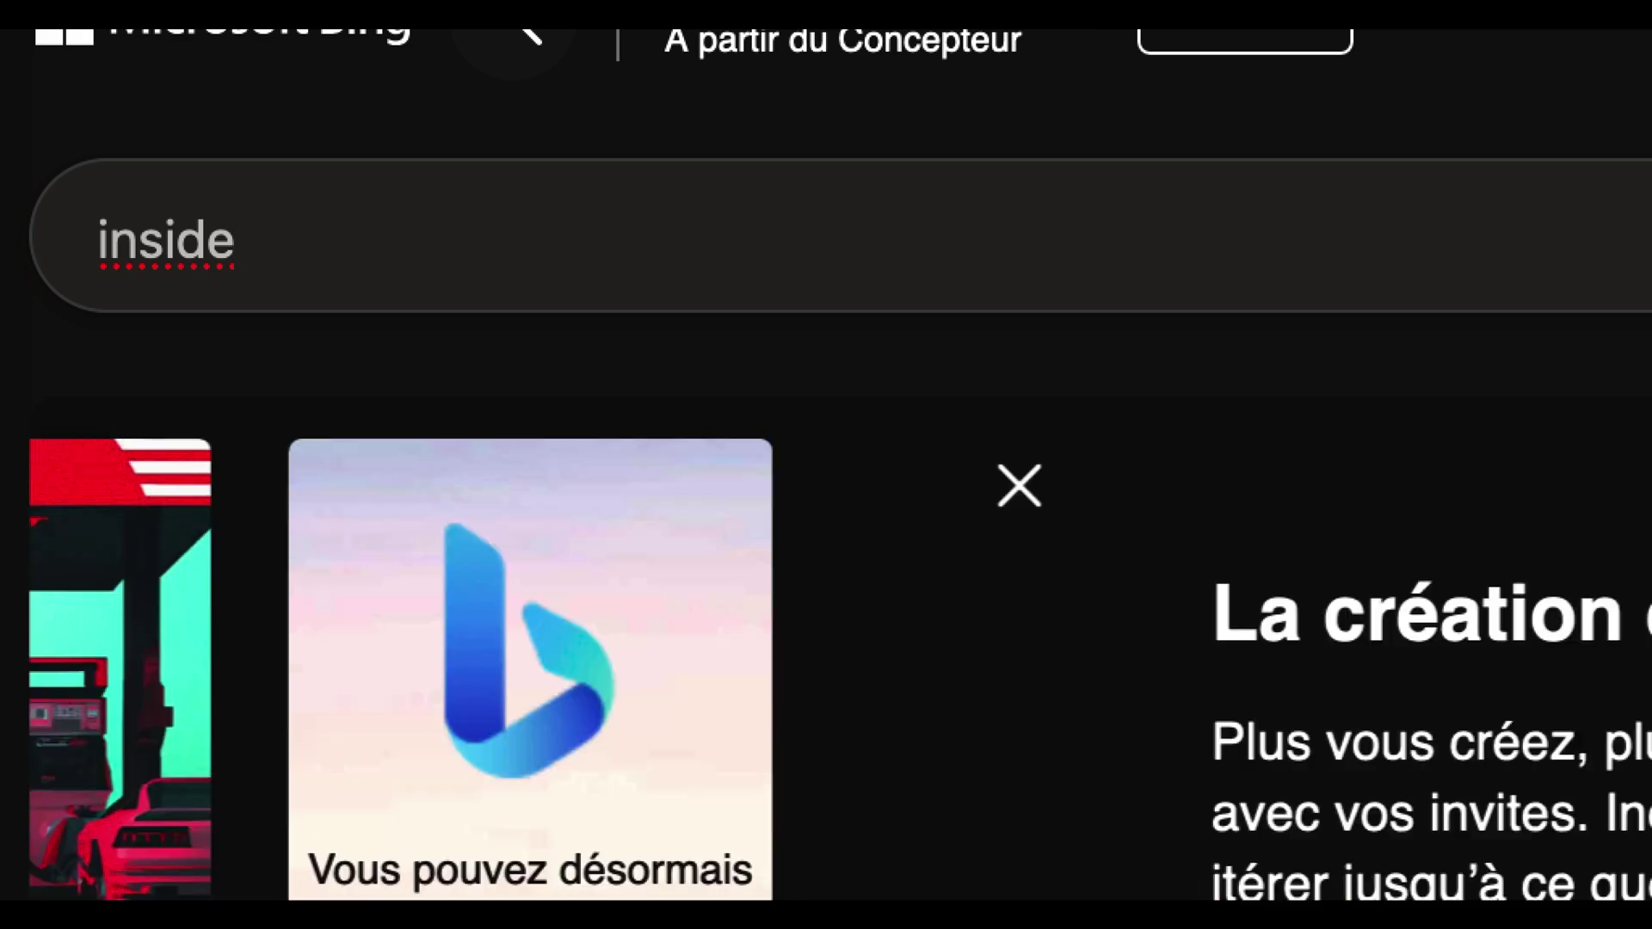
key(BackSpace)
key(BackSpace)
key(BackSpace)
key(BackSpace)
key(BackSpace)
key(BackSpace)
key(BackSpace)
Generate AI images with the prompt "a desk inside of a shop".
text(a)
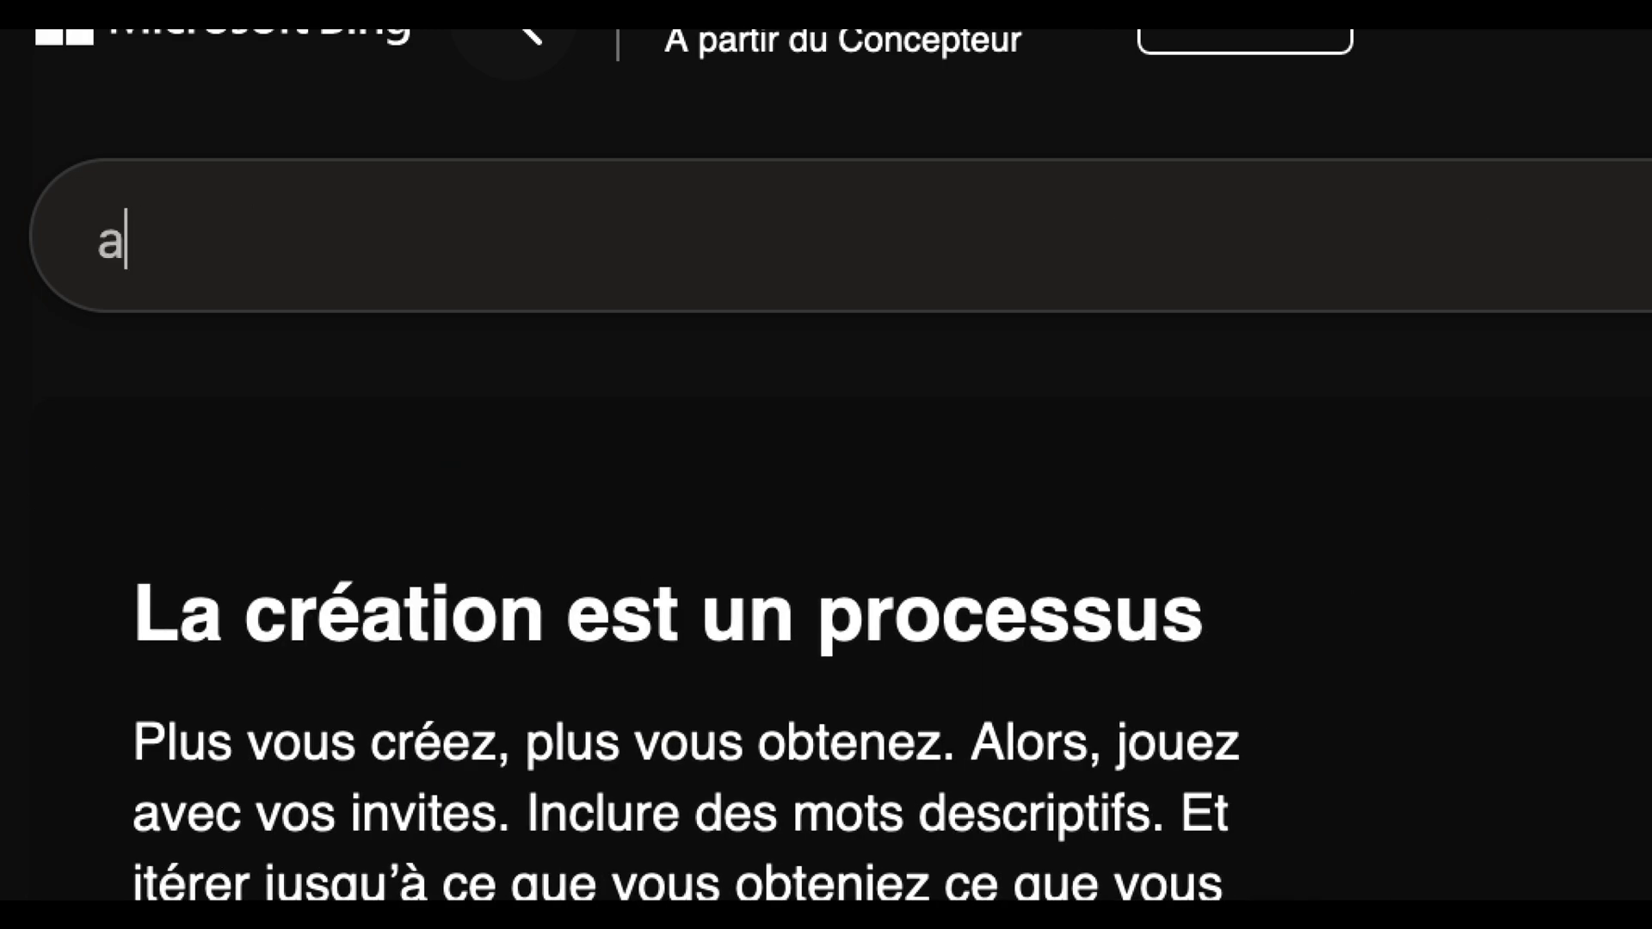
text( des)
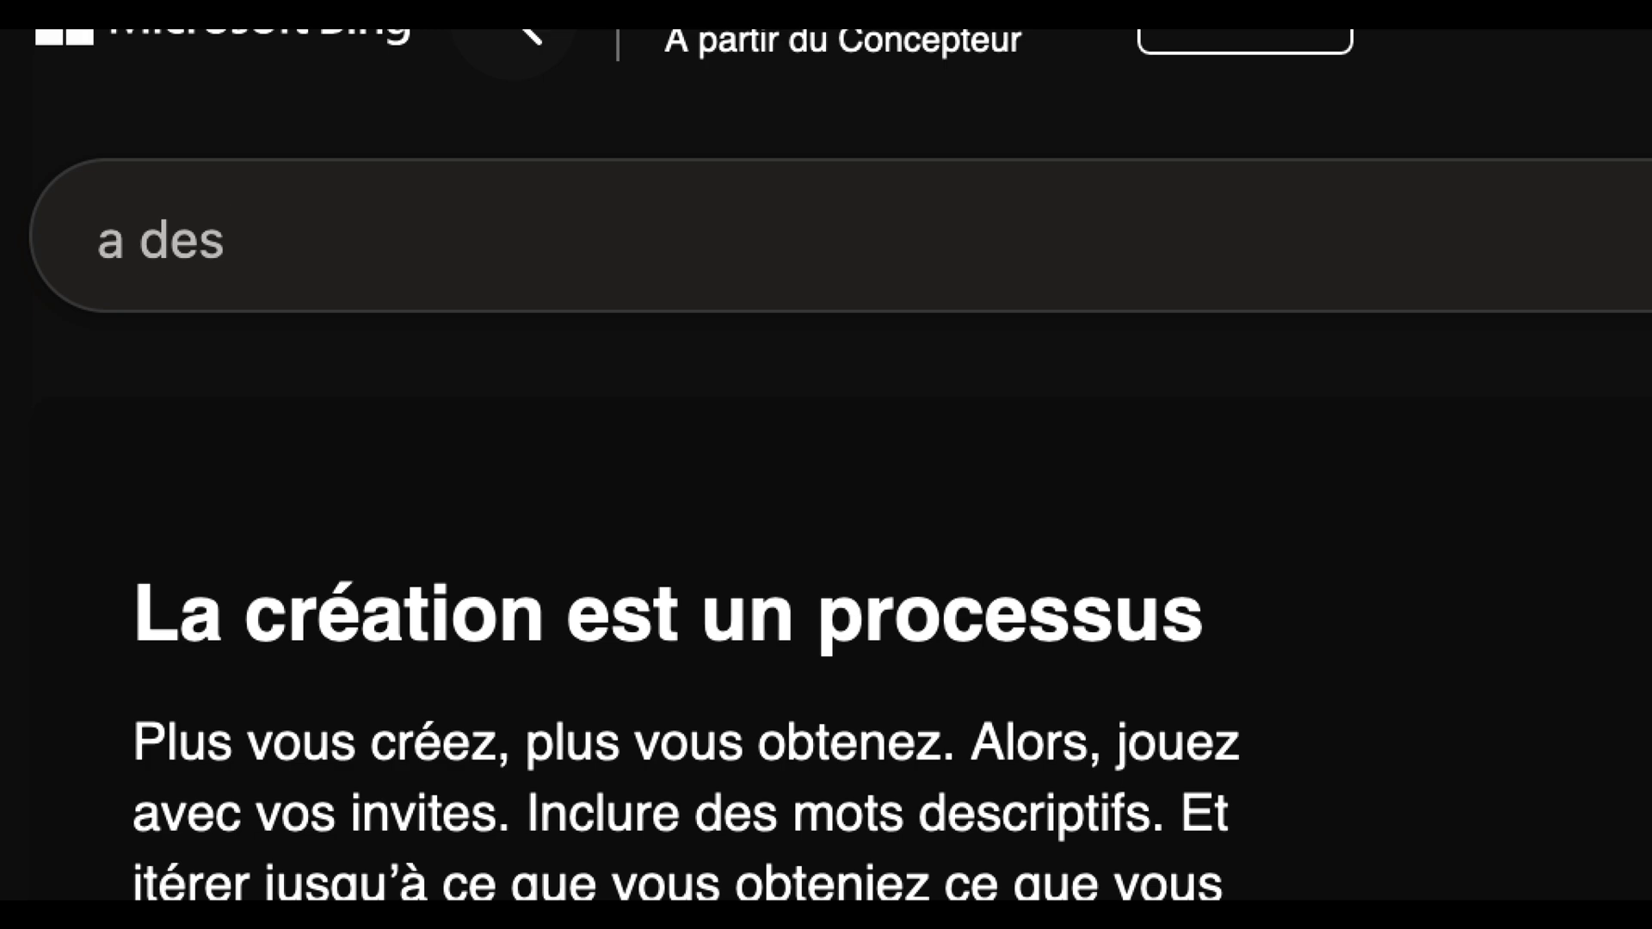
text(k in)
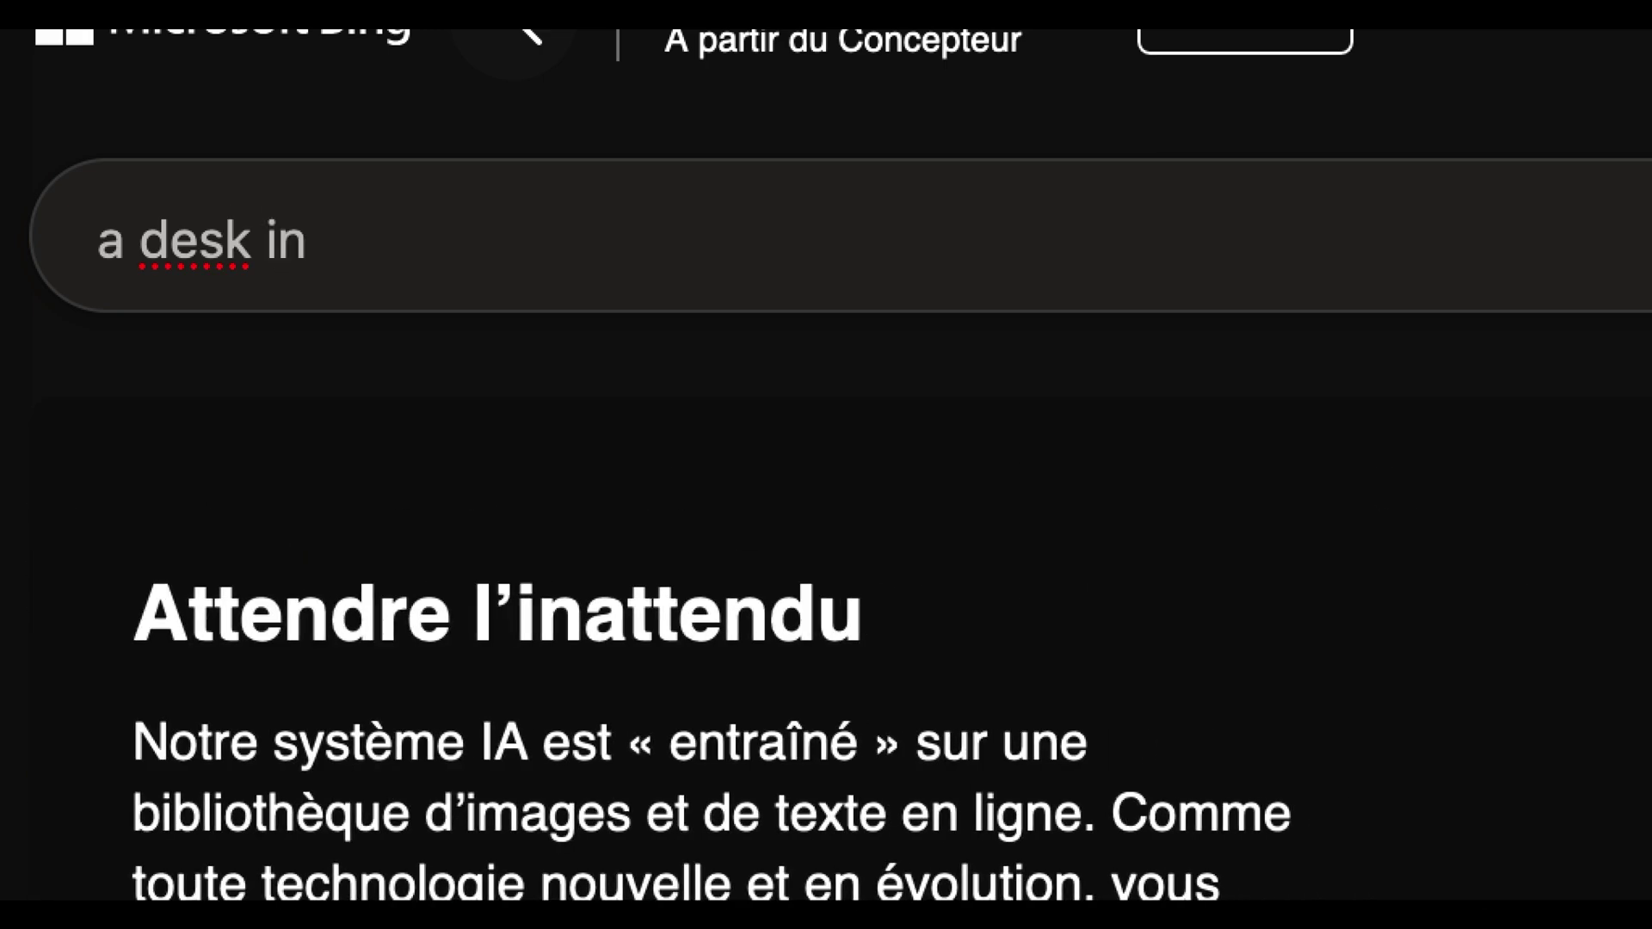
text(side)
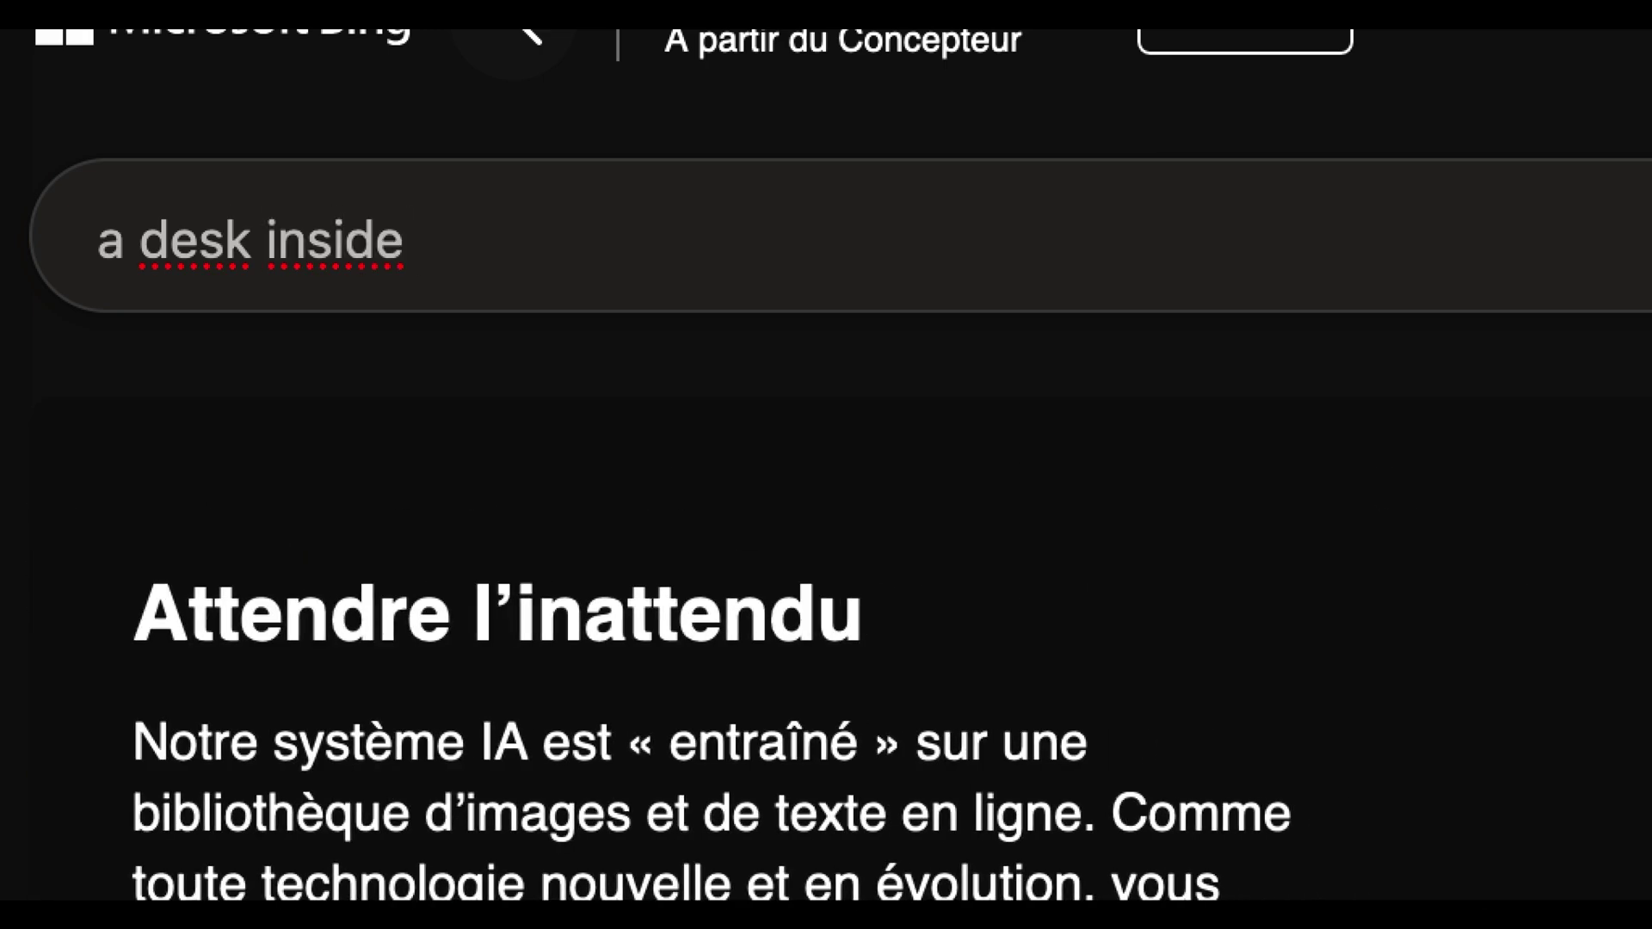
text( of a s)
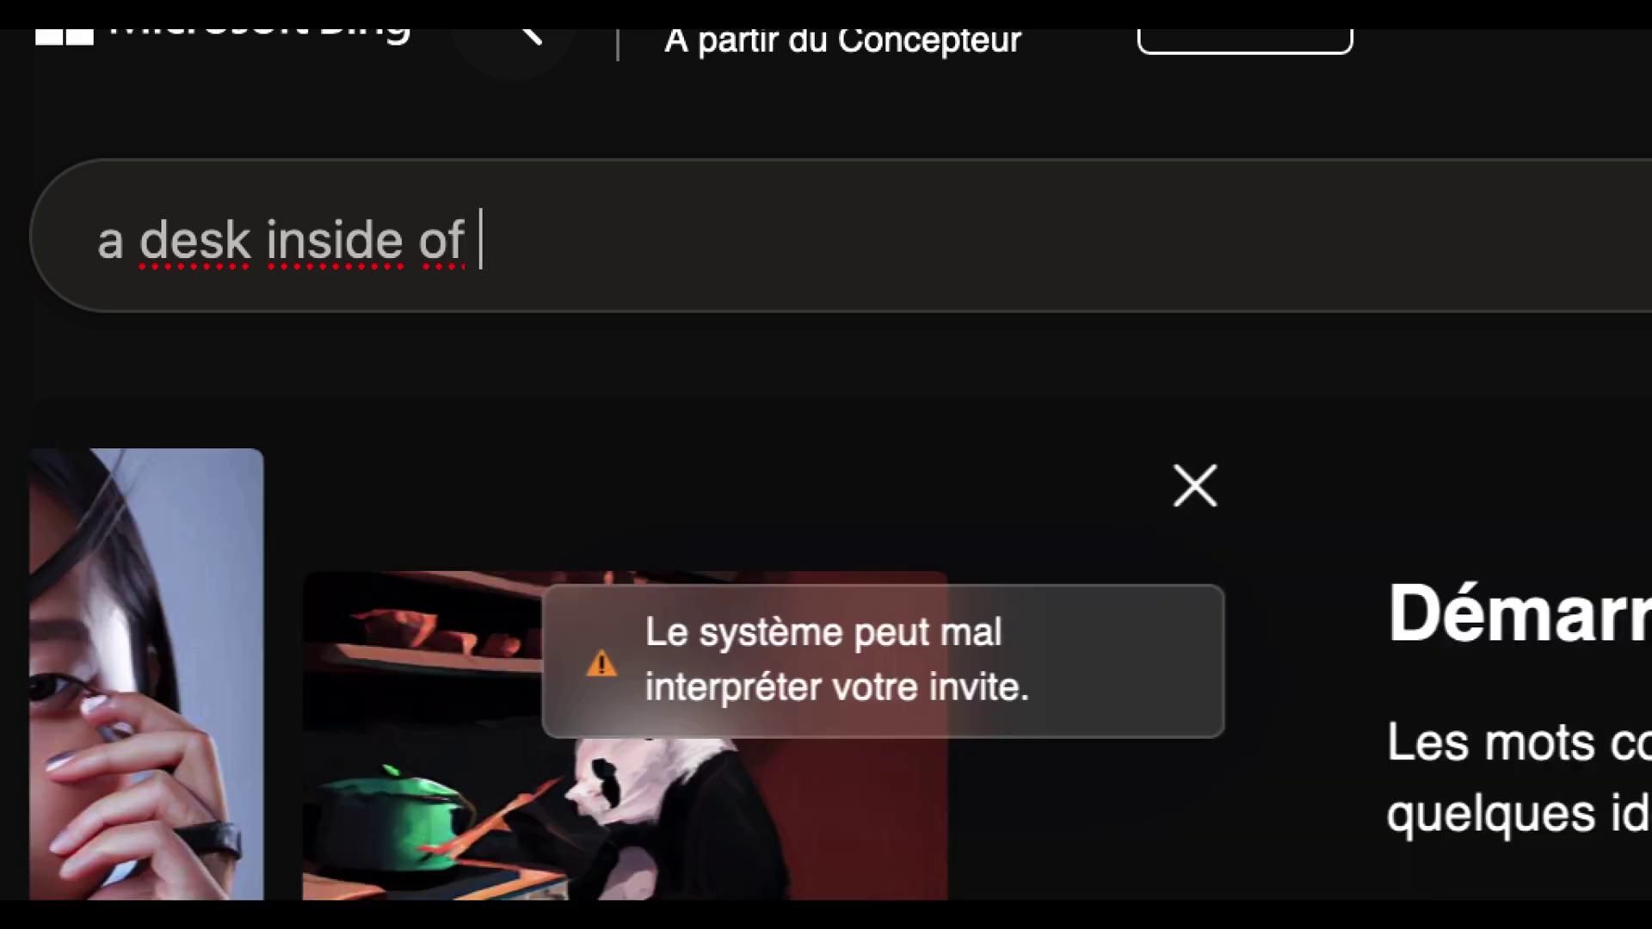
text(hop)
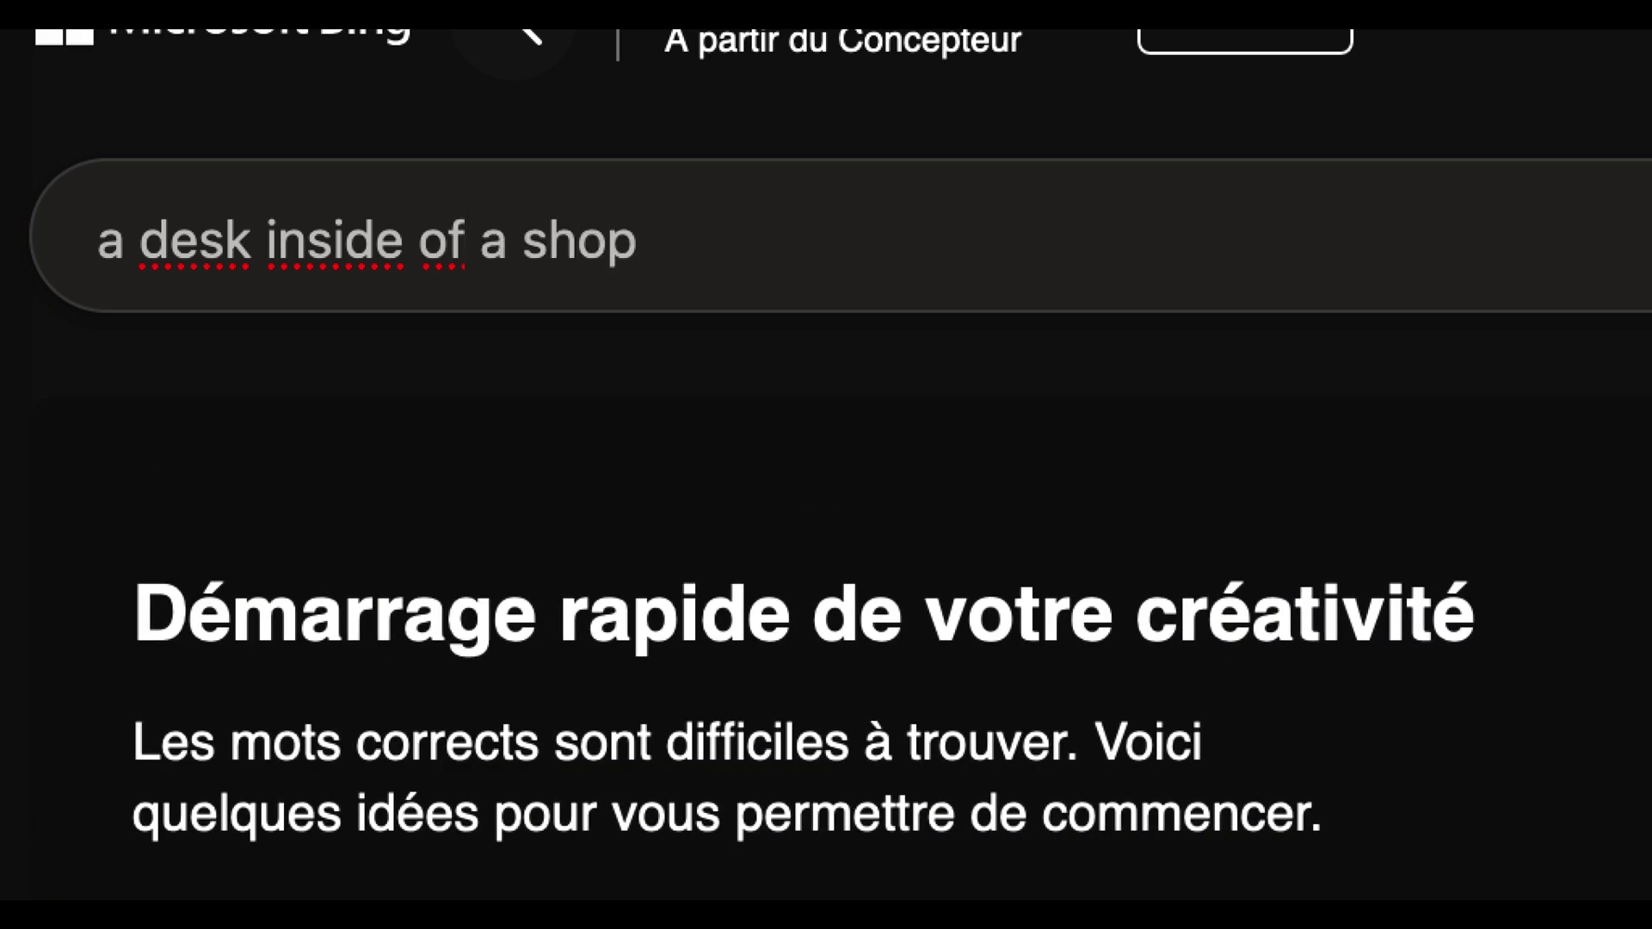
key(Return)
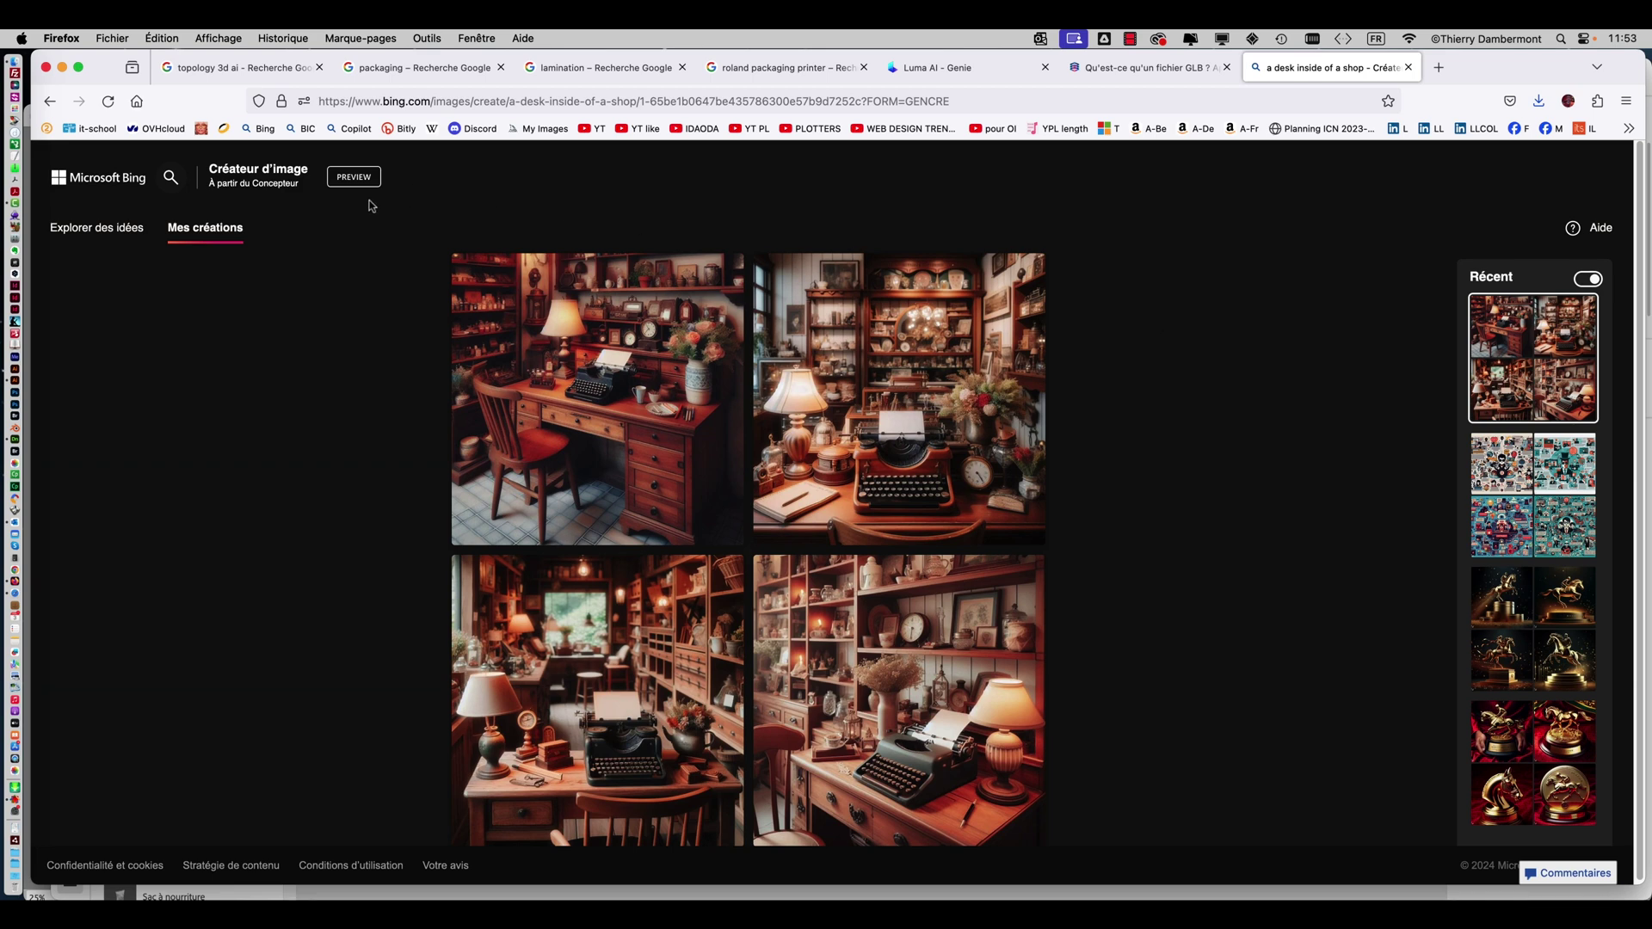
Search Bing for "desk inside a shop" and show the image results.
click(171, 187)
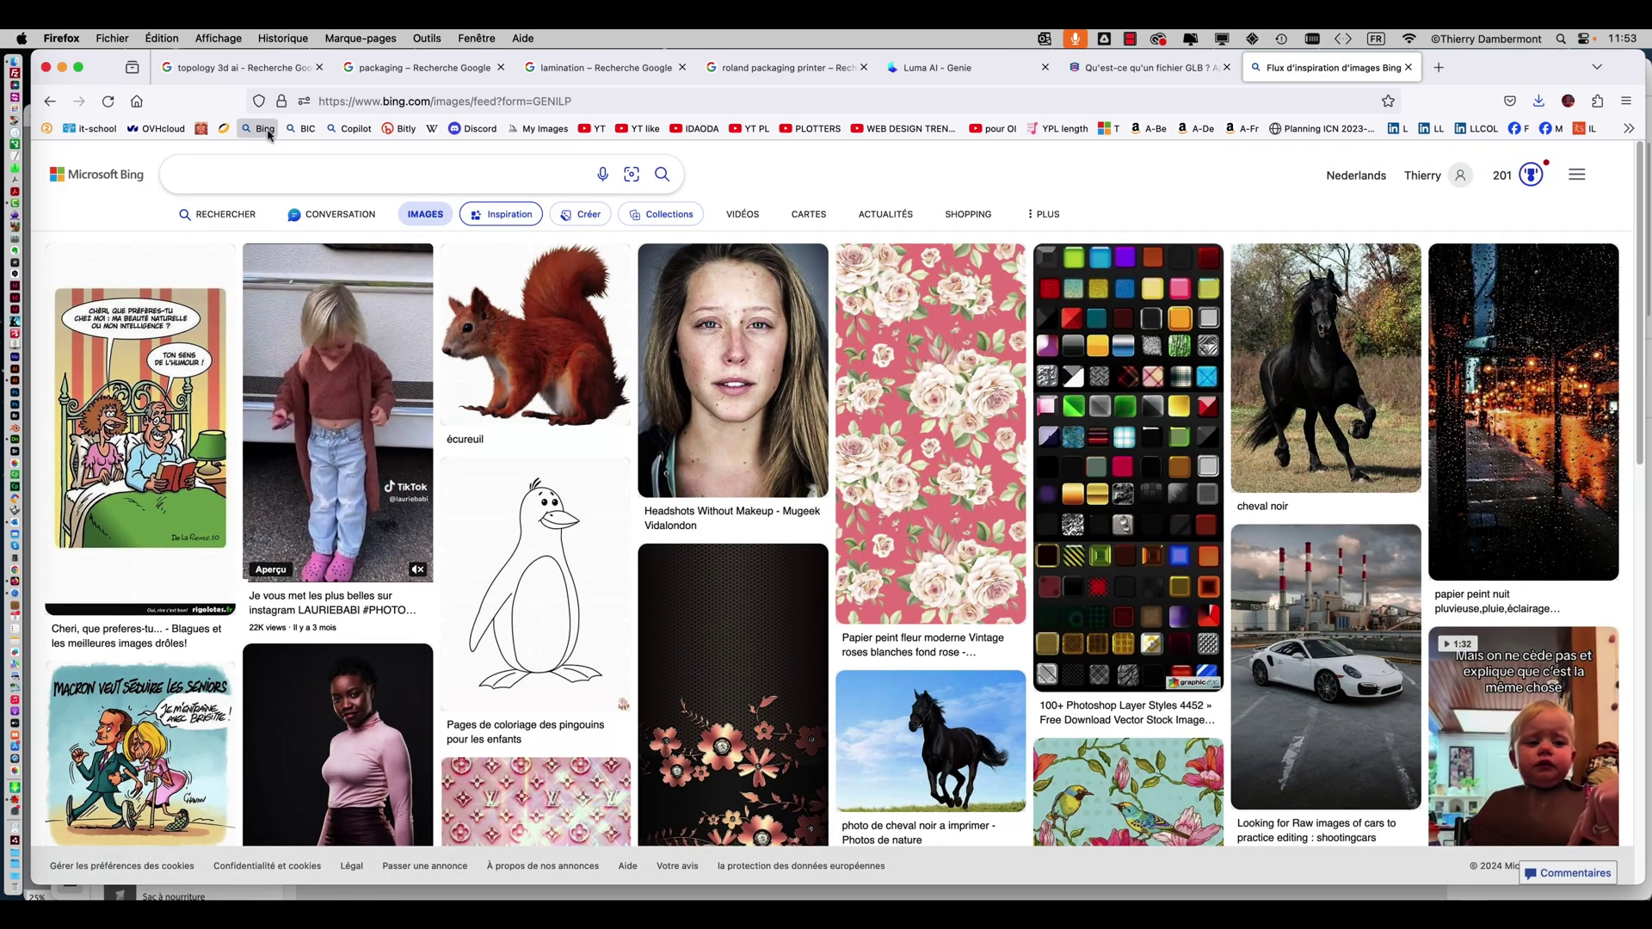
click(297, 129)
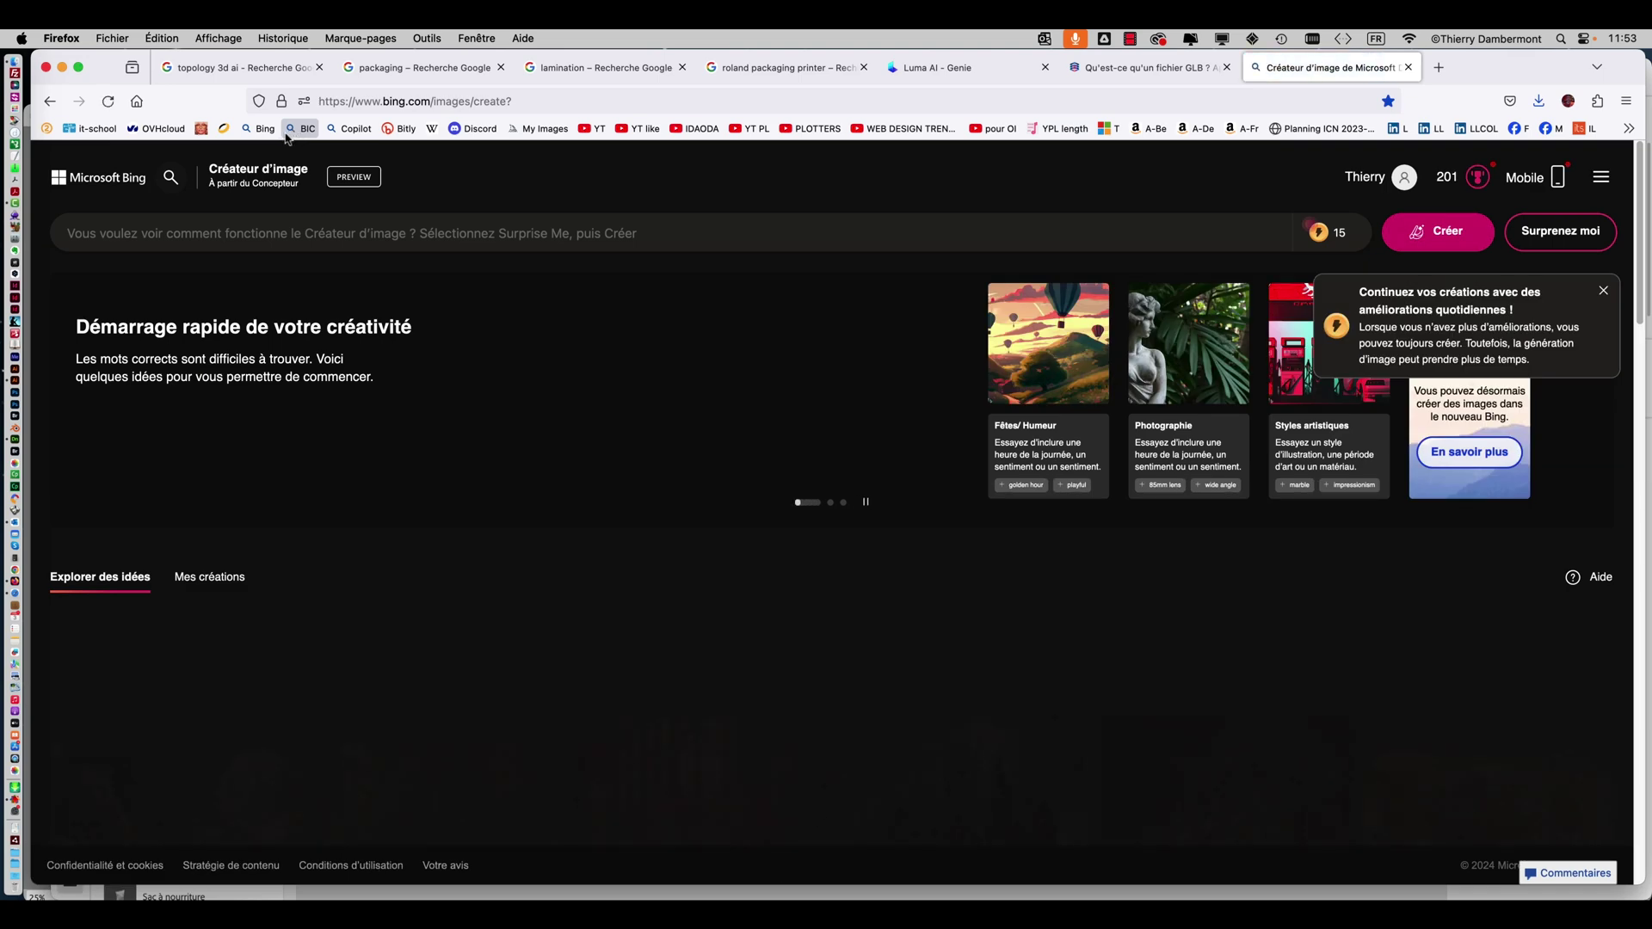
click(260, 129)
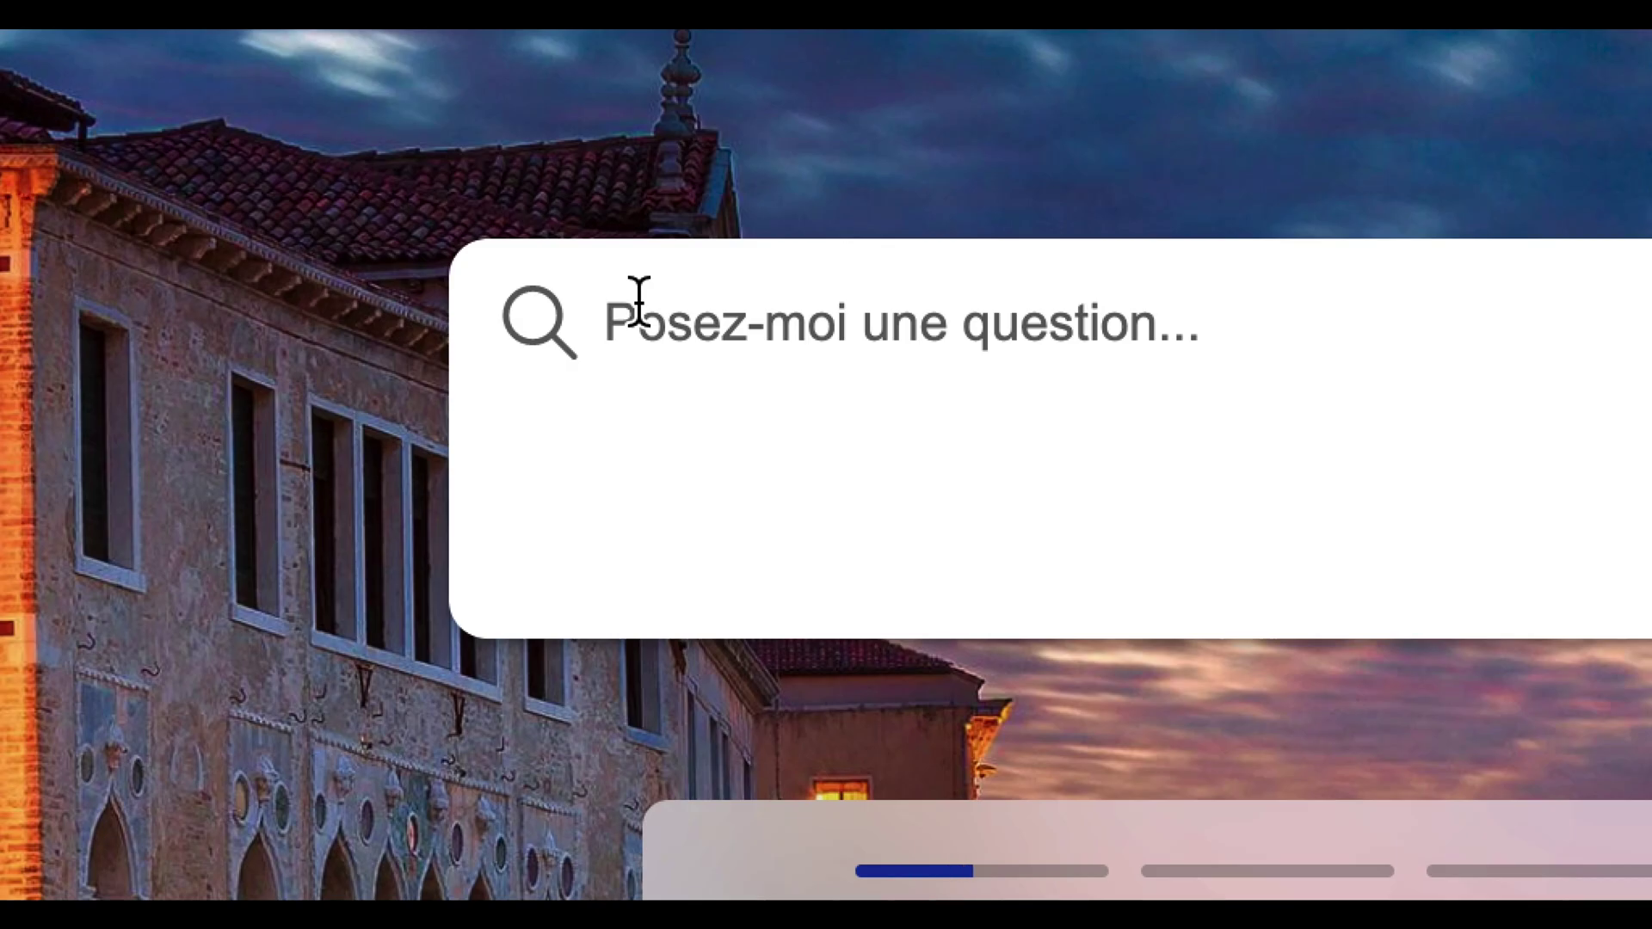
text(desk ins)
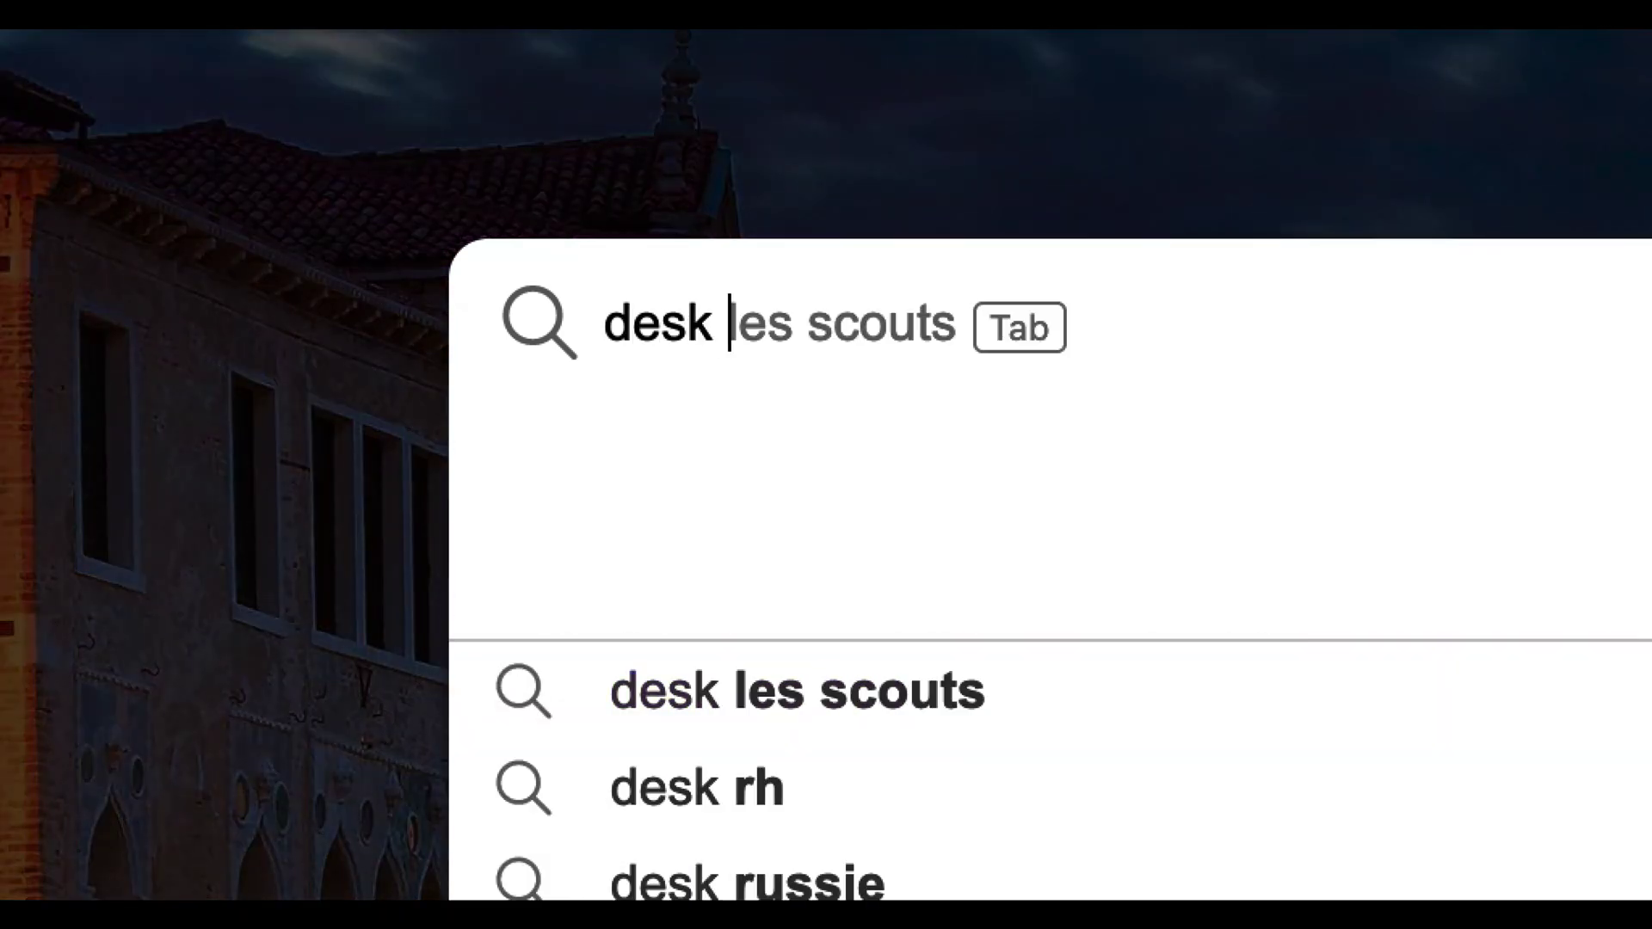
text(ide a shop)
key(Return)
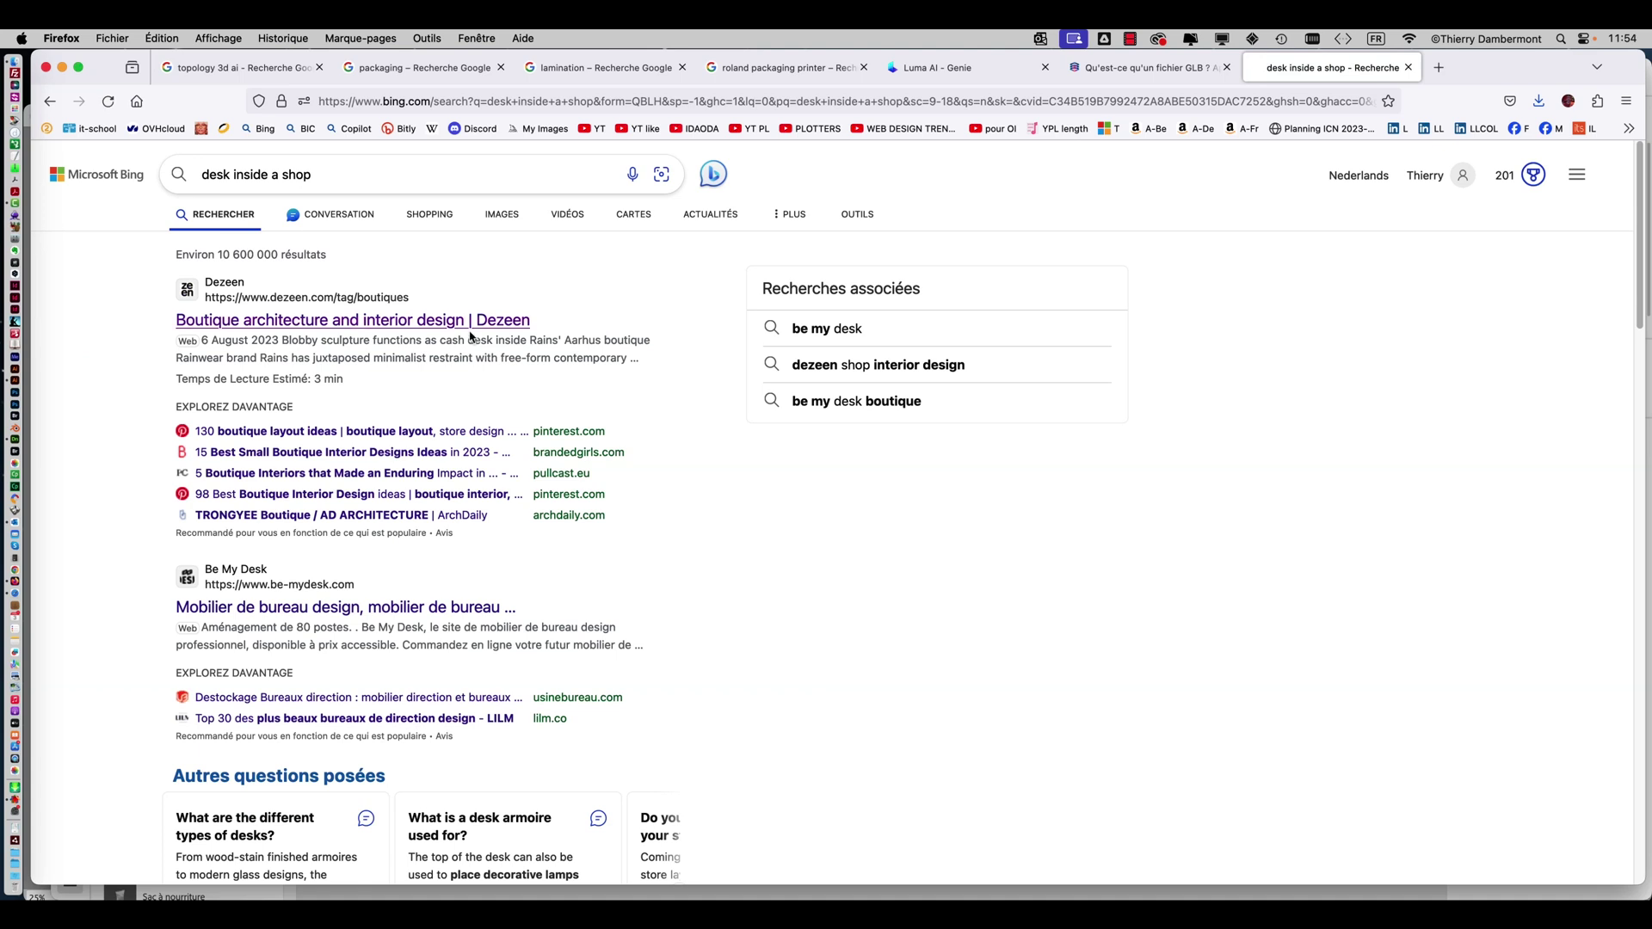
click(493, 214)
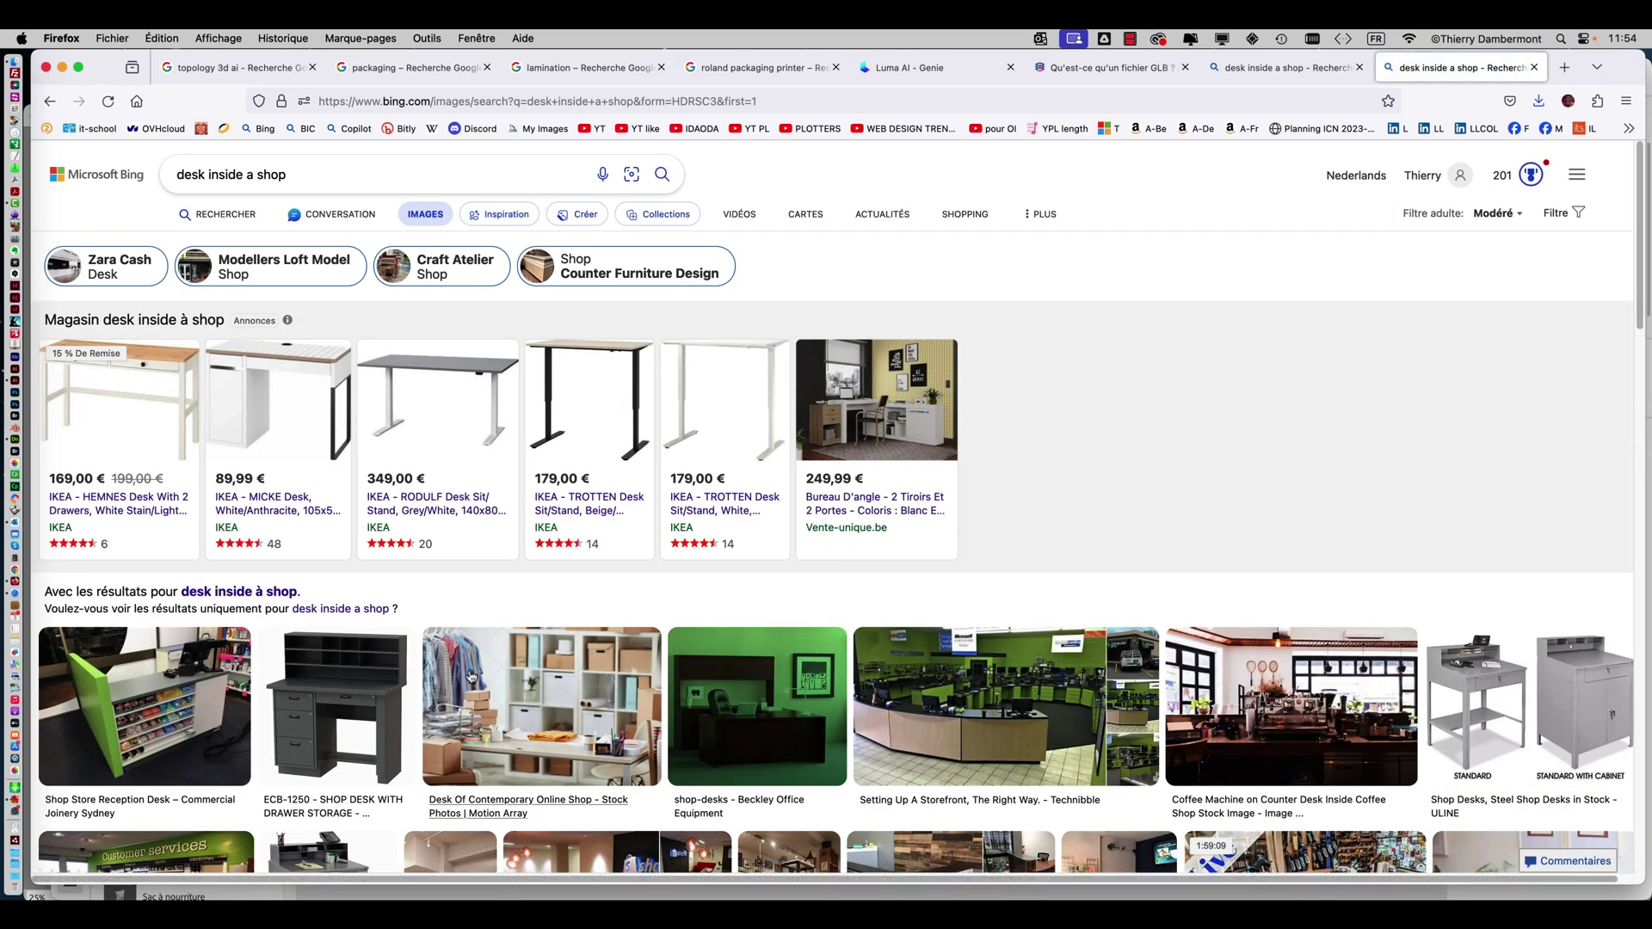
Preview the Shop Store Reception Desk image, close it, and filter the image results by licence to Creative Commons only.
click(157, 680)
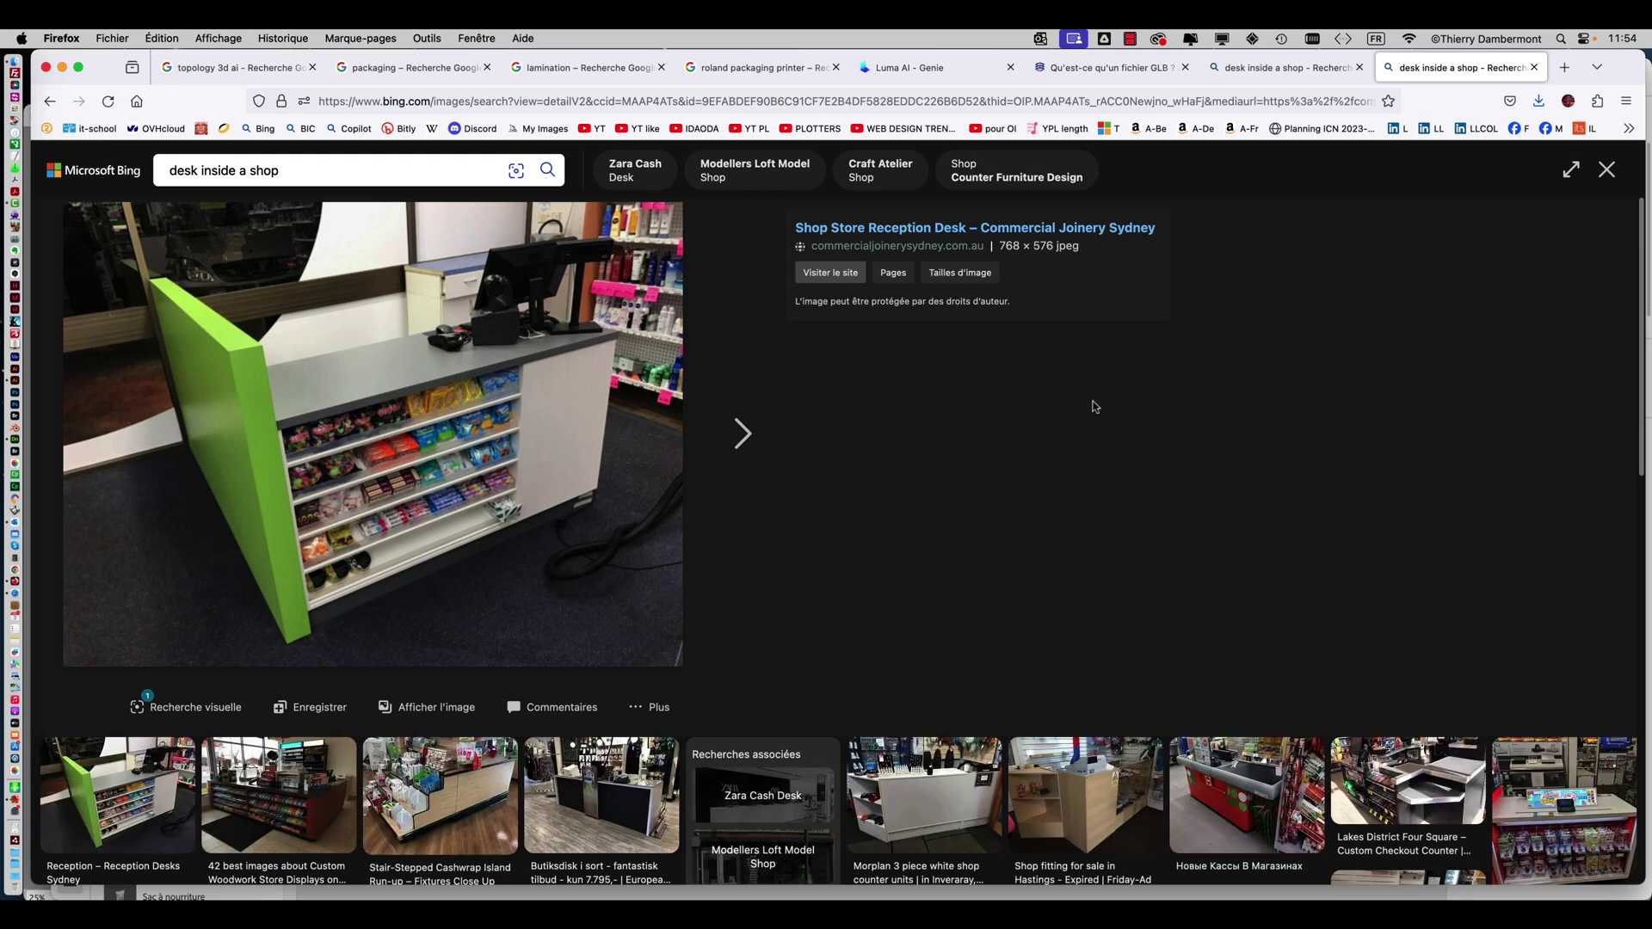
click(1607, 170)
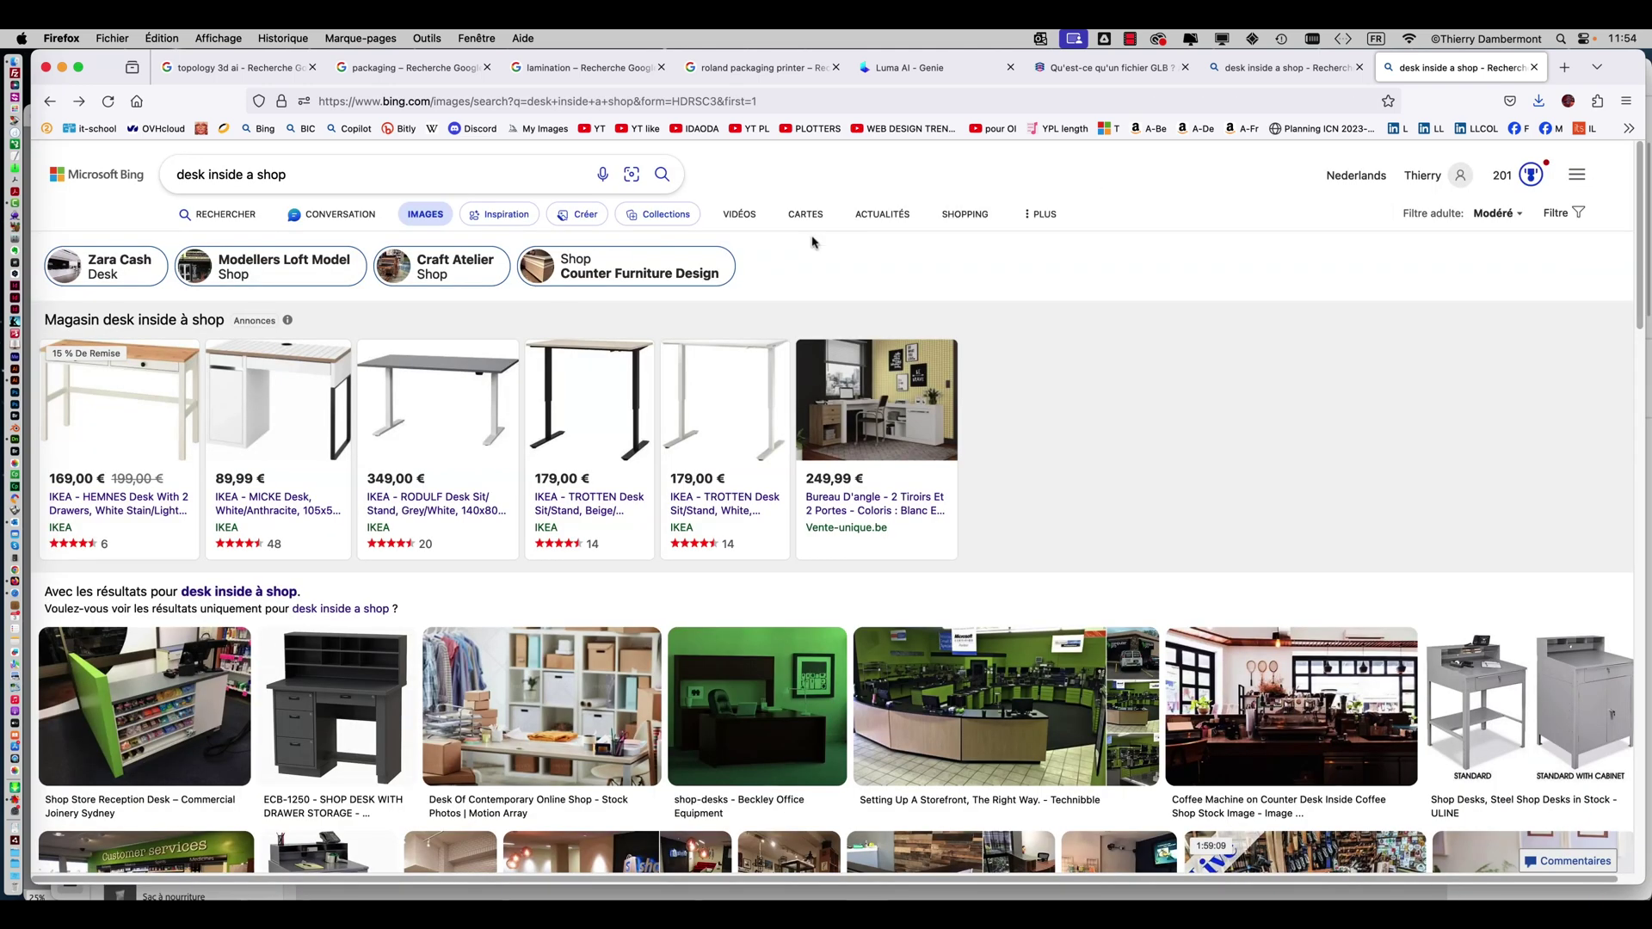
click(1579, 213)
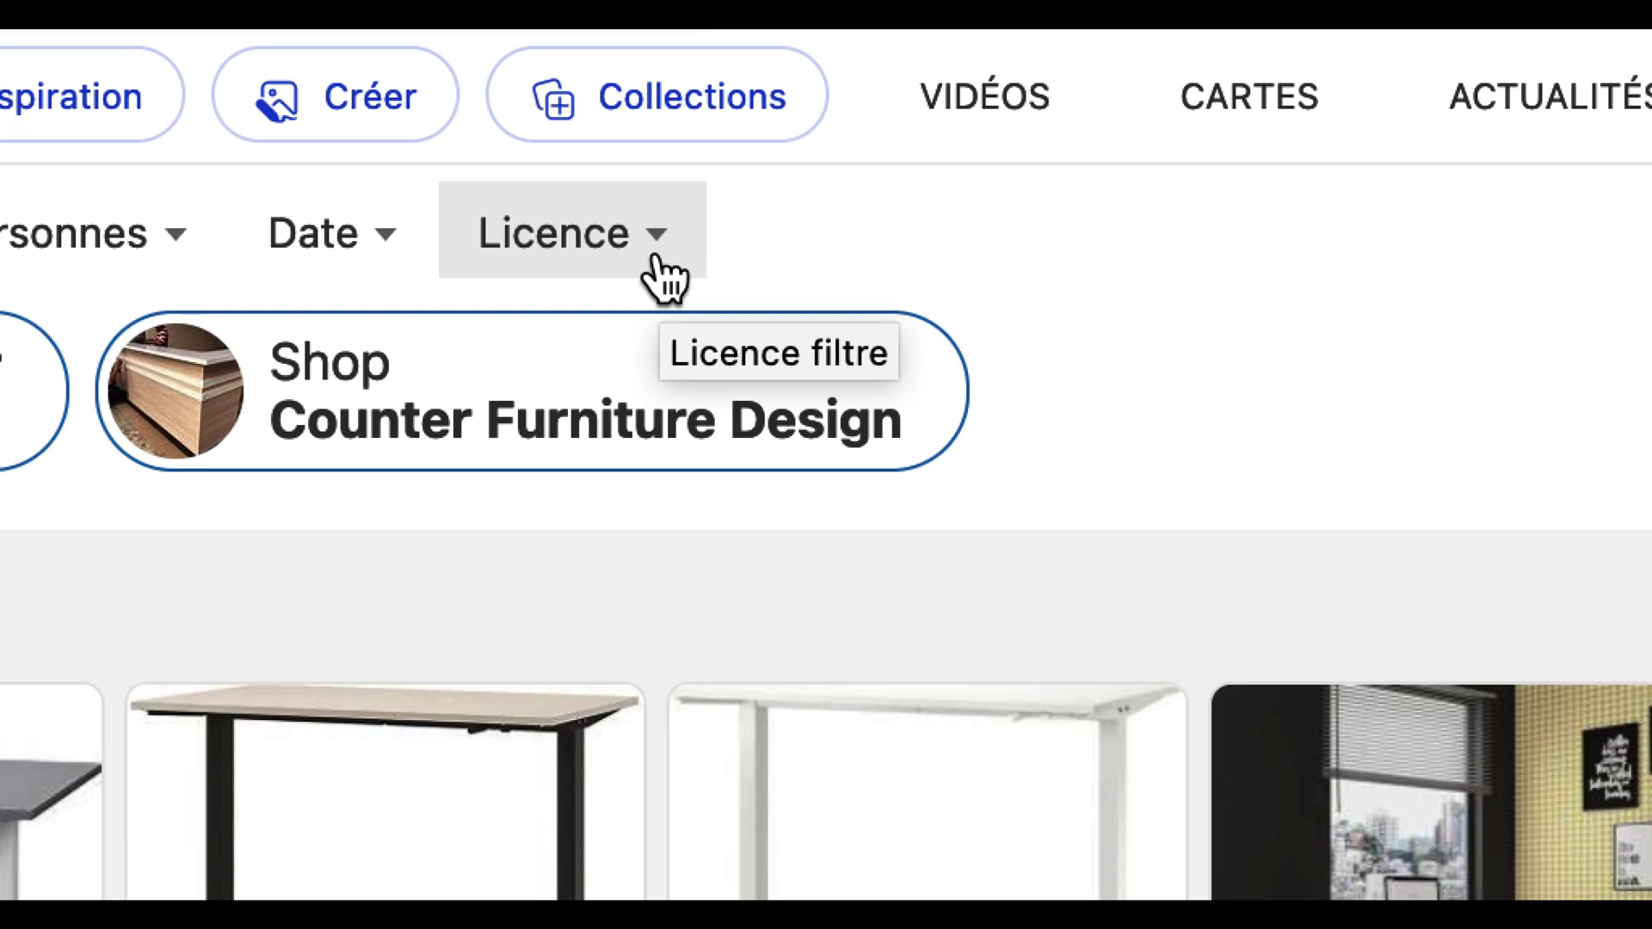
click(659, 258)
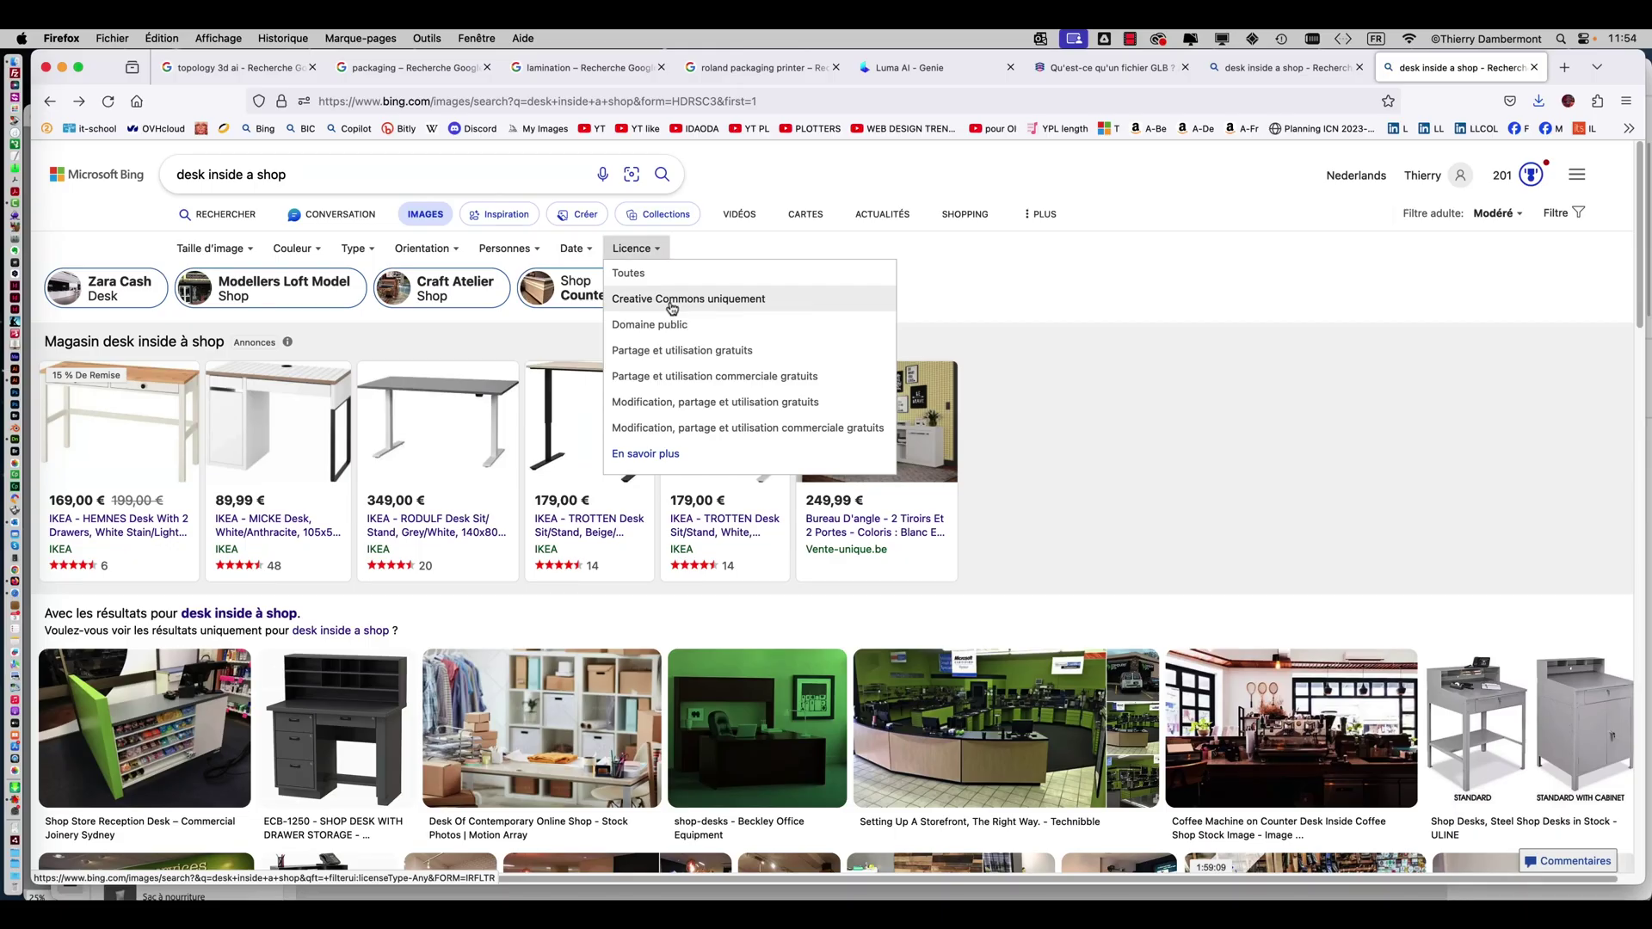
click(672, 306)
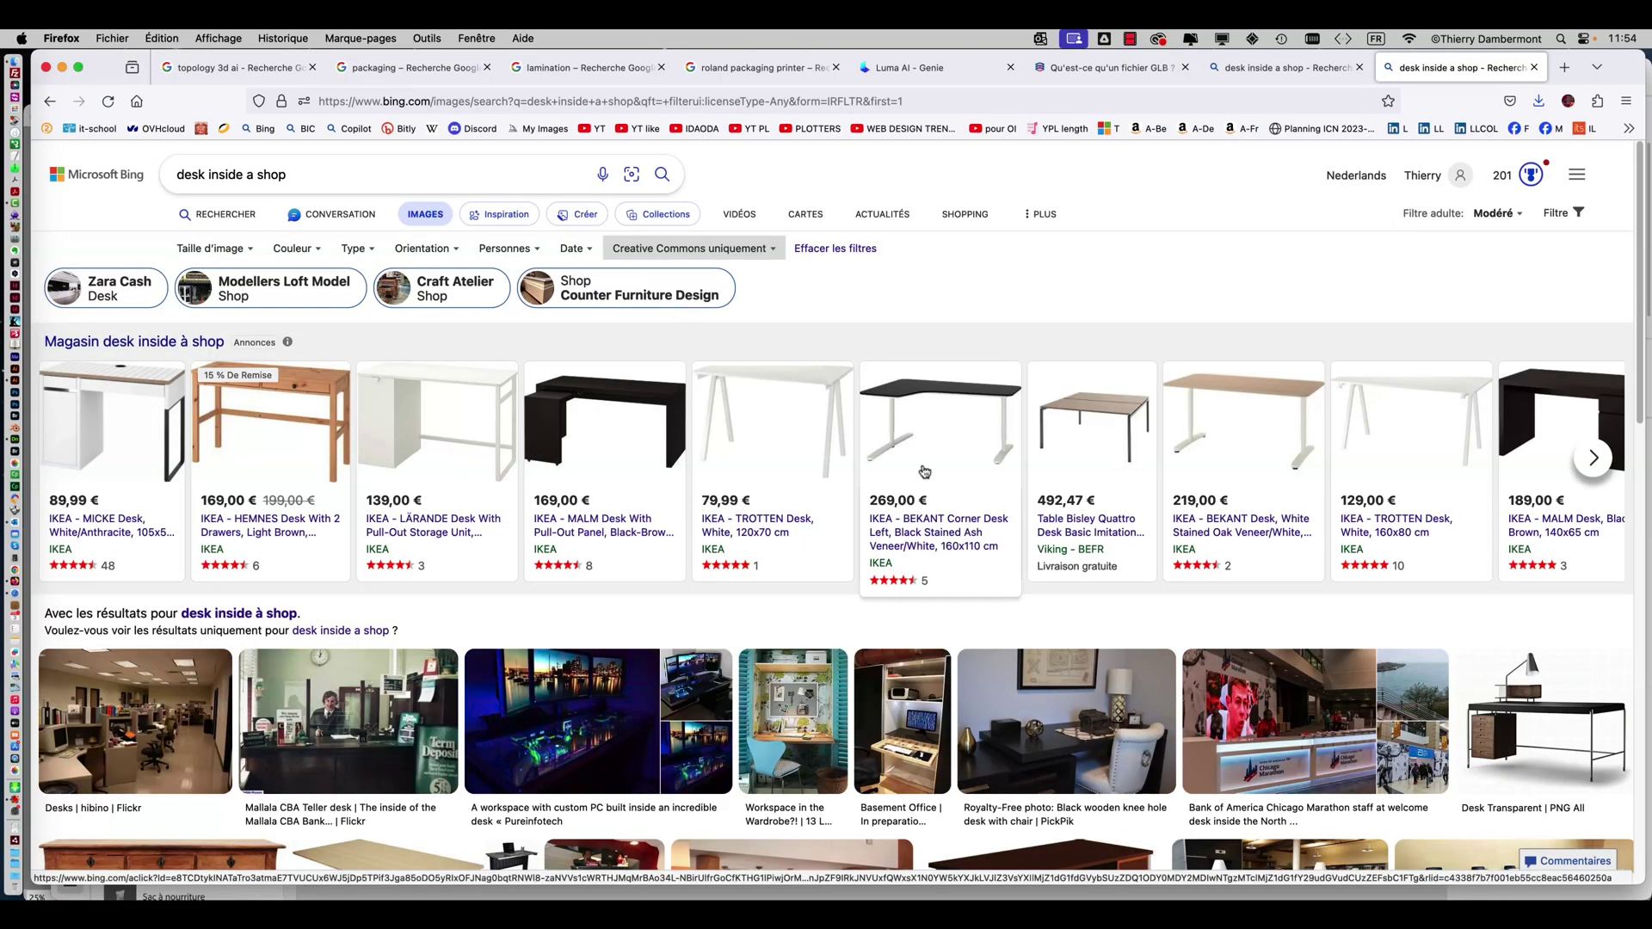
Look through the Creative Commons desk images and search for "inside a shop" instead.
scroll(924, 472, down, 10)
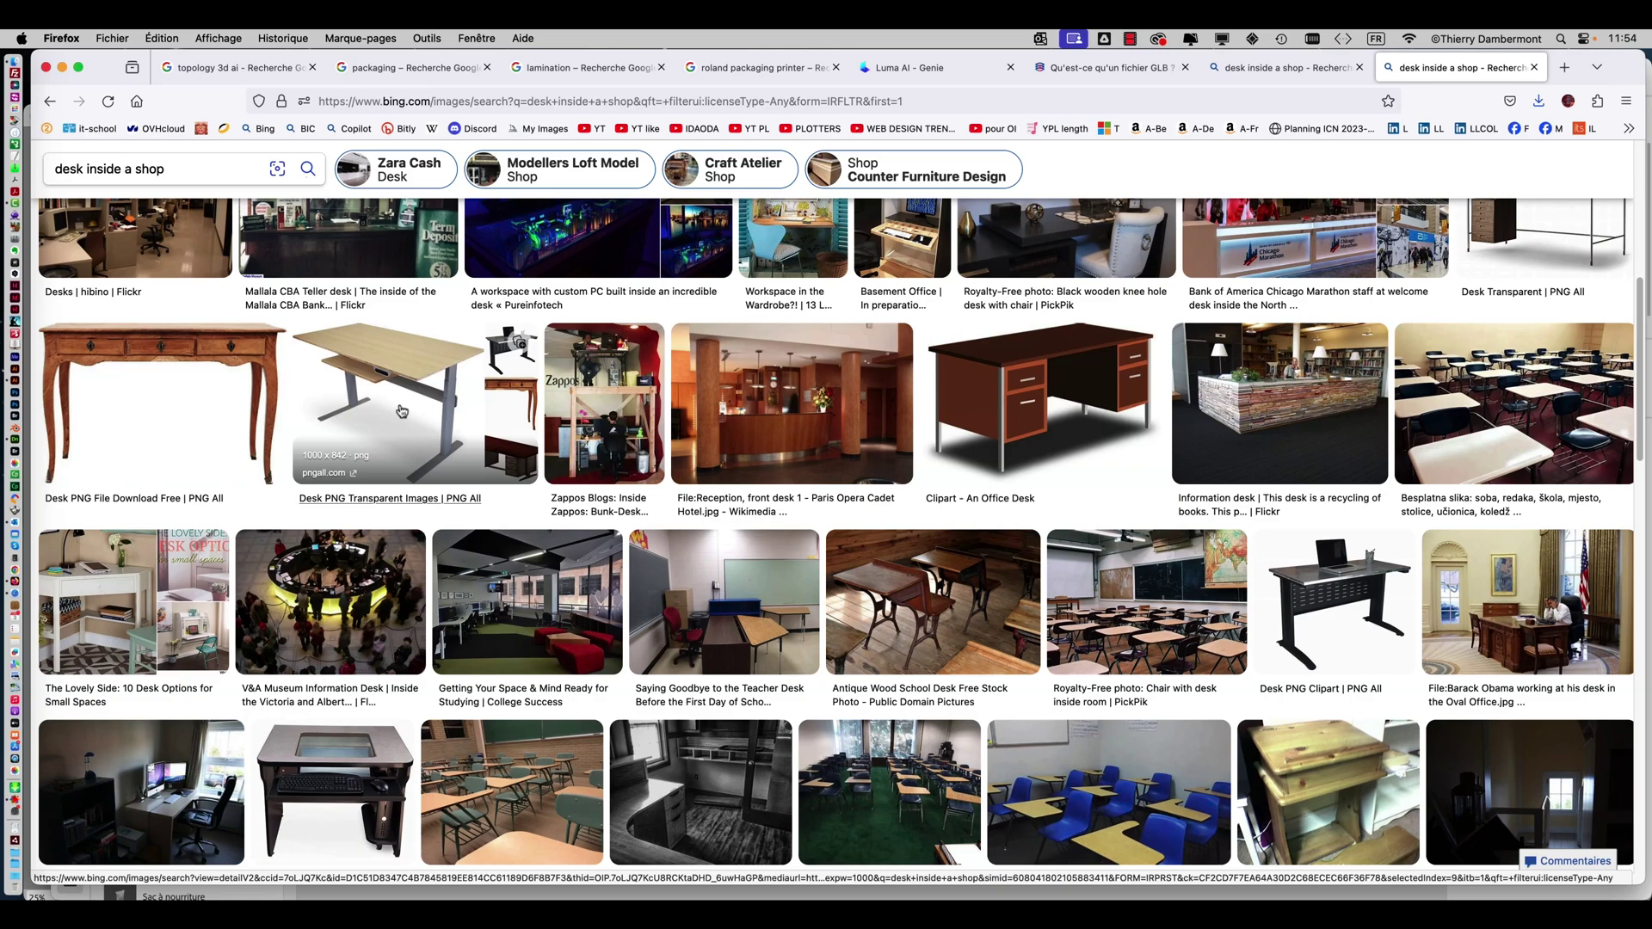
scroll(401, 411, up, 10)
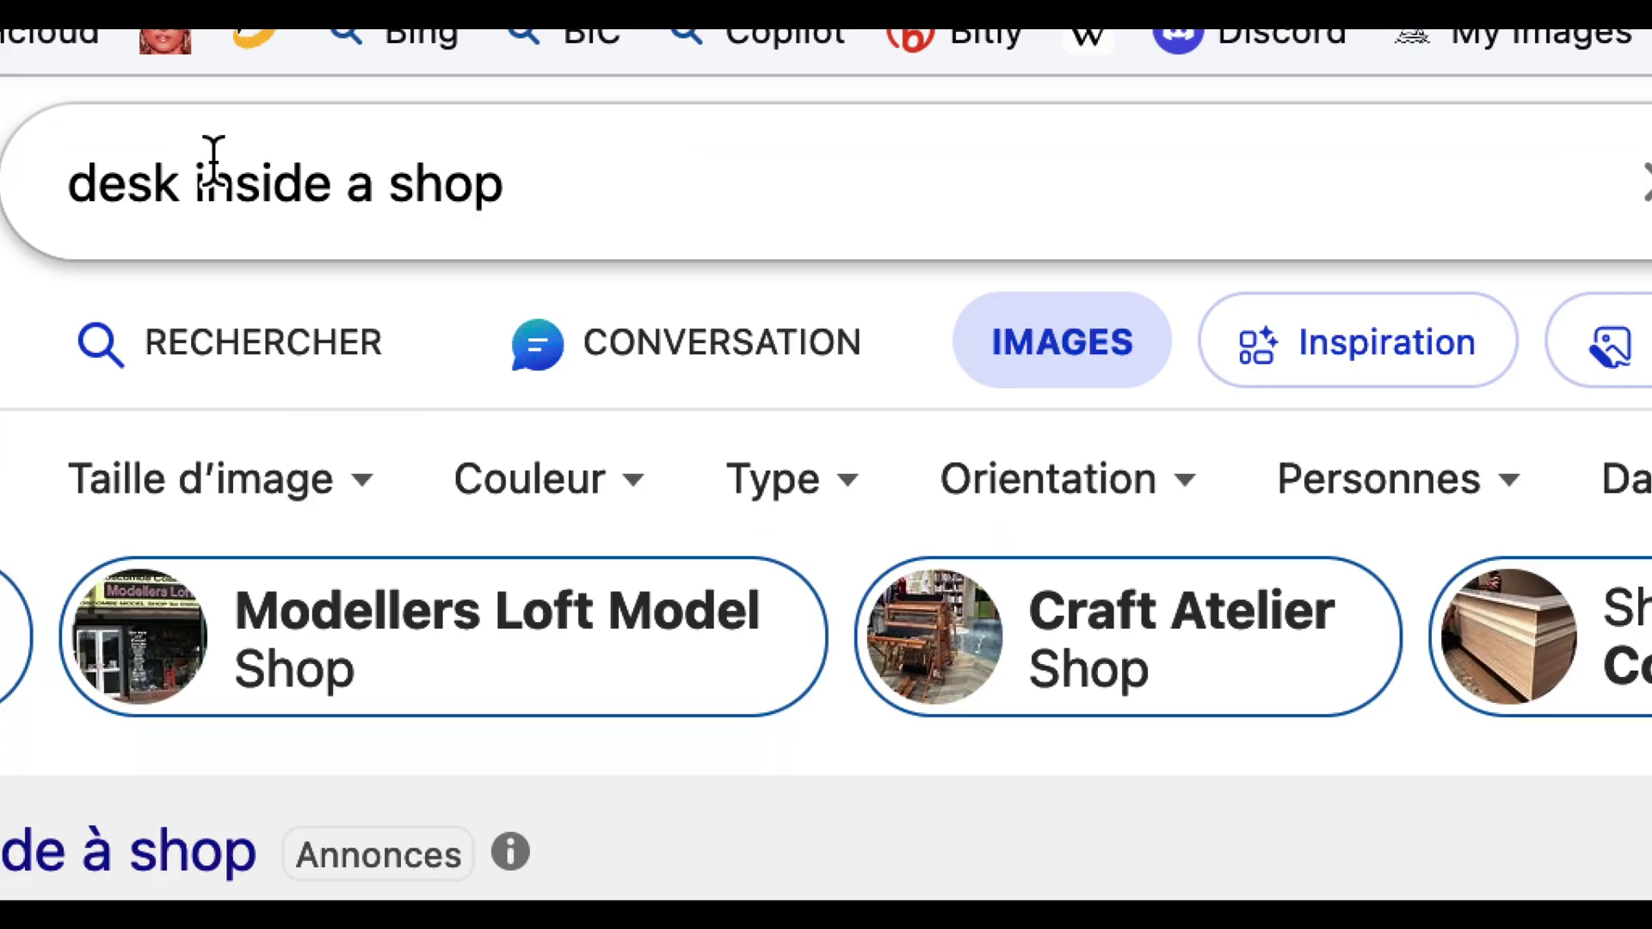
double_click(191, 177)
key(BackSpace)
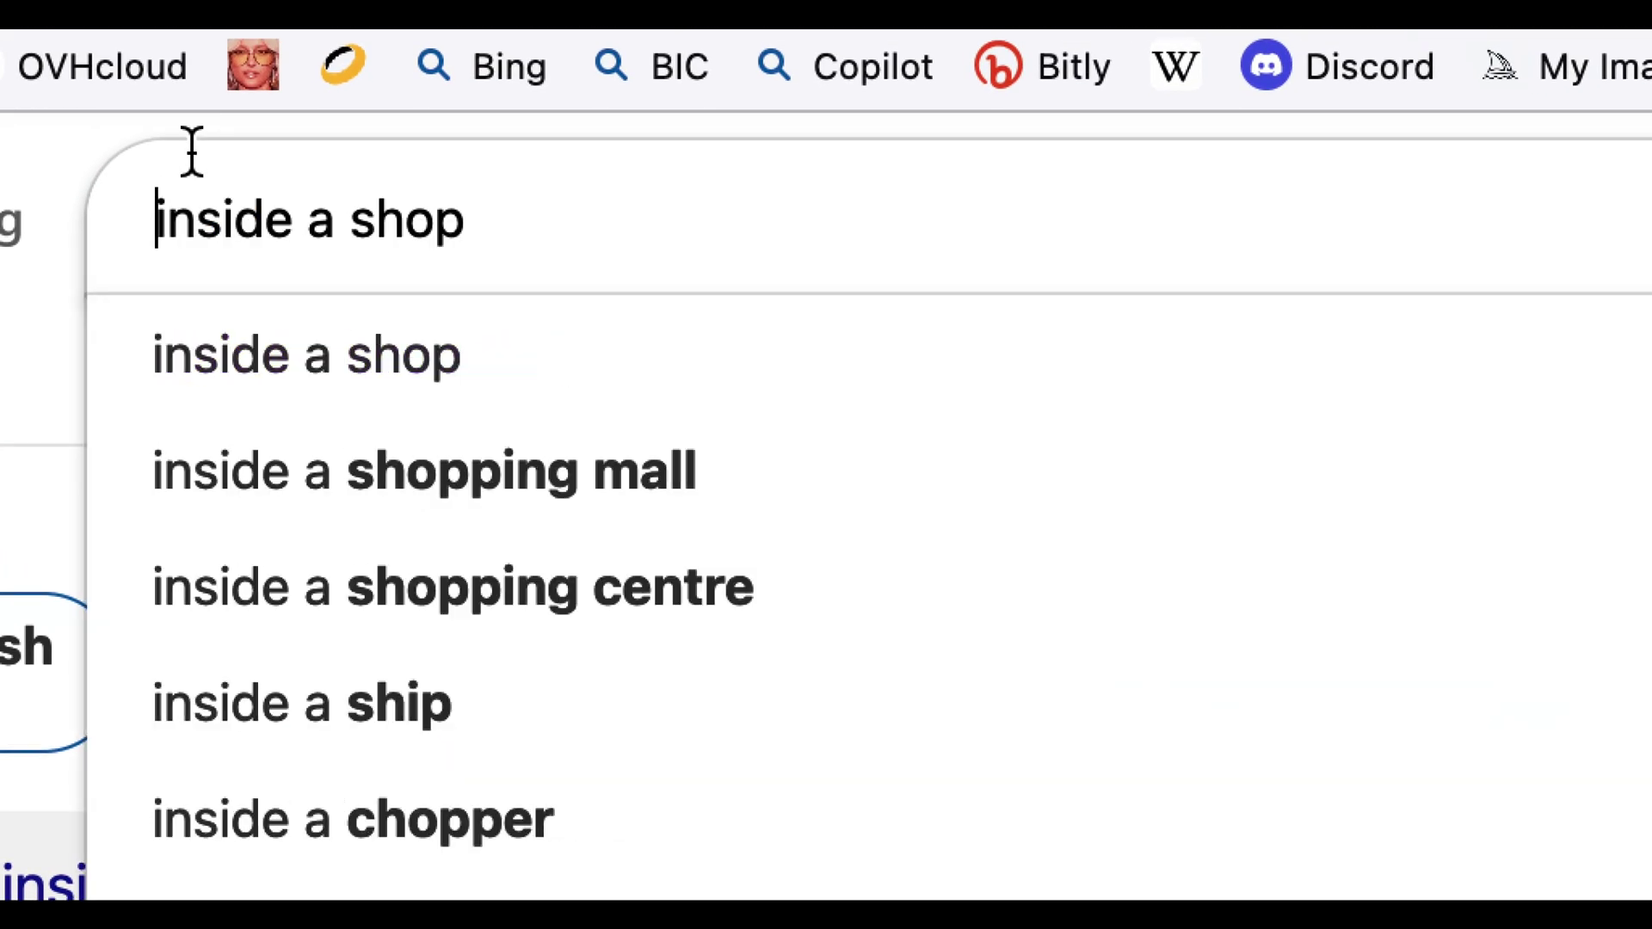
key(Return)
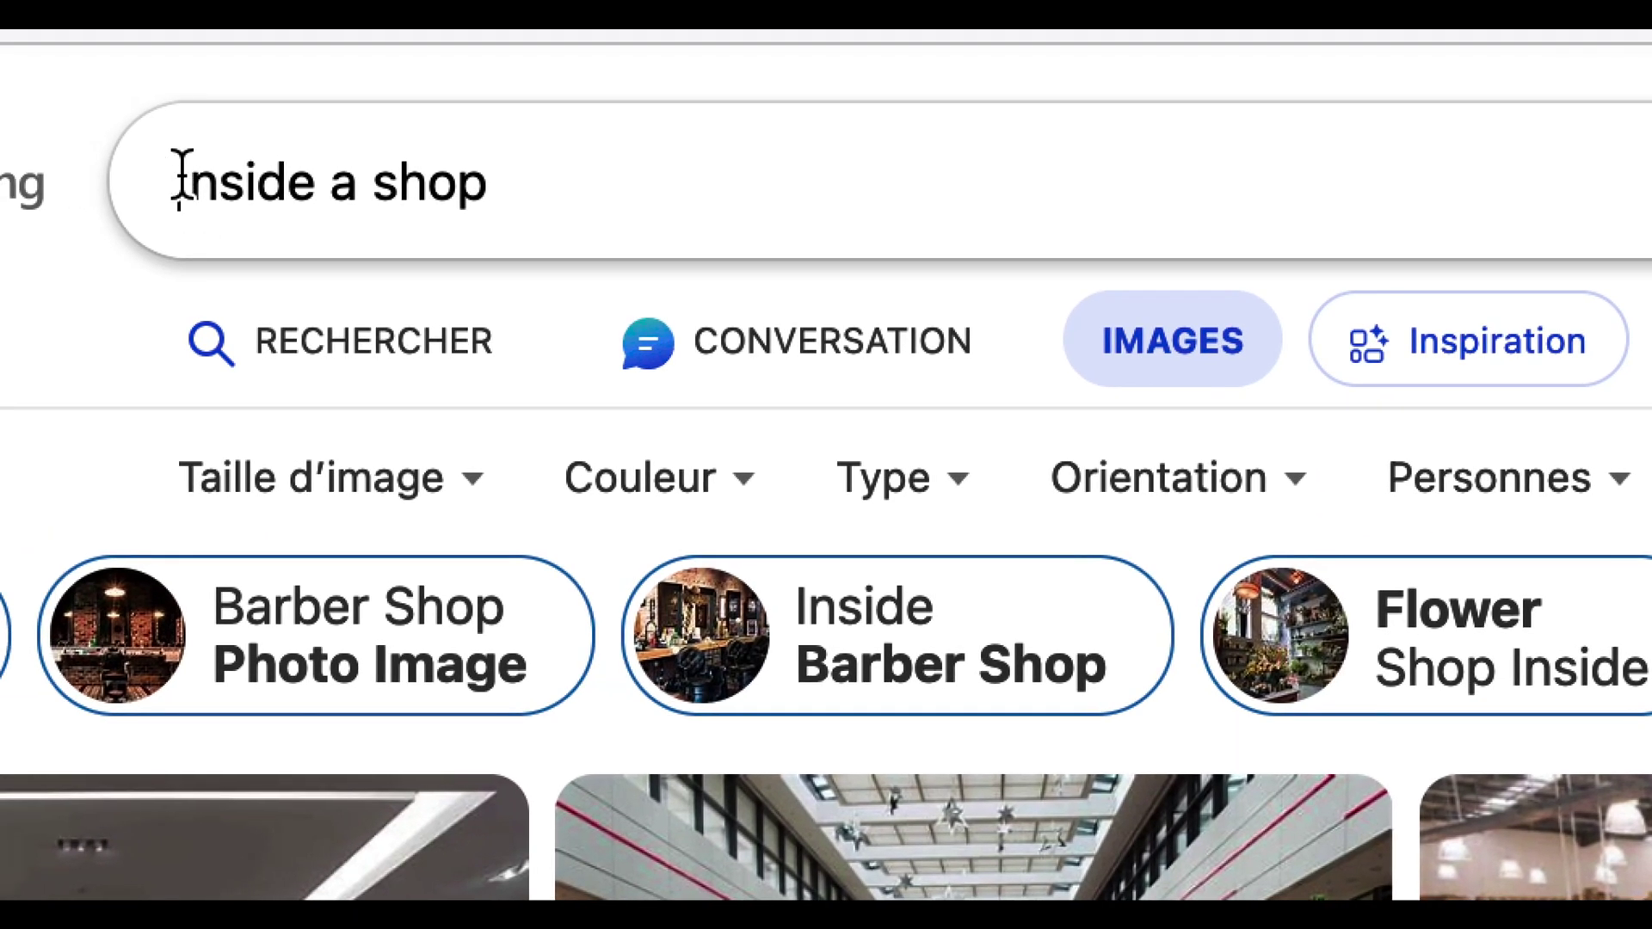
Extend the image search to "welcome desk inside a shop".
click(181, 177)
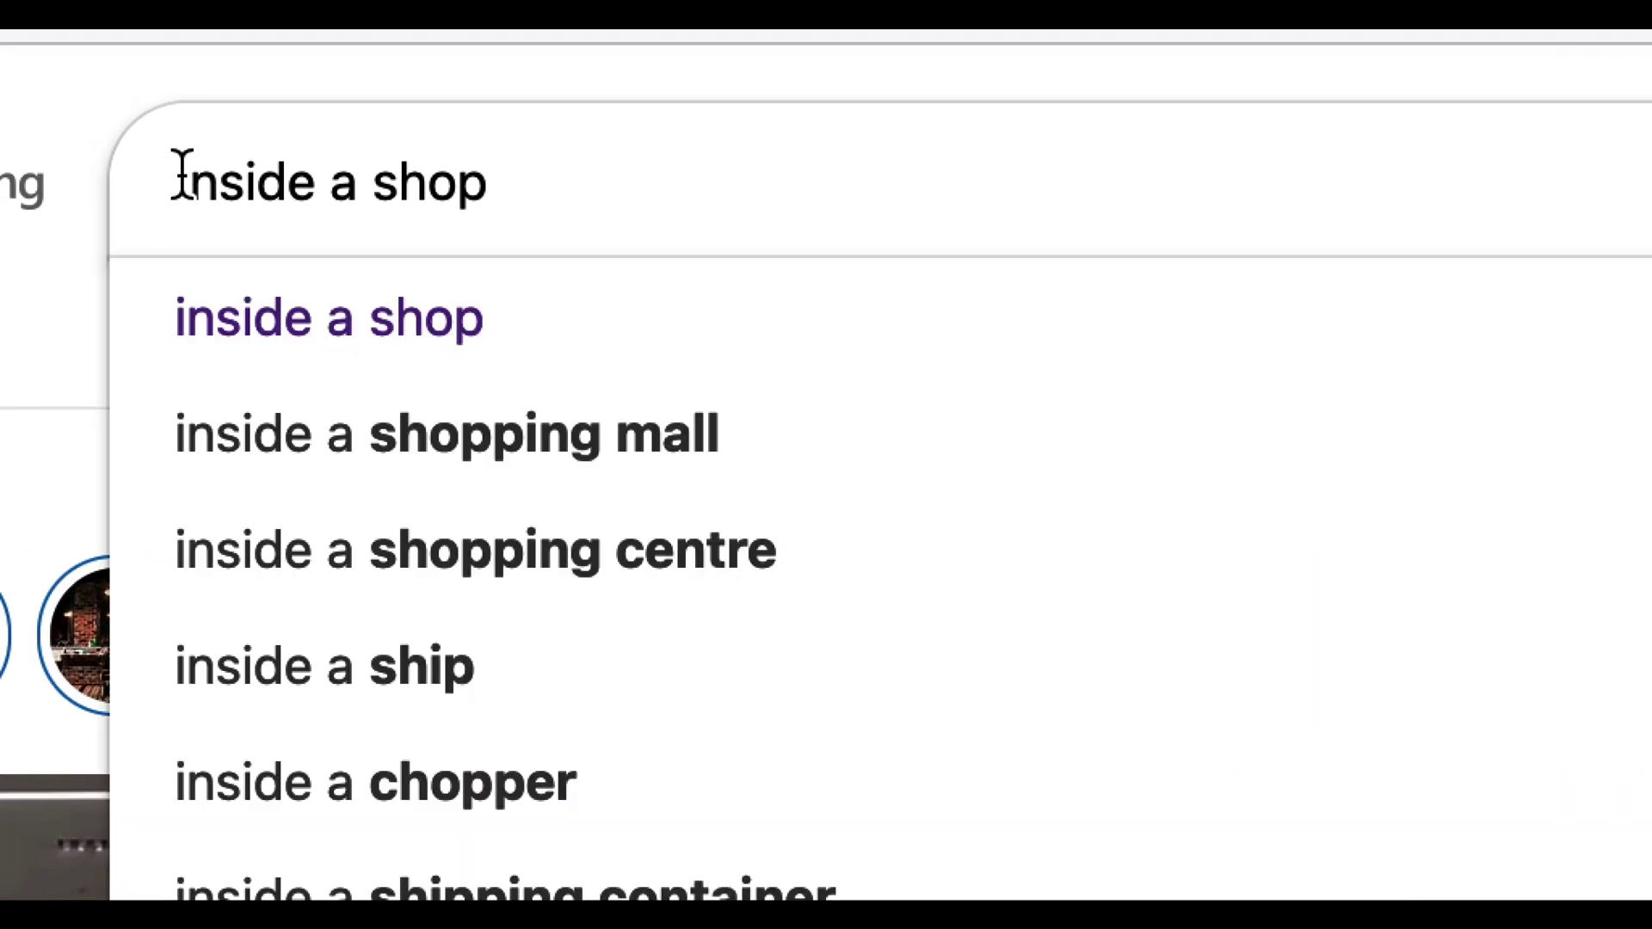
text(welcome desk)
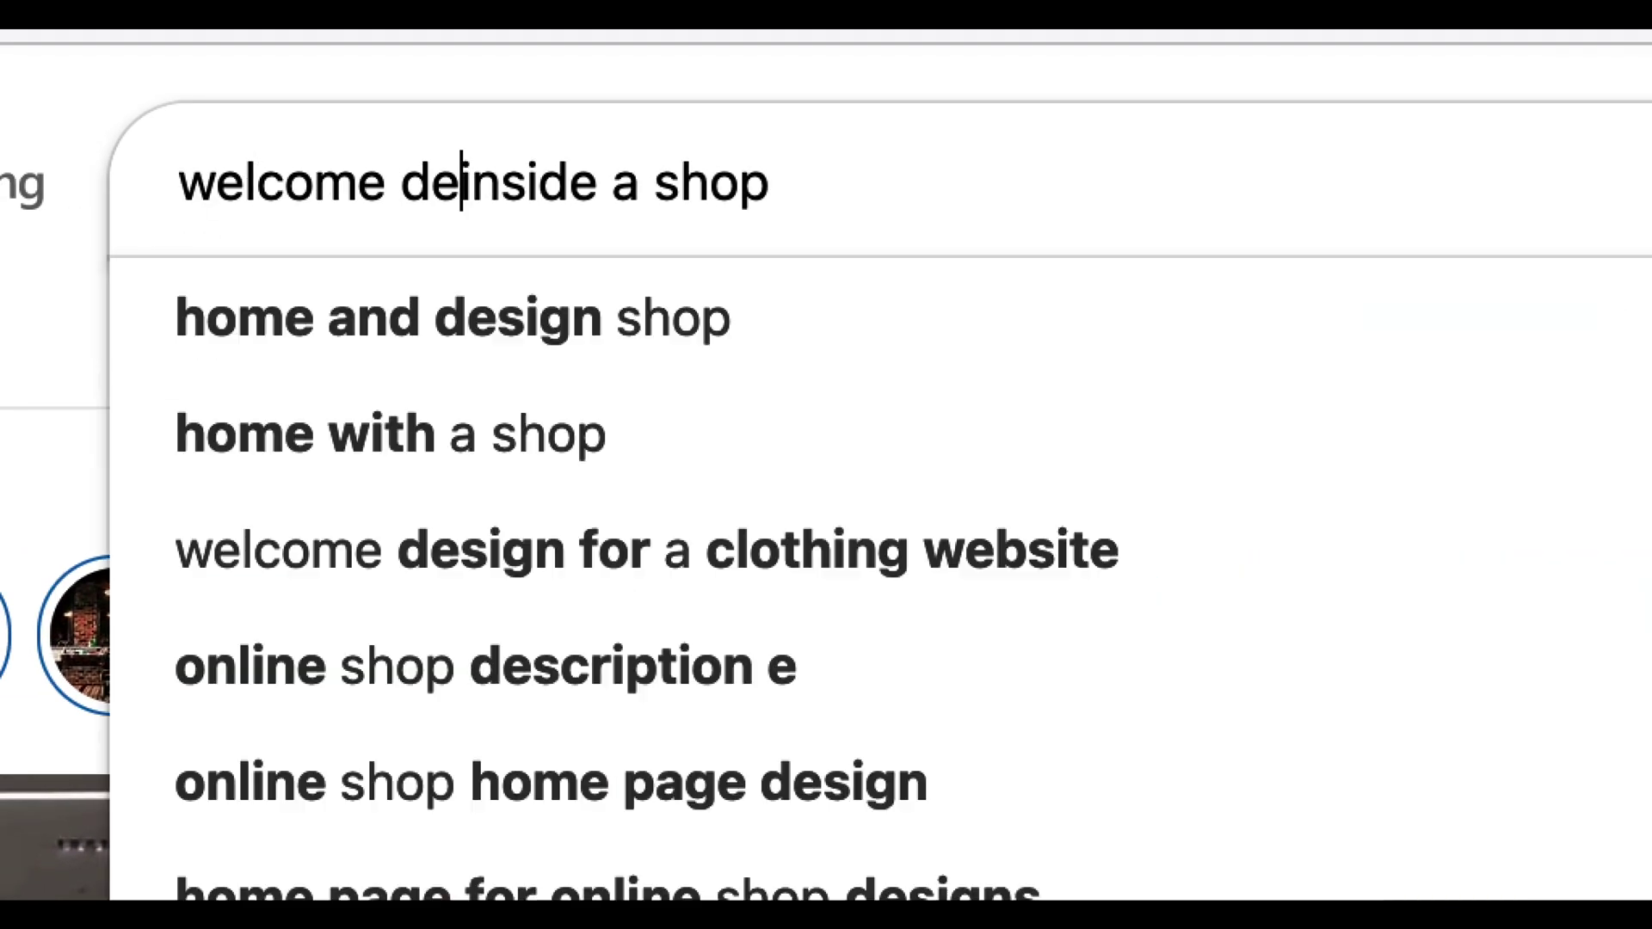
key(Return)
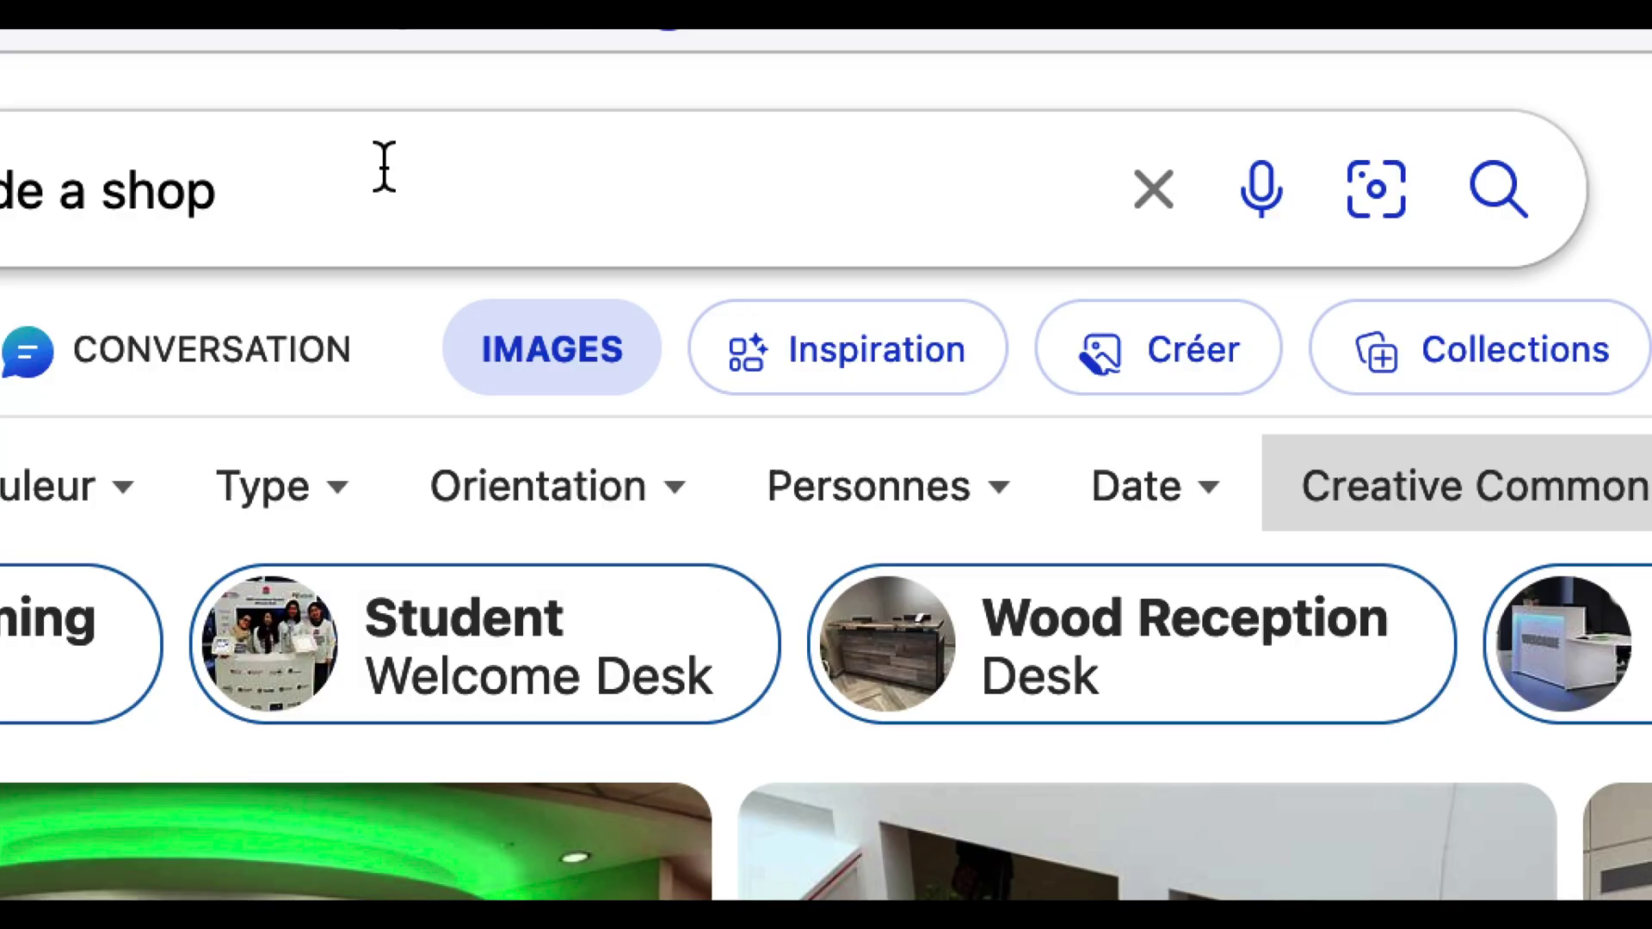
Narrow the image search to "welcome desk inside a shop close up".
click(384, 166)
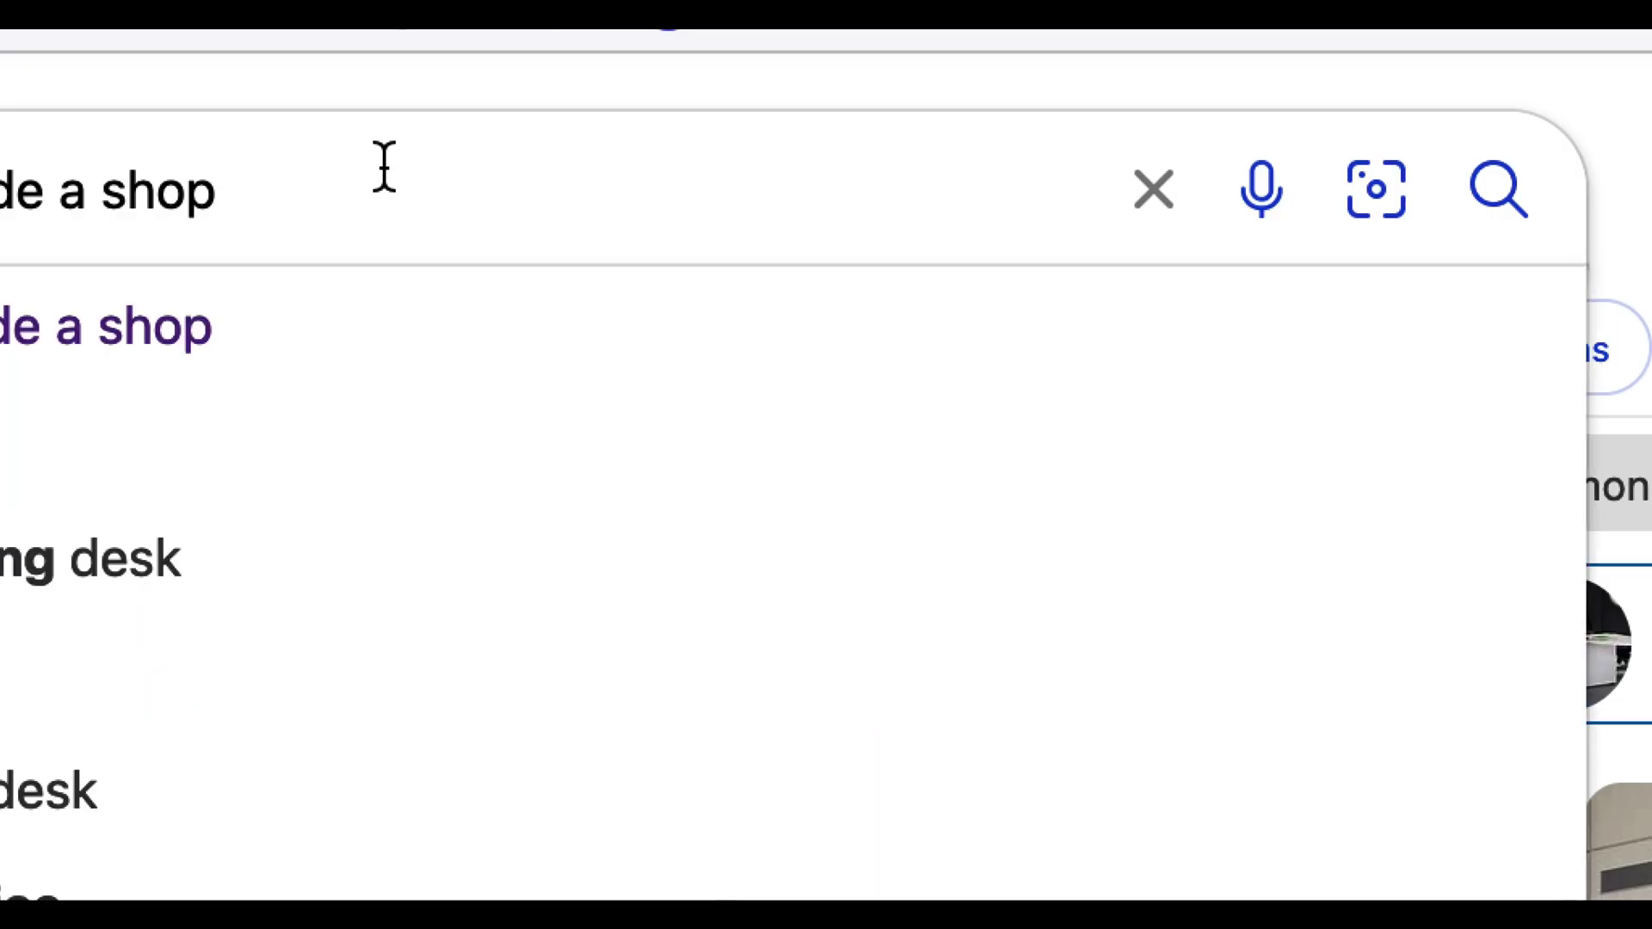
text(close up)
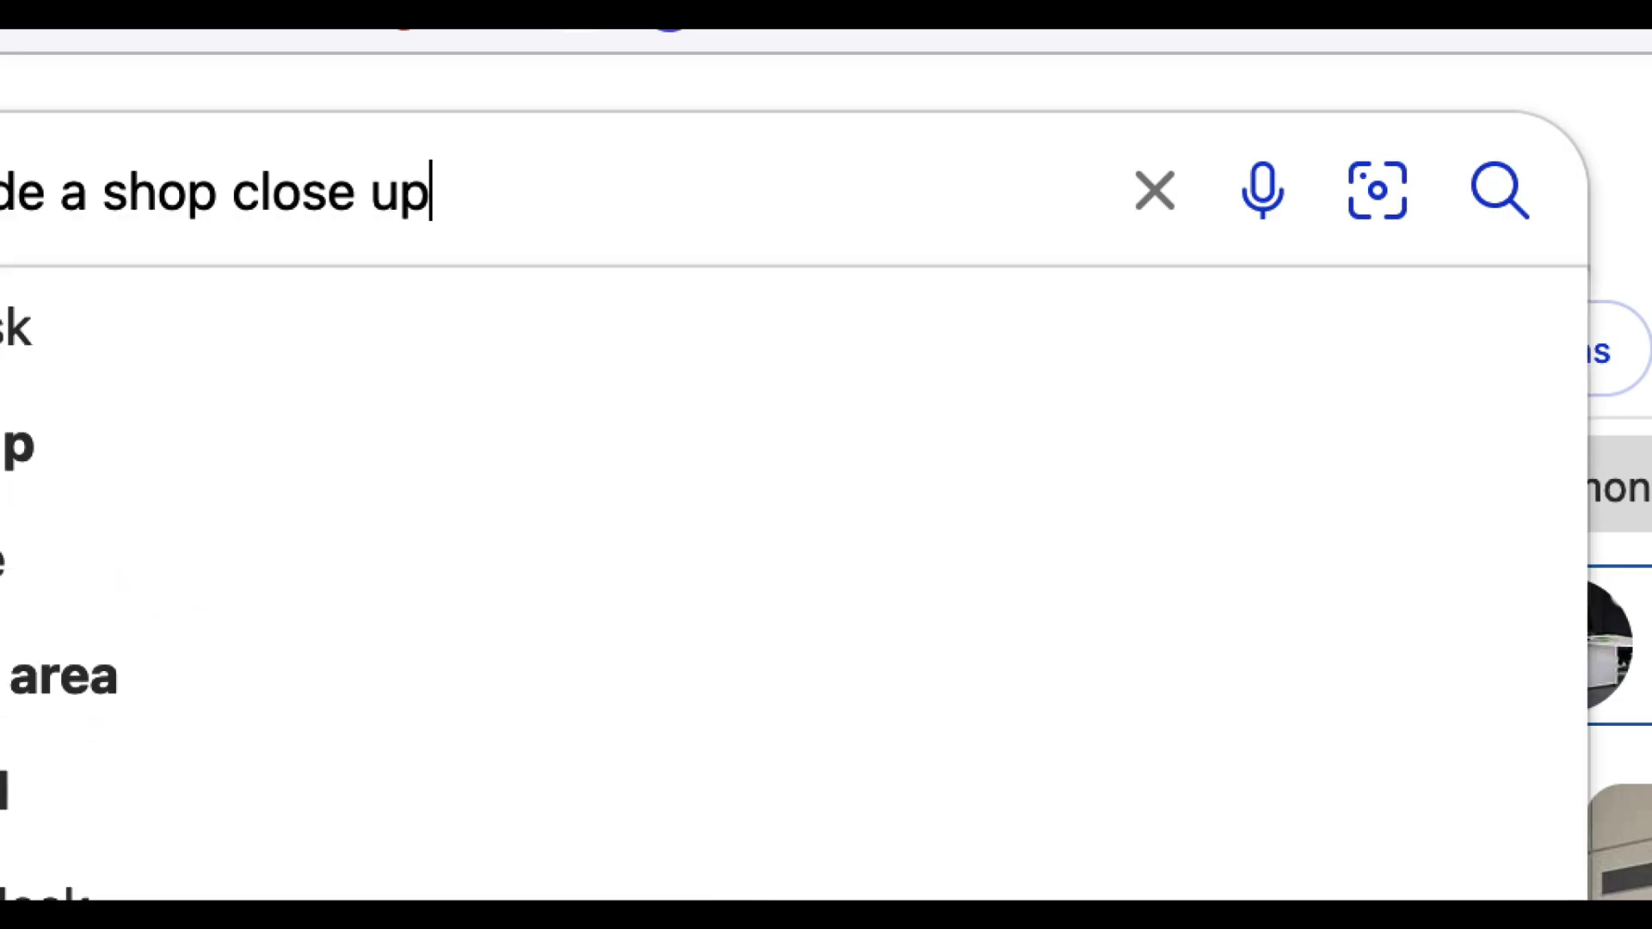
key(Return)
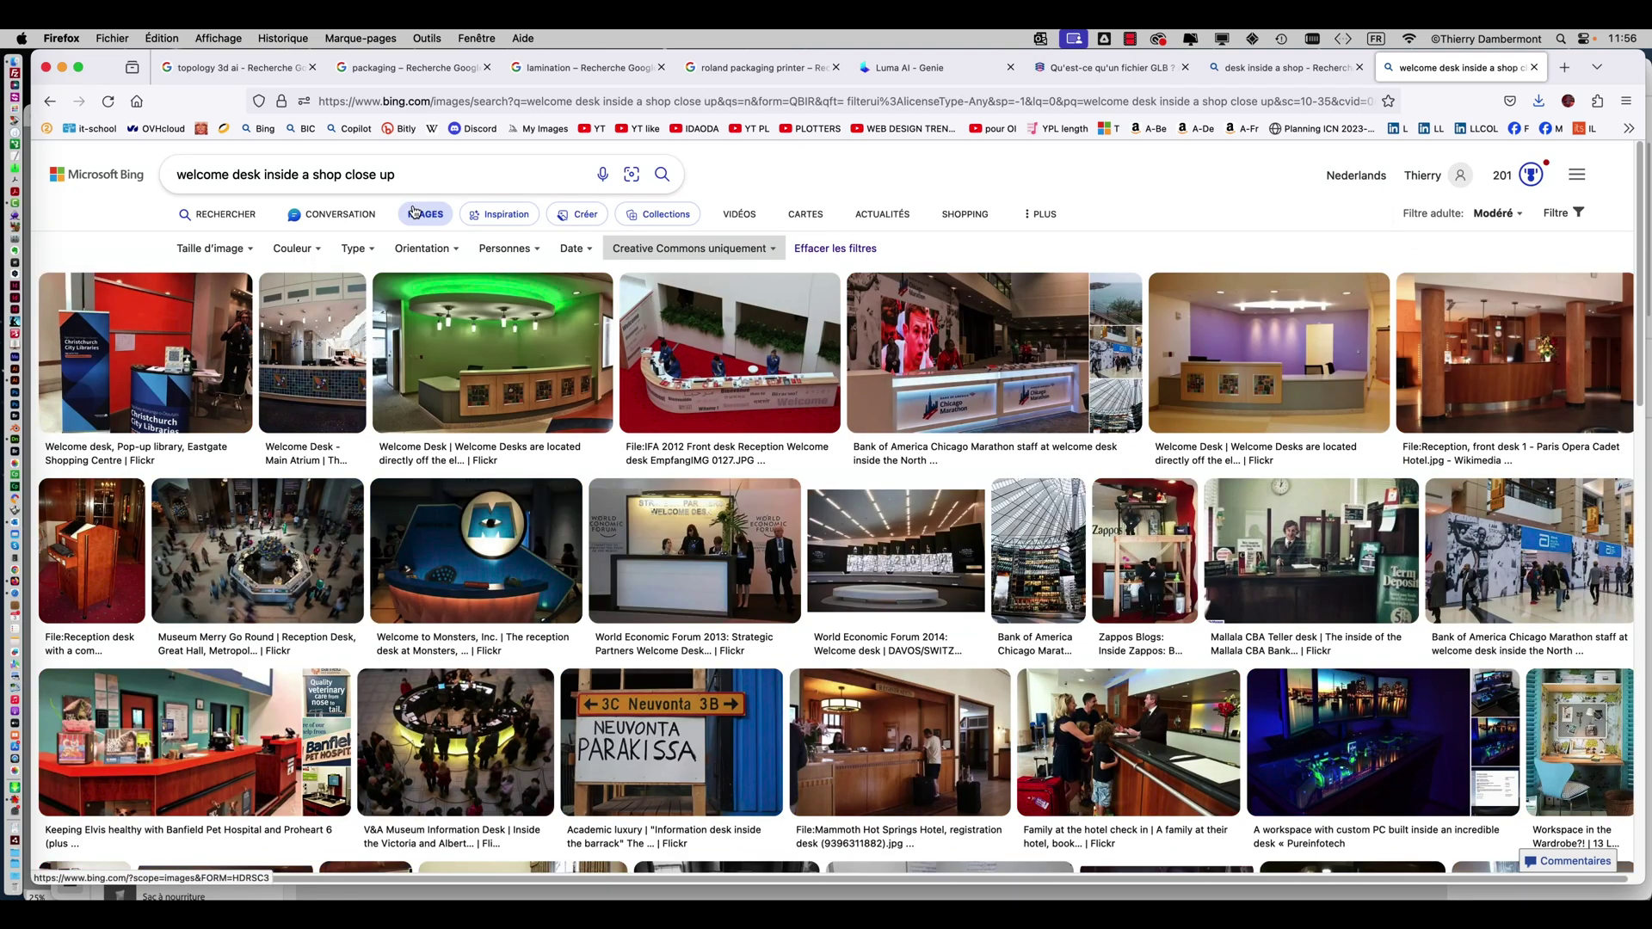
Preview the Banfield Pet Hospital red reception desk image and open the original image in its own tab.
click(1013, 600)
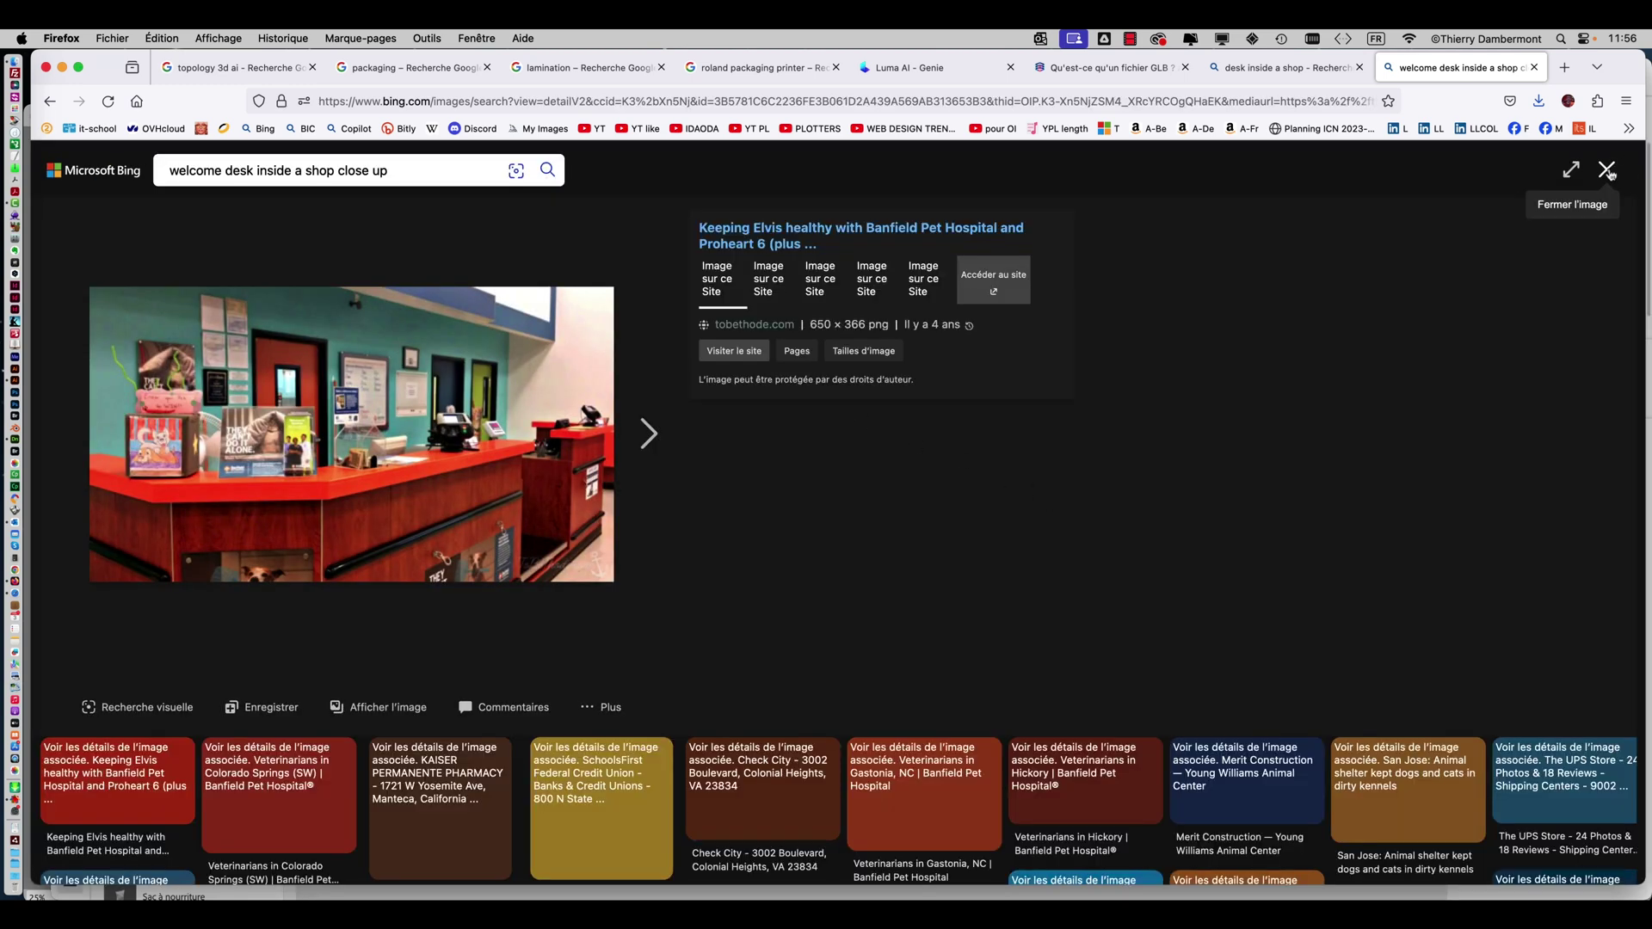
click(1606, 171)
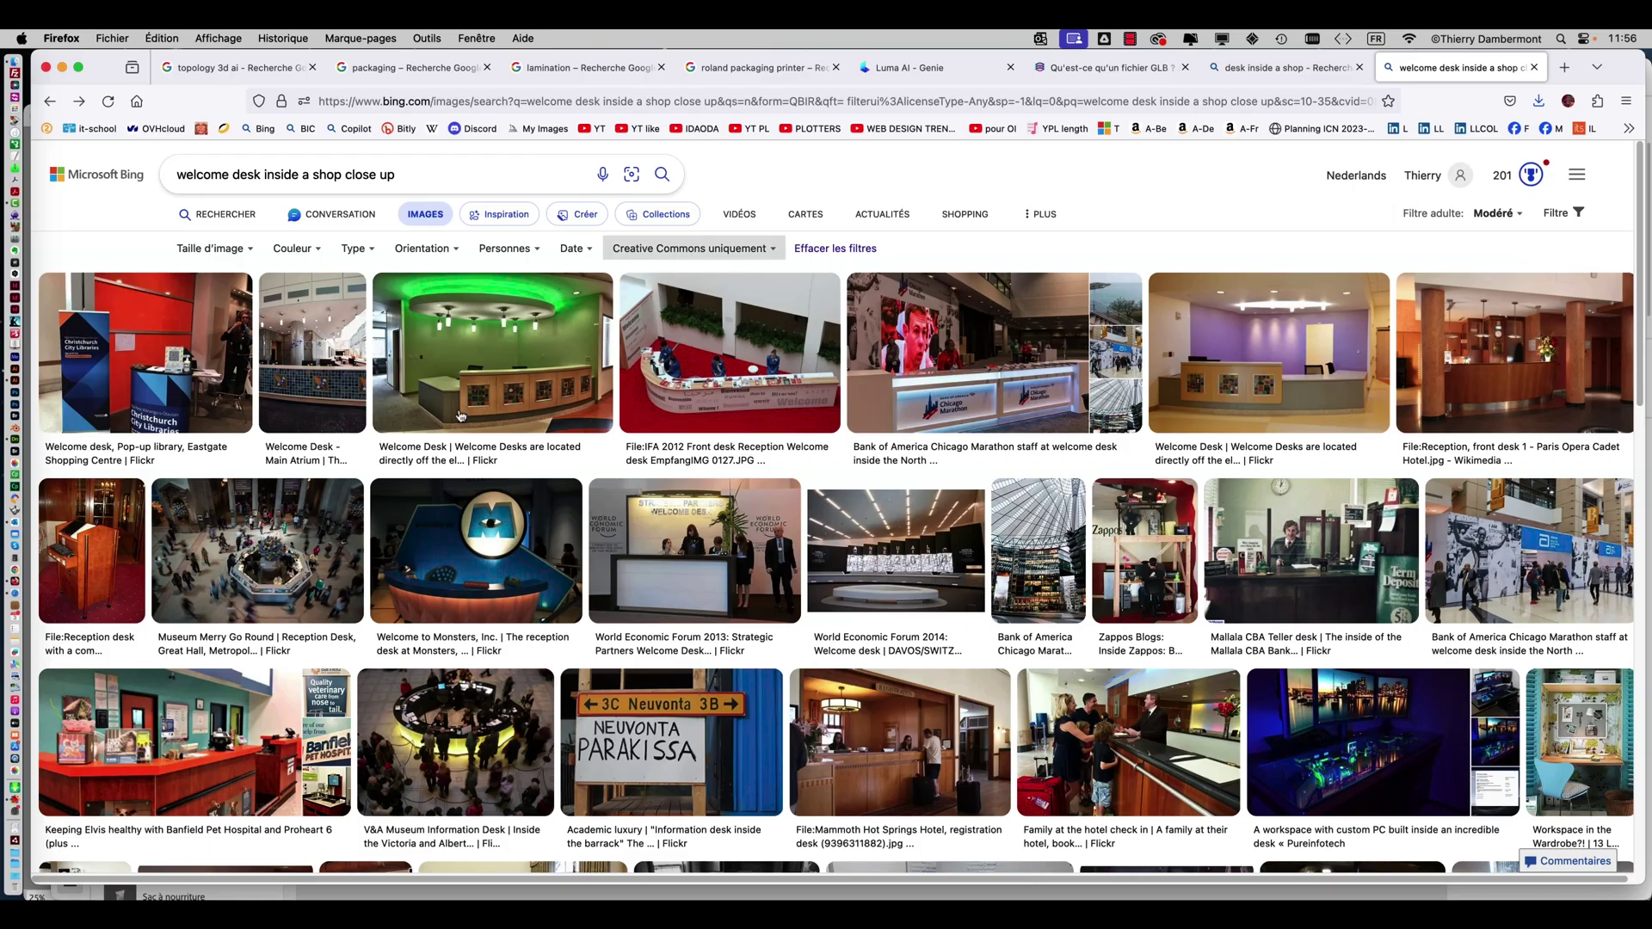
click(235, 686)
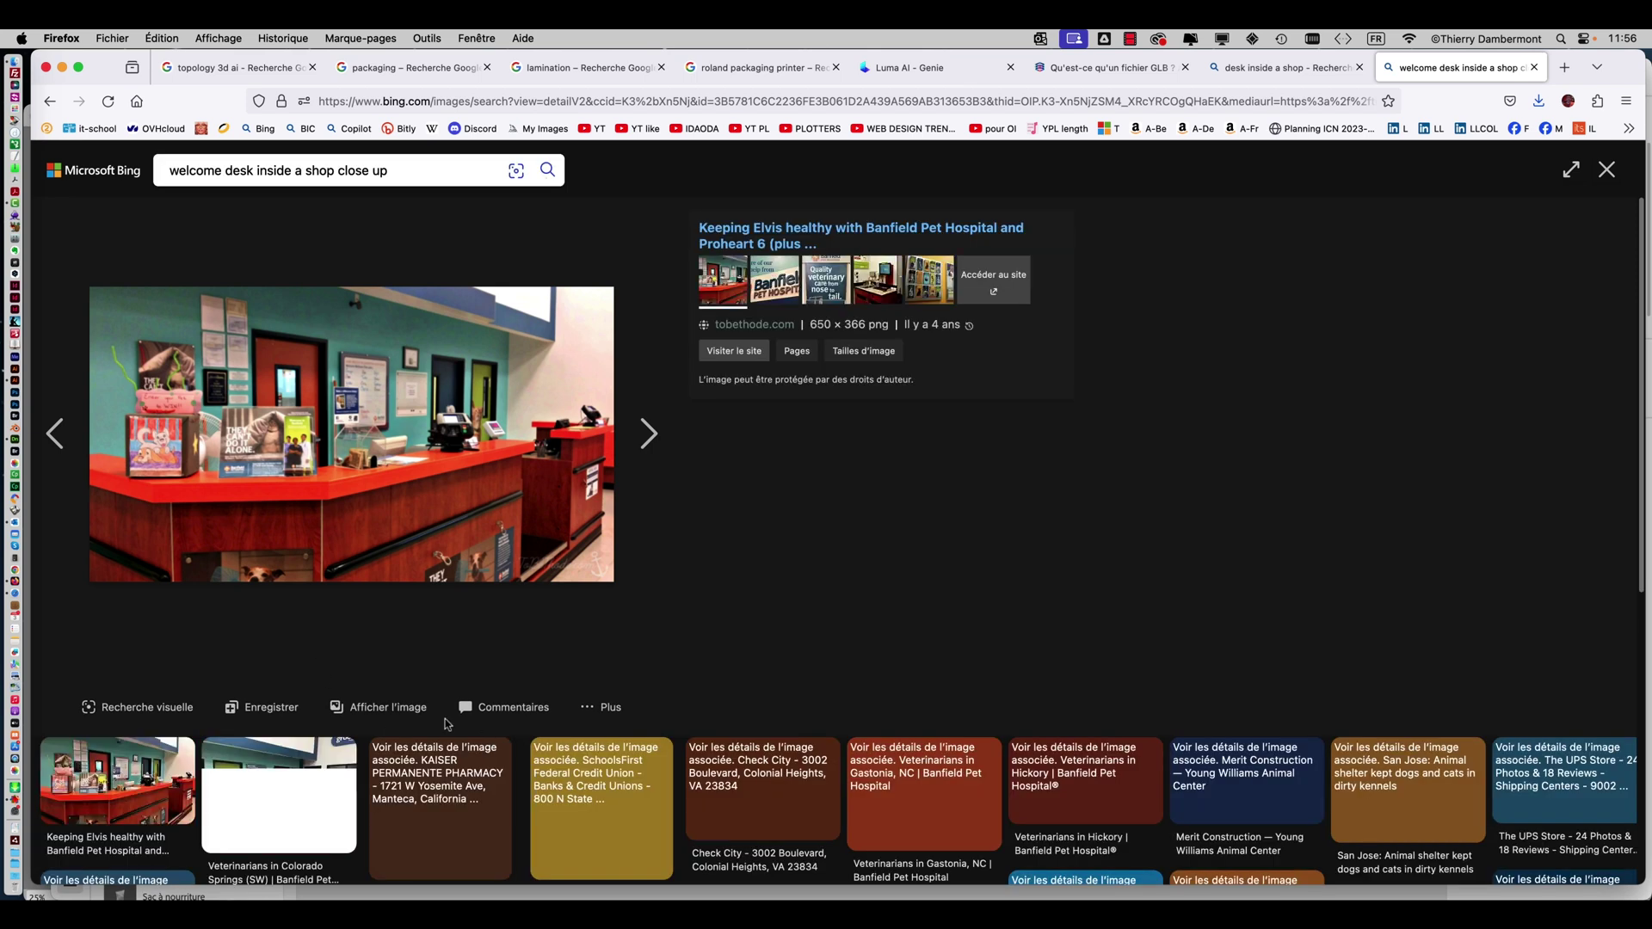
click(362, 710)
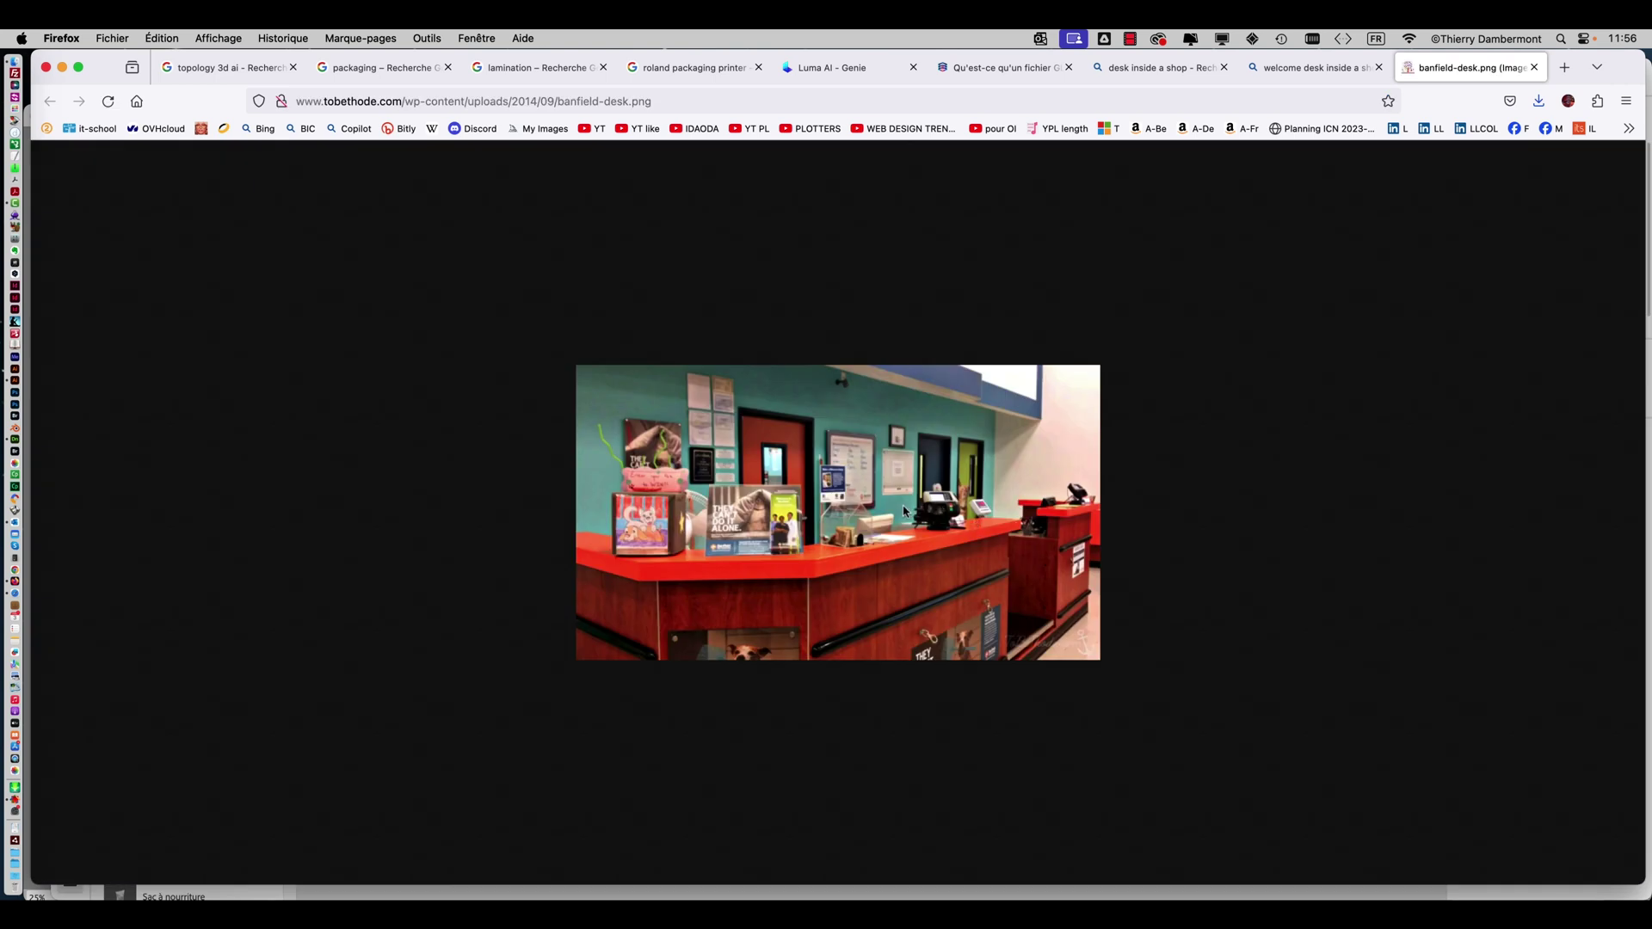
Save the image as banfield-desk.png in the panneaux 3D venant de illustrator folder inside présentoir en 3D.
right_click(846, 509)
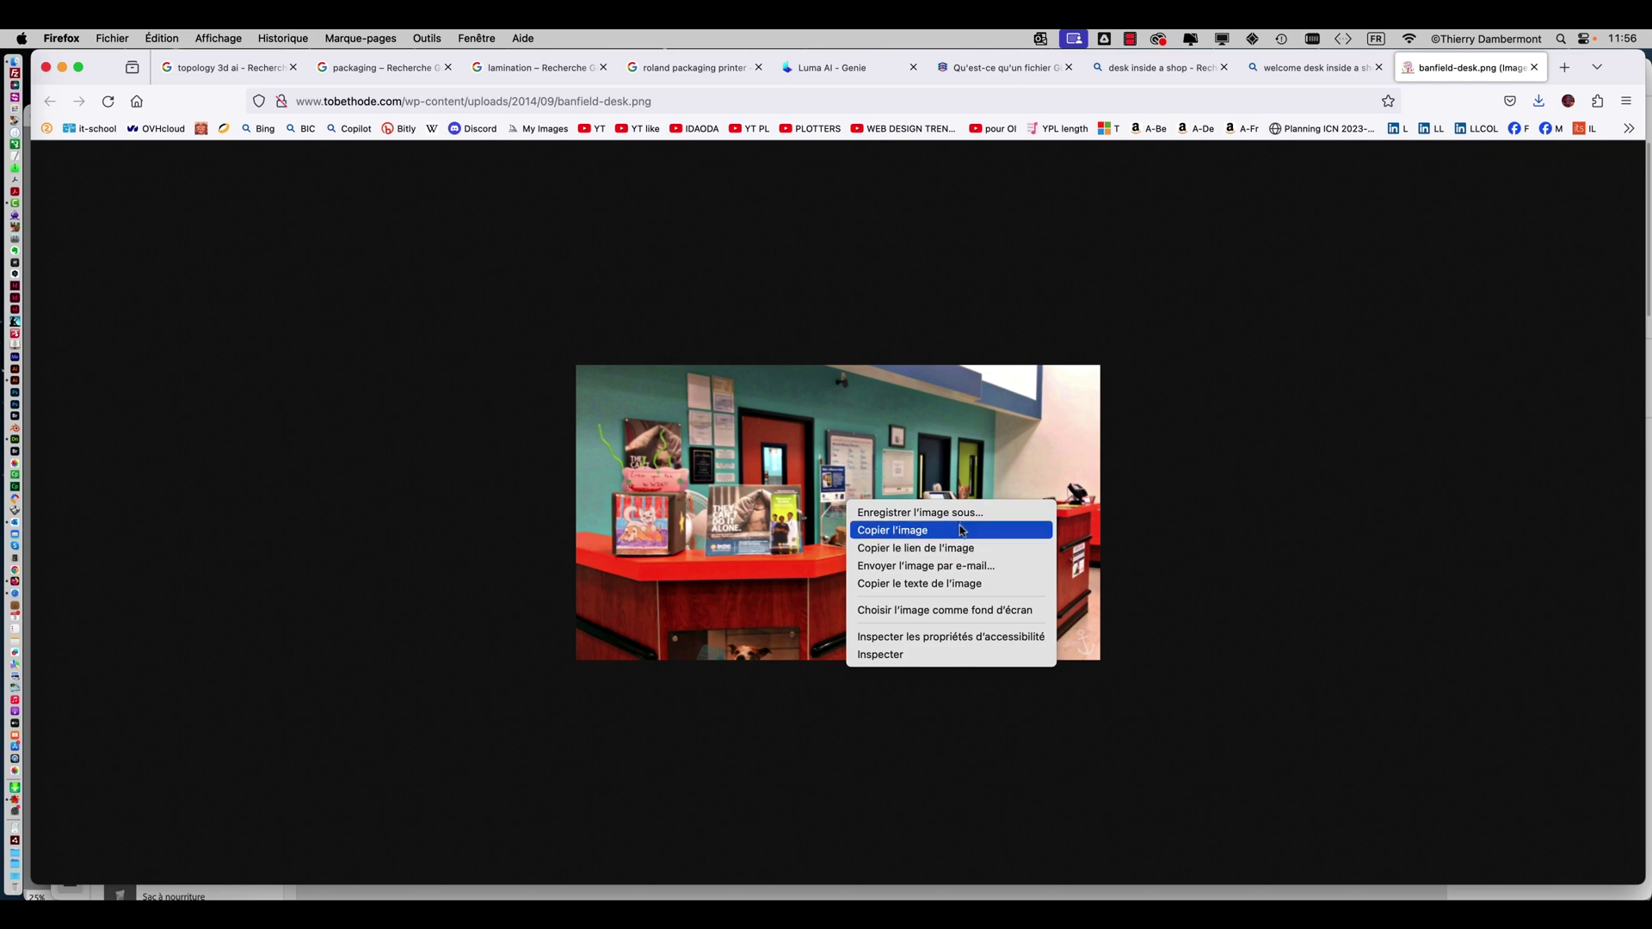
click(962, 520)
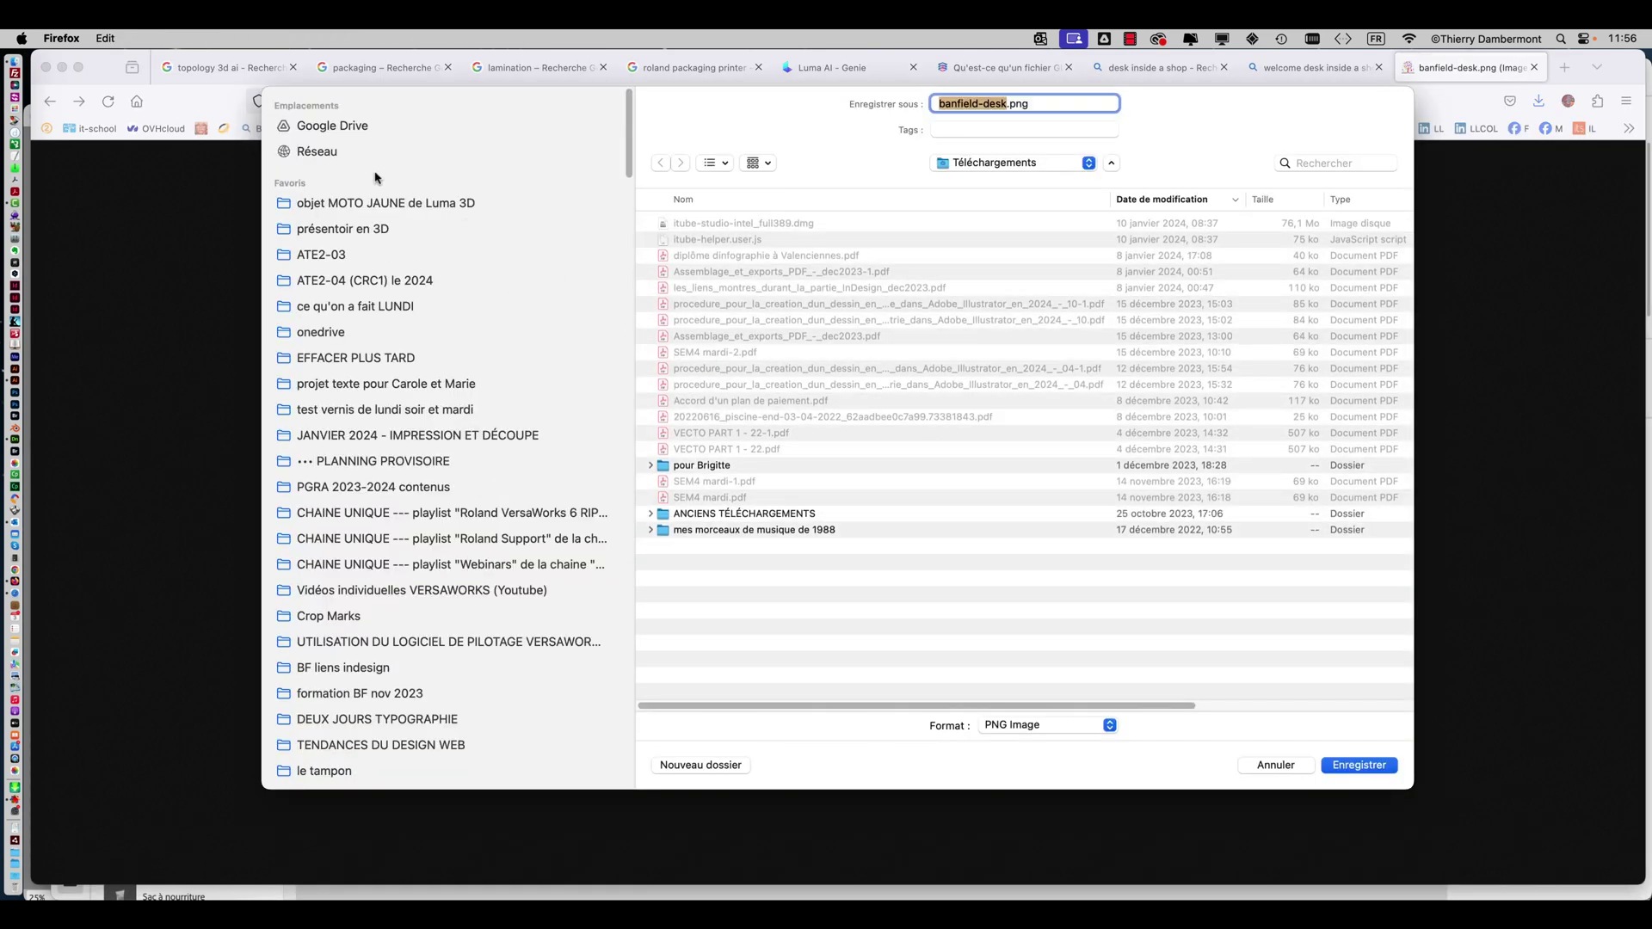
click(373, 203)
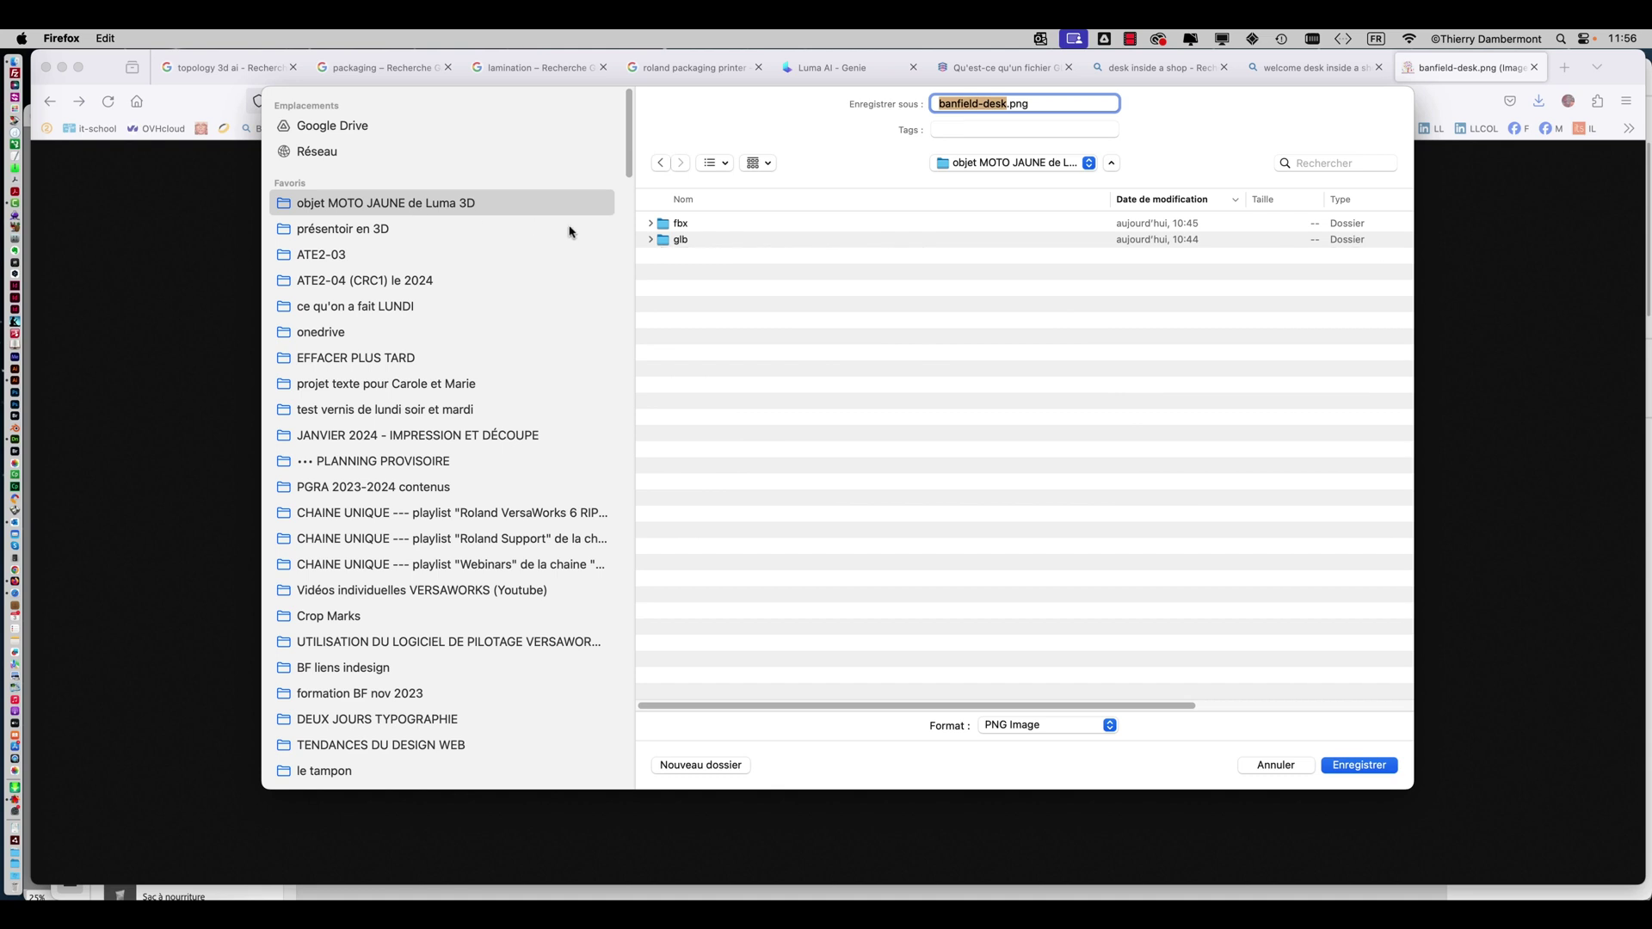
click(448, 241)
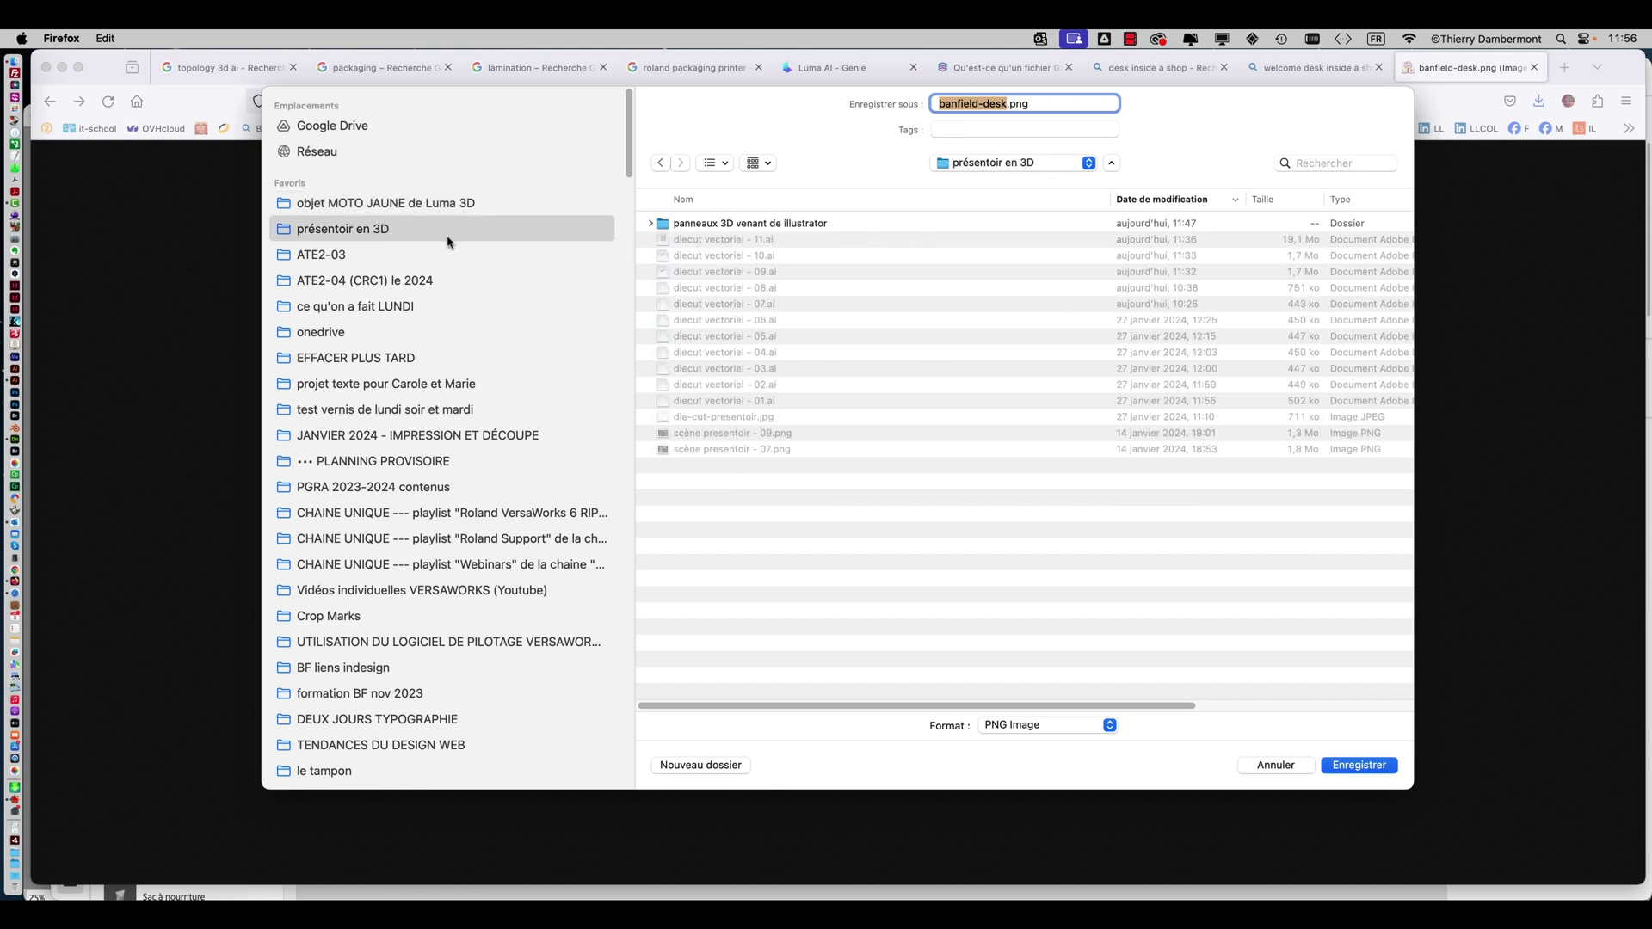
click(890, 225)
double_click(890, 226)
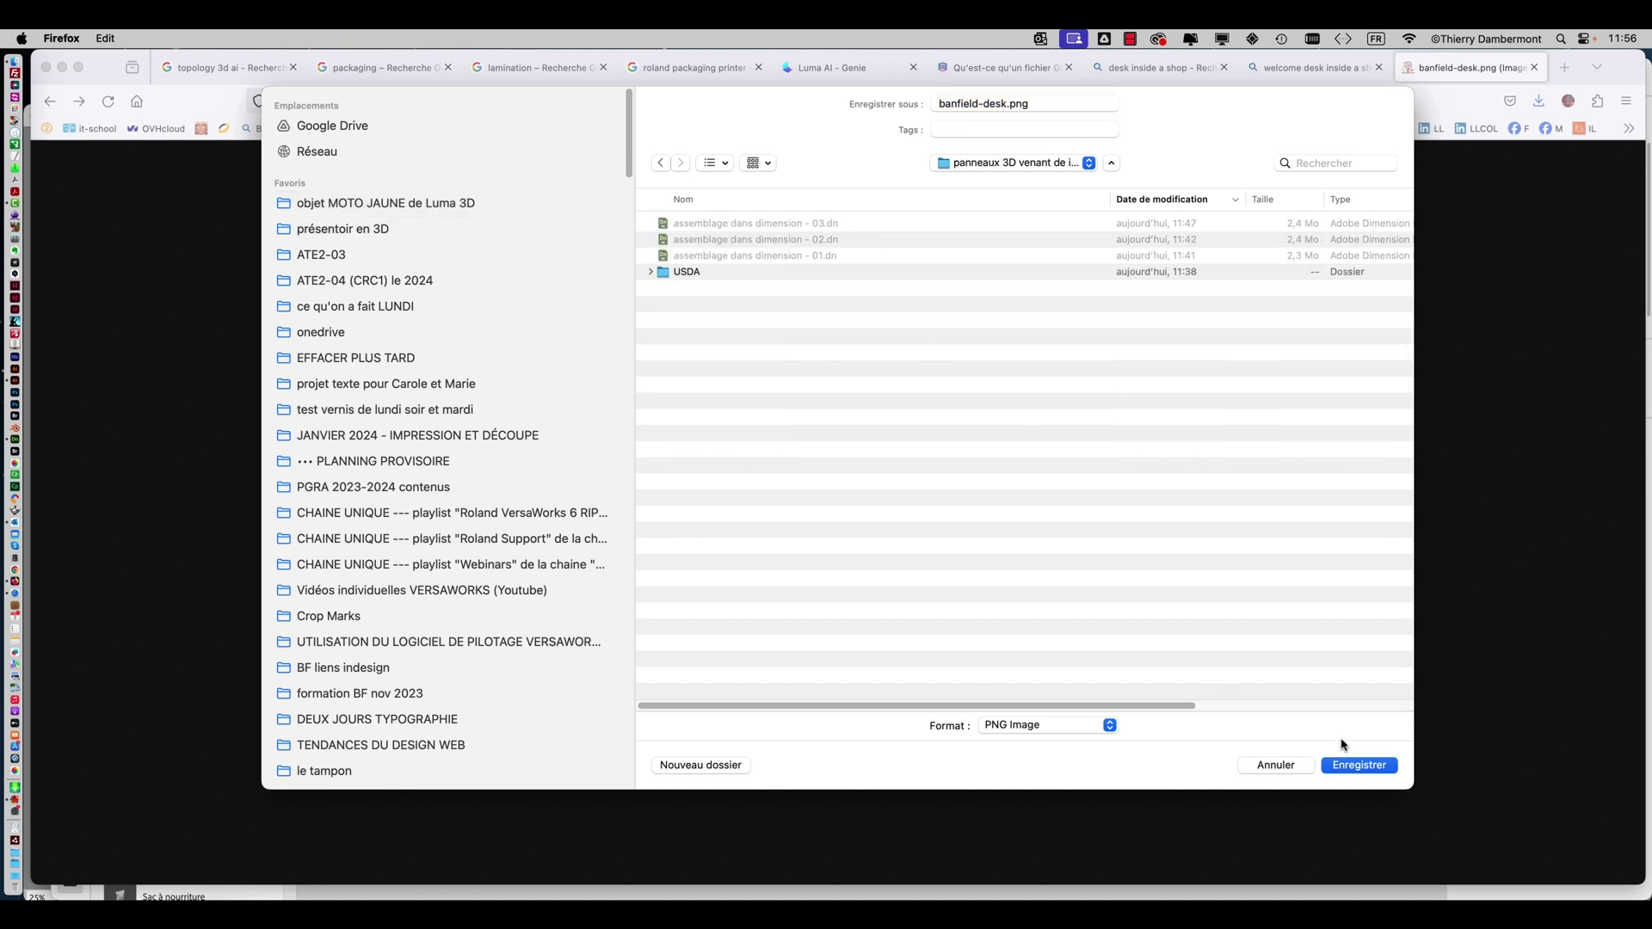
click(1361, 767)
Return to the Bing image results and open the original image of the family at the hotel check-in desk.
click(1302, 67)
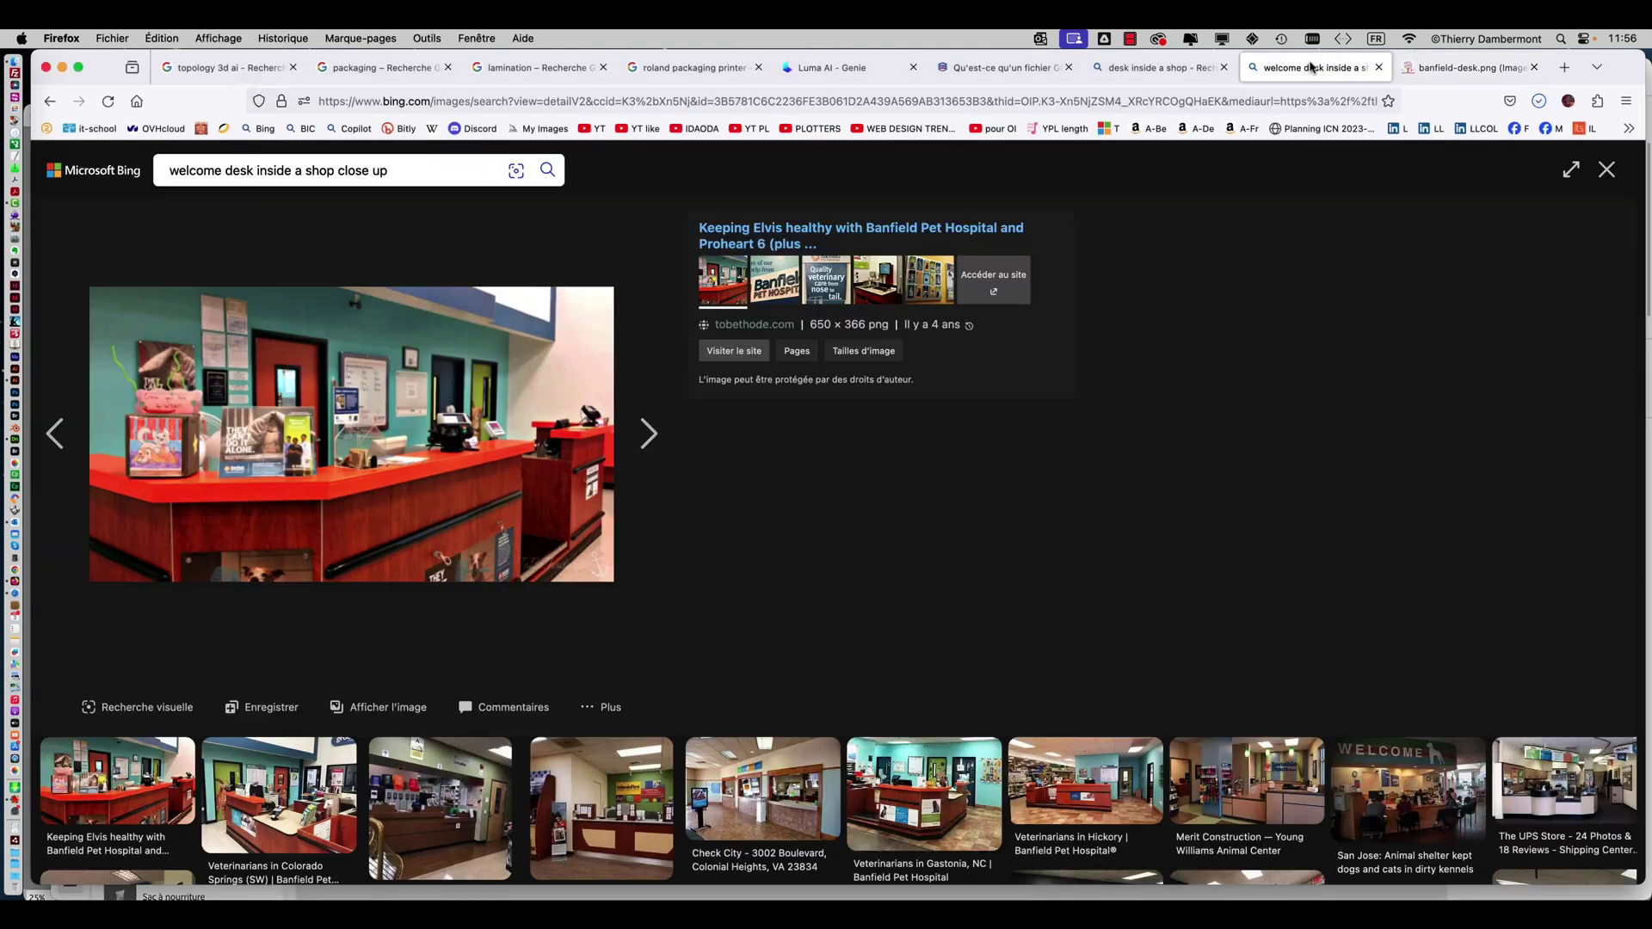
click(1611, 176)
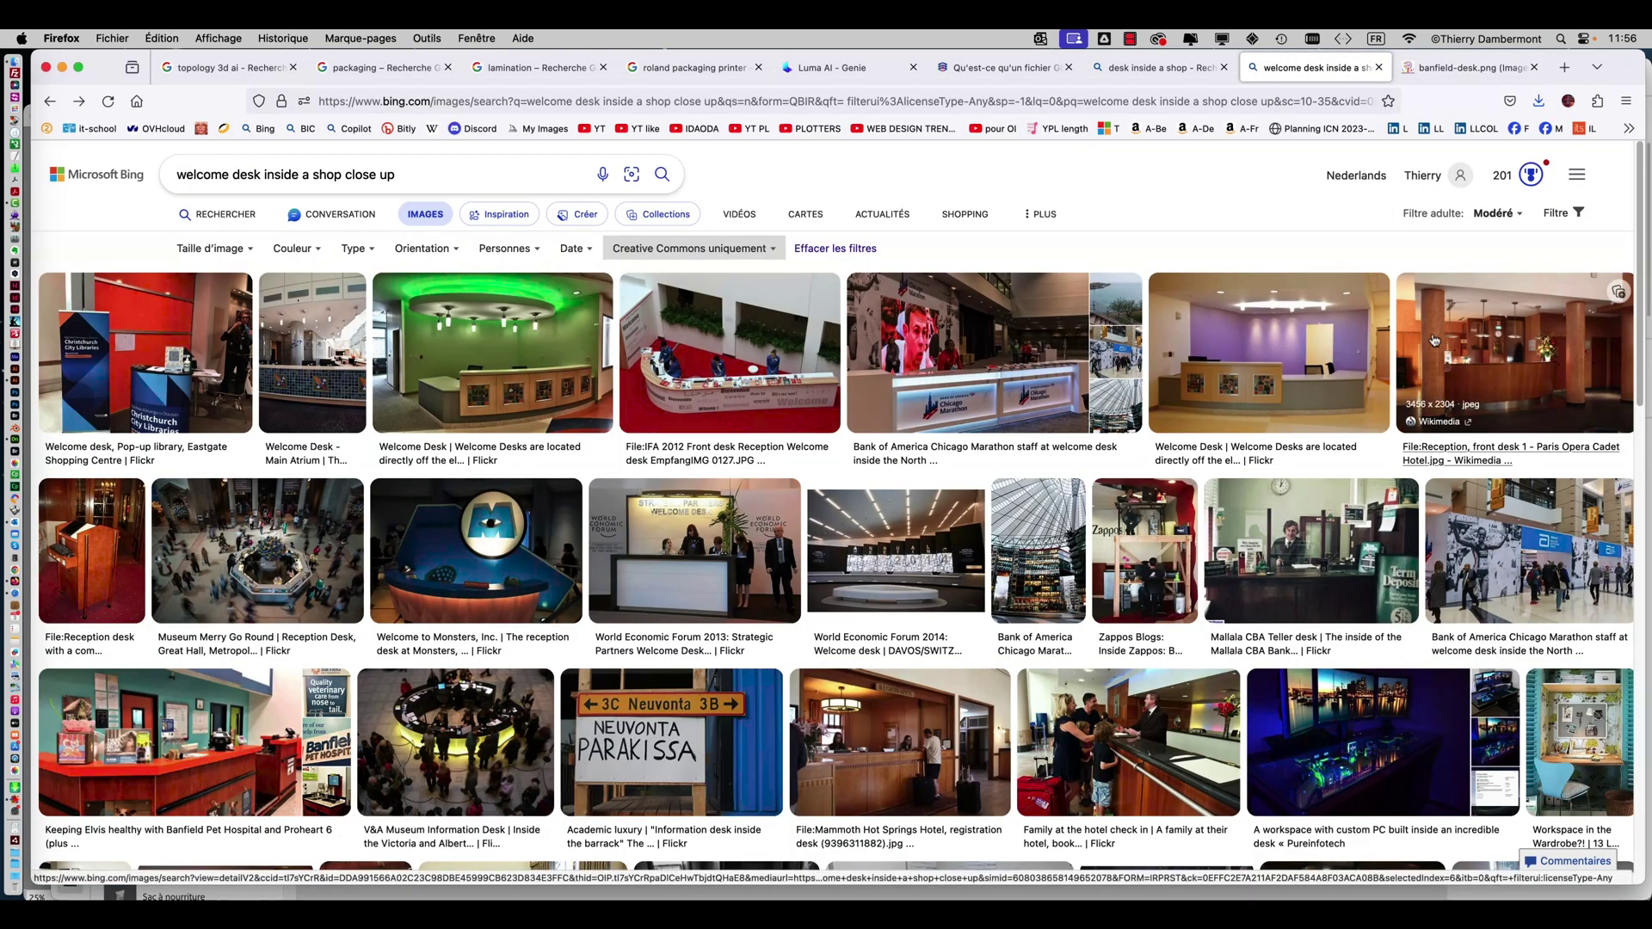
click(1121, 554)
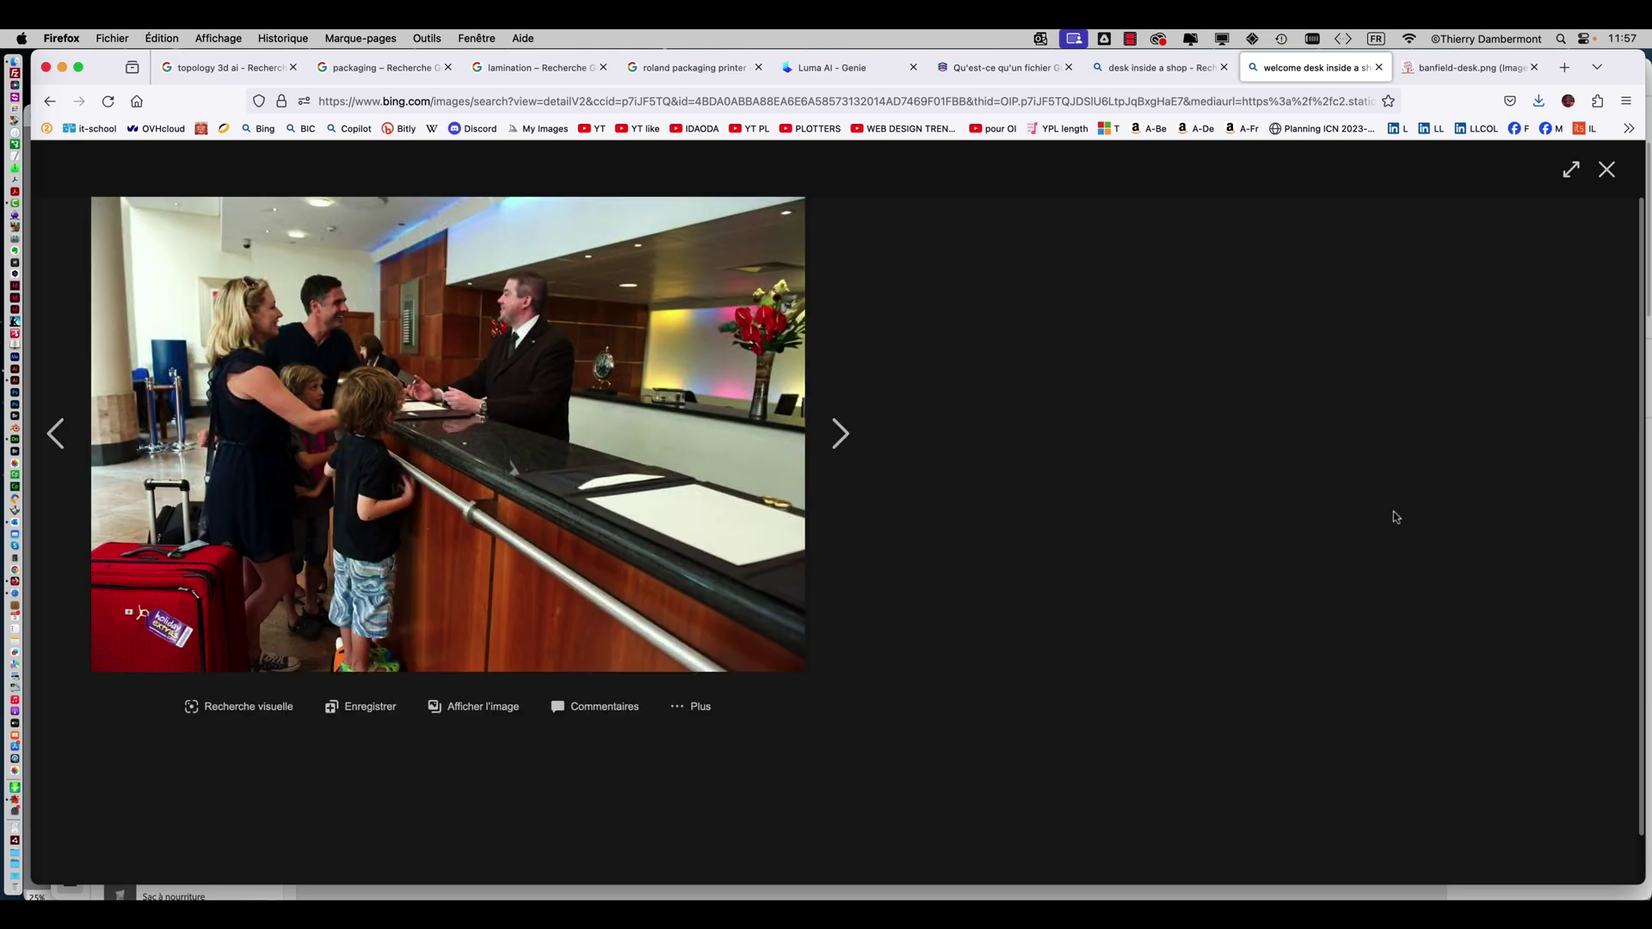
click(491, 710)
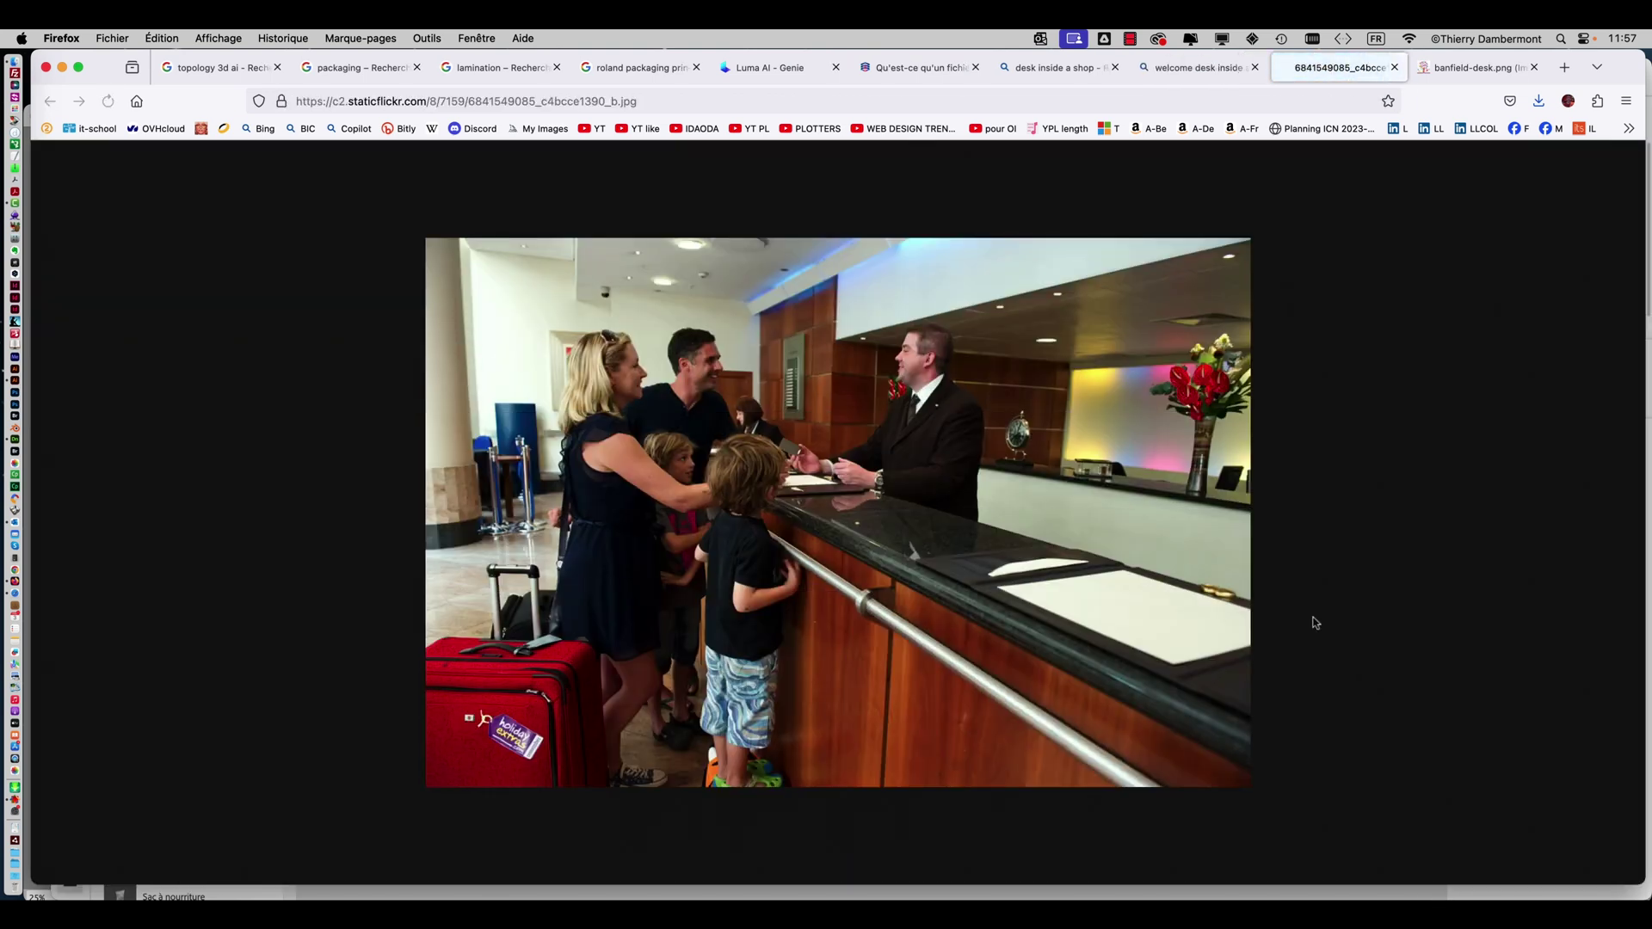
right_click(921, 521)
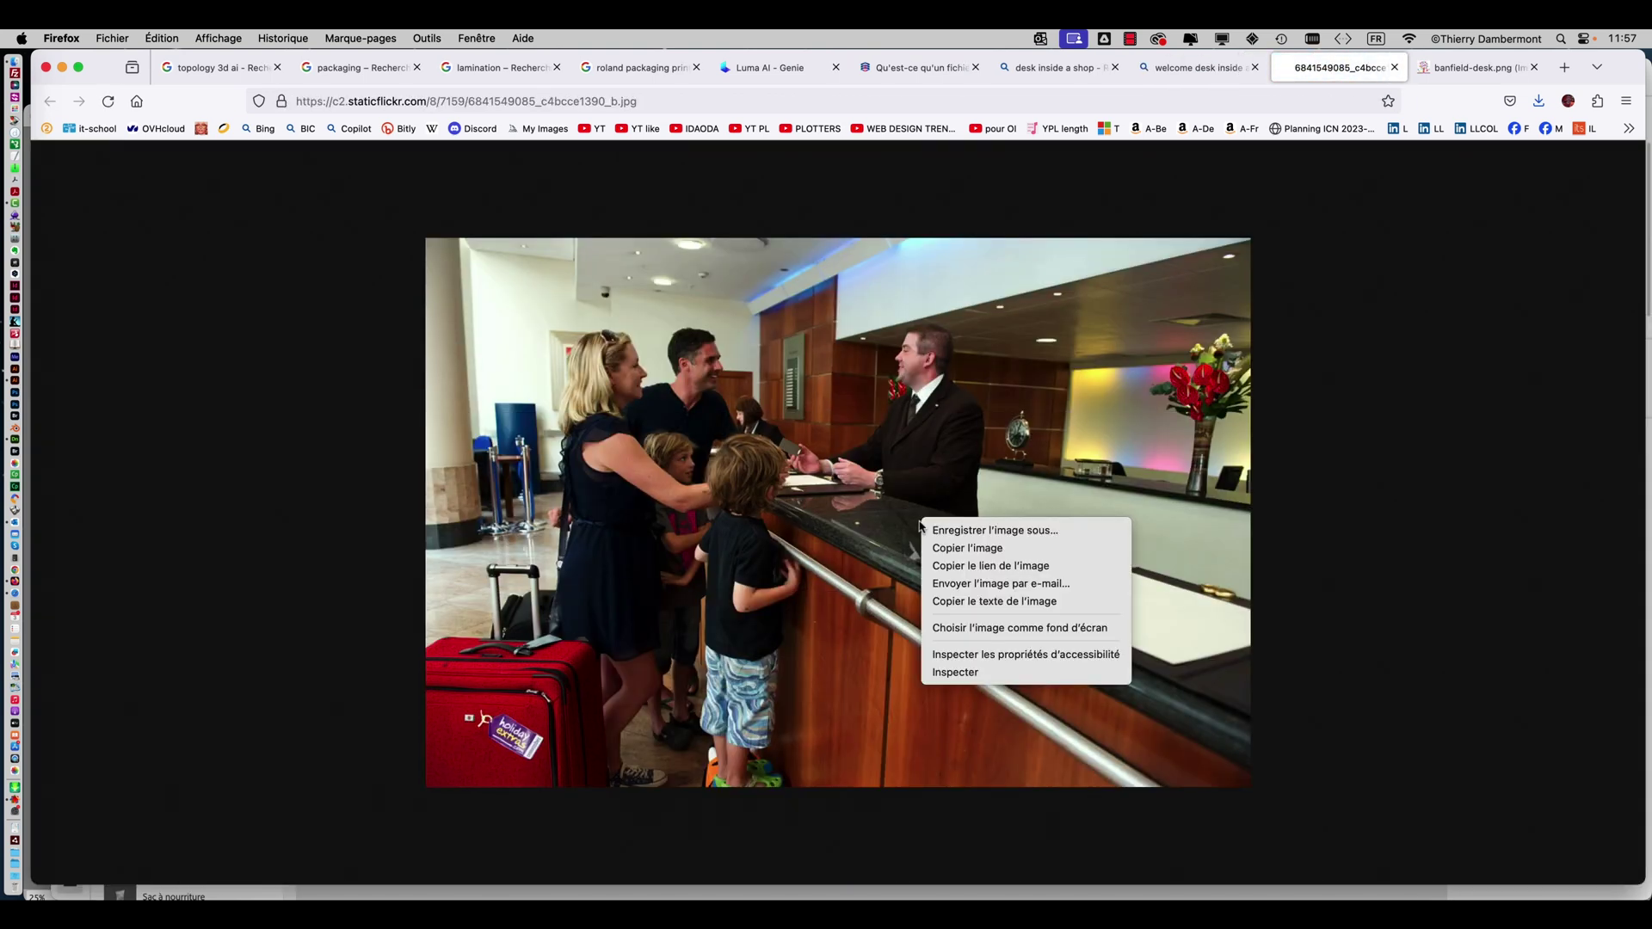
click(974, 530)
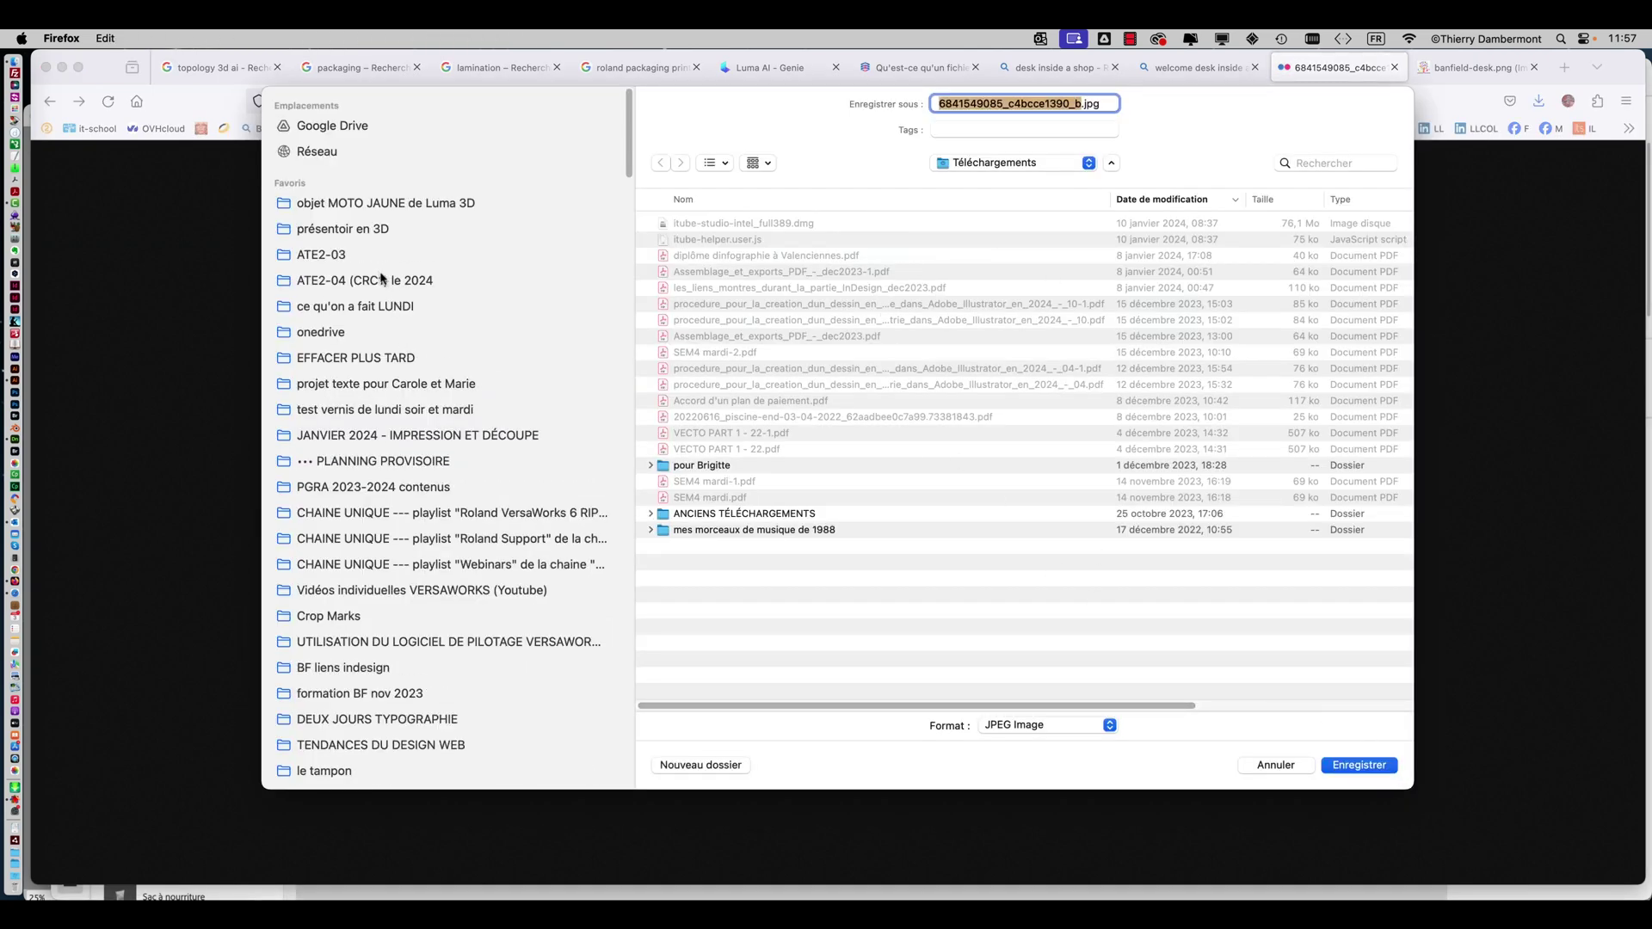
click(380, 230)
double_click(688, 226)
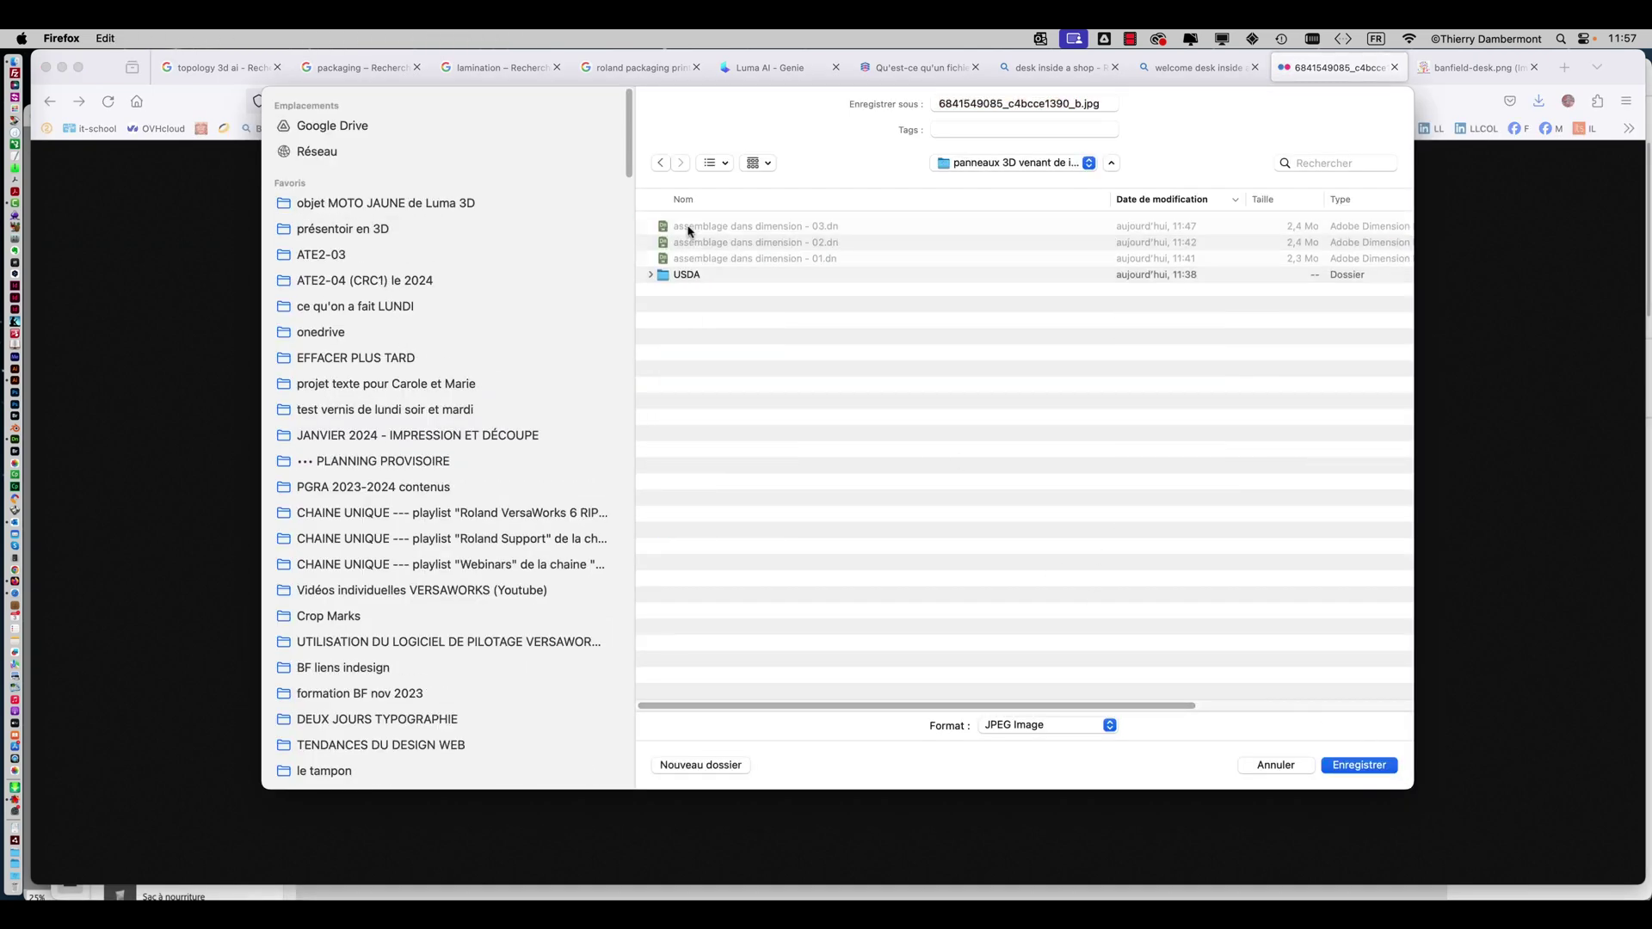
click(1353, 765)
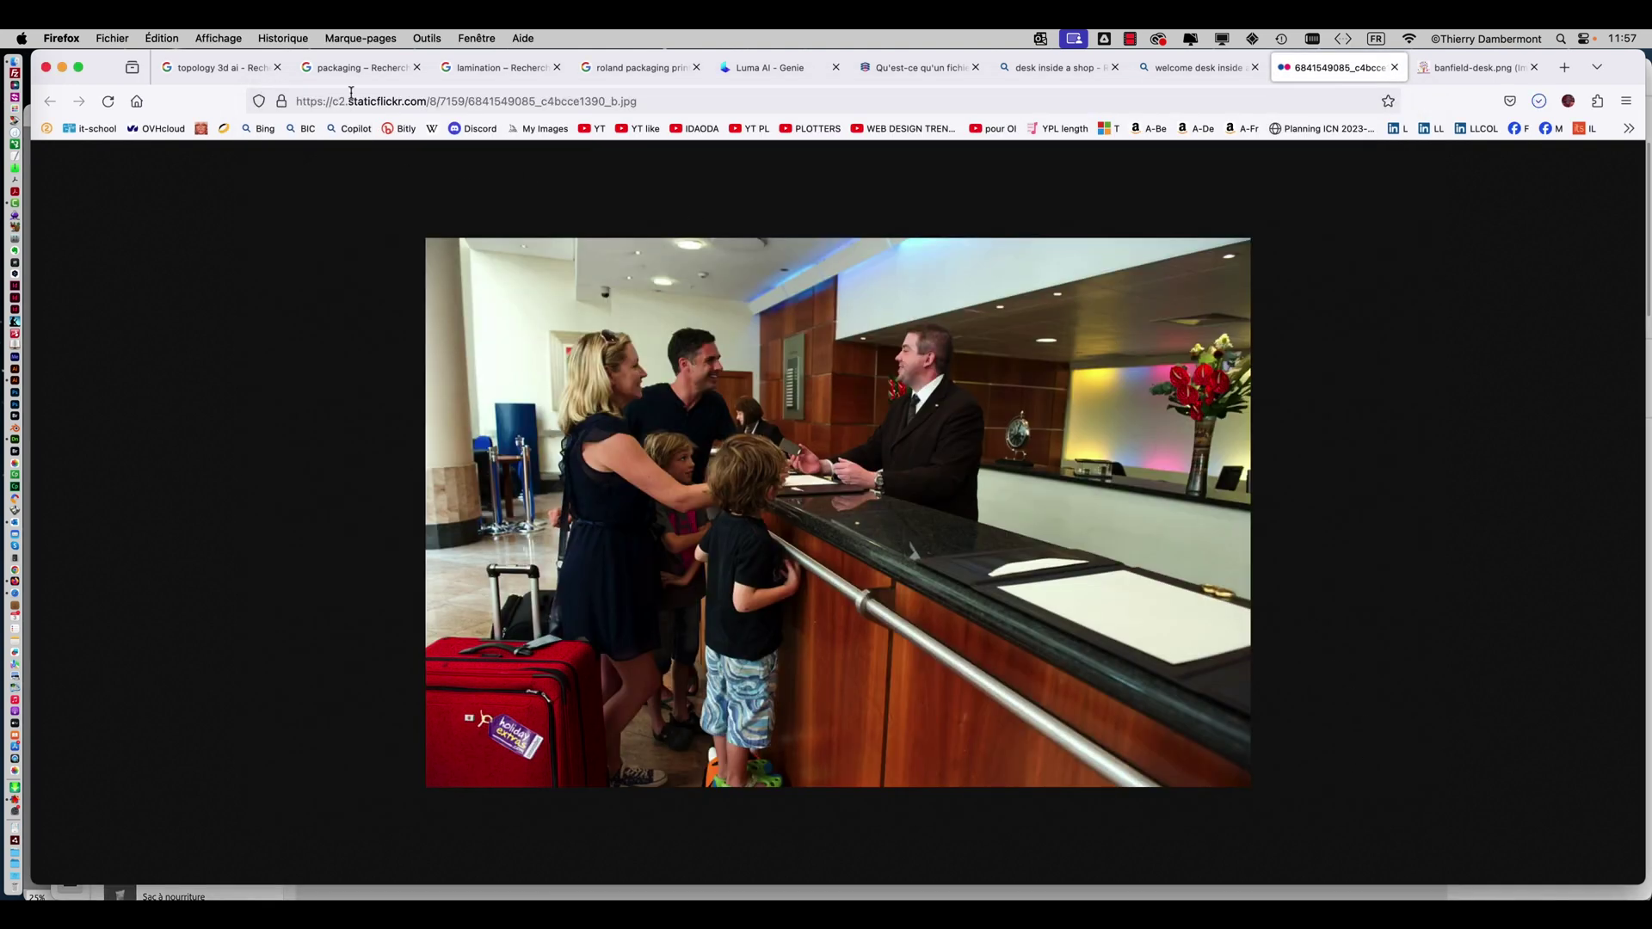
key(super+Tab)
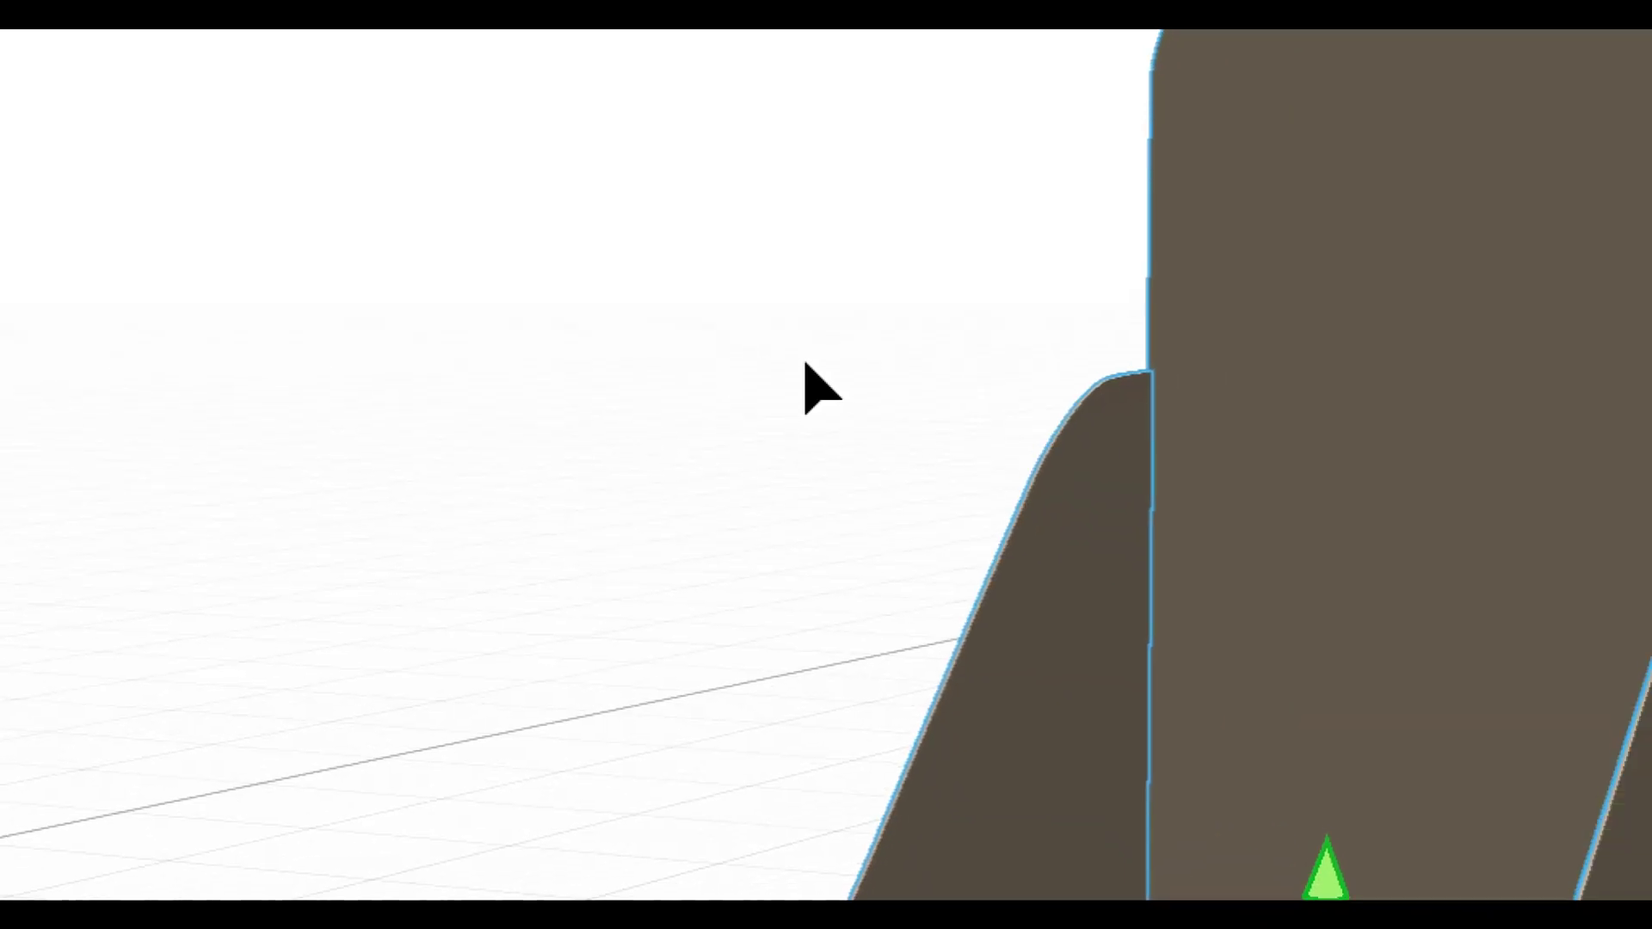
click(807, 366)
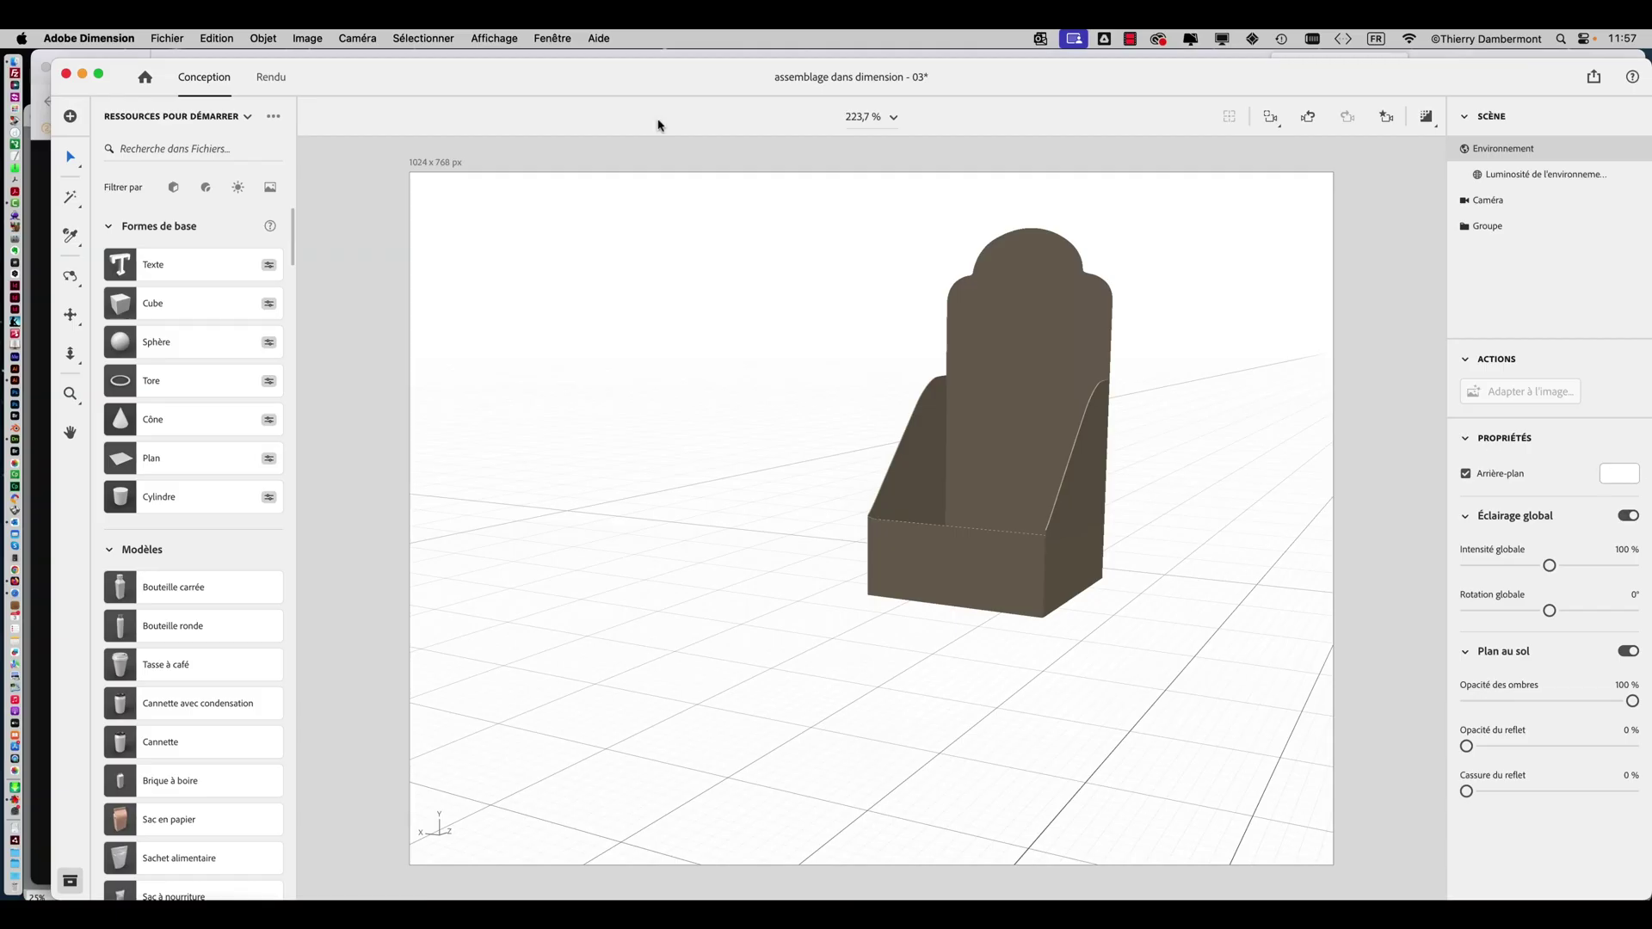
click(162, 38)
mouse_move(206, 251)
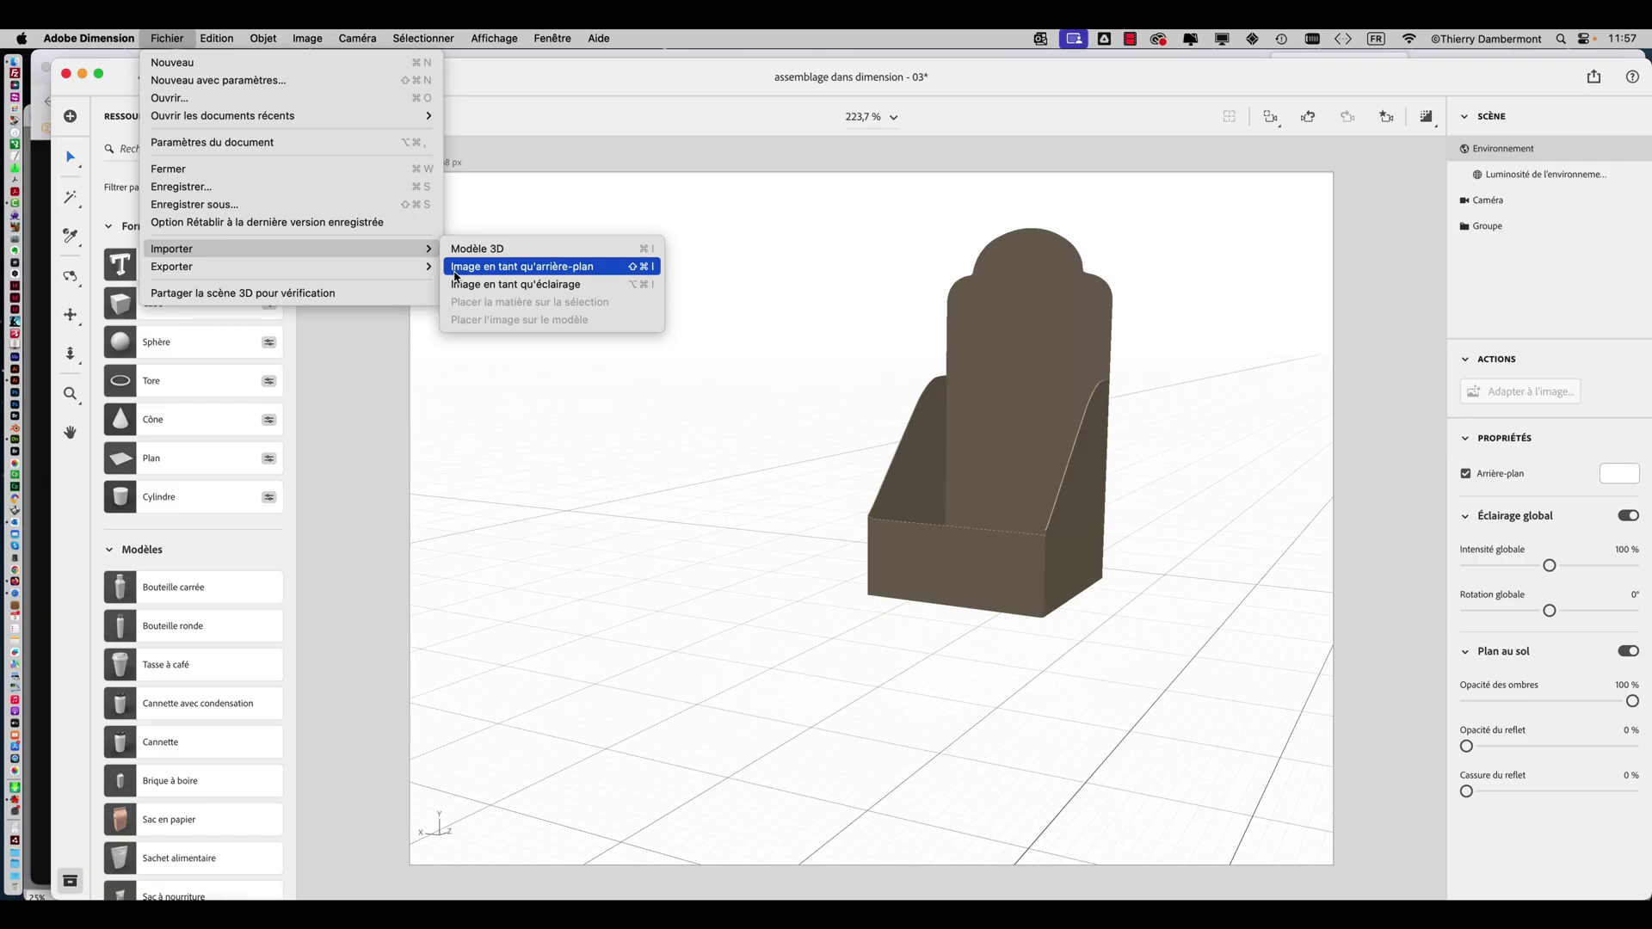
click(454, 267)
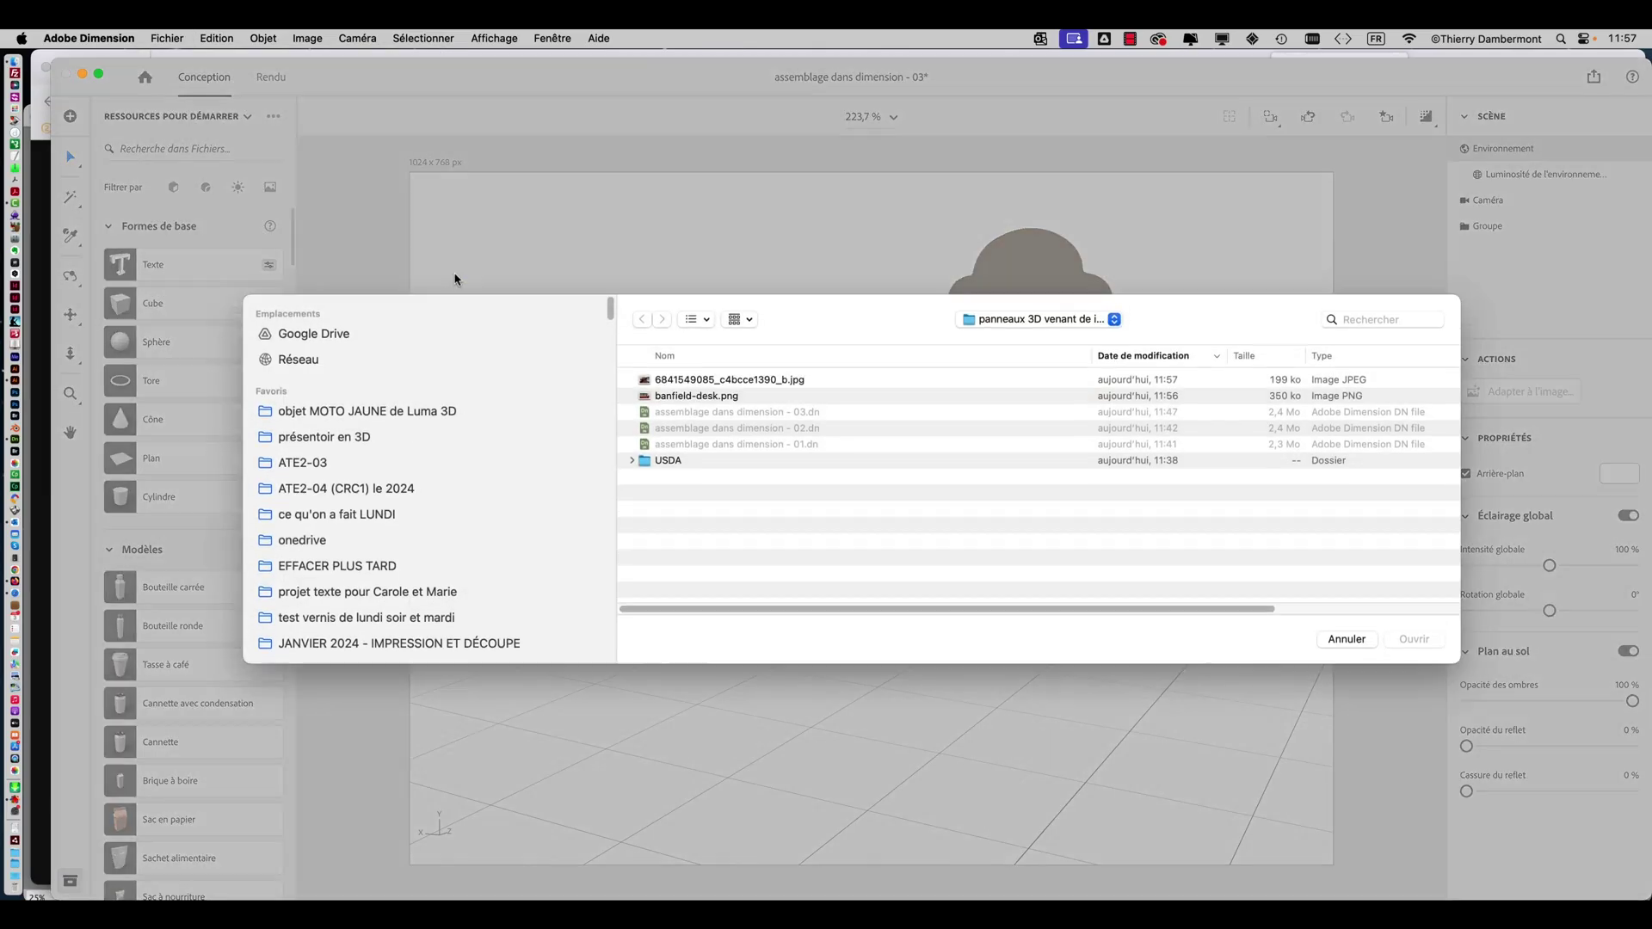
click(682, 381)
key(space)
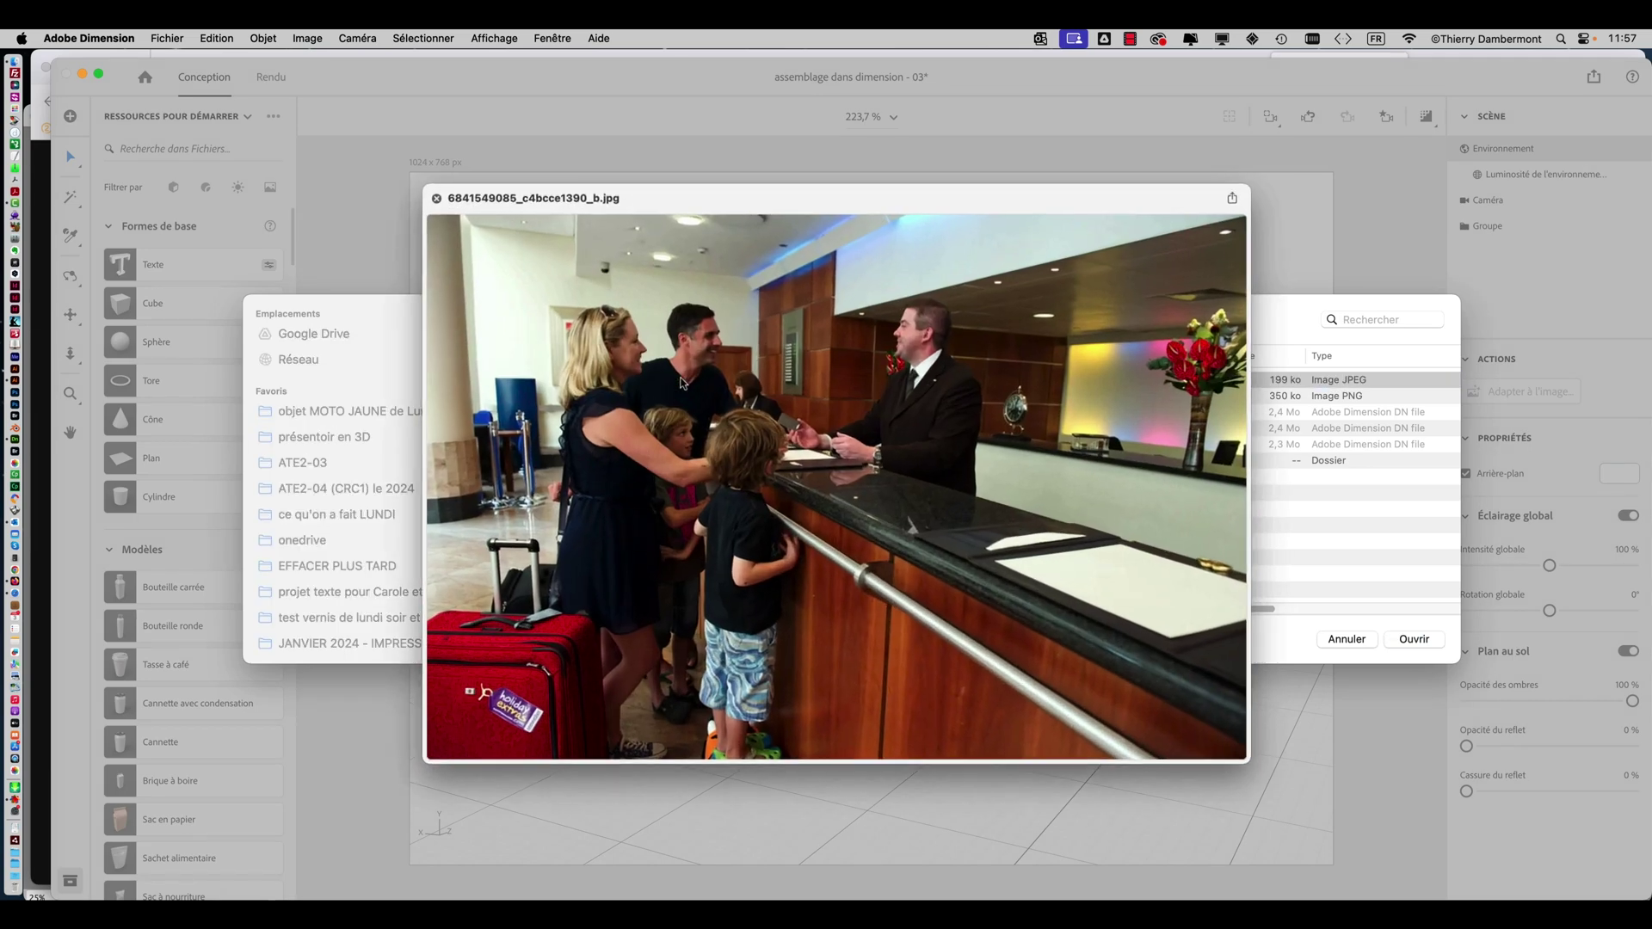
key(space)
click(1429, 646)
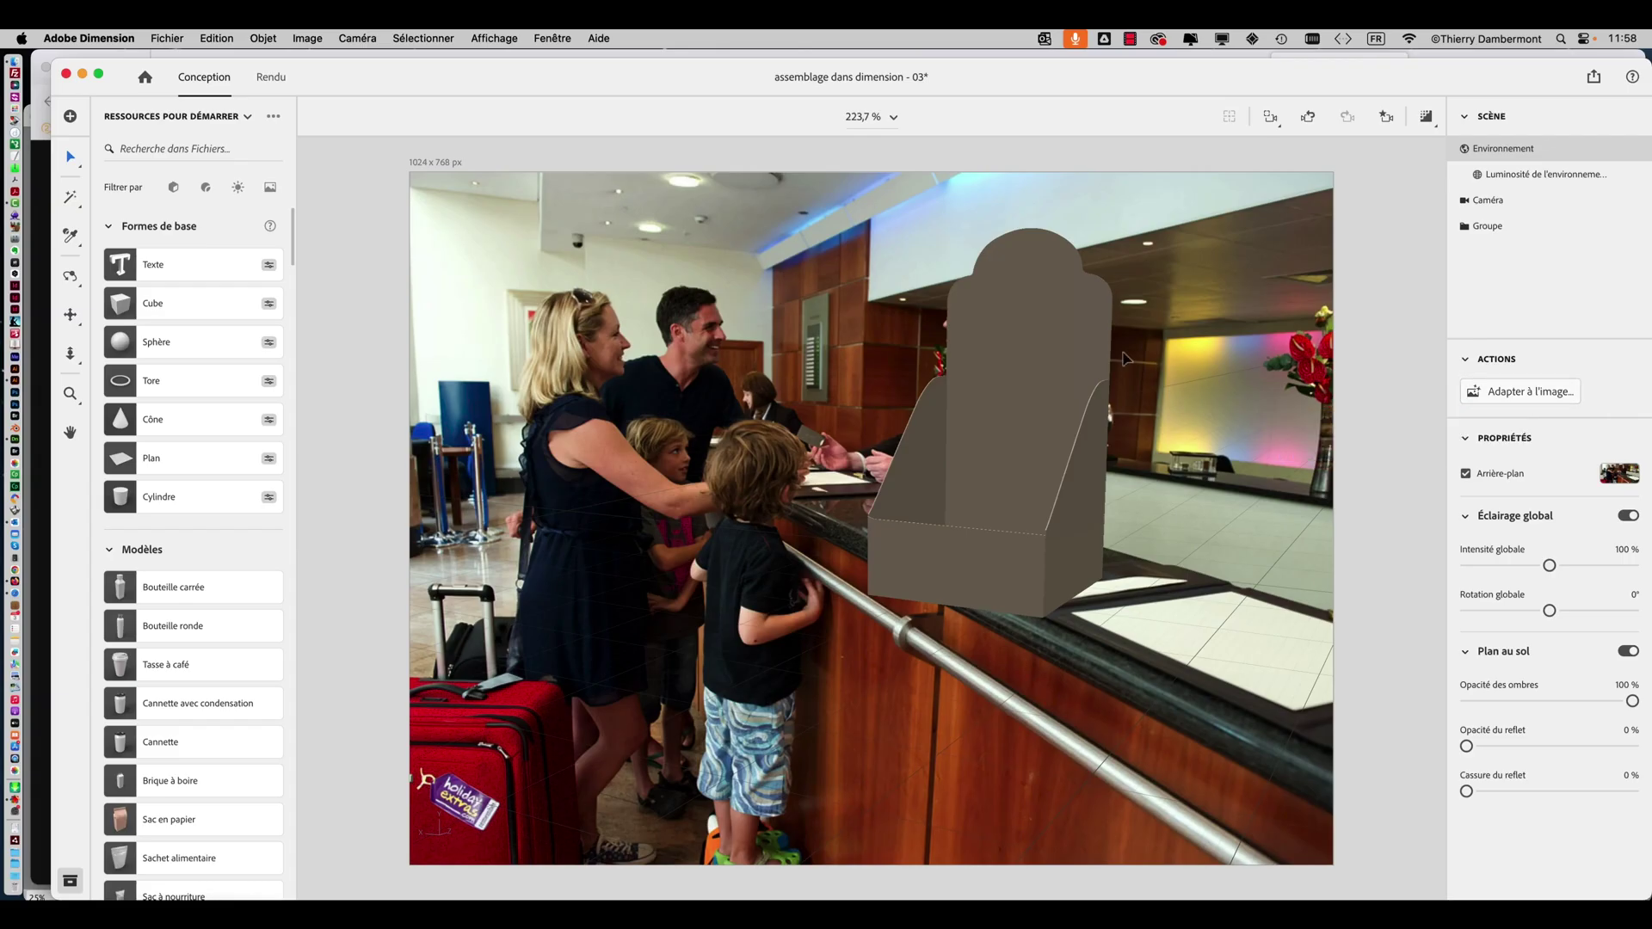
Match the scene to the background image, resizing the canvas to image proportions, creating multiple lights and matching the camera perspective.
click(1093, 352)
click(1538, 393)
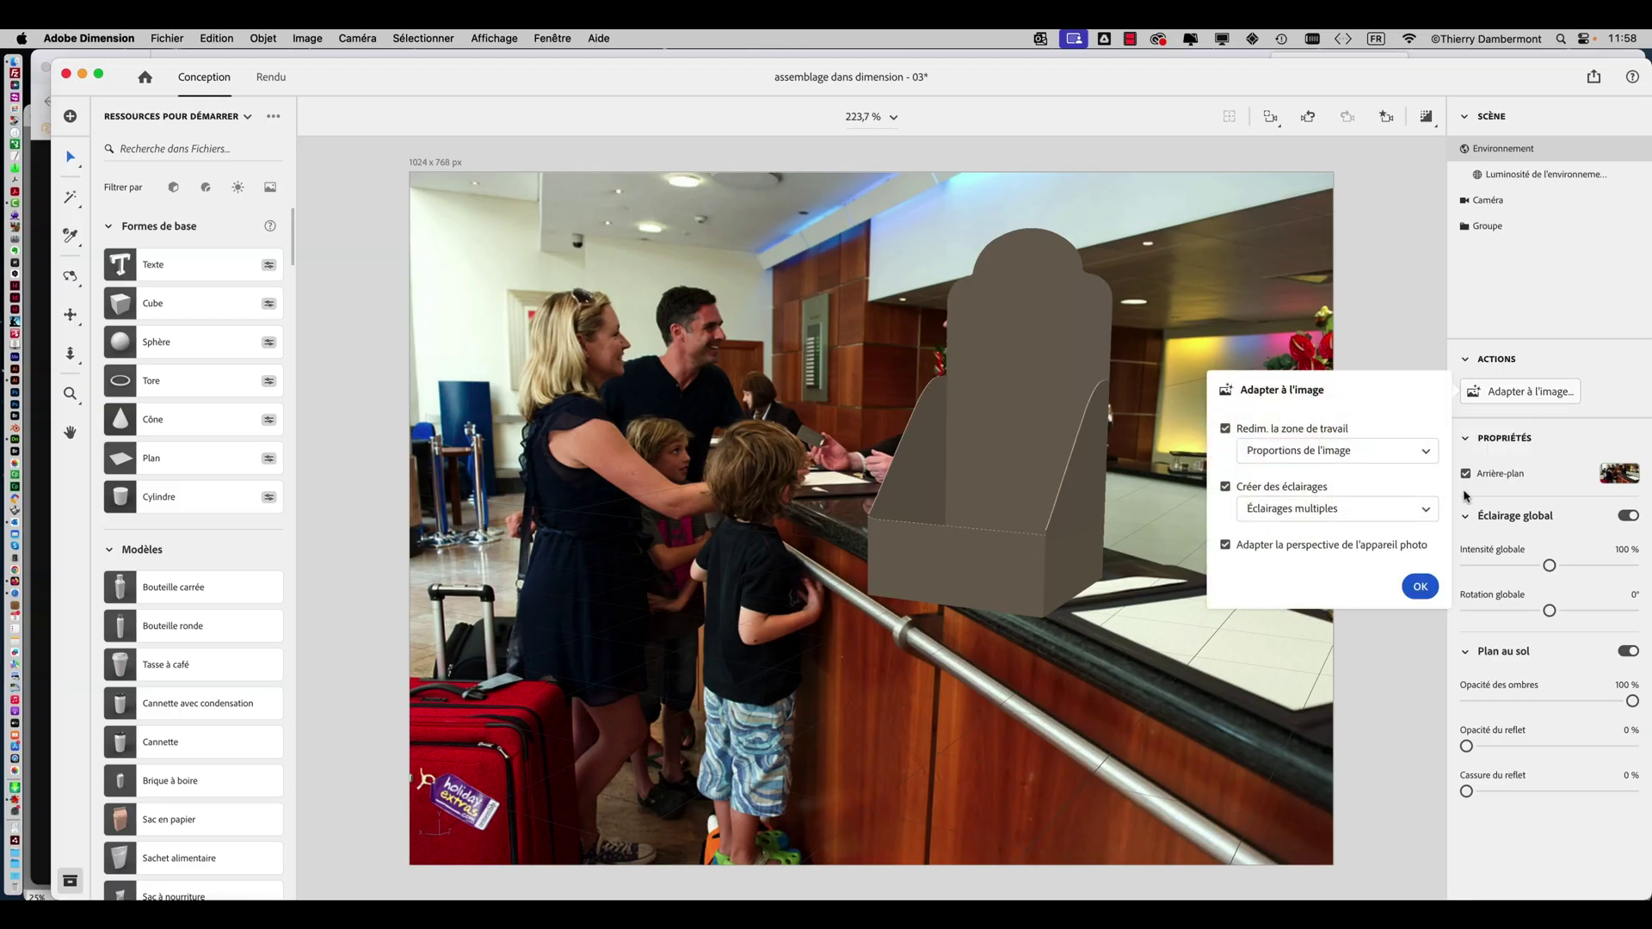
click(1420, 587)
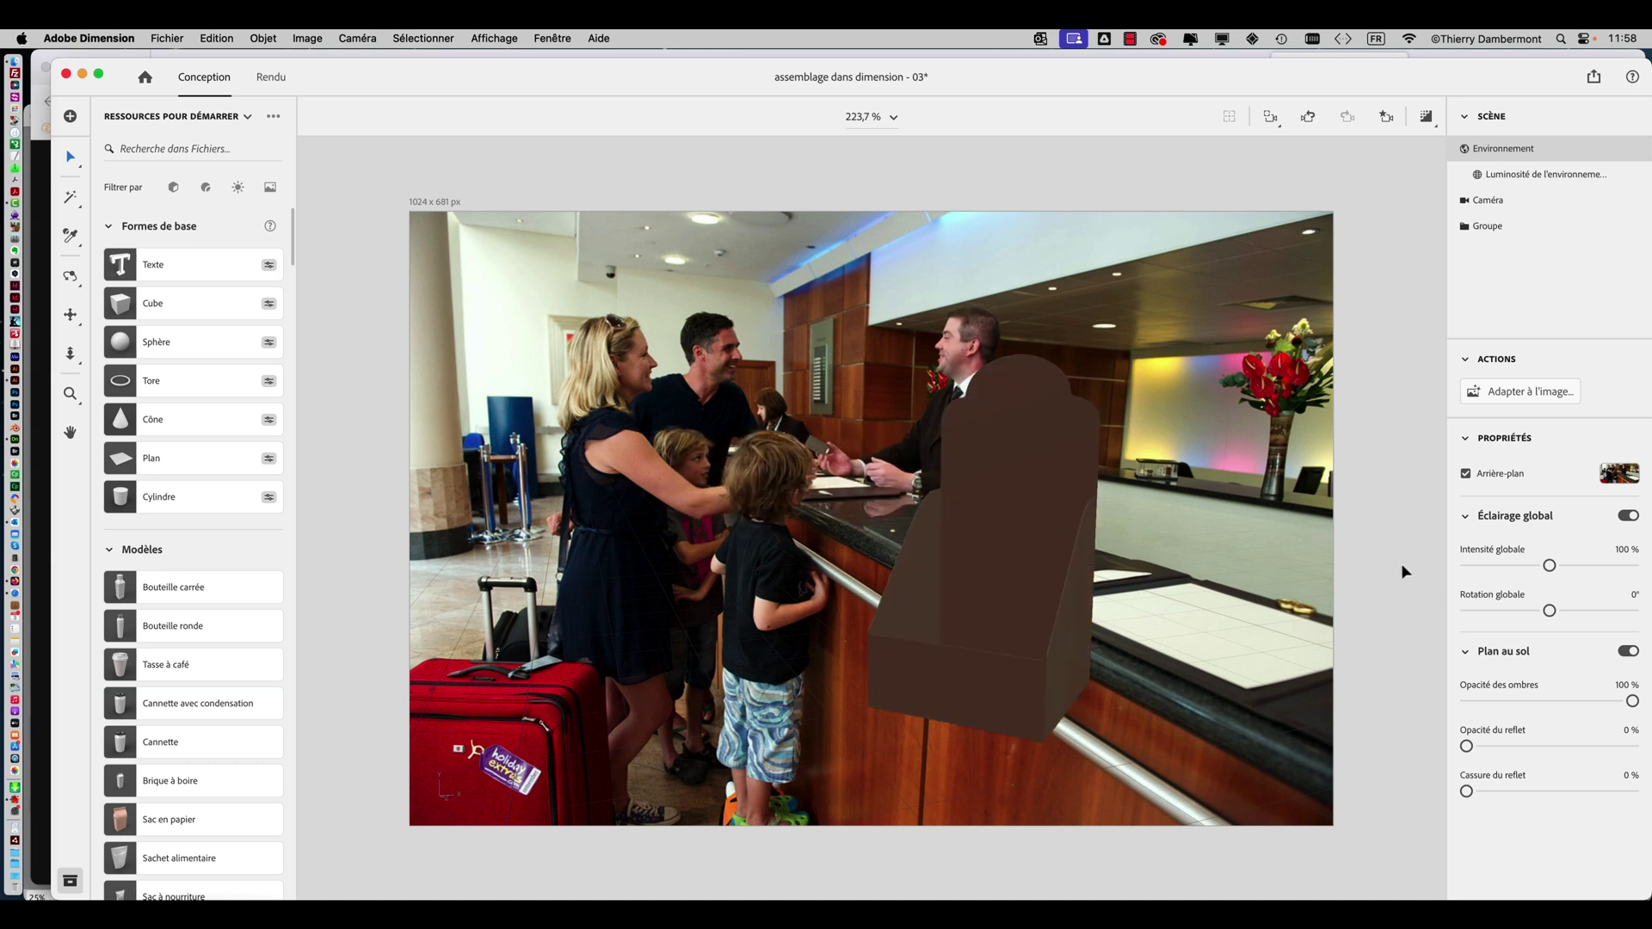
Select the display stand group and move it back along the floor plane onto the reception counter.
click(998, 713)
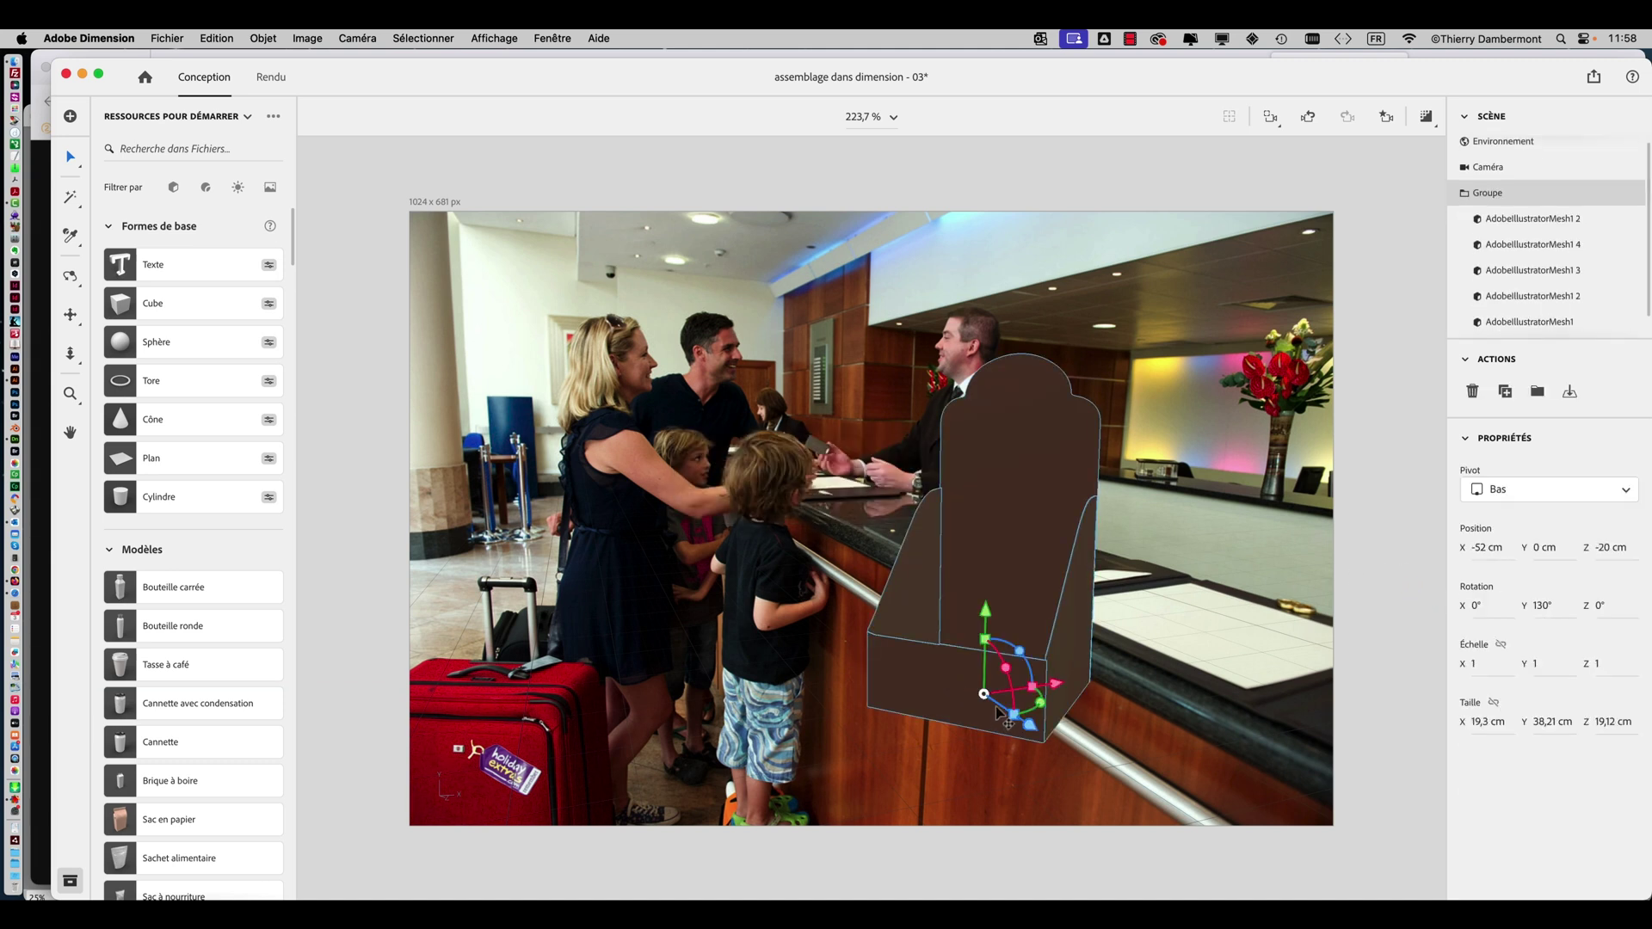
drag(1056, 688, 1088, 565)
drag(1061, 670, 1061, 670)
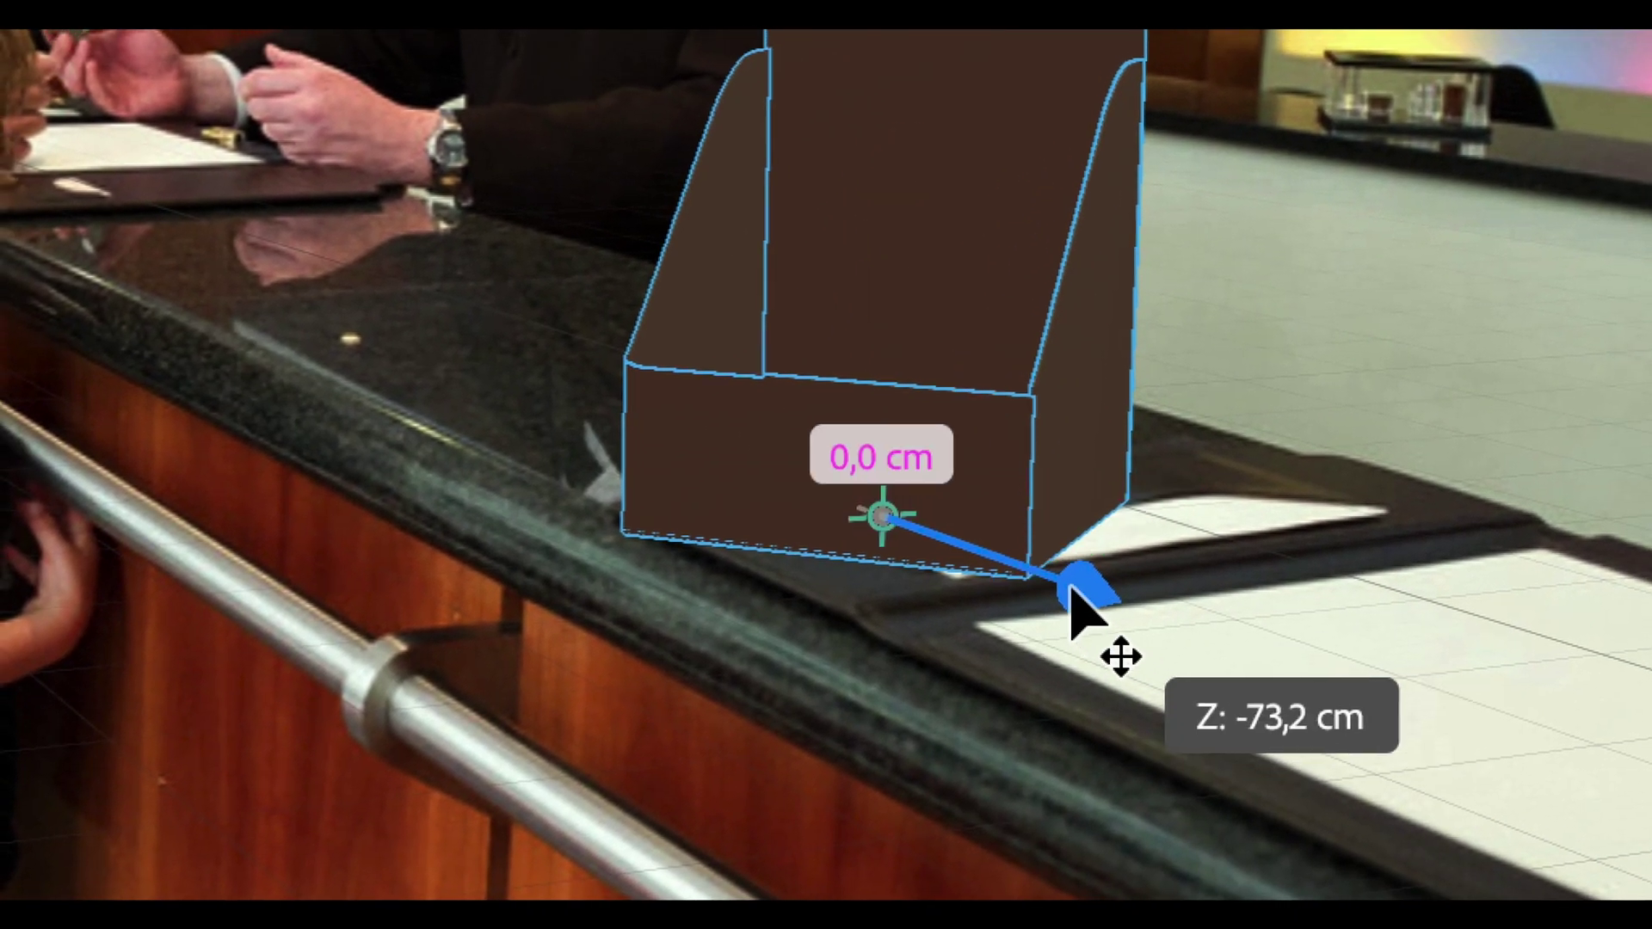
mouse_move(1071, 585)
mouse_down()
mouse_move(1051, 575)
mouse_move(1092, 564)
mouse_move(1091, 579)
mouse_up()
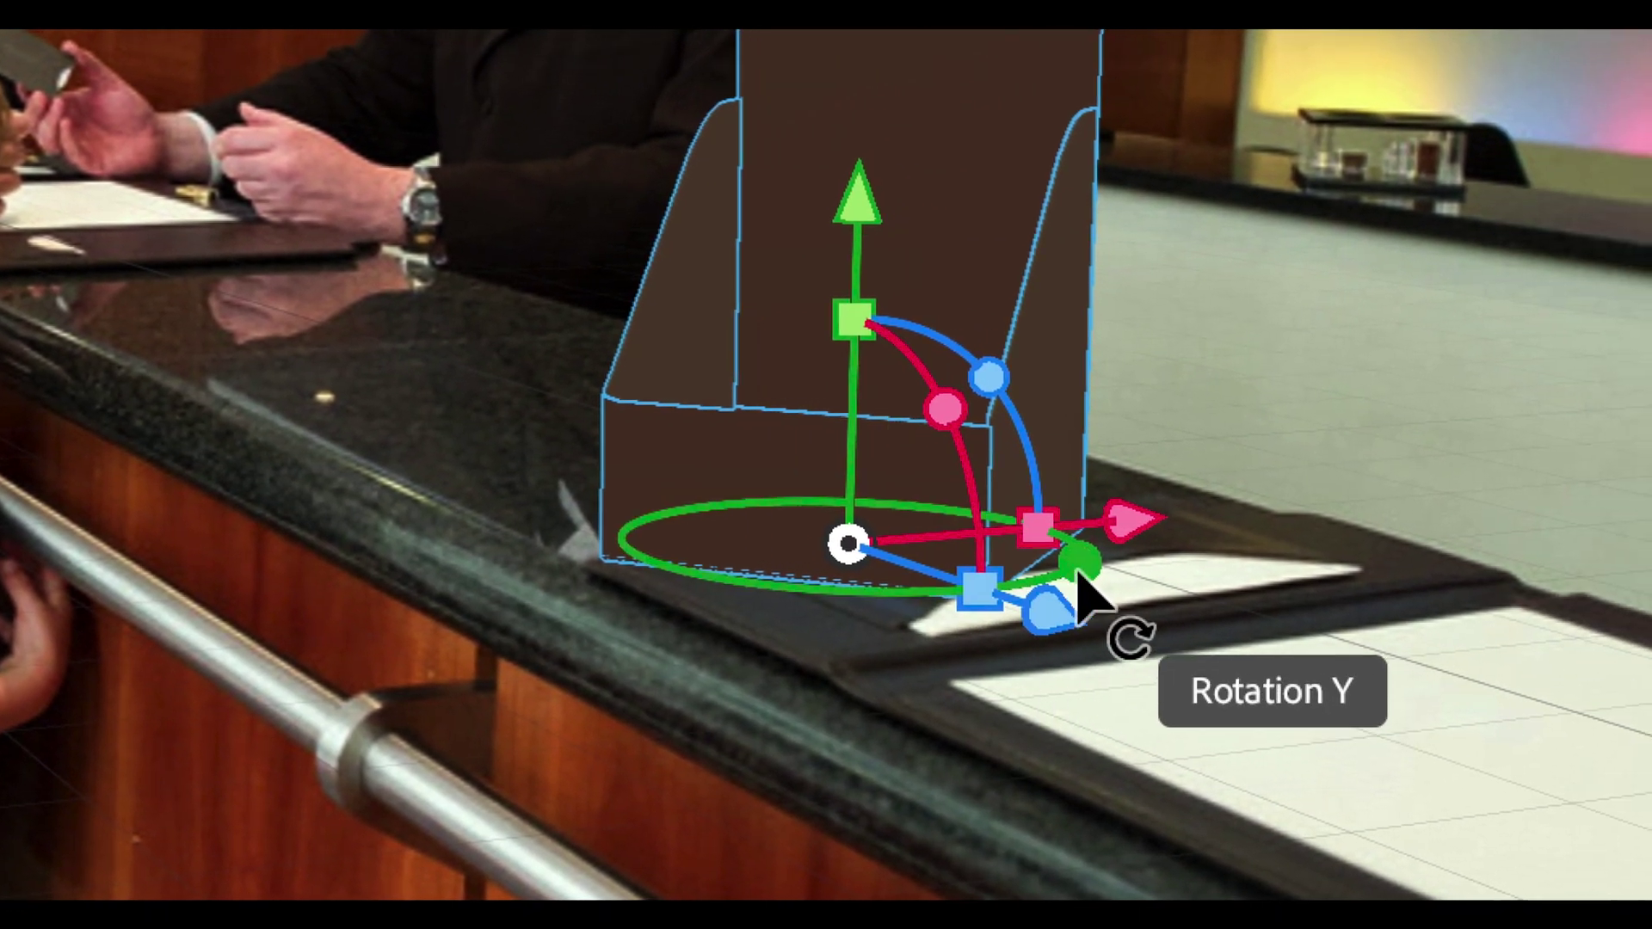
Rotate the display stand about its Y axis to 88° and position it on the counter at X -9 cm, Z -106.2 cm.
drag(1080, 576, 1020, 555)
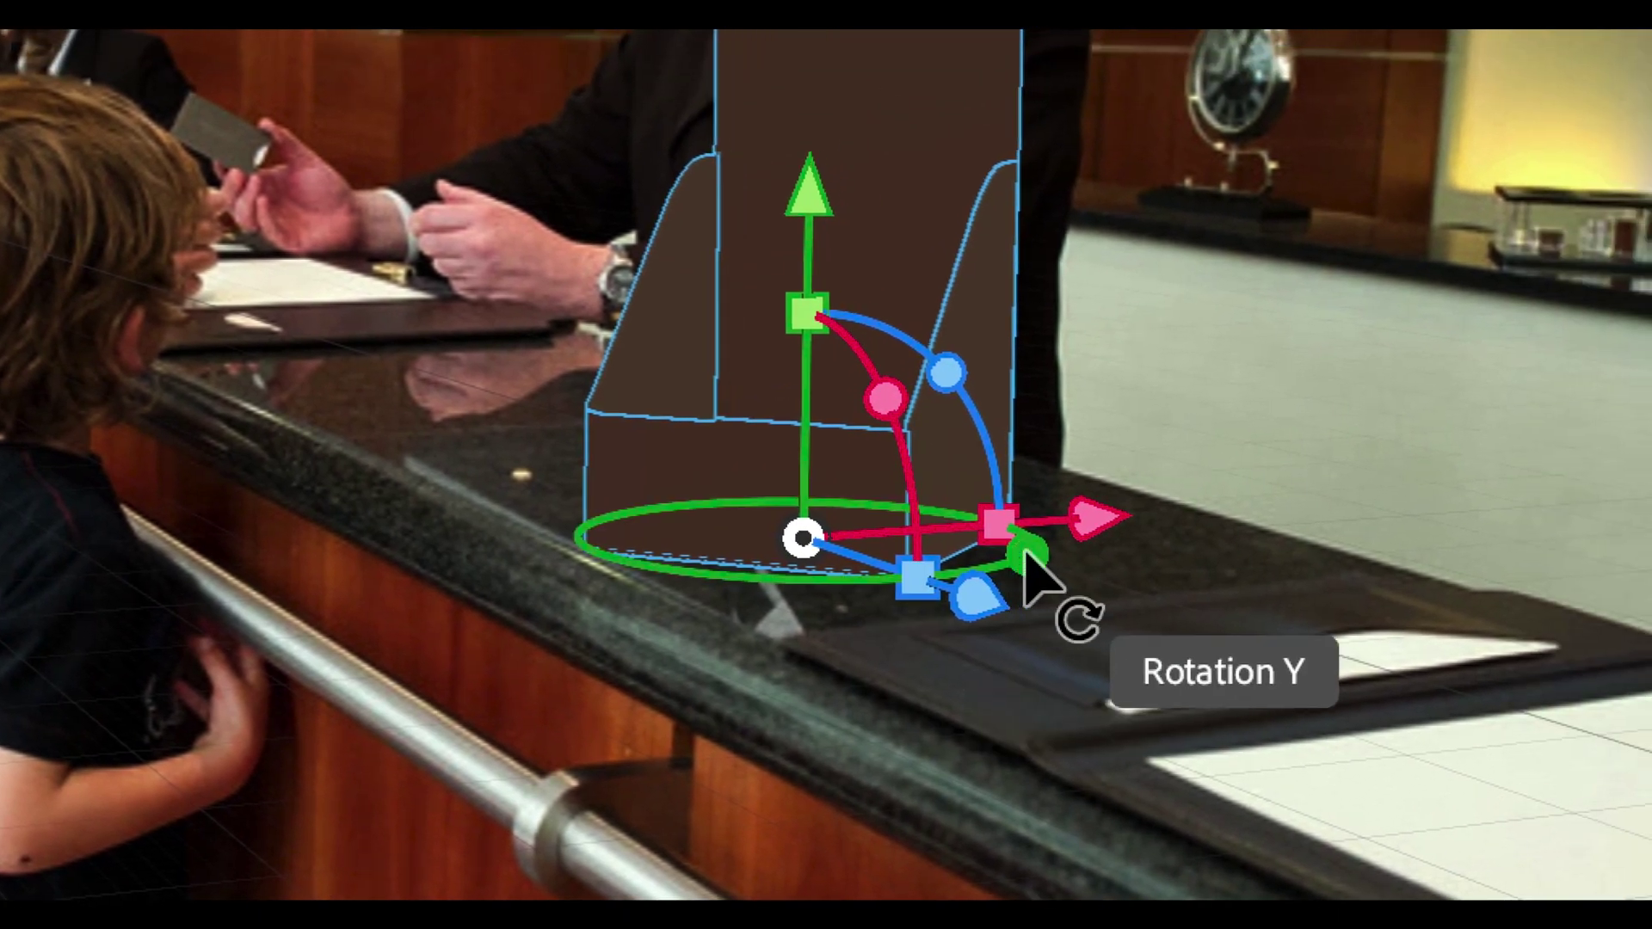
mouse_move(1169, 510)
mouse_down()
mouse_move(1172, 528)
mouse_move(1186, 516)
mouse_up()
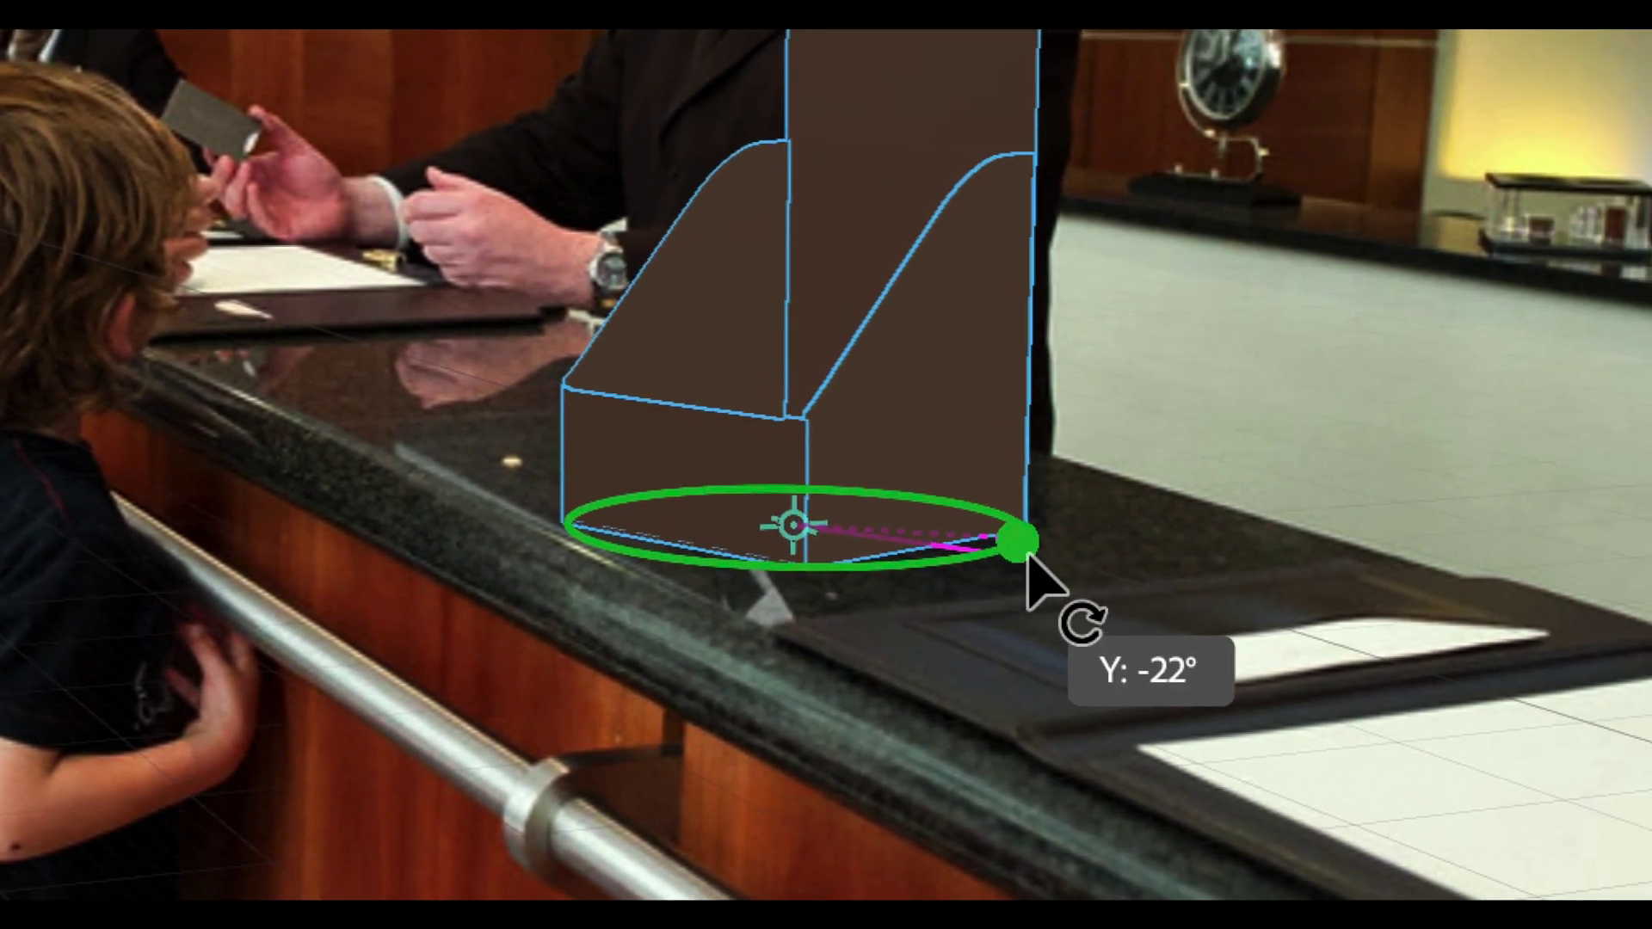
mouse_move(1029, 558)
mouse_down()
mouse_move(1040, 580)
mouse_move(1018, 561)
mouse_move(1029, 571)
mouse_up()
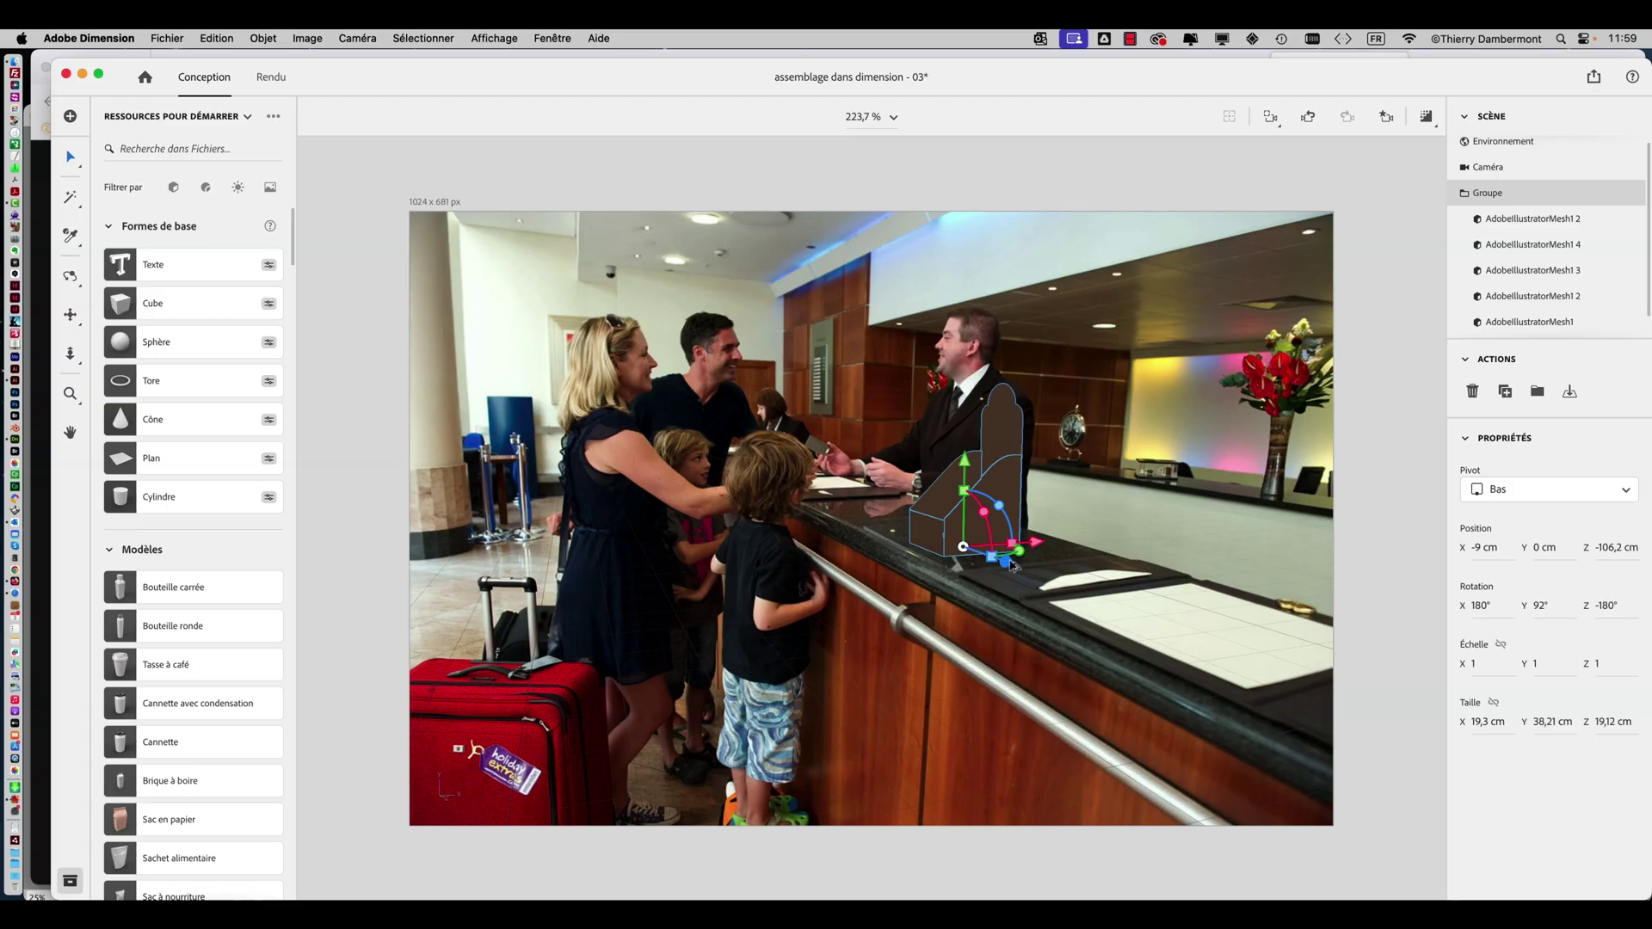
click(1023, 578)
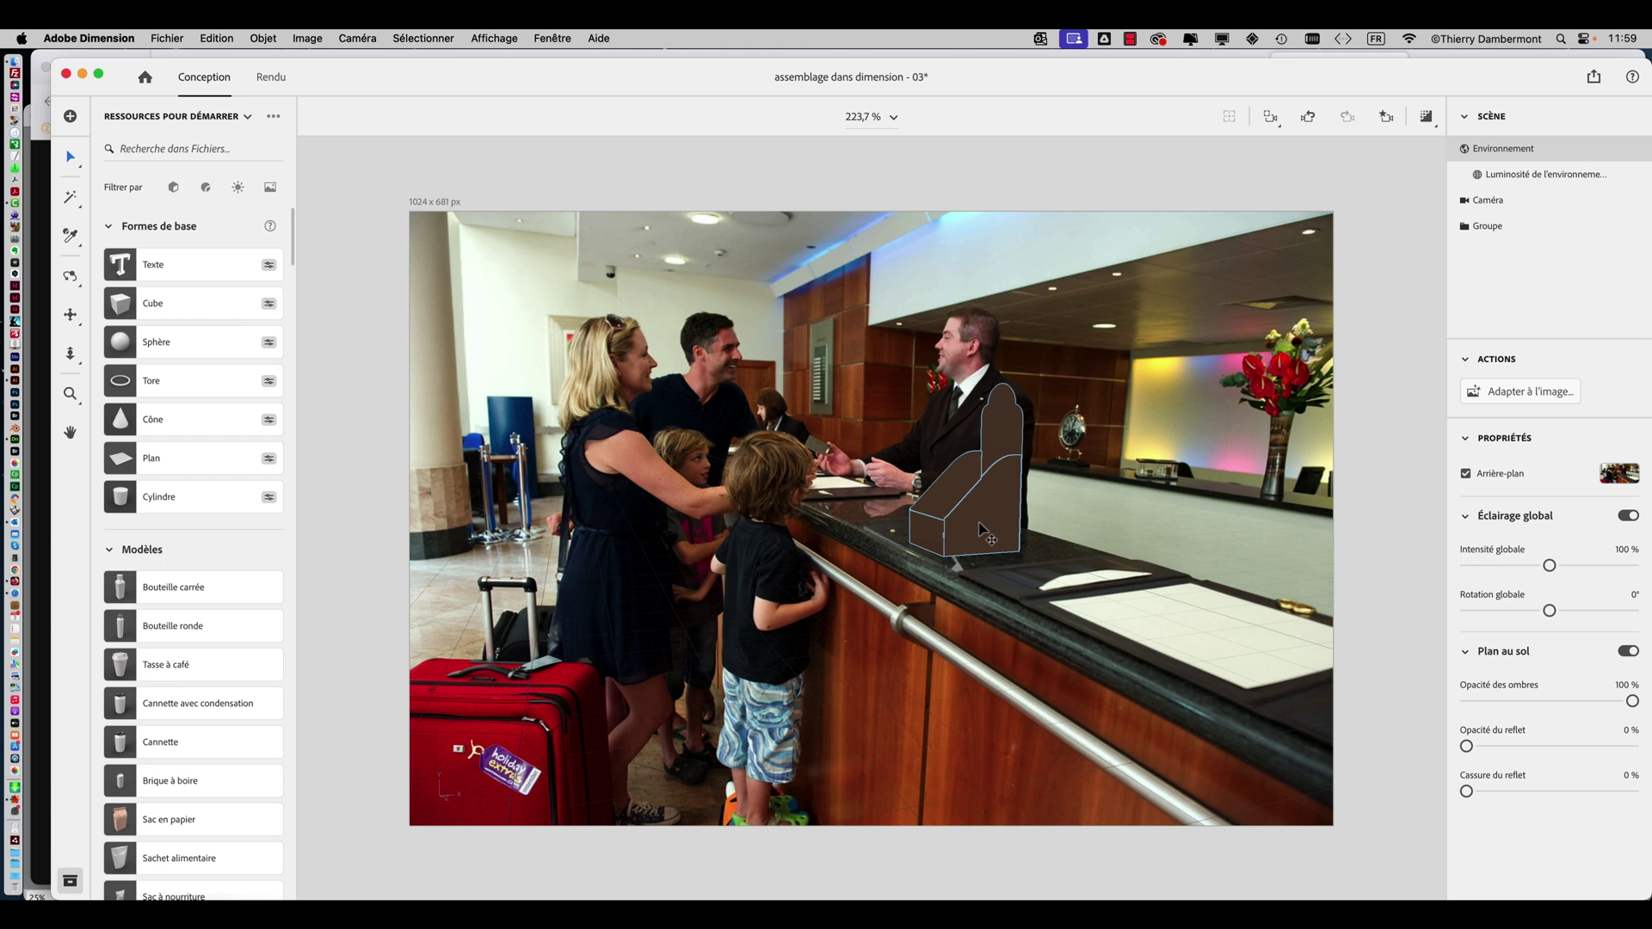
click(1002, 521)
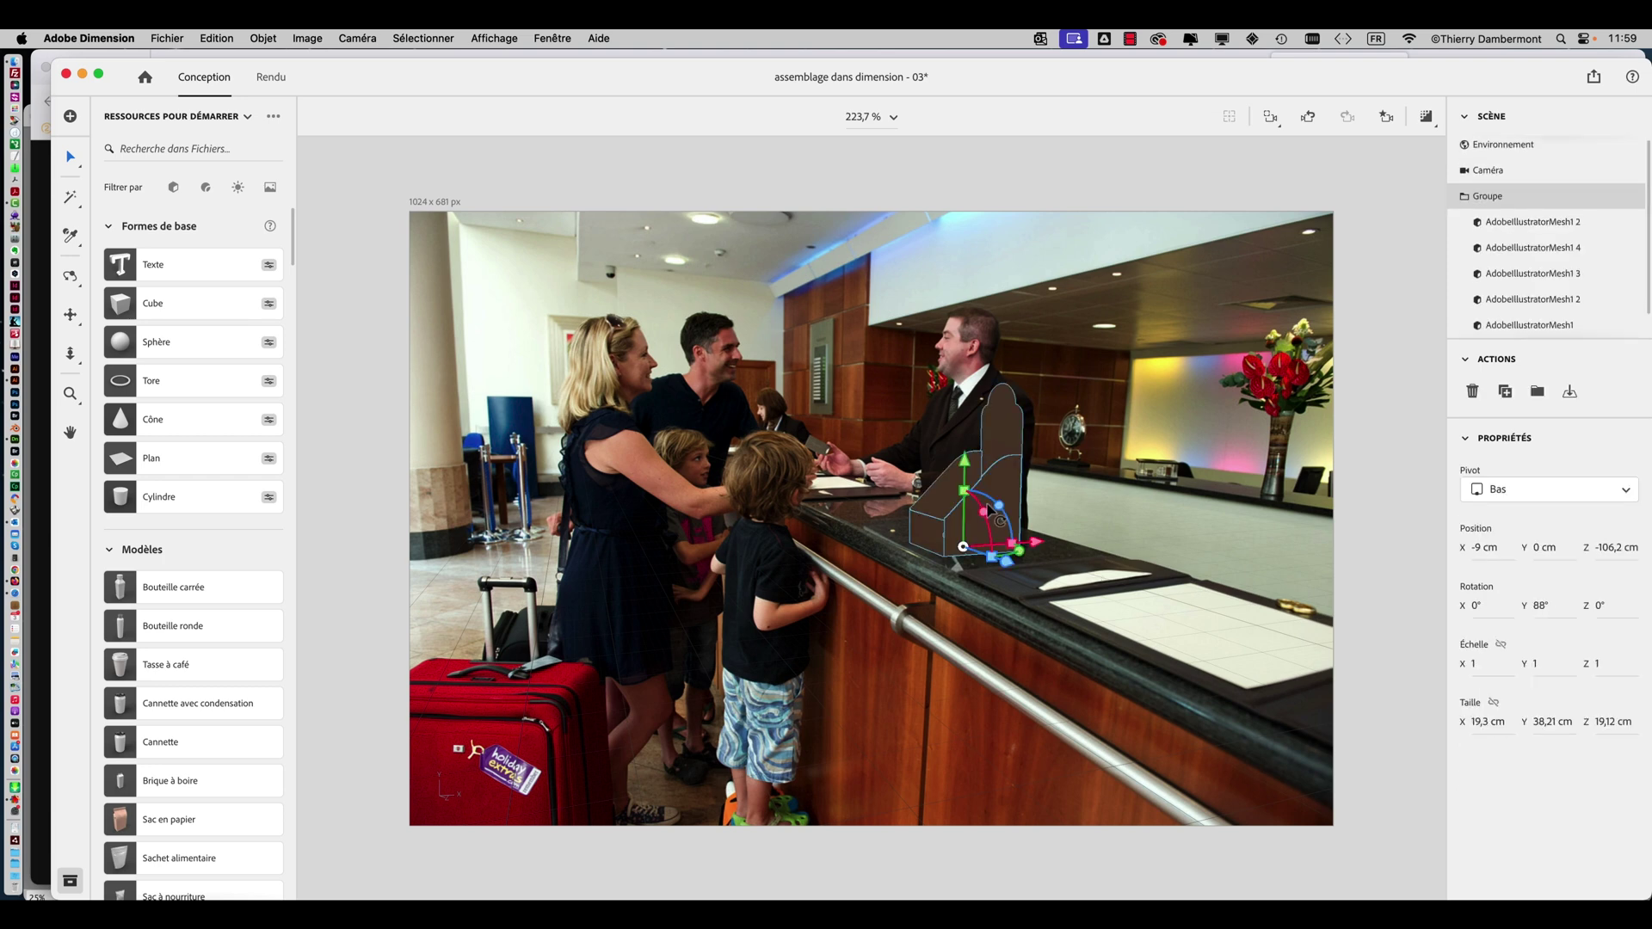
Deselect the display stand and turn off the environment's background image.
click(1108, 566)
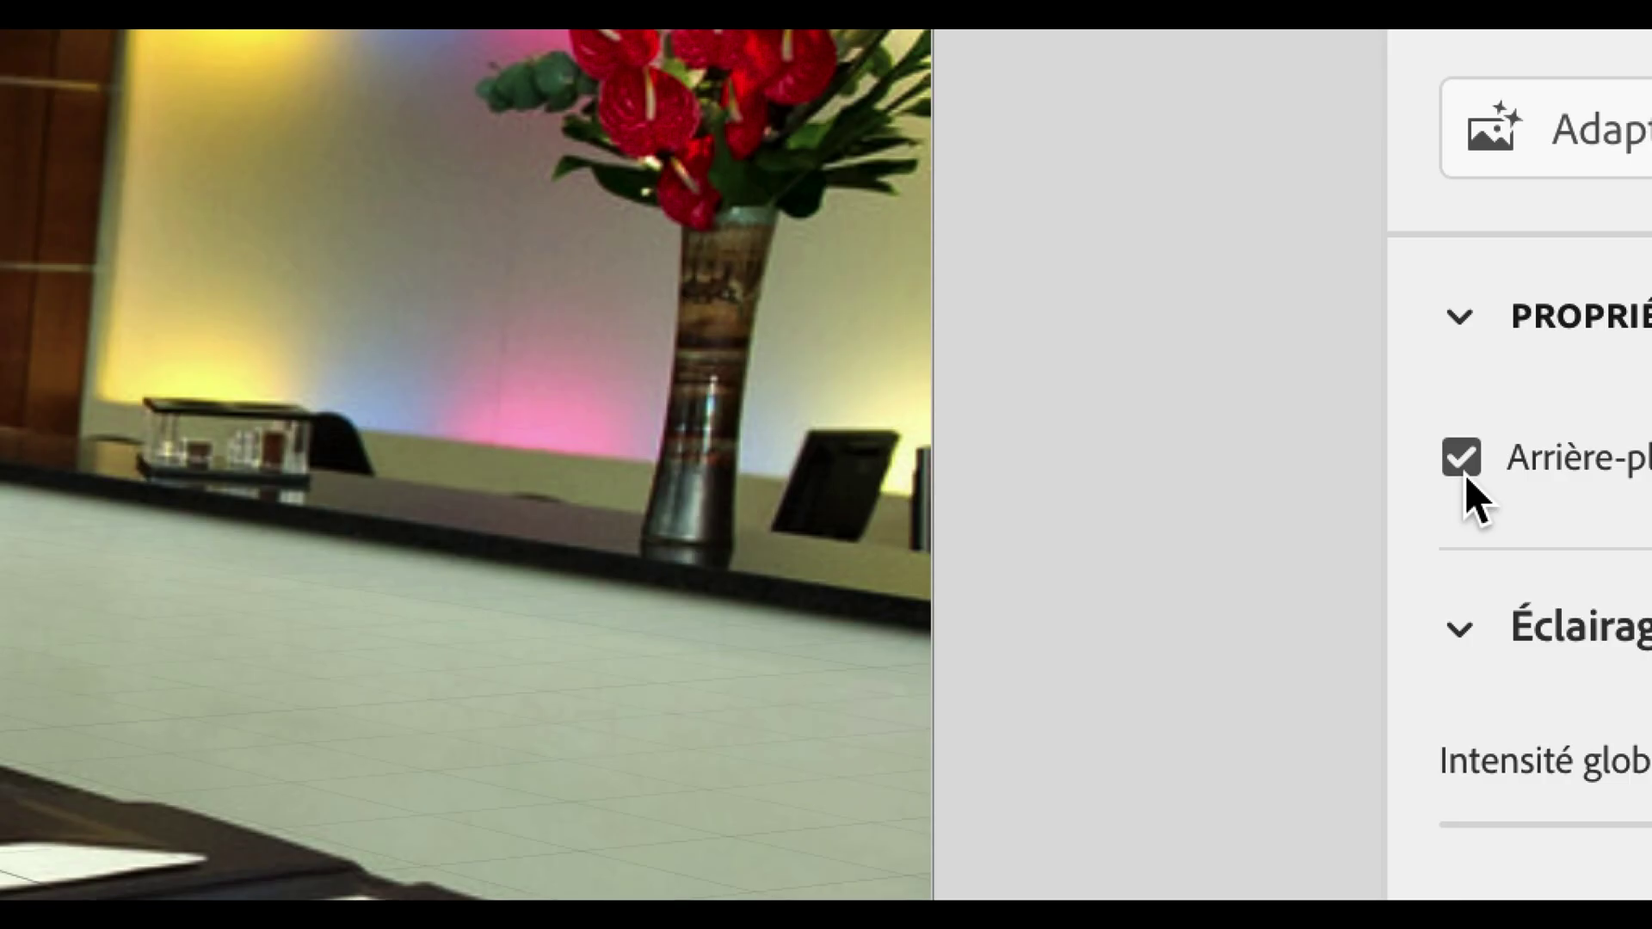
click(1464, 469)
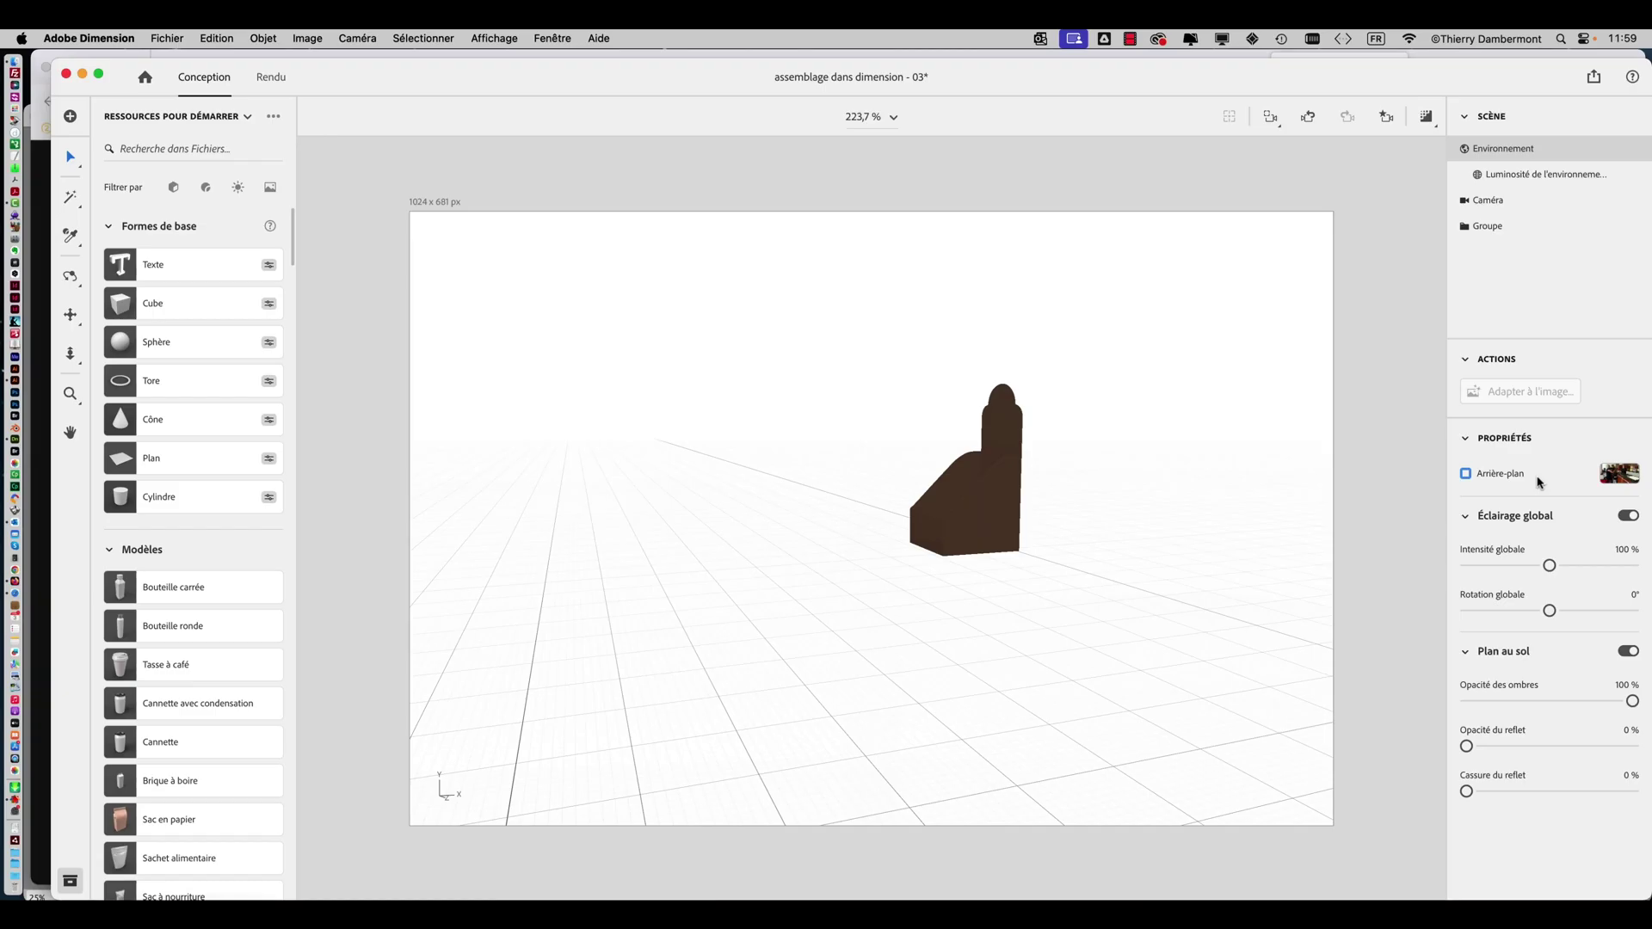
Nudge the display box's back panel, AdobeIllustratorMesh1, along Z to -105,9 cm.
scroll(1025, 510, up, 10)
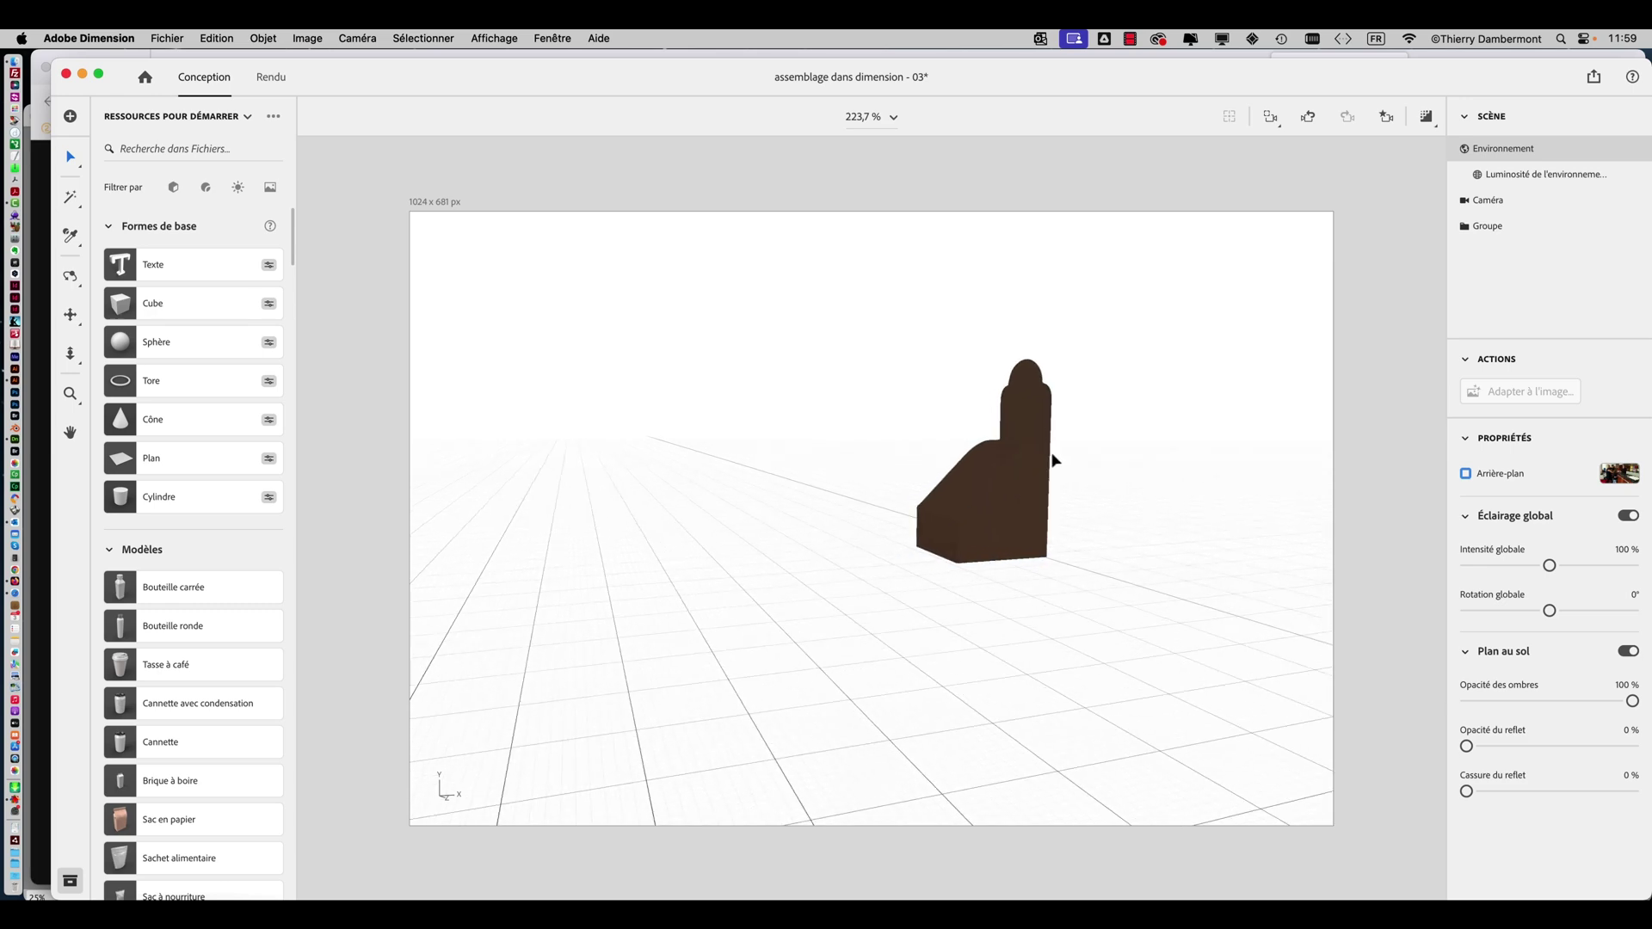
drag(1138, 466, 1136, 468)
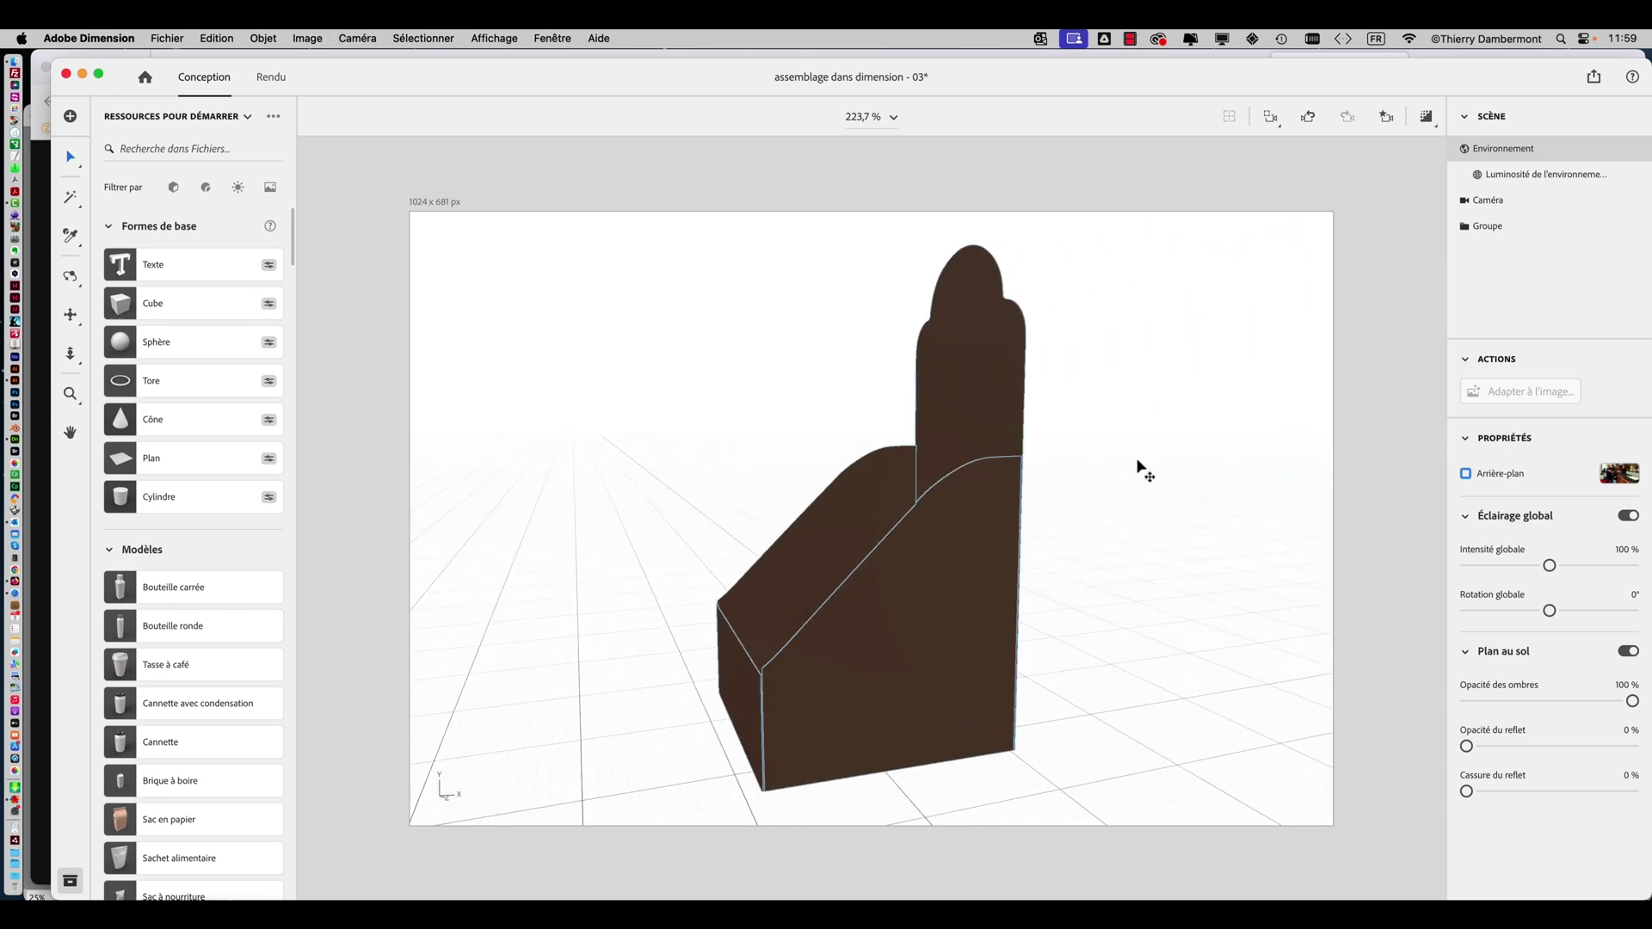
drag(933, 545, 967, 737)
click(861, 637)
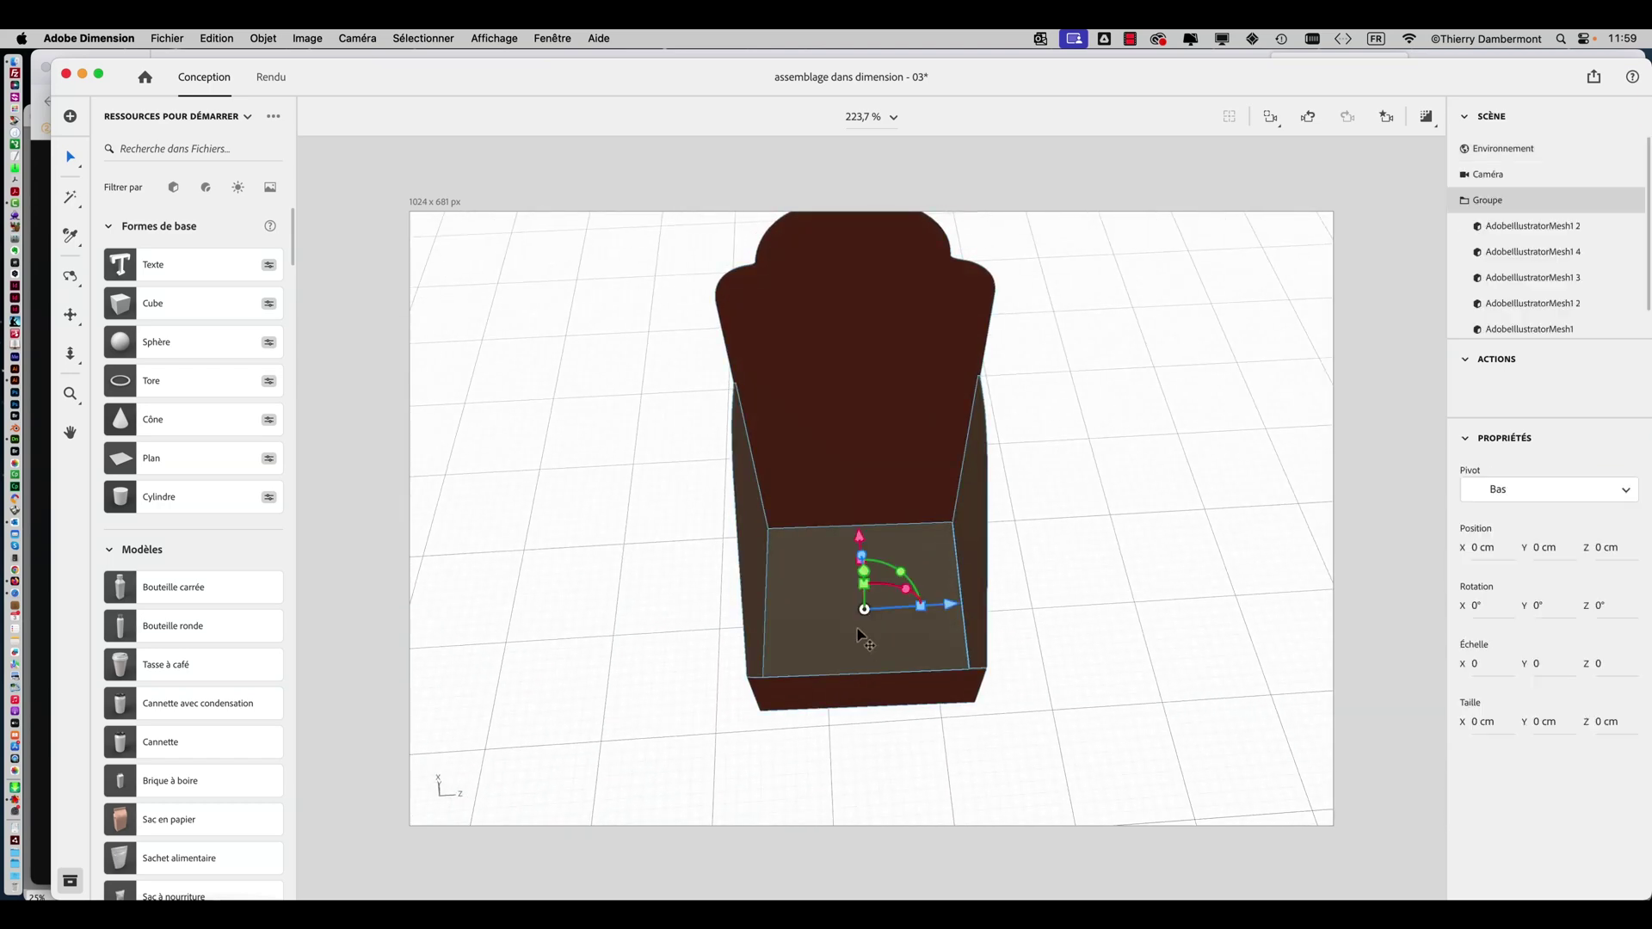
click(1513, 324)
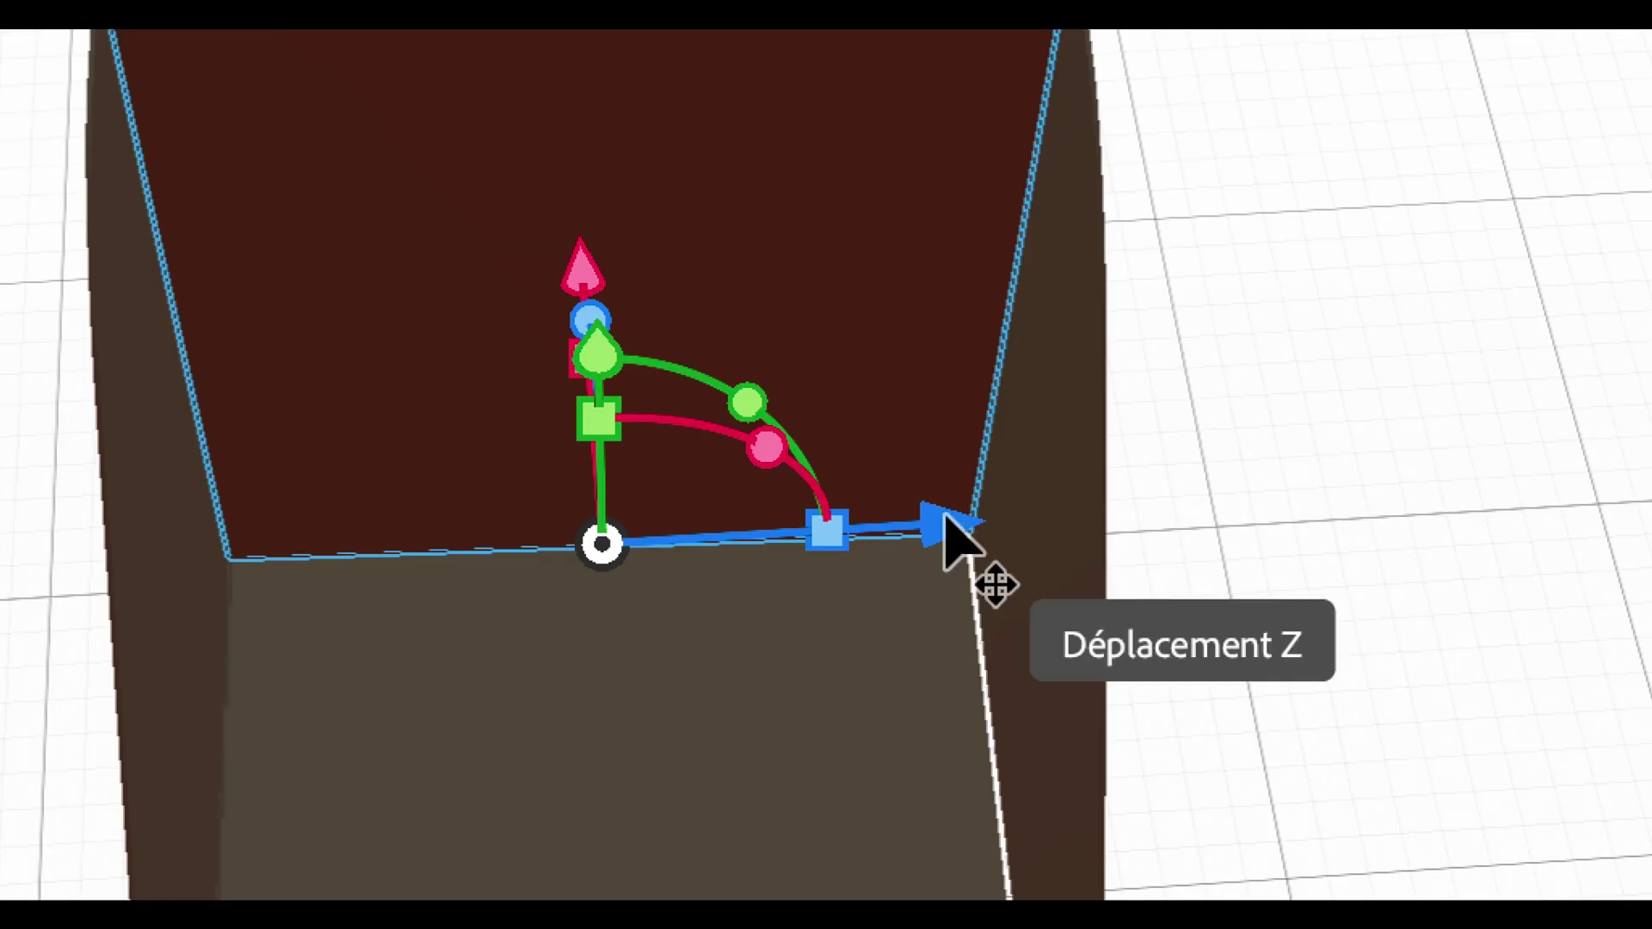
drag(946, 525, 952, 527)
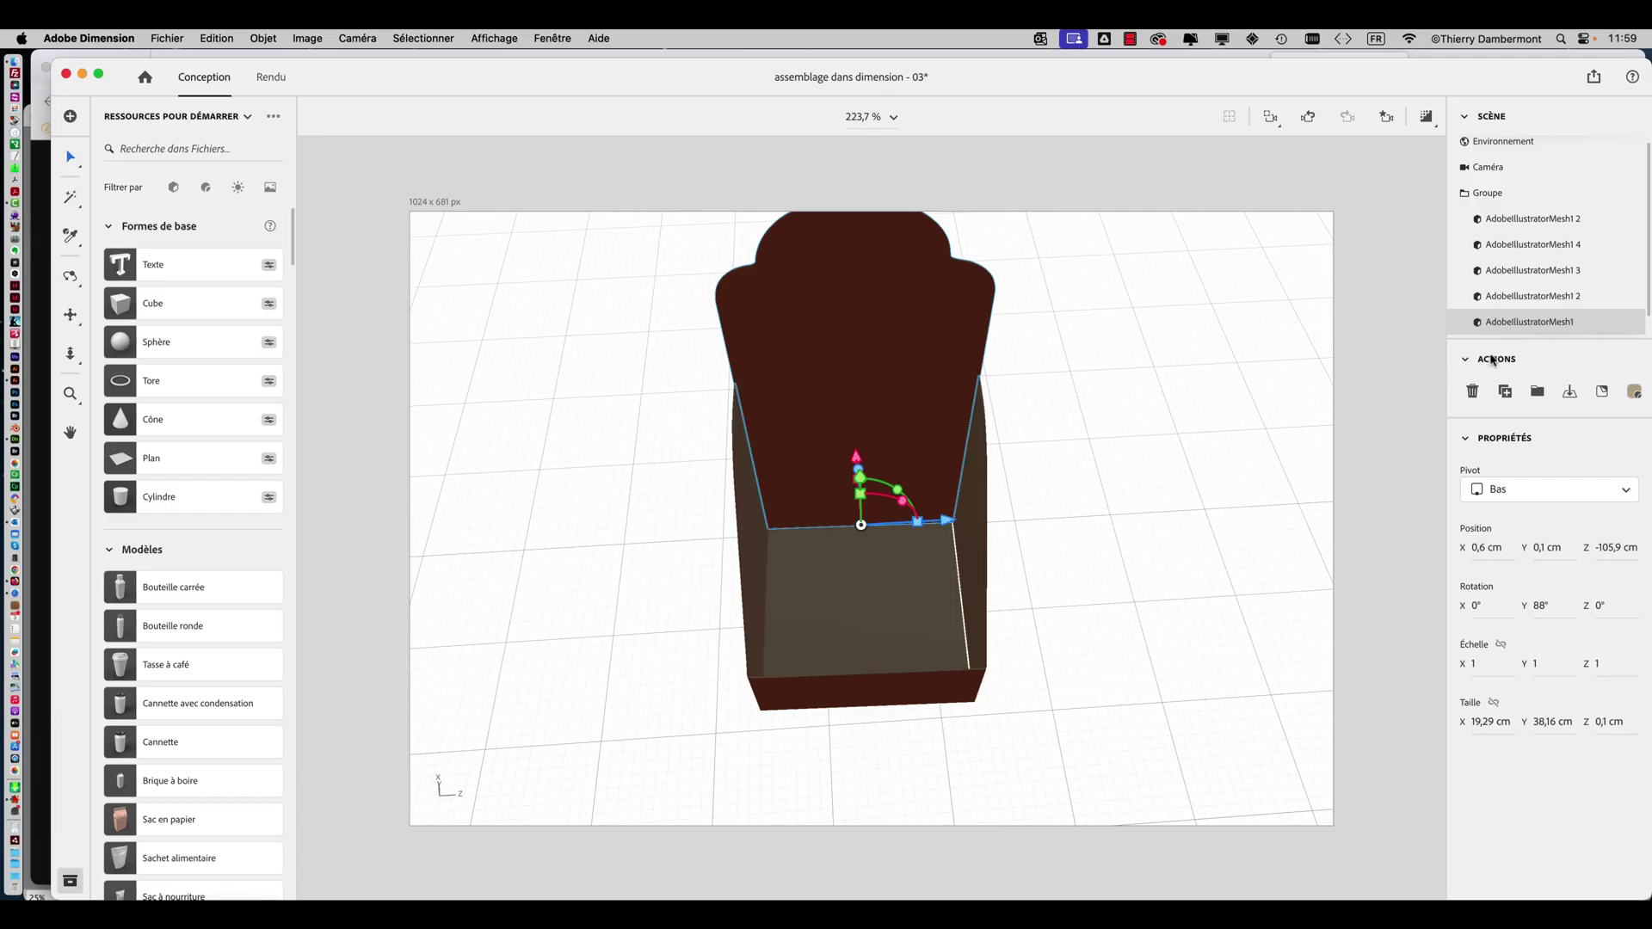
Align the box's base panel, AdobeIllustratorMesh1 4, between the sides by nudging it along Z to -106,5 cm.
click(1516, 302)
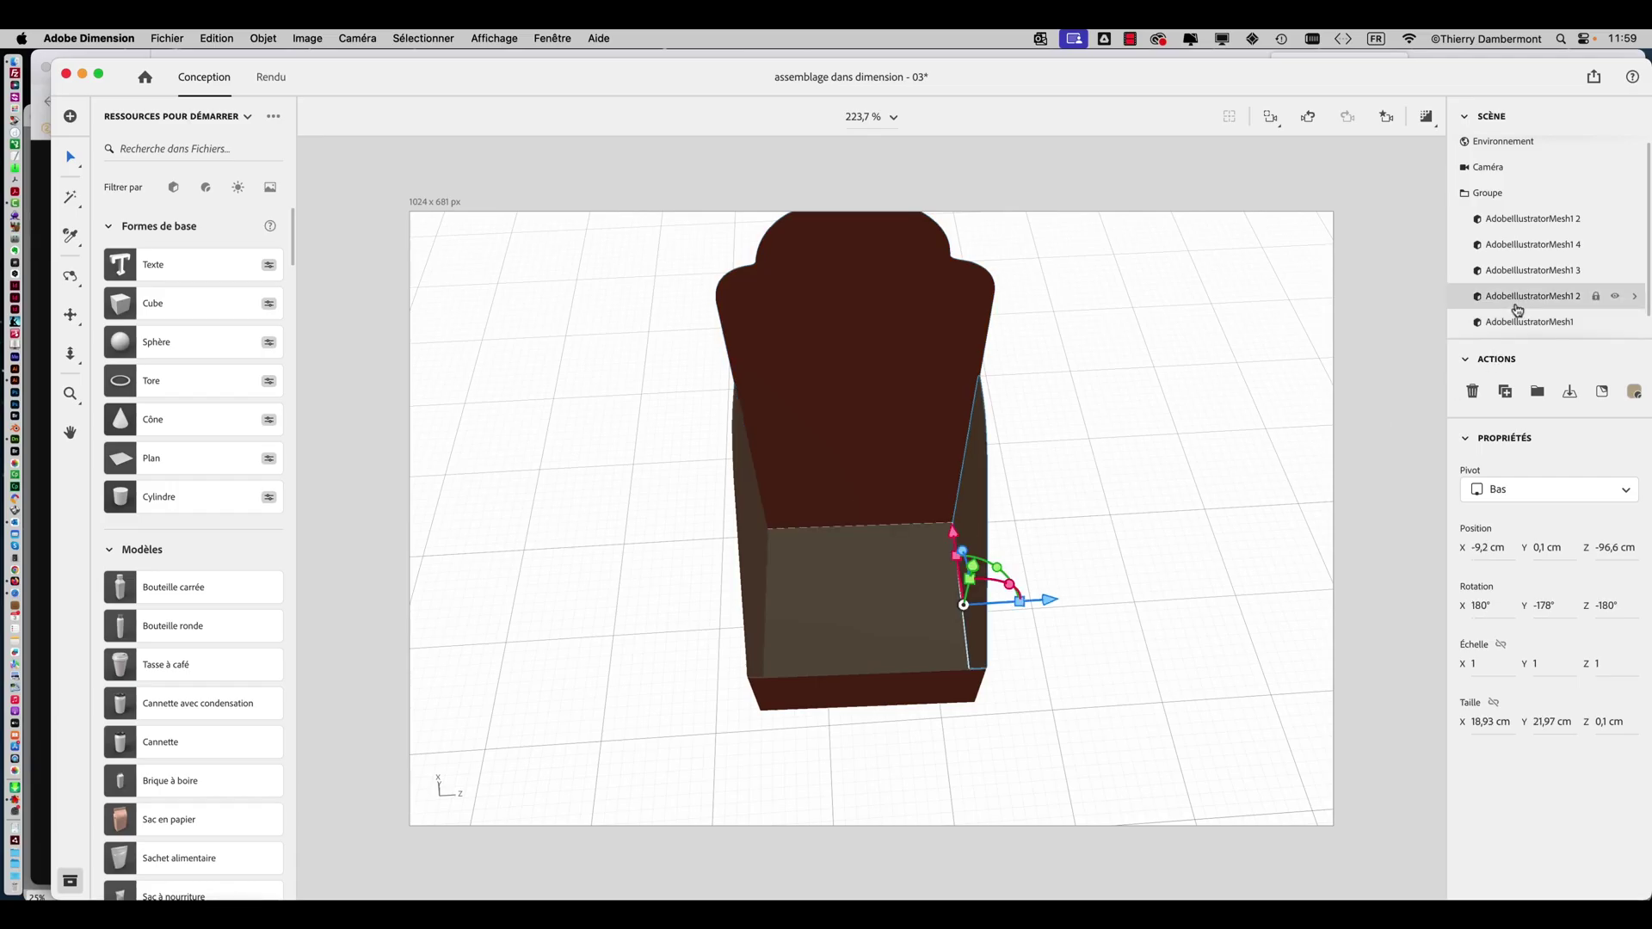
click(1519, 272)
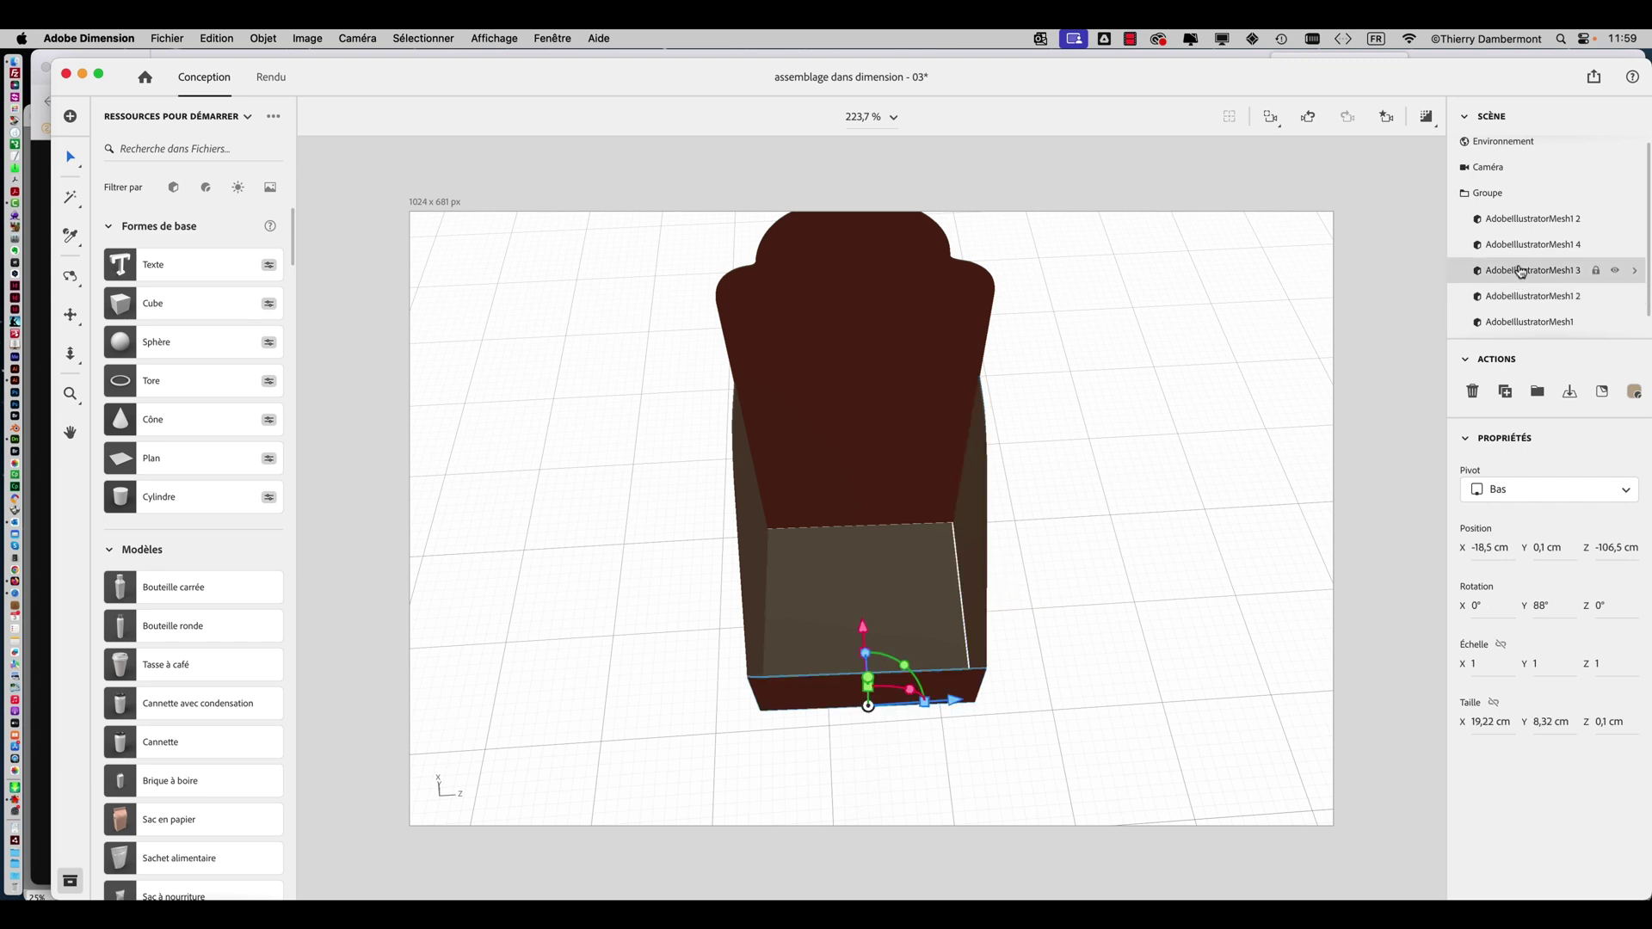
click(1520, 246)
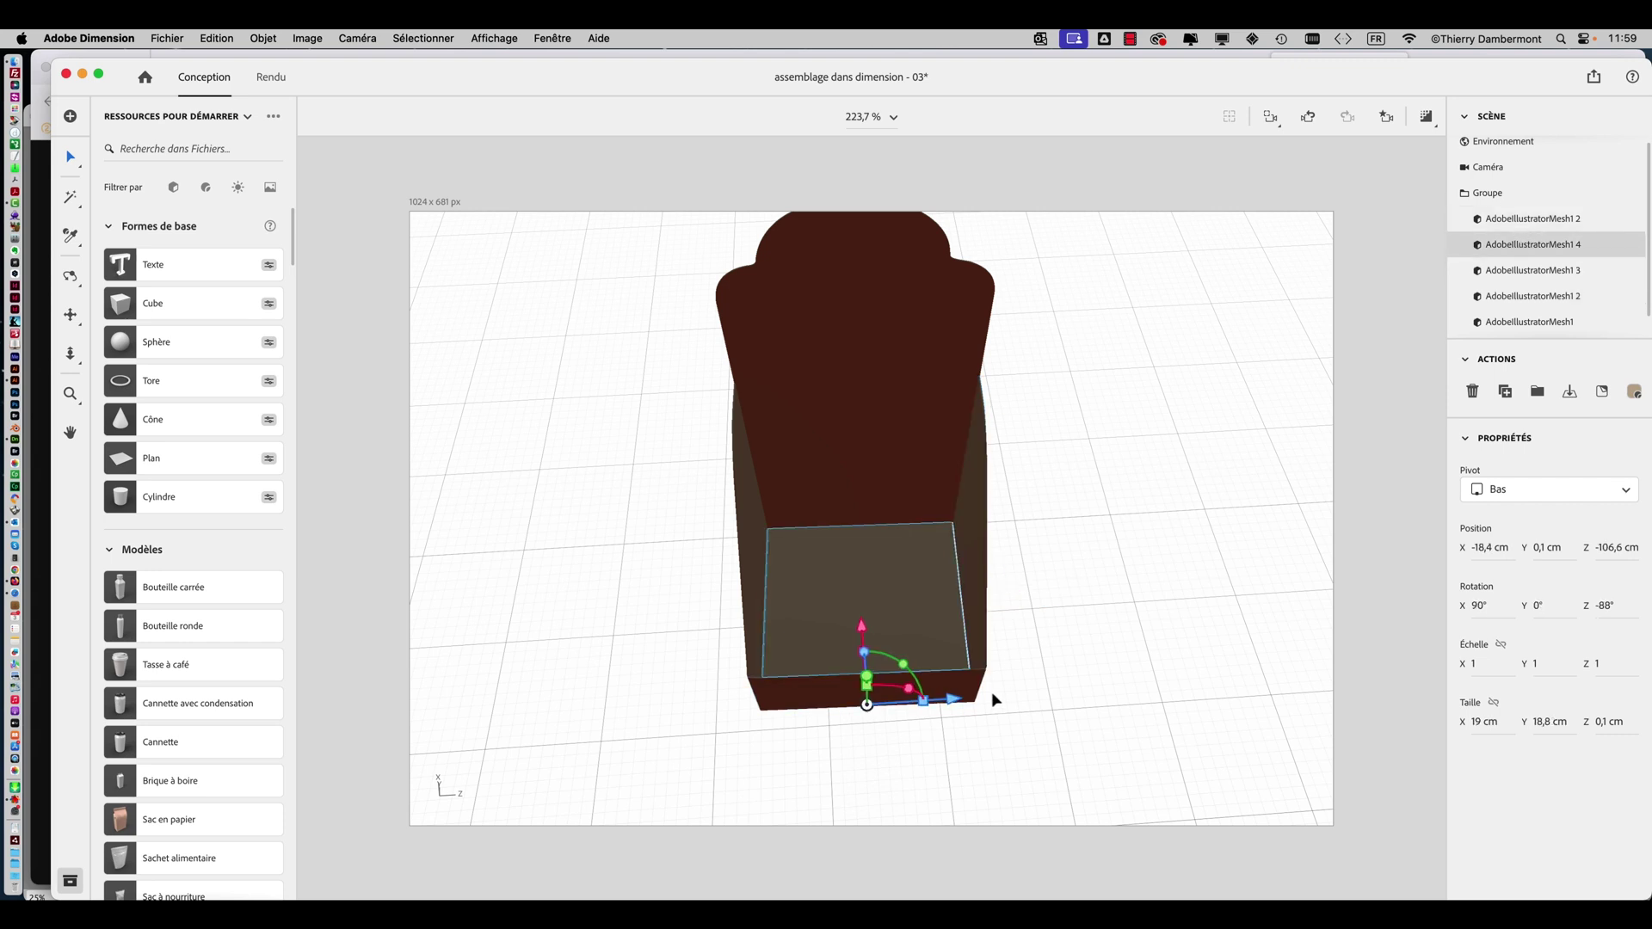
drag(952, 703, 954, 704)
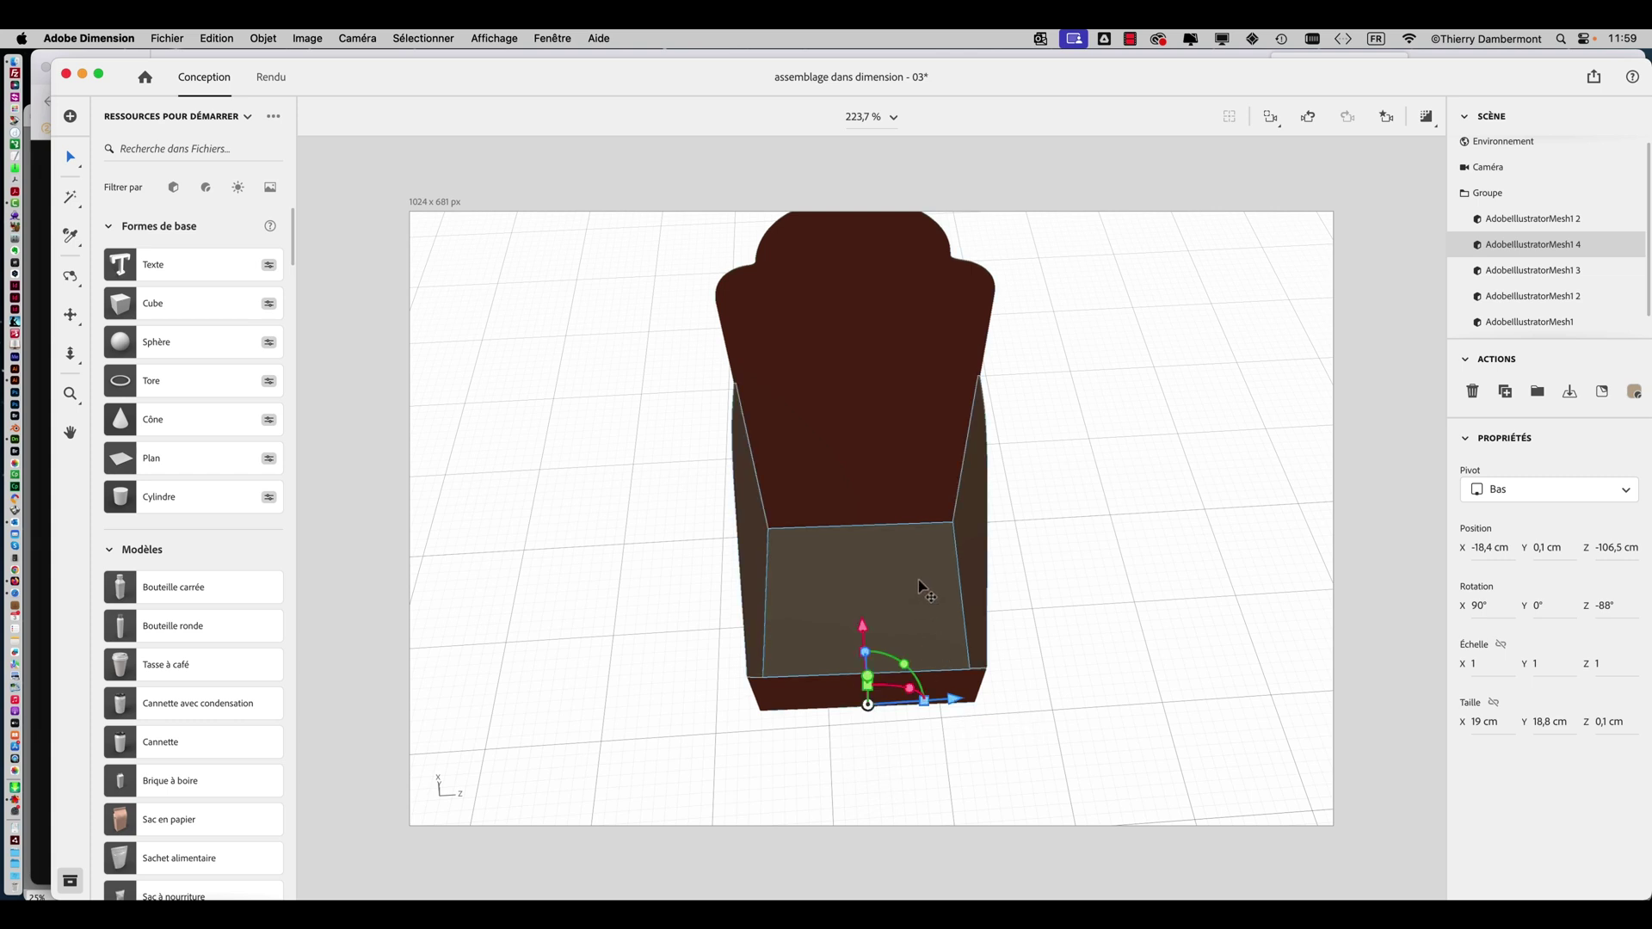
click(1107, 572)
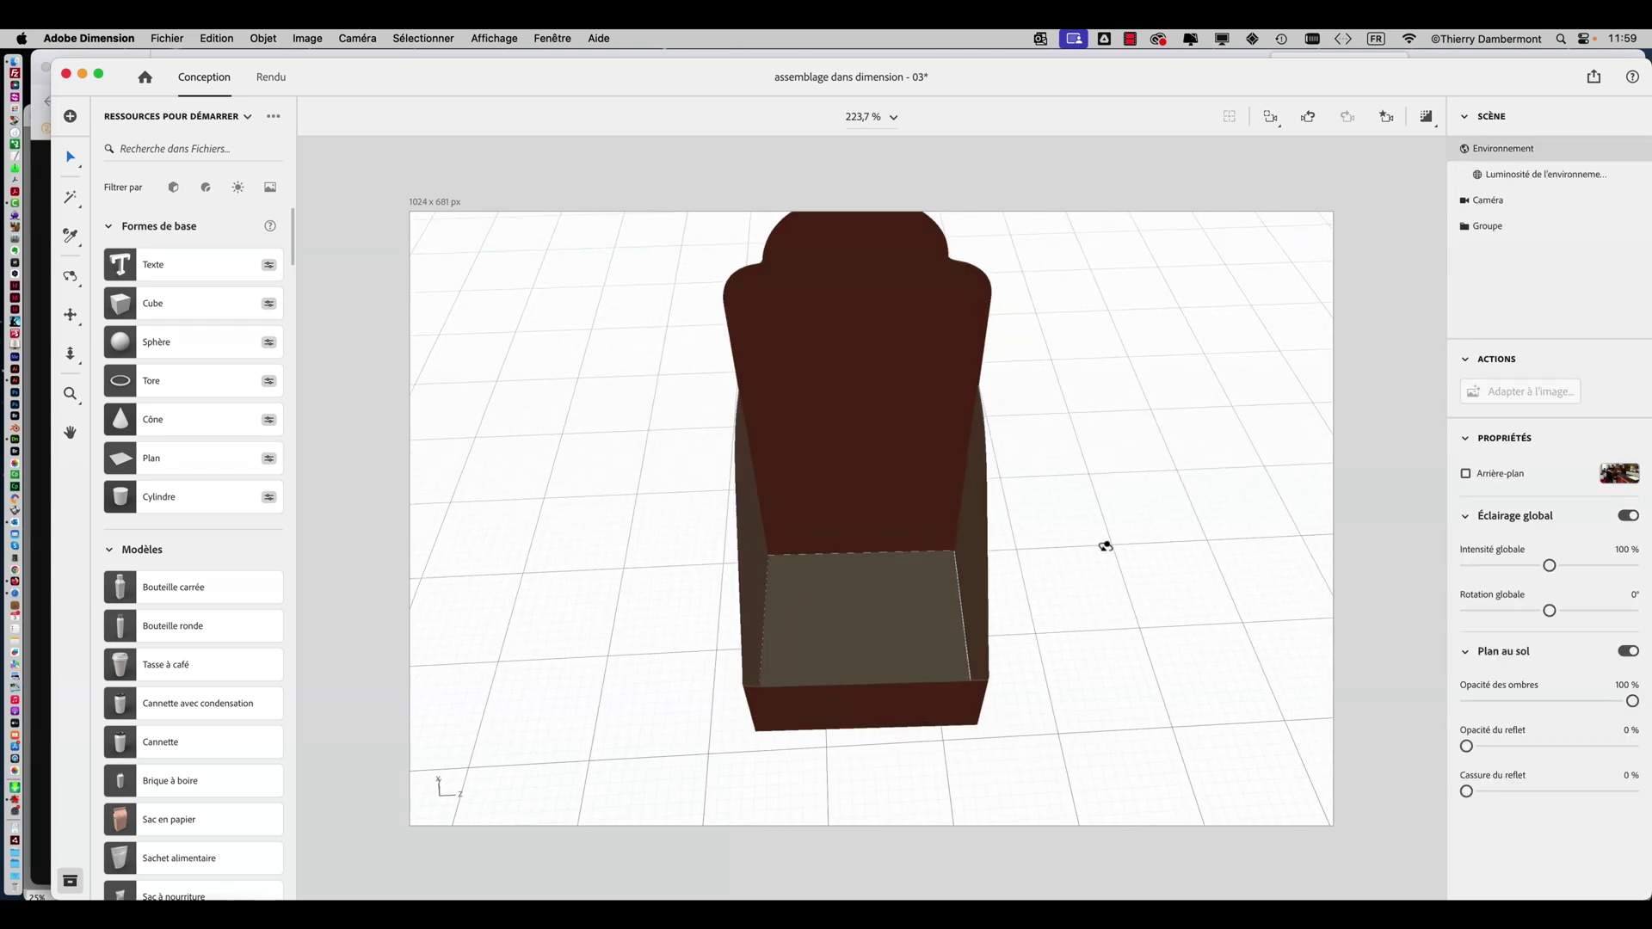
click(931, 634)
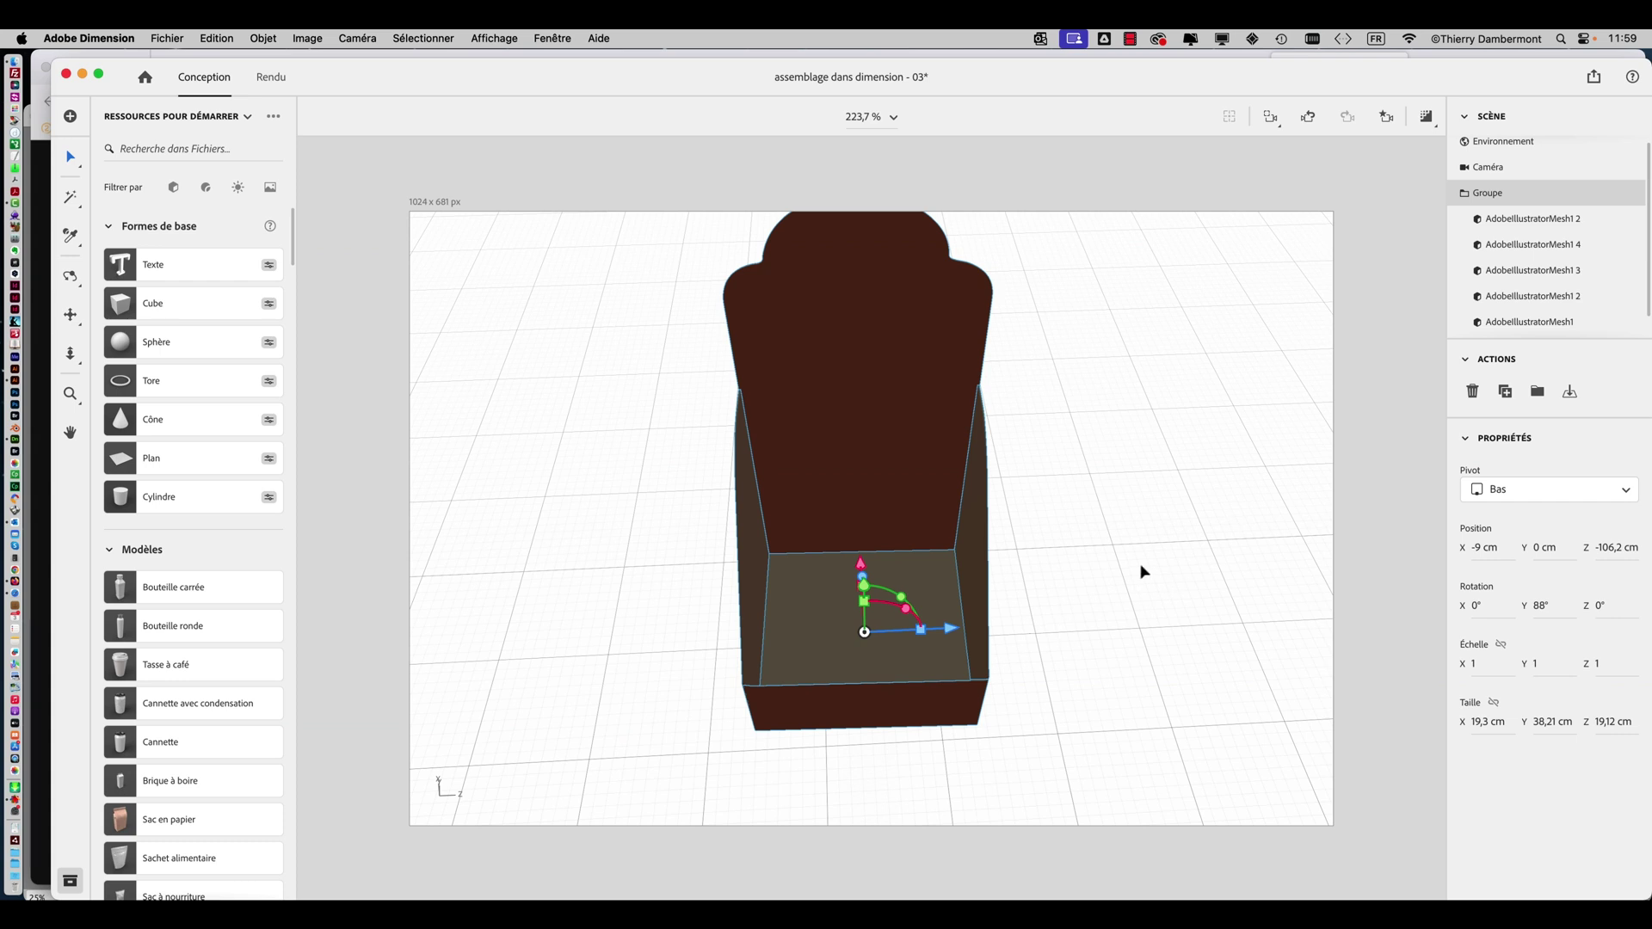
click(1507, 246)
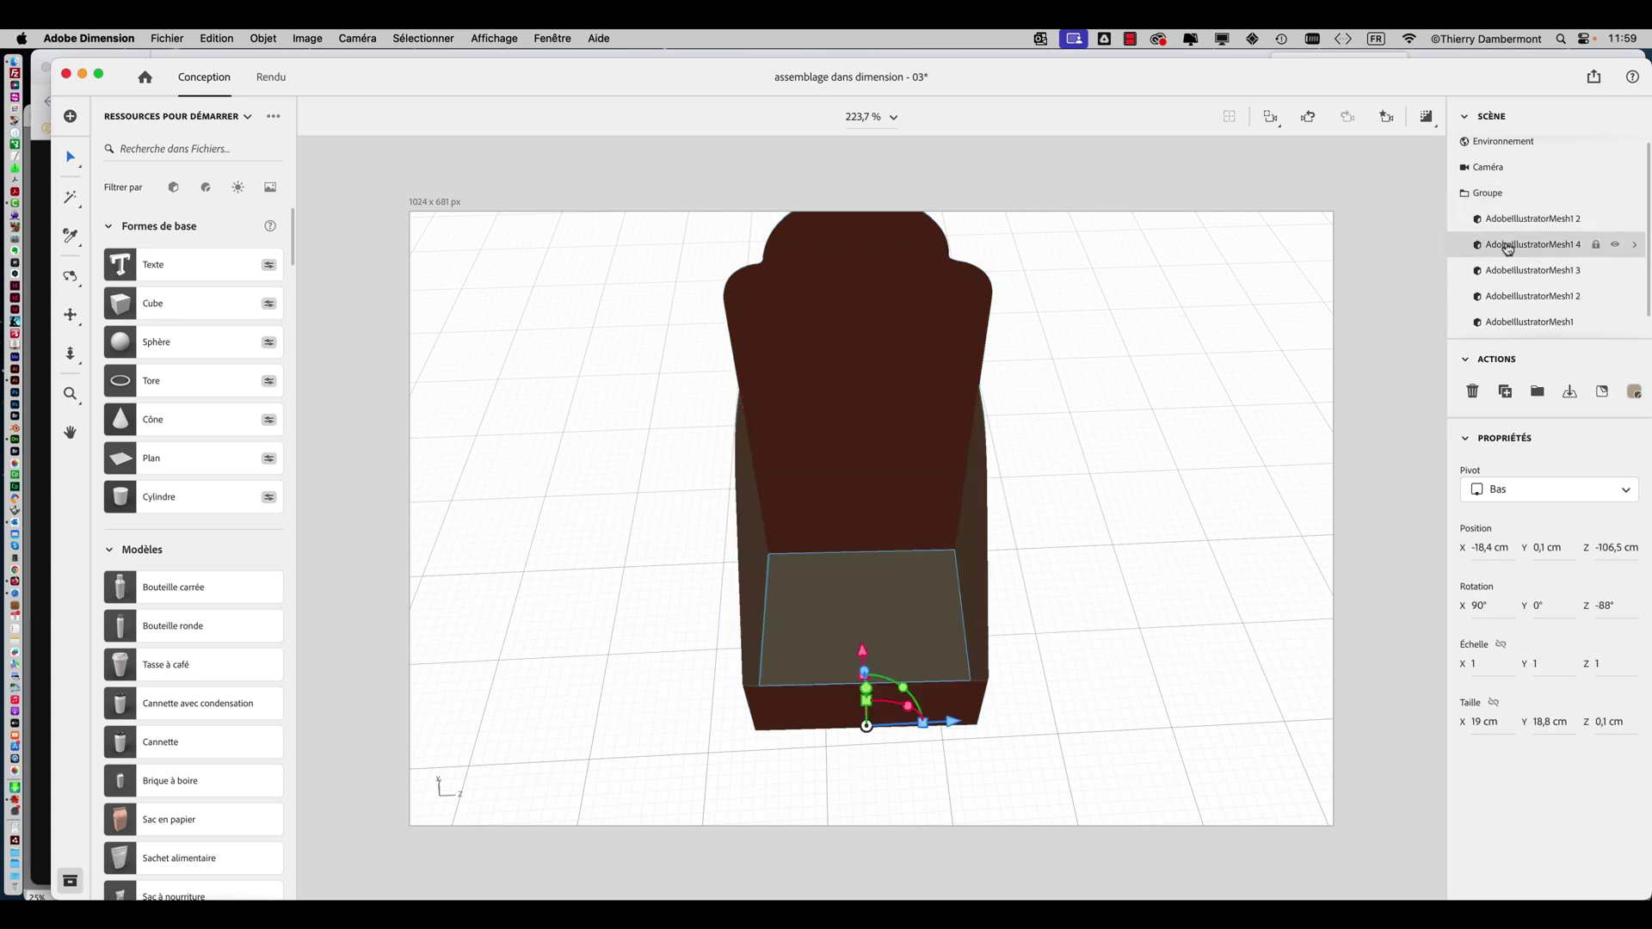
drag(957, 727, 952, 727)
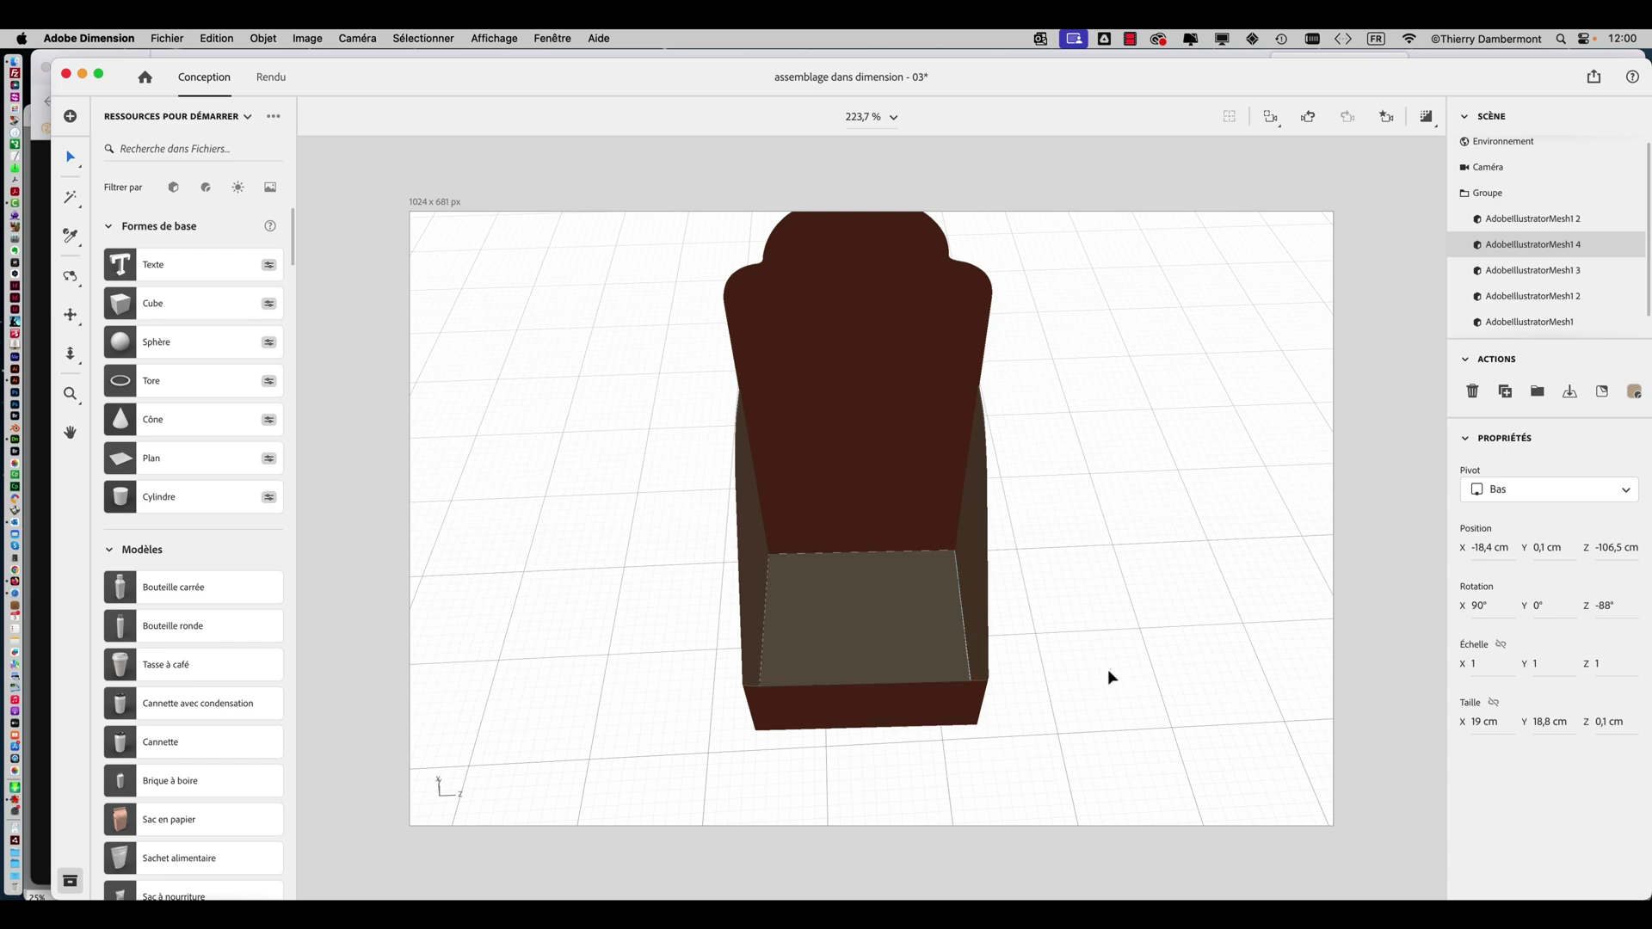
drag(1110, 678, 1009, 661)
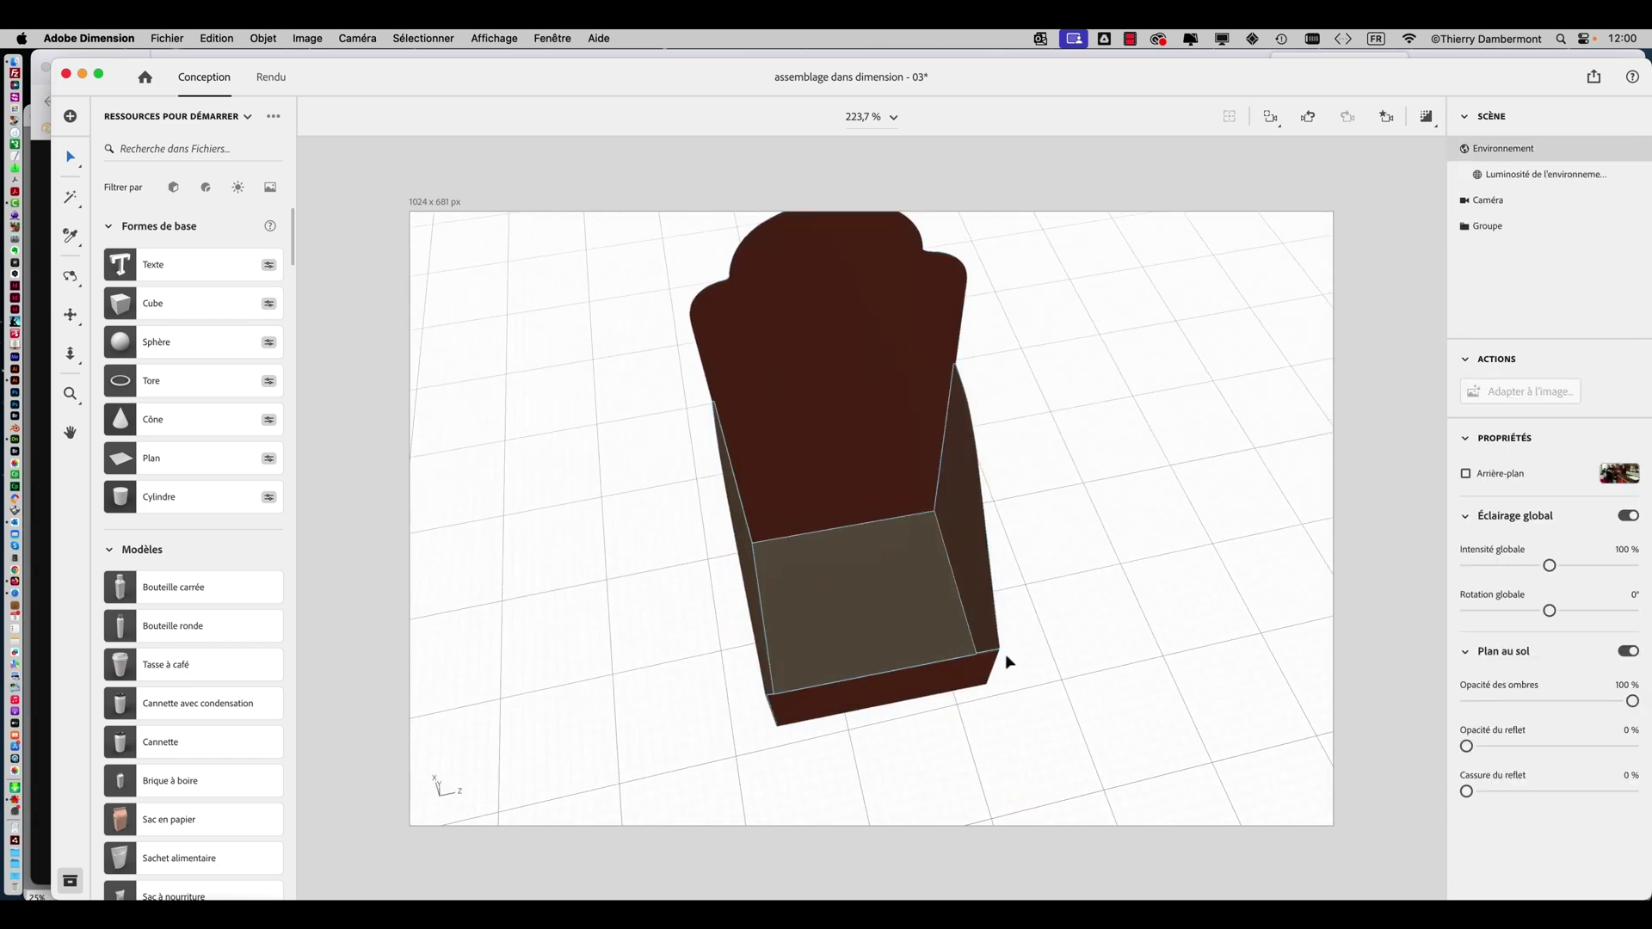
drag(1125, 547, 999, 431)
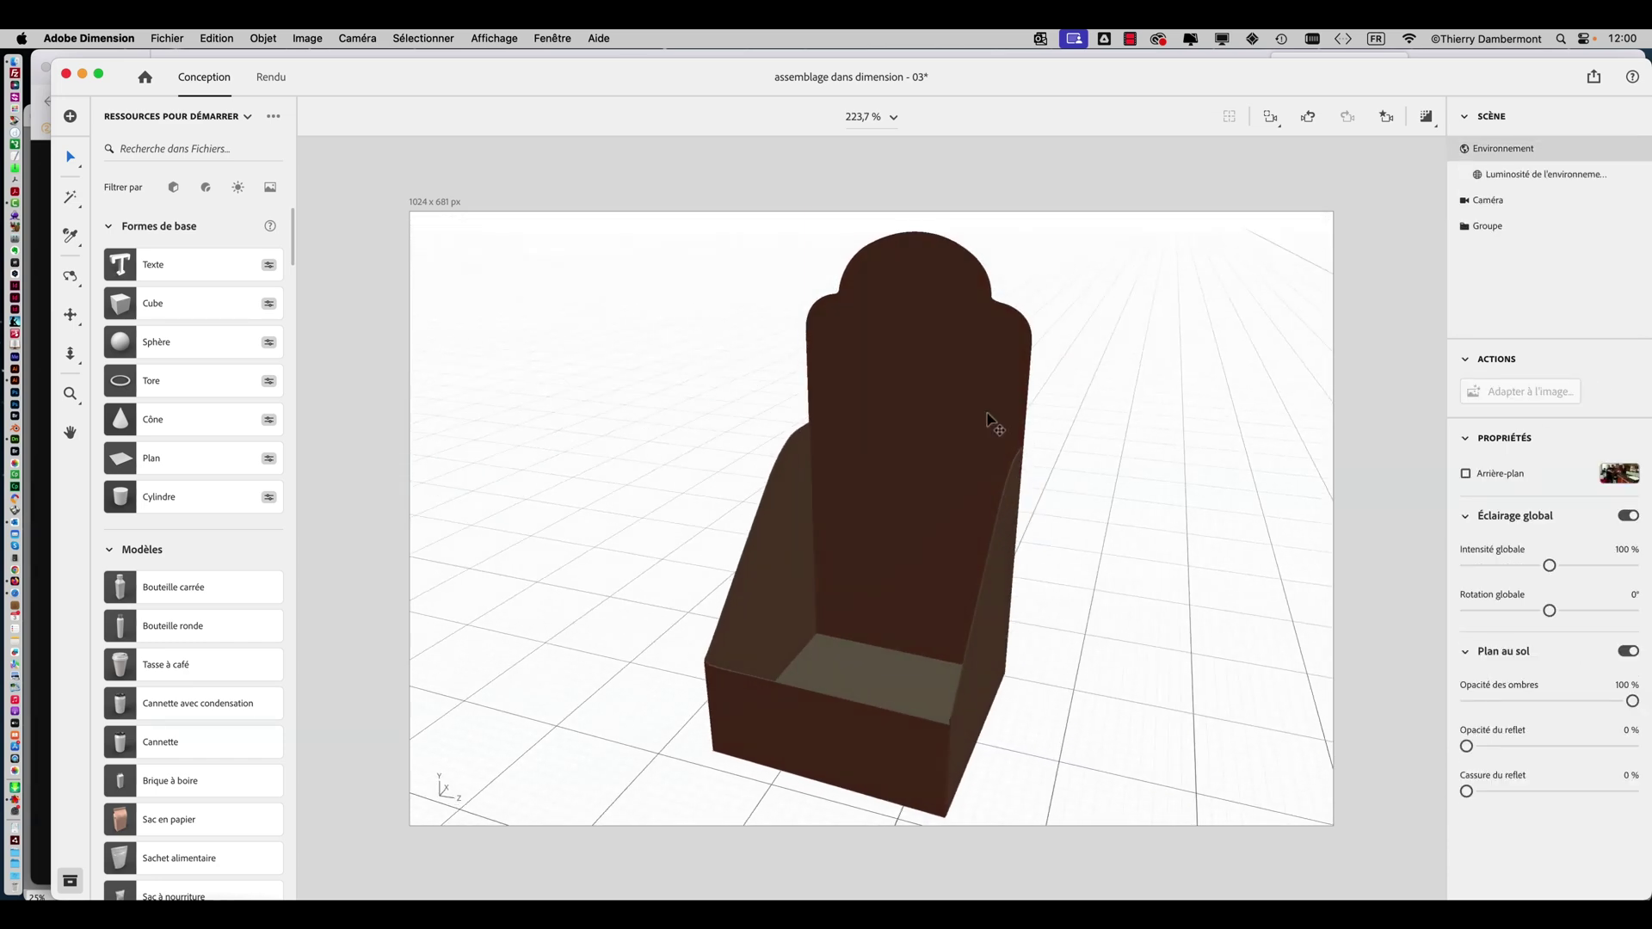
drag(1078, 558, 1080, 567)
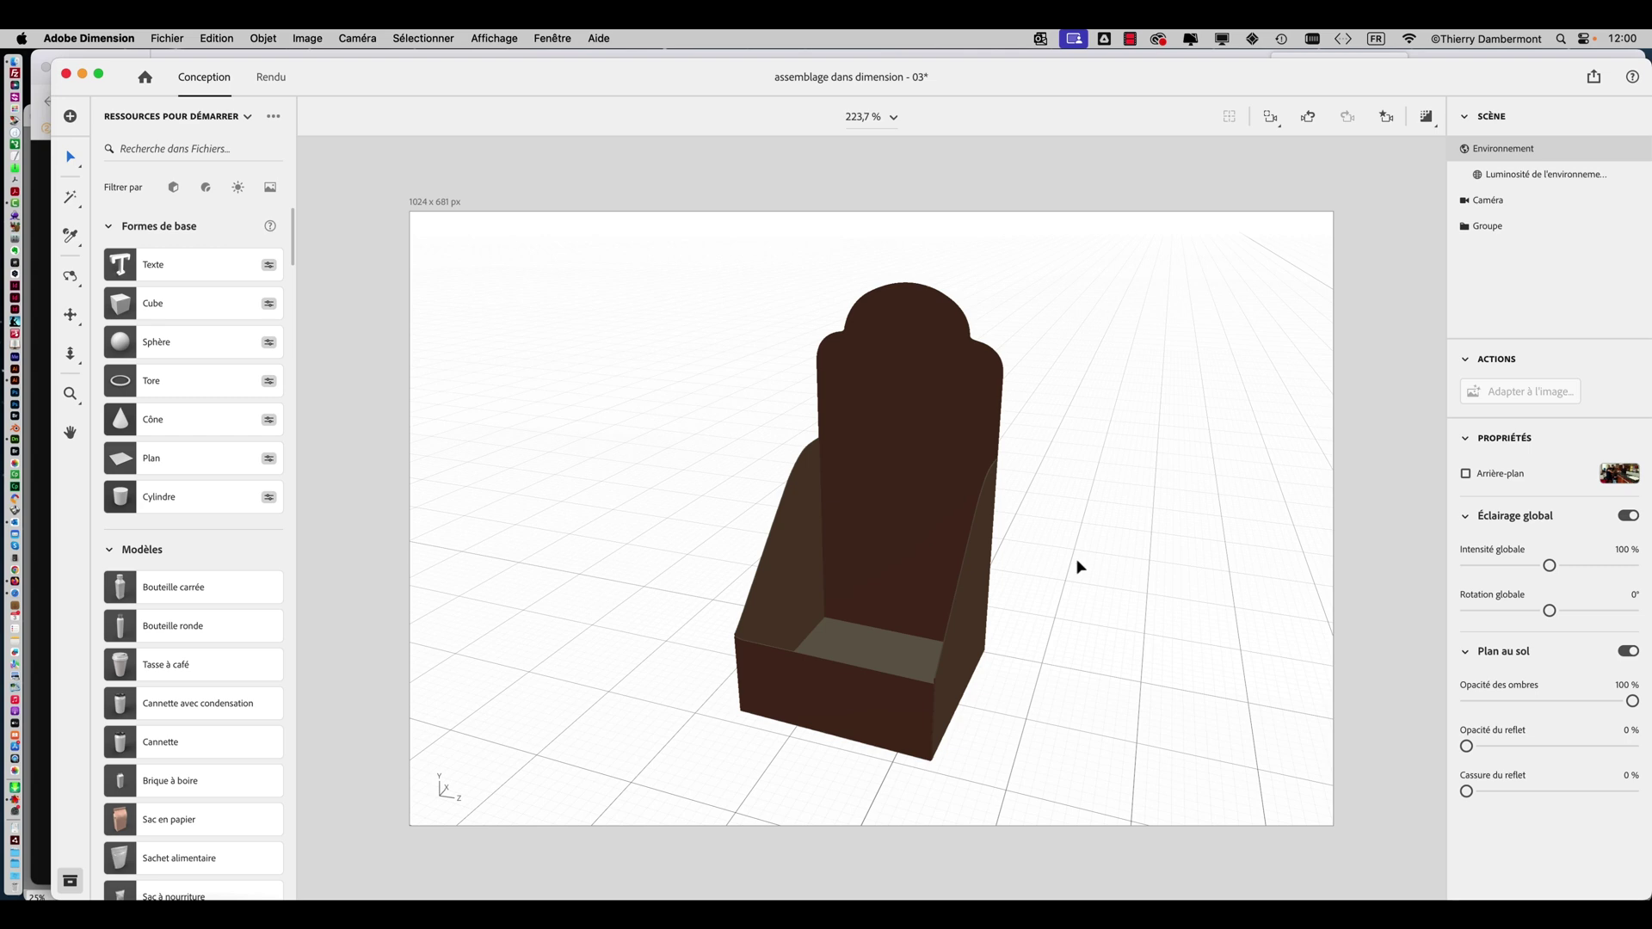
drag(1074, 550, 1058, 513)
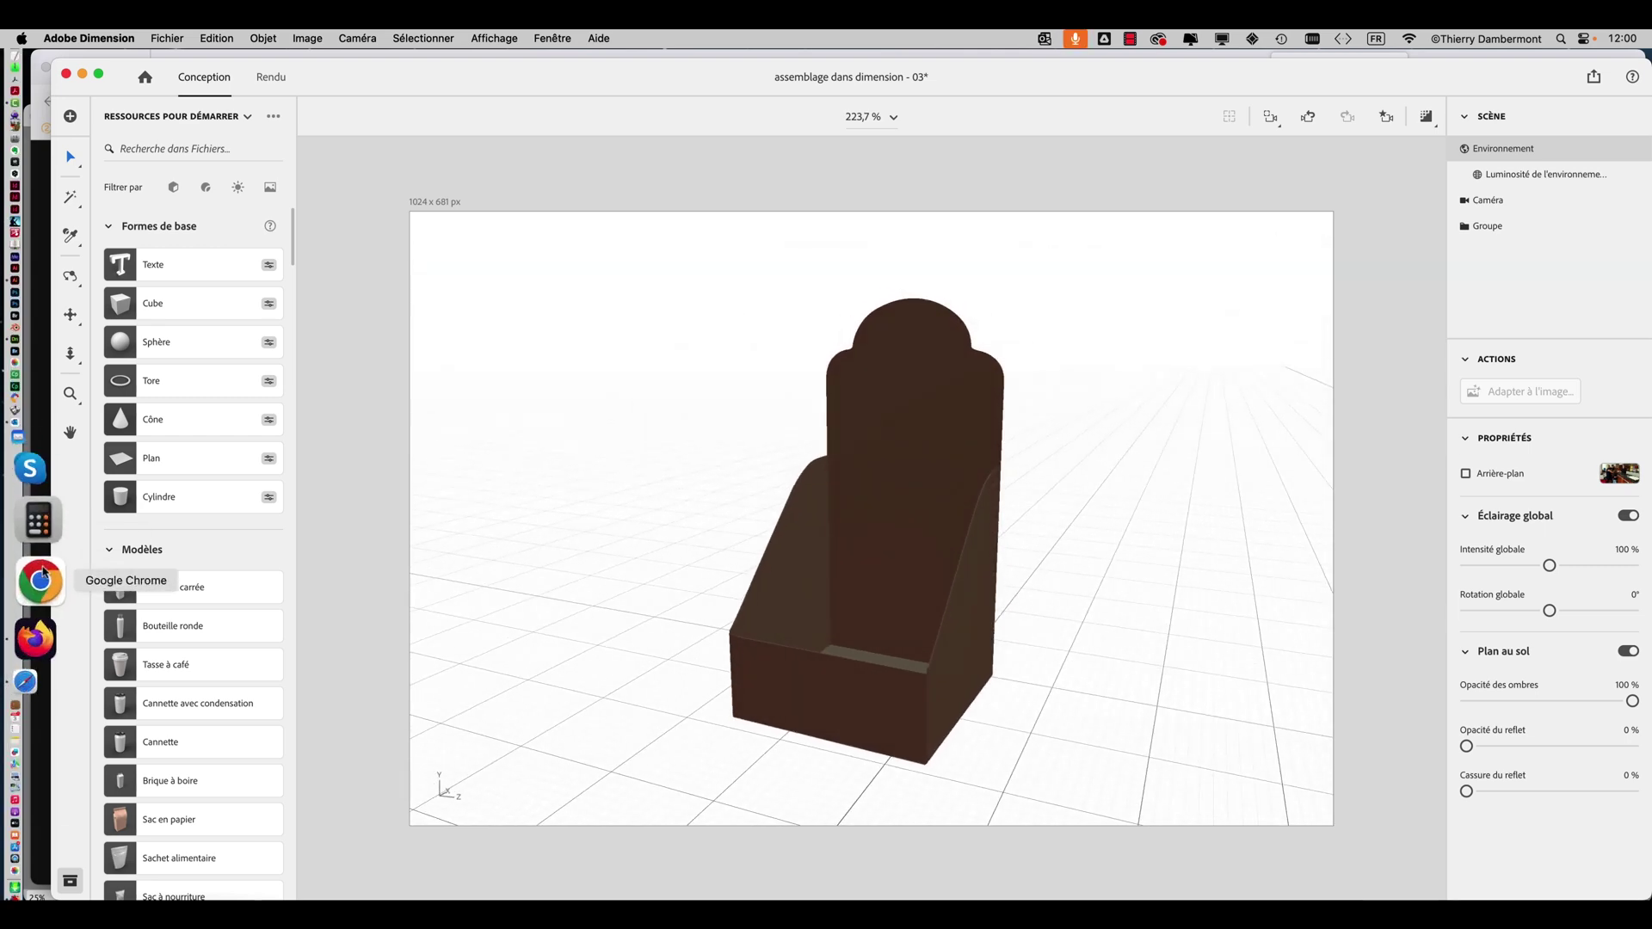
Switch to Firefox and search Bing for "flower" in a new tab.
click(40, 584)
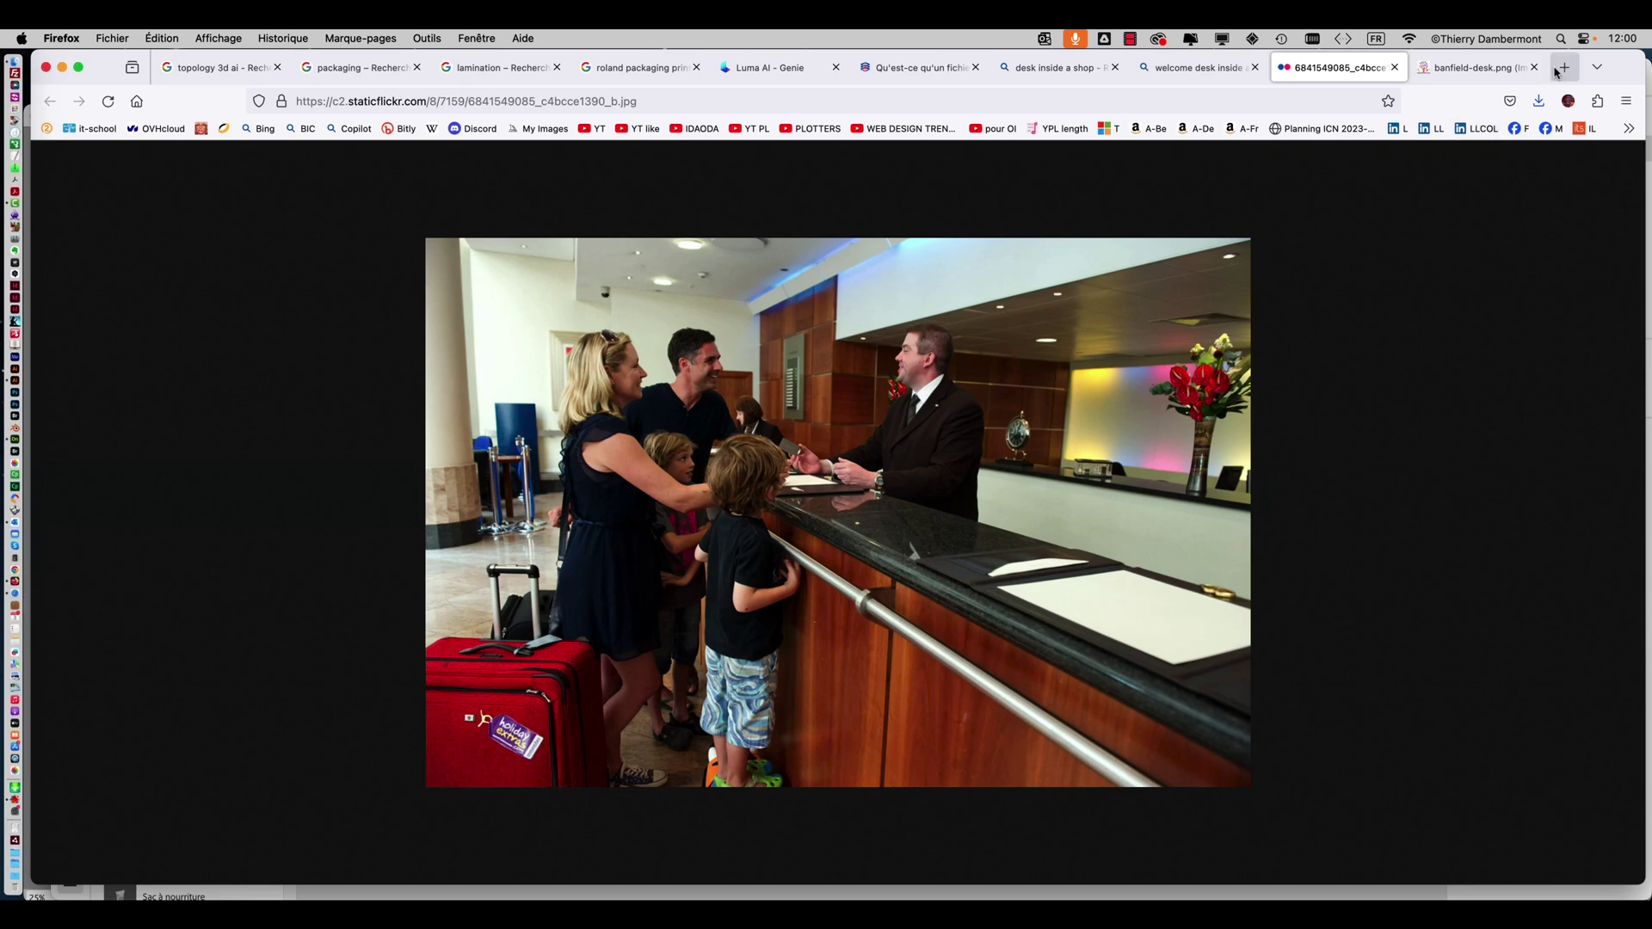
click(1563, 69)
click(265, 131)
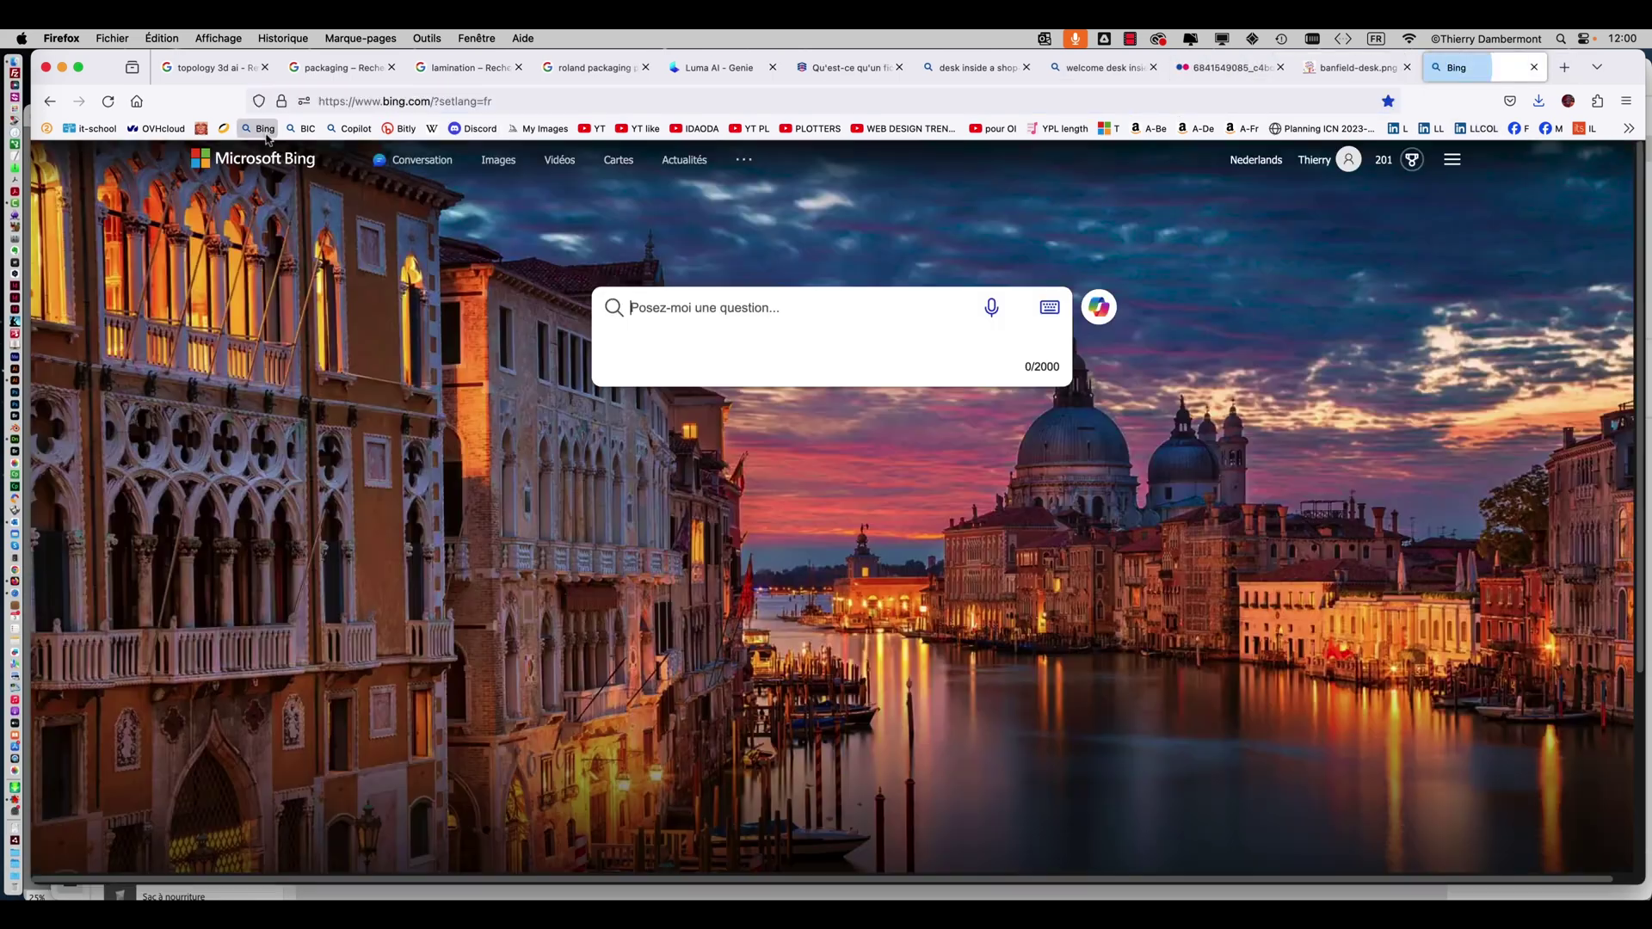
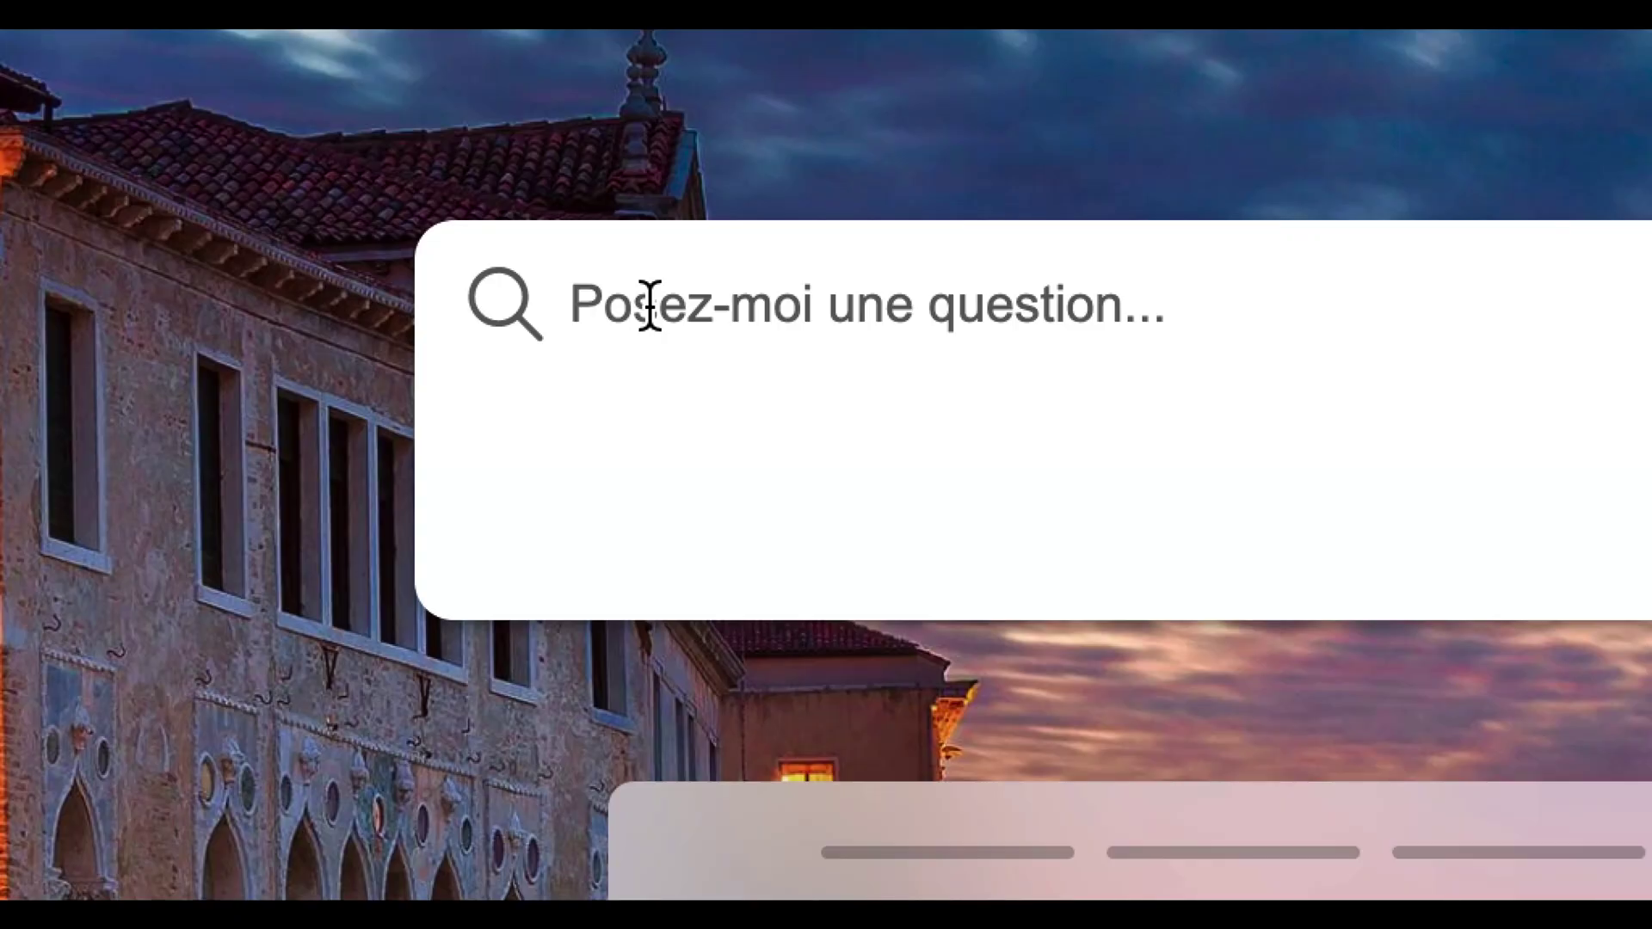
text(flower)
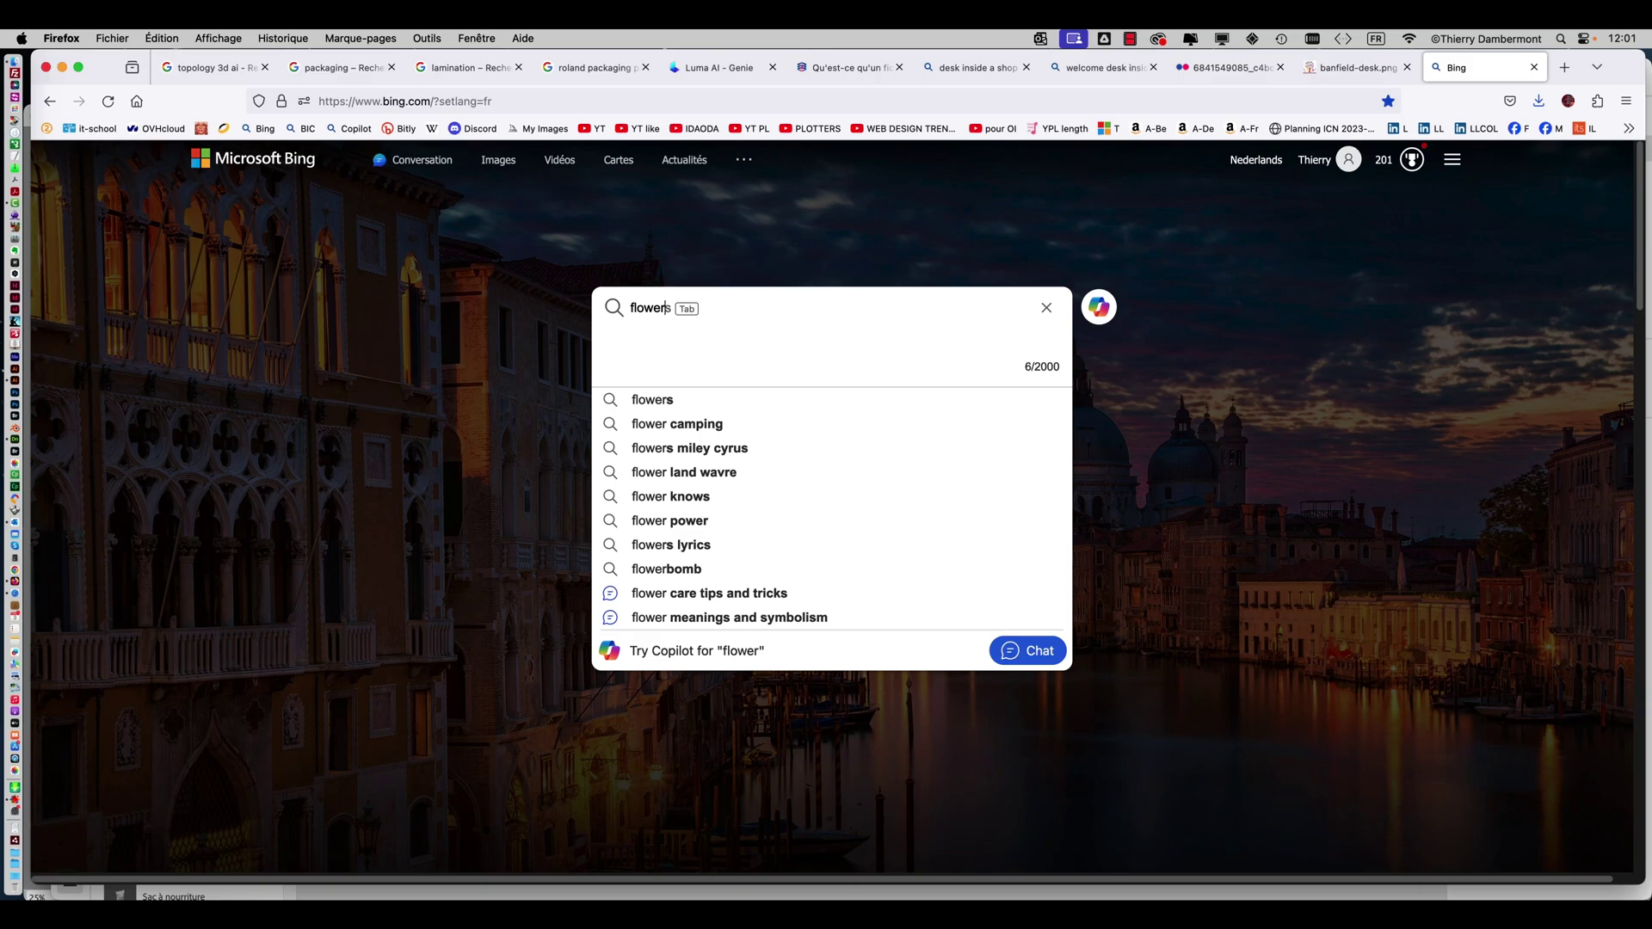
key(Return)
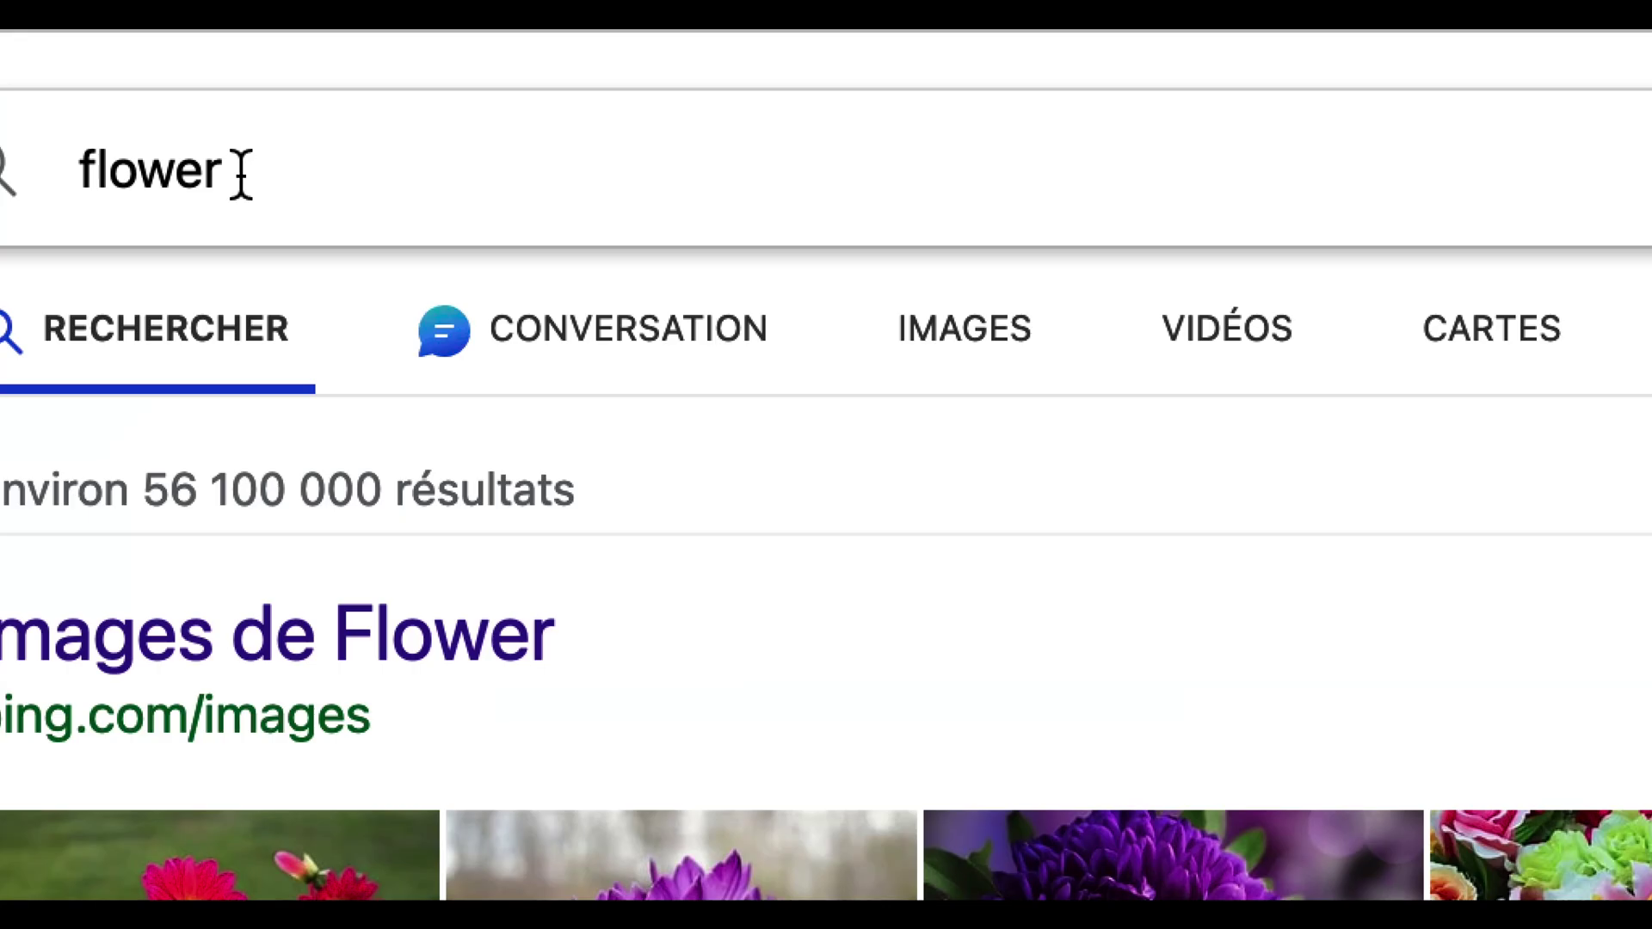
Refine the Bing search to "flower pattern seamless".
click(241, 174)
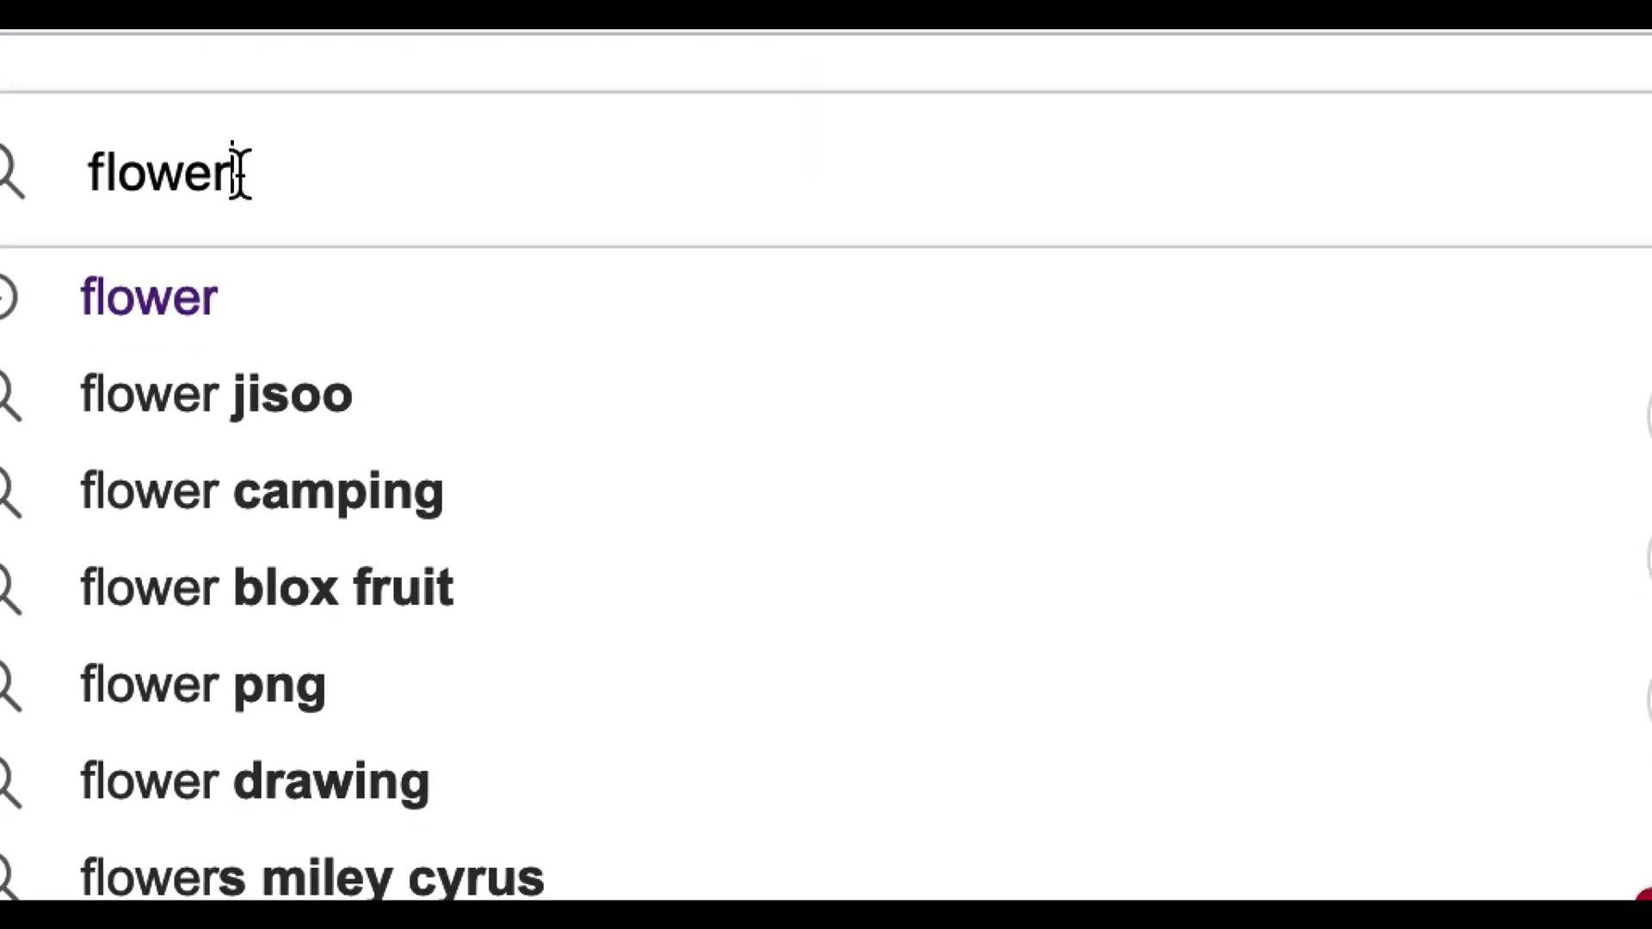
text(patte)
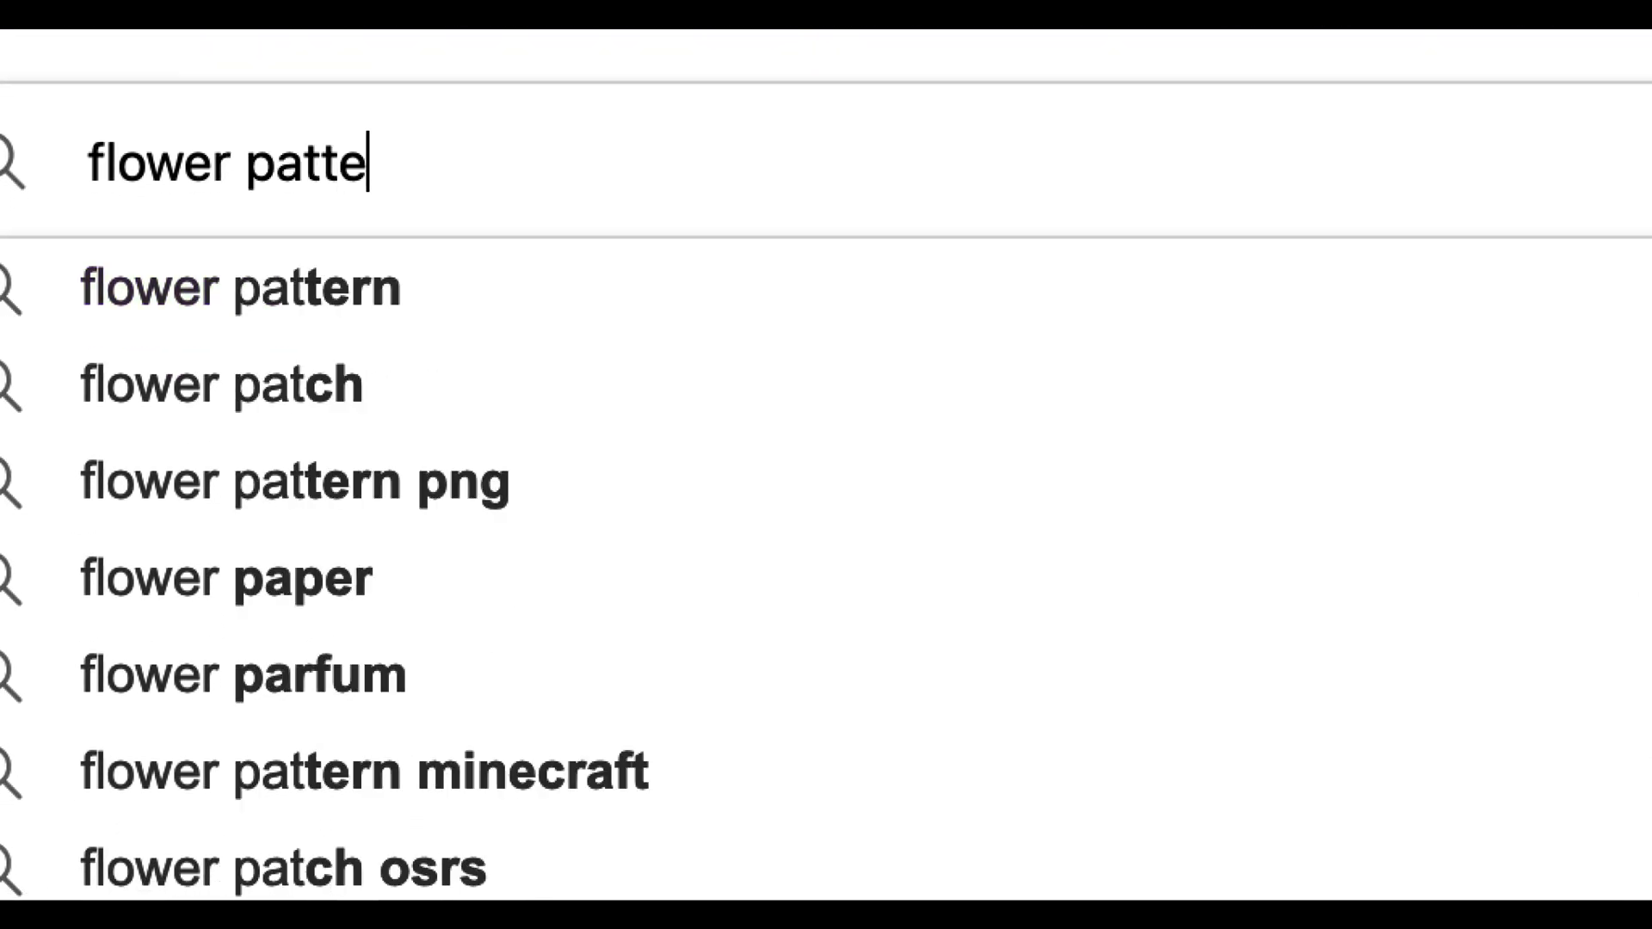
text(rn seamless)
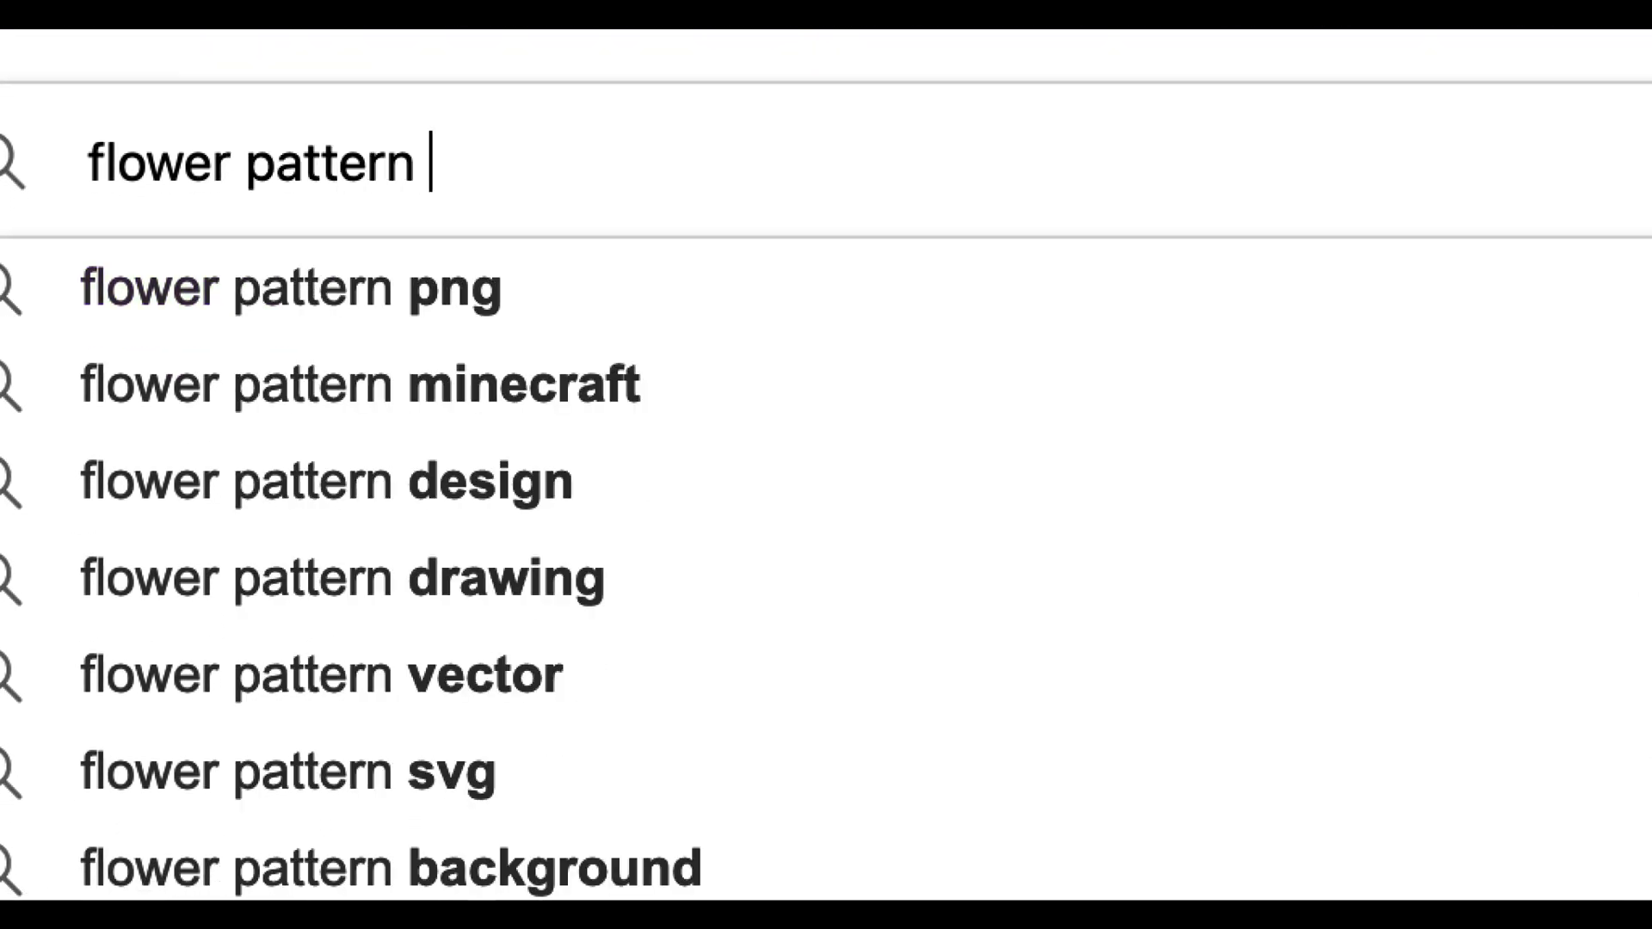
key(Return)
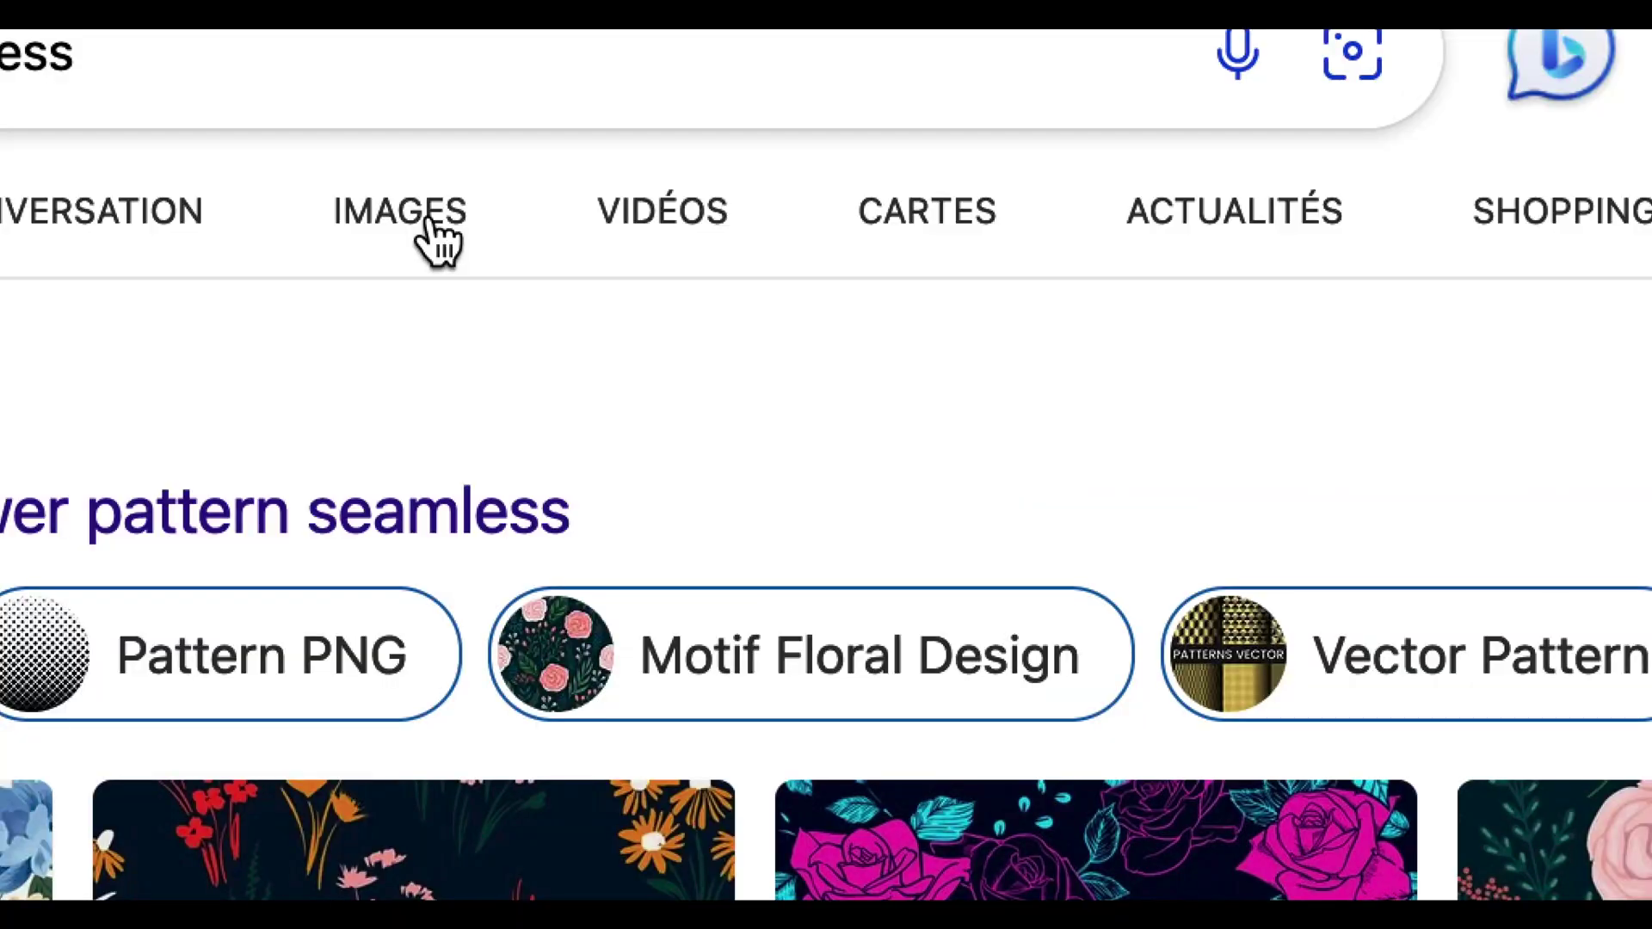
Show the image results for the pattern search and filter them by licence to "Creative Commons uniquement".
click(432, 221)
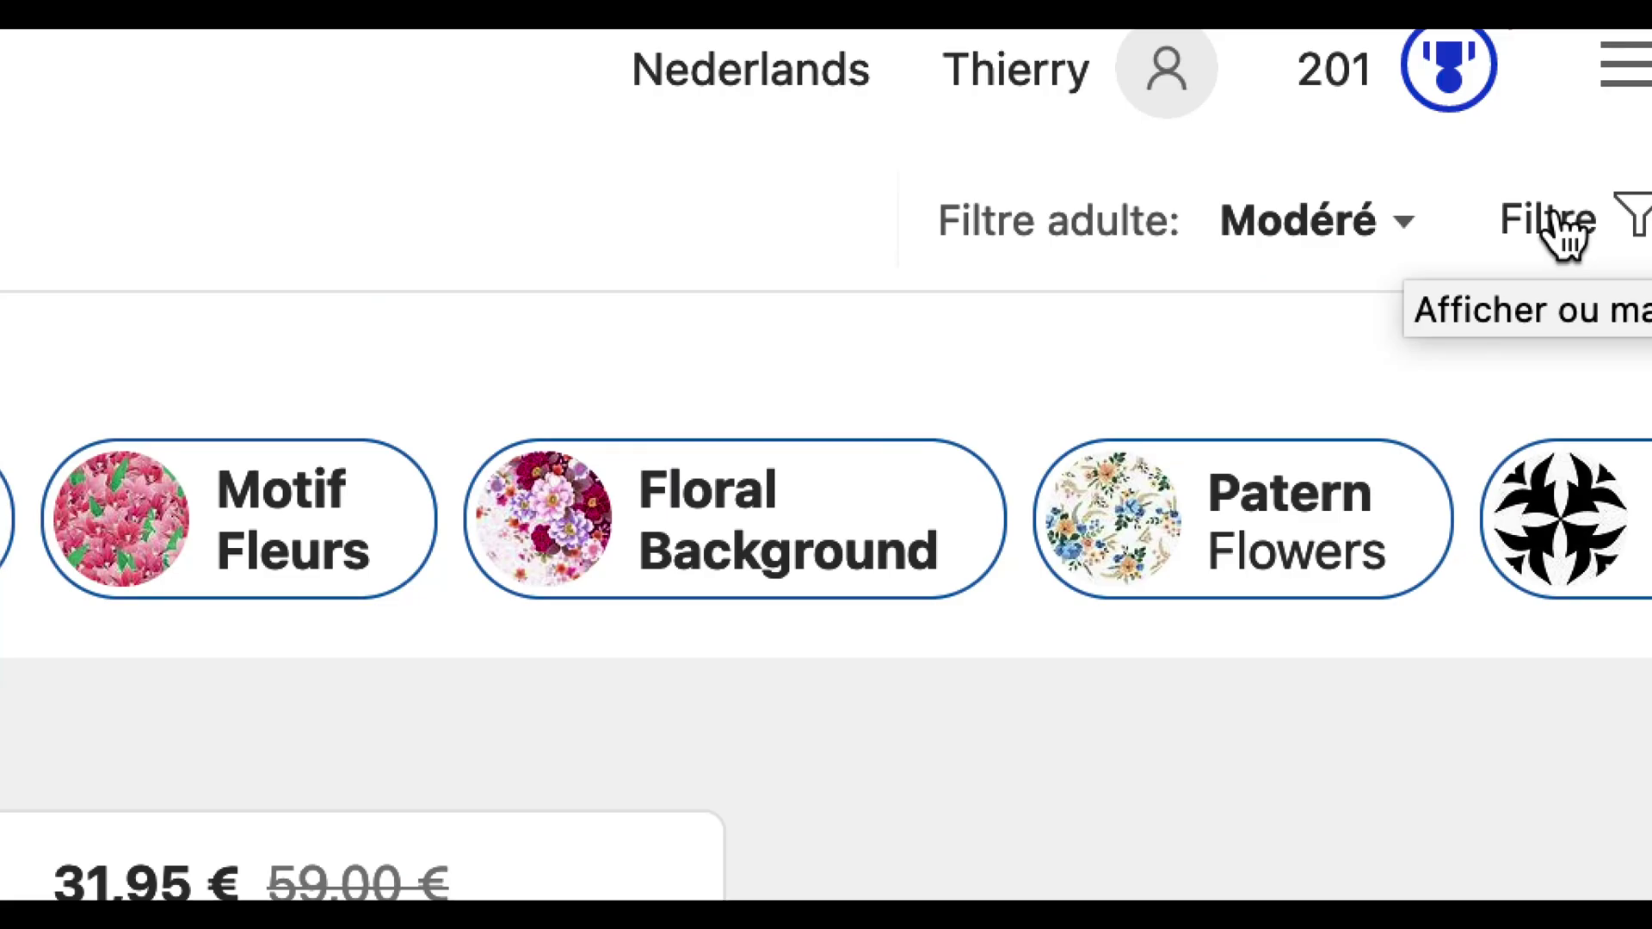
click(1562, 228)
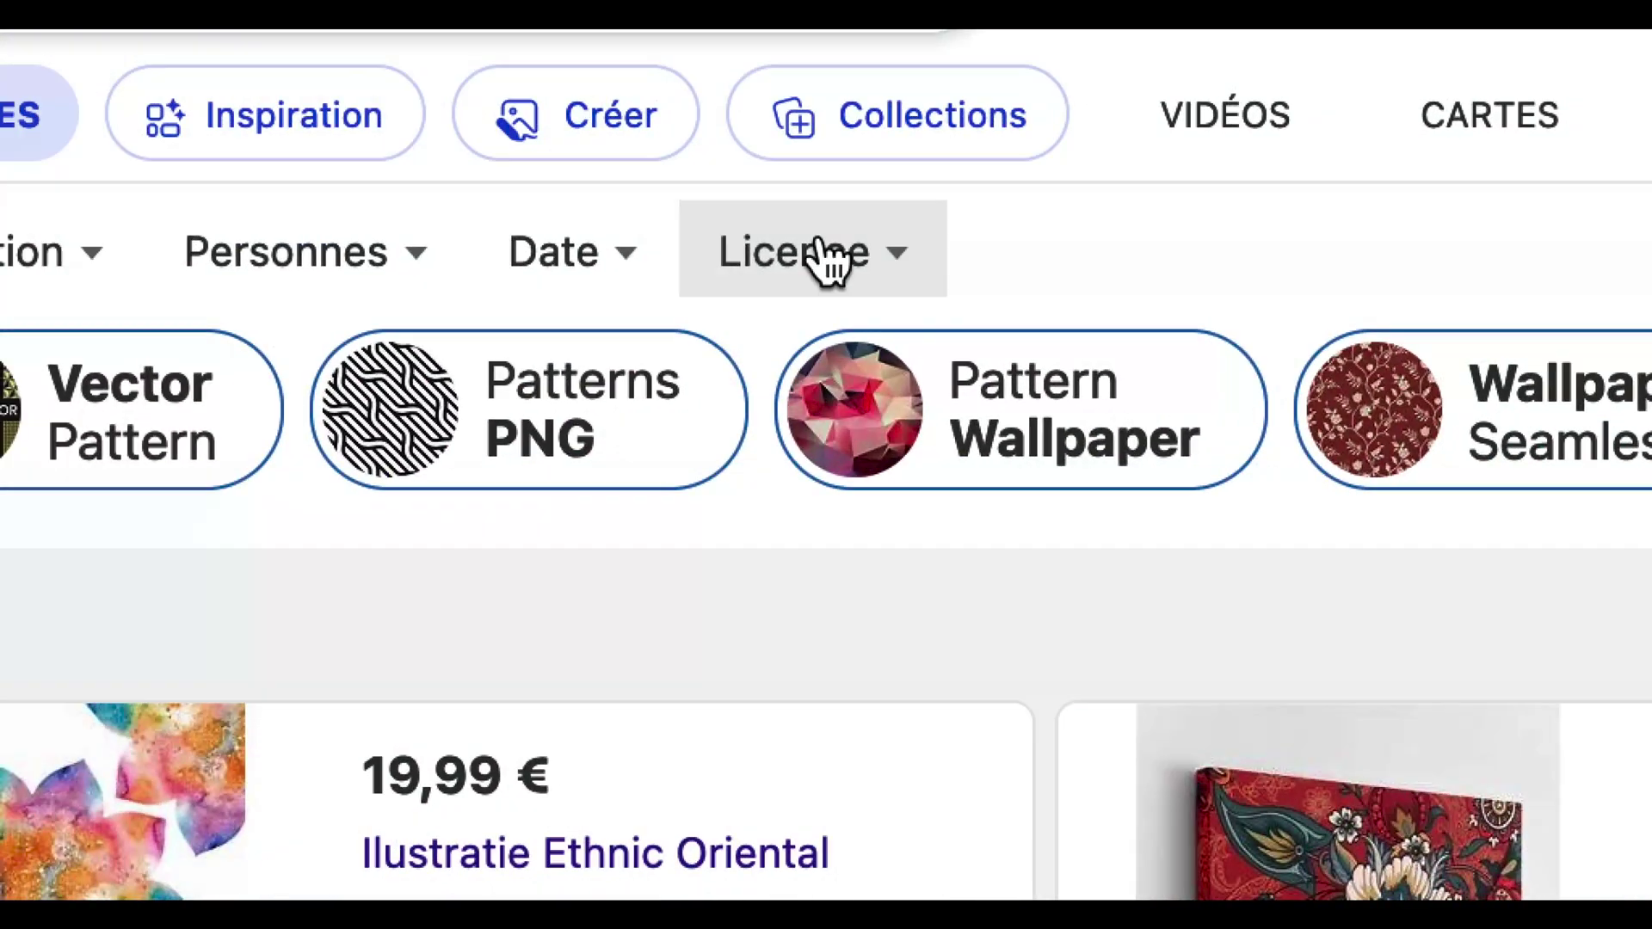
click(418, 220)
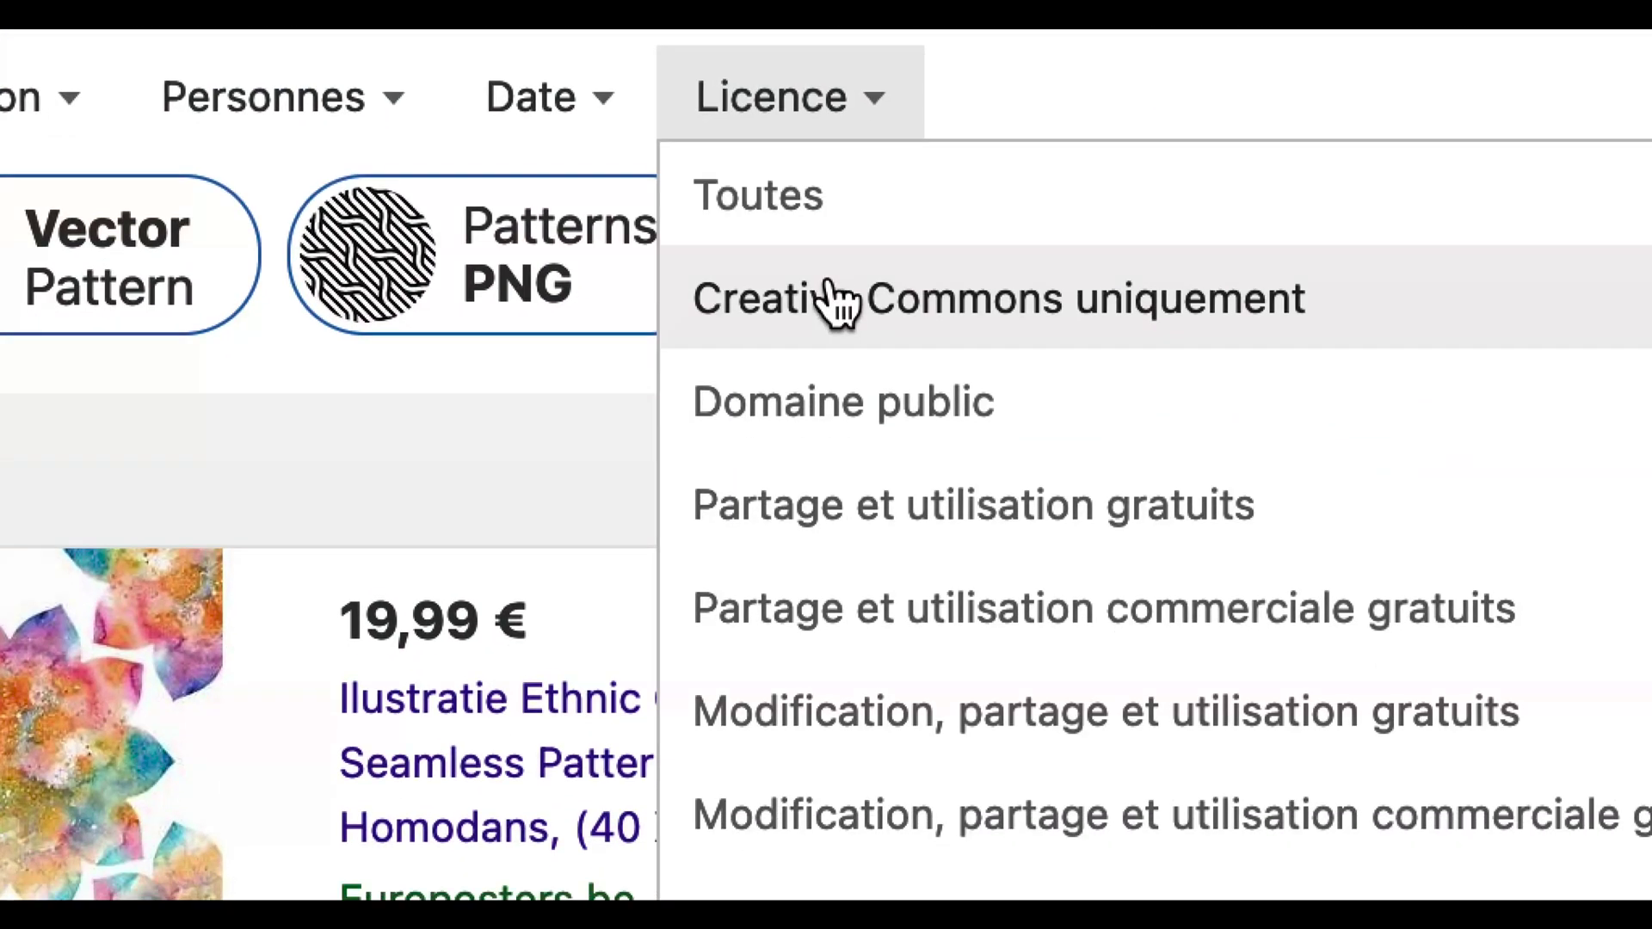
click(839, 395)
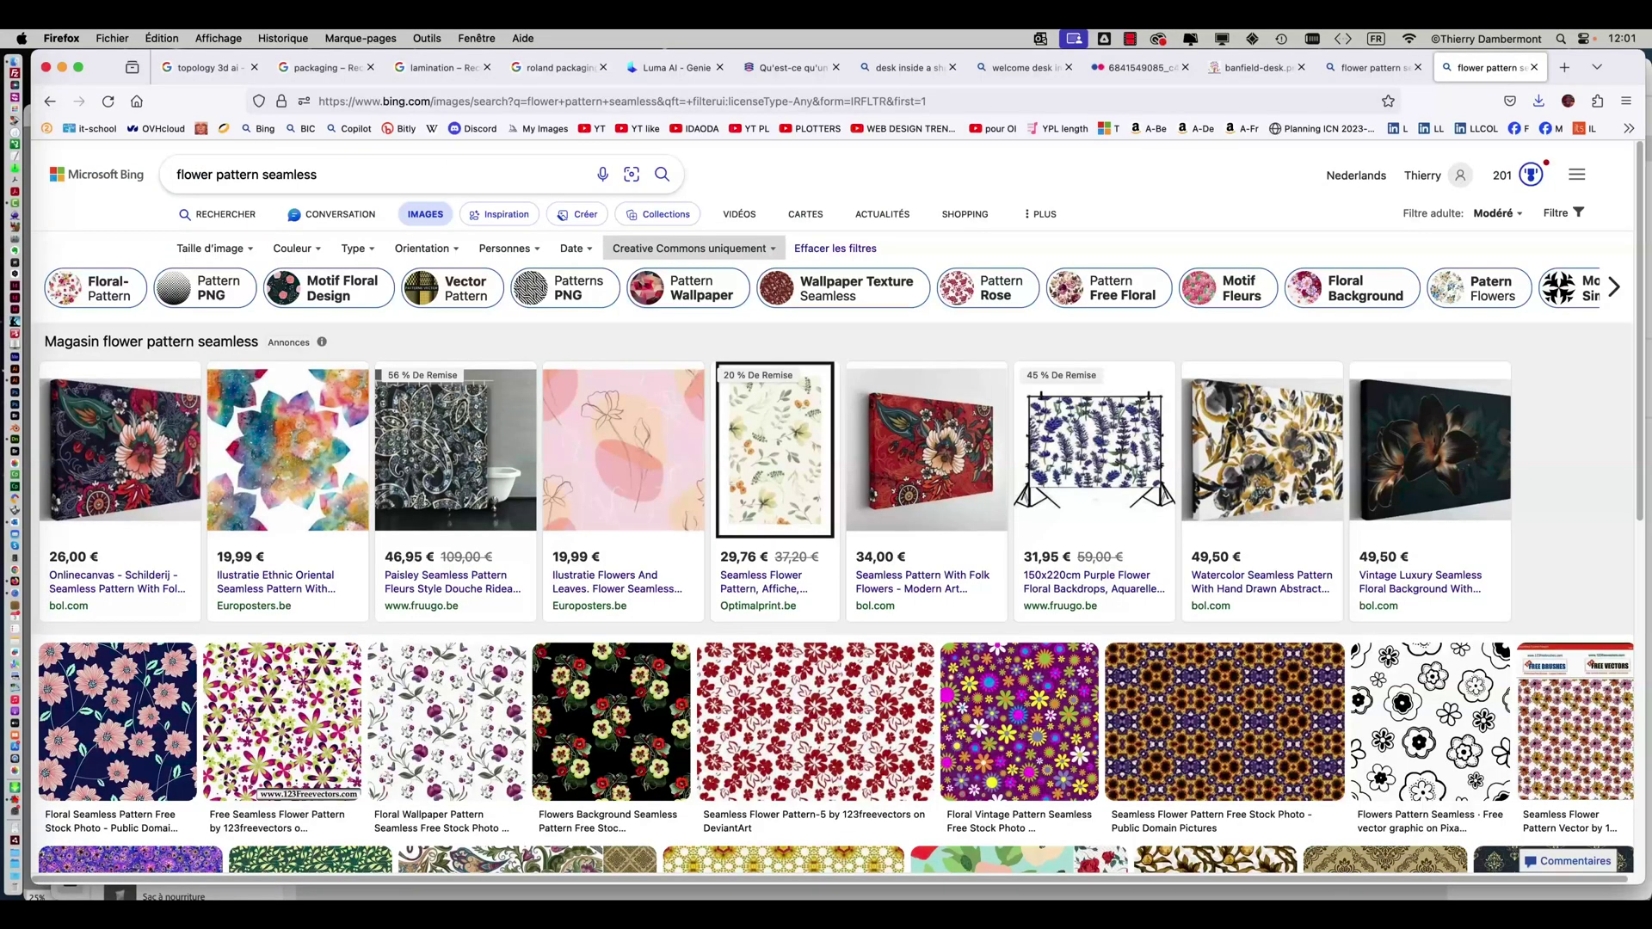
Find the 800 x 800 rawpixel pattern with red, pink and cream flowers and open its full image.
scroll(861, 448, down, 10)
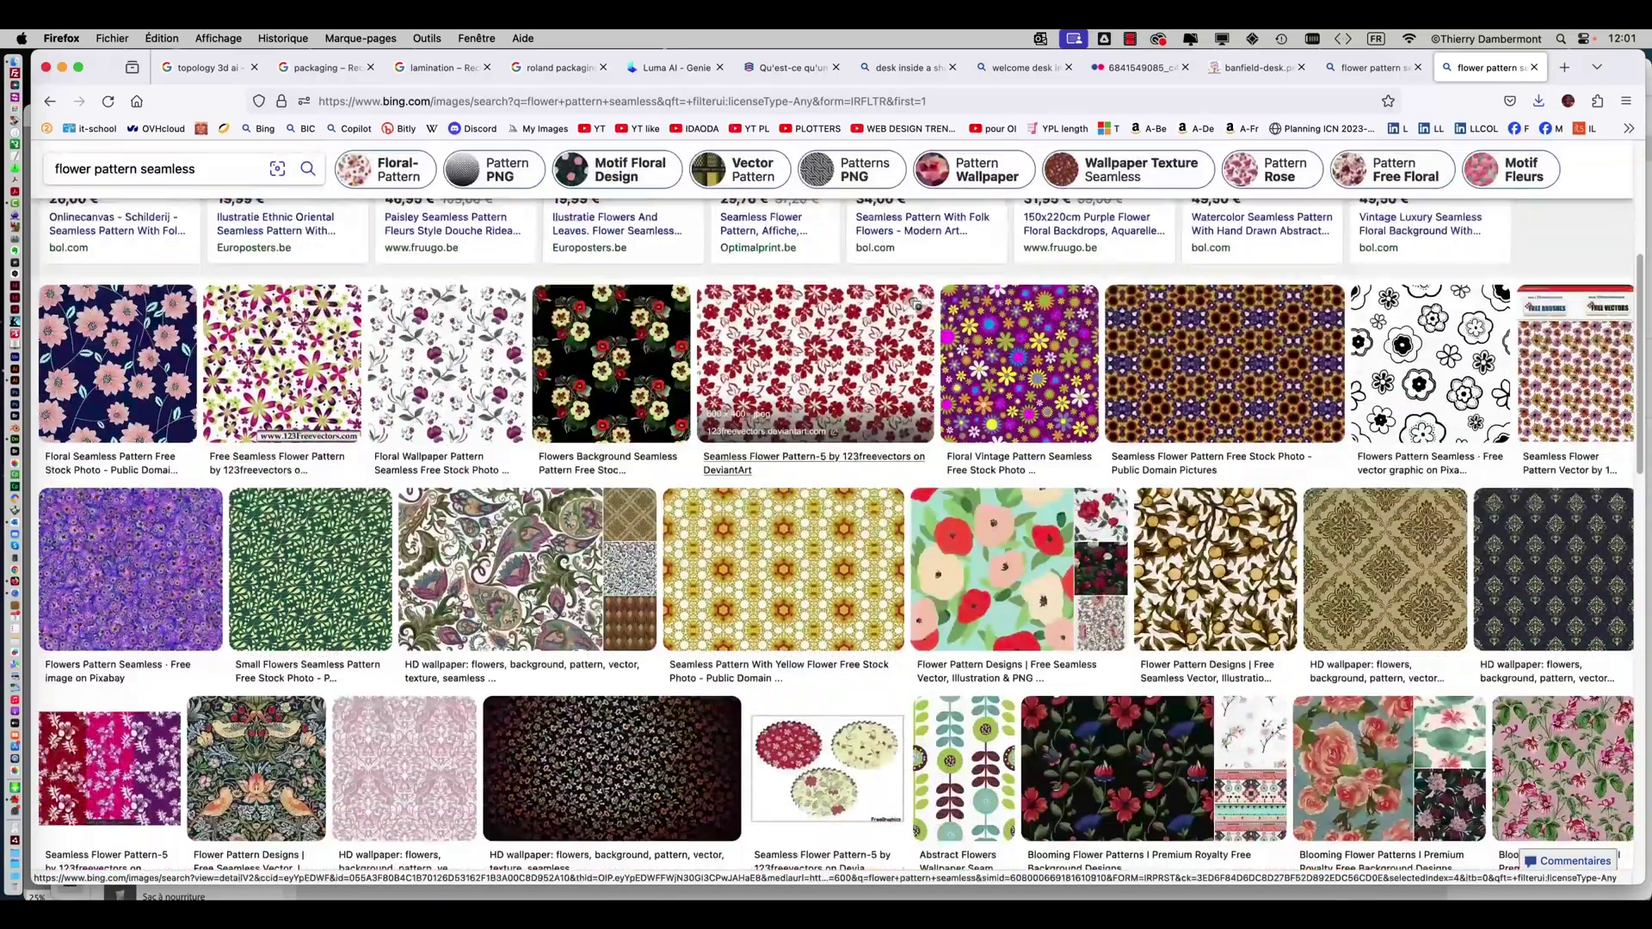
scroll(909, 413, up, 3)
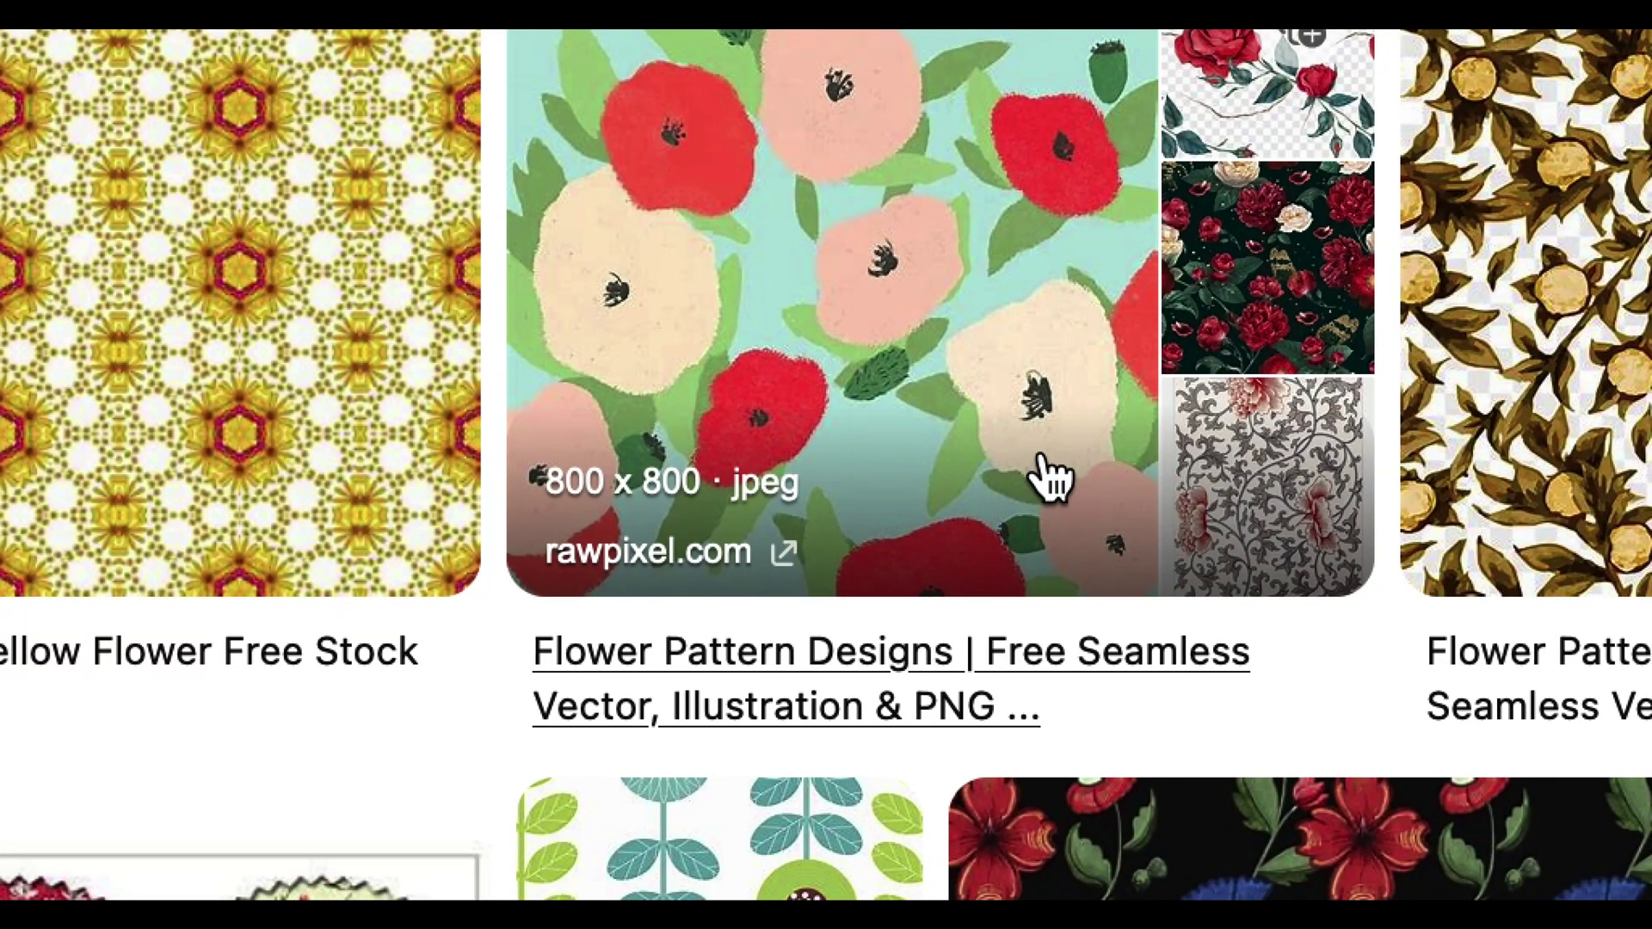
click(1040, 456)
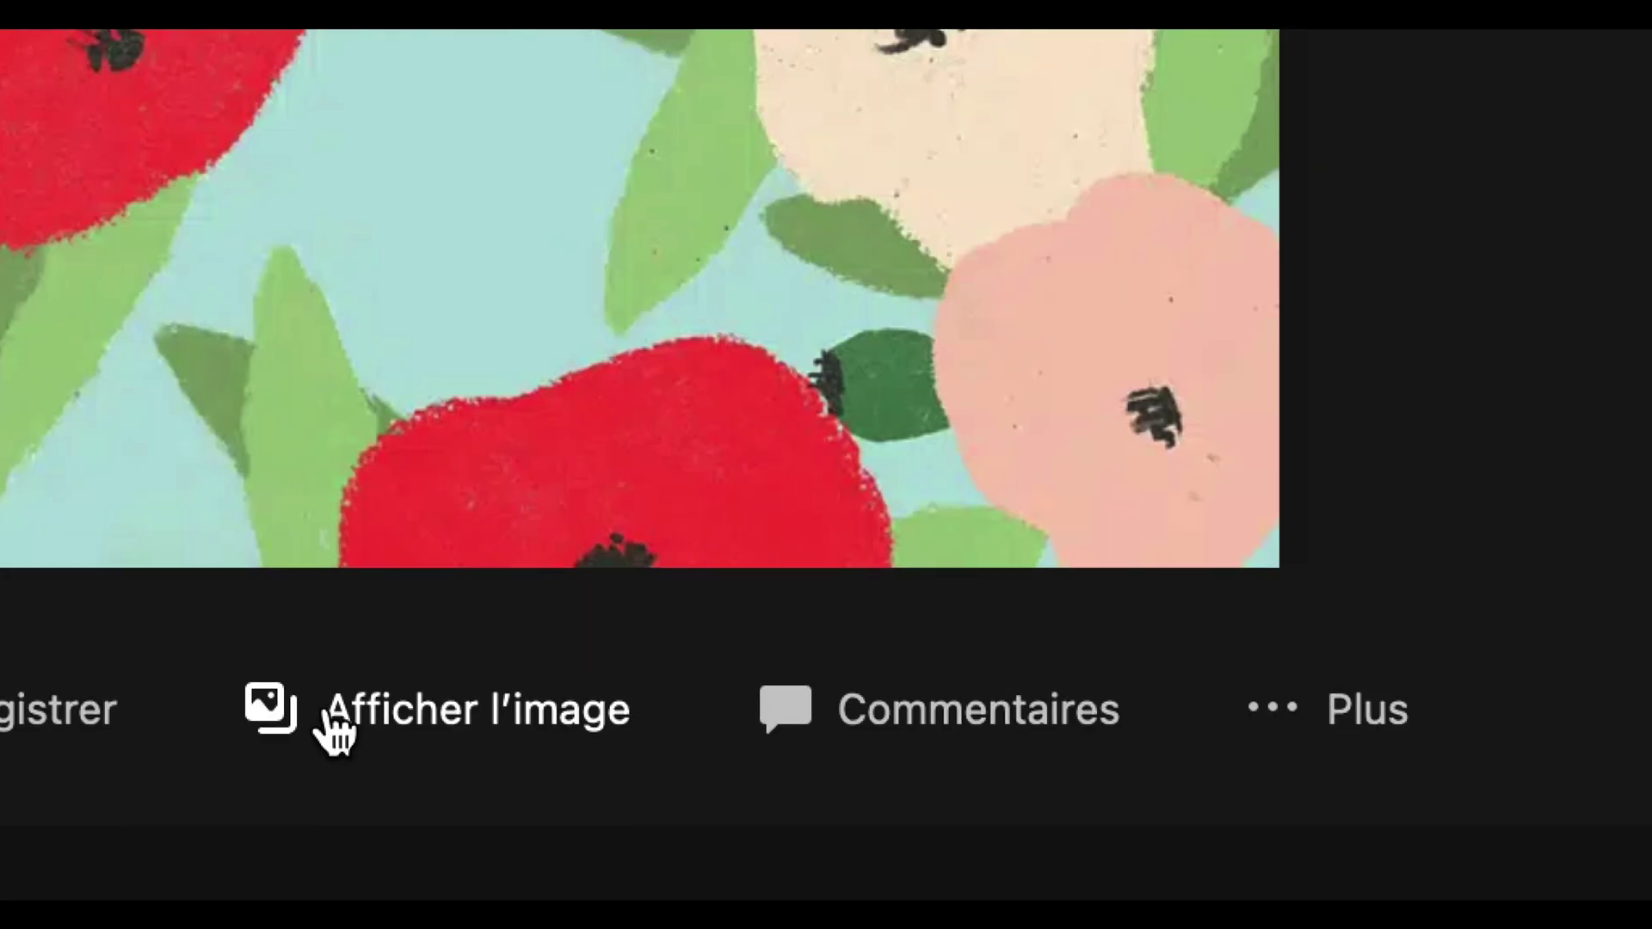
click(329, 716)
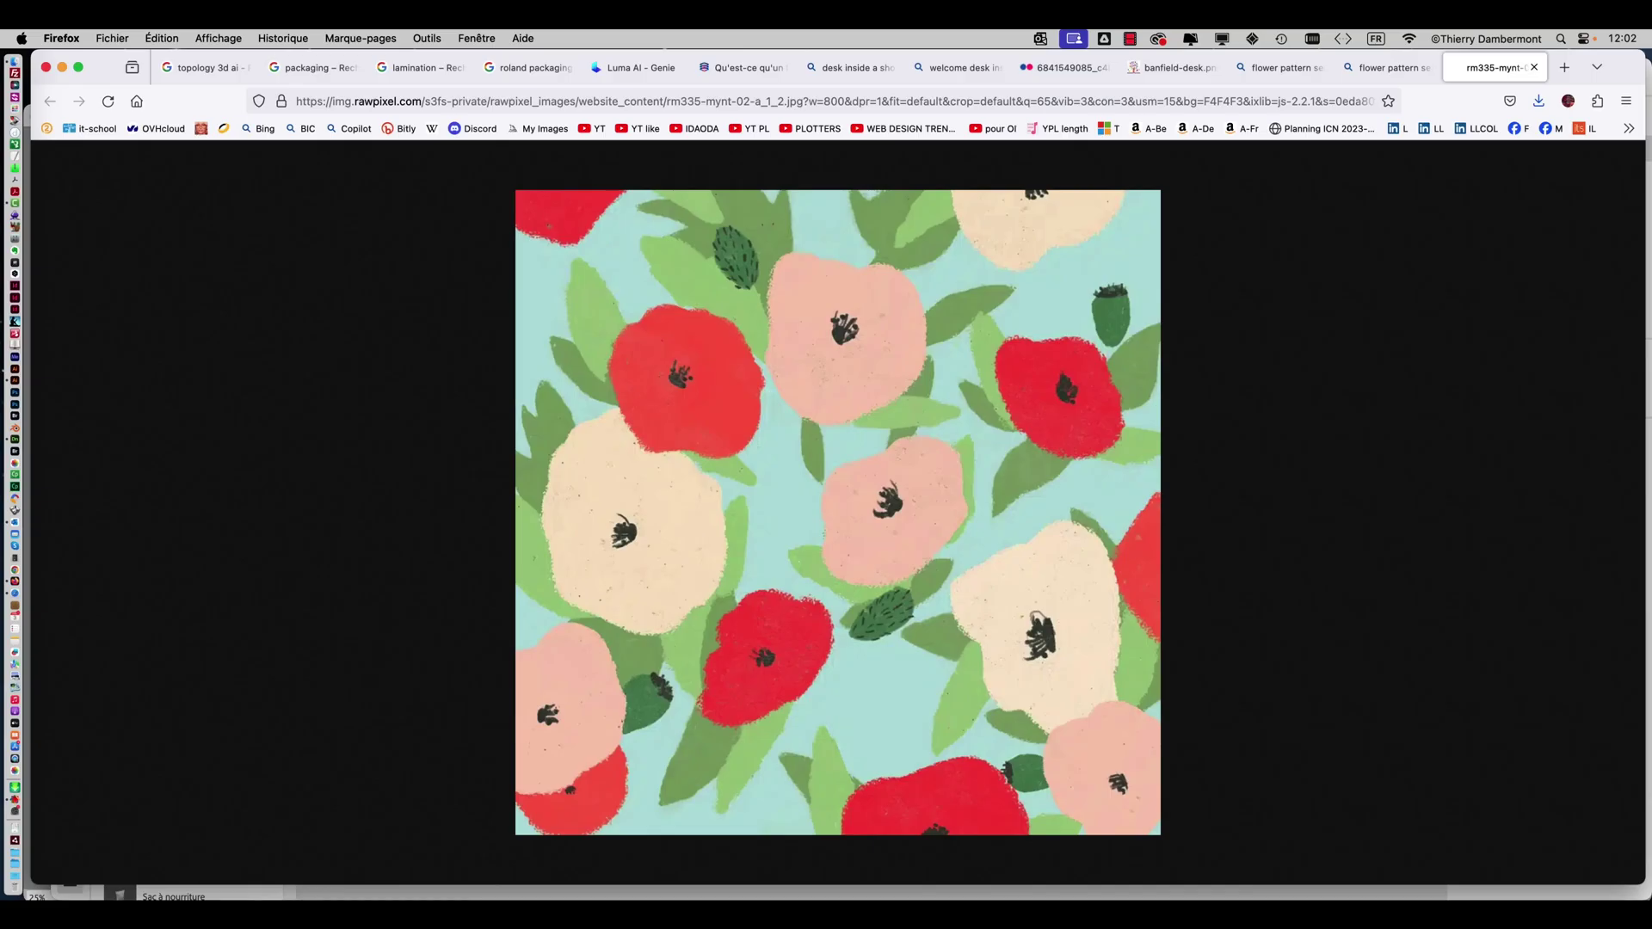
Save the flower pattern image into a new folder named "motif" inside "panneaux 3D venant de illustrator" in the "présentoir en 3D" folder.
right_click(864, 446)
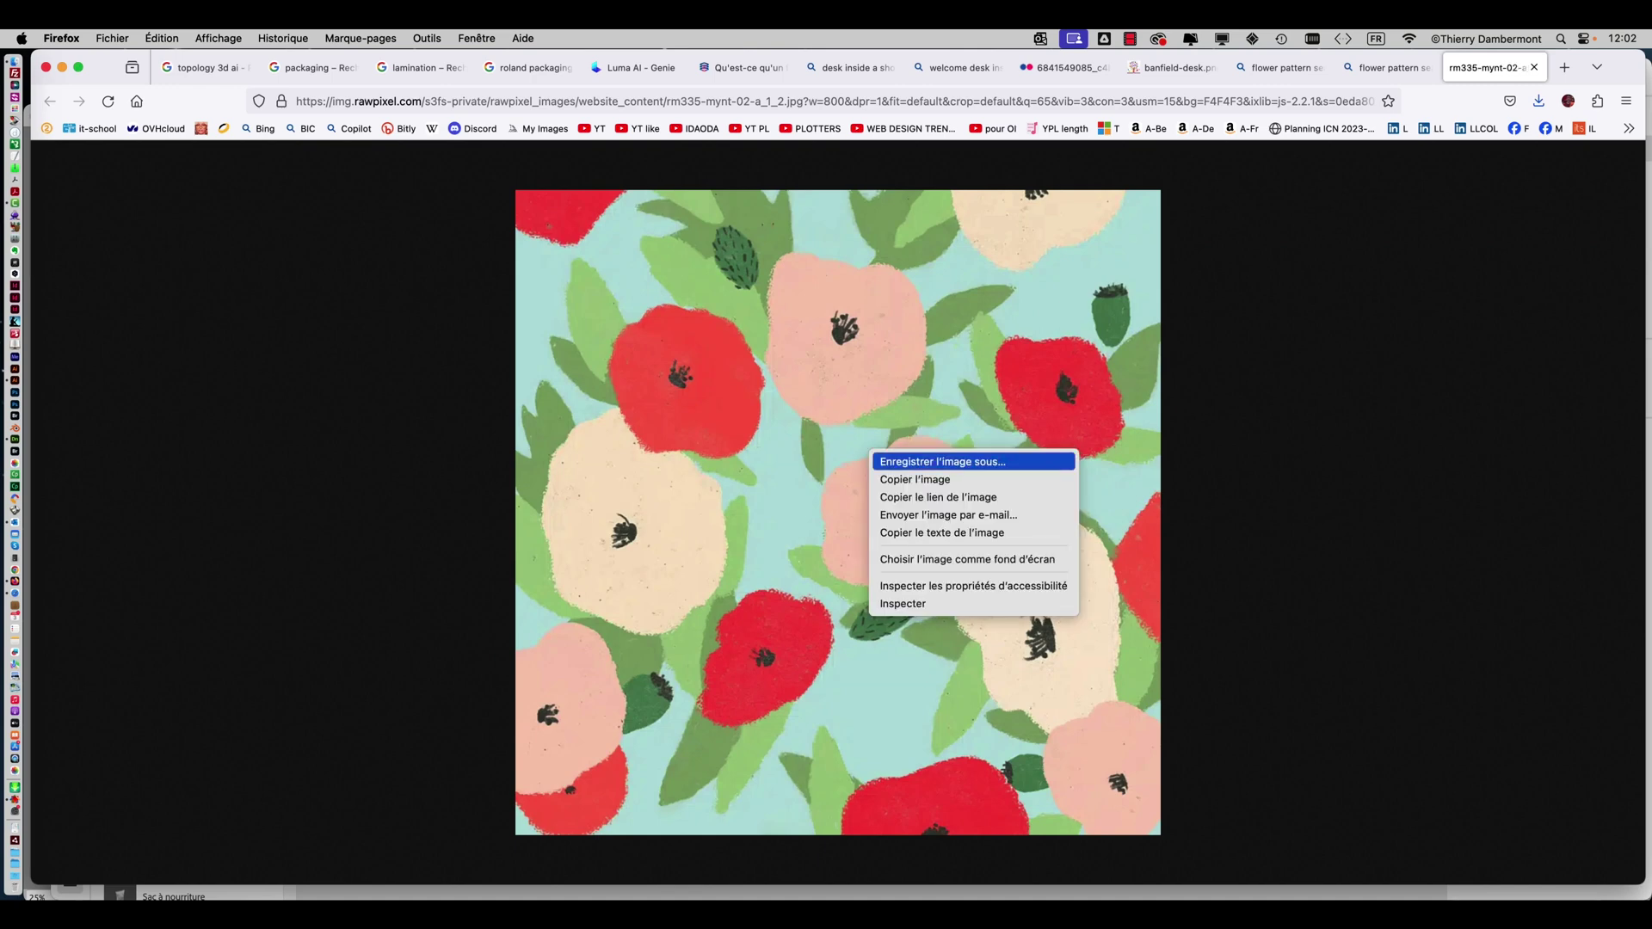
click(912, 463)
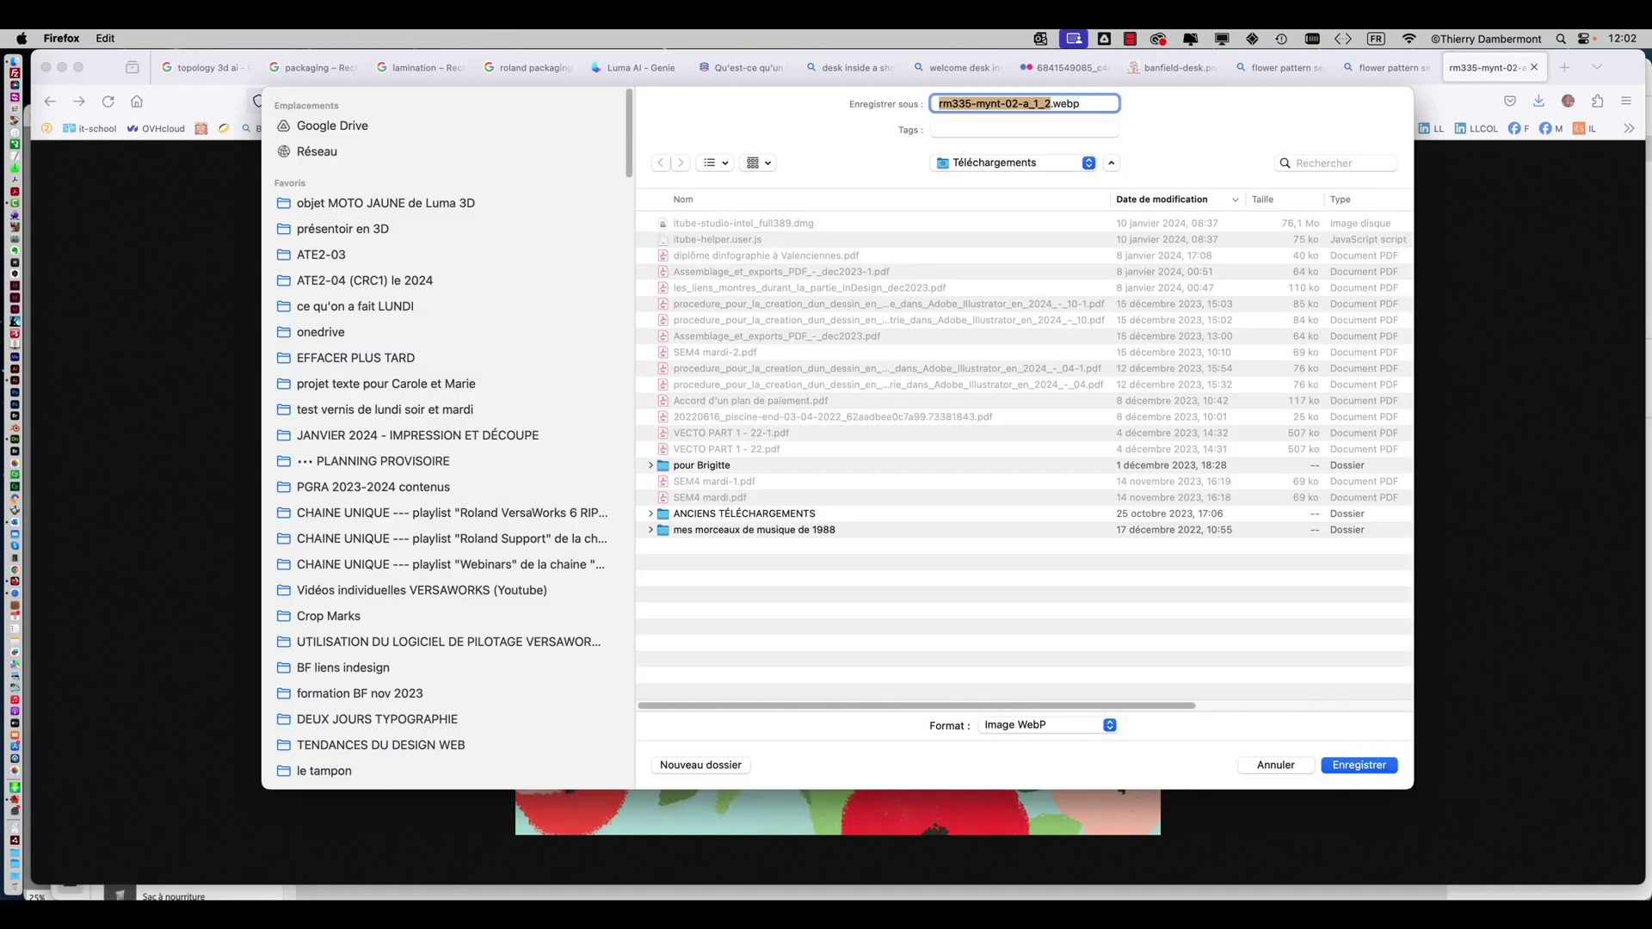
click(343, 228)
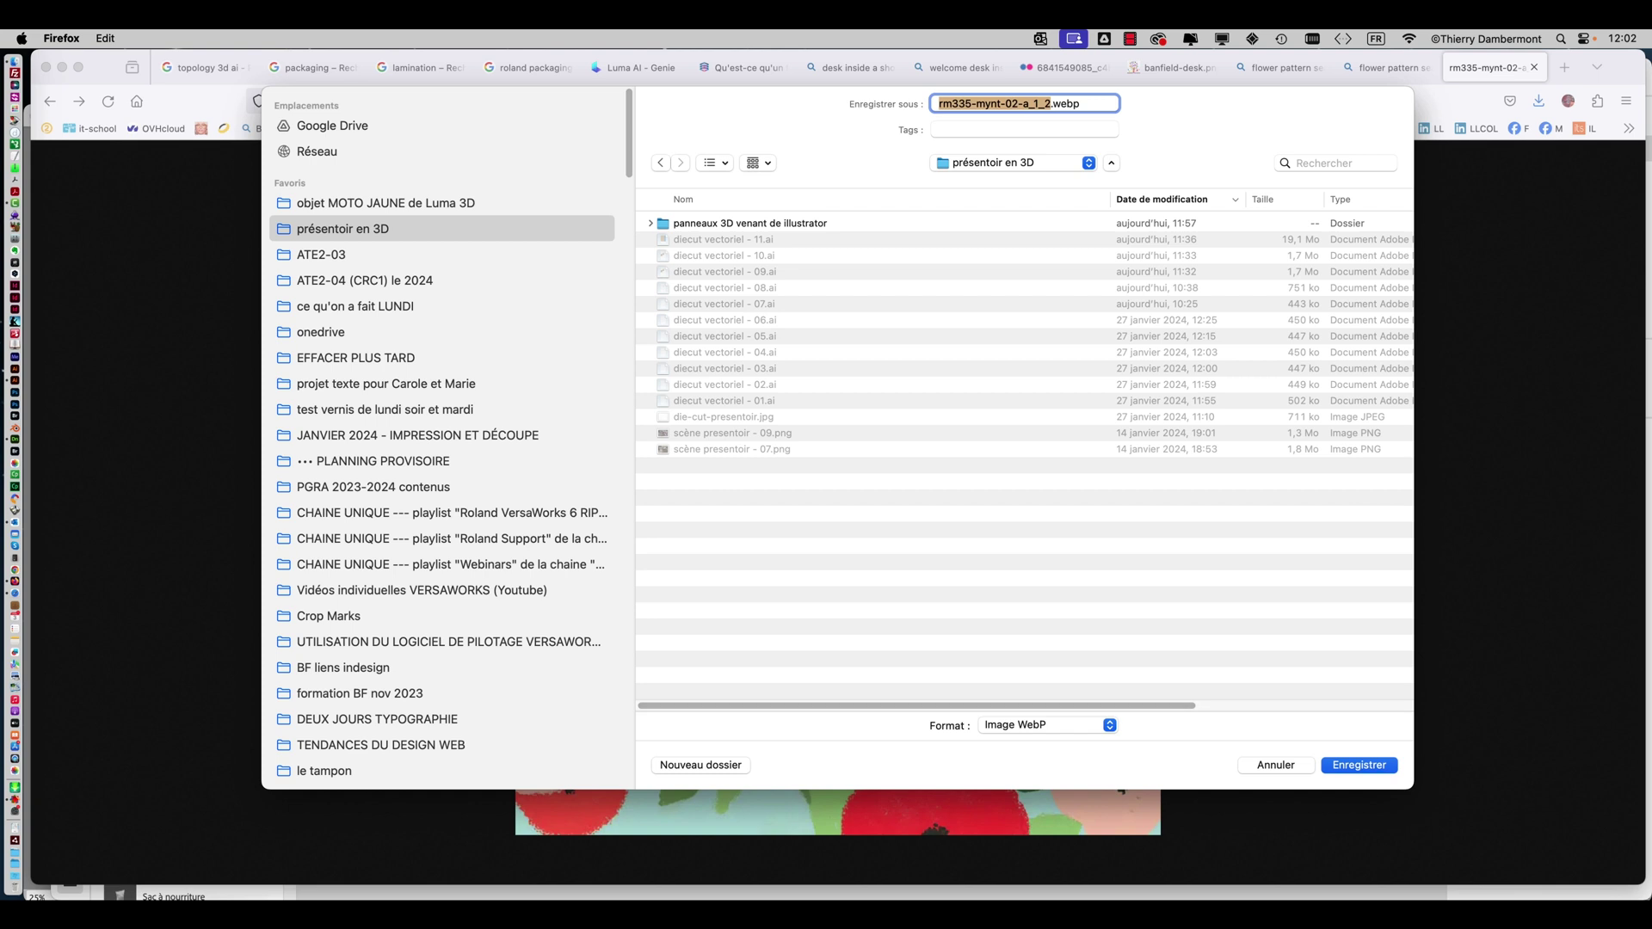
double_click(750, 223)
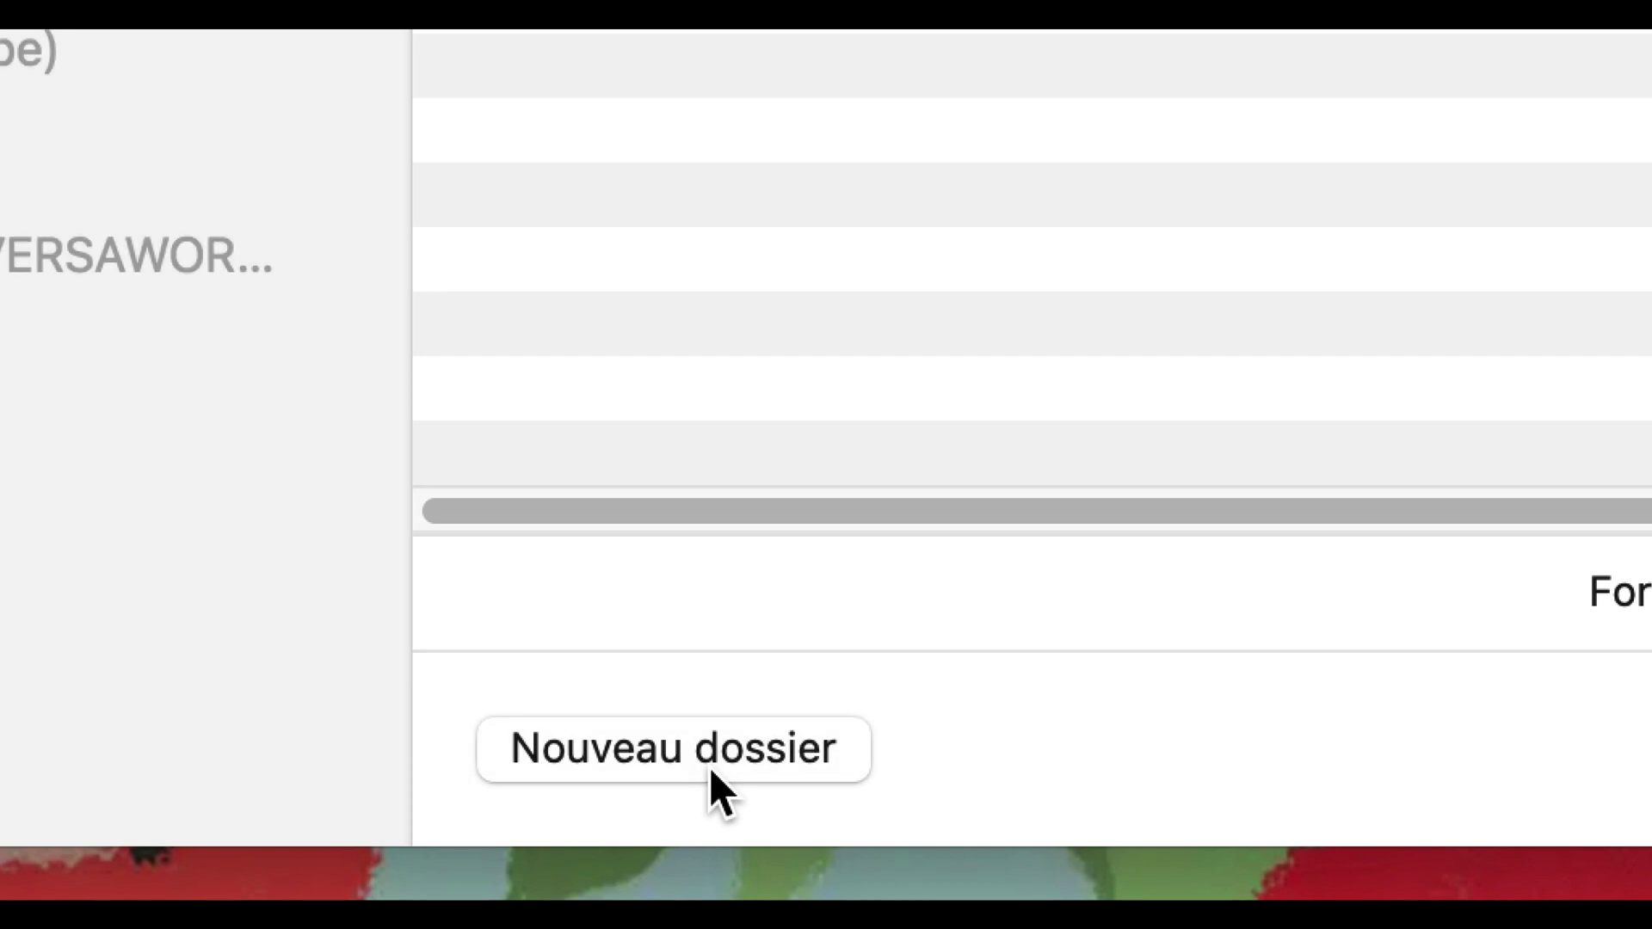
click(711, 768)
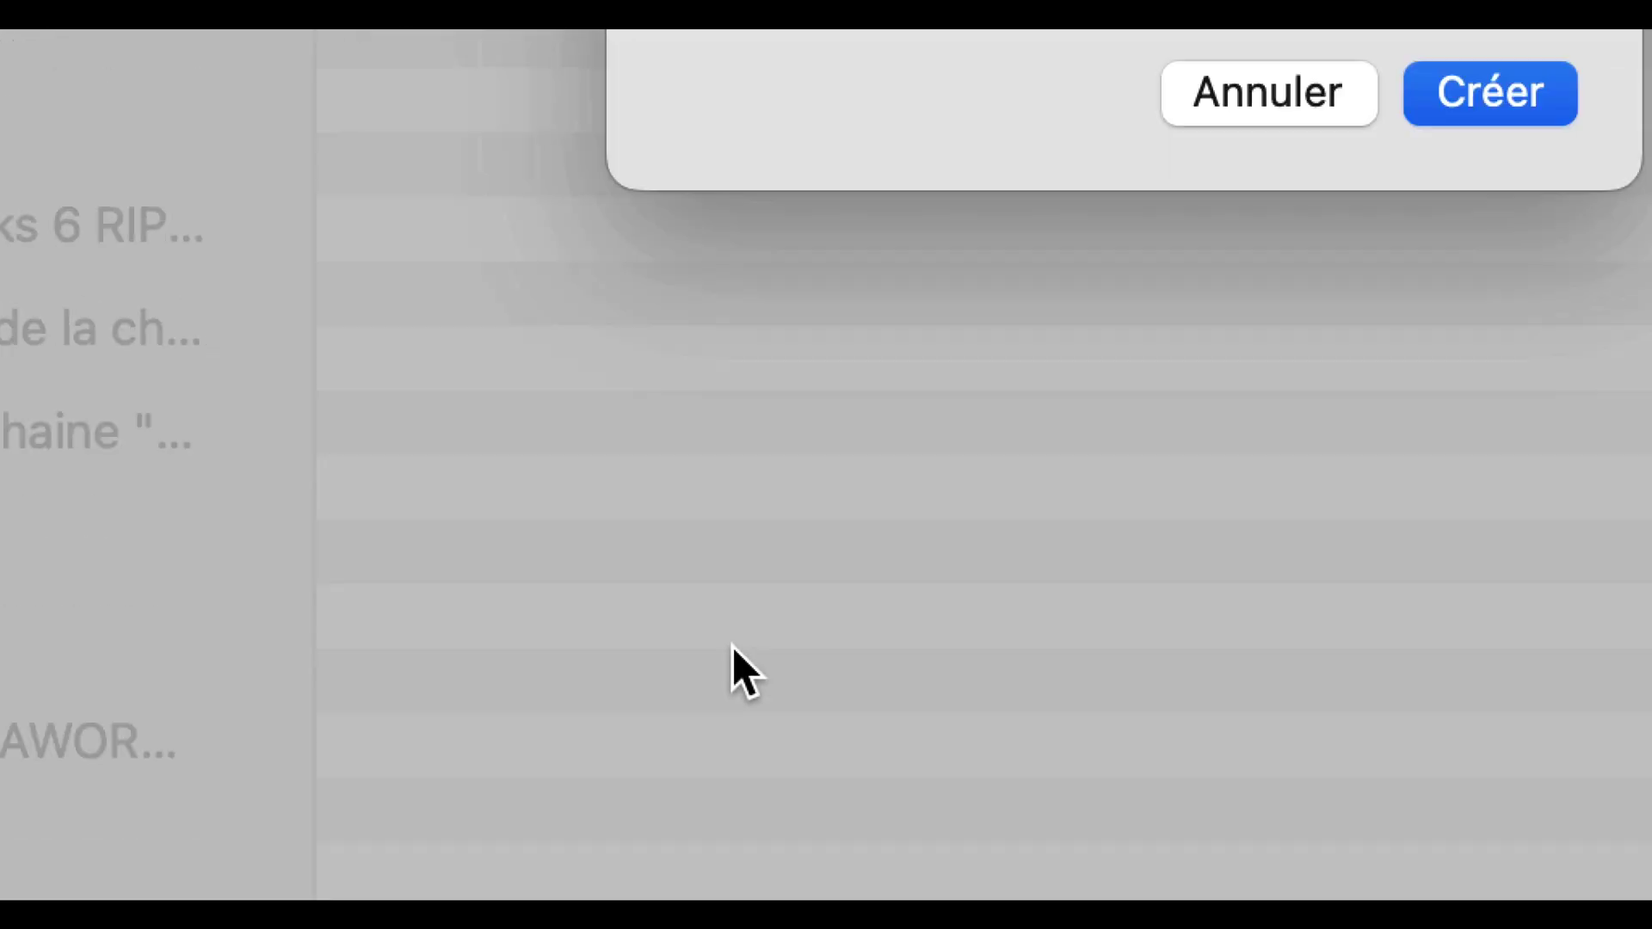
text(motif)
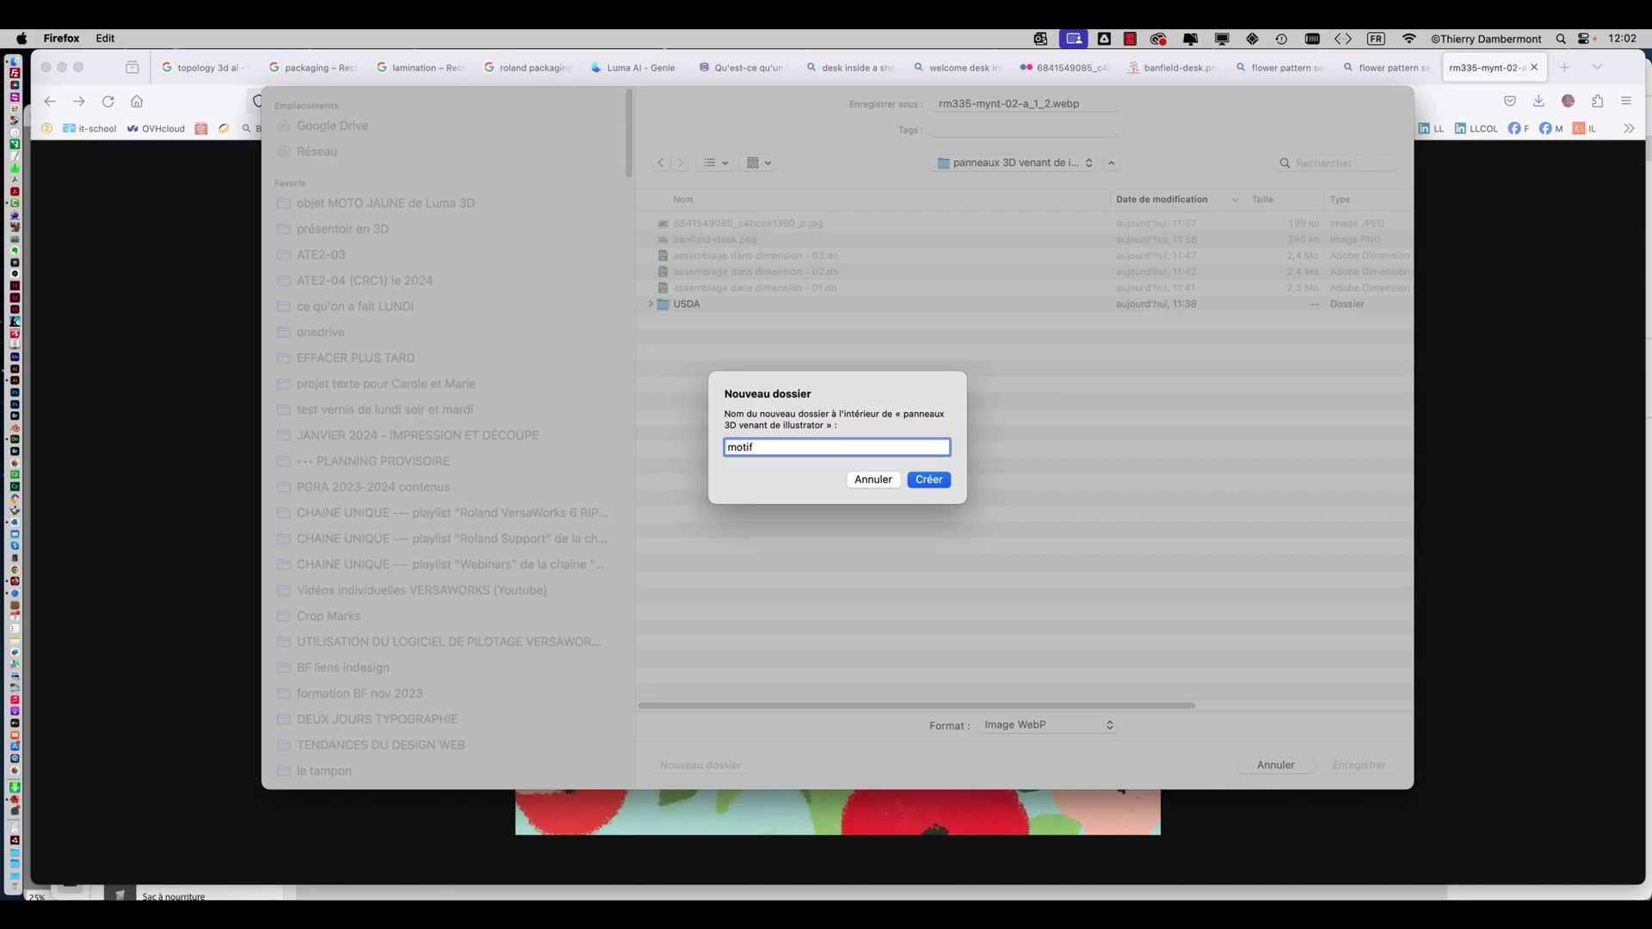
key(Return)
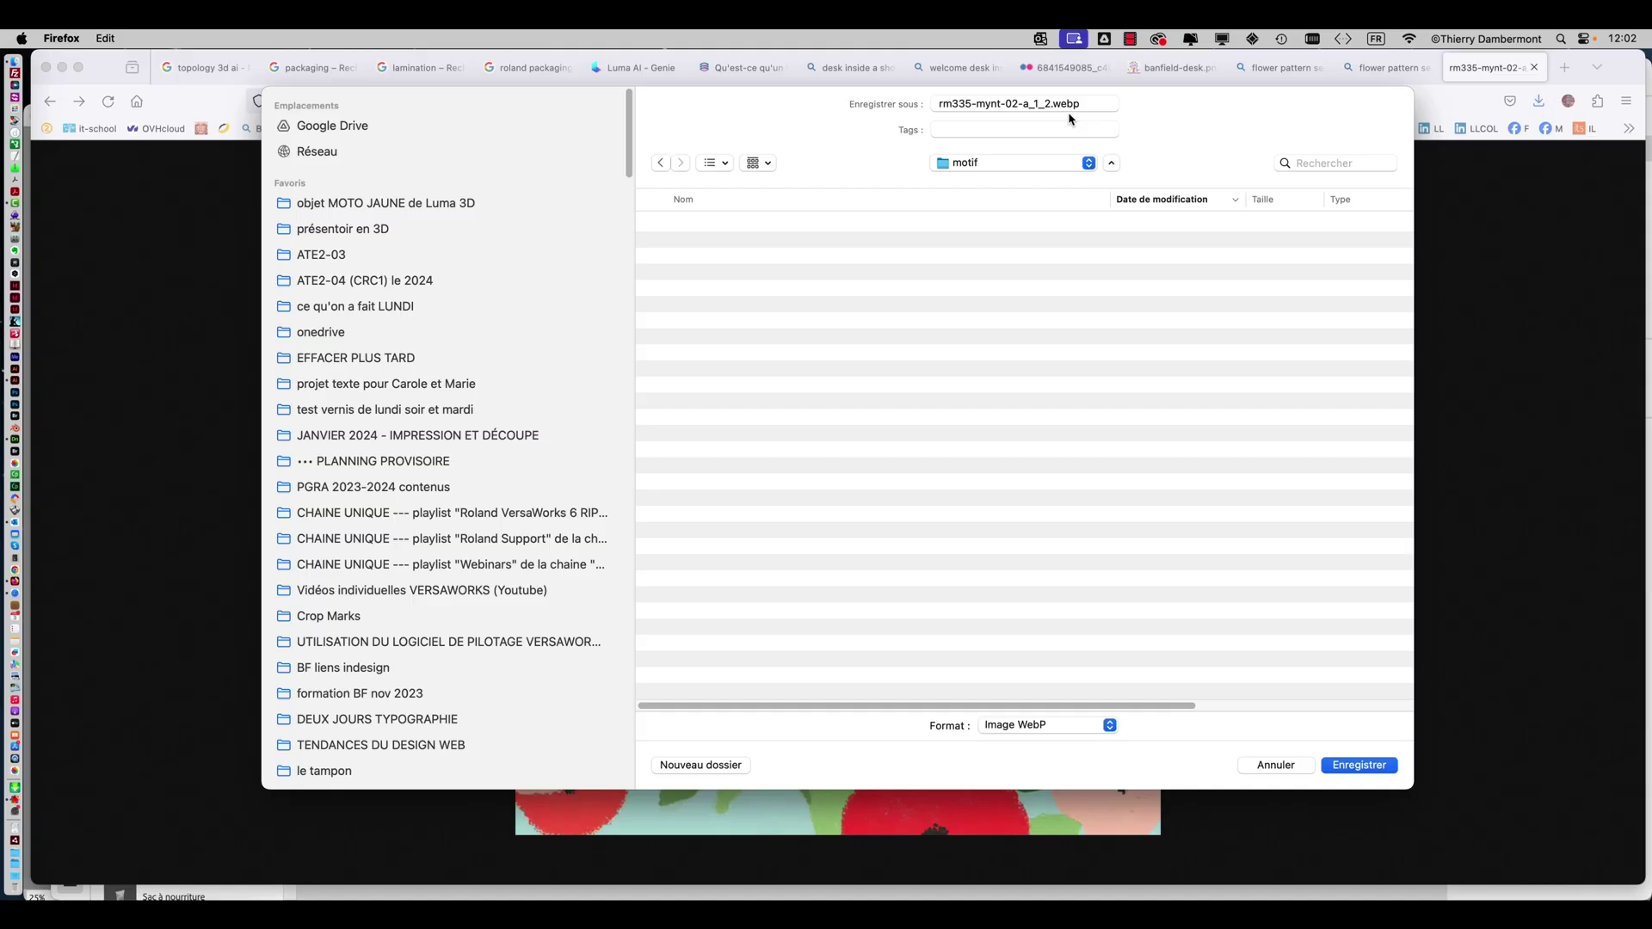
key(Return)
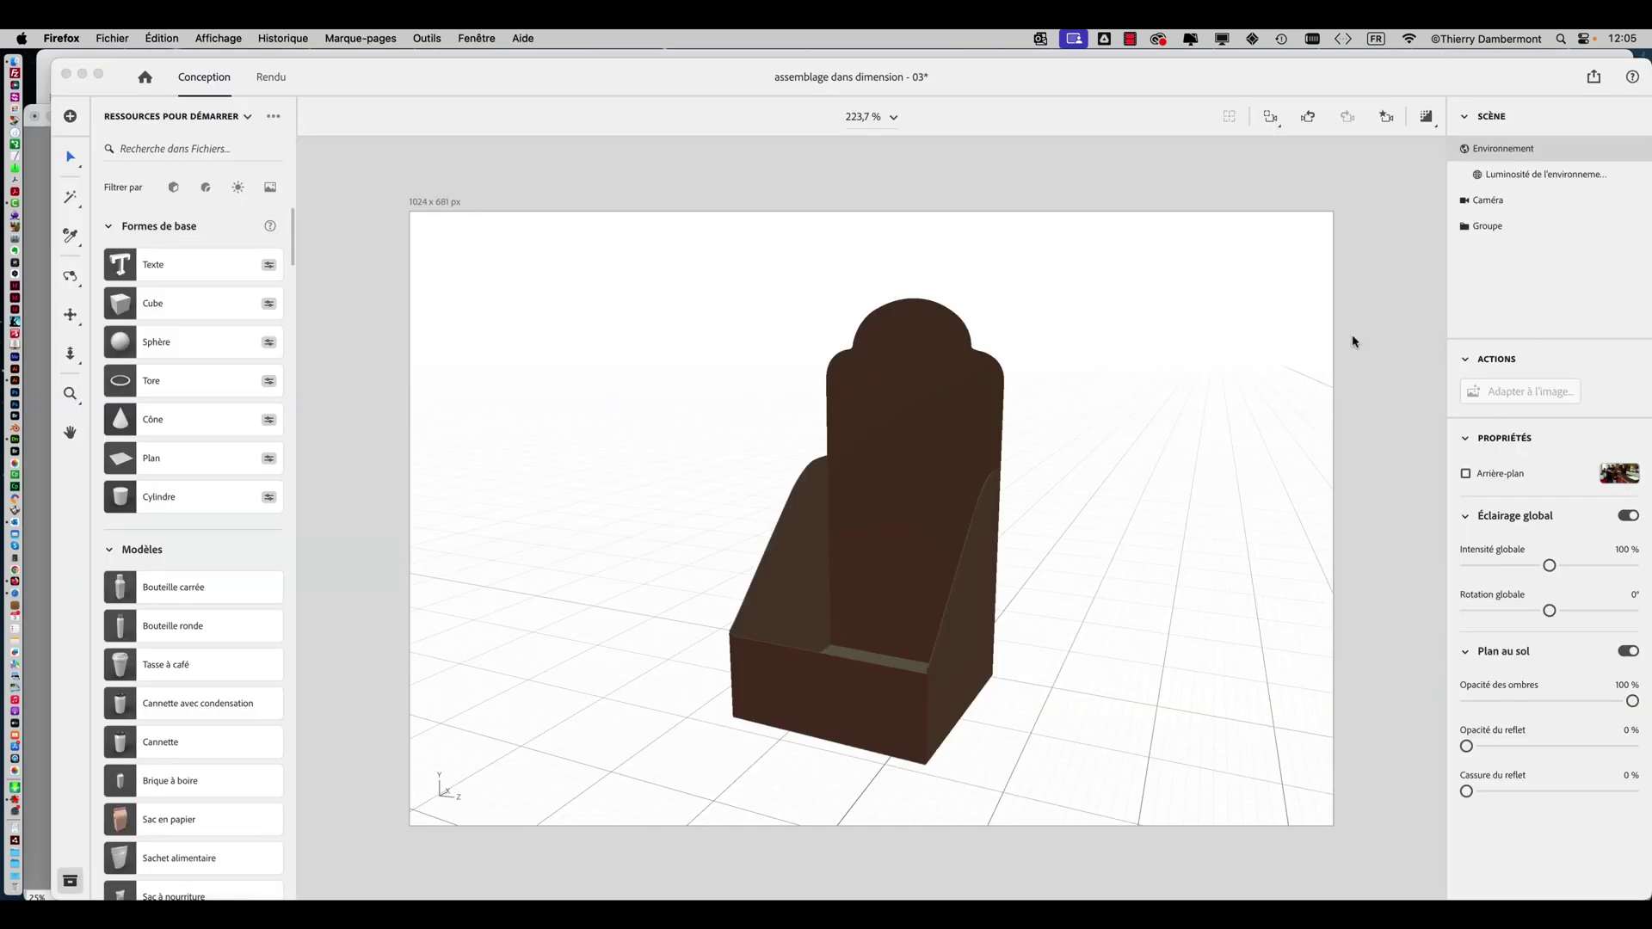
Switch to Photoshop and hide the floating panels except the tools.
click(22, 408)
key(super+Tab)
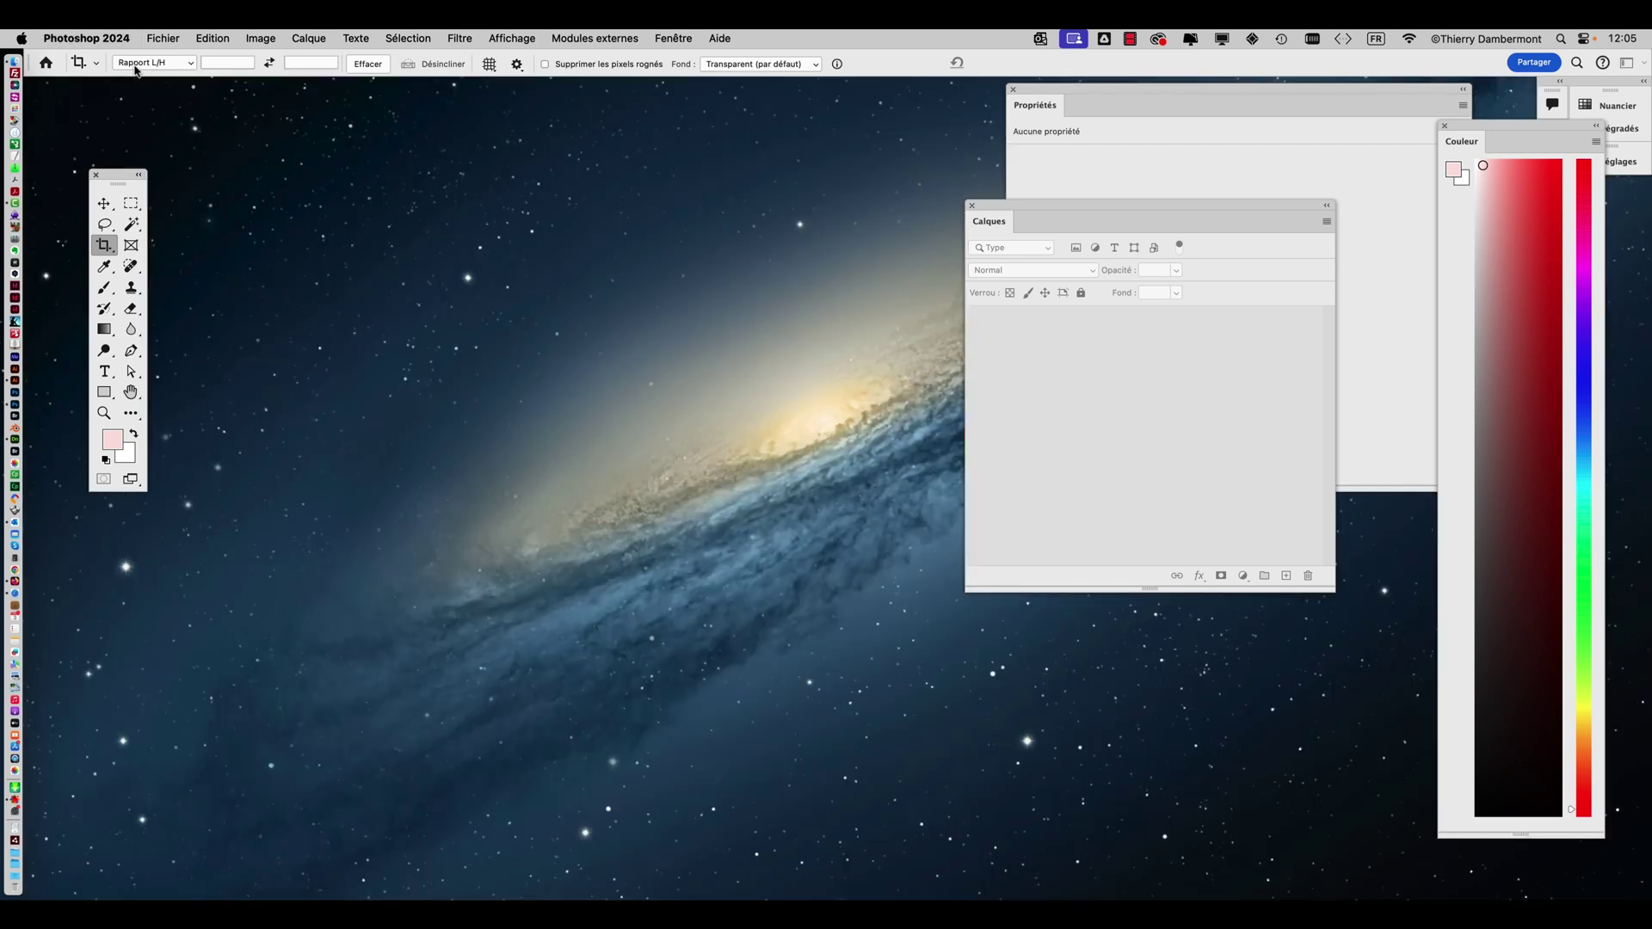
key(shift+Tab)
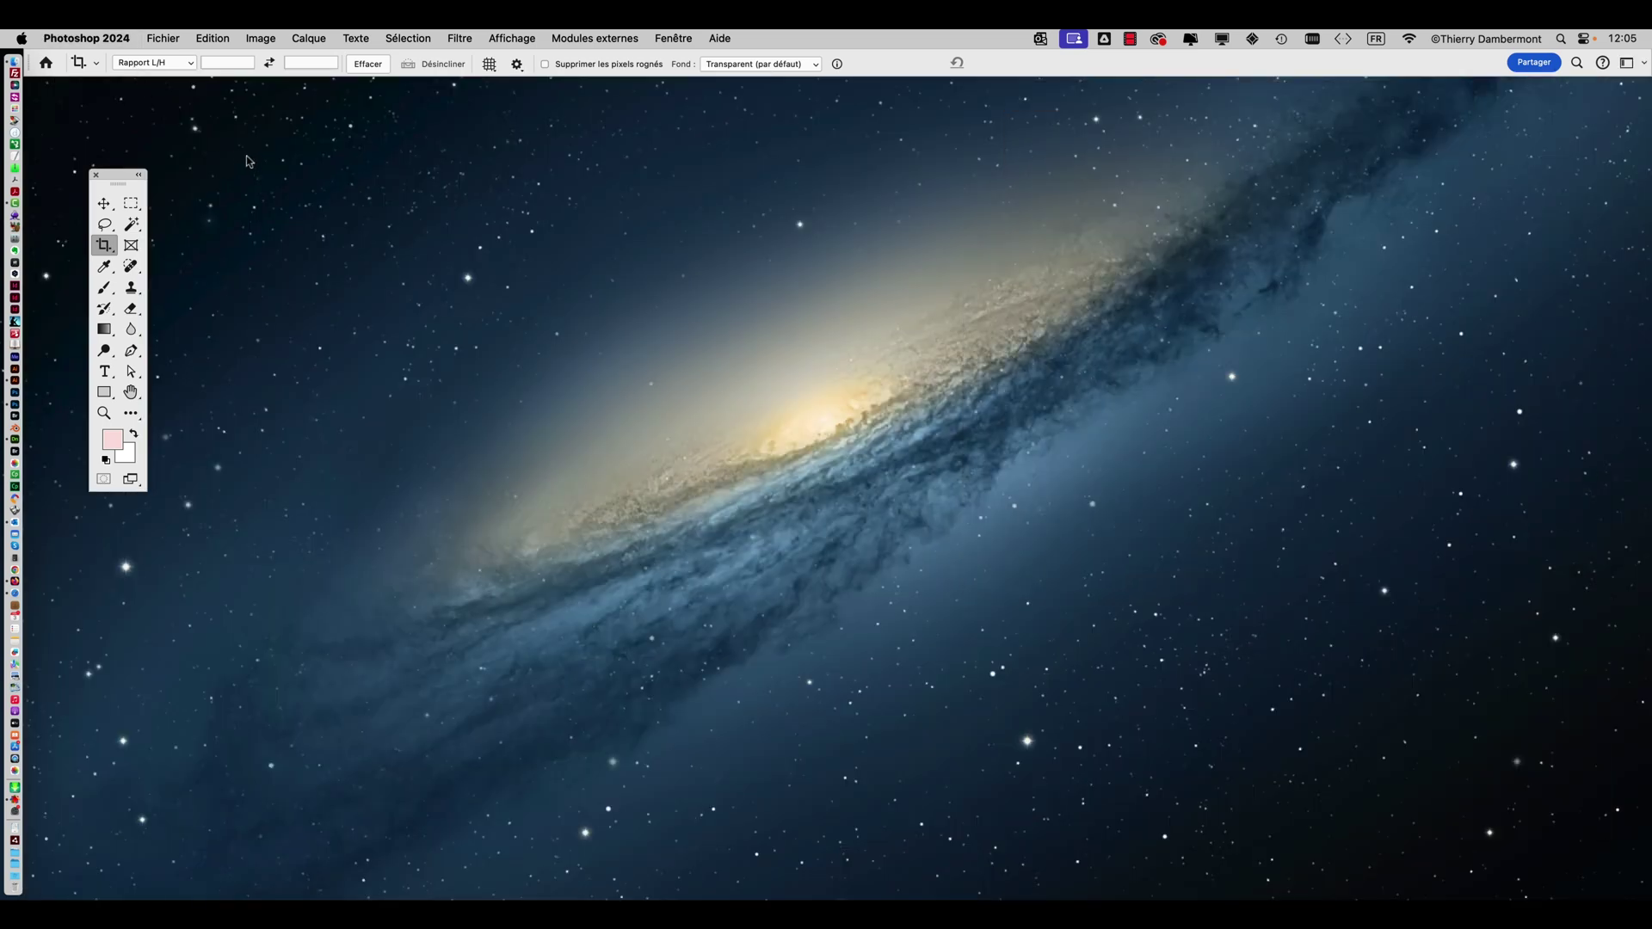
Preview and open floral-pattern-seamless-background.jpg from the "motif" folder inside "présentoir en 3D".
click(166, 38)
click(195, 84)
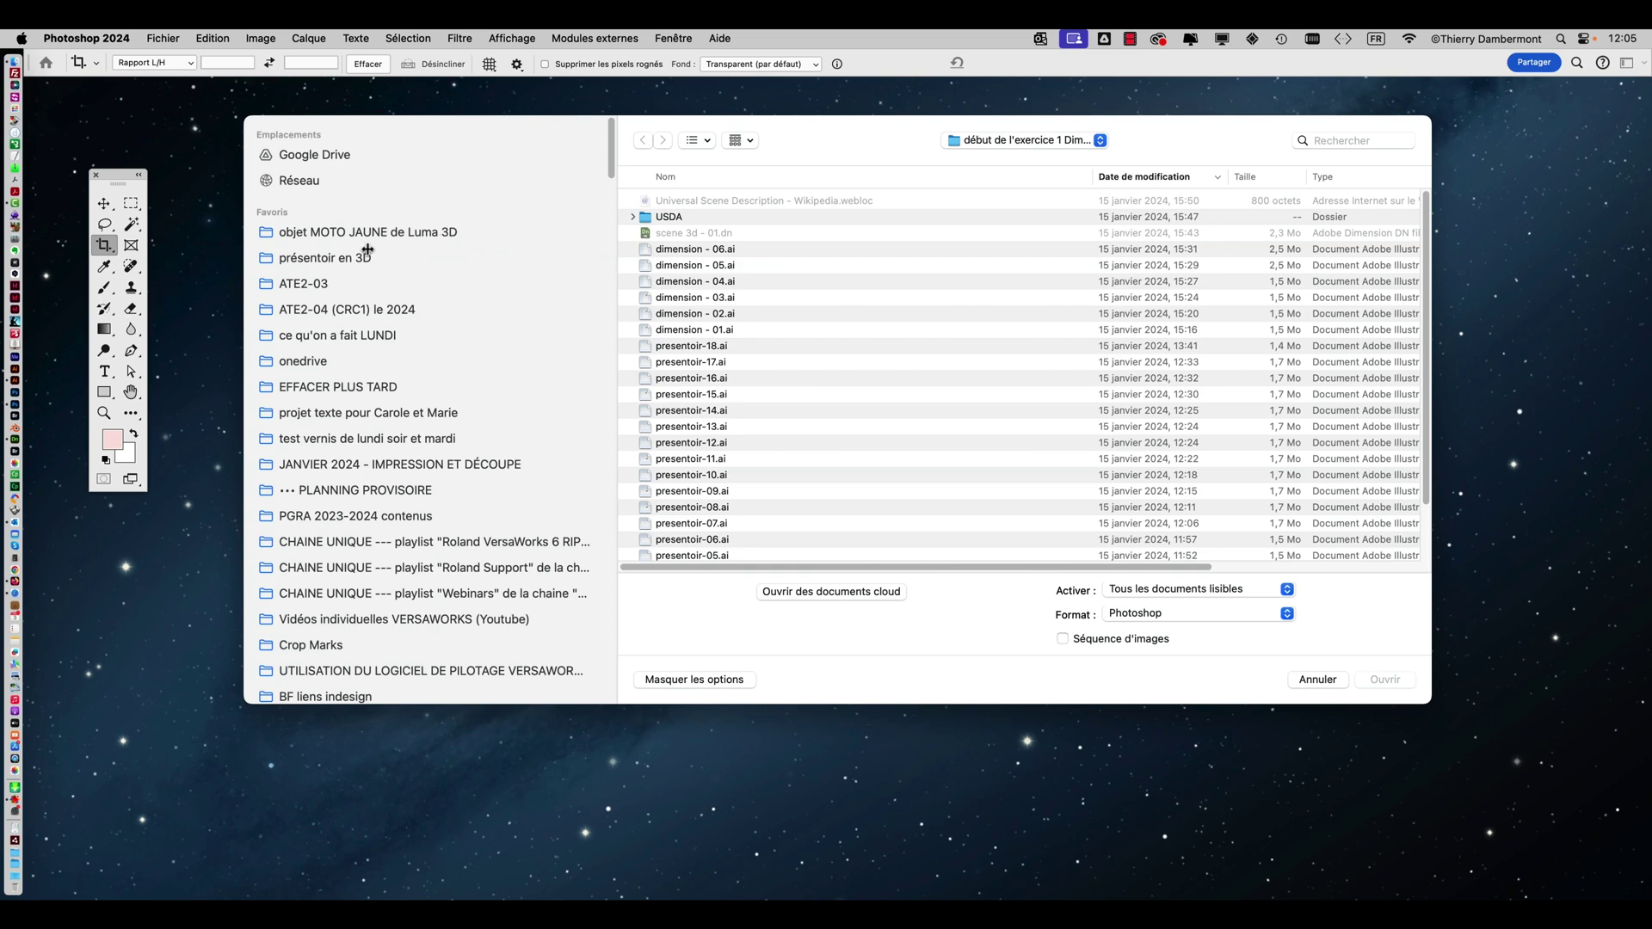
click(366, 256)
click(631, 204)
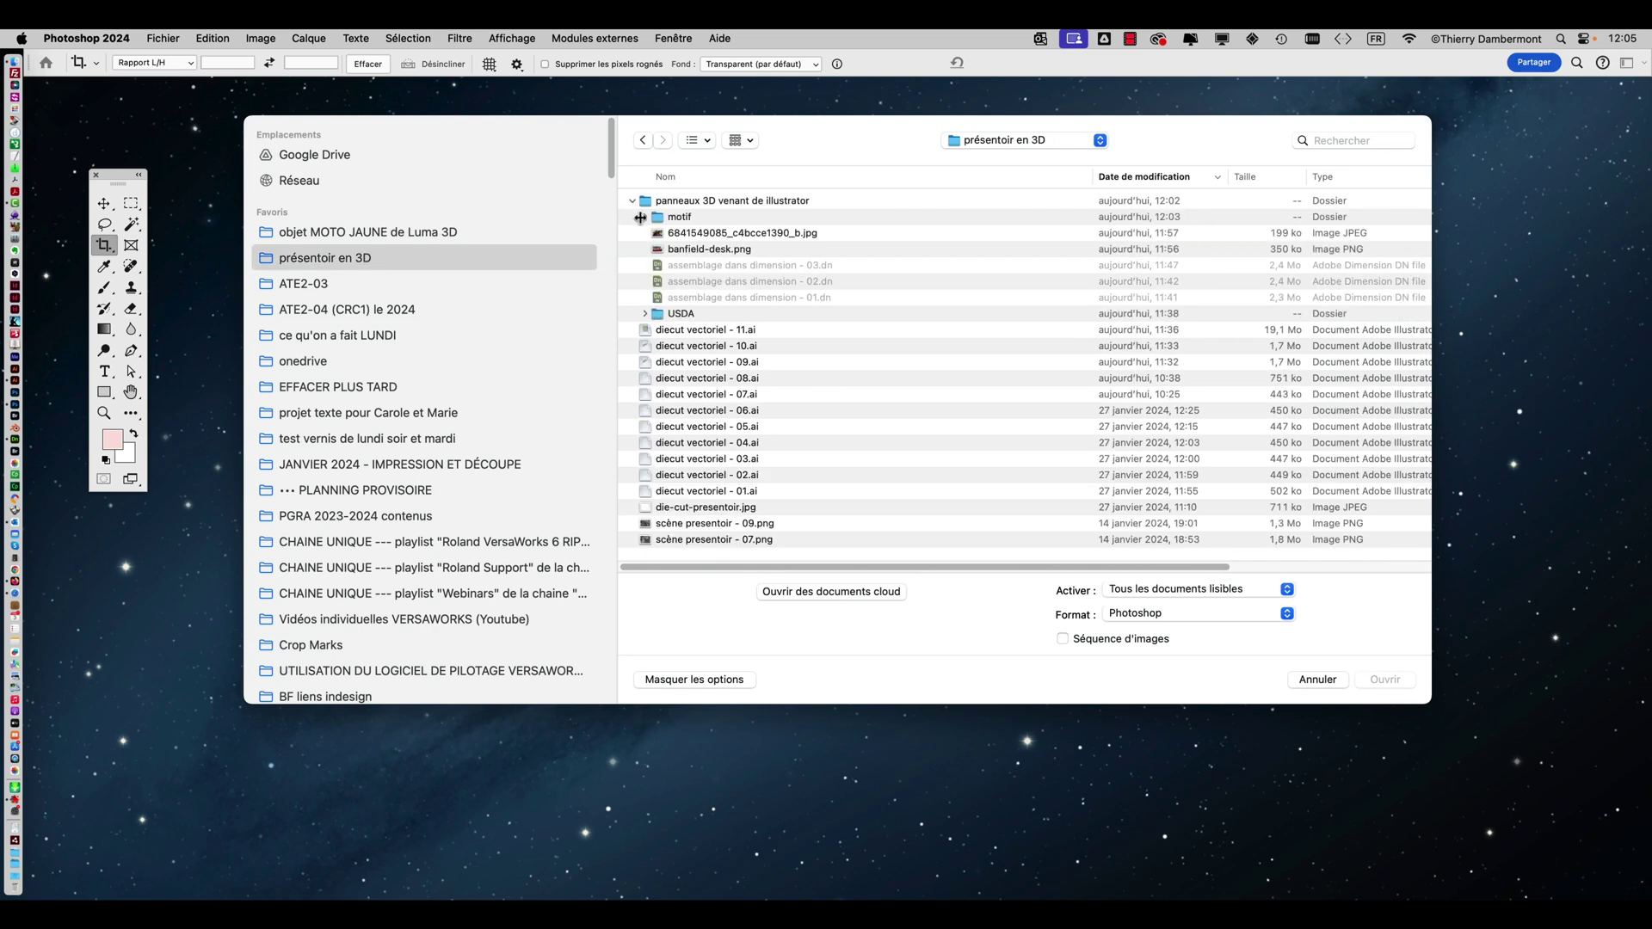
click(644, 217)
click(704, 234)
key(space)
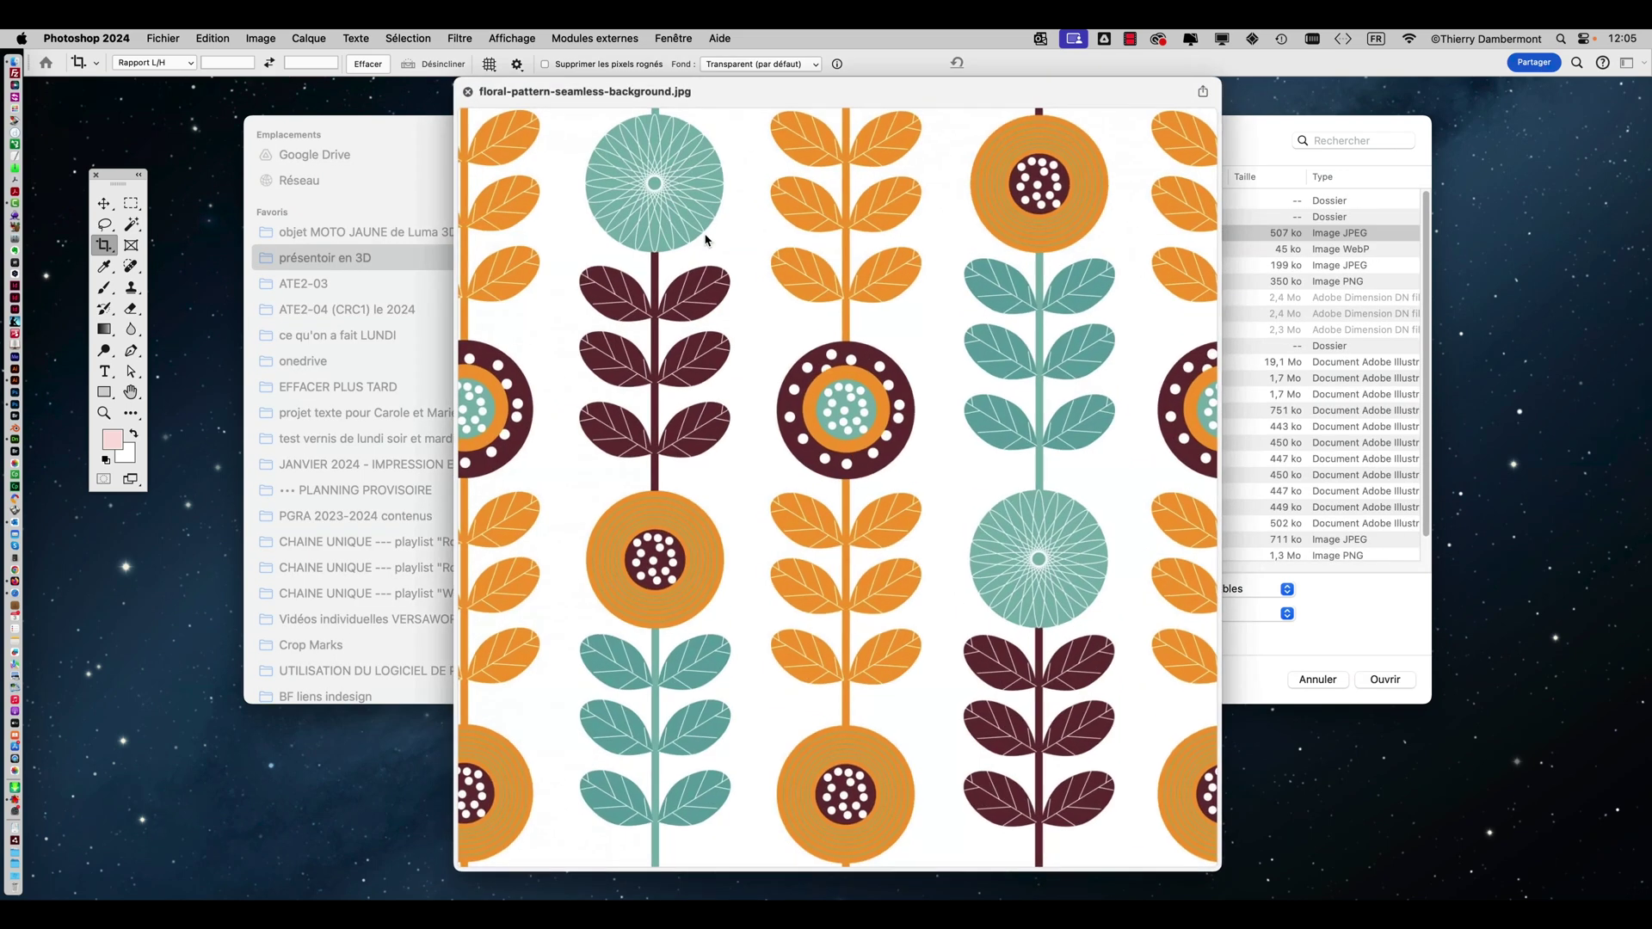
key(space)
click(1386, 680)
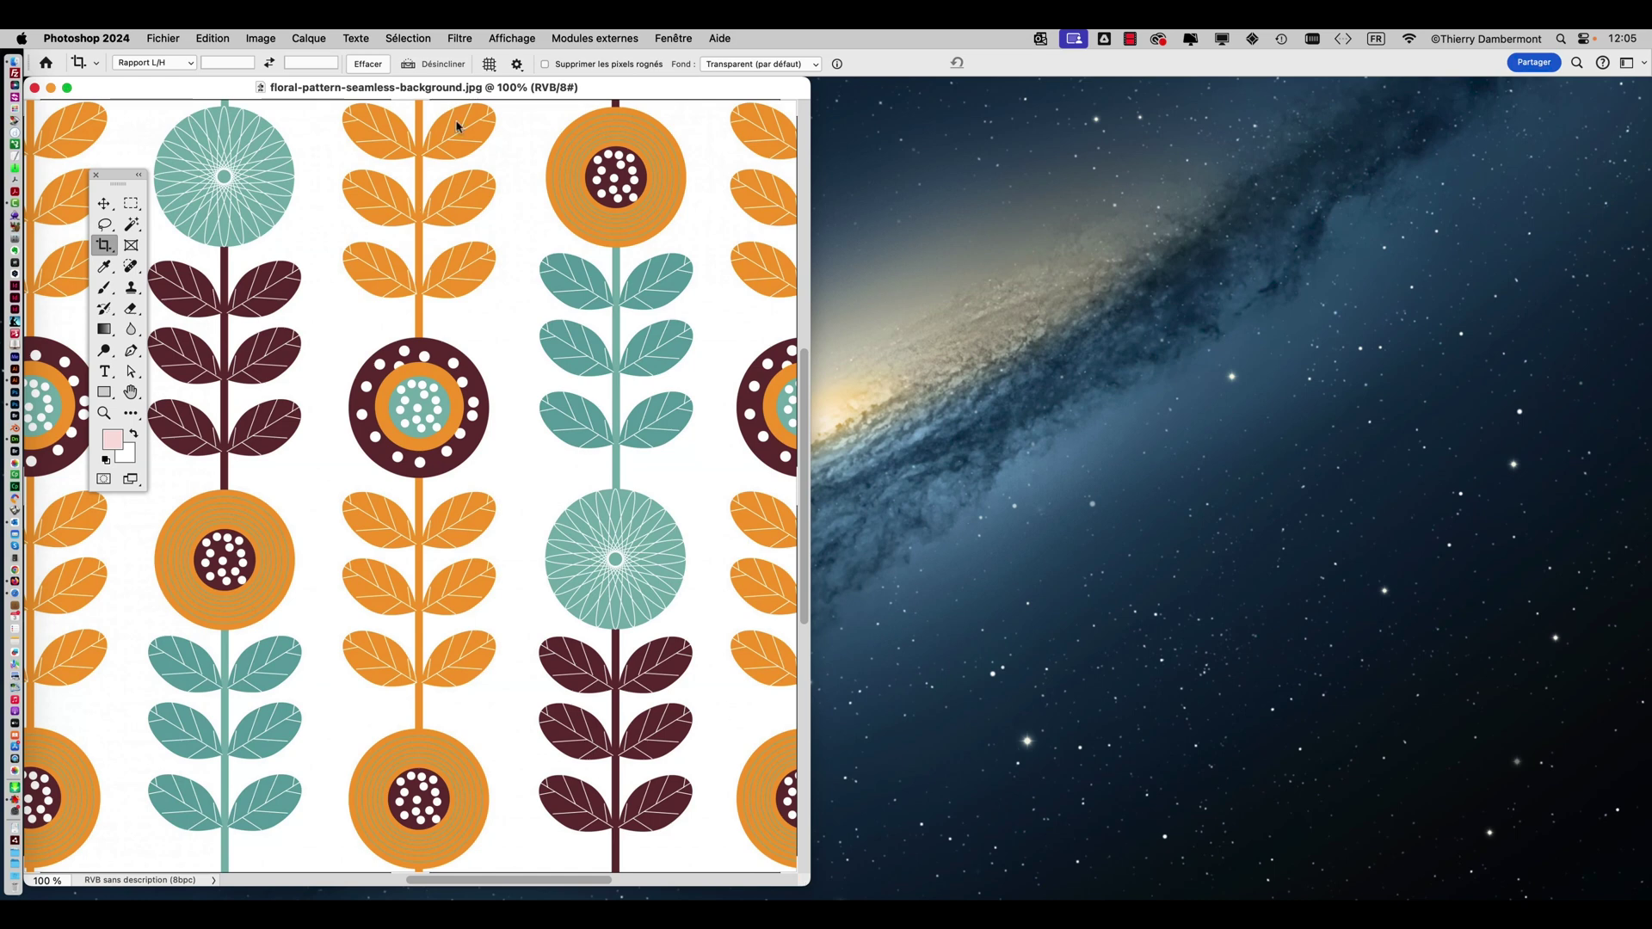
Resize the floral pattern image to 25 % of its width and height, keeping the resampling enabled.
drag(503, 92, 828, 89)
click(263, 38)
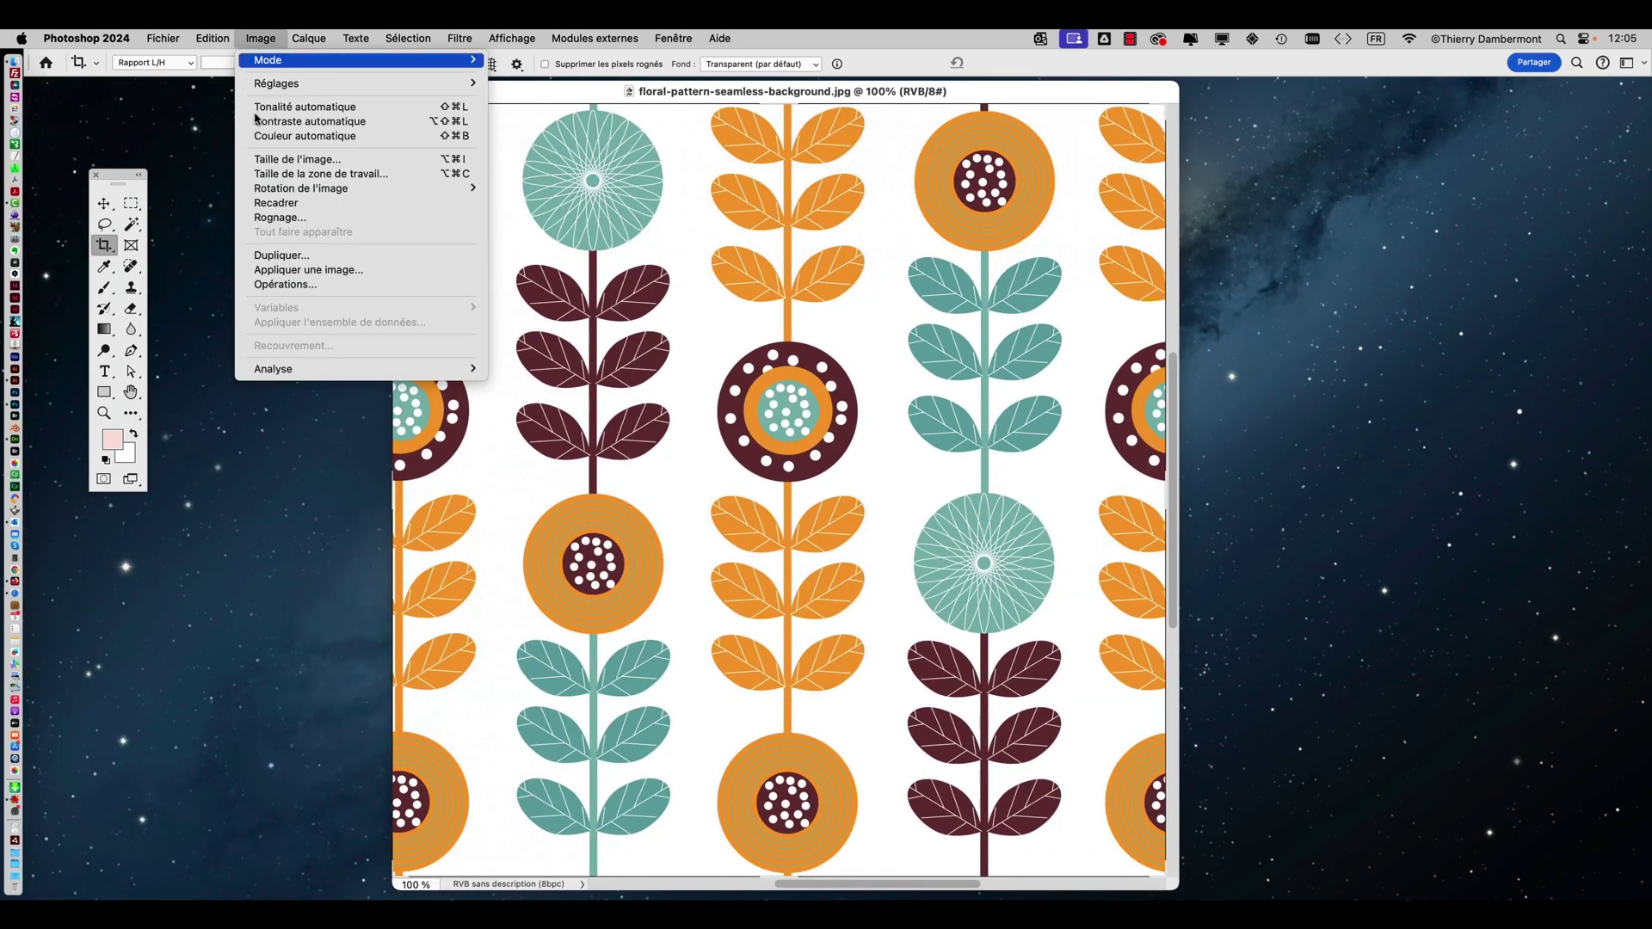
click(273, 160)
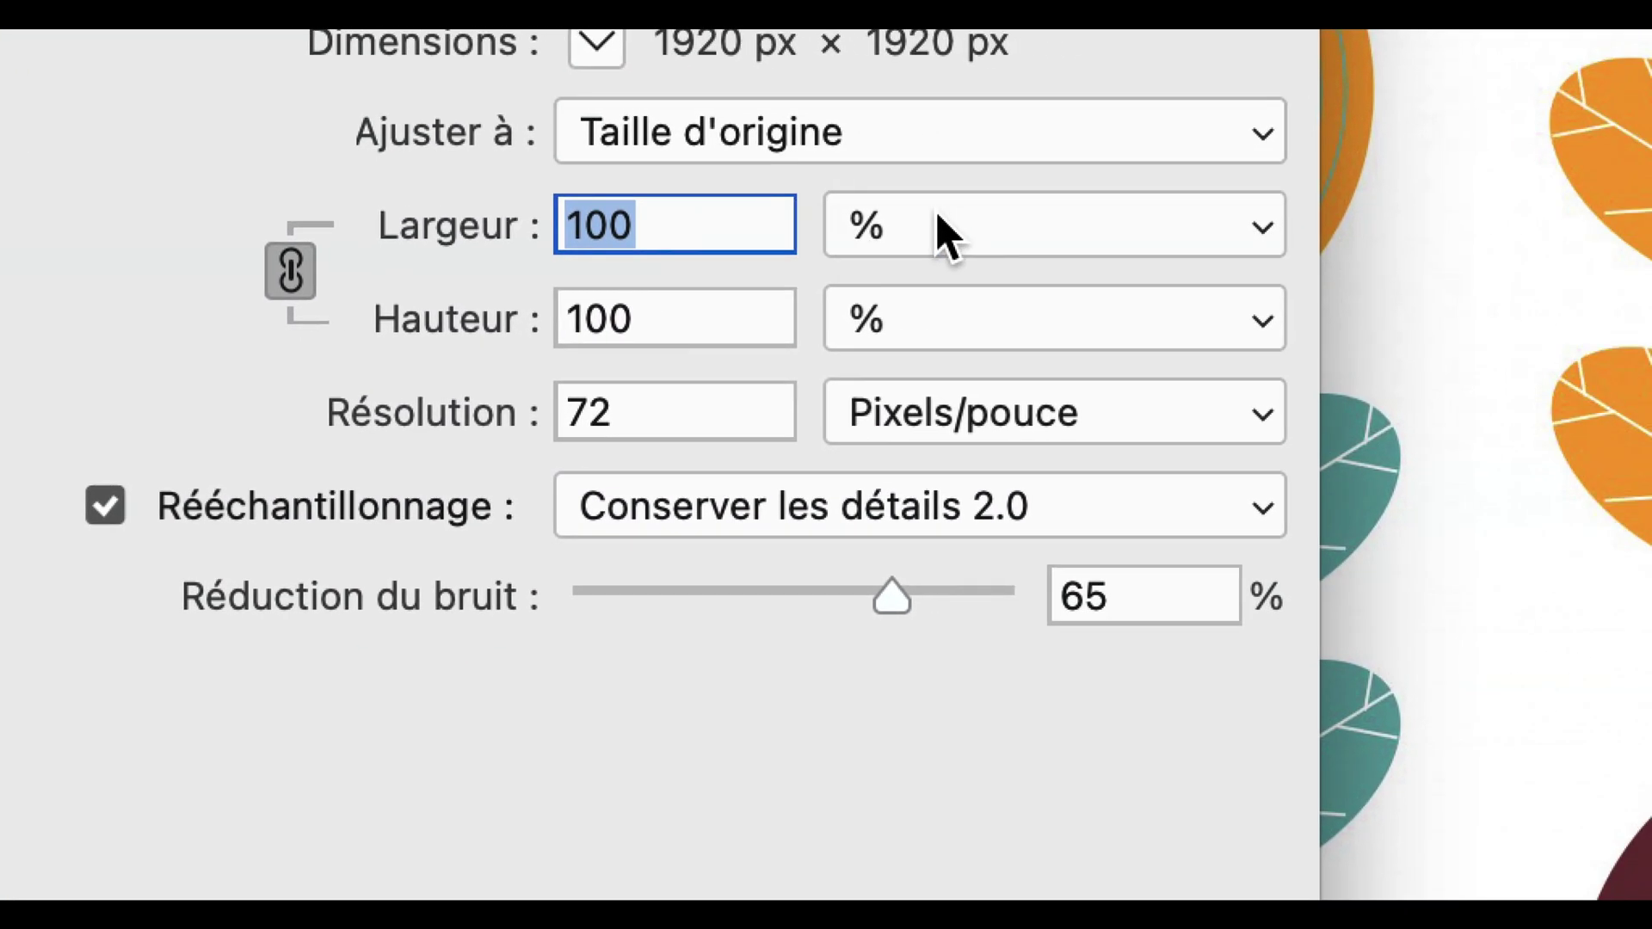
click(938, 216)
click(938, 217)
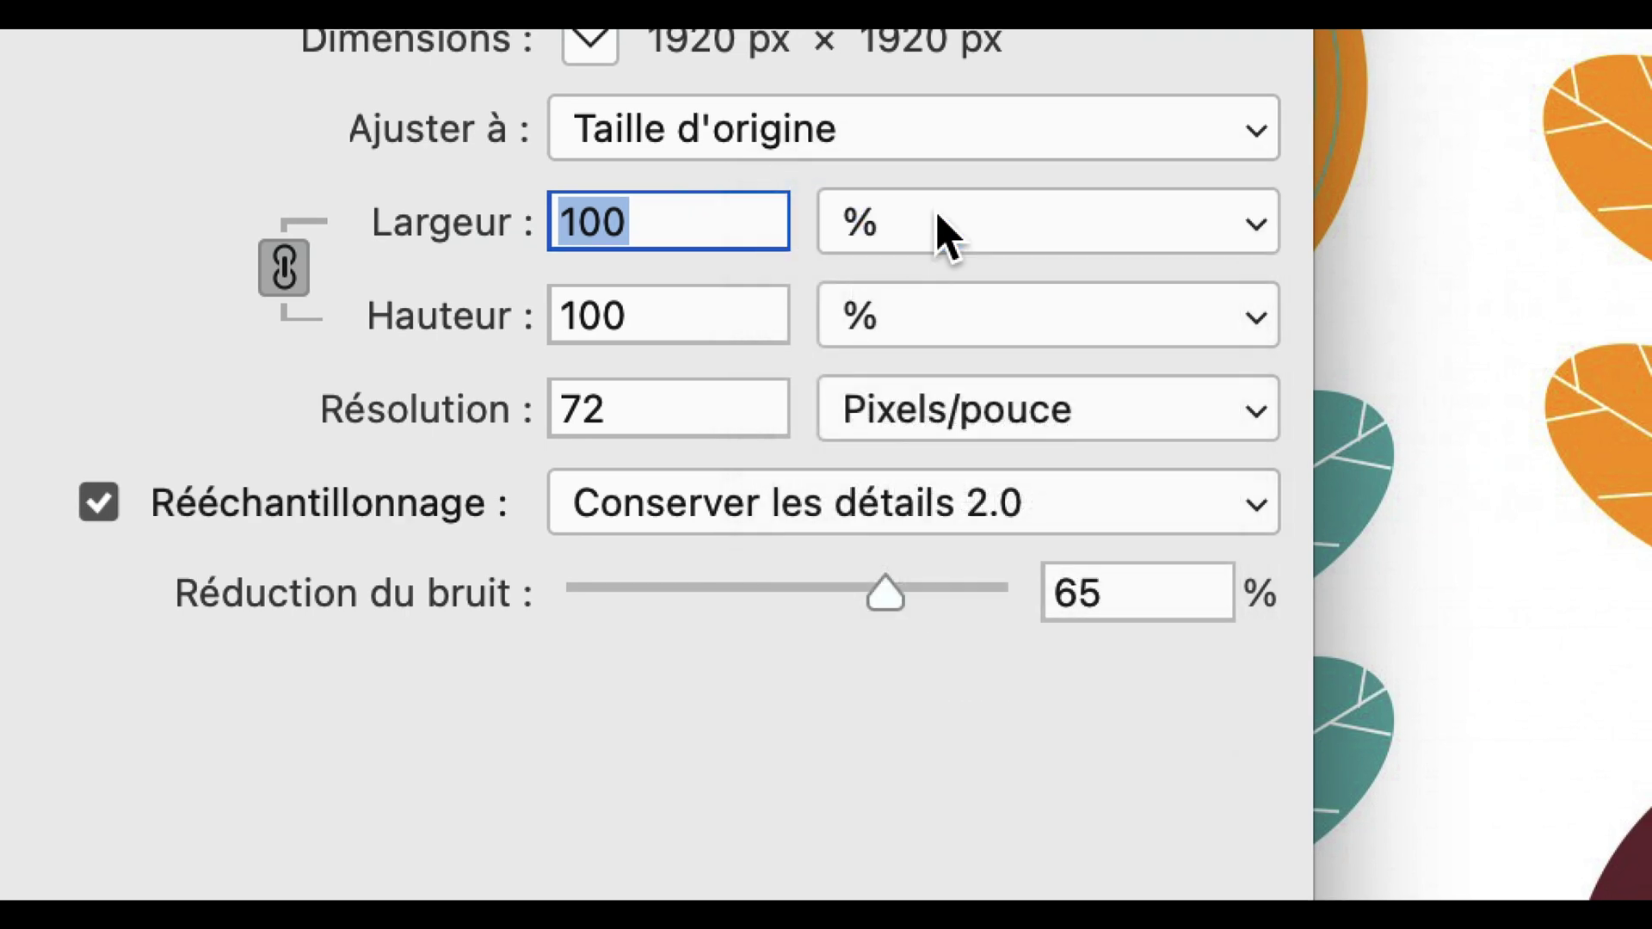
click(938, 217)
click(937, 215)
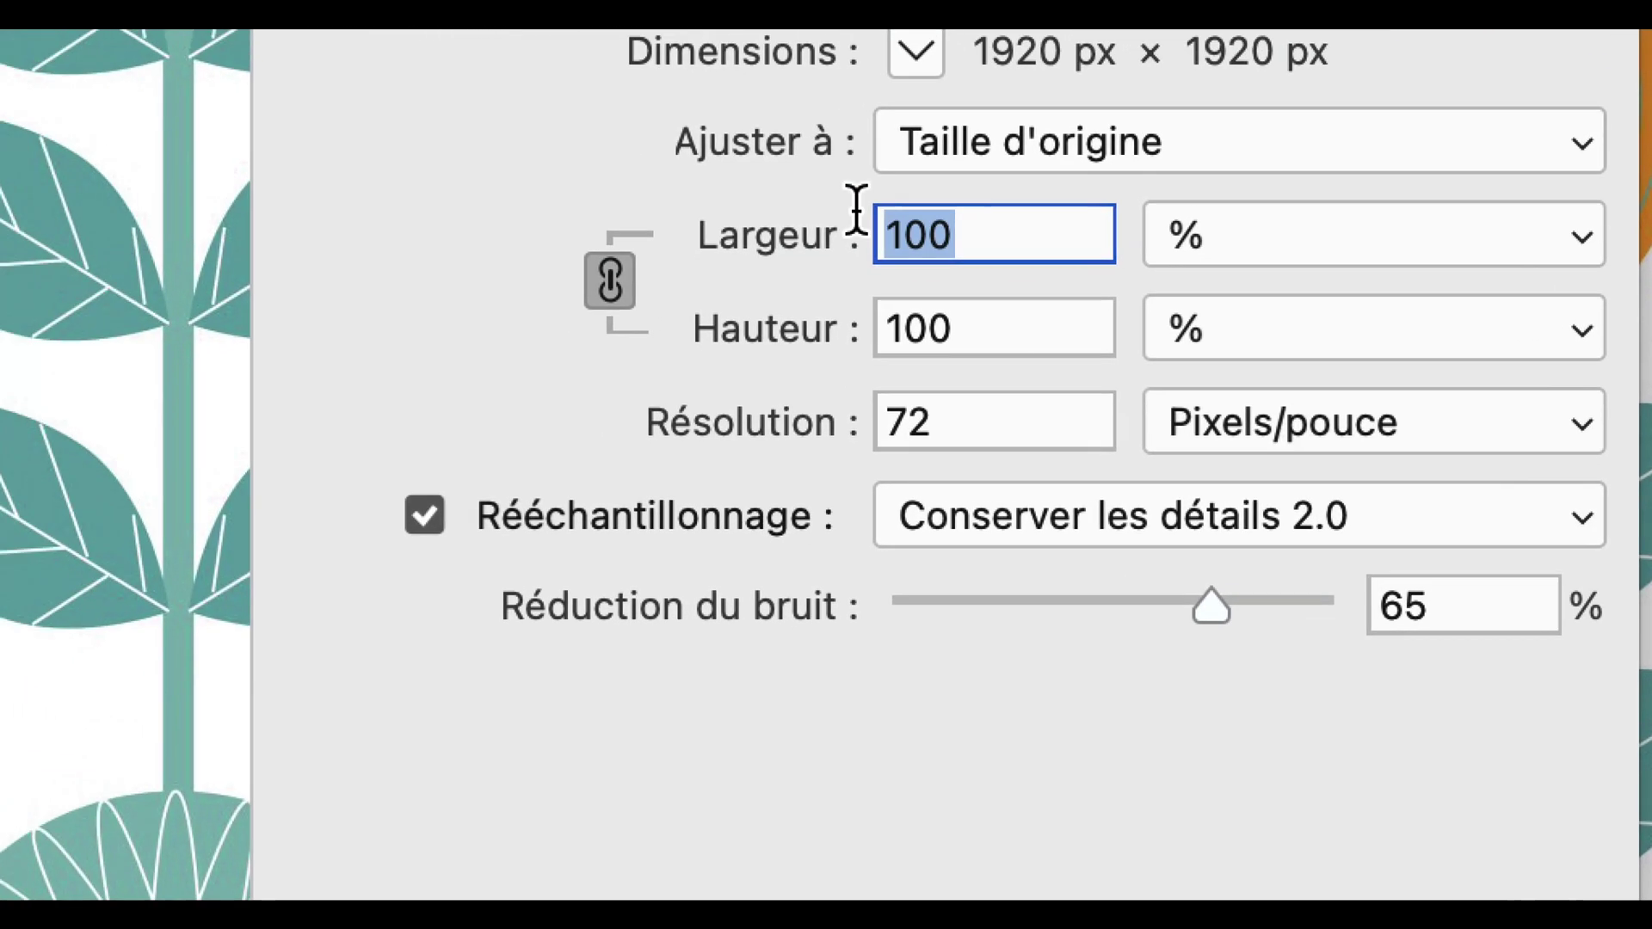
text(25)
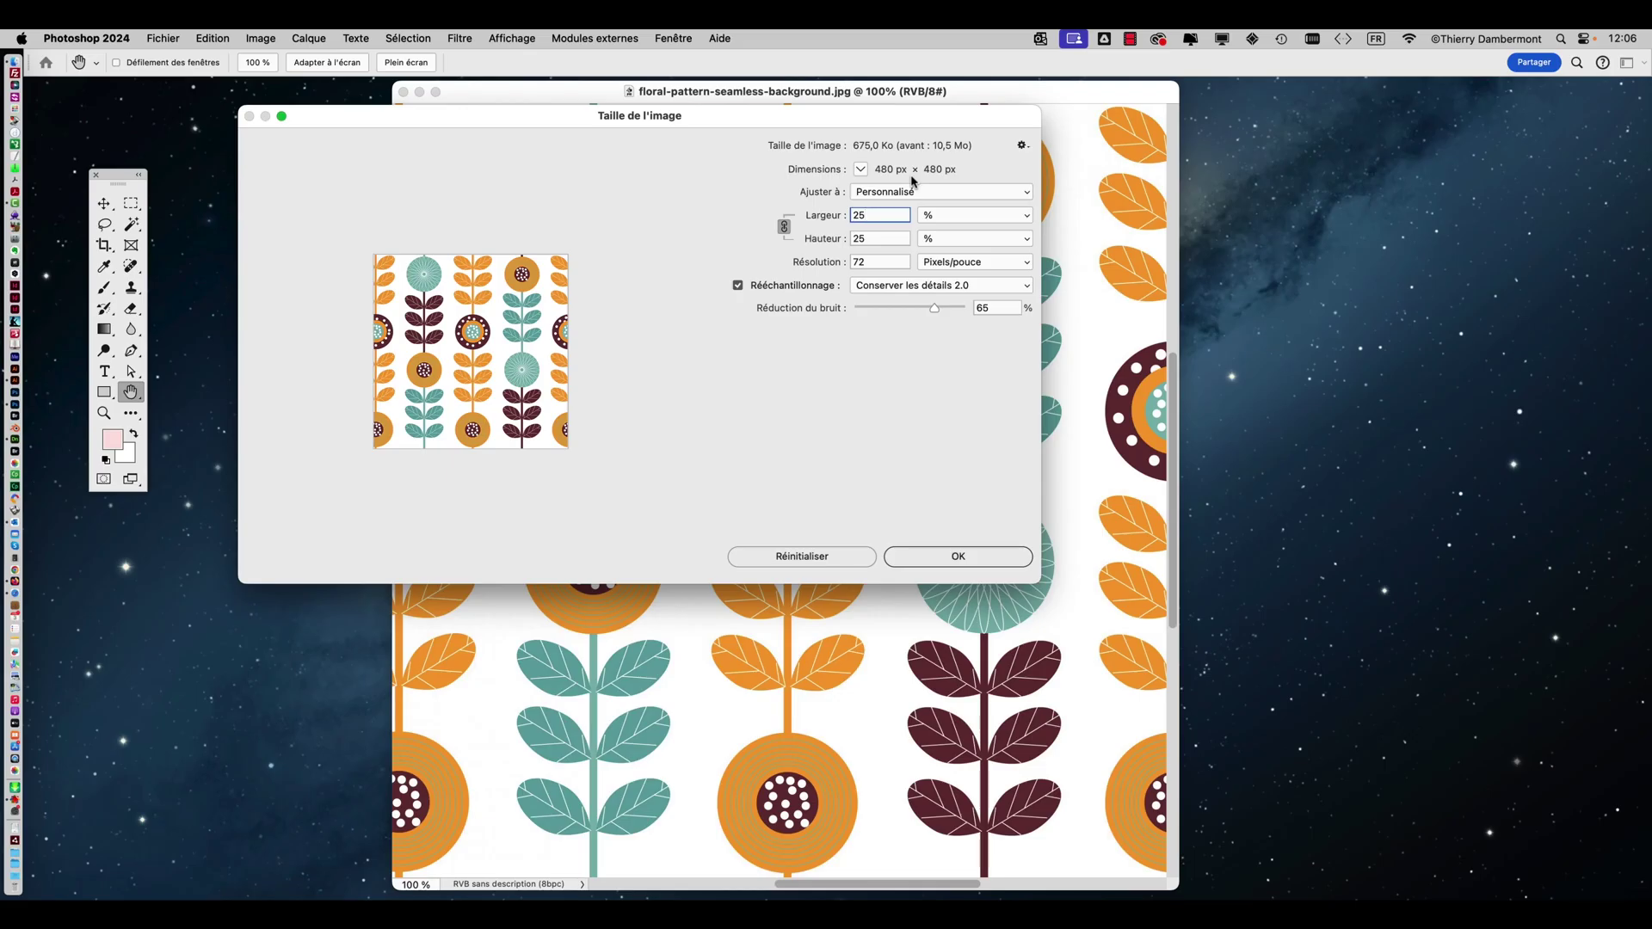
key(alt)
click(946, 561)
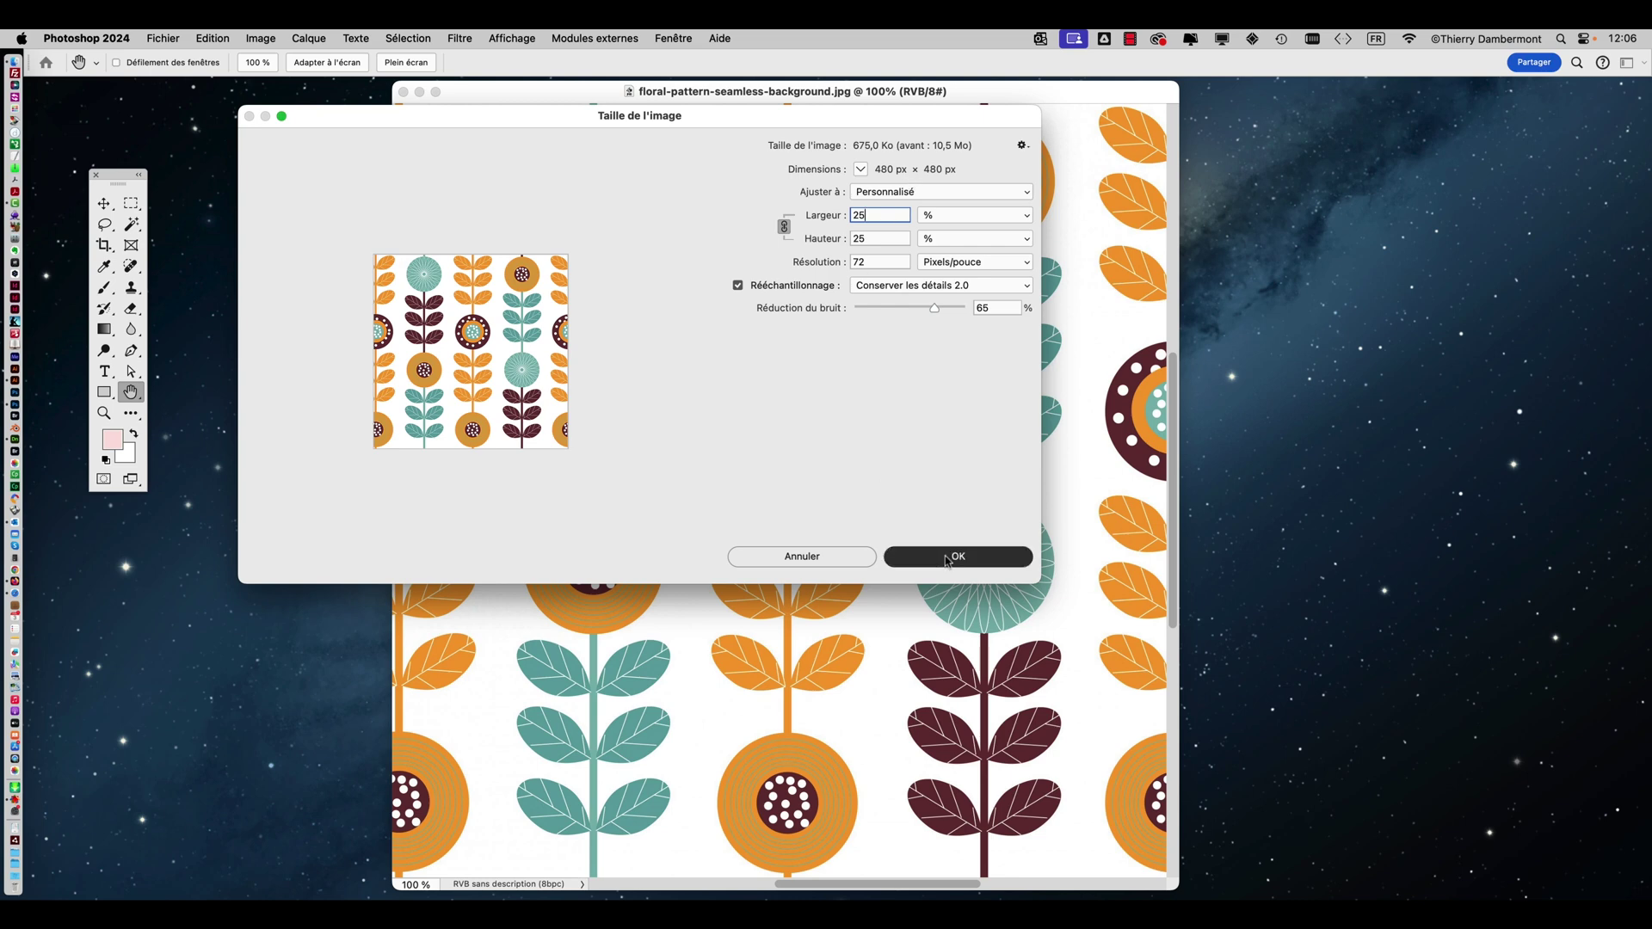
Shrink and reposition the document window and make its status information show the document dimensions.
key(c)
drag(595, 306, 1071, 643)
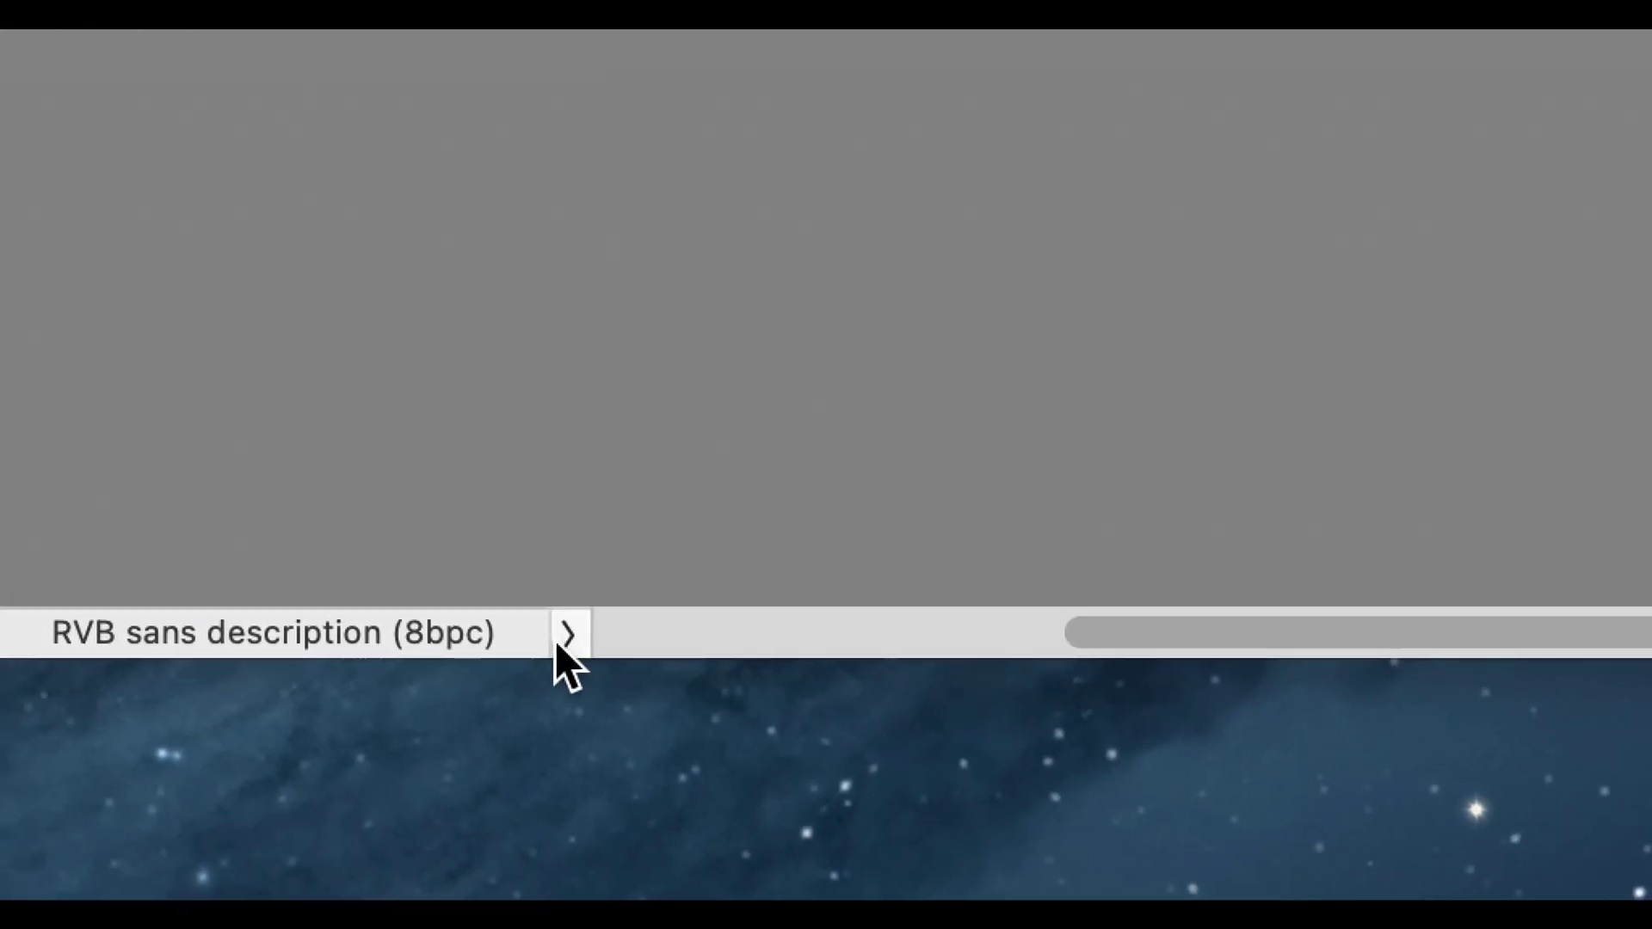
click(582, 640)
click(575, 643)
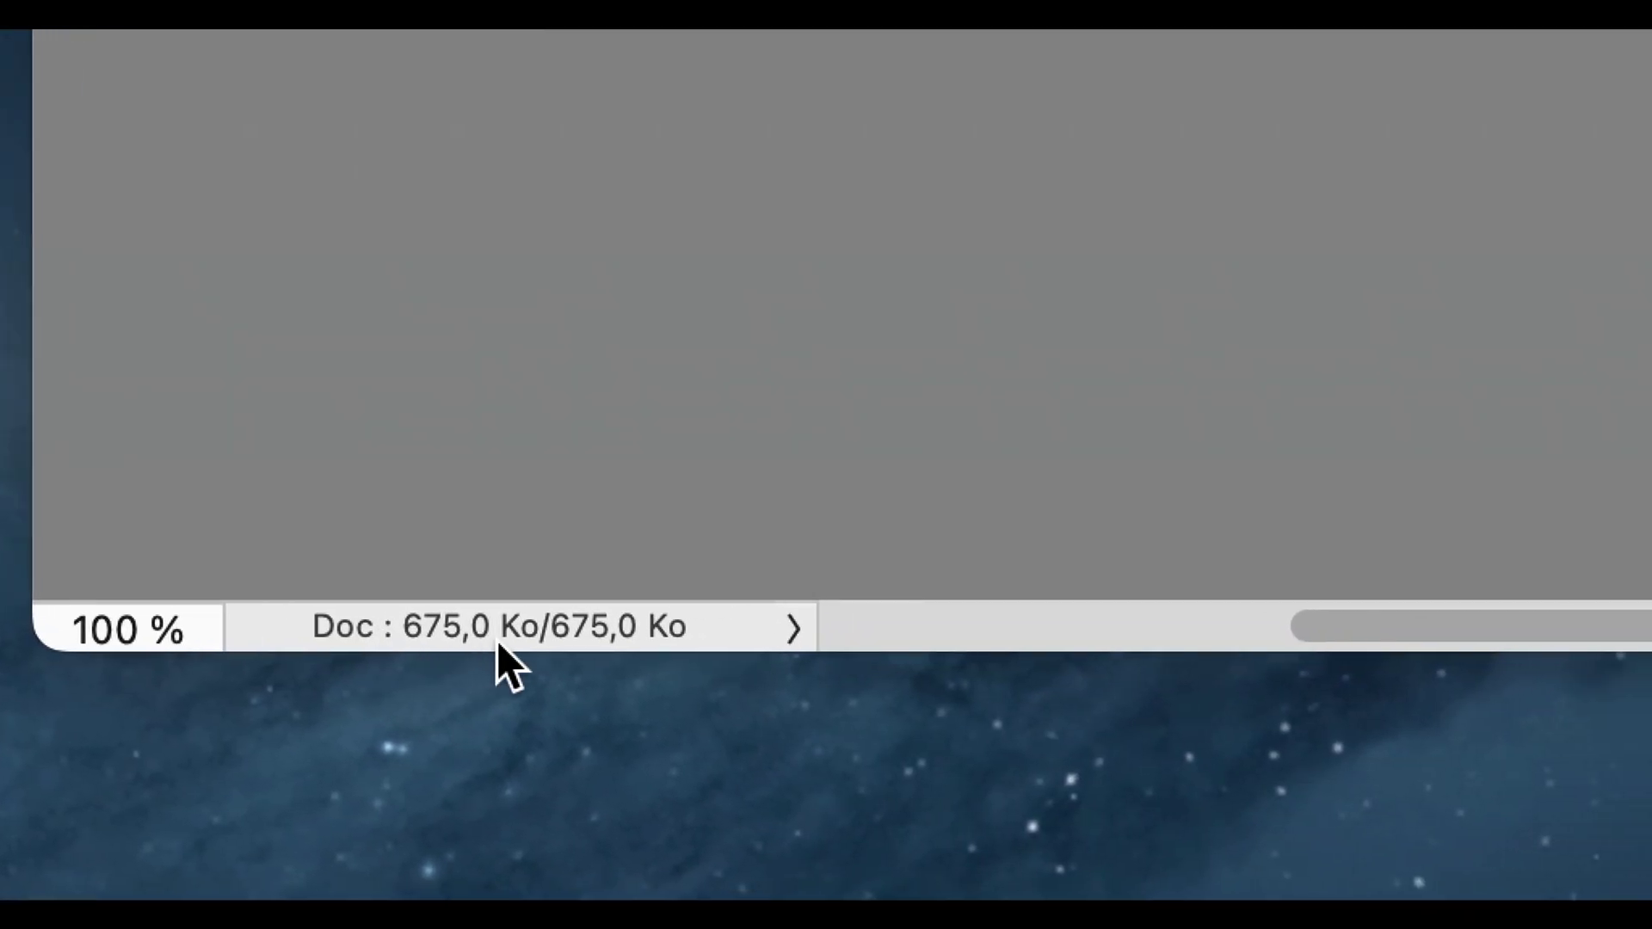
click(588, 640)
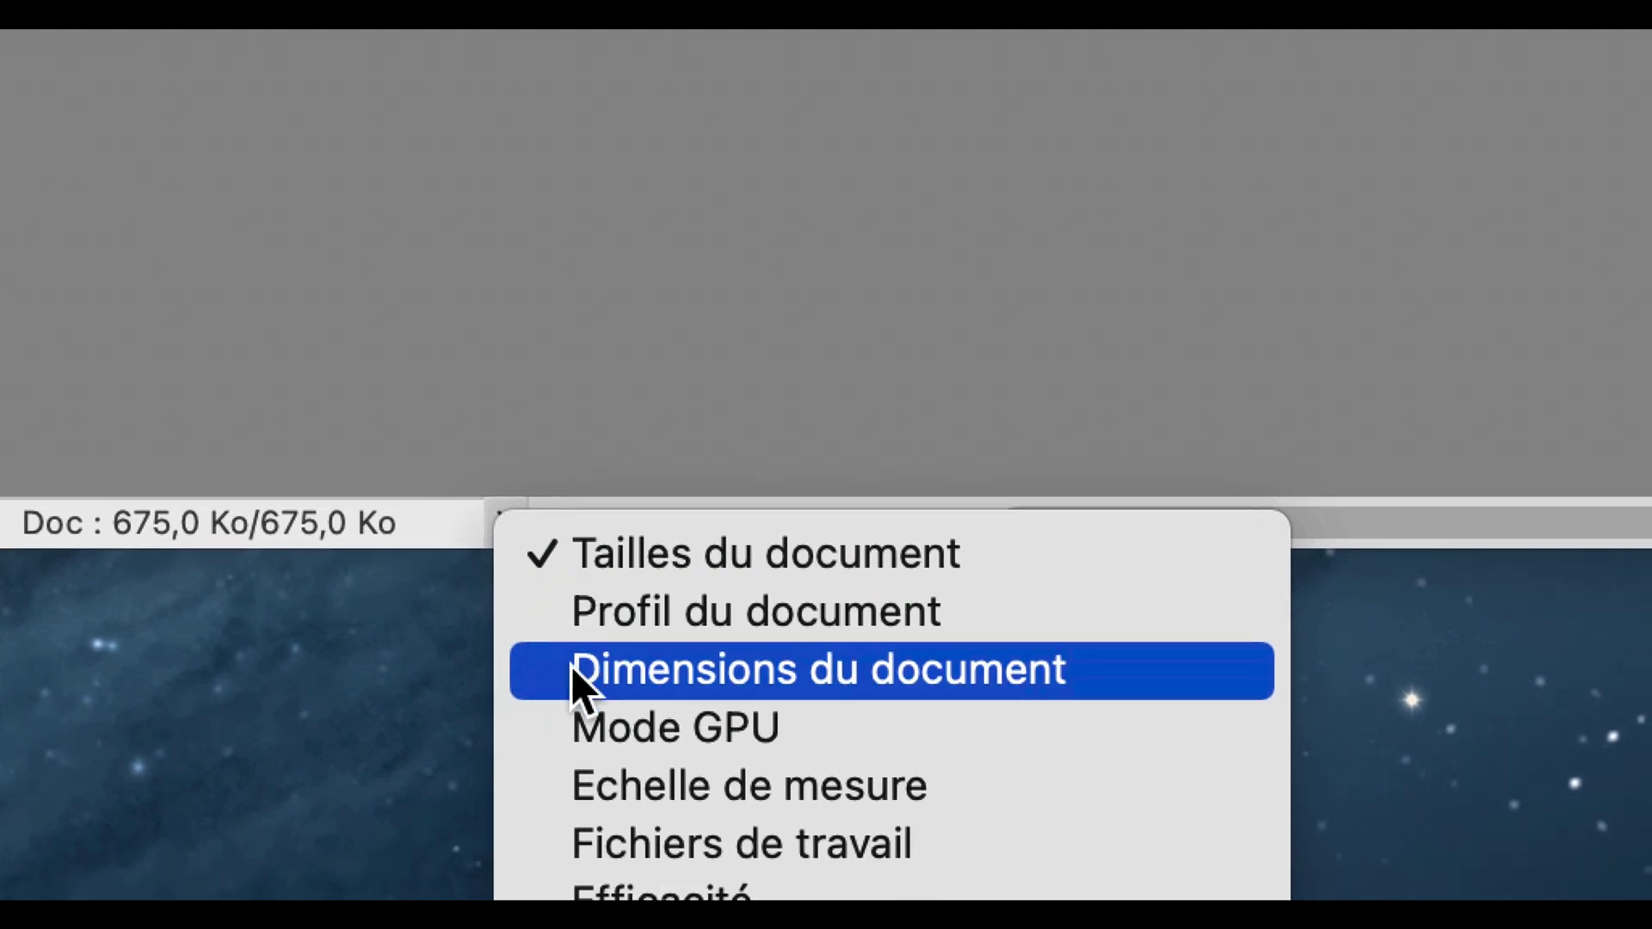
click(573, 731)
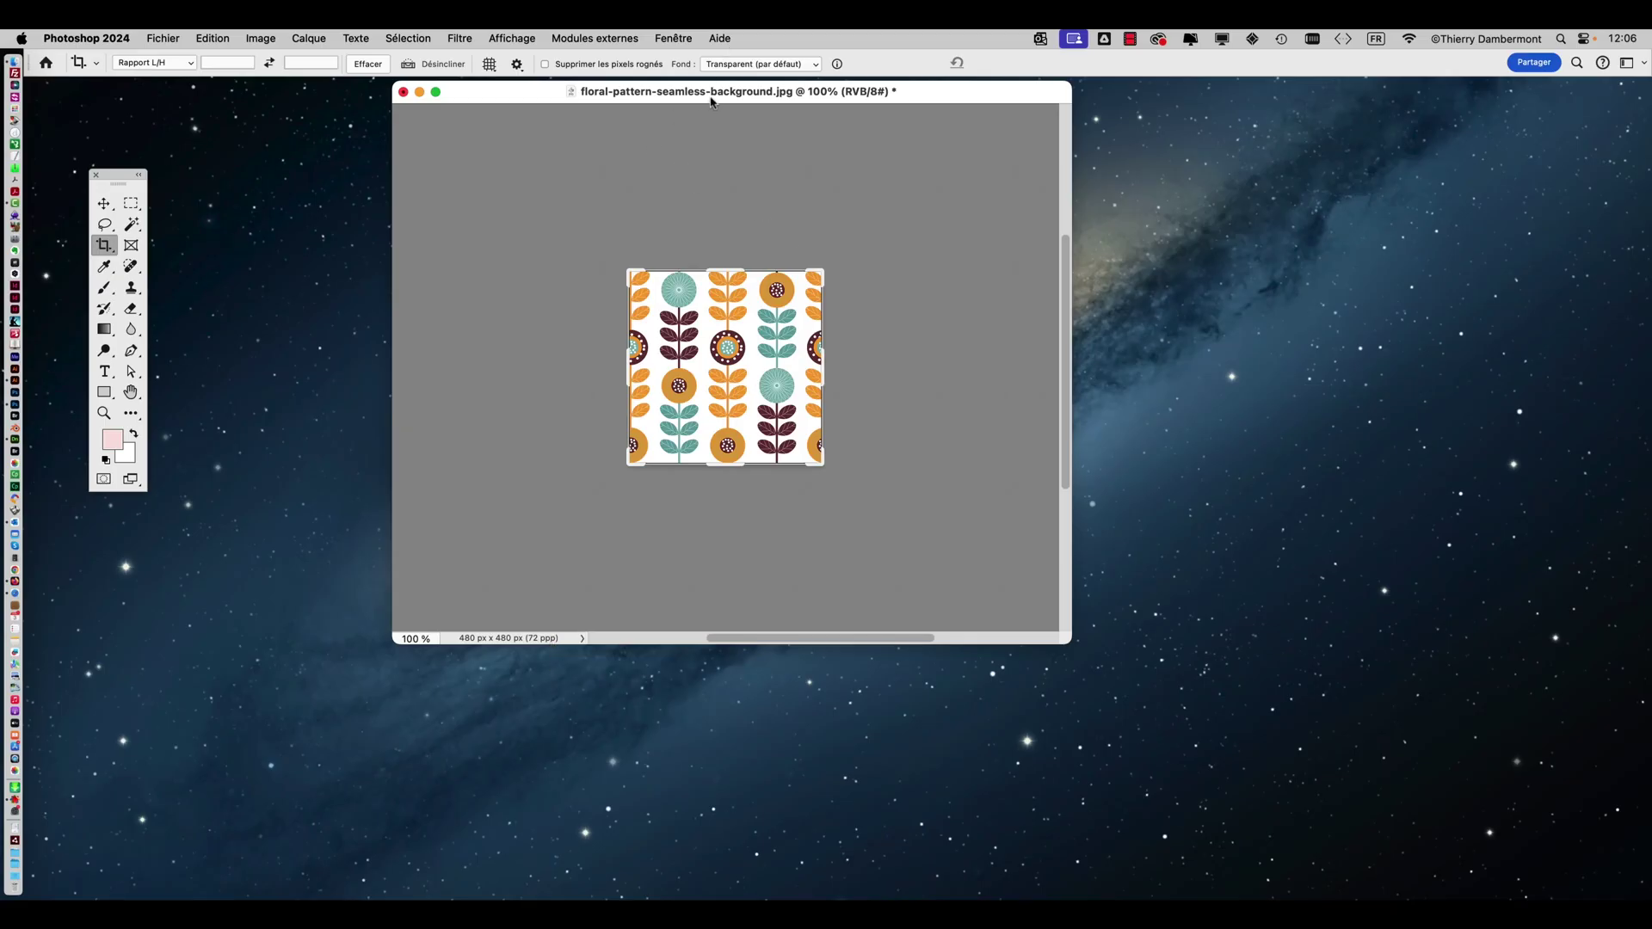
drag(711, 100, 607, 138)
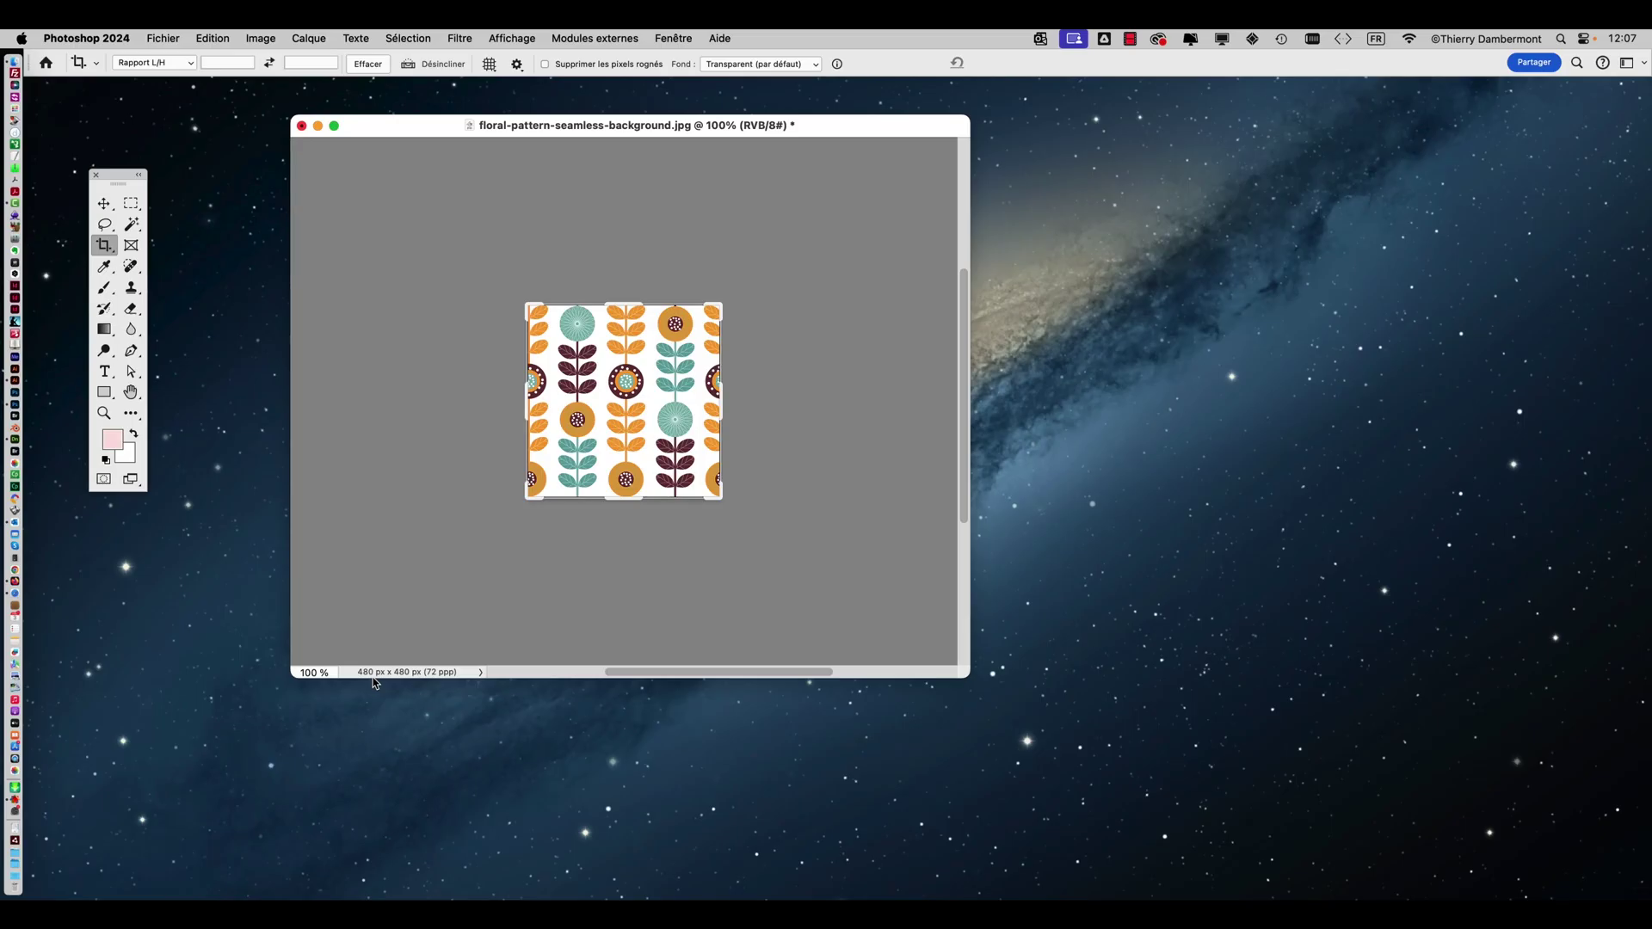
Define the resized image as a pattern named floral-pattern-seamless-background.jpg.
click(212, 38)
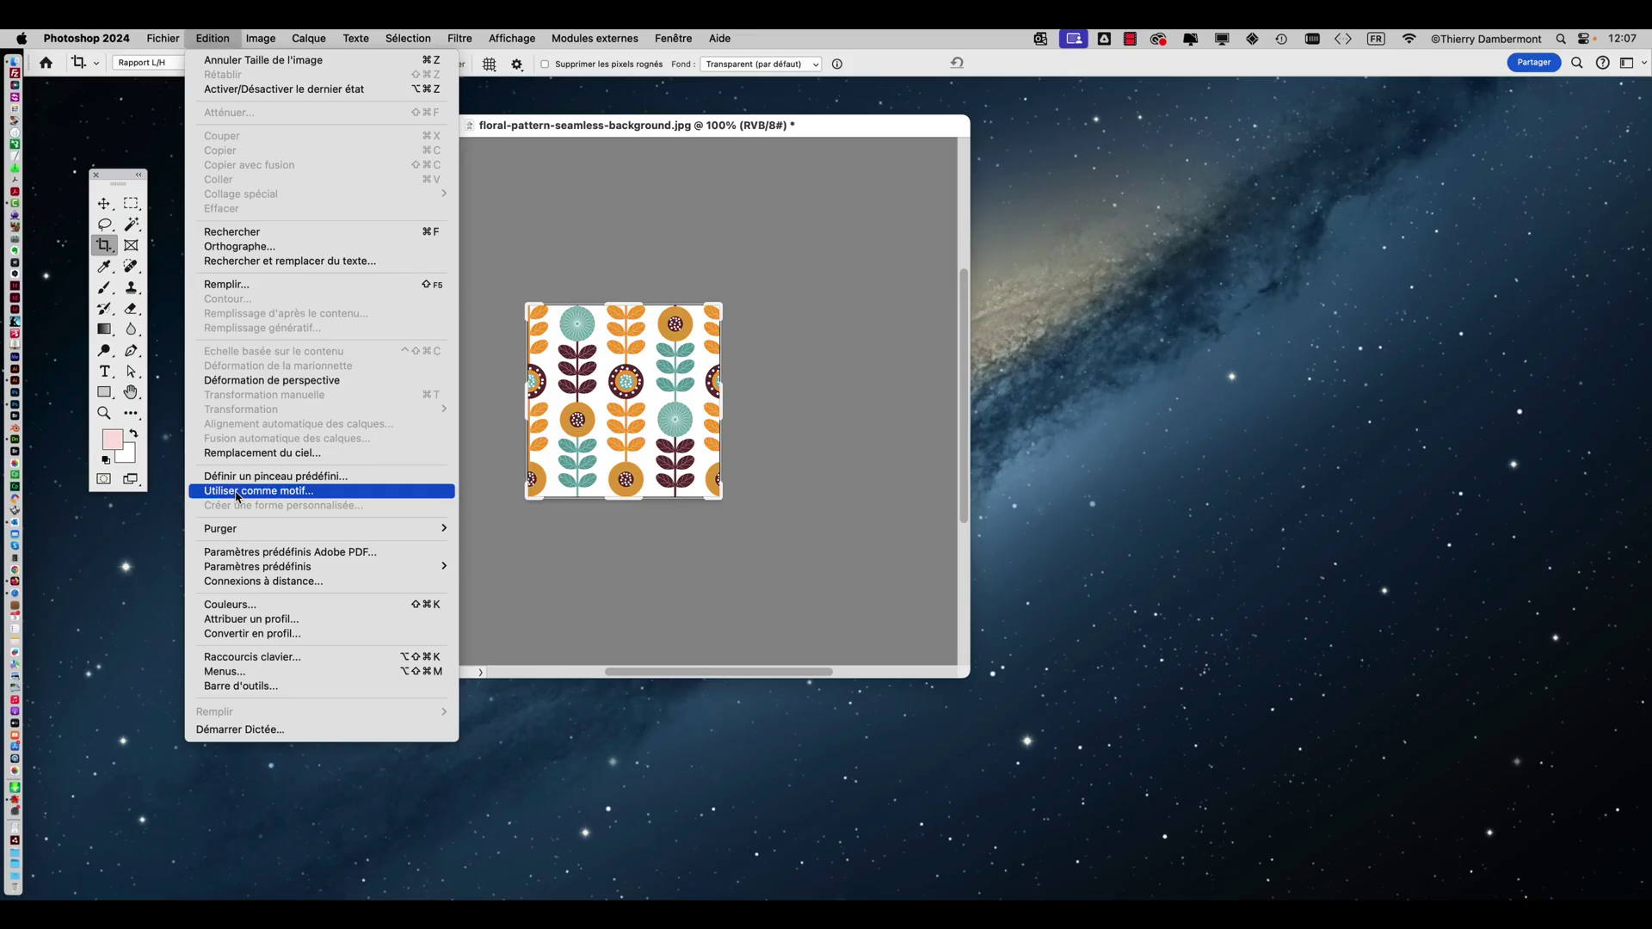
click(237, 497)
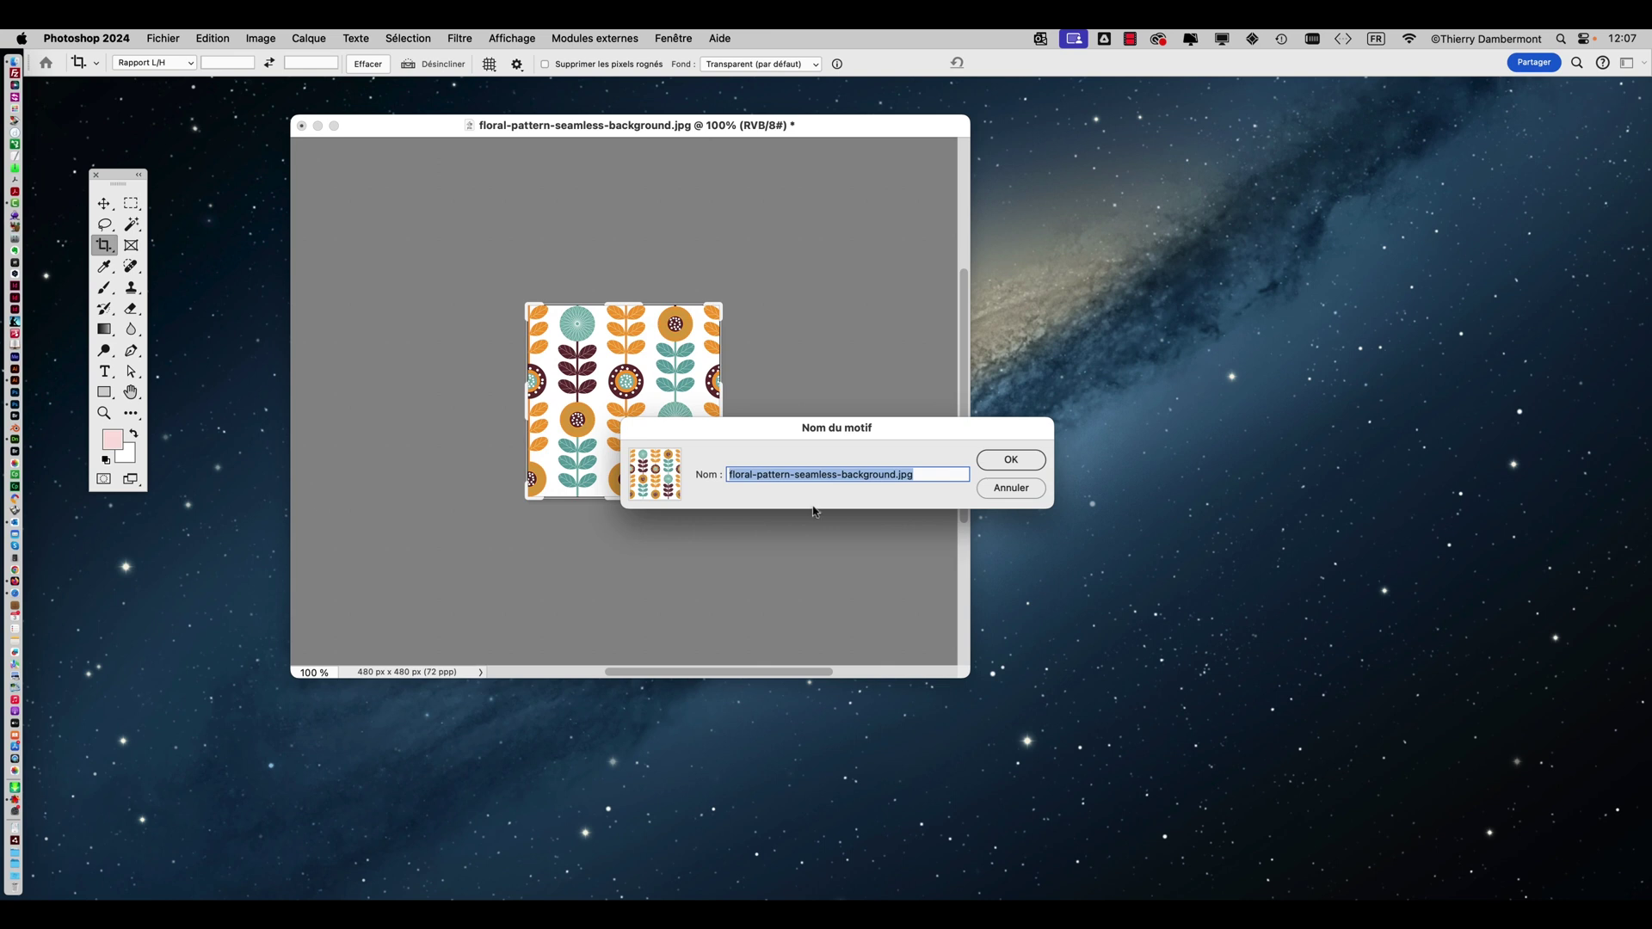
click(1032, 468)
Display the saved patterns (Motifs) and arrange them well apart from the document window.
click(699, 37)
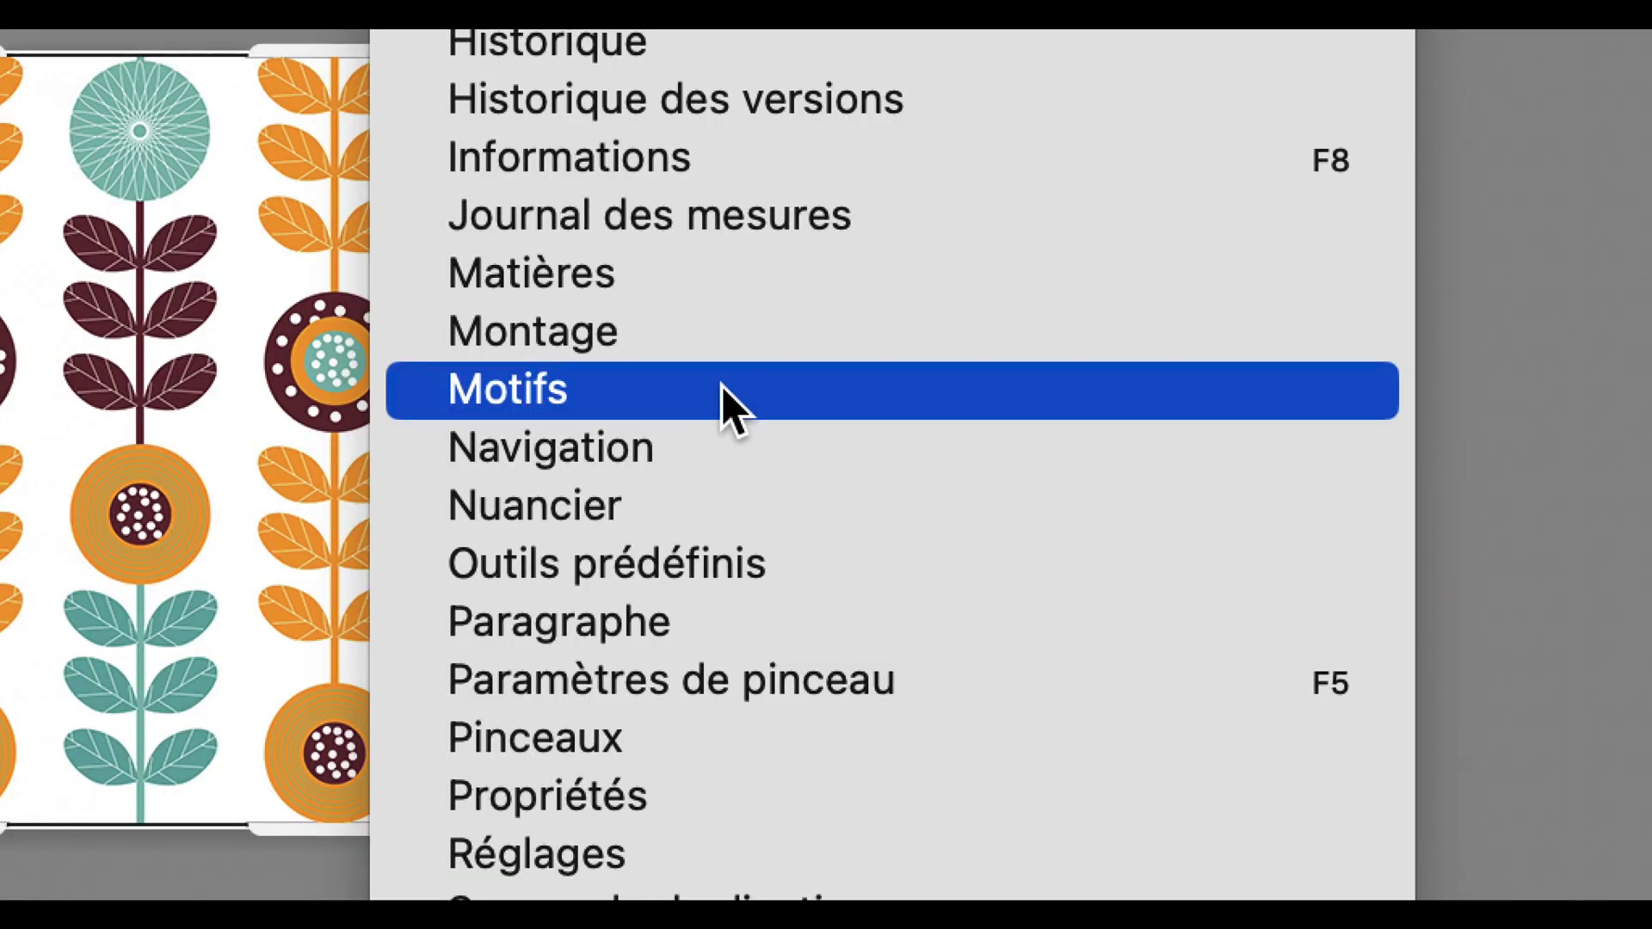
click(723, 390)
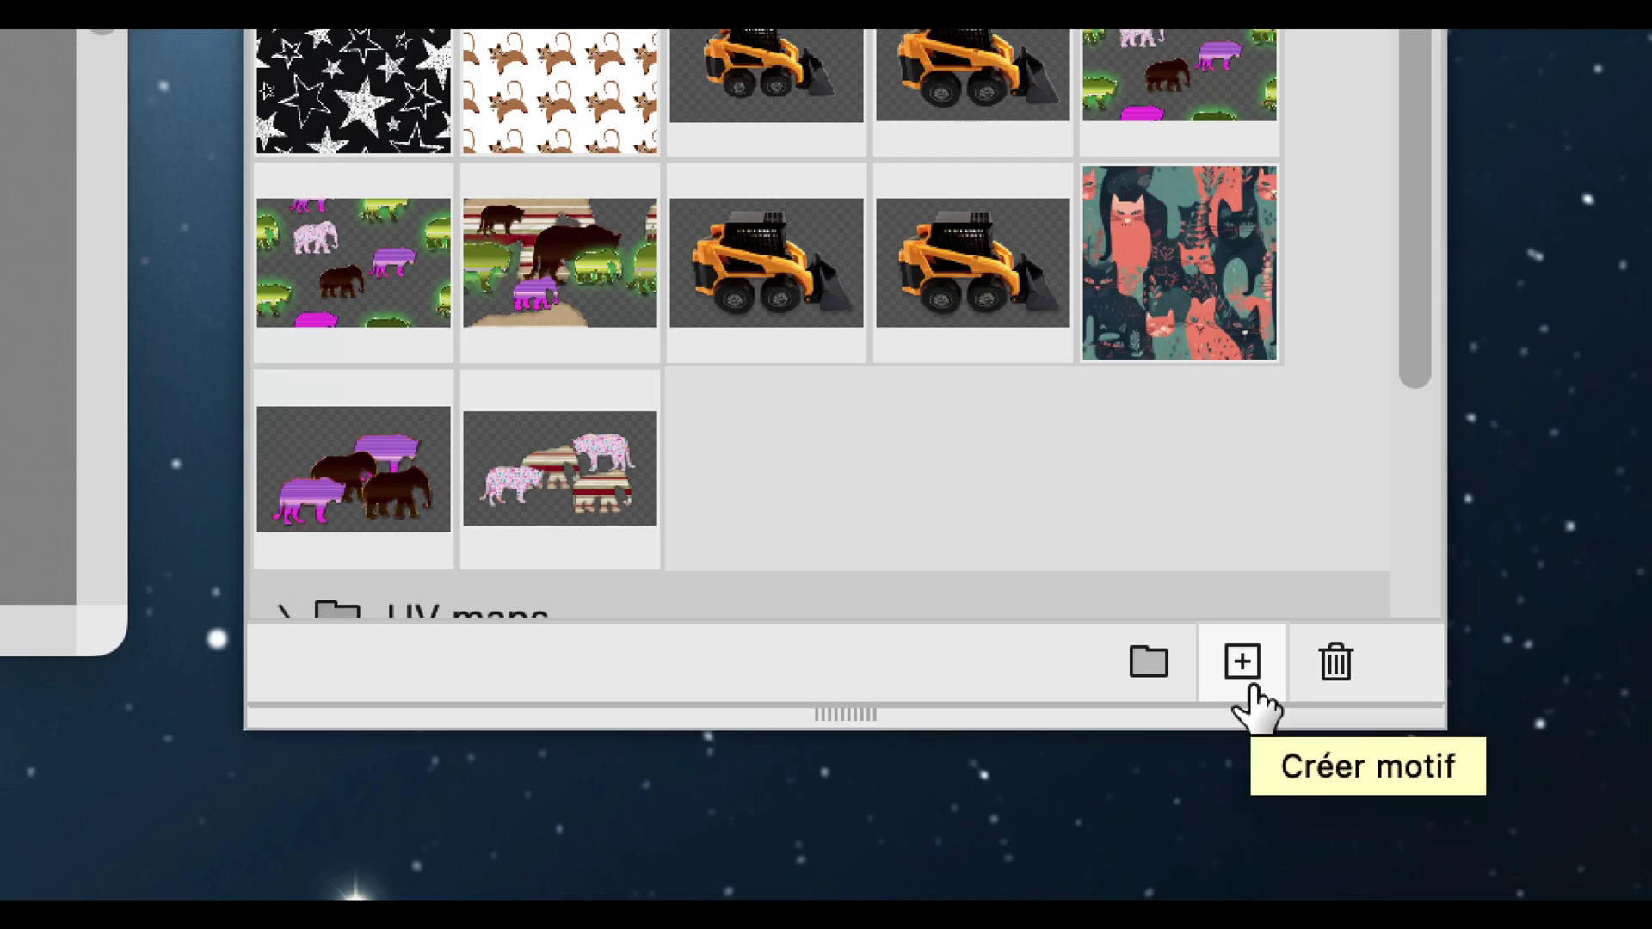
click(1250, 686)
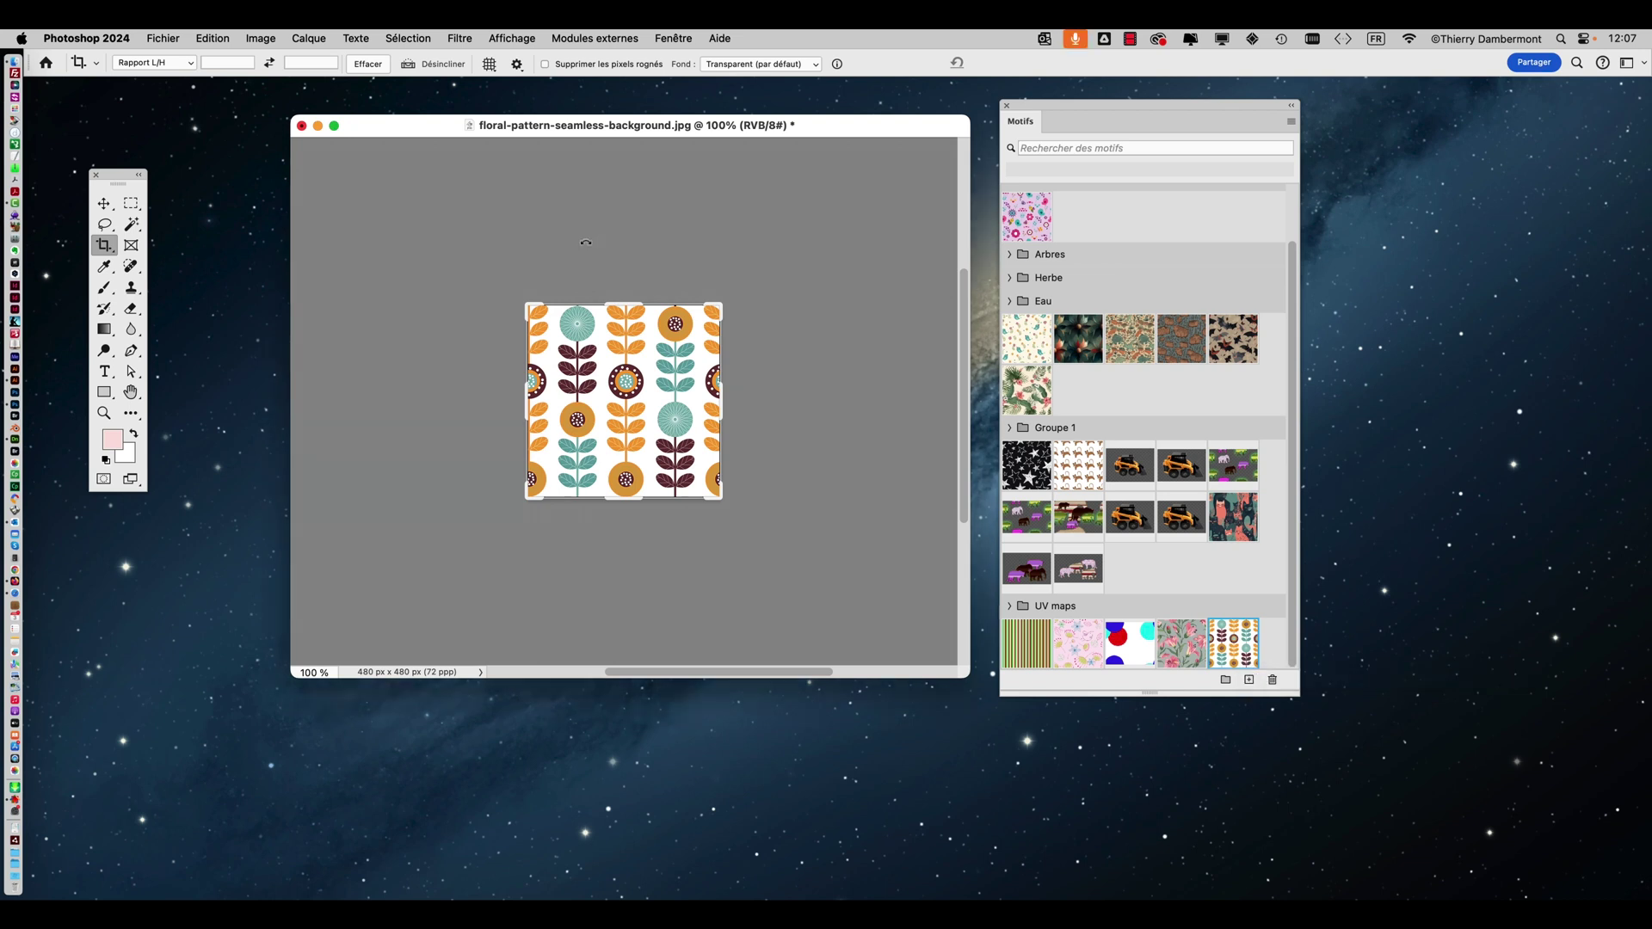
drag(1105, 108, 1305, 109)
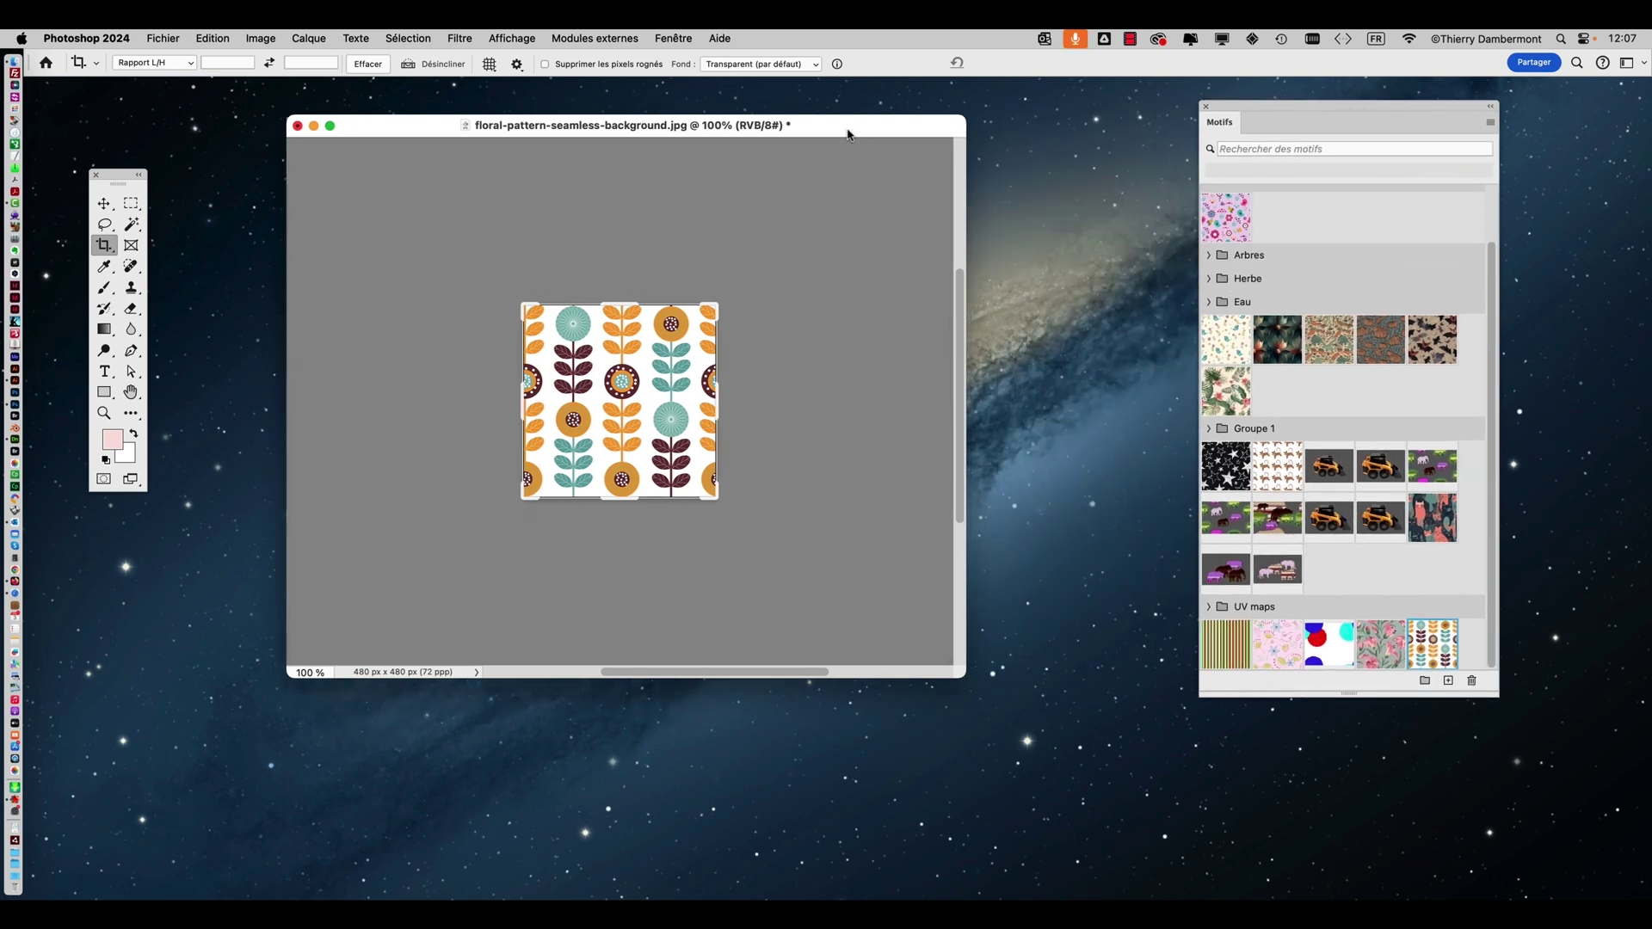
drag(848, 130, 695, 121)
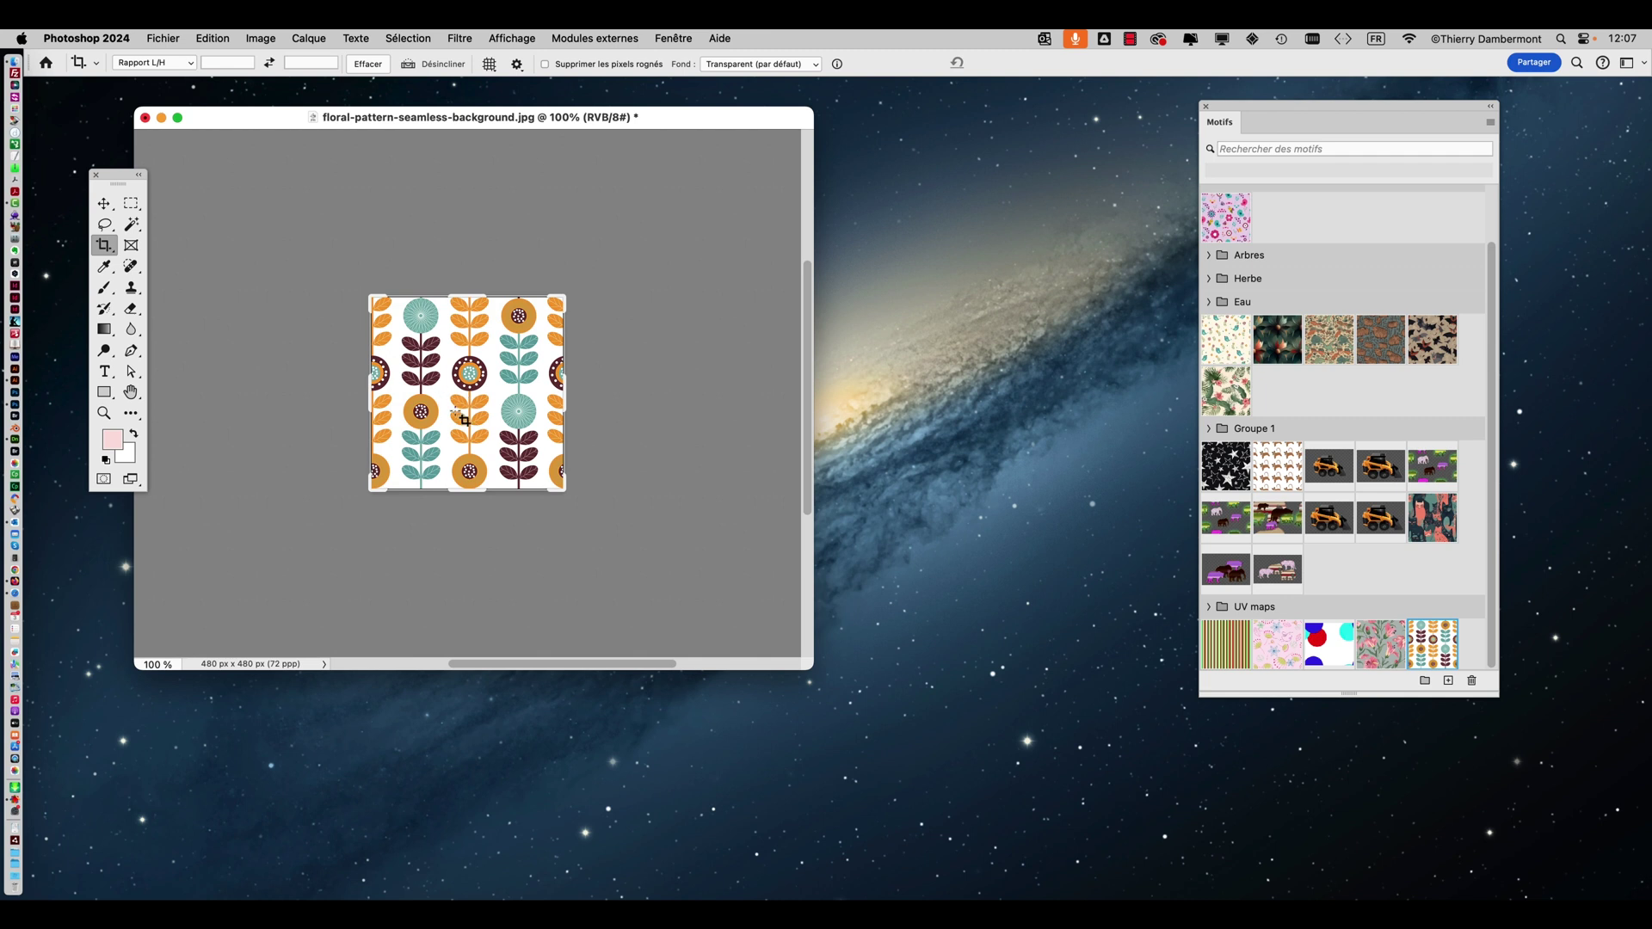
Start saving the resized image under a new name in the motif folder, naming the file 480px-480px-floral-pattern.
click(161, 37)
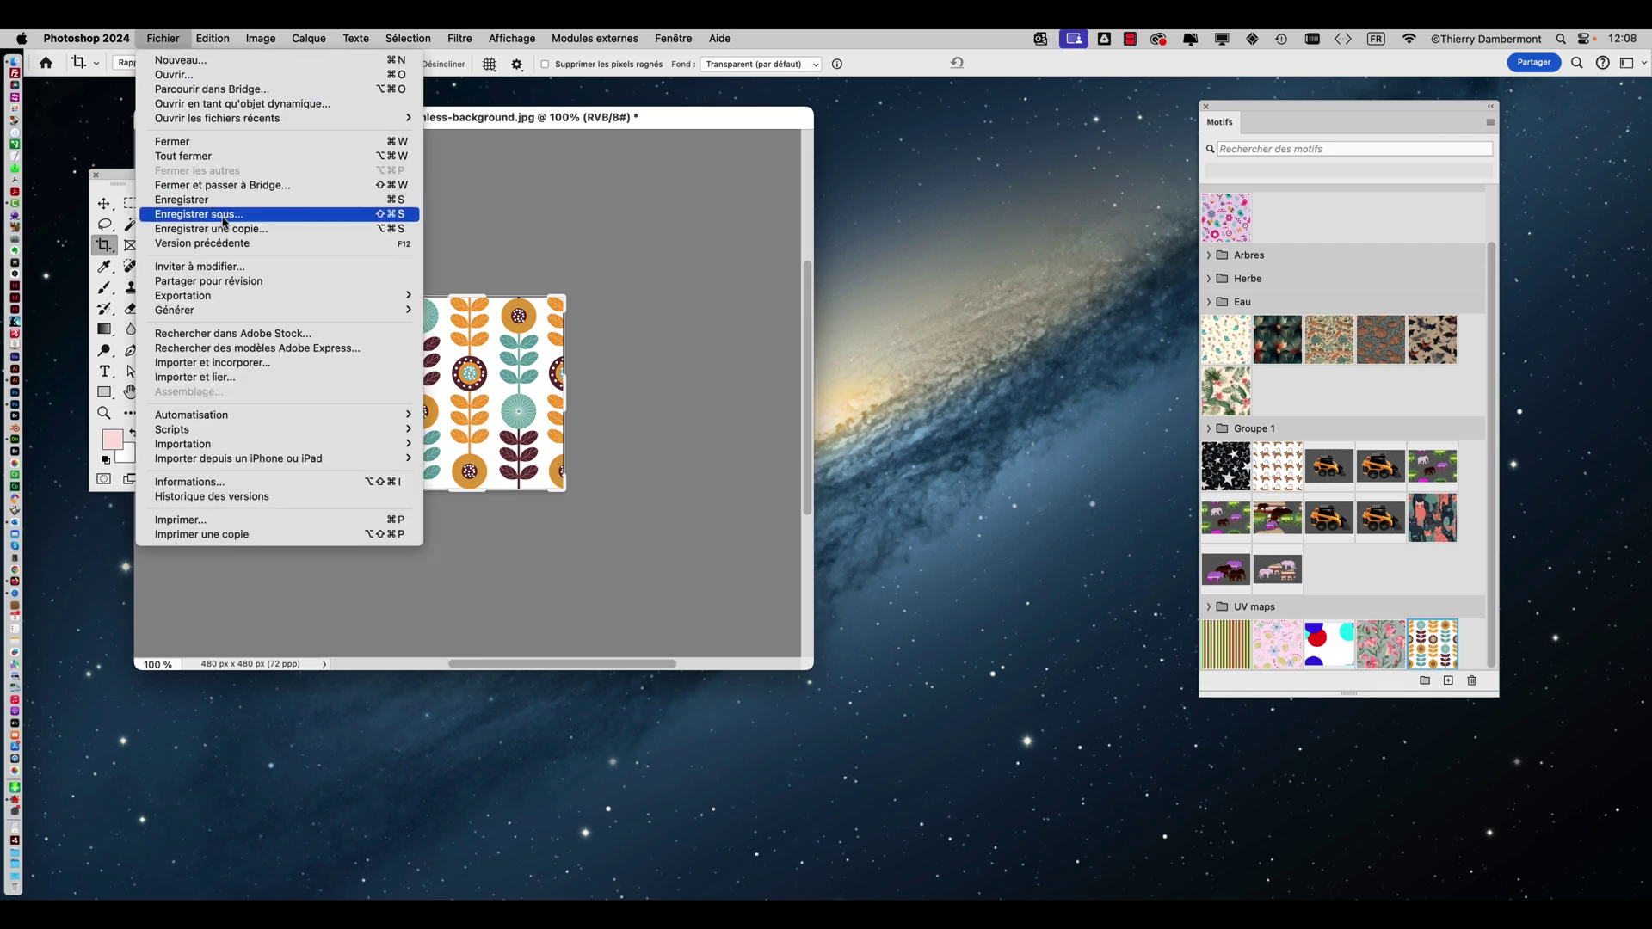
click(199, 214)
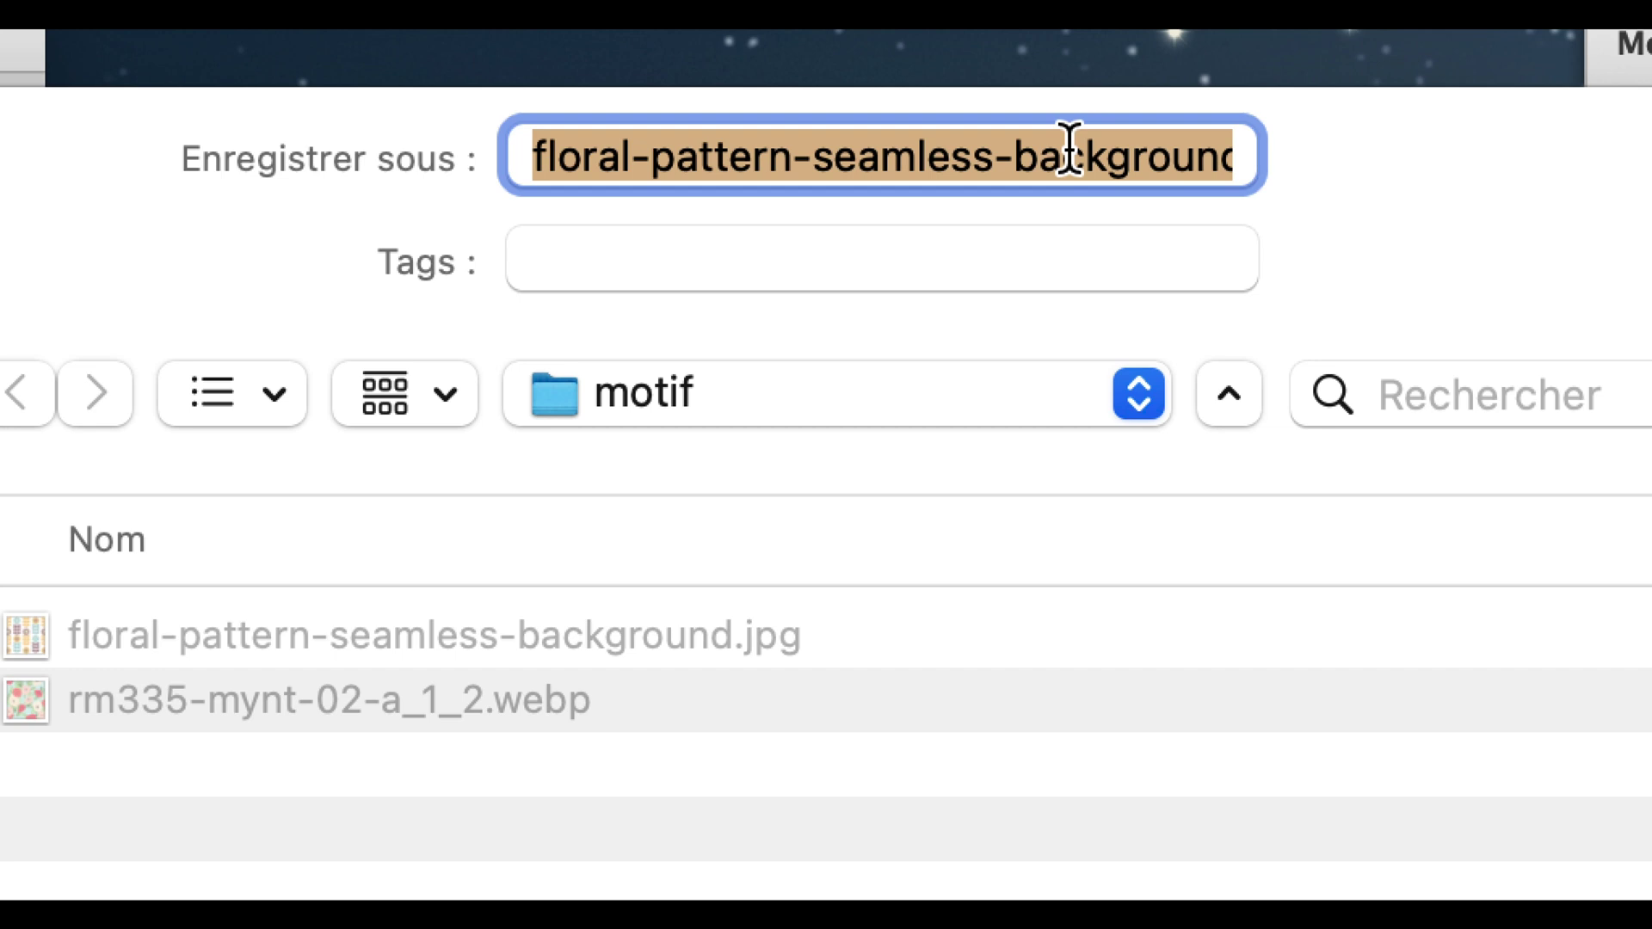
click(1069, 149)
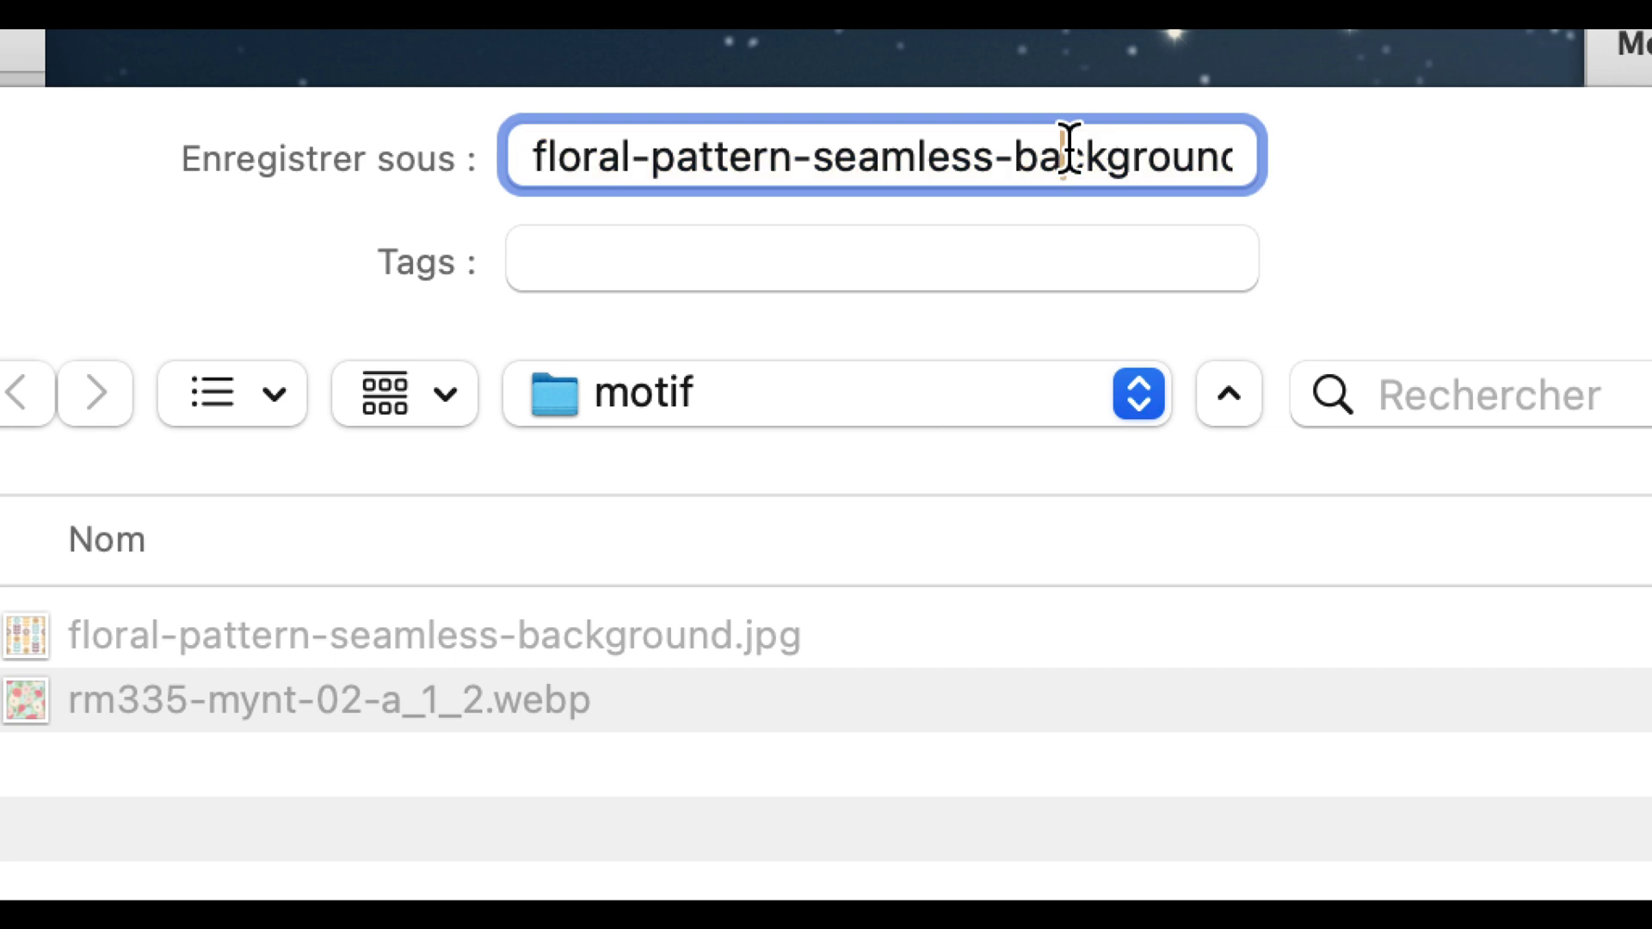
triple_click(602, 157)
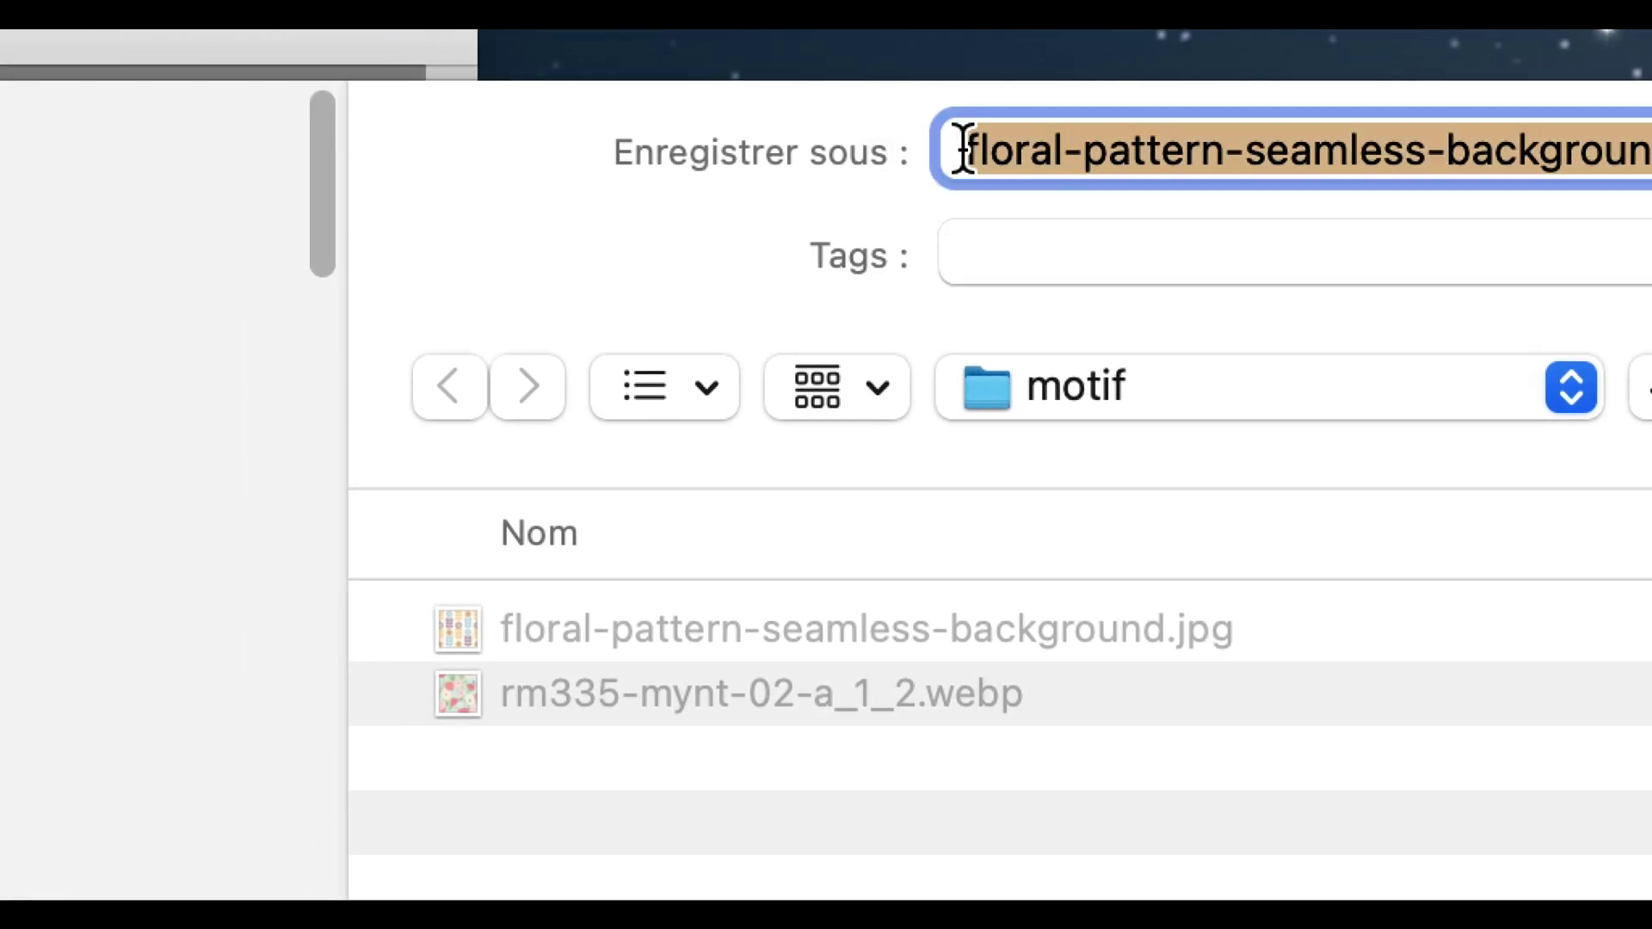
click(962, 148)
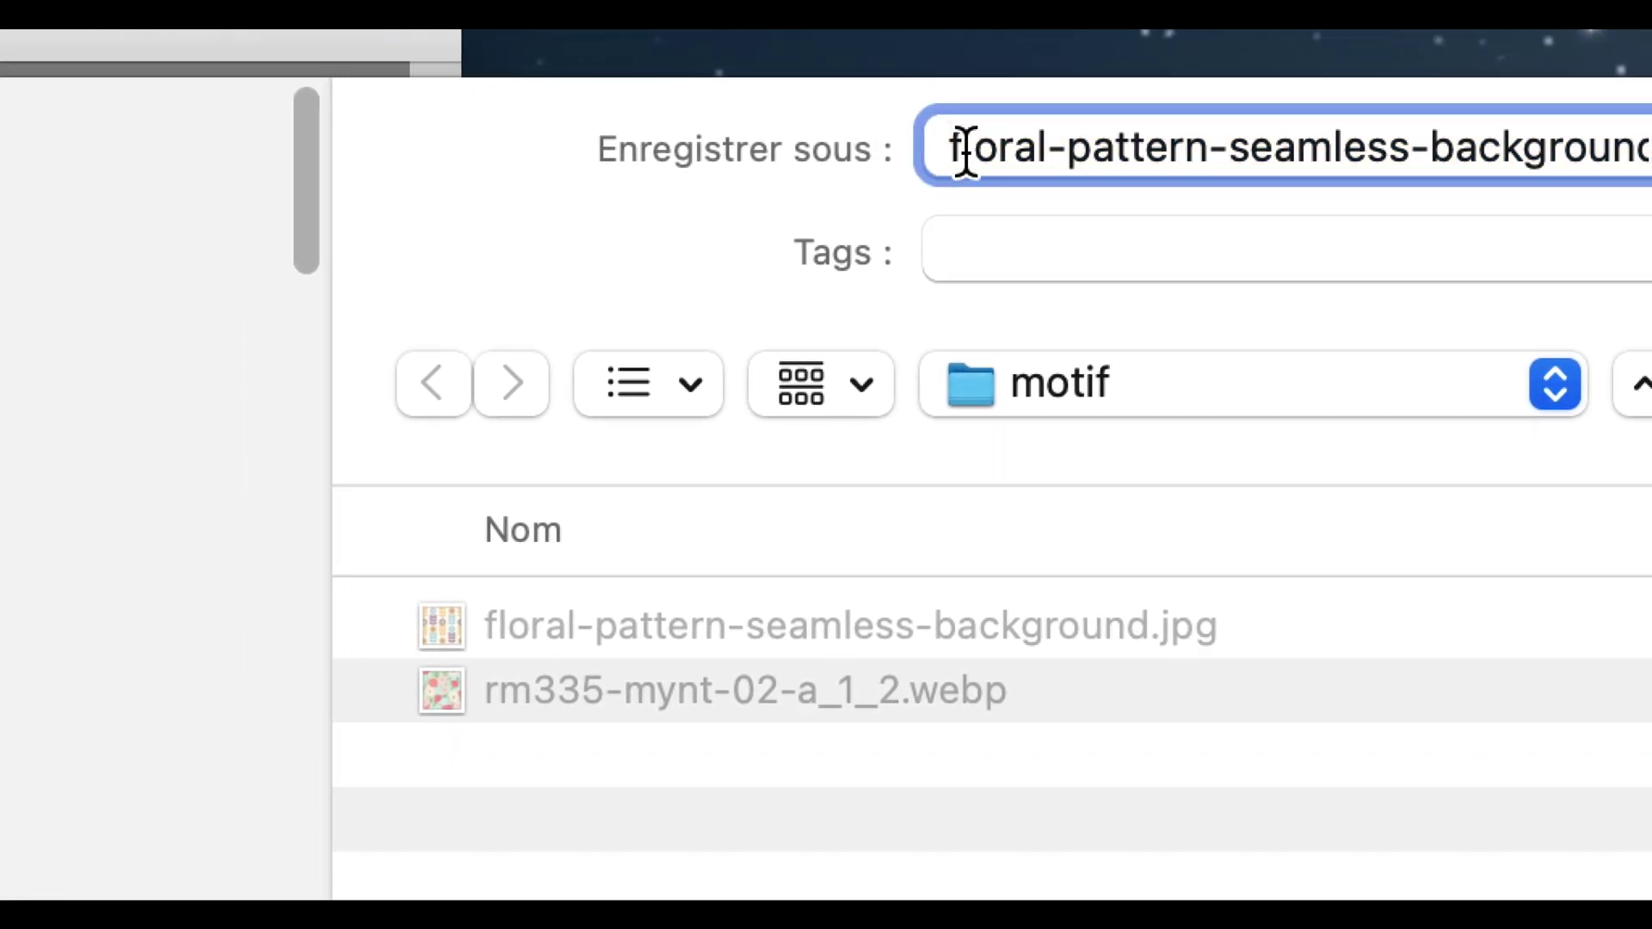
text(480-48)
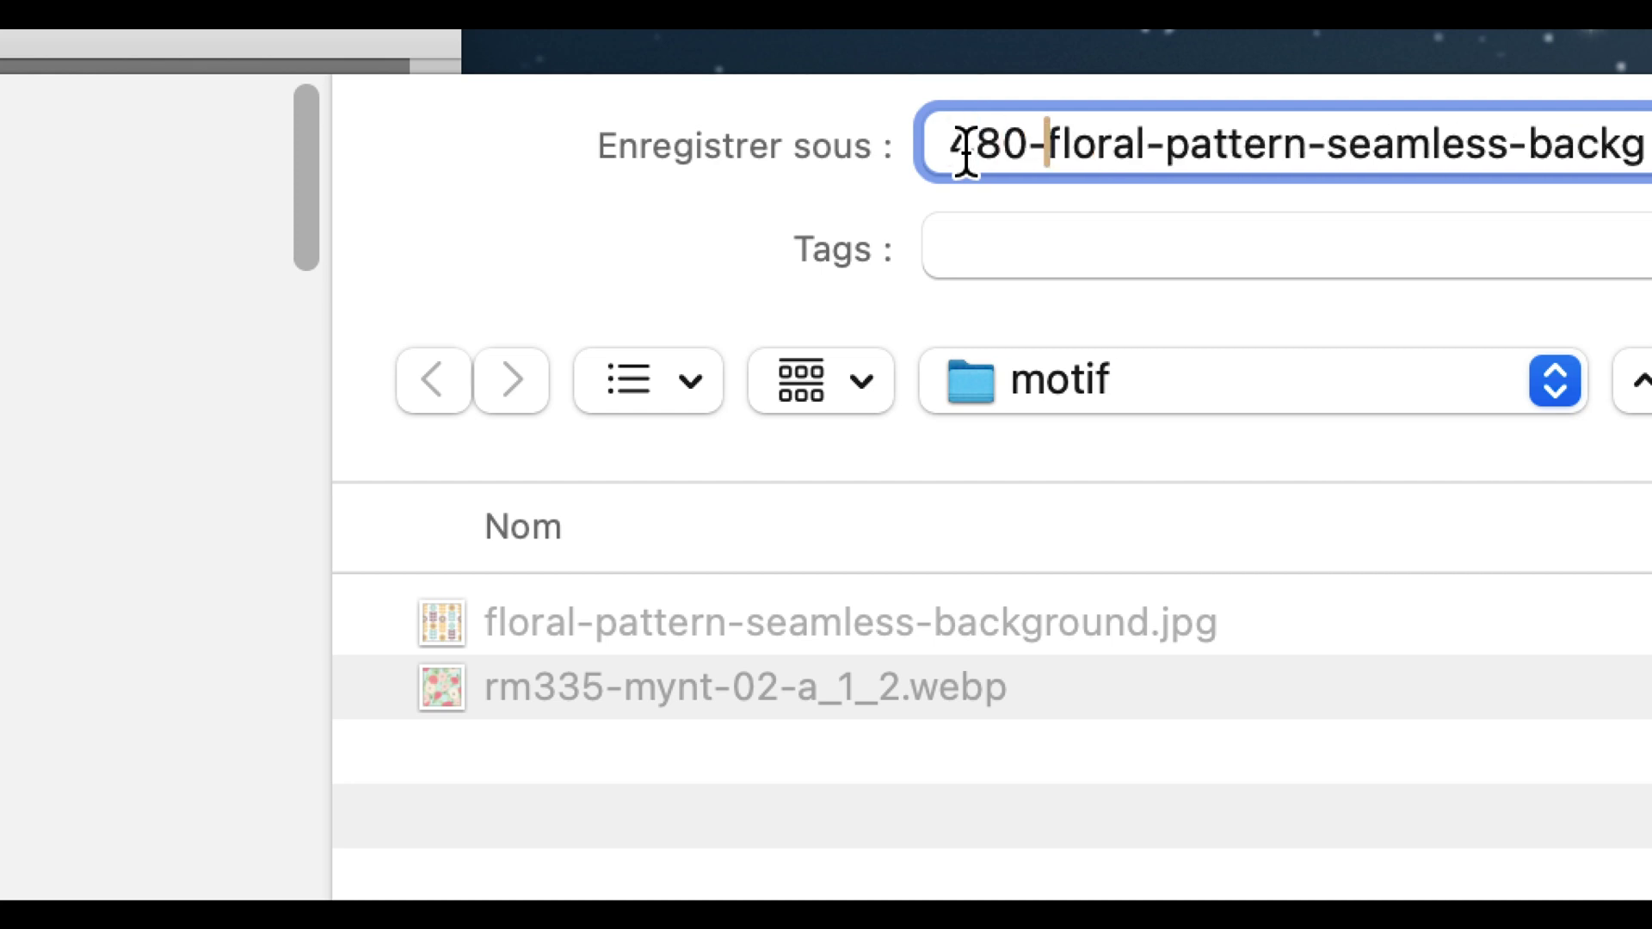
text(0)
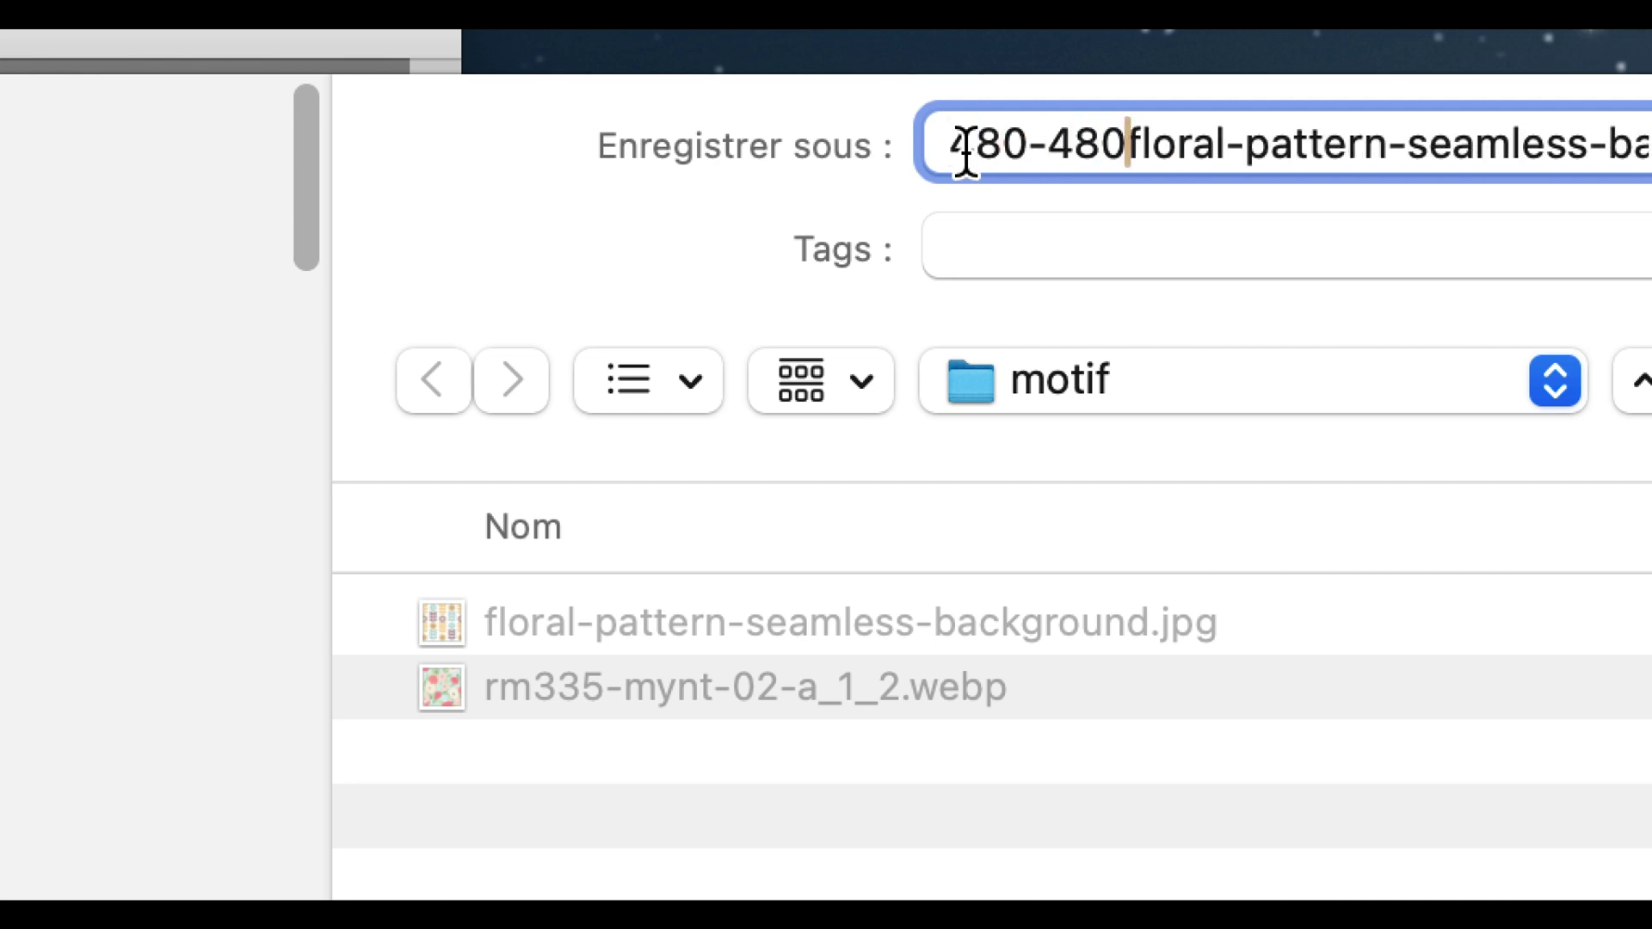
text(px-)
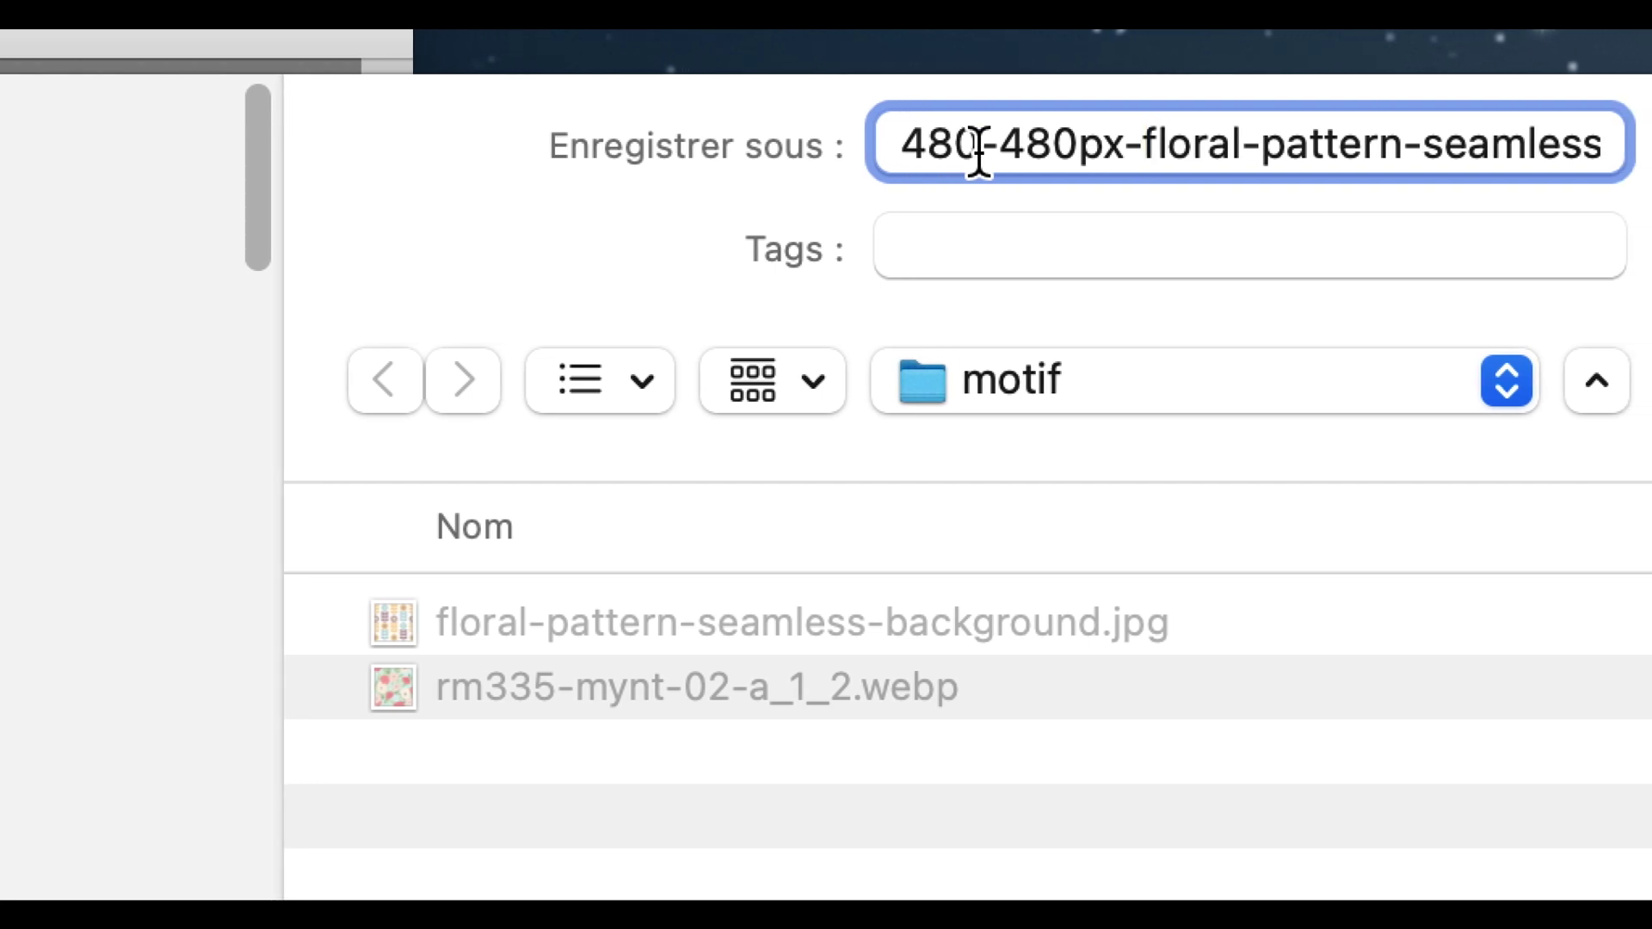
text(px)
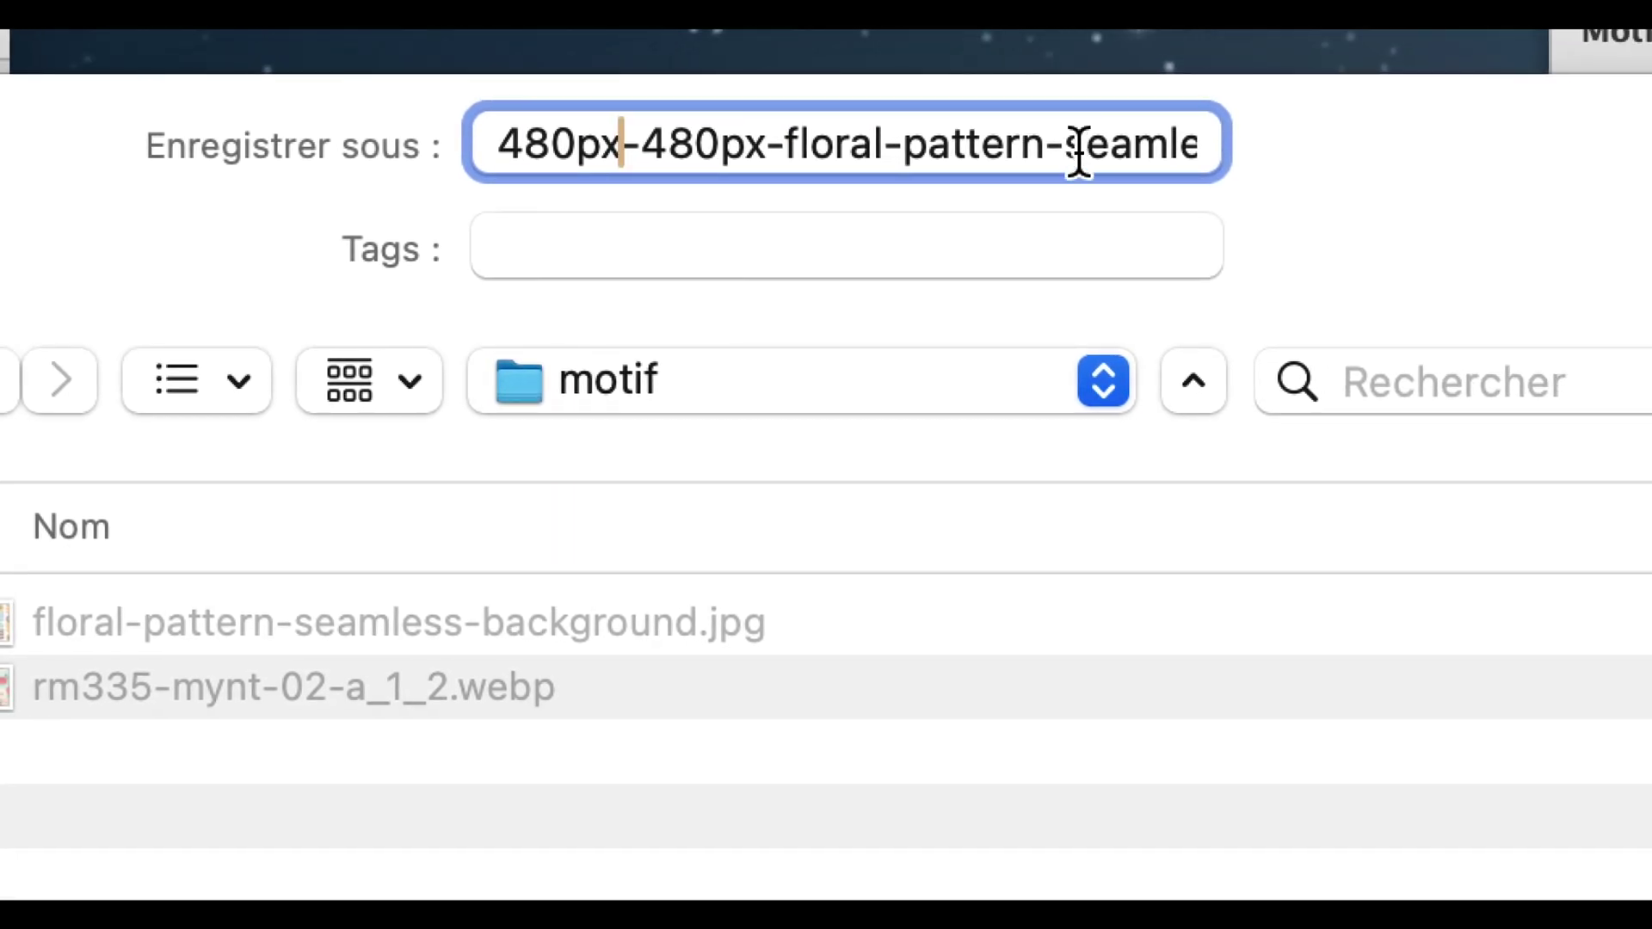
drag(1076, 154, 1125, 141)
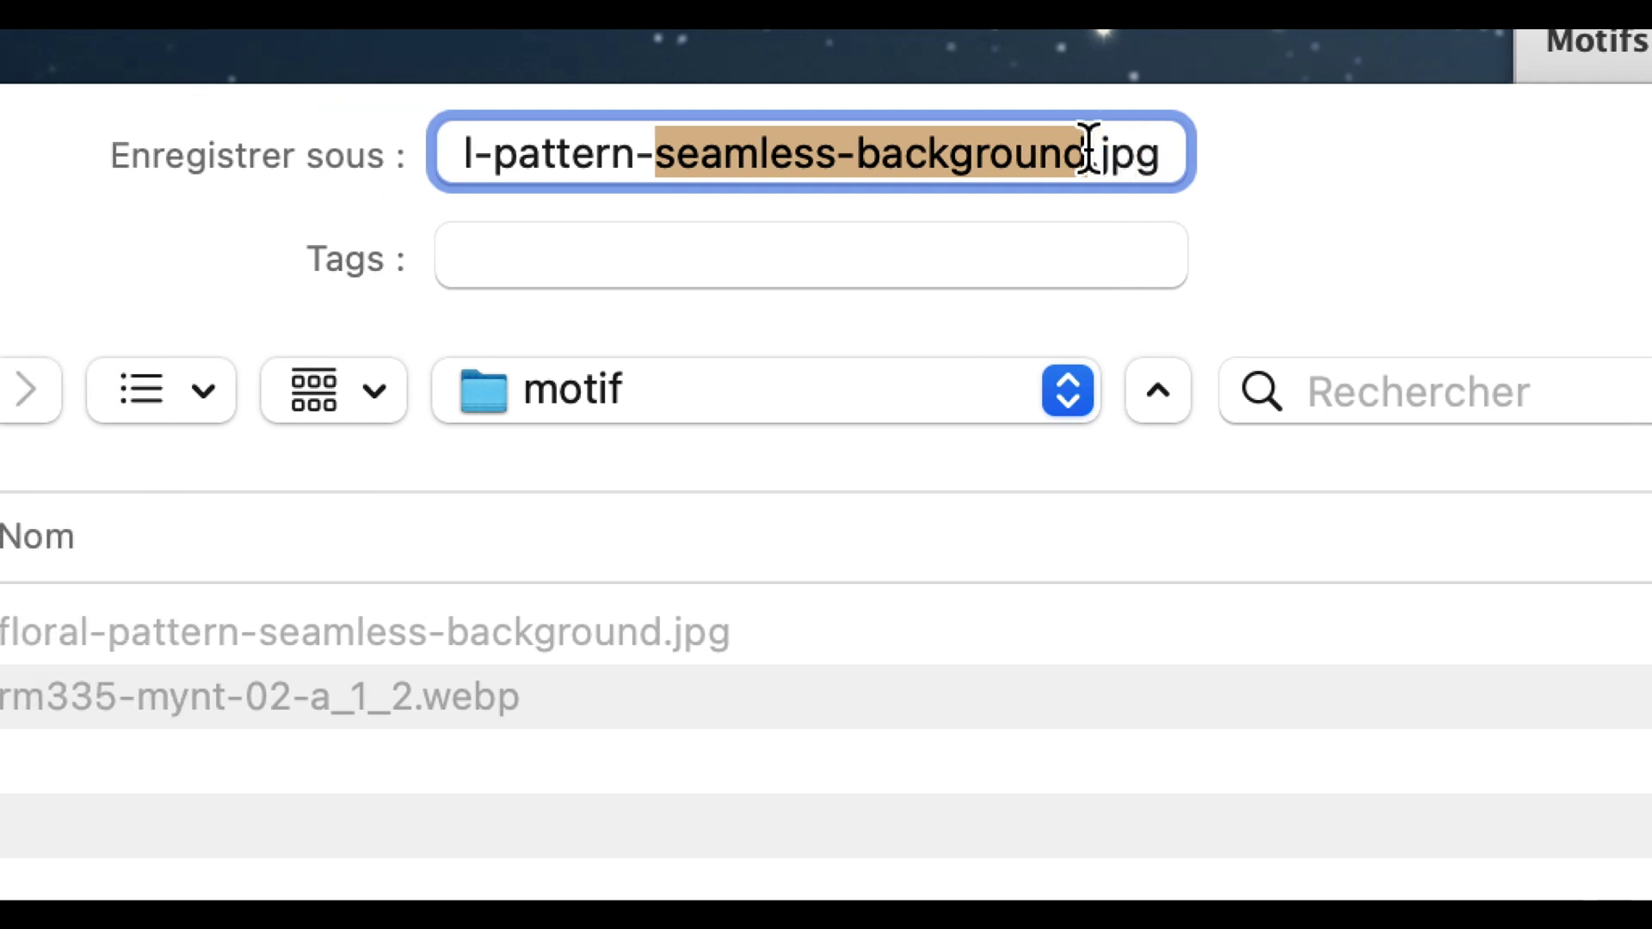
key(BackSpace)
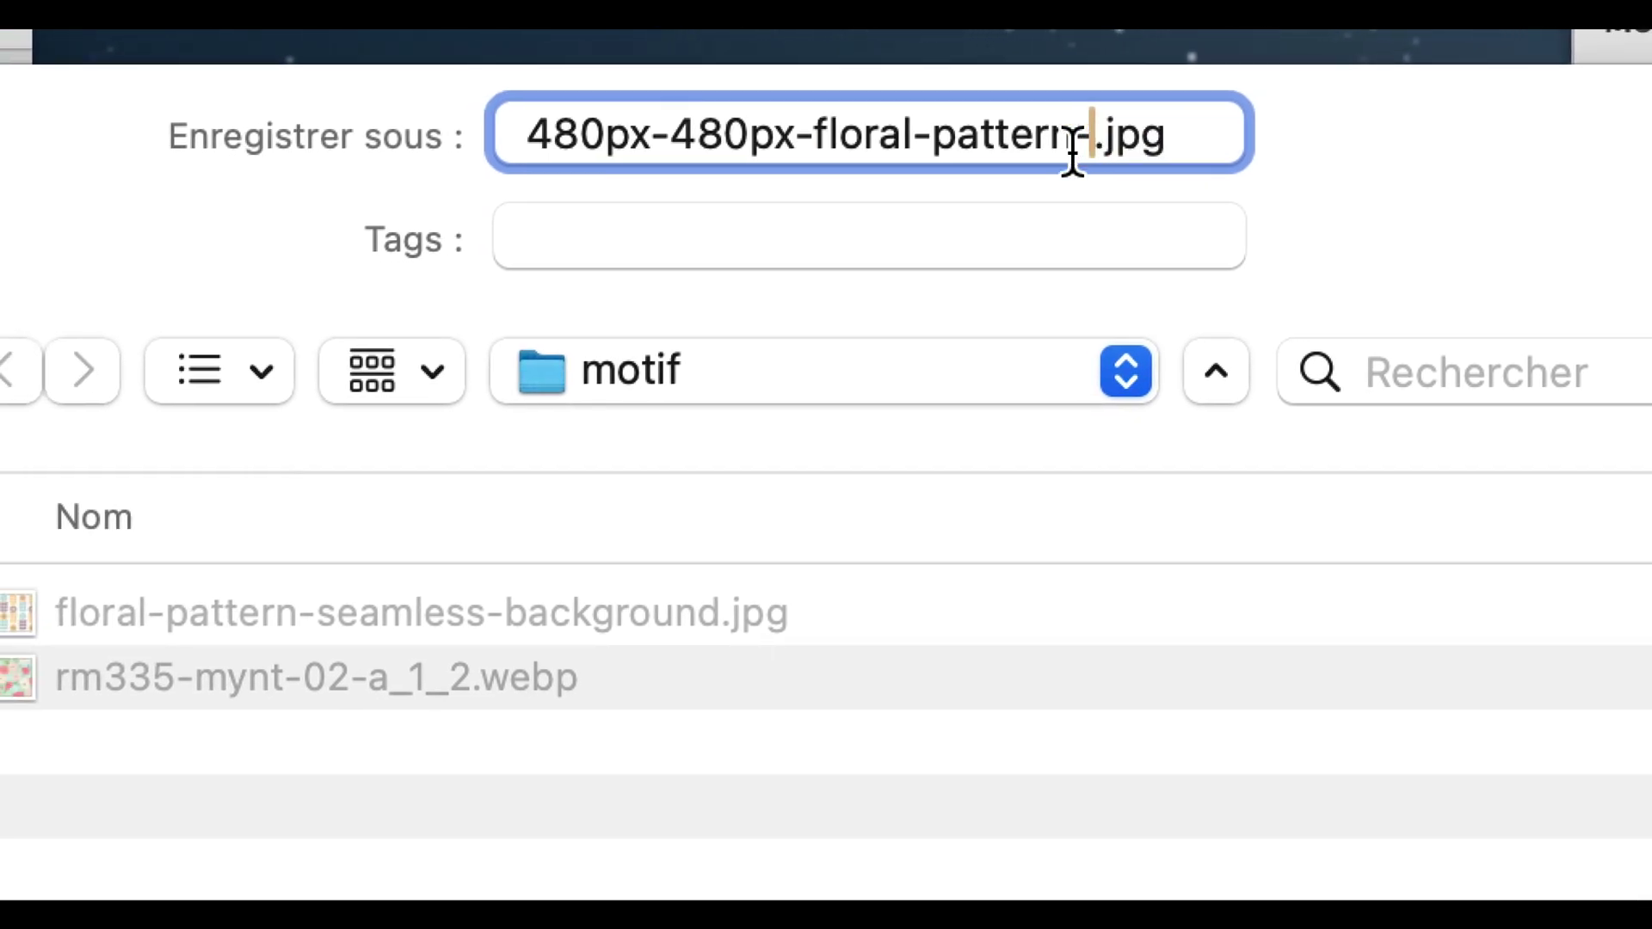
key(BackSpace)
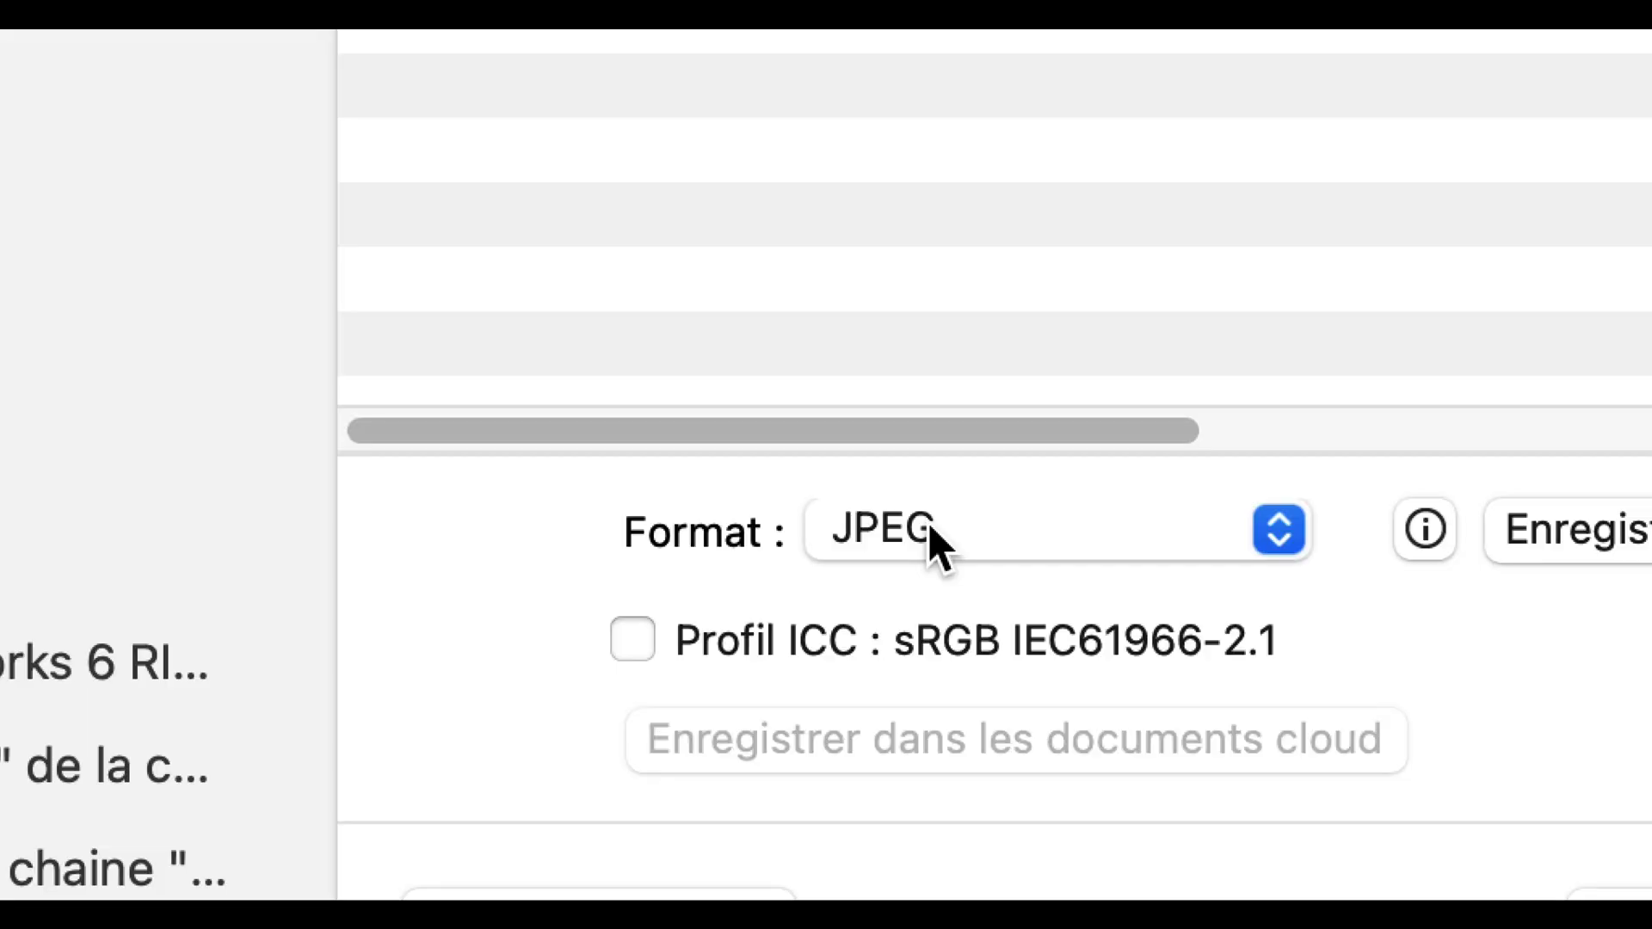
Save the file in PNG format with the Fichier volumineux option and shift the document window slightly.
click(928, 526)
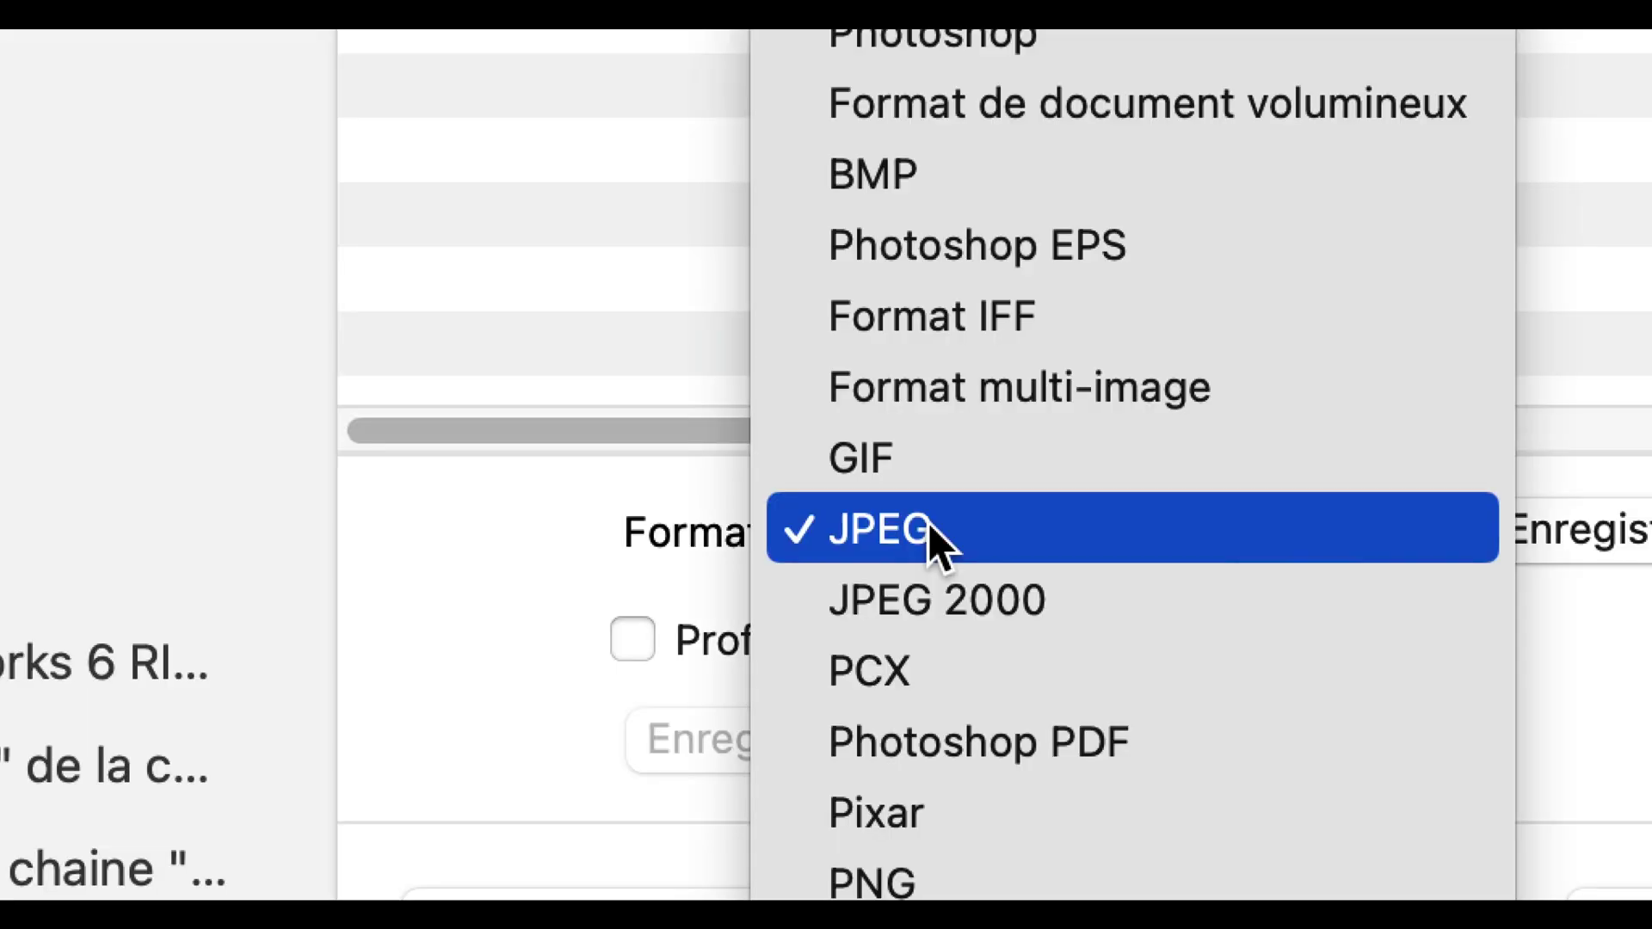
click(950, 594)
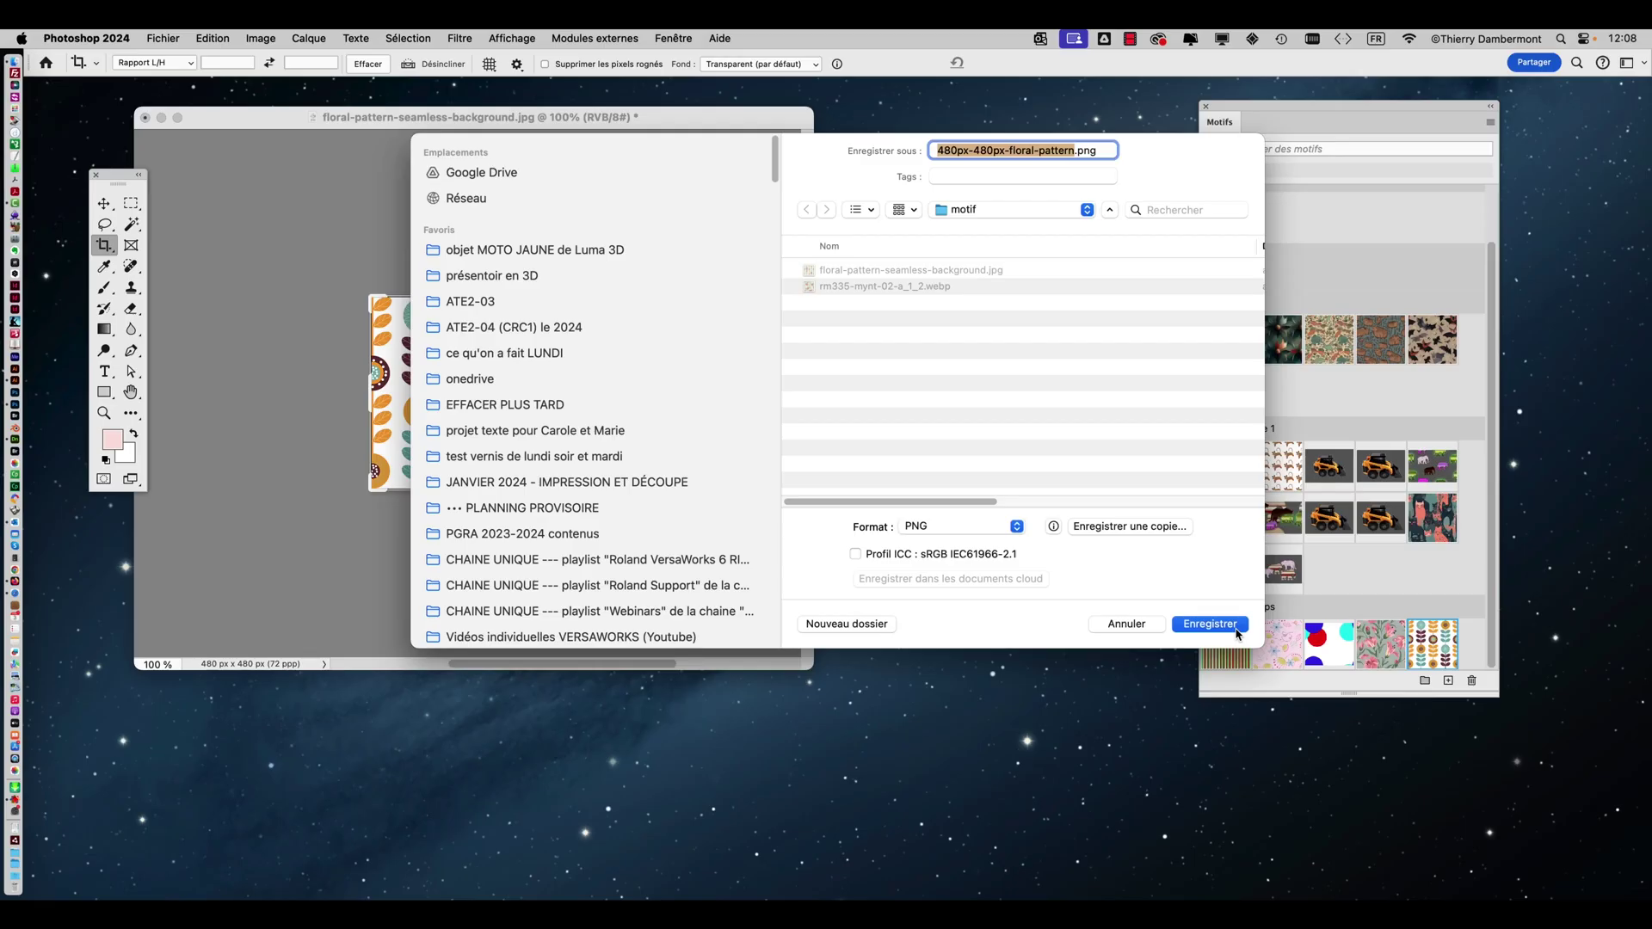
click(1210, 624)
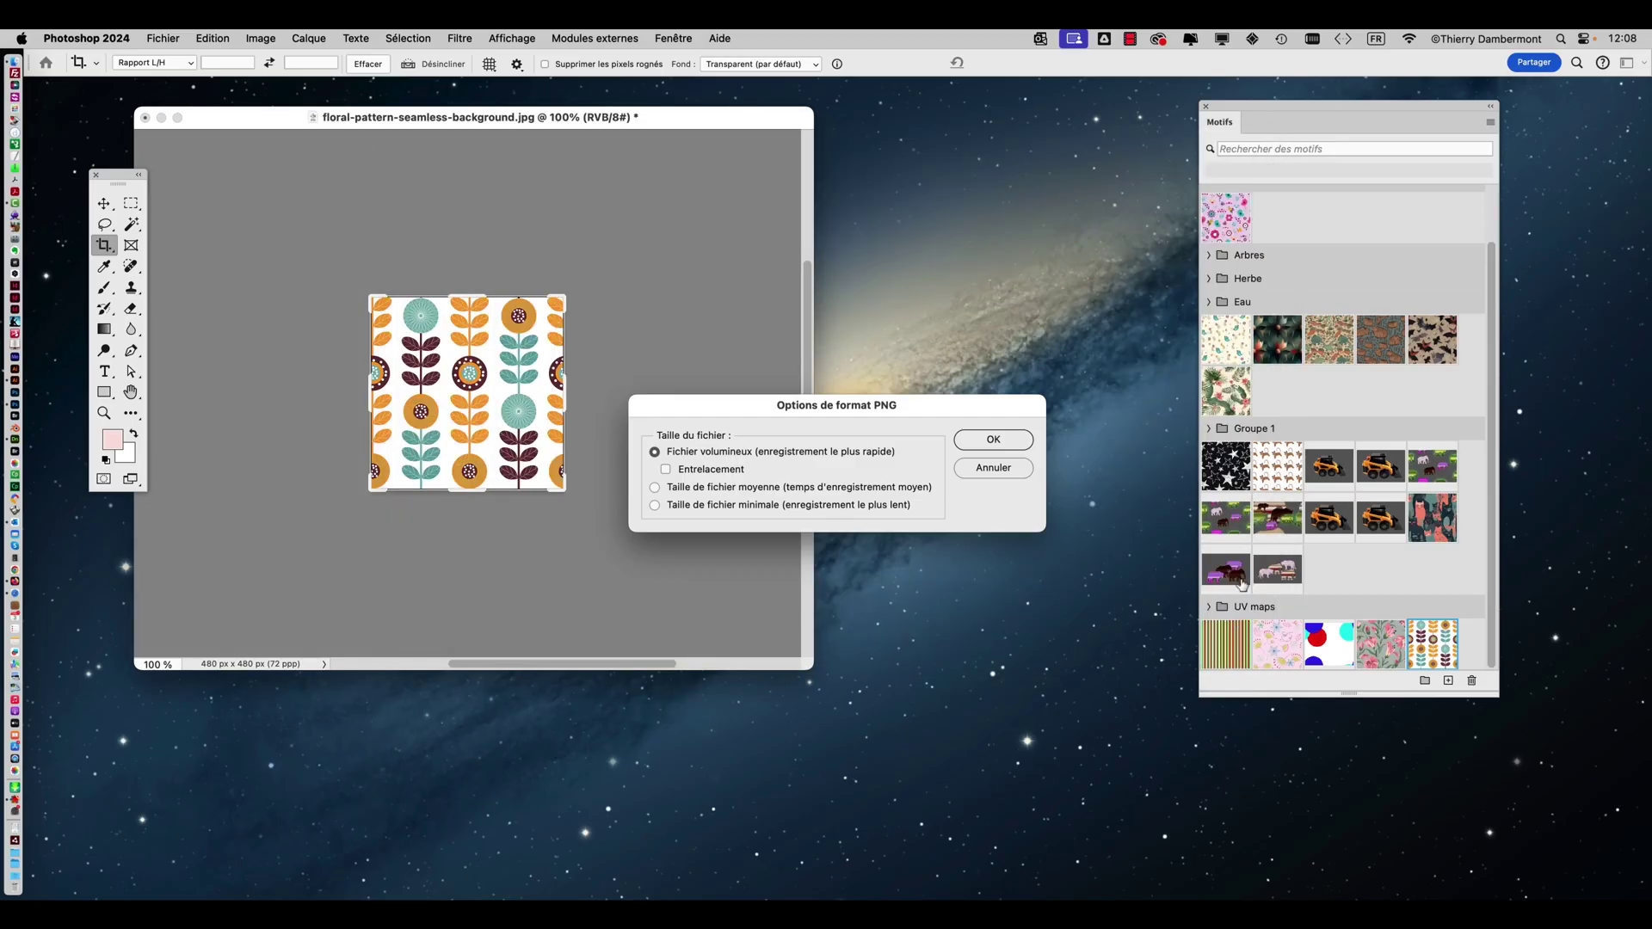
click(990, 439)
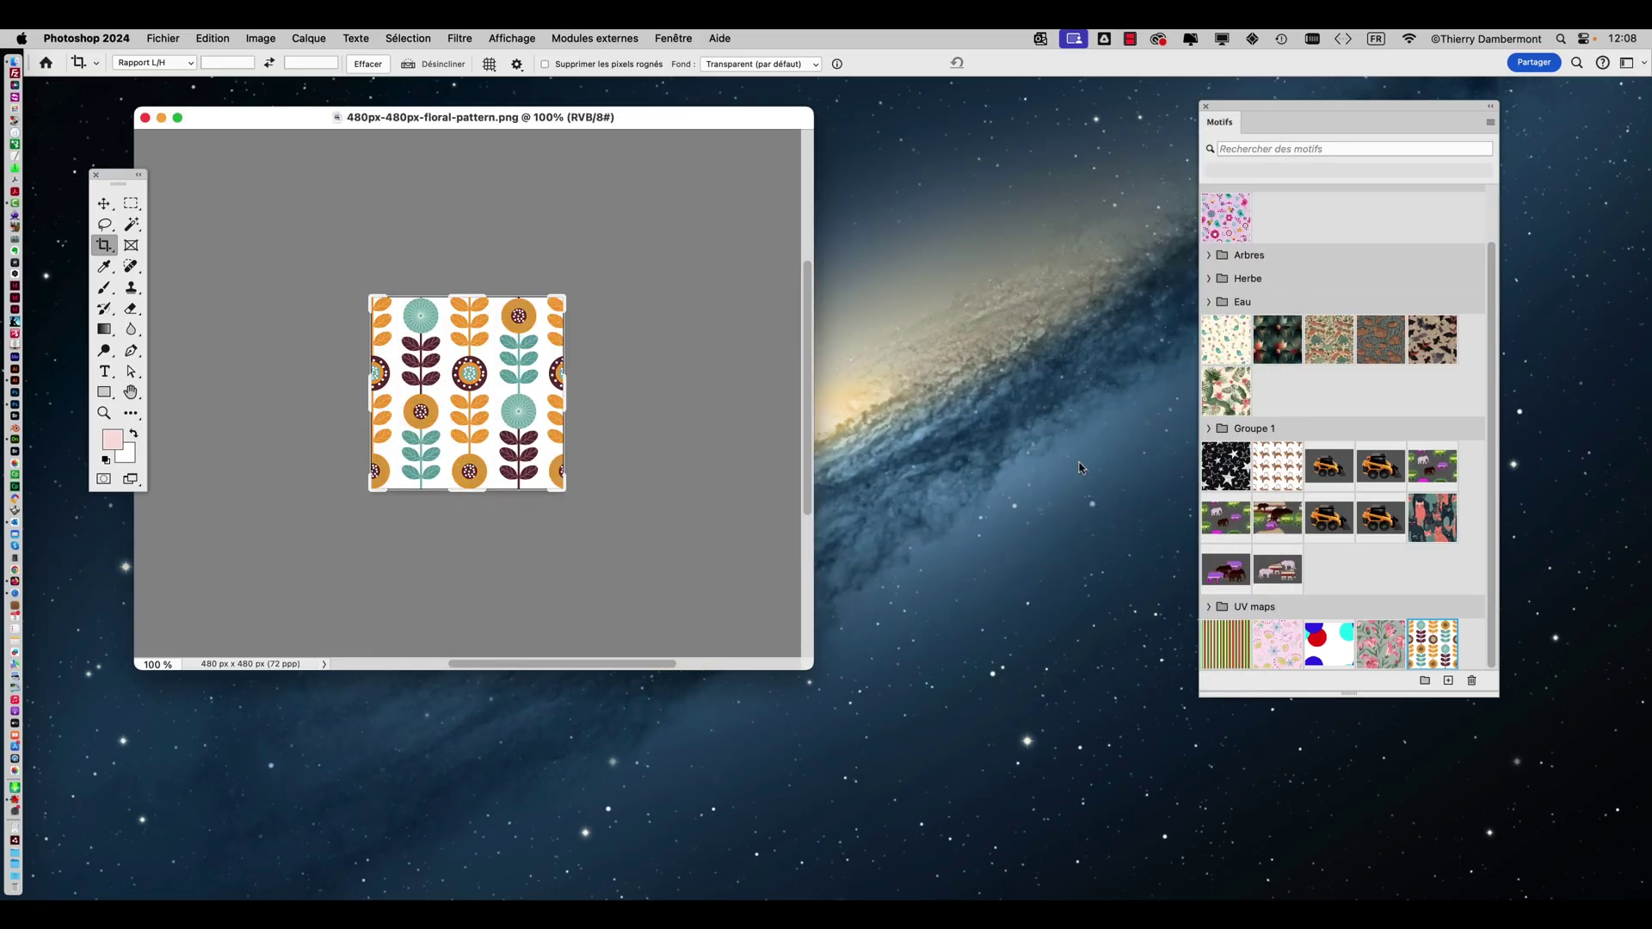
drag(731, 126, 796, 138)
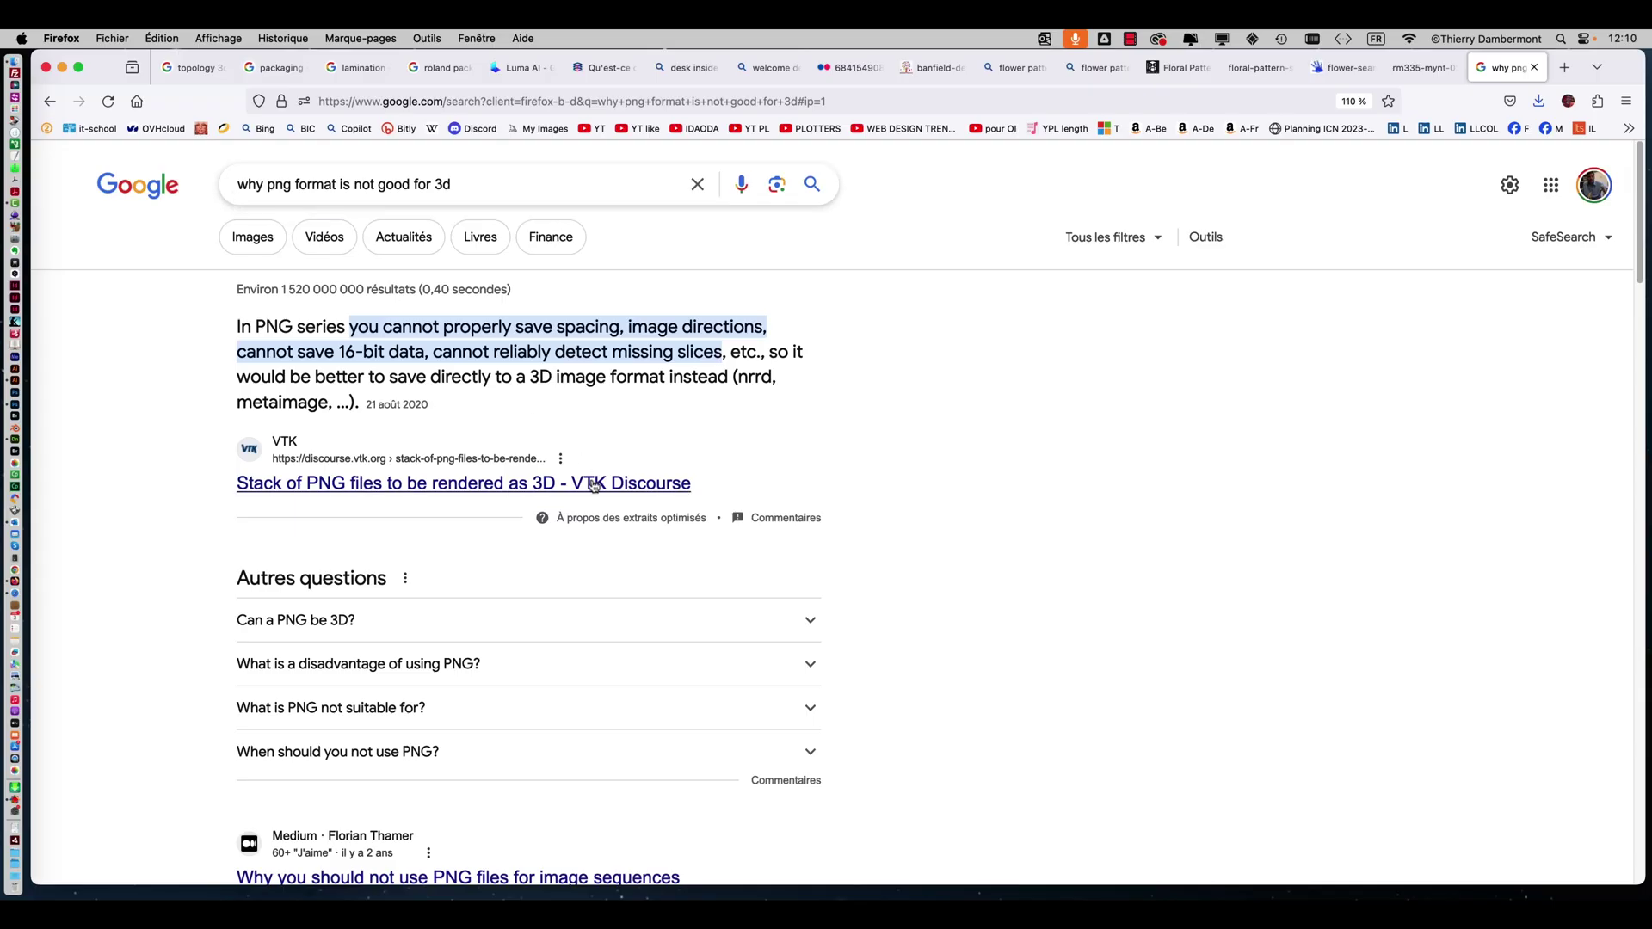
Look through the browser's search results on why the PNG format is not good for 3D.
scroll(593, 505, down, 2)
scroll(593, 505, down, 10)
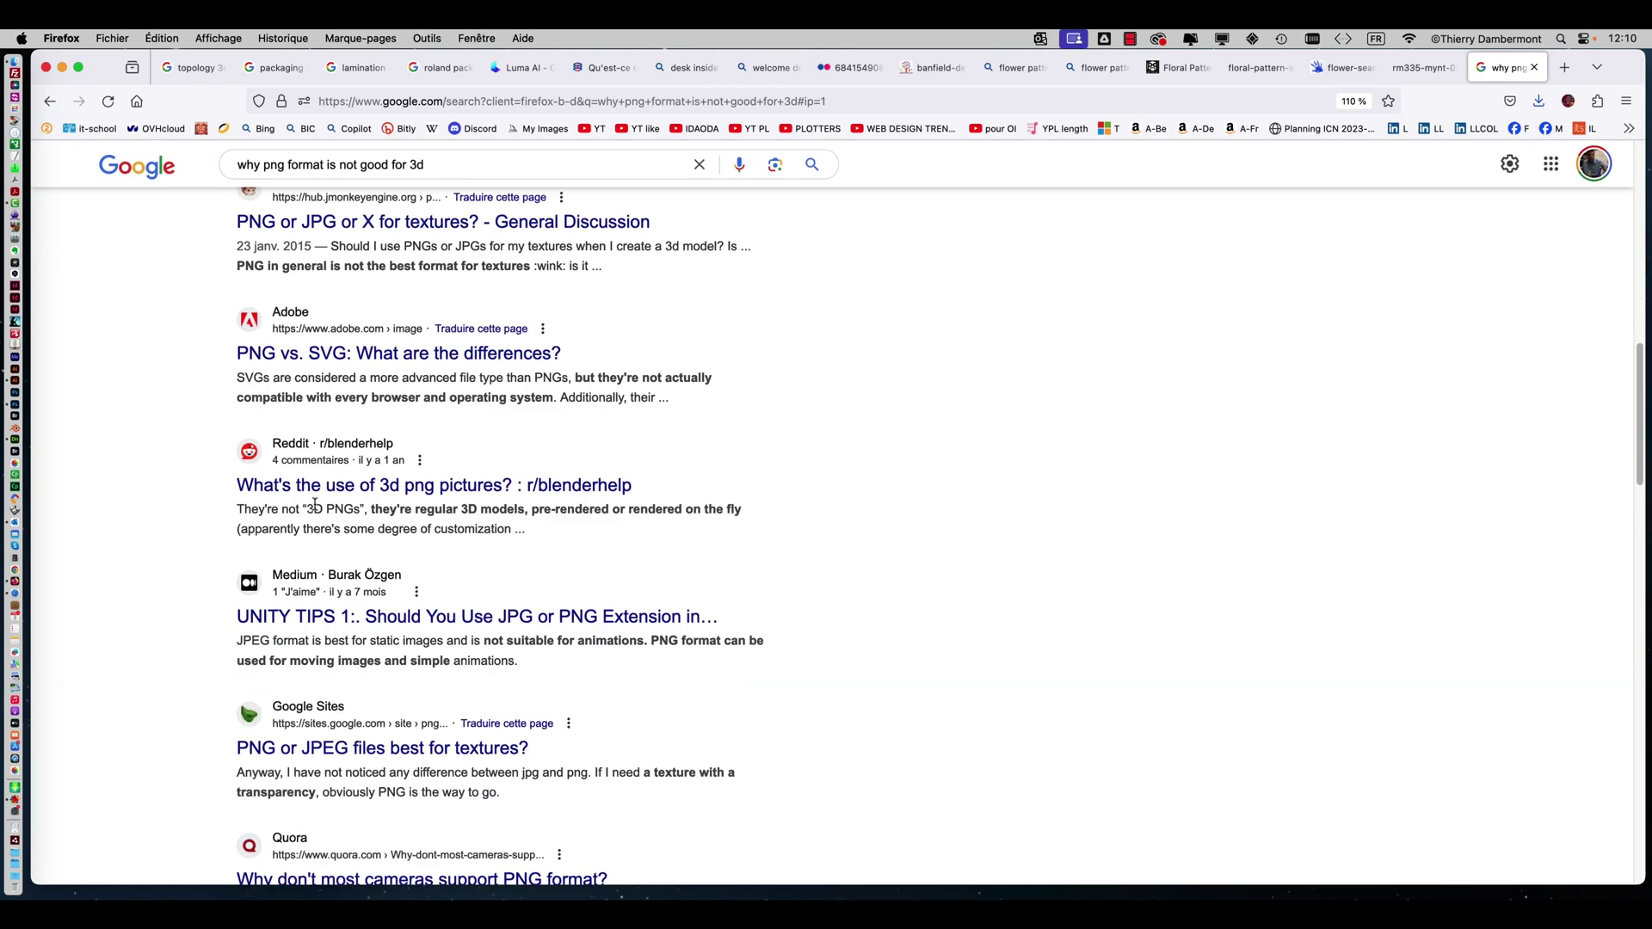
scroll(315, 505, up, 1)
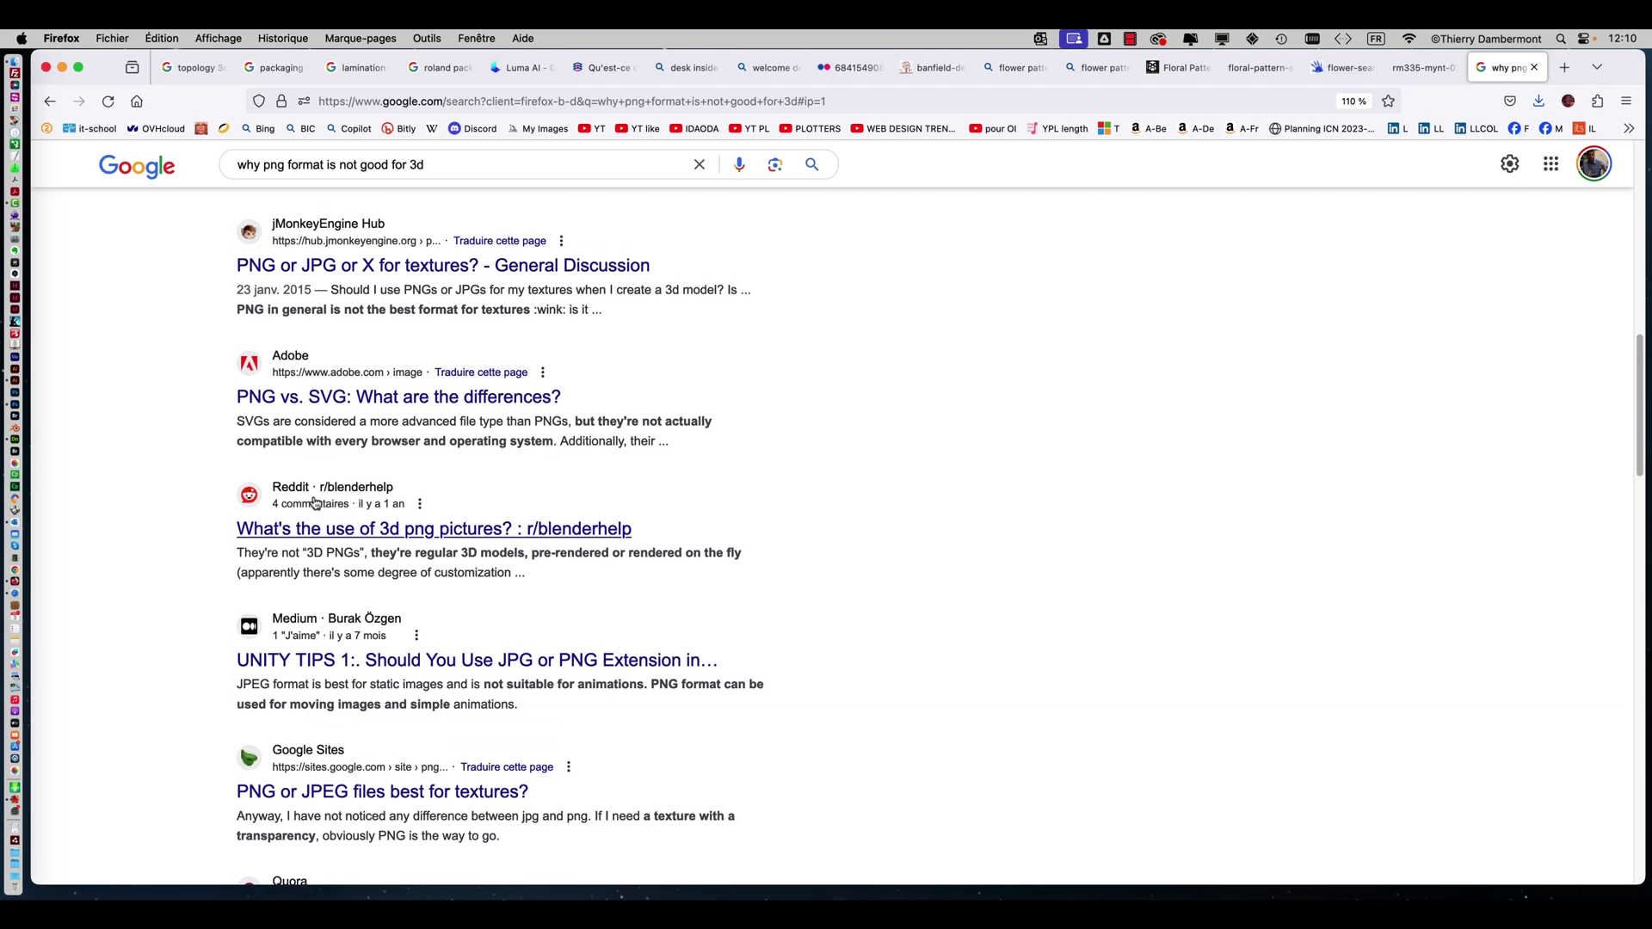
scroll(315, 503, up, 2)
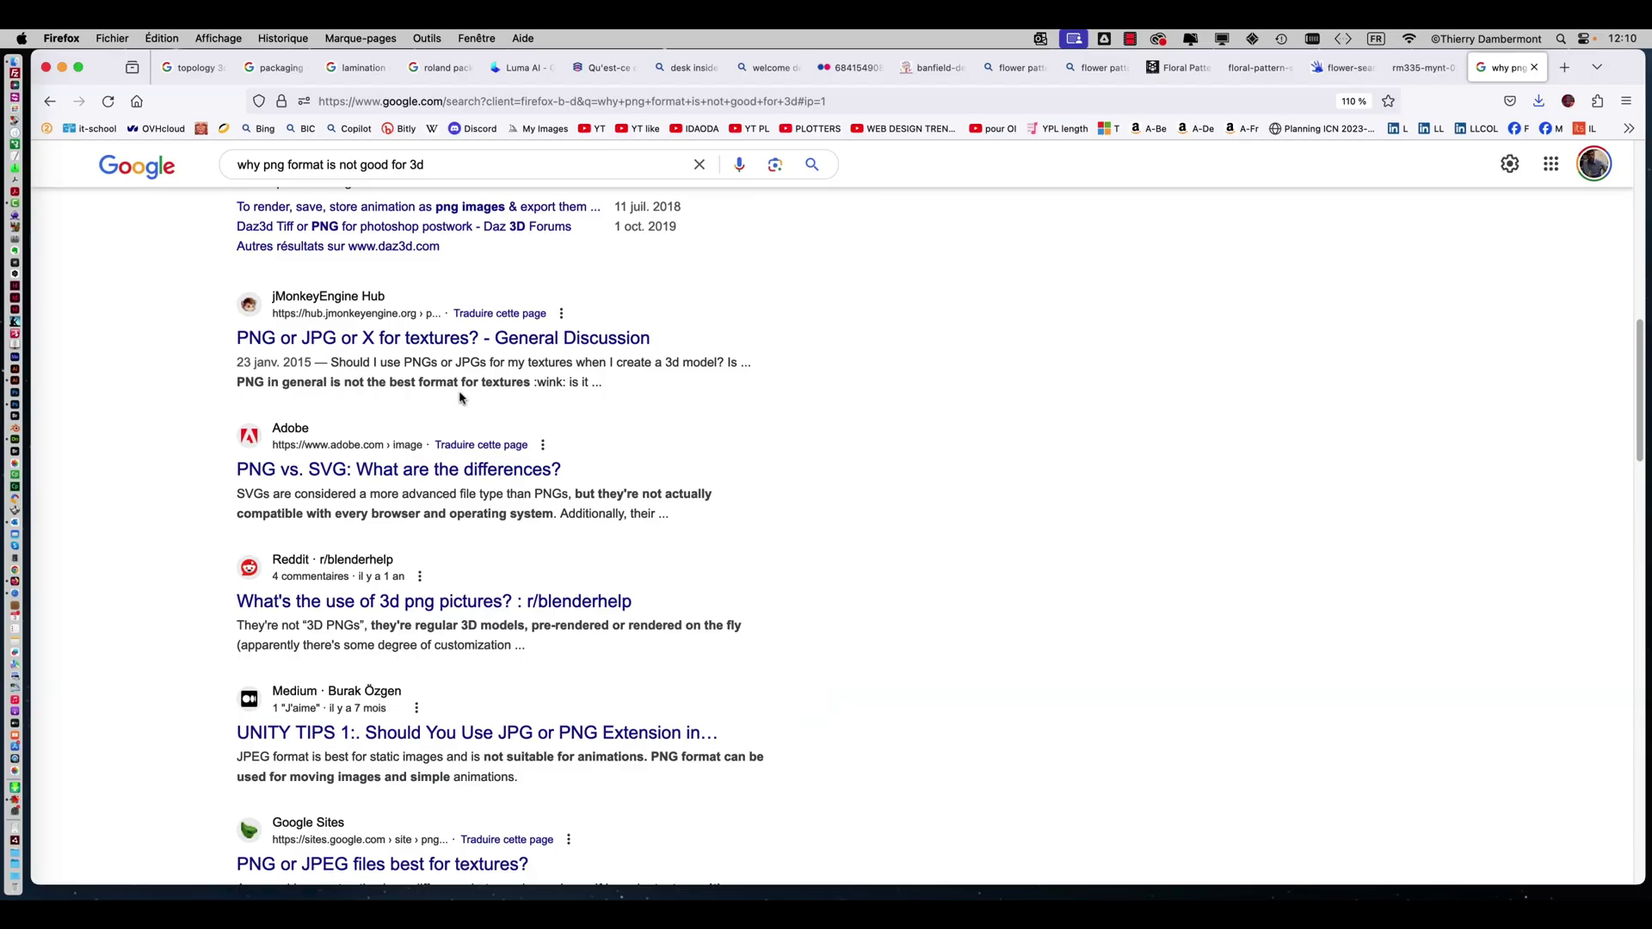
scroll(441, 402, up, 10)
scroll(441, 403, up, 3)
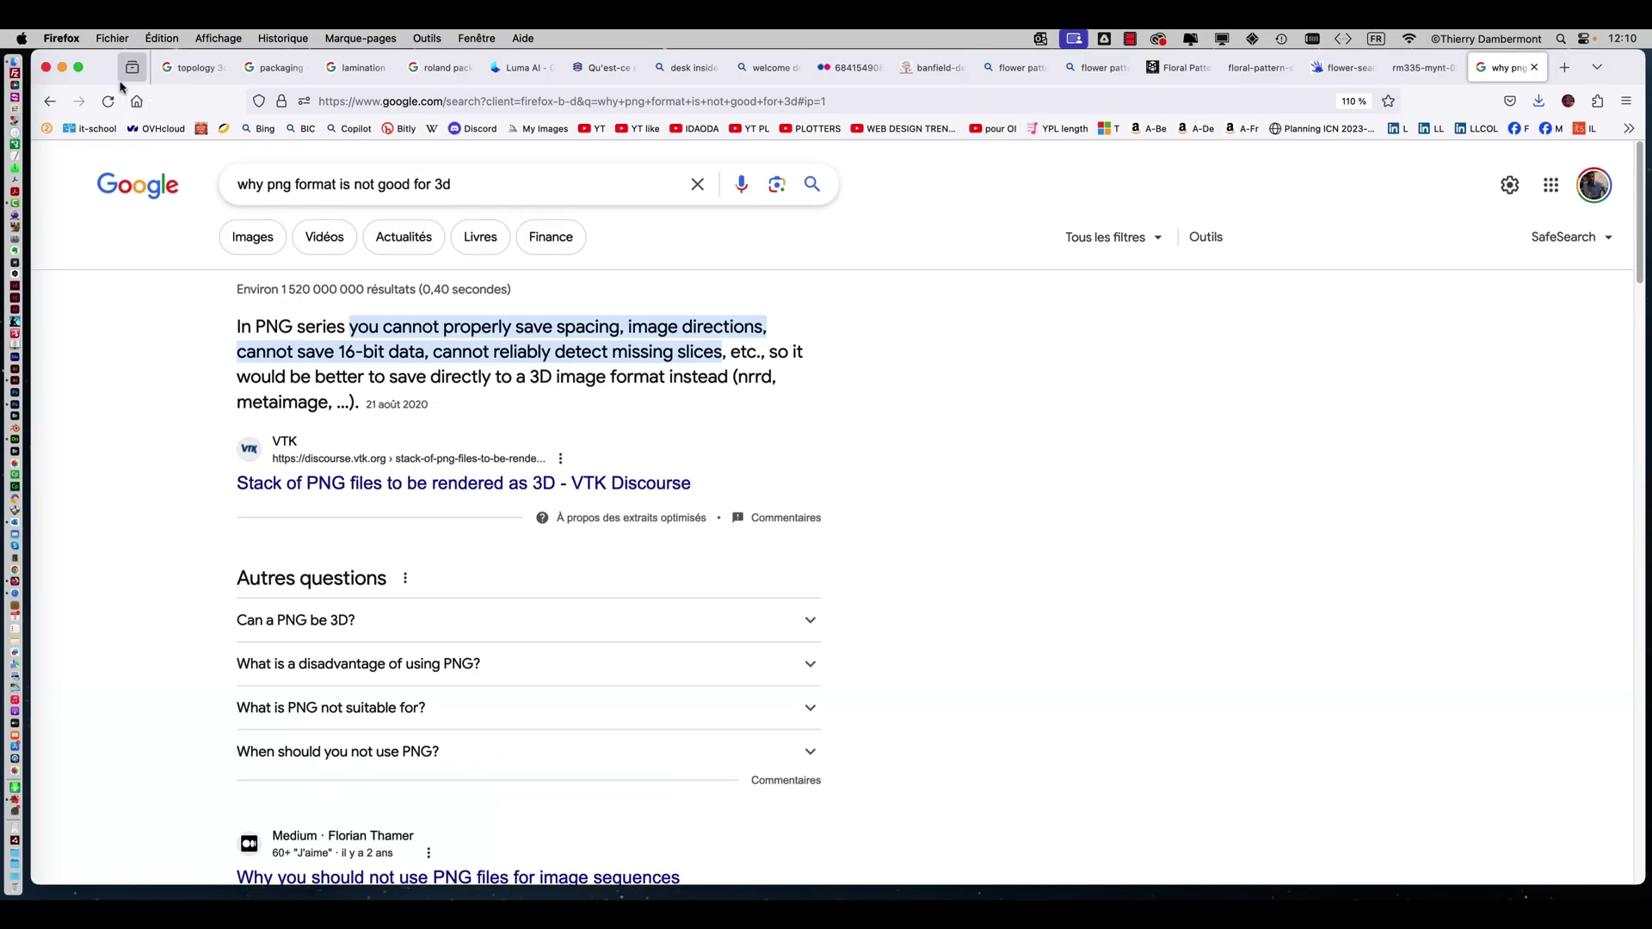
Put the browser window away and switch to the packaging display scene in Adobe Dimension.
click(62, 67)
click(532, 133)
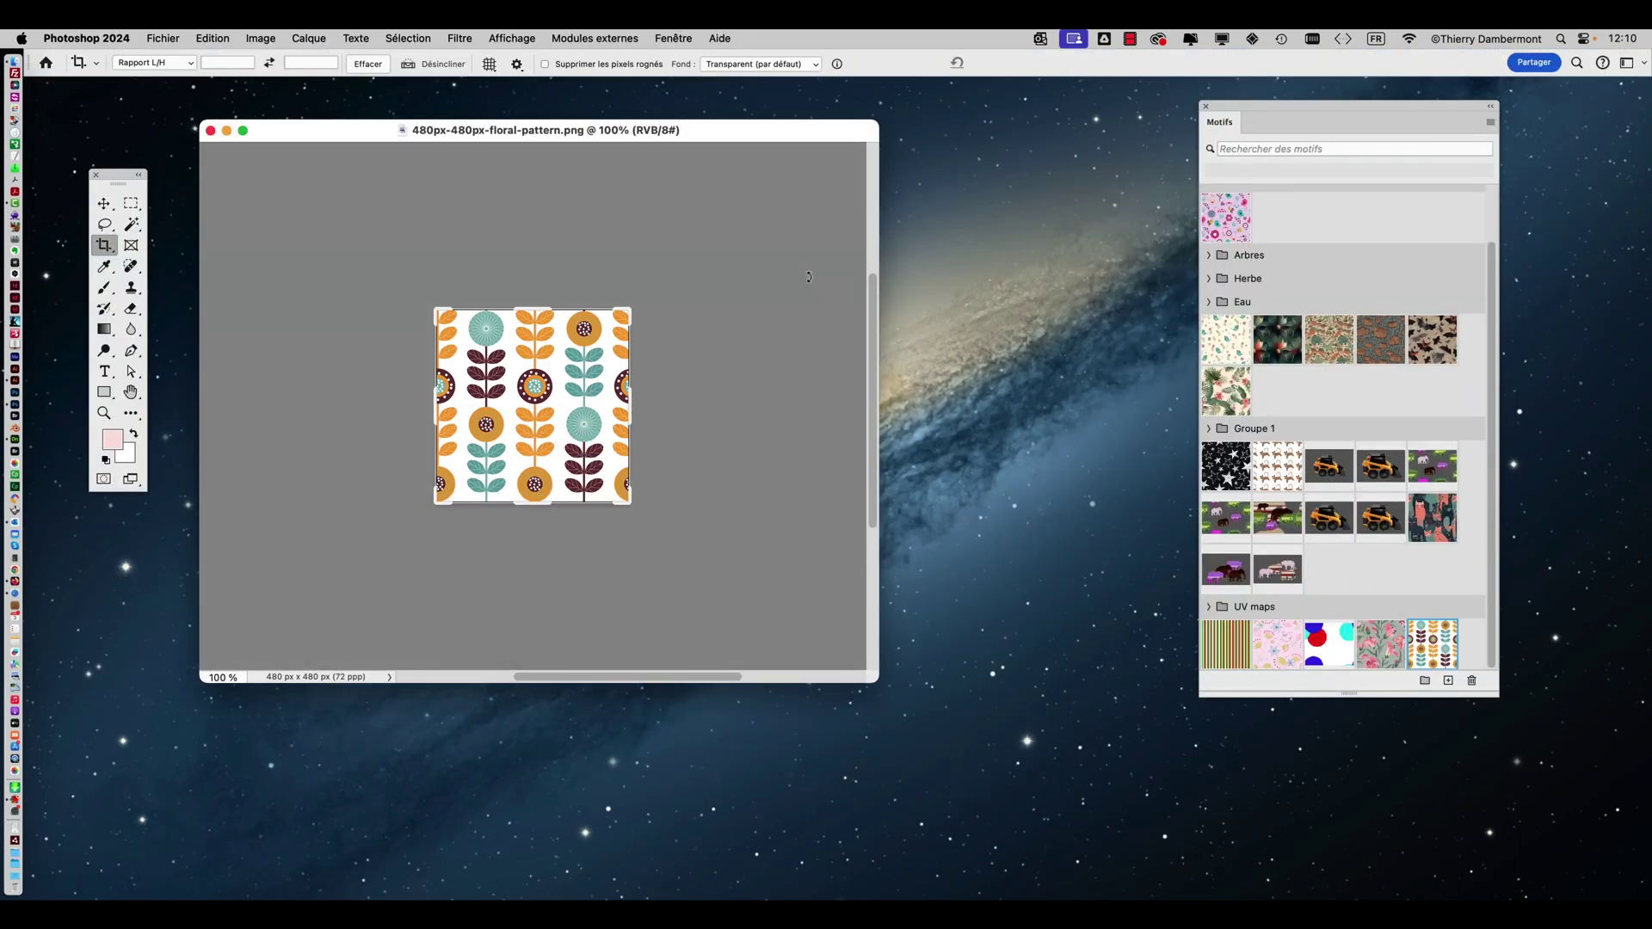
key(super+Tab)
key(super+Tab)
key(super+Tab)
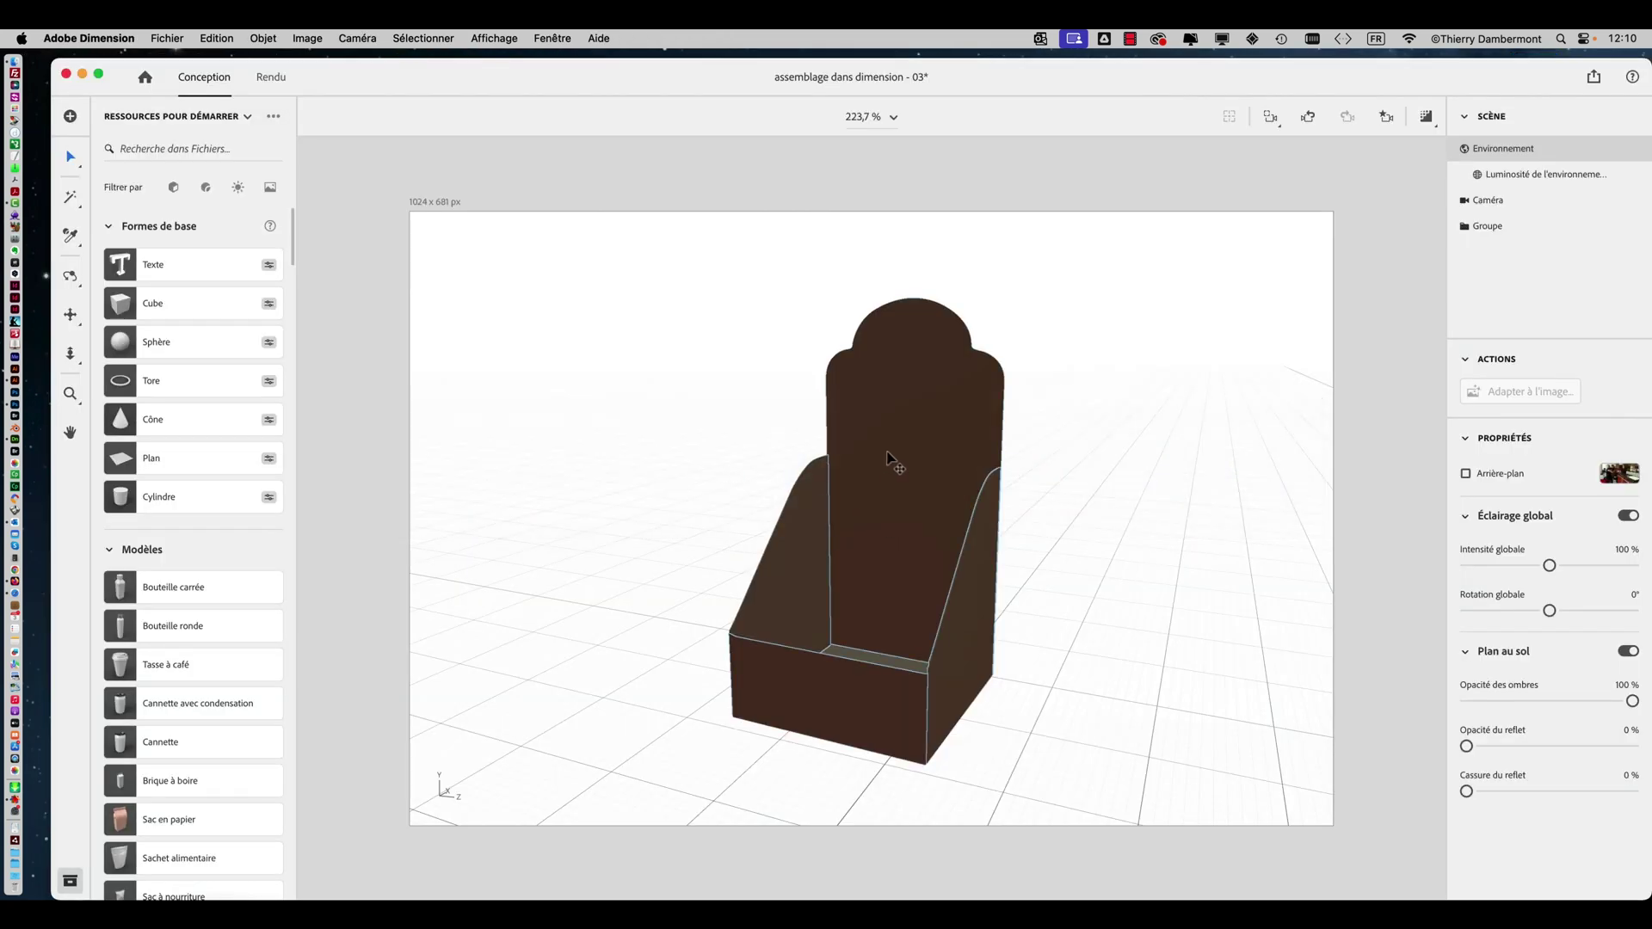
Select the display's group and go through its meshes one by one to identify the matching panels.
click(927, 451)
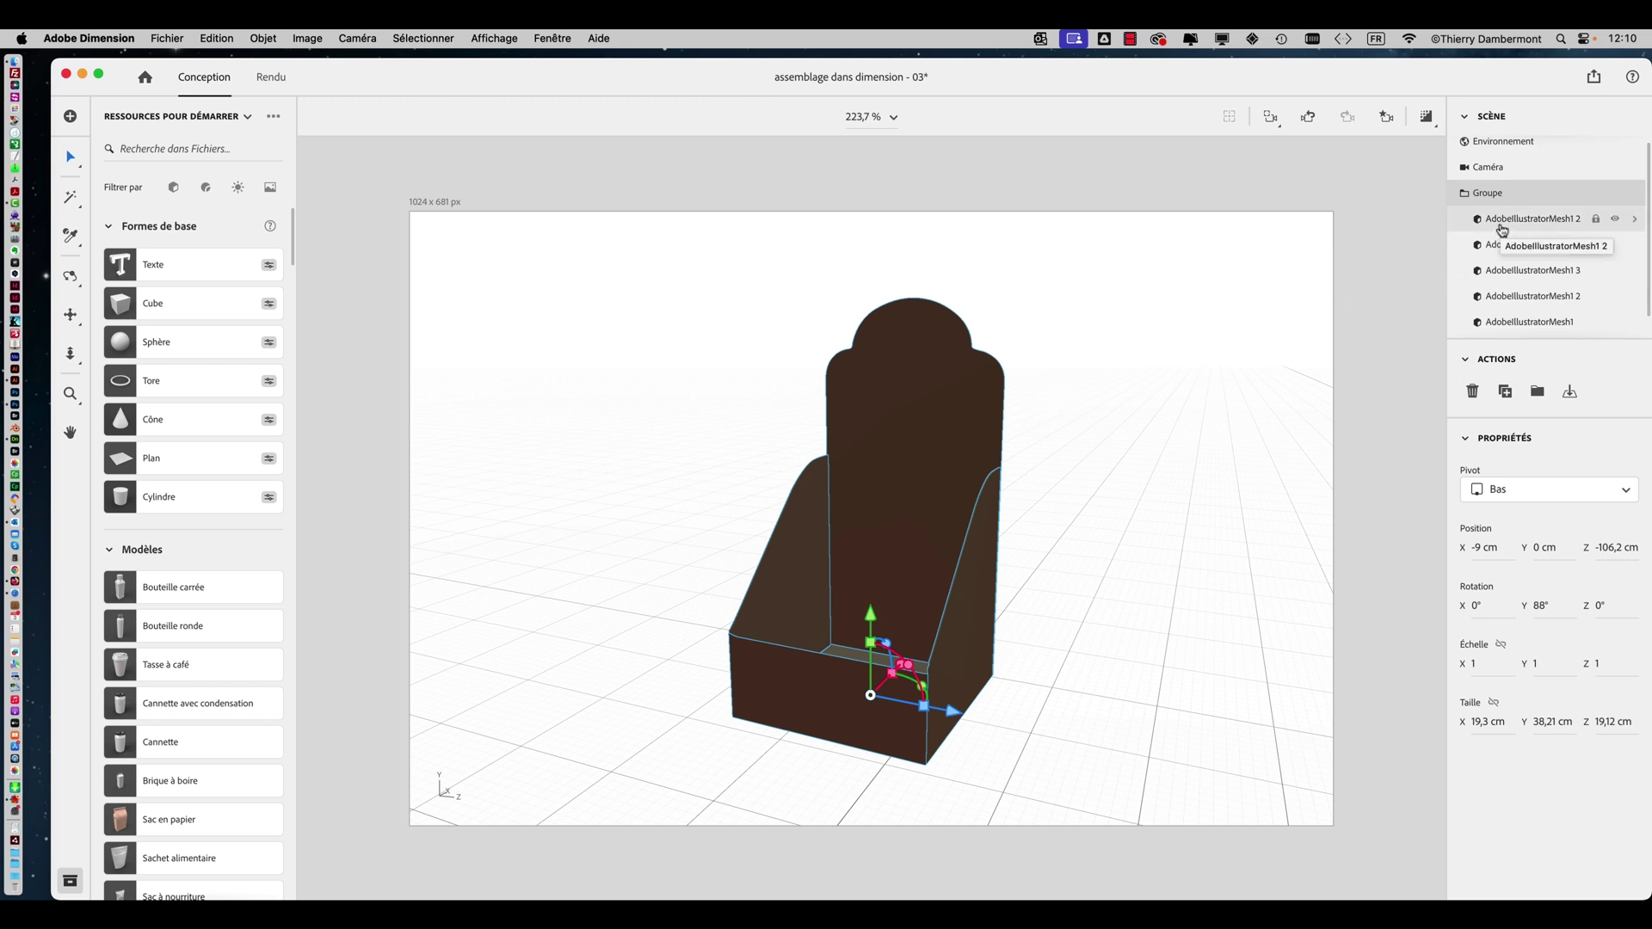
click(1502, 220)
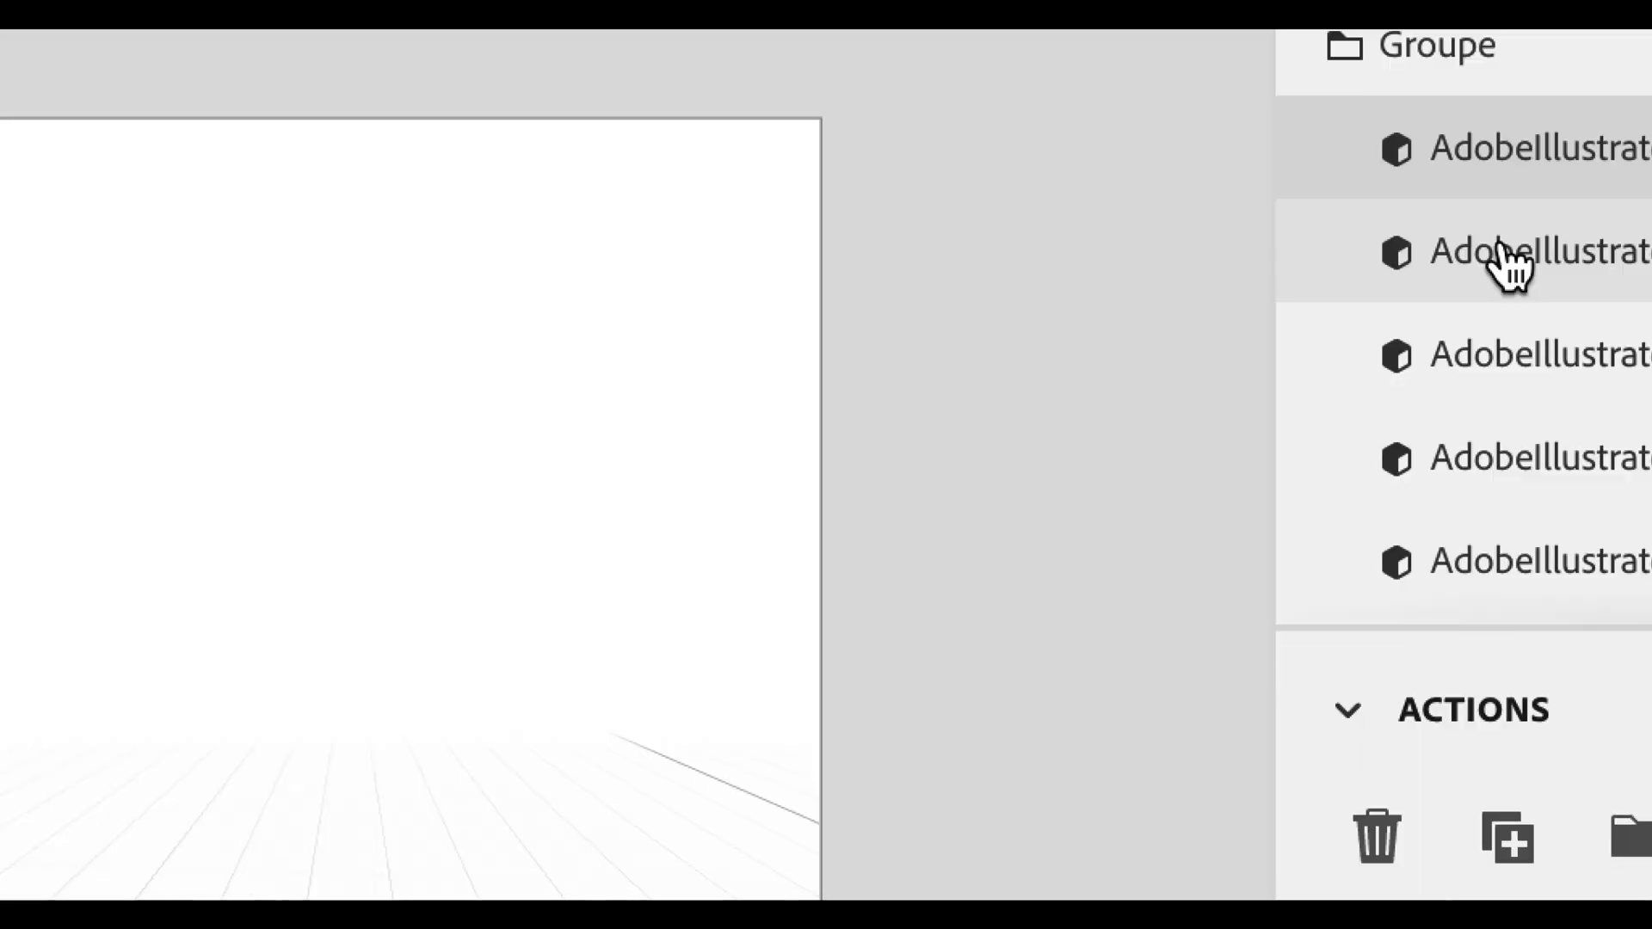
click(1523, 246)
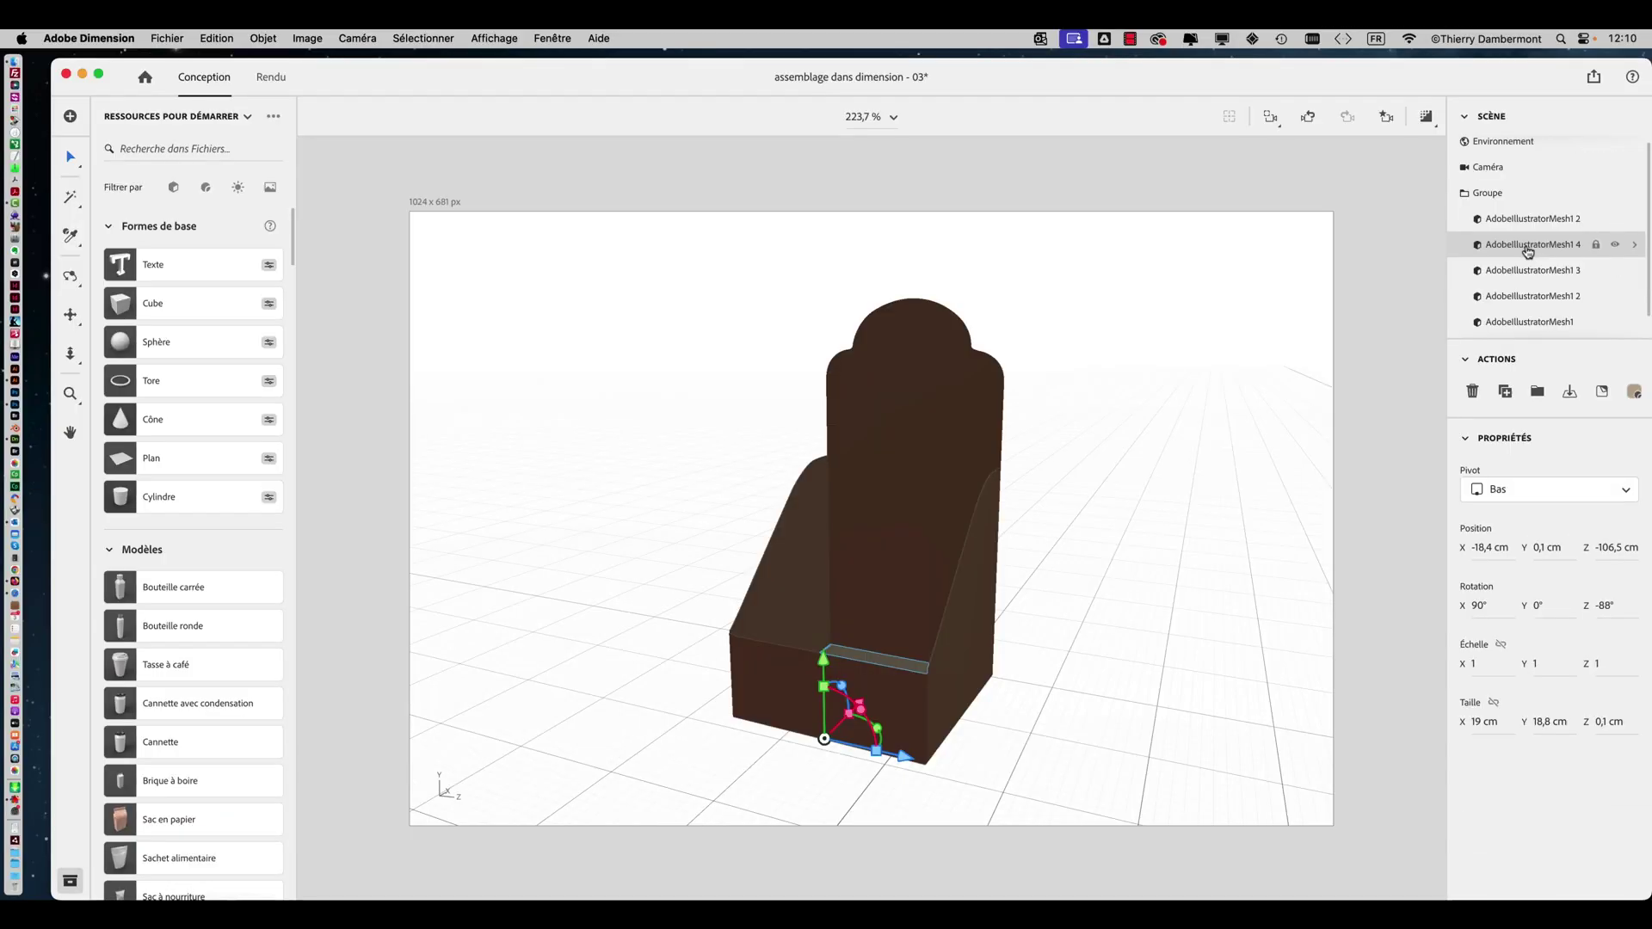
click(1528, 271)
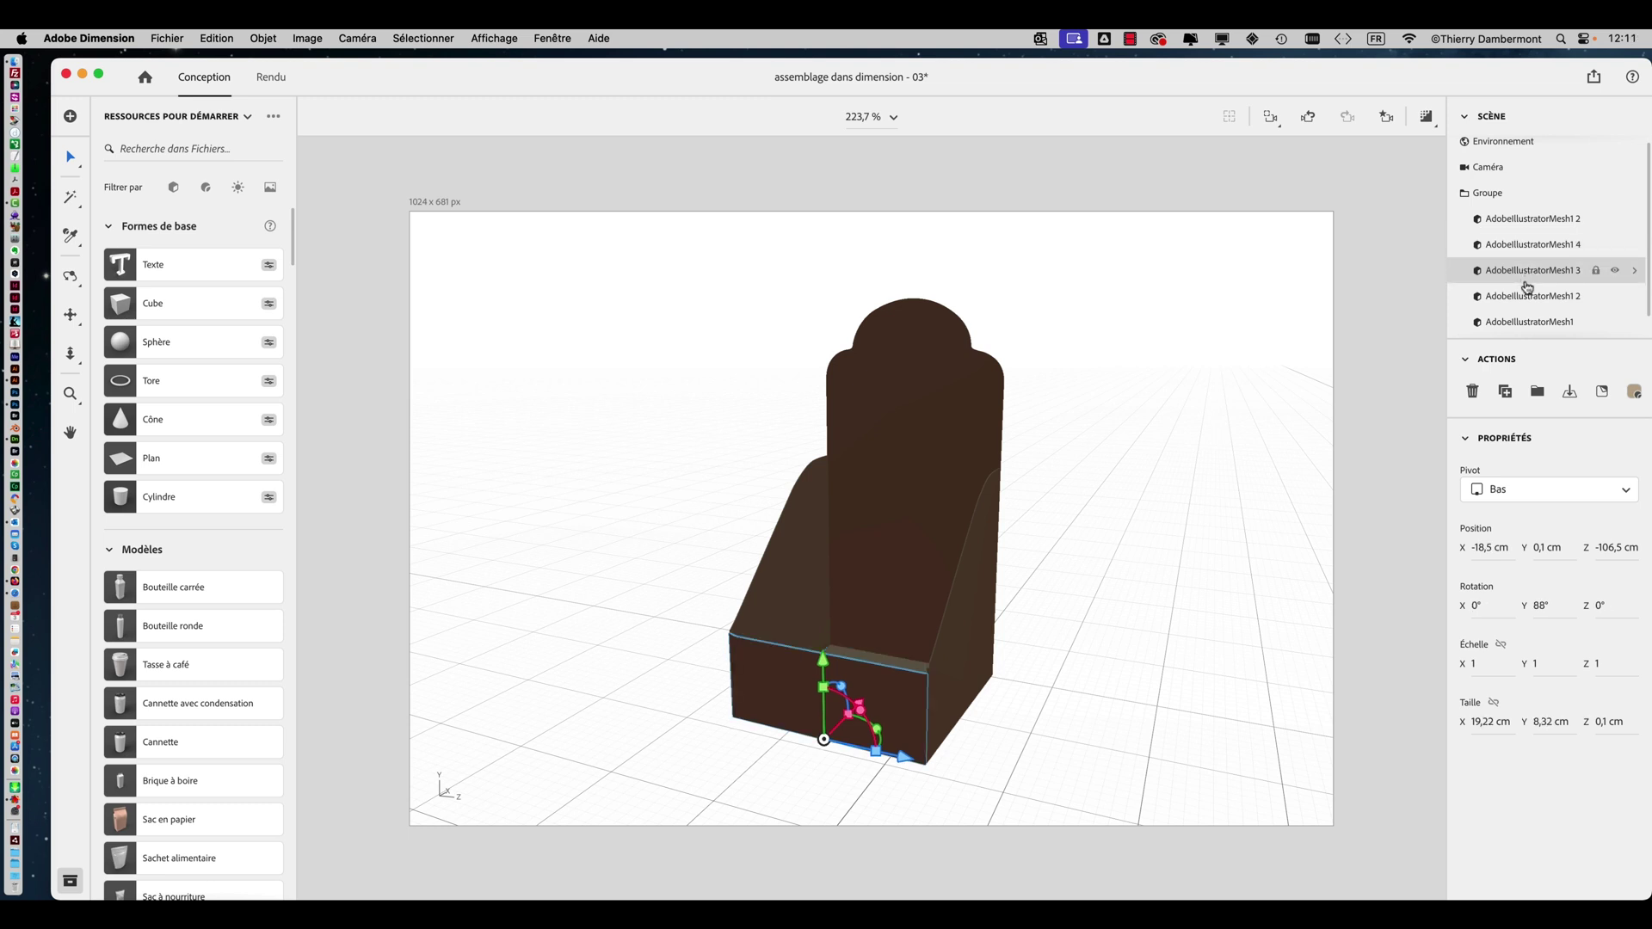
click(1530, 296)
Rename the AdobeIllustratorMesh1 object, the display's back panel, as panneau du fond.
click(1531, 322)
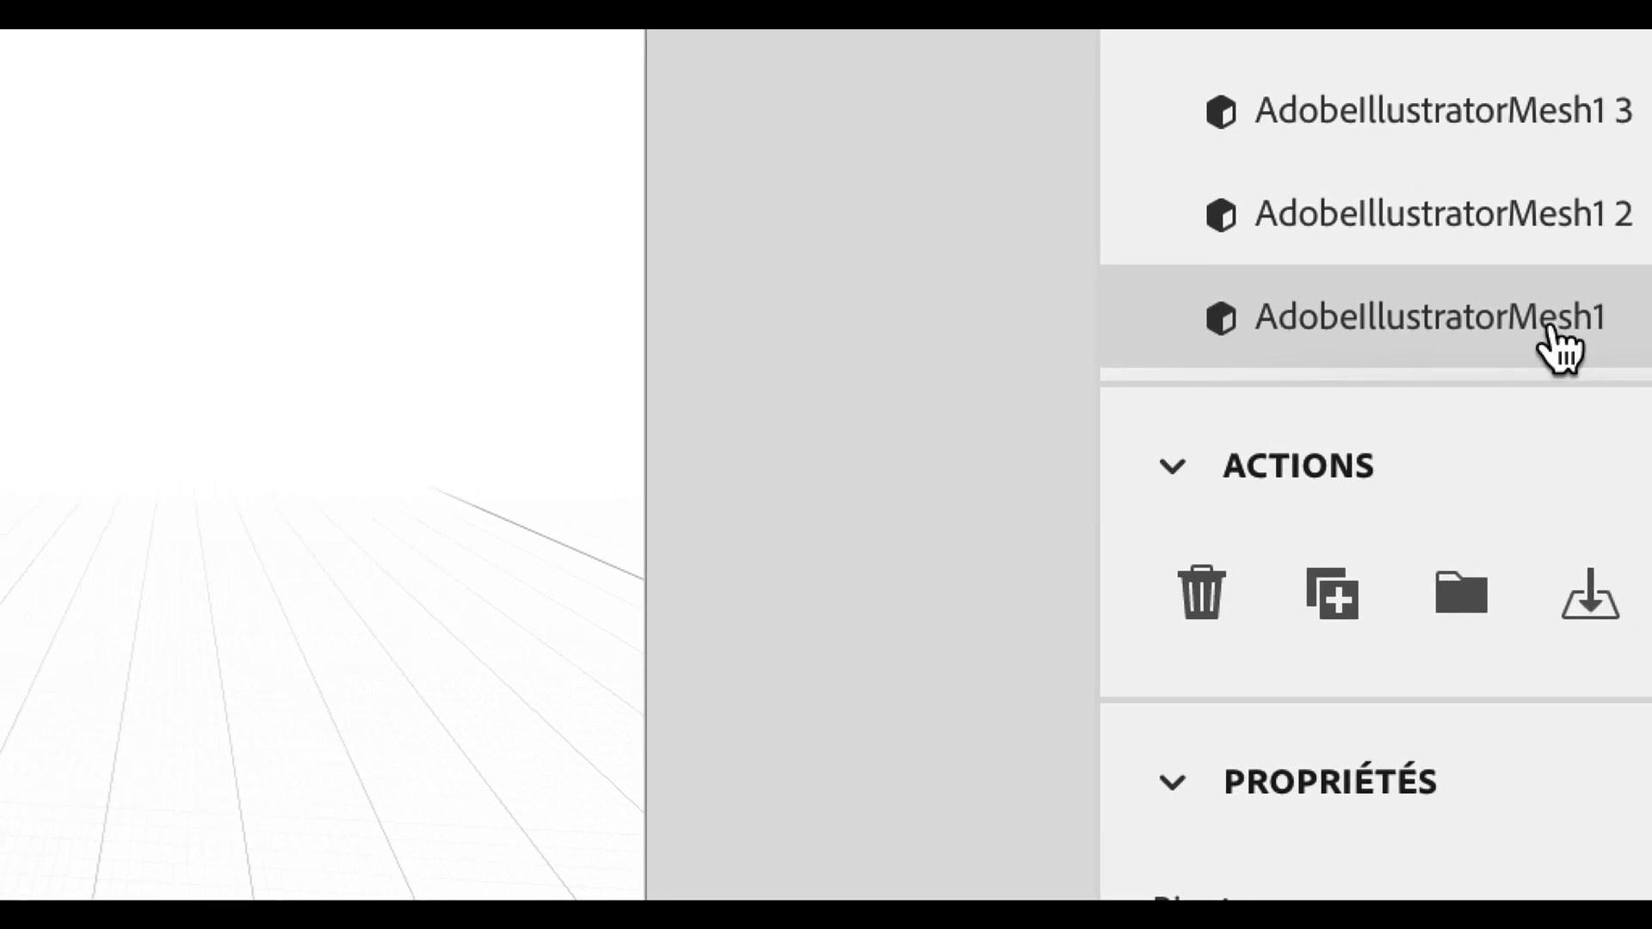
double_click(1559, 344)
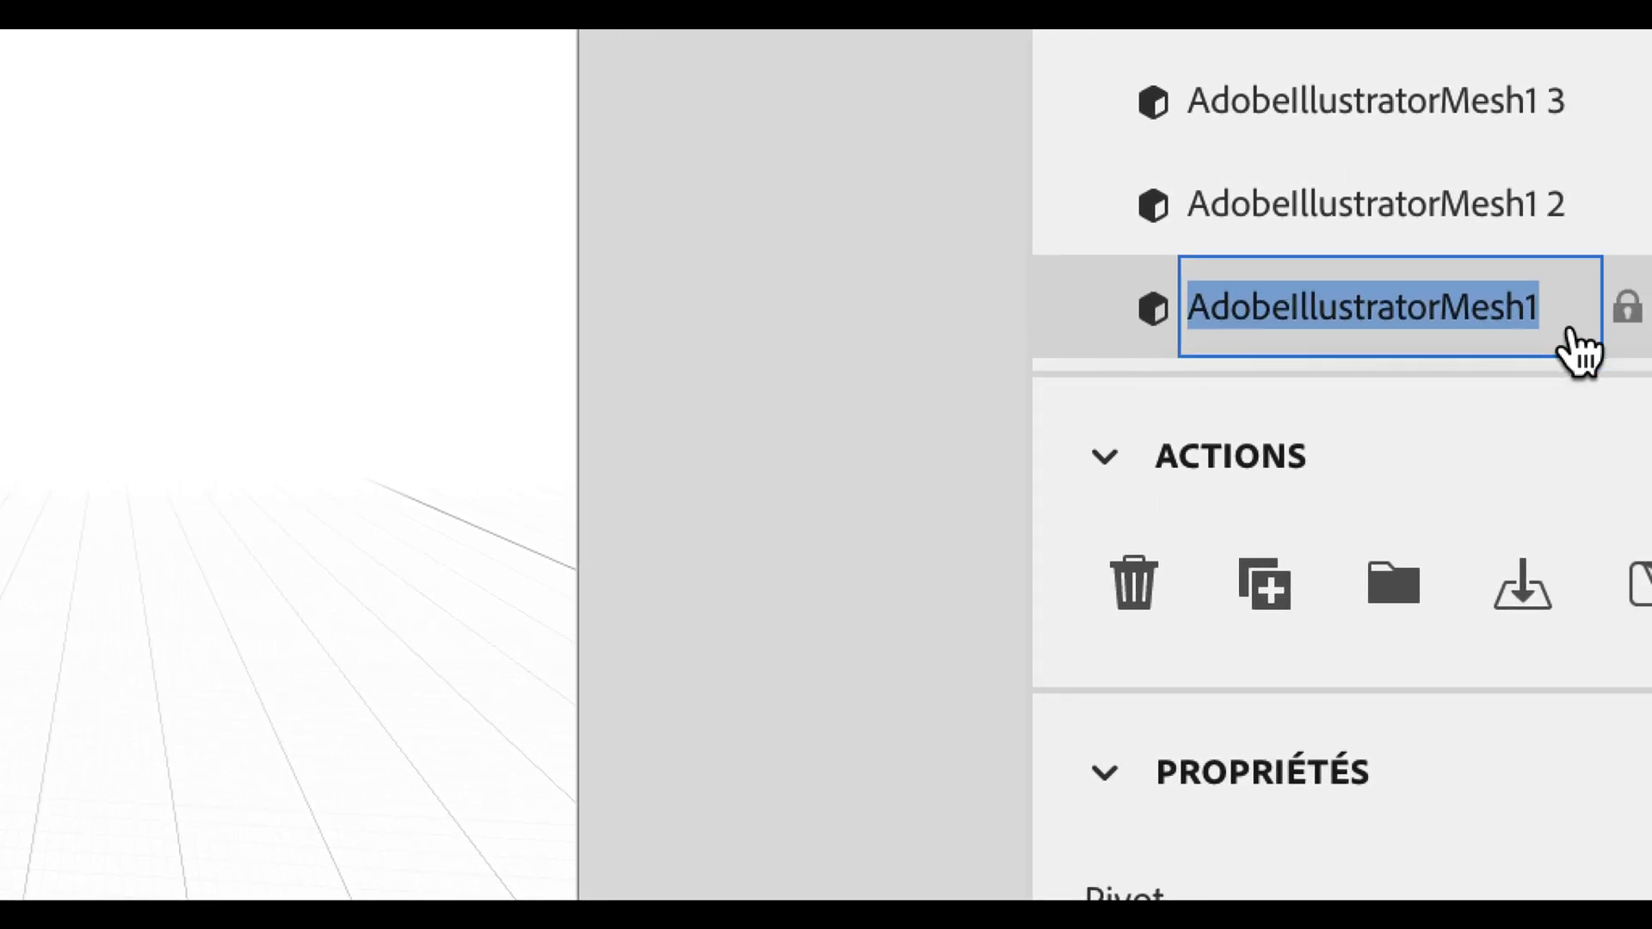
text(panneau du)
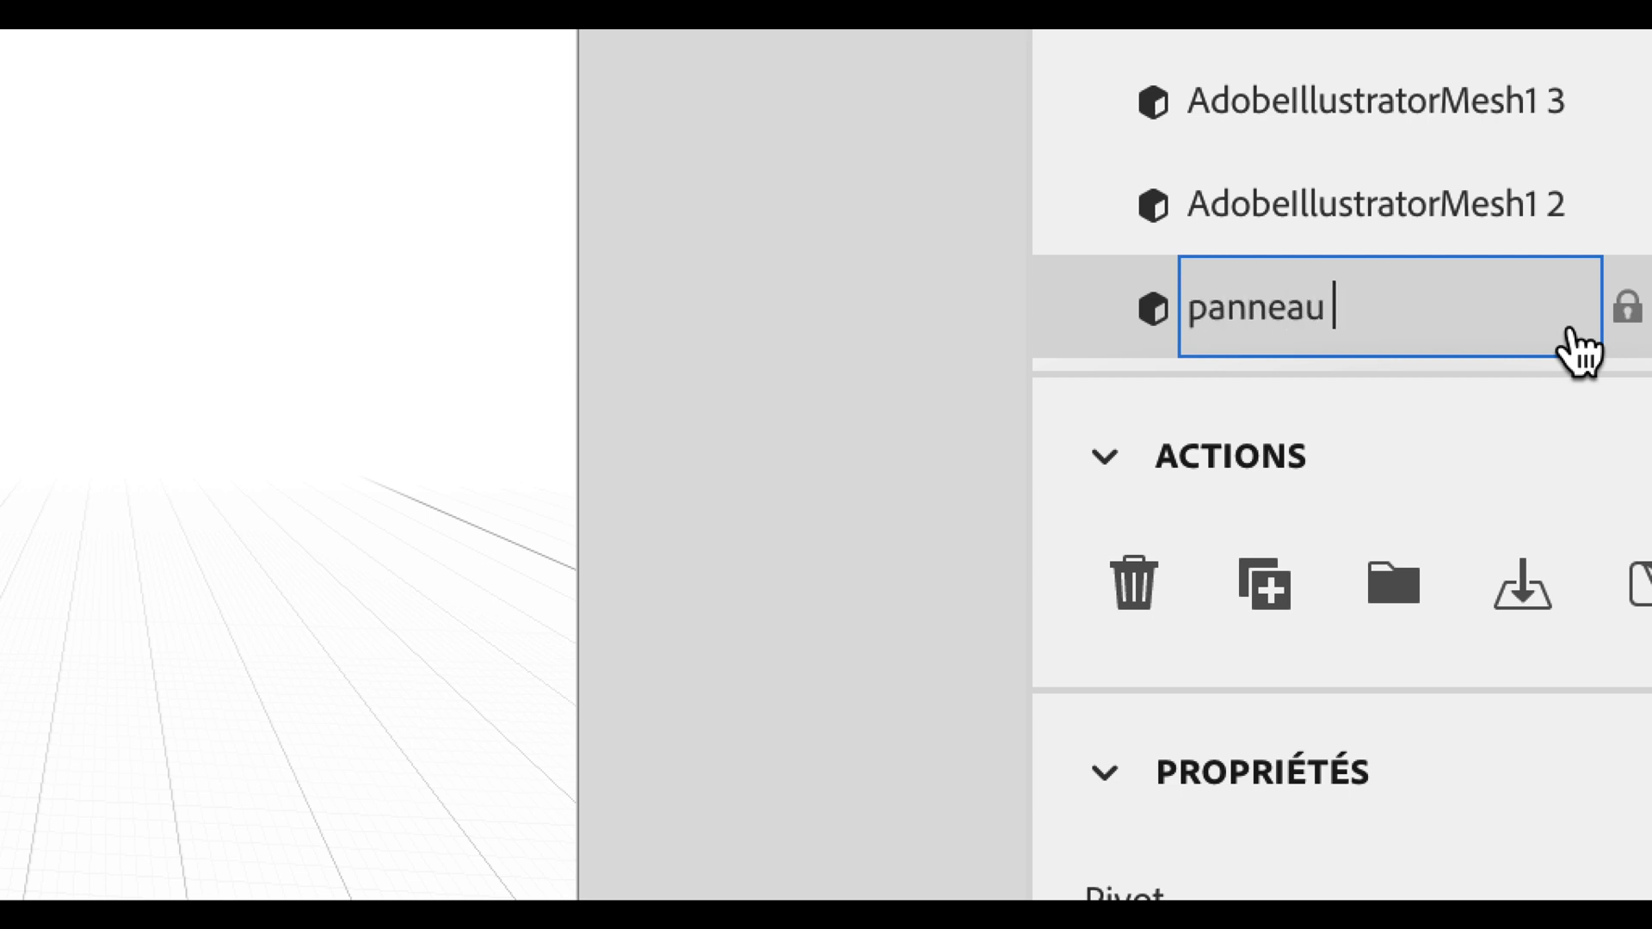
text( fond)
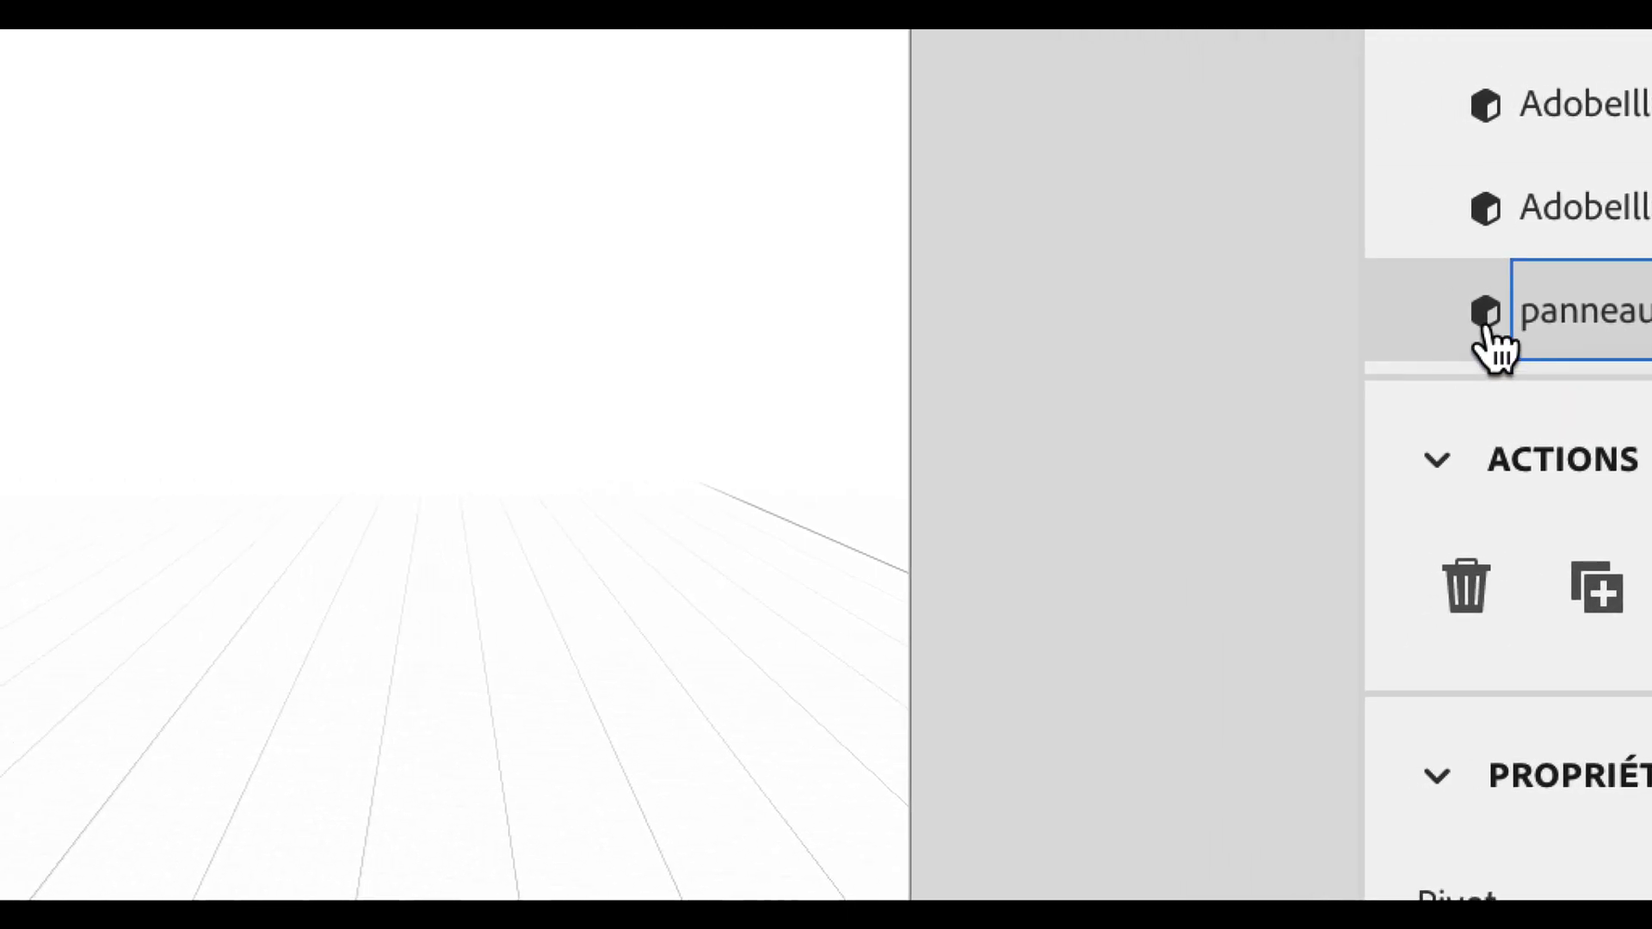
key(Return)
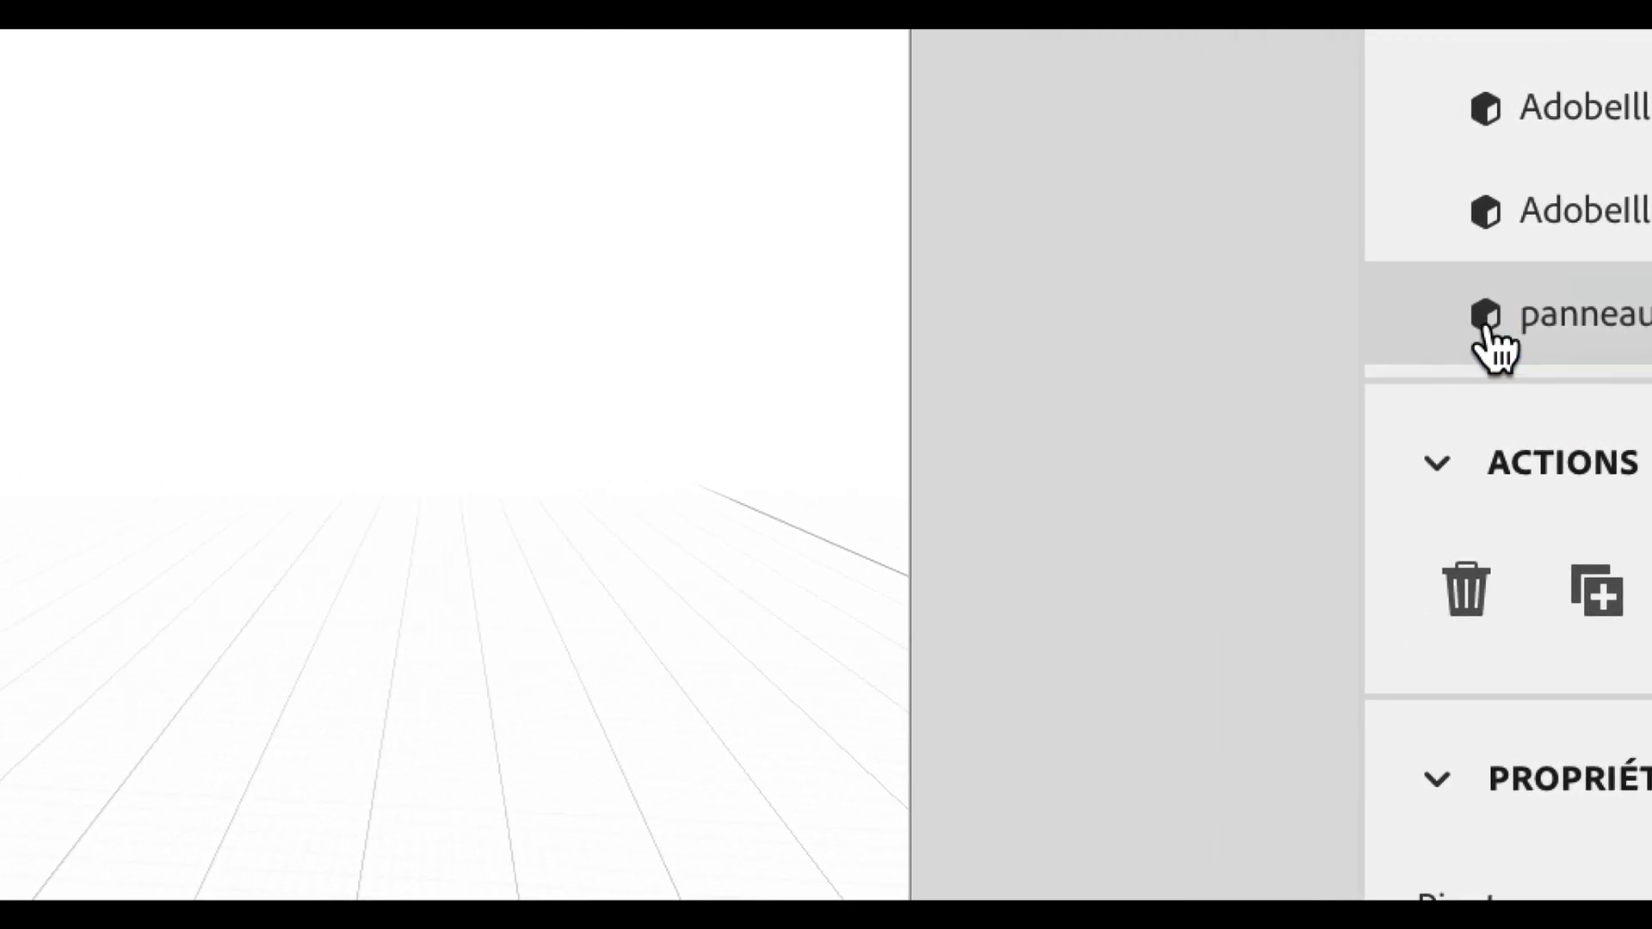
Hide and show panneau du fond repeatedly to check which part it is, leaving it visible.
click(1536, 310)
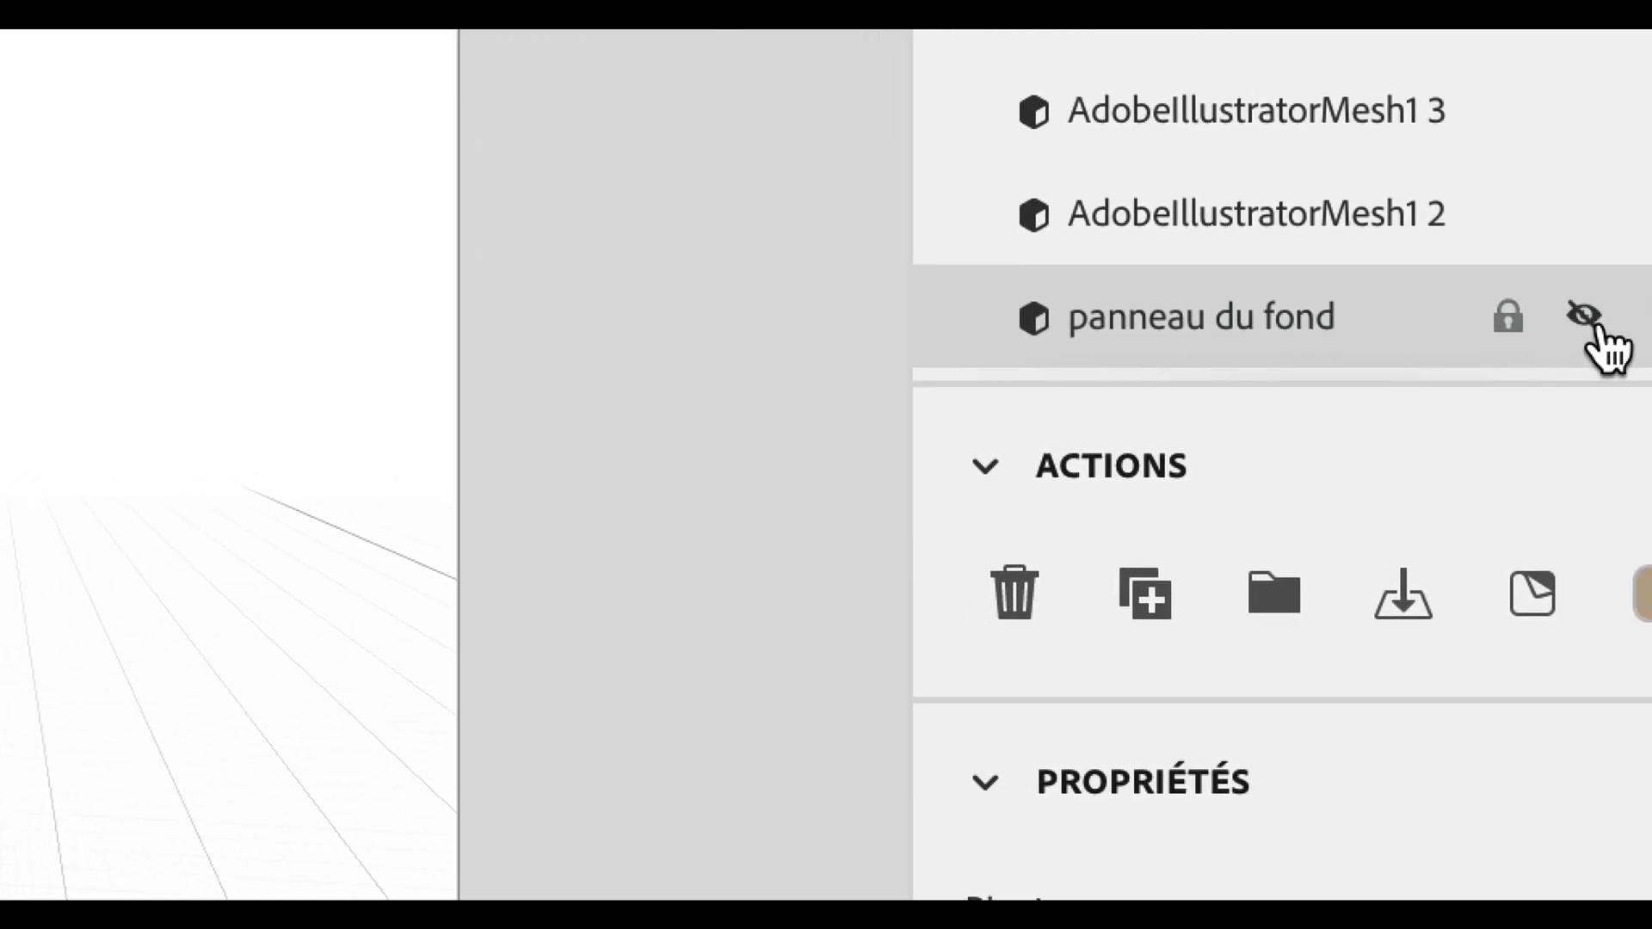
click(1592, 332)
click(1593, 332)
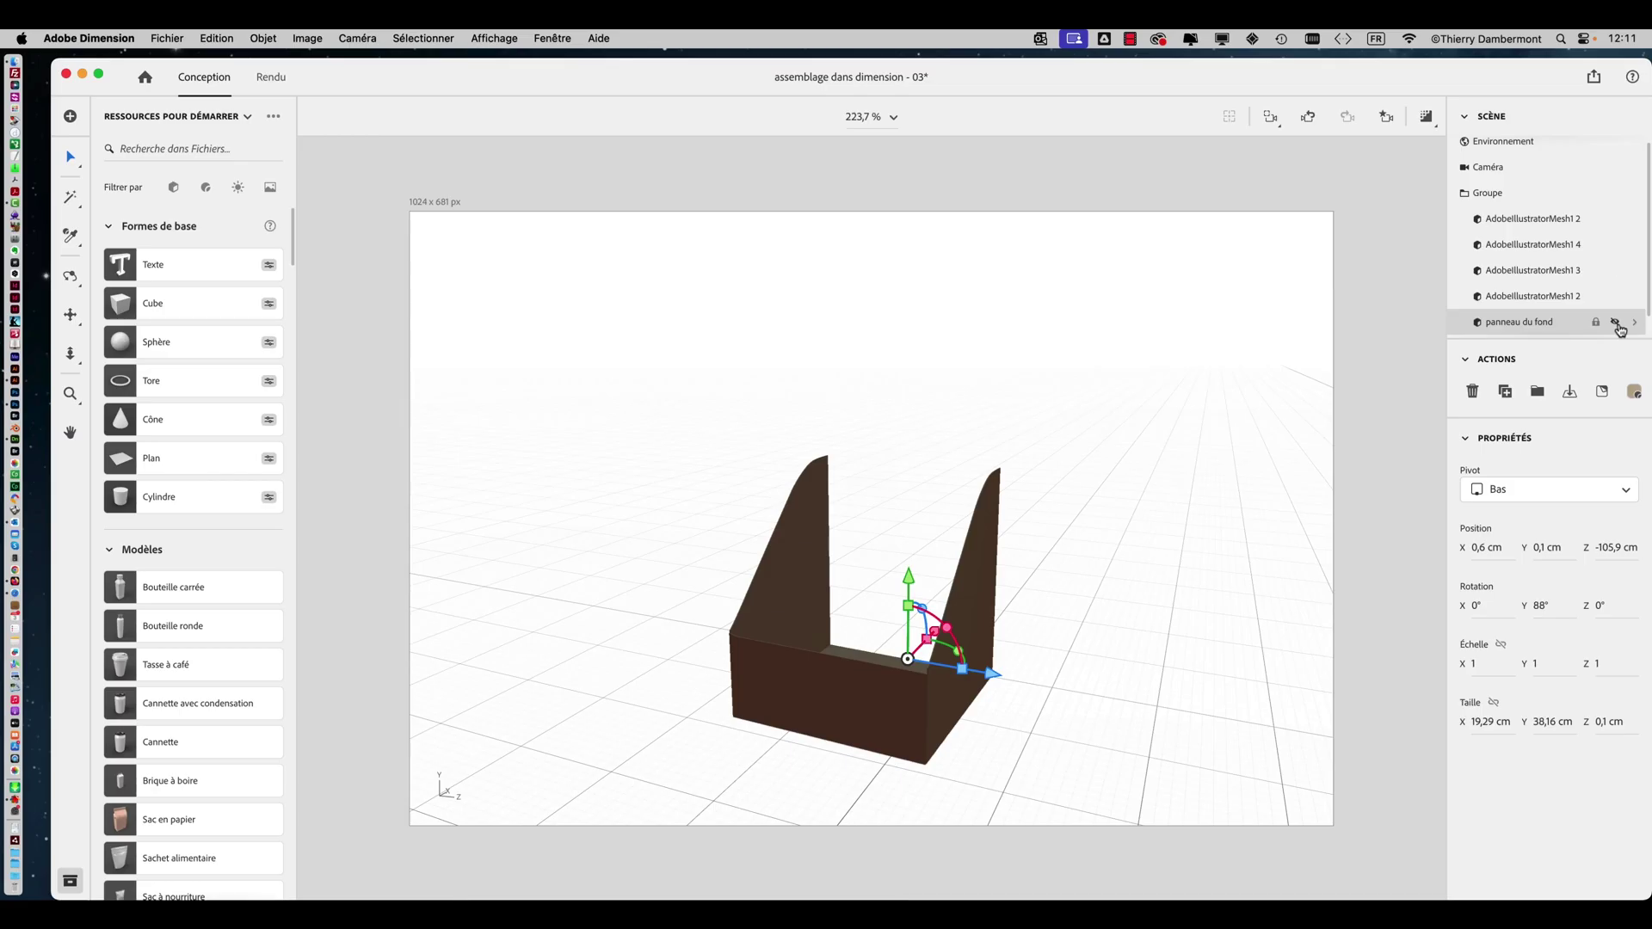
click(1617, 324)
click(1617, 323)
click(1617, 323)
click(1617, 324)
click(1617, 324)
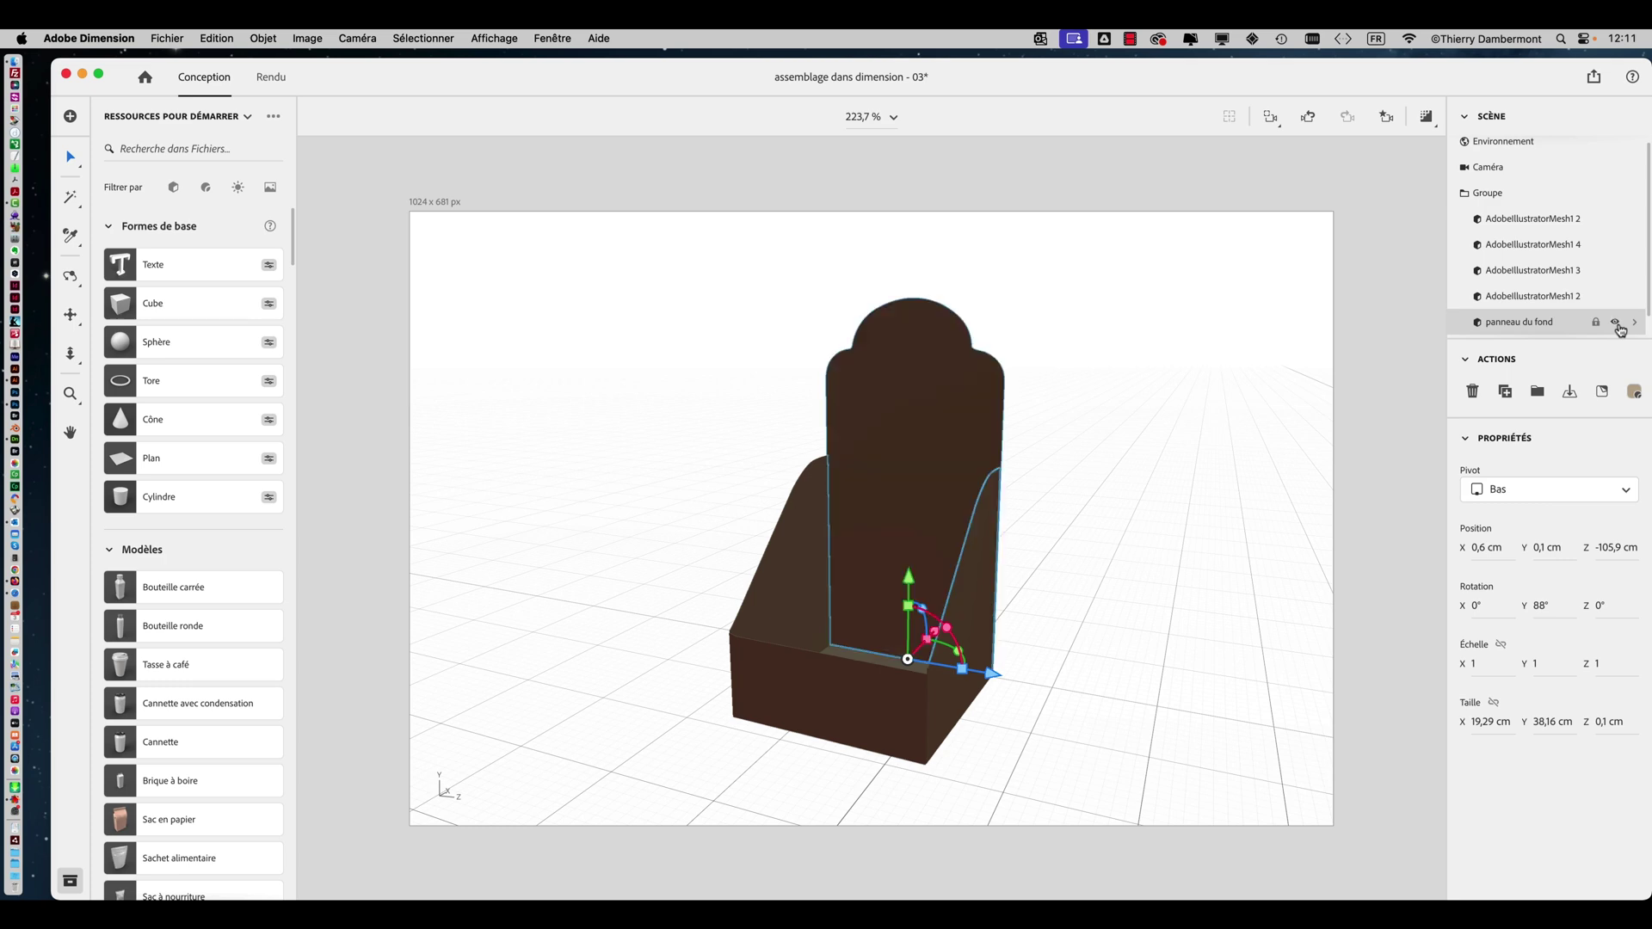
Import 480px-480px-floral-pattern.png from the motif folder and place it as an image on panneau du fond.
mouse_move(1133, 417)
mouse_down()
mouse_move(1062, 373)
mouse_move(1232, 450)
mouse_move(1243, 428)
mouse_move(1107, 418)
mouse_up()
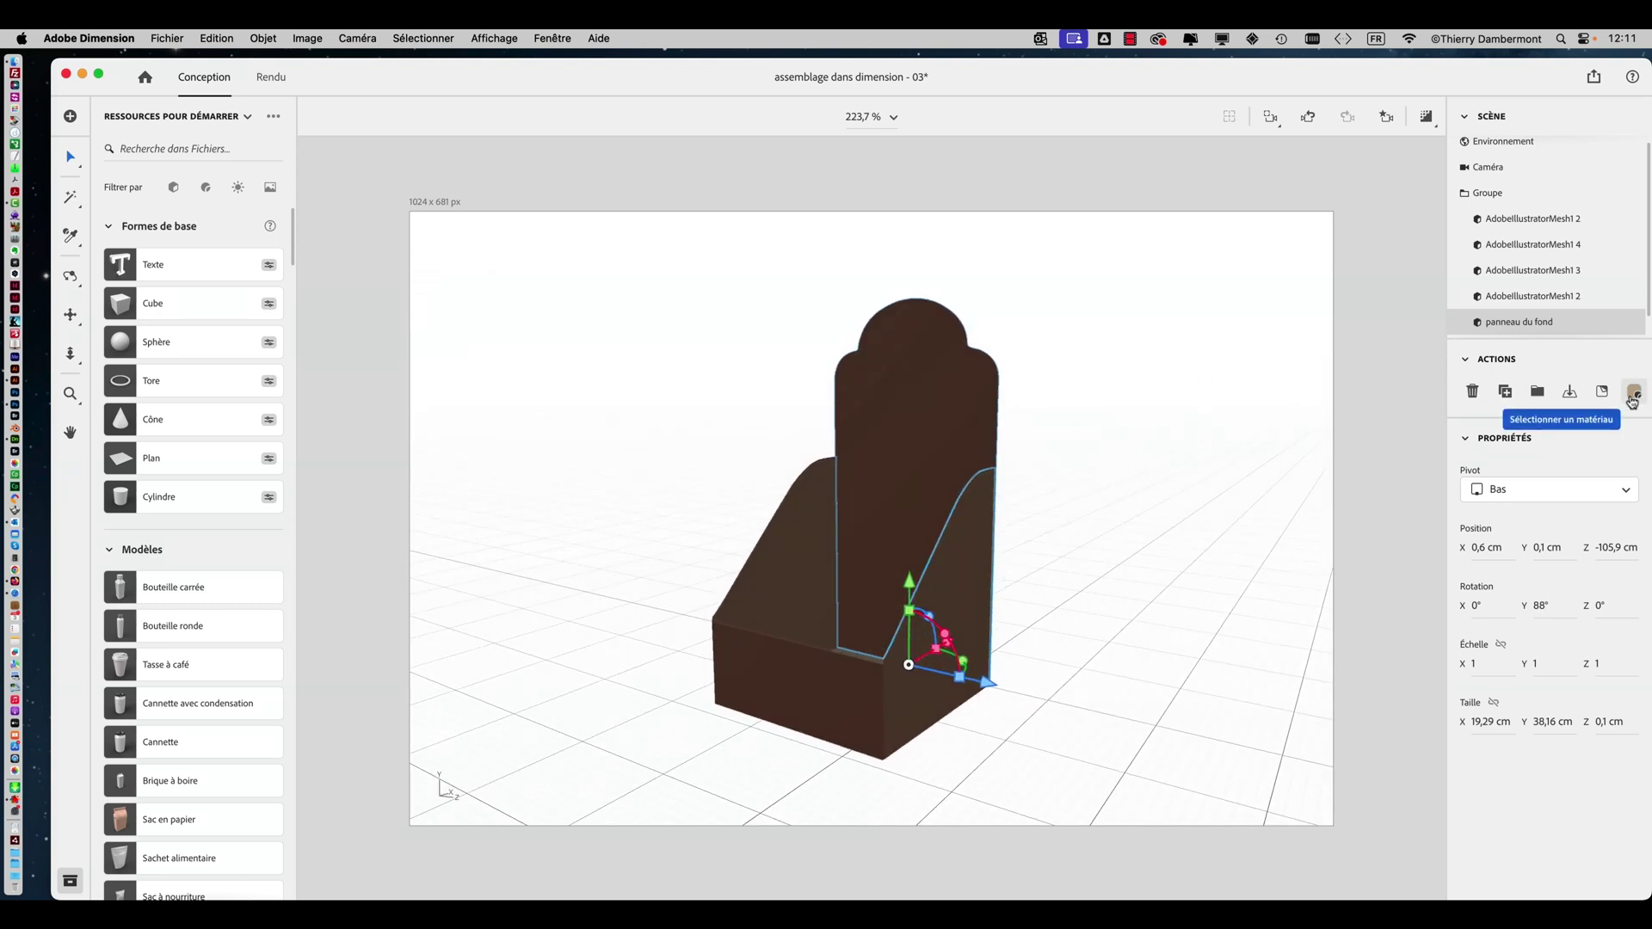
click(156, 38)
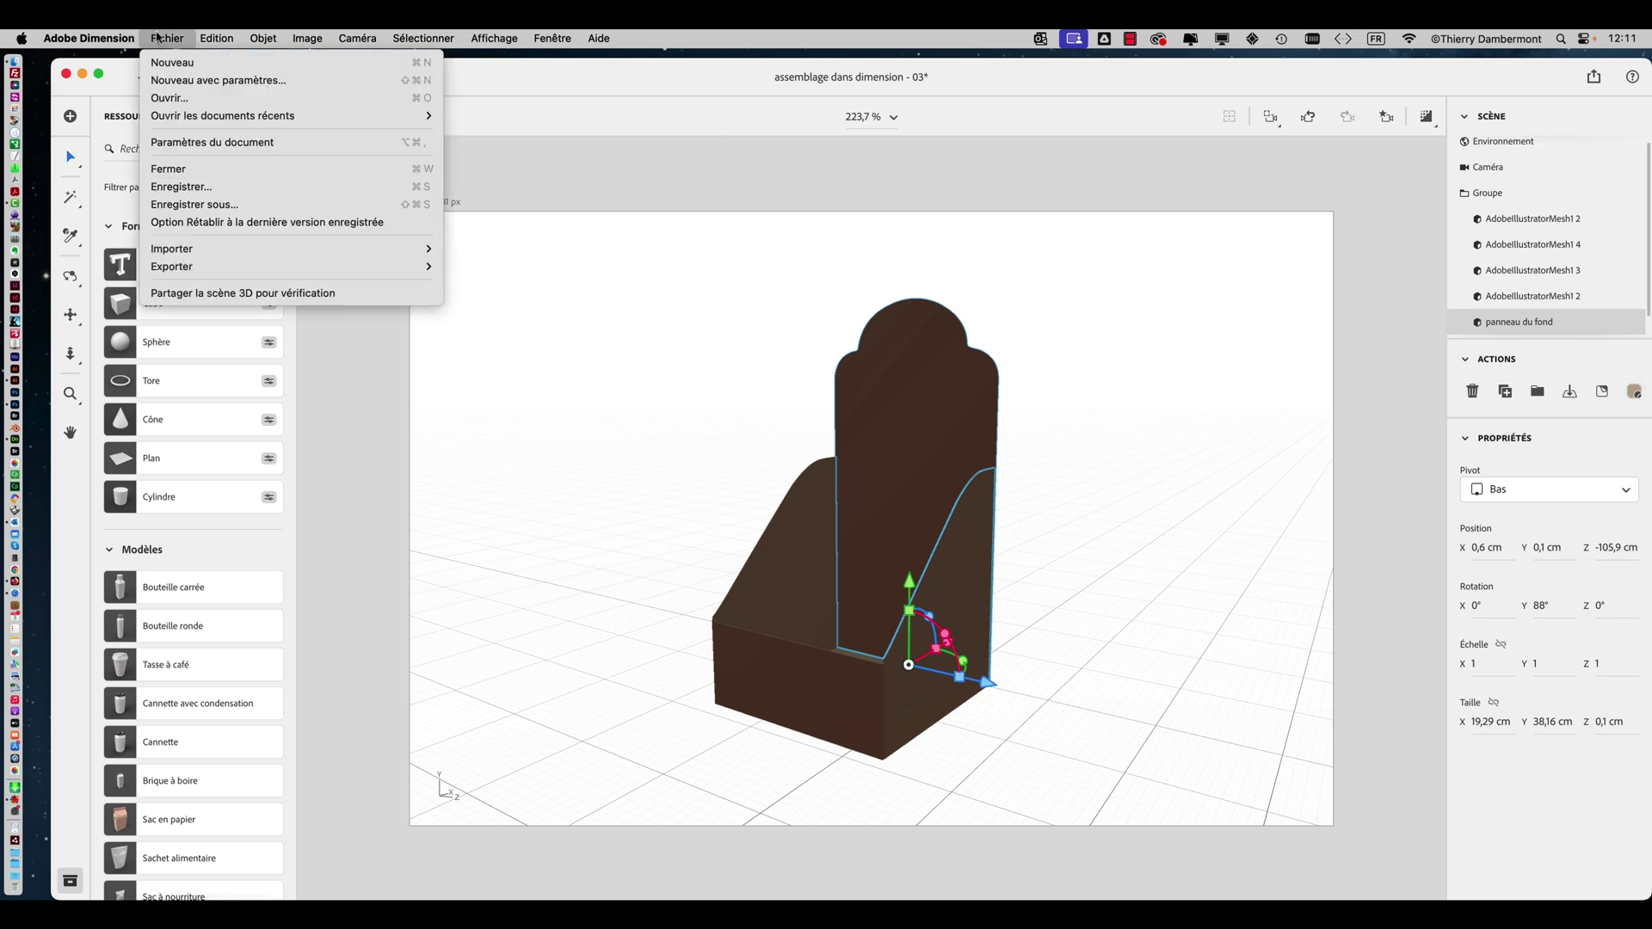
mouse_move(191, 251)
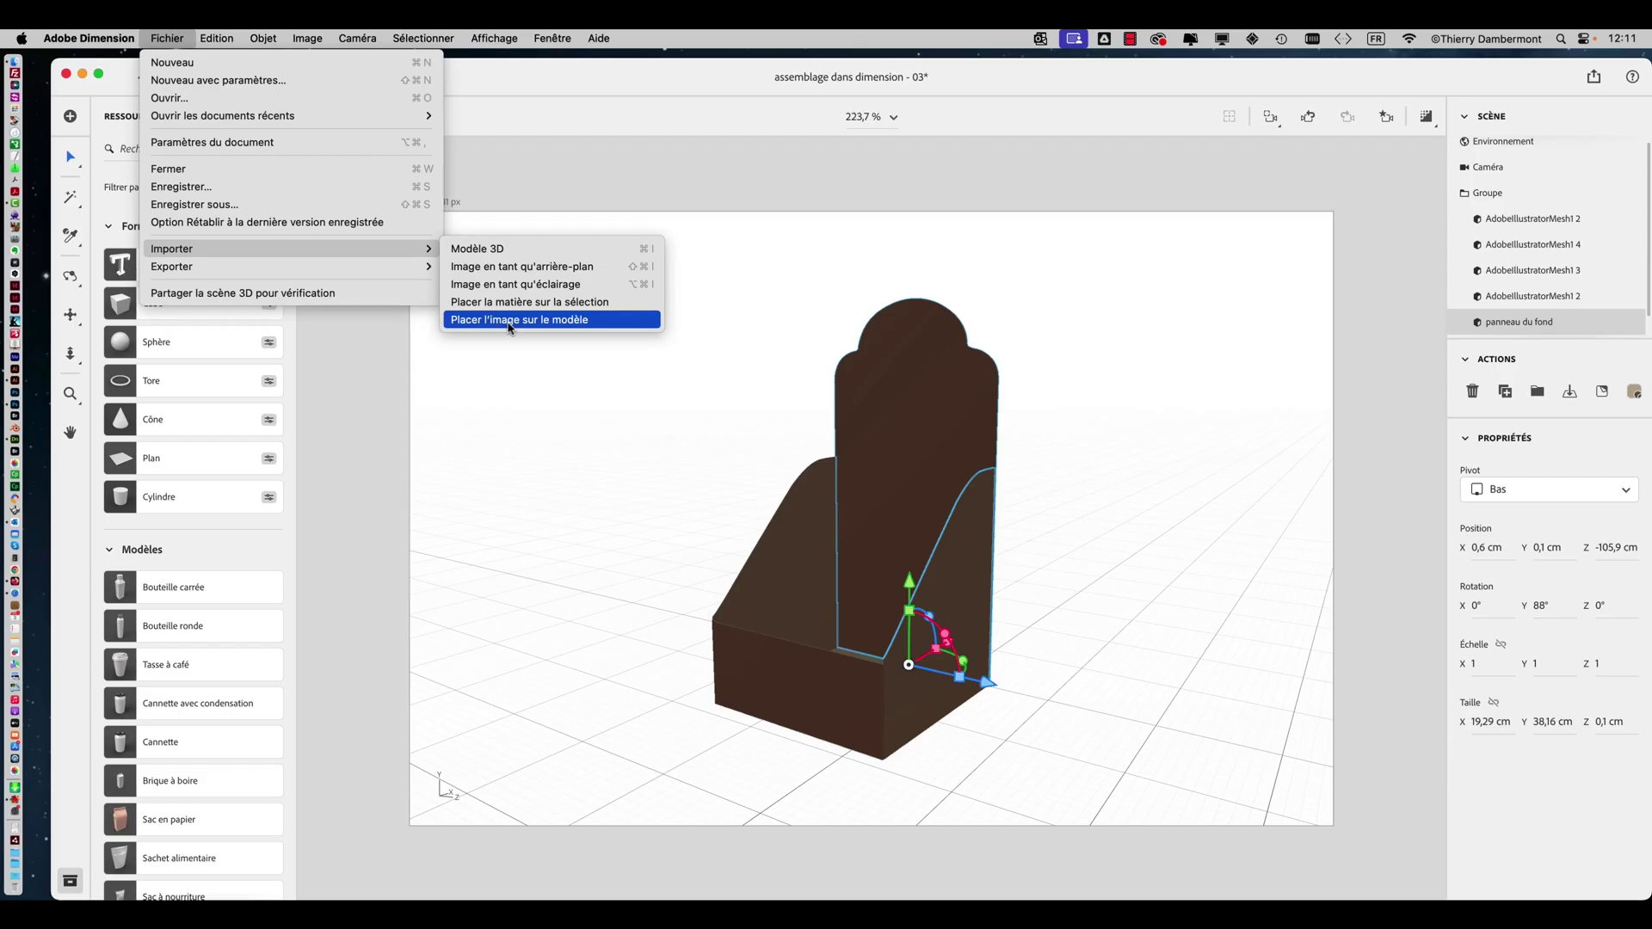
click(508, 324)
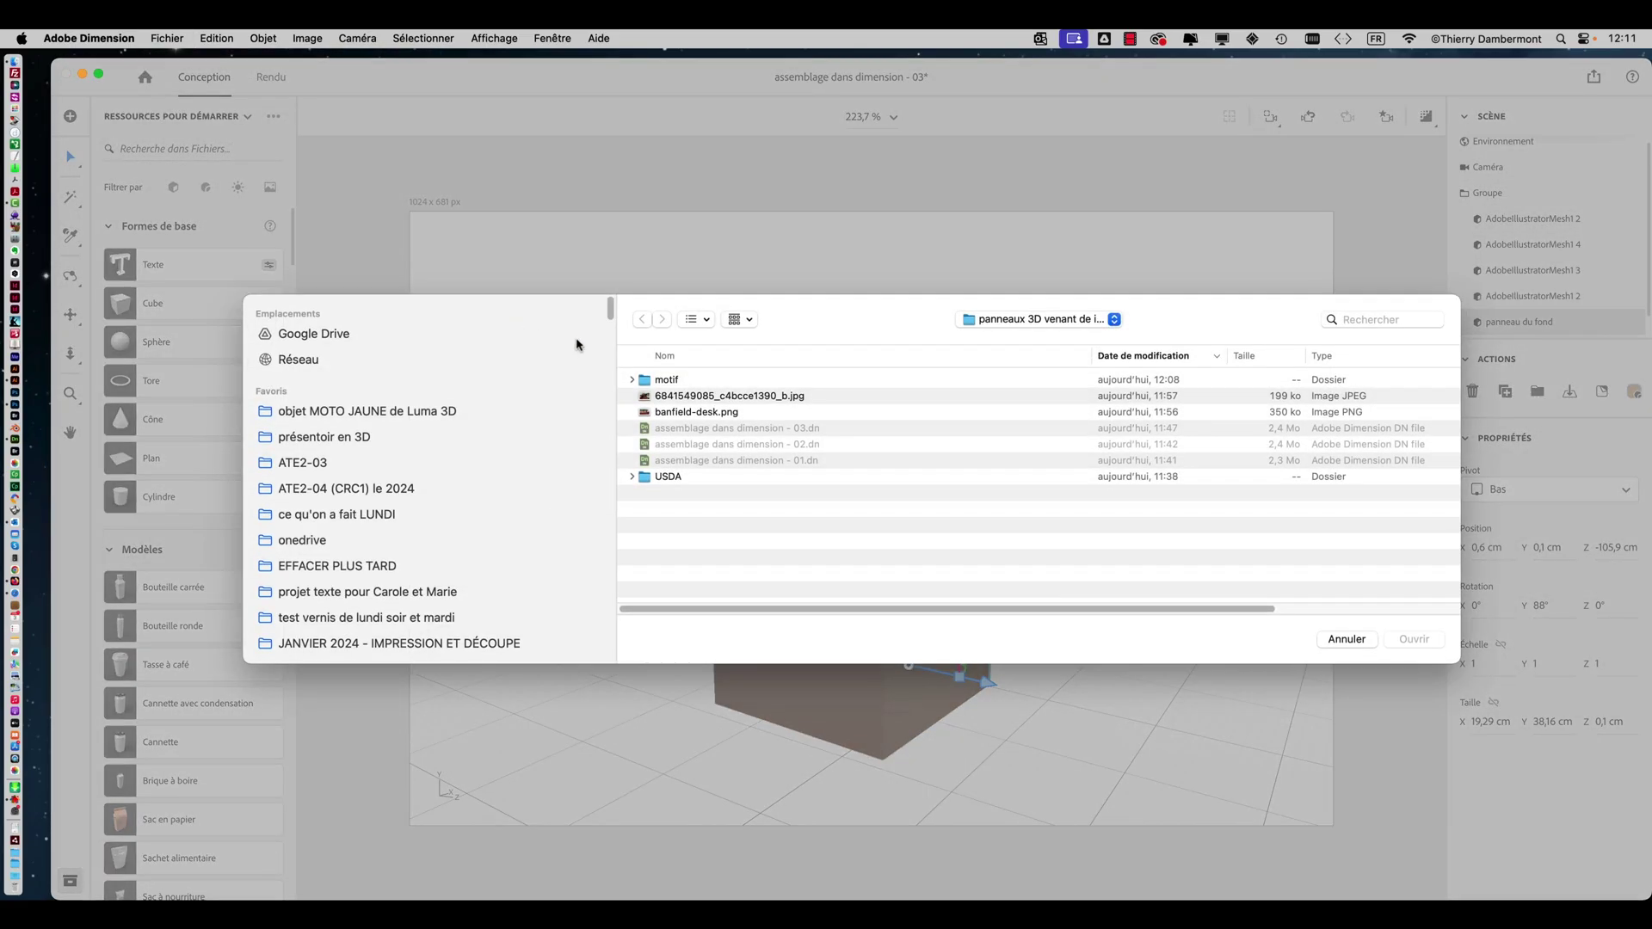
click(634, 380)
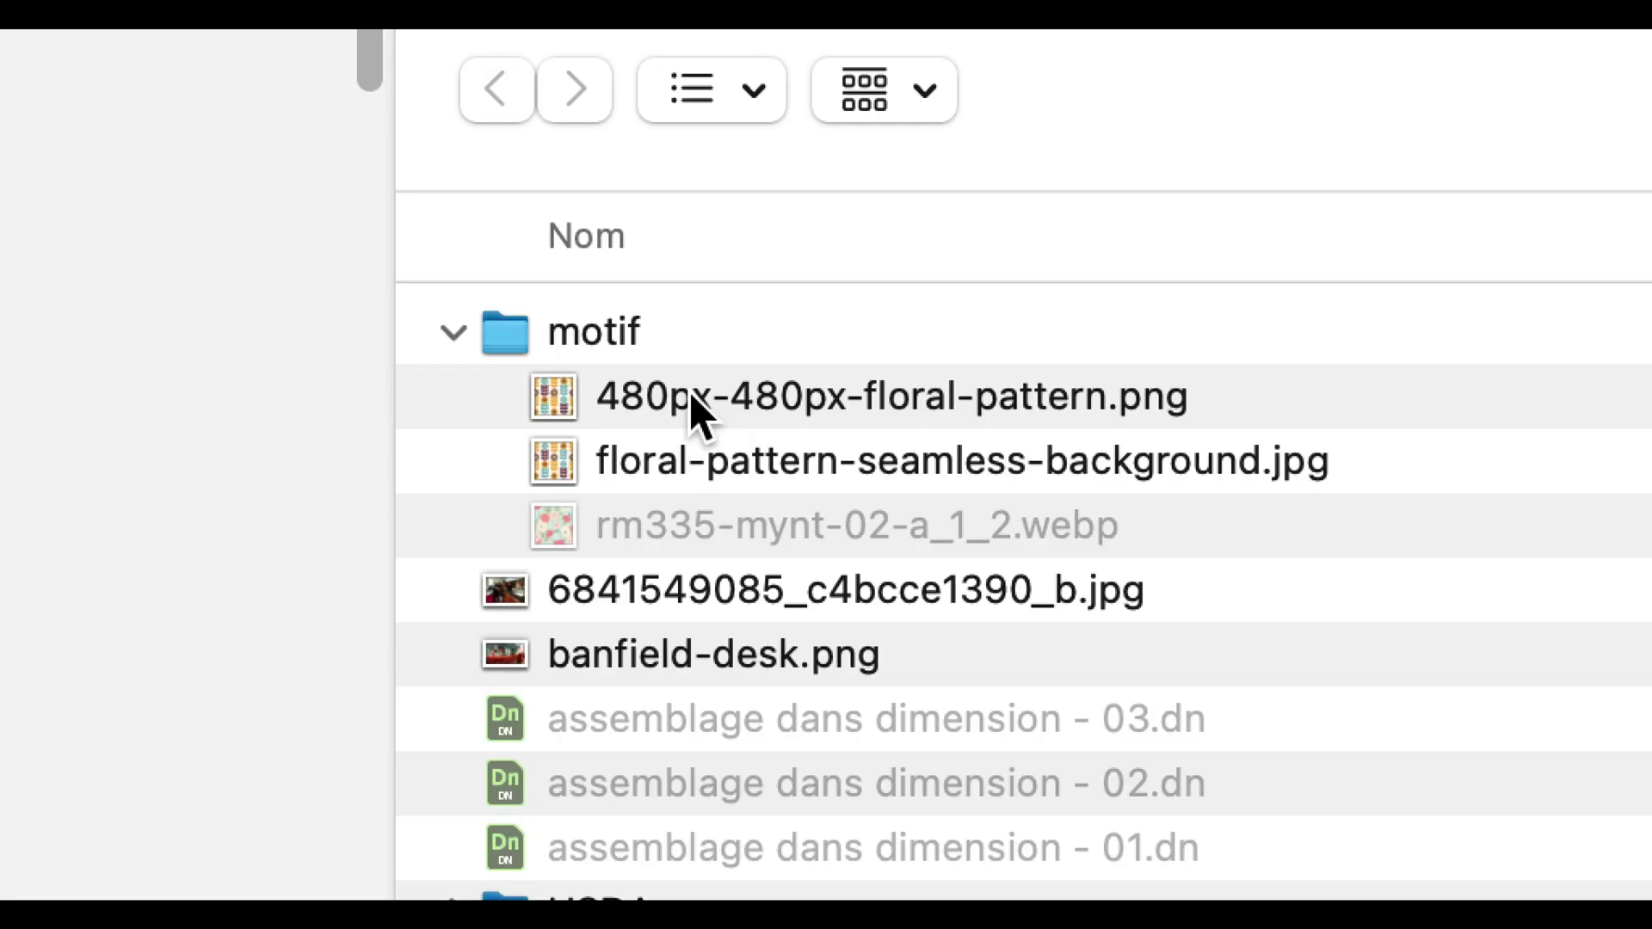
click(693, 398)
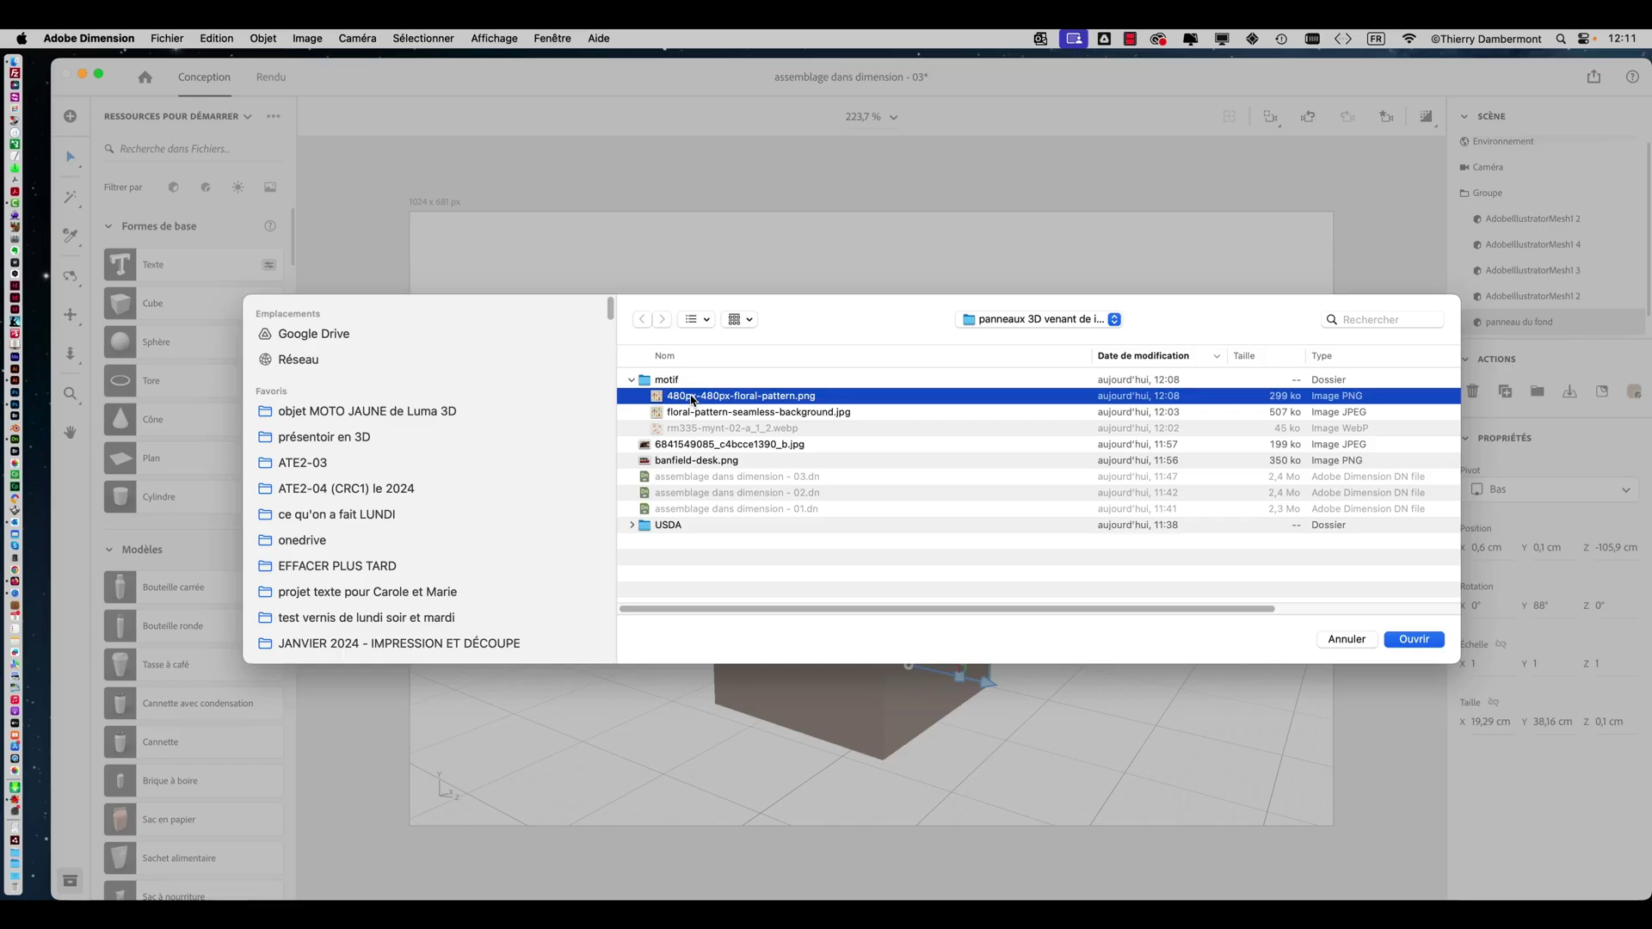
click(1432, 641)
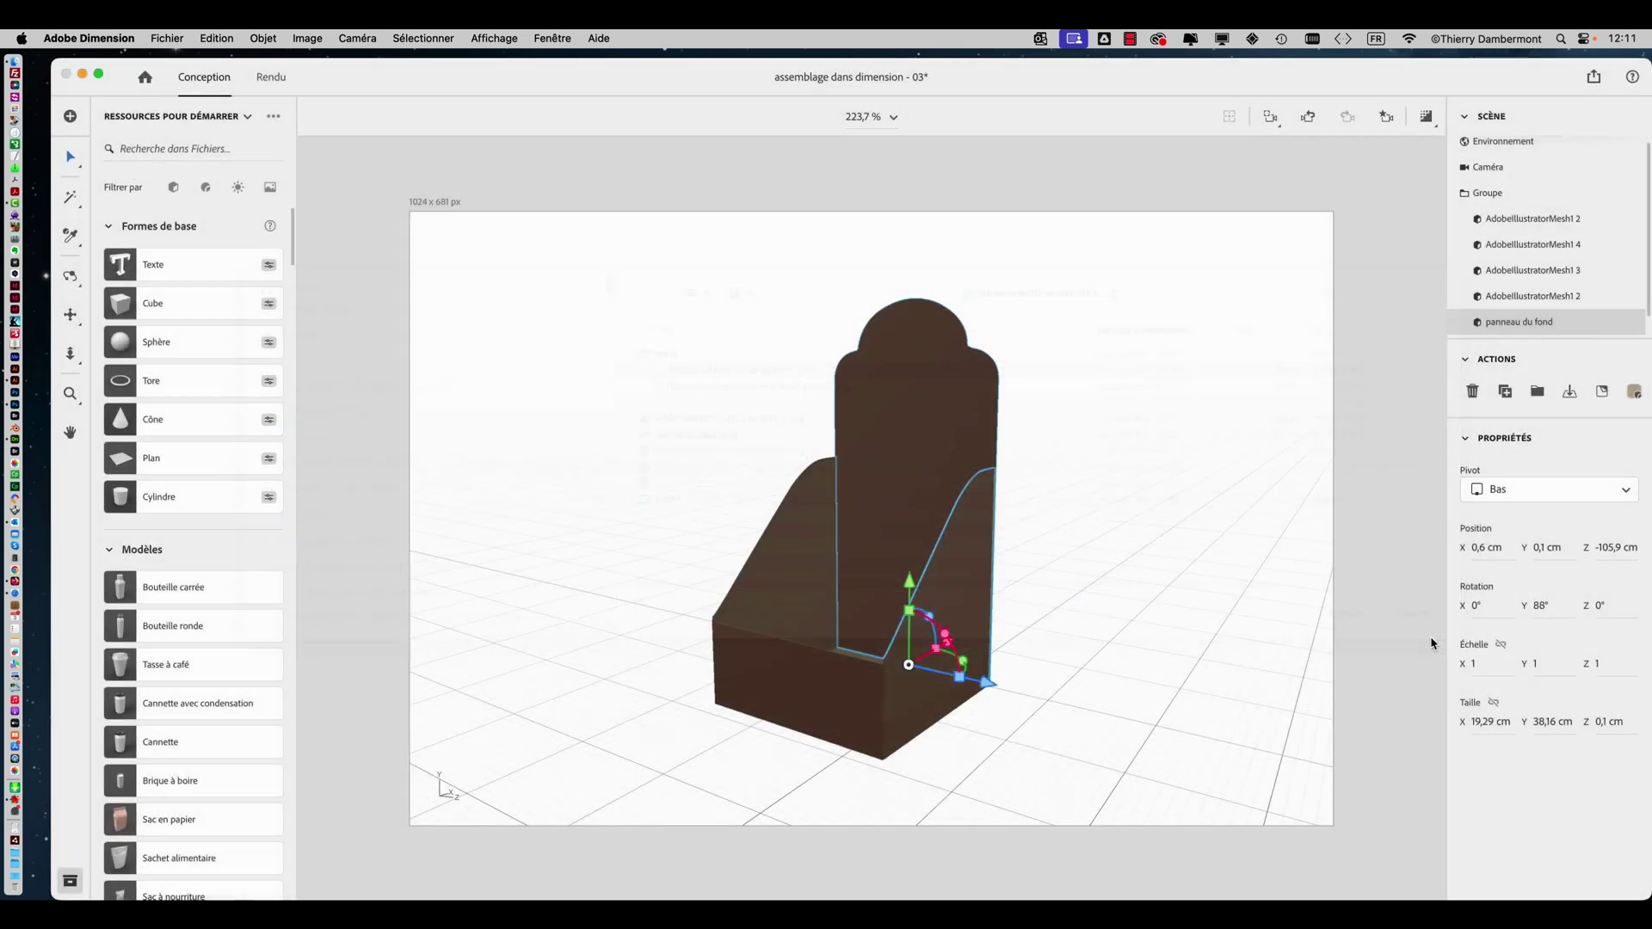
mouse_move(1060, 571)
mouse_down()
mouse_move(1111, 582)
mouse_move(1199, 560)
mouse_move(1206, 494)
mouse_move(1157, 547)
mouse_move(1063, 586)
mouse_up()
drag(1037, 524, 1035, 428)
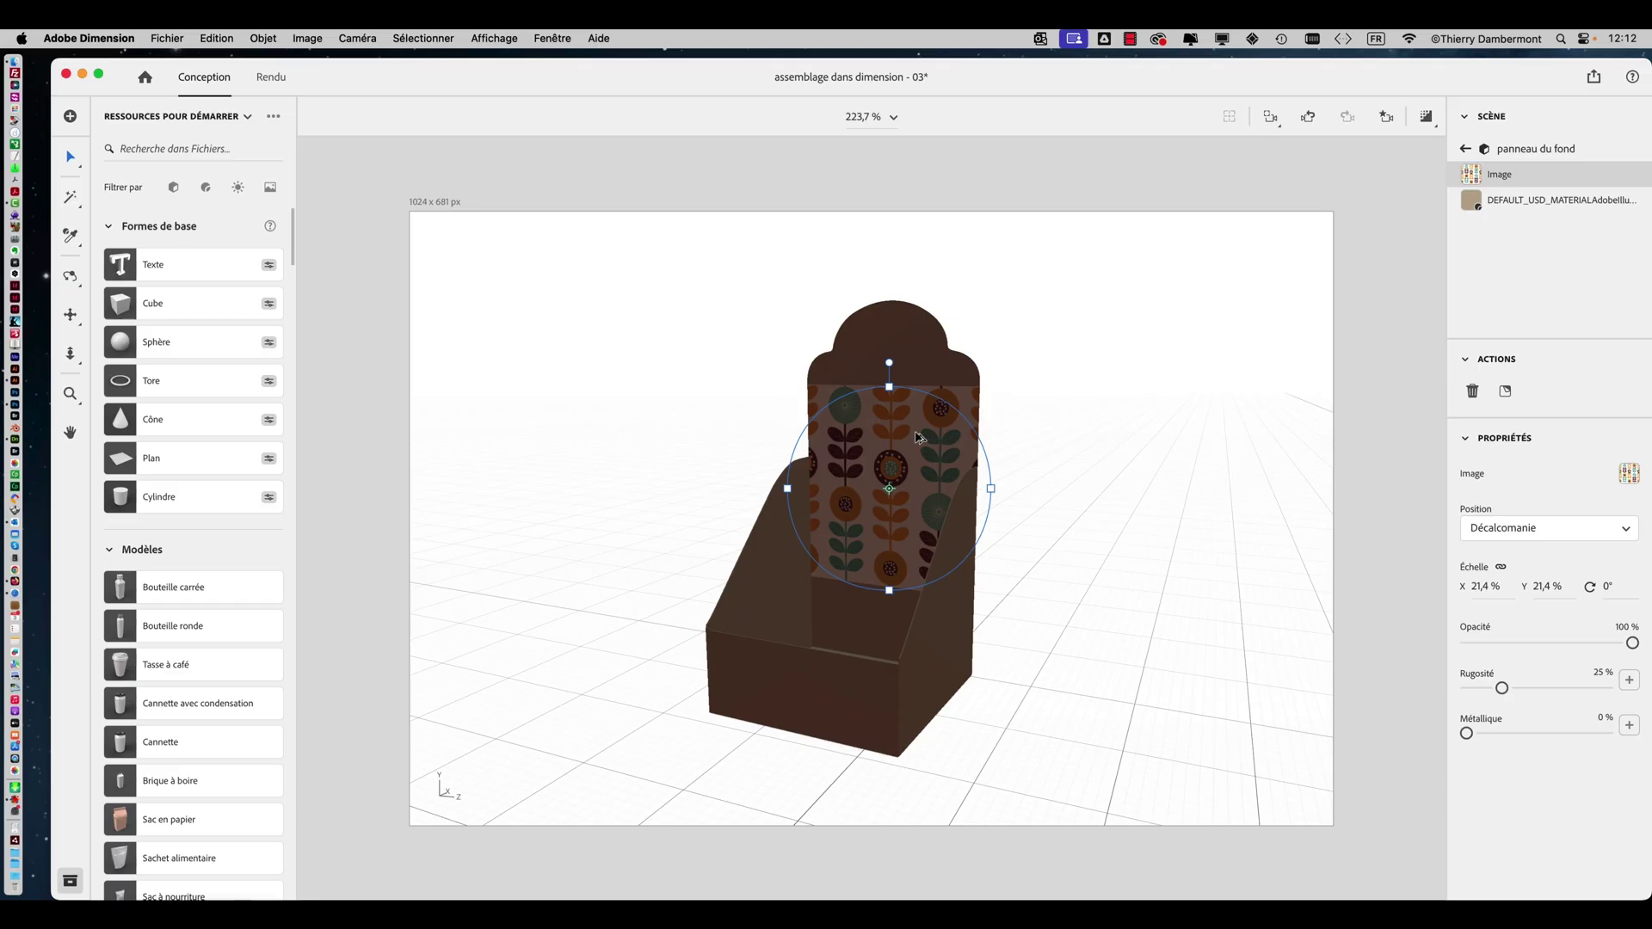
Add the three-point lighting preset (Éclairage à 3 points) to the scene to brighten the display.
drag(1093, 488, 978, 537)
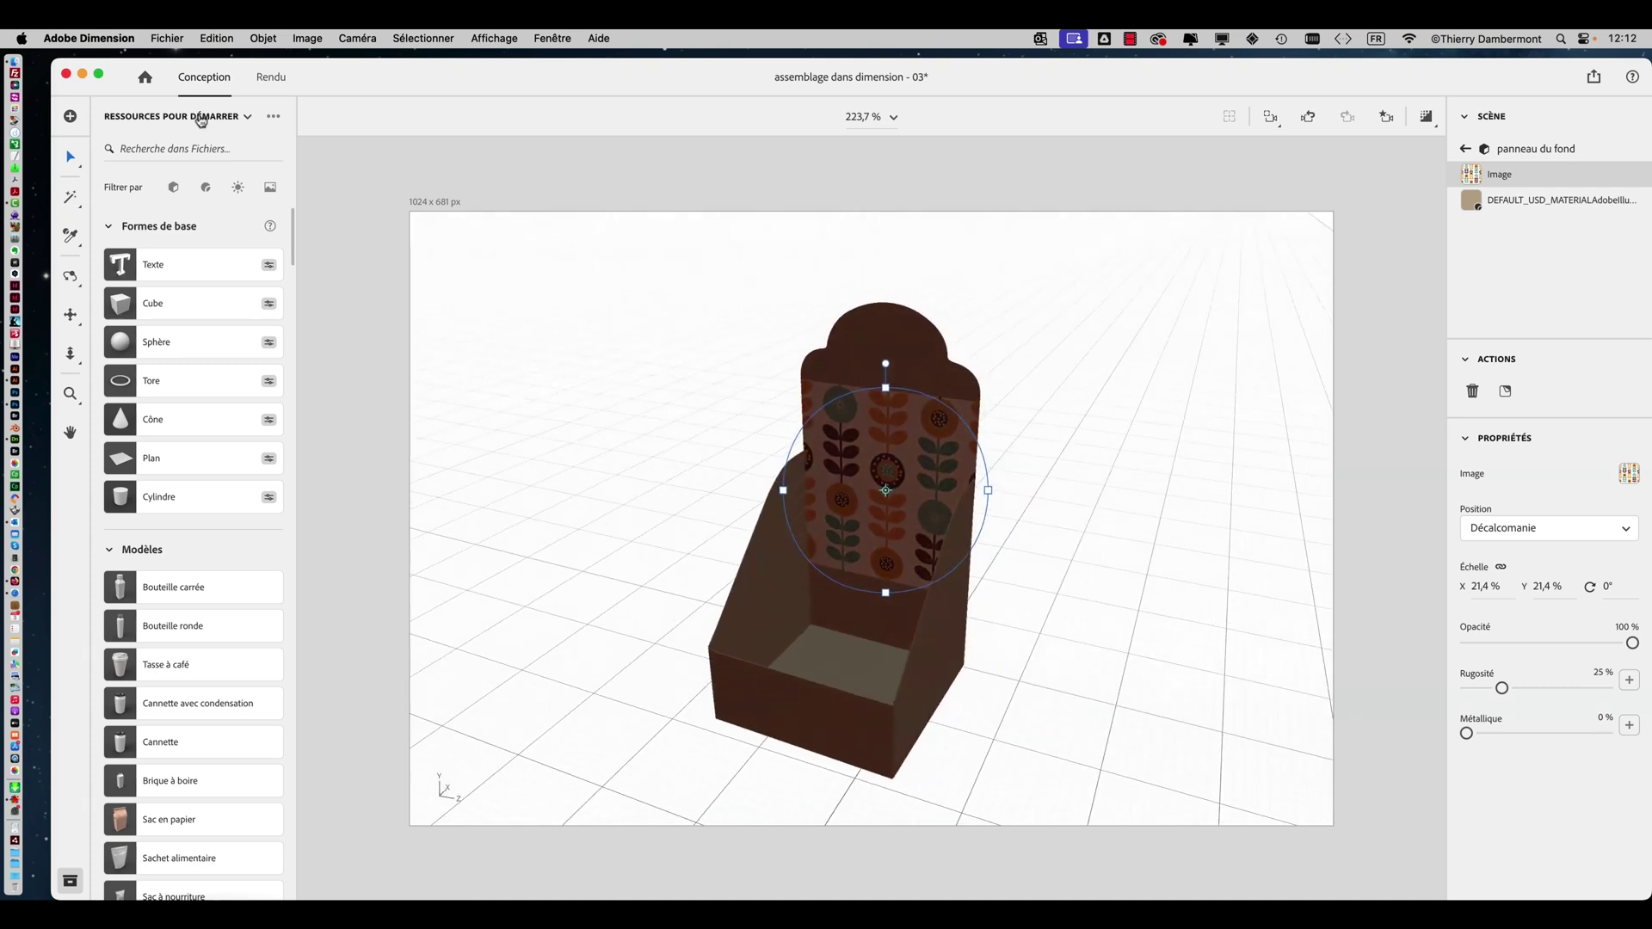
click(238, 187)
click(180, 383)
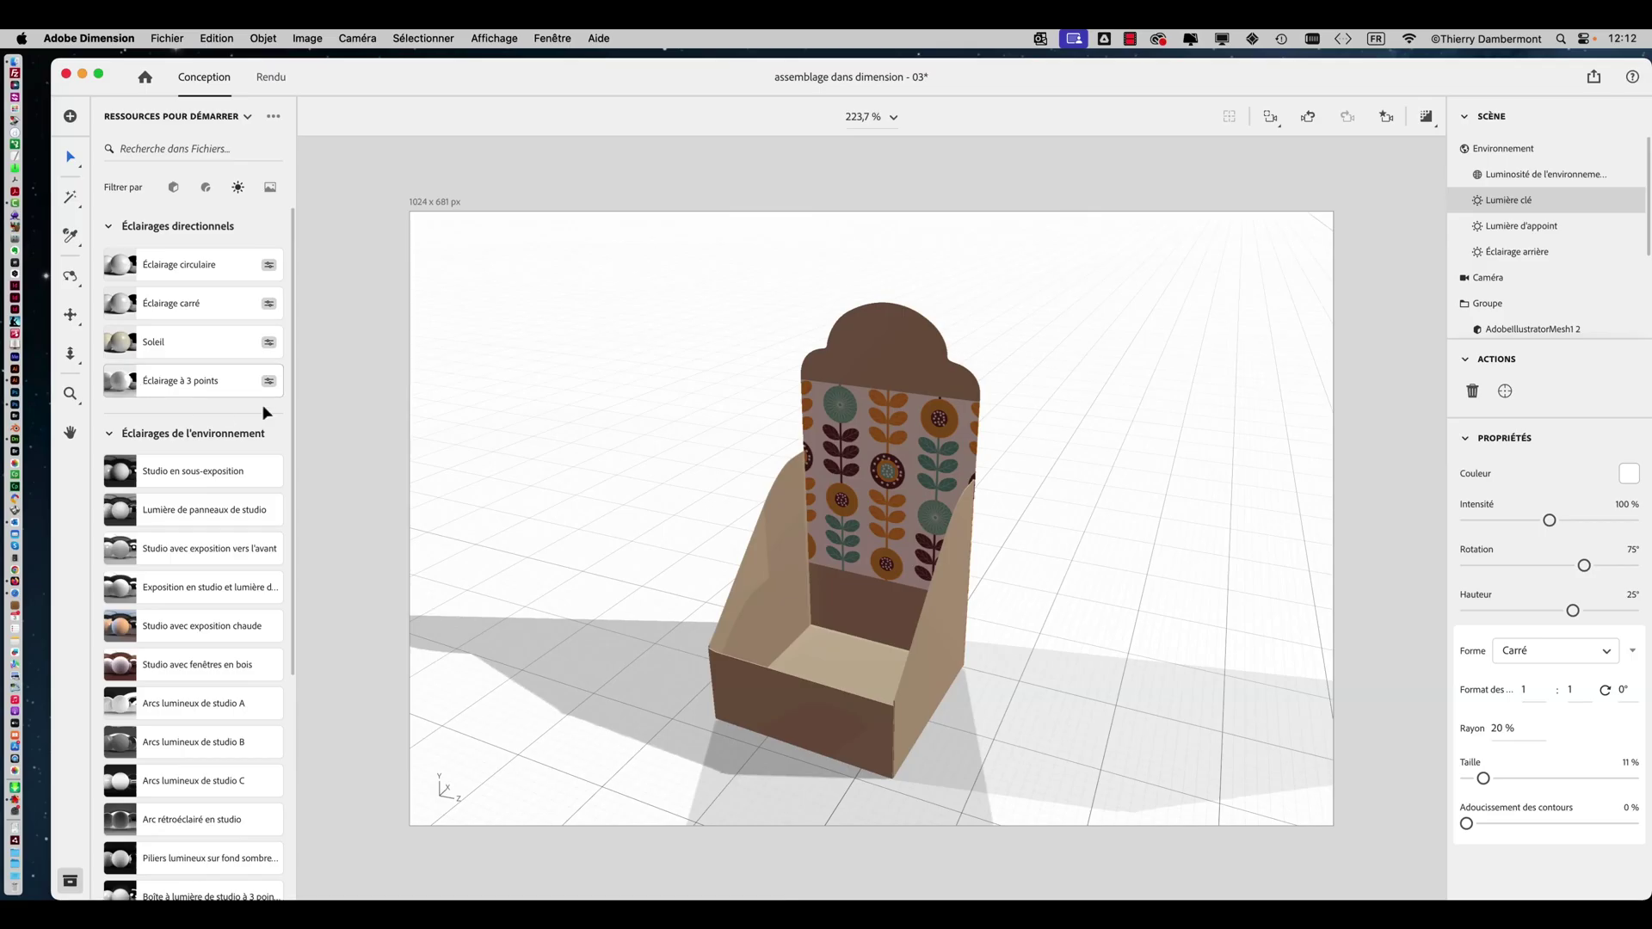
mouse_move(582, 472)
mouse_down()
mouse_move(694, 461)
mouse_move(759, 400)
mouse_move(715, 317)
mouse_move(779, 309)
mouse_move(815, 313)
mouse_move(797, 358)
mouse_move(712, 387)
mouse_move(575, 491)
mouse_move(1015, 499)
mouse_move(815, 369)
mouse_move(705, 343)
mouse_move(583, 453)
mouse_move(582, 488)
mouse_up()
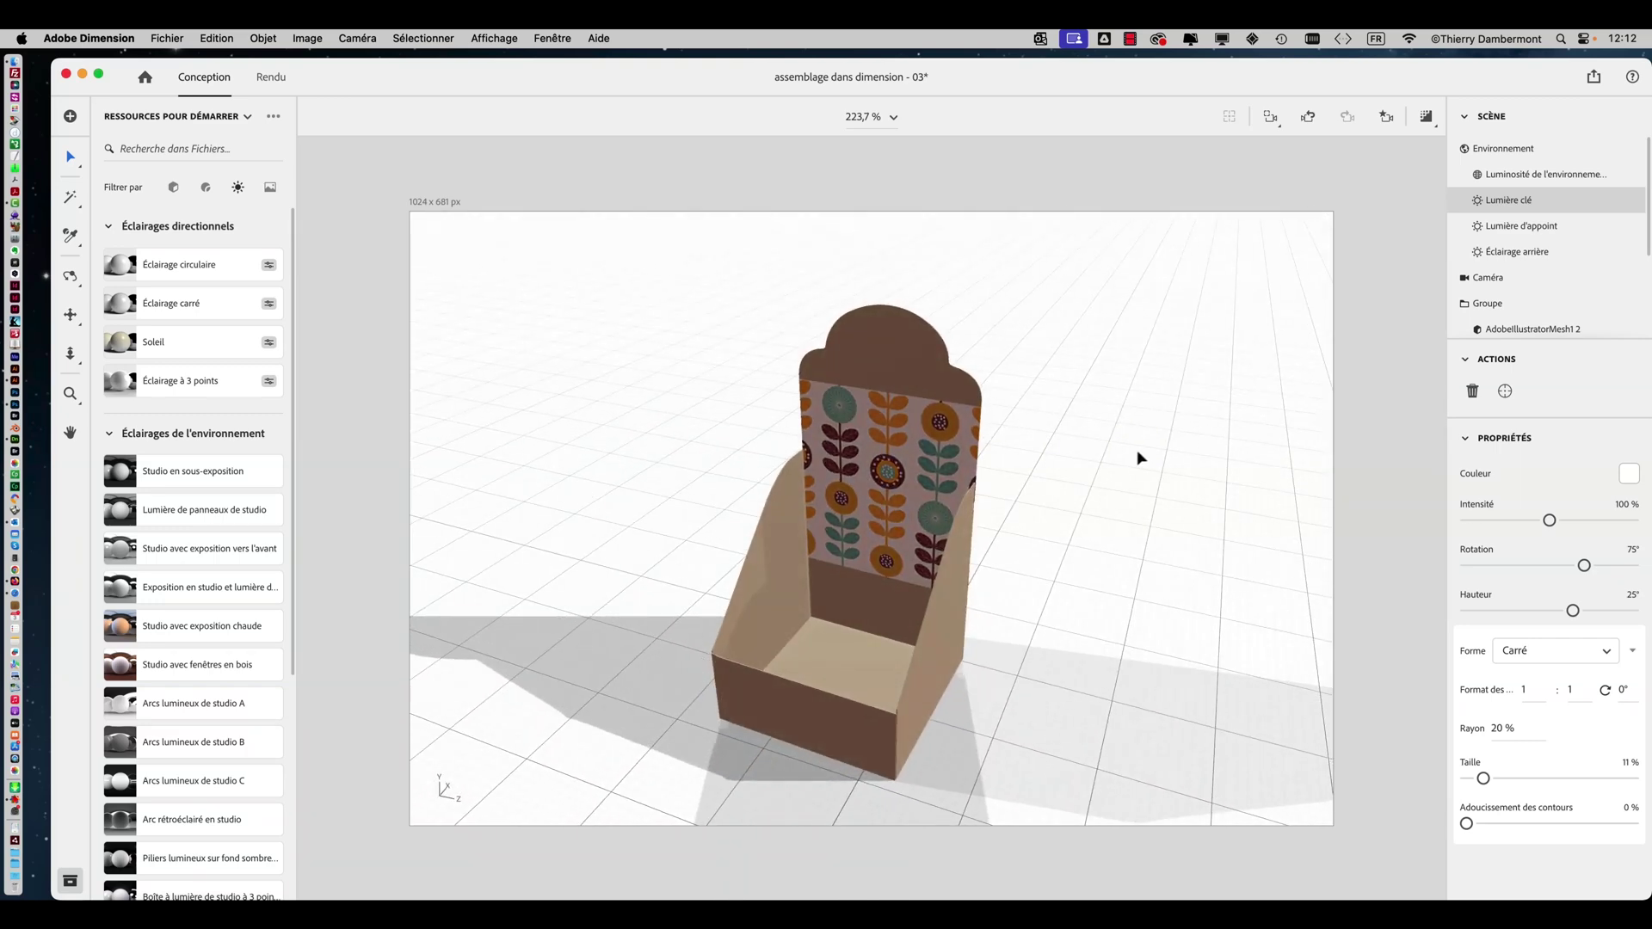
drag(1016, 464, 1060, 481)
Select panneau du fond and then the whole group, and check which import options are available for the group.
click(1058, 417)
click(901, 381)
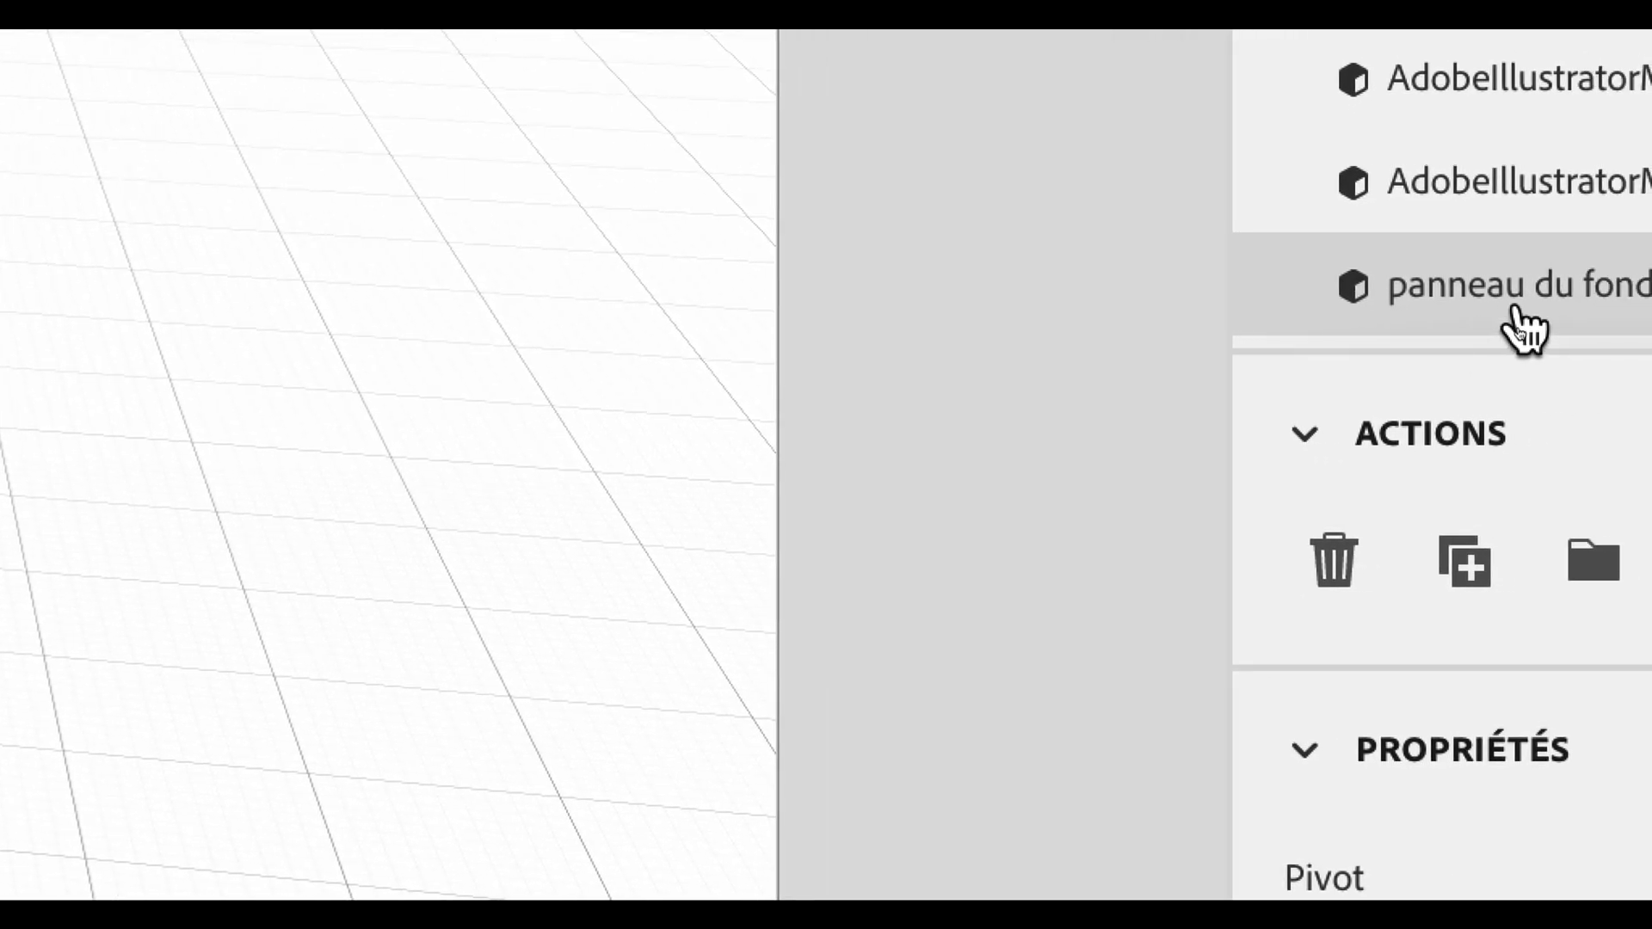
click(1516, 325)
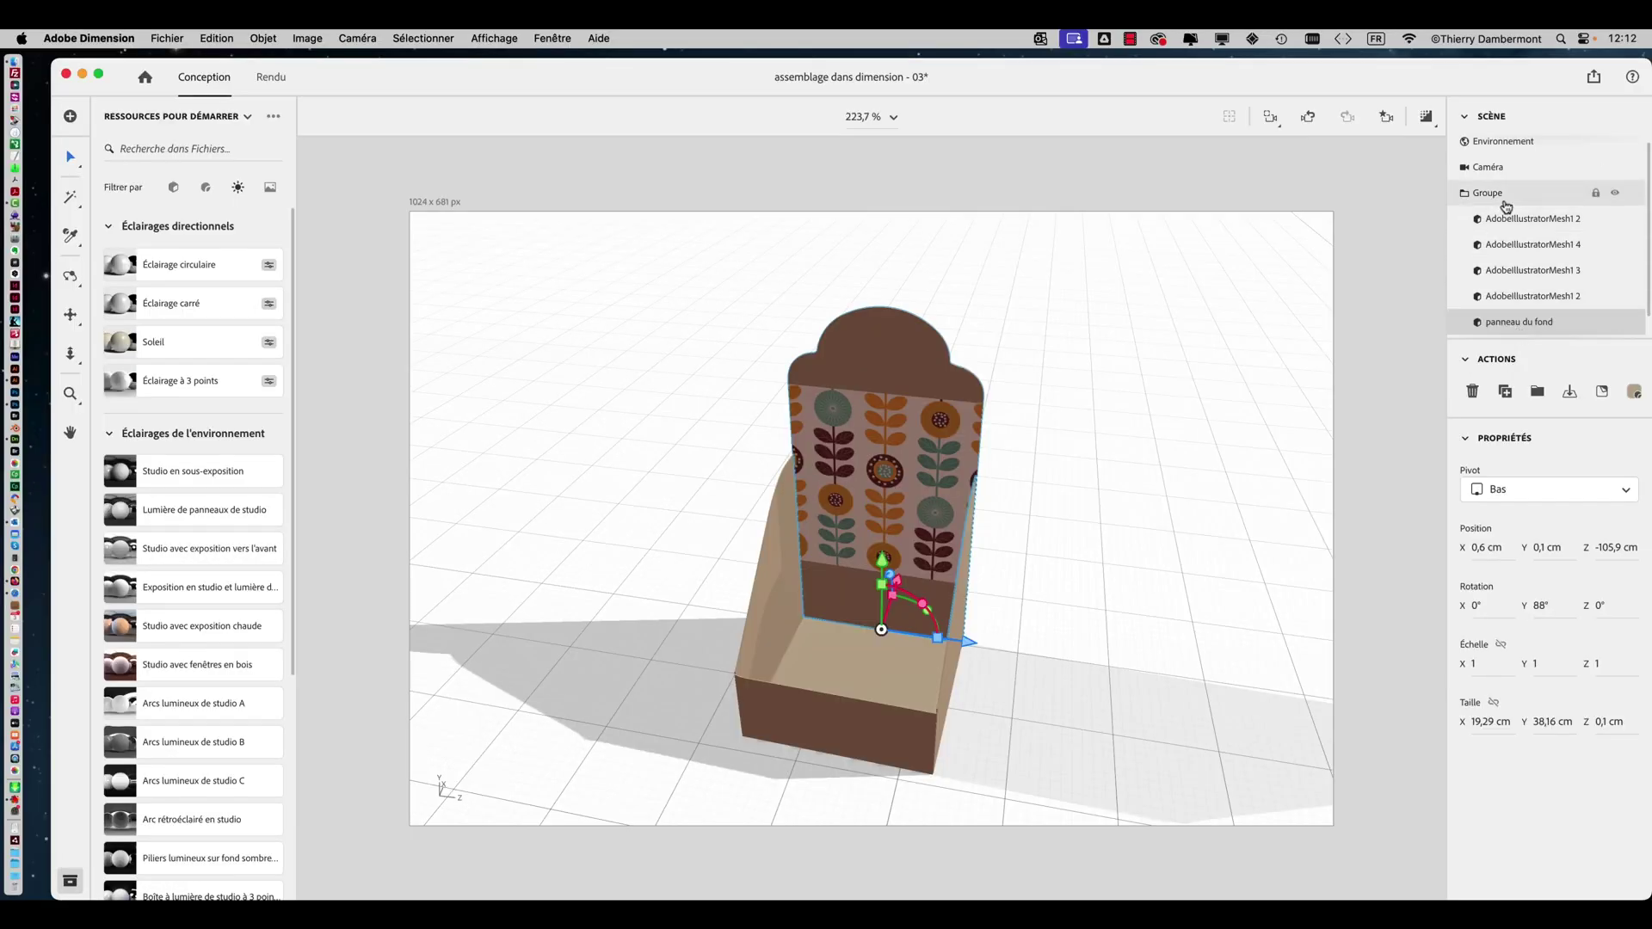
click(1506, 207)
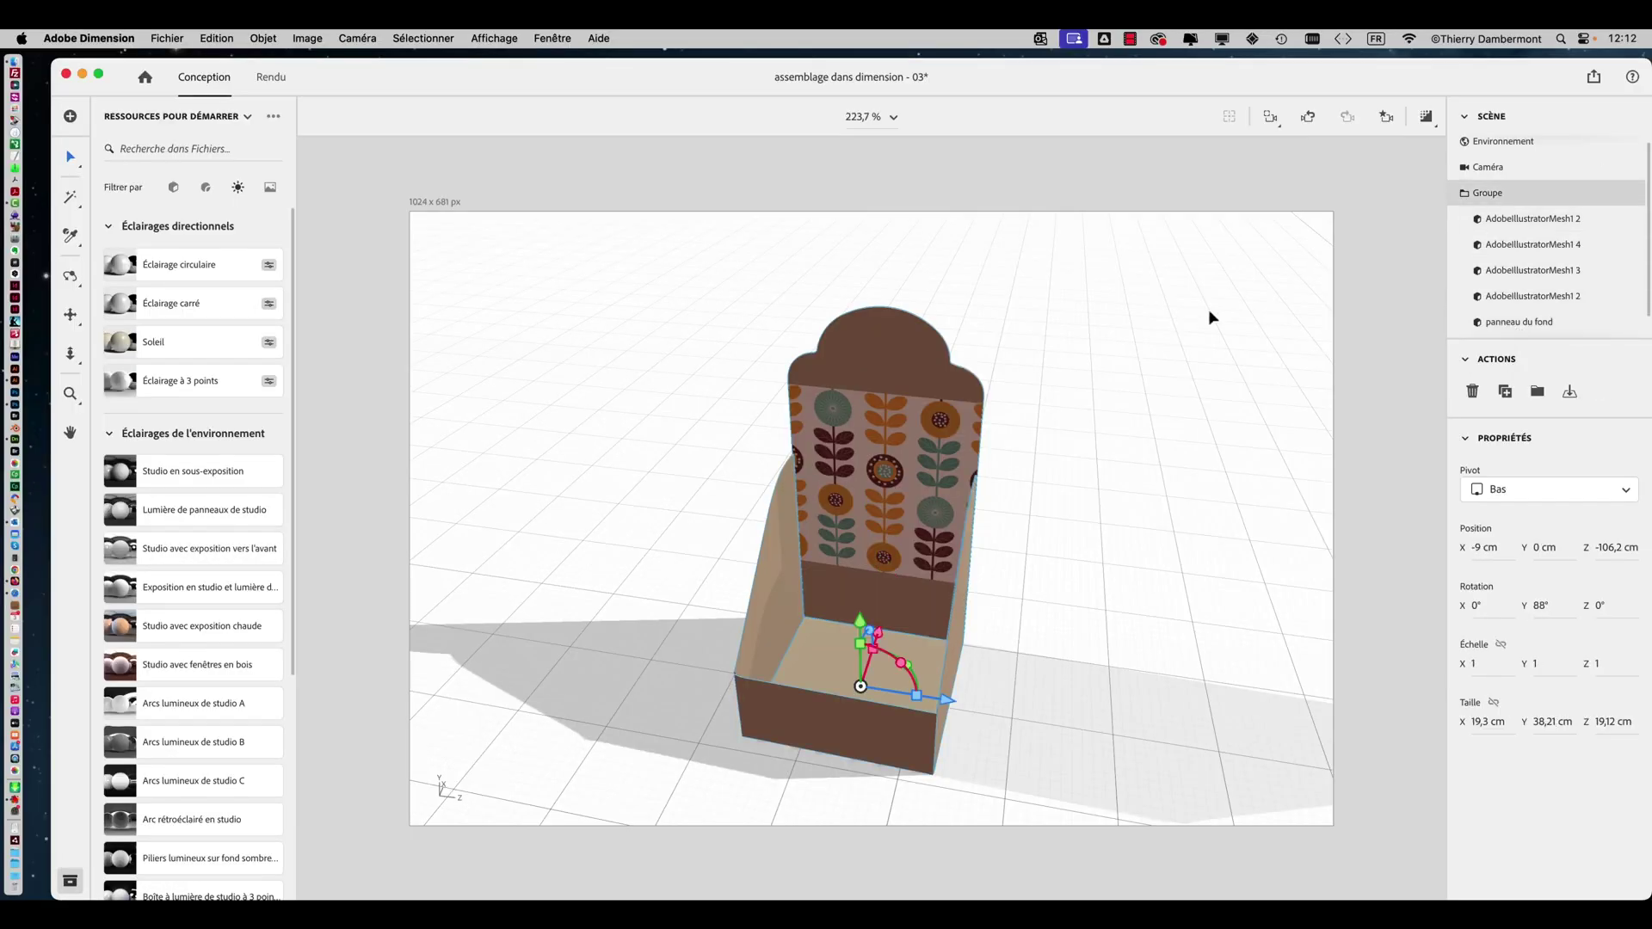
click(1208, 312)
click(1514, 194)
click(150, 37)
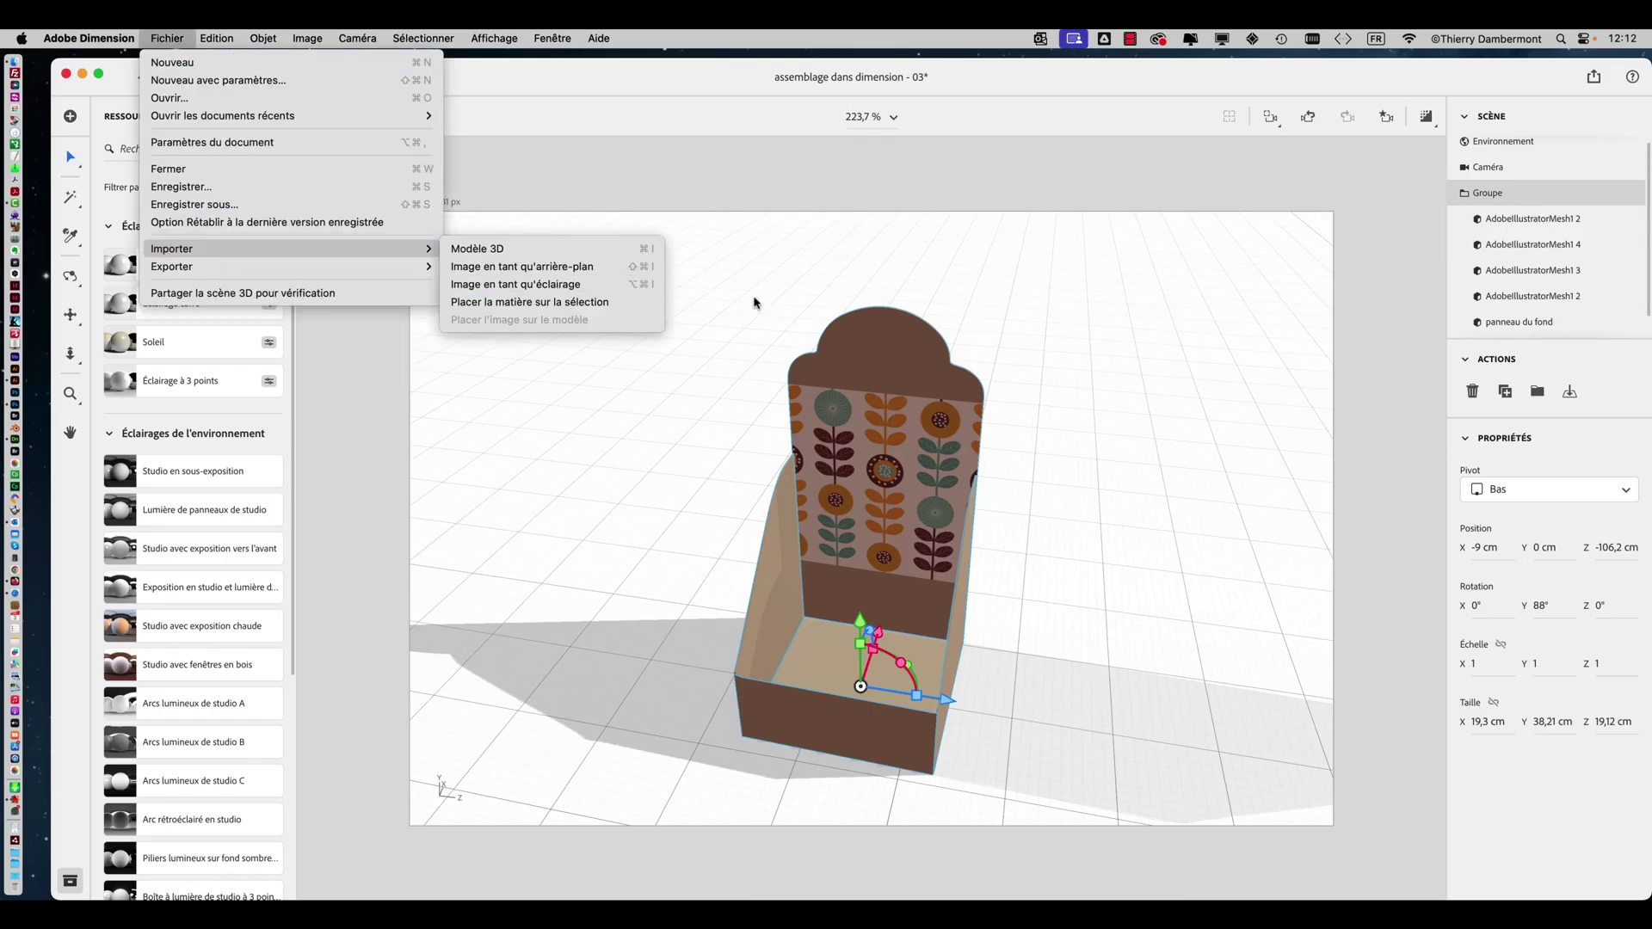
click(1200, 637)
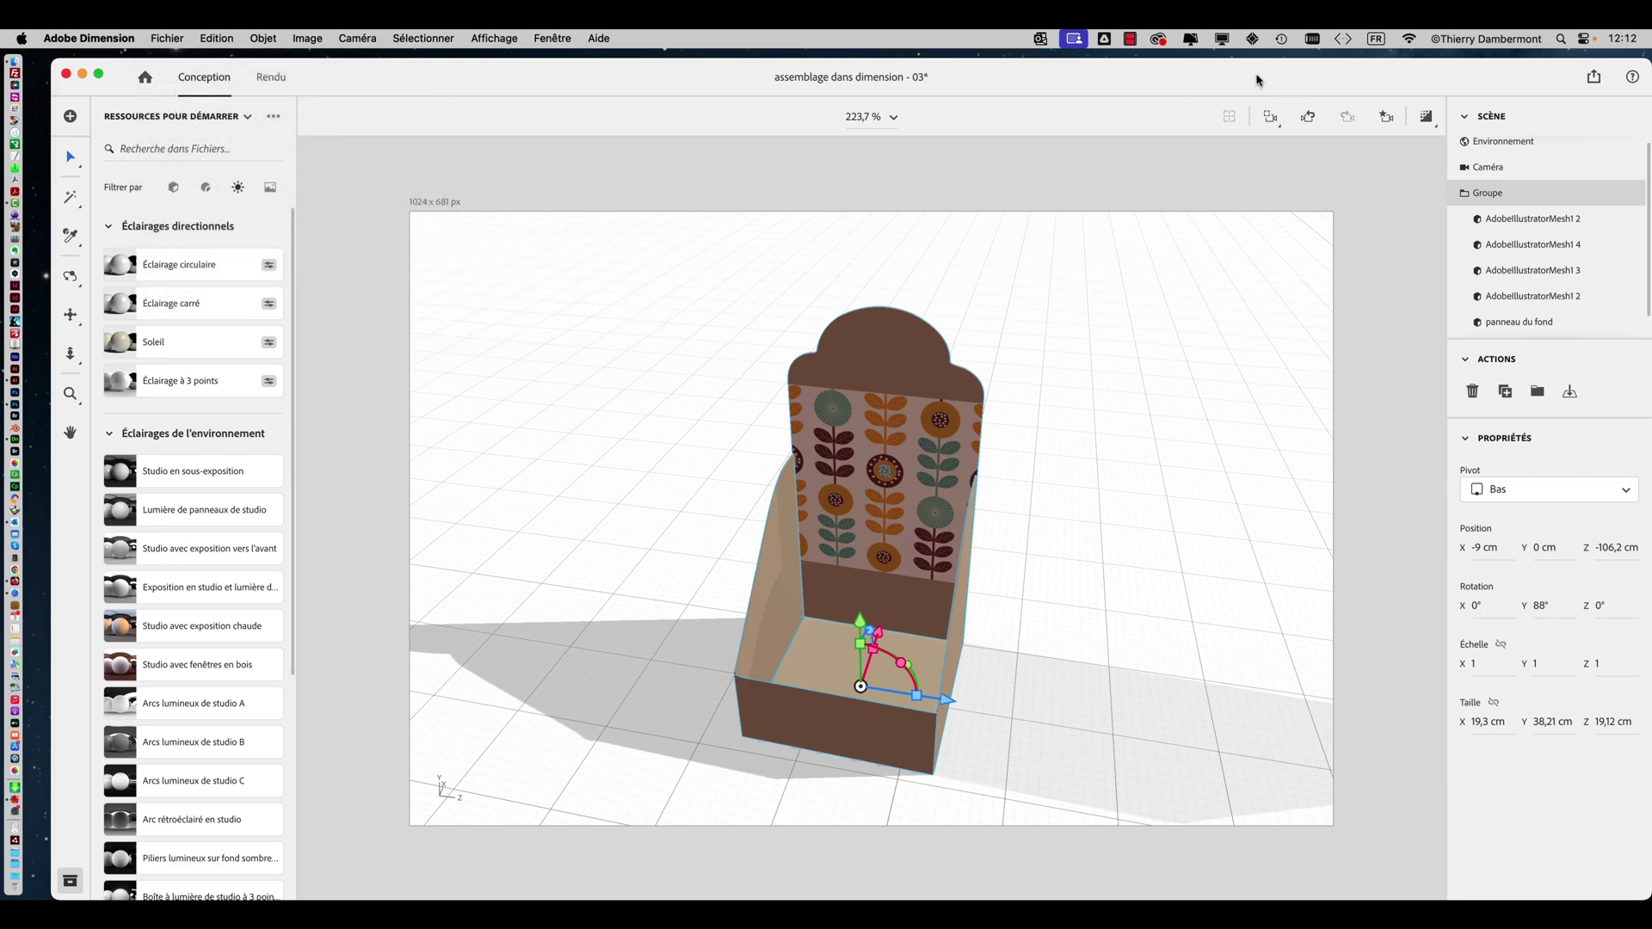
Delete the floral pattern image from the display's back panel.
drag(1127, 395, 997, 326)
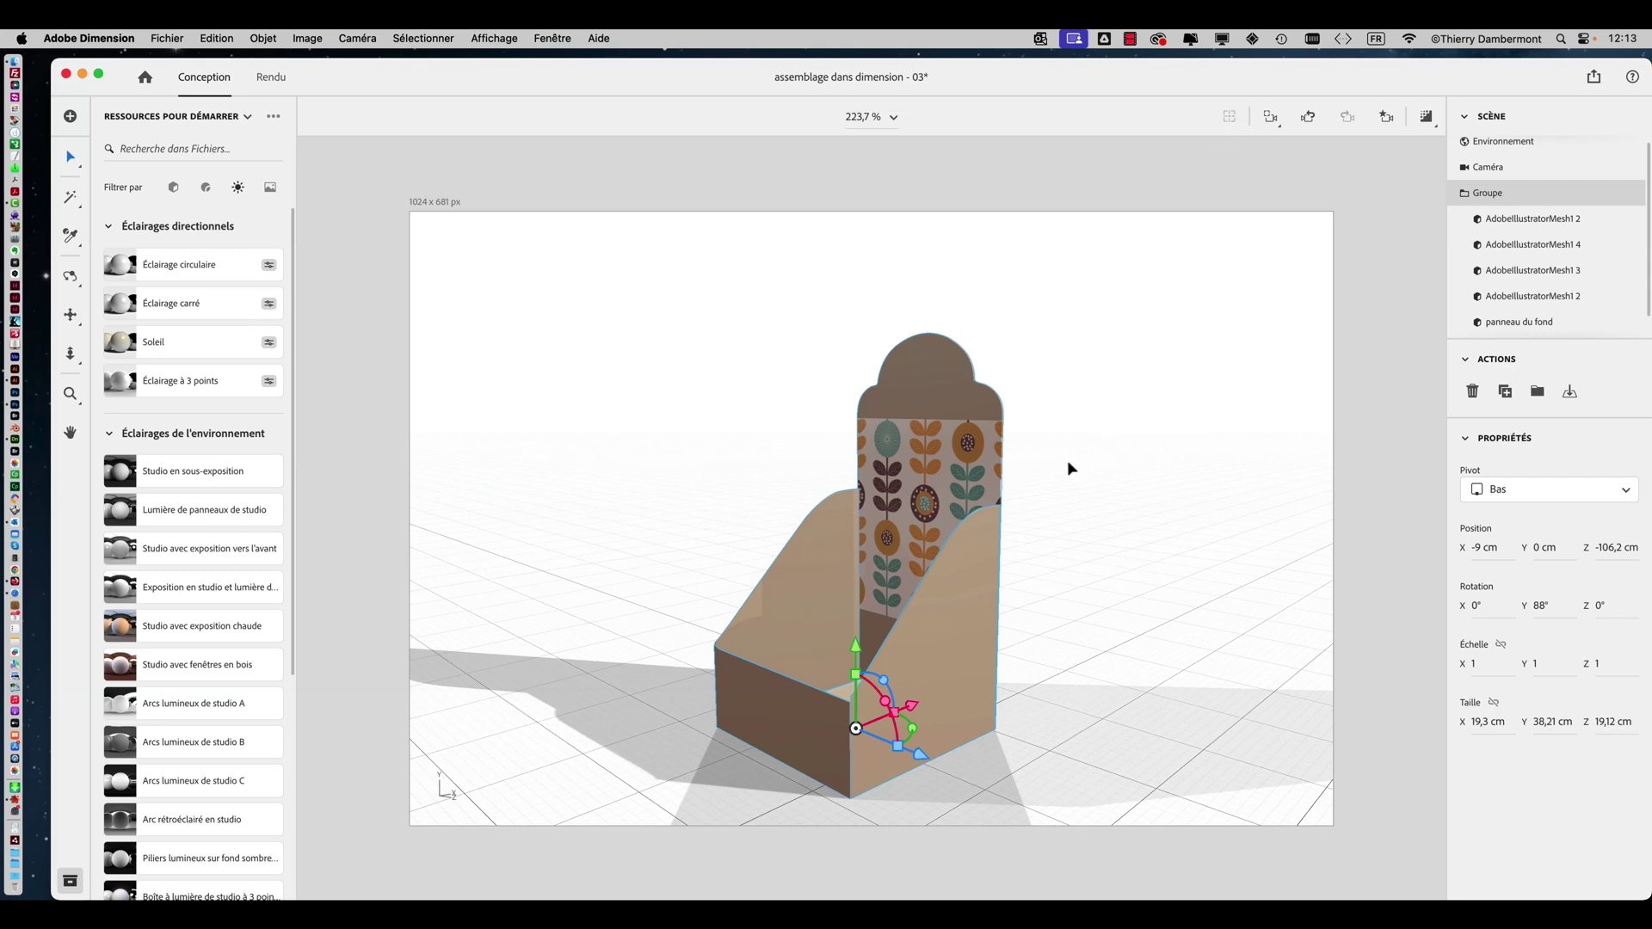
drag(1044, 527, 1155, 521)
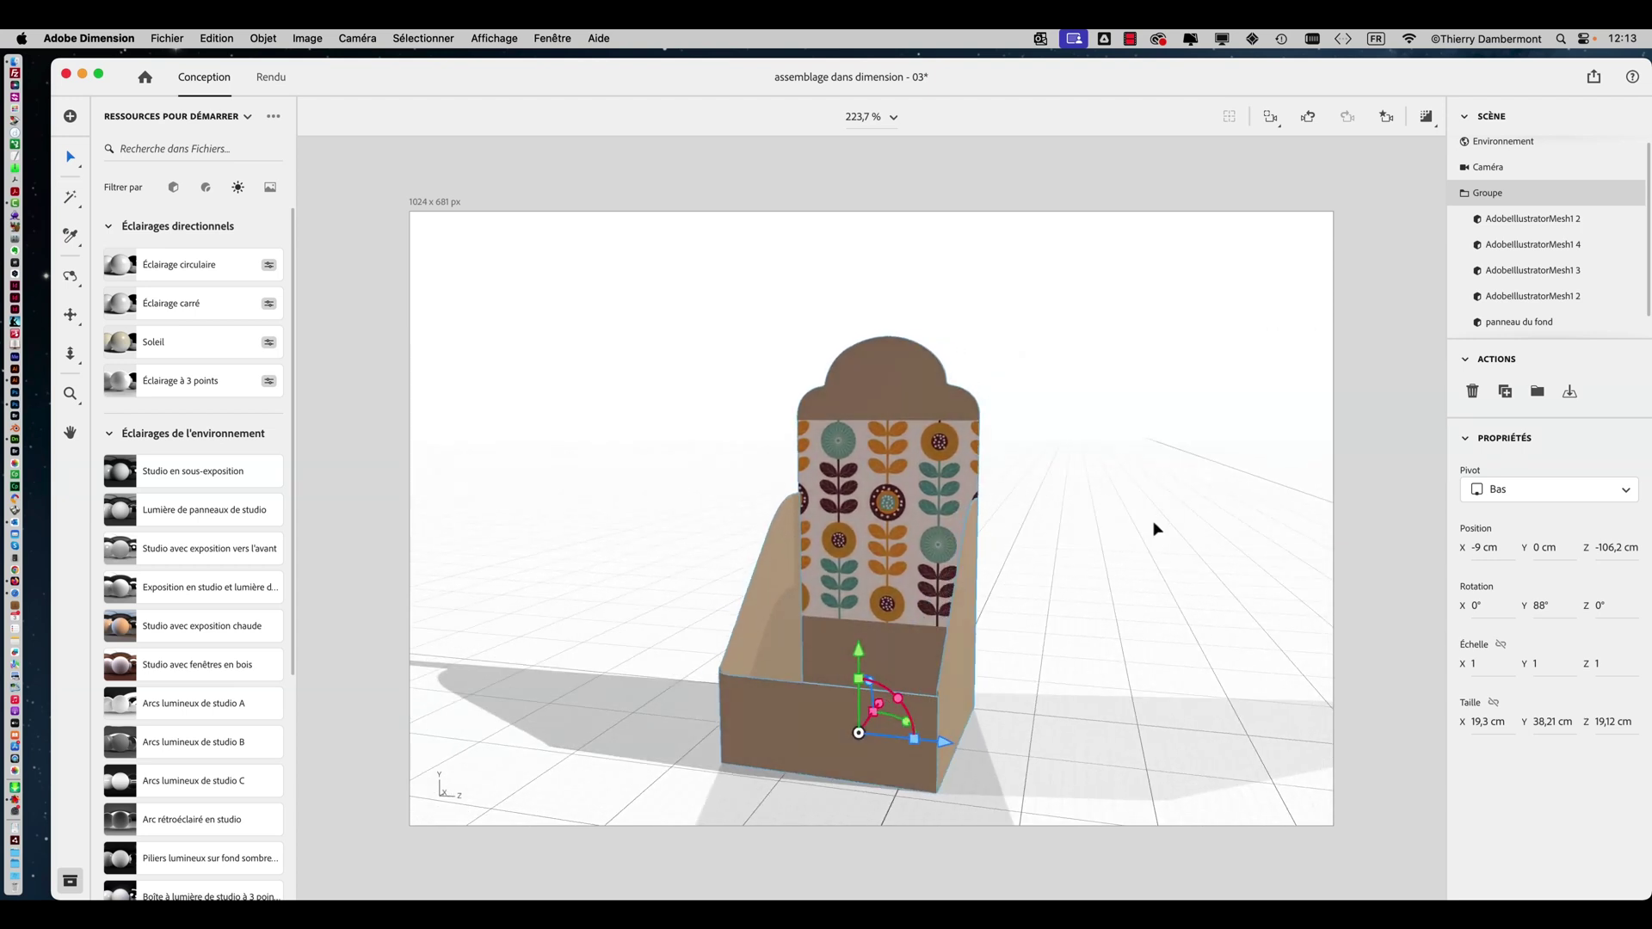
double_click(918, 540)
key(Delete)
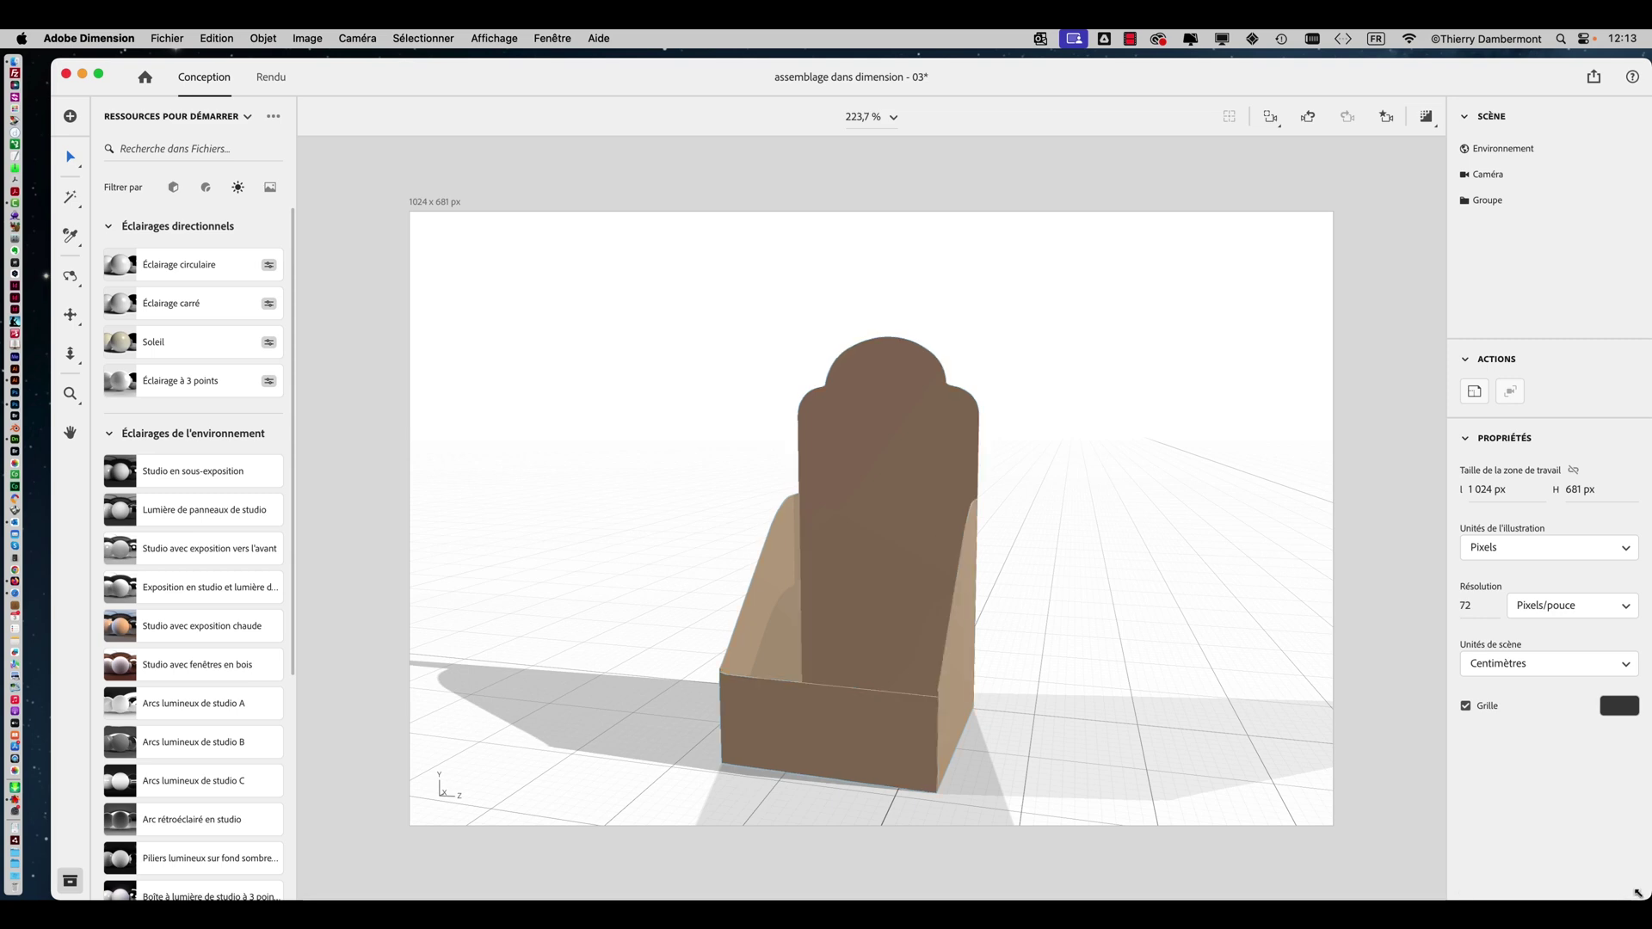
Narrow the Dimension window, switch to Finder and set the présentoir en 3D folder window beside the scene.
drag(1643, 892, 1190, 899)
key(super+Tab)
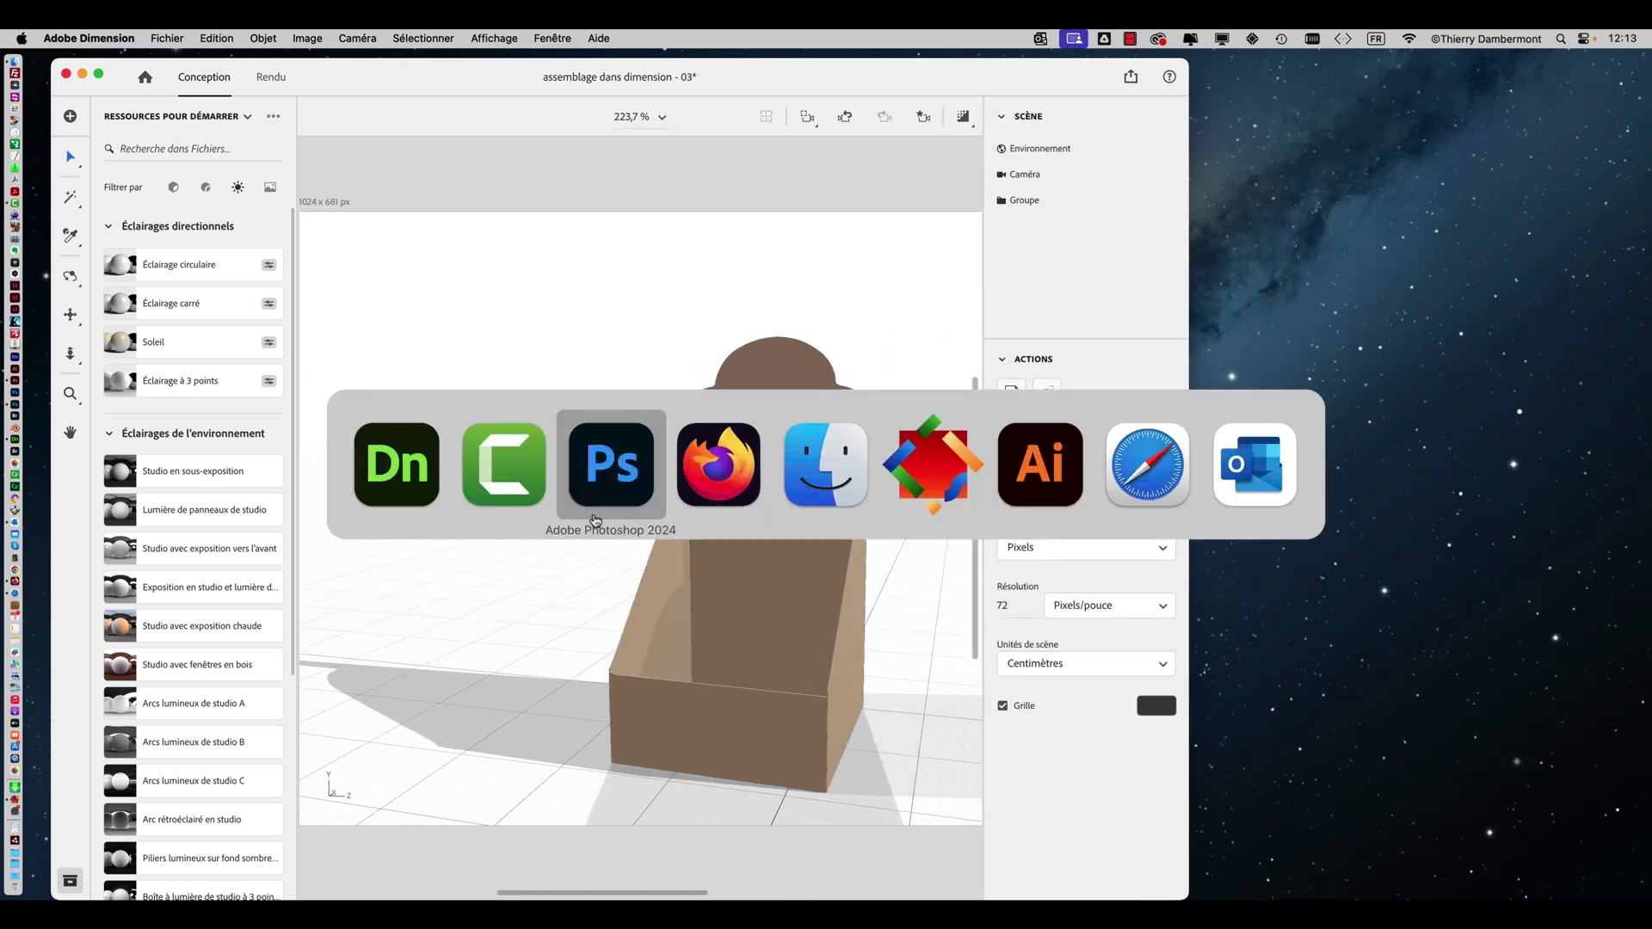
key(super+Tab)
key(super+Tab)
key(super+Tab)
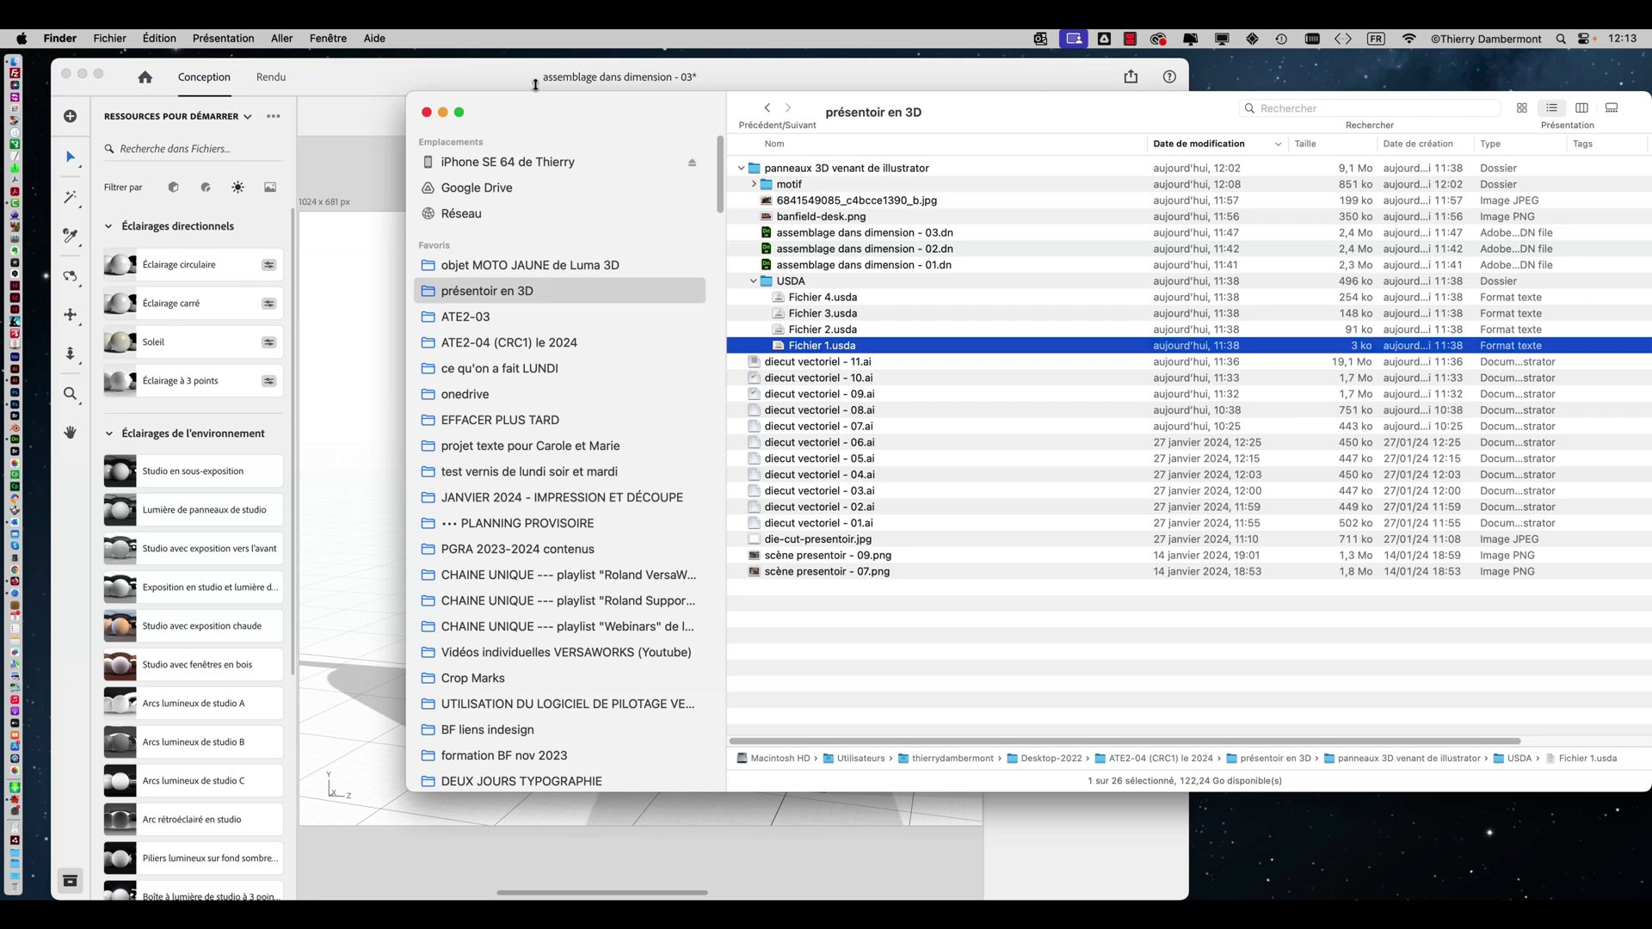
drag(552, 114, 976, 83)
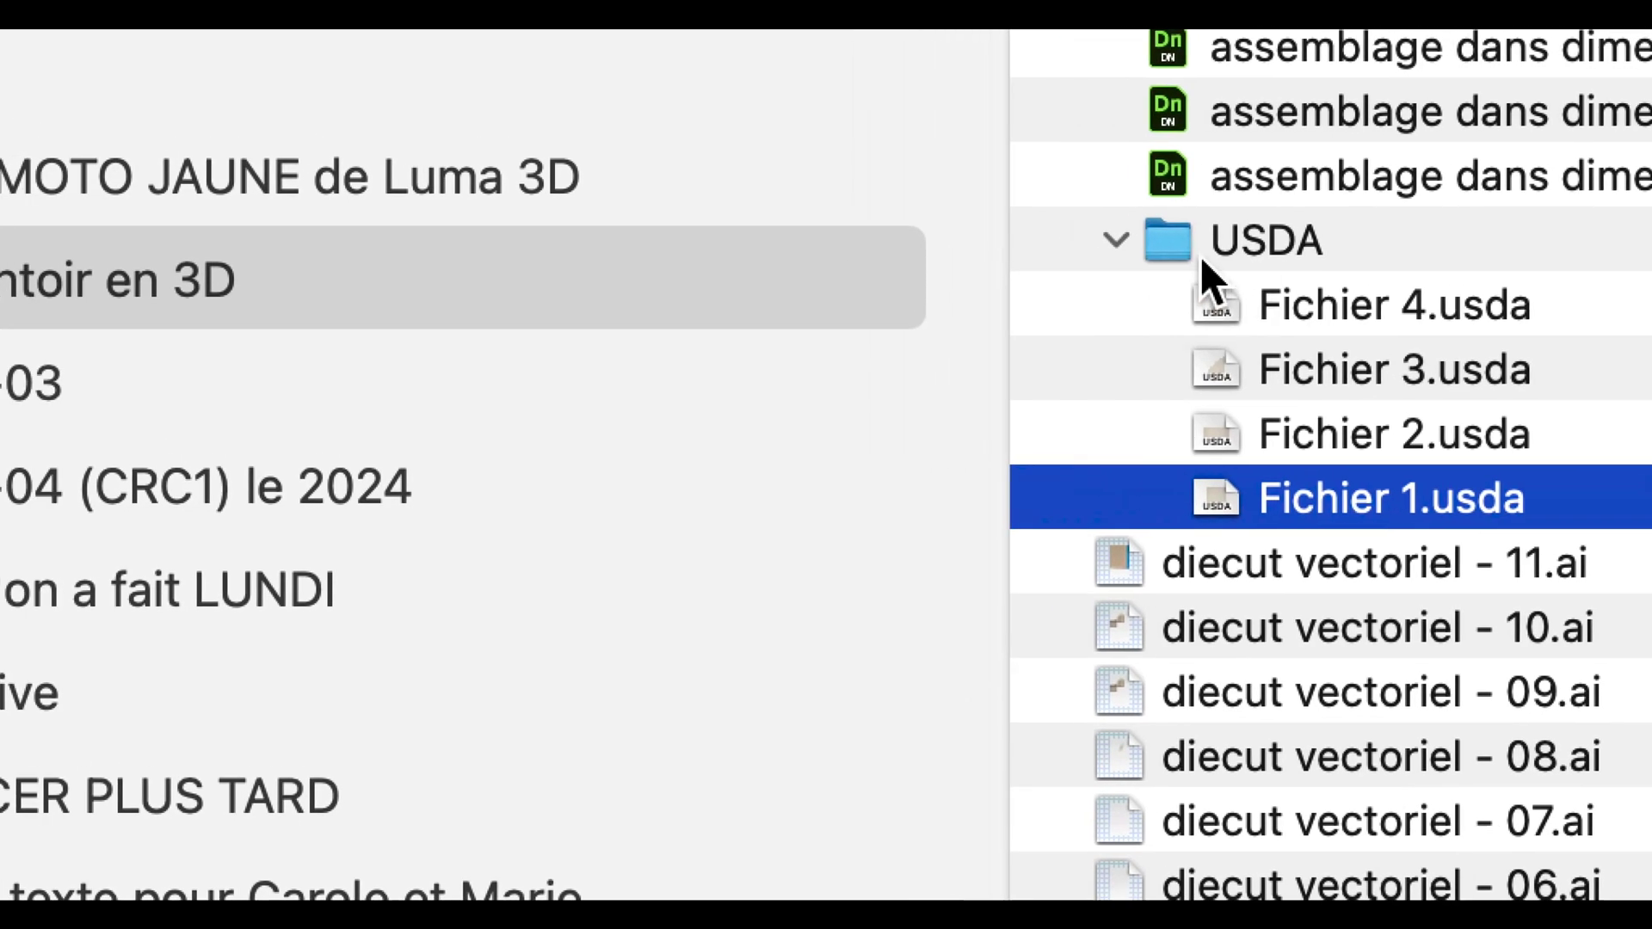
Collapse the USDA folder, expand motif and select 480px-480px-floral-pattern.png, keeping the 3D display uncovered.
click(1171, 251)
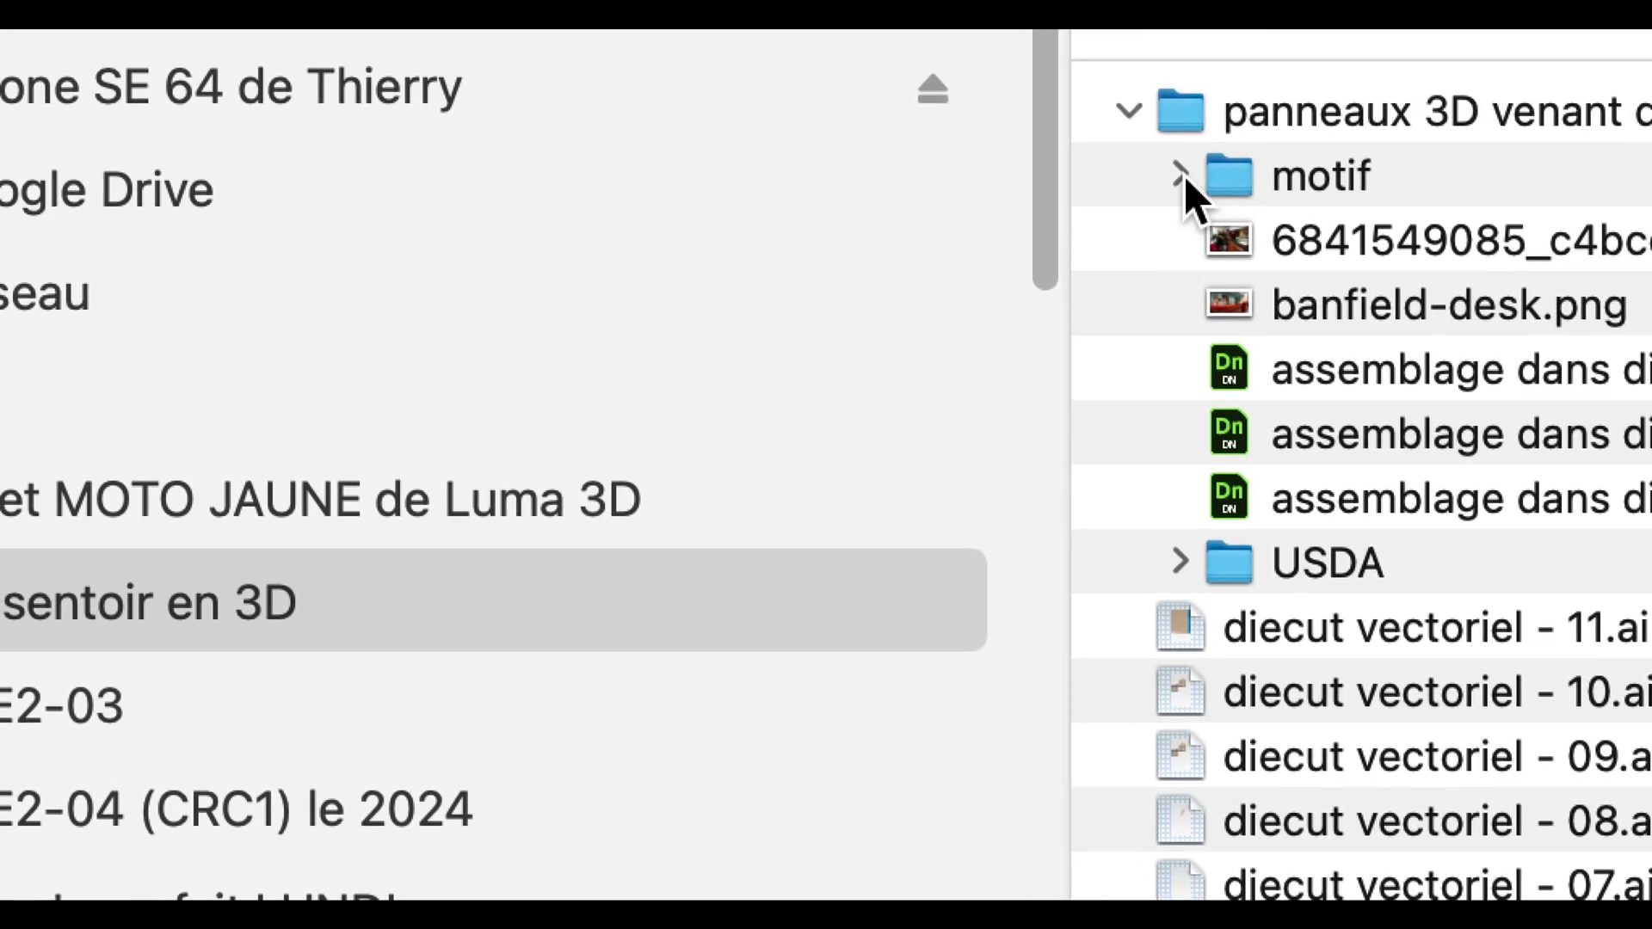
click(1186, 175)
click(1250, 193)
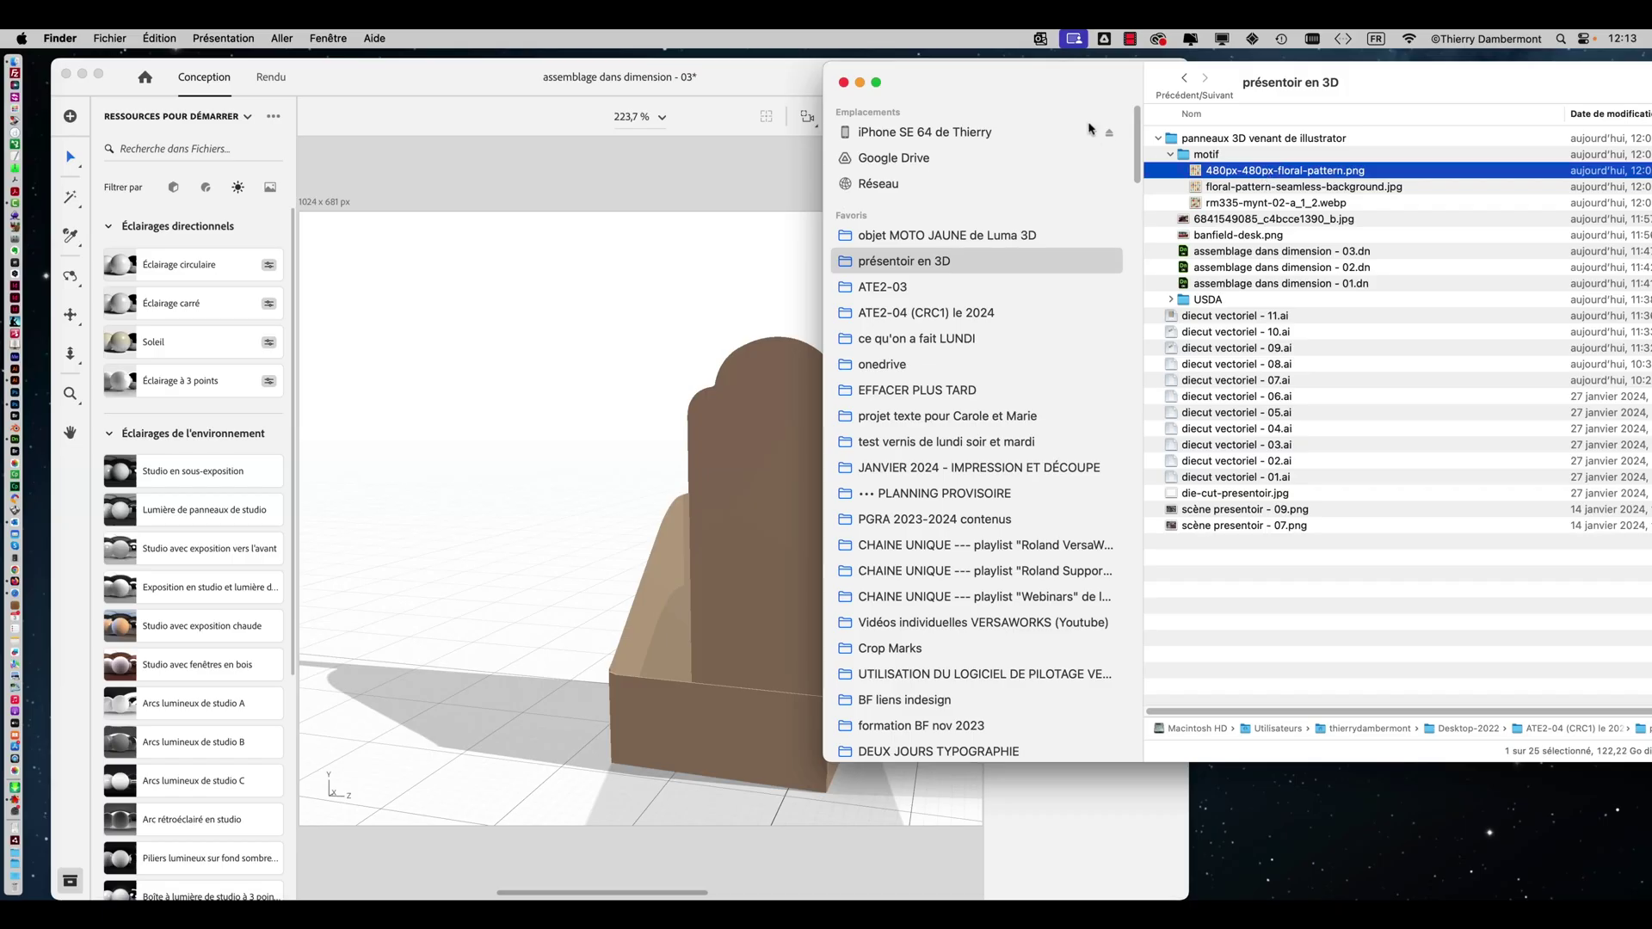
drag(1057, 93, 1250, 126)
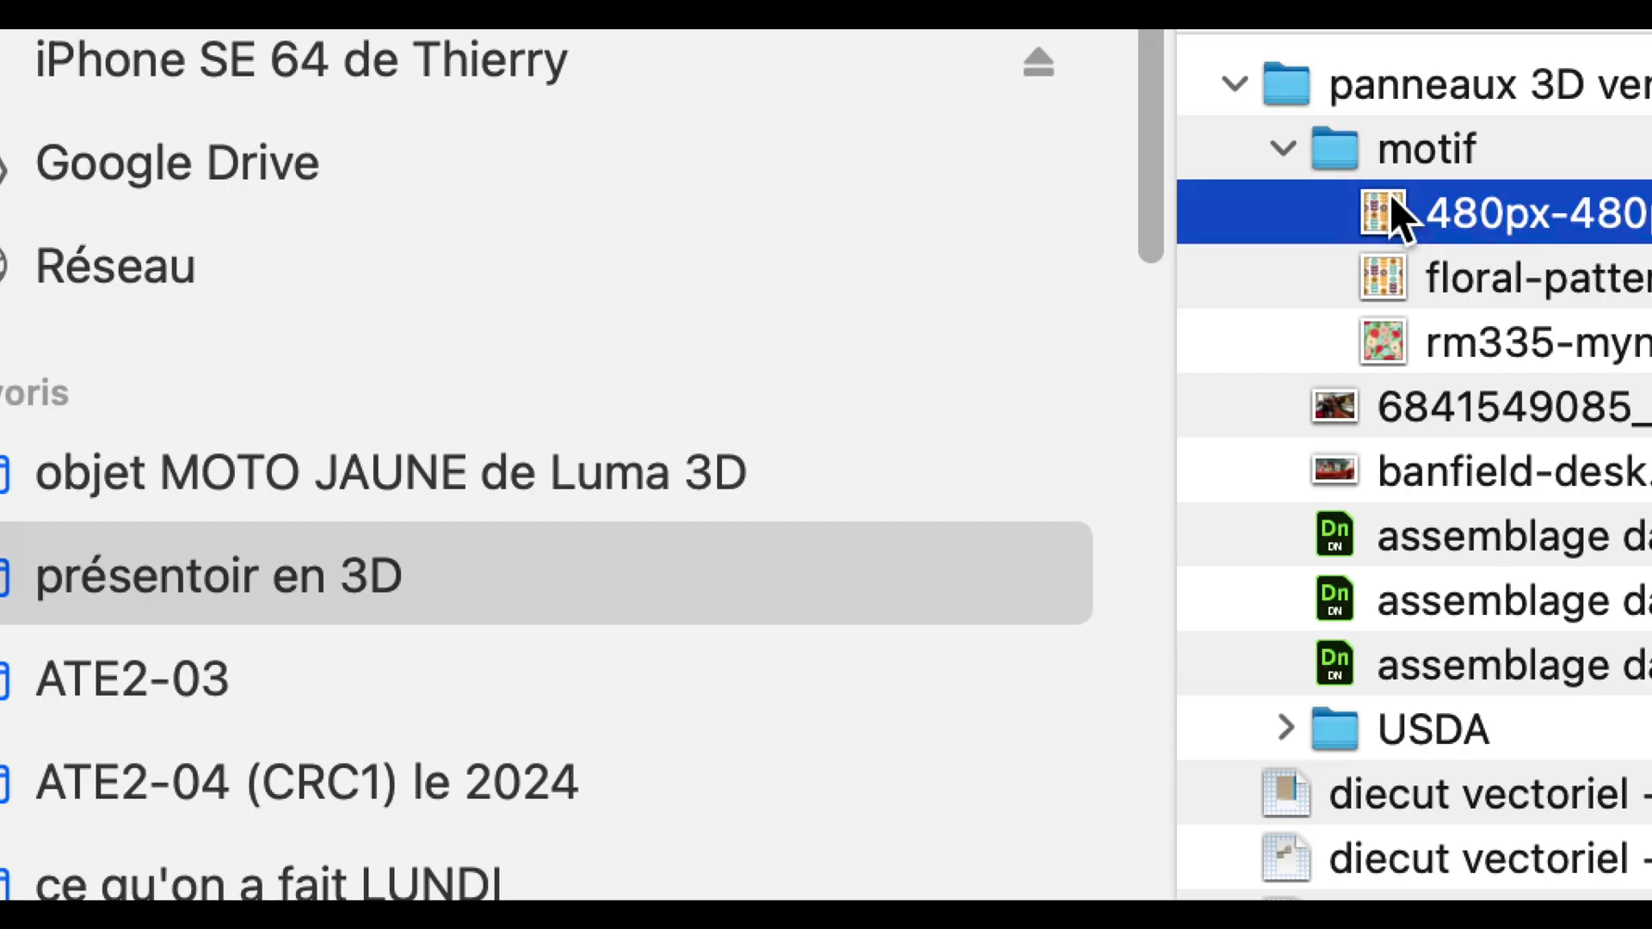
Place 480px-480px-floral-pattern.png from Finder onto the display's back panel, then return to Dimension and widen its window.
drag(1390, 194, 868, 367)
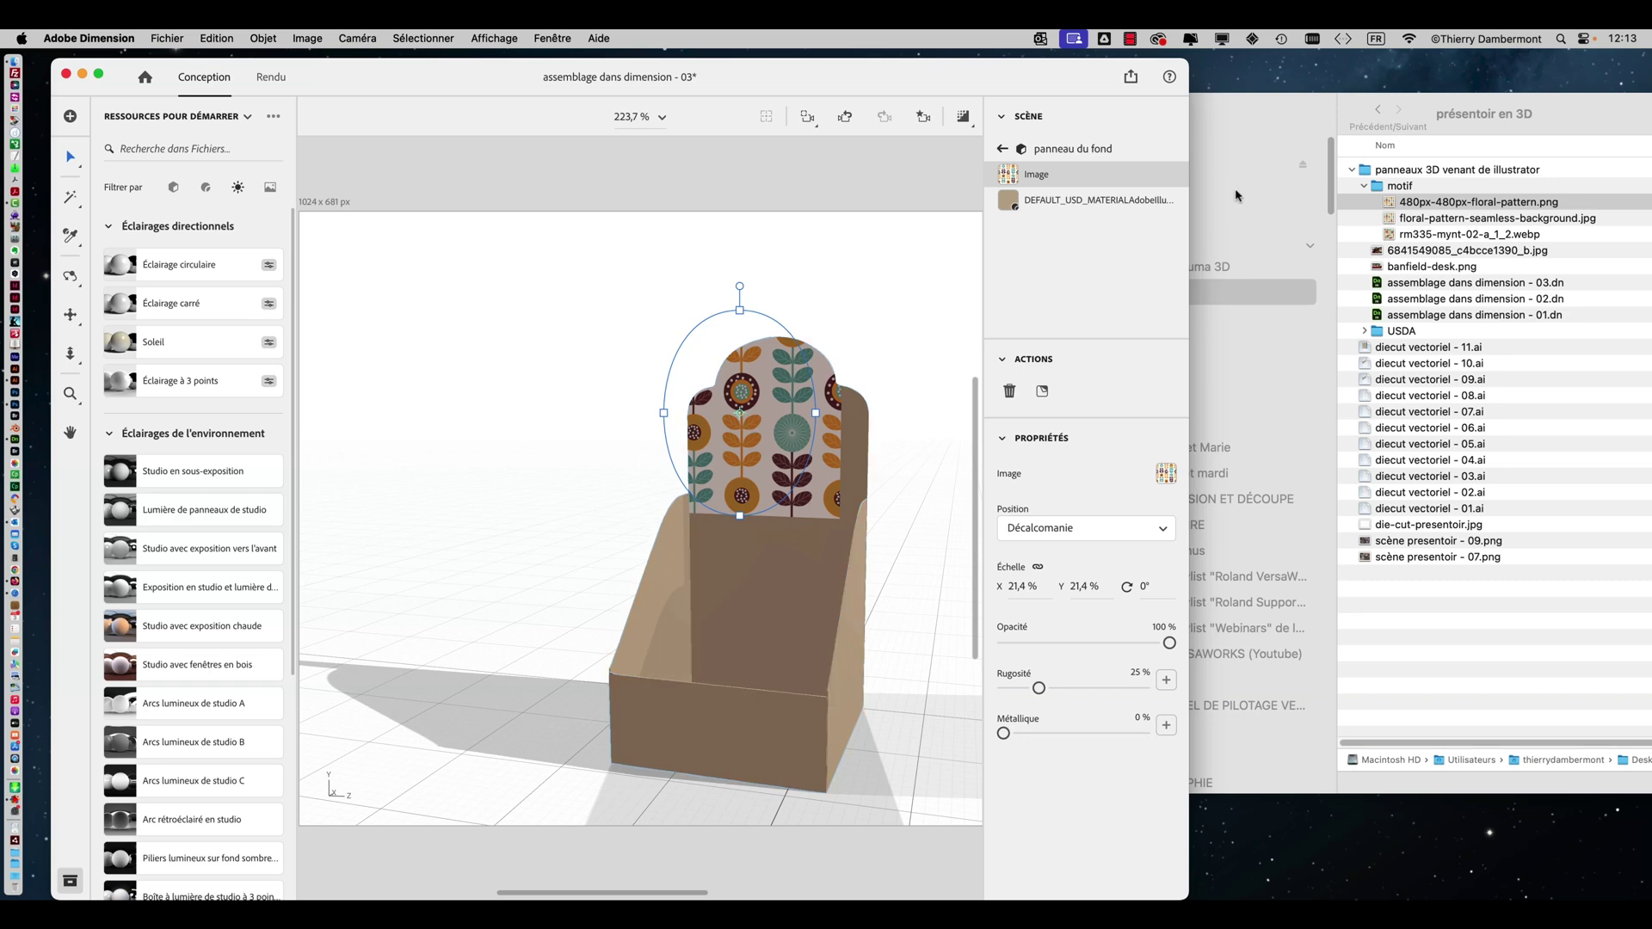
click(1218, 114)
click(1052, 115)
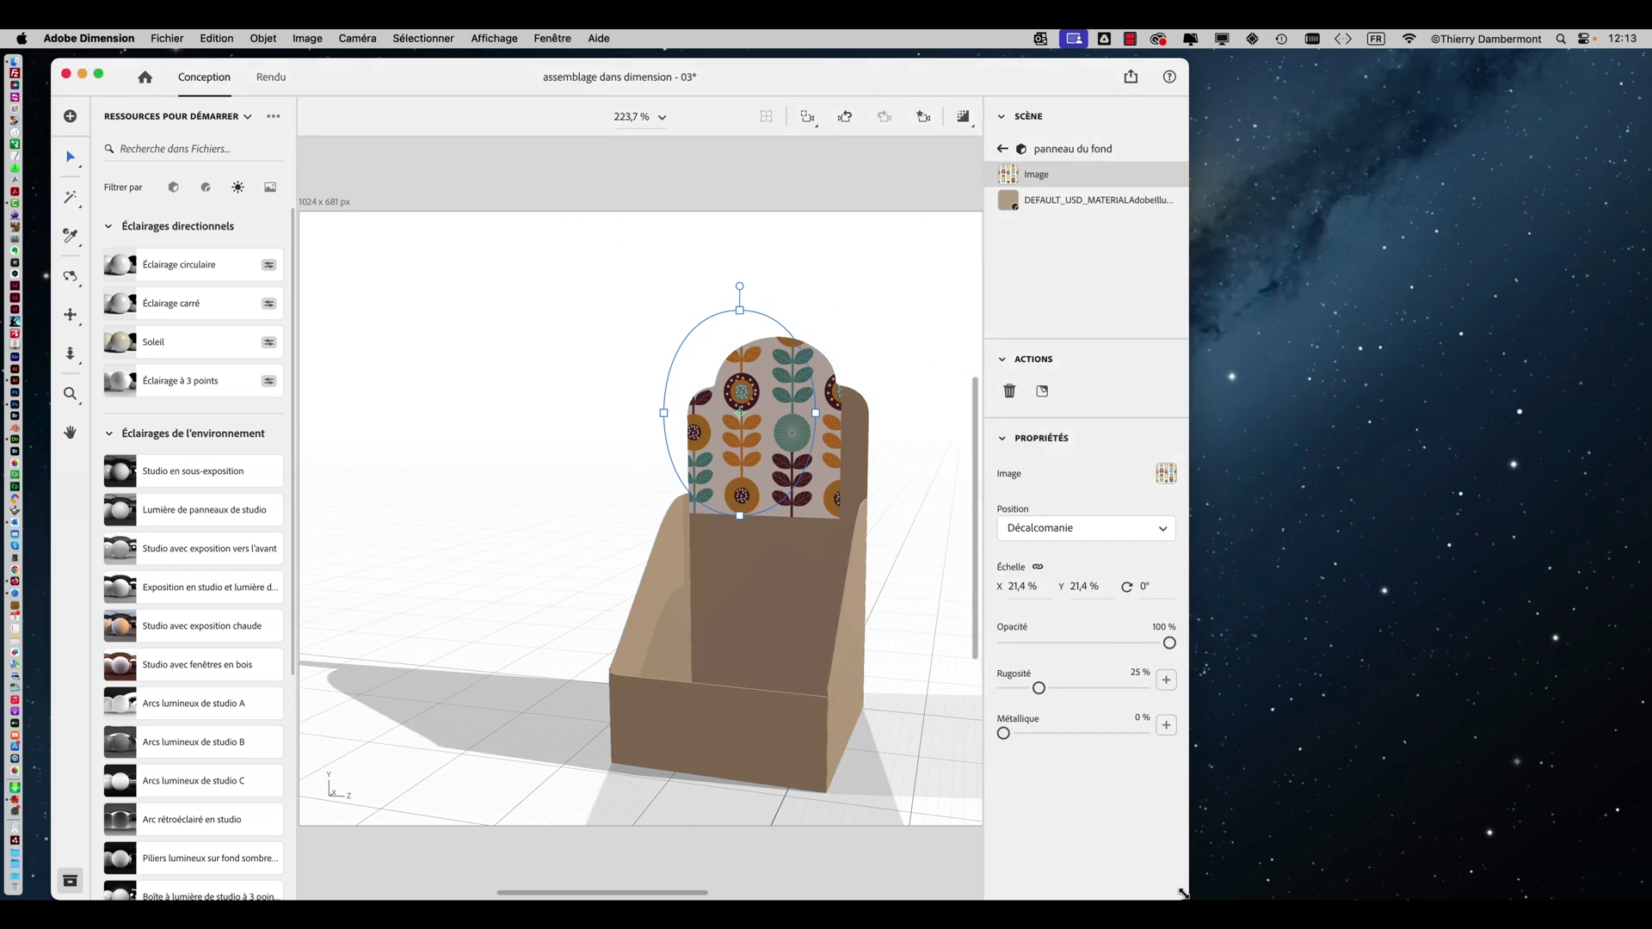
drag(1184, 893, 1607, 897)
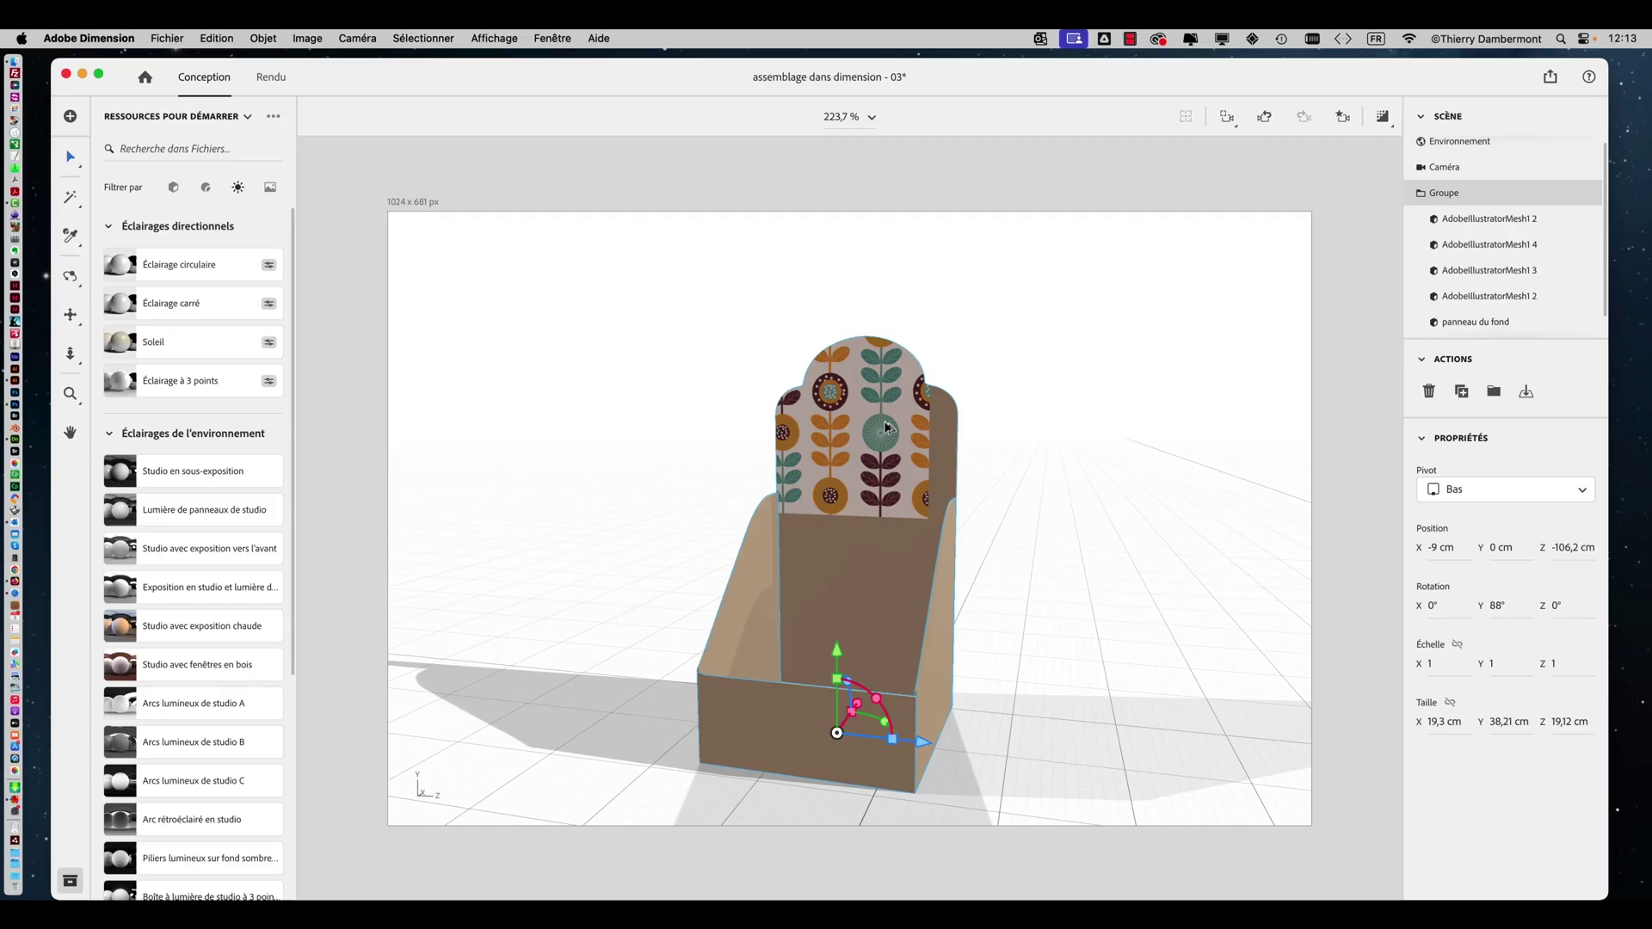
Select the floral image on the back panel and change its position type from Décalcomanie to Fond.
double_click(886, 428)
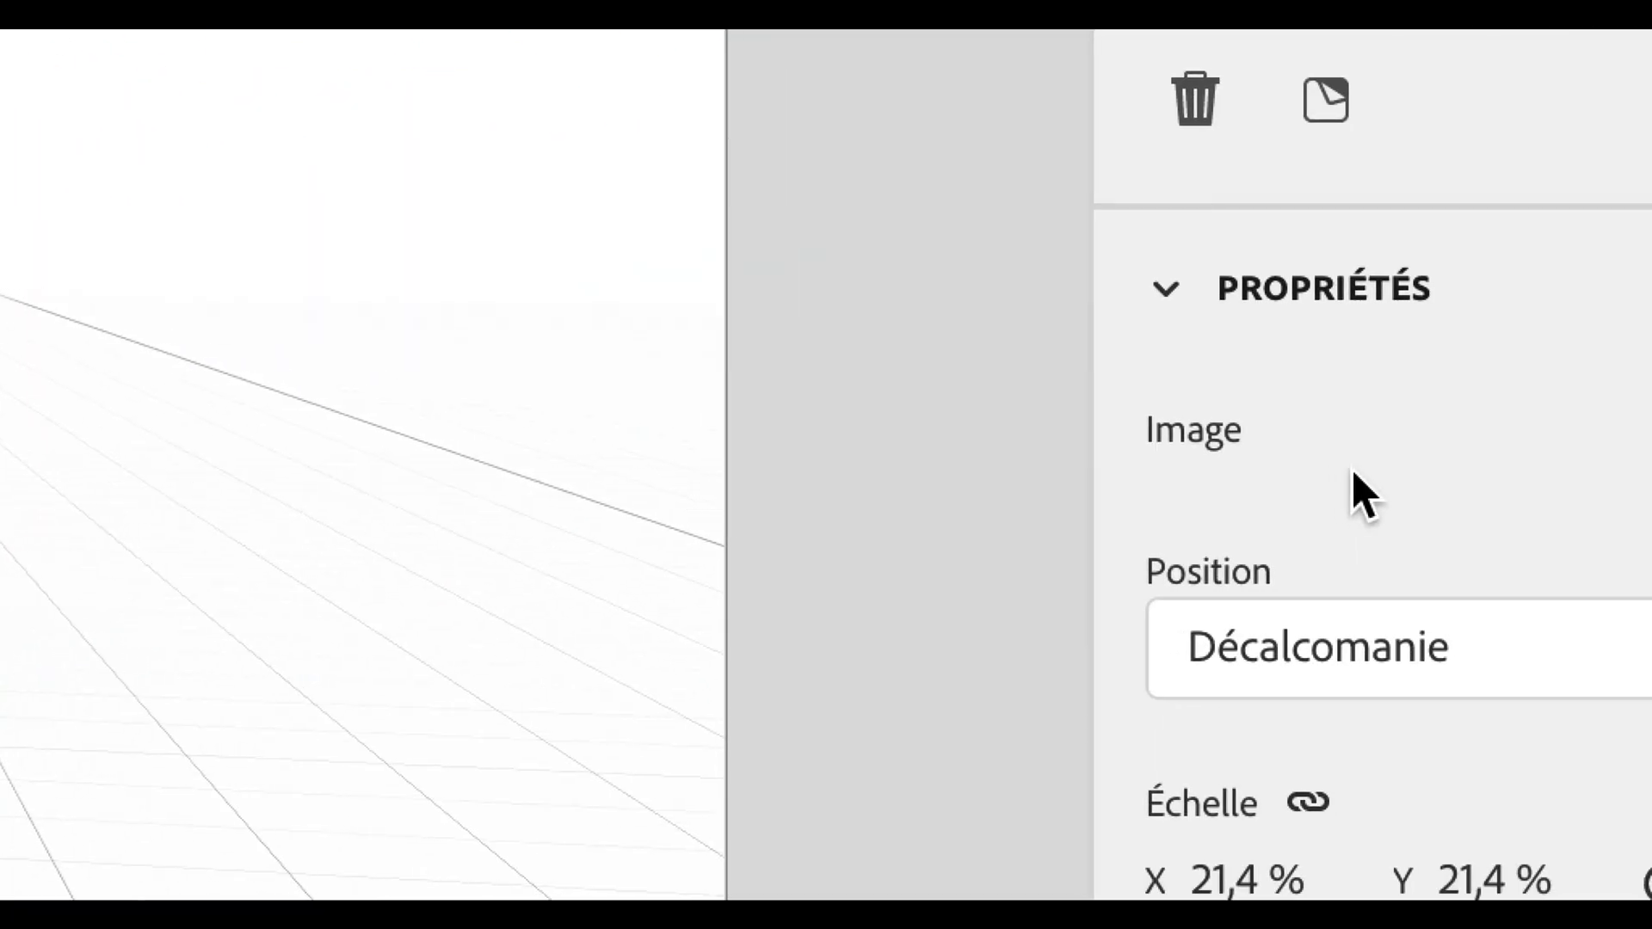
click(1532, 601)
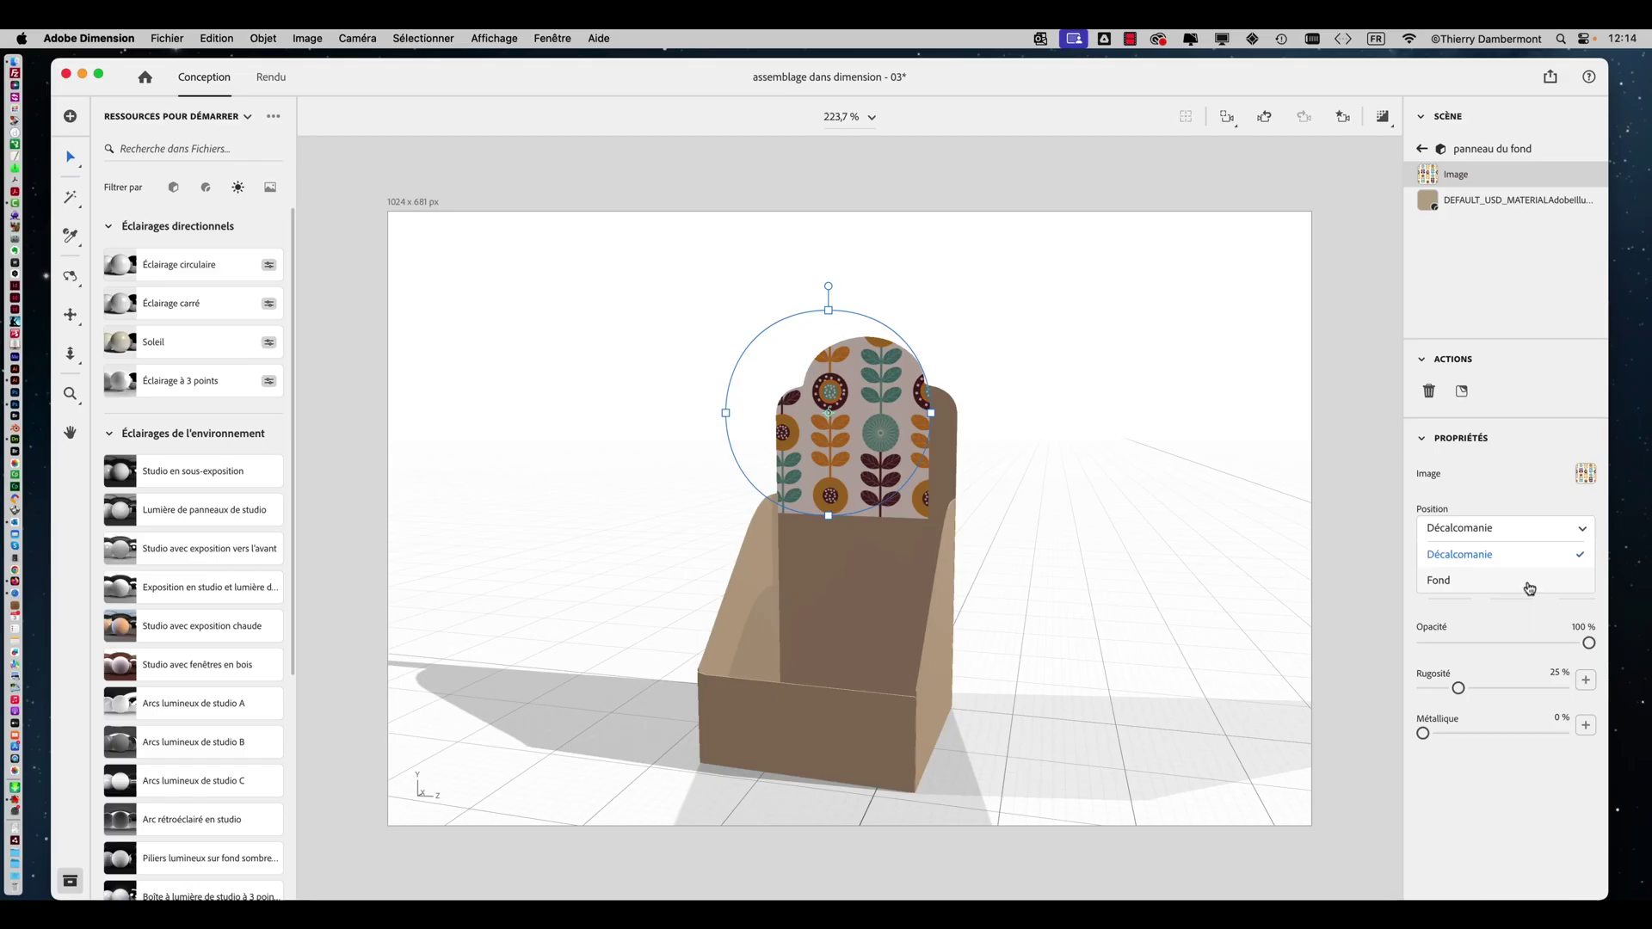
click(1394, 555)
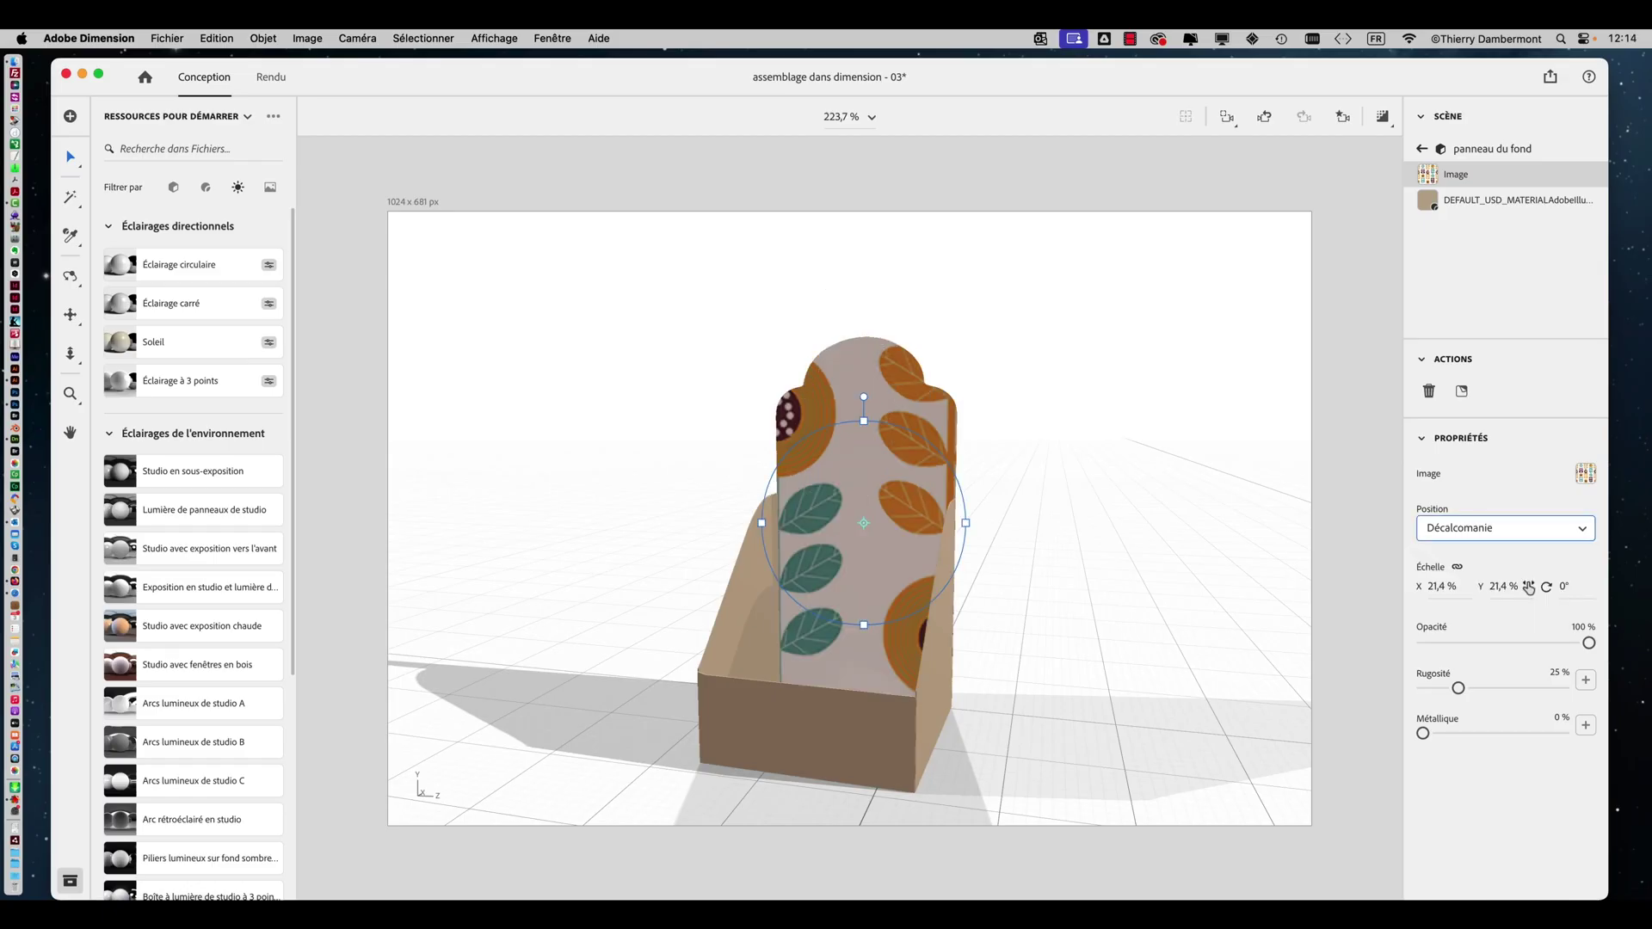
click(1514, 542)
click(1511, 580)
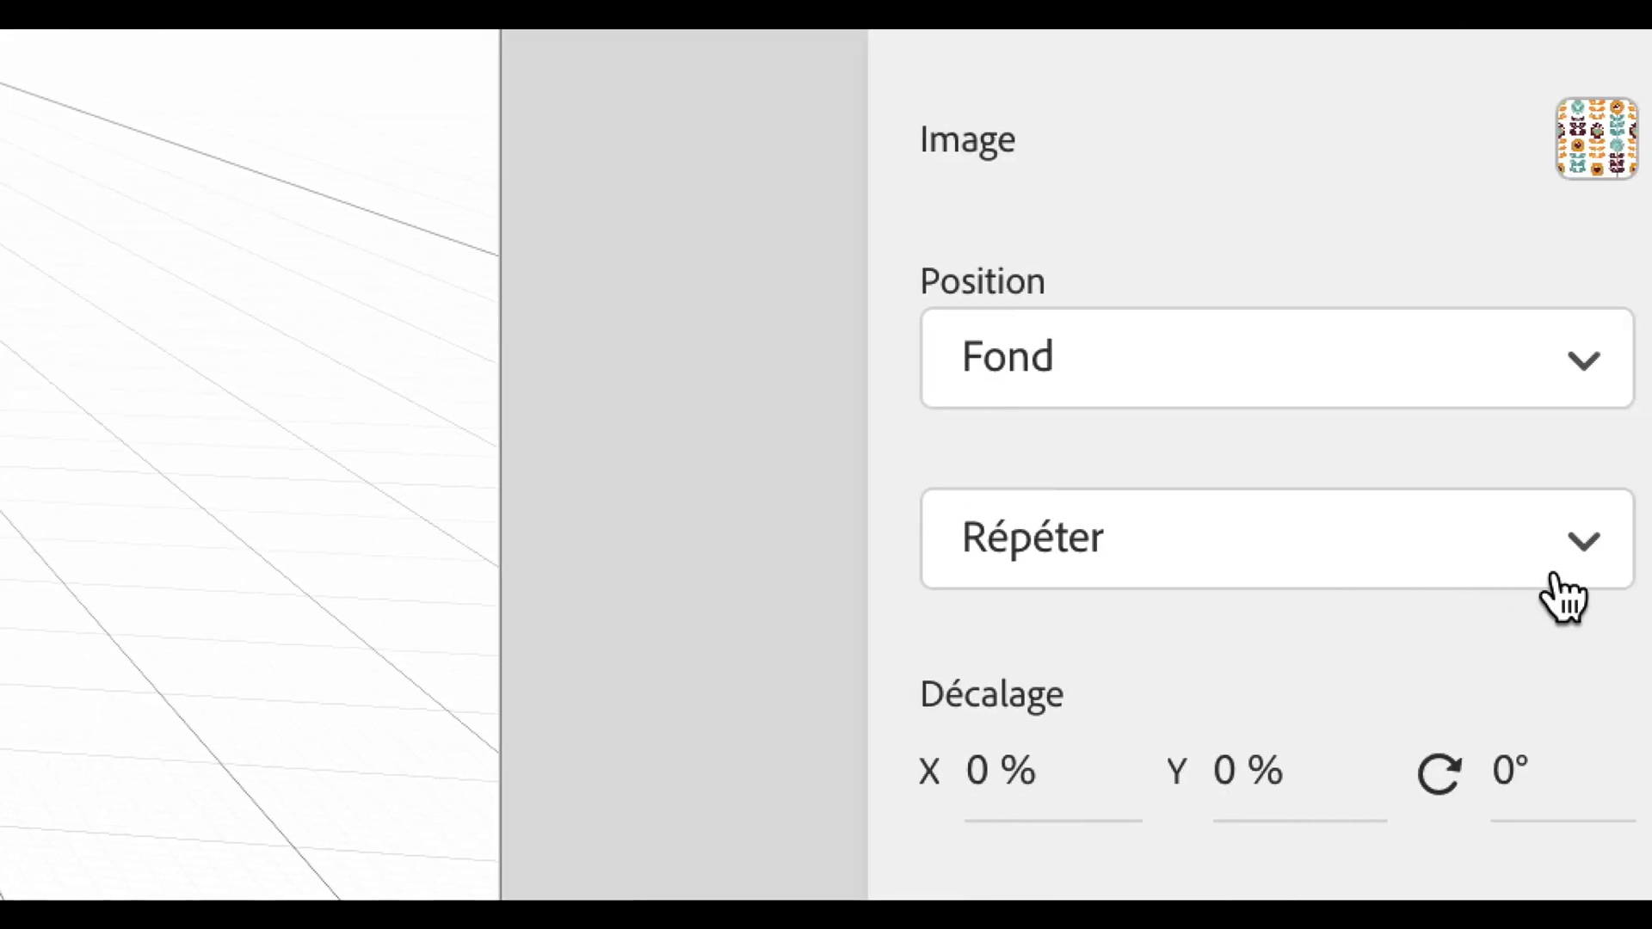
Keep the floral image's tiling mode on Répéter and set its linked X and Y repetition to 4,8.
click(1588, 551)
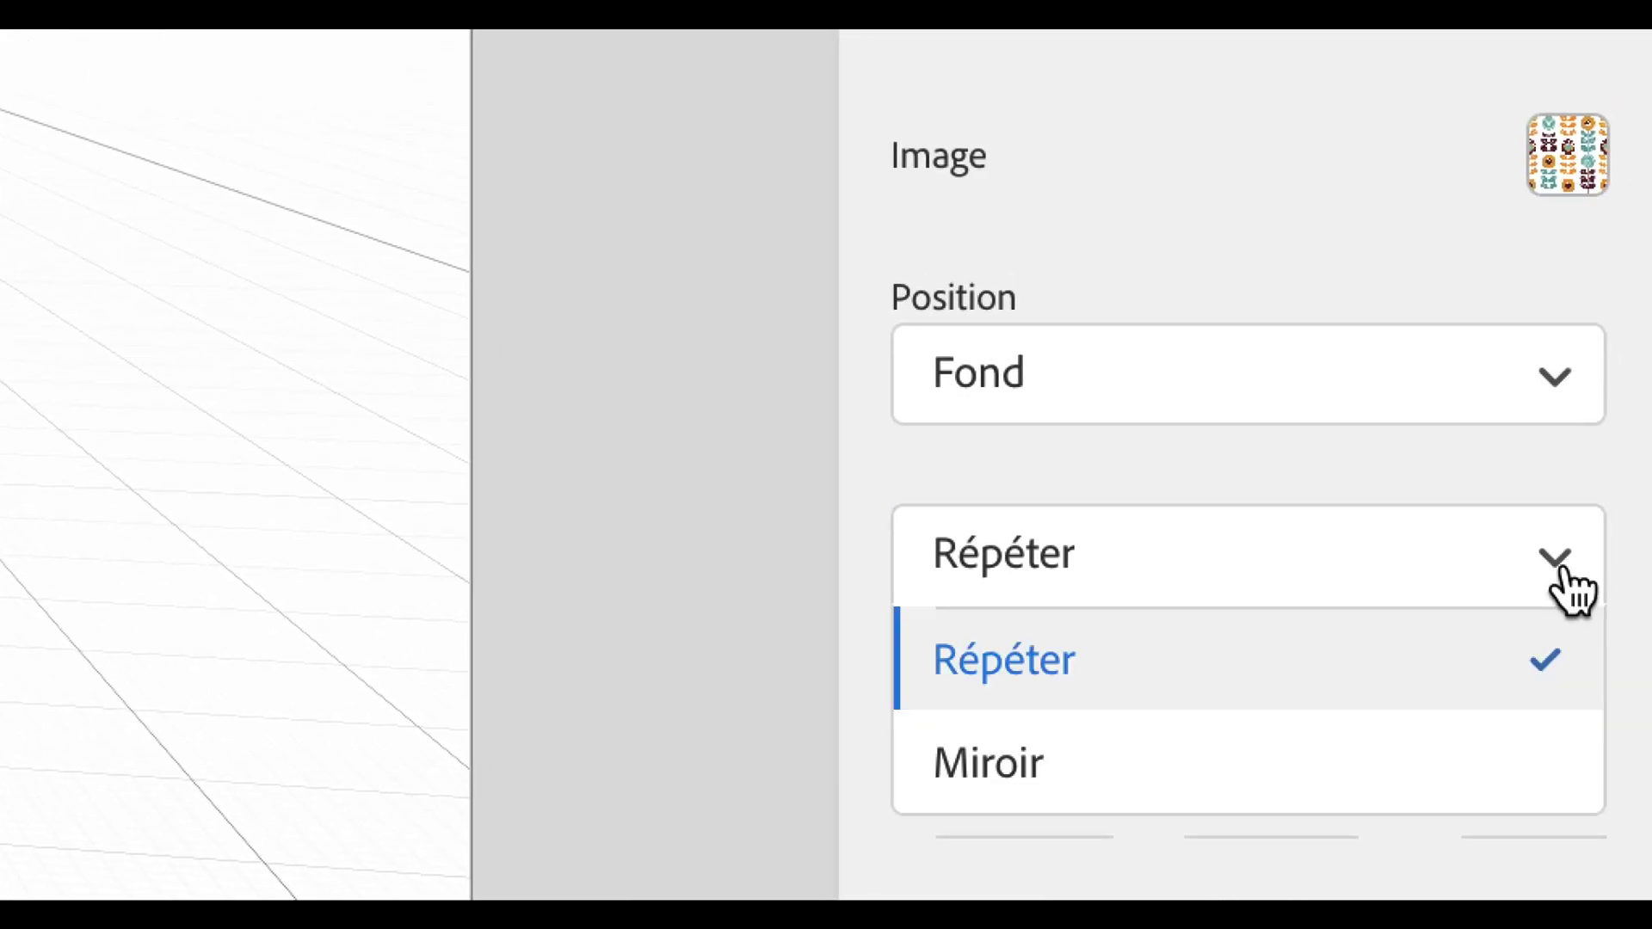
click(1564, 573)
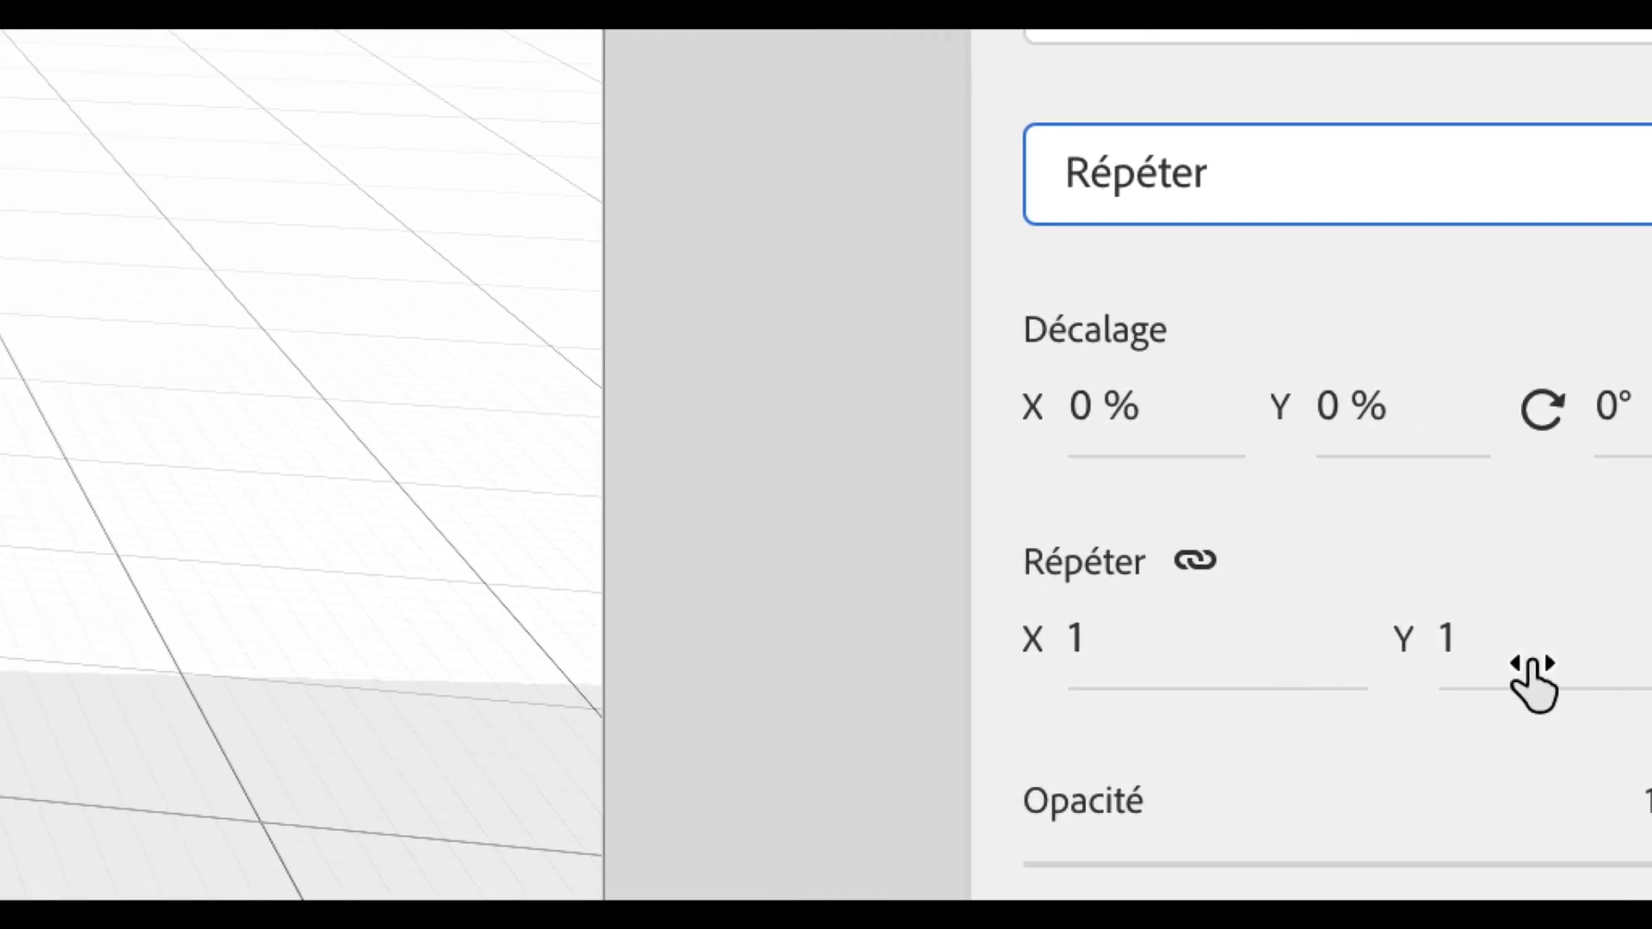
drag(1081, 649, 1055, 649)
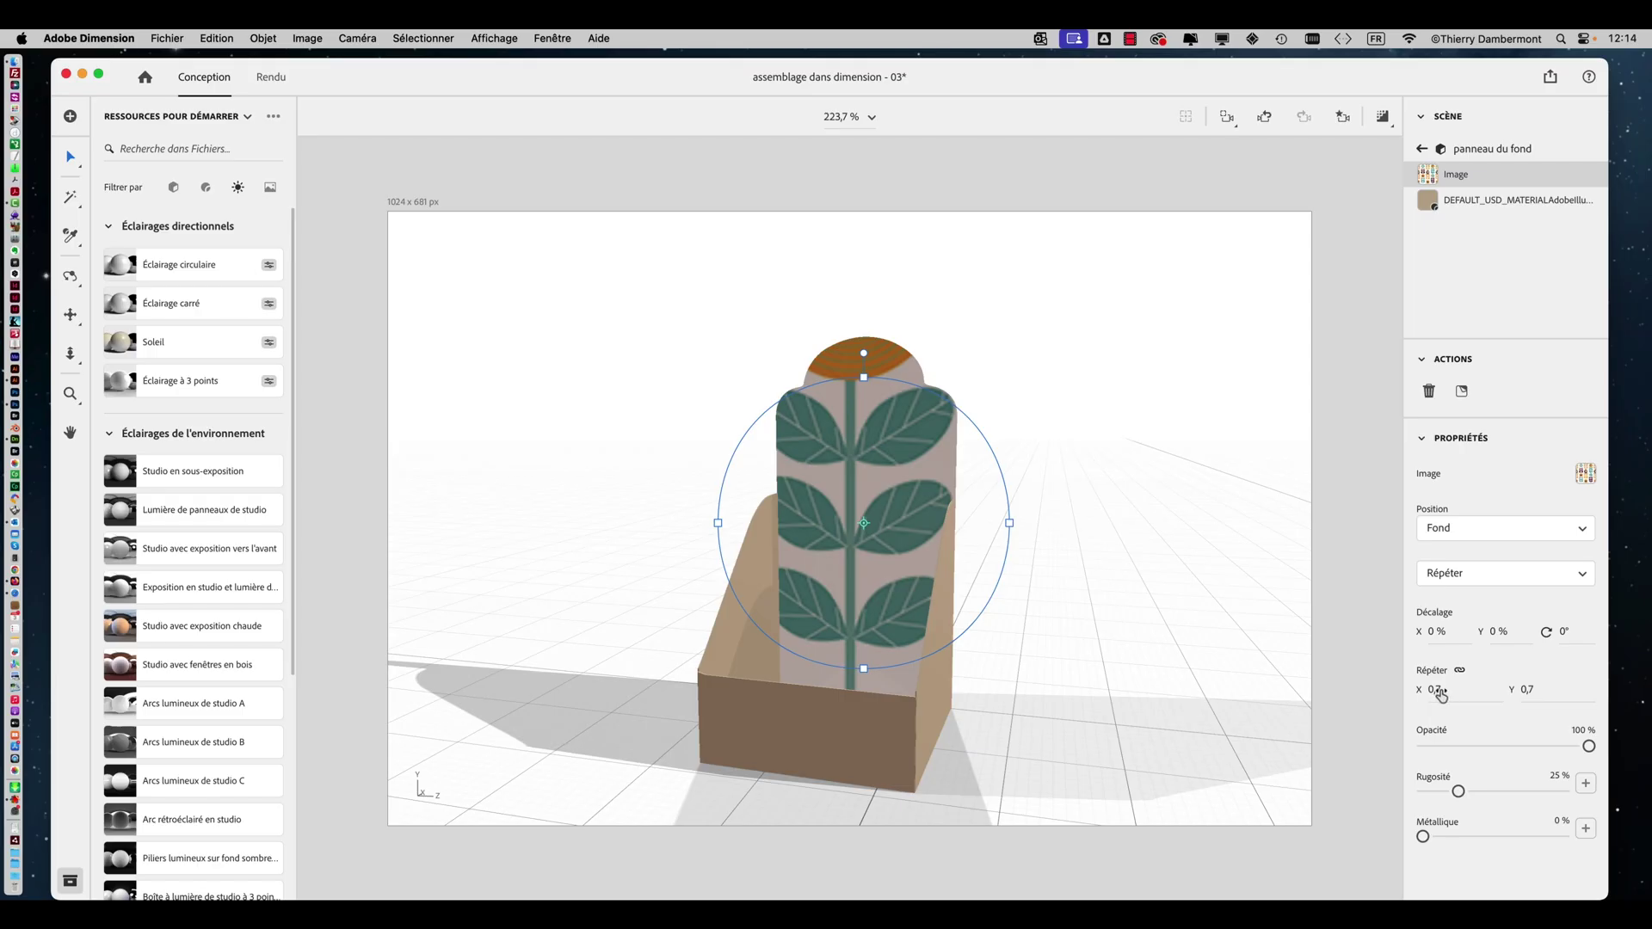
mouse_move(1433, 689)
mouse_down()
mouse_move(1605, 695)
mouse_move(1426, 697)
mouse_move(1443, 689)
mouse_up()
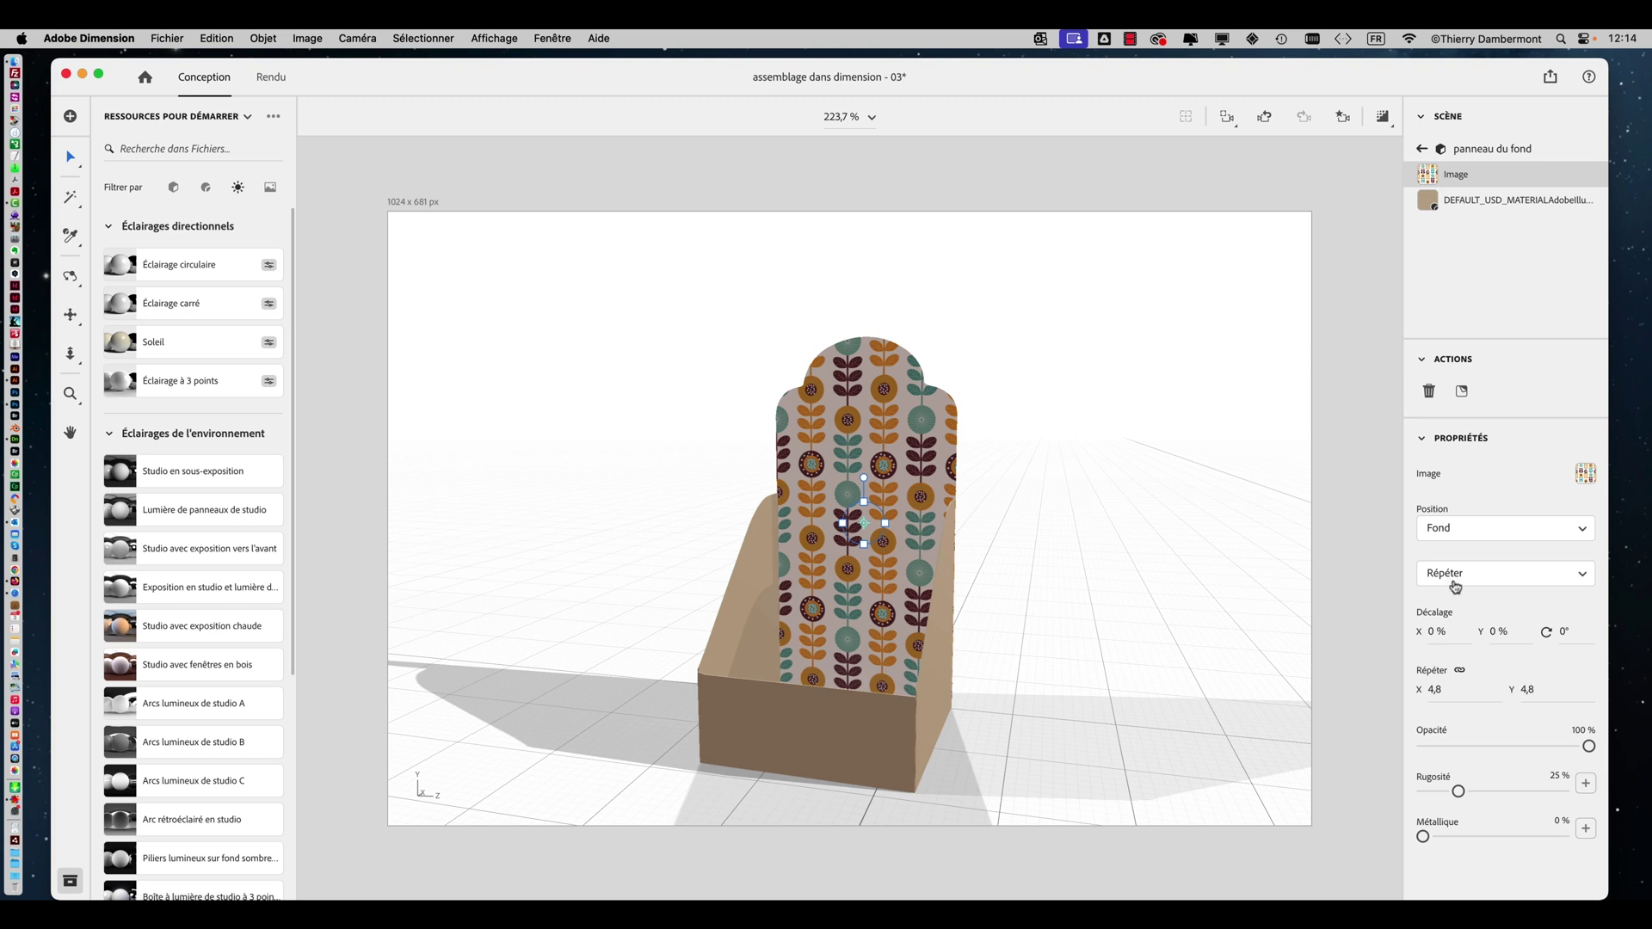
Offset the floral pattern on the back panel by 13 % in X and 36 % in Y.
drag(1436, 632, 1436, 635)
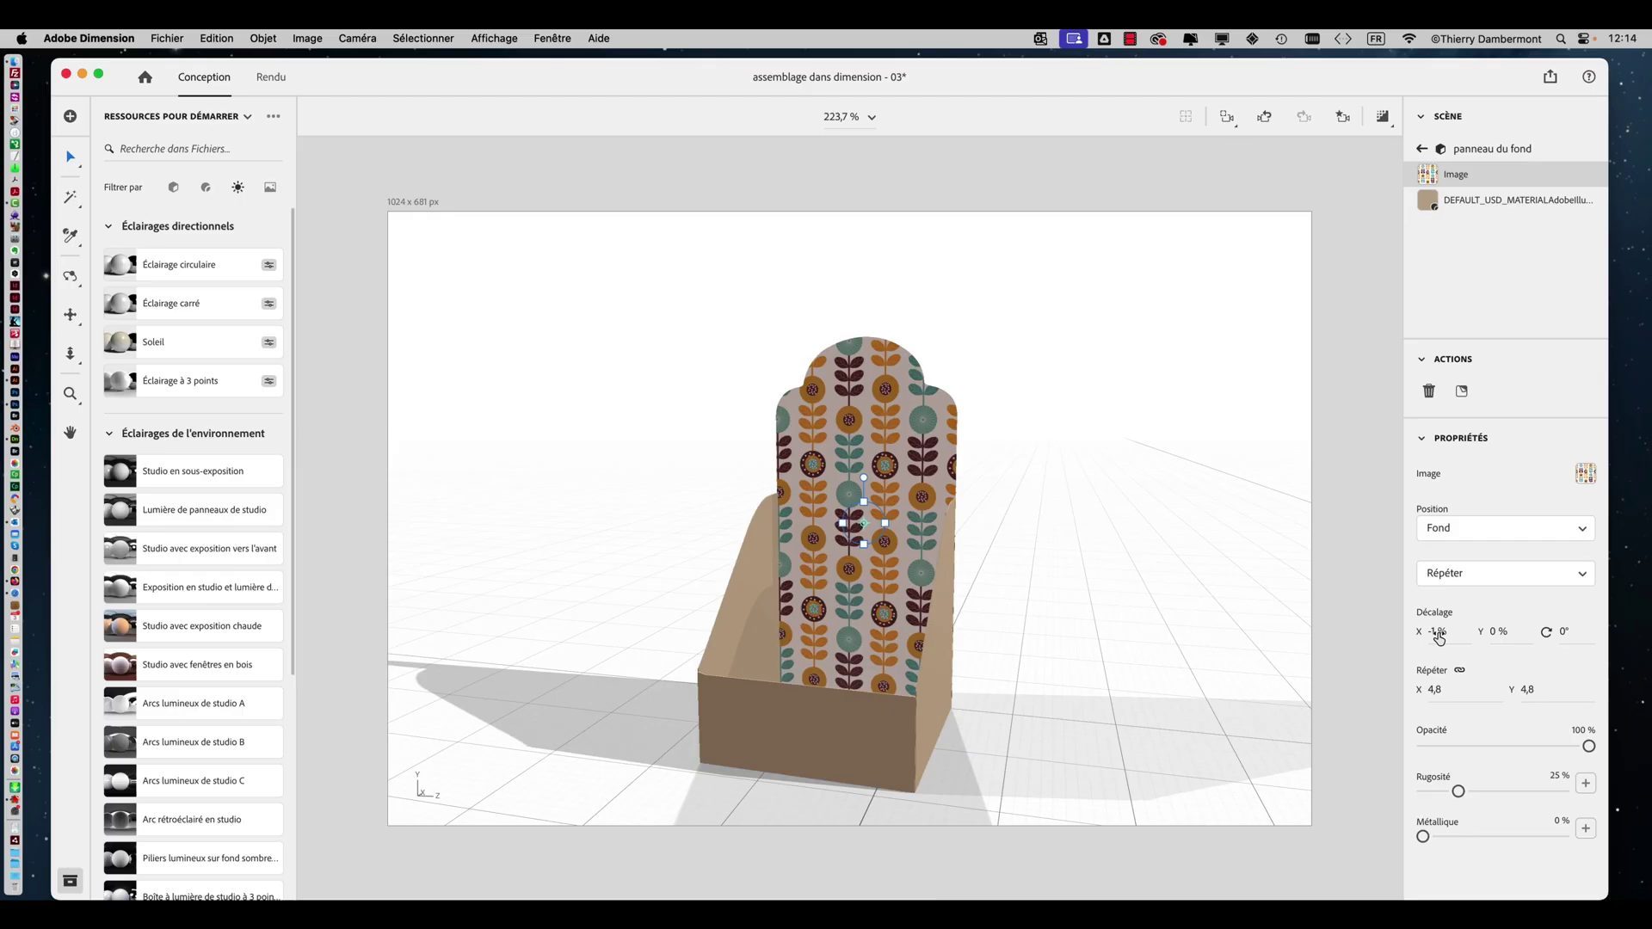
drag(1456, 636, 1470, 636)
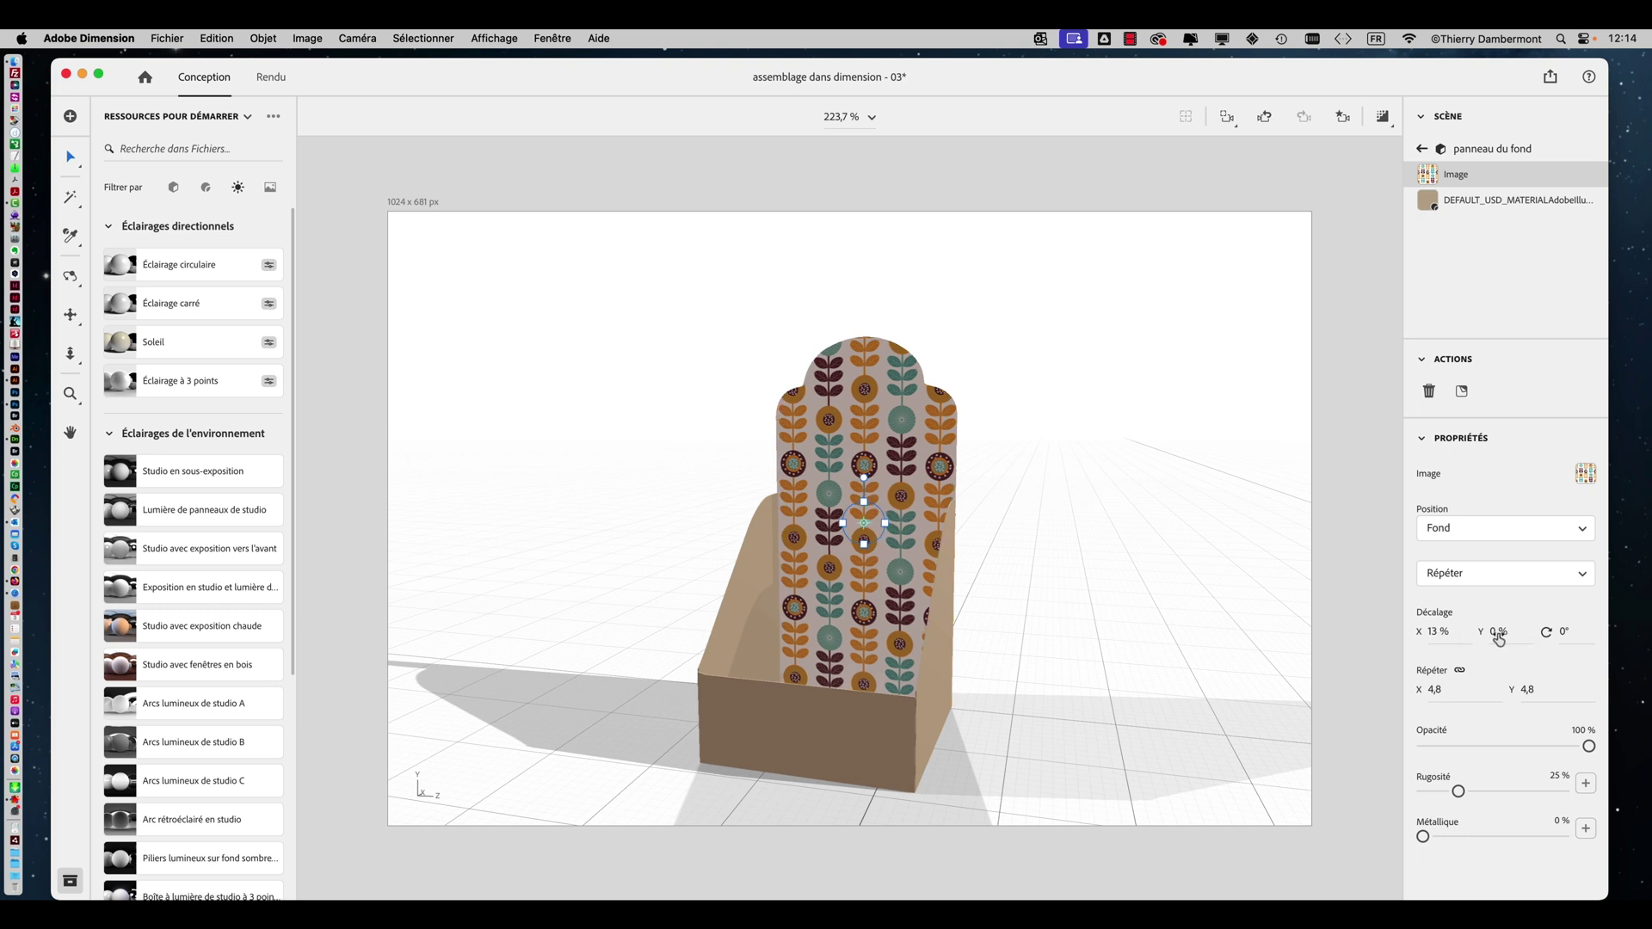
mouse_move(1500, 639)
mouse_down()
mouse_move(1472, 641)
mouse_move(1506, 633)
mouse_up()
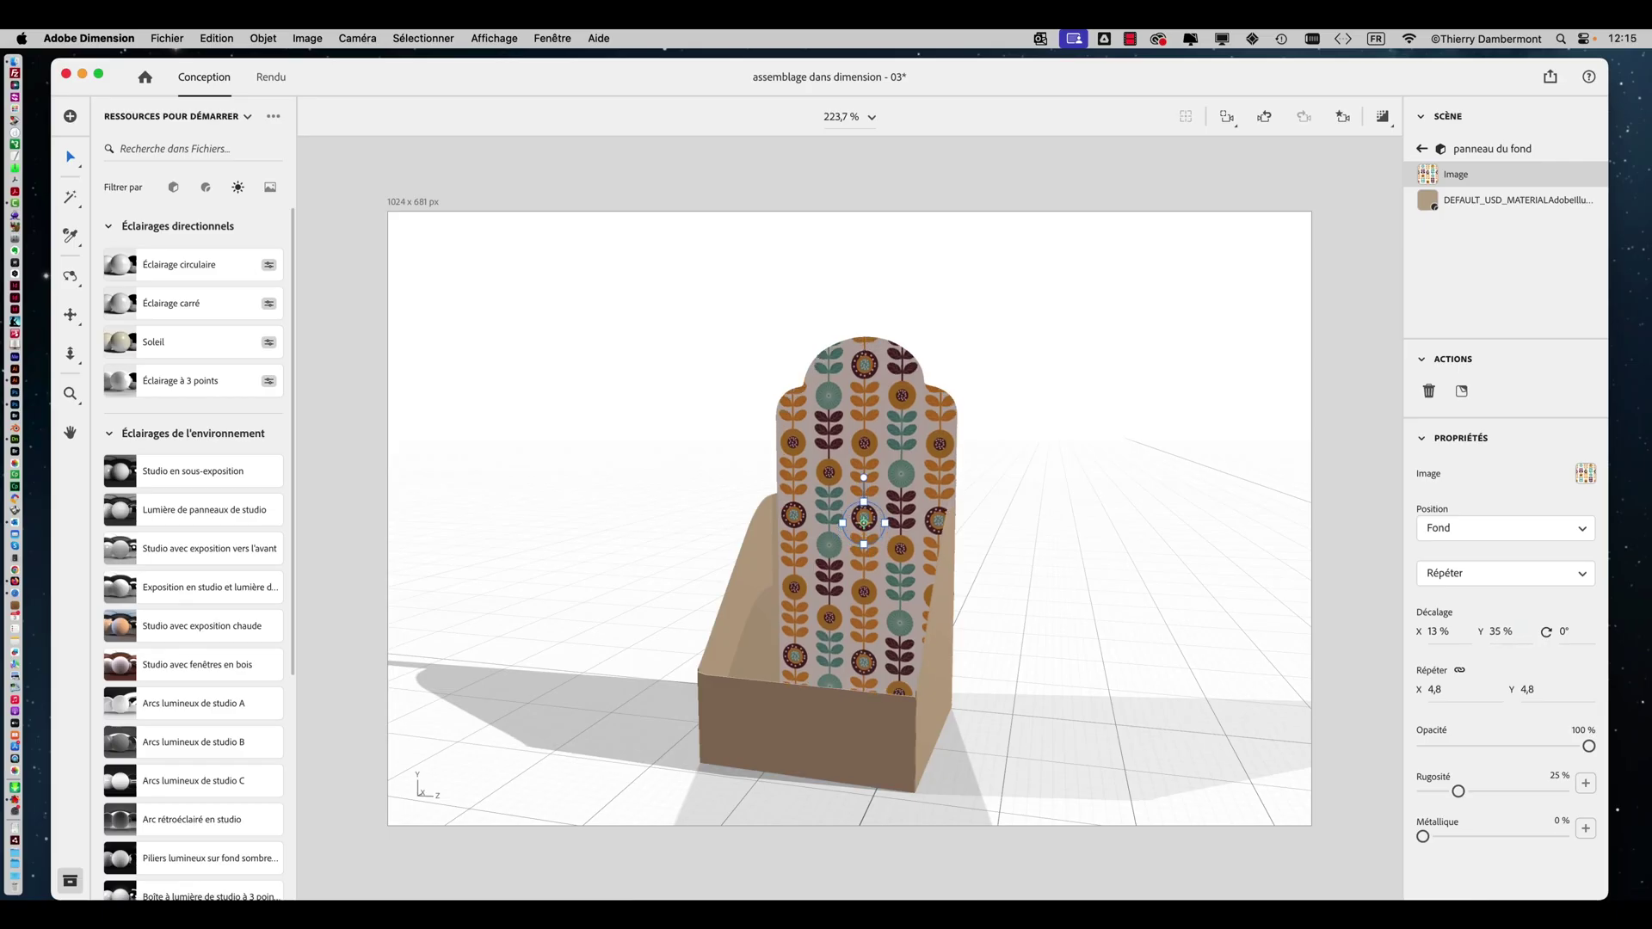
drag(1501, 632, 1497, 632)
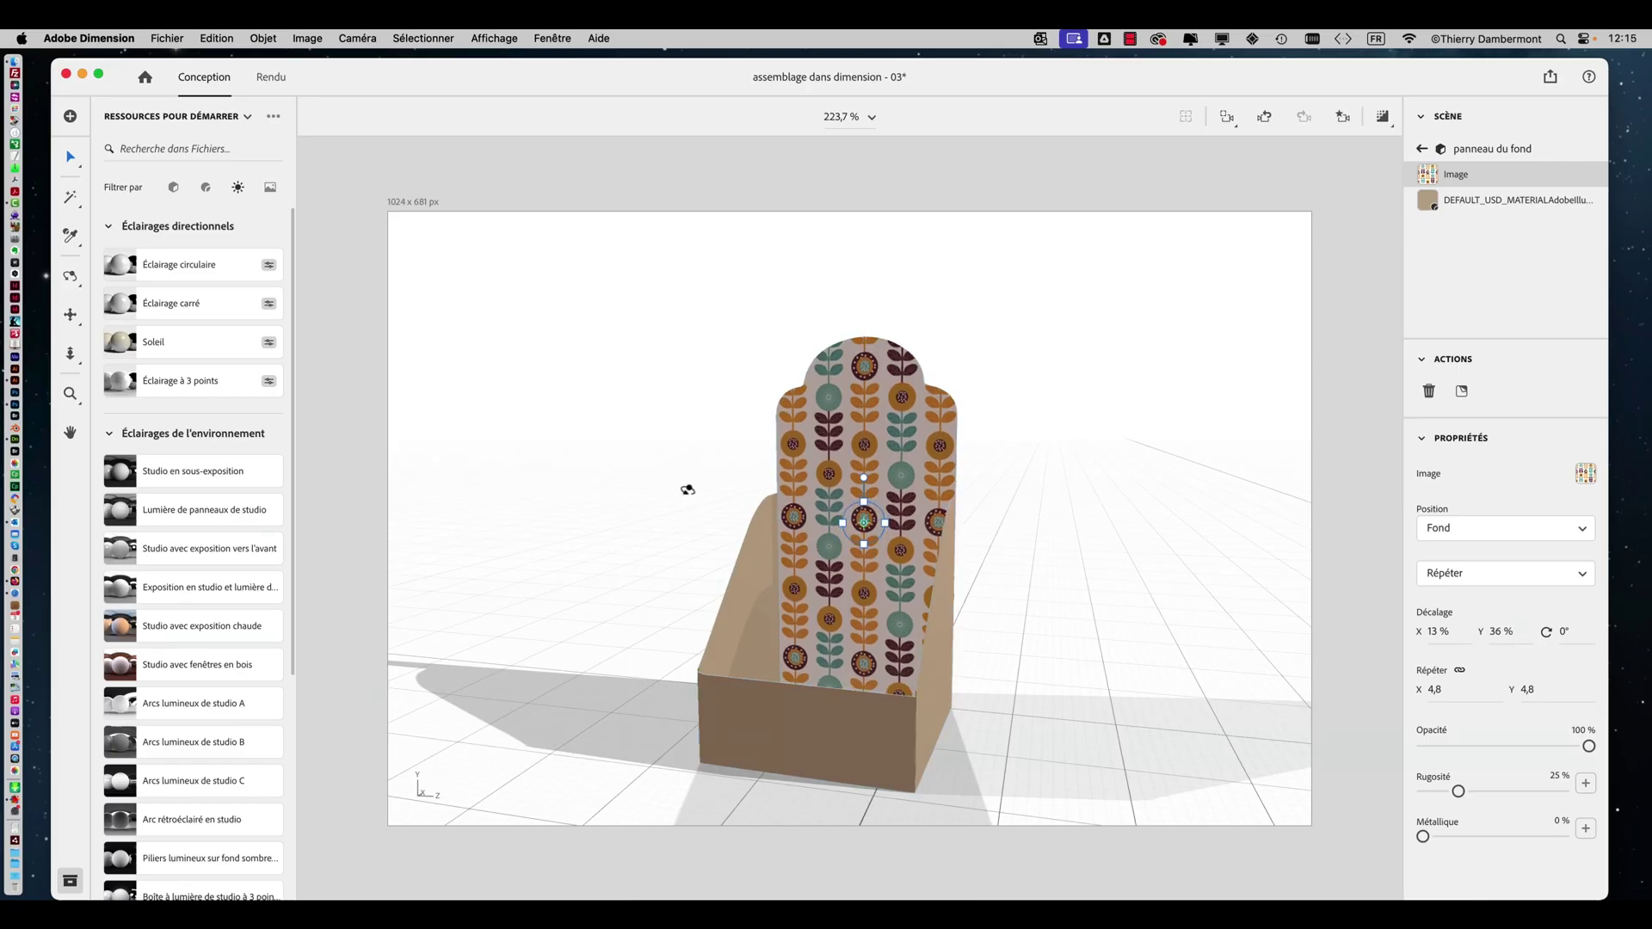
Save the scene as a new version named assemblage dans dimension - 04.dn in the same folder.
drag(686, 491, 578, 527)
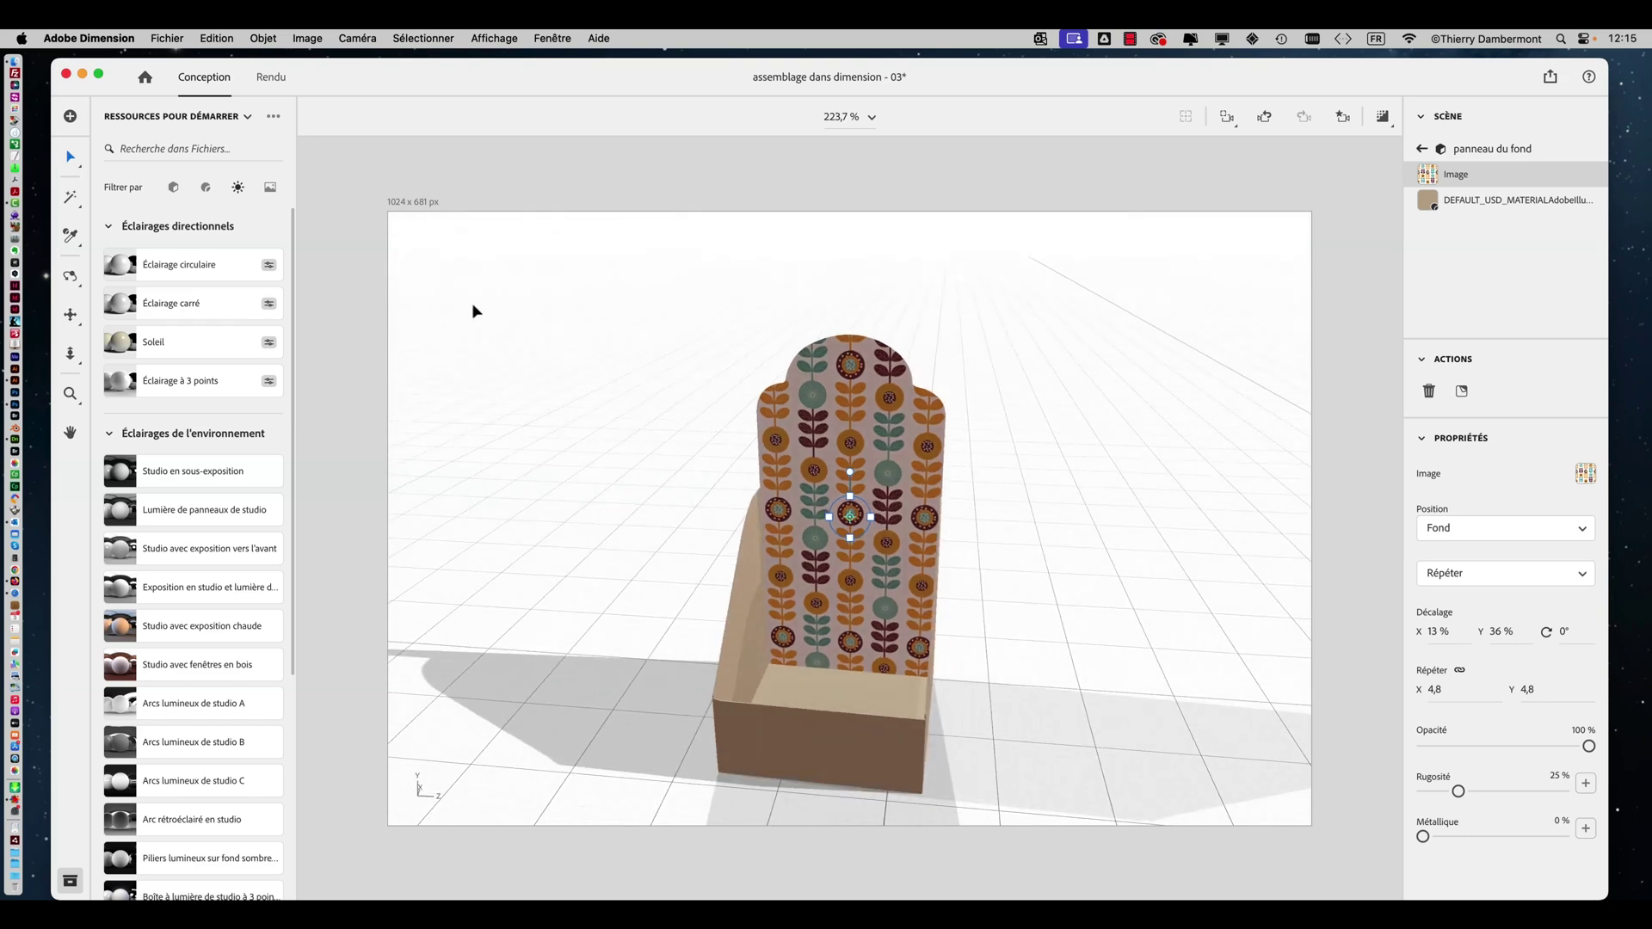
click(158, 36)
click(185, 204)
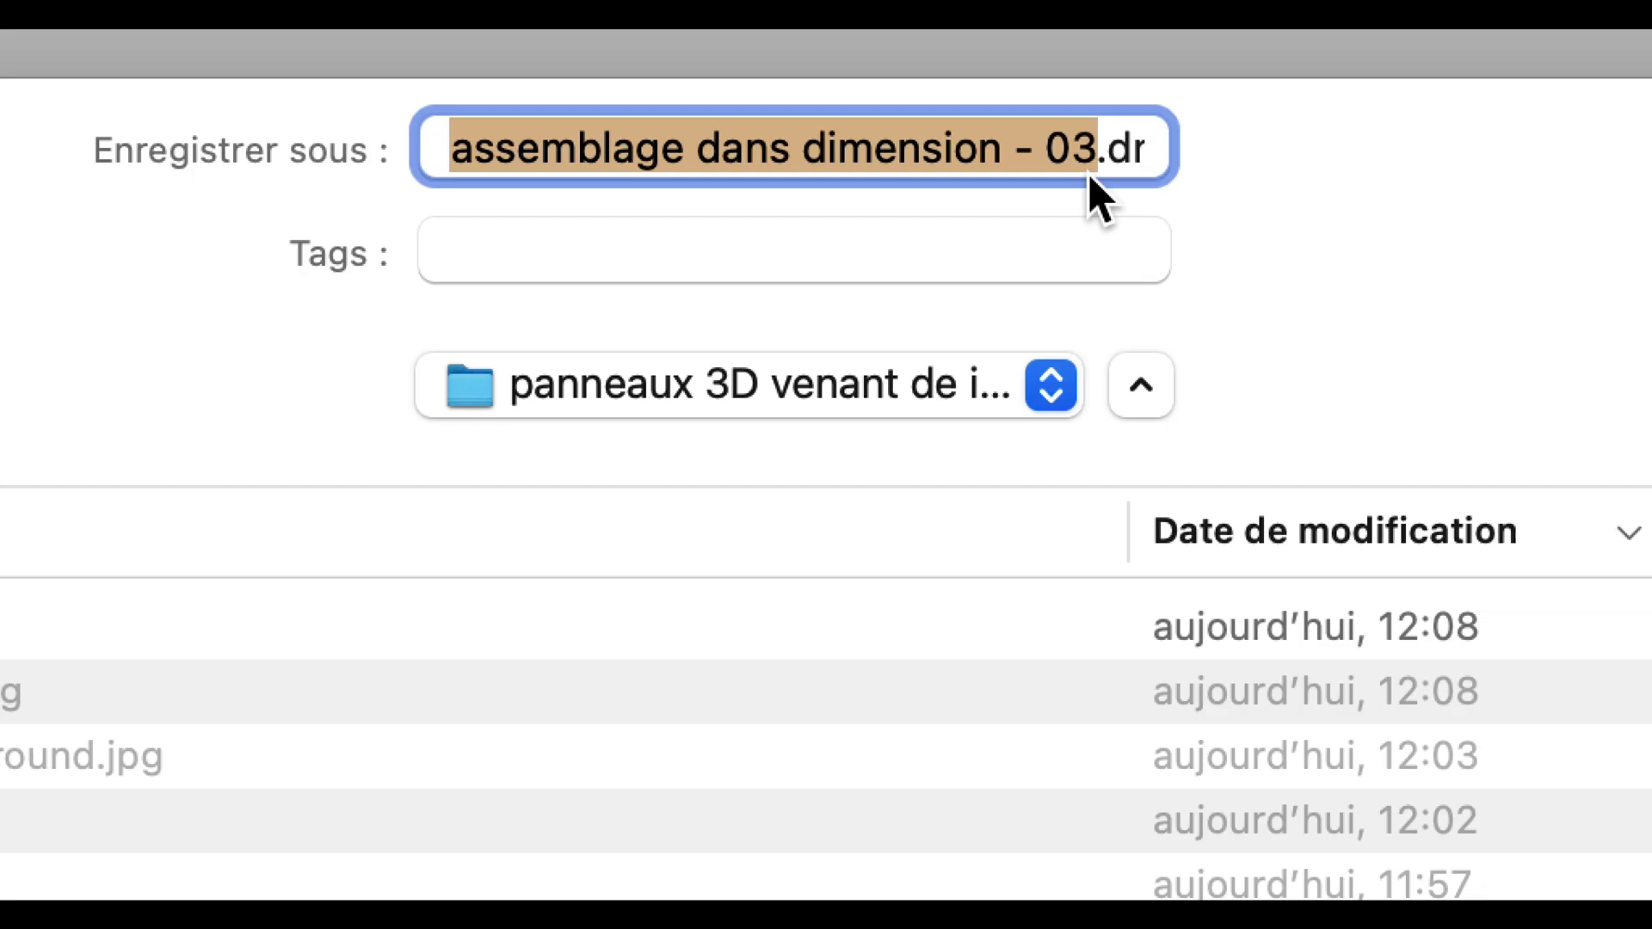
click(1090, 174)
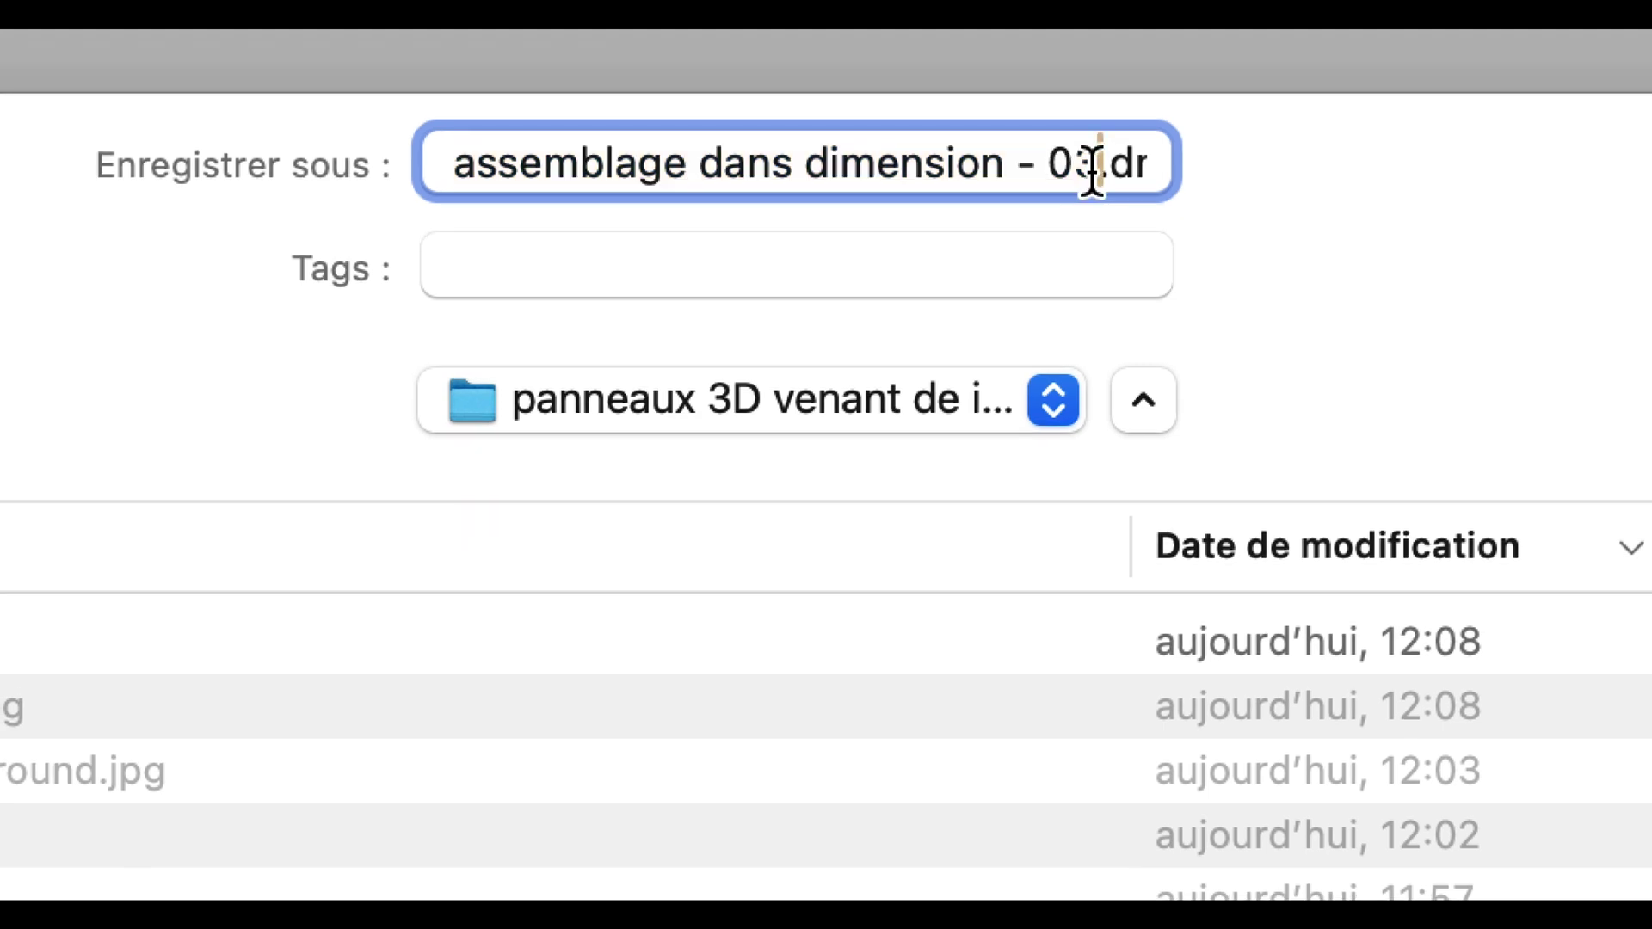
key(BackSpace)
text(4)
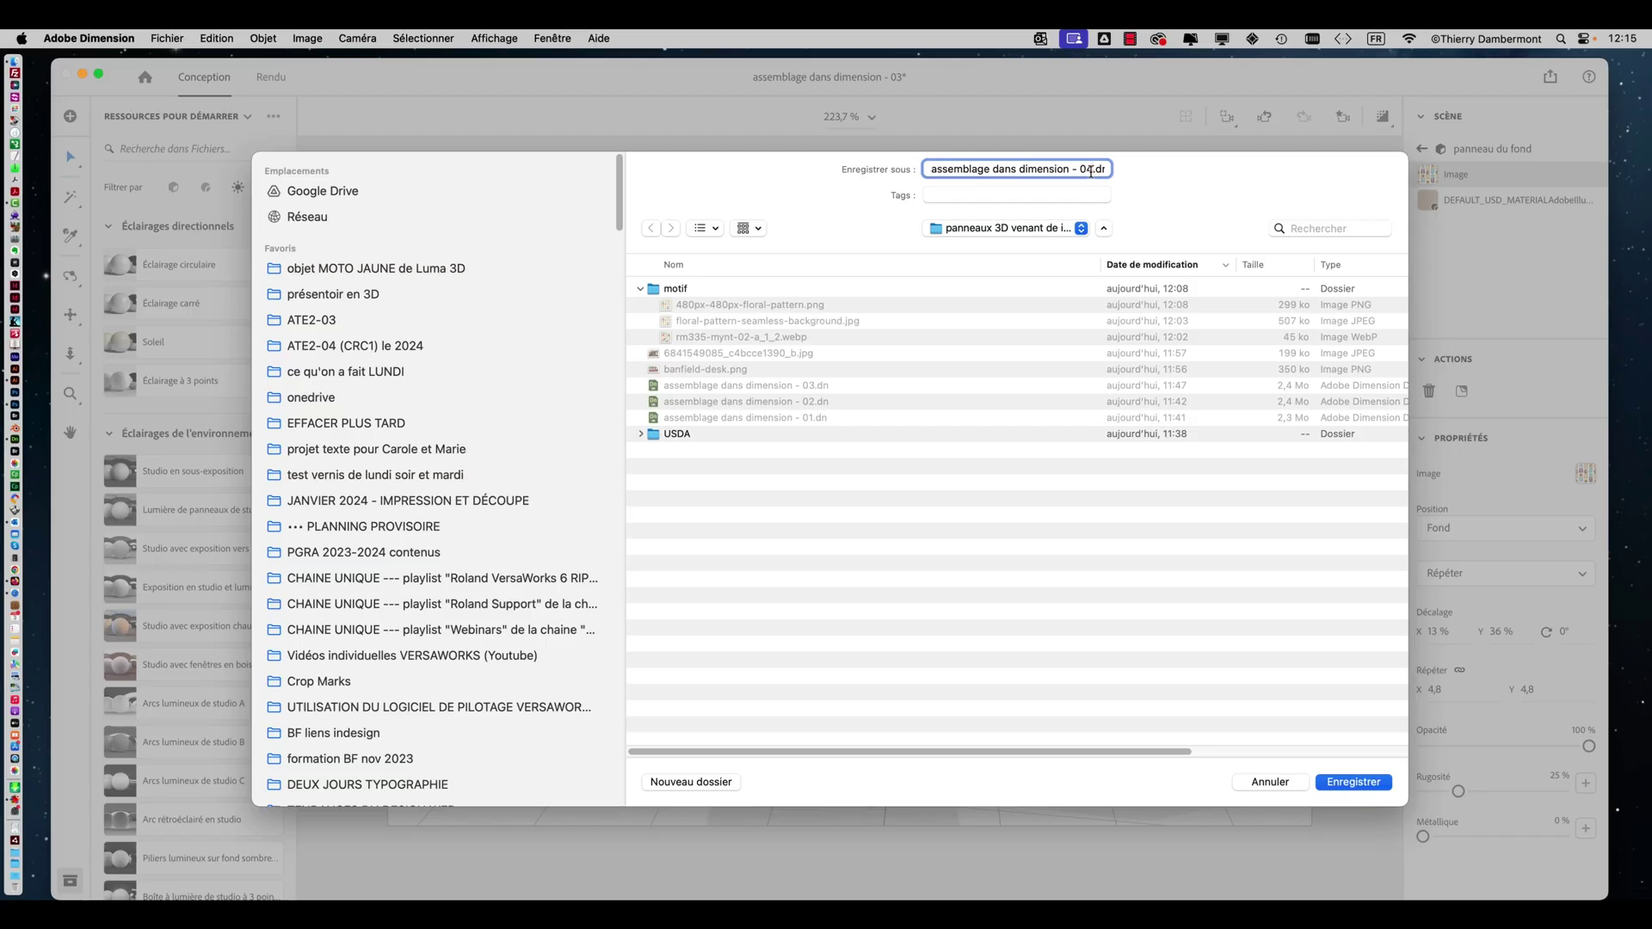
click(1373, 784)
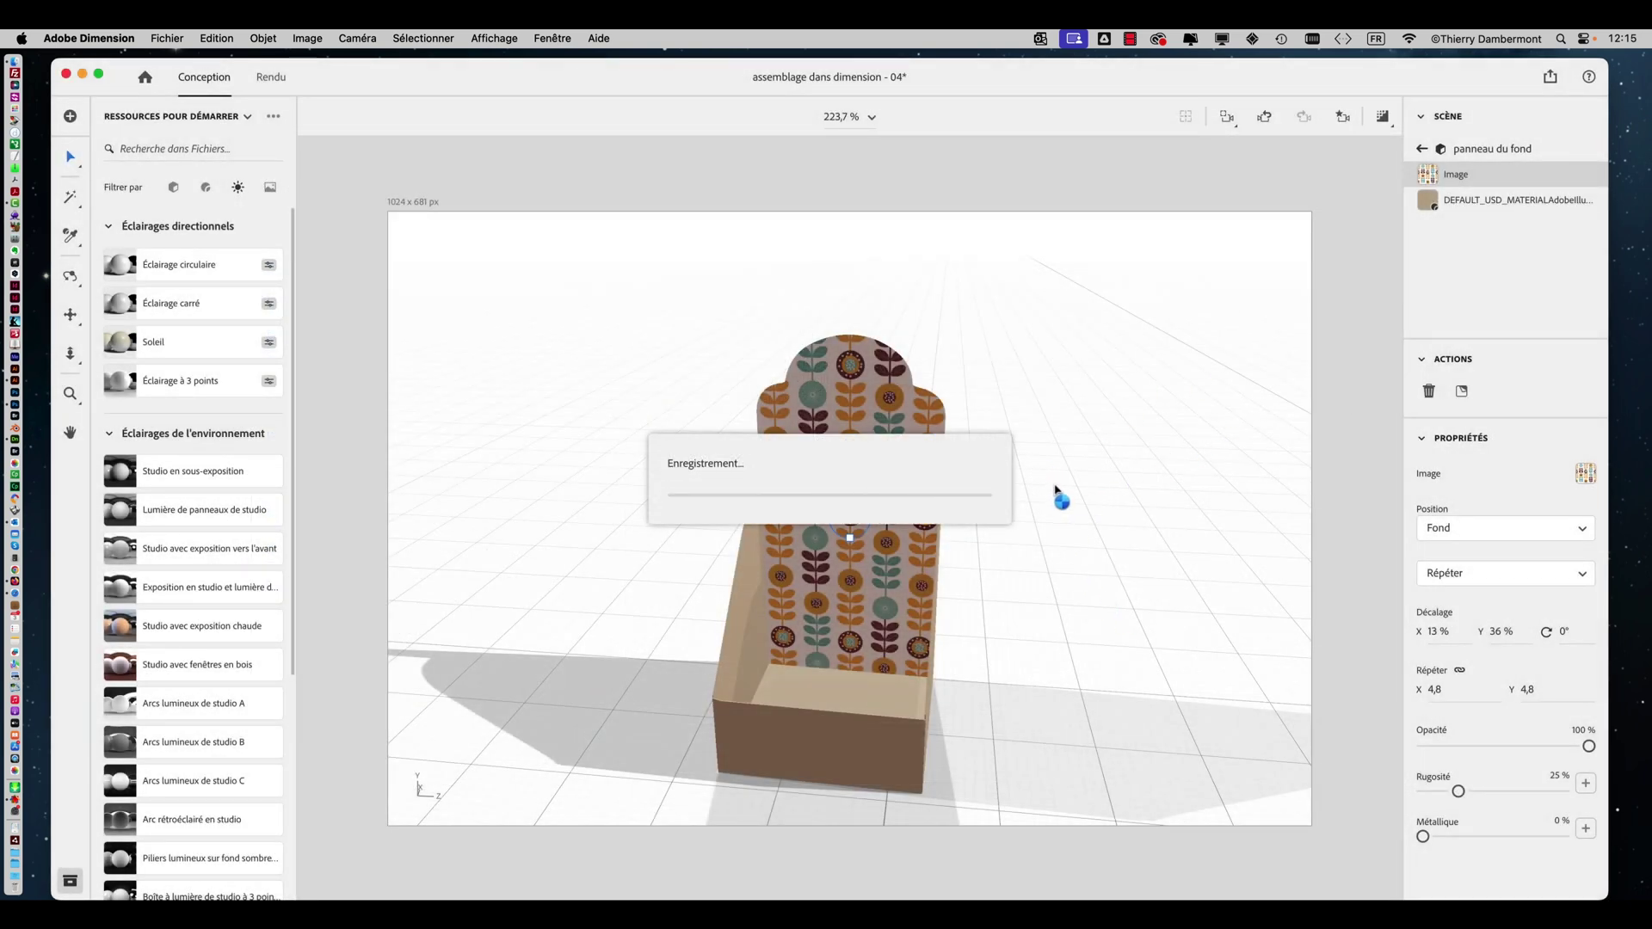
Leave the image's settings, select the panneau du fond object and view the display from a higher angle.
click(1014, 441)
click(837, 406)
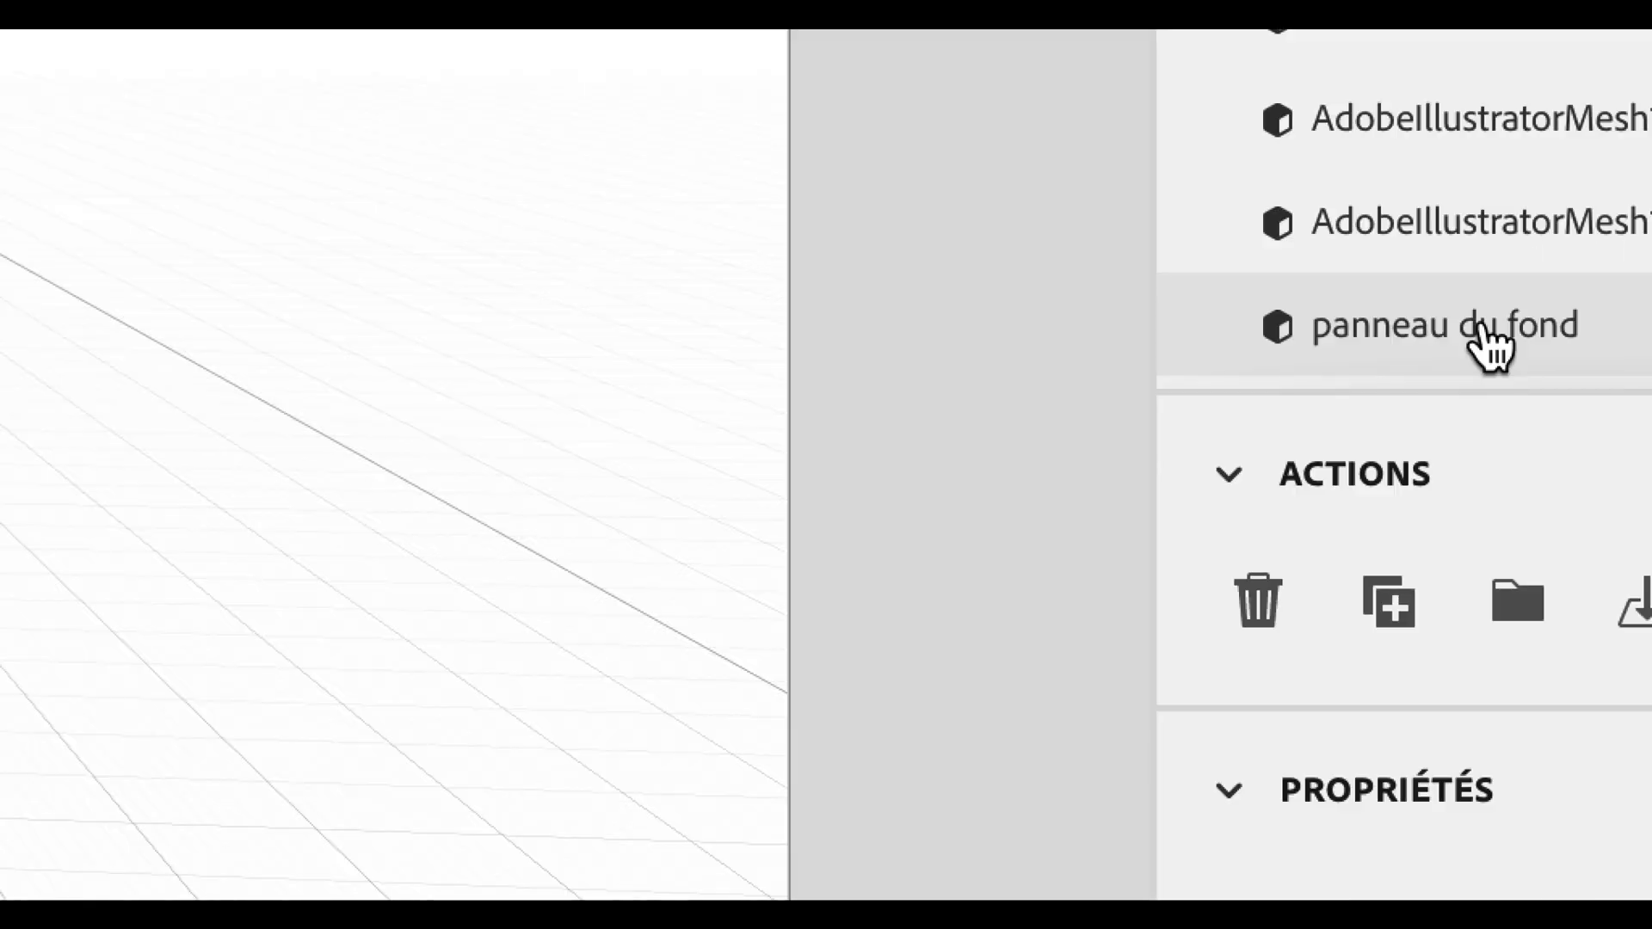
click(1481, 327)
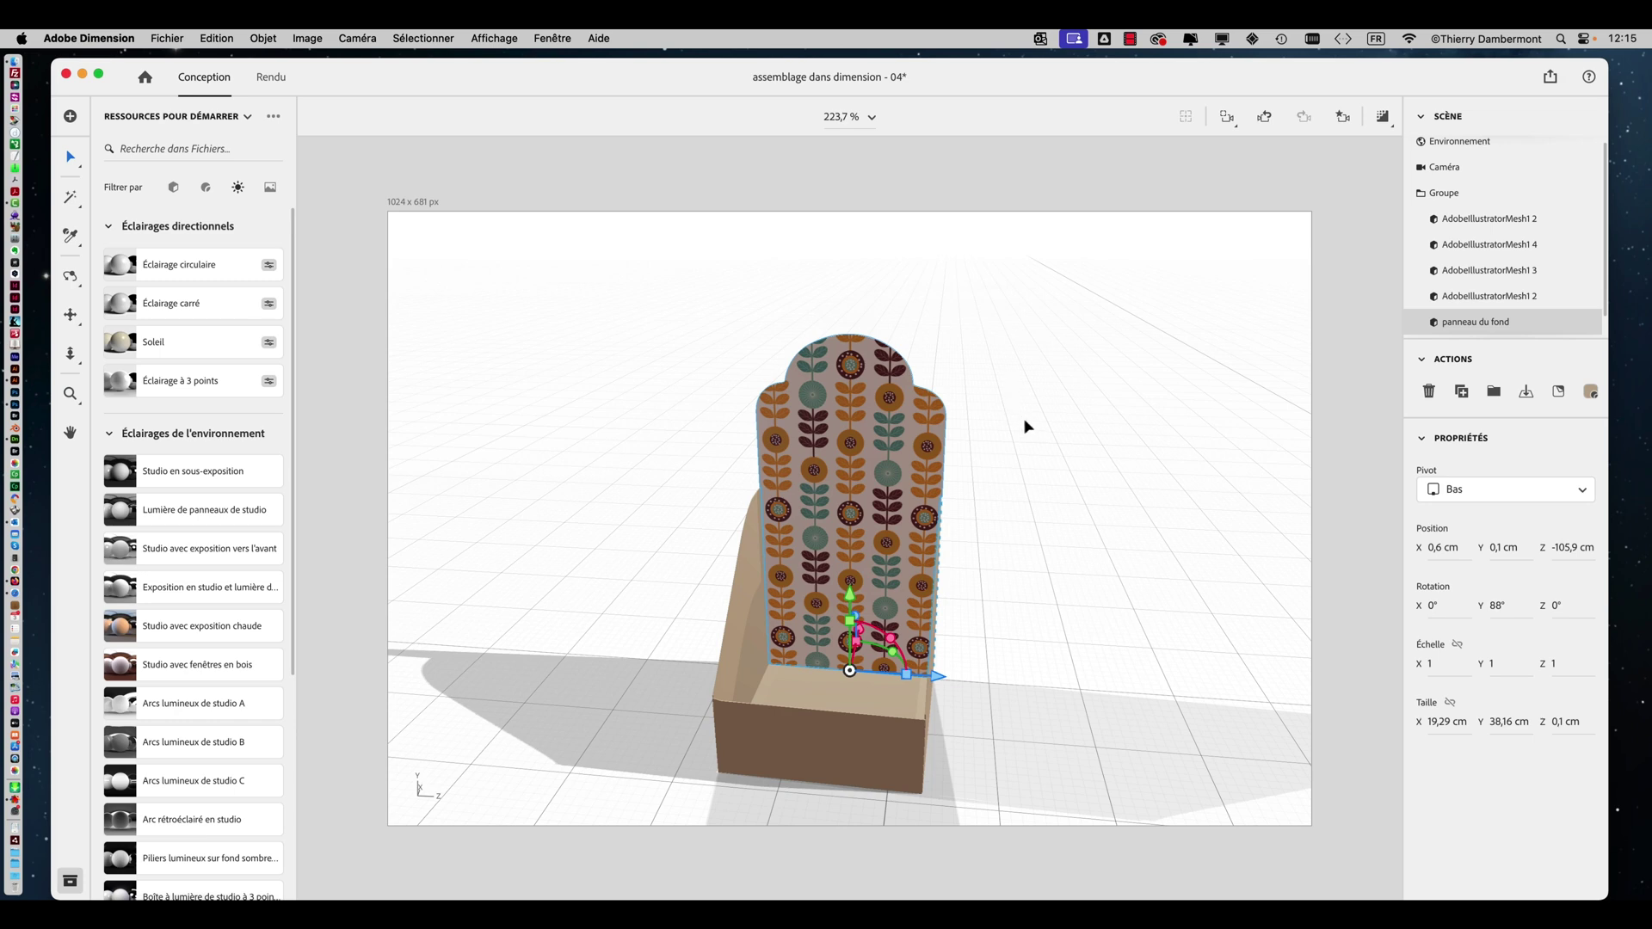
drag(1026, 424, 973, 479)
Switch to Firefox and search Google for "nike logo" in a new tab.
mouse_move(3, 594)
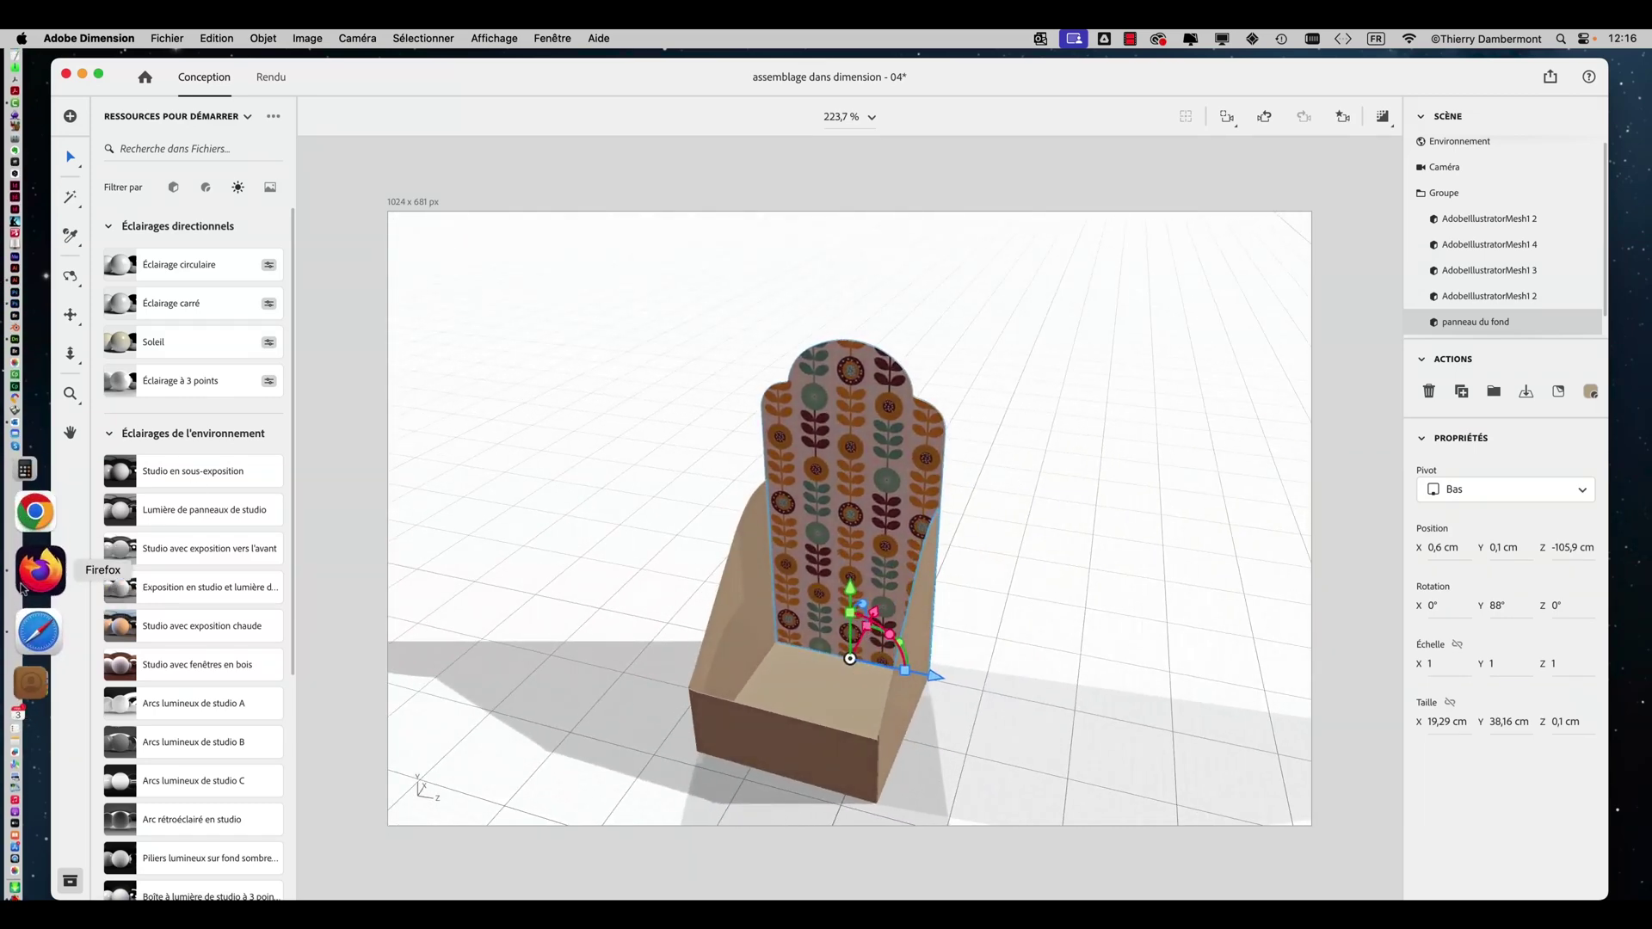
click(30, 560)
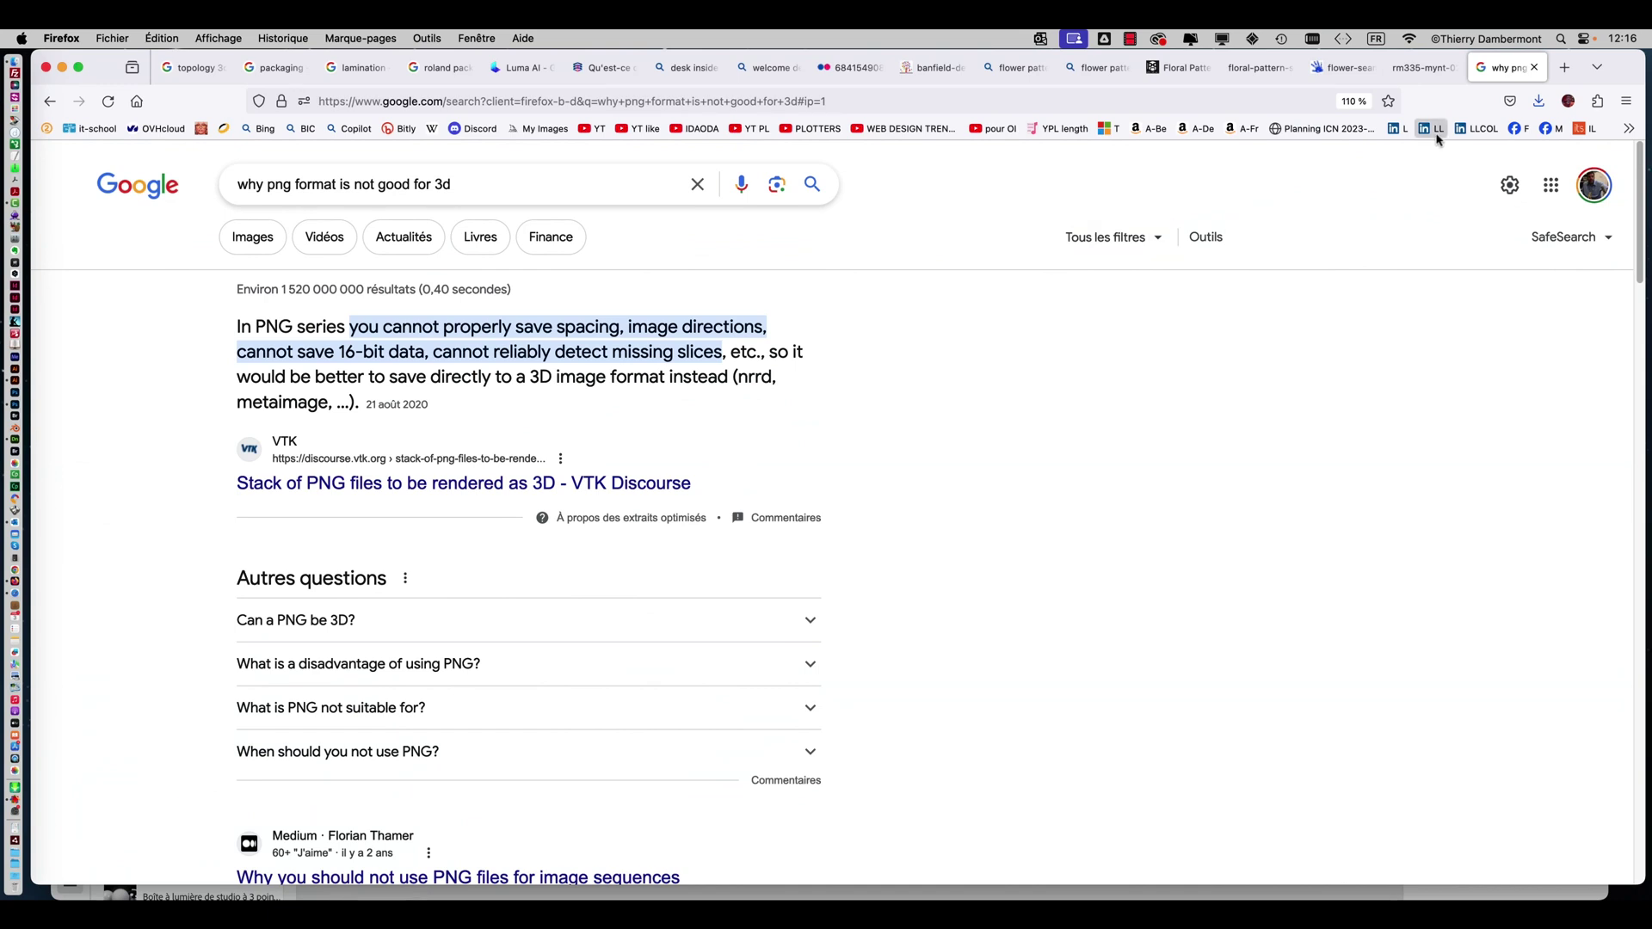
click(1564, 67)
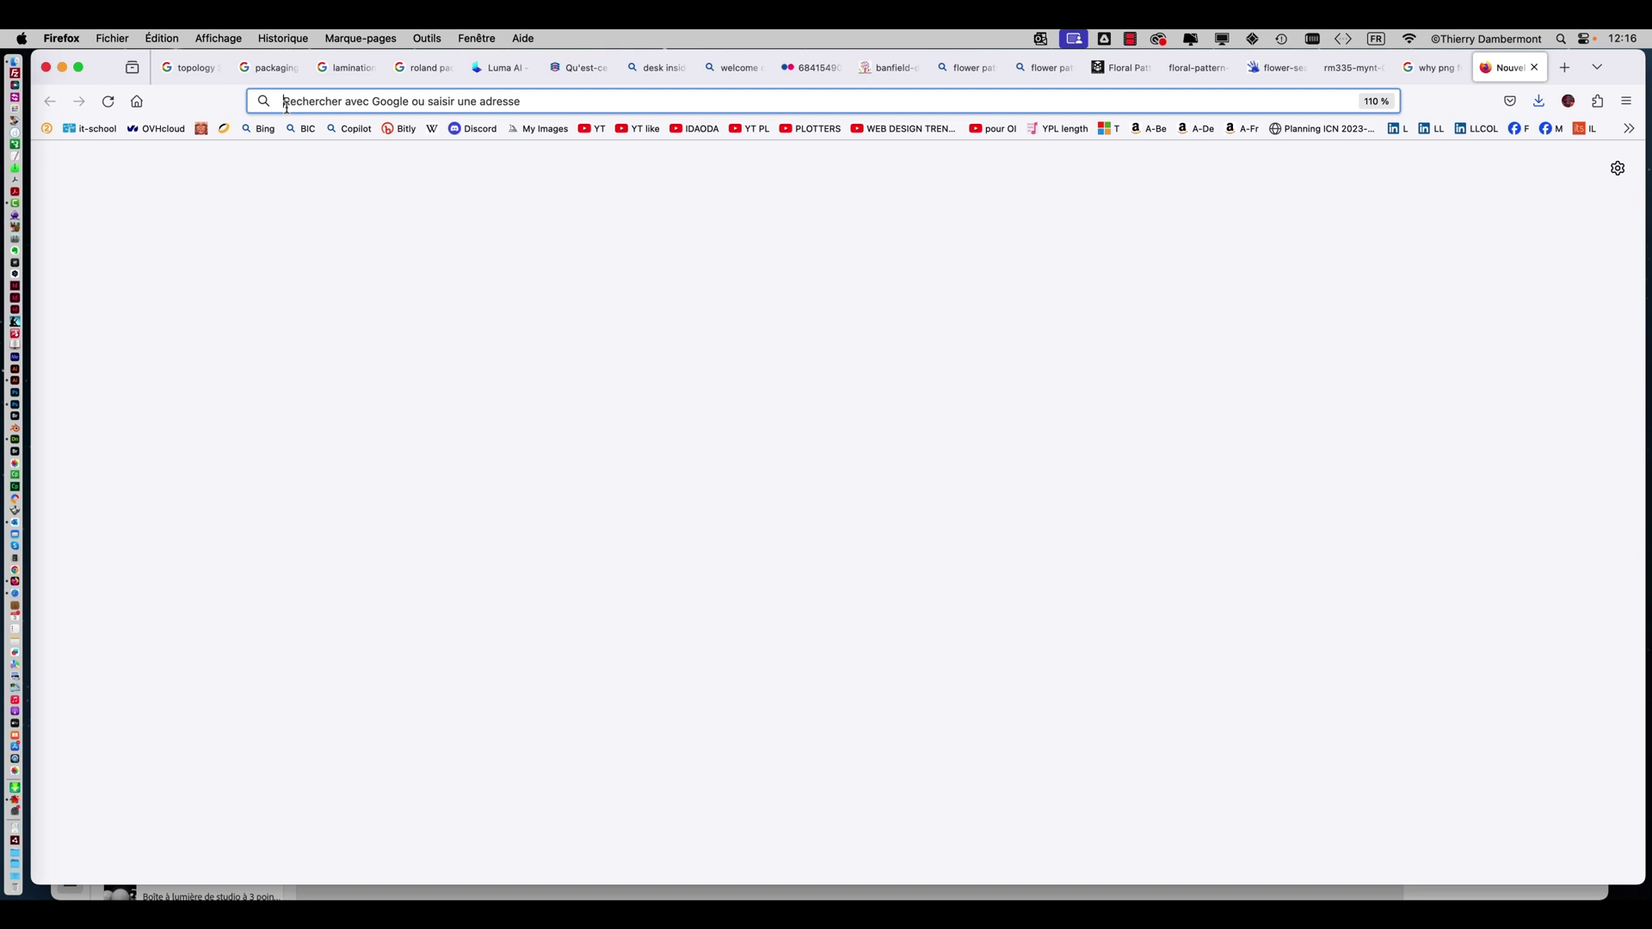
text(nike logo)
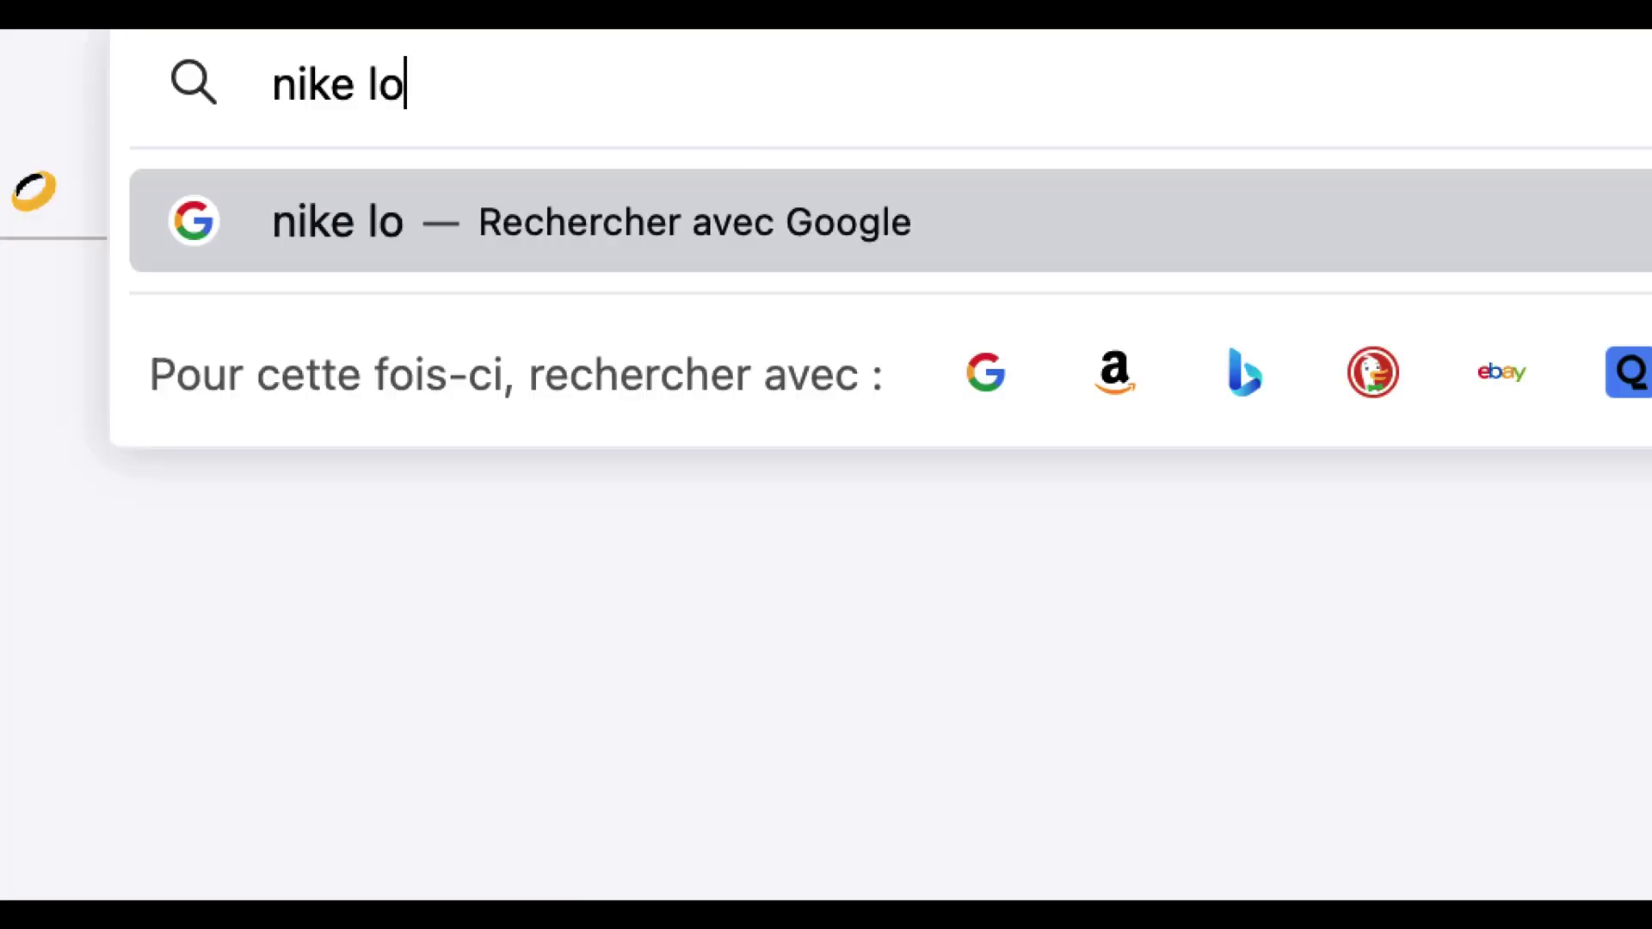
key(Return)
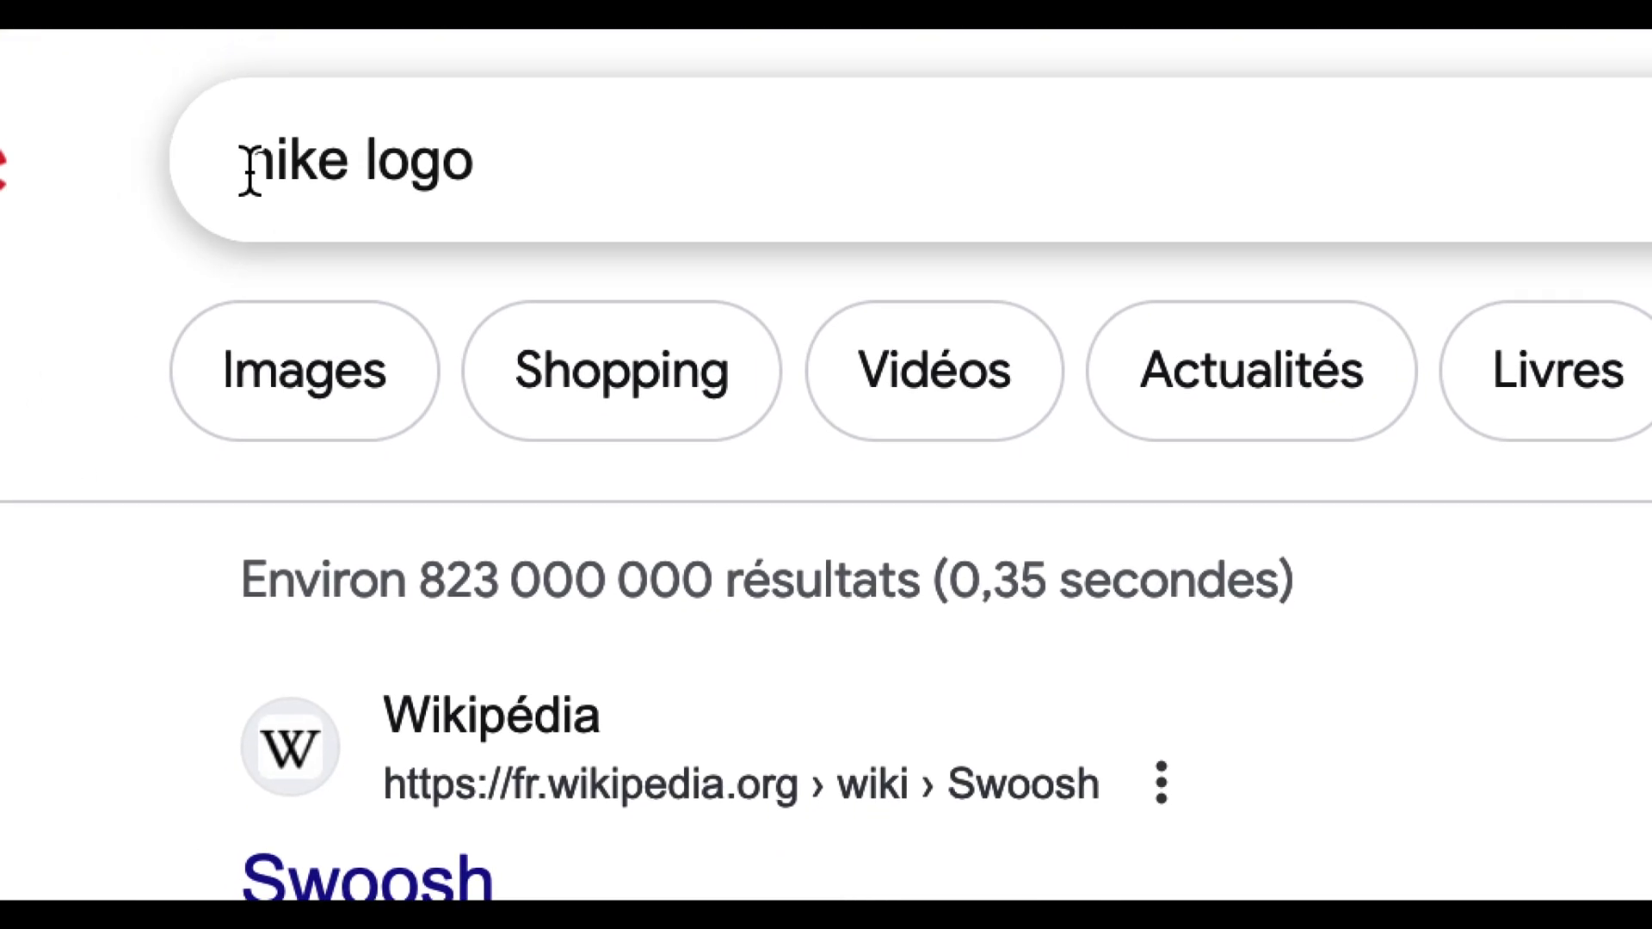
Dismiss the search suggestions and open the Wikipédia article about the Swoosh from its summary.
click(247, 169)
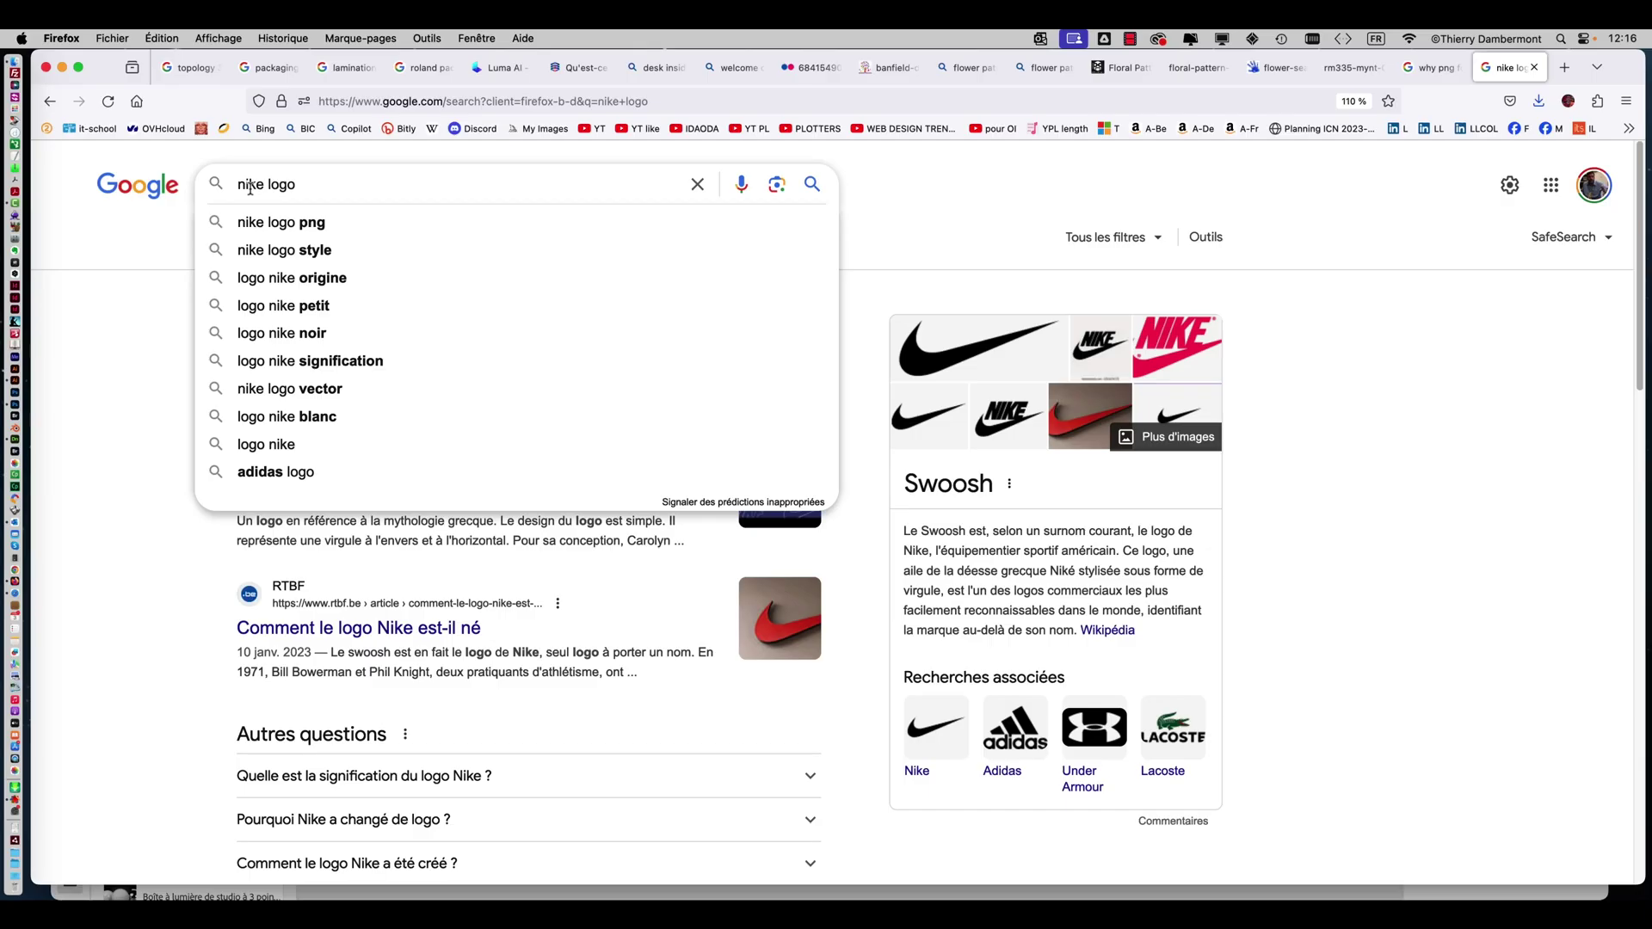
click(130, 321)
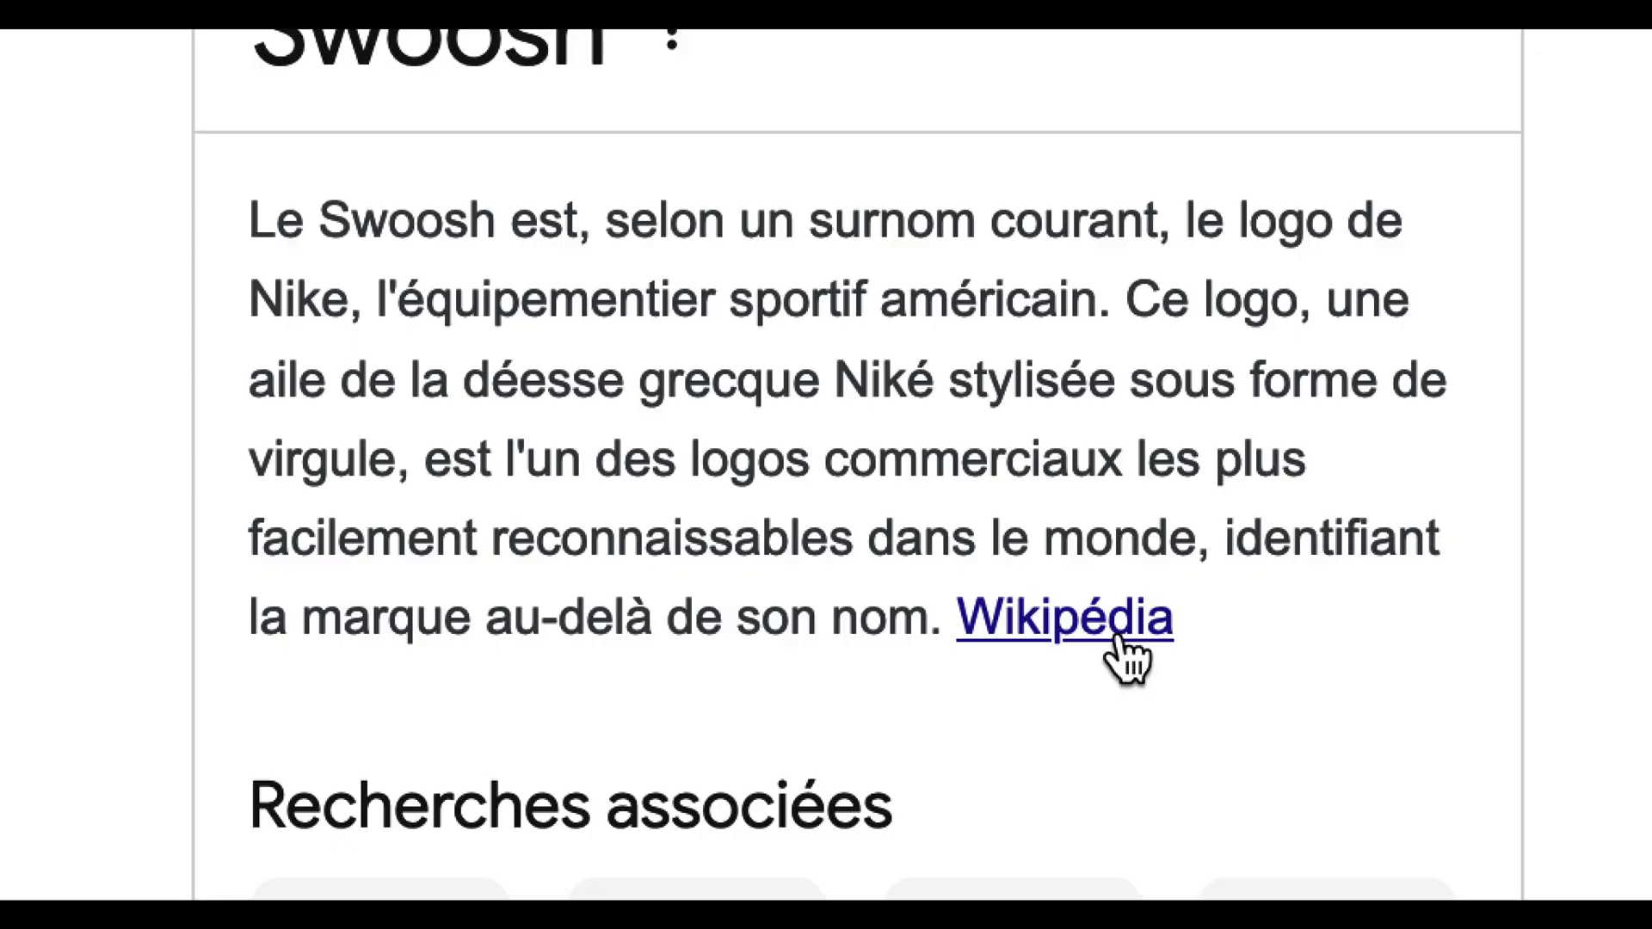
click(1119, 638)
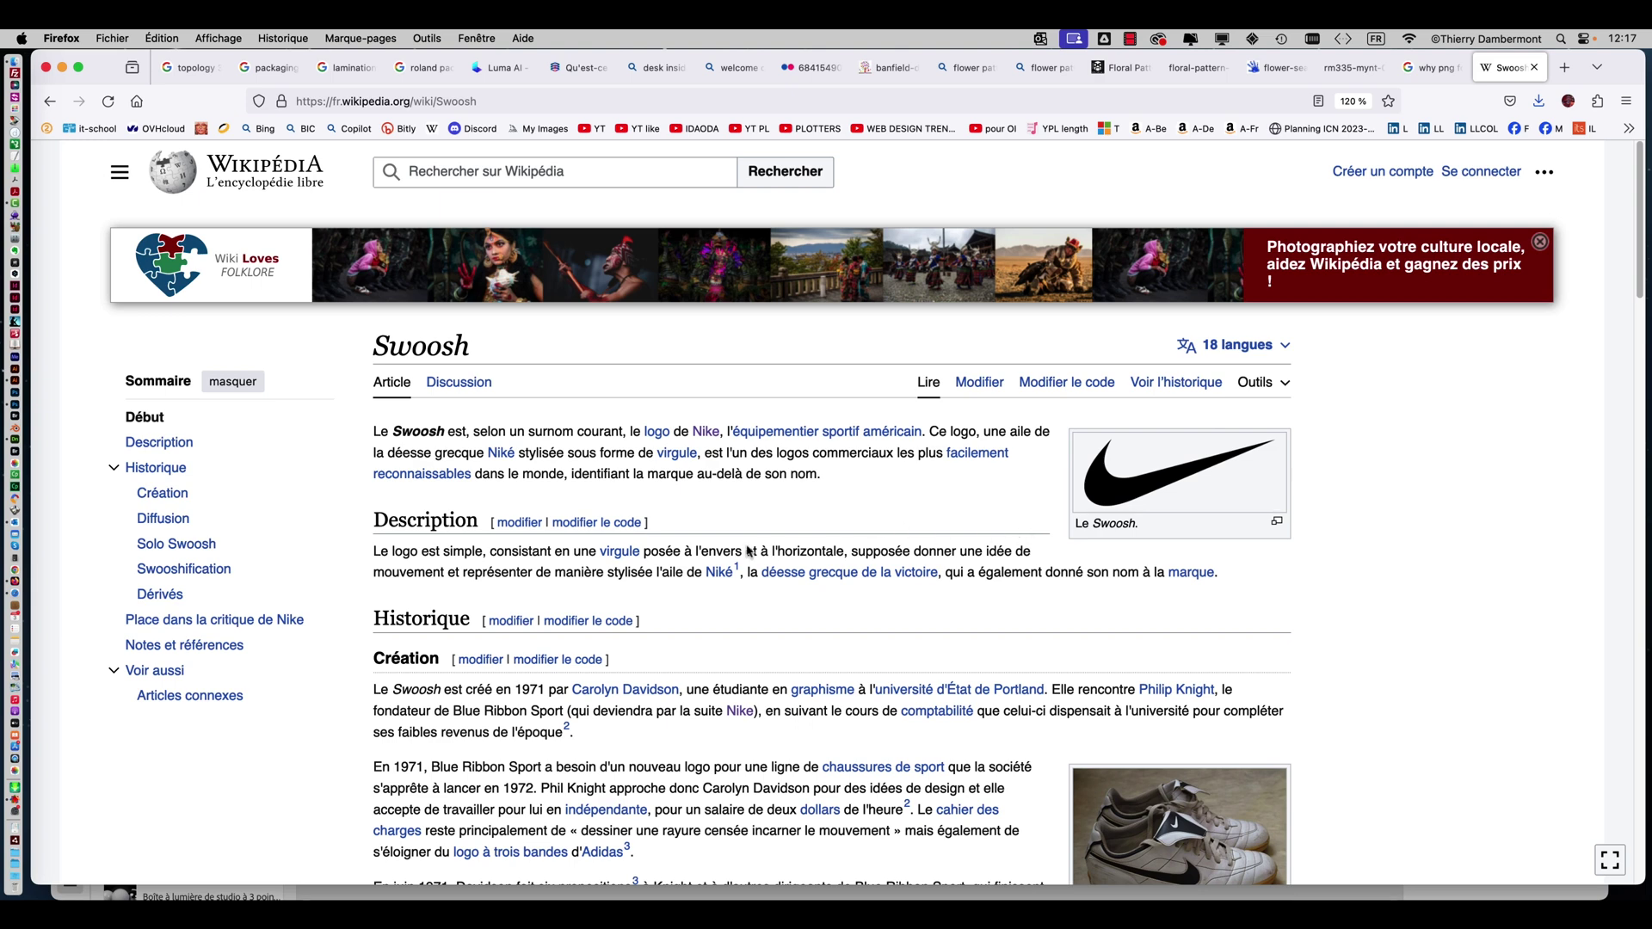
Read through the Swoosh article's description, history, derivatives and criticism sections down to its references.
scroll(750, 599, down, 5)
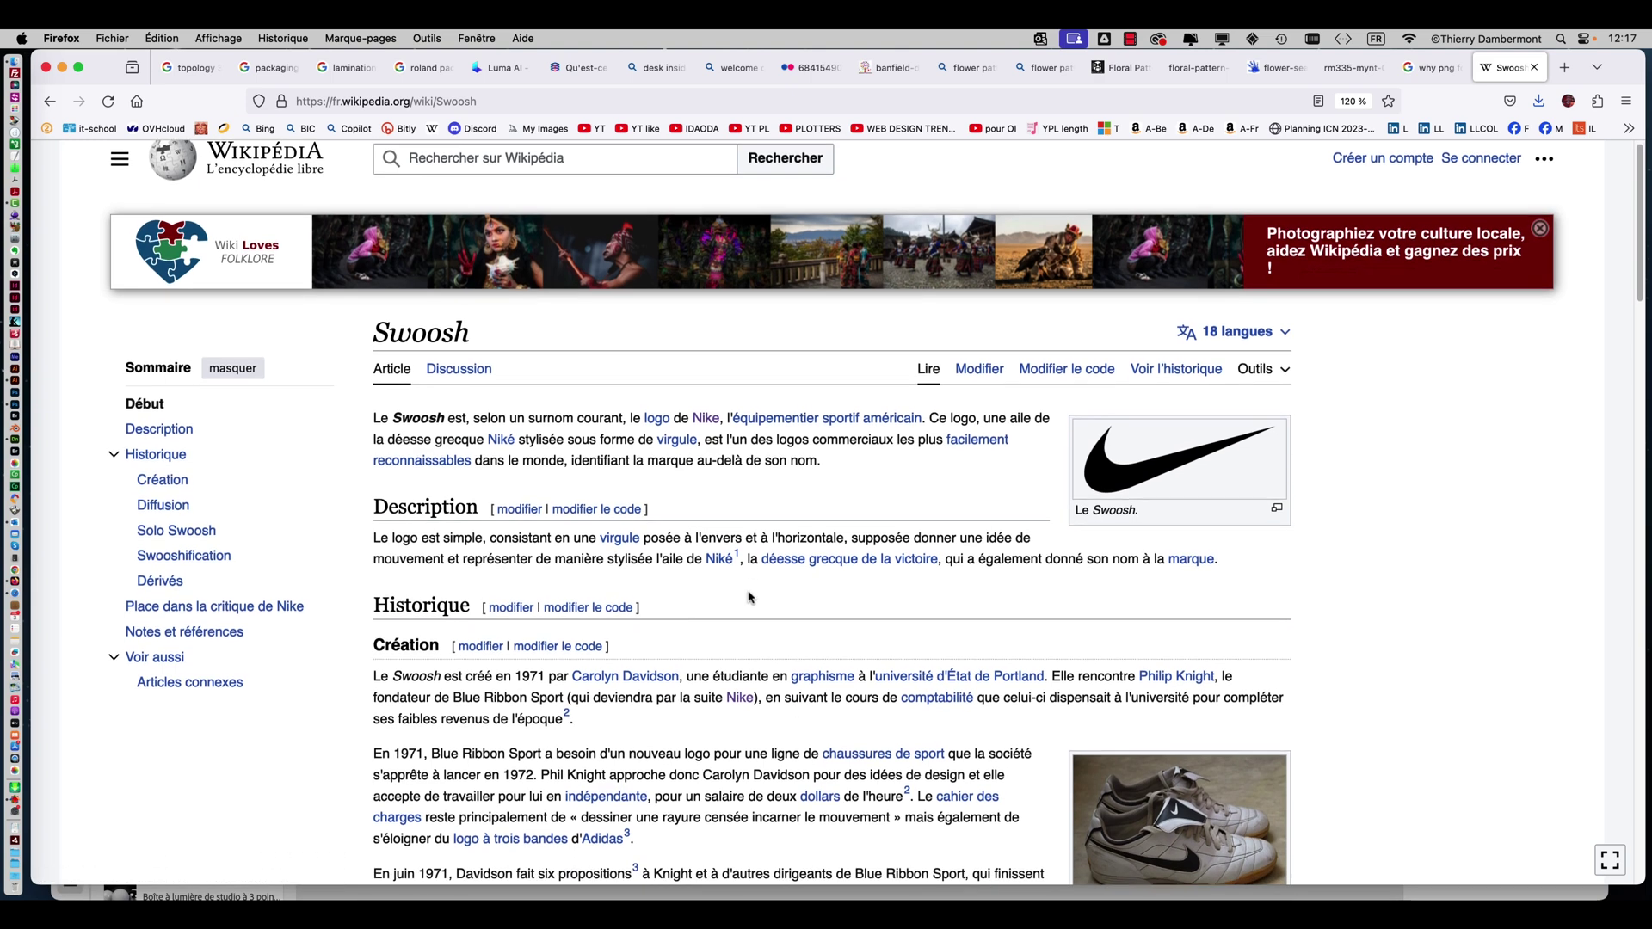
scroll(751, 598, down, 2)
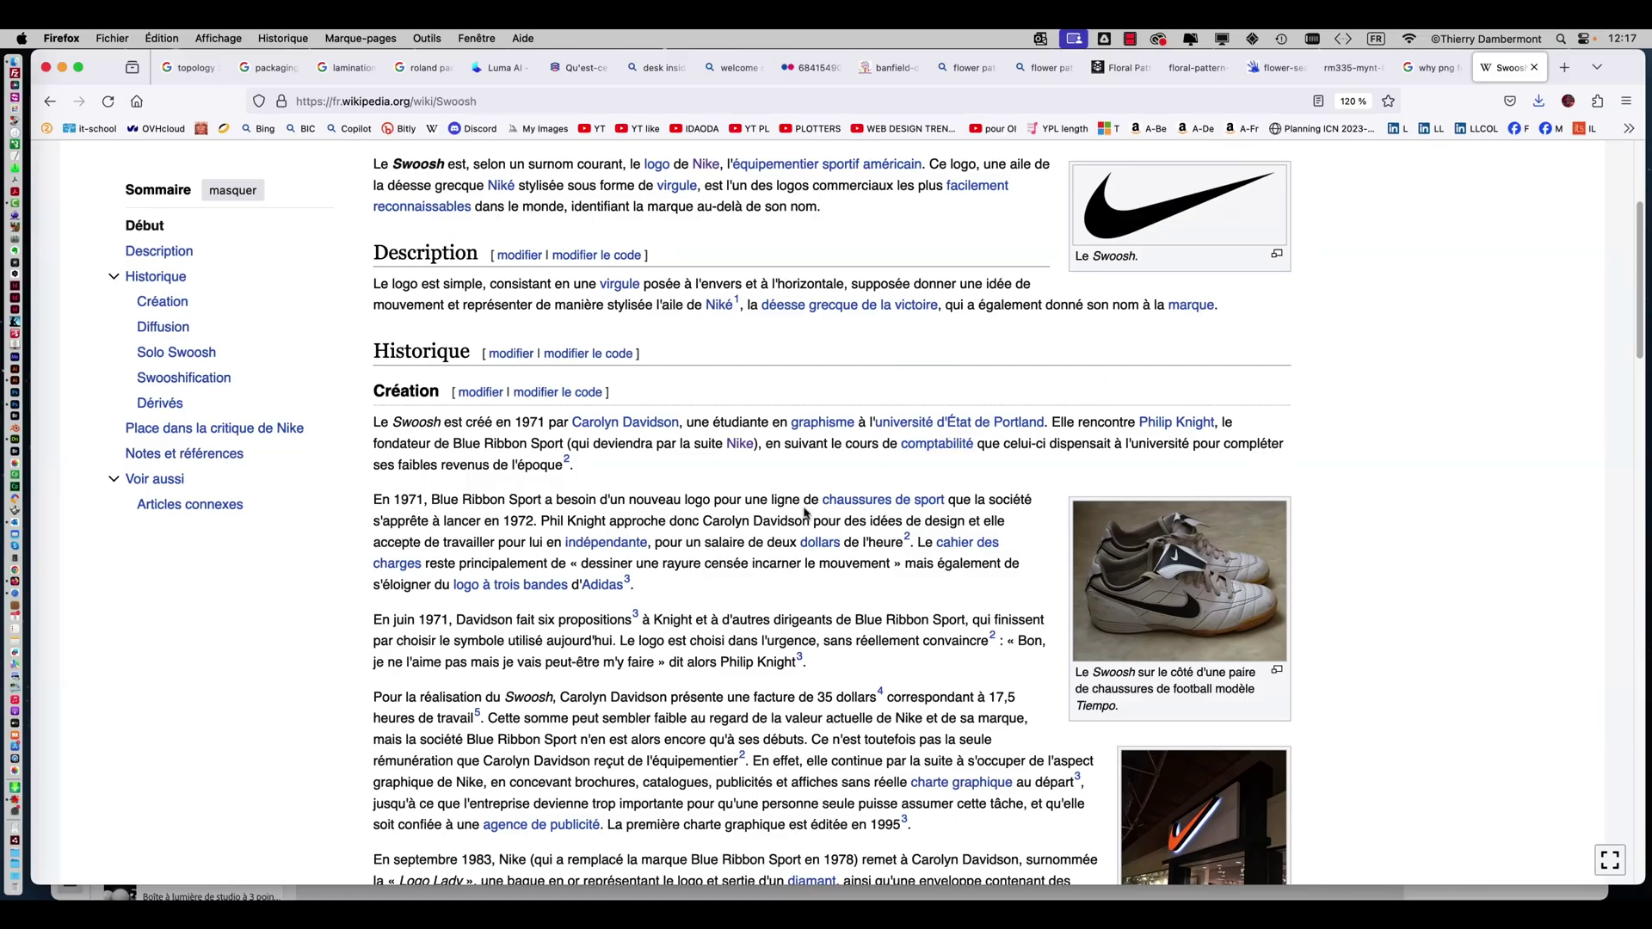
scroll(807, 514, down, 3)
scroll(807, 514, down, 5)
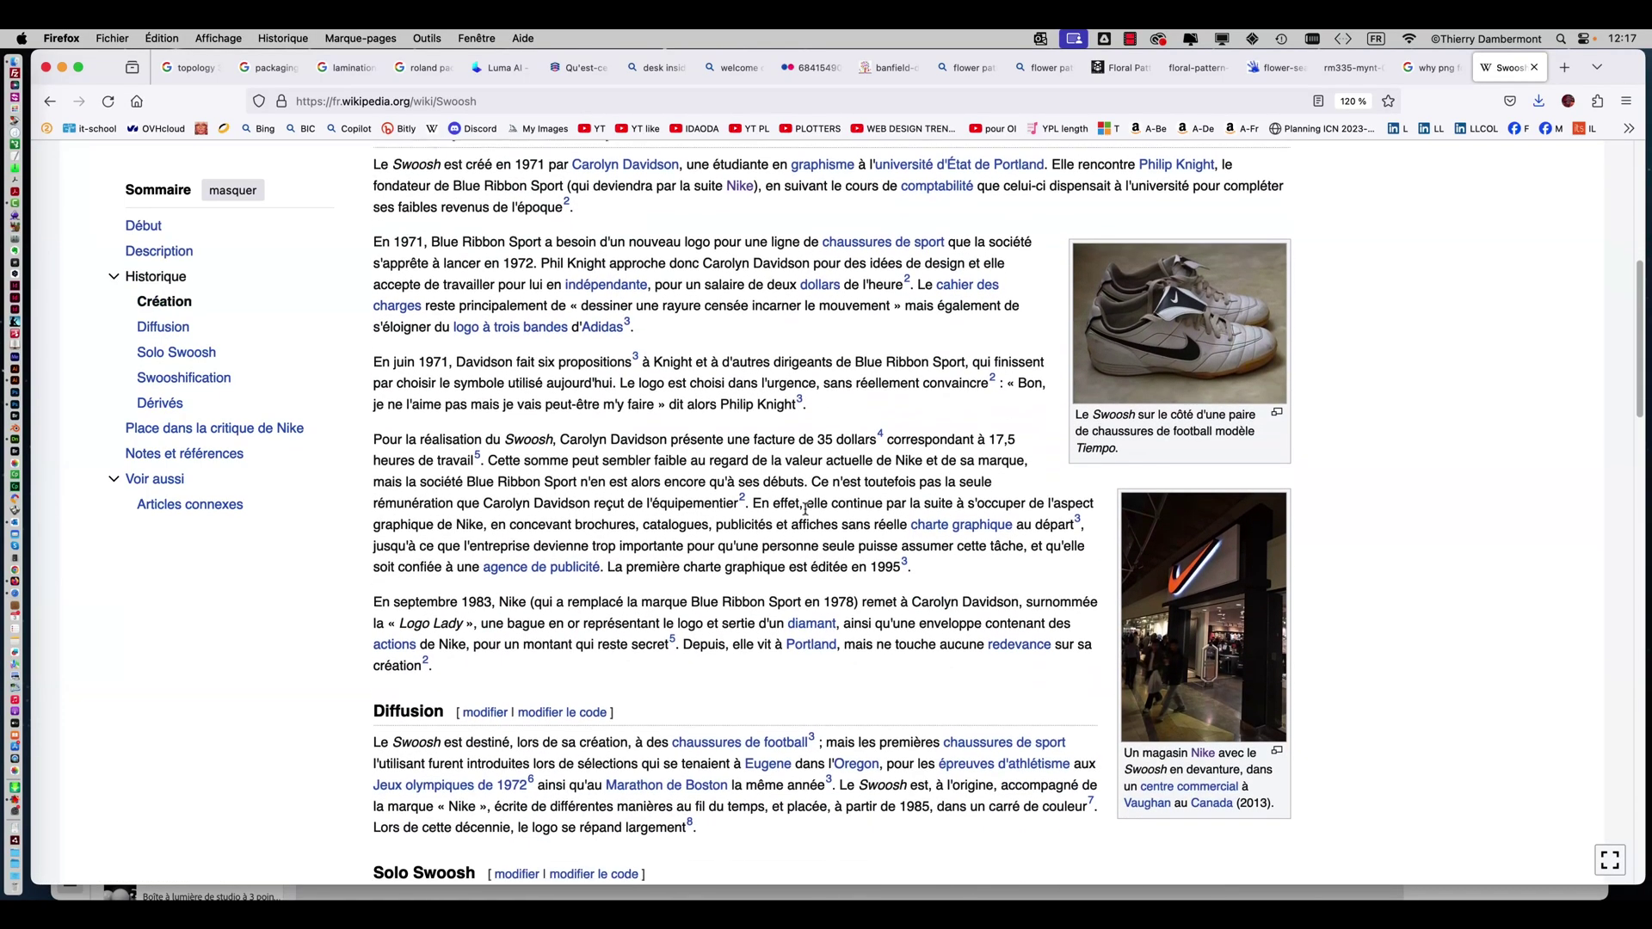
scroll(807, 509, down, 2)
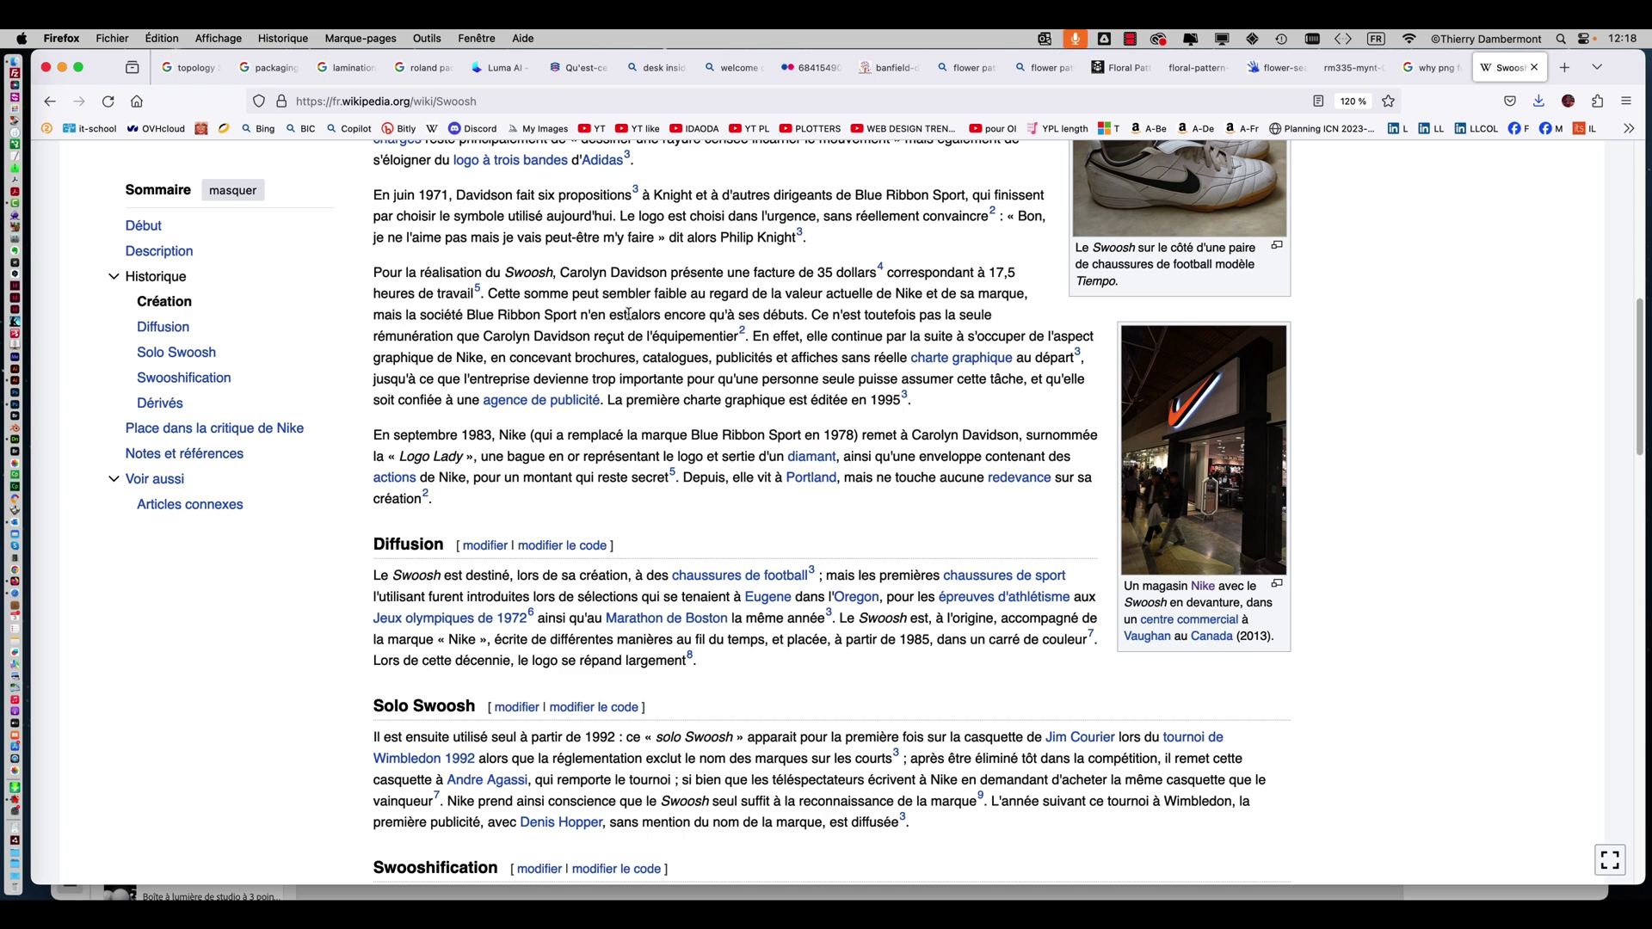
scroll(629, 315, down, 1)
scroll(630, 318, down, 1)
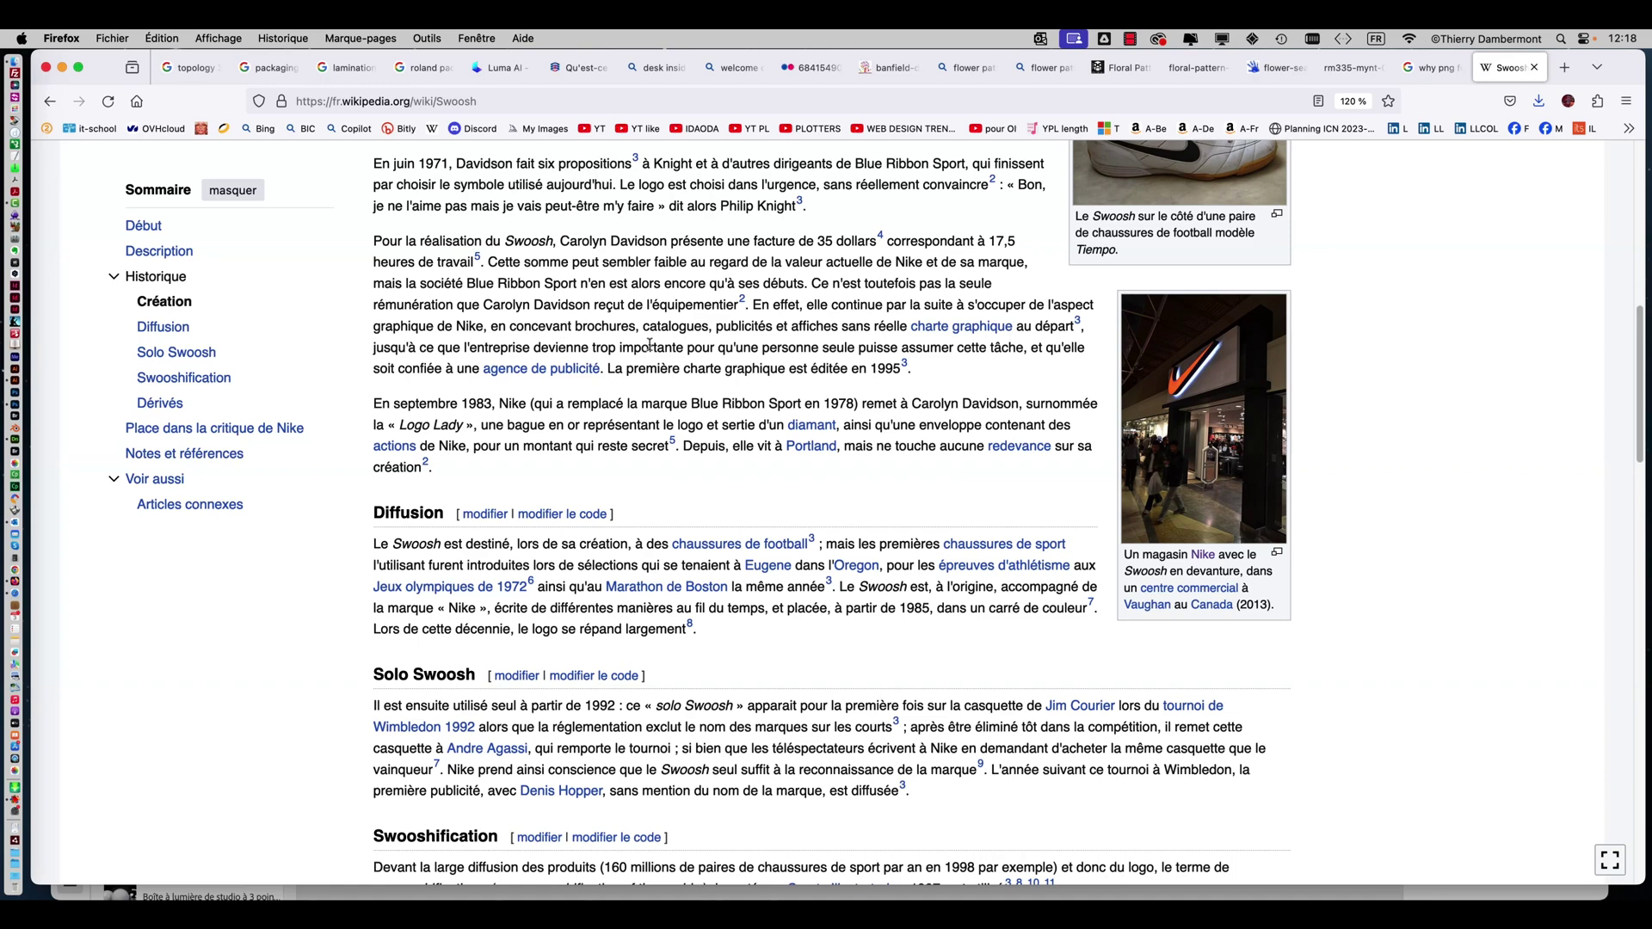
scroll(649, 345, down, 2)
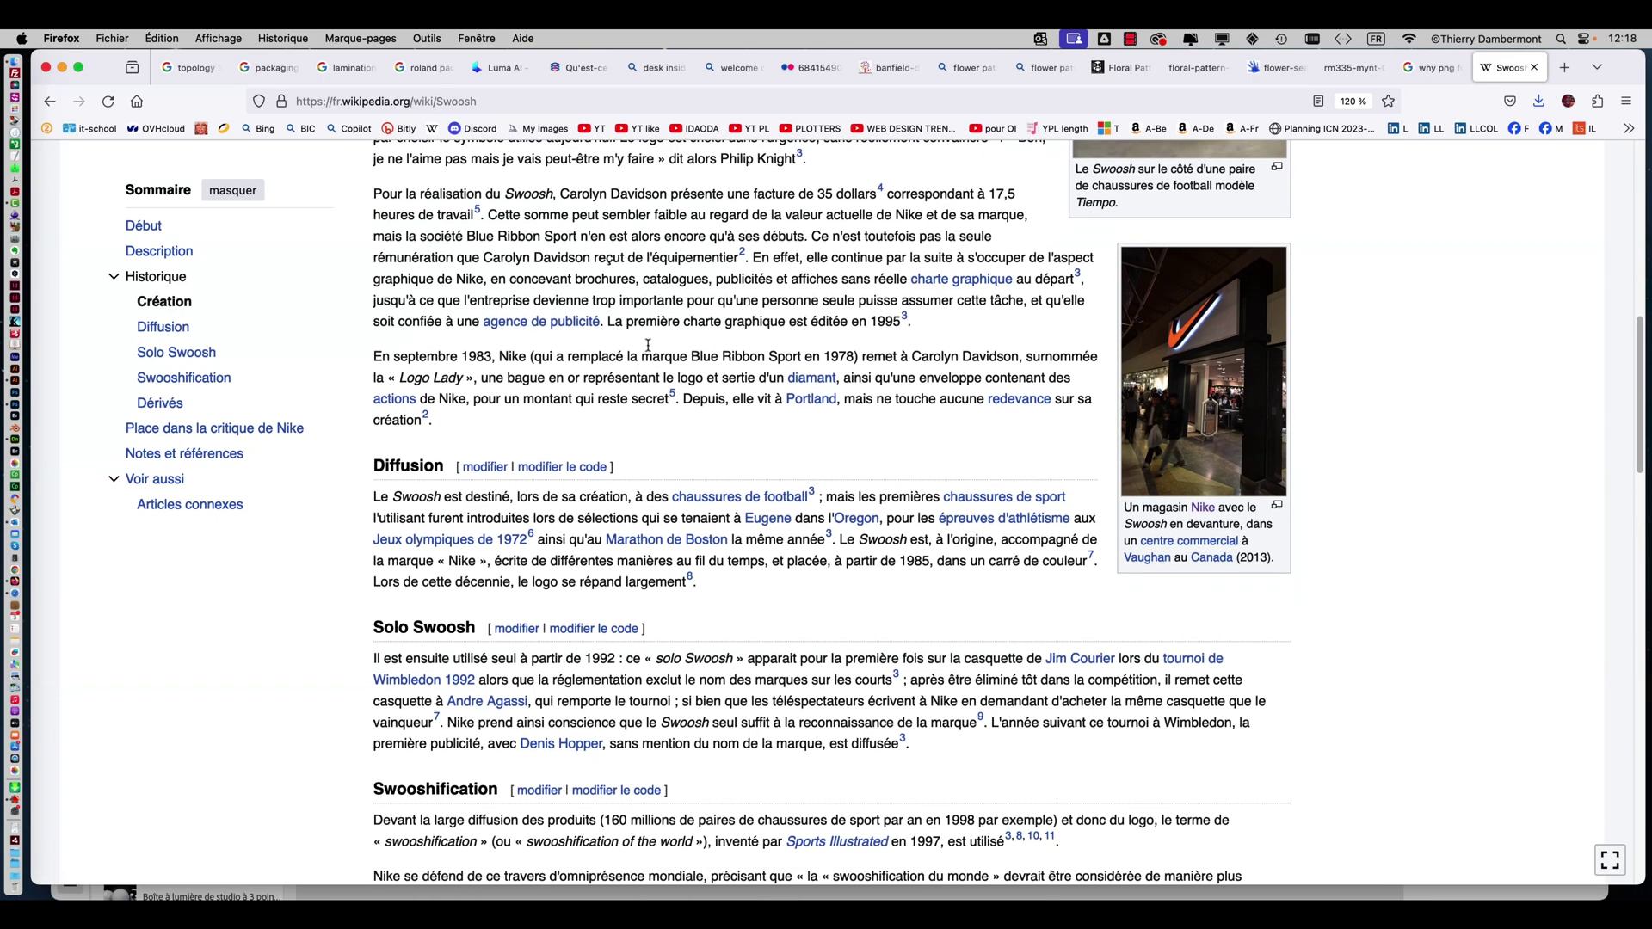
scroll(649, 345, down, 2)
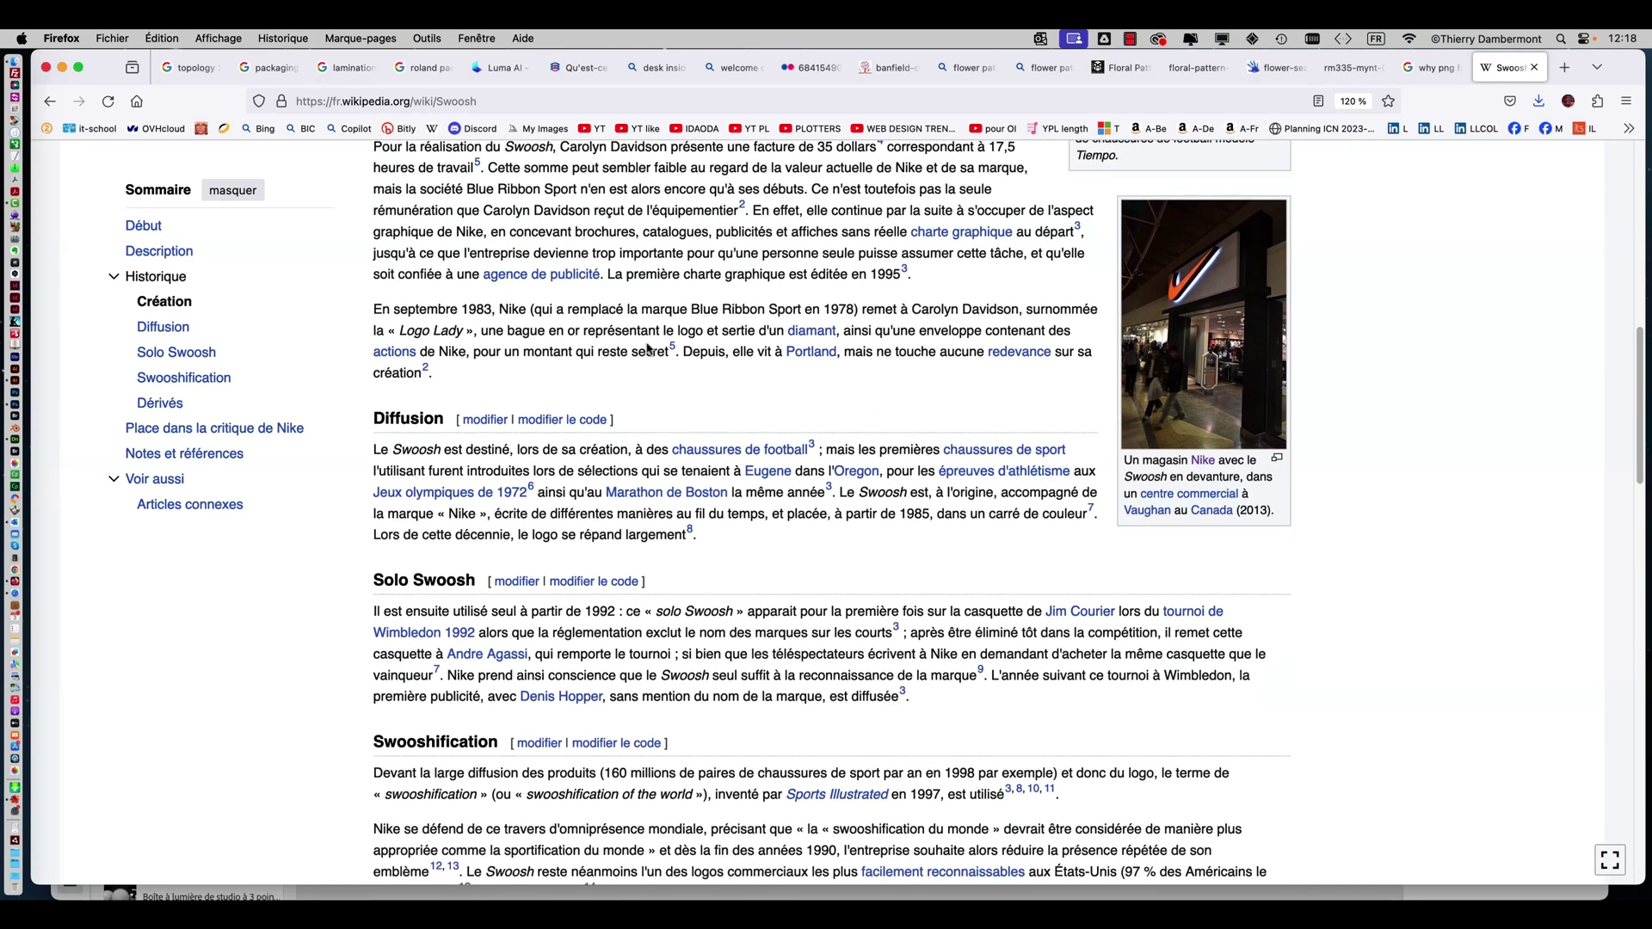
scroll(649, 349, down, 2)
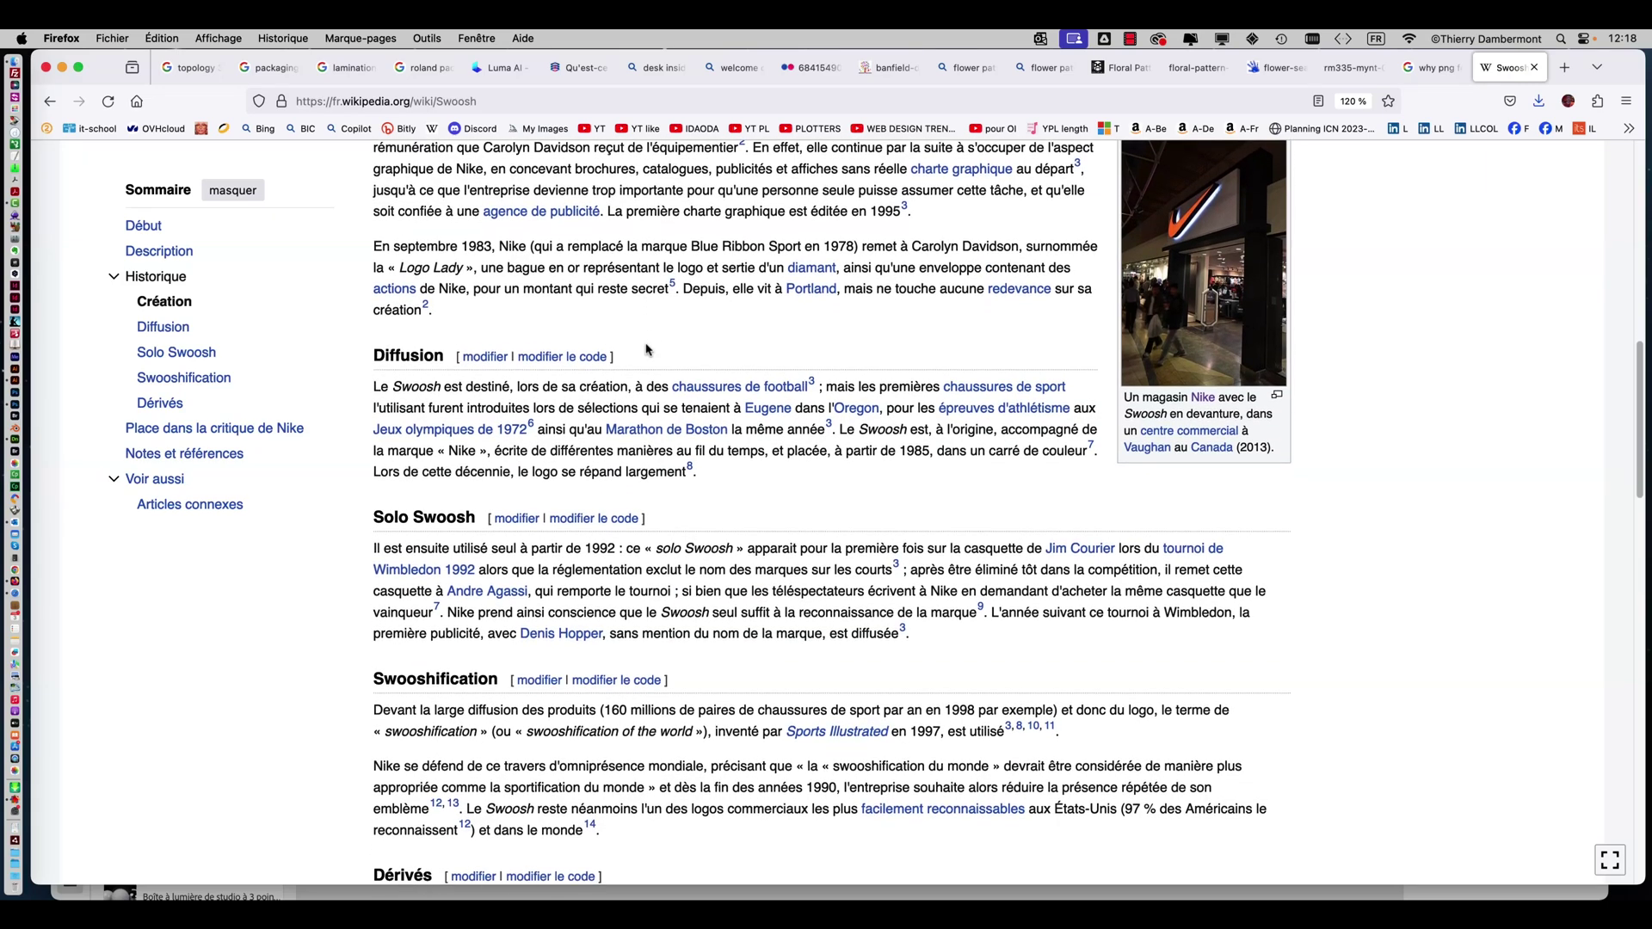
scroll(649, 348, down, 1)
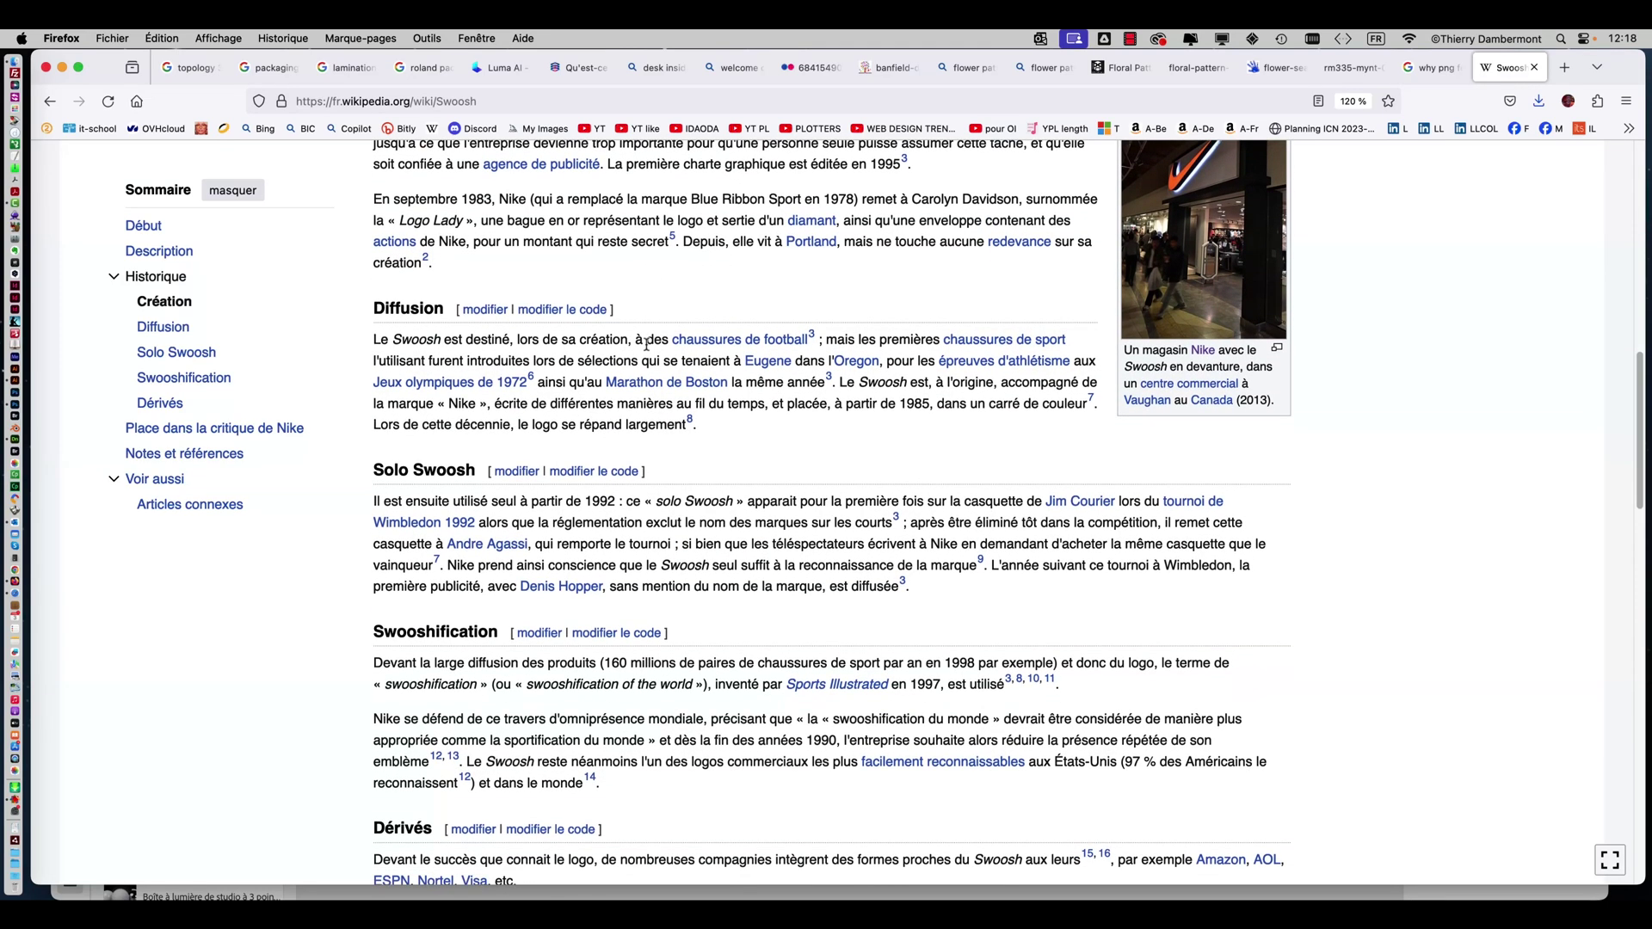
scroll(647, 344, down, 3)
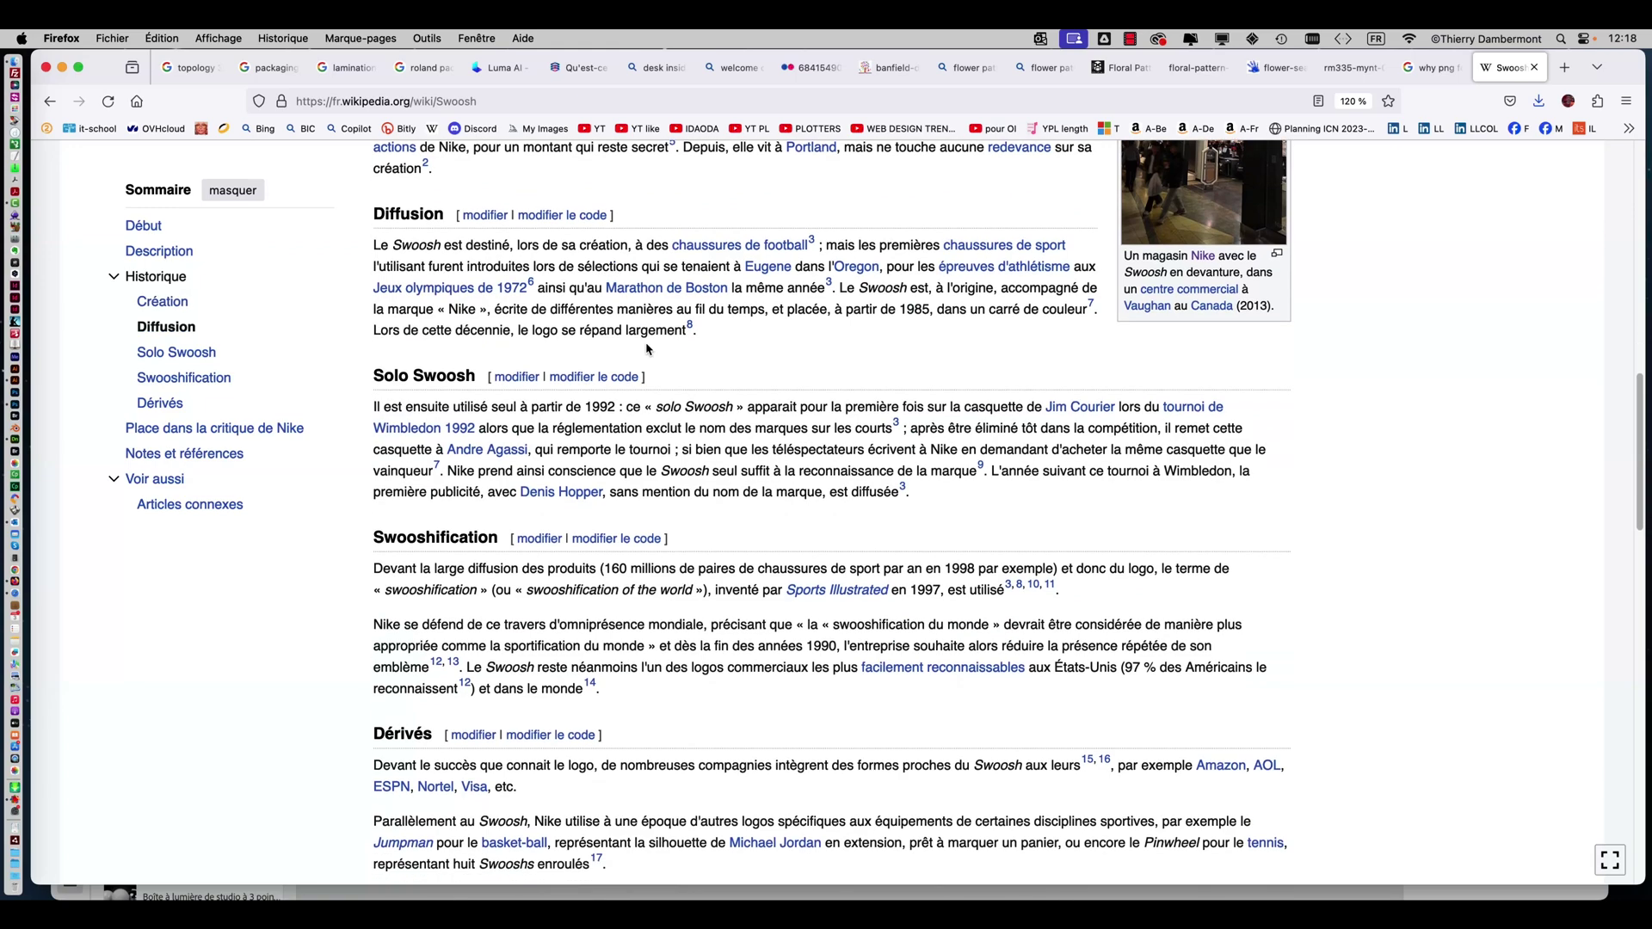
scroll(647, 349, down, 9)
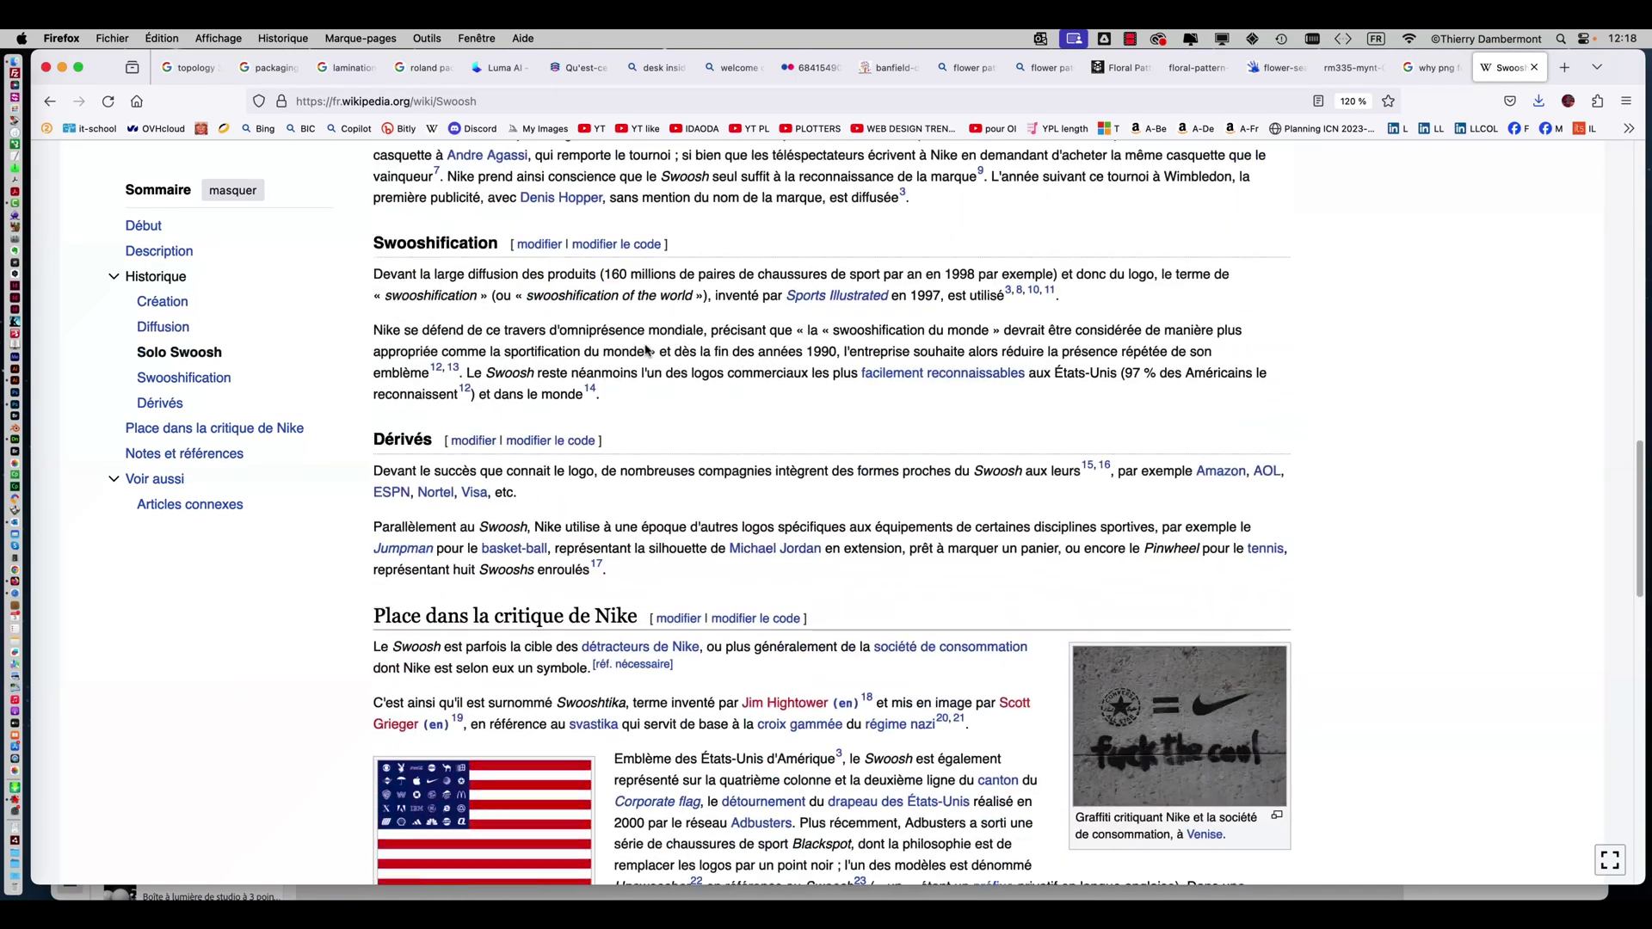
scroll(648, 349, down, 15)
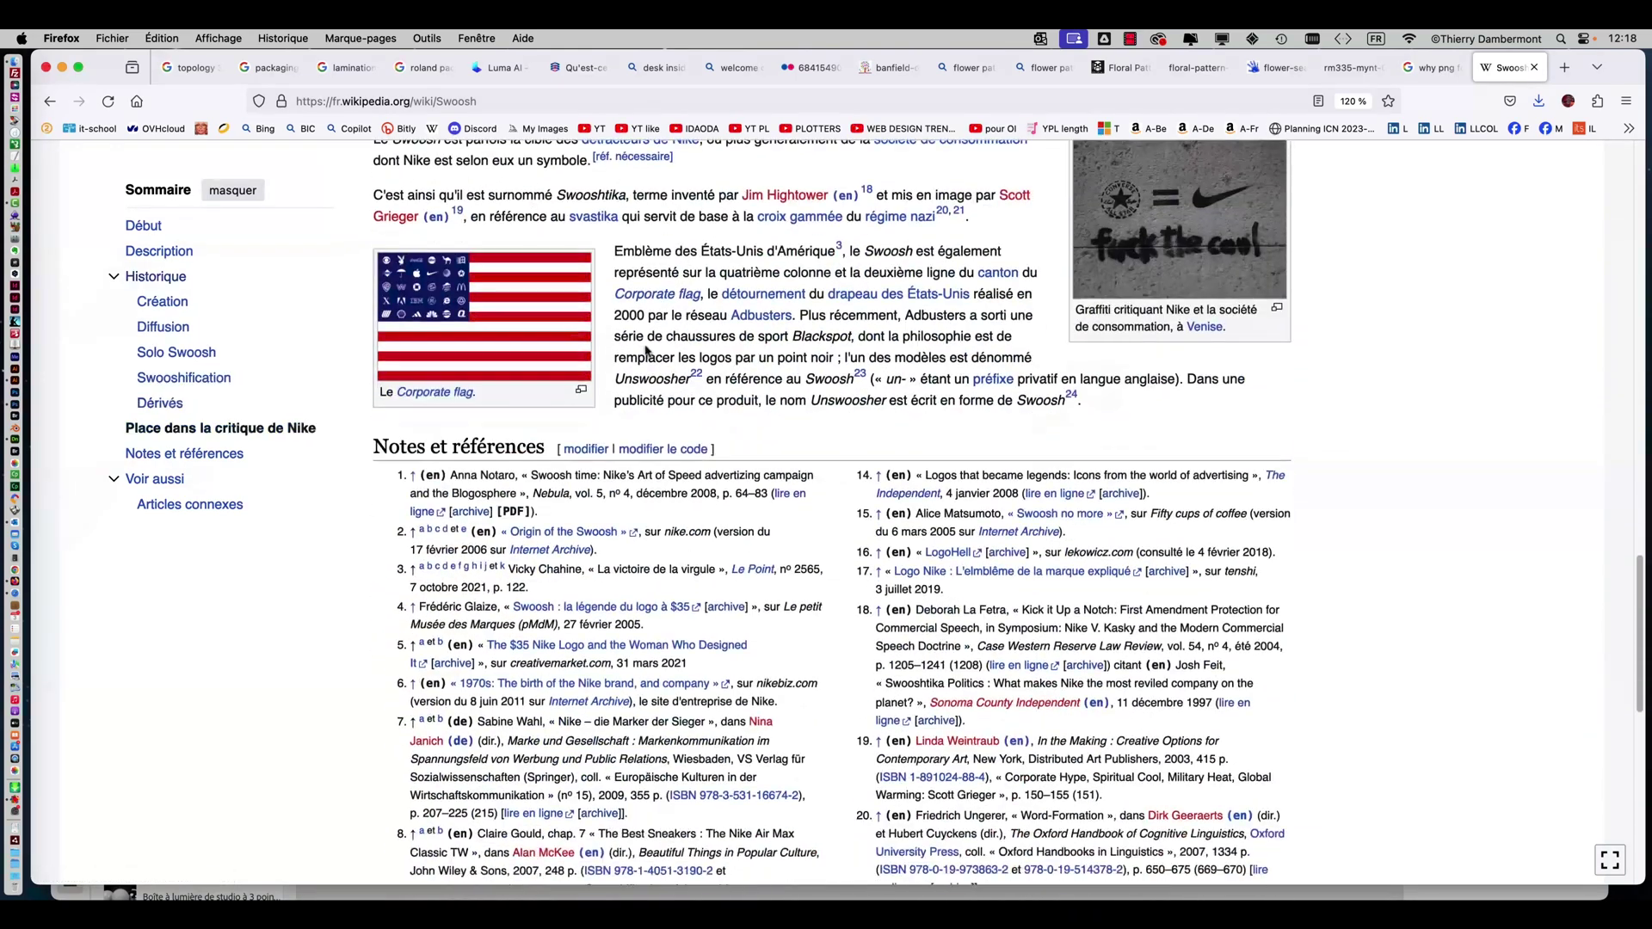
Review the Swoosh article's history sections on its creation, diffusion and solo use, and return to the logo at its beginning.
scroll(647, 348, up, 20)
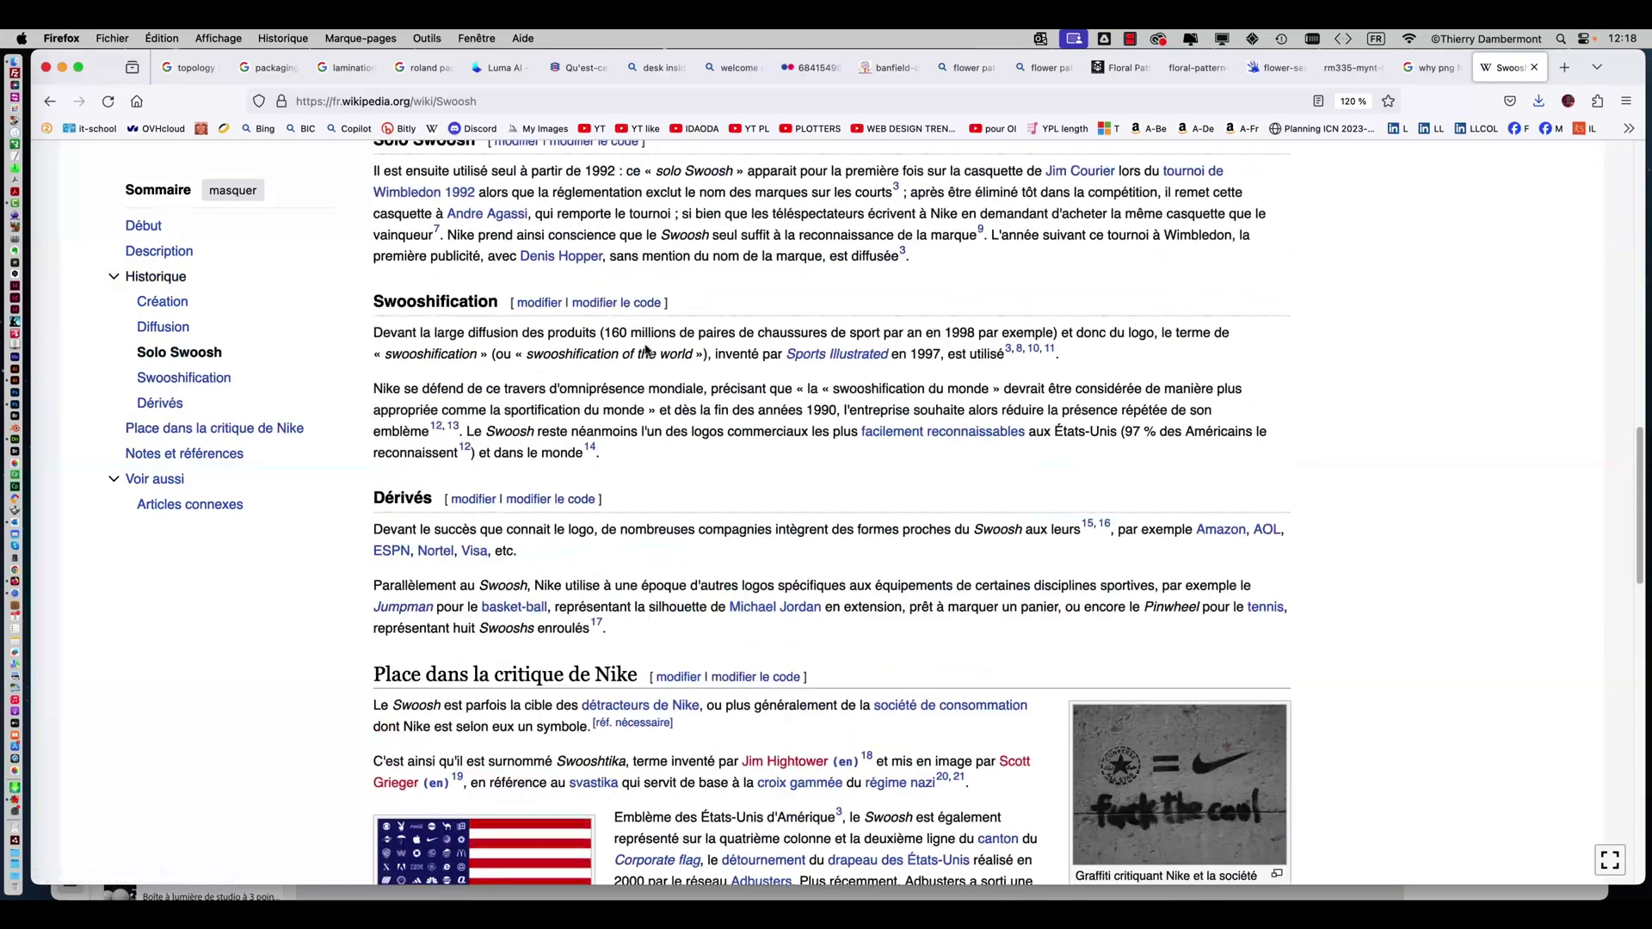
scroll(646, 345, up, 7)
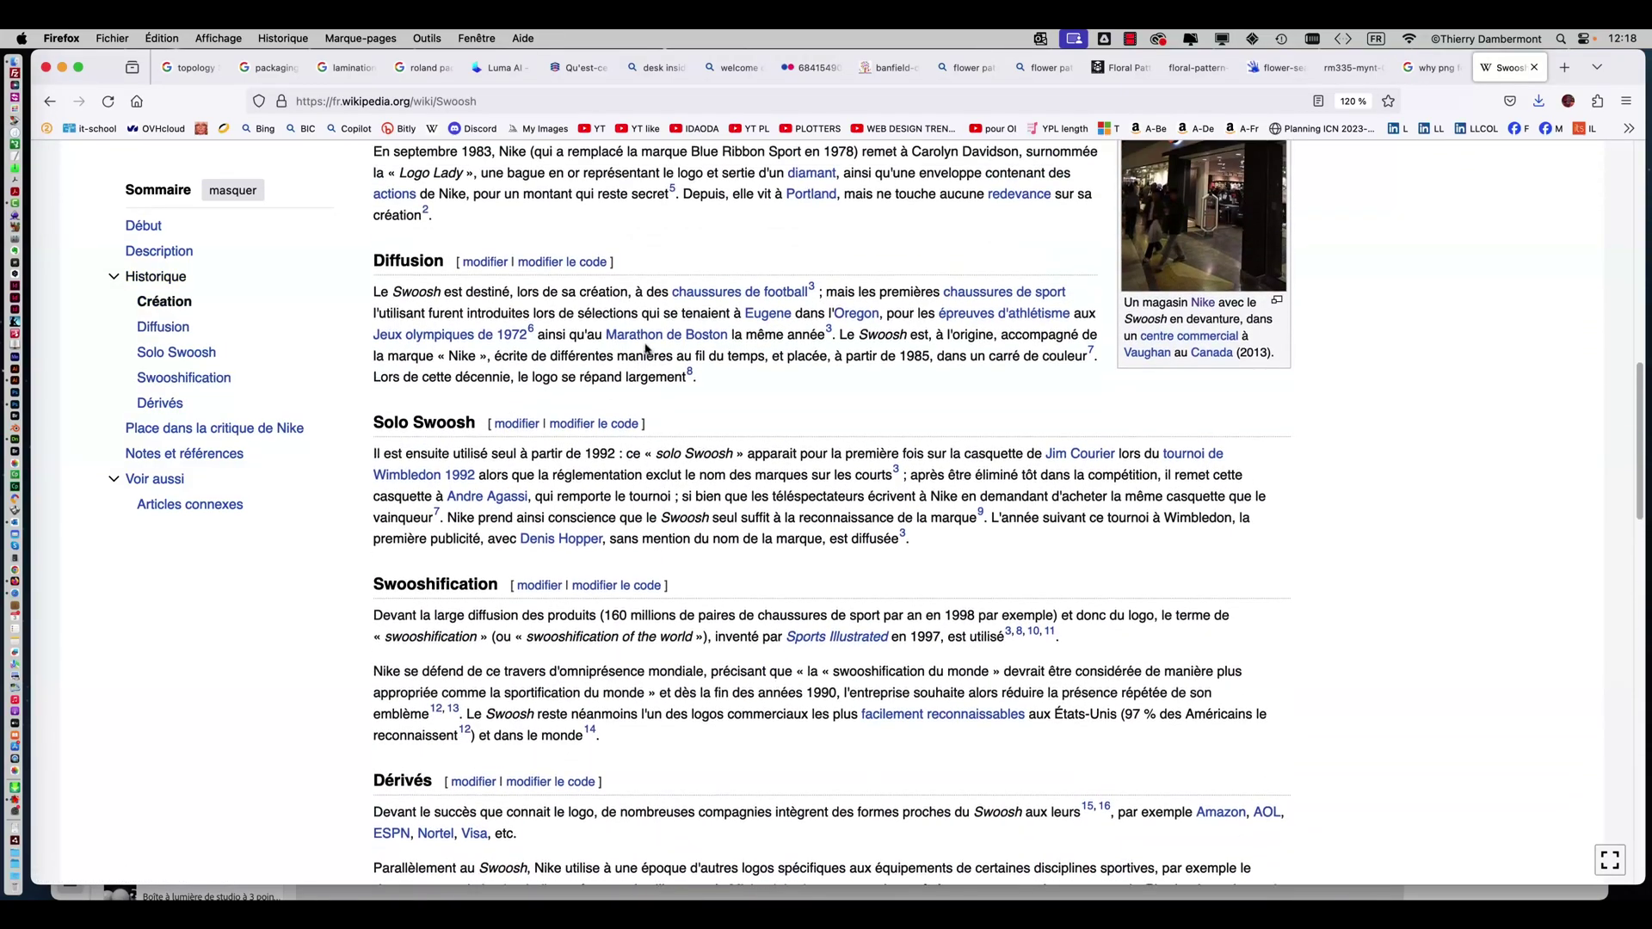
scroll(646, 345, up, 5)
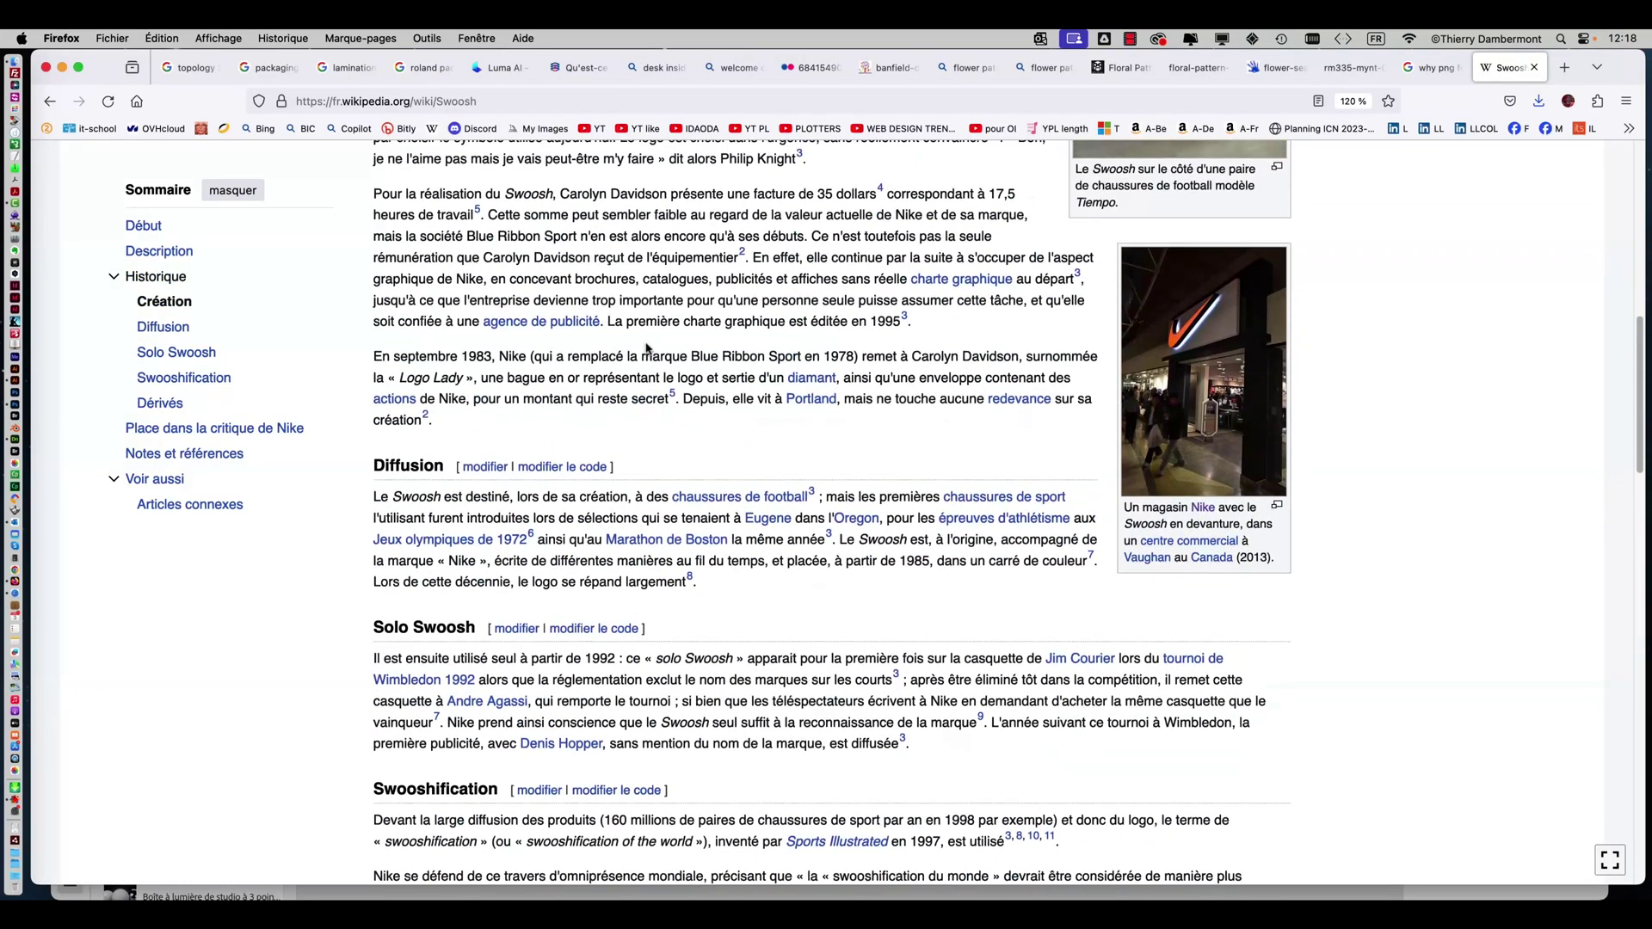
scroll(648, 349, up, 2)
scroll(647, 345, up, 2)
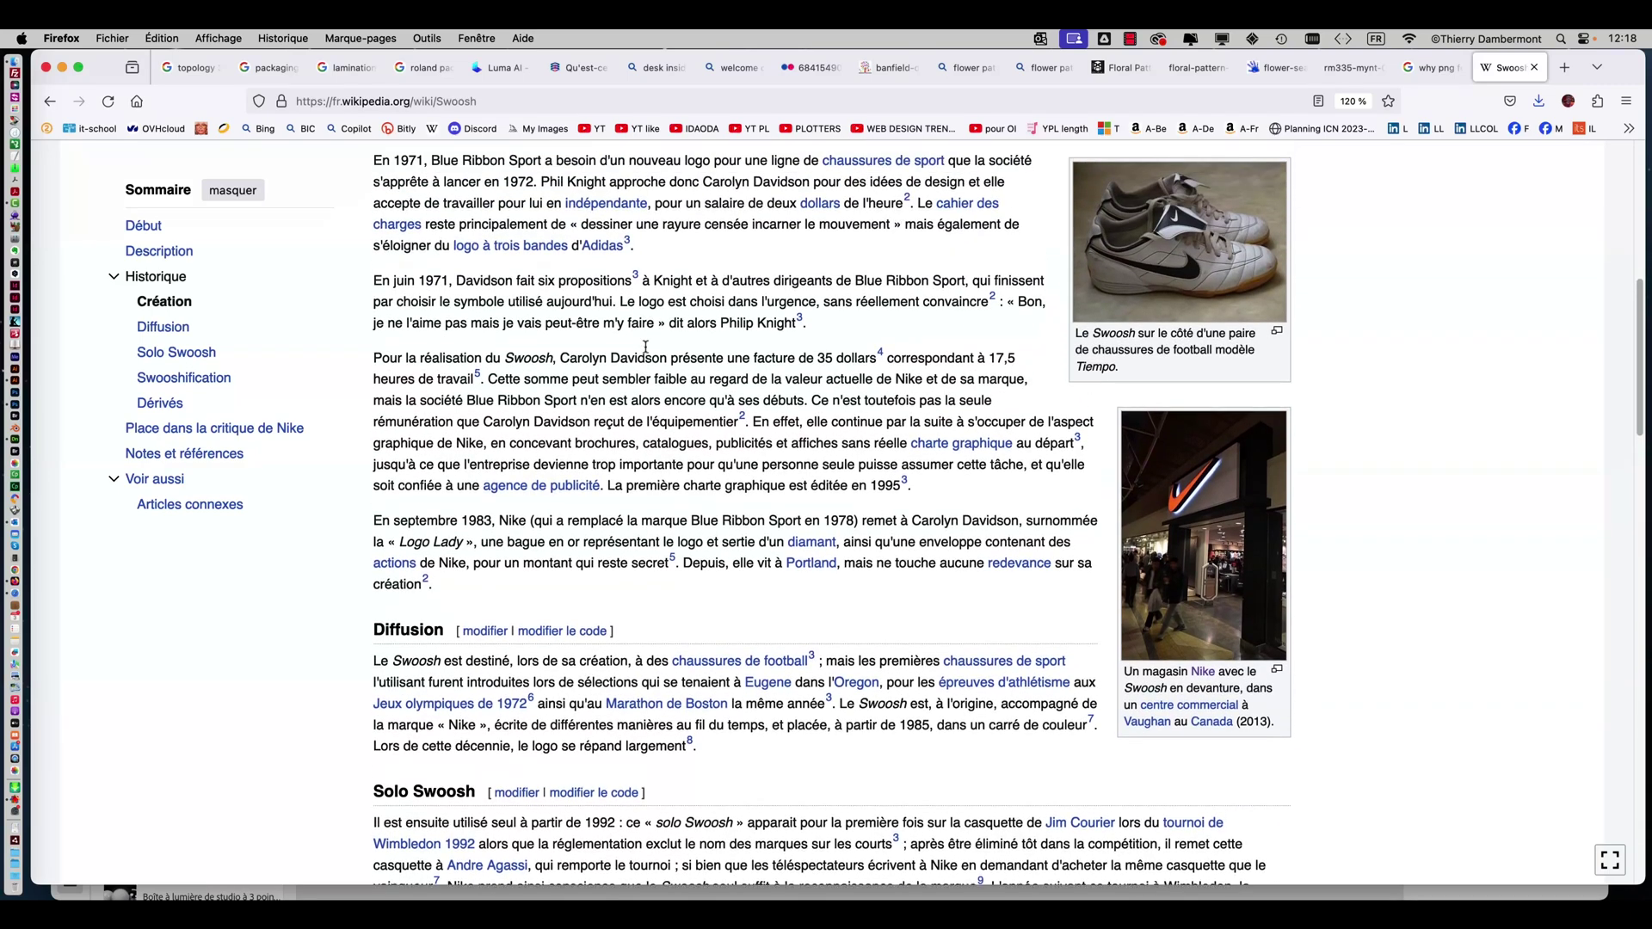
scroll(646, 349, up, 2)
scroll(647, 351, up, 5)
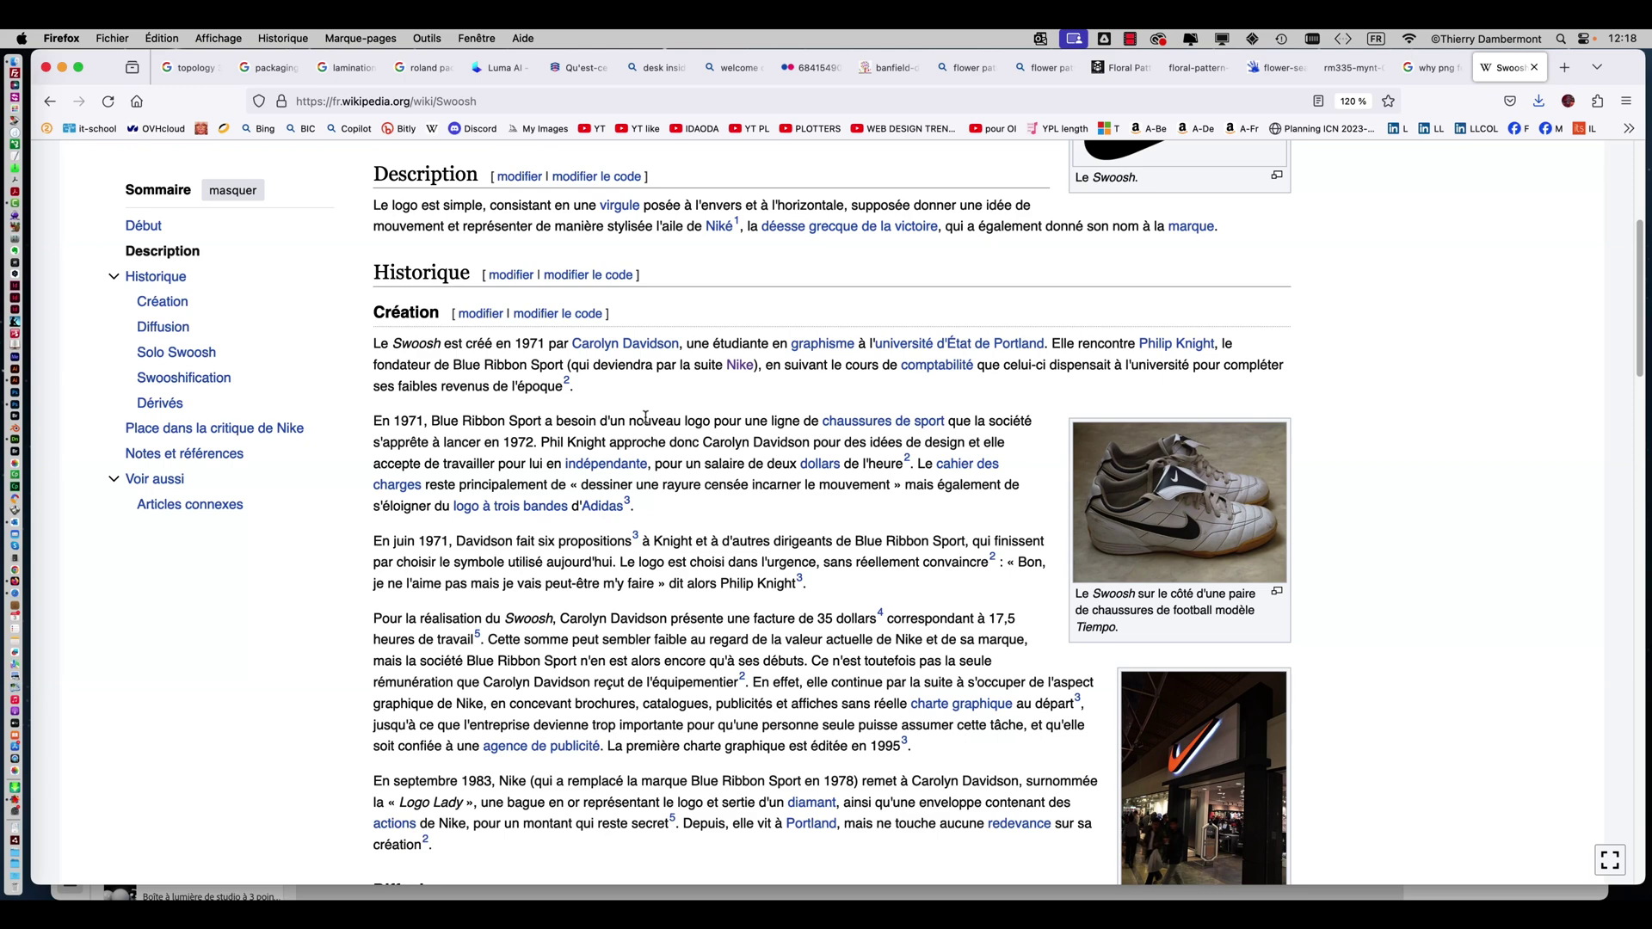
scroll(664, 460, down, 5)
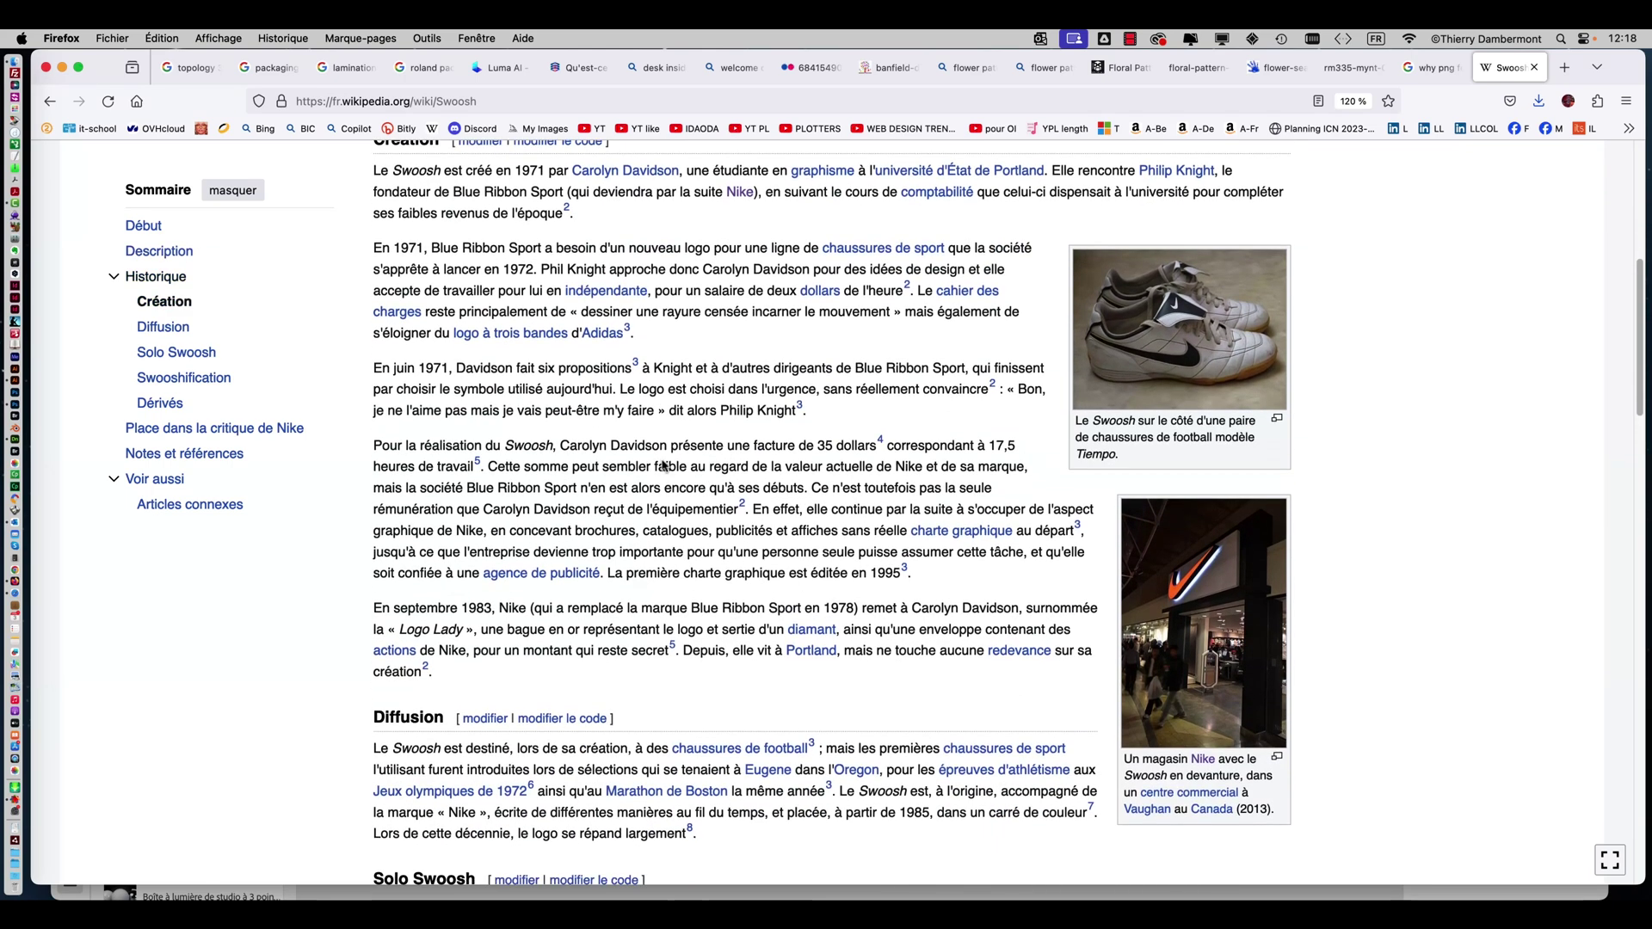
scroll(664, 467, down, 2)
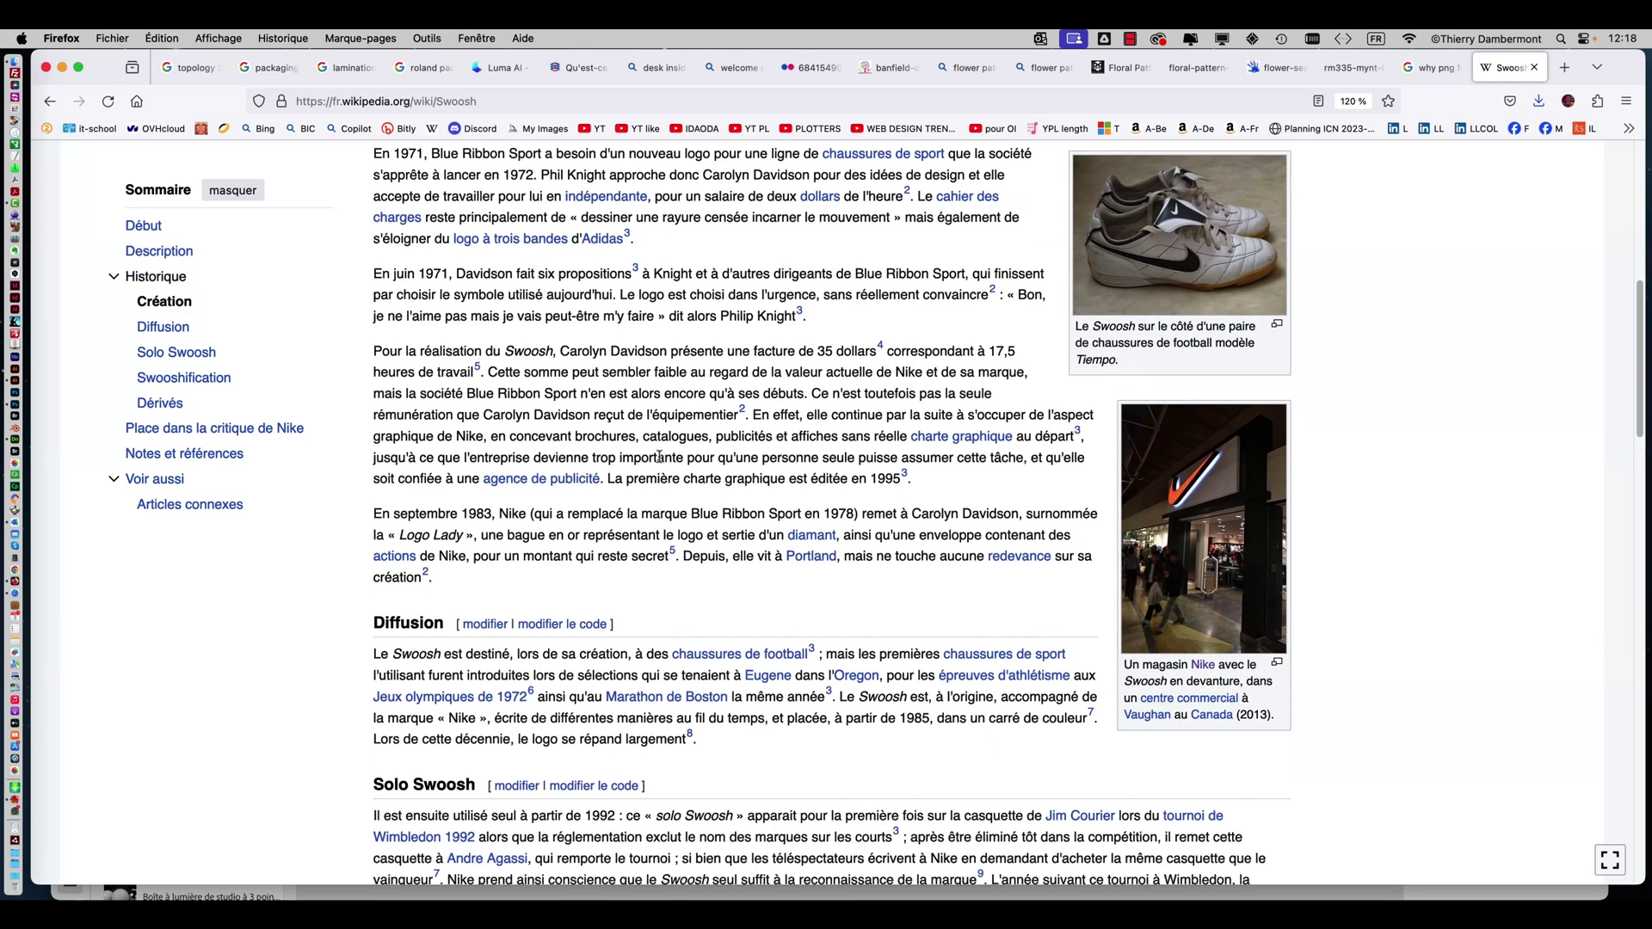
scroll(661, 458, down, 6)
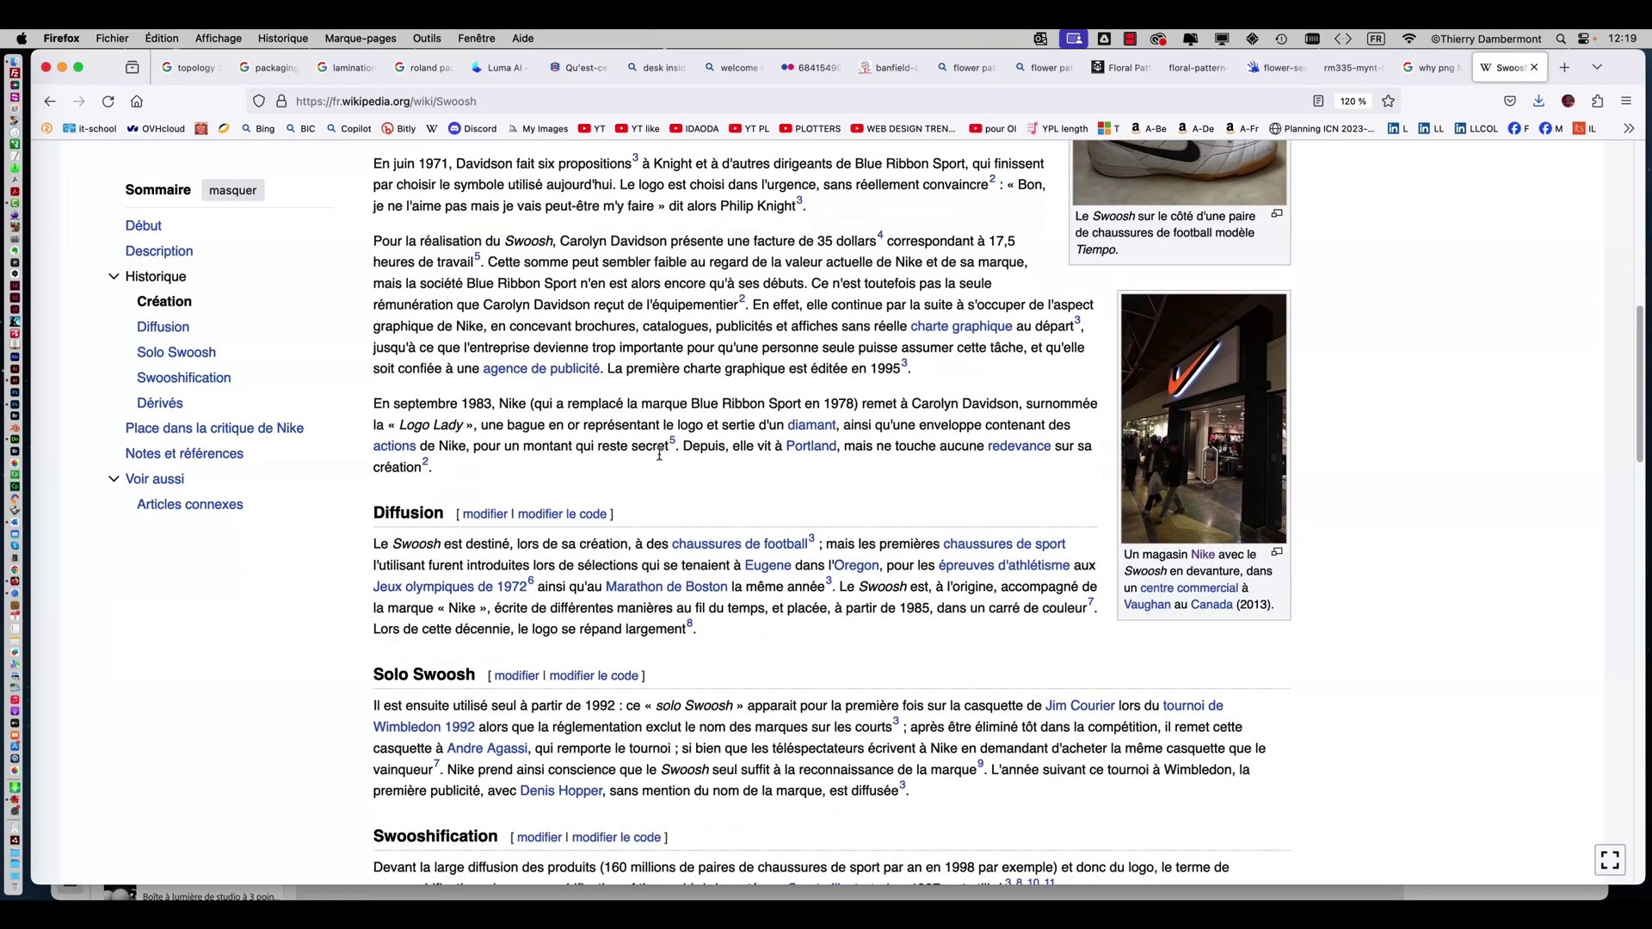
scroll(655, 456, down, 4)
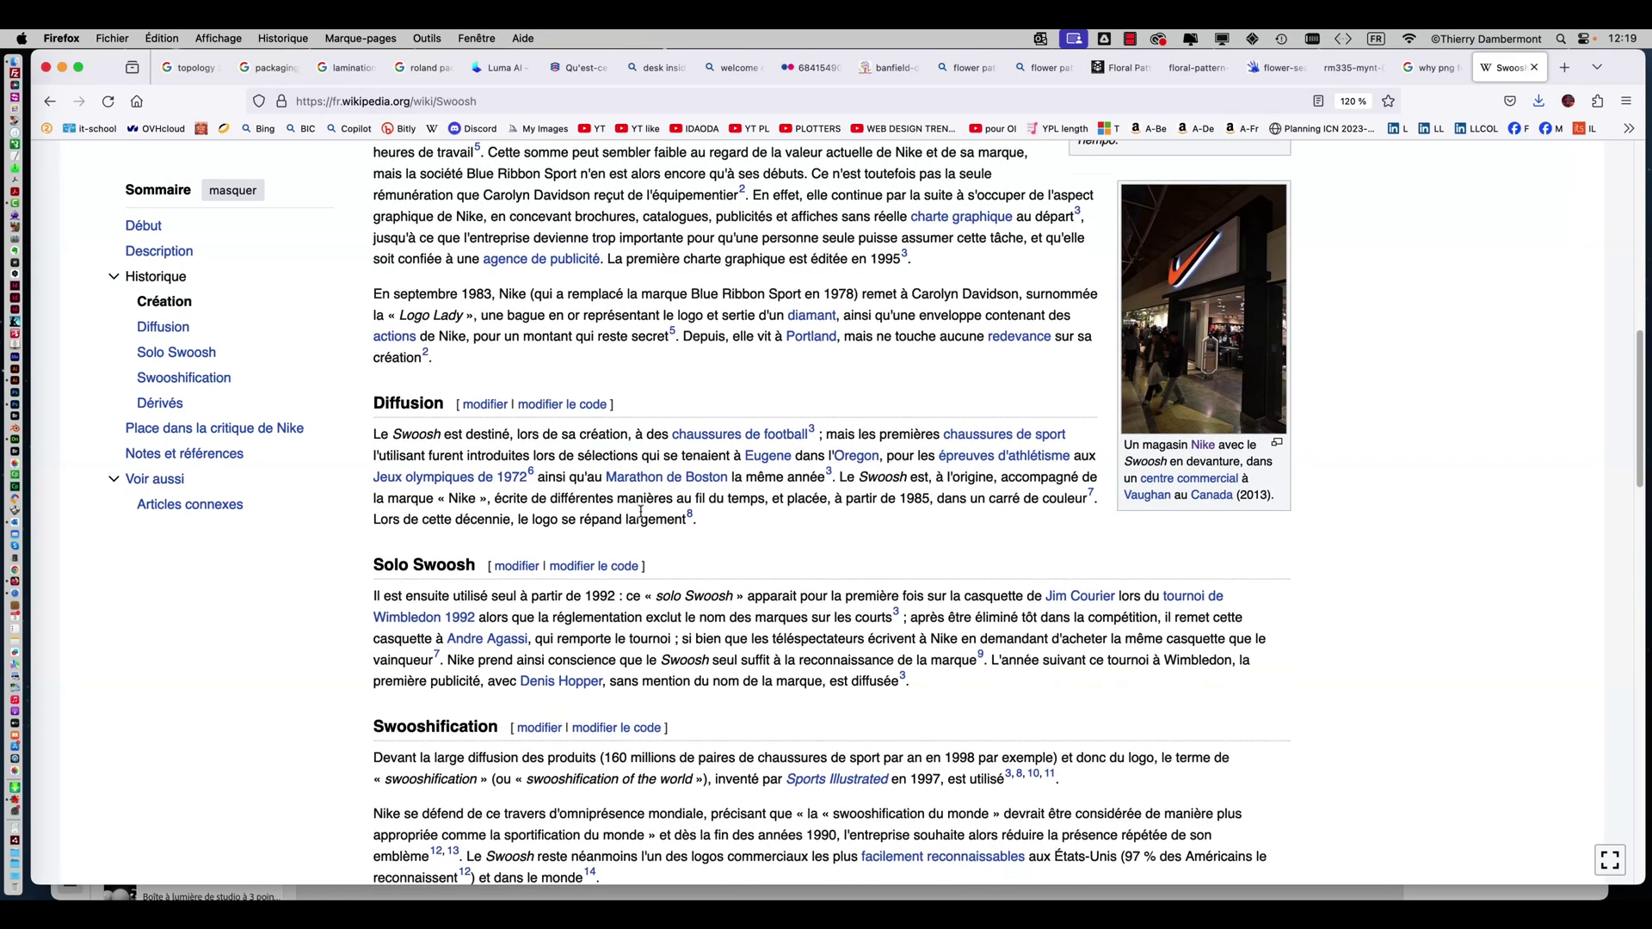
scroll(762, 598, up, 20)
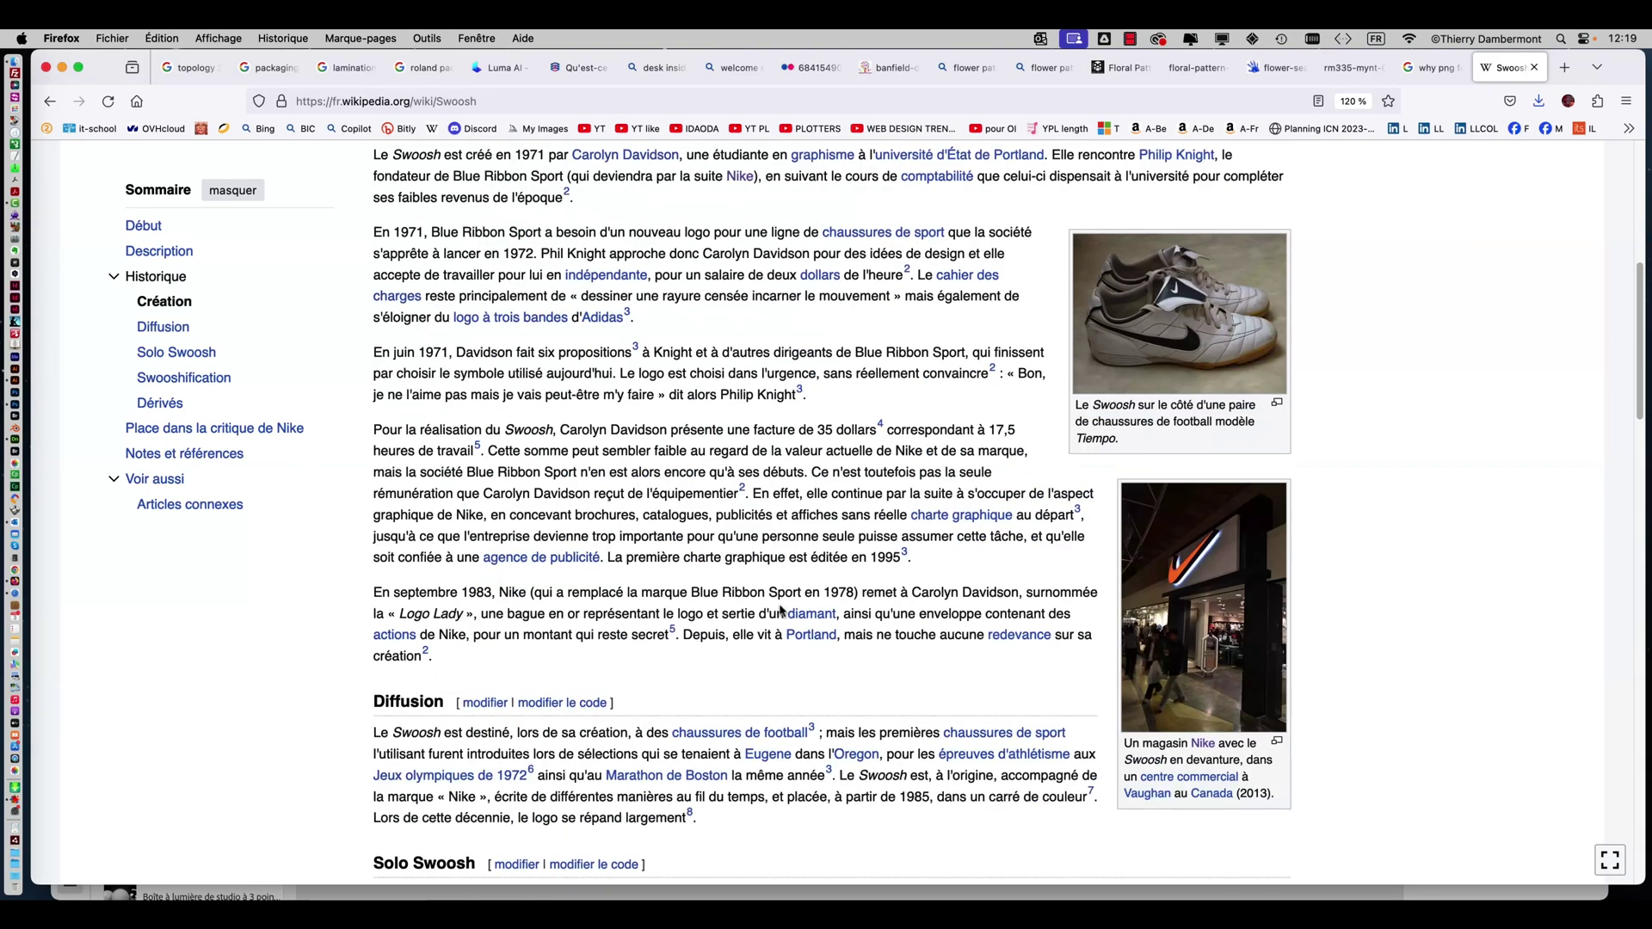
scroll(780, 611, down, 3)
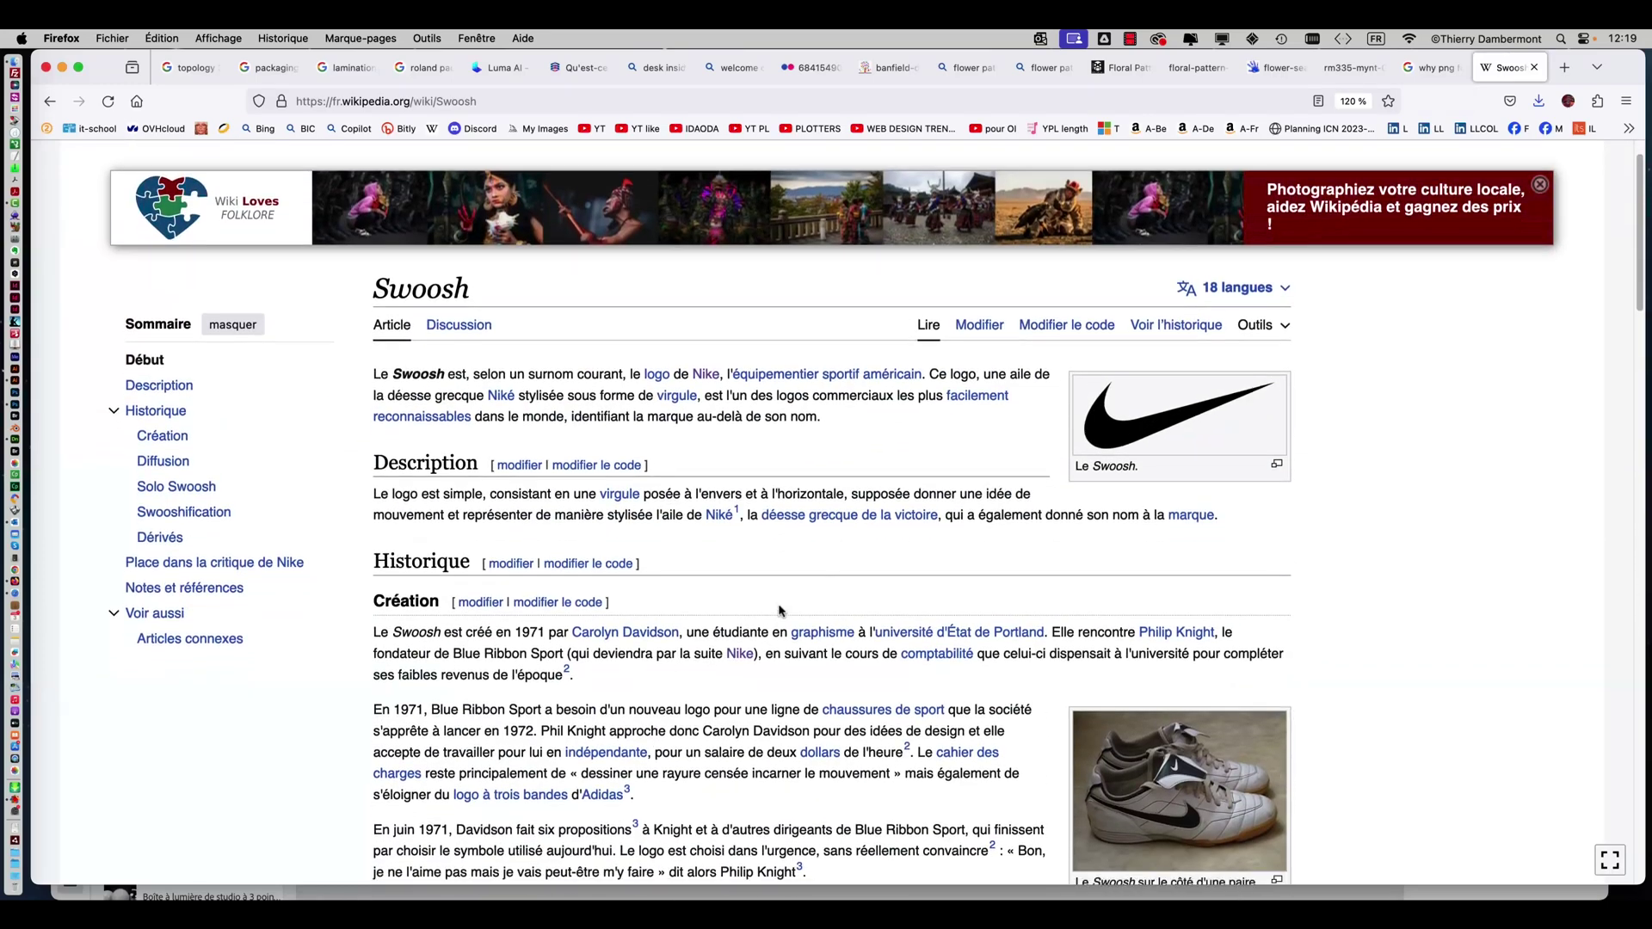
scroll(781, 611, down, 1)
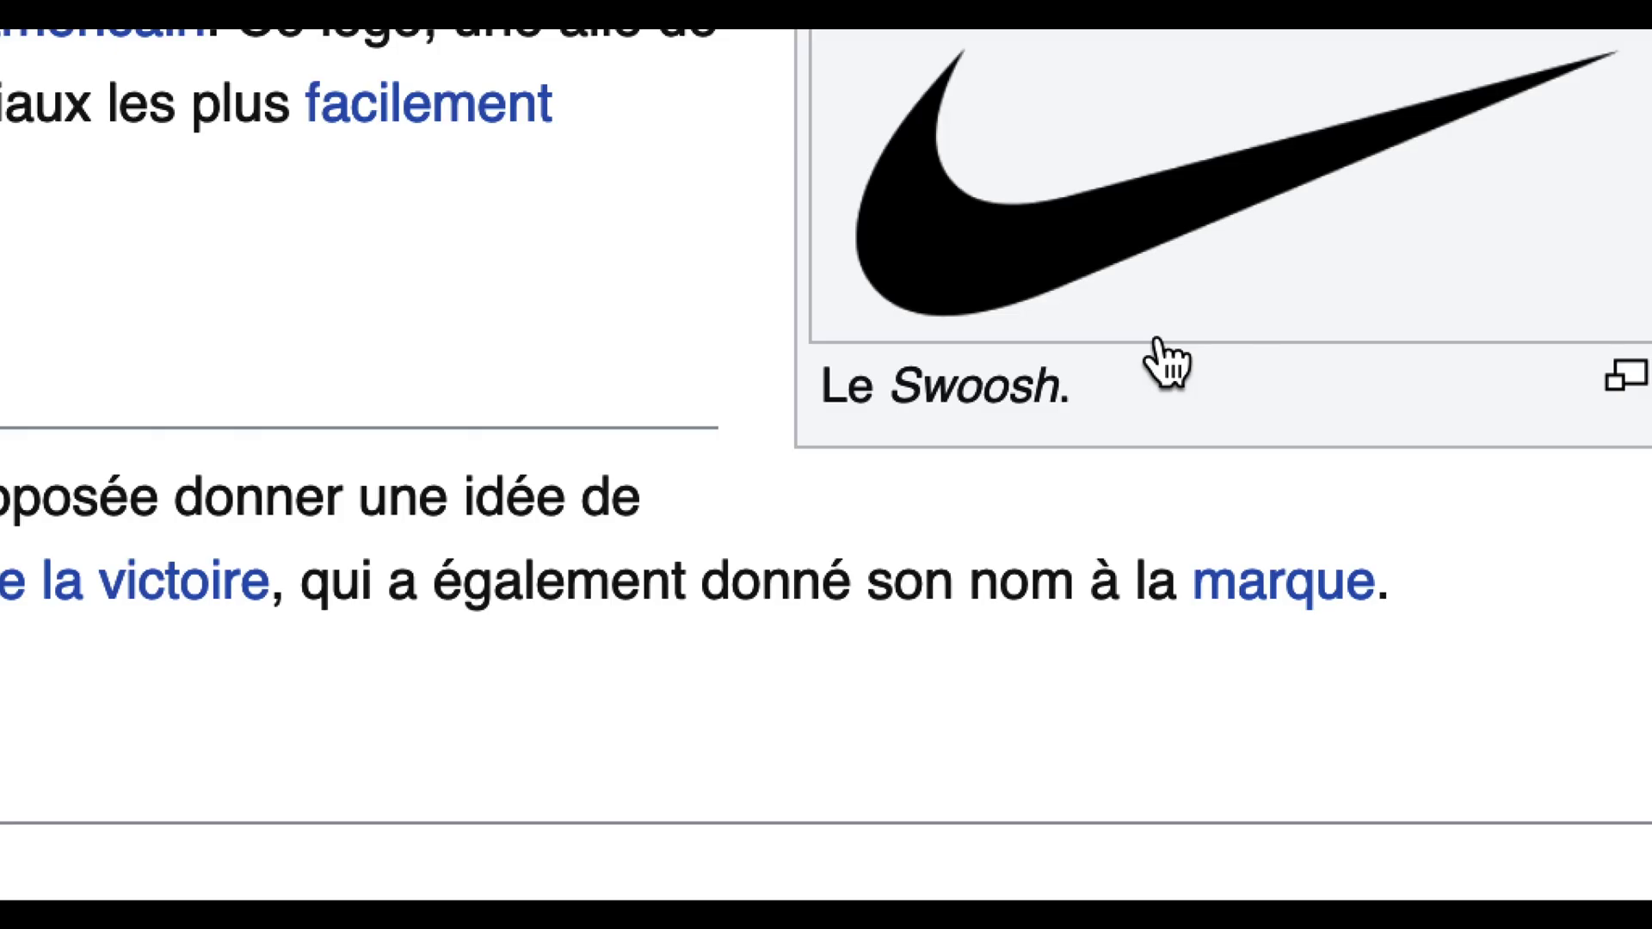
View the Swoosh logo enlarged in the media viewer and read its full rights details and file description.
click(1470, 125)
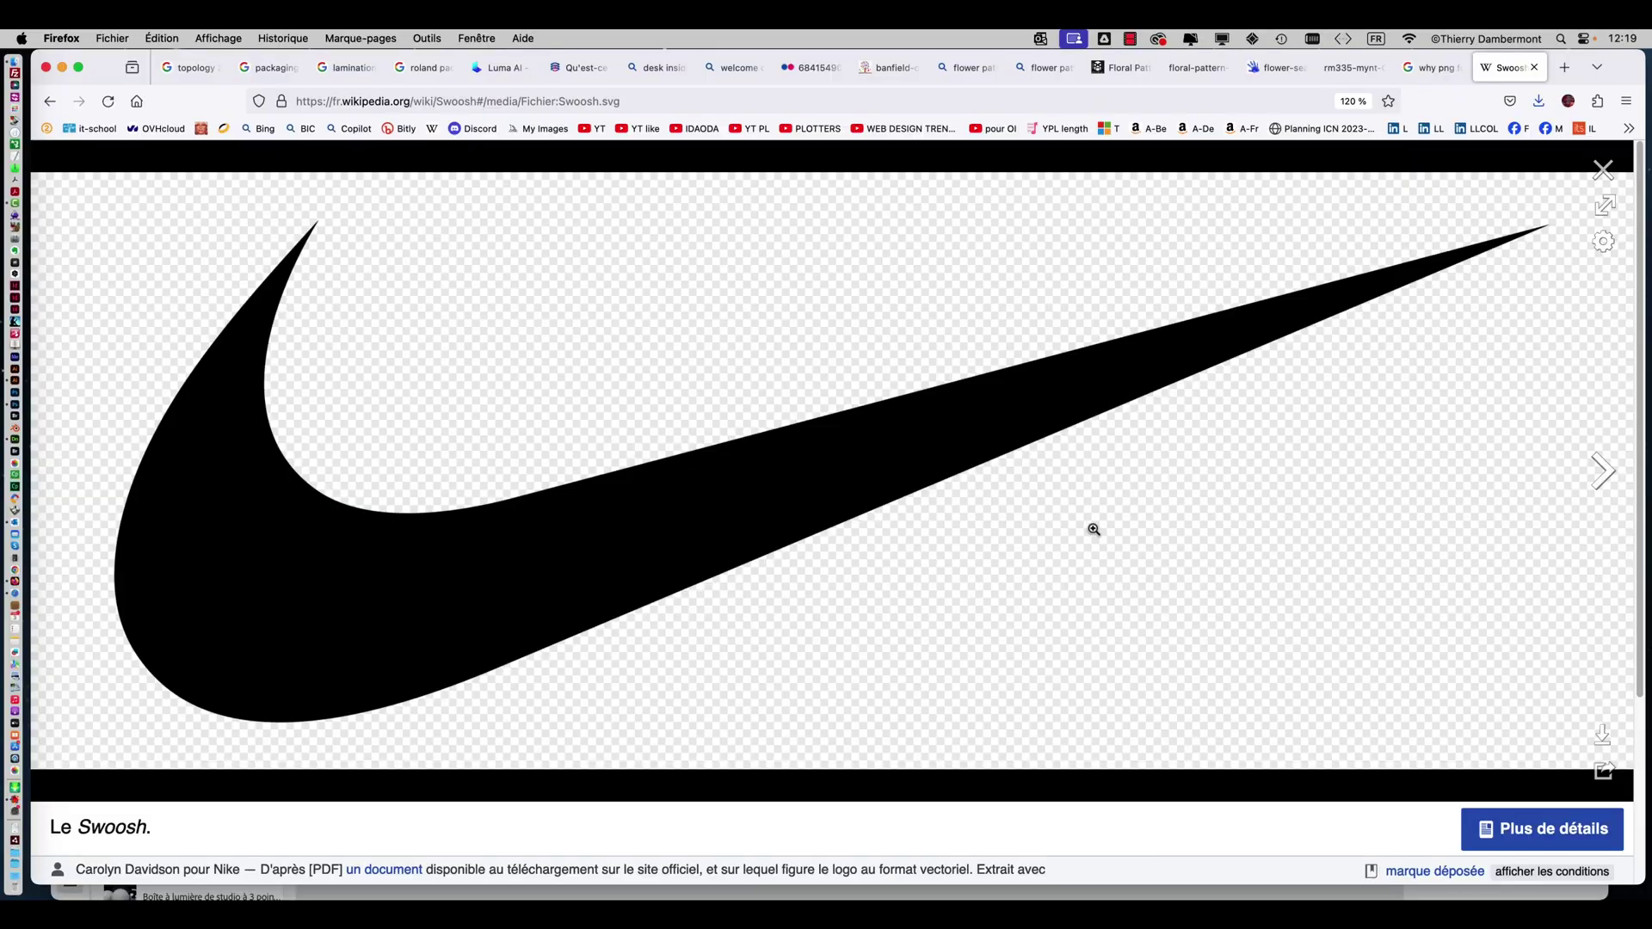
scroll(1075, 531, down, 2)
scroll(1075, 531, down, 3)
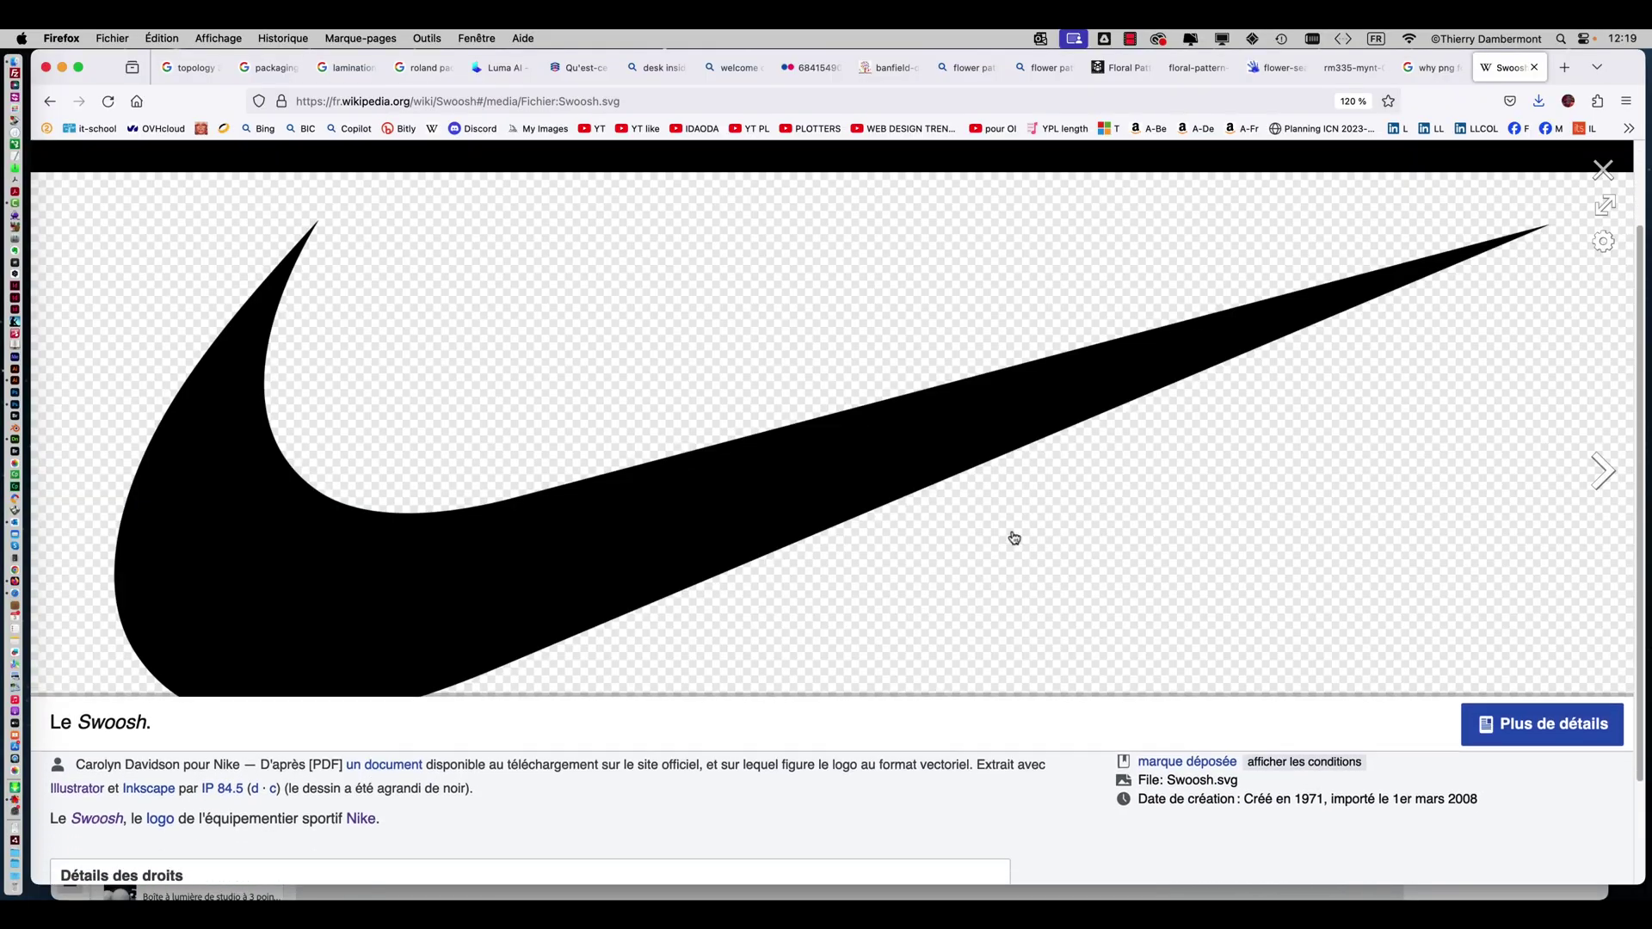
scroll(885, 572, down, 2)
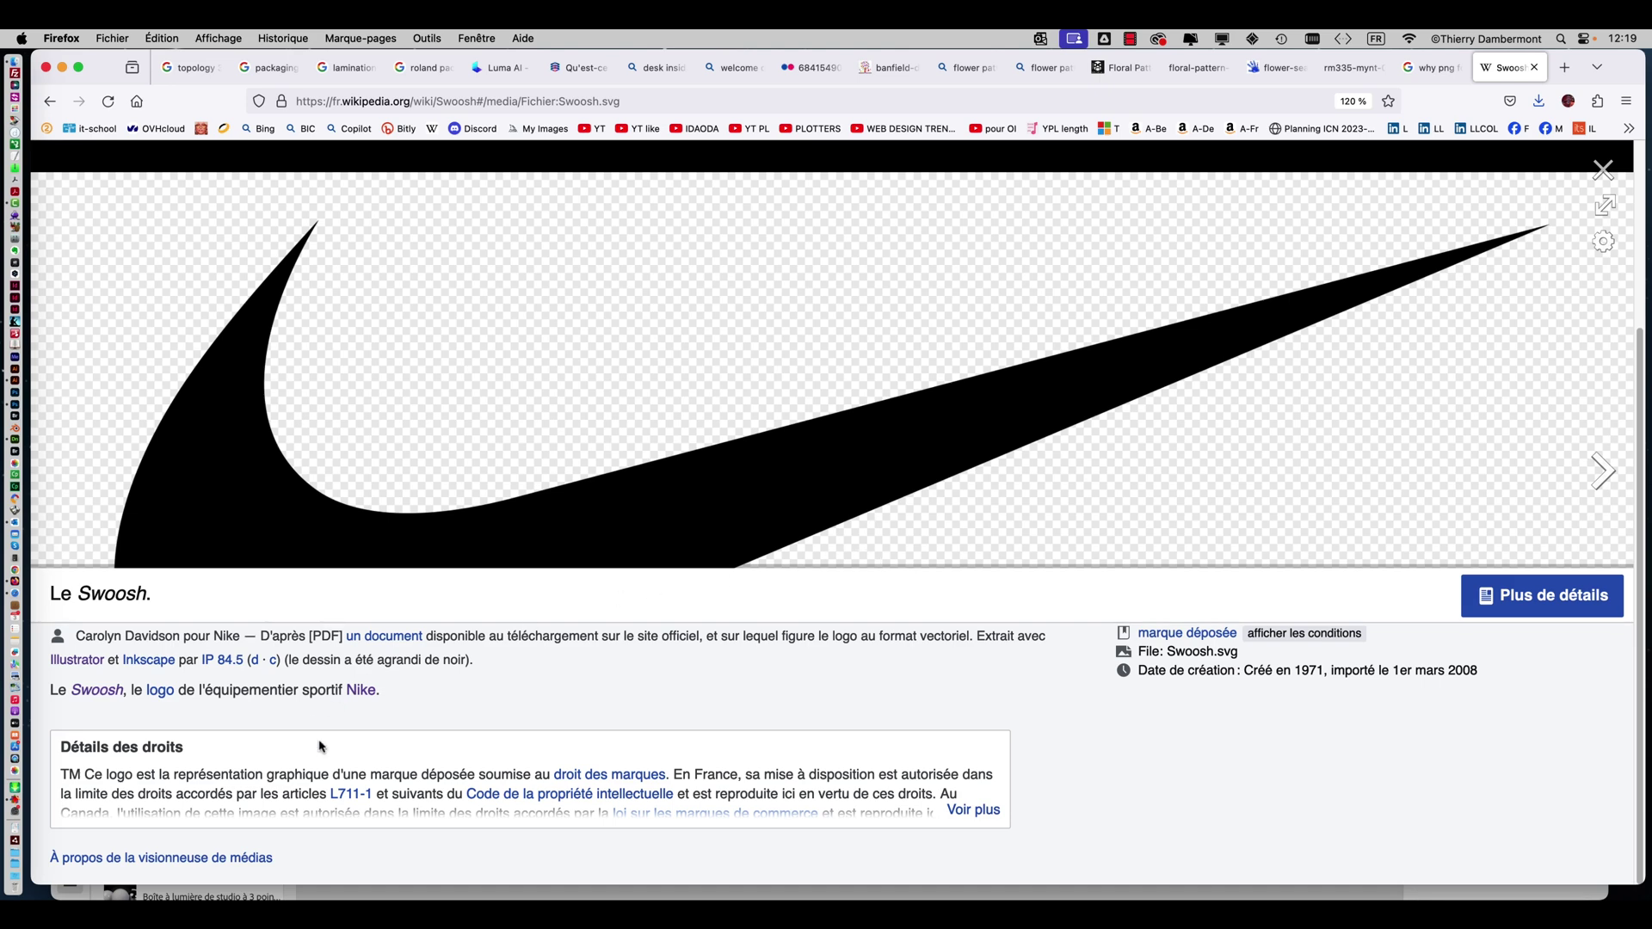
click(981, 812)
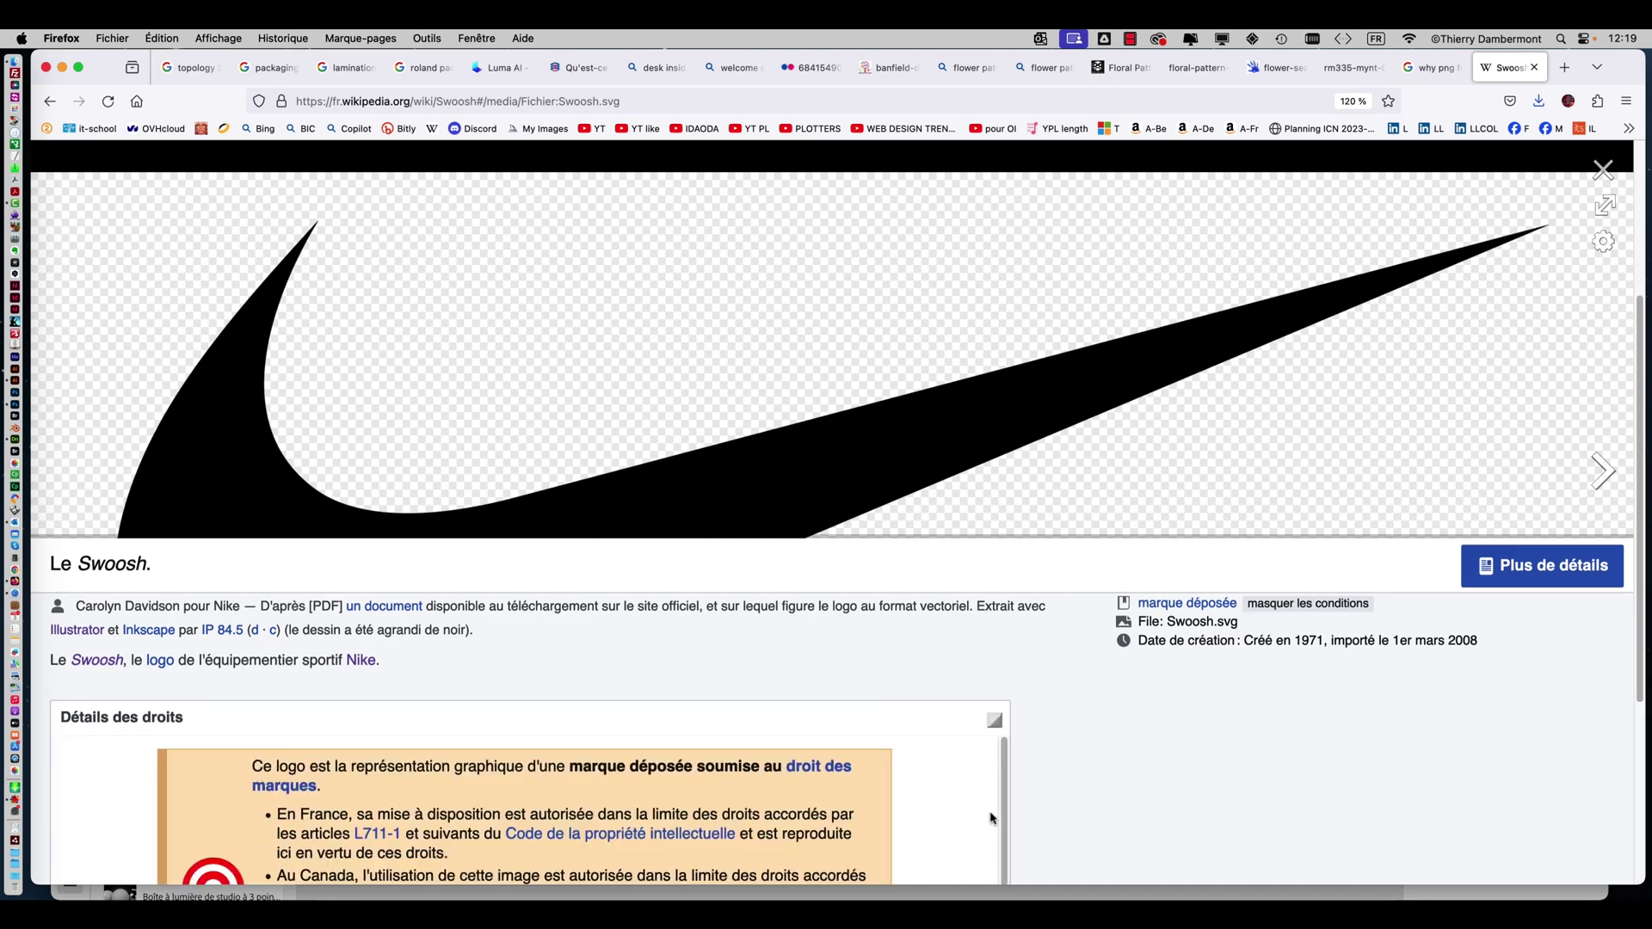
scroll(987, 791, down, 3)
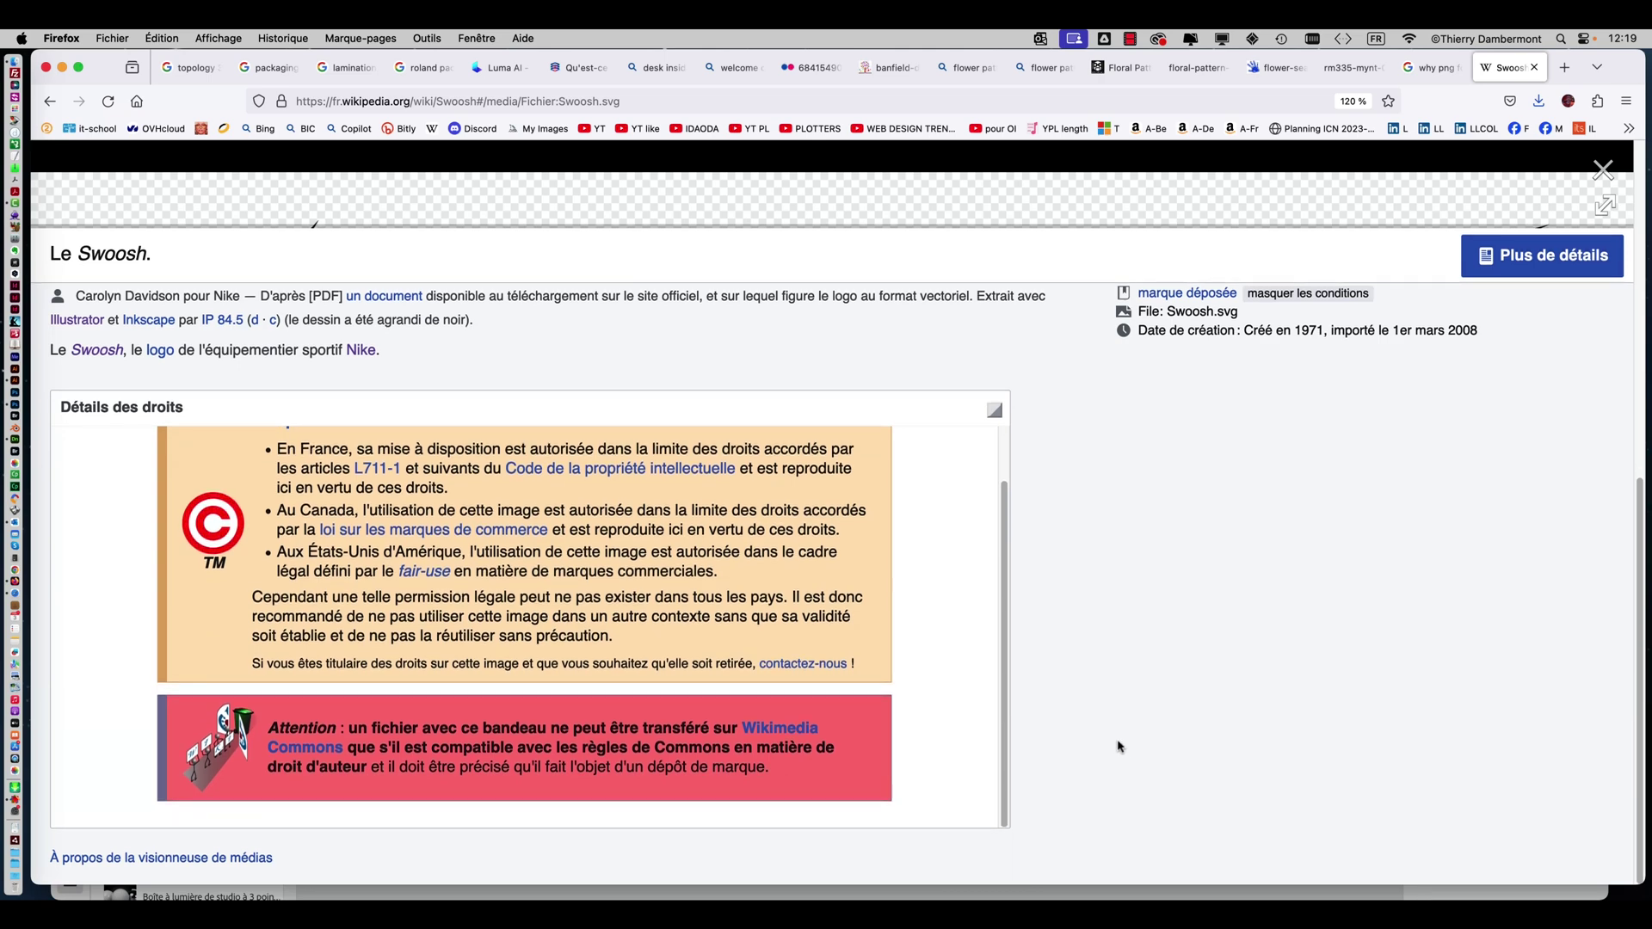
scroll(1123, 748, up, 3)
scroll(1117, 741, down, 3)
scroll(1118, 746, up, 2)
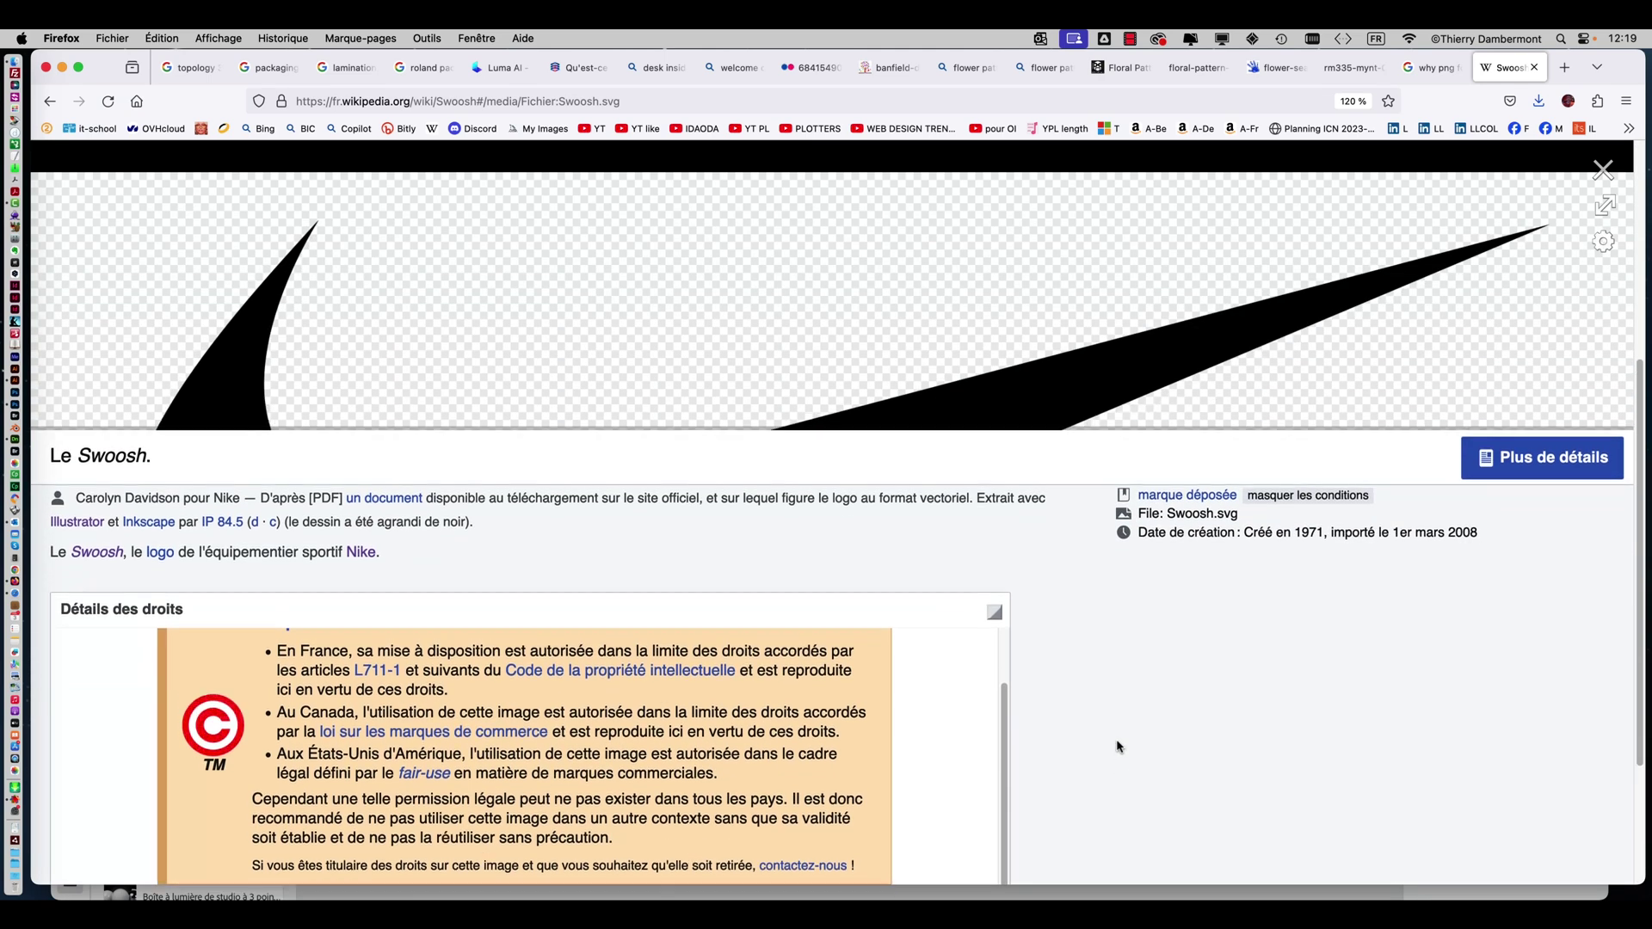
scroll(1118, 747, up, 1)
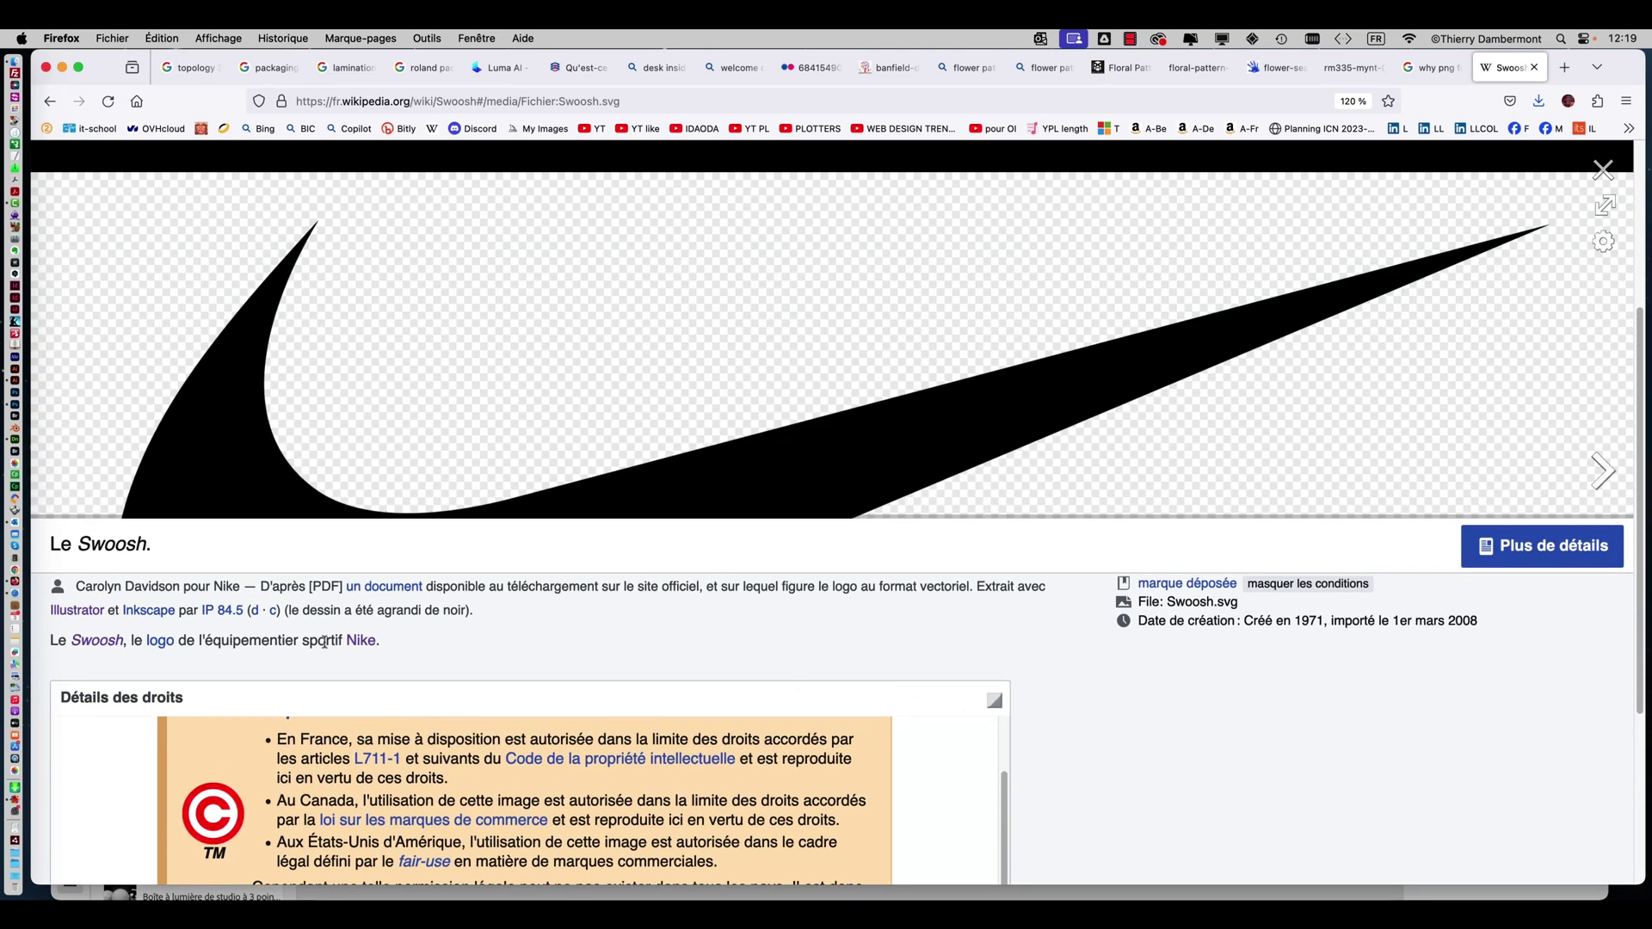
scroll(757, 649, up, 3)
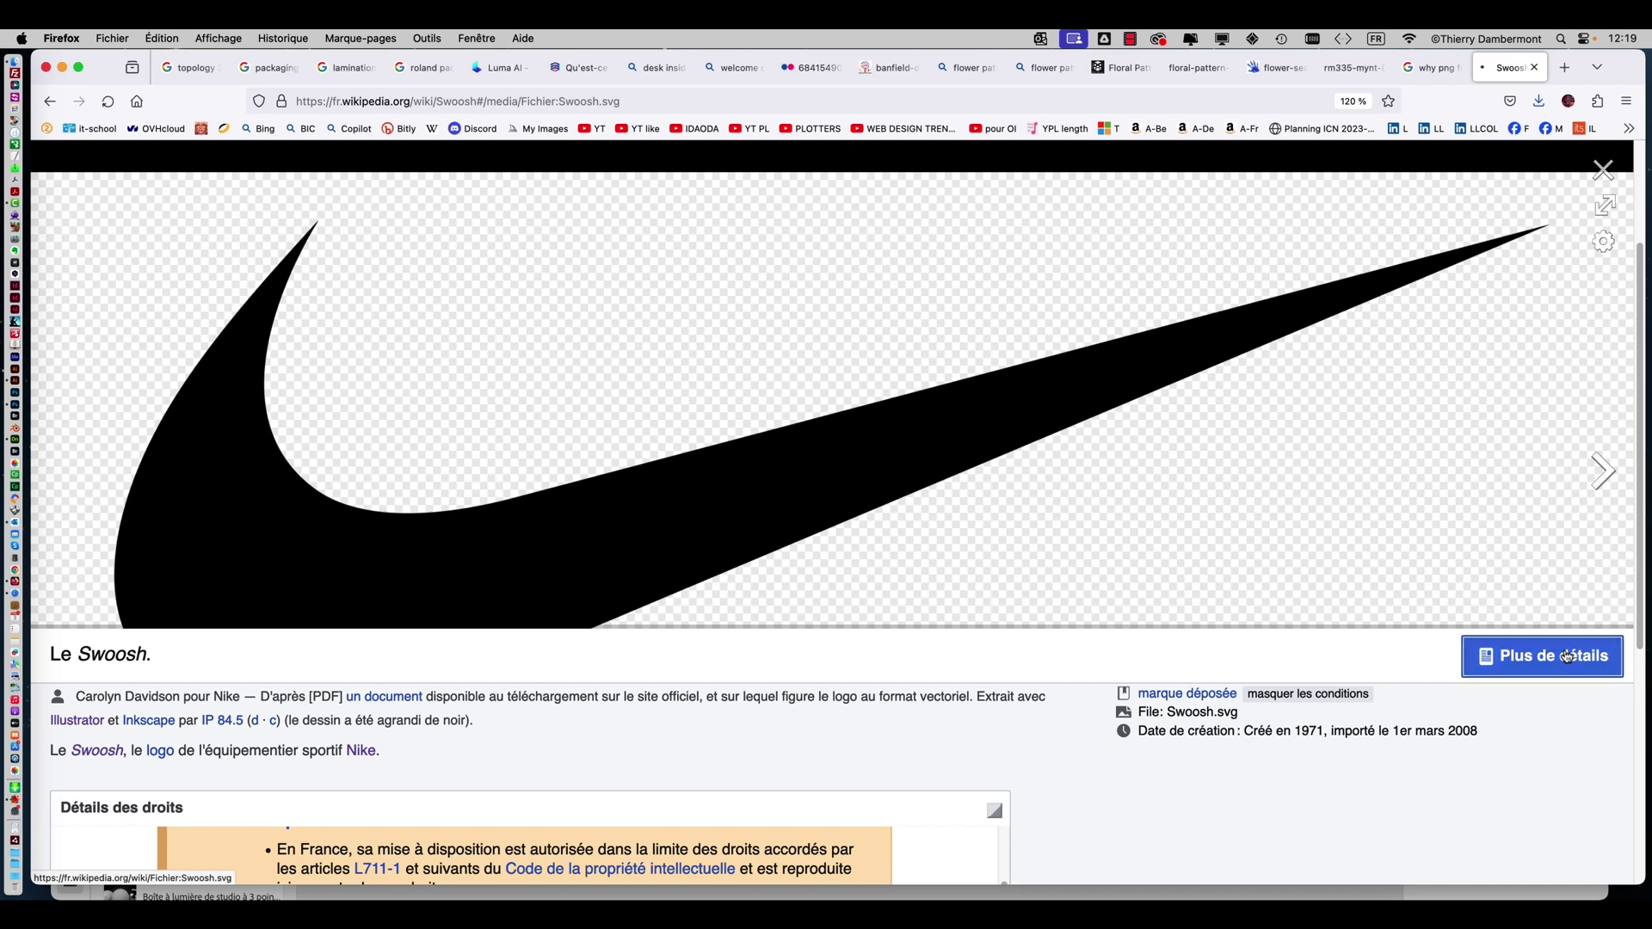
Go to the logo's detailed Fichier:Swoosh.svg page and open the original SVG file.
click(1565, 676)
scroll(1356, 633, down, 3)
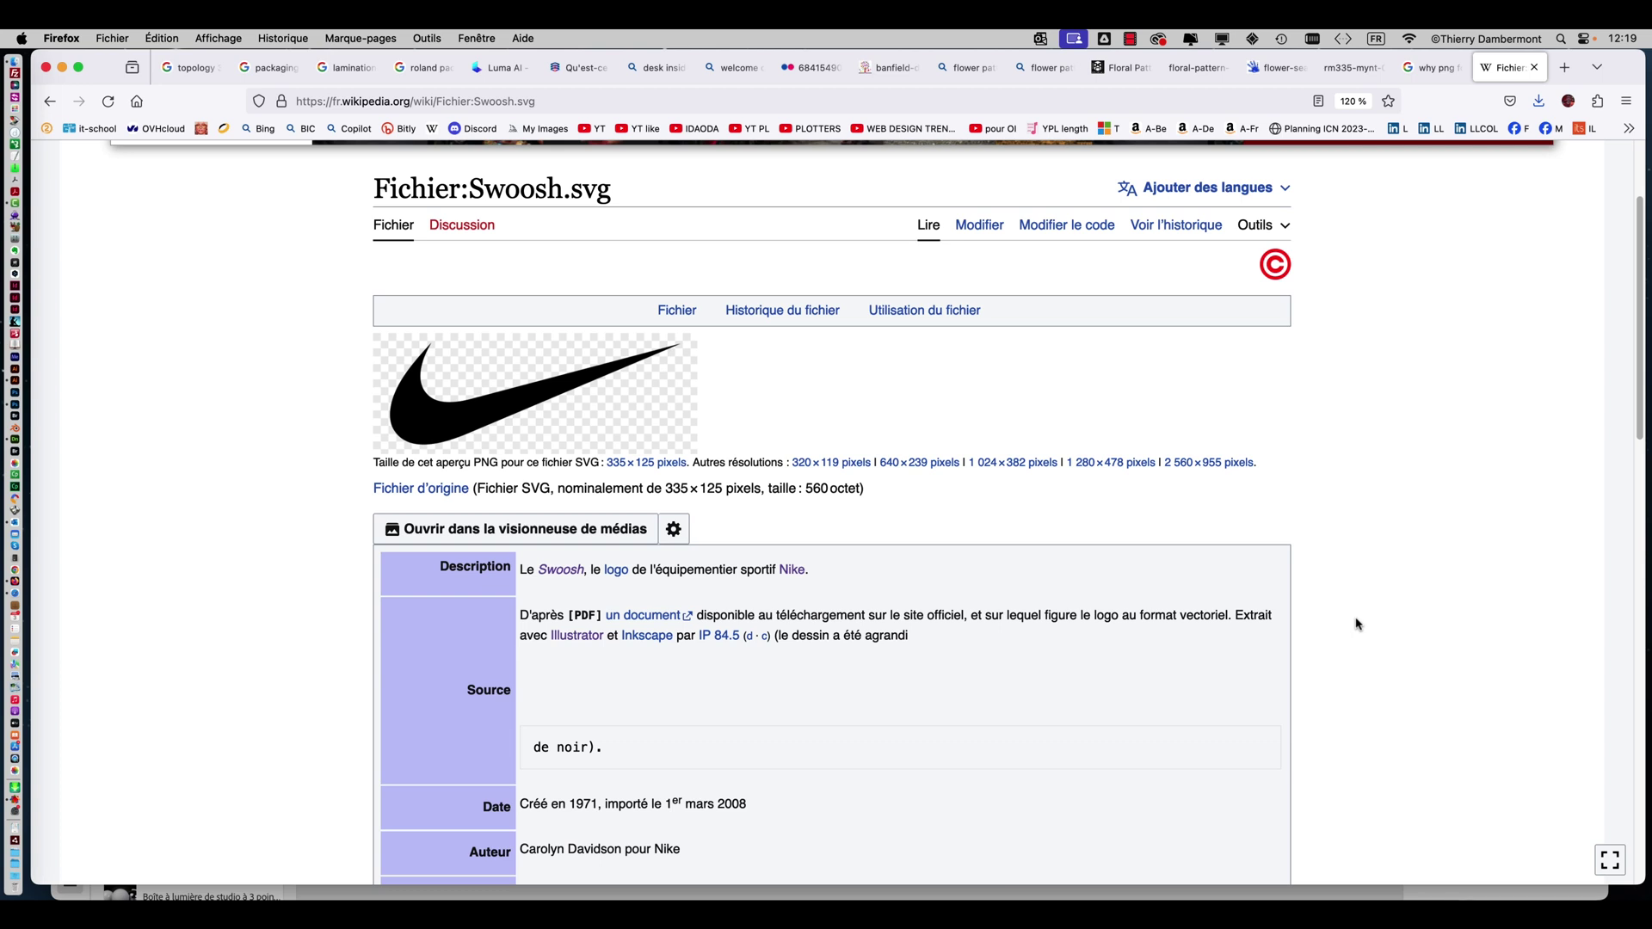
scroll(1328, 572, down, 2)
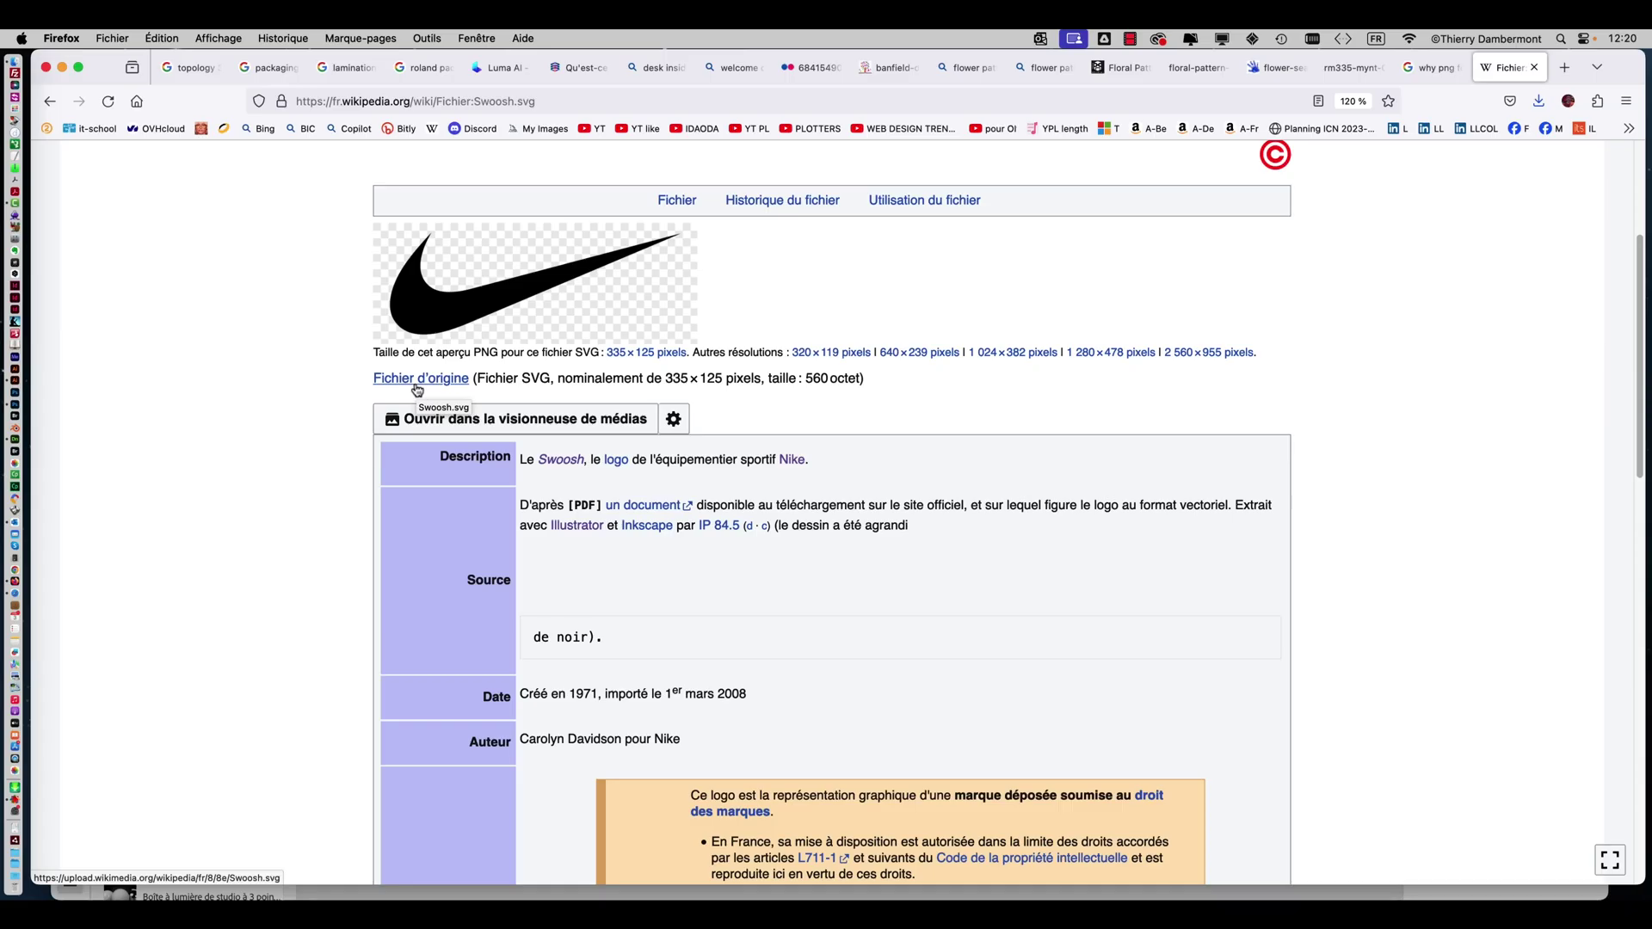
click(418, 390)
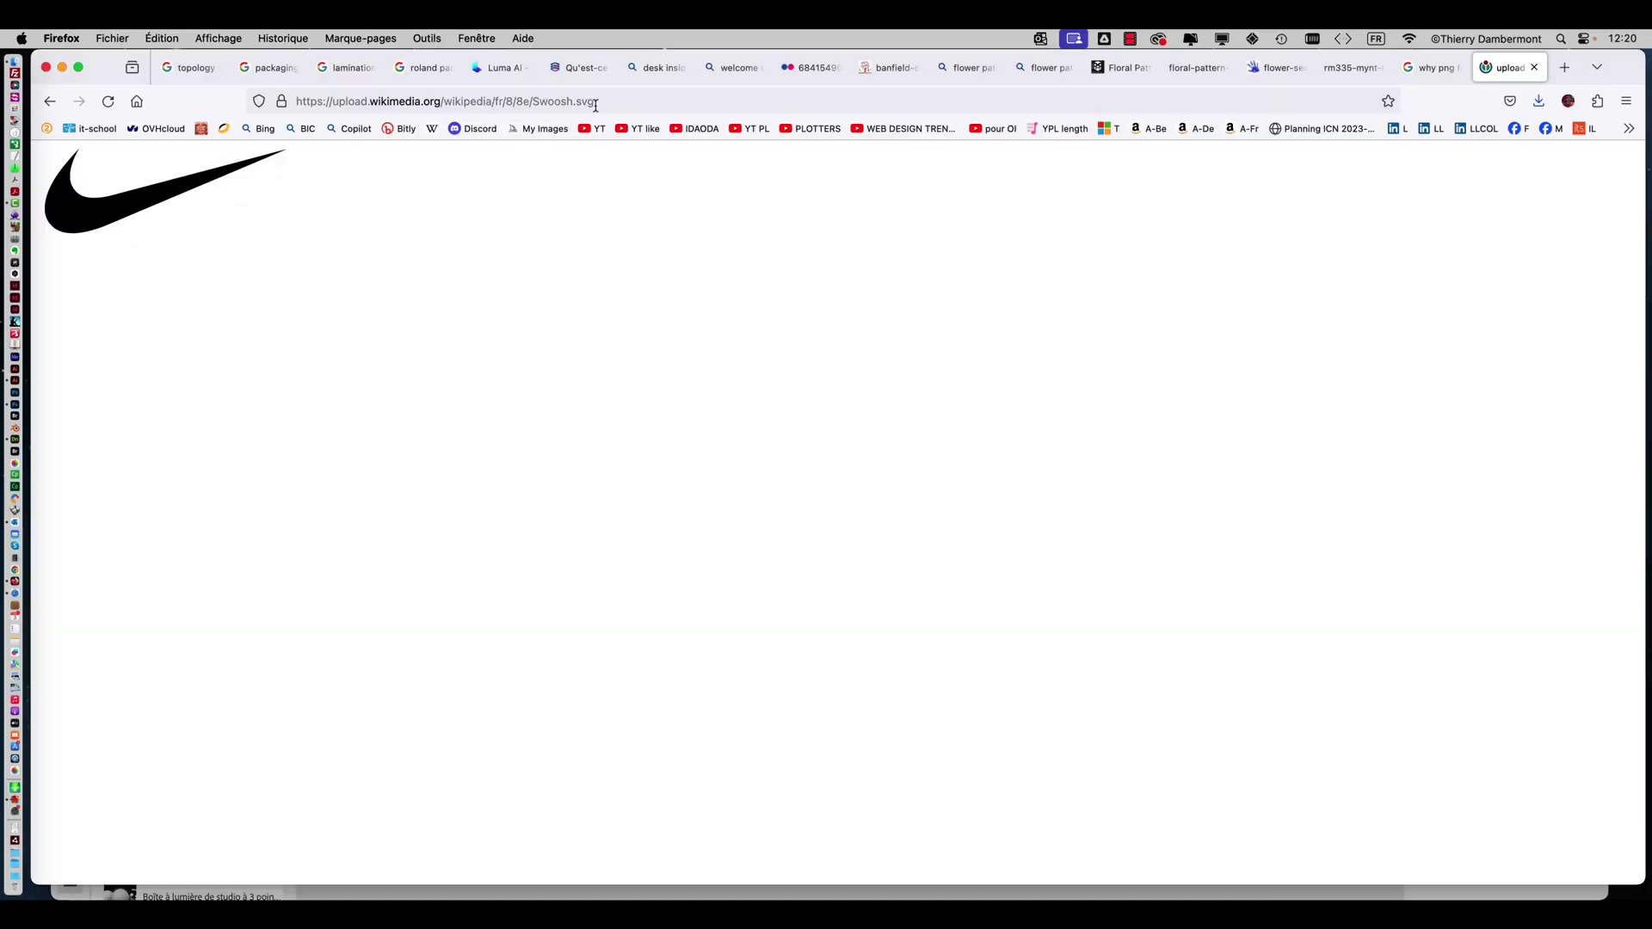
Save the logo as Swoosh.svg in the présentoir en 3D folder.
right_click(107, 201)
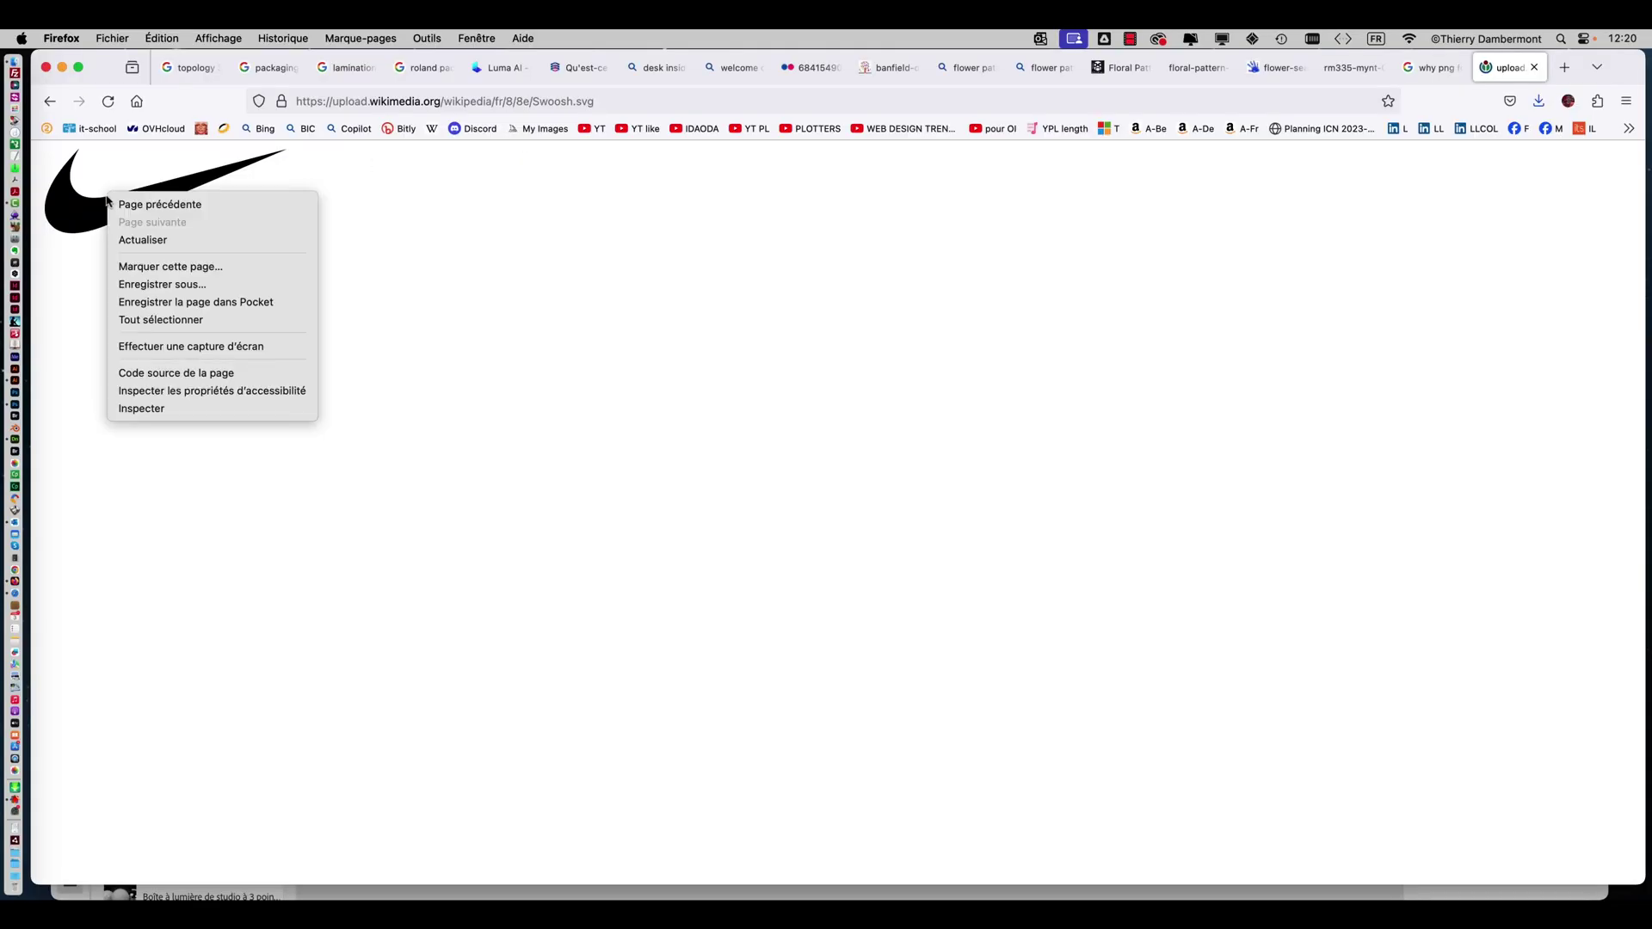
click(472, 238)
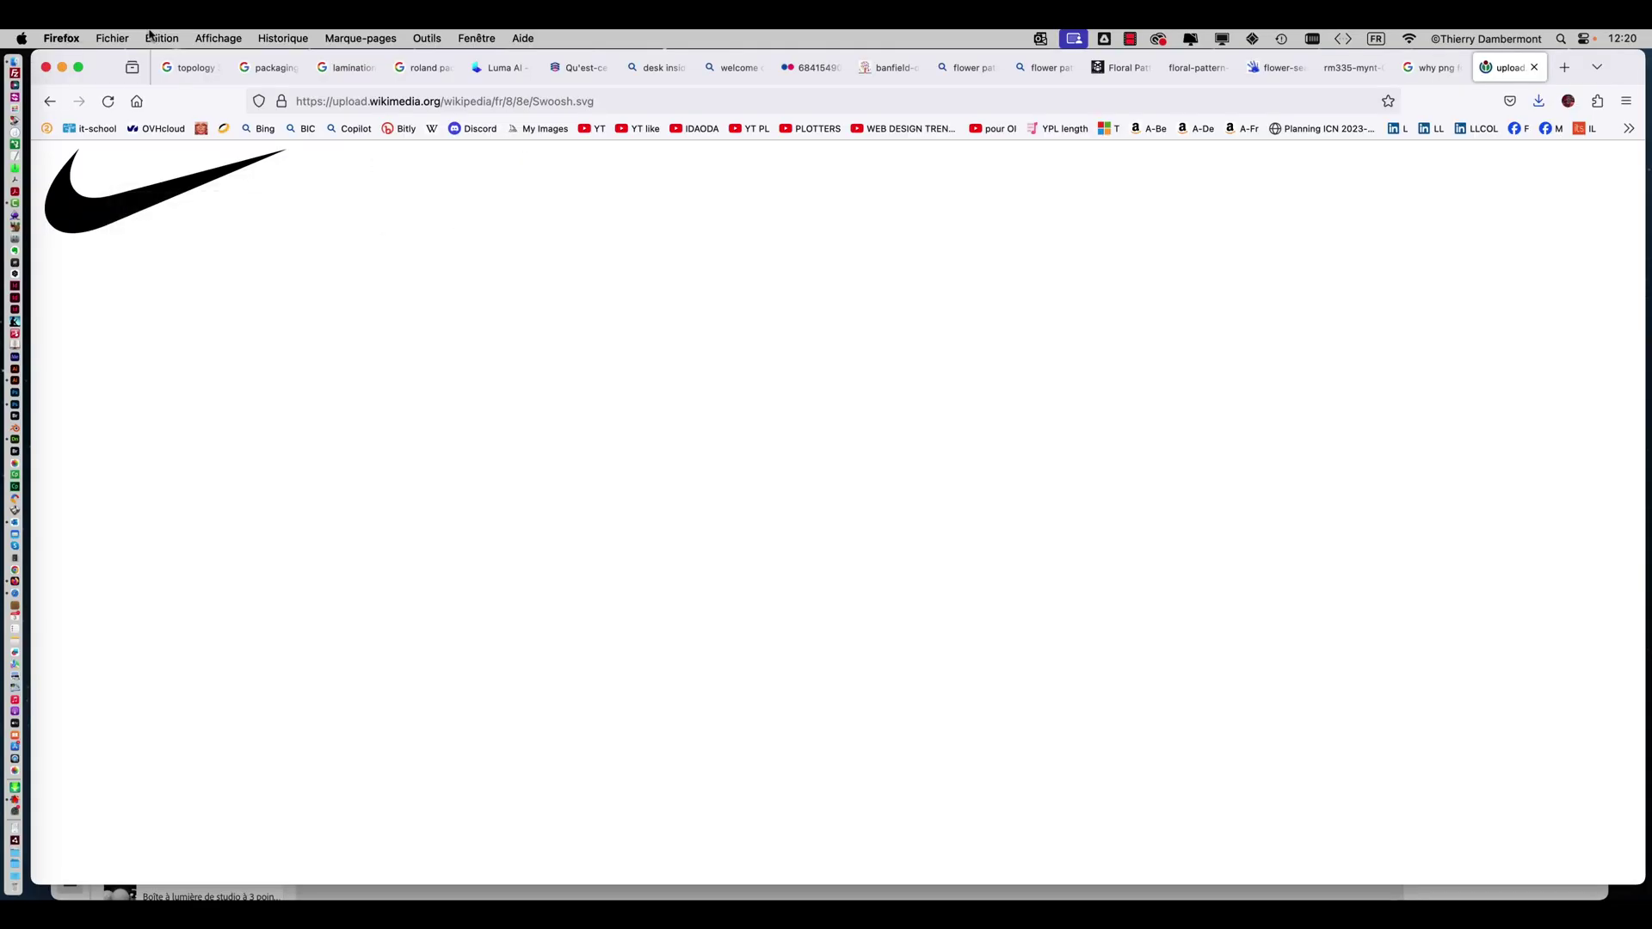
click(113, 38)
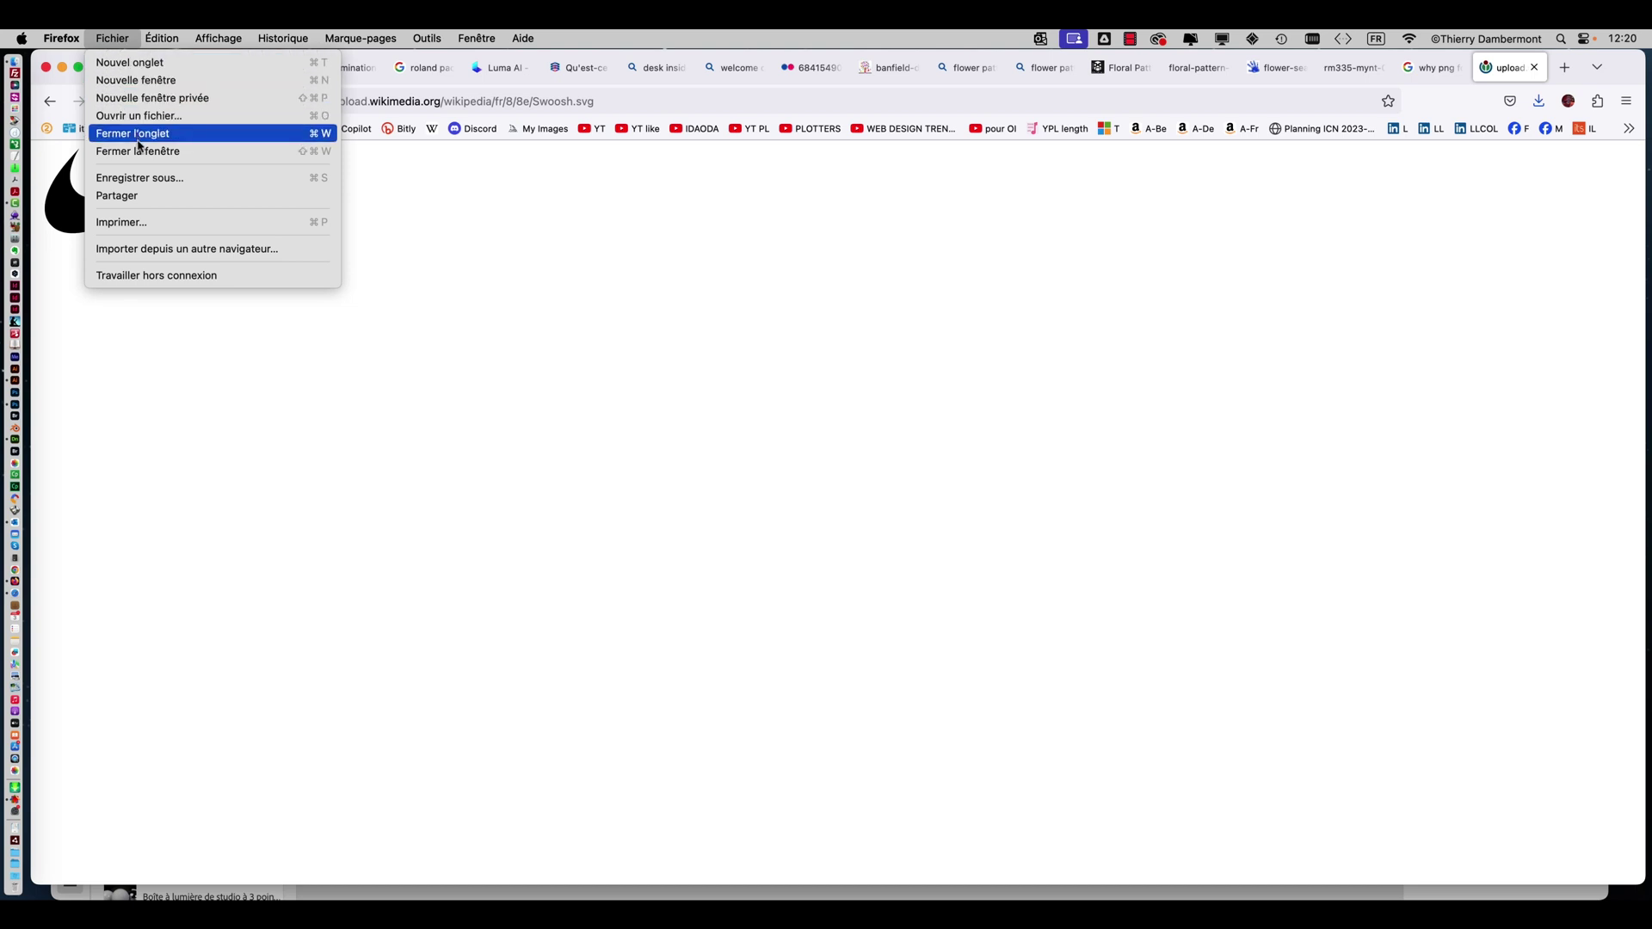
click(148, 178)
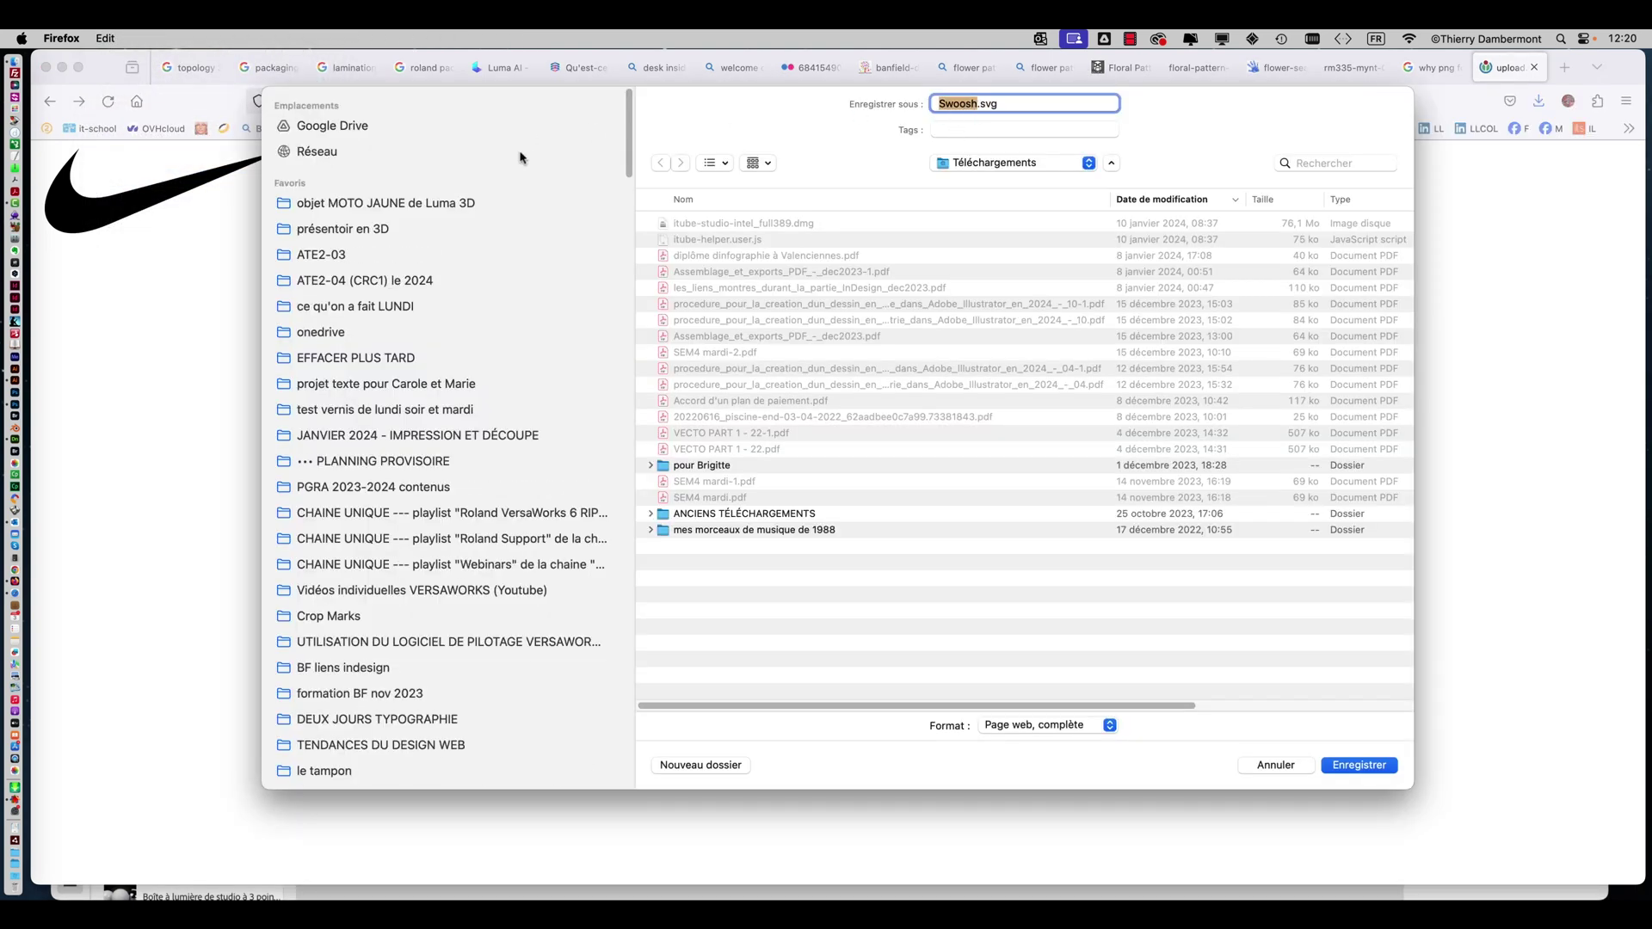
click(419, 213)
click(414, 235)
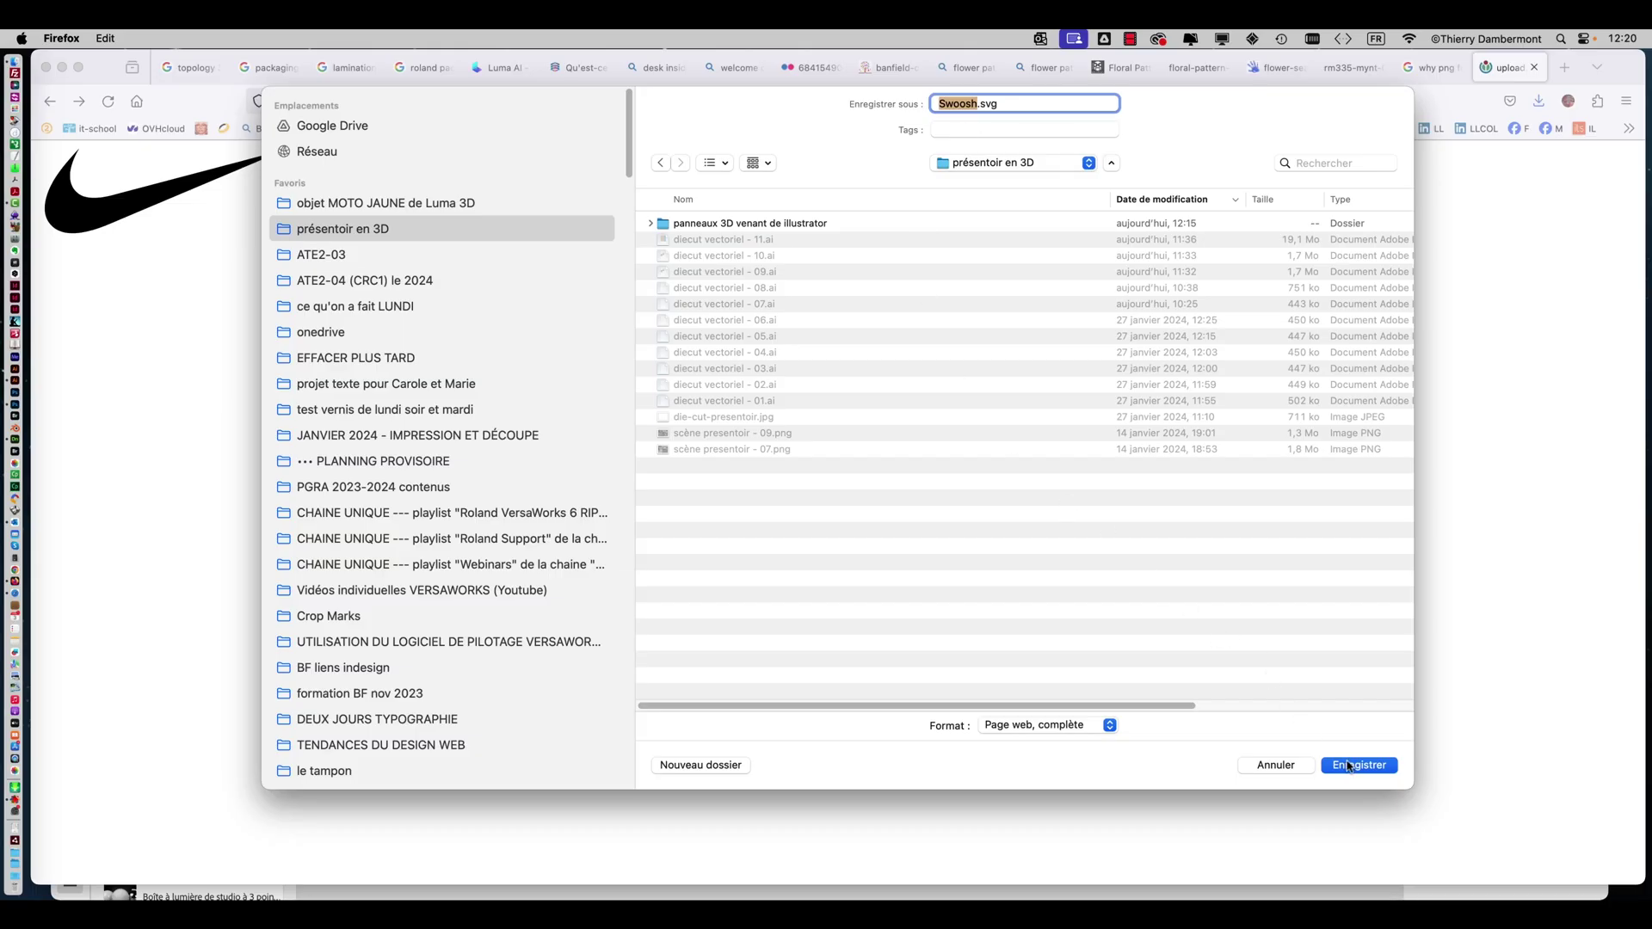
click(1349, 766)
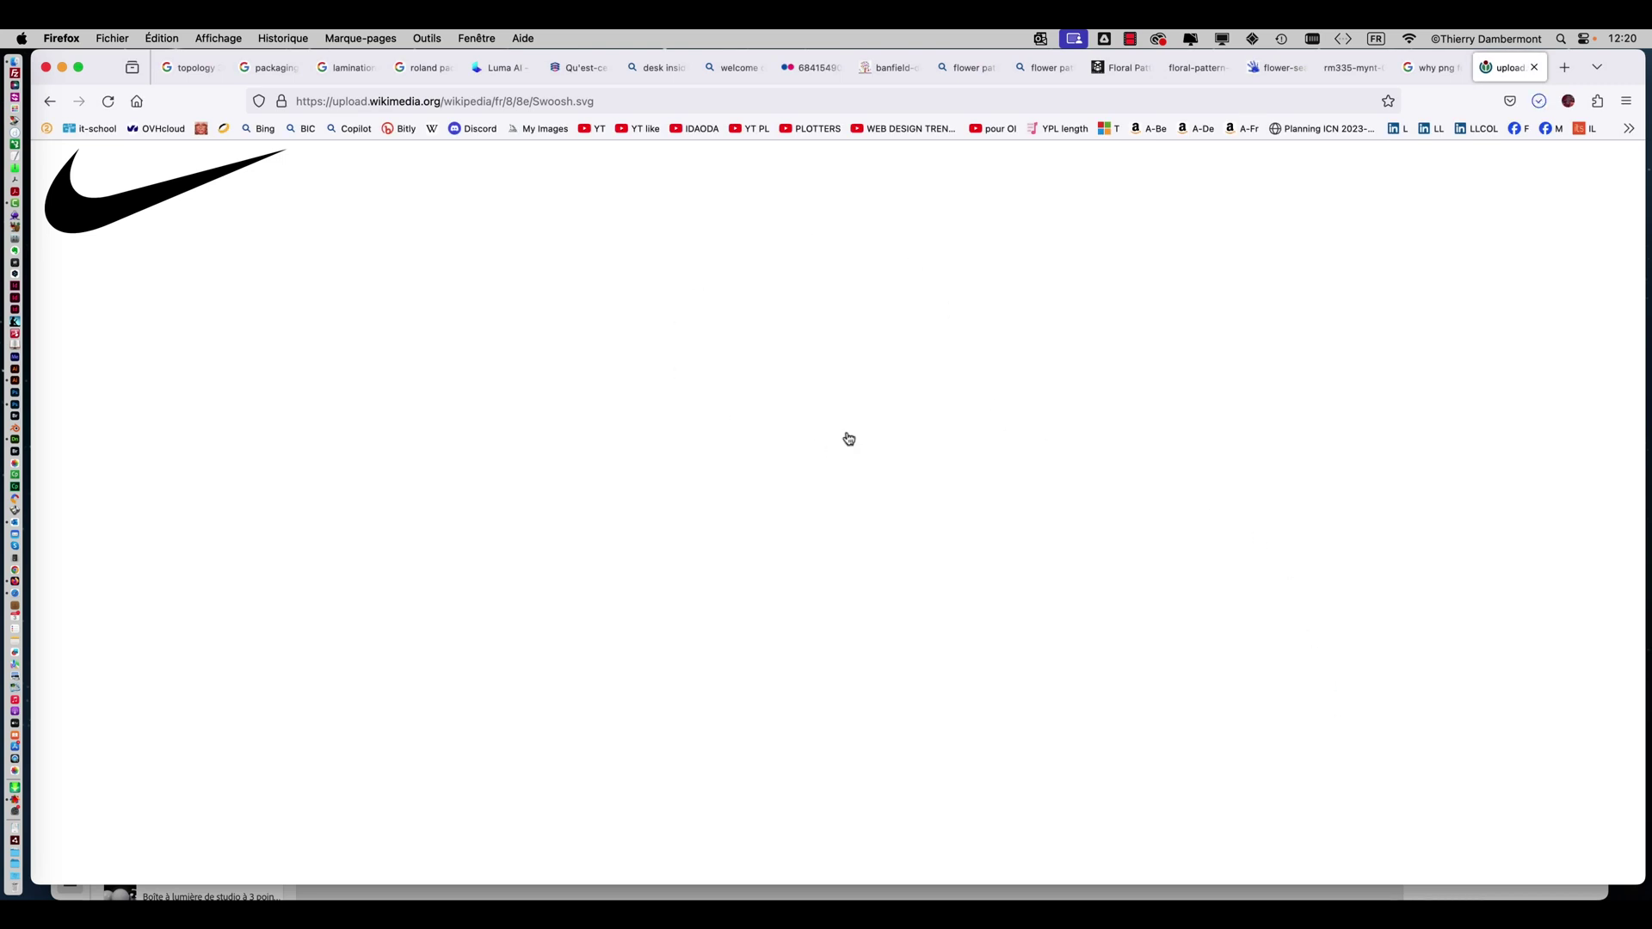
Switch to Illustrator and open Swoosh.svg from the présentoir en 3D folder.
key(super+Tab)
click(128, 38)
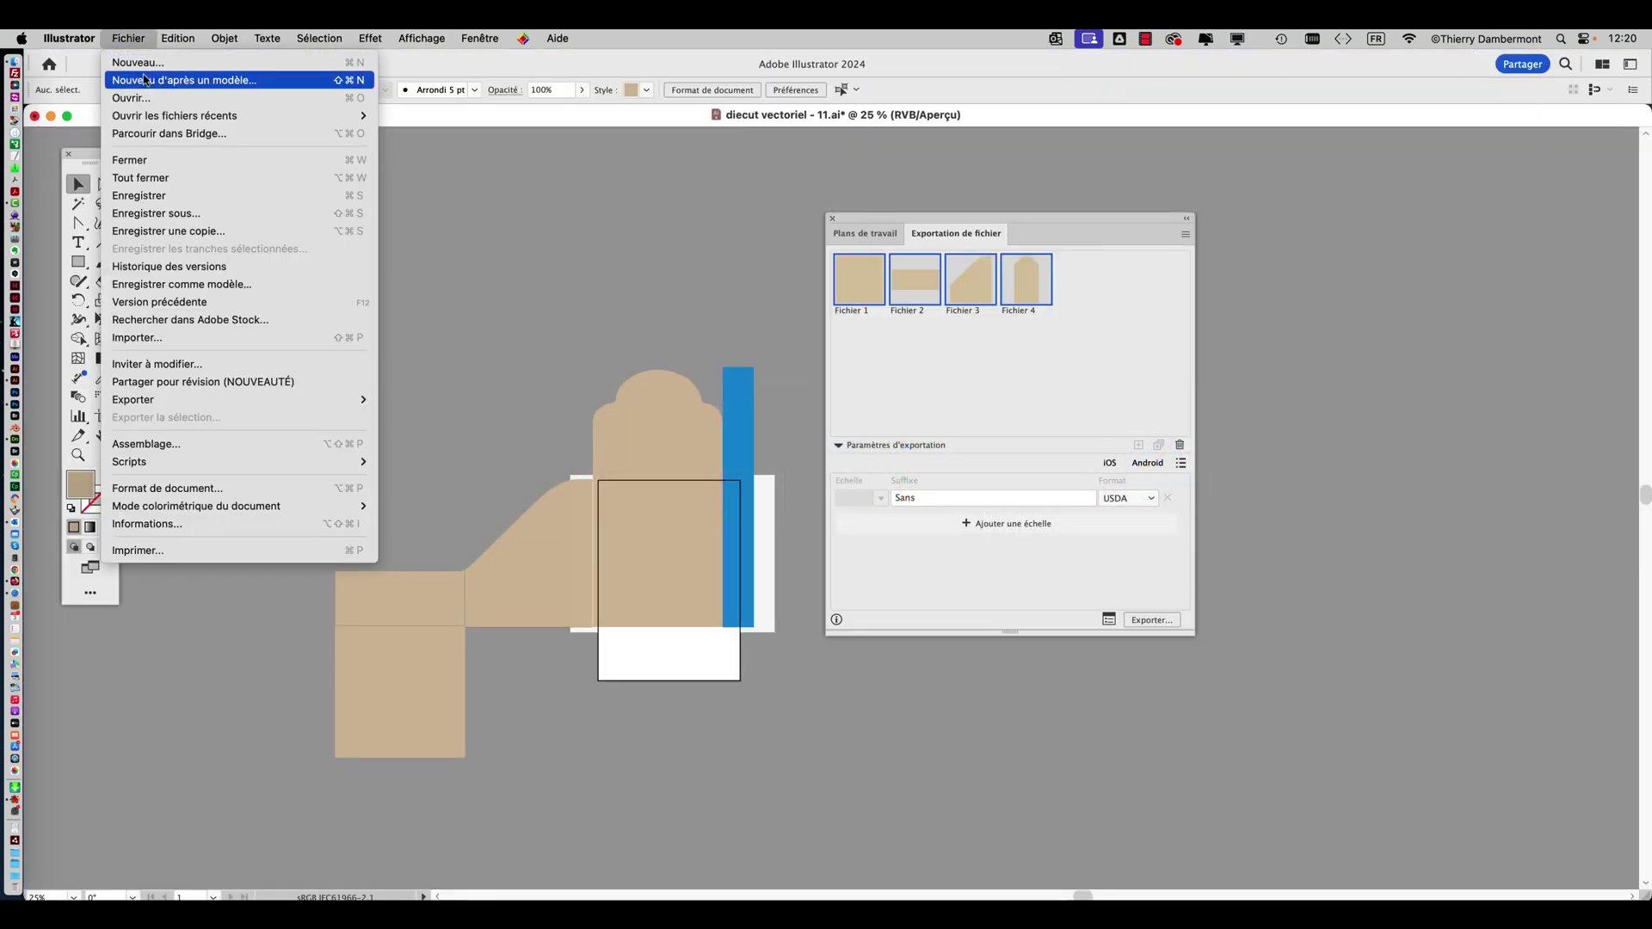
click(146, 100)
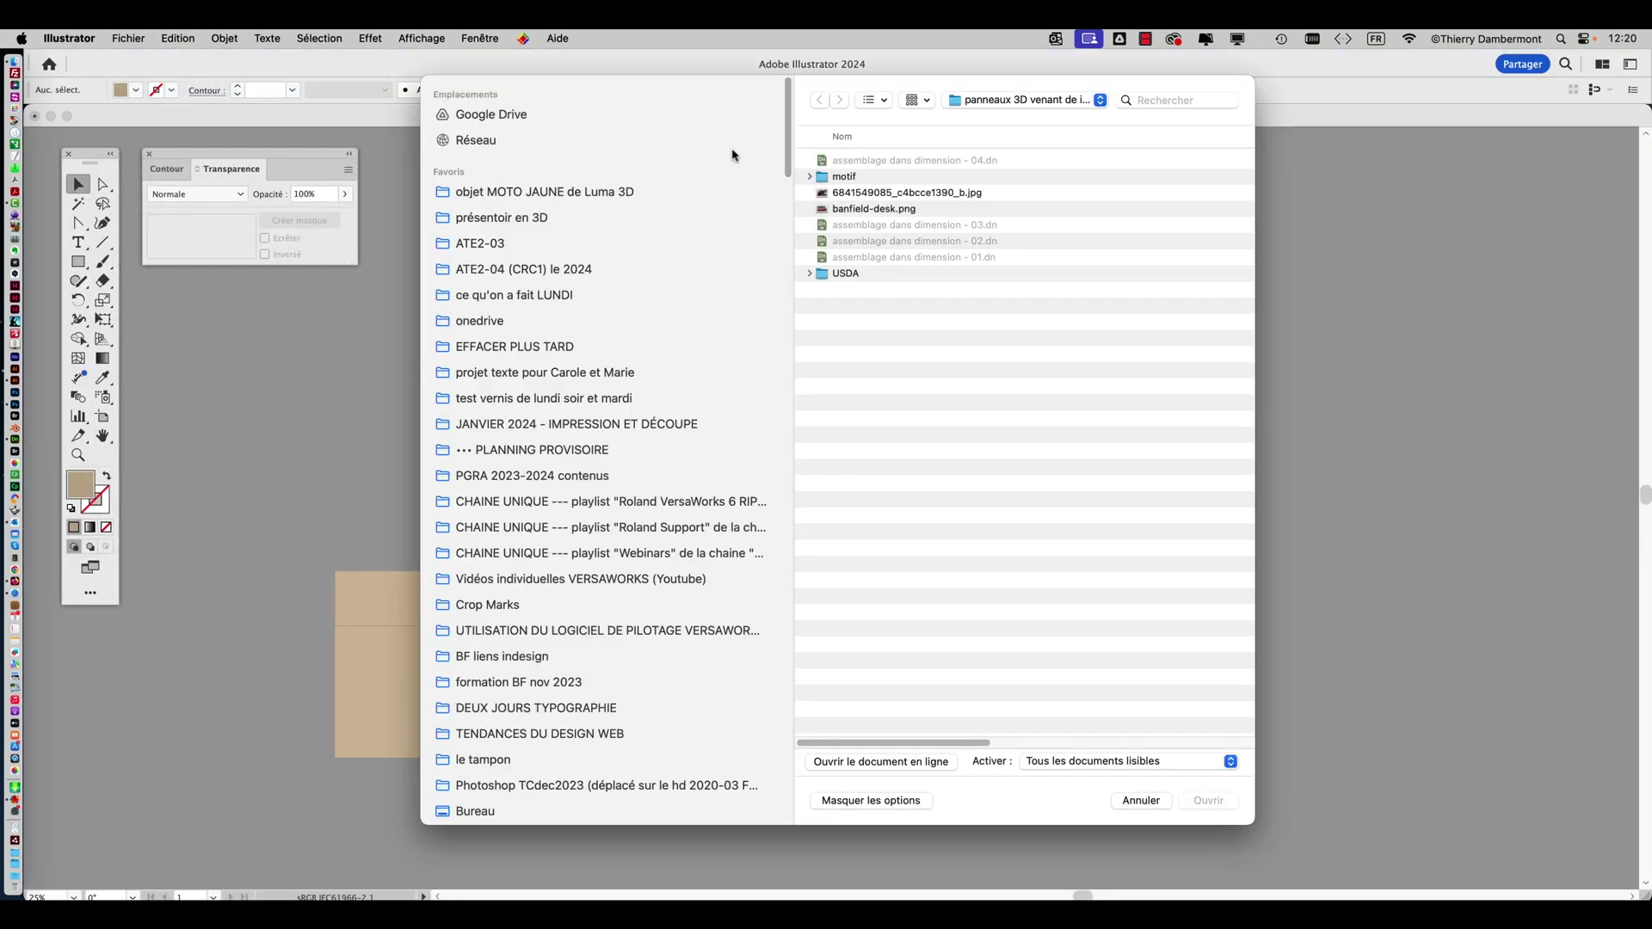
click(494, 219)
click(850, 164)
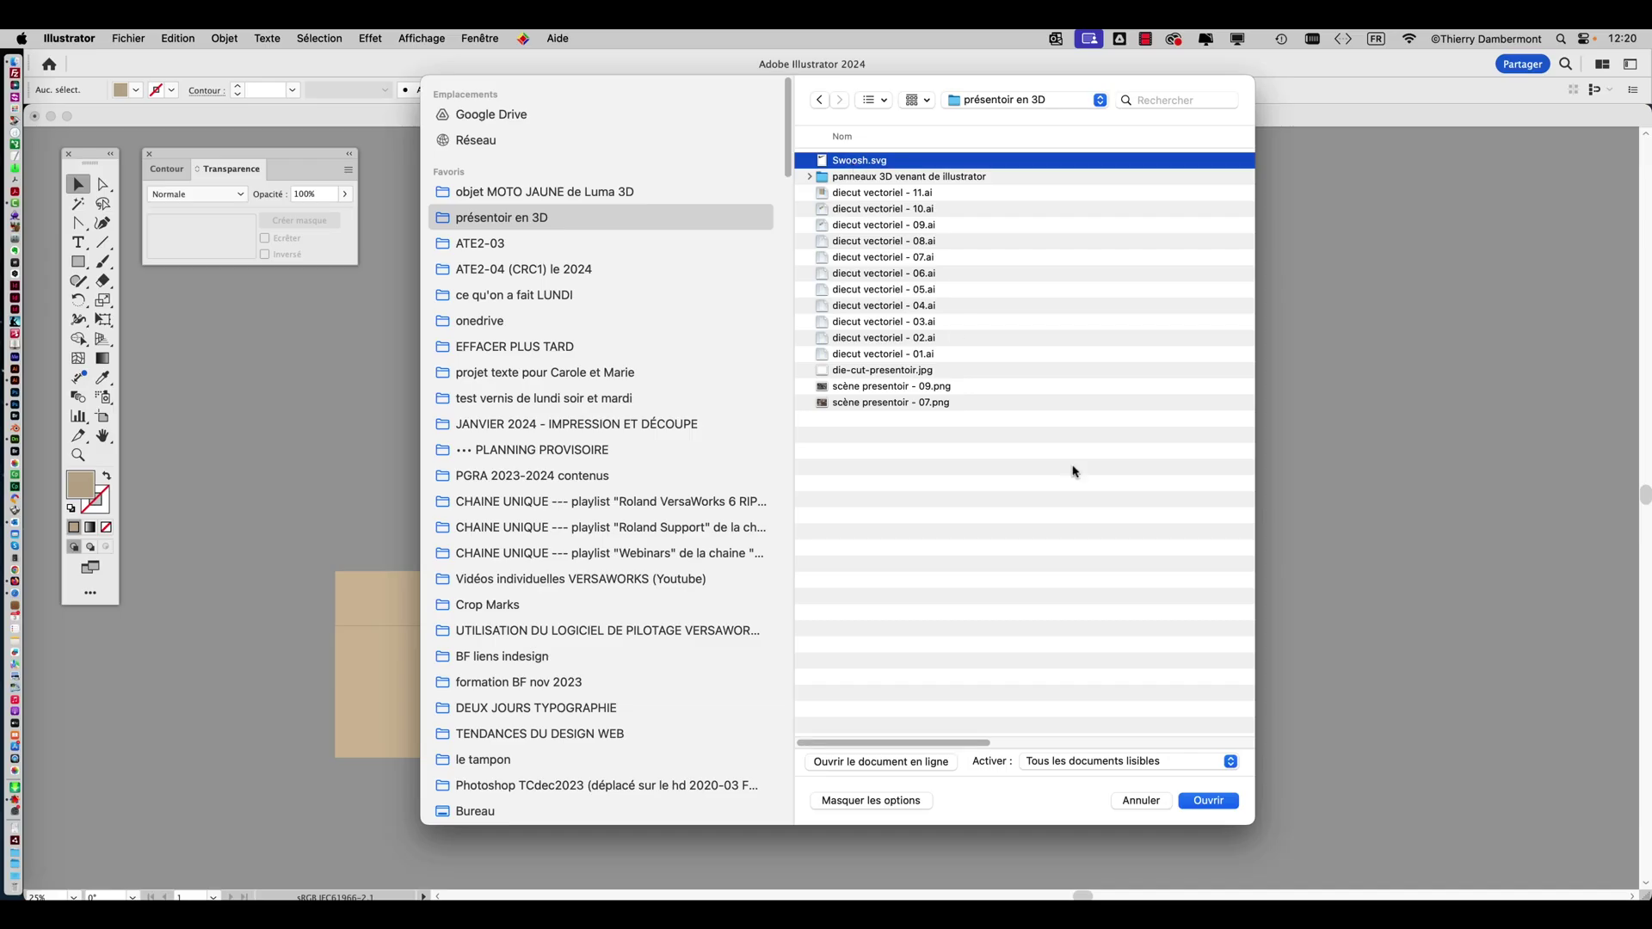
click(1215, 807)
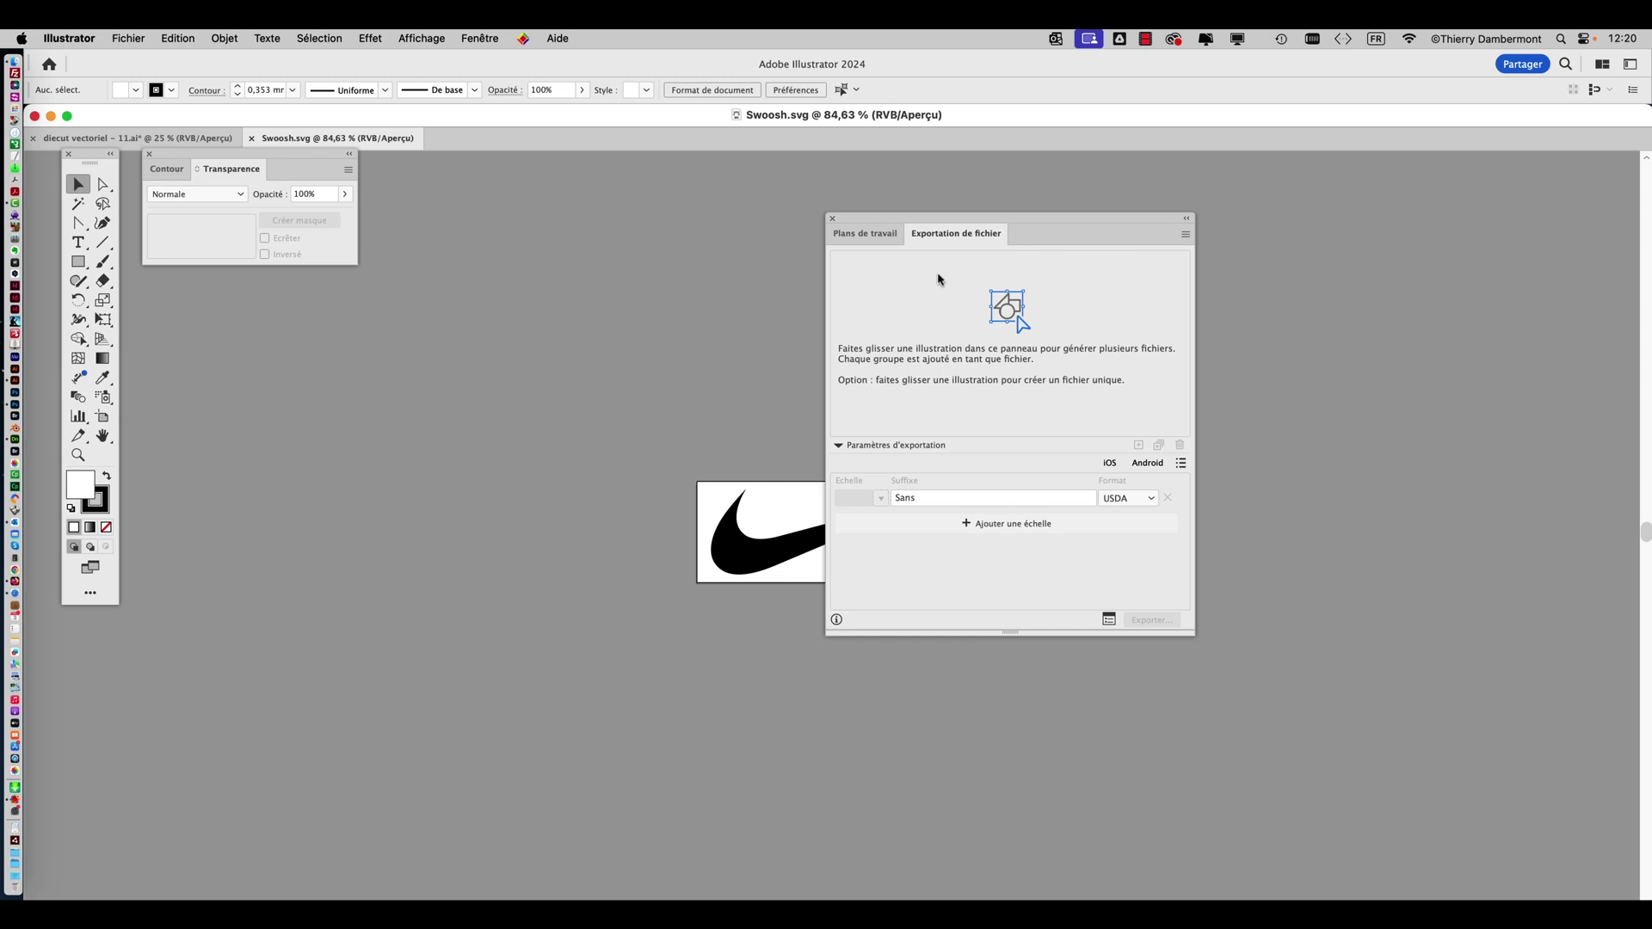
Move the Exportation de fichier panel off the logo and inspect the swoosh enlarged in outline mode.
drag(916, 219, 1192, 237)
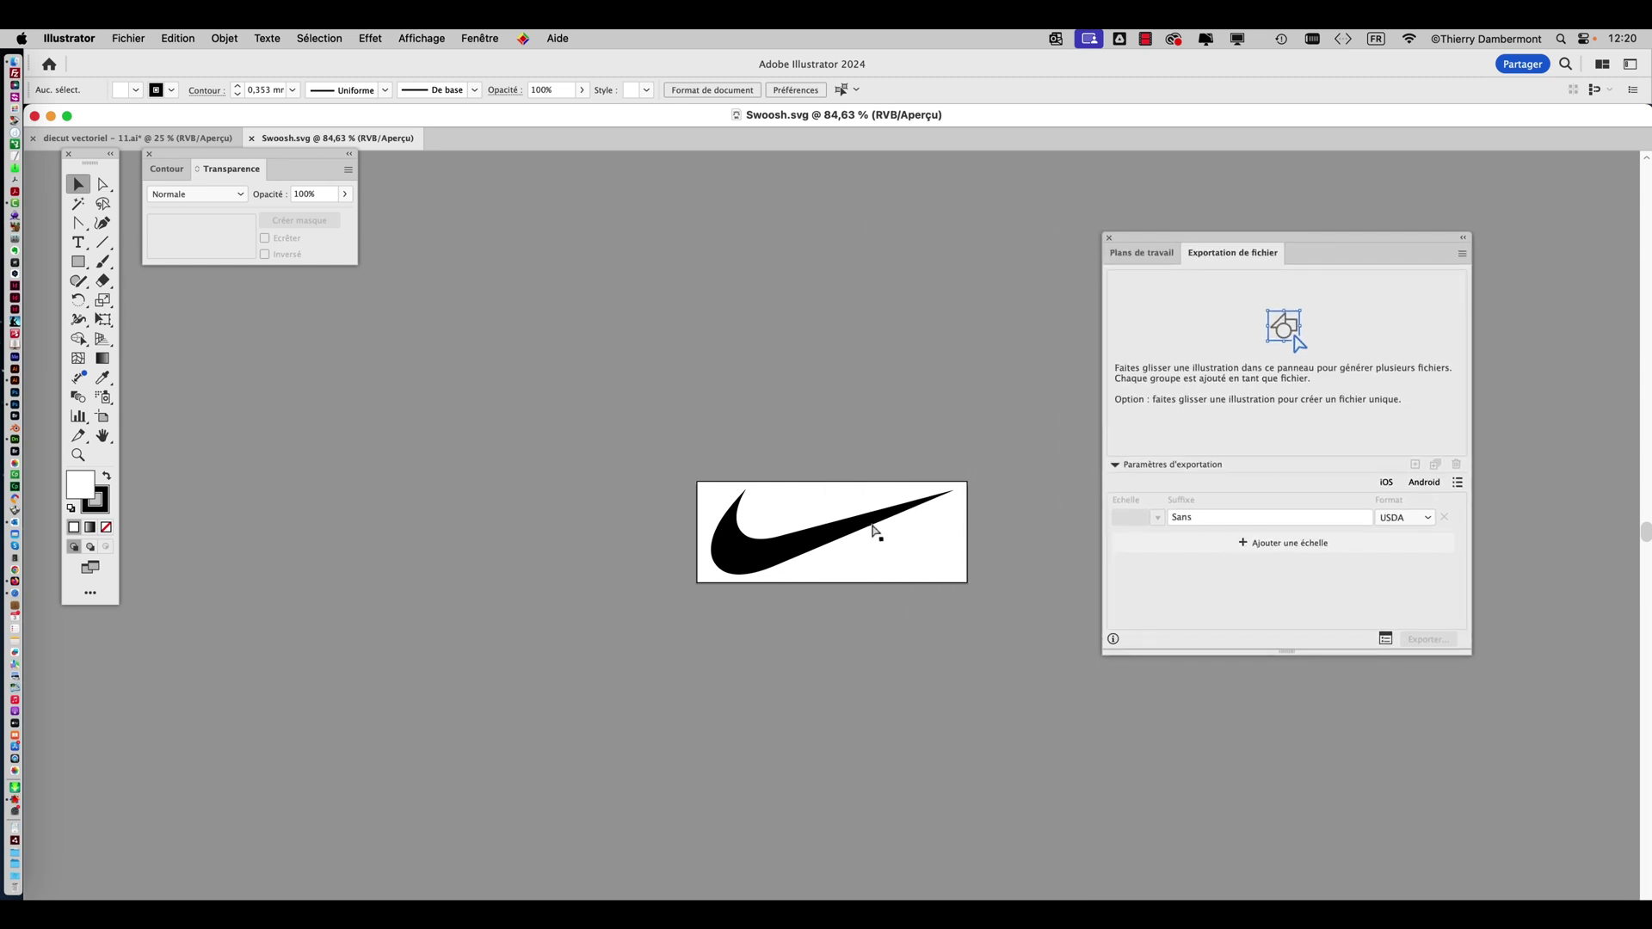
key(super+y)
scroll(876, 531, up, 4)
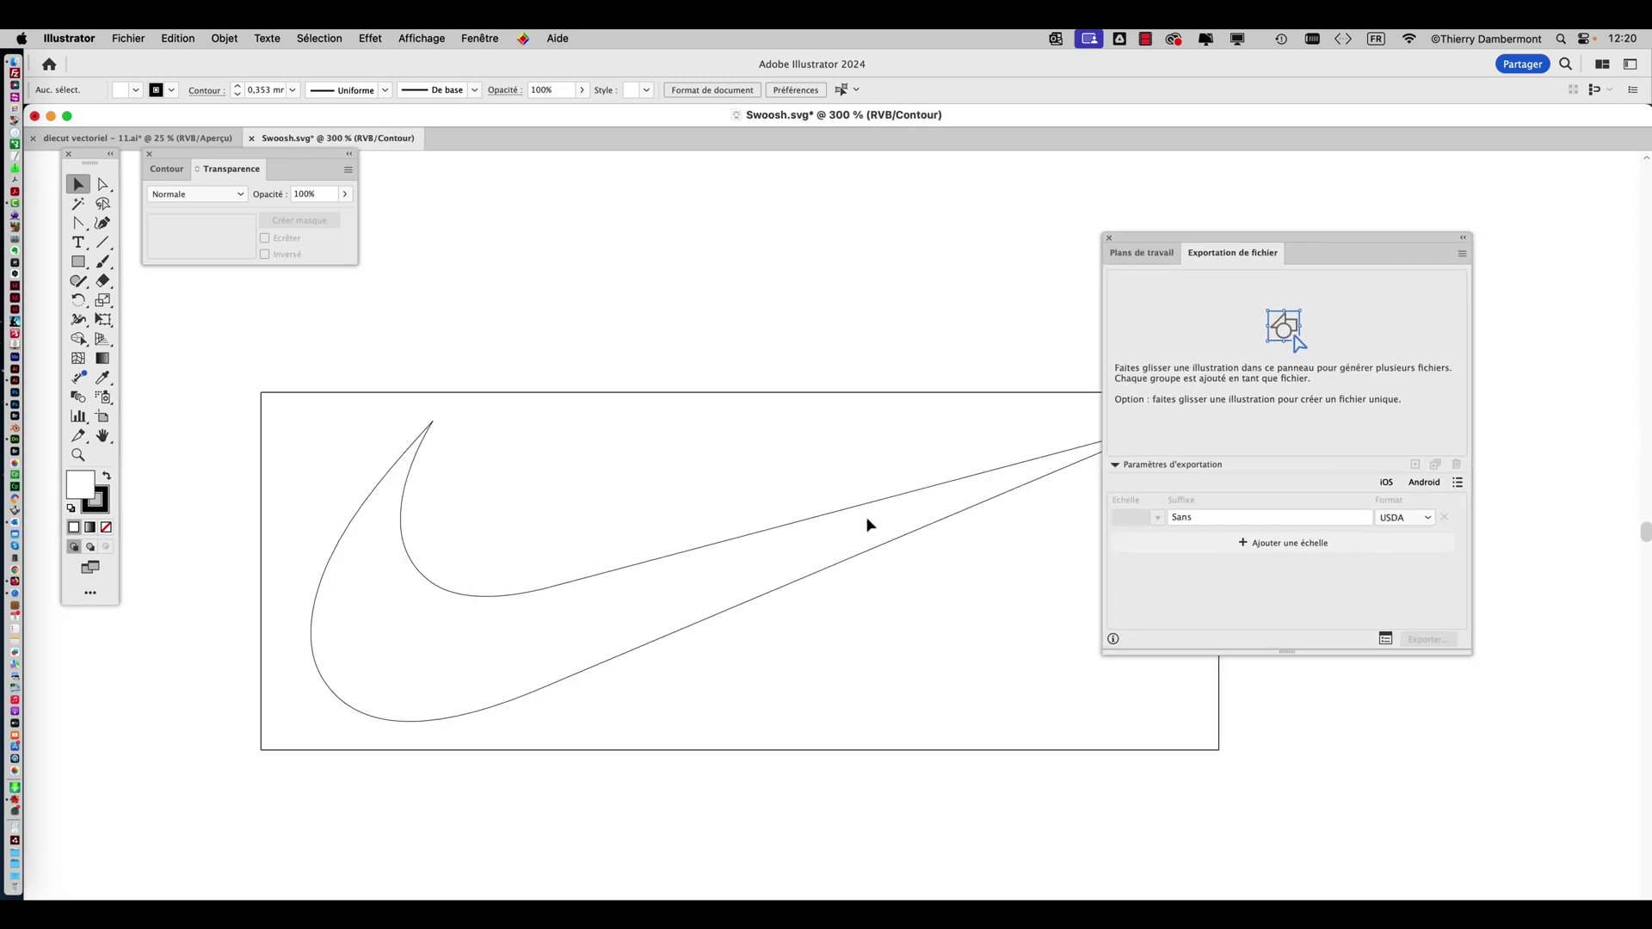
Clear the Exportation de fichier panel off the swoosh and try reshaping the outline by moving three of its anchor points.
drag(1128, 244, 1300, 259)
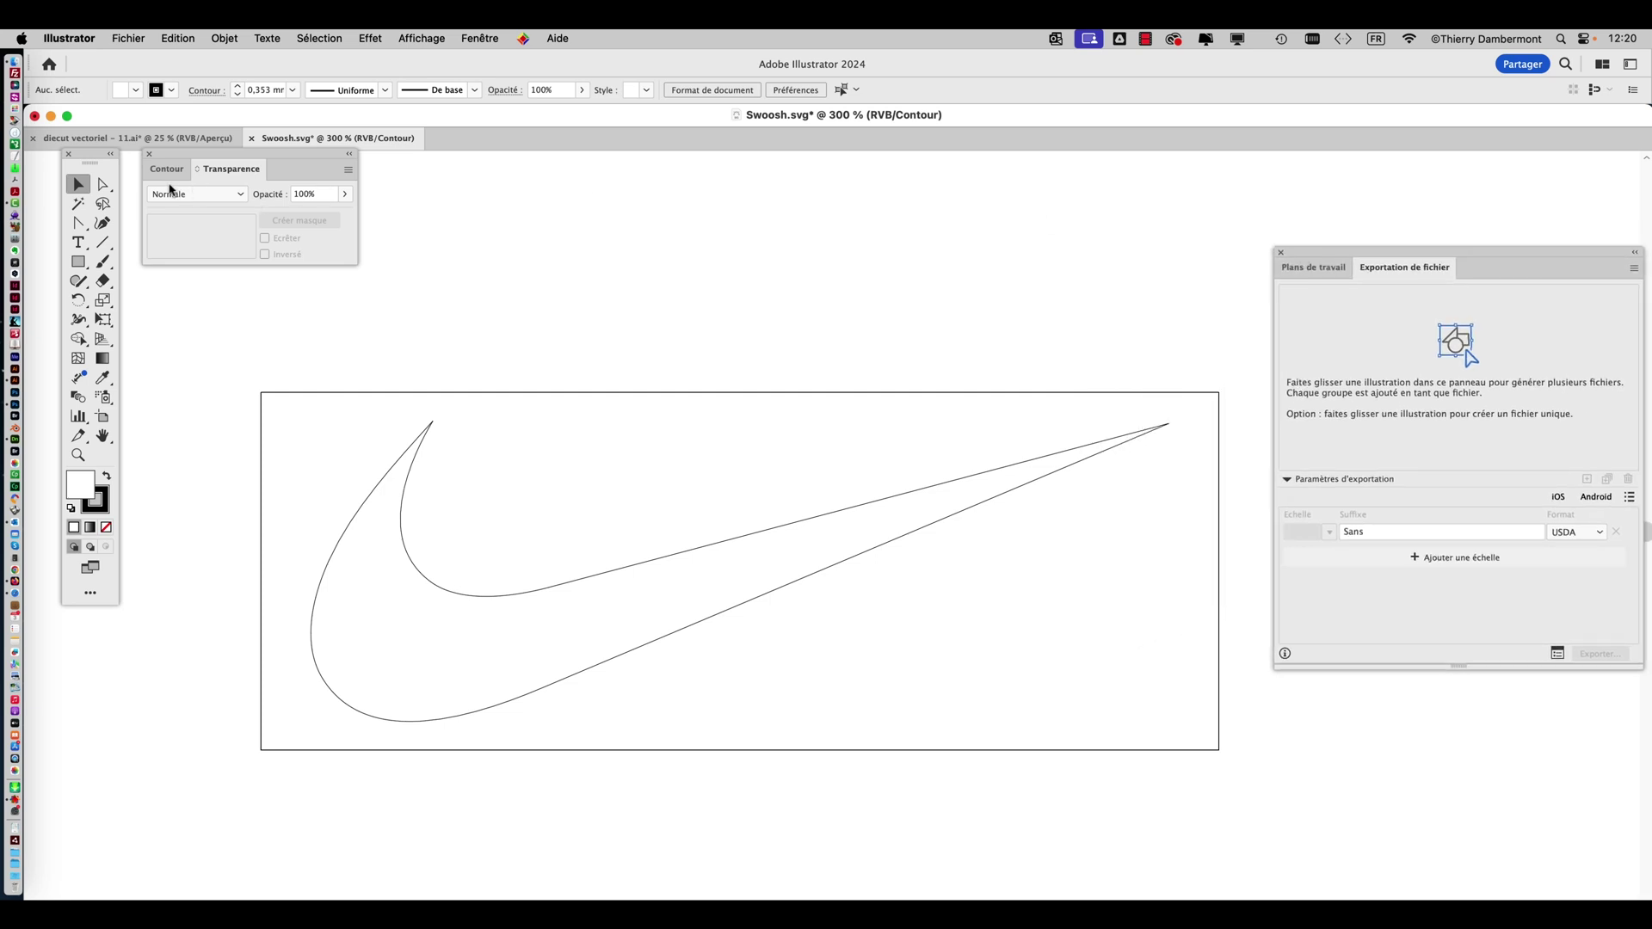
click(428, 430)
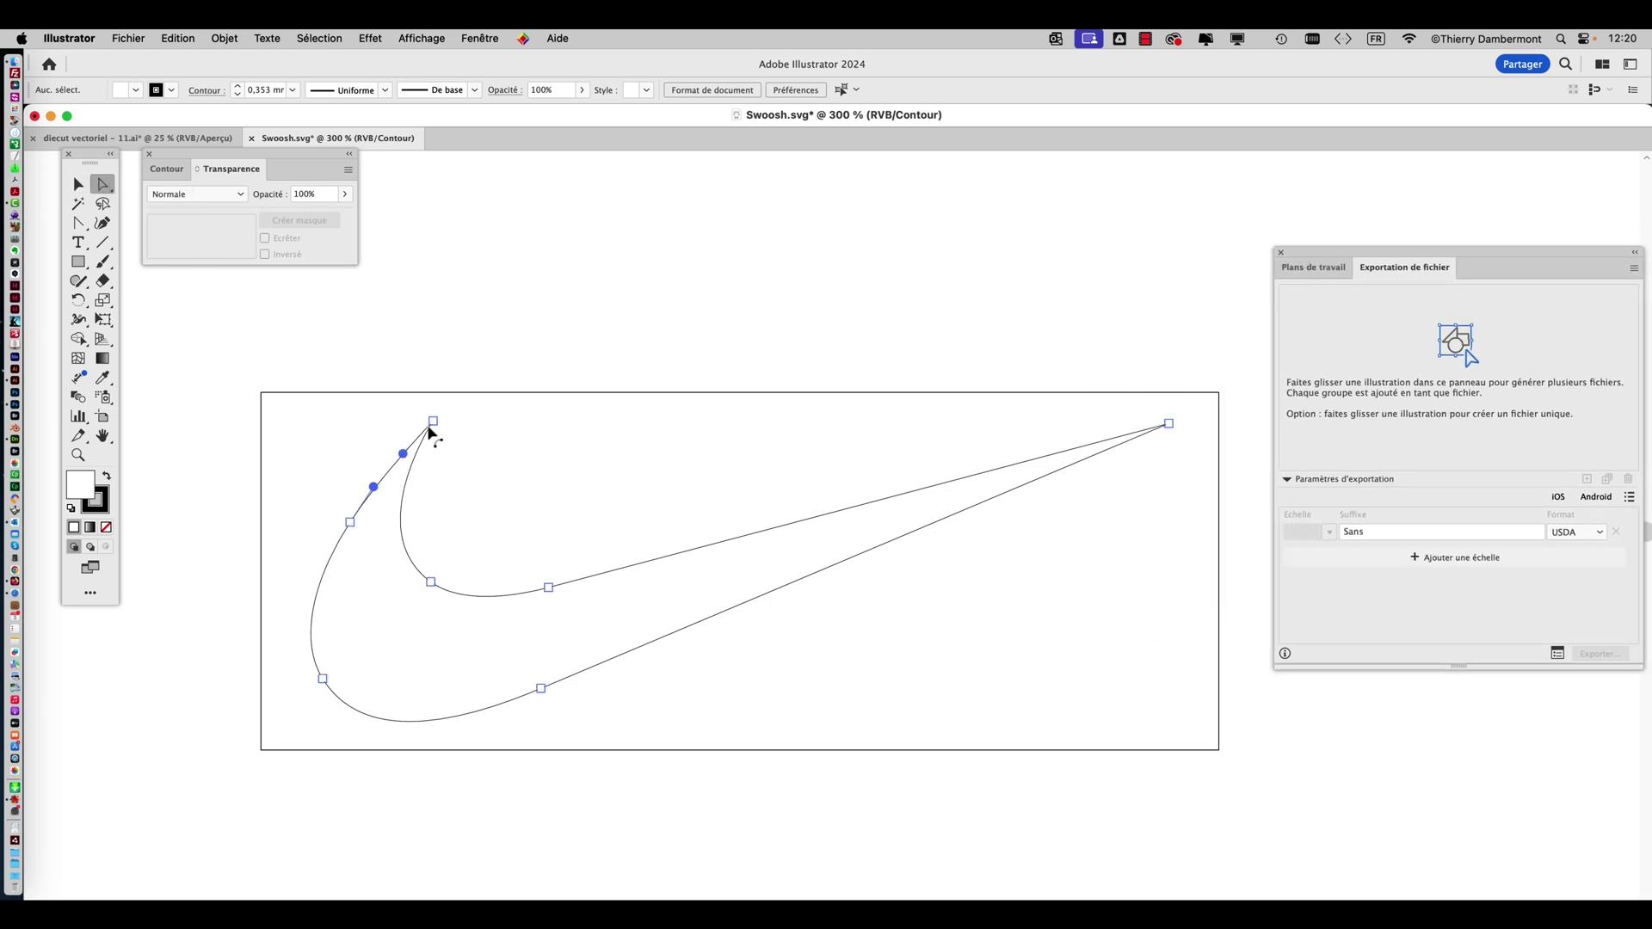
drag(556, 593, 665, 370)
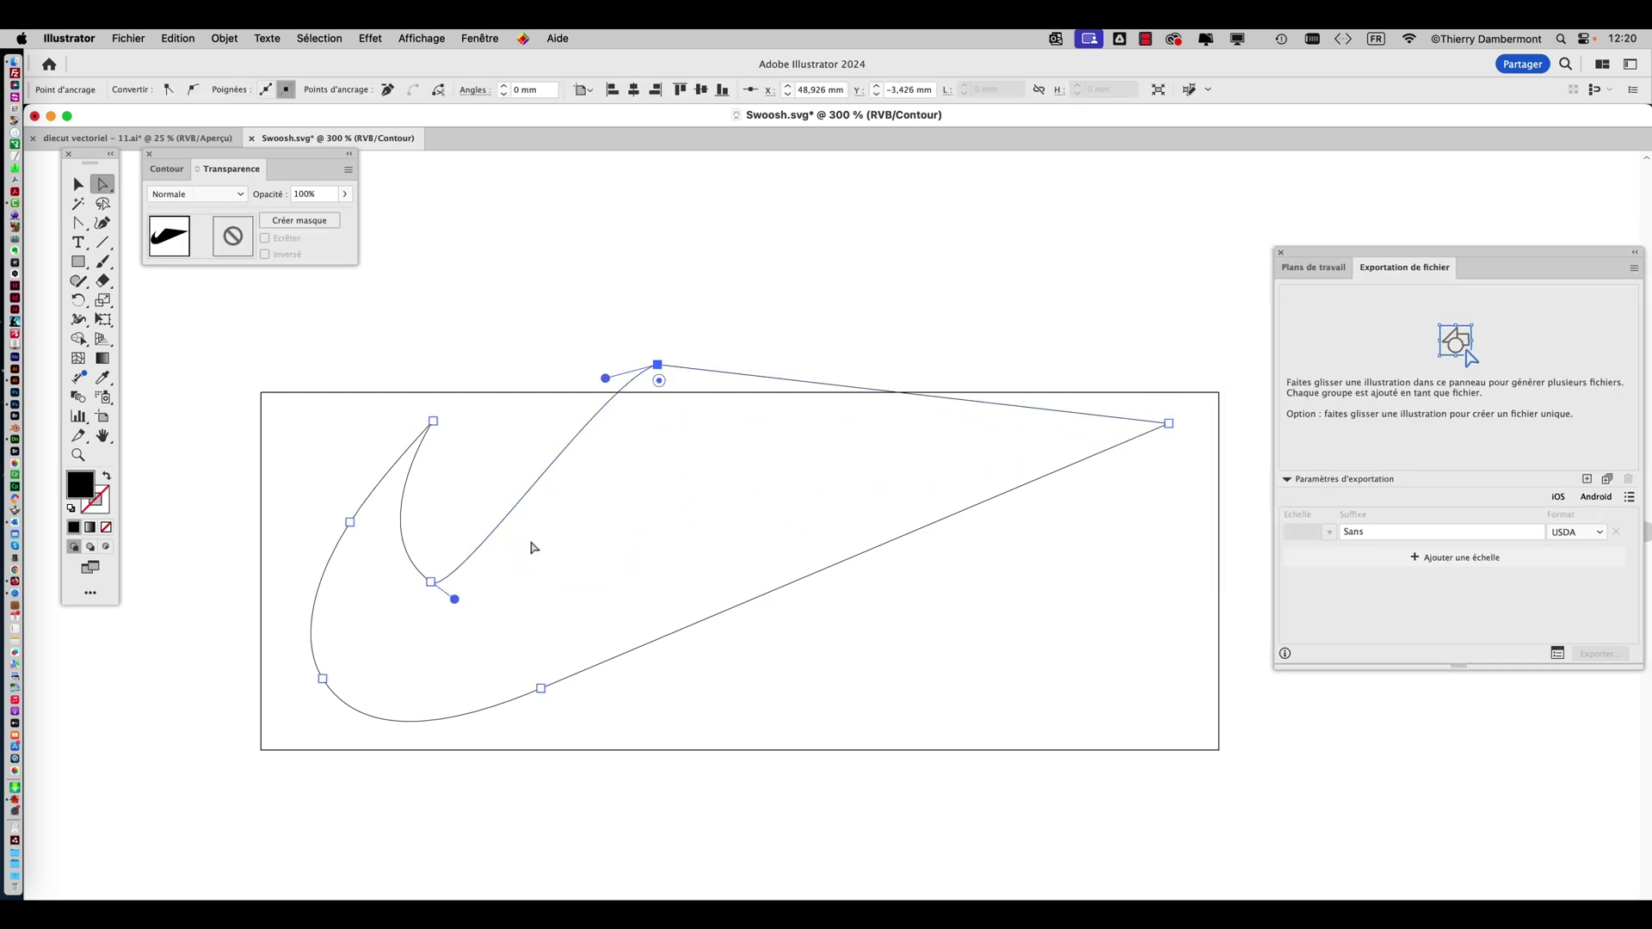
drag(545, 704, 904, 523)
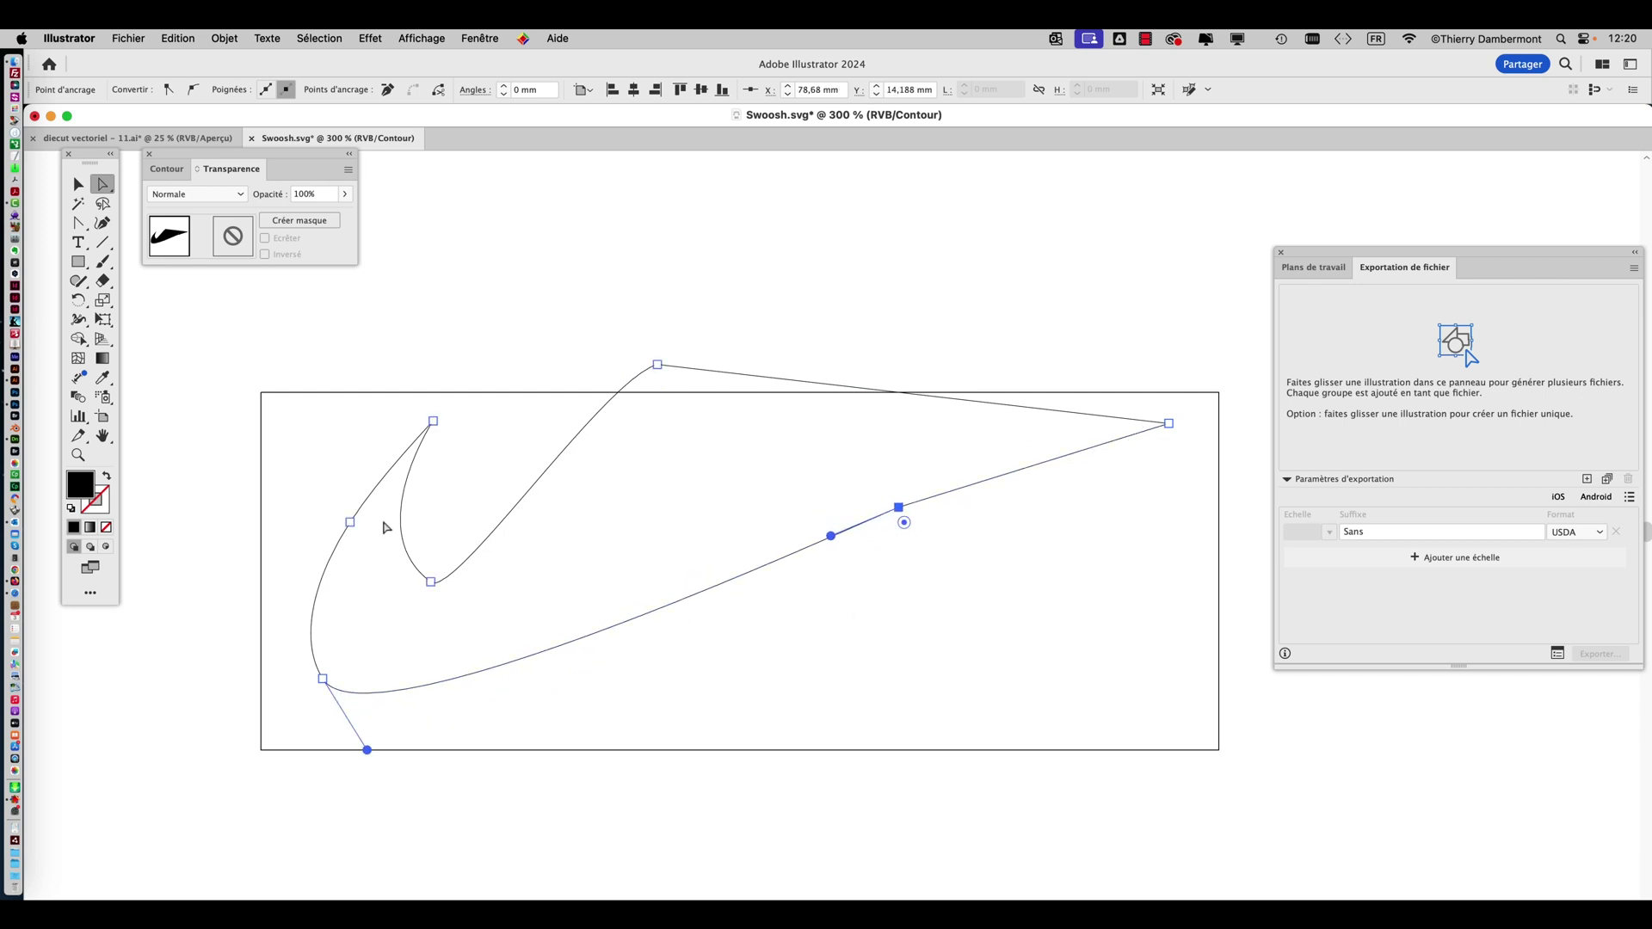
drag(350, 523, 491, 793)
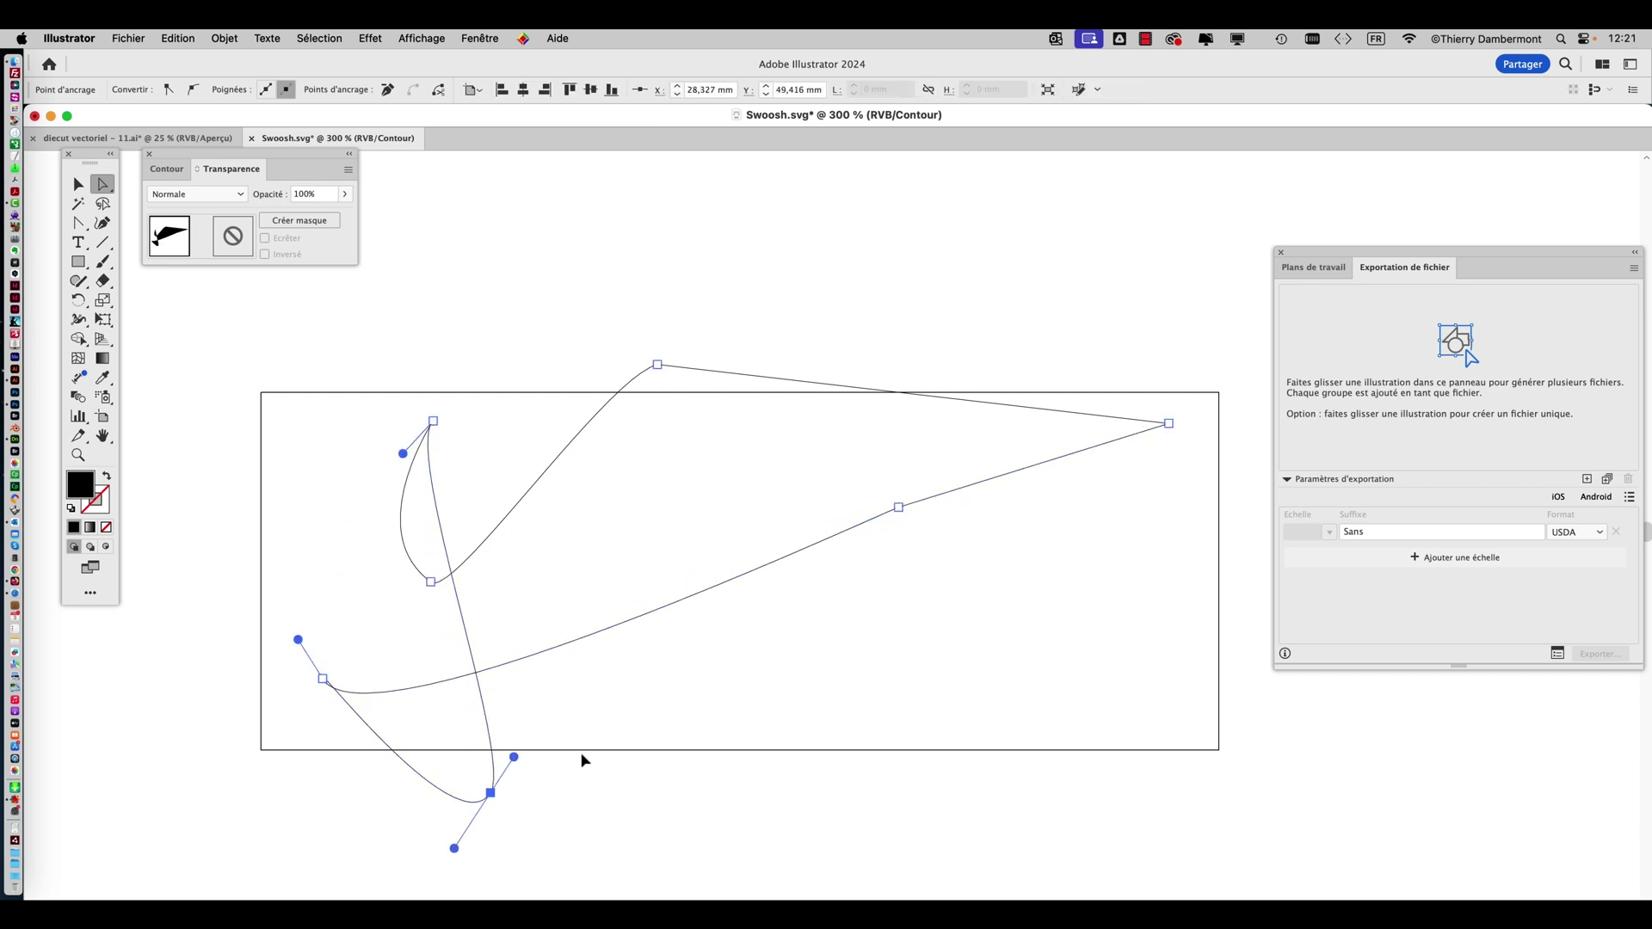
Undo the three anchor point moves on the swoosh and deselect the path.
key(super+z)
key(super+z)
key(super+z)
click(520, 566)
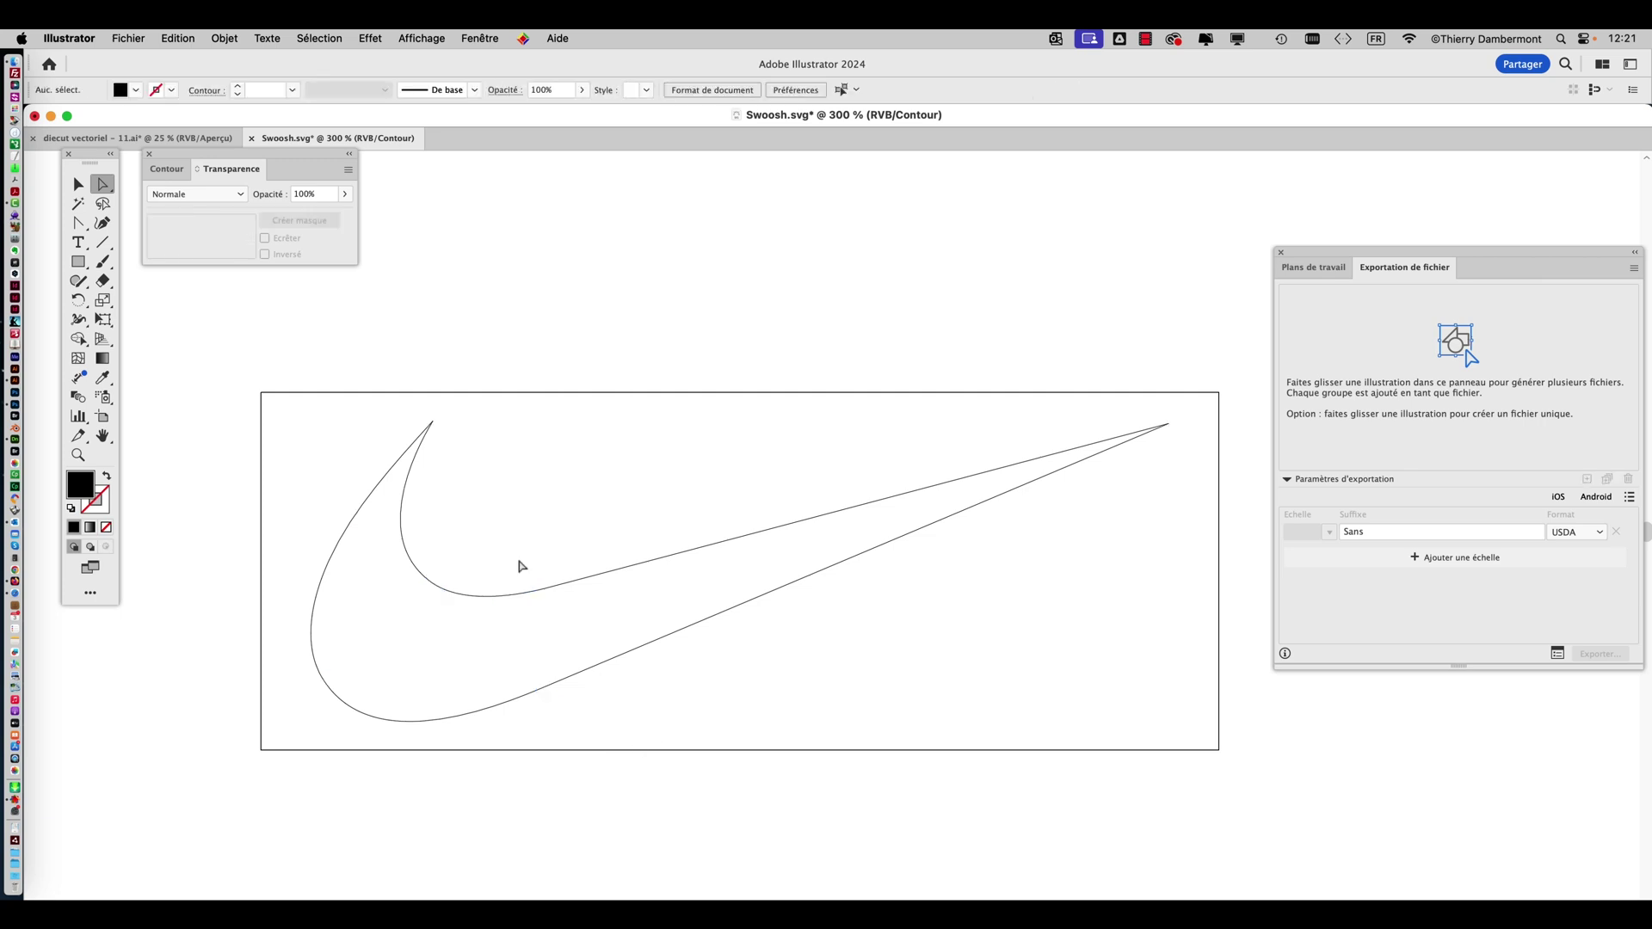
Select the whole swoosh group and switch the display from outline back to preview mode.
click(77, 183)
click(420, 458)
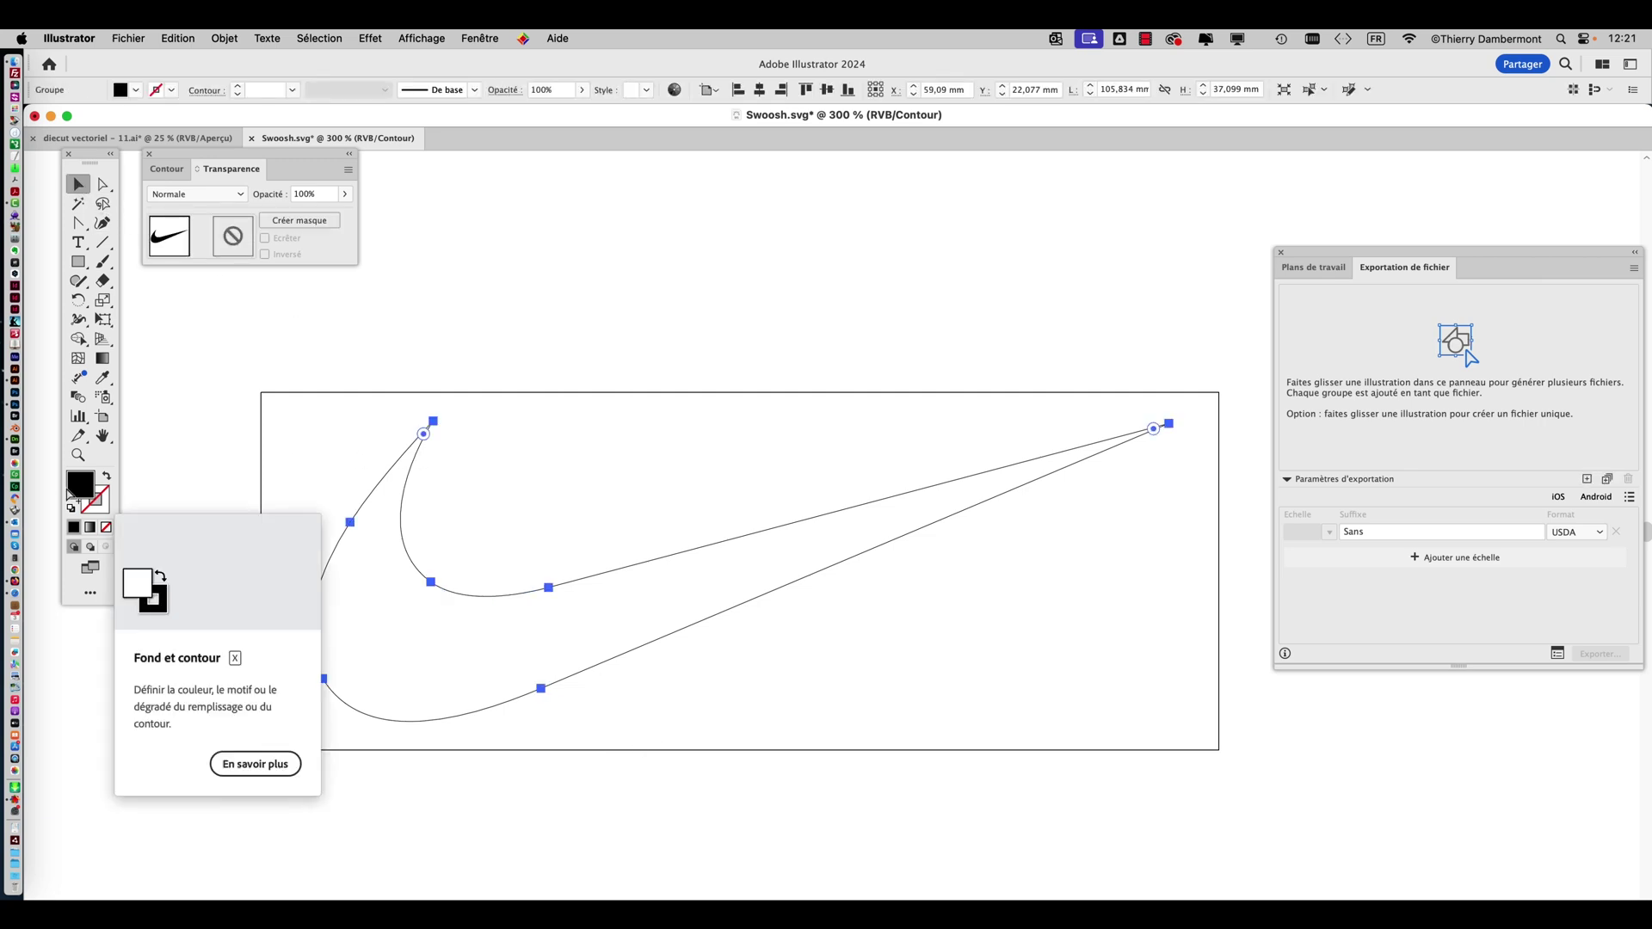
key(super+y)
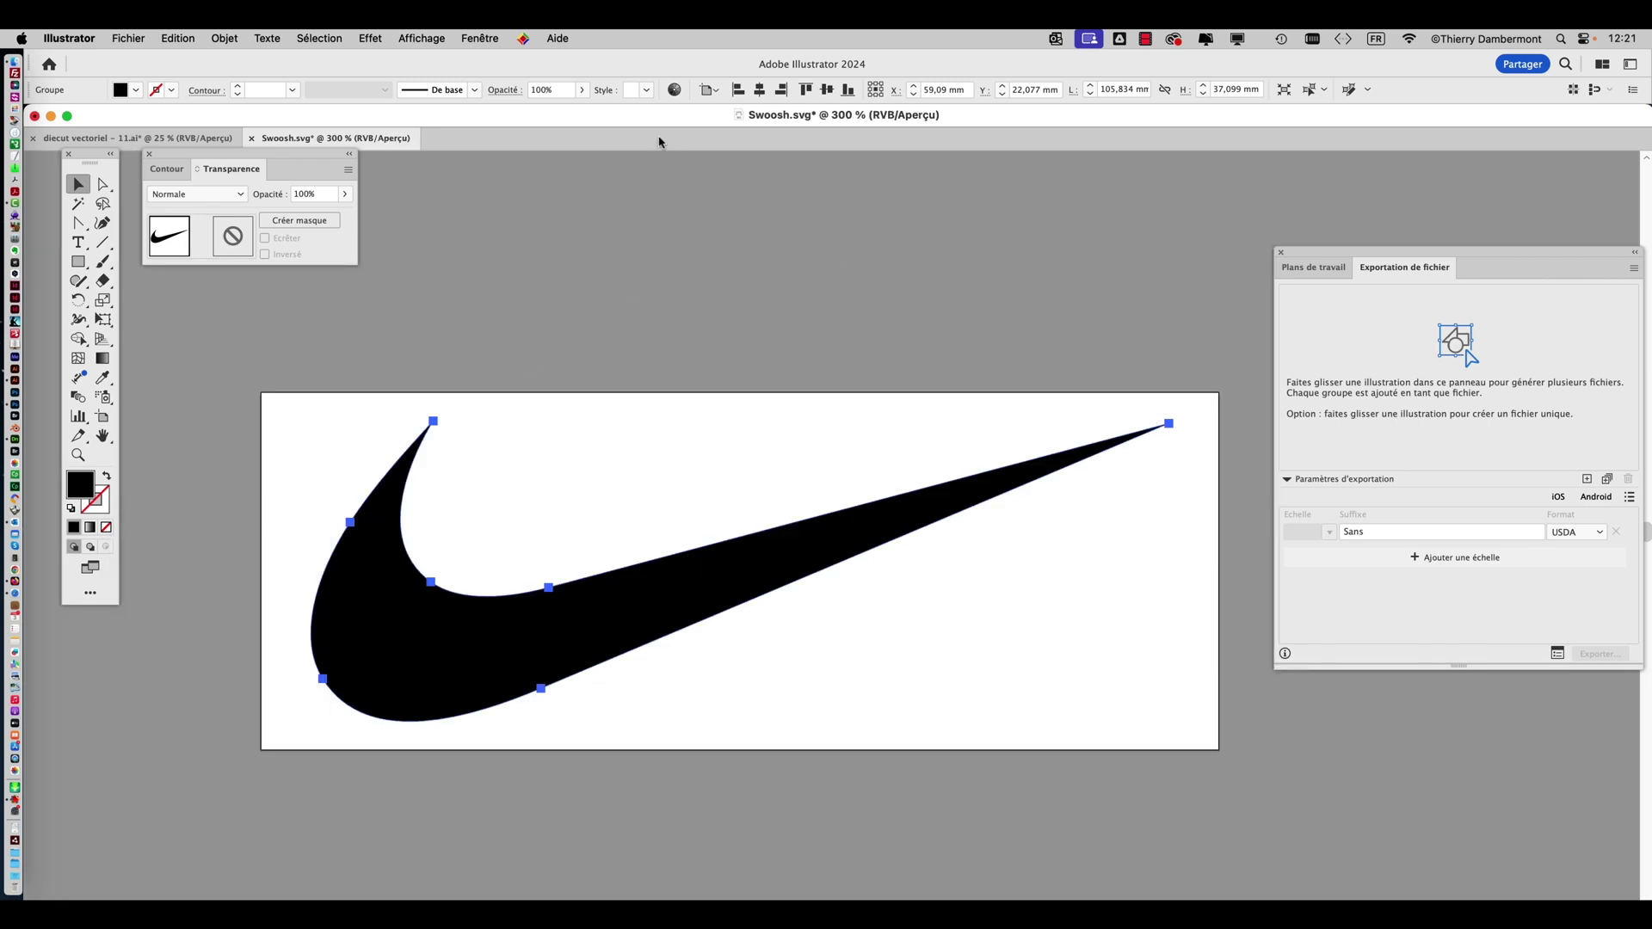
Show the Nuancier panel and place it above the swoosh, clear of the export panel.
click(487, 39)
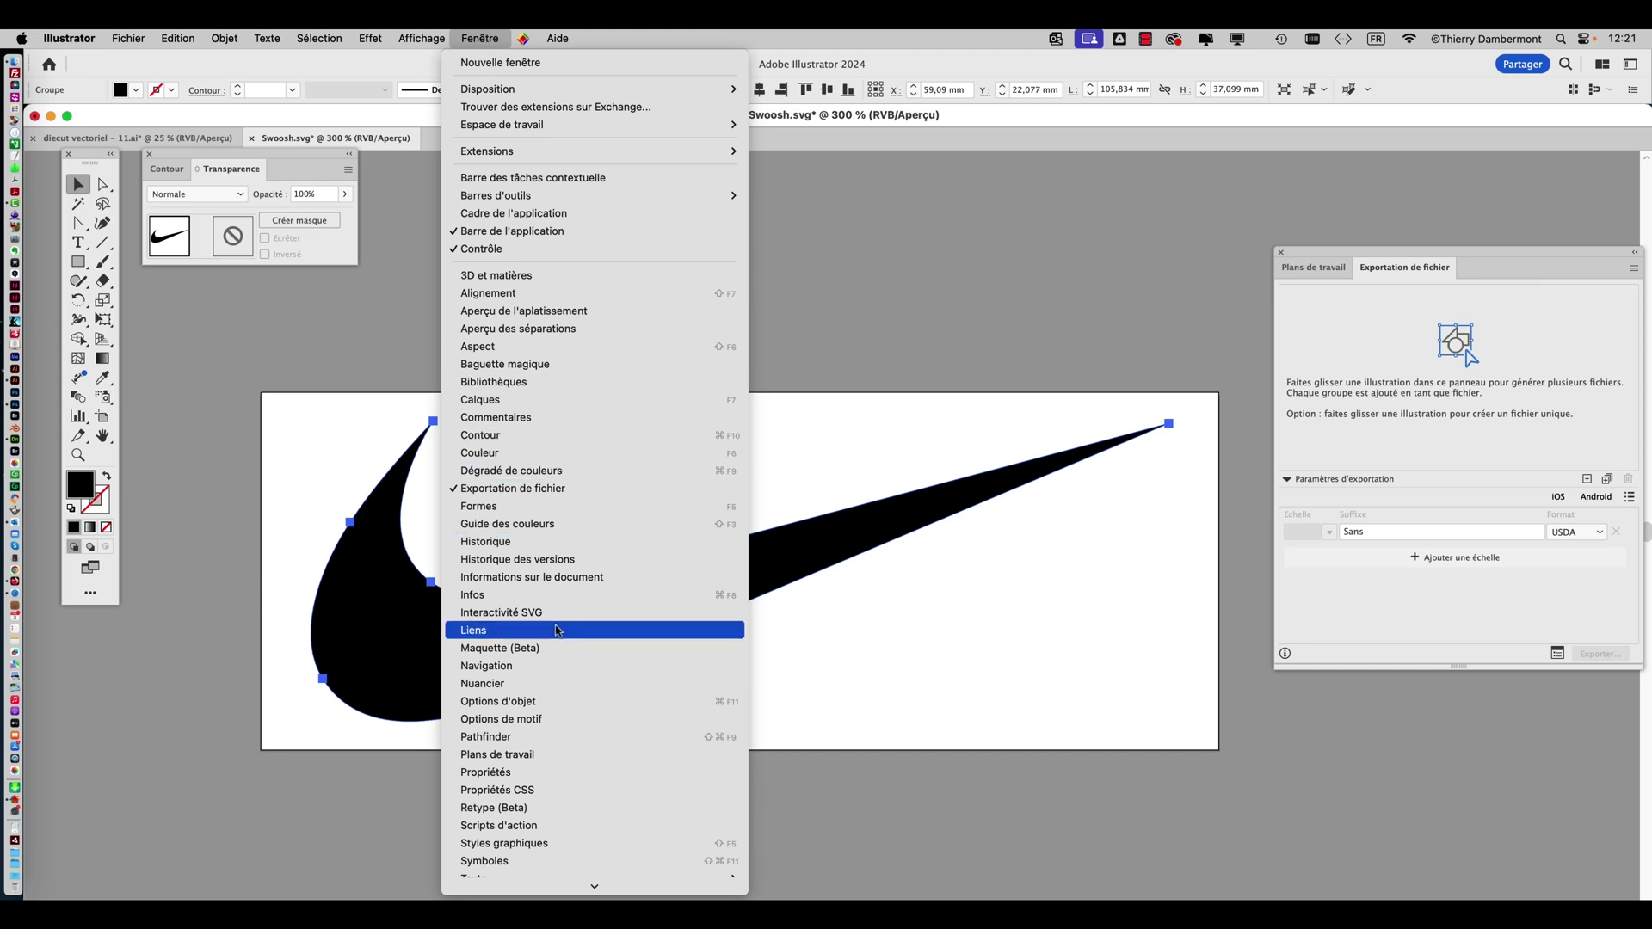
click(527, 684)
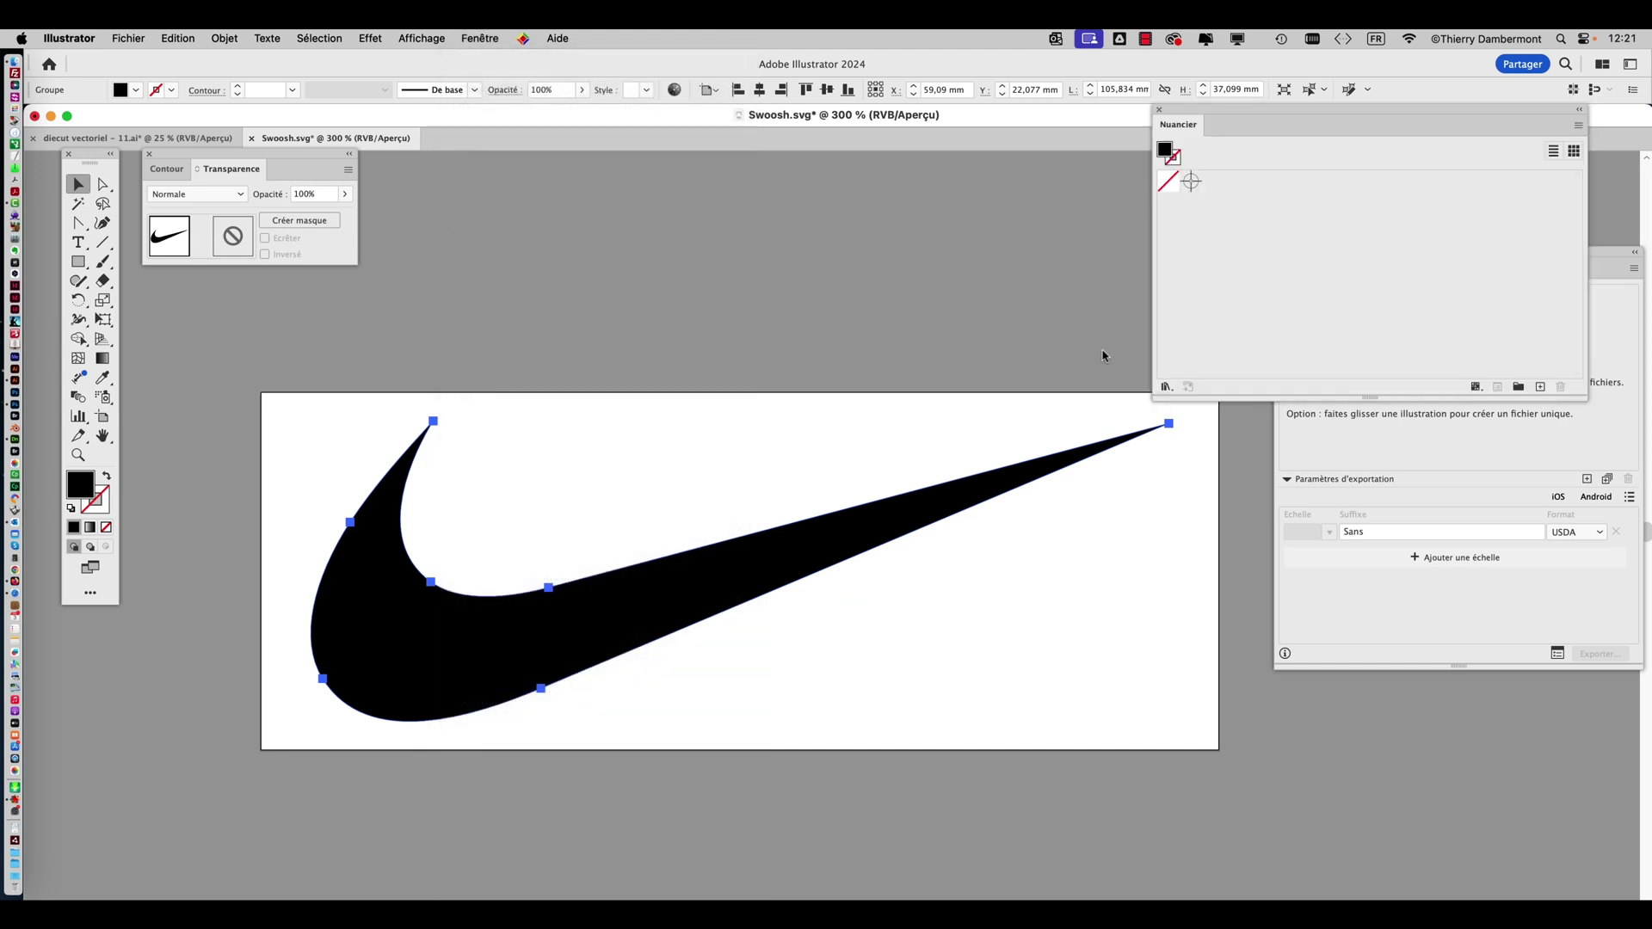
drag(1194, 119, 761, 148)
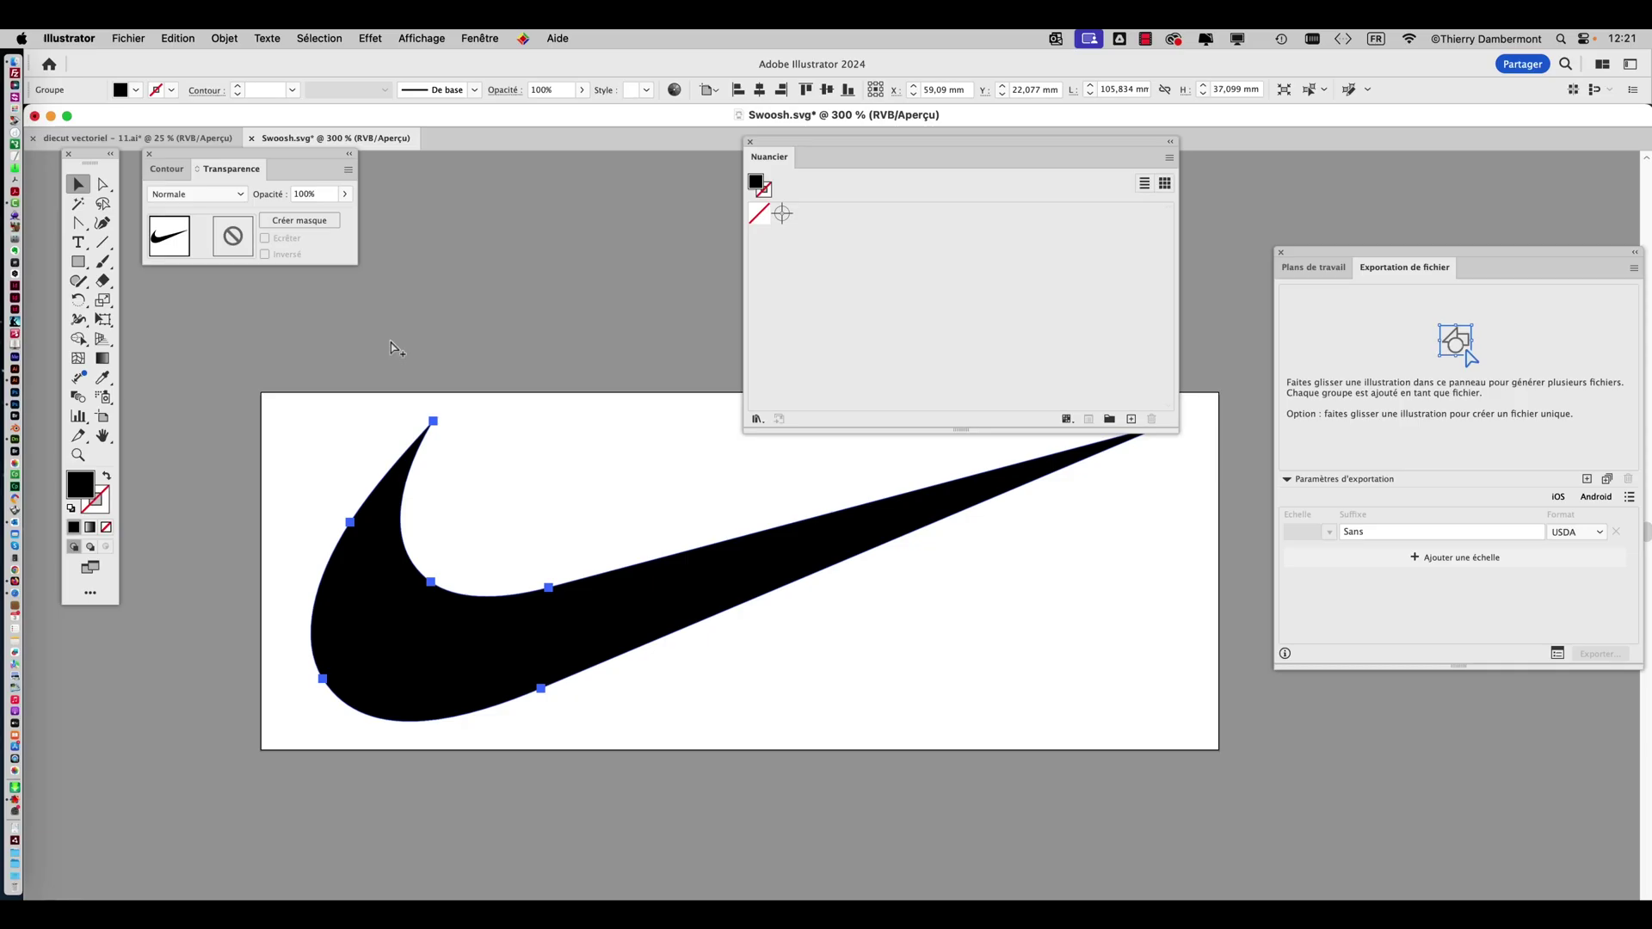
Fill the swoosh with the Violet, Vert, Or gradient from the Combinaisons de couleurs gradient library and close the library.
click(102, 362)
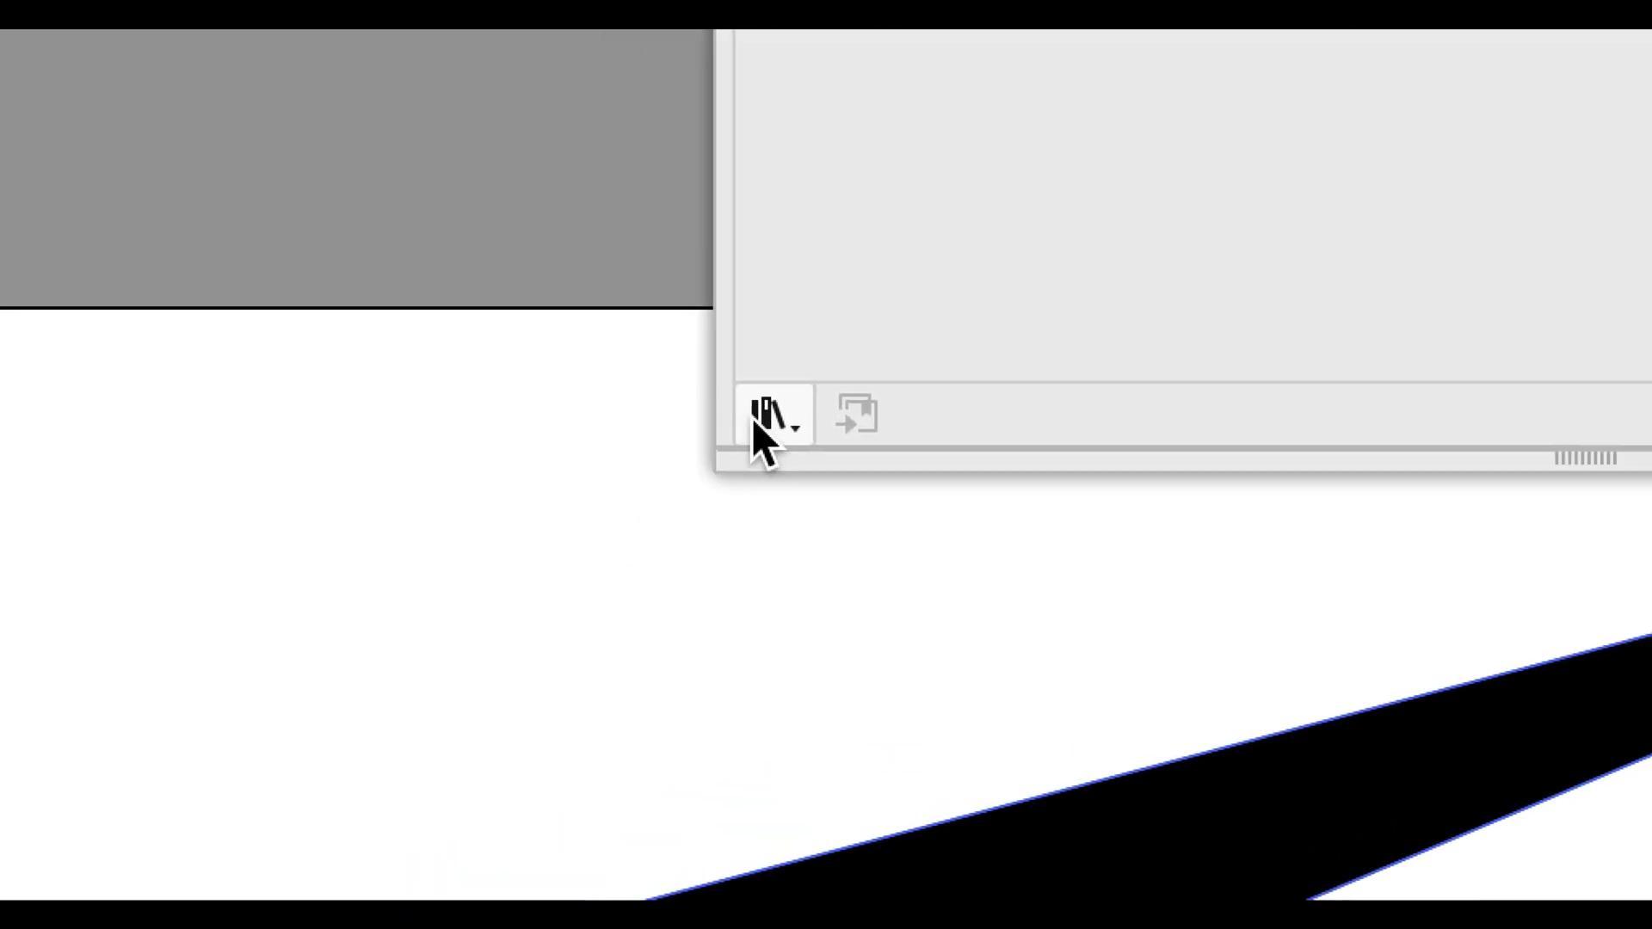
click(754, 418)
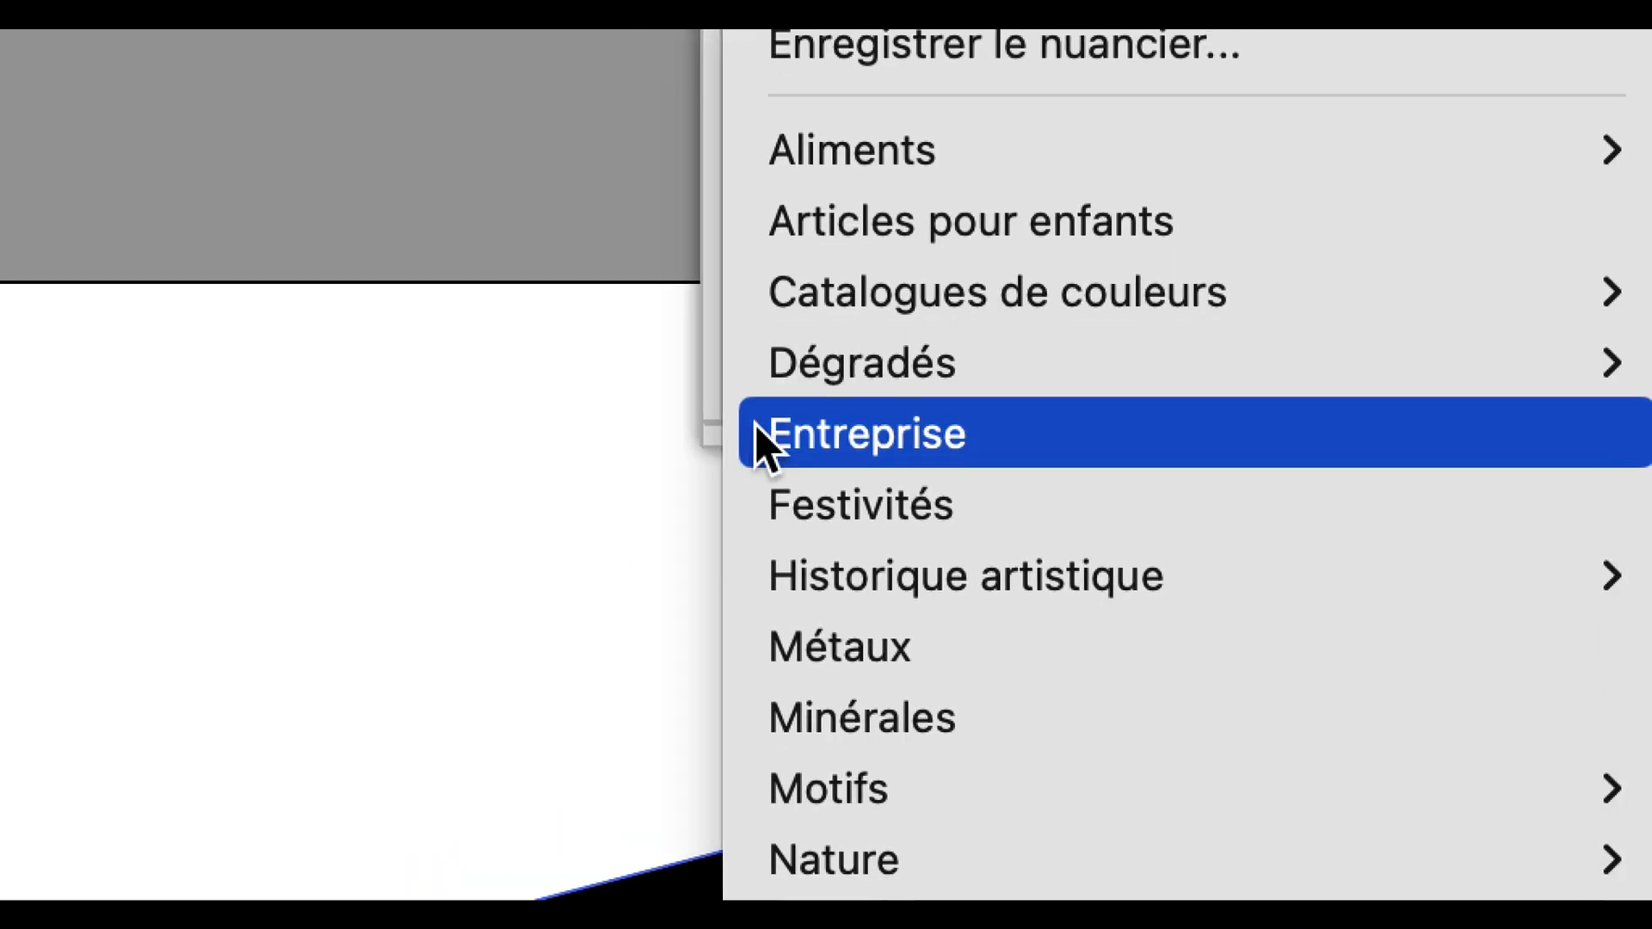
mouse_move(766, 413)
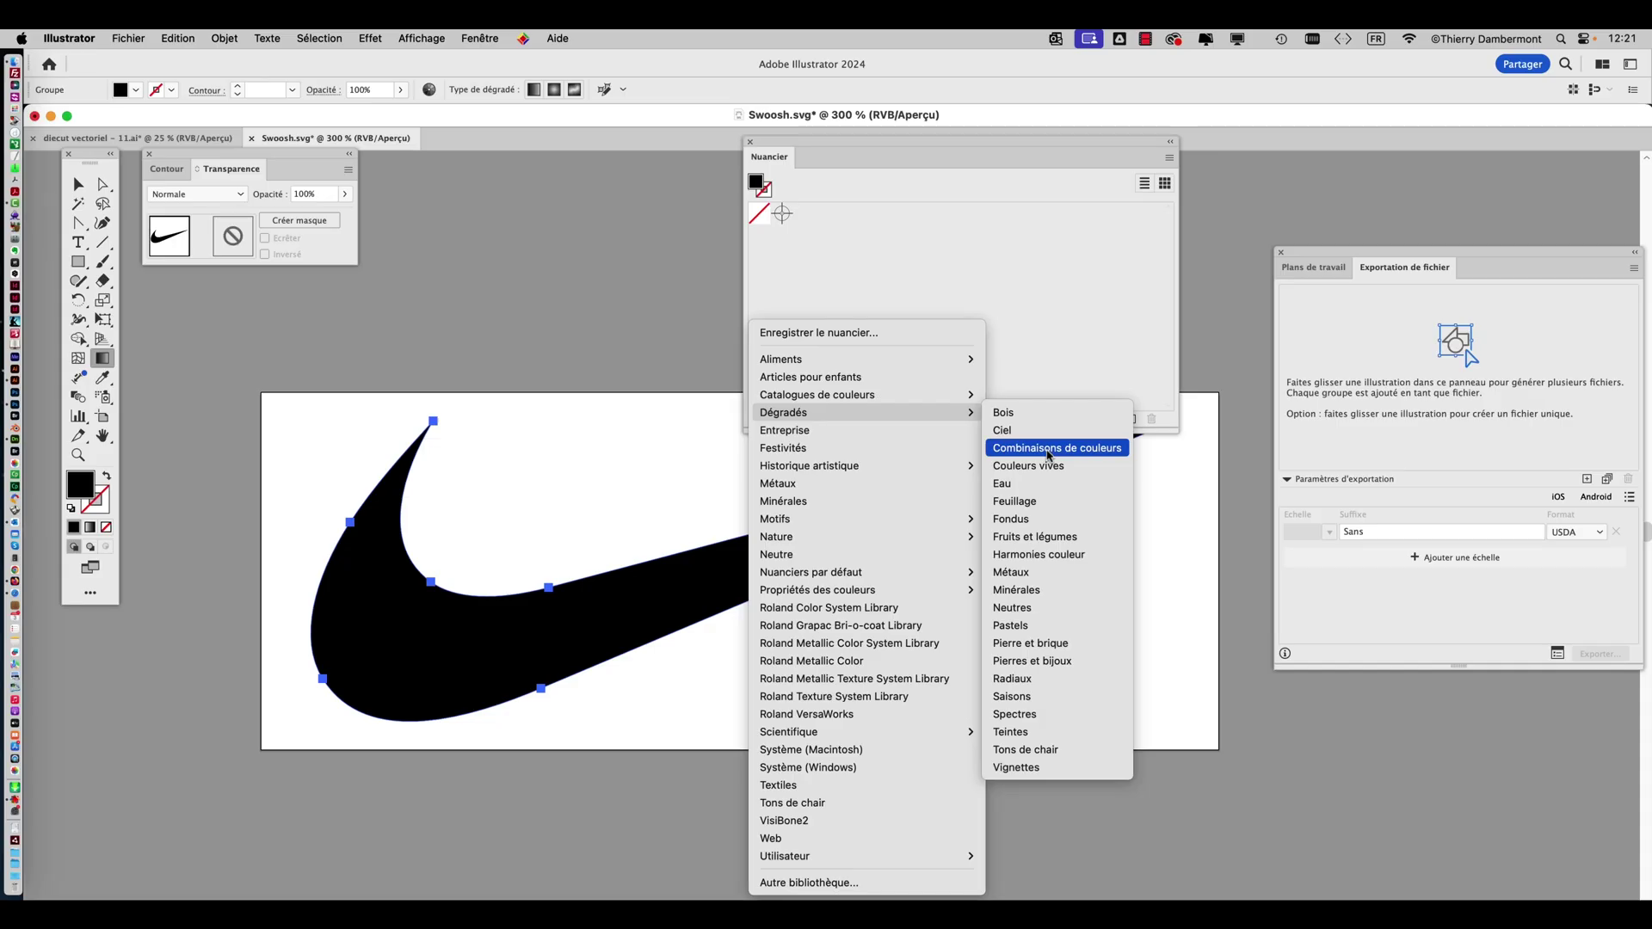
click(1050, 451)
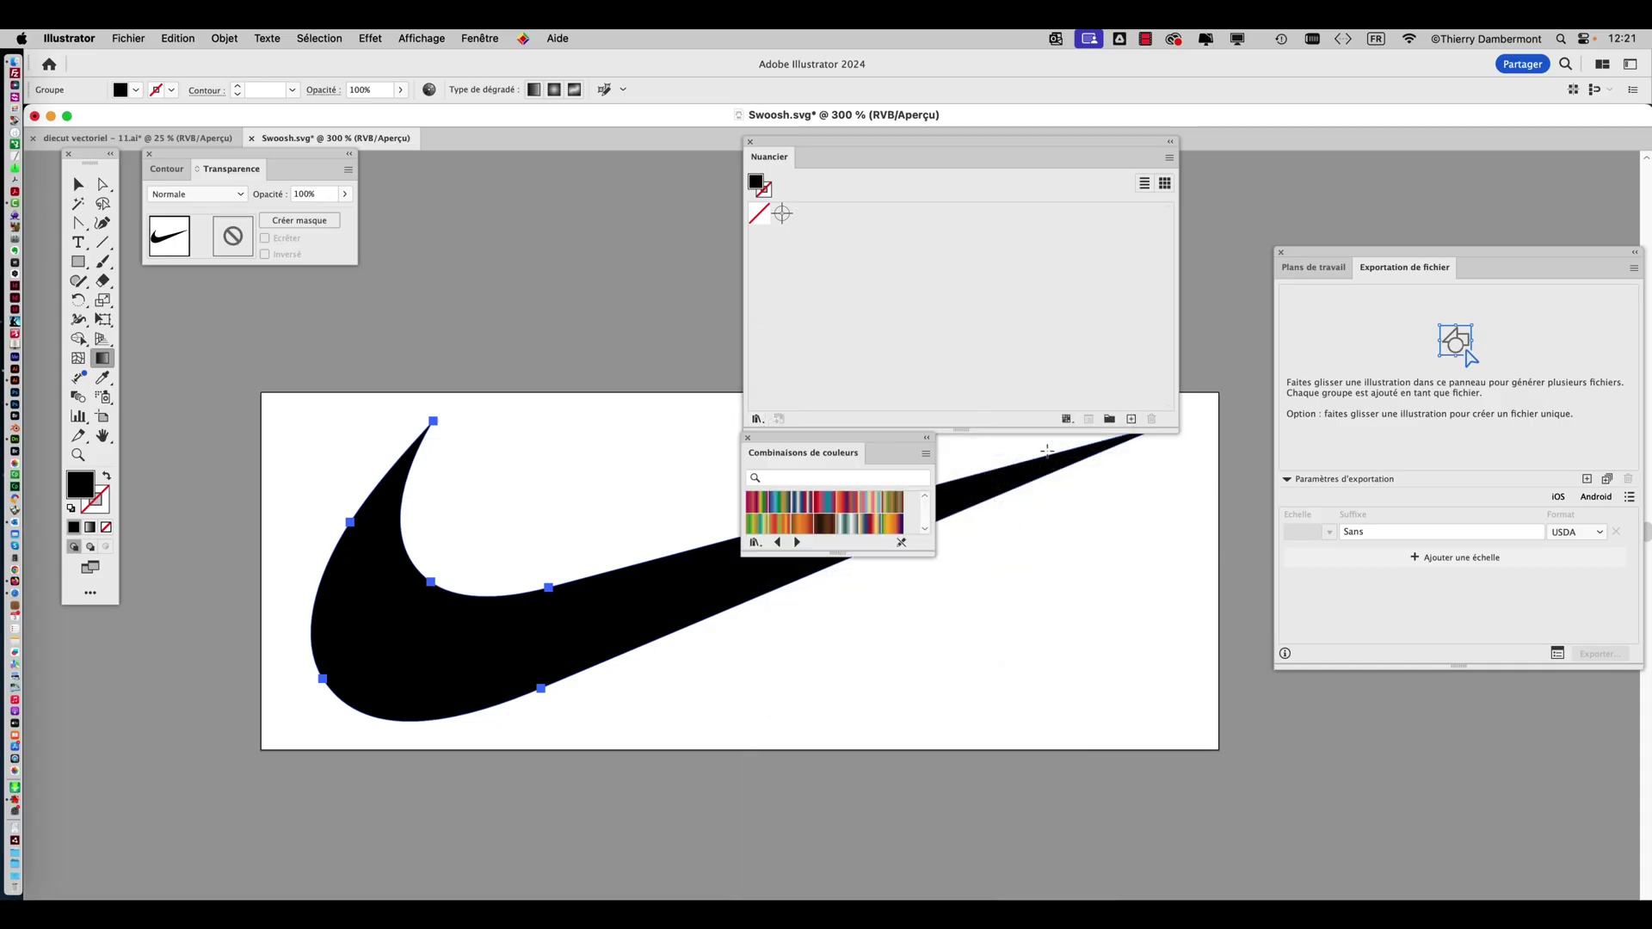
drag(930, 554, 1223, 680)
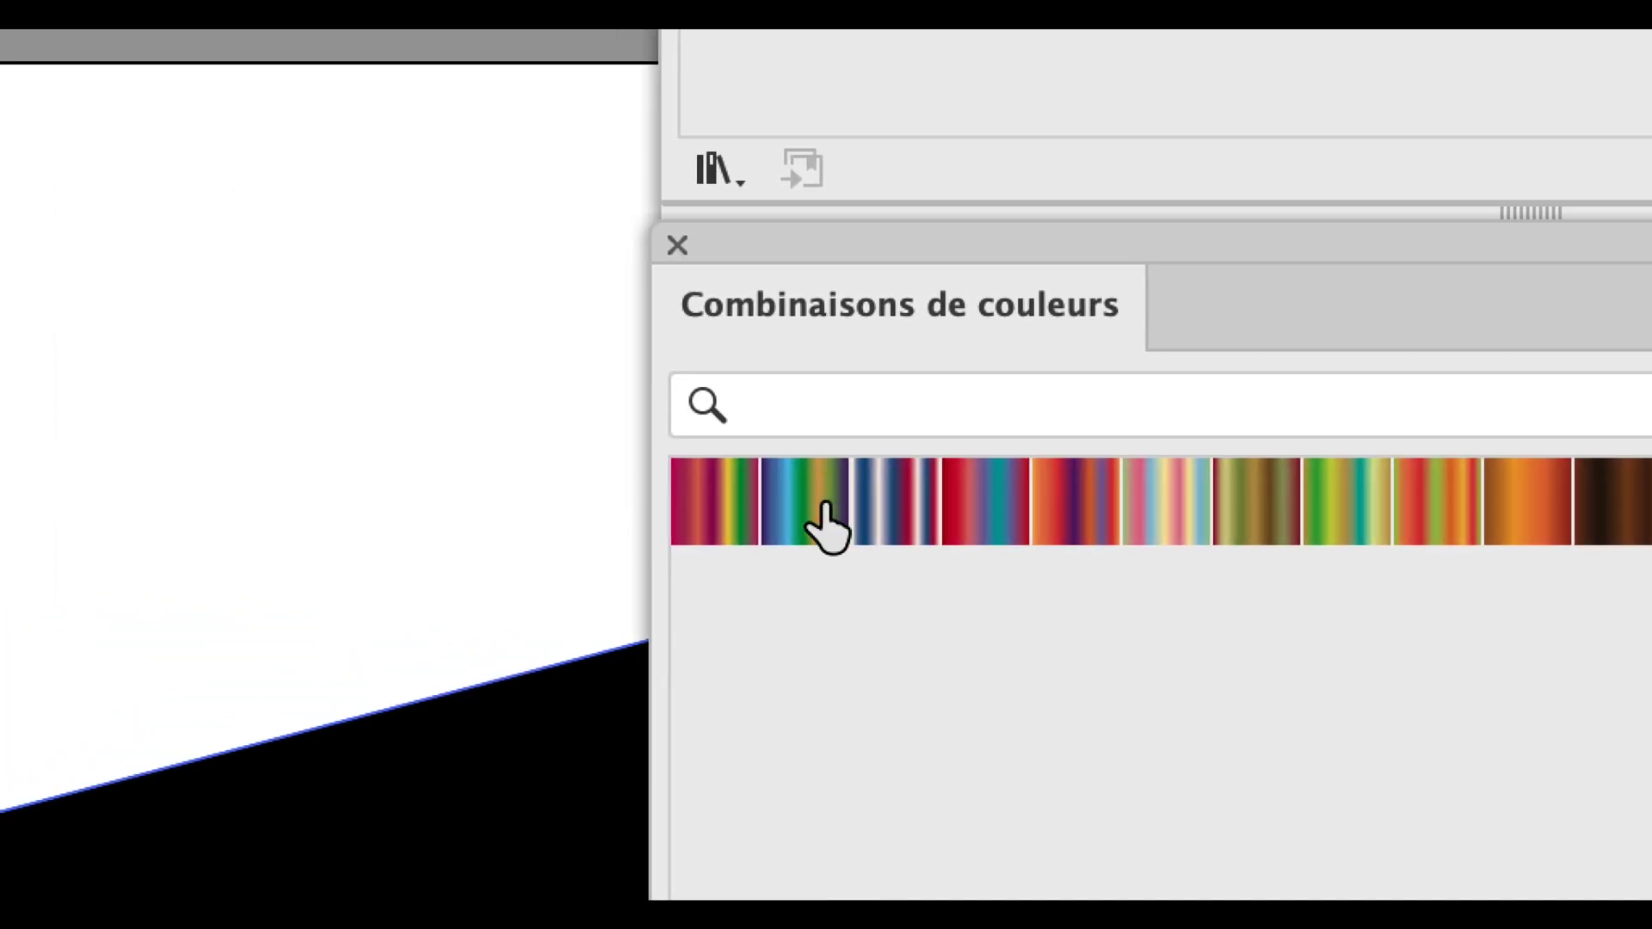
click(727, 508)
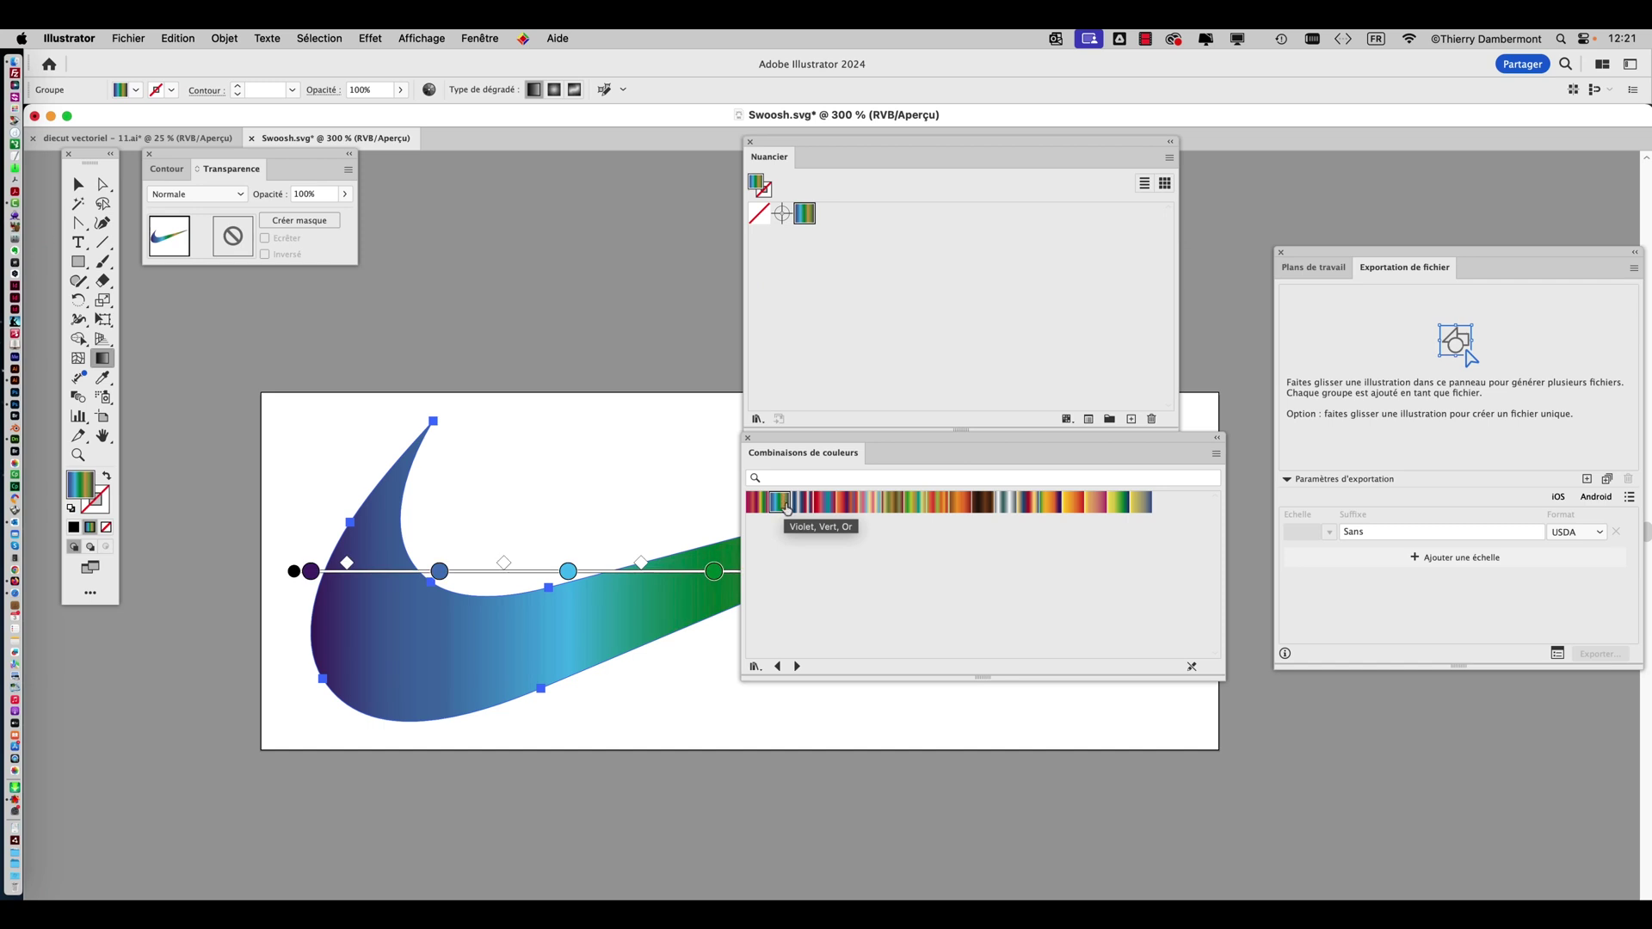
click(747, 437)
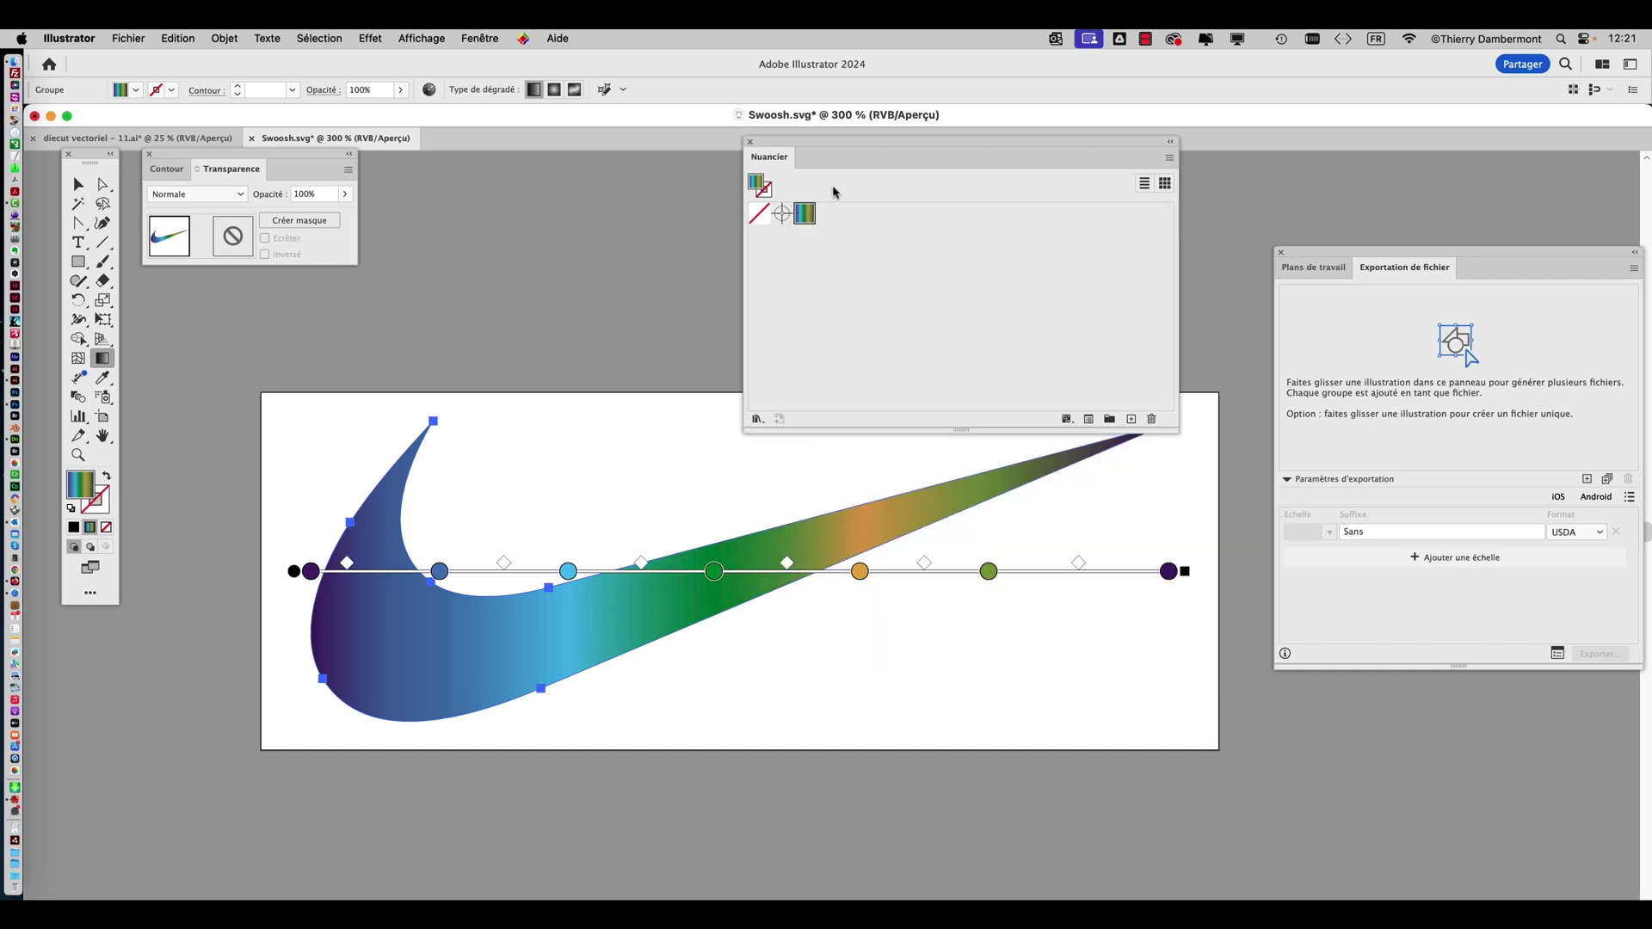
Redirect the gradient diagonally along the swoosh from its thick curve towards its tip and deselect the artwork.
drag(797, 140, 871, 118)
mouse_move(435, 642)
mouse_down()
mouse_move(775, 516)
mouse_move(981, 473)
mouse_up()
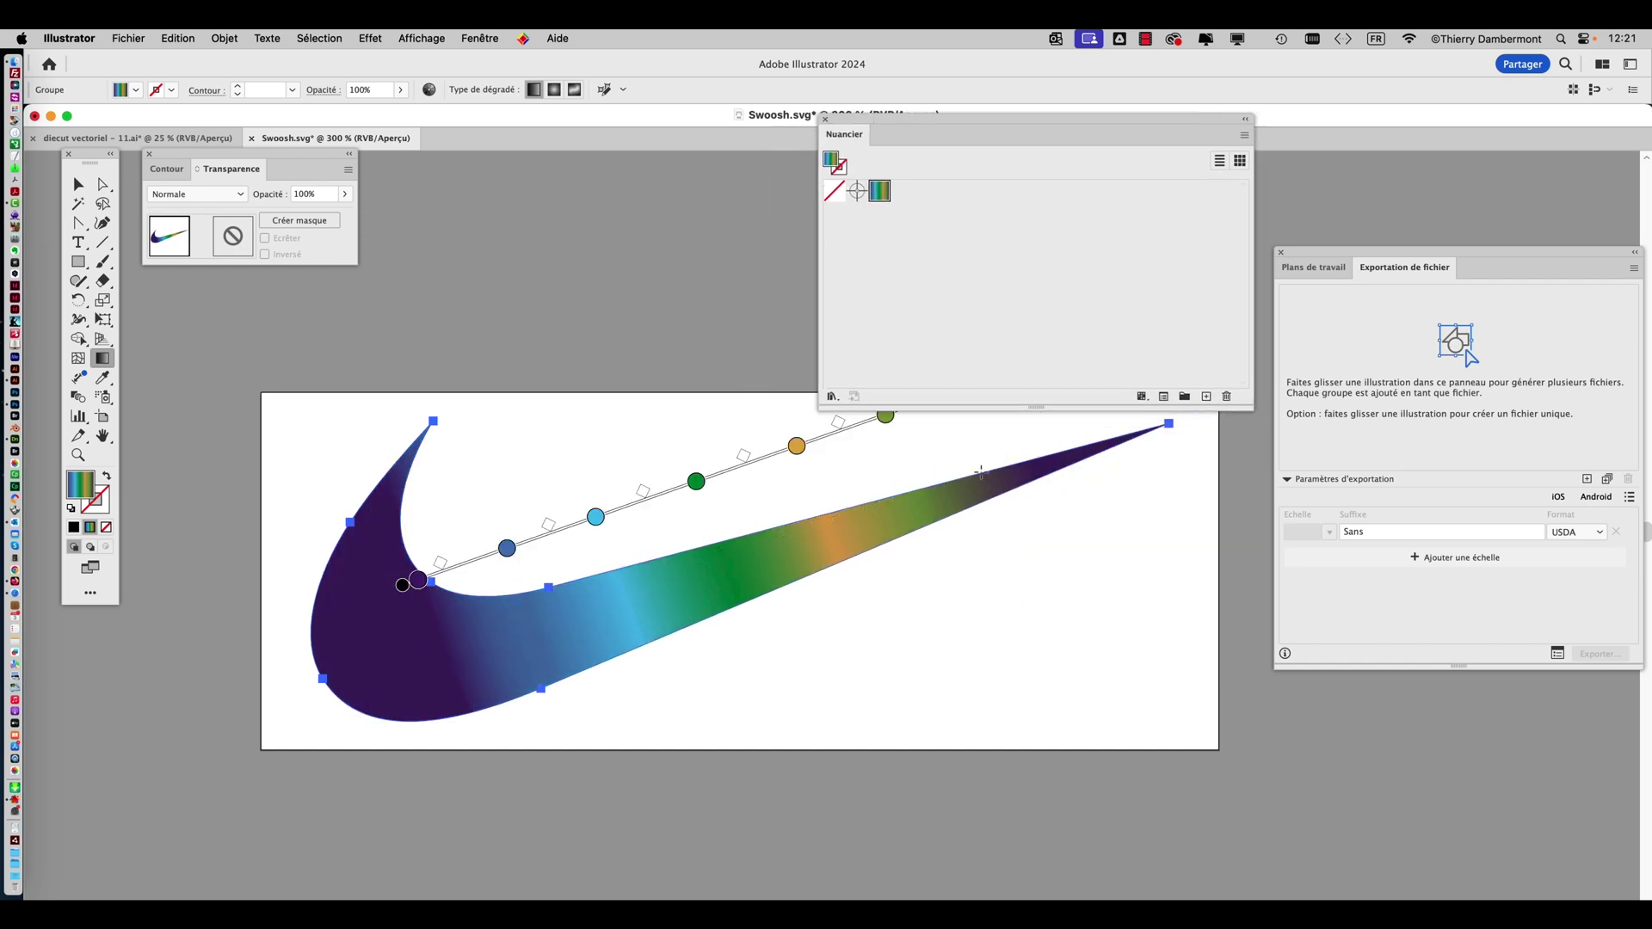
click(103, 365)
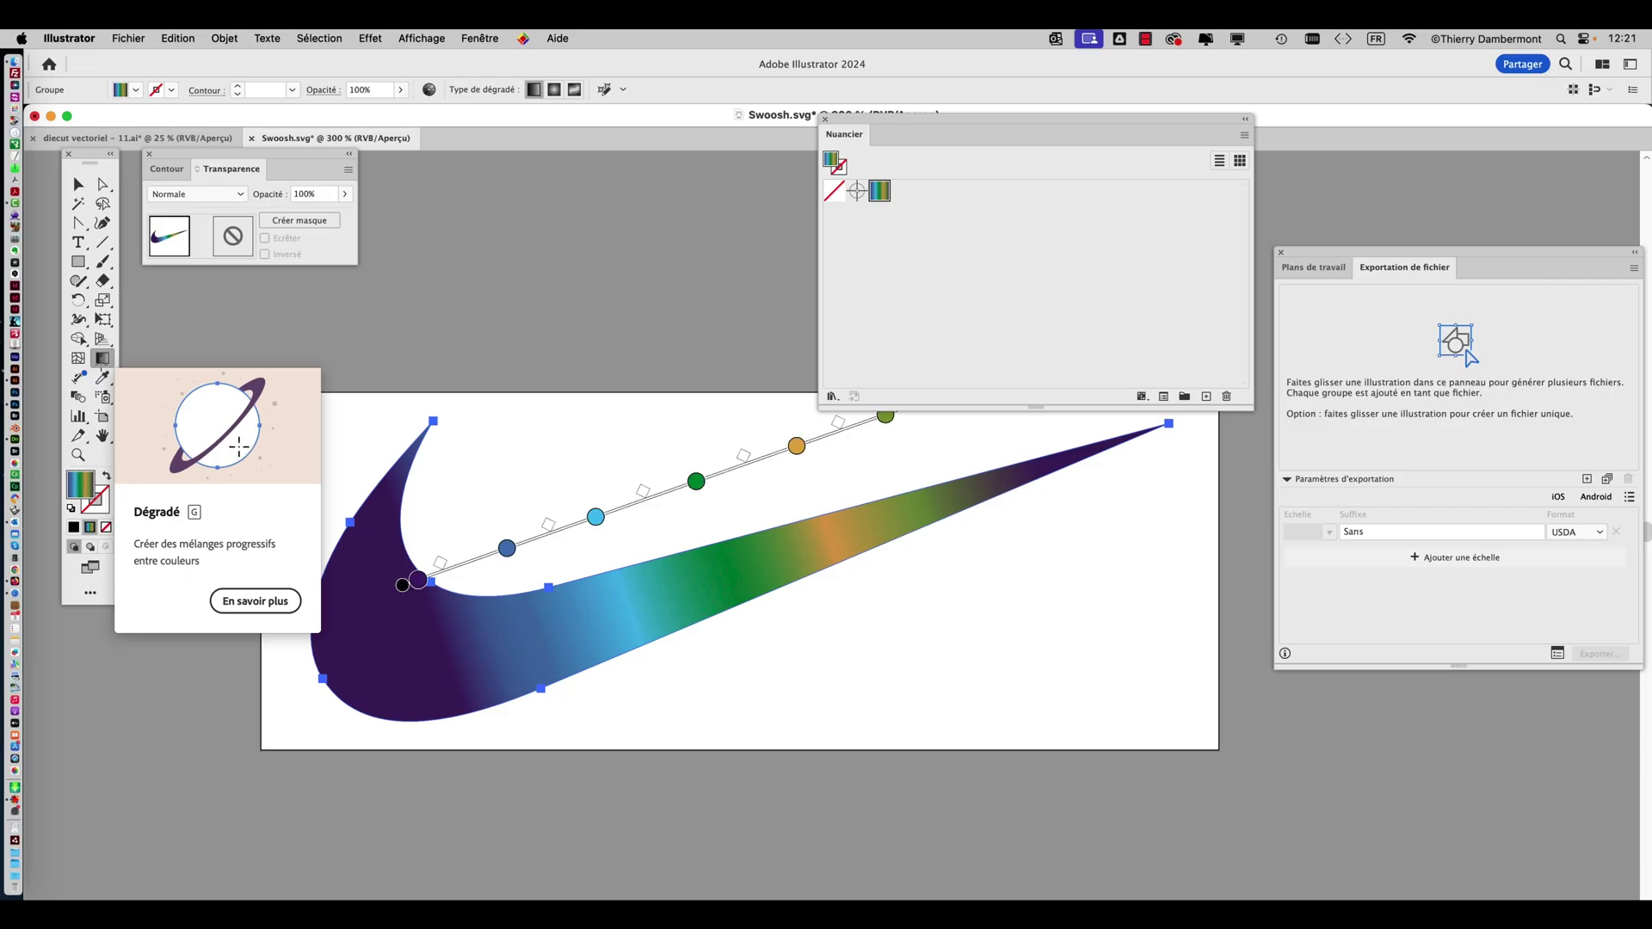
click(73, 186)
key(super+shift+a)
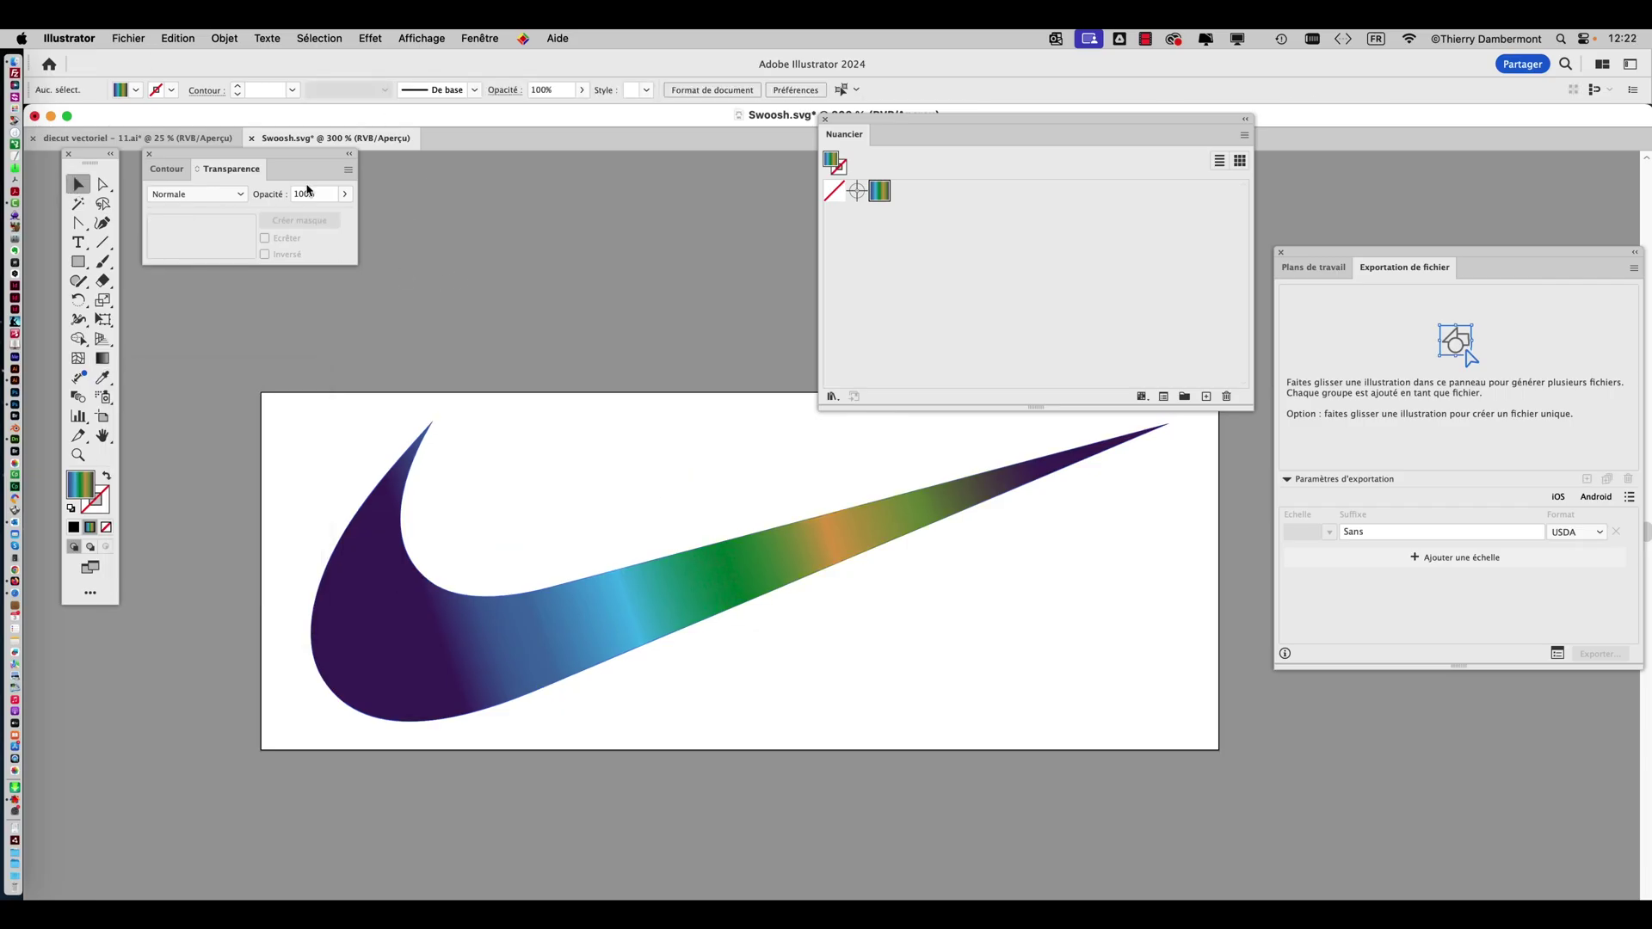
Save a copy of the logo as Rainbow-Swoosh.svg in the présentoir en 3D folder, using the SVG 1.1 profile.
click(128, 38)
click(226, 221)
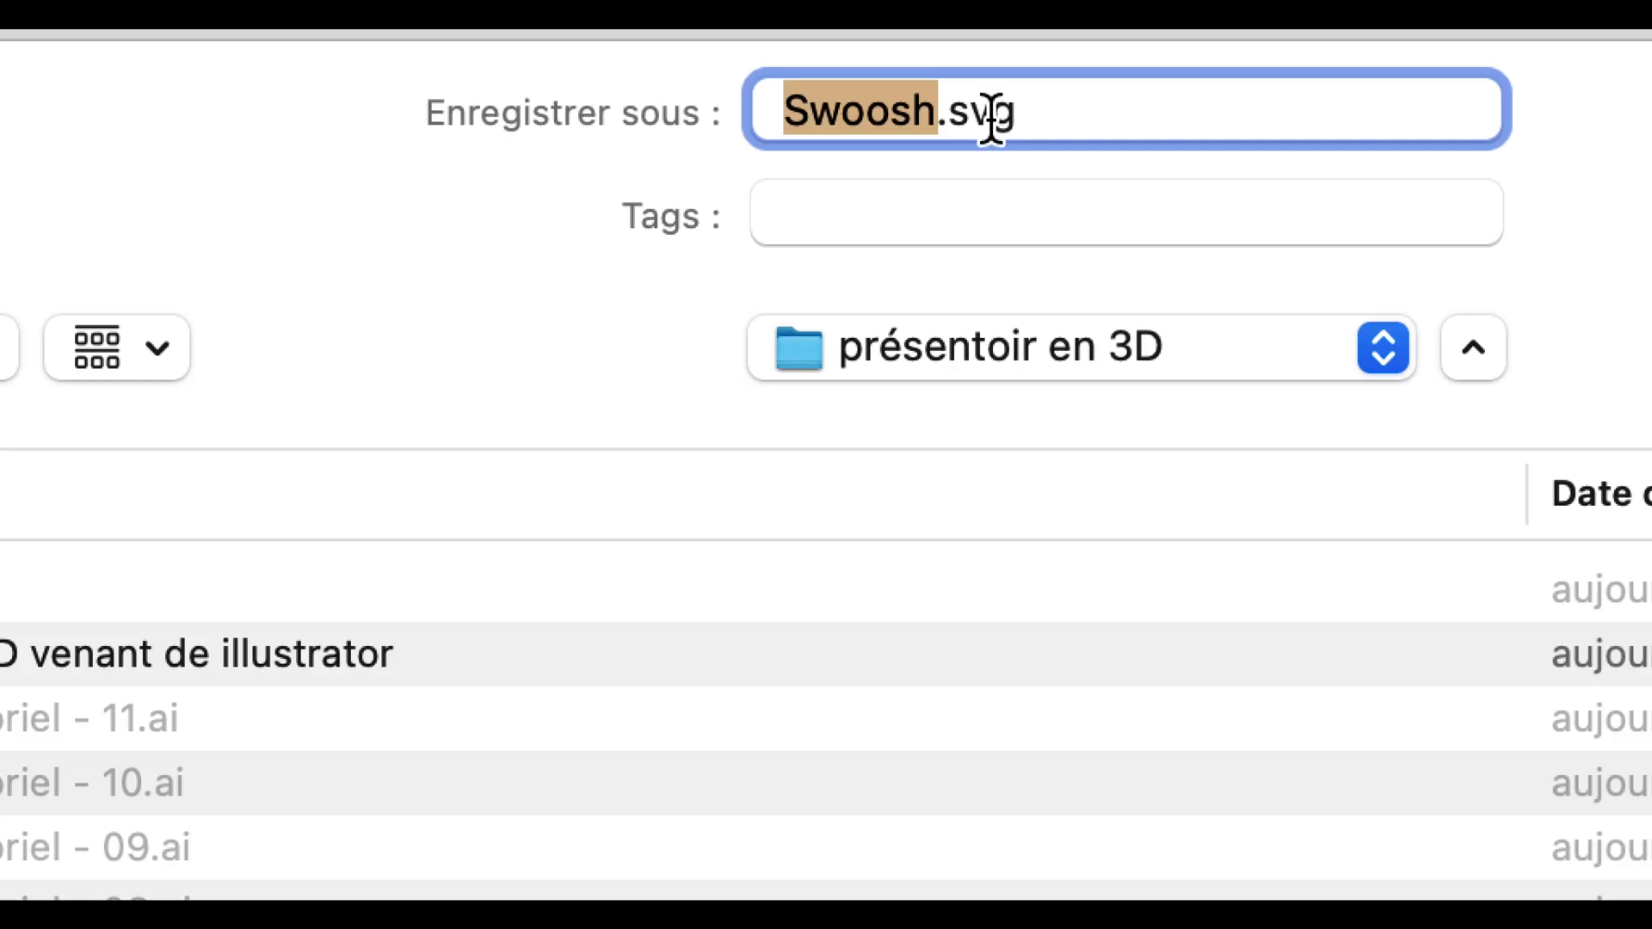
click(979, 116)
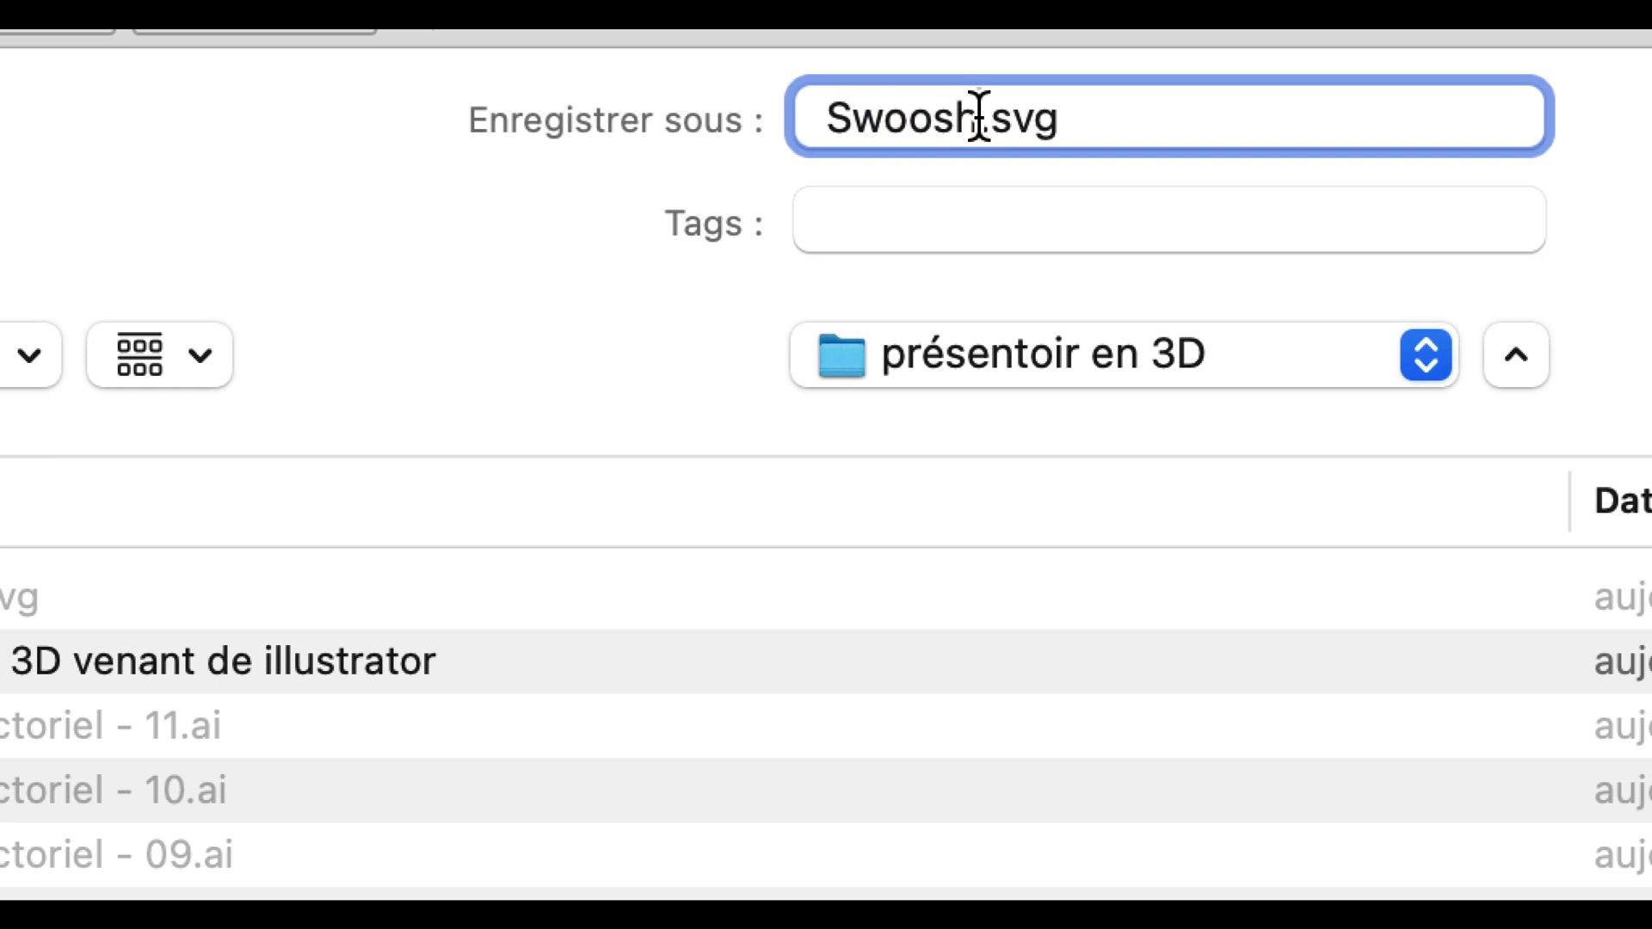
text(Rainbo)
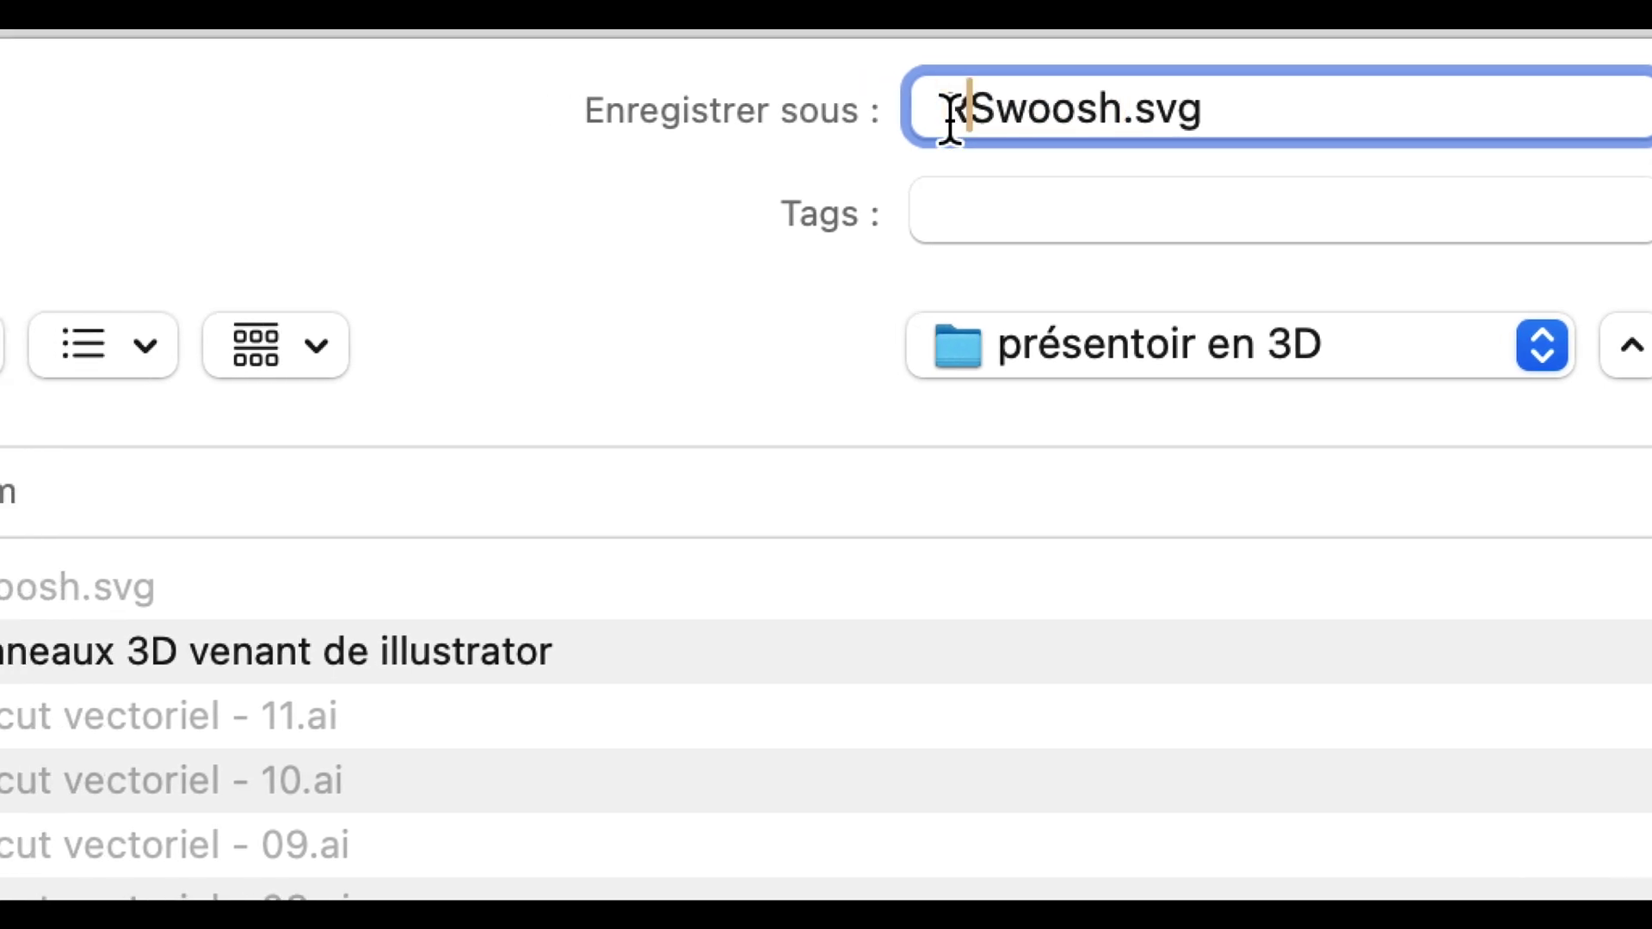
text(x)
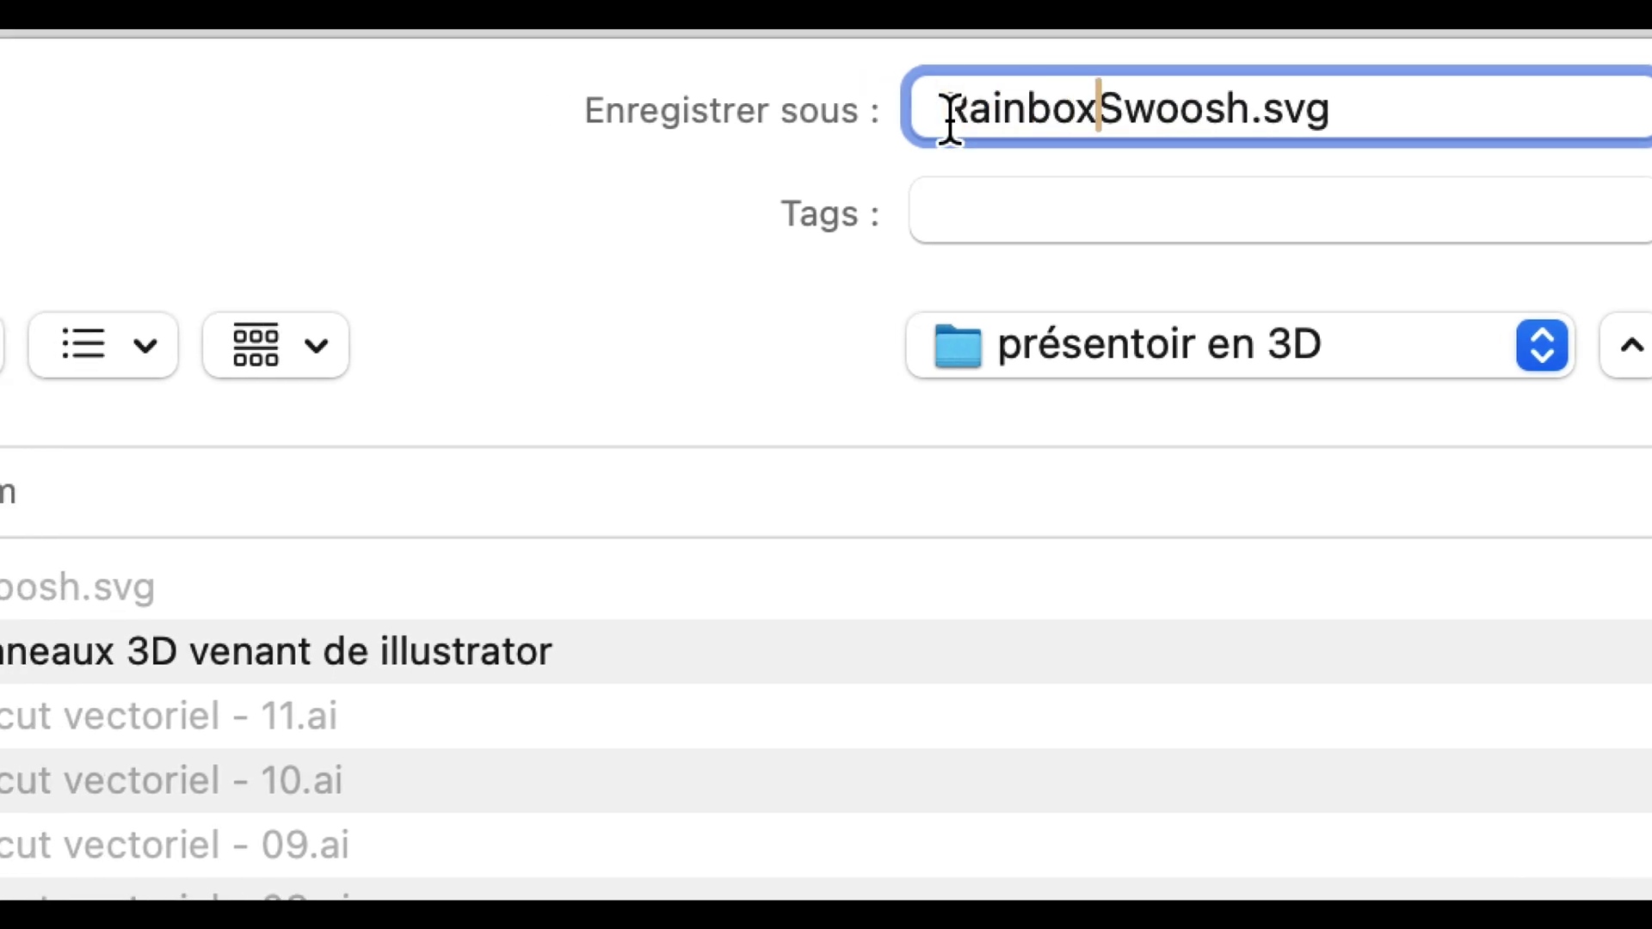
key(BackSpace)
text(w-)
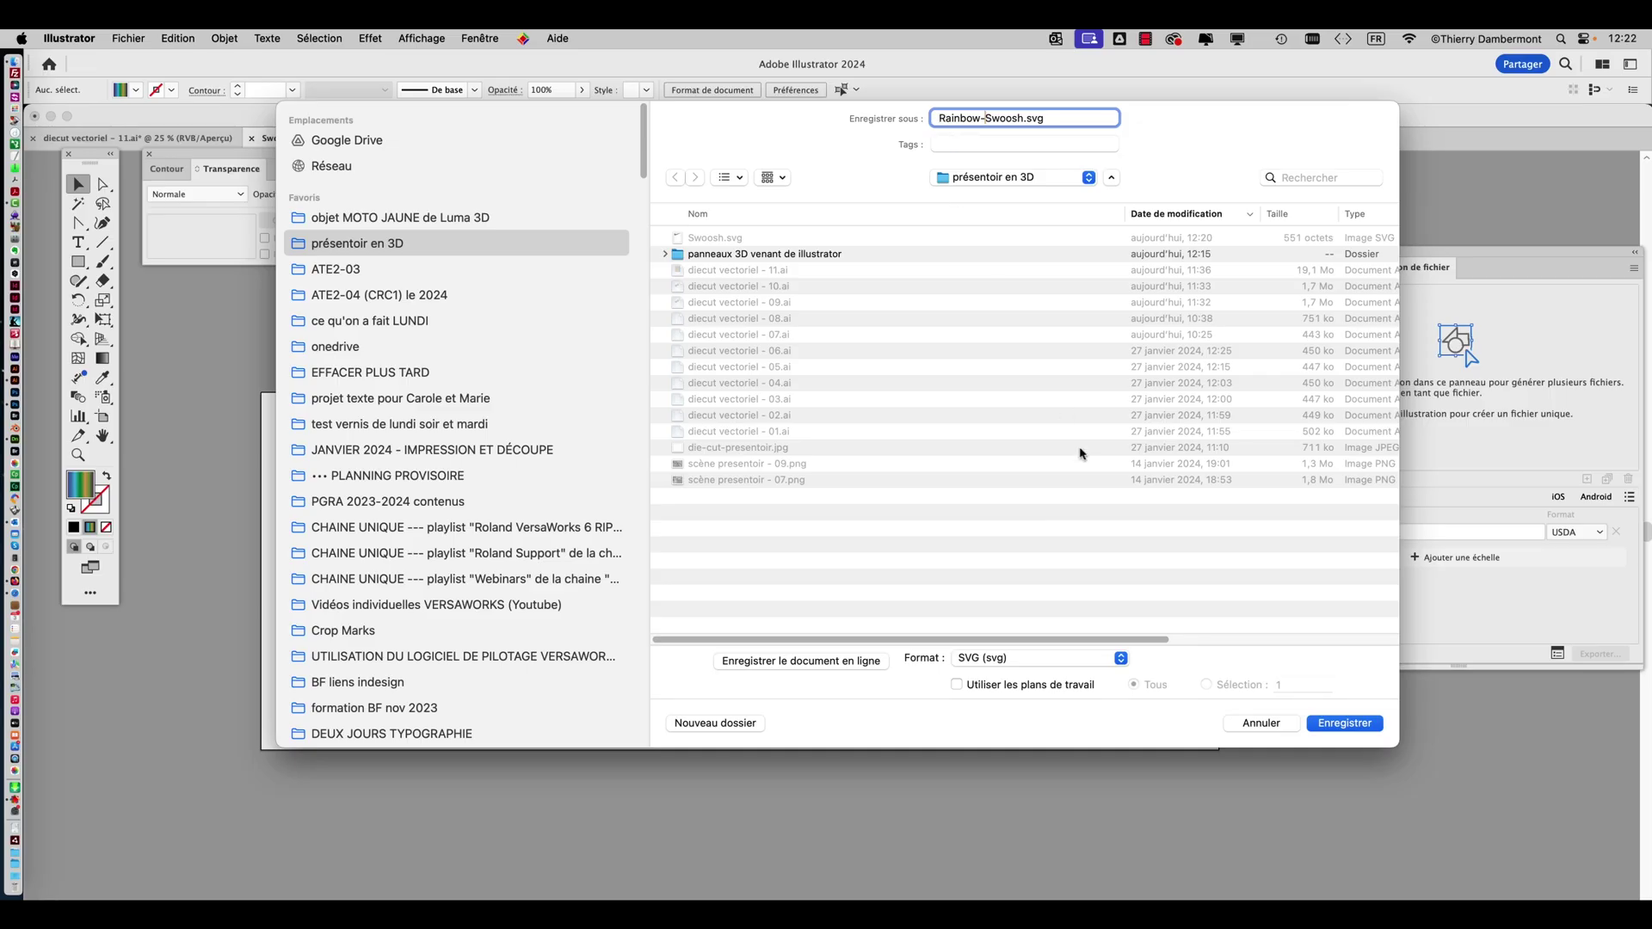
click(1378, 731)
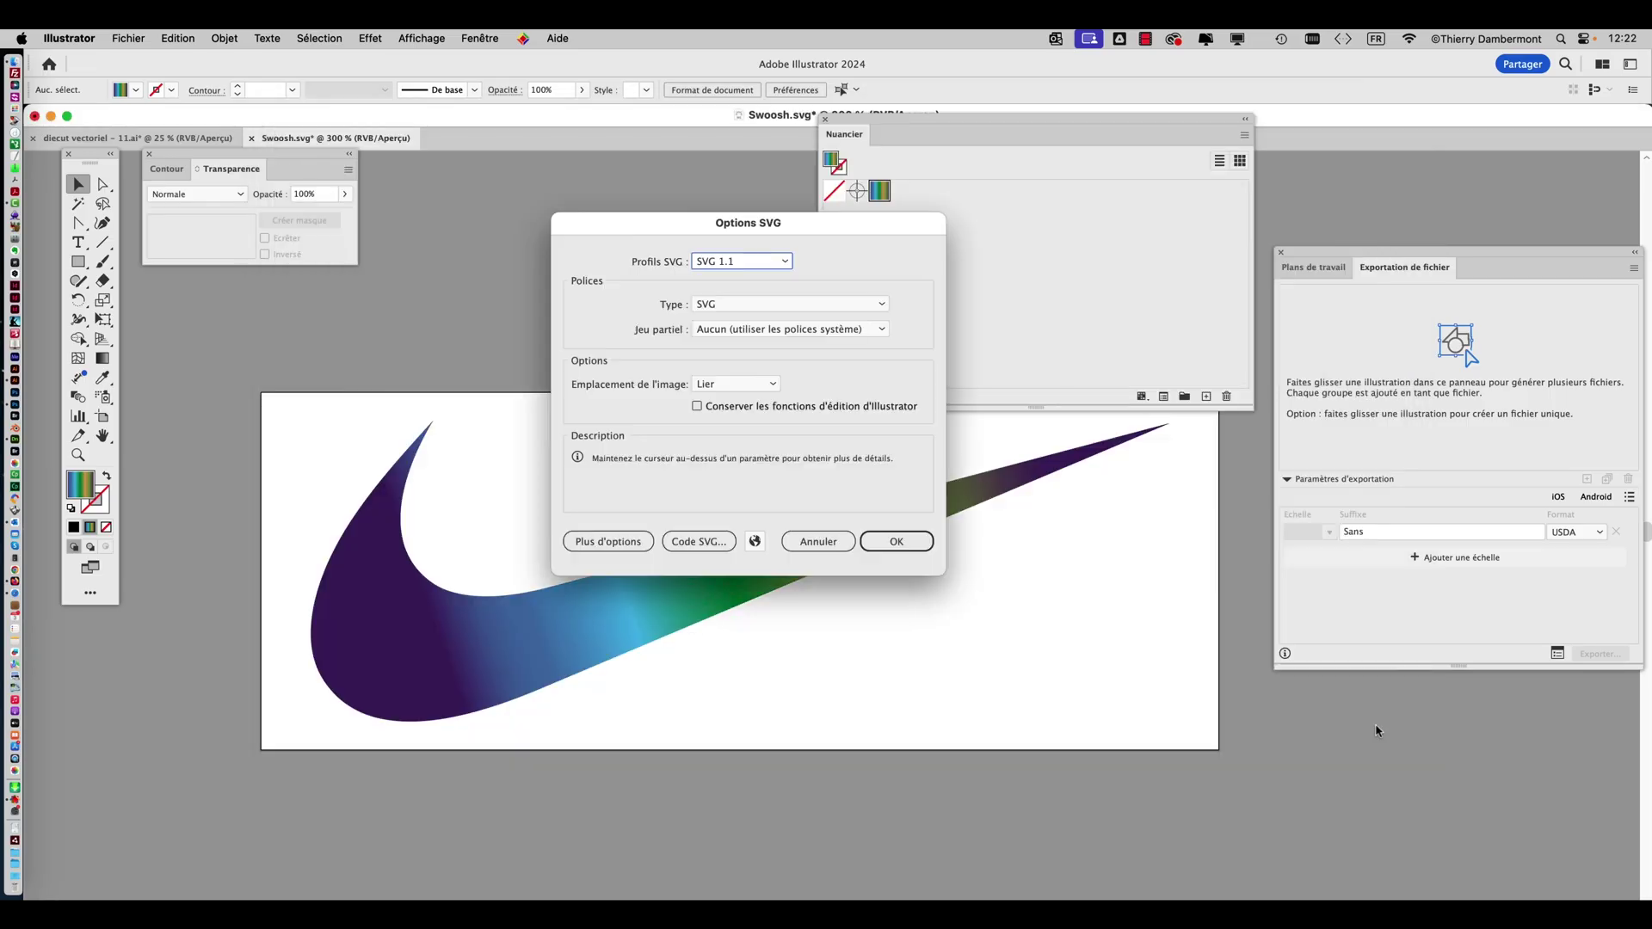
click(921, 545)
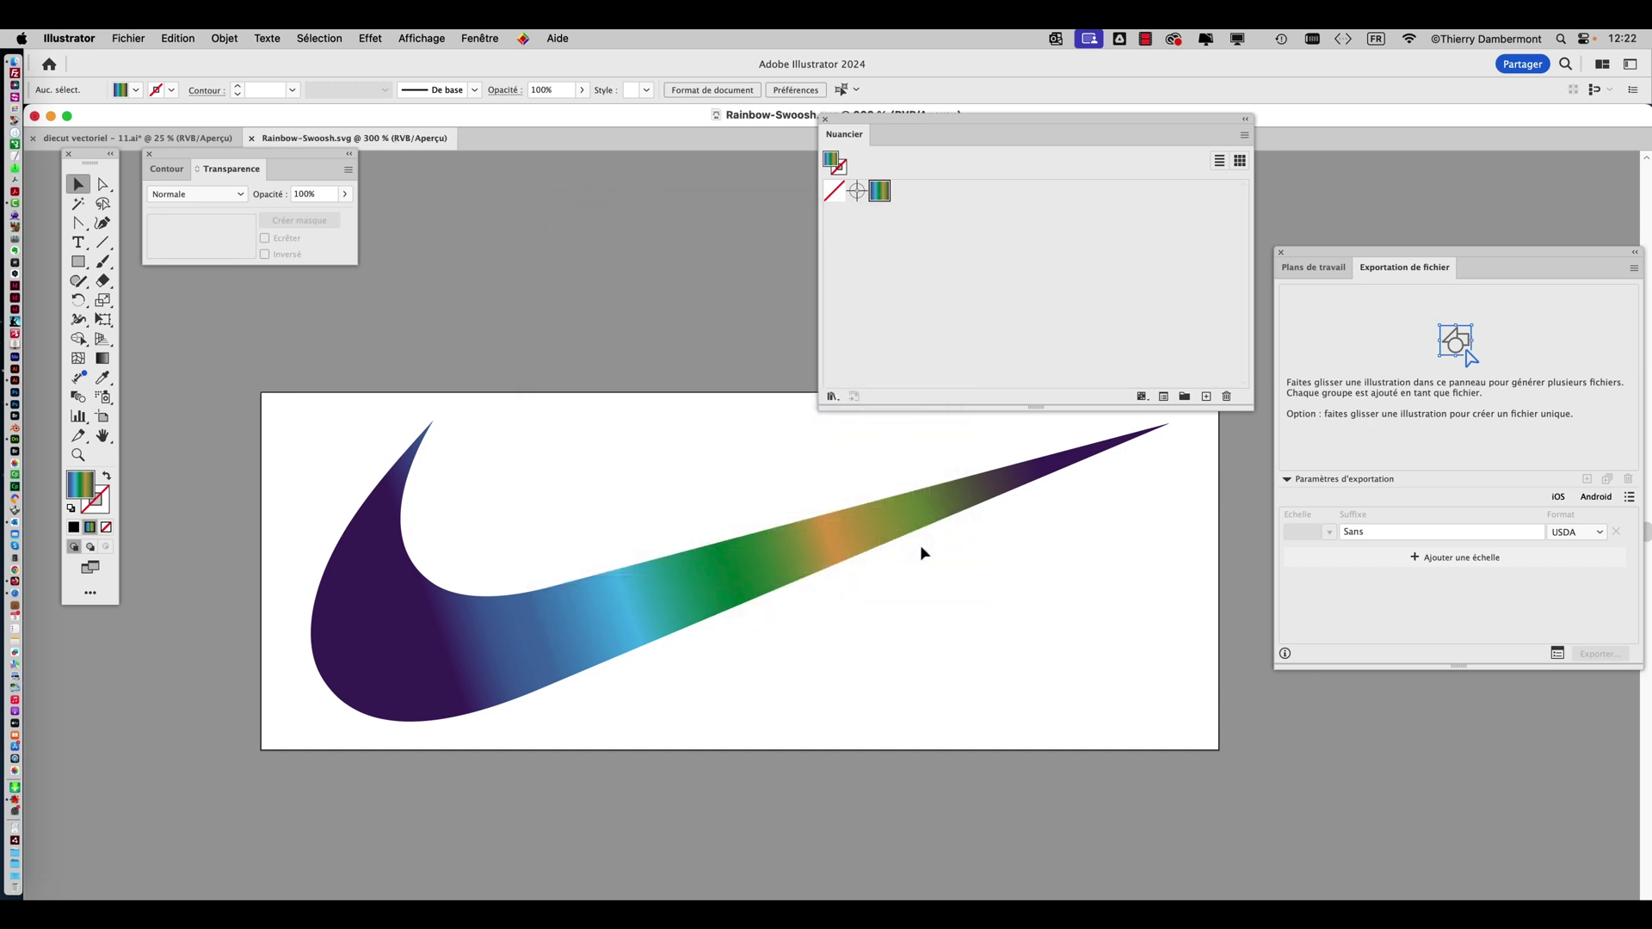
Switch to Adobe Dimension and examine the image and base material applied to panneau du fond.
key(super+Tab)
click(649, 481)
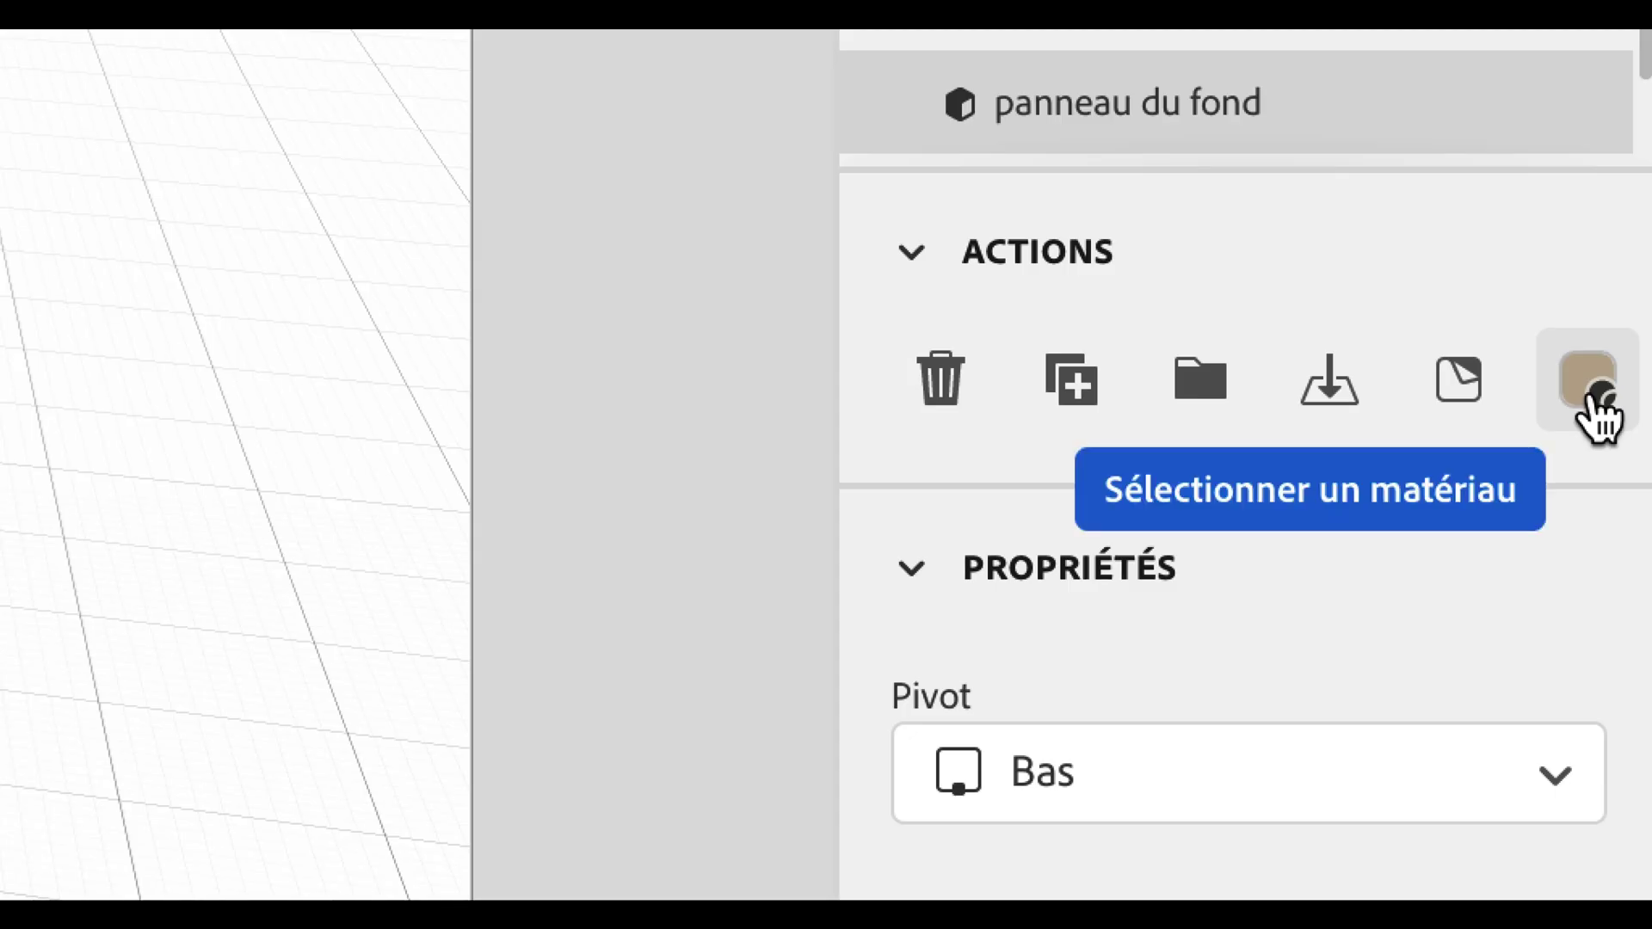
click(1592, 394)
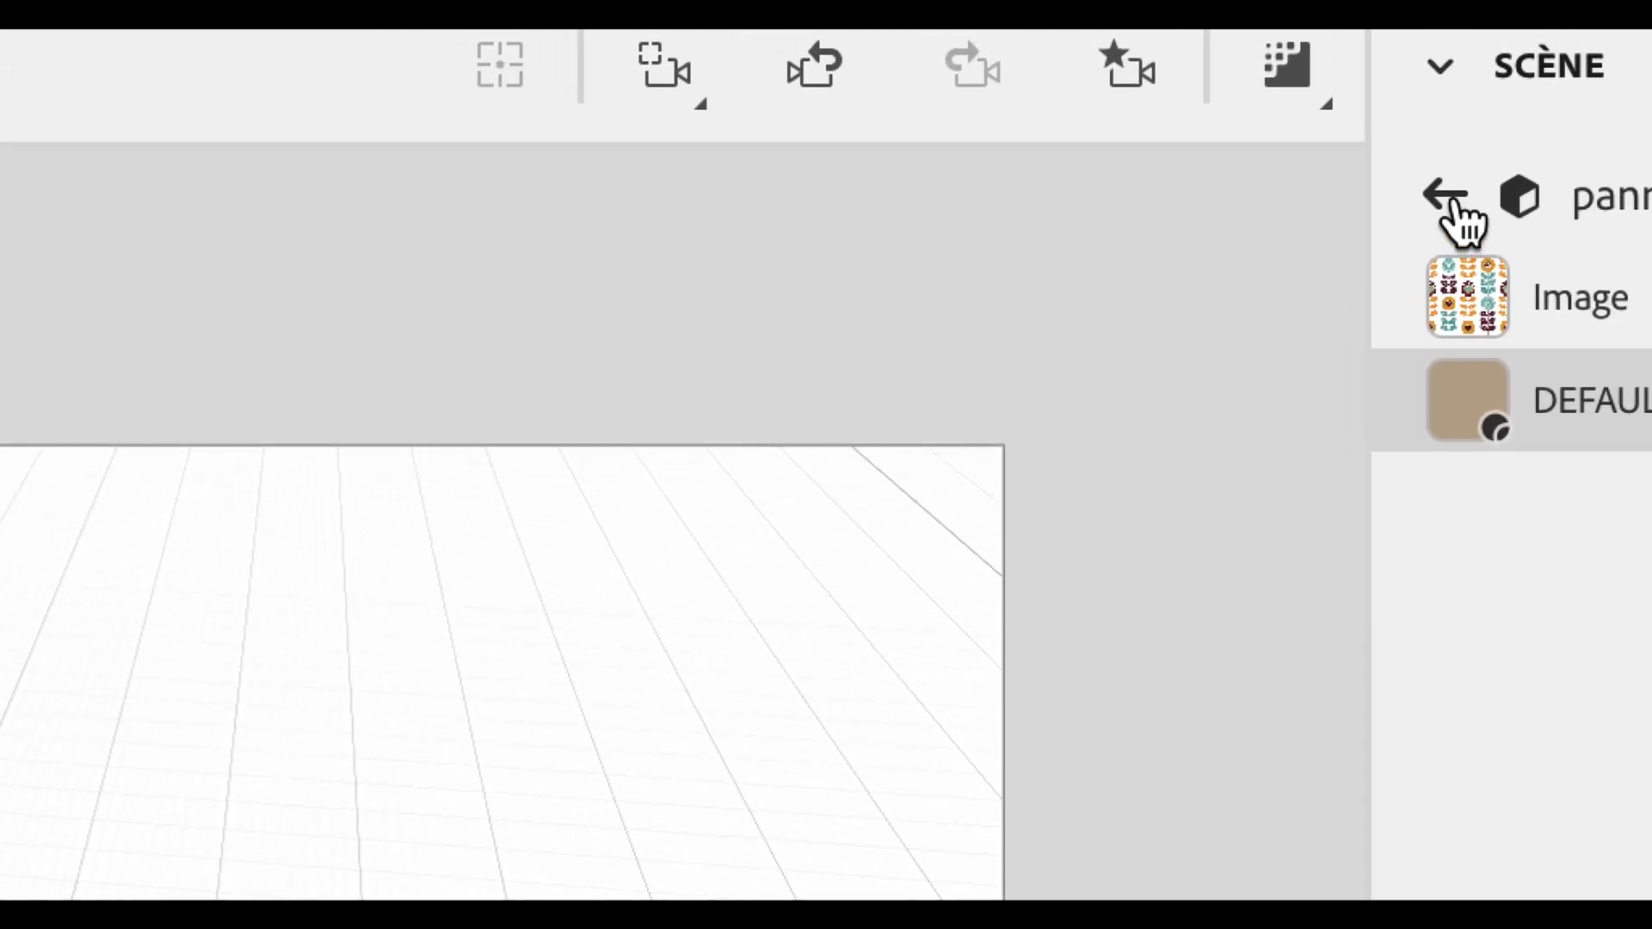
click(1096, 107)
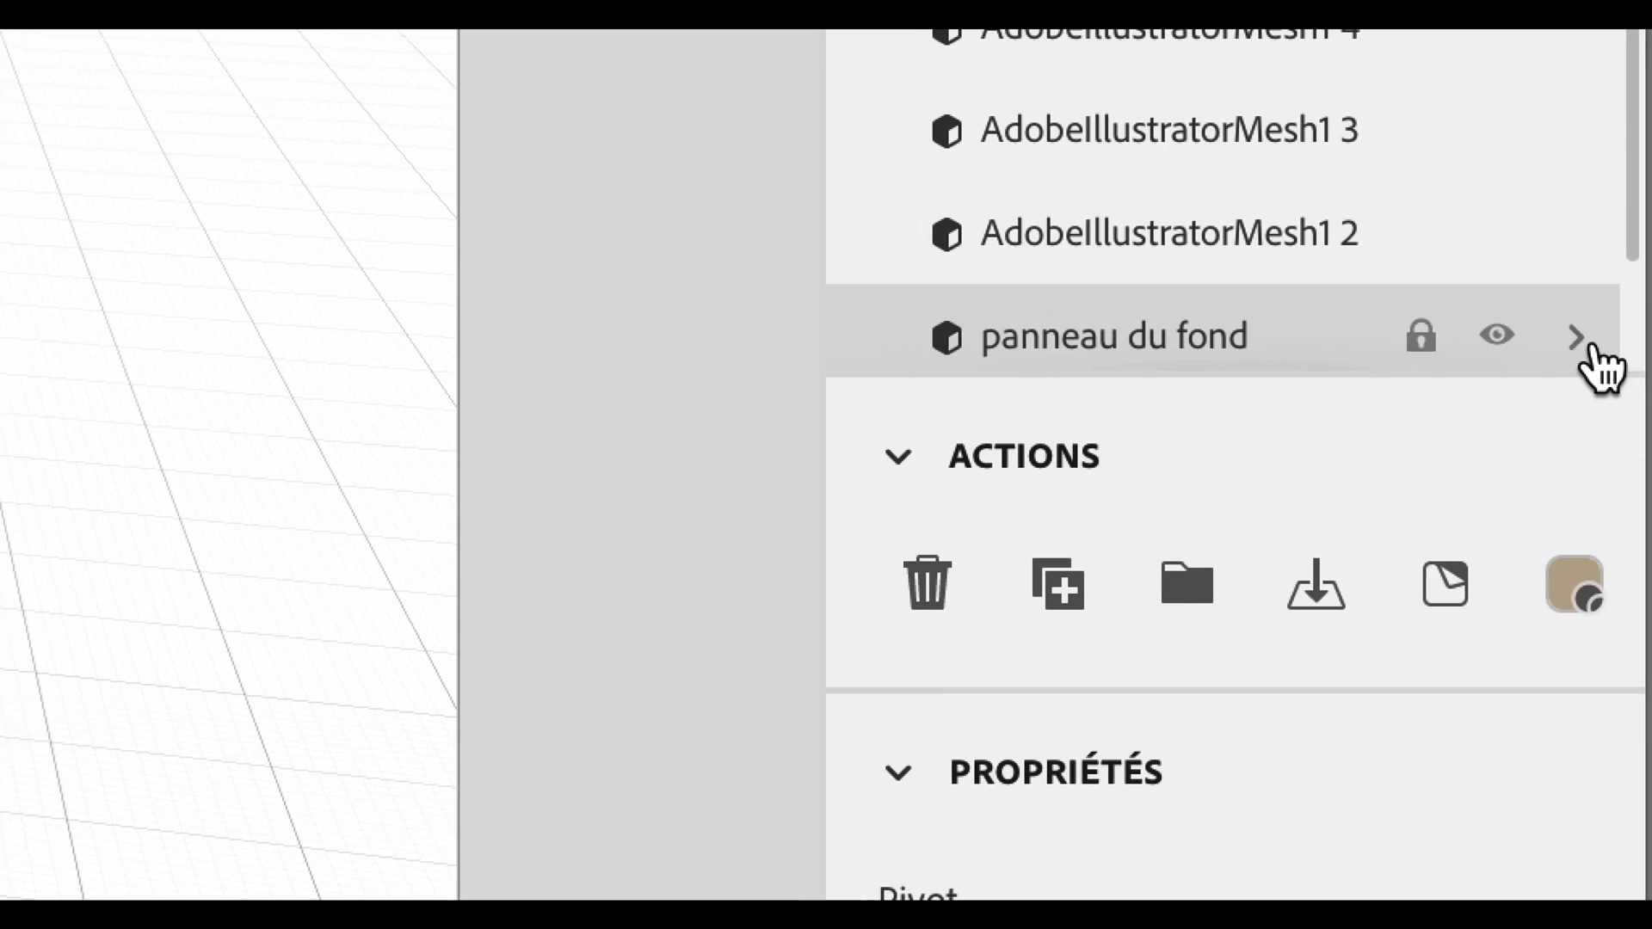
click(1583, 343)
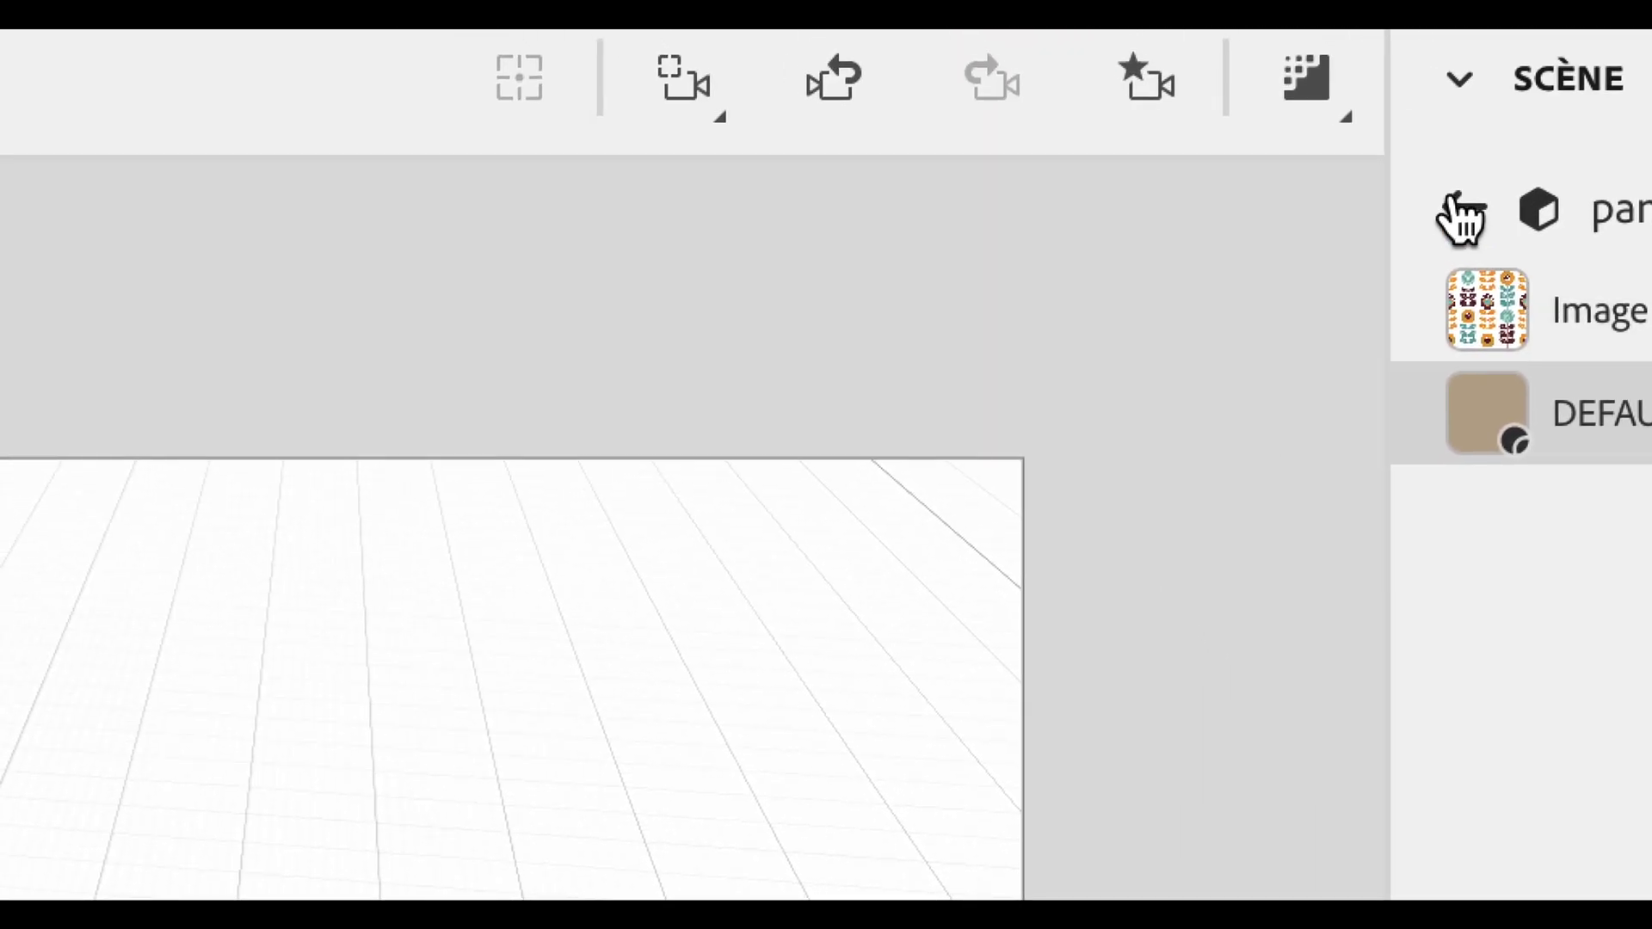
click(1454, 207)
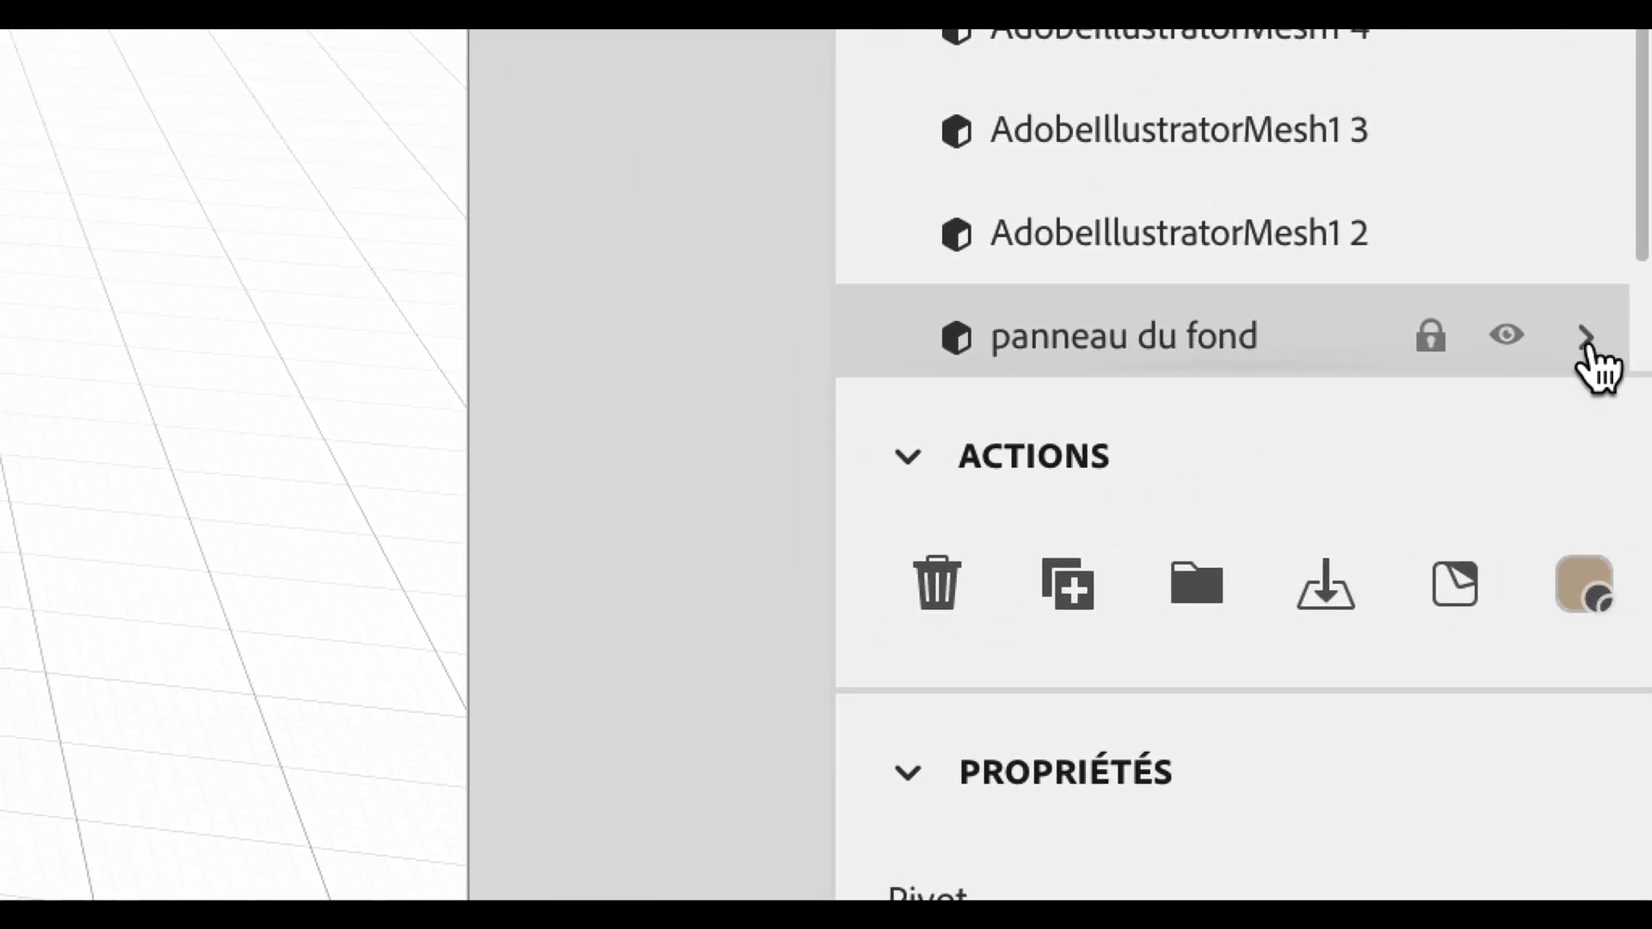
click(1586, 338)
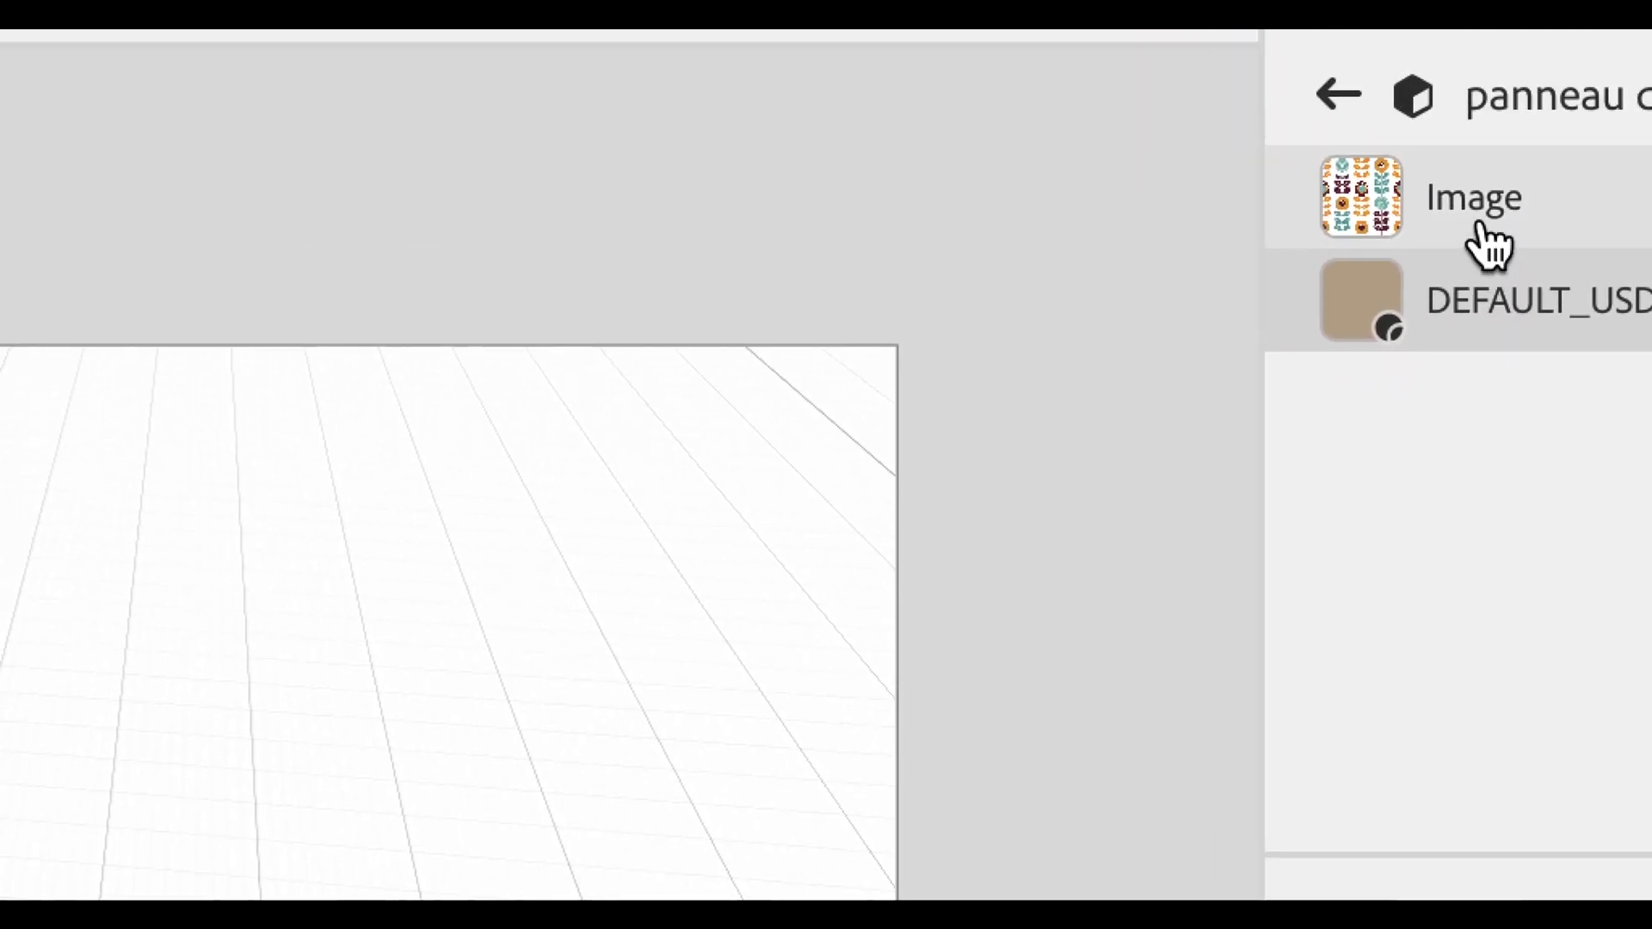
click(1336, 60)
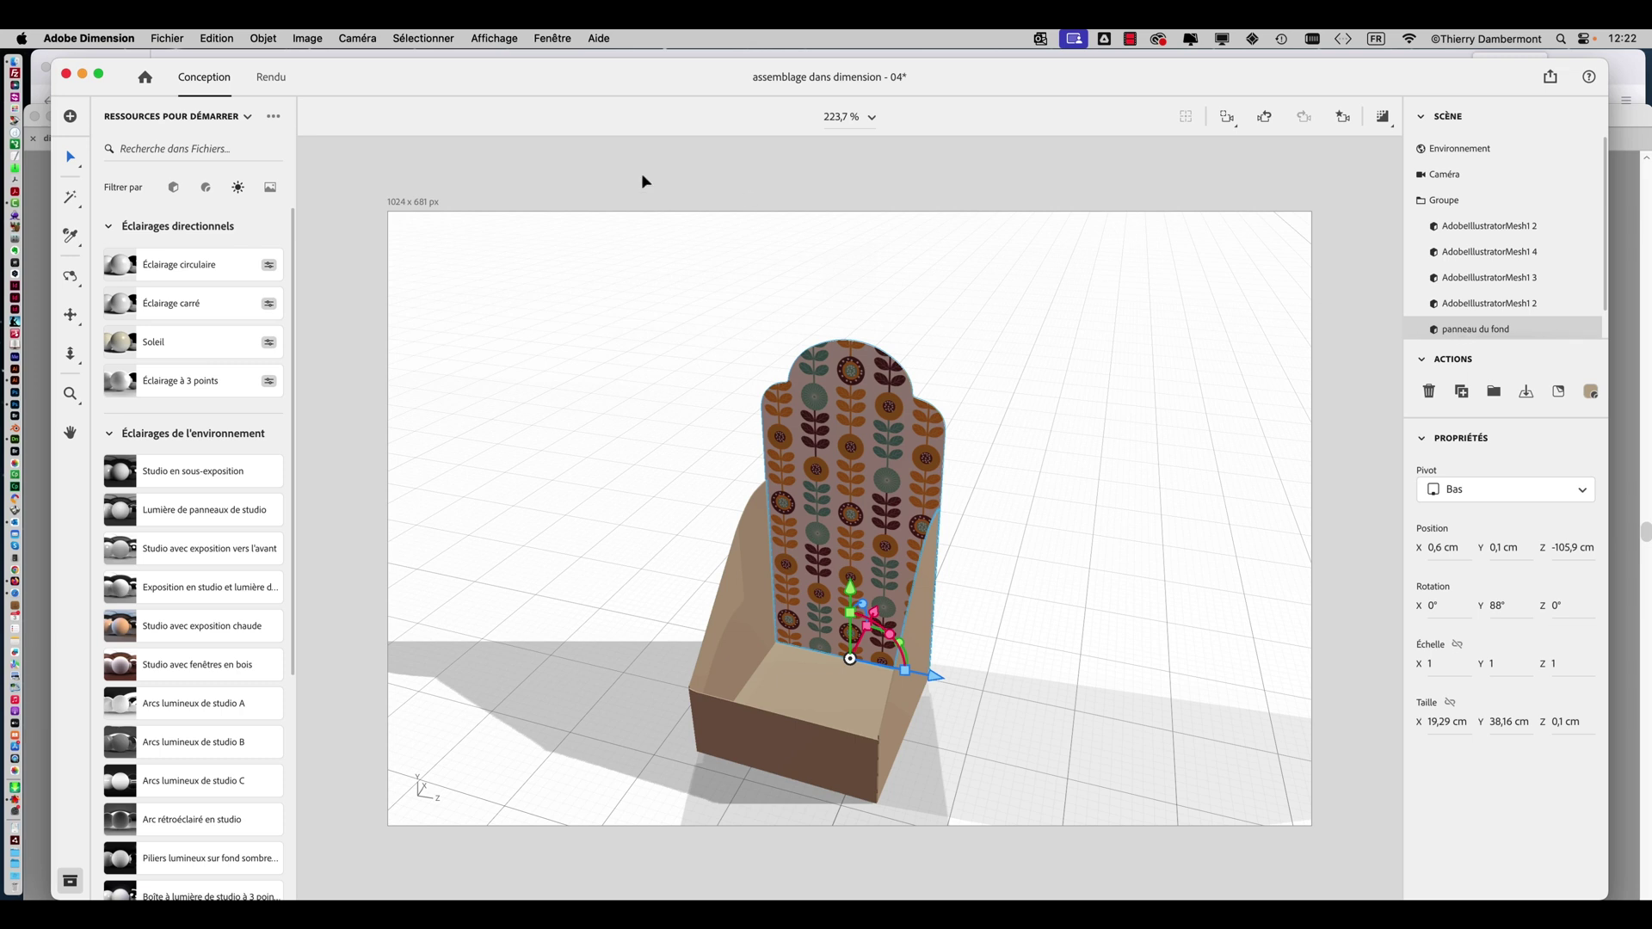
Switch to Finder, open a new window beside the 3D display and show the présentoir en 3D folder.
click(167, 38)
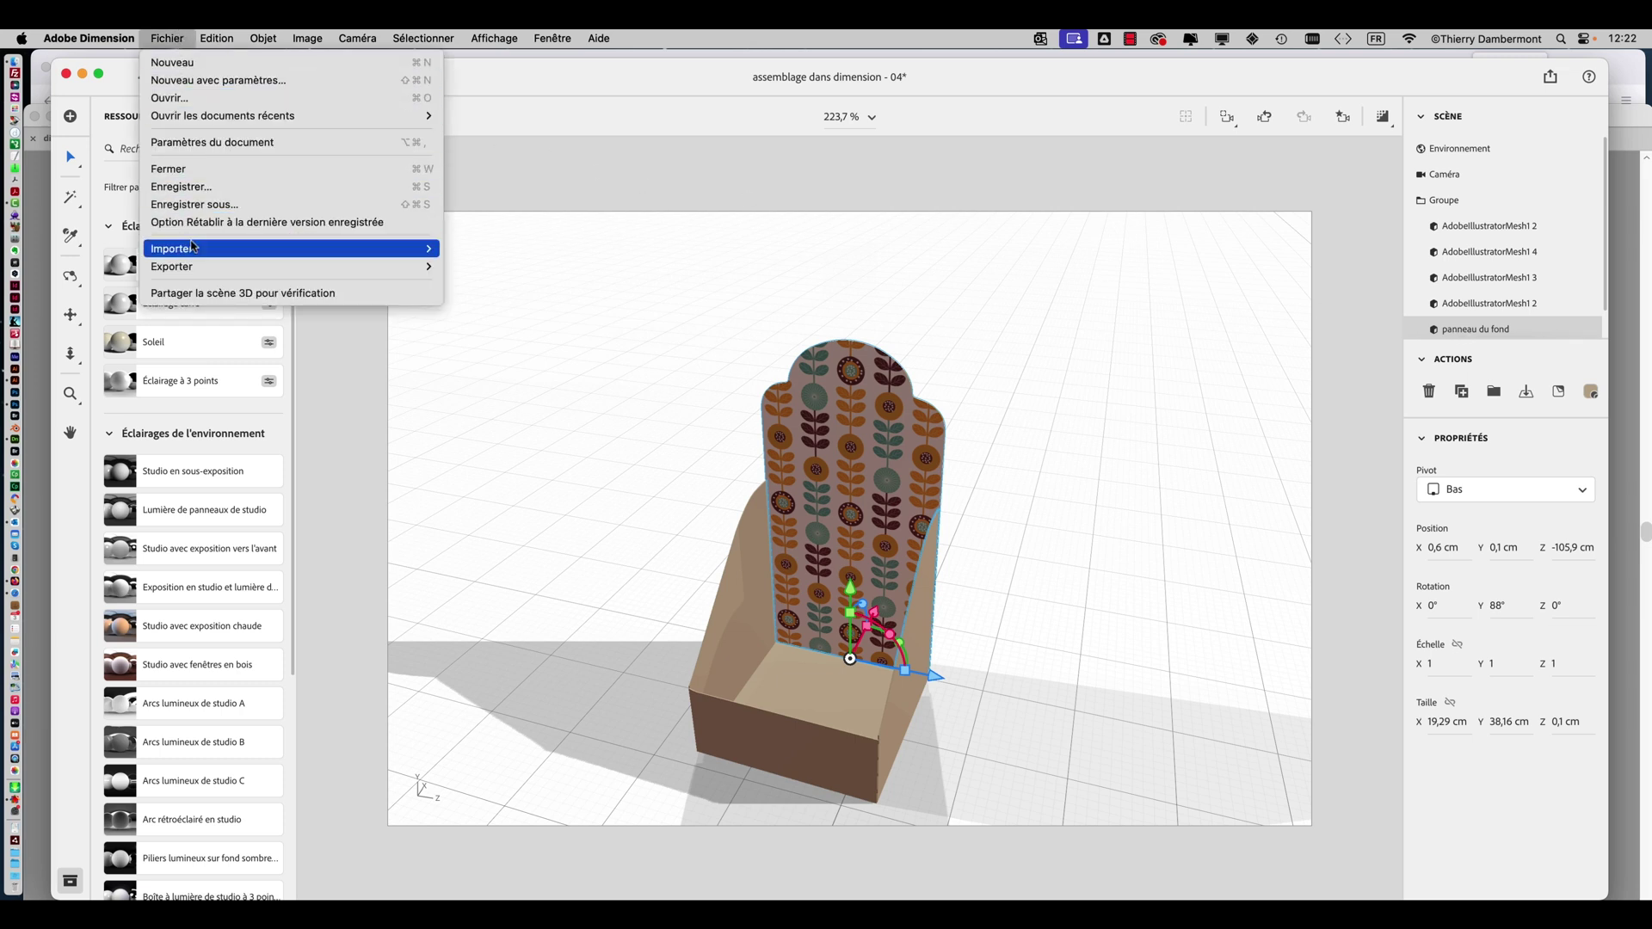
mouse_move(228, 248)
key(Escape)
key(super+Tab)
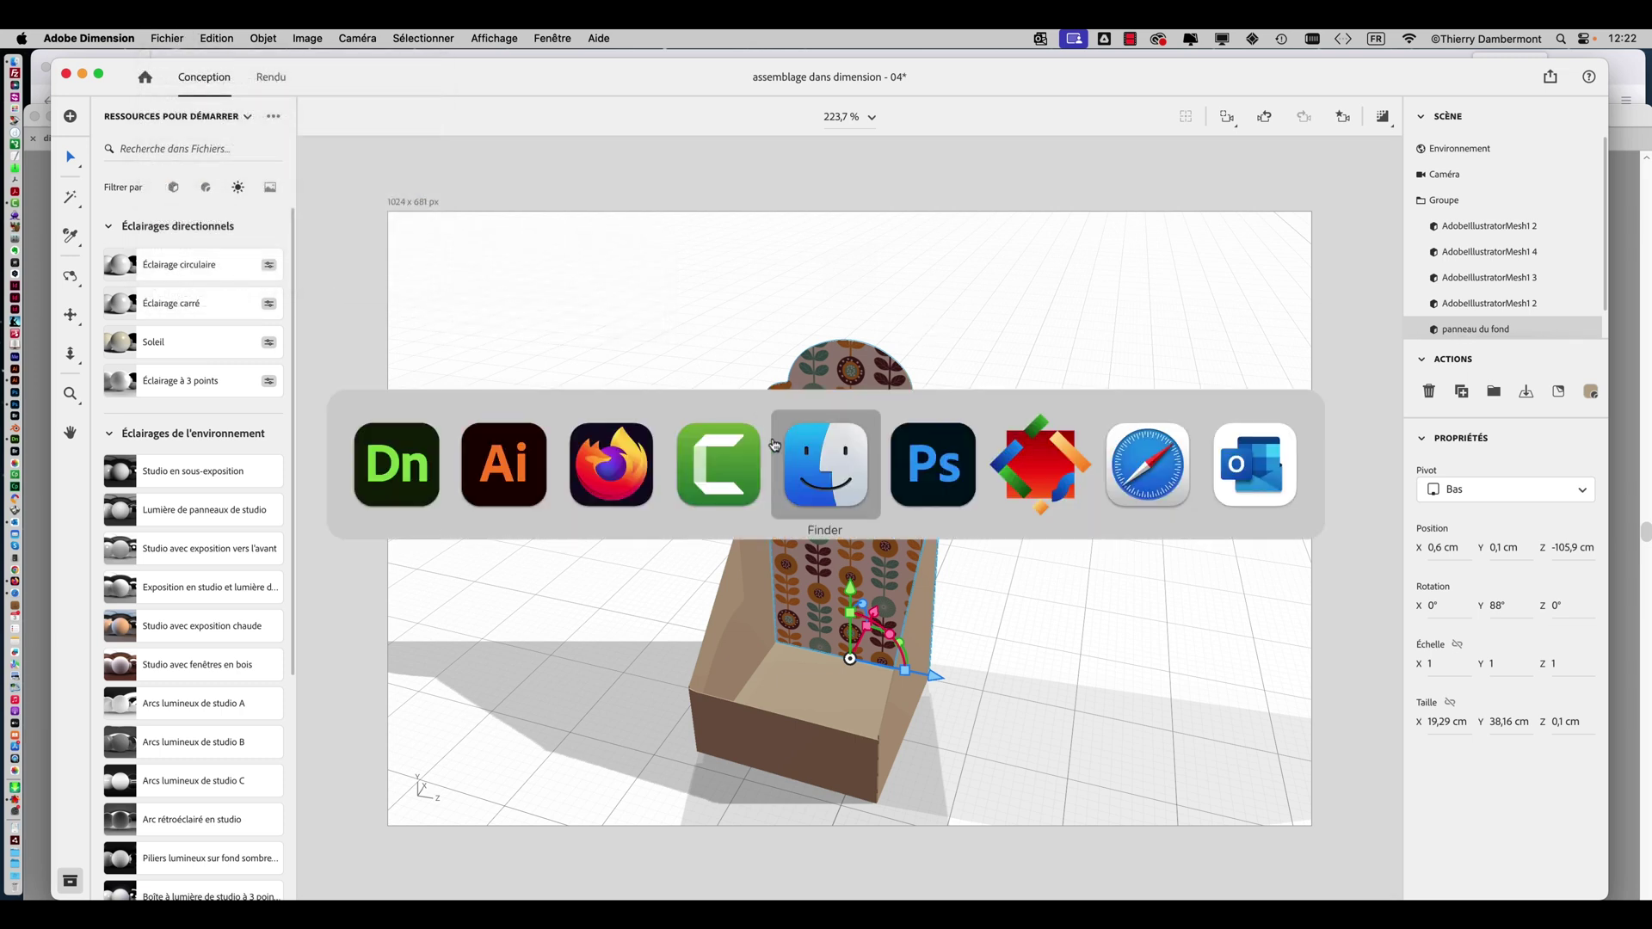
click(826, 472)
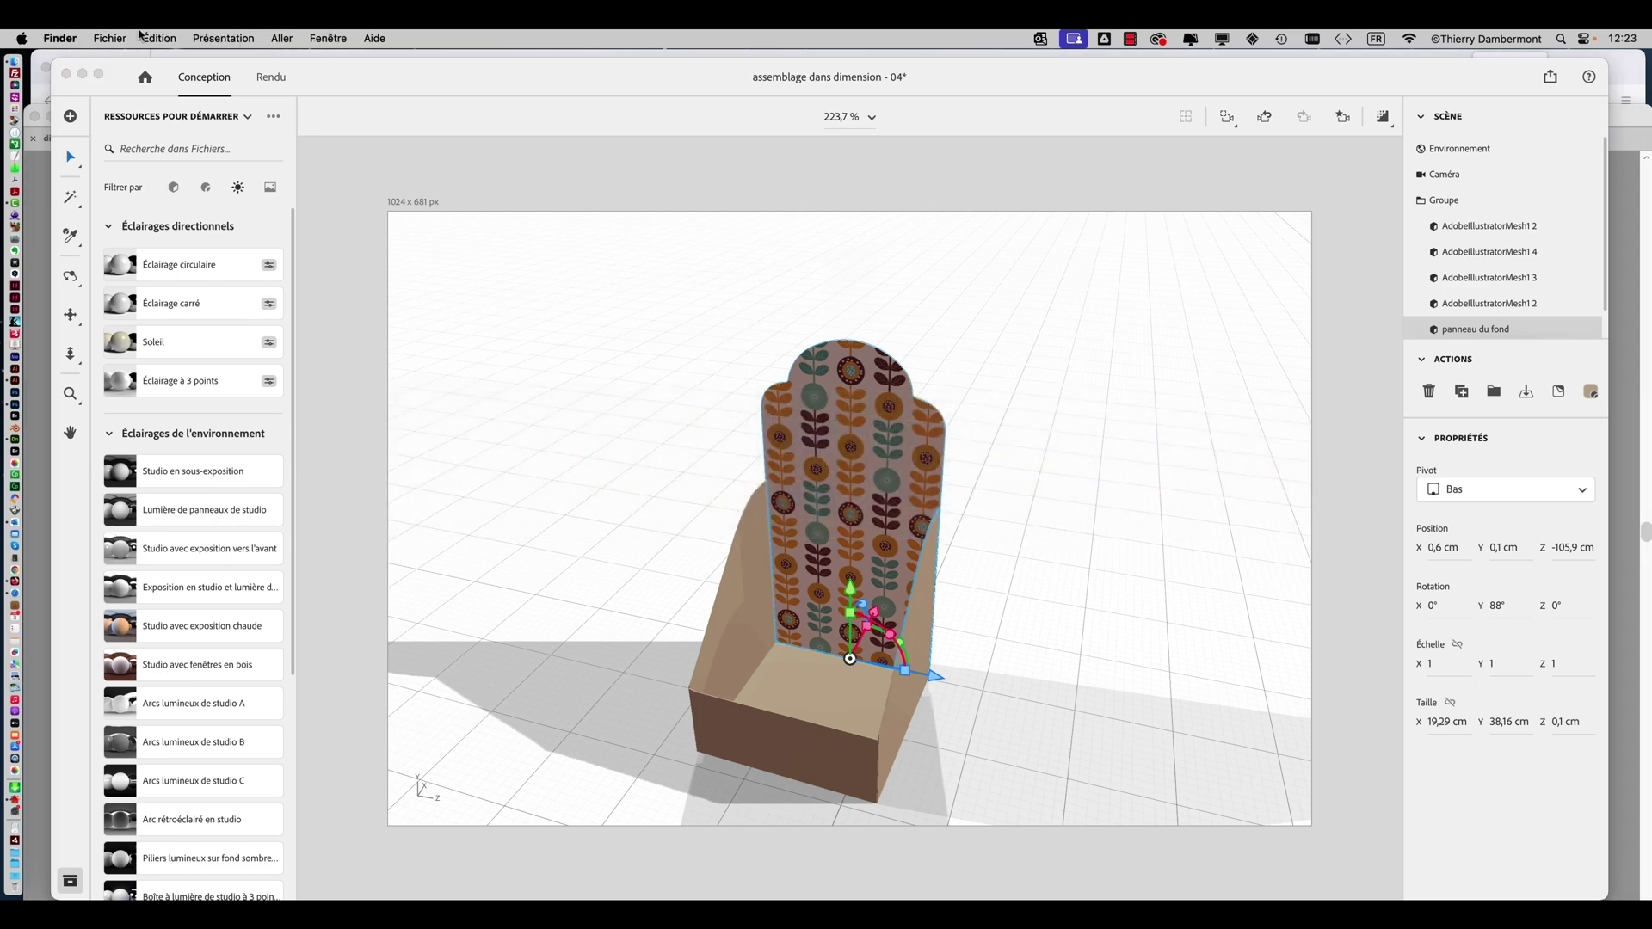
click(114, 37)
click(129, 59)
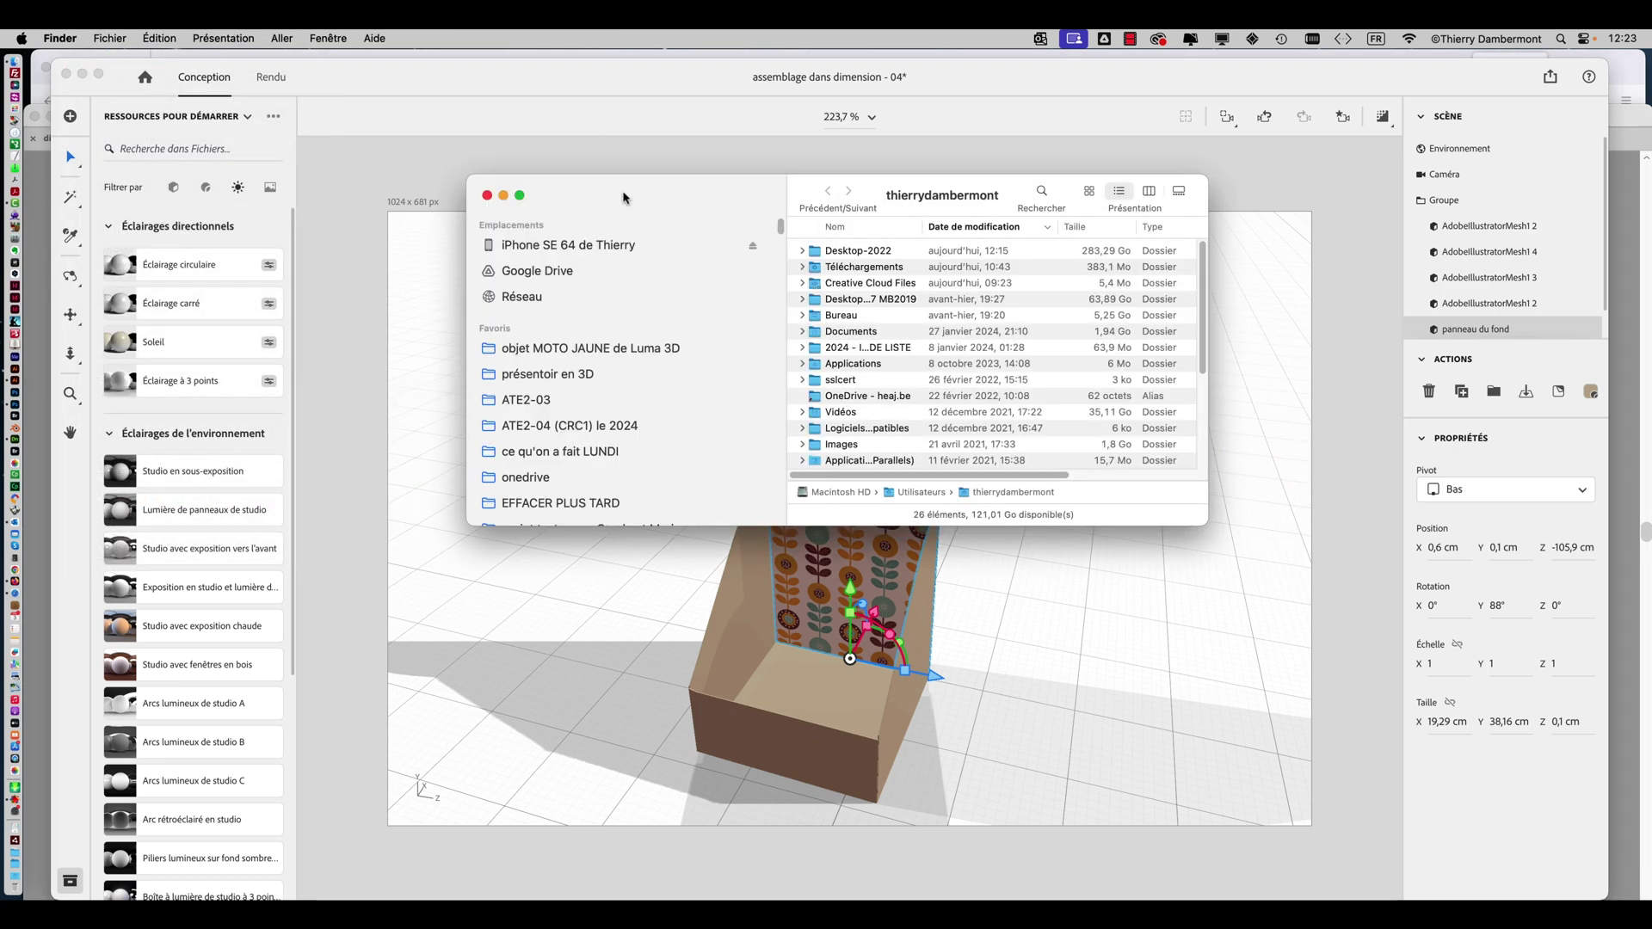
drag(624, 197, 1014, 165)
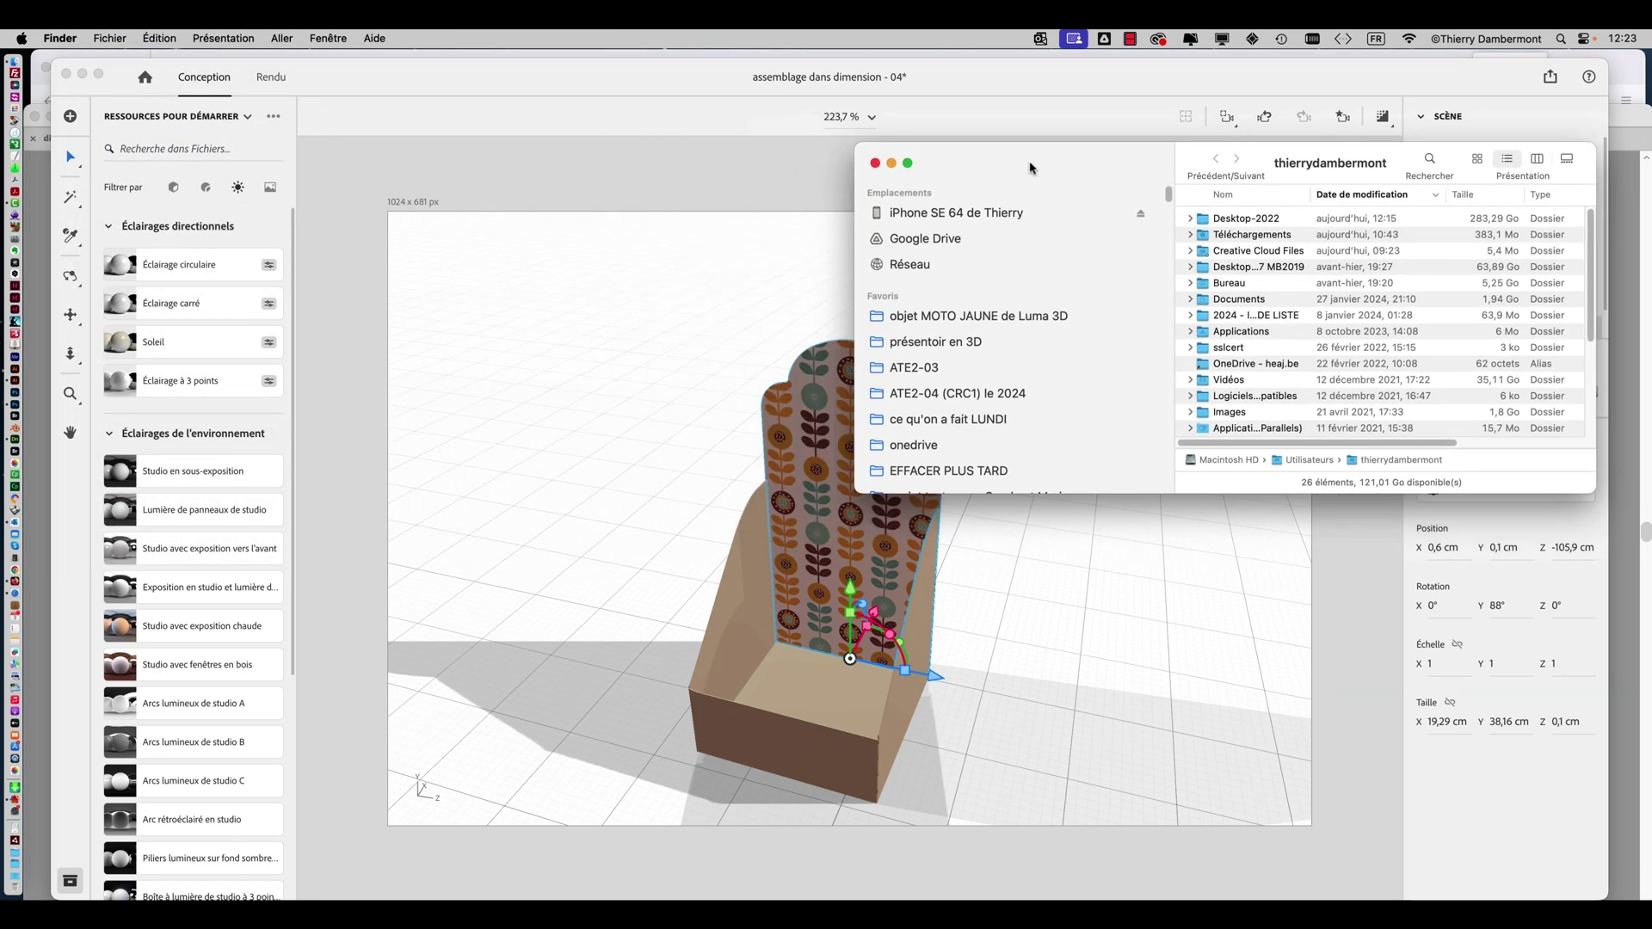
click(966, 344)
Try to place Rainbow-Swoosh.svg from the folder directly onto the back panel in Adobe Dimension.
click(1249, 222)
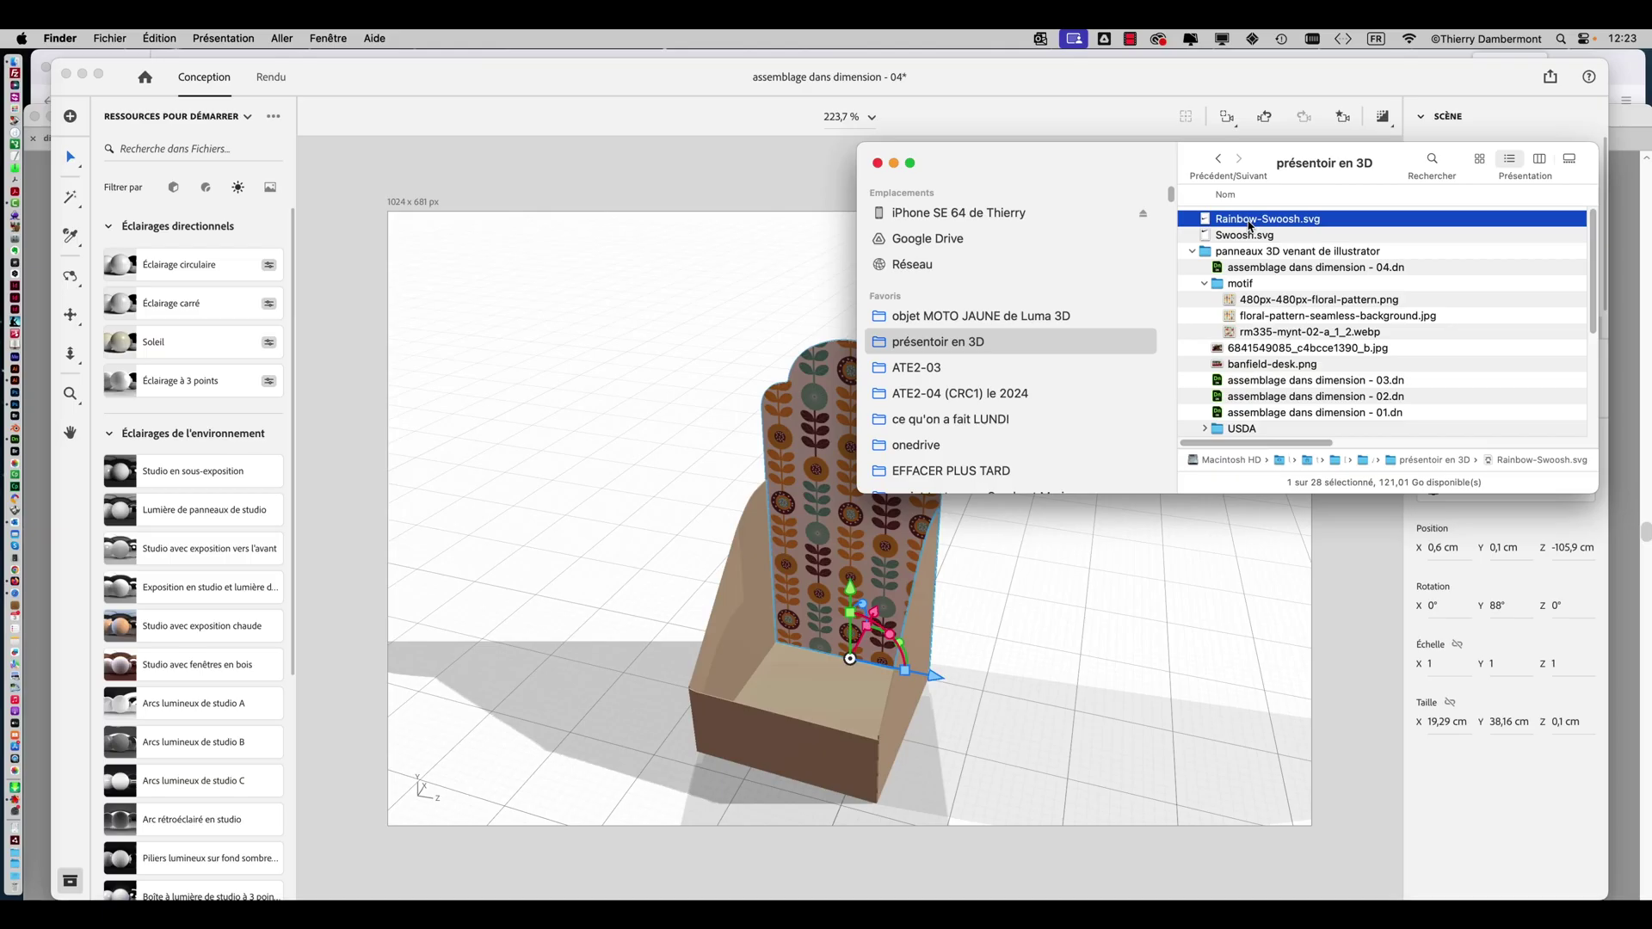
drag(1247, 219, 853, 441)
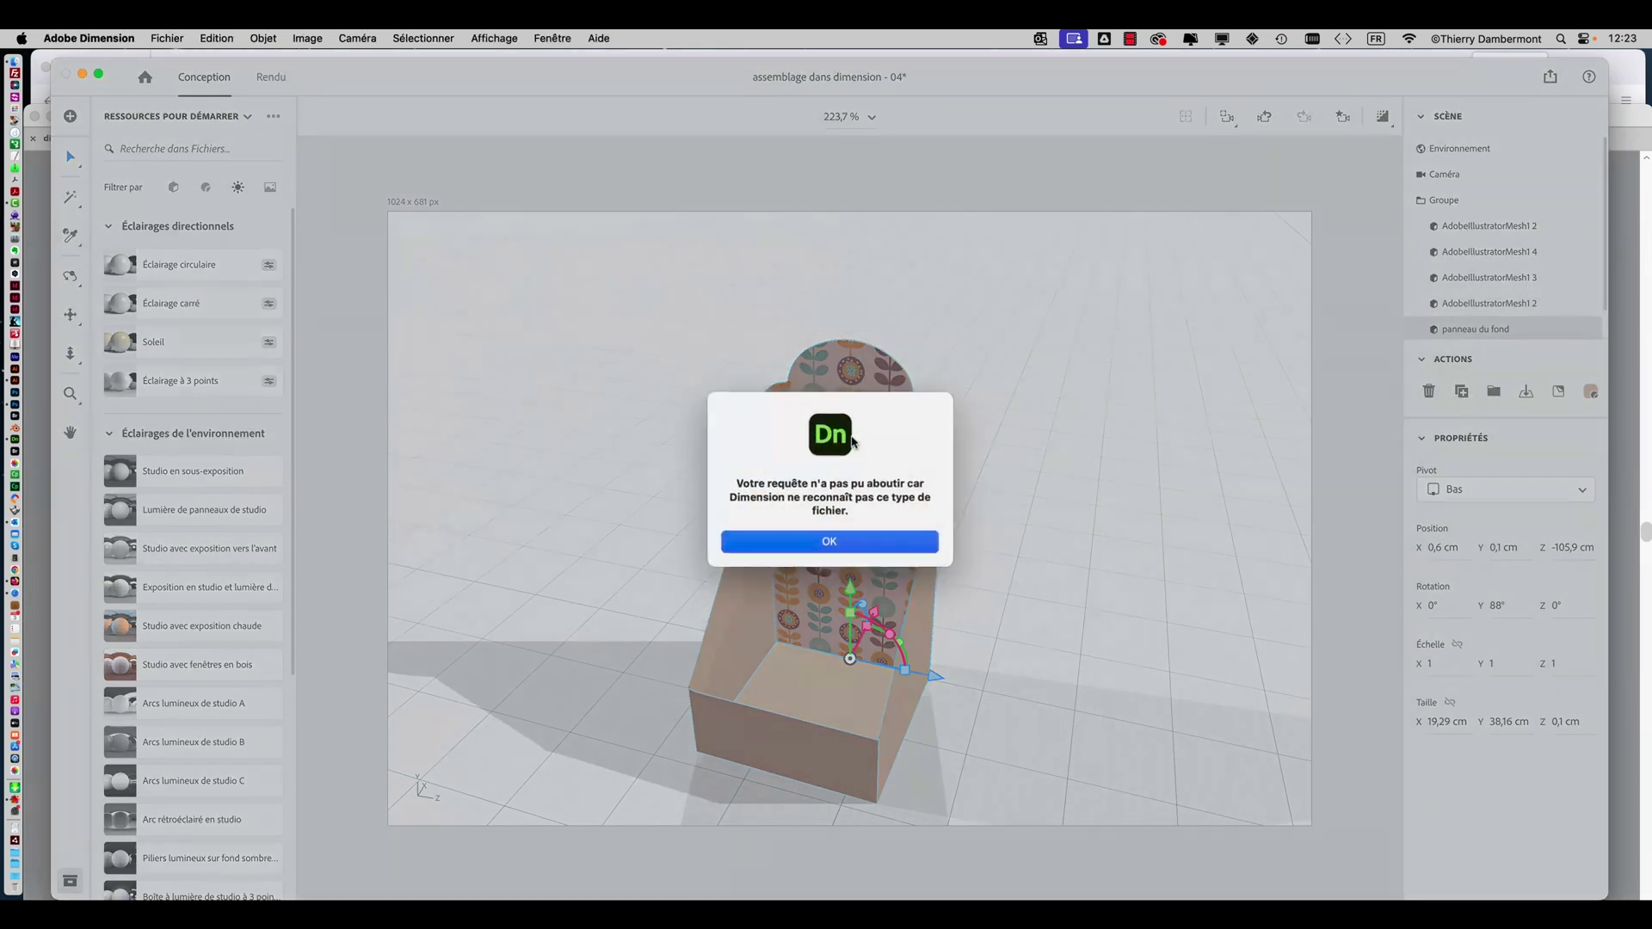
click(878, 542)
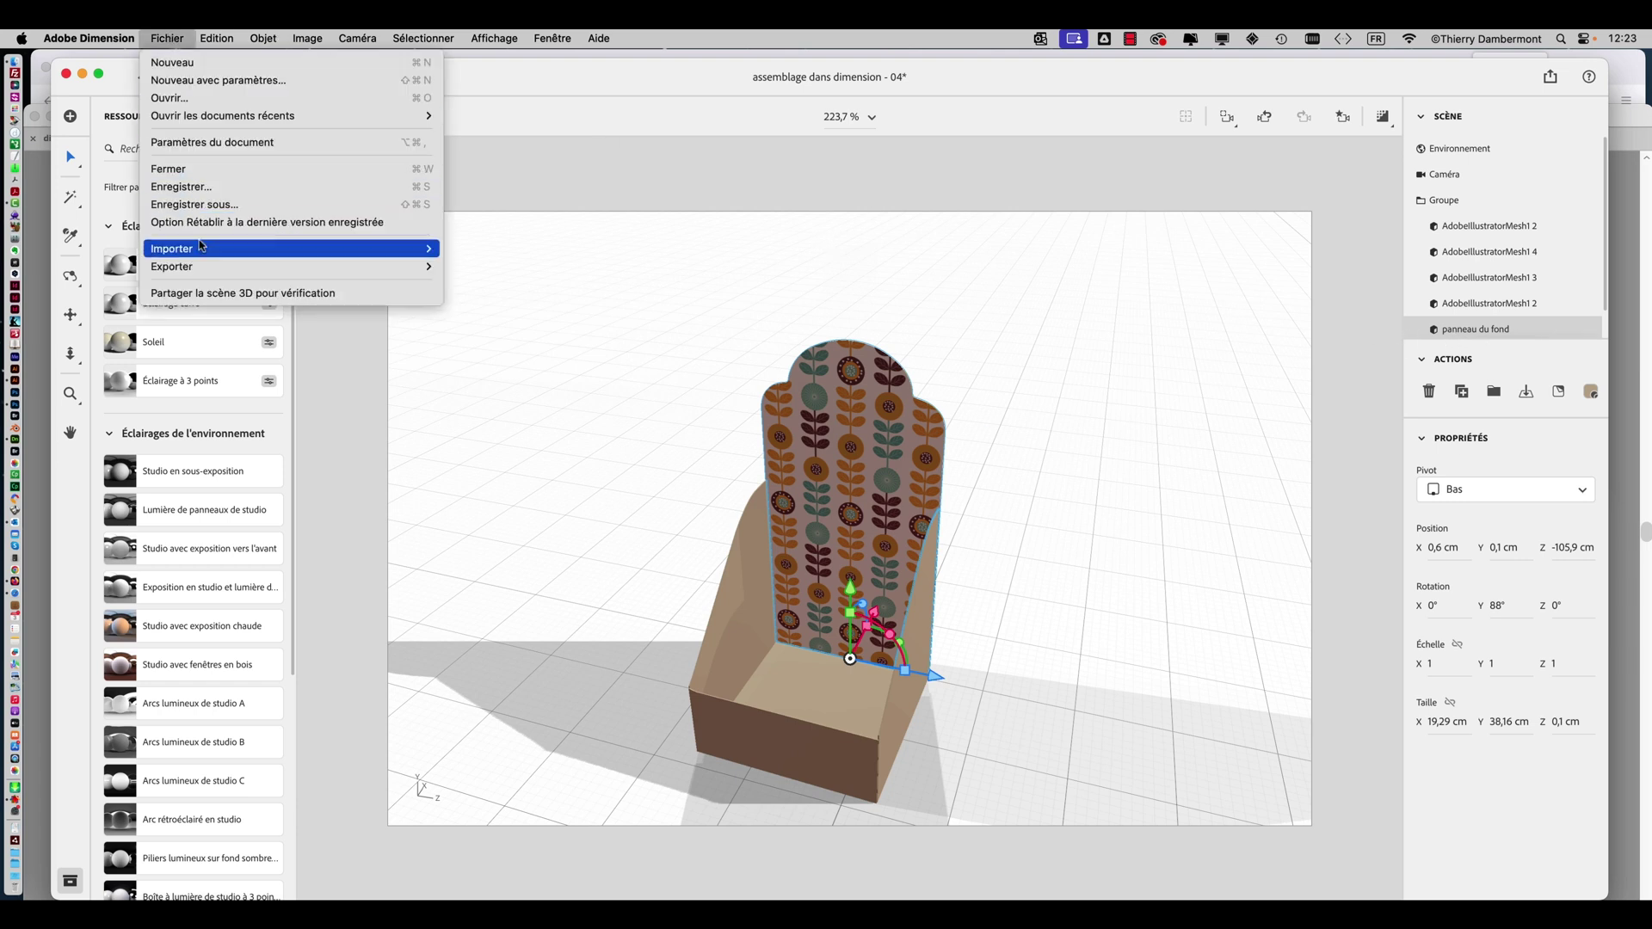
Try to import Rainbow-Swoosh.svg from the présentoir en 3D folder as an image placed on the model.
mouse_move(202, 249)
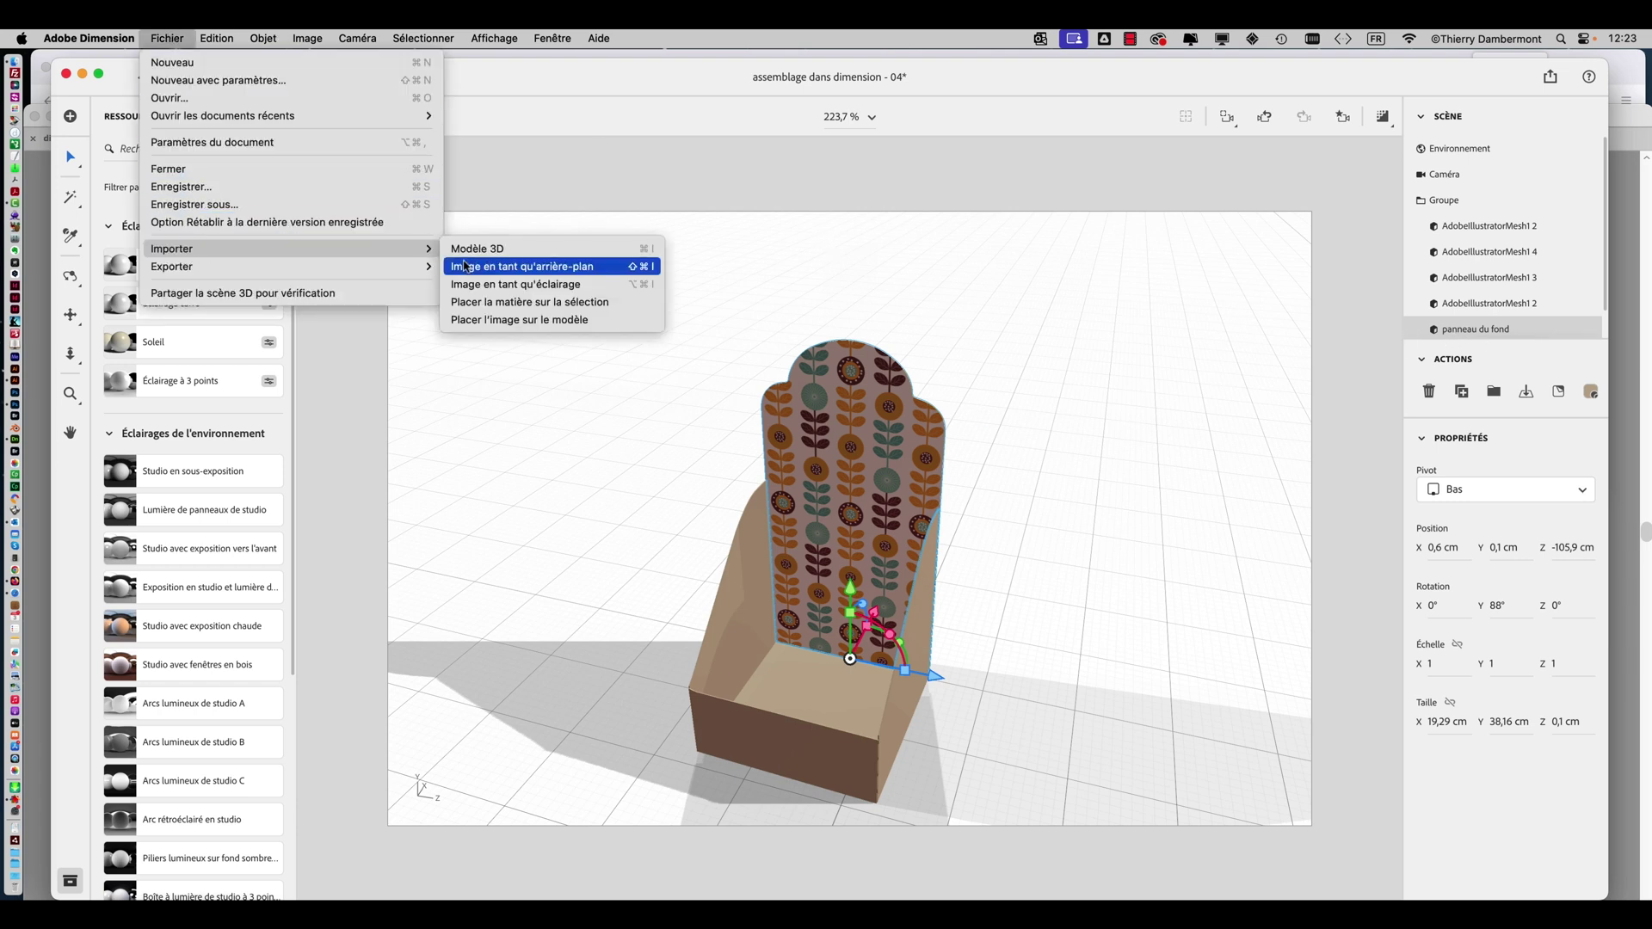
click(527, 322)
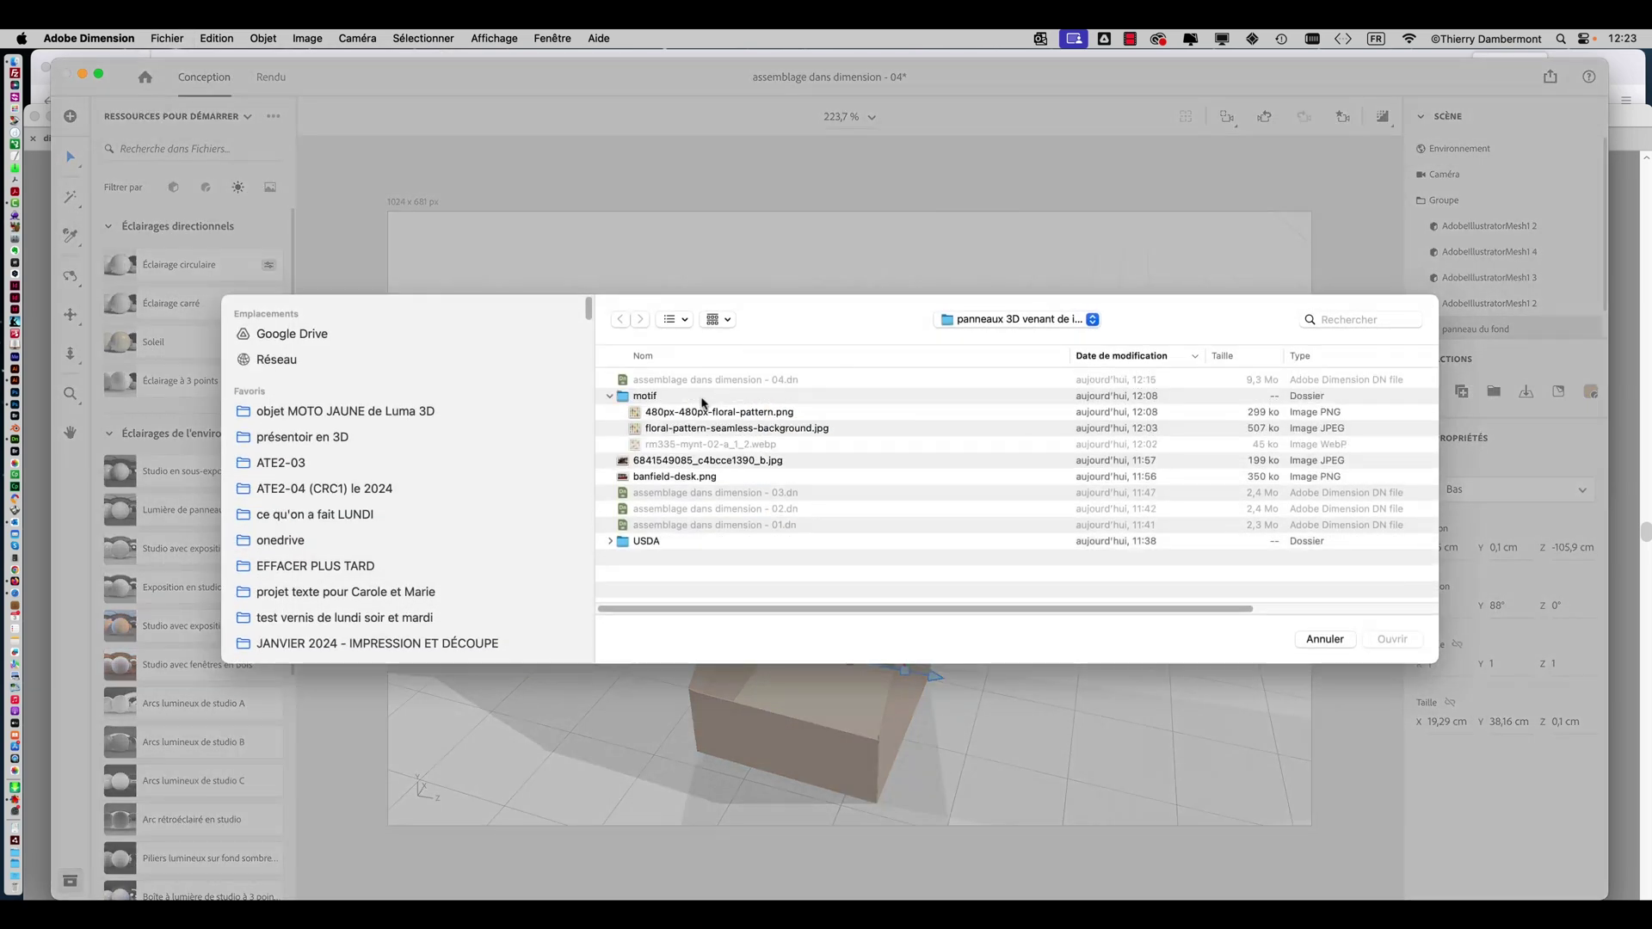
click(698, 413)
click(701, 429)
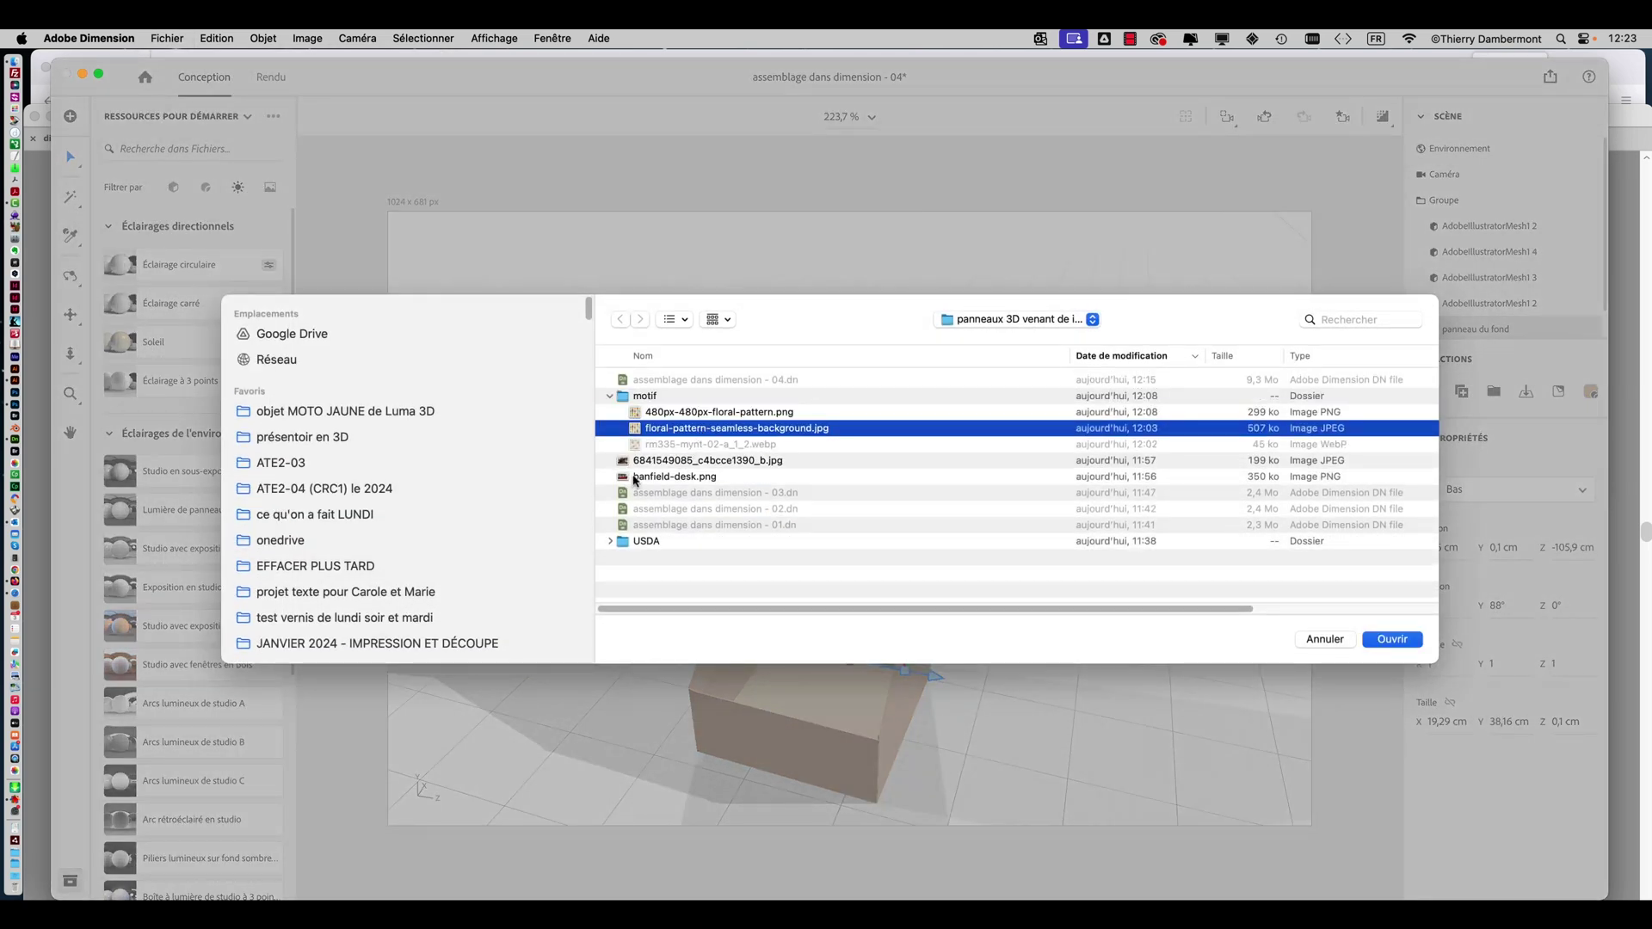
click(348, 438)
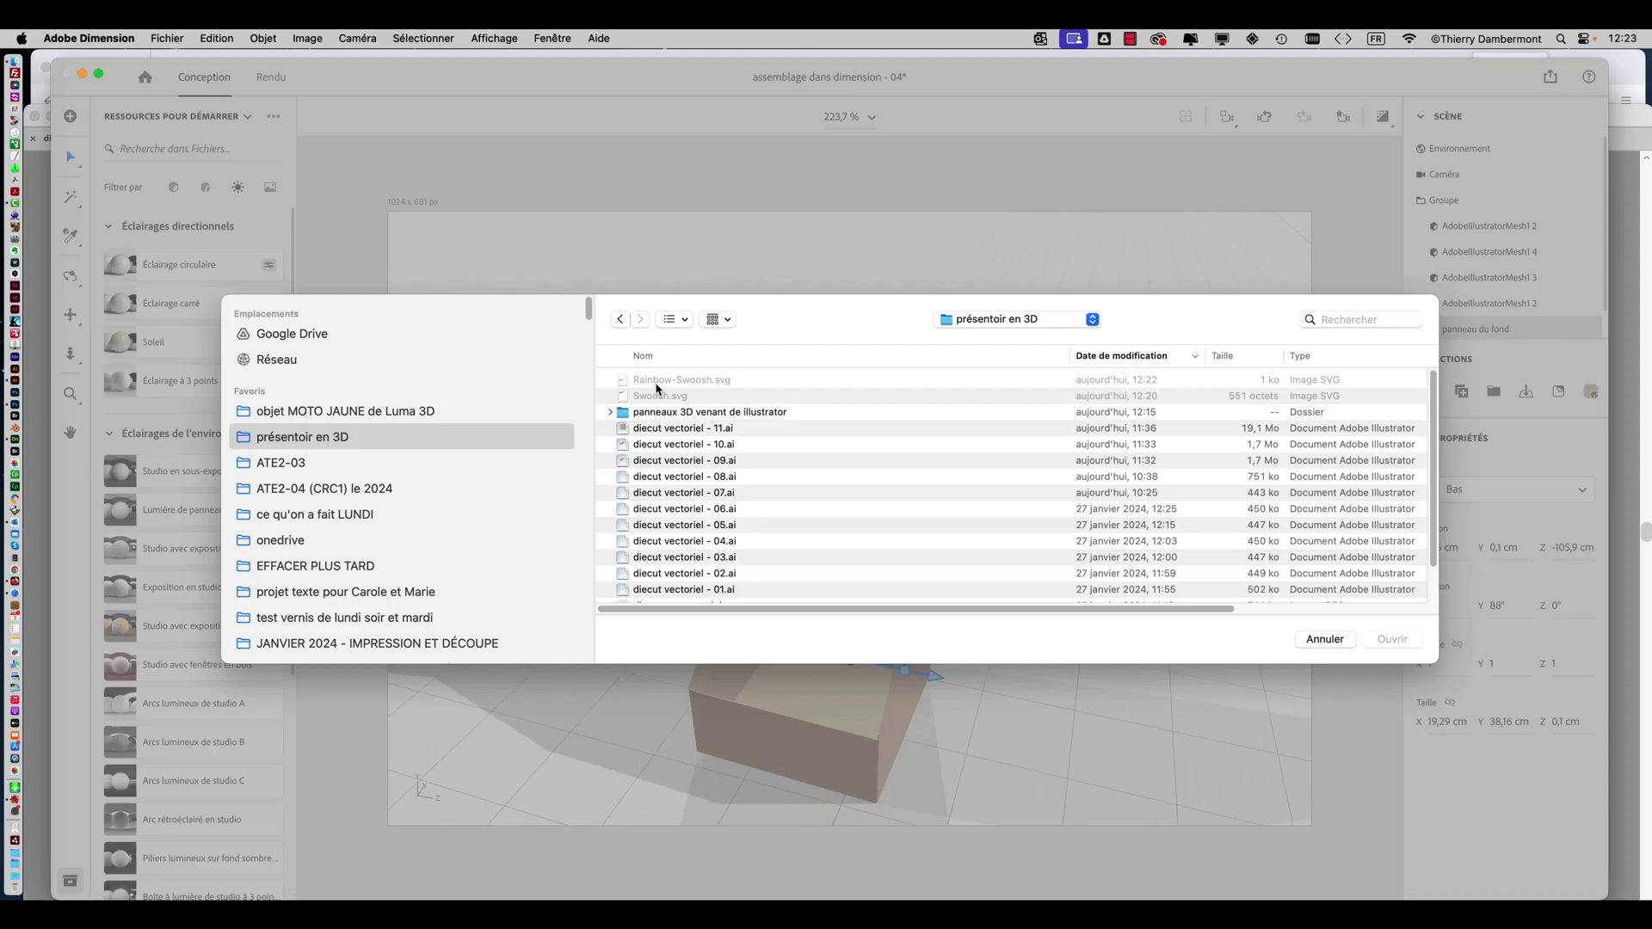
click(1323, 640)
Switch to Illustrator and export the swoosh as Rainbow-Swoosh.png in the présentoir en 3D folder, at 72 ppi with a transparent background.
key(super+Tab)
key(super+Tab)
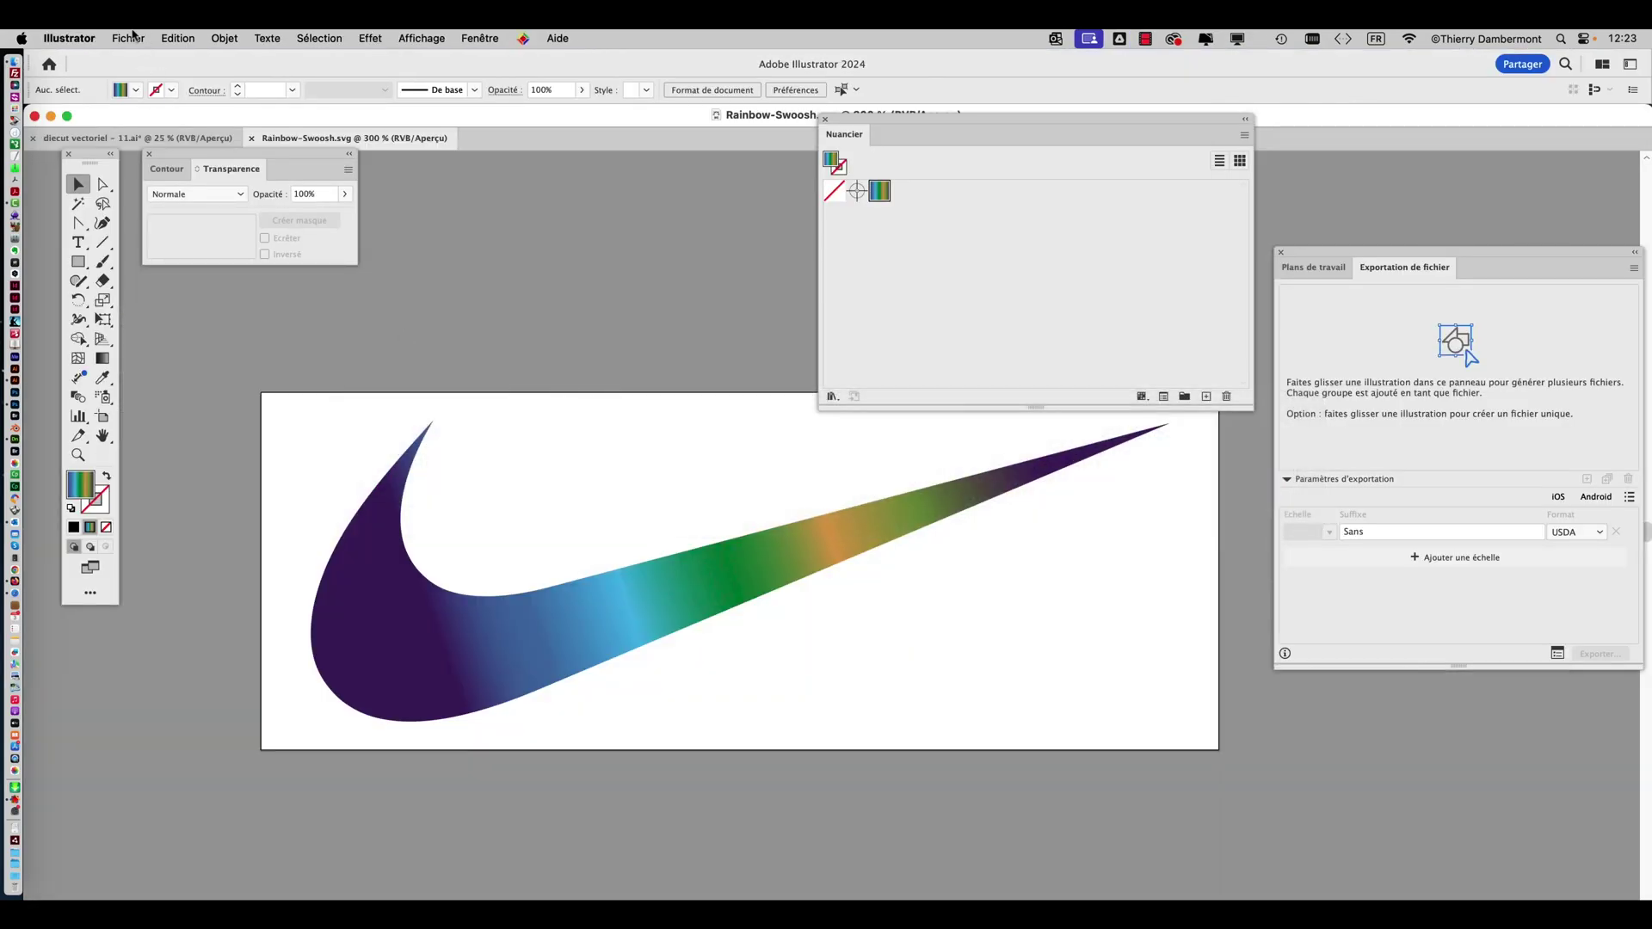
click(130, 38)
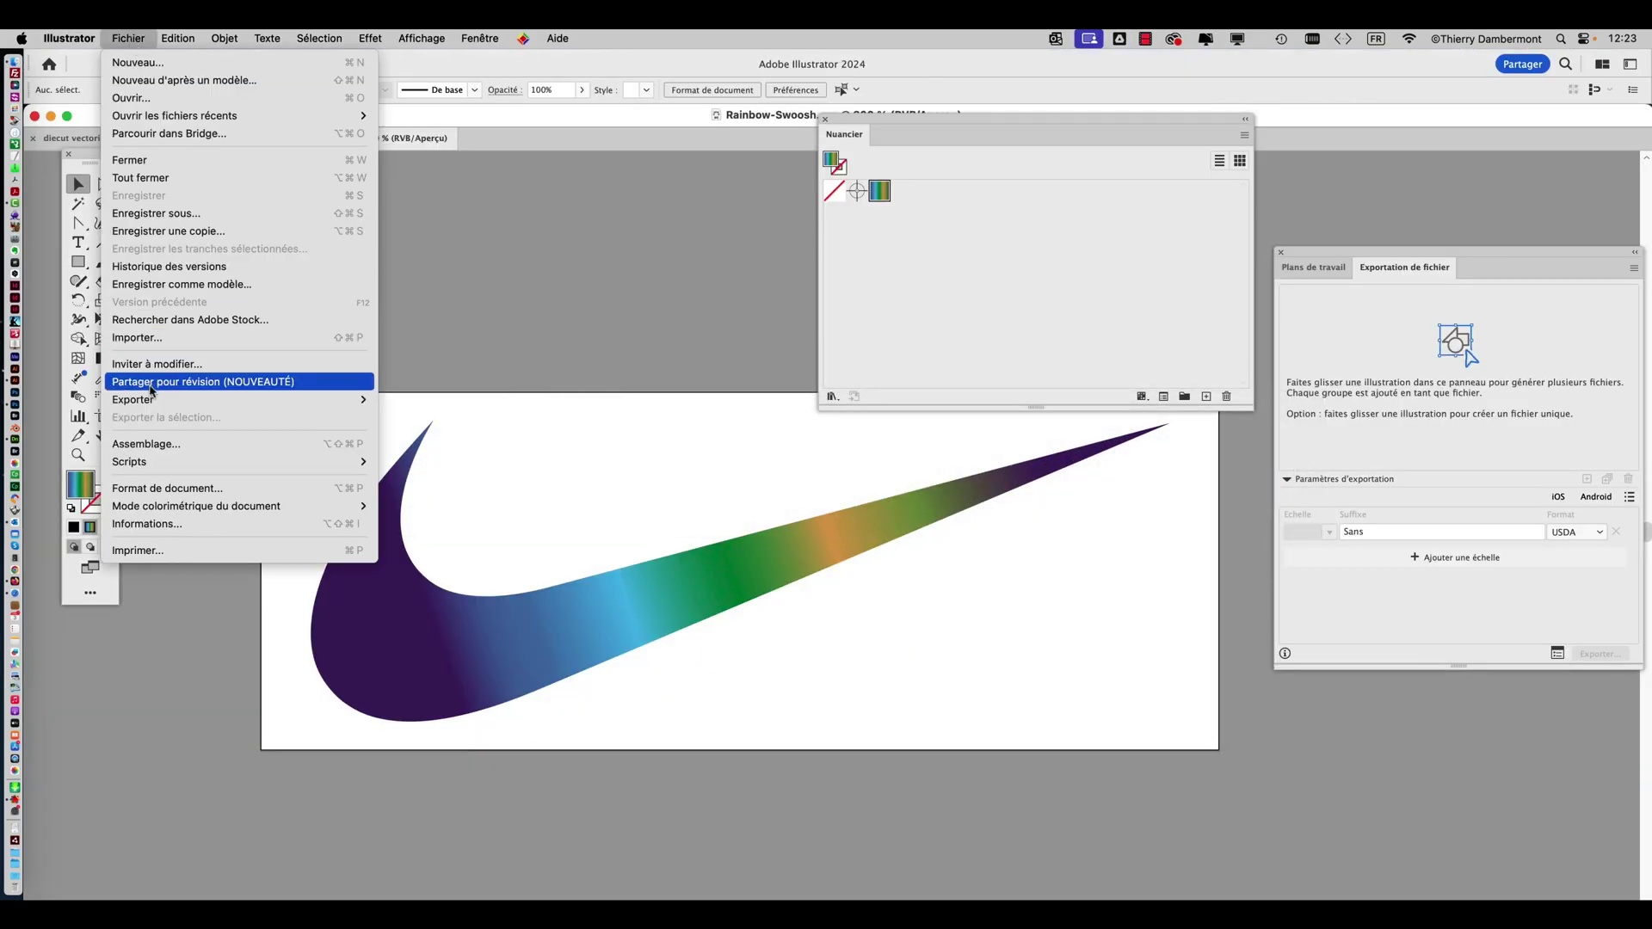
mouse_move(281, 403)
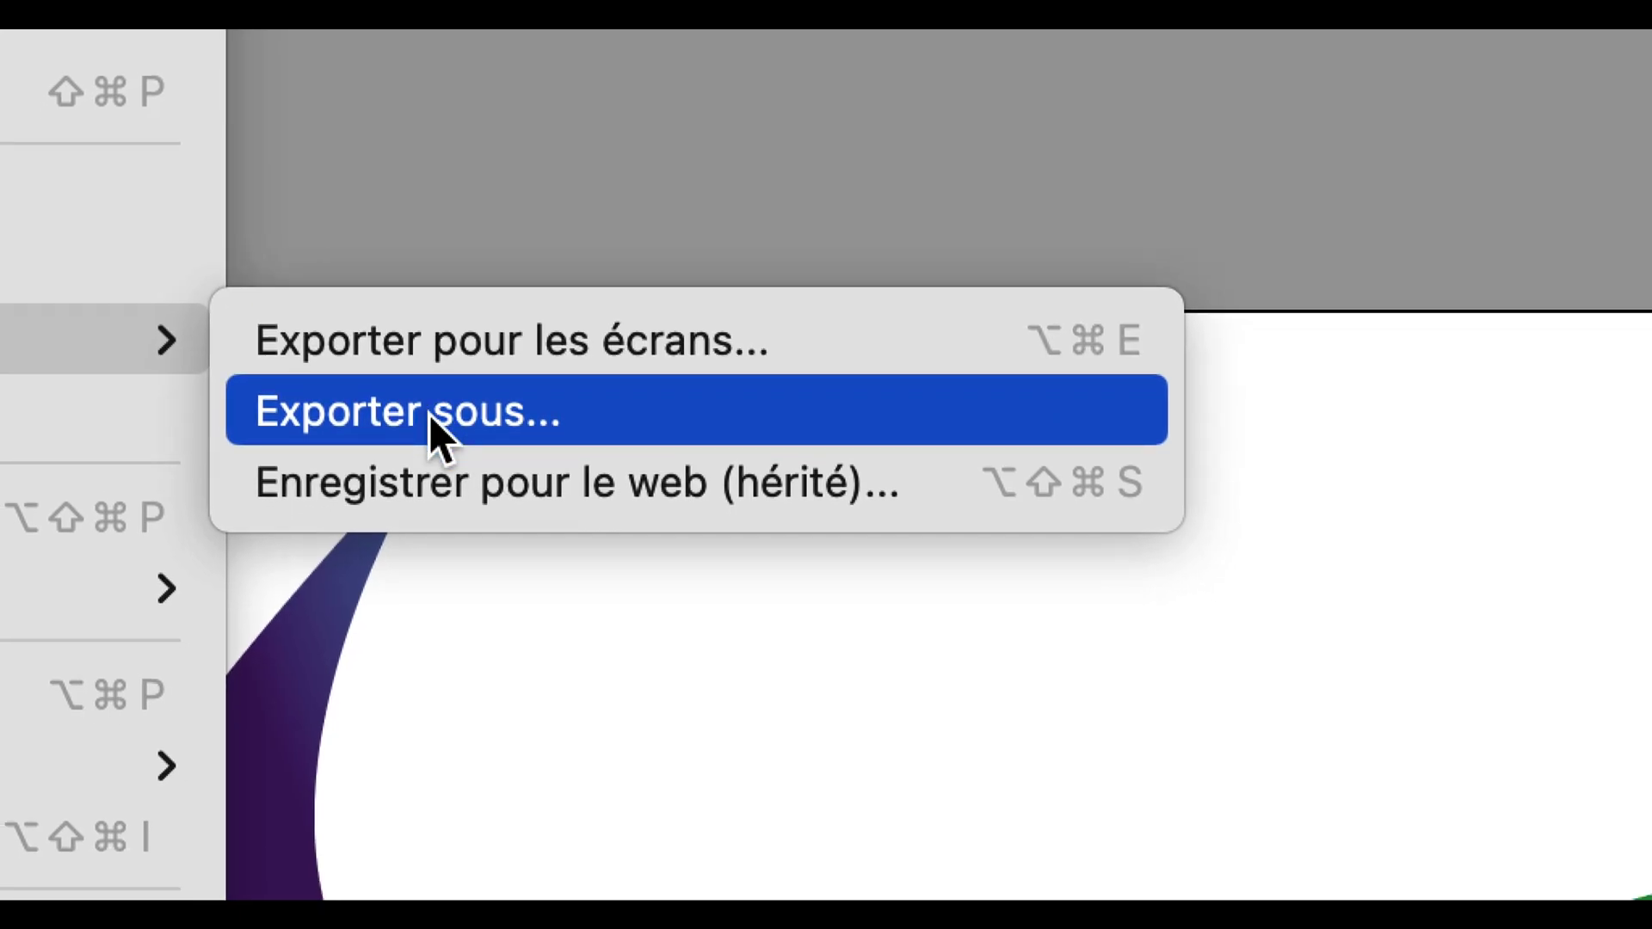
click(429, 415)
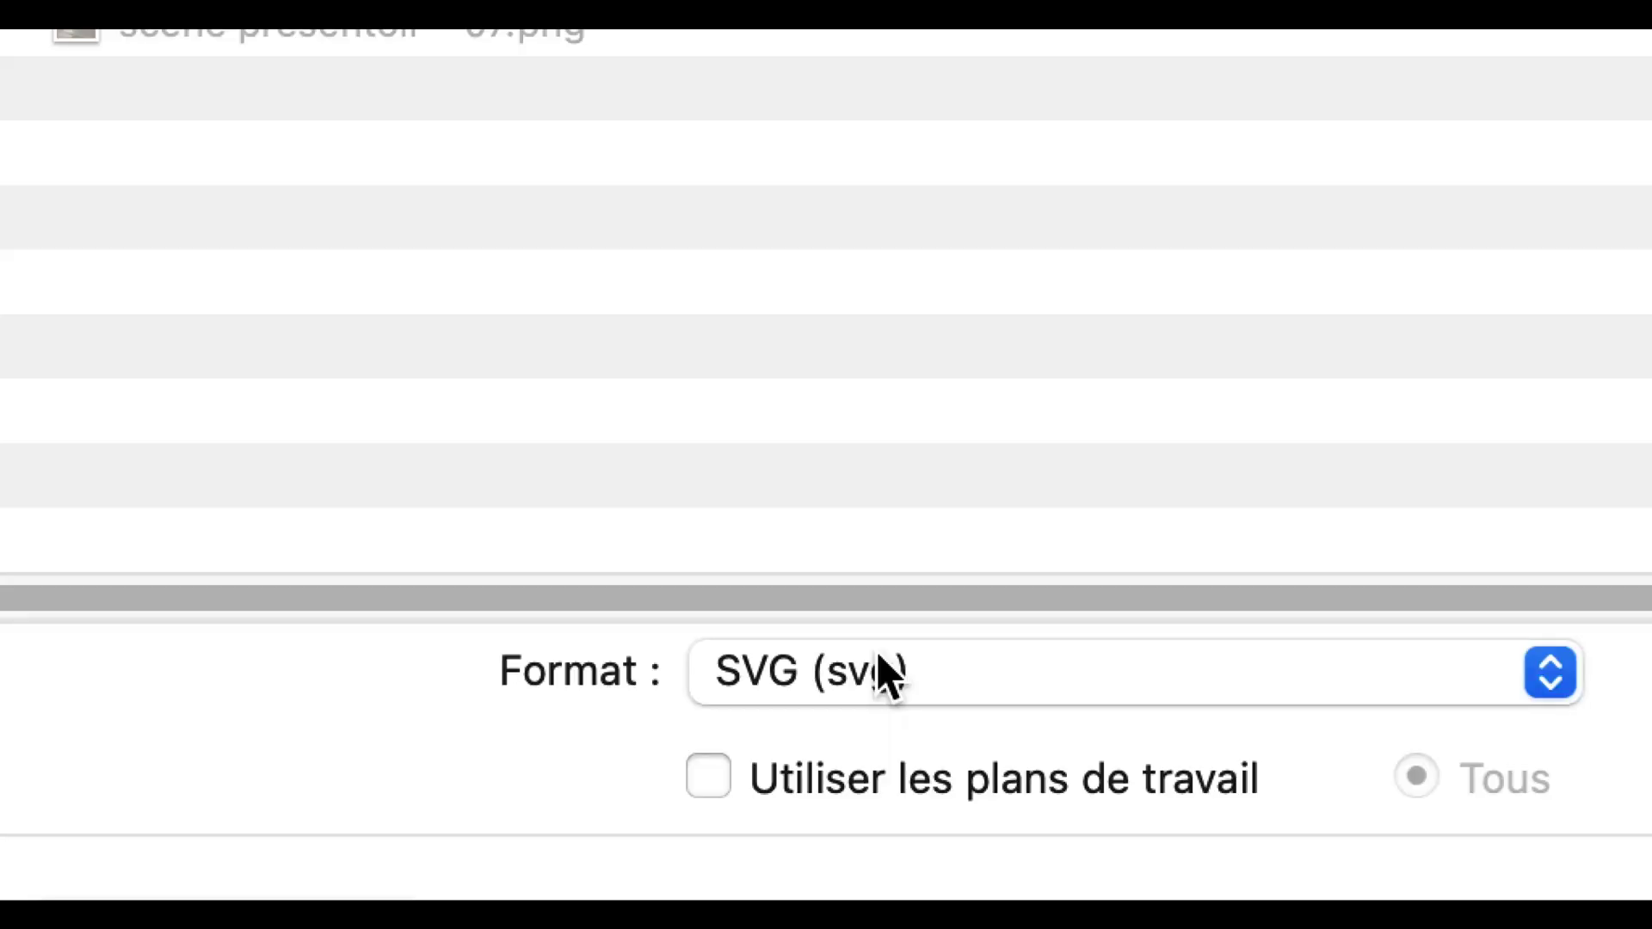
click(875, 659)
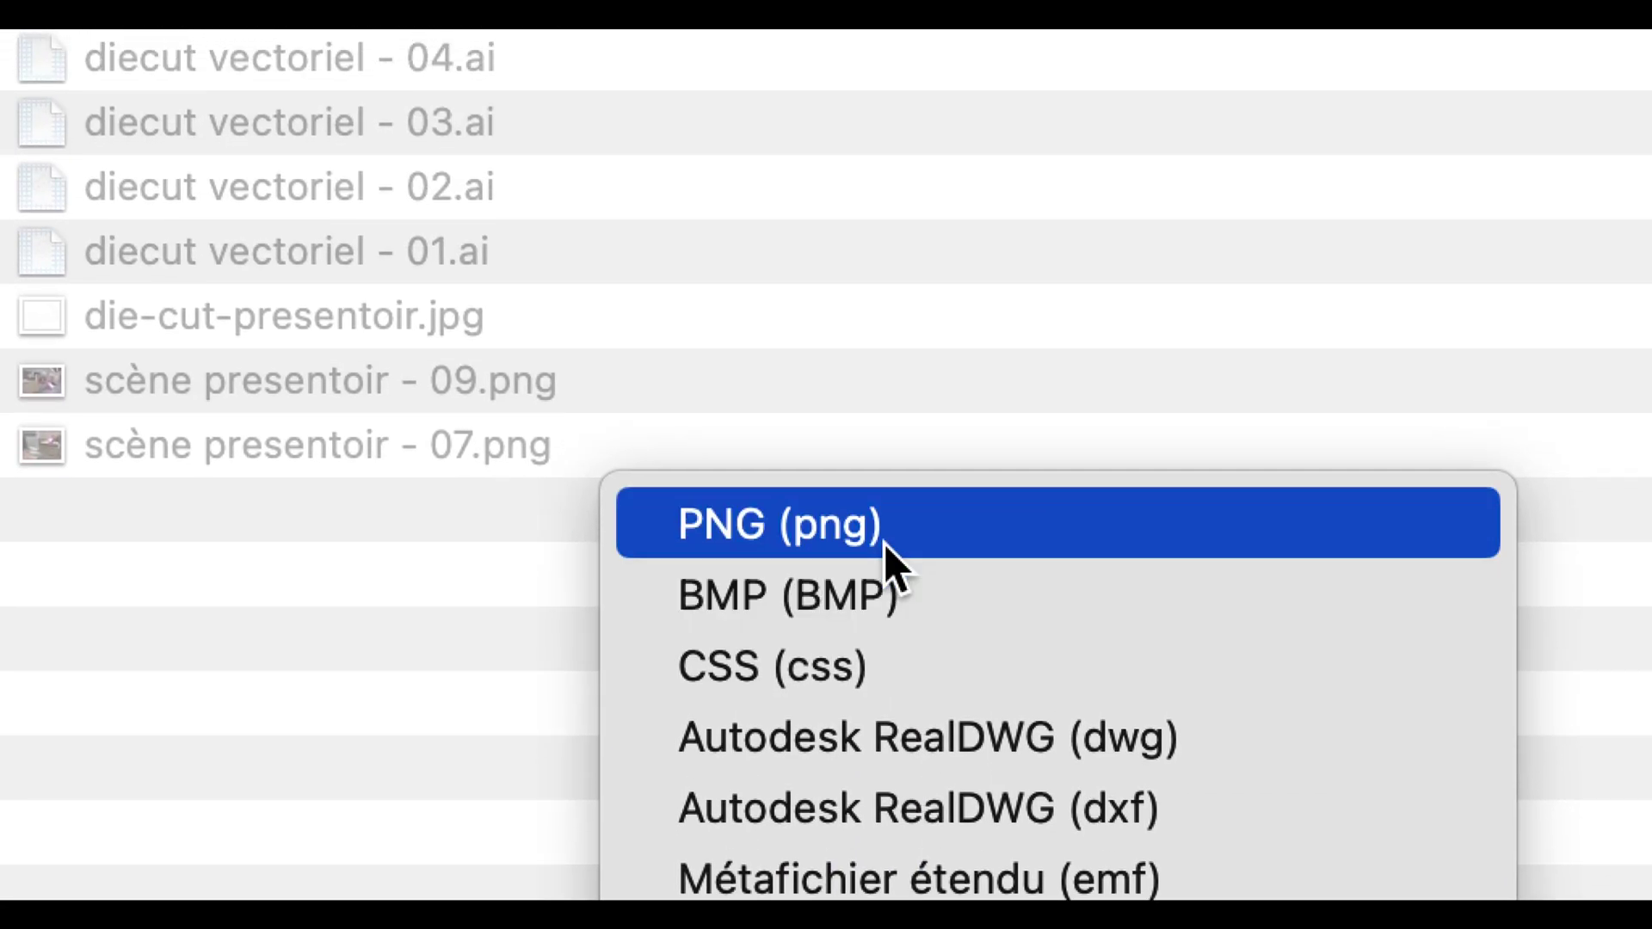
click(886, 424)
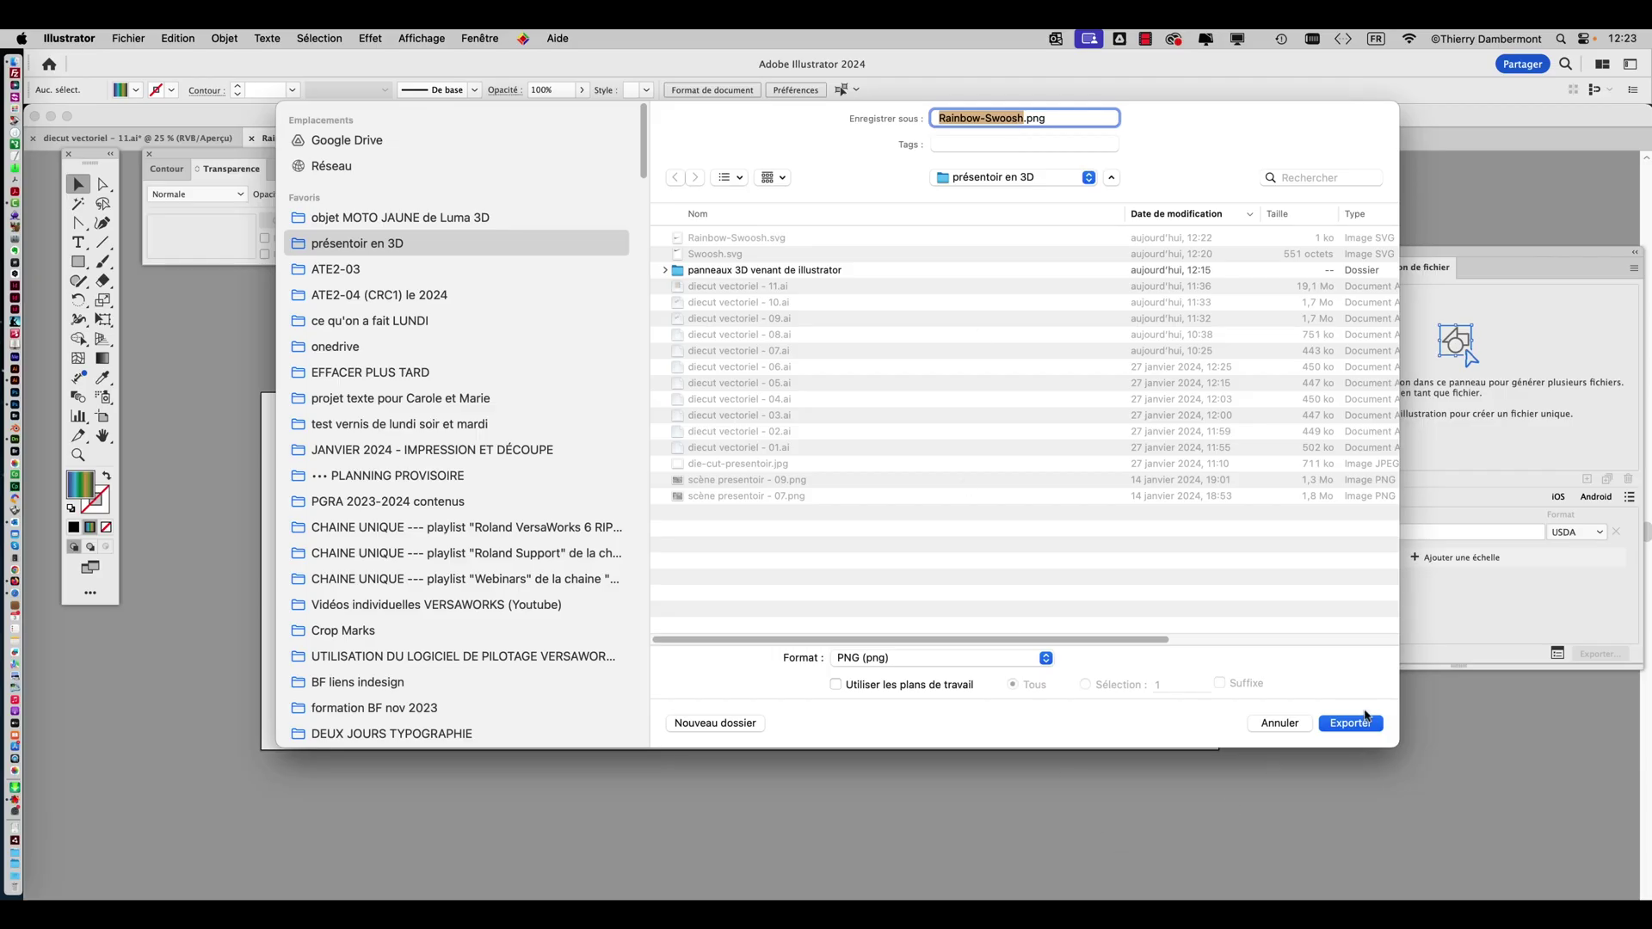
click(1368, 724)
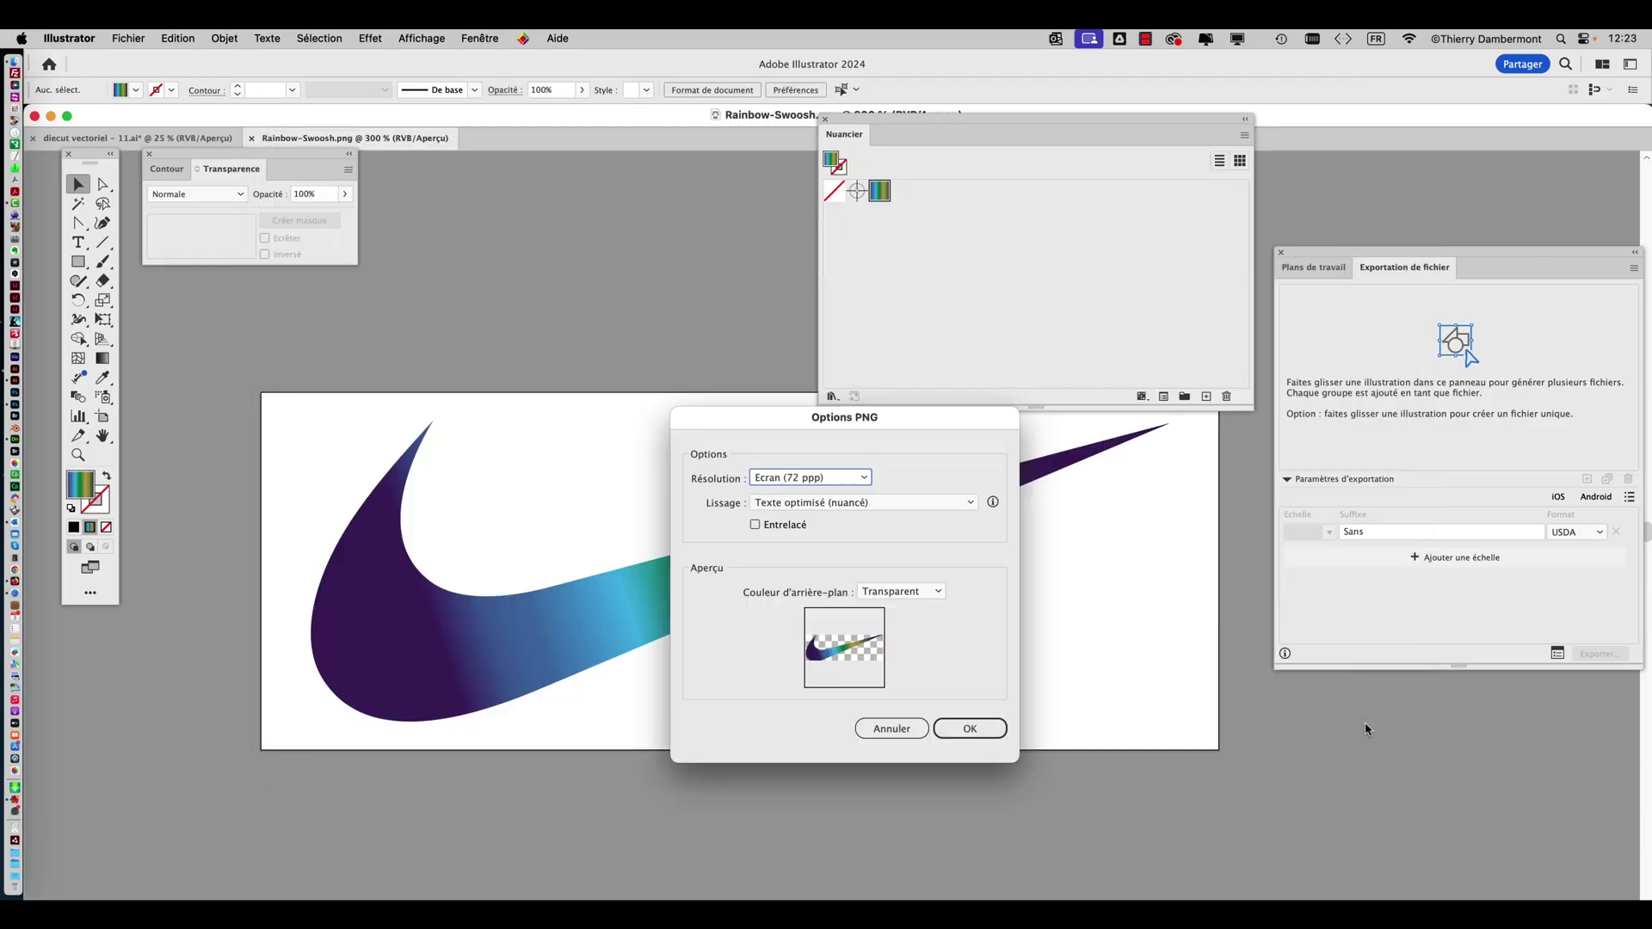
click(970, 729)
Switch back to Dimension and place Rainbow-Swoosh.png from the Finder window onto the upper part of the back panel.
key(super+Tab)
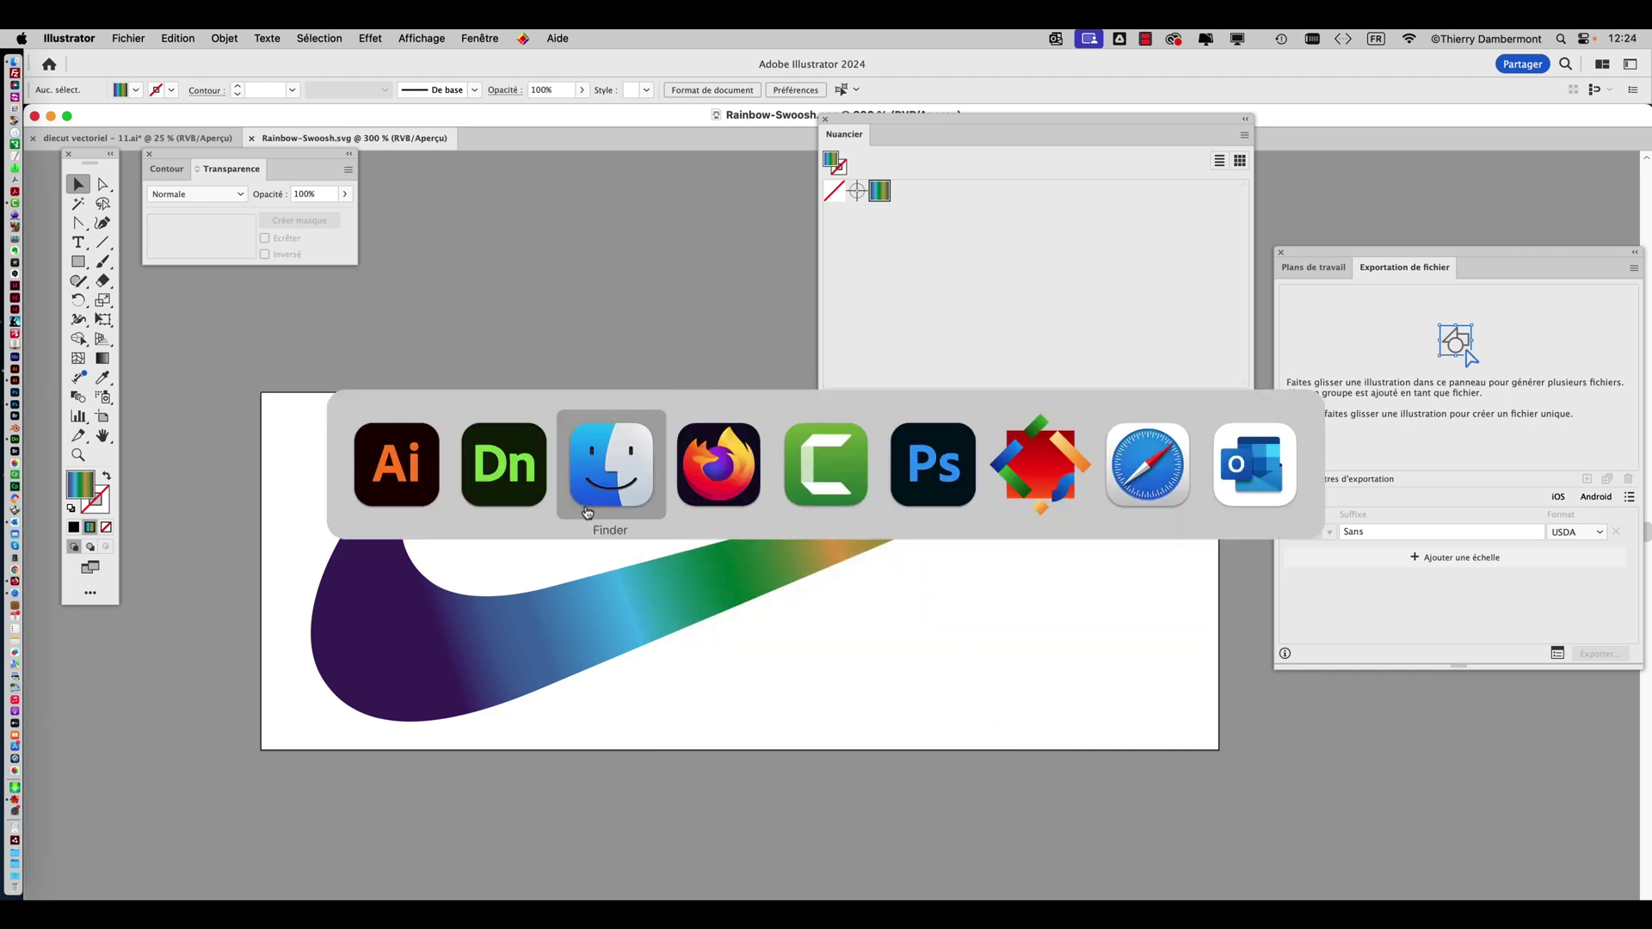
click(535, 480)
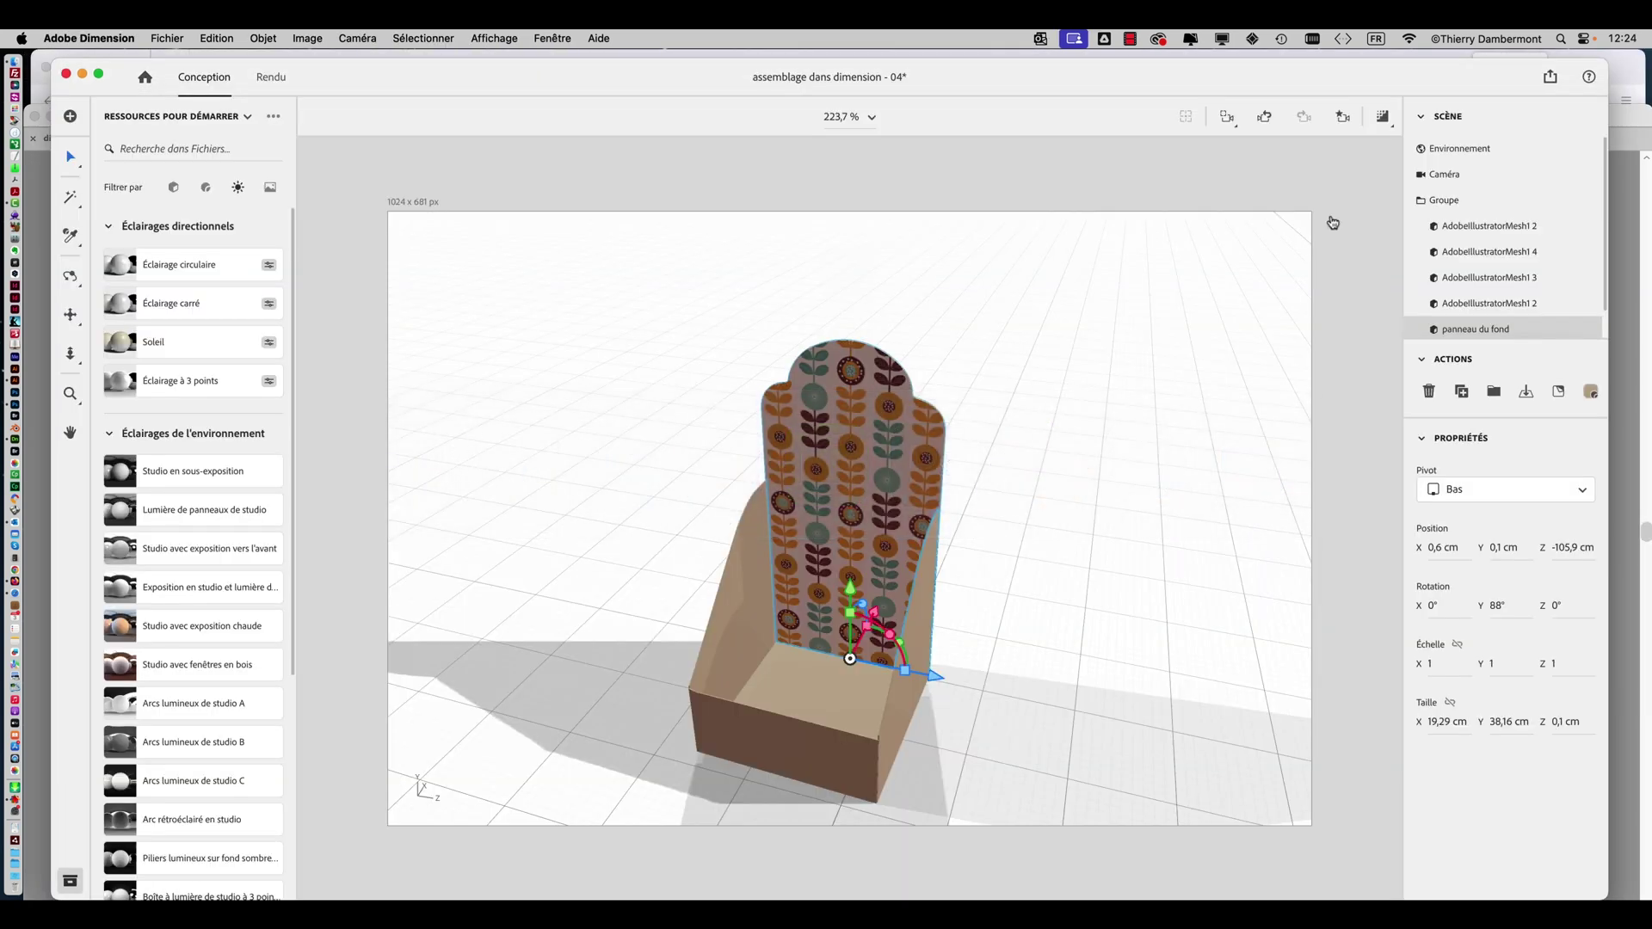
key(super+Tab)
click(637, 473)
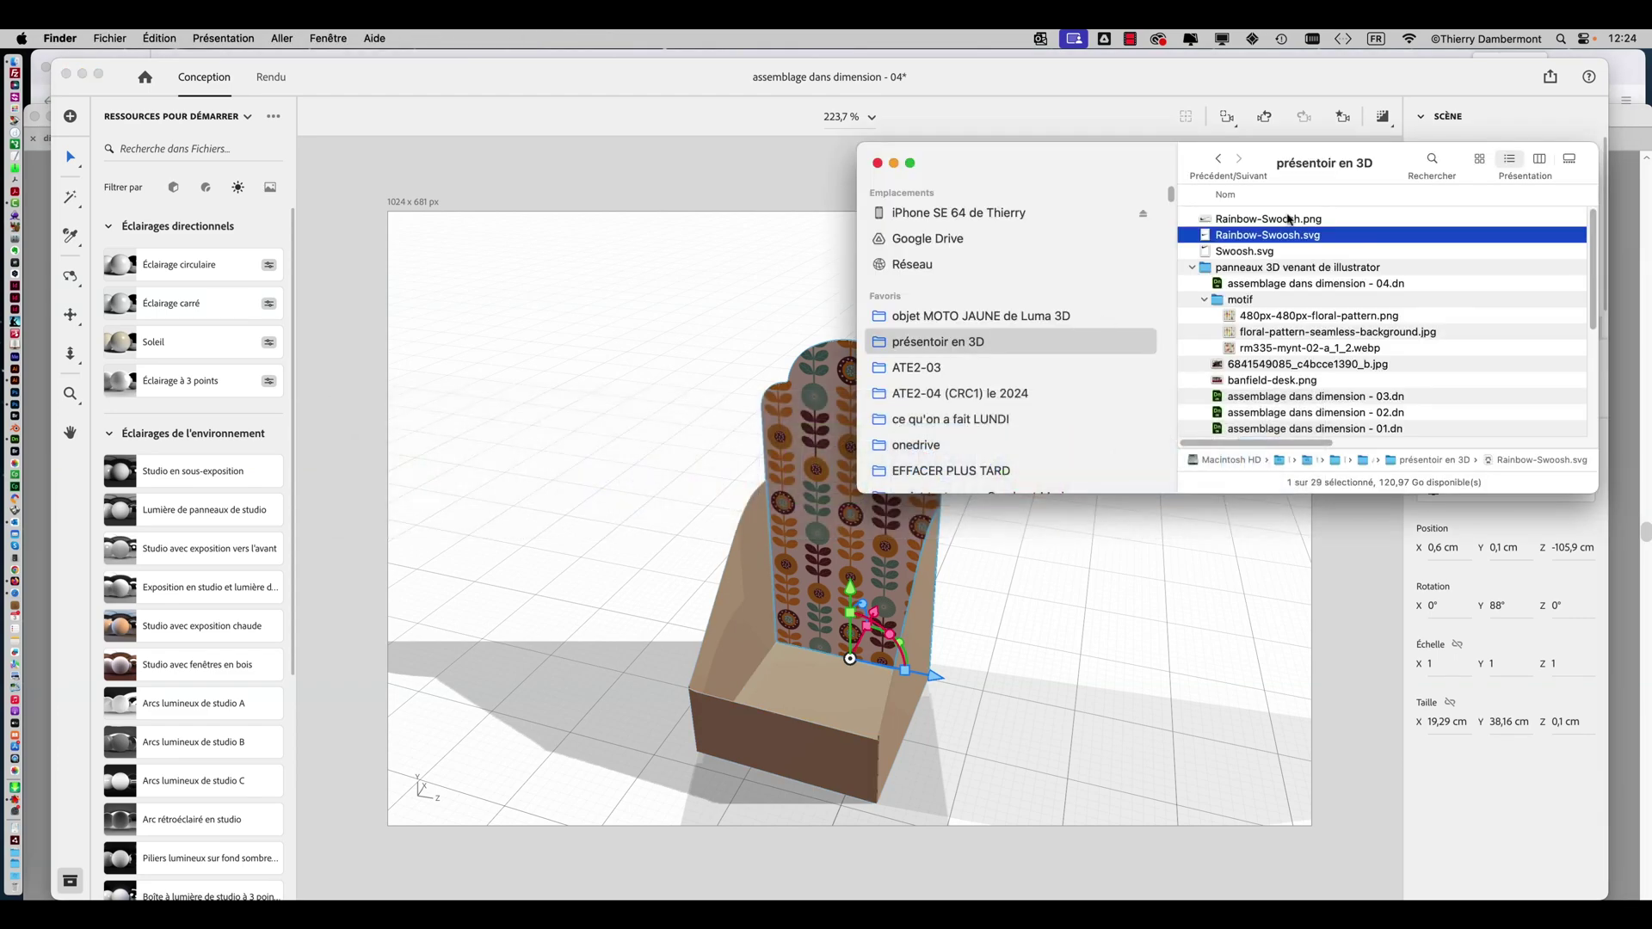
click(1288, 221)
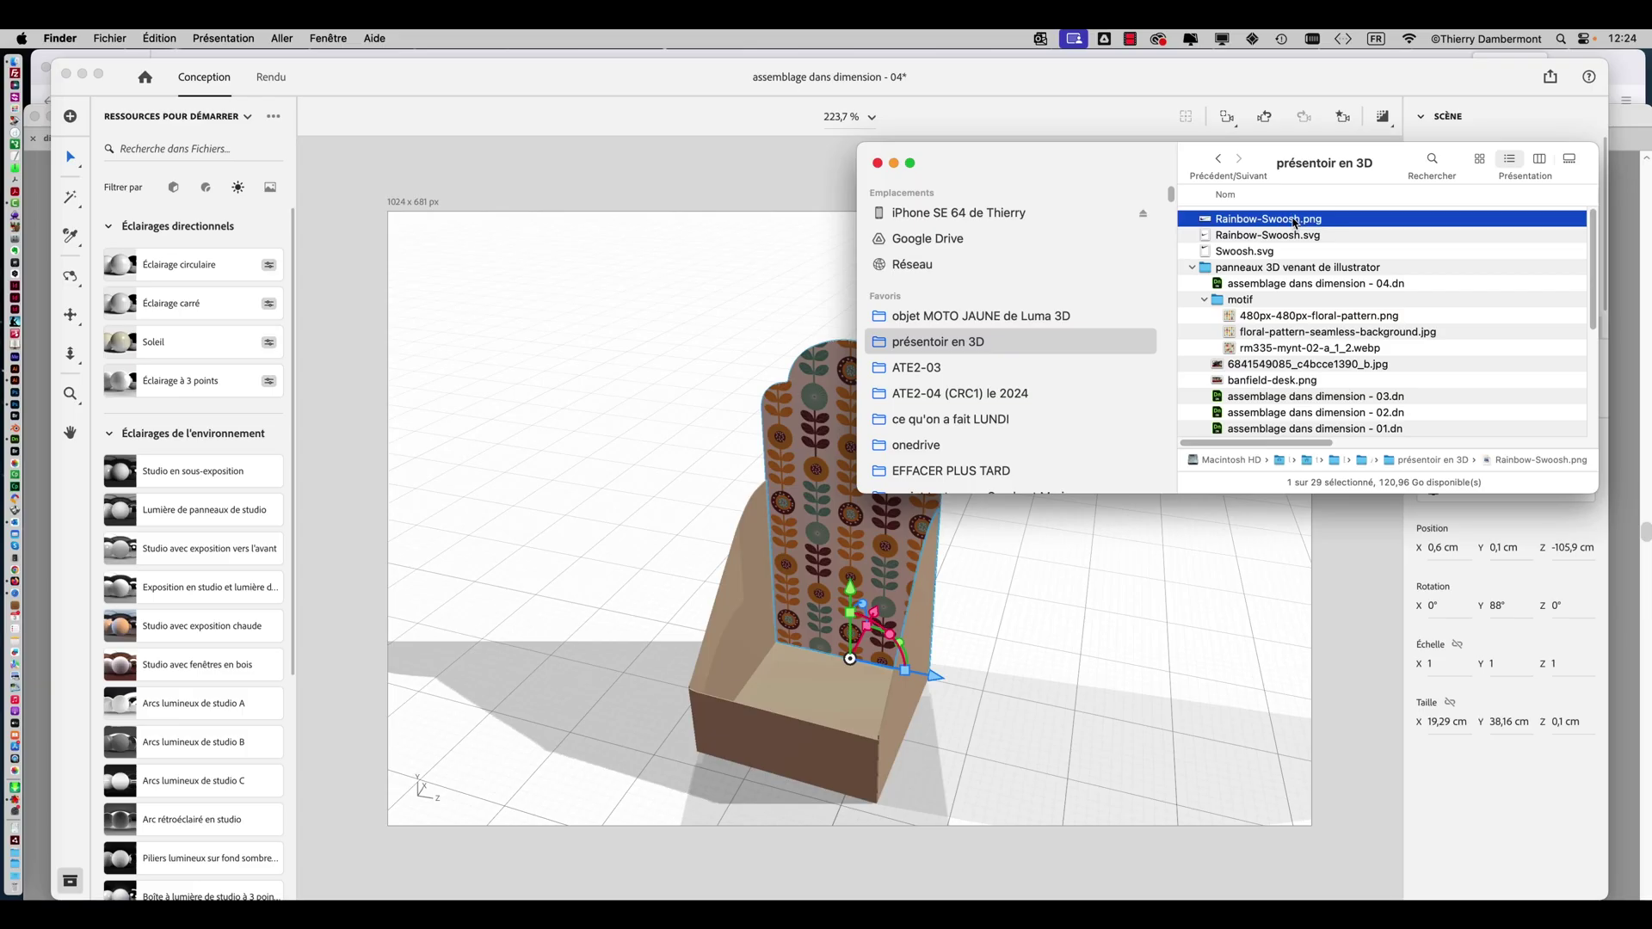
drag(1295, 222, 812, 431)
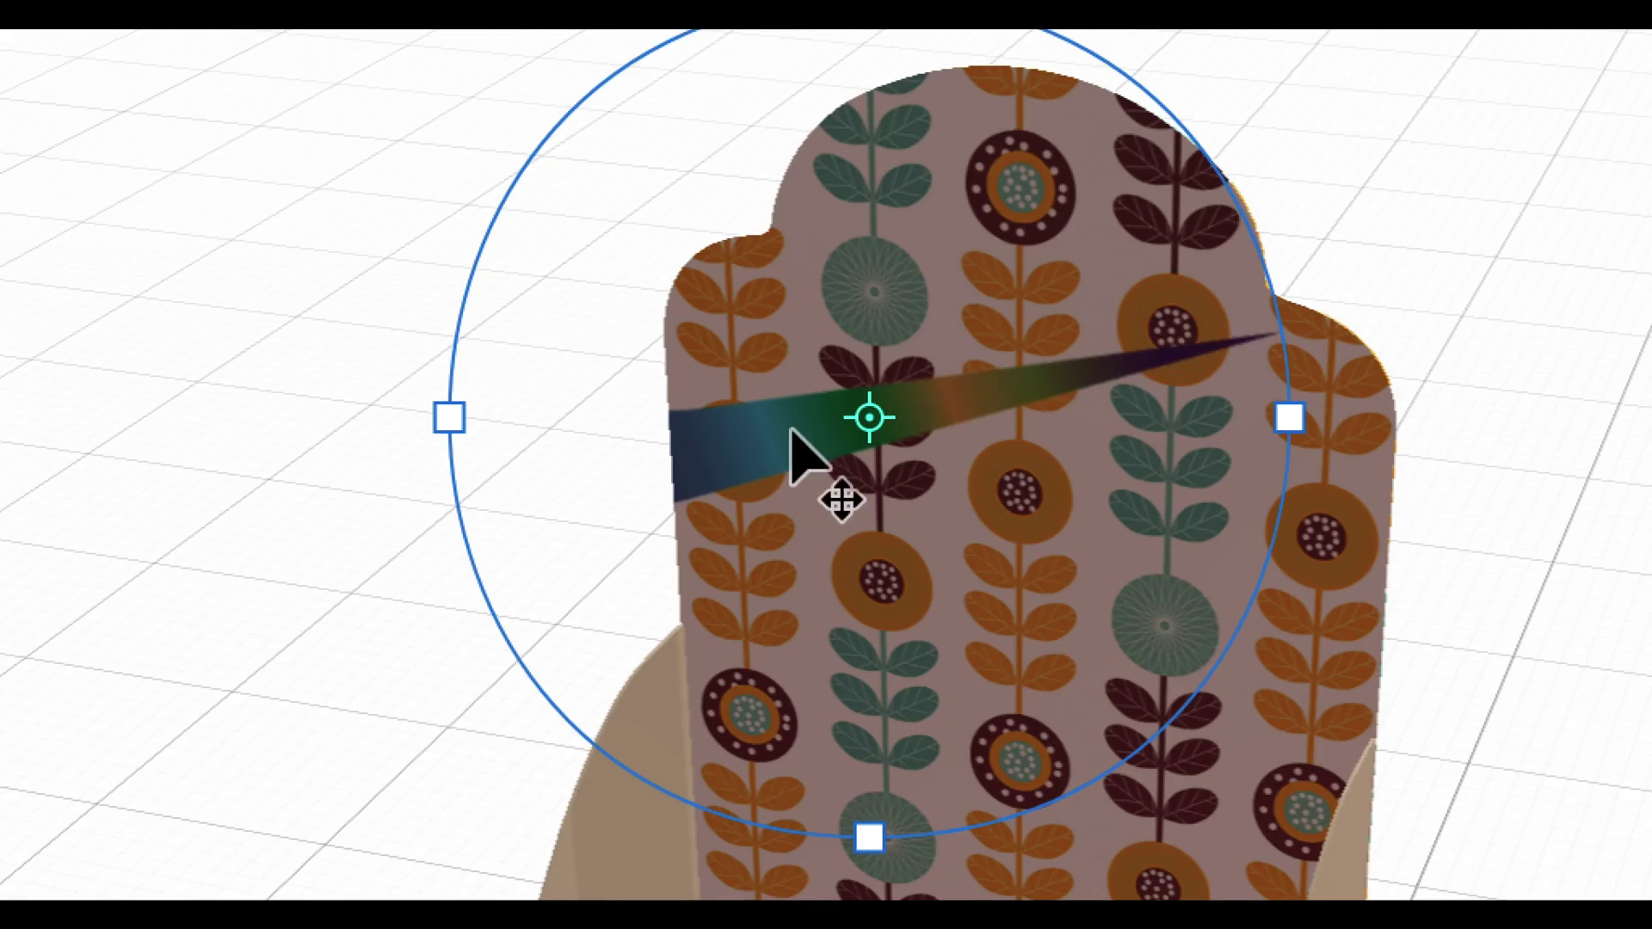
Reposition the swoosh decal across the upper back panel, scale it down to 12 % so it fits, and deselect it.
drag(792, 430, 1048, 492)
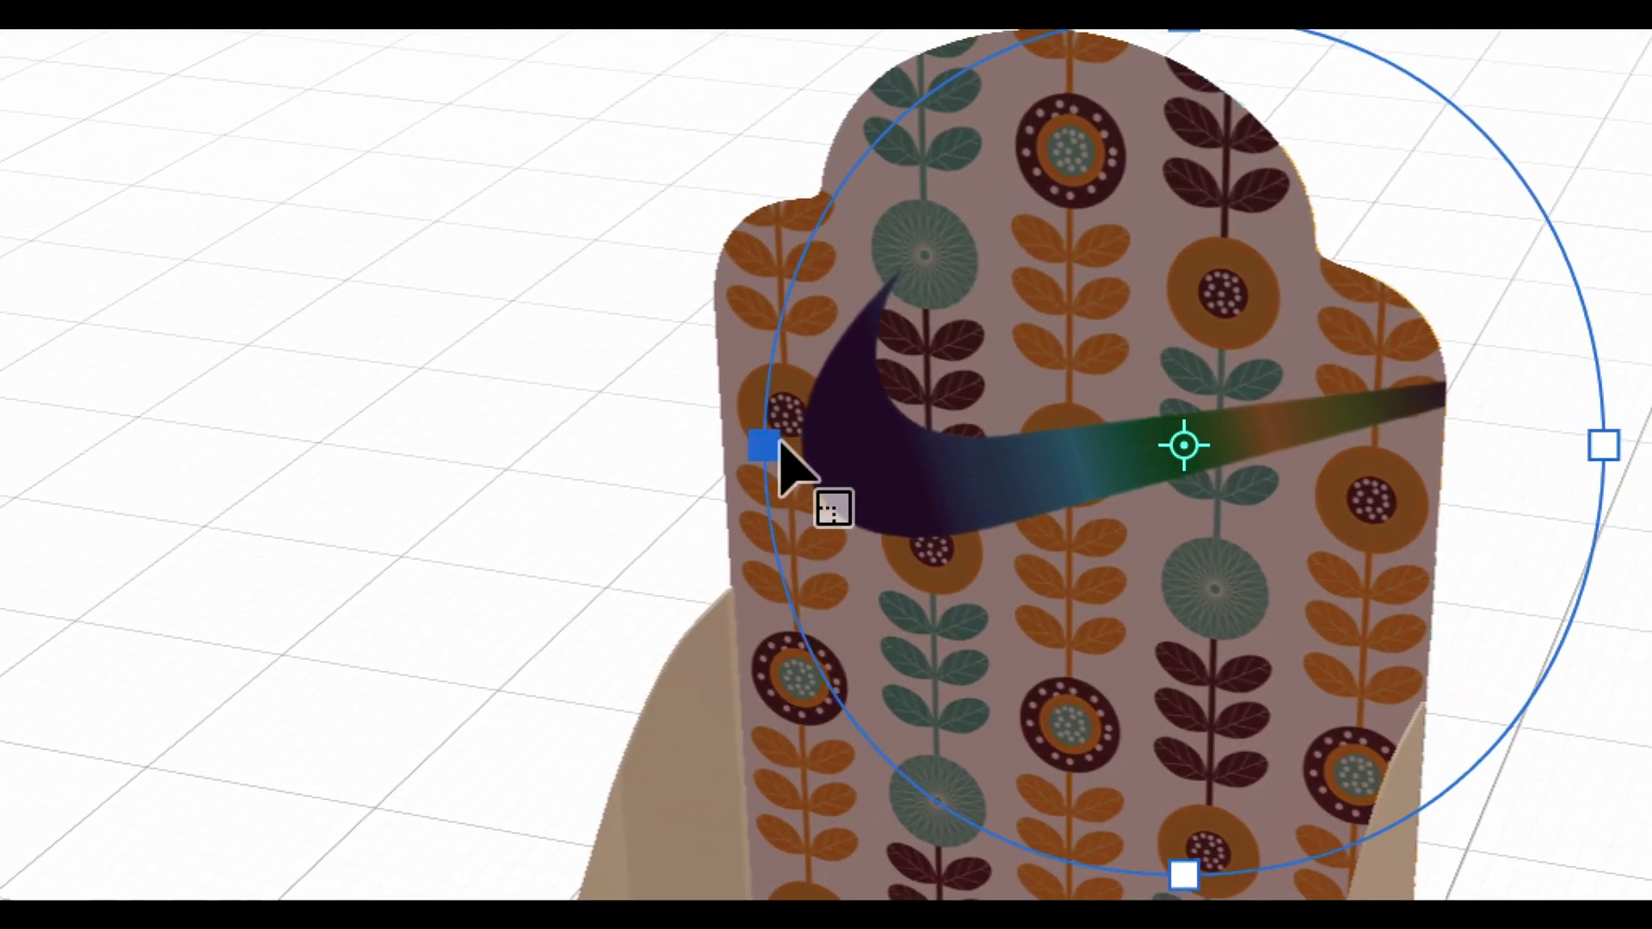
drag(466, 764, 547, 763)
mouse_move(791, 443)
mouse_down()
mouse_move(834, 450)
mouse_move(809, 446)
mouse_up()
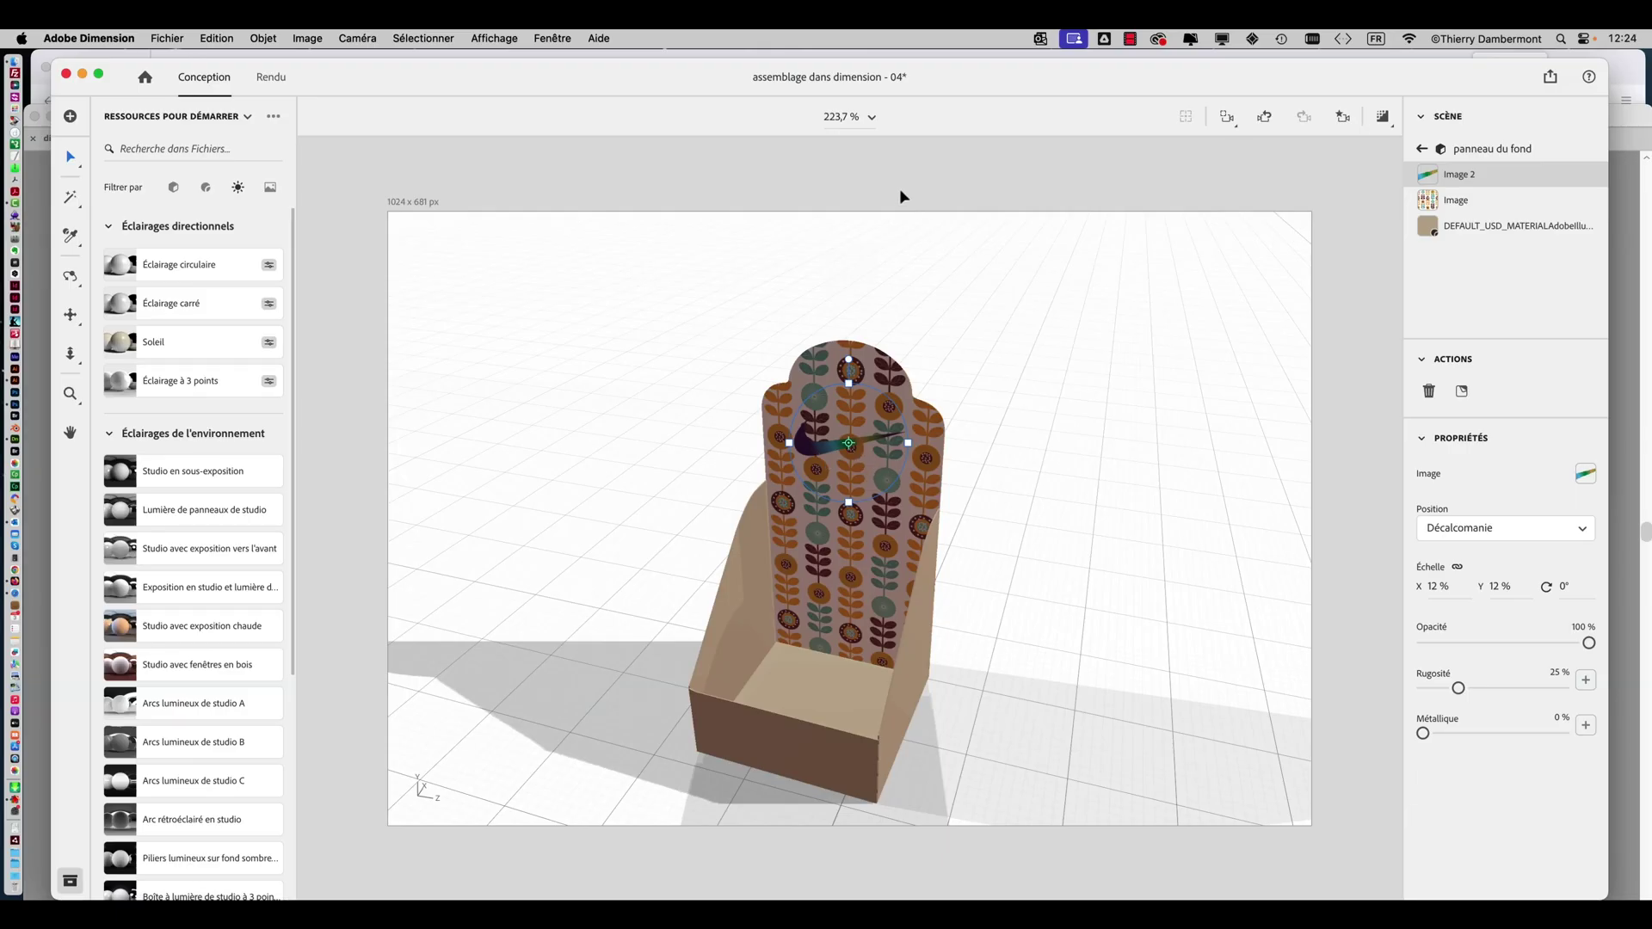
click(901, 191)
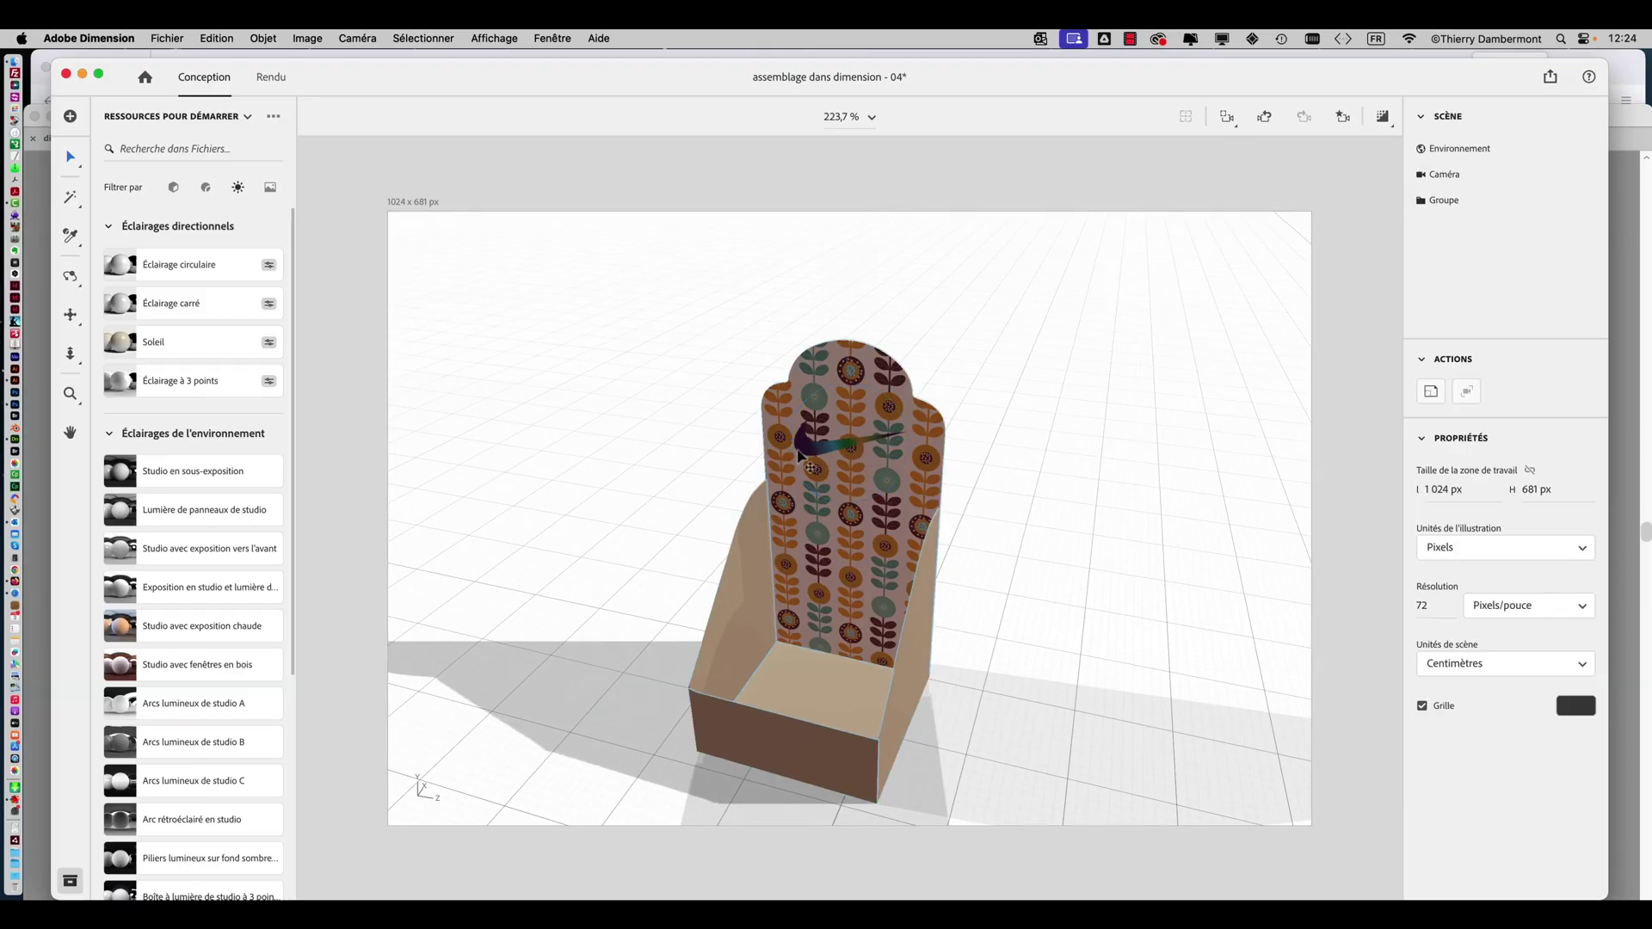
click(809, 465)
click(929, 205)
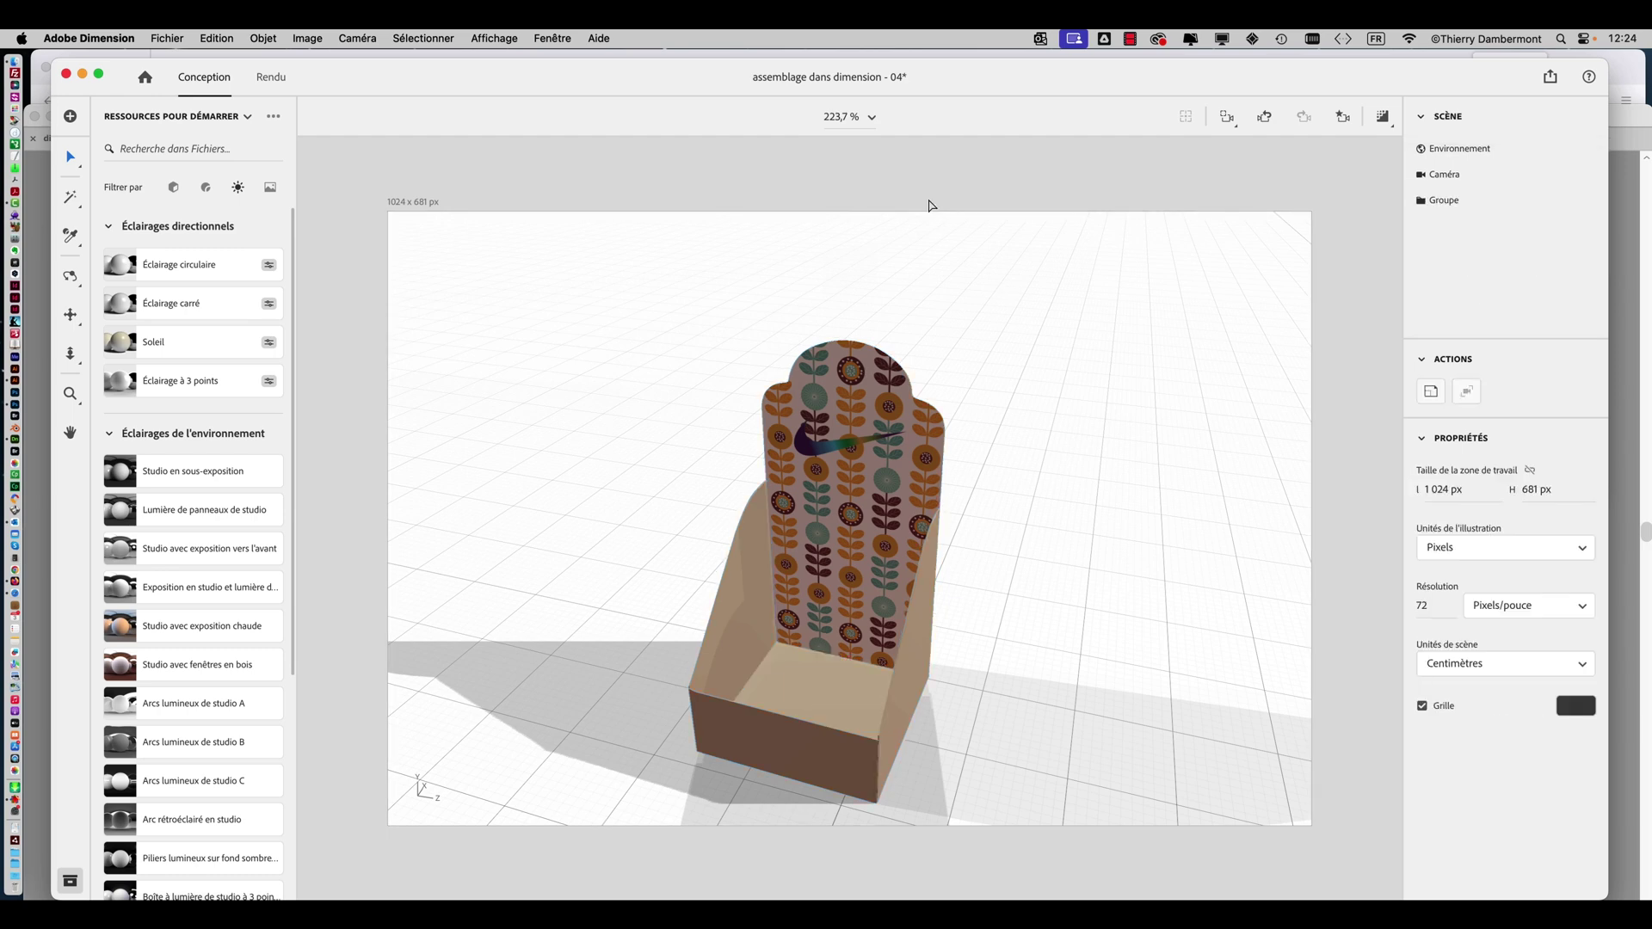
Switch to Illustrator and draw a gradient-filled rectangle over the swoosh, extending beyond the artboard on all sides.
key(super+Tab)
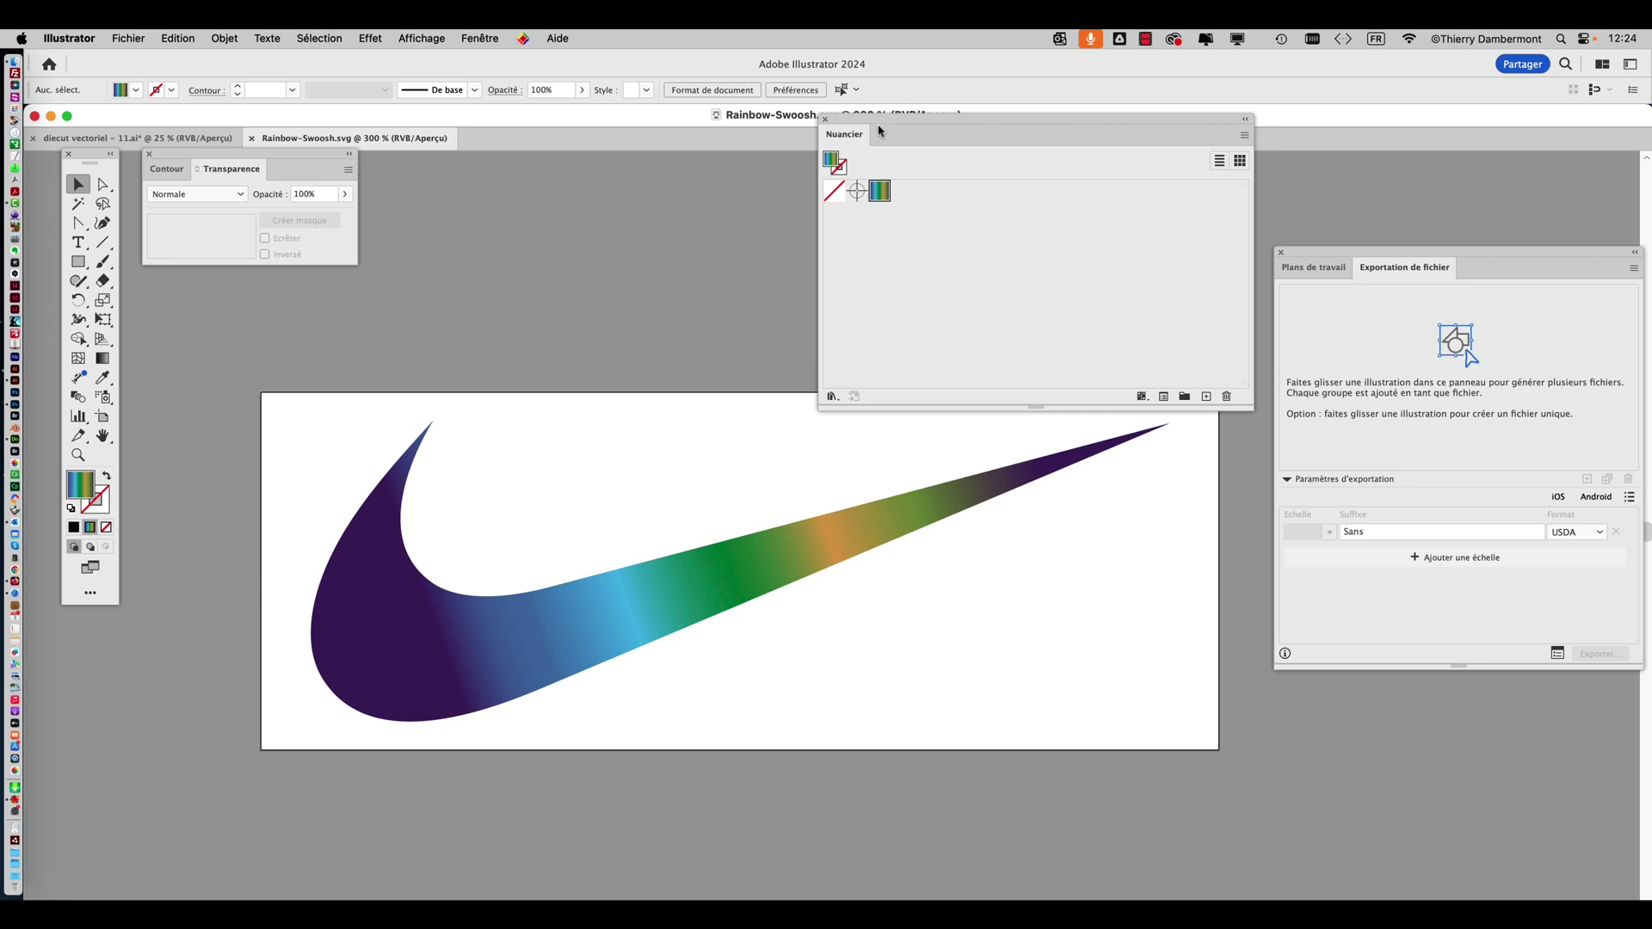
drag(872, 121, 892, 89)
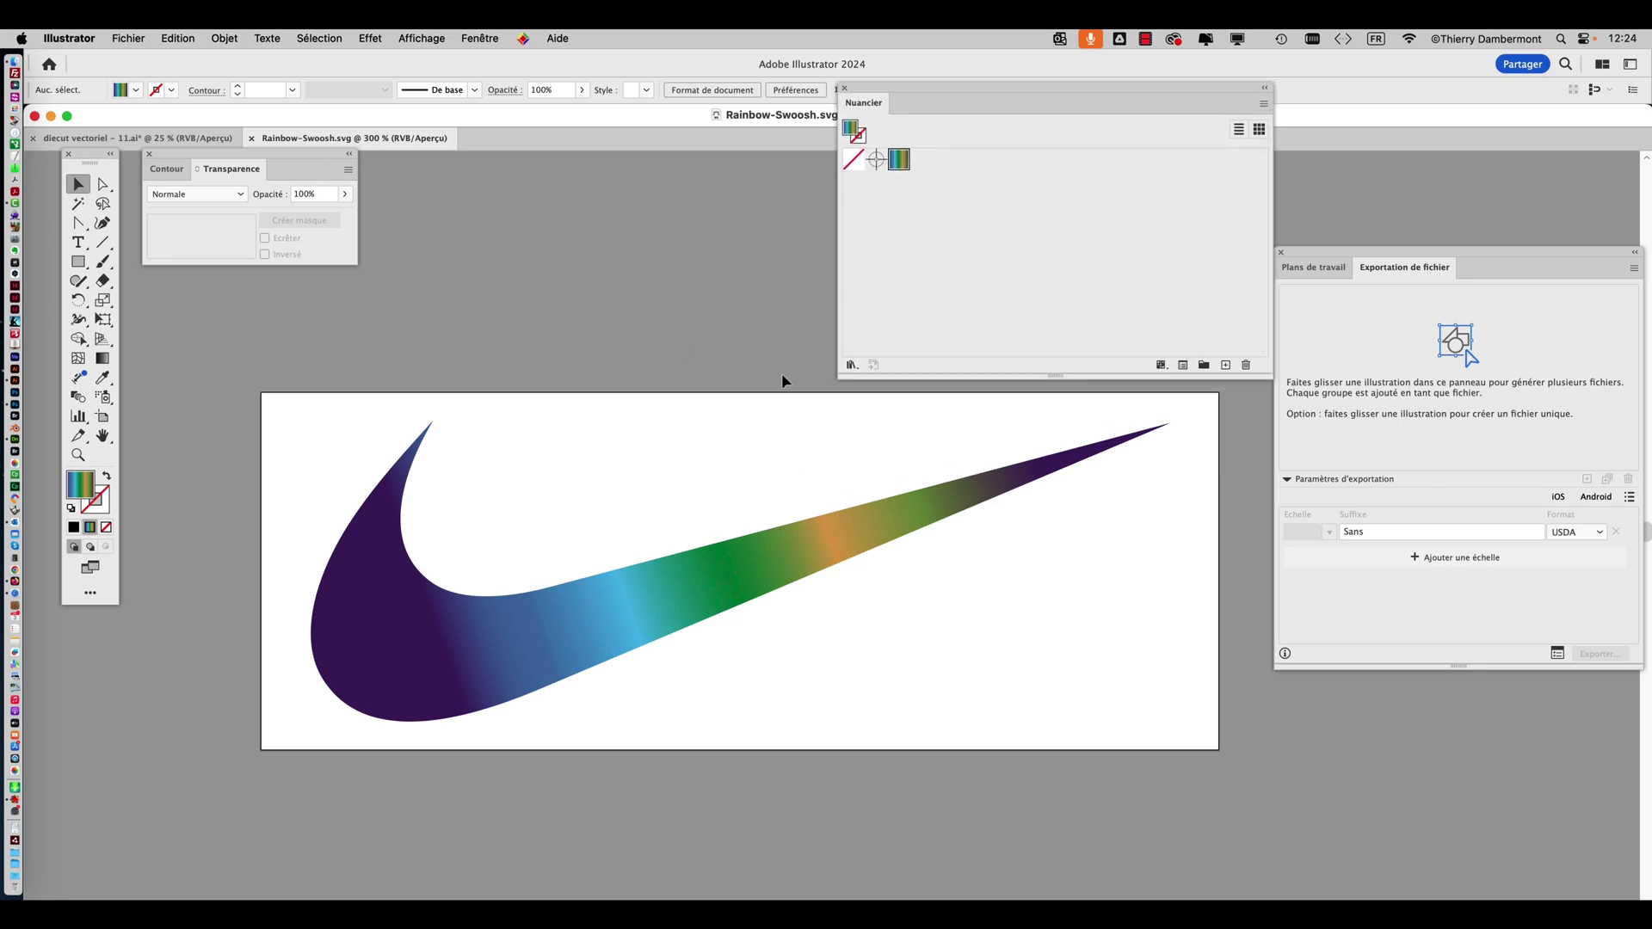
scroll(781, 379, down, 2)
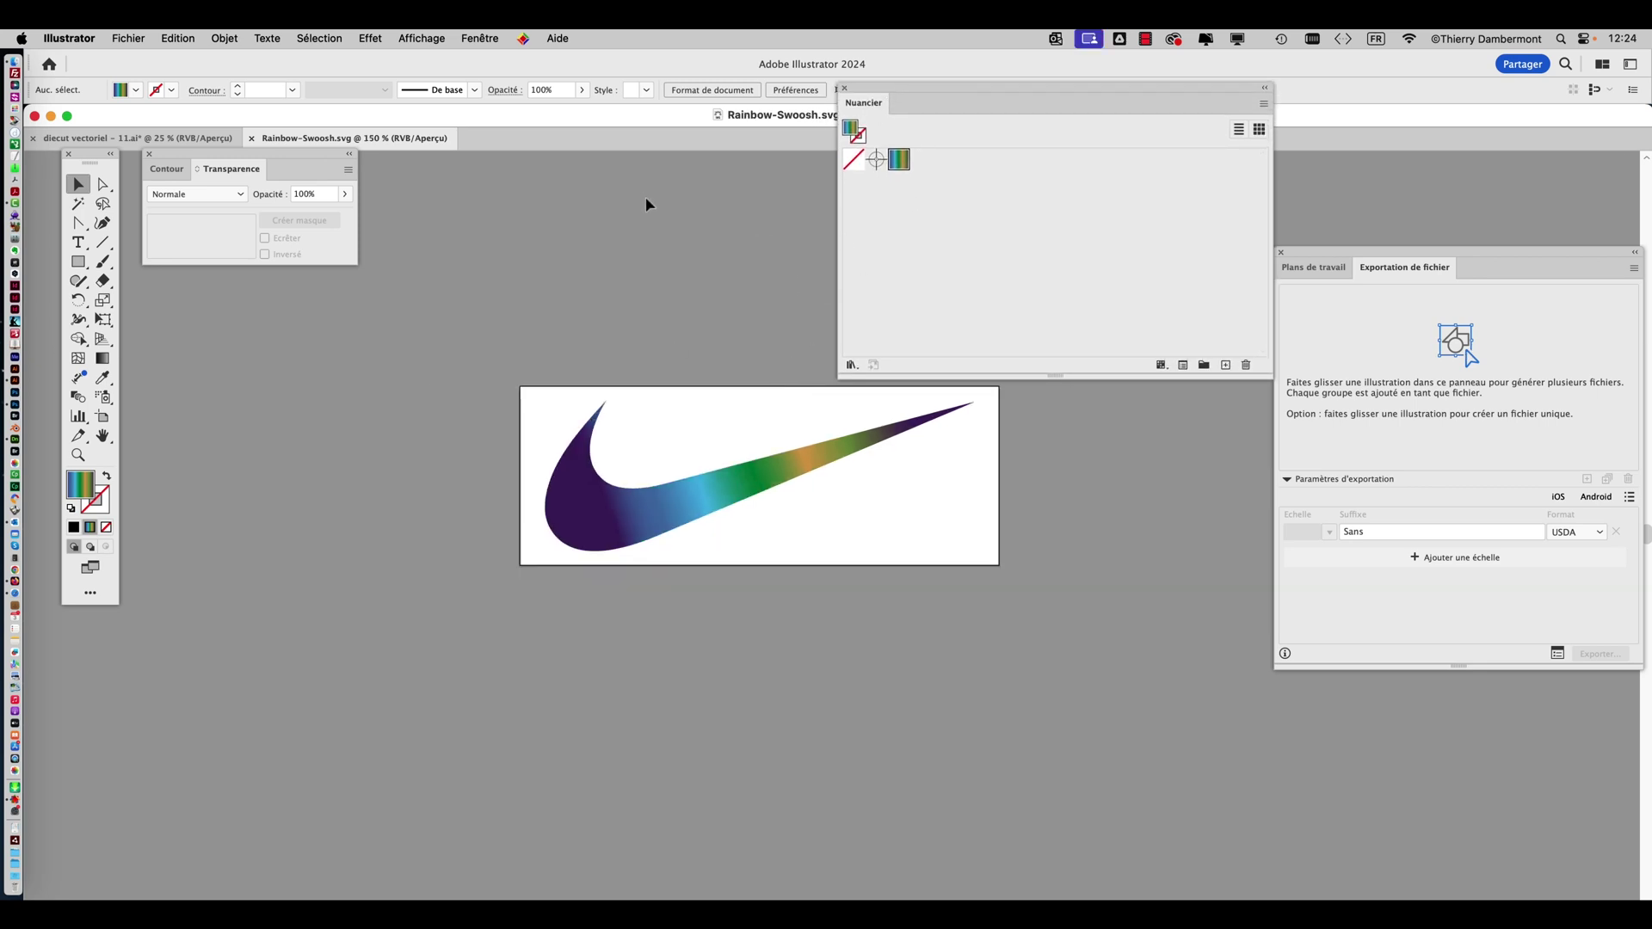
click(78, 262)
mouse_move(436, 307)
mouse_down()
mouse_move(1065, 690)
mouse_move(1144, 710)
mouse_up()
click(480, 38)
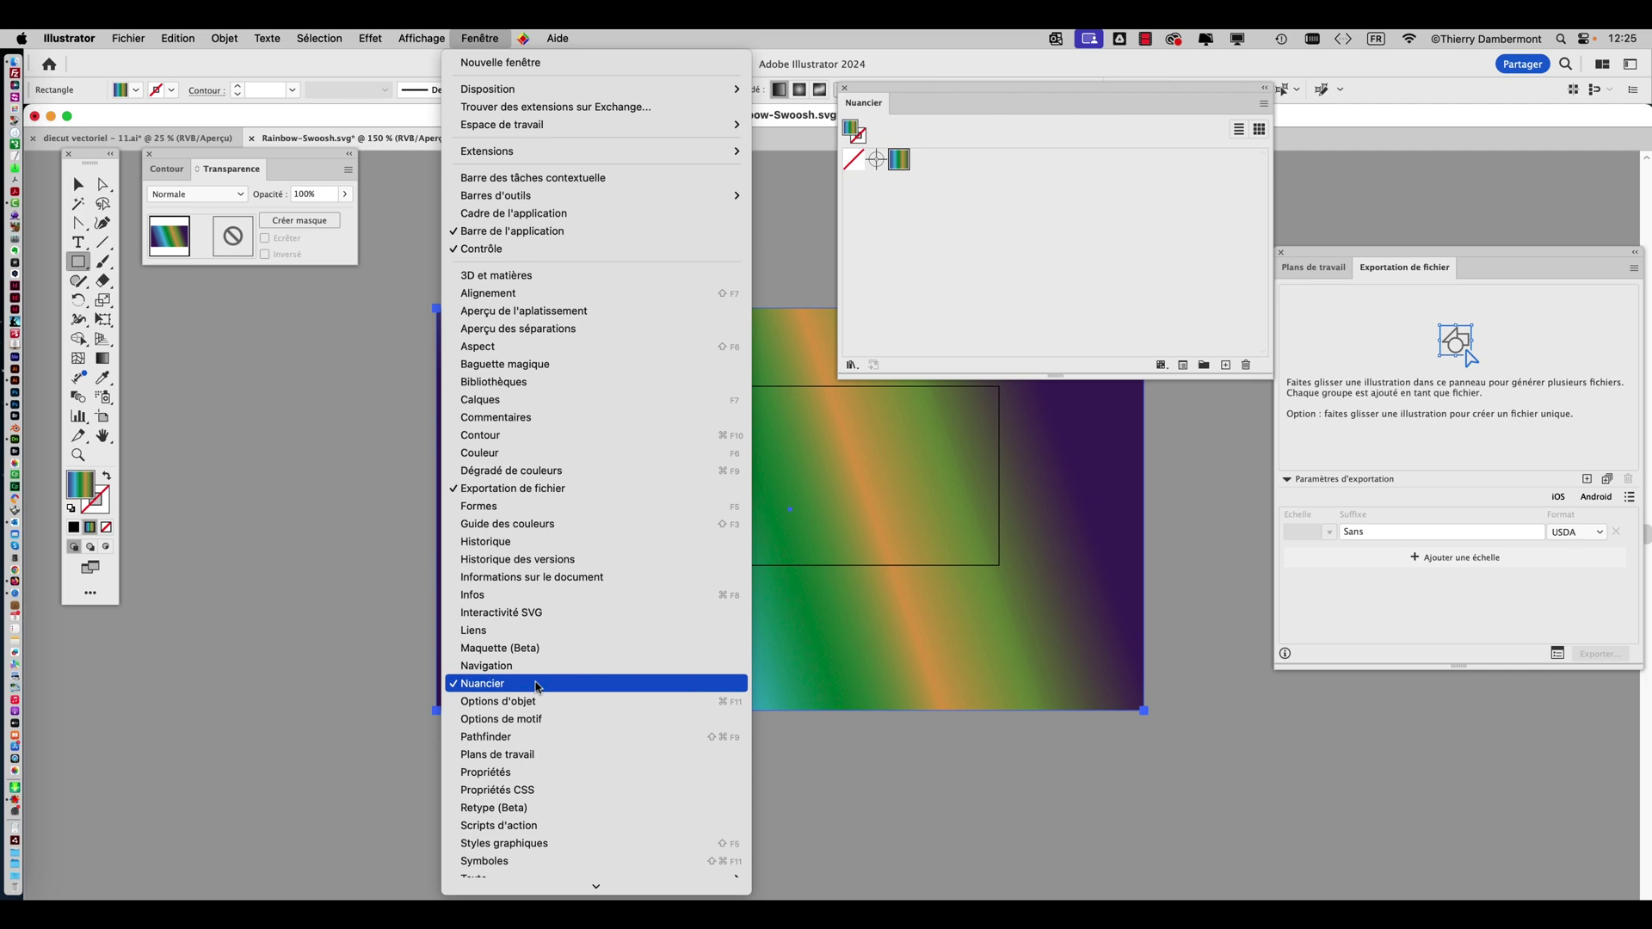
click(1295, 135)
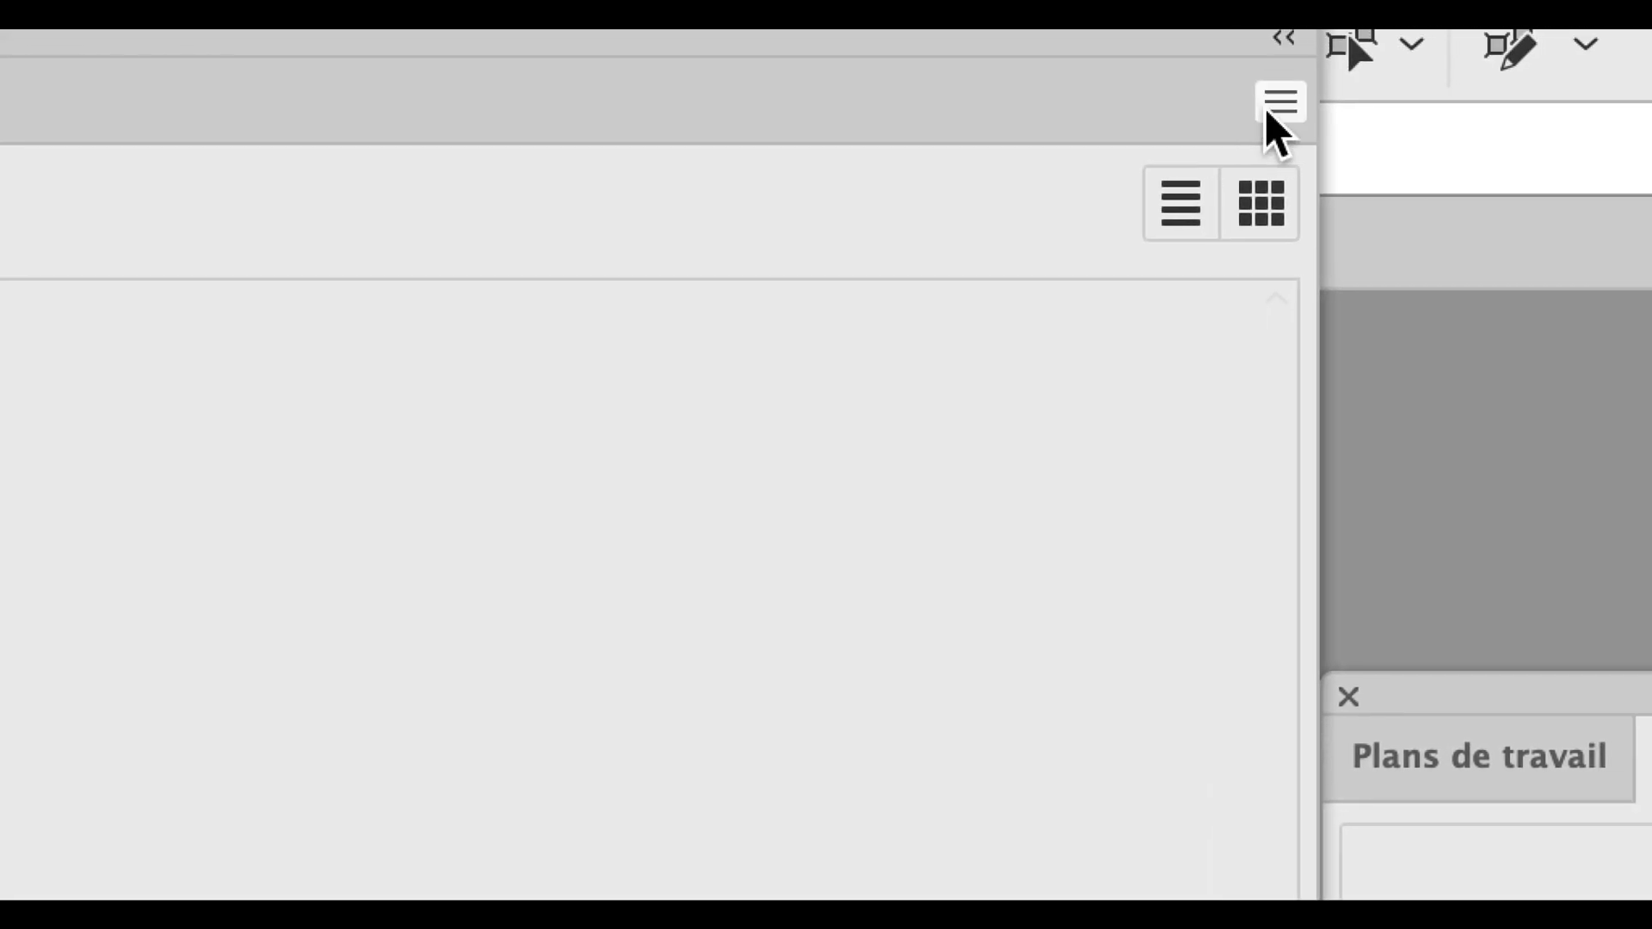
click(1263, 104)
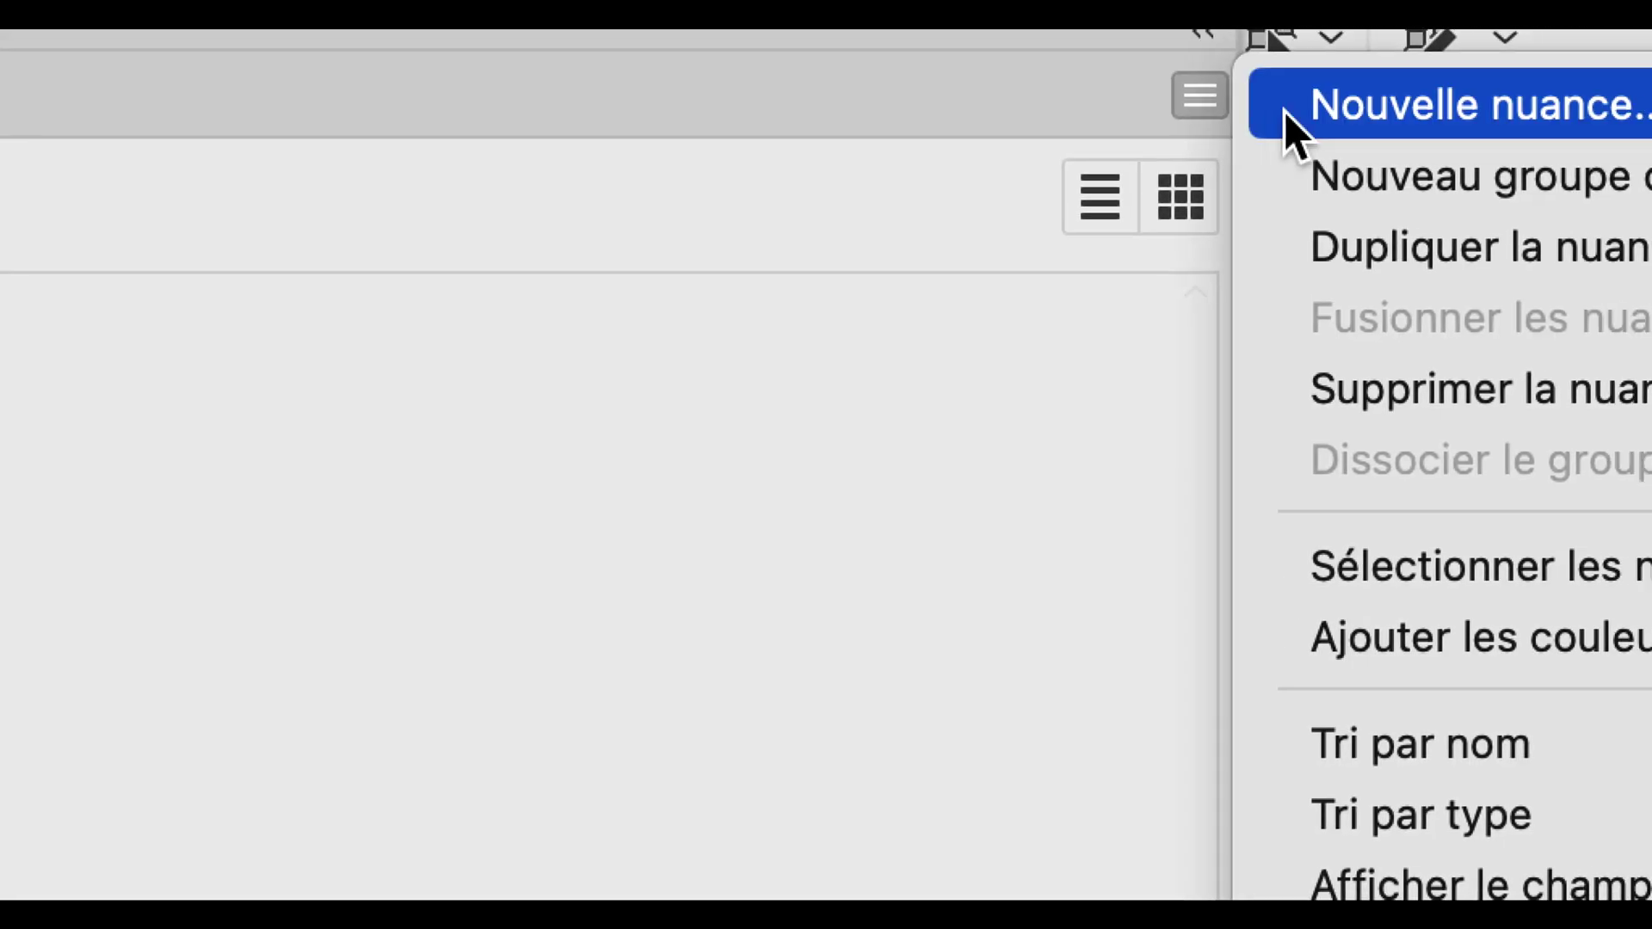
click(1285, 108)
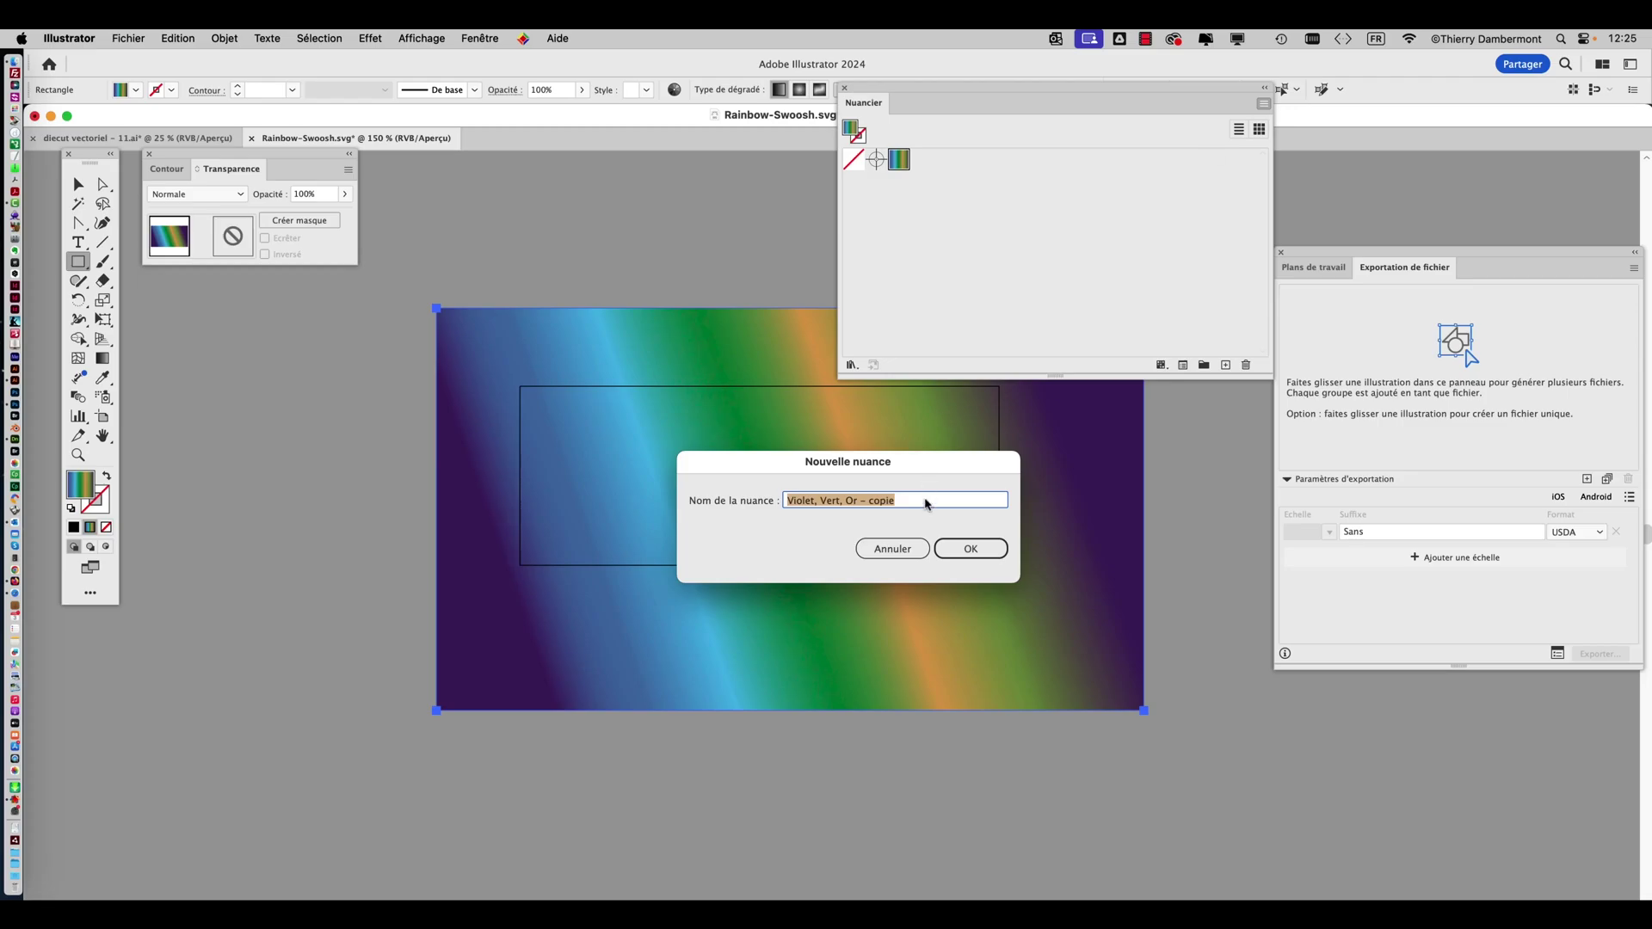
click(971, 549)
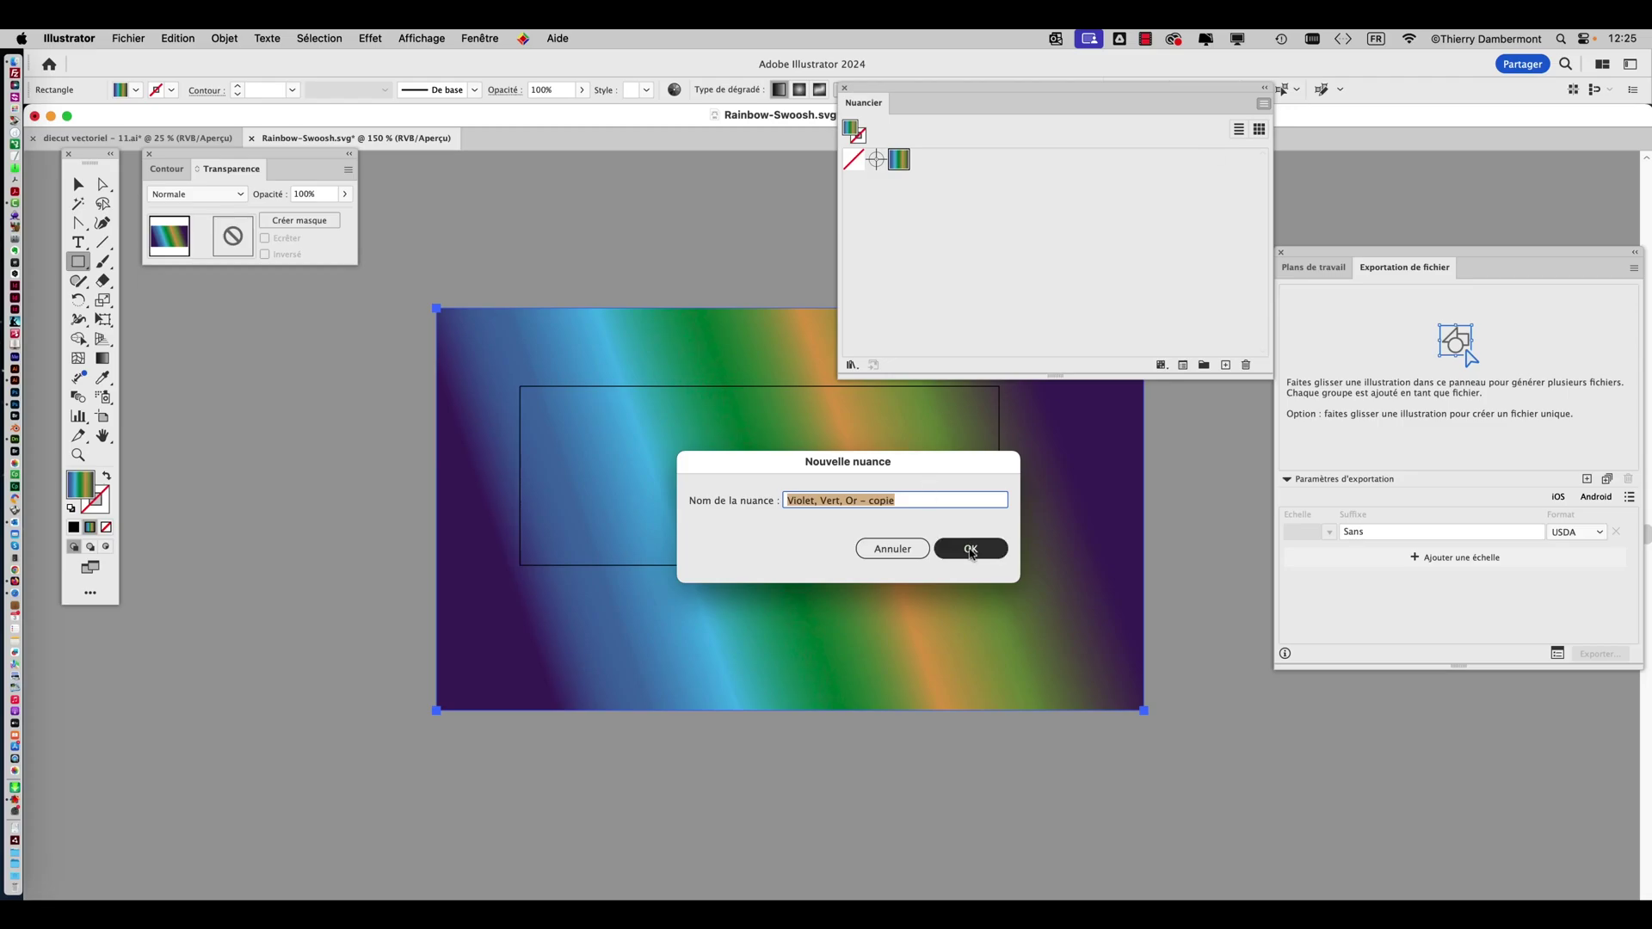
click(951, 552)
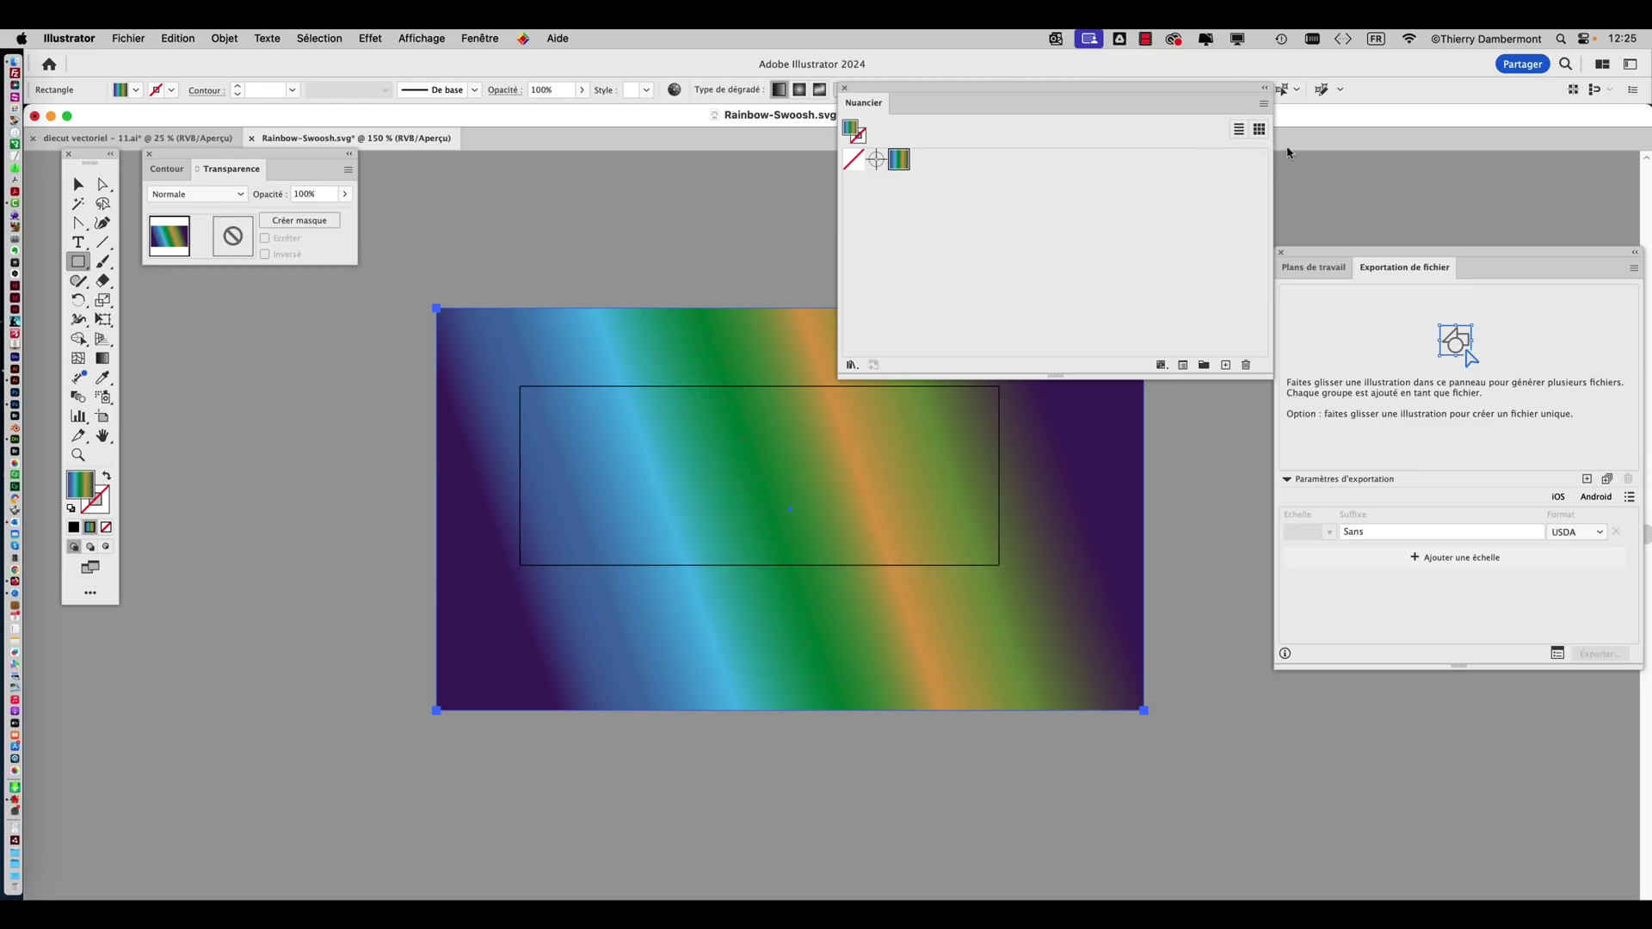
click(1263, 105)
click(1291, 104)
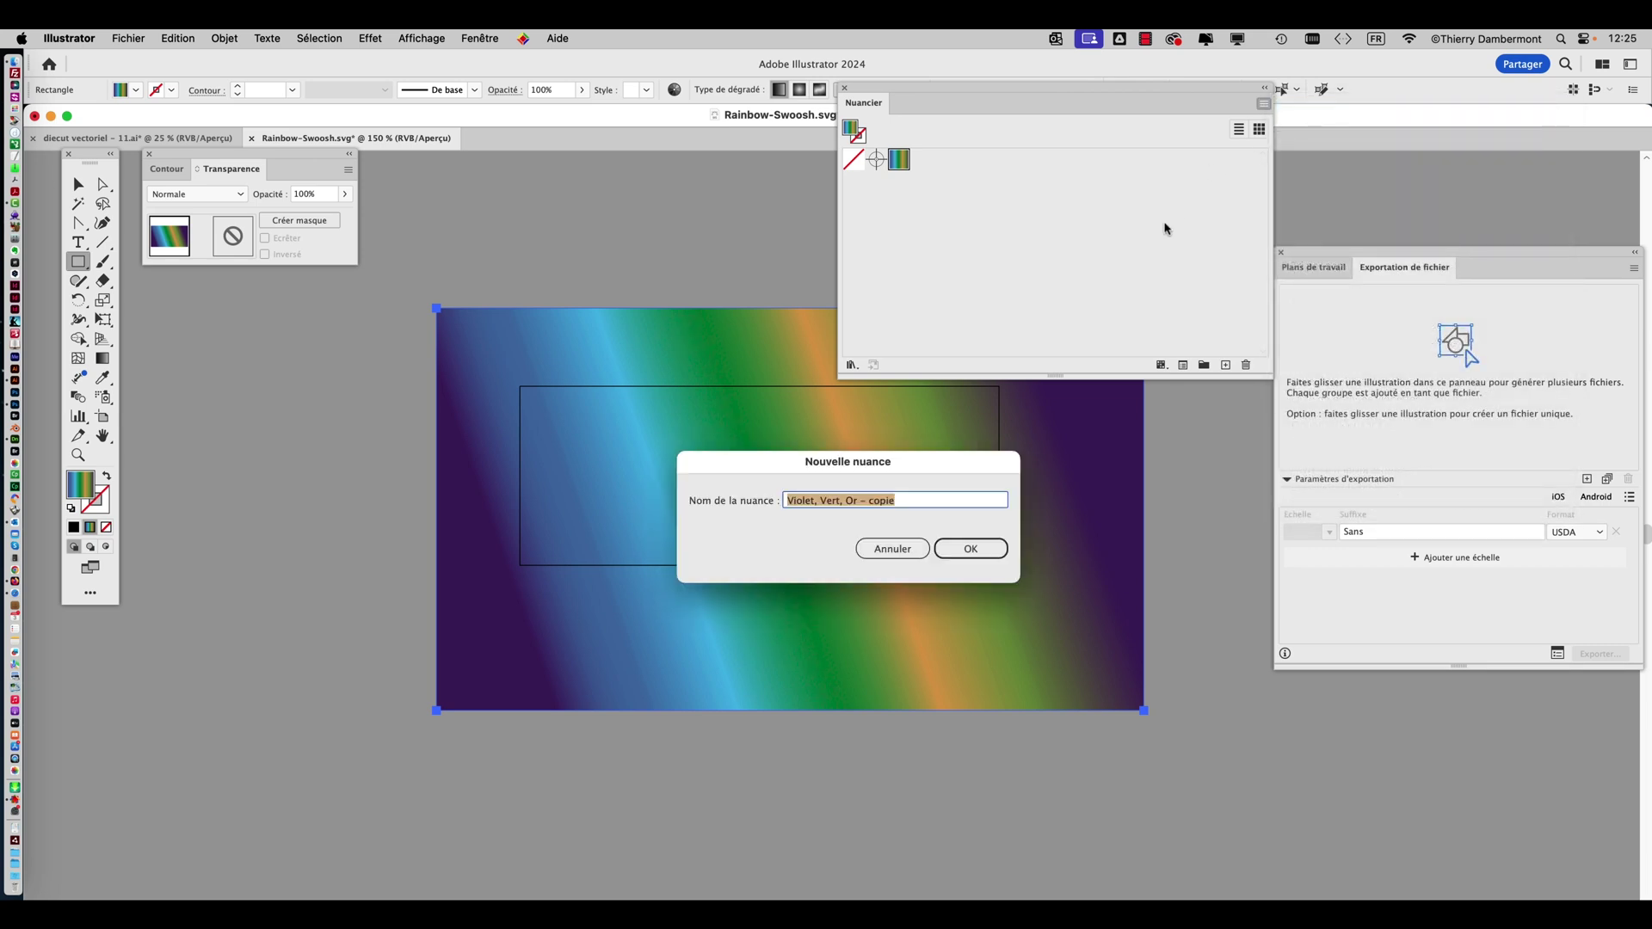
click(969, 548)
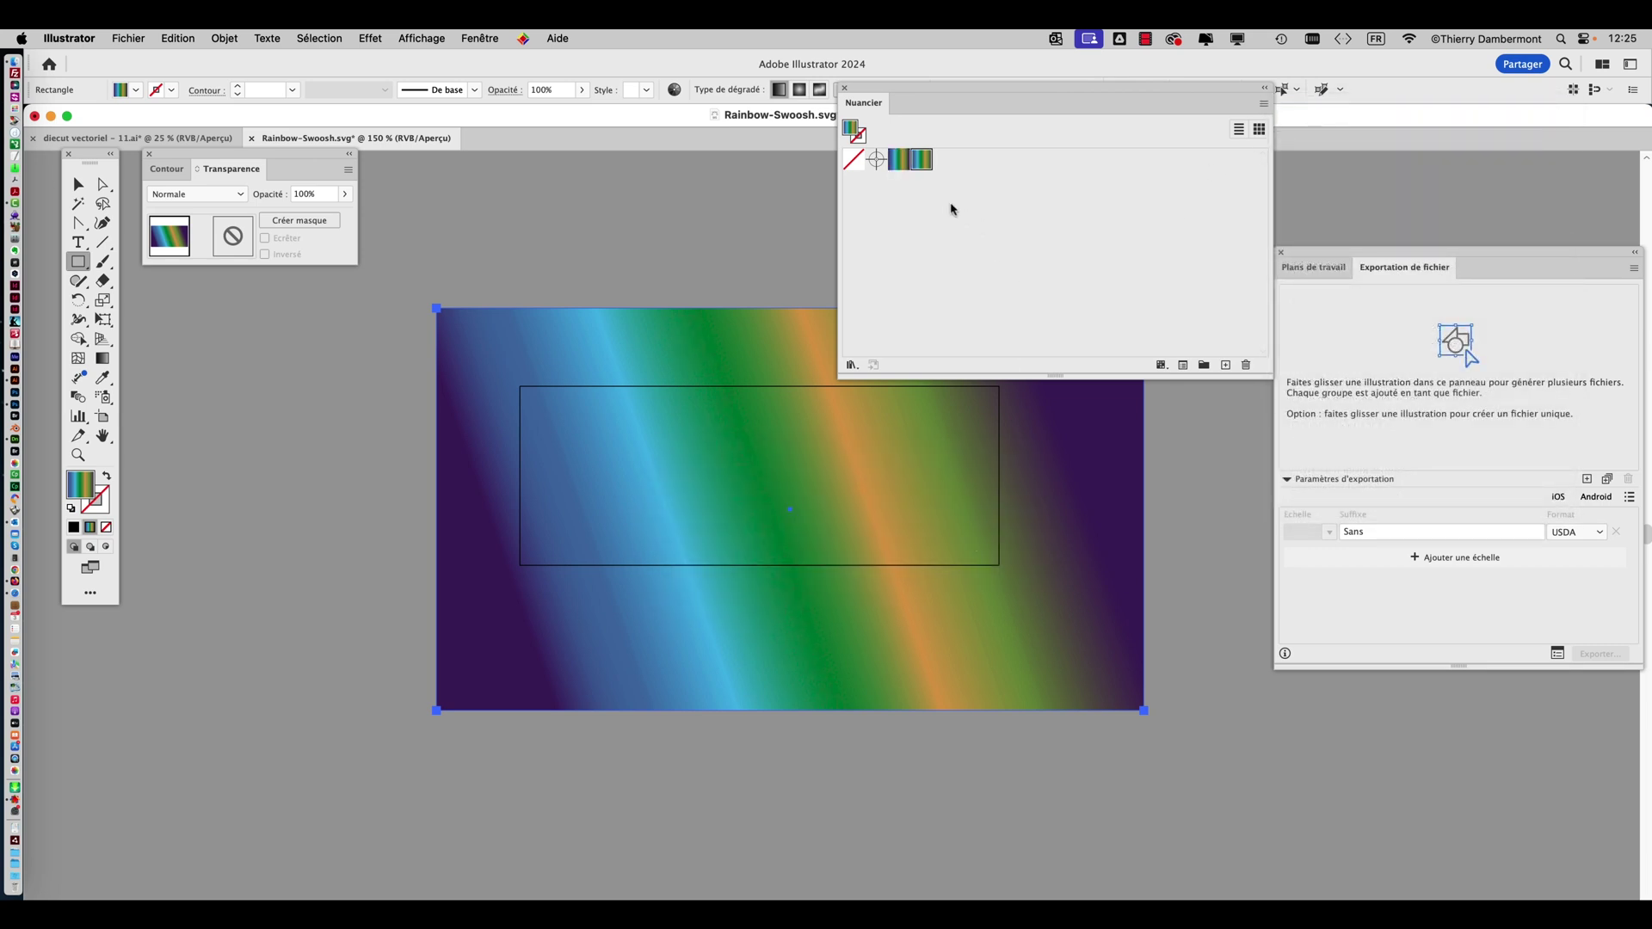
click(1246, 365)
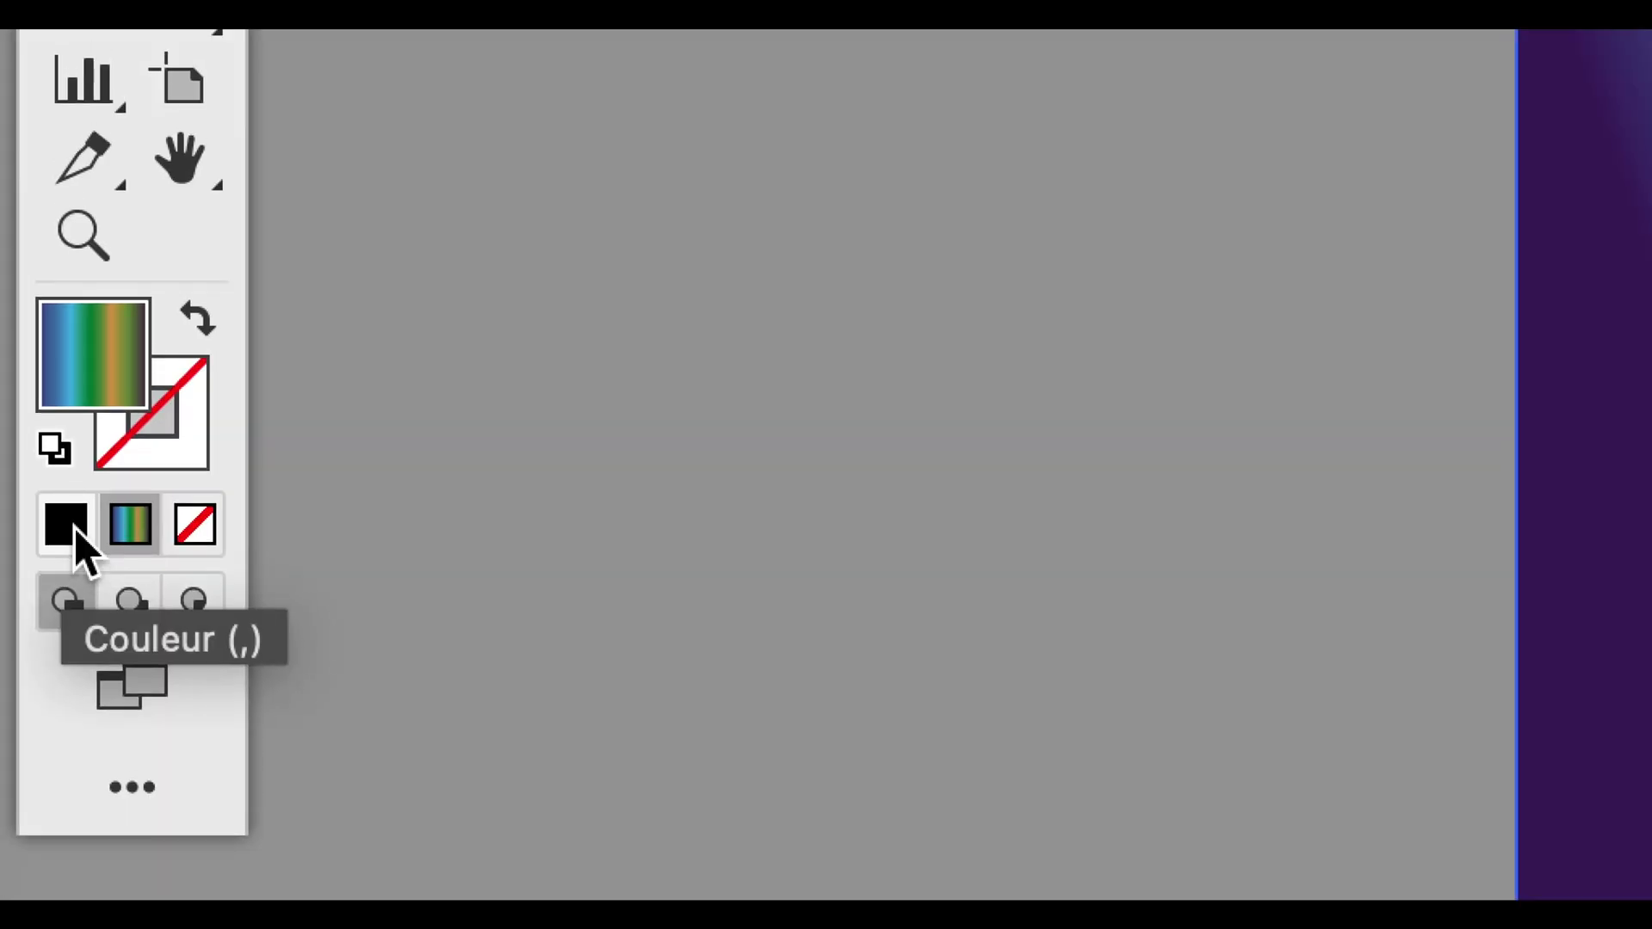
Give the rectangle a solid fill using a new global process swatch with R=188 V=188 B=188.
click(74, 527)
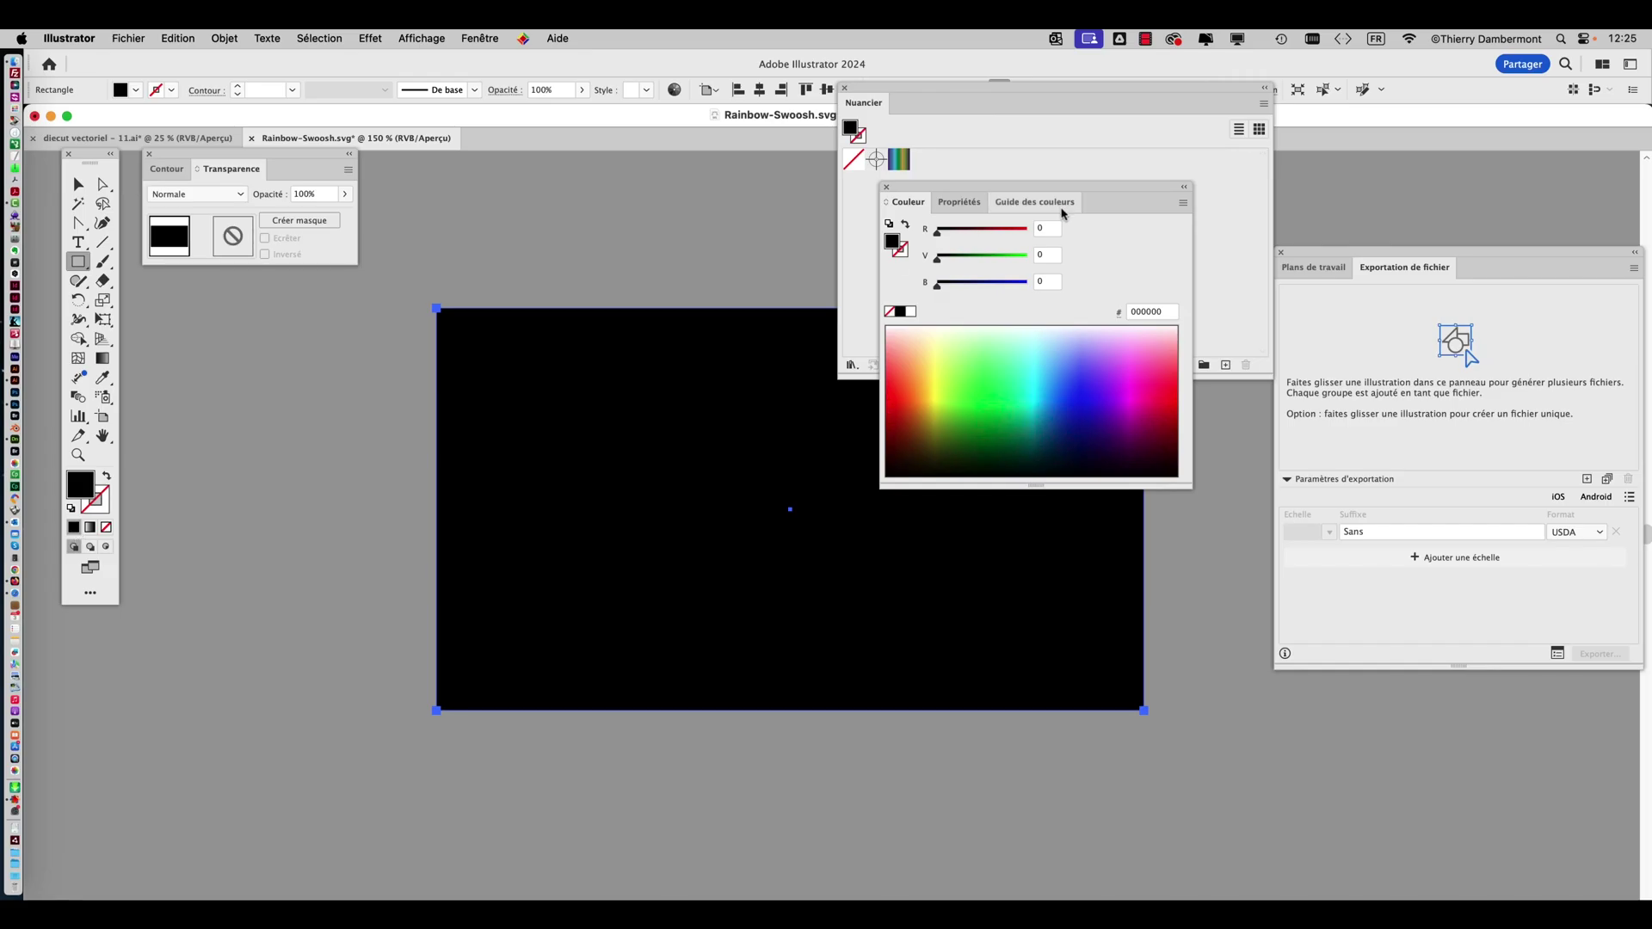
click(887, 186)
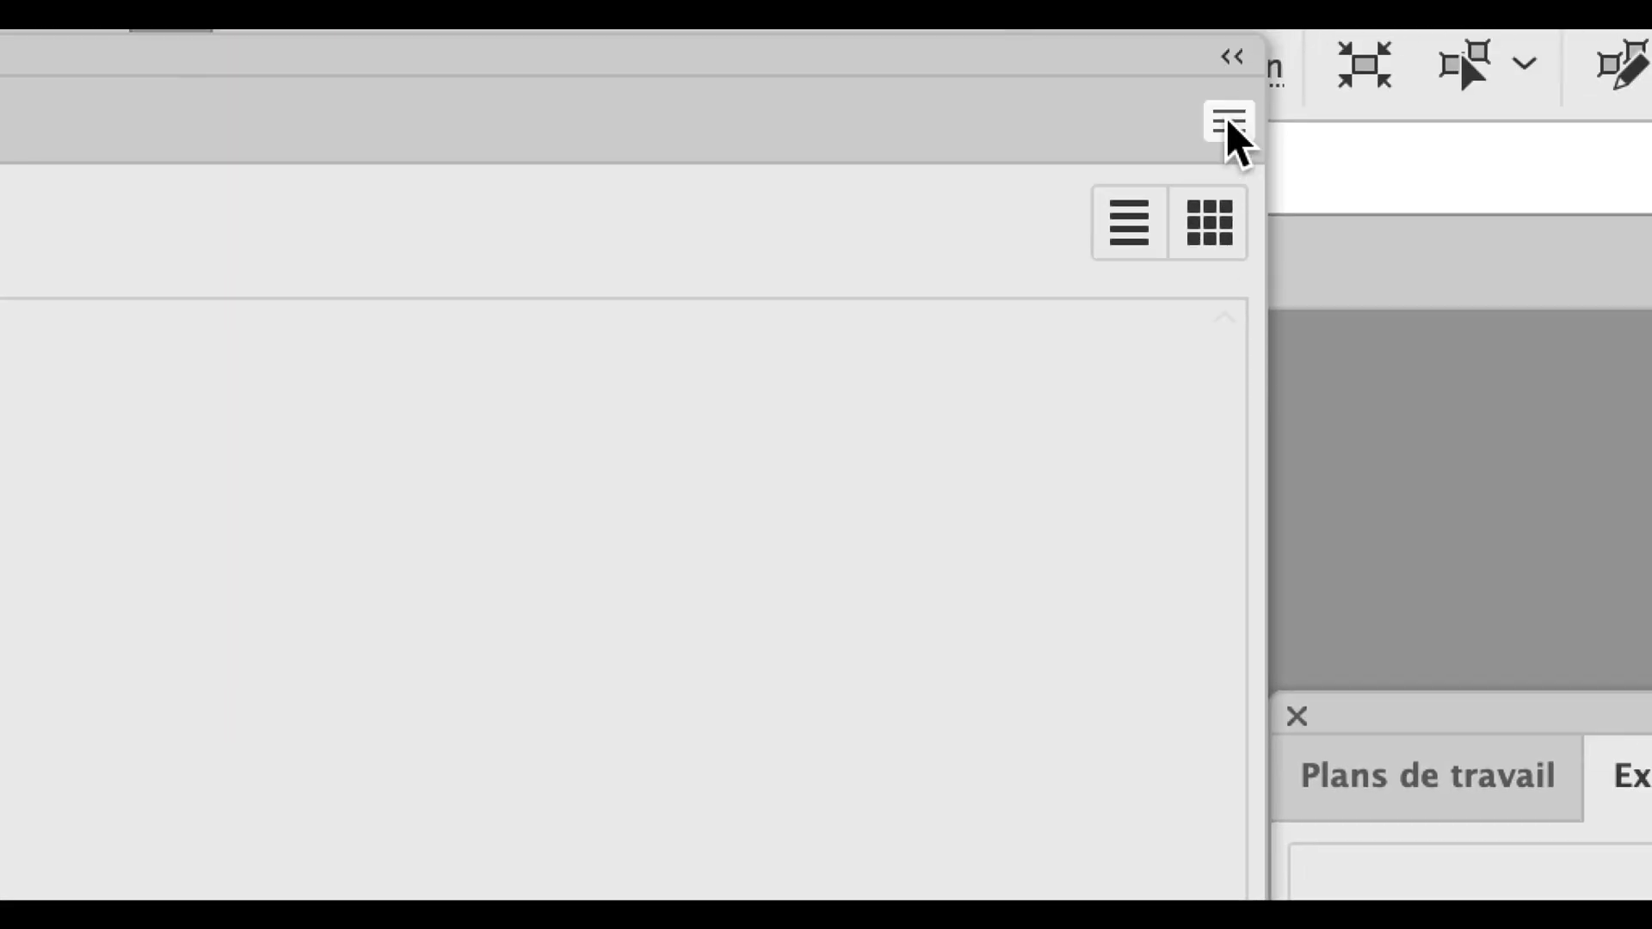
click(1264, 104)
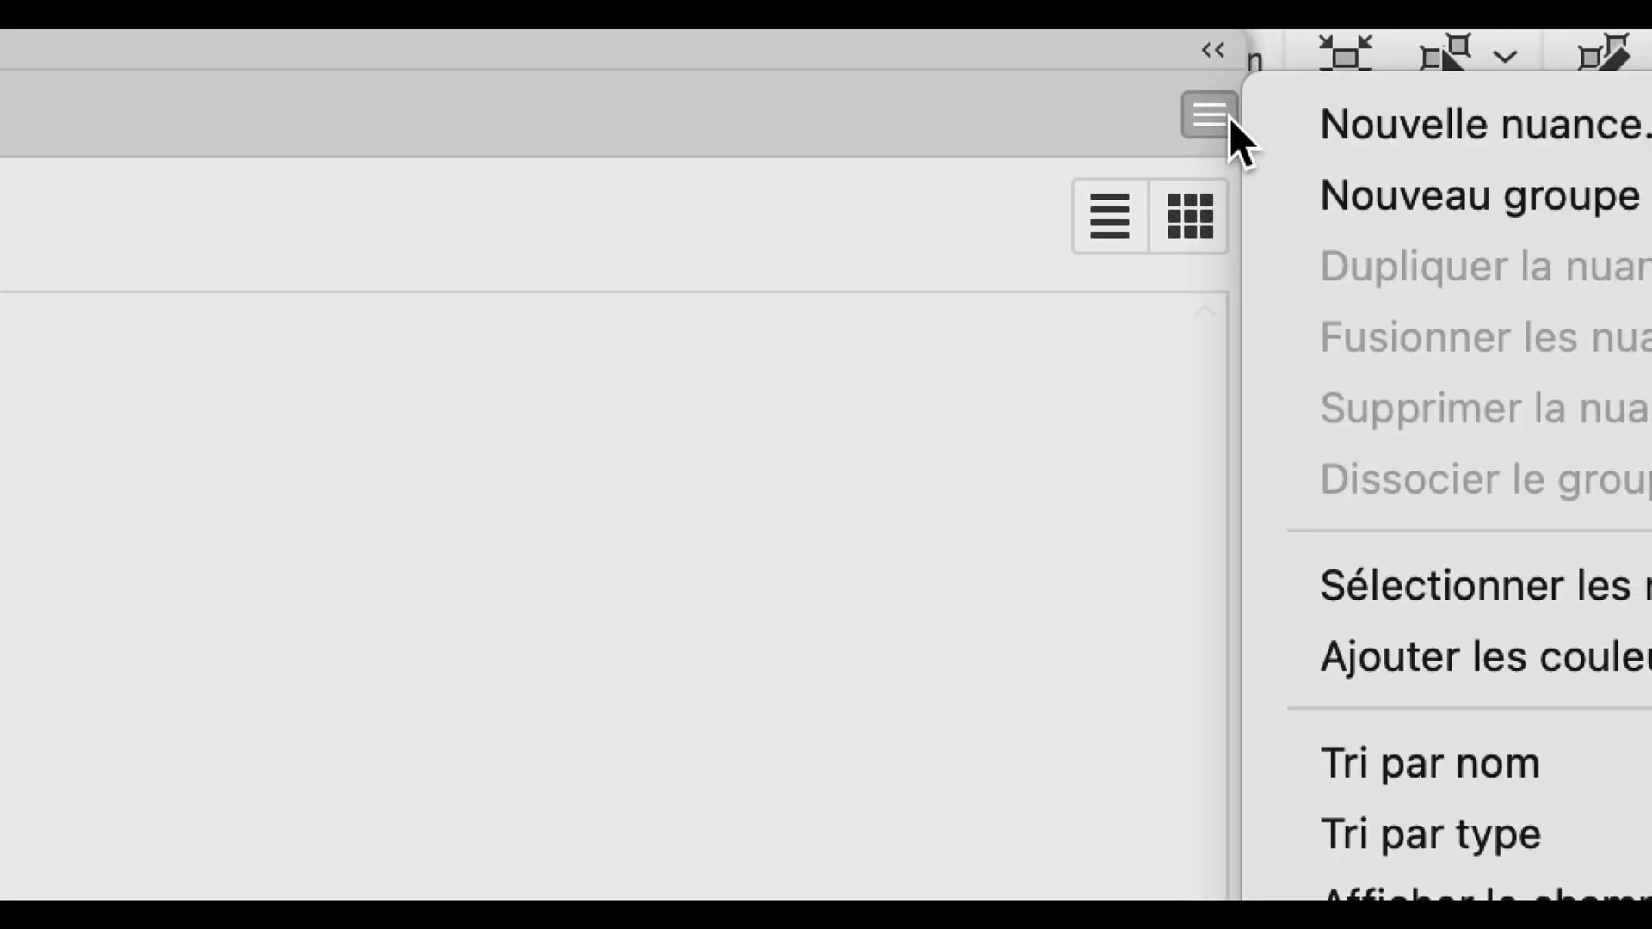
click(1272, 131)
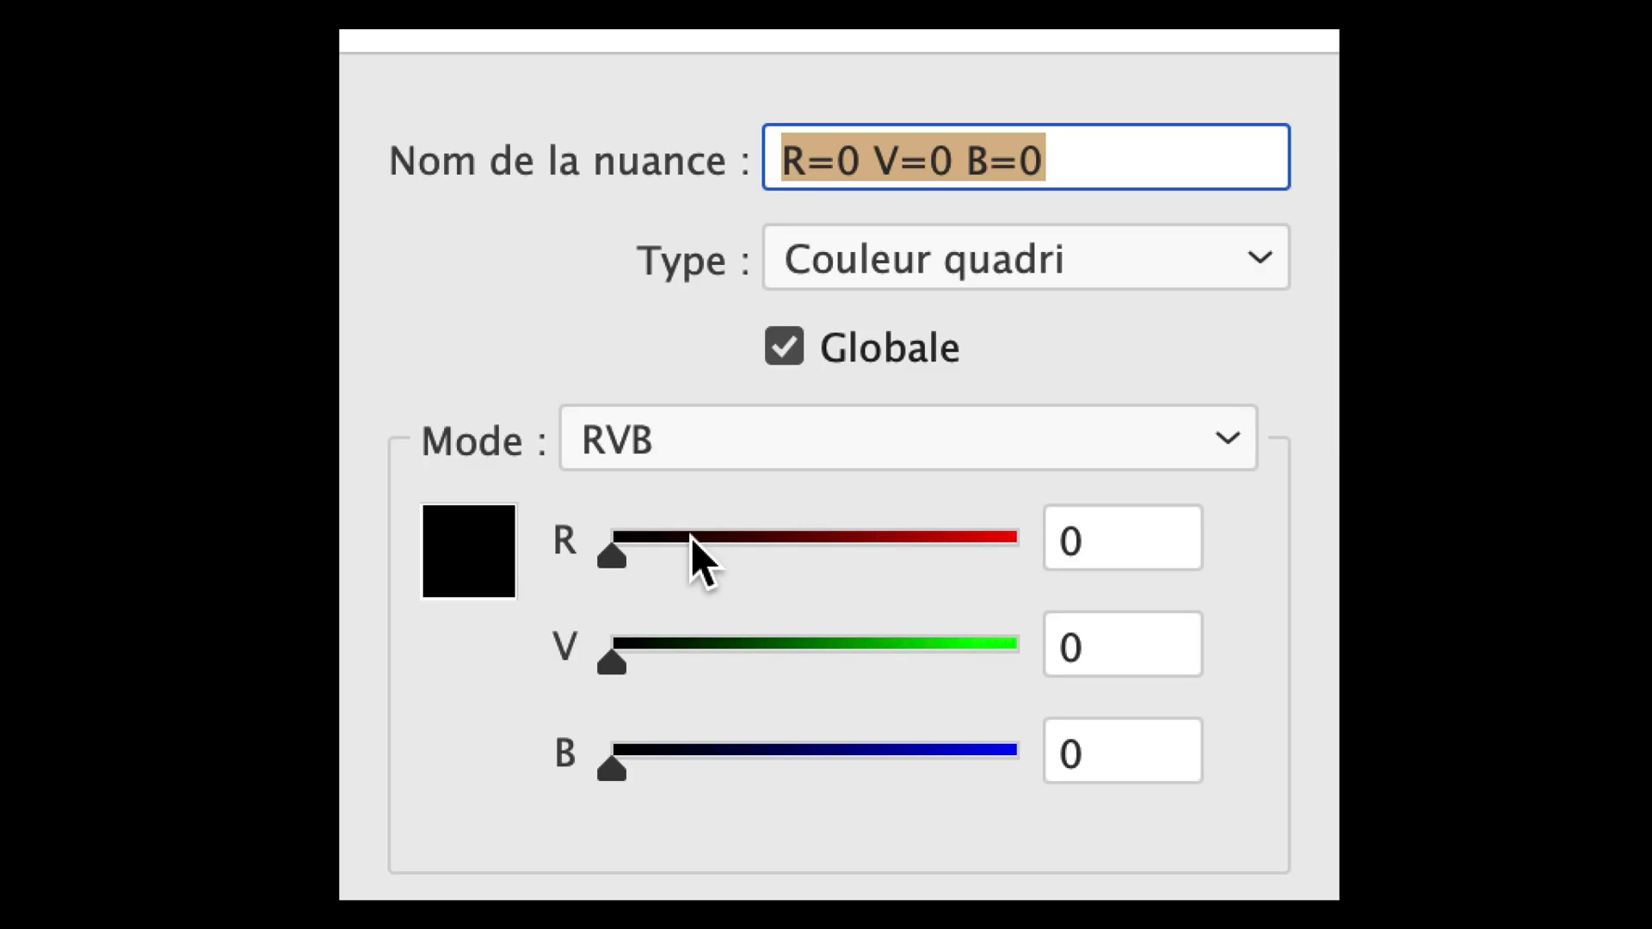
drag(676, 544, 972, 544)
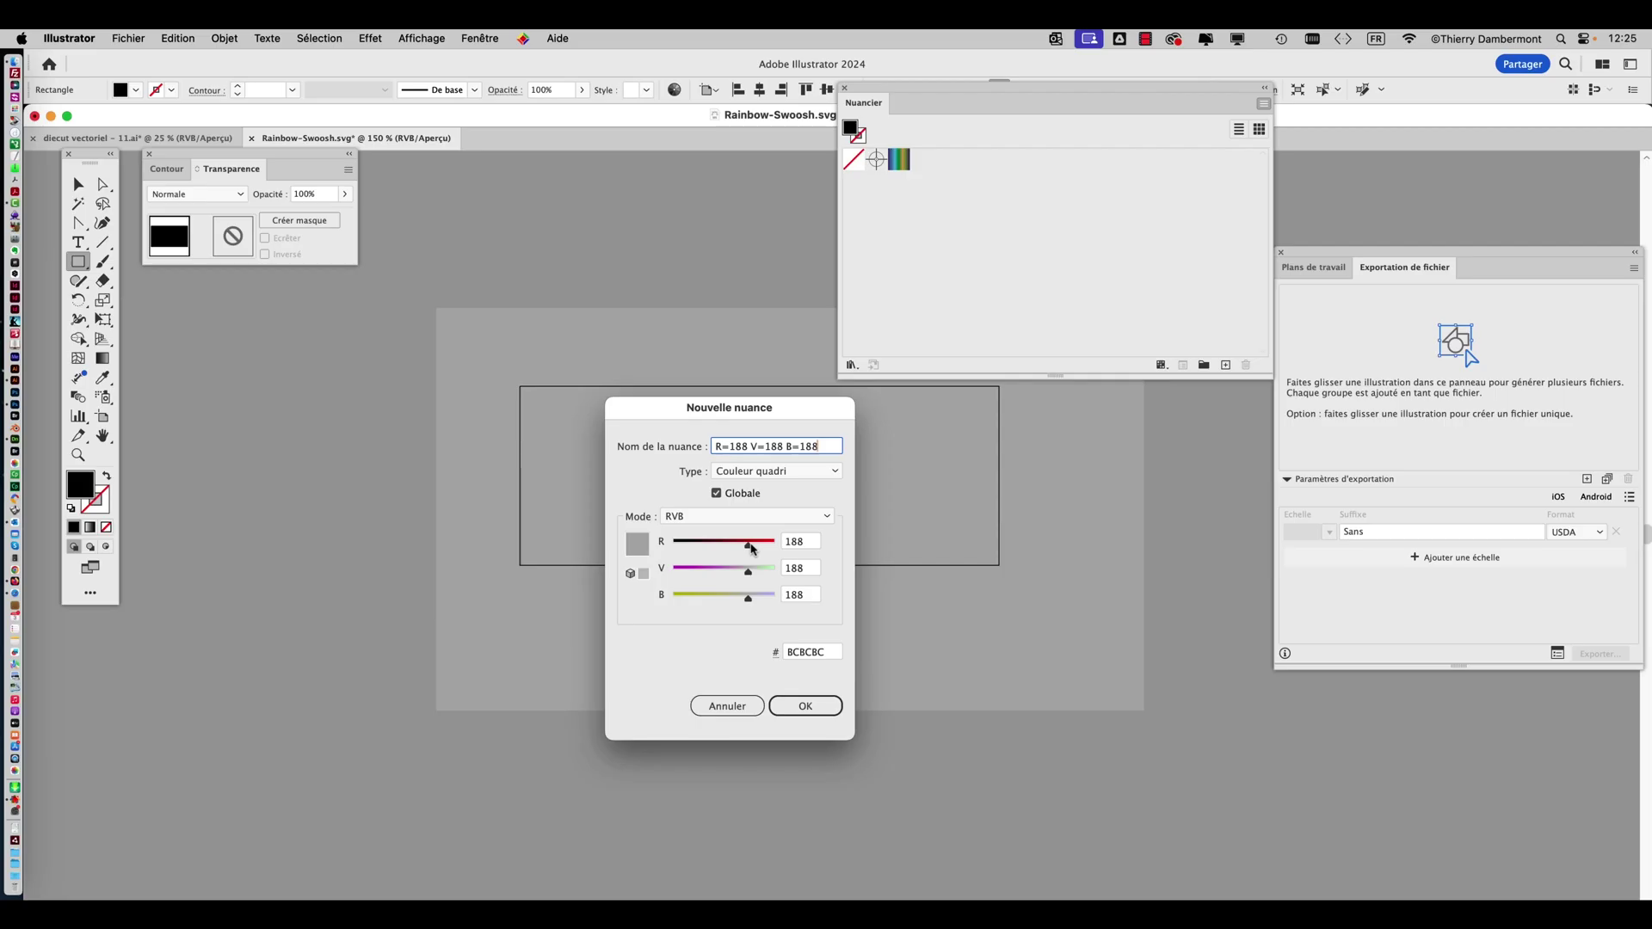
click(806, 706)
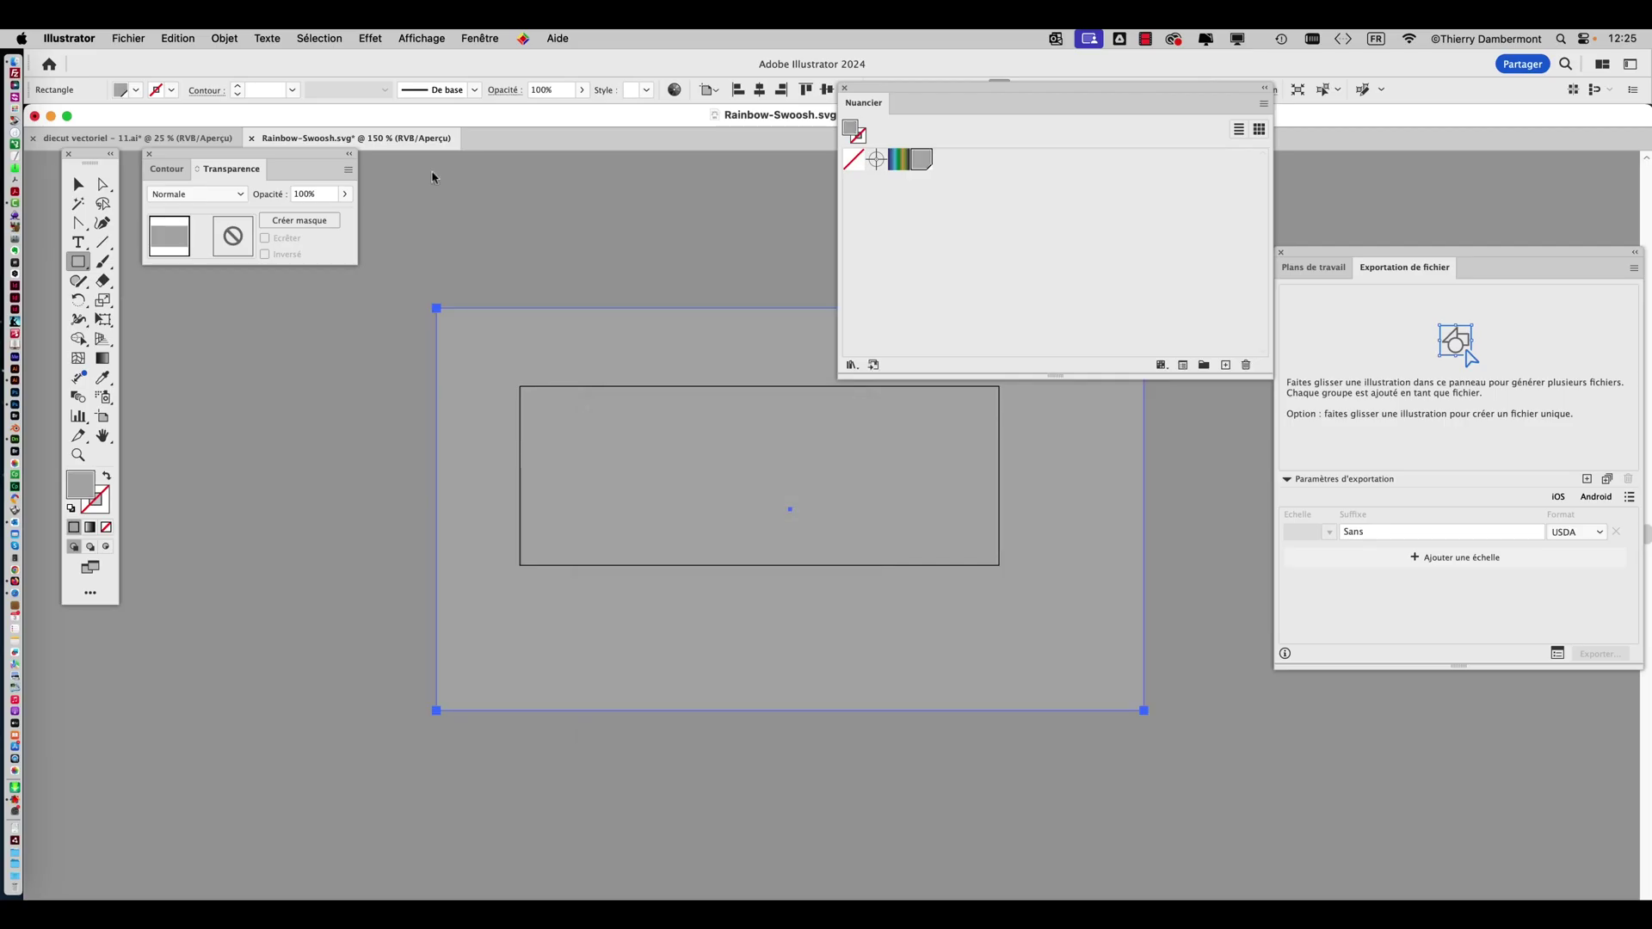
Send the grey rectangle behind the swoosh.
click(225, 38)
mouse_move(258, 85)
click(491, 135)
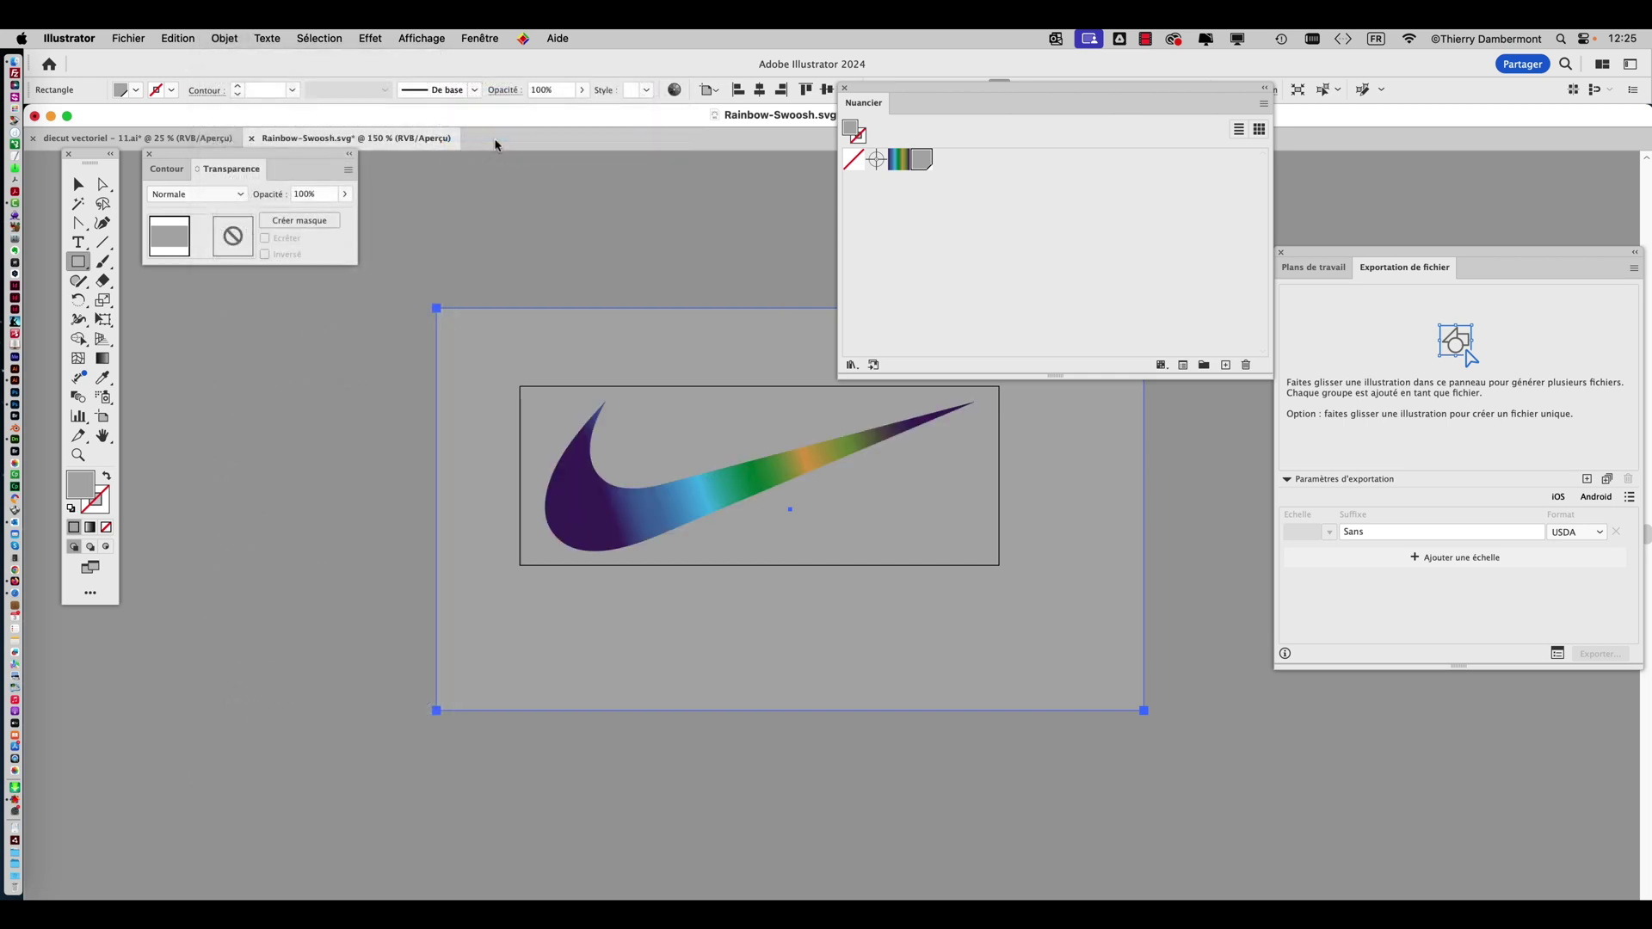
Select the swoosh and apply the current solid grey colour to its stroke, keeping the gradient fill.
click(79, 184)
click(607, 502)
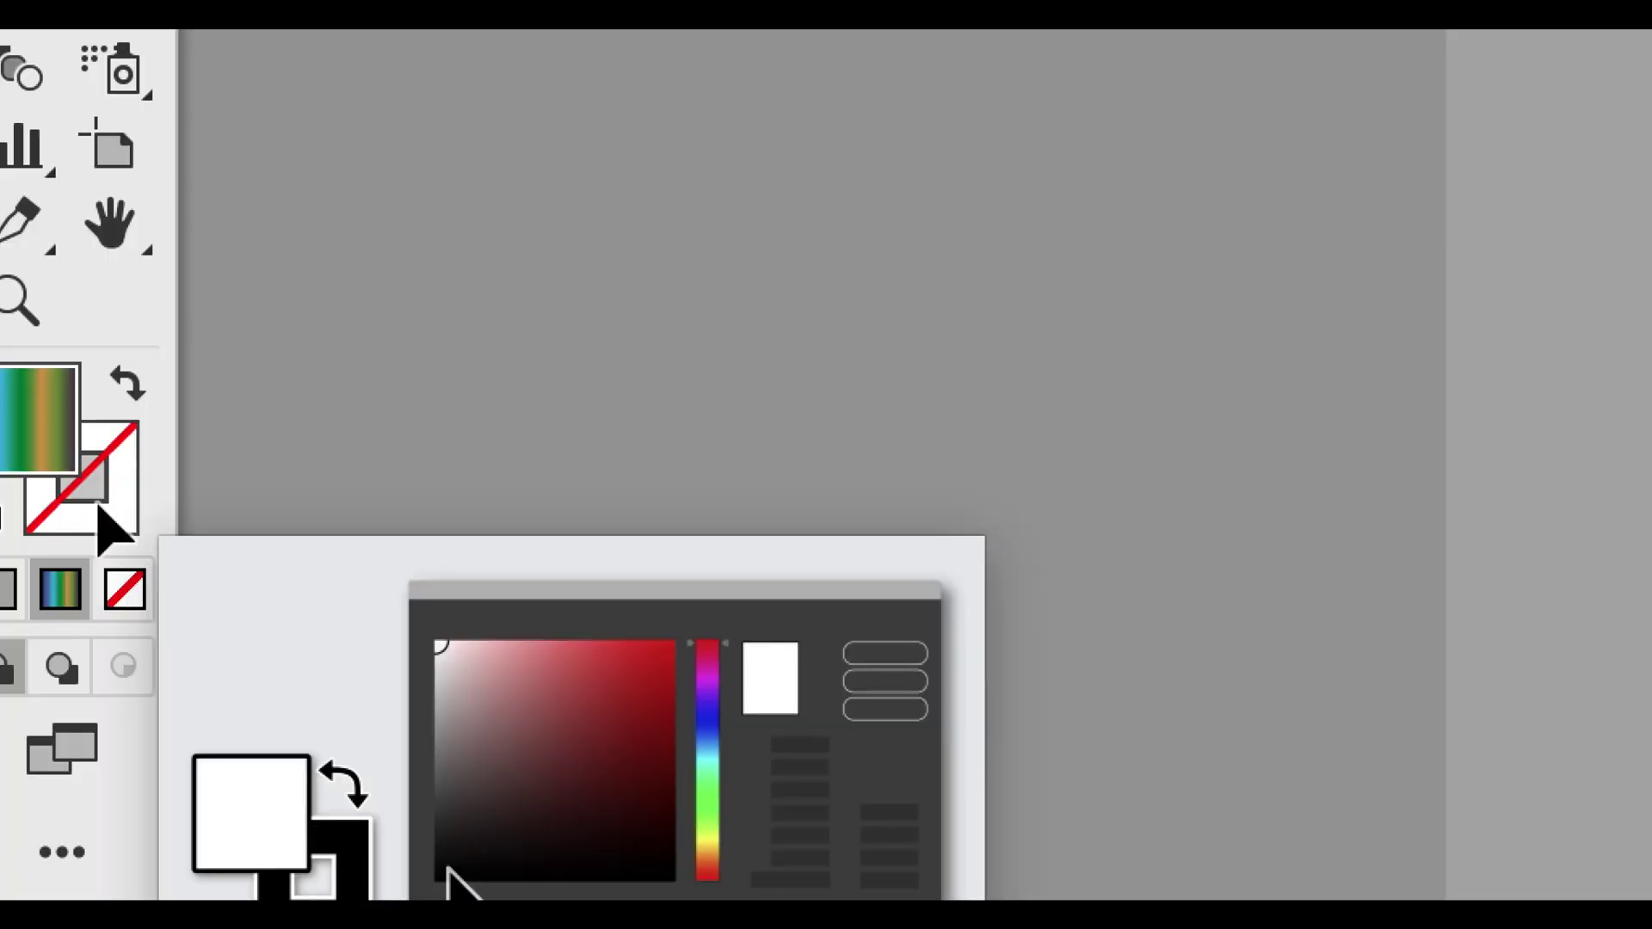
click(99, 515)
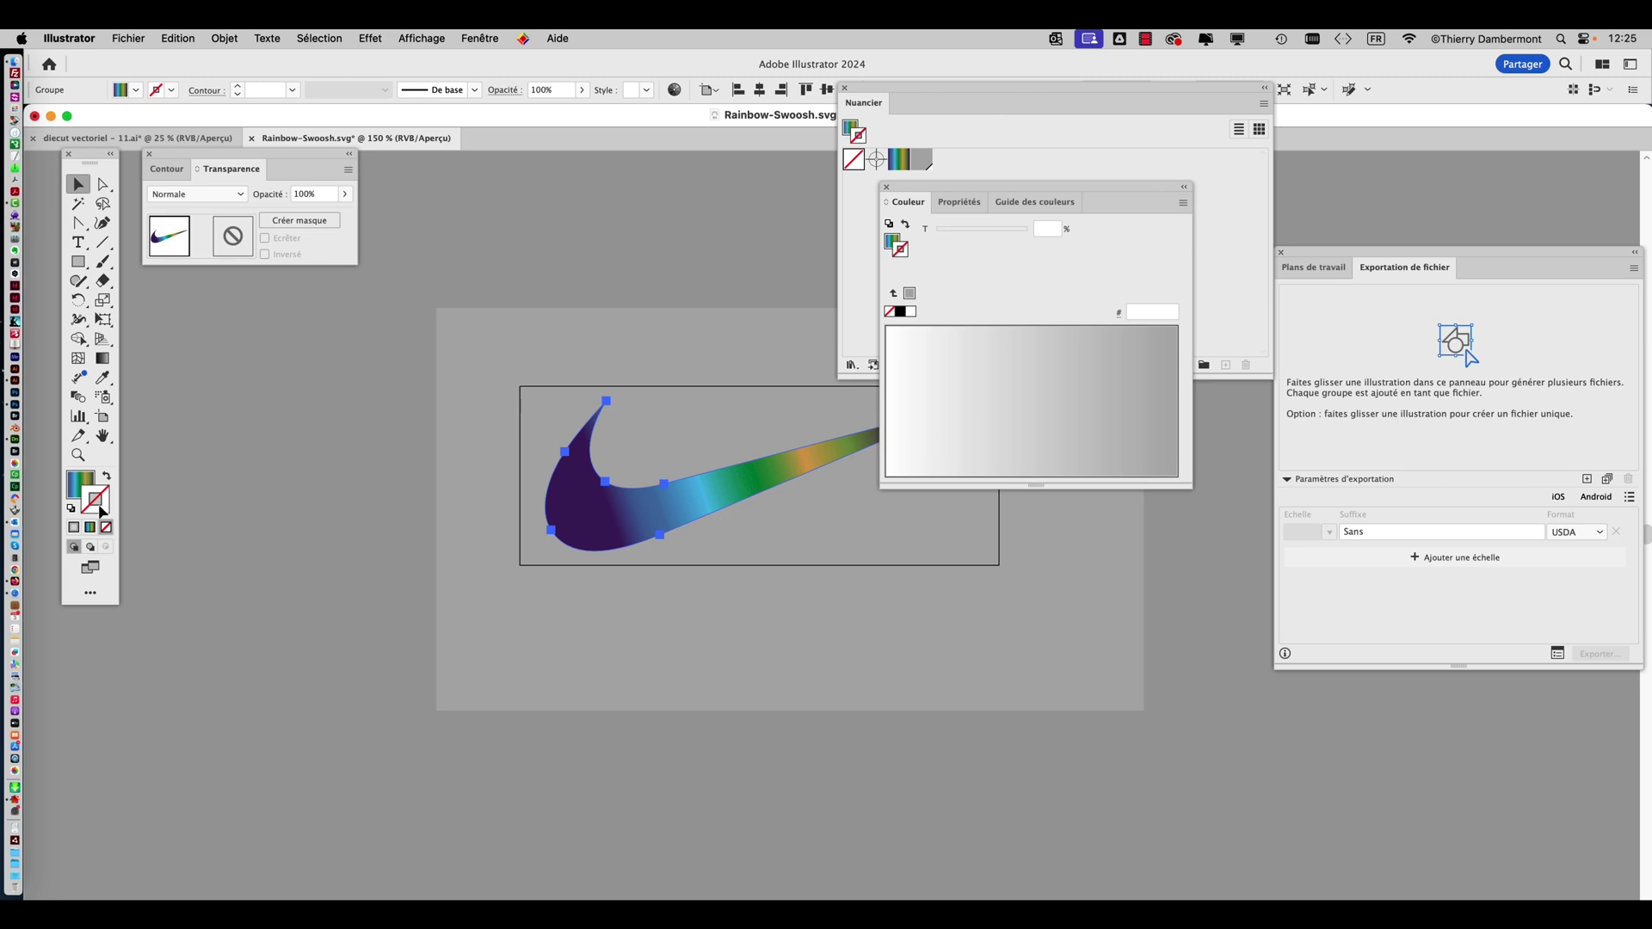
click(886, 187)
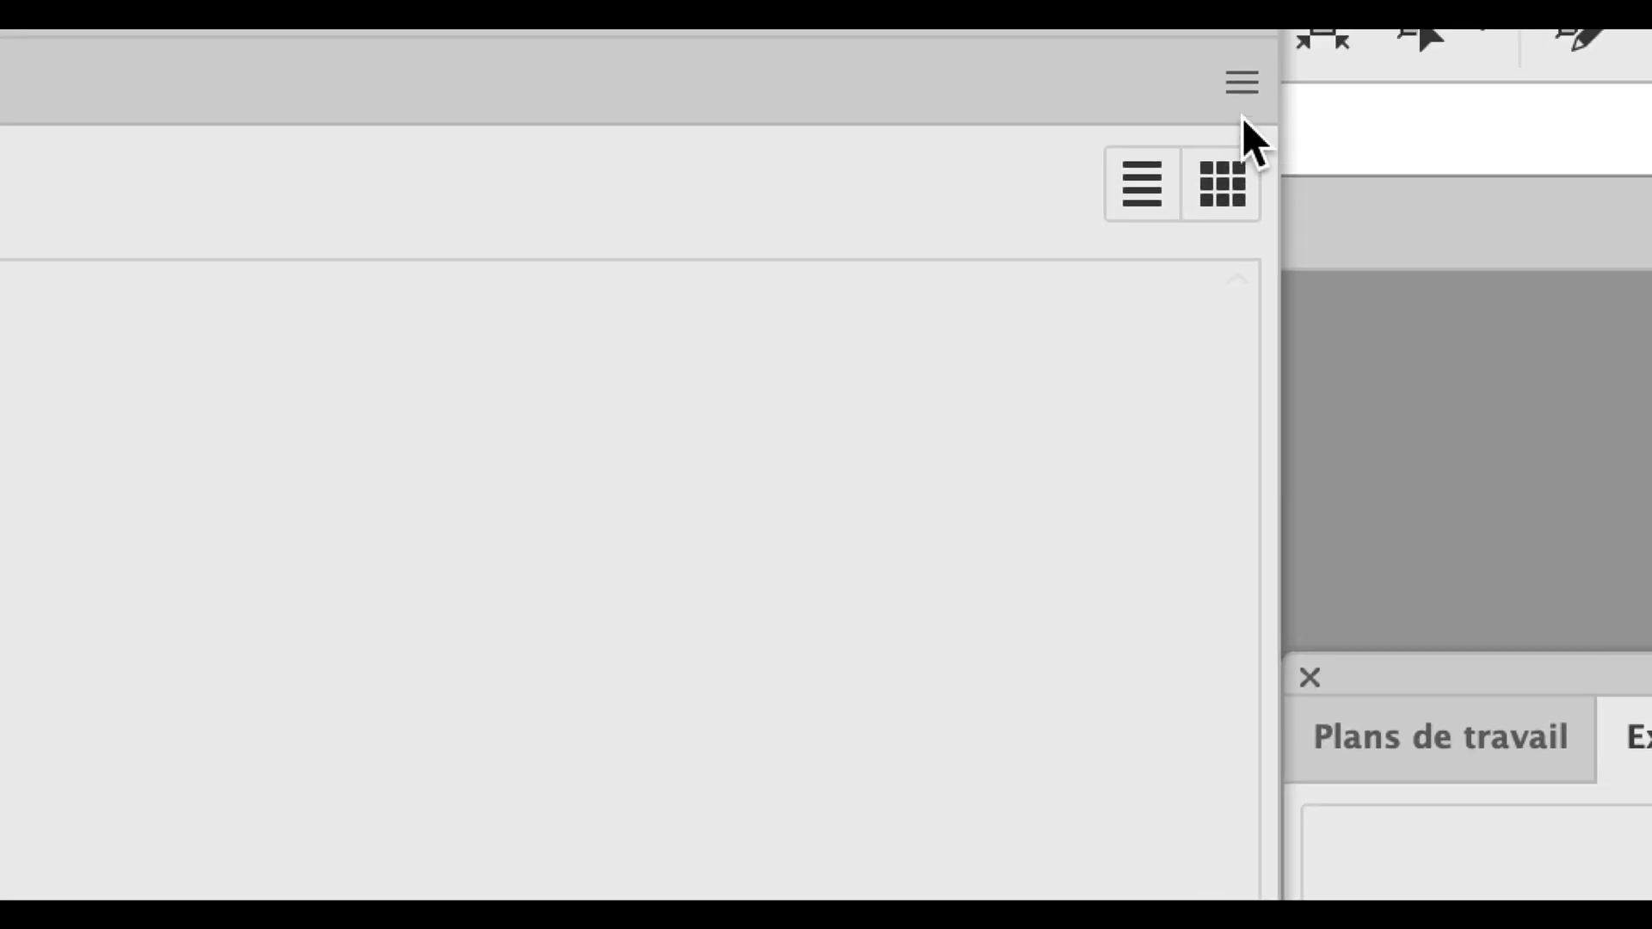
click(1265, 104)
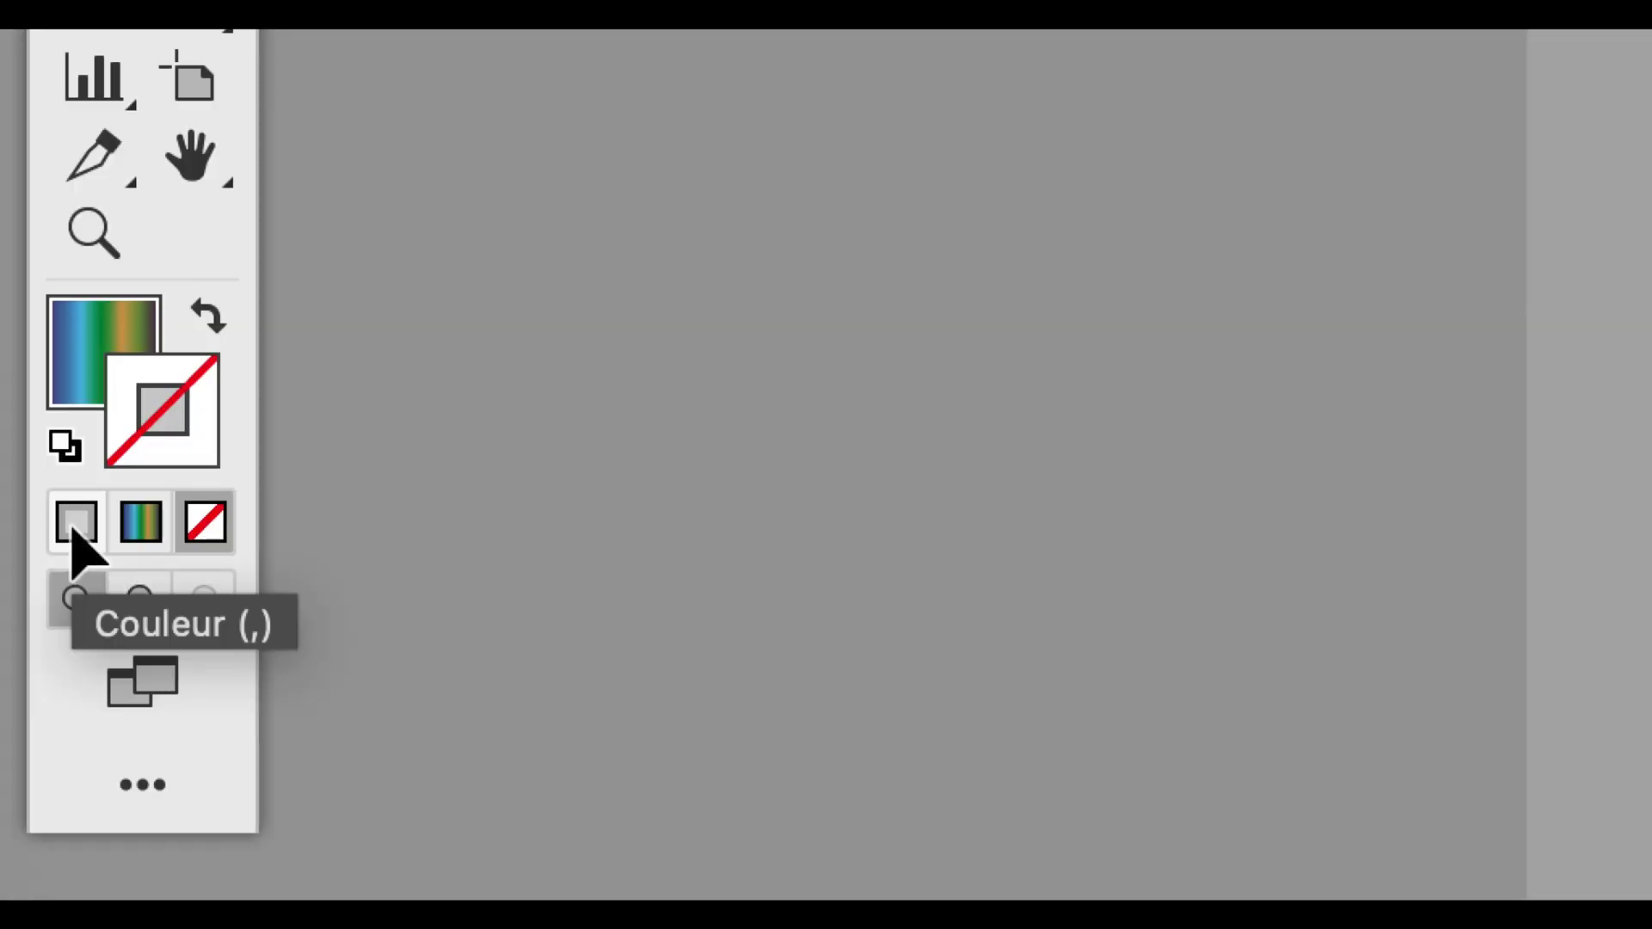
click(74, 531)
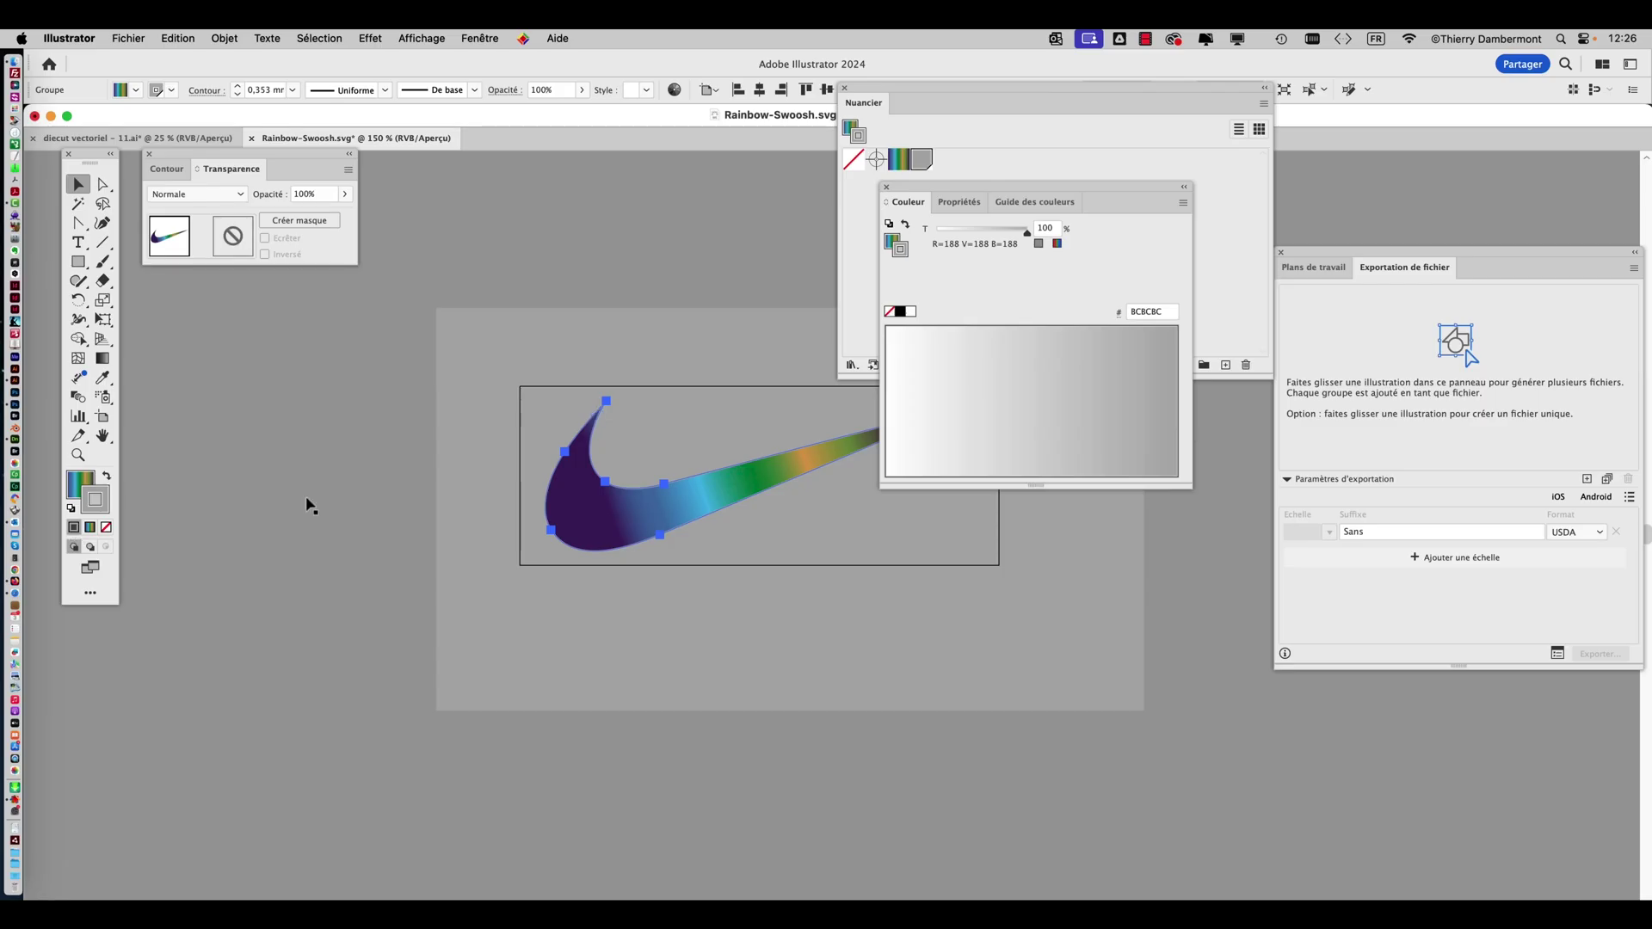
click(888, 188)
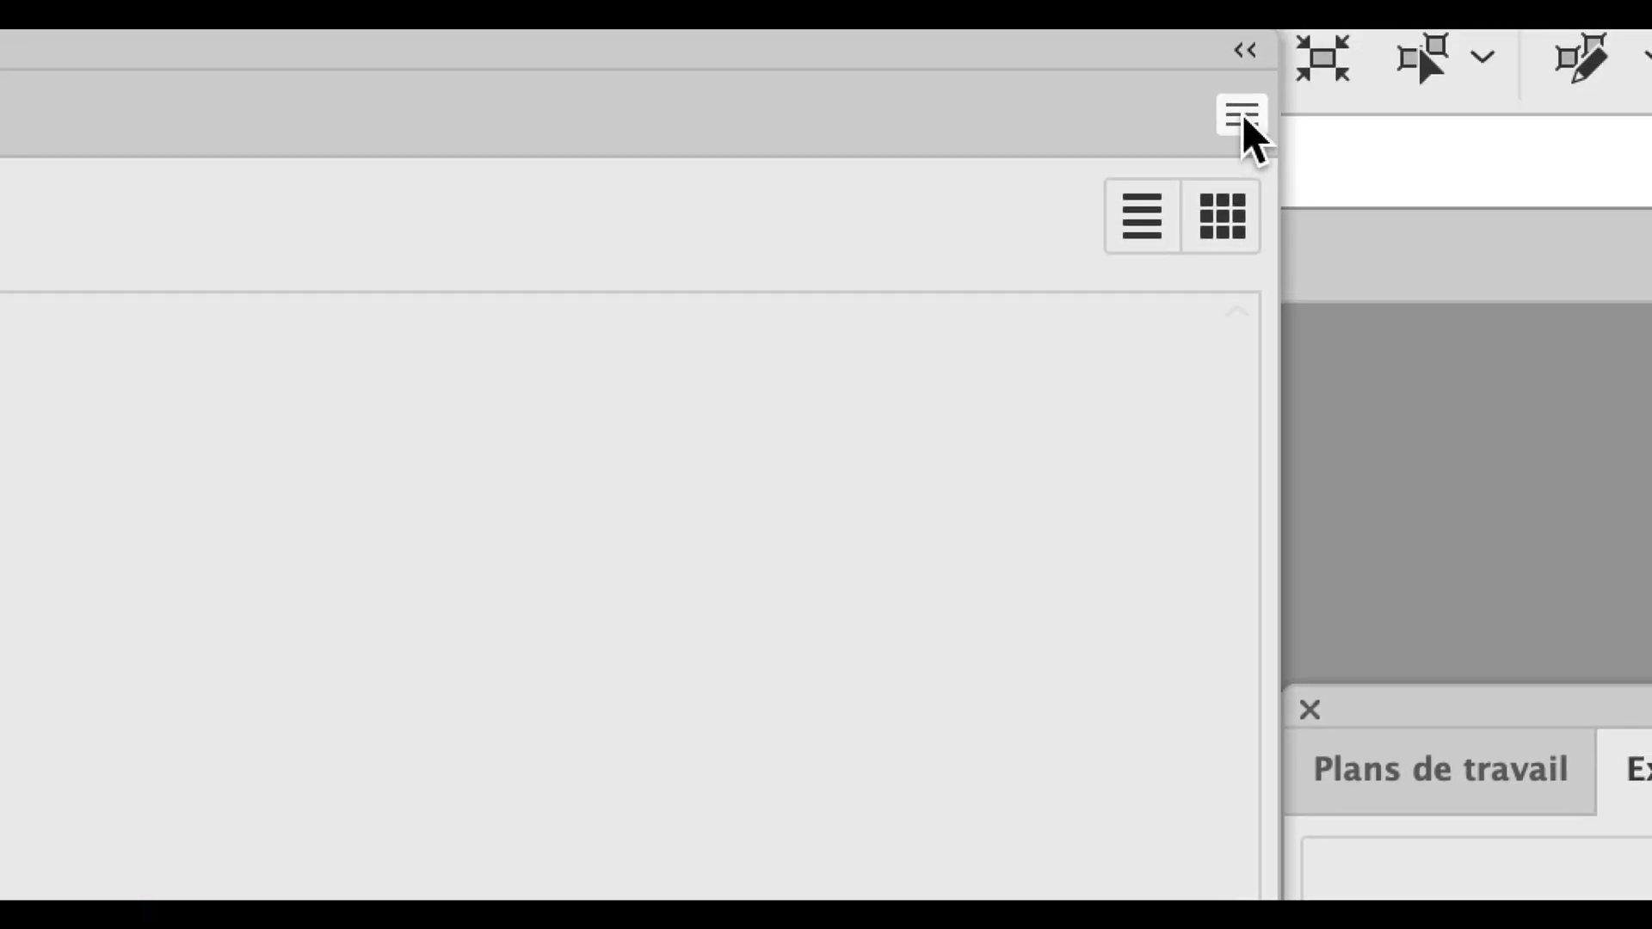
Make the swoosh's stroke white with a new global process swatch set to R=255 V=255 B=255.
click(1243, 115)
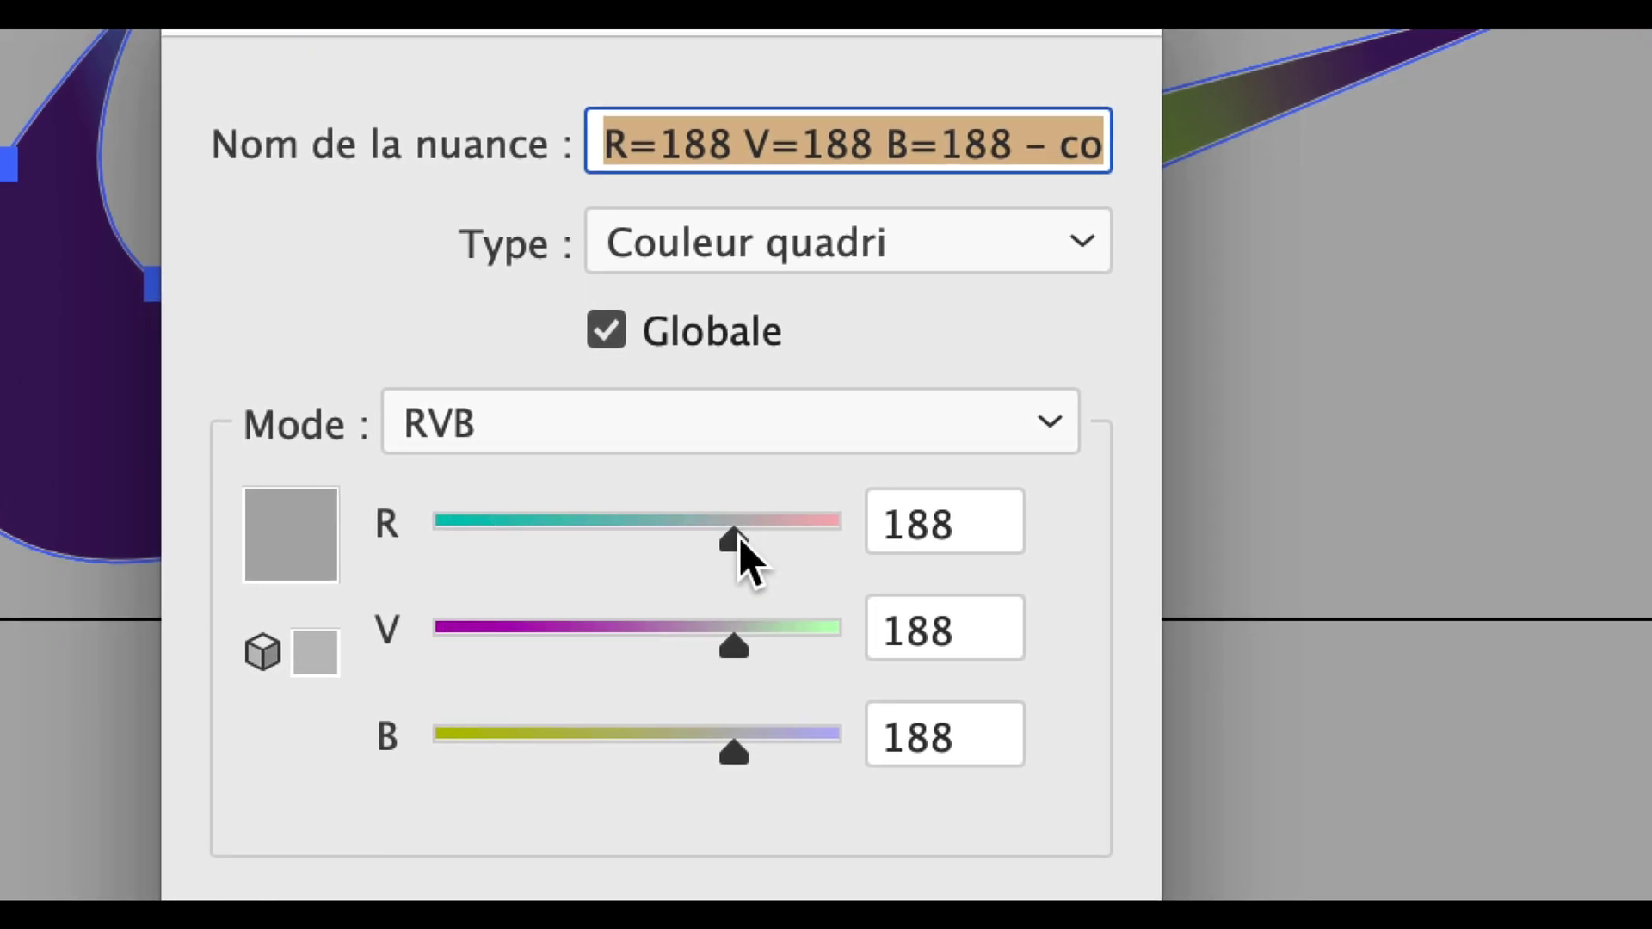
drag(748, 545, 788, 544)
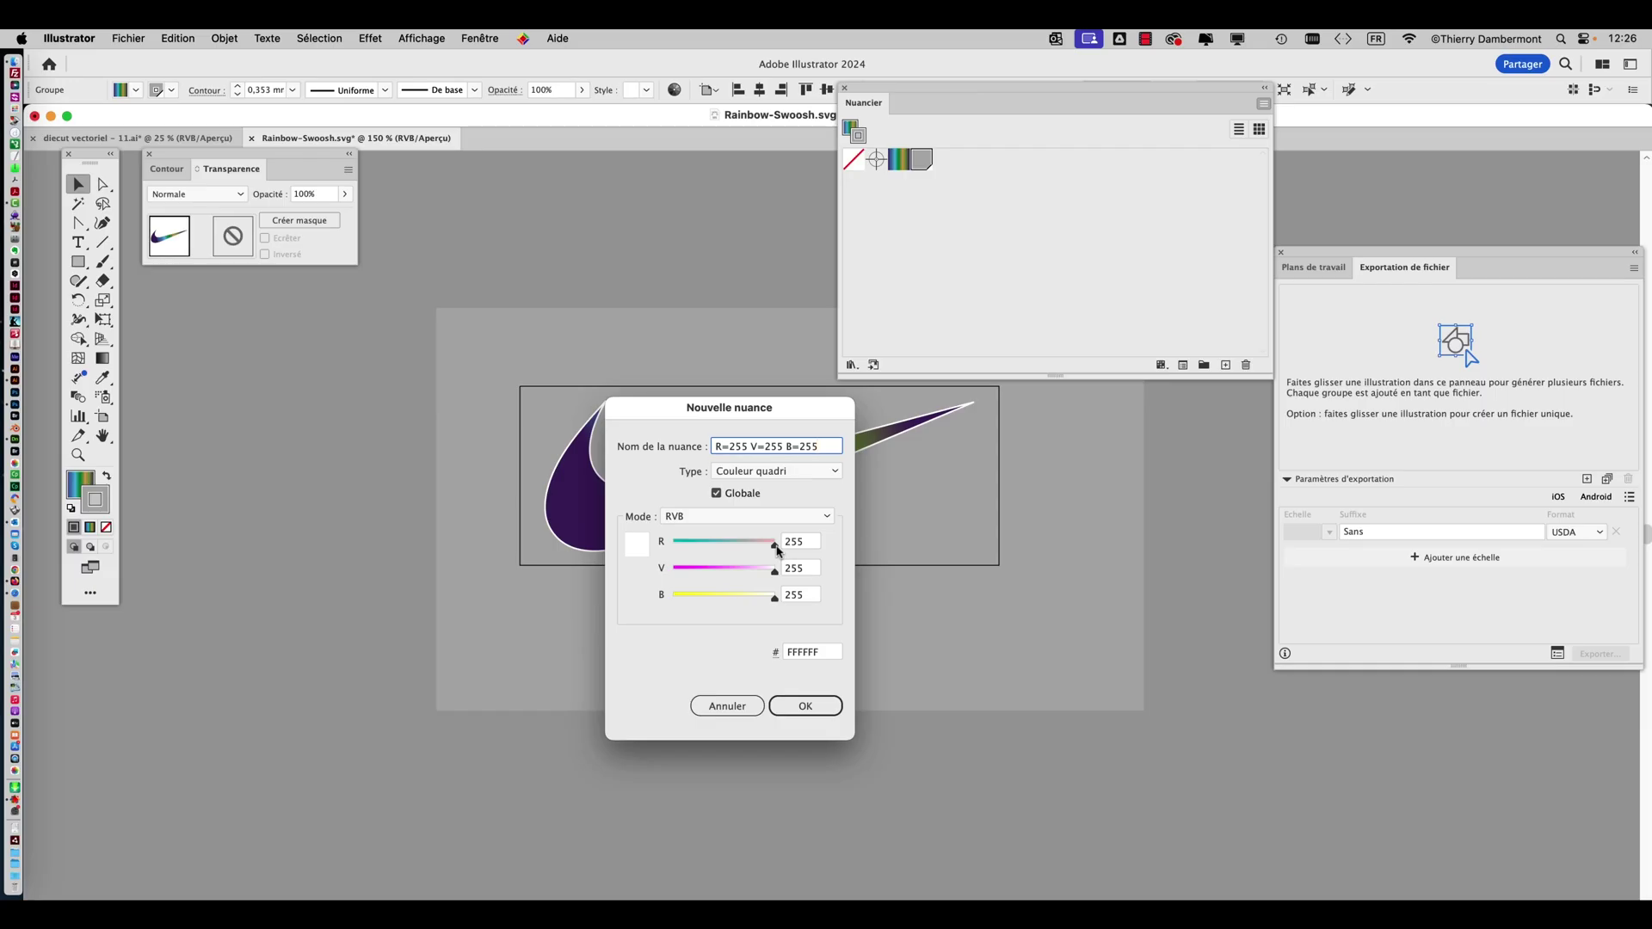
click(826, 708)
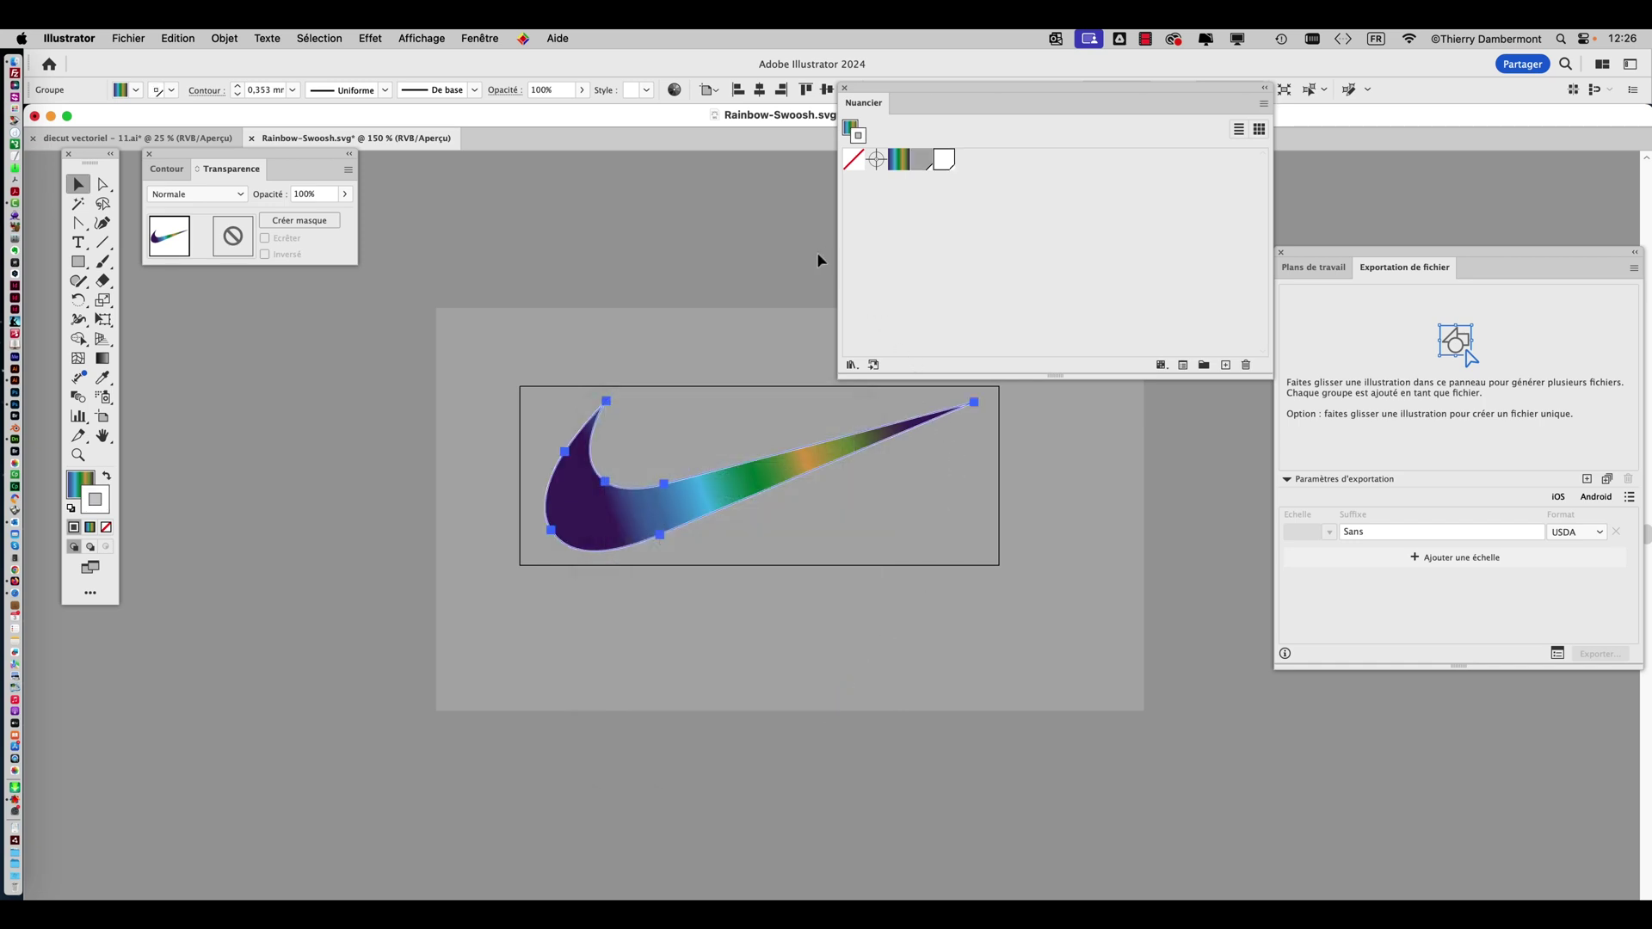
click(844, 88)
Set the swoosh's stroke weight to 2 mm and align the stroke to the outside of the shape.
click(479, 38)
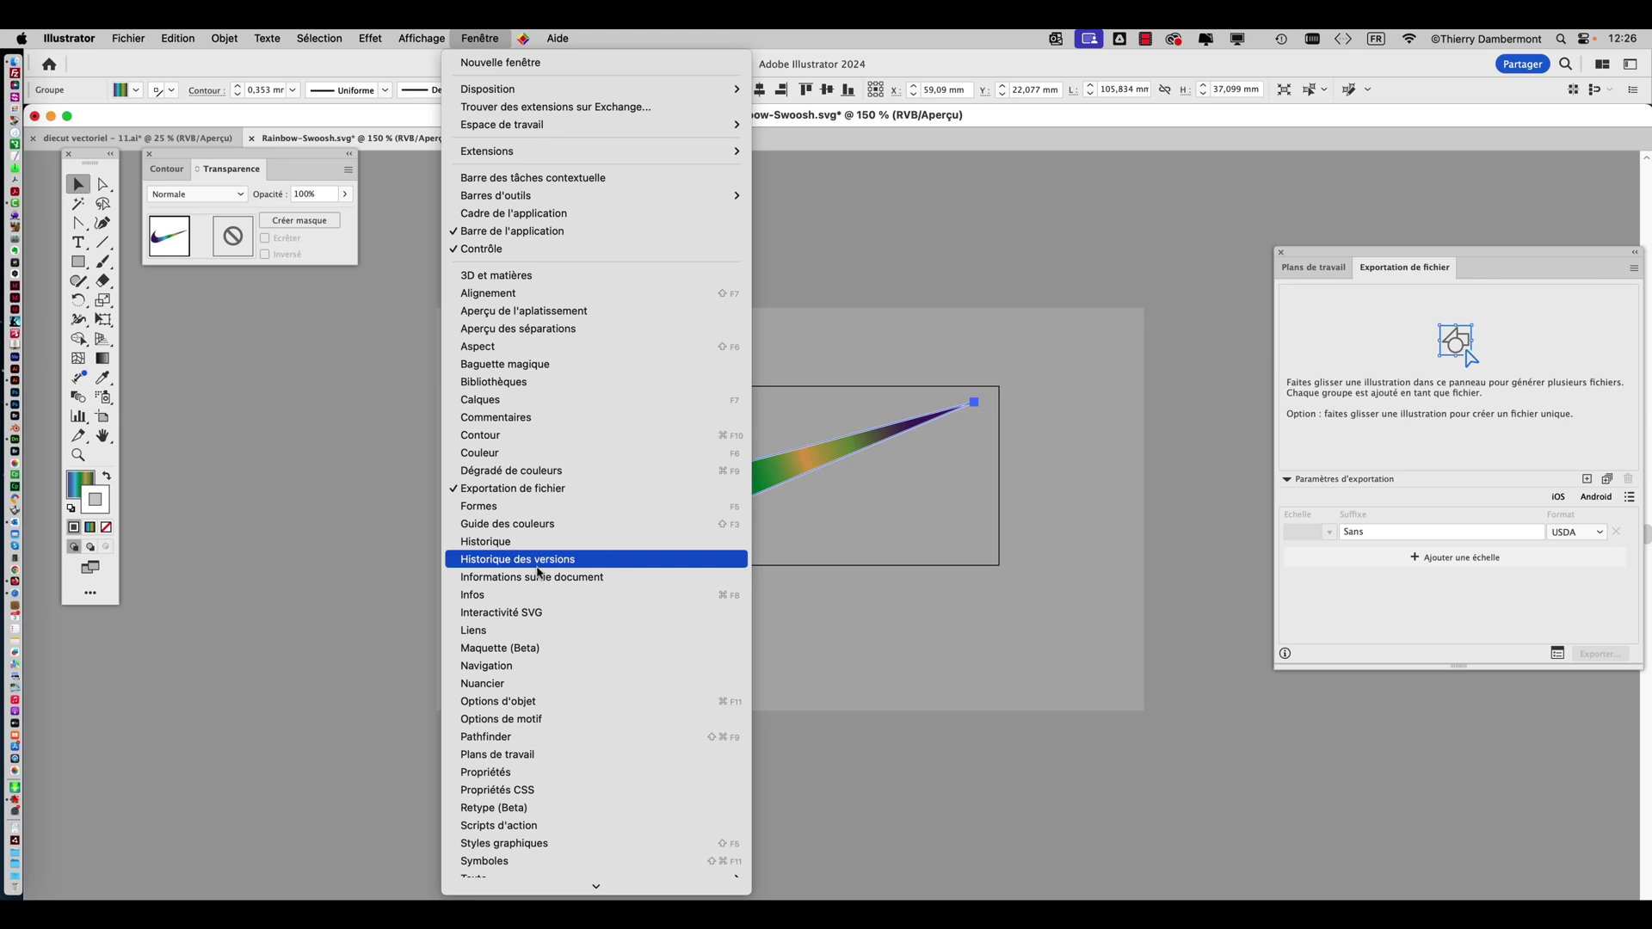
click(527, 441)
drag(230, 158, 885, 298)
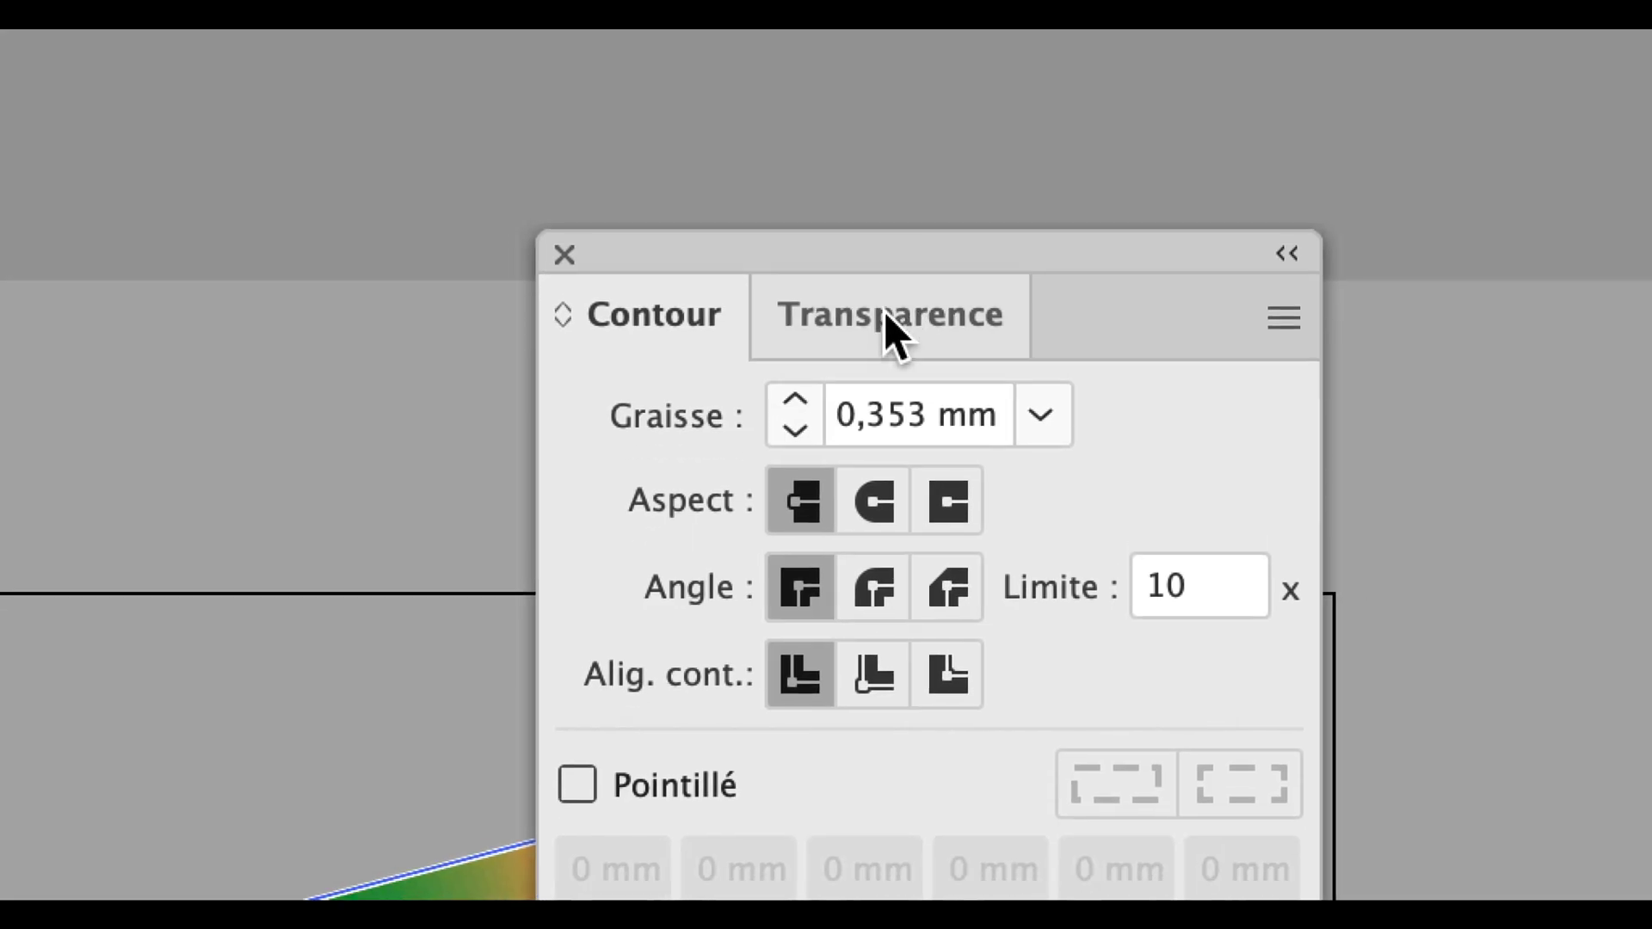
click(790, 399)
click(790, 398)
click(790, 398)
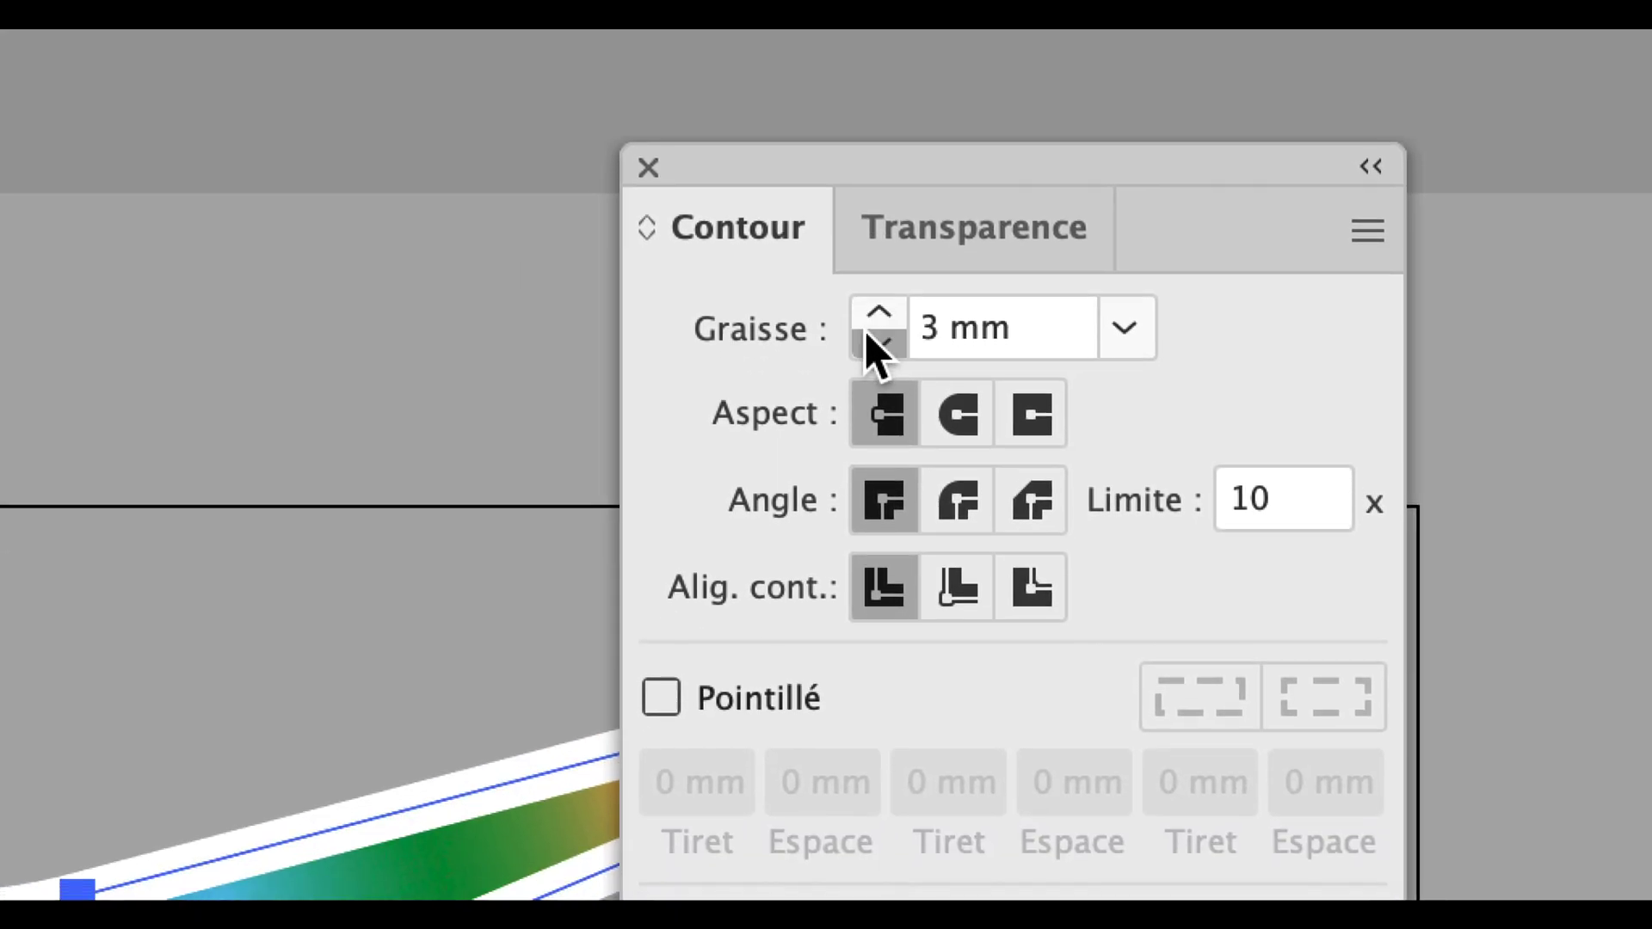
click(869, 339)
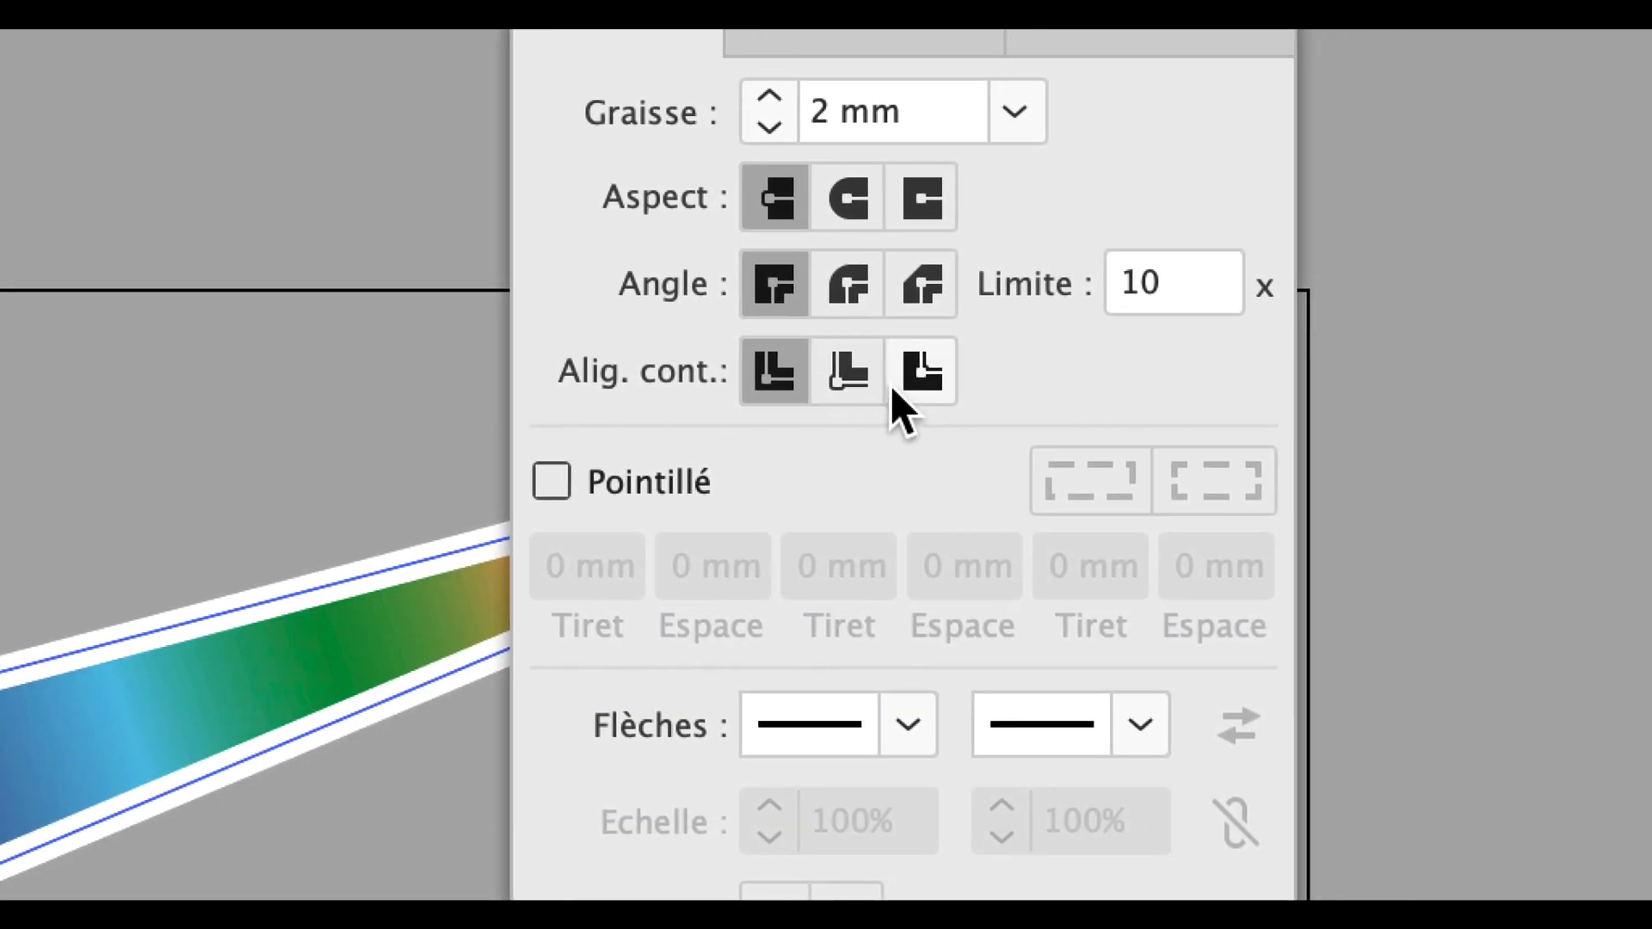
click(892, 387)
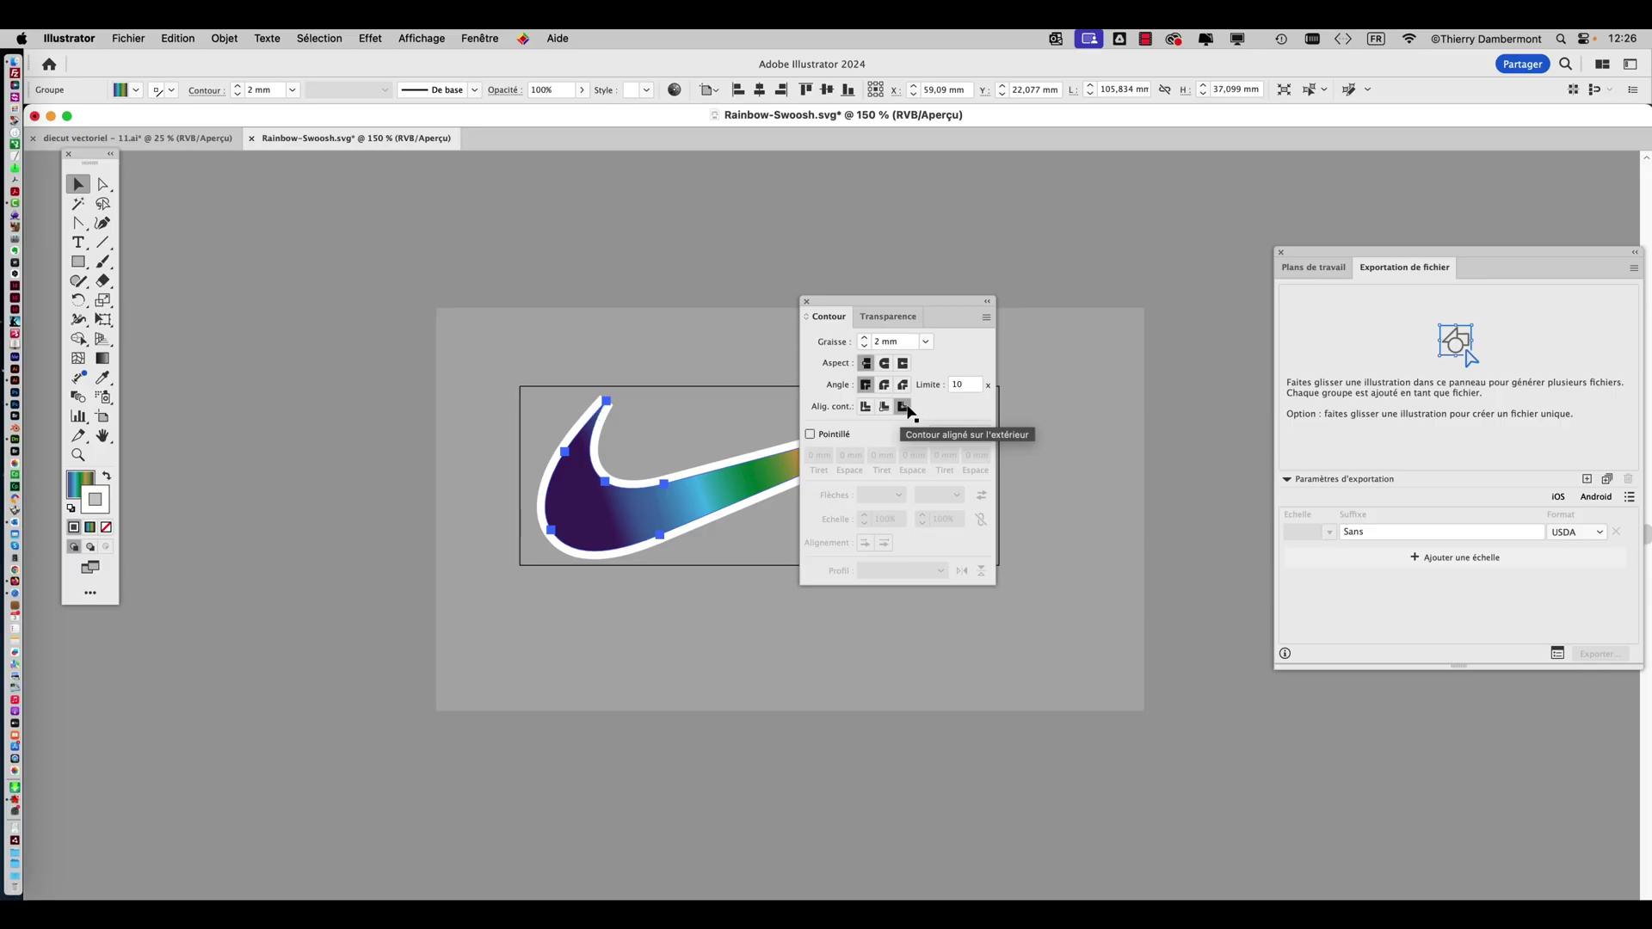
click(806, 301)
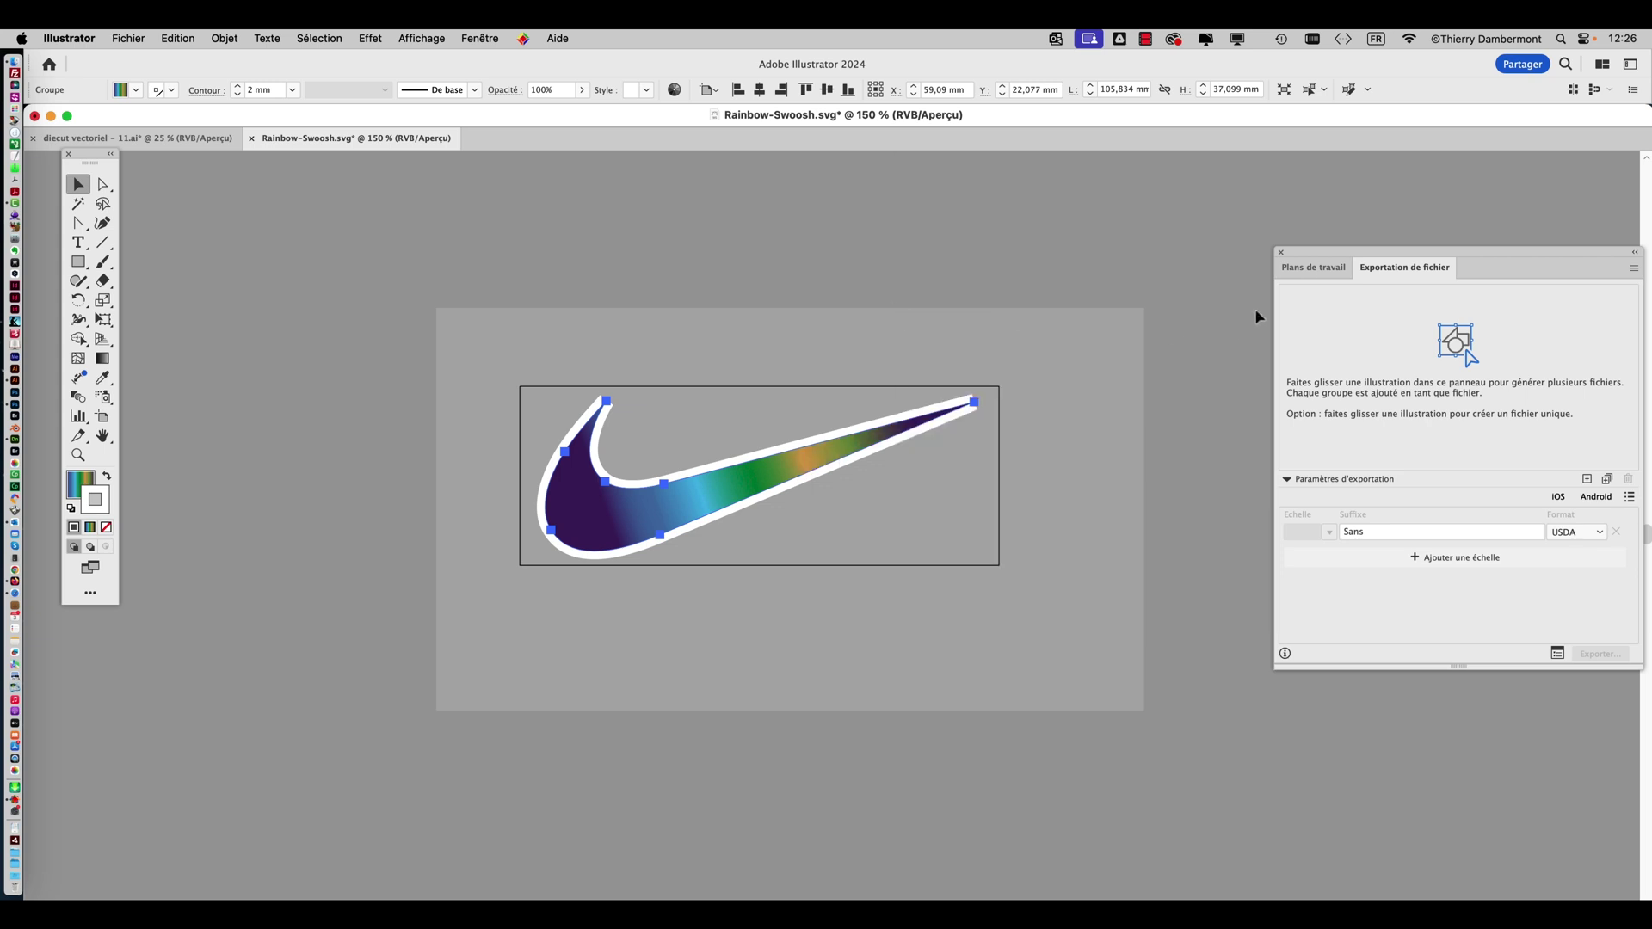
Show the contents of layer Calque 1 and hide the grey background rectangle.
click(458, 36)
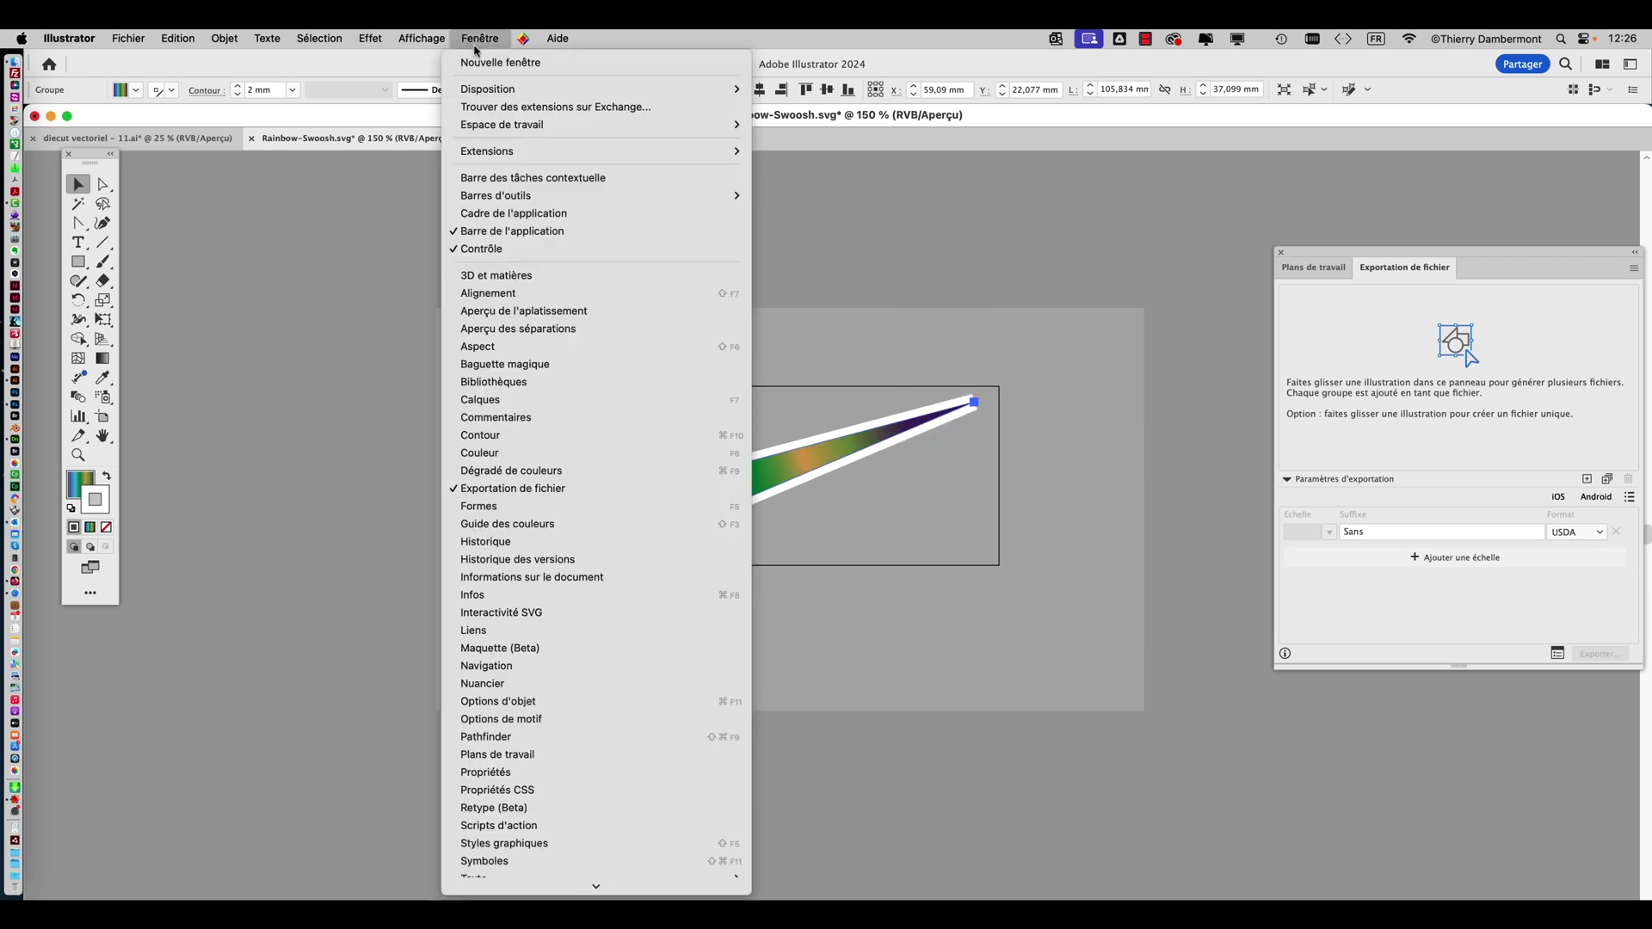
click(544, 400)
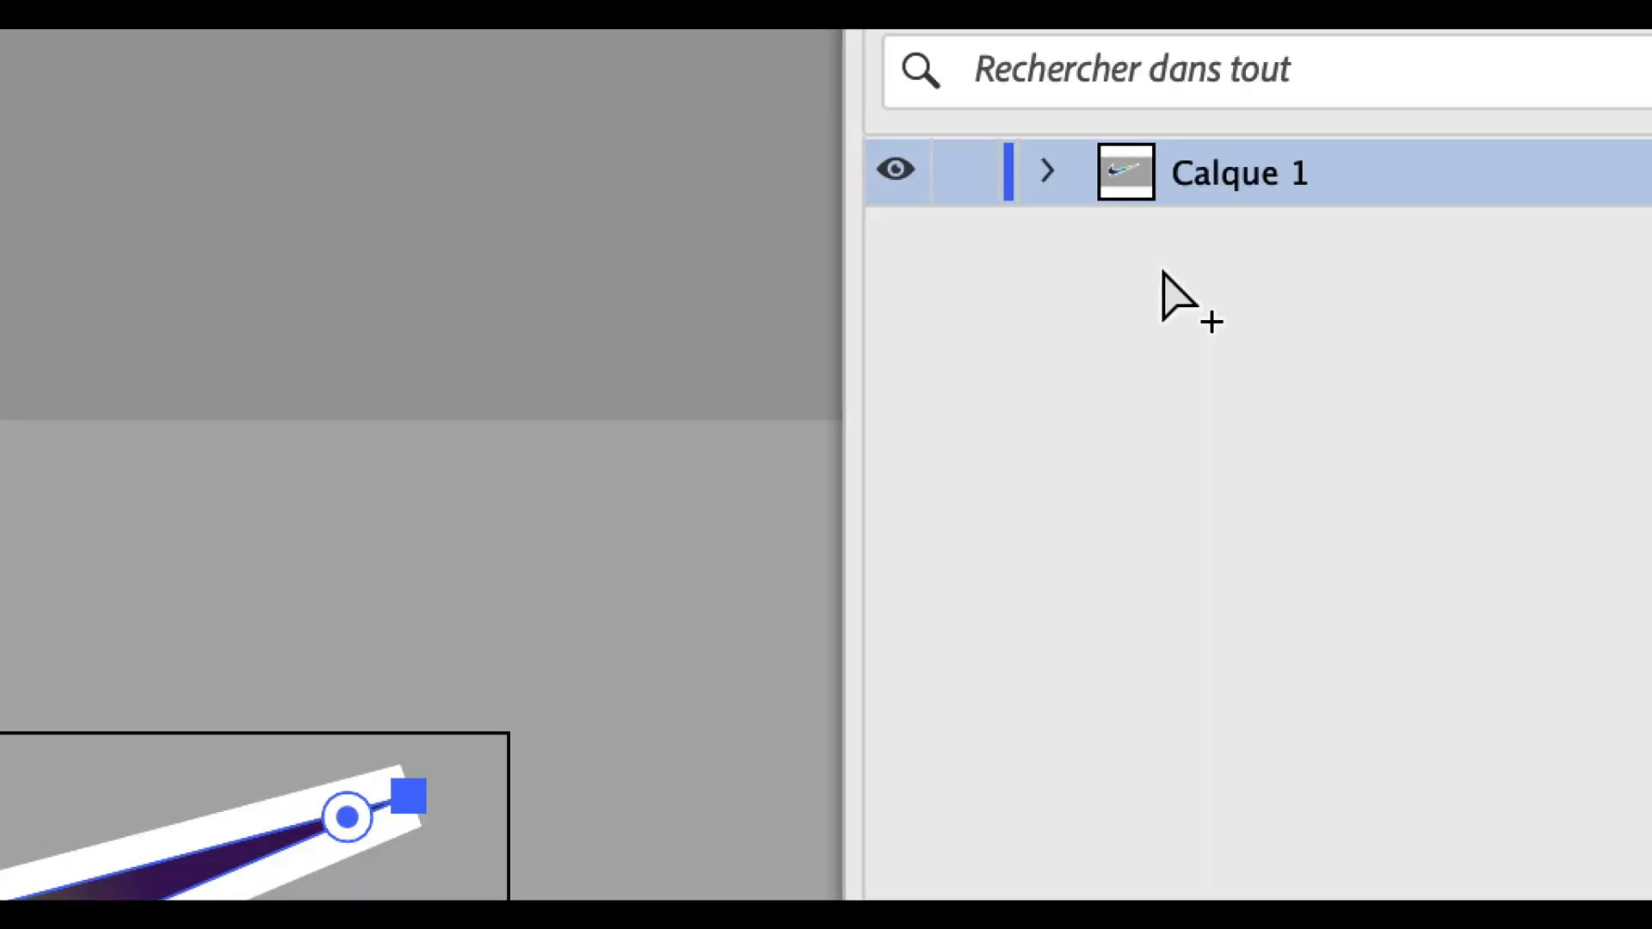
click(1047, 190)
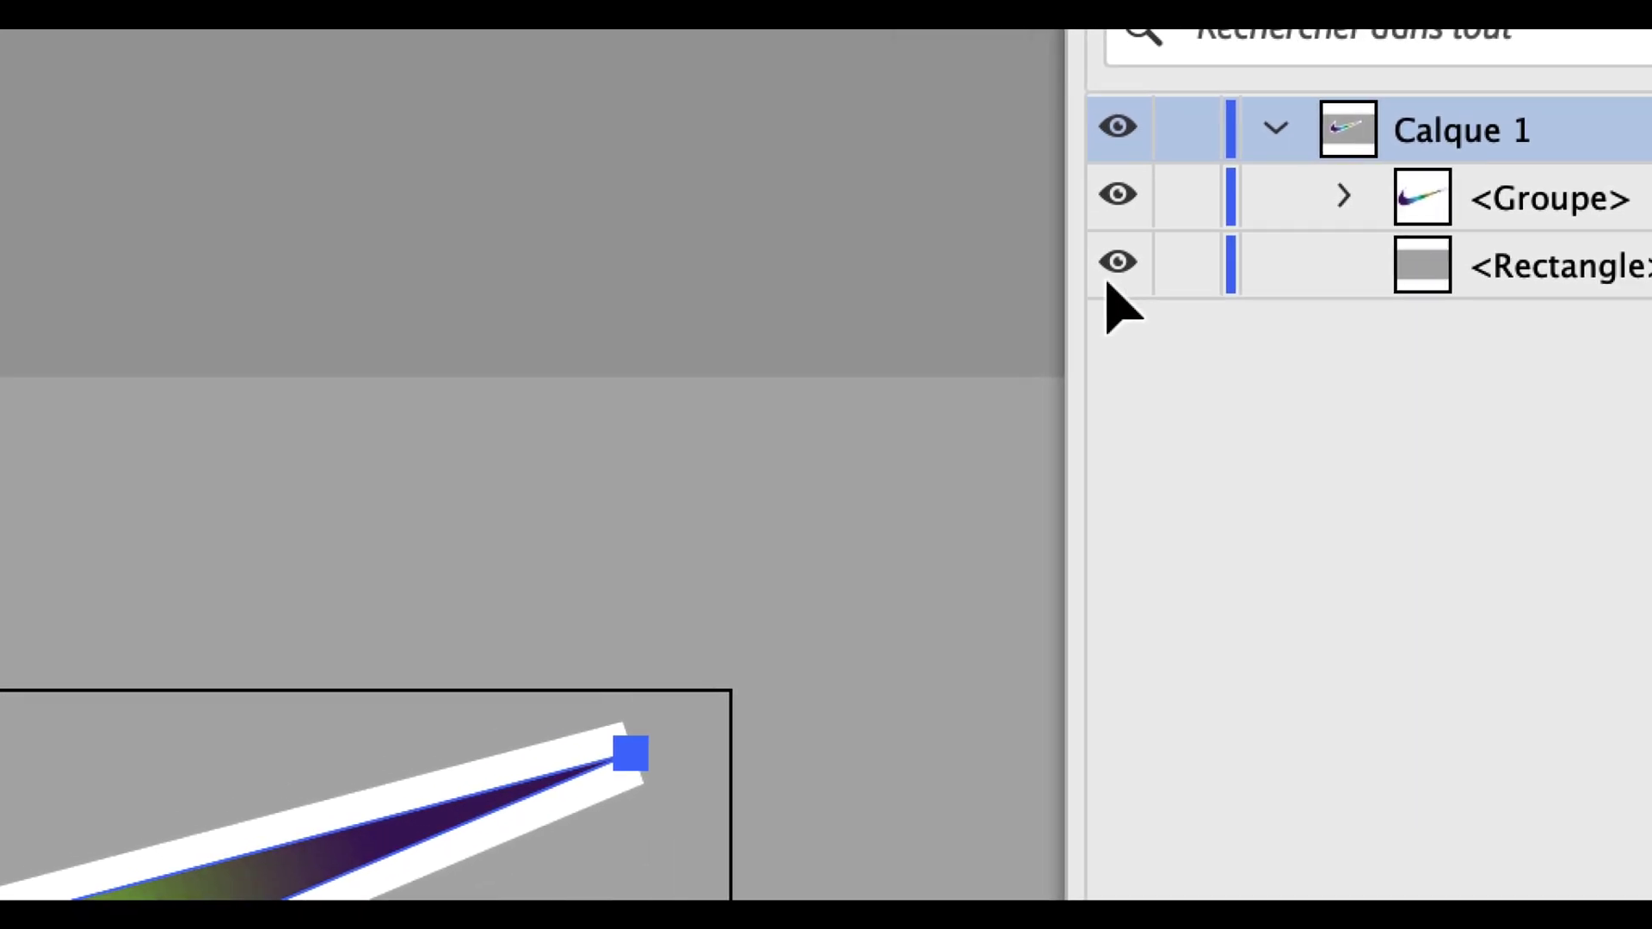
click(1115, 274)
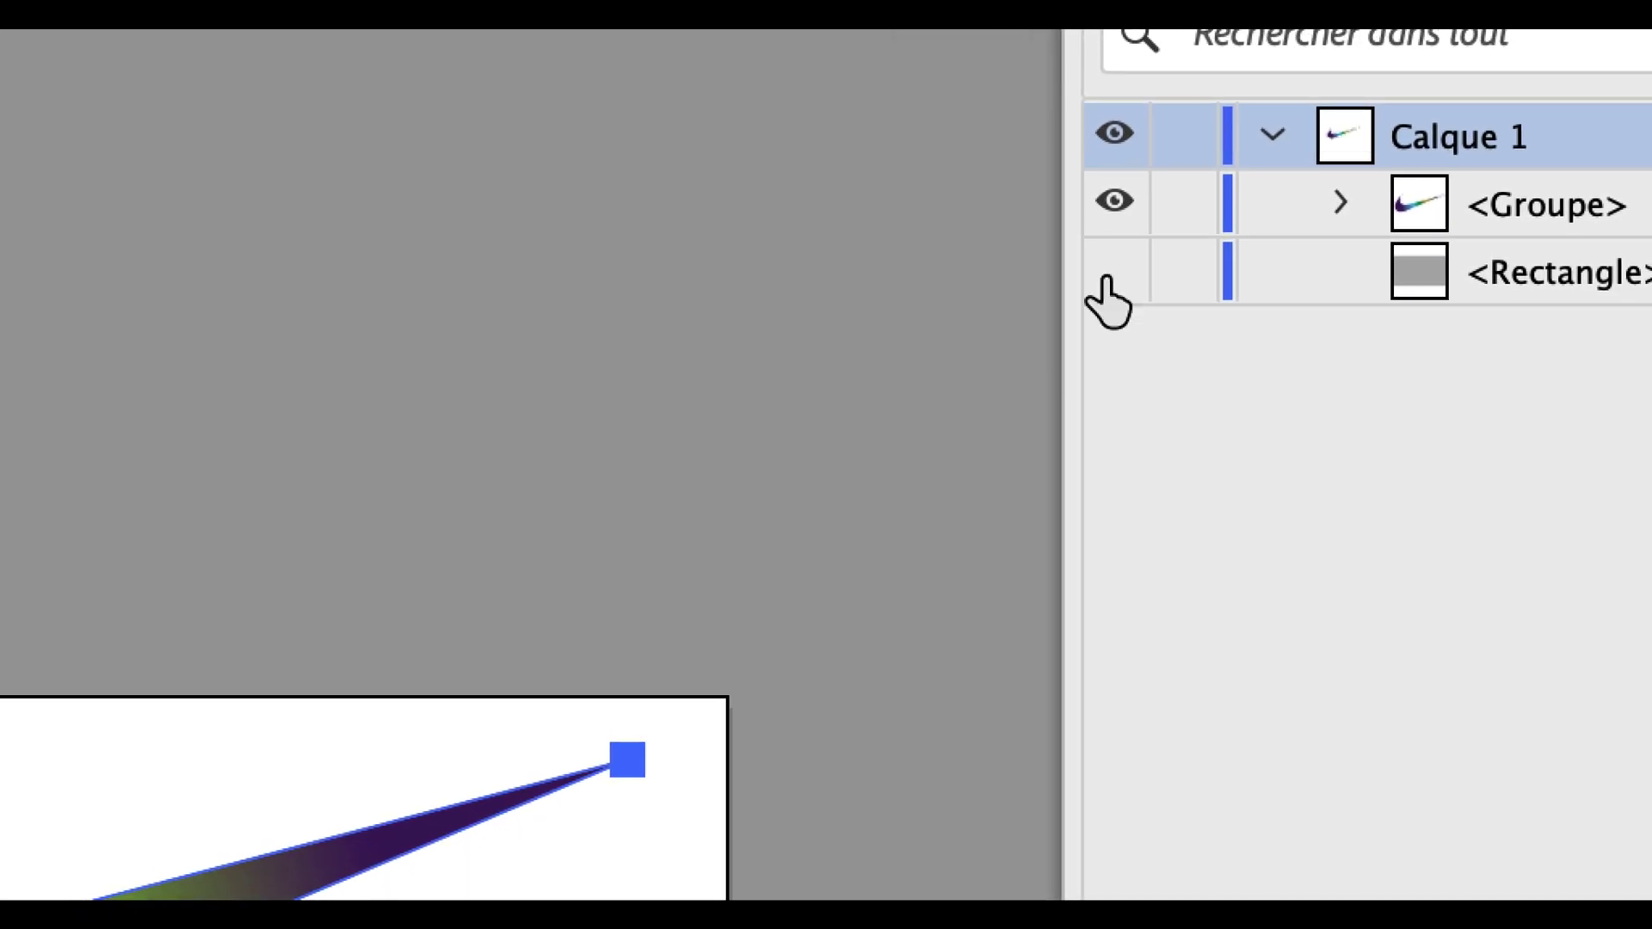
Show the grey background rectangle again and set the miter limit of the swoosh's stroke to 30.
click(1114, 274)
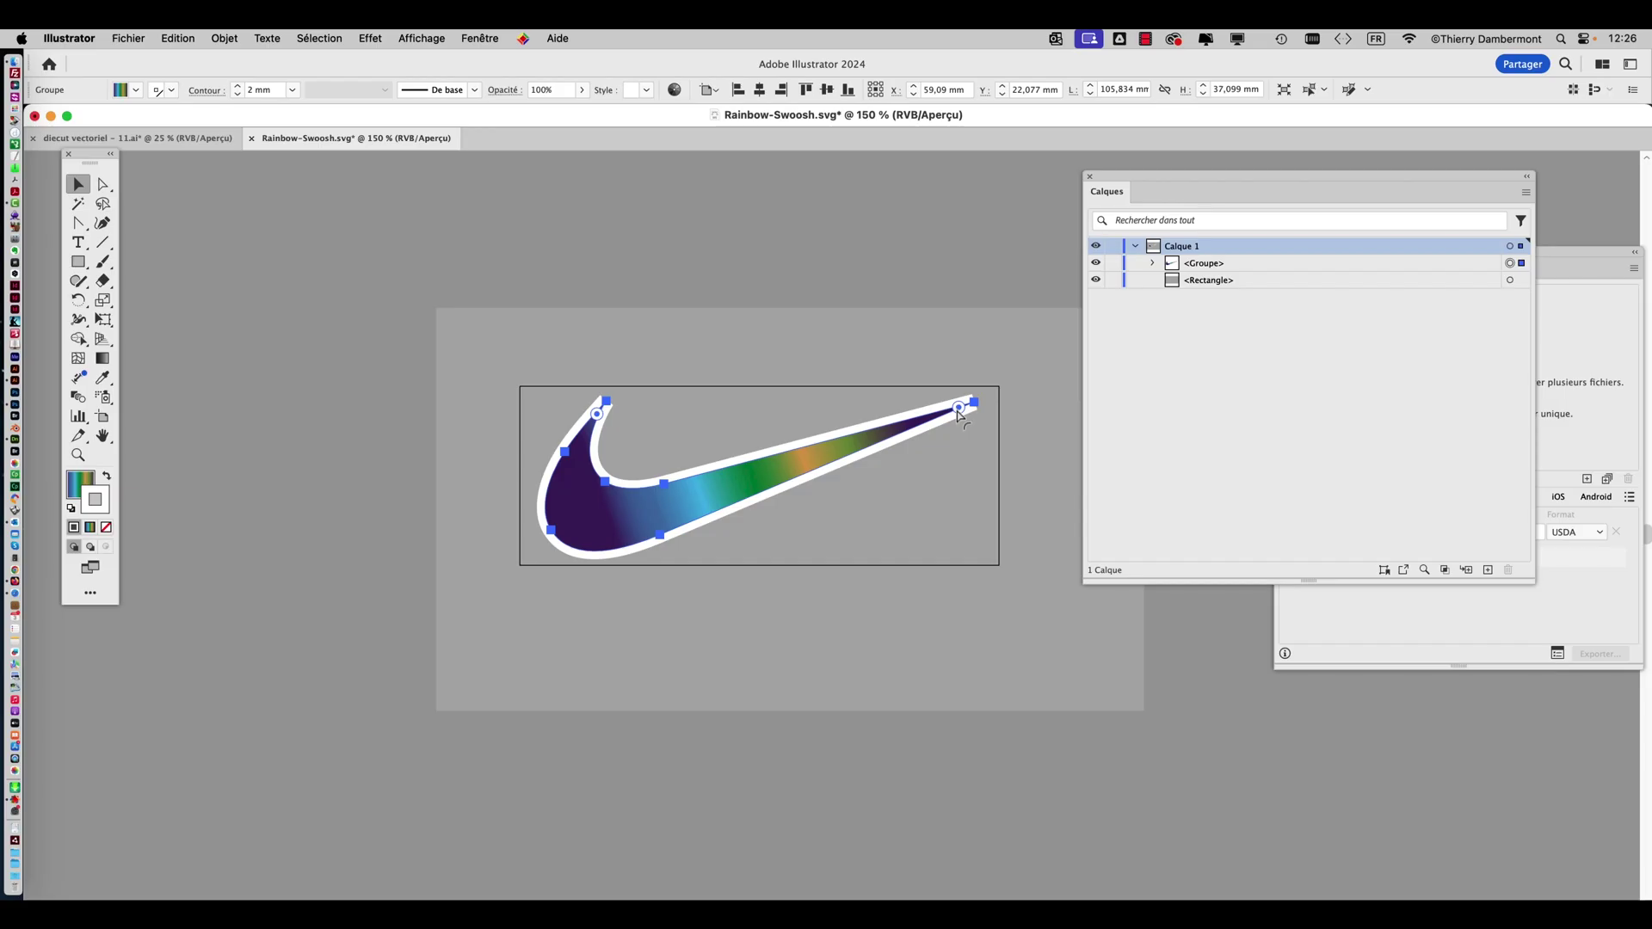
drag(1144, 178, 471, 665)
click(480, 37)
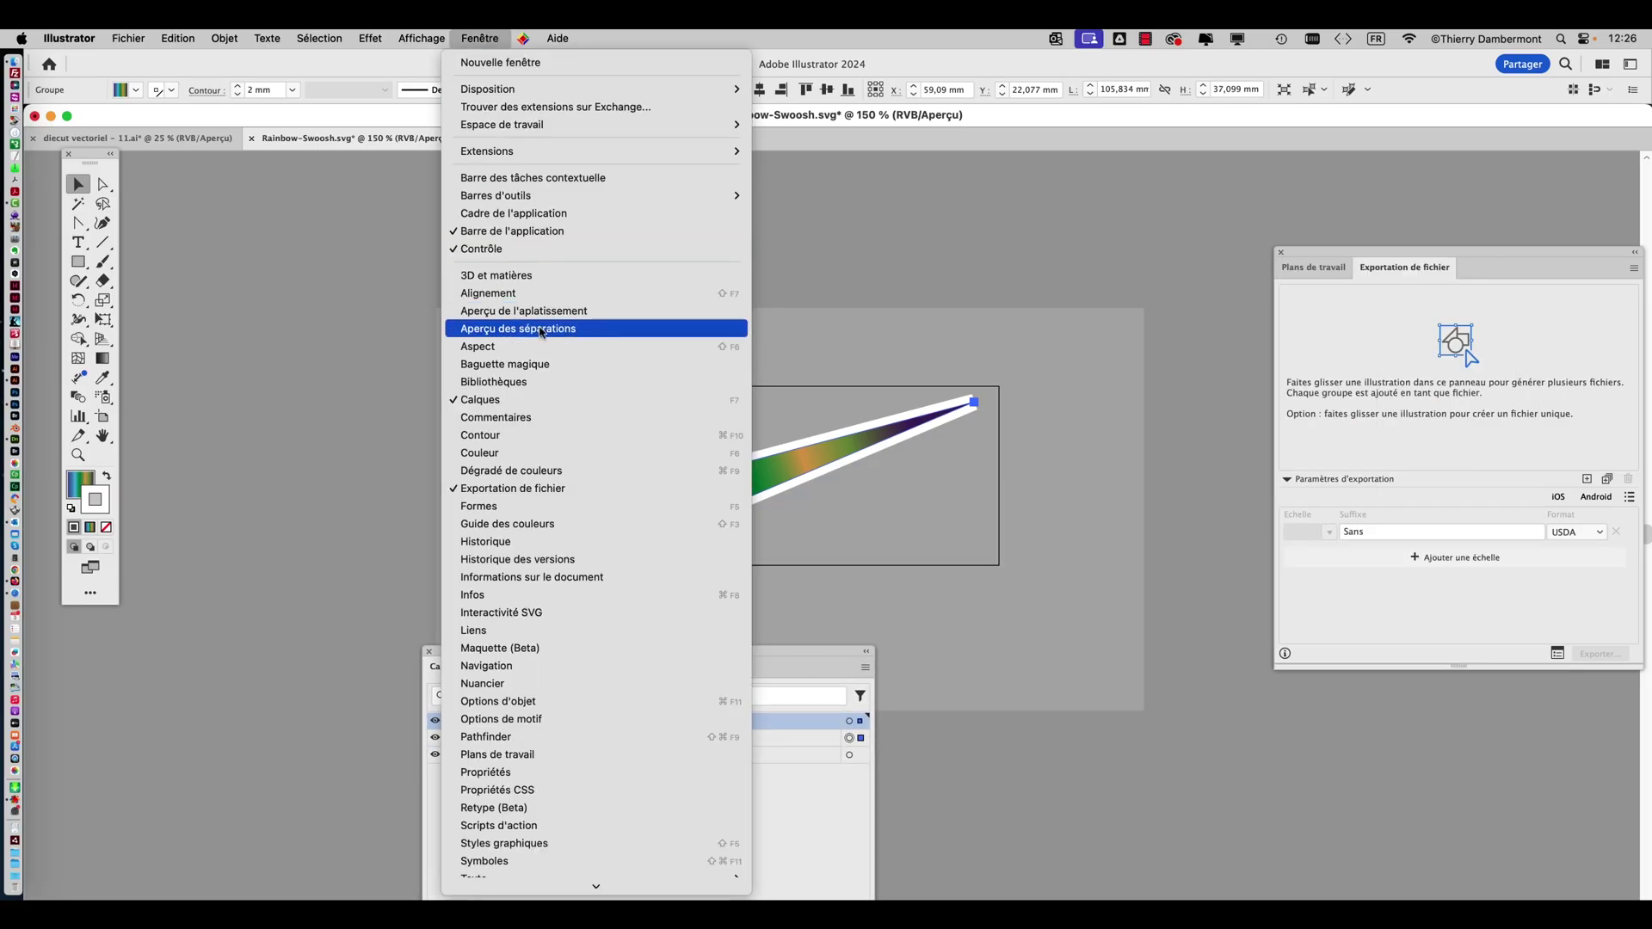
click(514, 436)
drag(936, 307, 1135, 341)
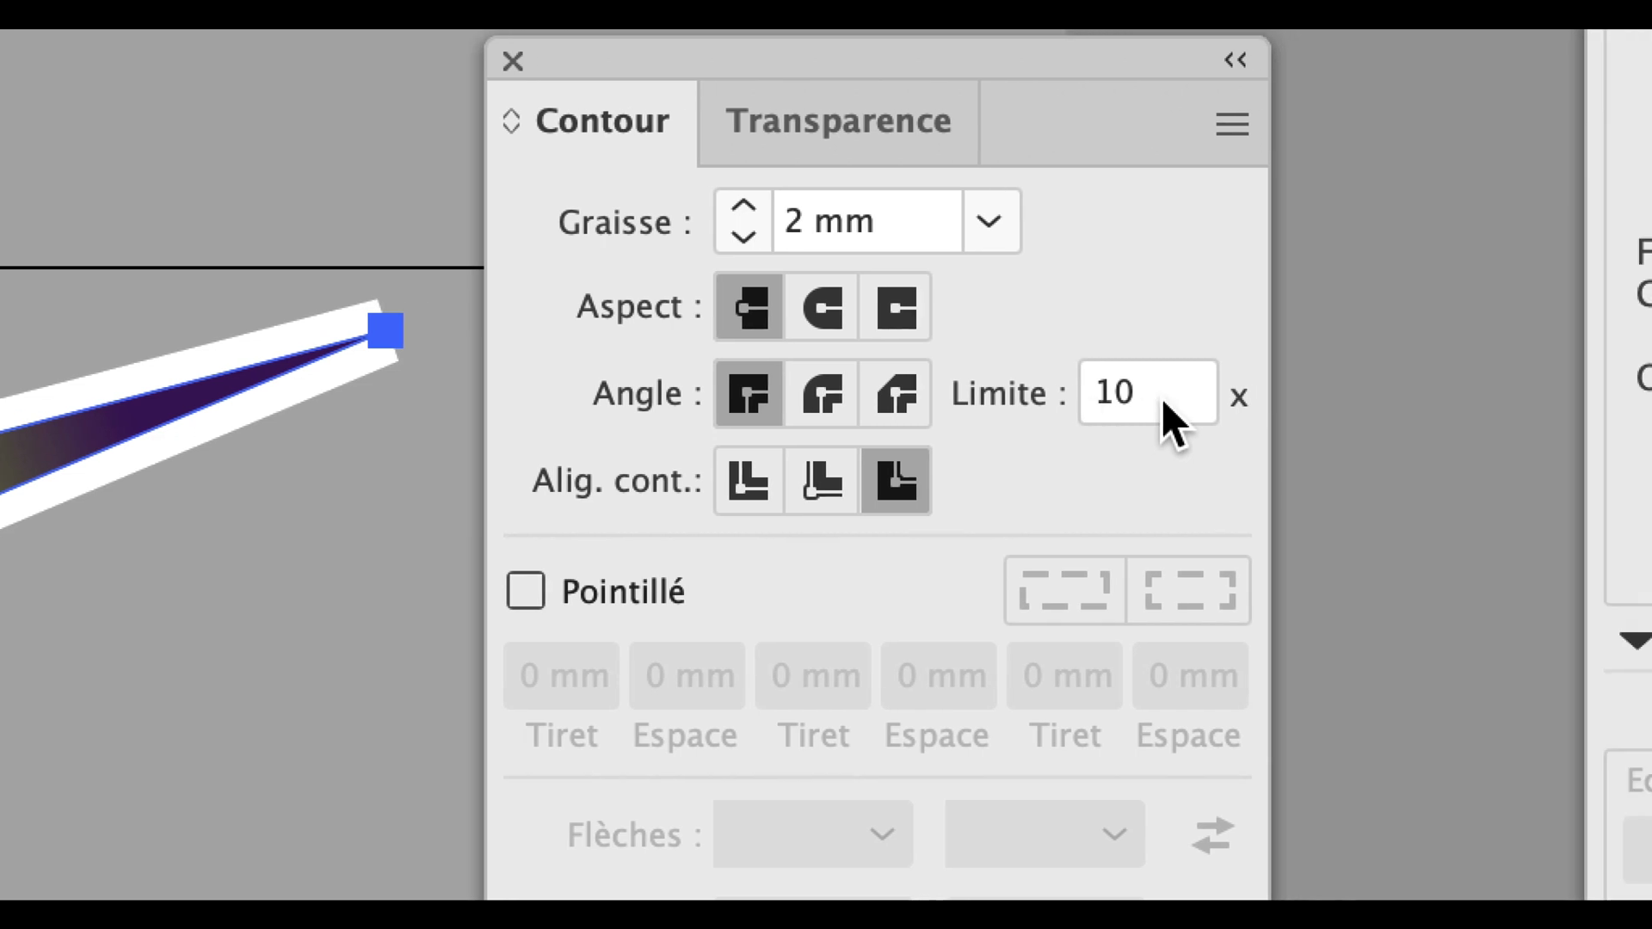
click(1118, 396)
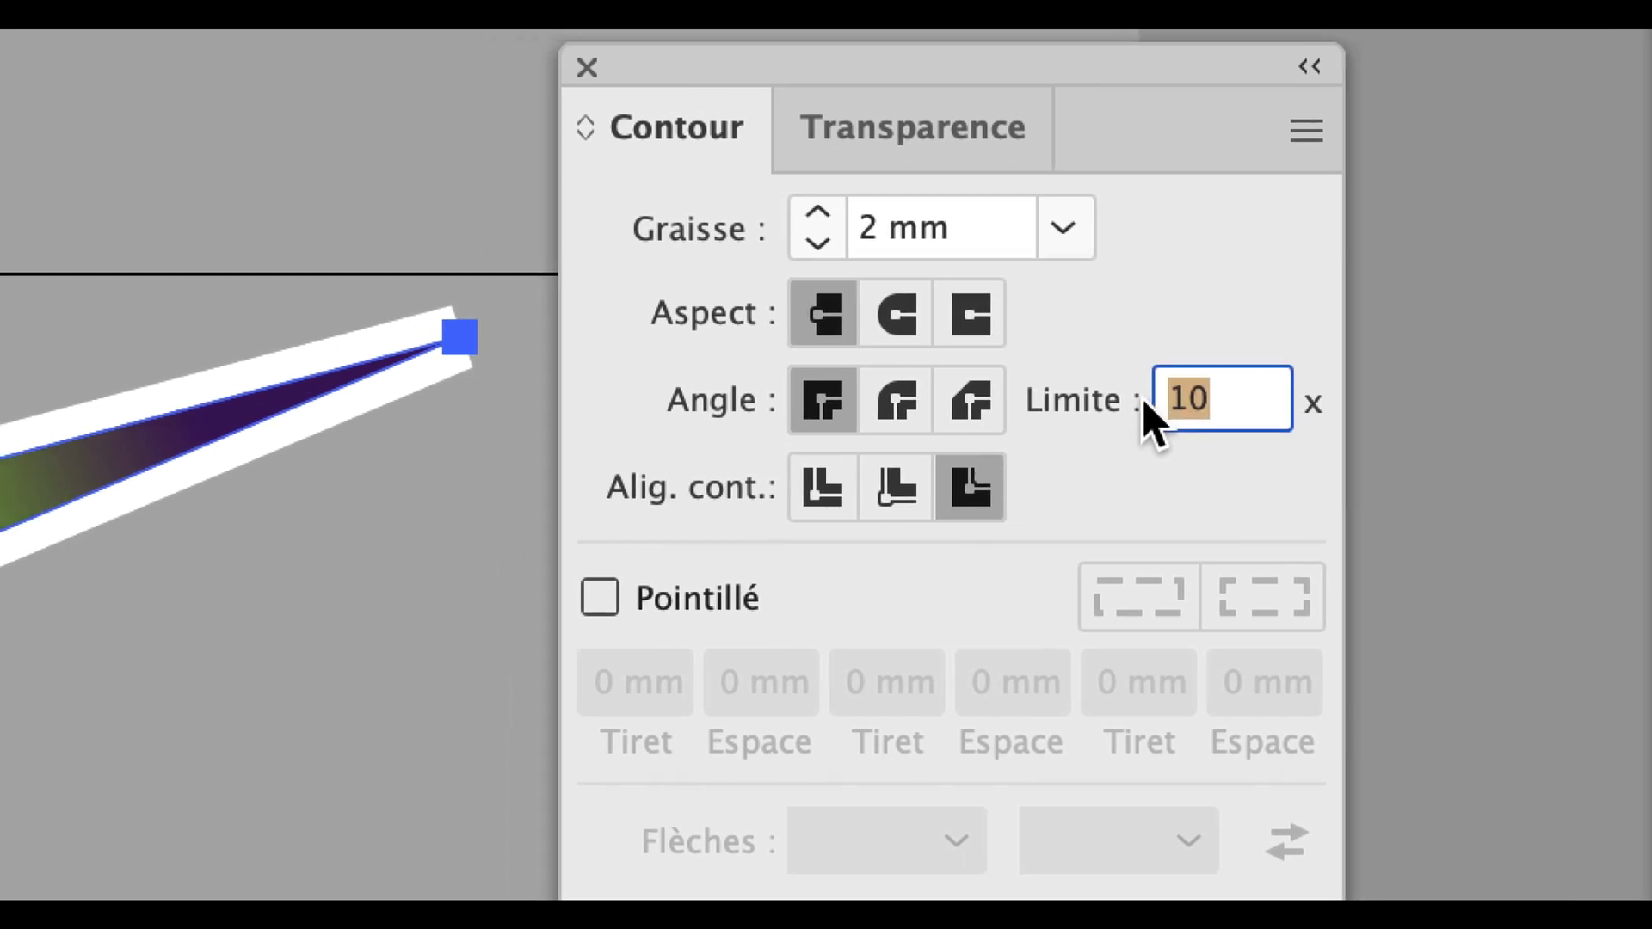
text(30)
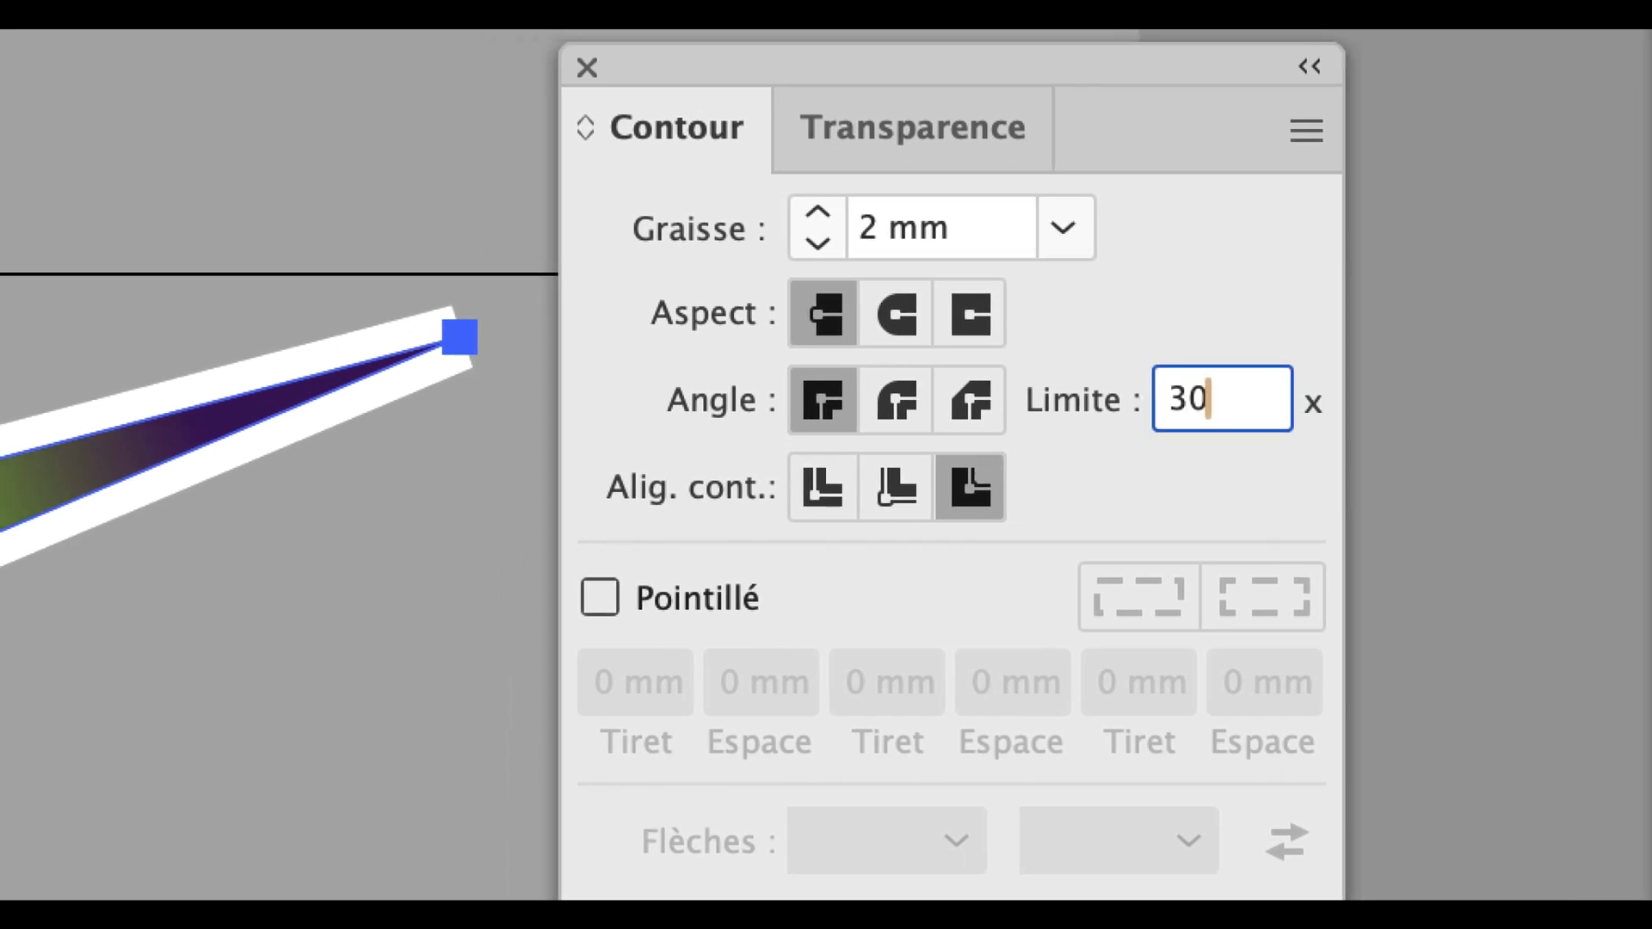
key(Tab)
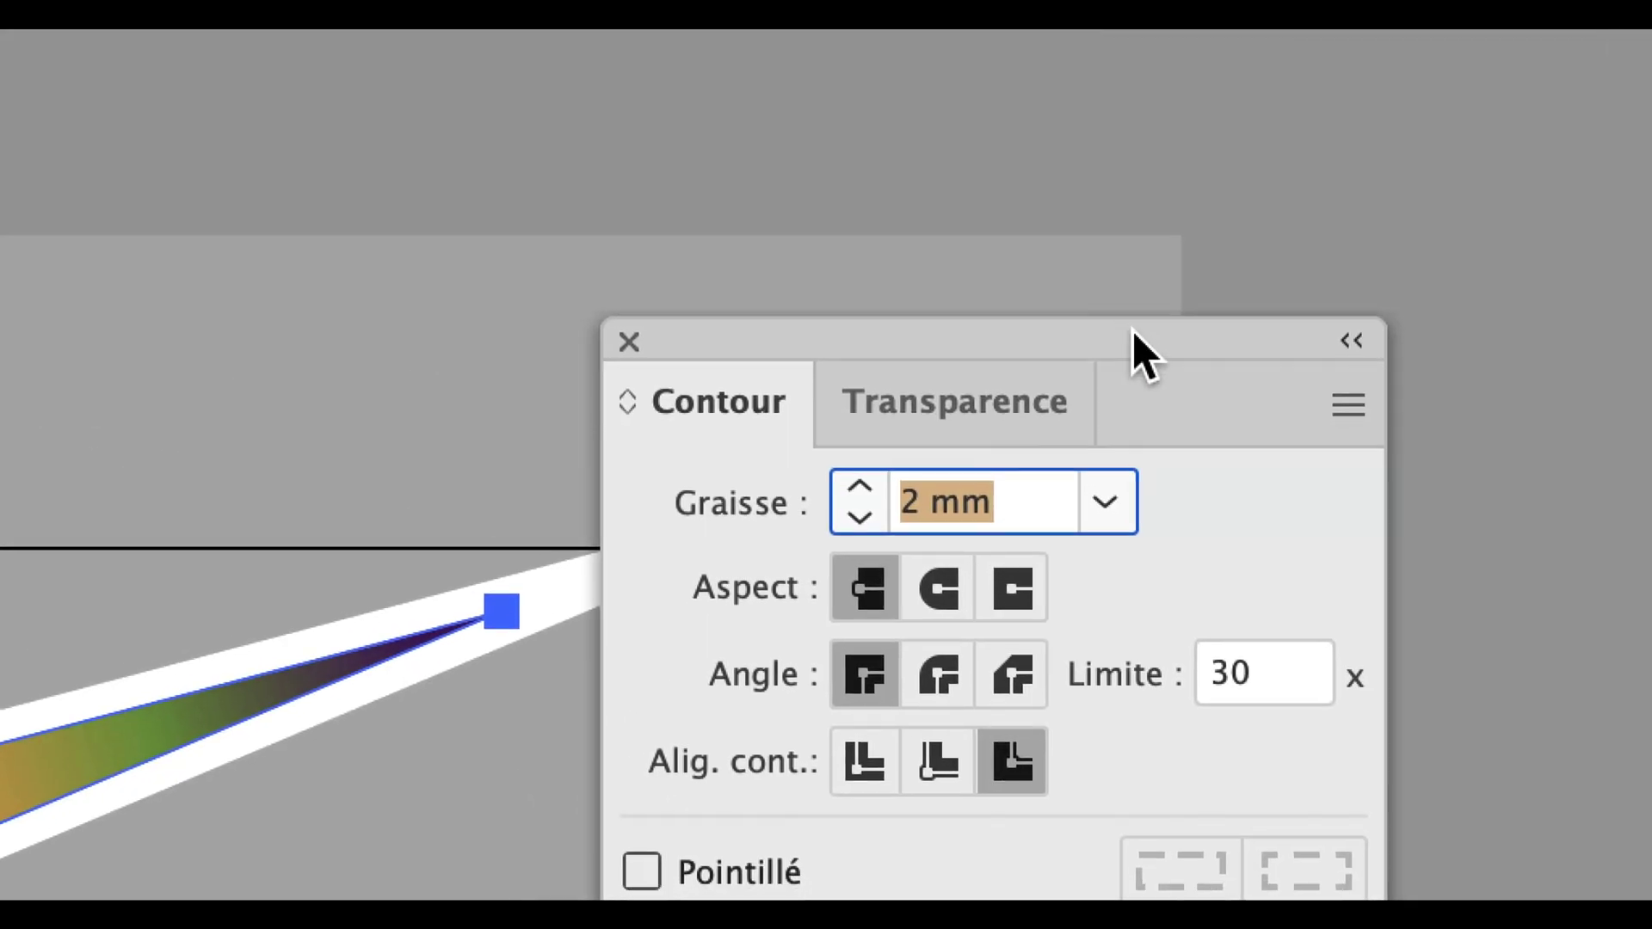
drag(1091, 76, 1500, 55)
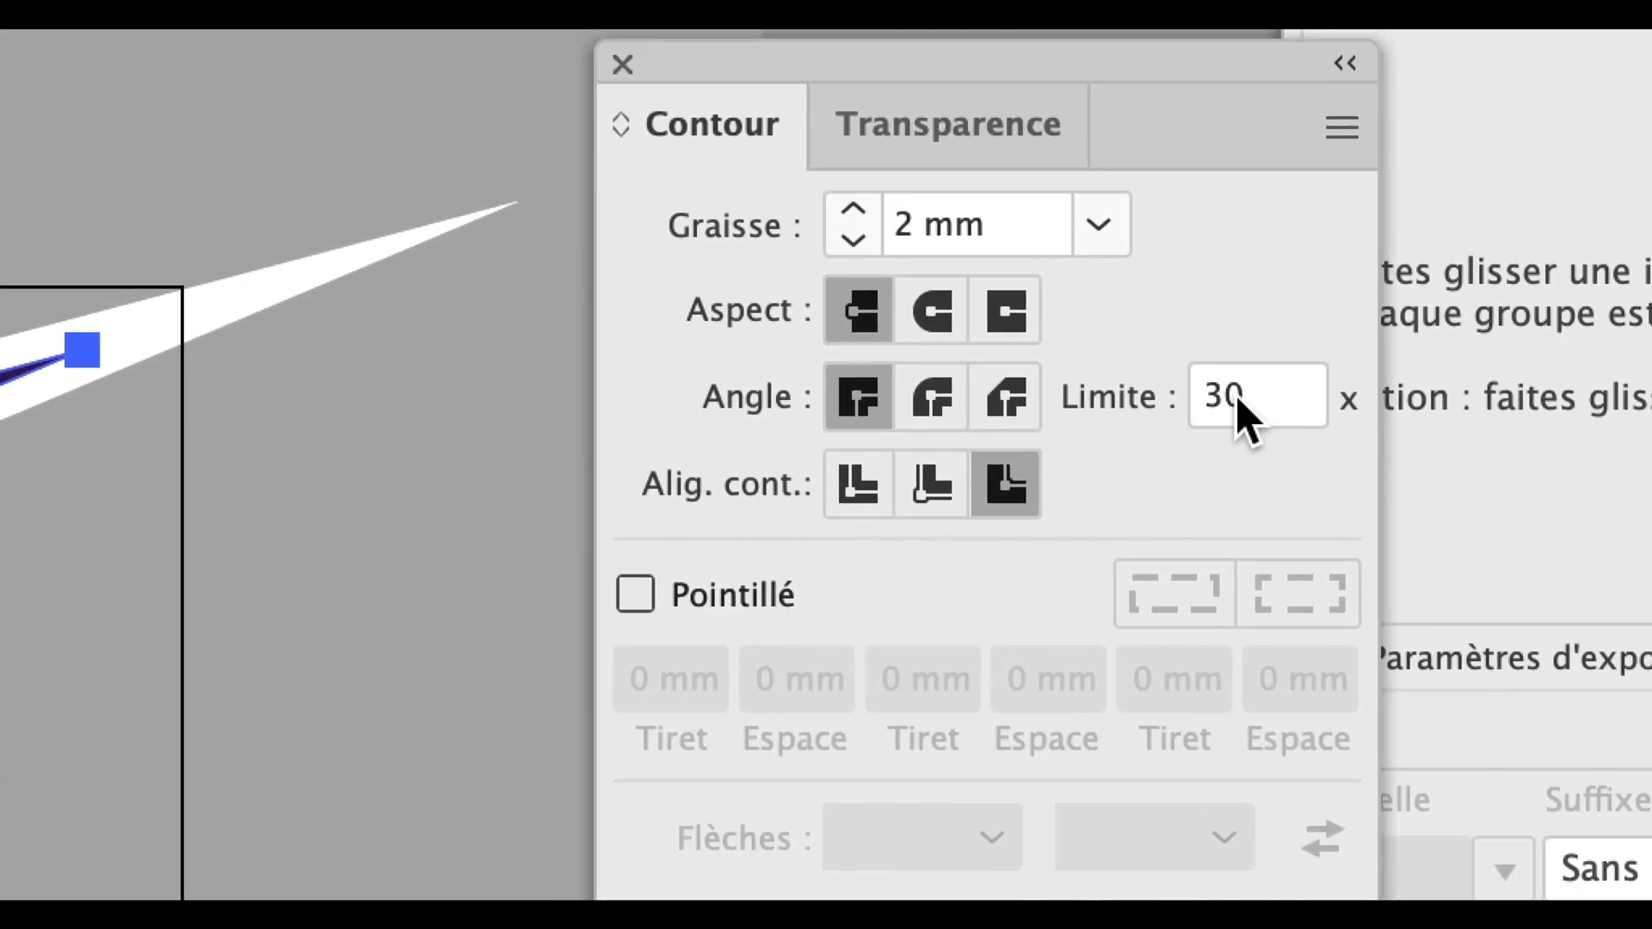
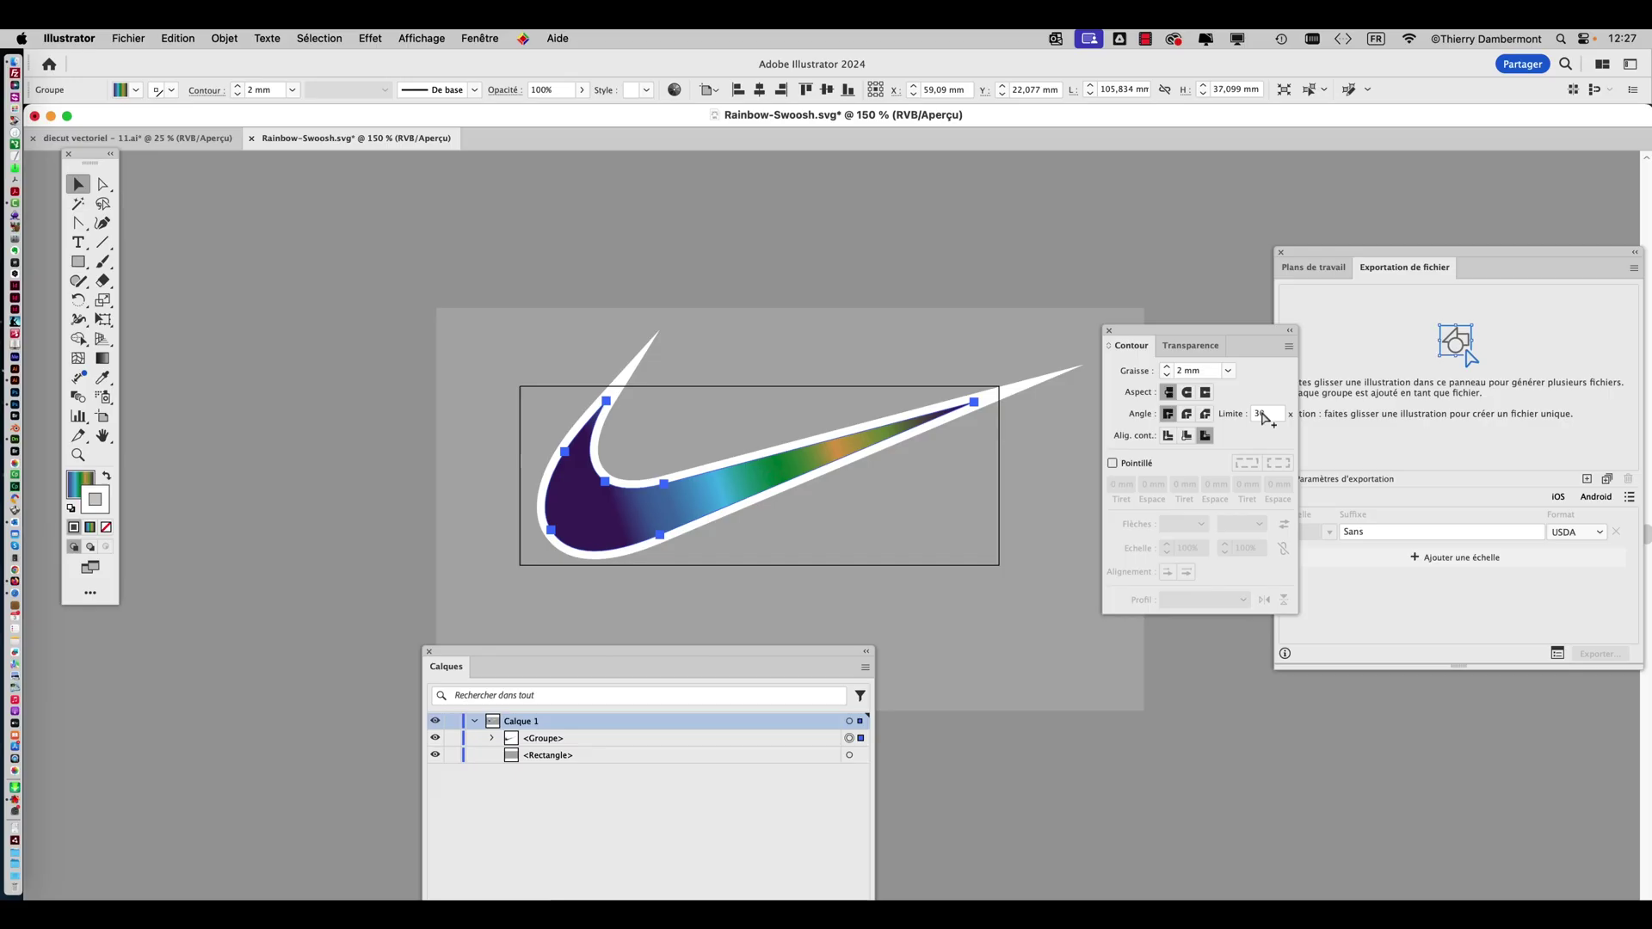
Hide the grey background rectangle and save the swoosh as W-Rainbow-Swoosh.svg in the présentoir en 3D folder with the SVG 1.1 profile.
click(1107, 331)
drag(522, 658, 1216, 161)
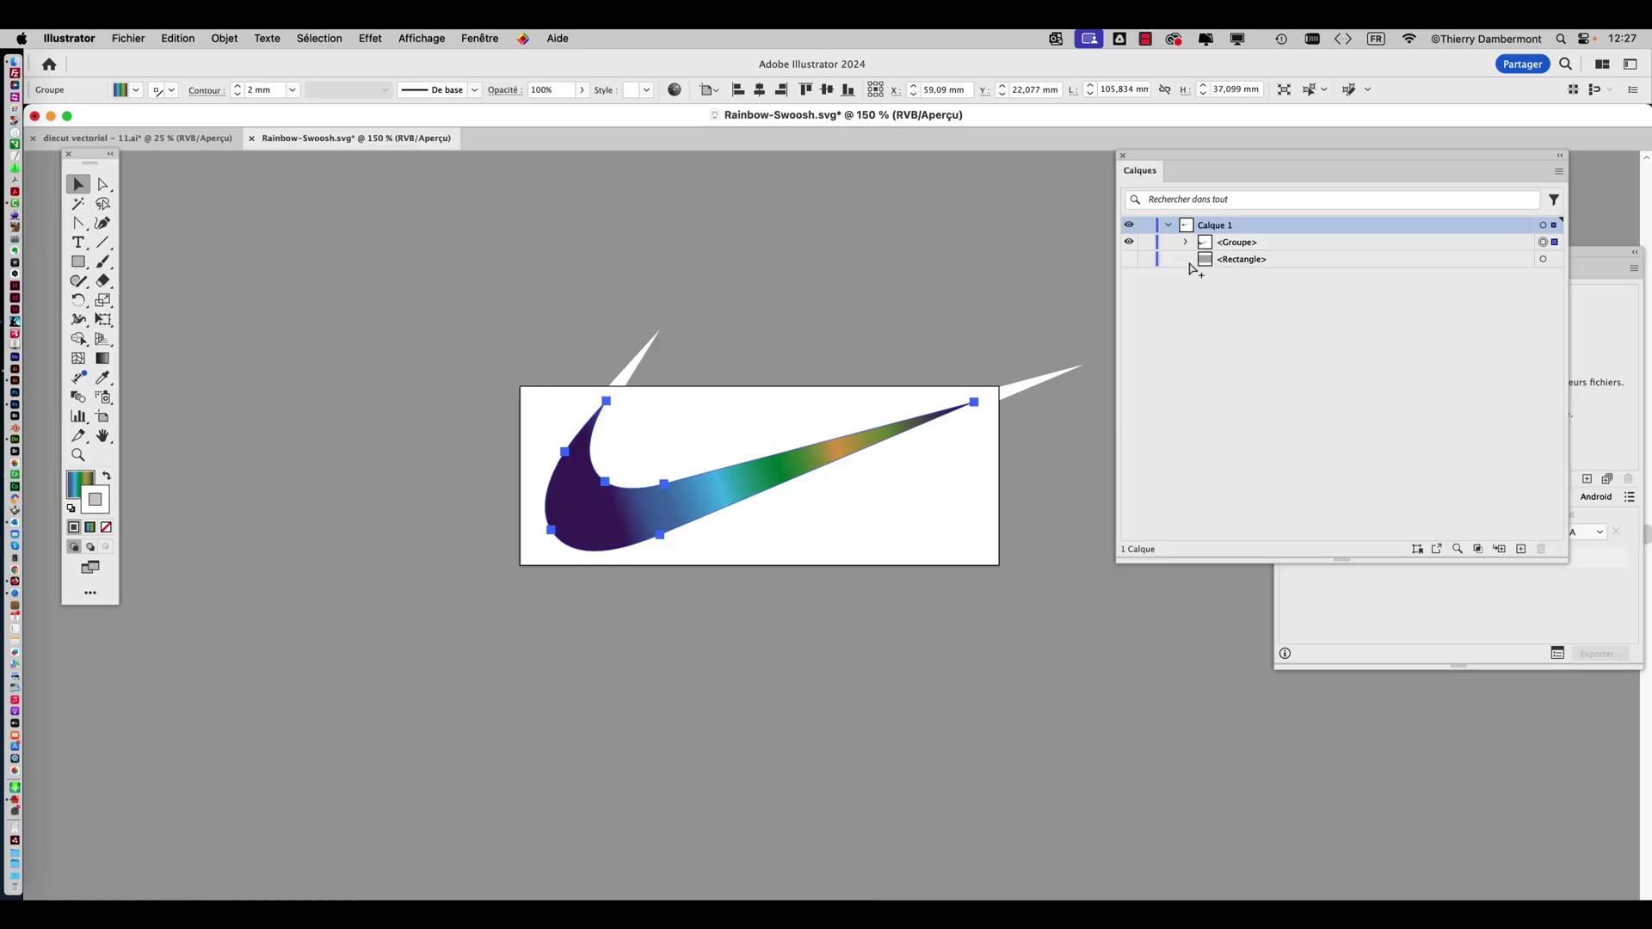
click(139, 38)
click(180, 215)
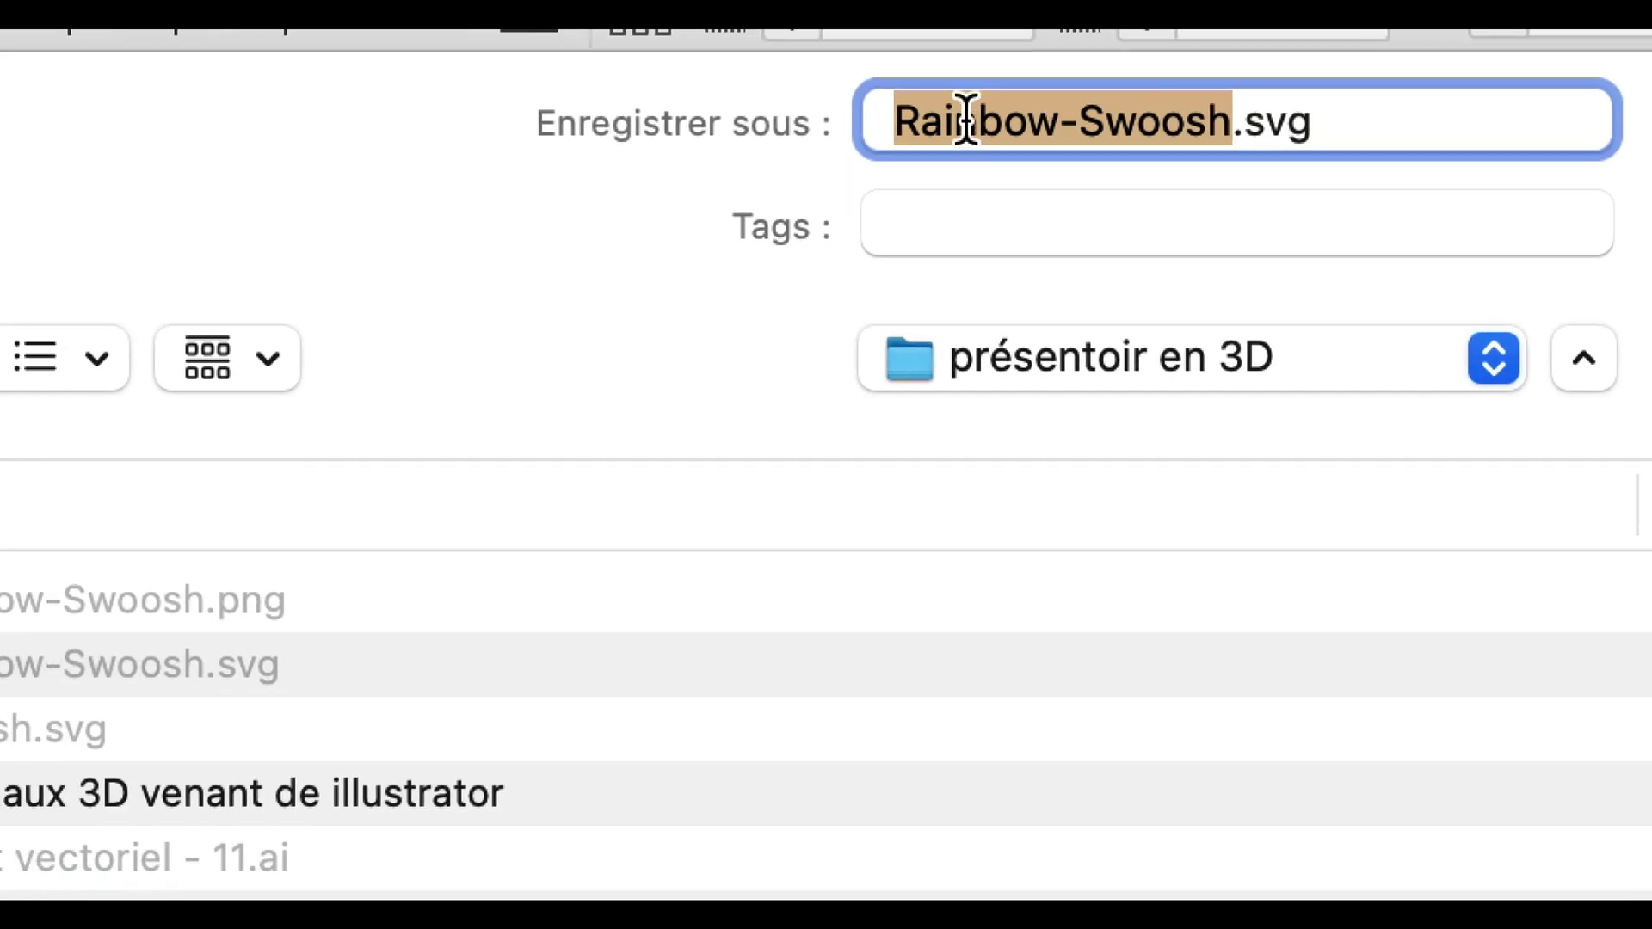
click(952, 117)
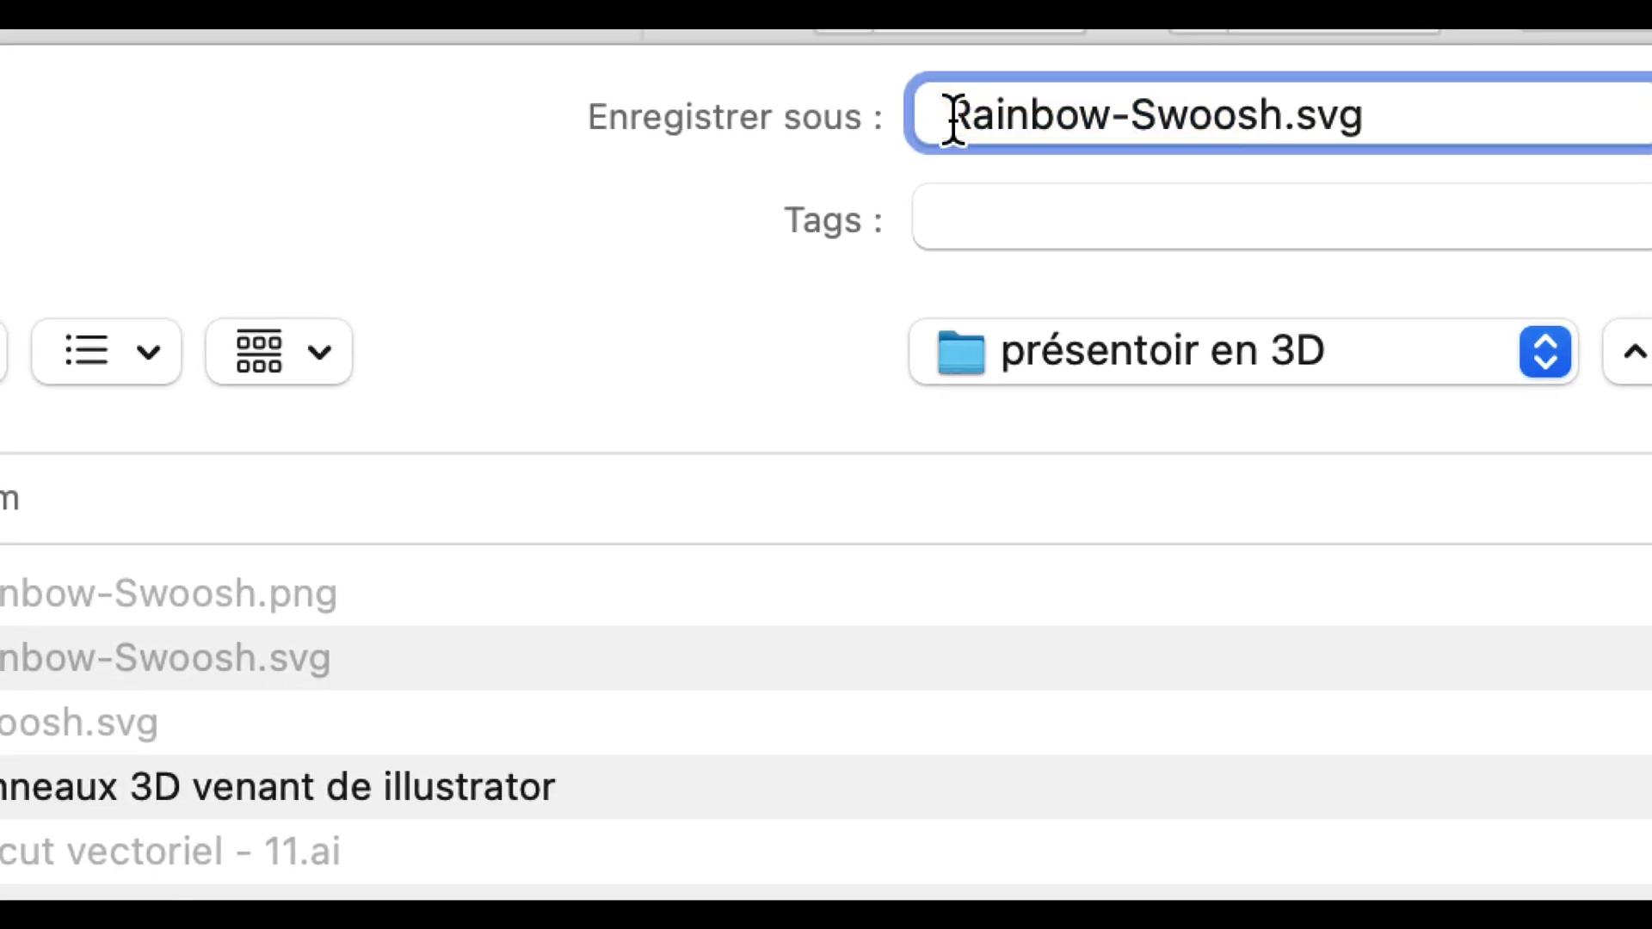
text(W-)
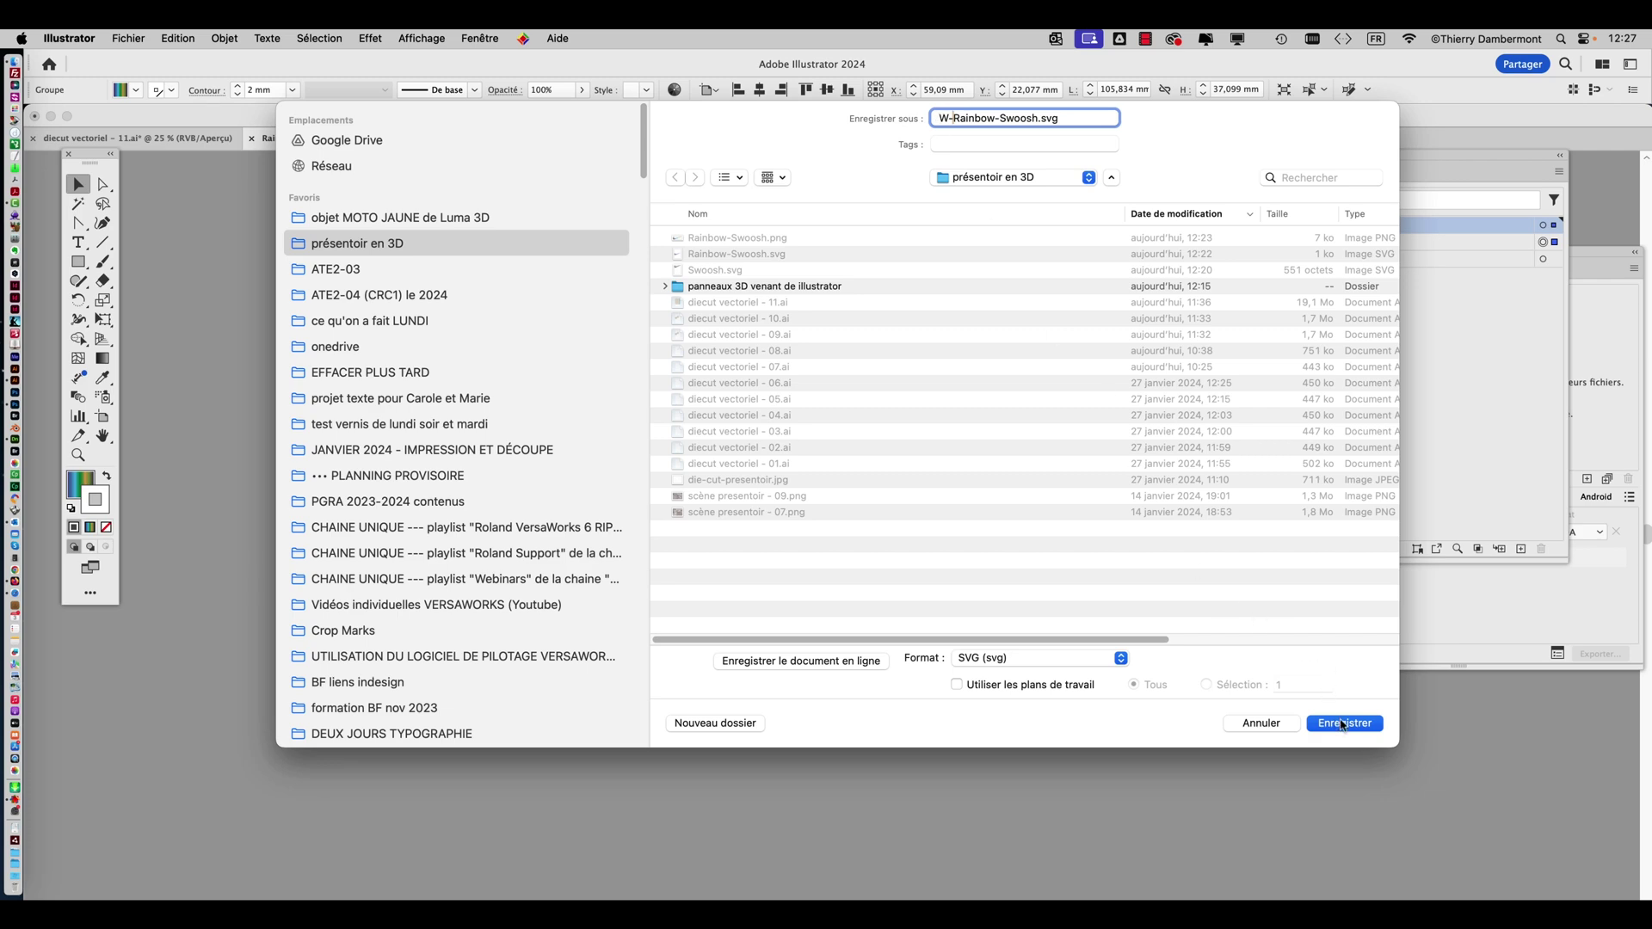
click(1342, 724)
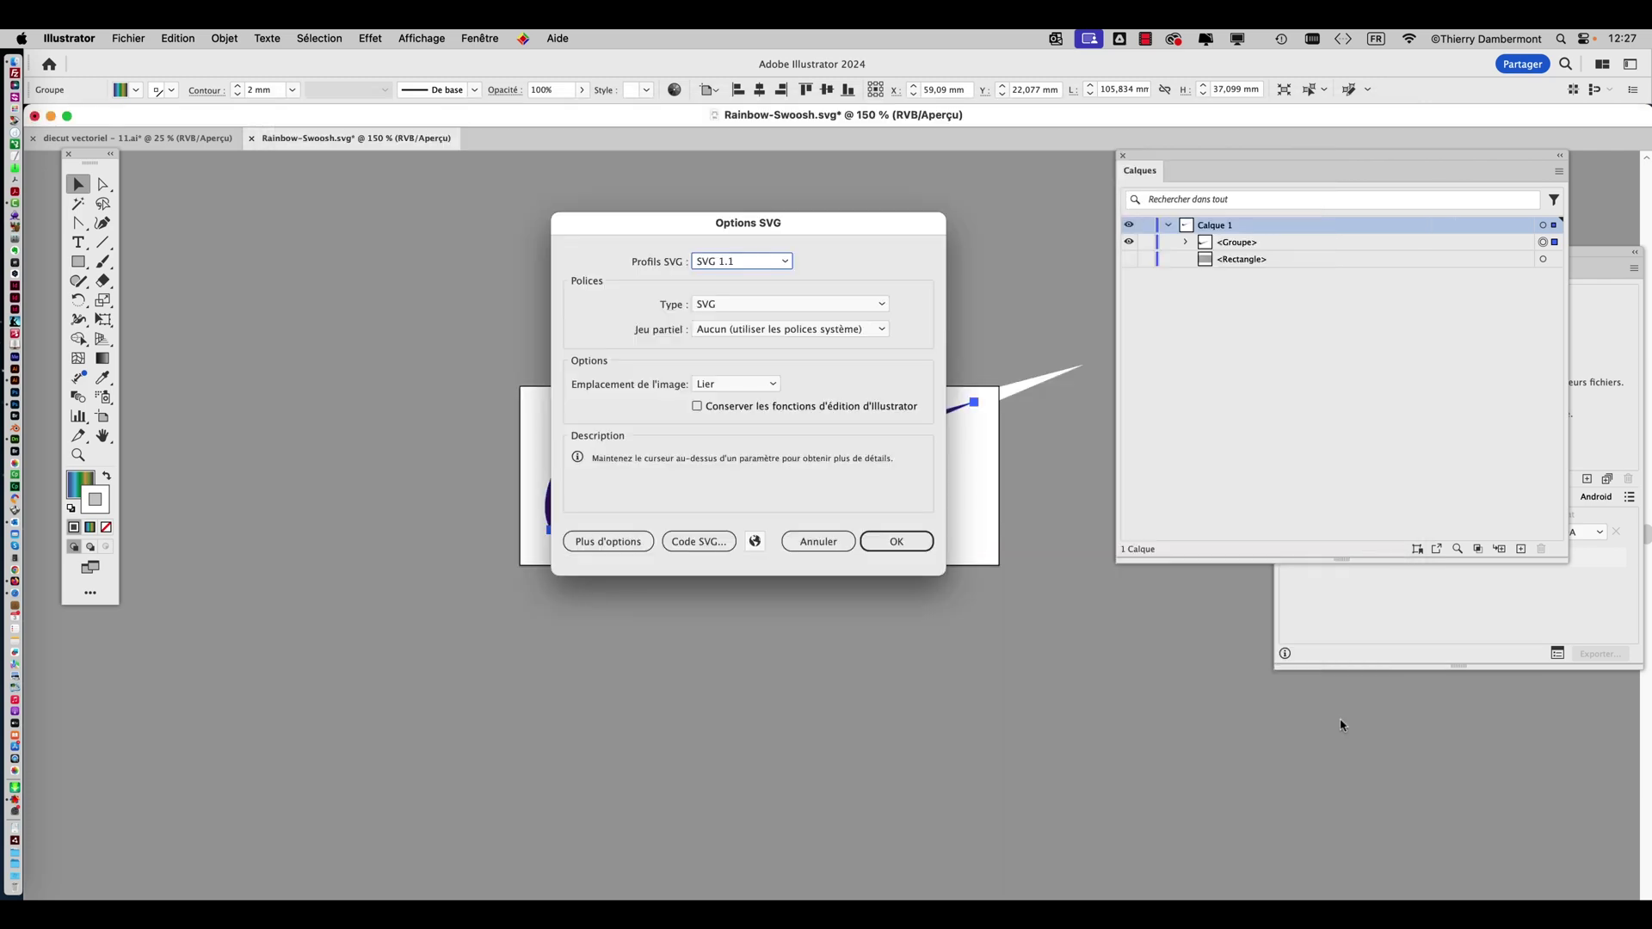
click(911, 550)
Export the swoosh as W-Rainbow-Swoosh.png at screen resolution (72 ppi) with a transparent background.
click(135, 36)
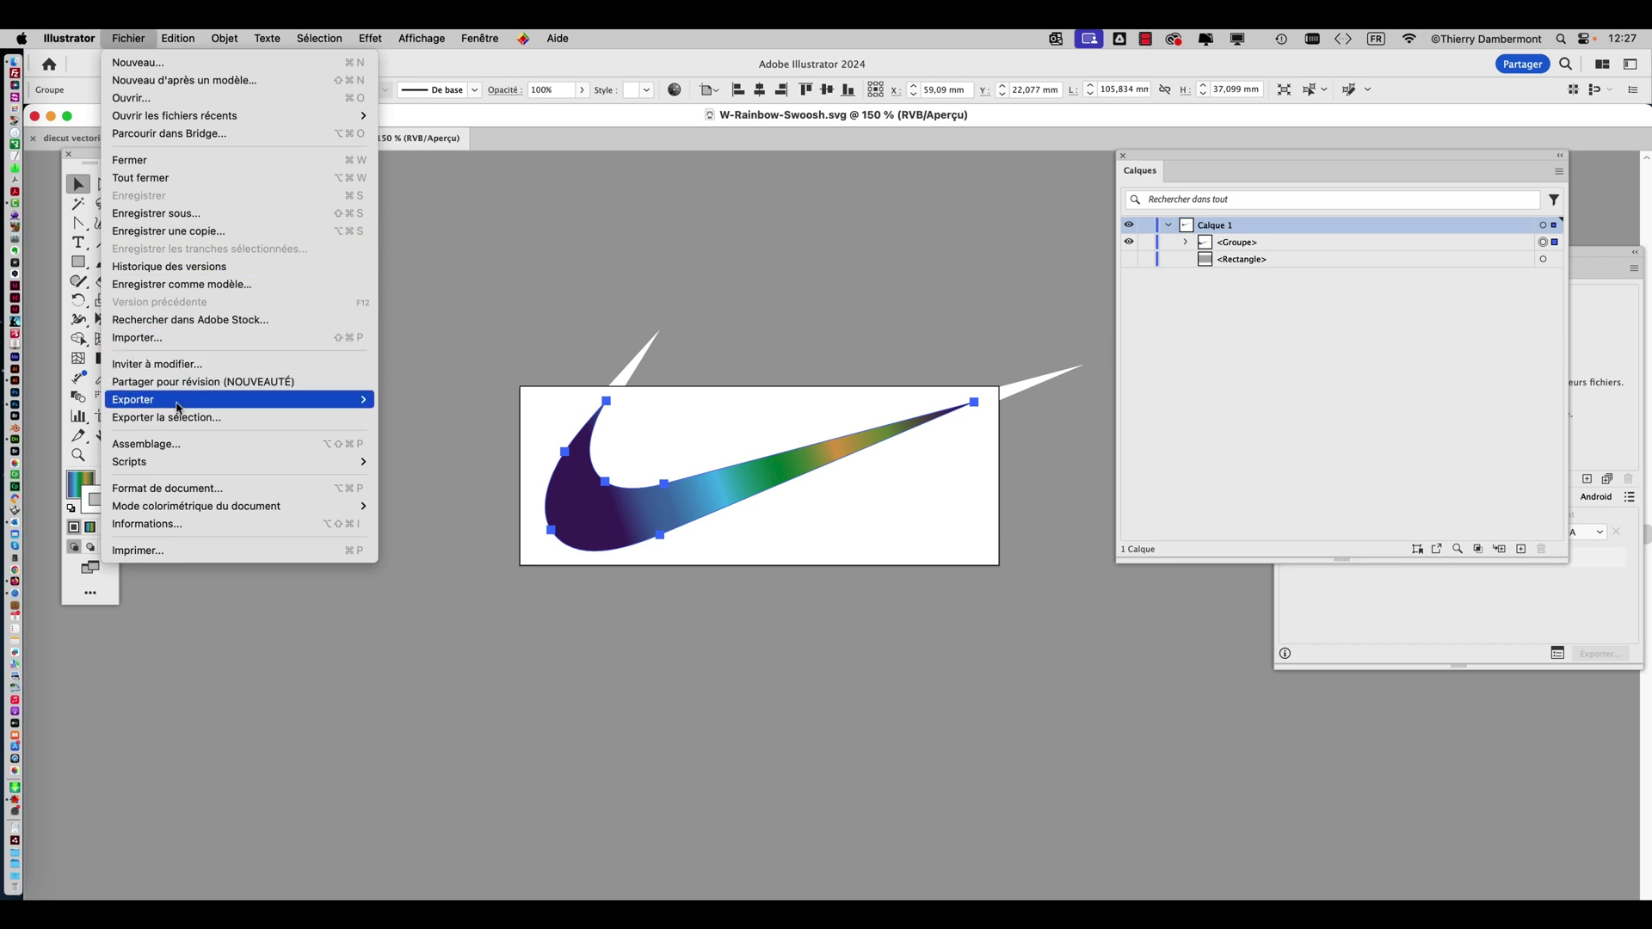
mouse_move(180, 401)
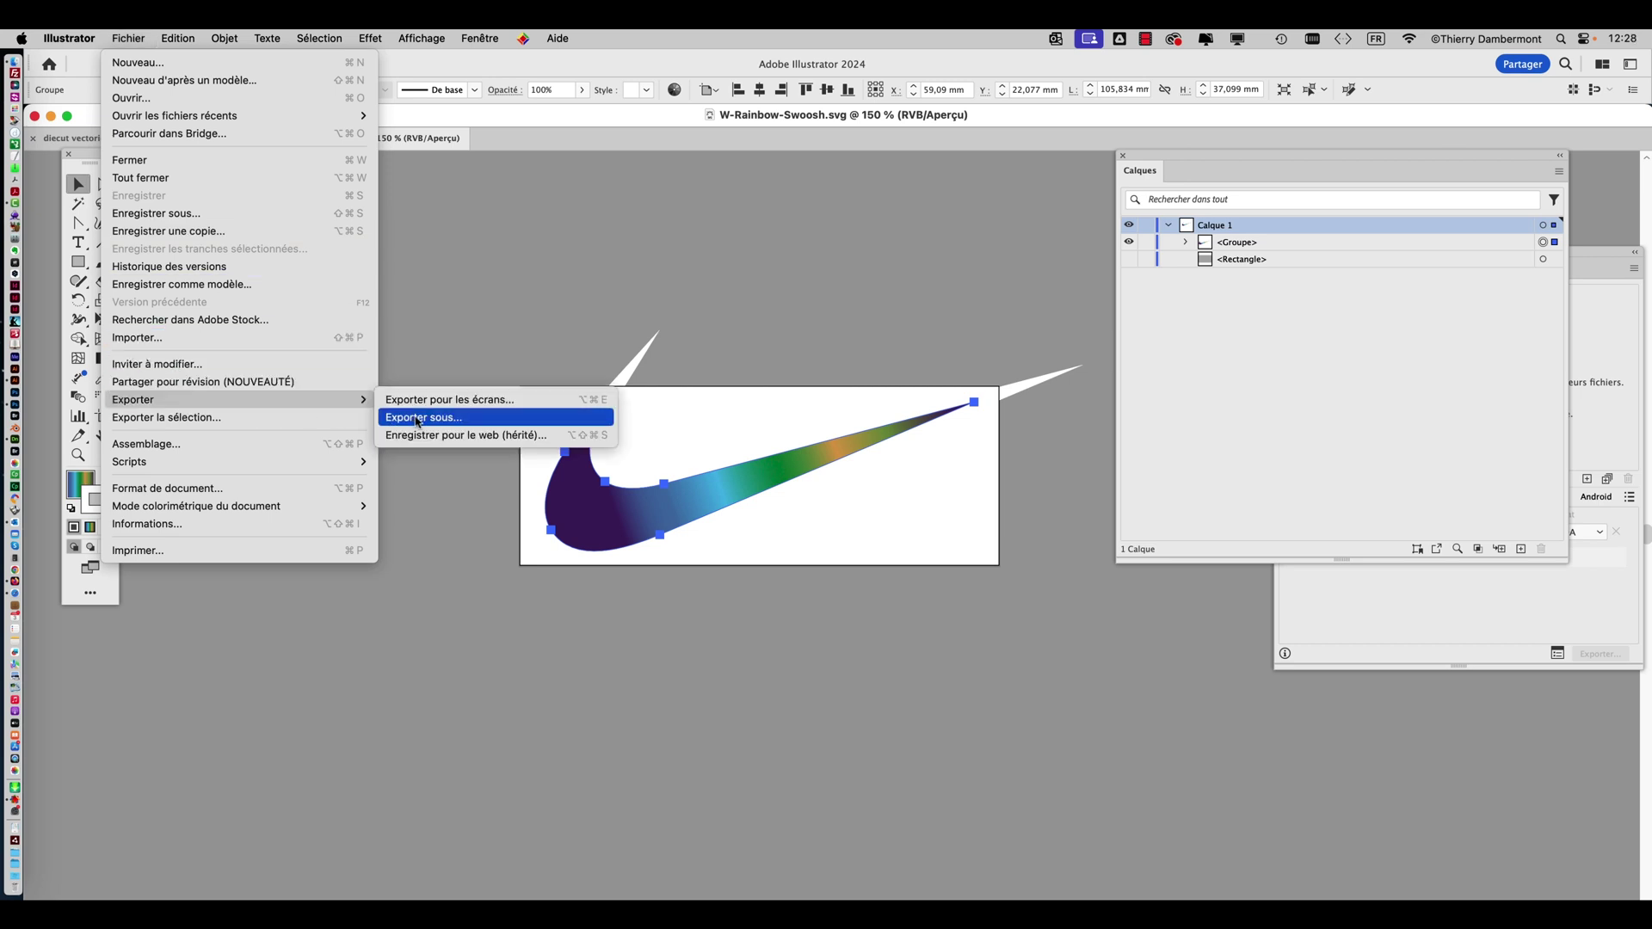
click(419, 420)
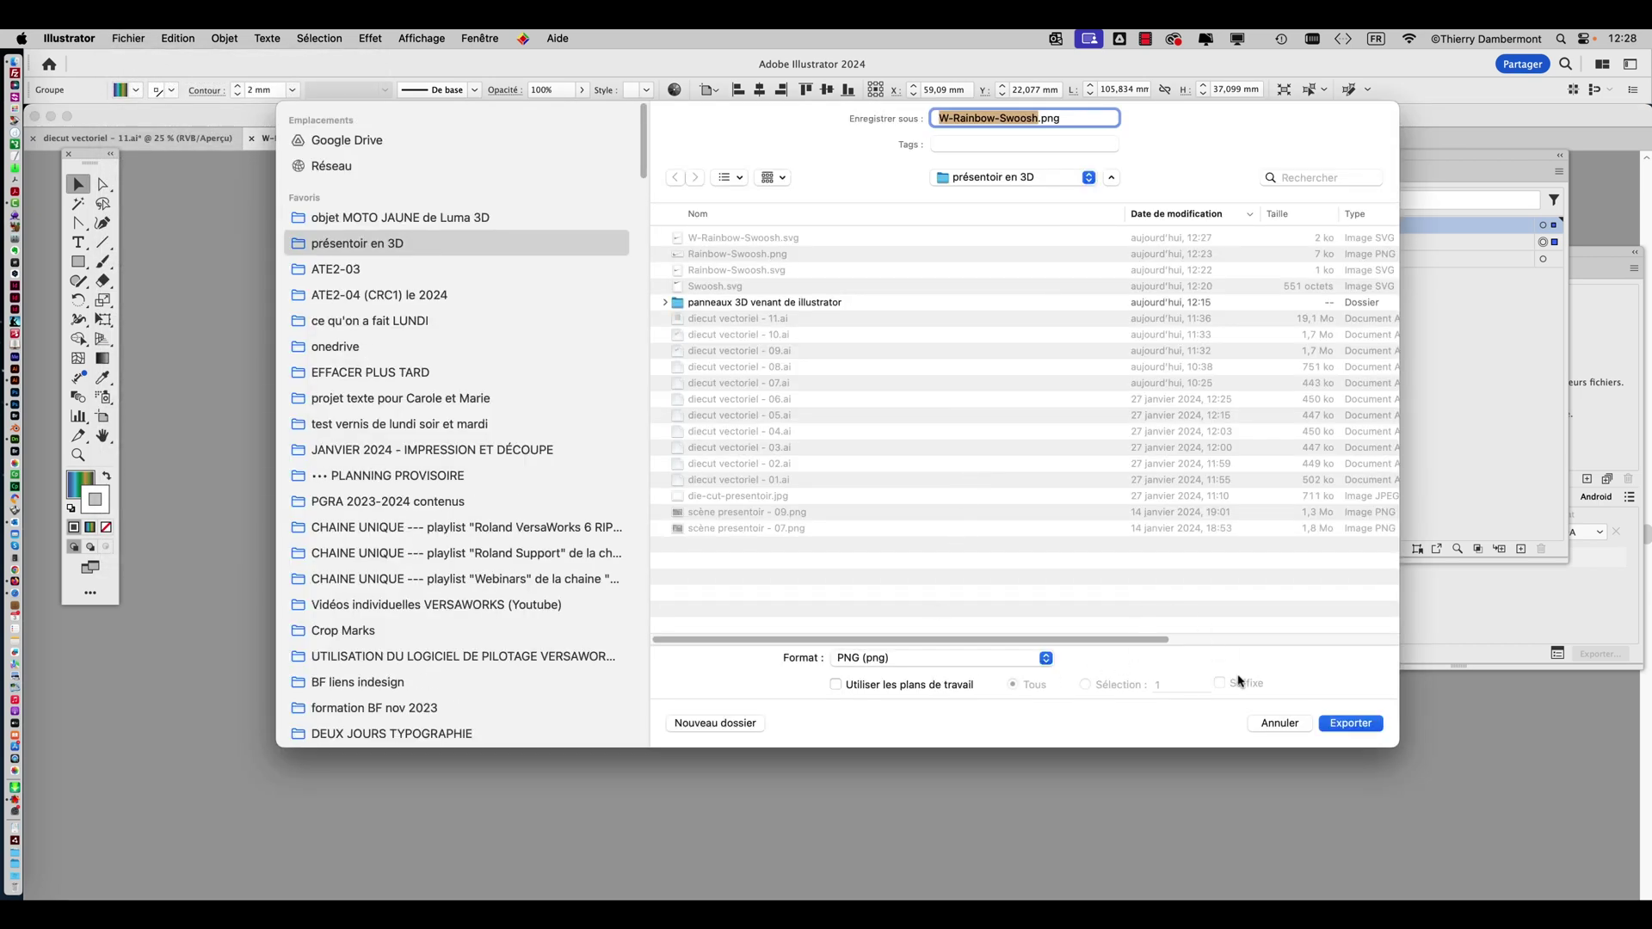
click(1352, 725)
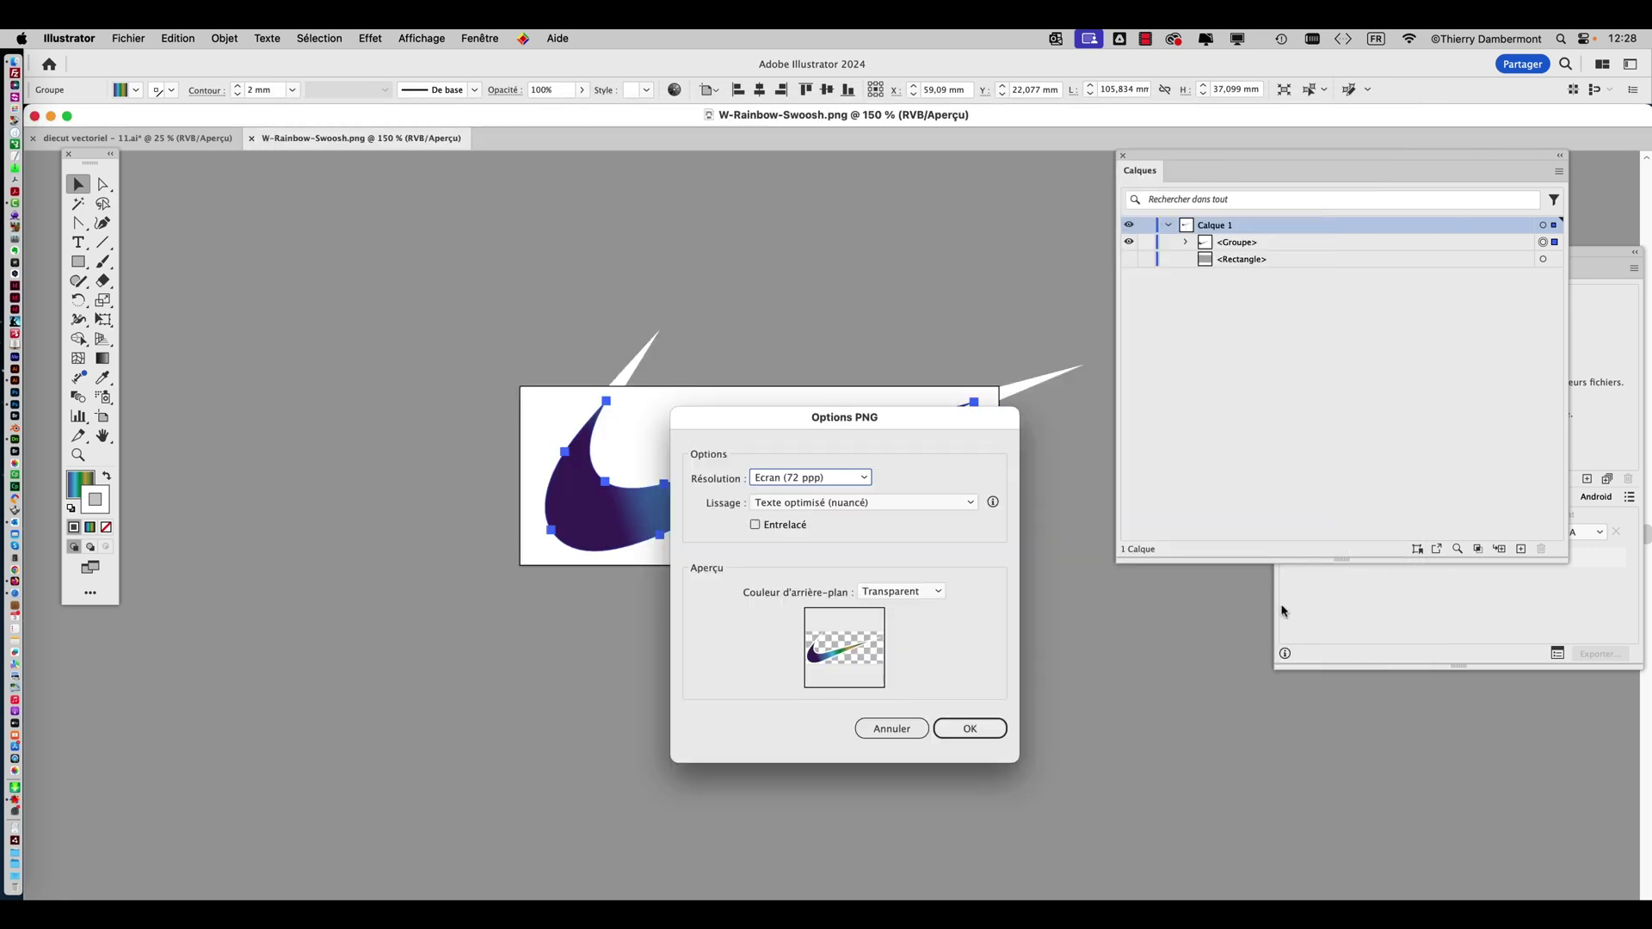
click(970, 726)
Switch to Adobe Dimension and delete the existing swoosh decal from the display's back panel.
key(super+Tab)
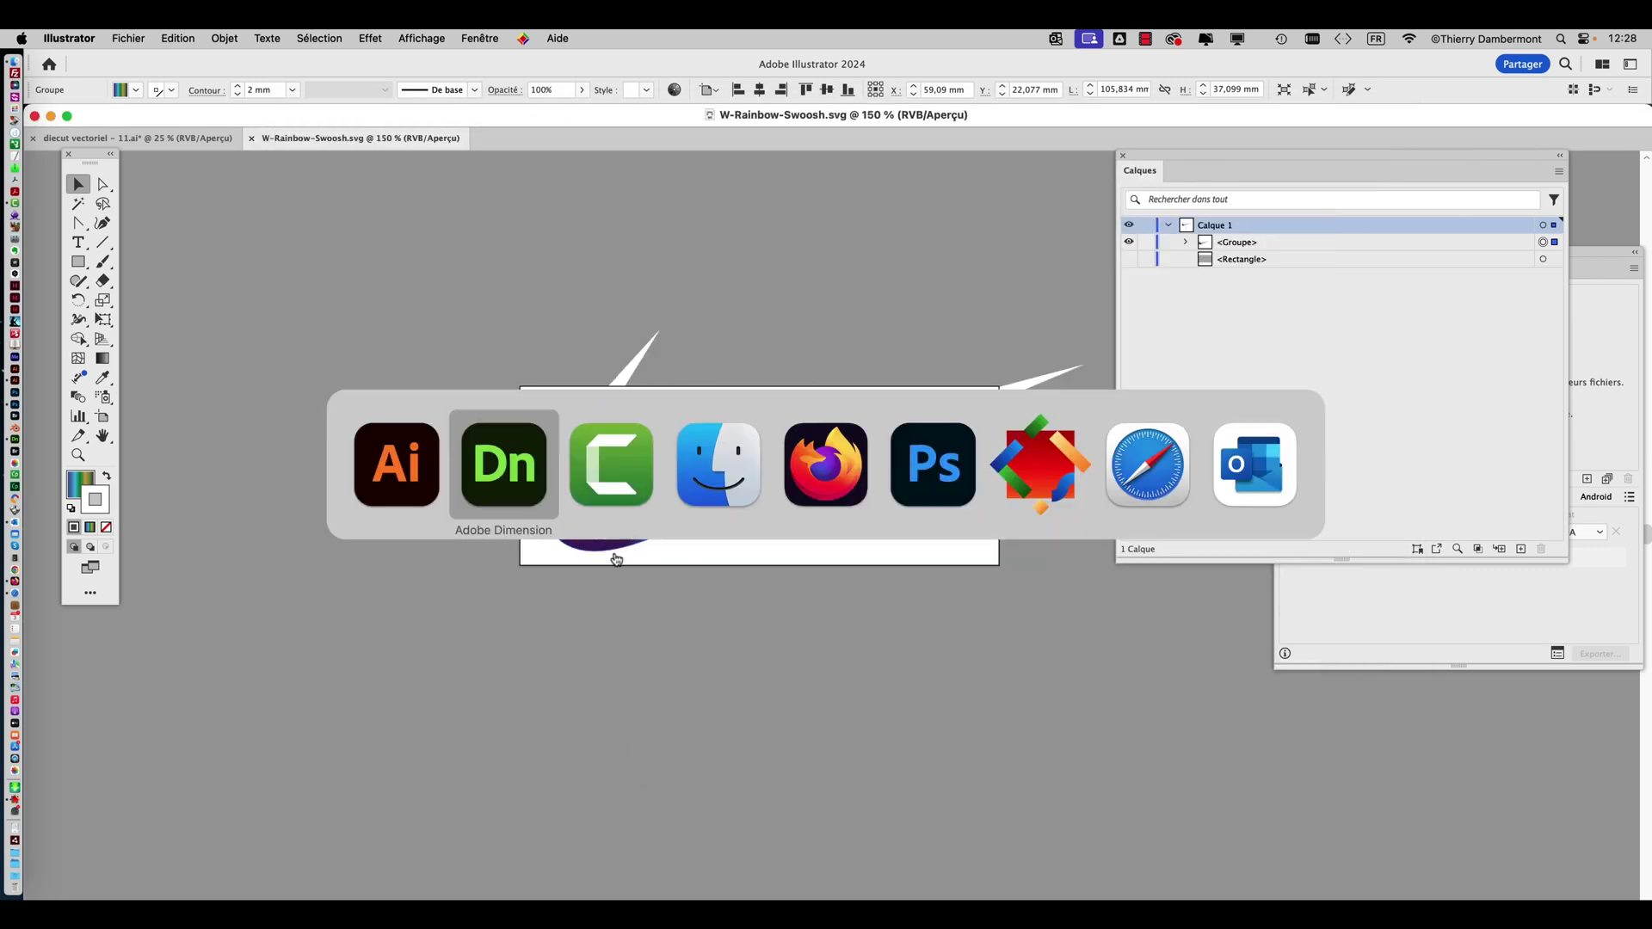
click(520, 488)
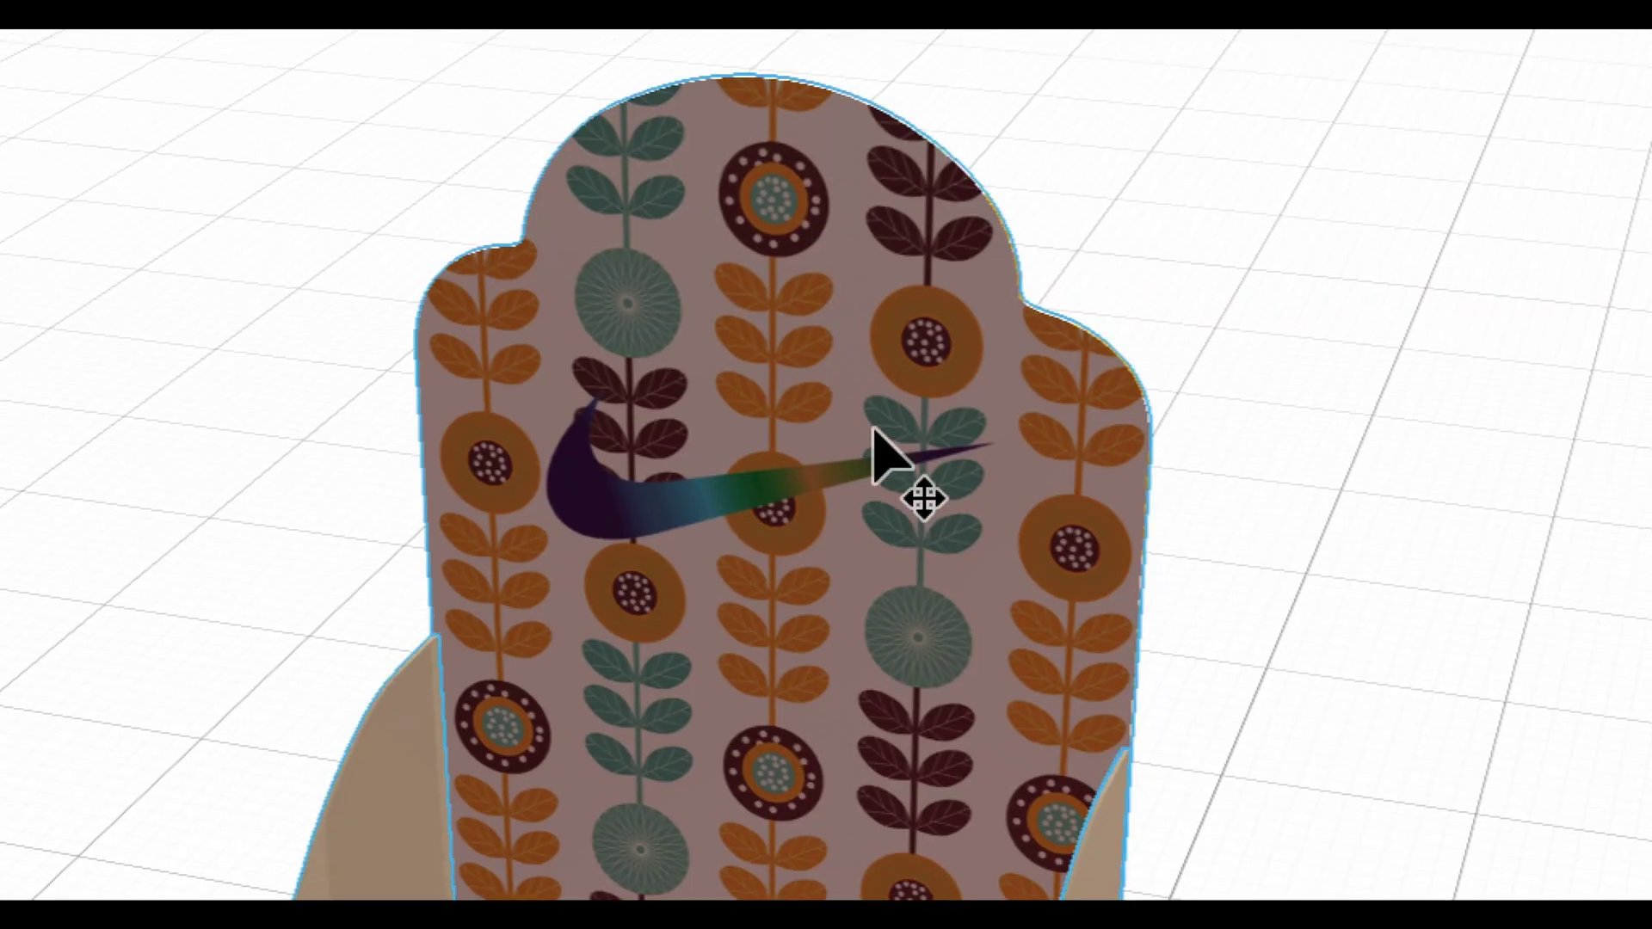
click(875, 429)
click(727, 504)
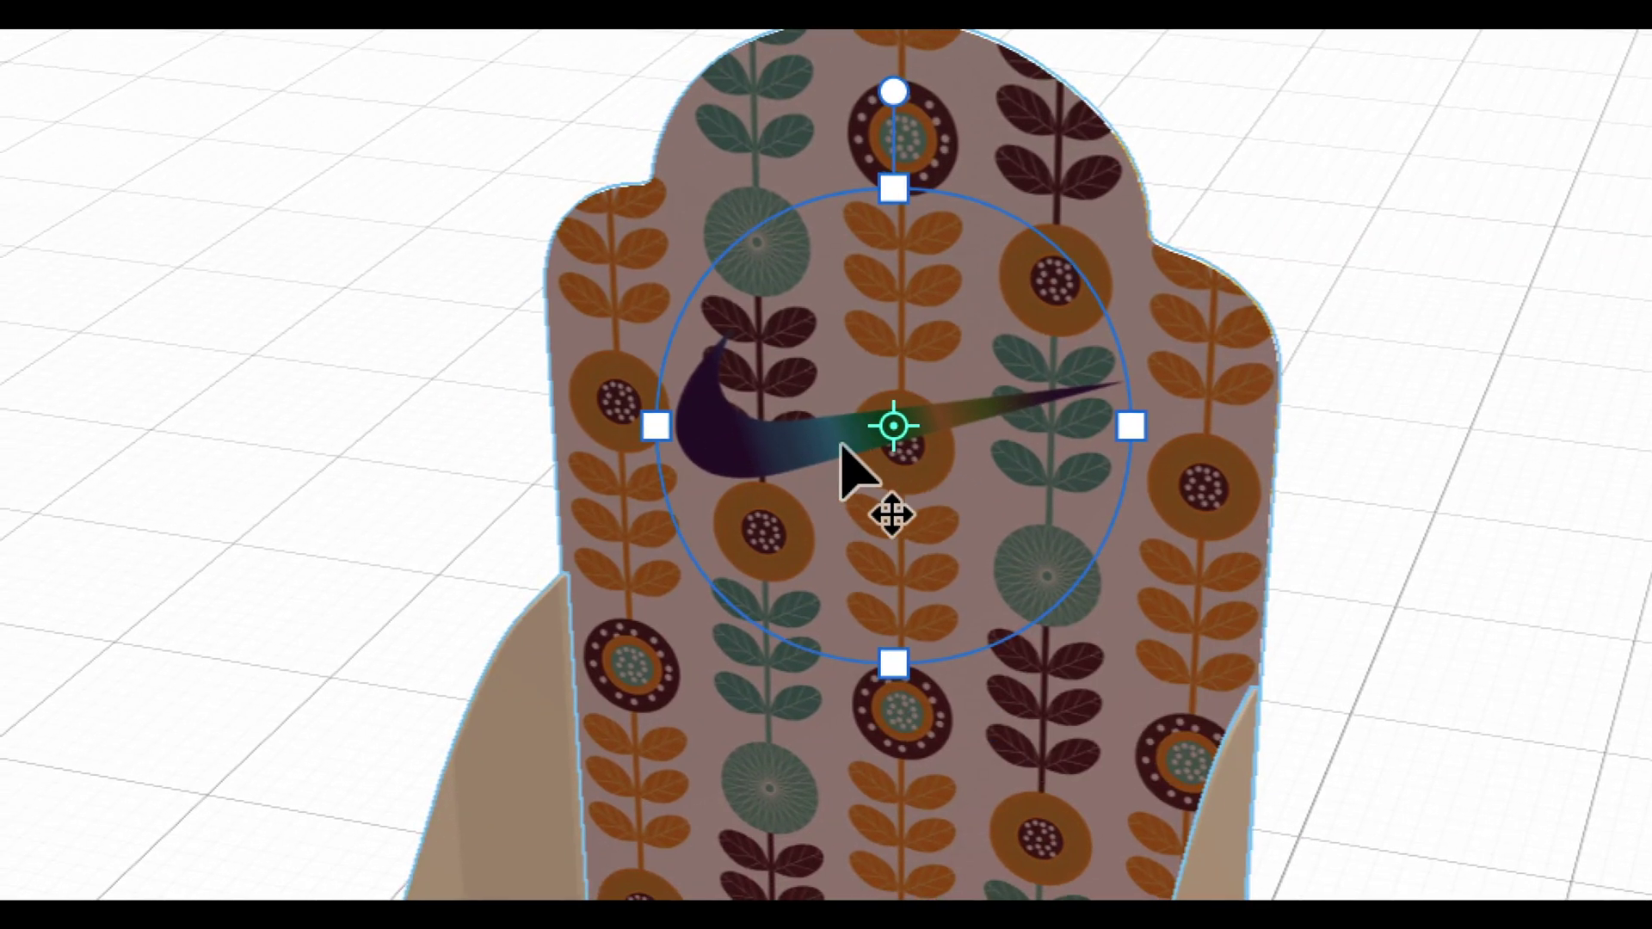
key(Delete)
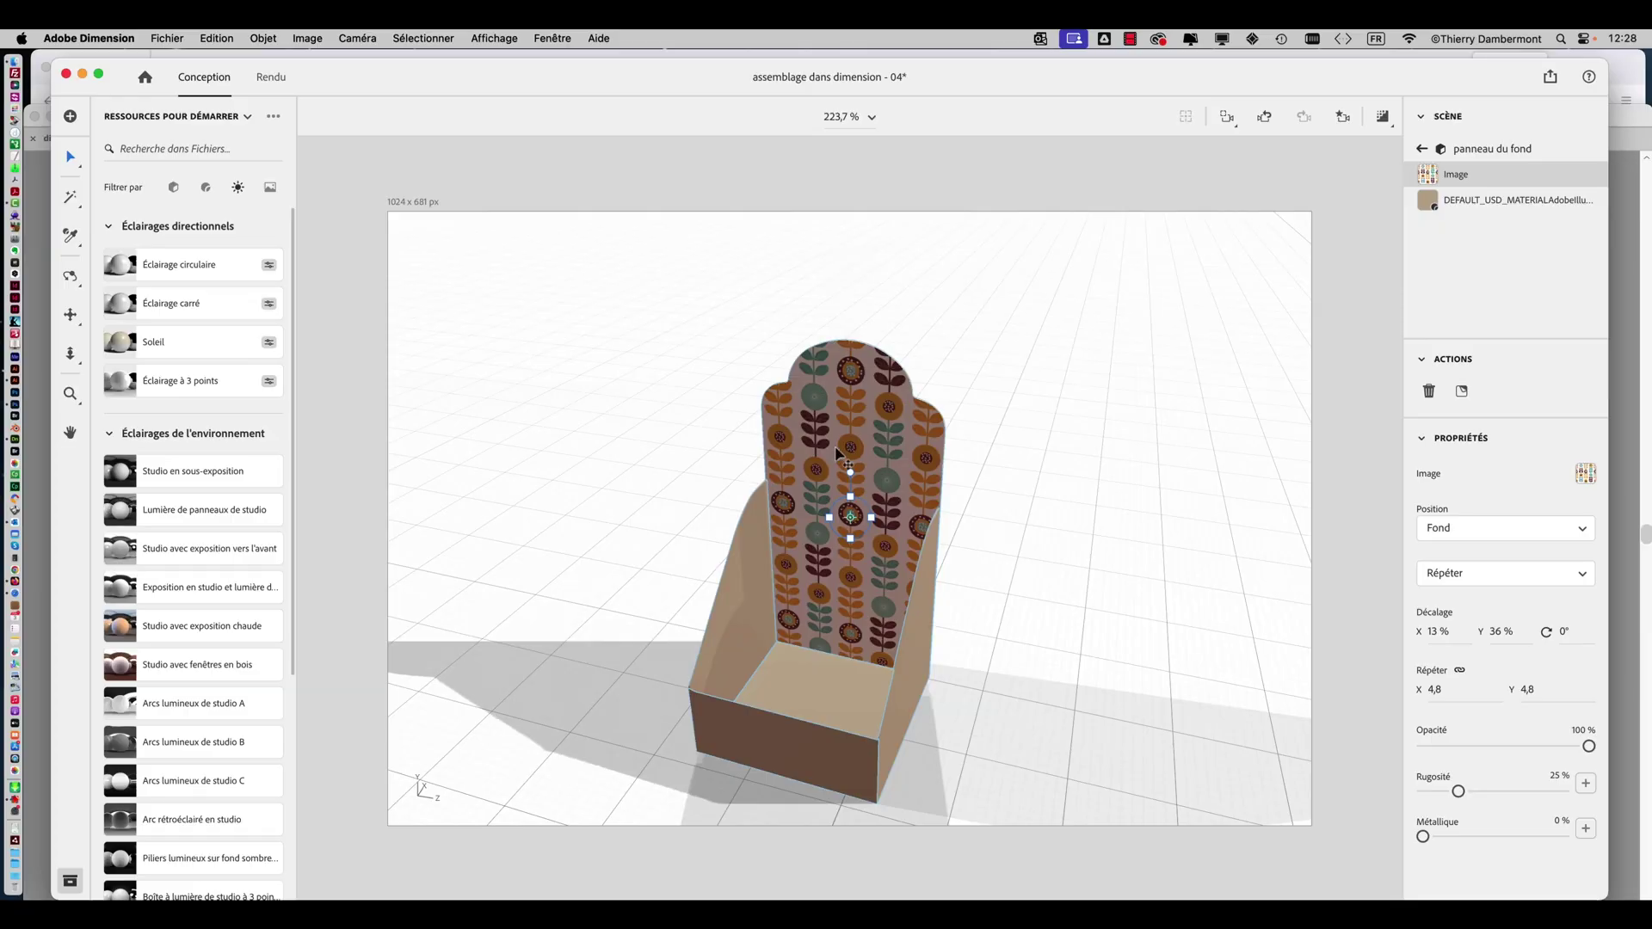
Switch to the Finder and select W-Rainbow-Swoosh.png in the présentoir en 3D folder.
key(super+Tab)
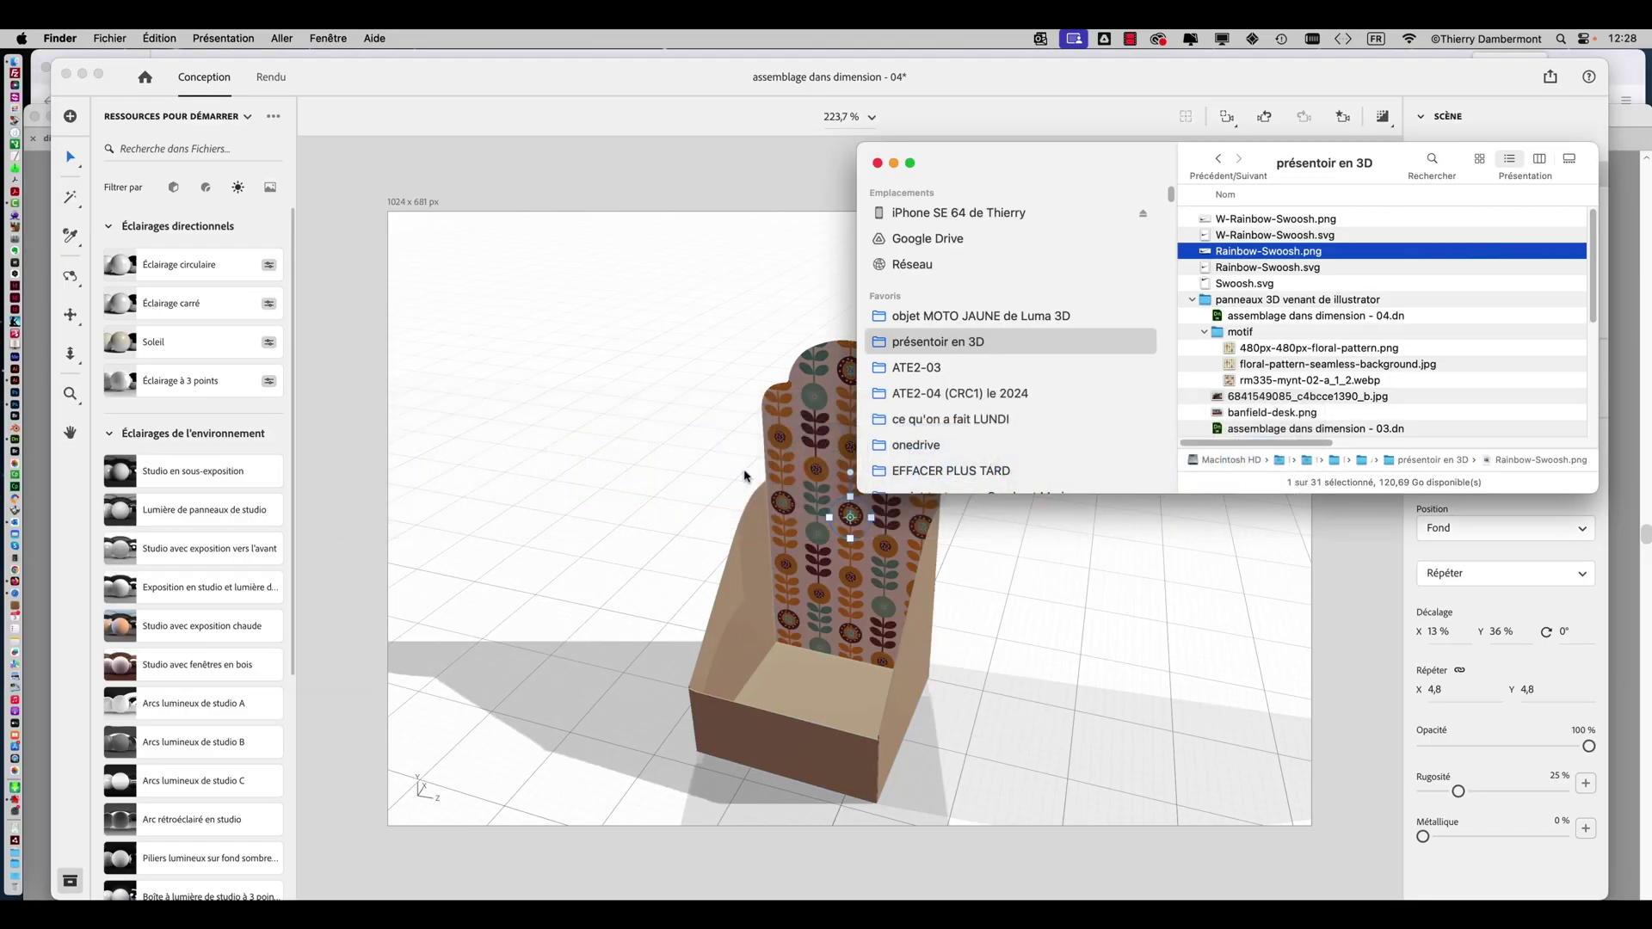
click(1282, 220)
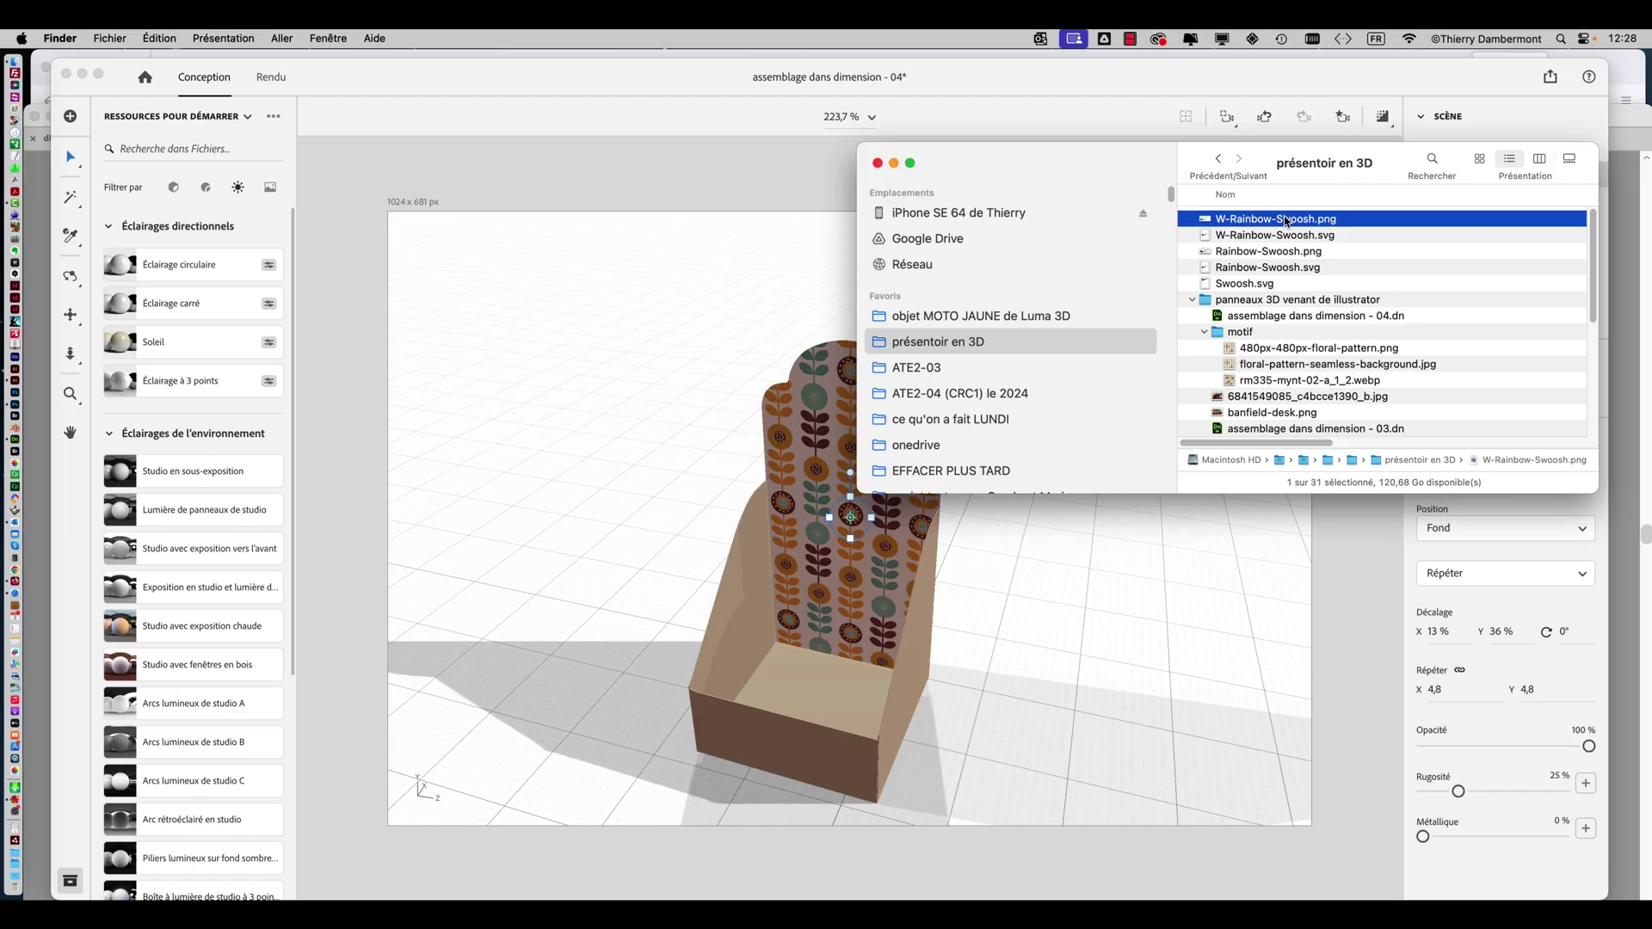
drag(1285, 222, 865, 435)
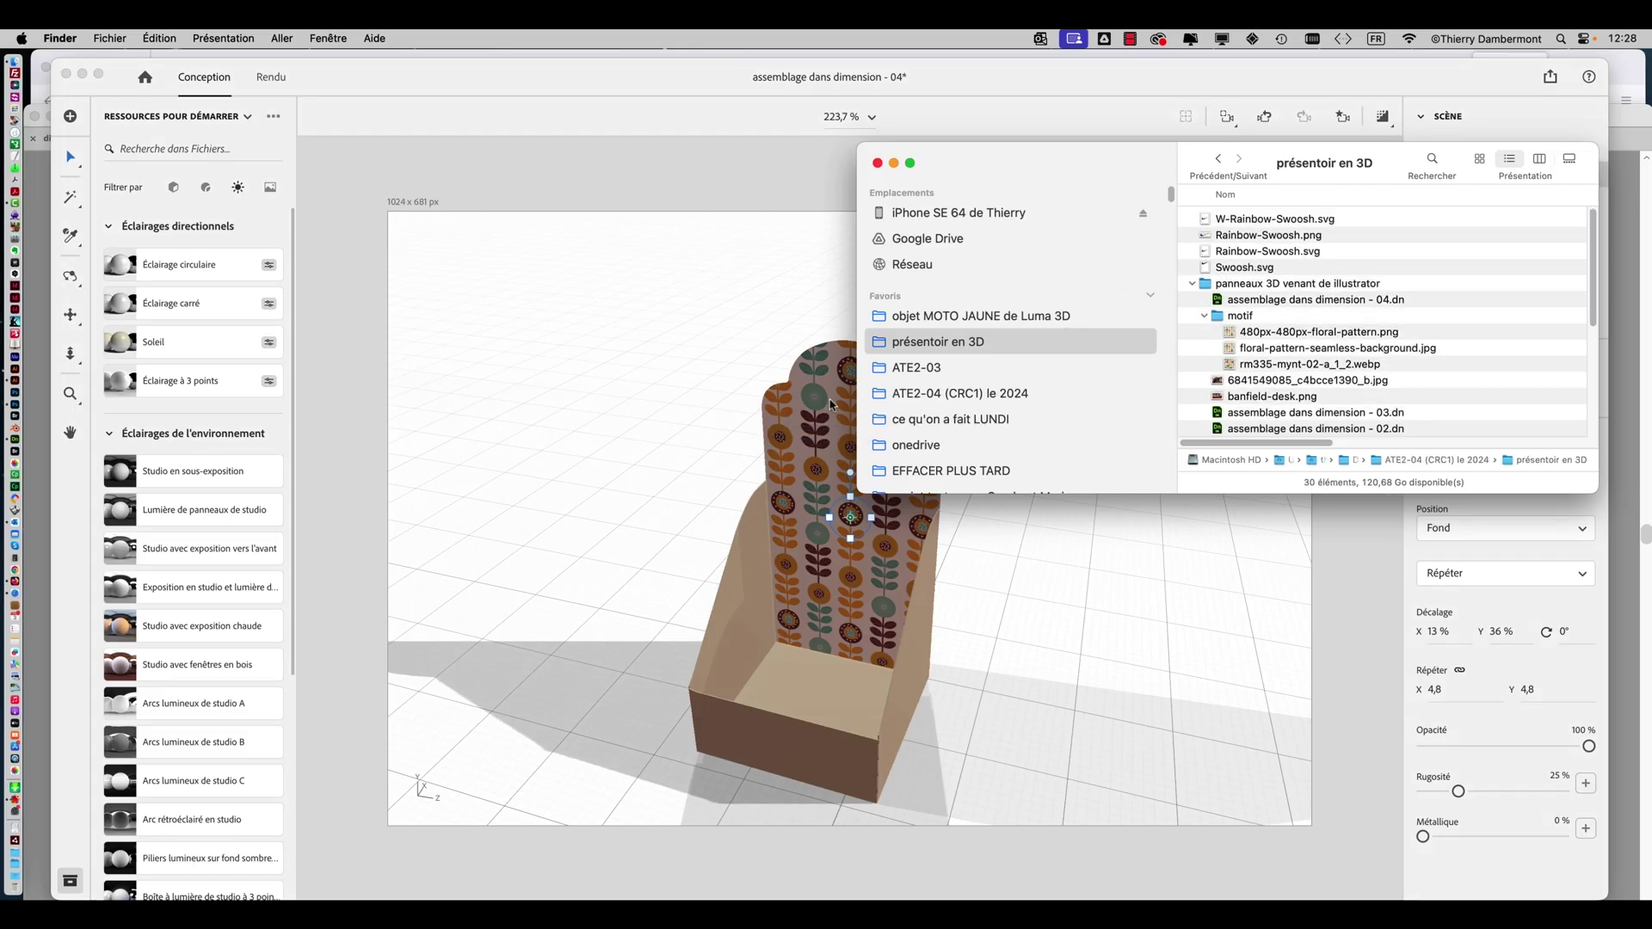
drag(1088, 178, 1264, 165)
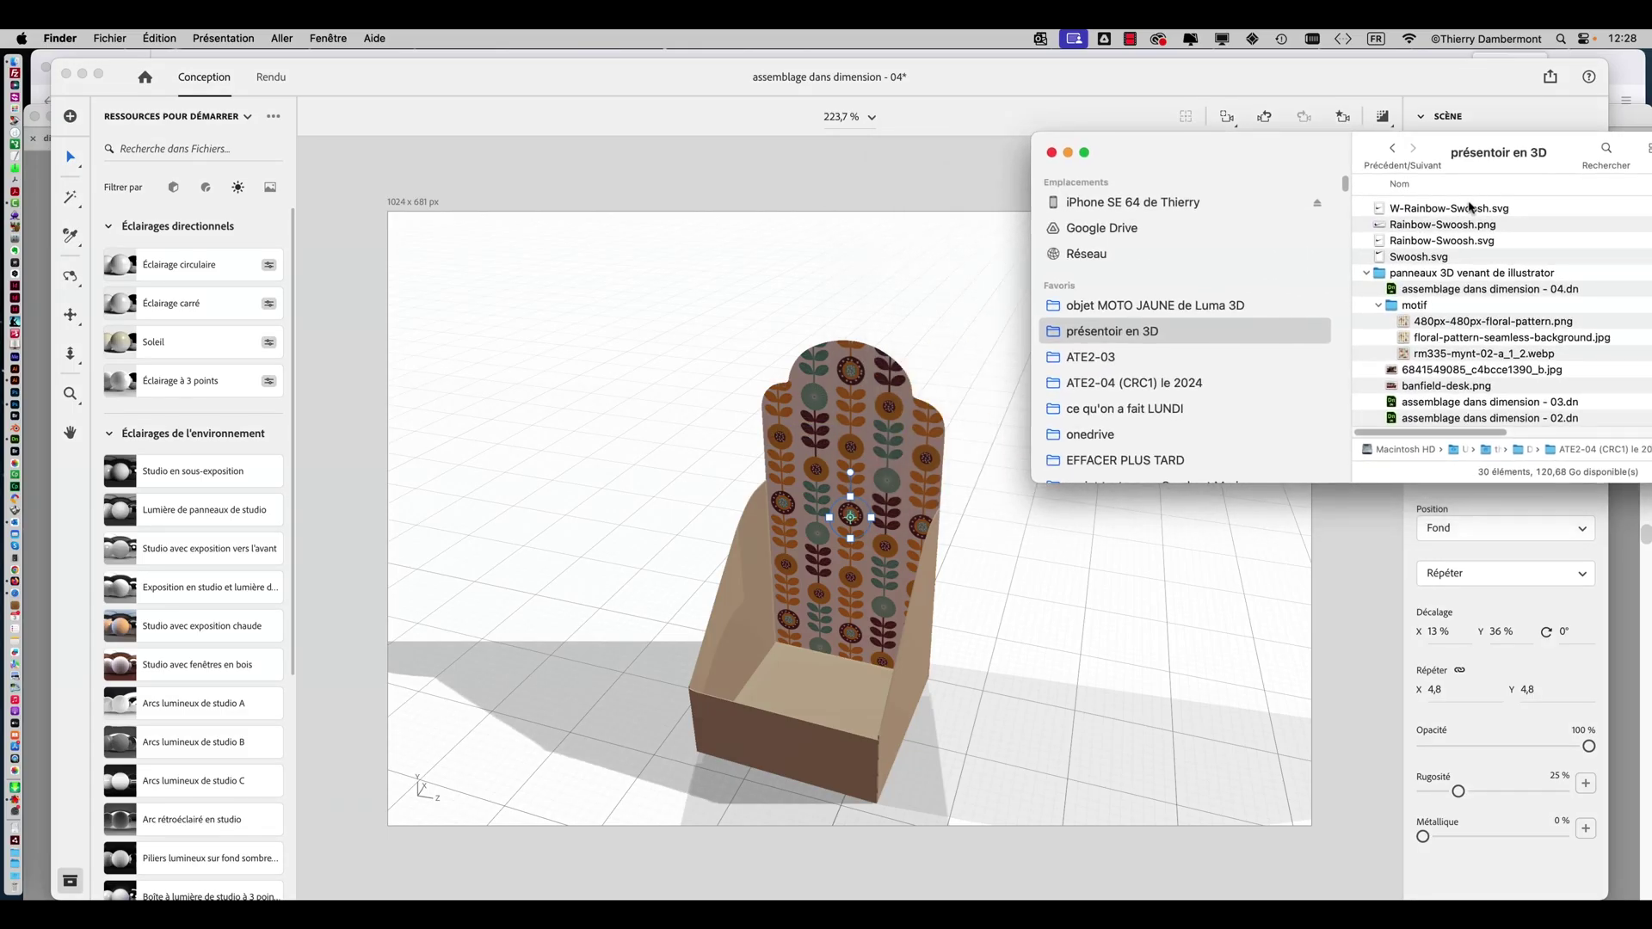
click(1464, 209)
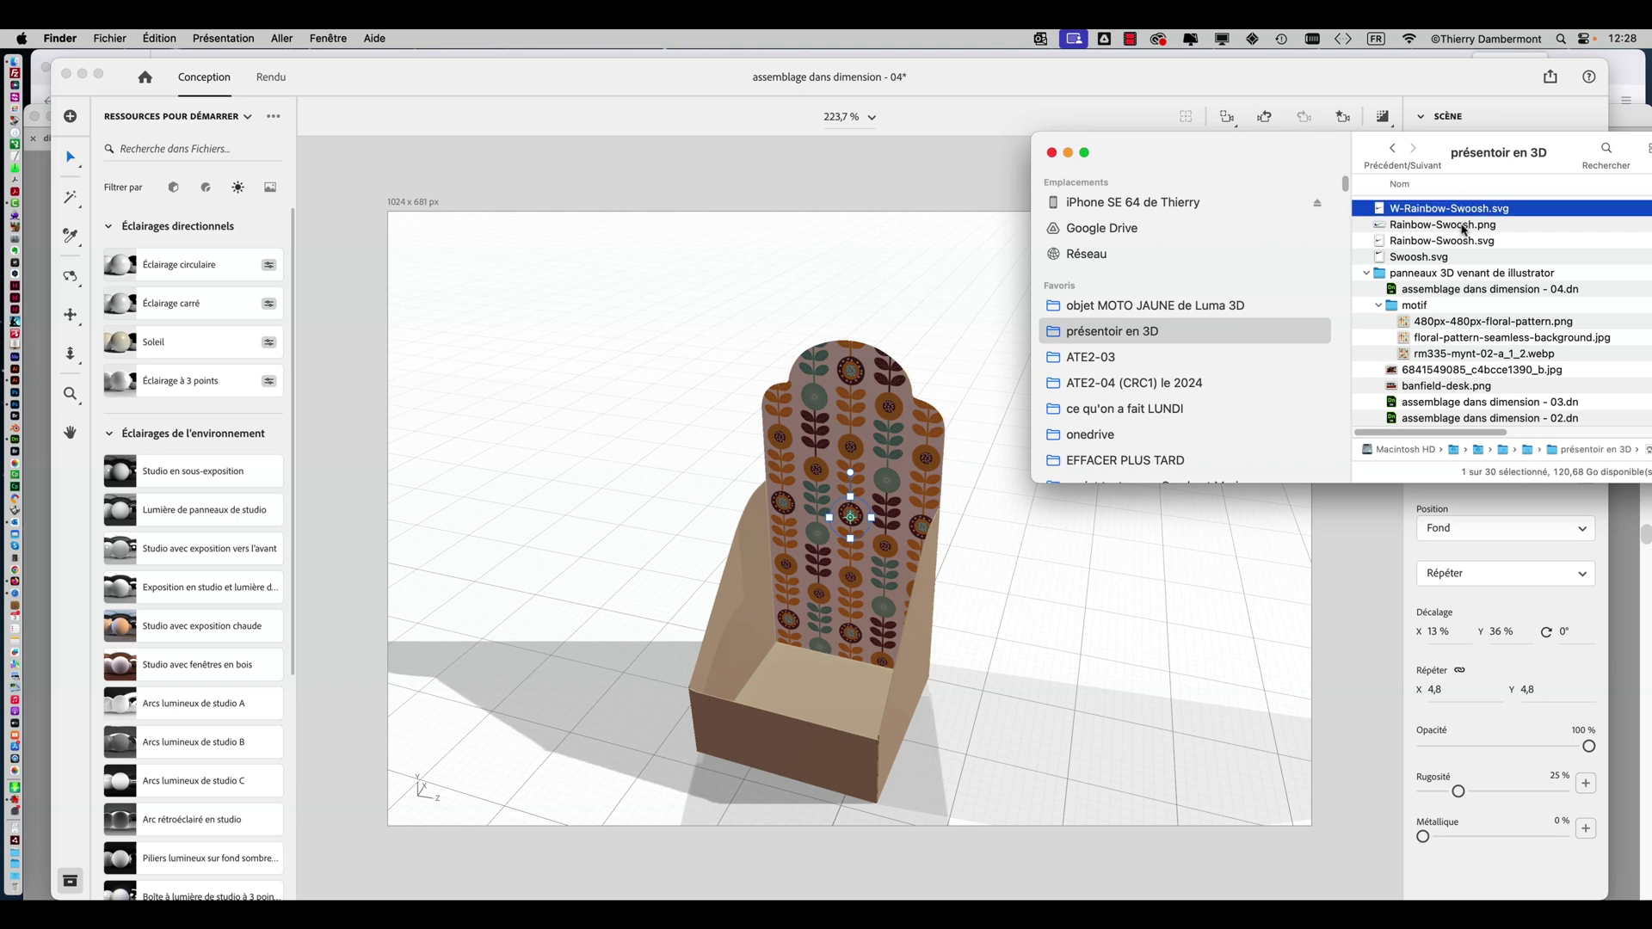
key(super+z)
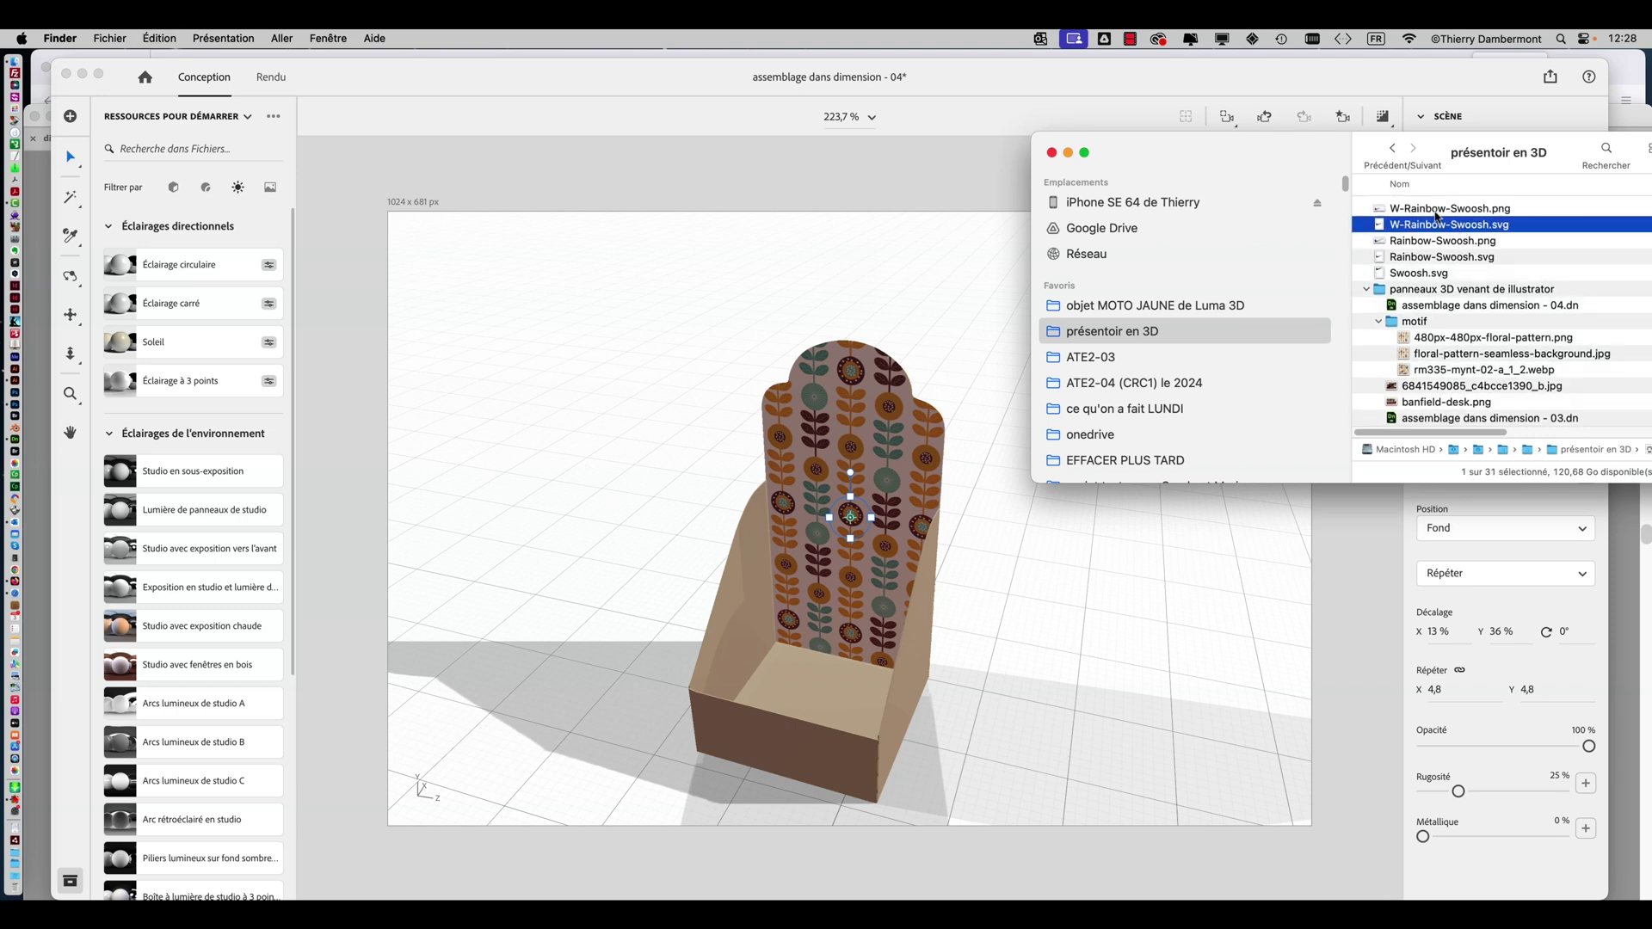
Place W-Rainbow-Swoosh.png as a decal on the upper back panel in Dimension and scale it to about 15.5 %.
click(1439, 210)
drag(992, 372, 874, 396)
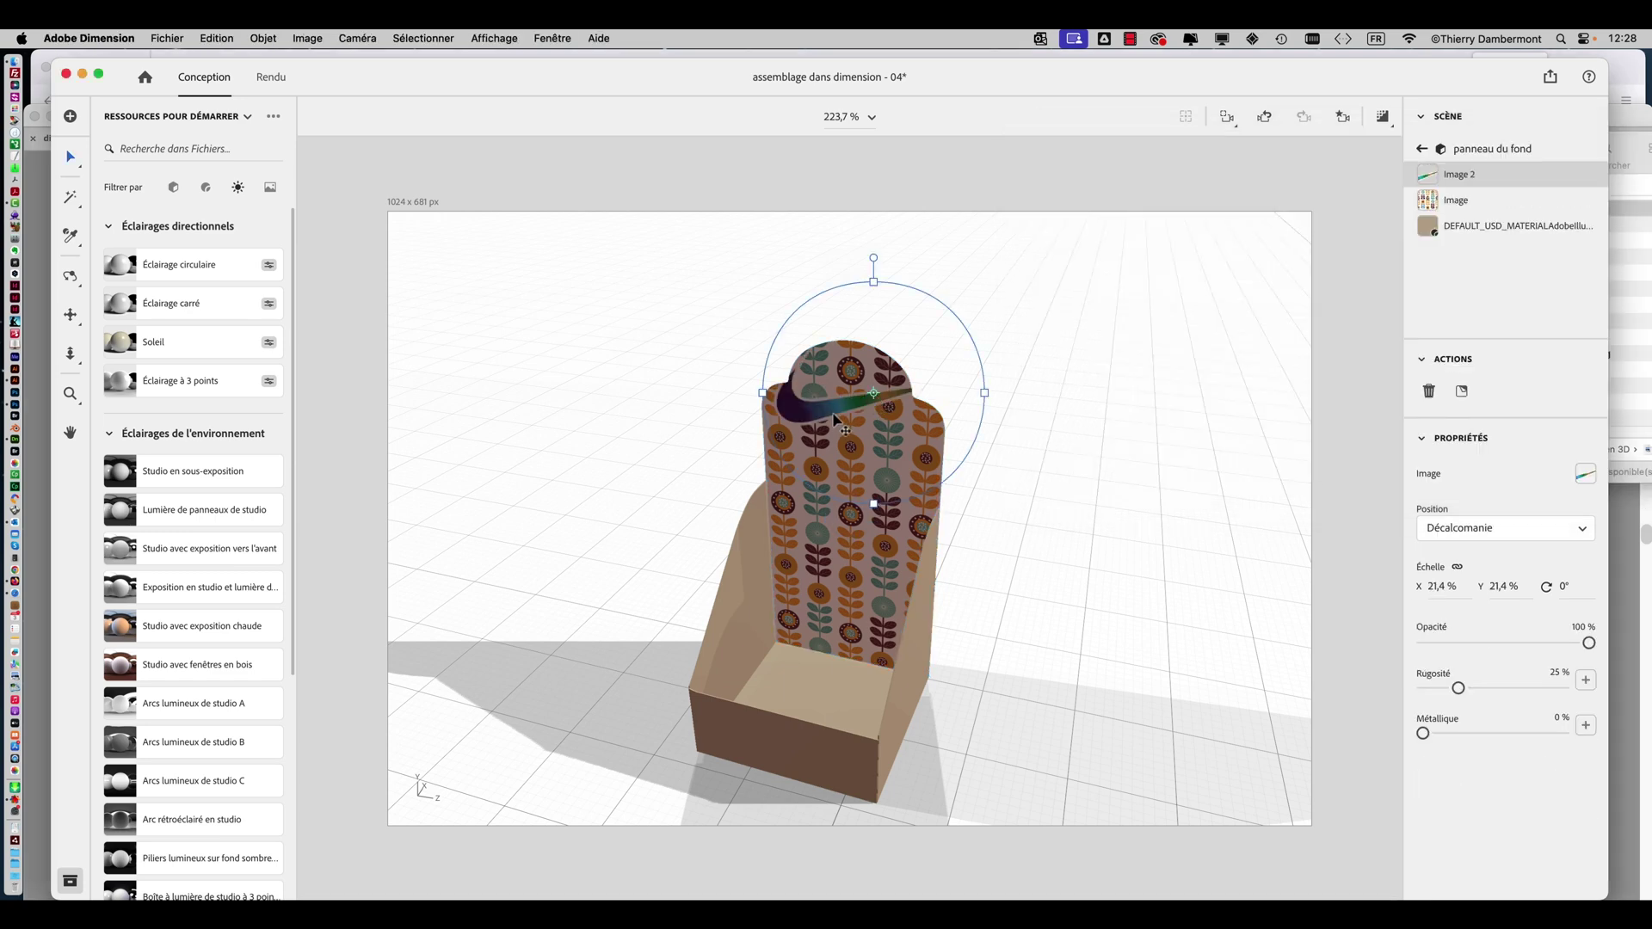
drag(833, 415, 831, 493)
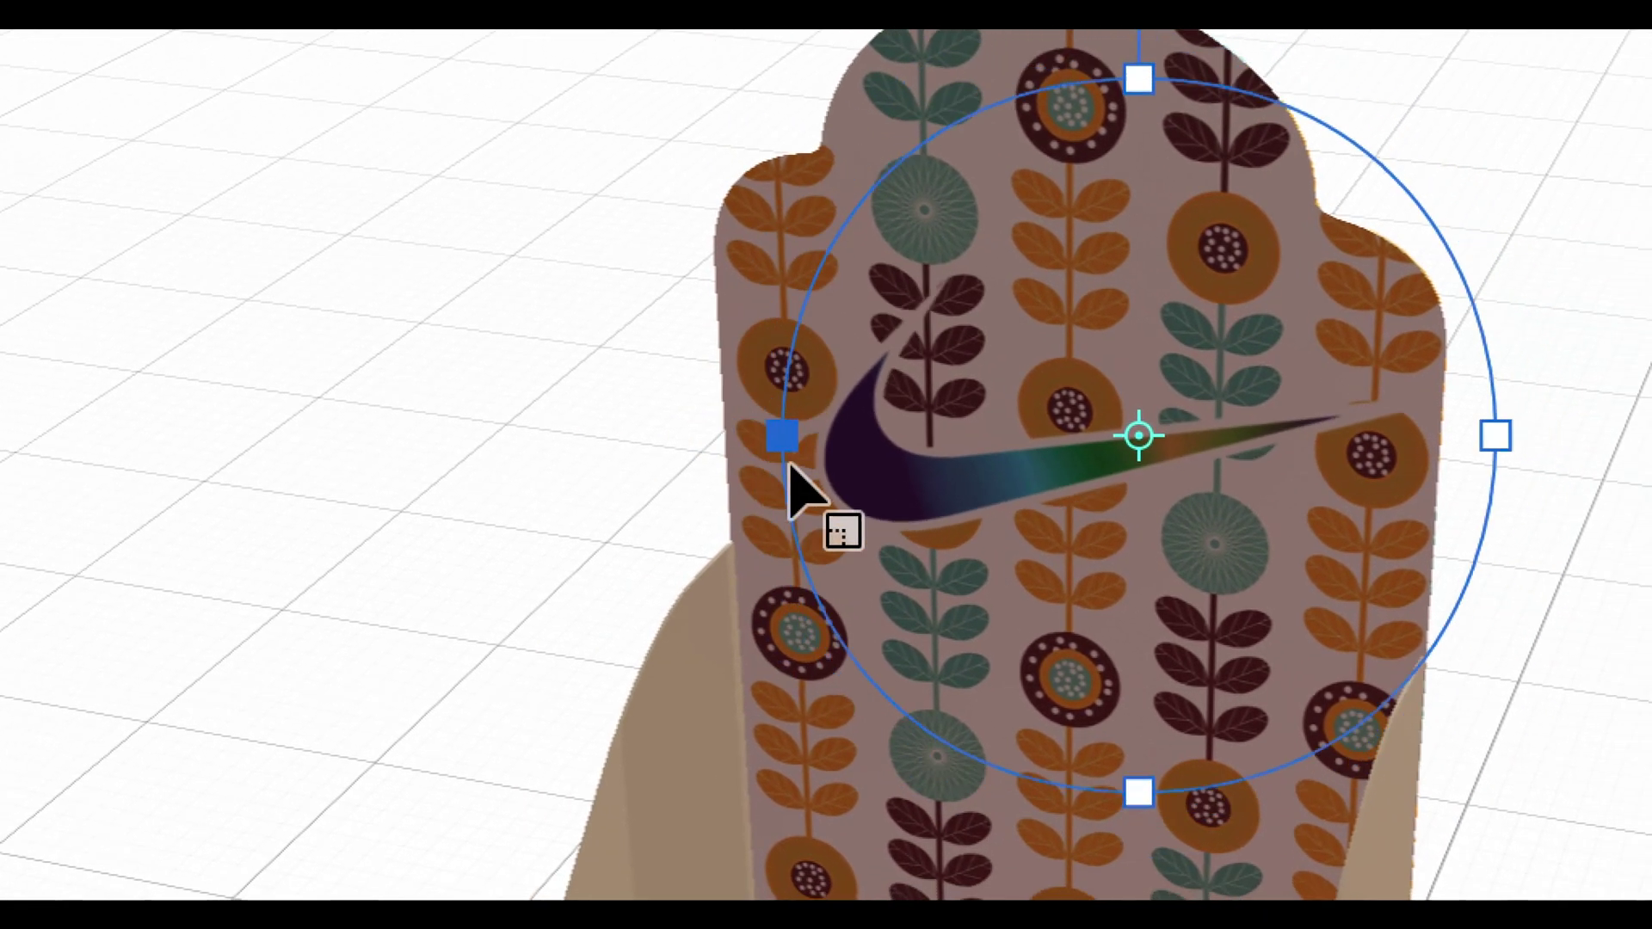
drag(789, 465, 831, 463)
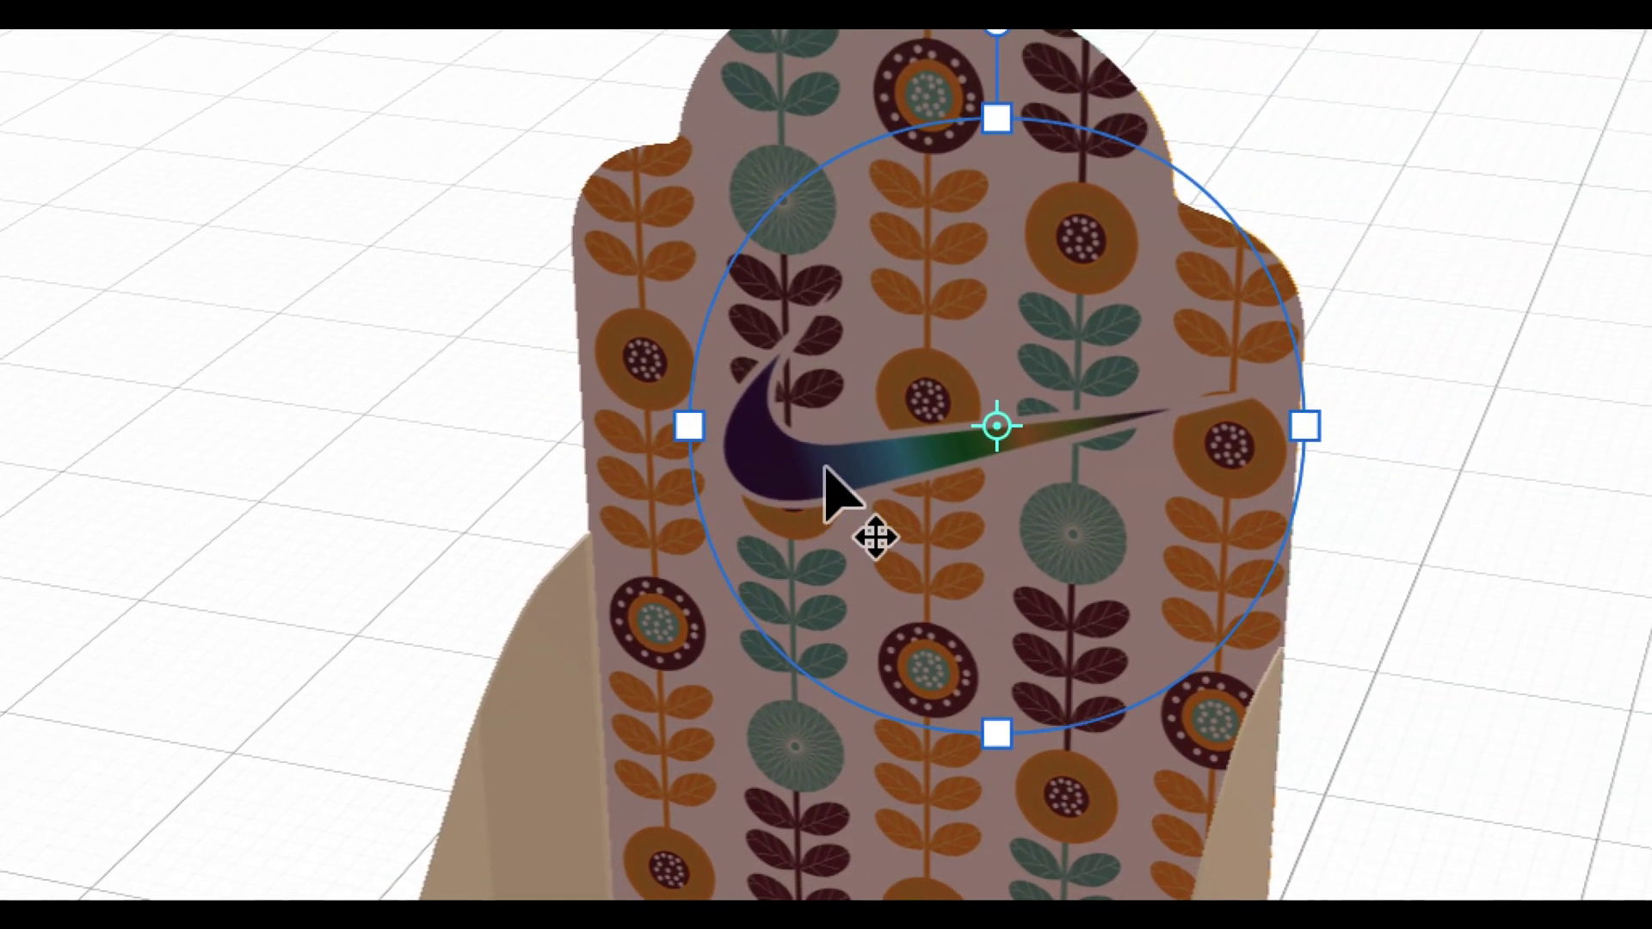
drag(968, 479, 925, 411)
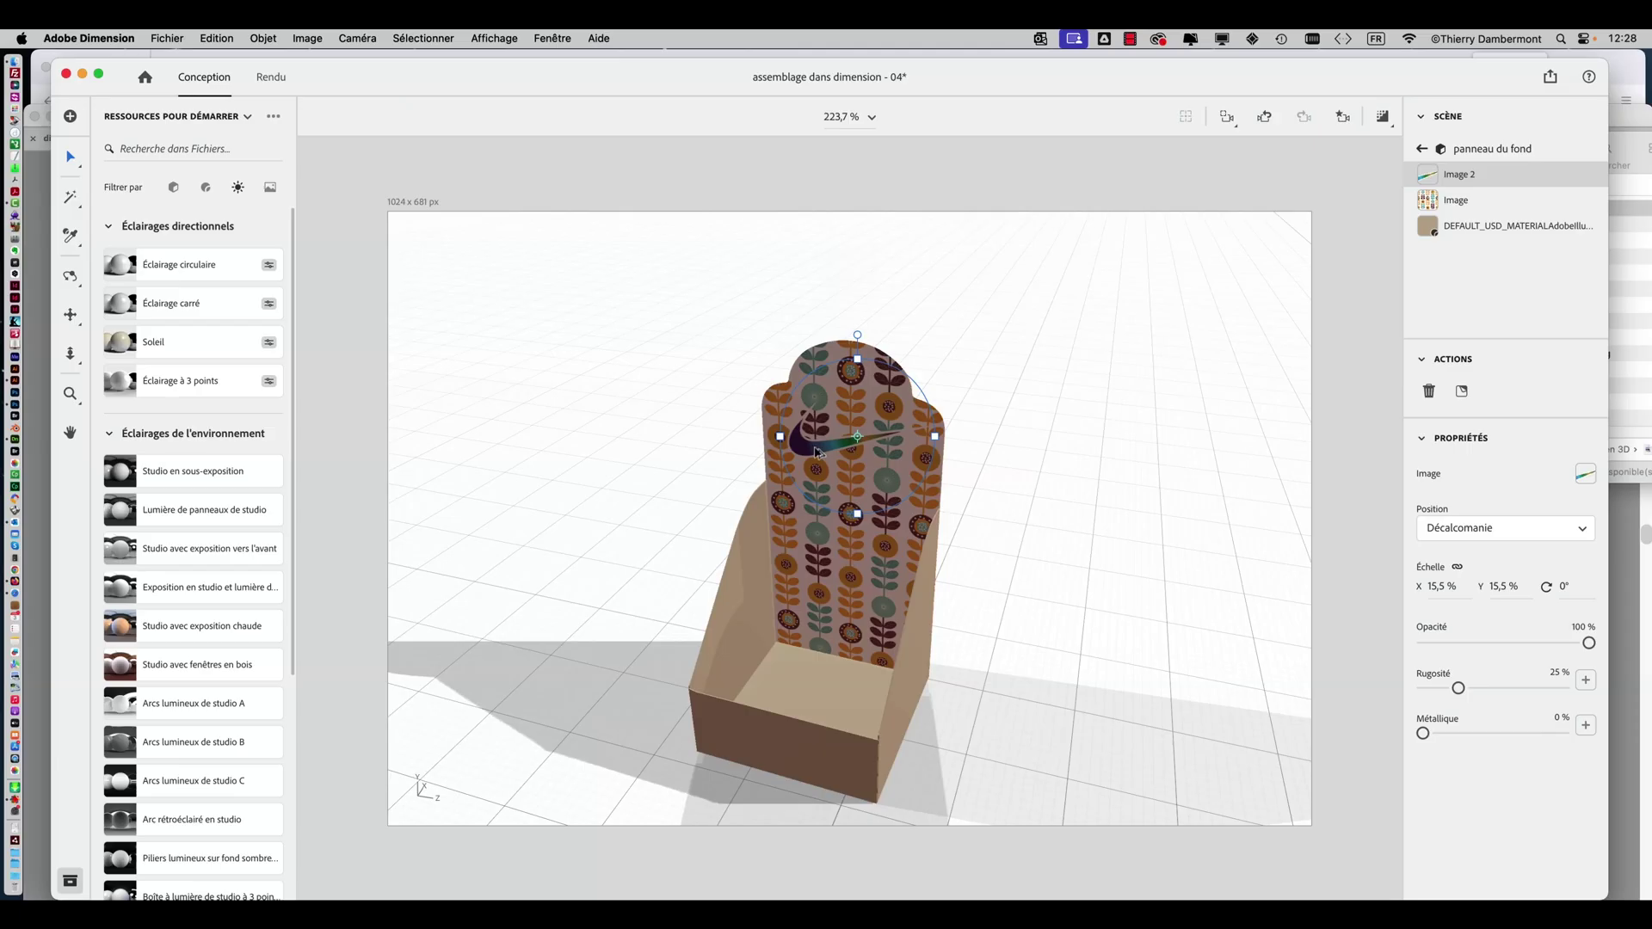
Select the whole display group and rotate it to about X 180°, Y -19°, Z 180° so its open front faces the camera.
click(695, 462)
click(820, 661)
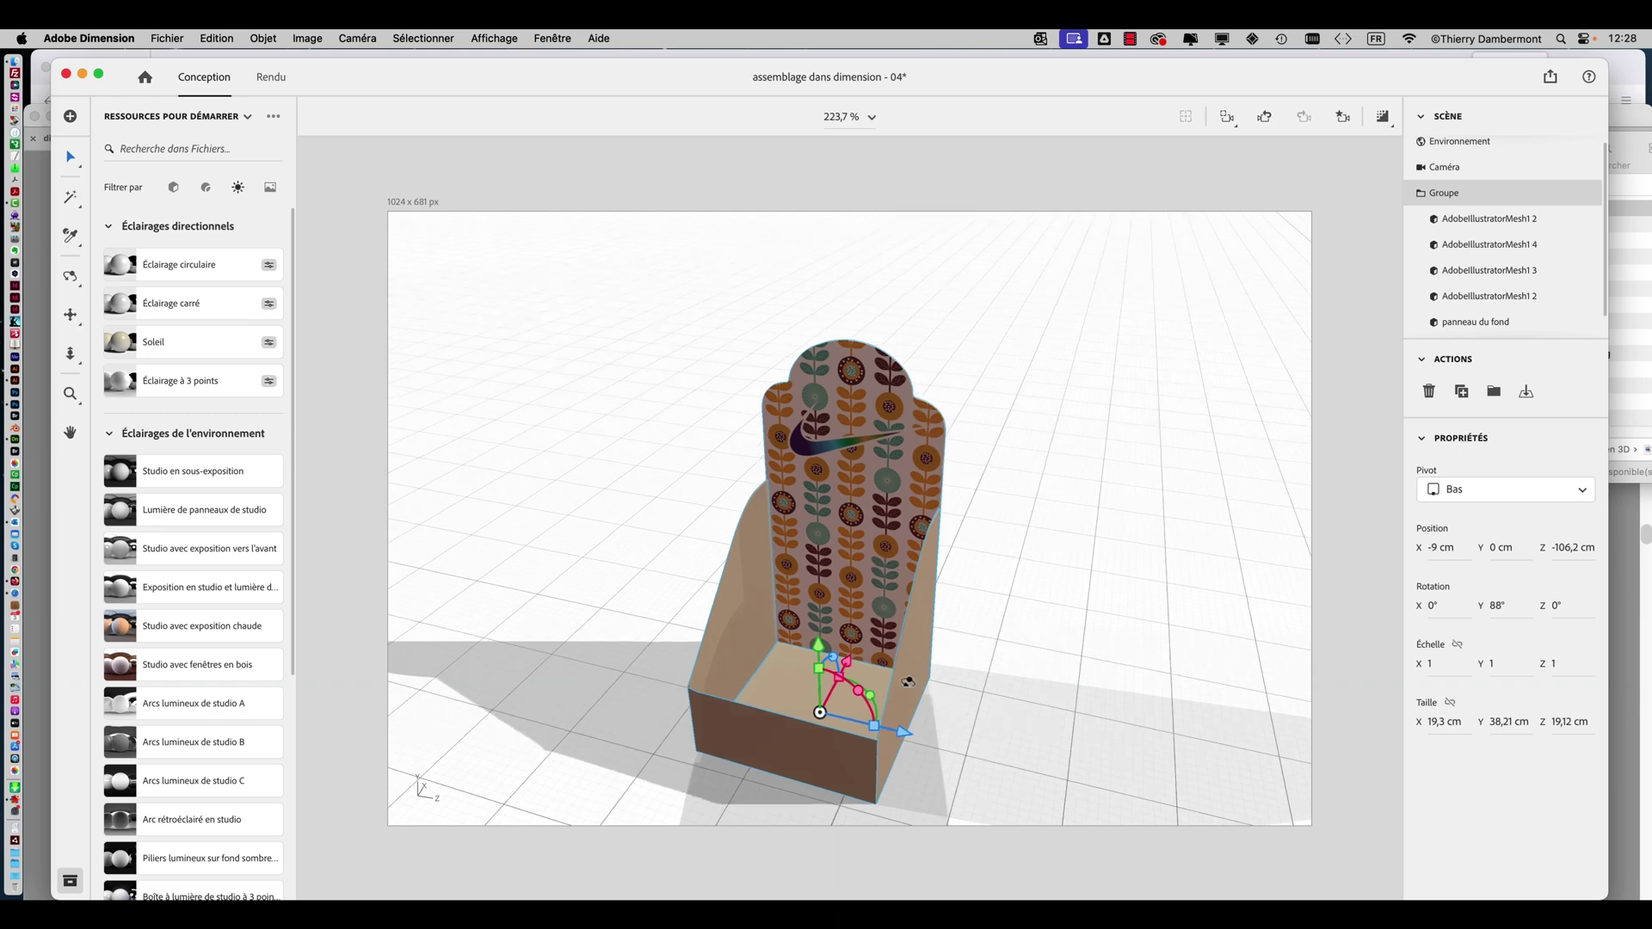
drag(925, 706, 833, 644)
drag(866, 758, 1095, 675)
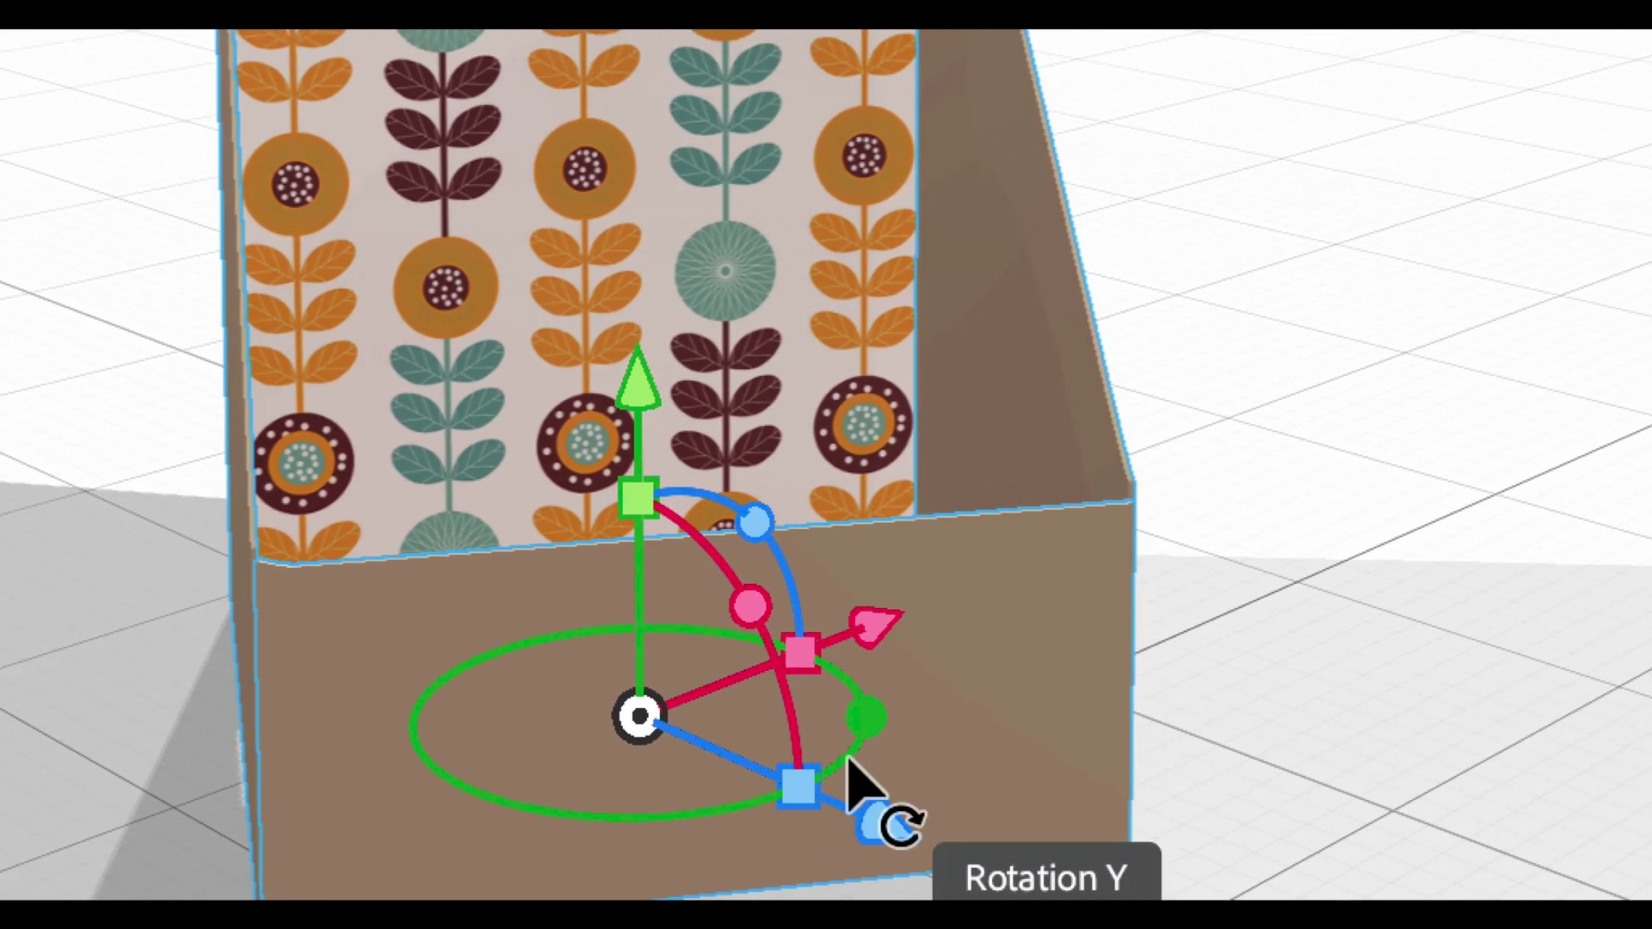
drag(849, 759, 990, 225)
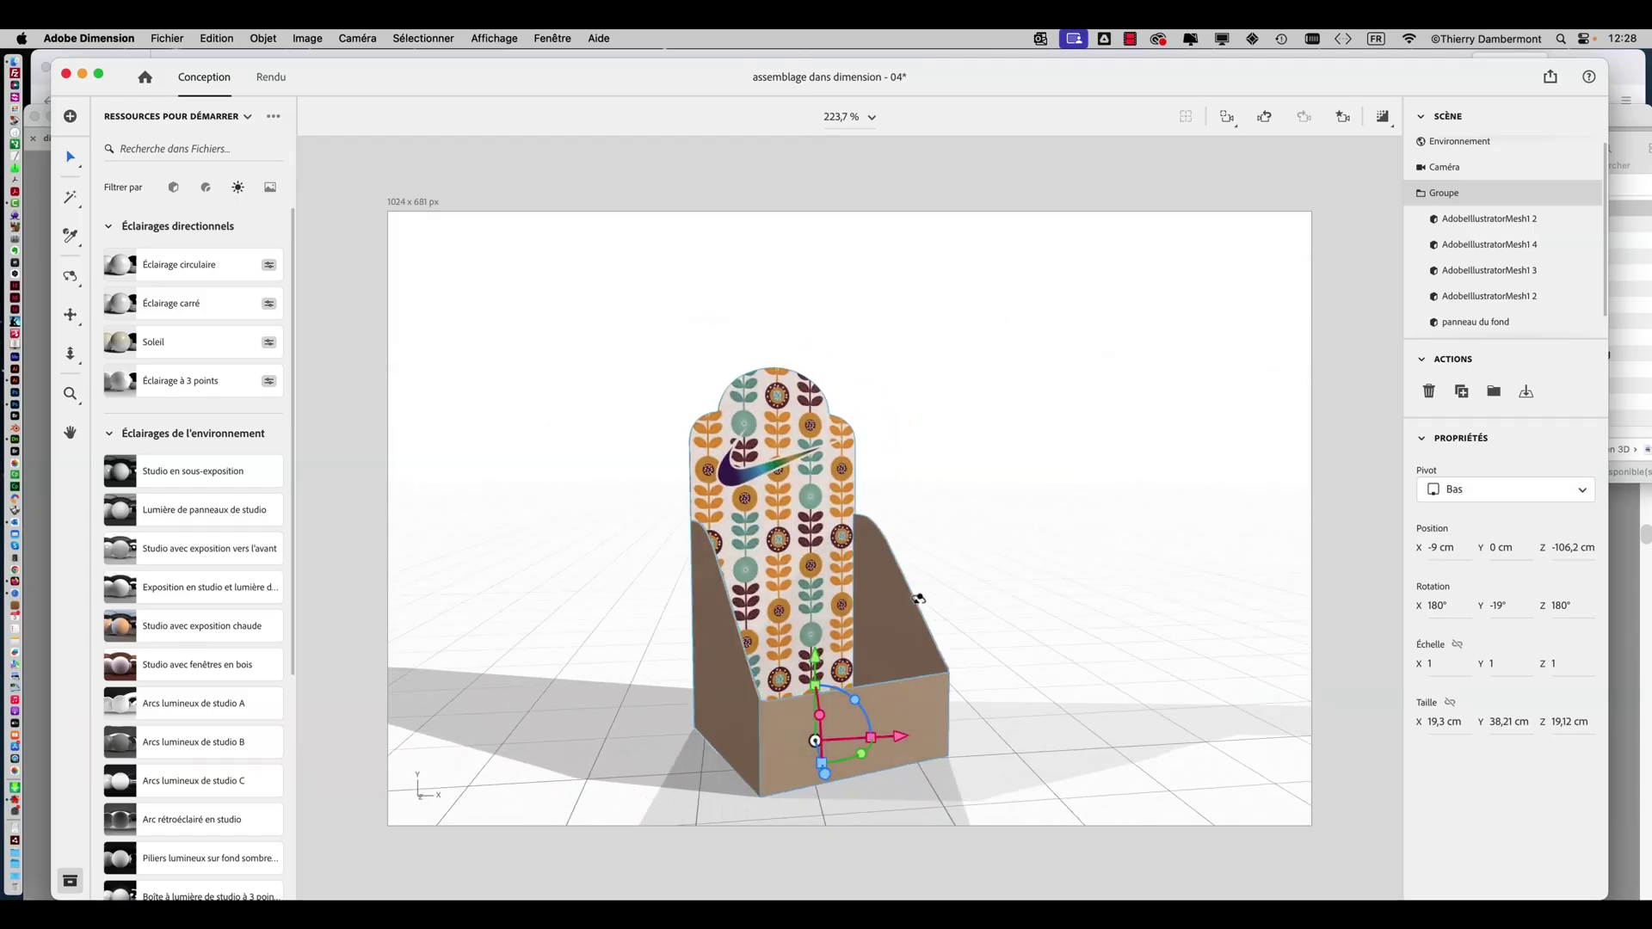
drag(918, 598, 956, 598)
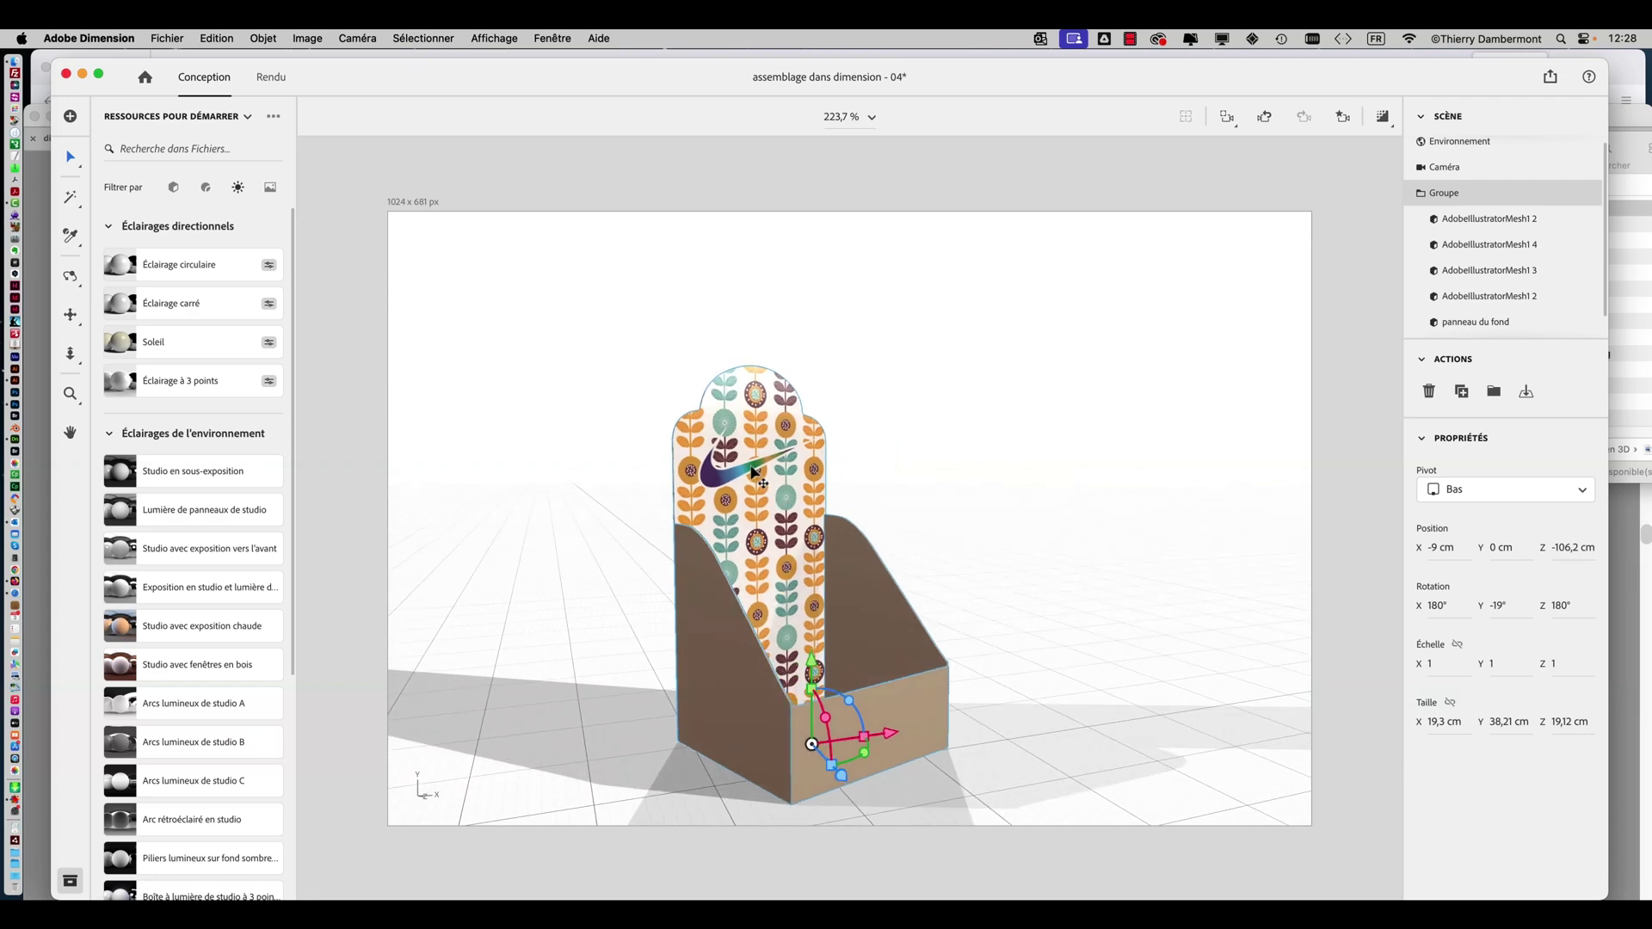
Move the whole display group to about X -6.7 cm, Z -144.3 cm, keeping it on the ground plane.
scroll(751, 471, up, 10)
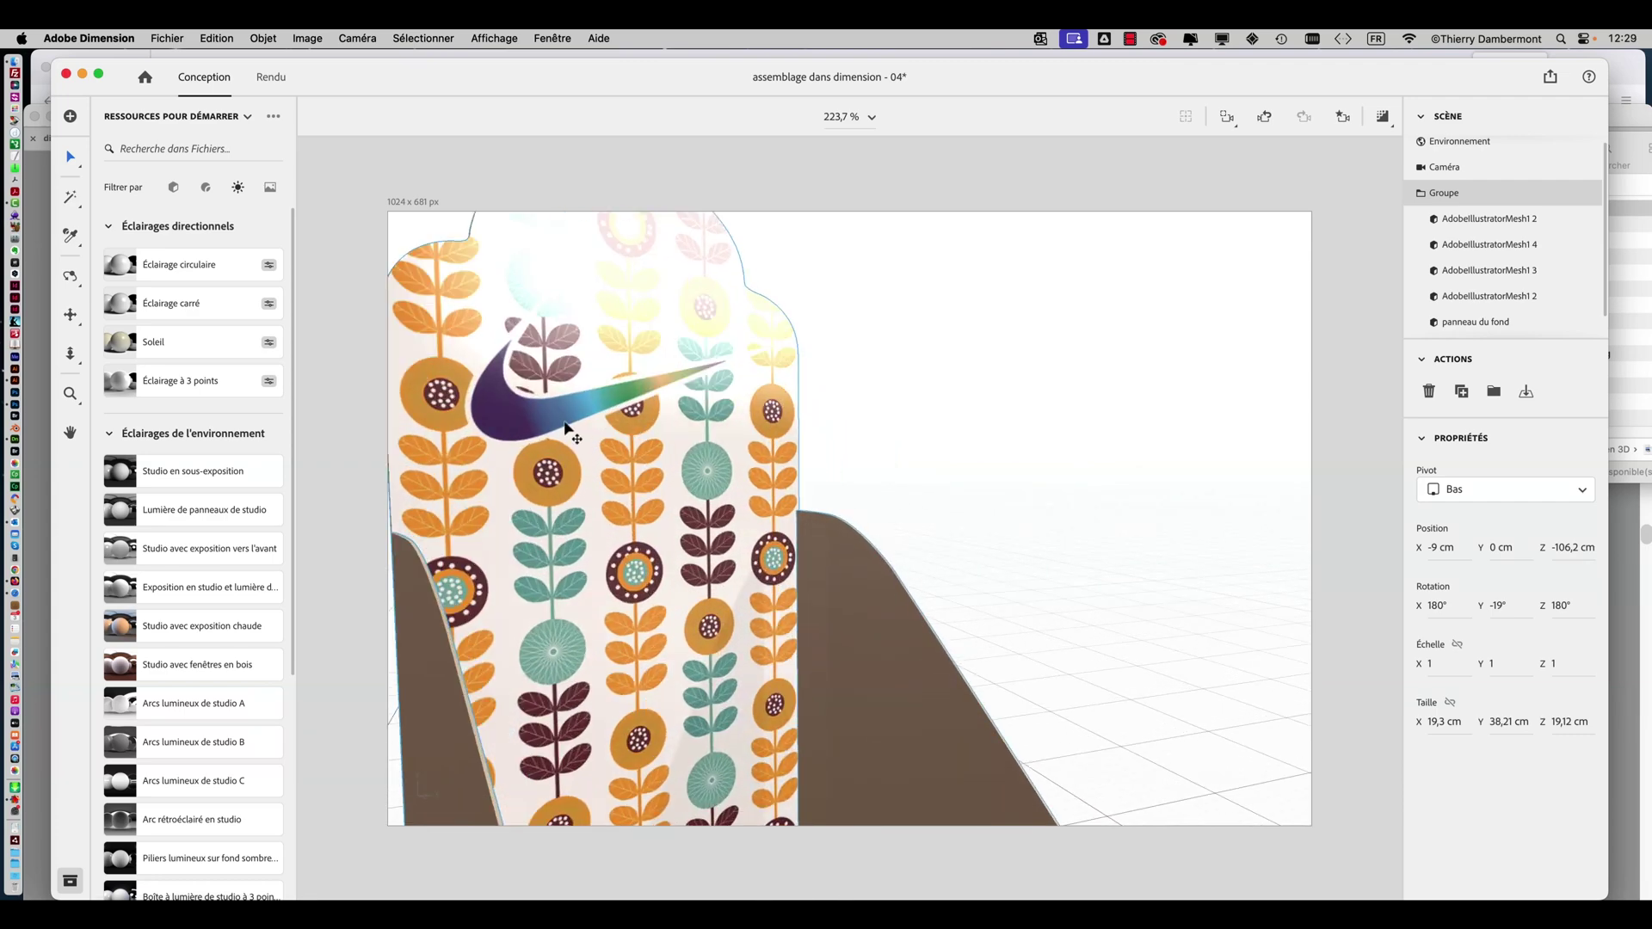
double_click(565, 428)
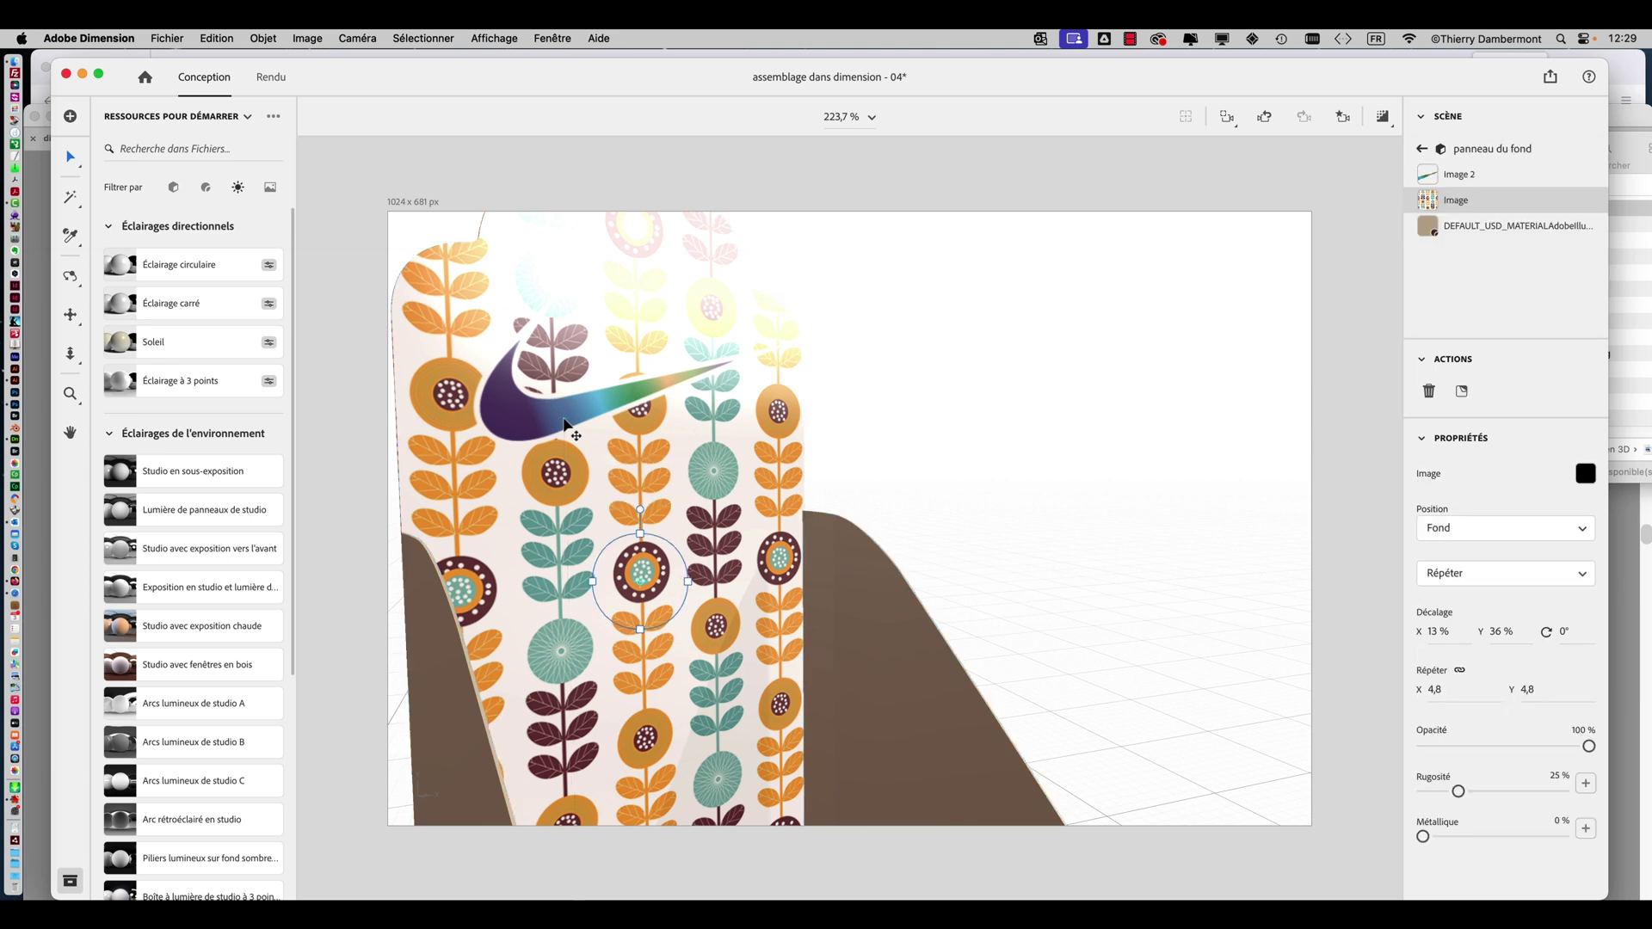
click(565, 428)
double_click(565, 428)
drag(565, 428, 569, 443)
click(747, 425)
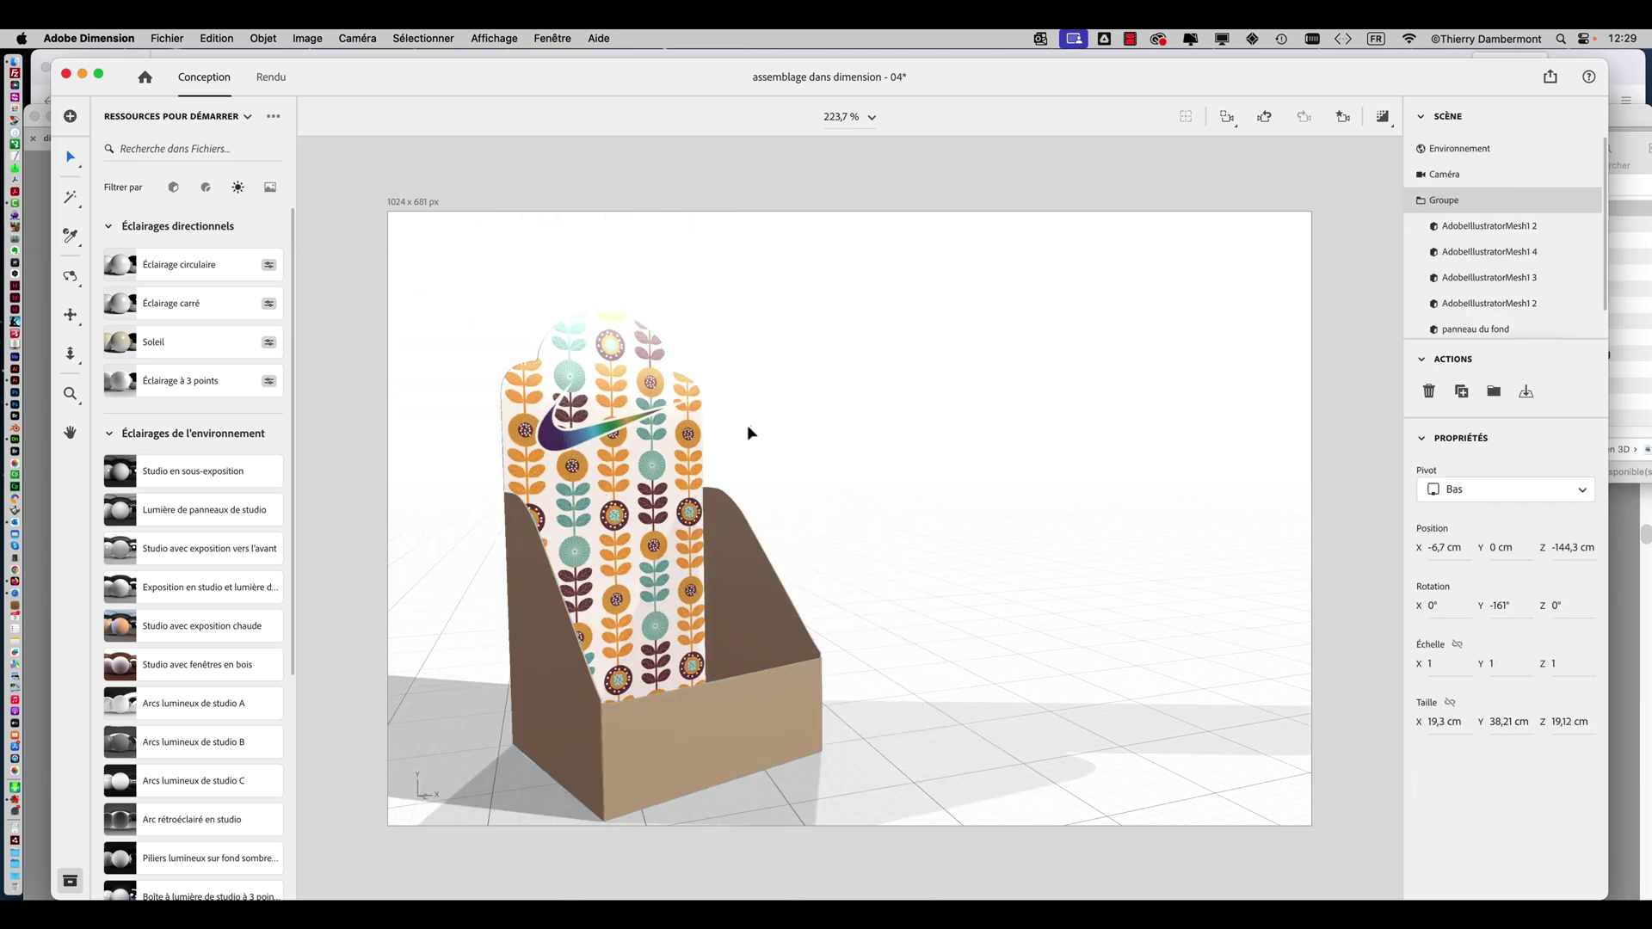
Select the swoosh decal Image 2 on the back panel and move it slightly lower over the floral pattern.
double_click(585, 439)
double_click(585, 439)
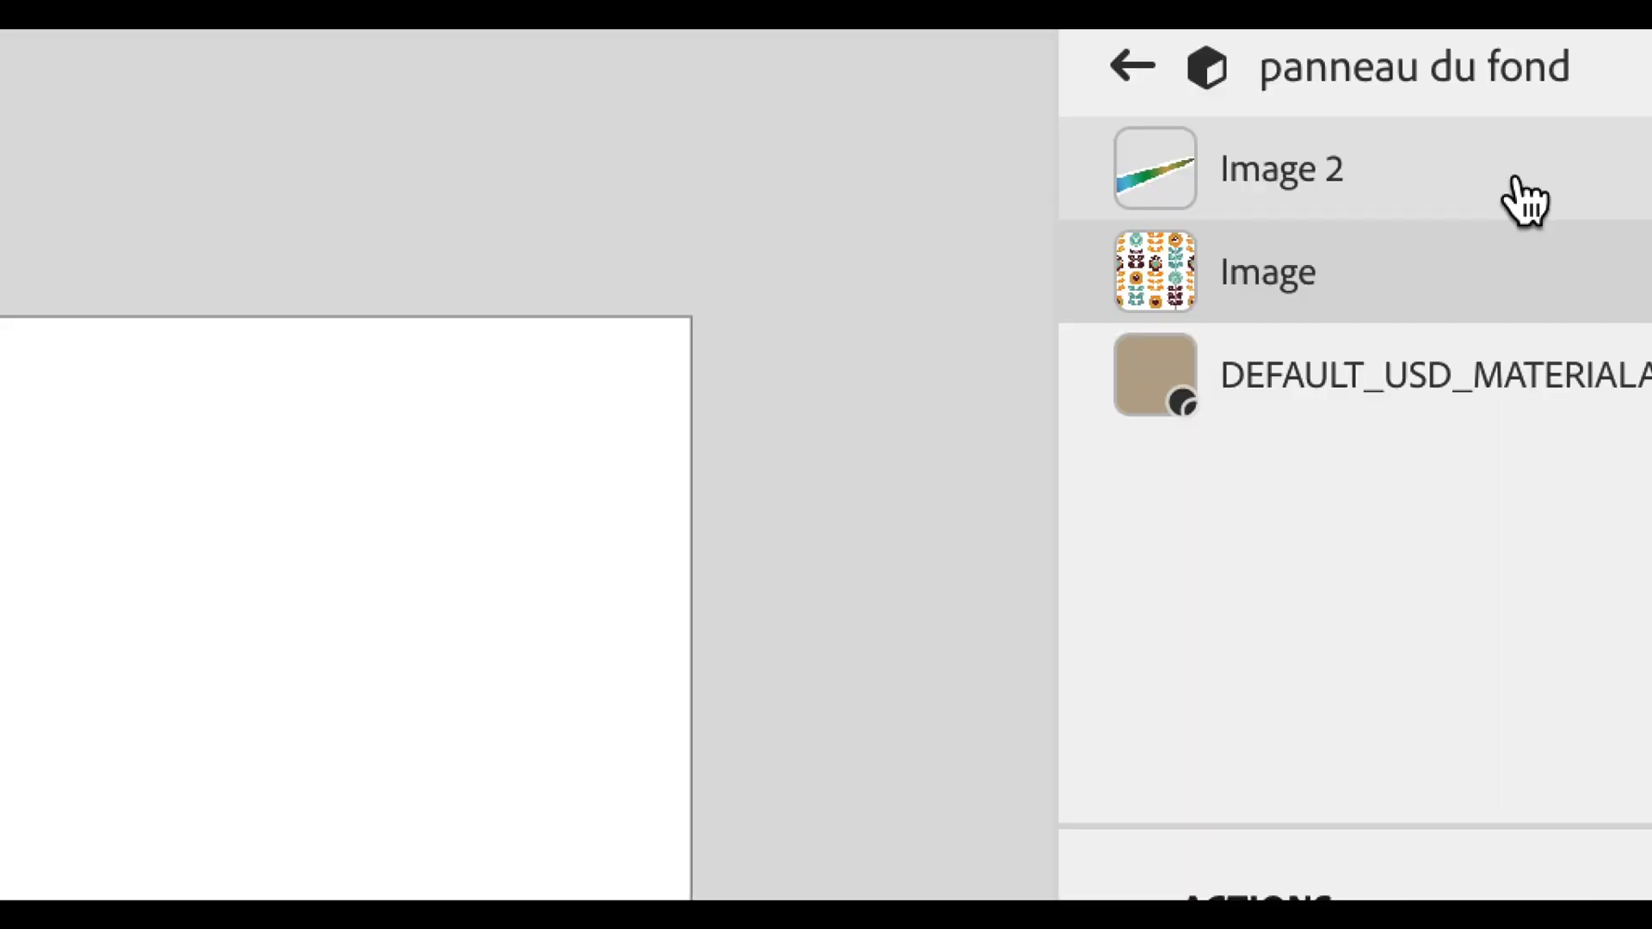
click(1526, 200)
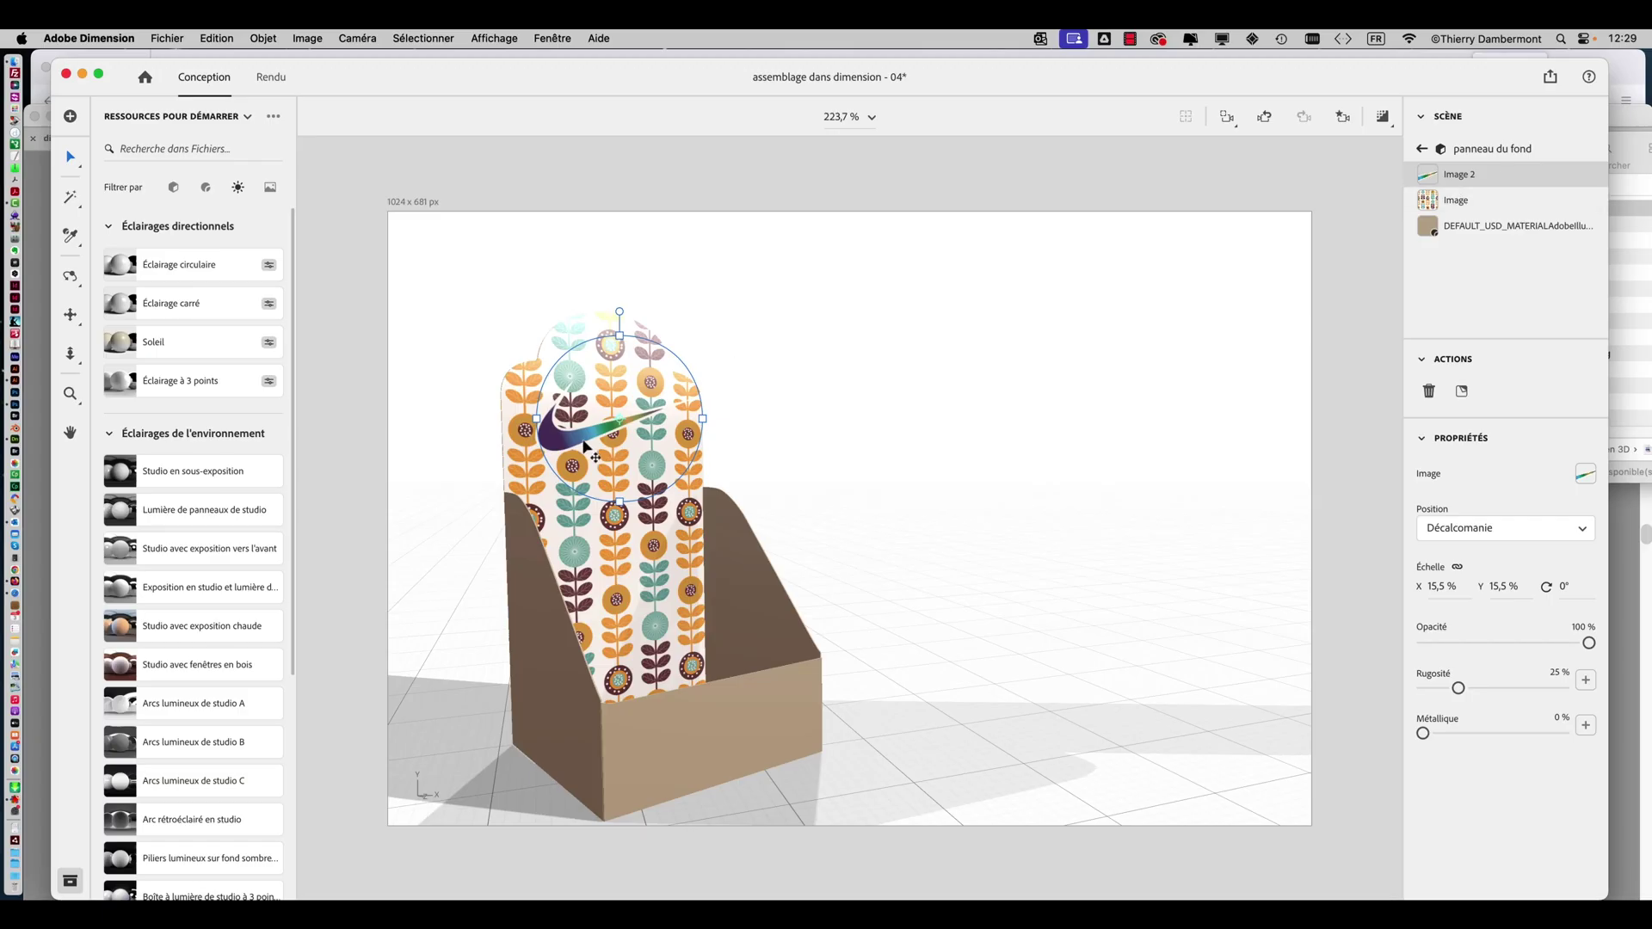
drag(583, 447, 631, 475)
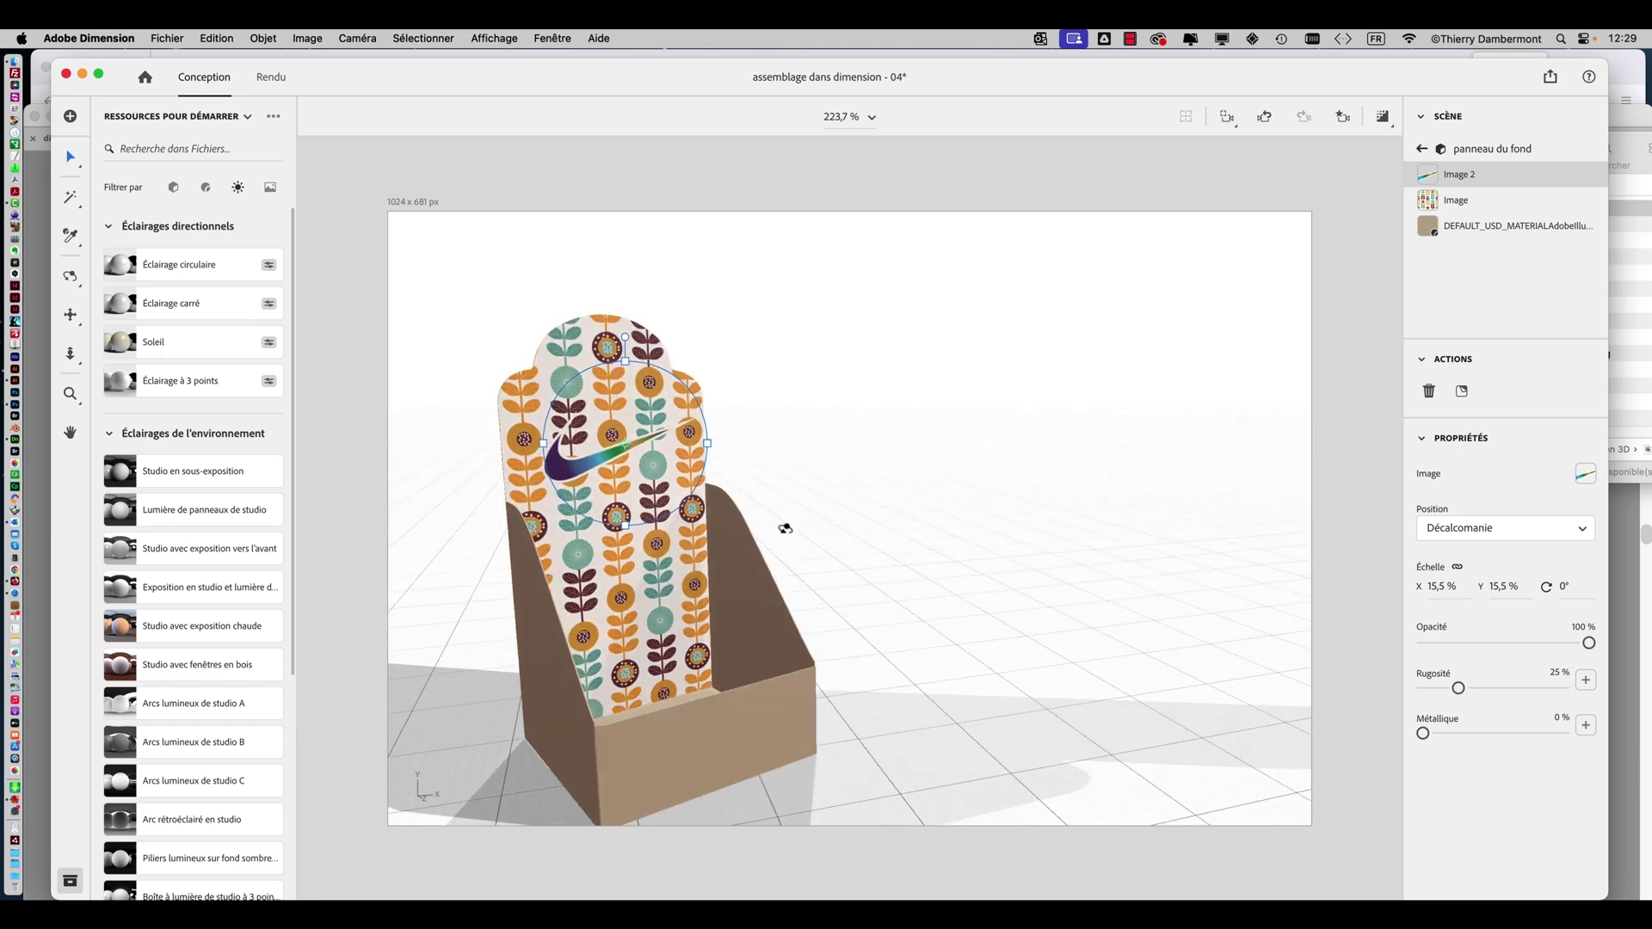
Enlarge the swoosh decal to about 19.9 % so it spans the back panel's width, and deselect it.
drag(785, 528, 689, 502)
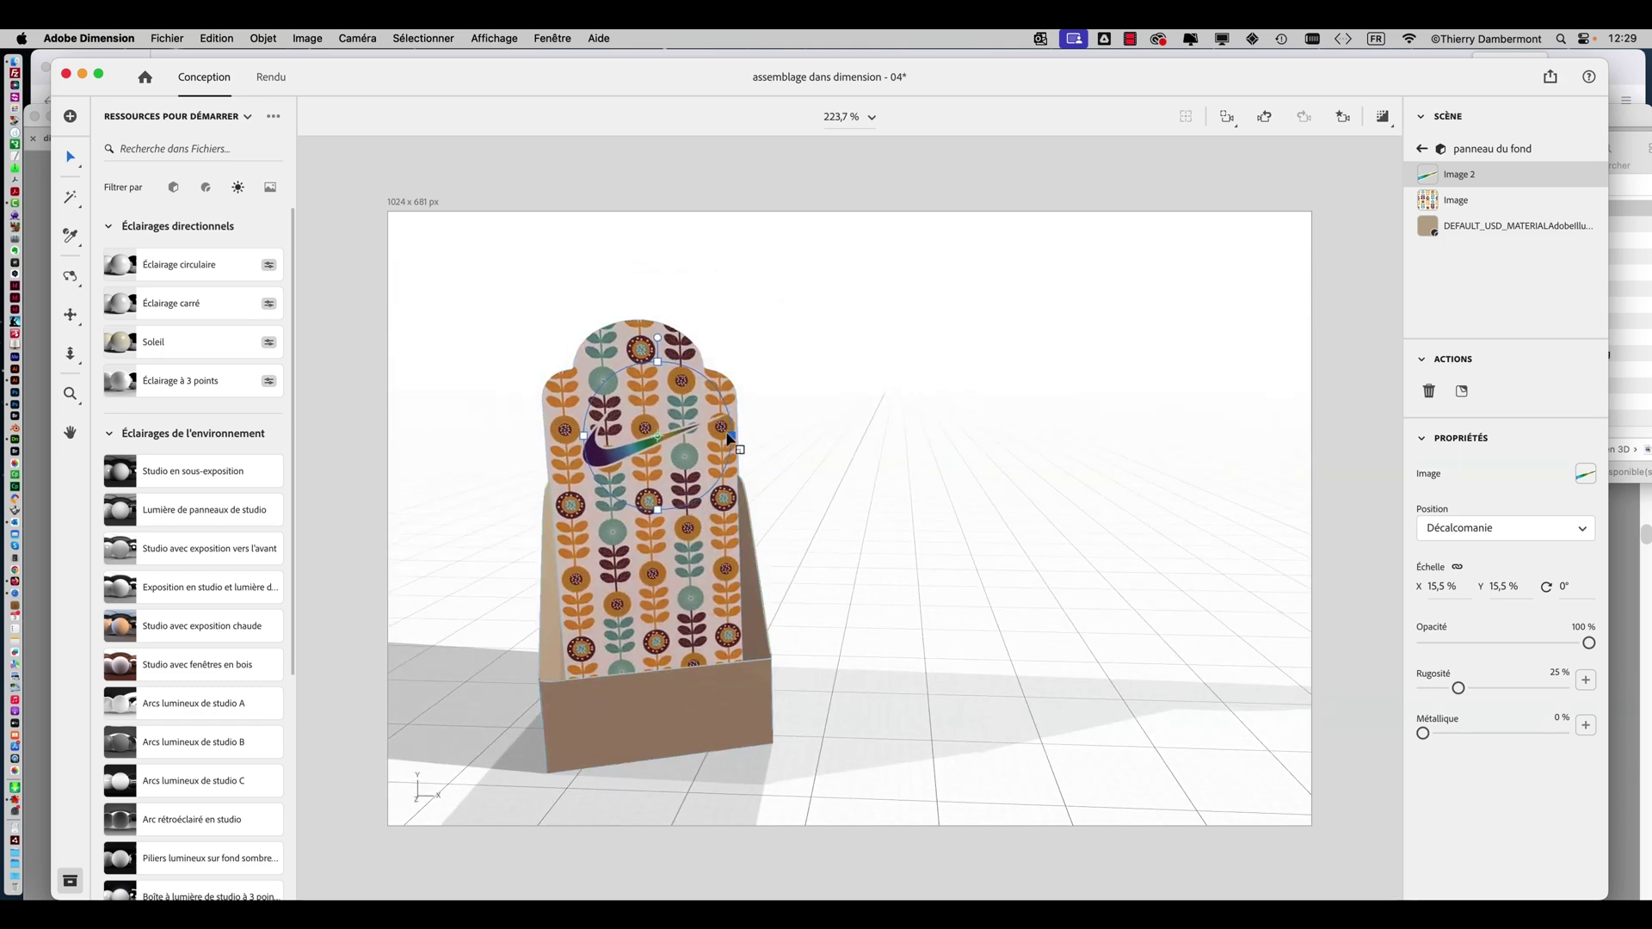
mouse_move(732, 441)
mouse_down()
mouse_move(766, 438)
mouse_move(751, 446)
mouse_up()
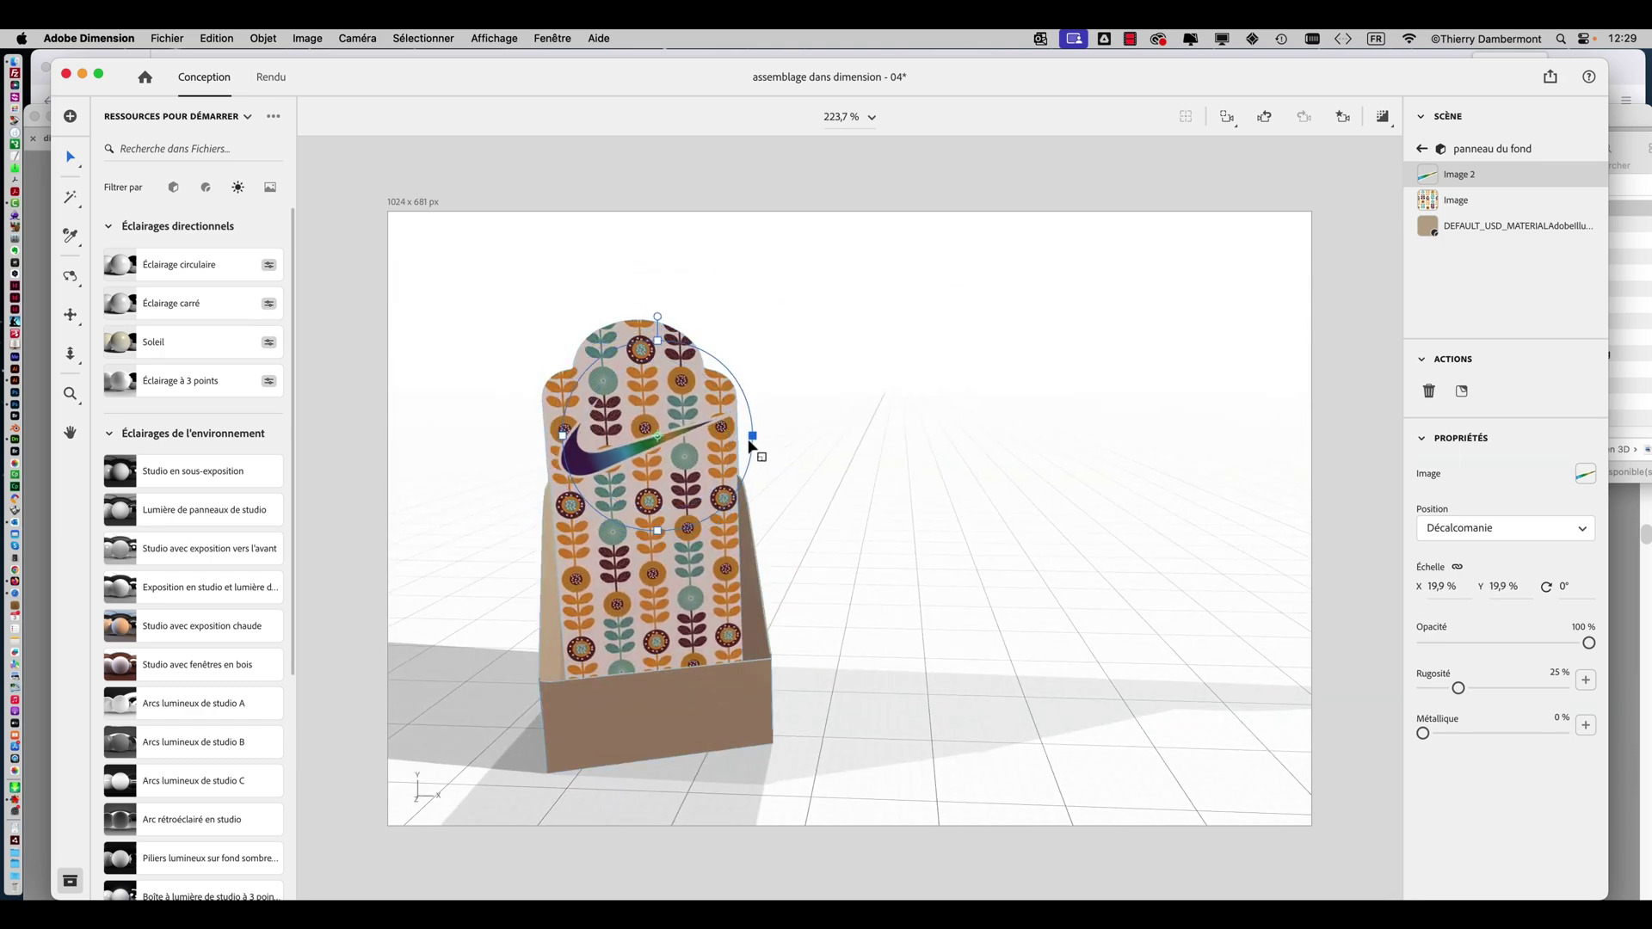
drag(640, 469, 800, 479)
click(783, 448)
Save the scene as a new version named assemblage dans dimension - 05 in the présentoir en 3D folder.
click(167, 38)
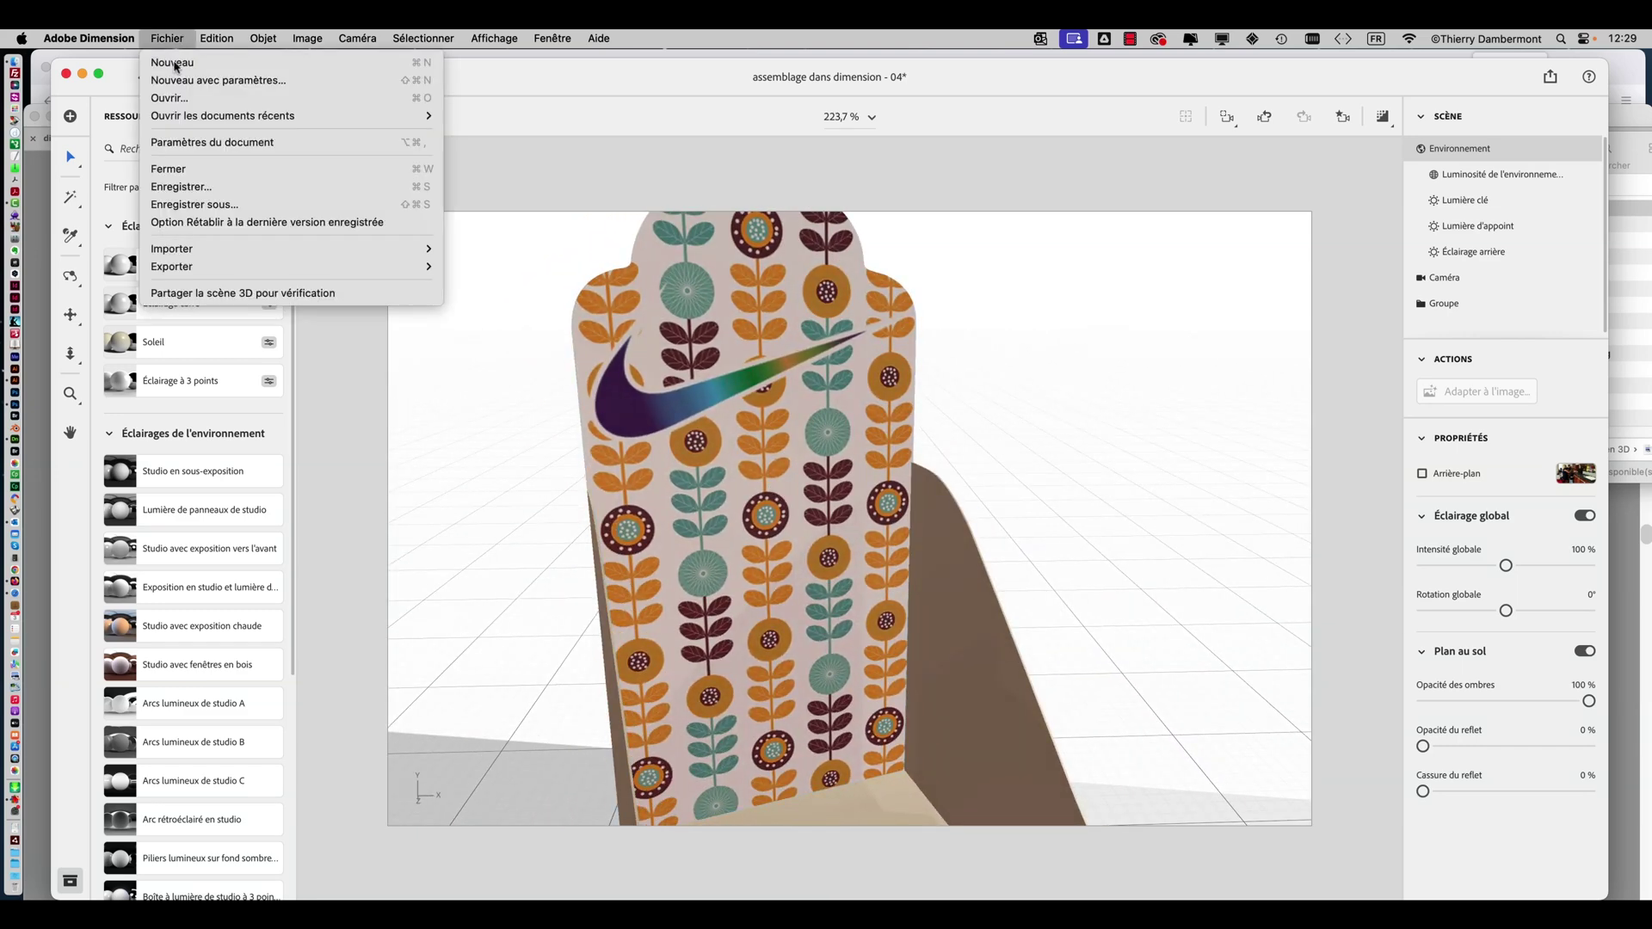
click(205, 205)
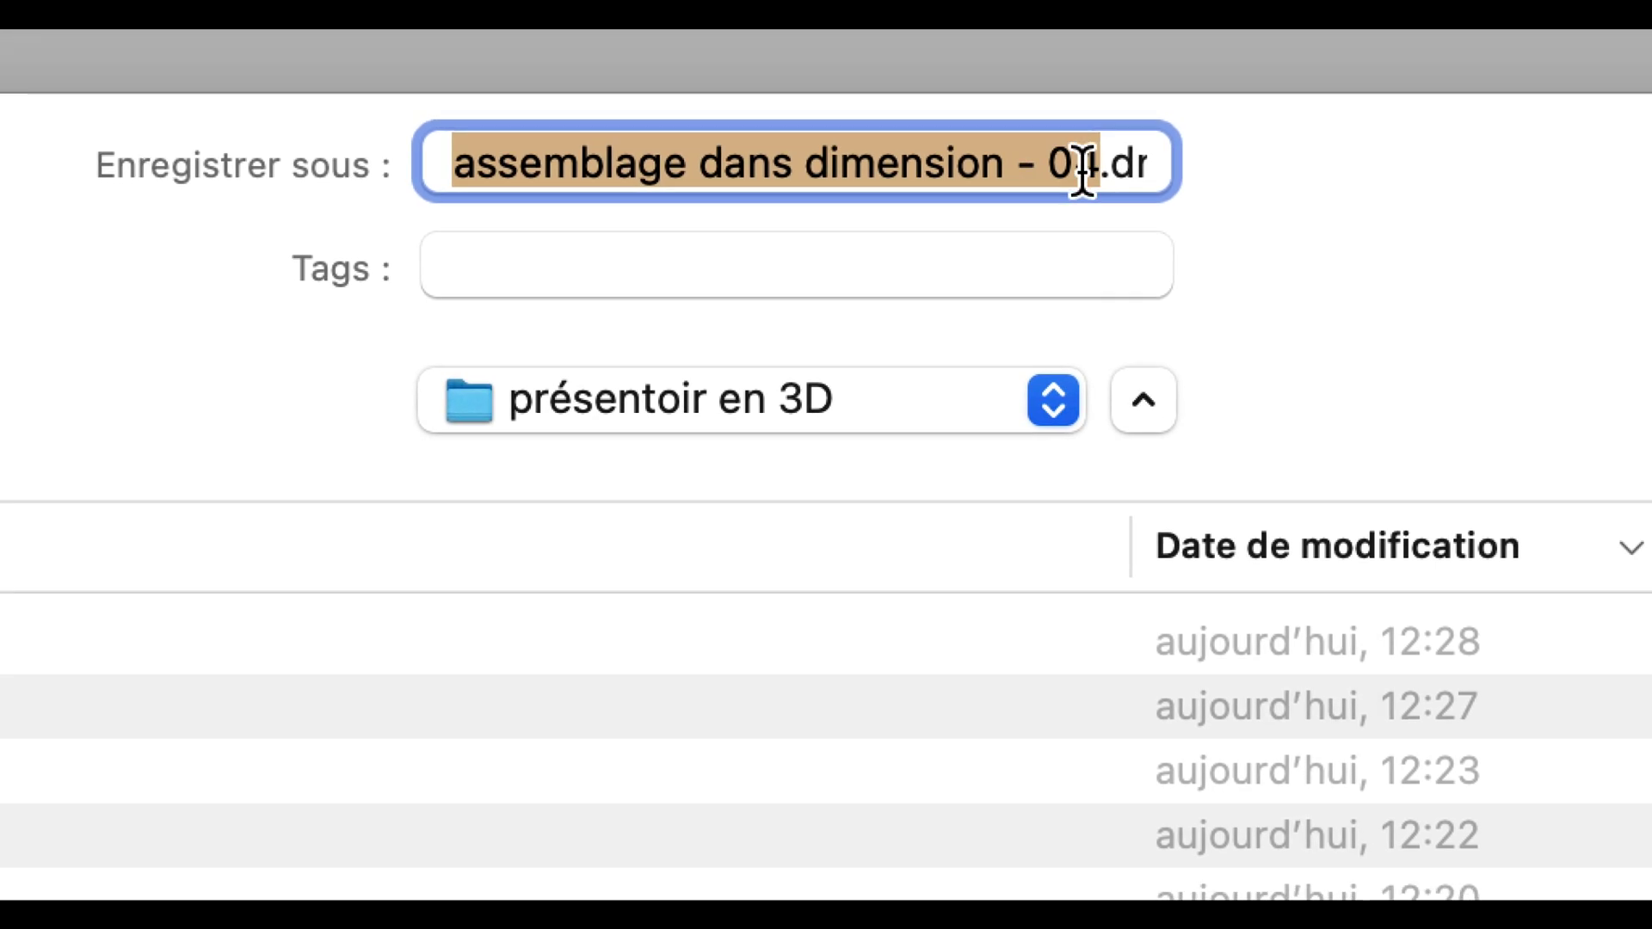
click(1087, 170)
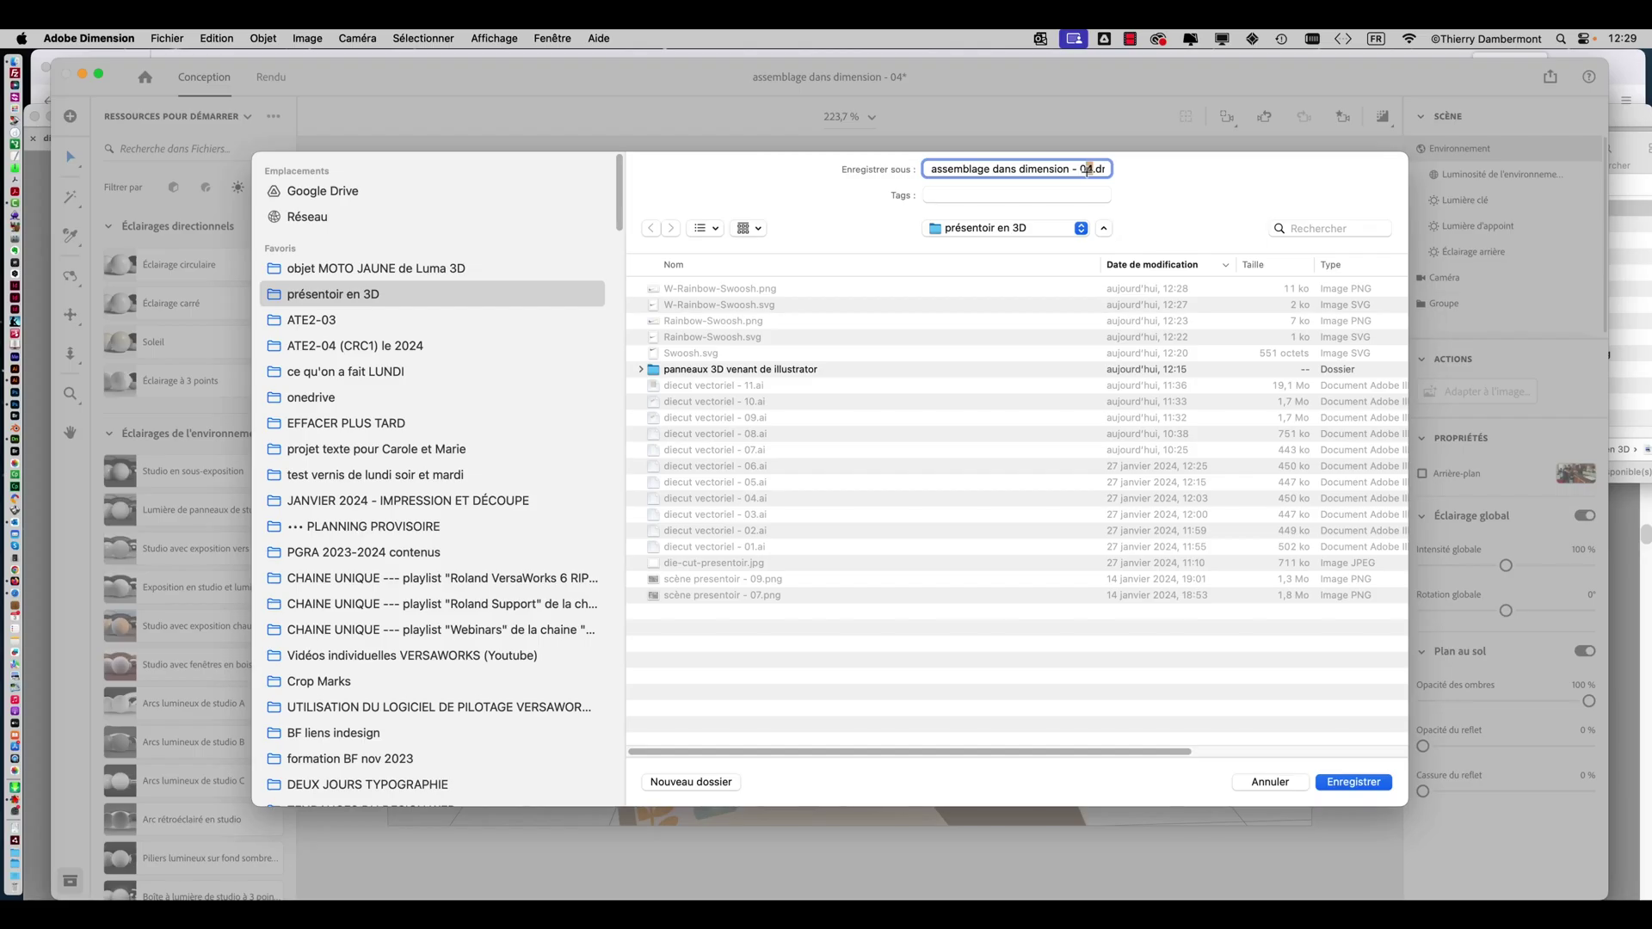
text(5)
click(1375, 785)
Switch to the Finder and close the présentoir en 3D folder window.
key(super+Tab)
key(super+Tab)
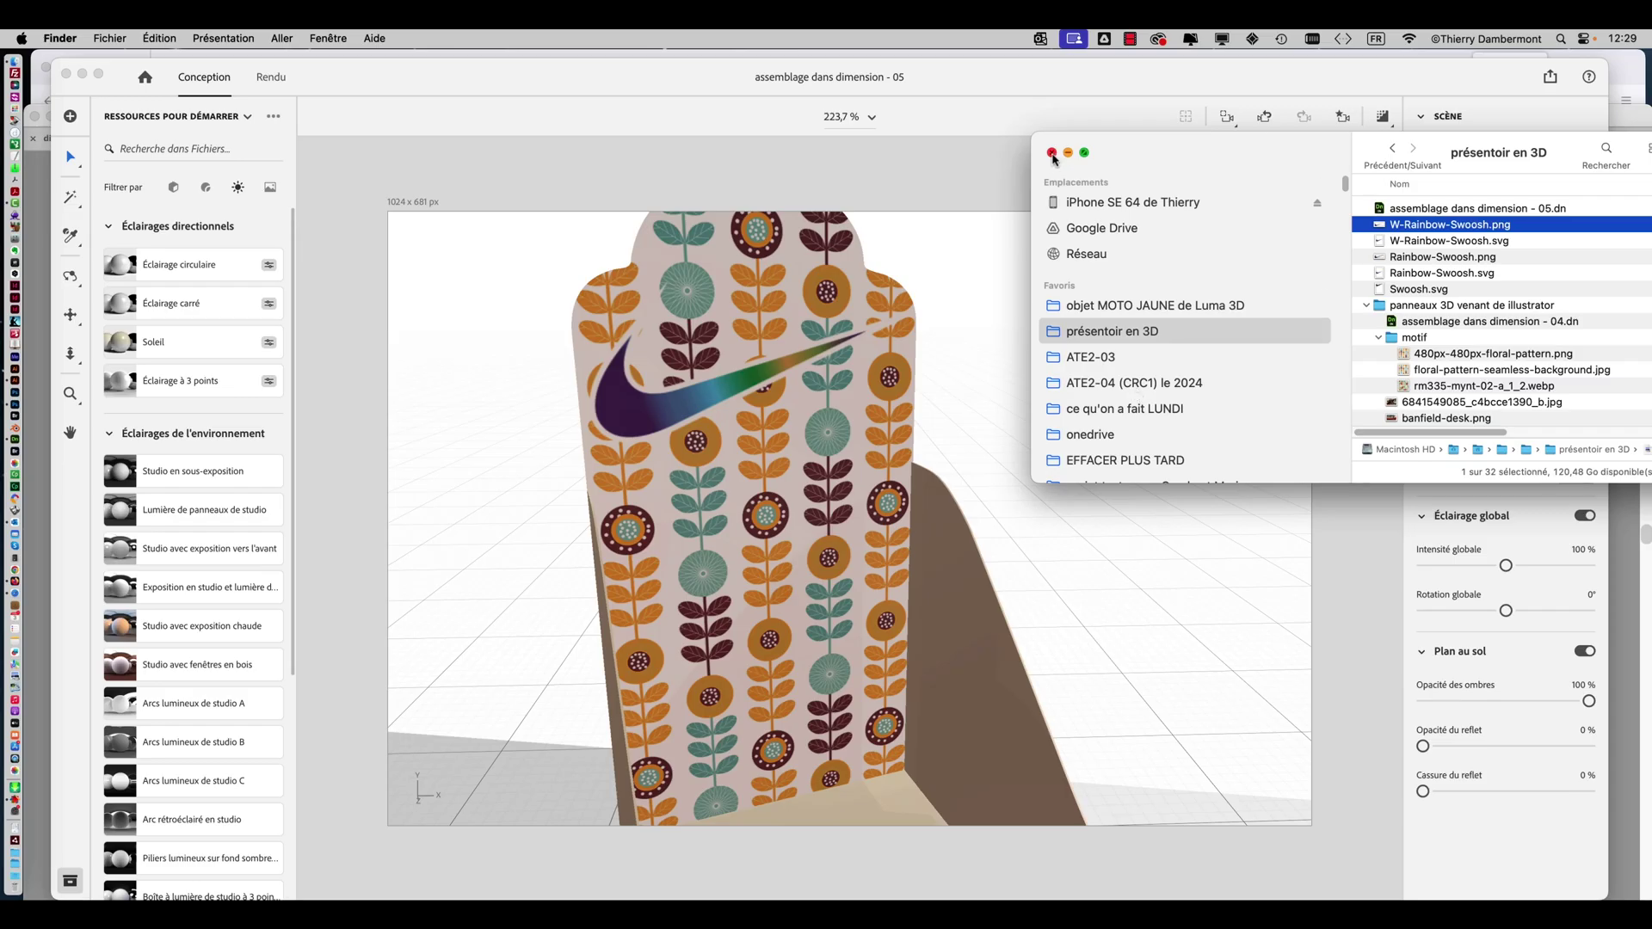
click(1051, 153)
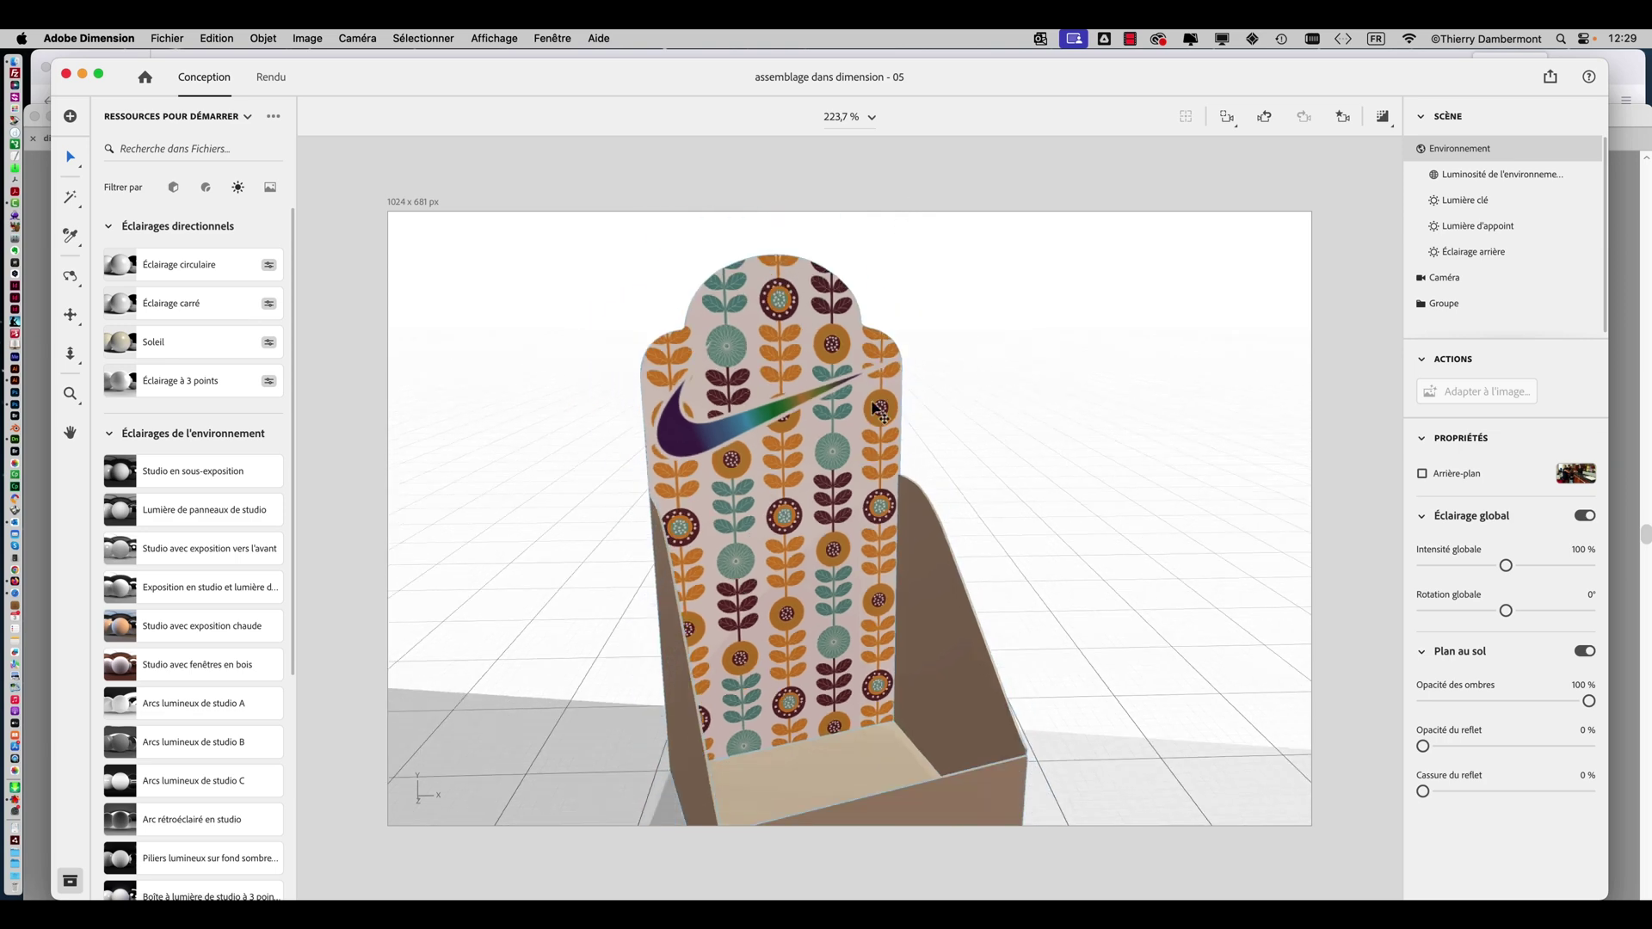